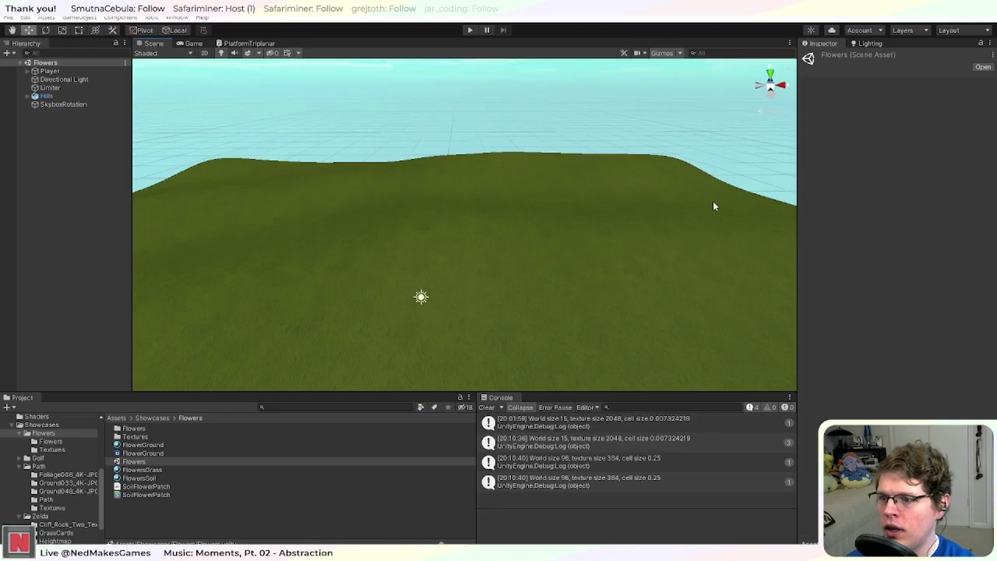
Step: Examine the grassy hills of the Flowers scene from different distances and angles, checking how the ground shading changes
scroll(655, 247, down, 1)
scroll(657, 250, down, 2)
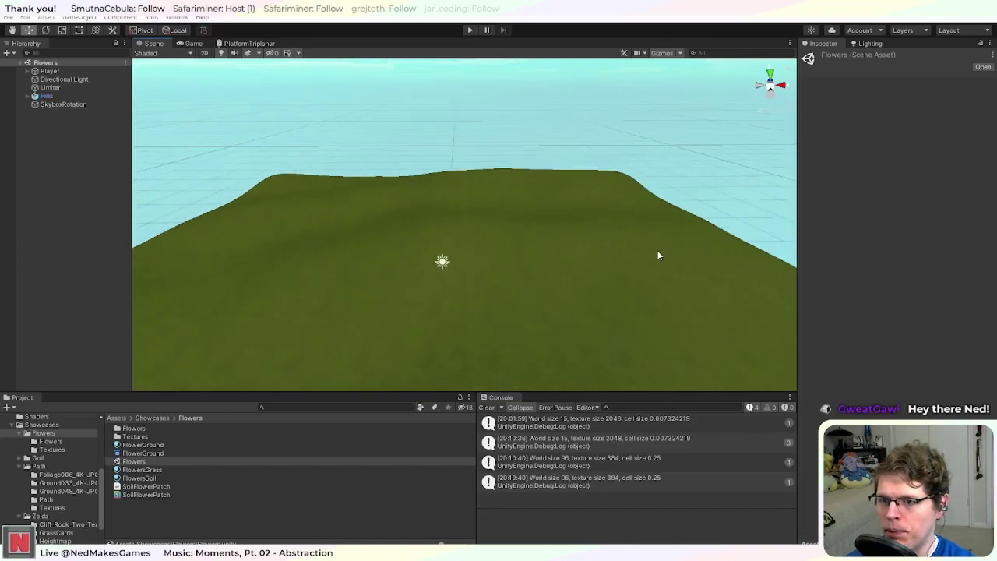
scroll(658, 250, up, 2)
scroll(662, 263, up, 1)
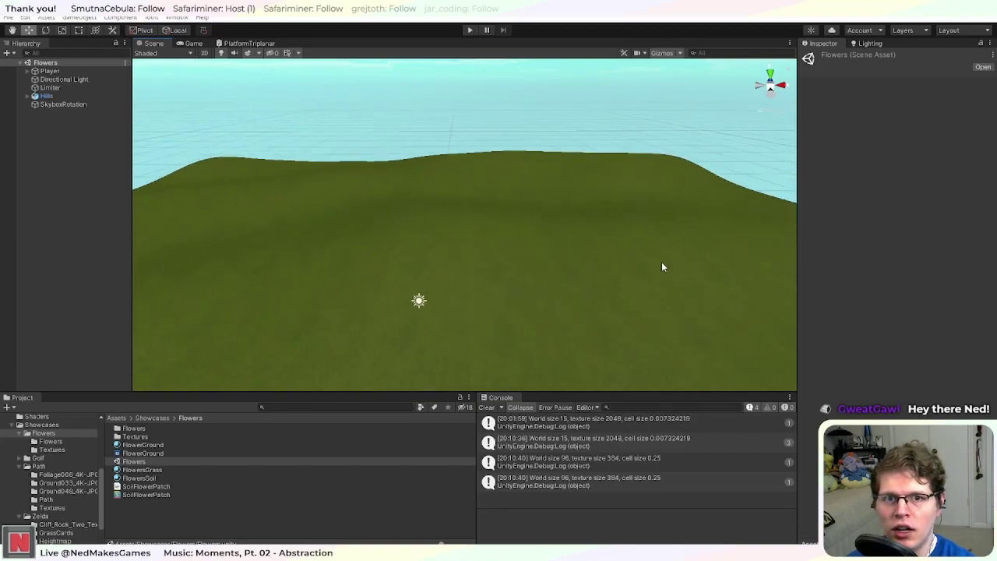
scroll(632, 294, down, 2)
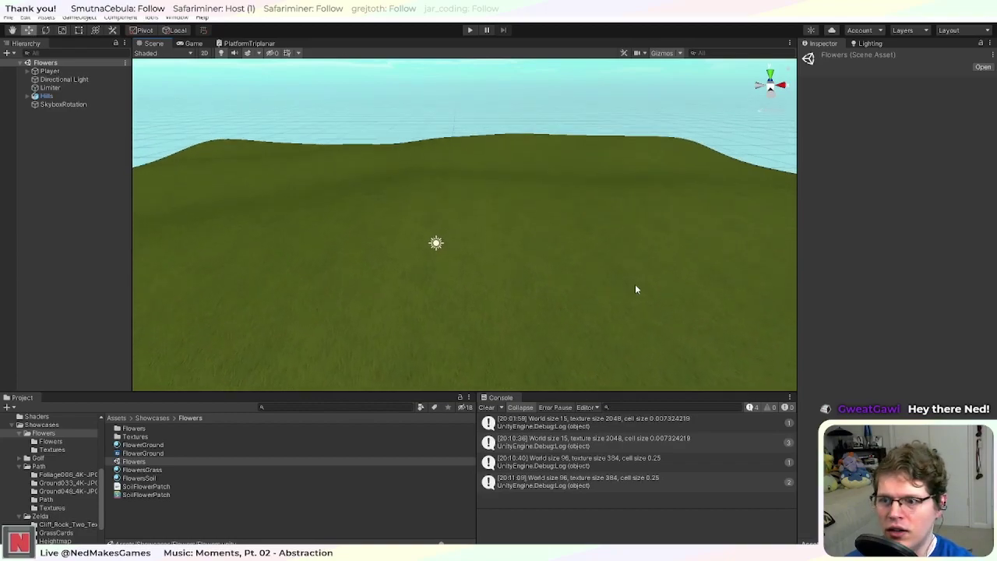
scroll(636, 289, down, 4)
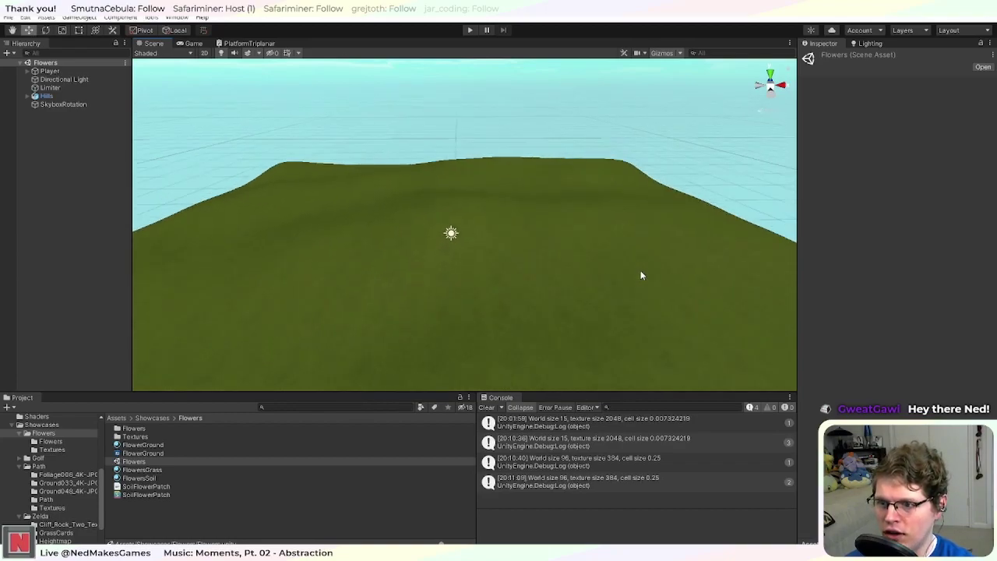
scroll(638, 279, up, 2)
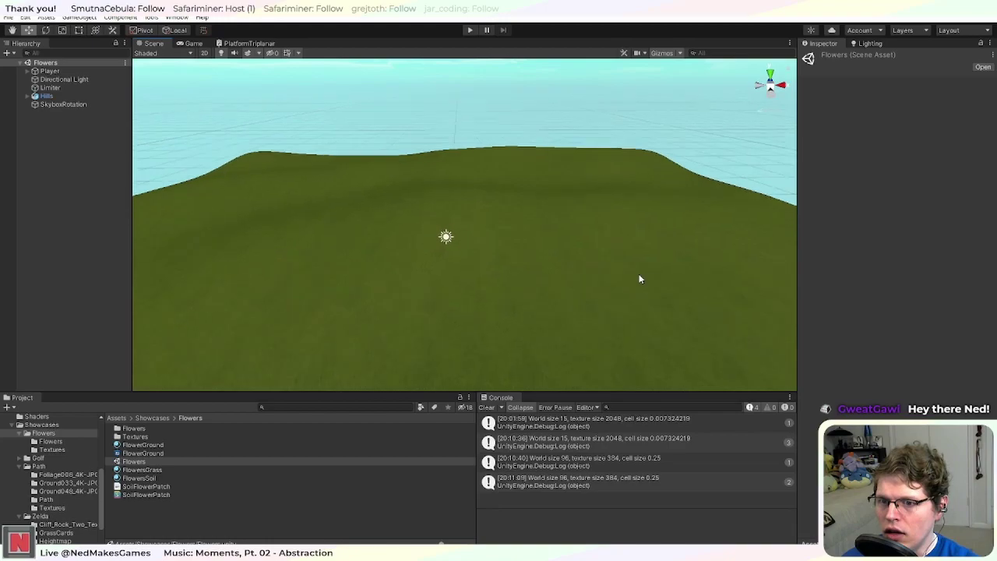
scroll(639, 278, up, 2)
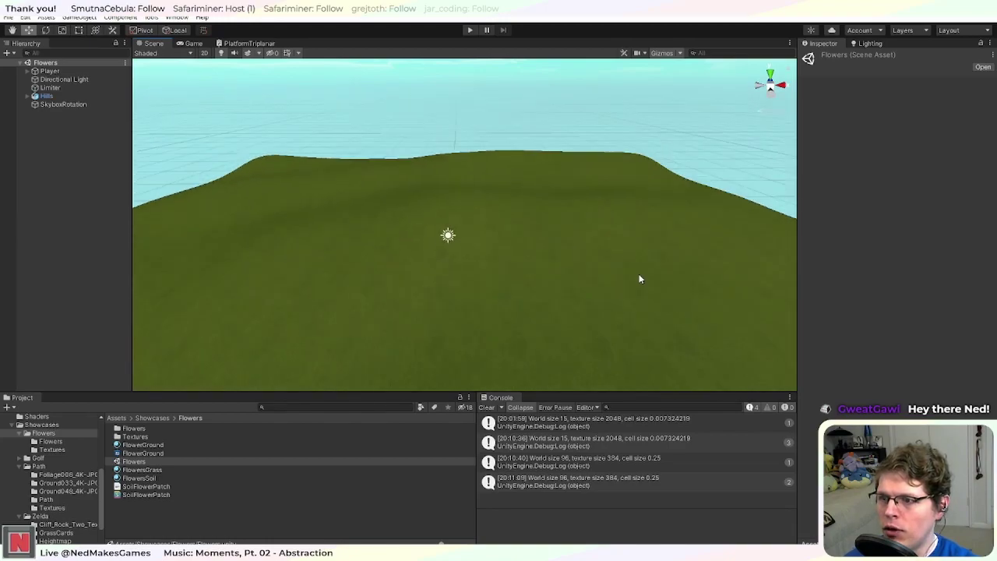
alt+drag(649, 281, 585, 225)
scroll(585, 226, down, 2)
scroll(584, 225, down, 2)
scroll(584, 225, up, 3)
scroll(475, 185, up, 2)
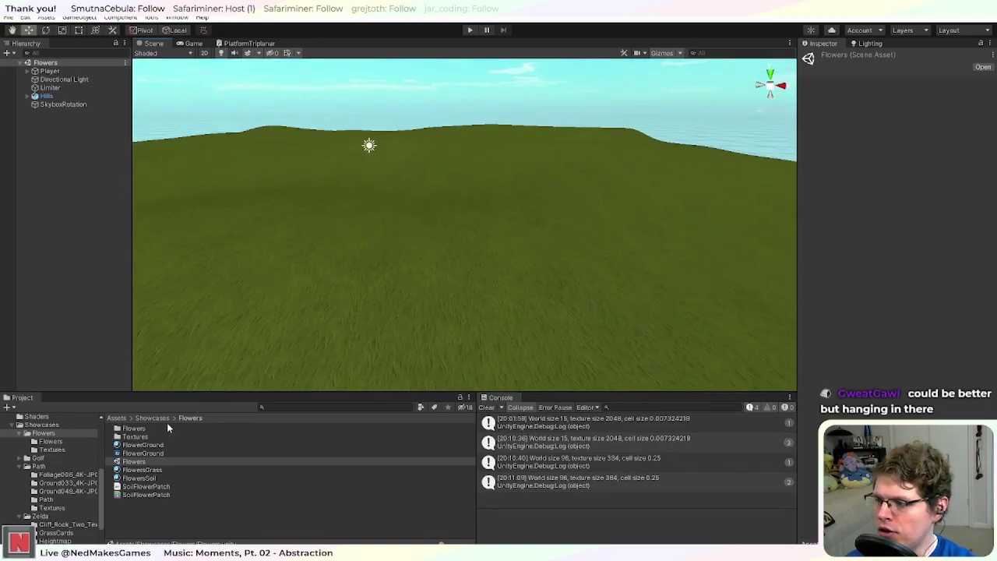
Step: Open the ShowcaseZelda scene from the Showcases/Zelda folder and run it in play mode
scroll(52, 471, down, 2)
click(39, 485)
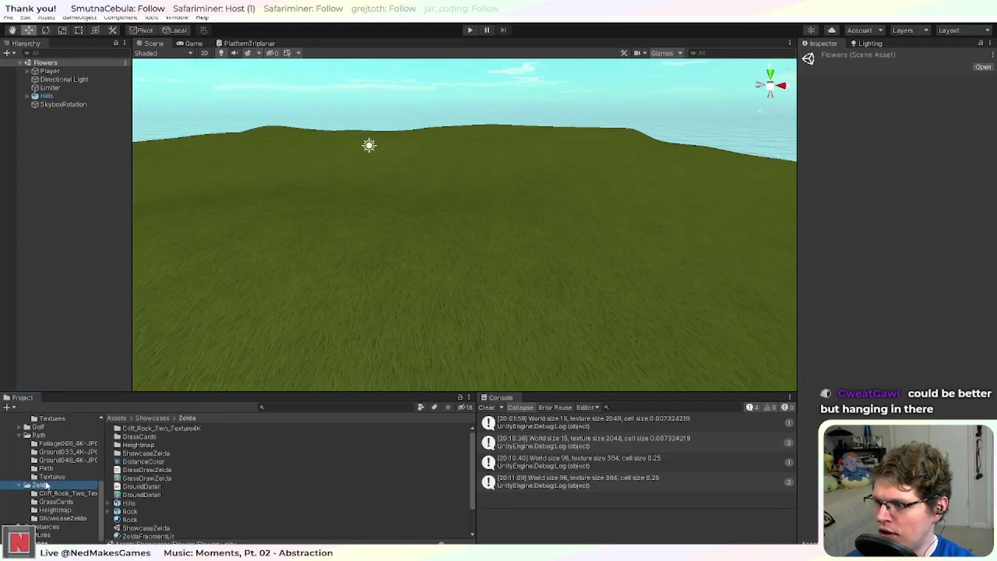
scroll(148, 507, down, 2)
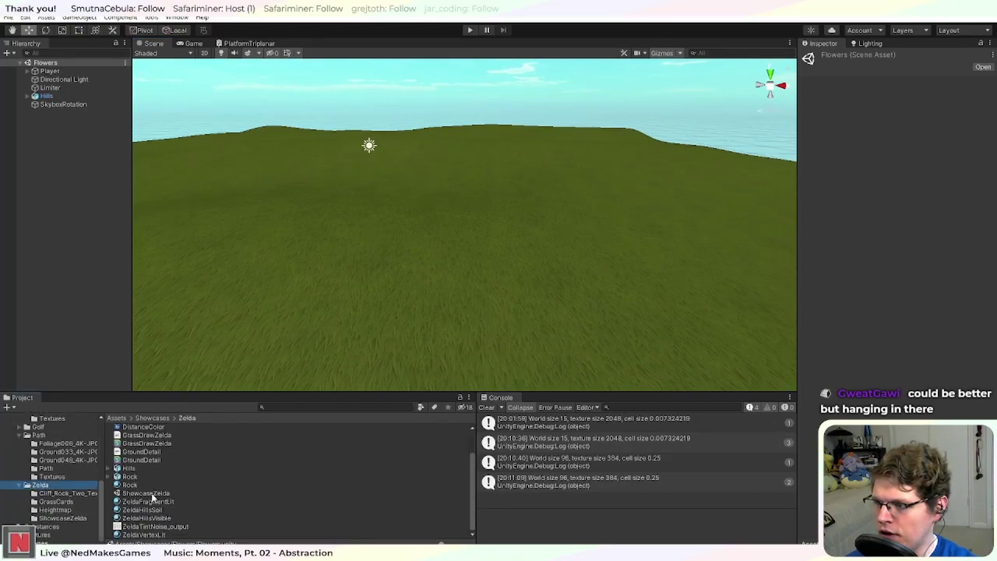
double_click(151, 494)
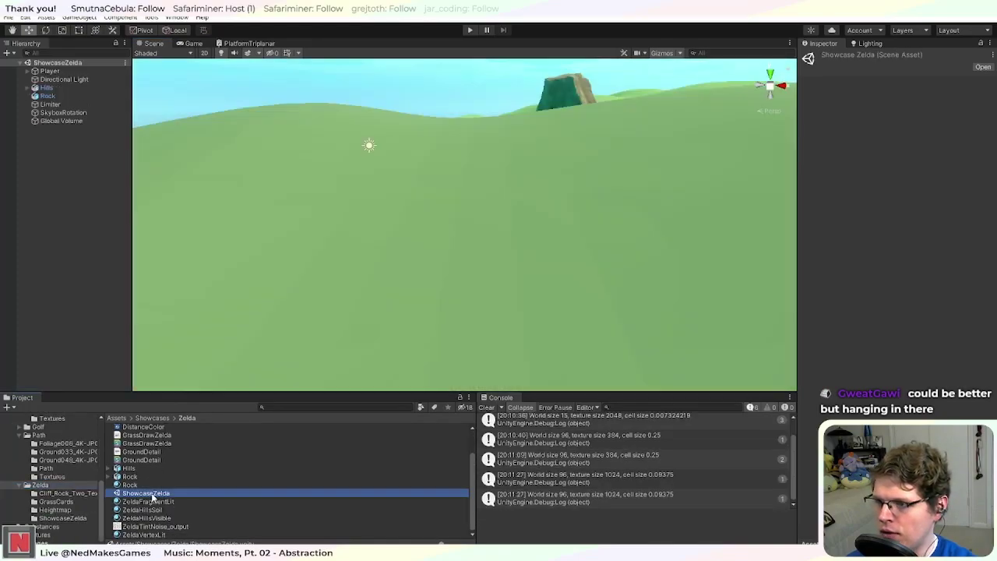
click(472, 32)
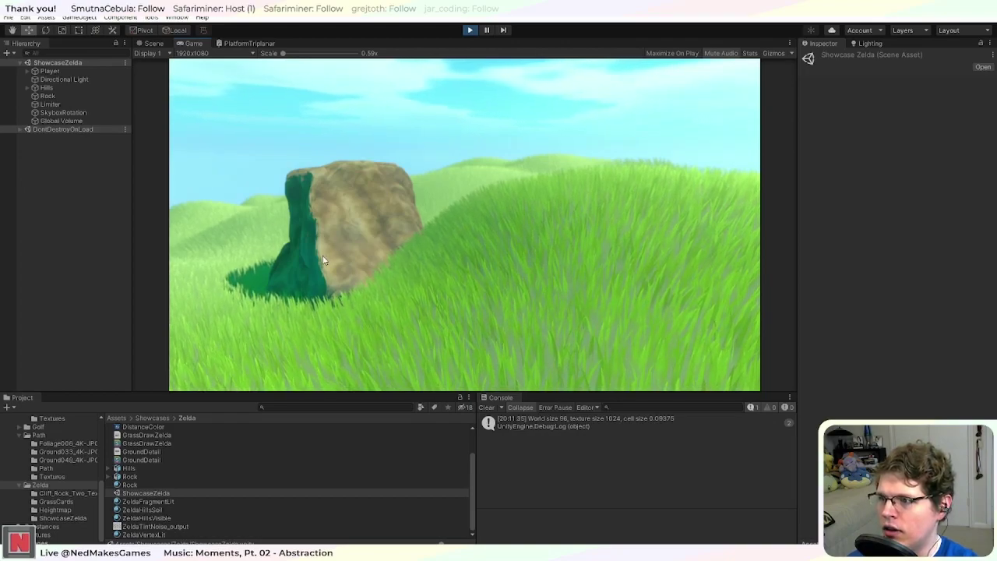
Step: Inspect the Player's transform and the settings of the ZeldaHillsSoil and ZeldaFragmentLit materials
click(78, 71)
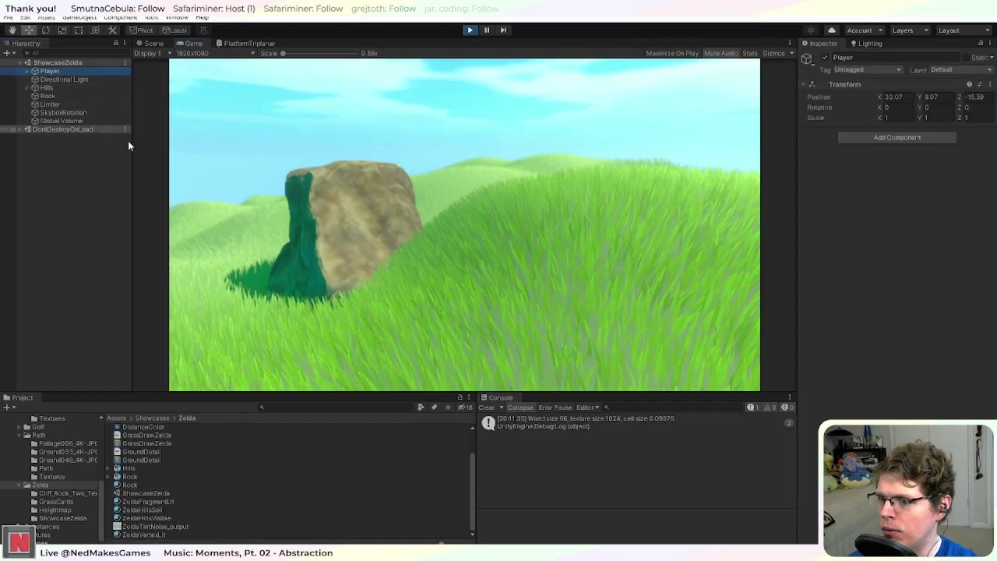
scroll(57, 474, up, 2)
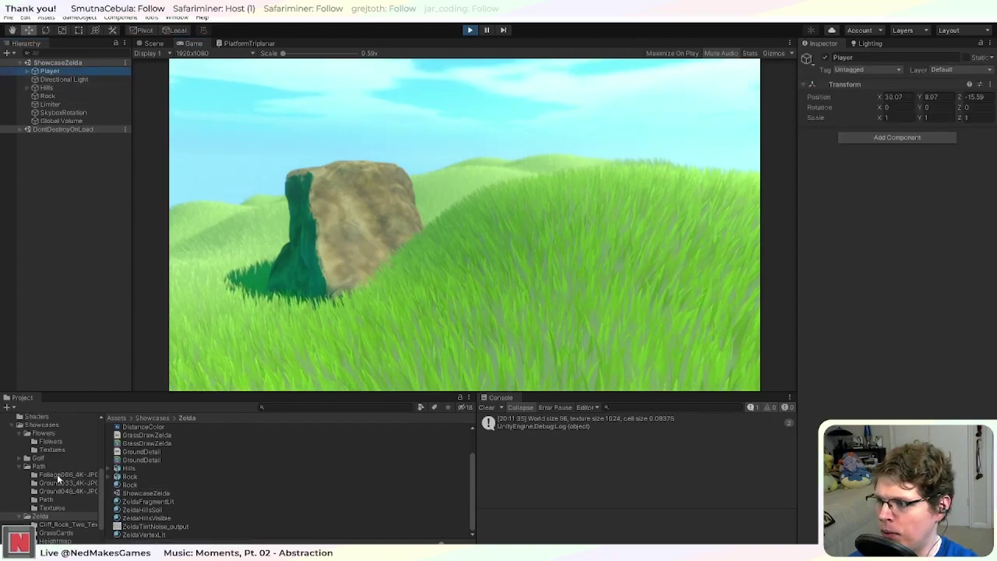
scroll(57, 473, down, 2)
click(167, 502)
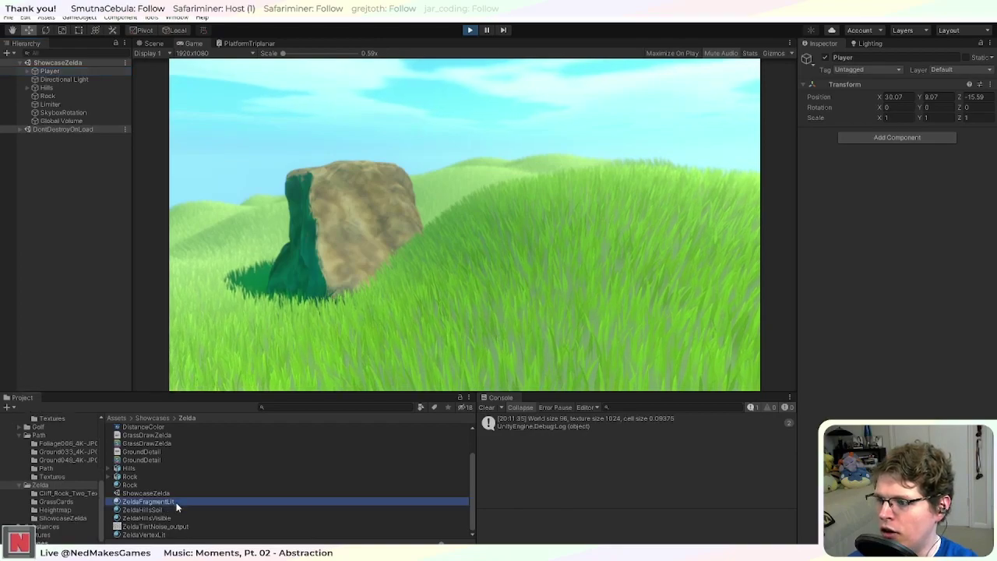
click(169, 510)
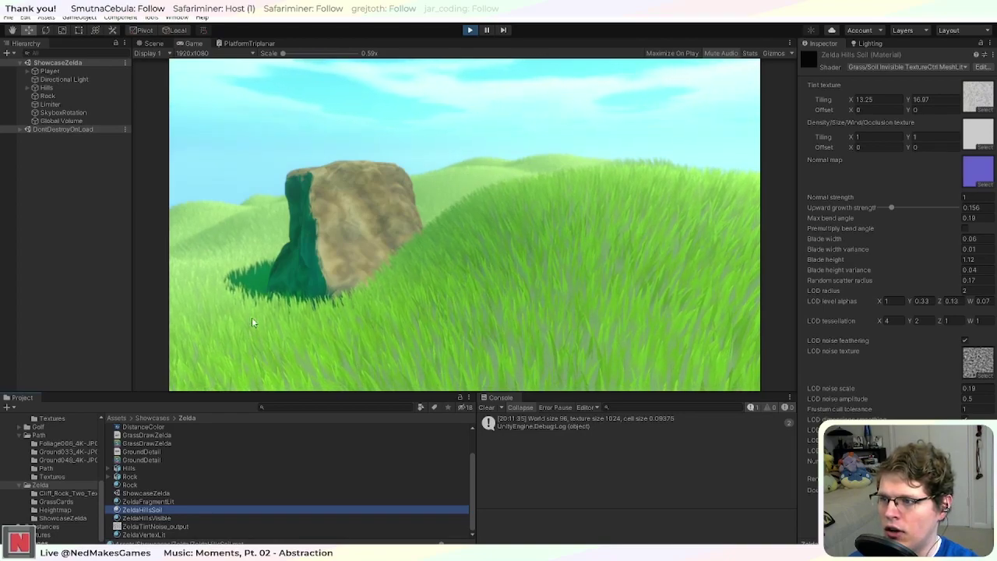
click(169, 502)
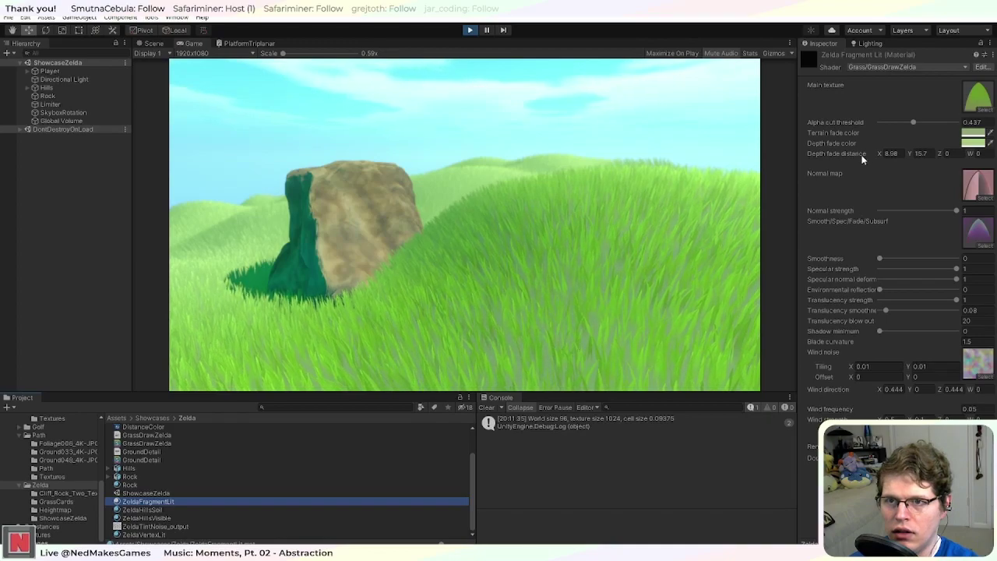
Step: Try black as the depth fade color of the ZeldaFragmentLit material, and undo the change
click(951, 132)
drag(924, 219, 901, 253)
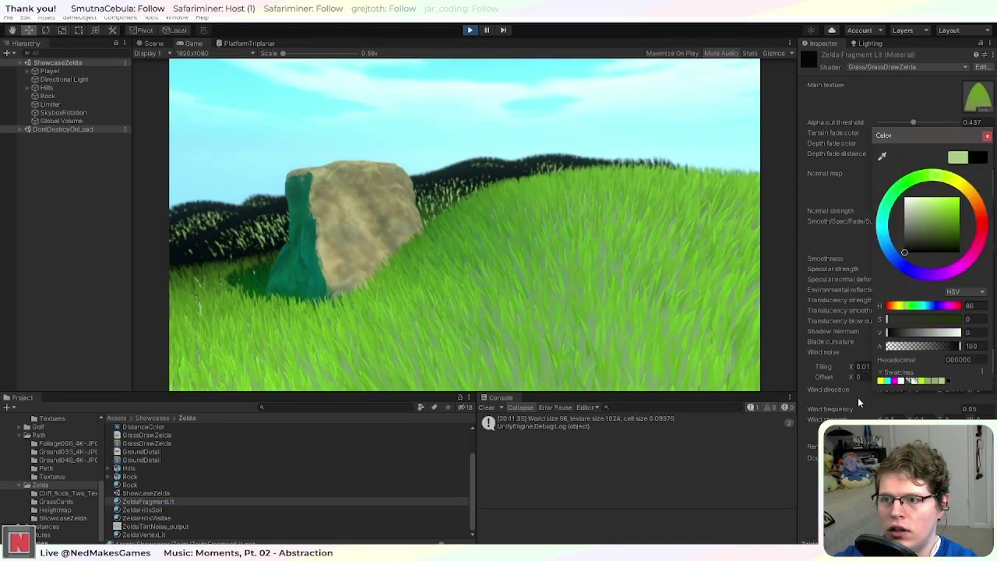
key(ctrl+z)
key(Escape)
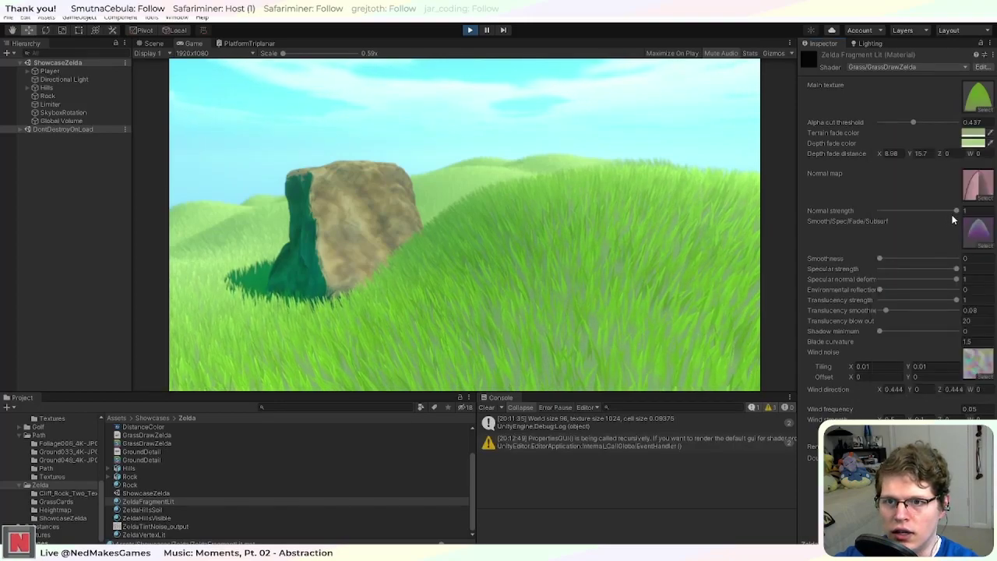
Step: Try different depth fade distance values on the ZeldaFragmentLit material
drag(881, 153, 971, 160)
drag(43, 162, 949, 175)
drag(833, 210, 849, 191)
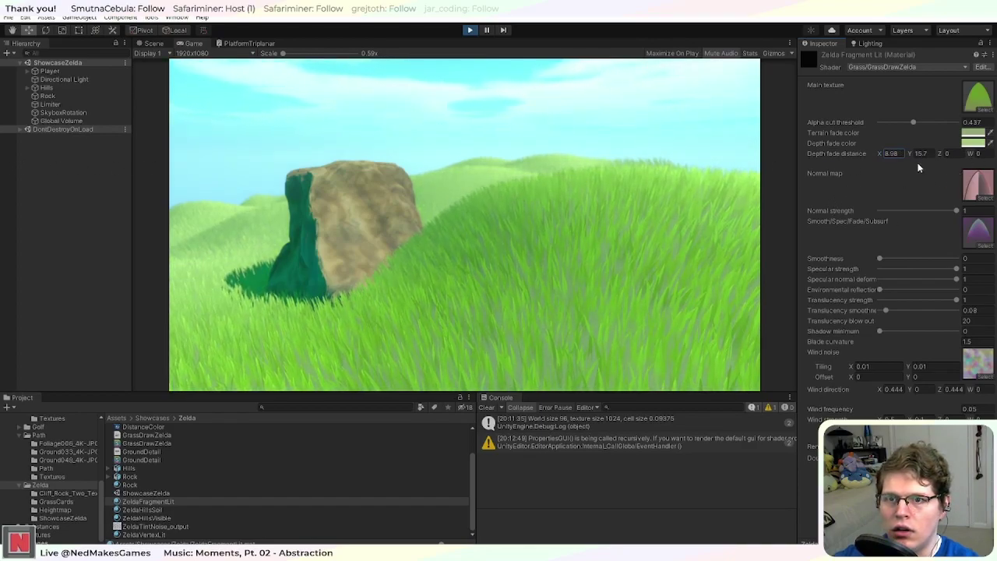
Step: Try a purple terrain fade color, such as A976A7, on the ZeldaFragmentLit material and discard it
click(967, 133)
drag(976, 208, 930, 255)
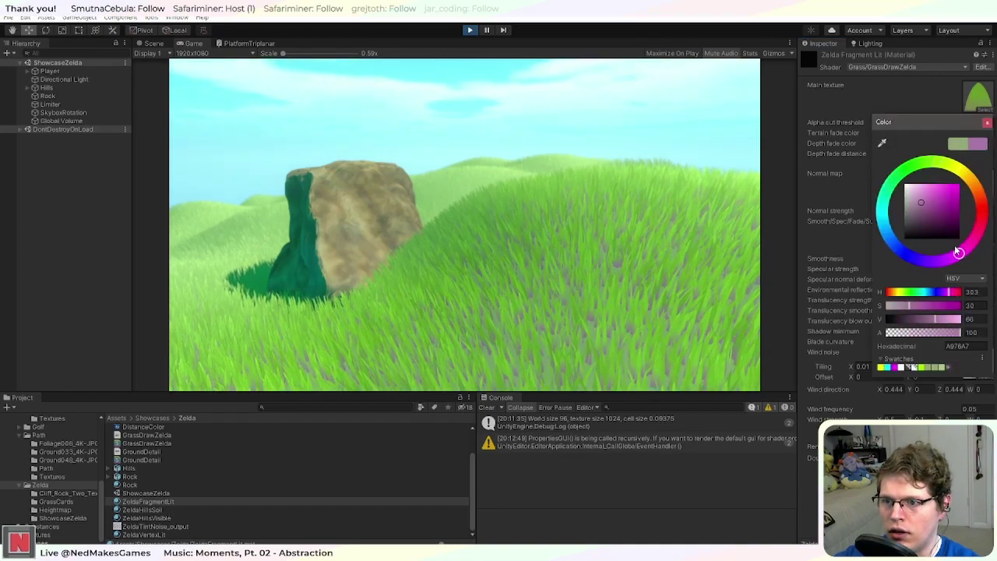
key(Escape)
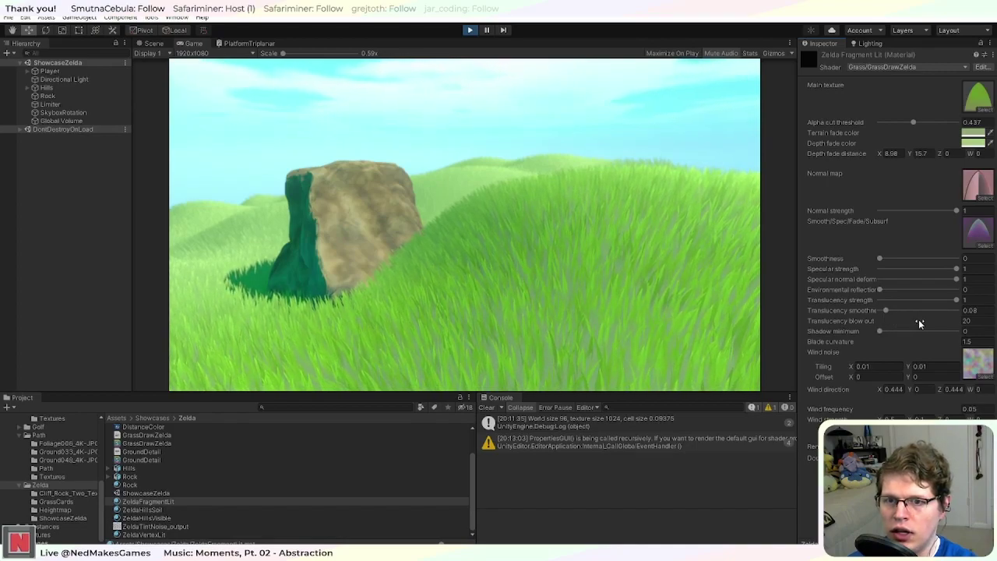
Step: Try a translucency smoothness of 0 and another blow out on ZeldaFragmentLit, and step back to a smoothness of 0.046
mouse_move(890, 309)
mouse_down()
mouse_move(902, 310)
mouse_move(875, 315)
mouse_move(886, 318)
mouse_move(875, 311)
mouse_up()
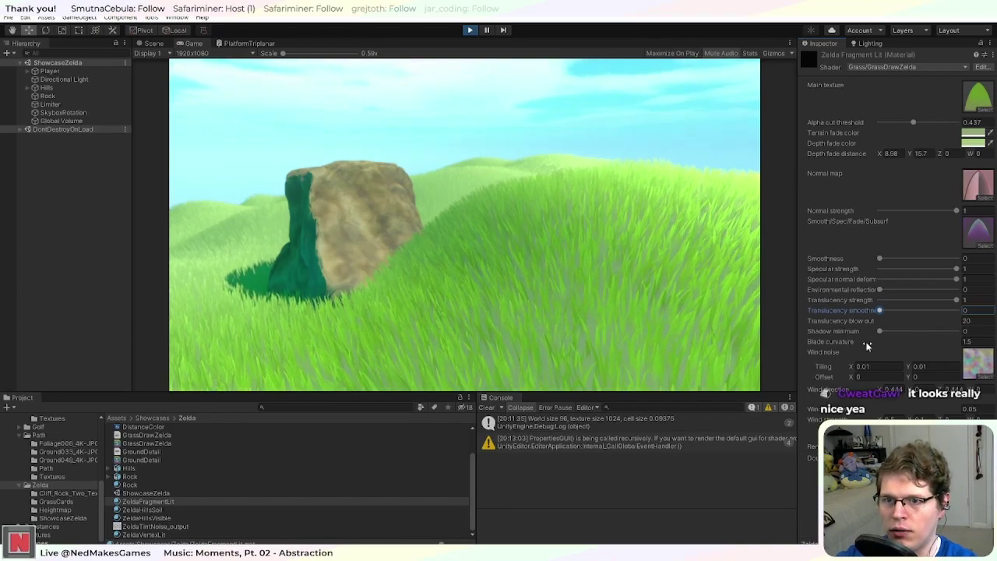
mouse_move(901, 321)
mouse_down()
mouse_move(967, 323)
mouse_move(52, 322)
mouse_move(892, 321)
mouse_up()
key(ctrl+z)
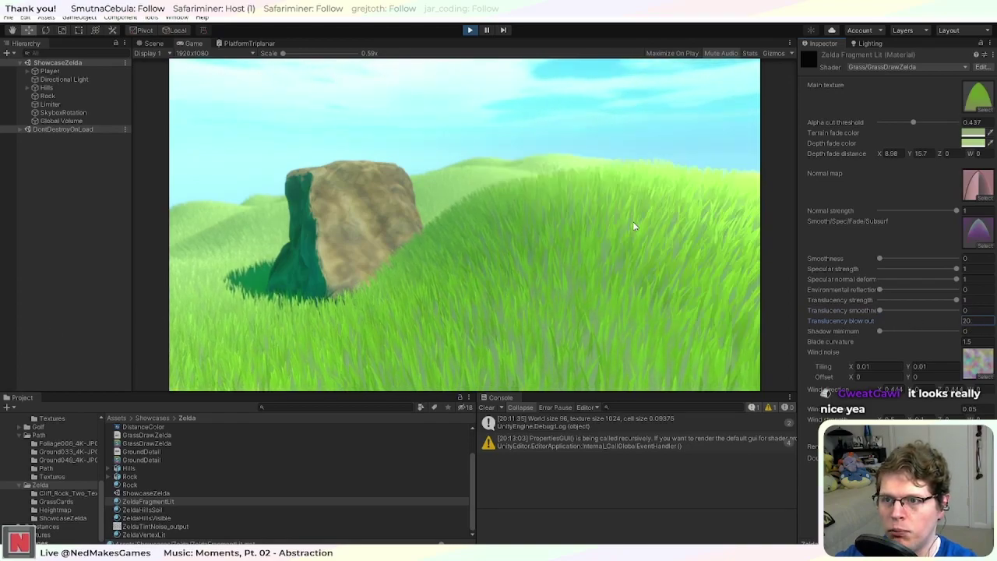
key(ctrl+z)
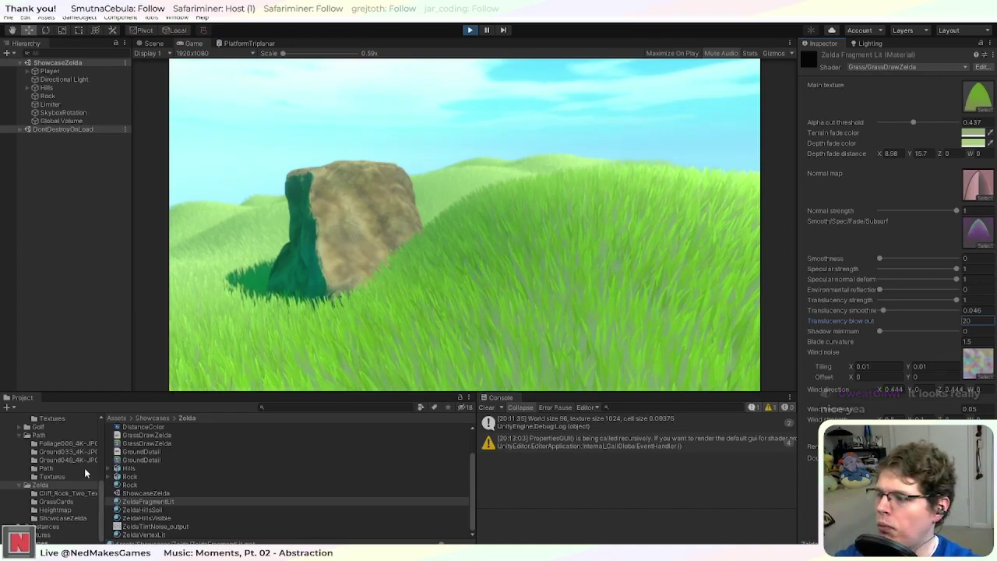
Step: Stop the running scene, open SampleScene from the Scenes folder and run it in play mode
scroll(83, 469, up, 3)
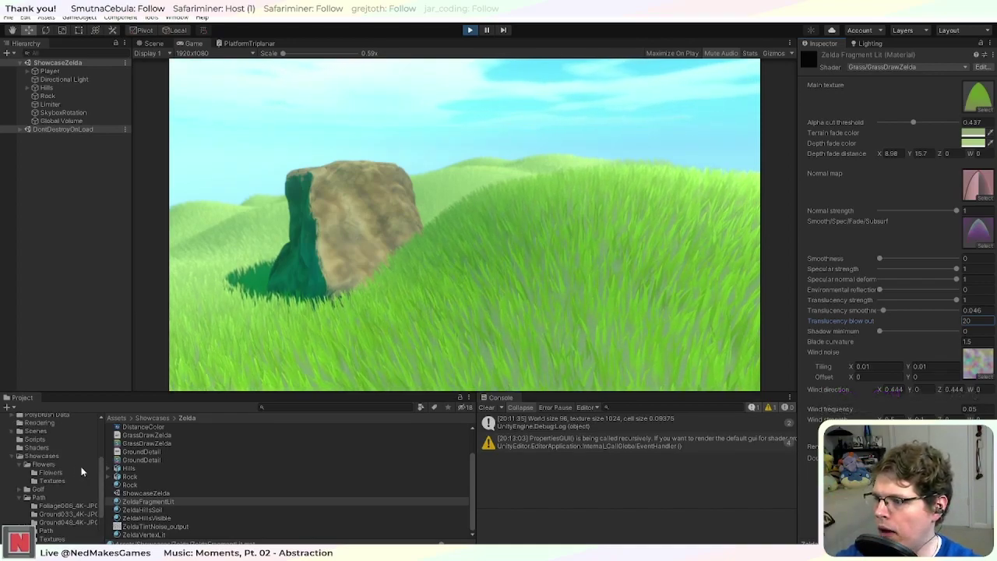
click(48, 439)
click(49, 431)
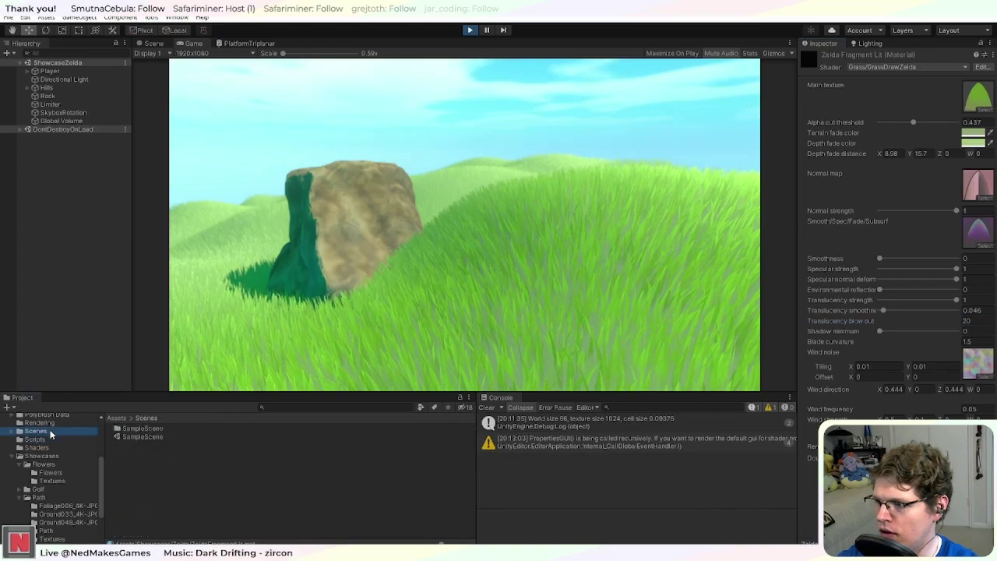
click(468, 30)
double_click(152, 436)
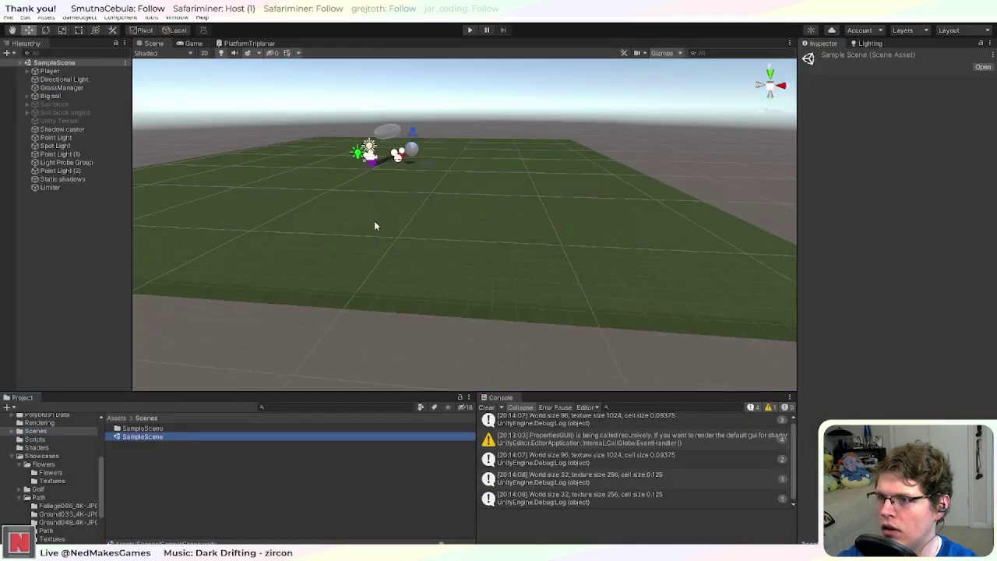
click(470, 31)
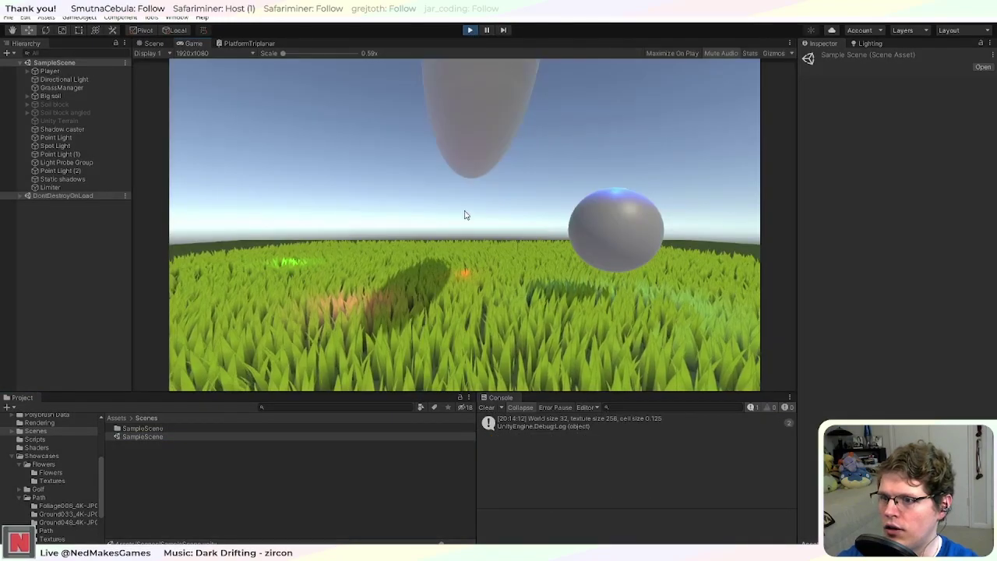
Step: Set the Directional Light's rotation to X -180 and Y 0
click(72, 79)
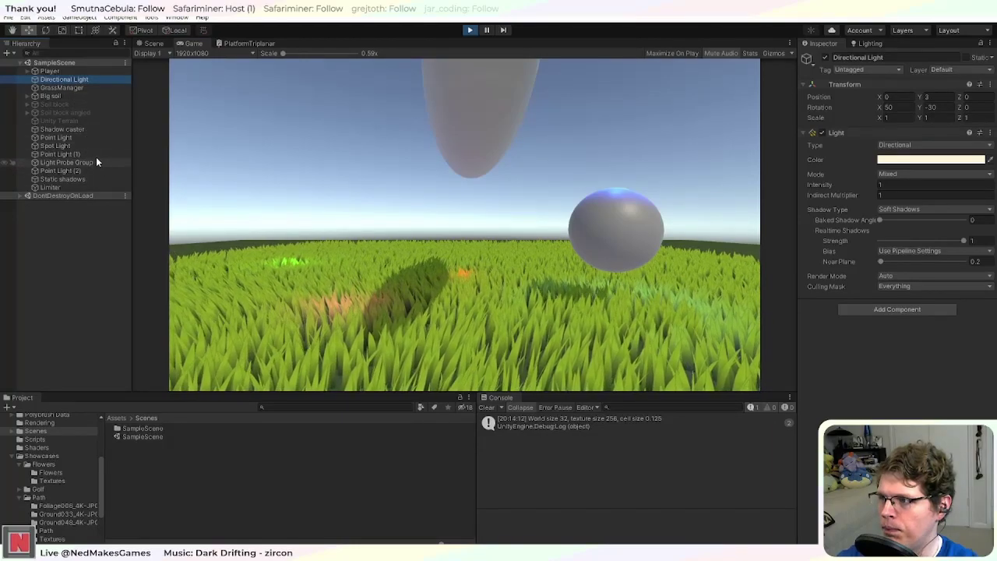
click(931, 107)
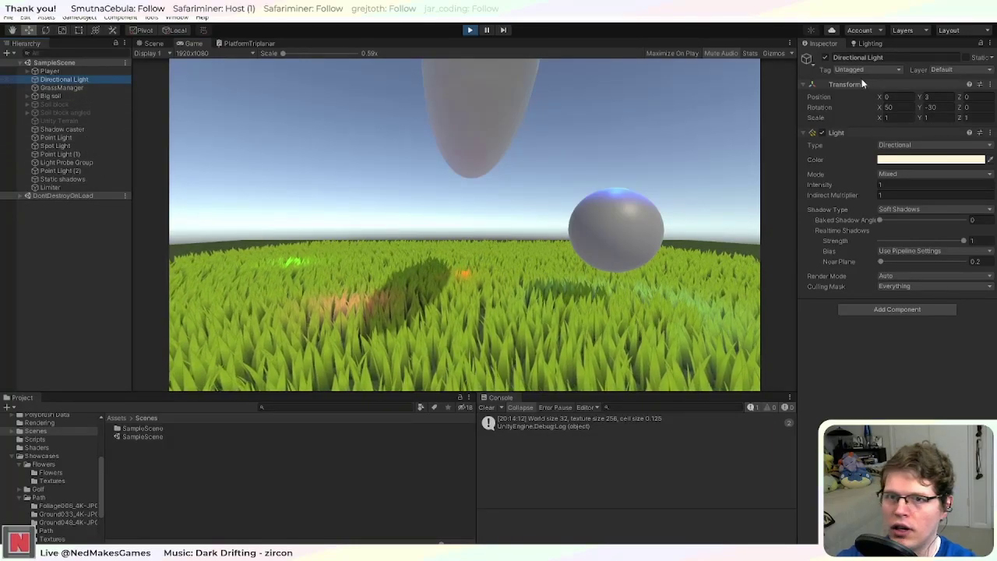
text(0)
key(shift+Tab)
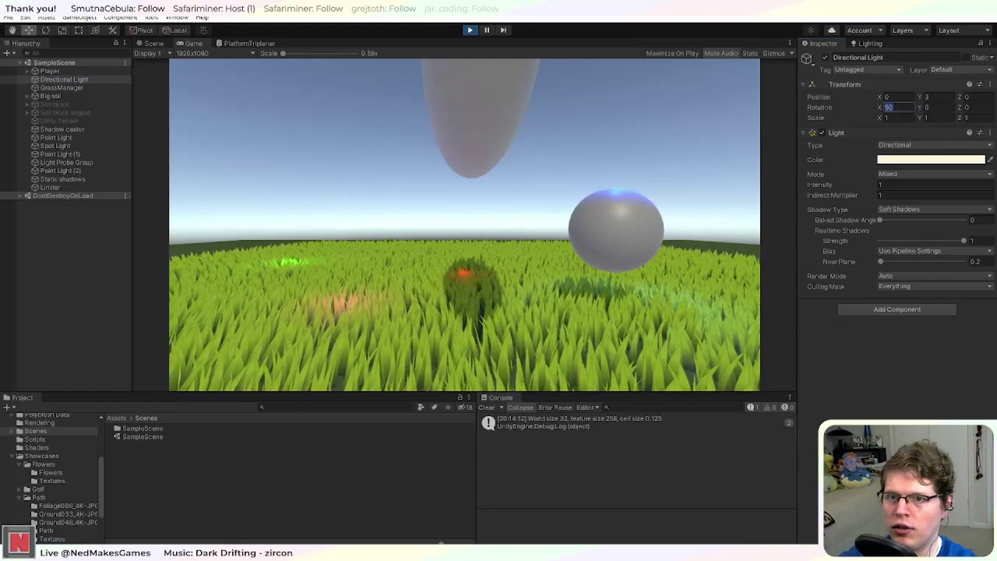
text(-180)
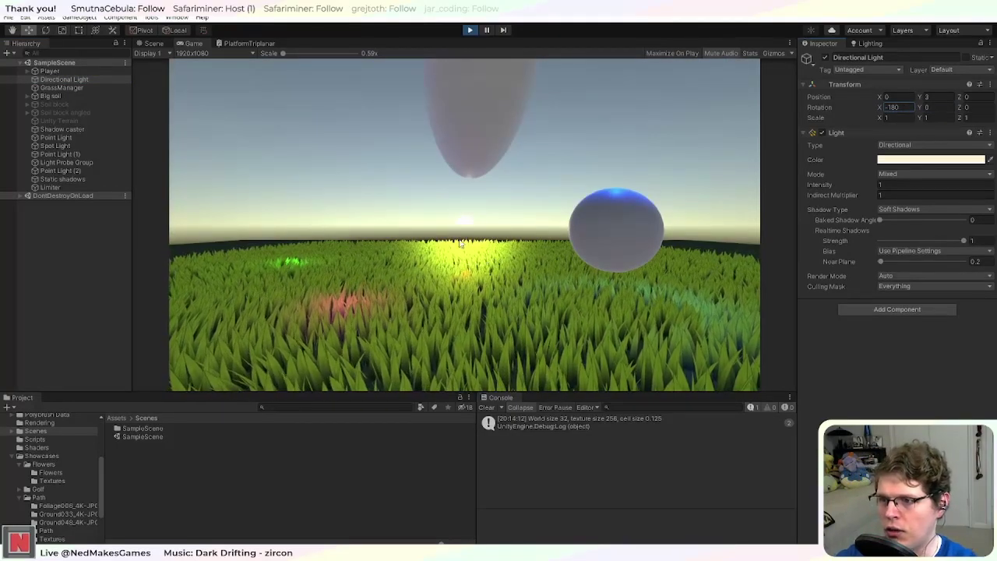
Step: Set the Player's Y position to -0.33 to lower the camera toward the grass
click(72, 71)
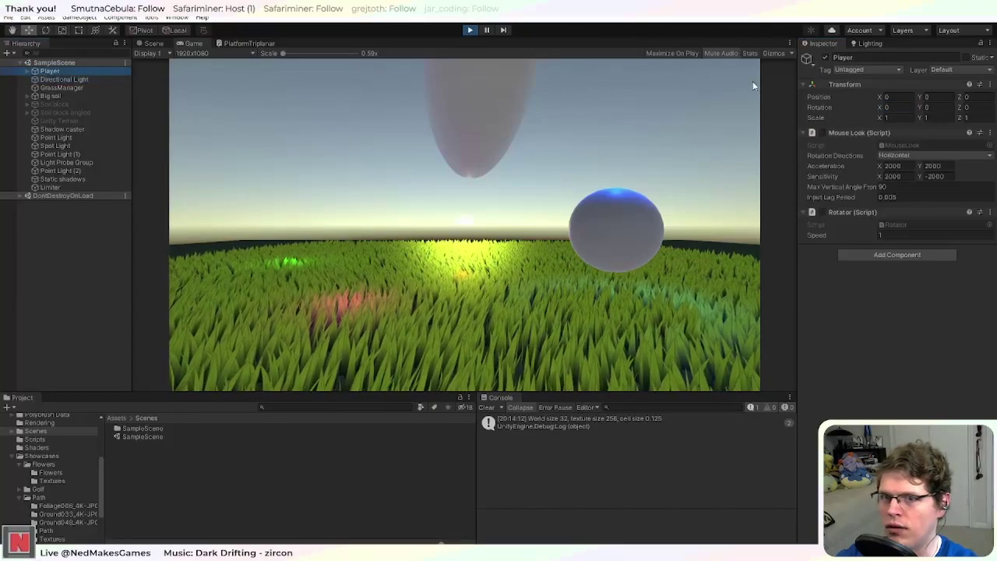
mouse_move(918, 98)
mouse_down()
mouse_move(883, 101)
mouse_move(913, 112)
mouse_up()
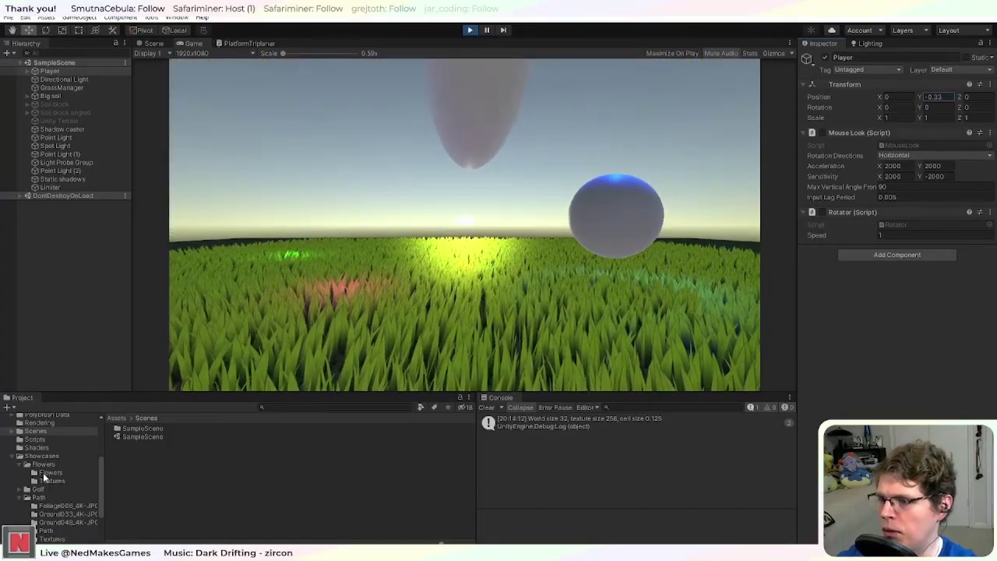
scroll(57, 467, up, 5)
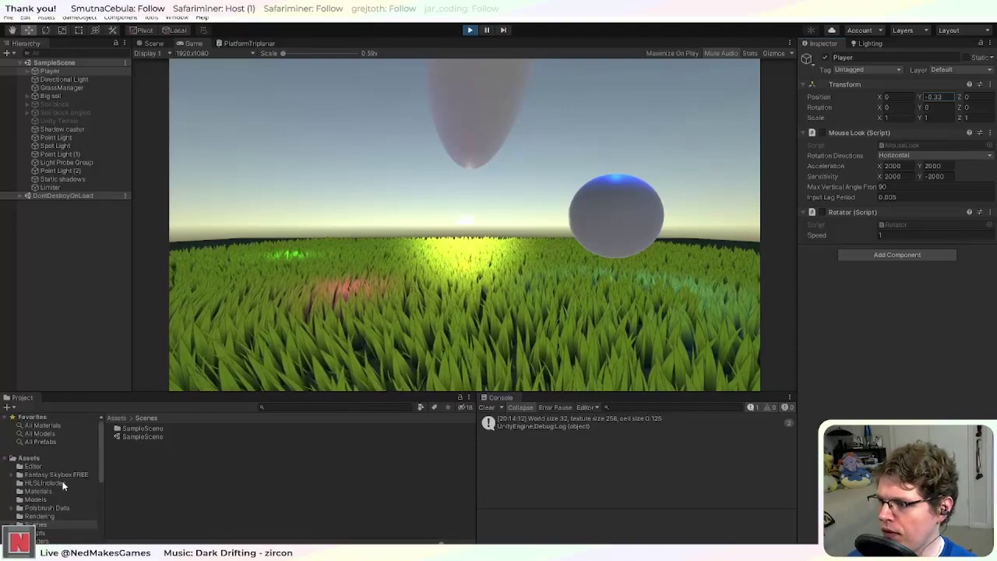
Step: Raise the translucency smoothness of the GrassFragmentLit material in the Materials folder to about 0.61
click(51, 492)
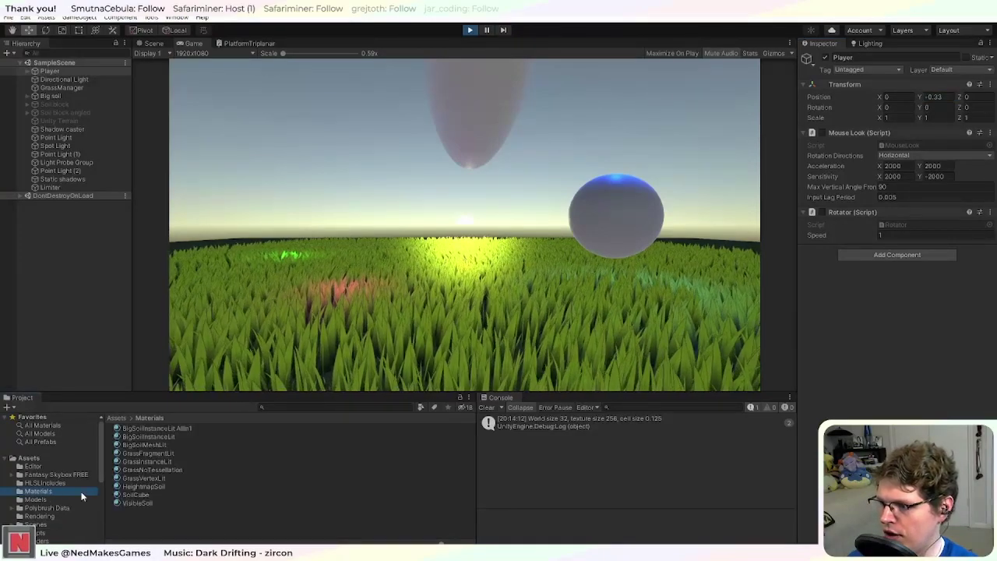
click(149, 461)
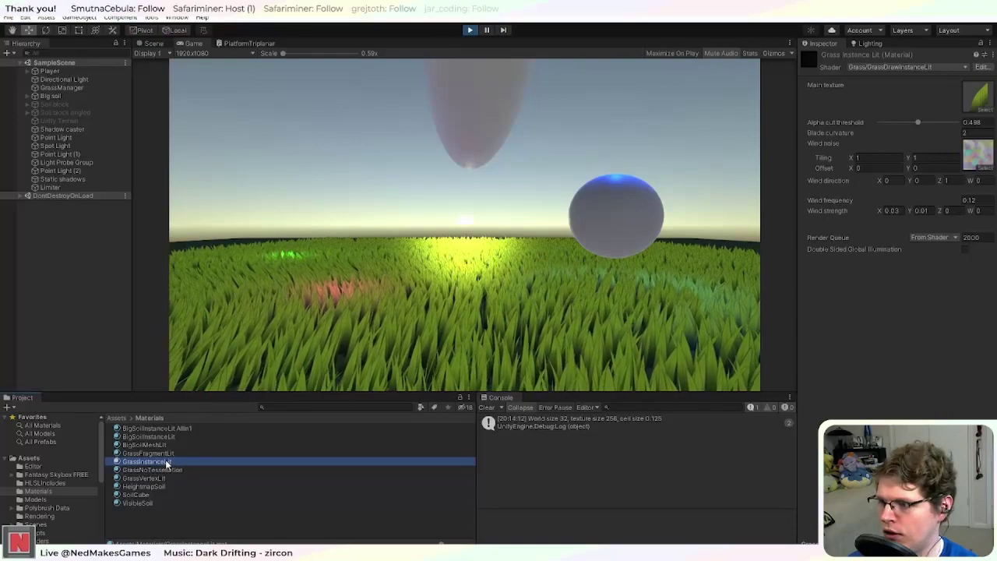
key(Up)
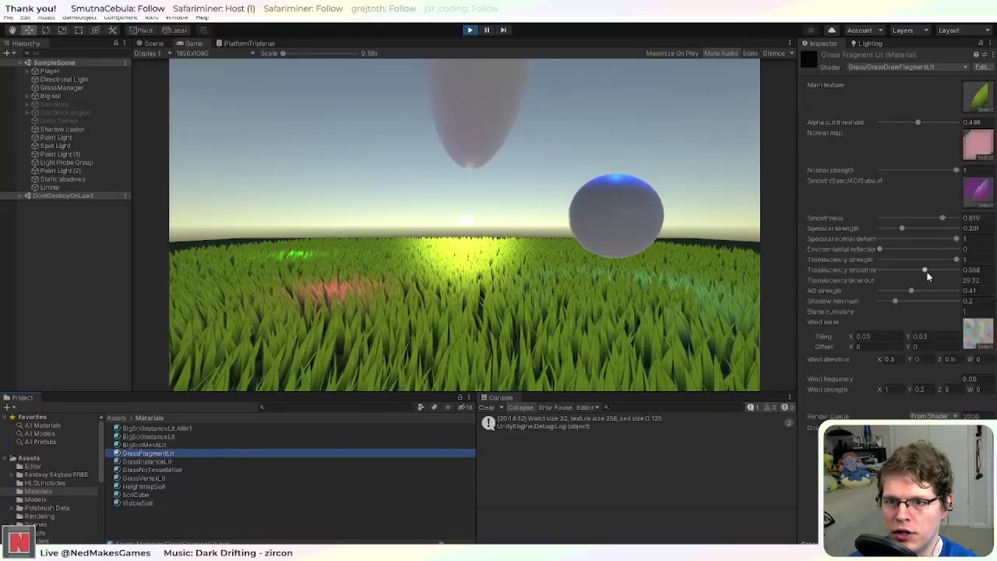
mouse_move(925, 269)
mouse_down()
mouse_move(949, 271)
mouse_move(883, 273)
mouse_move(923, 281)
mouse_up()
drag(12, 289, 828, 416)
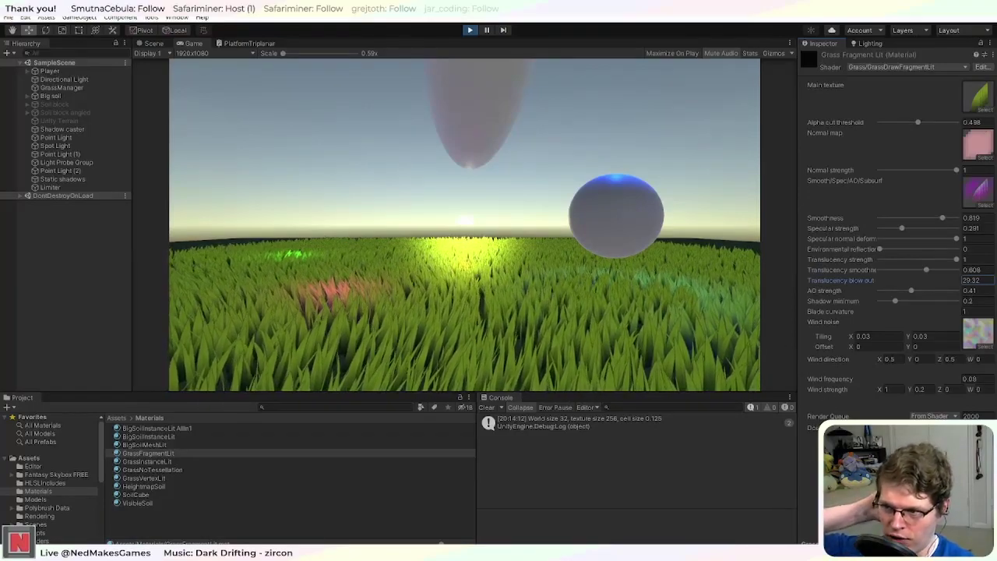
Step: Stop the running scene, open the Path scene from the Showcases/Path folder and run it in play mode
click(470, 31)
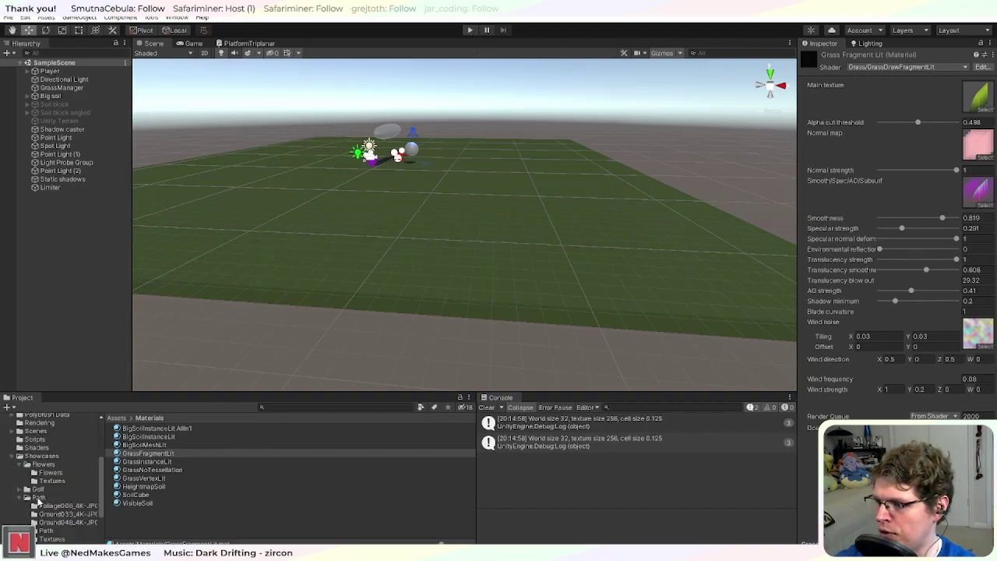
click(39, 497)
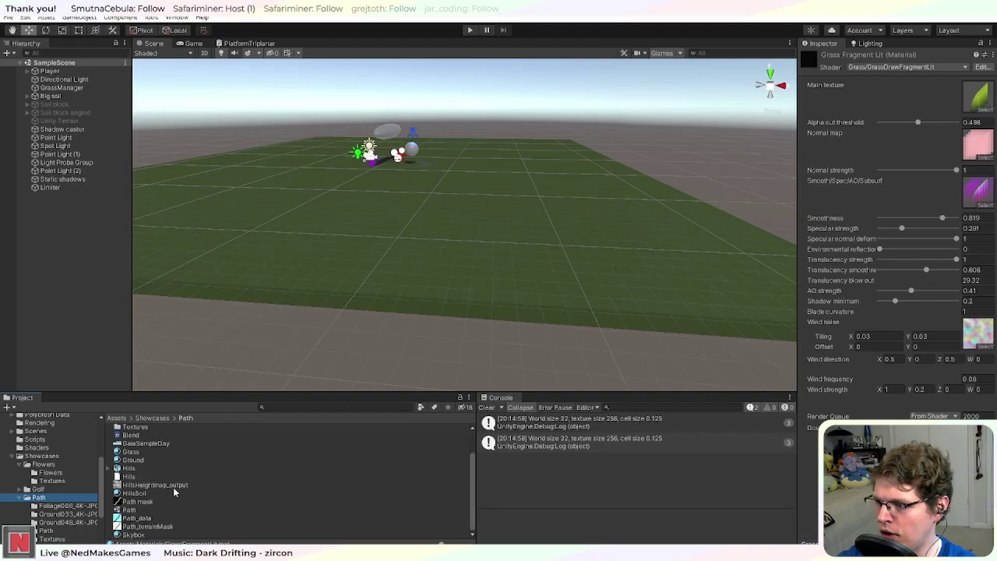
double_click(129, 509)
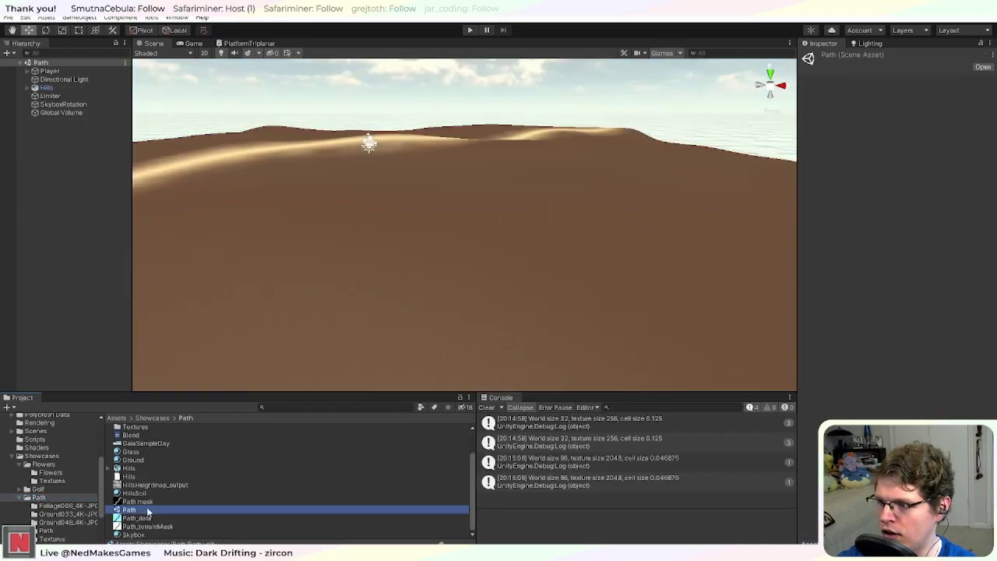
click(469, 31)
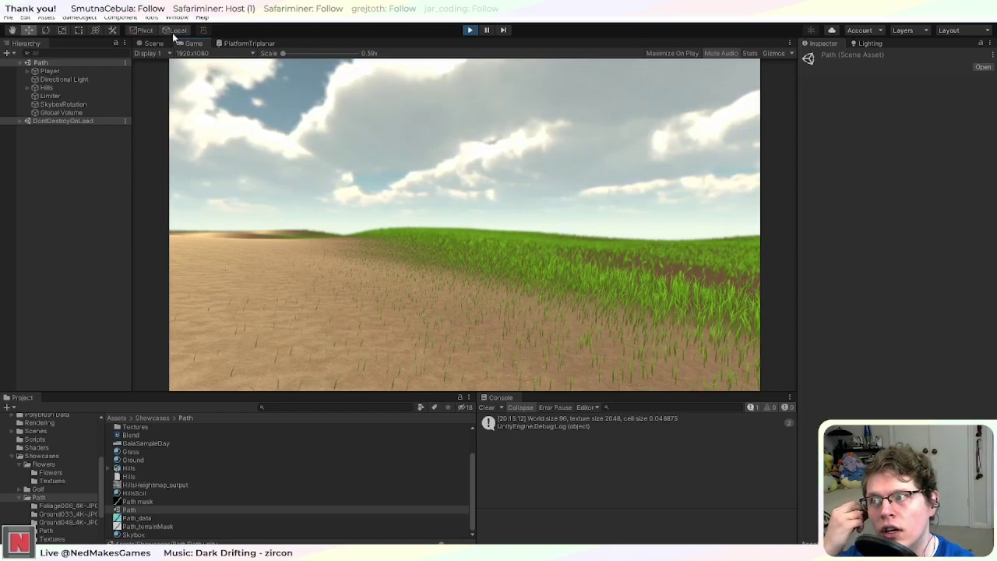
Step: Examine the grass blades and their transition to the sandy path in the Scene view, and return to the Game view
click(152, 42)
middle_drag(612, 201, 614, 282)
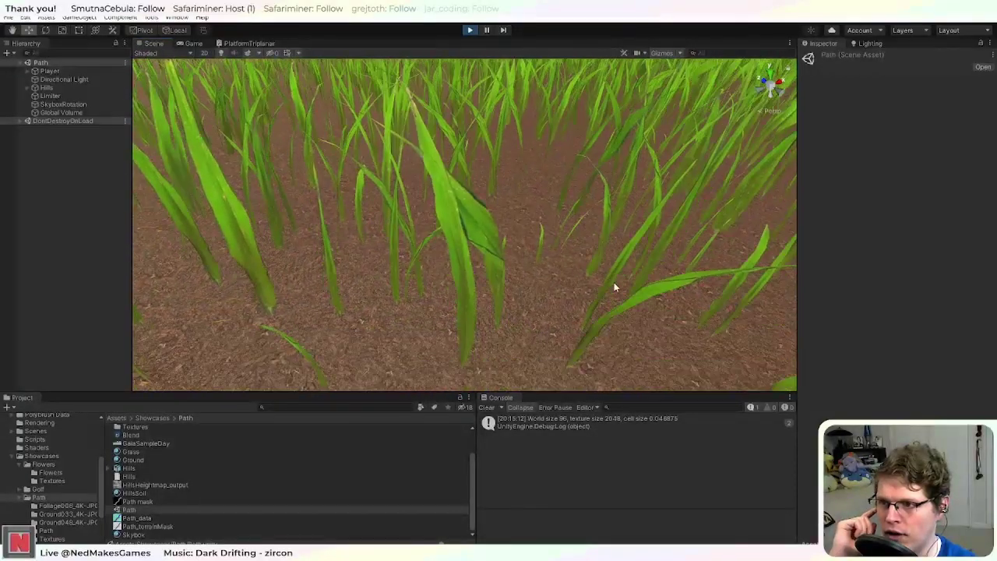
right_drag(614, 283, 577, 290)
scroll(576, 290, down, 10)
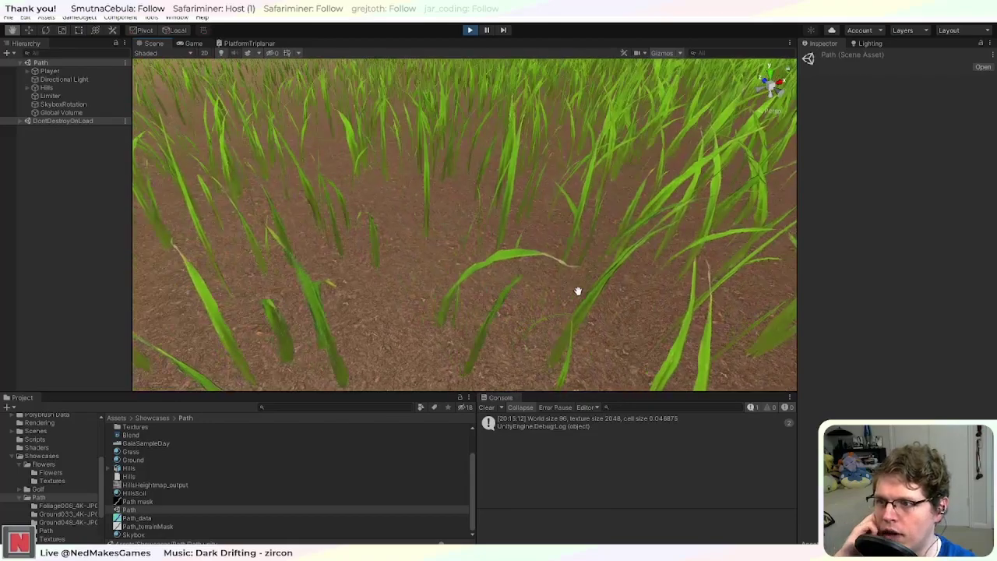
scroll(577, 293, down, 3)
scroll(438, 295, down, 10)
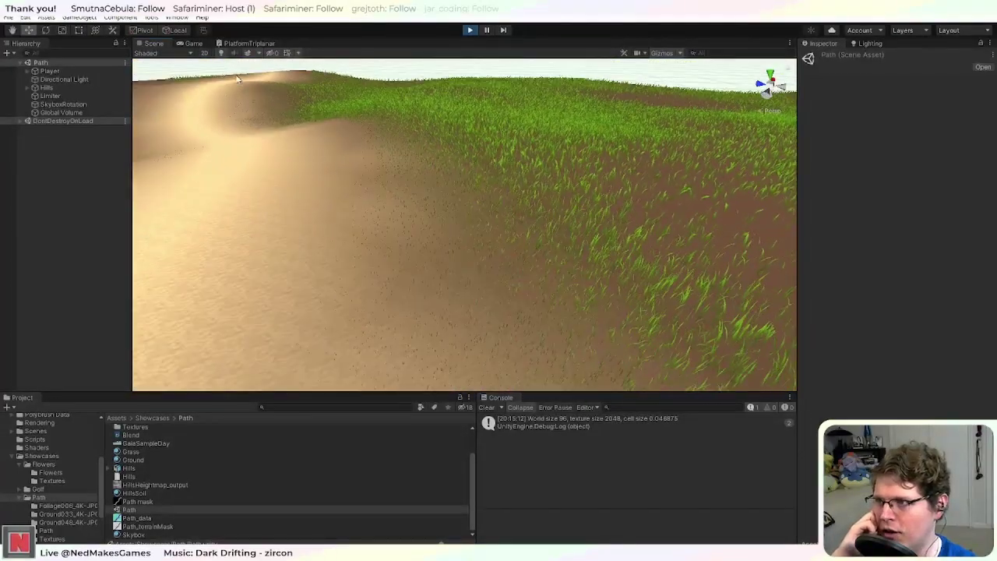
click(192, 43)
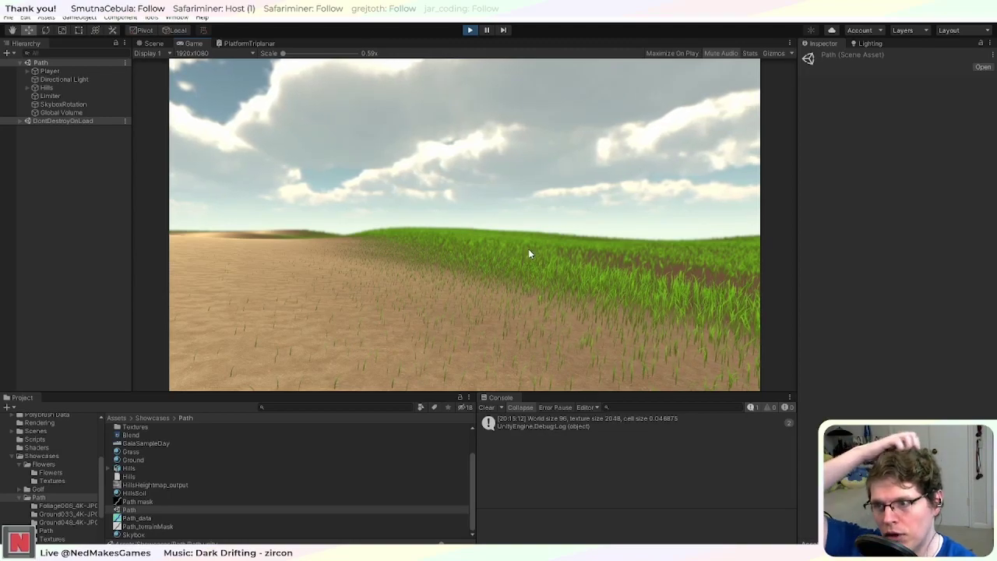
Step: Stop the Path scene, open the Flowers scene from the Showcases/Flowers folder and run it in play mode
click(470, 30)
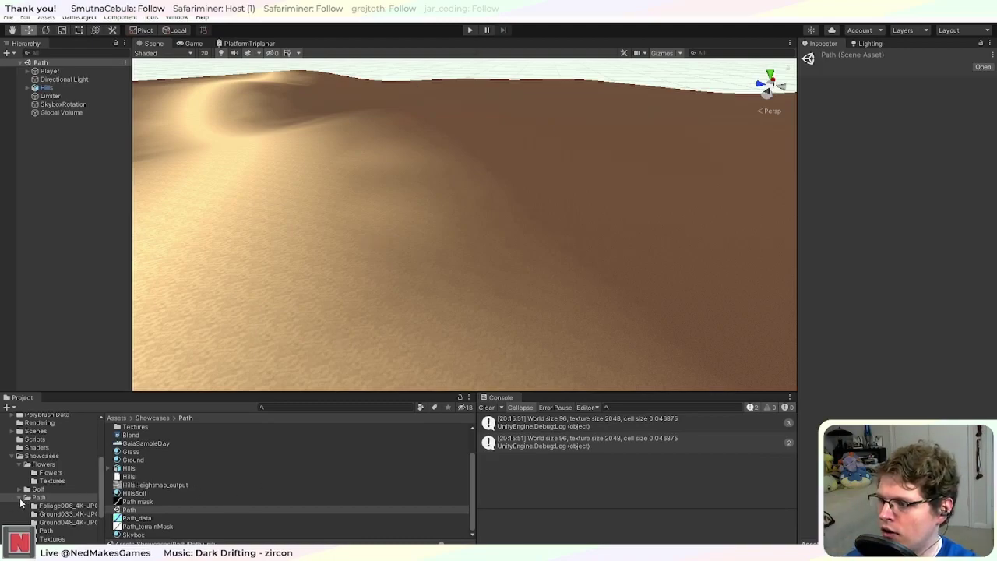
click(44, 465)
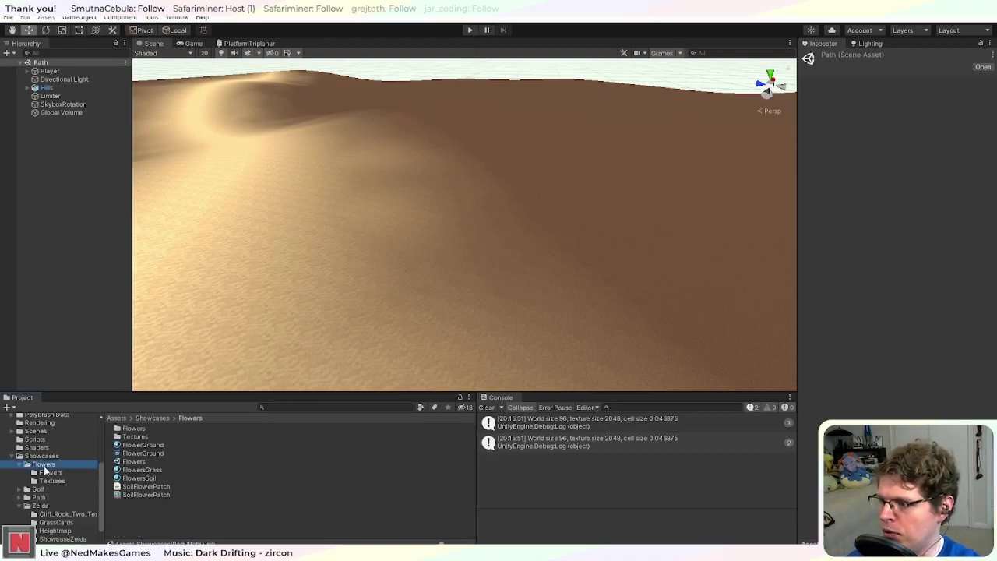
double_click(133, 462)
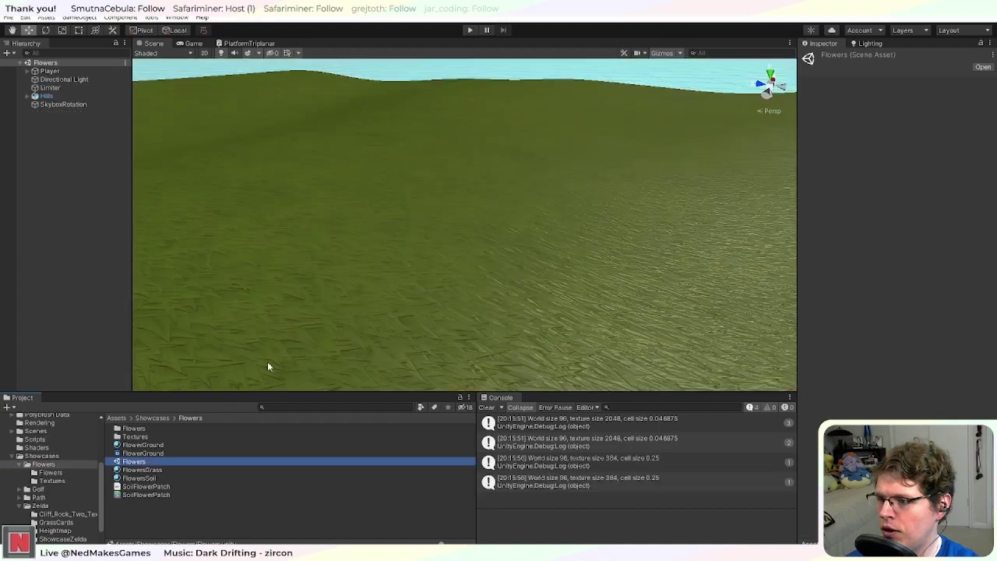
click(469, 30)
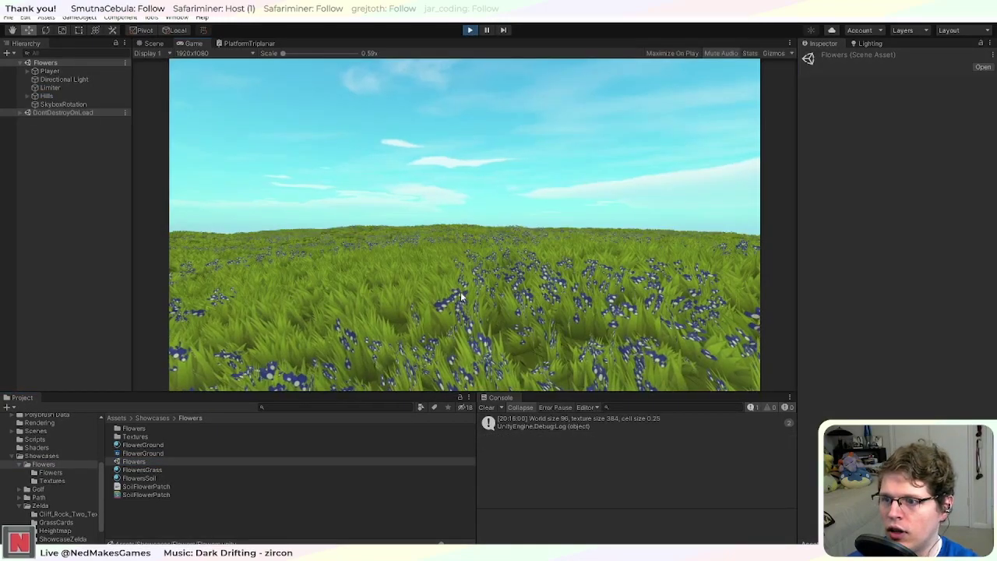
Step: Examine the grass and flower strips on the hills from several angles in the Scene view, and compare them with the Game view
click(152, 43)
scroll(443, 258, down, 3)
middle_drag(445, 261, 516, 236)
scroll(472, 265, up, 2)
scroll(517, 237, up, 4)
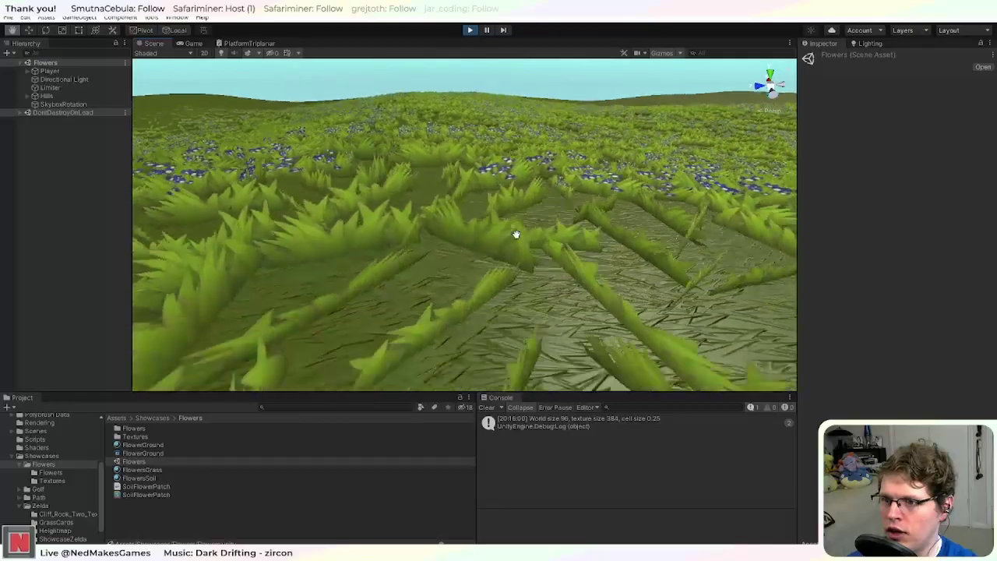
scroll(467, 230, down, 5)
scroll(403, 221, up, 2)
right_drag(335, 212, 384, 224)
scroll(385, 224, down, 3)
middle_drag(386, 225, 302, 265)
scroll(600, 229, up, 3)
right_drag(629, 268, 595, 232)
middle_drag(594, 232, 584, 239)
scroll(585, 238, up, 6)
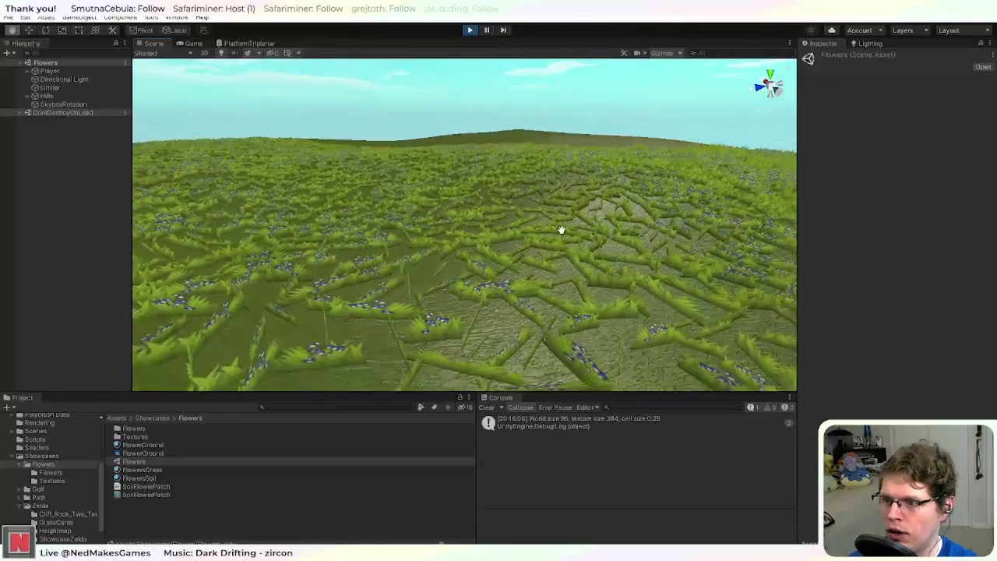
middle_drag(550, 204, 538, 239)
right_drag(539, 240, 723, 266)
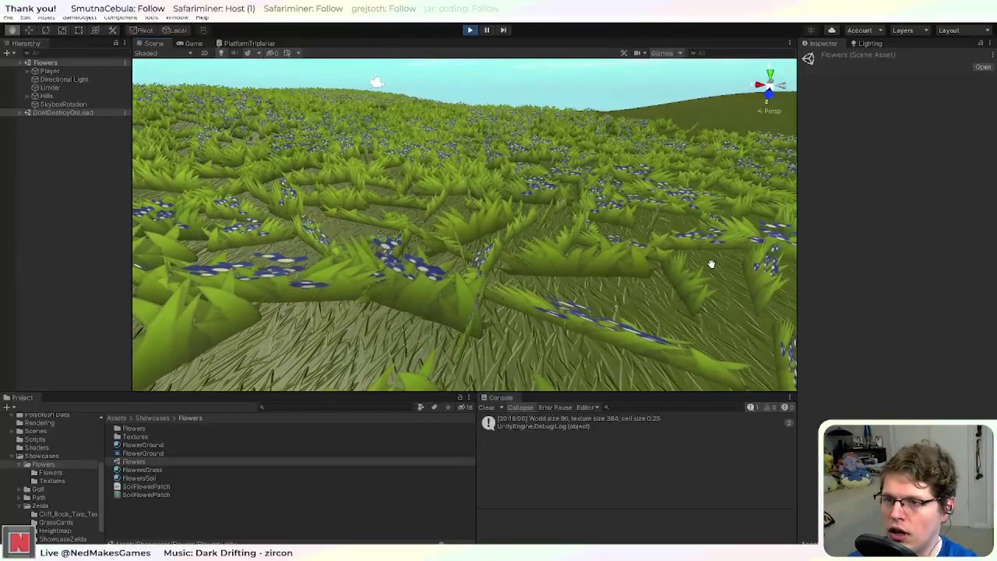
scroll(711, 262, down, 10)
middle_drag(477, 339, 491, 233)
scroll(499, 234, up, 4)
scroll(501, 234, down, 6)
click(192, 44)
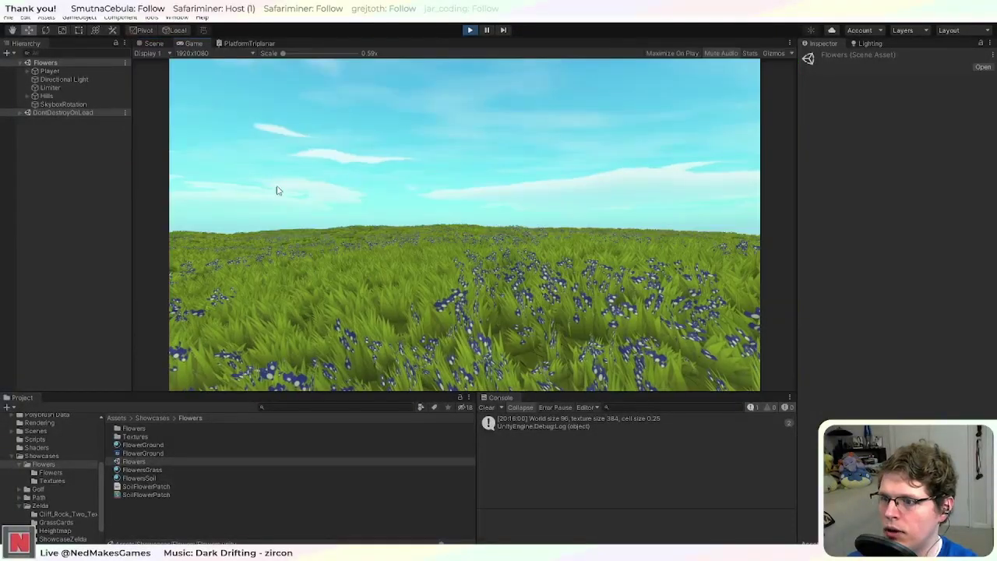
Step: Inspect in the Scene view how flower patches and grass cover the hill around the player camera, near and far
click(158, 43)
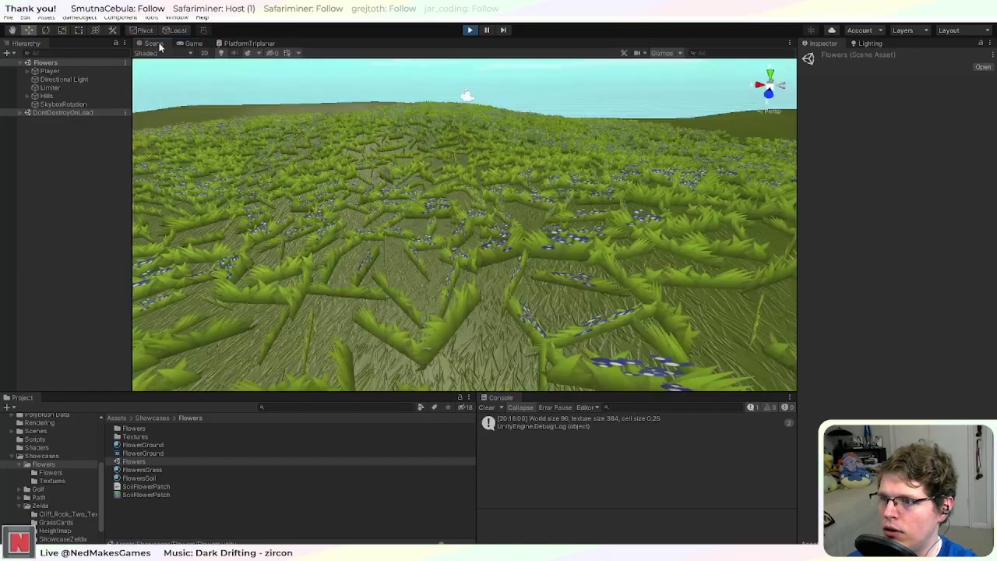
right_drag(373, 238, 429, 234)
middle_drag(429, 234, 456, 296)
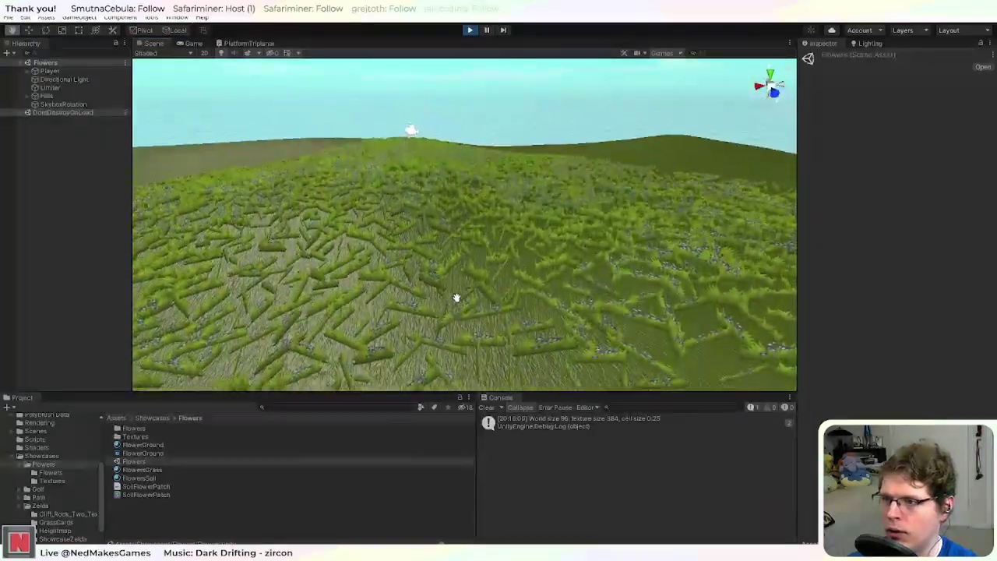
scroll(470, 156, up, 3)
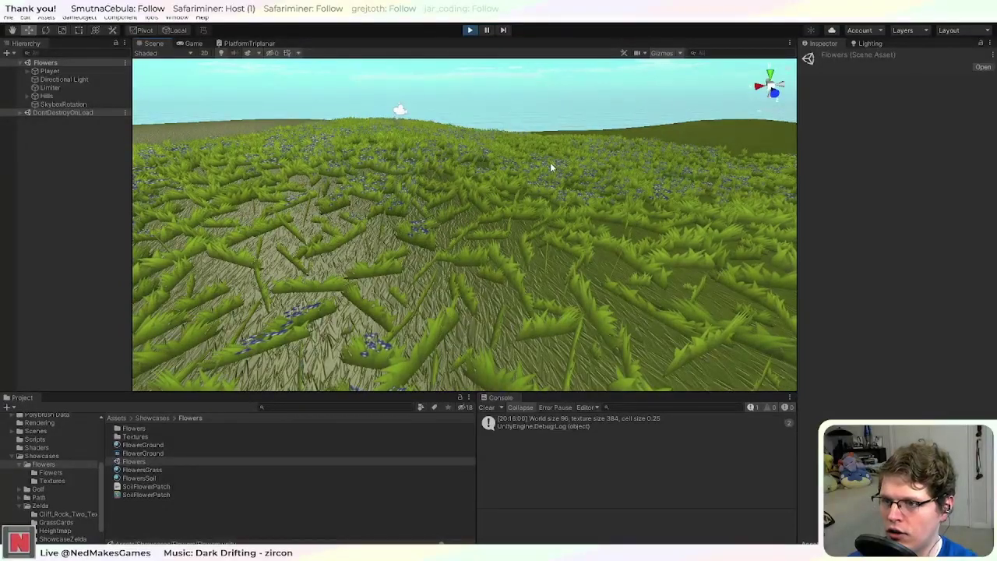
scroll(549, 165, down, 4)
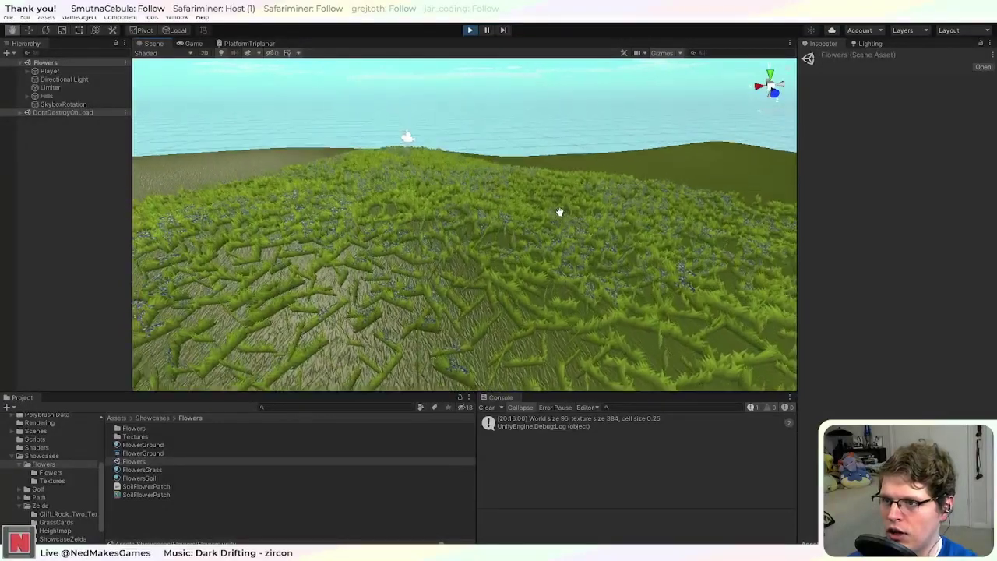
middle_drag(522, 313, 469, 243)
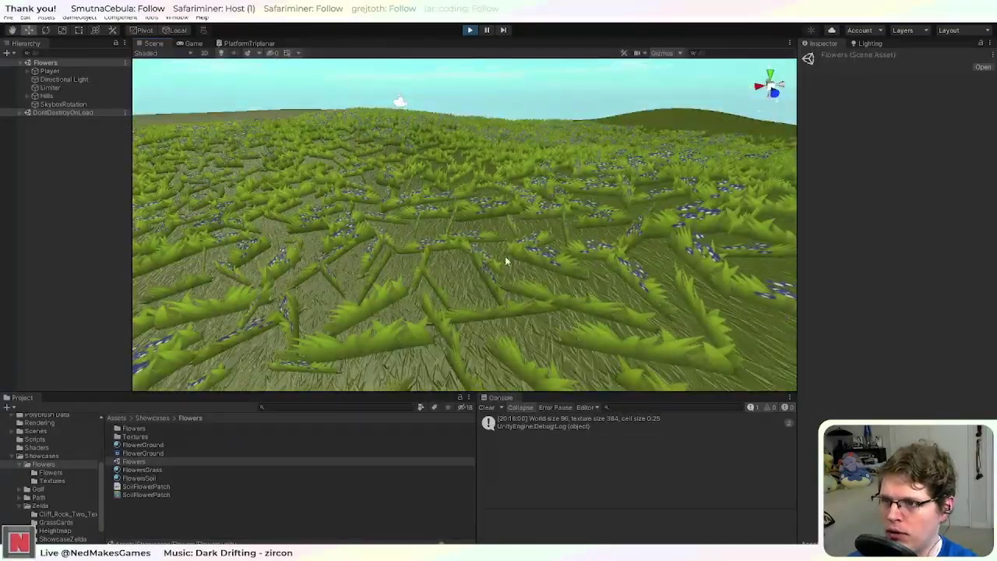
scroll(503, 254, up, 4)
scroll(505, 252, down, 4)
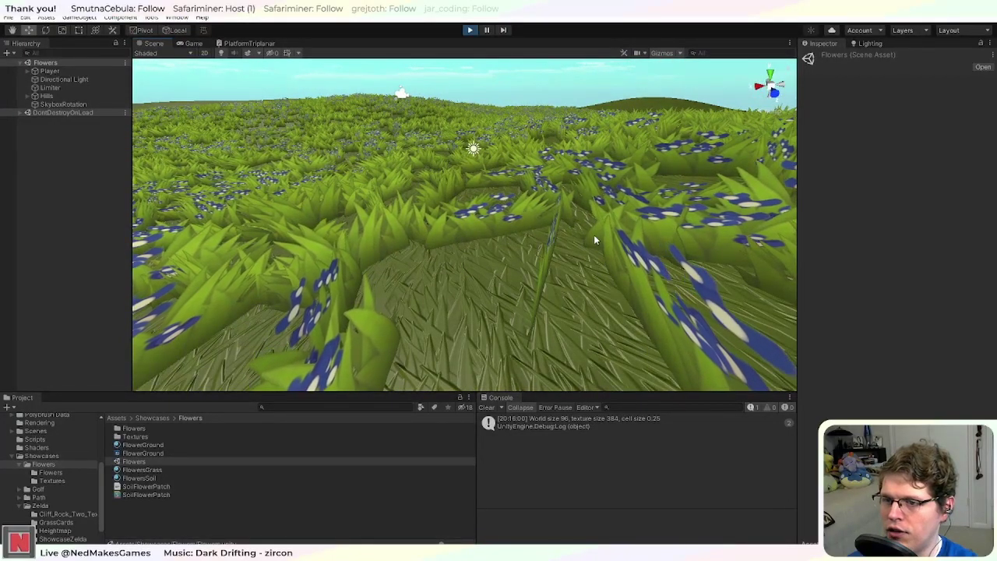
scroll(593, 240, down, 5)
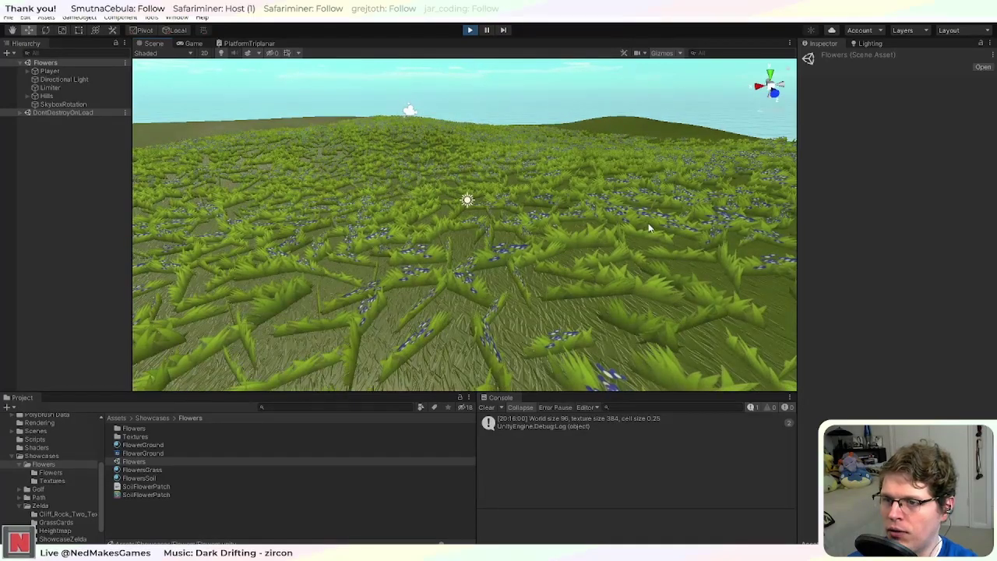
right_drag(650, 227, 605, 208)
scroll(605, 207, down, 4)
middle_drag(605, 207, 520, 288)
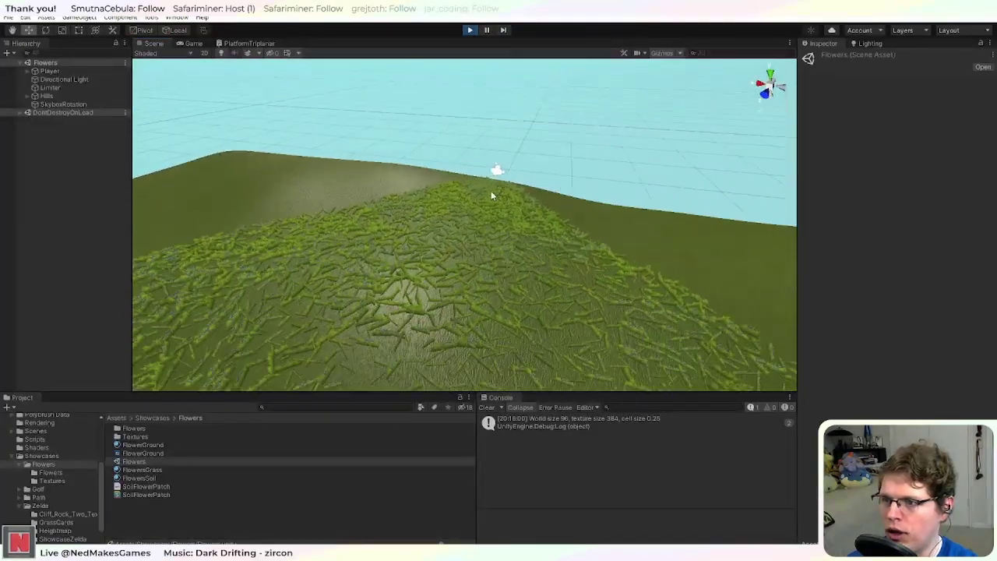
Step: Examine the blue flowers among the grass up close in the Scene view, circling to the other side of the hill
scroll(506, 211, up, 6)
right_drag(549, 210, 530, 198)
scroll(523, 199, down, 3)
middle_drag(523, 200, 450, 234)
scroll(478, 253, down, 4)
scroll(485, 268, up, 9)
right_drag(498, 267, 258, 242)
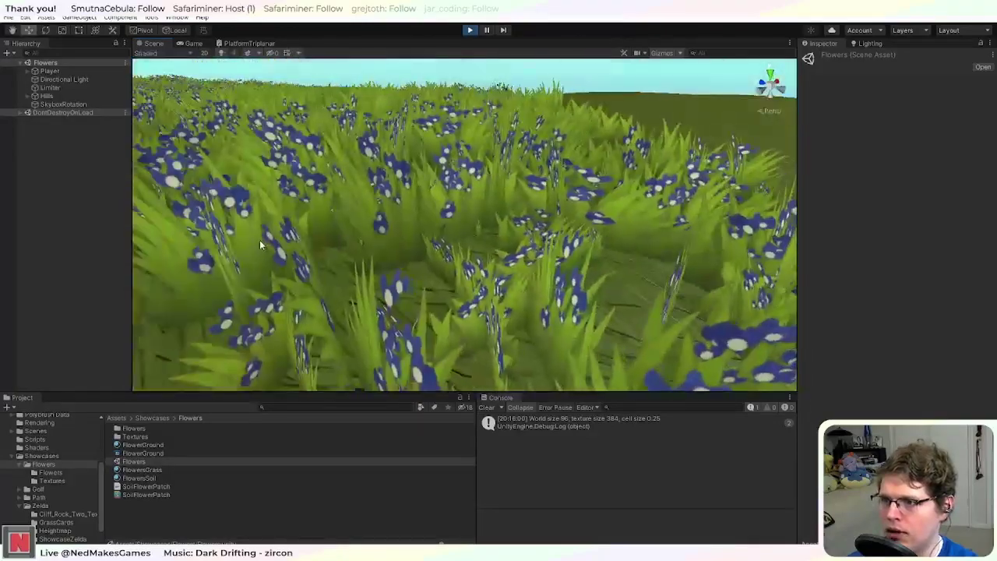
scroll(269, 244, down, 6)
middle_drag(397, 206, 381, 249)
right_drag(381, 249, 260, 255)
scroll(483, 242, up, 3)
middle_drag(502, 242, 432, 242)
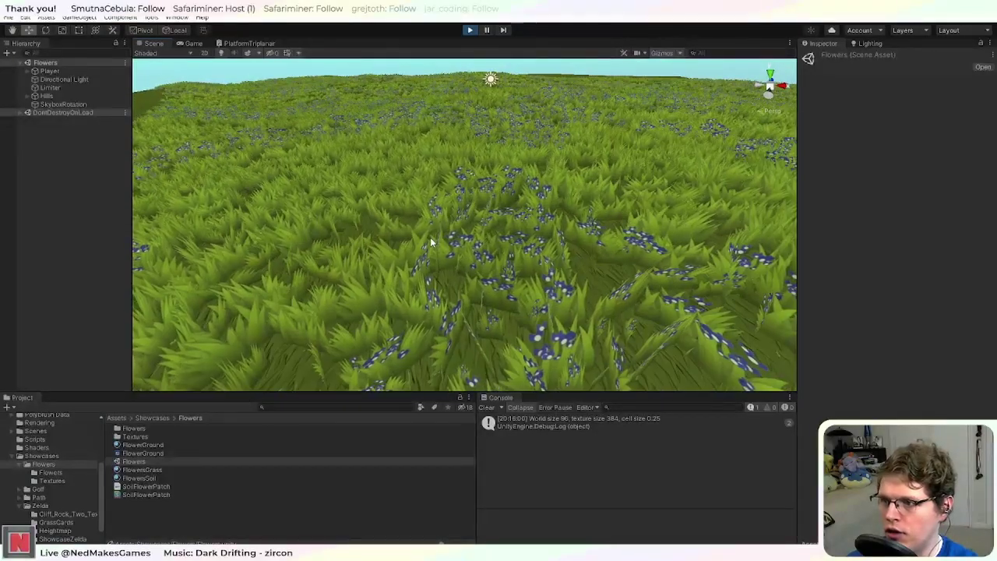
middle_drag(540, 231, 519, 214)
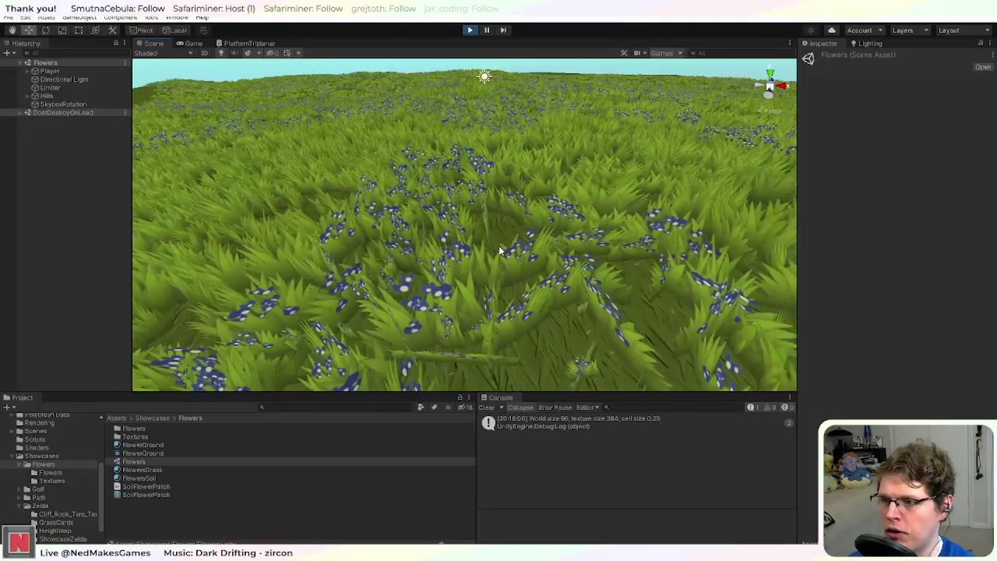
middle_drag(496, 278, 507, 223)
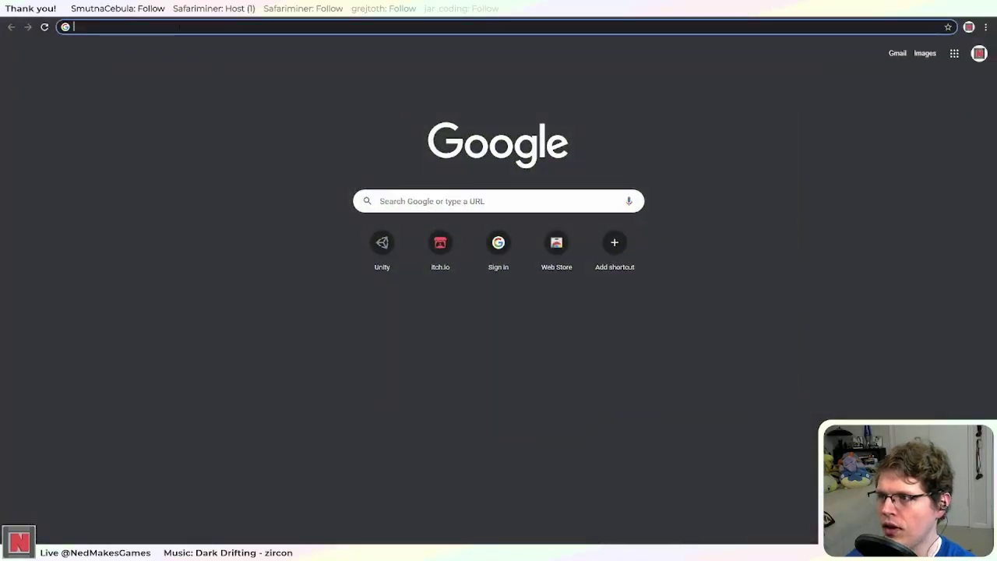
Step: Switch to the Chrome browser, search Google for "bluebonnet" and show the image results
click(179, 27)
text(bluebonnet)
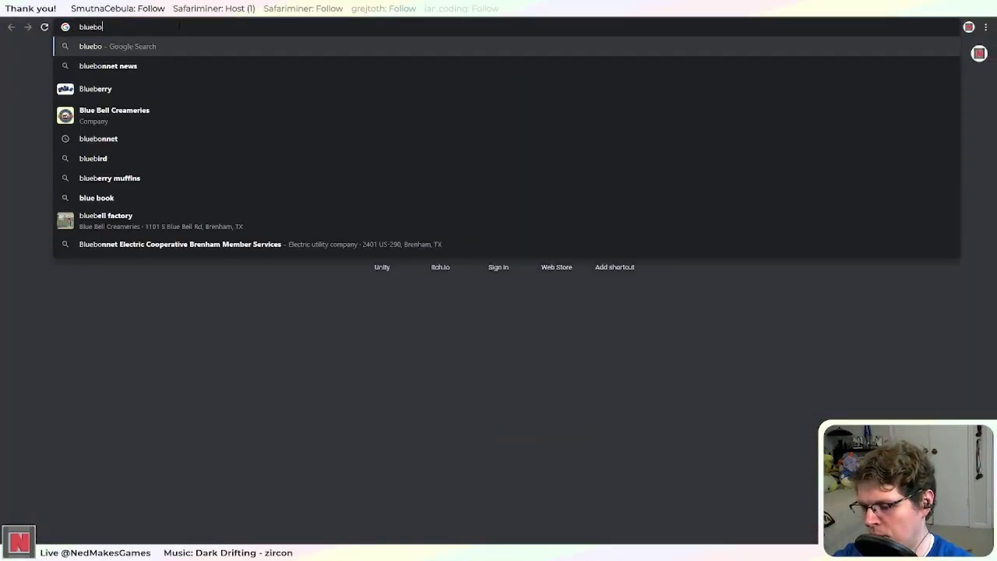
key(Return)
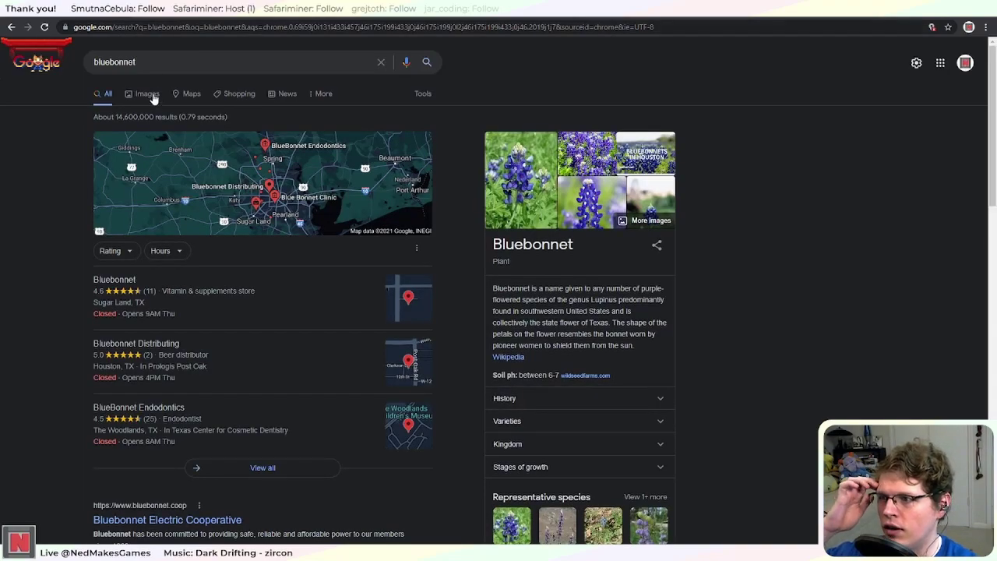
click(148, 94)
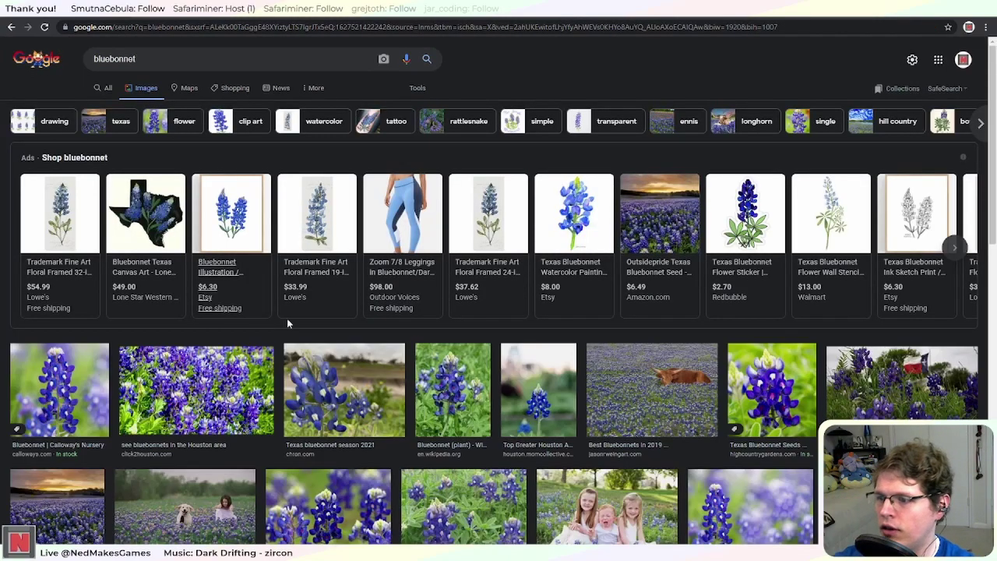
Step: Browse the bluebonnet image results and preview the Wikipedia plant photo and the Houston Chronicle photo
scroll(324, 305, down, 2)
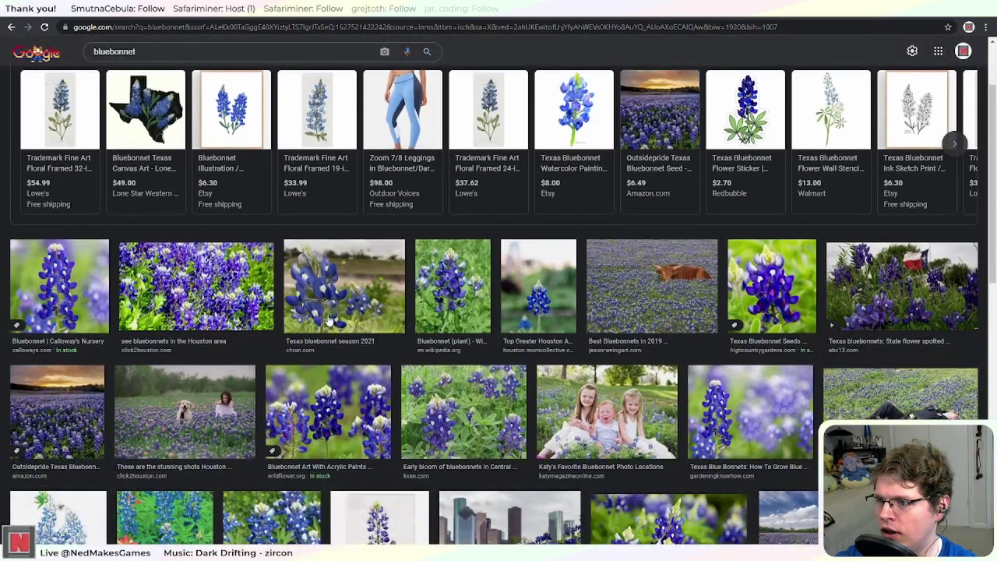
scroll(404, 382, down, 2)
click(473, 190)
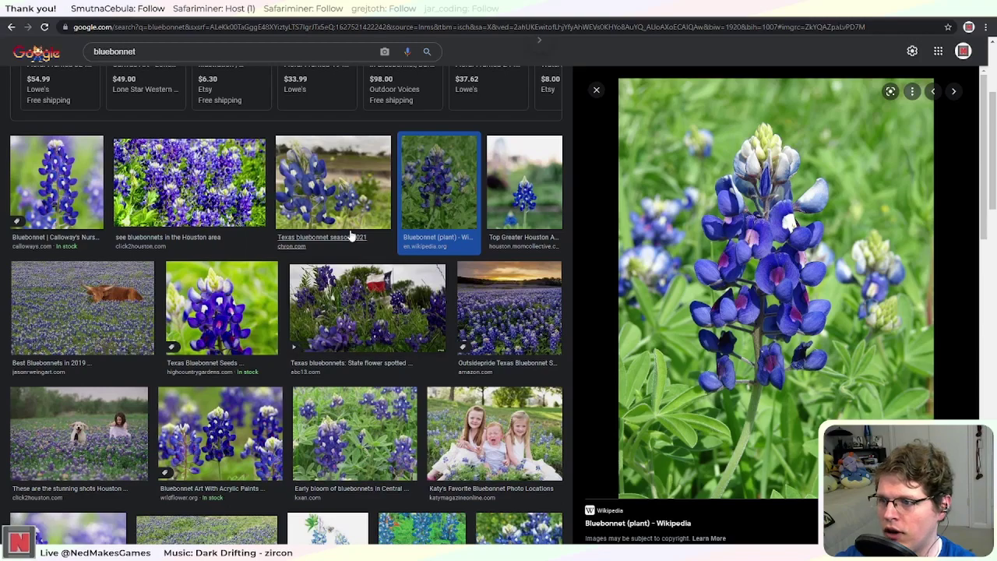
click(303, 205)
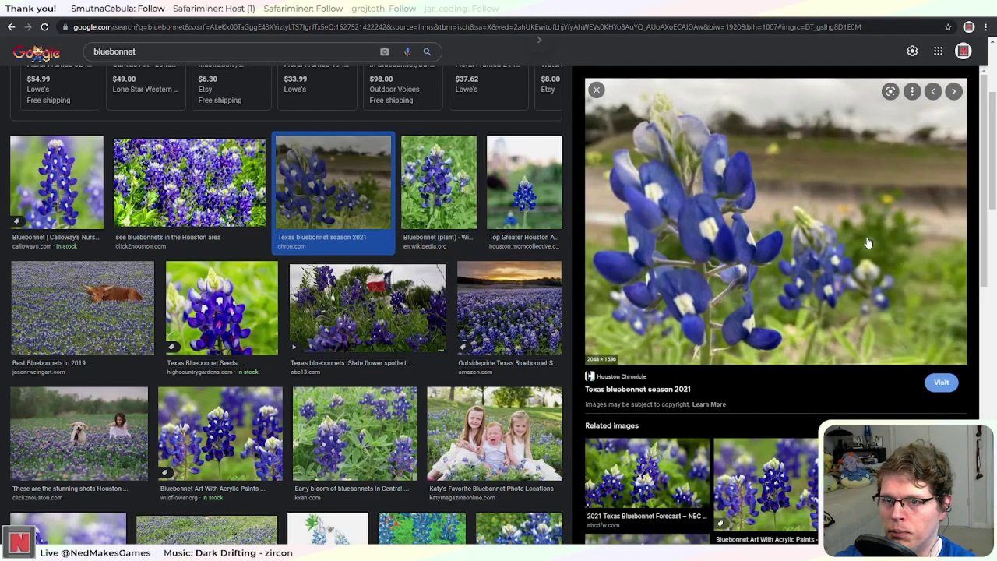
click(423, 189)
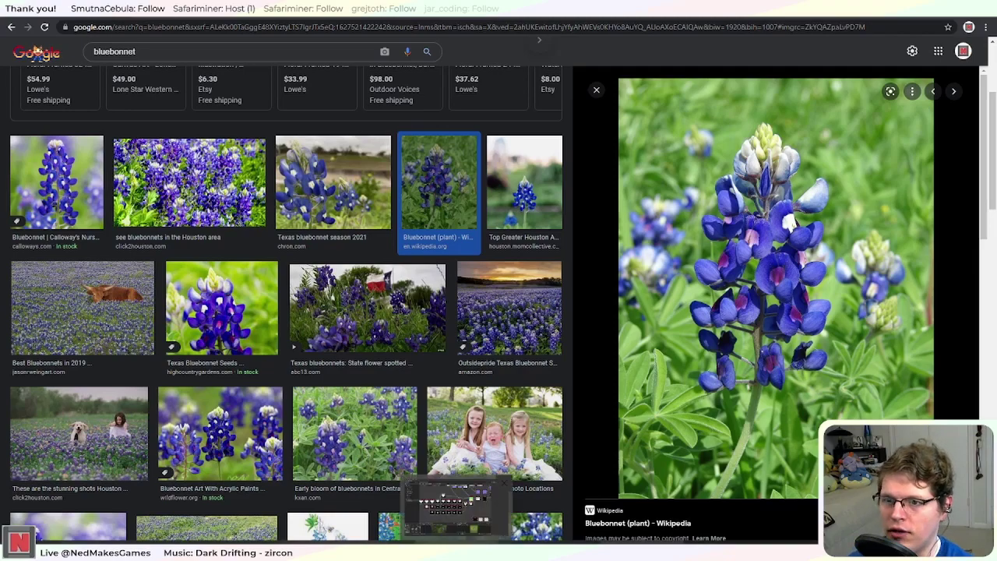
Step: Switch to Substance Designer, look over the petal shape nodes of the Bluebonnet graph, and return to Unity
click(456, 550)
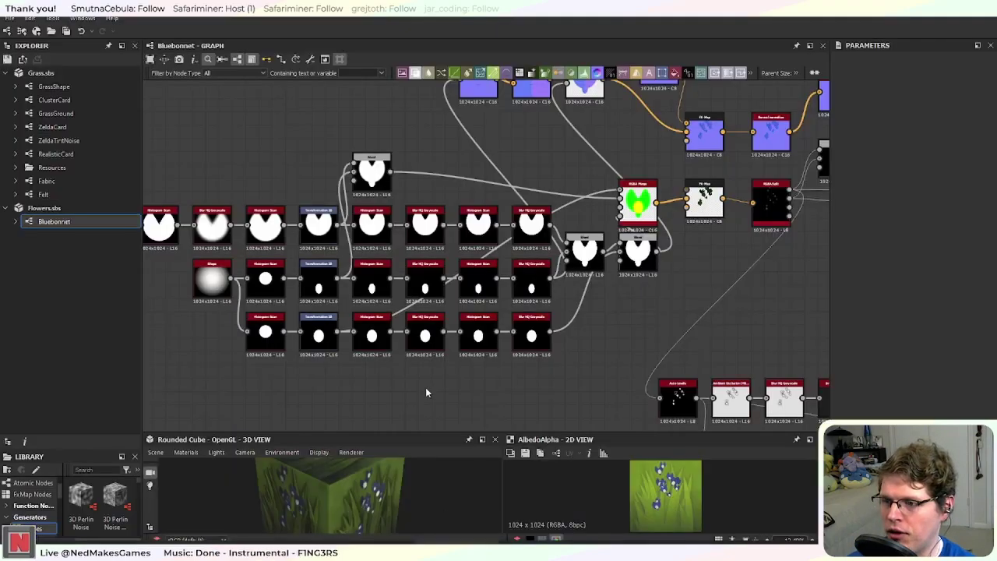
middle_drag(710, 251, 701, 254)
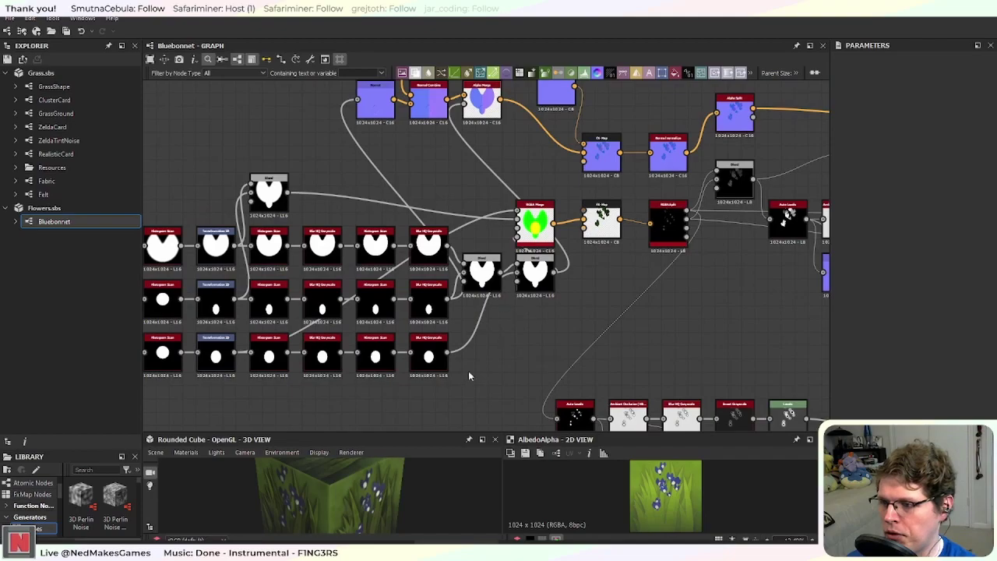
key(alt+Tab)
Step: Examine in the Scene view how the blue flower patches mix with the grass, comparing near and slightly farther distances
scroll(612, 263, down, 2)
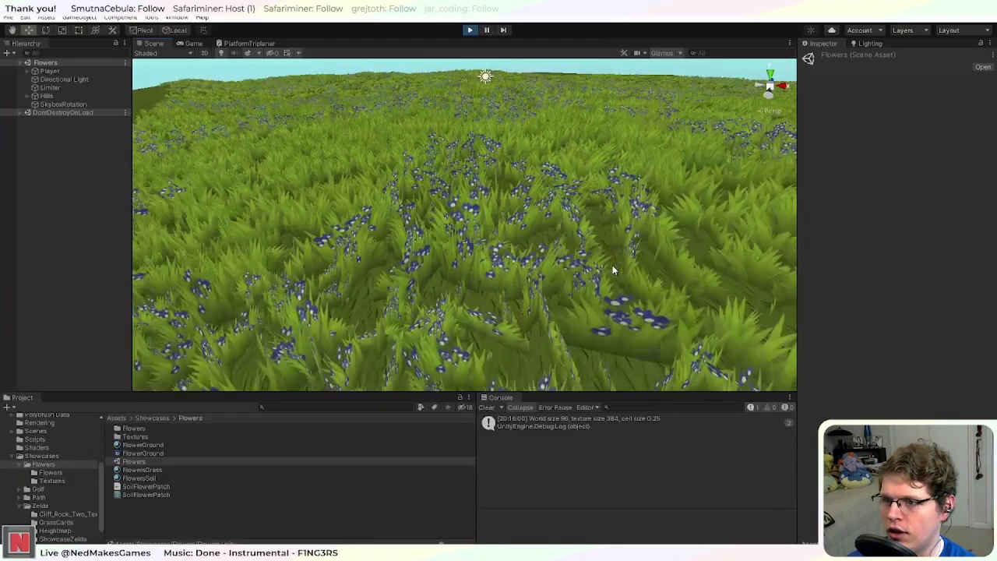
scroll(596, 292, down, 1)
scroll(582, 289, up, 3)
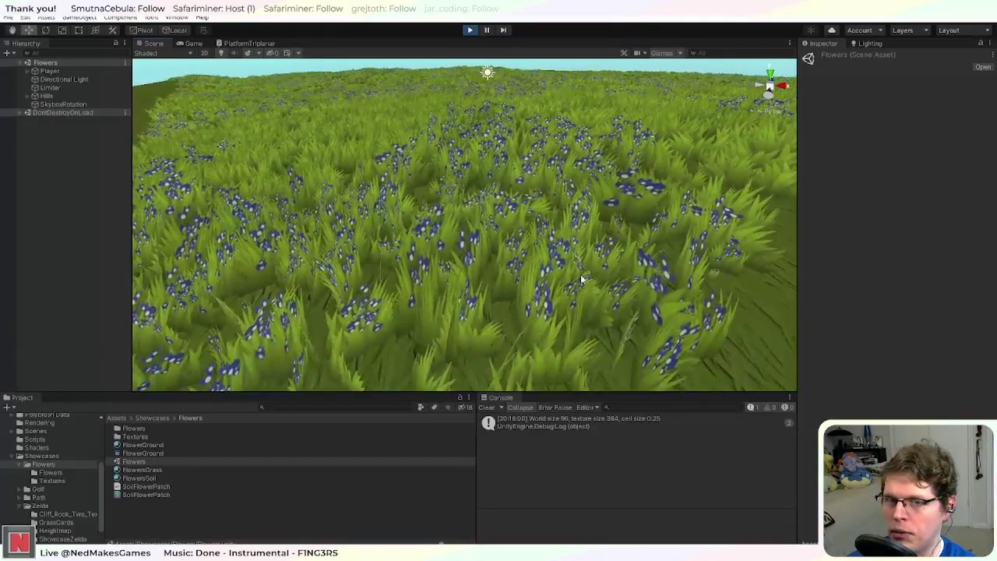
scroll(562, 265, down, 3)
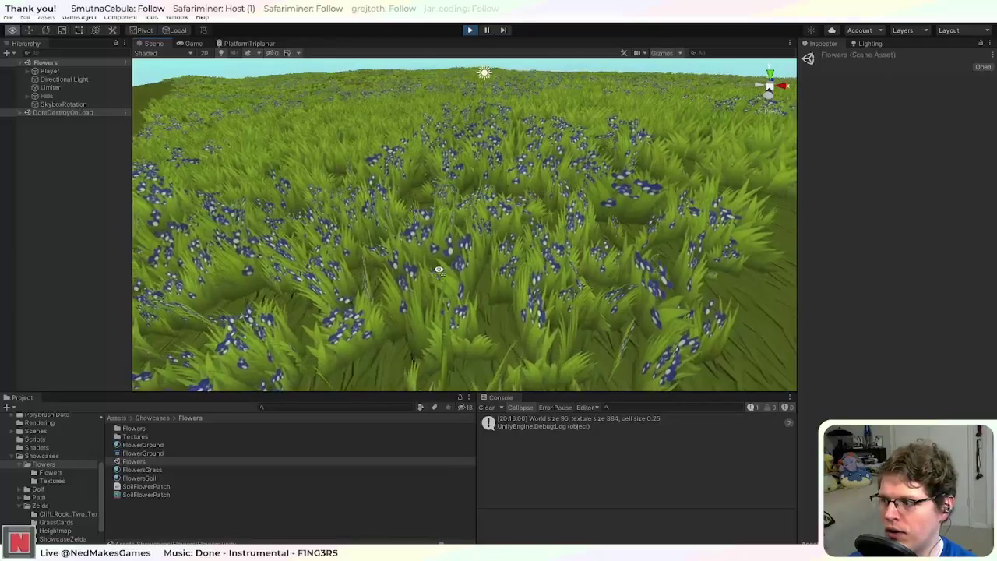
scroll(444, 278, up, 2)
mouse_move(444, 278)
middle_down()
mouse_move(456, 261)
mouse_move(461, 271)
middle_up()
scroll(463, 264, up, 5)
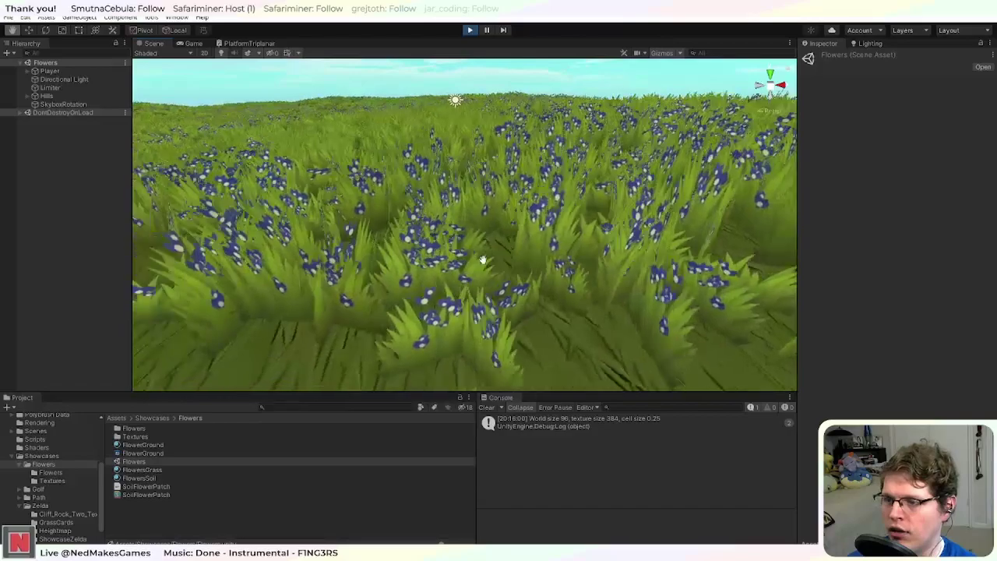
scroll(576, 263, up, 3)
scroll(622, 262, down, 3)
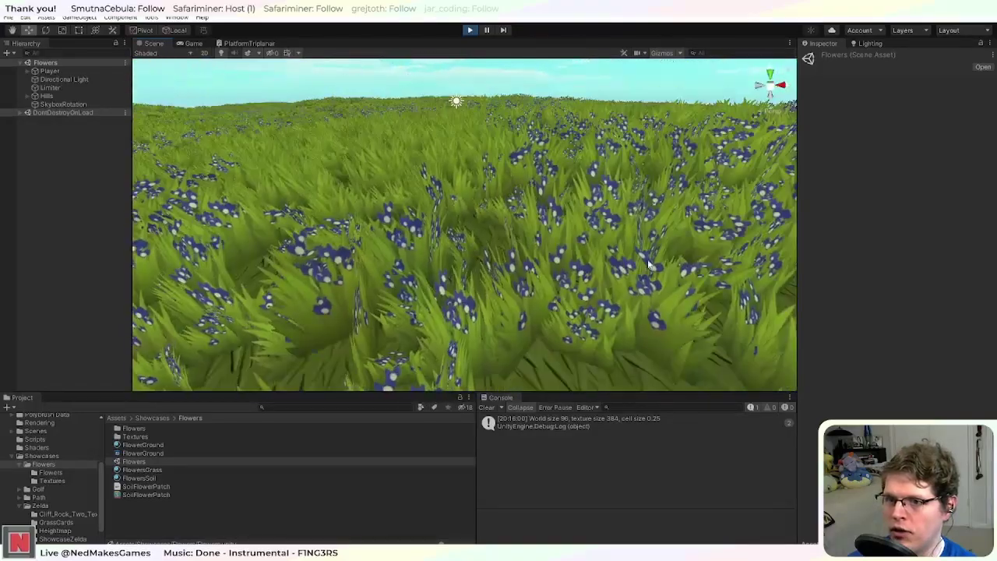
scroll(638, 262, up, 2)
Step: Inspect the whole grass field around the player camera in the Scene view, and examine a single flower cluster up close
middle_drag(656, 263, 517, 257)
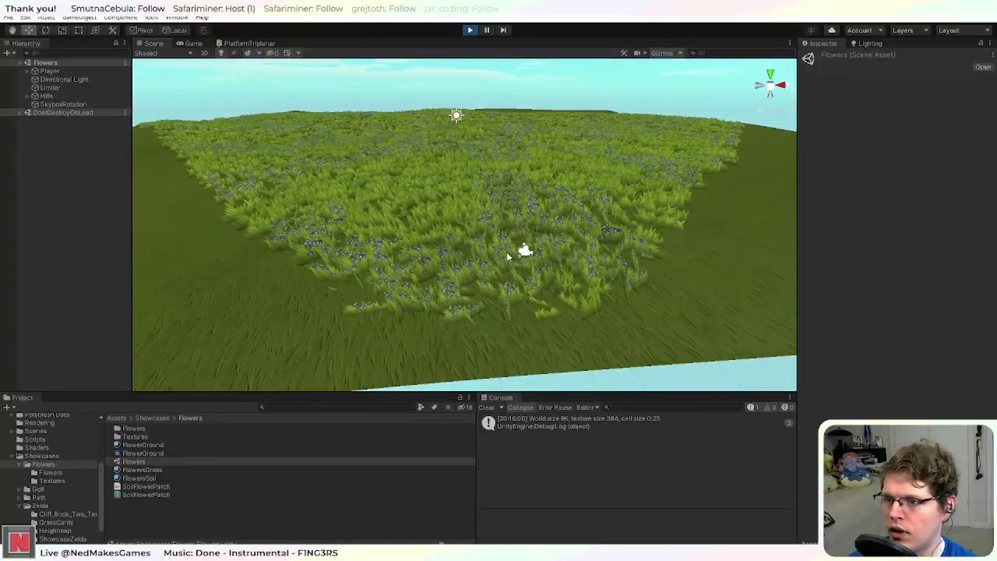
scroll(508, 260, up, 5)
scroll(510, 260, up, 5)
scroll(516, 257, up, 5)
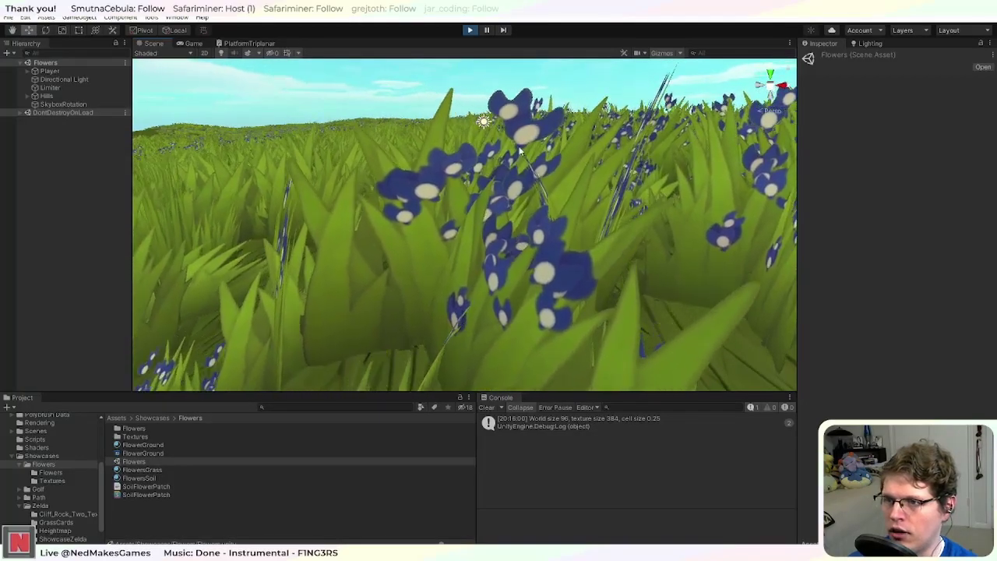
scroll(514, 134, up, 5)
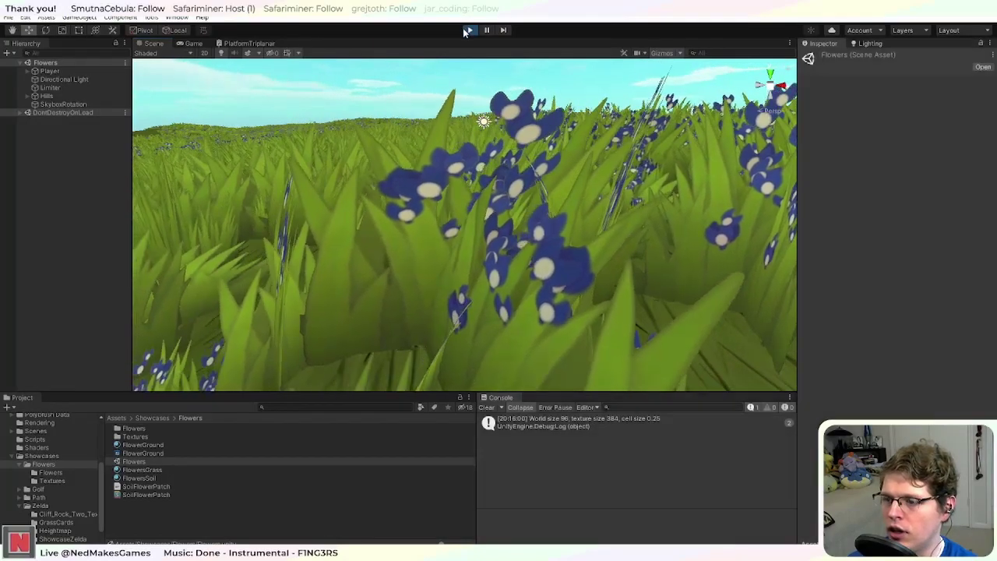
Step: Stop running the Flowers scene and open the C# project in Visual Studio
key(ctrl+p)
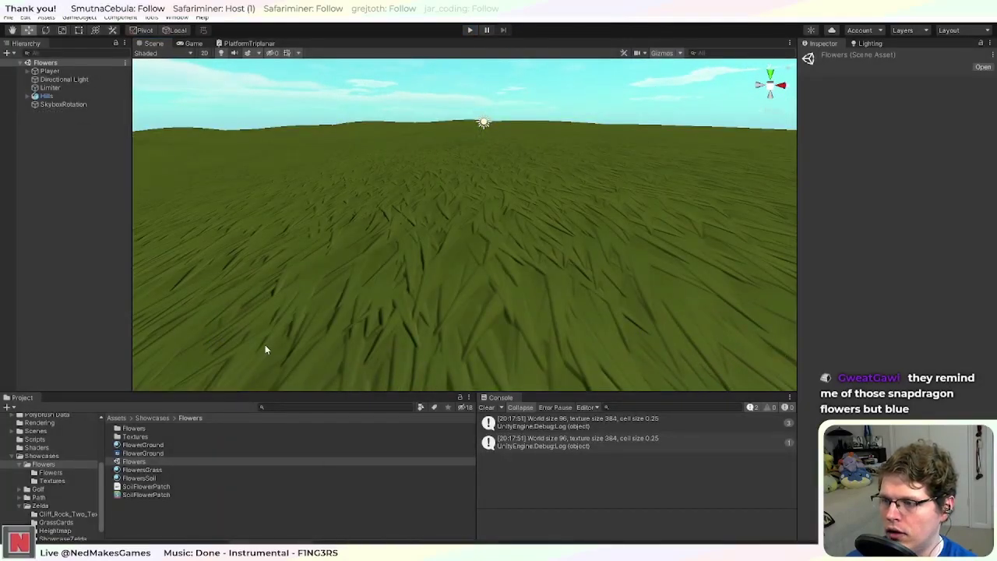
click(46, 18)
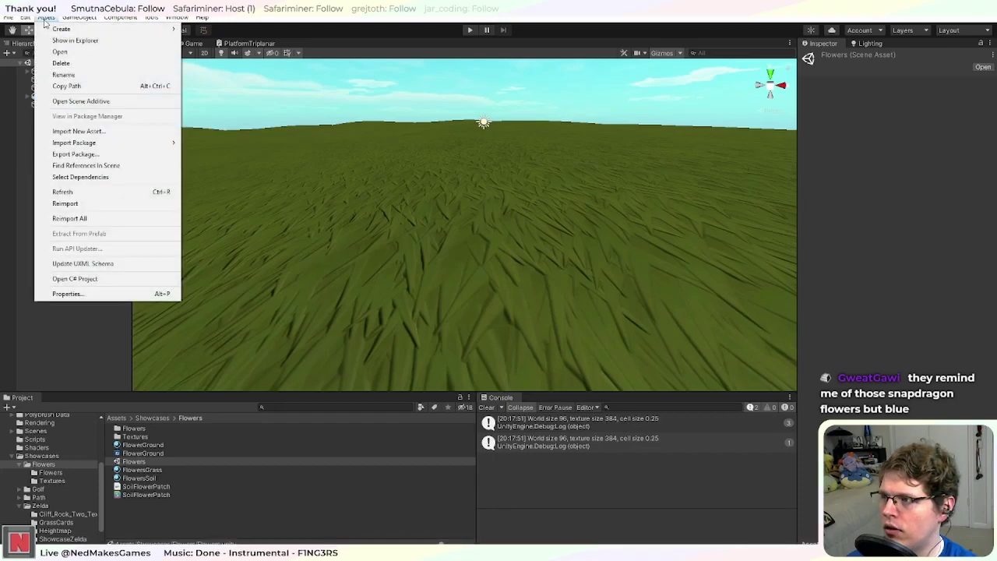
click(118, 278)
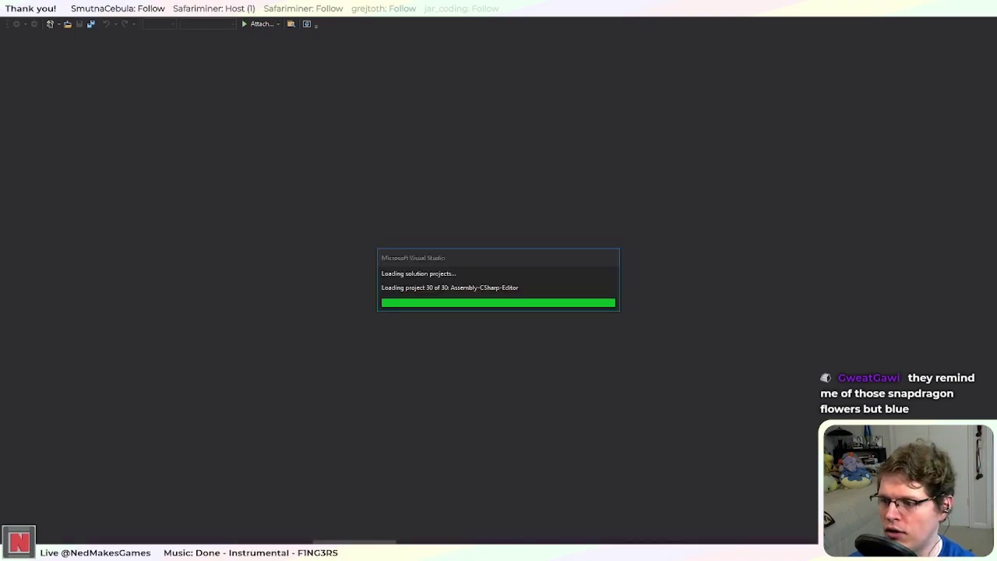
Step: Switch to Chrome and compare bluebonnet photos: the sunset field, the Wikipedia close-up, the single Houston bloom and the Texas flag scene
key(alt+Tab)
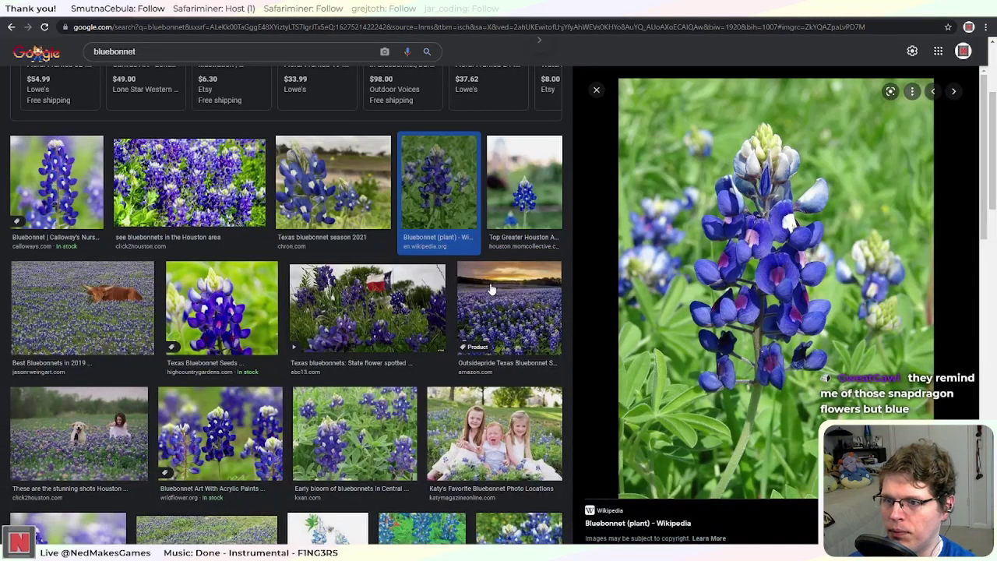
click(526, 320)
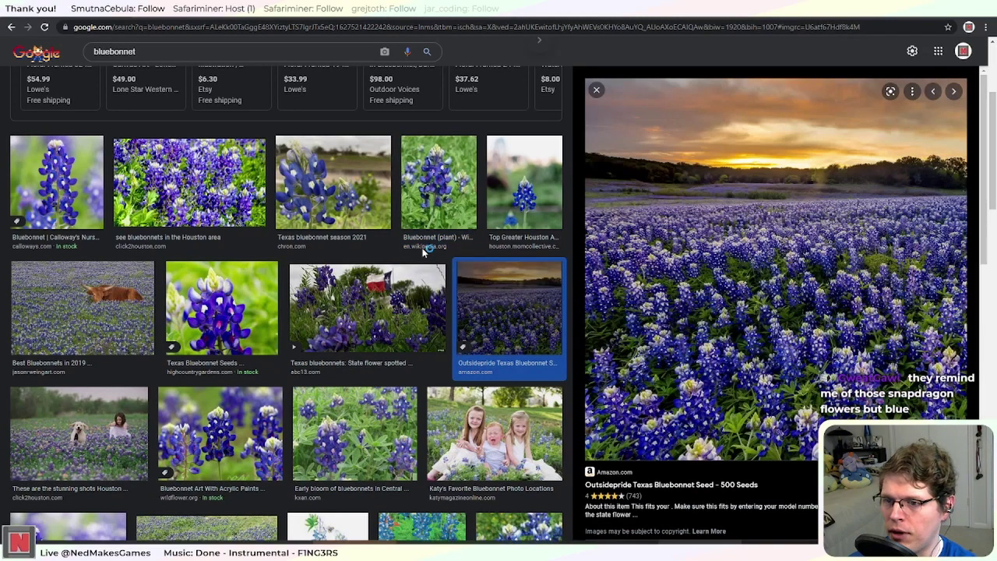
click(438, 184)
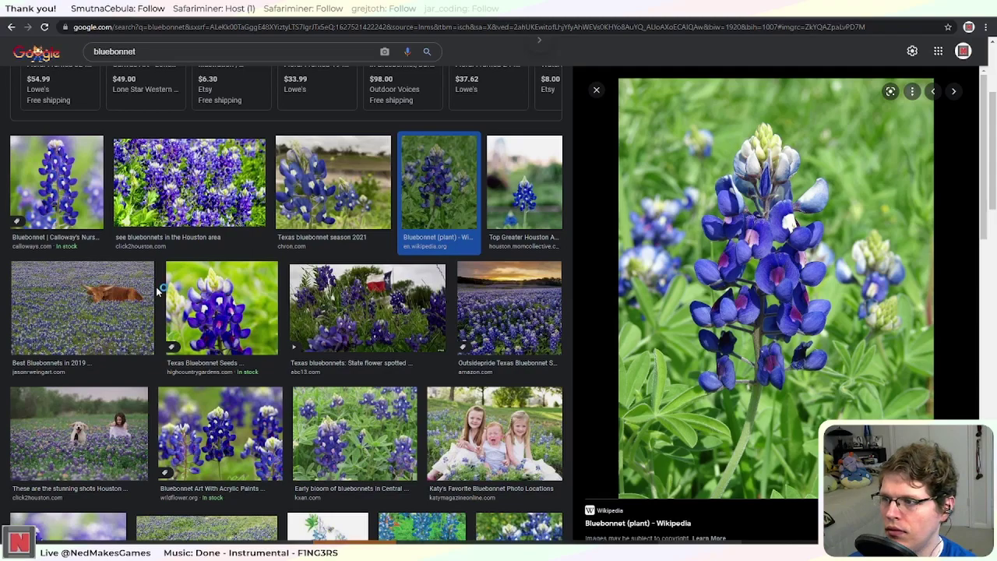
click(528, 189)
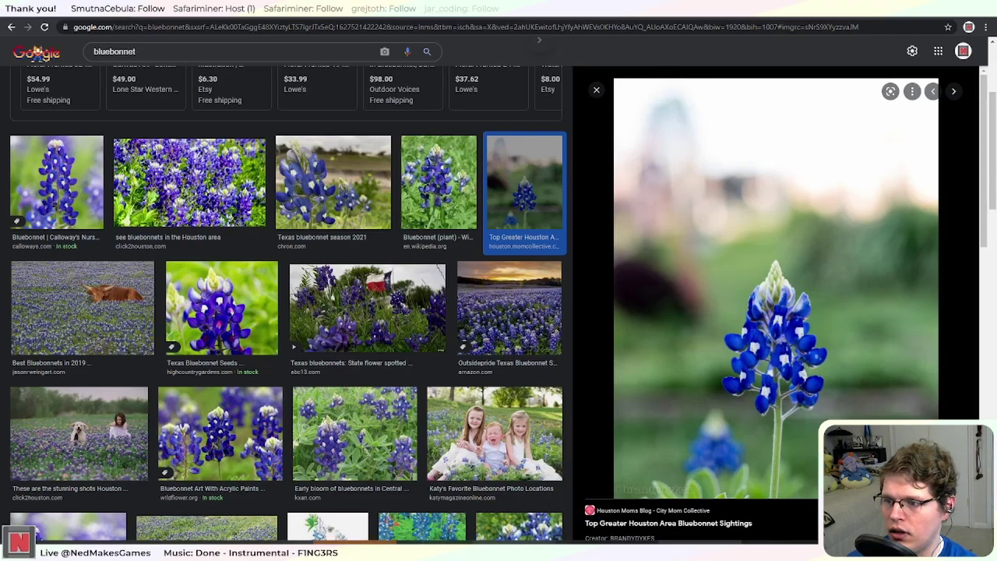
key(alt+Tab)
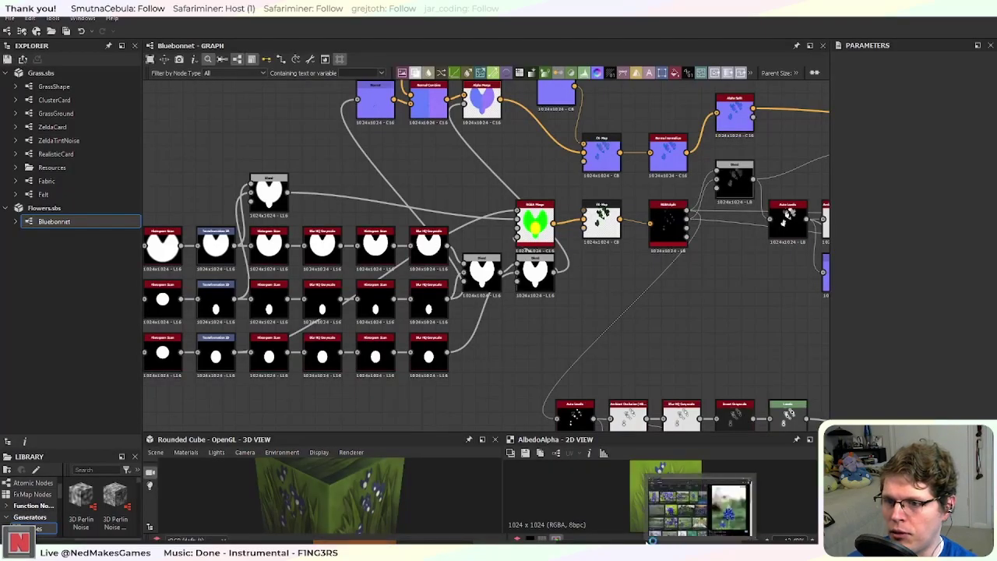
key(alt+Tab)
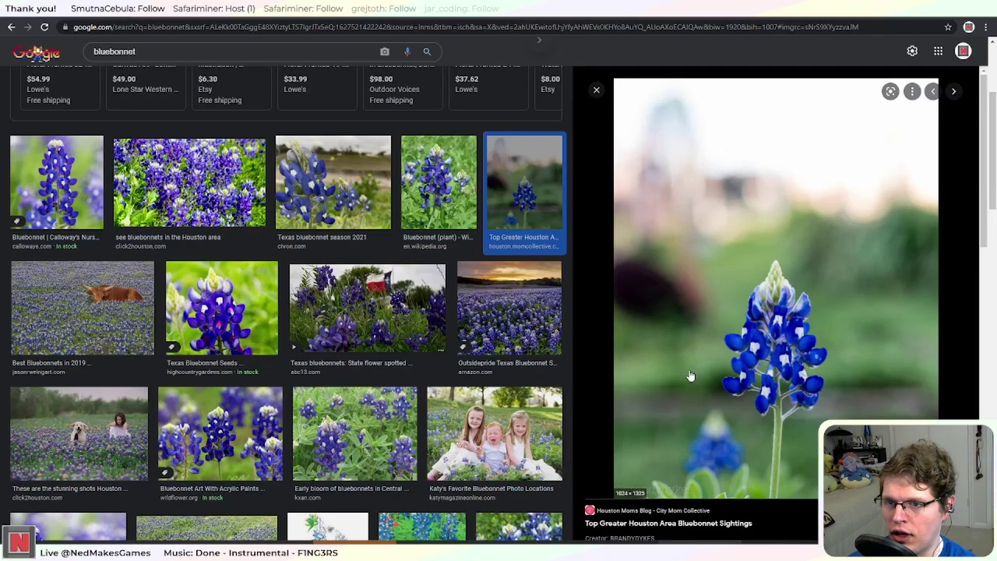
click(442, 181)
click(380, 327)
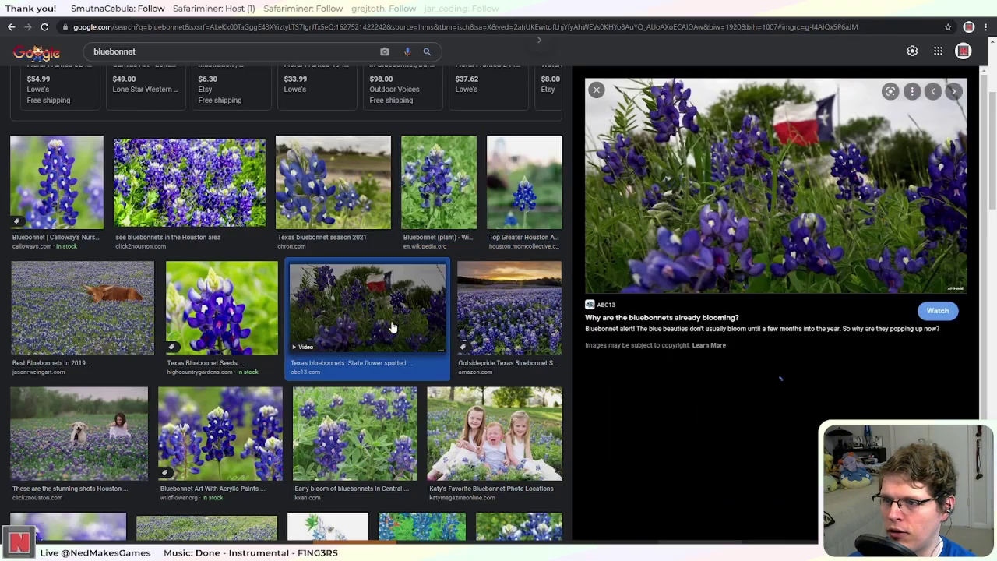
click(510, 327)
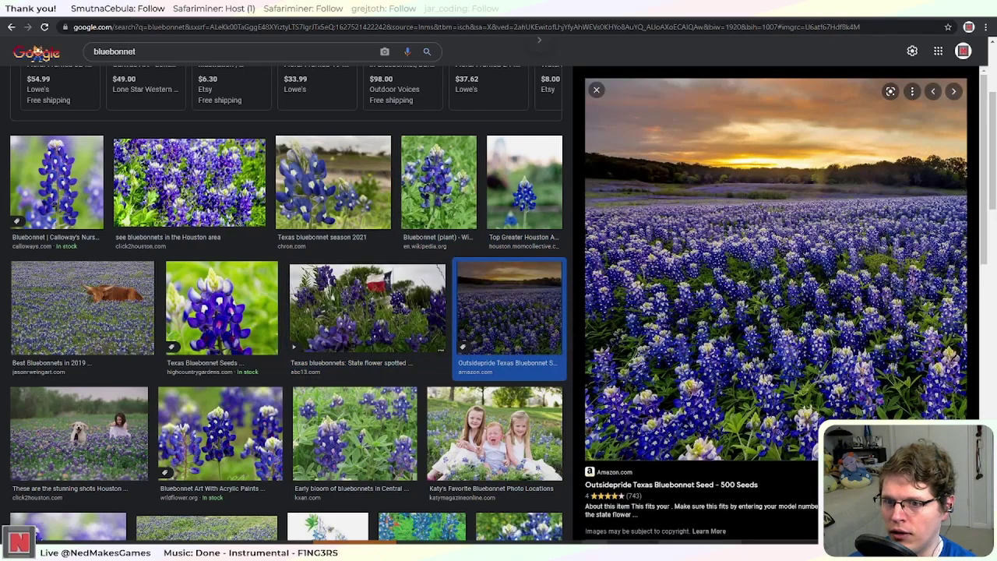
Step: Switch to Visual Studio, review the lighting functions in GrassLighting.hlsl, and close every file except GrassDrawFragmentLit.hlsl
key(alt+Tab)
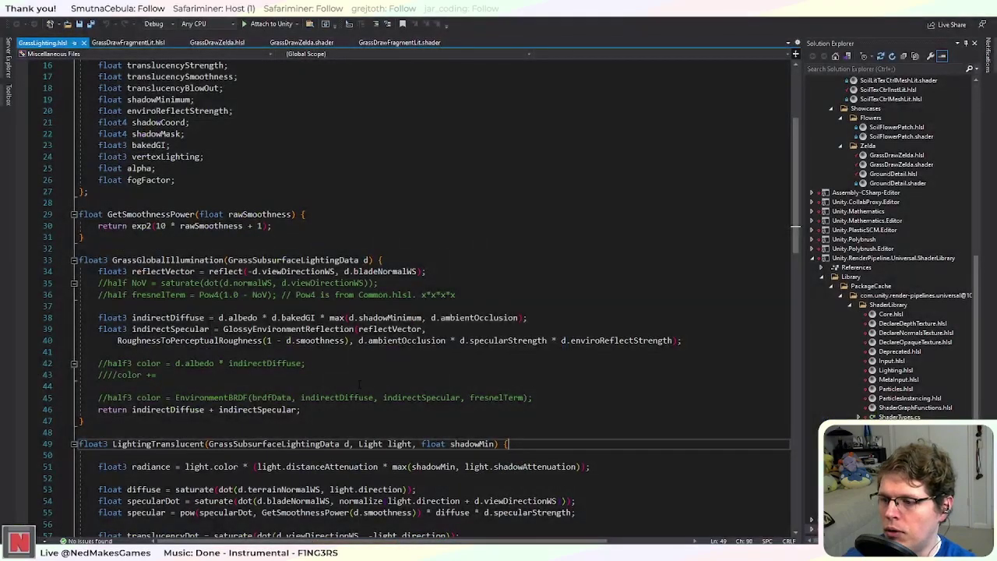
scroll(358, 384, down, 4)
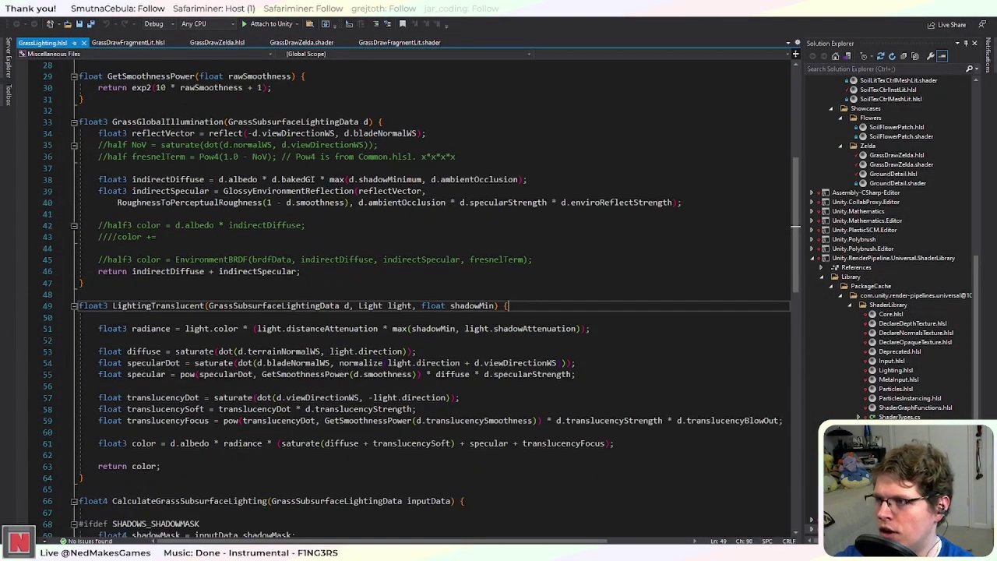
click(126, 43)
right_click(126, 44)
click(156, 74)
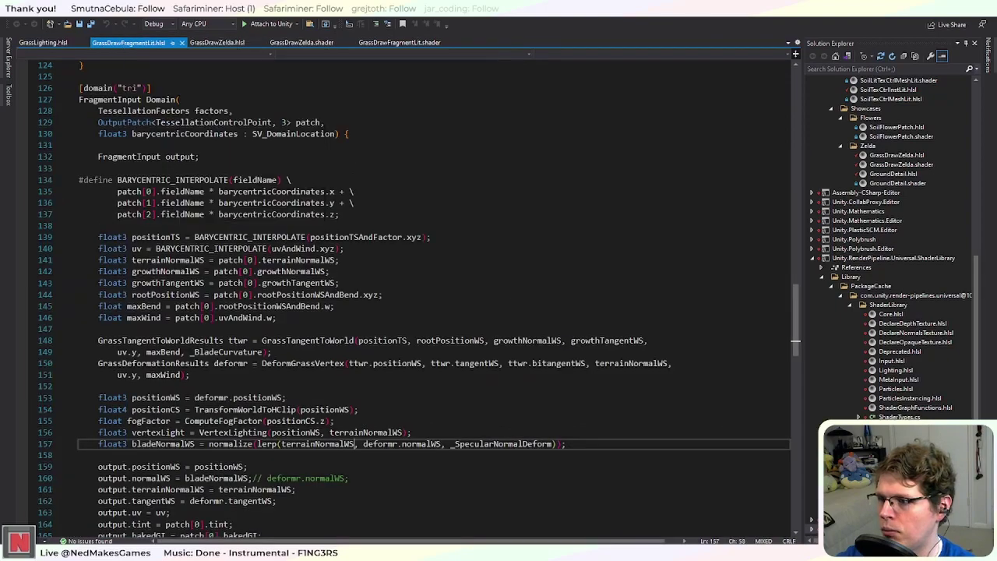
Step: Uncomment the debug line "return float4(normalWS, alpha);" in the Fragment function of GrassDrawFragmentLit.hlsl
scroll(238, 278, down, 3)
scroll(238, 278, down, 17)
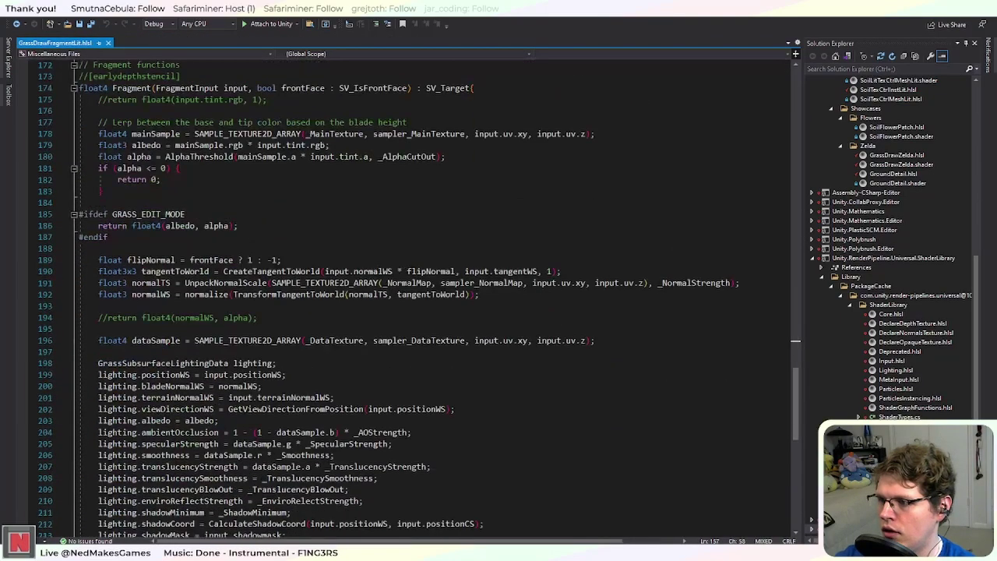
scroll(238, 278, up, 2)
click(102, 249)
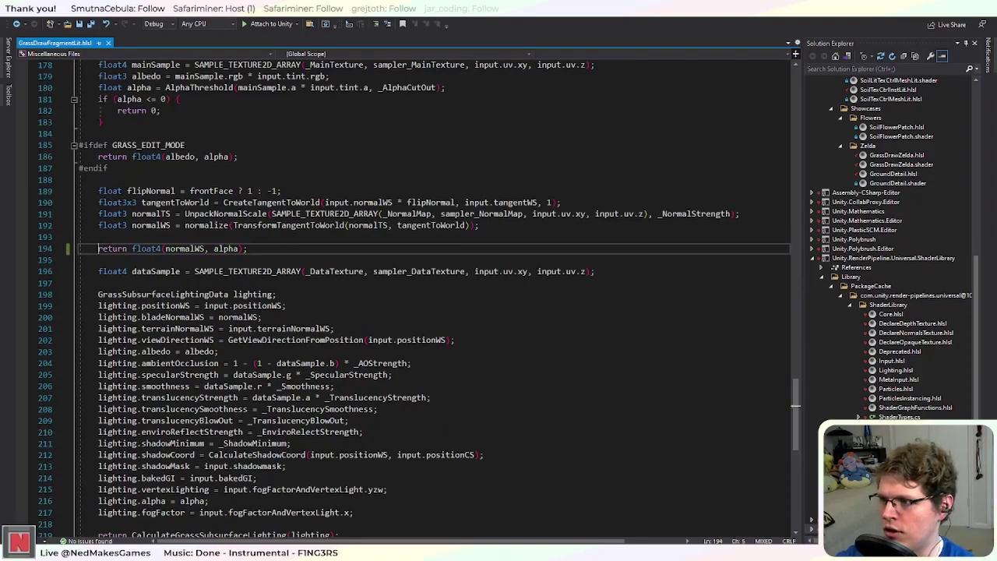
Step: Switch back to Unity and run the Flowers scene with the modified grass shader
mouse_move(270, 550)
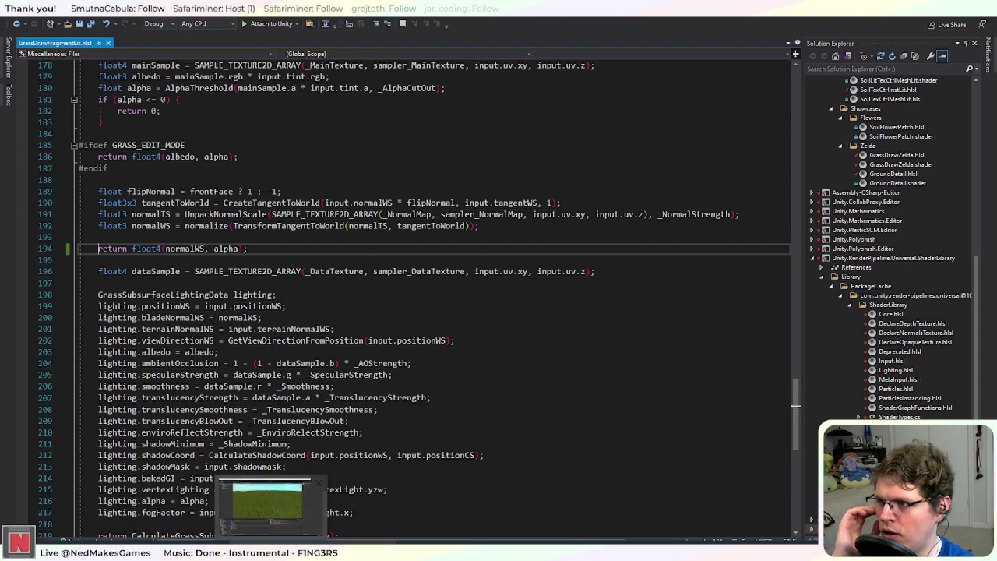
click(267, 504)
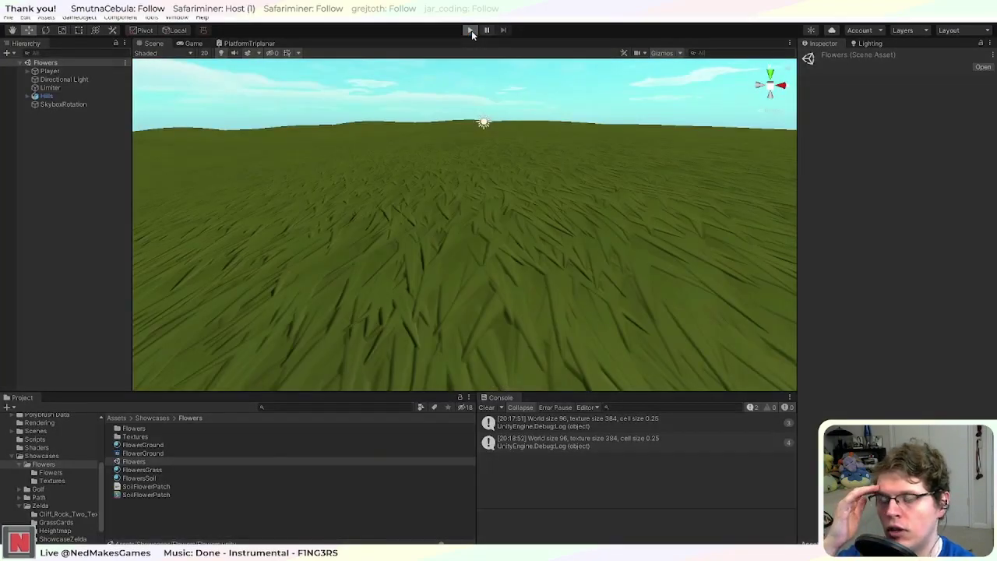
click(469, 30)
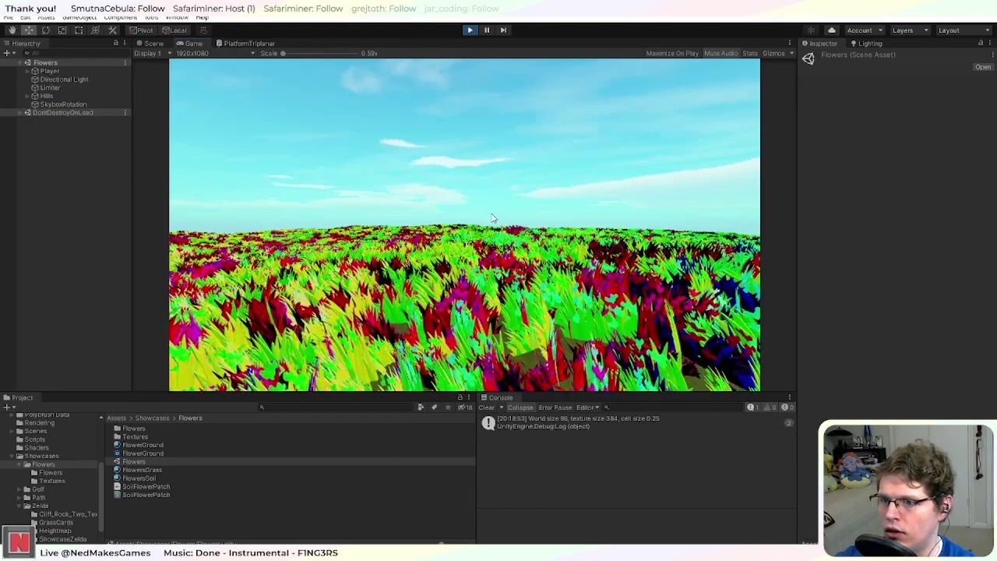
Step: Inspect the world-space normal colours on the grass and flowers in the Scene view, up close and across the field
click(155, 44)
right_drag(364, 144, 372, 190)
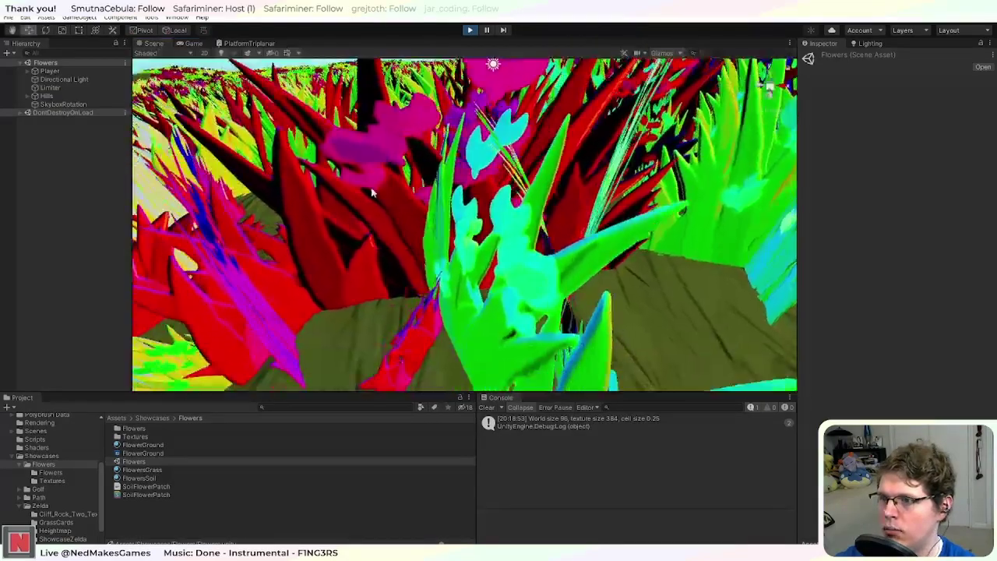
scroll(372, 189, down, 10)
middle_drag(446, 268, 415, 331)
scroll(416, 331, up, 4)
right_drag(416, 332, 544, 222)
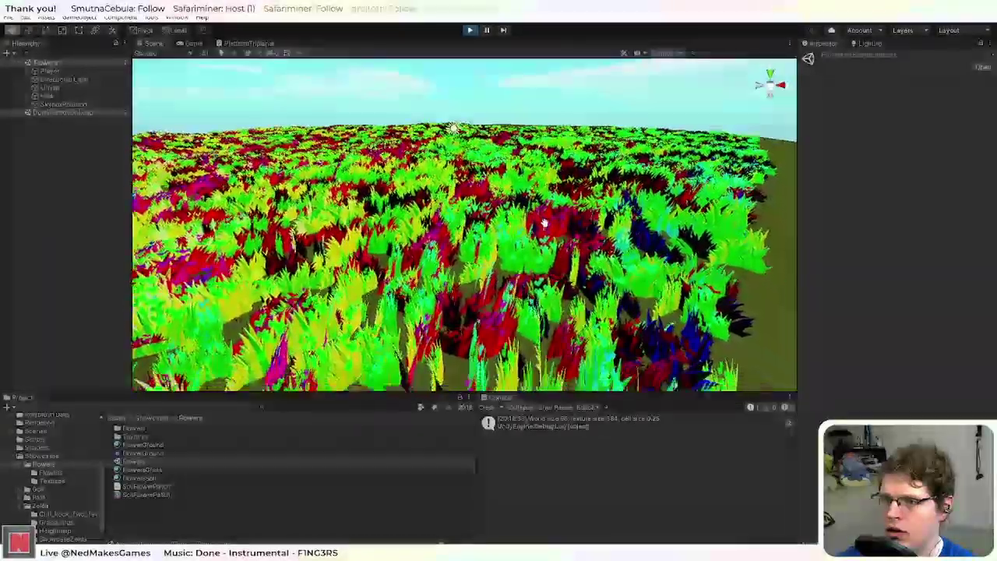
Step: Examine the normal colours along the grass field's edge in the Scene view from low and high angles, near and far
middle_drag(544, 223, 584, 204)
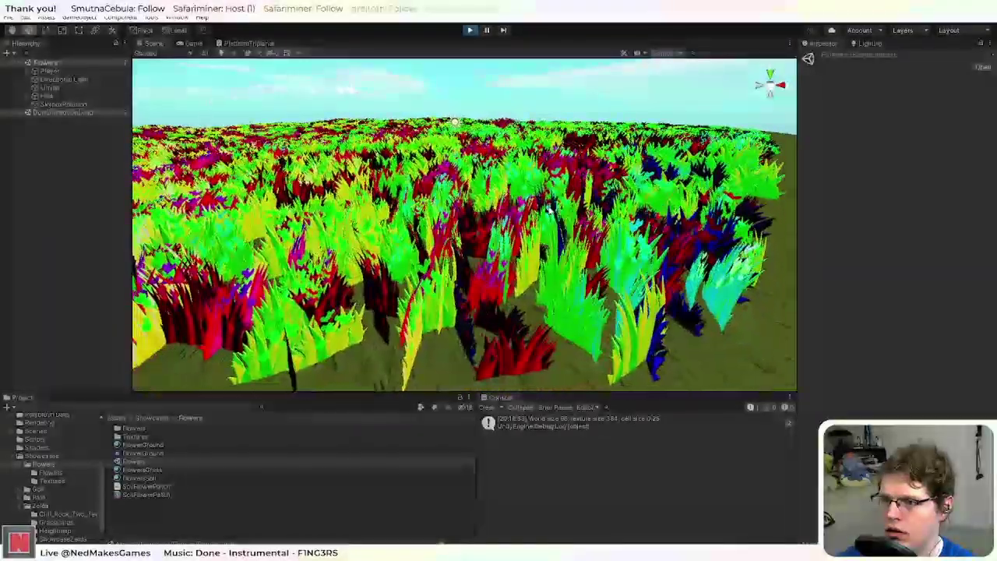
scroll(423, 252, up, 3)
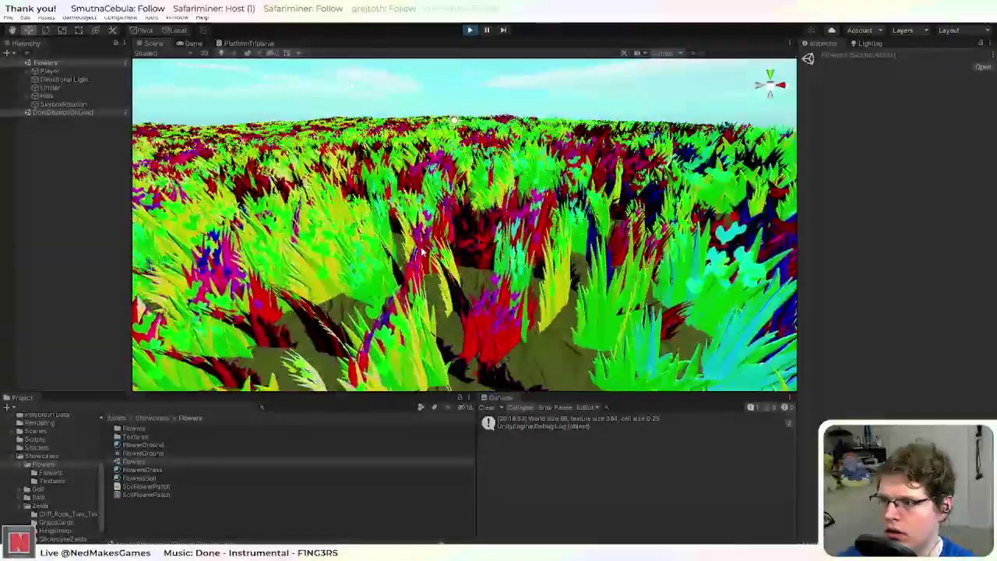
middle_drag(423, 251, 524, 237)
scroll(523, 237, down, 4)
right_drag(524, 236, 541, 272)
mouse_move(540, 273)
middle_down()
mouse_move(549, 234)
mouse_move(534, 254)
middle_up()
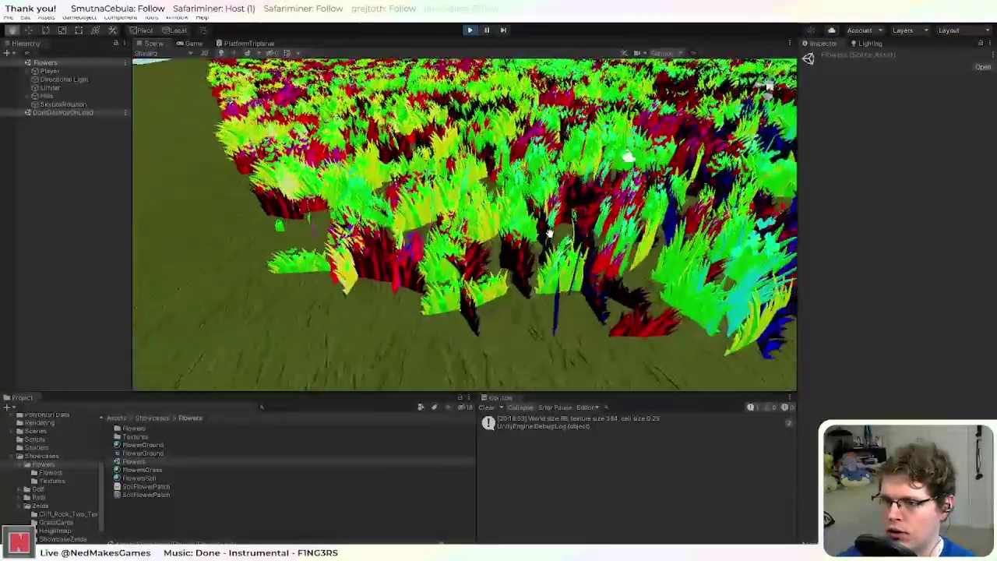
scroll(537, 243, up, 4)
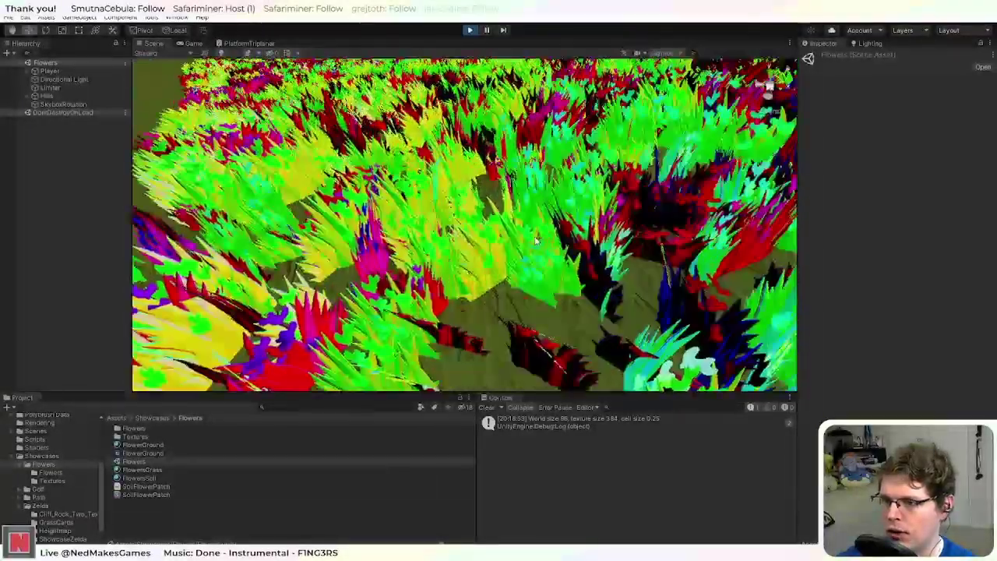
right_drag(540, 236, 578, 209)
middle_drag(577, 209, 559, 205)
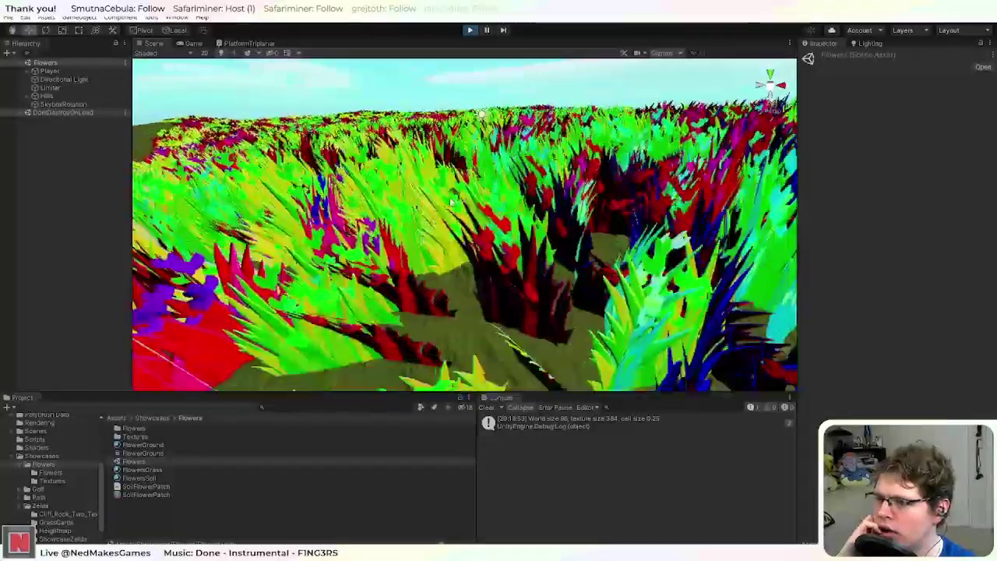
Step: Stop the scene and, in Visual Studio, change the Fragment function's debug line to "return float4(input.normalWS, alpha);"
click(470, 31)
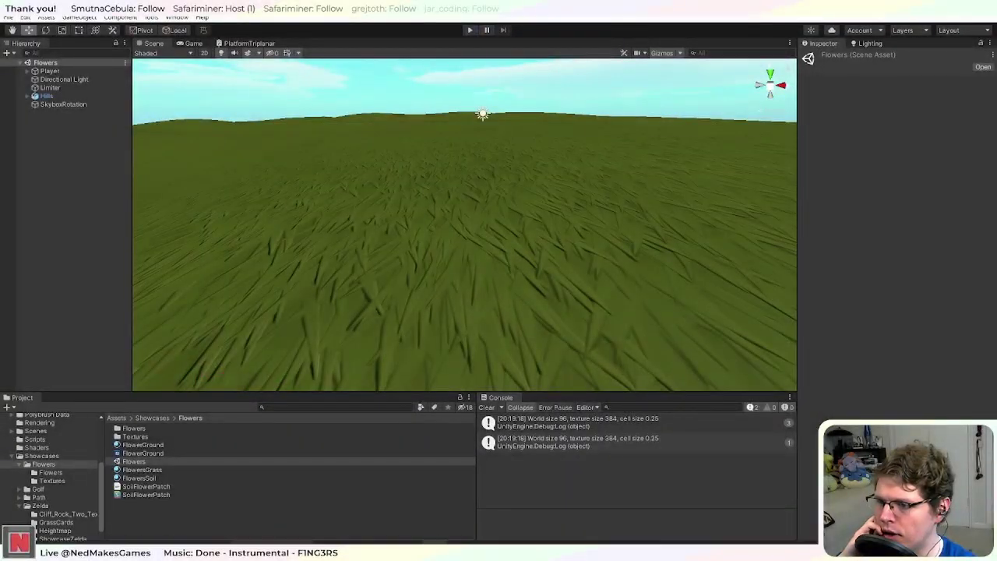
key(alt+Tab)
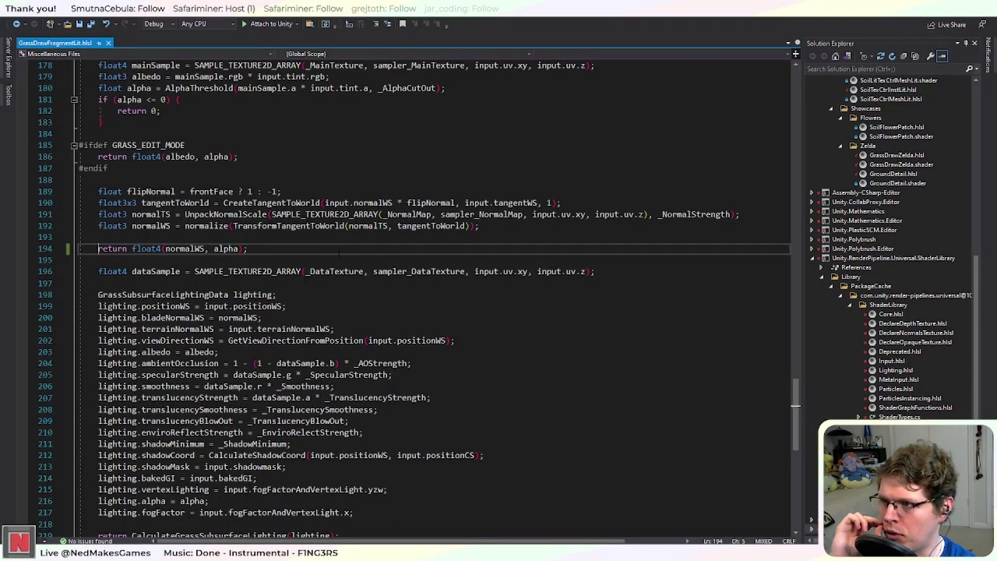
scroll(337, 303, up, 3)
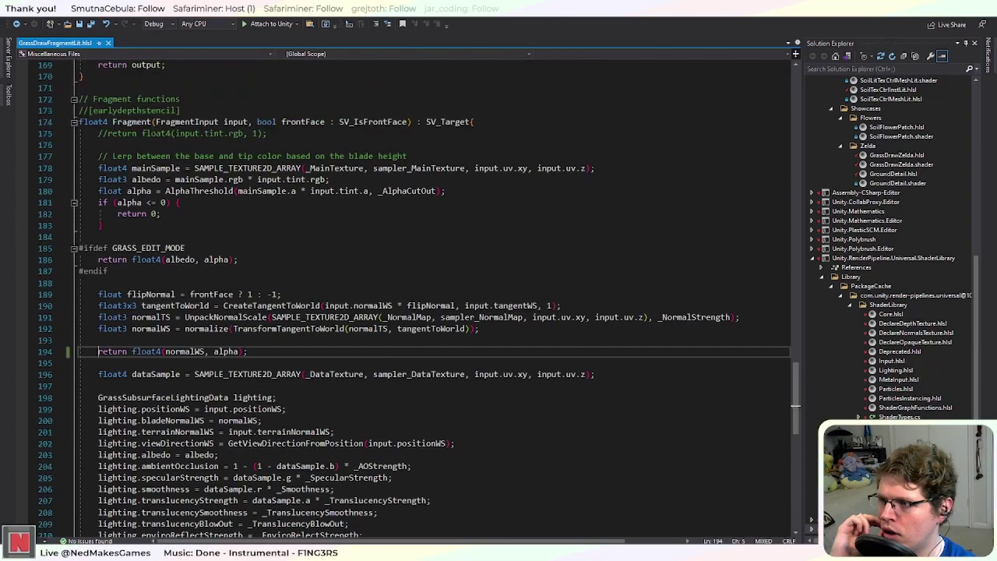
click(150, 327)
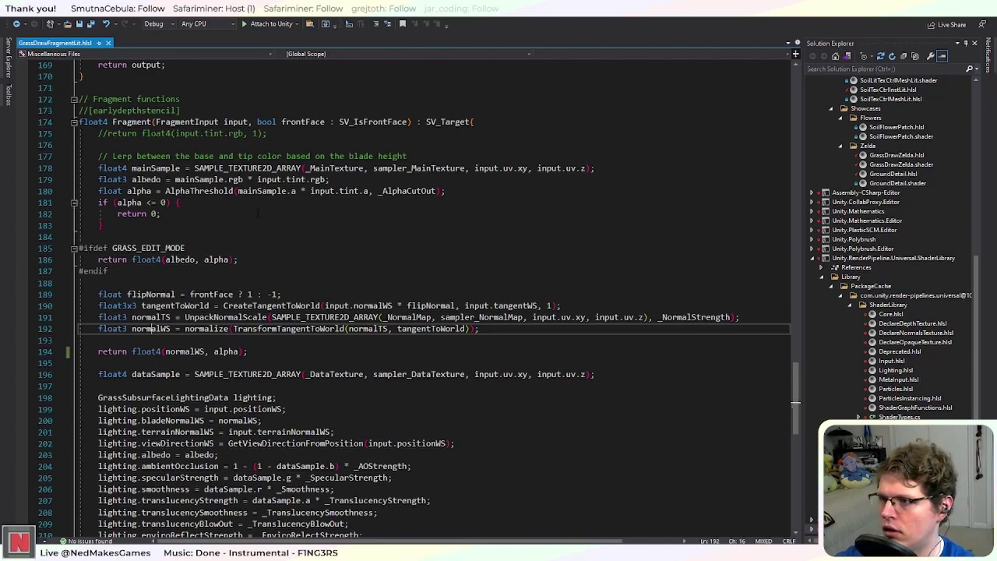
click(164, 351)
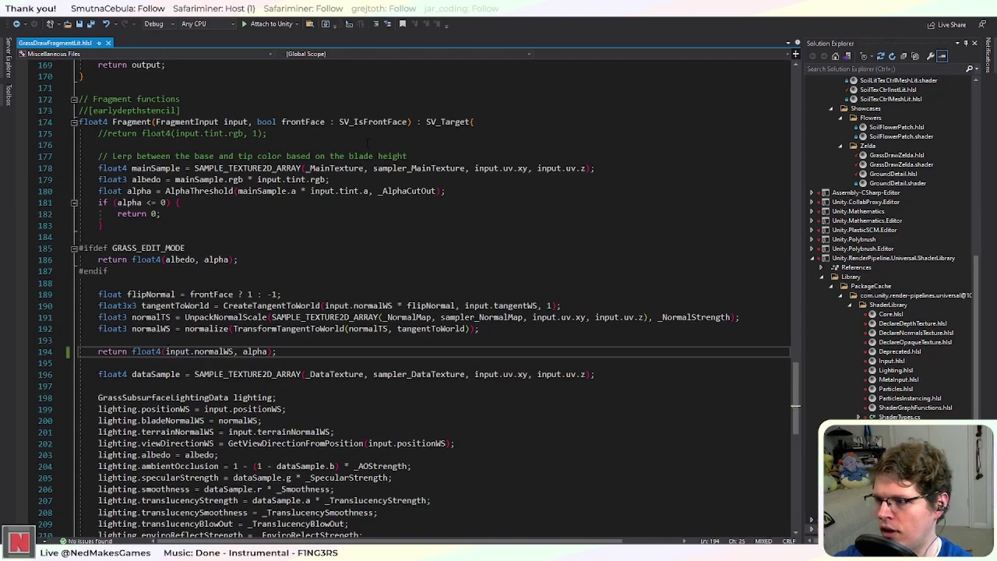
Step: Switch back to Unity, run the Flowers scene and display it in the Scene view
key(alt+Tab)
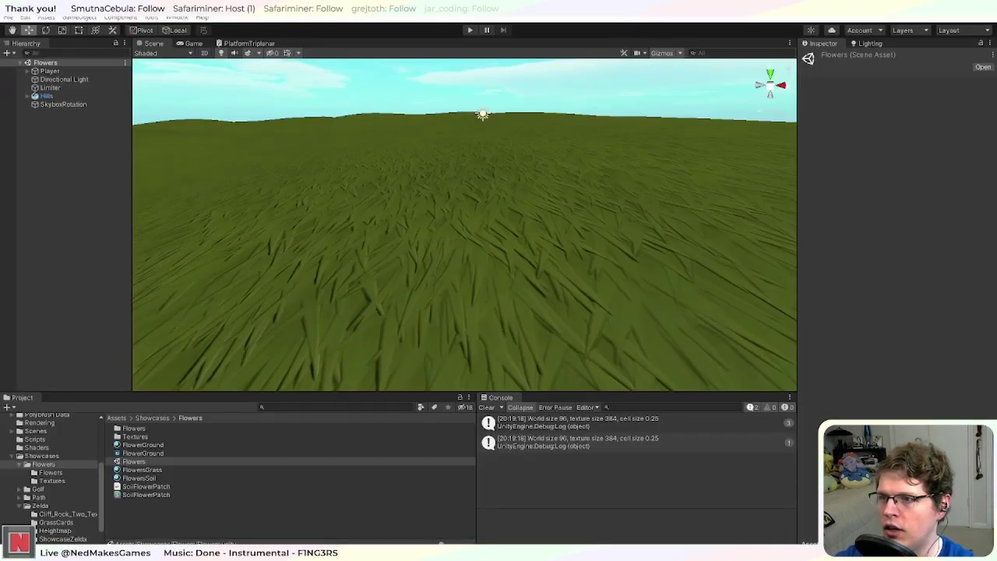
click(470, 30)
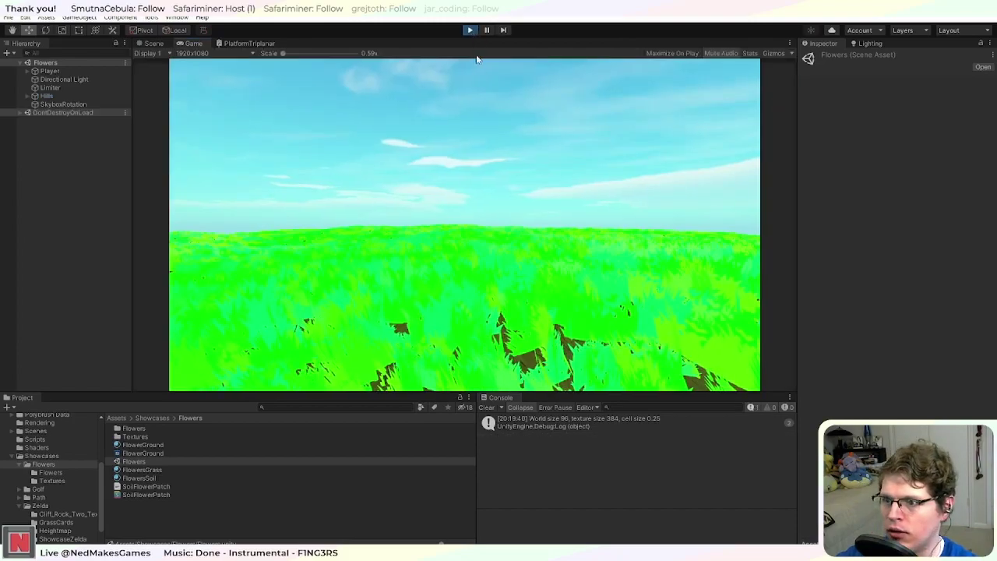
click(158, 45)
Step: Examine the interpolated input normals on the grass cards in the Scene view, from above and around the edge of the field
right_drag(483, 234, 489, 196)
scroll(587, 272, down, 3)
scroll(587, 272, up, 1)
scroll(587, 272, up, 2)
scroll(587, 273, down, 3)
scroll(587, 272, up, 1)
middle_drag(489, 195, 470, 269)
scroll(472, 269, down, 3)
scroll(475, 275, up, 3)
right_drag(492, 227, 409, 327)
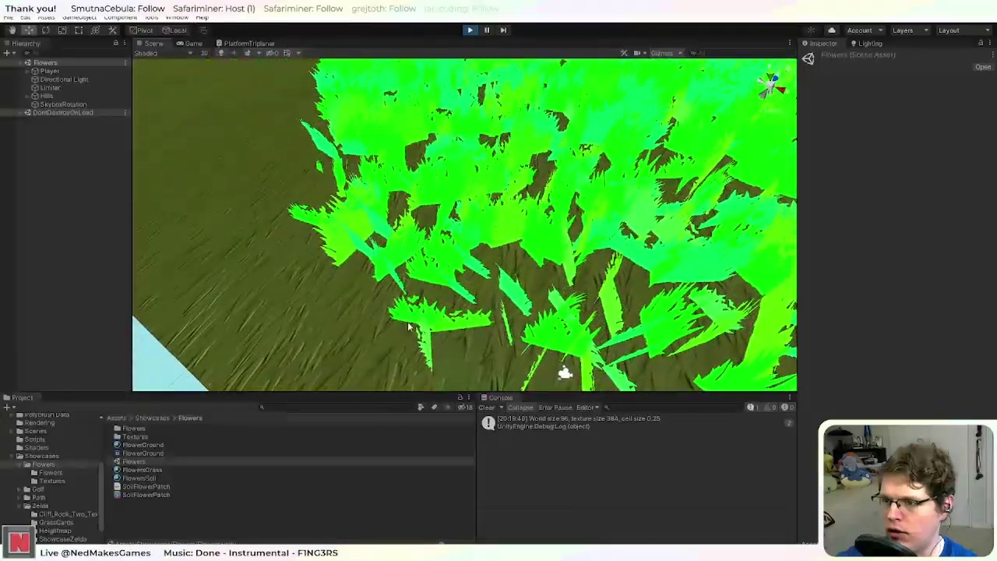
scroll(408, 327, up, 3)
middle_drag(461, 334, 413, 278)
scroll(605, 299, down, 3)
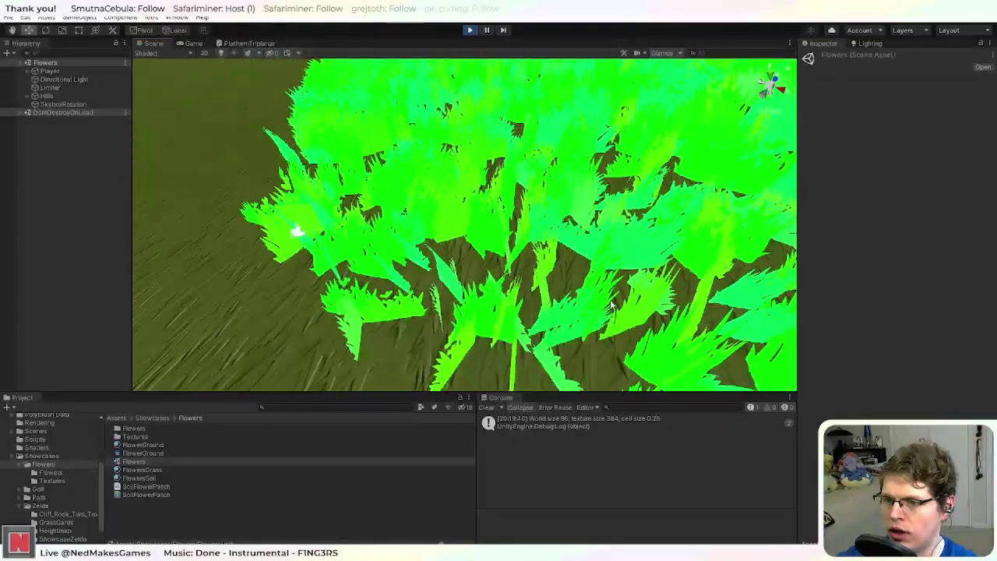
right_drag(605, 299, 721, 307)
scroll(431, 320, up, 1)
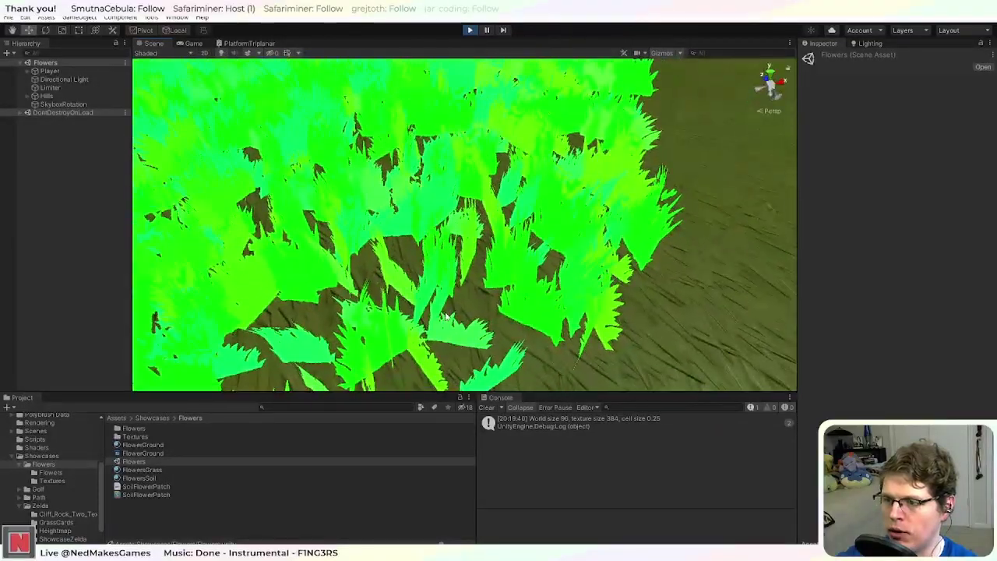
Step: Set the specular normal deformation of the FlowersGrass material to 0
click(153, 478)
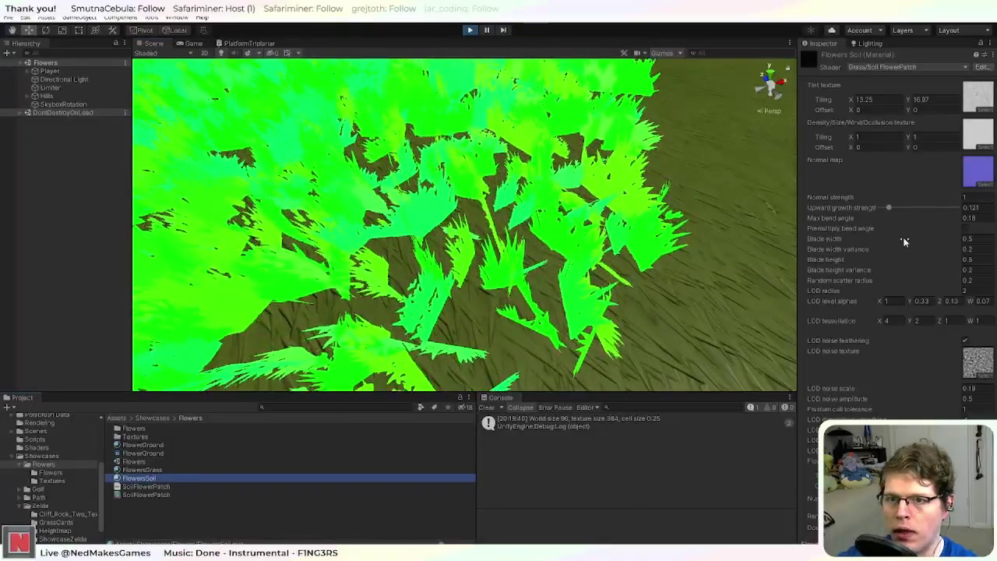
click(146, 470)
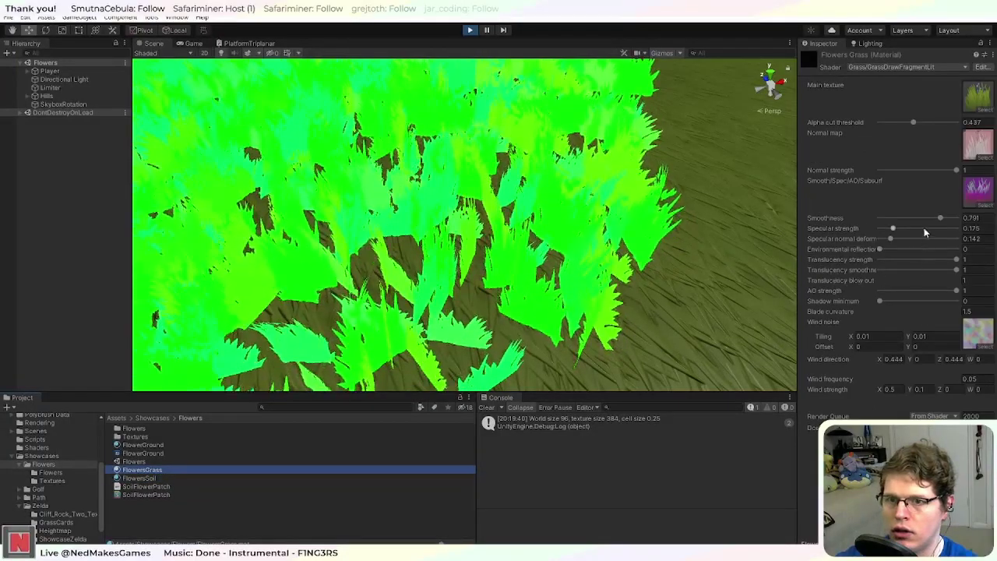
drag(890, 239, 855, 244)
right_drag(506, 303, 529, 303)
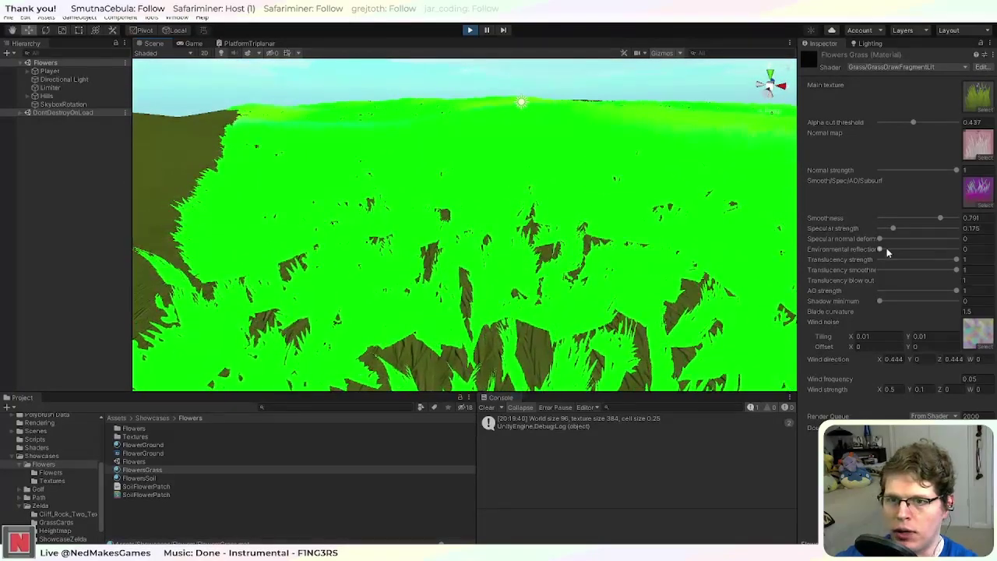
Step: Raise the FlowersGrass material's specular normal deformation to 1 and view the grass normals across the field and up close
drag(879, 239, 957, 239)
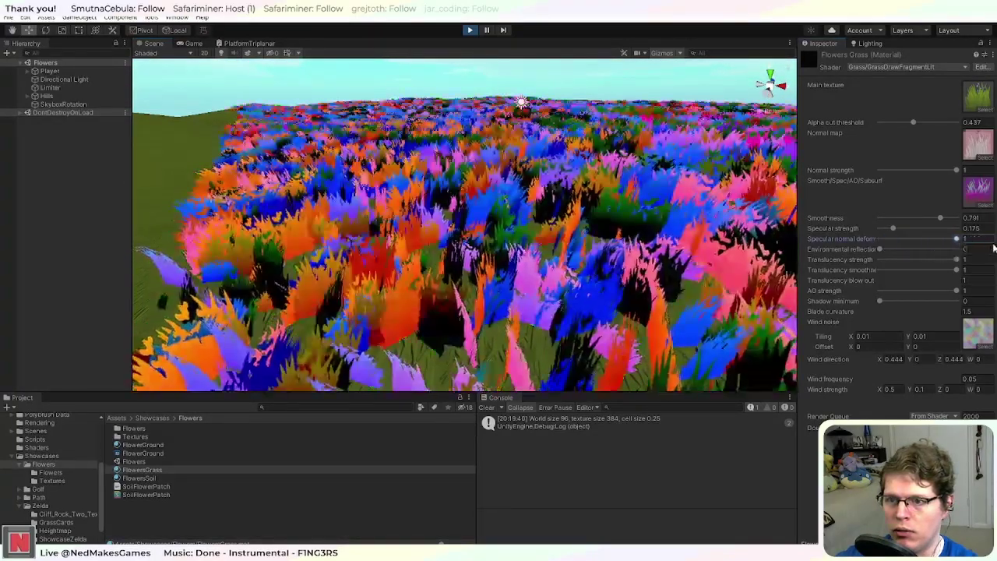
right_drag(577, 296, 565, 267)
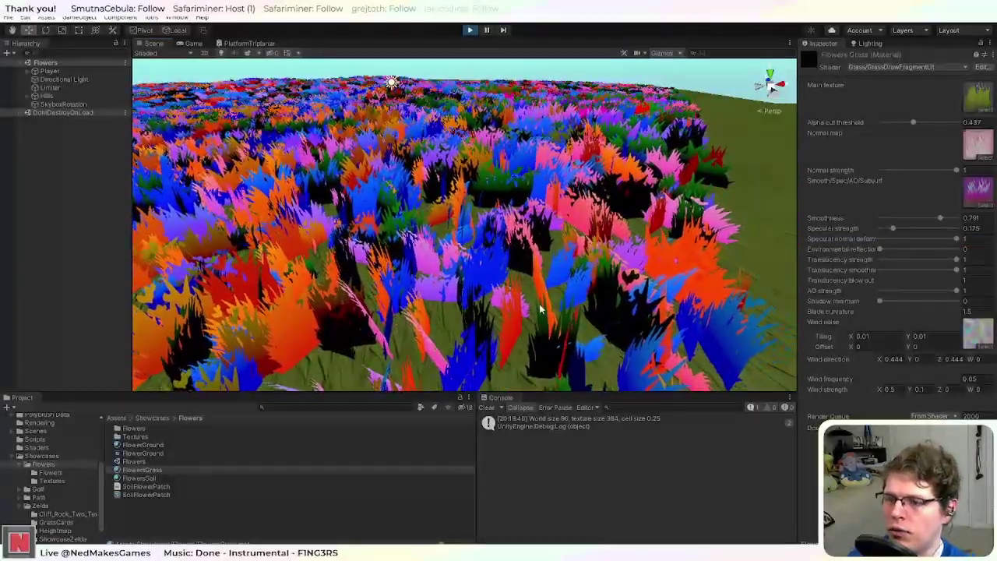
right_drag(622, 298, 601, 240)
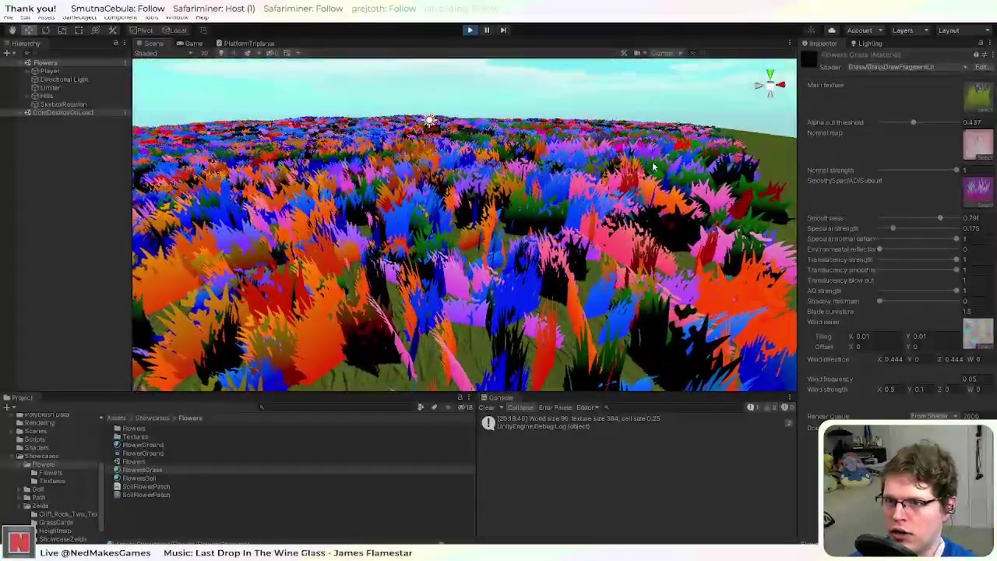
scroll(604, 234, down, 5)
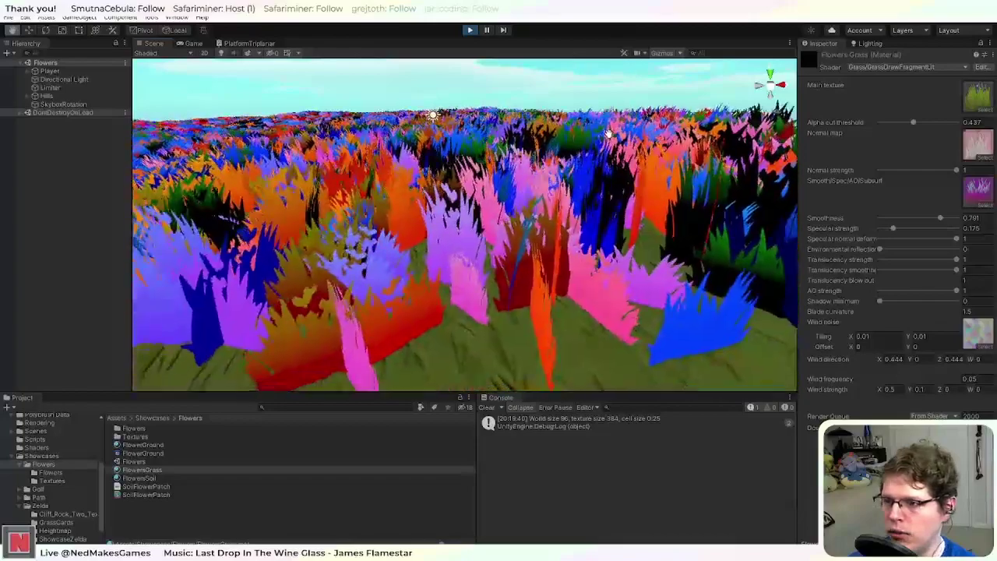
right_drag(608, 153, 566, 143)
middle_drag(566, 143, 550, 169)
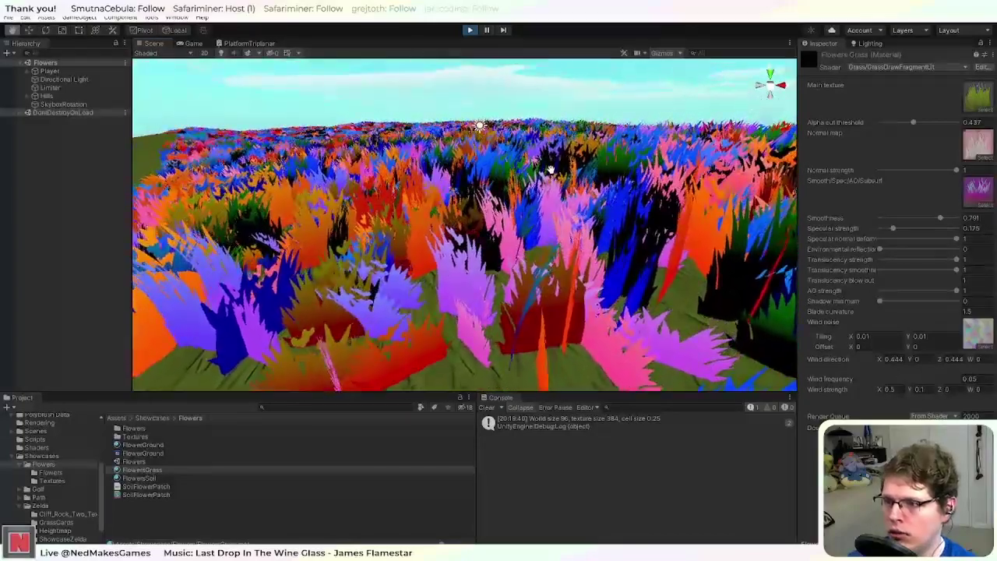
Step: Stop the scene and, in Visual Studio, restore the debug line to "return float4(normalWS, alpha);" and save the shader file
click(470, 30)
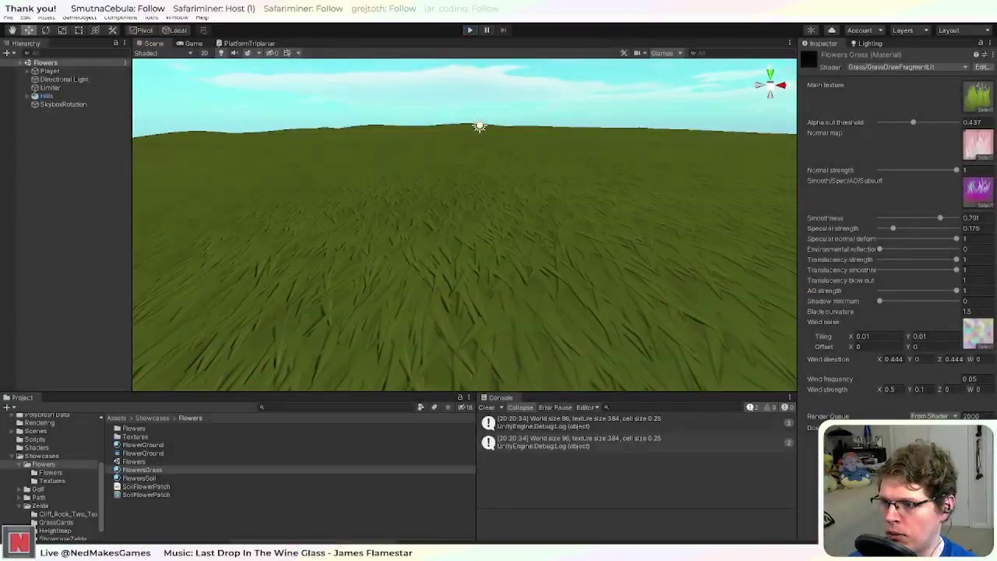
key(alt+Tab)
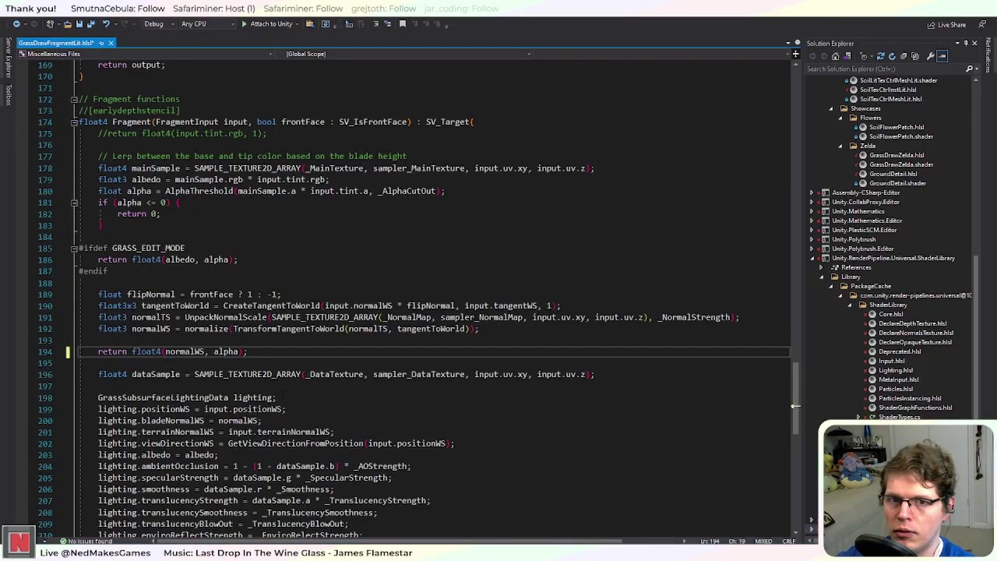
key(ctrl+s)
Step: Return to Unity and run the Flowers scene with the restored normal output, showing it in the Scene view
key(alt+Tab)
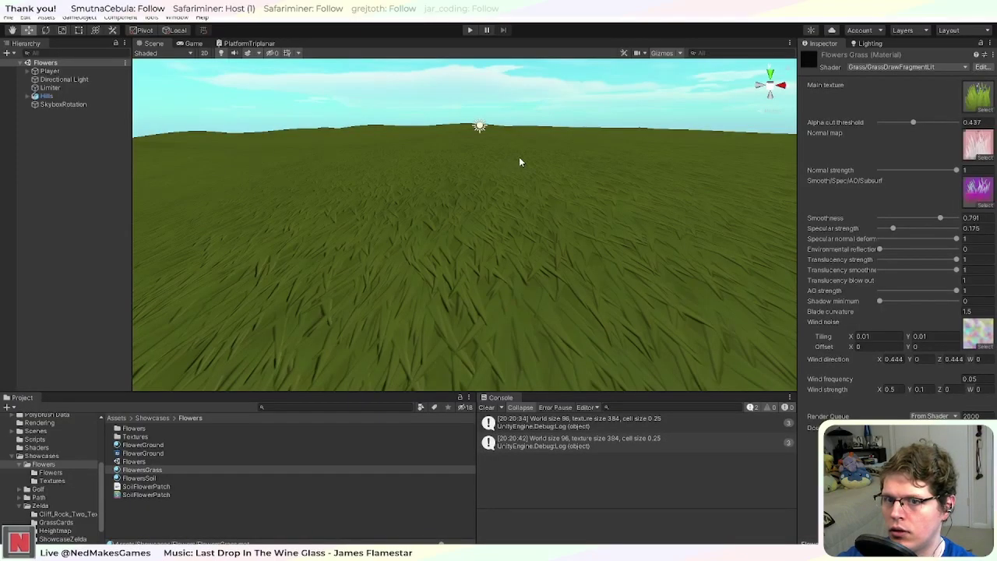
click(468, 31)
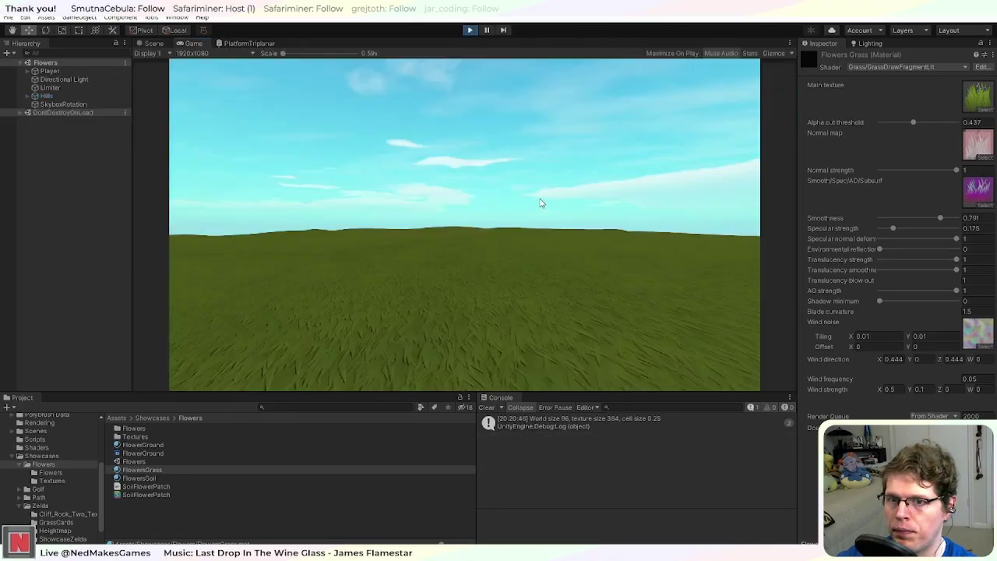
click(159, 45)
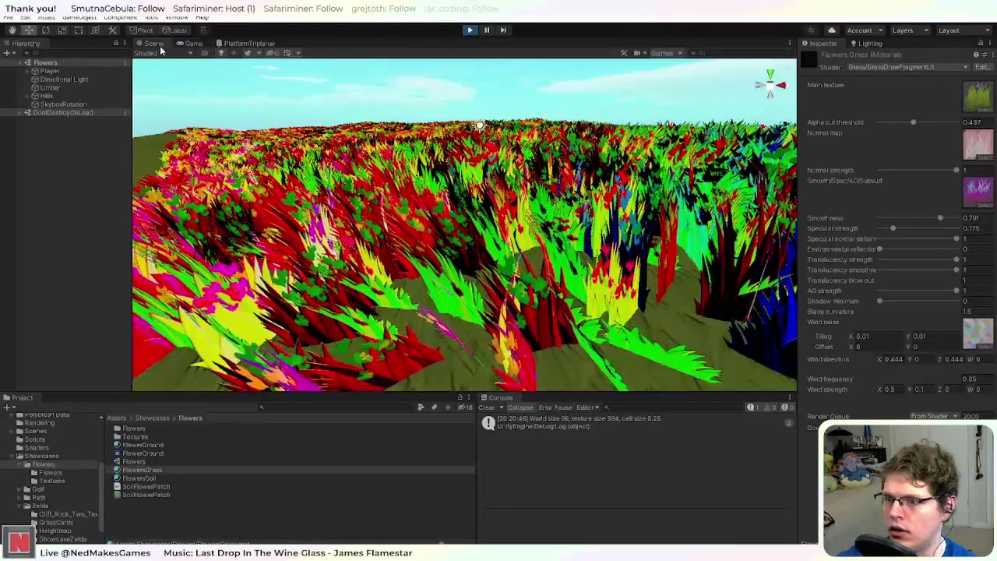
Step: Examine the normal-mapped colours on individual grass blades and flowers at full specular normal deformation, close up and from several angles
right_drag(537, 299, 554, 280)
middle_drag(554, 280, 580, 236)
scroll(529, 253, up, 4)
middle_drag(498, 261, 425, 286)
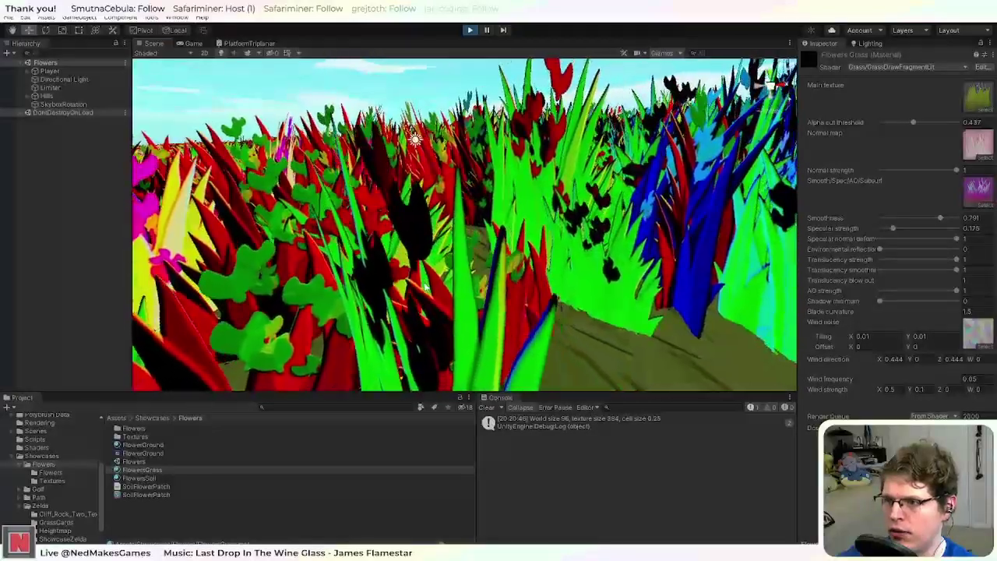
scroll(440, 285, down, 5)
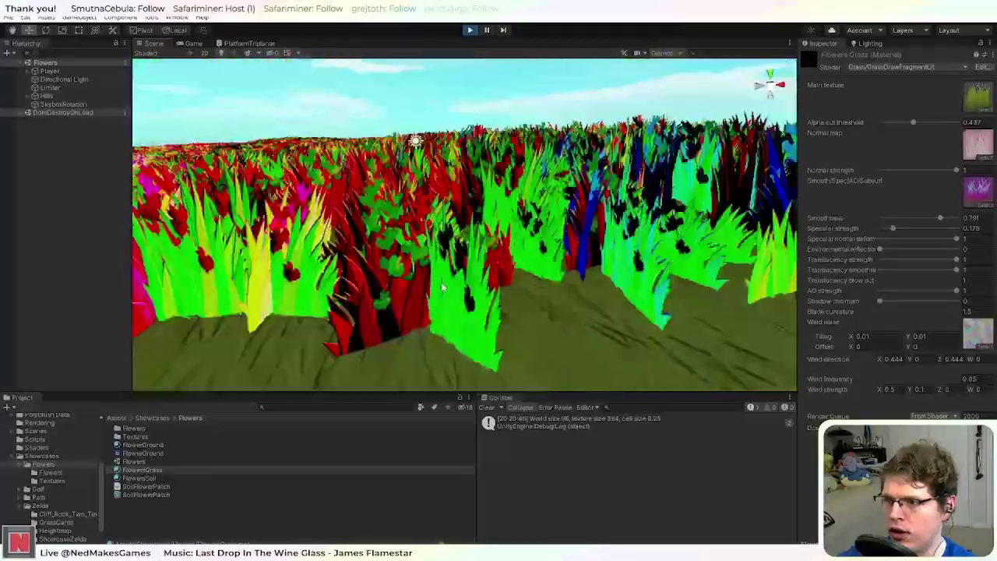
right_drag(450, 289, 472, 289)
middle_drag(472, 288, 507, 293)
scroll(529, 304, up, 3)
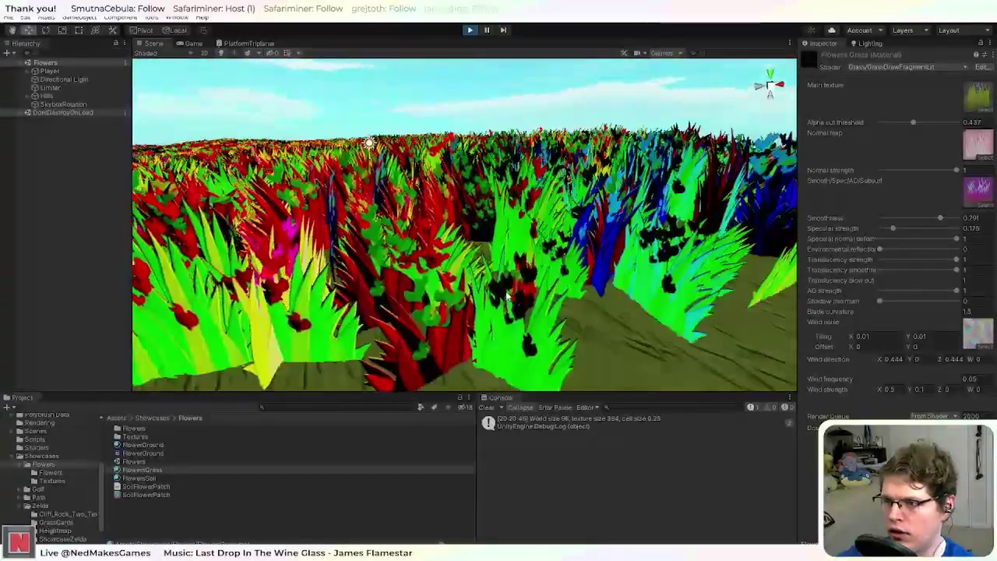
scroll(551, 312, down, 2)
scroll(545, 296, up, 5)
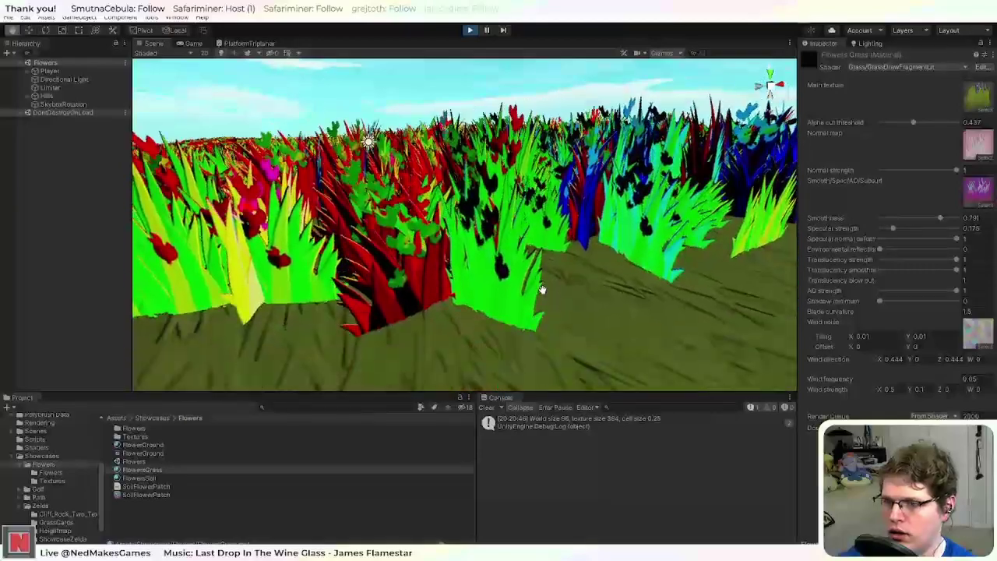
middle_drag(541, 262, 548, 310)
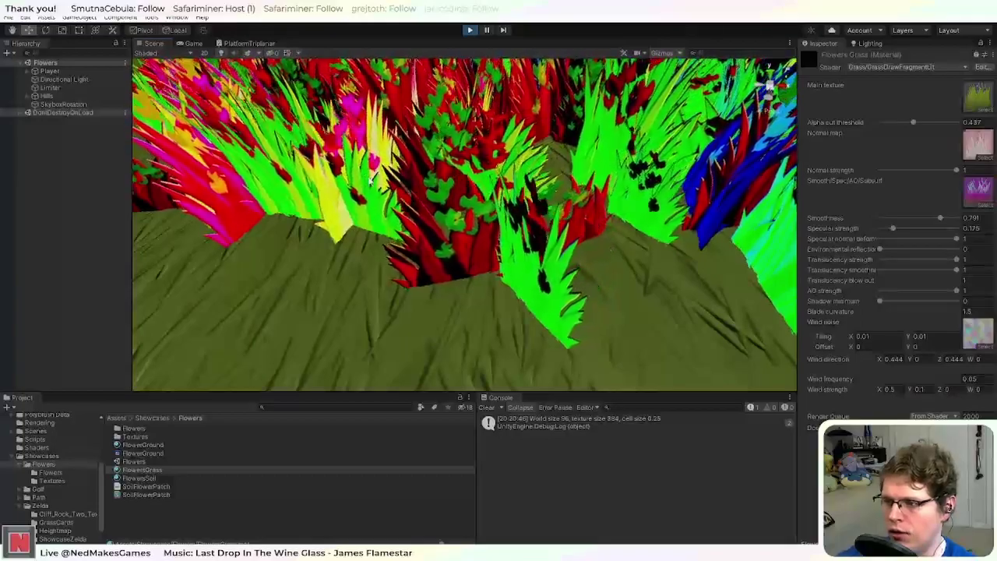
middle_drag(593, 215, 528, 251)
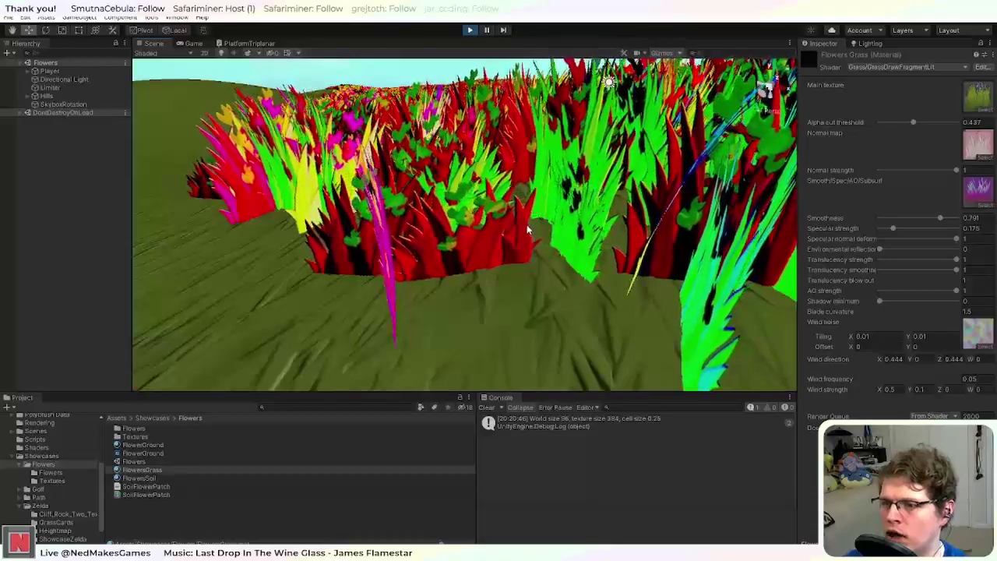
right_drag(527, 230, 494, 209)
middle_drag(494, 209, 564, 183)
scroll(555, 196, up, 4)
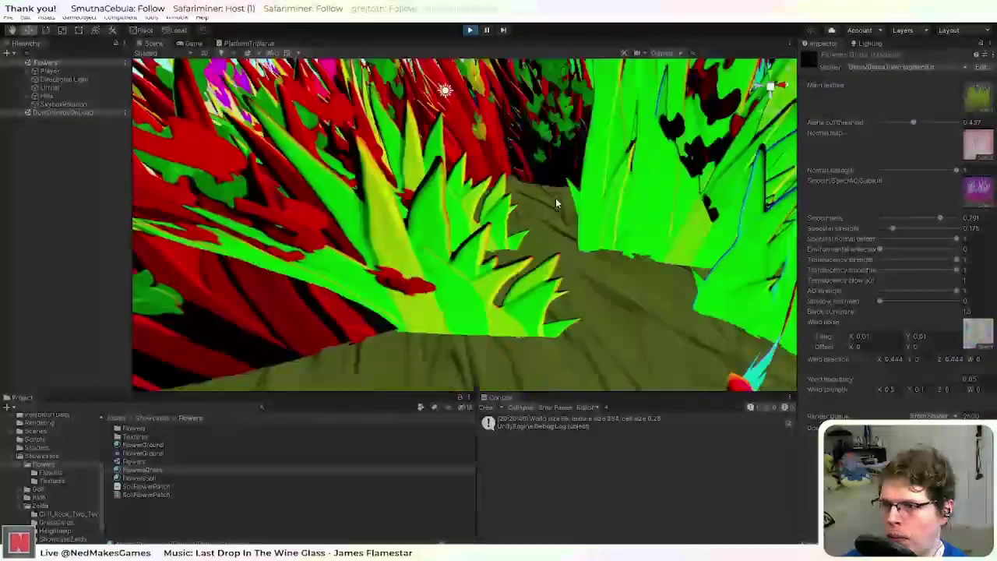
Step: Examine the debug normal colours of the grass clumps along the soil edge, near and far and from several angles
right_drag(573, 229, 525, 228)
scroll(524, 228, up, 2)
scroll(523, 226, down, 4)
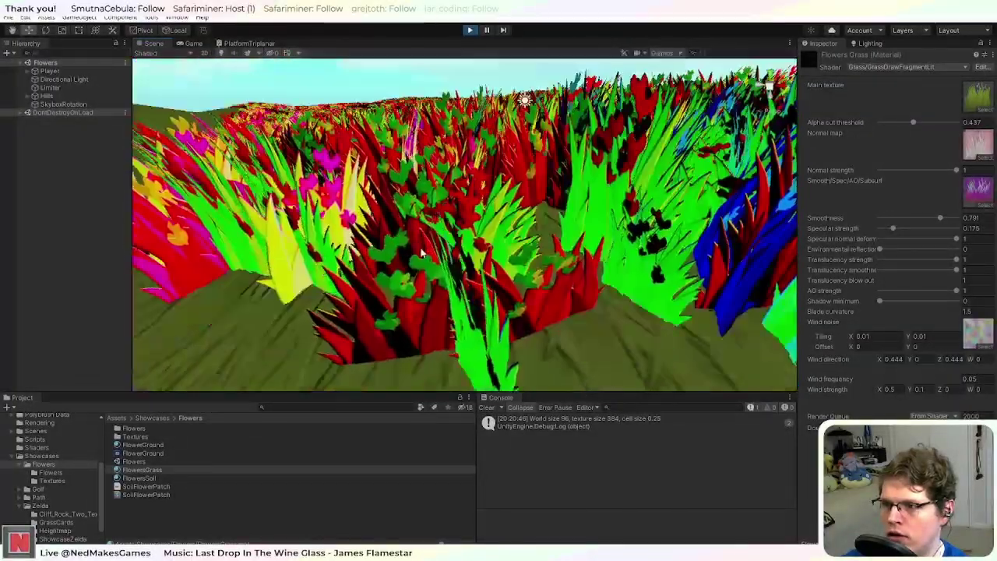
middle_drag(523, 226, 434, 296)
right_drag(434, 296, 629, 287)
scroll(669, 285, up, 3)
scroll(670, 285, down, 3)
middle_drag(670, 285, 600, 299)
scroll(477, 279, up, 3)
scroll(479, 279, down, 3)
right_drag(485, 281, 422, 285)
middle_drag(423, 285, 424, 274)
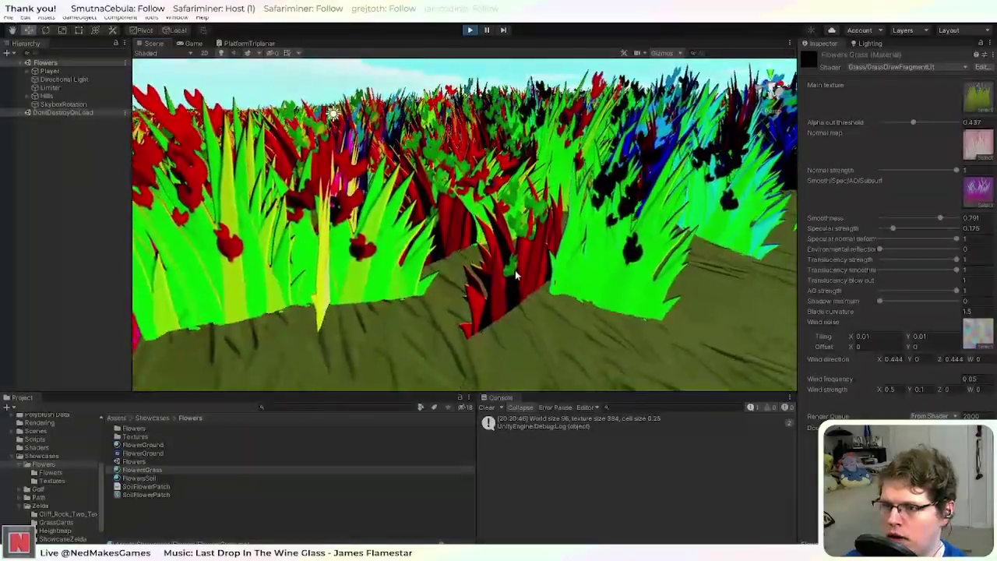
Step: Compare the normal colours of a single flower clump up close with those of the surrounding field
scroll(572, 230, down, 3)
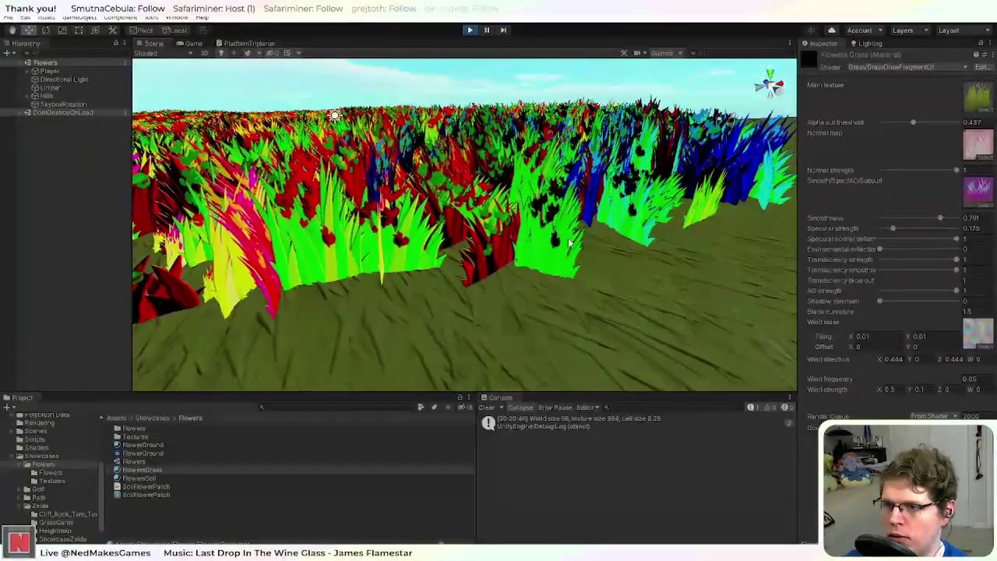
scroll(540, 252, up, 3)
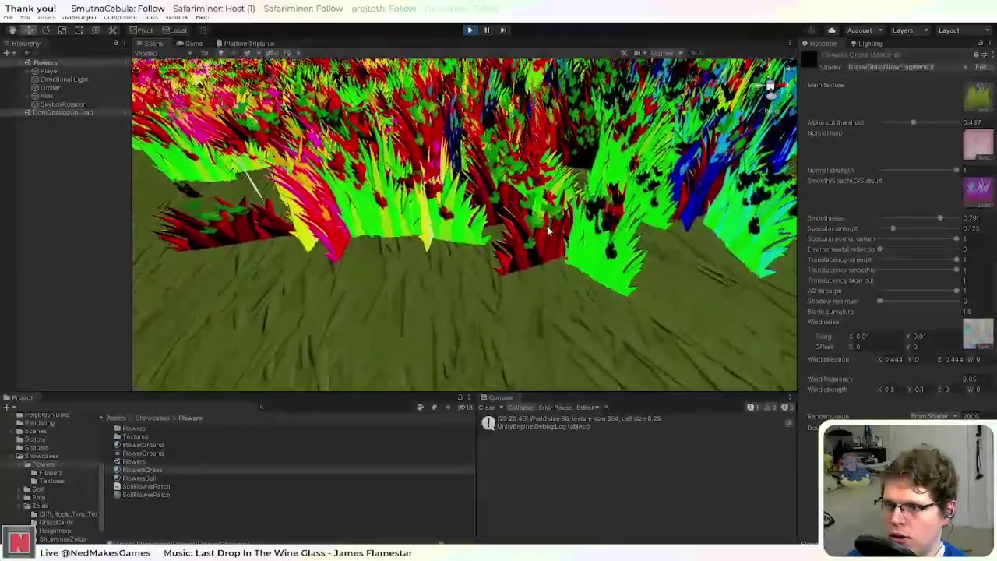
scroll(549, 230, down, 5)
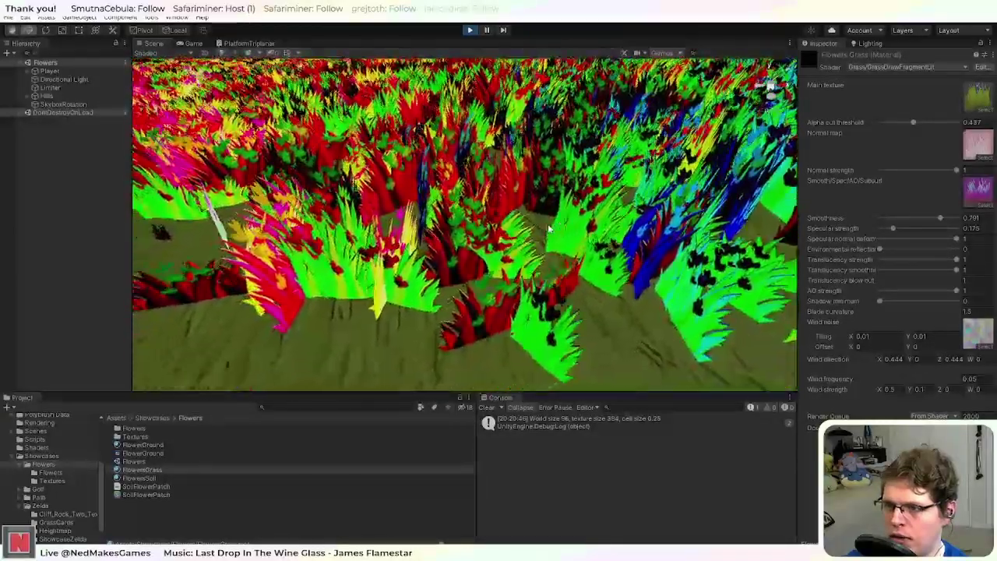
right_drag(549, 230, 754, 245)
right_drag(455, 278, 494, 285)
middle_drag(494, 285, 541, 223)
scroll(543, 226, up, 5)
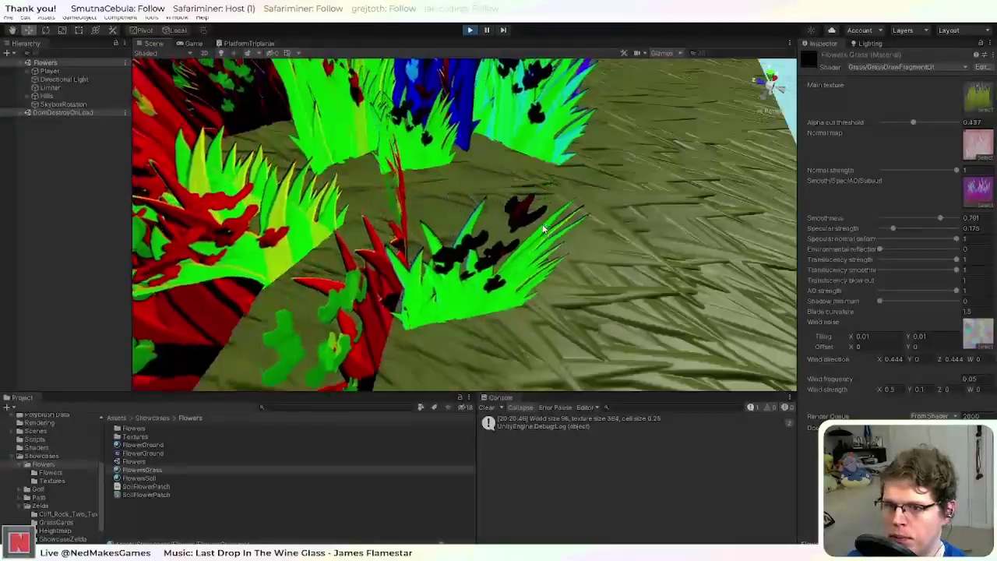
scroll(543, 229, down, 5)
alt+drag(543, 227, 545, 175)
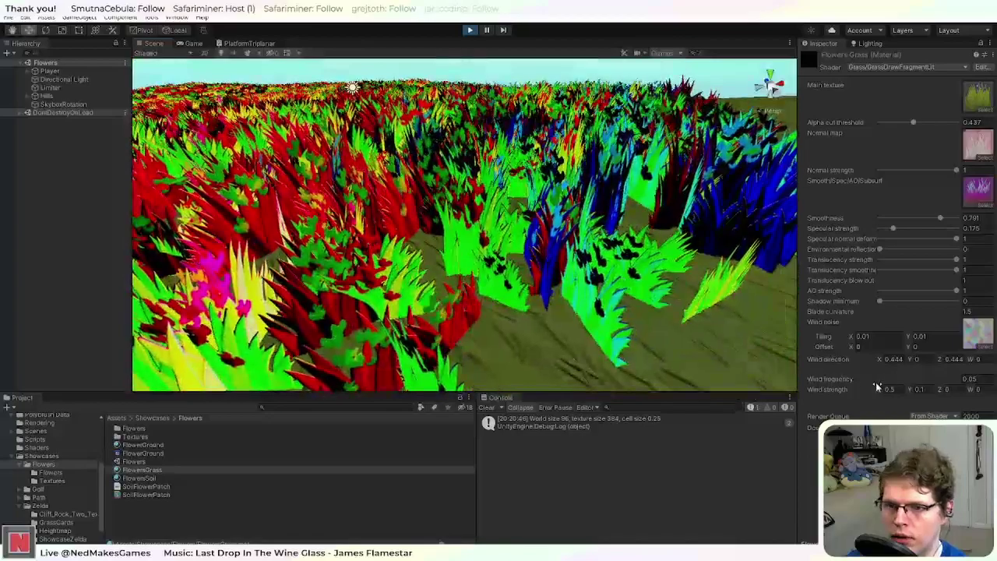
Step: Set the FlowersGrass material's wind strength X and Y to 0 and view the motionless grass
click(893, 390)
key(BackSpace)
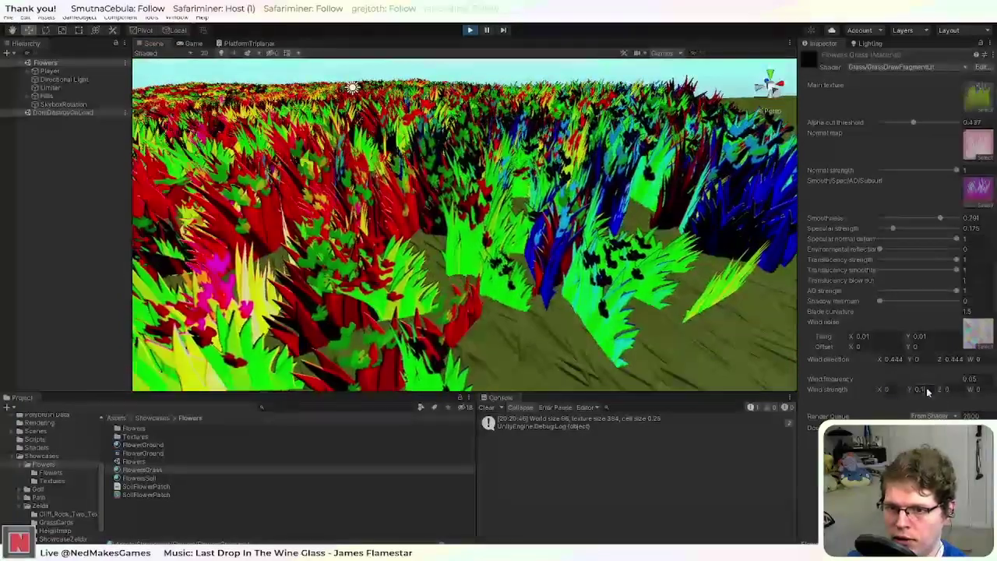
text(0)
key(Tab)
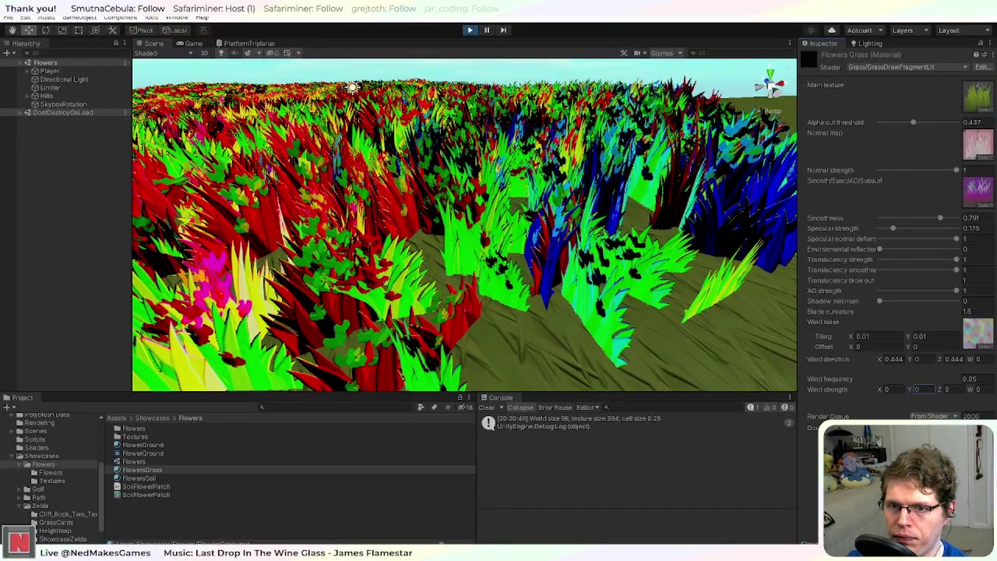
right_drag(601, 279, 490, 272)
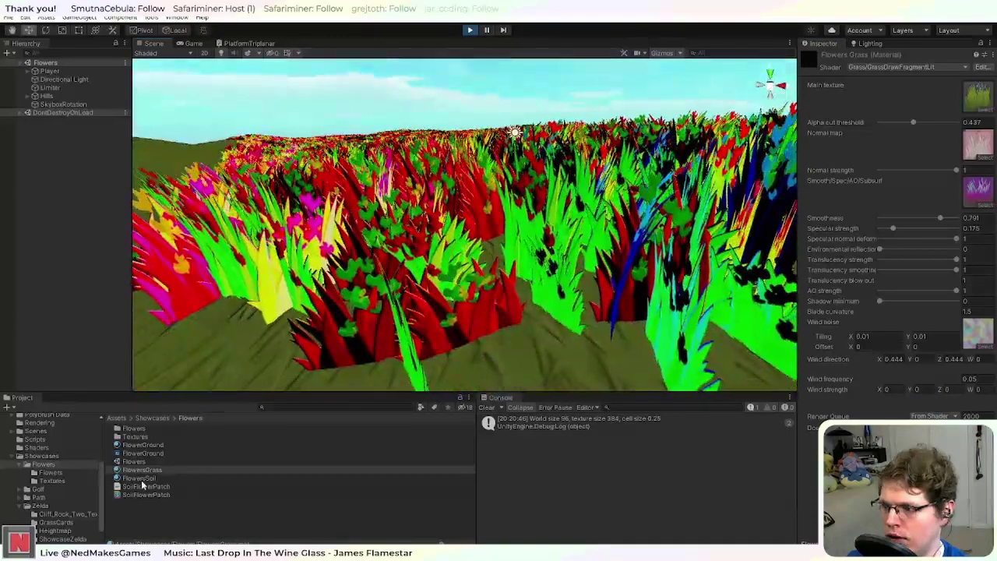
Step: Check the FlowersSoil max bend angle, then try a different blade curvature on FlowersGrass and undo it
click(249, 477)
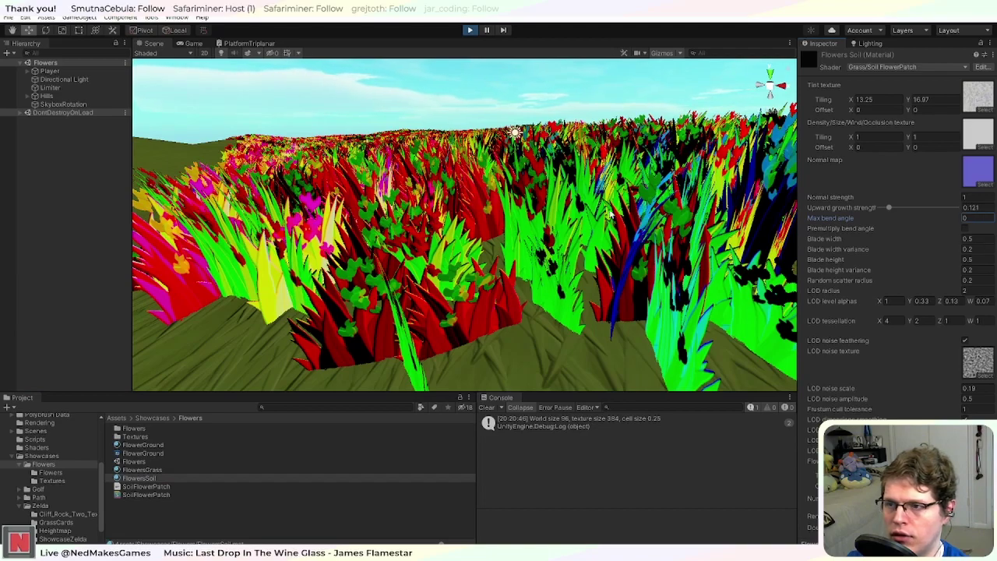
click(155, 470)
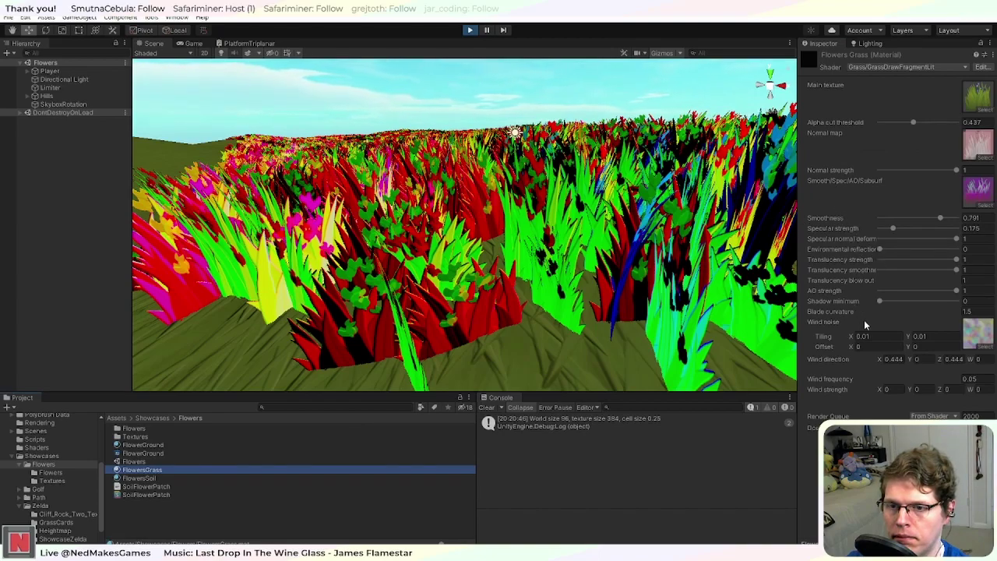
drag(923, 313, 864, 300)
key(ctrl+z)
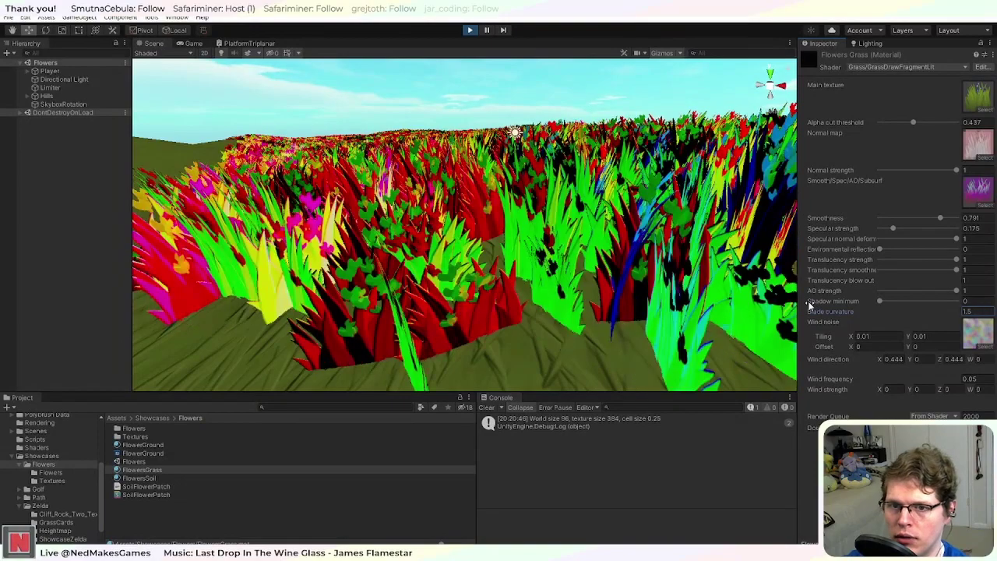
Step: Restart the Flowers scene with the FlowersSoil material open for editing and set its max bend angle to 0
click(155, 479)
click(173, 444)
click(169, 469)
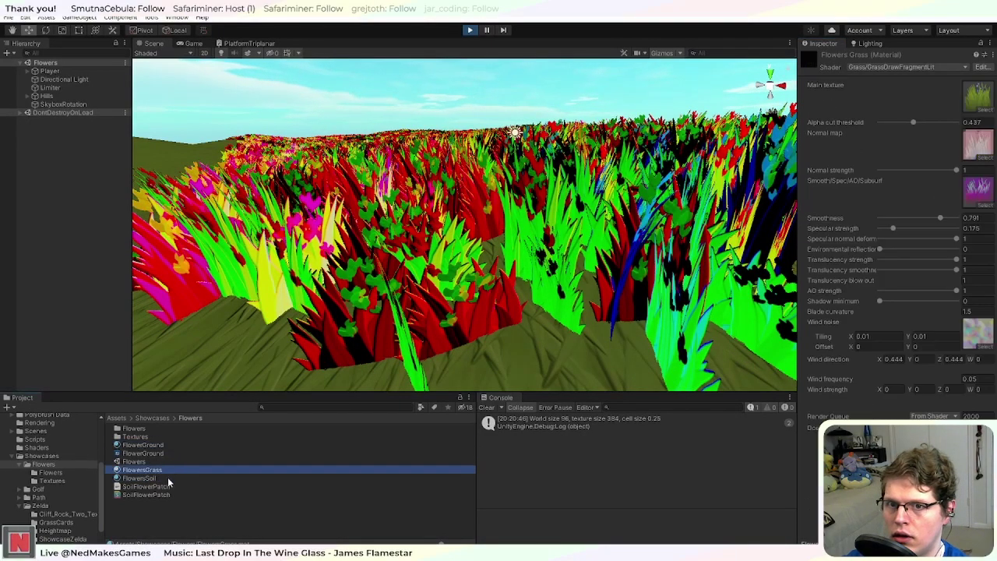
click(167, 478)
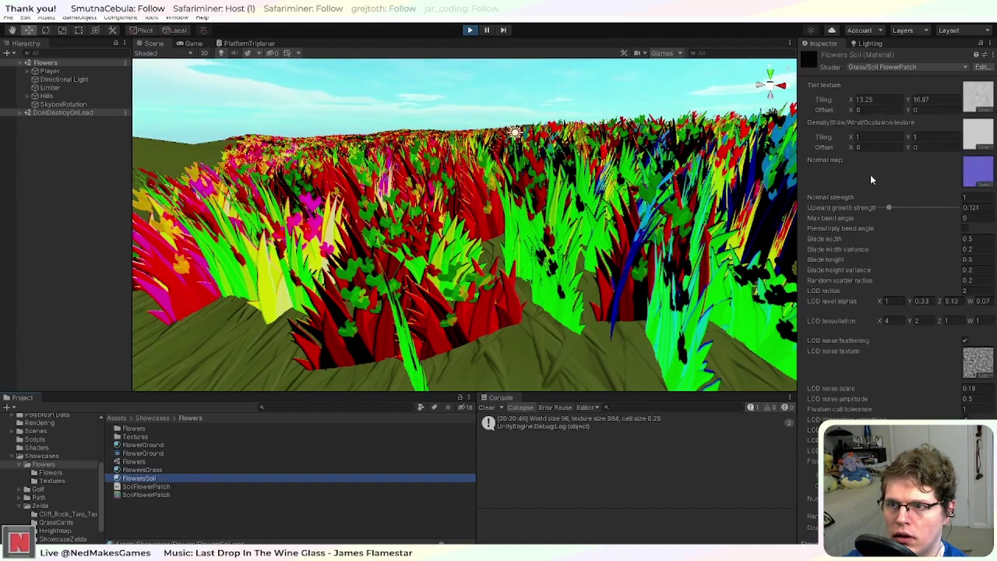
click(469, 32)
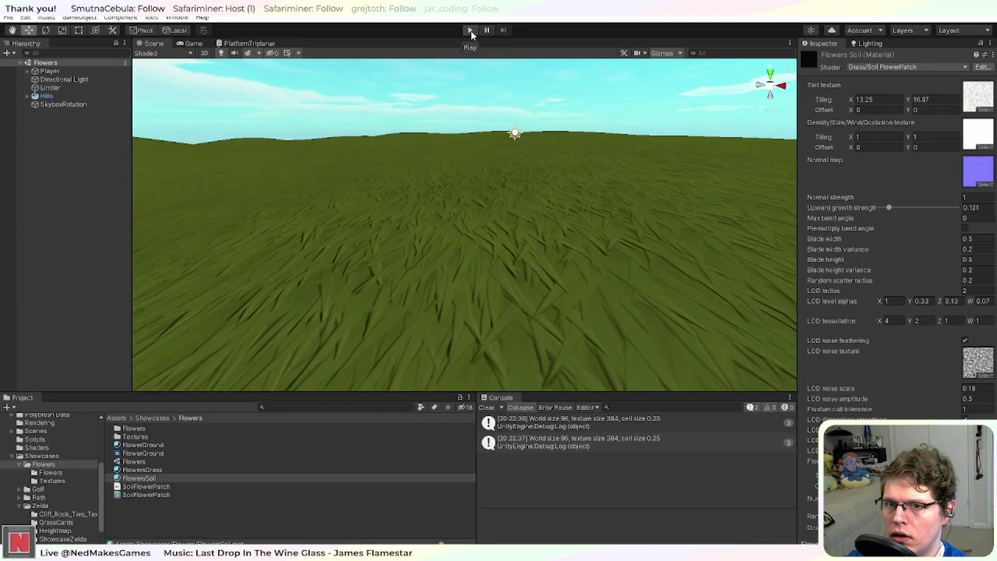
click(470, 31)
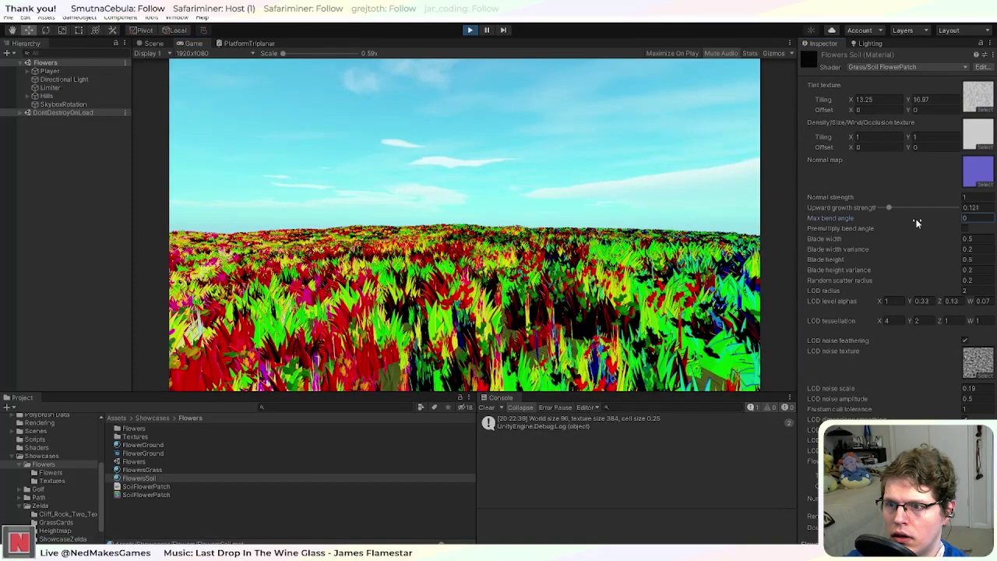
mouse_move(915, 223)
mouse_down()
mouse_move(939, 218)
mouse_move(912, 223)
mouse_up()
text(0)
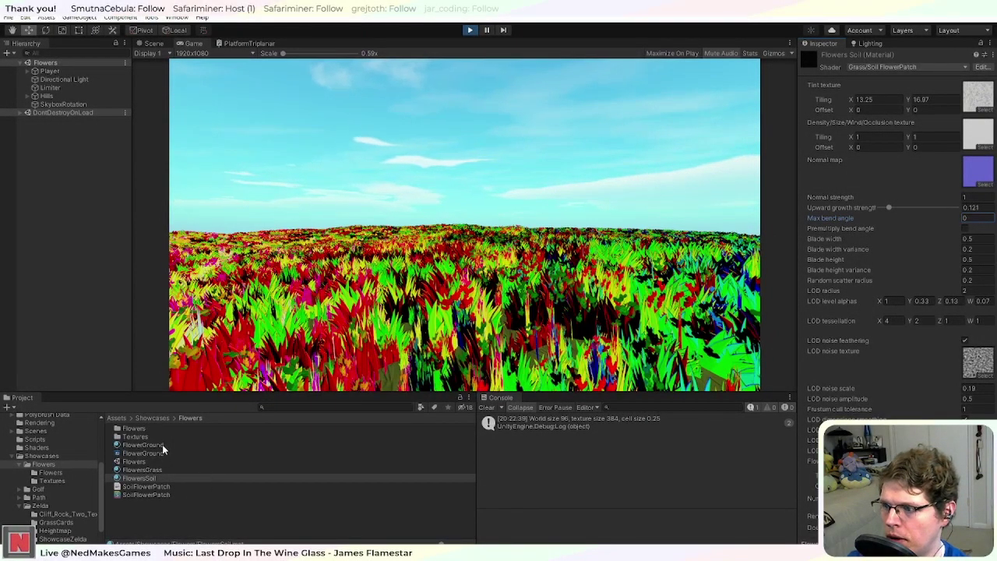
Step: Try blade curvatures such as 4.8 and -1.97 on the FlowersGrass material, and undo the change
click(142, 469)
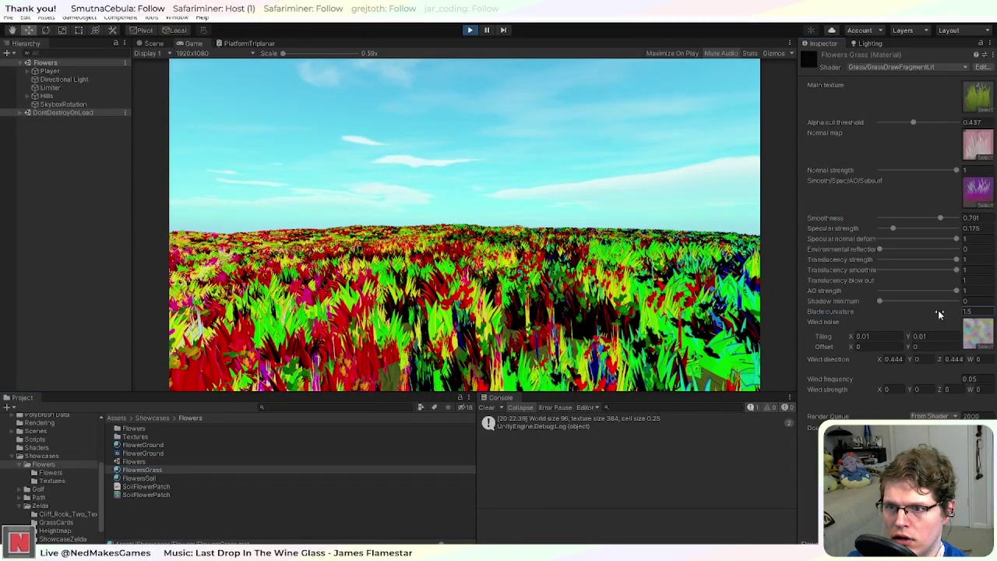
drag(921, 314, 949, 314)
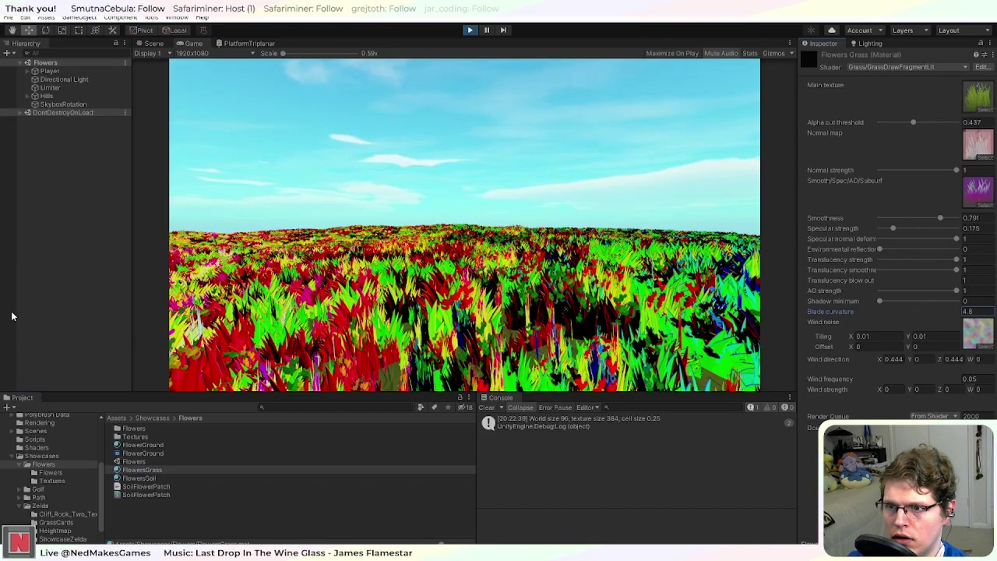
drag(4, 318, 827, 323)
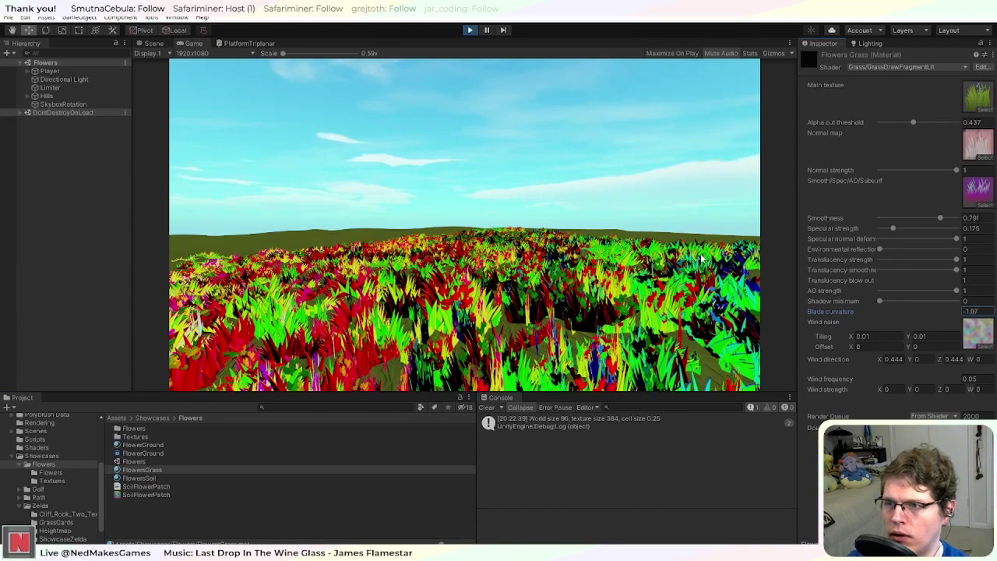
key(ctrl+z)
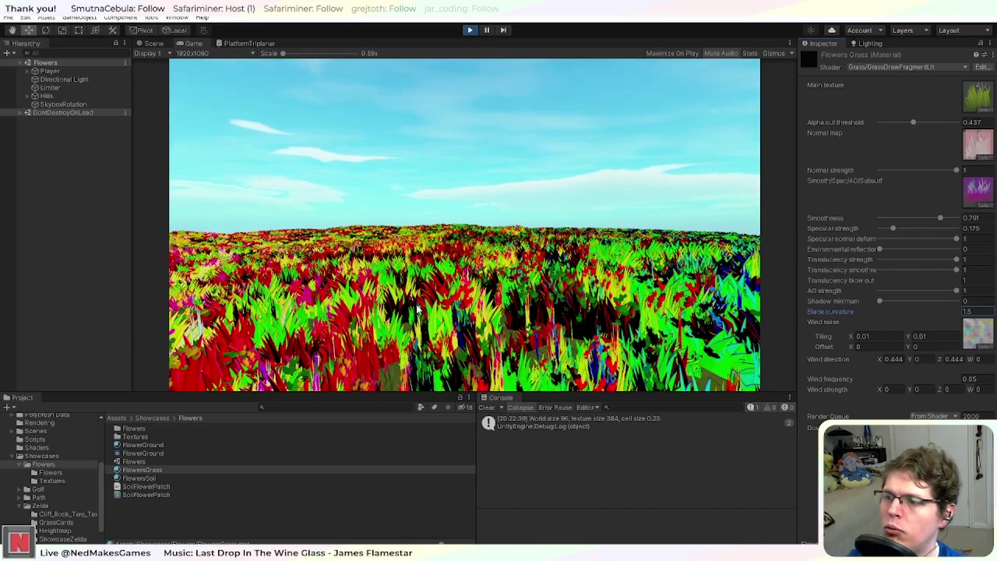
Step: Show the running field in the Scene view and examine its normal colours from above and at ground level
click(153, 45)
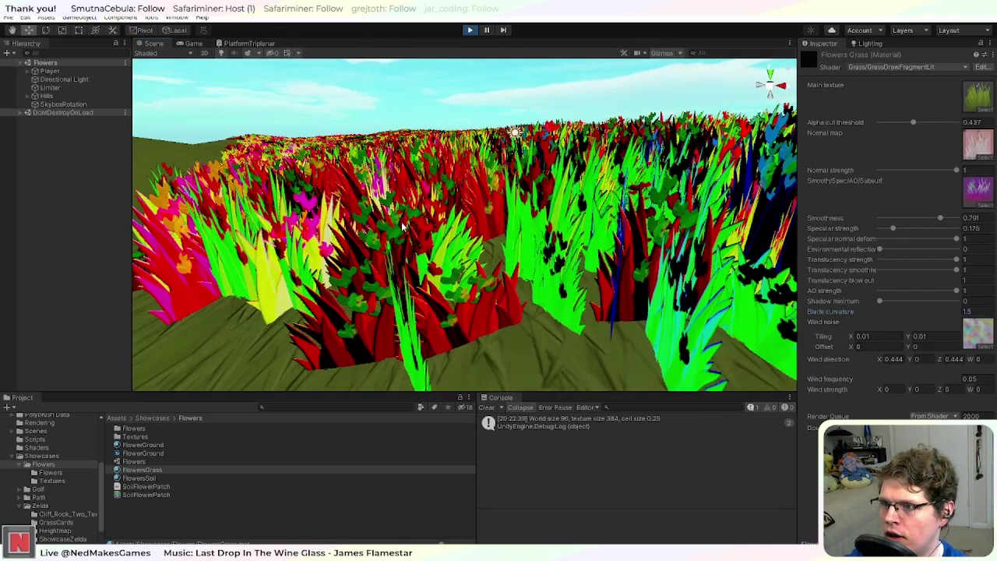
scroll(535, 238, down, 6)
middle_drag(541, 235, 427, 362)
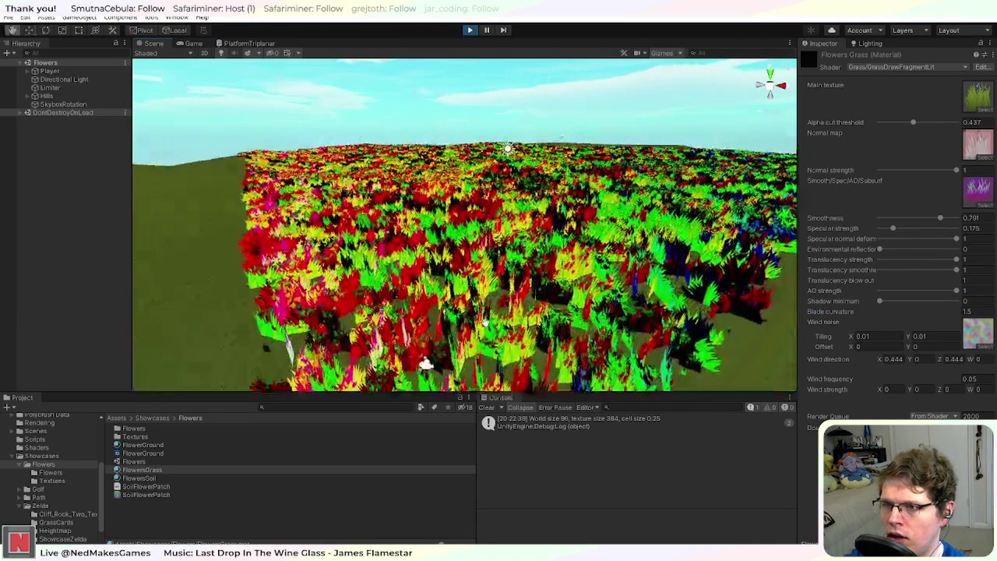
scroll(515, 271, up, 3)
scroll(515, 271, down, 3)
middle_drag(507, 299, 505, 240)
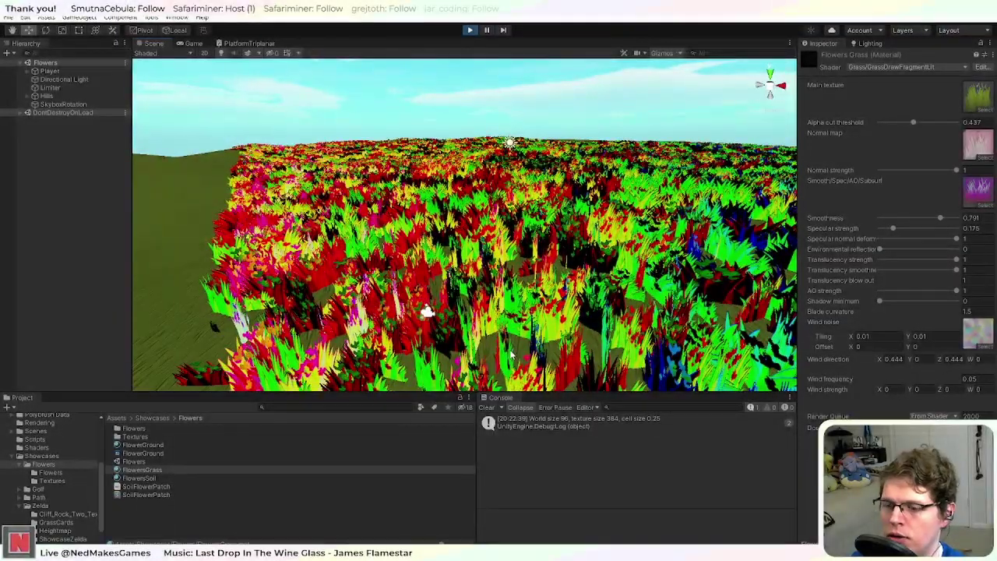
right_drag(511, 356, 575, 327)
middle_drag(574, 327, 546, 152)
right_drag(459, 235, 386, 256)
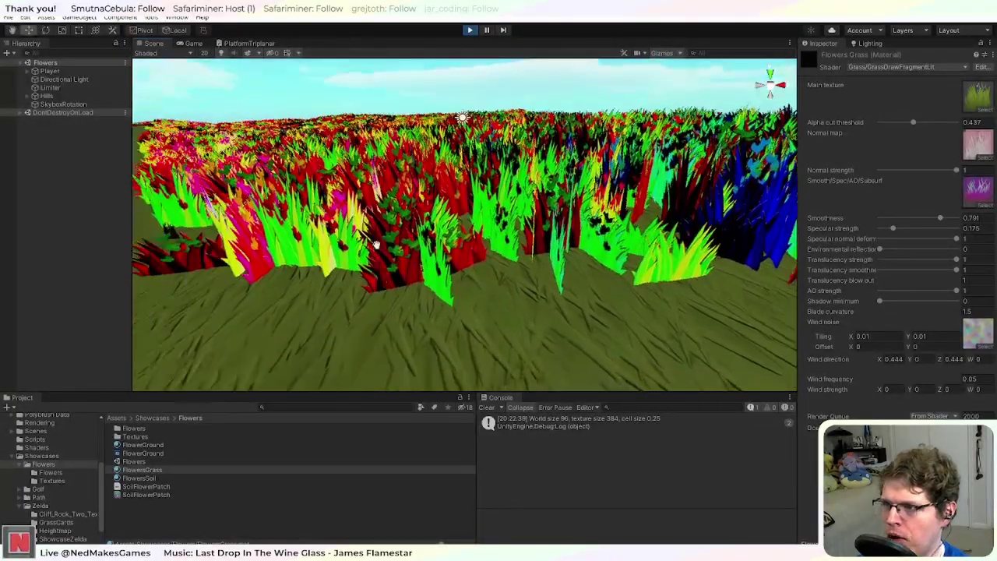
middle_drag(386, 256, 419, 295)
right_drag(578, 284, 567, 335)
middle_drag(568, 336, 470, 309)
Step: Inspect individual motionless grass and flower clumps close up, comparing how their normal colours vary with clump orientation
scroll(468, 282, up, 4)
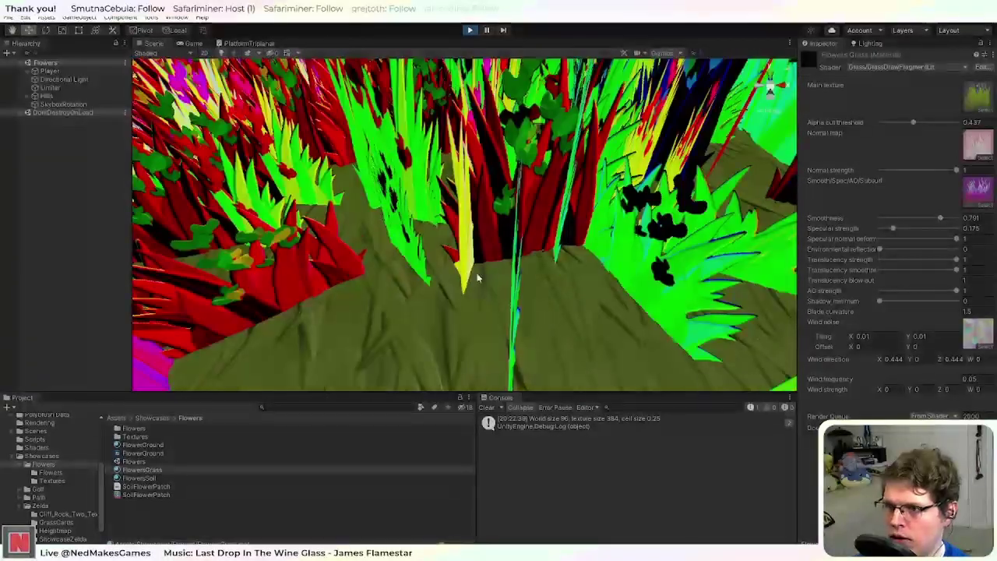
scroll(562, 265, down, 4)
right_drag(576, 243, 550, 230)
middle_drag(551, 229, 557, 293)
scroll(560, 298, up, 6)
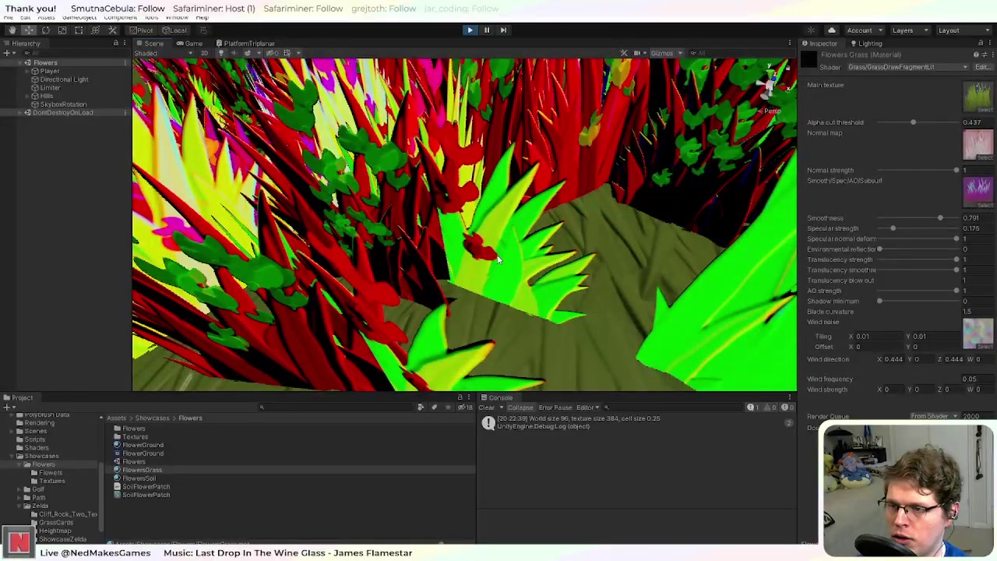
right_drag(502, 252, 625, 262)
middle_drag(626, 262, 541, 292)
scroll(535, 259, down, 4)
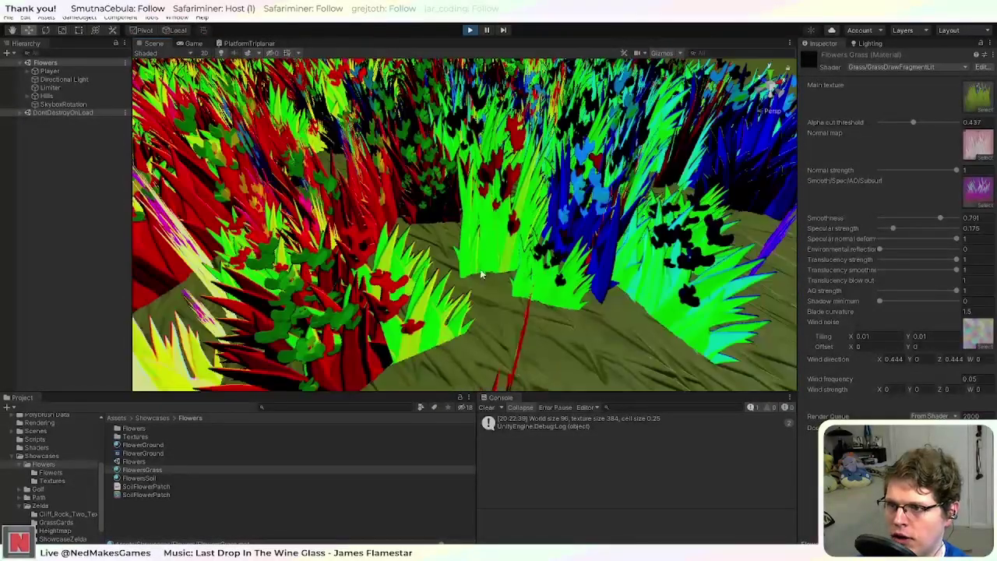
scroll(373, 344, down, 3)
right_drag(384, 337, 421, 313)
middle_drag(420, 313, 467, 306)
scroll(483, 307, up, 3)
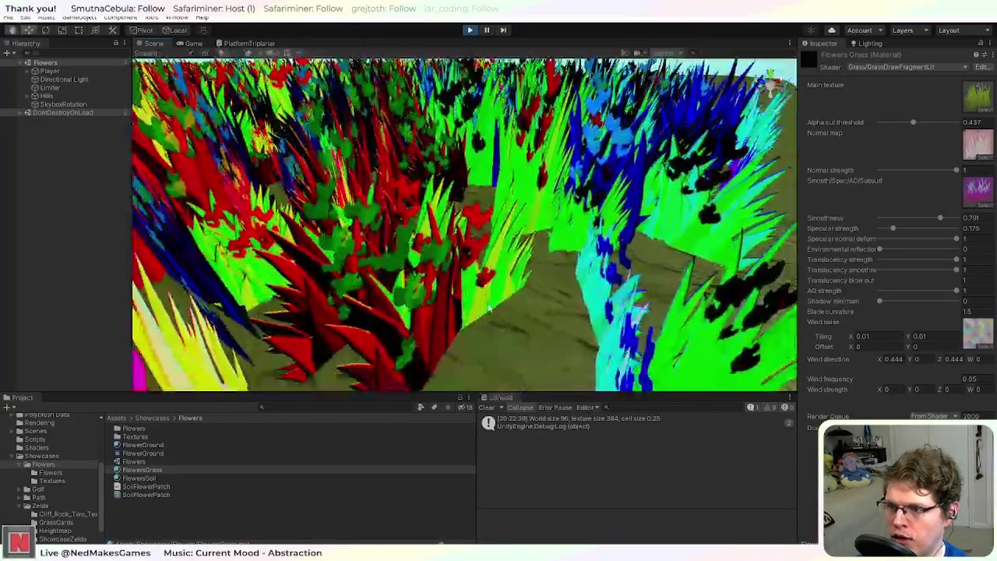
right_drag(501, 306, 484, 318)
scroll(483, 316, up, 3)
middle_drag(482, 315, 398, 307)
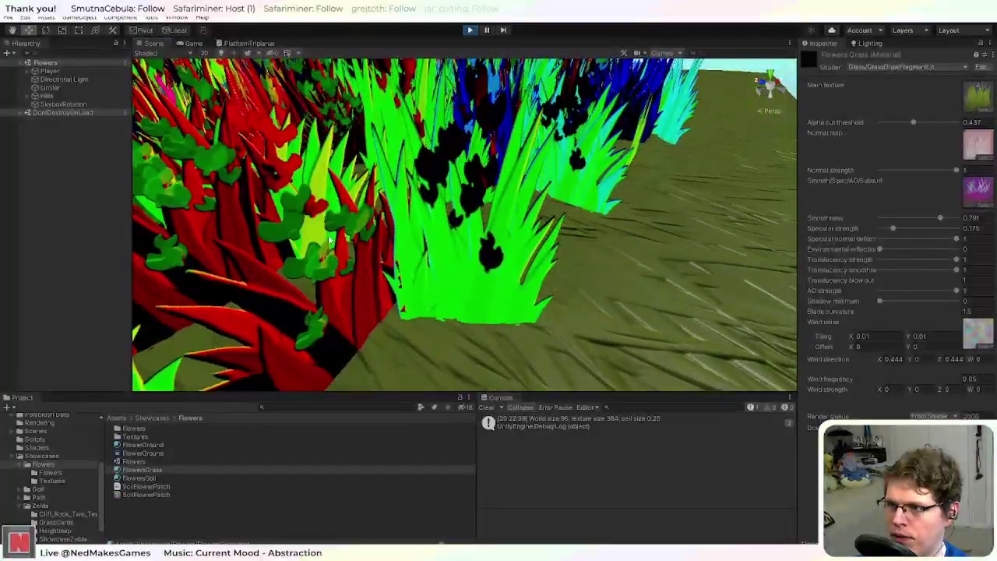
right_drag(466, 219, 436, 175)
middle_drag(436, 175, 476, 246)
Step: Stop the scene, switch to Substance Designer and show the ClusterCard, Blend and normal output nodes in the Bluebonnet graph
click(469, 30)
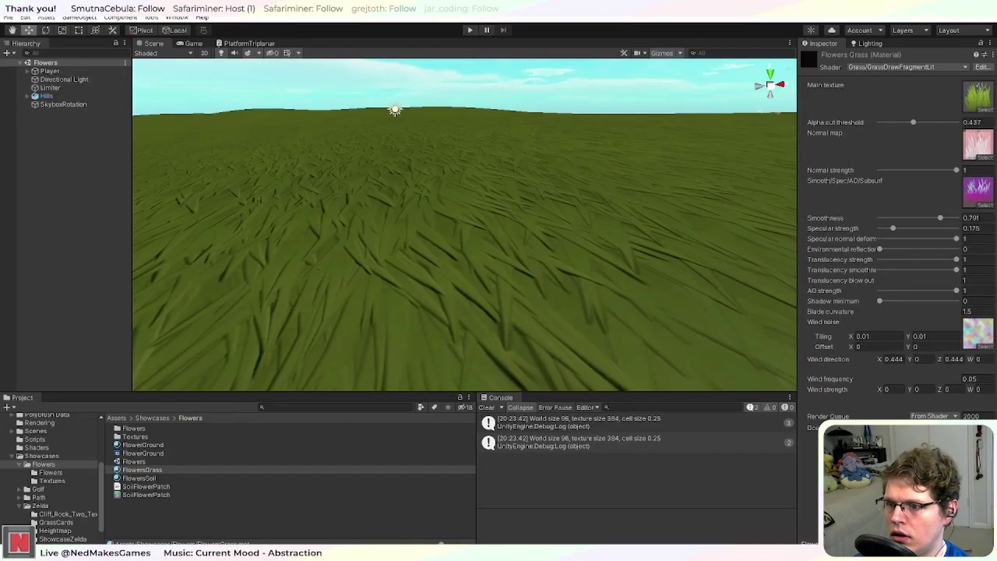
key(alt+Tab)
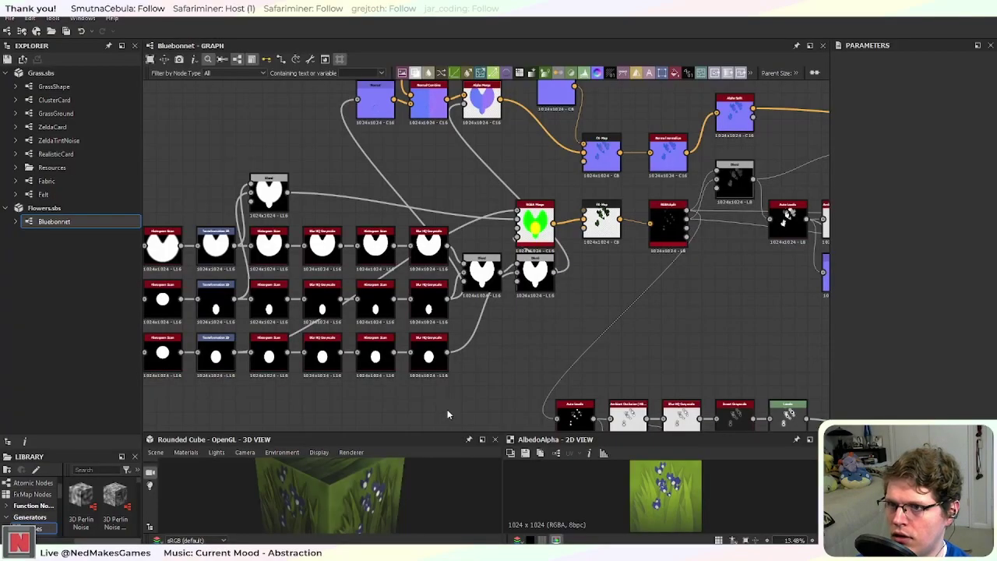
scroll(447, 411, down, 2)
middle_drag(617, 306, 379, 210)
middle_drag(677, 172, 300, 261)
middle_drag(429, 227, 438, 287)
scroll(467, 282, up, 5)
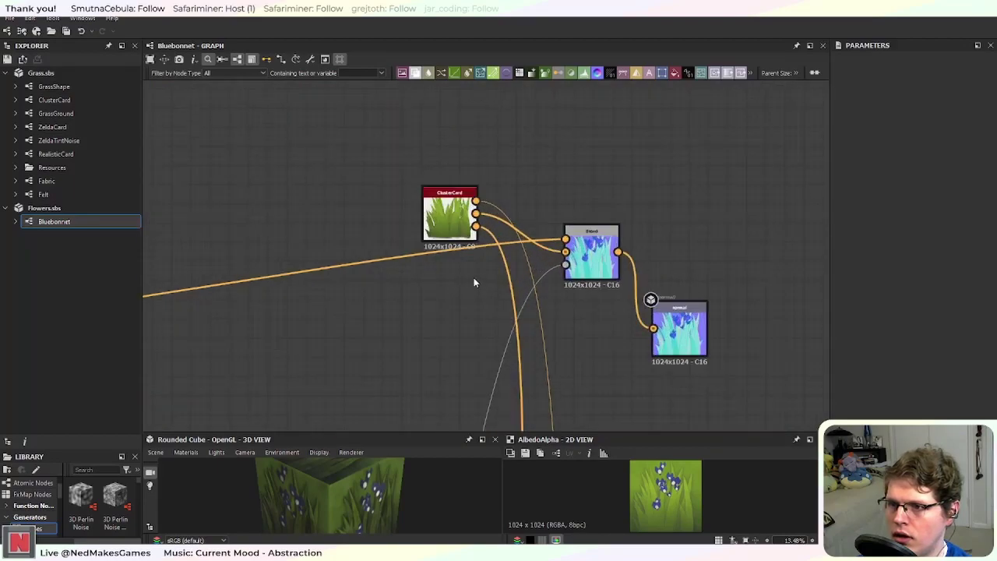
middle_drag(701, 320, 550, 333)
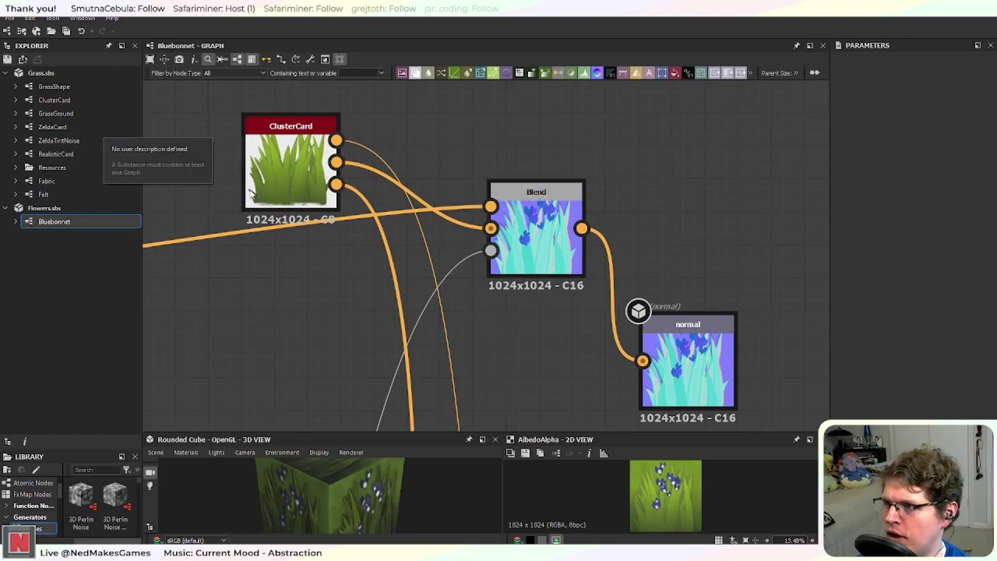
Step: Locate the ClusterCard node's links in the Bluebonnet graph and open the ClusterCard graph from the Grass package
scroll(308, 292, down, 5)
middle_drag(288, 372, 430, 134)
middle_drag(462, 367, 468, 295)
middle_drag(402, 382, 452, 542)
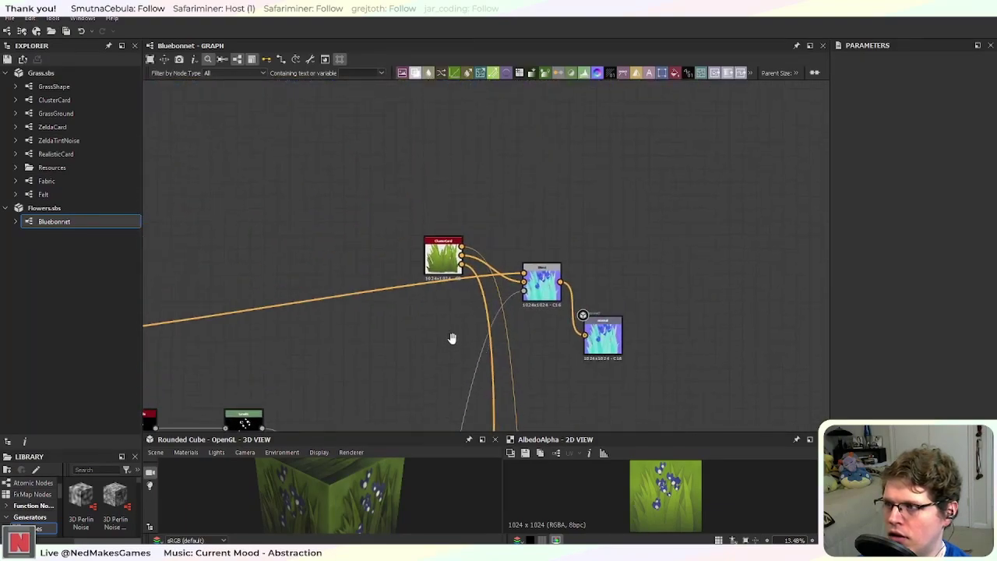
scroll(451, 327, up, 2)
click(81, 101)
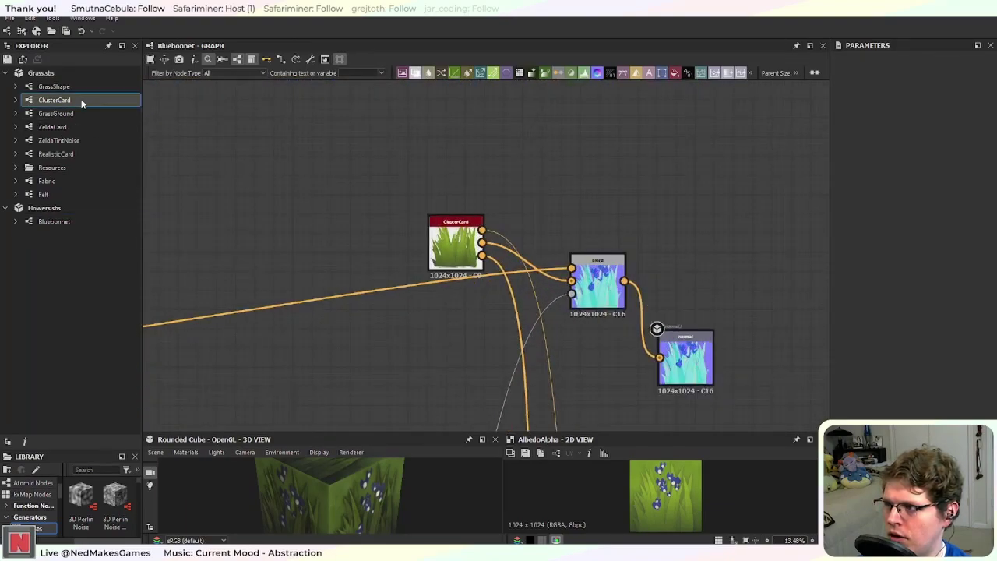
double_click(456, 248)
Step: Trace the grass blade chain in the ClusterCard graph from the Channels Shuffle node to the two FX-Map nodes
scroll(460, 151, up, 3)
middle_drag(249, 88, 412, 232)
scroll(448, 233, up, 3)
middle_drag(369, 323, 480, 247)
scroll(446, 291, up, 2)
middle_drag(448, 294, 685, 278)
middle_drag(447, 224, 579, 219)
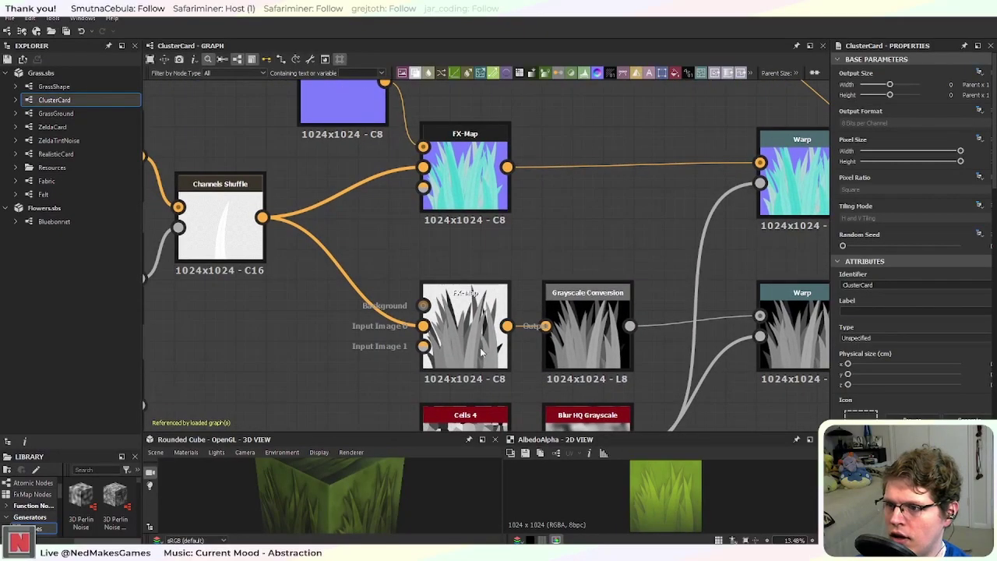
middle_drag(353, 269, 472, 289)
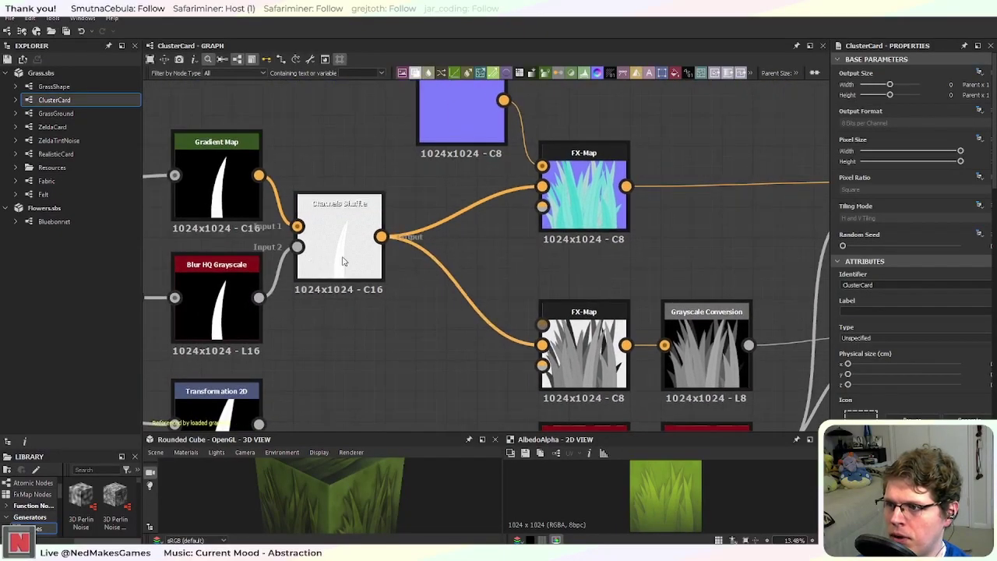
middle_drag(372, 210, 305, 245)
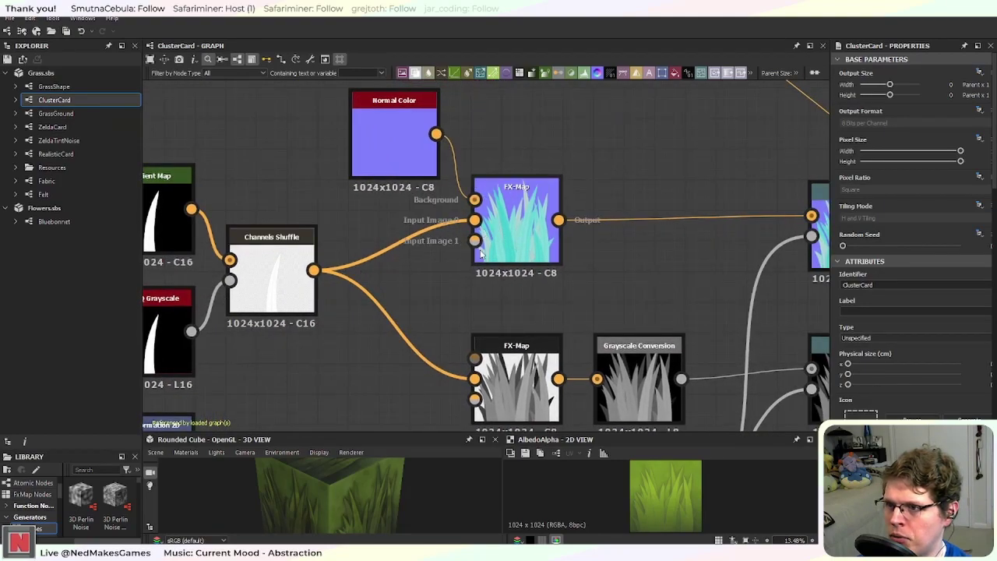
Step: Open the Color / Luminosity function of the Quadrant inside the FX-Map that generates the blade normals
scroll(499, 242, up, 5)
middle_drag(551, 240, 501, 294)
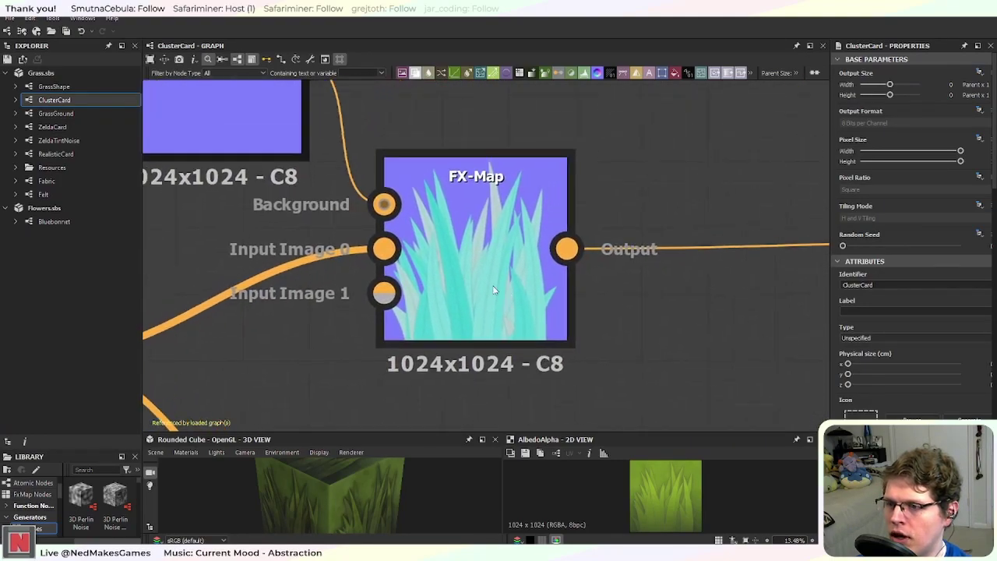
click(478, 271)
scroll(576, 273, down, 2)
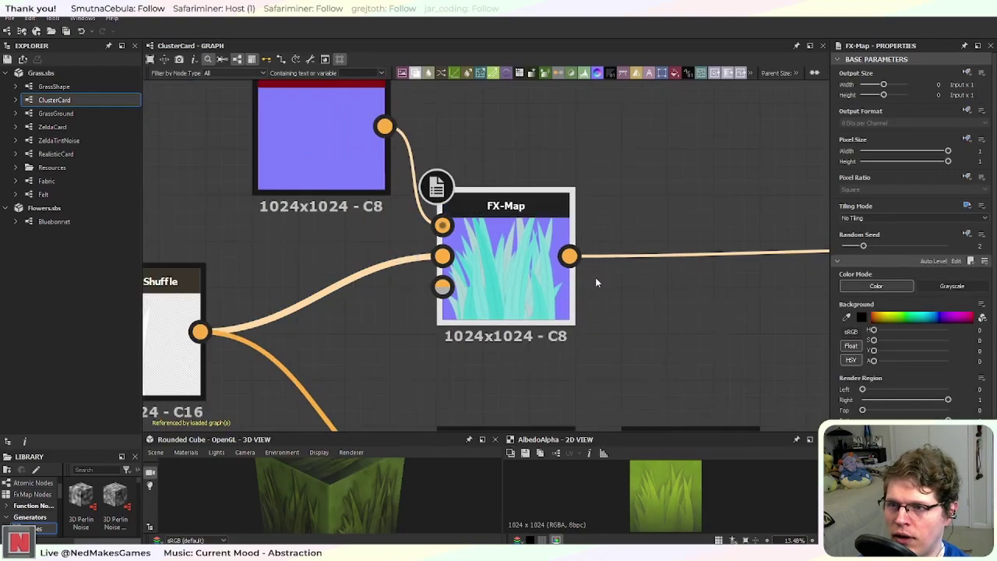
click(955, 261)
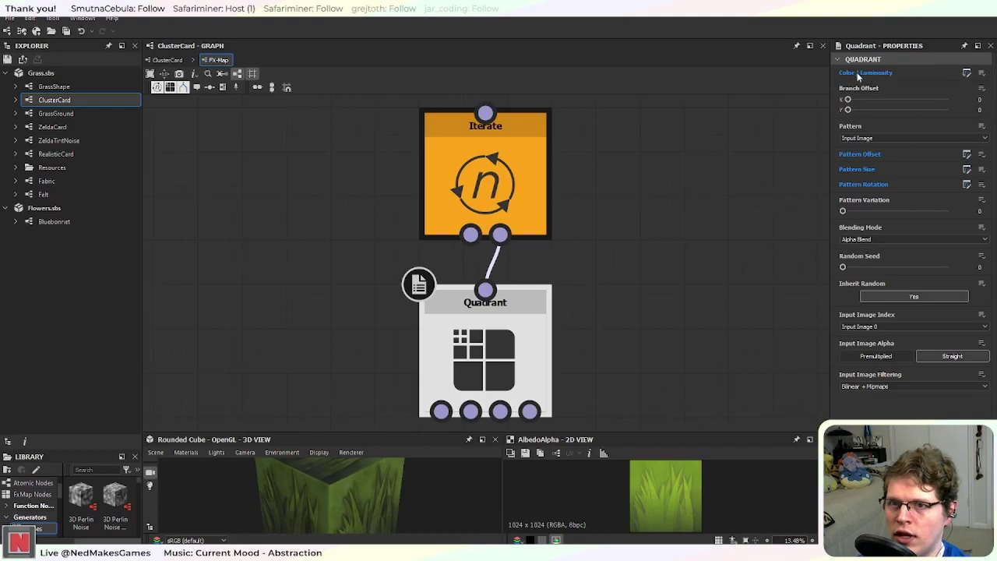
click(966, 74)
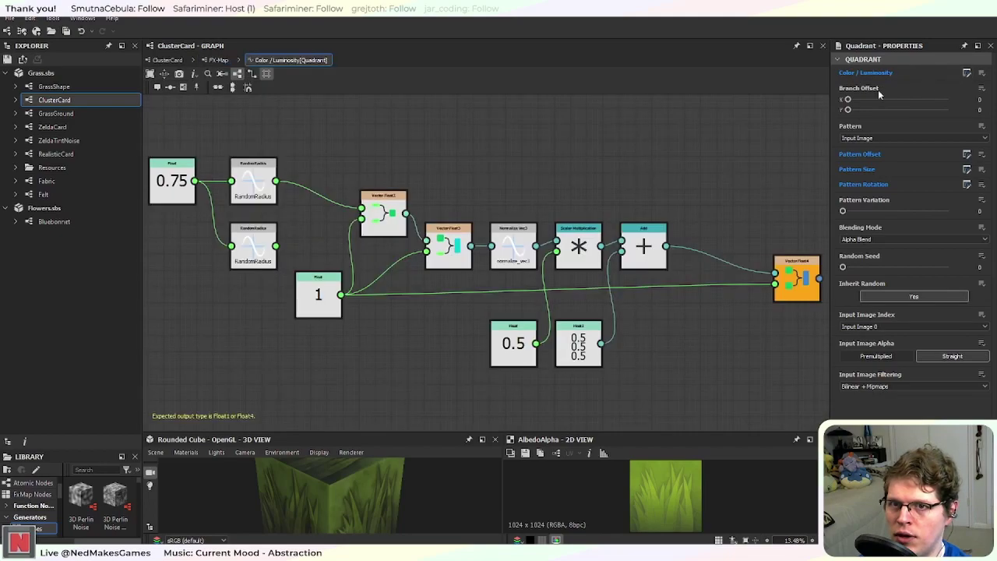
Step: Examine how the Color / Luminosity function builds its random normal, from the RandomRadius nodes through normalising, scaling and adding
scroll(462, 274, down, 2)
scroll(534, 294, up, 2)
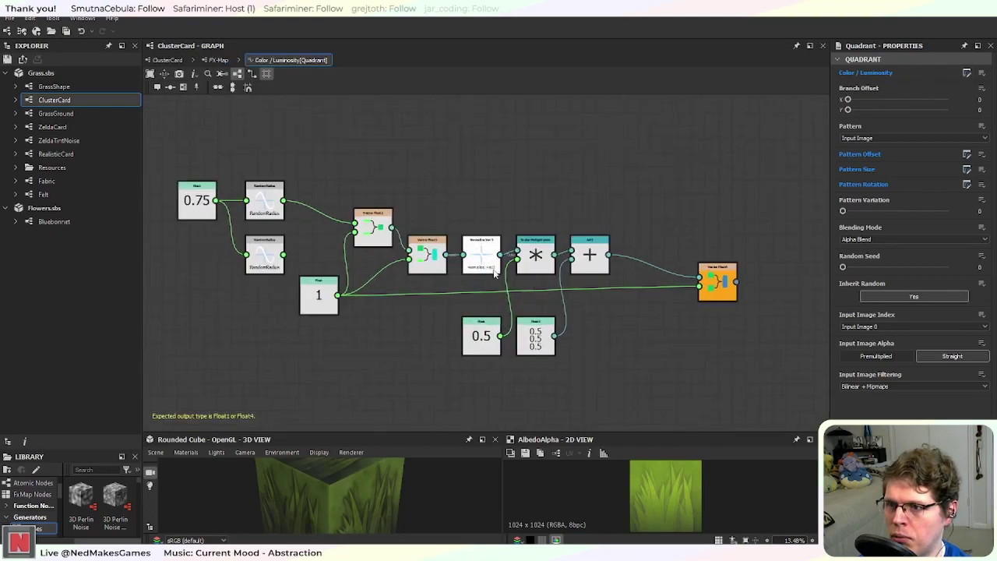
middle_drag(373, 291, 479, 322)
scroll(425, 317, up, 2)
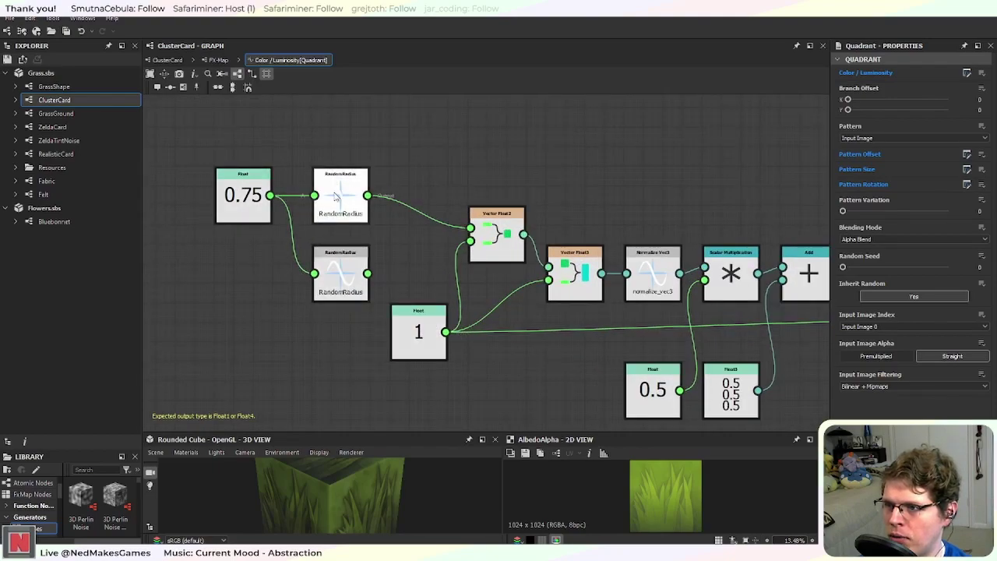
middle_drag(580, 347, 392, 314)
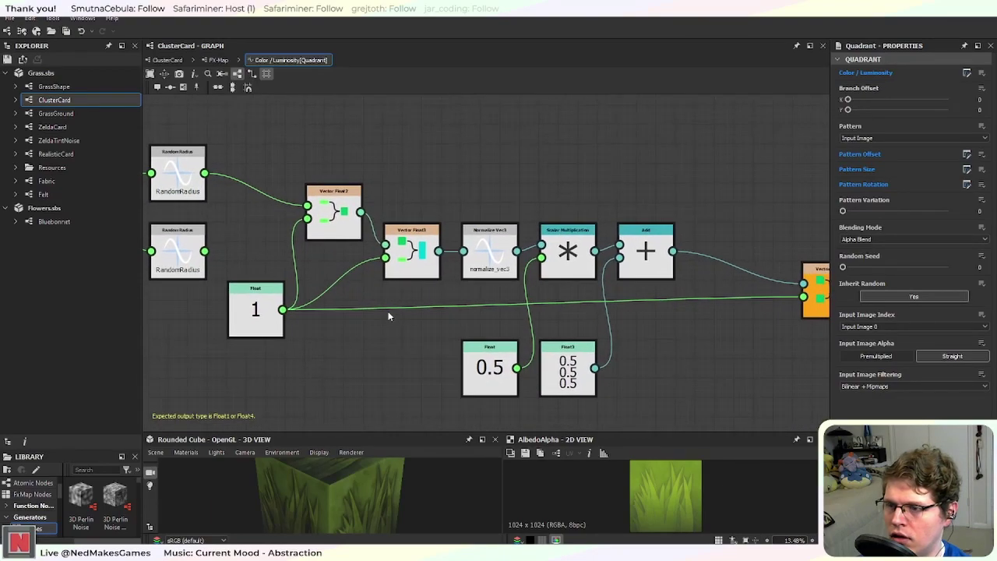
middle_drag(330, 263, 443, 243)
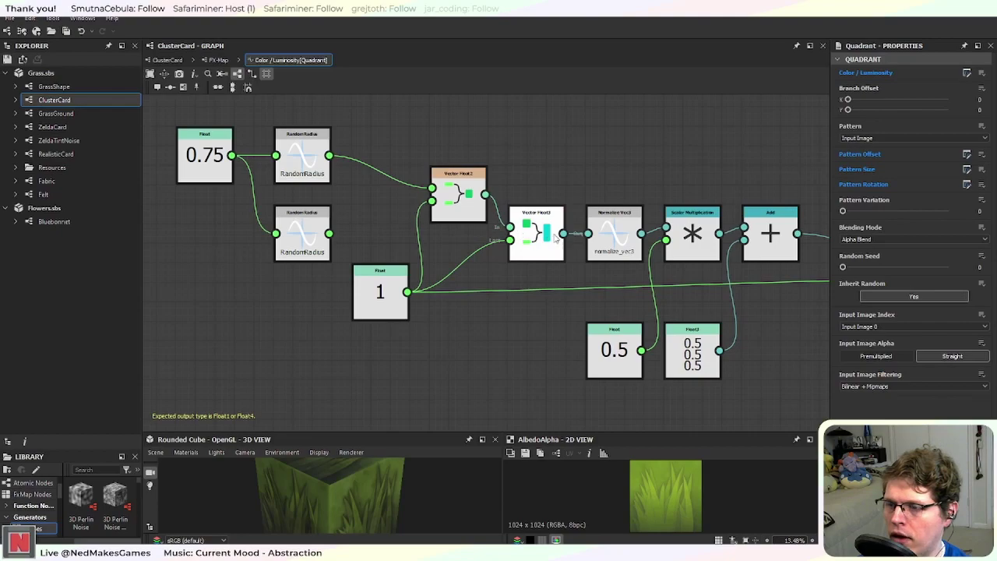
middle_drag(605, 260, 485, 285)
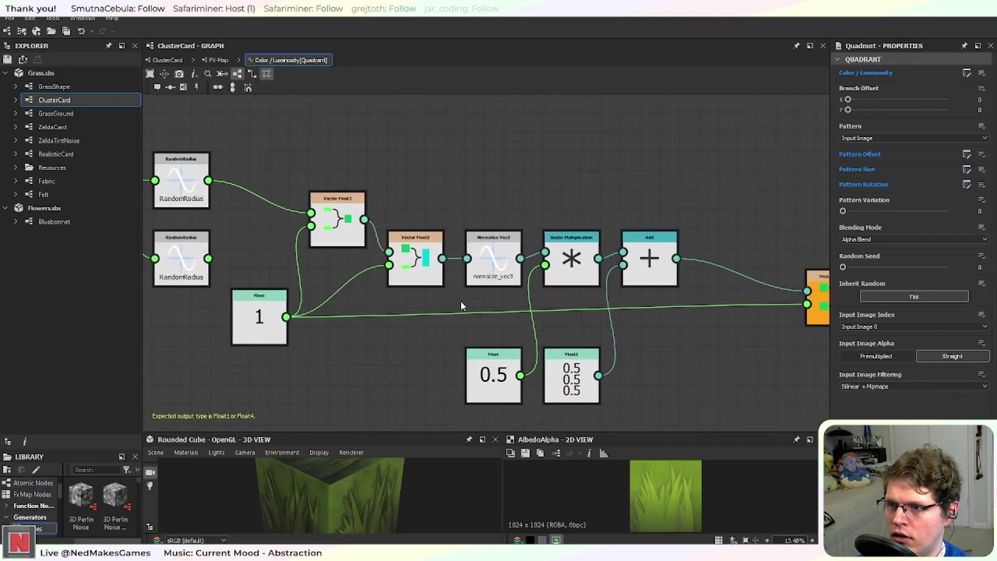
middle_drag(300, 258, 402, 281)
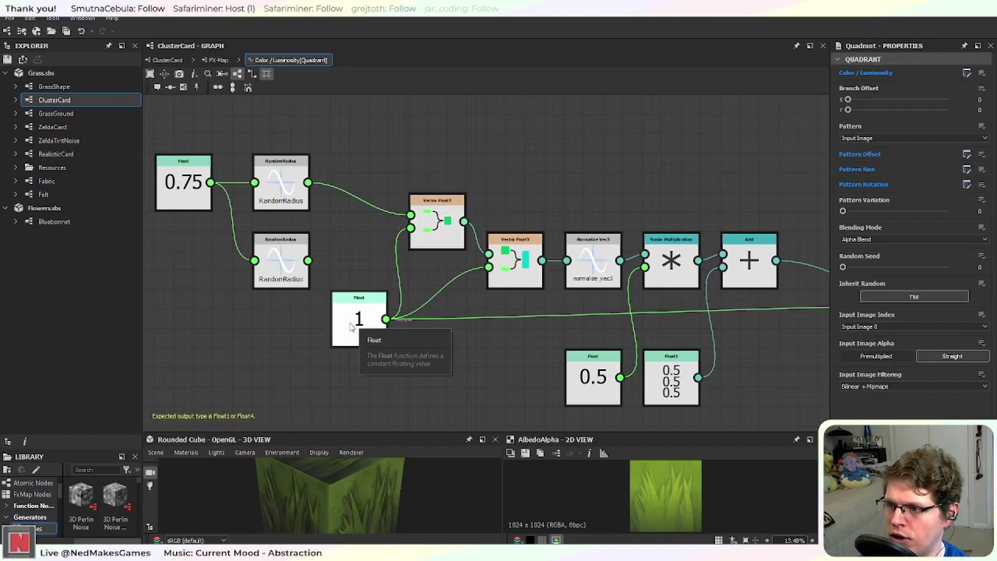
Step: Duplicate the constant 1 Float node and connect the copy to the second input of the Vector Float2 node
drag(356, 323, 335, 361)
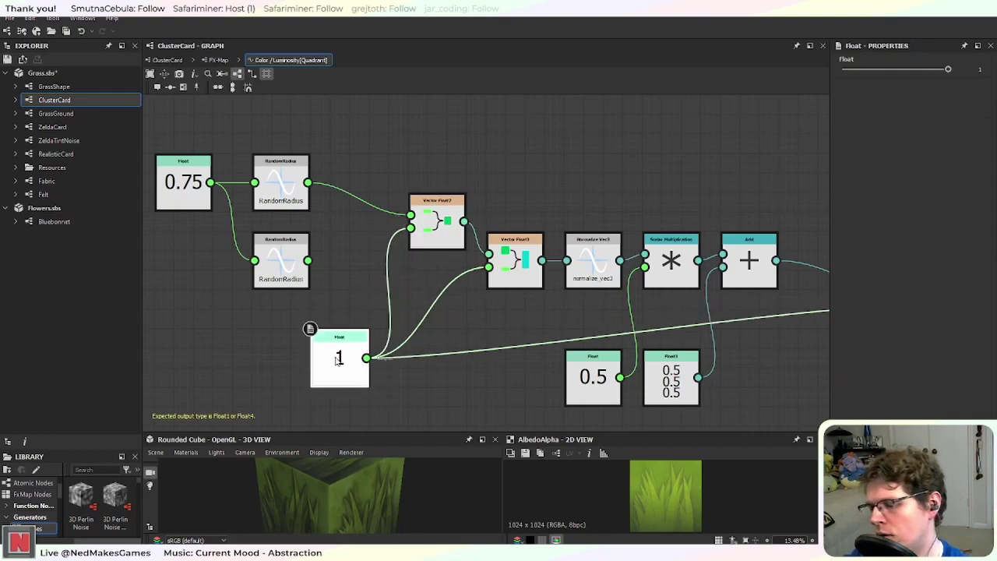
key(ctrl+d)
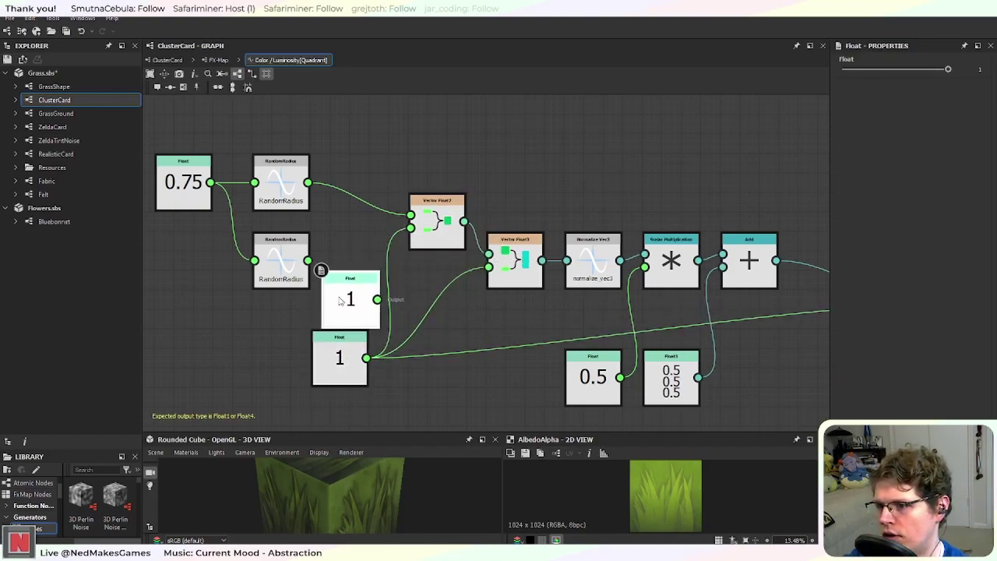
click(331, 326)
drag(334, 372, 428, 332)
drag(376, 280, 410, 226)
Step: Set the duplicated Float constant to 0 and place it clear of the lower RandomRadius node
click(357, 284)
drag(949, 69, 773, 71)
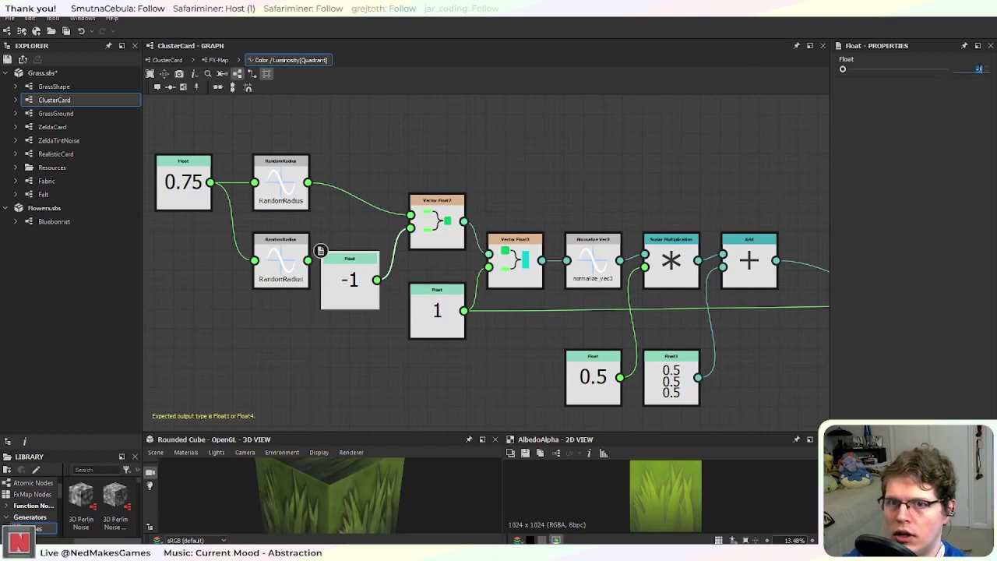
text(0)
key(Return)
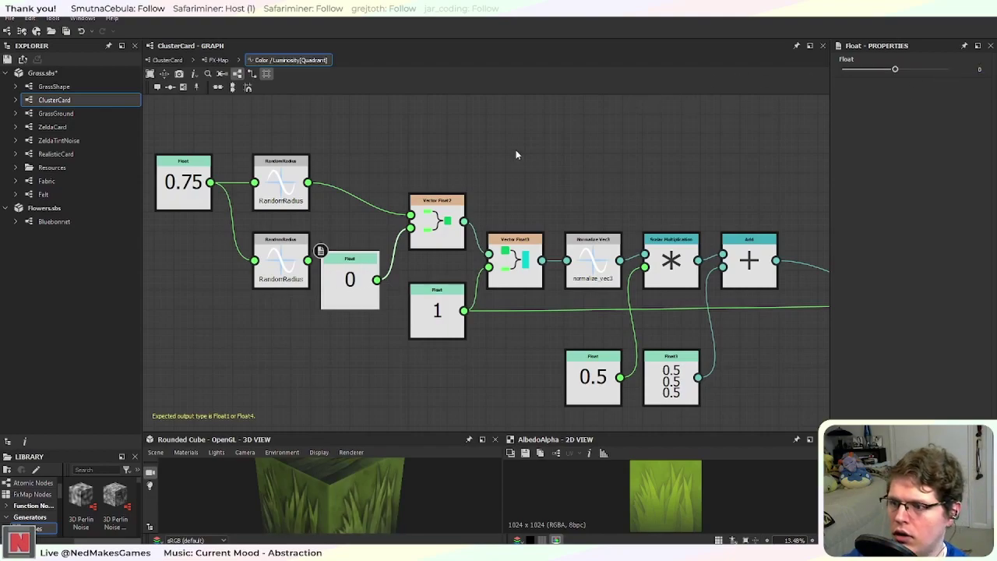
drag(320, 253, 330, 253)
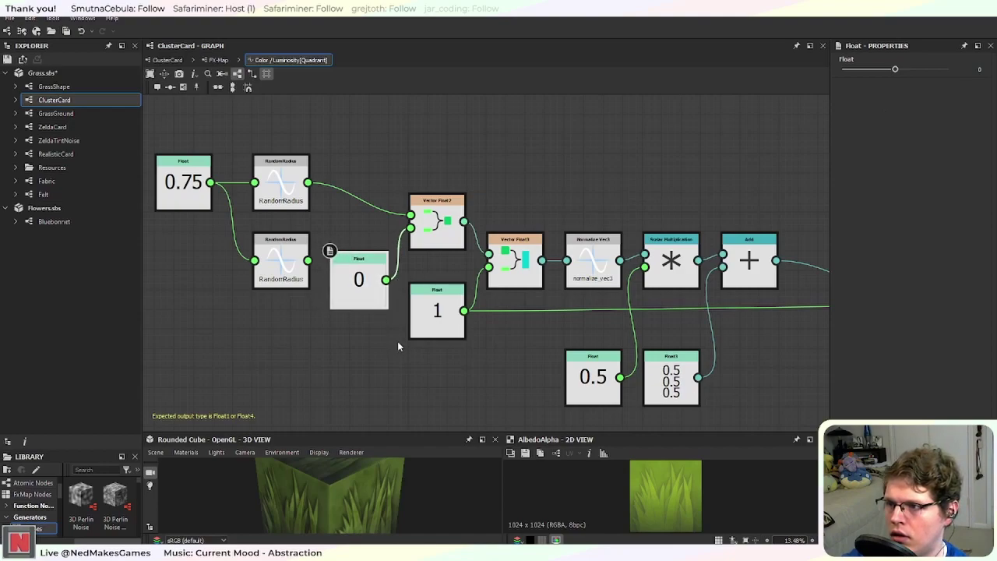
Step: Review the edited function through to its Vector Float4 output and return to the ClusterCard graph
middle_drag(316, 374, 363, 394)
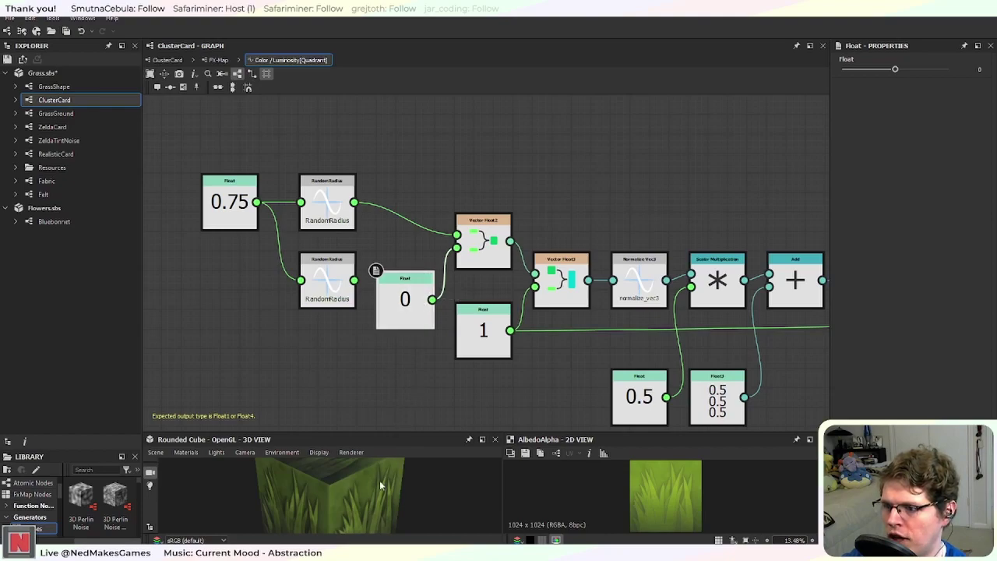
middle_drag(403, 380, 268, 362)
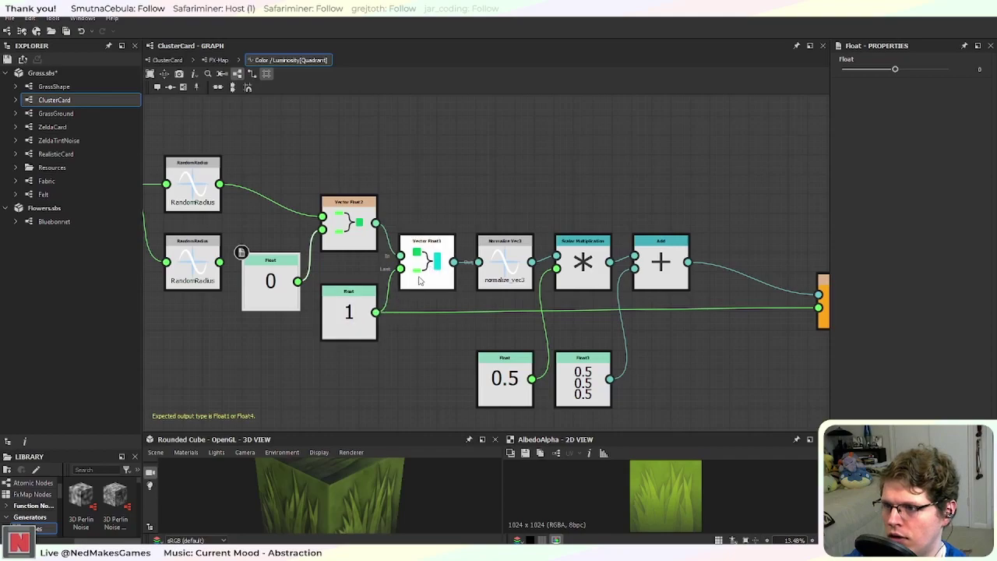
middle_drag(494, 317, 438, 320)
middle_drag(640, 329, 522, 317)
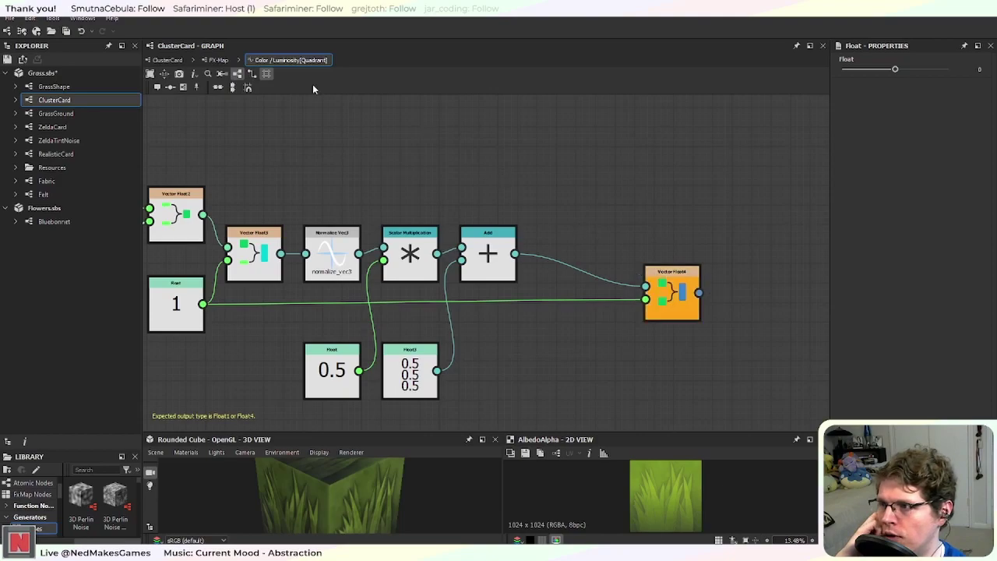
click(176, 63)
Step: Examine the updated normals at the FX-Map and Warp nodes and the blade nodes feeding them
scroll(582, 323, down, 2)
scroll(596, 334, up, 3)
scroll(623, 346, down, 2)
middle_drag(629, 350, 481, 363)
scroll(569, 341, down, 2)
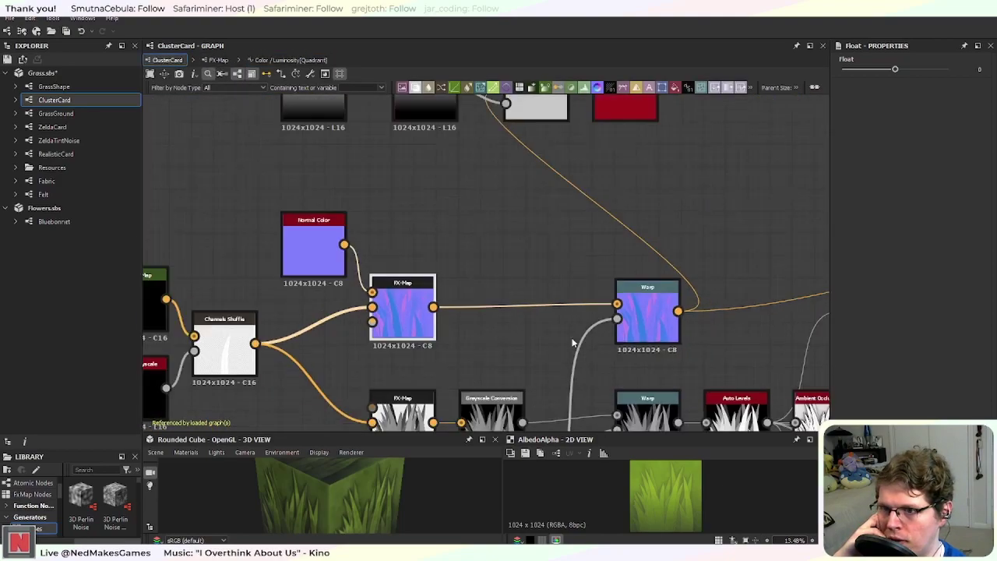
middle_drag(663, 372, 647, 395)
middle_drag(398, 368, 671, 286)
middle_drag(459, 317, 529, 313)
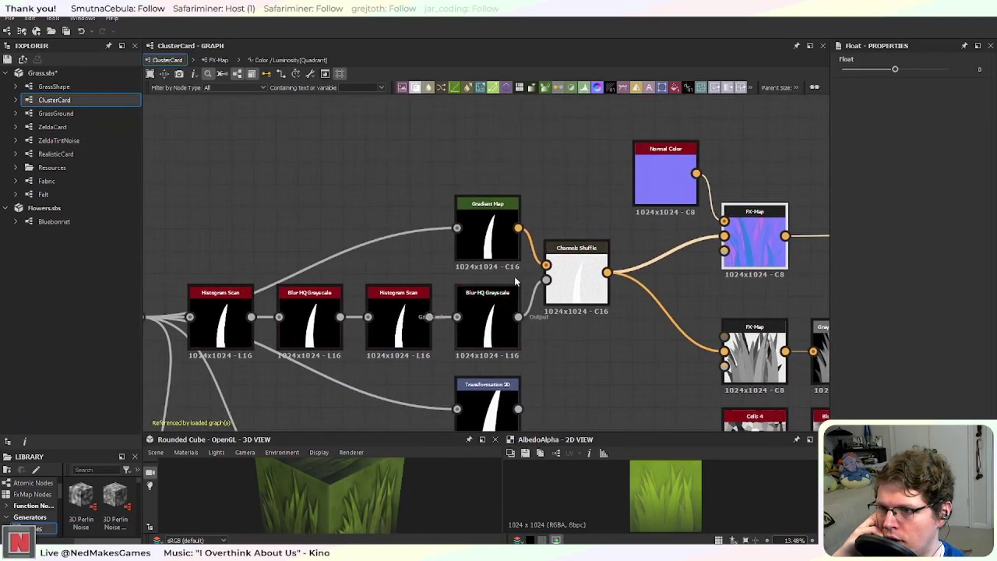
Step: Compare the FX-Map's normal colours close up with the blade image coming from the Channels Shuffle node
scroll(493, 230, up, 4)
scroll(596, 248, up, 2)
middle_drag(676, 246, 185, 224)
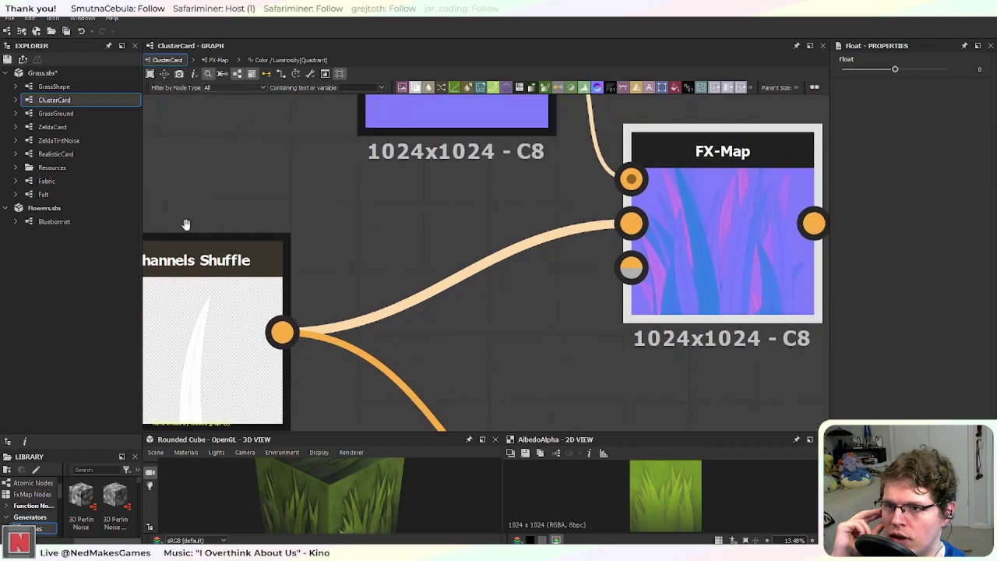
middle_drag(373, 225, 169, 267)
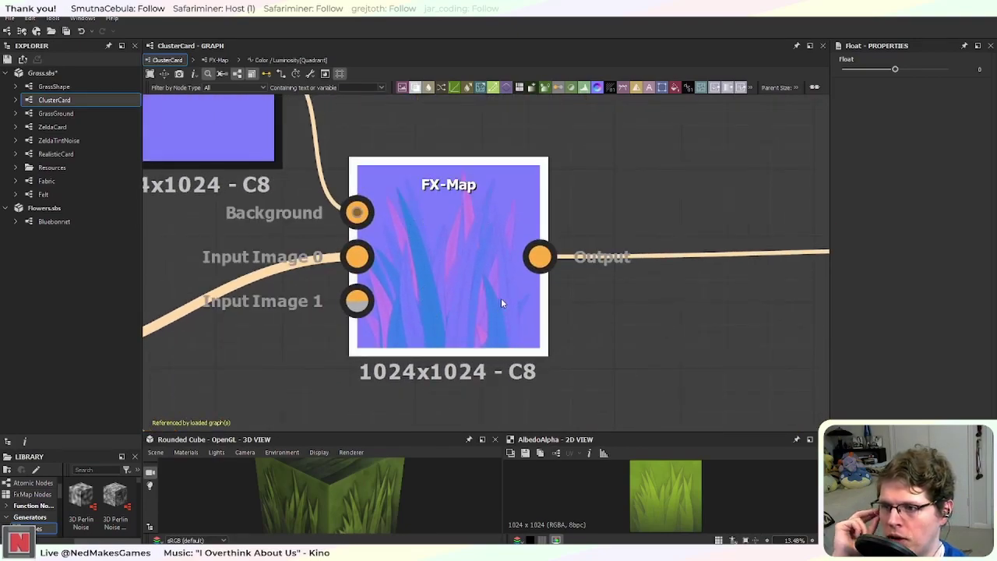
middle_drag(285, 319, 596, 276)
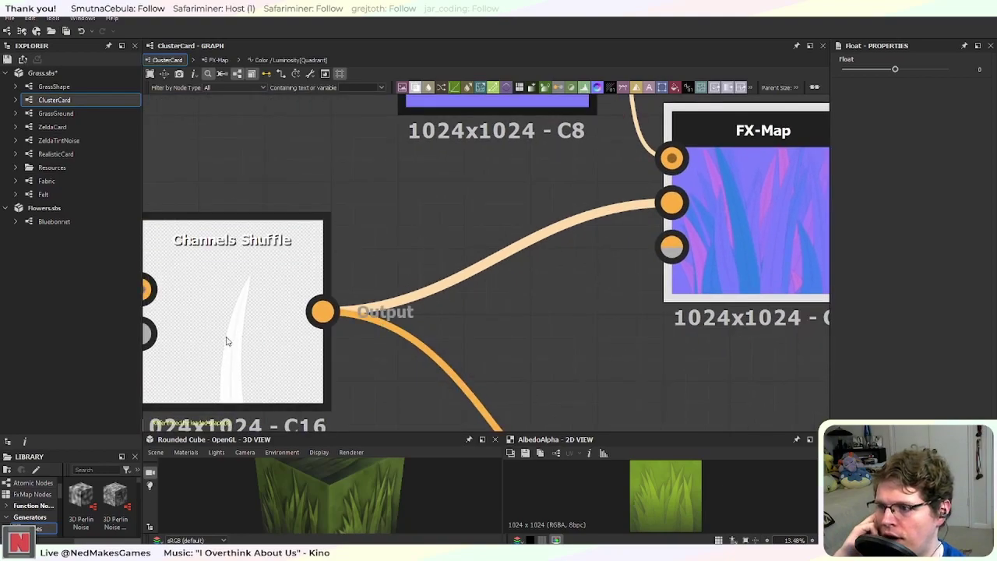
middle_drag(756, 224, 456, 311)
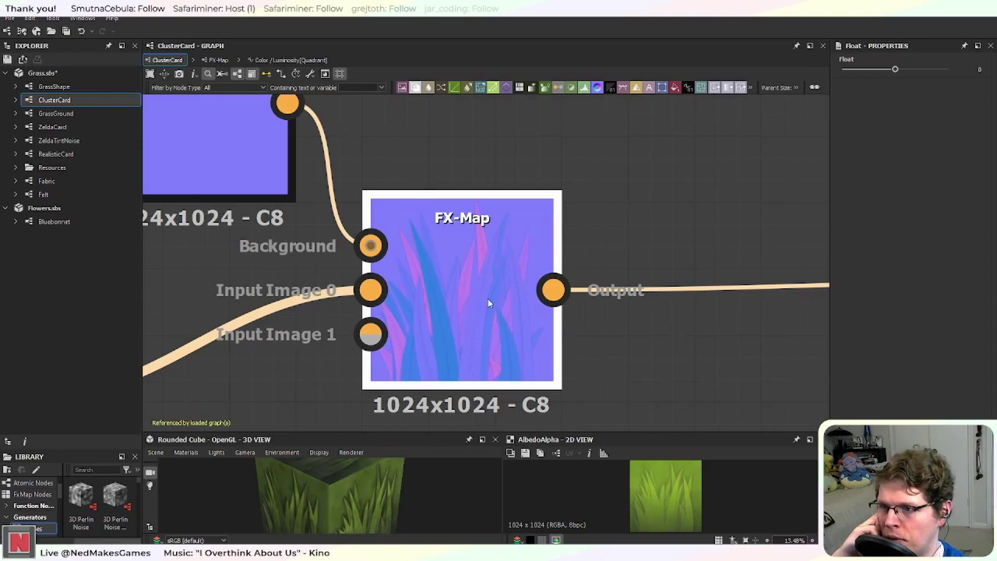
middle_drag(677, 351, 491, 362)
scroll(591, 331, down, 3)
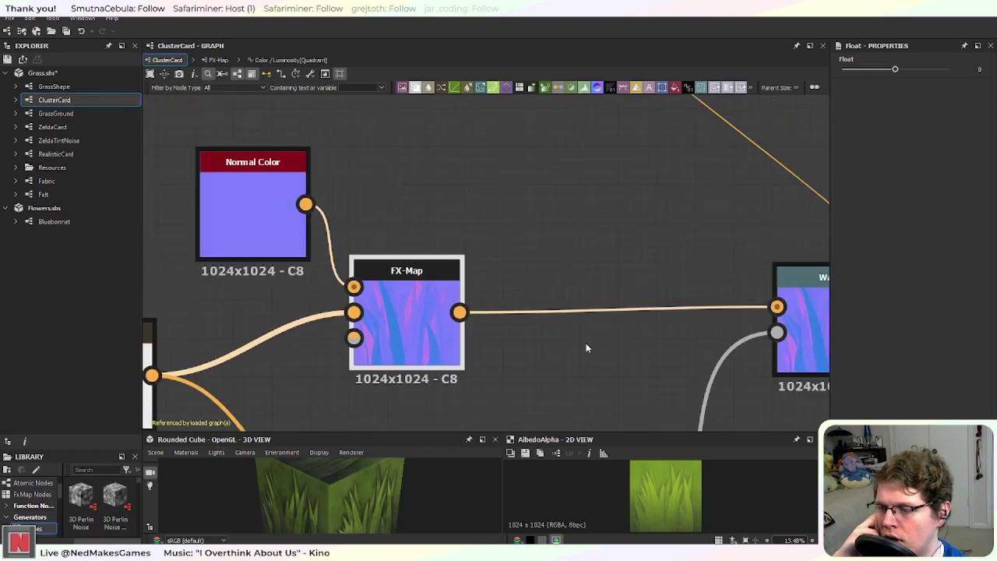
Step: Follow the blade normals downstream from the FX-Map and back to the Channels Shuffle node
middle_drag(334, 400, 589, 327)
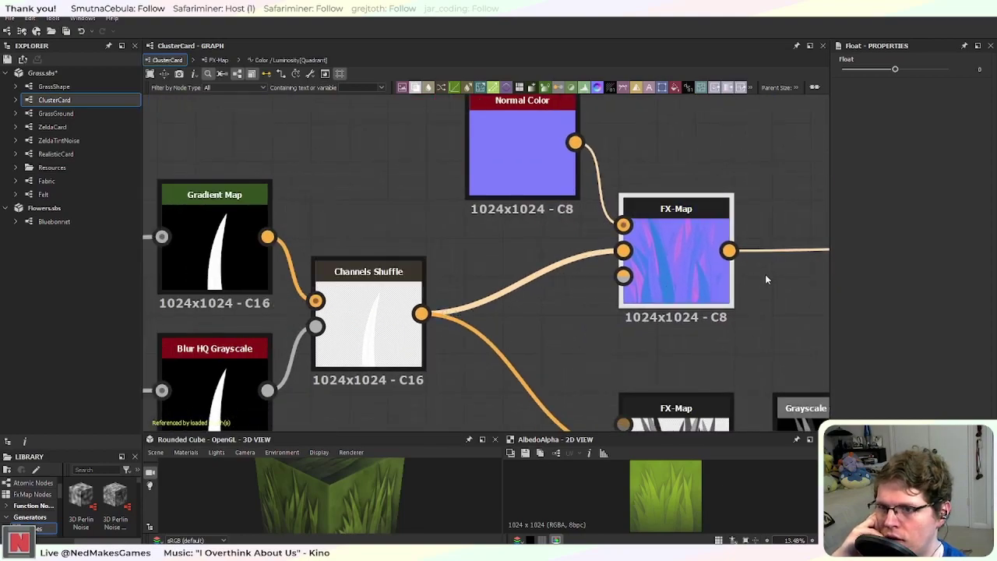
middle_drag(765, 278, 357, 304)
middle_drag(486, 344, 196, 237)
mouse_move(644, 263)
middle_down()
mouse_move(218, 252)
mouse_move(226, 282)
mouse_move(550, 285)
middle_up()
middle_drag(292, 267, 566, 293)
mouse_move(320, 276)
middle_down()
mouse_move(436, 287)
mouse_move(652, 273)
middle_up()
middle_drag(144, 274, 316, 287)
Step: Select the Channels Shuffle node and examine its channel assignments, output image and upstream GrassShape branches
click(315, 288)
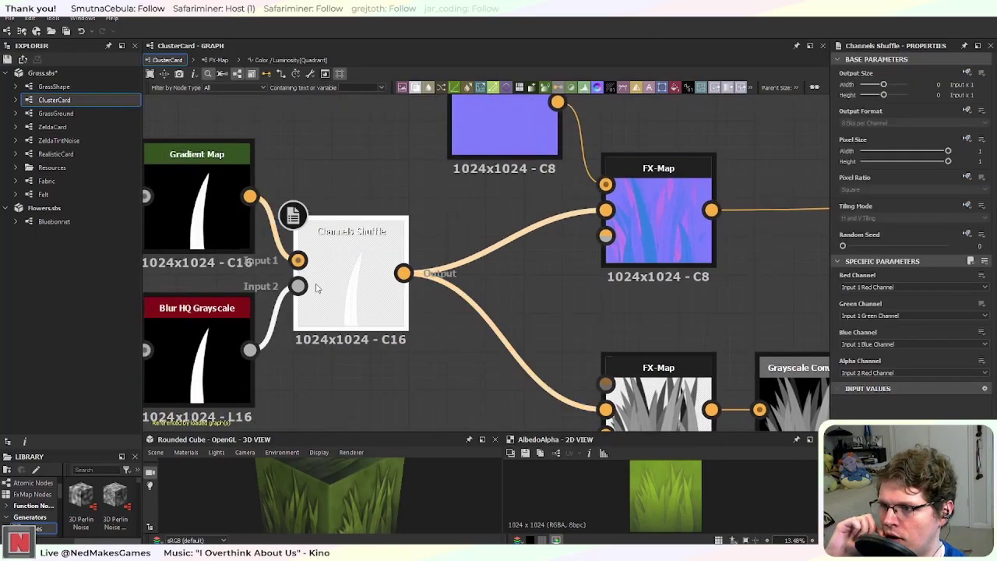
scroll(440, 281, up, 3)
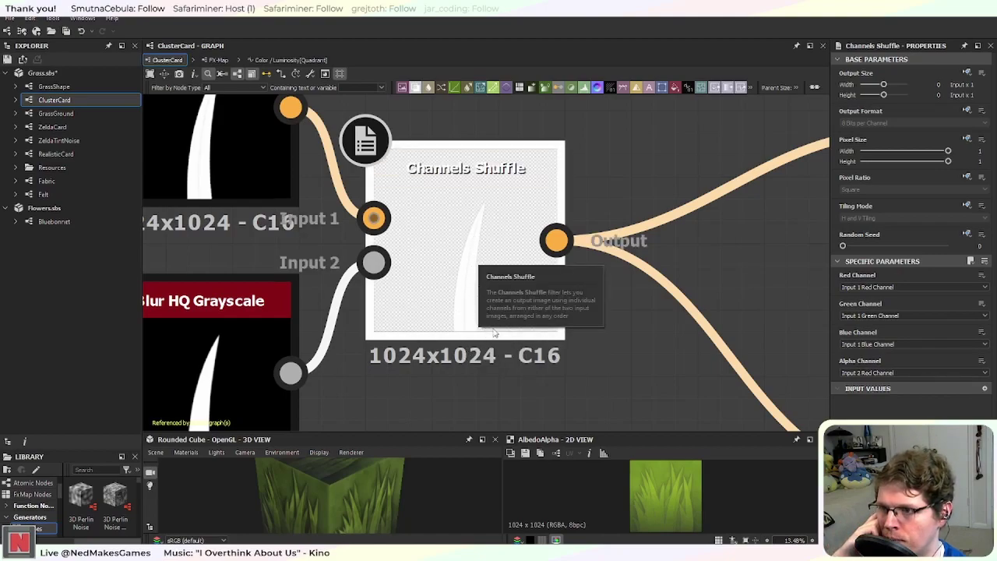
scroll(645, 298, down, 3)
middle_drag(679, 296, 469, 359)
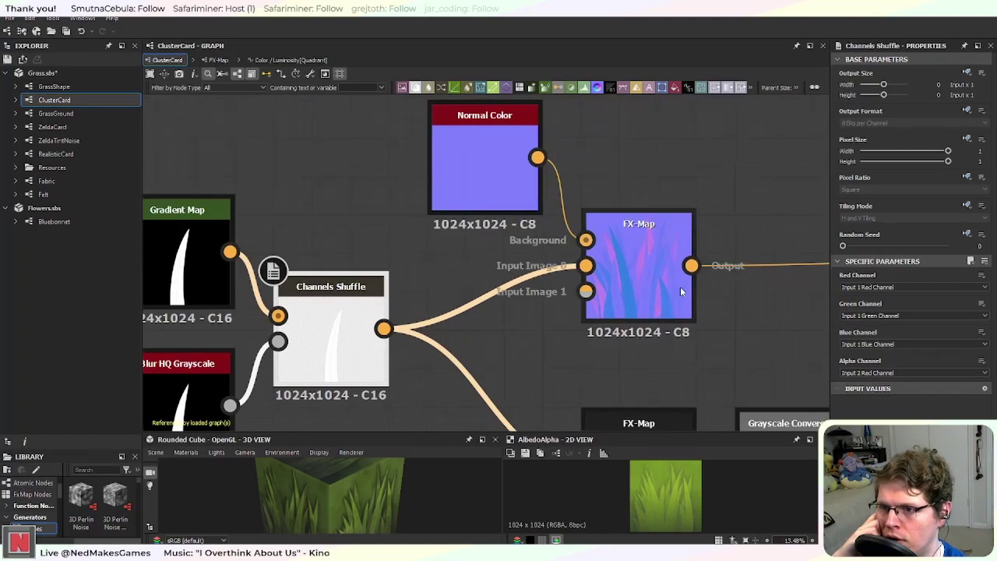
middle_drag(324, 224, 583, 216)
scroll(592, 218, down, 4)
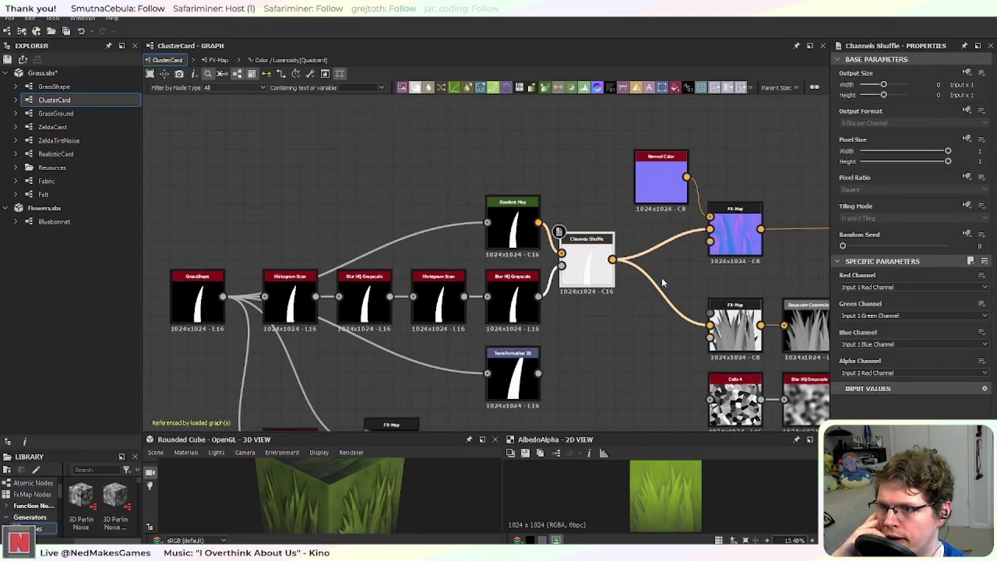
Step: Delete the Channels Shuffle node and try an RGBA Merge node in its place
middle_drag(640, 318, 591, 321)
scroll(537, 263, up, 2)
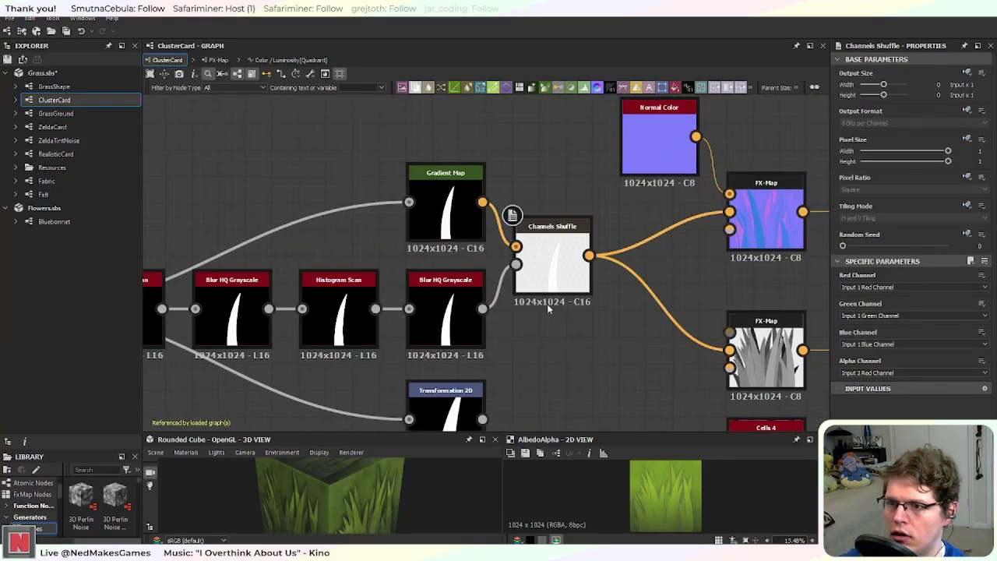
key(Delete)
key(space)
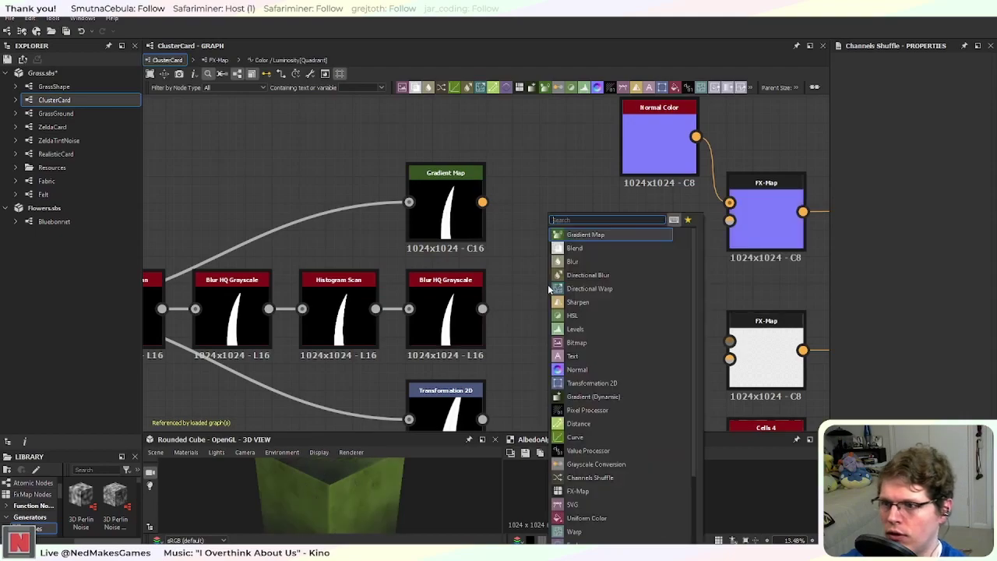
text(rgb)
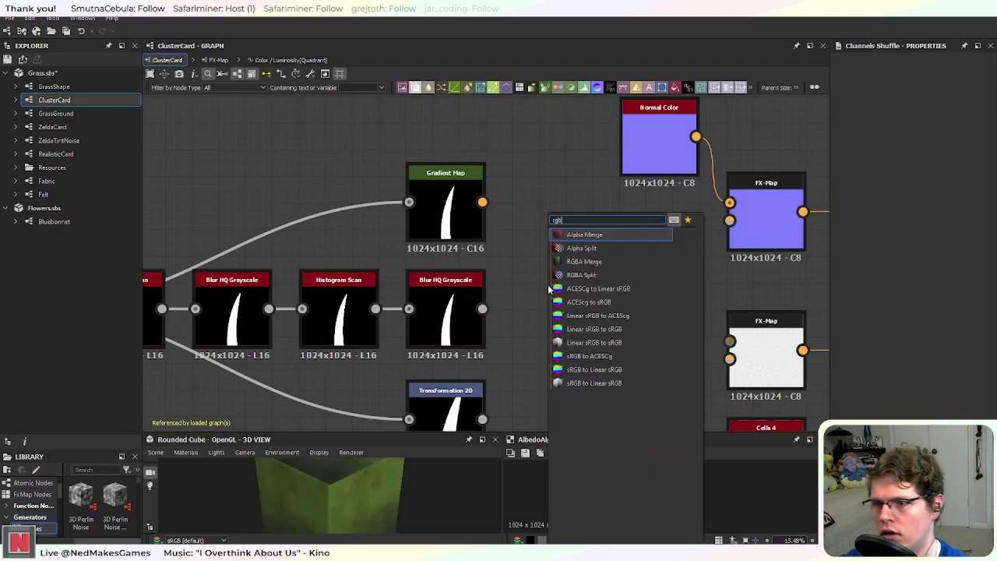
click(615, 262)
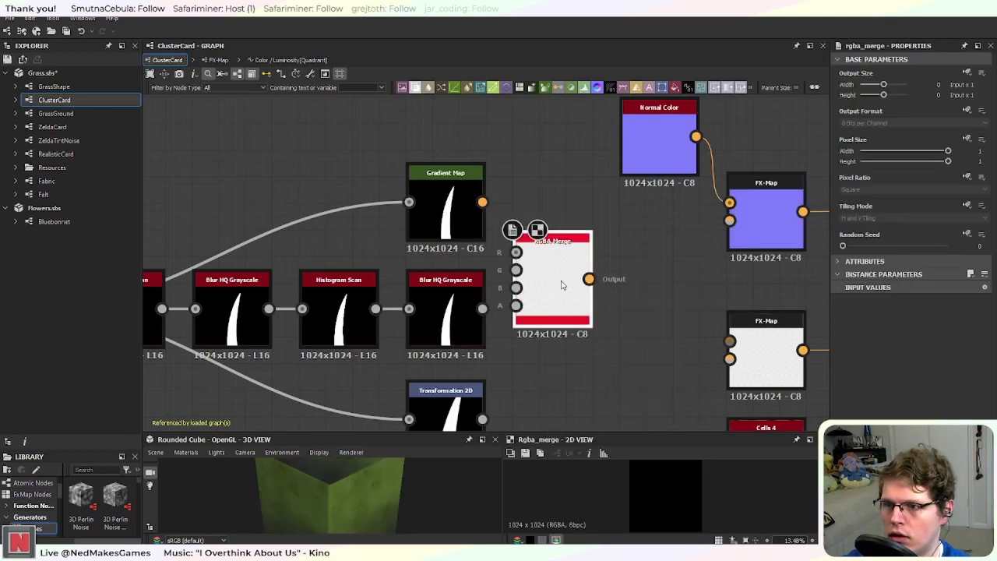
Step: Replace the RGBA Merge with an Alpha Merge node near the grass FX-Map and try feeding Blur HQ Grayscale into its RGB input
key(Delete)
key(space)
text(alpha)
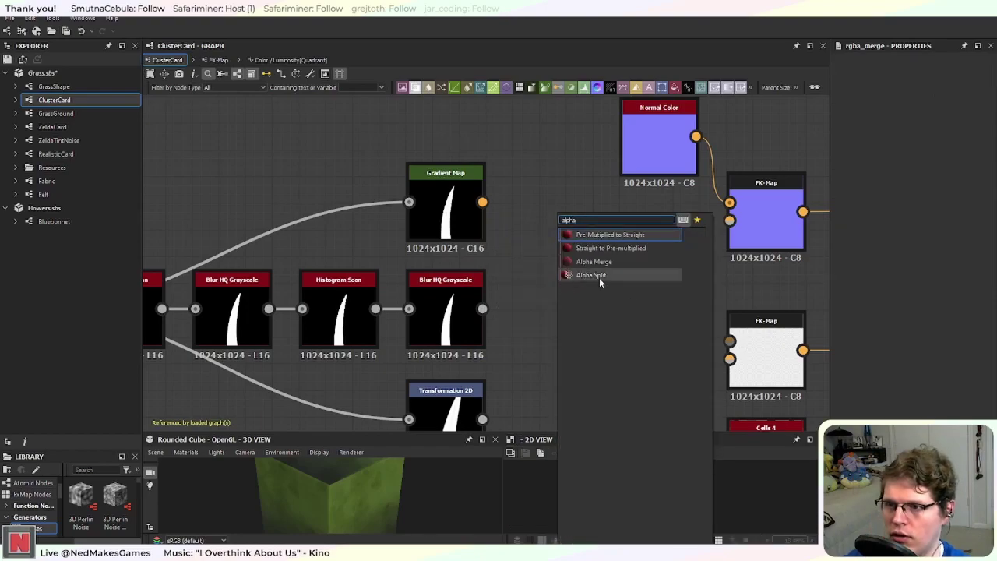
click(614, 262)
drag(558, 282, 640, 356)
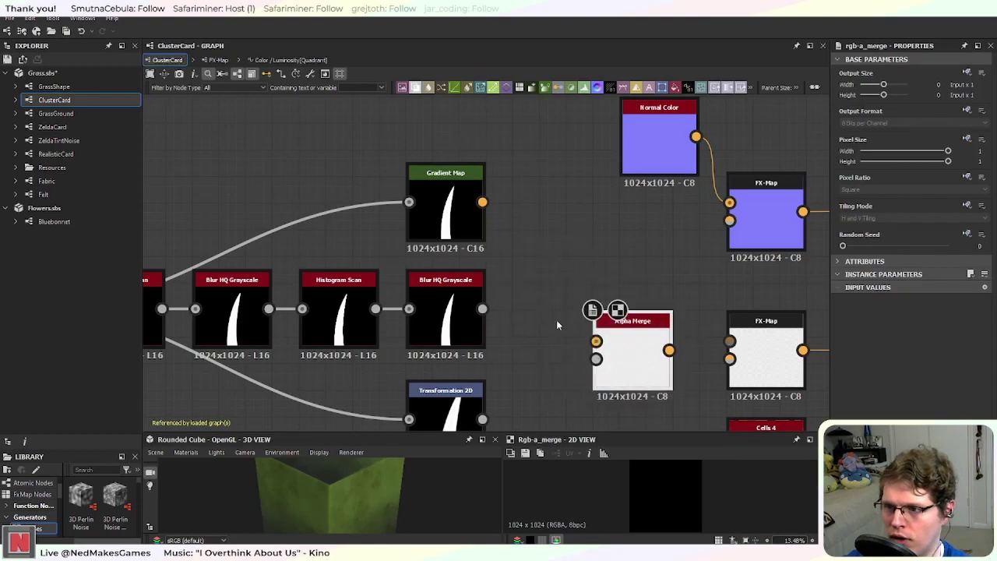
middle_drag(507, 305, 460, 246)
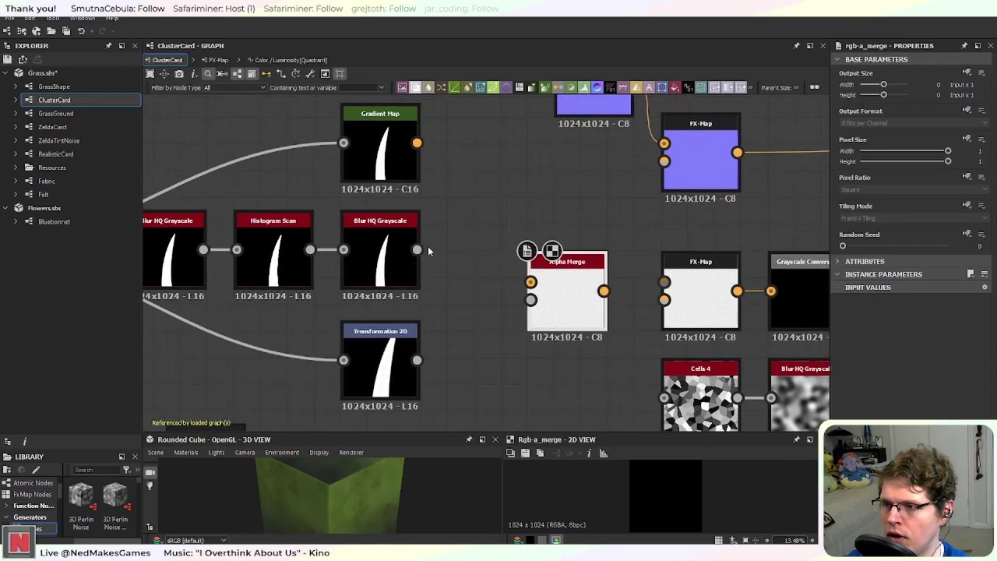
drag(416, 249, 530, 282)
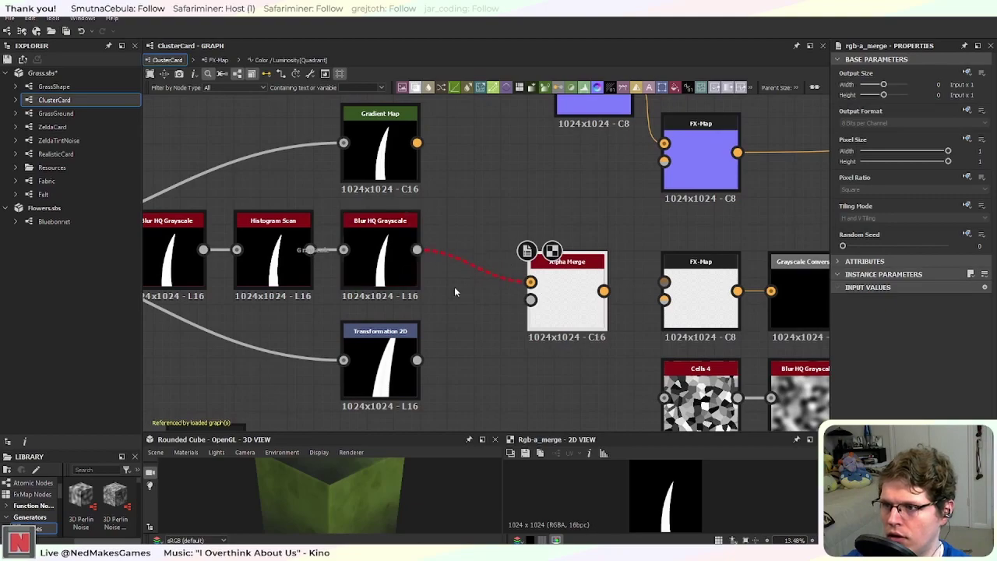
Step: Shift the GrassShape chain, Transformation 2D and Gradient Map nodes slightly lower in the graph
click(394, 267)
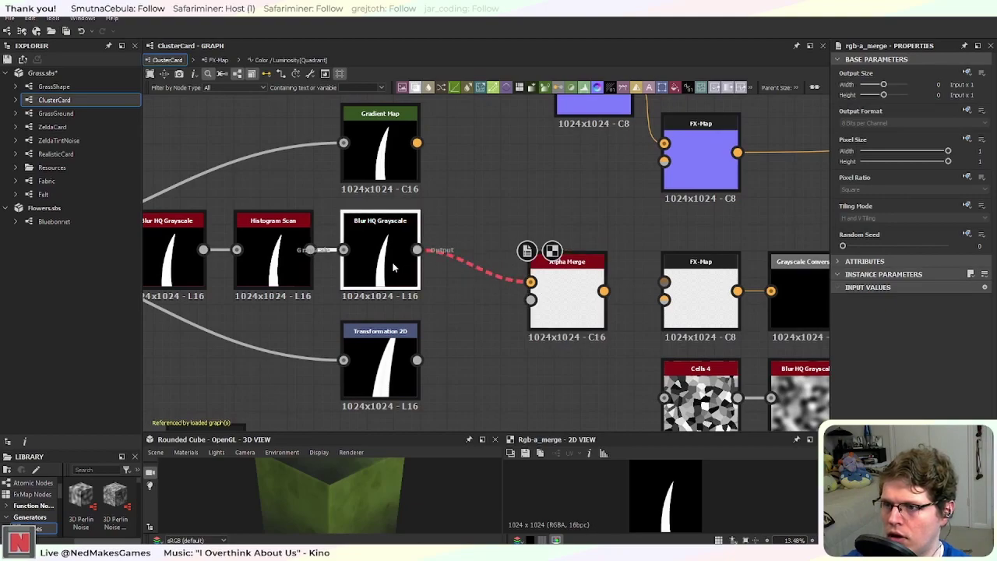
drag(399, 266, 401, 269)
middle_drag(226, 358, 505, 346)
drag(253, 198, 495, 250)
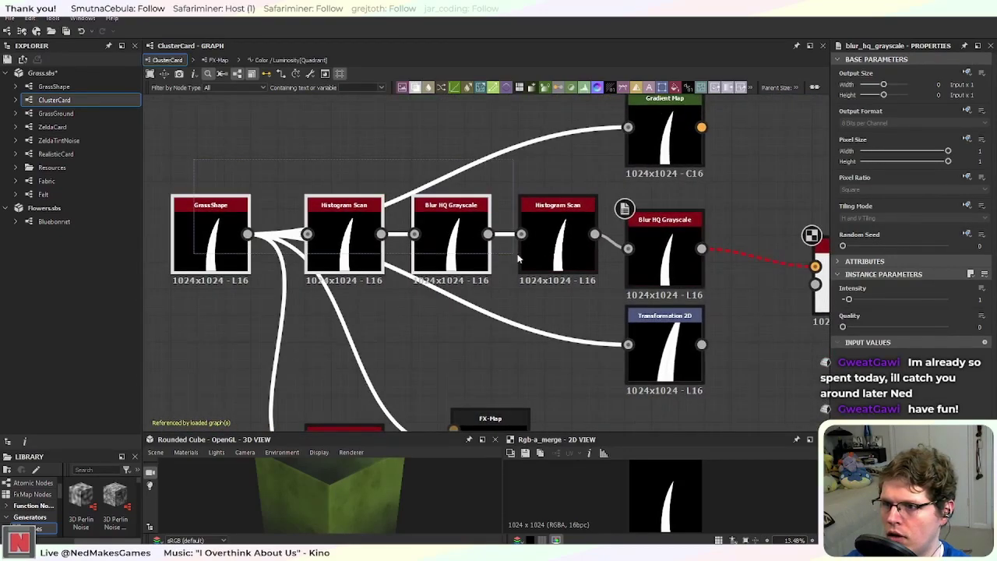
drag(571, 238, 571, 253)
click(662, 355)
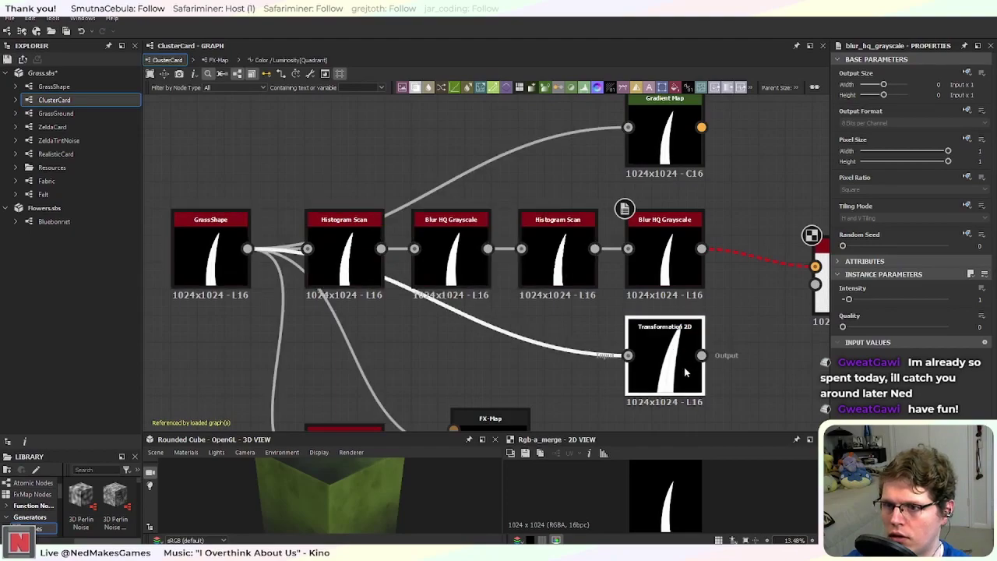
middle_drag(752, 342, 579, 344)
drag(504, 137, 504, 152)
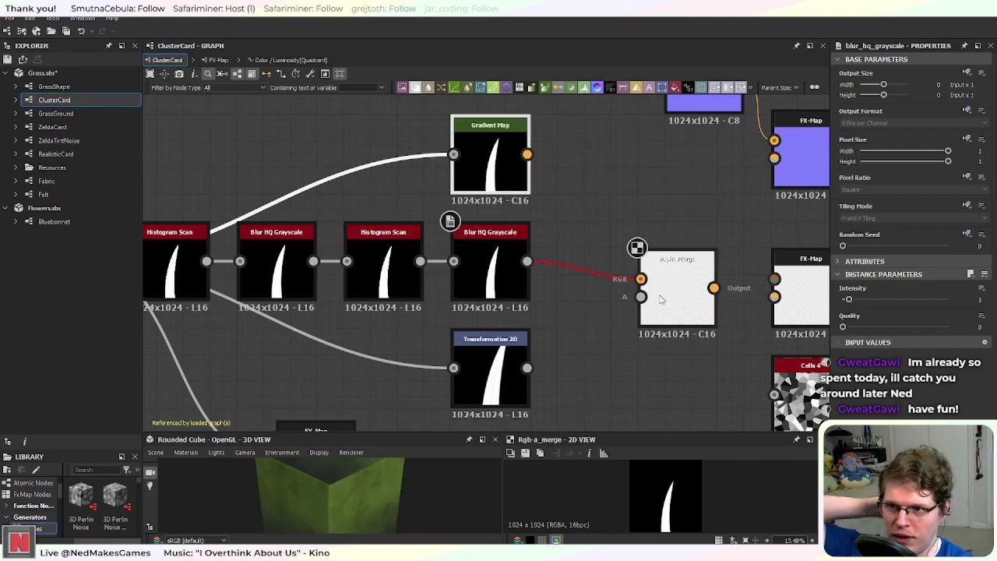
Step: Replace the Alpha Merge node with a Channel Mixer and try feeding it from the last Blur HQ Grayscale
click(694, 318)
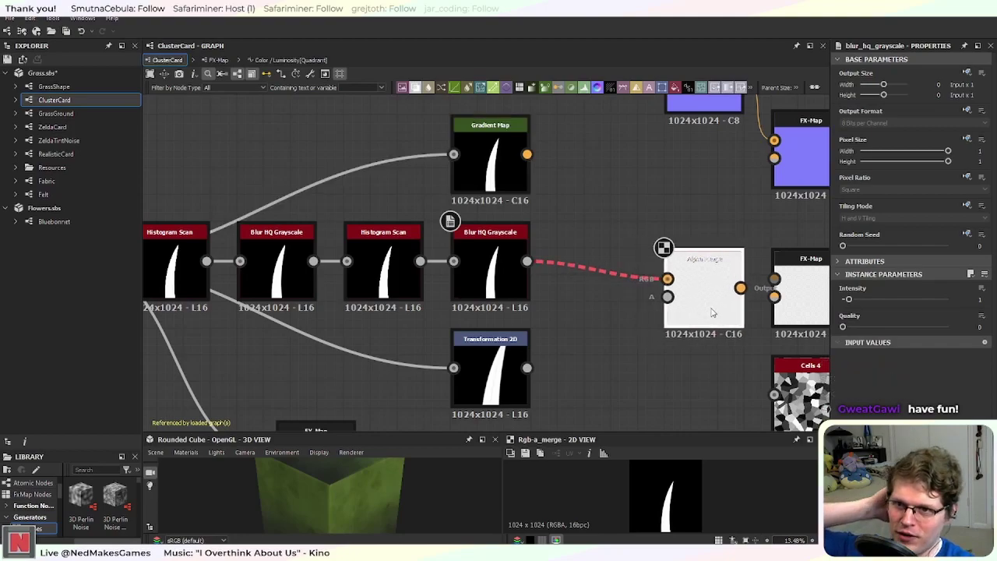
middle_drag(651, 363, 566, 366)
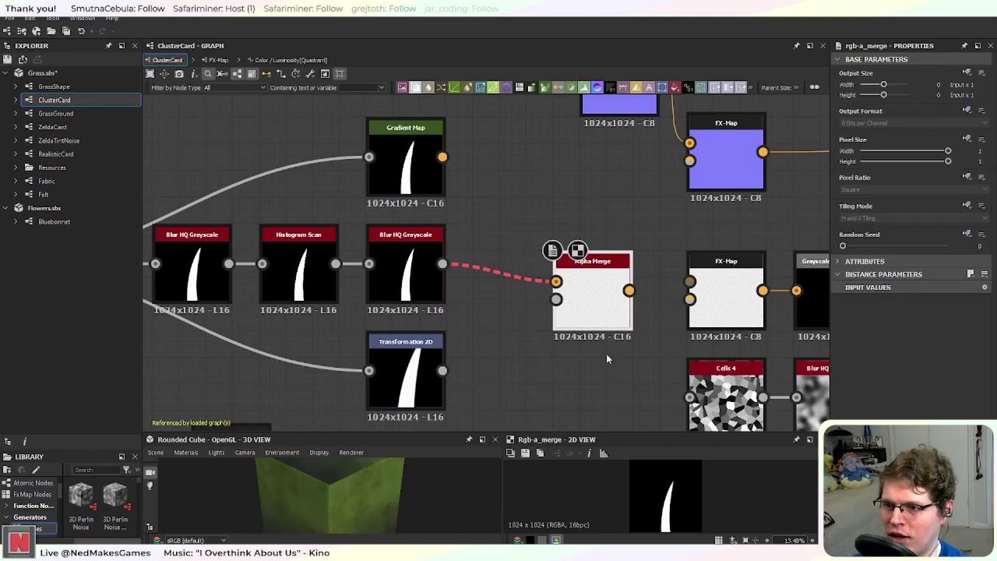
middle_drag(606, 359, 498, 411)
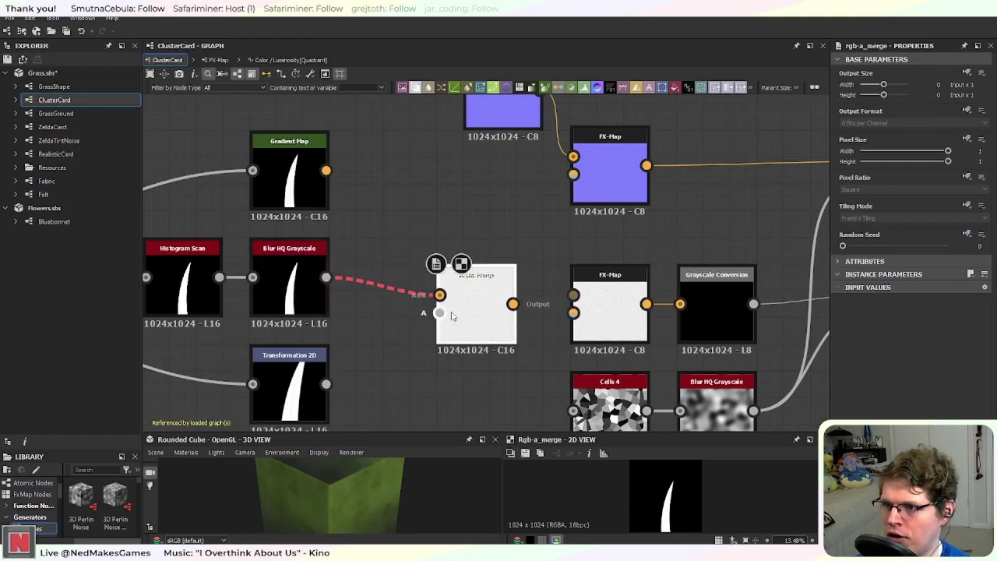
key(Delete)
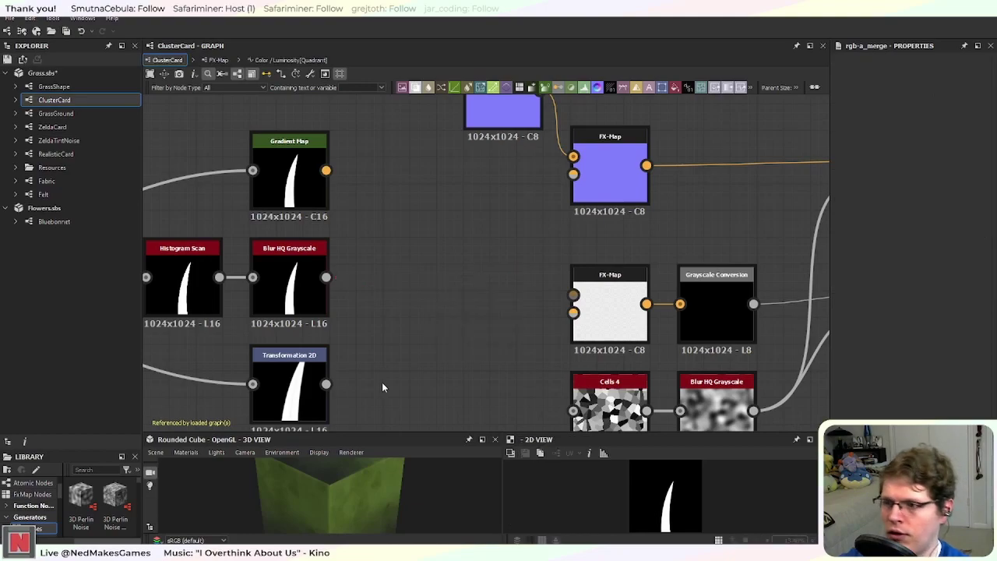
key(space)
text(g)
key(BackSpace)
text(chan)
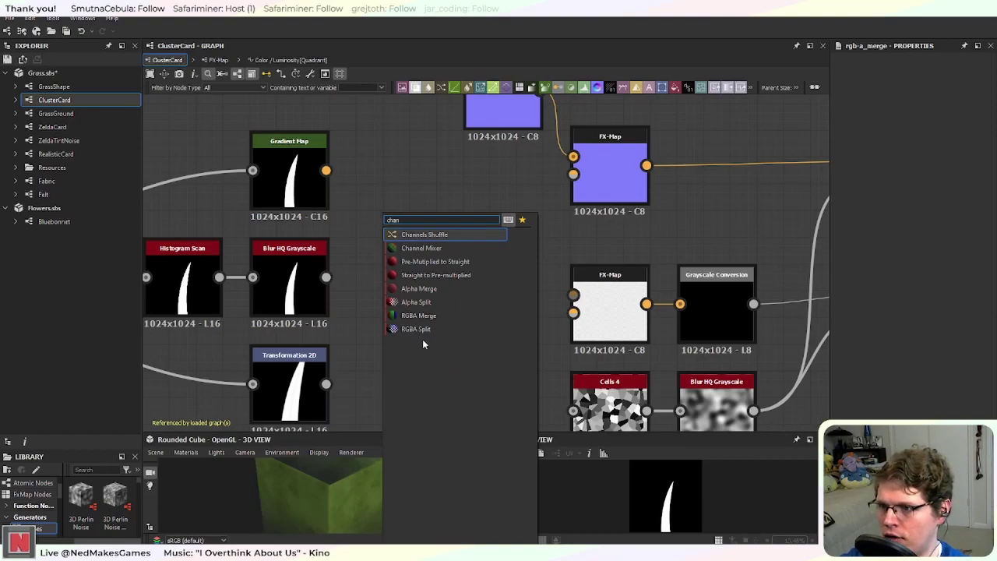
click(435, 247)
drag(369, 374, 413, 277)
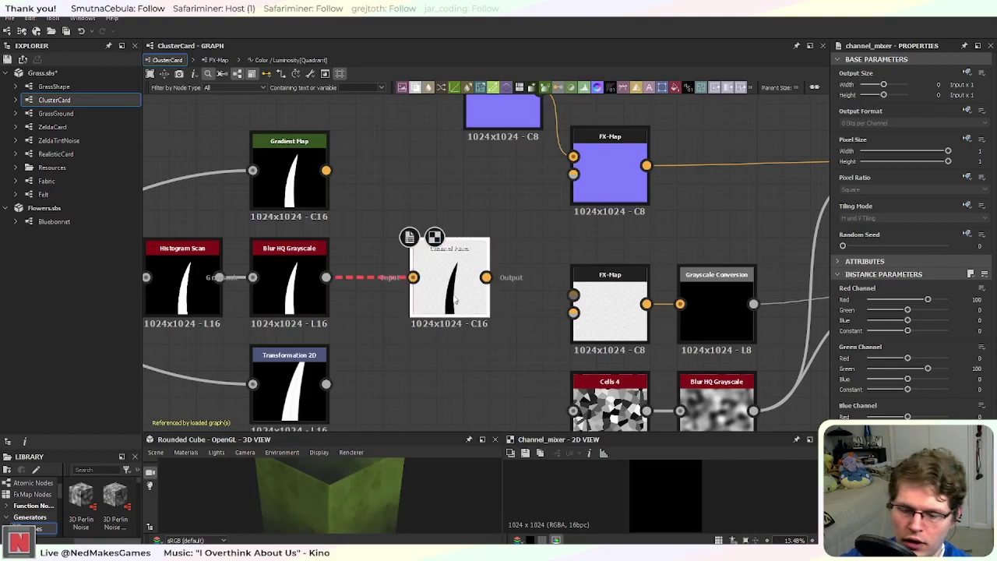
Step: Delete the Channel Mixer and undo the node replacements and moves back to the original Channels Shuffle setup
key(Delete)
key(ctrl+z)
key(ctrl+z)
key(ctrl+z)
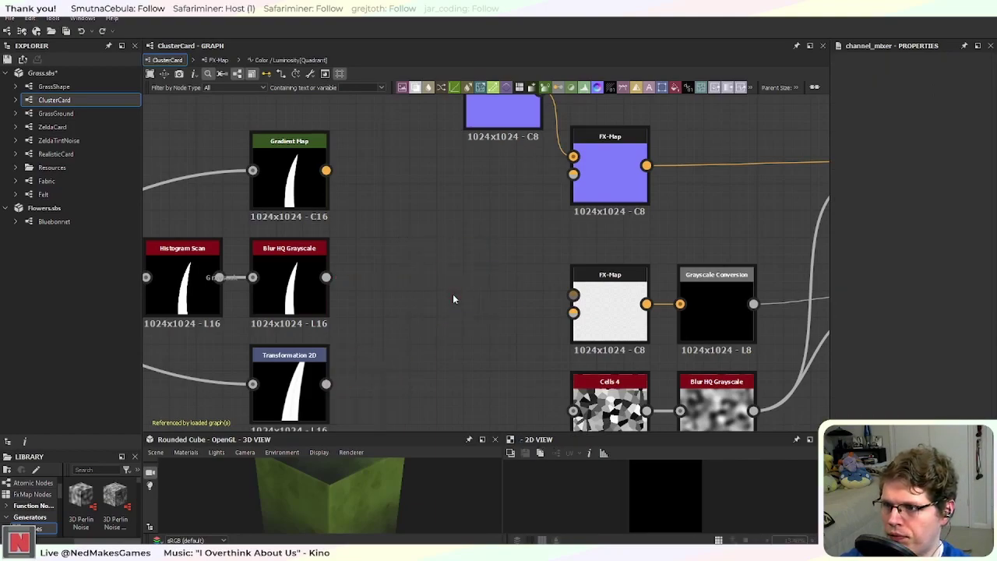
key(ctrl+z)
key(ctrl+z)
key(ctrl+z)
key(ctrl+z)
key(ctrl+z)
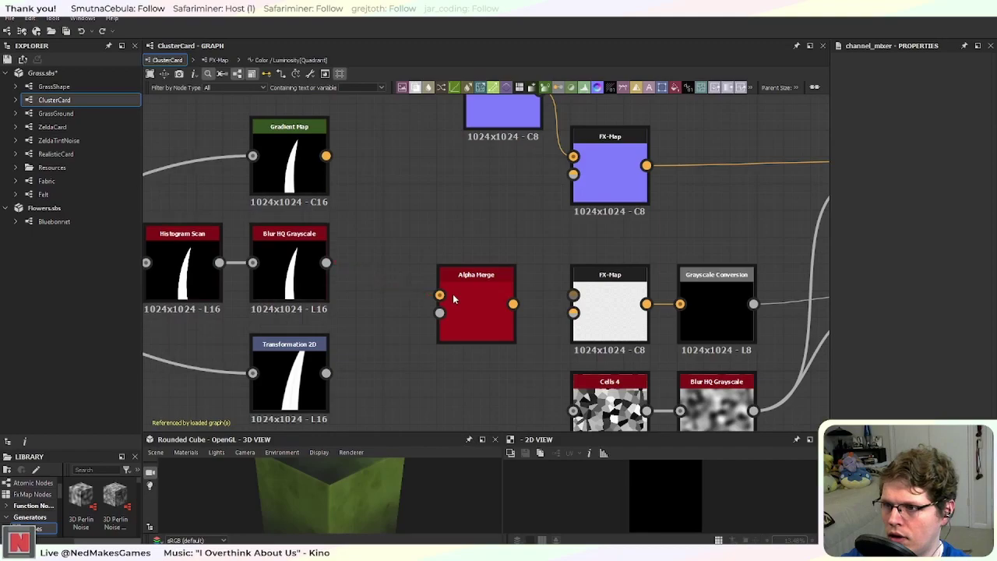
key(ctrl+z)
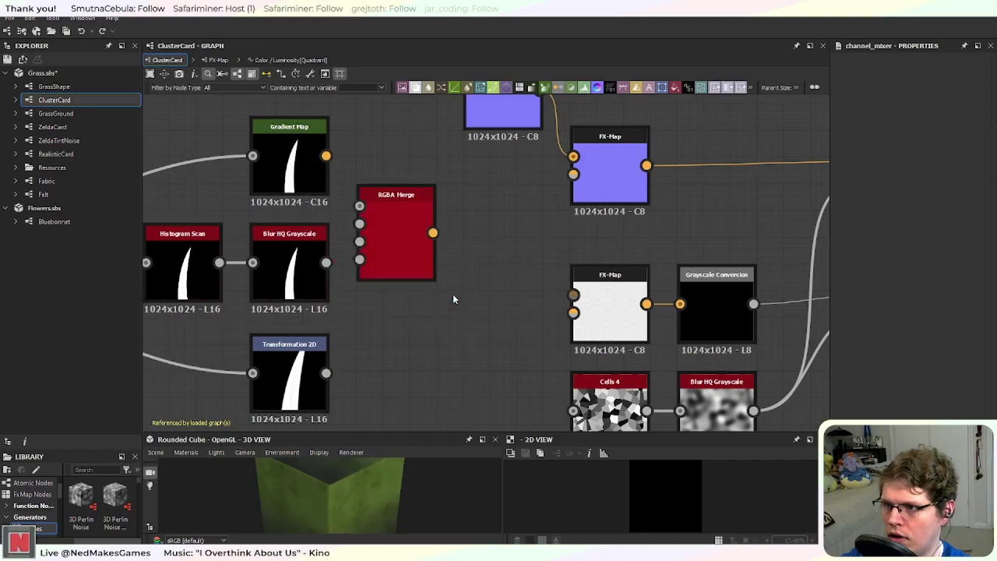
key(ctrl+z)
key(ctrl+z)
Step: Move the Channels Shuffle beside the grayscale grass FX-Map and shift the GrassShape chain, Transformation 2D and Gradient Map slightly lower
drag(396, 215, 499, 317)
middle_drag(282, 380, 416, 325)
click(410, 337)
drag(477, 257, 221, 228)
middle_drag(182, 339, 337, 342)
drag(258, 229, 257, 244)
middle_drag(227, 338, 309, 337)
drag(216, 240, 218, 256)
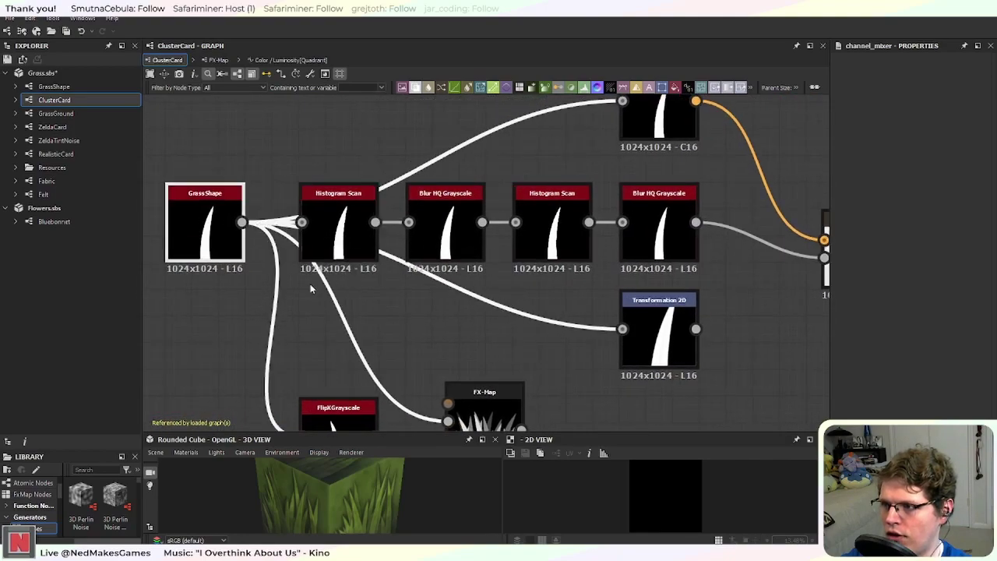
middle_drag(263, 273, 61, 403)
drag(459, 249, 459, 264)
middle_drag(544, 316, 397, 226)
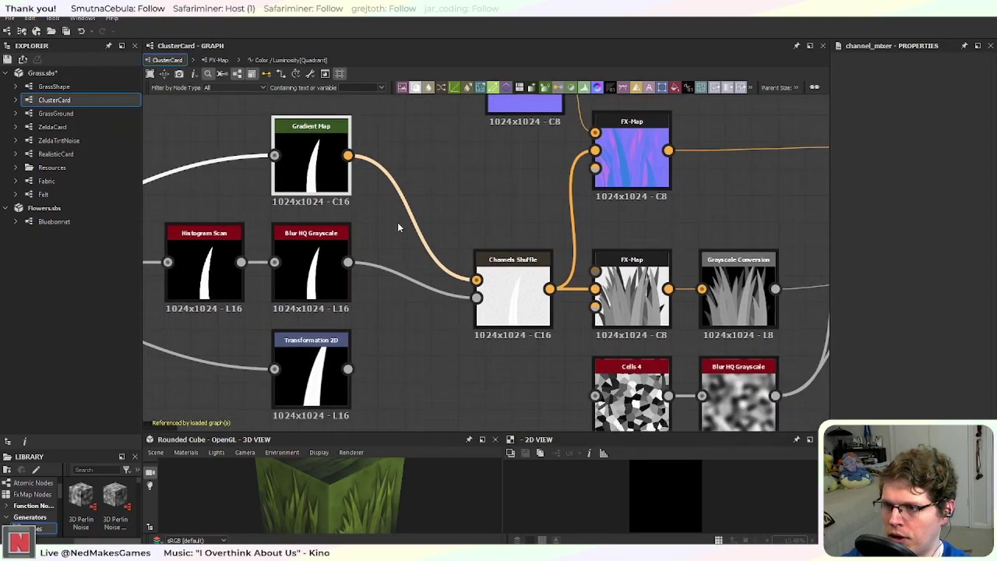
Step: Select the Channels Shuffle node and examine its Gradient Map and Blur HQ Grayscale inputs and the branches behind them
scroll(398, 225, up, 1)
click(537, 300)
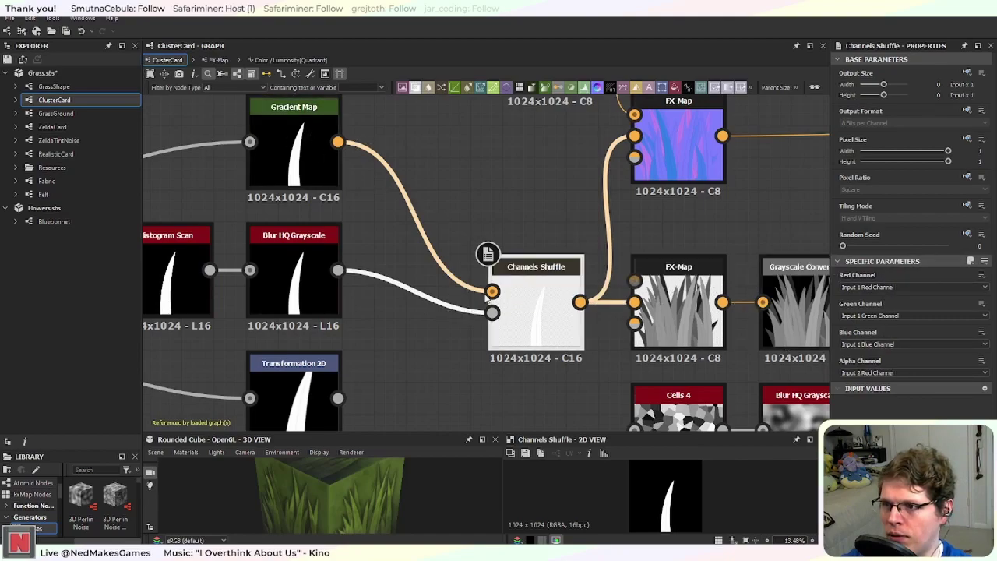
middle_drag(531, 319, 537, 354)
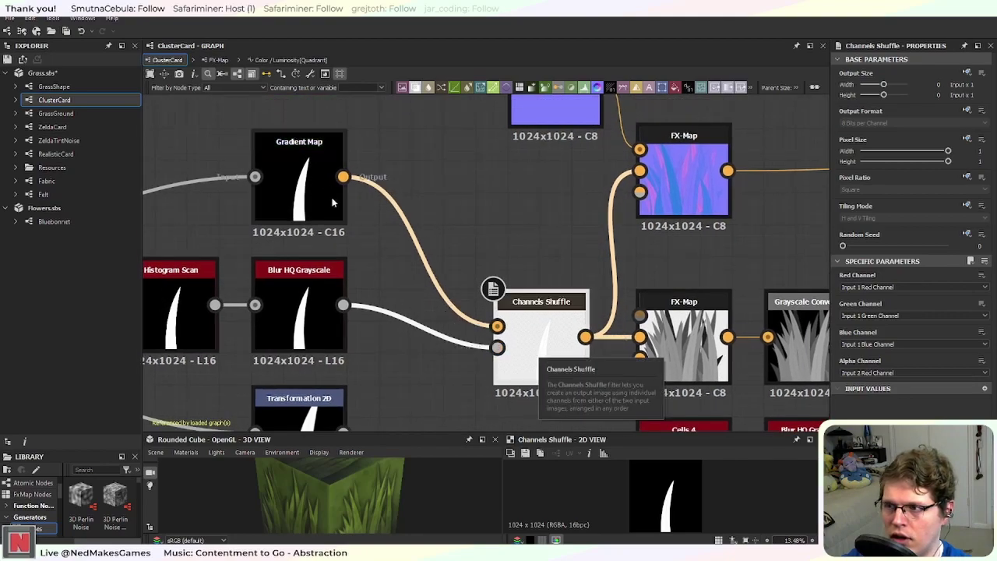
middle_drag(258, 299, 619, 294)
scroll(615, 294, down, 2)
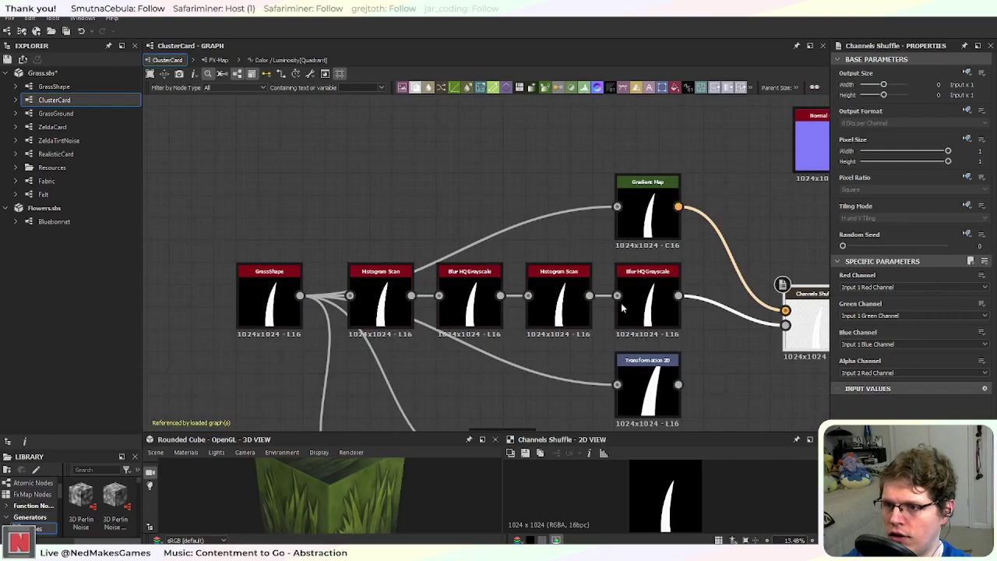
middle_drag(693, 312, 485, 302)
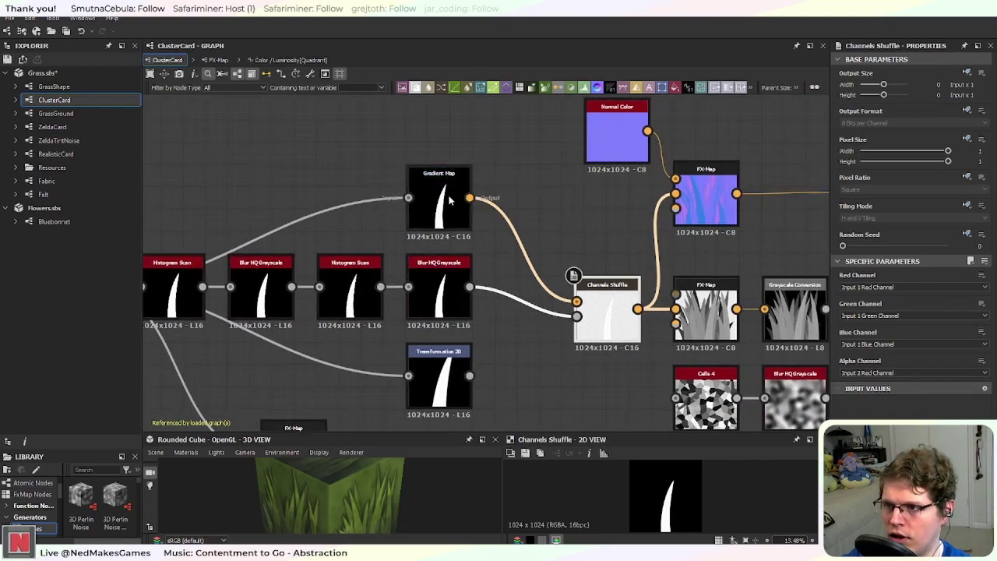
scroll(596, 232, up, 3)
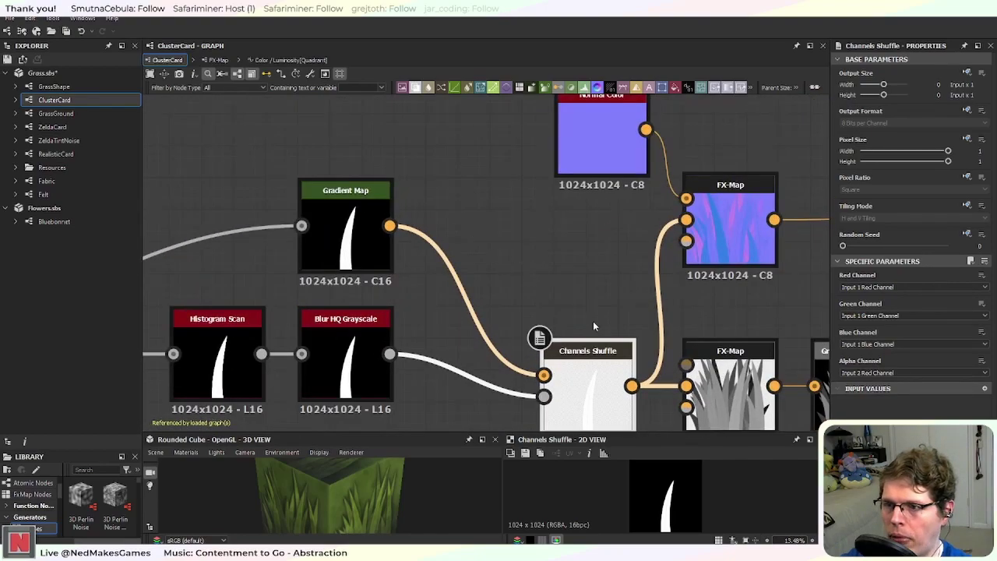
Step: Duplicate the Channels Shuffle below a raised Normal Color node and connect the copy to the normal FX-Map's second input
key(ctrl+d)
drag(470, 273, 588, 238)
middle_drag(505, 310, 337, 344)
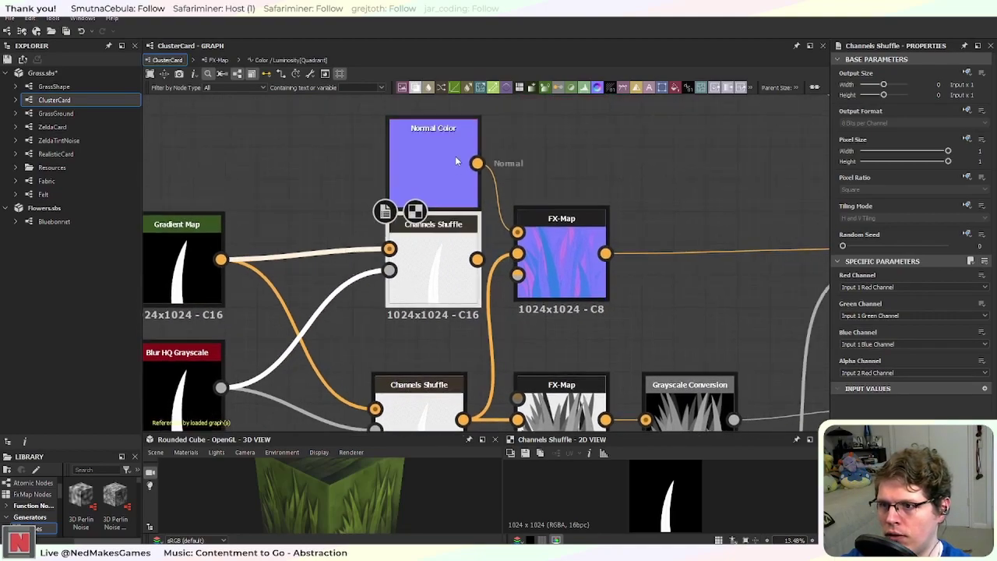
drag(456, 158, 456, 117)
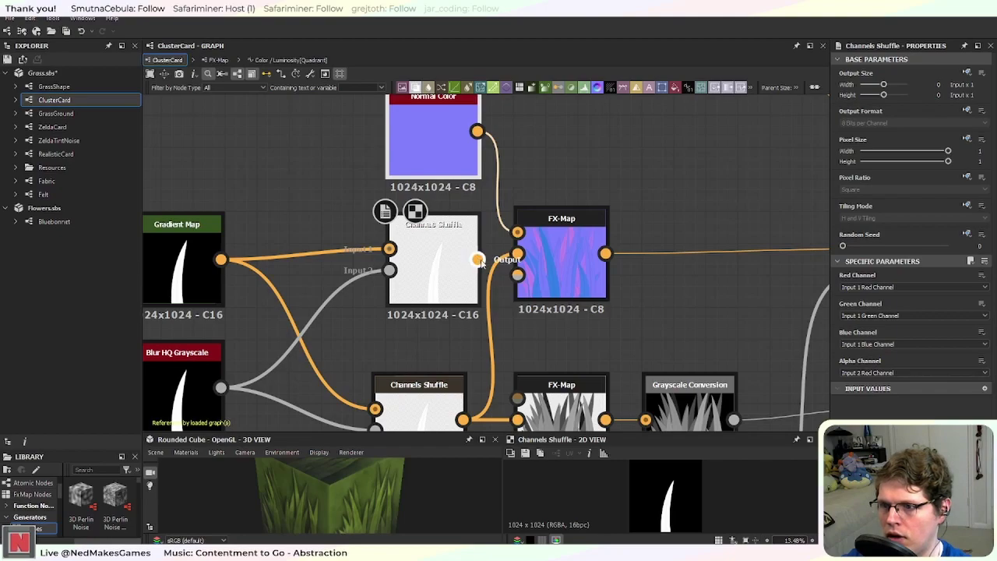
drag(491, 260, 515, 253)
middle_drag(391, 341, 550, 303)
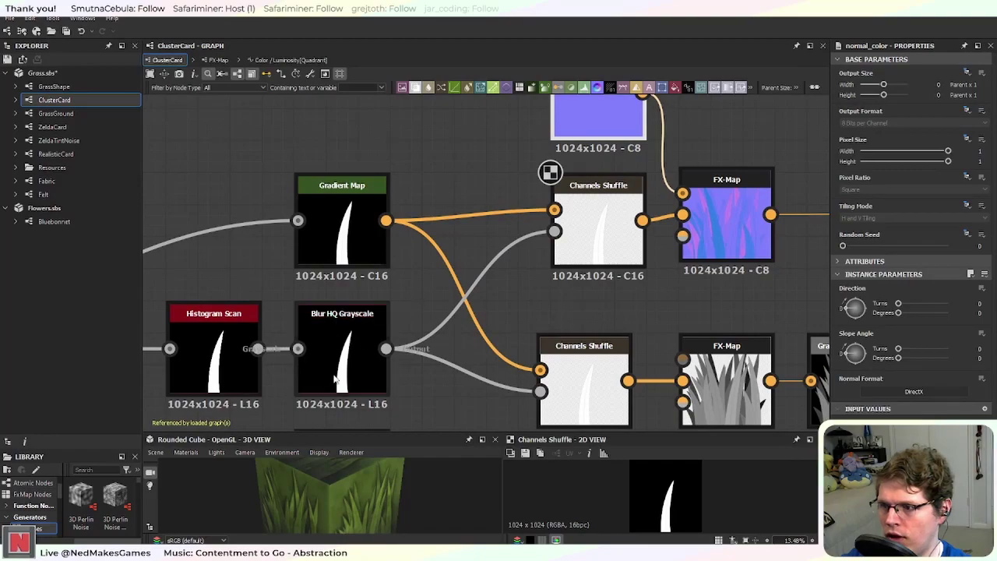
Step: Move the Gradient Map further upstream and insert a Levels node between it and the duplicated Channels Shuffle
middle_drag(517, 315, 571, 367)
click(403, 284)
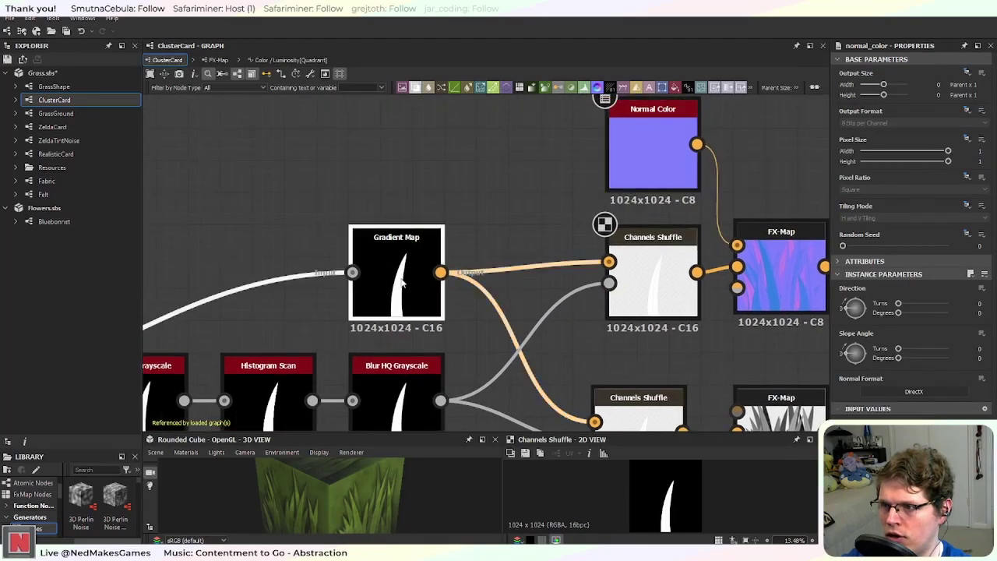
drag(402, 284, 268, 286)
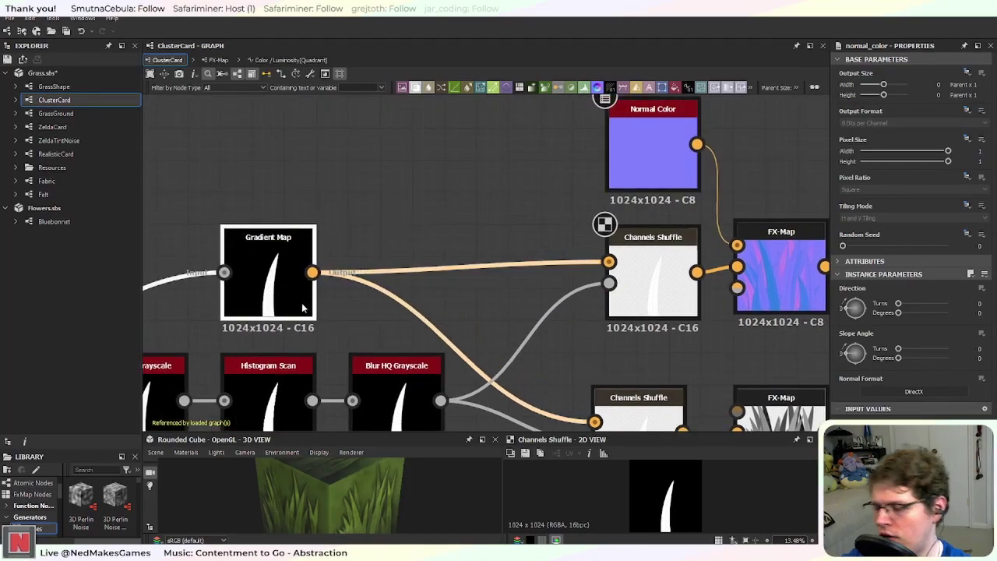
key(space)
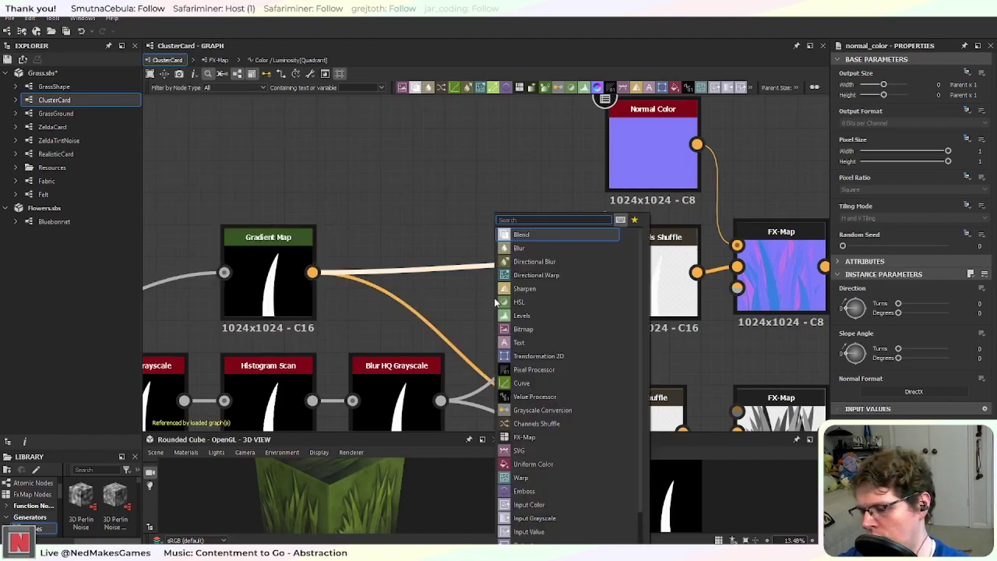
text(level)
key(Return)
drag(493, 298, 430, 298)
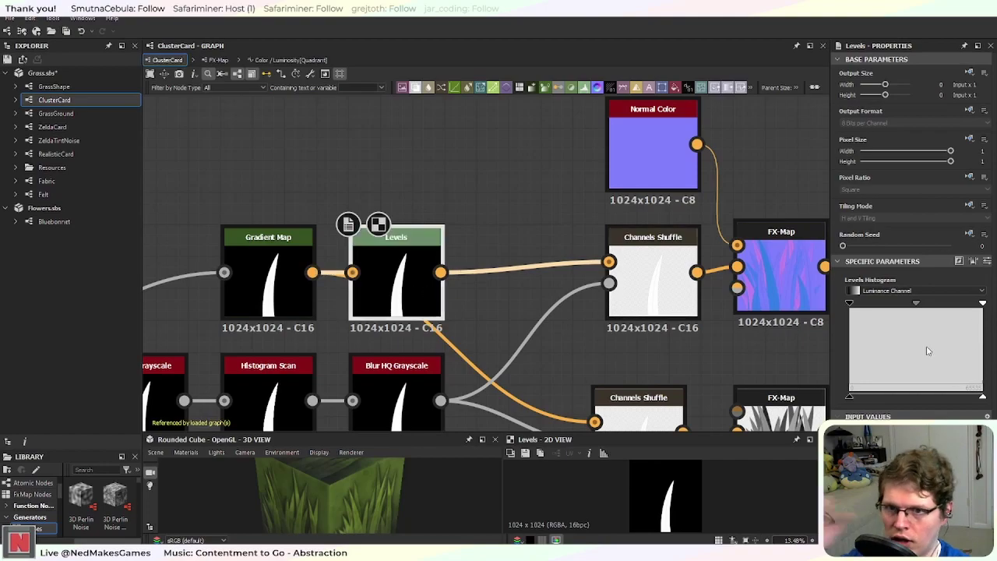
Step: Lower the new Levels node's input white point to its minimum so the blade turns solid white
scroll(401, 284, up, 3)
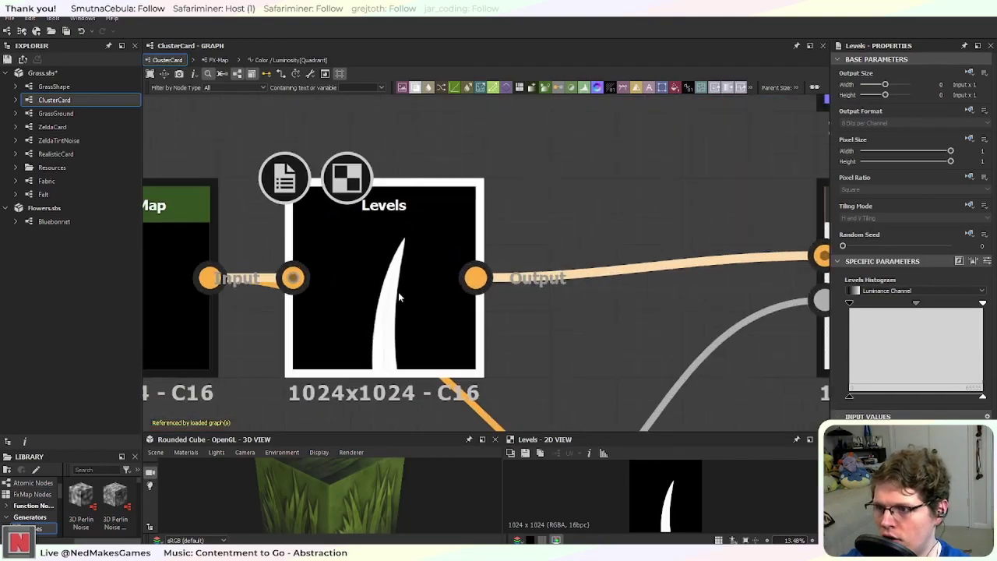
middle_drag(394, 363, 481, 324)
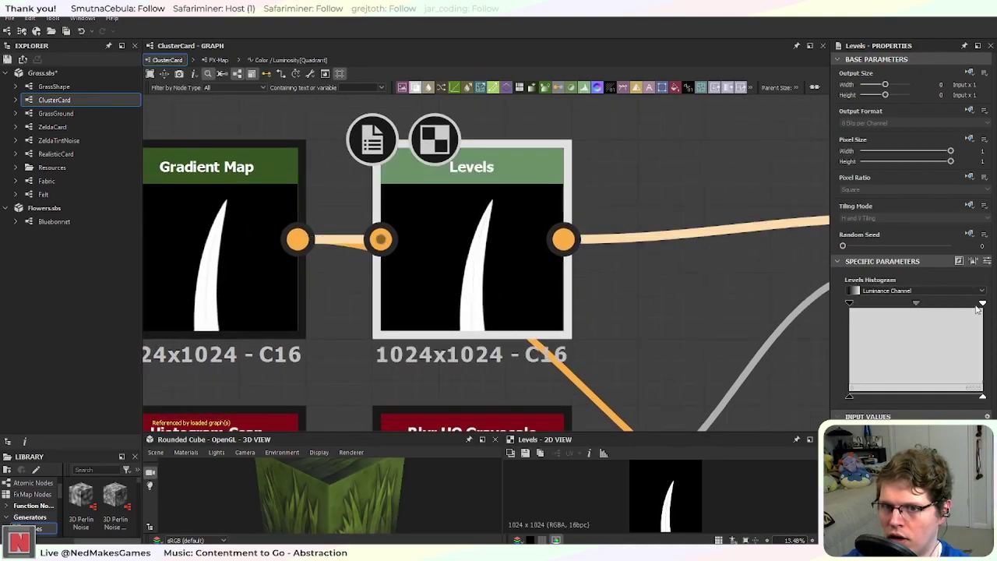
drag(983, 307, 849, 304)
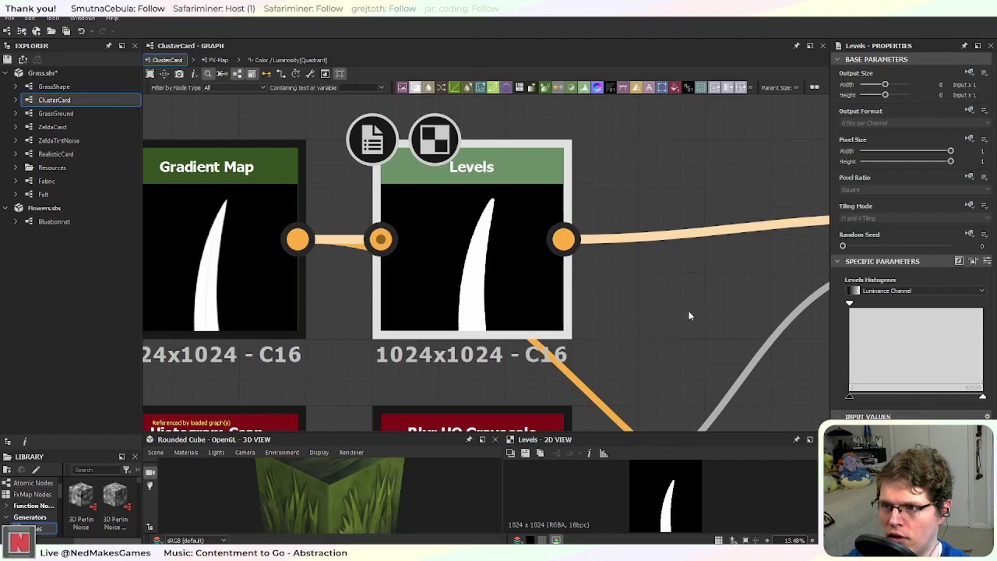
mouse_move(982, 396)
mouse_down()
mouse_move(767, 395)
mouse_move(994, 395)
mouse_up()
drag(849, 396, 711, 410)
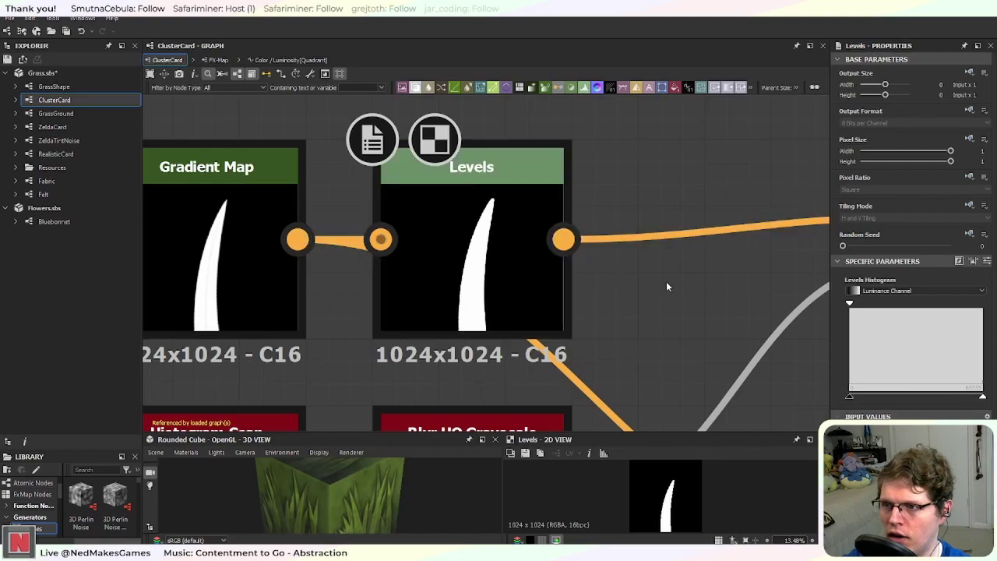
Step: Select the Channels Shuffle feeding the normal FX-Map and examine its output and channel assignments
scroll(666, 281, down, 4)
middle_drag(675, 290, 484, 268)
scroll(622, 251, up, 5)
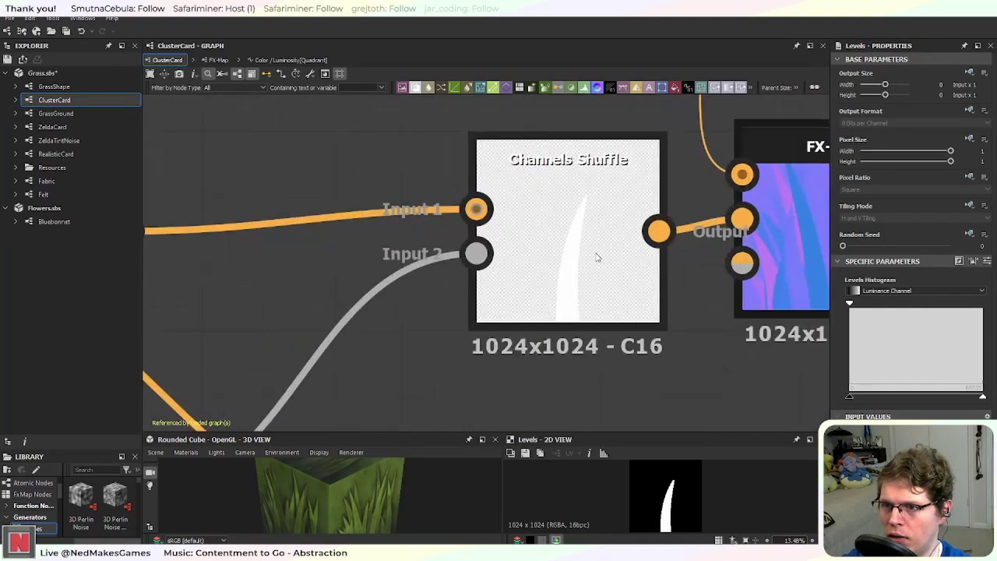
scroll(608, 178, down, 4)
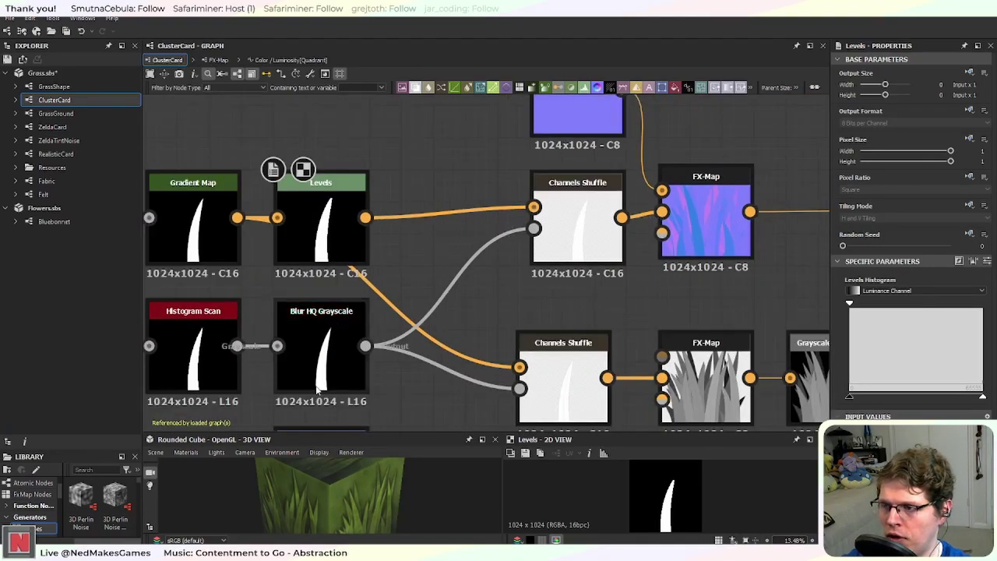
click(577, 233)
scroll(597, 306, up, 1)
scroll(597, 307, up, 3)
middle_drag(654, 262, 527, 446)
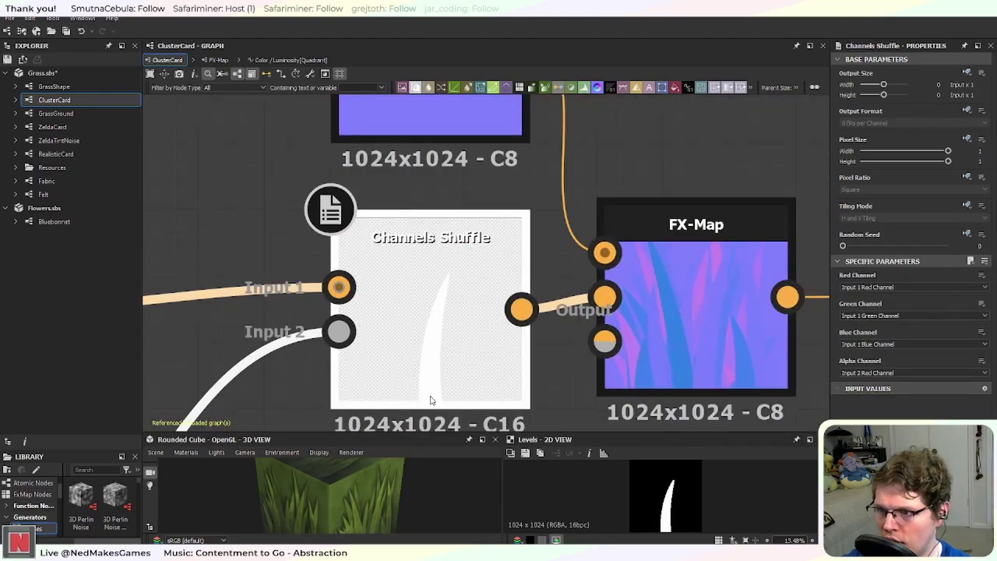
Step: Examine the normal branch downstream, from the Warp and Blur HQ Grayscale nodes through Normal to Normal Combine and Normal normalize
middle_drag(674, 355, 473, 347)
middle_drag(748, 361, 381, 321)
scroll(563, 313, down, 6)
scroll(483, 308, up, 5)
middle_drag(669, 345, 517, 226)
scroll(485, 348, down, 3)
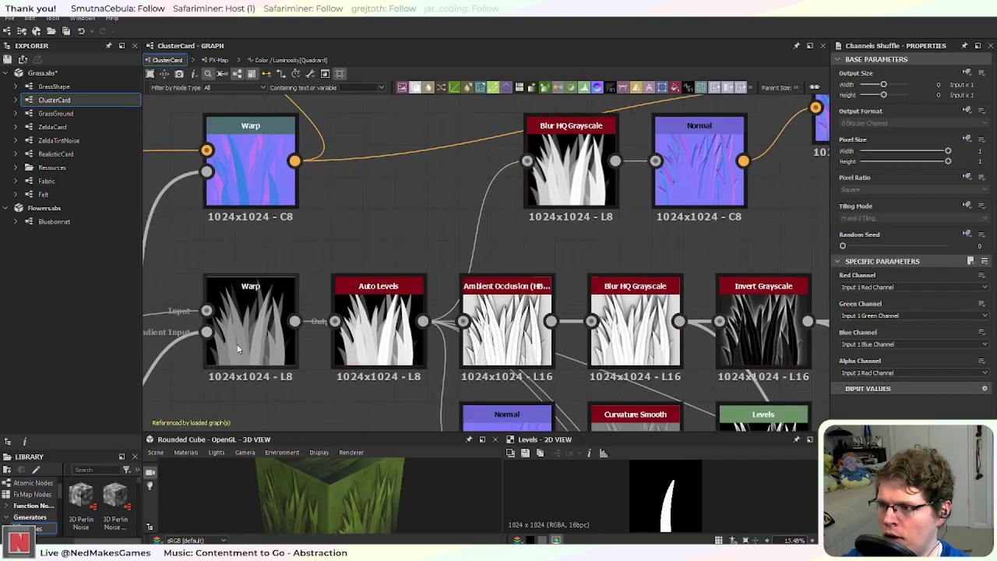
middle_drag(280, 377, 394, 337)
middle_drag(405, 198, 424, 252)
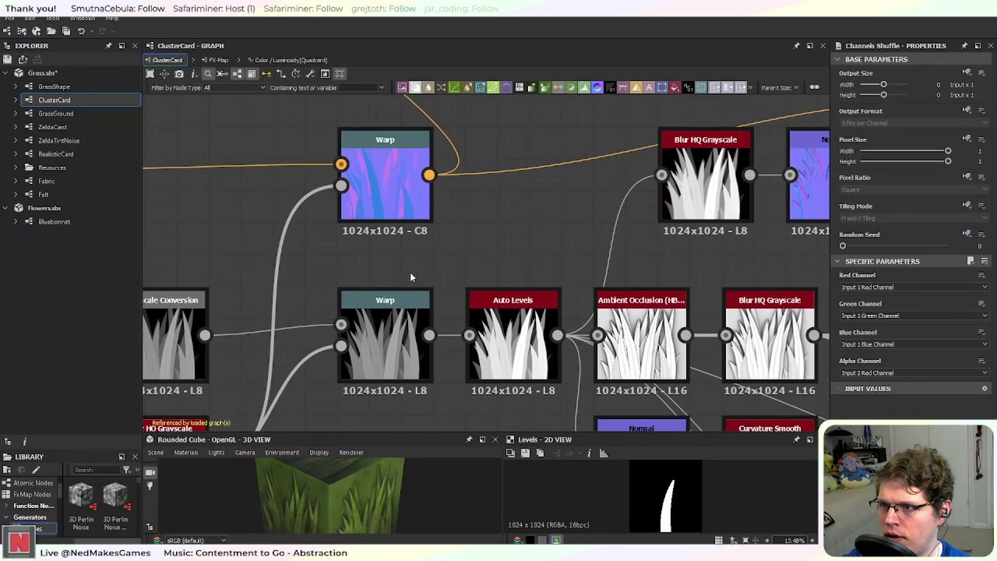
middle_drag(597, 269, 292, 313)
scroll(567, 264, up, 4)
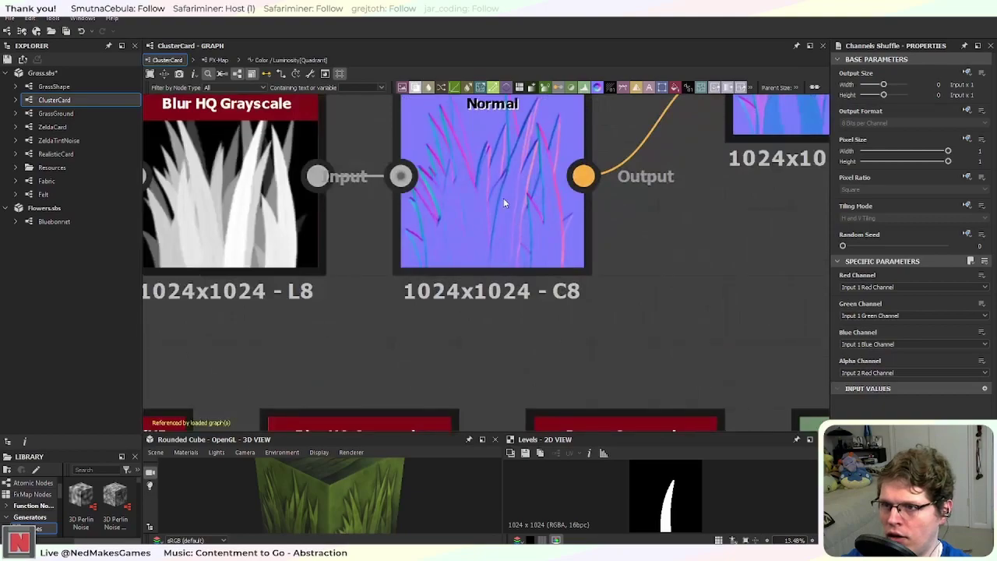
mouse_move(573, 210)
middle_down()
mouse_move(604, 287)
mouse_move(600, 265)
mouse_move(373, 353)
middle_up()
middle_drag(567, 251, 338, 280)
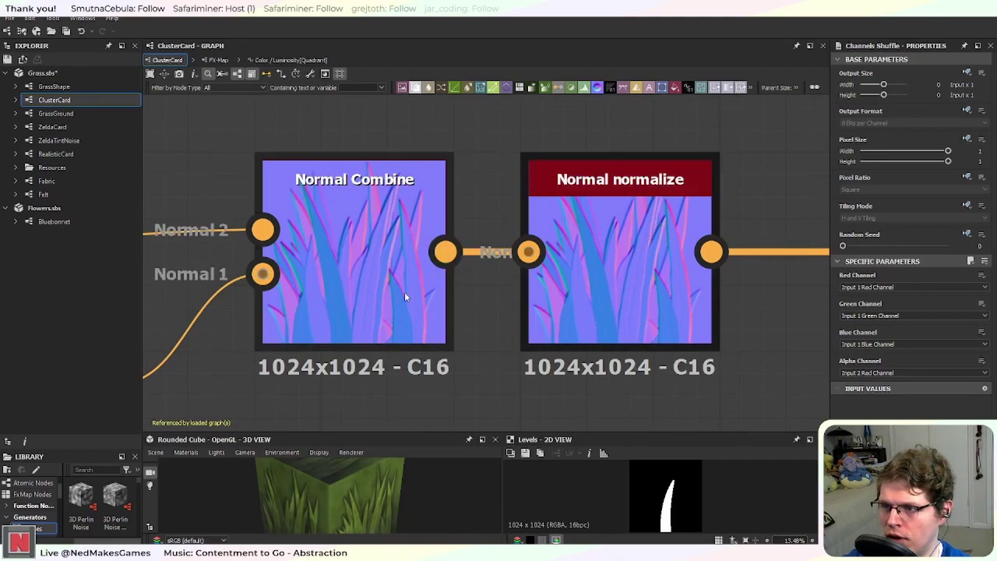
Step: Preview the Normal normalize node that ends the green Uniform Color blend branch above the normal FX-Map
scroll(337, 324, down, 4)
middle_drag(272, 373, 669, 307)
middle_drag(330, 341, 623, 318)
scroll(534, 313, down, 4)
middle_drag(424, 250, 424, 302)
scroll(456, 265, up, 4)
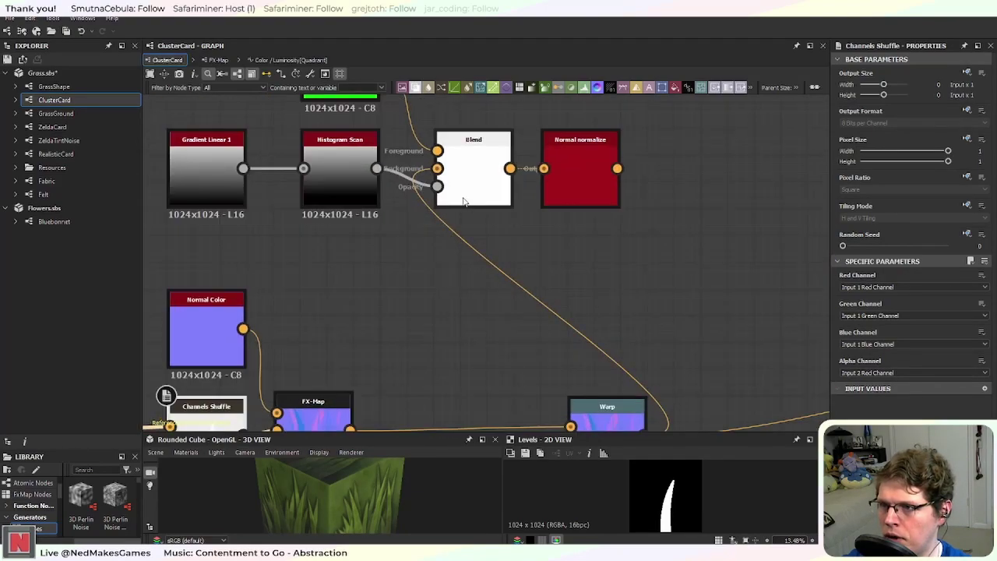
middle_drag(472, 211, 541, 342)
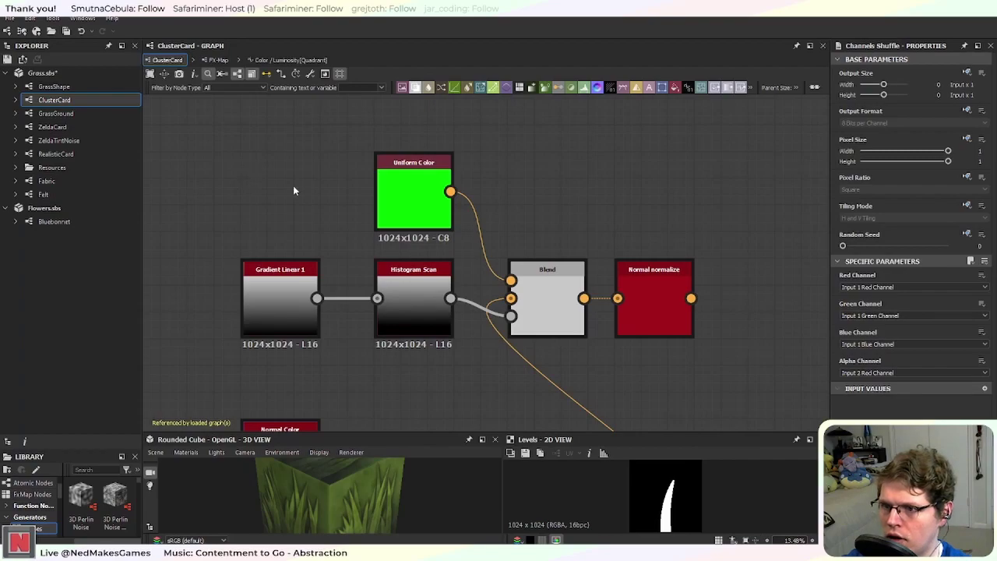
double_click(668, 304)
scroll(684, 336, up, 4)
scroll(683, 336, down, 5)
middle_drag(701, 374, 634, 309)
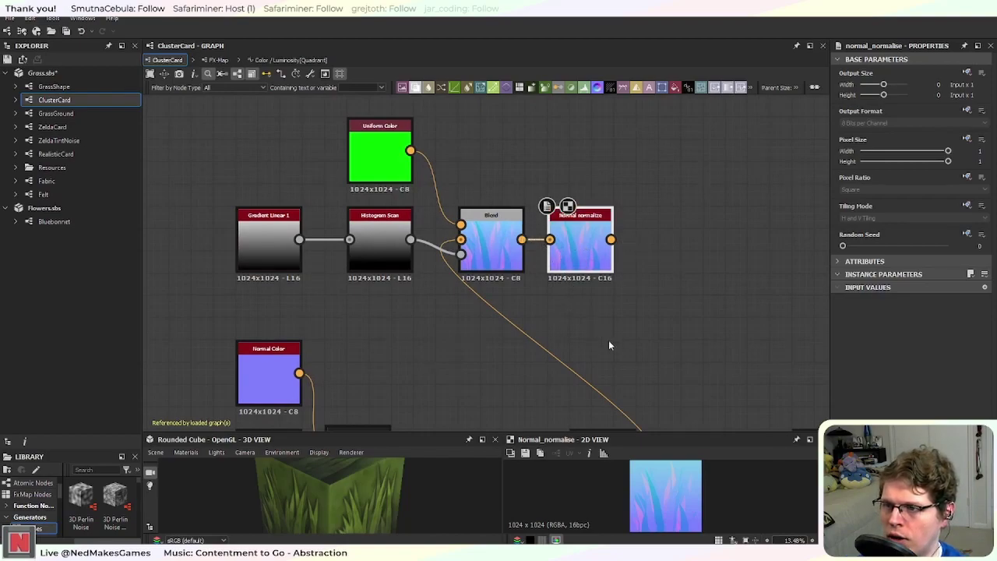
Step: Delete the unused branch of Uniform Color, Gradient Linear 1, Histogram Scan, Blend and Normal normalize nodes above Normal Color
scroll(619, 349, down, 3)
scroll(653, 353, up, 2)
middle_drag(634, 343, 631, 312)
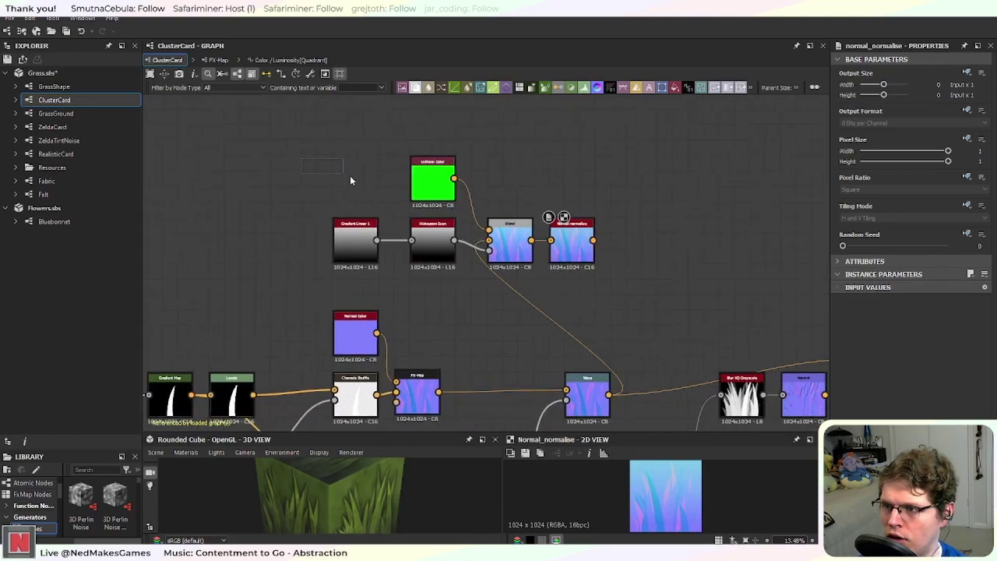
drag(325, 170, 629, 259)
drag(279, 139, 577, 243)
key(Delete)
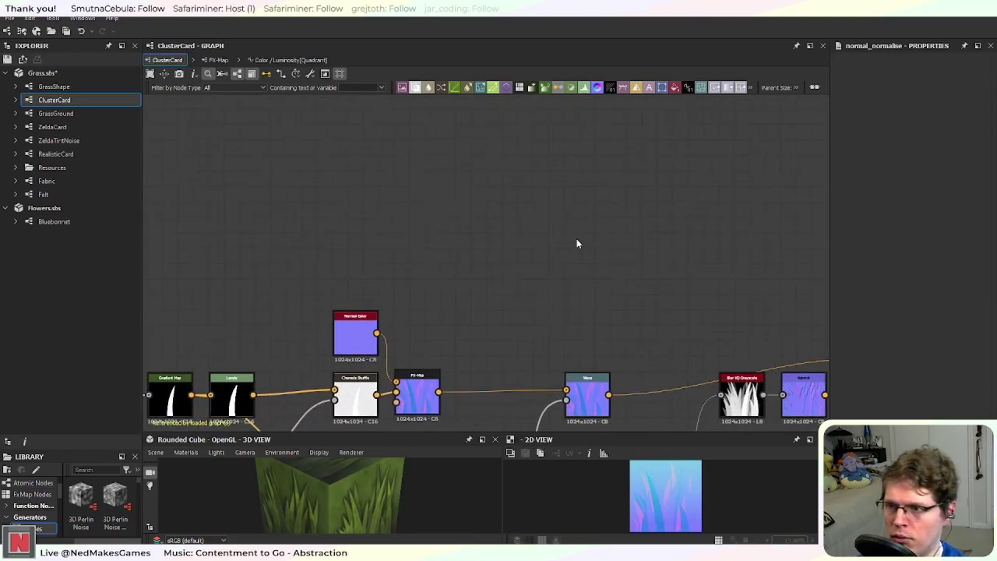
Step: Follow the normal chain through Normal Combine to the graph's normal output and save the Grass package
scroll(578, 238, down, 3)
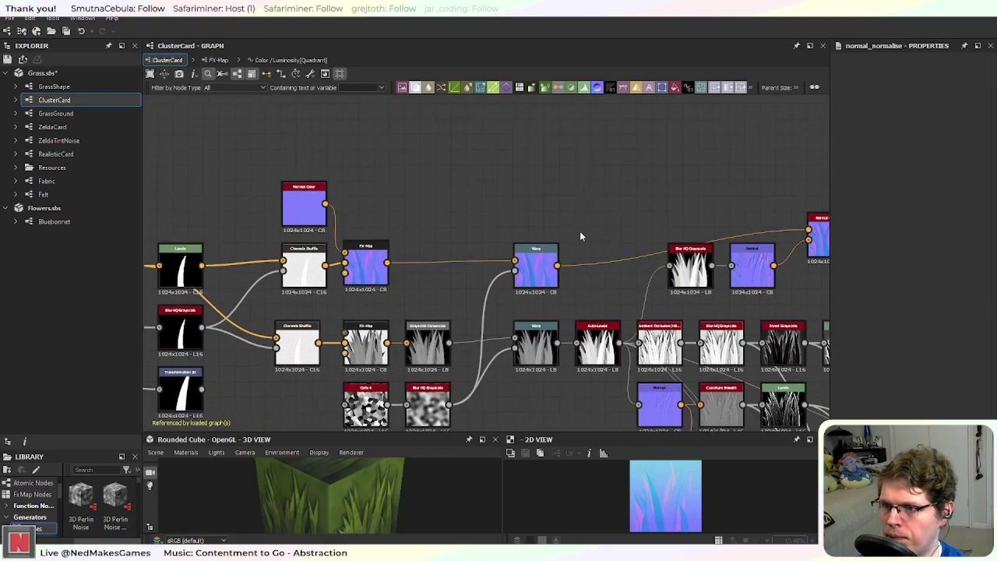
scroll(580, 236, up, 2)
middle_drag(684, 235, 505, 209)
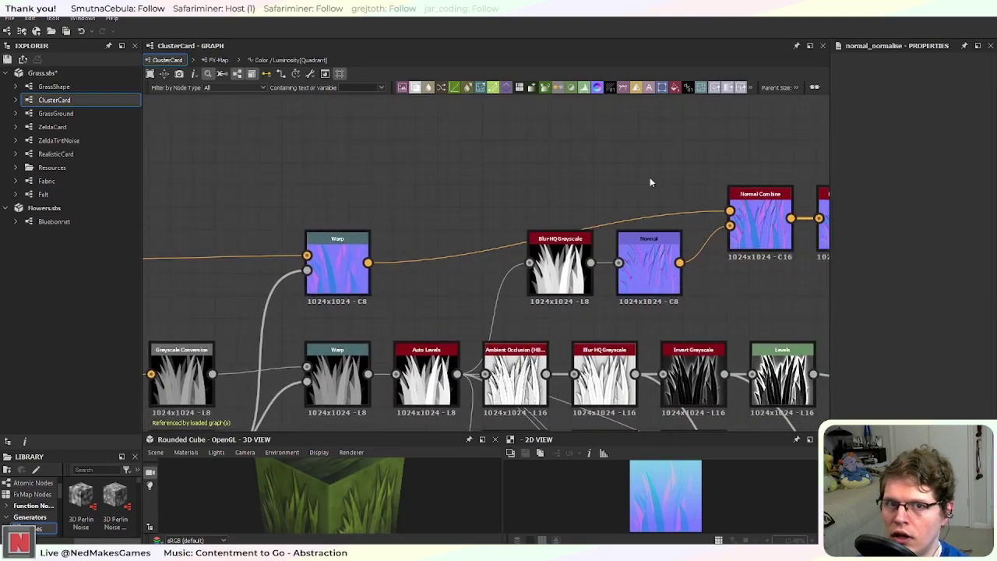
middle_drag(675, 218, 384, 193)
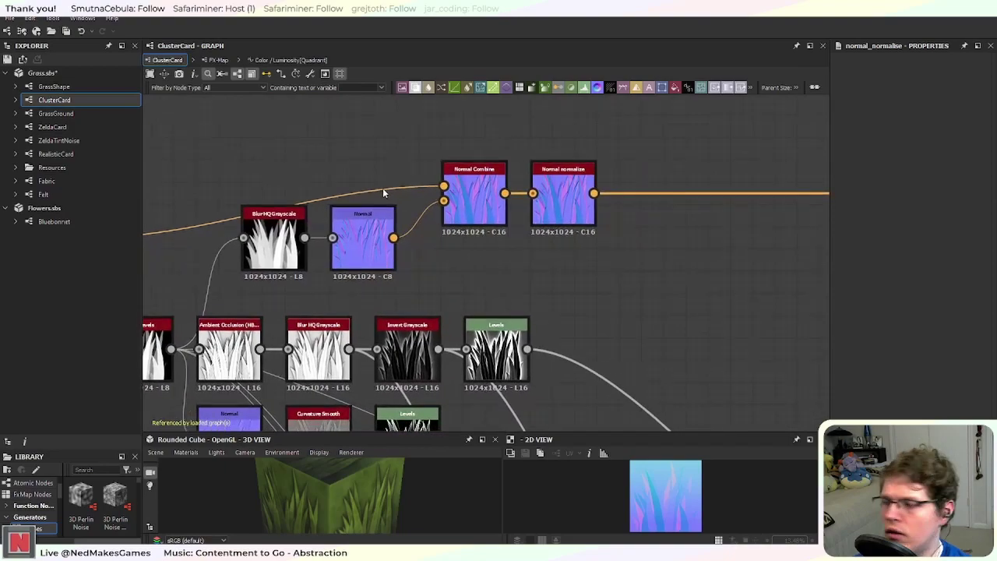
middle_drag(651, 263, 588, 319)
scroll(540, 306, up, 5)
scroll(540, 306, down, 8)
middle_drag(732, 368, 488, 262)
scroll(681, 286, down, 4)
middle_drag(770, 292, 661, 225)
middle_drag(440, 249, 497, 265)
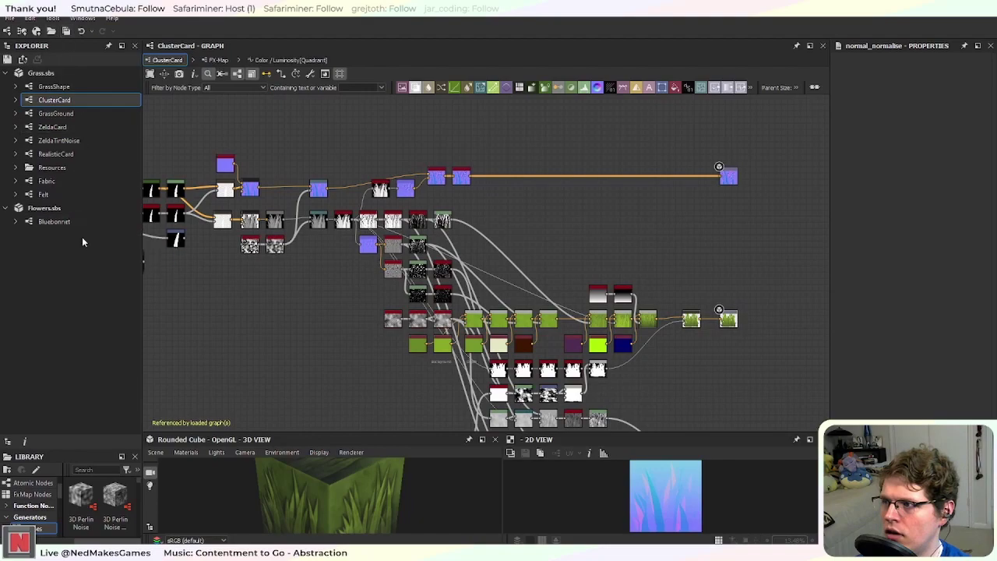
Step: Open the Bluebonnet graph briefly and return to the ClusterCard graph
click(62, 224)
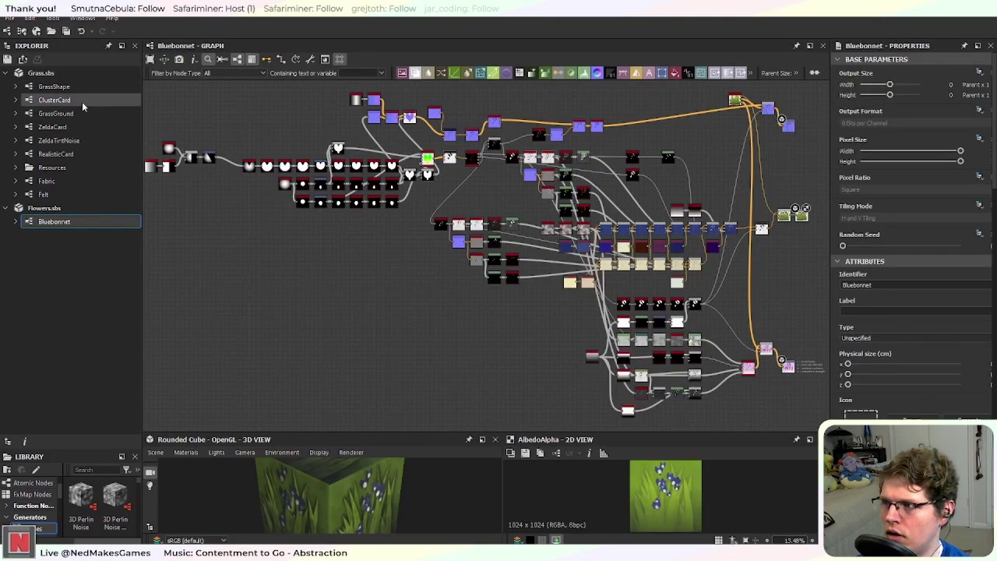
click(89, 102)
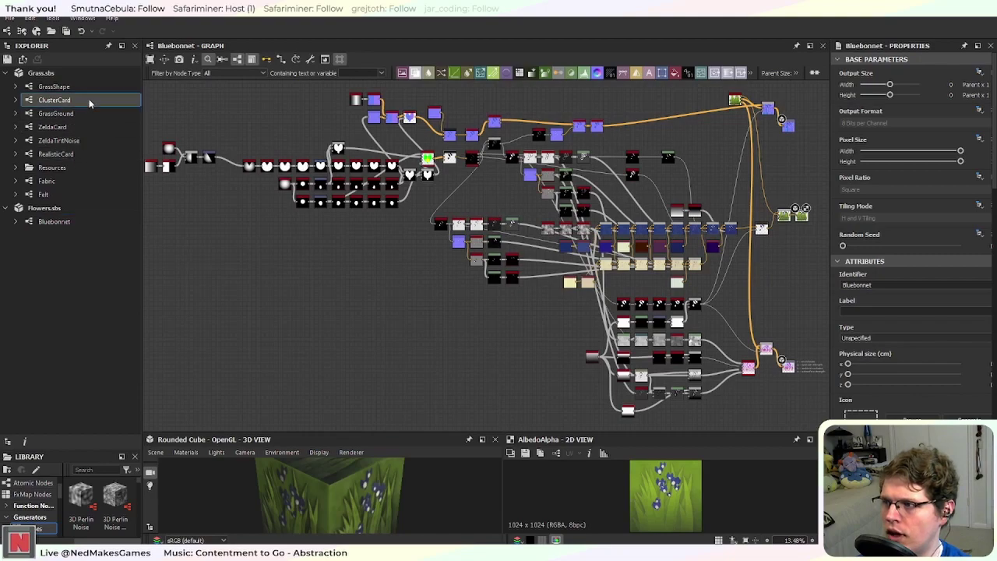
double_click(90, 102)
Step: Export ClusterCard's albedoAlpha, normal and data outputs as PNG bitmaps to the Showcases/Flowers/Textures folder
right_click(87, 101)
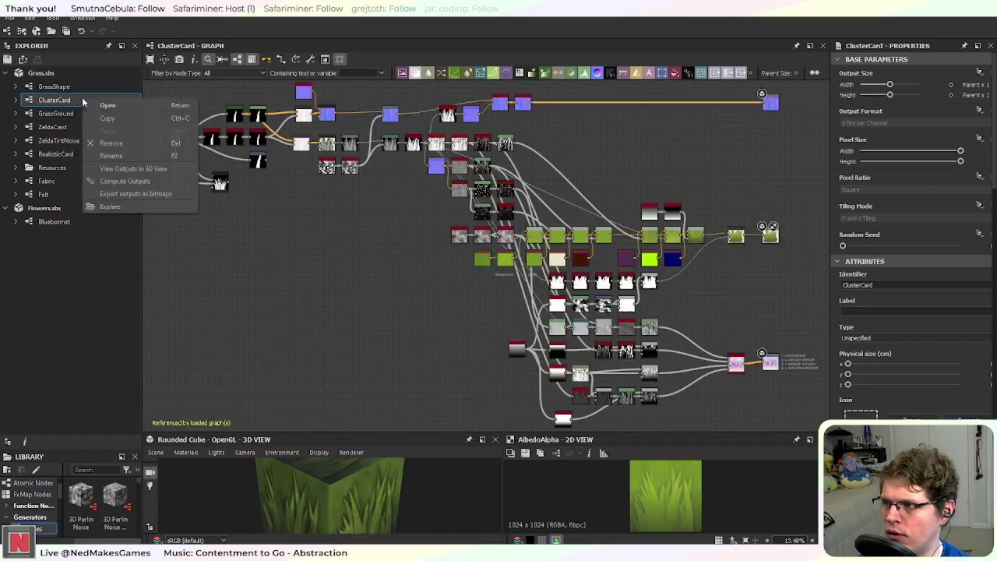
click(151, 190)
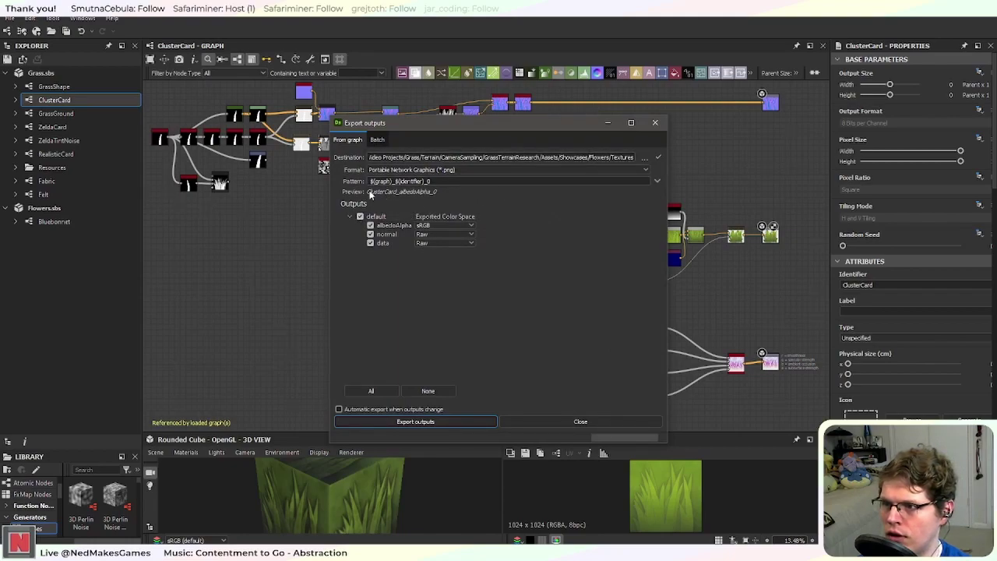
click(458, 425)
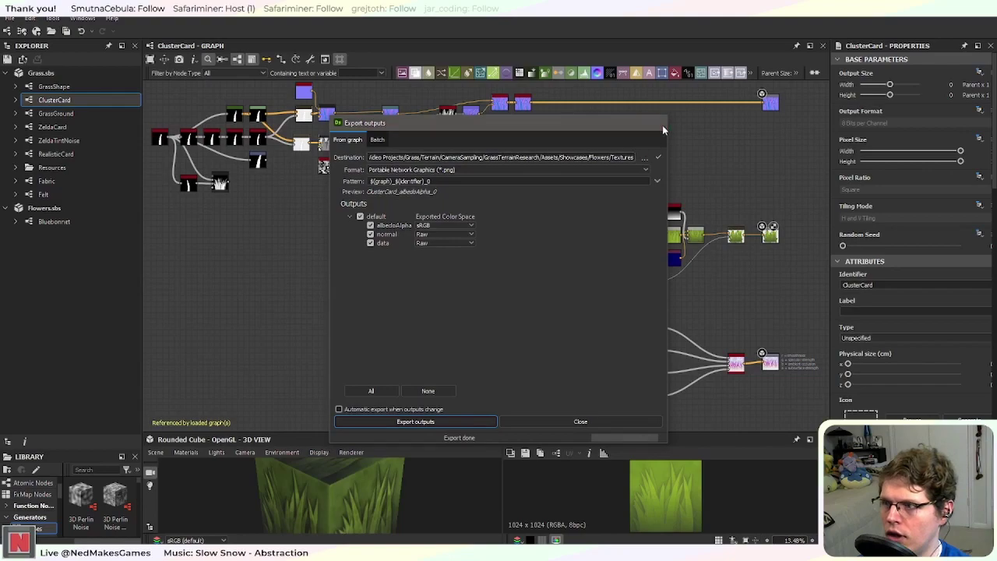
click(660, 124)
Step: Export Bluebonnet's albedoAlpha, normal and data outputs as PNG bitmaps to the same Textures folder
right_click(56, 222)
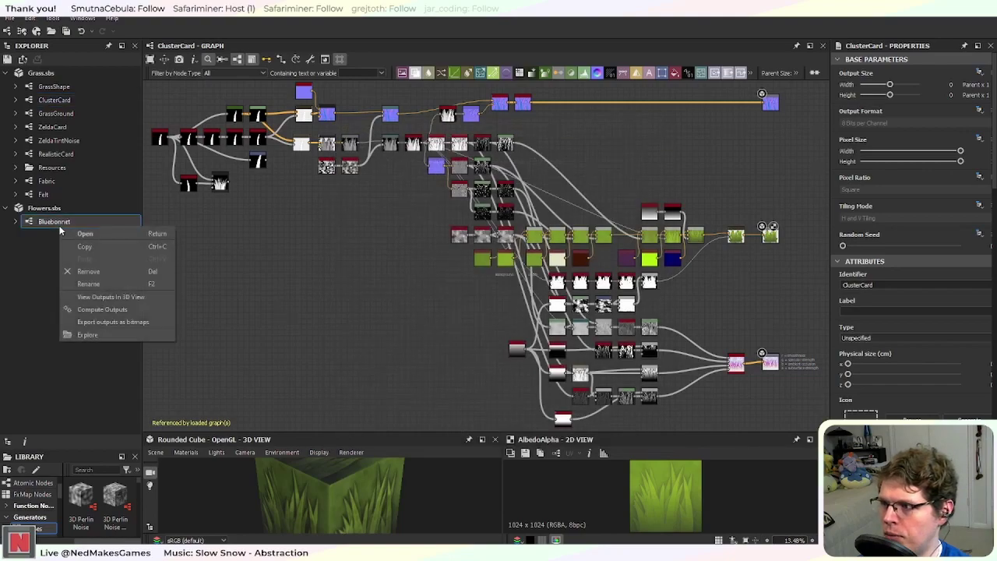
click(117, 322)
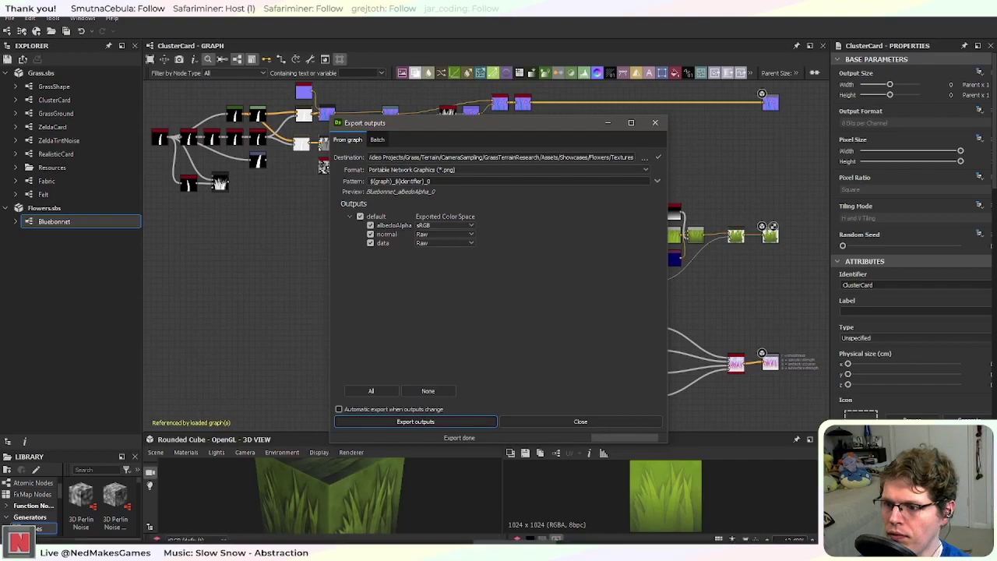
Step: Switch to Unity and inspect the normal colours on the grass blades and flowers up close in the Scene view
key(alt+Tab)
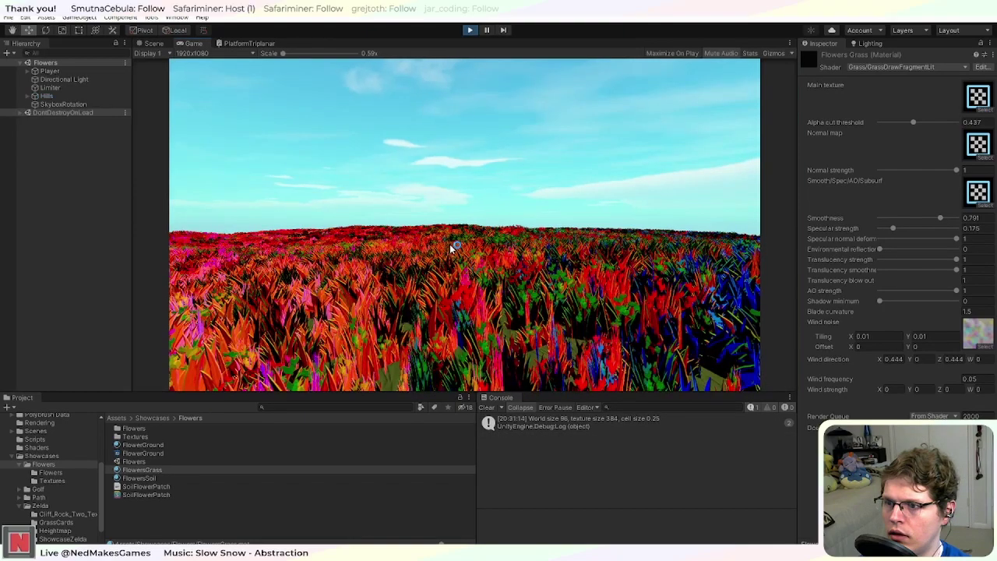
click(152, 45)
scroll(469, 266, down, 5)
scroll(471, 268, up, 3)
right_drag(548, 252, 613, 263)
middle_drag(613, 263, 596, 260)
right_drag(585, 268, 676, 281)
middle_drag(583, 234, 569, 275)
right_drag(569, 275, 459, 338)
scroll(458, 339, down, 2)
middle_drag(457, 340, 545, 264)
right_drag(483, 272, 464, 318)
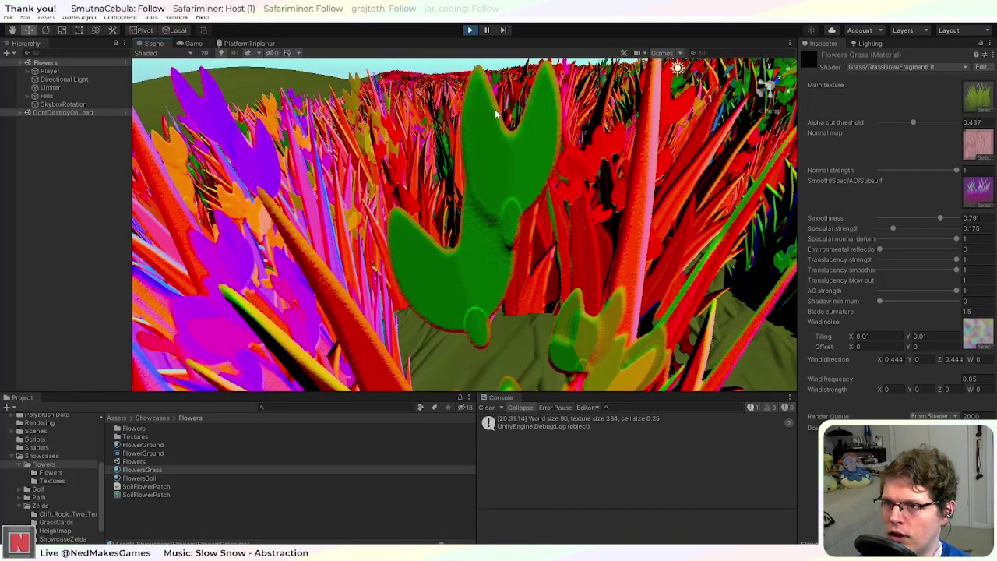
Step: Check the normal colours across the edge of the grass field from farther away and stop play mode
right_drag(483, 340, 372, 225)
middle_drag(372, 226, 426, 259)
right_drag(427, 259, 509, 249)
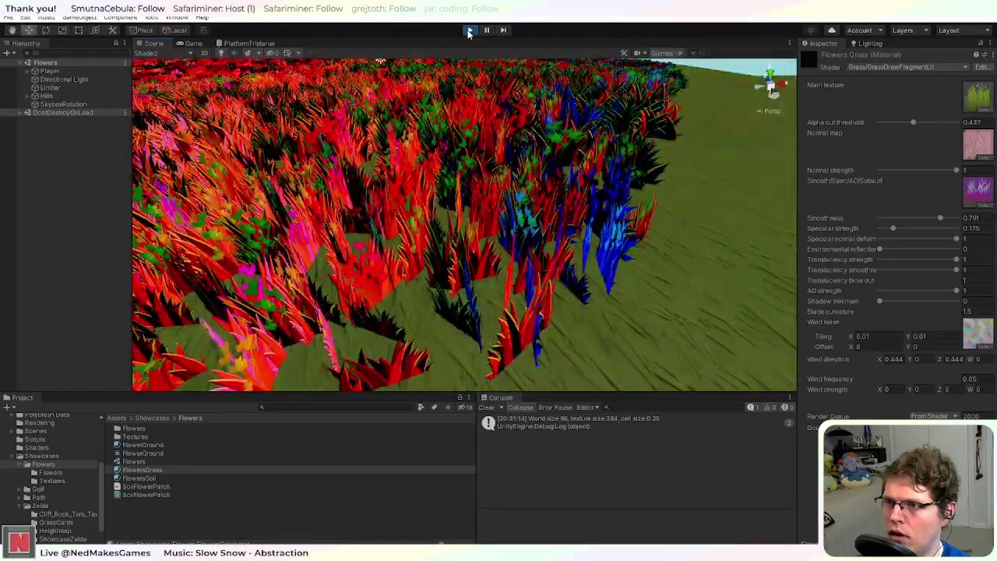
key(ctrl+p)
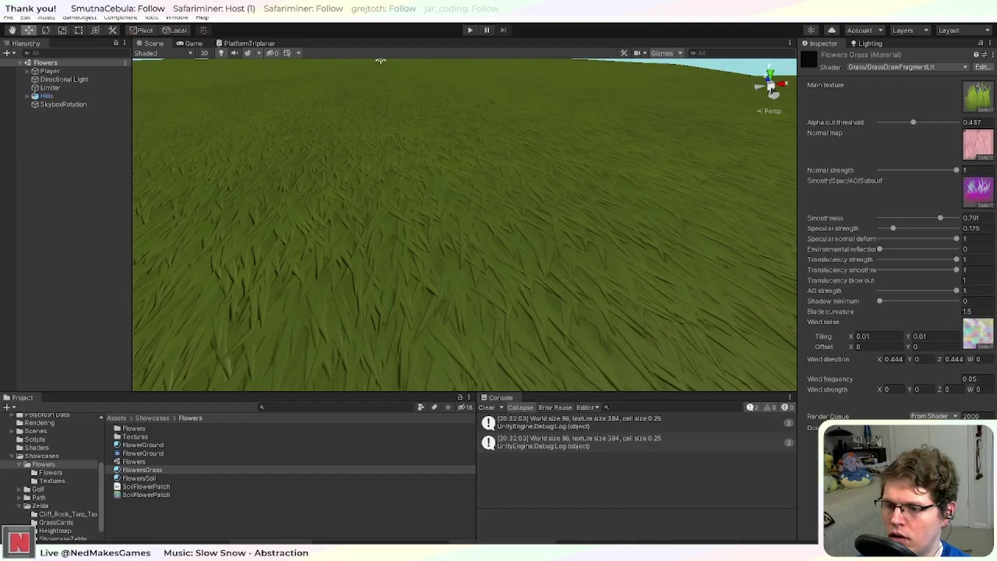
Step: Switch to Substance Designer and open the Bluebonnet graph of Flowers.sbs
key(alt+Tab)
click(654, 122)
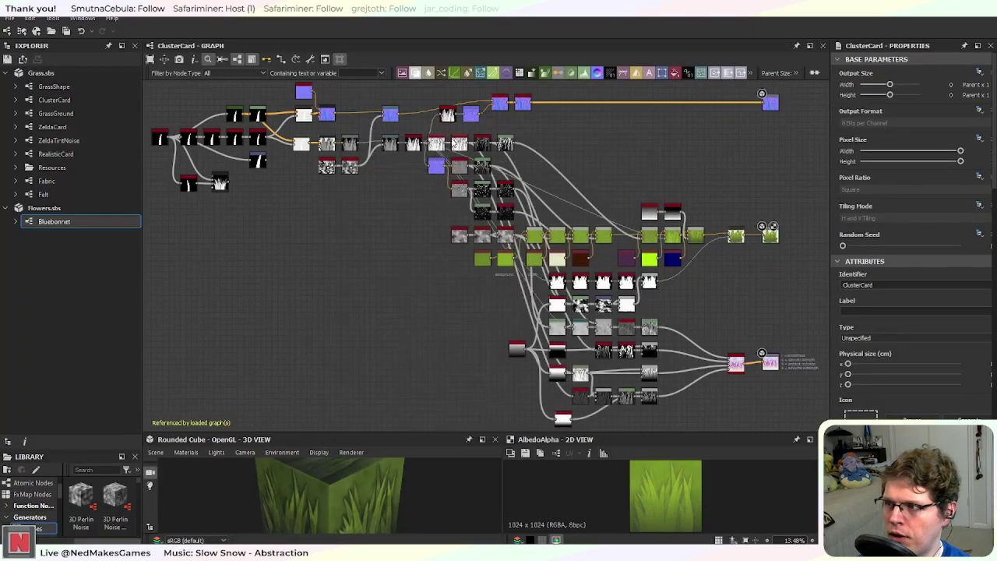
double_click(51, 221)
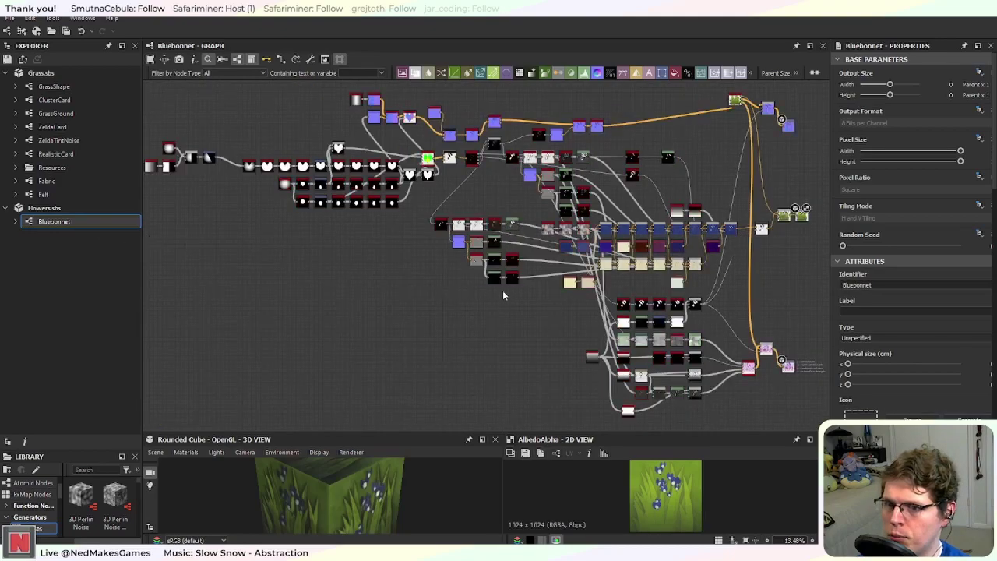
Step: Examine the Bluebonnet normal branch from the Alpha Merge node through the FX-Map to Normal normalize
scroll(504, 291, up, 6)
scroll(468, 295, up, 3)
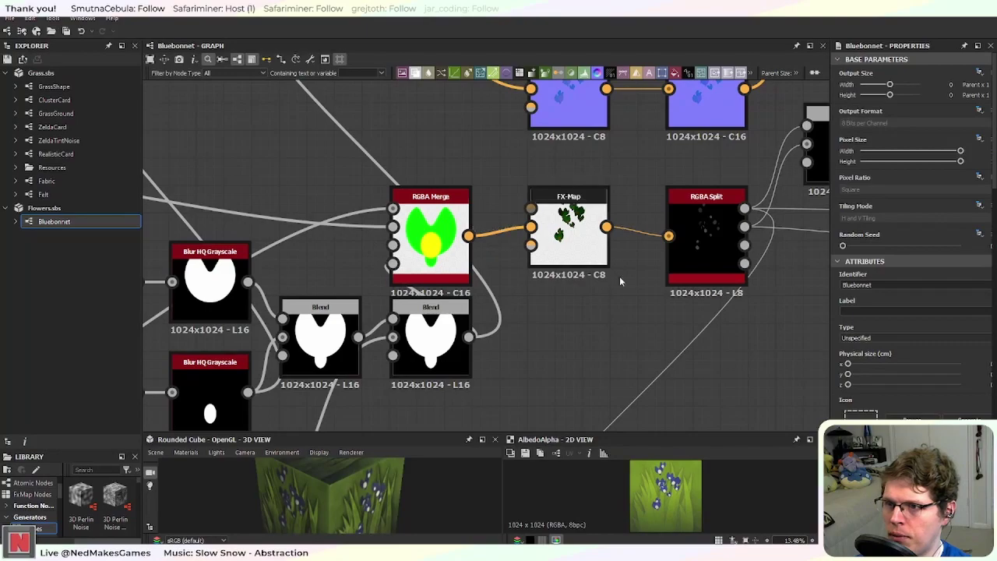
middle_drag(614, 272, 510, 341)
scroll(502, 365, down, 2)
middle_drag(510, 246, 507, 321)
scroll(501, 313, up, 4)
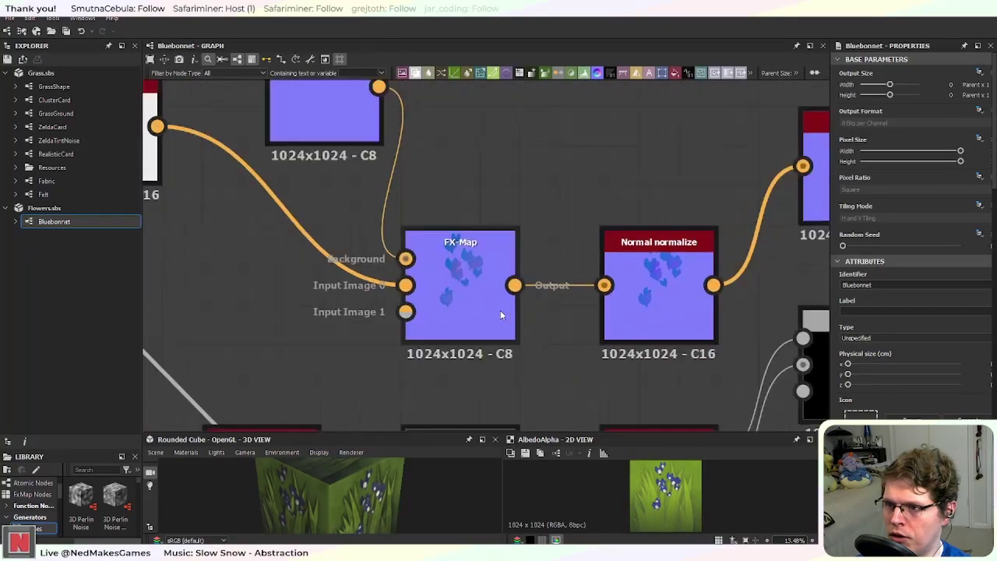
scroll(499, 310, up, 3)
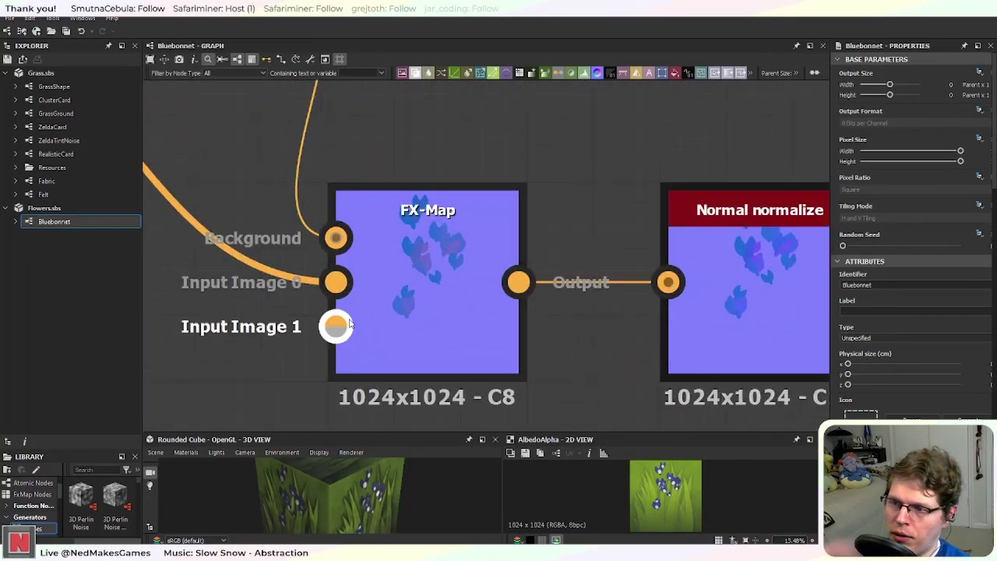
scroll(210, 356, down, 3)
middle_drag(218, 356, 512, 349)
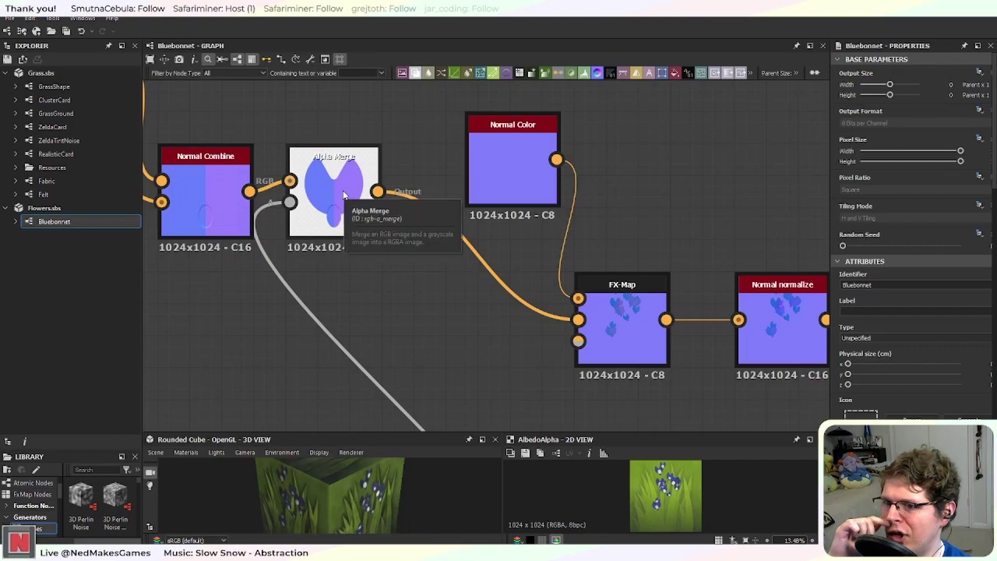
middle_drag(776, 325, 648, 339)
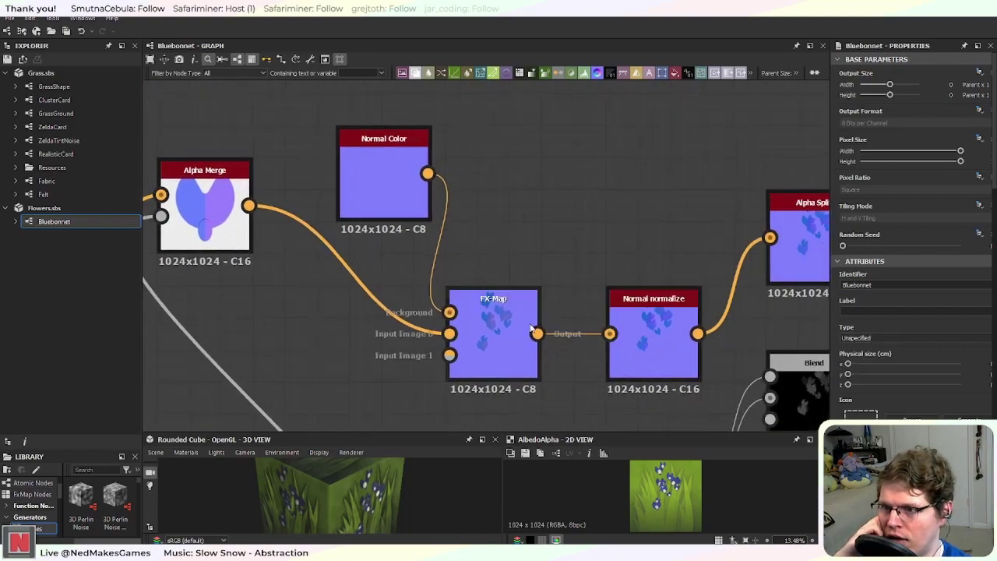
scroll(496, 335, up, 5)
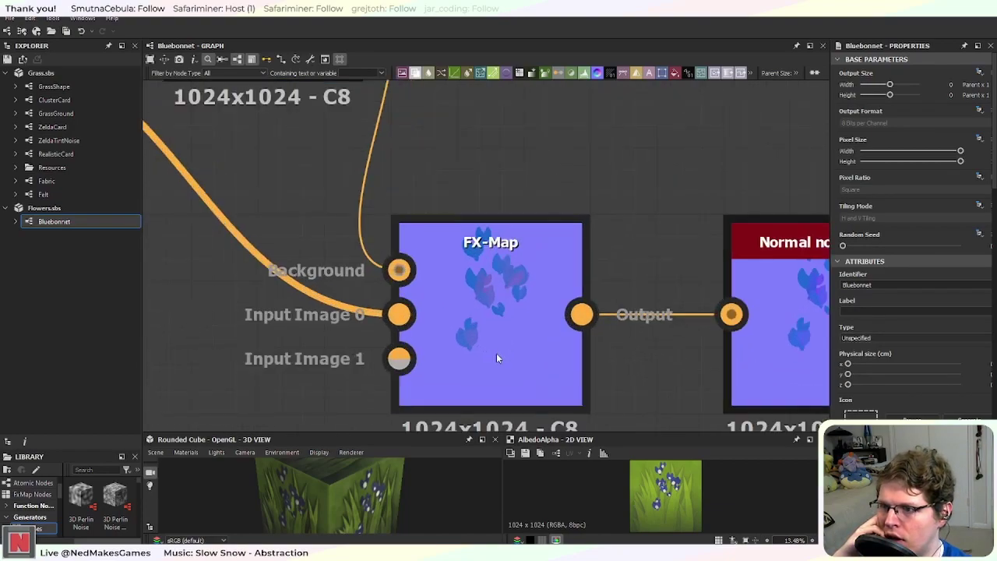
Step: Open the Color / Luminosity function of the Quadrant node inside the normal FX-Map and inspect its node chain
click(505, 325)
double_click(558, 338)
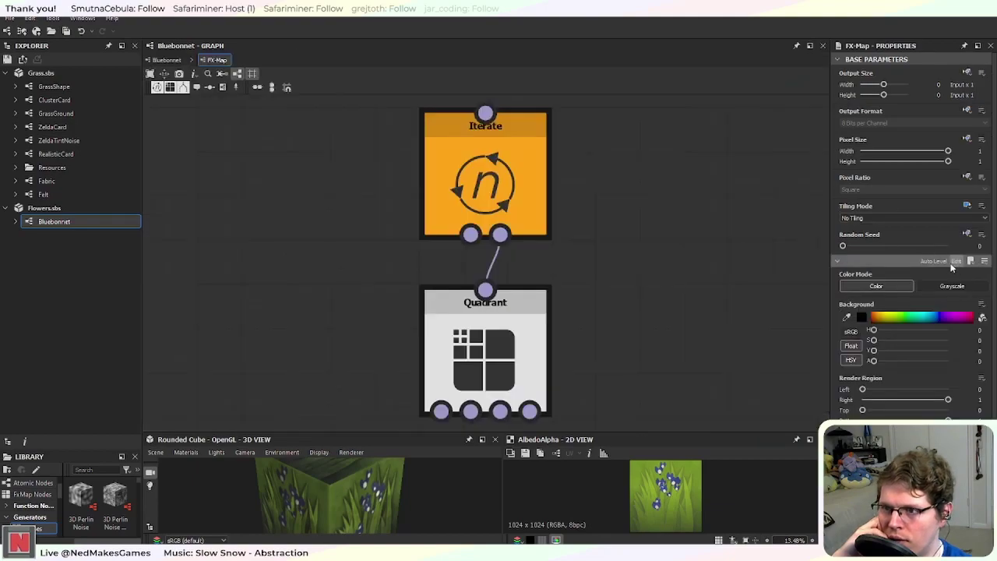
click(554, 338)
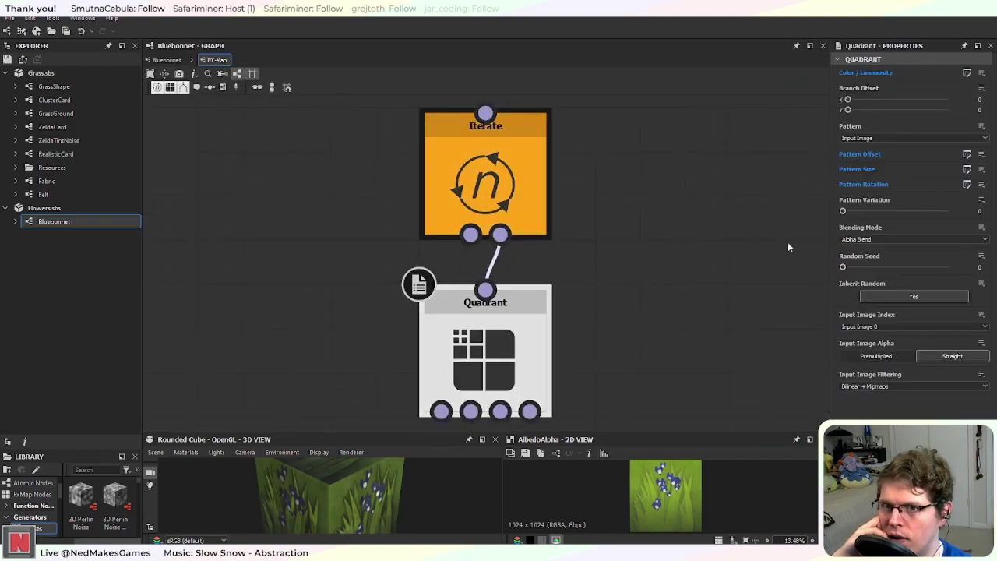
click(966, 73)
scroll(599, 321, down, 1)
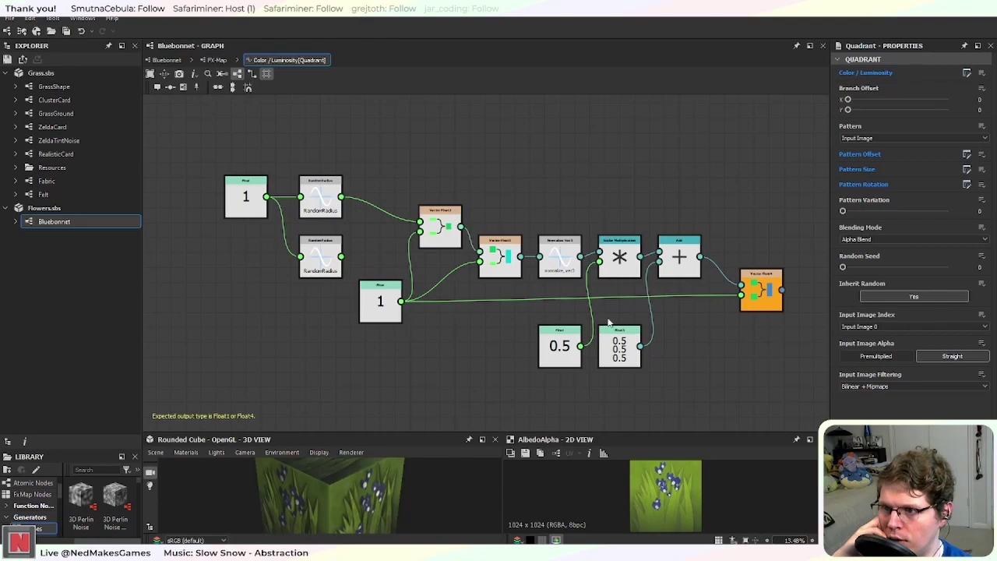
Step: Return to the Bluebonnet graph and examine the normal FX-Map's inputs and output alongside the RGBA Merge branch
click(166, 60)
scroll(314, 295, down, 1)
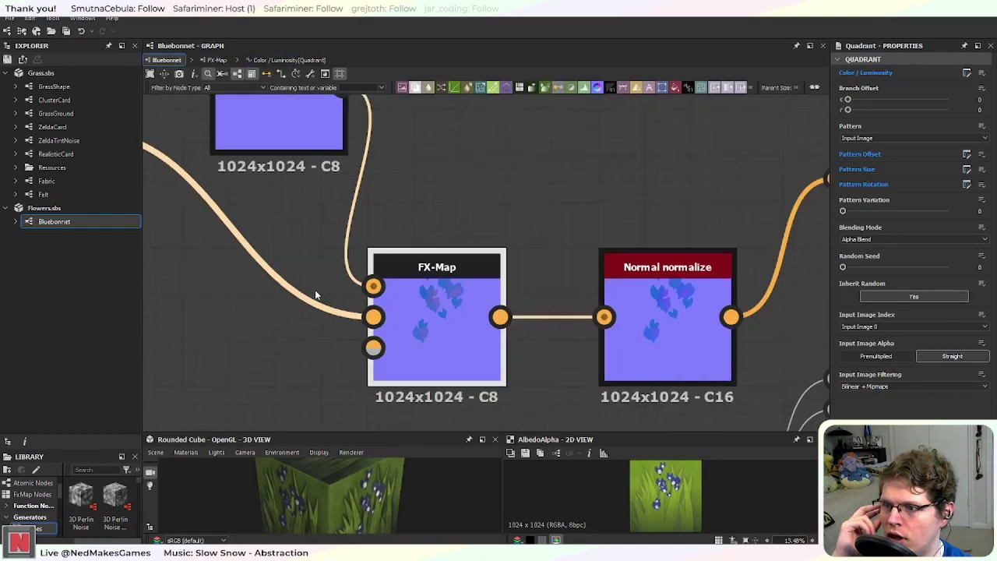
middle_drag(449, 370, 471, 333)
middle_drag(279, 248, 466, 290)
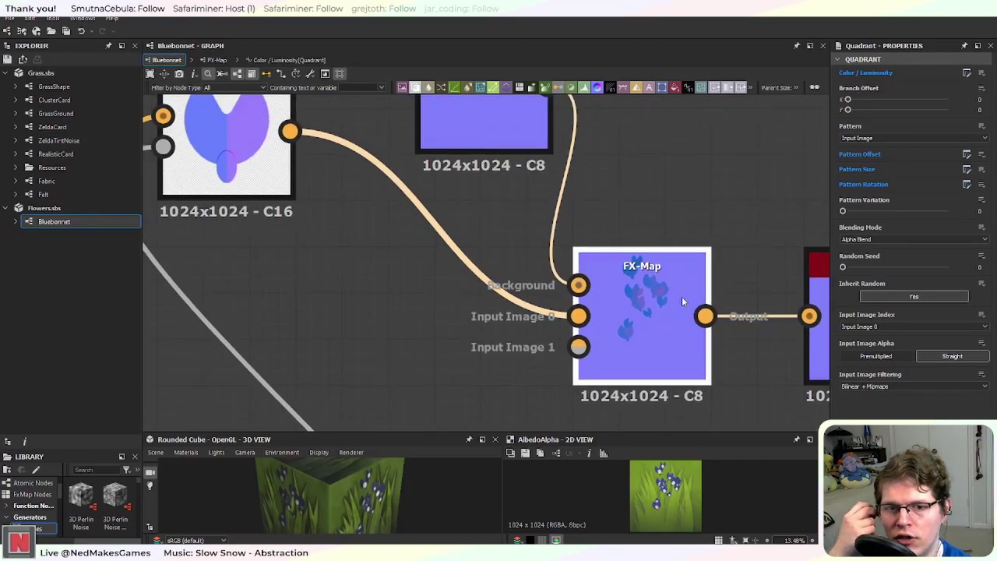
scroll(429, 311, down, 5)
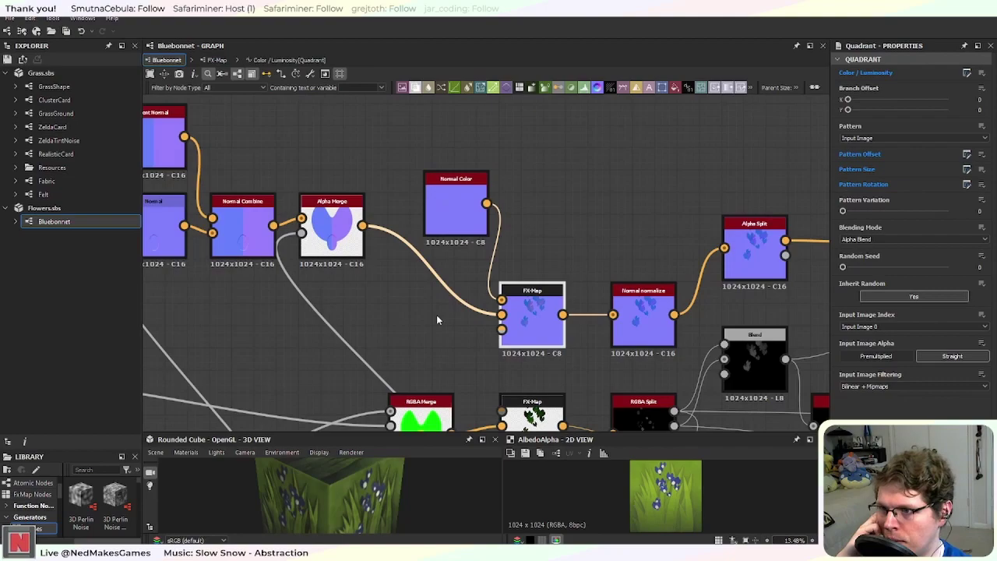
middle_drag(300, 358, 325, 286)
scroll(526, 252, up, 5)
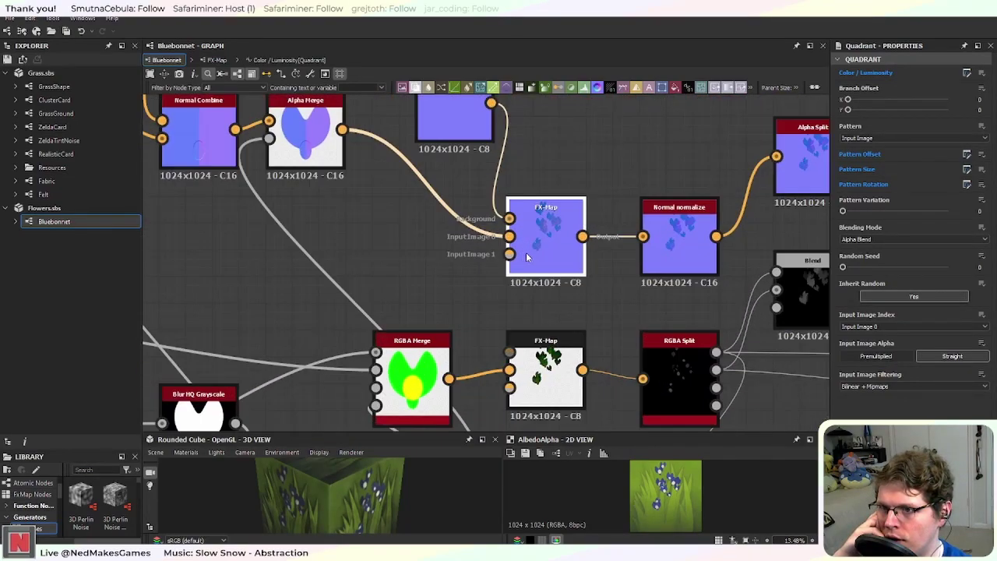
scroll(398, 299, down, 2)
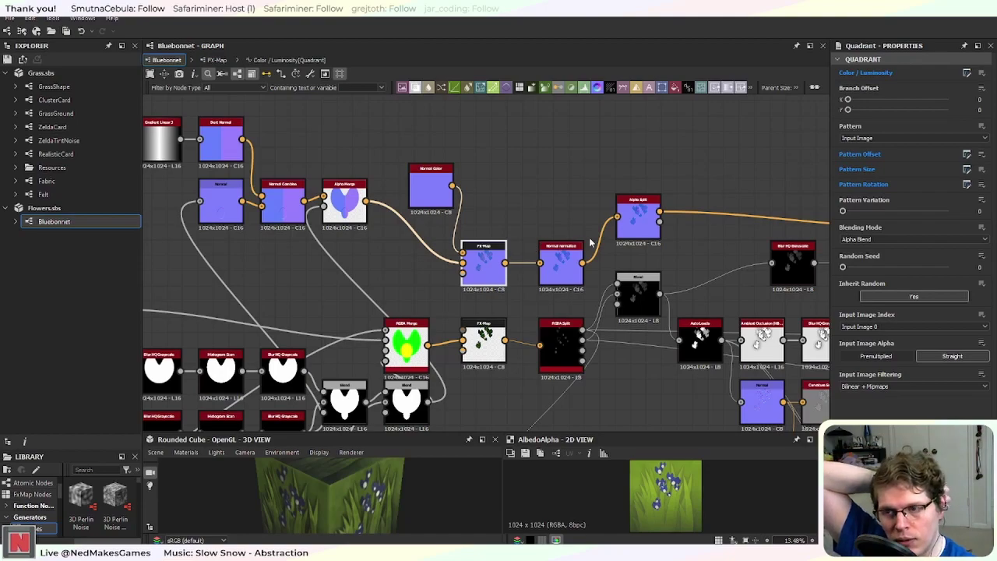
scroll(562, 257, up, 2)
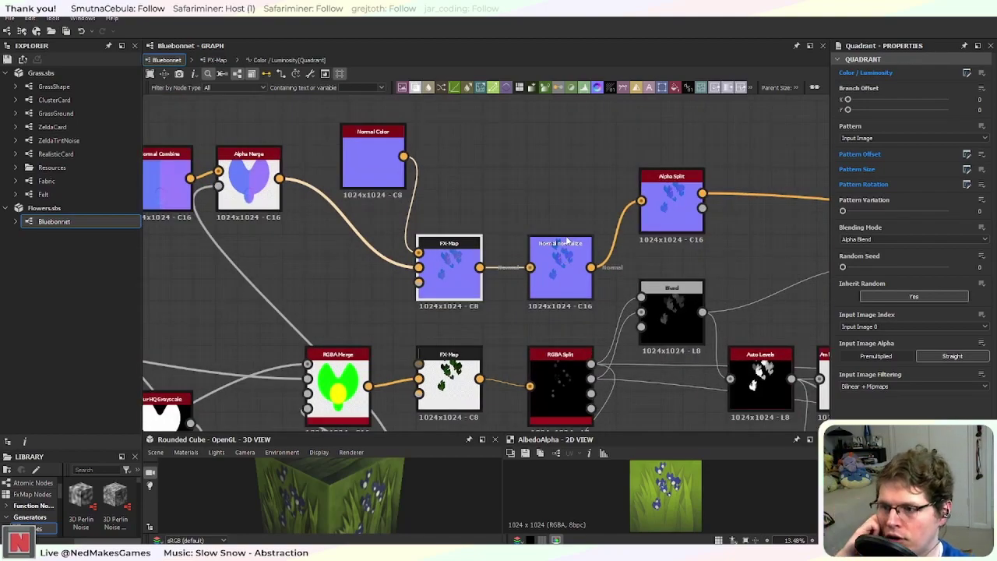
scroll(467, 264, up, 4)
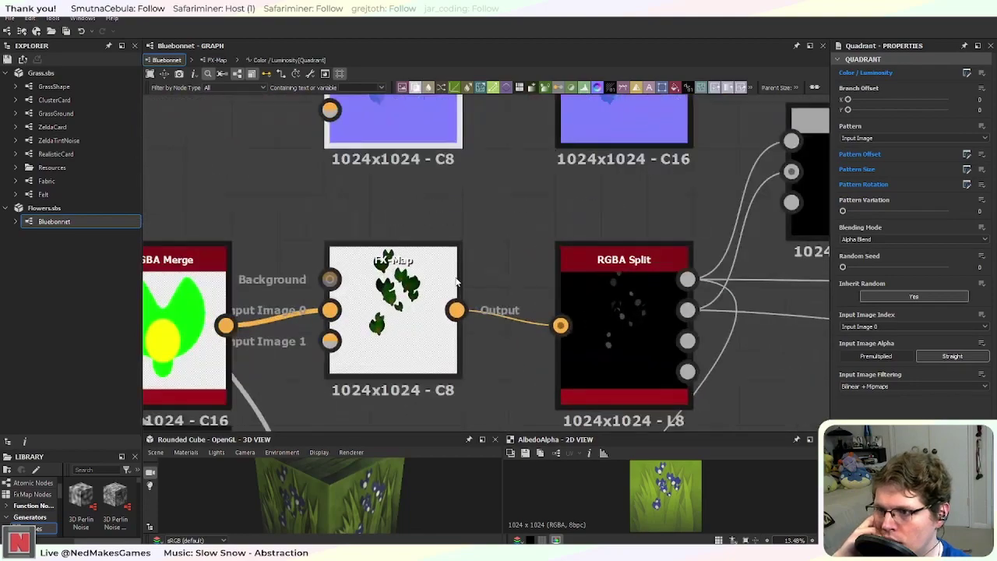
middle_drag(646, 201, 603, 218)
middle_drag(456, 296, 548, 383)
scroll(487, 239, down, 2)
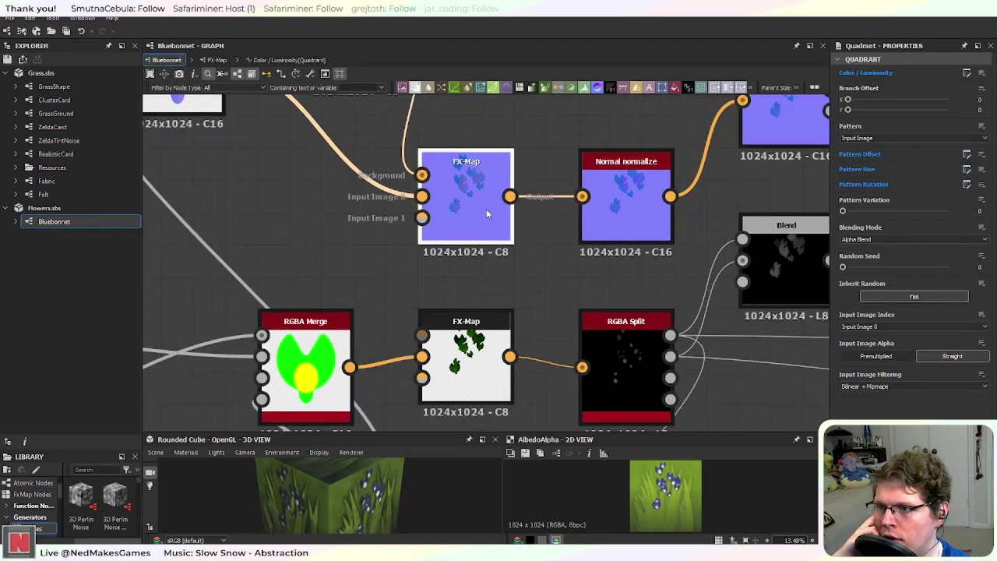
middle_drag(481, 206, 492, 282)
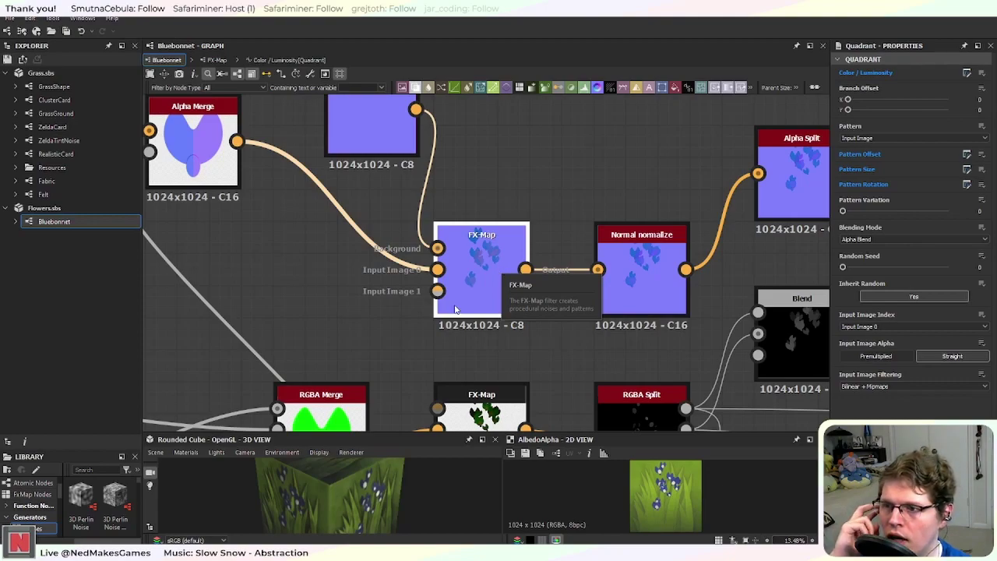
middle_drag(340, 254, 431, 282)
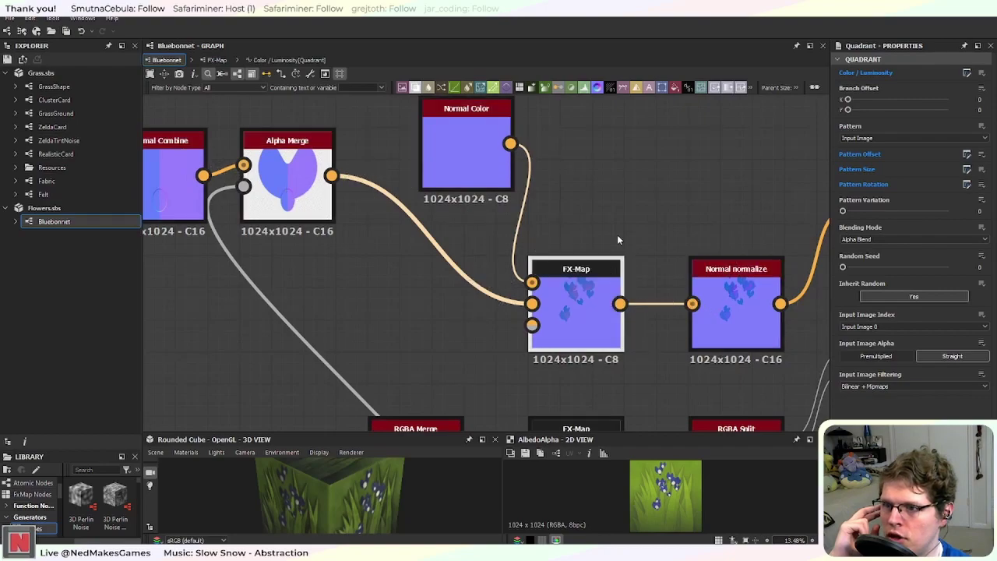
scroll(624, 275, up, 2)
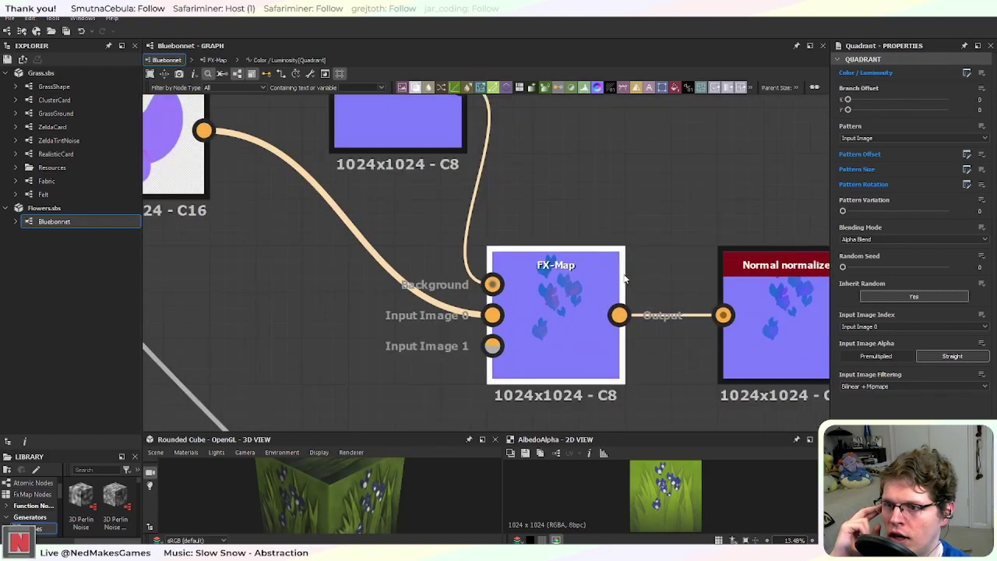
middle_drag(602, 176, 564, 200)
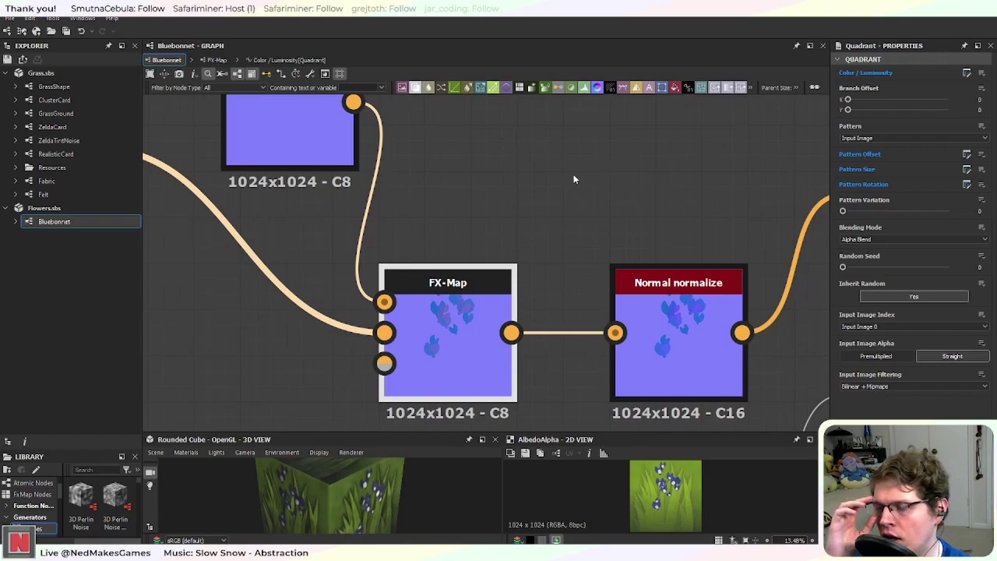
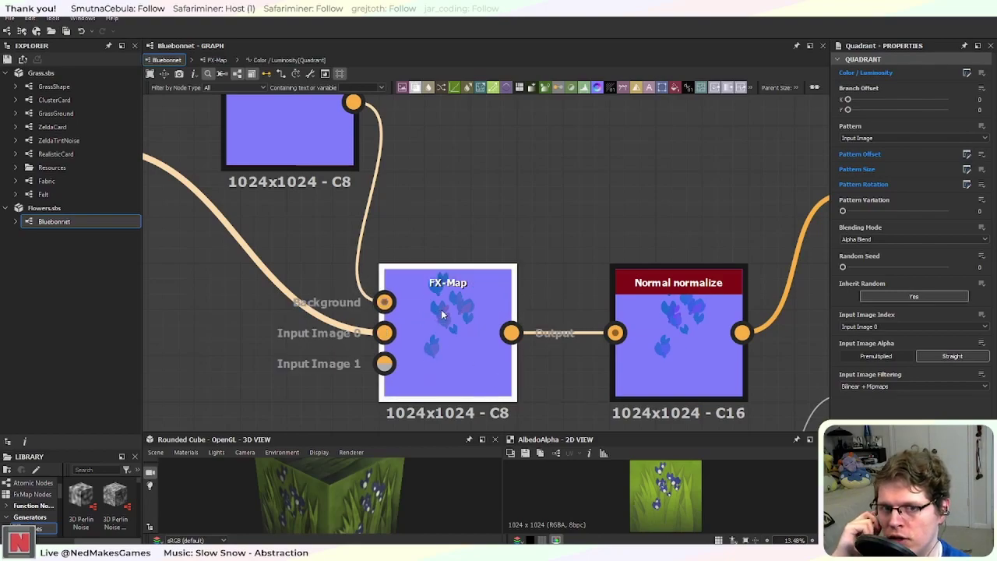
Step: Compare the base parameters of the normal FX-Map with those of the FX-Map fed by RGBA Merge
scroll(501, 320, down, 1)
scroll(500, 320, down, 1)
middle_drag(458, 387, 489, 246)
scroll(493, 244, up, 1)
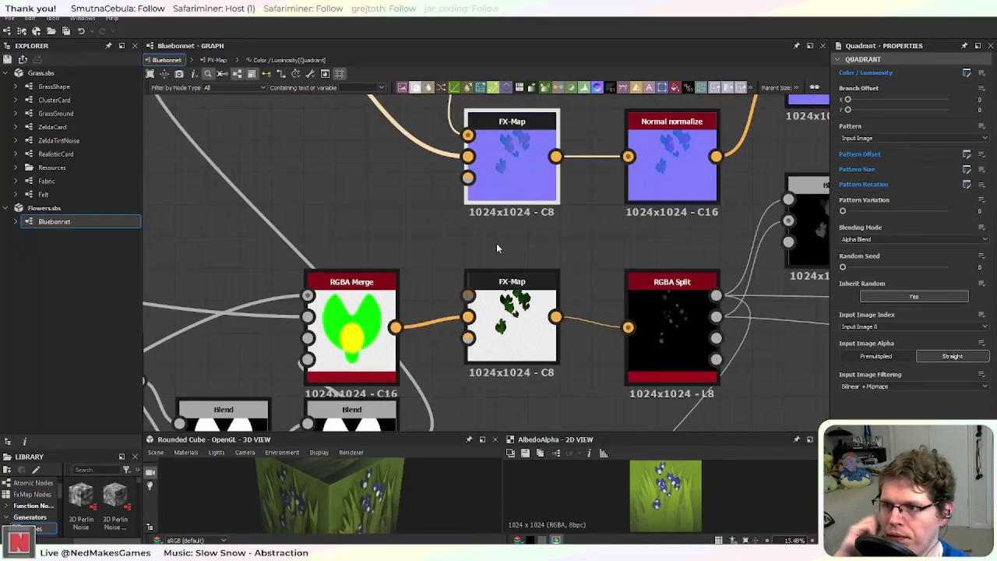
scroll(496, 243, up, 2)
scroll(566, 246, down, 1)
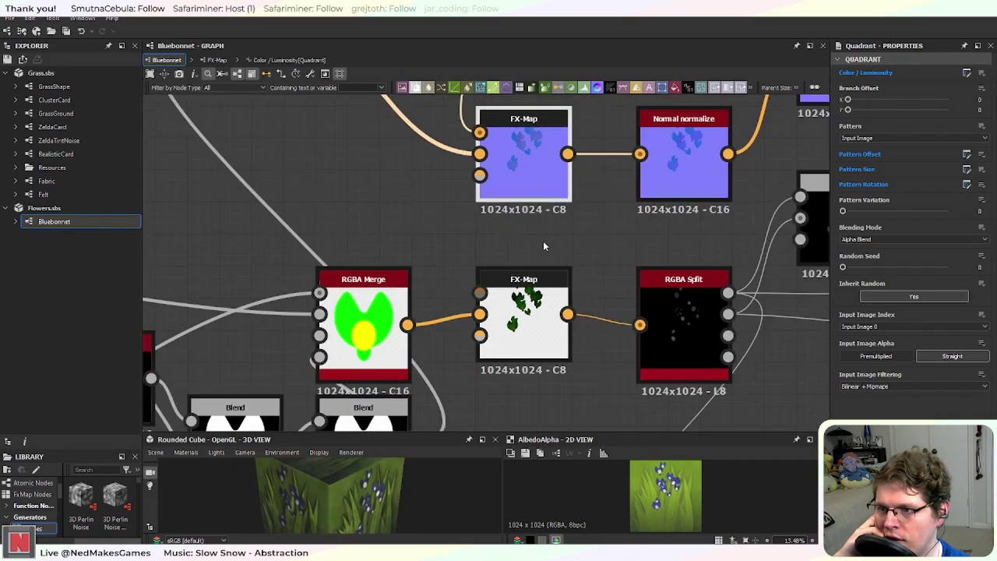
click(517, 327)
click(542, 161)
click(523, 323)
click(528, 162)
click(523, 324)
middle_drag(593, 259, 482, 320)
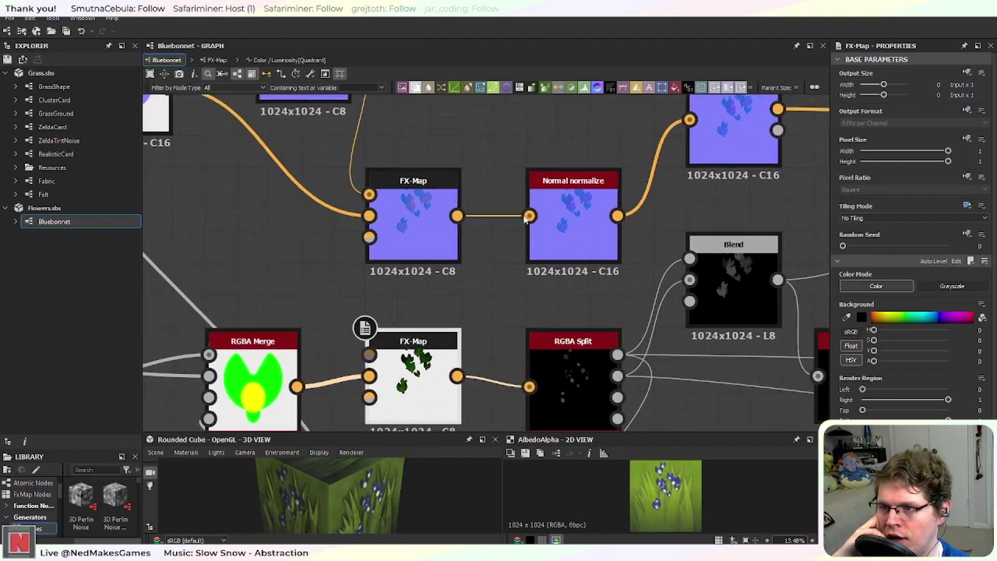
click(408, 210)
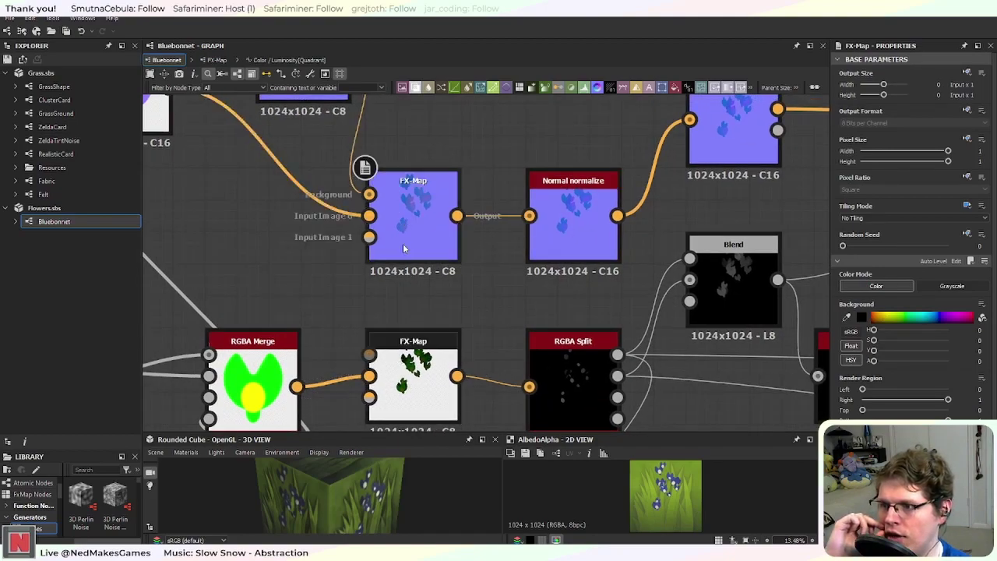
Step: Move the node group from Gradient Linear through Alpha Merge down so Alpha Merge lines up with the normal FX-Map's input
middle_drag(352, 278, 491, 380)
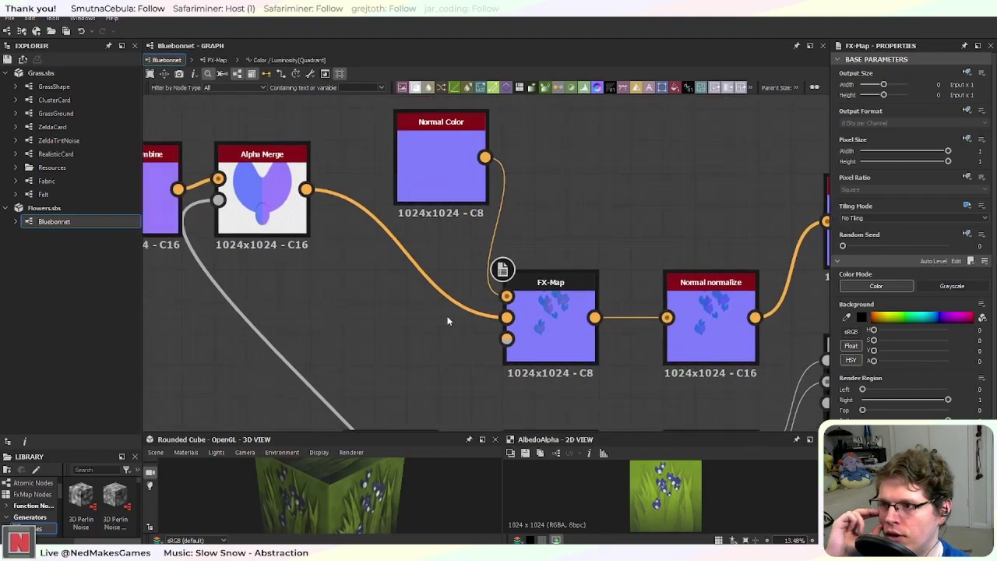
scroll(428, 319, down, 2)
middle_drag(358, 341, 518, 309)
scroll(519, 309, down, 2)
scroll(453, 307, down, 1)
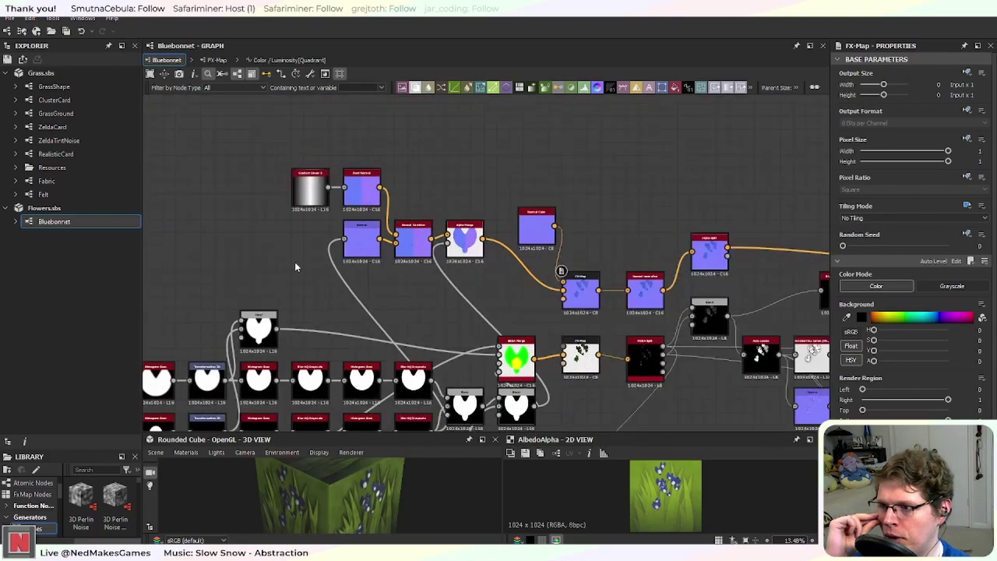
drag(260, 151, 444, 289)
click(508, 308)
middle_drag(509, 311, 424, 325)
scroll(481, 332, up, 2)
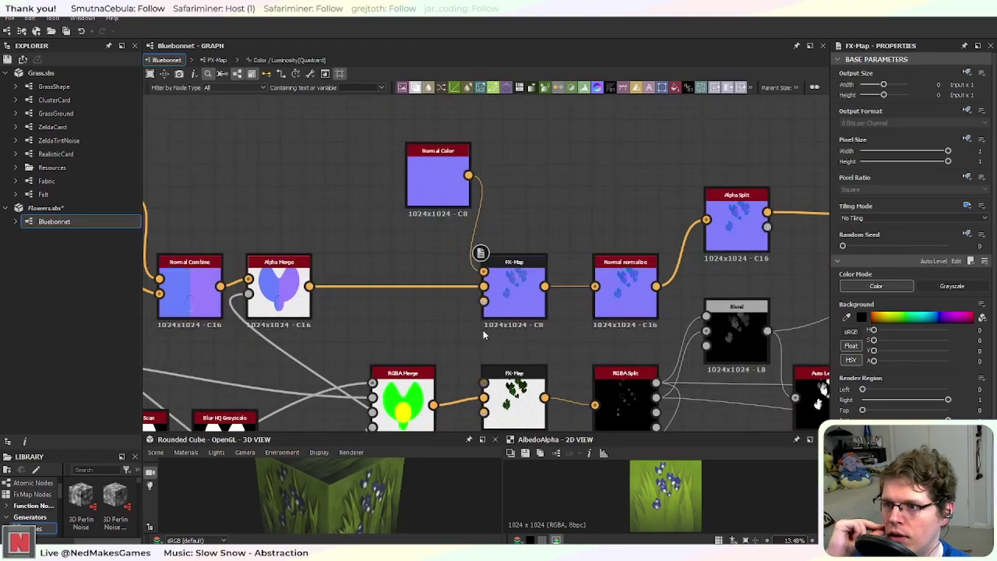
scroll(484, 327, up, 1)
Step: Reopen the normal FX-Map's internal graph and bring up the Quadrant node's Color / Luminosity function
click(532, 286)
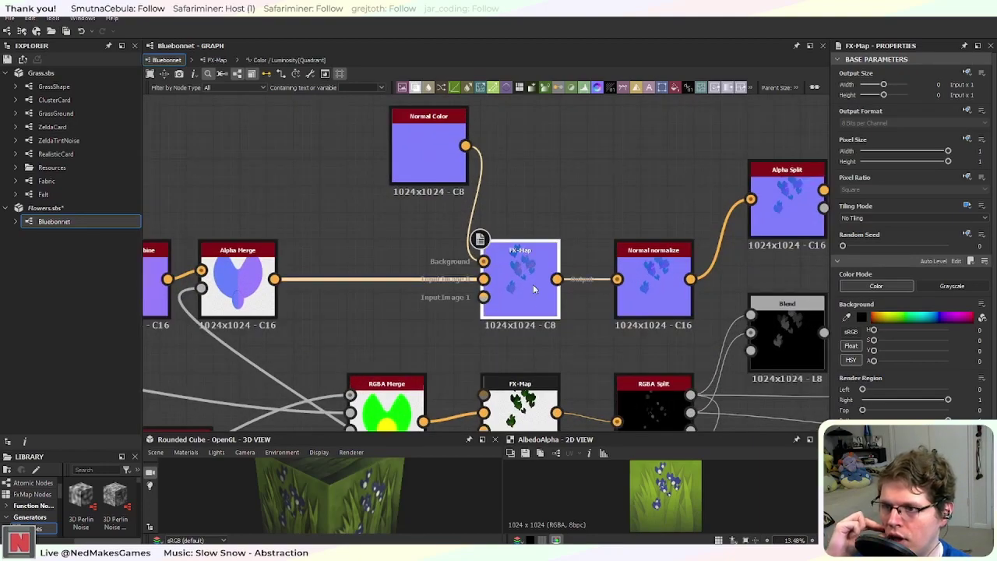
scroll(521, 344, up, 2)
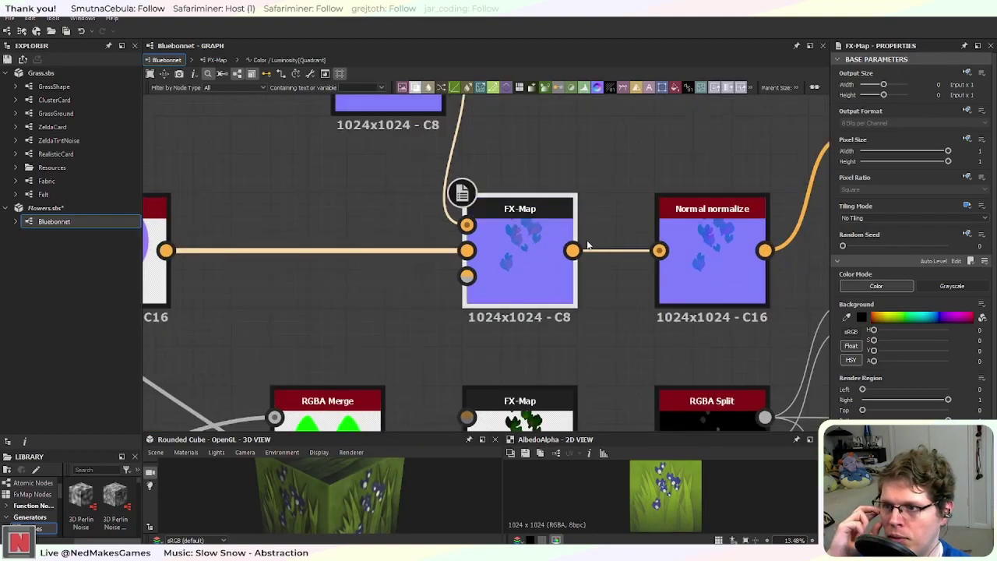
click(956, 260)
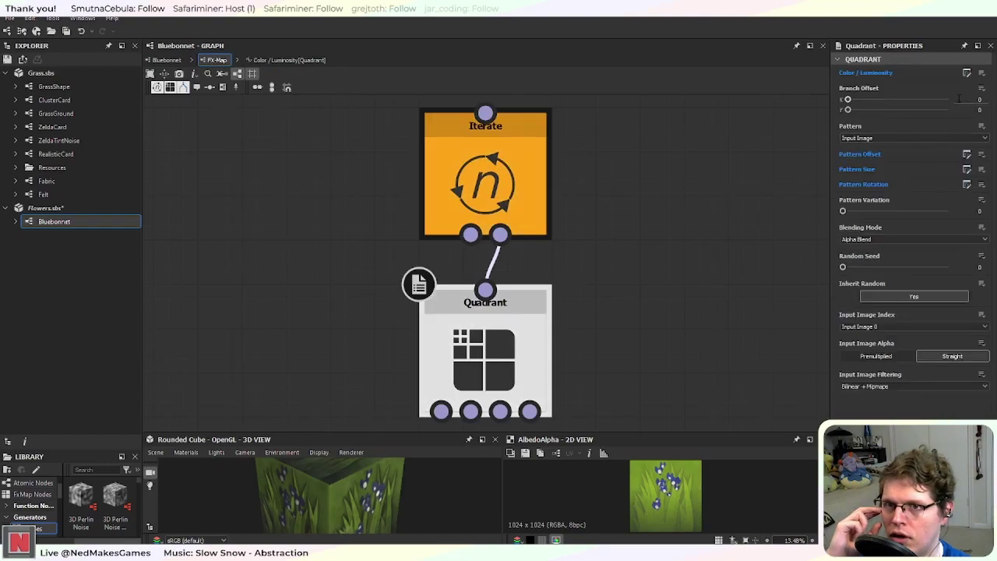
click(966, 73)
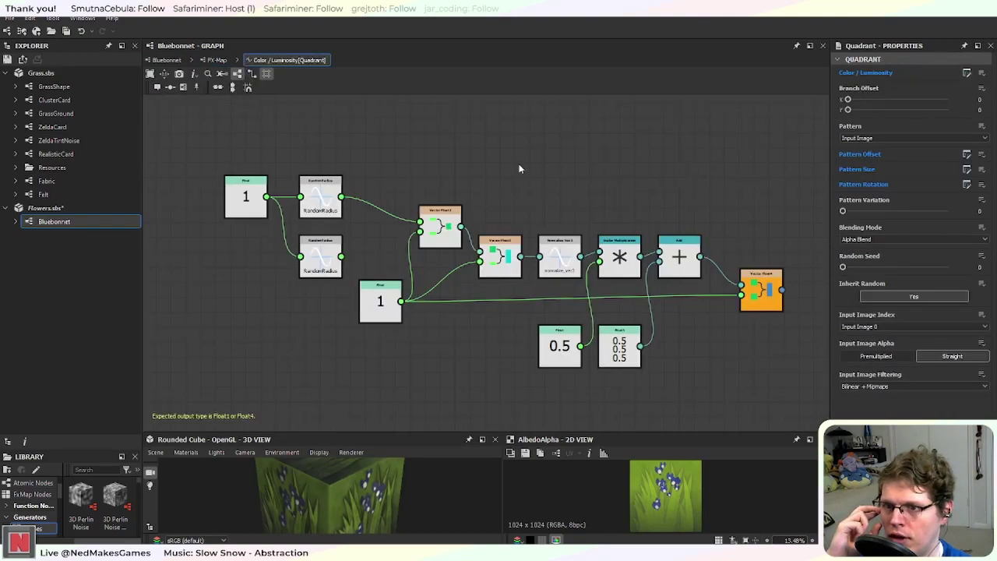
Step: Return to the Bluebonnet graph, duplicate the normal FX-Map above the original, and preview the copy in the 2D view
click(166, 60)
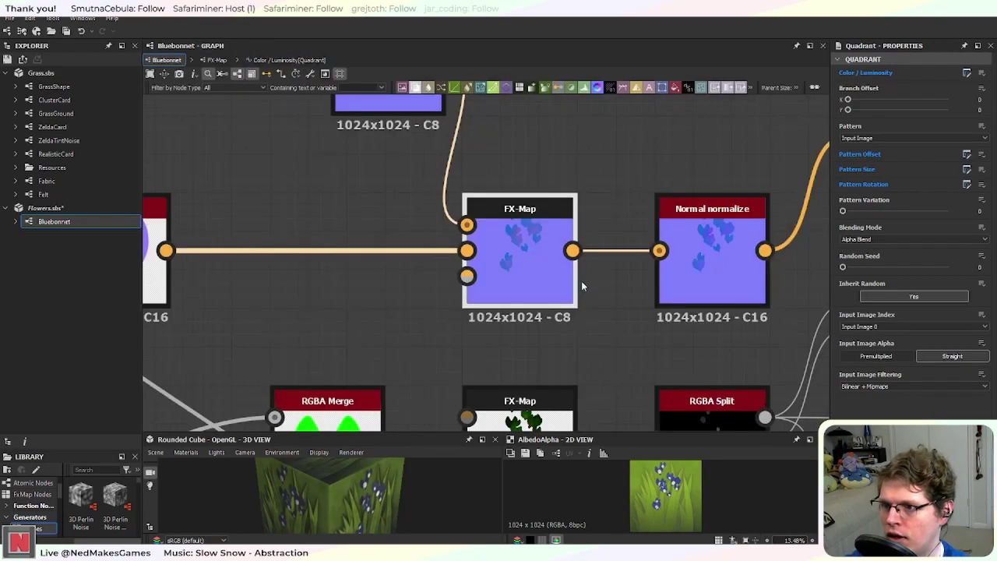
scroll(589, 287, down, 2)
drag(425, 172, 339, 172)
click(534, 340)
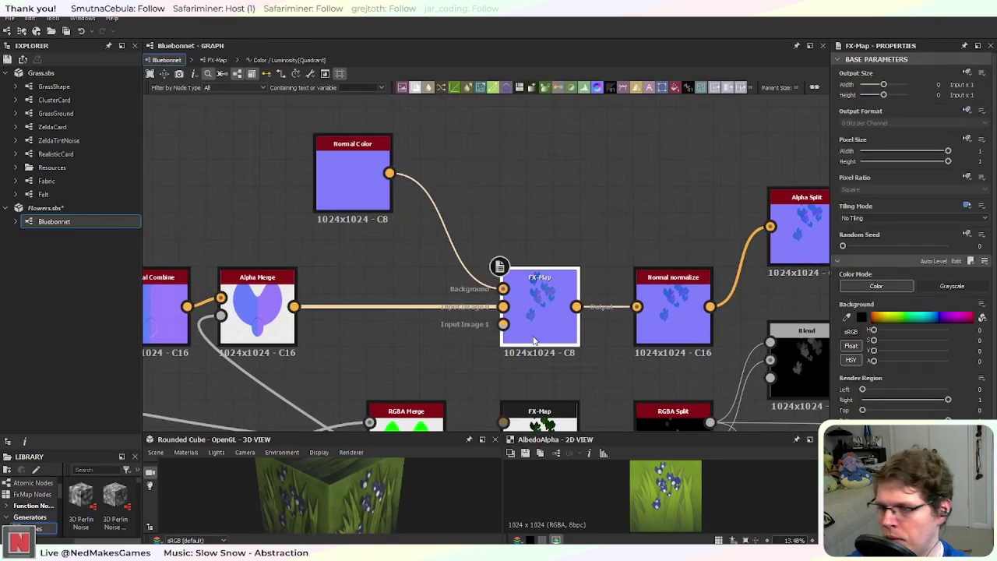
key(ctrl+d)
drag(485, 258, 537, 176)
Step: Open the original normal FX-Map's internal graph and reset the Quadrant node's Color / Luminosity function
click(537, 306)
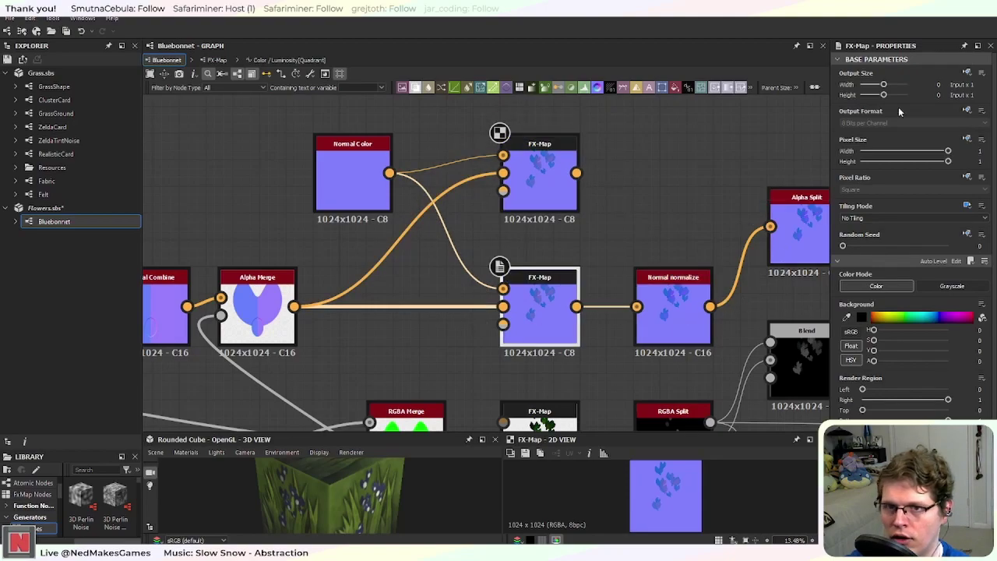
click(954, 261)
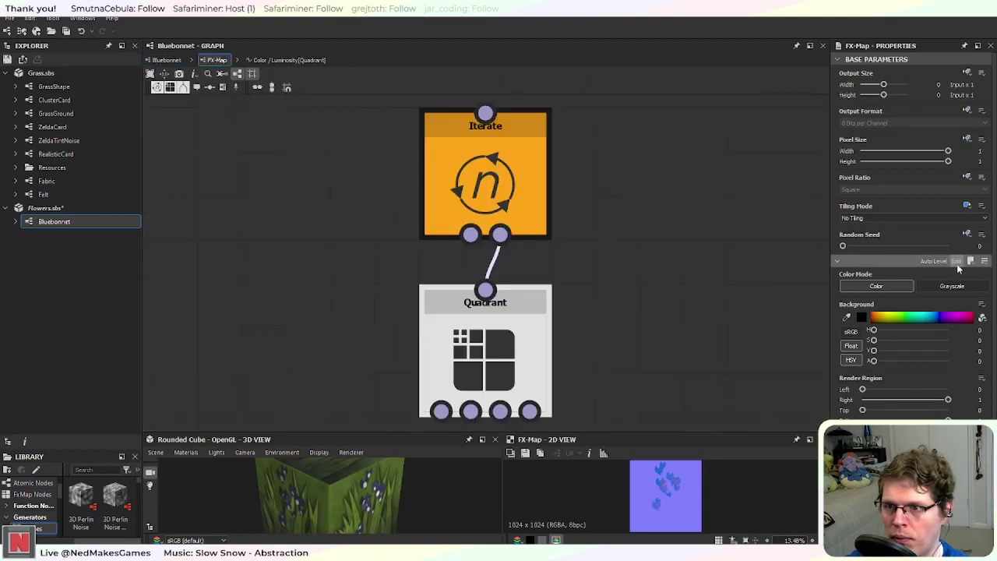
click(527, 330)
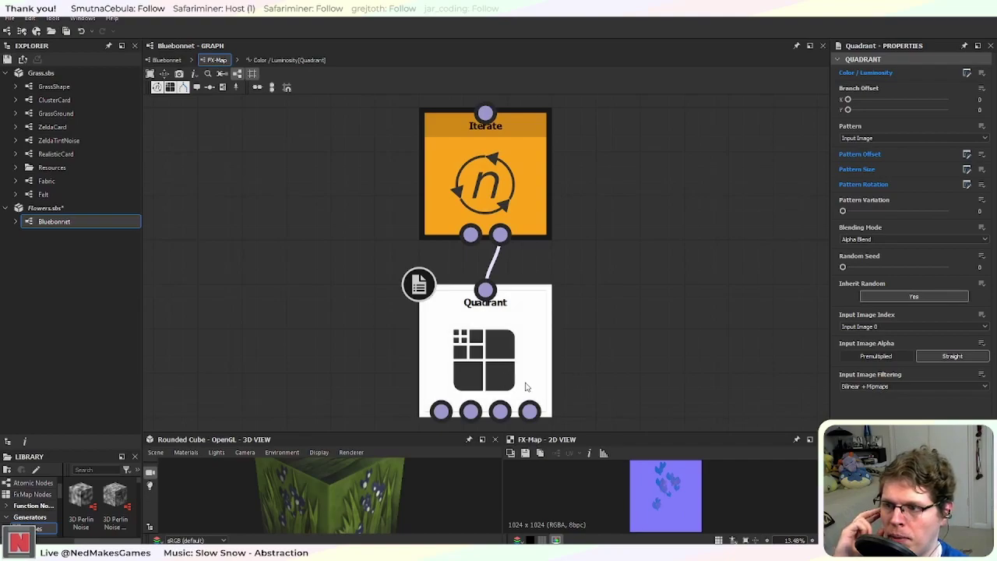
click(981, 72)
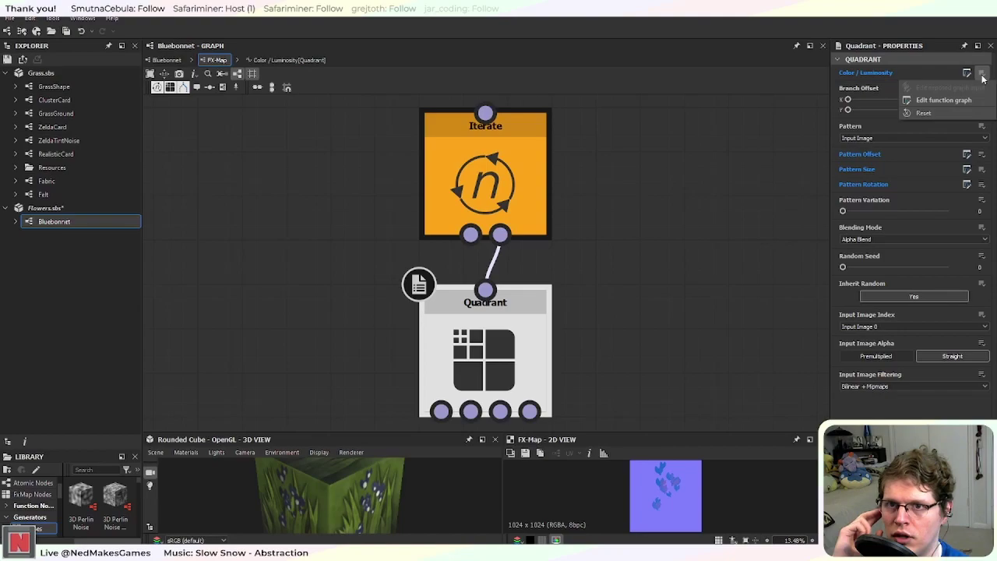
click(951, 102)
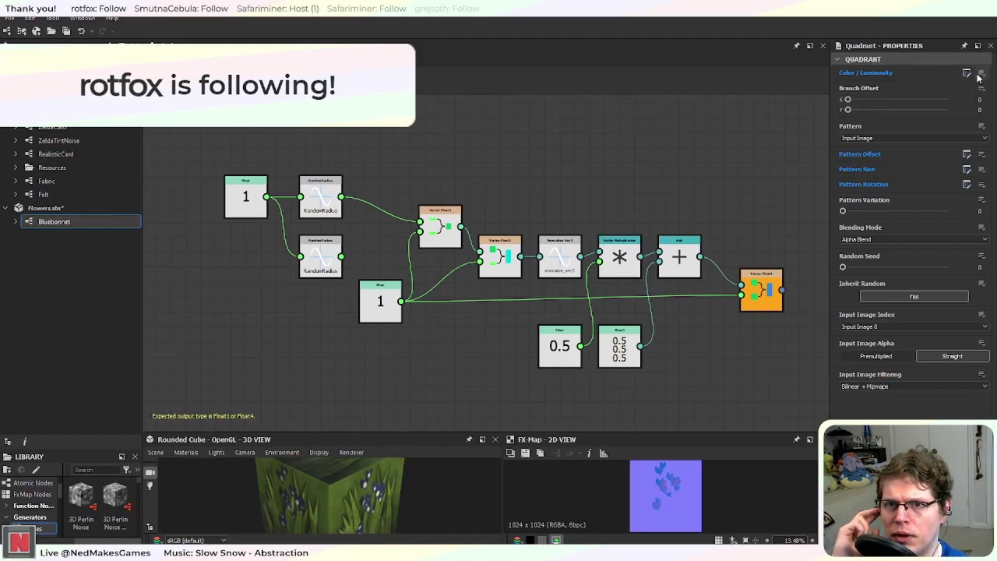
click(980, 73)
click(952, 111)
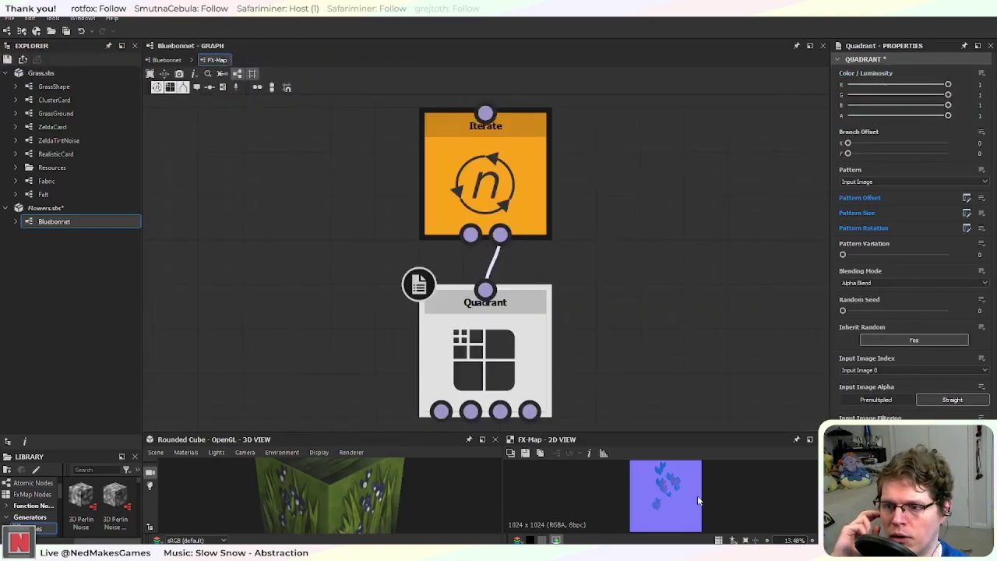
Step: Return to the Bluebonnet graph and compare the outputs of the original and duplicated normal FX-Maps
click(166, 60)
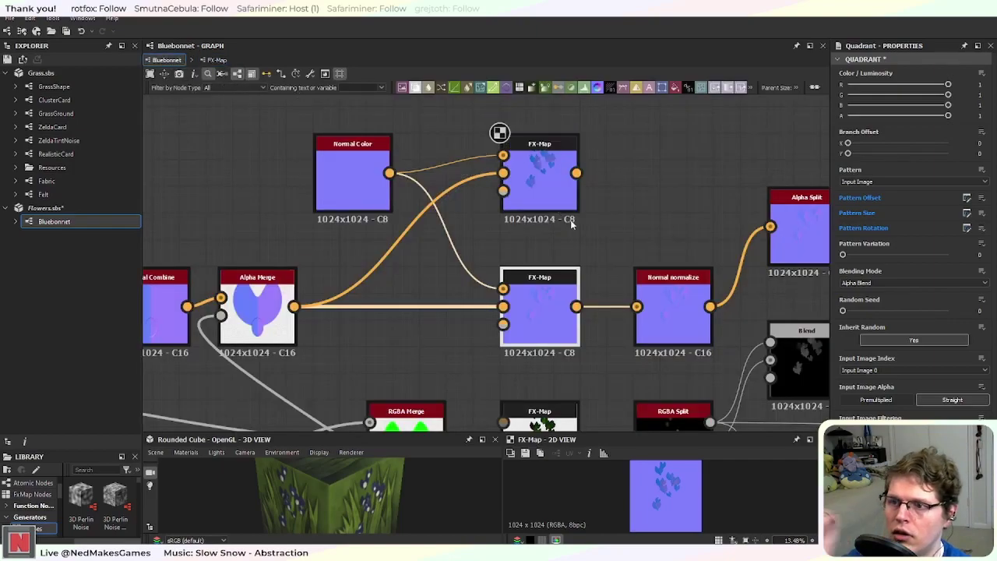
middle_drag(562, 247, 555, 208)
scroll(554, 209, up, 5)
middle_drag(647, 138, 544, 316)
scroll(547, 307, down, 2)
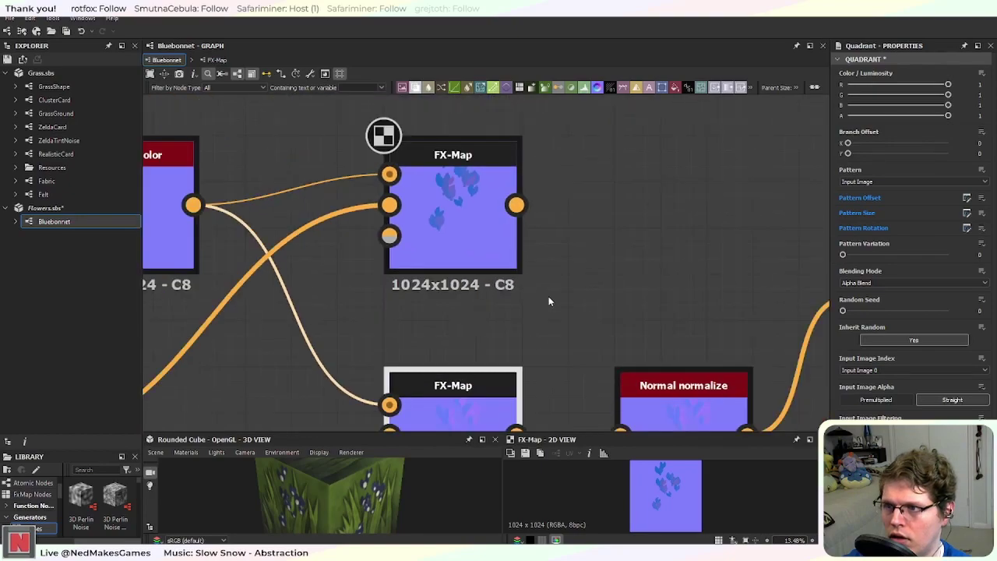
click(468, 227)
middle_drag(399, 267, 432, 309)
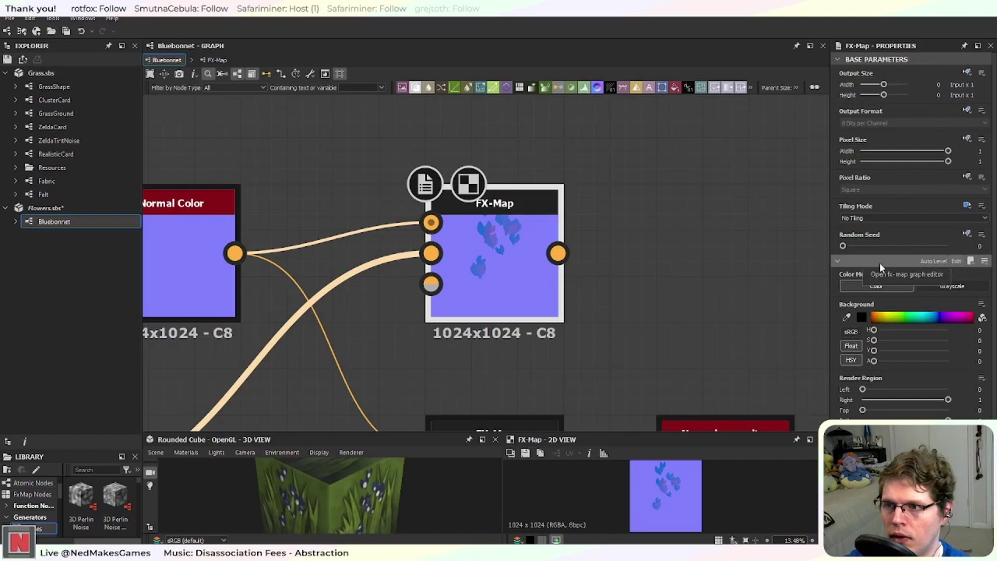
middle_drag(438, 363, 537, 358)
Step: Remove the connection from Normal Color to the duplicated FX-Map's Background input
click(269, 244)
middle_drag(398, 252, 420, 215)
drag(333, 220, 309, 330)
click(476, 213)
key(Delete)
Step: Line up Normal Color above Alpha Merge and tidy the spacing of the normal nodes feeding Alpha Merge
middle_drag(484, 320, 498, 157)
drag(322, 147, 268, 174)
scroll(428, 379, down, 2)
click(479, 252)
click(423, 338)
middle_drag(272, 303, 420, 291)
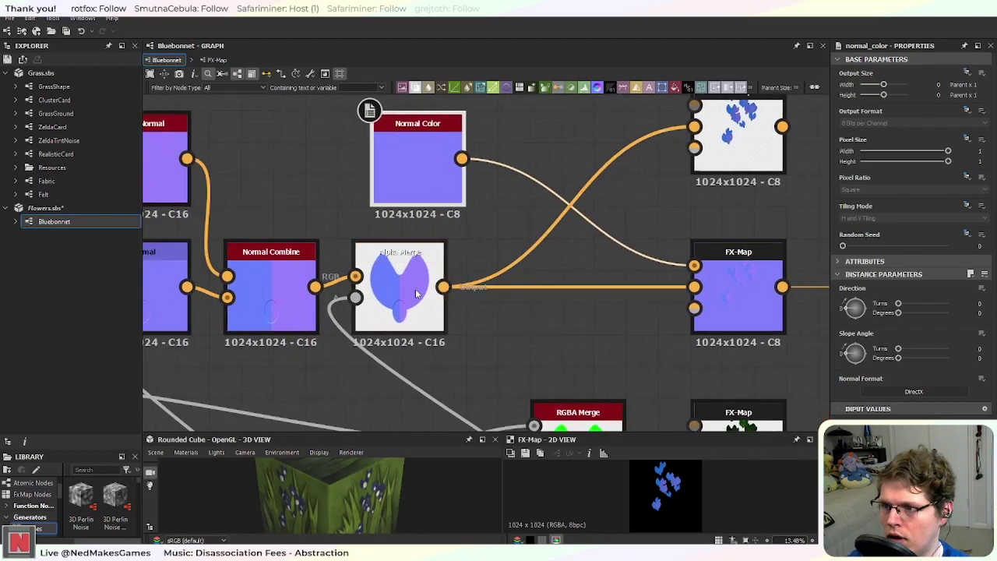
drag(420, 291, 440, 290)
drag(268, 294, 286, 294)
middle_drag(144, 264, 445, 304)
click(295, 187)
drag(294, 185, 440, 310)
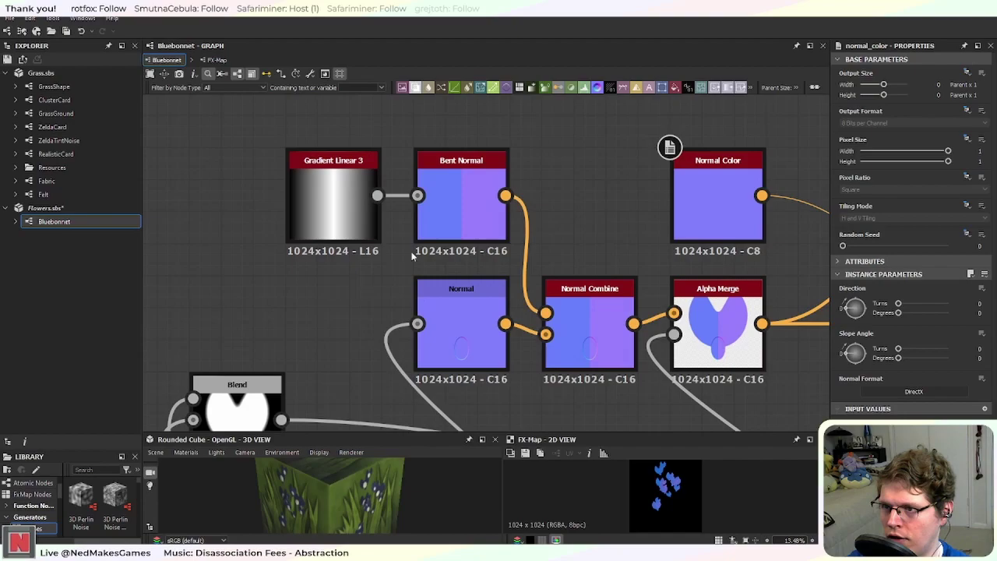
Step: Examine the duplicated FX-Map's flower pattern without a background and compare it with the FX-Map fed by RGBA Merge
middle_drag(708, 208, 363, 215)
middle_drag(543, 227, 429, 280)
click(594, 254)
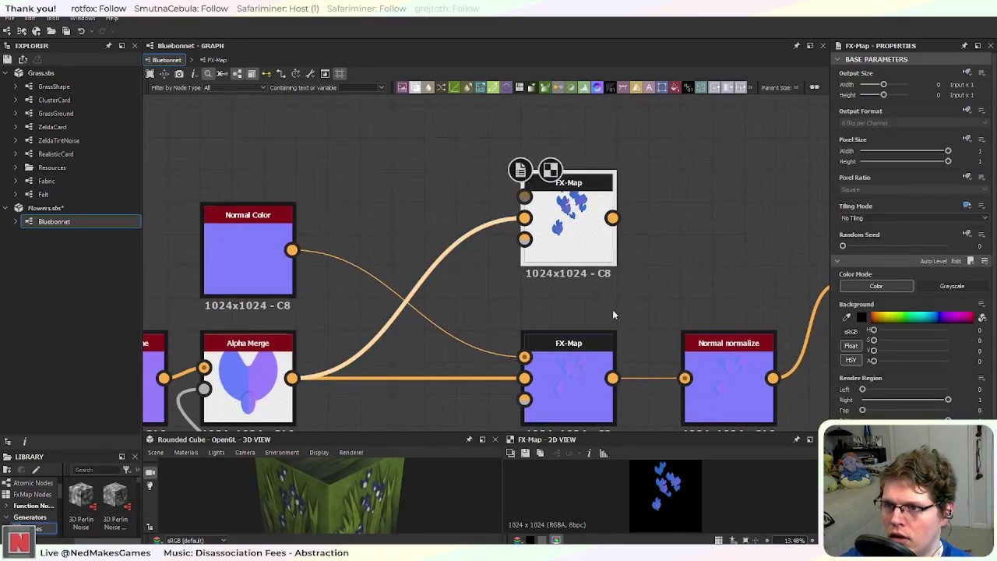
middle_drag(612, 309, 548, 273)
middle_drag(541, 221, 545, 292)
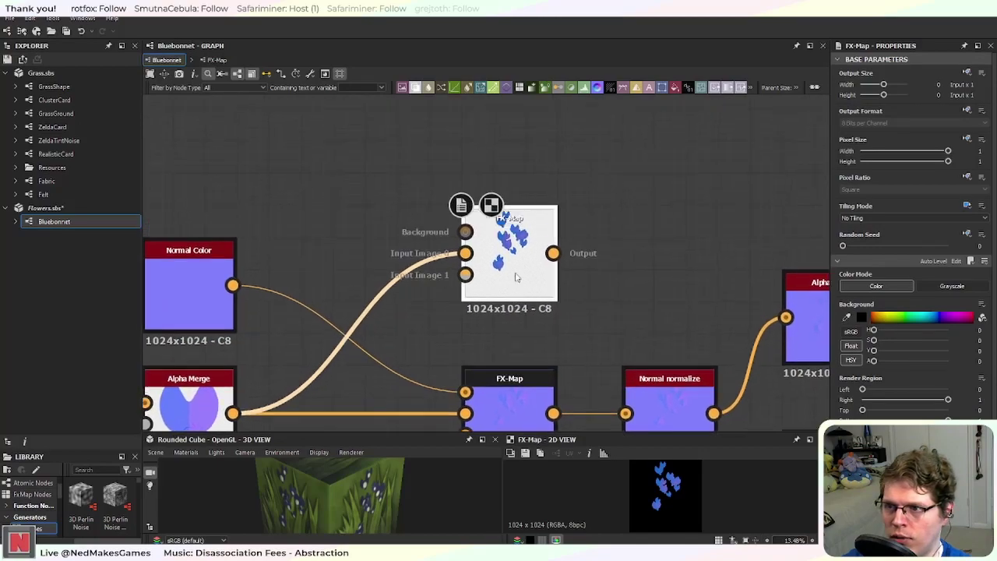
scroll(537, 254, up, 4)
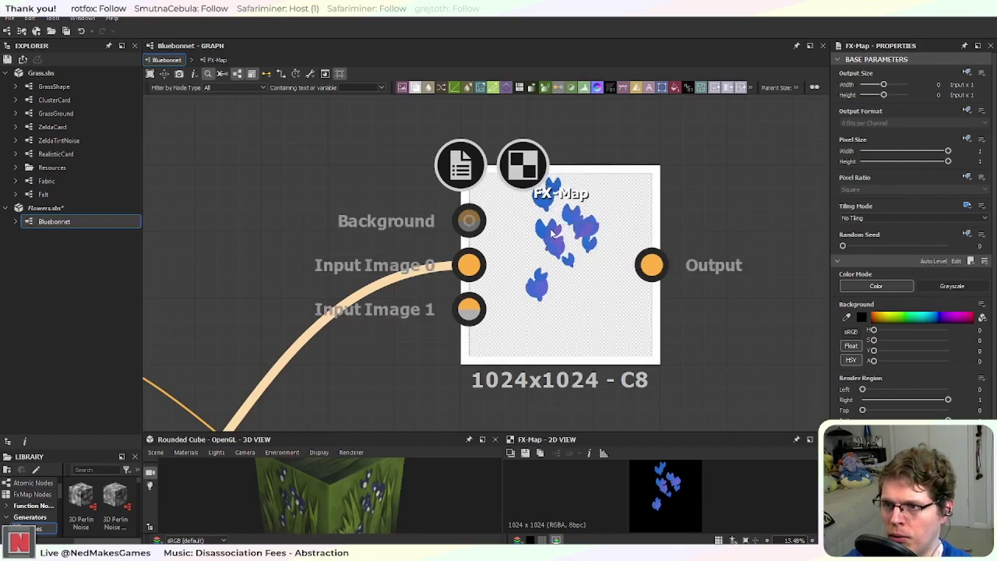
scroll(392, 332, down, 3)
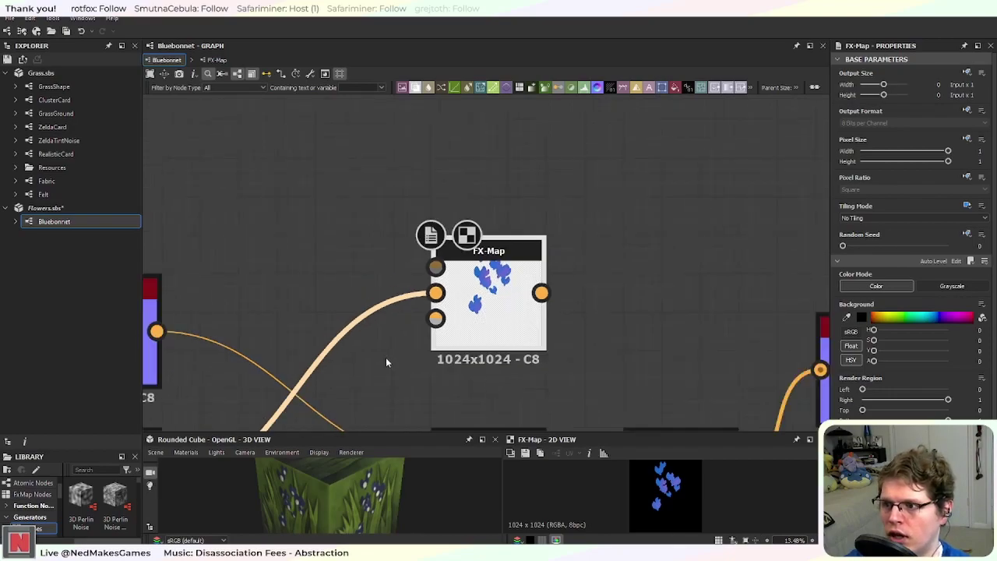
middle_drag(417, 364, 521, 193)
scroll(421, 275, down, 3)
middle_drag(389, 355, 517, 201)
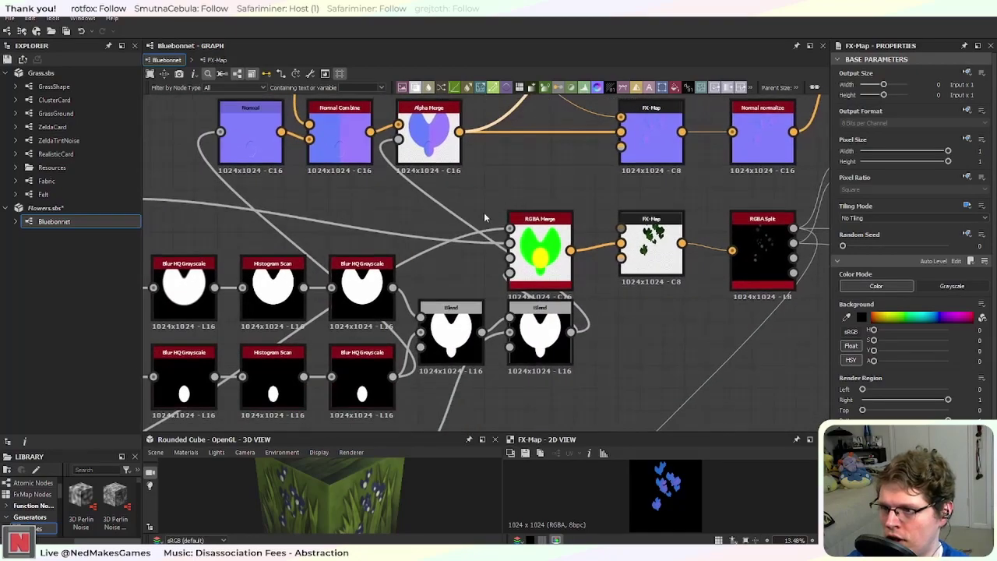
middle_drag(583, 272, 483, 289)
scroll(482, 284, up, 2)
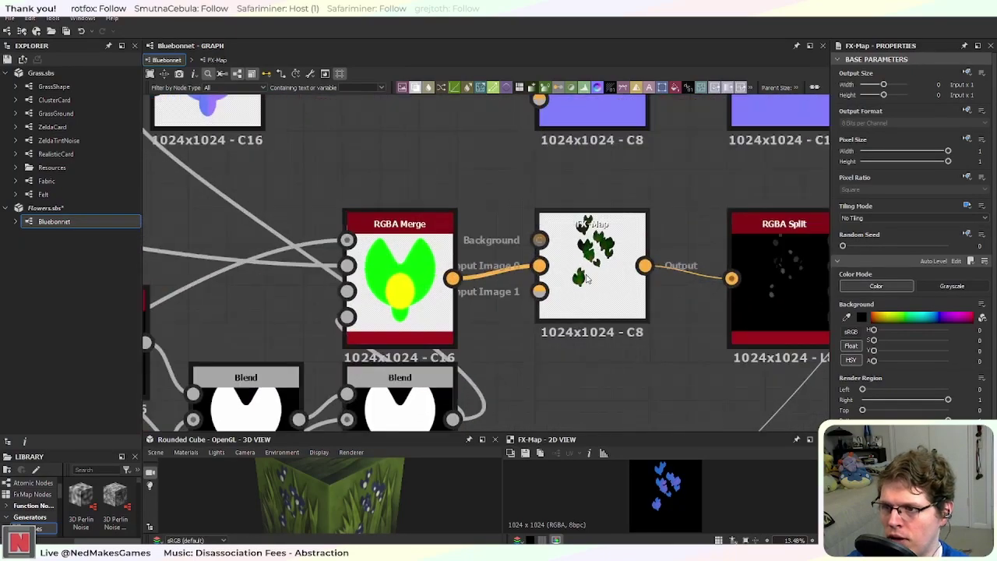
scroll(600, 270, down, 2)
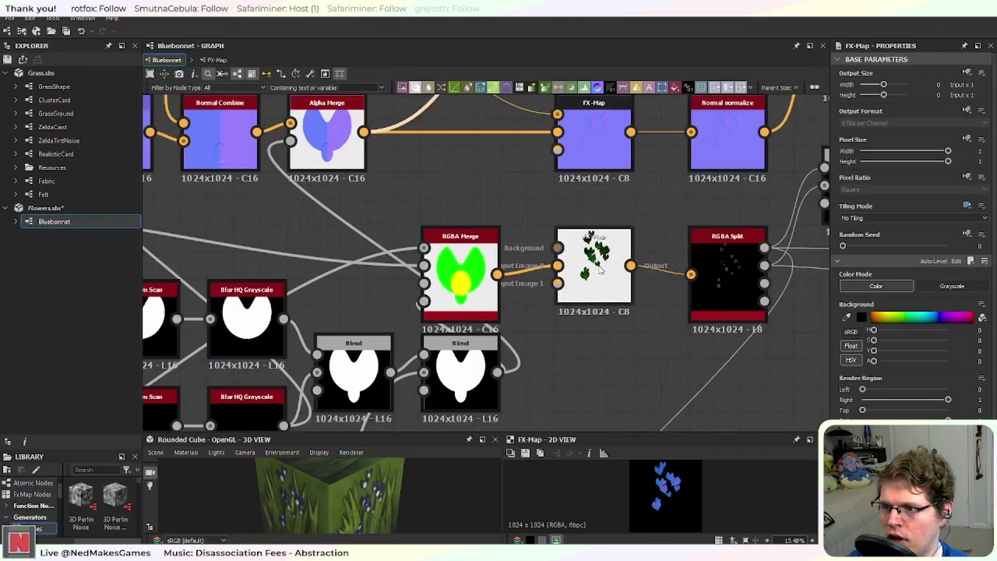
Step: Trace the mask below RGBA Merge and connect that Blend output to the duplicated FX-Map's Input Image 0
click(482, 293)
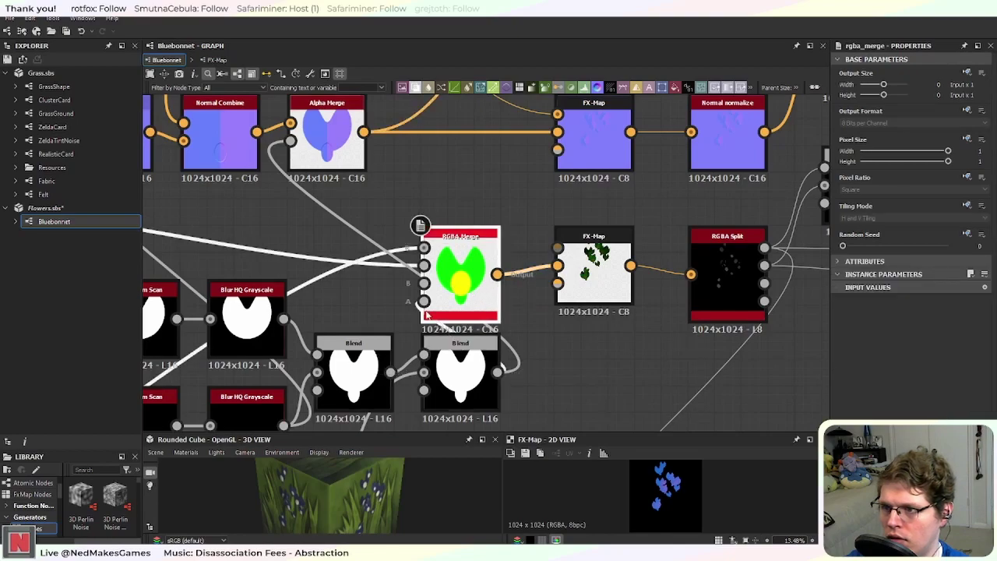
middle_drag(473, 365, 536, 351)
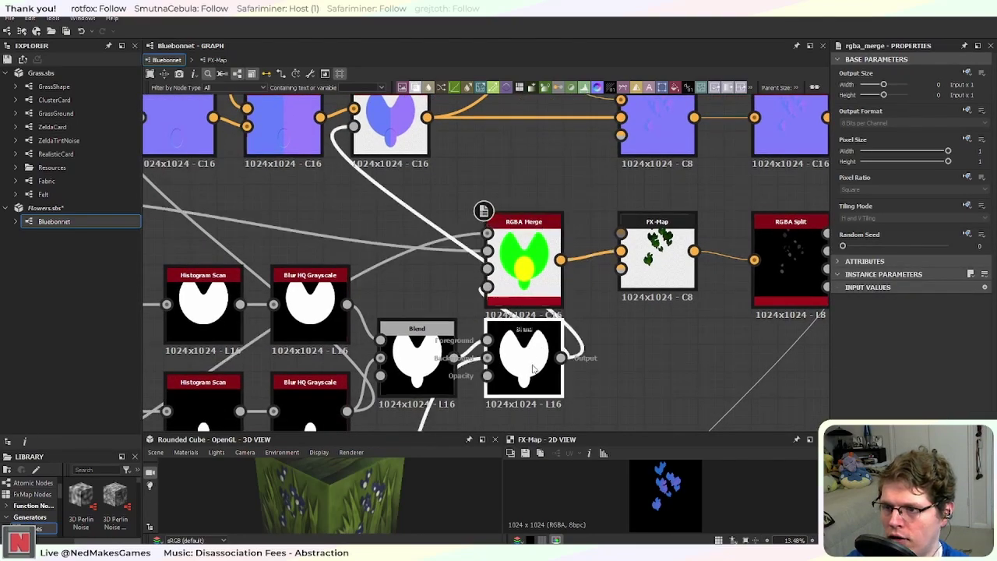
click(535, 349)
scroll(537, 352, down, 3)
scroll(540, 358, down, 3)
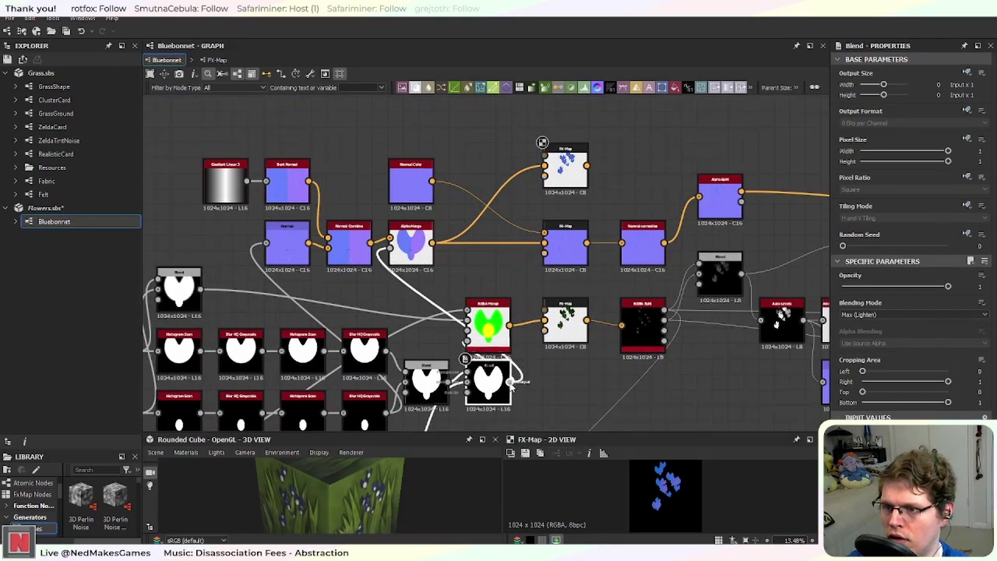
drag(510, 382, 545, 165)
Step: Inspect the duplicated FX-Map's output with the grayscale mask input and compare it with the neighbouring FX-Map branches
scroll(544, 165, up, 4)
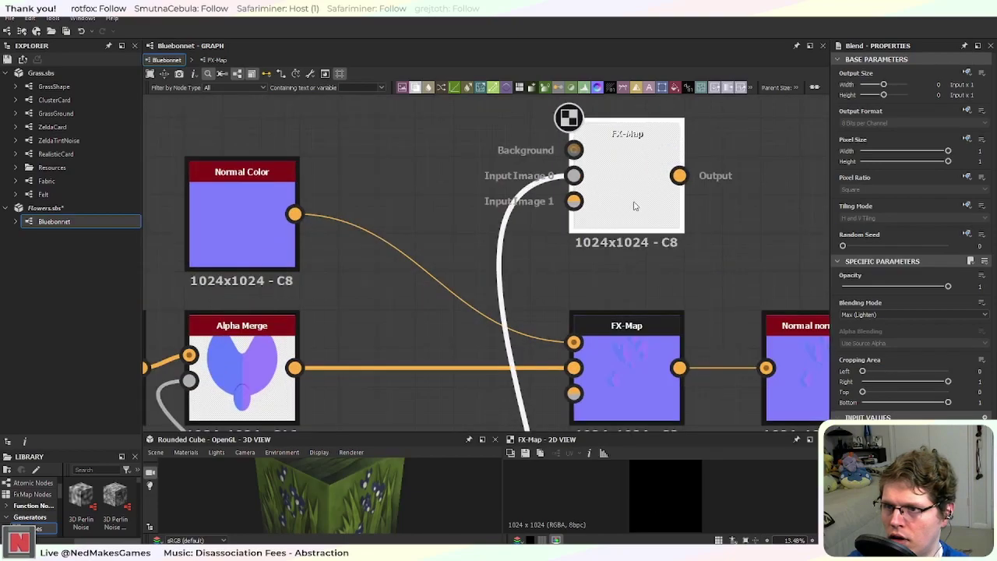
click(590, 233)
scroll(590, 247, up, 3)
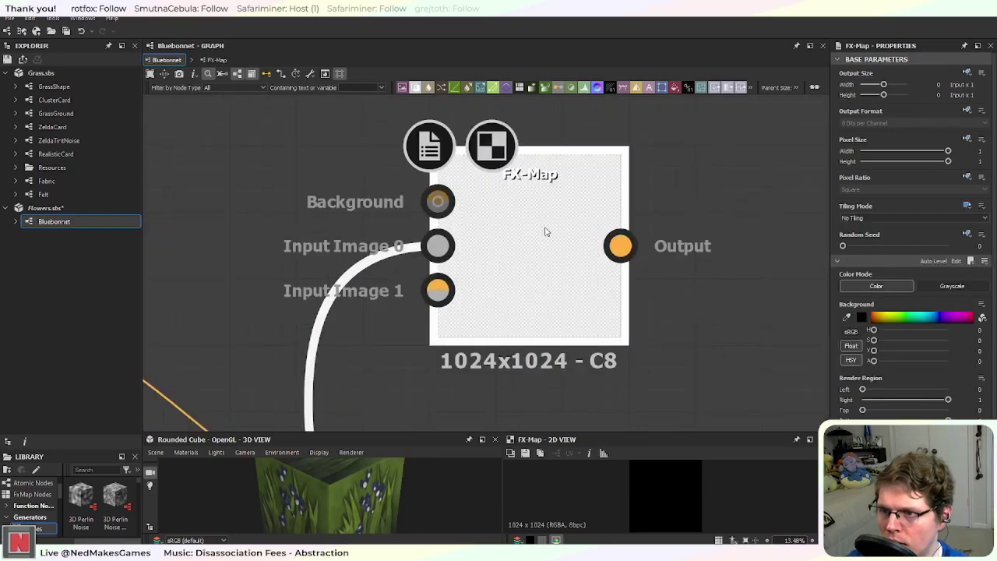
scroll(550, 224, down, 5)
scroll(465, 367, up, 5)
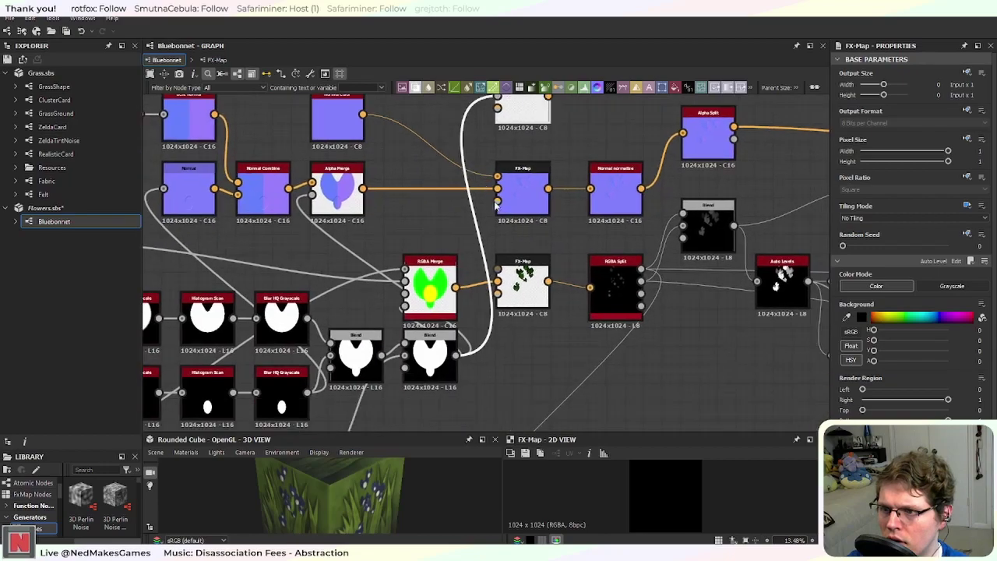
scroll(448, 184, down, 3)
middle_drag(456, 185, 414, 408)
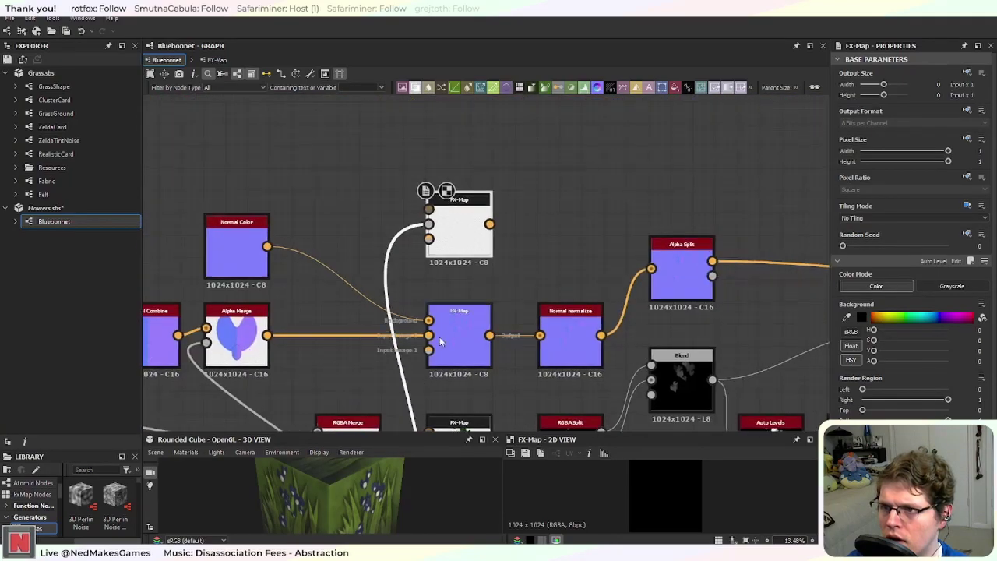
Step: Set the duplicated FX-Map's Background alpha to 1
scroll(461, 214, up, 6)
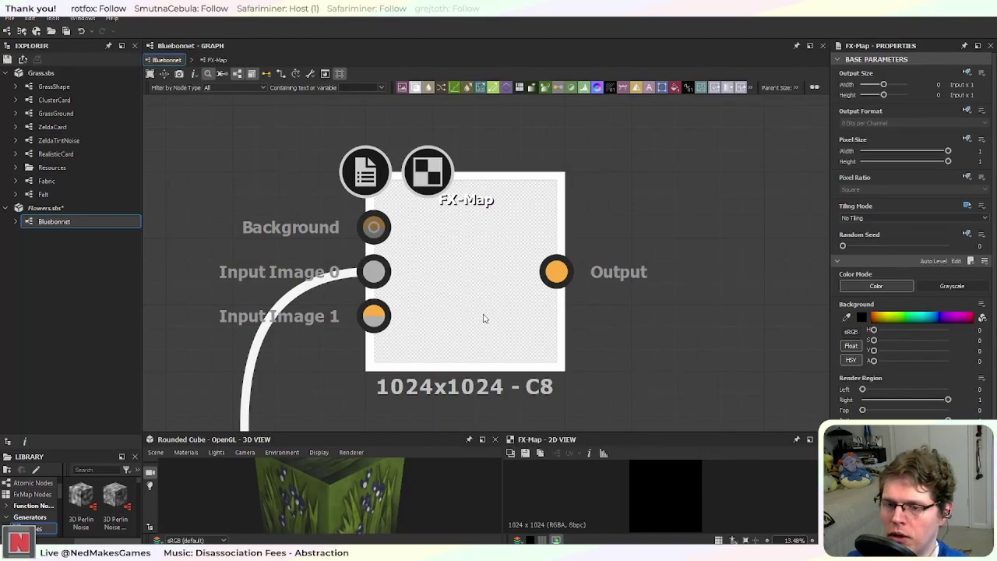
click(544, 329)
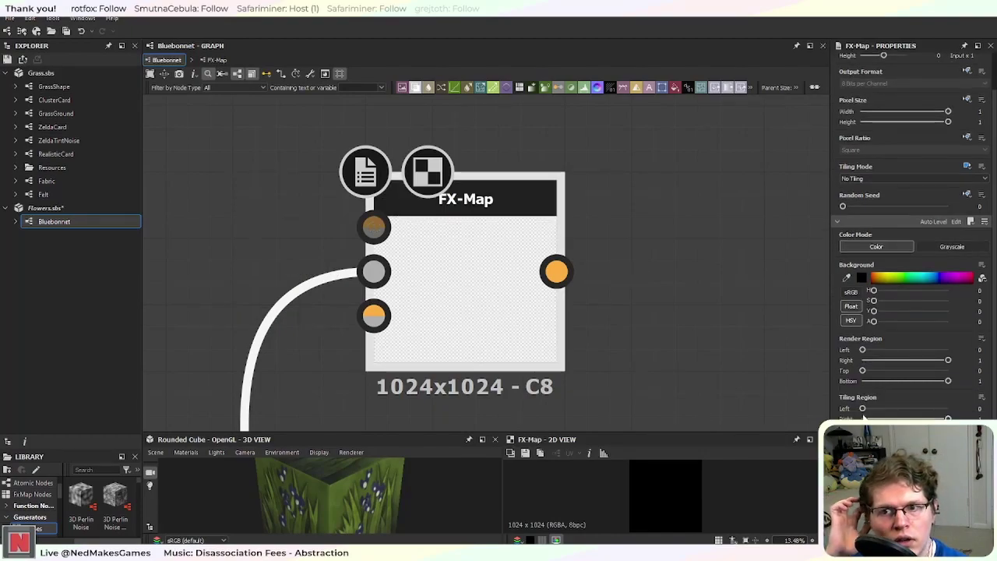
drag(872, 321, 973, 320)
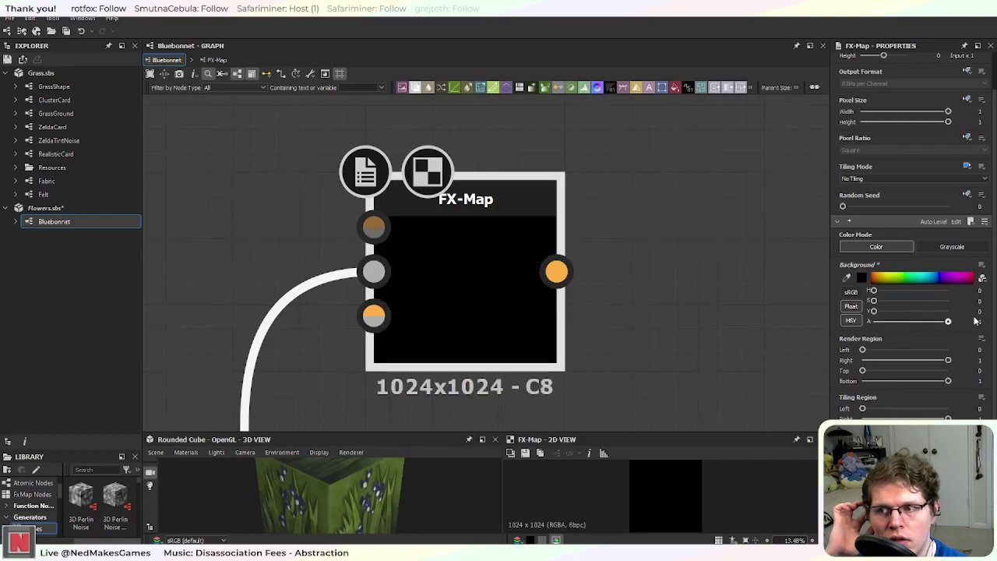
scroll(495, 314, down, 2)
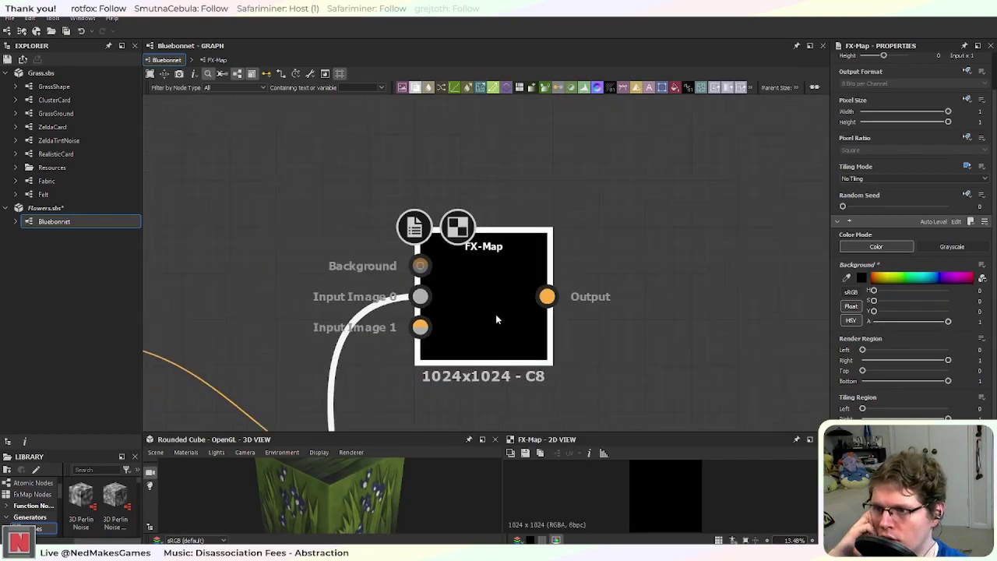
Step: Examine how the RGBA Merge FX-Map feeds RGBA Split and the downstream mask and normal nodes for a usable flower mask
middle_drag(493, 402, 590, 234)
scroll(590, 234, down, 3)
middle_drag(553, 355, 568, 205)
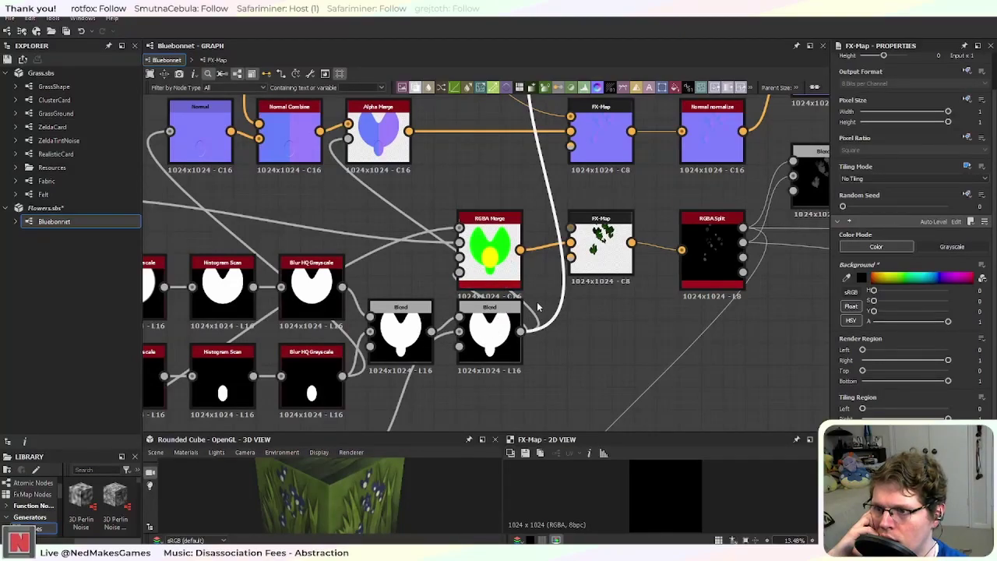
scroll(609, 260, up, 5)
middle_drag(600, 278, 611, 280)
scroll(668, 290, down, 7)
middle_drag(697, 335, 438, 313)
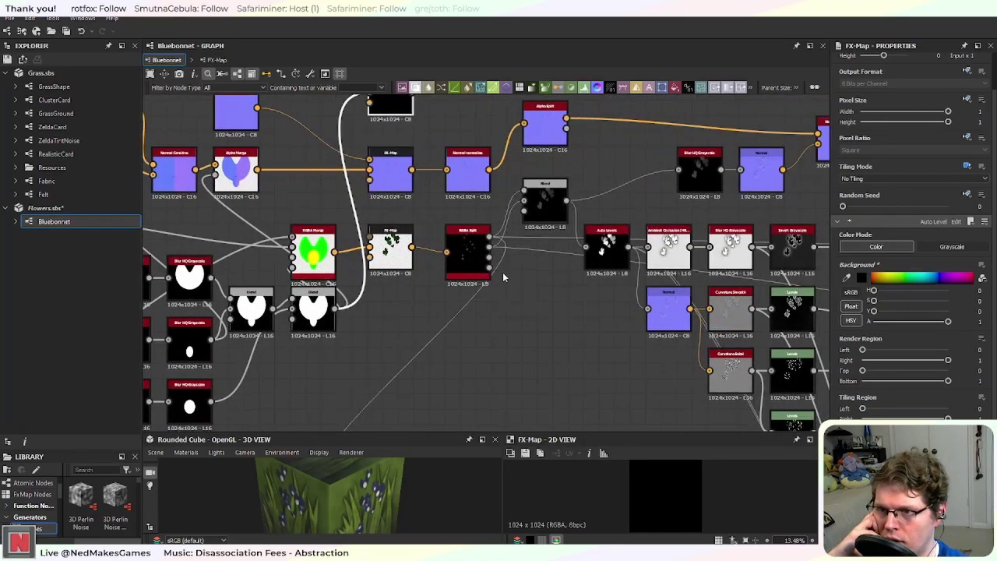
scroll(517, 273, up, 4)
middle_drag(309, 278, 260, 331)
middle_drag(777, 390, 462, 294)
scroll(531, 310, down, 3)
middle_drag(611, 329, 295, 195)
scroll(305, 253, down, 3)
middle_drag(381, 367, 579, 402)
middle_drag(324, 269, 486, 361)
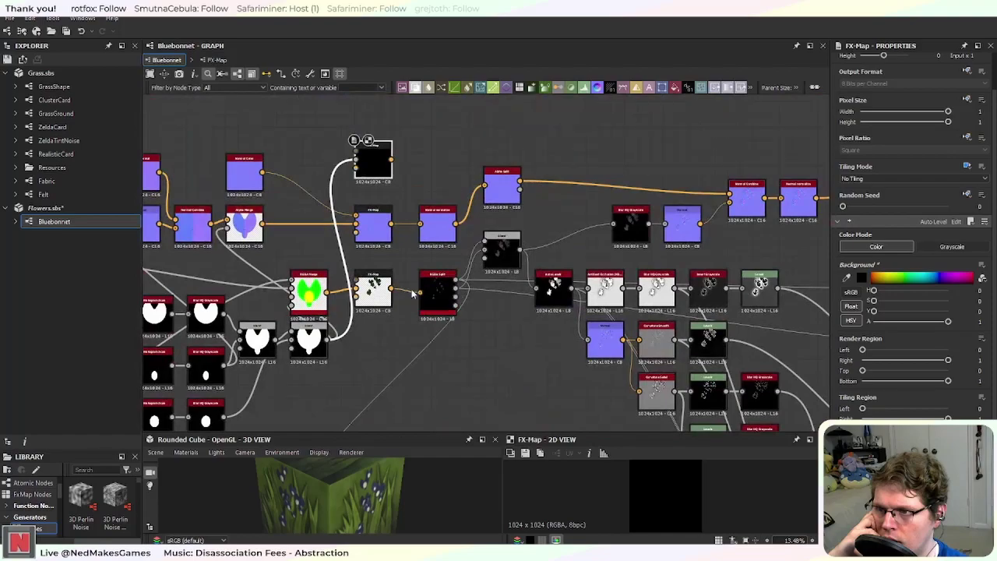
scroll(418, 293, up, 4)
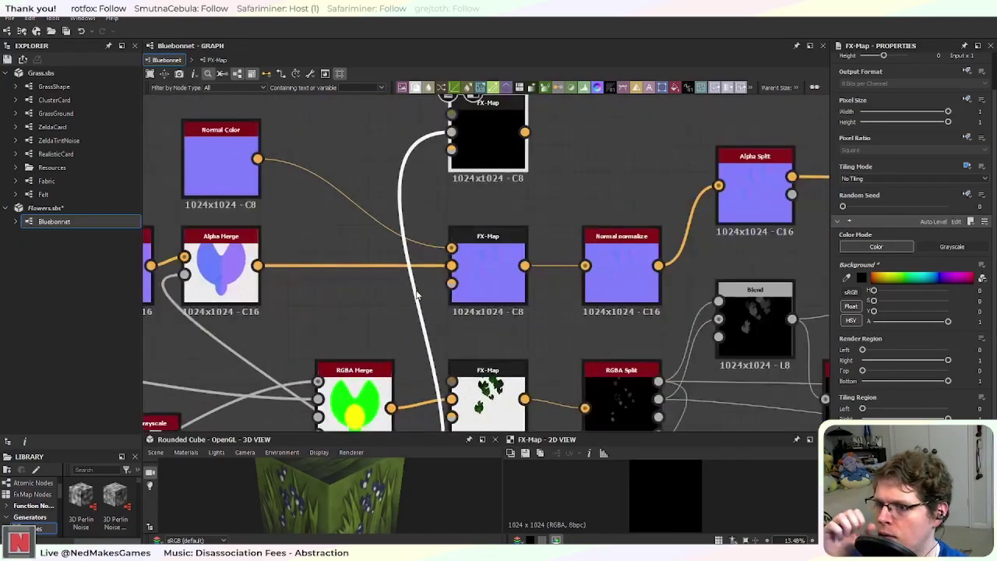
Step: Try adding a Gradient Map node beside the duplicated FX-Map on its input side
middle_drag(417, 365, 478, 448)
scroll(559, 241, up, 1)
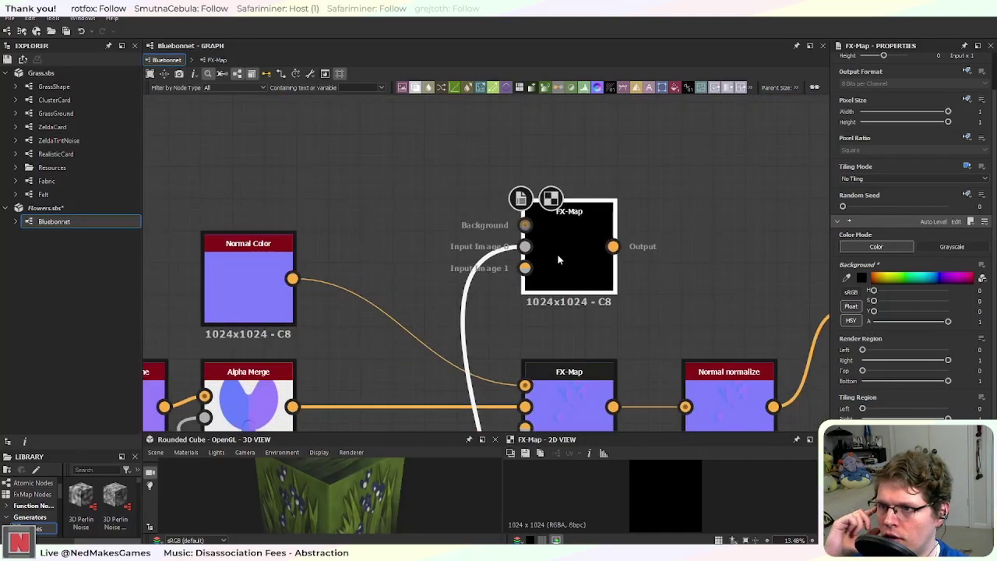
scroll(570, 276, down, 1)
scroll(577, 269, up, 3)
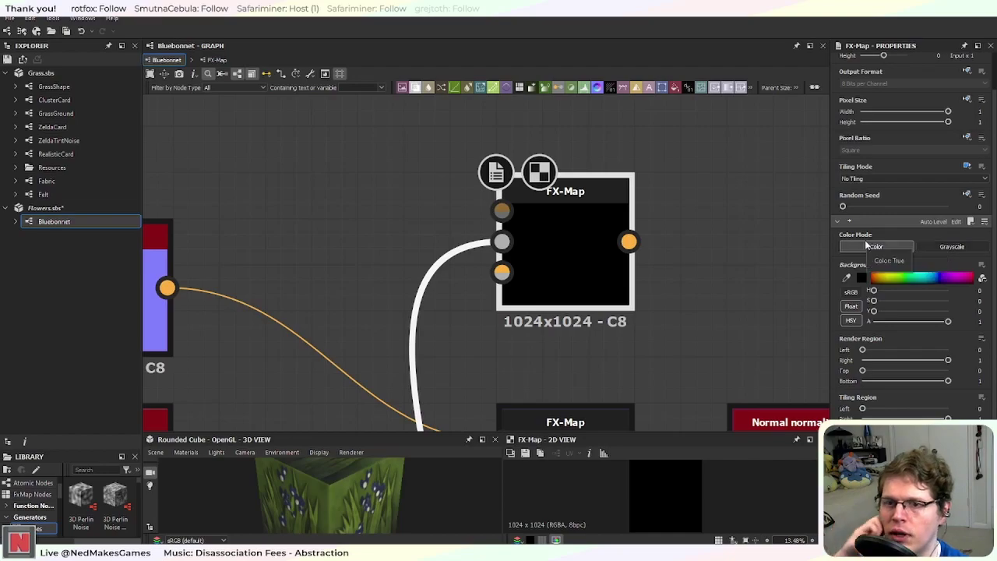
scroll(699, 309, down, 3)
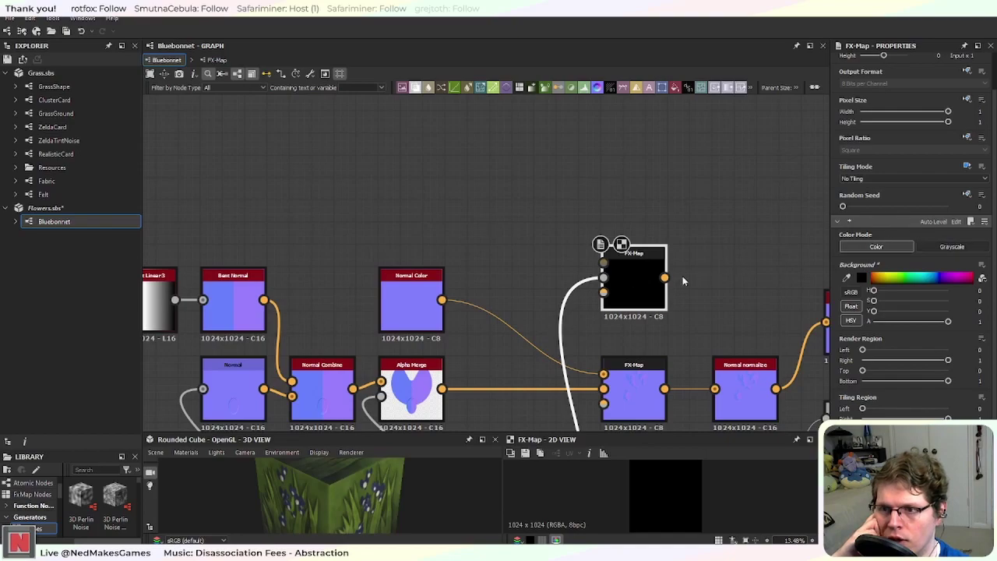
middle_drag(632, 324, 488, 211)
middle_drag(601, 238, 726, 280)
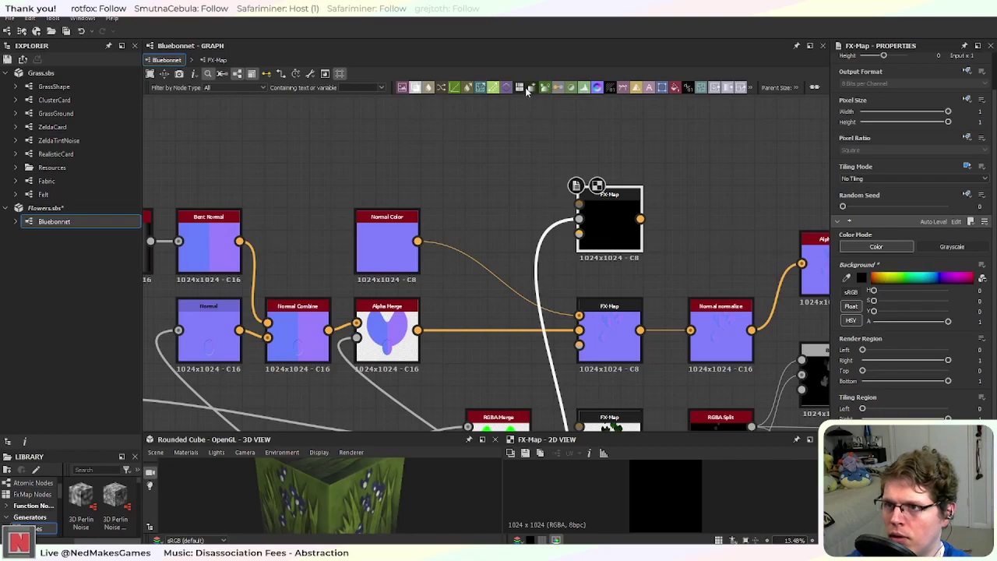
click(558, 88)
drag(723, 236, 532, 228)
Step: Try routing the Blend below RGBA Merge through the Gradient Map into the duplicated FX-Map's Input Image 0
middle_drag(543, 258, 512, 108)
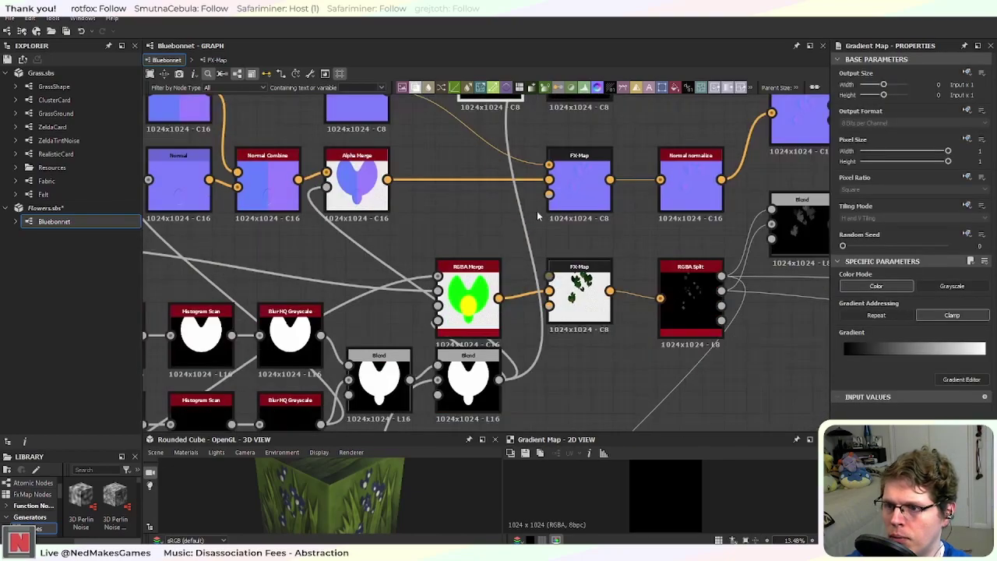
scroll(511, 273, down, 1)
middle_drag(522, 293, 541, 348)
scroll(541, 348, down, 1)
drag(524, 405, 497, 189)
scroll(507, 202, up, 4)
drag(572, 172, 612, 172)
Step: Examine the duplicated FX-Map's output with the Gradient Map input and compare it with the normal and RGBA Merge branches
click(664, 197)
middle_drag(649, 249, 541, 296)
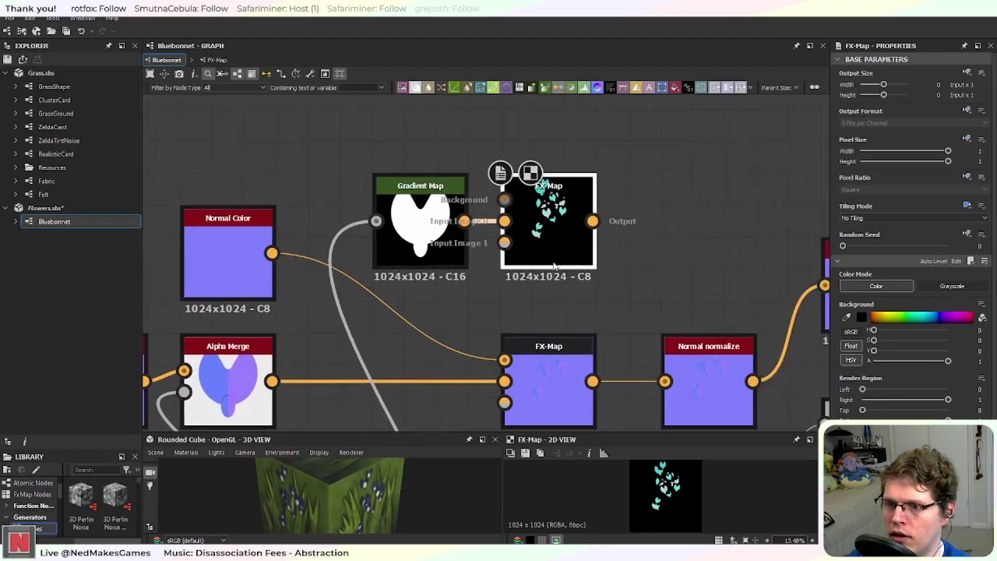
scroll(551, 250, up, 4)
middle_drag(543, 170, 568, 227)
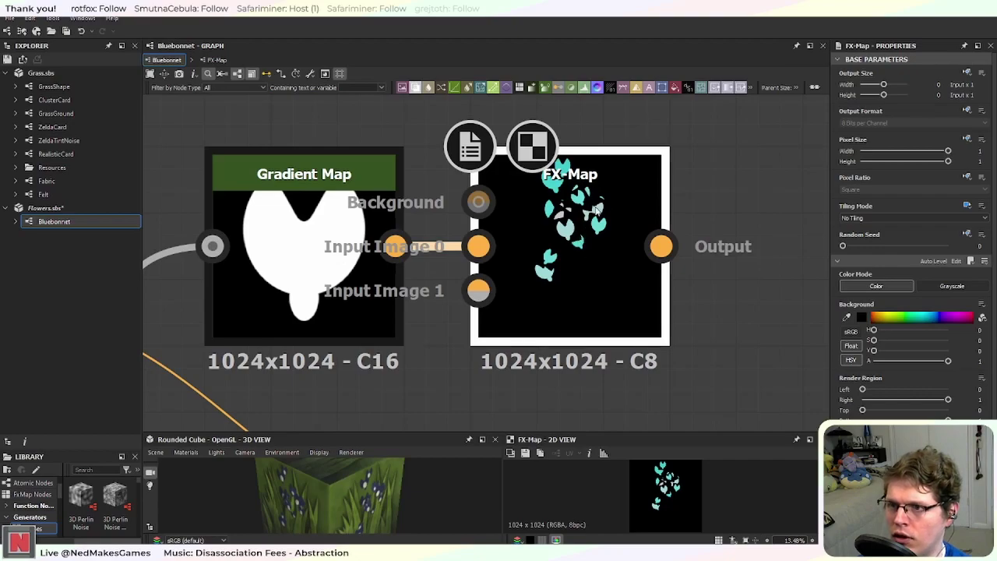
scroll(554, 263, down, 5)
middle_drag(492, 360, 543, 207)
middle_drag(511, 339, 542, 241)
scroll(542, 241, down, 2)
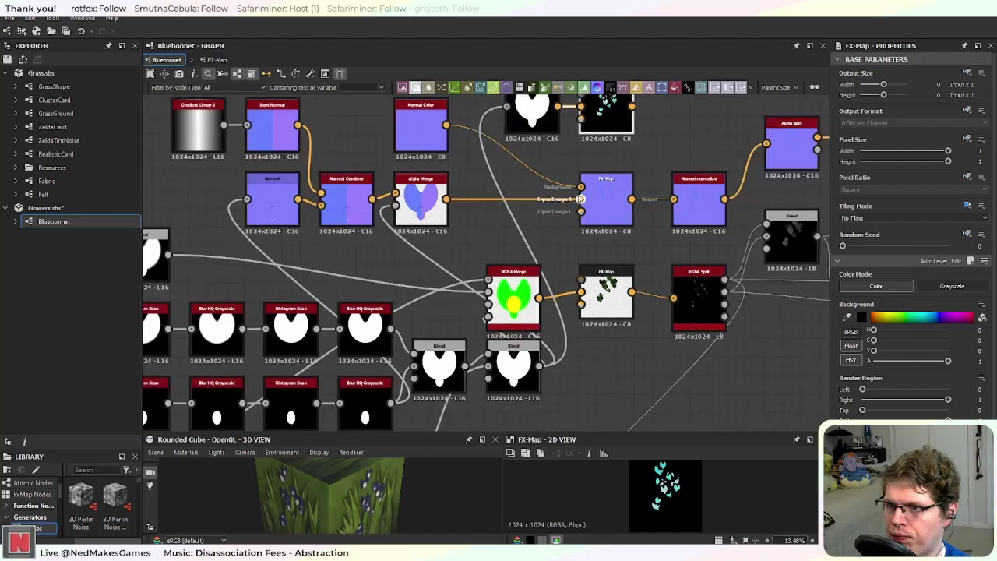
middle_drag(540, 171, 535, 230)
Step: Try replacing the Gradient Map with a Channels Shuffle node and connect the mask Blend to its Input 1
click(533, 179)
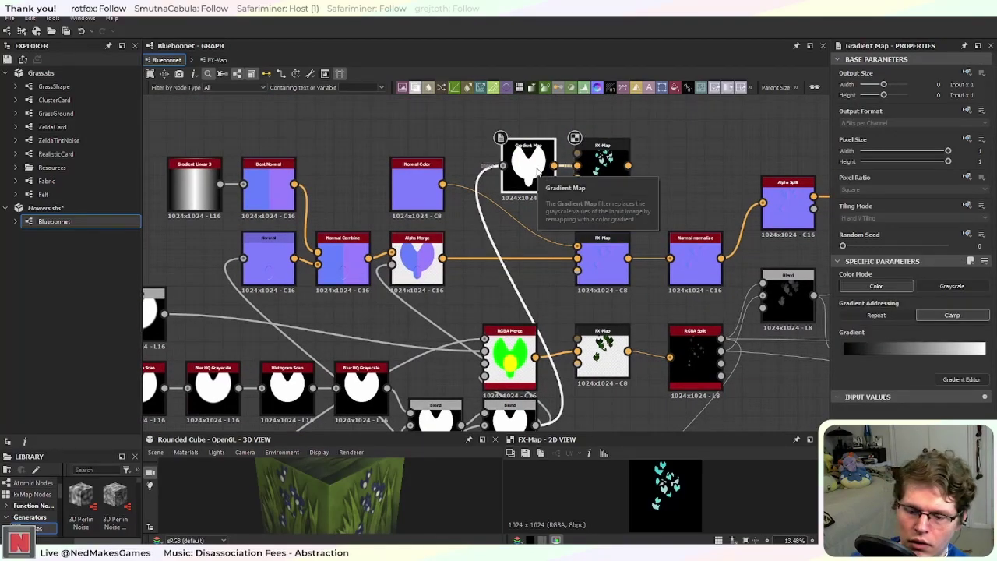
key(Delete)
key(space)
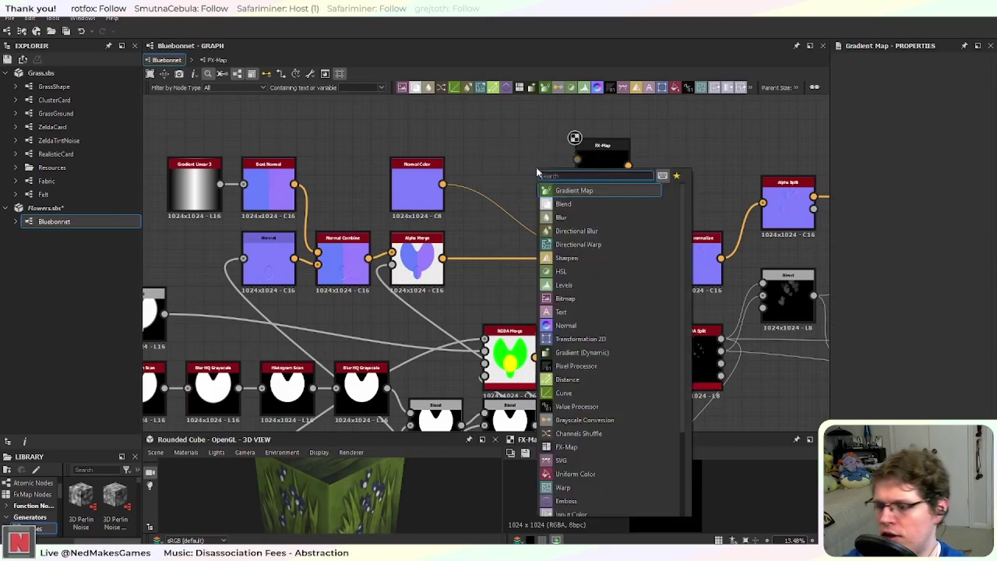
text(Cha)
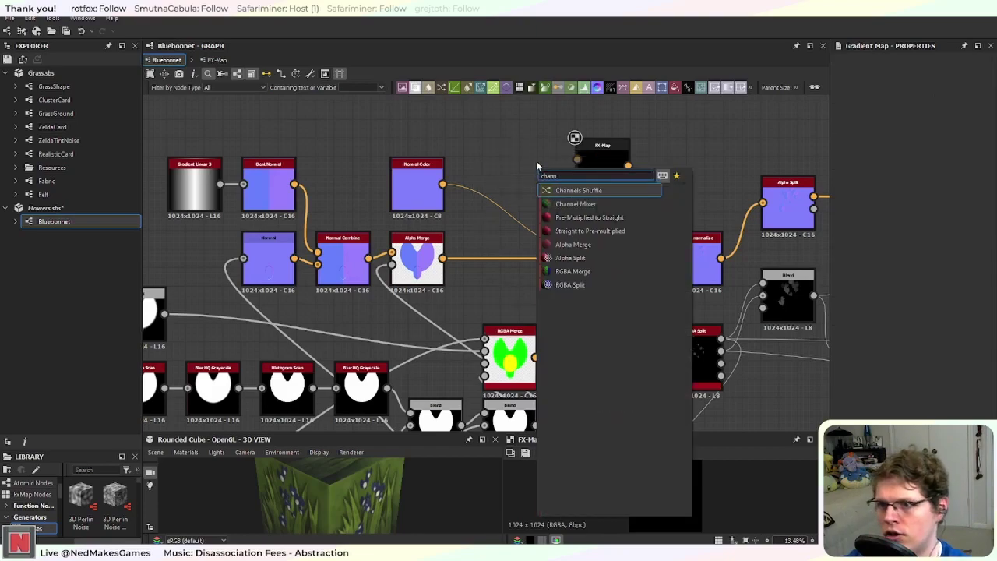
click(576, 190)
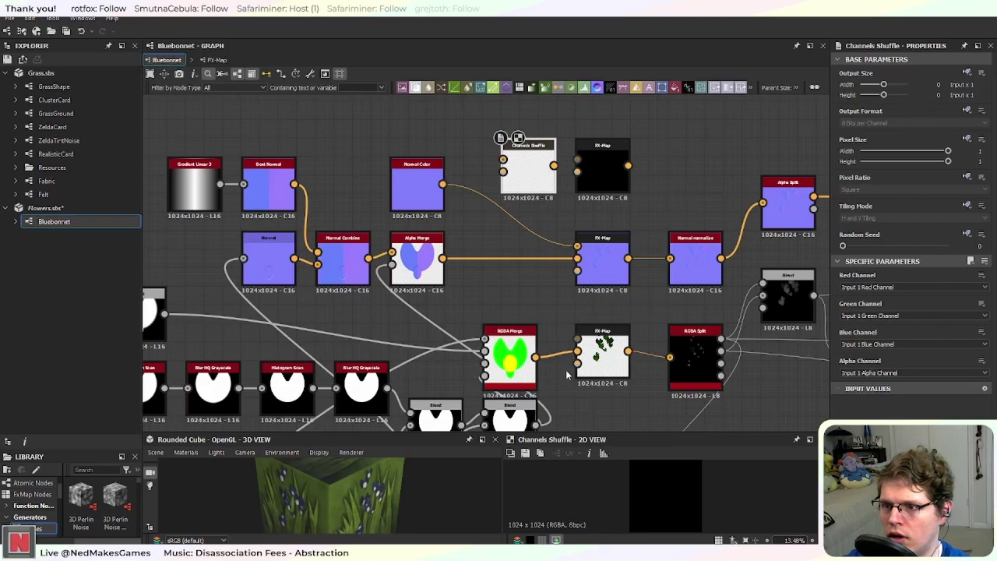
drag(536, 424, 503, 158)
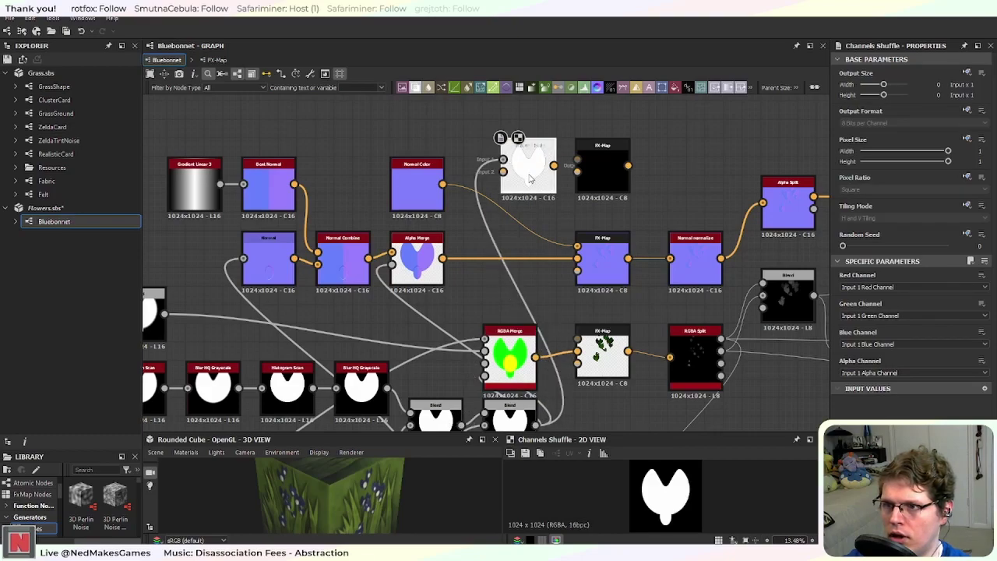
Step: Examine the Channels Shuffle's mask output and trace the grayscale masks feeding RGBA Merge and the normal branch's Alpha Merge
scroll(529, 177, up, 5)
scroll(561, 179, down, 3)
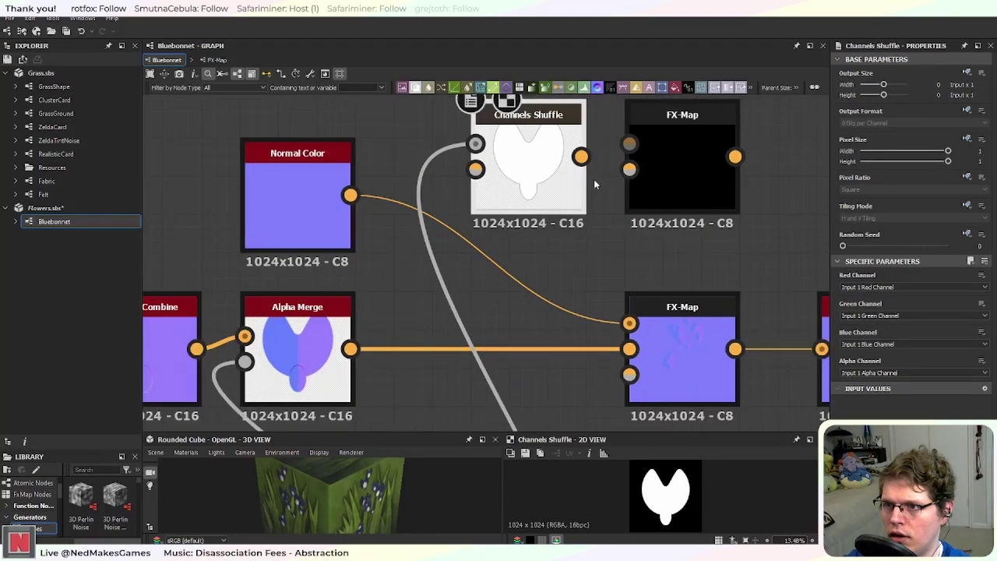
scroll(529, 181, up, 3)
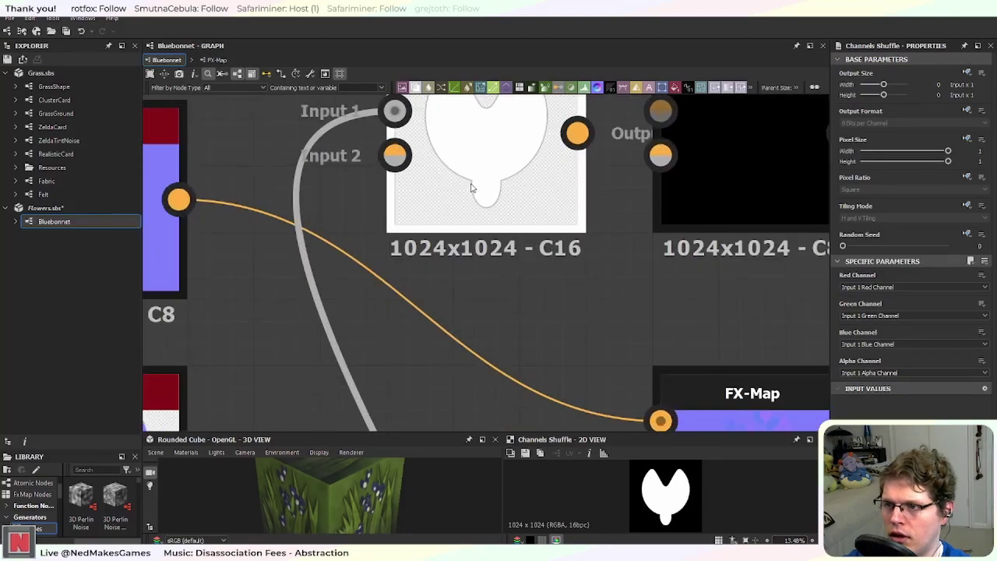
scroll(499, 273, down, 5)
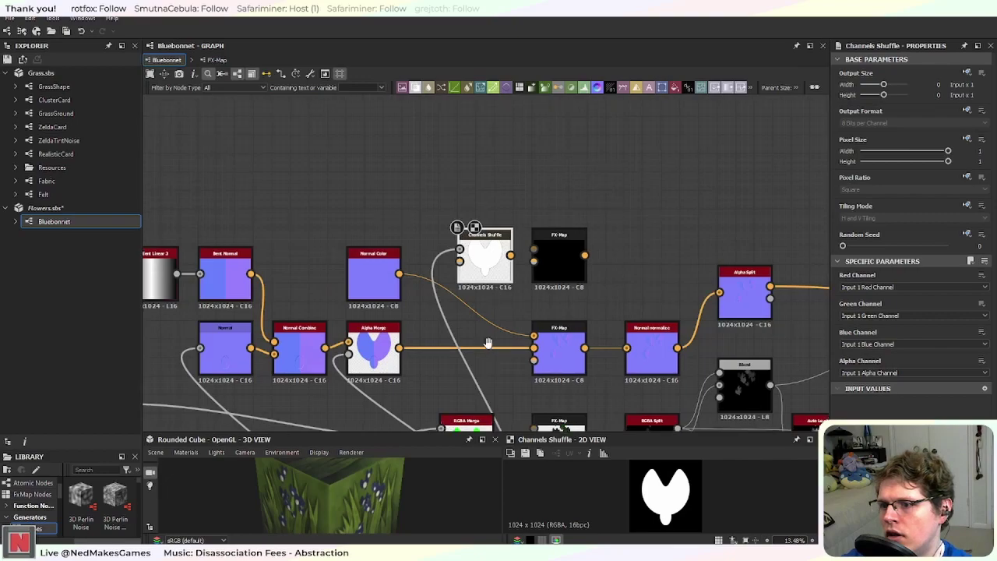
middle_drag(485, 350, 499, 216)
middle_drag(396, 324, 496, 285)
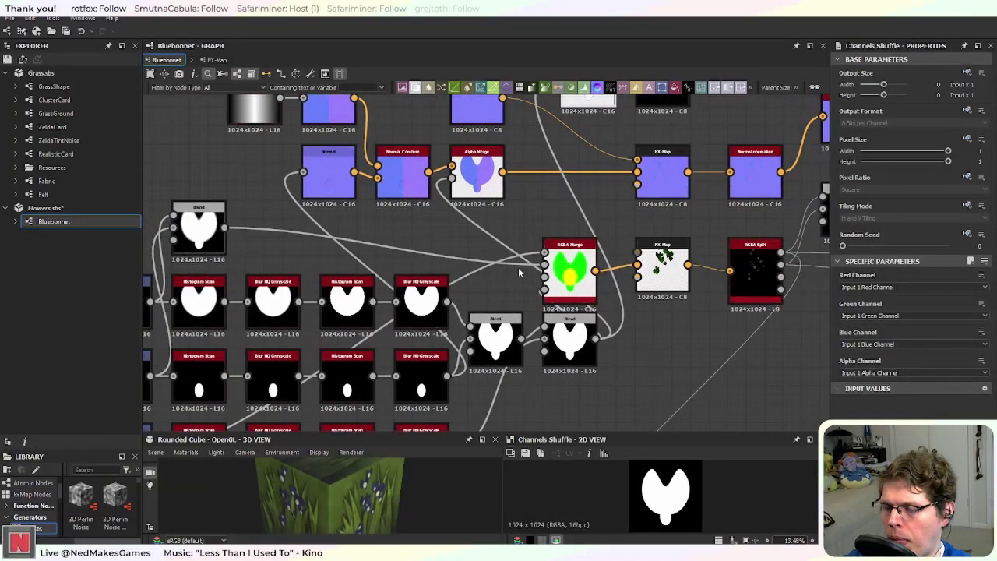
scroll(518, 267, up, 2)
middle_drag(479, 299, 555, 243)
scroll(646, 247, down, 2)
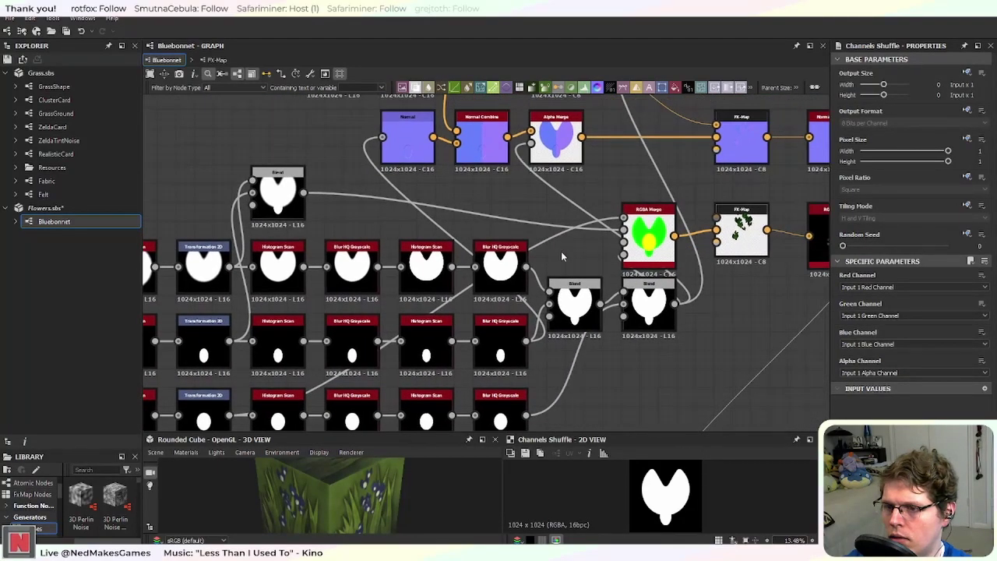
scroll(619, 310, down, 1)
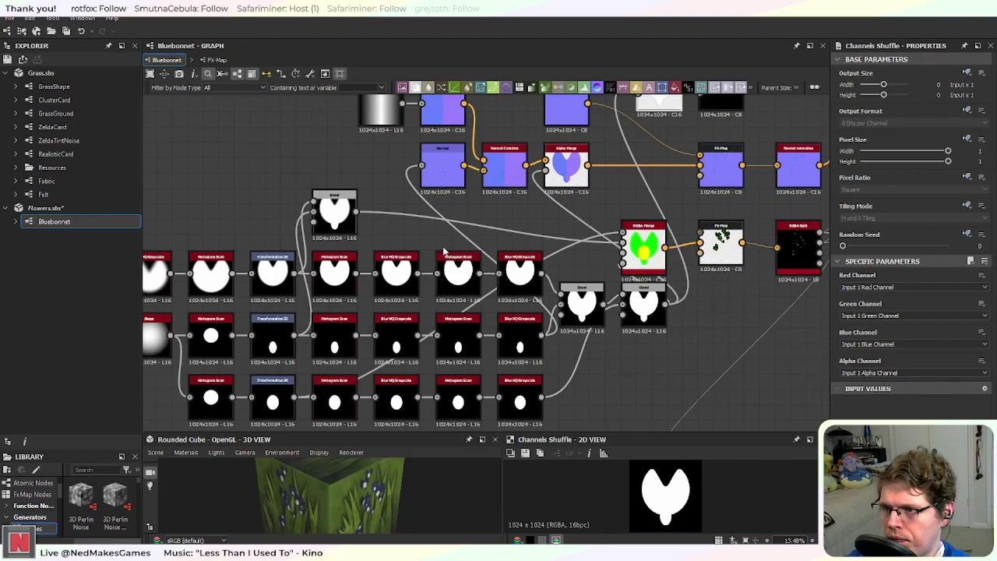
scroll(491, 237, up, 2)
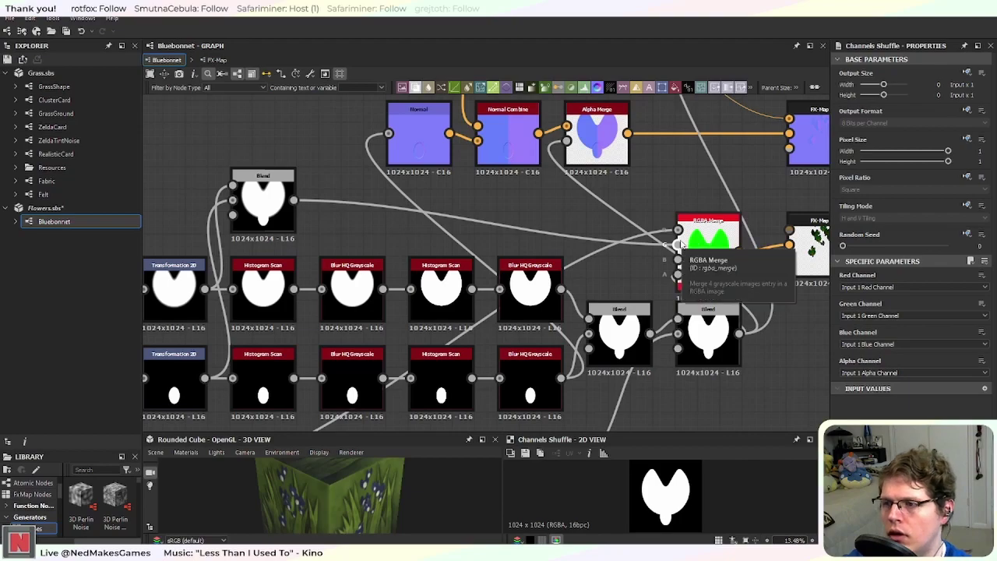
middle_drag(654, 184, 527, 347)
scroll(543, 328, up, 1)
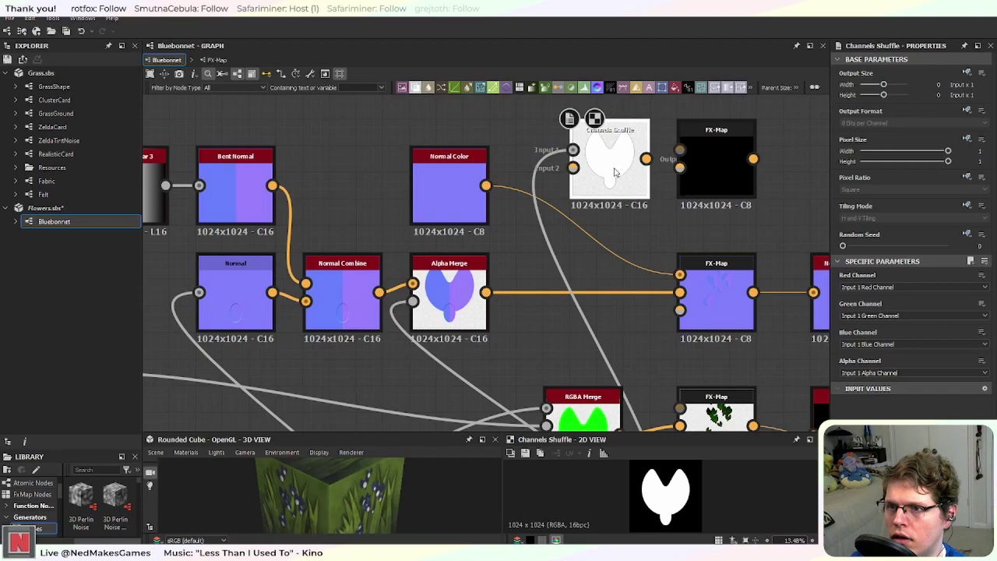
middle_drag(624, 310, 531, 276)
scroll(521, 250, down, 2)
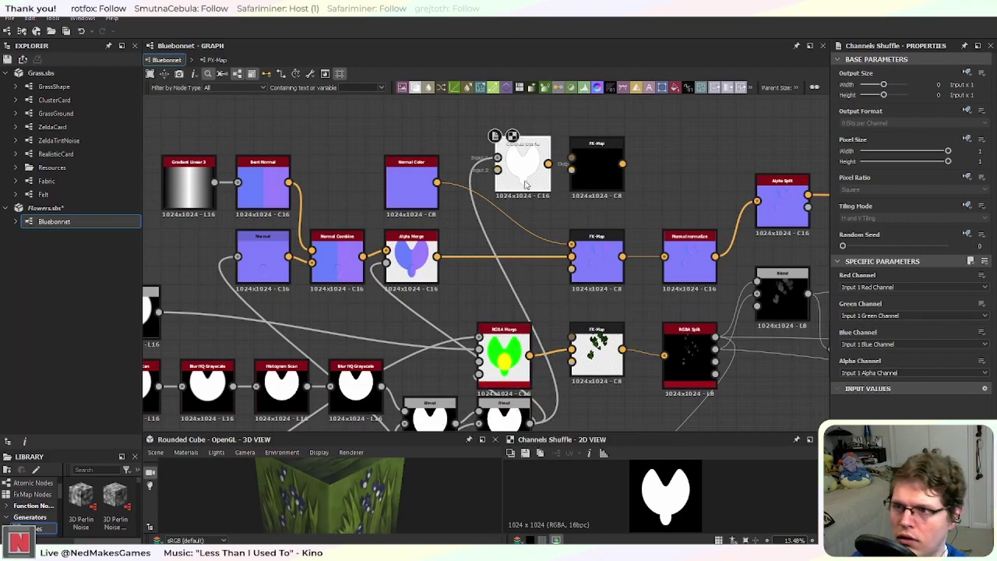
Step: Replace the Channels Shuffle node with an Alpha Merge node and connect the mask Blend to its A input
key(Delete)
key(space)
text(alph)
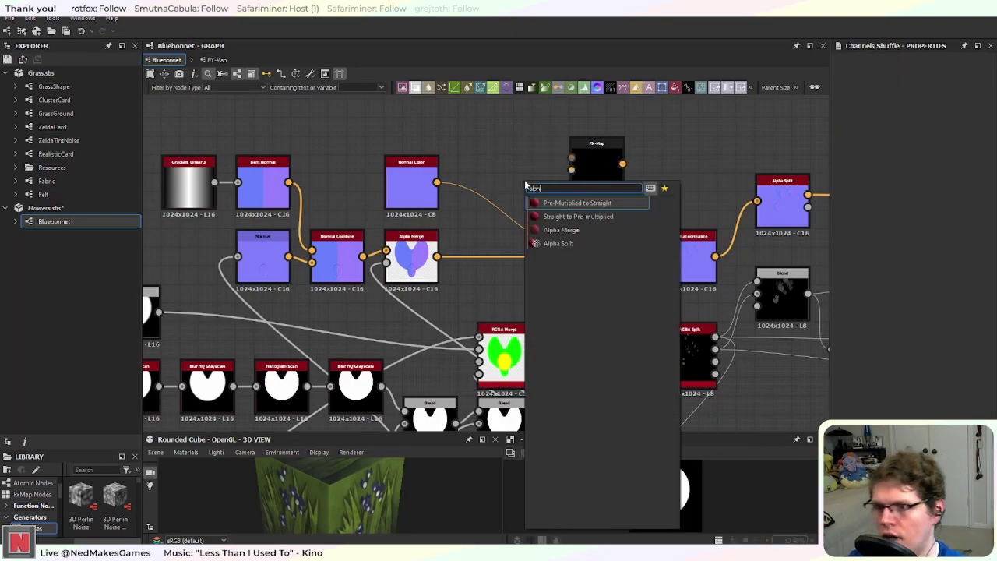
key(Down)
key(Down)
key(Down)
key(Up)
key(Return)
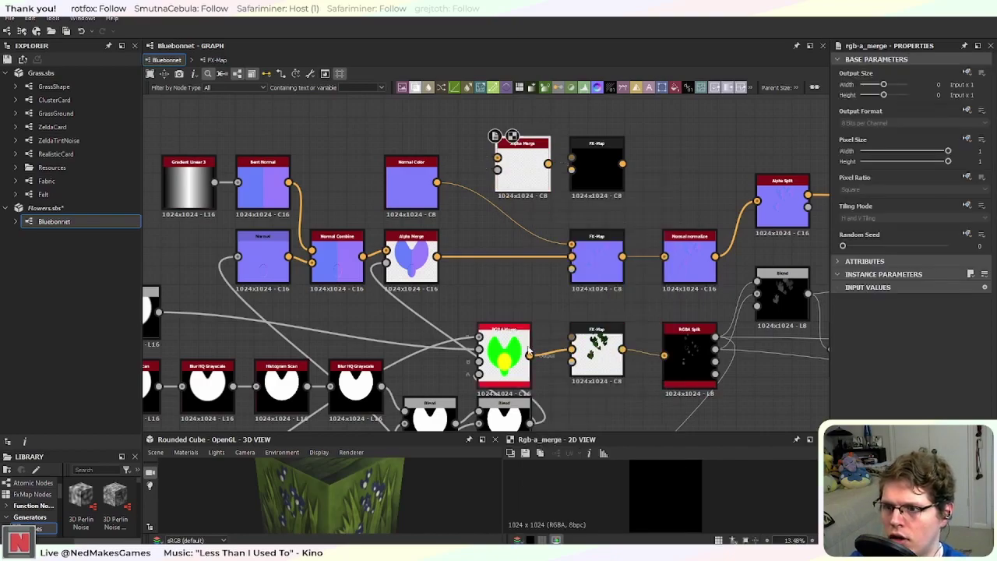
middle_drag(529, 423, 525, 378)
drag(525, 378, 492, 124)
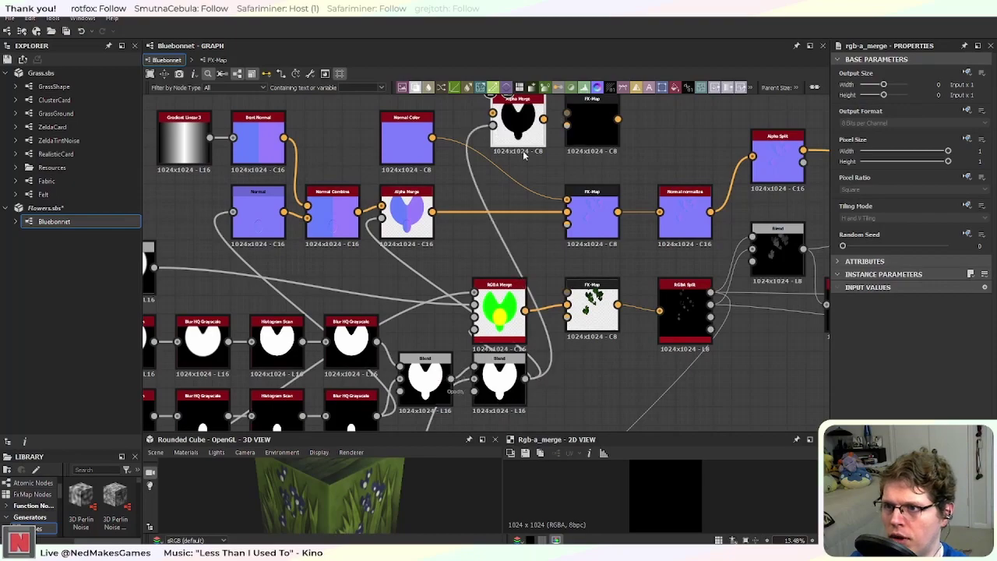
Step: Add a Uniform Color node set to white (Y 1) and connect it to the new Alpha Merge's RGB input
scroll(499, 132, up, 4)
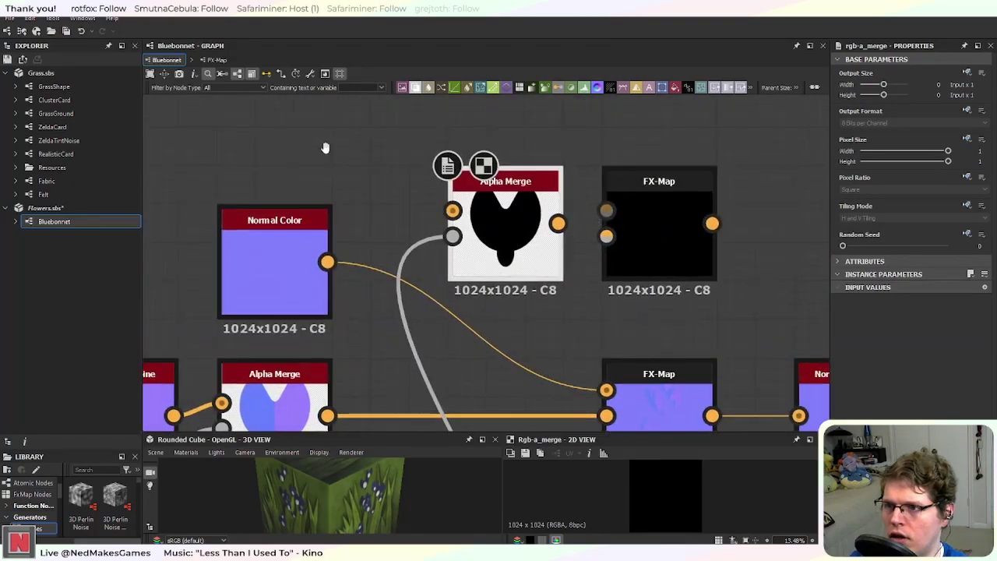
middle_drag(327, 151, 373, 194)
scroll(374, 194, up, 1)
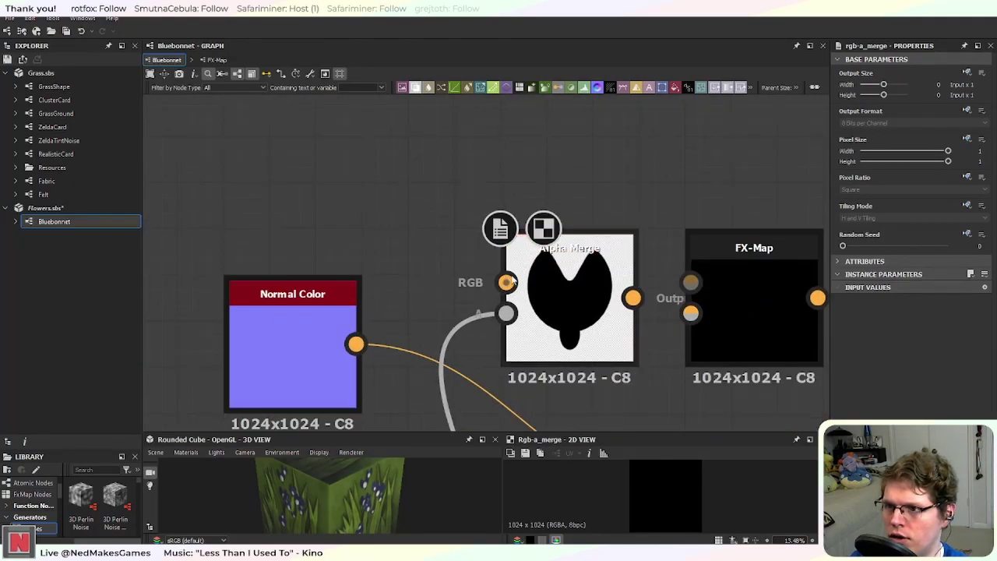
drag(507, 284, 434, 211)
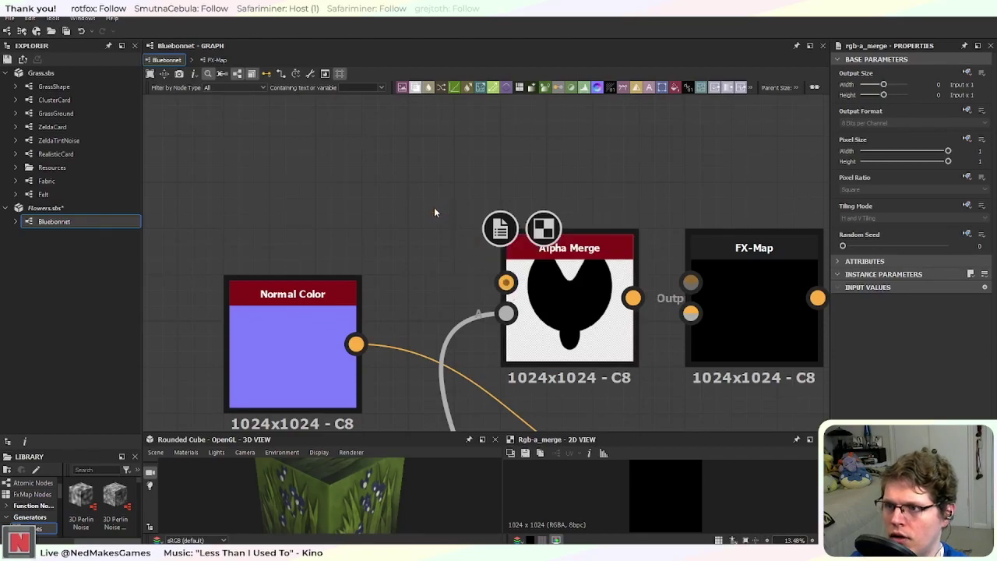
click(675, 88)
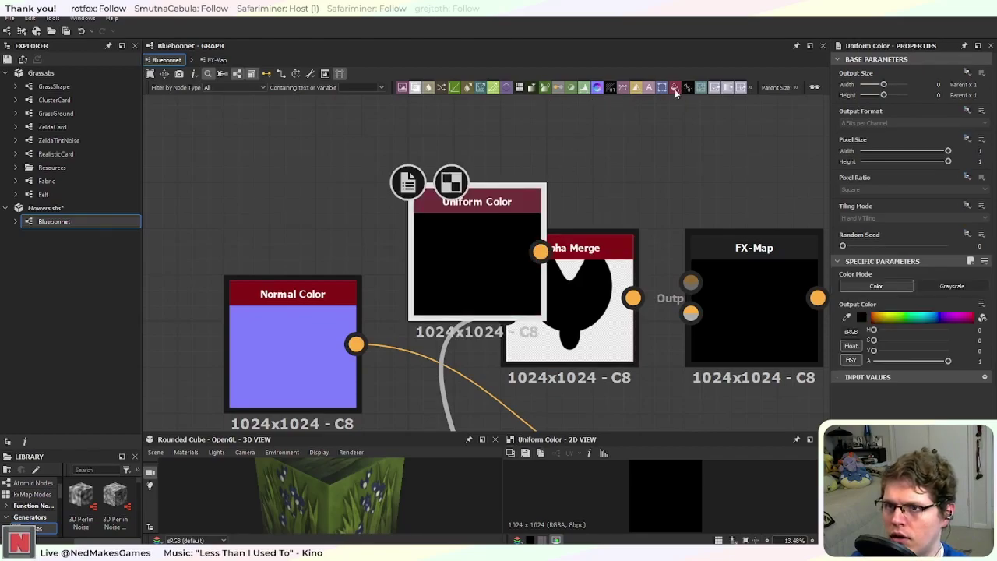
drag(481, 235, 296, 142)
drag(356, 159, 506, 282)
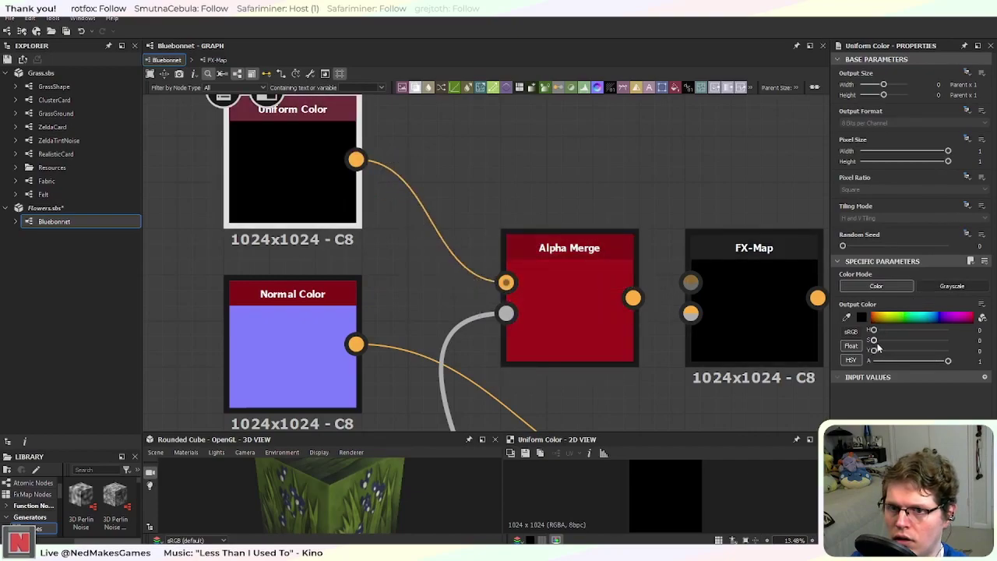
drag(873, 350, 948, 351)
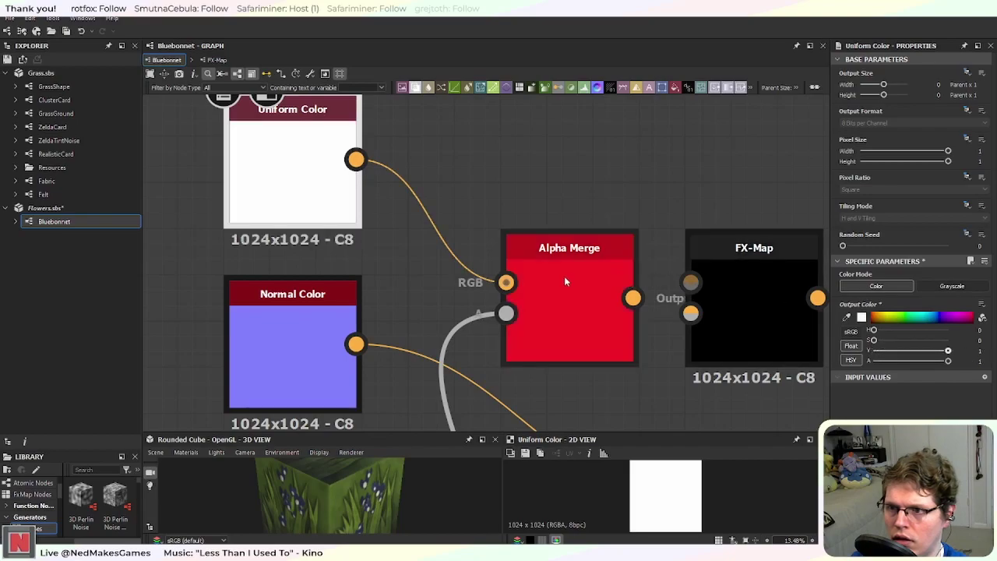
Step: Connect the new Alpha Merge's output to the duplicated FX-Map's Input Image 0 and inspect the resulting flower pattern
drag(633, 297, 689, 298)
click(748, 327)
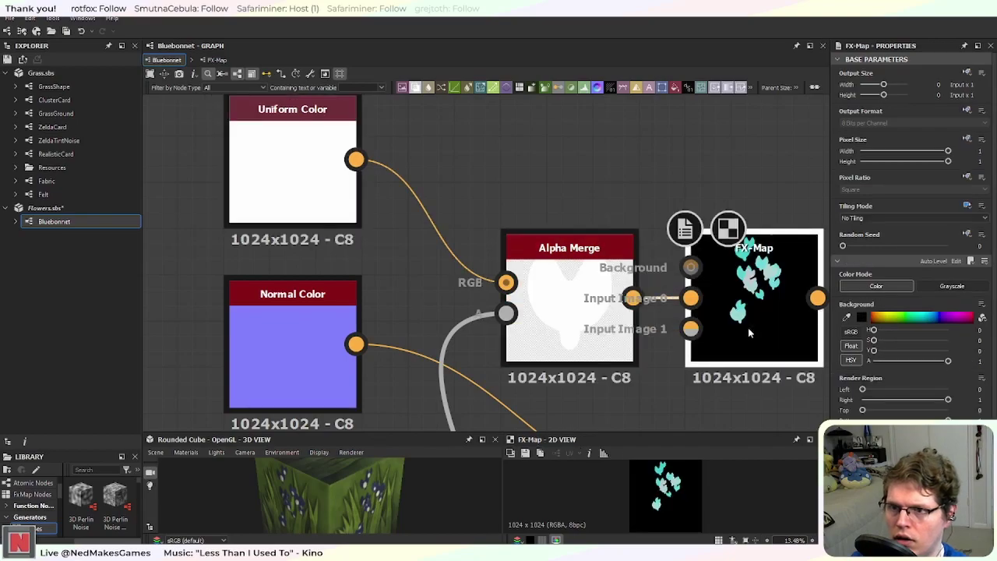
middle_drag(729, 197, 567, 169)
scroll(615, 249, up, 2)
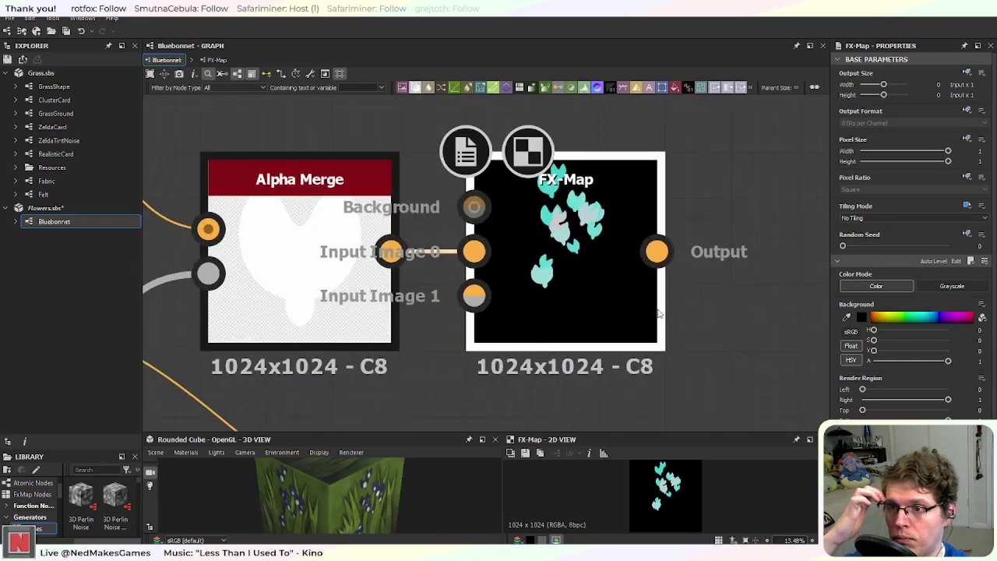
Step: Open the Color / Luminosity function of the Quadrant node inside the duplicated FX-Map
middle_drag(607, 253, 577, 293)
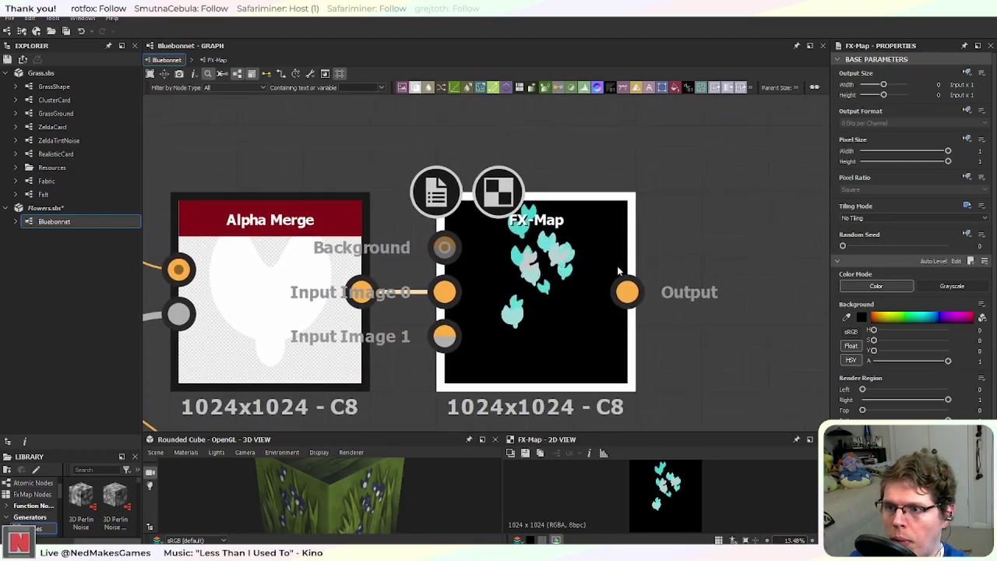
double_click(580, 269)
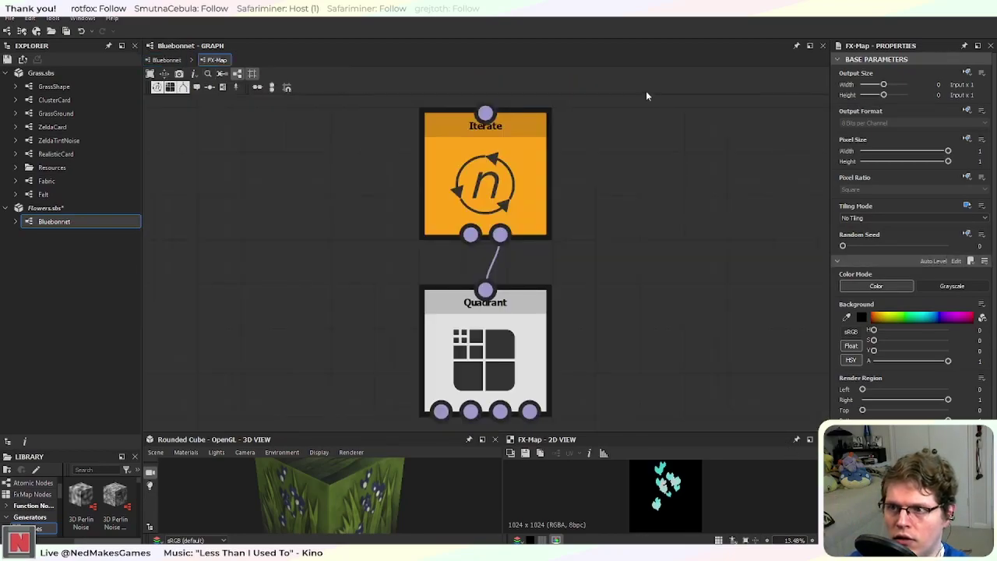
click(485, 347)
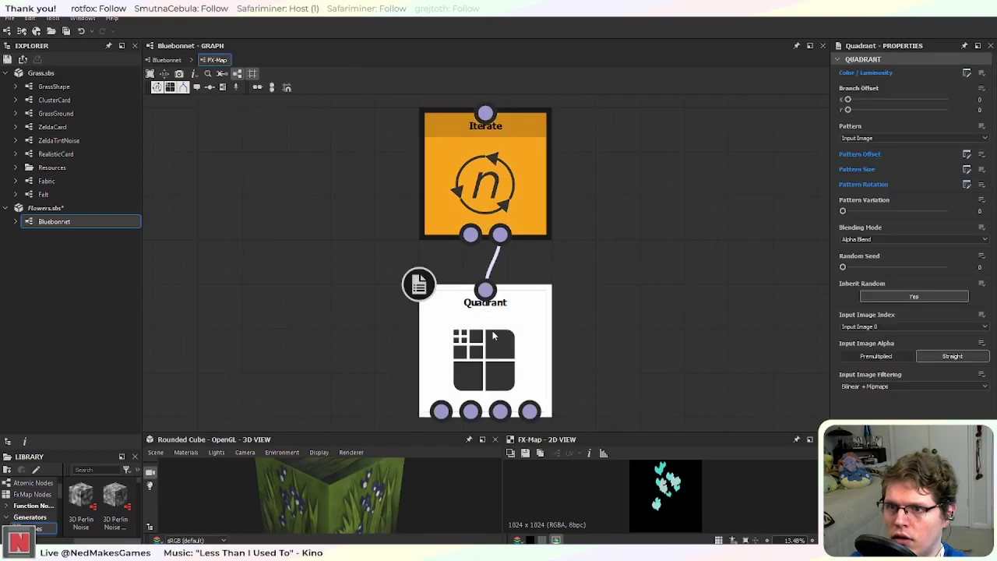
click(965, 73)
mouse_move(463, 381)
middle_down()
mouse_move(471, 380)
mouse_move(461, 392)
middle_up()
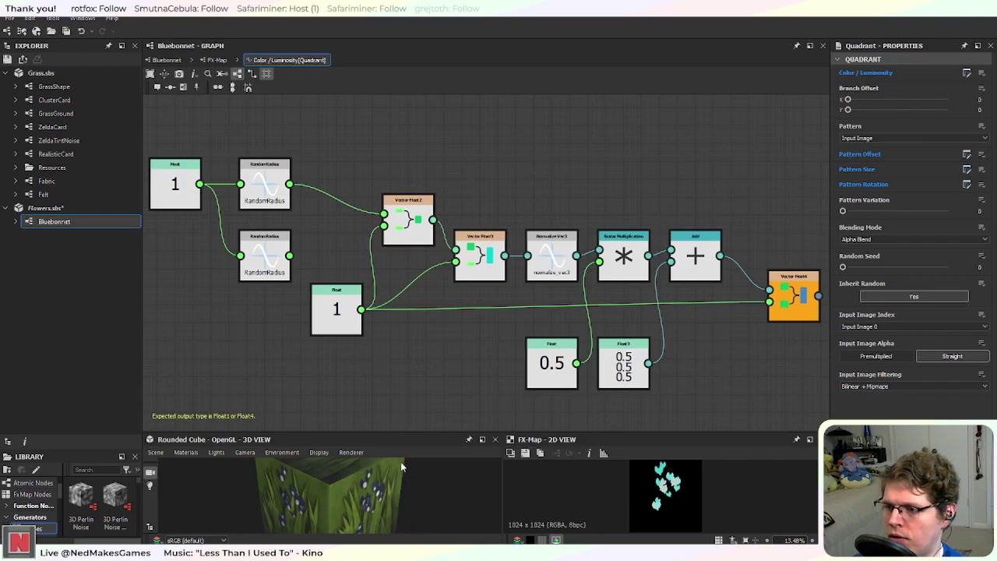
Step: Switch to the browser to study the bluebonnet reference photos, and return to the Color / Luminosity function graph
key(alt+Tab)
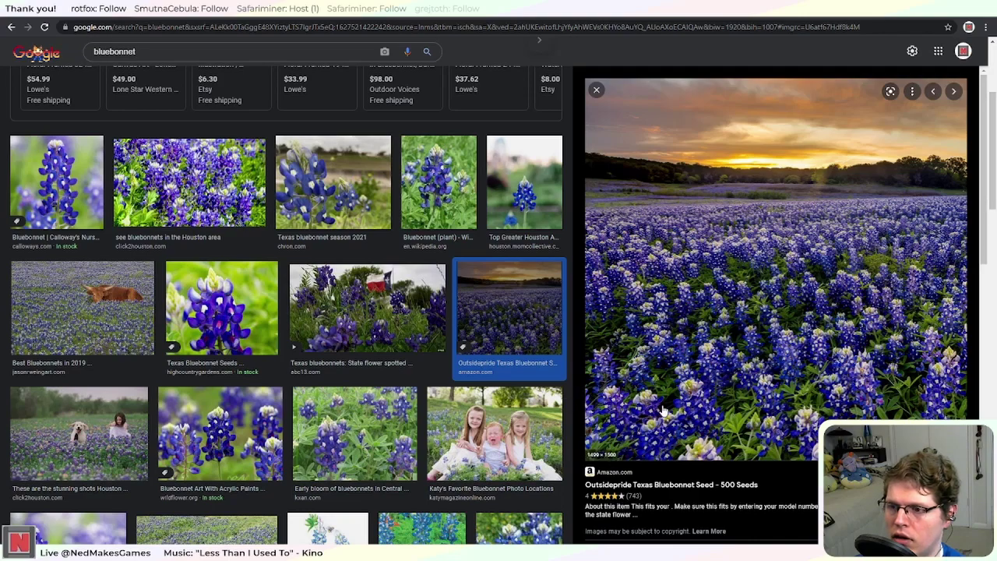
scroll(663, 409, down, 2)
scroll(663, 409, up, 2)
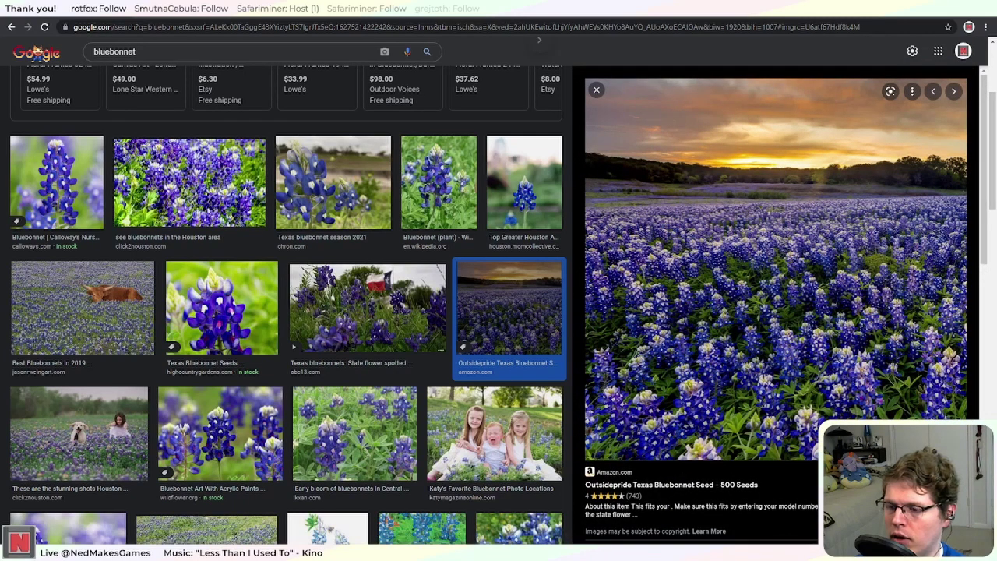
key(alt+Tab)
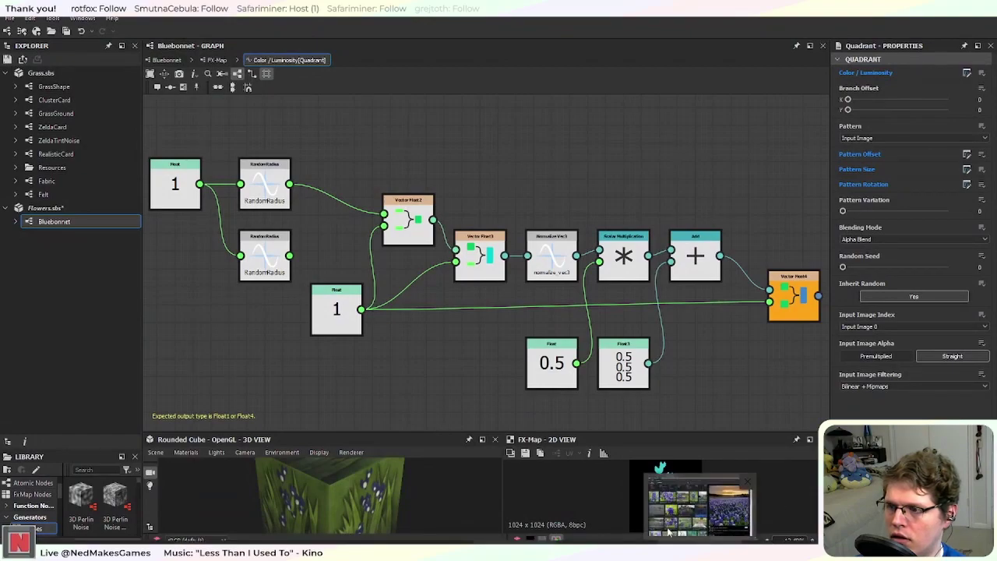
Step: Duplicate the Float 1 constant that feeds the vector nodes and stack the two Floats near the lower RandomRadius node
click(345, 317)
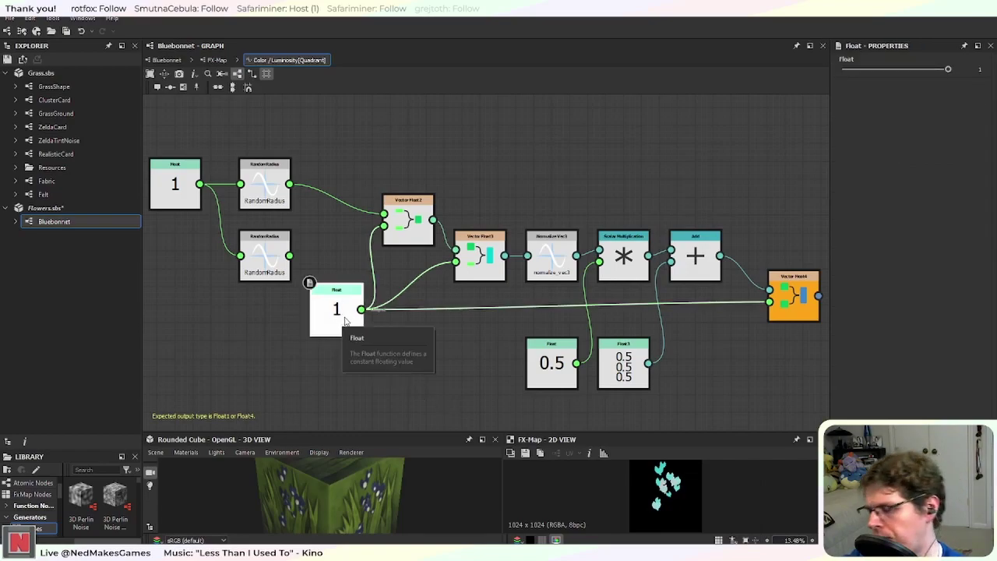
key(ctrl+v)
drag(497, 265, 343, 249)
drag(349, 314, 341, 341)
drag(333, 251, 332, 287)
drag(333, 343, 332, 352)
Step: Connect the upper Float to the second input of Vector Float2 and set its value to 0
drag(352, 278, 384, 225)
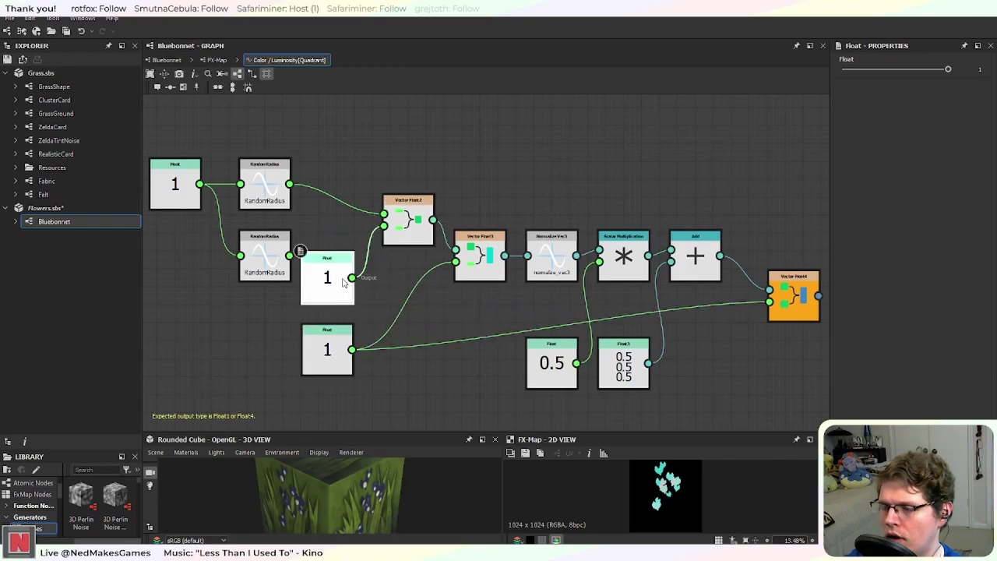
drag(947, 68, 596, 125)
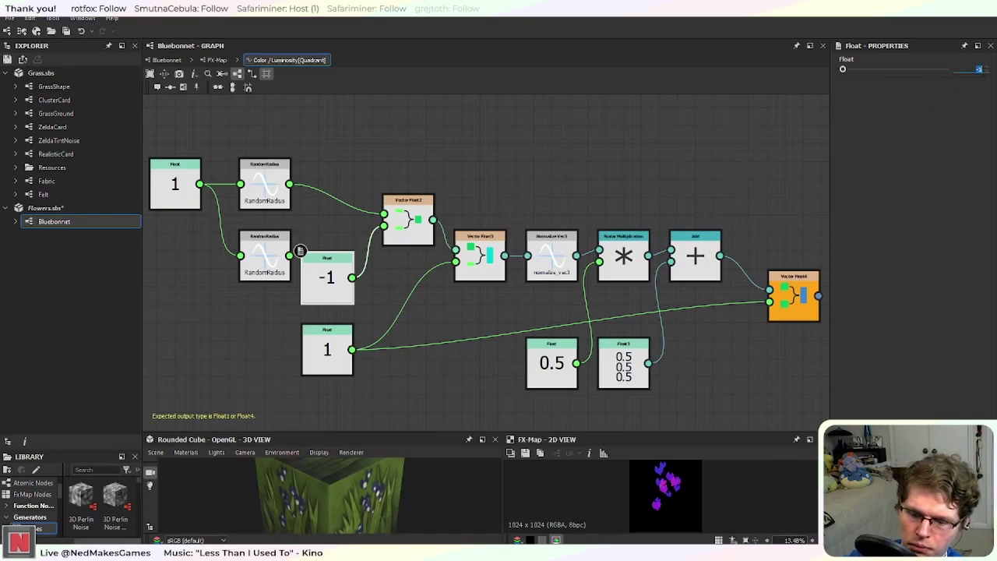
key(Return)
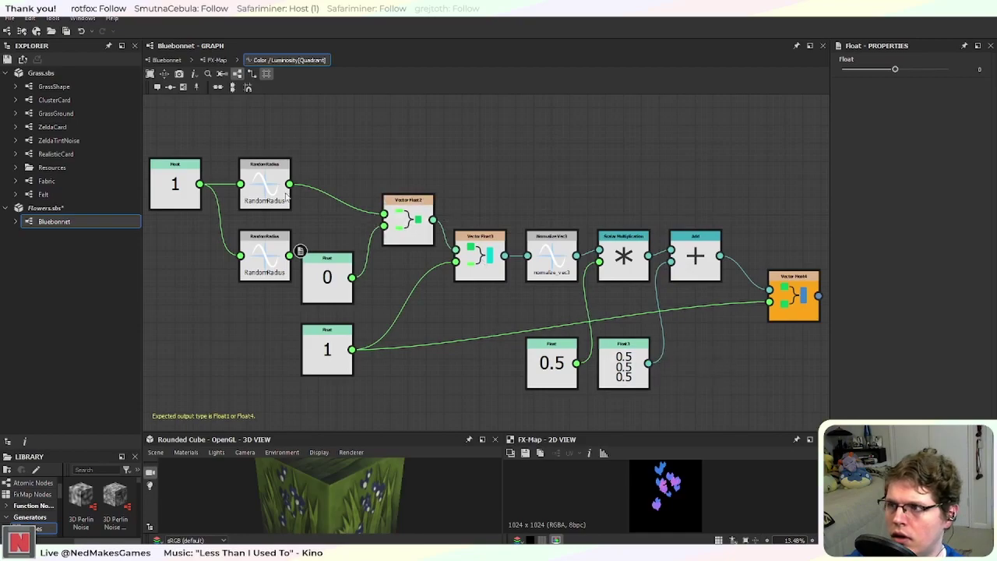
Step: Return to the Bluebonnet graph and examine the recolored FX-Map alongside the normal branch's FX-Map, Normal normalize and Alpha Split nodes
click(173, 62)
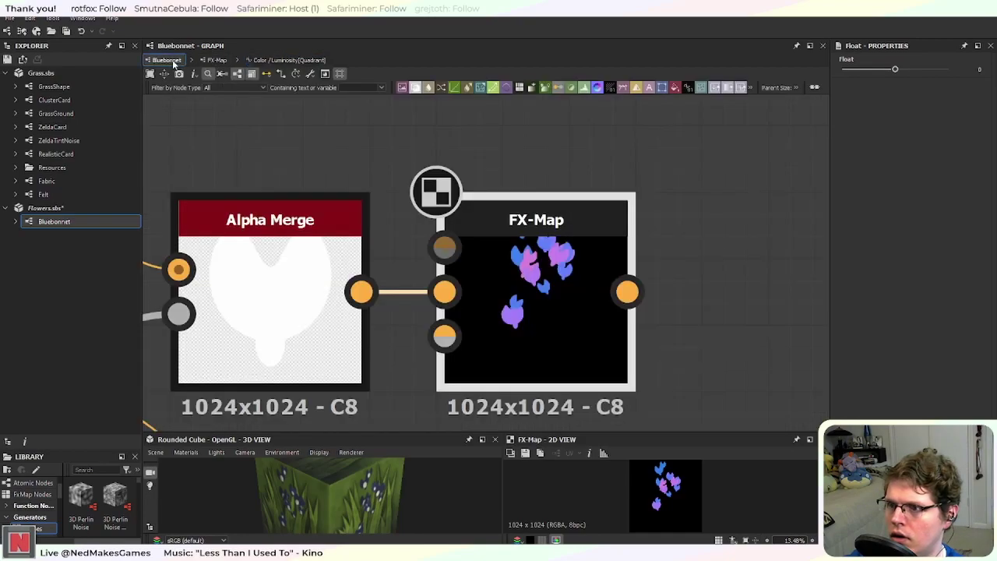
scroll(545, 288, down, 5)
middle_drag(649, 322, 385, 175)
scroll(384, 174, up, 3)
middle_drag(317, 125, 373, 185)
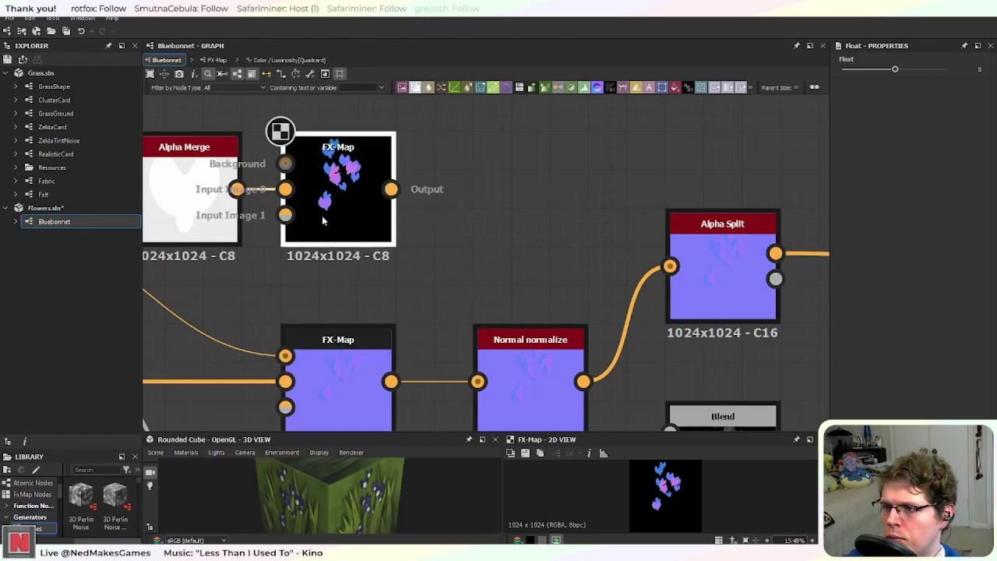
scroll(327, 370, down, 4)
scroll(328, 375, down, 2)
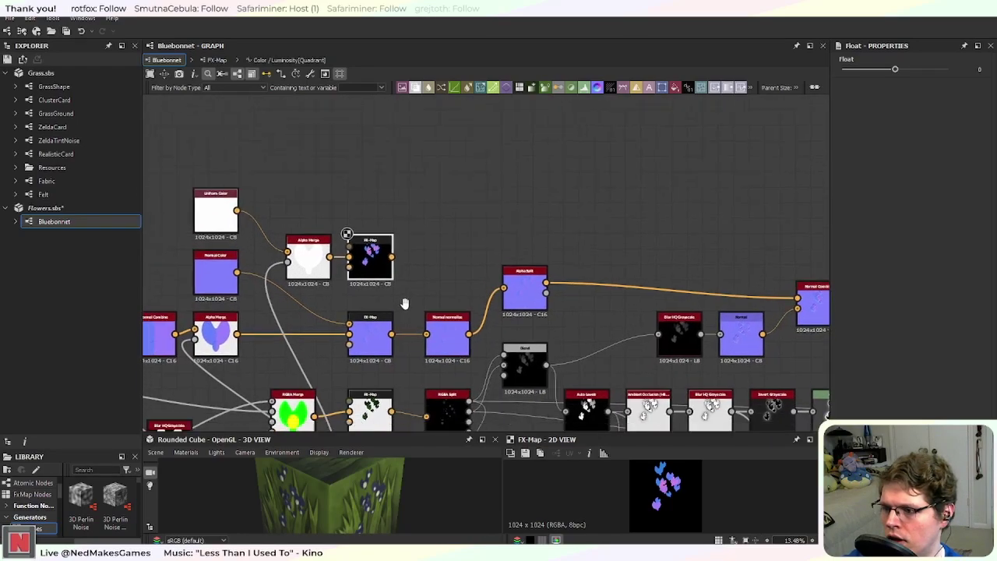
scroll(379, 308, up, 4)
scroll(467, 173, up, 1)
middle_drag(468, 174, 482, 121)
scroll(480, 123, down, 1)
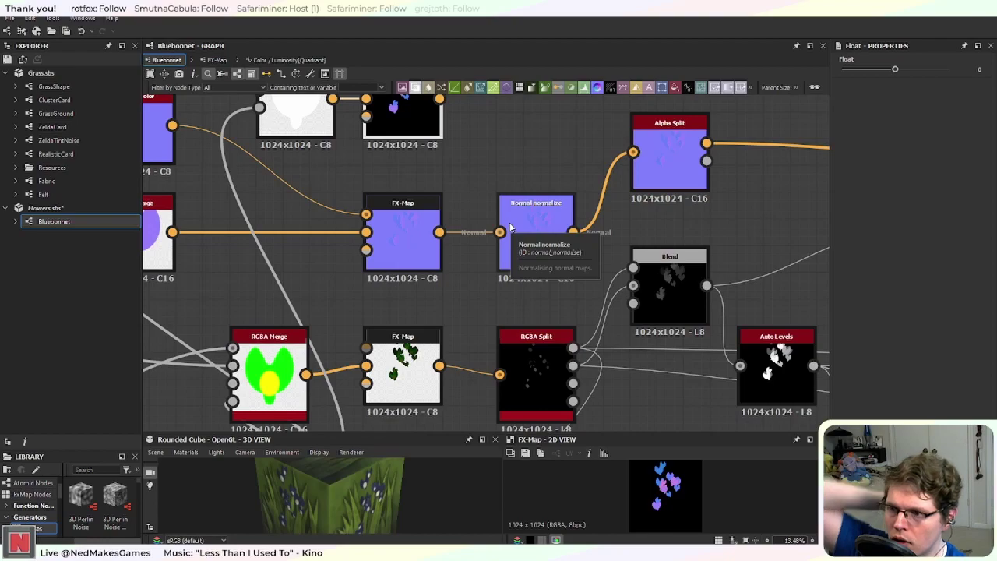
middle_drag(503, 148, 509, 174)
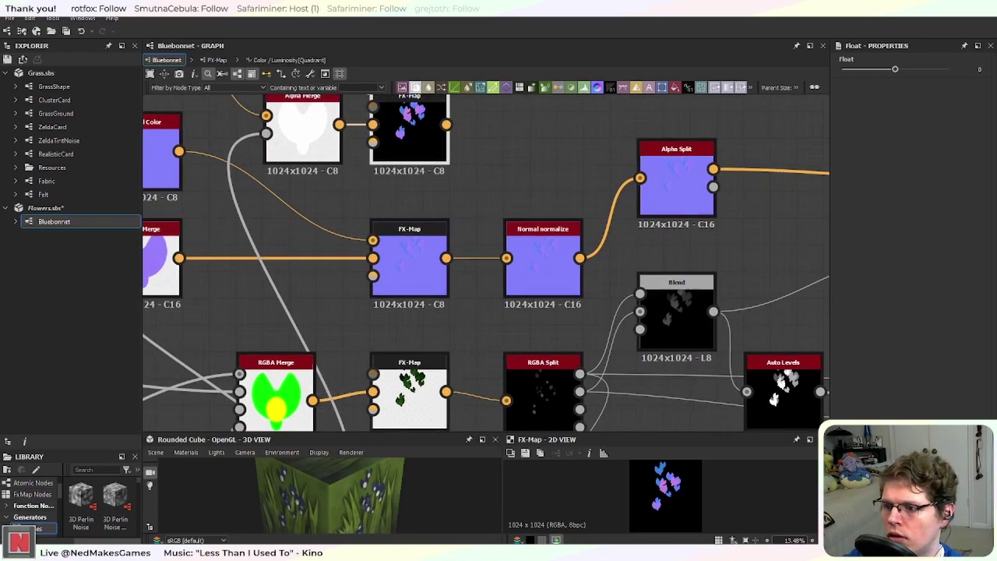
Step: Search the available nodes for "spla" to add a node in the empty area beside the duplicated FX-Map
middle_drag(515, 125, 518, 284)
click(519, 284)
key(space)
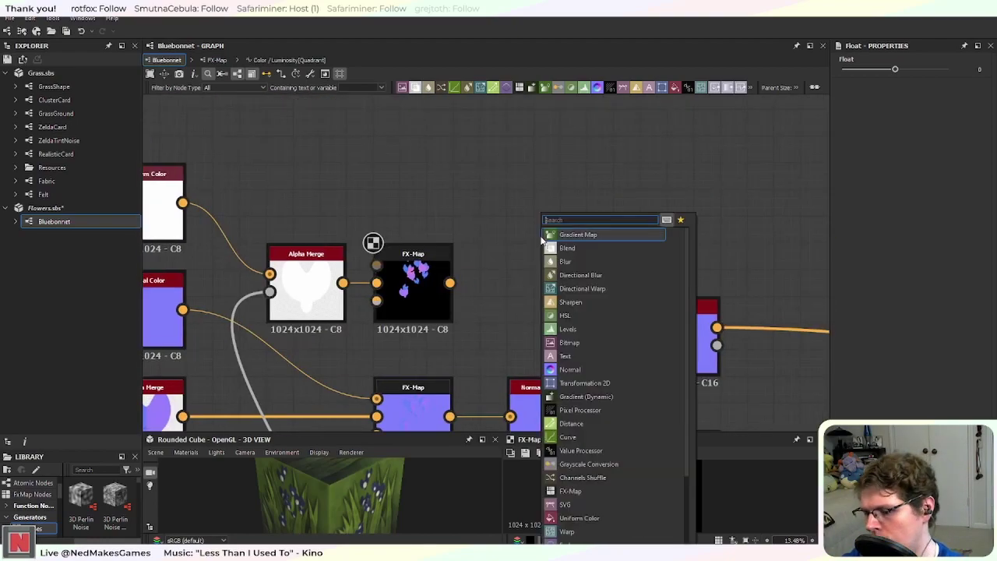
text(spla)
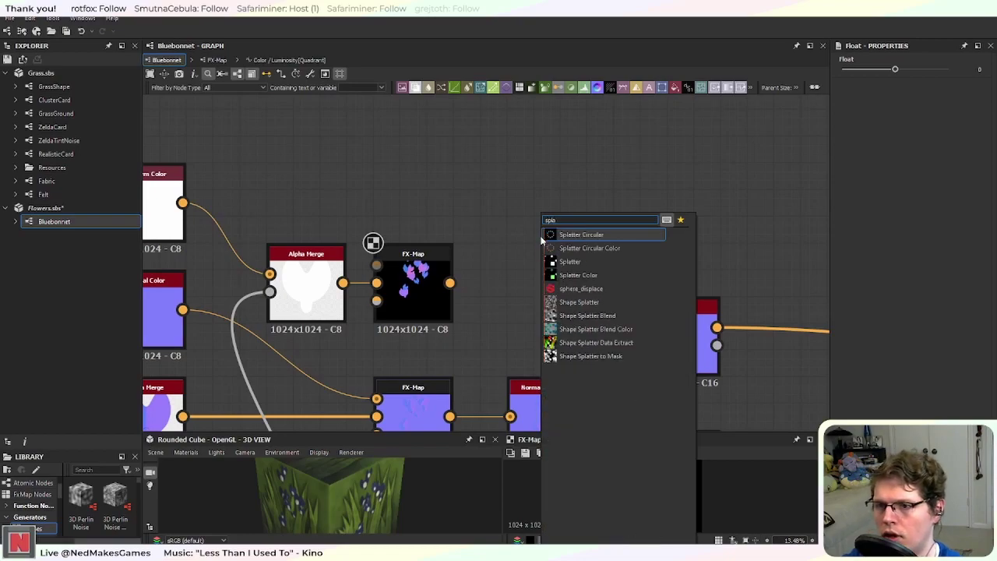
Step: Add a Splatter Circular Color node to the graph and place it below the FX-Map fed by the RGBA Merge
click(632, 249)
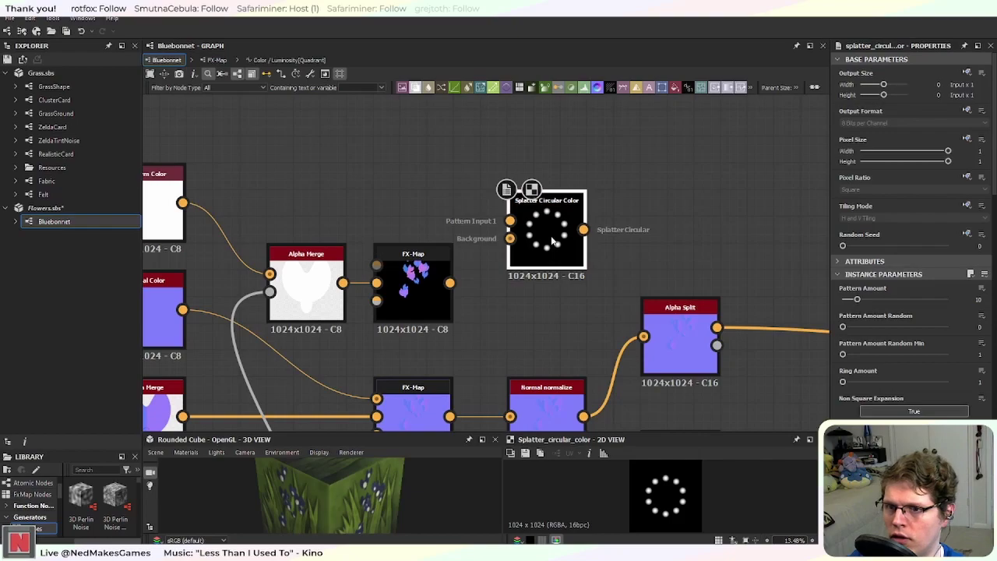
scroll(549, 330, down, 3)
middle_drag(549, 330, 478, 240)
drag(518, 180, 456, 373)
scroll(459, 370, up, 4)
middle_drag(466, 318, 526, 266)
middle_drag(428, 229, 446, 251)
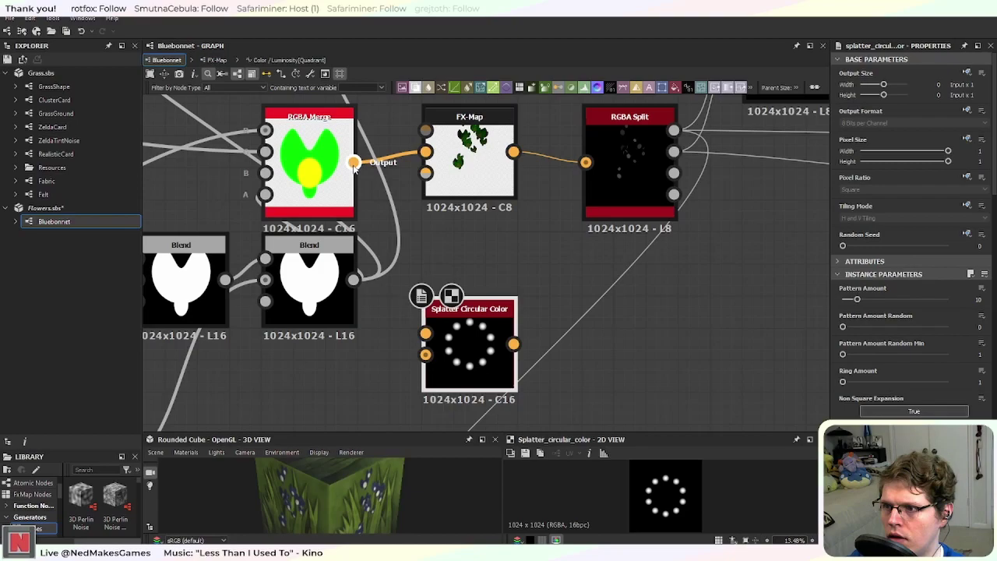
Step: Connect the RGBA Merge output to the splatter's Pattern Input 1 and set its pattern to Image Input
drag(354, 162, 425, 334)
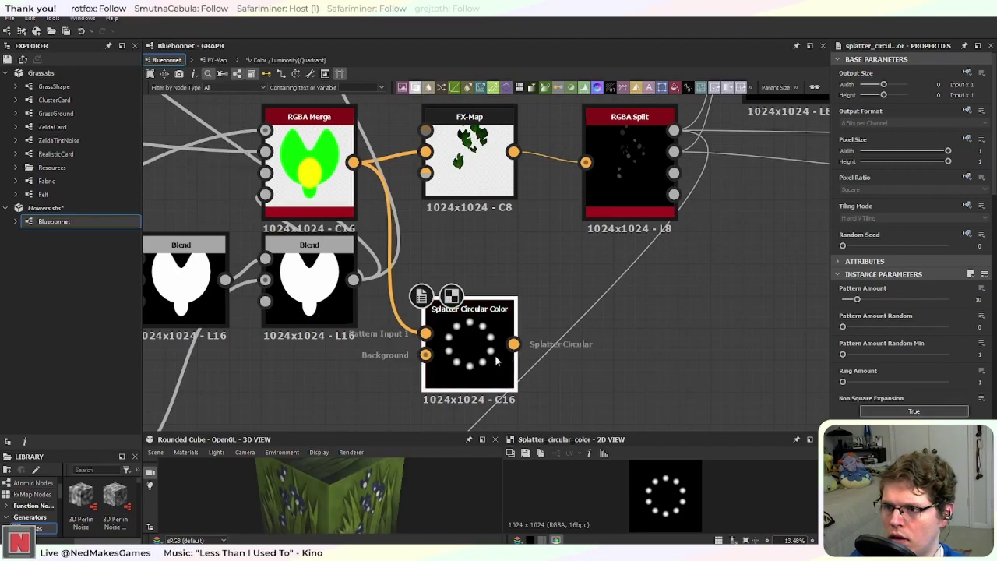
scroll(865, 381, down, 2)
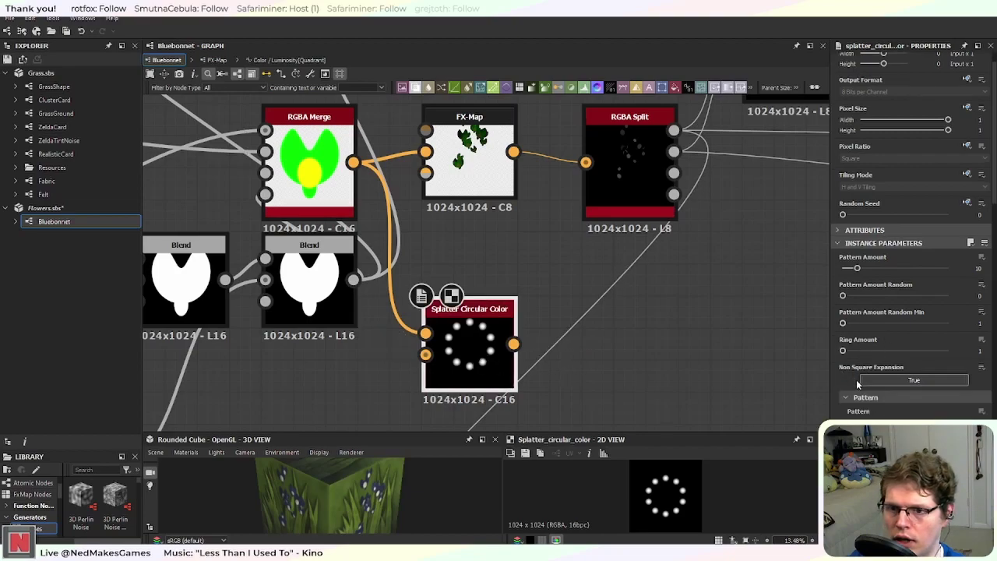
scroll(867, 358, up, 3)
scroll(871, 305, down, 1)
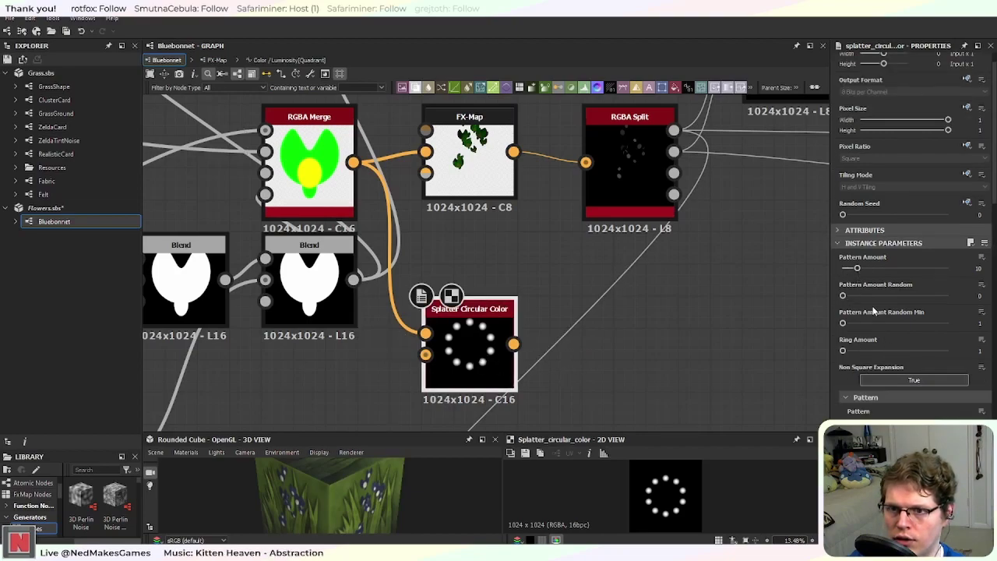
scroll(869, 345, down, 2)
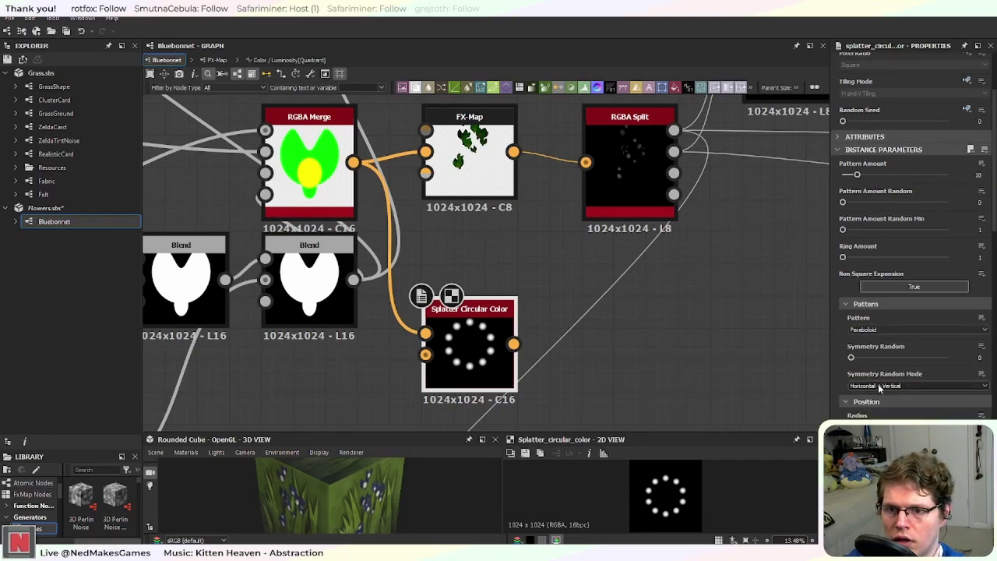
scroll(879, 320, down, 2)
click(876, 268)
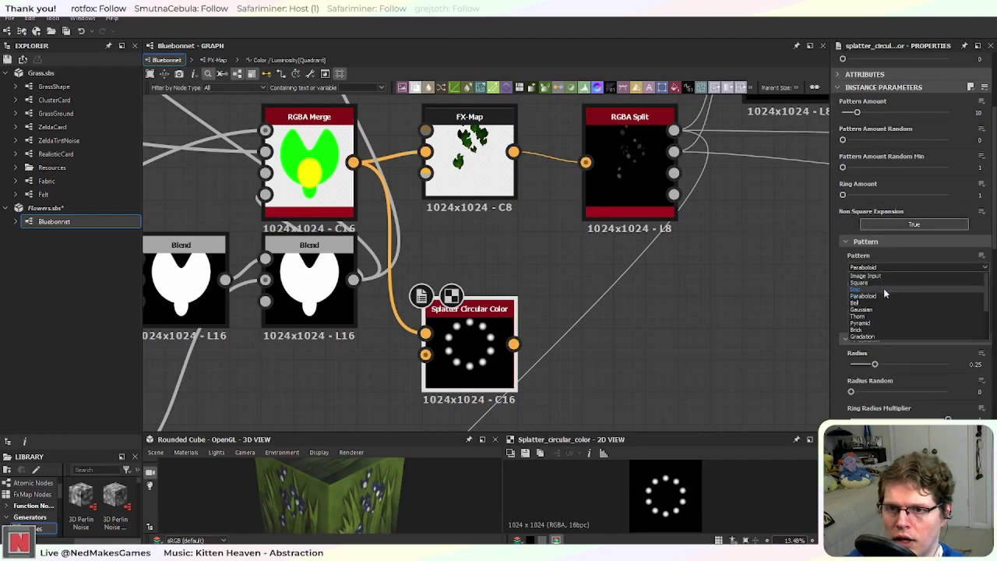
click(885, 276)
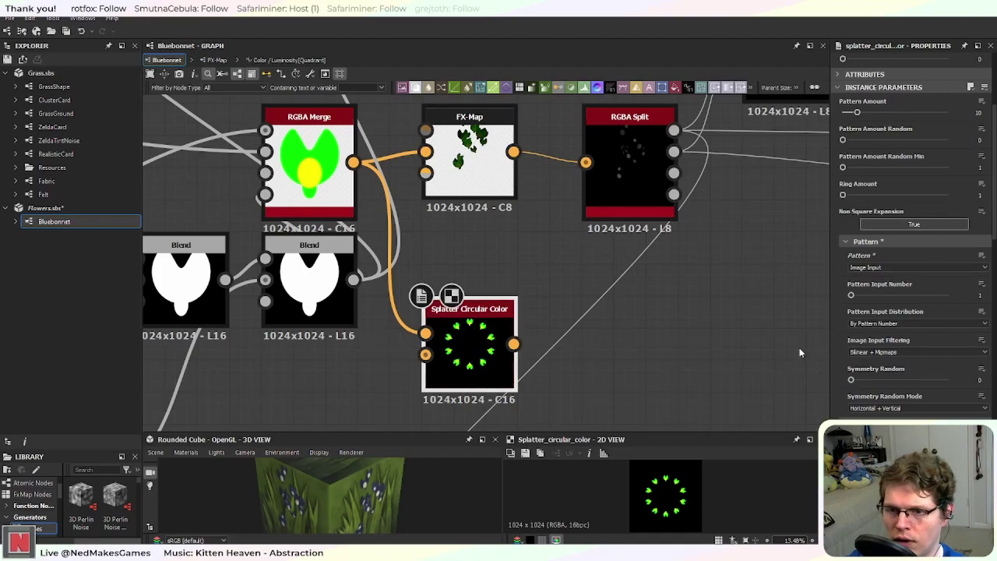
Step: Change the Splatter Circular Color node's background color to transparent white
scroll(931, 401, down, 6)
scroll(928, 406, down, 8)
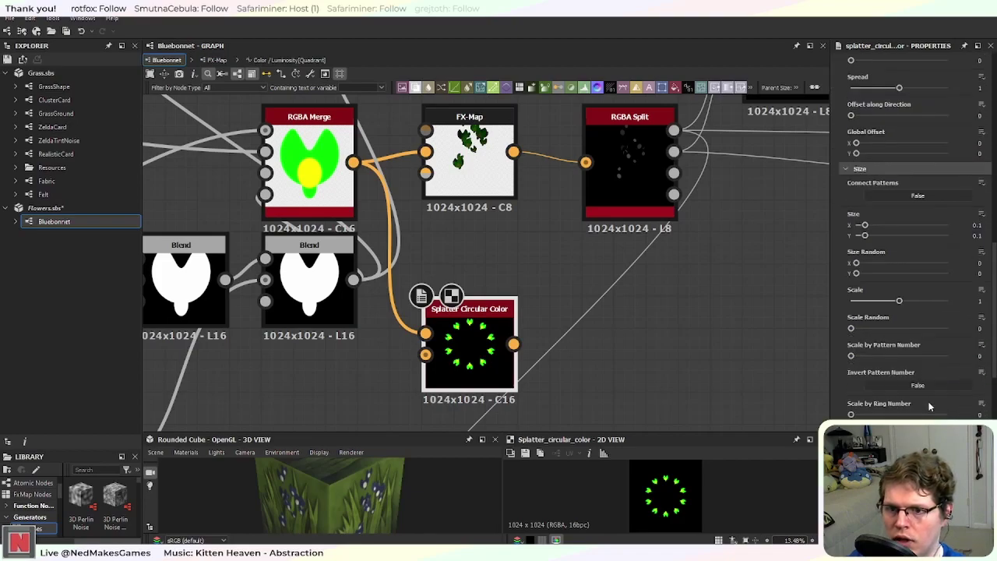
scroll(928, 406, down, 5)
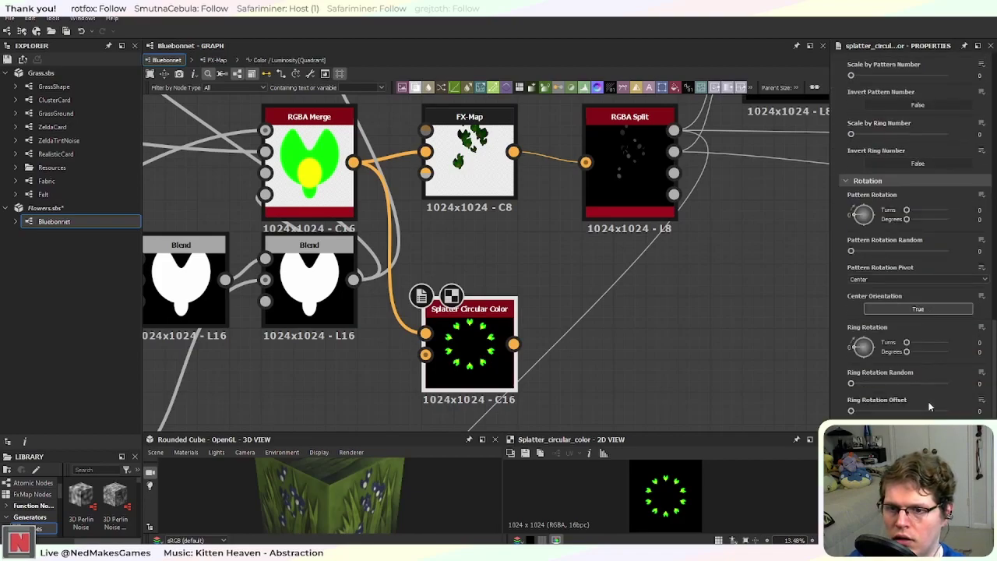
scroll(928, 406, down, 5)
scroll(928, 405, down, 5)
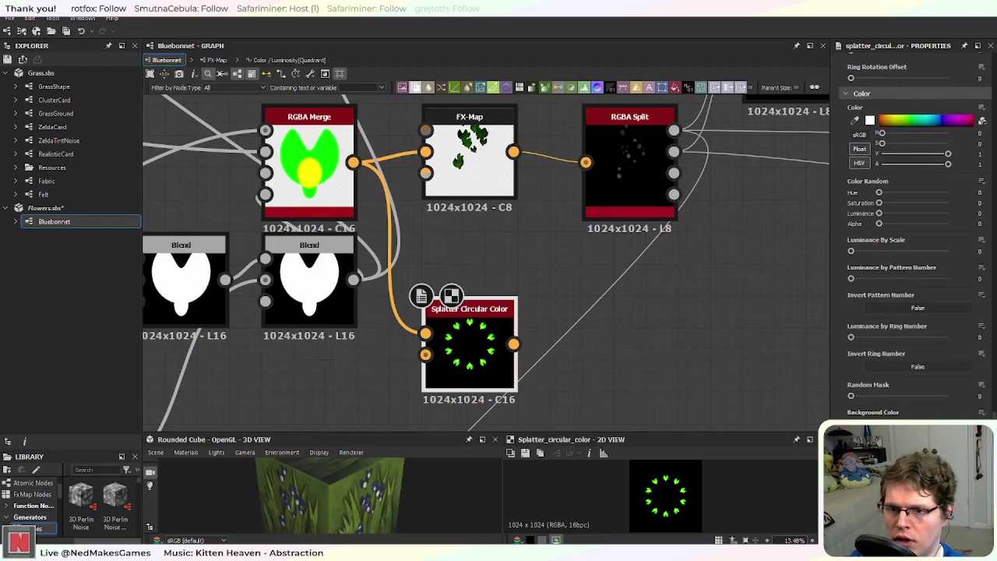
middle_drag(785, 360, 586, 357)
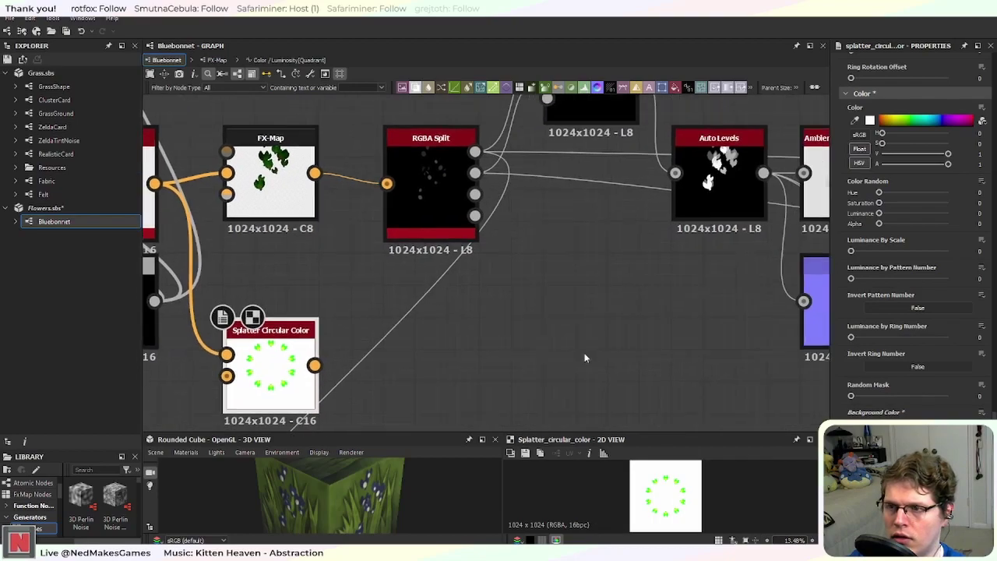
middle_drag(483, 337, 655, 289)
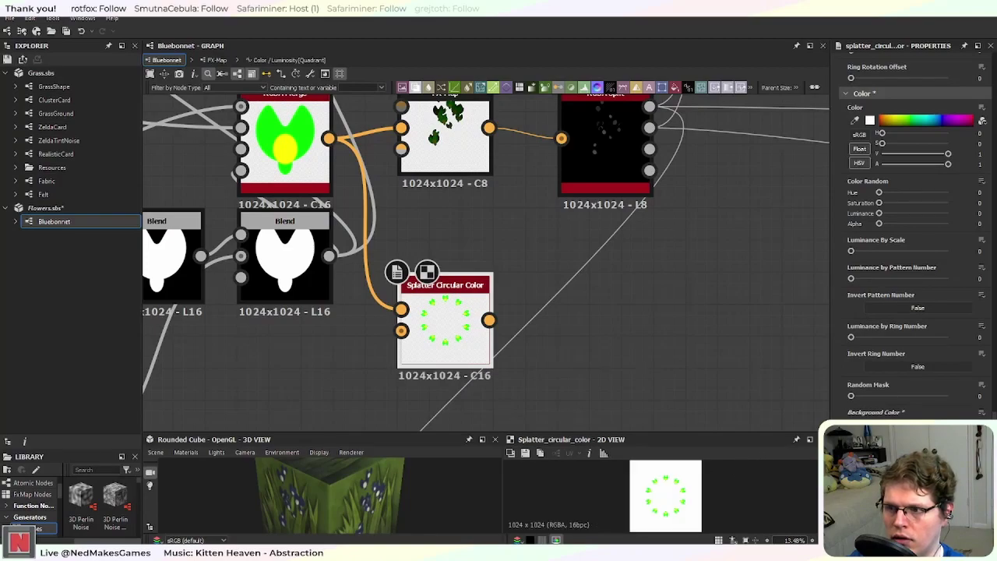
Step: Move the Splatter Circular Color node up, closer beneath the FX-Map
scroll(552, 272, up, 4)
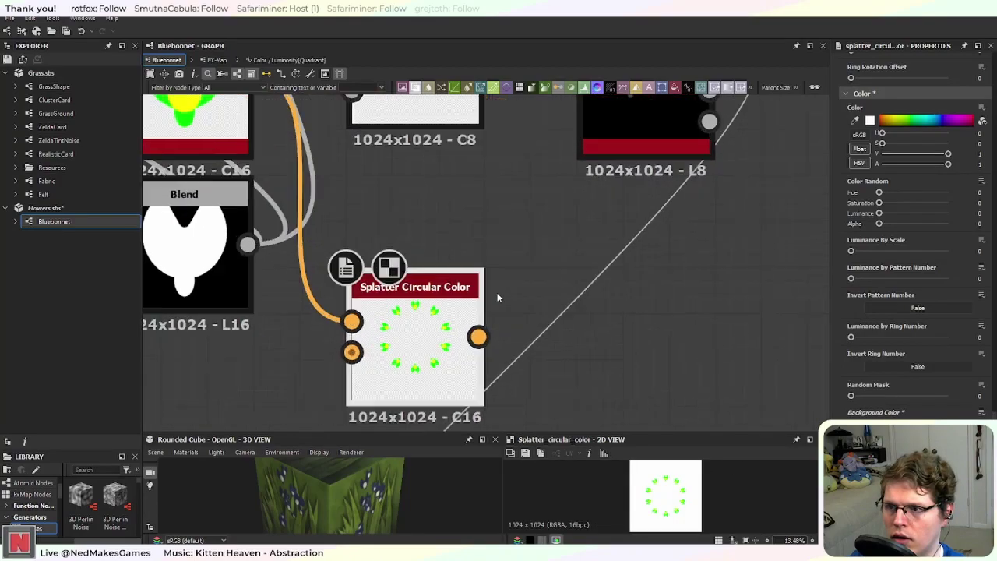
middle_drag(543, 265, 609, 401)
scroll(590, 360, down, 2)
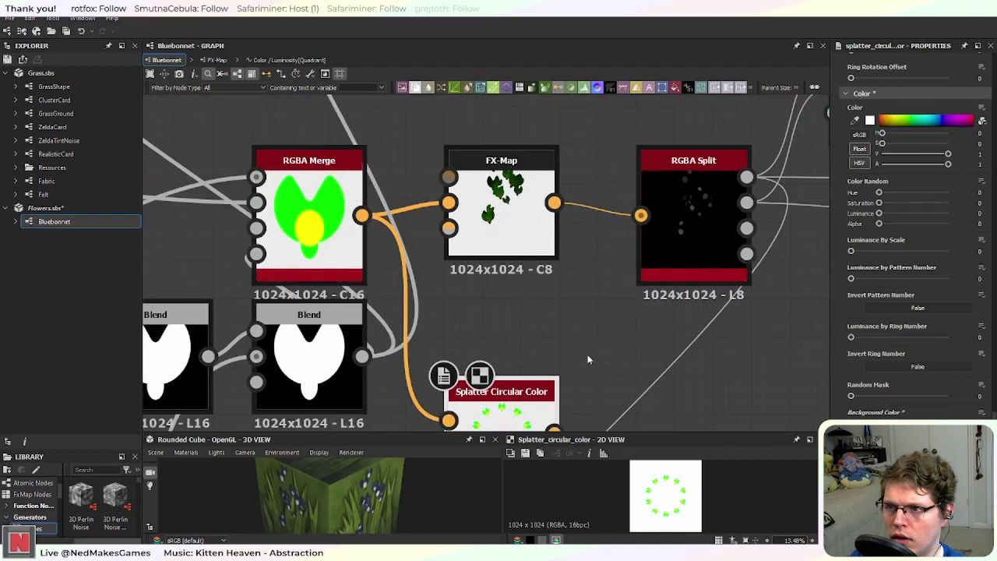
middle_drag(594, 342, 545, 298)
scroll(544, 294, down, 1)
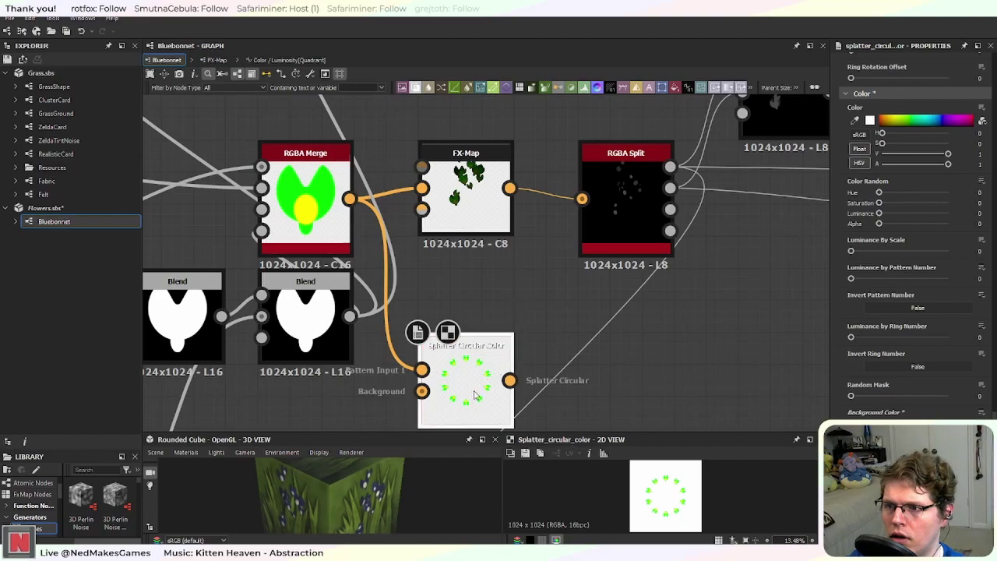
drag(475, 397, 475, 334)
scroll(499, 350, up, 3)
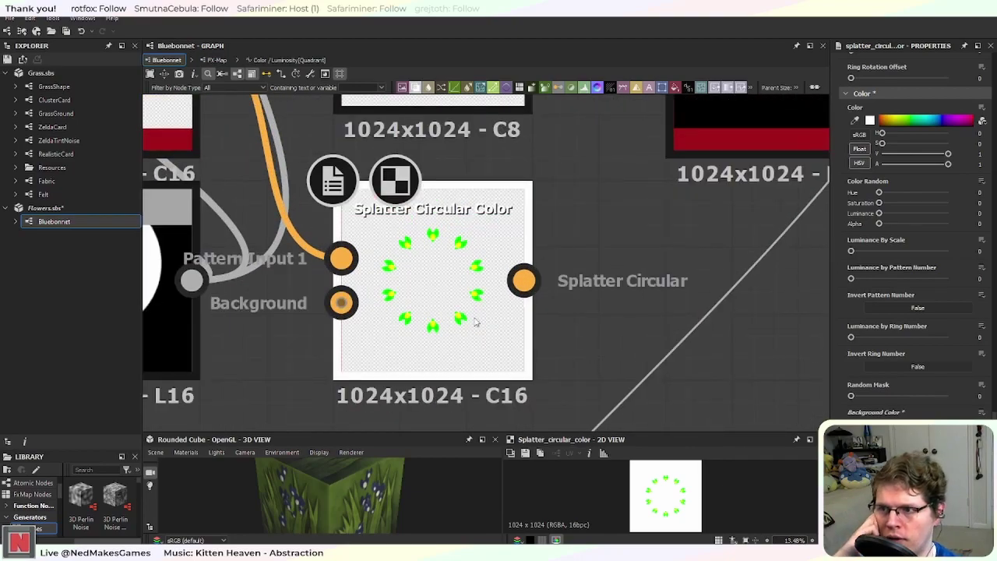
scroll(865, 409, up, 1)
Step: Set the splatter's Pattern Amount to 12, Pattern Amount Random to 0.17 and Ring Amount to 3
scroll(911, 234, up, 10)
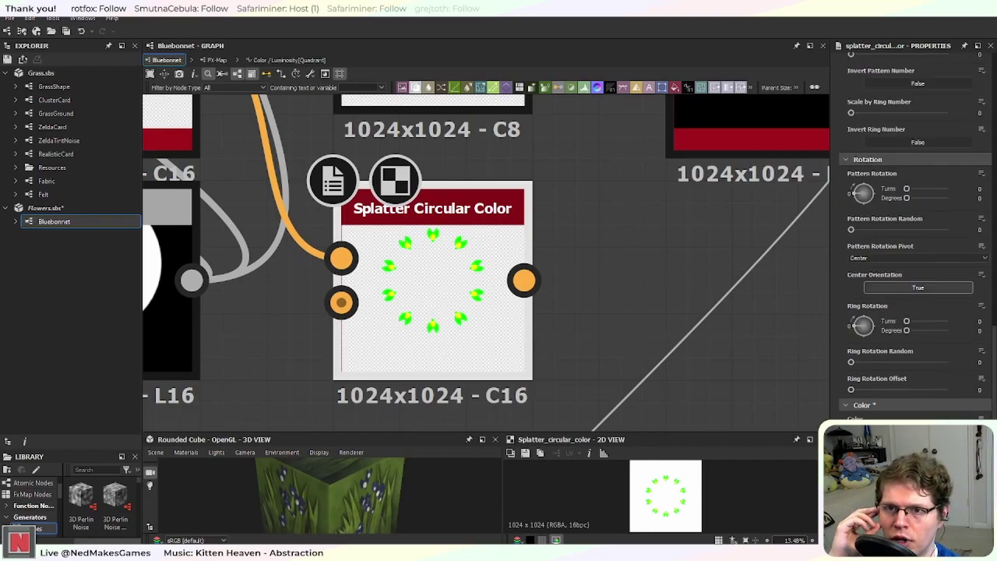
scroll(911, 234, up, 3)
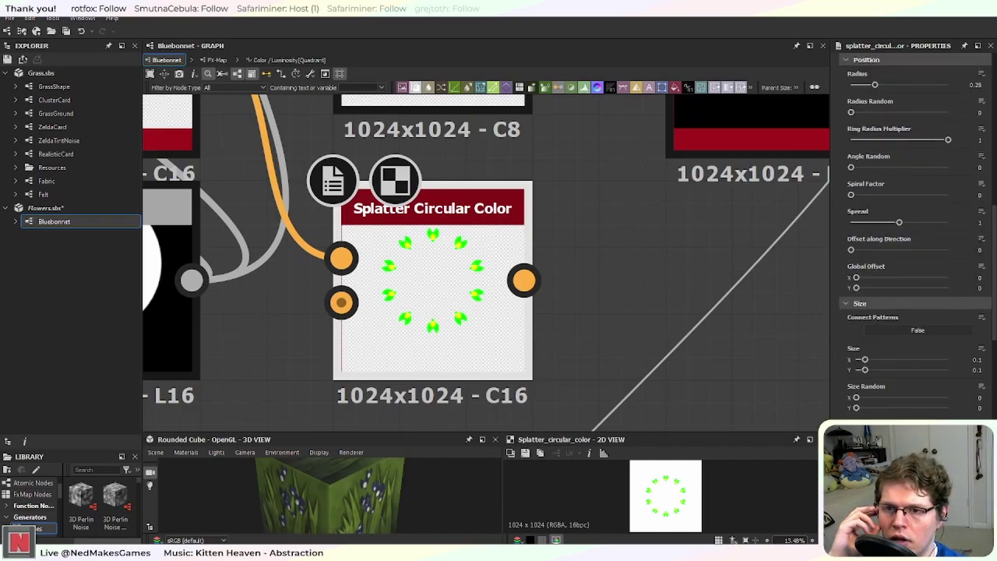
scroll(911, 234, up, 6)
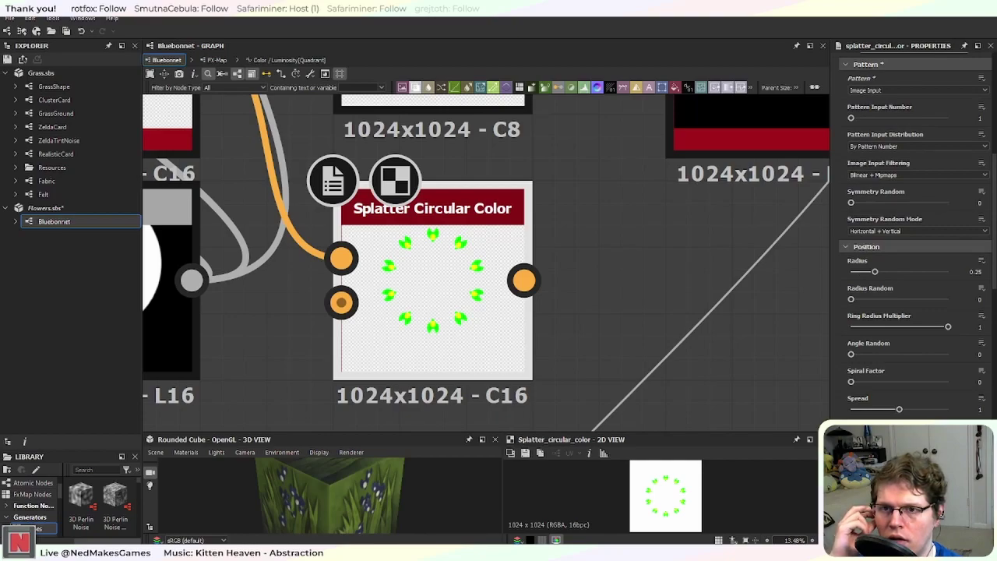
scroll(831, 418, up, 10)
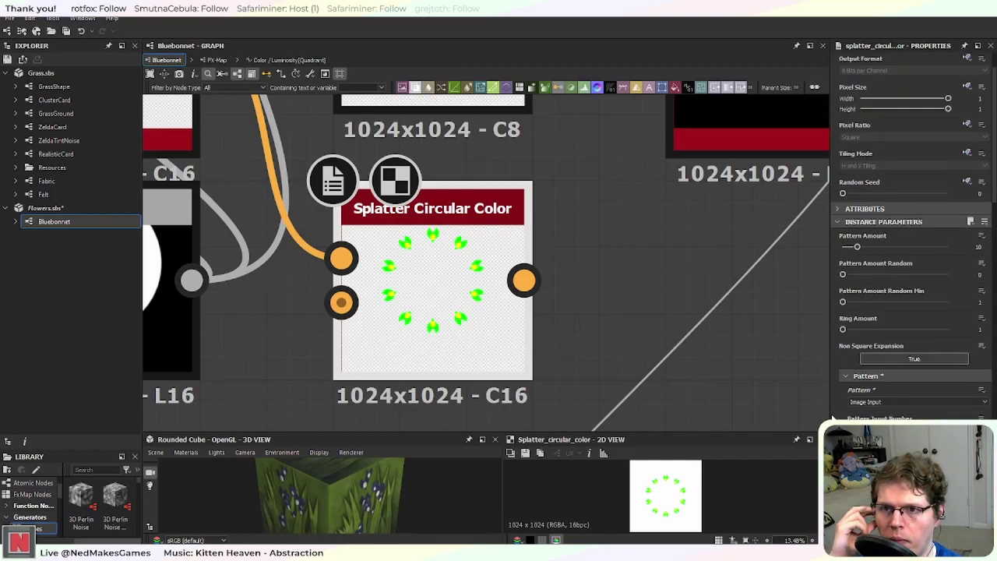
drag(857, 301, 860, 328)
drag(843, 382, 866, 383)
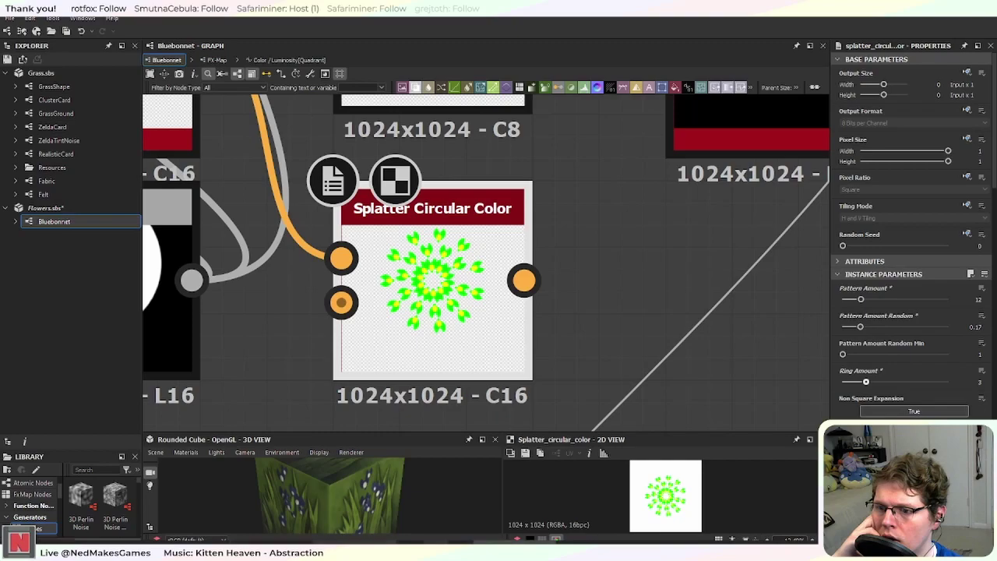
Step: Check the bluebonnet reference photos in the browser, and set the splatter's Ring Amount to 2 in Substance Designer
key(alt+Tab)
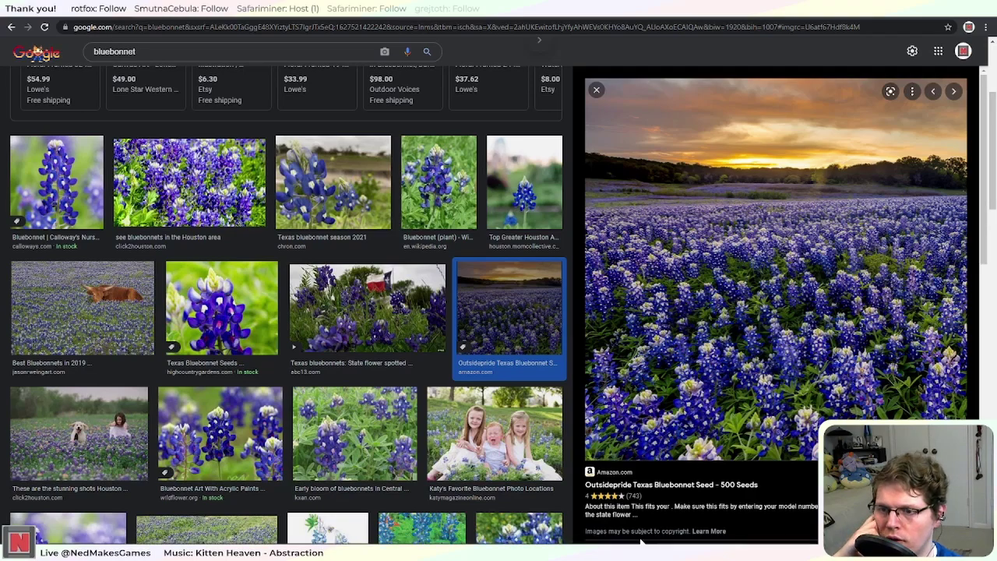
key(alt+Tab)
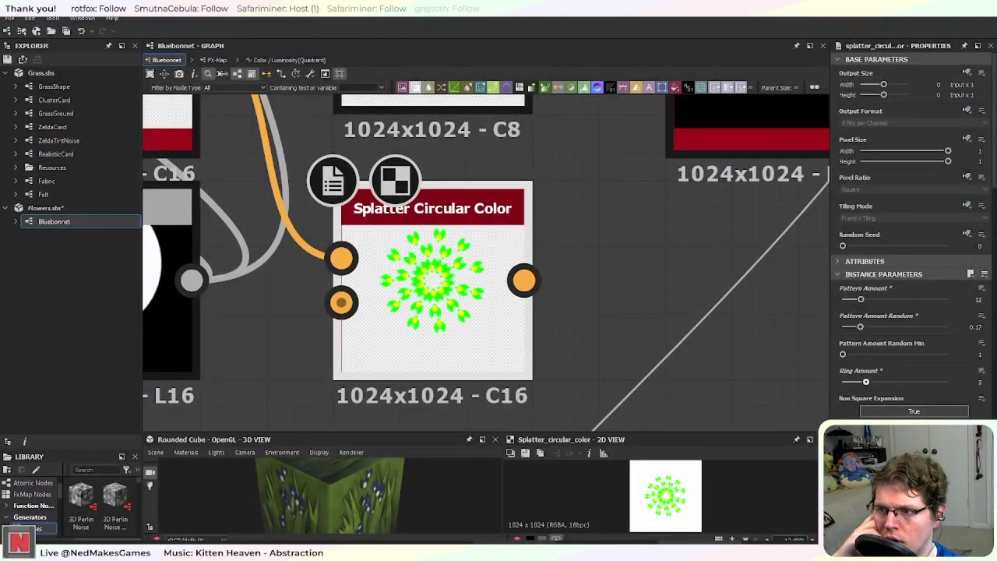
drag(864, 383, 856, 382)
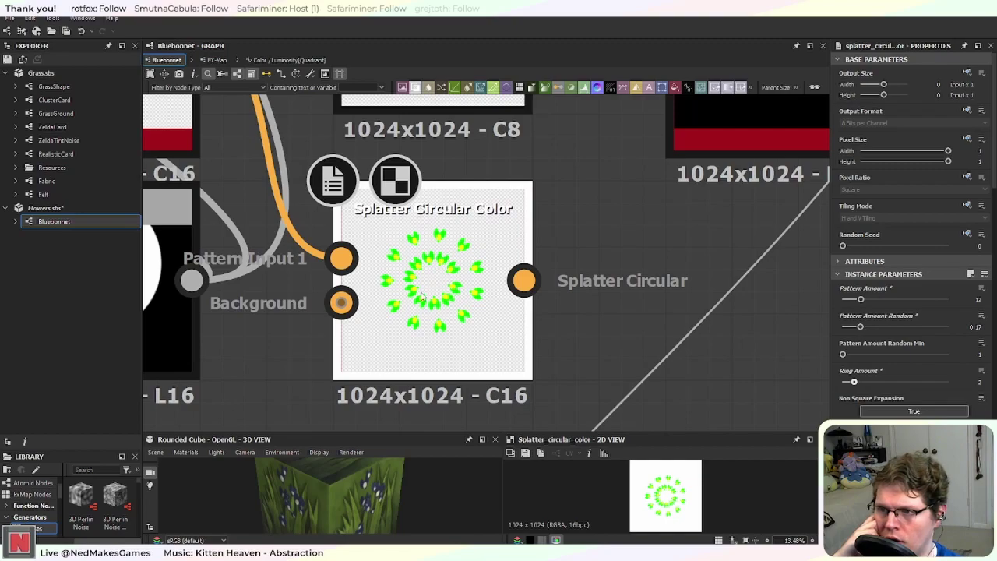
Step: Set the splatter's Pattern Amount Random to 0 and its Radius to 0.29
scroll(911, 234, down, 2)
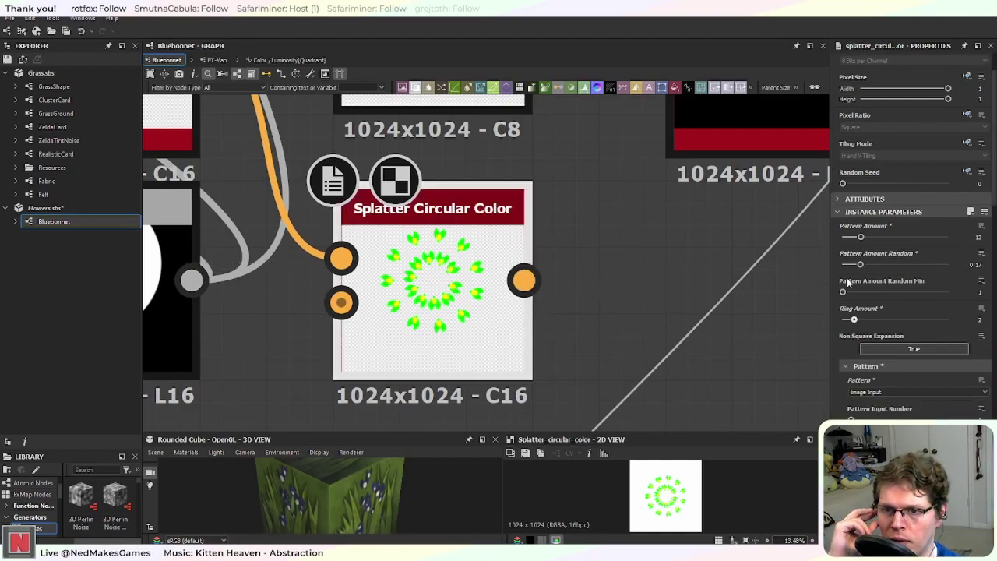
drag(859, 264, 779, 273)
scroll(841, 402, down, 2)
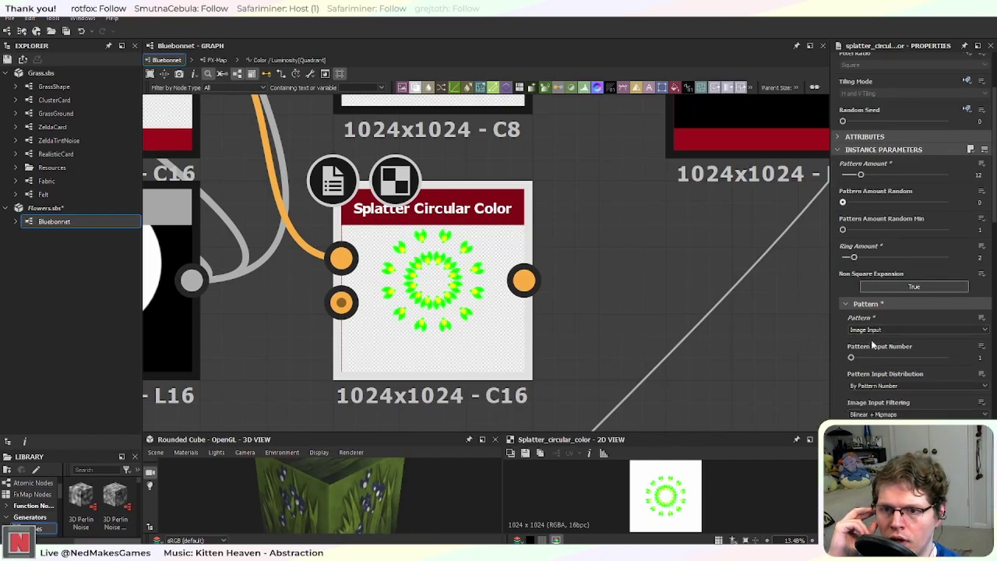
scroll(858, 371, down, 4)
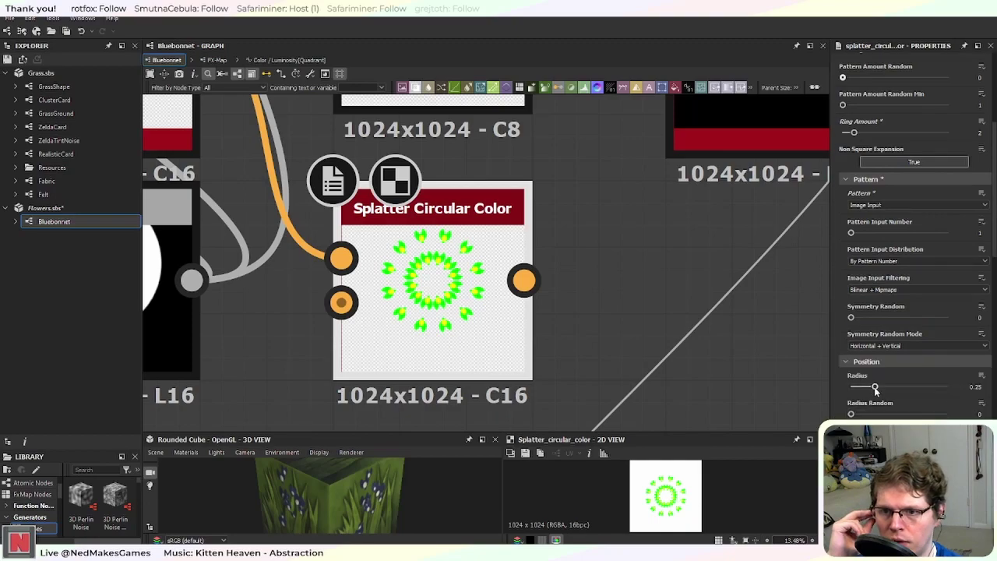
drag(874, 387, 878, 387)
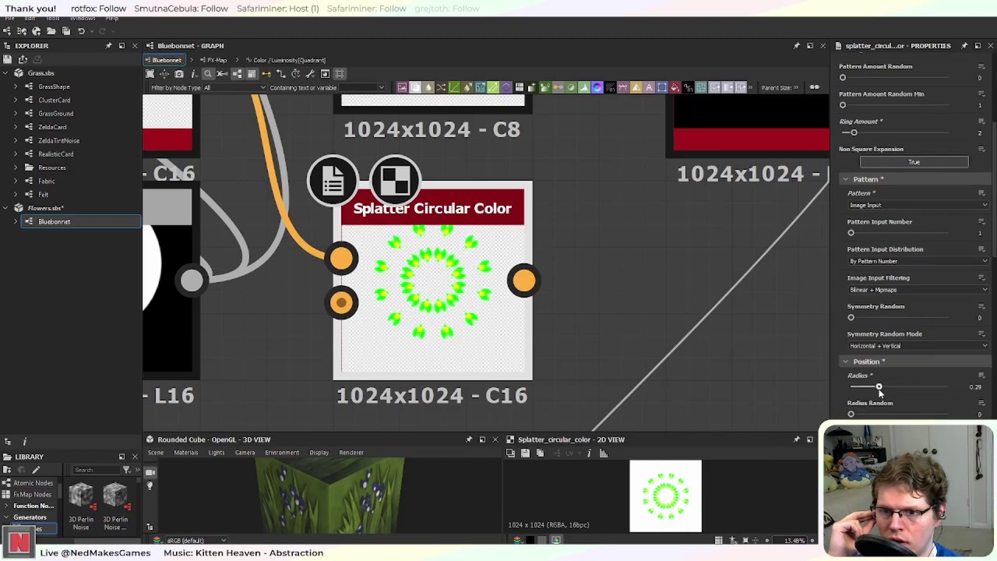
Step: Try out the Spiral Factor and Radius Random settings on the splatter's rings
scroll(918, 239, down, 1)
scroll(917, 238, down, 1)
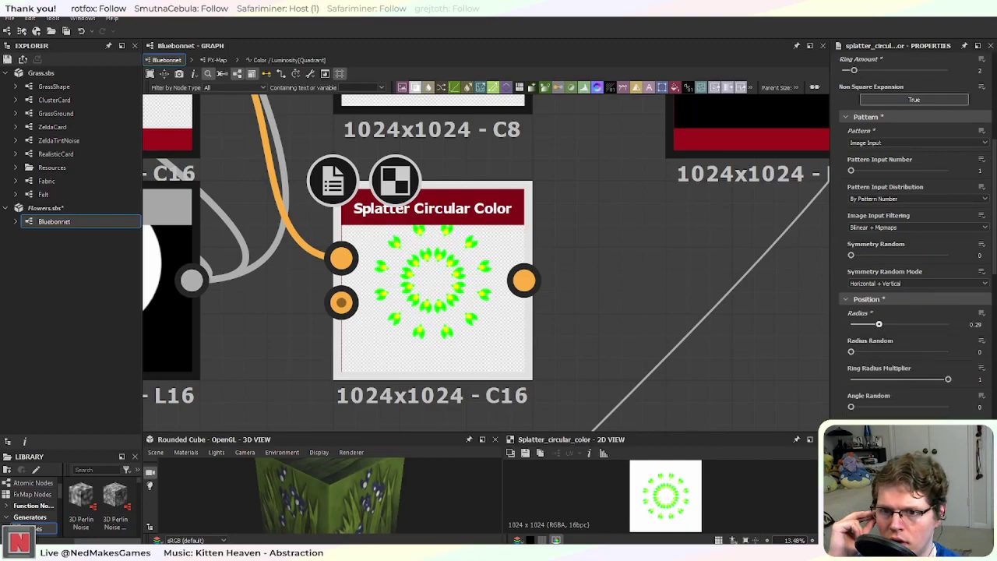
mouse_move(851, 435)
mouse_down()
mouse_move(899, 434)
mouse_move(854, 434)
mouse_up()
scroll(917, 236, down, 1)
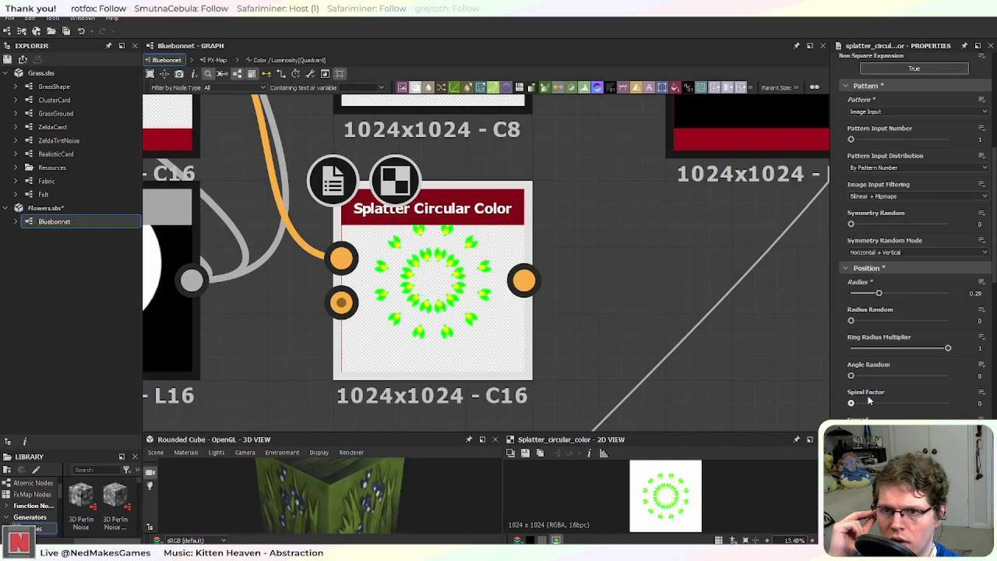
mouse_move(851, 322)
mouse_down()
mouse_move(922, 320)
mouse_move(845, 323)
mouse_up()
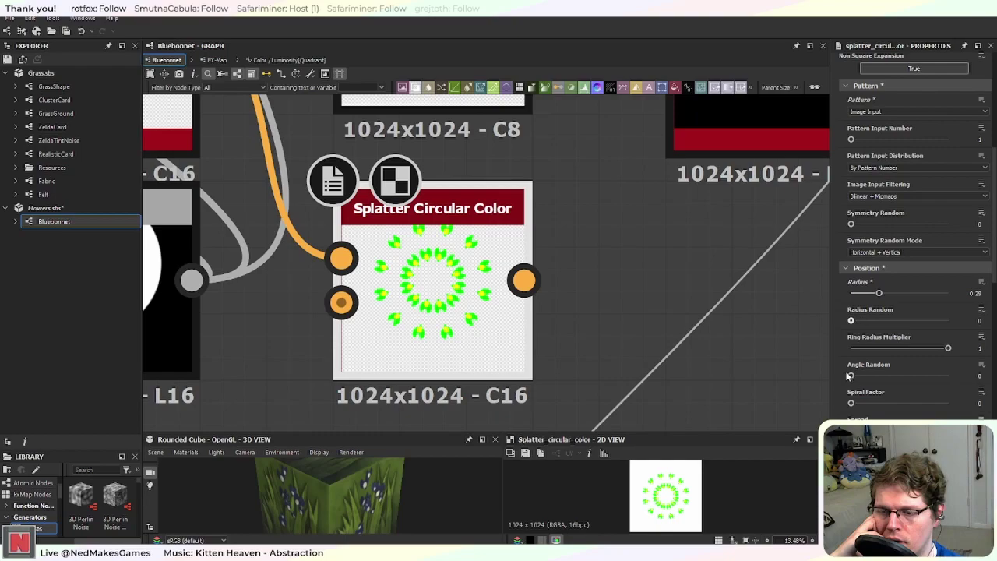
Step: Try out the Size, Scale and Scale by Pattern Number settings on the splatter's petals
scroll(848, 375, down, 2)
scroll(848, 376, up, 2)
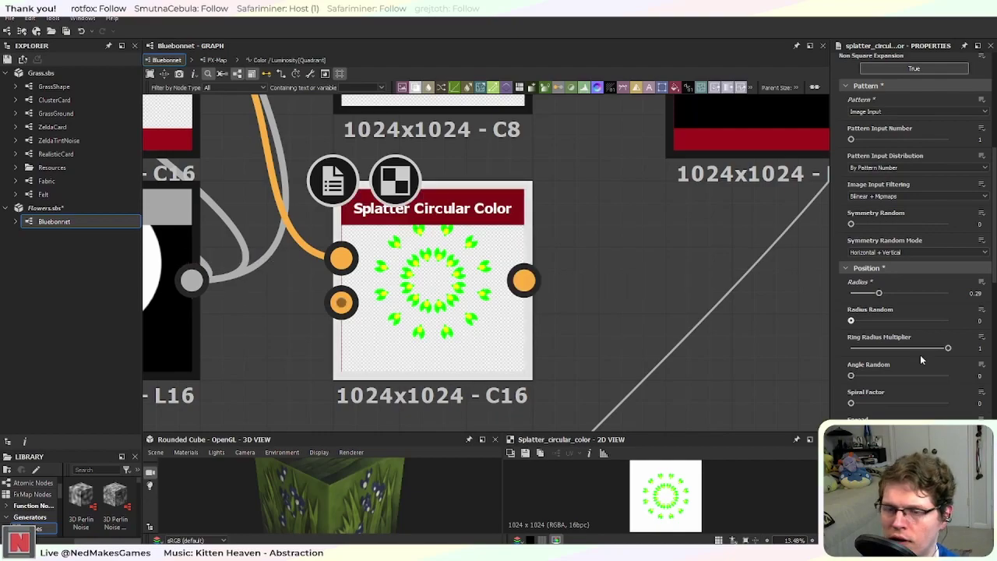
scroll(915, 233, down, 7)
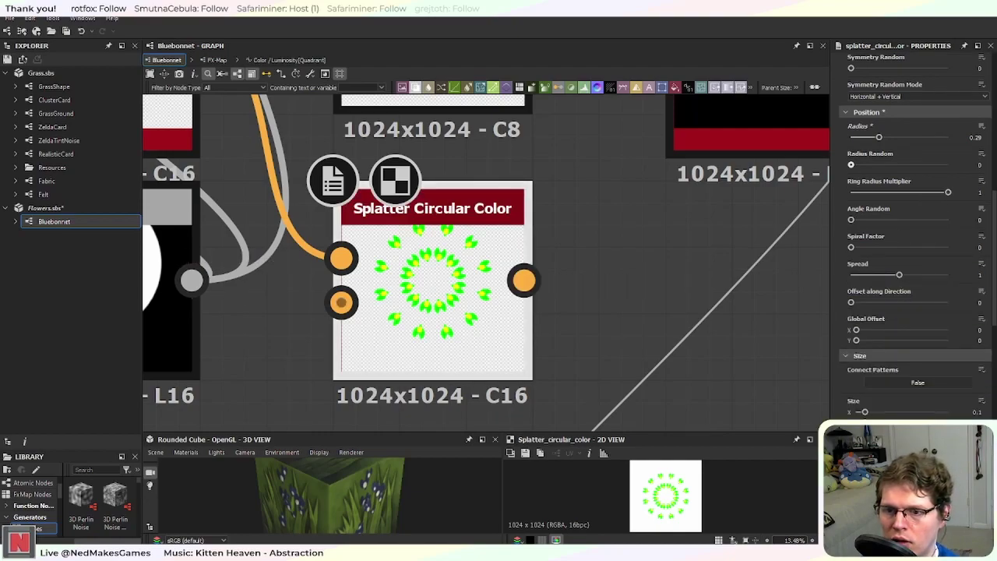
scroll(914, 234, down, 1)
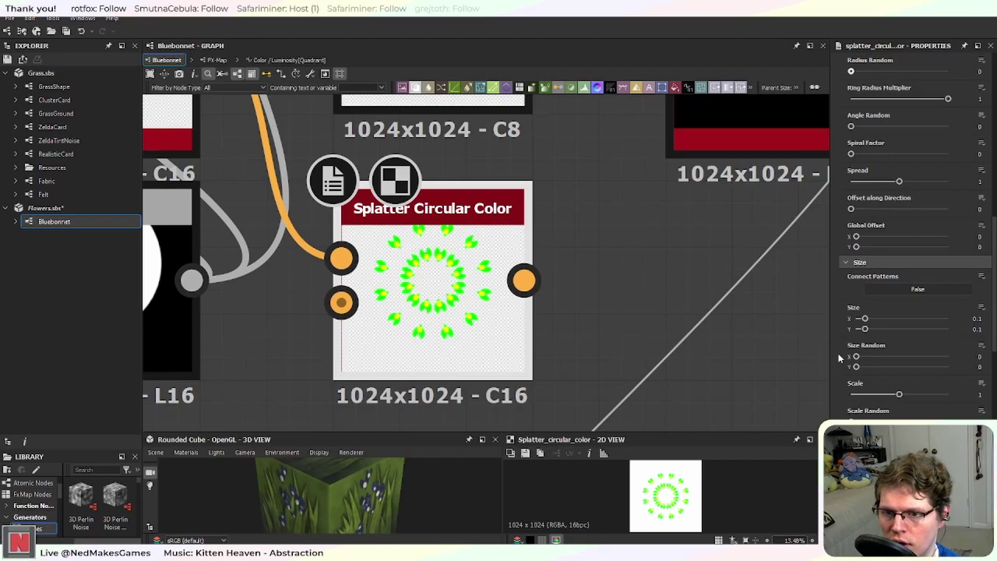
scroll(839, 411, down, 2)
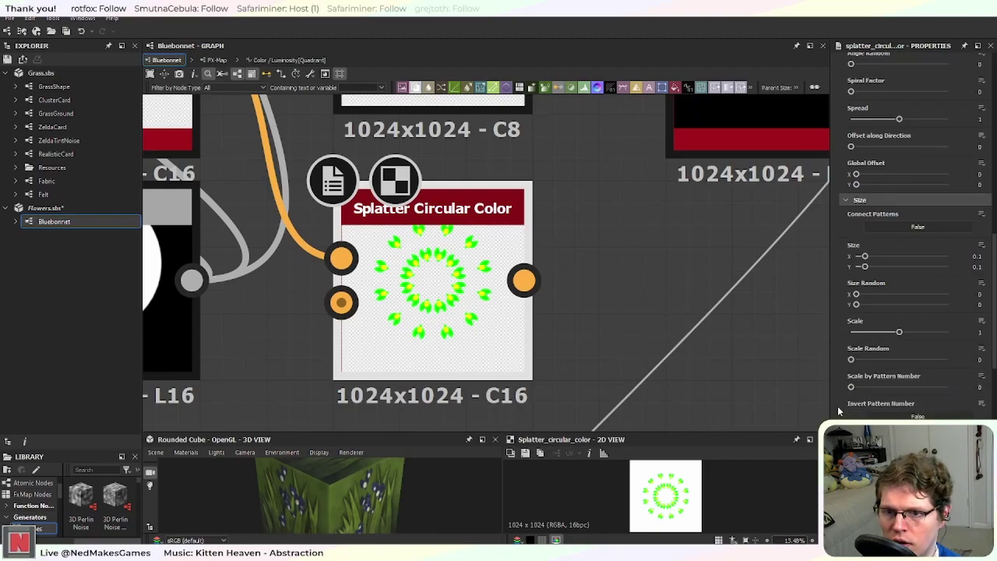
drag(865, 257, 866, 259)
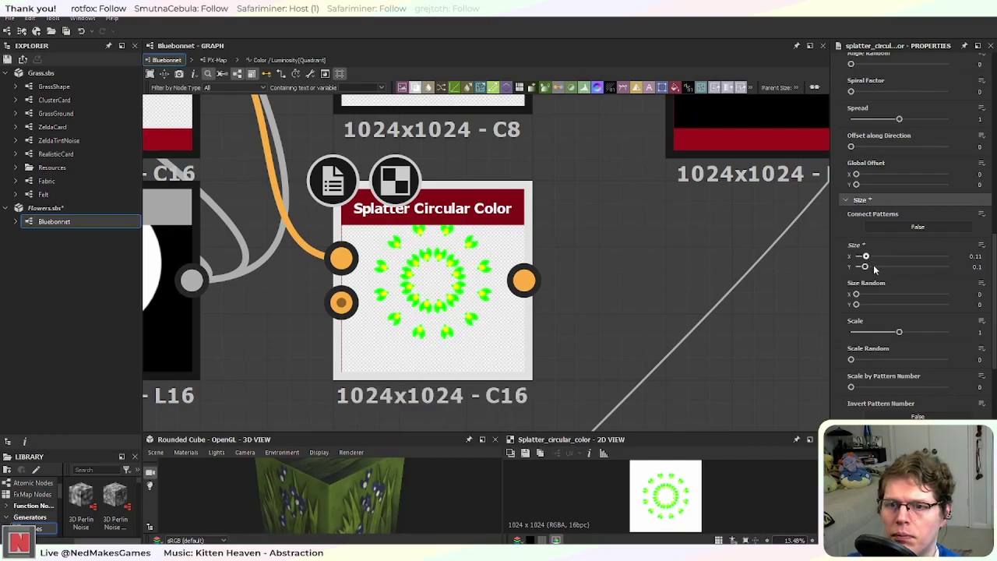
key(ctrl+z)
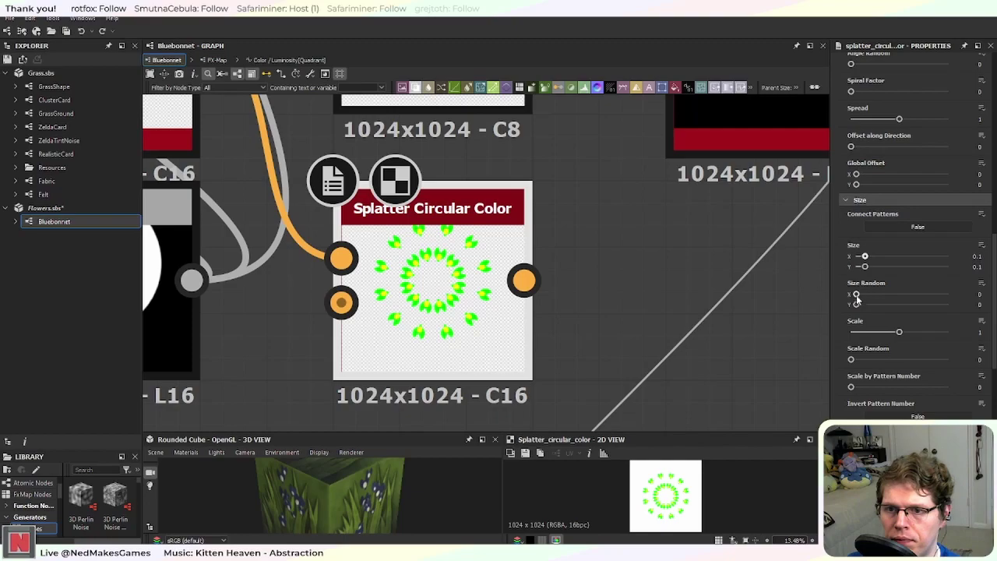
mouse_move(900, 335)
mouse_down()
mouse_move(922, 334)
mouse_move(895, 335)
mouse_up()
key(ctrl+z)
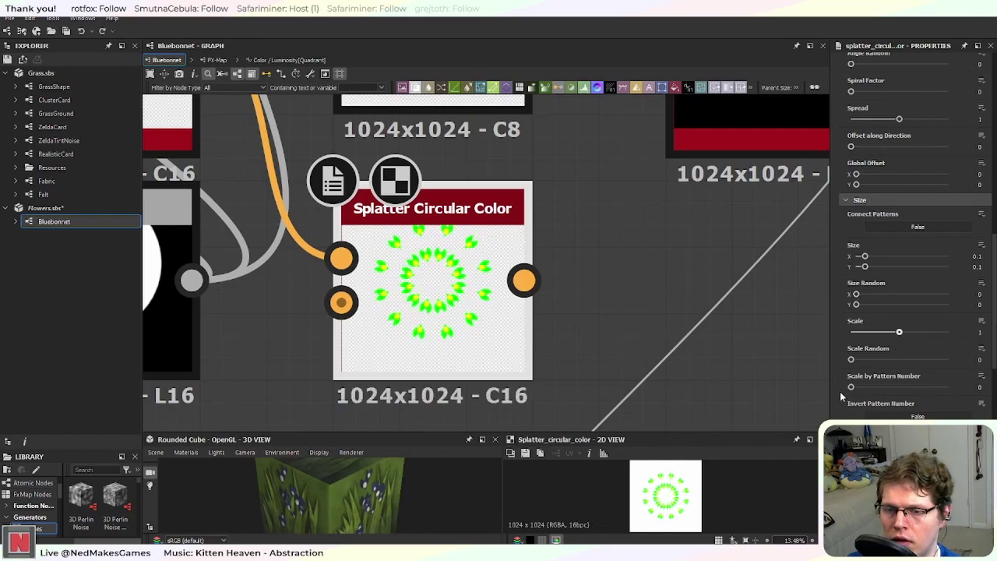
drag(851, 387, 830, 380)
Step: Turn off Center Orientation in the splatter's rotation settings
scroll(841, 401, down, 2)
scroll(842, 409, down, 2)
scroll(845, 407, down, 2)
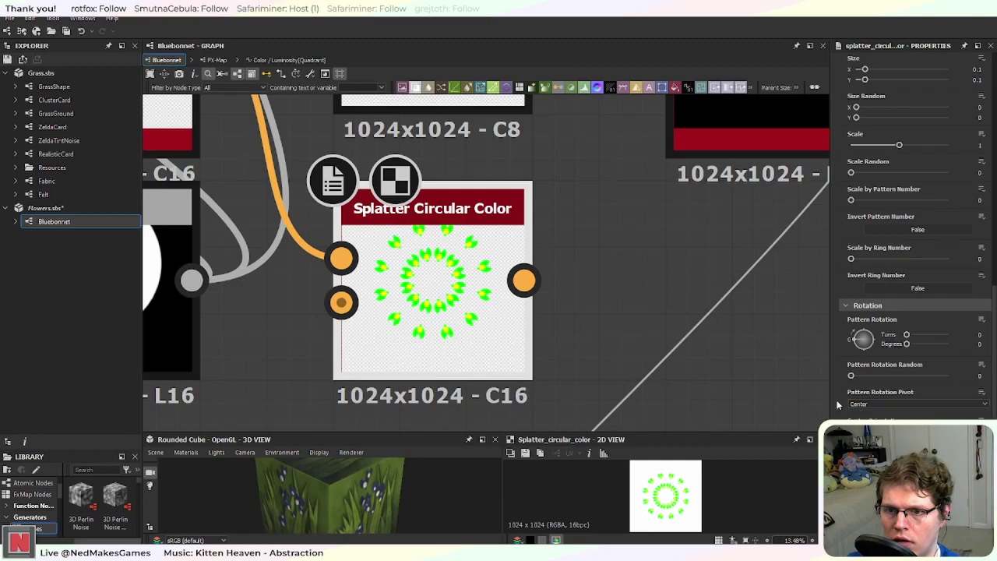
scroll(839, 405, down, 1)
click(895, 403)
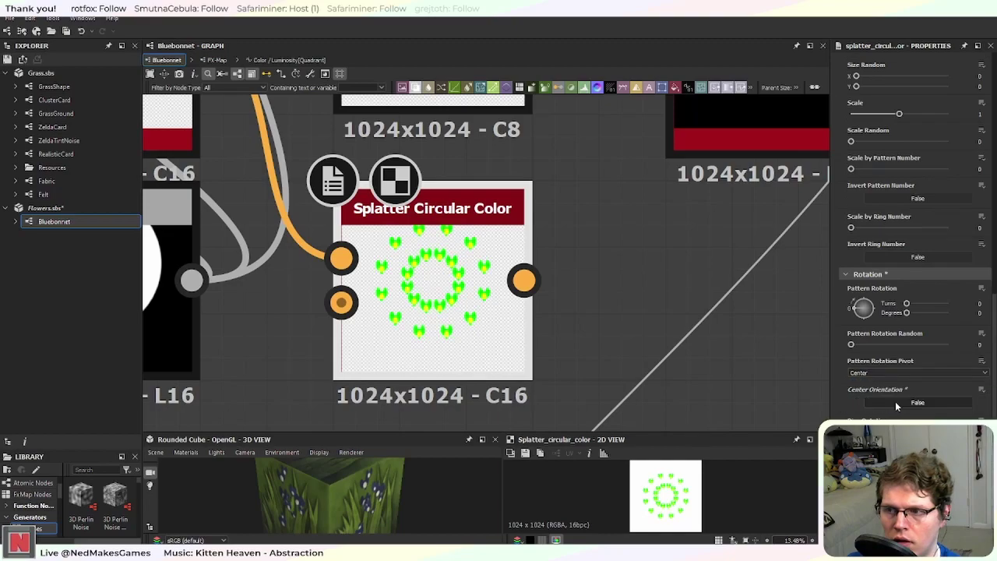
click(895, 403)
click(895, 401)
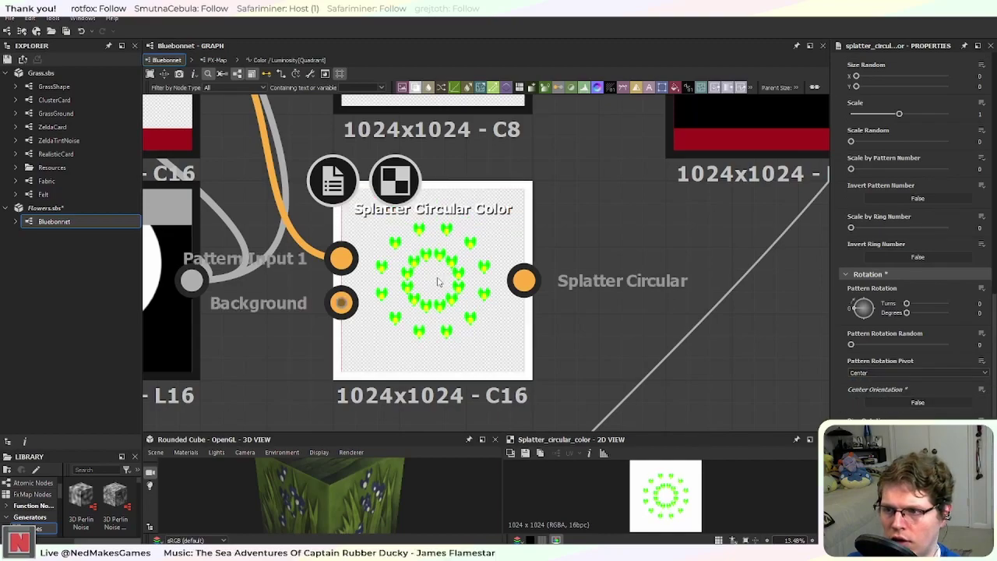
Step: Look through the splatter's remaining rotation, color, pattern and position settings for other ways to adjust the rings
scroll(918, 234, down, 1)
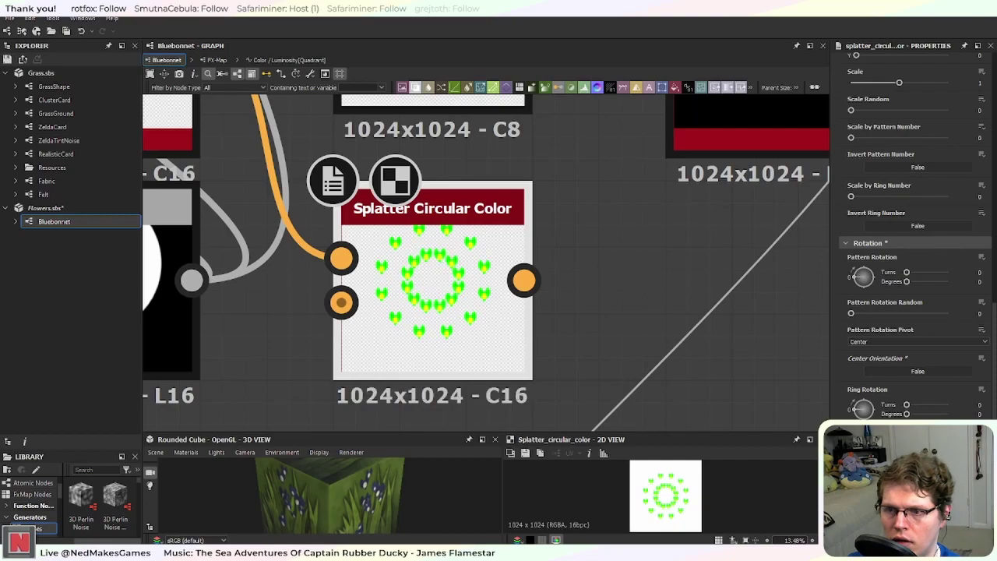
scroll(911, 234, down, 7)
scroll(912, 233, down, 3)
scroll(911, 234, down, 3)
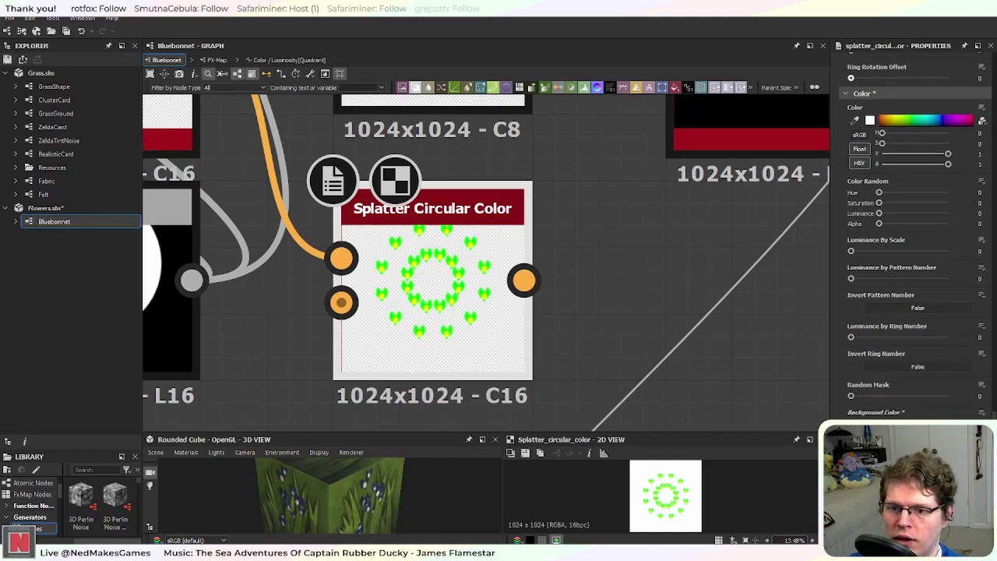
scroll(911, 234, up, 12)
scroll(864, 274, up, 9)
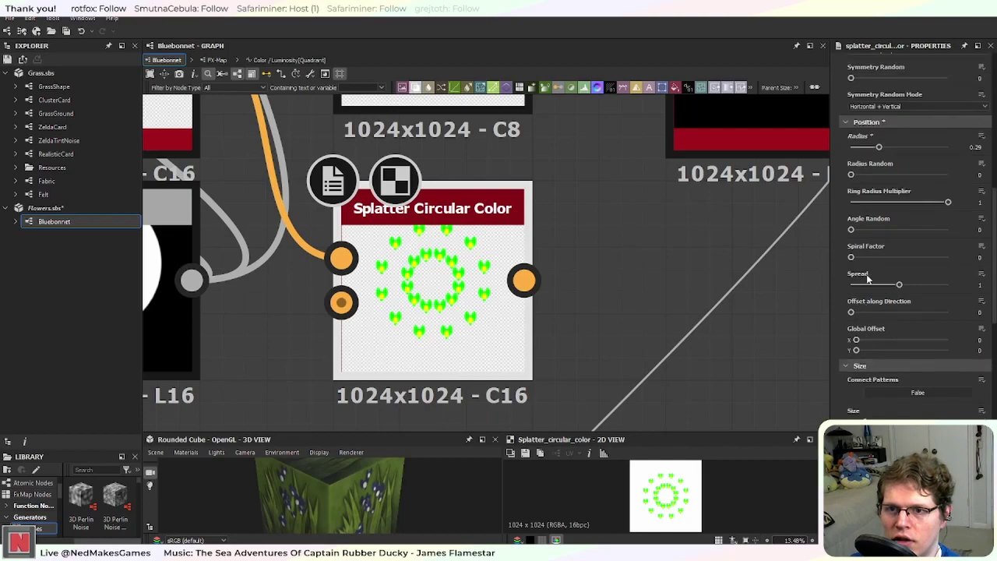
scroll(883, 299, up, 3)
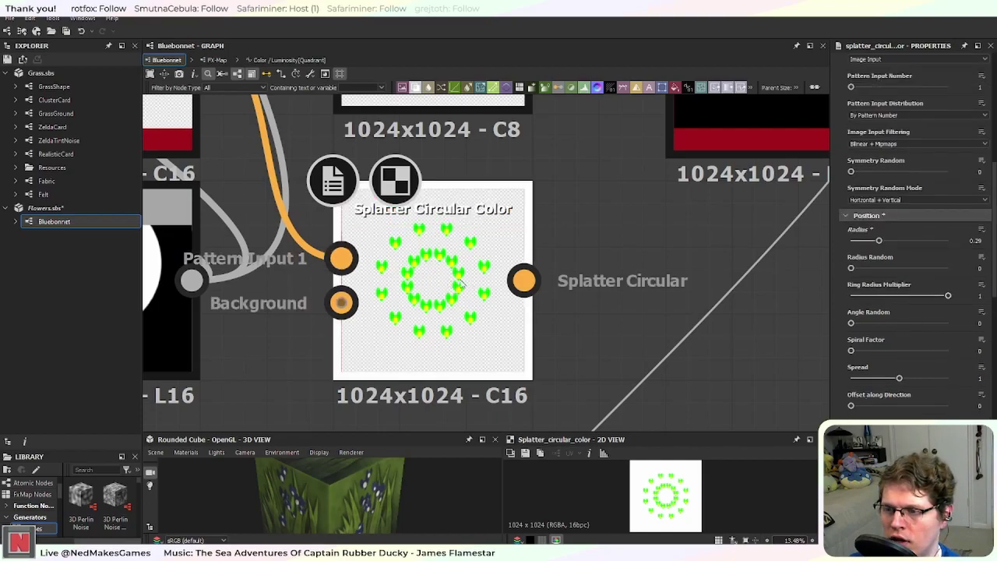
scroll(460, 284, down, 4)
scroll(467, 286, up, 4)
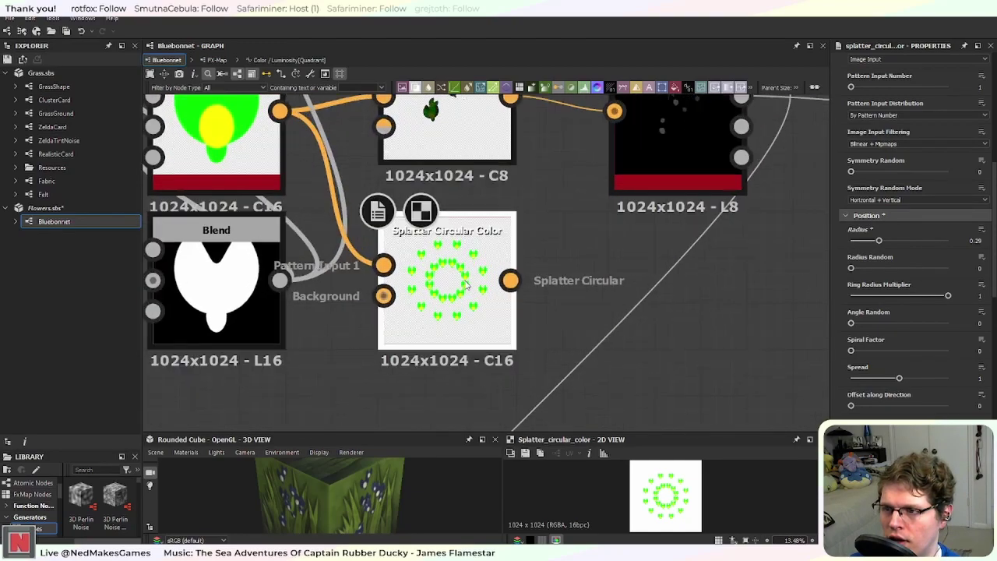
scroll(843, 364, down, 2)
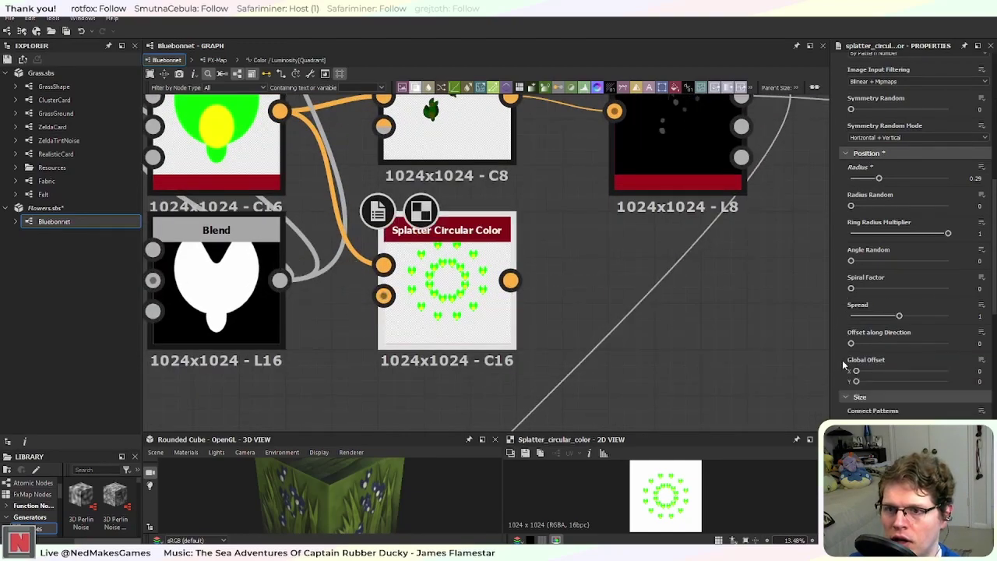
Step: Add a Transformation 2D node beside the Splatter Circular Color node and feed the splatter's output into it
click(596, 300)
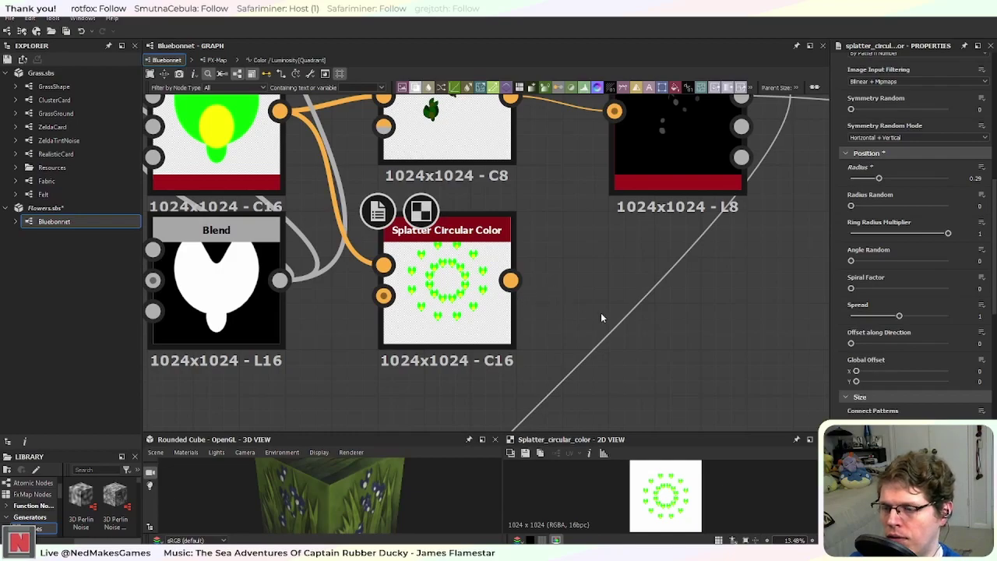
key(space)
text(ta)
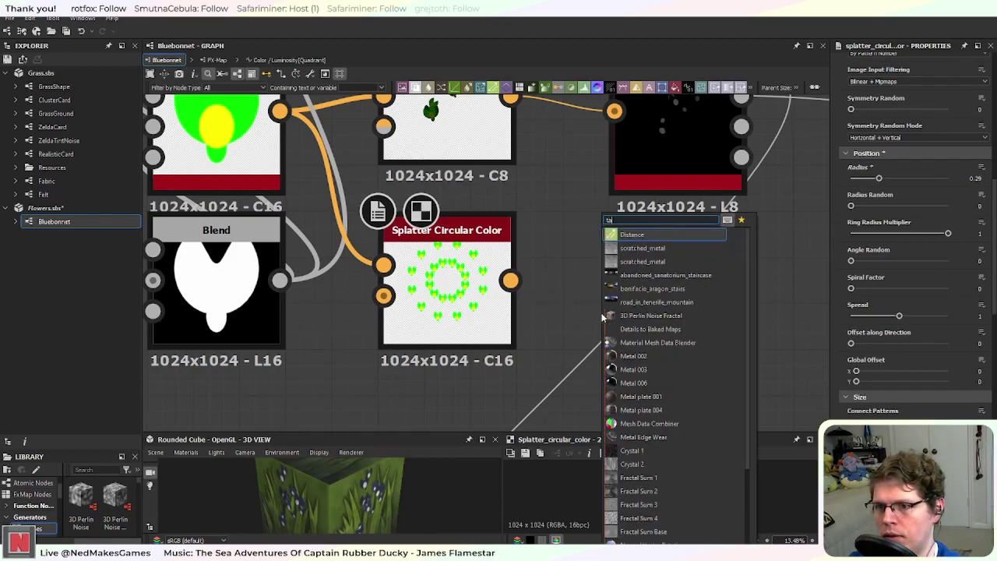
key(BackSpace)
key(BackSpace)
text(tran)
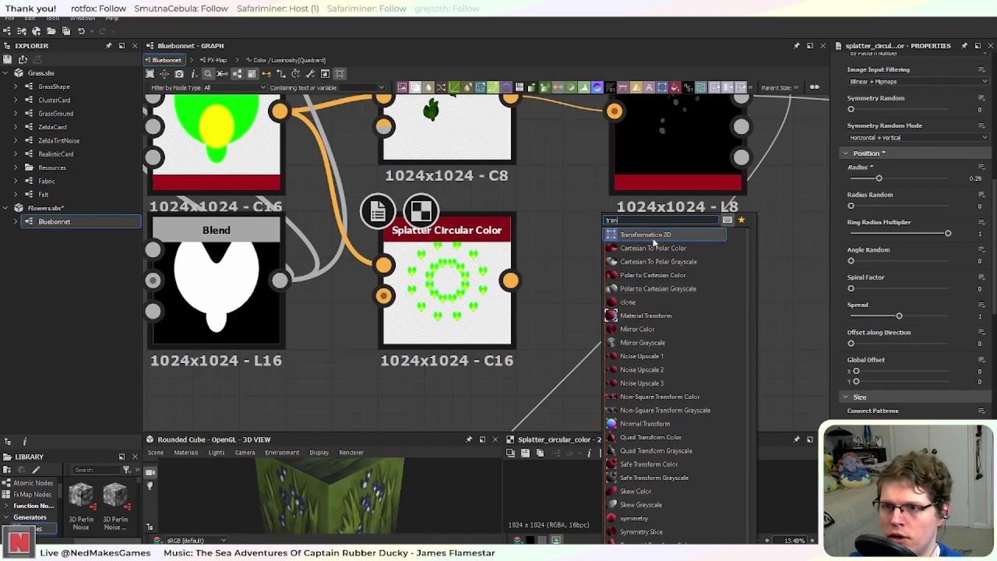
click(651, 234)
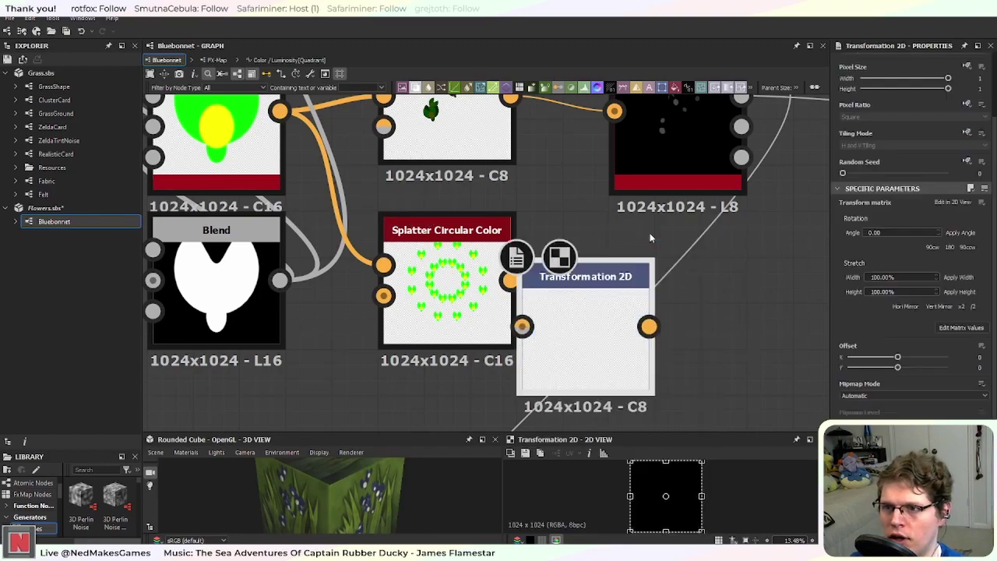
drag(568, 329, 626, 323)
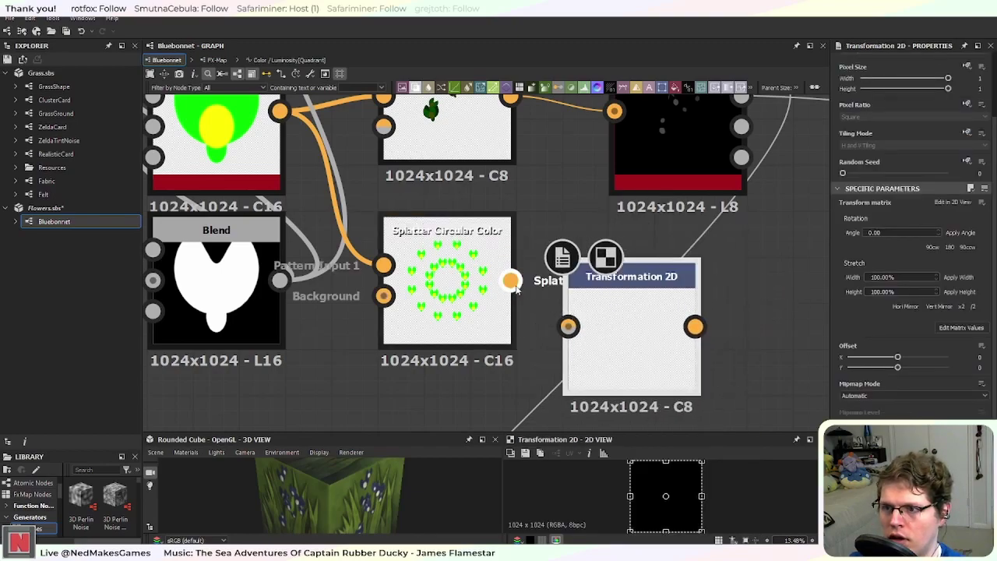
drag(511, 280, 568, 326)
middle_drag(731, 348, 680, 326)
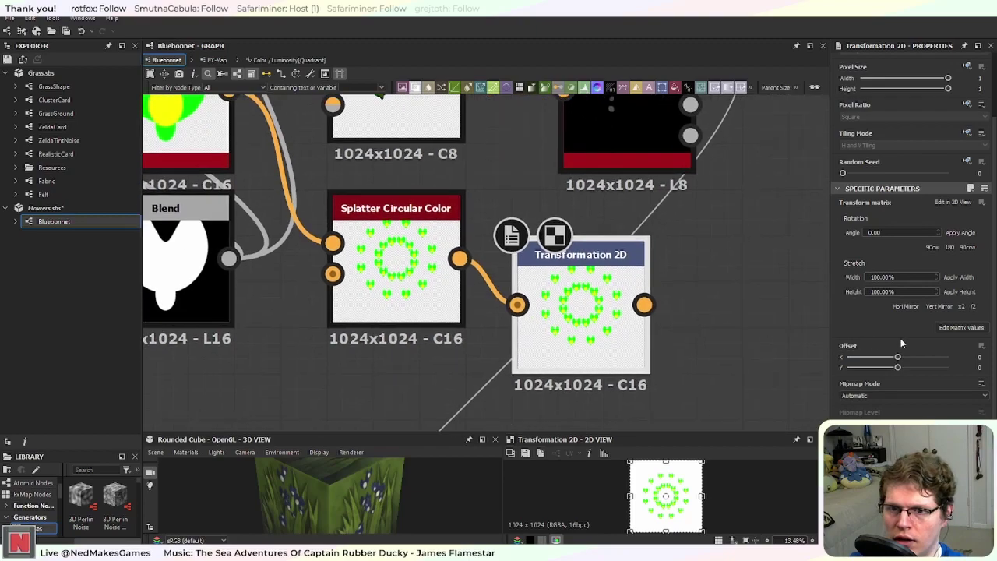
Step: Apply a 50% width stretch to the Transformation 2D node
double_click(875, 277)
text(50)
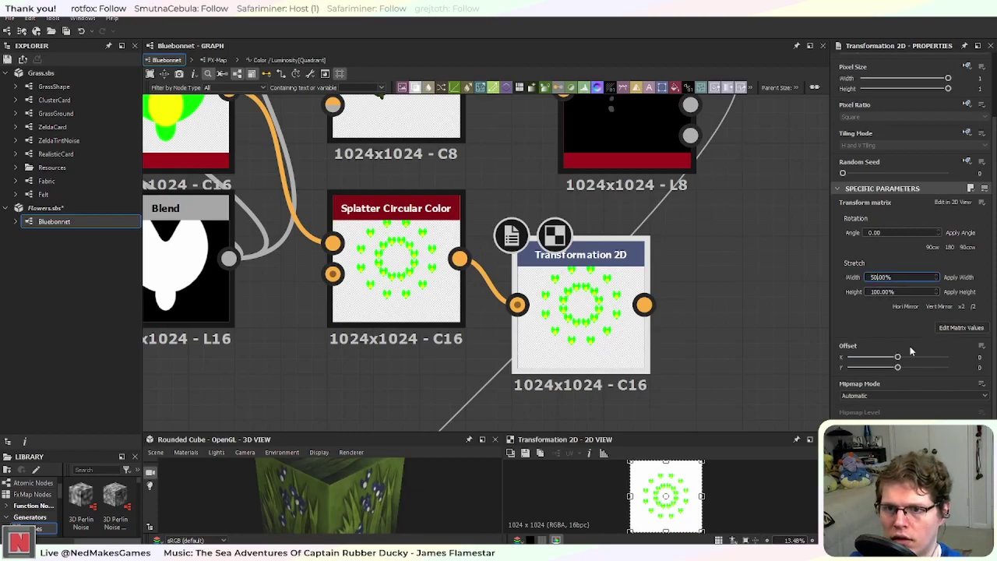
click(960, 278)
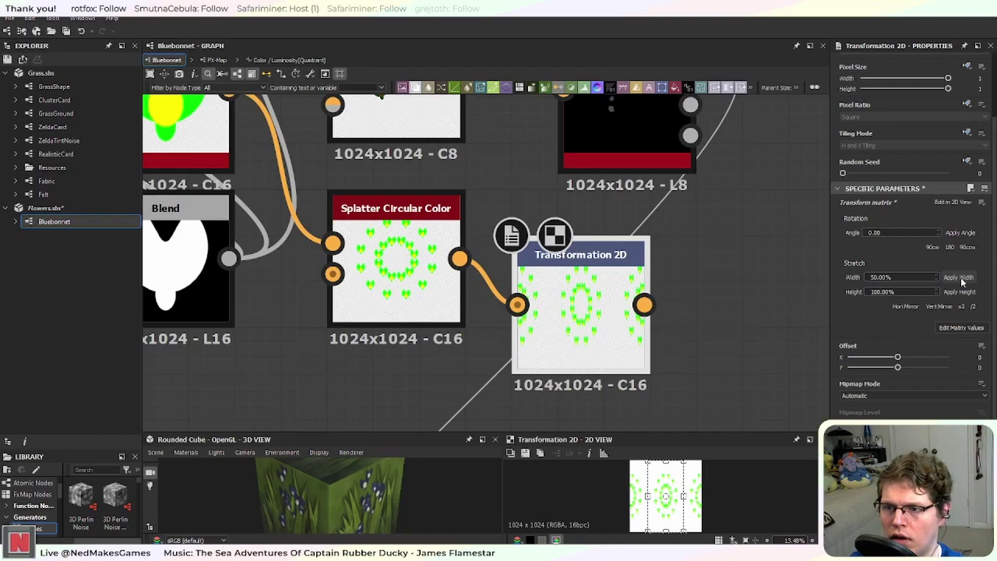
Step: Make the Transformation 2D node's Tiling Mode Absolute and set it to No Tiling
scroll(915, 195, up, 3)
click(966, 206)
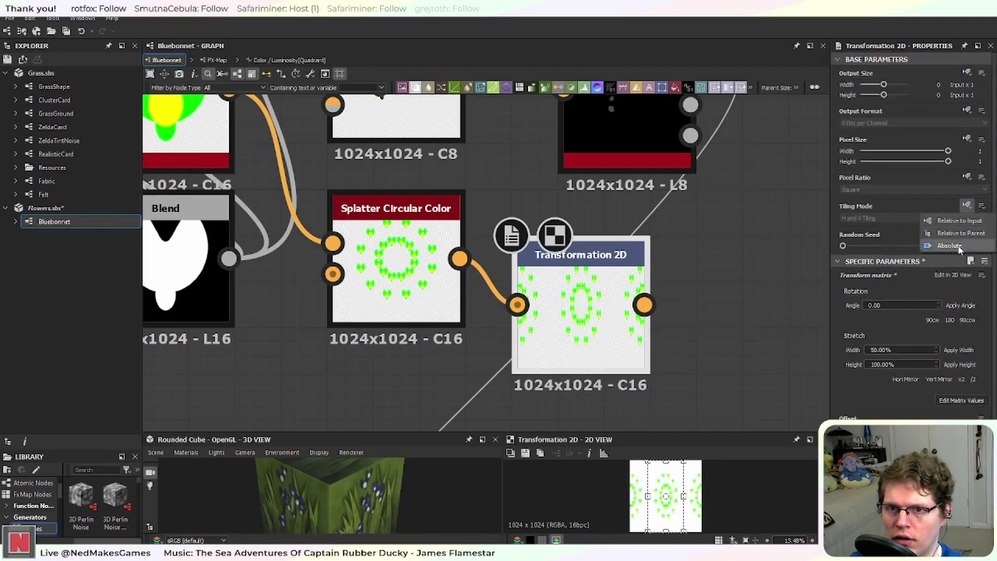
click(949, 245)
click(901, 219)
click(902, 227)
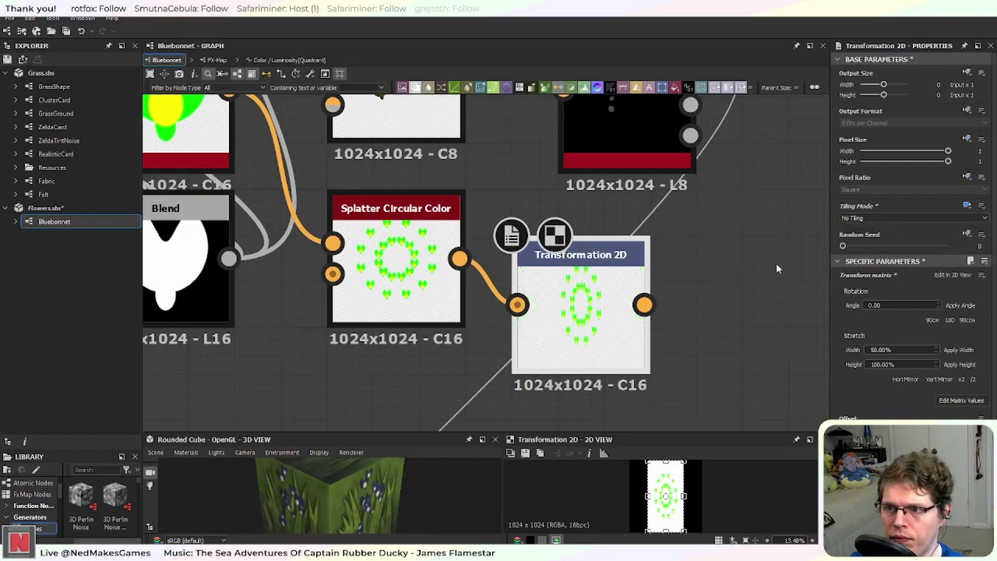
Step: Try a Size Y of 0.2 on the Splatter Circular Color node, and set it back to 0.1
click(411, 294)
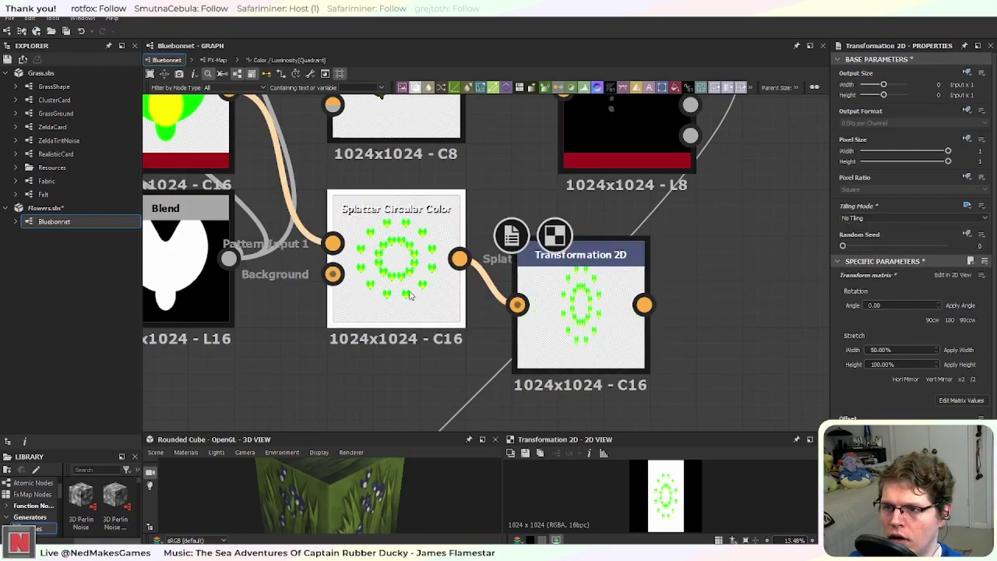
scroll(911, 234, down, 8)
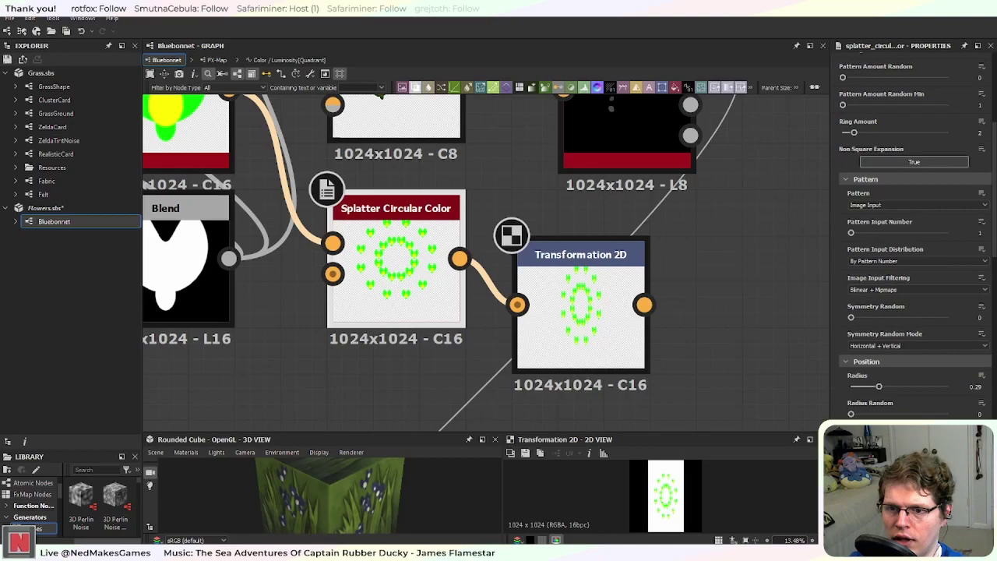
scroll(876, 405, down, 10)
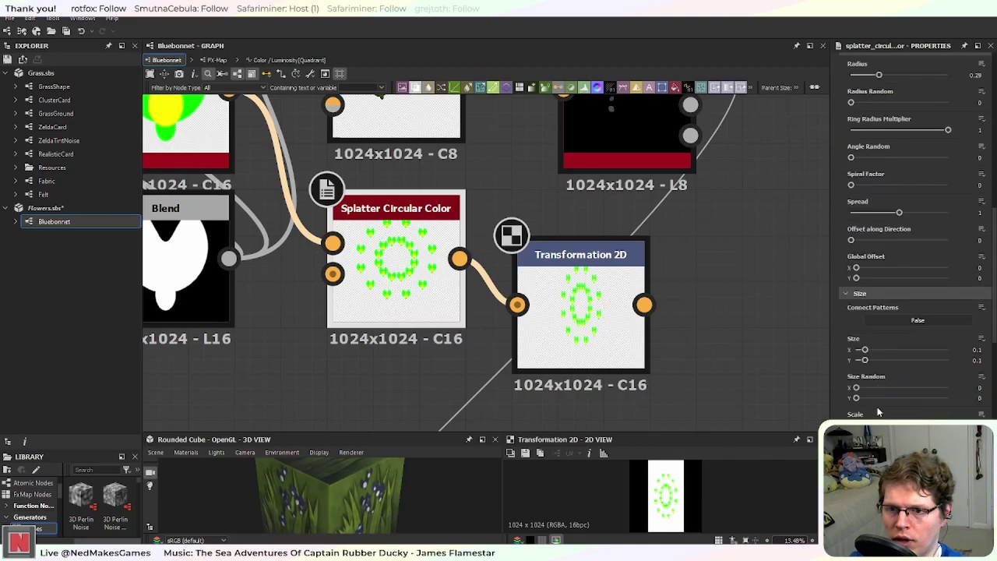
click(977, 360)
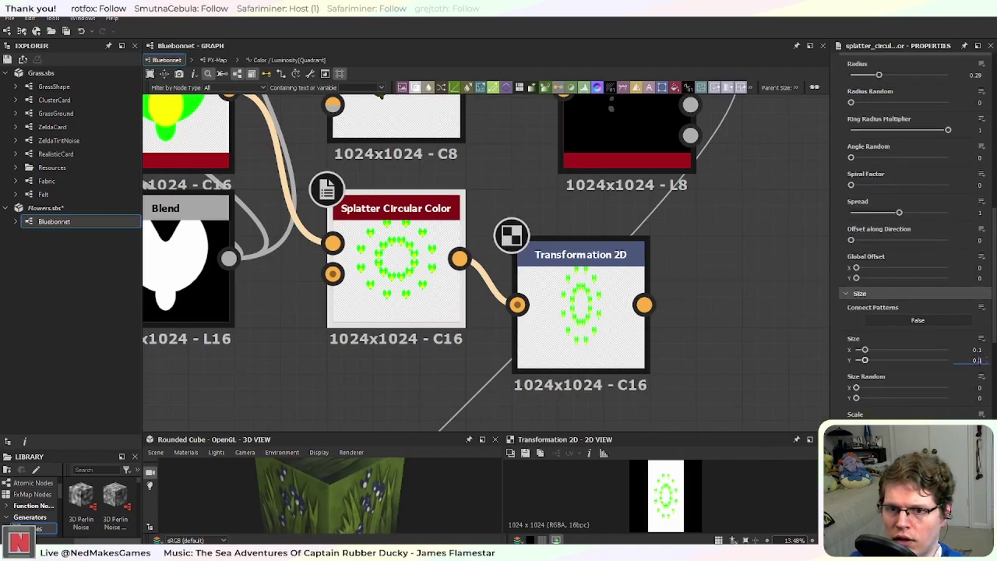
text(0.2)
key(Return)
scroll(978, 360, up, 1)
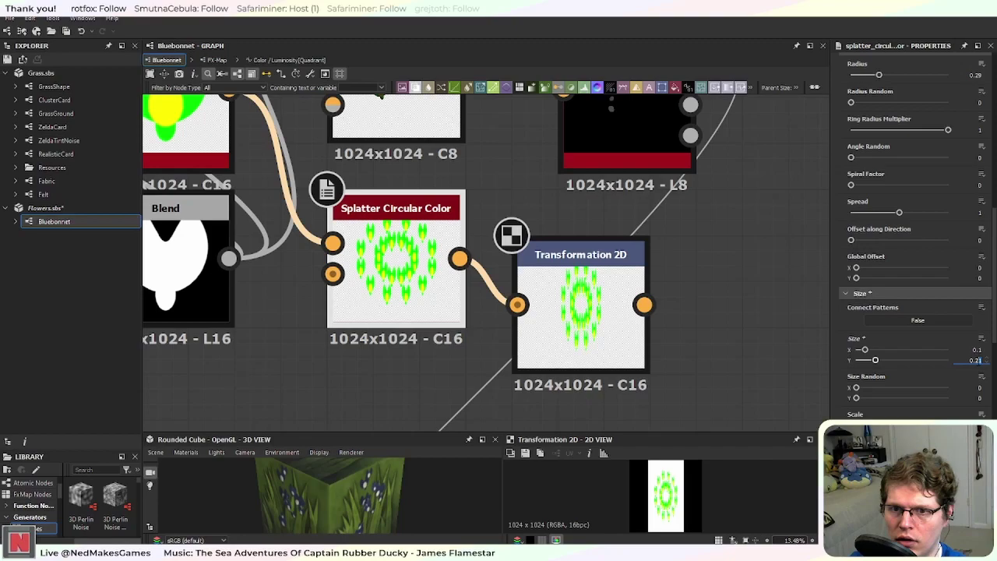
text(0.1)
key(Return)
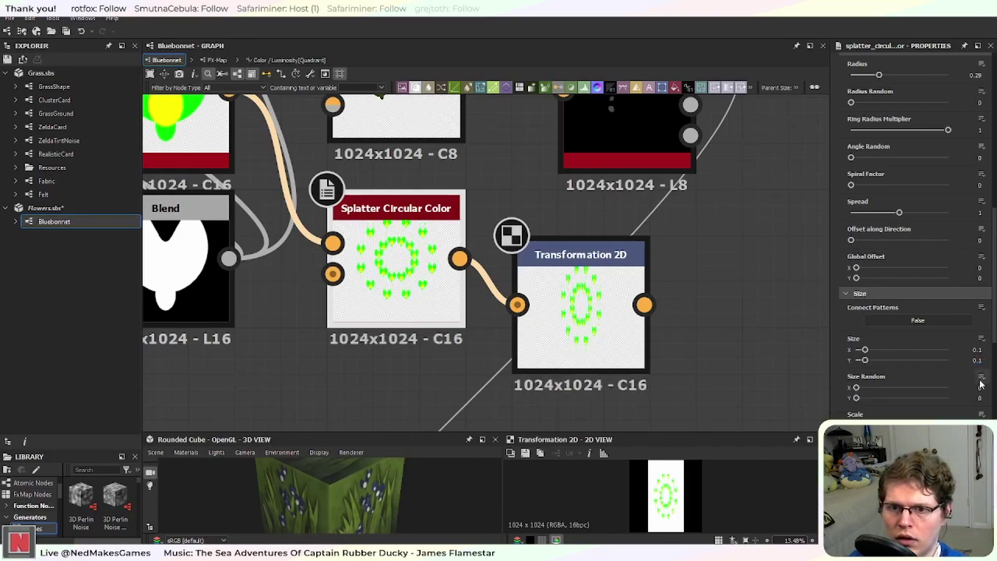
Step: Set the splatter's Size X to 0.2 and inspect the narrowed petals in the Transformation 2D node
click(976, 350)
text(0.2)
key(Return)
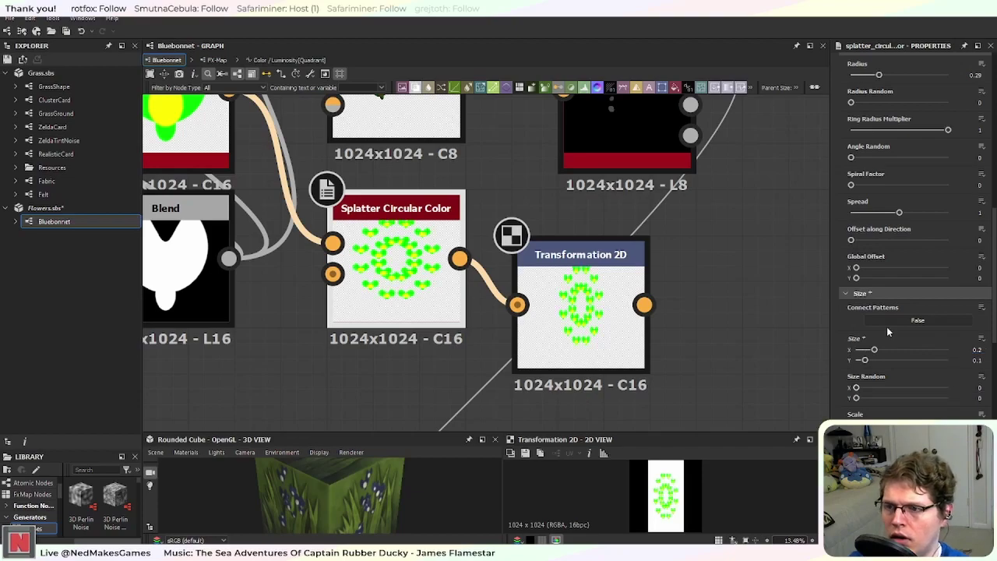
scroll(555, 330, up, 2)
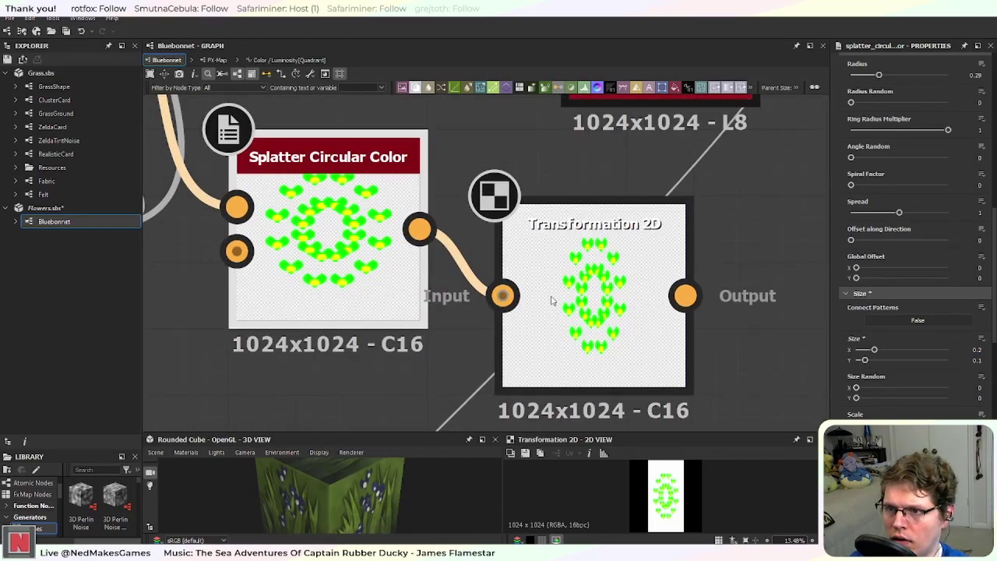
click(623, 325)
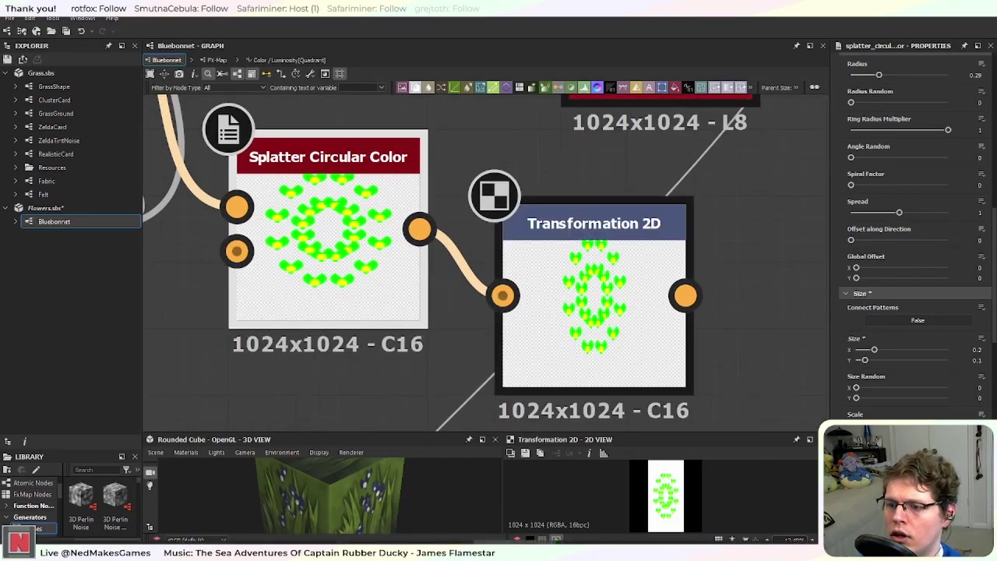
Step: Compare the petal rings with the bluebonnet reference photos in the browser and review the Splatter Circular Color node's parameters
key(alt+Tab)
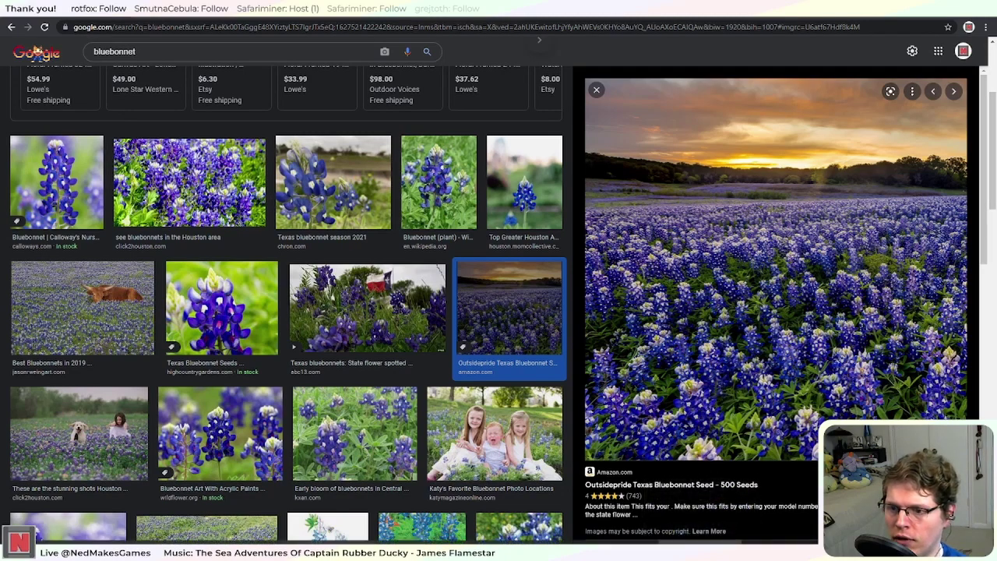
key(alt+Tab)
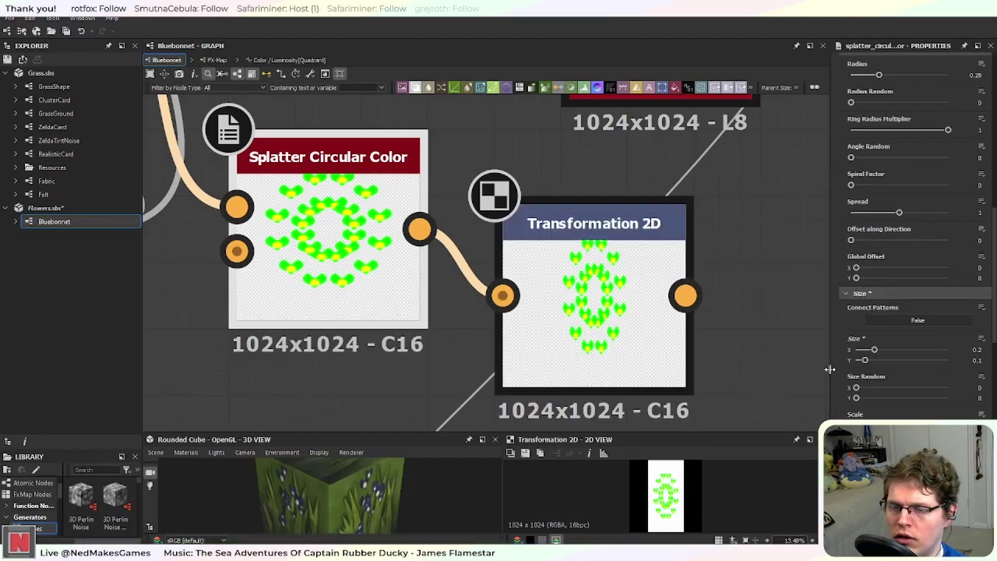
scroll(838, 339, down, 4)
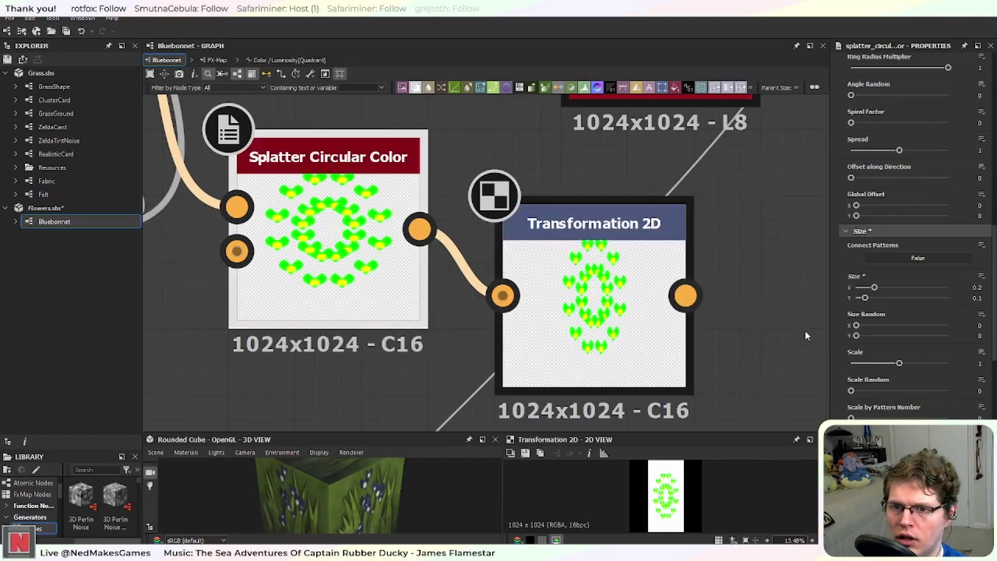
scroll(840, 359, down, 1)
scroll(840, 358, down, 2)
scroll(840, 358, up, 6)
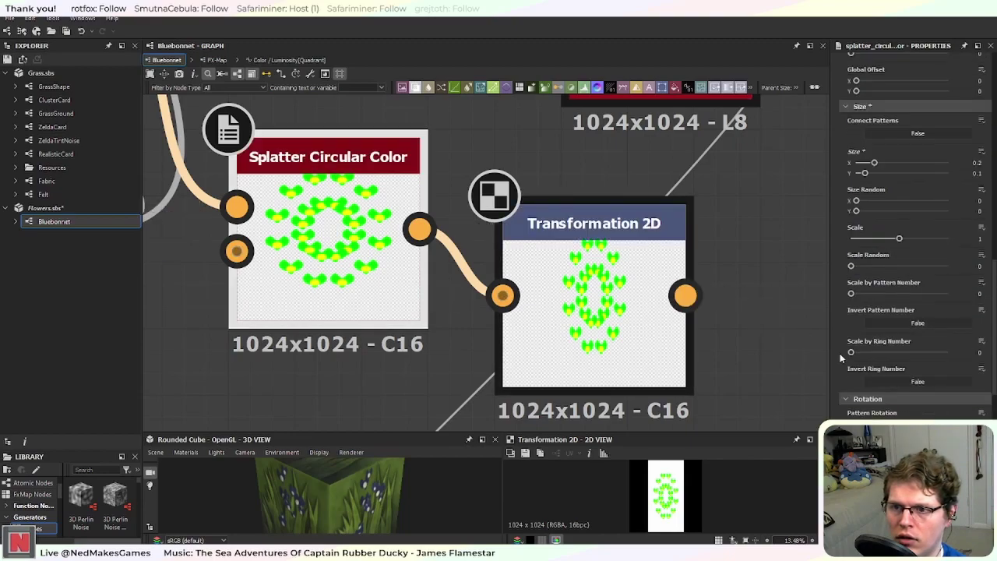
scroll(840, 358, up, 12)
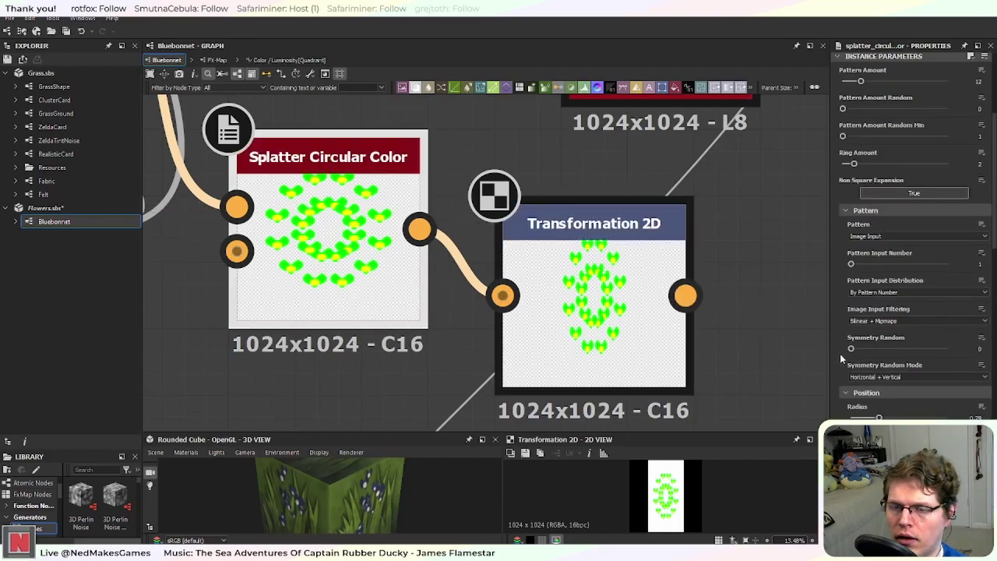
scroll(840, 354, up, 3)
scroll(841, 354, up, 1)
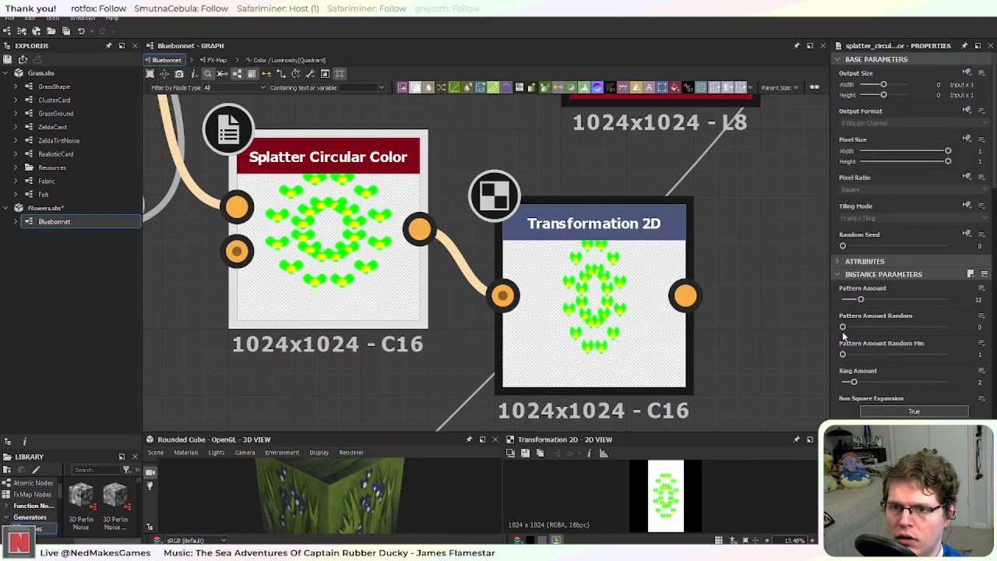
Step: Try other values for the splatter's pattern amounts, Ring Amount, Pattern Input Number and Symmetry Random, restoring each original value
mouse_move(841, 327)
mouse_down()
mouse_move(867, 332)
mouse_move(829, 336)
mouse_up()
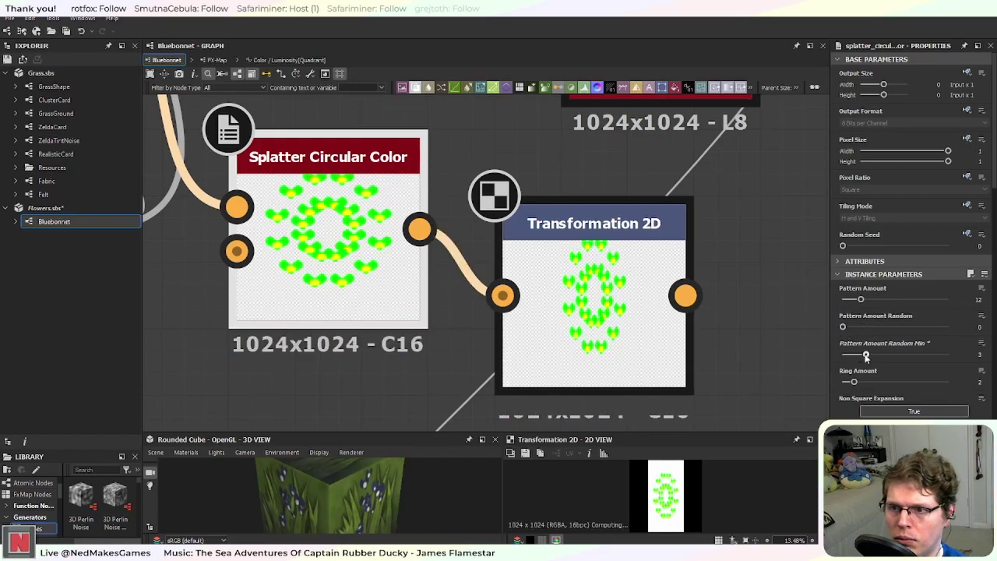
drag(854, 383, 859, 386)
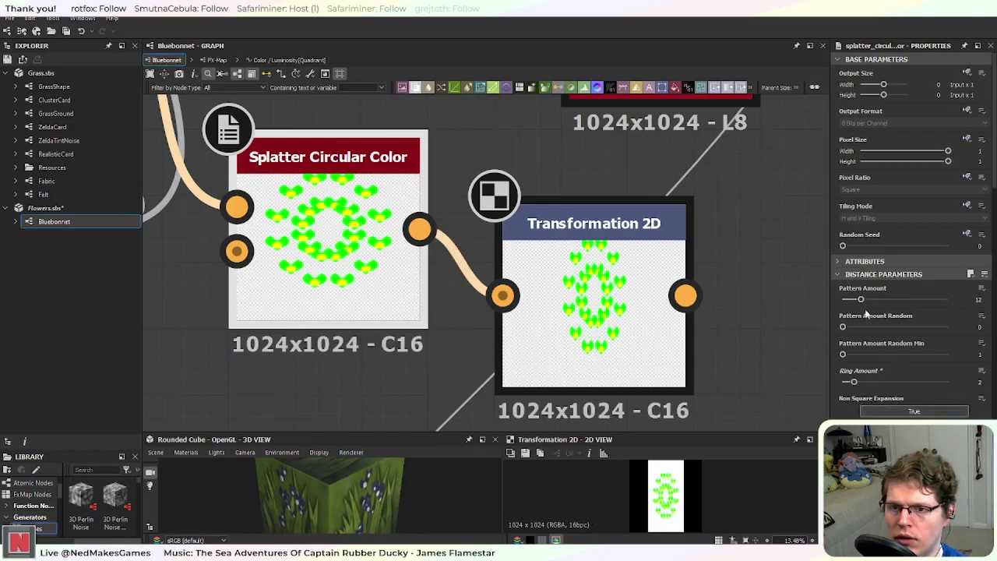
mouse_move(860, 303)
mouse_down()
mouse_move(876, 301)
mouse_move(861, 303)
mouse_up()
scroll(836, 406, down, 3)
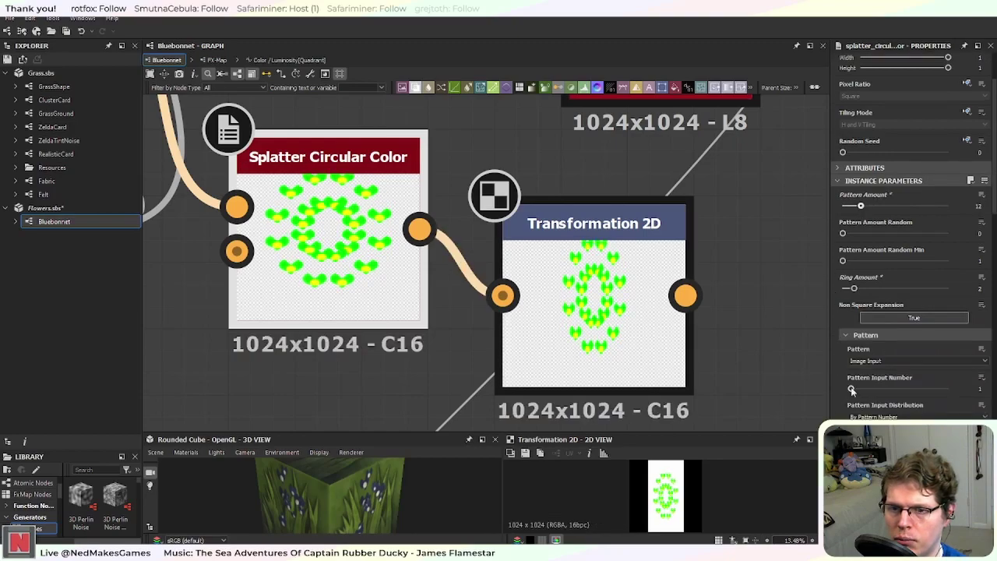
mouse_move(857, 391)
mouse_down()
mouse_move(871, 392)
mouse_move(852, 390)
mouse_up()
scroll(839, 398, down, 2)
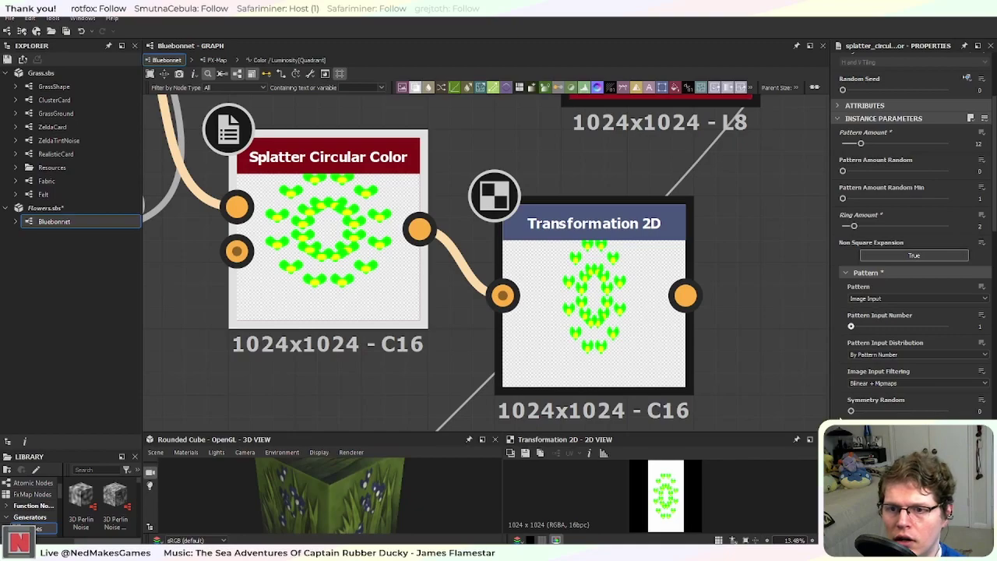
click(851, 410)
mouse_move(850, 410)
mouse_down()
mouse_move(930, 406)
mouse_move(838, 404)
mouse_up()
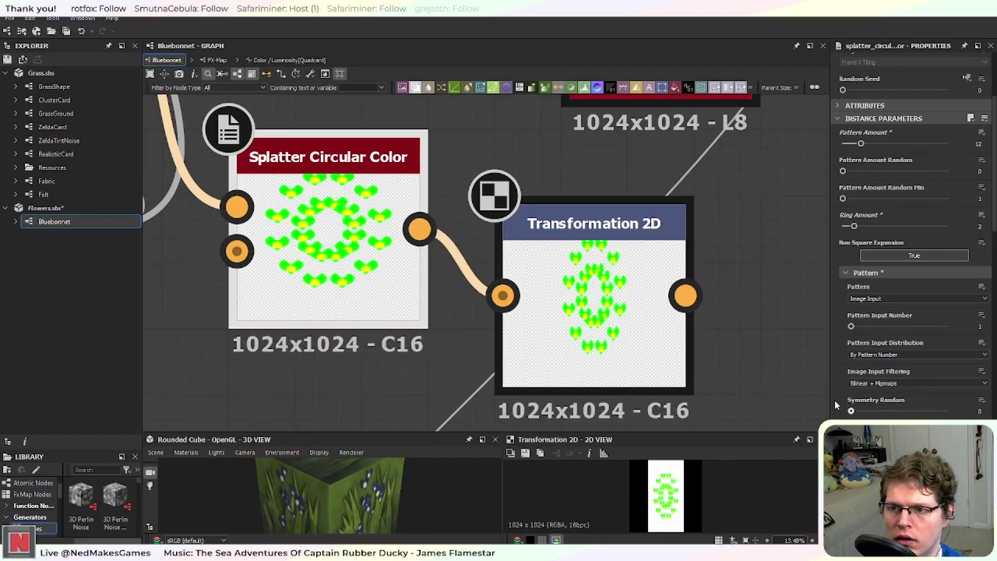
Step: Scatter the splatter's petals with Radius 0.49, Radius Random 0.75, Angle Random 1 and Spread 1.97
scroll(836, 401, down, 4)
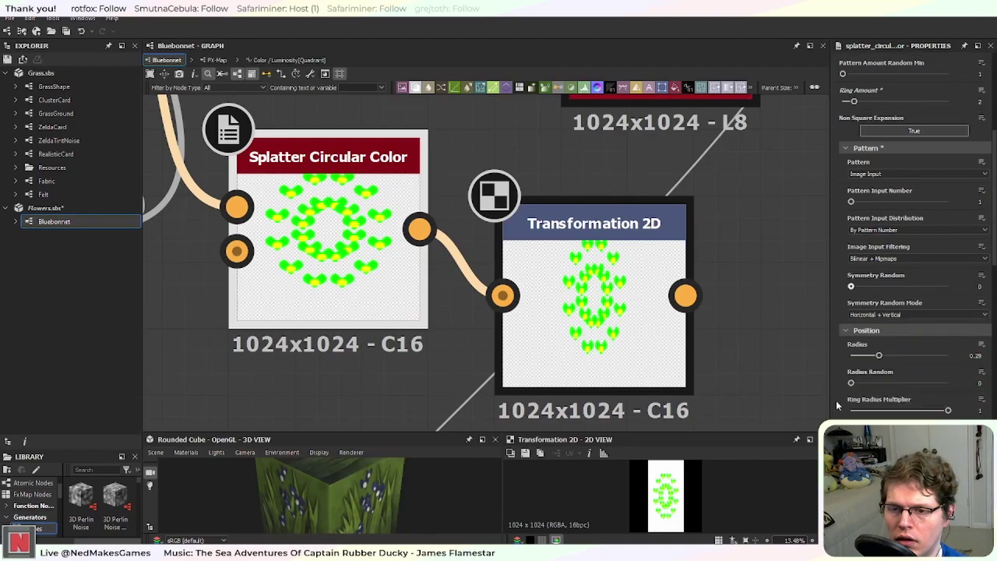
drag(851, 384, 921, 382)
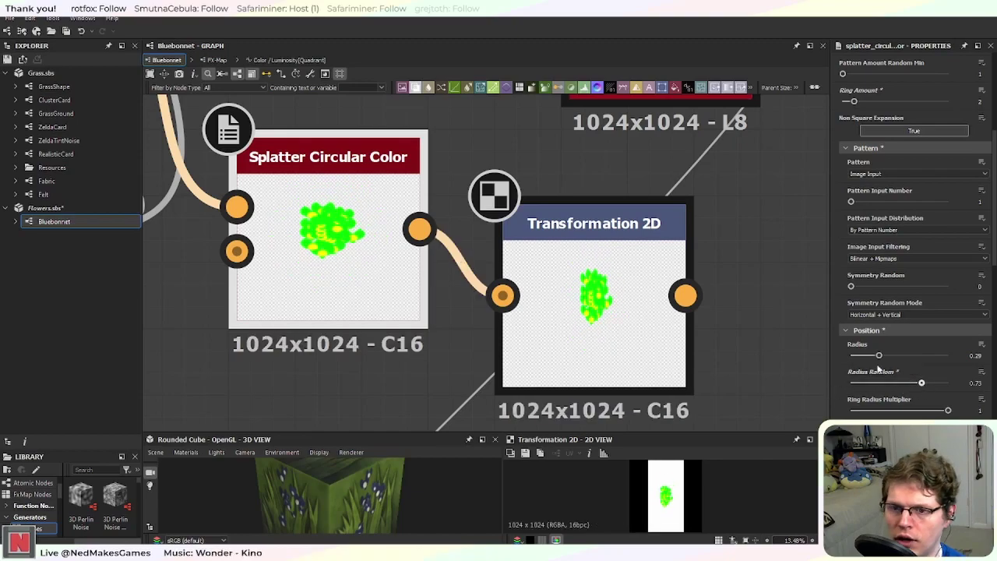
drag(878, 356, 923, 384)
drag(863, 438, 876, 438)
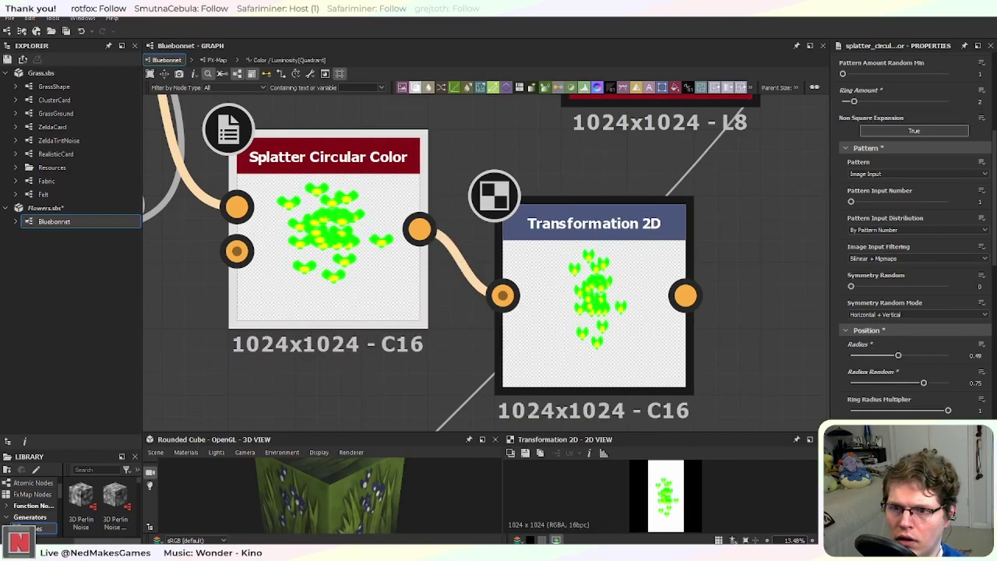
drag(851, 466, 892, 465)
Step: Try a Ring Amount of 1 on the splatter, and set it back to 2
scroll(848, 408, up, 5)
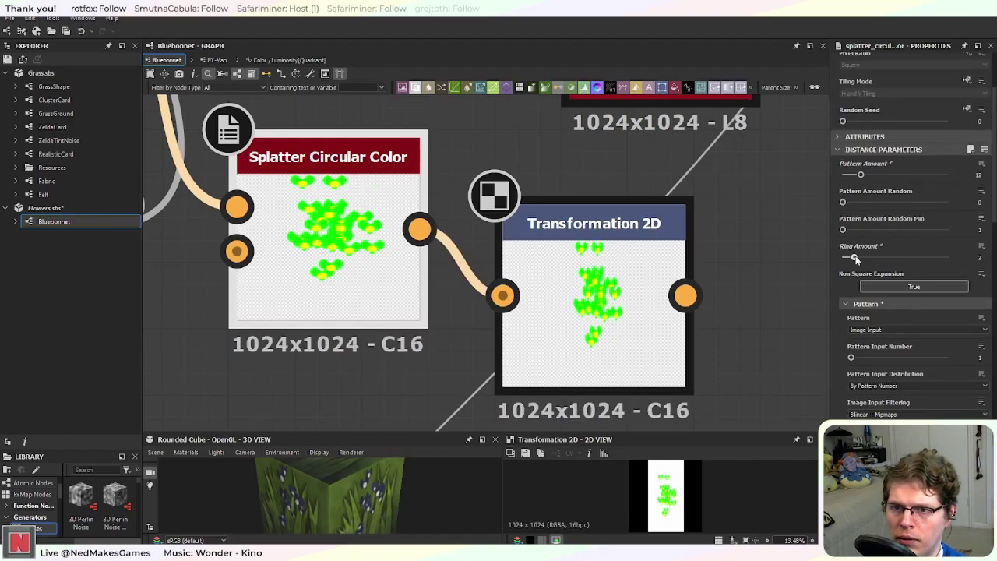
drag(855, 258, 842, 260)
scroll(841, 352, down, 6)
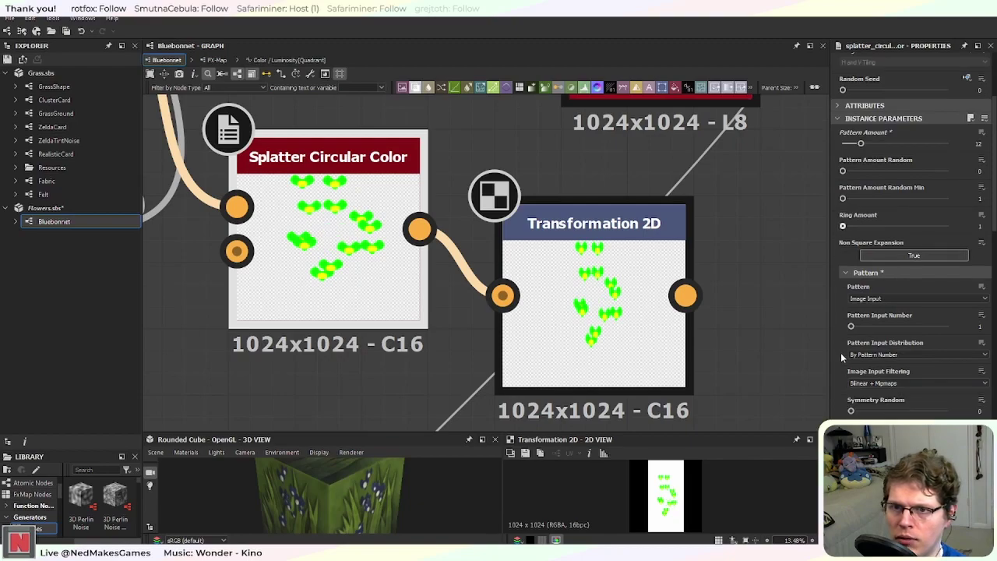
scroll(840, 352, down, 2)
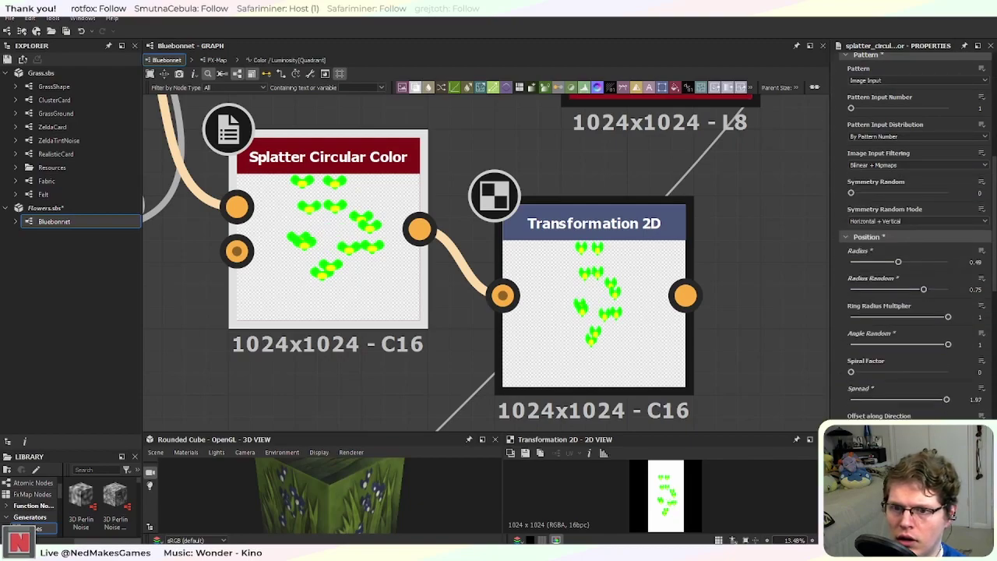
scroll(911, 233, down, 3)
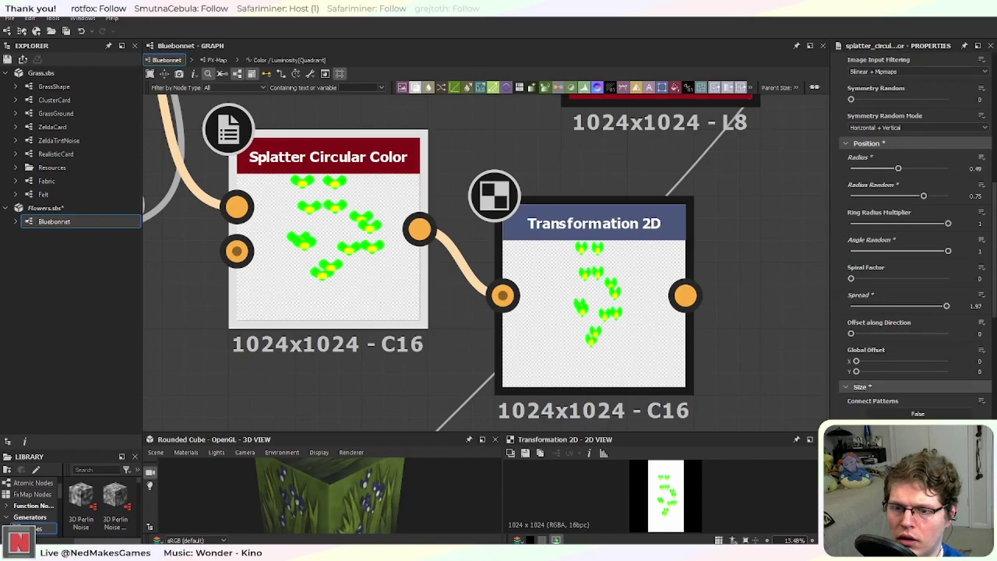
scroll(851, 414, up, 11)
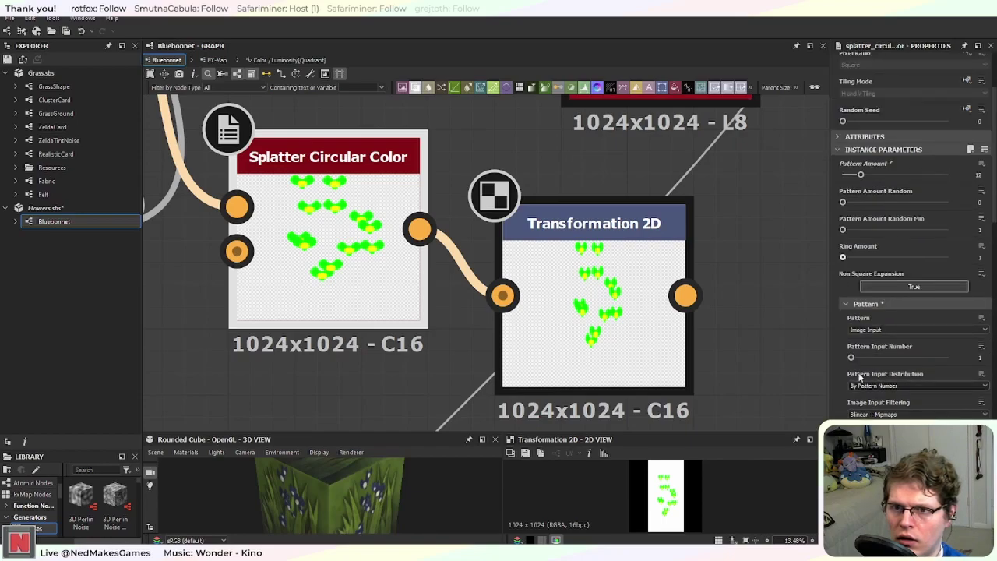
drag(843, 260, 854, 259)
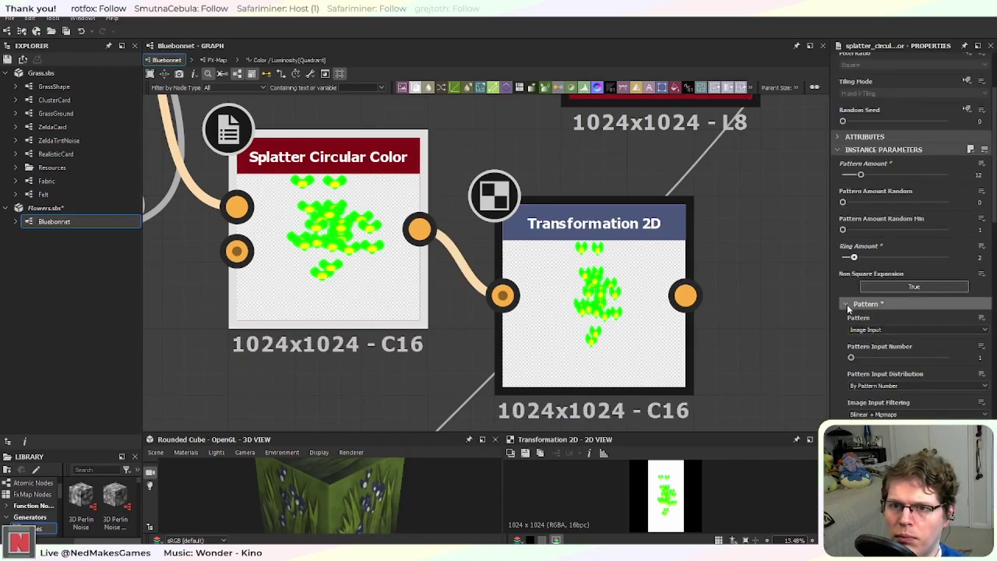
Step: Examine the splatter's position, size, rotation and color parameters for further ways to arrange the petals
scroll(850, 305, down, 1)
scroll(827, 344, down, 4)
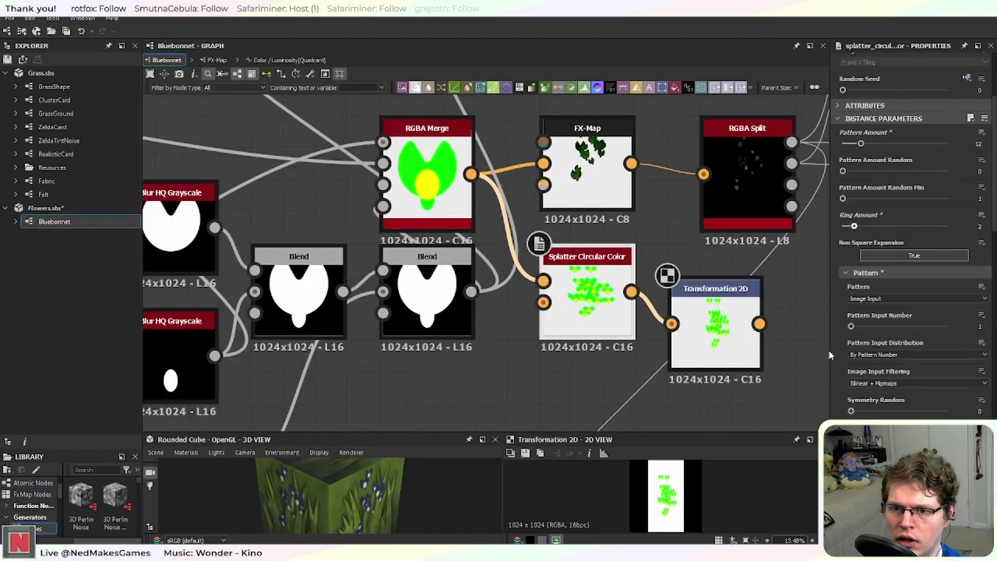
scroll(805, 349, up, 3)
scroll(849, 385, down, 12)
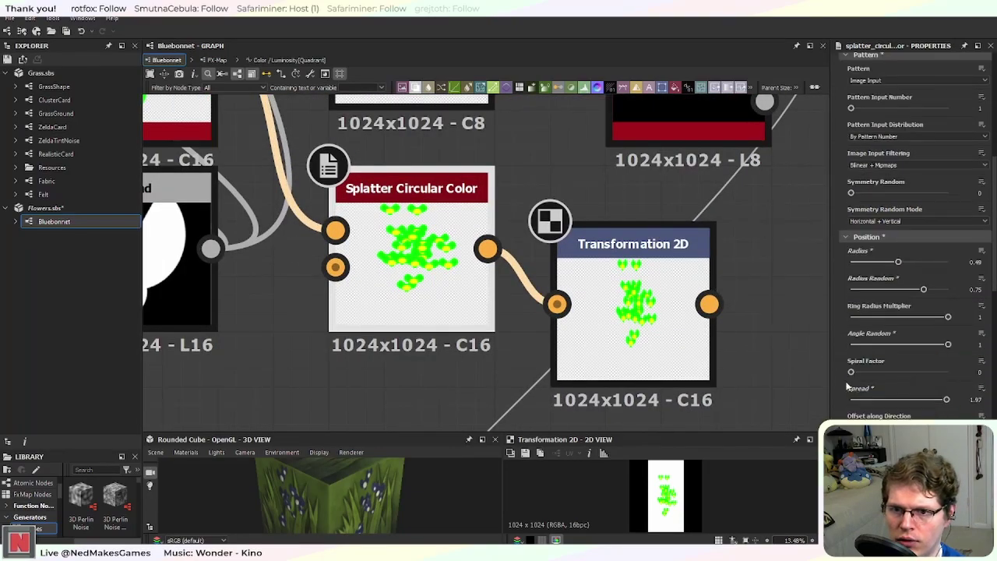
scroll(849, 384, down, 10)
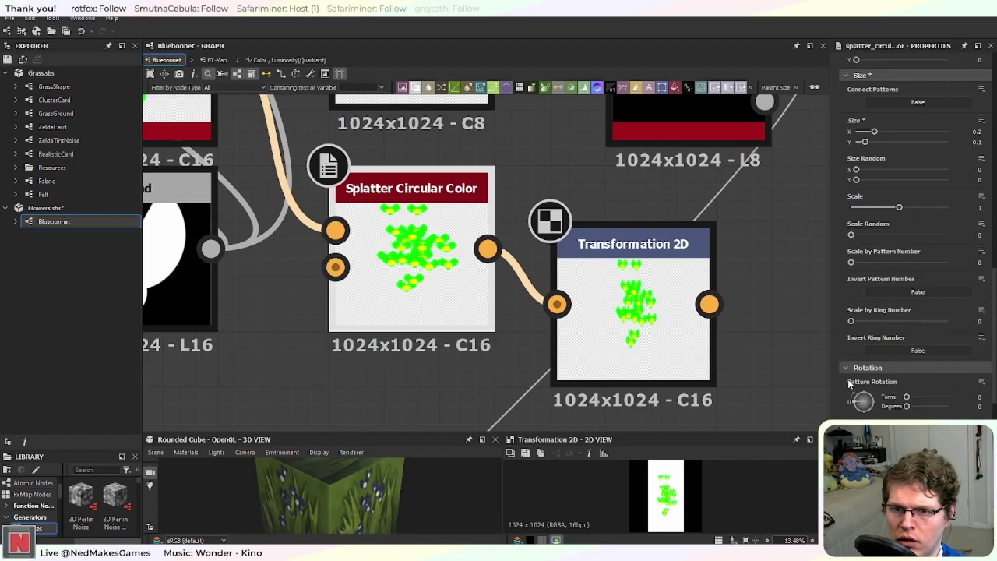
scroll(849, 383, down, 3)
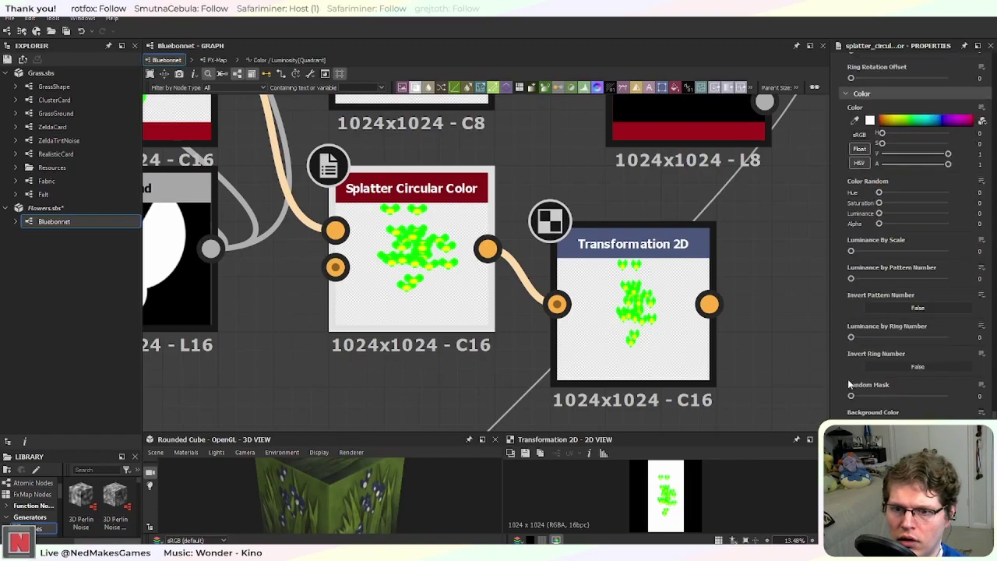
scroll(849, 384, up, 5)
scroll(849, 384, up, 5)
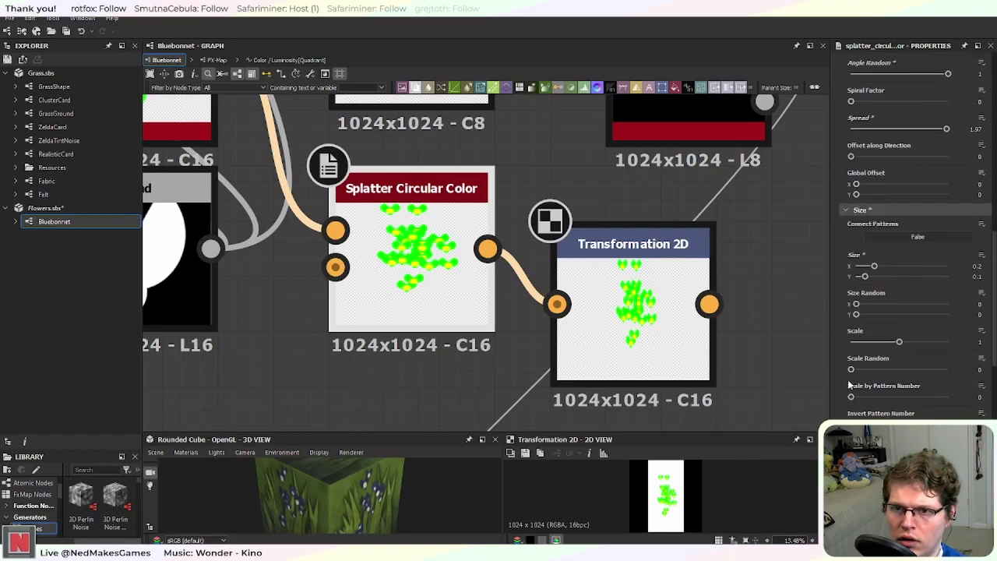
scroll(849, 385, up, 8)
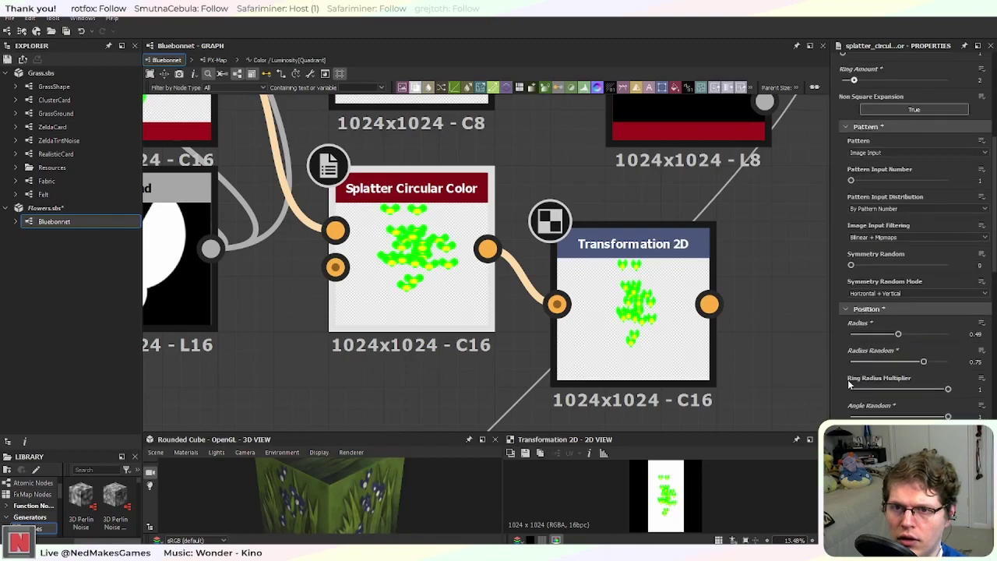
scroll(848, 384, up, 4)
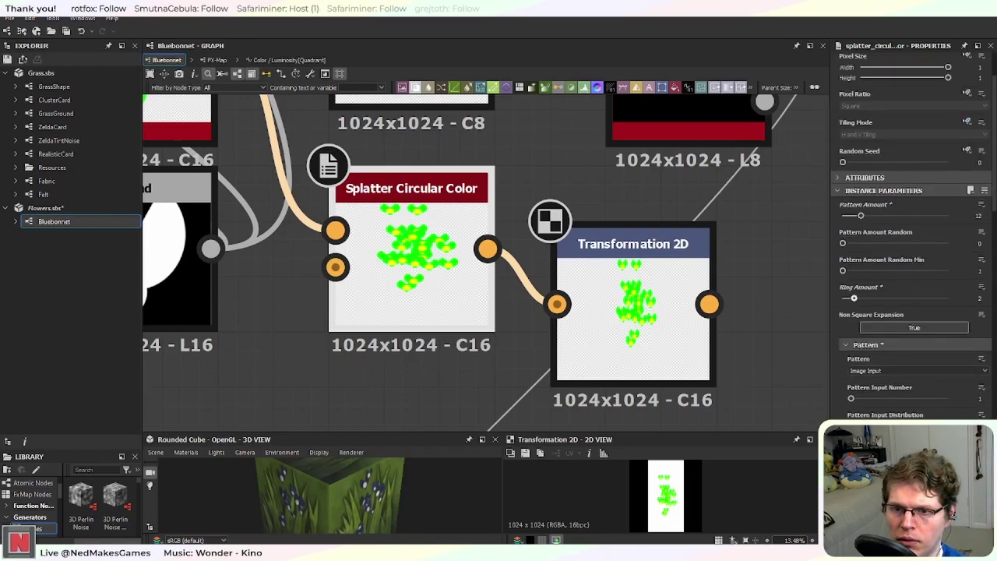
scroll(911, 234, down, 2)
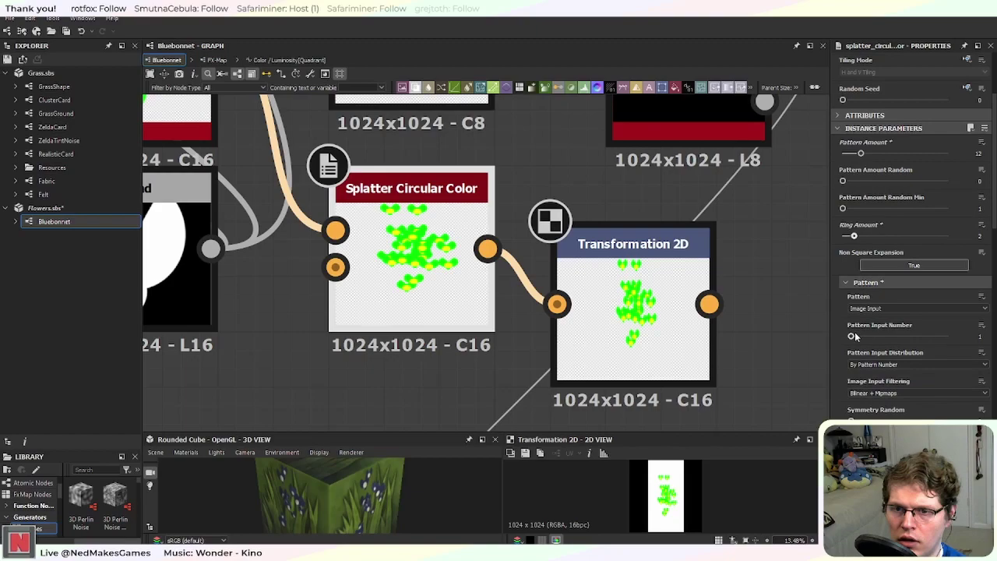
Step: Reduce the splatter's Pattern Amount to 8
scroll(847, 366, up, 1)
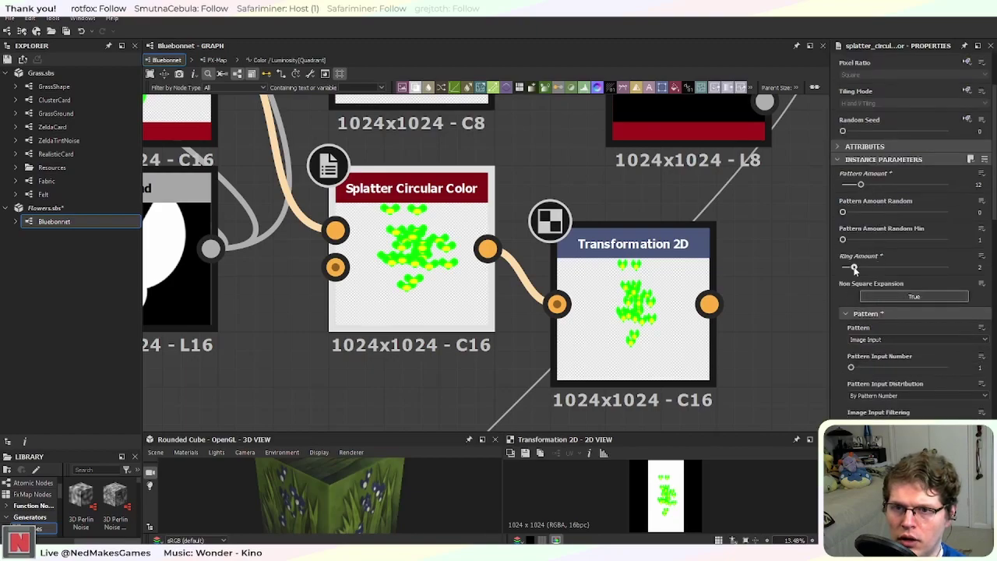
mouse_move(862, 183)
mouse_down()
mouse_move(840, 187)
mouse_move(854, 185)
mouse_up()
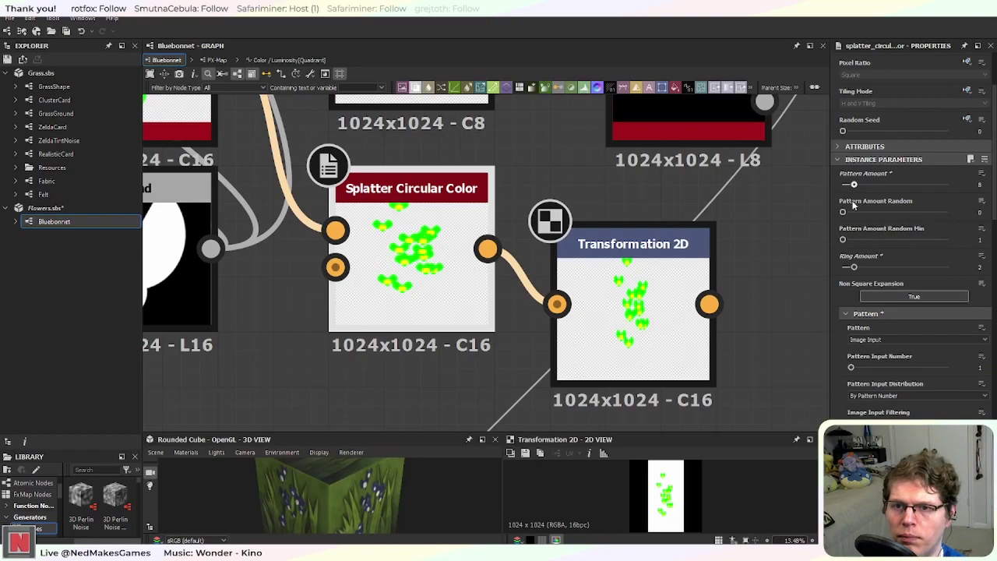
click(969, 159)
click(968, 160)
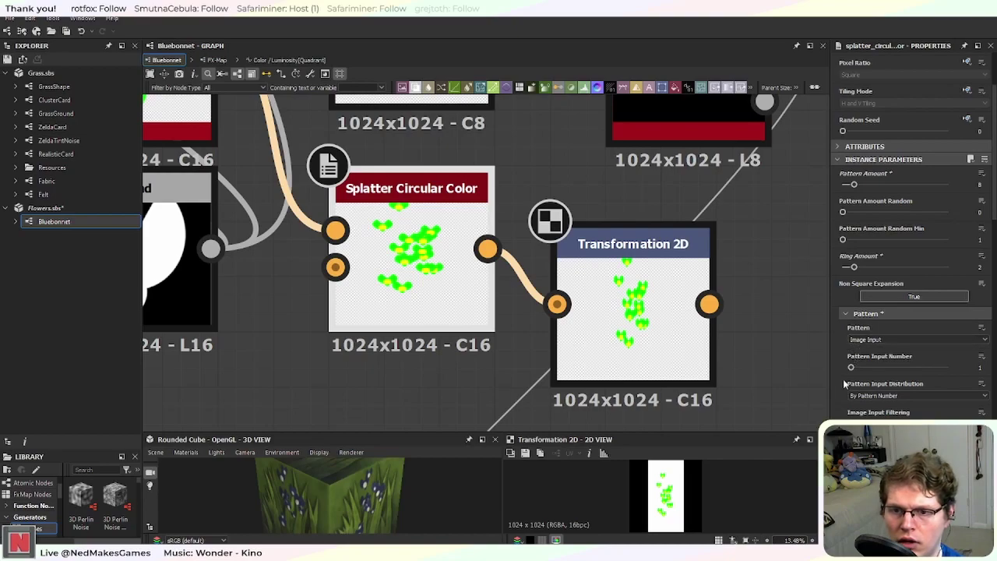
Step: Lower the Ring Radius Multiplier of the Splatter Circular Color node to change the spacing between its rings
scroll(845, 378, down, 1)
scroll(849, 380, down, 1)
scroll(849, 379, down, 2)
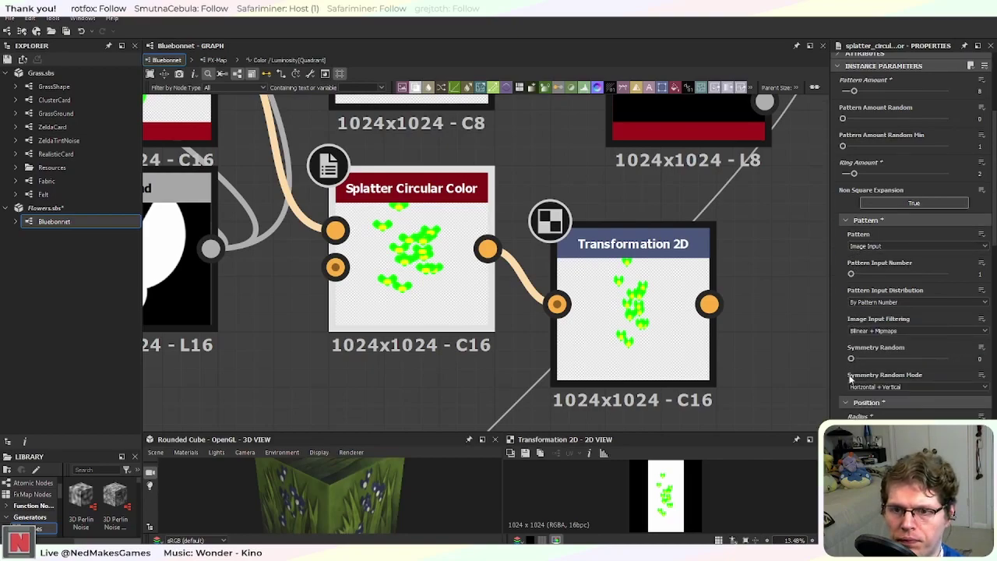
scroll(879, 413, down, 1)
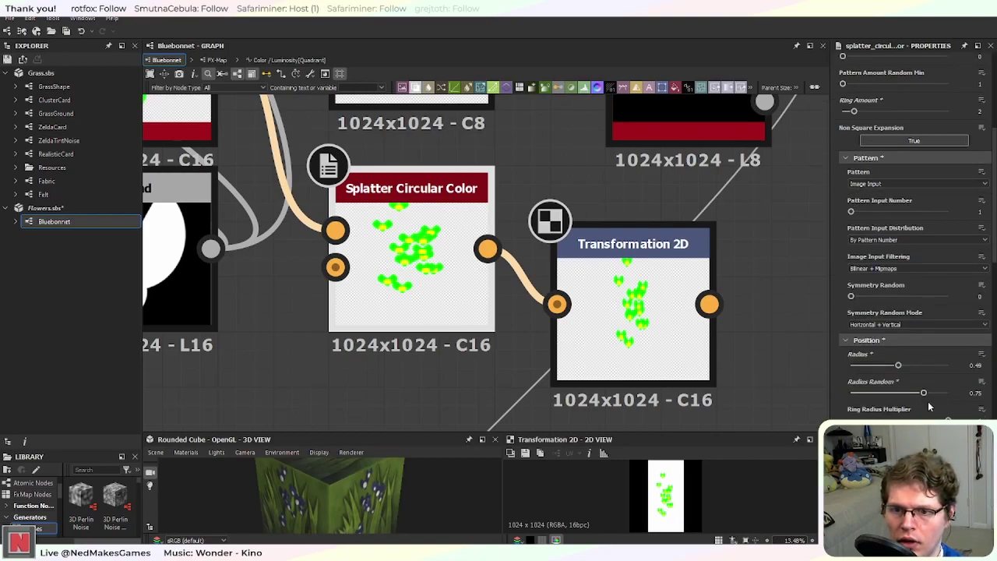
drag(948, 421, 919, 421)
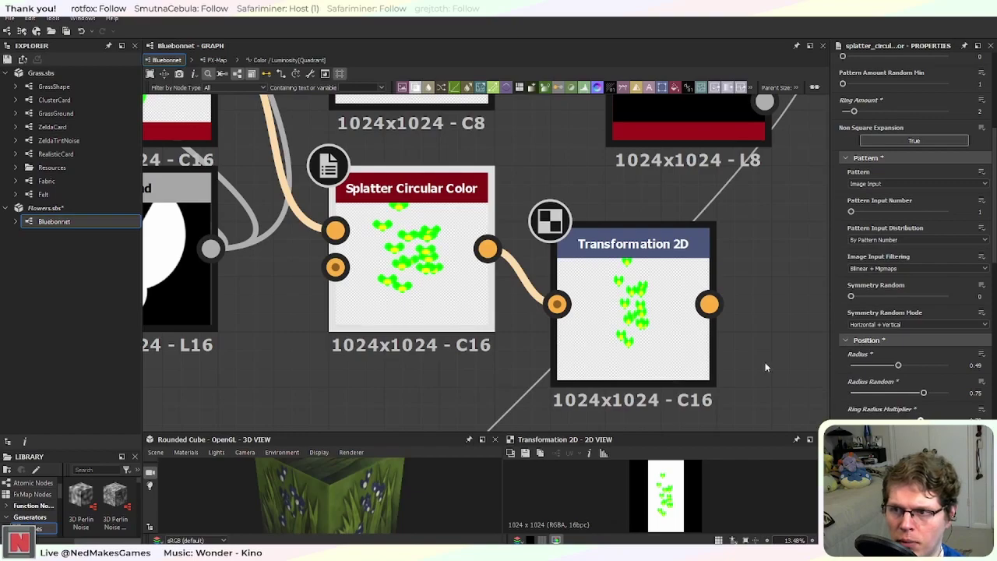
scroll(789, 381, down, 1)
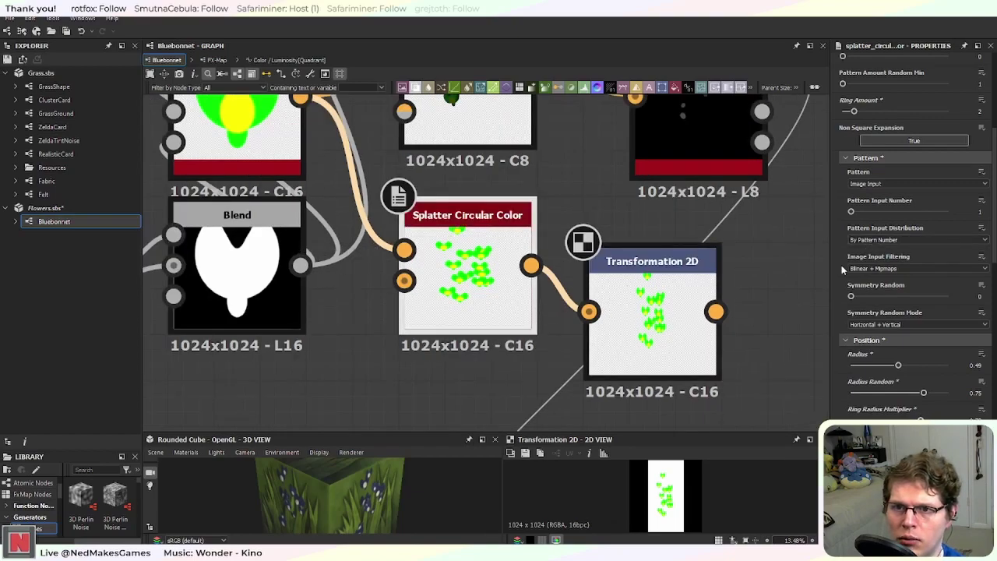
Step: Set the Random Seed of the Splatter Circular Color node to 6 to vary the petal scatter
scroll(846, 265, up, 7)
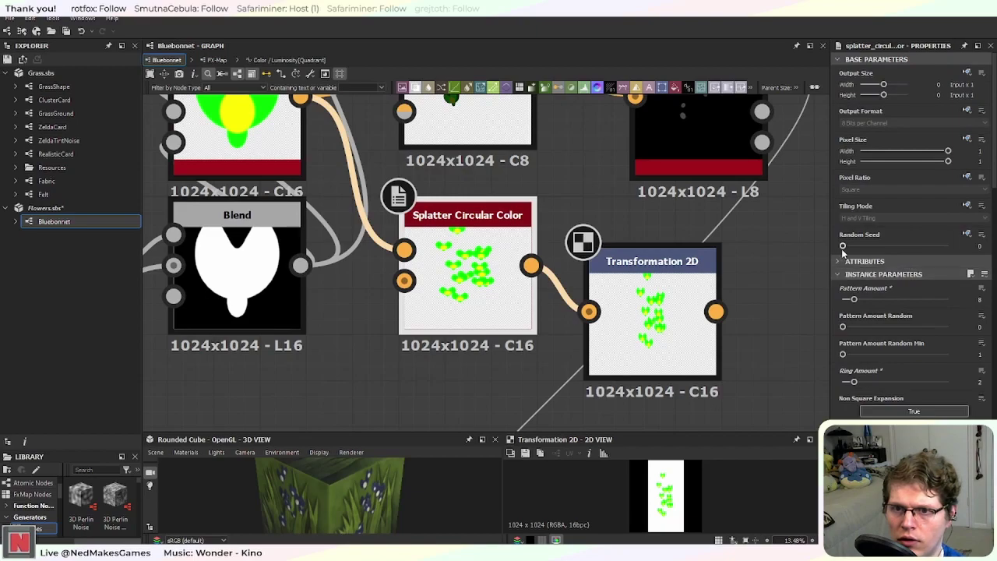
drag(841, 246, 903, 251)
middle_drag(564, 137, 594, 261)
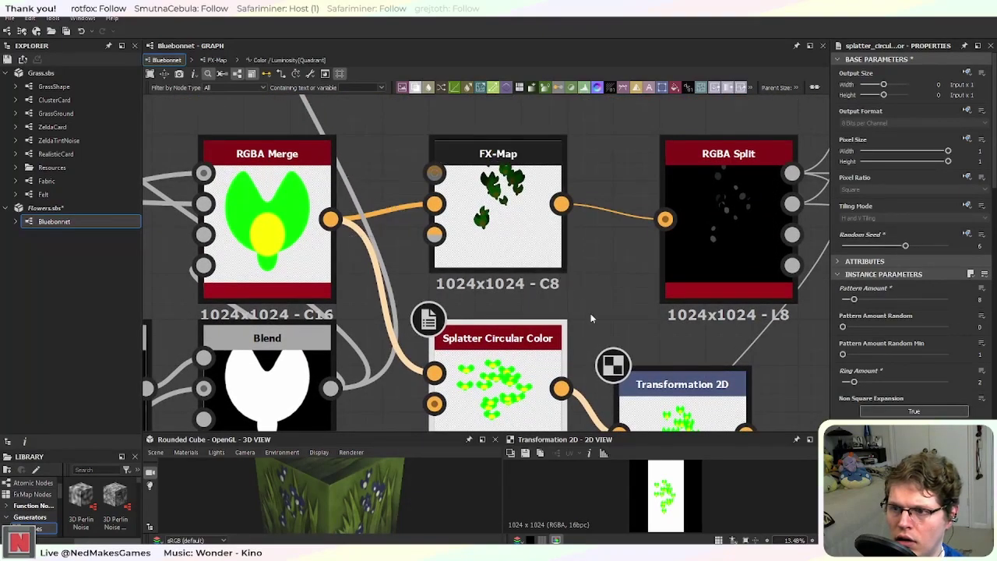
middle_drag(536, 246, 537, 200)
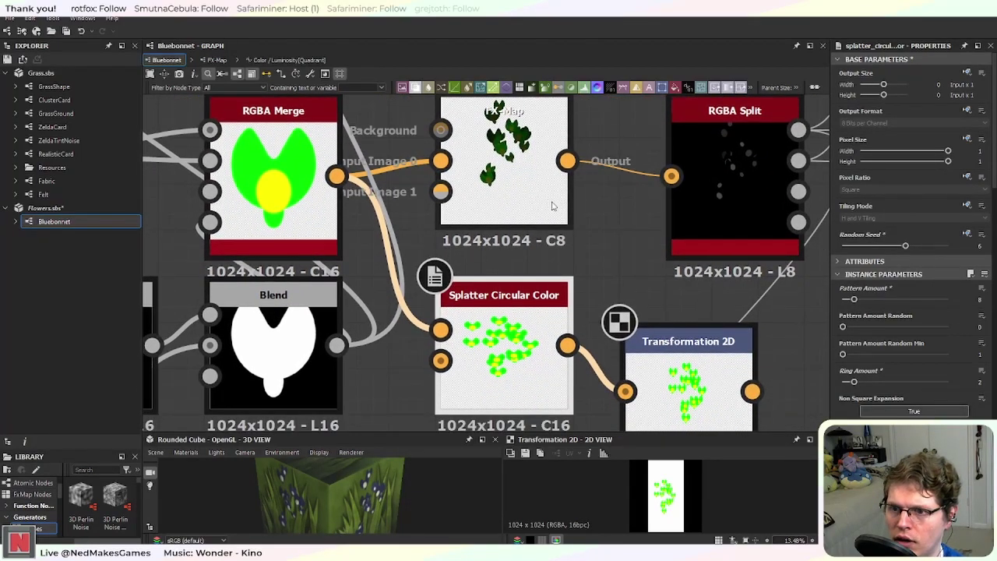
middle_drag(632, 396, 617, 327)
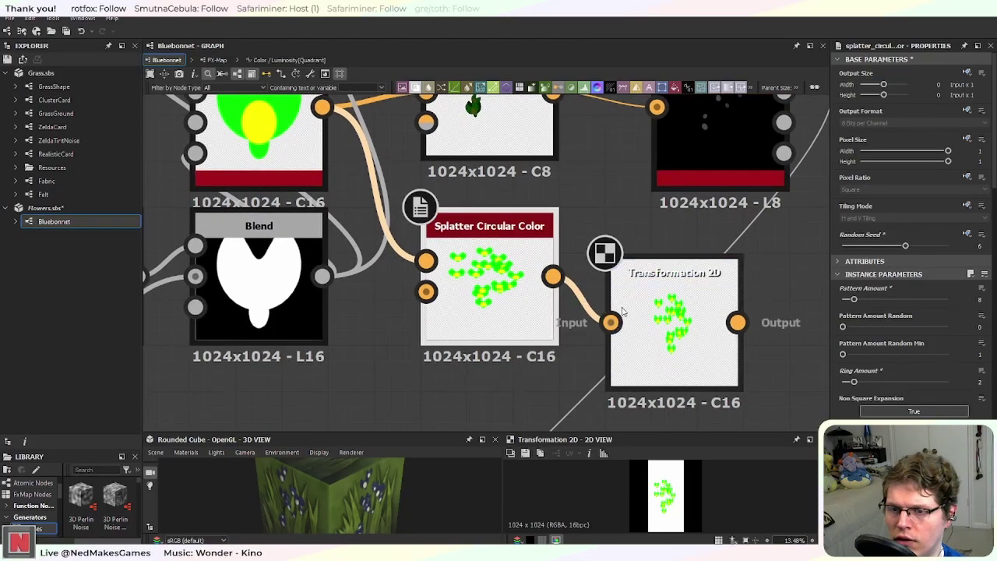
Step: Set the splatter's Pattern Rotation Random to 0.64
scroll(842, 407, down, 5)
scroll(843, 408, down, 6)
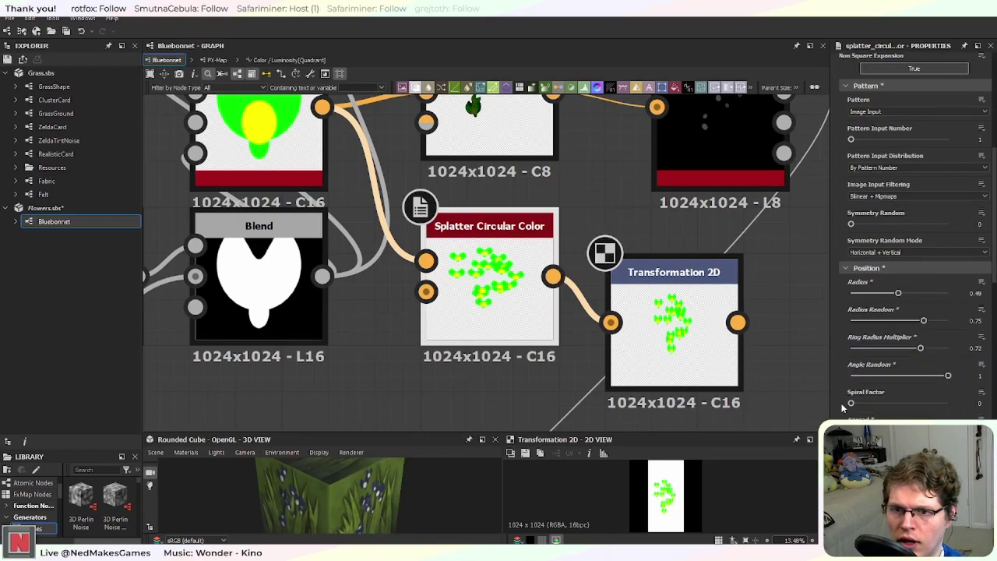
scroll(843, 404, down, 7)
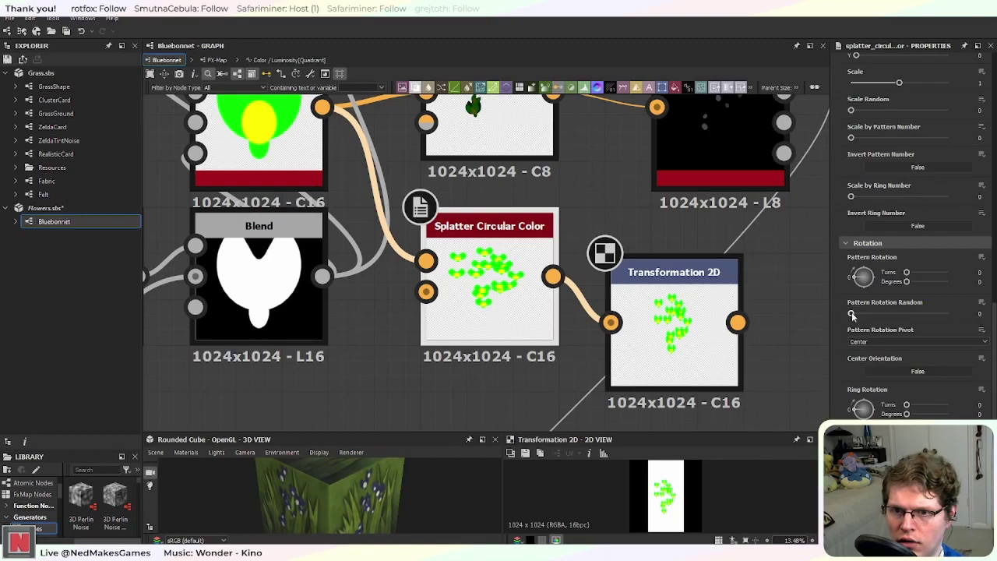
drag(852, 315, 914, 318)
scroll(714, 348, up, 2)
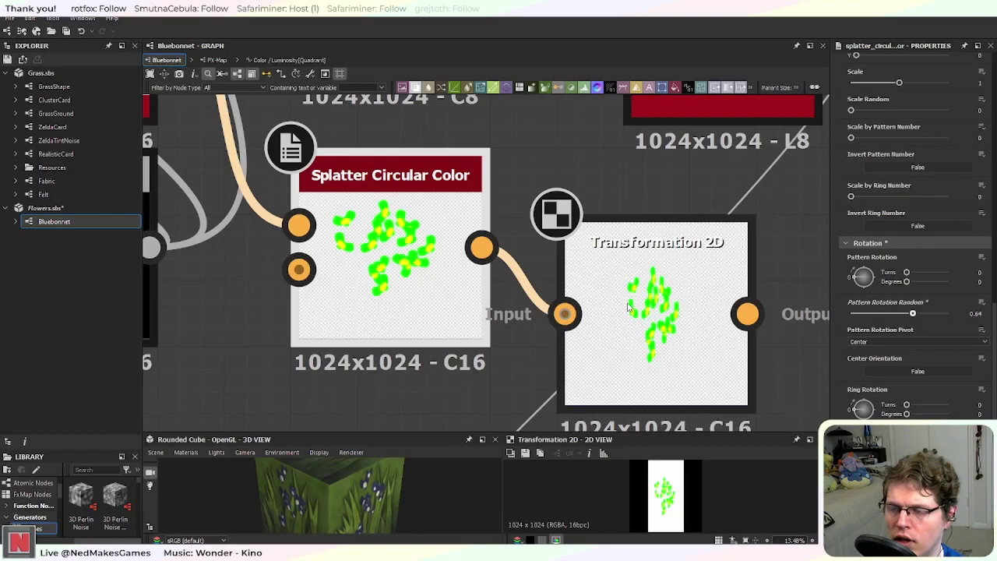
scroll(642, 304, down, 3)
scroll(653, 300, up, 3)
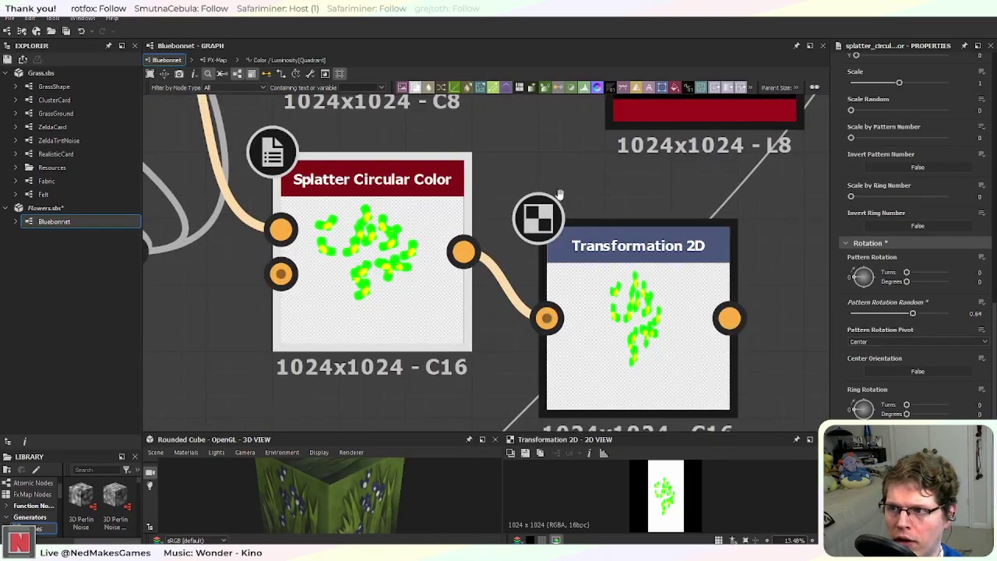
Step: Compare the circular splatter and its narrowed transformation with the petal arrangement of the FX-Map node above
middle_drag(556, 188, 631, 311)
scroll(569, 269, down, 2)
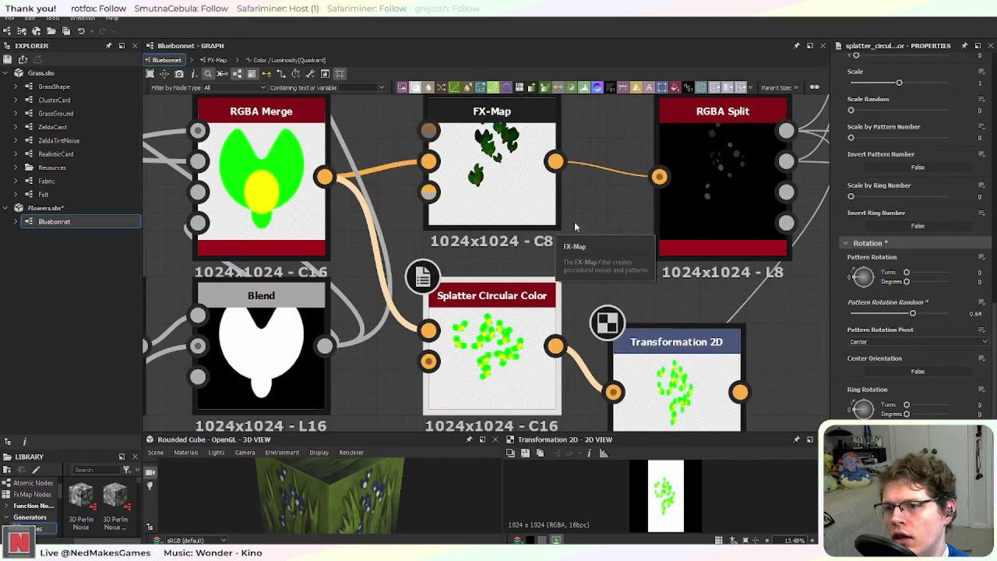
scroll(565, 223, up, 1)
middle_drag(566, 224, 594, 308)
scroll(588, 305, down, 1)
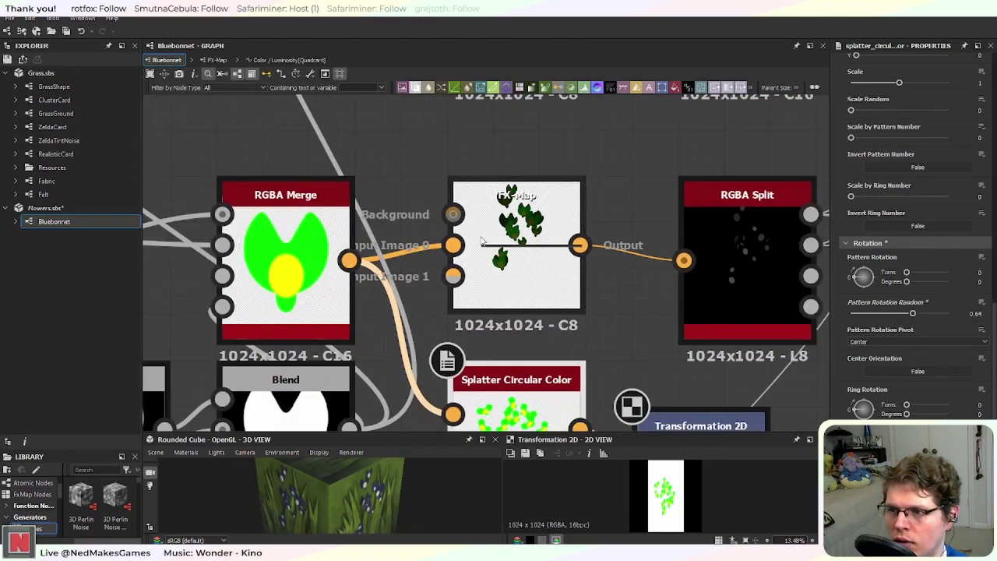
middle_drag(605, 366, 587, 323)
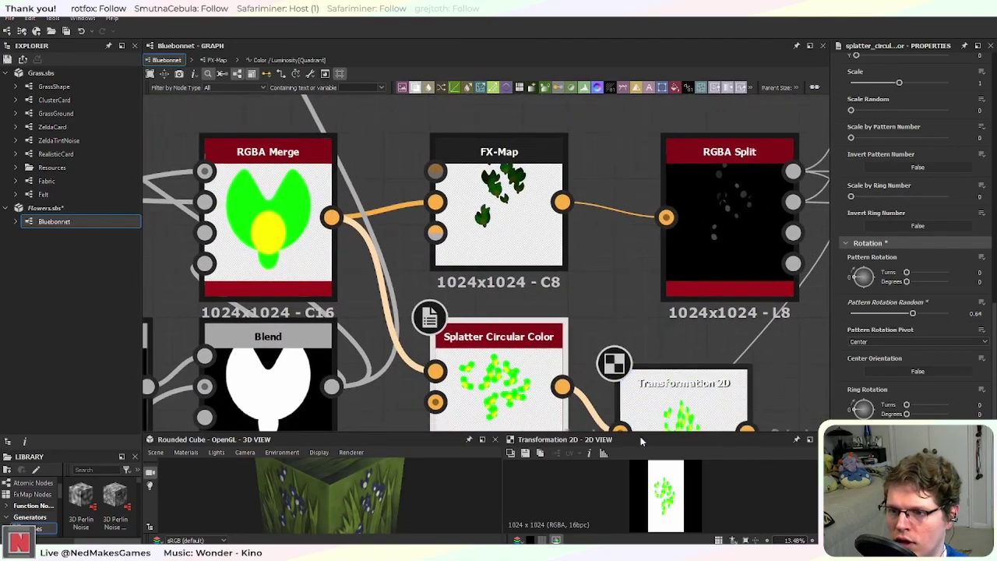
scroll(582, 285, down, 3)
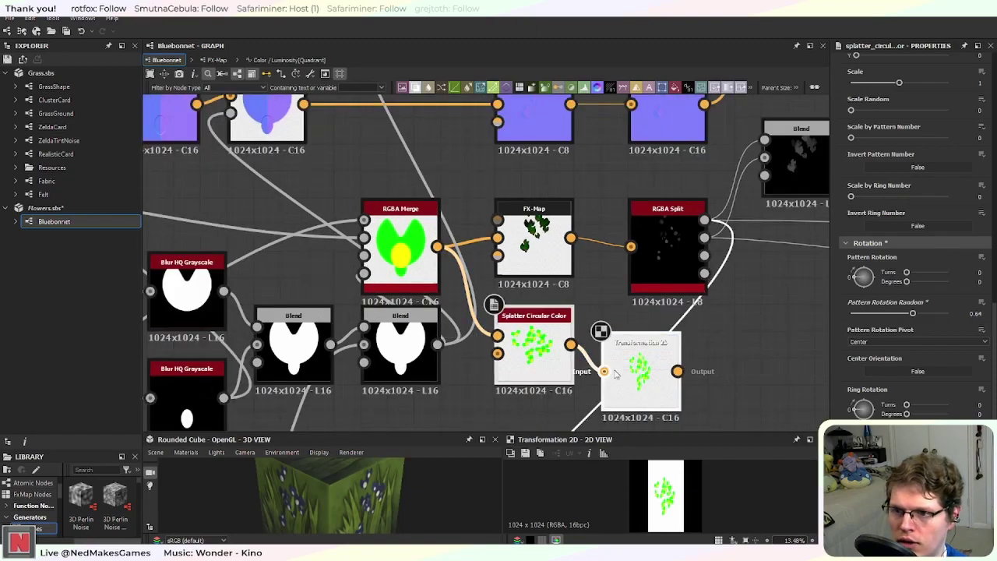
Step: Delete the Splatter Circular Color node and the Transformation 2D node connected to it
click(647, 397)
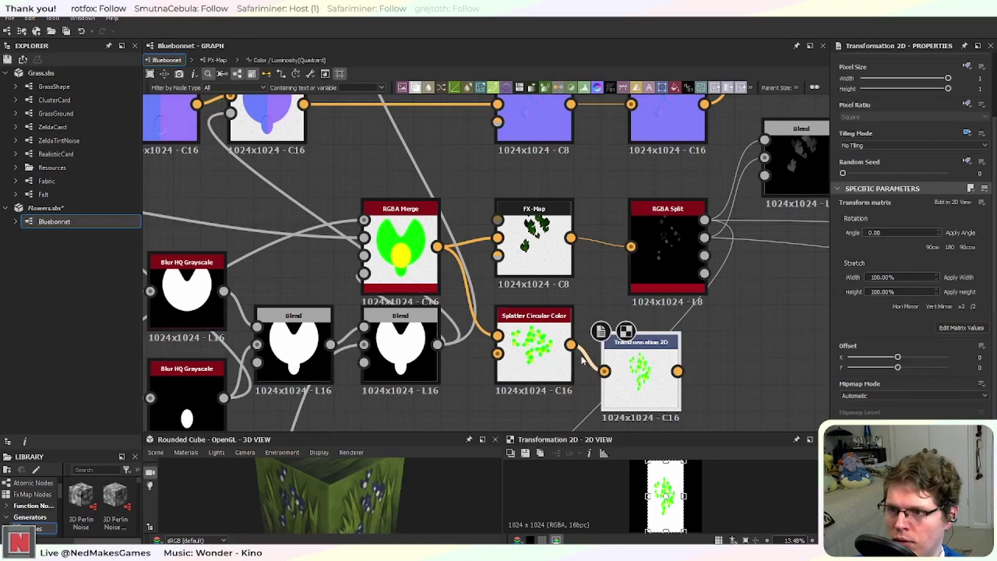
click(536, 354)
key(Delete)
click(674, 394)
key(Delete)
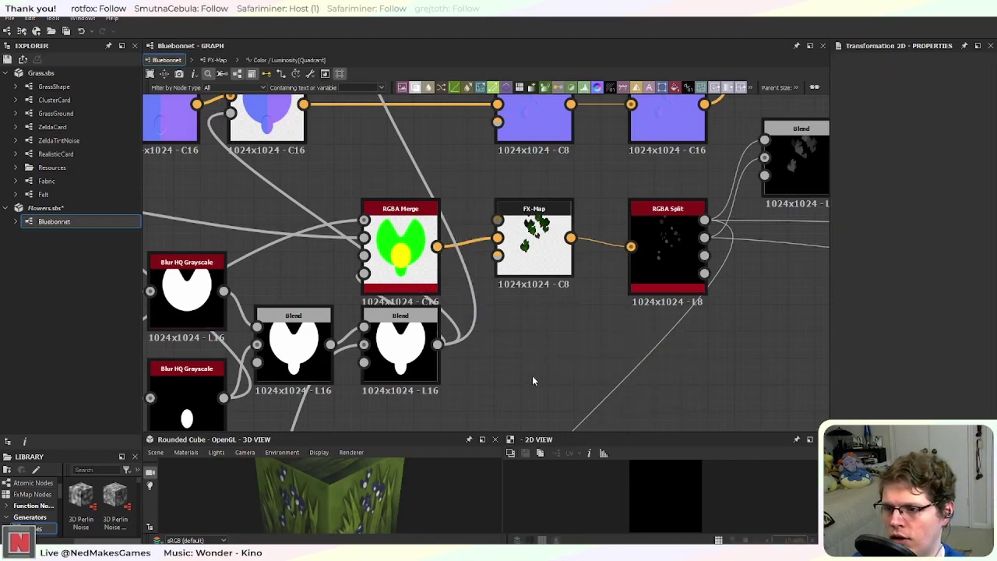
key(space)
text(fl)
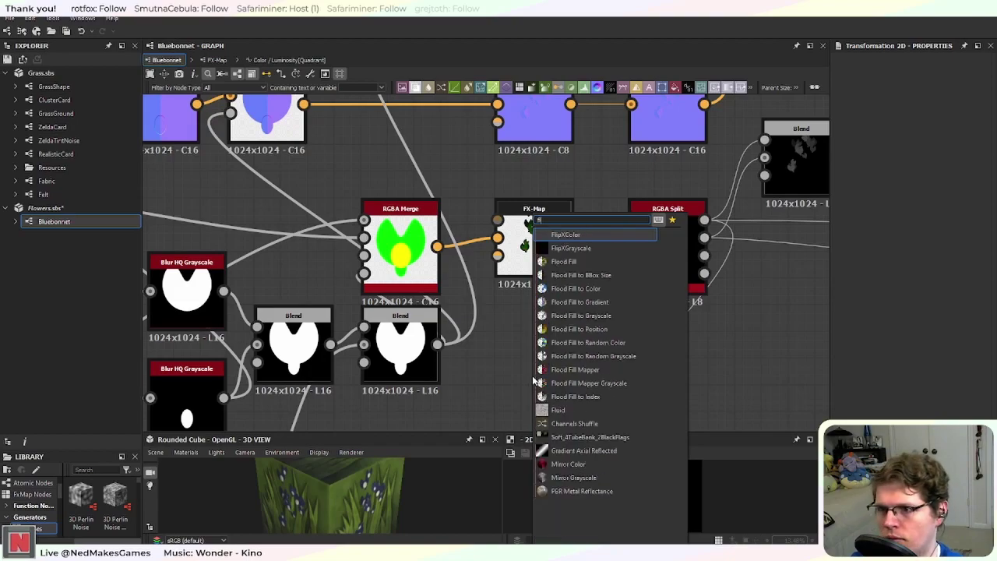
key(BackSpace)
key(BackSpace)
text(spl)
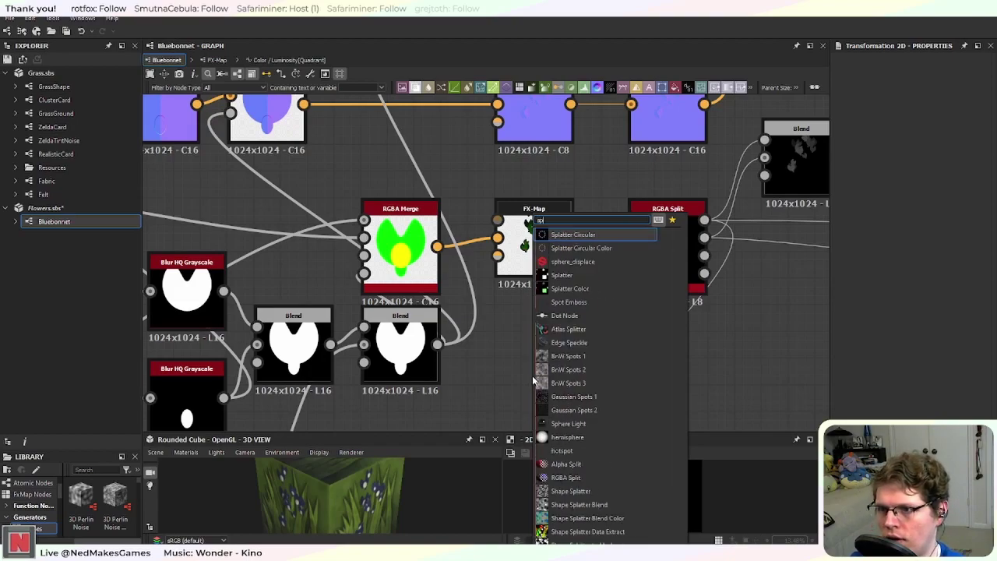
key(BackSpace)
key(BackSpace)
key(BackSpace)
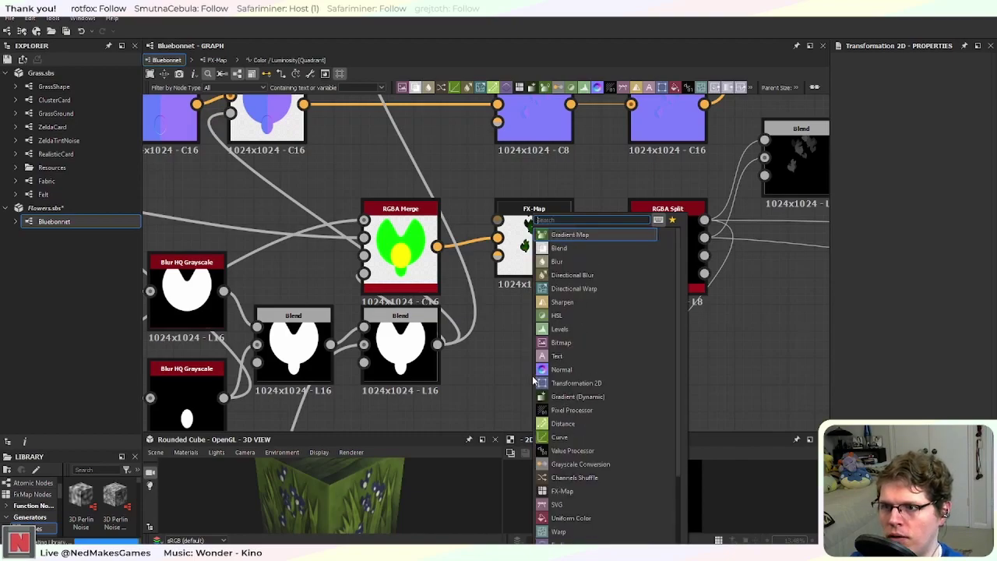
click(507, 374)
Step: Examine the petal color and normal FX-Map nodes together with the Normal normalize node that follows the normal one
middle_drag(561, 193, 460, 313)
scroll(487, 260, down, 3)
scroll(553, 156, up, 5)
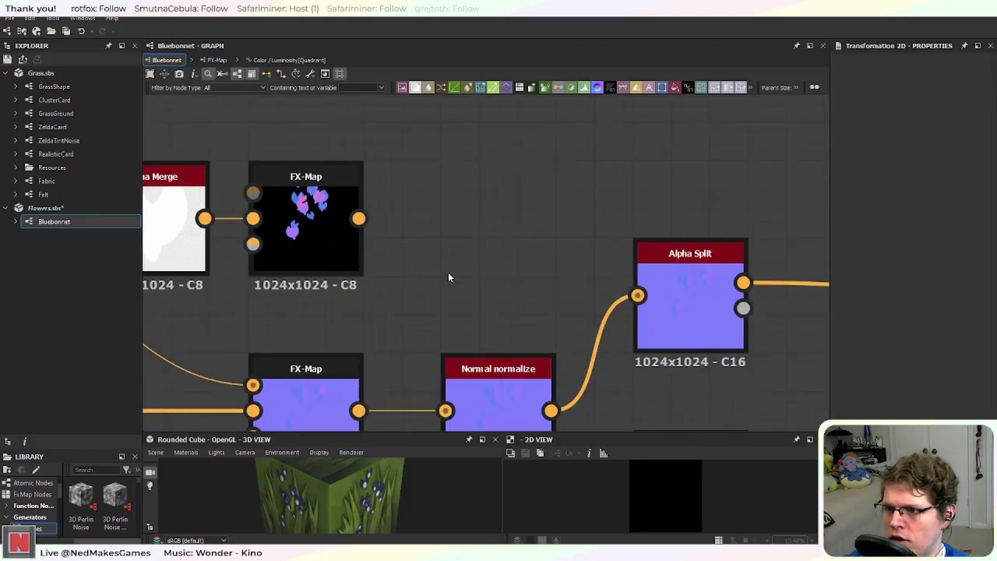
scroll(449, 278, down, 2)
middle_drag(456, 275, 427, 260)
mouse_move(471, 350)
mouse_down()
mouse_move(495, 294)
mouse_move(442, 295)
mouse_move(487, 320)
mouse_move(547, 132)
mouse_move(463, 302)
mouse_move(477, 338)
mouse_move(462, 366)
mouse_up()
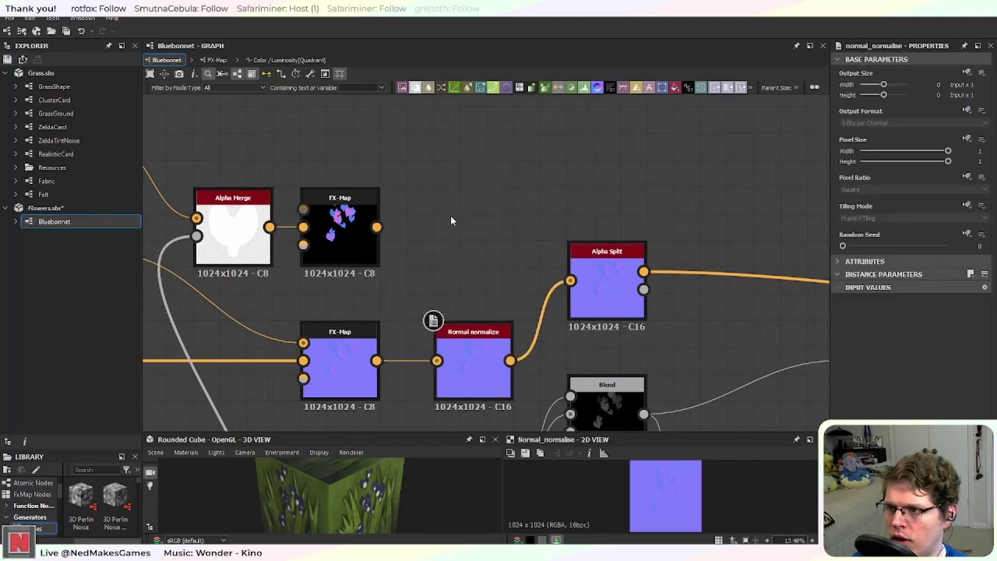
middle_drag(428, 260, 480, 226)
scroll(432, 311, up, 5)
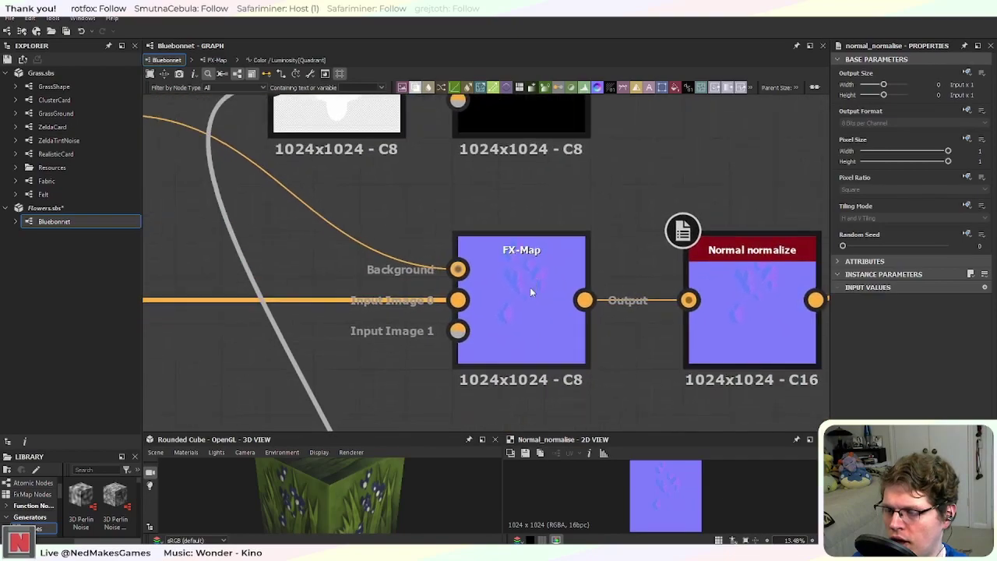
middle_drag(352, 290, 460, 262)
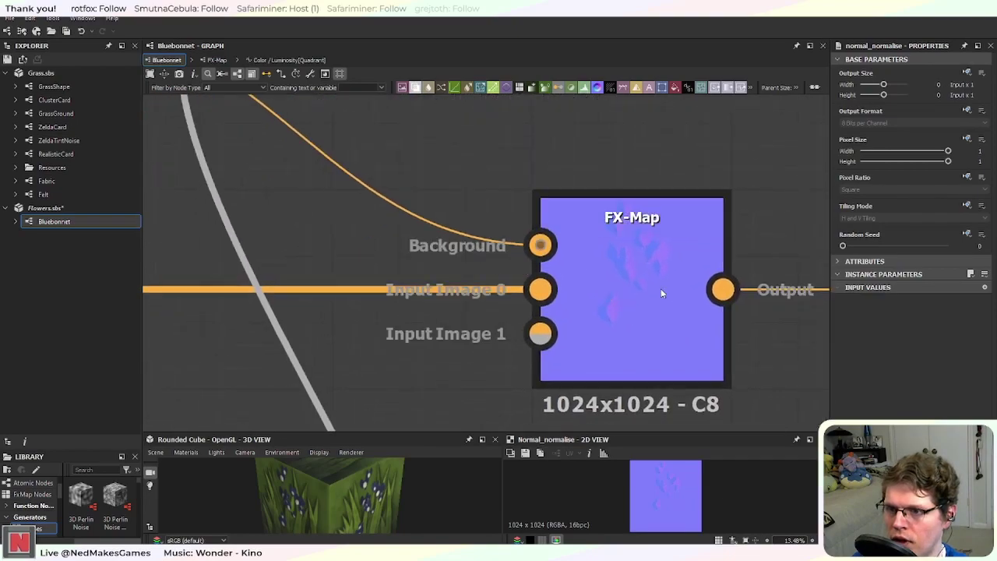
scroll(644, 244, down, 4)
middle_drag(634, 238, 482, 304)
scroll(467, 222, up, 3)
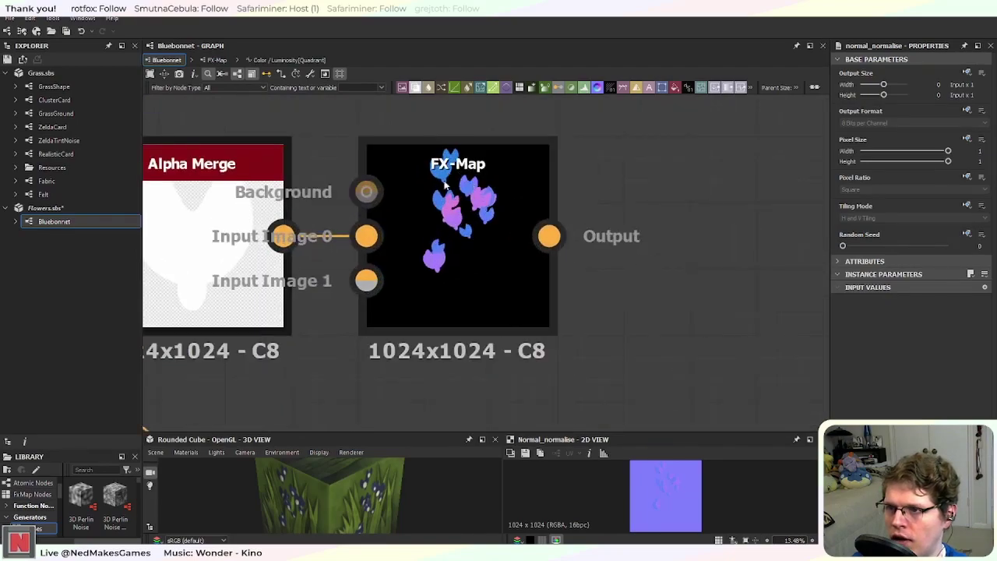
scroll(489, 241, down, 3)
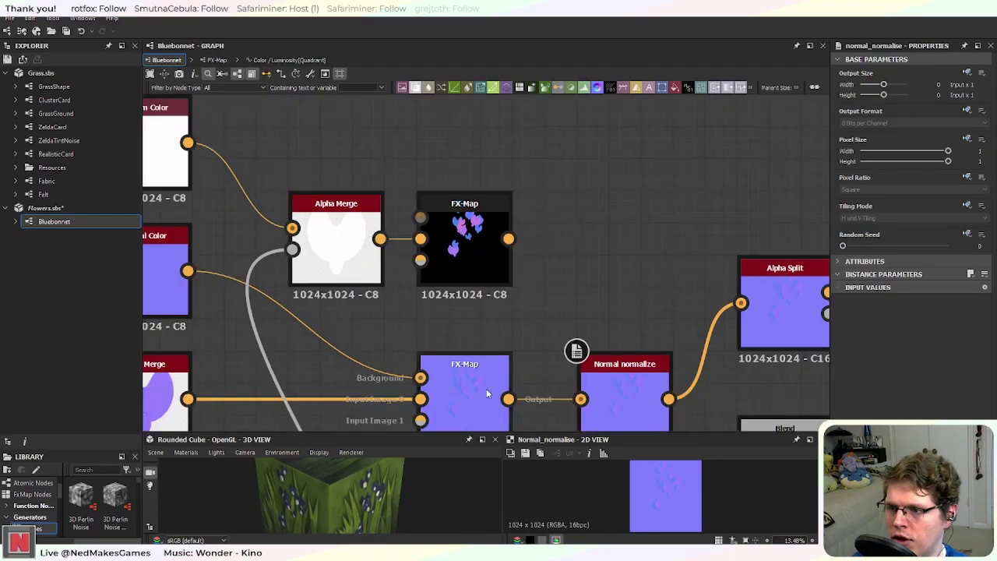
middle_drag(584, 213, 473, 257)
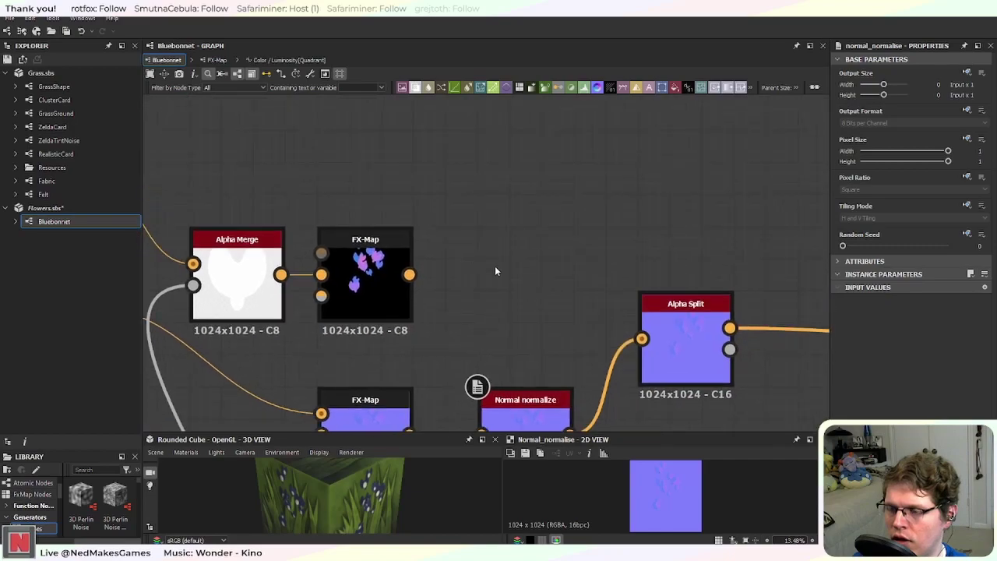
Step: Add a Pixel Processor node beside the color FX-Map, above the Normal normalize node
key(space)
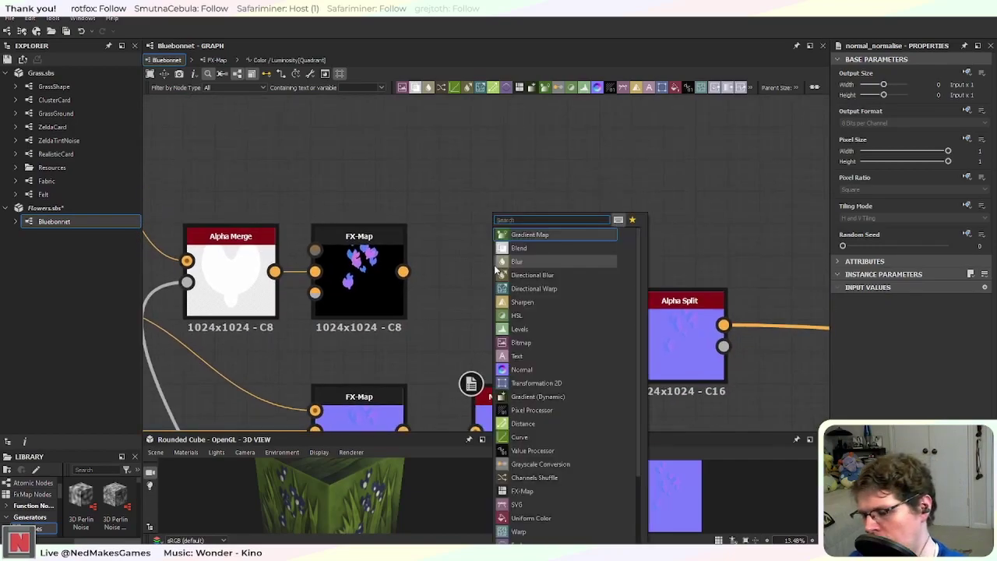
text(pixel)
key(Return)
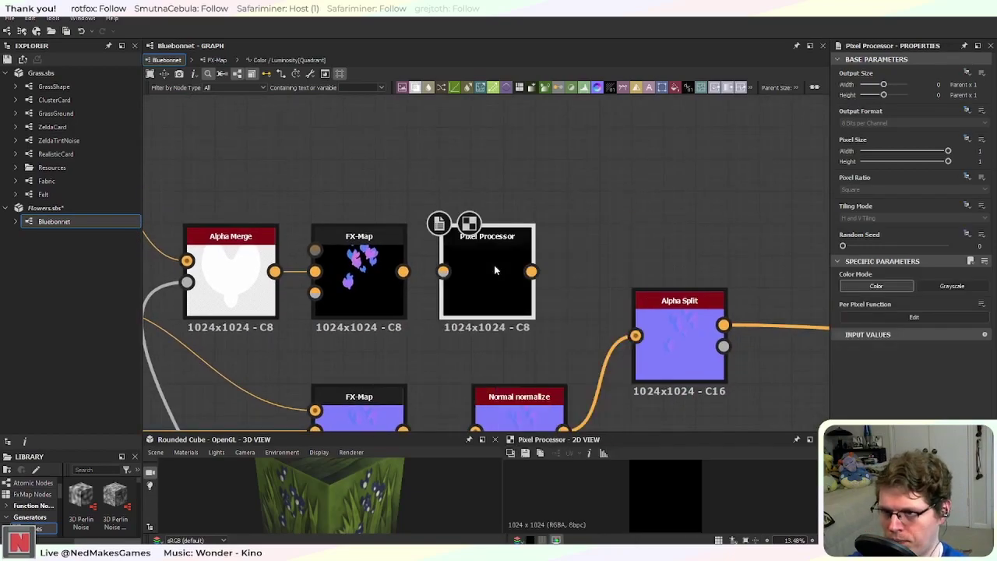
drag(498, 269, 529, 266)
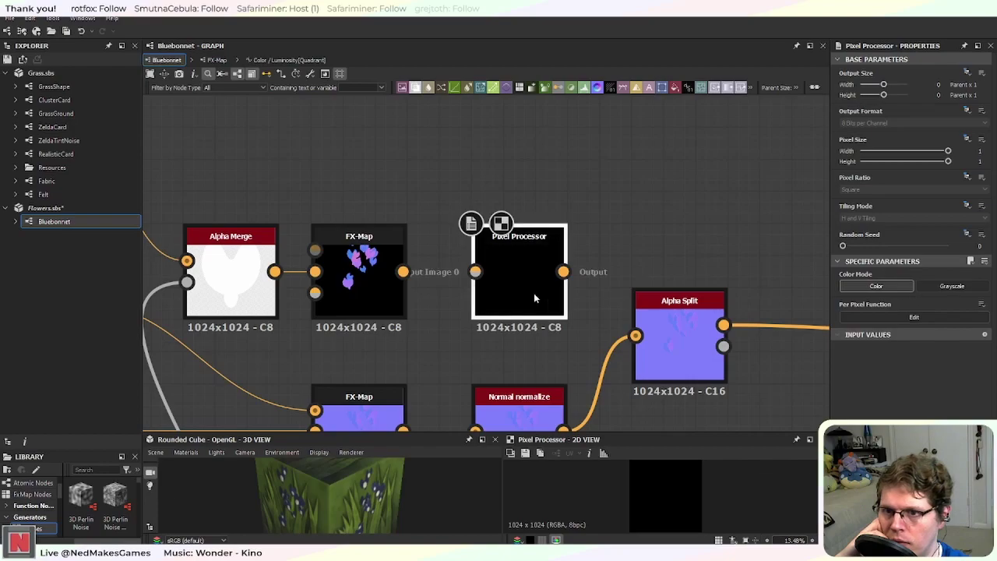
Step: Connect the color FX-Map output to the Pixel Processor's Input Image 0 and the normal FX-Map output to Input Image 1
drag(403, 272, 475, 272)
middle_drag(454, 373, 464, 337)
drag(414, 394, 488, 246)
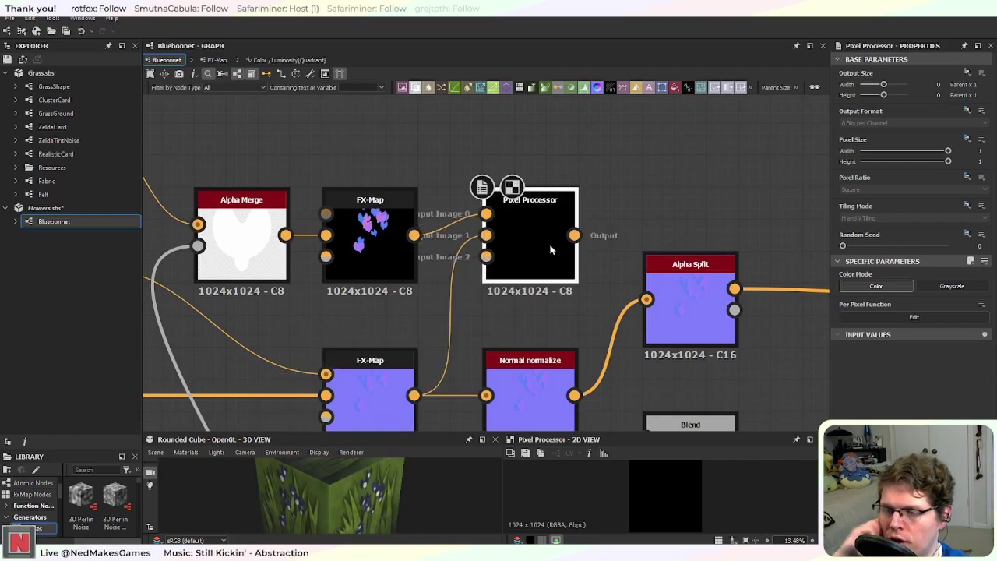
Step: Open the Pixel Processor's per pixel function for editing and delete its default Float4 node
click(933, 317)
scroll(606, 276, down, 7)
middle_drag(666, 316, 583, 308)
click(479, 272)
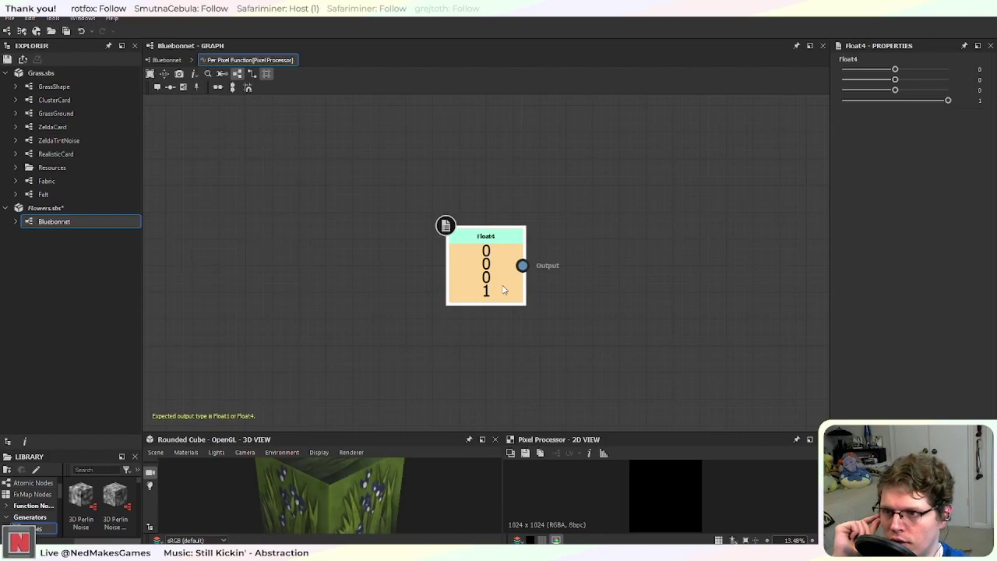
click(488, 338)
click(499, 281)
middle_drag(591, 324, 602, 373)
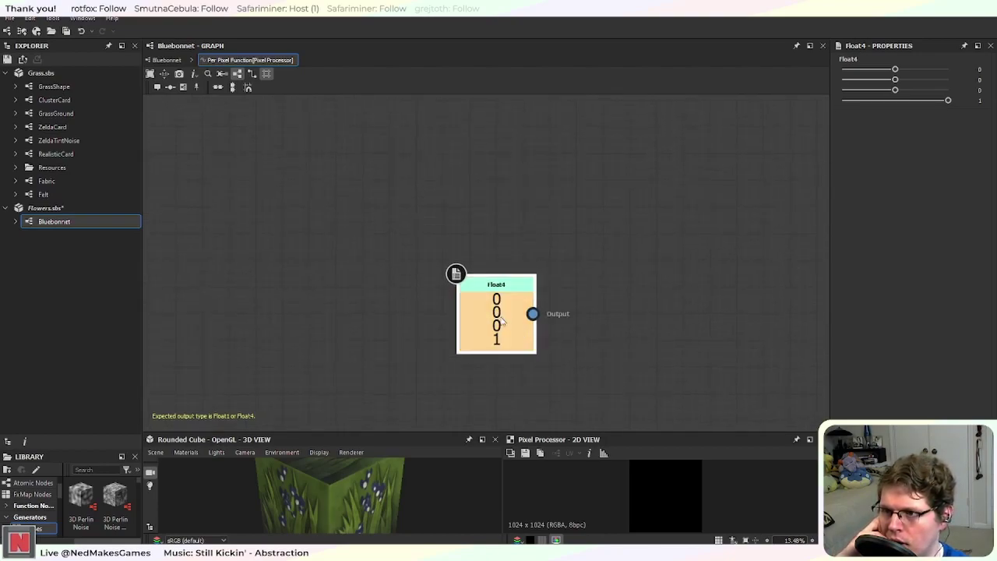
right_click(494, 321)
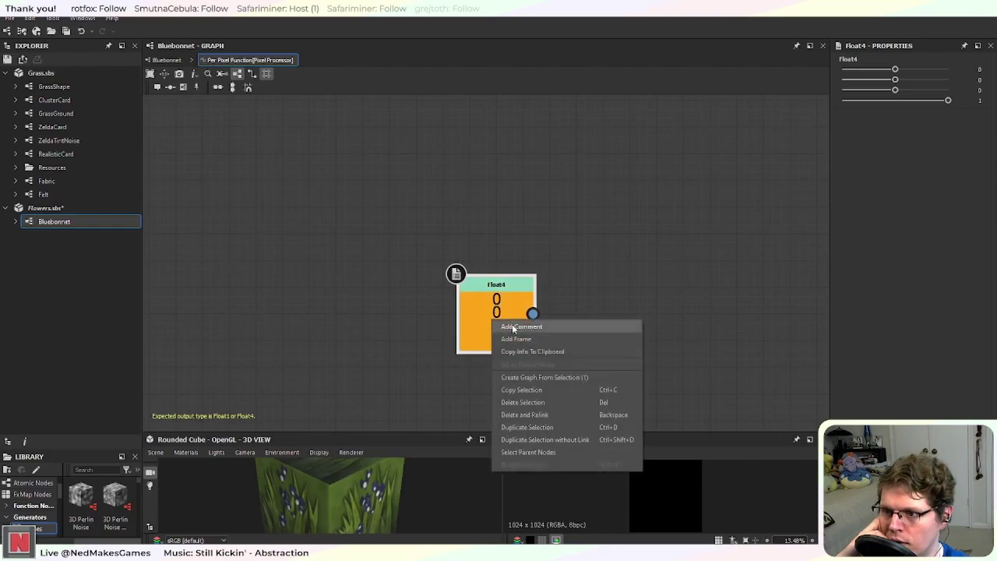
click(428, 358)
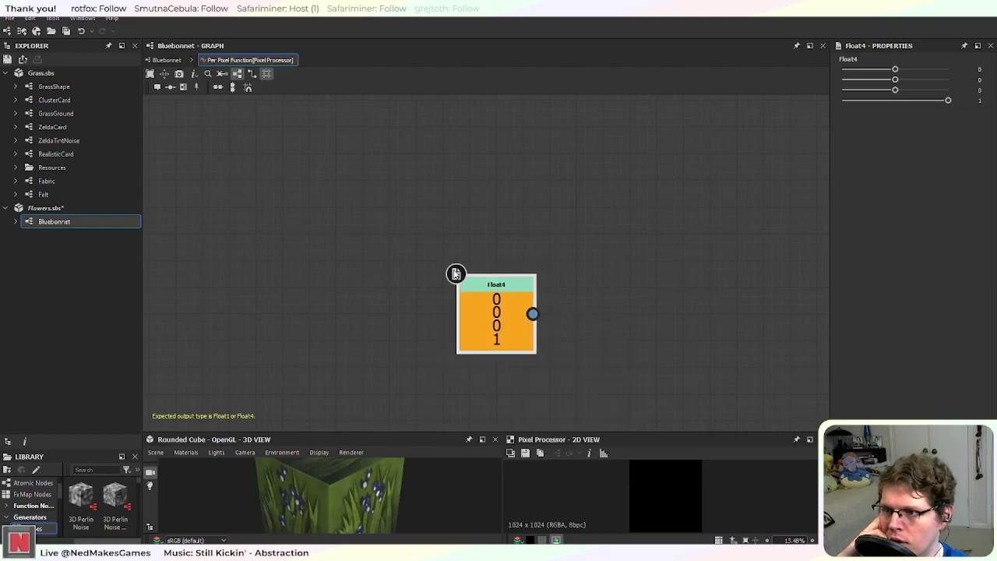
click(389, 302)
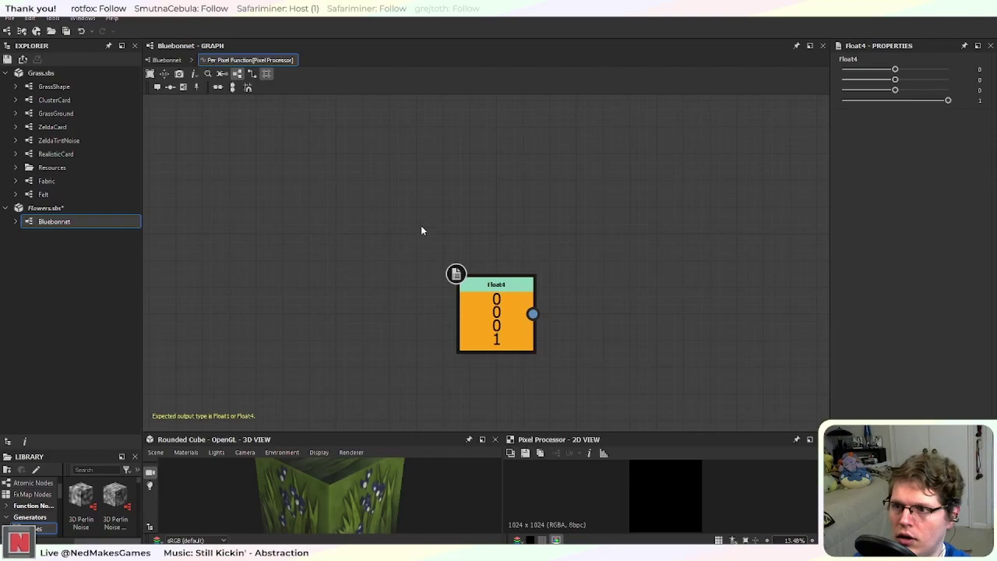
key(Delete)
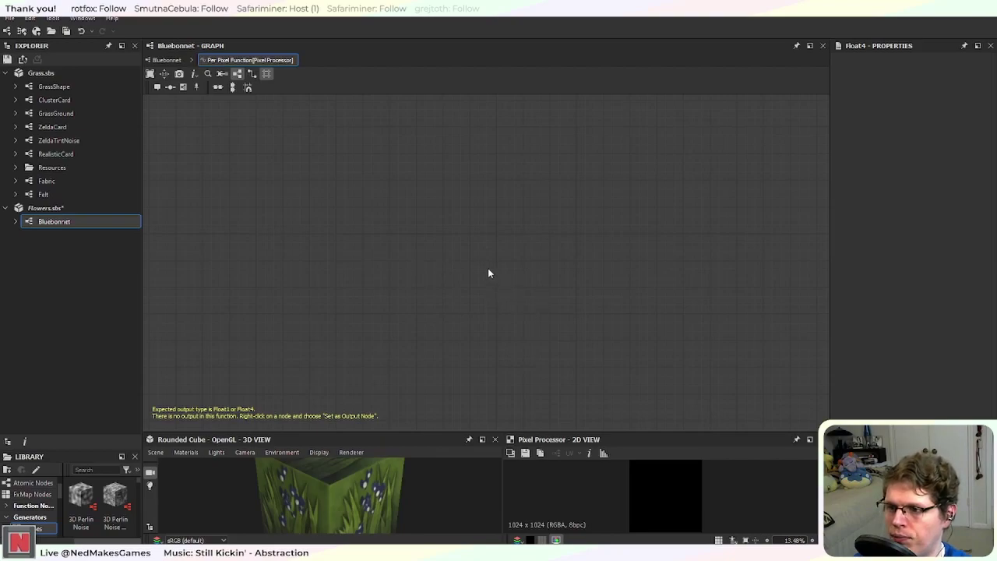
Step: Add a Get Float2 node to the per pixel function and set its variable to $pos
key(space)
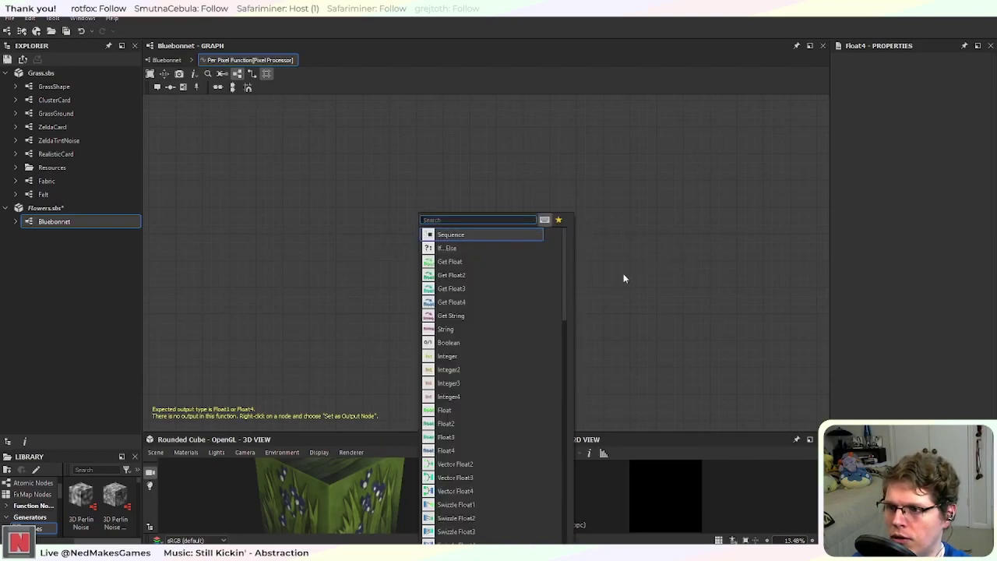
click(516, 274)
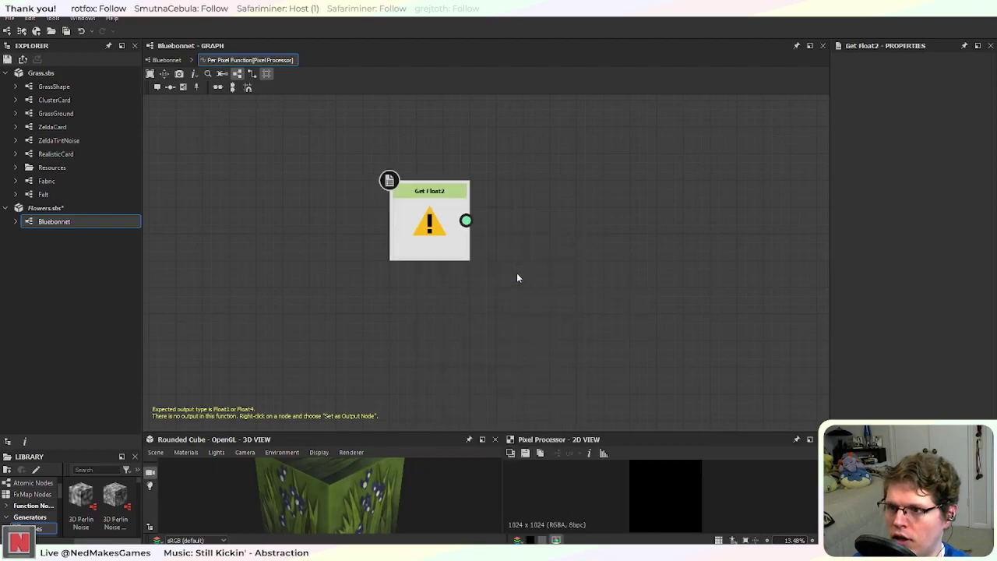
drag(406, 235, 300, 235)
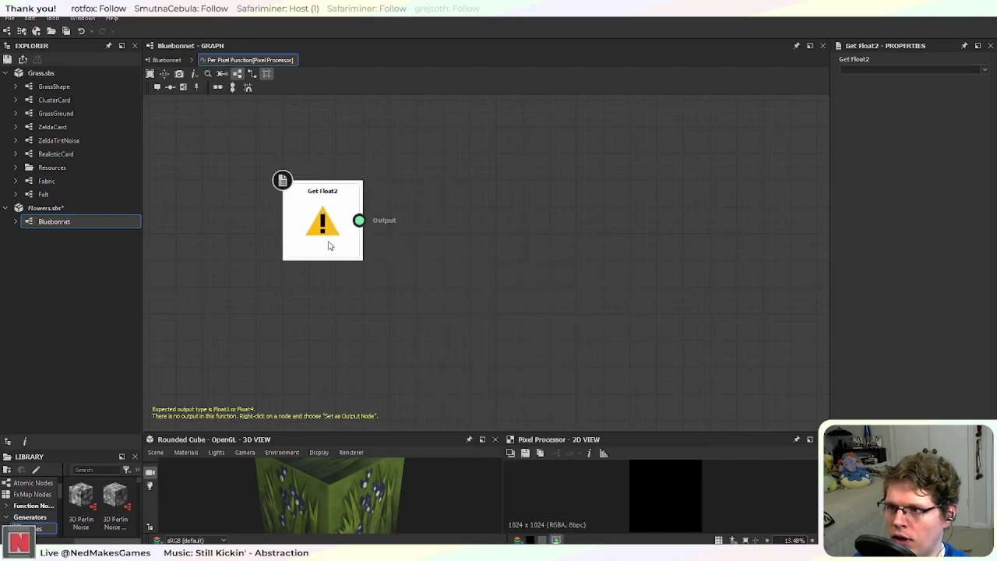
click(984, 70)
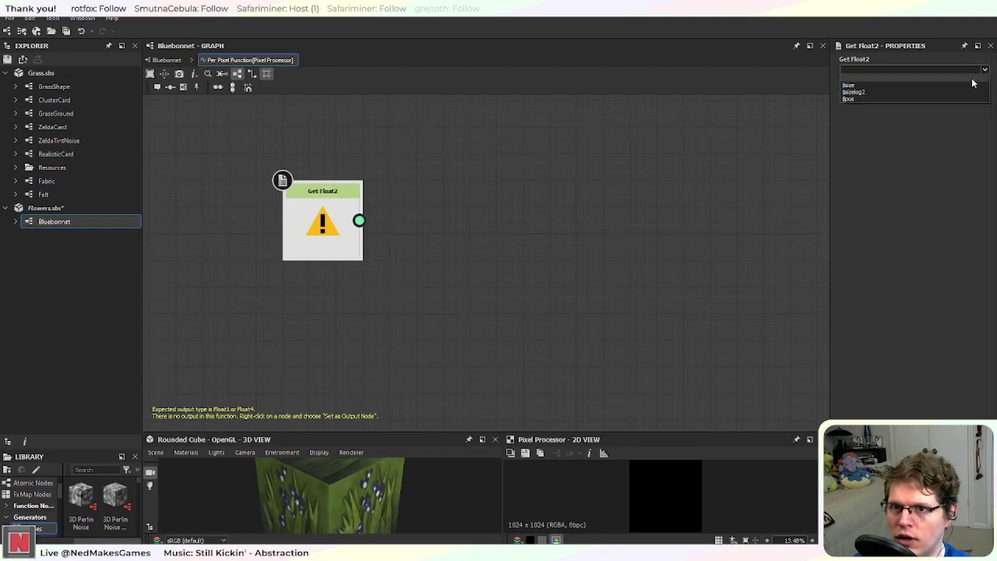
click(853, 99)
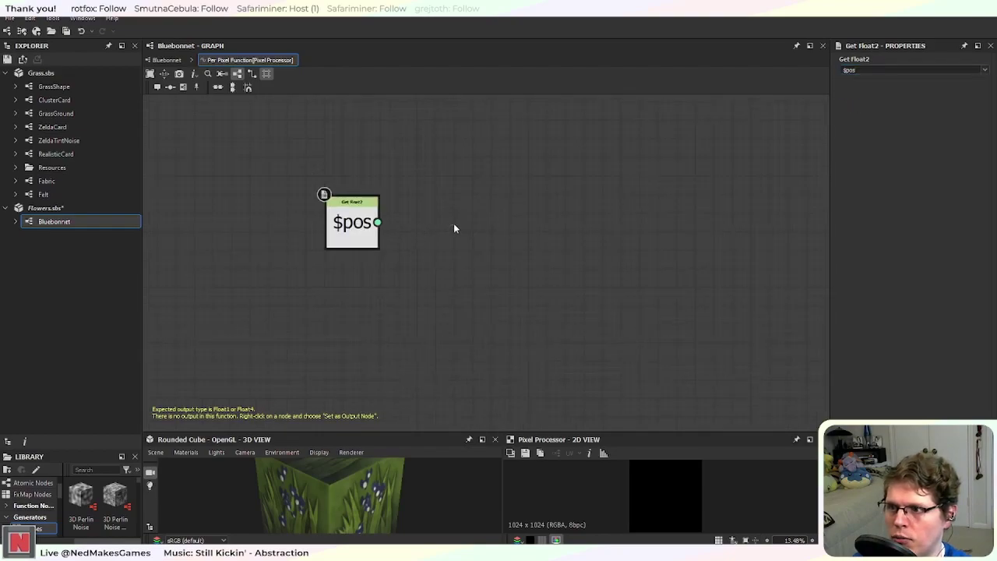
Step: Add a Sample Color node reading Input Image 0 and connect the $pos node to its Position input
scroll(467, 227, up, 2)
key(space)
text(sa)
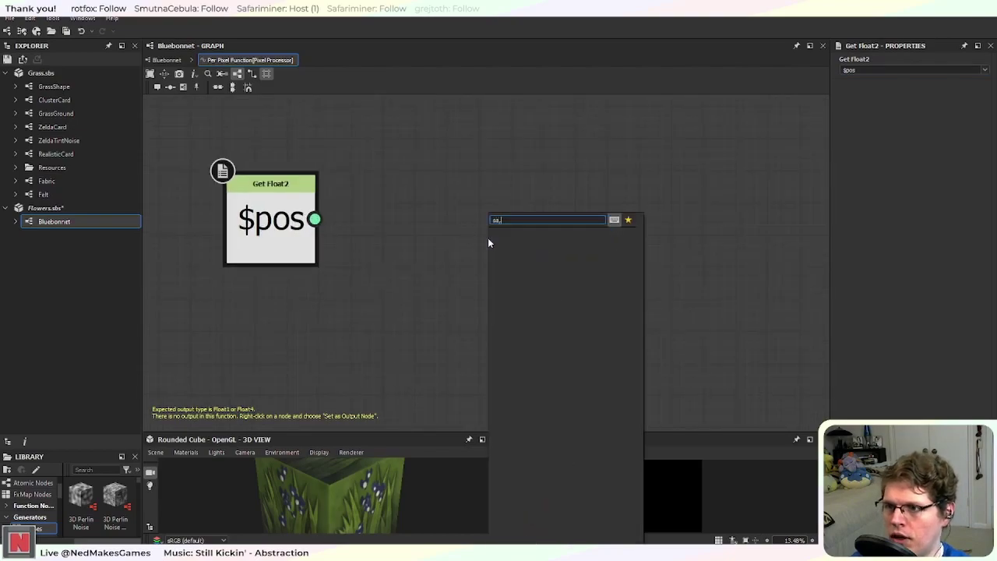
click(497, 248)
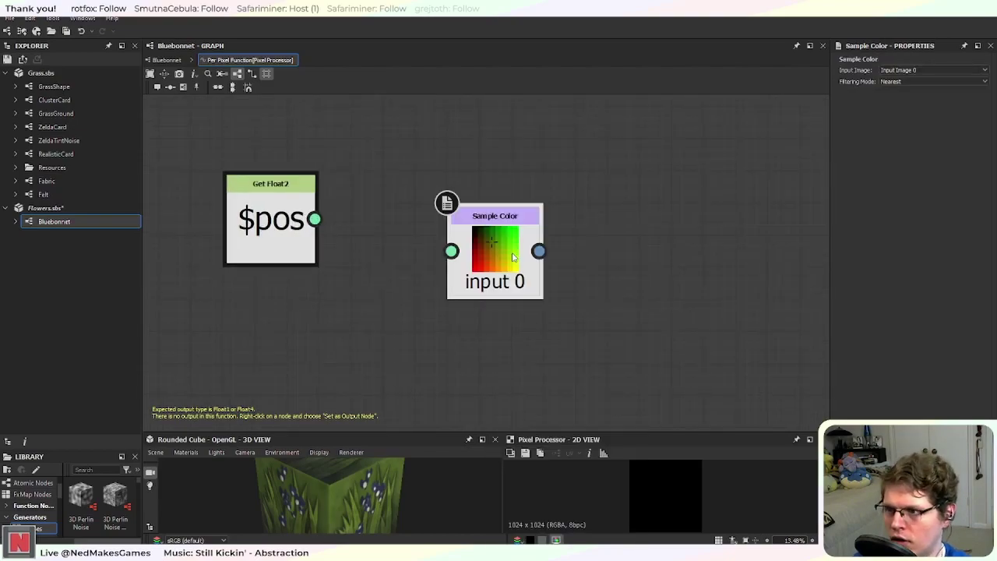
drag(488, 246, 426, 221)
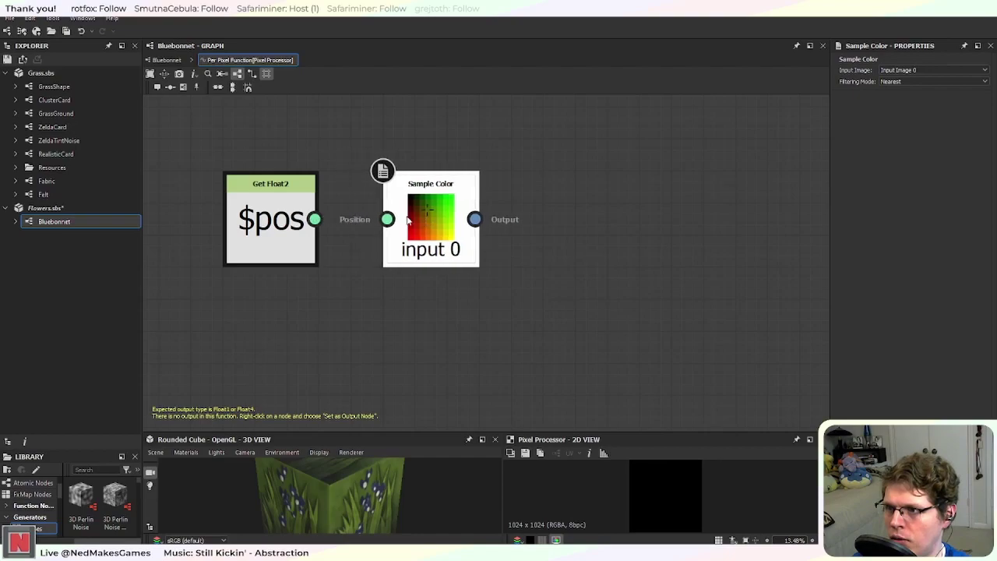
drag(314, 219, 387, 221)
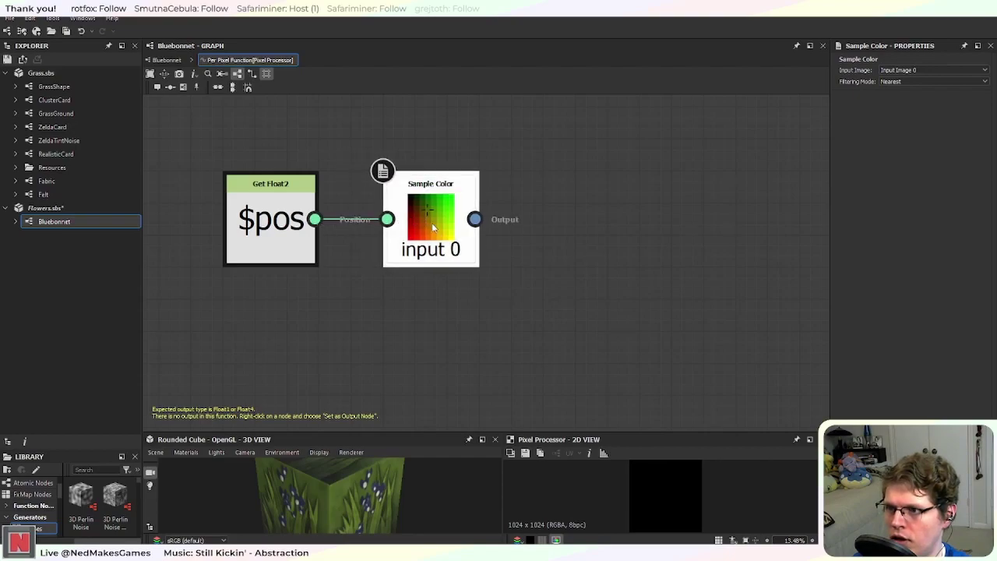
click(939, 70)
click(922, 78)
Step: Duplicate the Sample Color node below the first, keeping its $pos connection, and set its input image to Input Image 1
click(166, 60)
scroll(374, 220, up, 3)
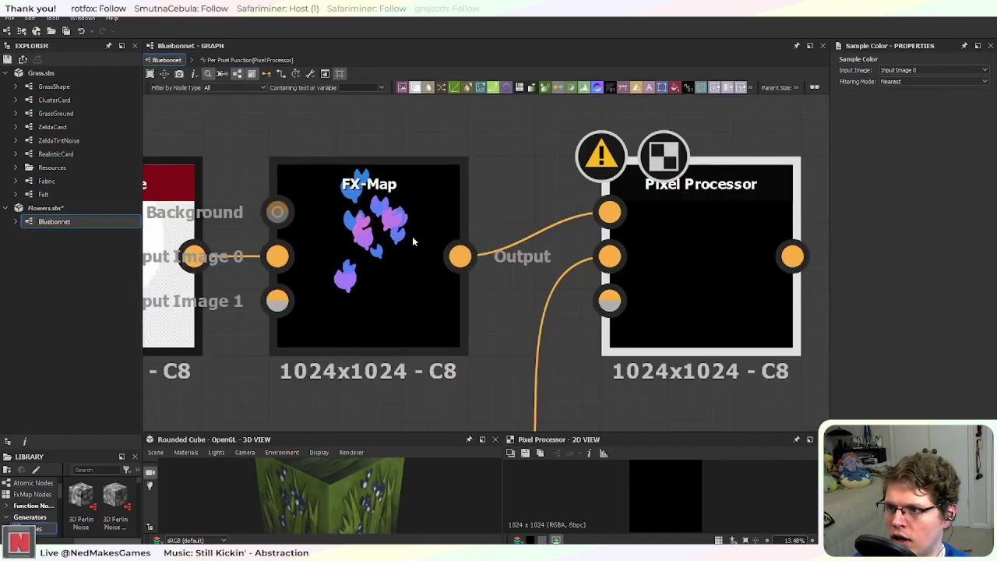
scroll(595, 212, down, 3)
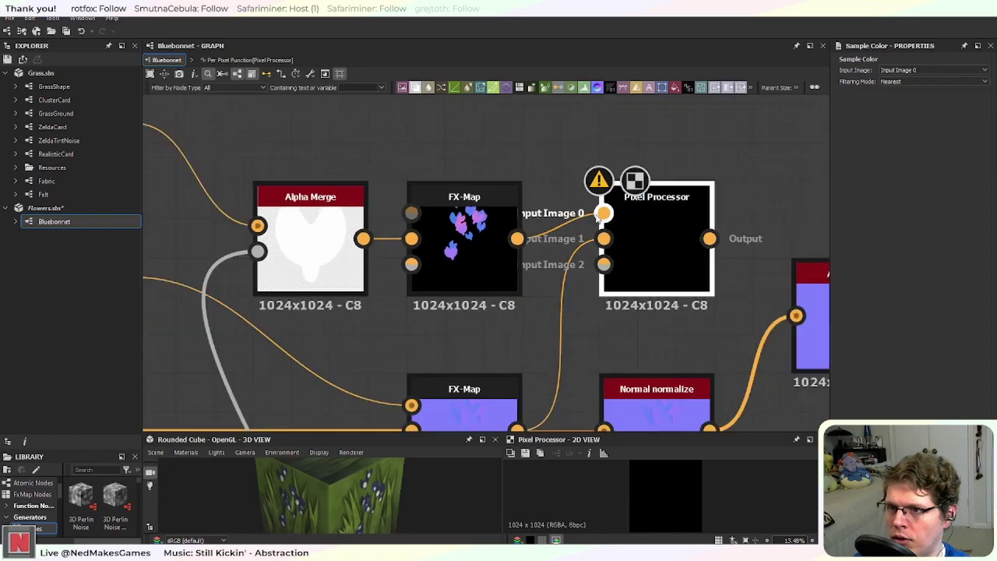
click(263, 61)
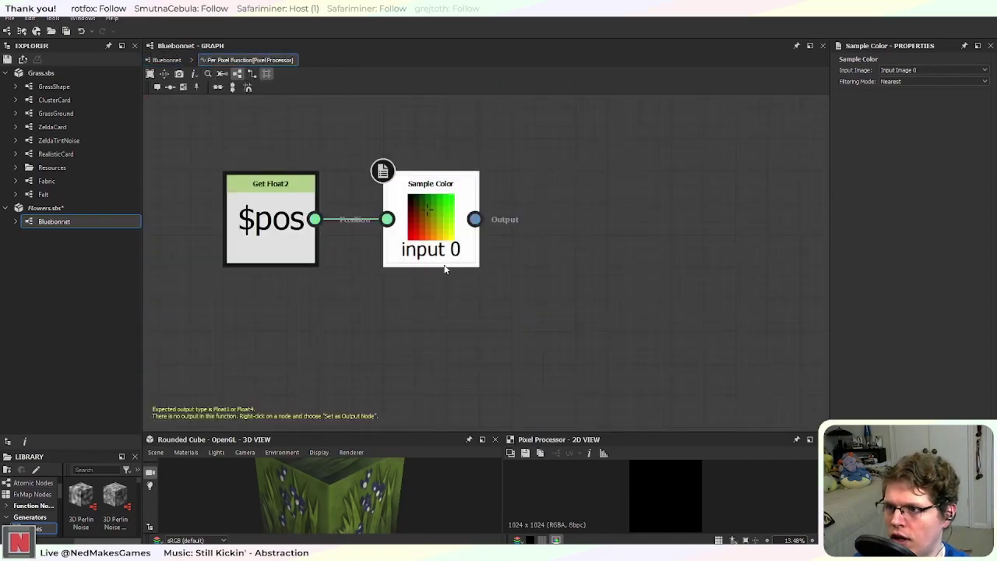
key(ctrl+d)
drag(490, 299, 428, 382)
scroll(506, 350, up, 5)
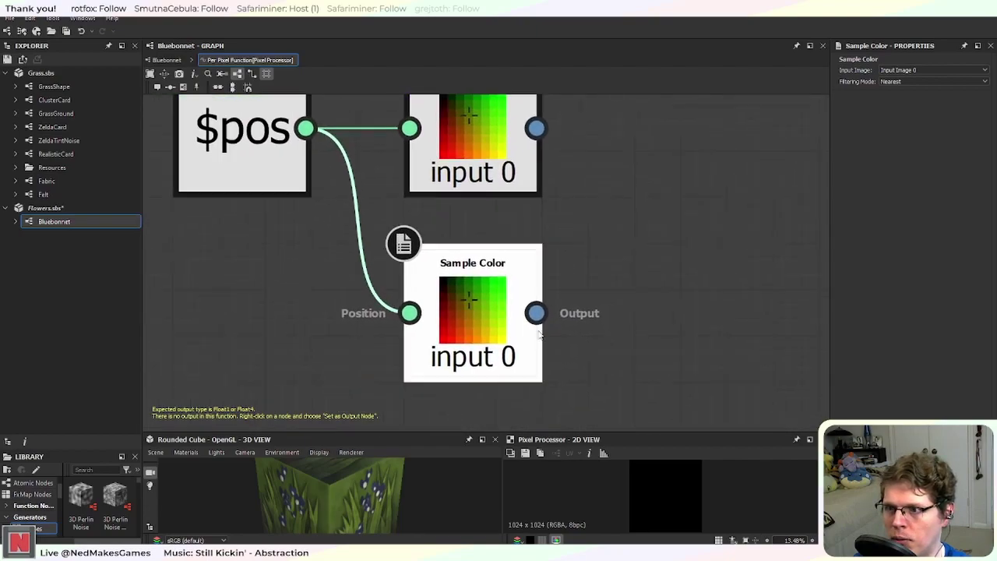
click(938, 69)
click(903, 87)
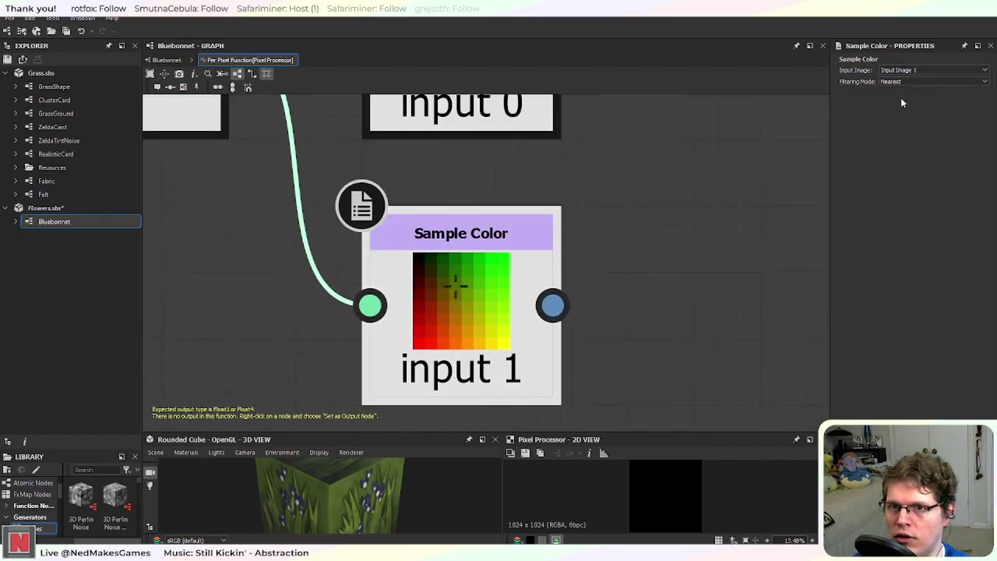
scroll(696, 228, down, 4)
middle_drag(696, 228, 498, 237)
scroll(545, 265, down, 2)
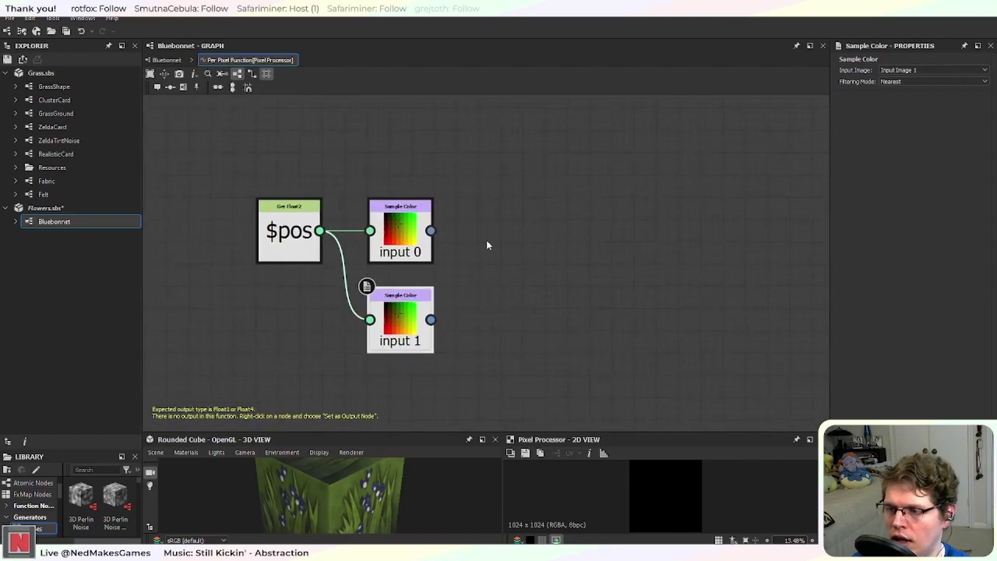
click(503, 262)
key(space)
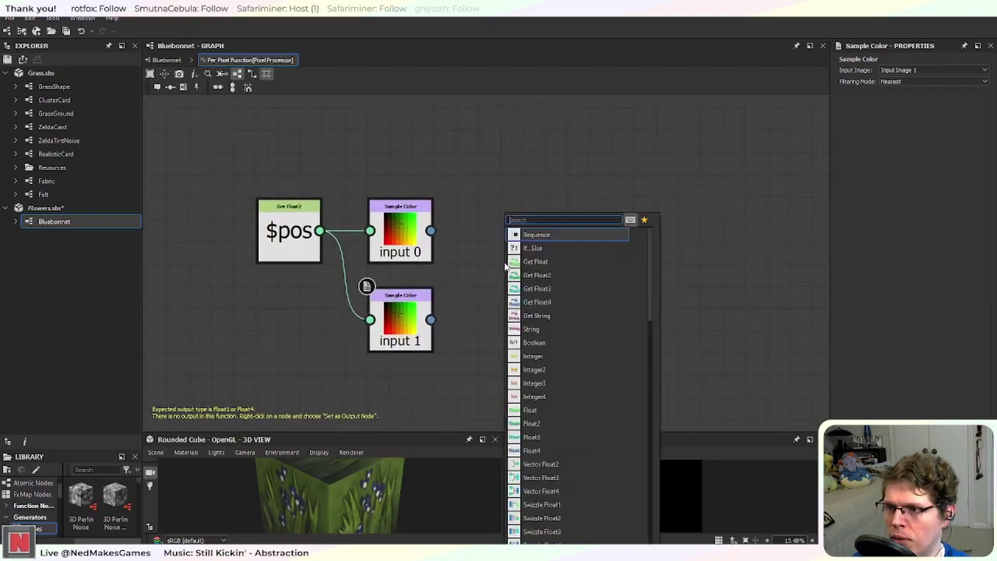
text(ad)
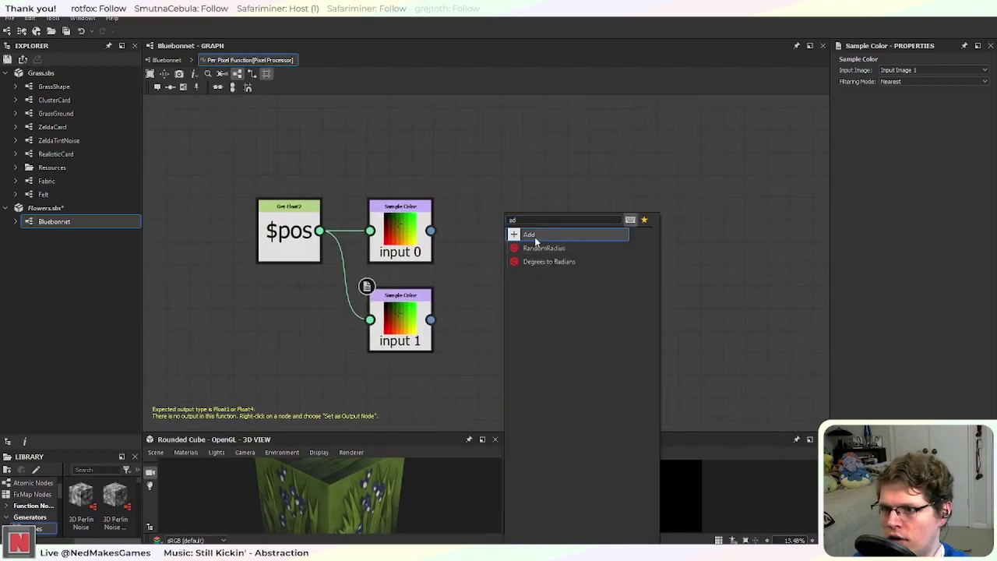
click(534, 239)
drag(514, 247, 641, 169)
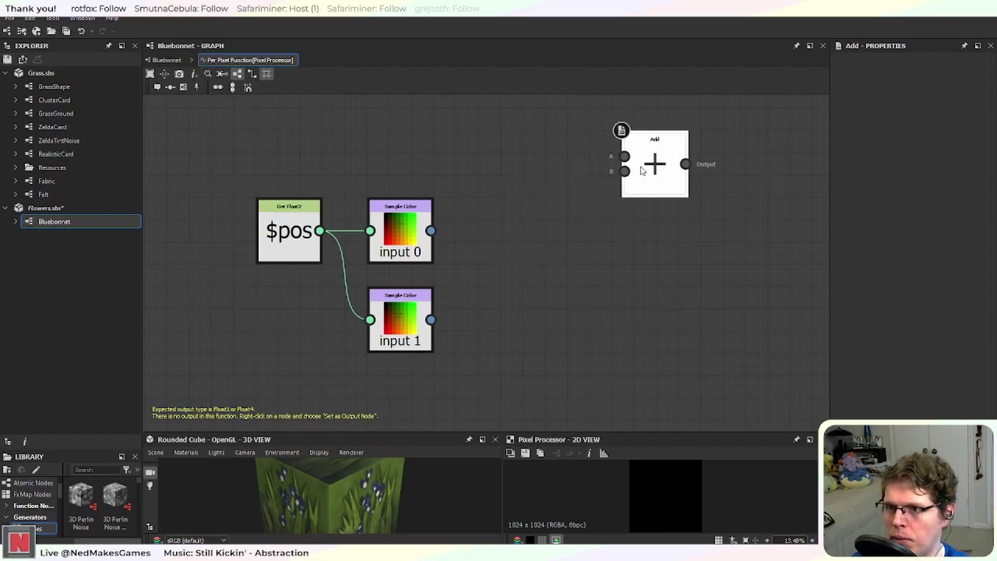
key(Delete)
Step: Search the function nodes for "norm" to look for a normal conversion function
key(space)
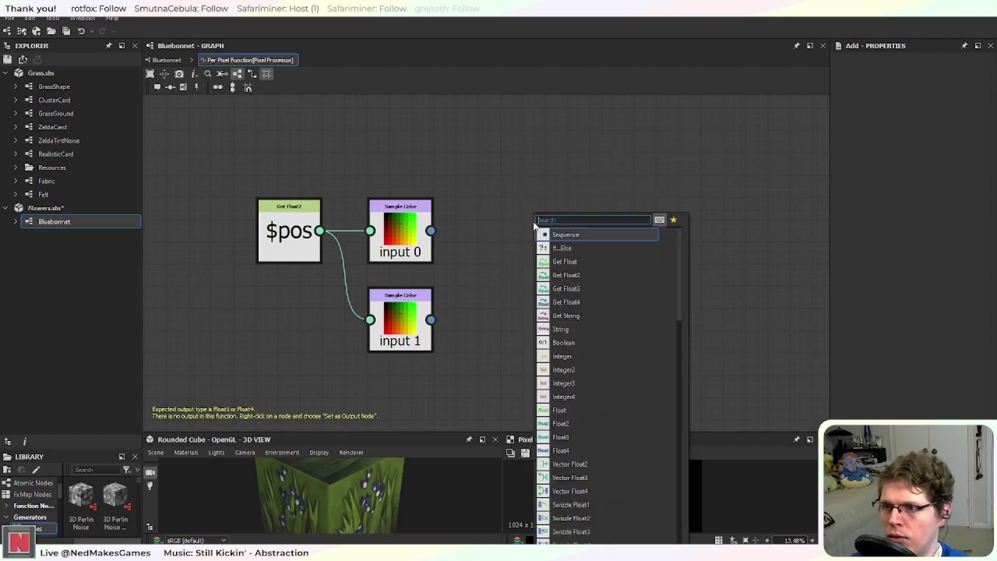
text(rem)
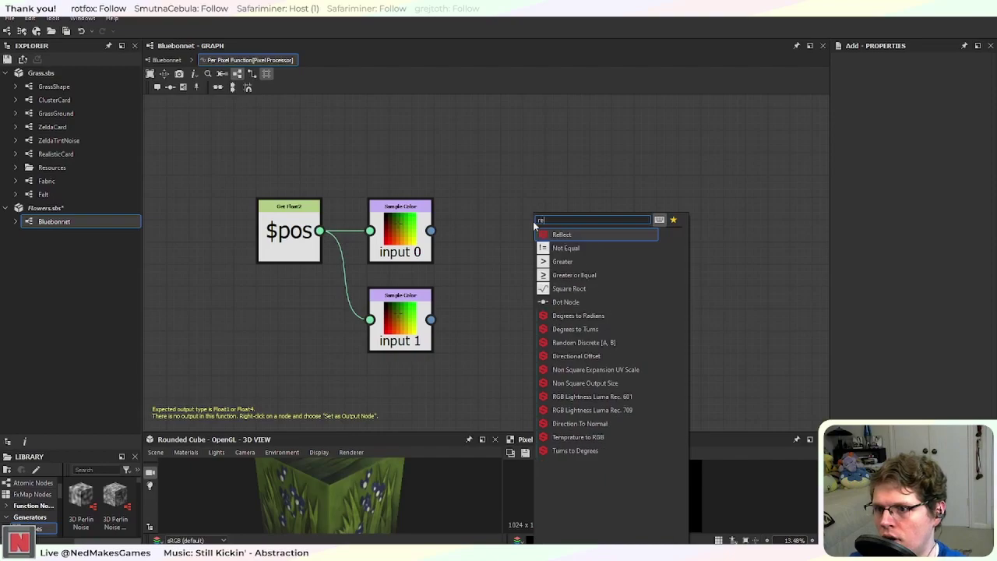
key(BackSpace)
key(BackSpace)
key(BackSpace)
text(norm)
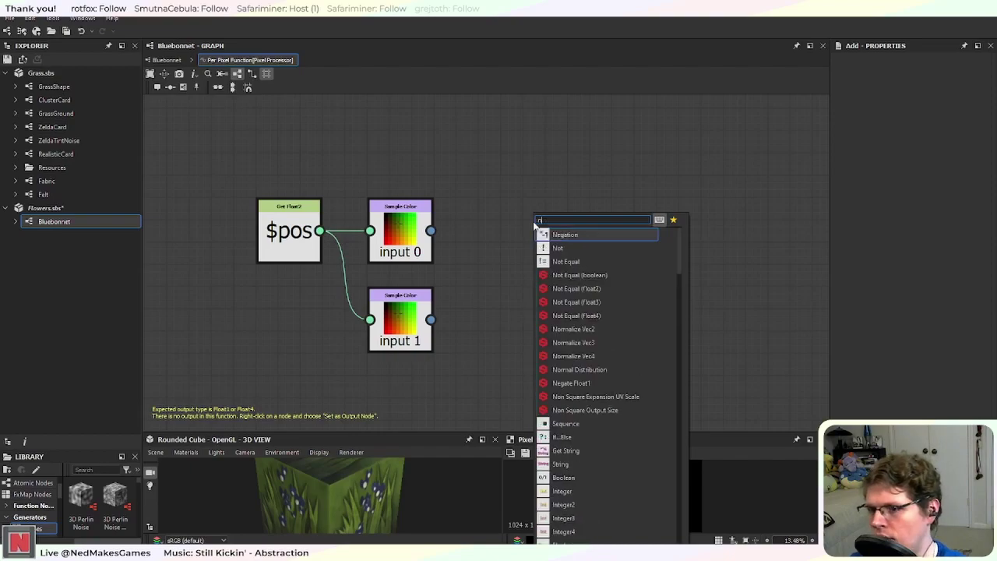
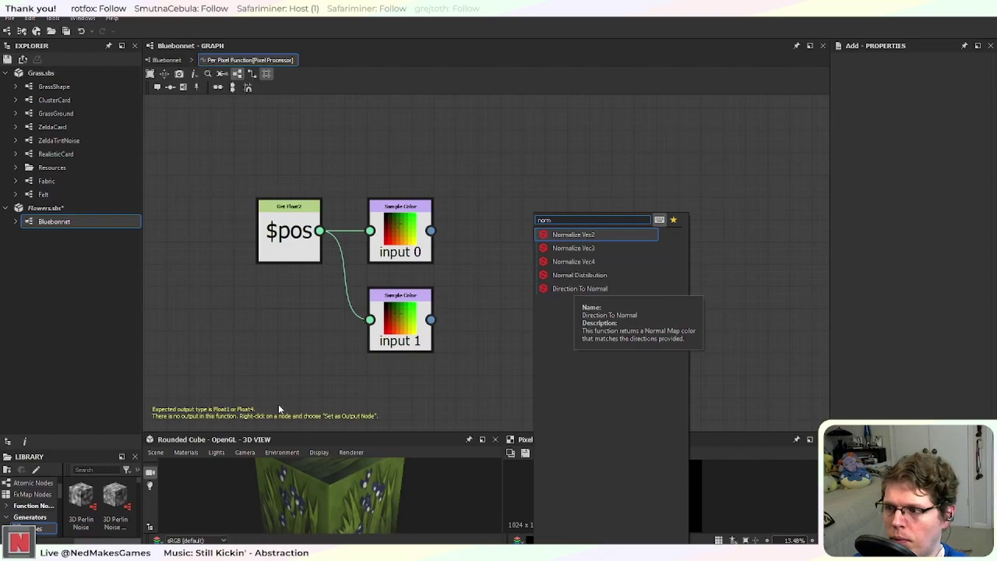
Step: Switch to the web browser and search Google in a new tab for "substance designer direction to normal"
key(alt+Tab)
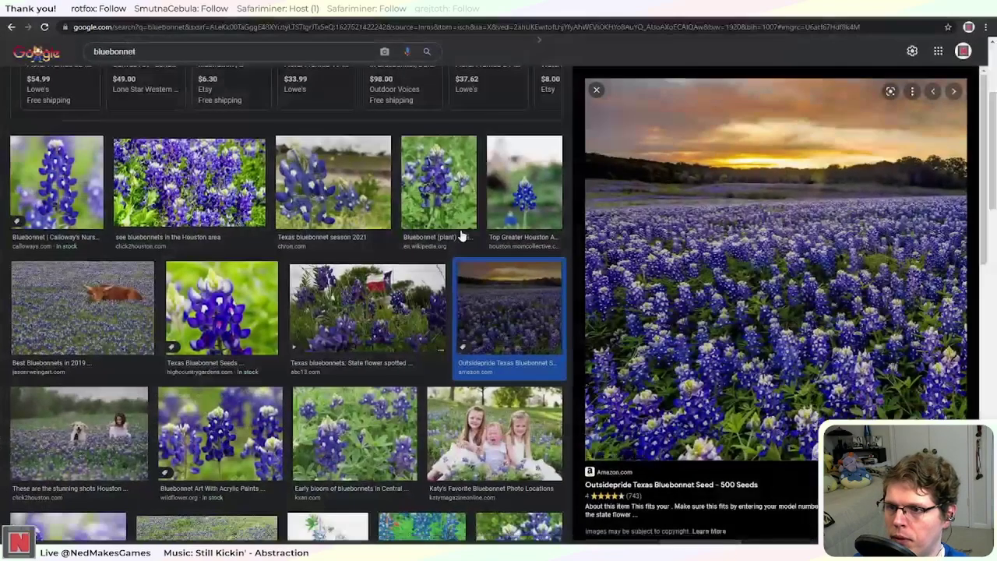
key(ctrl+t)
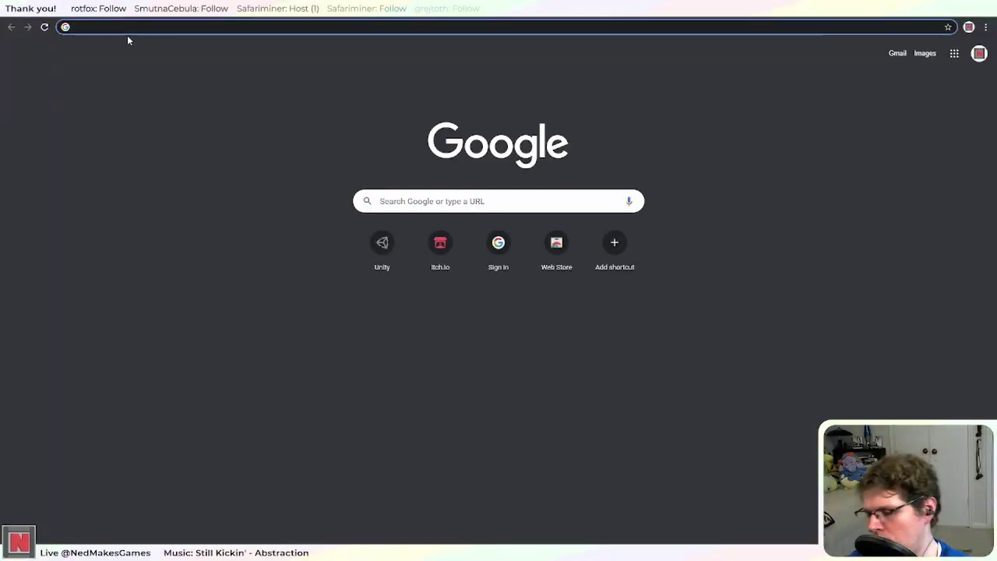
text(substance desi)
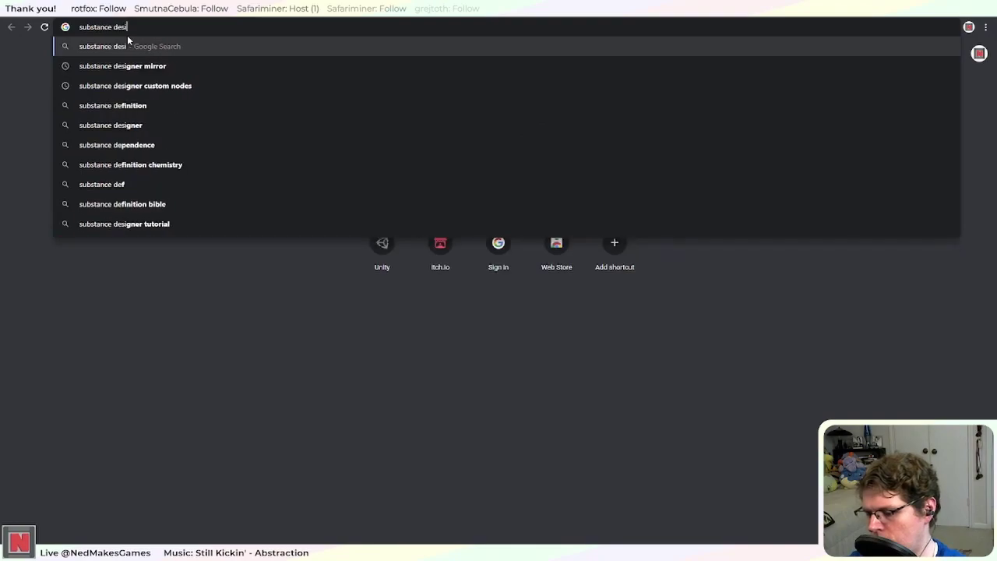
text(gner direction)
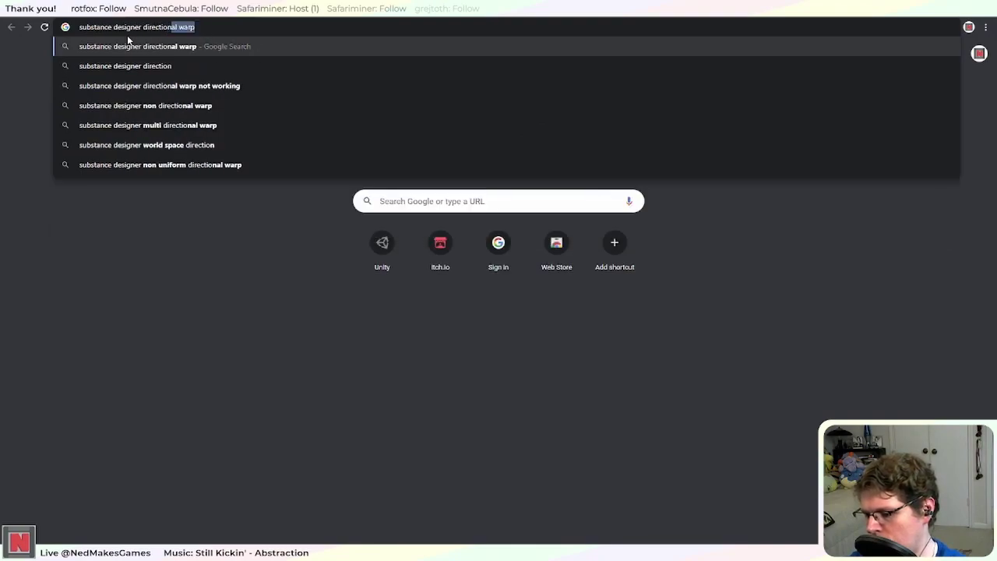
text( to normal)
key(Return)
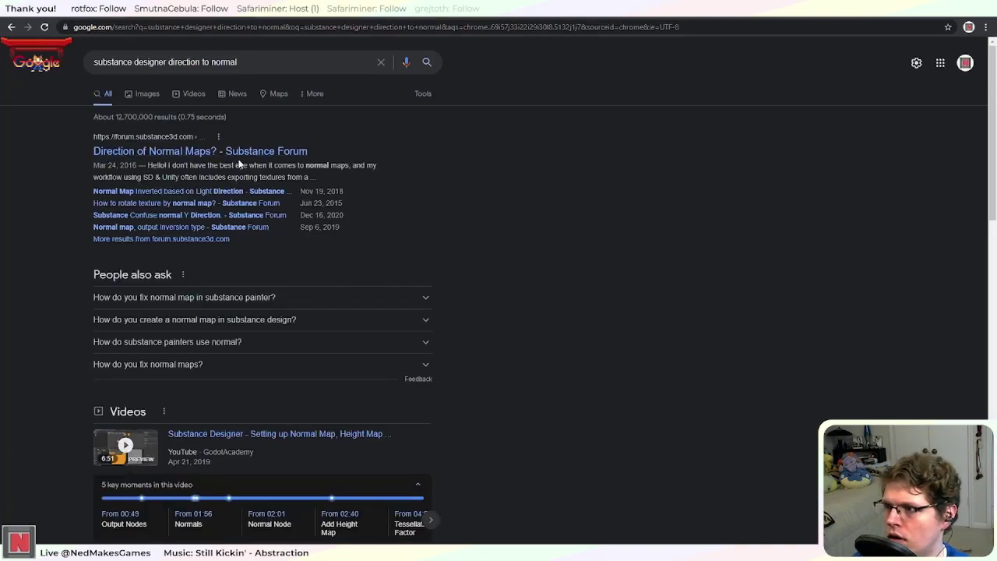
Step: Skim the search results for documentation on the Direction To Normal function, and return to Substance Designer
scroll(401, 259, down, 6)
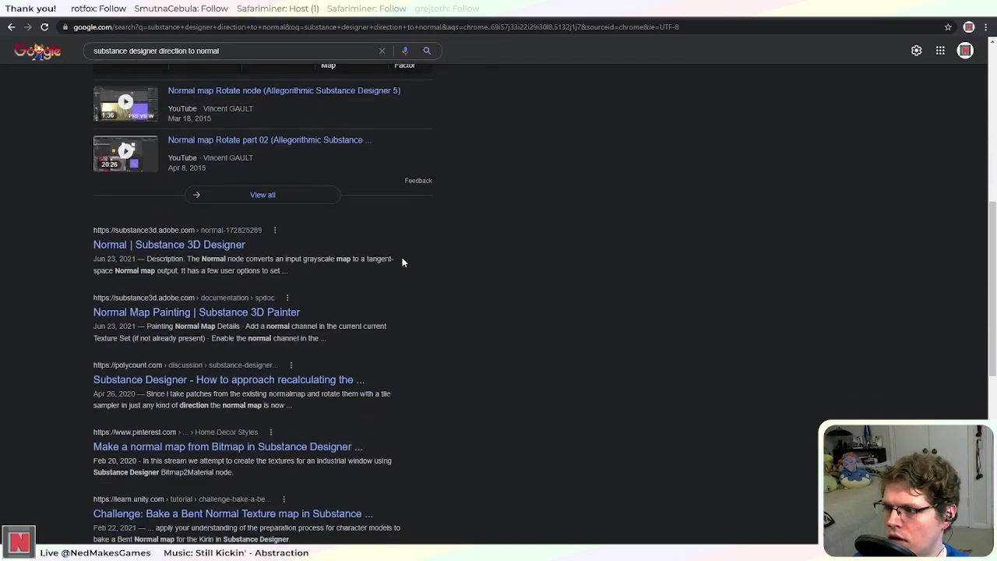
scroll(402, 263, down, 1)
scroll(403, 262, down, 1)
scroll(403, 262, down, 2)
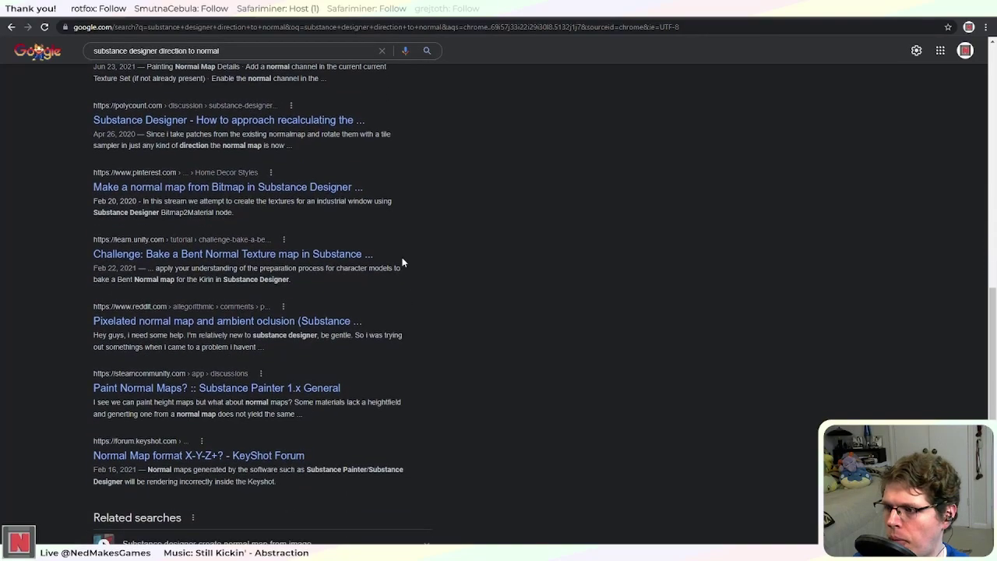
scroll(421, 280, up, 15)
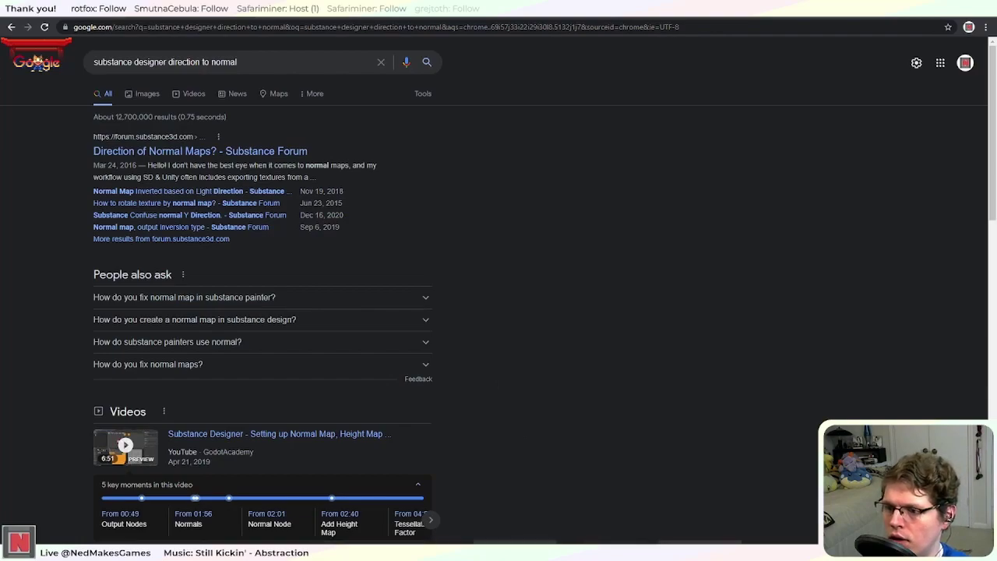
key(alt+Tab)
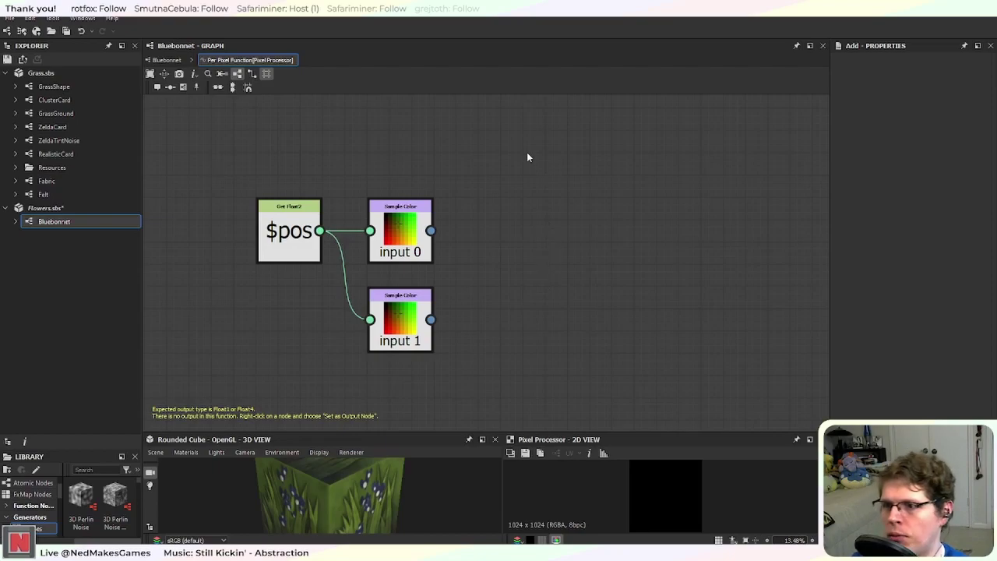
key(space)
click(465, 156)
middle_drag(465, 157, 409, 195)
key(space)
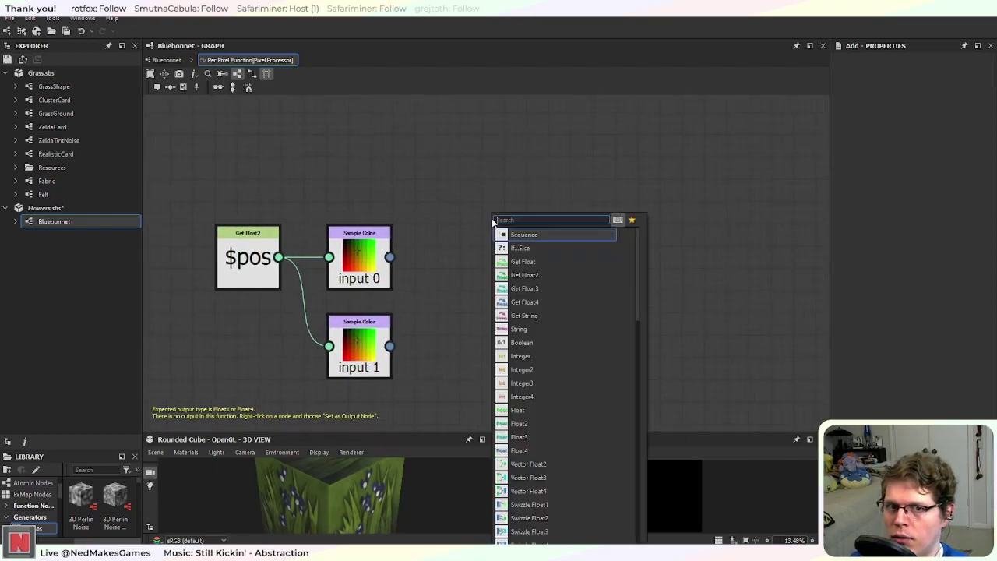
text(l)
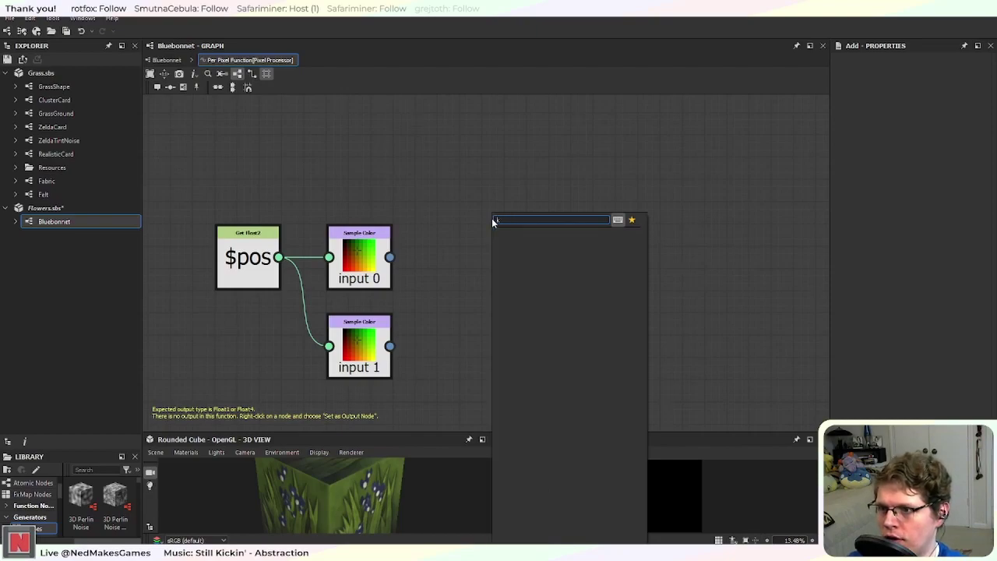
key(BackSpace)
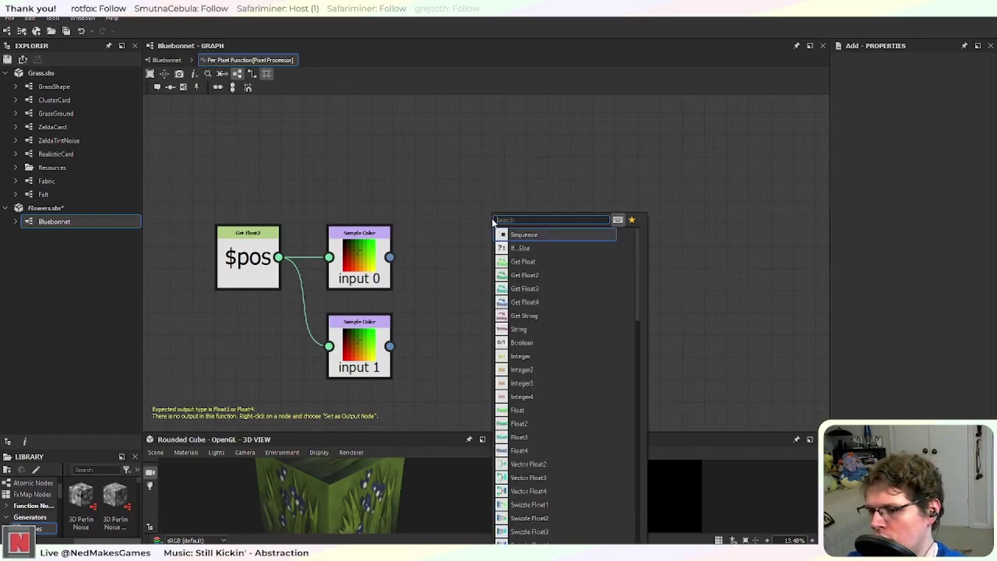
click(445, 164)
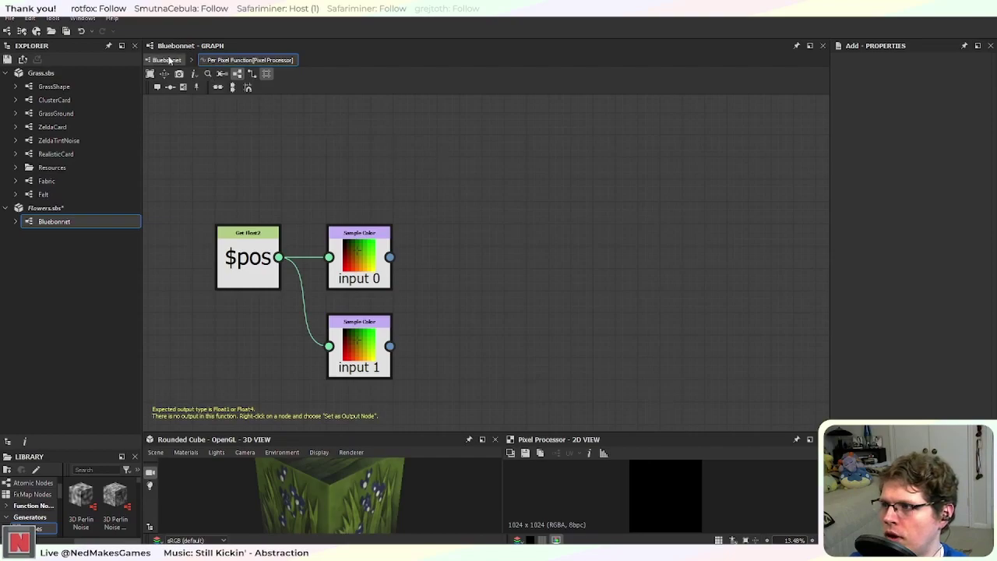
Step: Save the open packages and create a new package containing a Substance Function graph
click(64, 33)
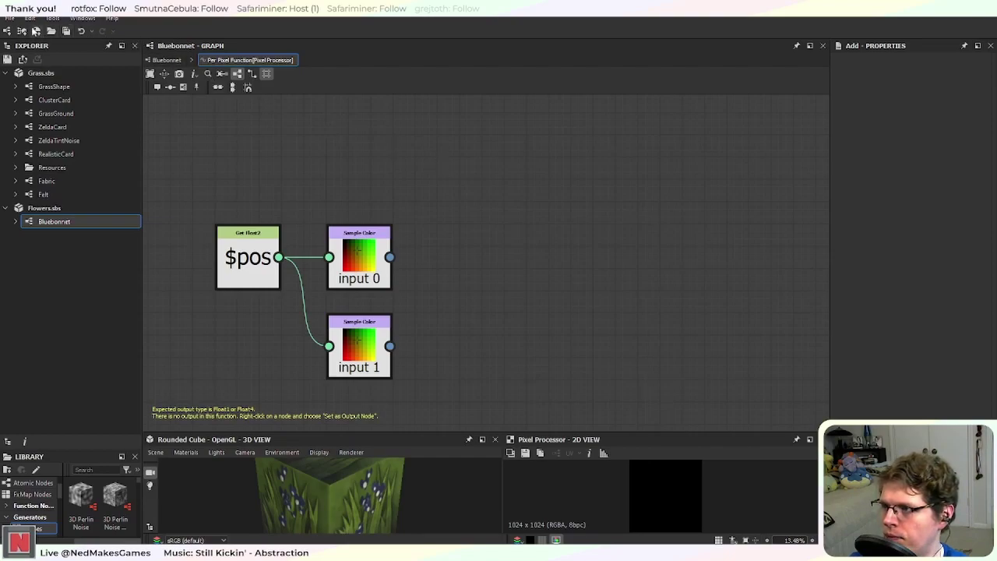
click(11, 20)
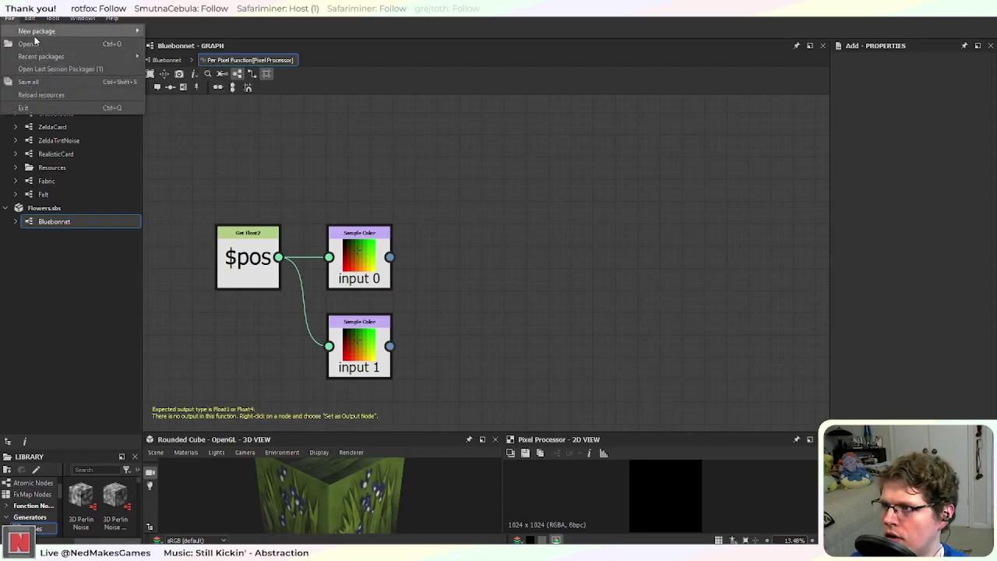
mouse_move(43, 31)
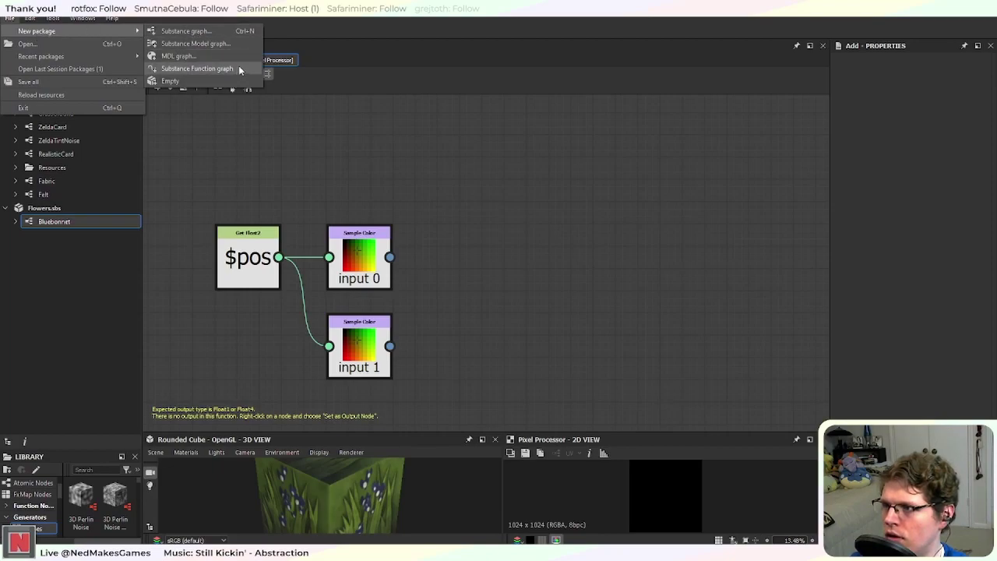
click(249, 190)
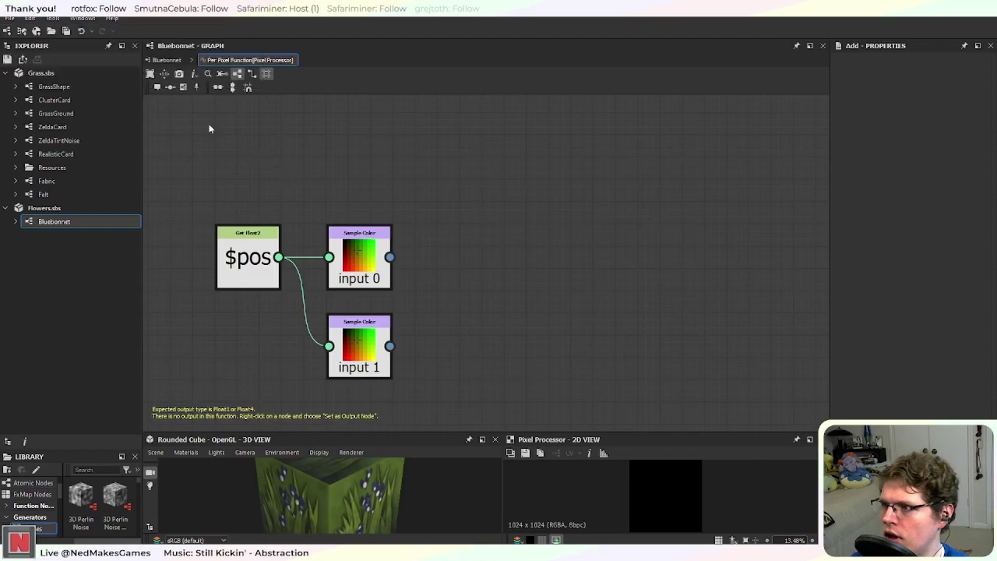
click(9, 18)
mouse_move(24, 30)
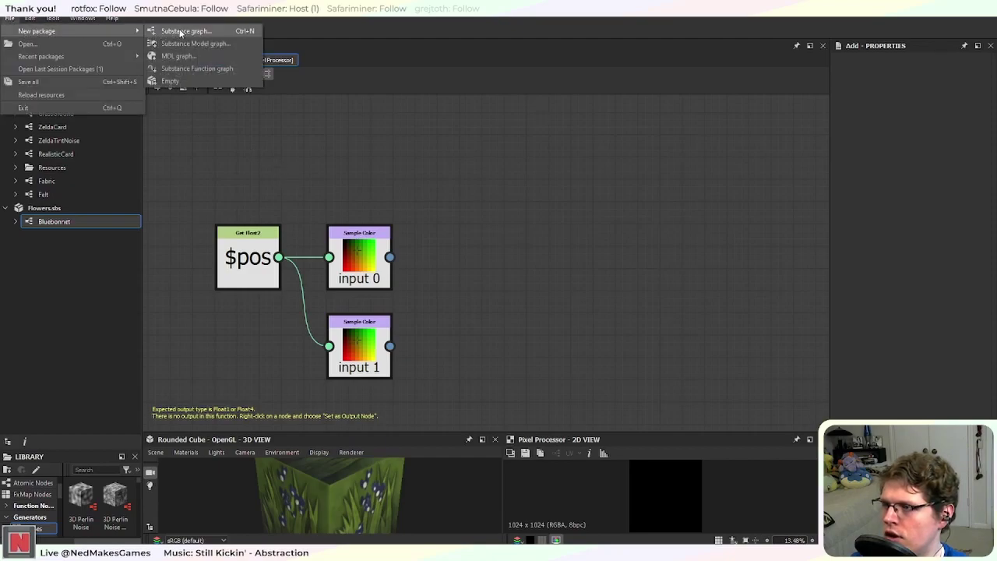
click(190, 69)
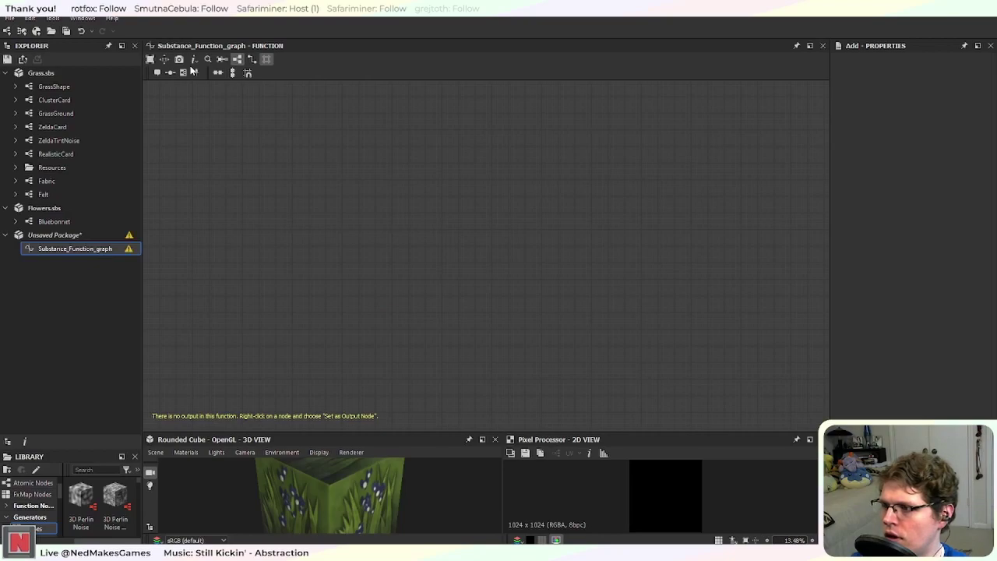
Step: Rename the new function graph as UnpackNormal
click(75, 248)
right_click(69, 253)
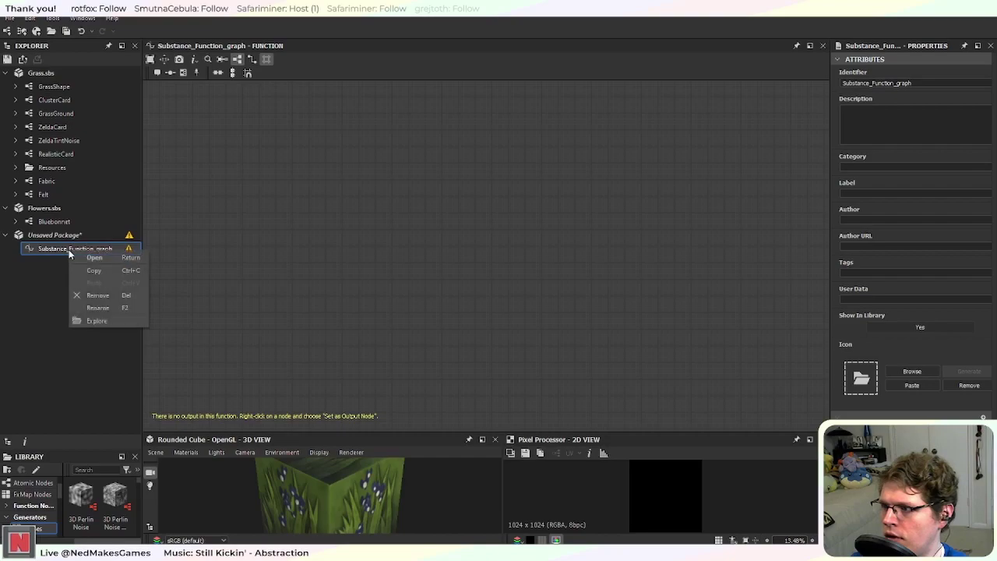
click(120, 311)
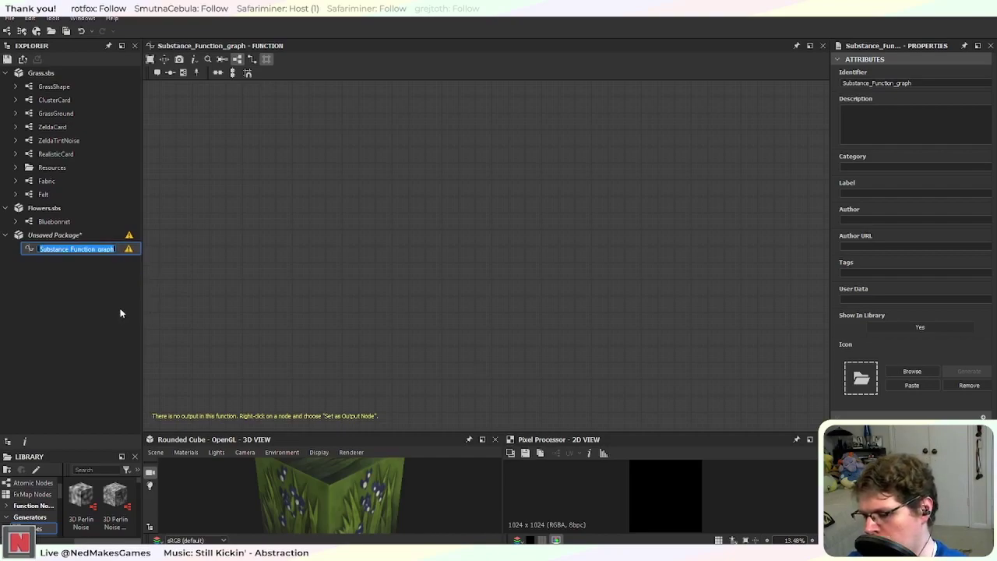
key(BackSpace)
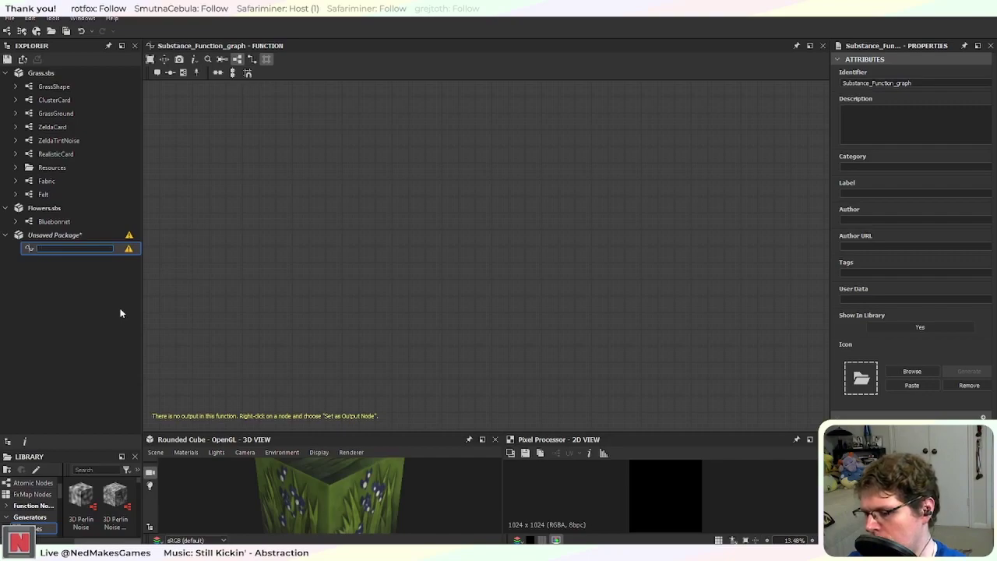
text(Unpack)
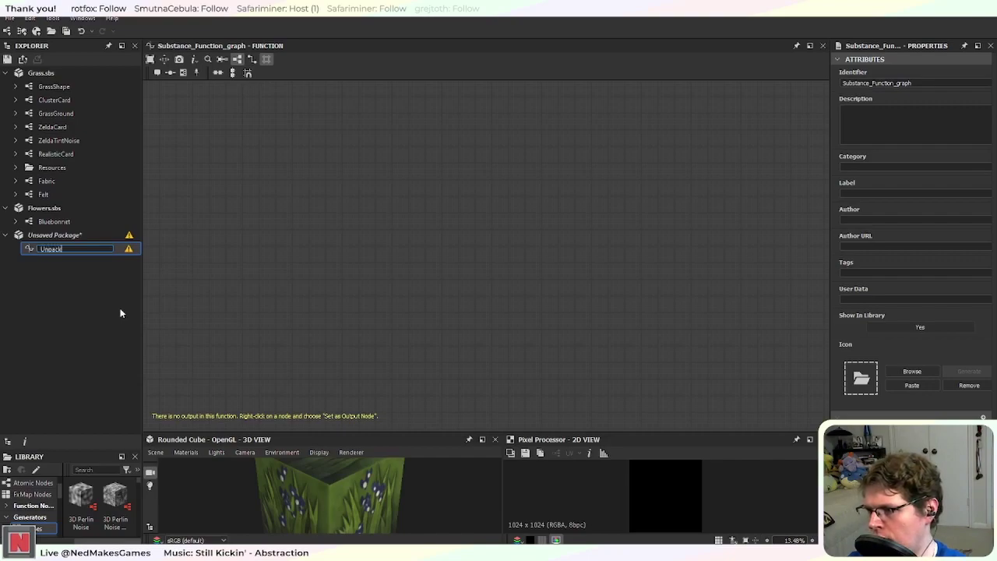
text(Normal)
key(Return)
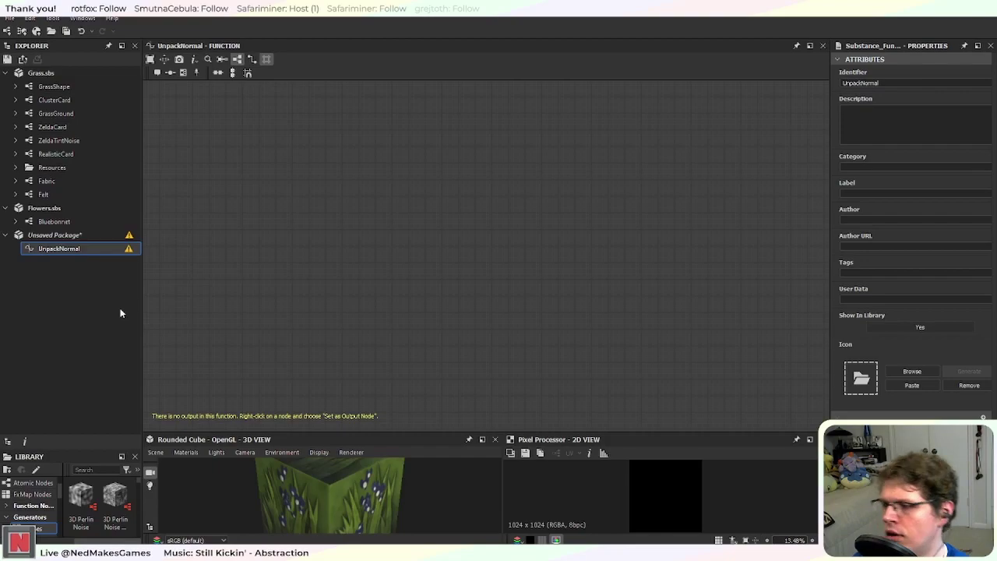
Step: Save the new package as NormalFunctions.sbs in the Work > SubstanceLib folder on the D: drive
click(70, 234)
click(10, 18)
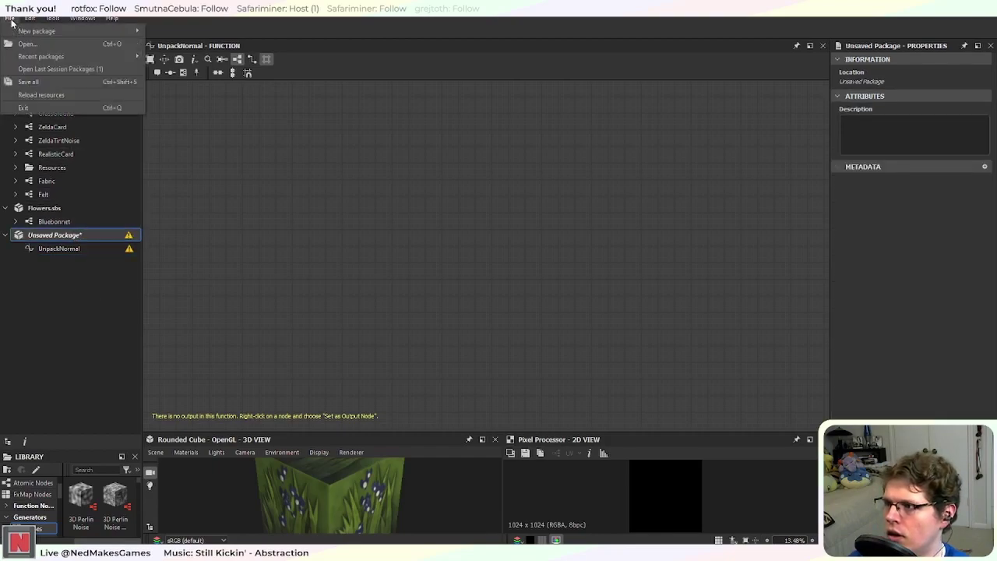
click(53, 81)
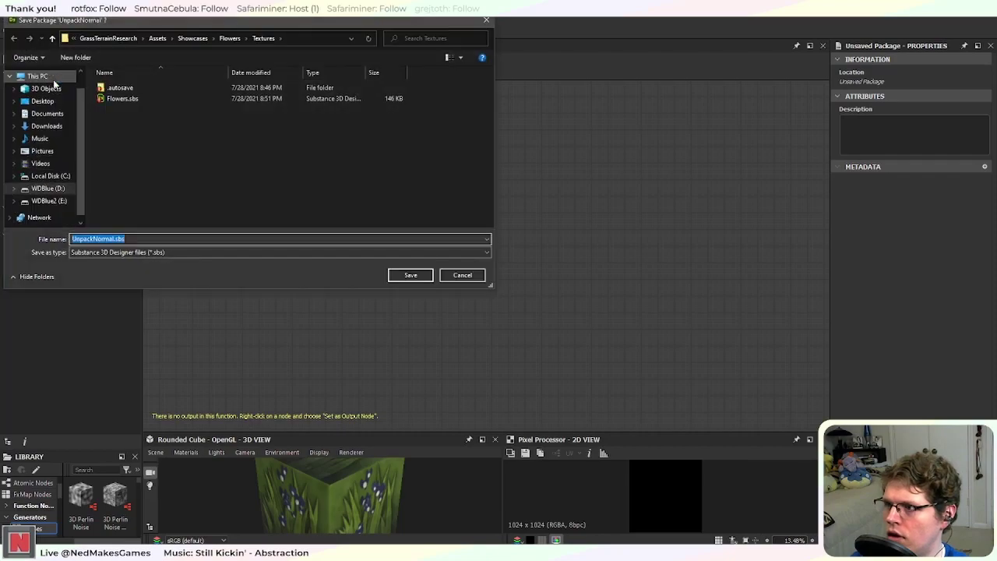
click(120, 38)
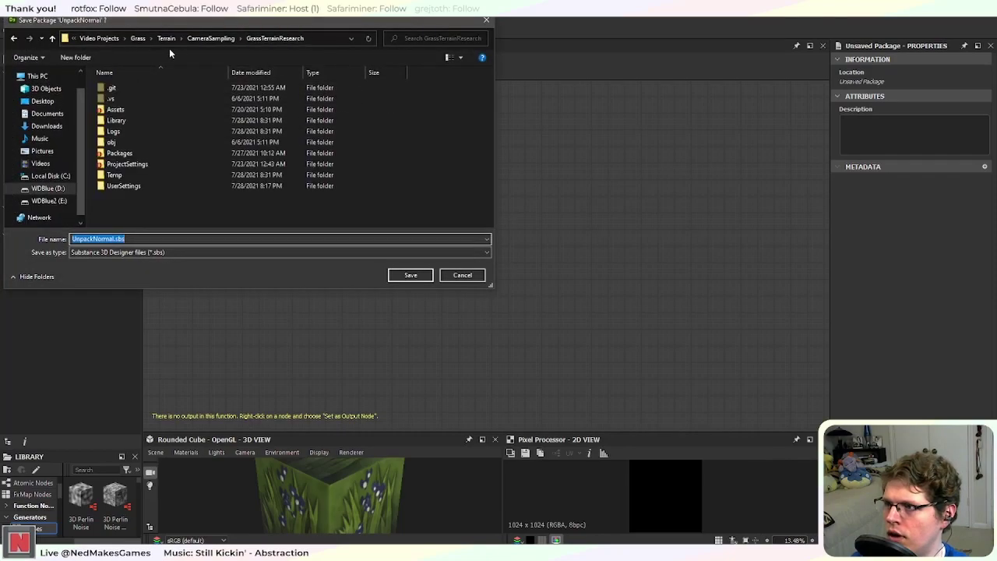
click(99, 39)
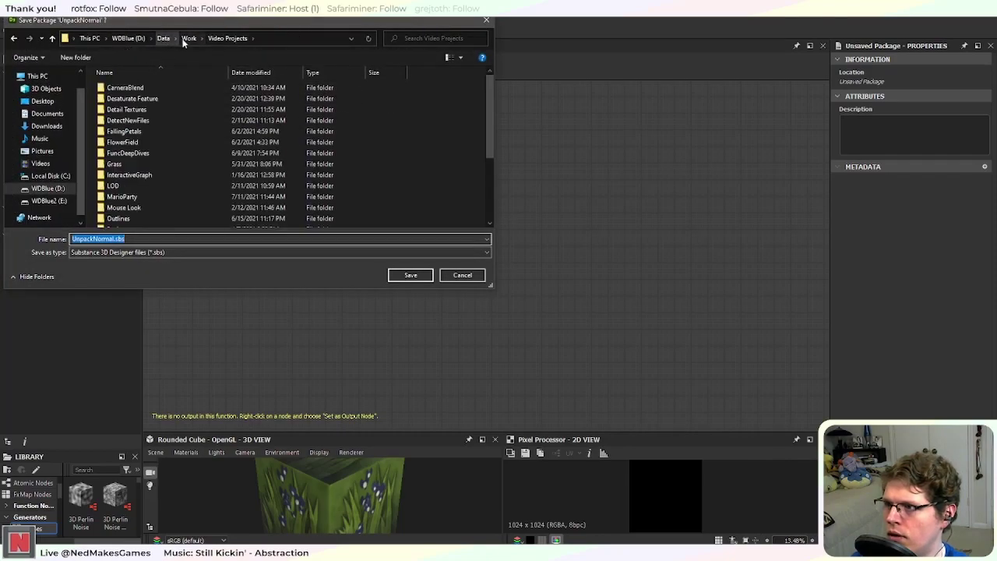
click(190, 38)
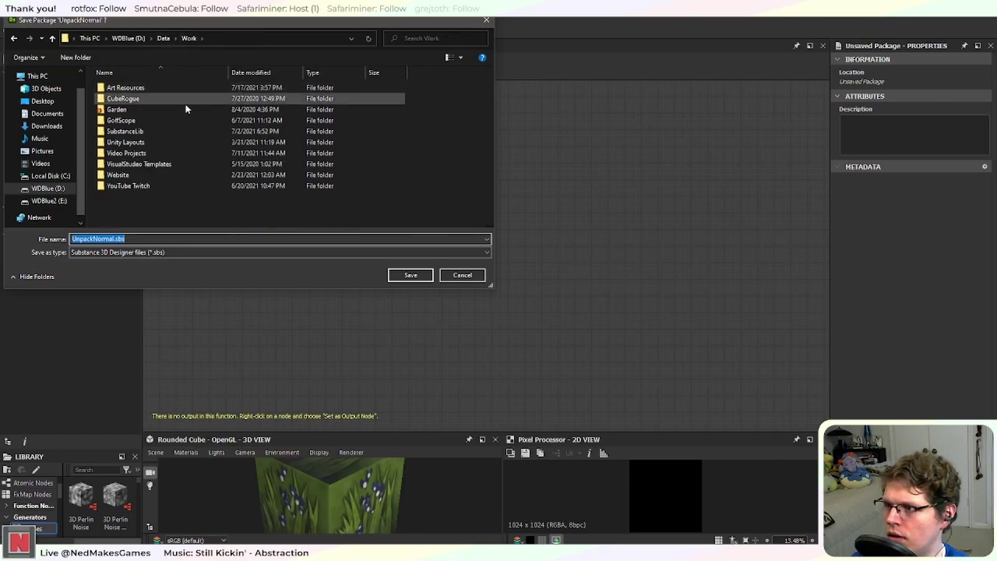
double_click(144, 132)
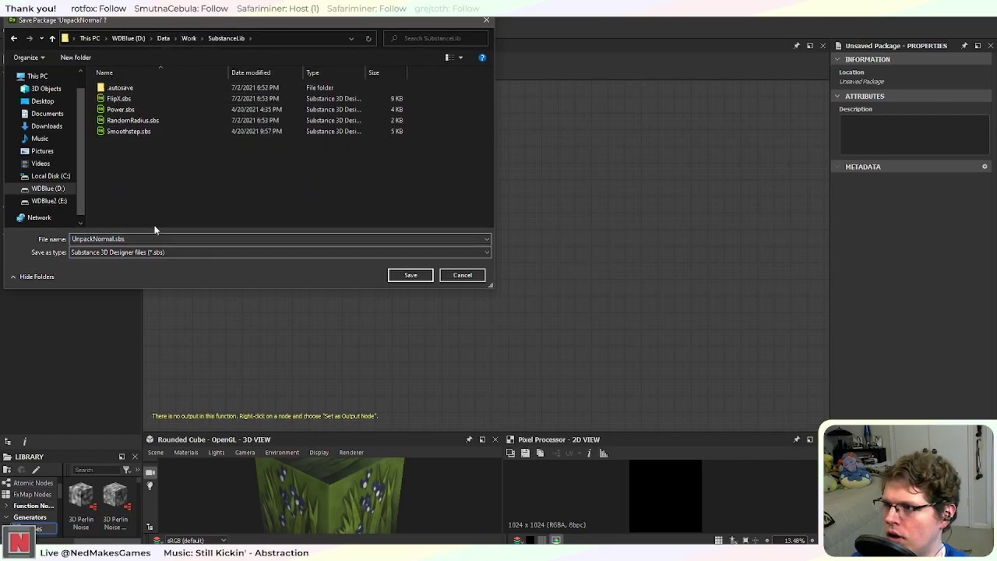
click(115, 240)
double_click(109, 239)
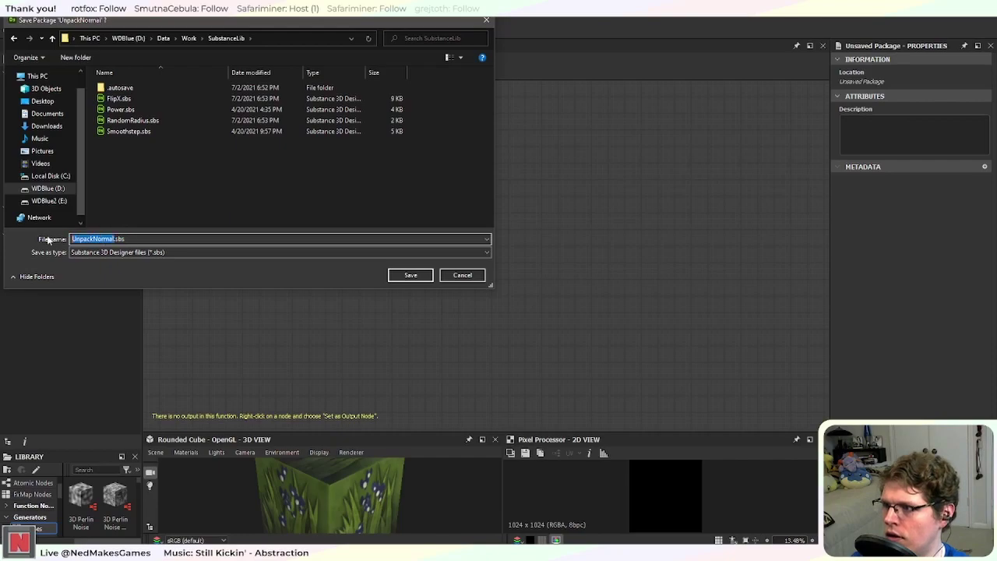
text(Normal)
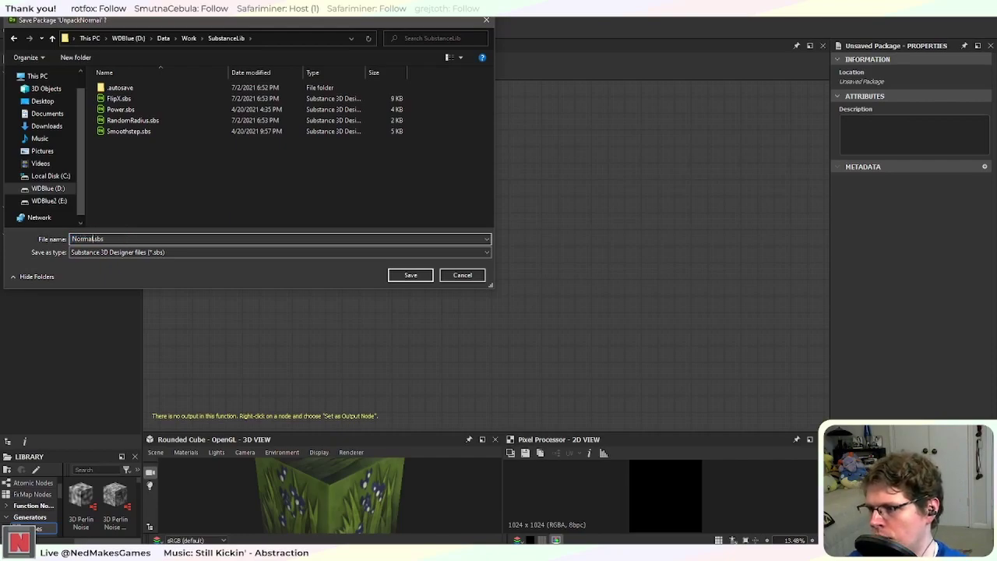
text(Func)
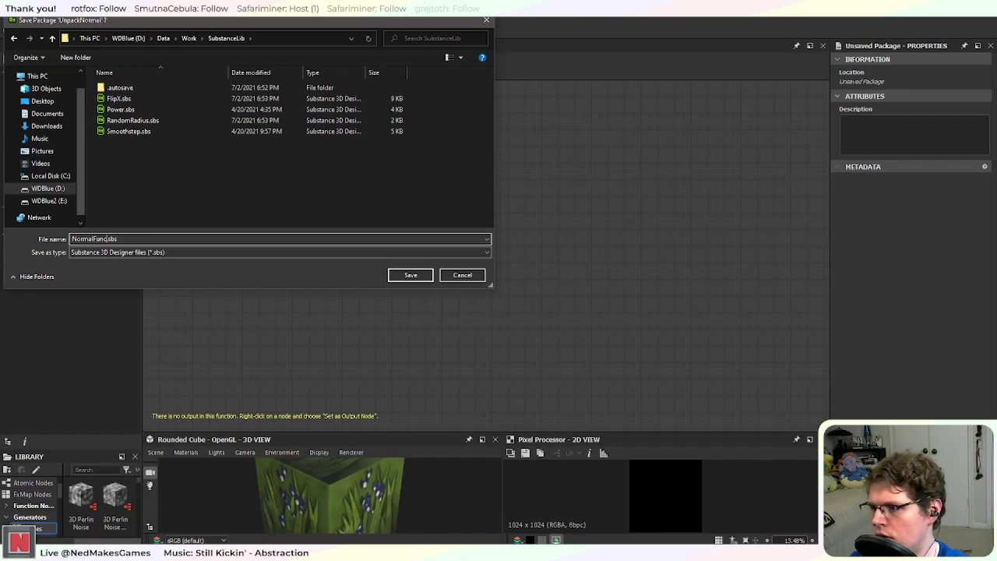
text(tions)
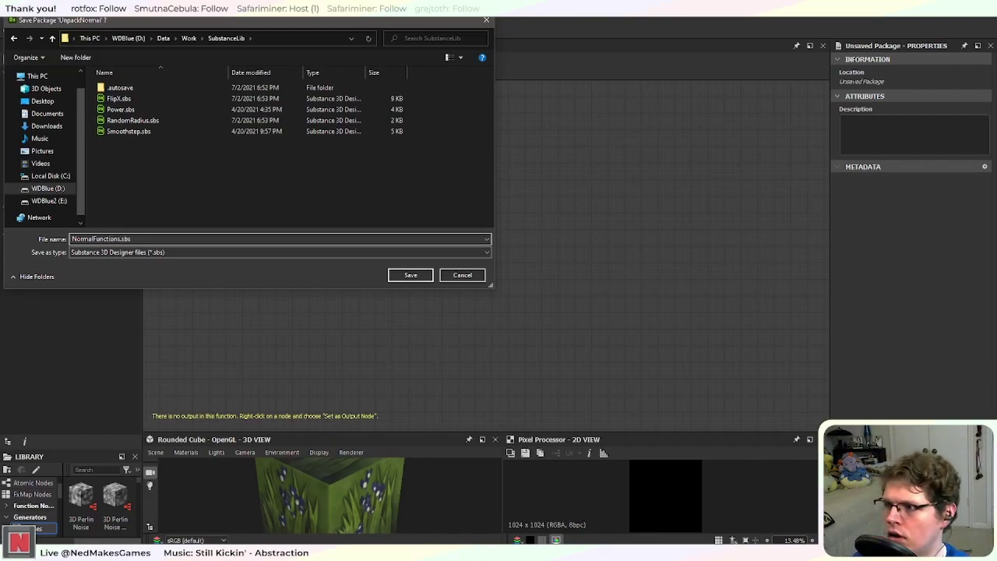
click(408, 275)
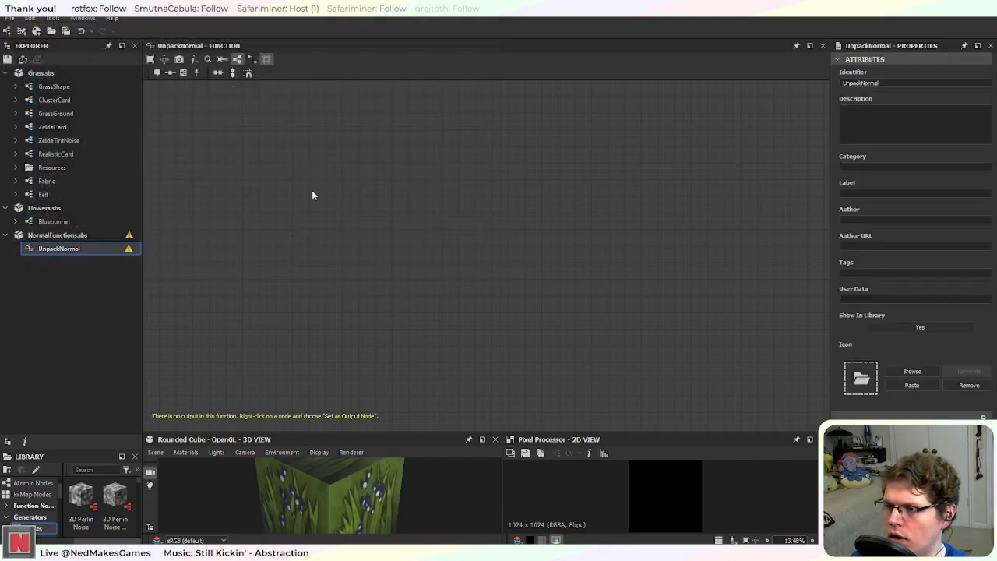
Step: Review the properties of the NormalFunctions.sbs package and of its UnpackNormal function
click(325, 225)
right_click(305, 224)
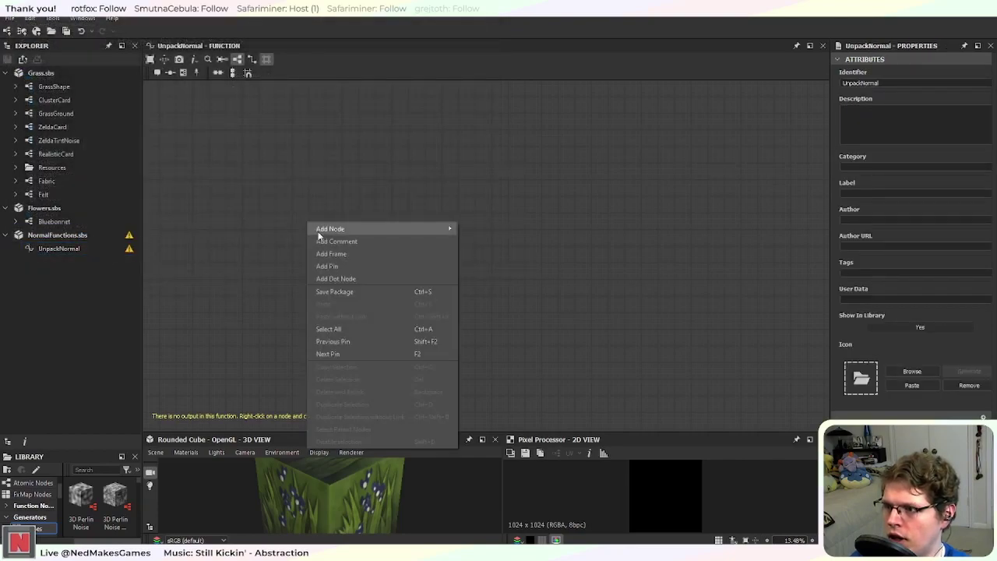
click(340, 196)
click(106, 251)
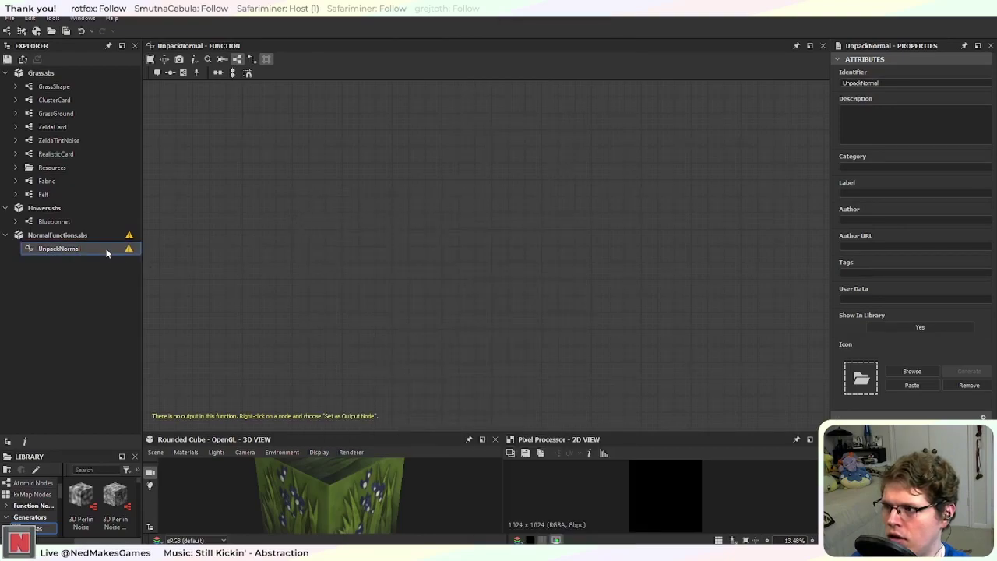
click(87, 236)
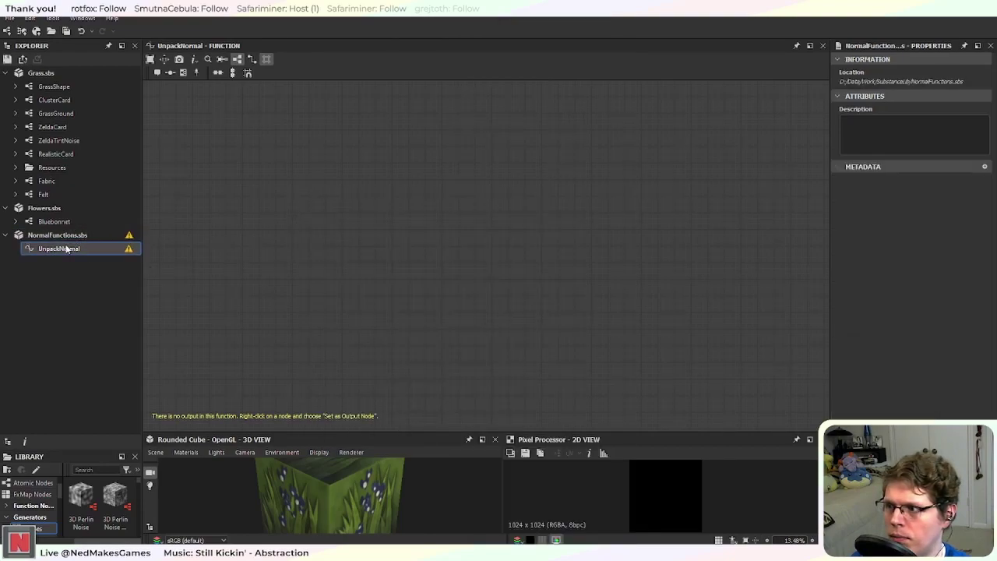
click(67, 249)
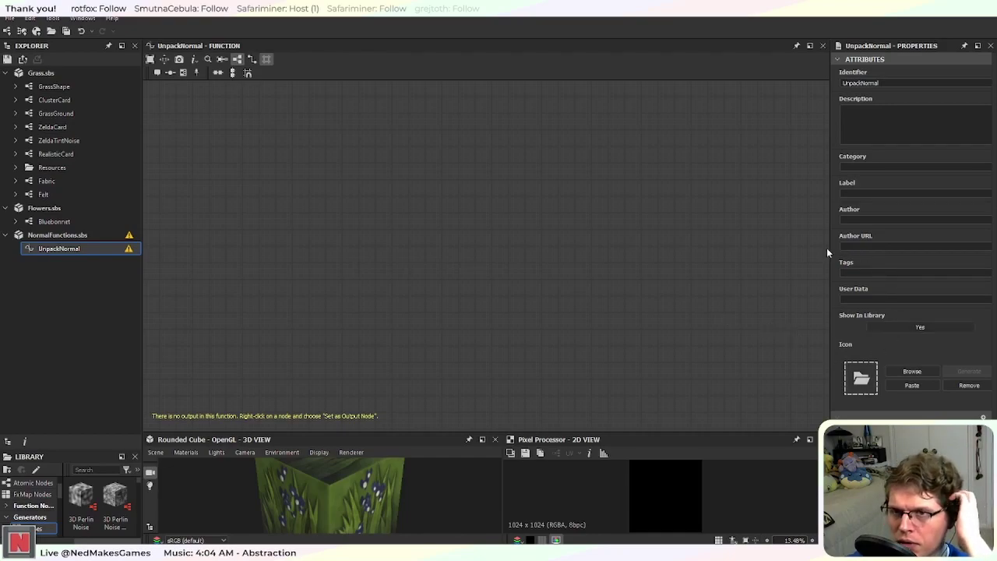
middle_drag(308, 193, 318, 194)
key(space)
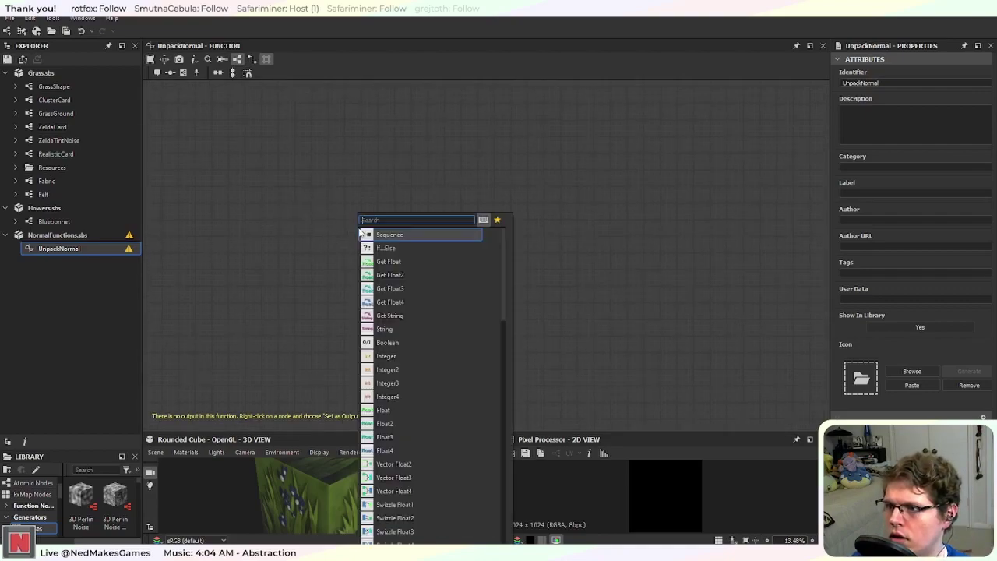
click(427, 287)
drag(357, 233, 339, 249)
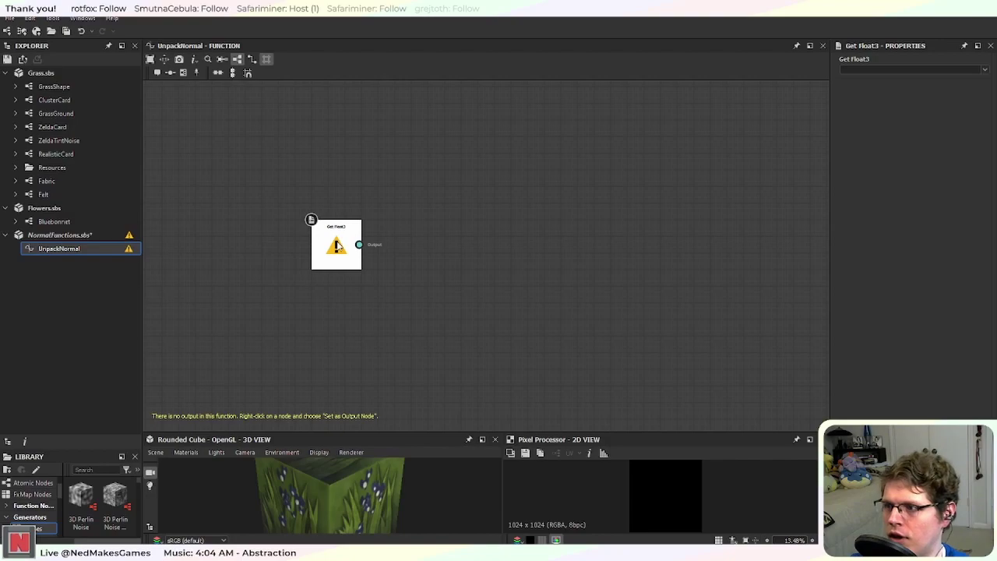
key(Delete)
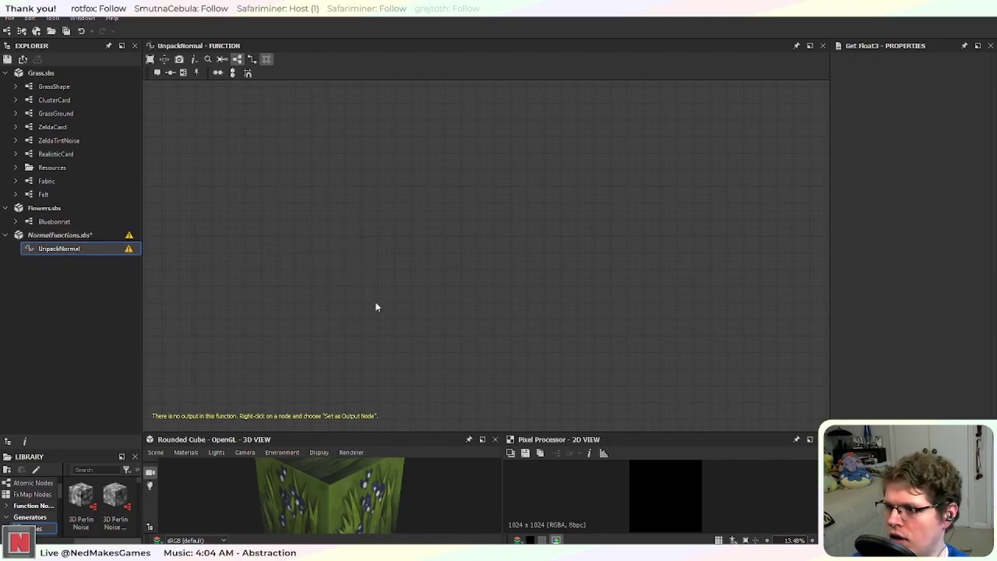
Step: Add a Get Float4 node to the UnpackNormal function and set its variable name to fromTexture
key(space)
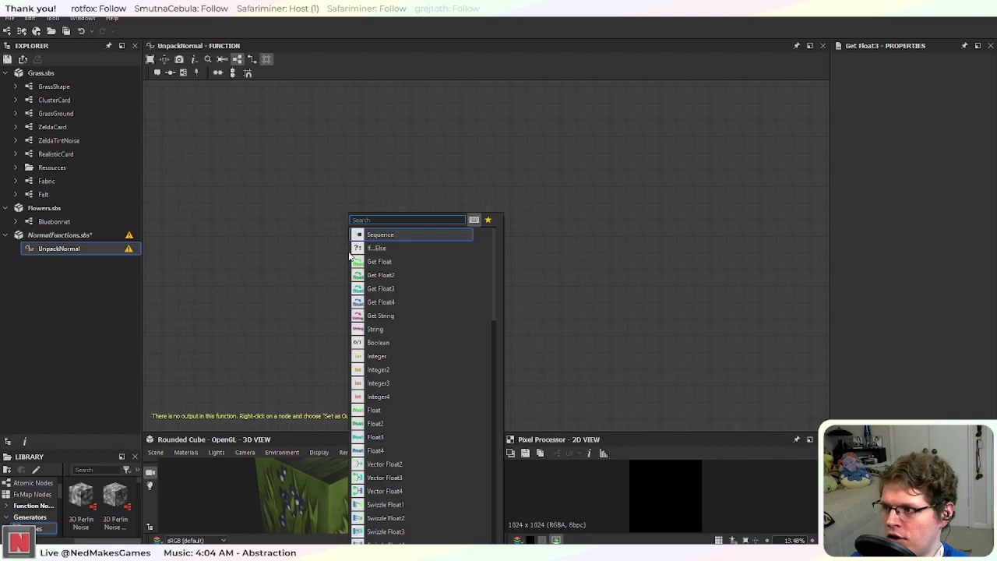
text(get)
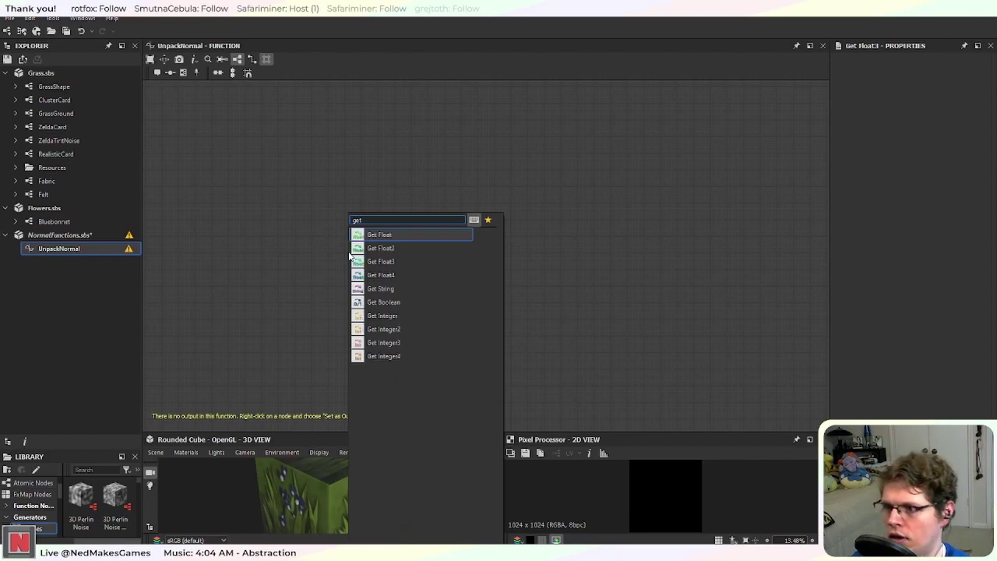
click(408, 276)
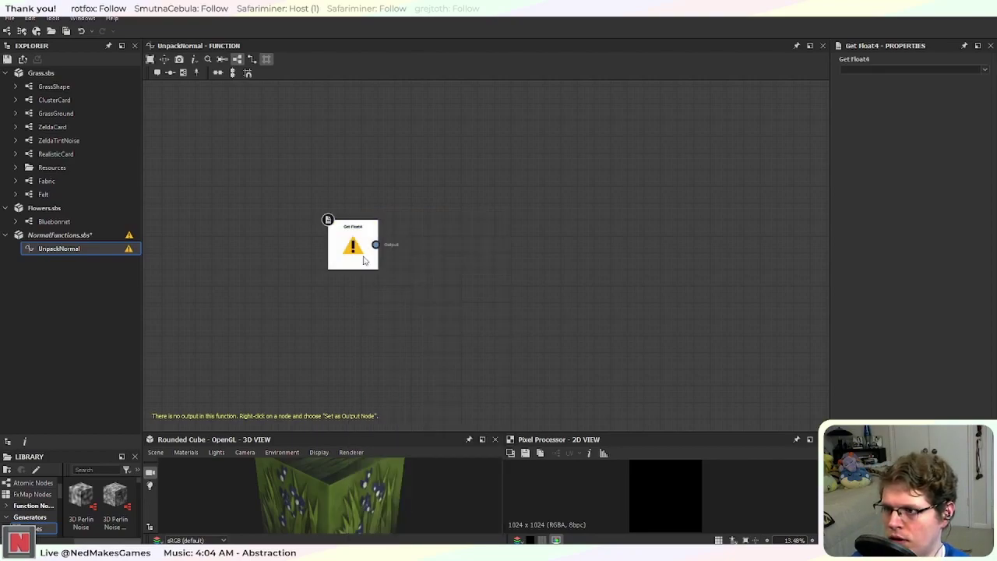
click(854, 70)
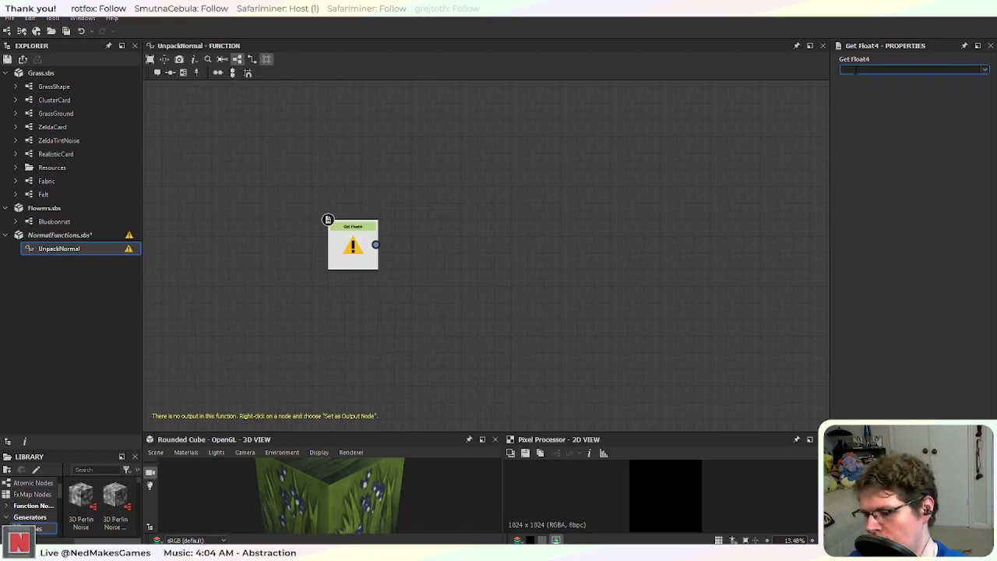
text(fro)
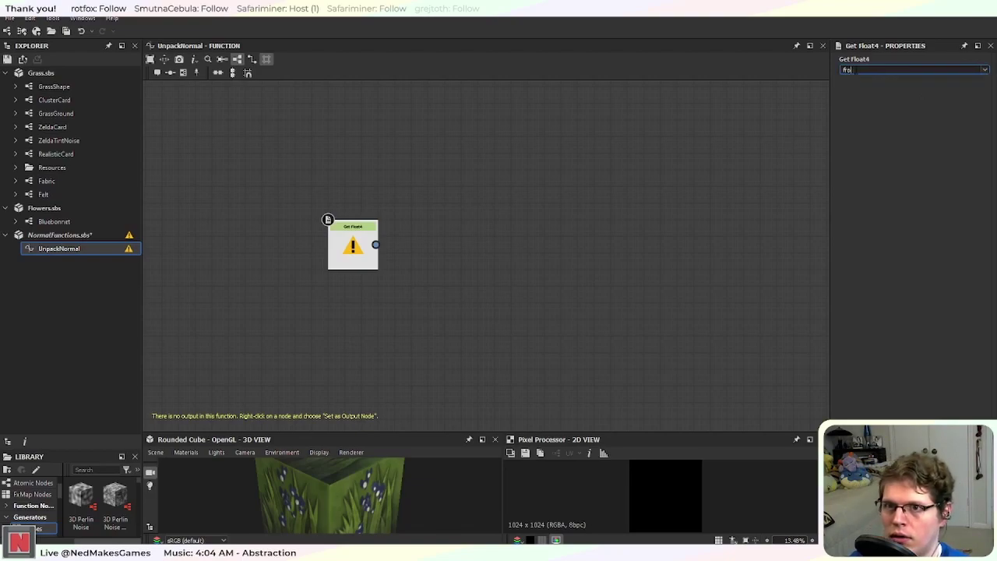
text(mTexture)
key(Return)
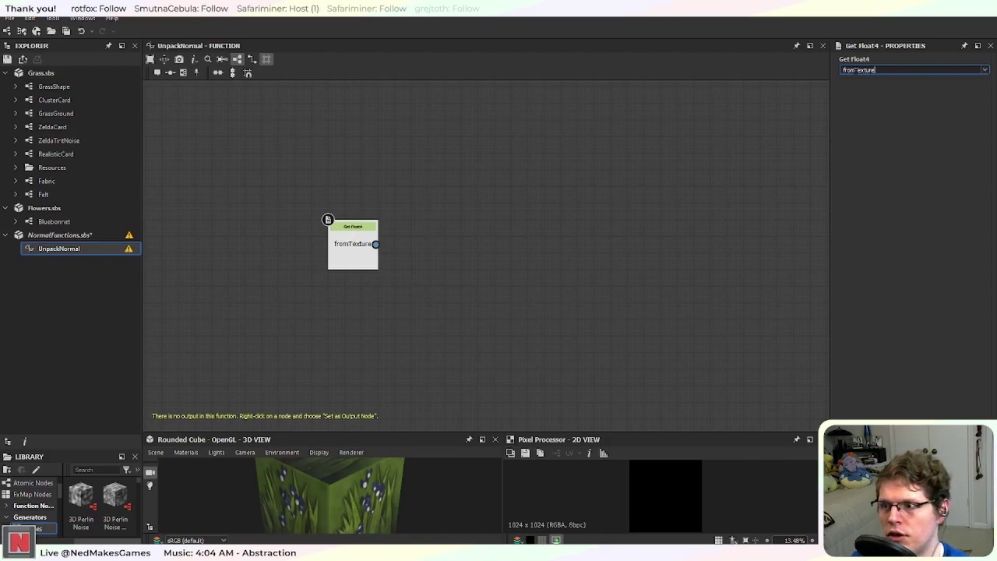
Step: Add a Swizzle Float3 node to the UnpackNormal function and feed it from the fromTexture node
scroll(419, 243, up, 2)
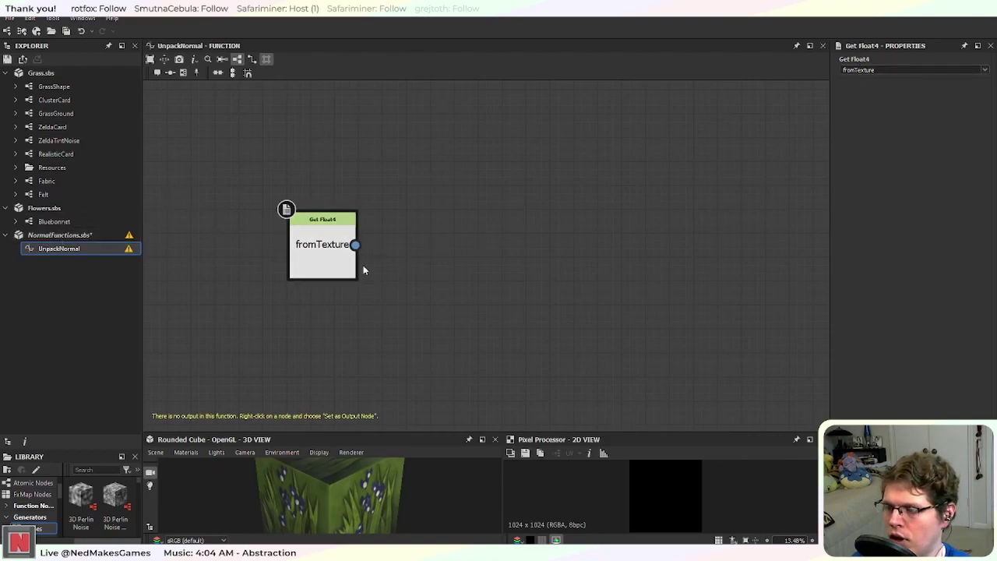
key(space)
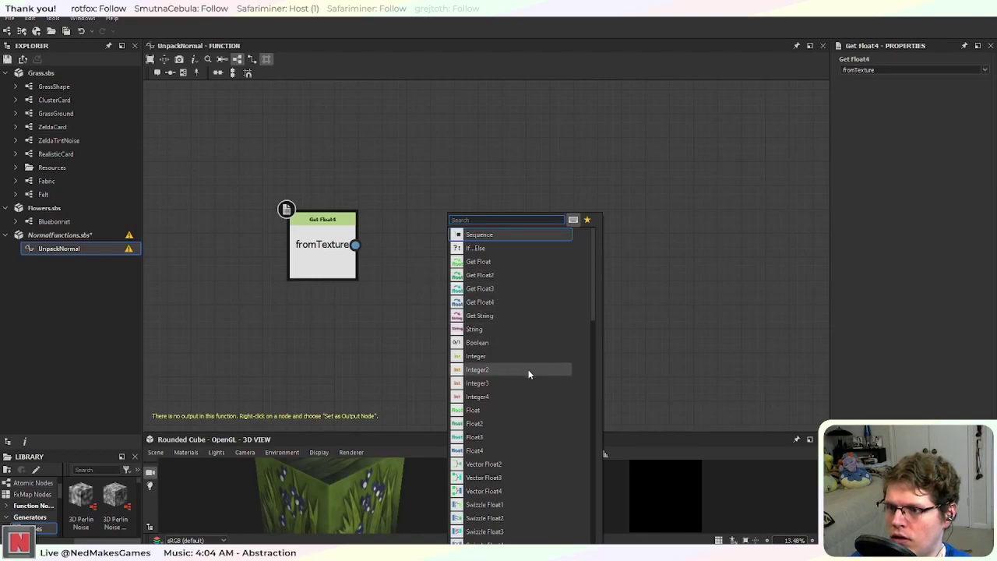
scroll(528, 367, down, 2)
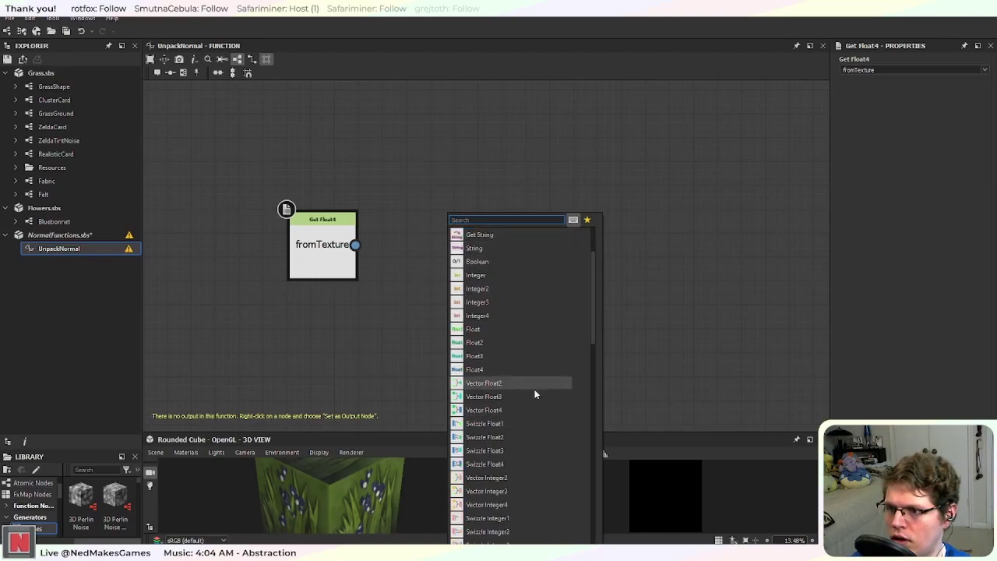
click(526, 450)
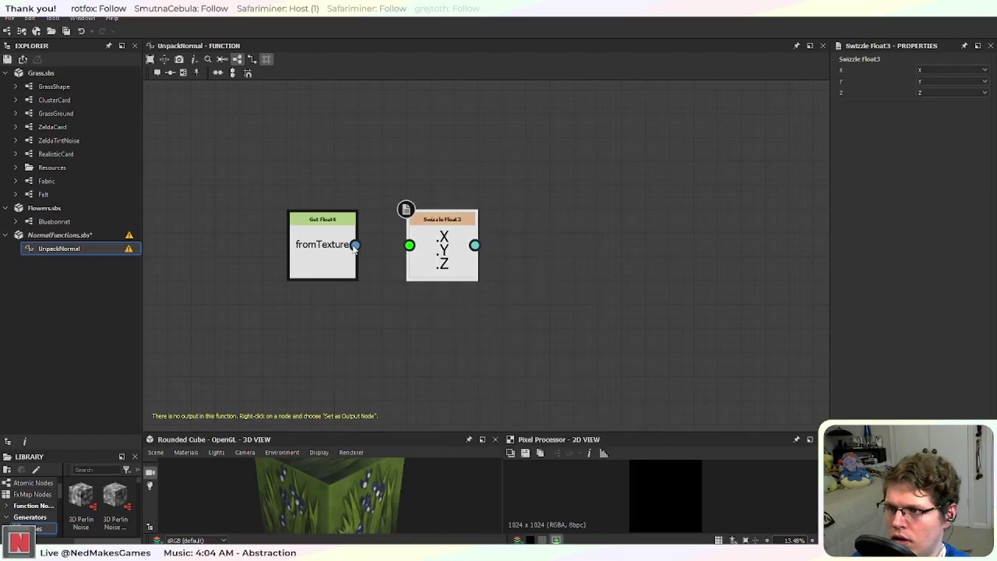
drag(355, 245, 409, 245)
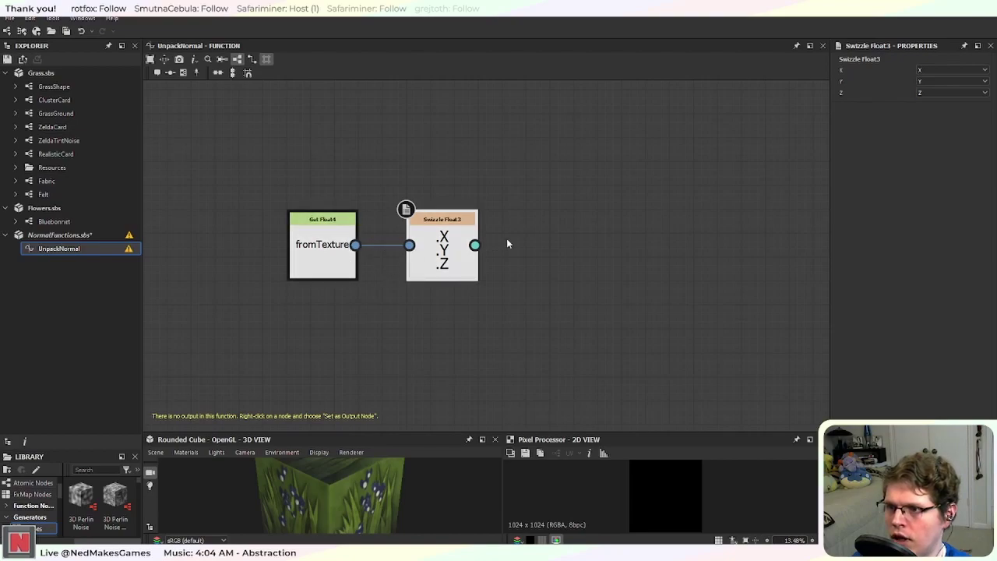
middle_drag(576, 263, 467, 268)
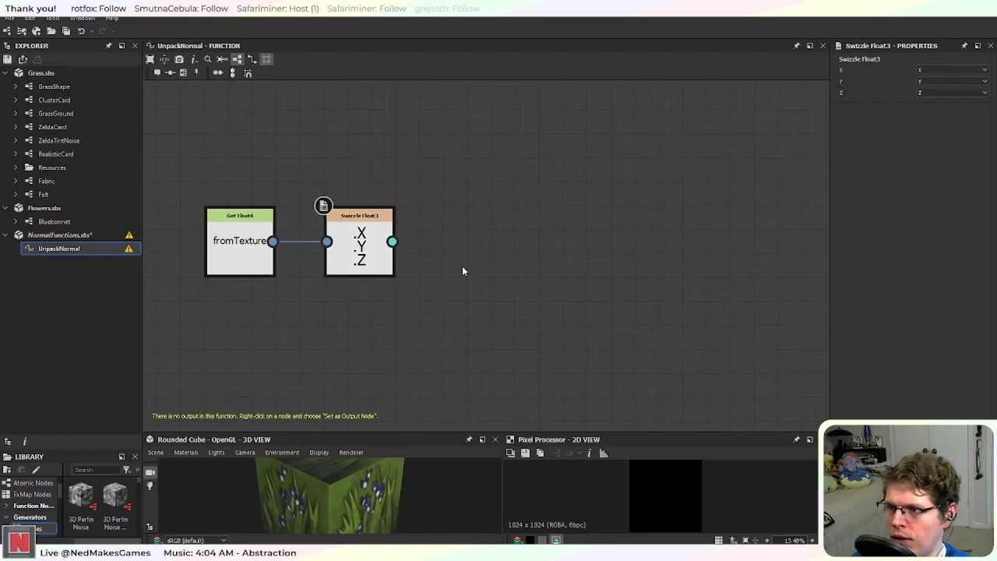
right_click(456, 235)
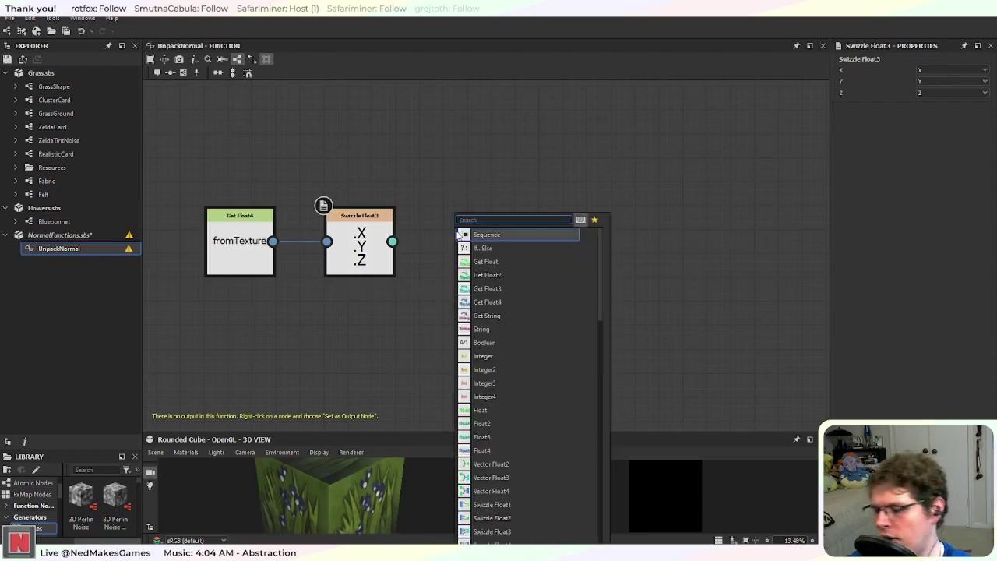
text(mu)
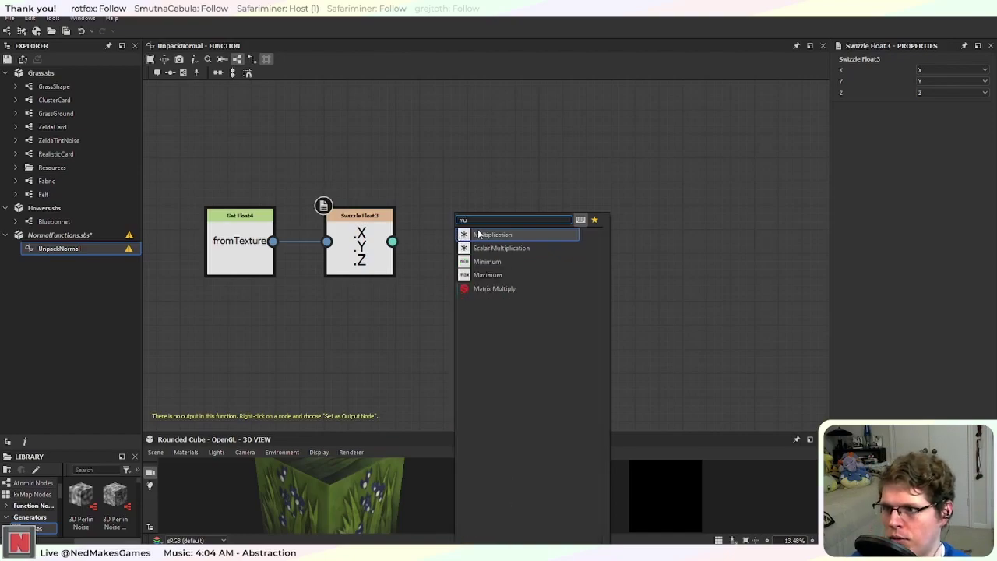
click(461, 235)
drag(393, 241, 423, 234)
Step: Add a Float node below the Swizzle Float3 node and try to connect it to the Multiplication node's second input
click(342, 335)
key(space)
text(flo)
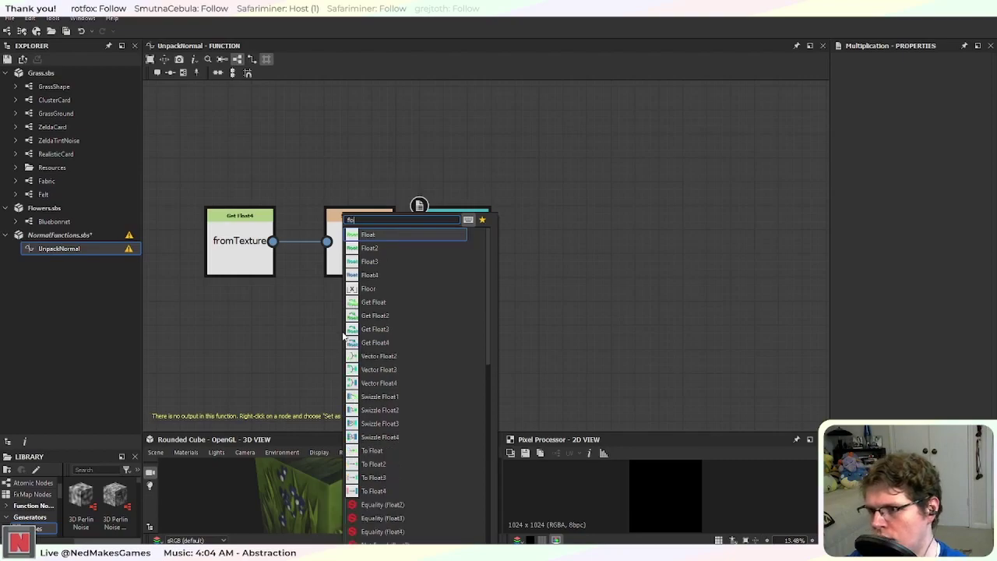
click(387, 236)
drag(330, 334, 422, 248)
Step: Replace the Multiplication node with a Scalar Multiplication node and connect the Swizzle Float3 output to its first input
click(451, 272)
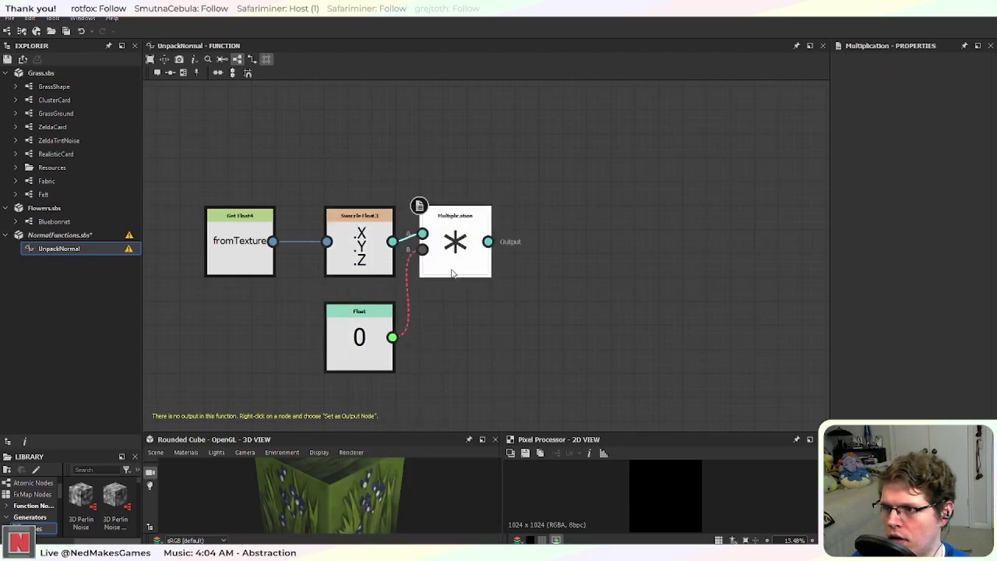
key(Delete)
key(space)
text(sca)
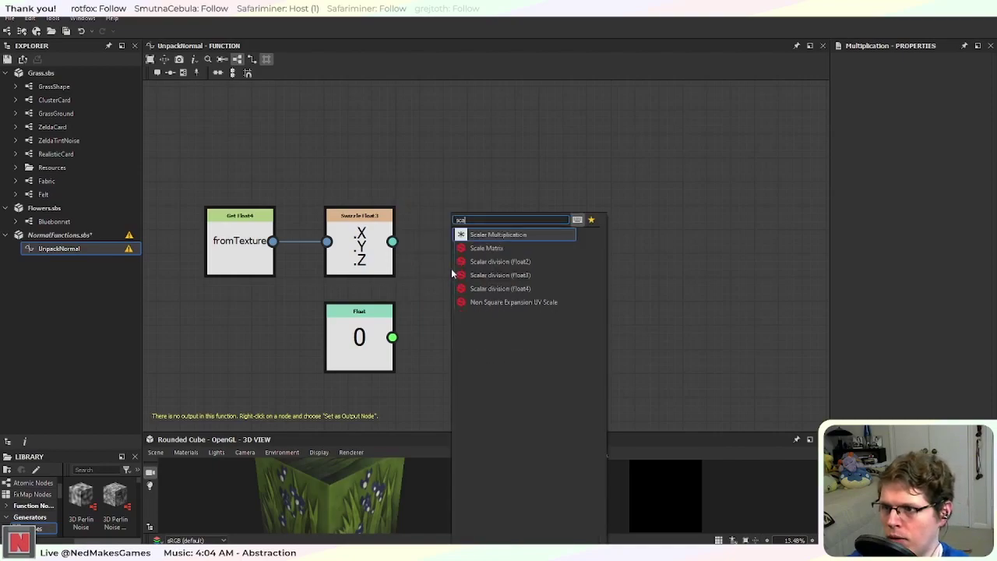
click(497, 234)
drag(391, 241, 422, 234)
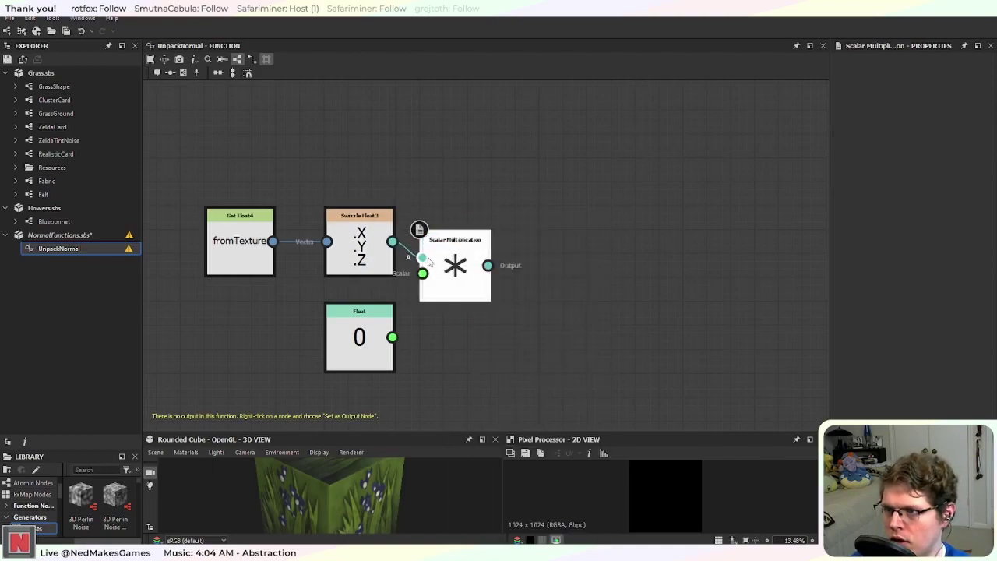
Step: Connect the Float node to the Scalar Multiplication node's scalar input and set its value to 2
drag(392, 337, 422, 250)
click(366, 355)
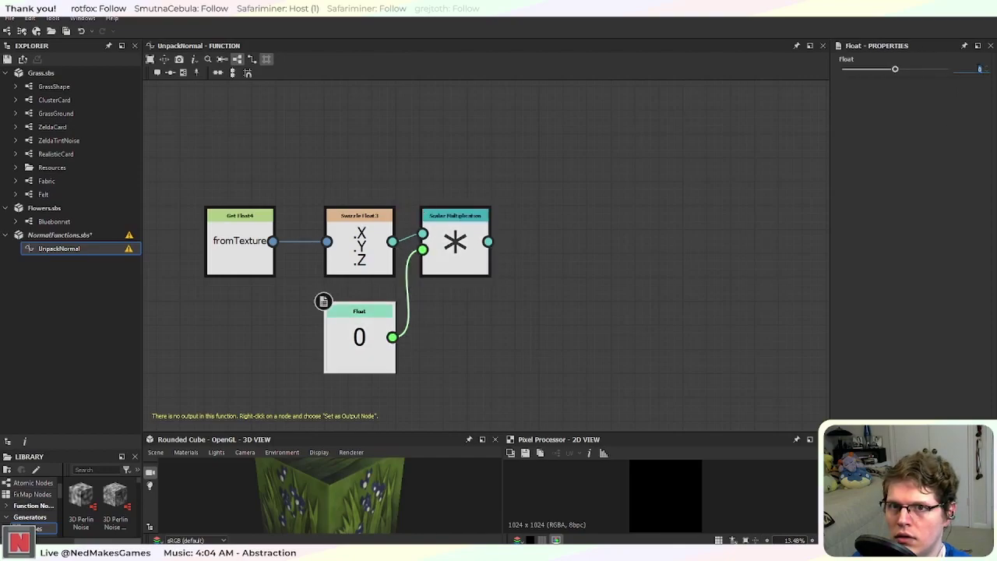
key(Return)
Step: Add a Subtraction node after the Scalar Multiplication node and connect the multiplied result to its first input
click(633, 257)
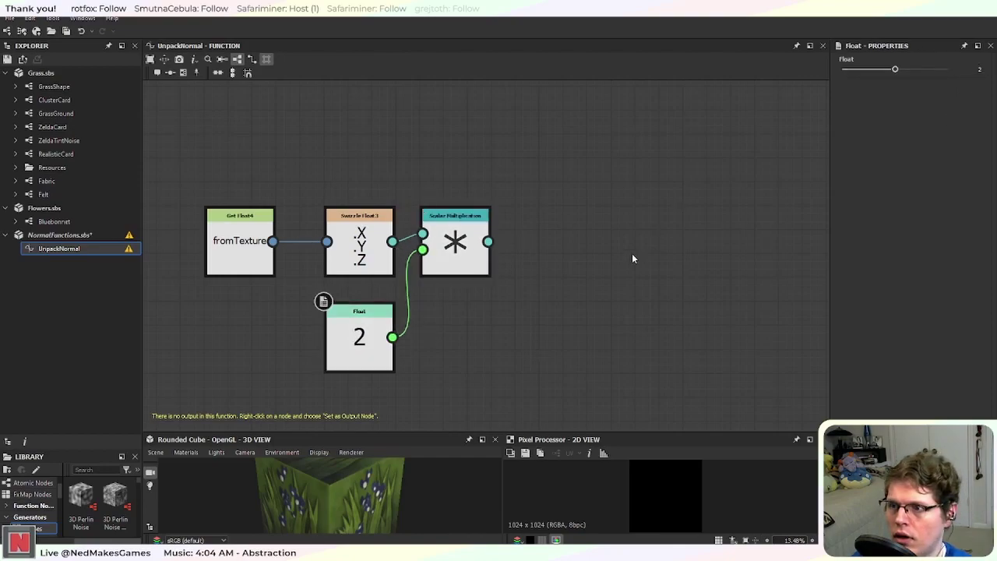
key(space)
text(ub)
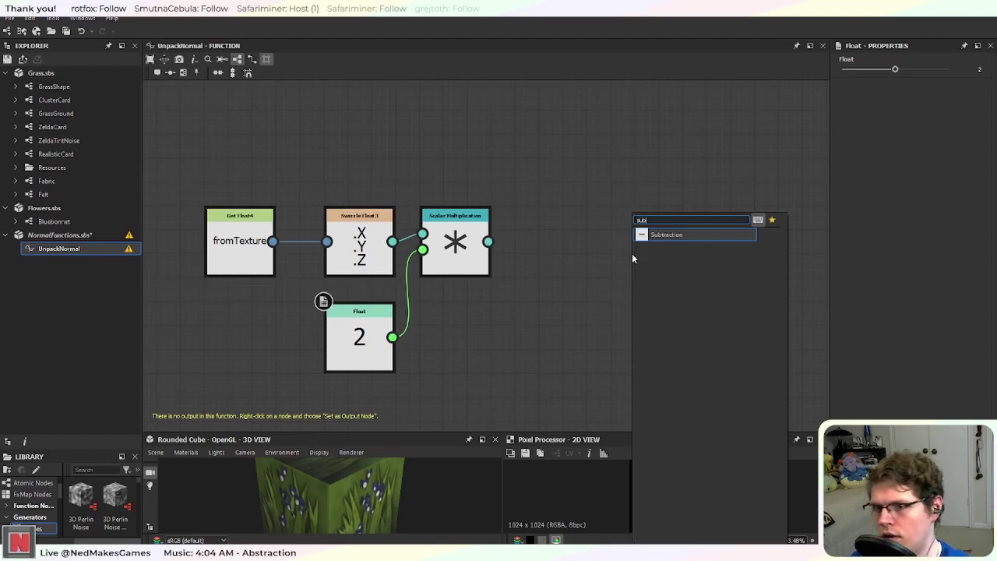
key(Return)
drag(632, 259, 561, 236)
drag(488, 242, 517, 234)
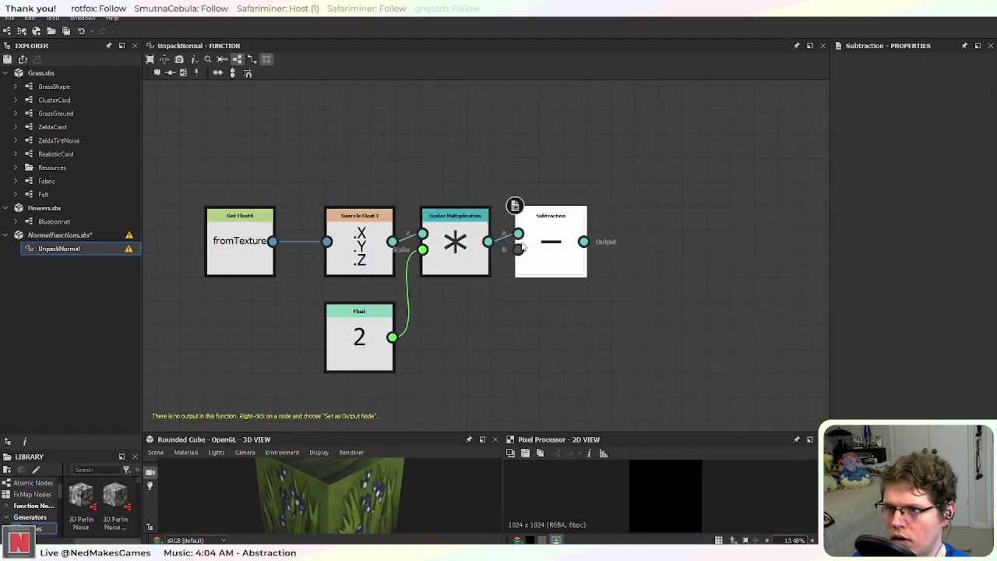
Step: Add a Float3 node below the Scalar Multiplication node and connect it to the Subtraction node's second input
right_click(455, 354)
text(float)
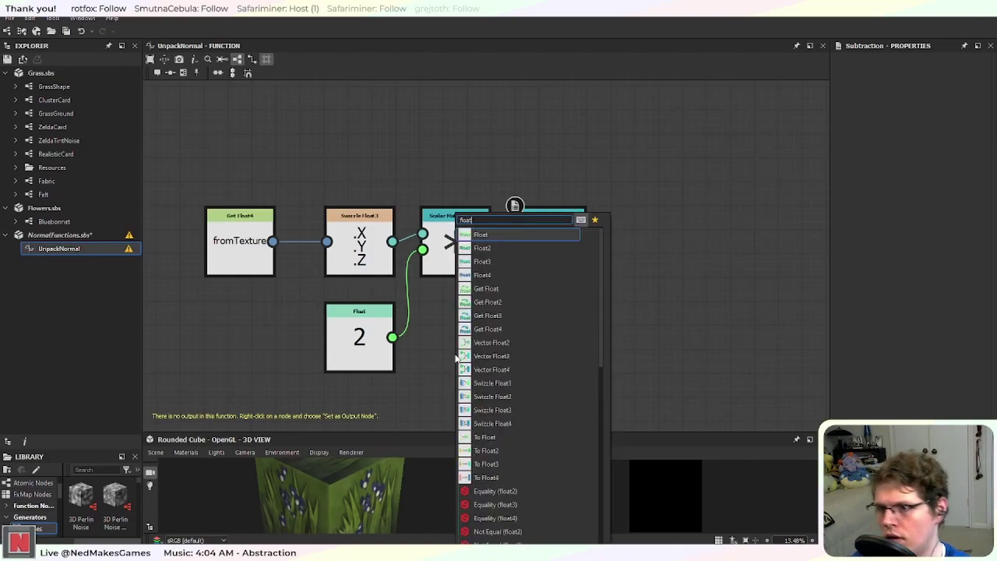
click(520, 262)
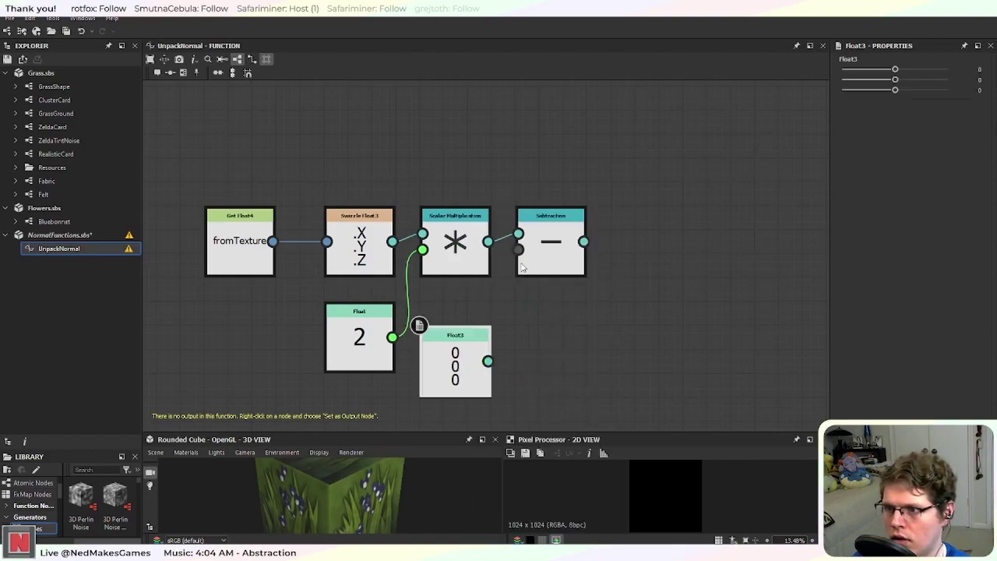
drag(469, 358, 518, 249)
Step: Set all three components of the Float3 node to 0.5
click(979, 70)
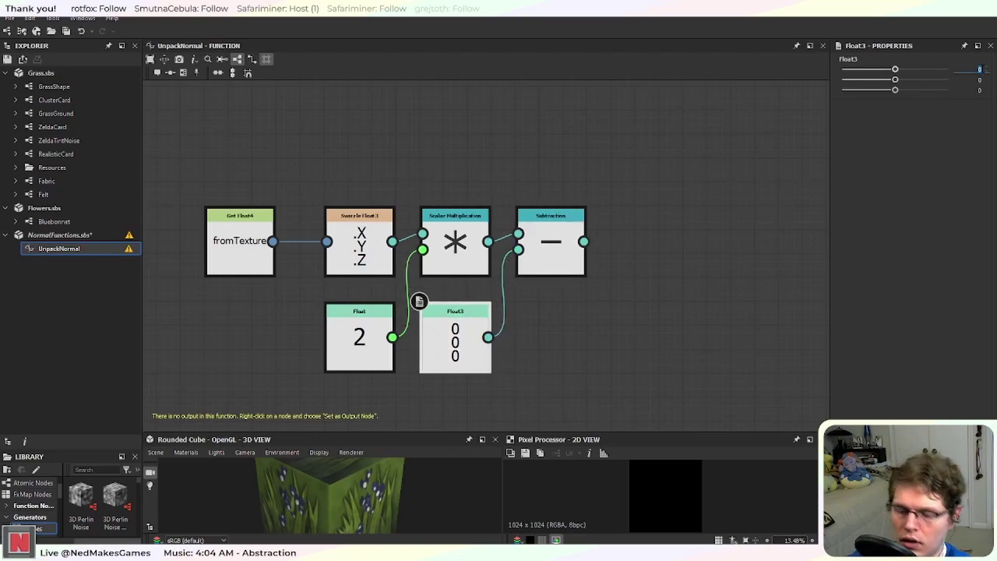
text(0.5)
key(Tab)
text(0.5)
key(Tab)
text(0.5)
key(Tab)
Step: Set the Subtraction node as the function's output node and save all packages
right_click(518, 252)
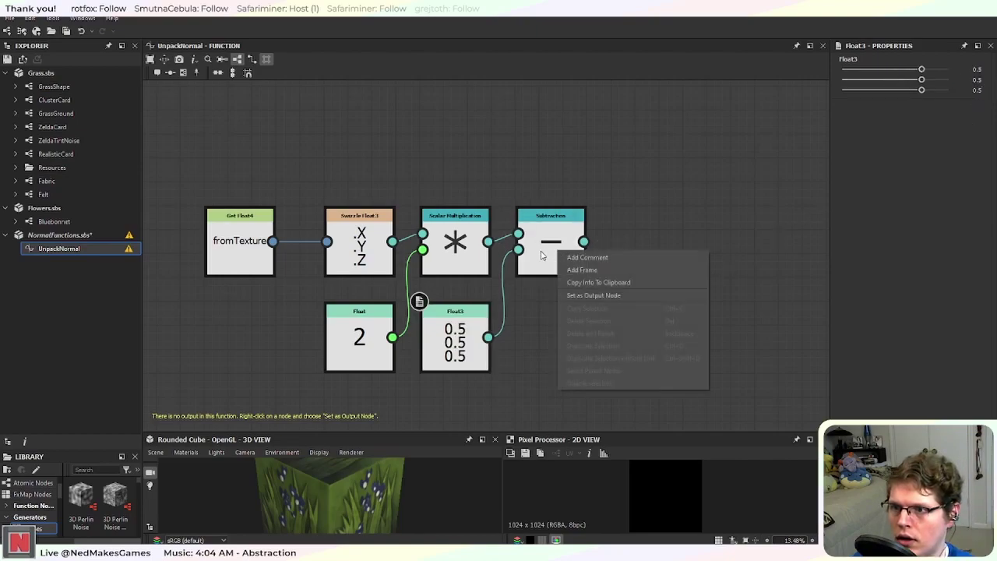
click(541, 246)
right_click(543, 255)
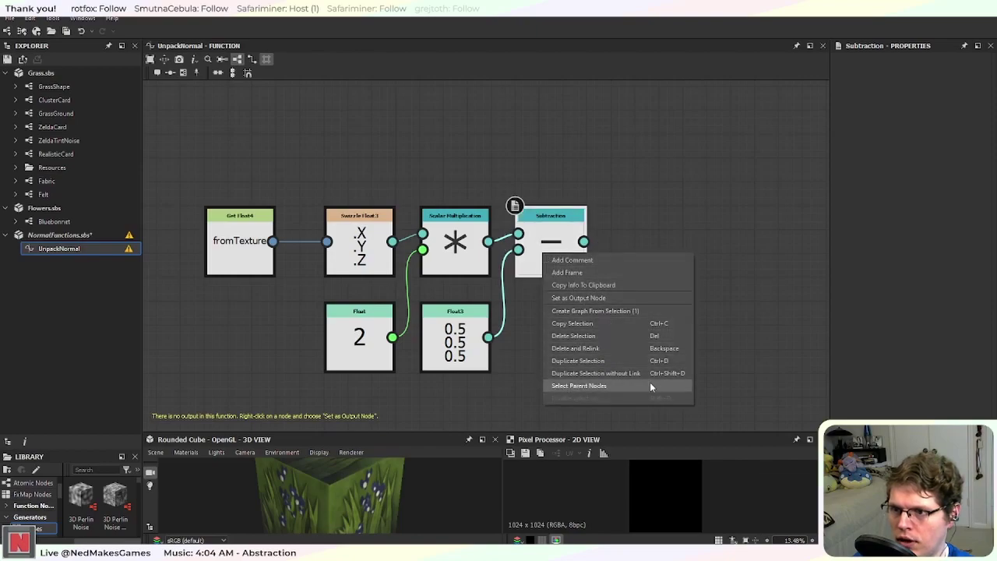
click(646, 298)
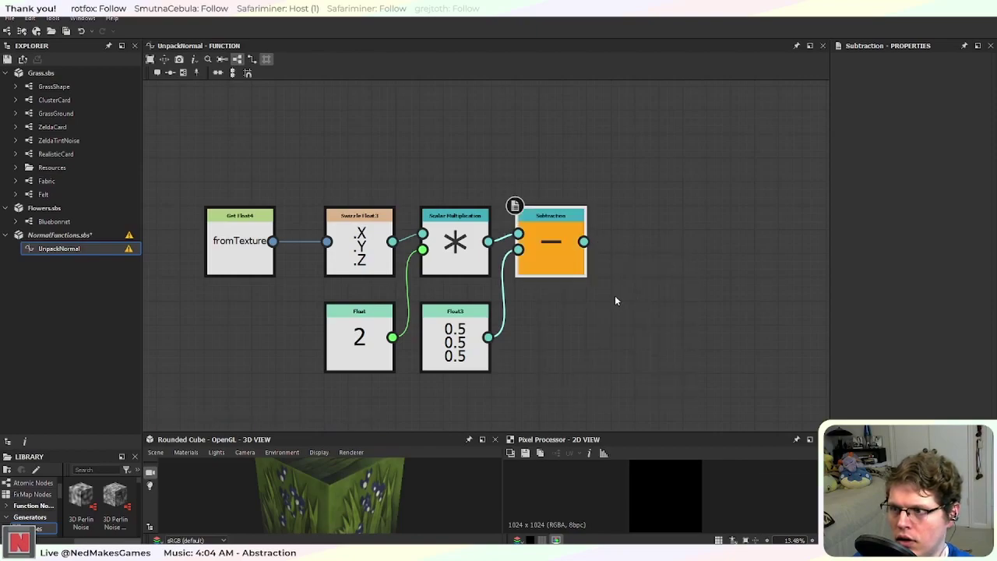
click(66, 31)
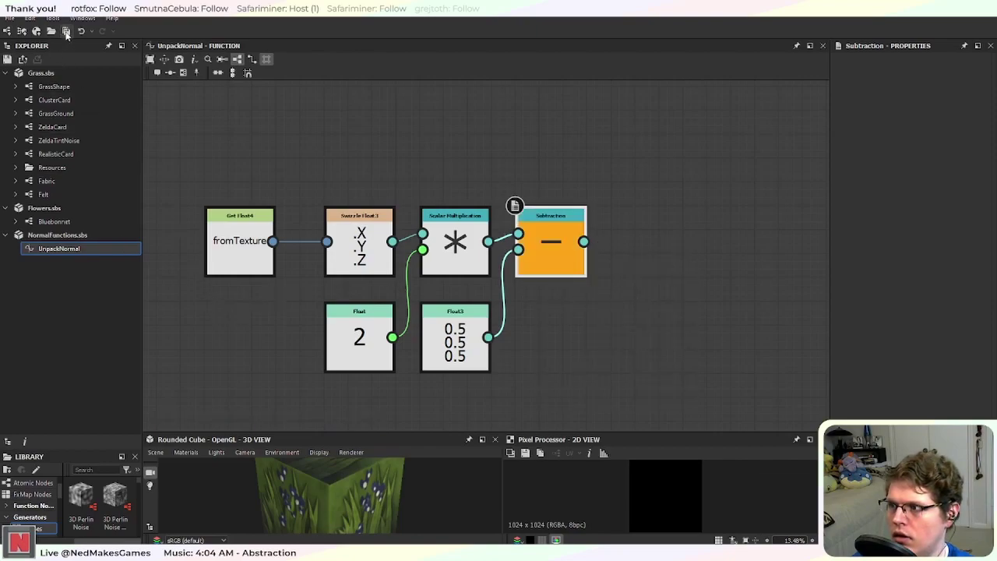
Step: Open the Bluebonnet graph and edit the Pixel Processor node's per pixel function
click(71, 223)
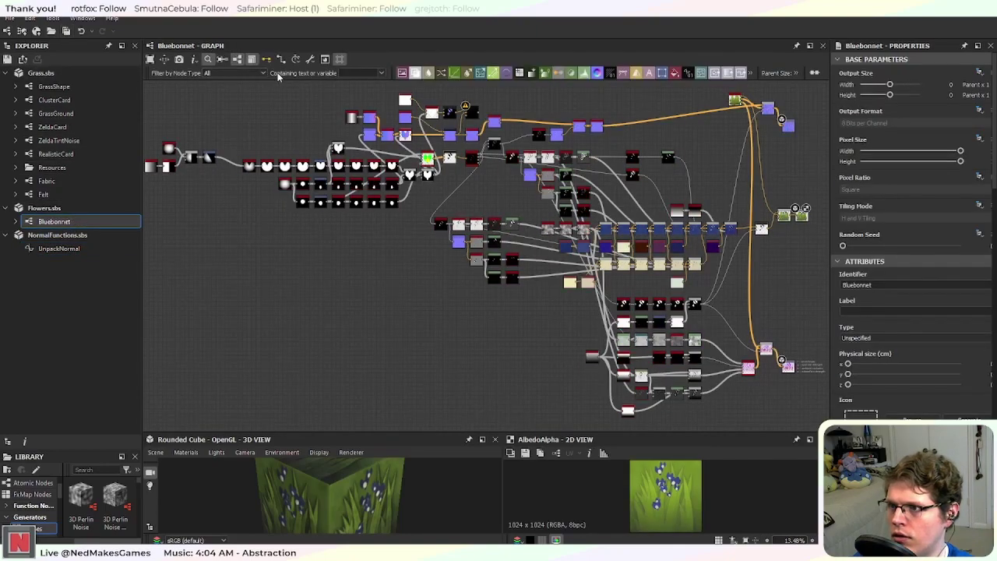
scroll(427, 301, up, 8)
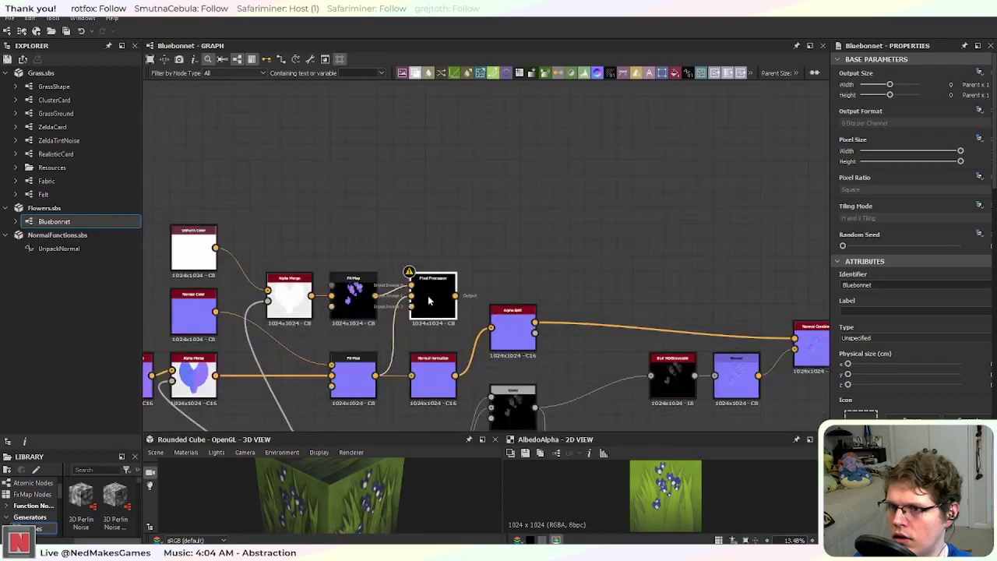
click(428, 300)
click(913, 317)
Step: Add an UnpackNormal function node beside the two Sample Color nodes in the per pixel function
scroll(630, 282, down, 2)
key(space)
text(unpa)
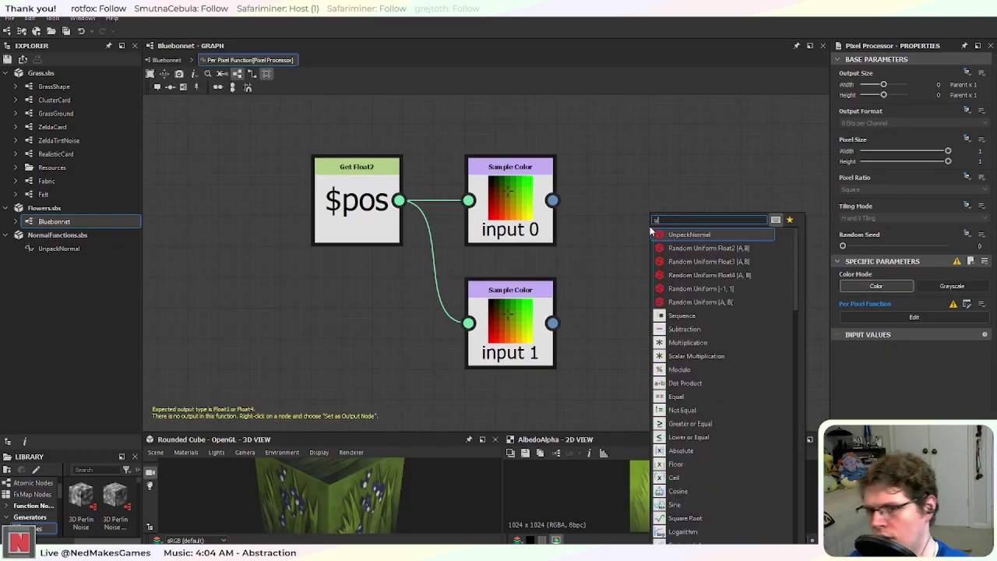
key(Return)
scroll(657, 270, up, 3)
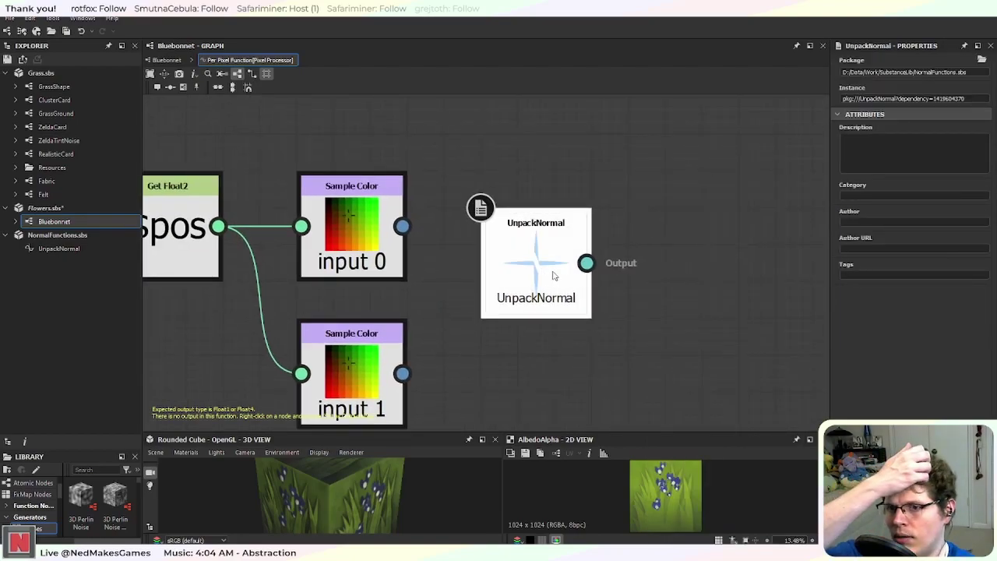
Step: Reopen the UnpackNormal function and examine its fromTexture node for a way to expose it as an input
click(55, 249)
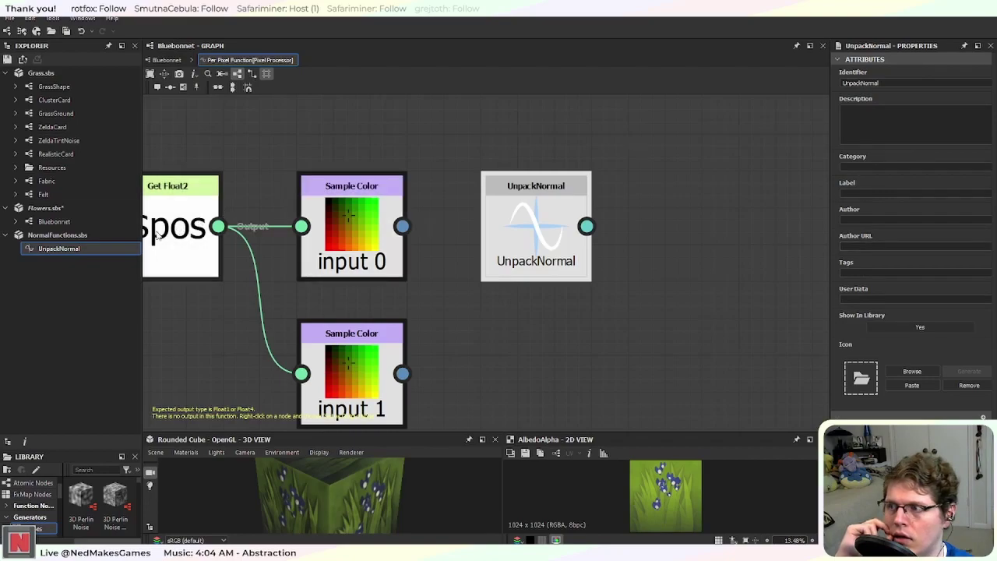
double_click(58, 248)
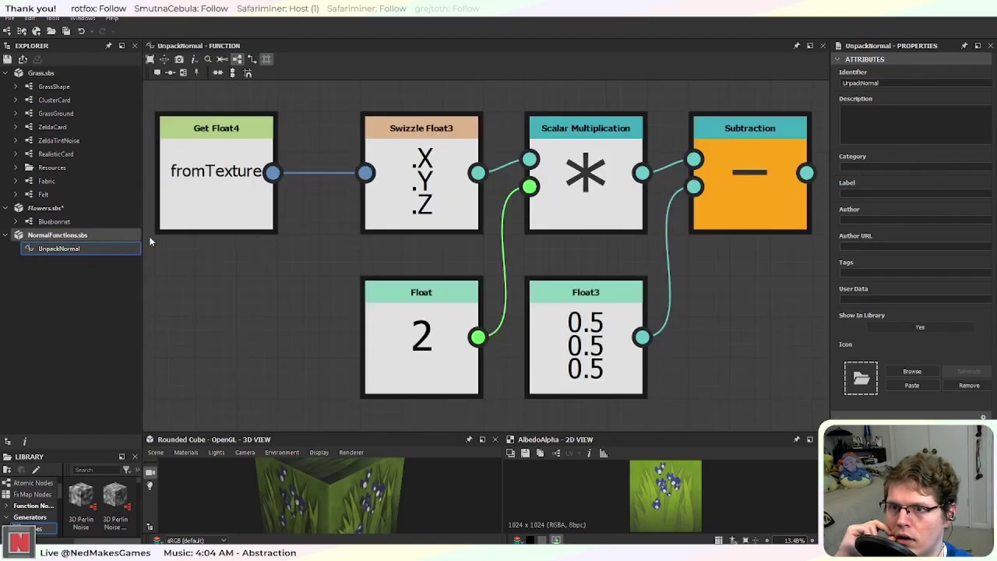
right_click(282, 206)
click(284, 195)
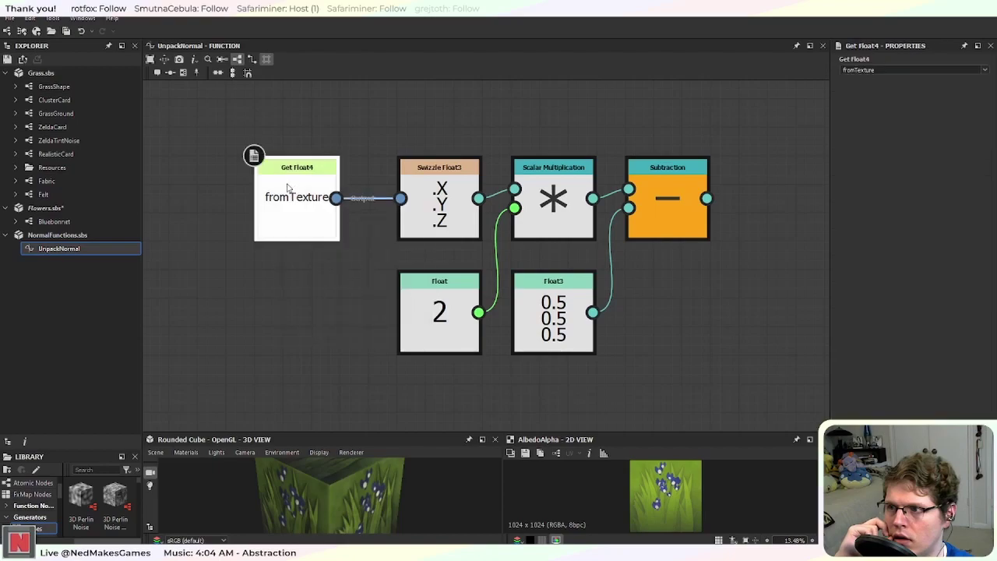
right_click(285, 188)
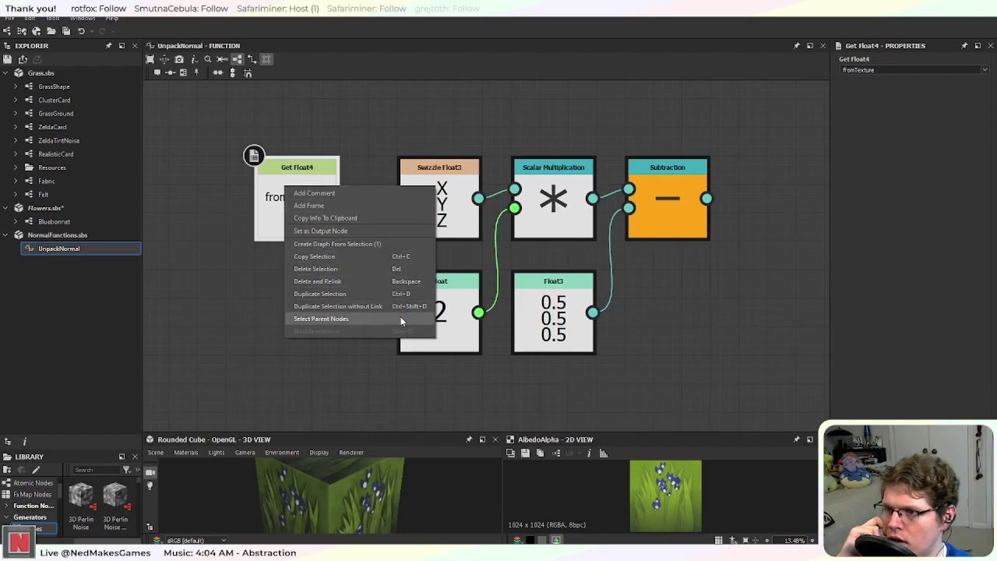
click(244, 310)
Step: Add an input parameter to the UnpackNormal function and save all packages
click(71, 249)
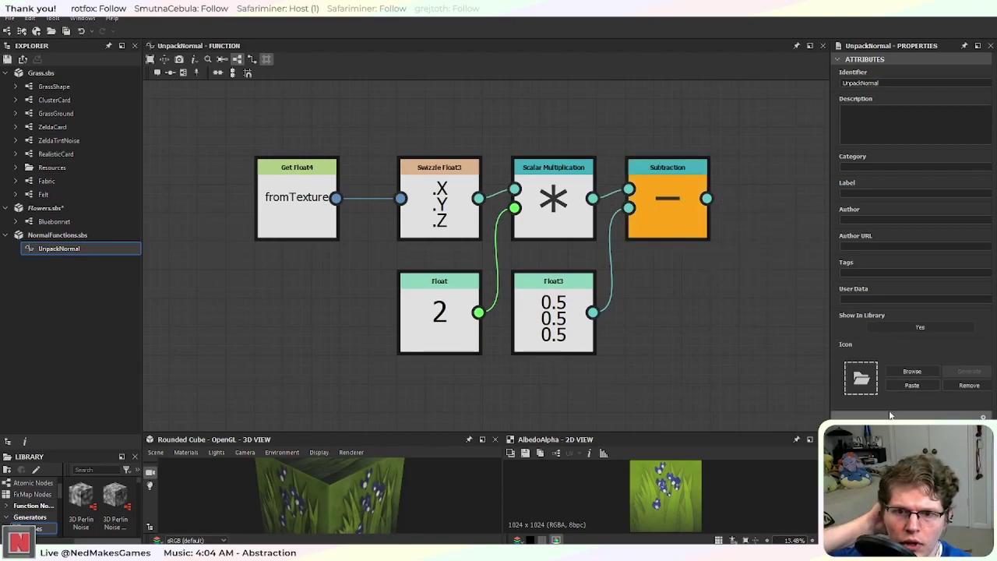
click(985, 417)
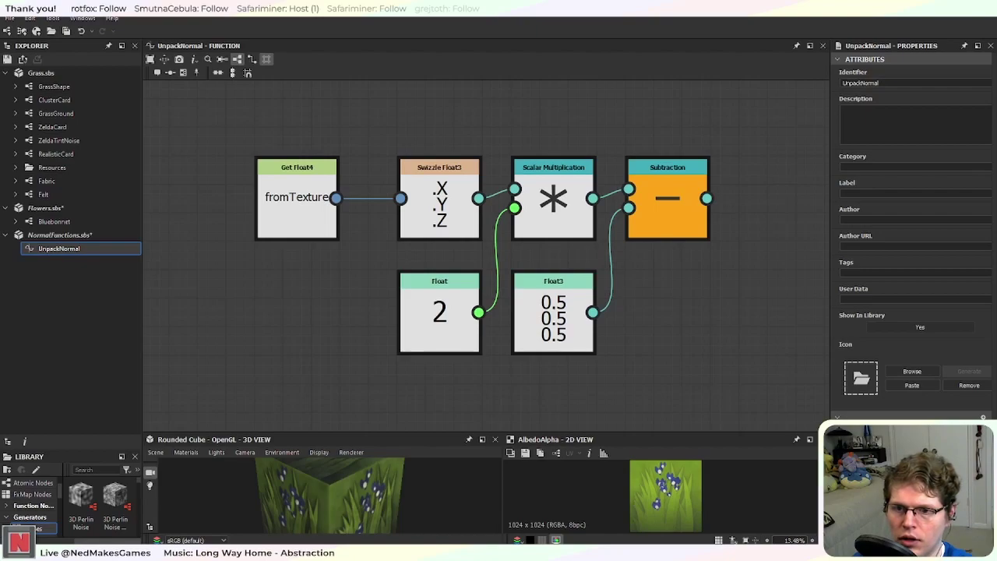
click(66, 30)
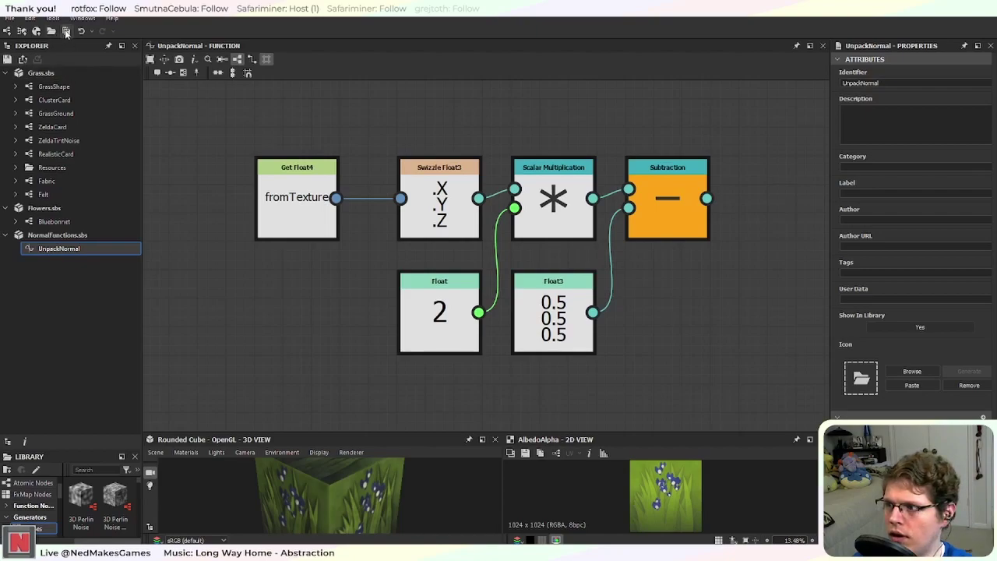
Step: Reopen the Bluebonnet graph and edit the Pixel Processor node's per pixel function
click(64, 223)
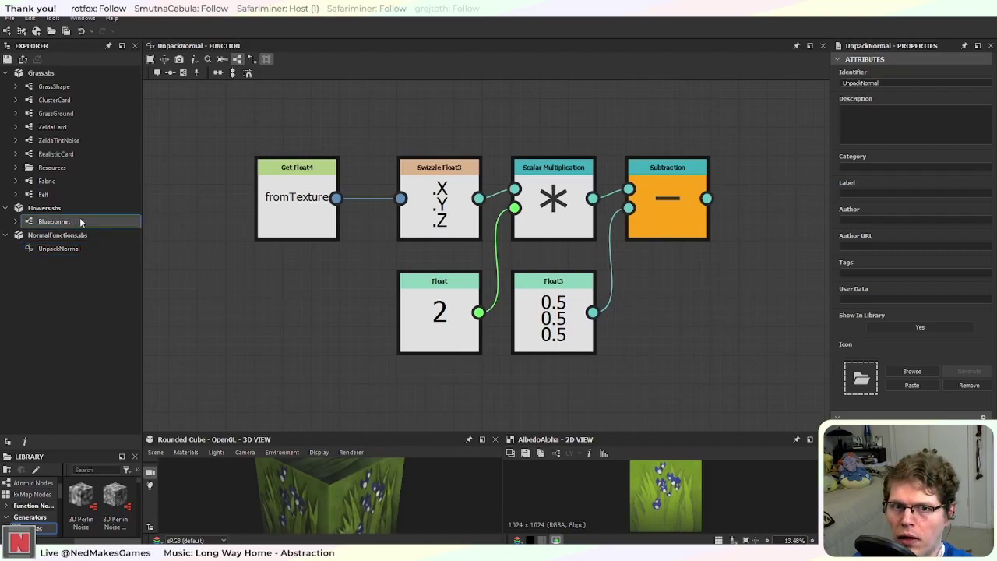
double_click(74, 221)
scroll(351, 234, up, 4)
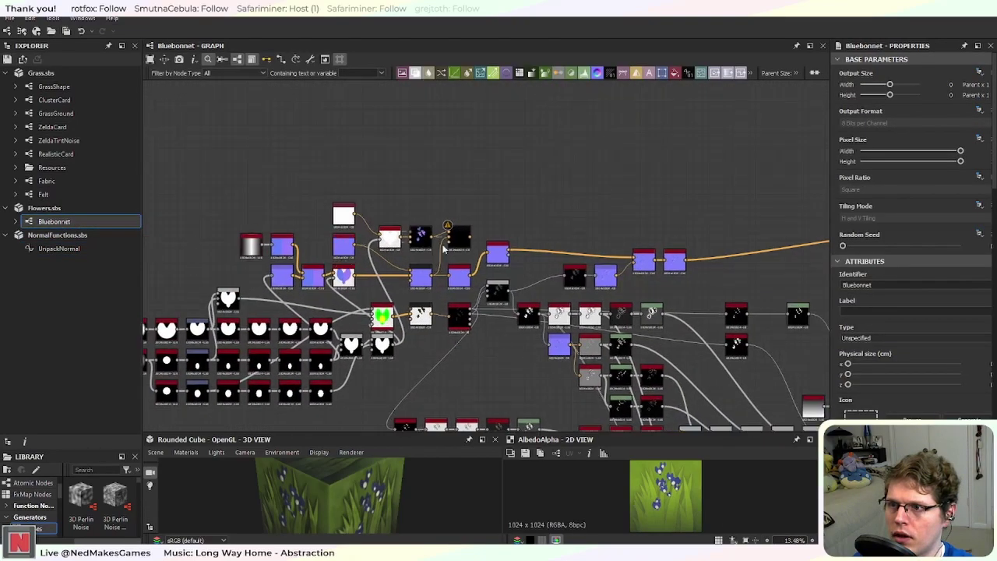
scroll(422, 246, up, 3)
click(474, 233)
click(914, 317)
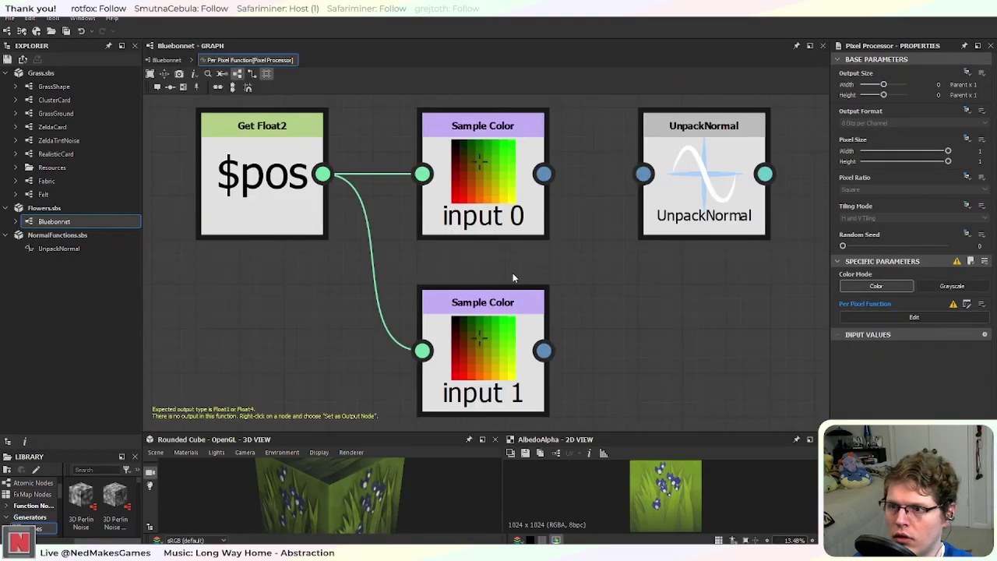
Step: Connect the output of the input 0 Sample Color node to the UnpackNormal node's input
scroll(636, 269, down, 2)
scroll(637, 315, up, 1)
middle_drag(637, 316, 393, 339)
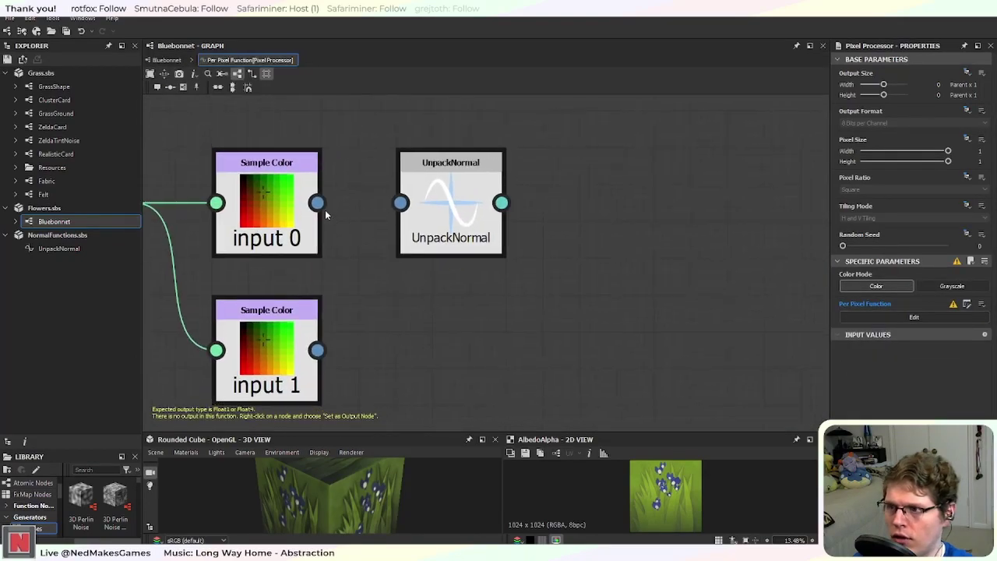
drag(317, 202, 401, 202)
click(483, 178)
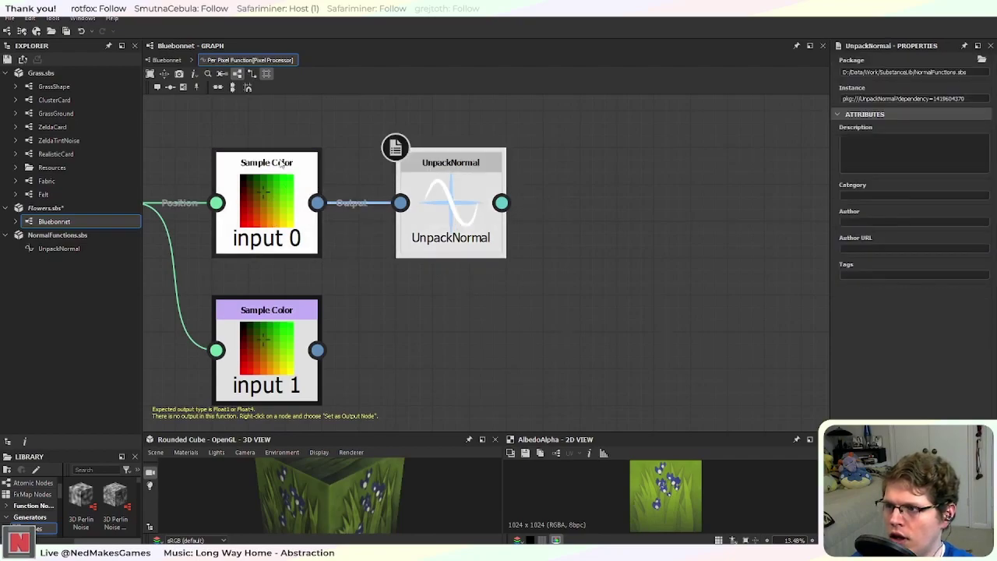
scroll(290, 218, down, 2)
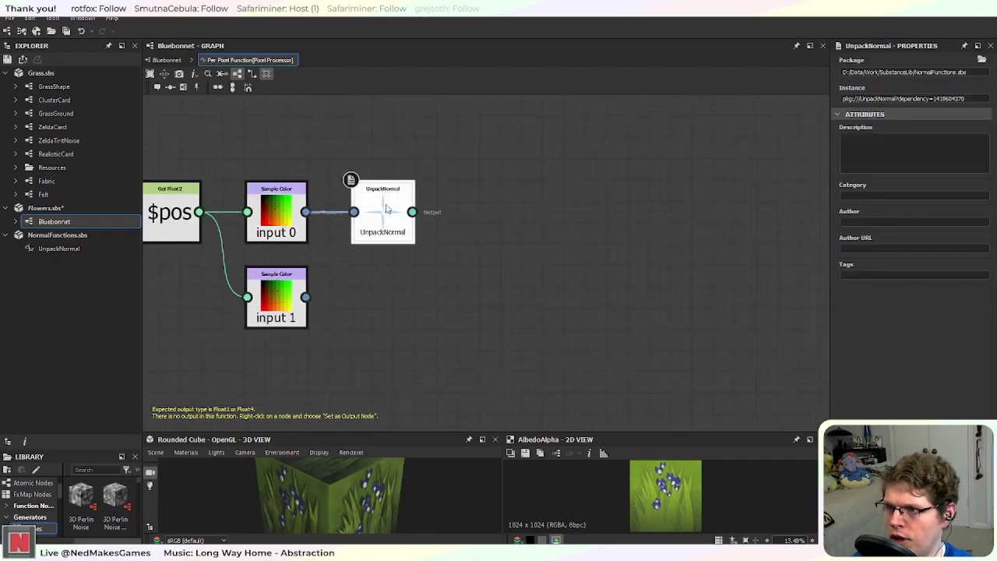
Step: Create a new Substance function graph in the NormalFunctions package
click(59, 251)
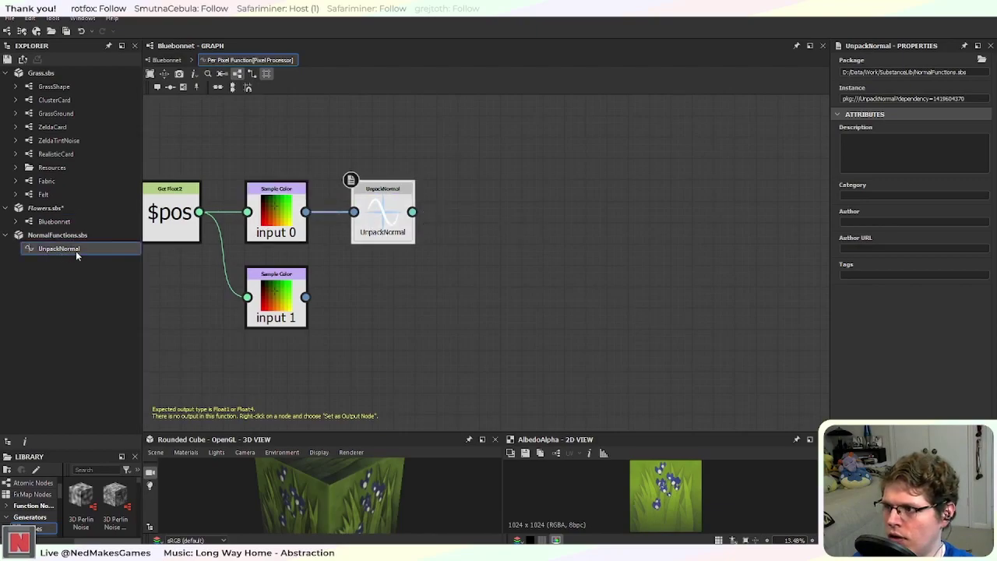
double_click(76, 251)
right_click(65, 235)
click(31, 282)
right_click(68, 236)
mouse_move(104, 241)
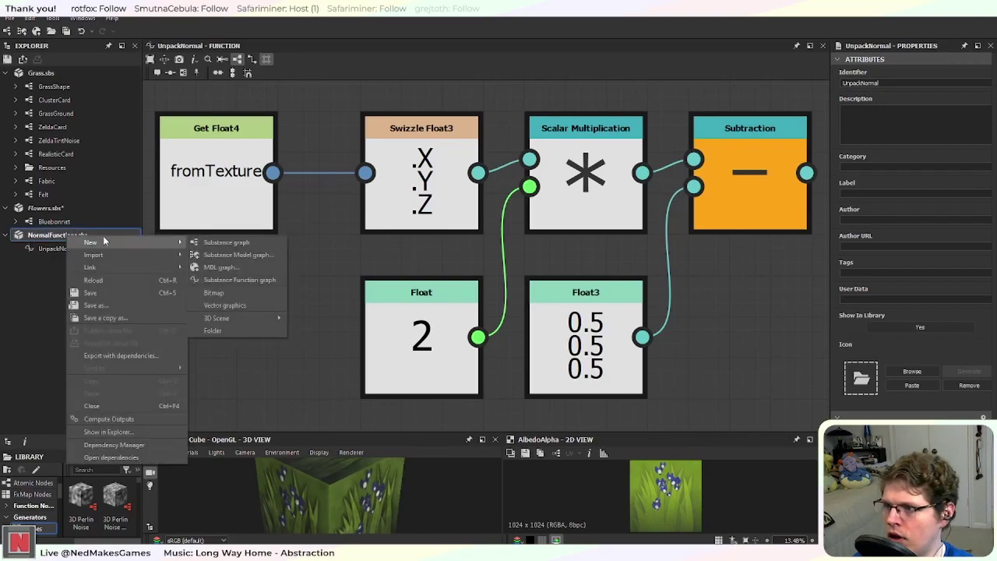
click(235, 279)
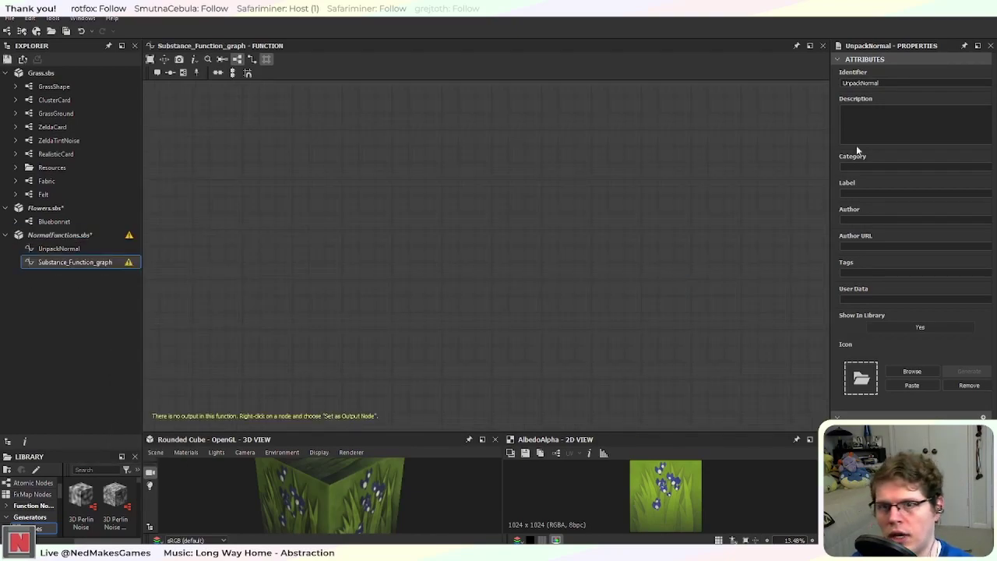
Step: Rename the new function graph's identifier to PackNormal
click(78, 263)
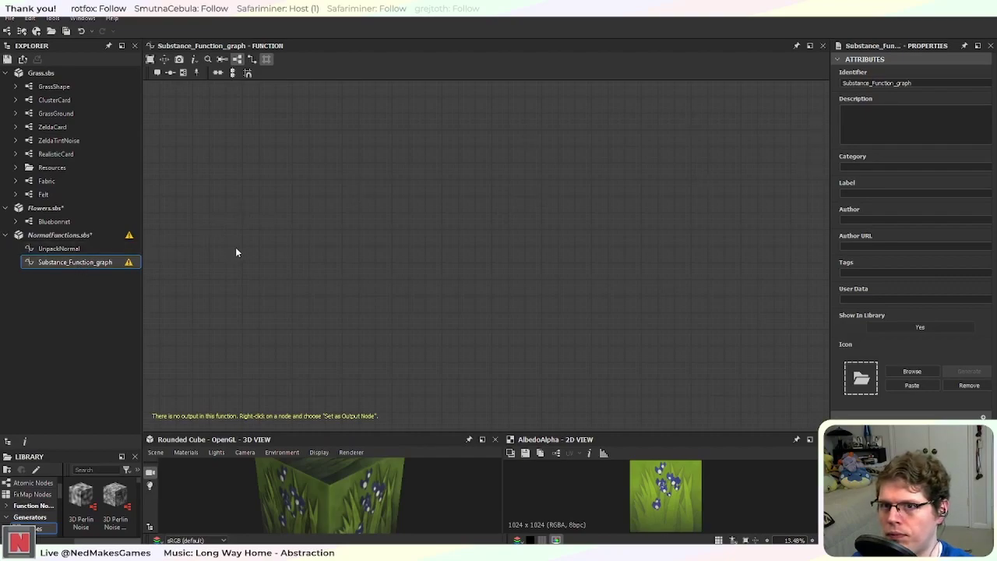
click(876, 82)
double_click(876, 83)
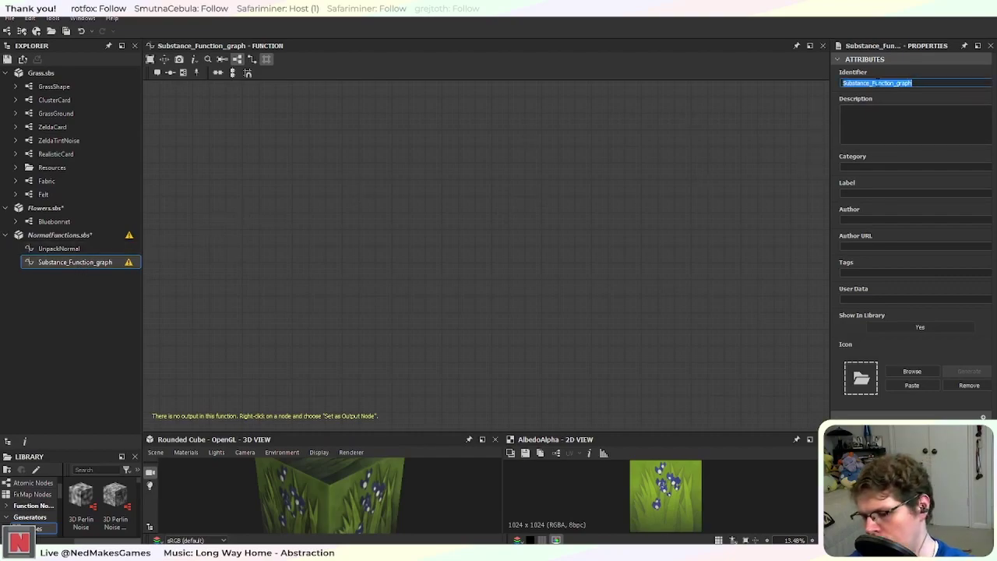
text(Pa)
key(Return)
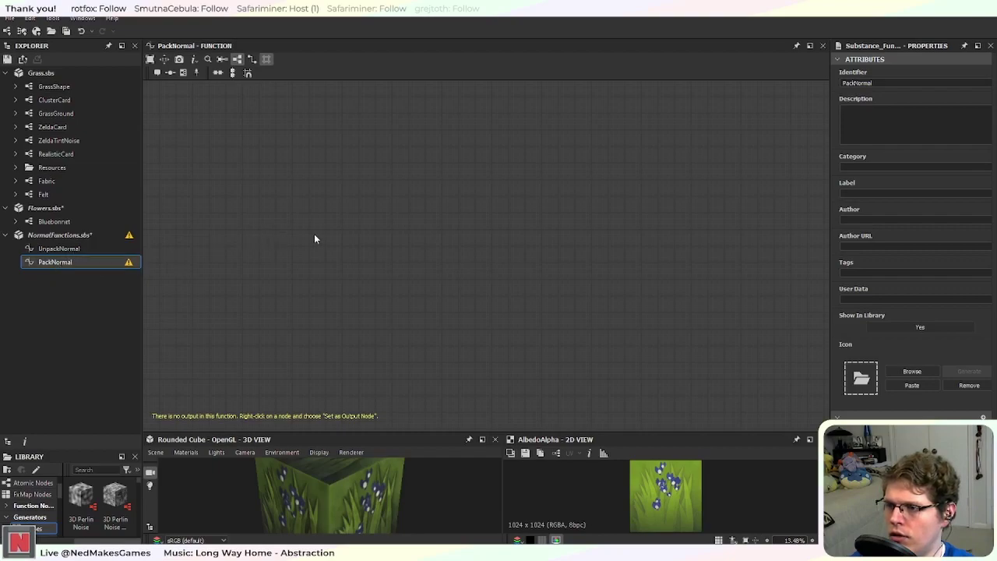
Step: Add a Get Float3 node to PackNormal and assign it the normal input variable
key(space)
text(get)
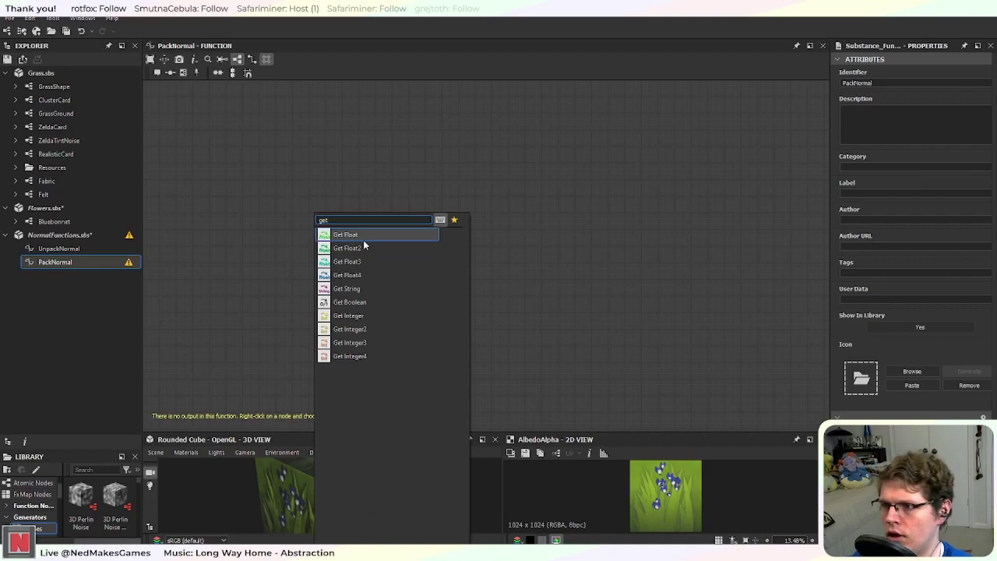
click(366, 262)
click(984, 70)
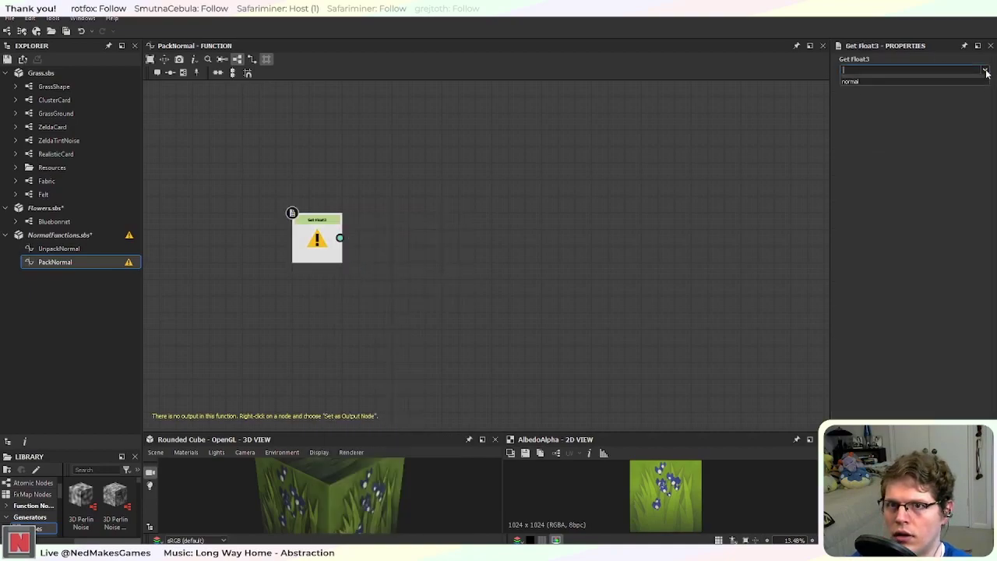
click(969, 85)
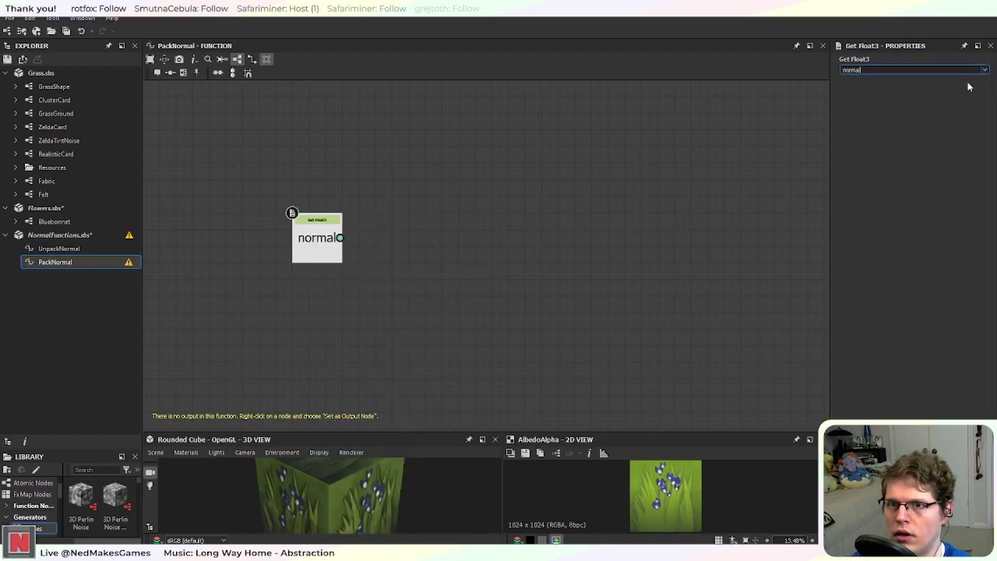
Step: Select the fromTexture variable for the Get Float4 node in UnpackNormal, and return to the PackNormal function
click(93, 247)
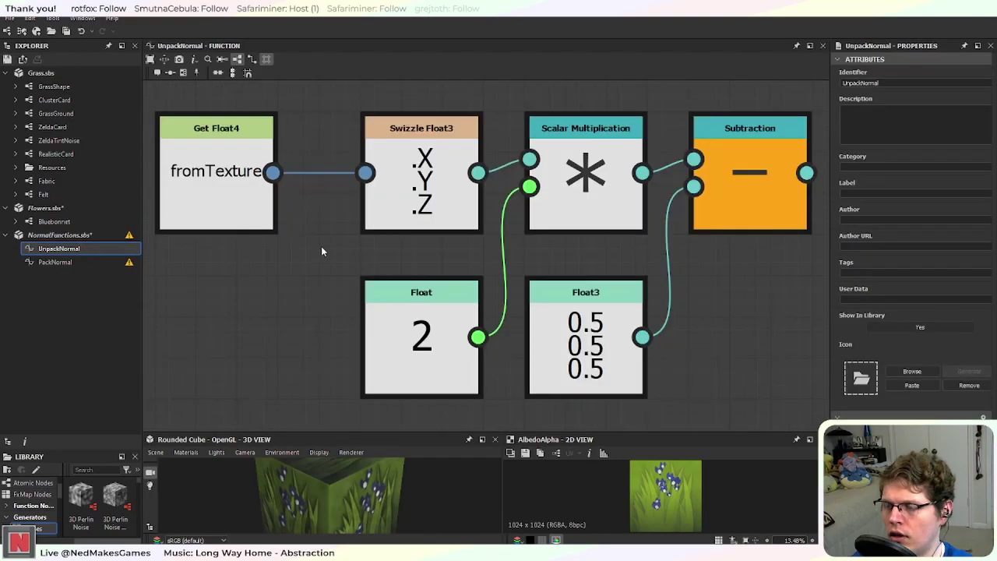
click(218, 203)
click(984, 70)
click(882, 81)
click(100, 262)
double_click(99, 262)
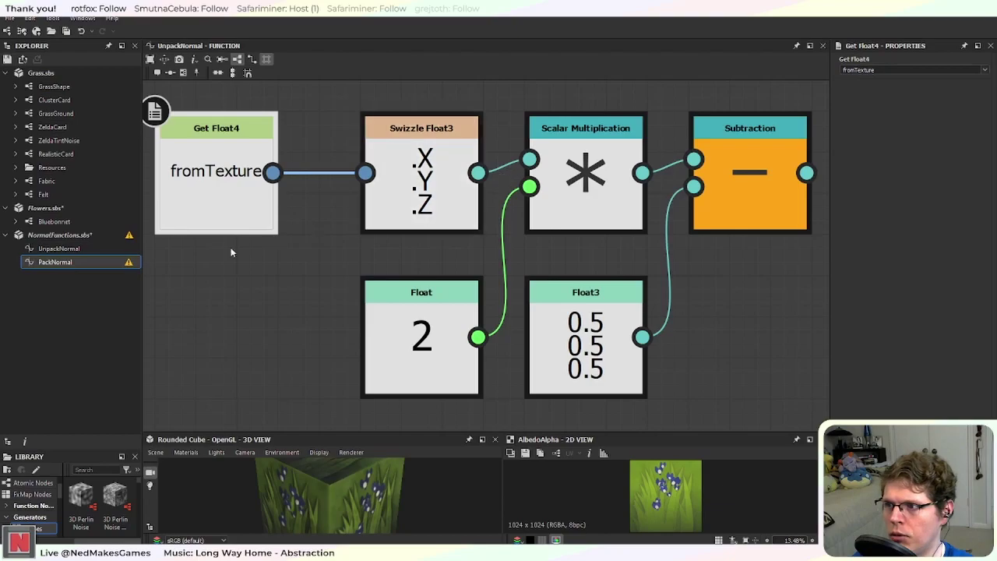
Step: Add a Scalar Multiplication node beside the Get Float3 node and connect normal to its first input
scroll(547, 298, down, 2)
middle_drag(558, 297, 395, 279)
scroll(454, 272, up, 1)
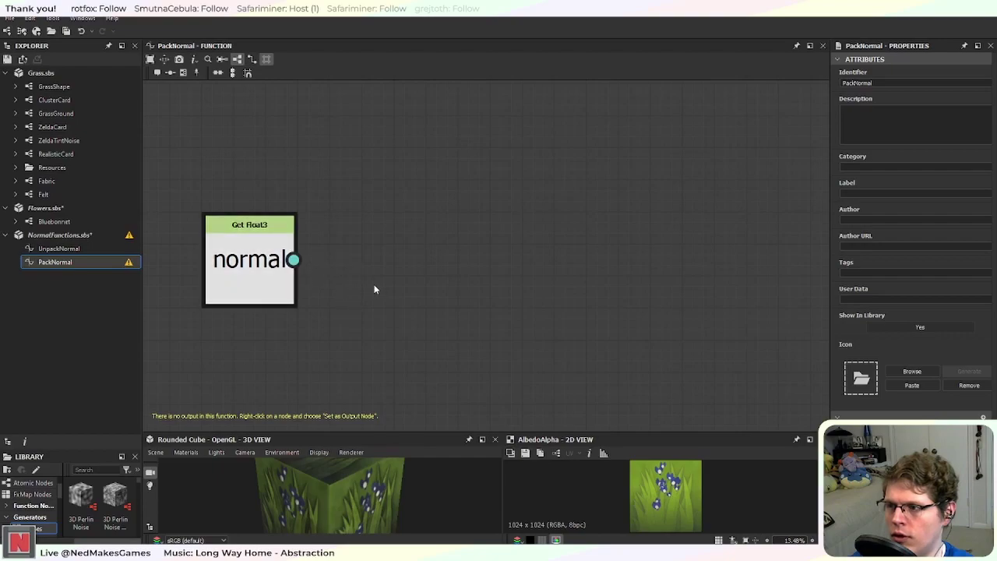
key(space)
text(sca)
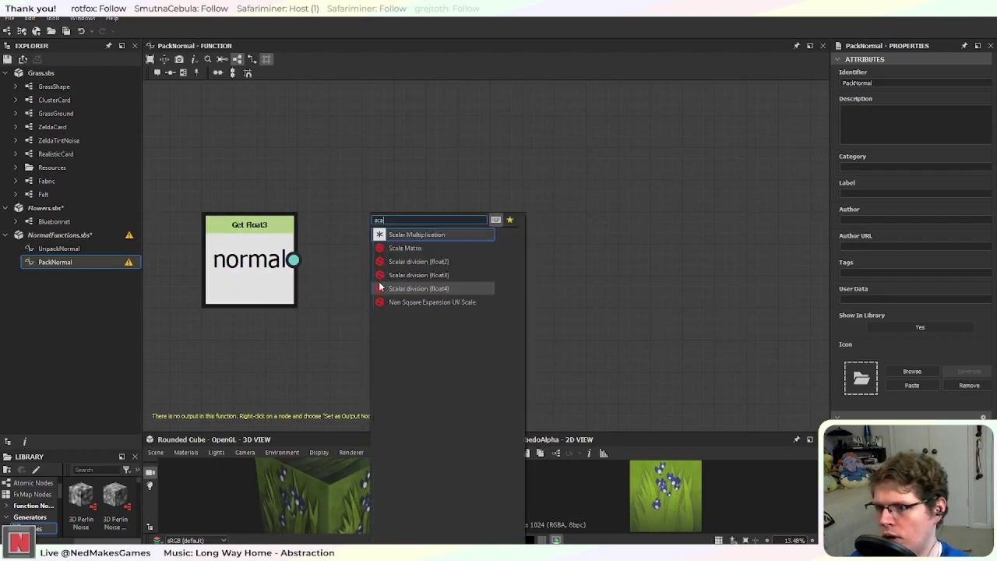
click(411, 235)
drag(353, 306, 356, 271)
drag(294, 261, 334, 249)
Step: Add a Float node with value 0.5 and connect it to the Scalar Multiplication node's scalar input
middle_drag(243, 383, 322, 353)
key(space)
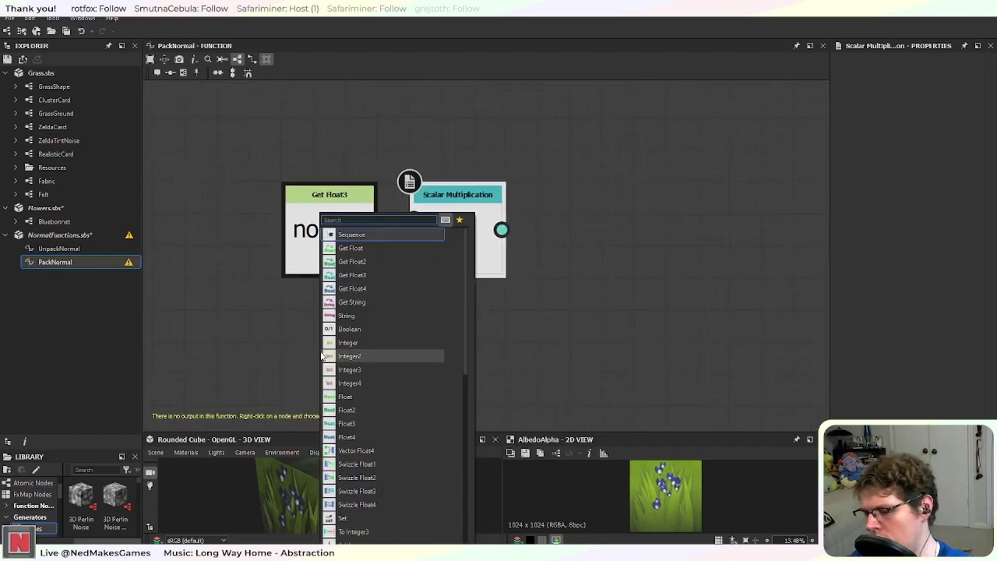
text(float)
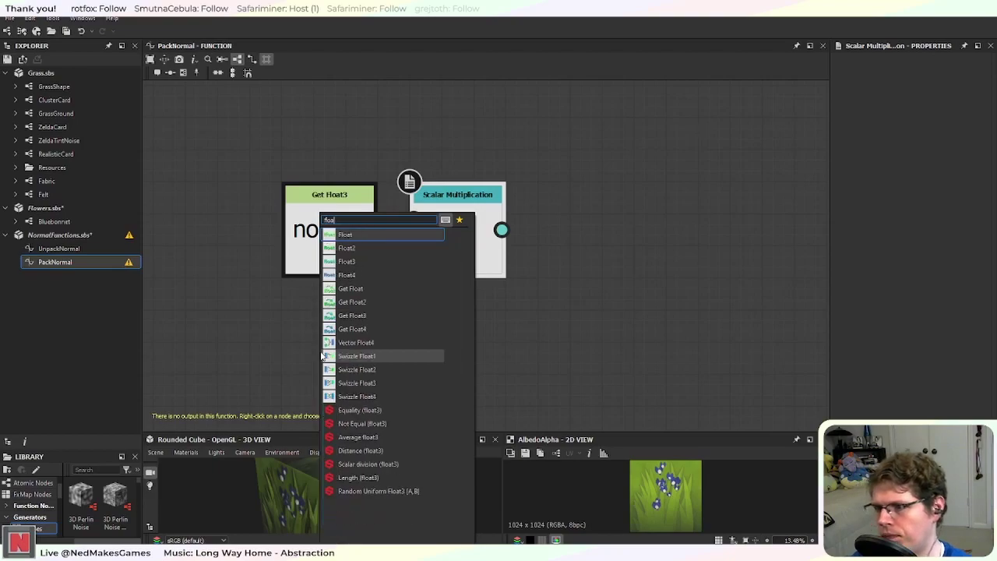
click(370, 236)
drag(373, 358, 414, 239)
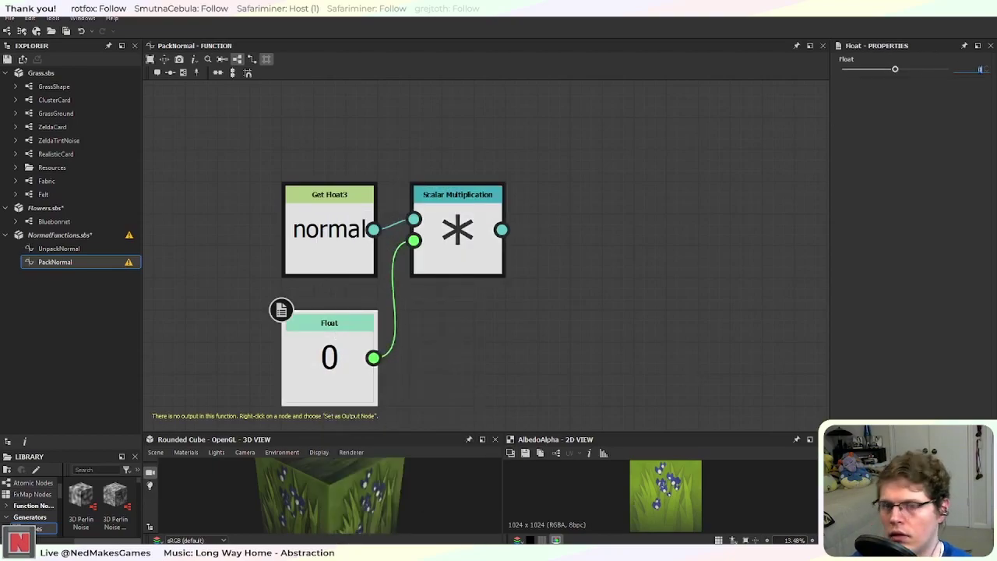
key(Return)
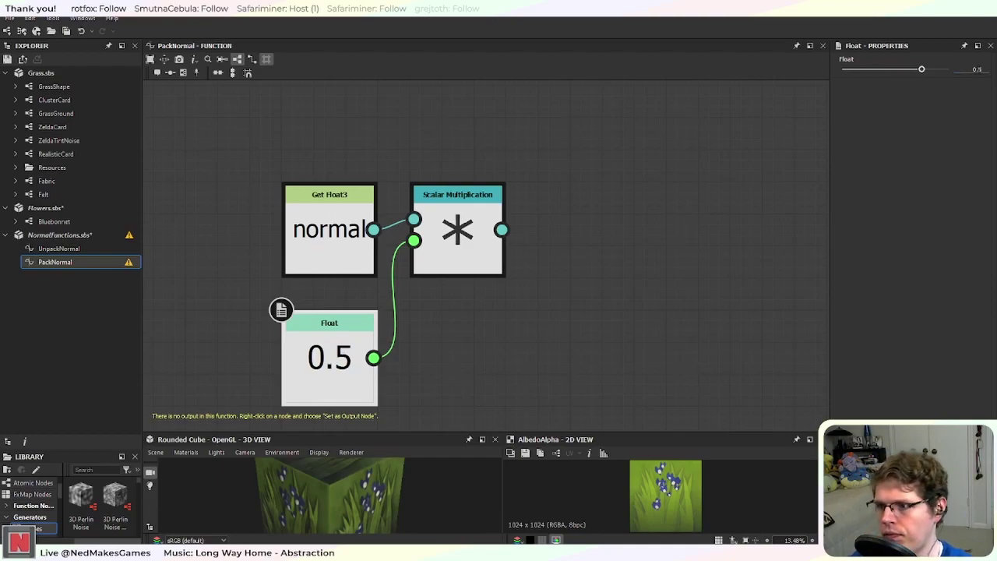
Step: Place an Add node beside the Scalar Multiplication node
middle_drag(609, 317, 531, 290)
middle_drag(426, 193, 415, 230)
middle_drag(411, 341, 356, 304)
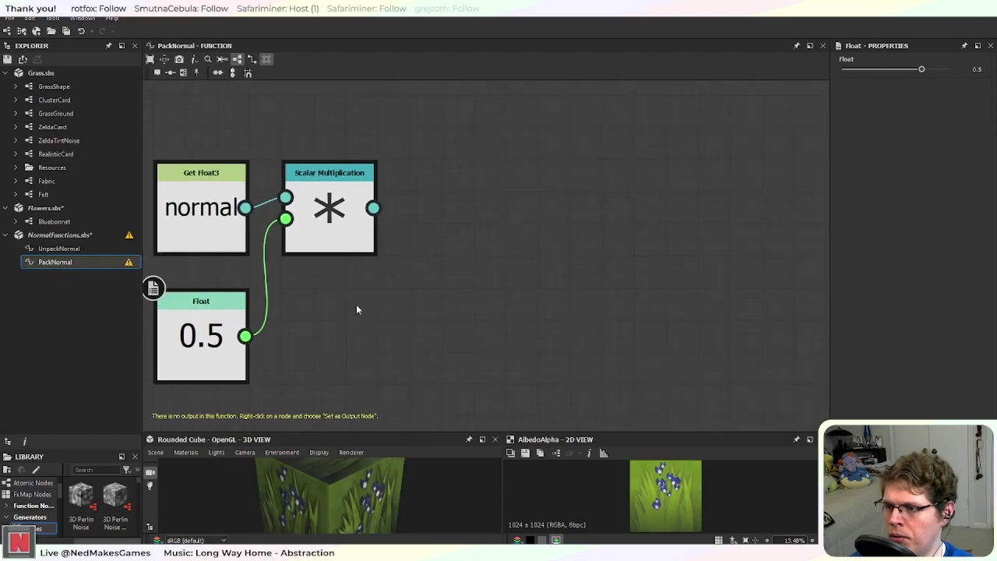
key(space)
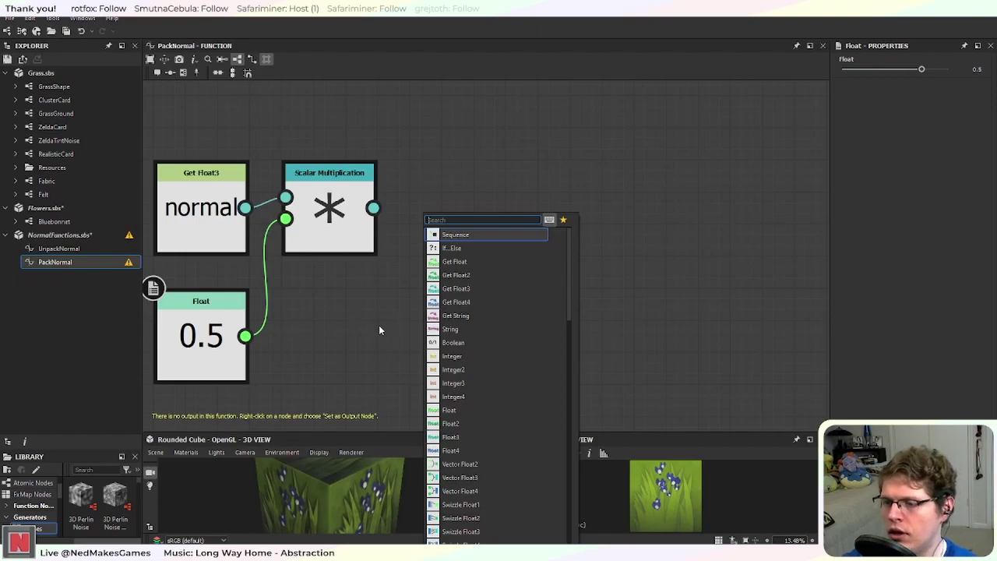
text(add)
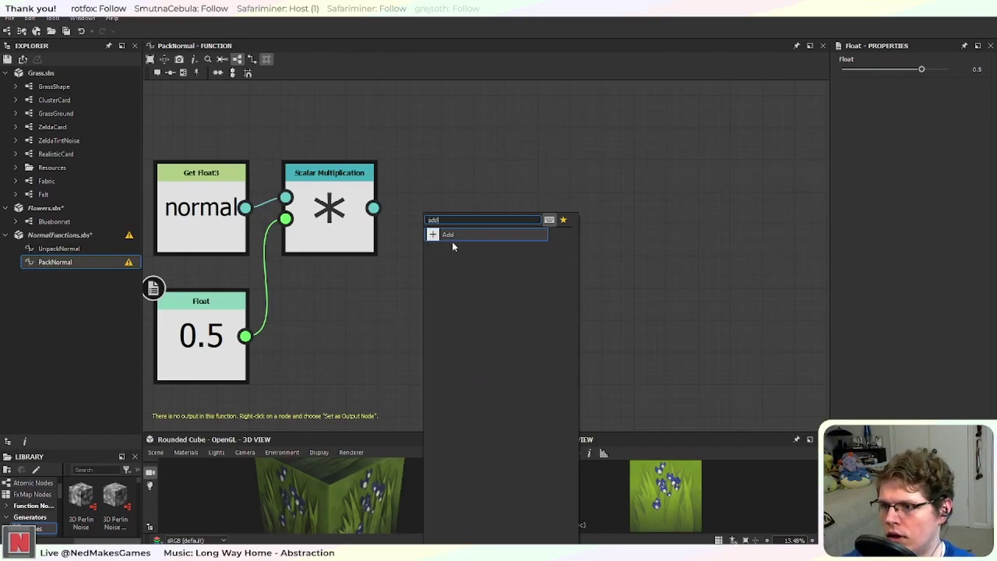
key(Return)
drag(424, 337, 455, 215)
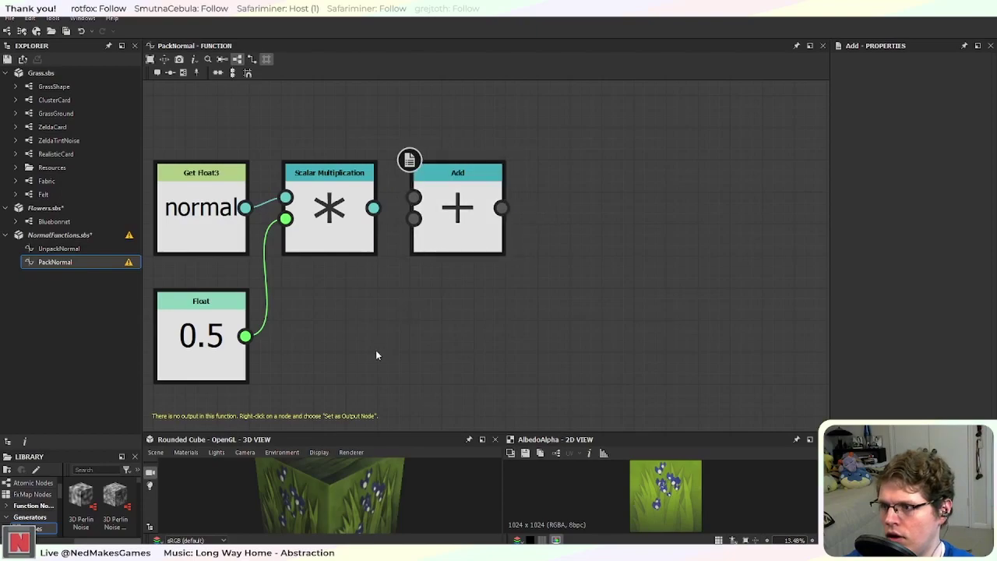
Step: Add a Float3 node set to 0.5, 0.5, 0.5 and feed it and the Scalar Multiplication result into the Add node
key(space)
scroll(377, 354, down, 4)
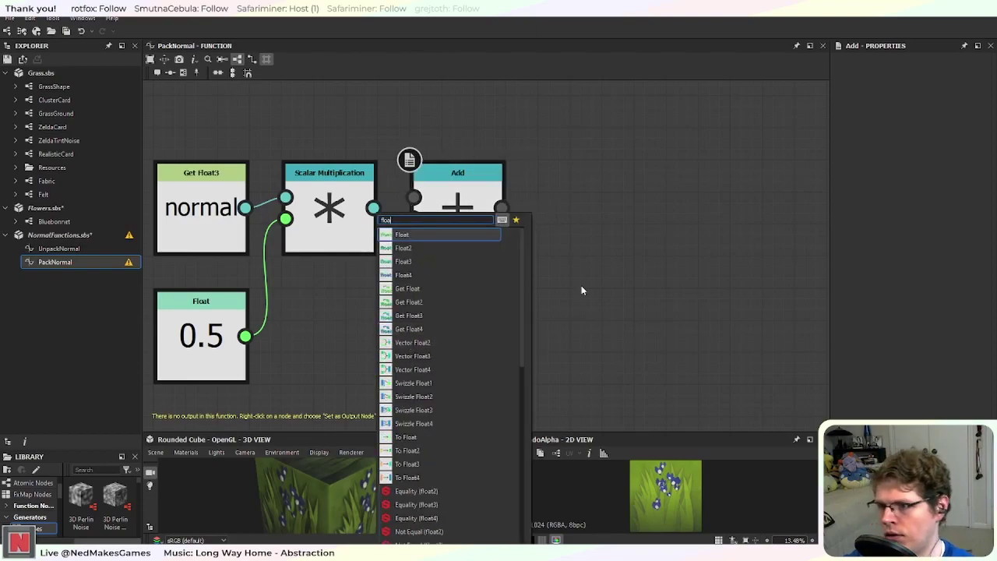
click(440, 259)
drag(381, 322, 413, 197)
click(978, 69)
text(0.5)
key(Tab)
text(0.5)
key(Tab)
text(0.5)
key(Return)
Step: Place a Vector Float4 node beside the Add node and connect the Add output to its first input
middle_drag(588, 273, 546, 278)
key(space)
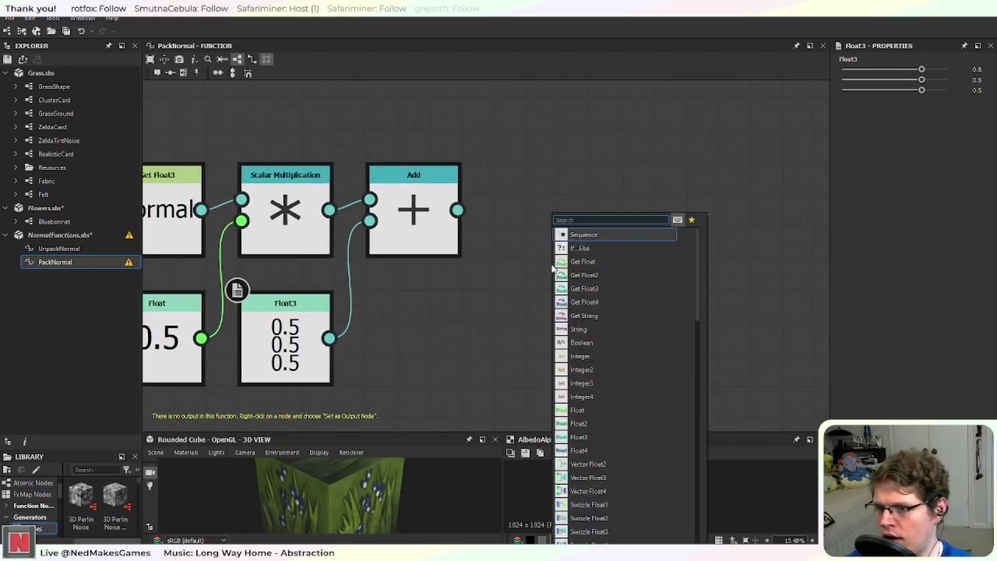
click(630, 491)
drag(578, 274, 578, 210)
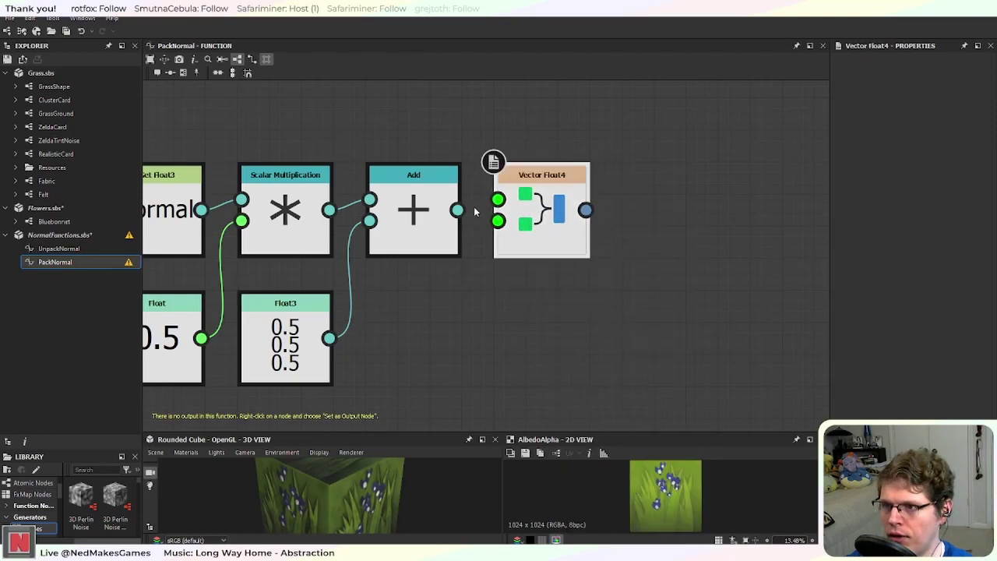
drag(467, 211, 497, 199)
Step: Add a Float node with value 1 and connect it to the Vector Float4 node's last input
key(space)
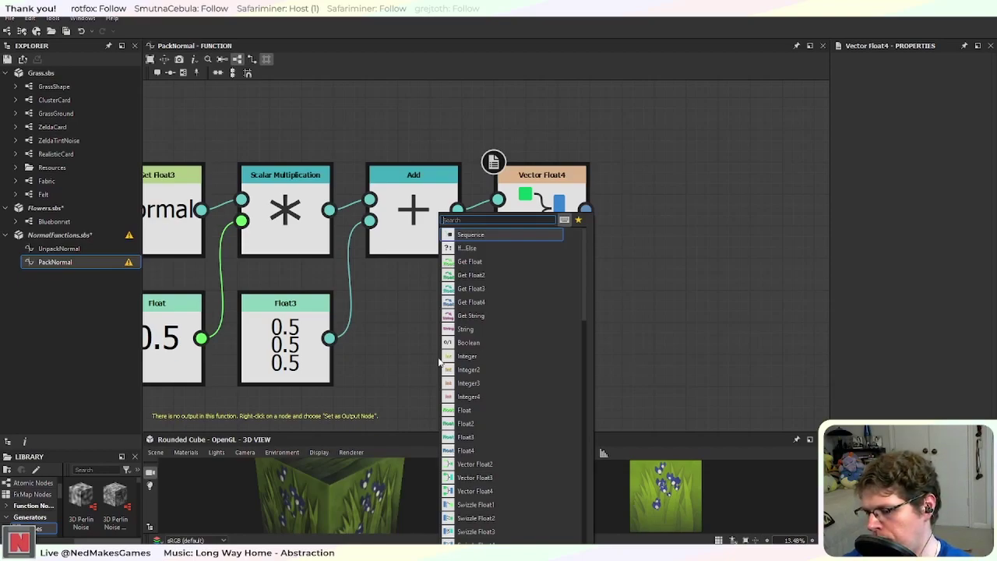
text(floa)
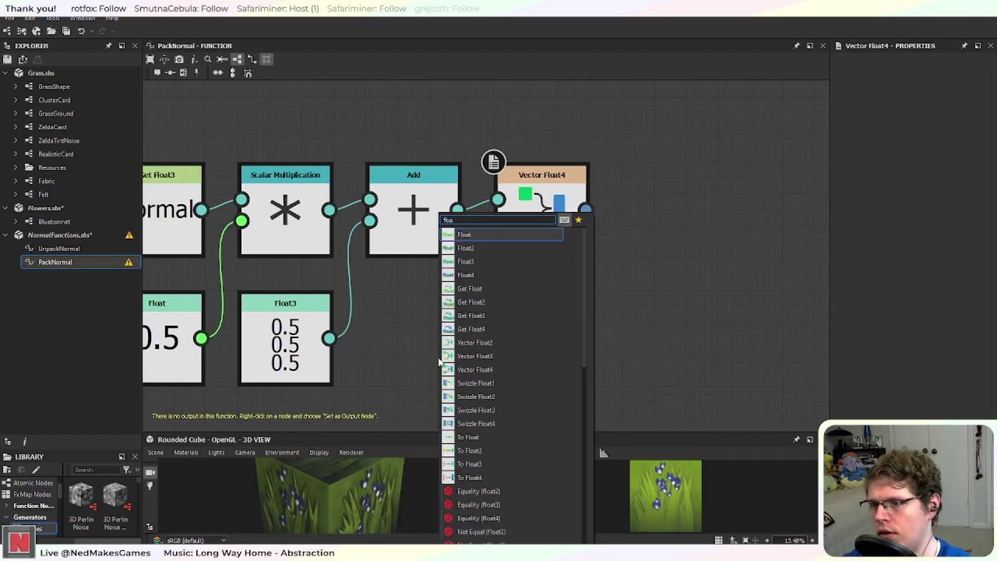
click(466, 234)
drag(447, 352, 414, 335)
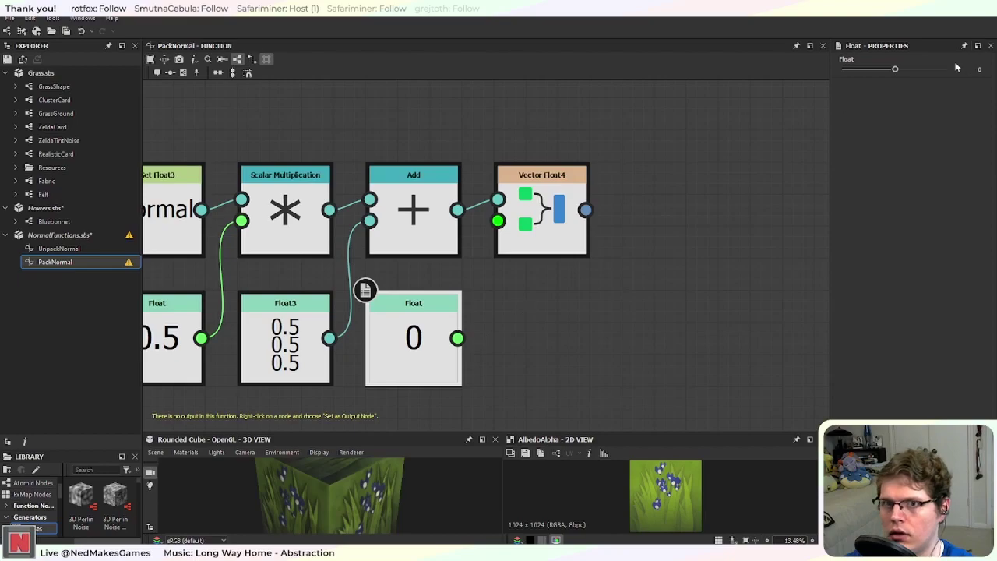
text(1)
key(Return)
drag(457, 337, 497, 221)
Step: Set the Vector Float4 node as the output node of the PackNormal function
click(545, 237)
right_click(548, 233)
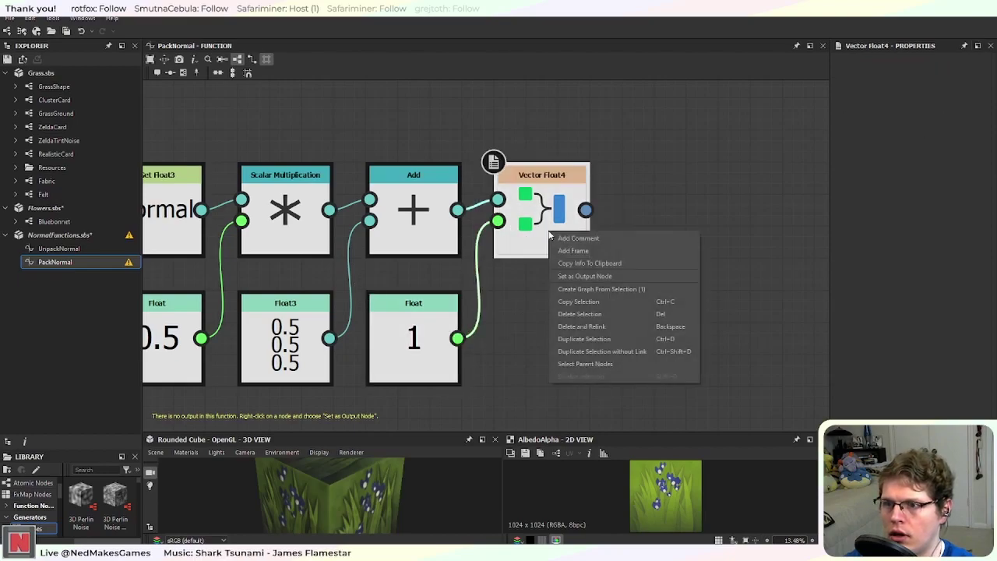
click(641, 275)
scroll(580, 309, down, 3)
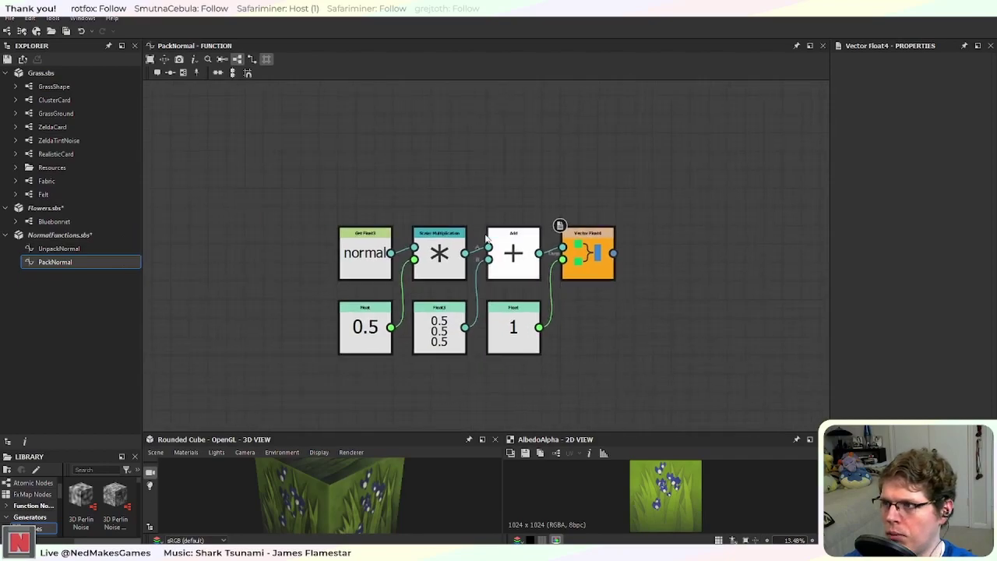
Step: Save all packages and open the Pixel Processor's per-pixel function in the Bluebonnet graph for editing
click(66, 31)
click(62, 221)
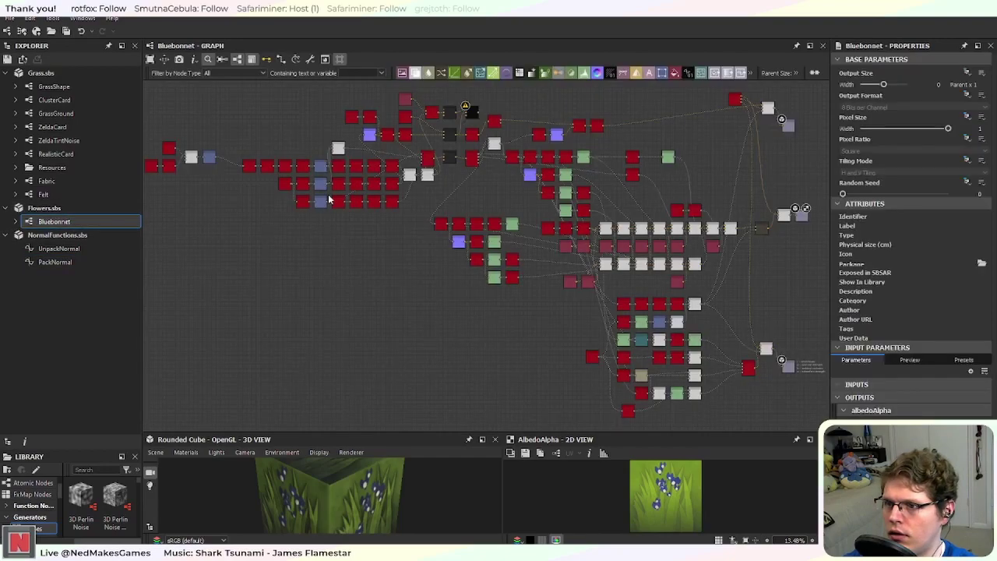
scroll(461, 278, up, 3)
scroll(462, 278, up, 2)
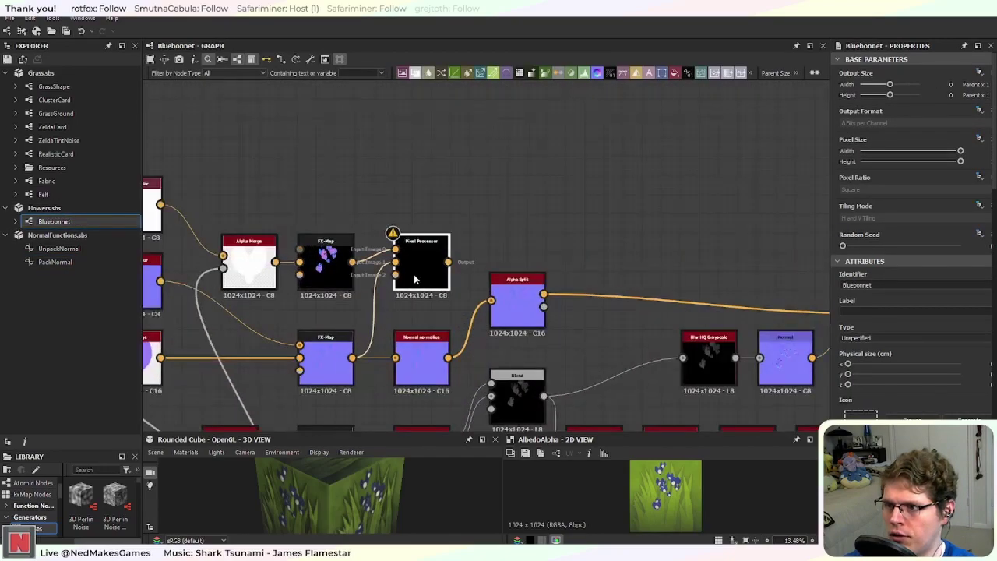
click(413, 274)
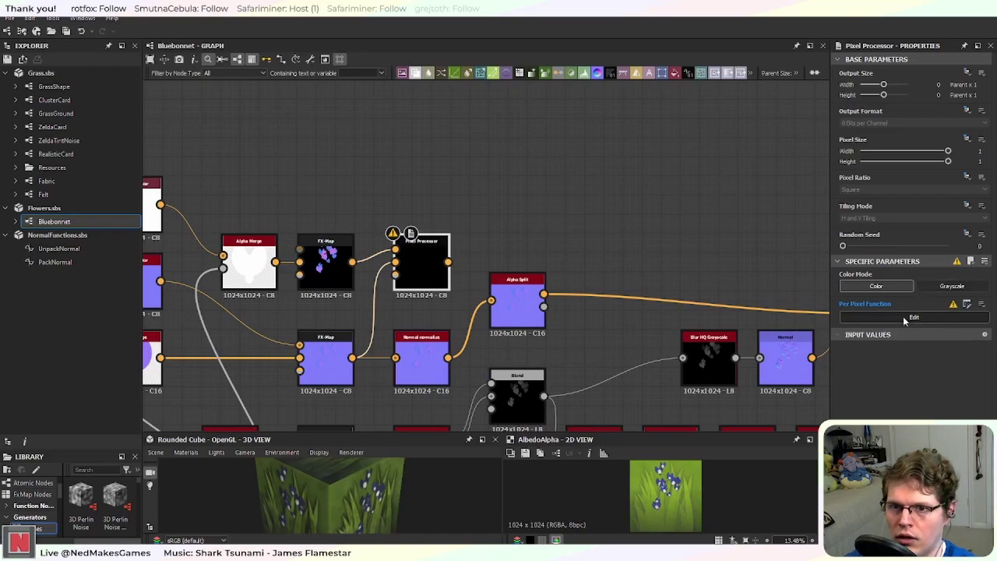
click(900, 318)
Step: Duplicate the UnpackNormal node below the original and feed the input 1 Sample Color node into the copy
click(573, 179)
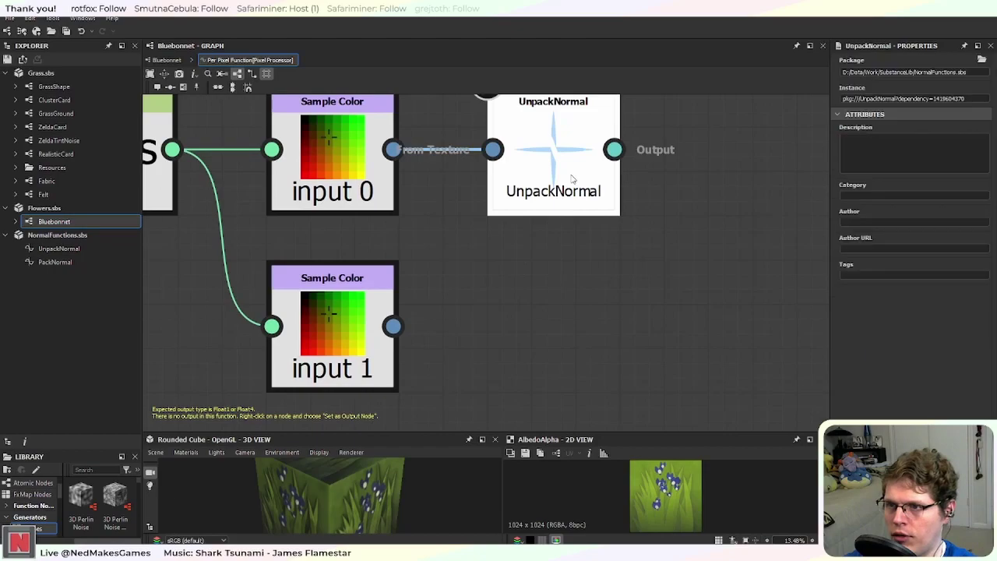
key(ctrl+shift+d)
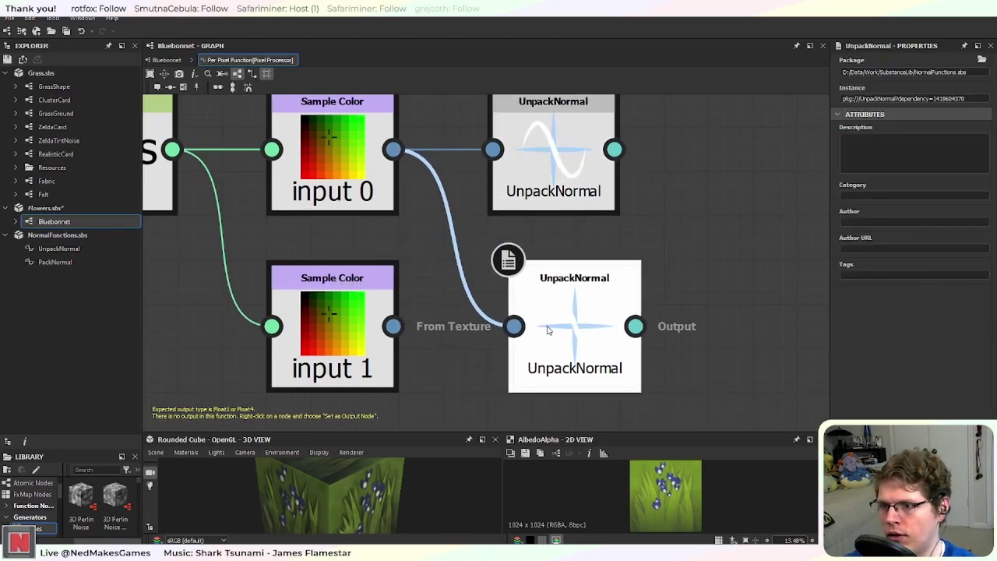
drag(392, 325, 514, 325)
scroll(702, 272, down, 2)
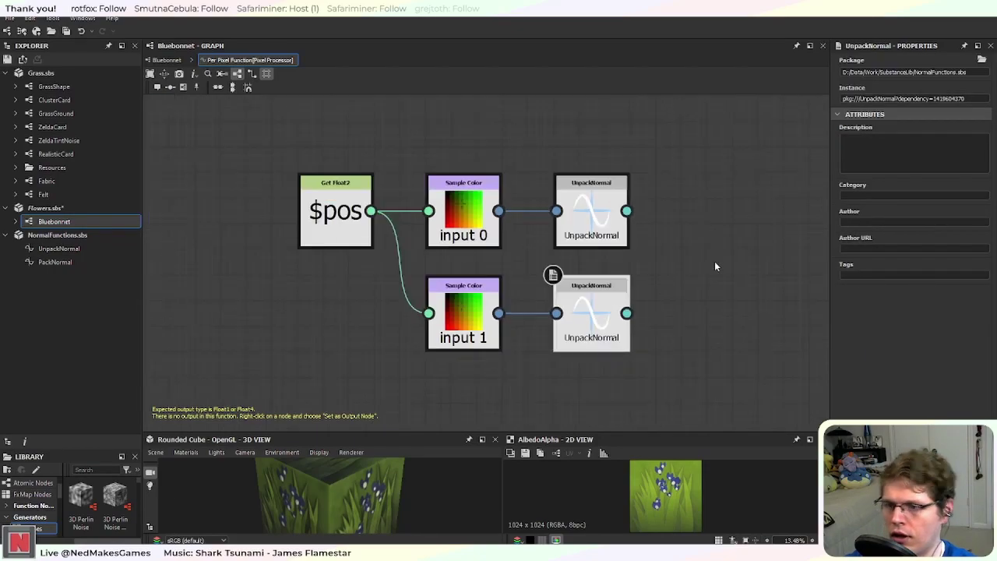
Step: Add an Add node beside the two UnpackNormal nodes and connect both of their outputs to it
middle_drag(730, 246, 545, 259)
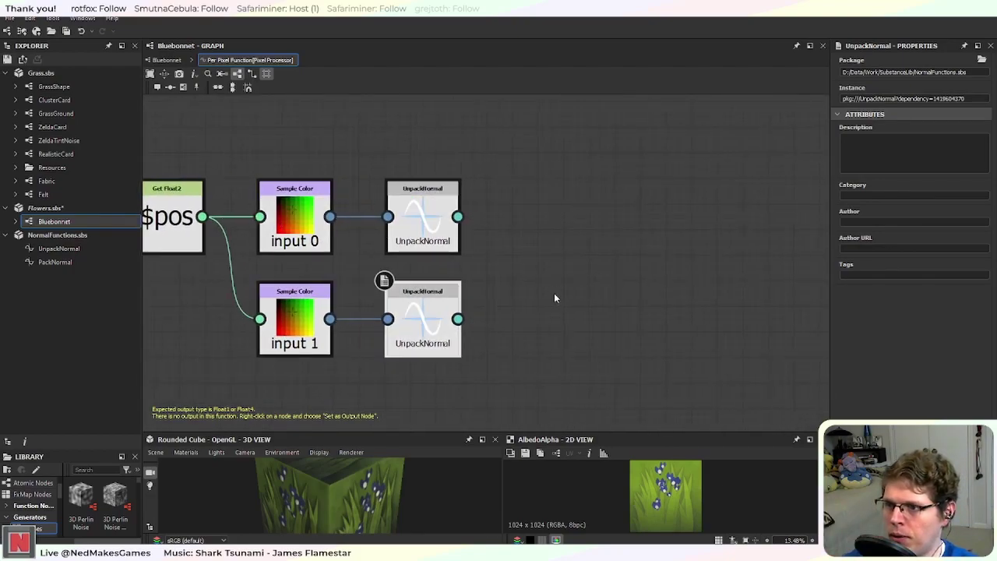
key(space)
text(add)
click(595, 235)
drag(550, 292, 550, 240)
drag(457, 216, 515, 259)
drag(457, 319, 516, 275)
Step: Place a Normalize Vec3 node after the Add node, fed by the Add output
middle_drag(628, 279, 586, 283)
key(space)
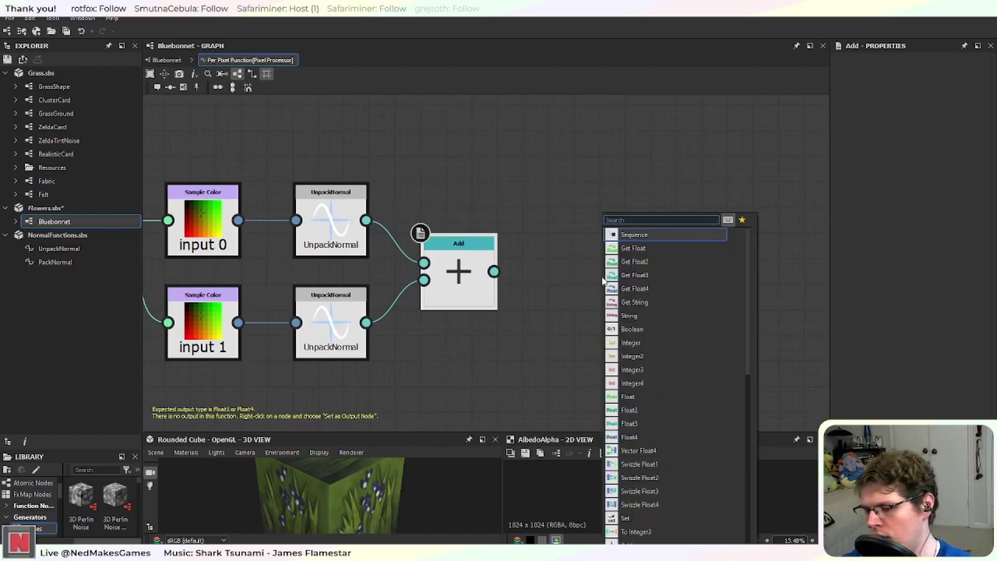
text(normal)
key(Return)
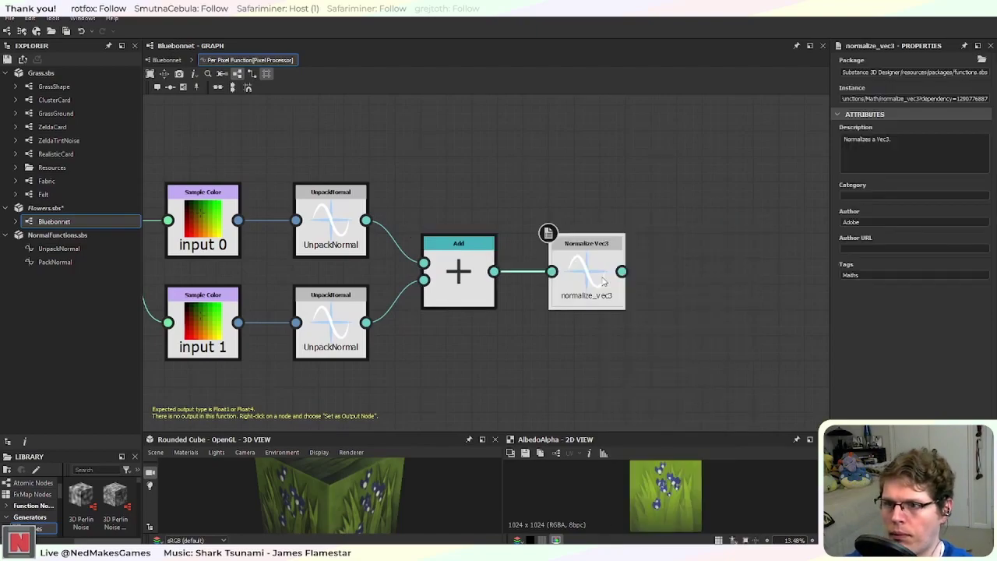
drag(600, 282, 574, 282)
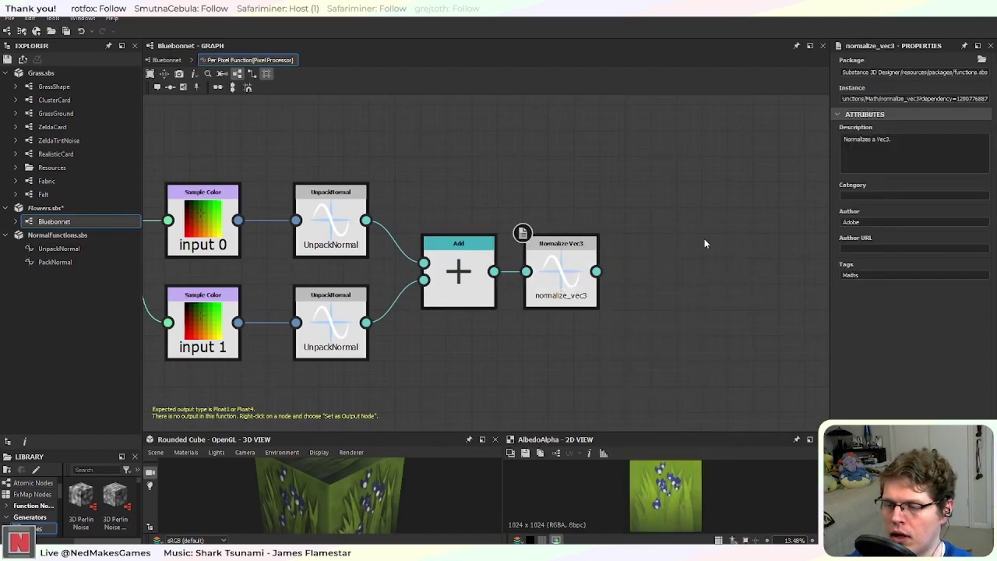
Step: Place a PackNormal node after the Normalize Vec3 node and connect the normalized vector to its input
middle_drag(704, 243, 581, 249)
scroll(545, 249, down, 3)
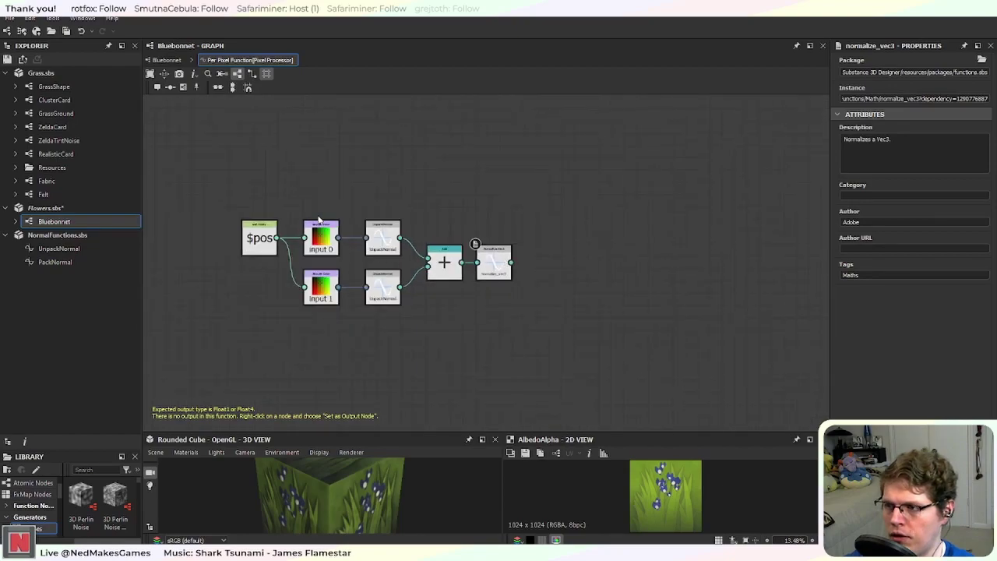
scroll(316, 287, up, 2)
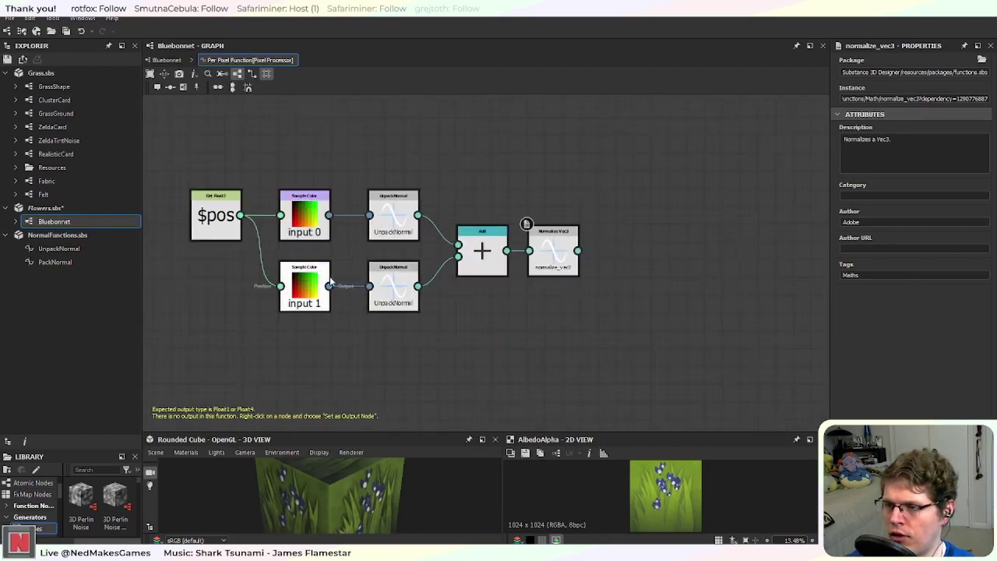
middle_drag(649, 232, 566, 264)
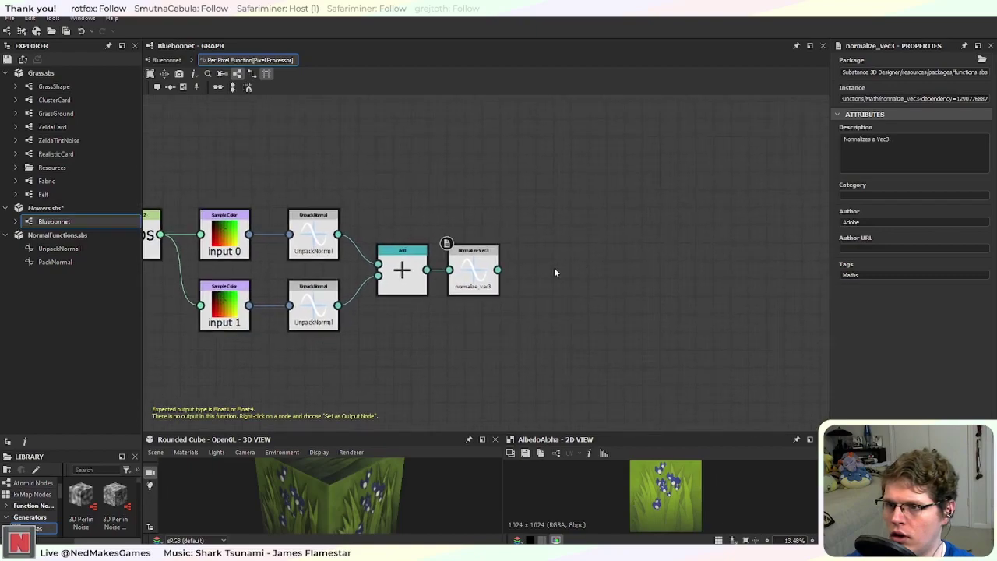
key(space)
text(pa)
key(BackSpace)
key(BackSpace)
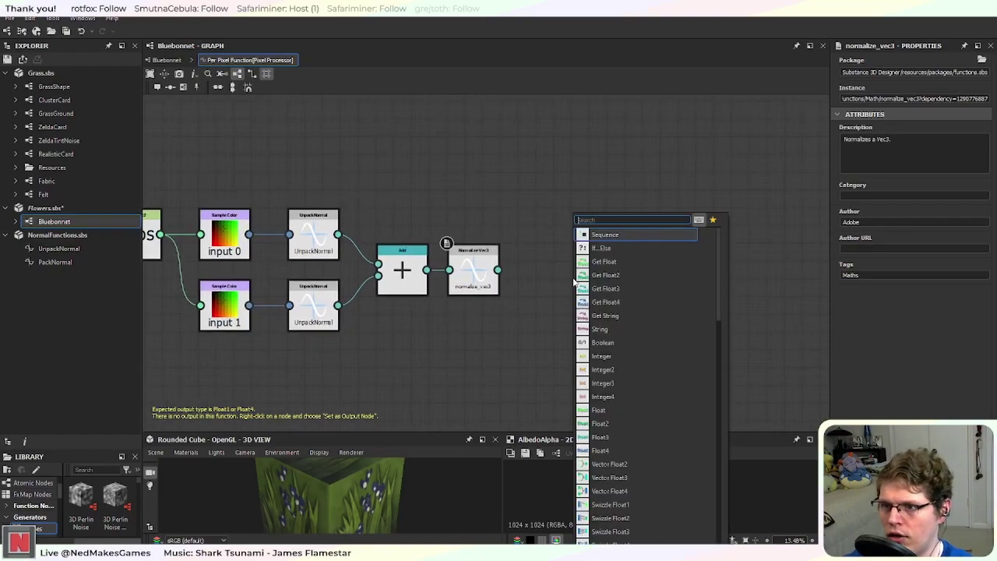
text(pack)
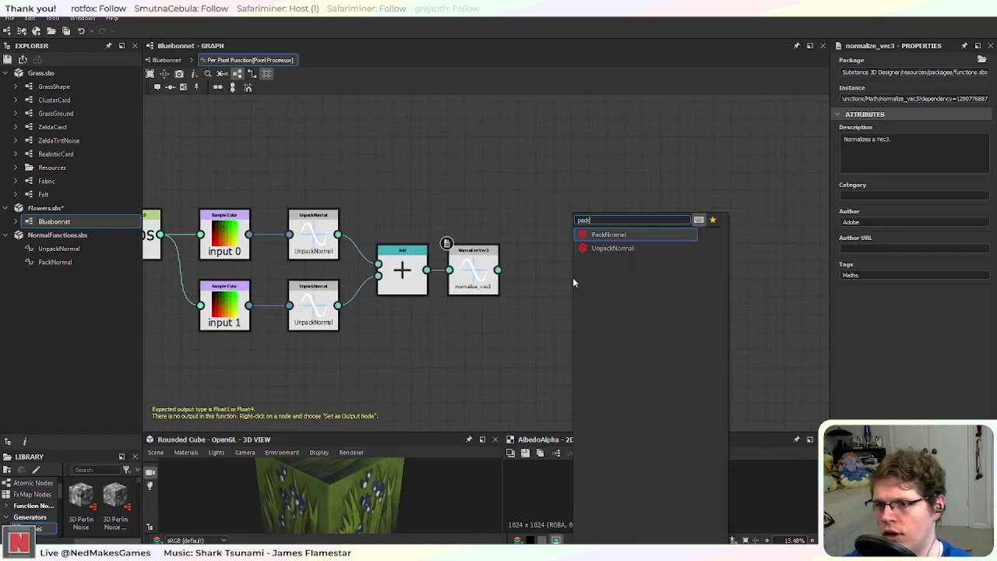
click(612, 241)
drag(498, 270, 551, 273)
Step: Set the PackNormal node as the output node of the per-pixel function
scroll(591, 262, up, 3)
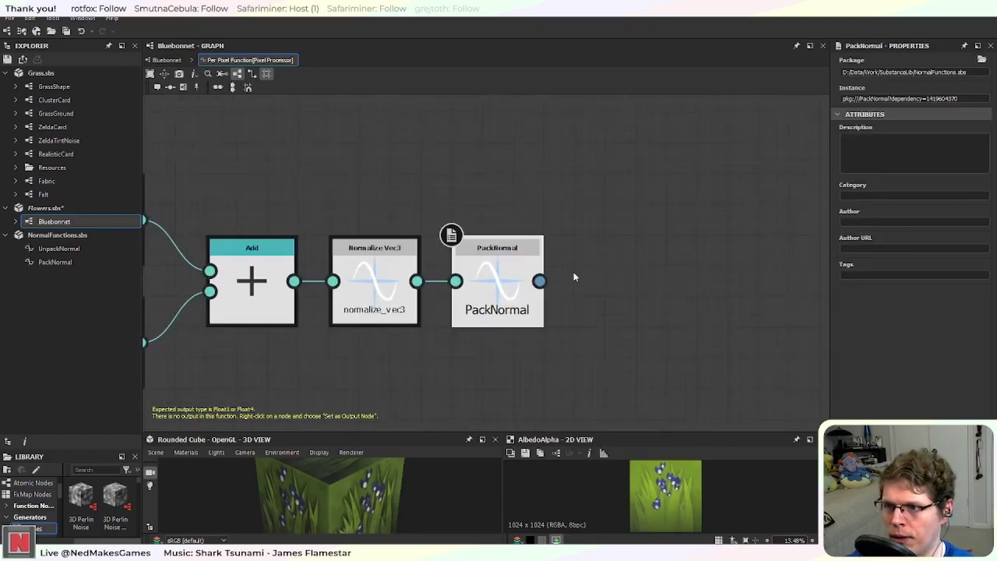
right_click(504, 295)
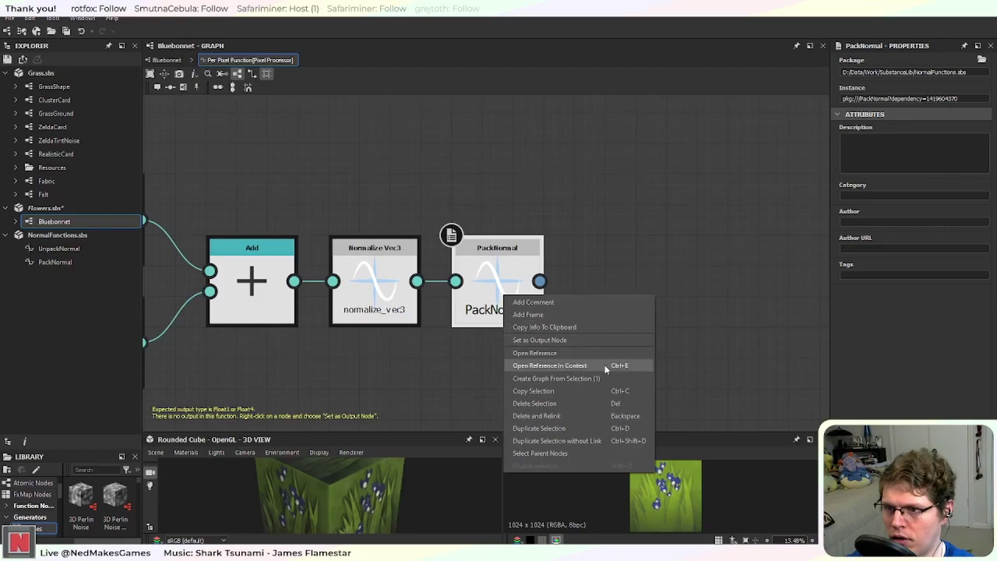
click(601, 340)
scroll(564, 346, down, 5)
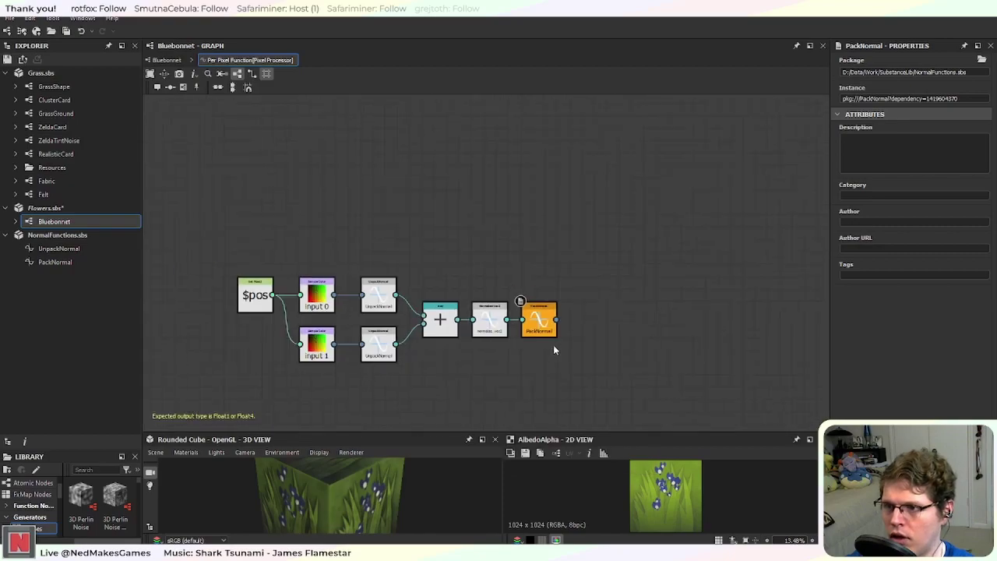
Step: Return to the Bluebonnet graph, preview the Pixel Processor's output in the 2D view and compare it with its two FX-Map inputs
click(166, 60)
middle_drag(627, 310, 640, 274)
scroll(357, 294, up, 4)
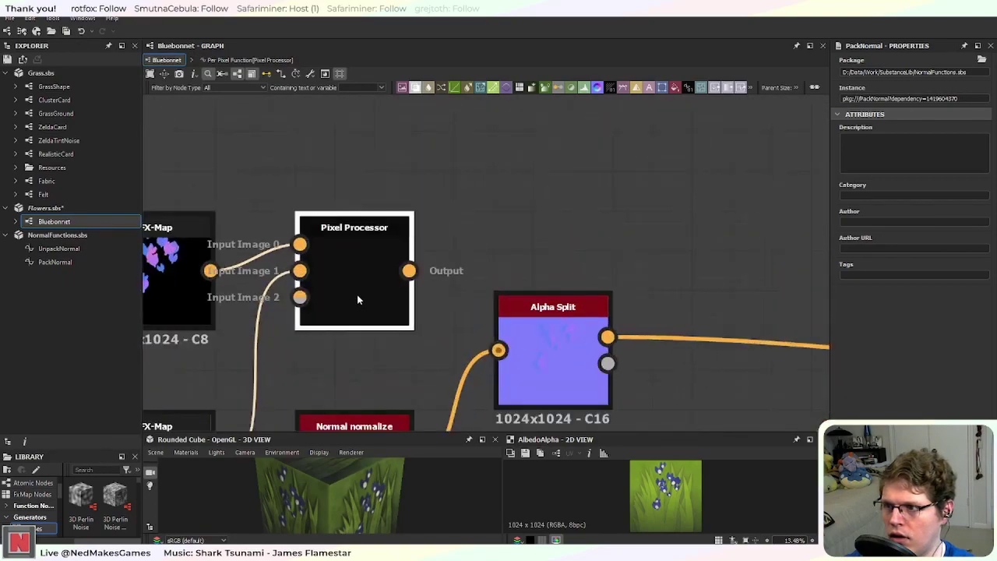
double_click(357, 294)
middle_drag(386, 286, 563, 264)
scroll(499, 222, up, 3)
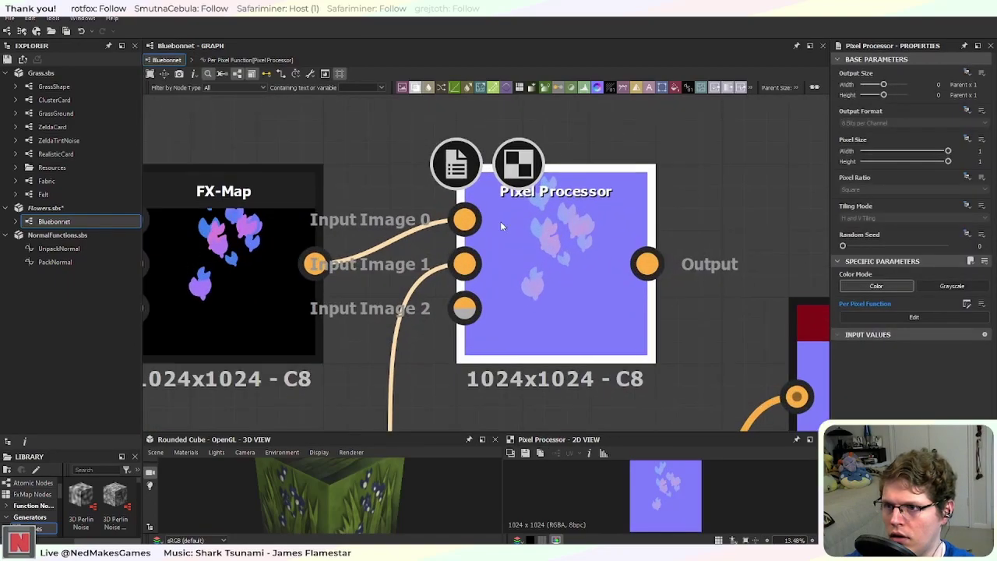
mouse_move(478, 347)
middle_down()
mouse_move(528, 300)
mouse_move(600, 143)
mouse_move(471, 331)
middle_up()
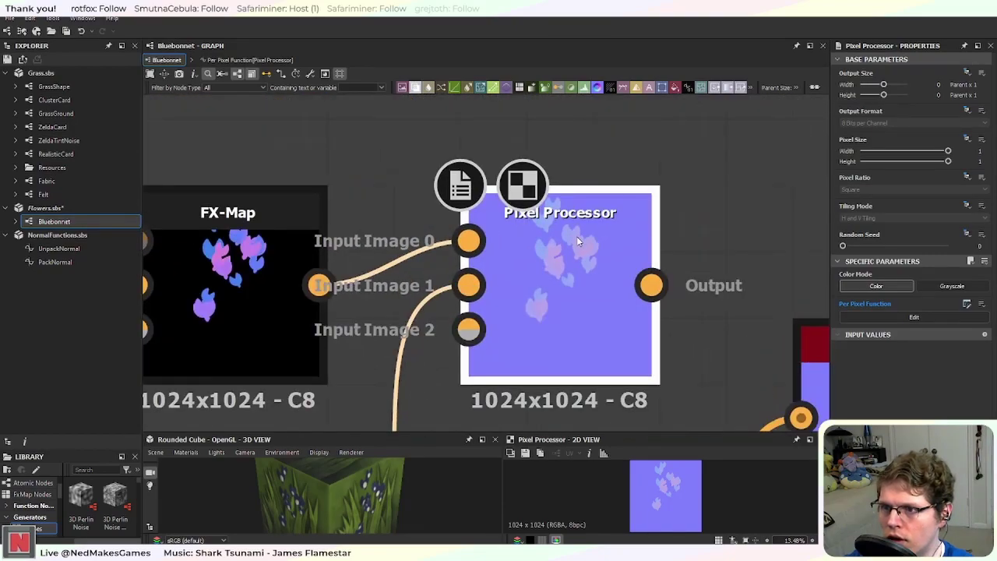
scroll(579, 287, down, 5)
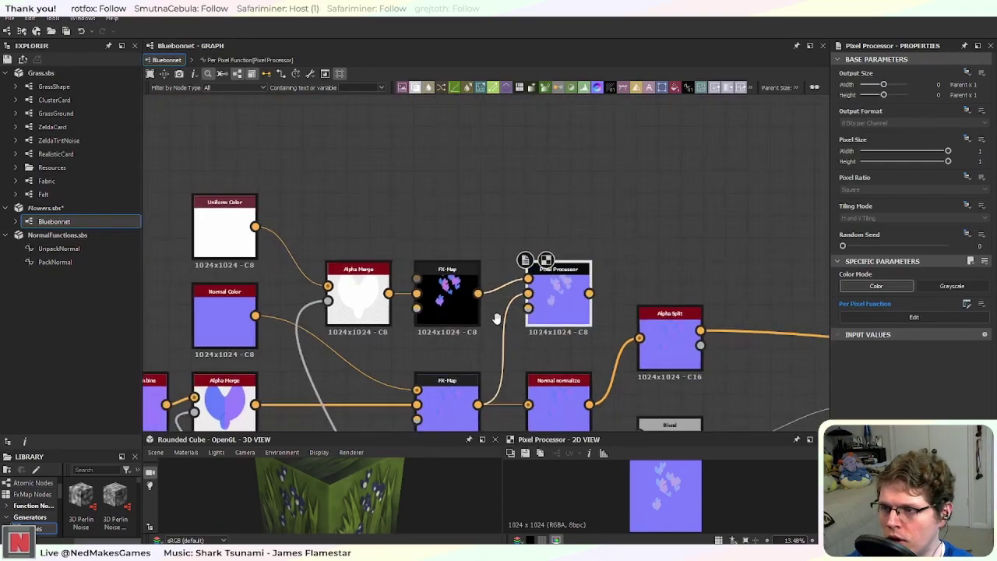
scroll(495, 249, up, 6)
middle_drag(704, 159, 572, 273)
middle_drag(503, 327, 620, 150)
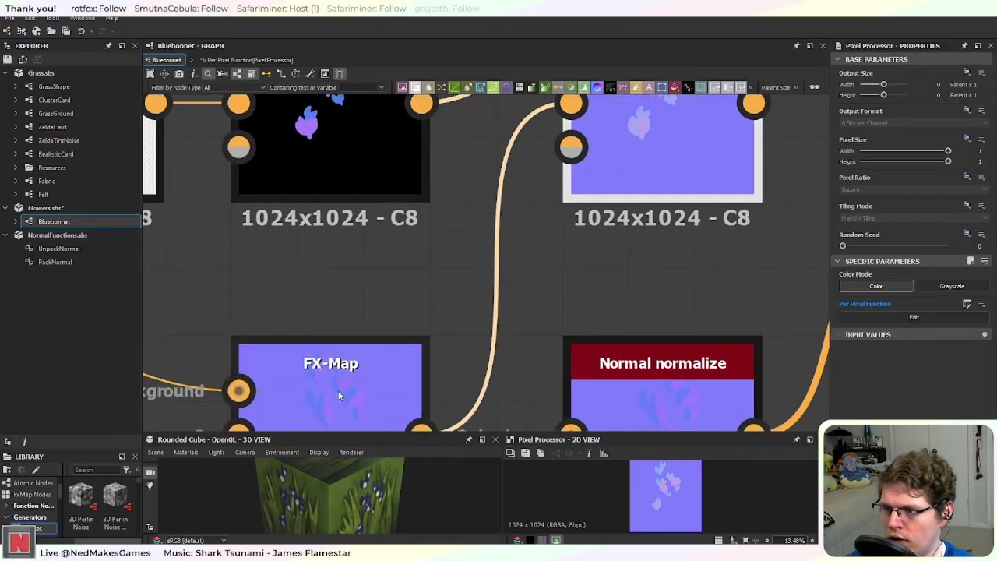
middle_drag(448, 338, 360, 367)
middle_drag(553, 206, 486, 380)
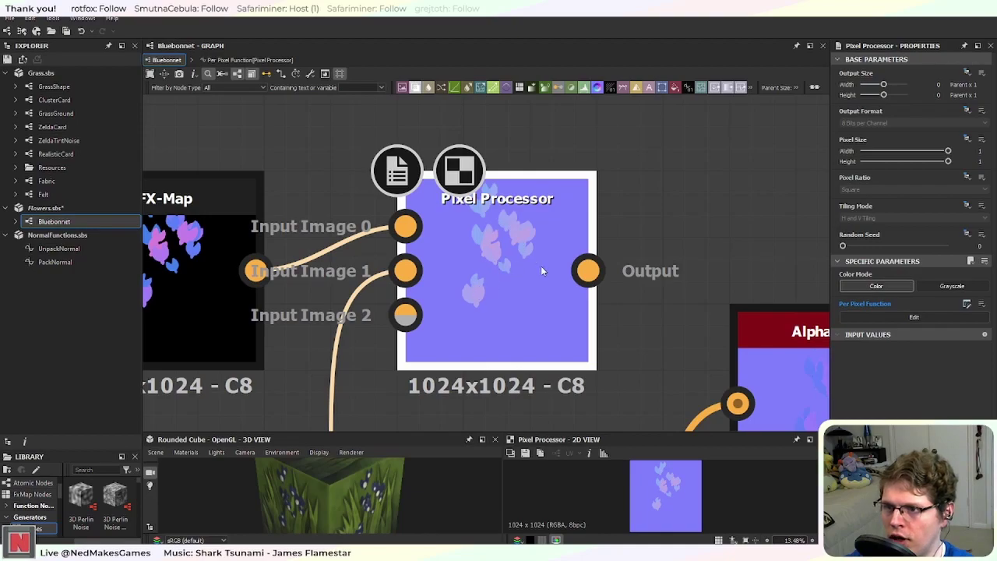
Step: Connect the Pixel Processor output to the Alpha Split node in place of the Normal normalize output
scroll(542, 268, down, 5)
middle_drag(650, 263, 497, 219)
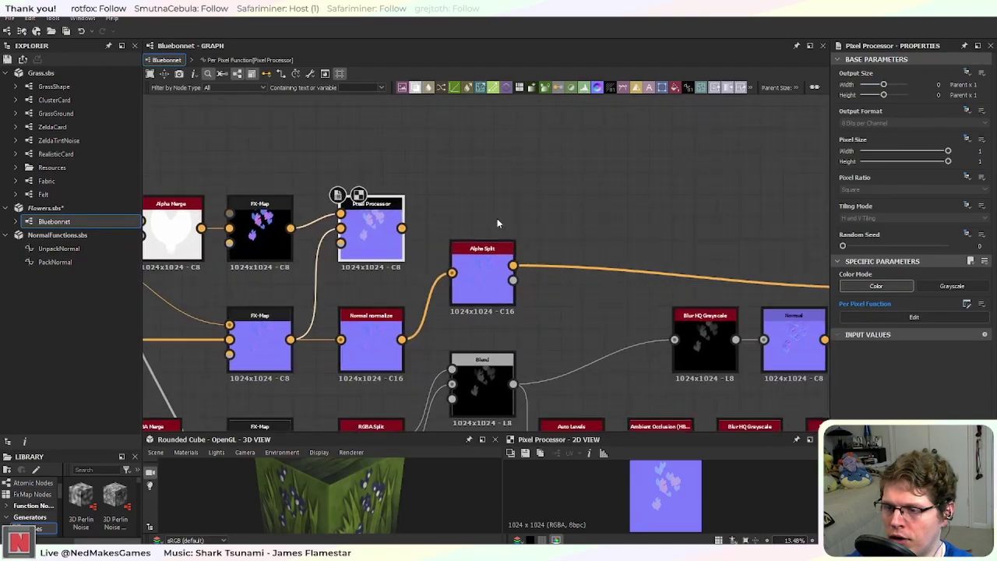
middle_drag(485, 331, 472, 302)
drag(390, 200, 442, 247)
scroll(432, 306, up, 4)
scroll(398, 299, down, 4)
Step: Delete the Normal normalize node beside the FX-Map and move the Pixel Processor and Alpha Split nodes into line with each other
click(483, 313)
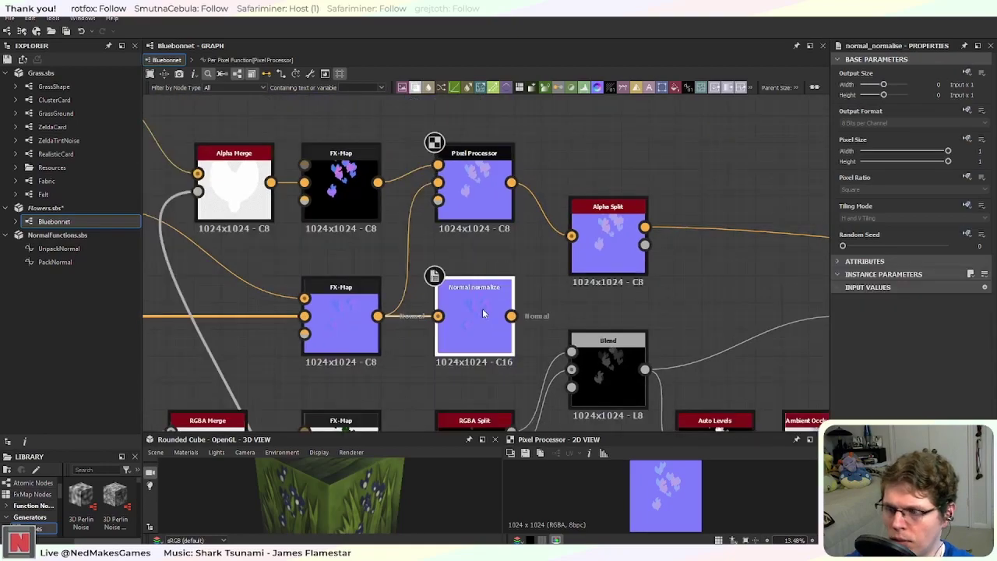
key(Delete)
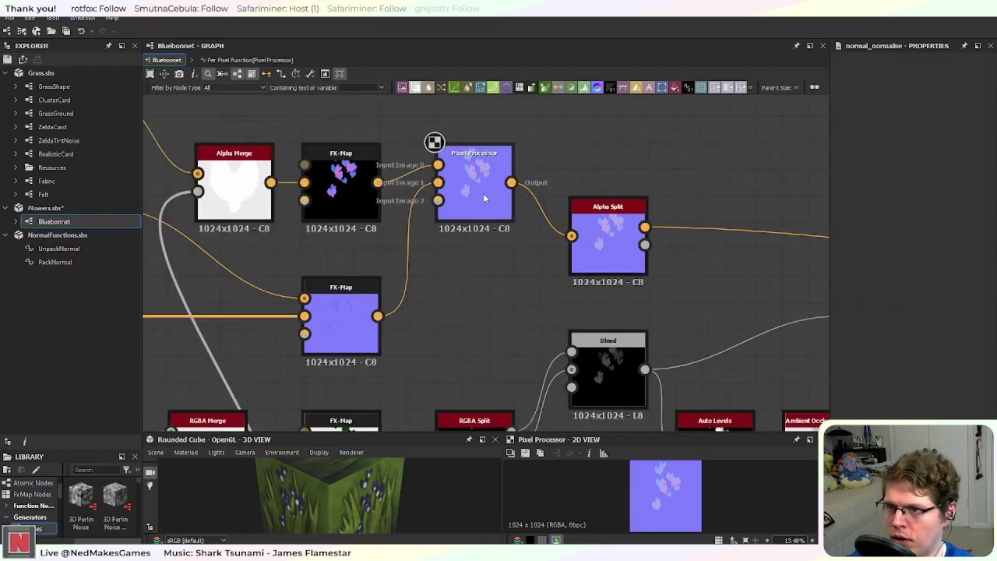
drag(474, 156, 475, 236)
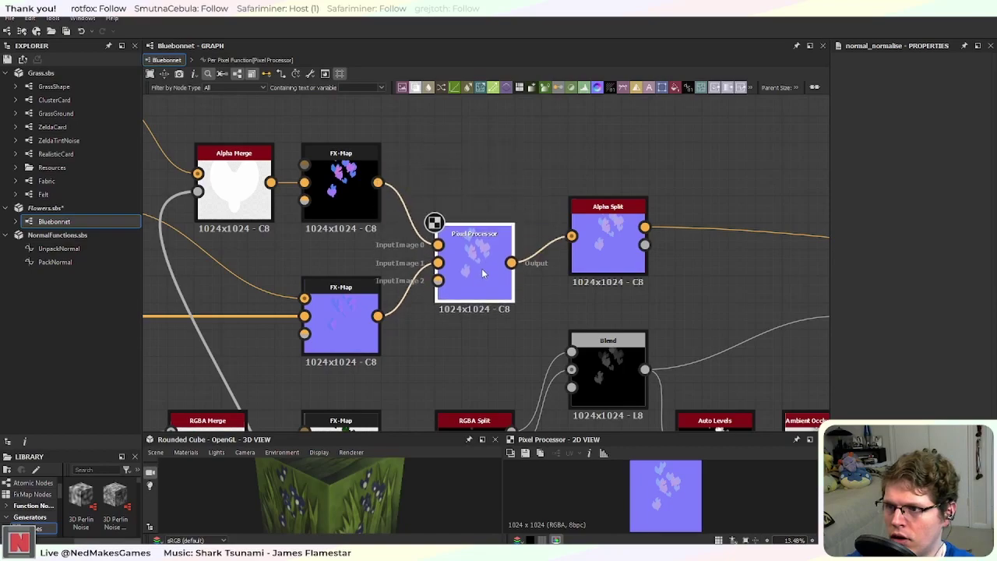
middle_drag(749, 281, 597, 278)
drag(470, 245, 465, 265)
Step: Examine the Normal, Normal Combine and Normal normalize nodes downstream of Alpha Split, previewing the normalized result in the 2D view
middle_drag(621, 283, 361, 289)
scroll(517, 273, down, 1)
middle_drag(605, 275, 474, 240)
scroll(474, 239, up, 3)
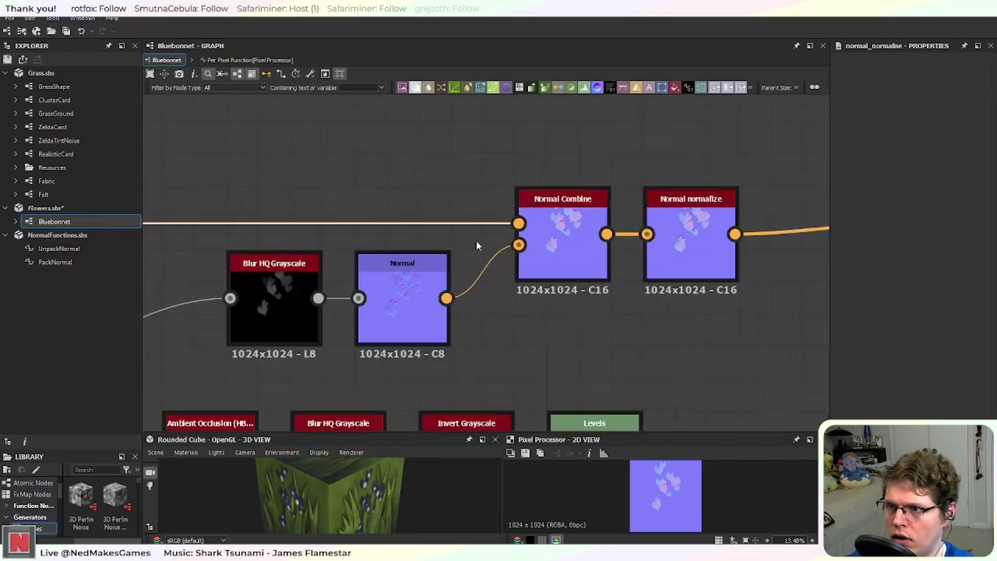
scroll(529, 304, up, 3)
middle_drag(507, 327, 471, 332)
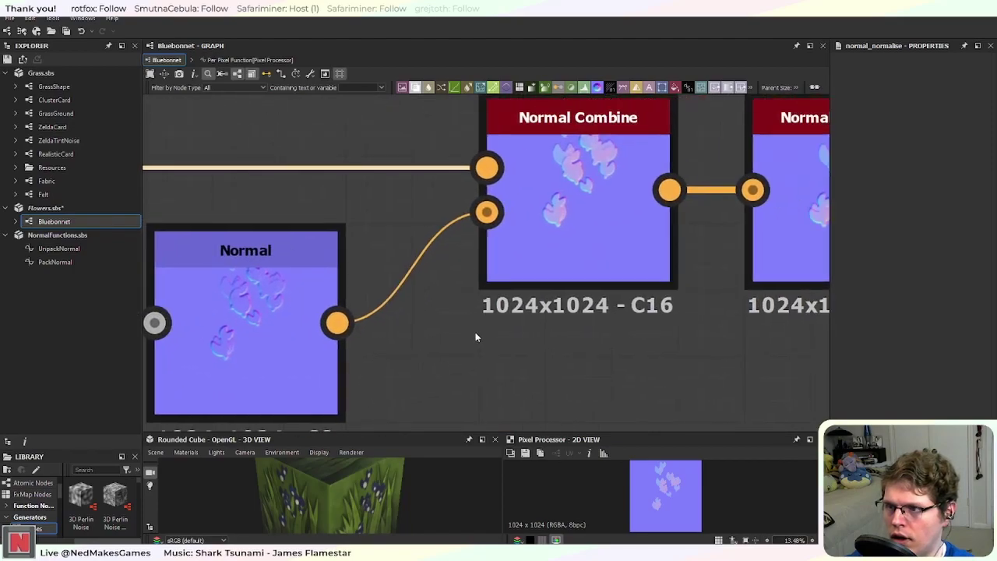
middle_drag(239, 343, 605, 276)
scroll(249, 227, down, 3)
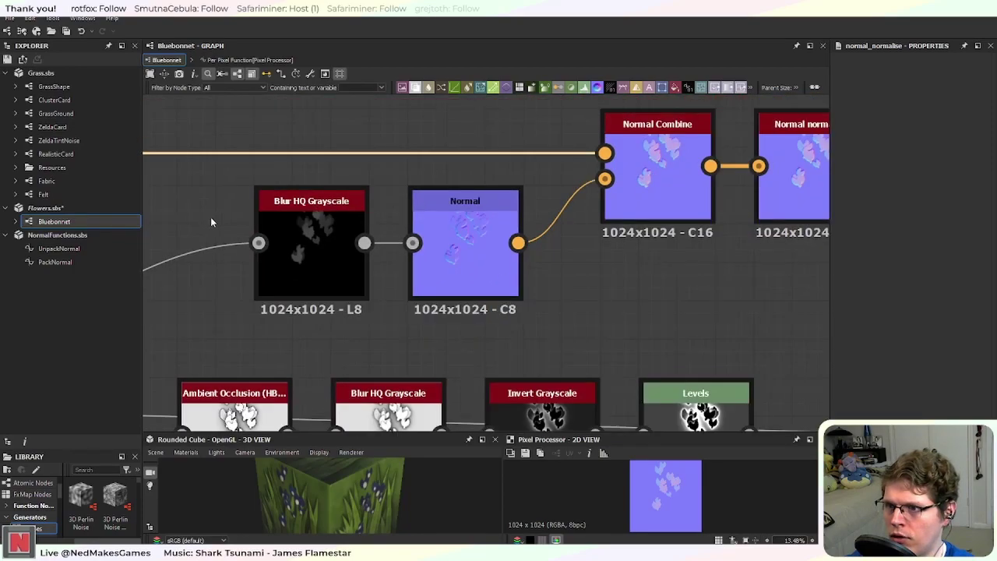
middle_drag(210, 219, 510, 320)
middle_drag(656, 357, 447, 314)
scroll(447, 315, up, 3)
middle_drag(574, 285, 281, 292)
middle_drag(600, 155, 434, 215)
middle_drag(497, 226, 316, 266)
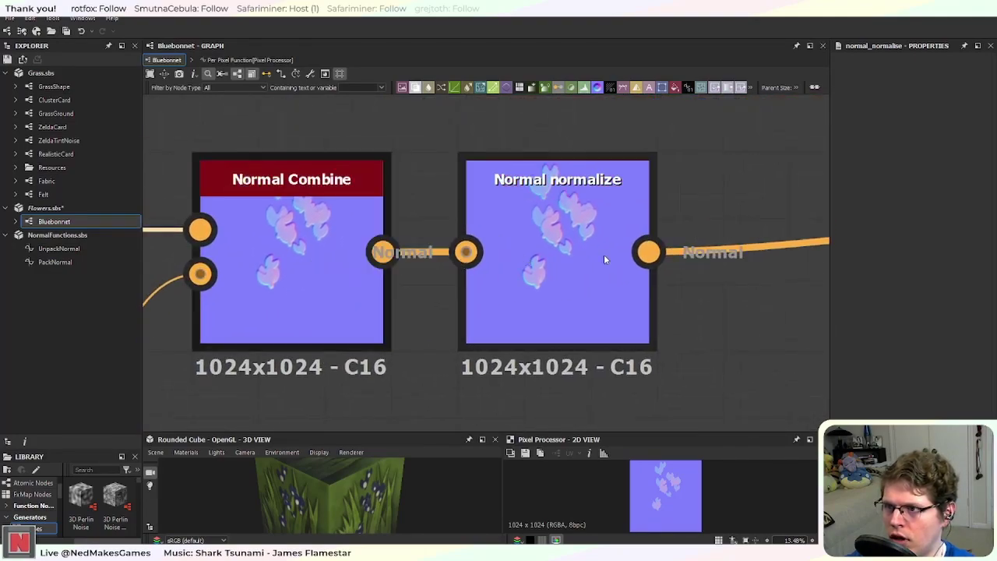
click(582, 293)
click(318, 301)
click(532, 292)
Step: Examine how the Blend node before the normal output mixes the flower normals with the ClusterCard grass normals
scroll(556, 292, down, 2)
scroll(570, 291, down, 5)
middle_drag(696, 262, 294, 221)
scroll(543, 227, up, 2)
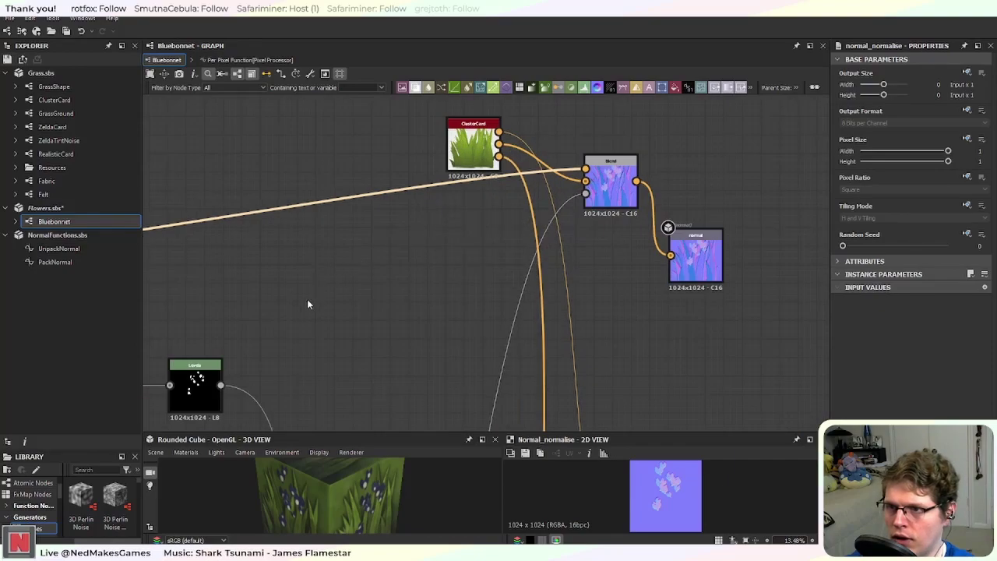
scroll(645, 222, up, 5)
middle_drag(600, 160, 537, 312)
scroll(473, 247, up, 1)
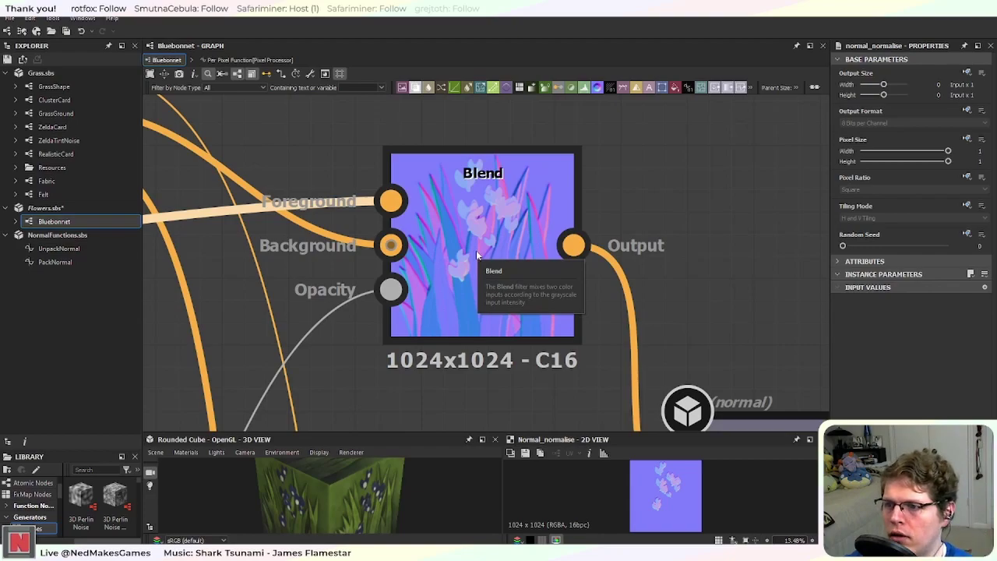
scroll(475, 250, down, 3)
scroll(470, 241, up, 3)
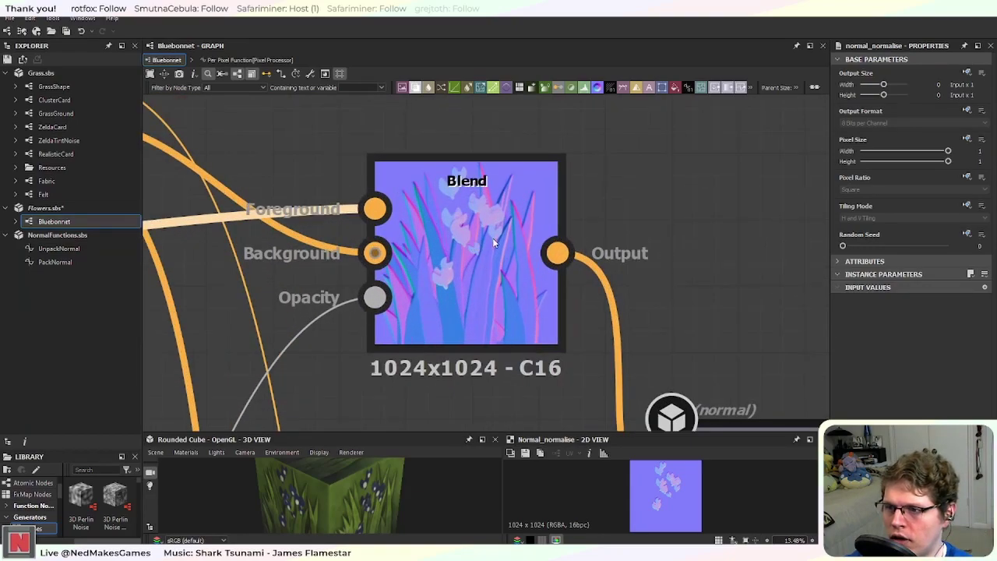
Step: Trace the flower normals upstream from the Blend node through Normal Combine and Alpha Split to the Pixel Processor and FX-Map nodes
scroll(494, 241, down, 3)
middle_drag(323, 283, 584, 232)
middle_drag(284, 301, 564, 257)
middle_drag(288, 272, 632, 271)
middle_drag(369, 283, 598, 225)
scroll(606, 221, up, 5)
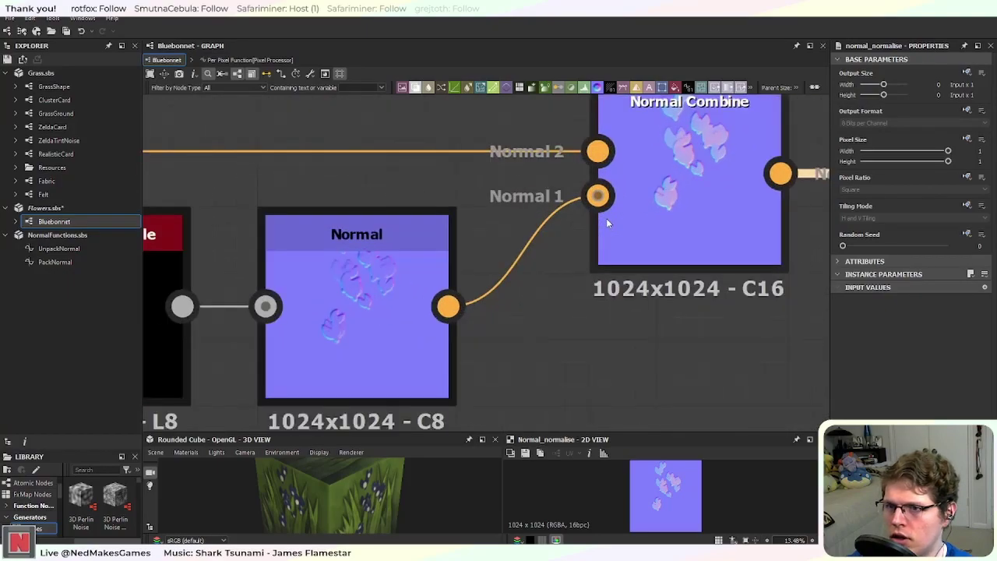
scroll(514, 297, down, 3)
middle_drag(355, 288, 720, 288)
scroll(506, 299, up, 5)
middle_drag(482, 200, 593, 293)
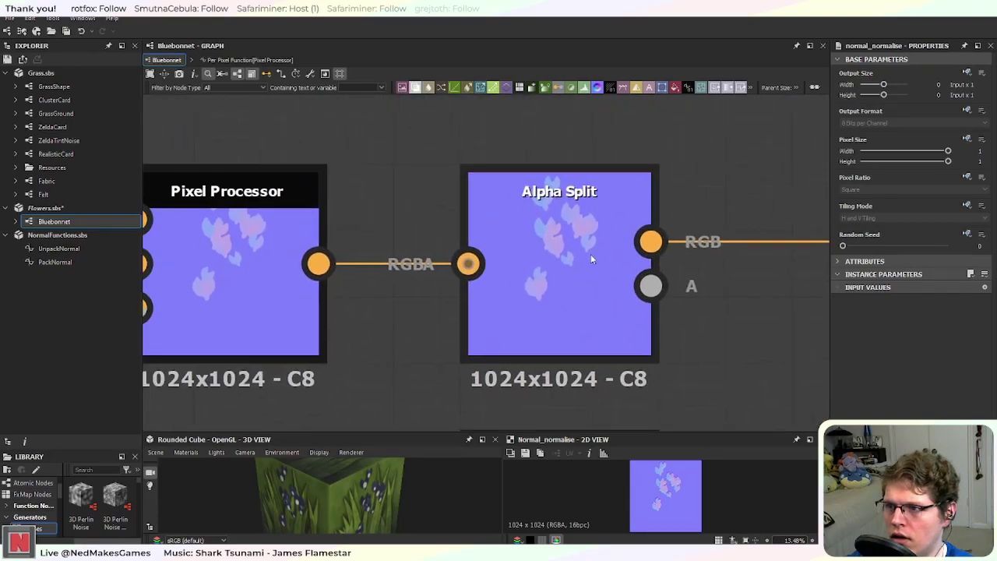
scroll(501, 289, down, 5)
middle_drag(403, 326, 761, 346)
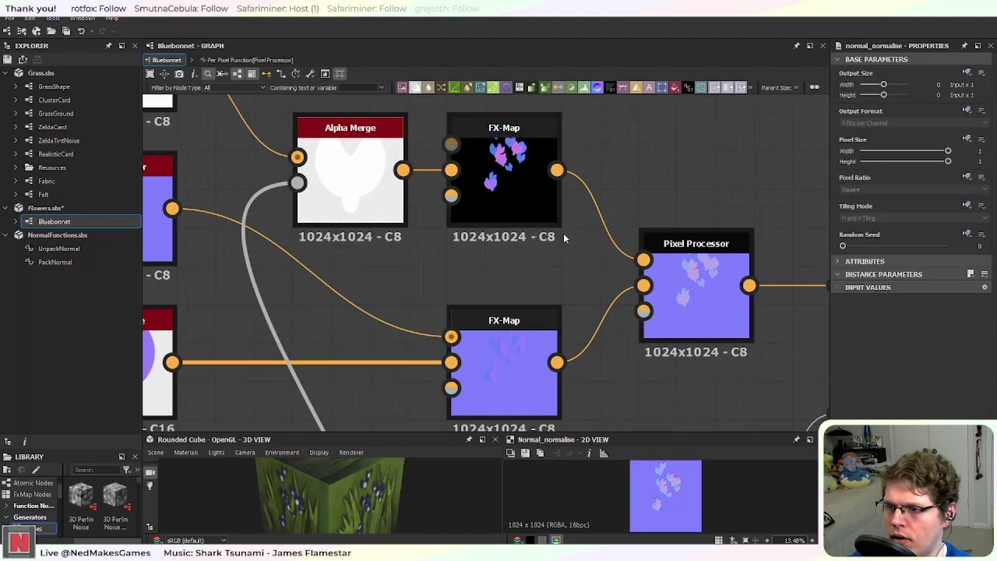
middle_drag(711, 394, 461, 344)
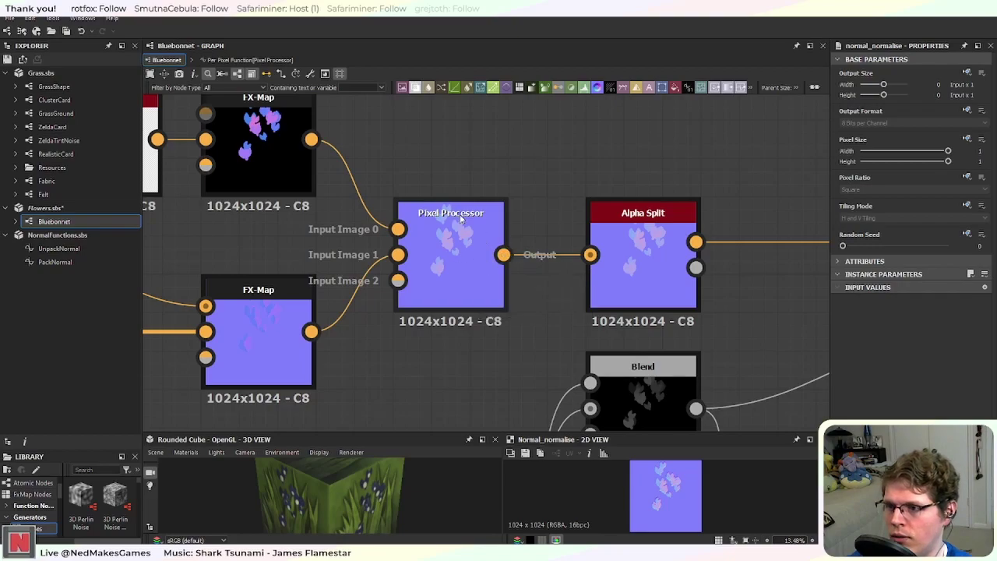
Step: Follow the flower normals downstream from the Pixel Processor through Normal Combine and Normal normalize to the Blend and normal output nodes
scroll(482, 207, up, 3)
middle_drag(740, 264, 451, 220)
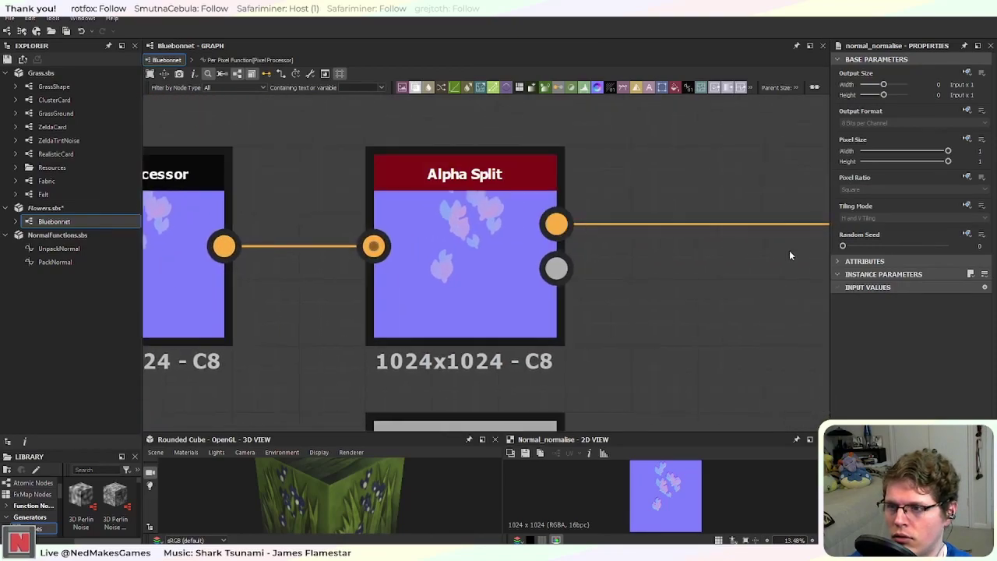
scroll(769, 254, down, 3)
middle_drag(754, 256, 366, 317)
middle_drag(636, 323, 441, 215)
scroll(588, 272, up, 2)
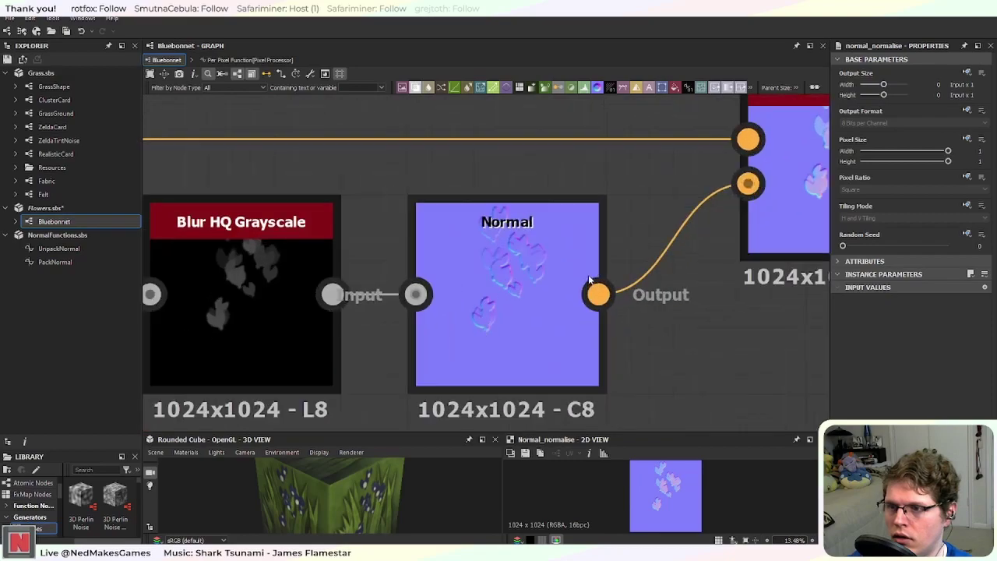
middle_drag(710, 272, 415, 319)
middle_drag(742, 272, 470, 280)
scroll(470, 280, down, 5)
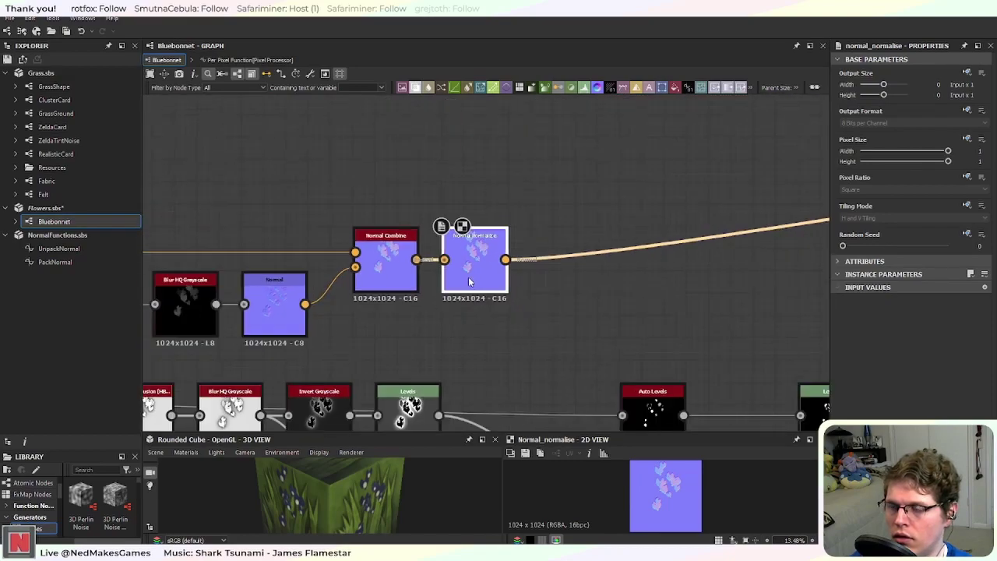
middle_drag(590, 283, 429, 238)
scroll(475, 202, up, 5)
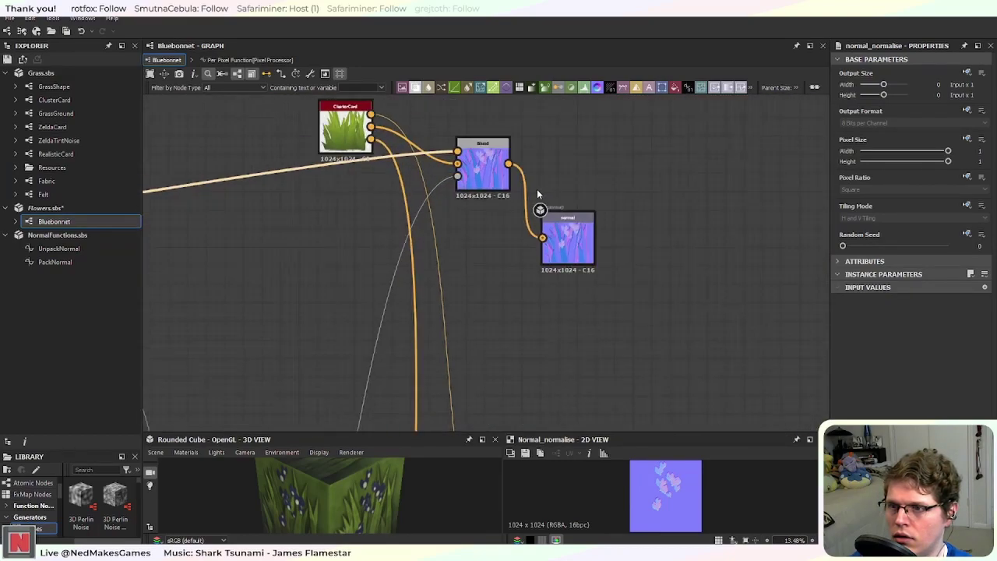
scroll(447, 201, up, 2)
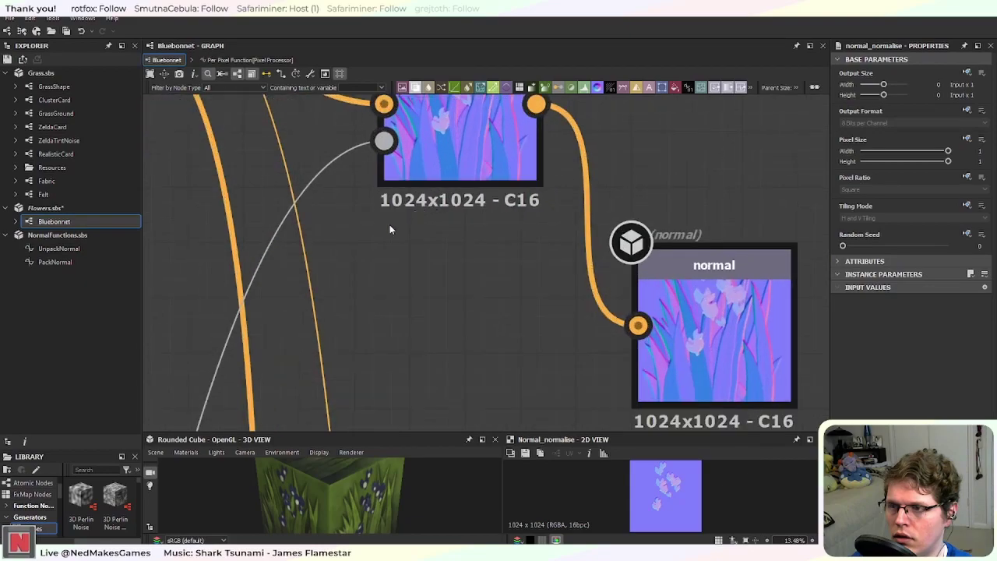
Step: Go back up the normal chain and compare the two FX-Map nodes feeding the Pixel Processor, including their inputs
scroll(389, 226, down, 2)
middle_drag(200, 261, 615, 226)
middle_drag(338, 271, 778, 274)
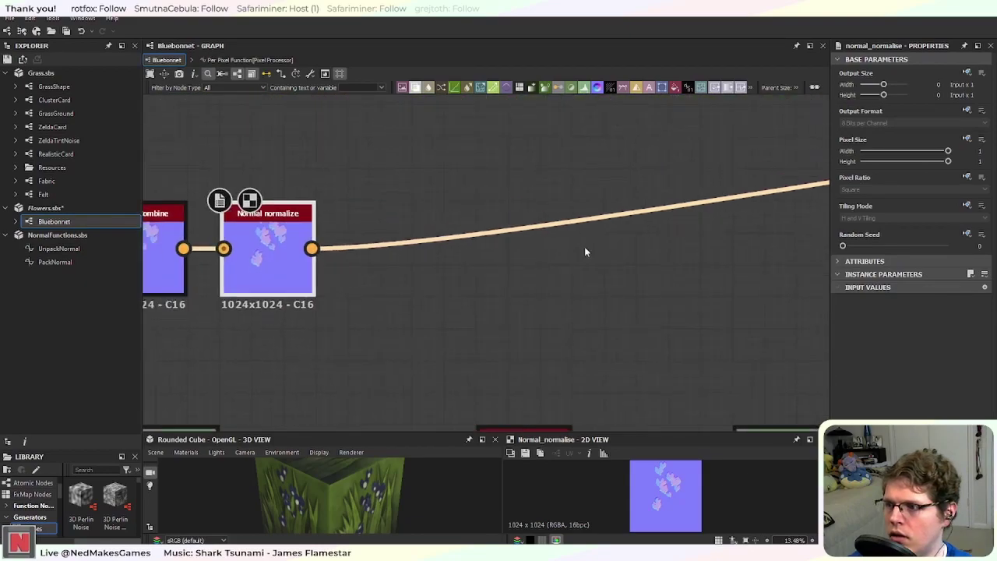
middle_drag(192, 260, 590, 252)
middle_drag(366, 243, 704, 219)
middle_drag(358, 310, 492, 296)
middle_drag(219, 285, 512, 310)
scroll(468, 281, up, 4)
middle_drag(439, 212, 566, 326)
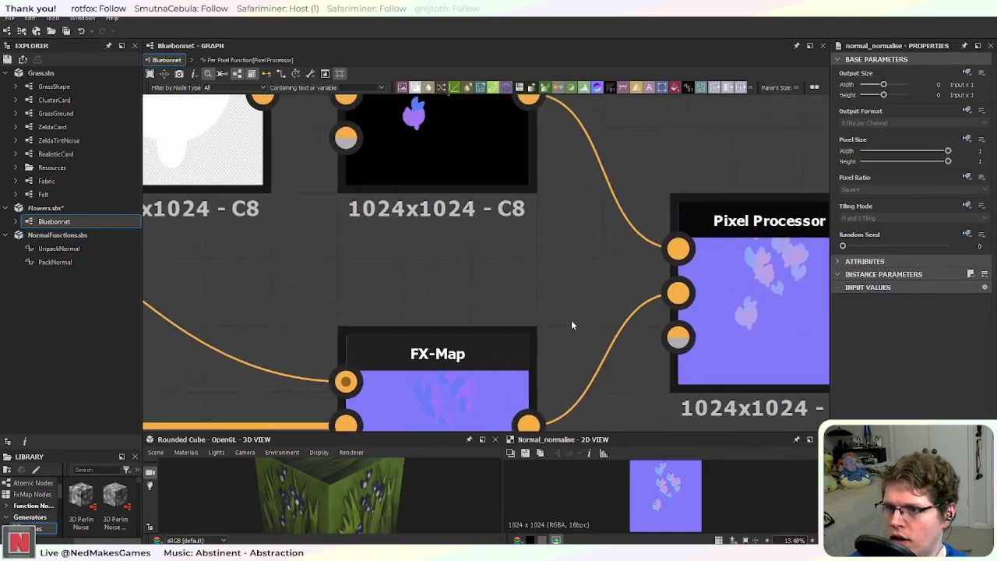
scroll(657, 296, down, 1)
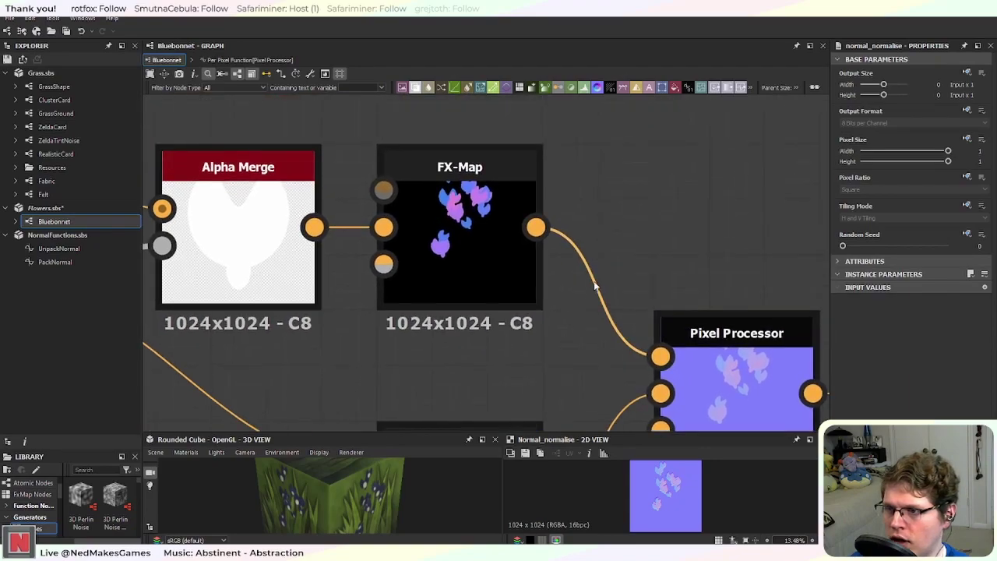
scroll(660, 352, down, 2)
middle_drag(674, 389, 664, 258)
middle_drag(508, 171, 612, 185)
scroll(545, 234, up, 3)
scroll(605, 330, down, 1)
scroll(612, 187, down, 2)
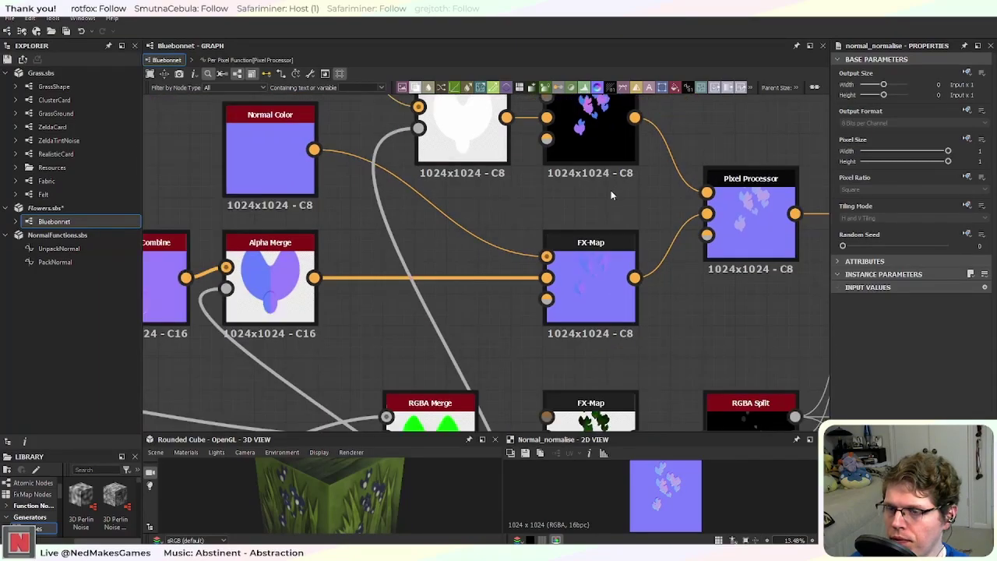
middle_drag(613, 245, 458, 288)
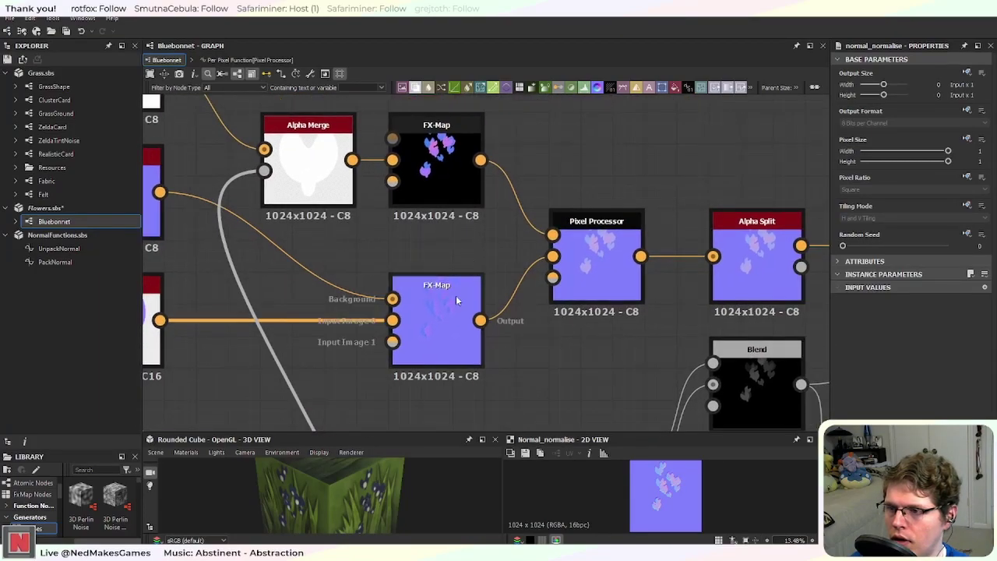
Step: Open the Pixel Processor's per-pixel function and inspect the UnpackNormal node that follows the input 0 sample
click(609, 260)
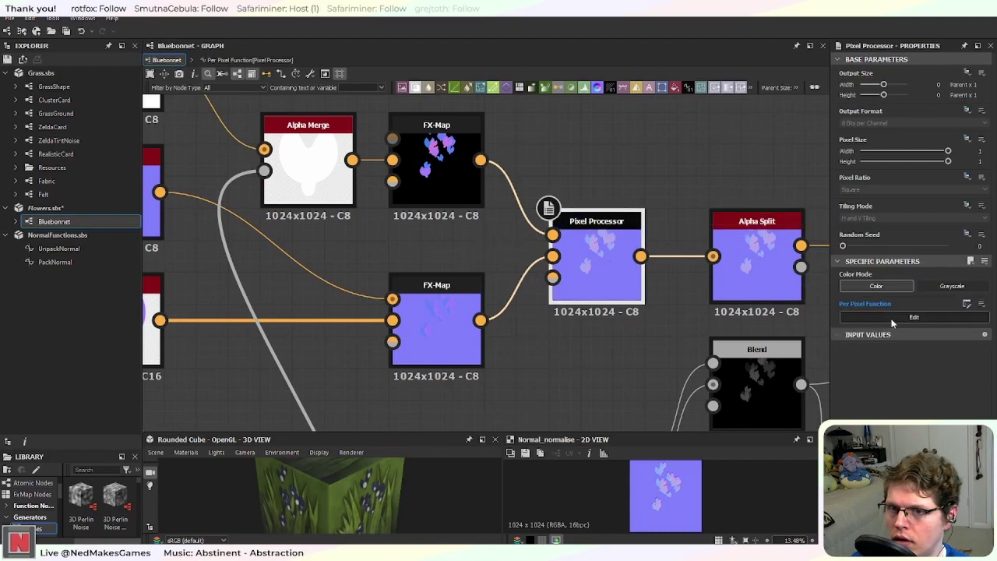
click(864, 317)
scroll(478, 308, up, 2)
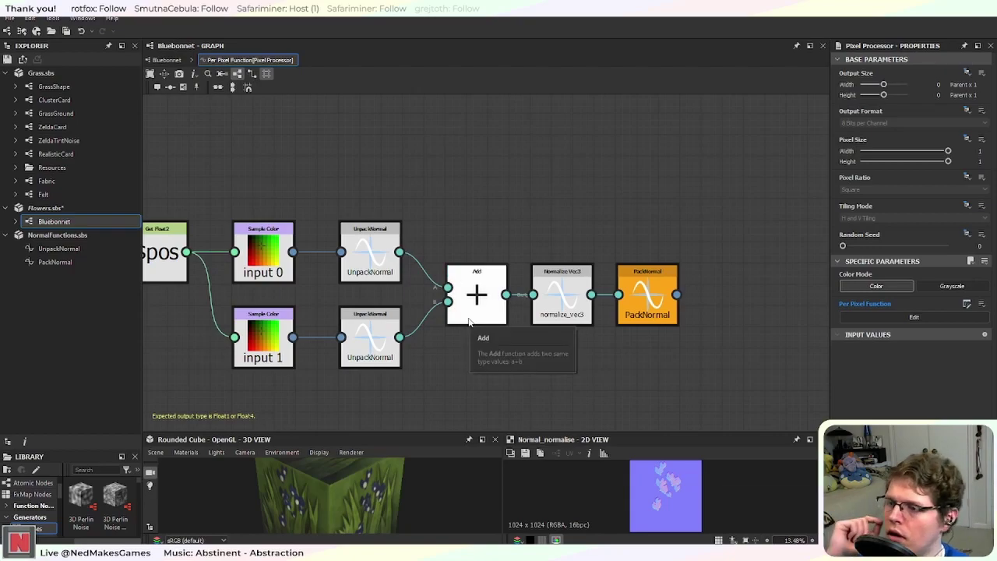
click(373, 260)
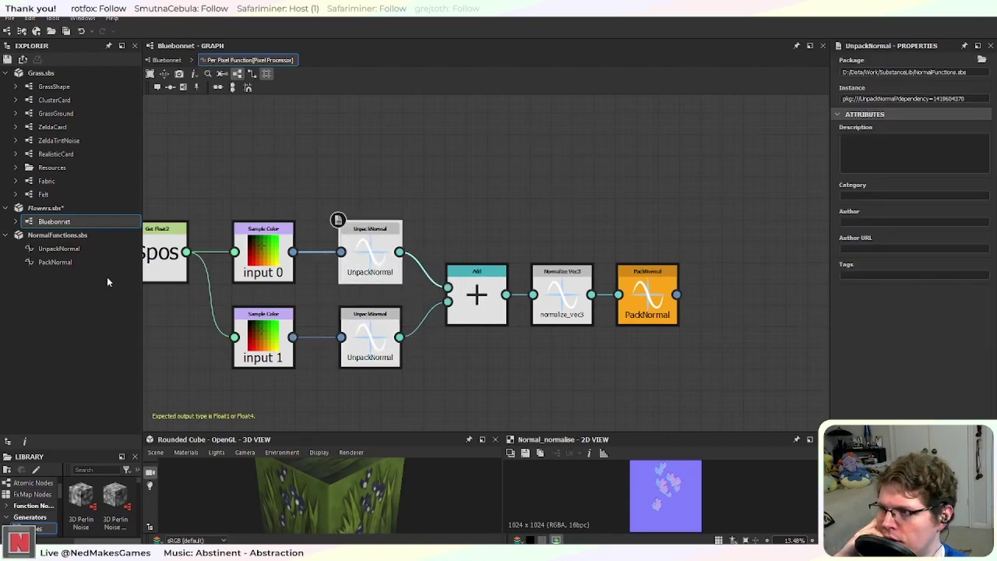
Step: In the UnpackNormal function, set all three components of the Float3 constant feeding the Subtraction node to 1
click(59, 249)
double_click(59, 249)
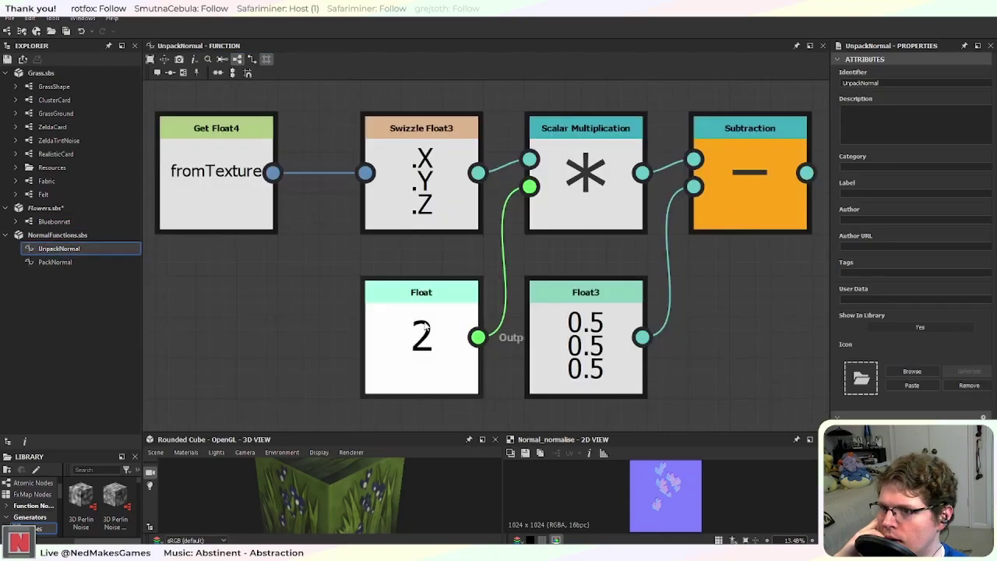
scroll(463, 320, down, 3)
middle_drag(528, 327, 475, 333)
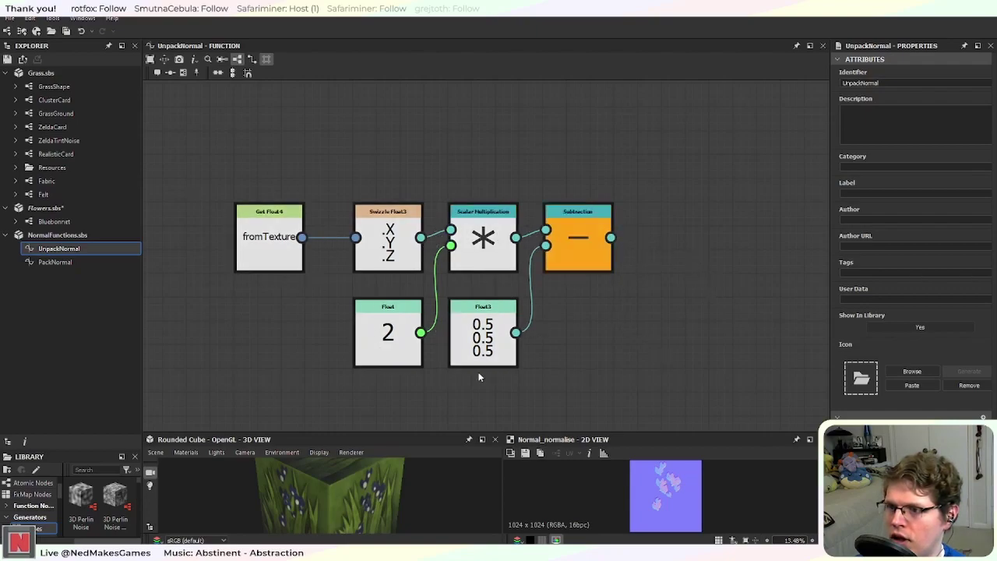
click(484, 342)
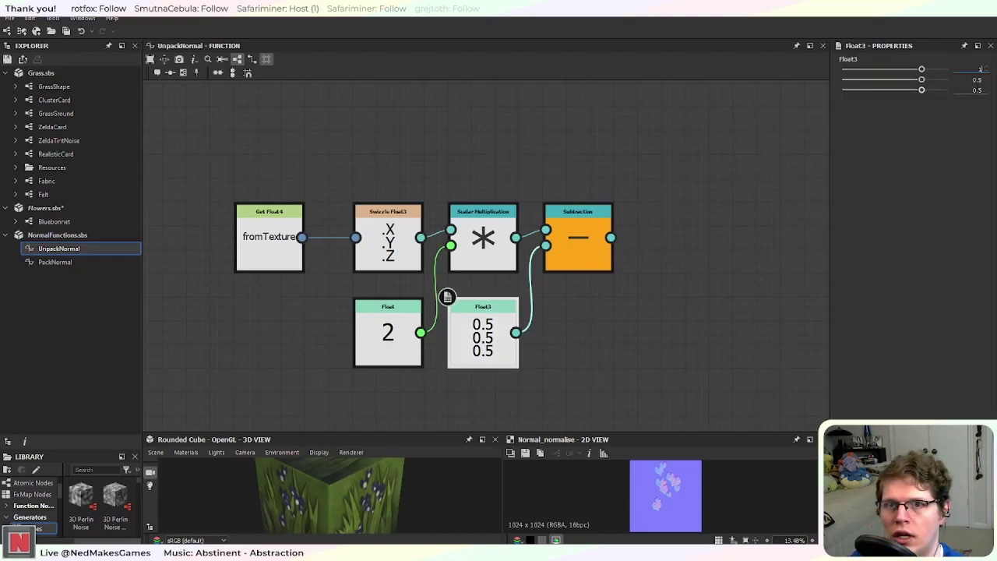
key(Tab)
key(Tab)
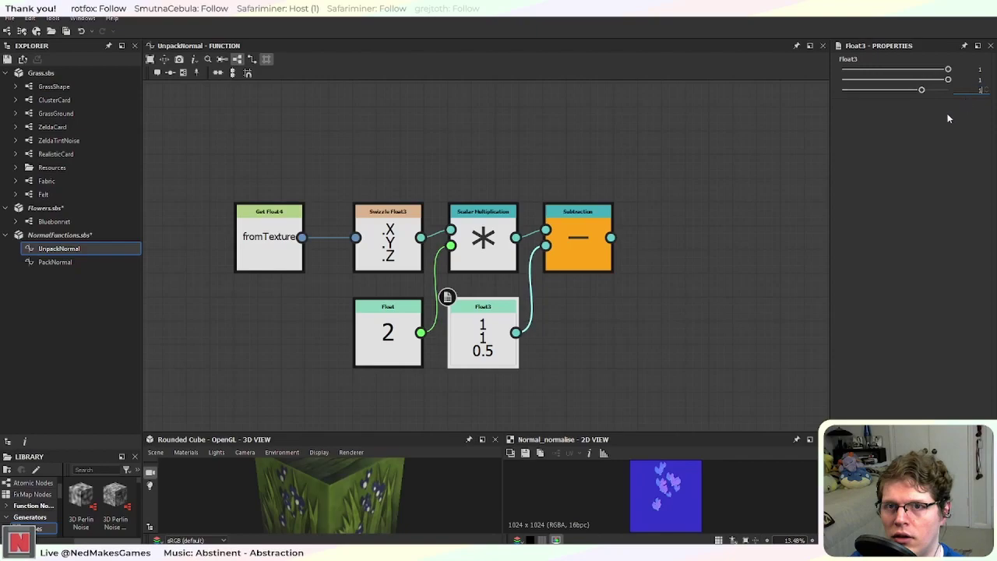
key(Return)
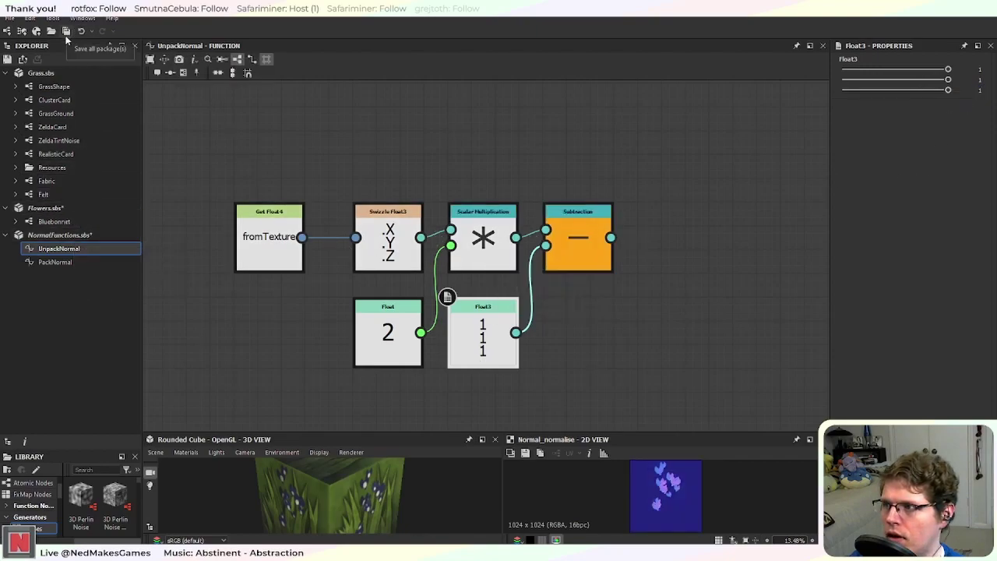
Step: Save all packages and reopen the Bluebonnet graph at the Pixel Processor and Alpha Split nodes
click(62, 224)
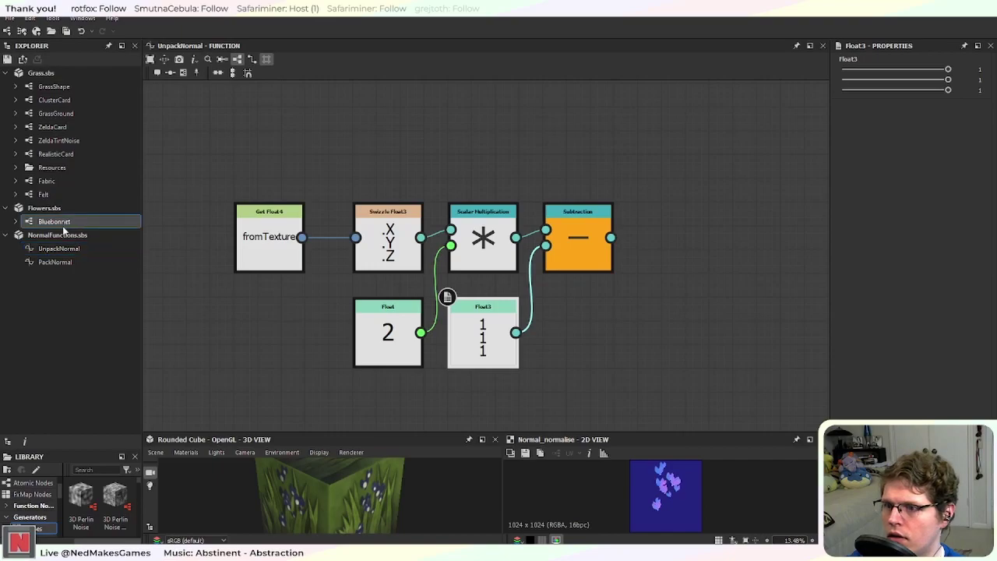
double_click(62, 224)
scroll(380, 279, up, 3)
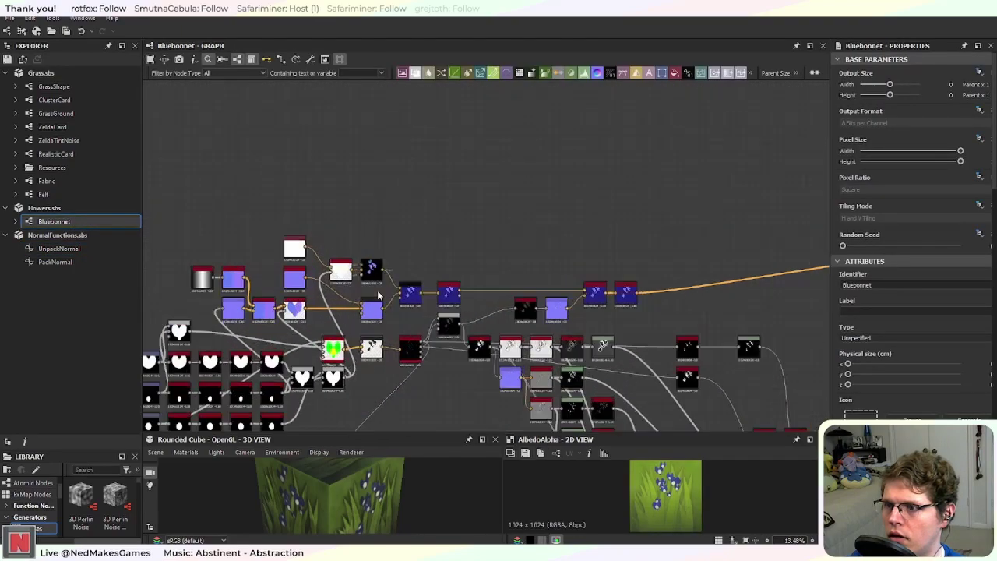
scroll(380, 278, up, 5)
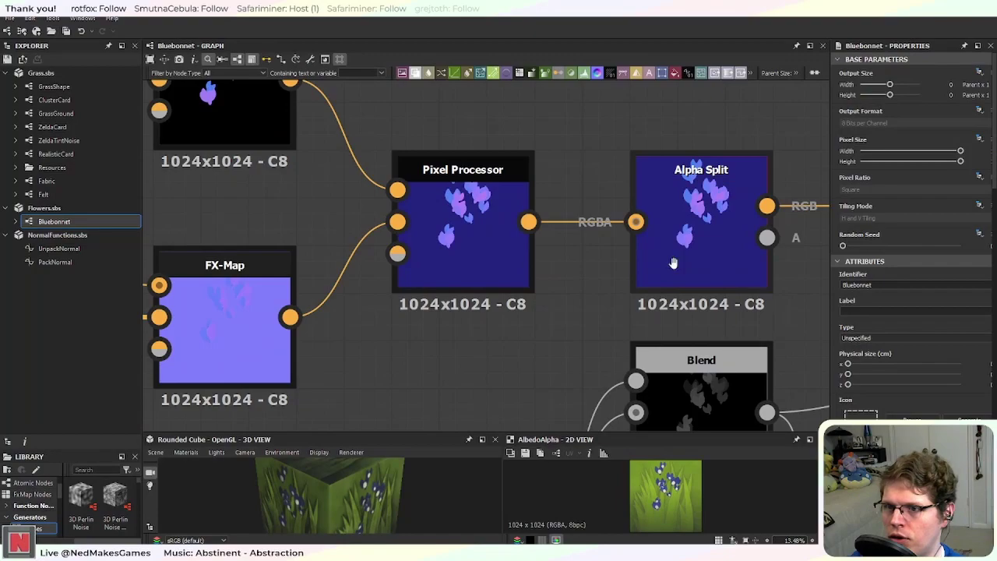
Step: Check how the changed normal unpacking affects the nodes from Alpha Split through Normal Combine to the final normal Blend
middle_drag(685, 265, 243, 285)
middle_drag(494, 267, 203, 292)
scroll(521, 290, down, 2)
middle_drag(611, 300, 399, 251)
scroll(438, 254, up, 4)
middle_drag(677, 239, 156, 305)
middle_drag(526, 265, 335, 310)
scroll(556, 299, down, 2)
middle_drag(698, 285, 102, 293)
scroll(461, 288, up, 3)
scroll(461, 293, up, 2)
middle_drag(534, 272, 440, 365)
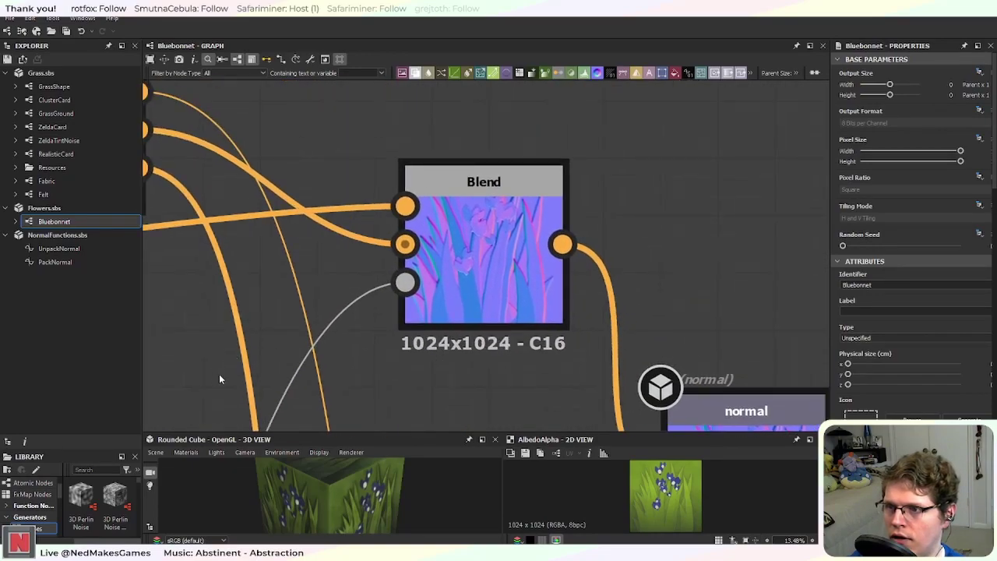
Step: Trace the normal background color from the final Blend back through Normal Combine to the Pixel Processor's two FX-Map sources
scroll(470, 262, up, 1)
scroll(312, 317, down, 7)
middle_drag(284, 327, 608, 278)
middle_drag(351, 300, 604, 253)
scroll(330, 315, up, 1)
middle_drag(330, 319, 592, 267)
scroll(344, 223, up, 3)
middle_drag(345, 222, 571, 235)
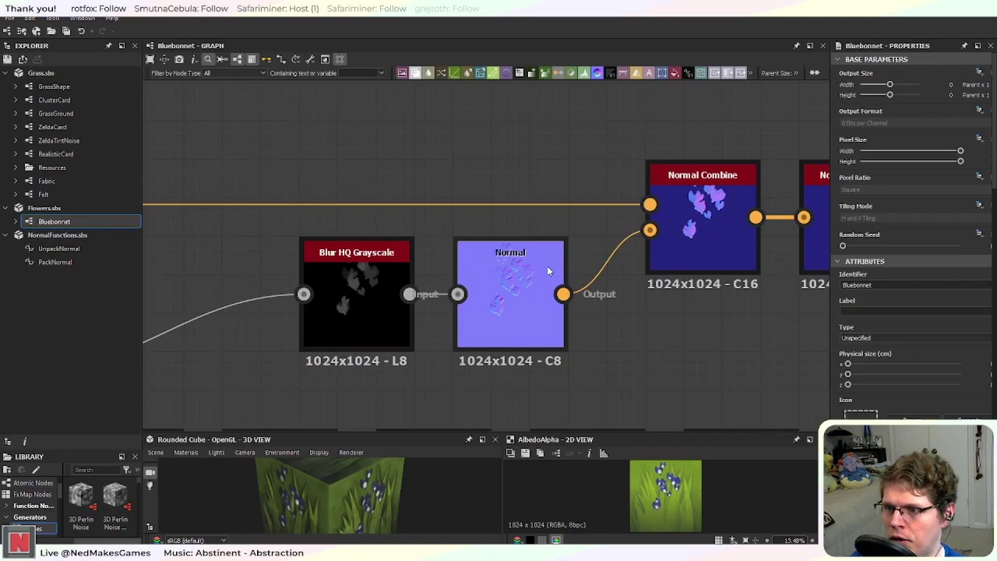
middle_drag(738, 262, 603, 271)
middle_drag(373, 306, 693, 308)
middle_drag(296, 316, 545, 290)
middle_drag(363, 308, 701, 277)
middle_drag(421, 304, 532, 370)
scroll(534, 309, down, 2)
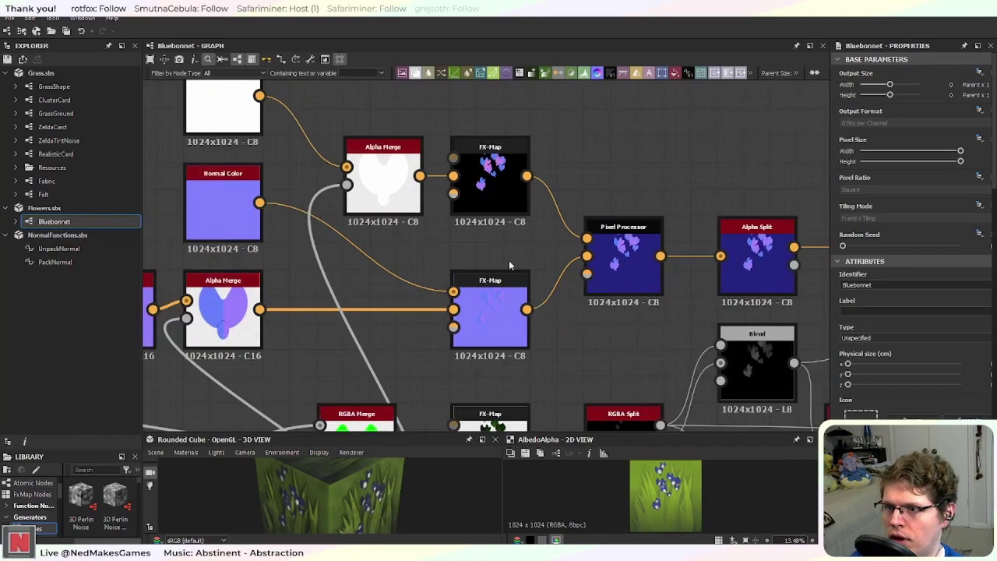
Step: Connect the Normal Color node to the Background input of the FX-Map fed by the white Alpha Merge
middle_drag(456, 250, 509, 299)
scroll(554, 269, up, 3)
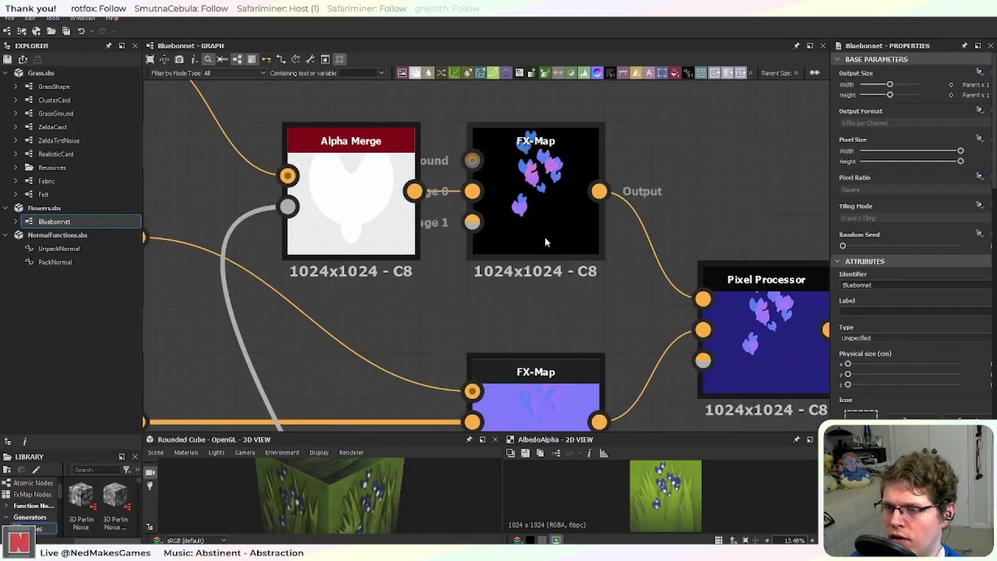
scroll(541, 245, down, 3)
scroll(530, 296, up, 2)
scroll(528, 284, up, 1)
click(551, 212)
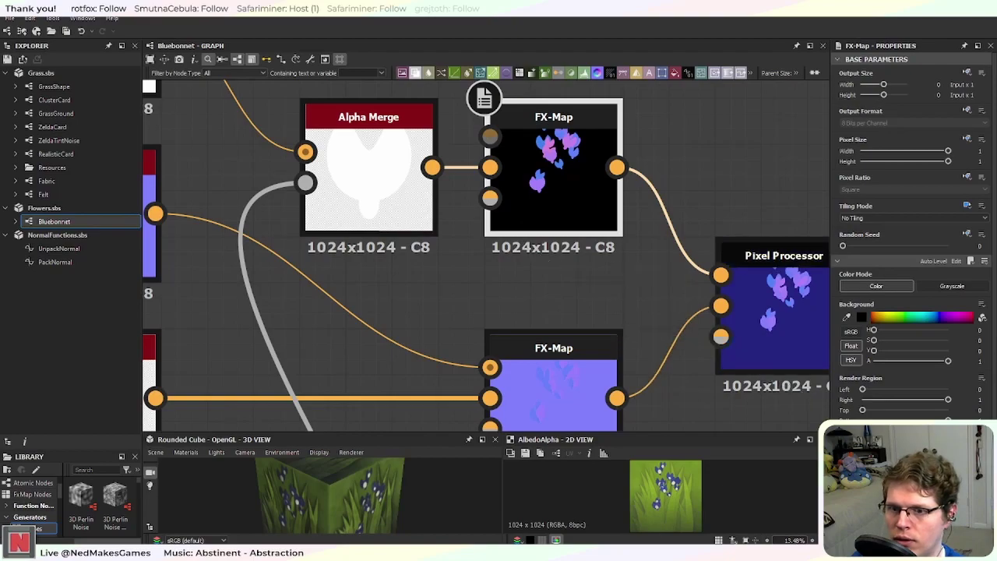
scroll(911, 234, down, 1)
middle_drag(415, 233, 548, 345)
scroll(548, 345, down, 3)
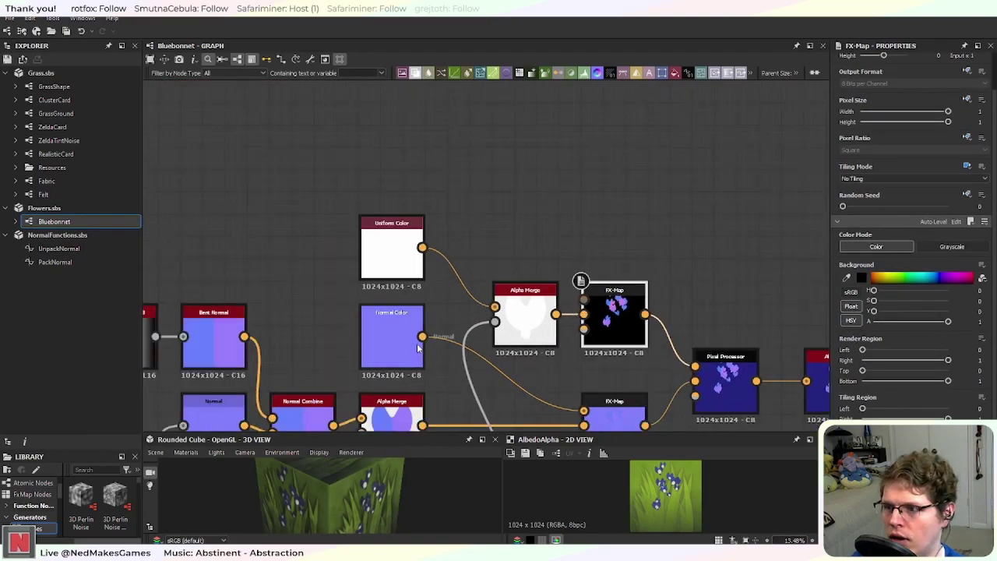
scroll(589, 331, up, 3)
drag(244, 344, 580, 267)
Step: Check the resulting flower normals through Normal Combine and Normal normalize up to the Blend with the grass normals
middle_drag(614, 375, 418, 272)
middle_drag(526, 355, 333, 274)
scroll(663, 288, down, 3)
middle_drag(740, 302, 358, 316)
middle_drag(638, 295, 335, 266)
scroll(527, 277, up, 2)
scroll(525, 277, up, 1)
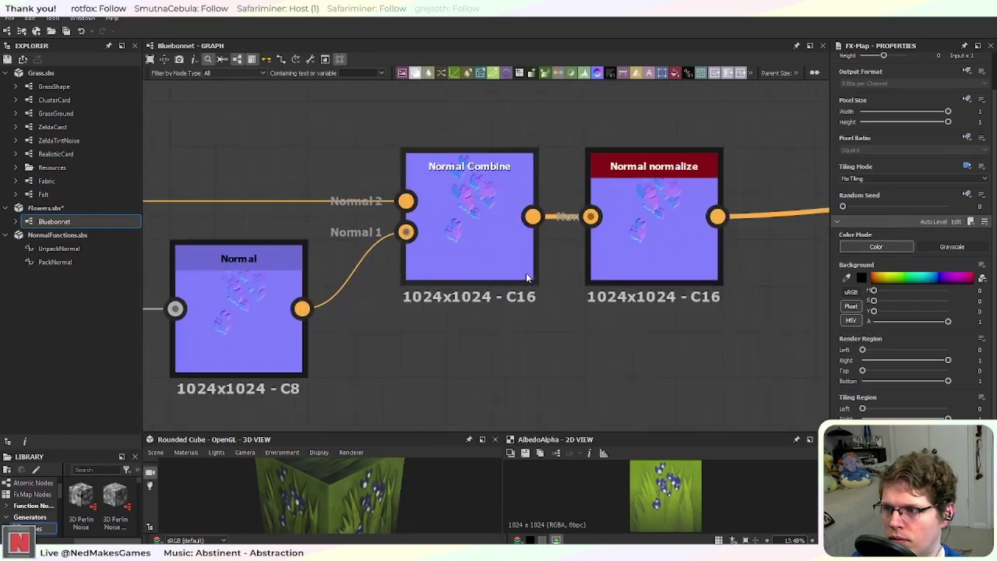
middle_drag(698, 251, 405, 325)
middle_drag(637, 307, 411, 326)
scroll(639, 319, down, 2)
scroll(639, 319, down, 2)
middle_drag(674, 322, 312, 303)
middle_drag(778, 271, 427, 319)
scroll(514, 287, up, 6)
middle_drag(313, 323, 445, 370)
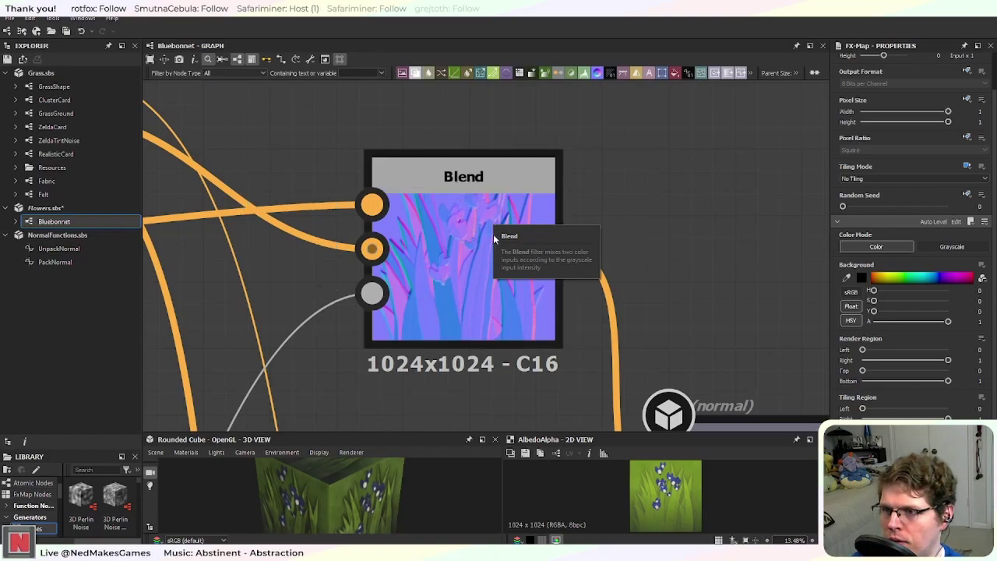
Step: Export the Bluebonnet graph's albedoAlpha, normal and data outputs as PNG textures and switch to the Unity editor
scroll(491, 240, down, 3)
middle_drag(478, 334, 516, 313)
right_click(75, 222)
click(128, 314)
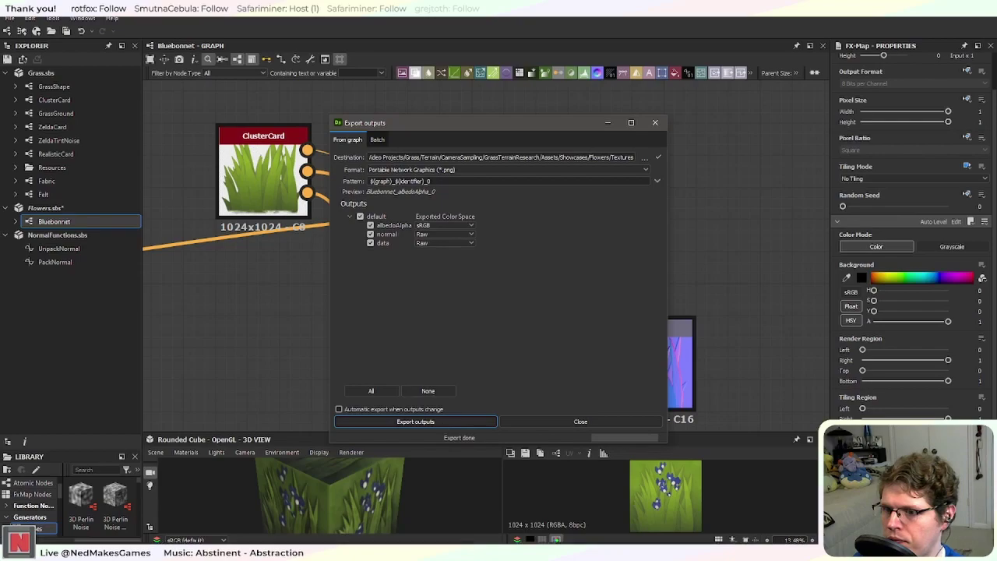
click(271, 551)
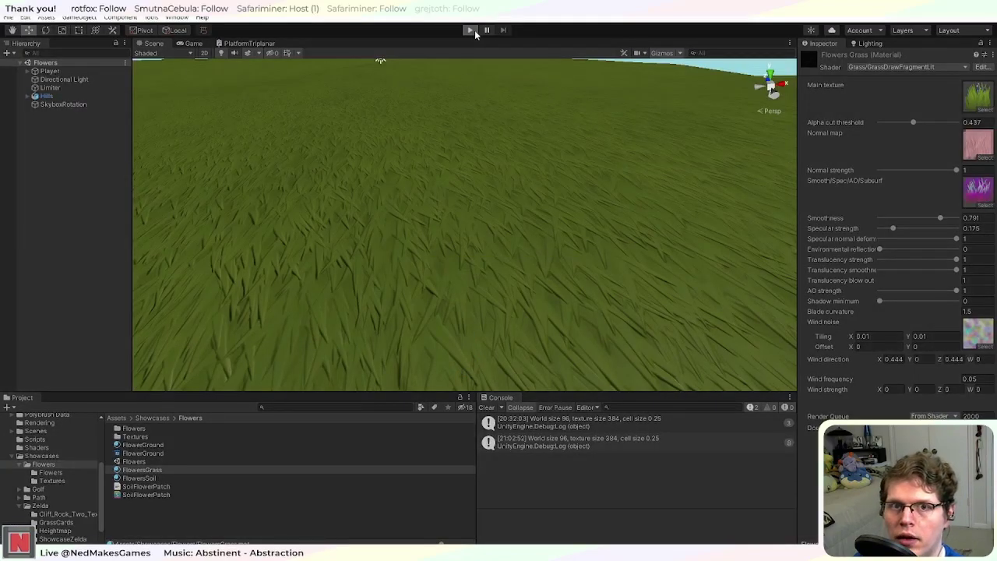
Step: Play the scene and examine the grass and flower normals shown as debug colors from several distances and angles in the Scene view
click(470, 30)
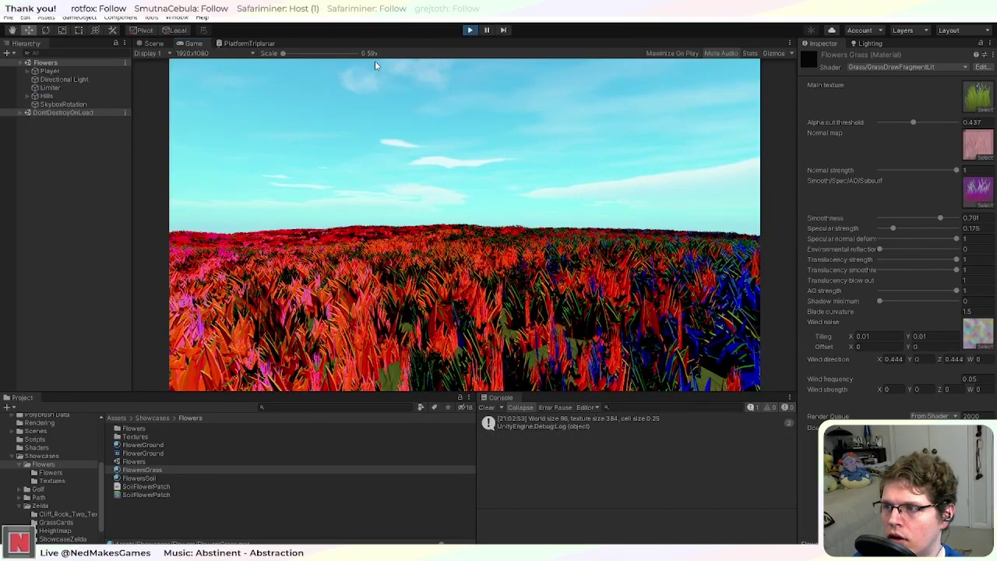
click(160, 45)
scroll(434, 268, up, 5)
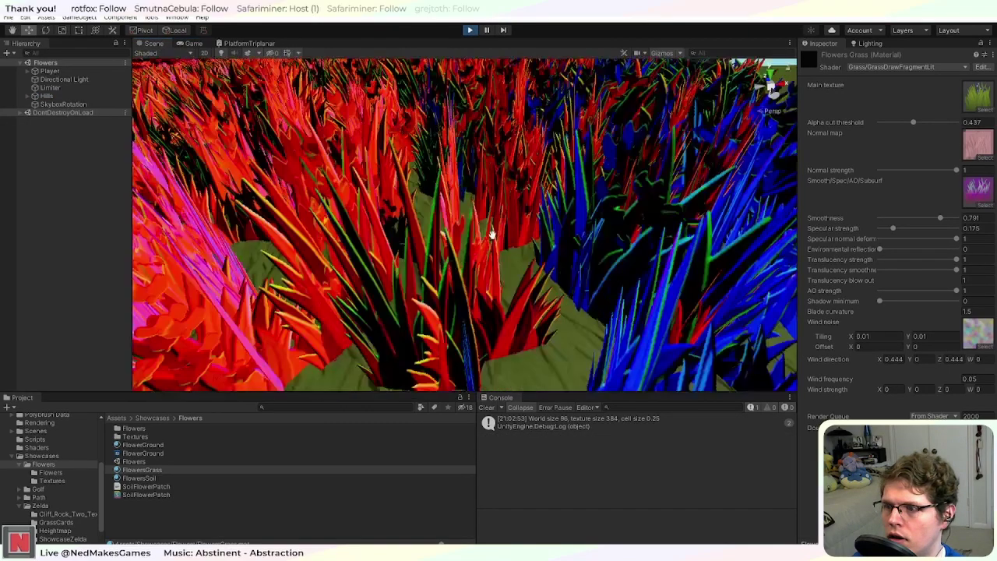
right_drag(492, 235, 530, 241)
scroll(665, 270, up, 3)
scroll(665, 270, down, 5)
scroll(665, 270, up, 3)
middle_drag(530, 240, 556, 218)
right_drag(563, 216, 438, 203)
scroll(552, 242, down, 2)
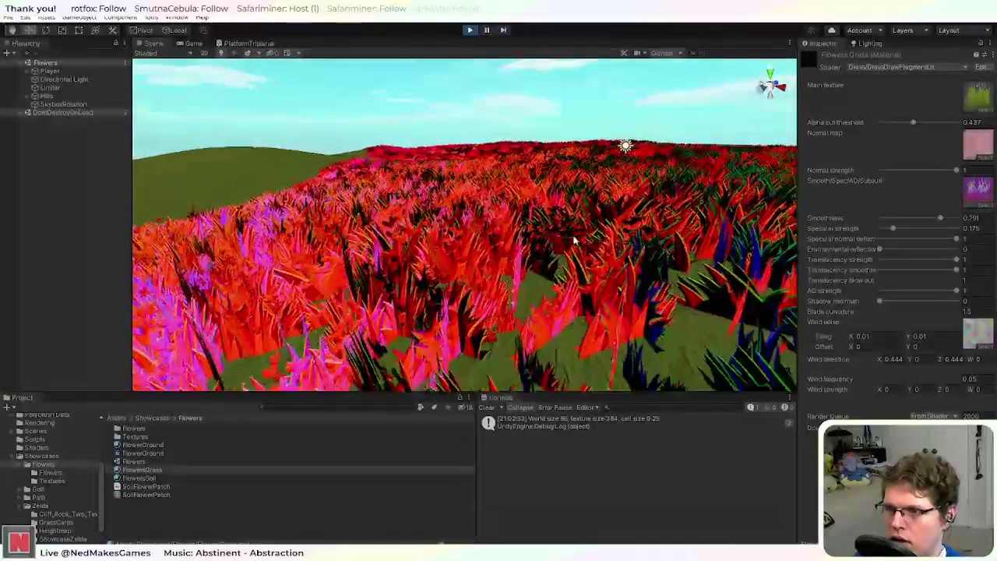
scroll(575, 240, up, 3)
right_drag(579, 235, 562, 275)
scroll(562, 278, down, 3)
right_drag(489, 282, 610, 284)
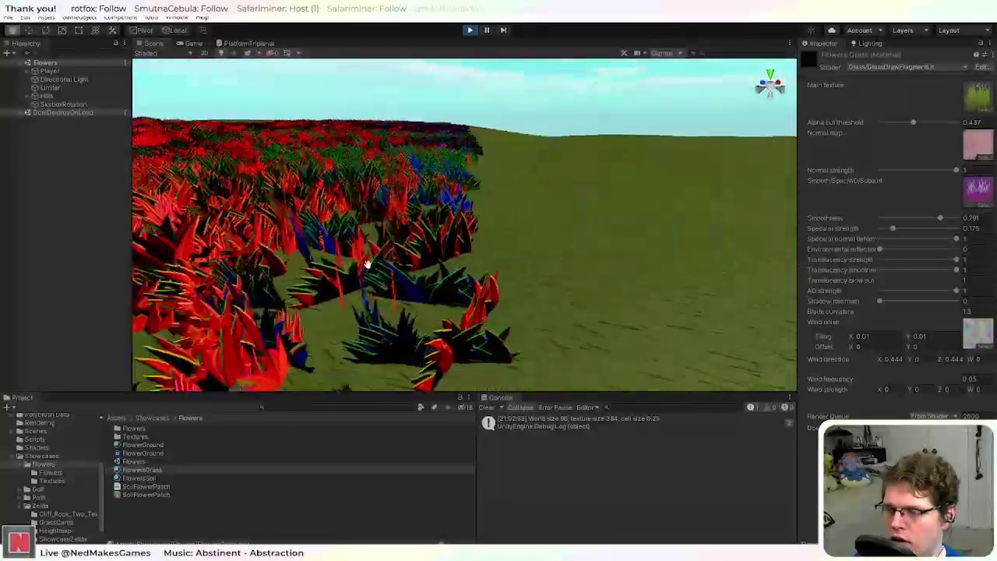
middle_drag(338, 276, 587, 221)
scroll(576, 225, down, 4)
right_drag(581, 220, 407, 231)
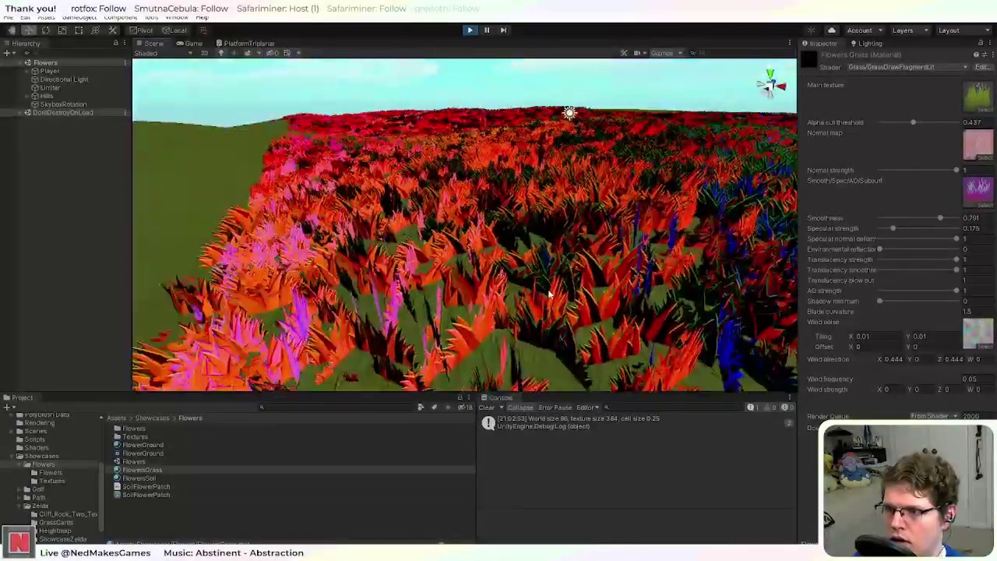
middle_drag(552, 293, 464, 267)
Step: Stop the preview, comment out the normalWS debug return in GrassDrawFragmentLit.hlsl in Visual Studio, and switch back to Unity
key(ctrl+p)
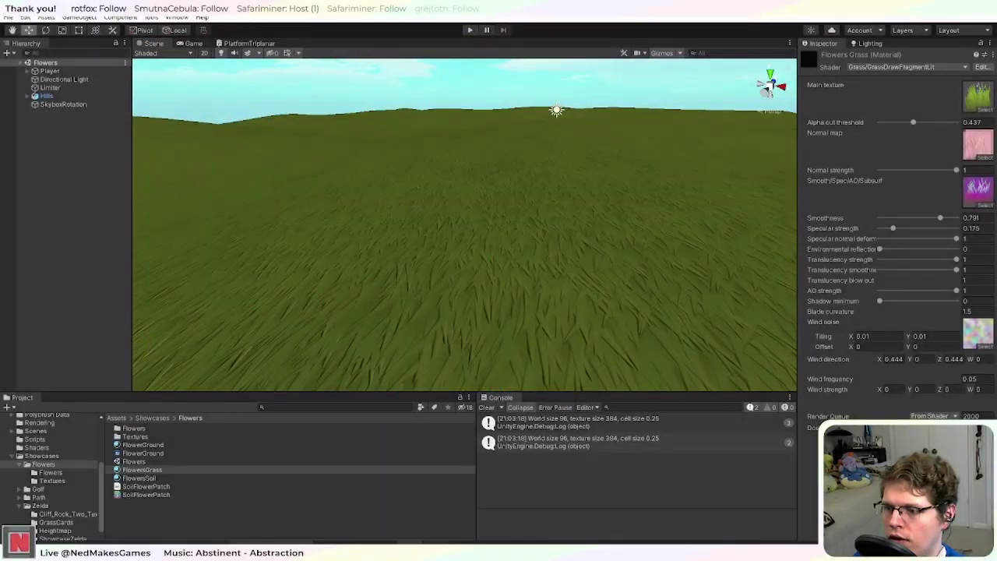
key(alt+Tab)
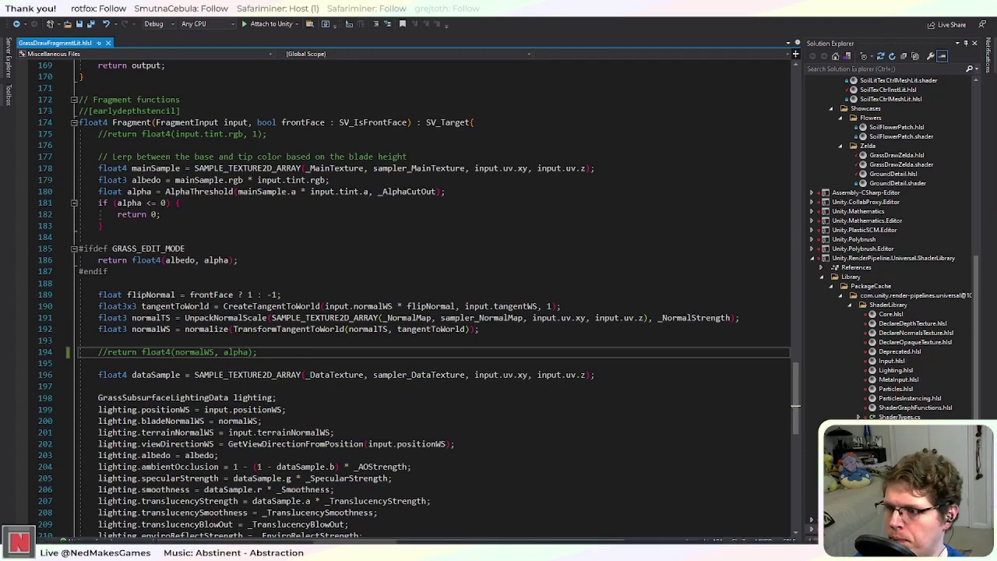
key(alt+Tab)
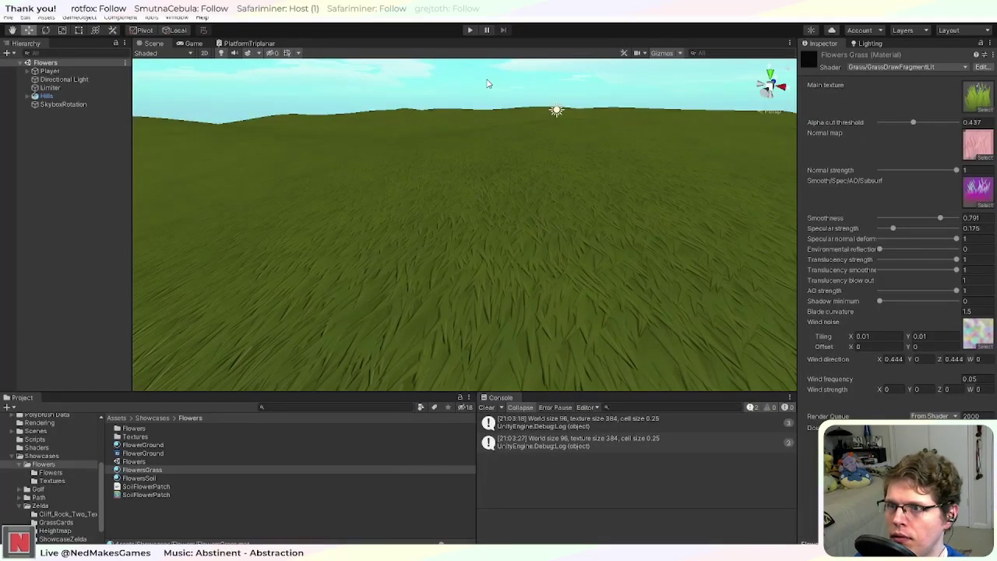
Step: Play the scene again and examine the lit bluebonnets and grass in the Scene view, both close up and from afar
click(475, 33)
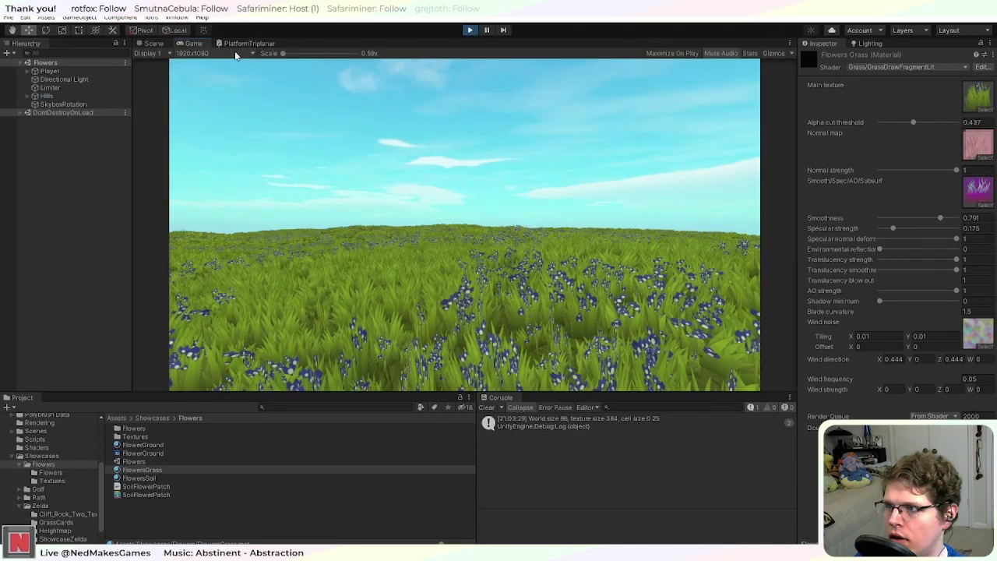
click(156, 47)
right_drag(459, 309, 509, 278)
middle_drag(509, 278, 507, 234)
scroll(509, 239, down, 5)
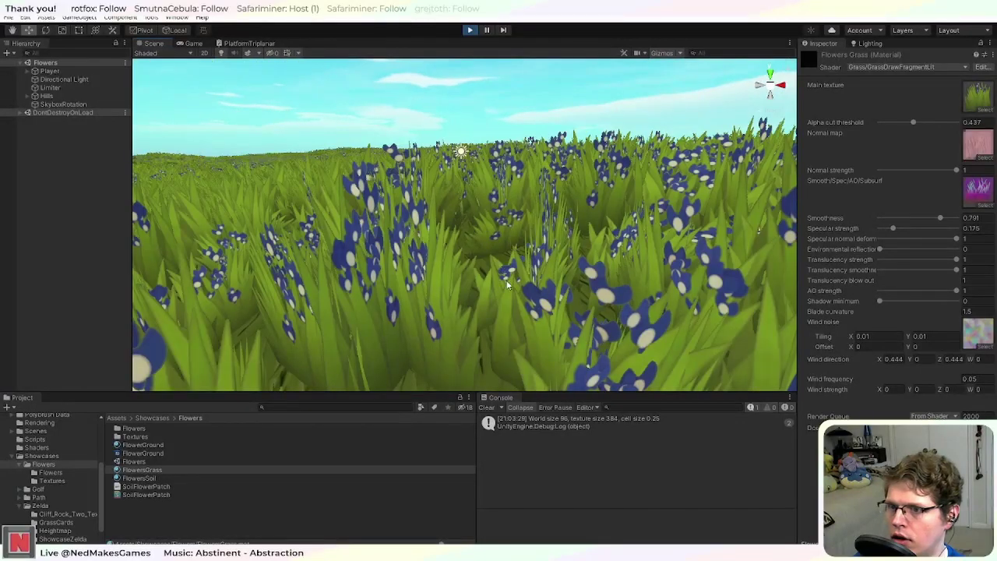
right_drag(504, 282, 528, 277)
scroll(542, 265, up, 5)
middle_drag(542, 265, 538, 267)
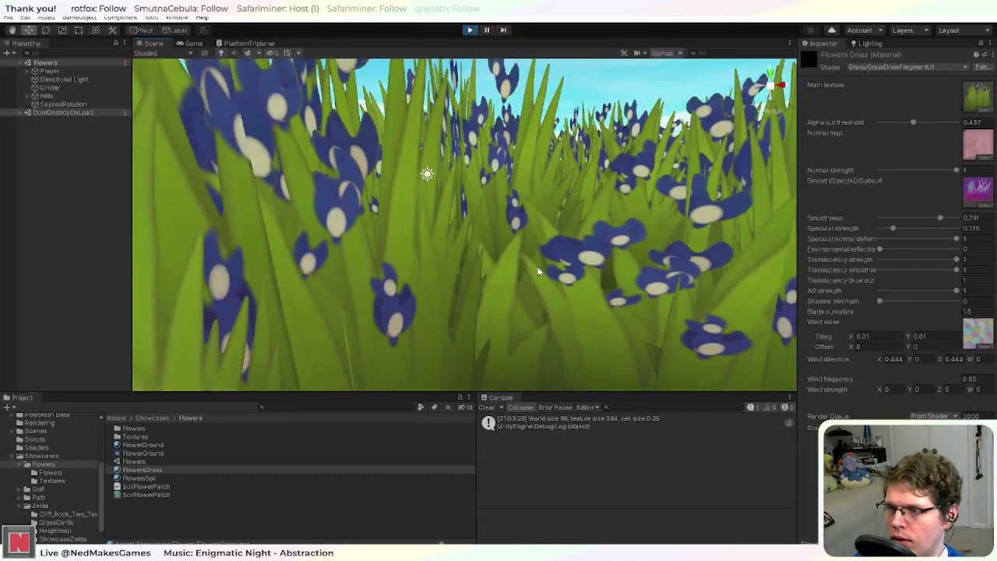
scroll(534, 266, down, 10)
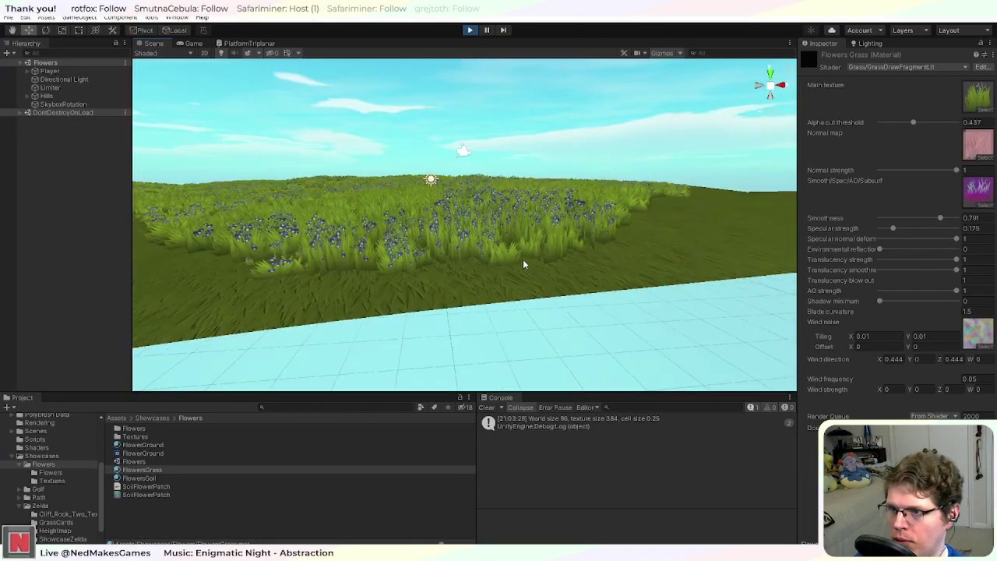
scroll(522, 264, up, 10)
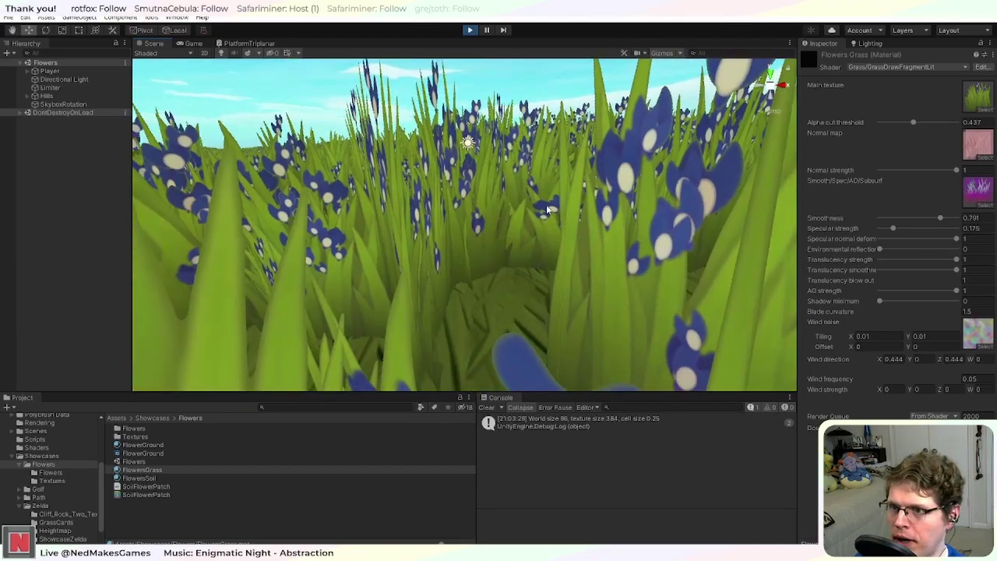
scroll(548, 210, down, 8)
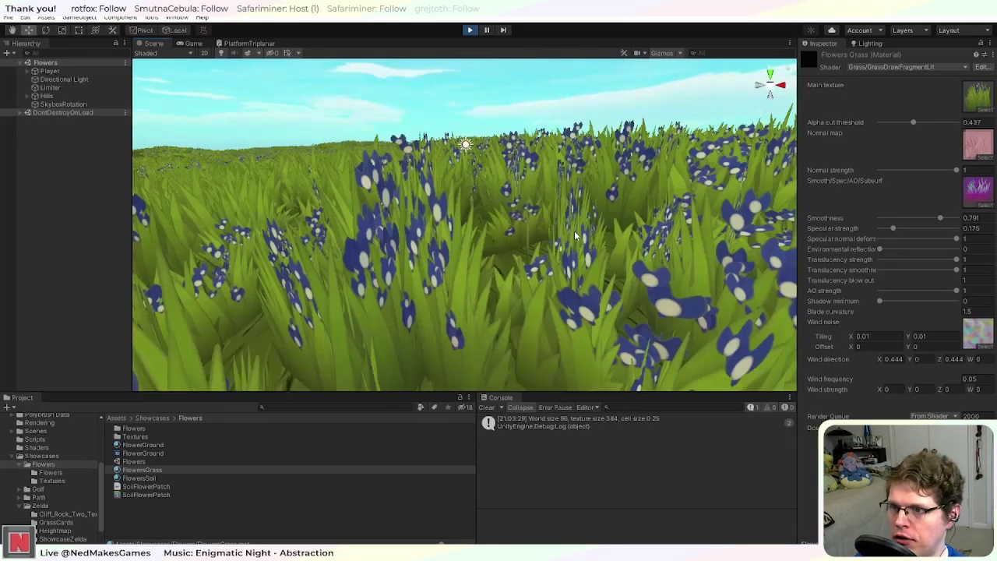
right_drag(593, 201, 534, 218)
middle_drag(529, 215, 497, 222)
right_drag(496, 222, 584, 255)
scroll(560, 215, down, 5)
scroll(560, 216, up, 3)
scroll(559, 219, up, 3)
scroll(610, 222, down, 5)
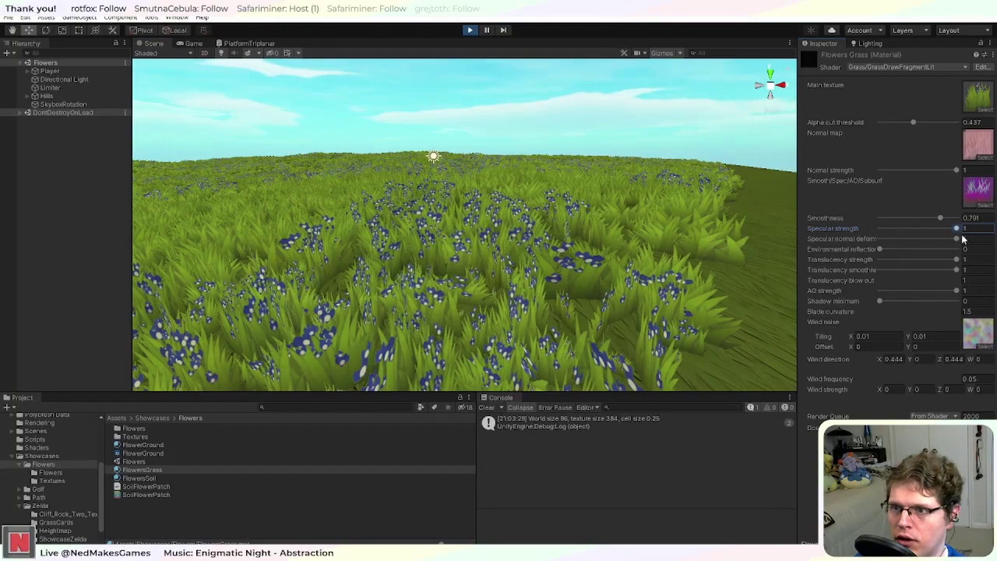
Step: Set the FlowersGrass material's smoothness to 0 and specular strength to 1 while previewing the field in the Game view
click(191, 44)
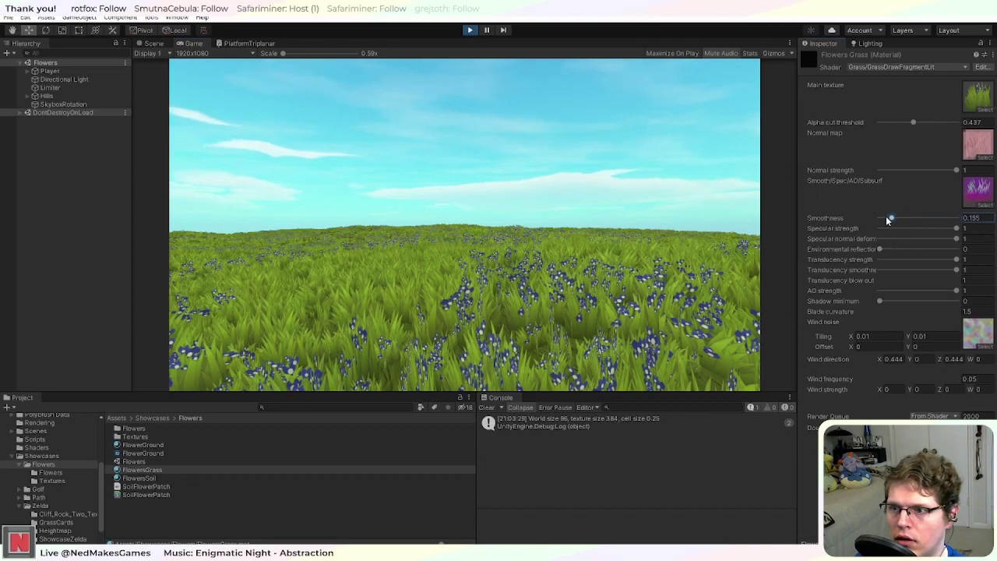
drag(839, 221, 958, 230)
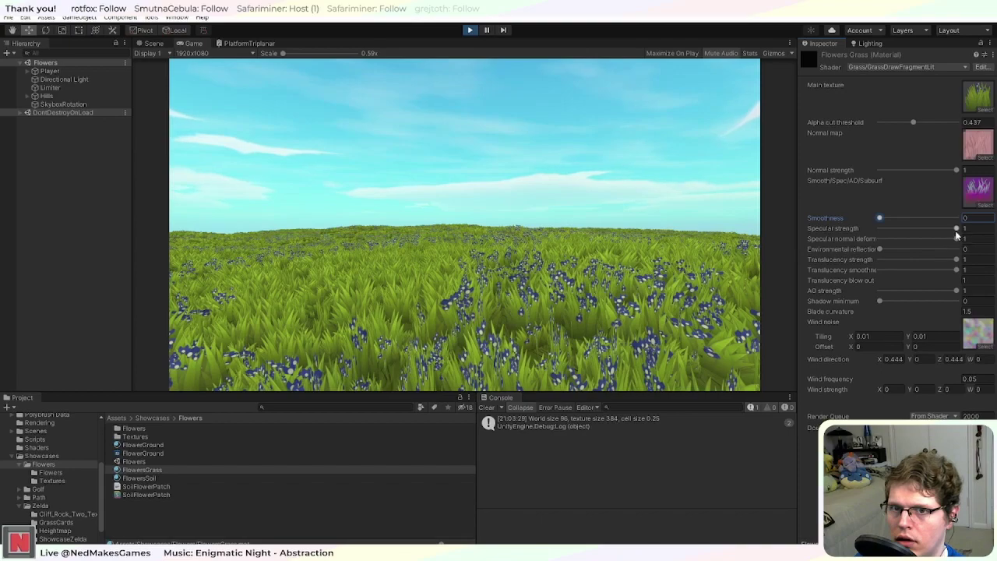
drag(879, 228, 956, 228)
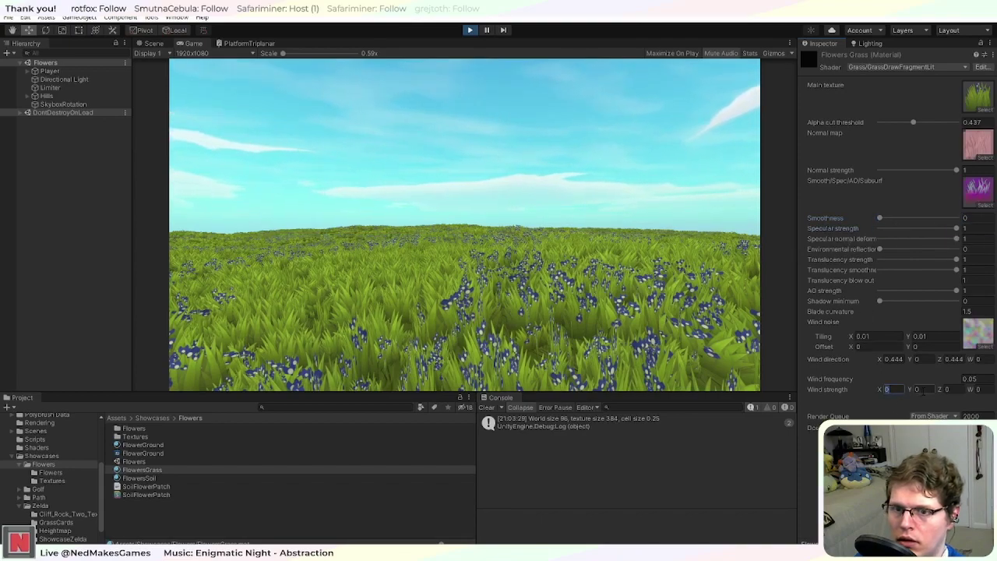
Step: Set the FlowersGrass material's wind strength to 0.2 in X and 0.02 in Y
text(1)
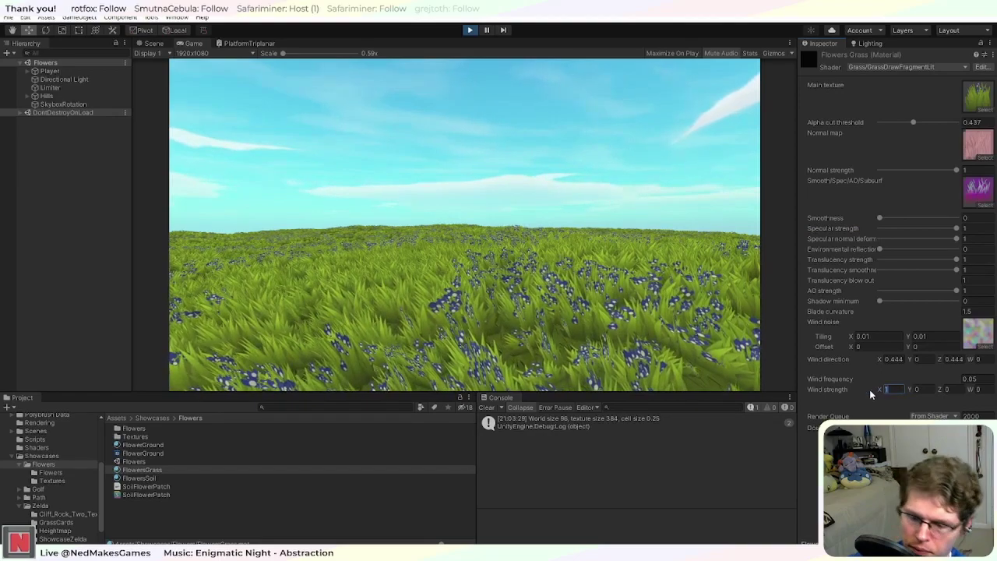
click(924, 389)
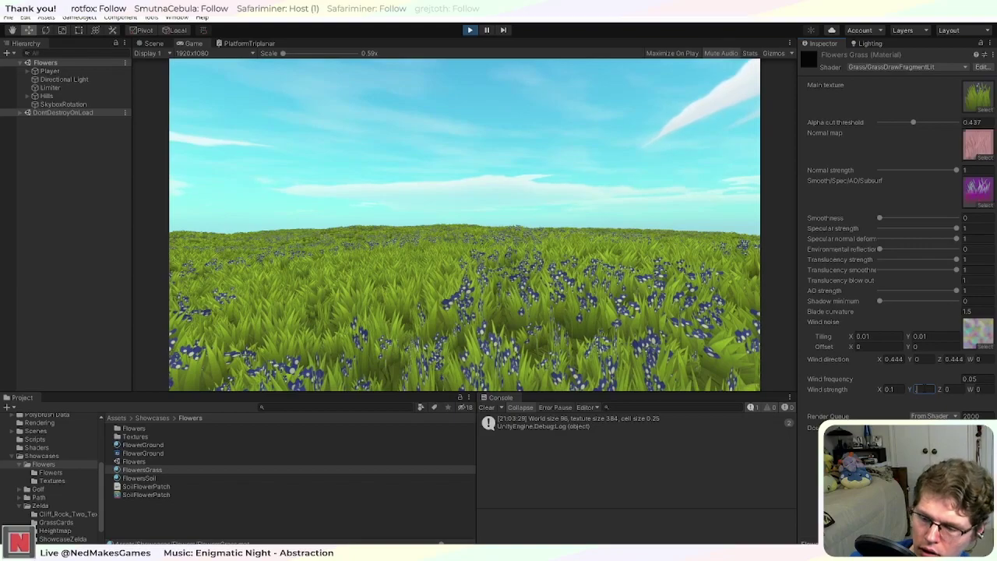
key(Return)
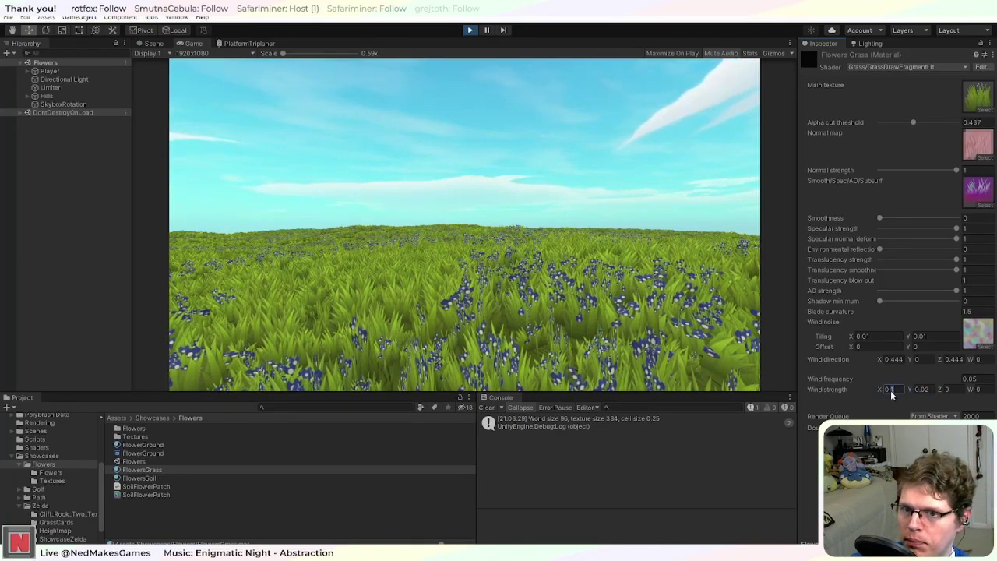
text(2)
click(718, 371)
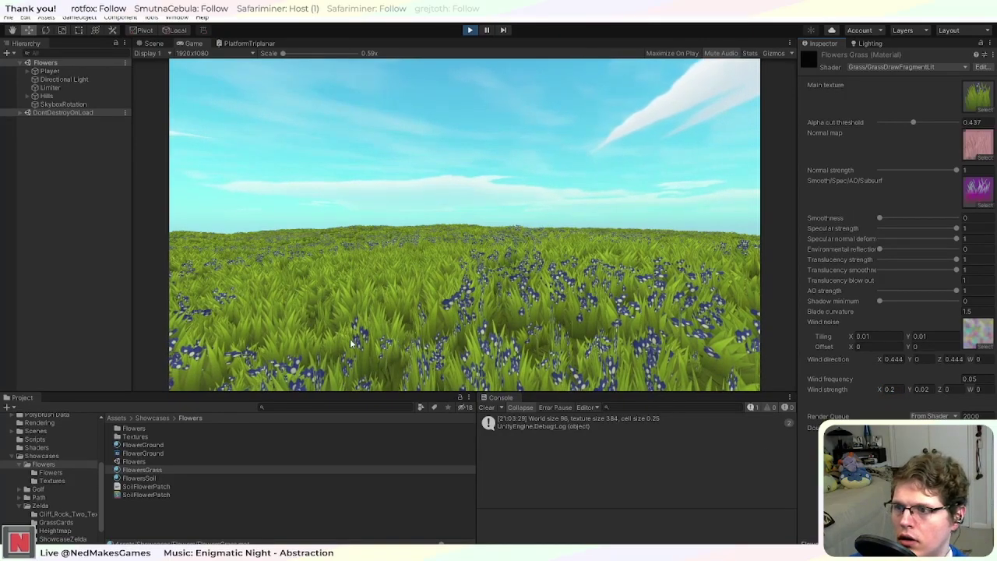
Step: Try larger bend angles on the FlowersSoil material and settle on a max bend angle of 0.11
click(148, 477)
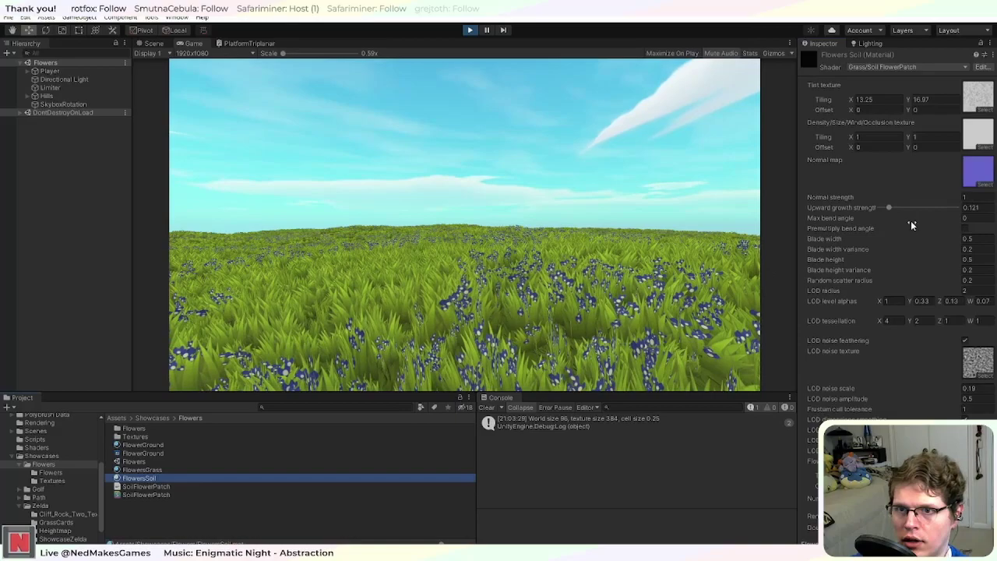
drag(922, 215, 938, 231)
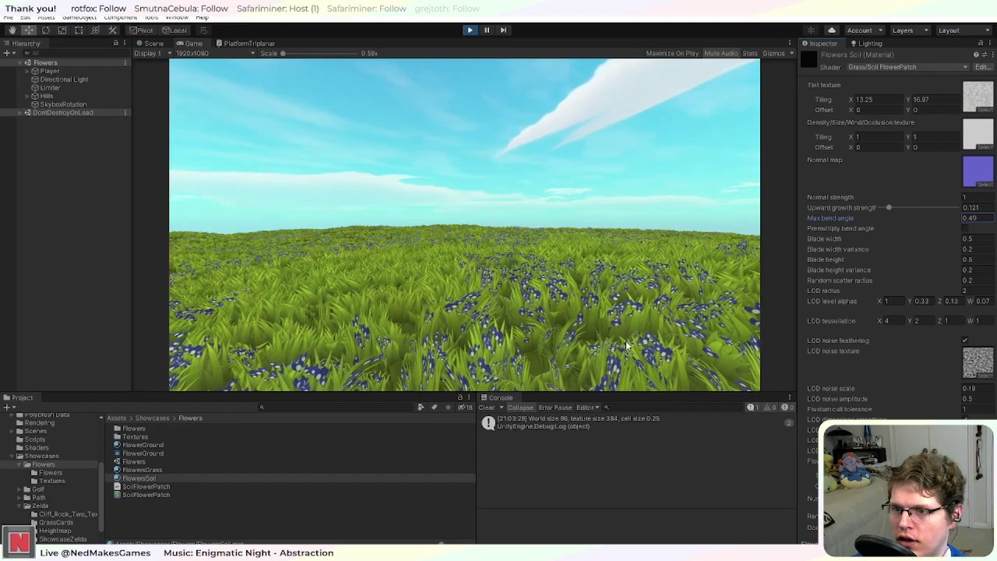
drag(940, 220, 937, 224)
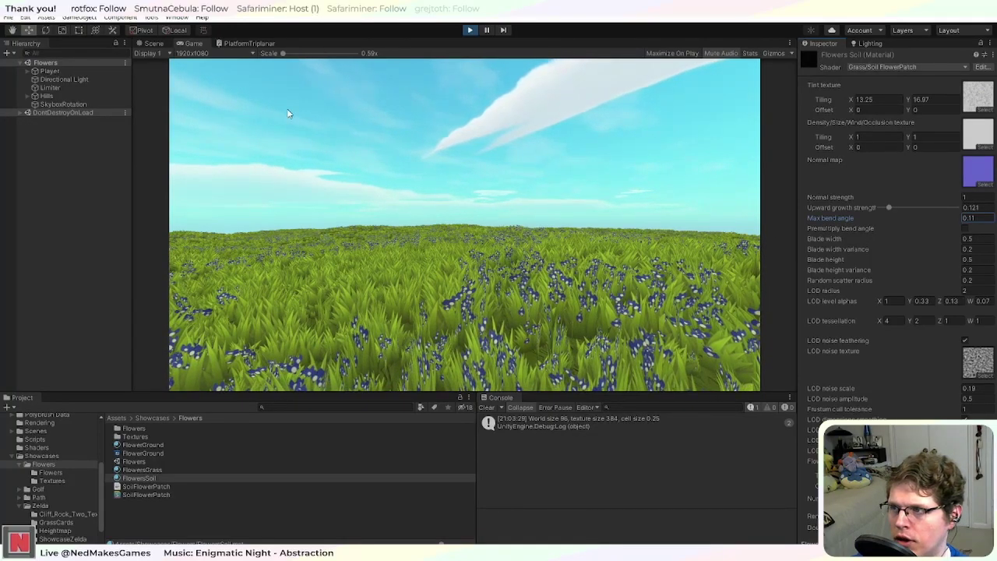
Step: Move the Player along its Z position to -51.61 to view how the grass changes with distance
click(86, 71)
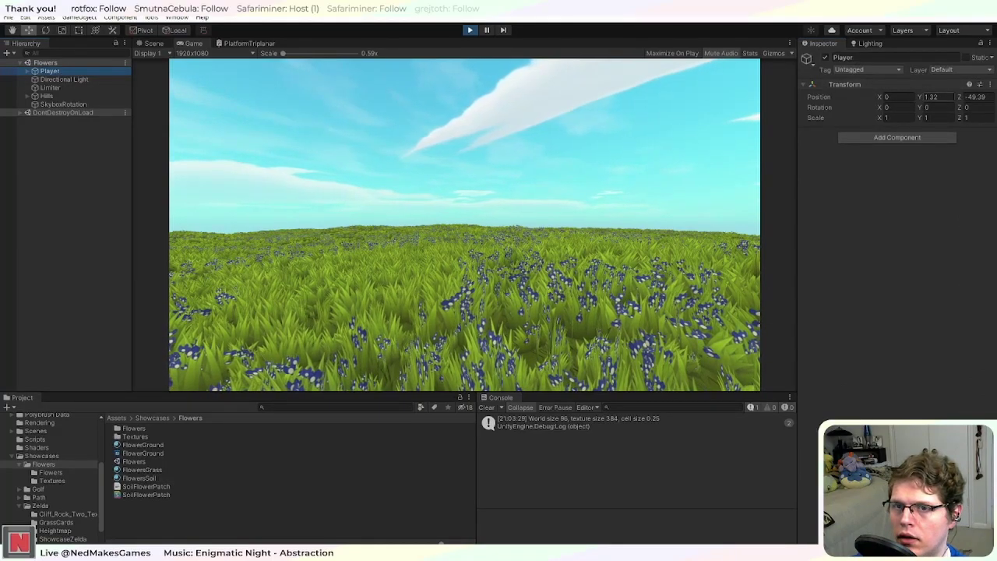
drag(960, 99, 928, 99)
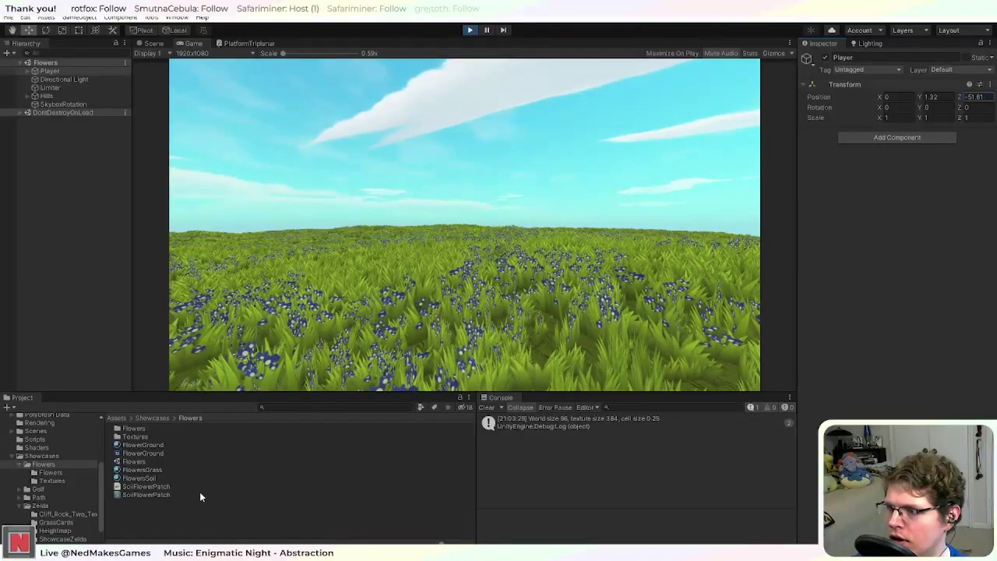
Step: Compare the FlowersGrass, FlowerGround and FlowersSoil material settings and toggle LOD dimension smoothing on FlowersSoil
click(144, 470)
click(144, 445)
click(155, 471)
click(156, 478)
click(159, 469)
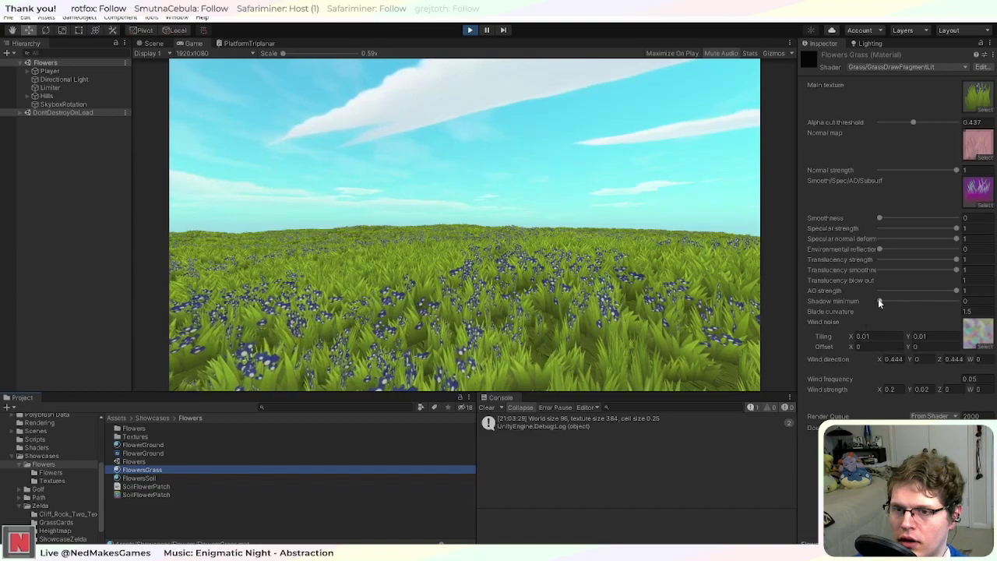
click(162, 478)
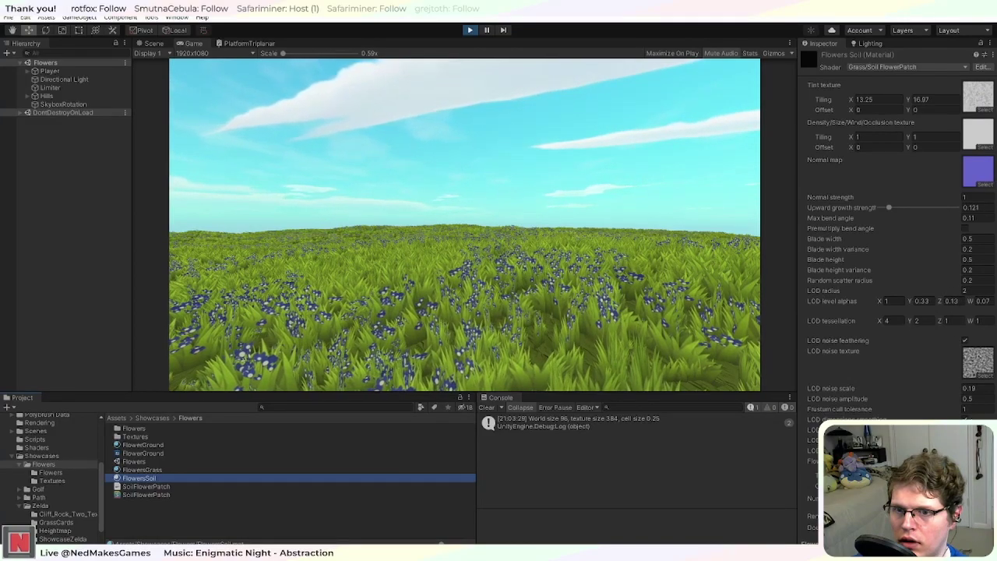
click(965, 421)
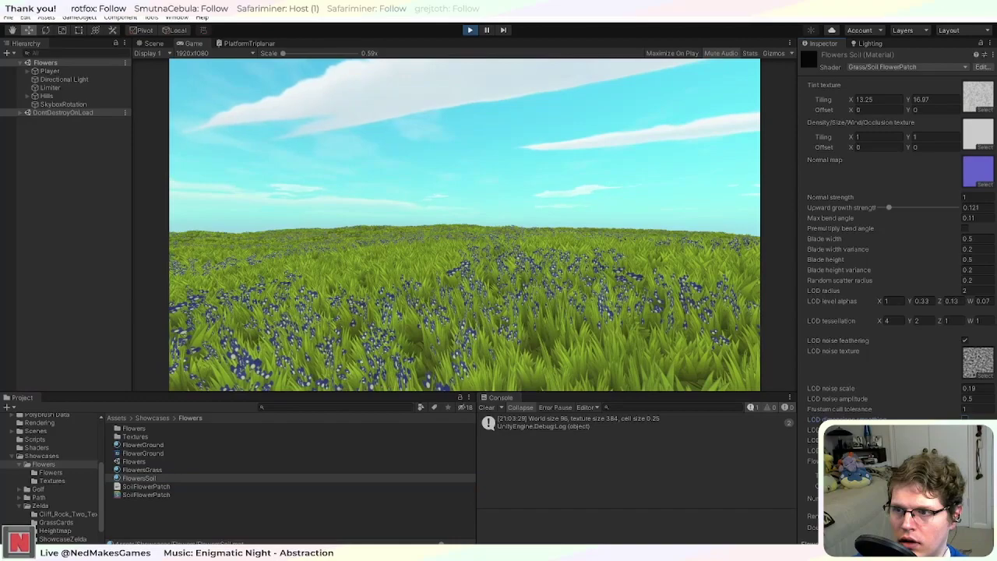
Step: Set the Player's Z position to -49.5 while watching the grass level-of-detail transitions
click(116, 71)
mouse_move(960, 99)
mouse_down()
mouse_move(991, 101)
mouse_move(11, 99)
mouse_move(40, 96)
mouse_move(70, 99)
mouse_move(6, 114)
mouse_move(981, 109)
mouse_move(958, 118)
mouse_move(968, 116)
mouse_up()
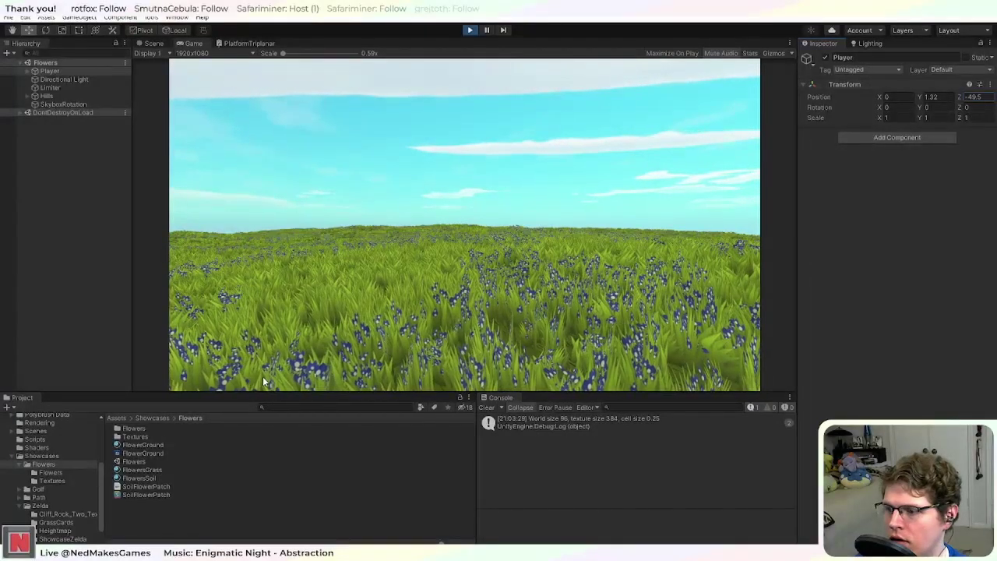
Step: Switch LOD dimension smoothing on the FlowersSoil material back to its former state and recheck the field from the Player's position
click(155, 474)
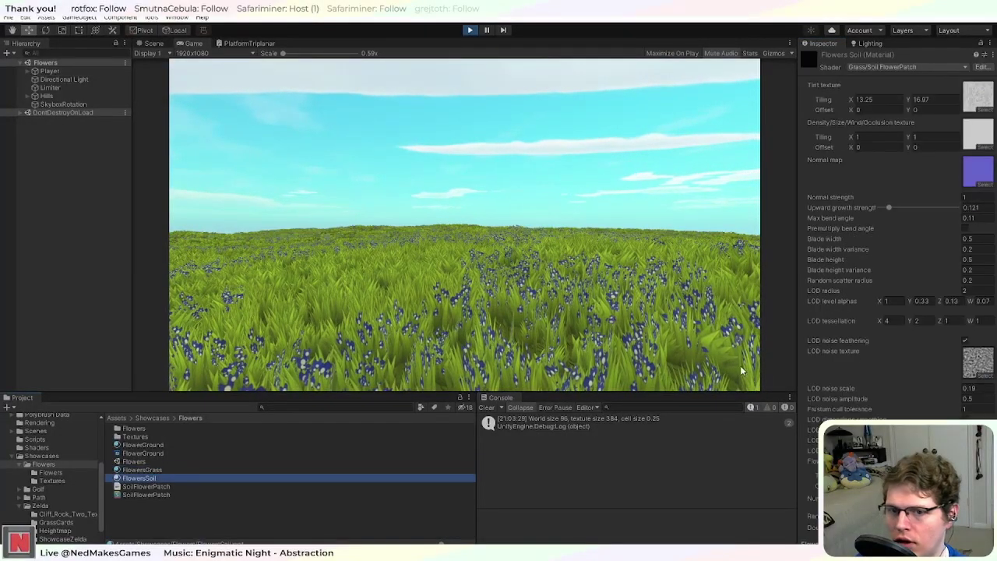
click(965, 419)
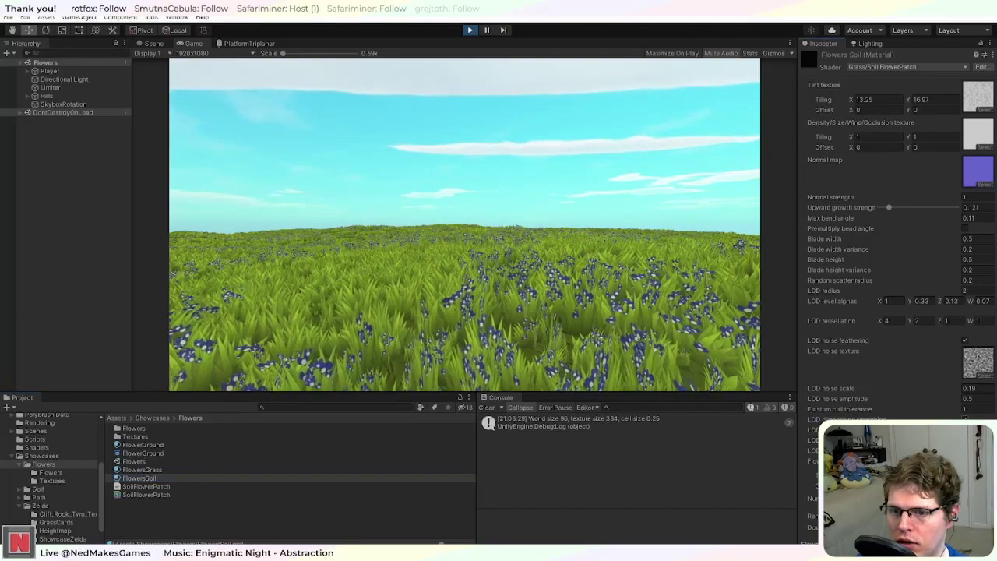
click(77, 72)
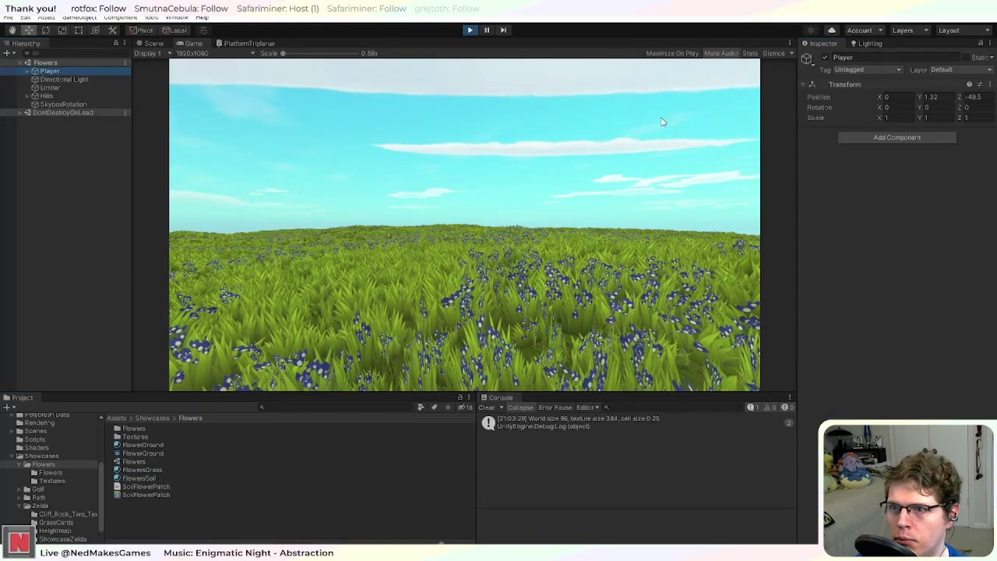
click(154, 476)
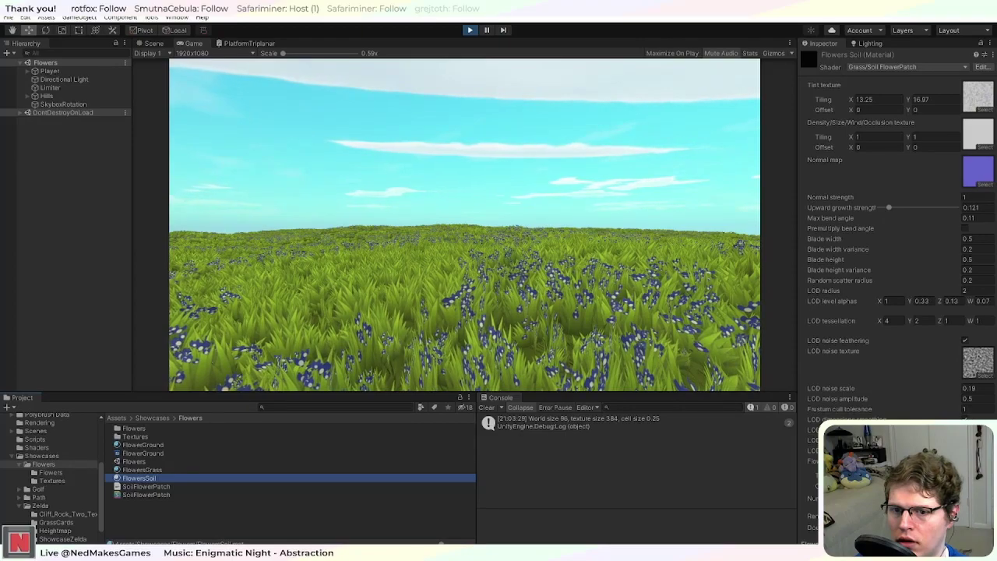
Step: Move the Player to X 1.2 and Z -39.49 to view the grass from there, undoing a trial change to its rotation
click(856, 264)
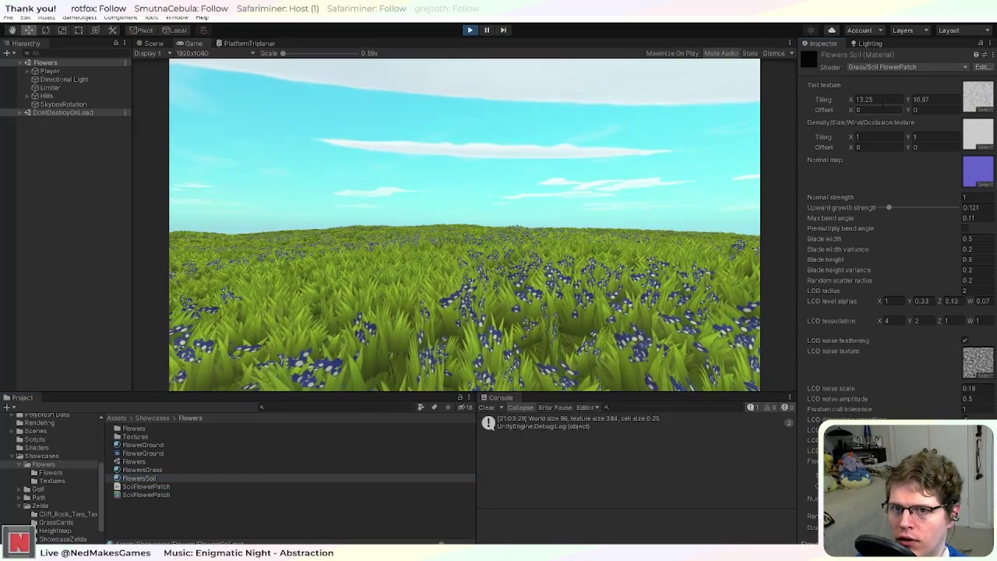
click(49, 71)
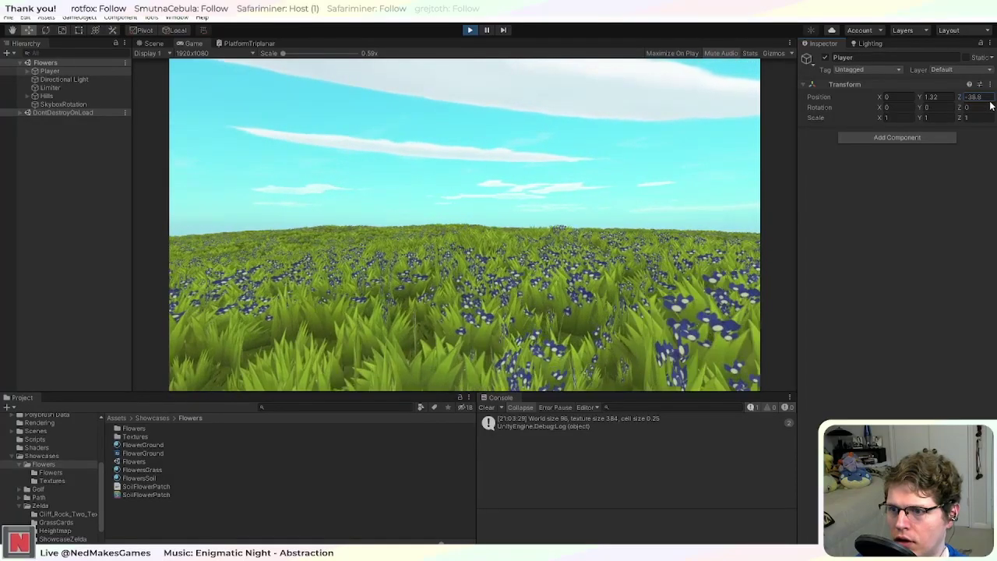
drag(880, 97, 913, 103)
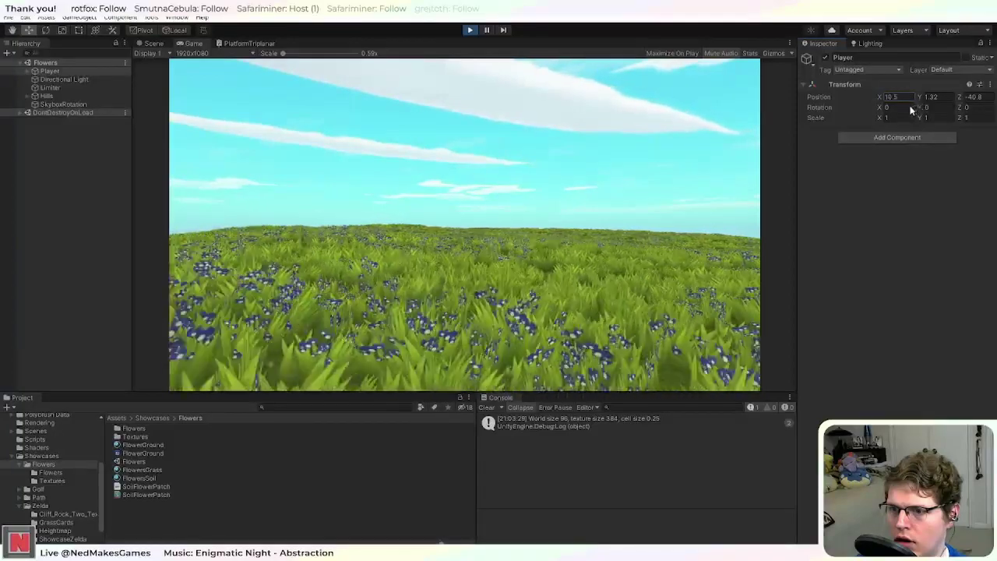
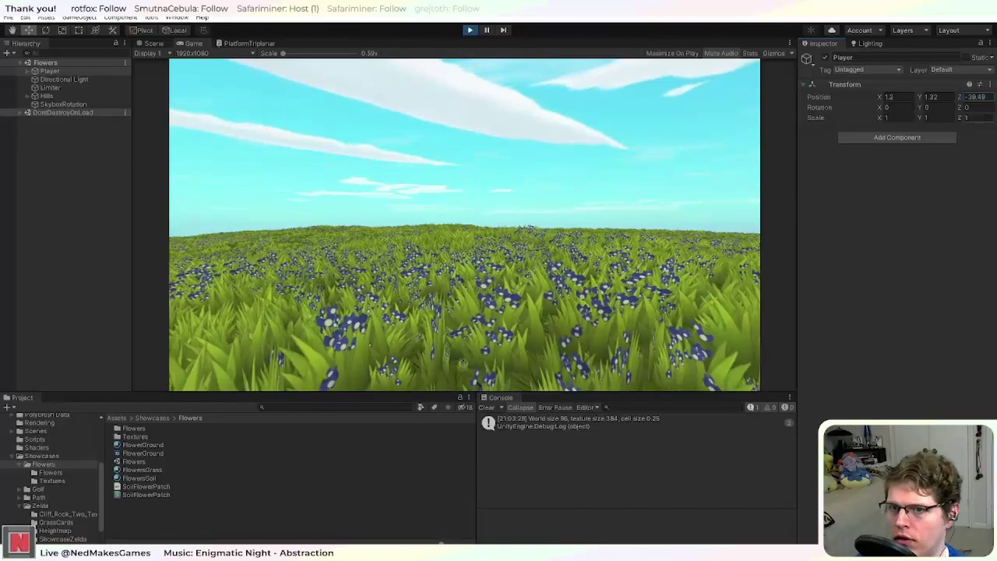
drag(881, 109, 946, 120)
key(ctrl+z)
Step: Tilt the Player's Main Camera down to an X rotation of 42.56 to look at the grass and flowers from above
click(27, 71)
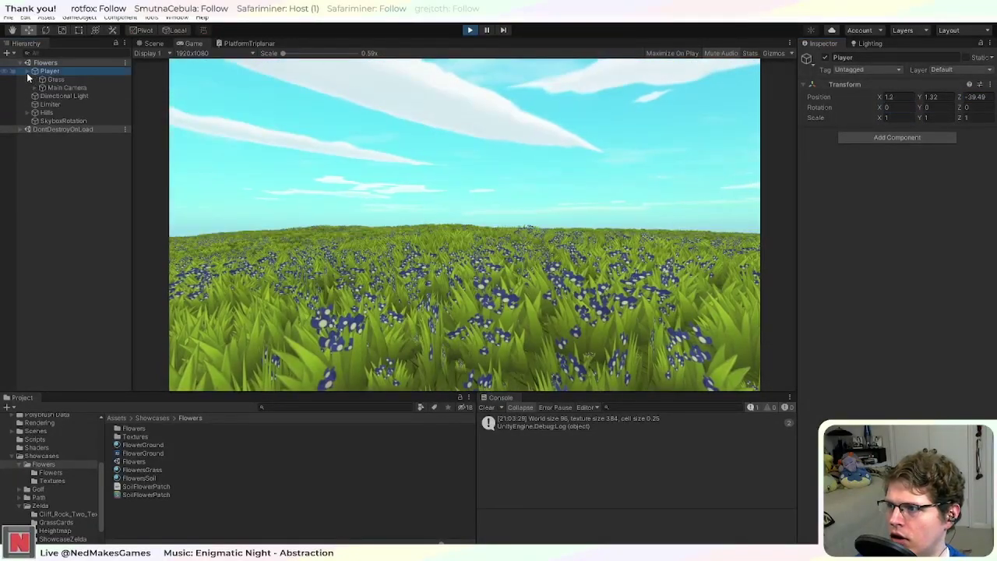
click(55, 79)
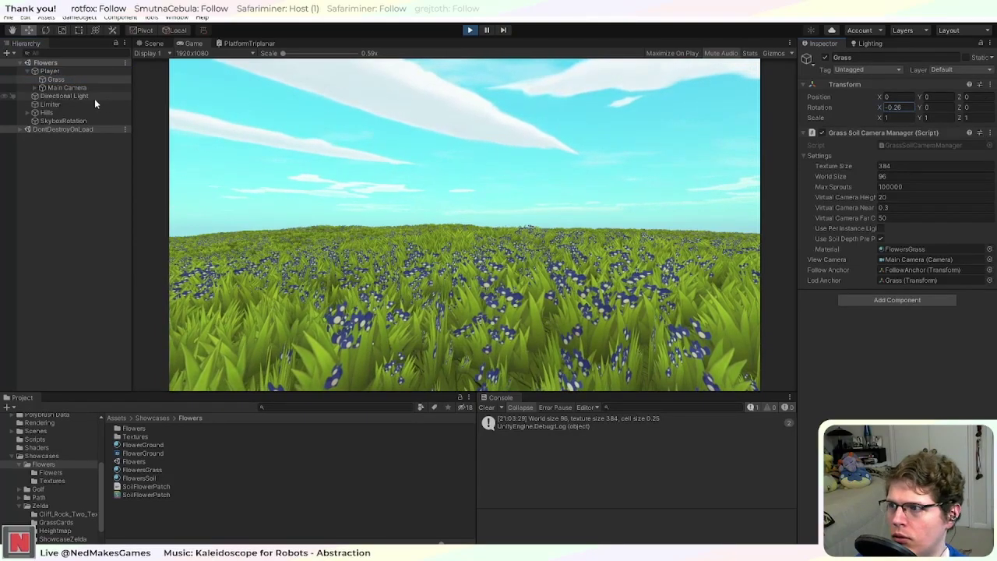
click(69, 88)
drag(881, 111, 603, 274)
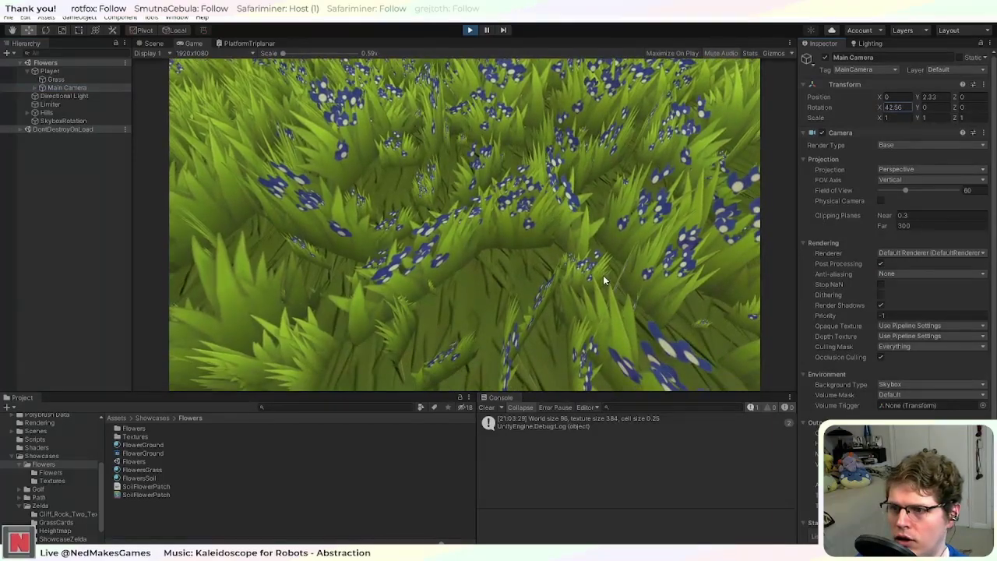
Step: Move the Player to Z -37.72 and set the Main Camera's X rotation to 13.9 to view the field ahead
click(49, 72)
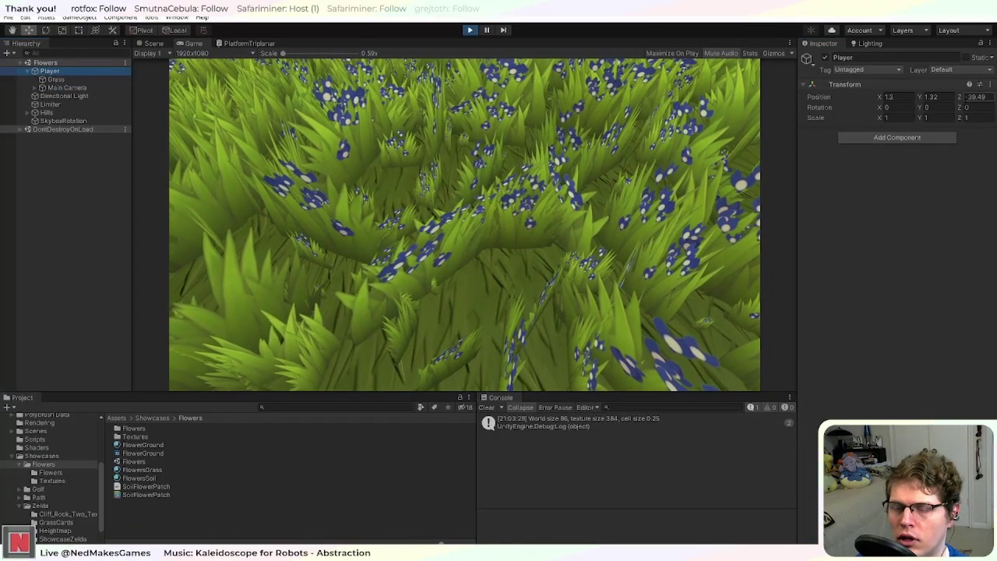
drag(959, 98, 1, 107)
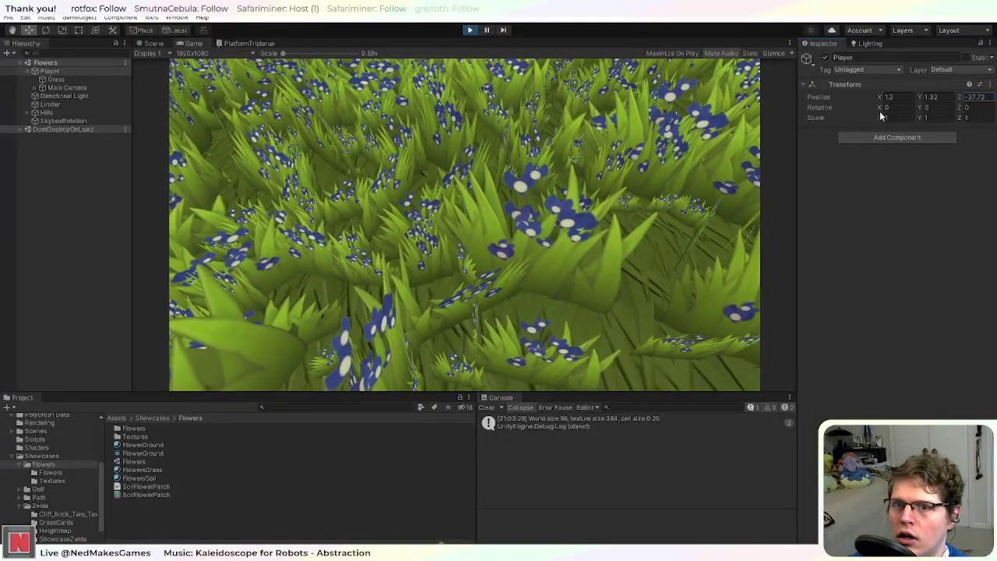
click(78, 88)
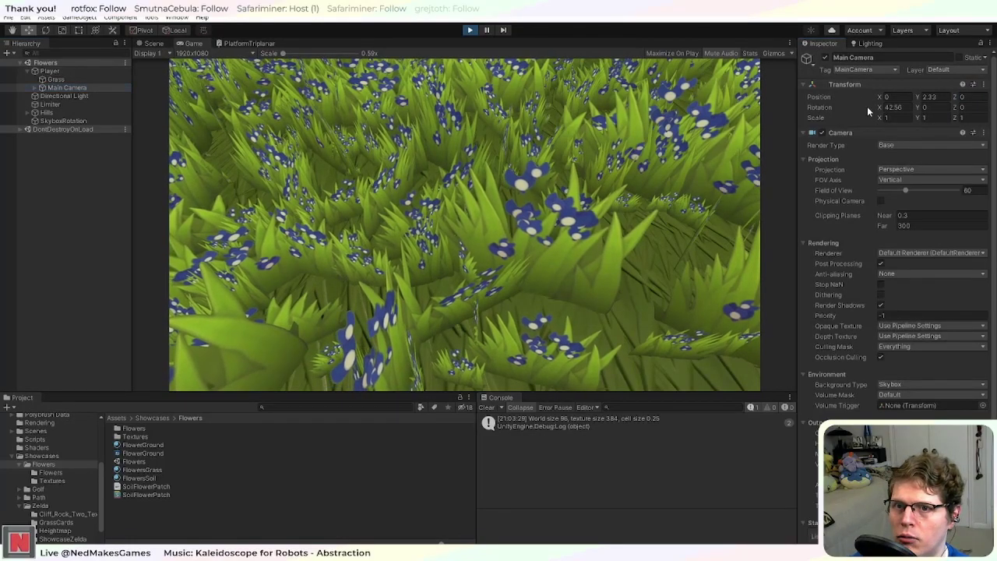
drag(879, 109, 795, 99)
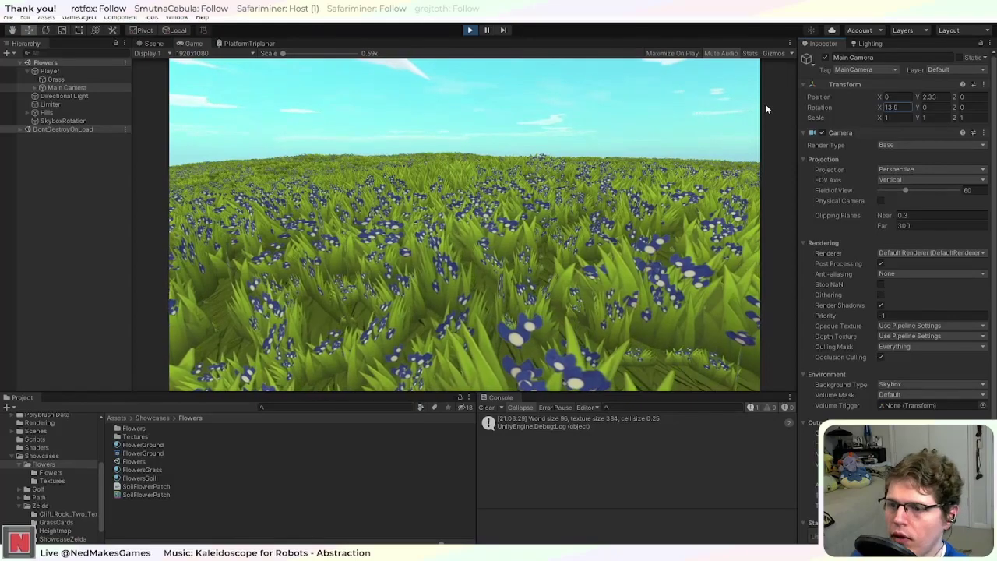
Step: Restart Play mode and examine the bluebonnets and grass blades up close and from a distance in the Scene view
click(470, 30)
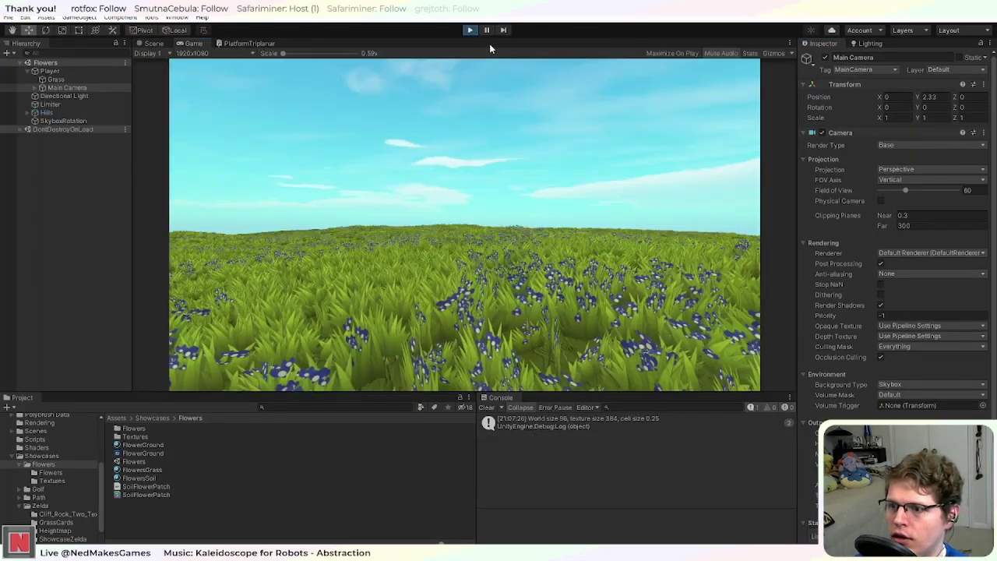
click(158, 42)
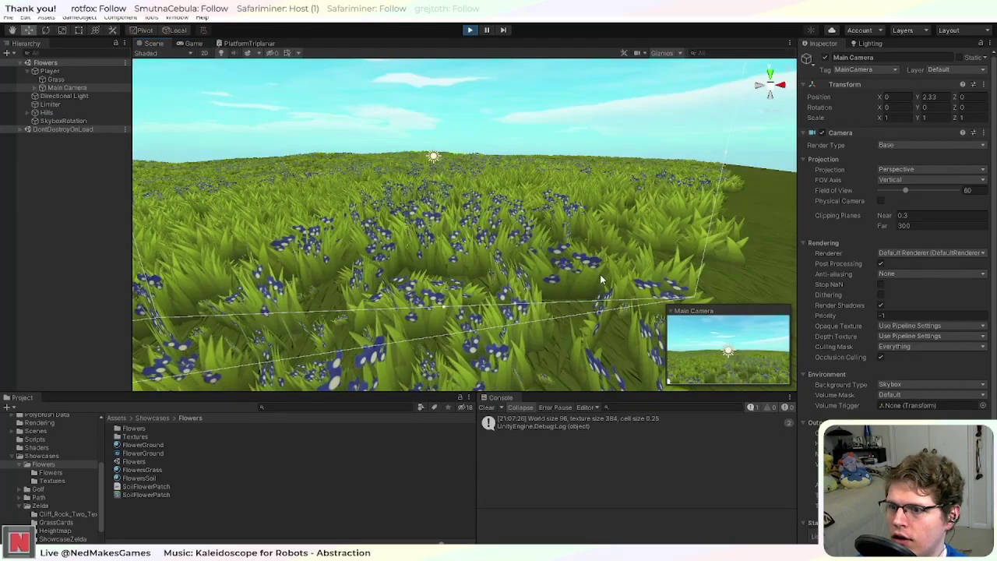
scroll(579, 286, up, 4)
scroll(579, 286, down, 3)
scroll(580, 286, up, 3)
right_drag(579, 285, 576, 246)
scroll(616, 231, up, 5)
middle_drag(616, 232, 608, 234)
right_drag(608, 234, 582, 267)
middle_drag(583, 267, 579, 173)
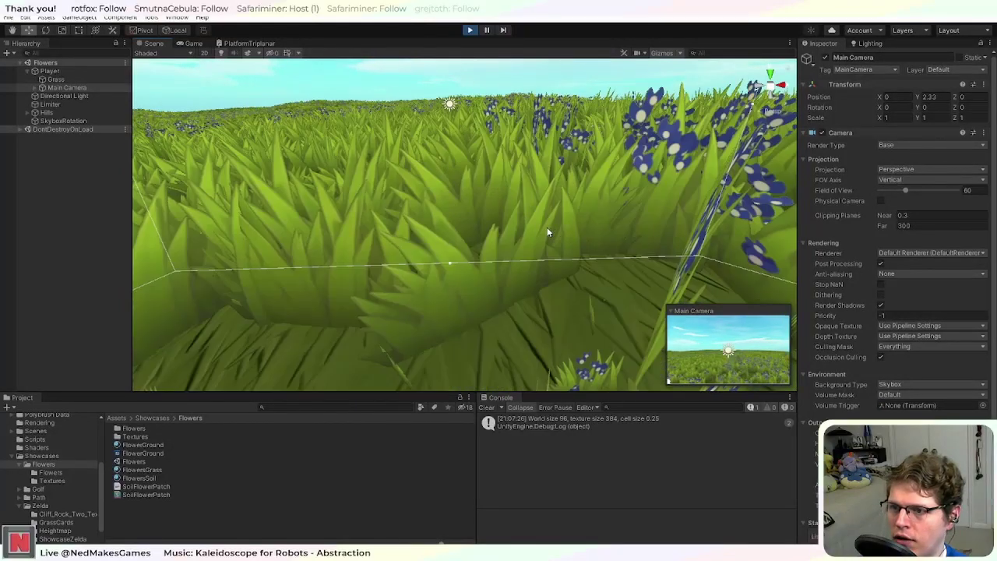
middle_drag(529, 218, 598, 170)
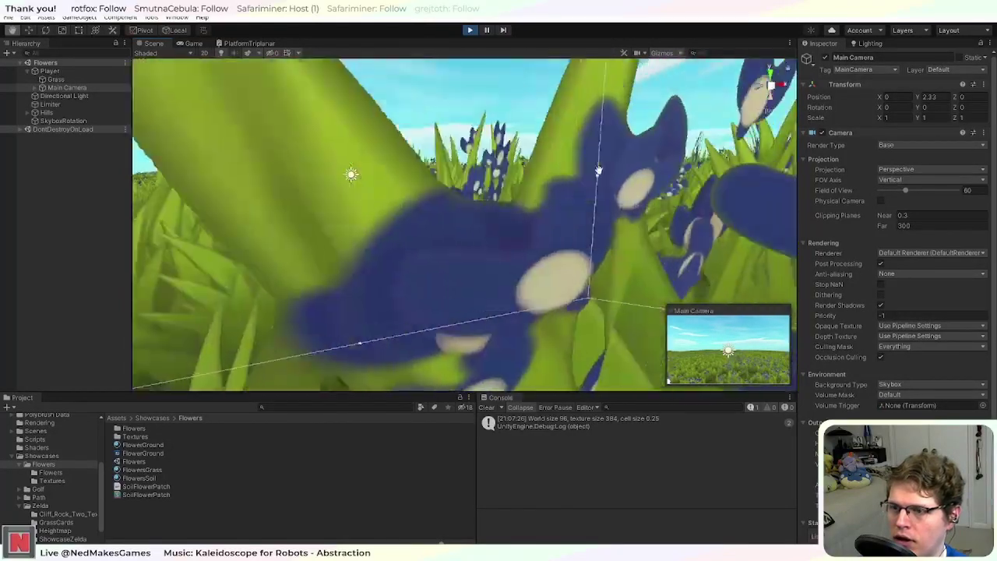
right_drag(597, 177, 576, 299)
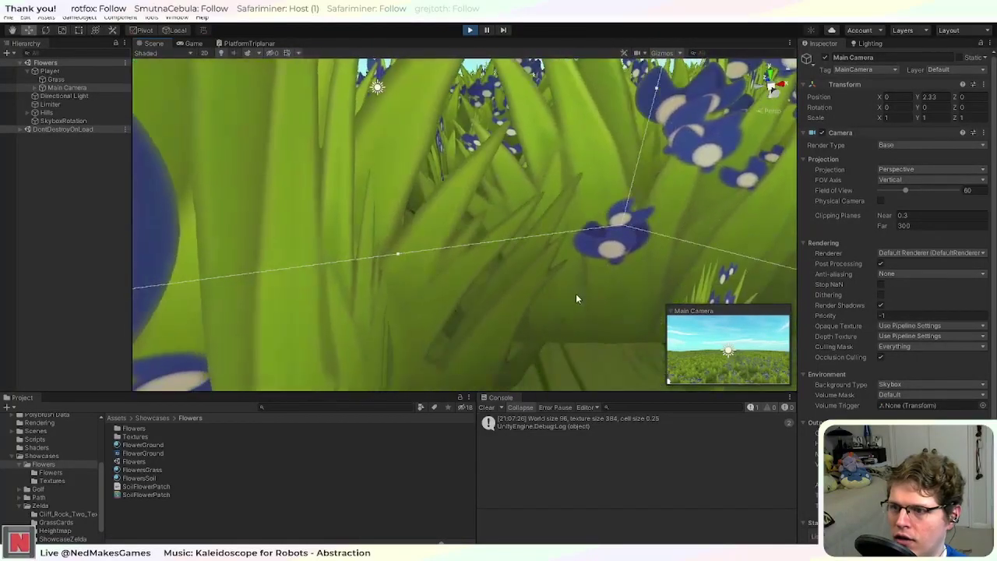
scroll(545, 222, down, 10)
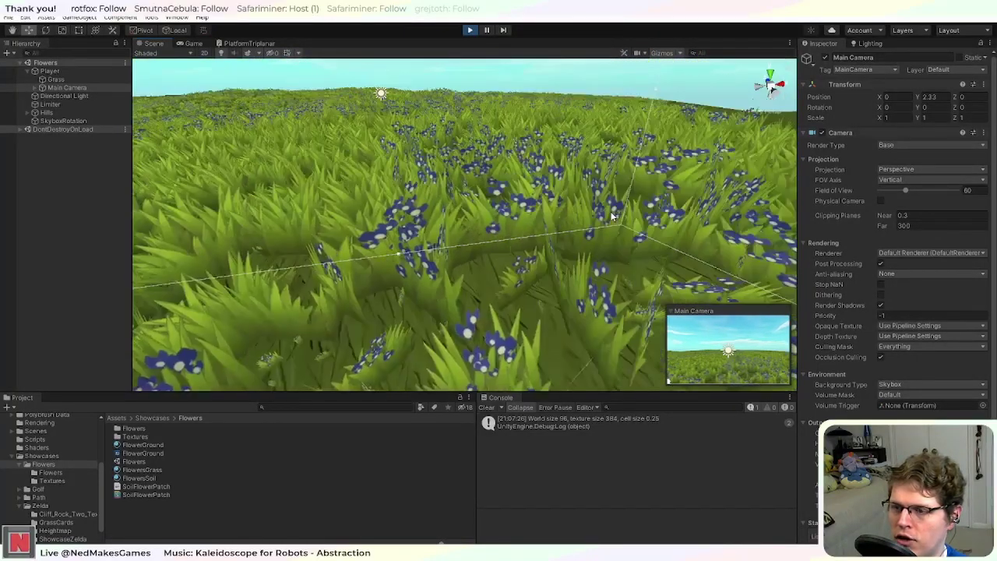
Step: Inspect the grass and blue flowers in the running Flowers scene from near and far, and stop play mode
scroll(579, 208, down, 3)
scroll(587, 206, up, 10)
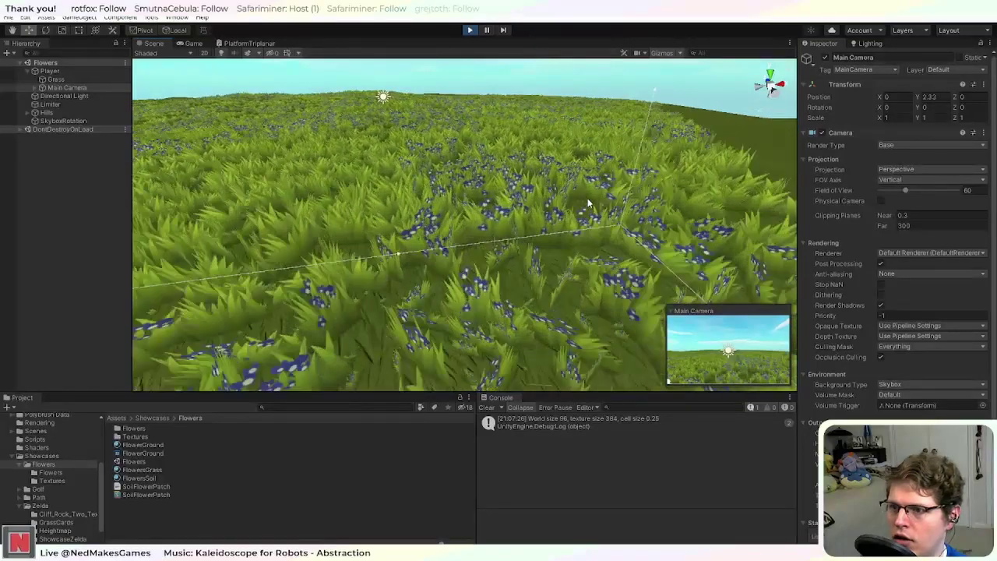
scroll(587, 207, down, 10)
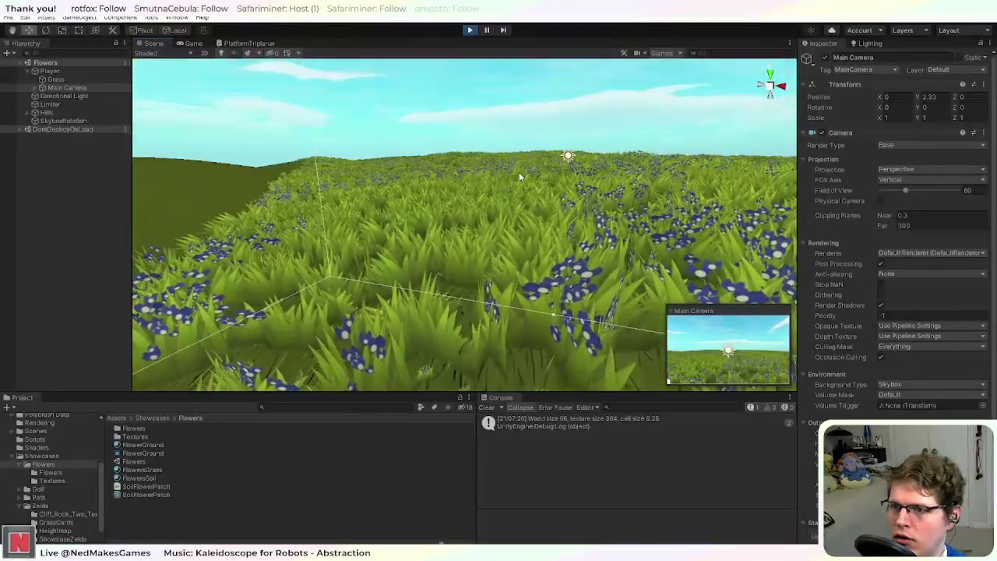
scroll(446, 188, up, 5)
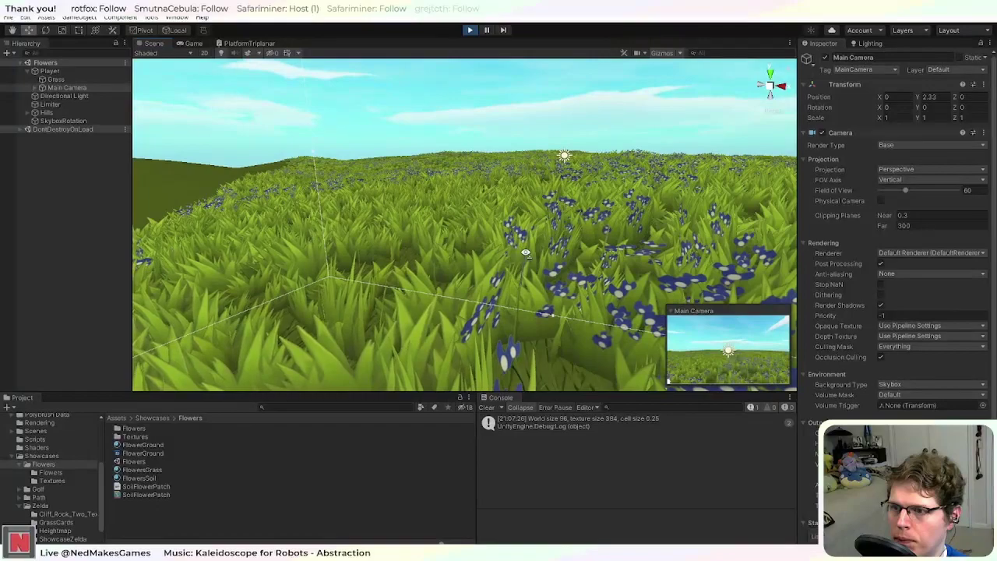
click(470, 30)
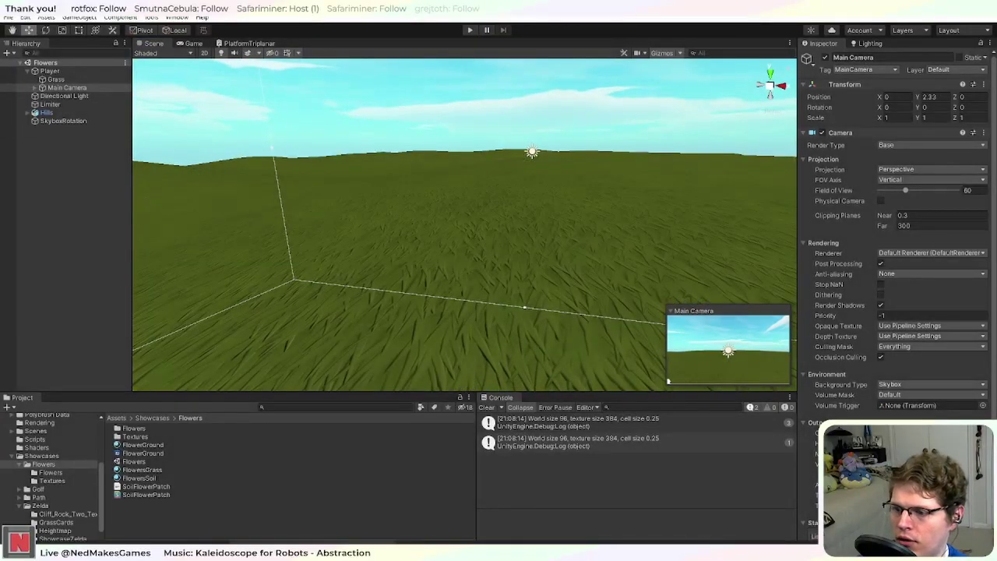
Step: Switch to Visual Studio and review the Fragment function and its lighting inputs in GrassDrawFragmentLit.hlsl
key(alt+Tab)
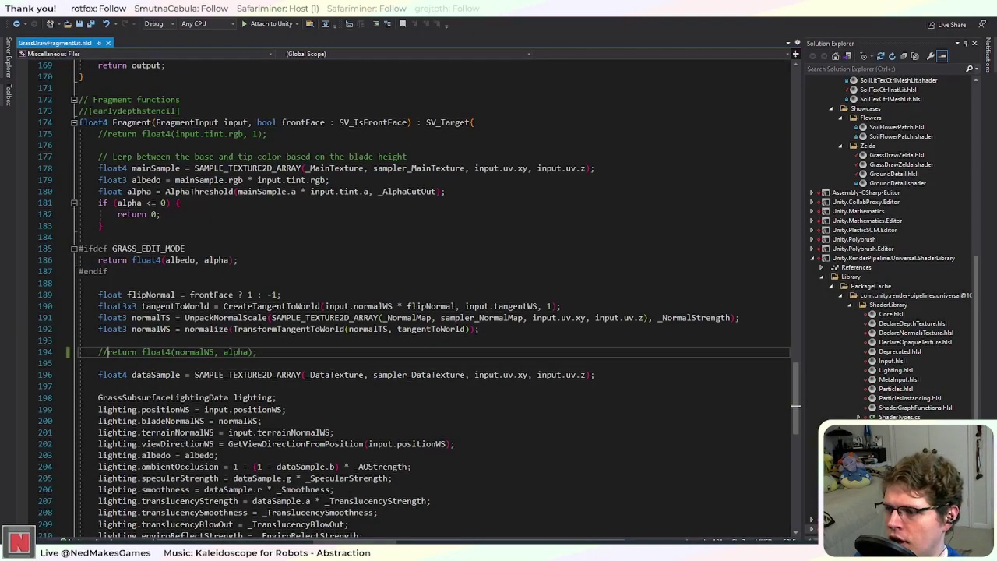
scroll(333, 408, down, 7)
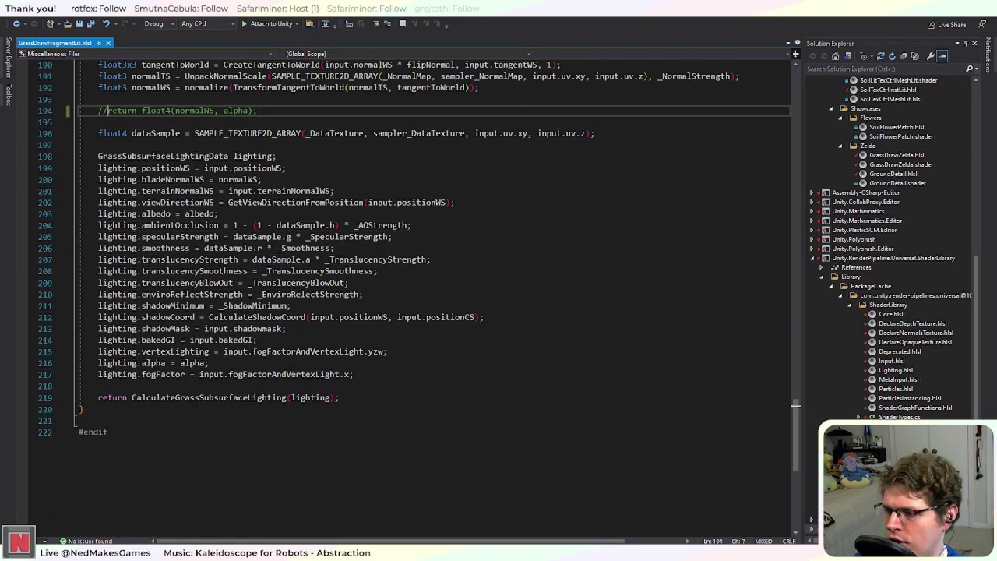
scroll(333, 407, up, 8)
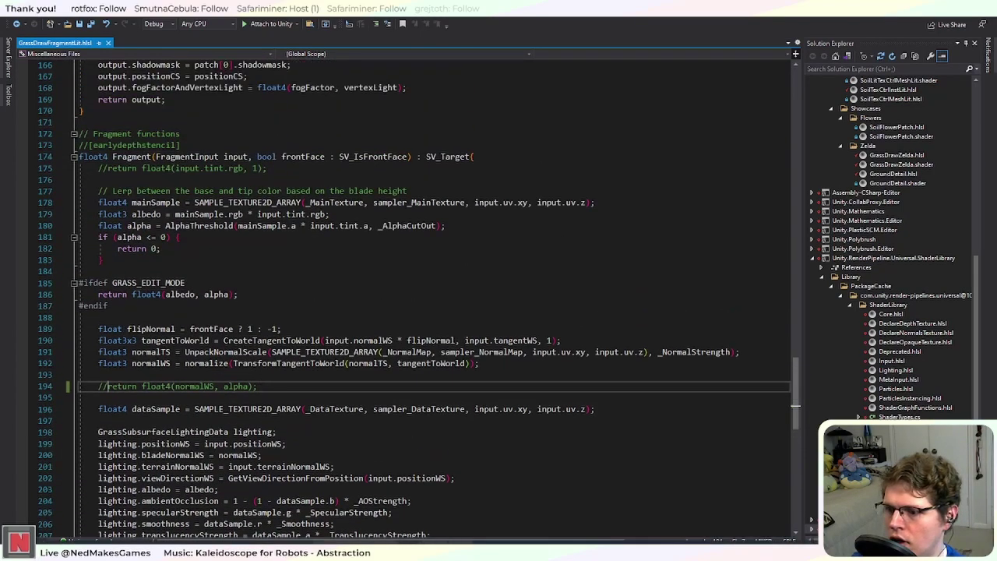
Step: In Substance Designer, close the Export outputs dialog and examine the nodes that build the Bluebonnet graph's normal map
key(alt+Tab)
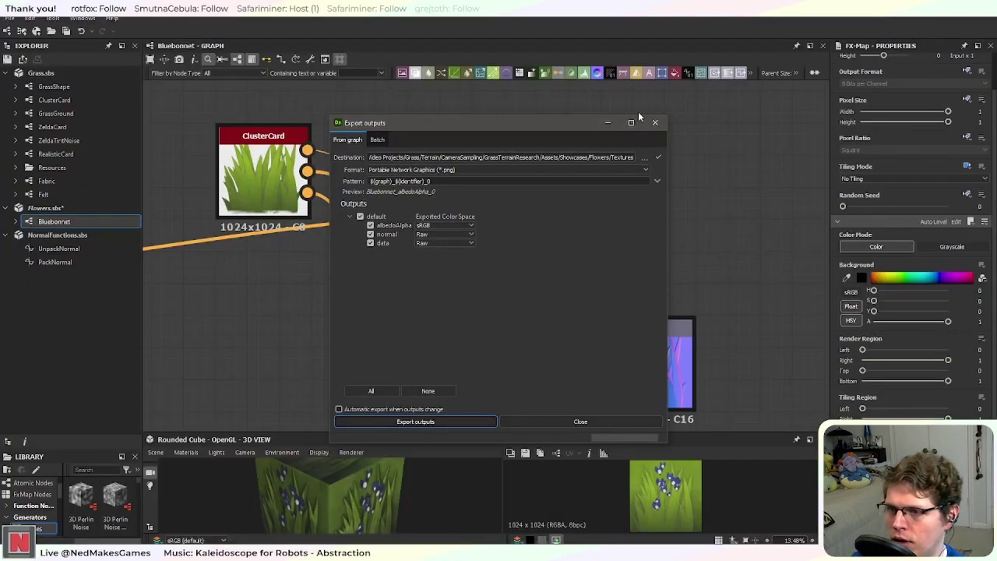
click(657, 125)
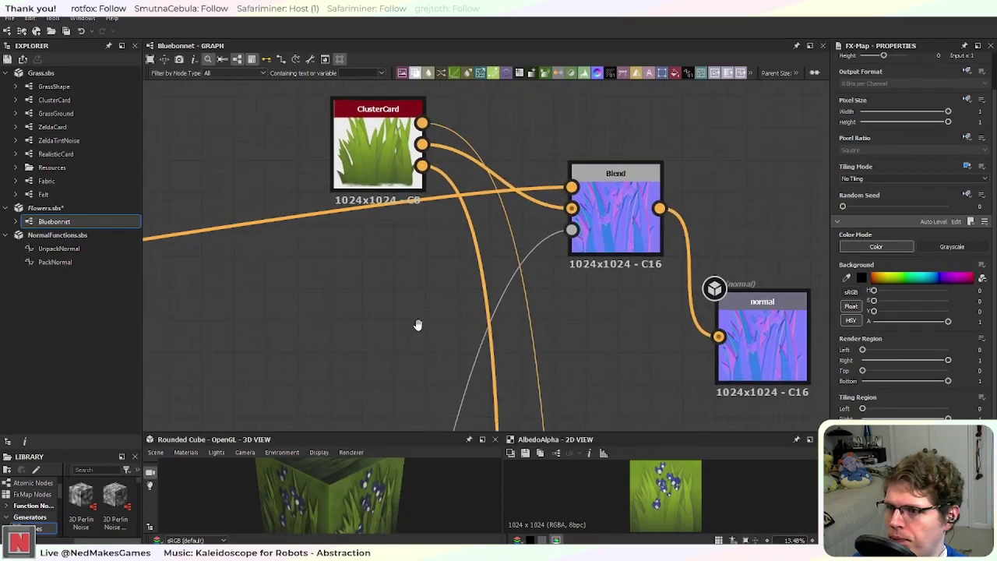
scroll(357, 320, down, 4)
mouse_move(313, 339)
middle_down()
mouse_move(468, 222)
mouse_move(459, 253)
mouse_move(499, 214)
middle_up()
mouse_move(313, 245)
middle_down()
mouse_move(342, 241)
mouse_move(646, 309)
middle_up()
middle_drag(242, 218, 476, 289)
middle_drag(375, 240, 437, 227)
scroll(437, 227, up, 6)
middle_drag(512, 245, 457, 340)
scroll(515, 209, up, 3)
scroll(507, 214, down, 3)
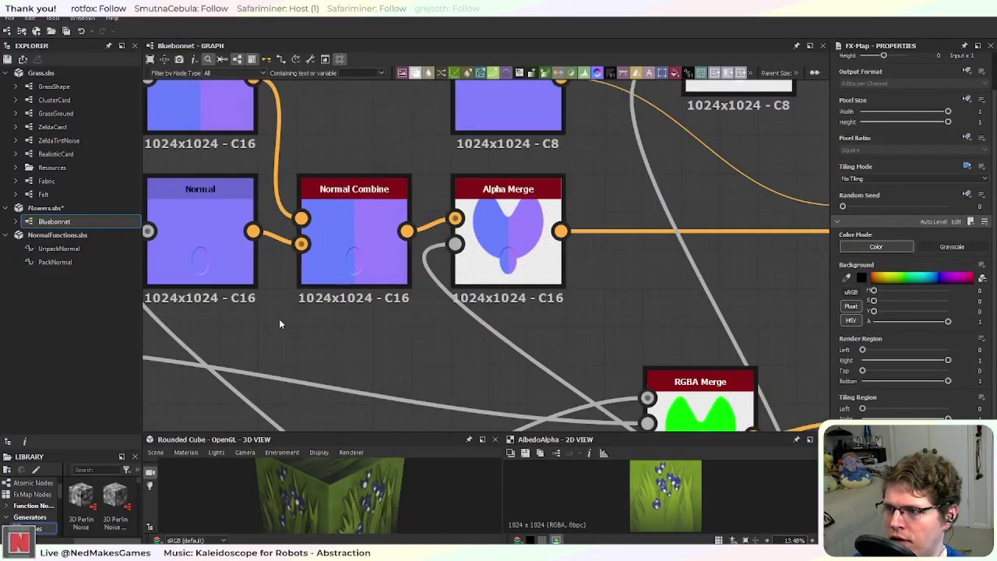
Step: Examine the grayscale mask rows that shape the petal, from Mirror Grayscale and Shape through the Transformation 2D nodes
middle_drag(267, 337, 485, 285)
scroll(485, 285, down, 3)
middle_drag(465, 335, 619, 205)
middle_drag(246, 367, 480, 305)
middle_drag(385, 191, 440, 241)
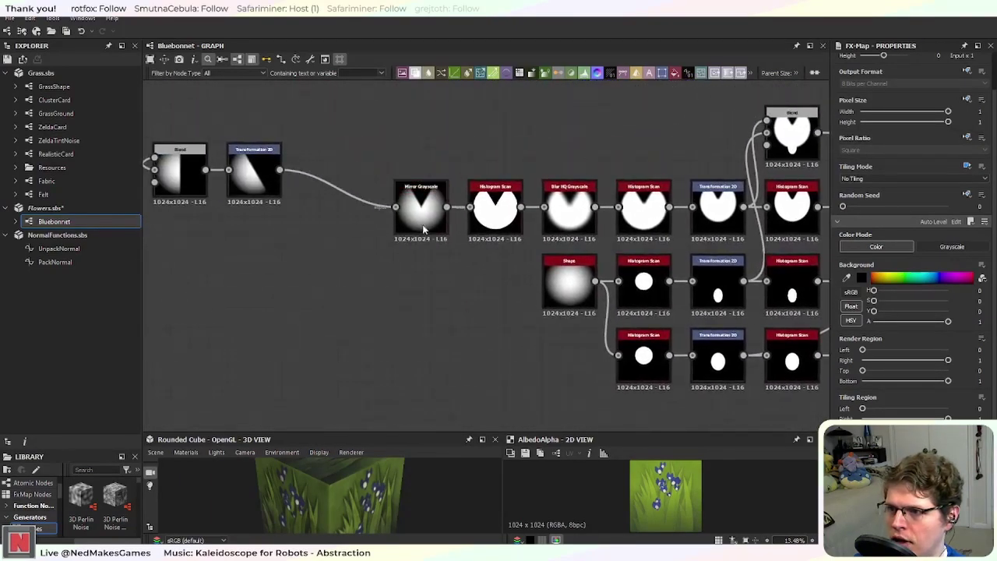
middle_drag(592, 224, 400, 249)
middle_drag(286, 336, 631, 338)
middle_drag(420, 321, 365, 355)
middle_drag(525, 323, 205, 305)
scroll(545, 283, up, 4)
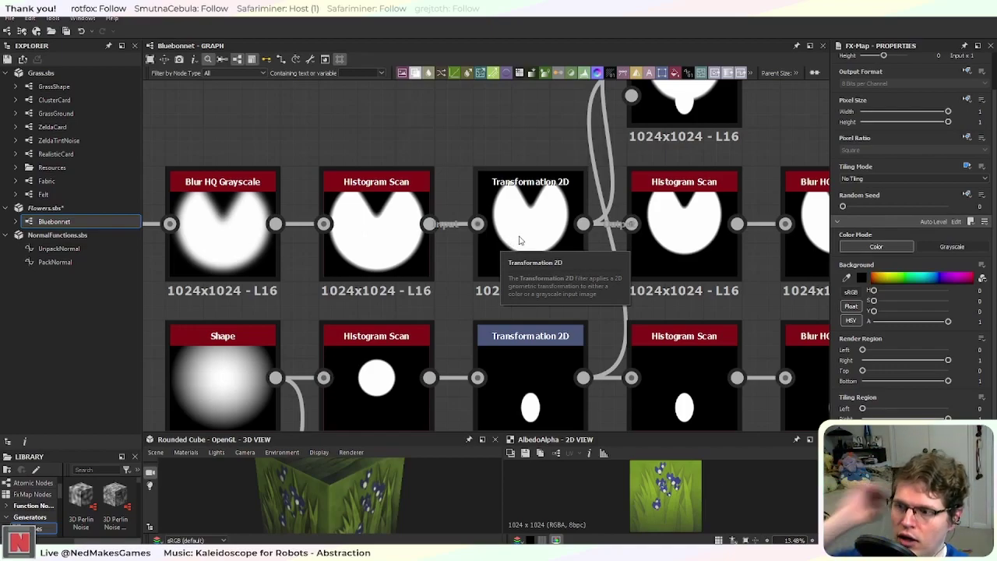
click(520, 240)
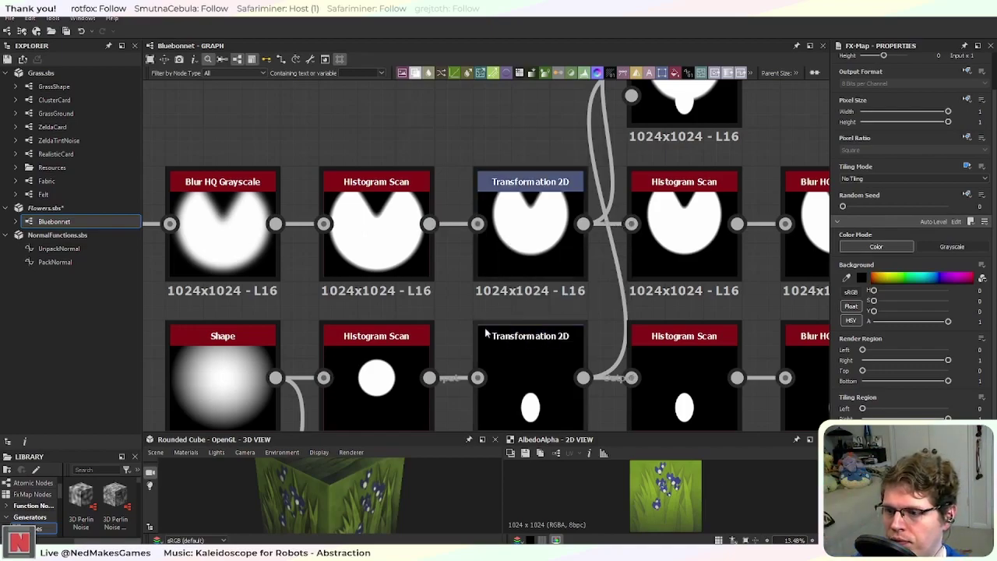
scroll(491, 319, down, 4)
scroll(410, 311, up, 3)
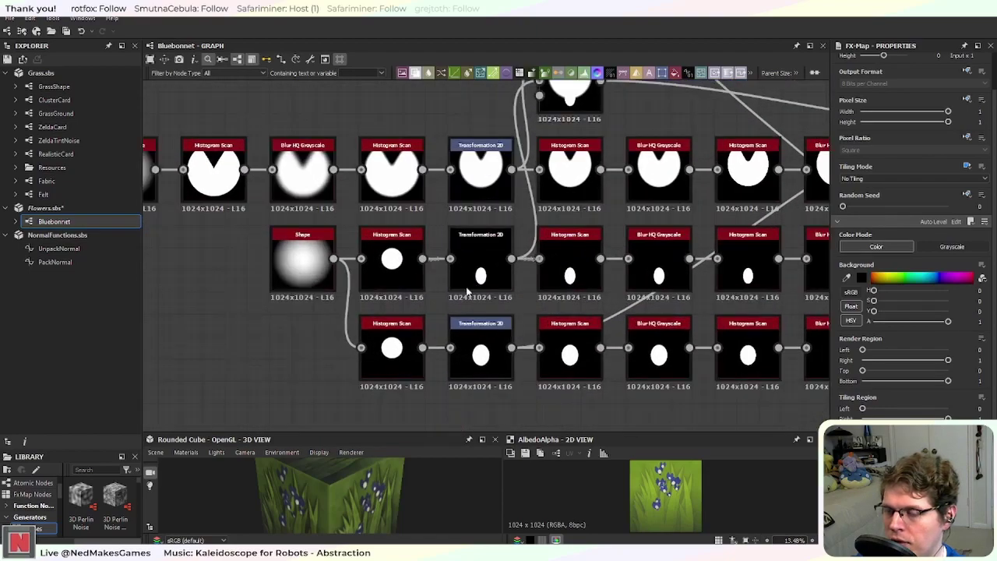
Step: Soften the two Histogram Scans fed by the Shape node, setting the upper one's contrast to 0.11 and the lower one's to 0.1
middle_drag(410, 312, 349, 274)
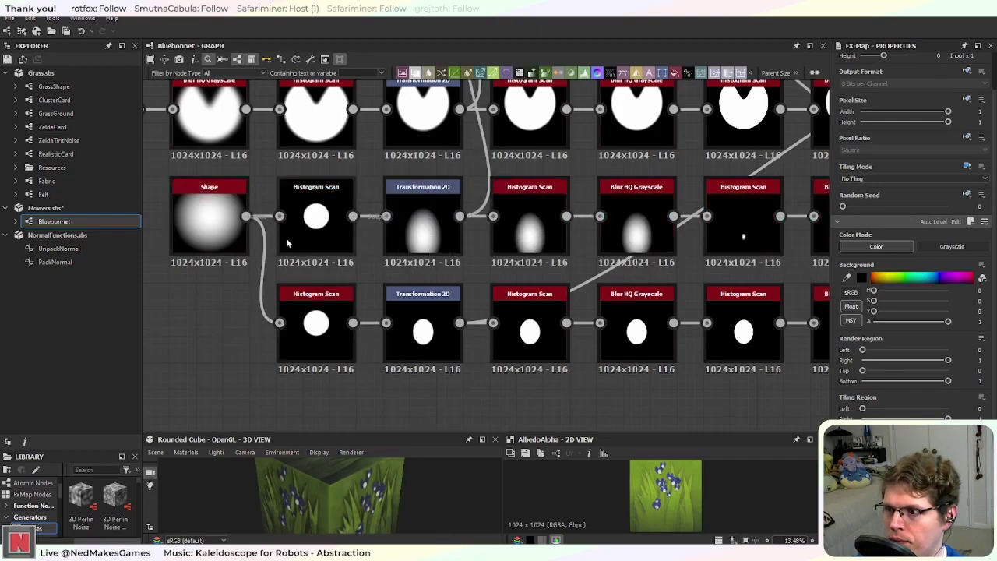
middle_drag(665, 283, 644, 292)
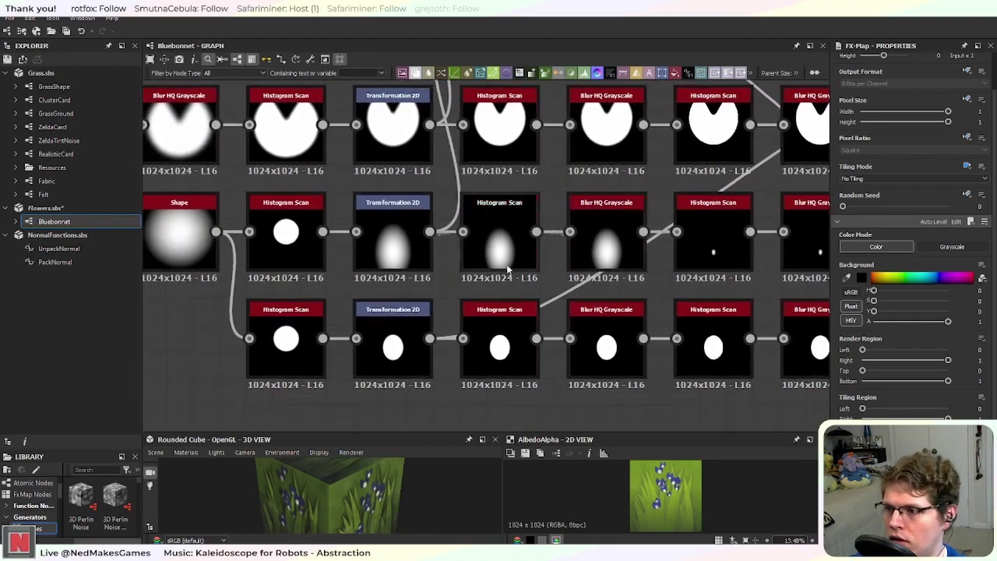
click(281, 249)
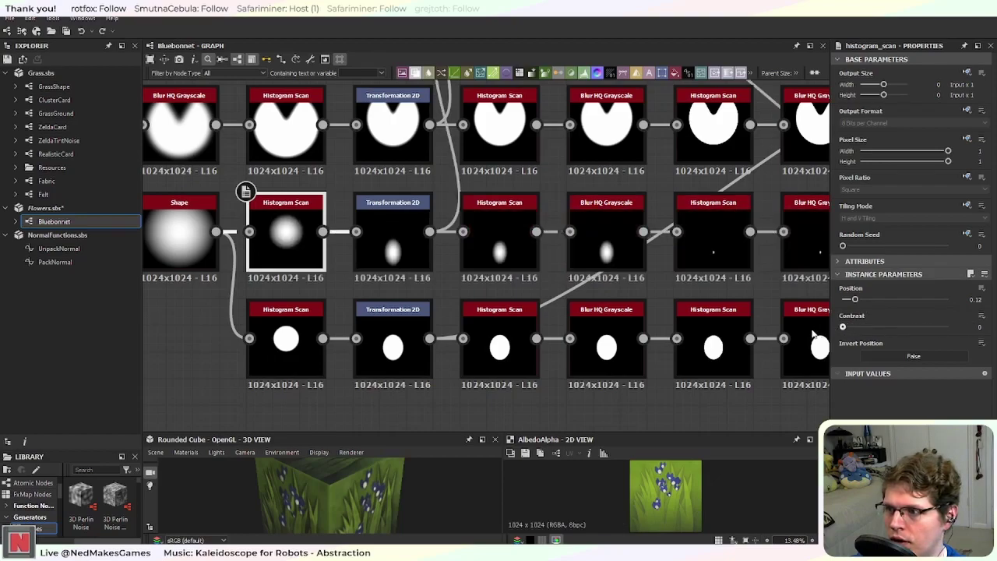
drag(844, 332, 853, 332)
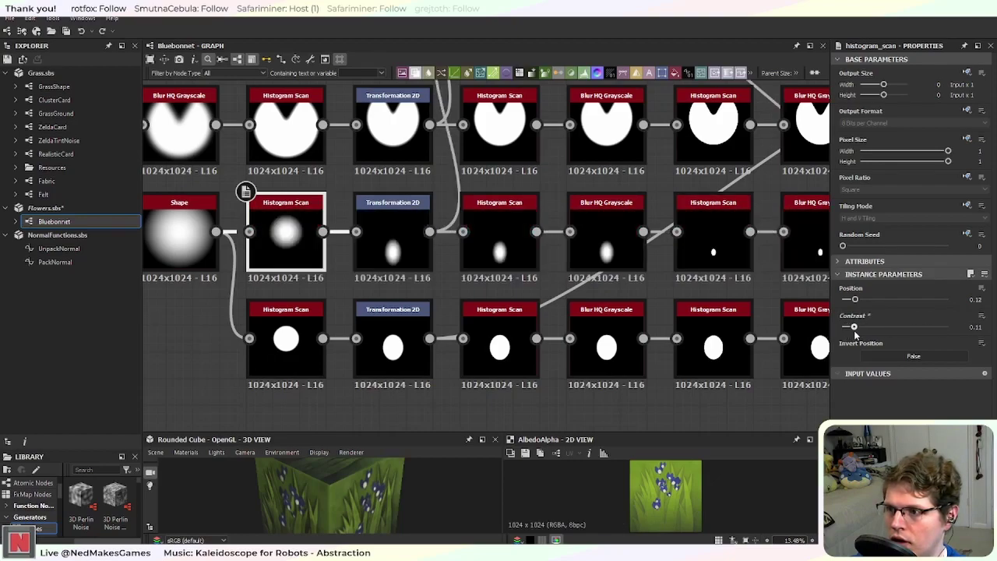
click(300, 364)
drag(923, 330, 844, 336)
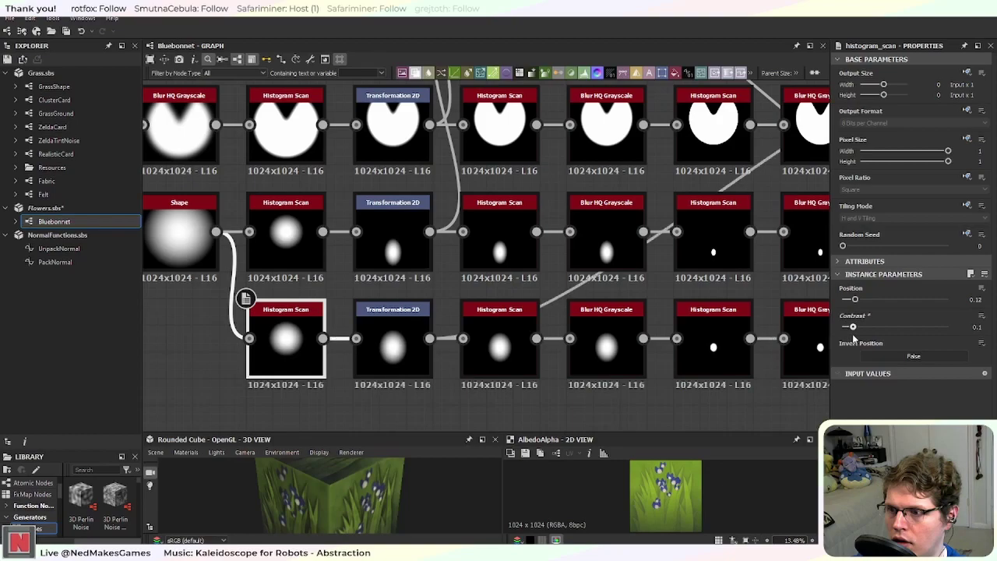
Step: Examine how the softened masks carry through the downstream Histogram Scan and Blur HQ Grayscale nodes, including the lower row's final blur settings
middle_drag(712, 294, 623, 238)
scroll(624, 278, up, 4)
scroll(432, 336, down, 2)
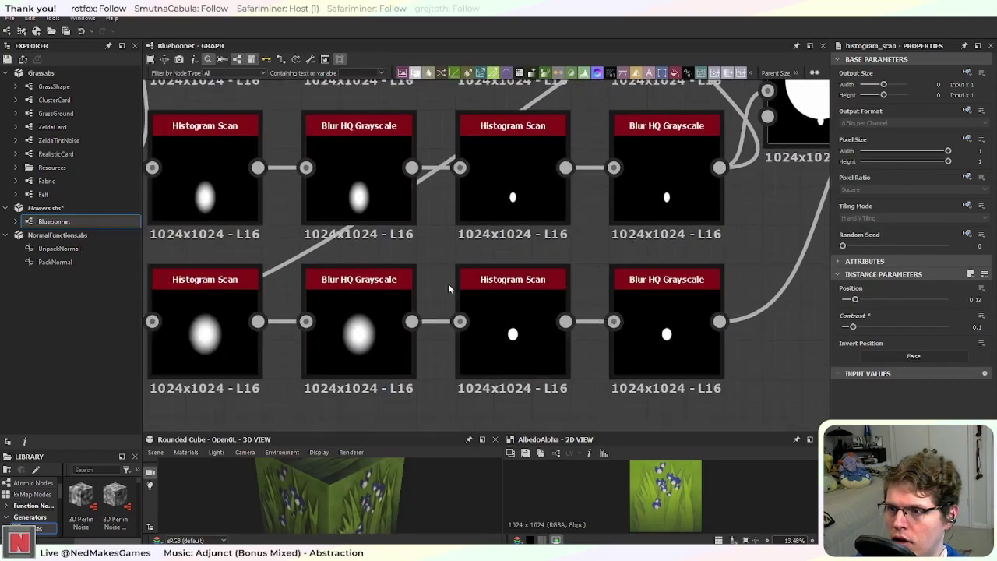
scroll(454, 288, down, 3)
middle_drag(329, 309, 372, 353)
scroll(401, 360, up, 1)
scroll(436, 359, up, 1)
scroll(654, 364, up, 4)
click(774, 334)
middle_drag(774, 334, 444, 408)
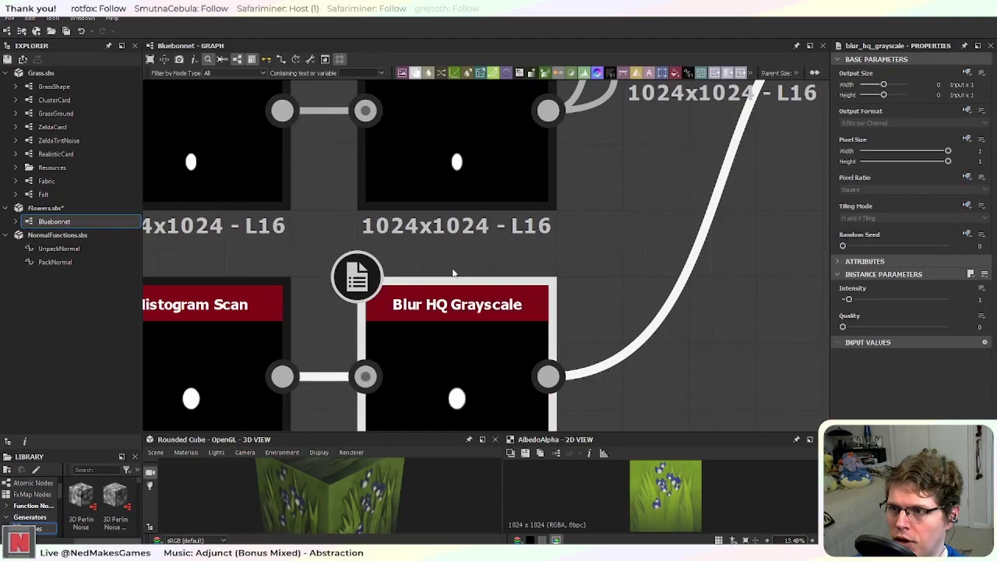
scroll(459, 272, down, 4)
middle_drag(544, 231, 428, 356)
scroll(607, 251, up, 3)
middle_drag(238, 338, 597, 326)
scroll(343, 305, down, 3)
middle_drag(374, 314, 586, 367)
middle_drag(262, 331, 466, 340)
scroll(444, 334, down, 2)
middle_drag(330, 324, 462, 317)
scroll(369, 310, up, 1)
scroll(342, 336, up, 2)
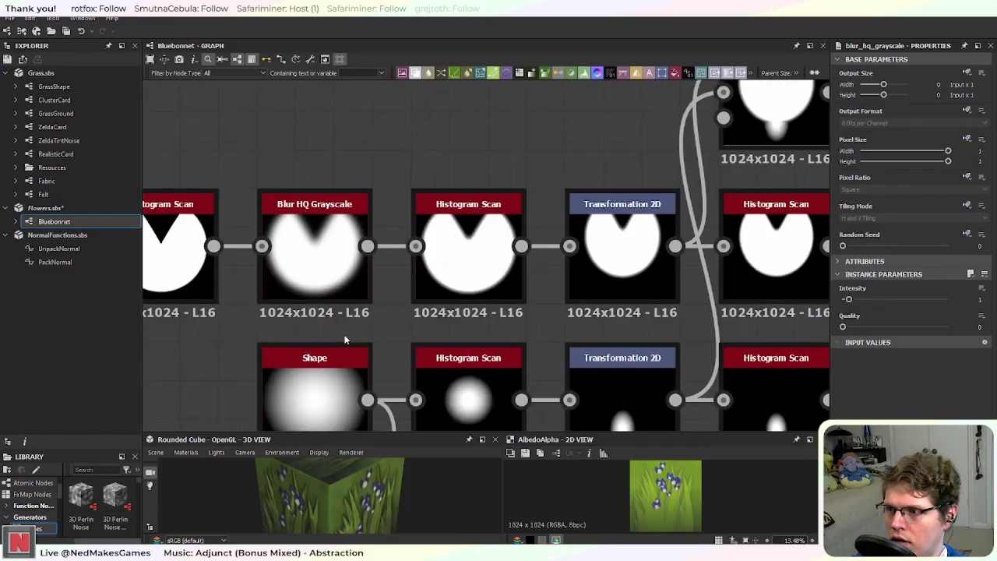
Step: Try a lower contrast on the Histogram Scan after the petal row's first Blur HQ Grayscale
click(433, 290)
scroll(520, 328, down, 2)
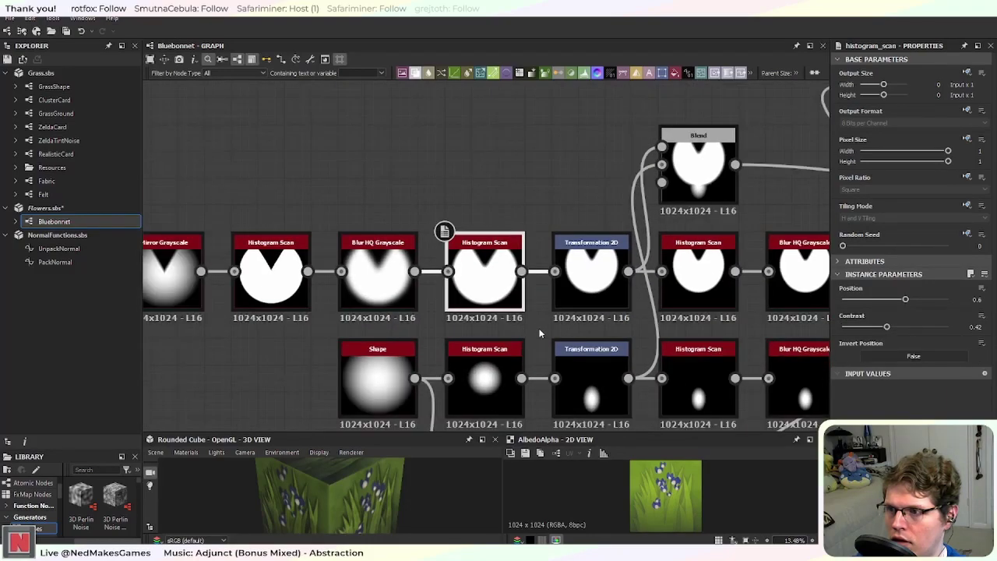
drag(861, 328, 857, 328)
Step: Set the Histogram Scan directly after Mirror Grayscale to contrast 0.01 and position 0.47
middle_drag(255, 359, 423, 345)
scroll(474, 287, up, 2)
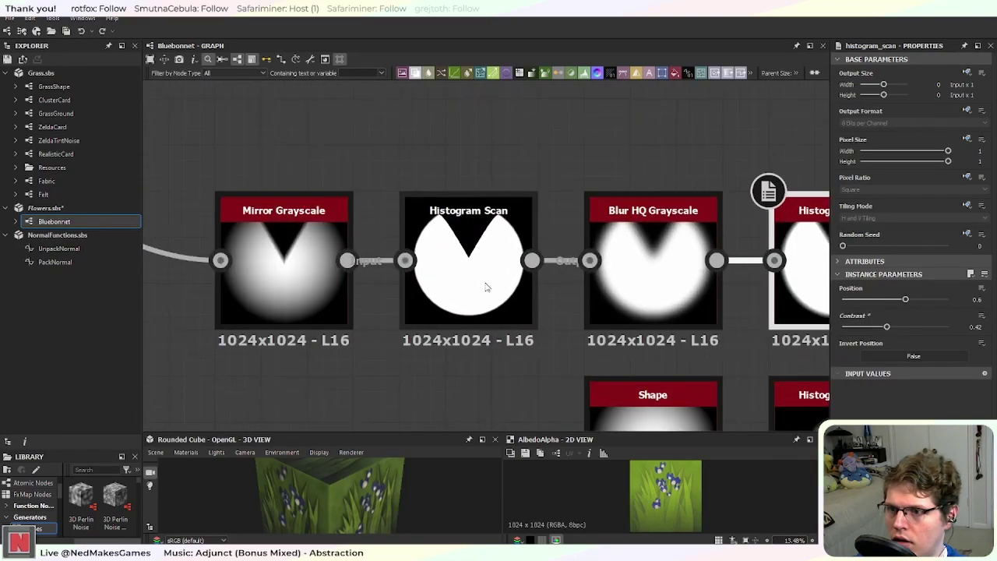
click(473, 288)
drag(938, 328, 829, 333)
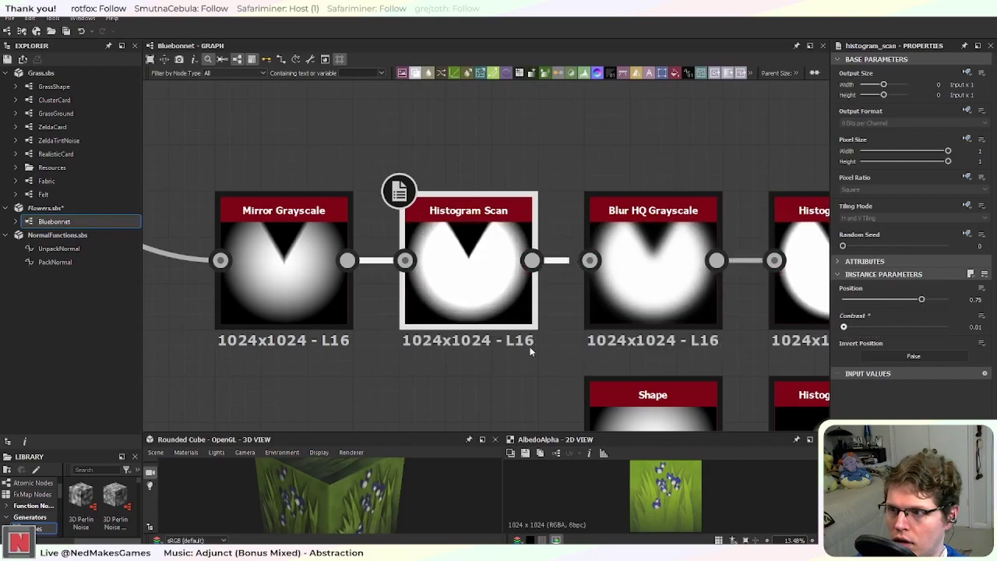
drag(921, 301, 896, 302)
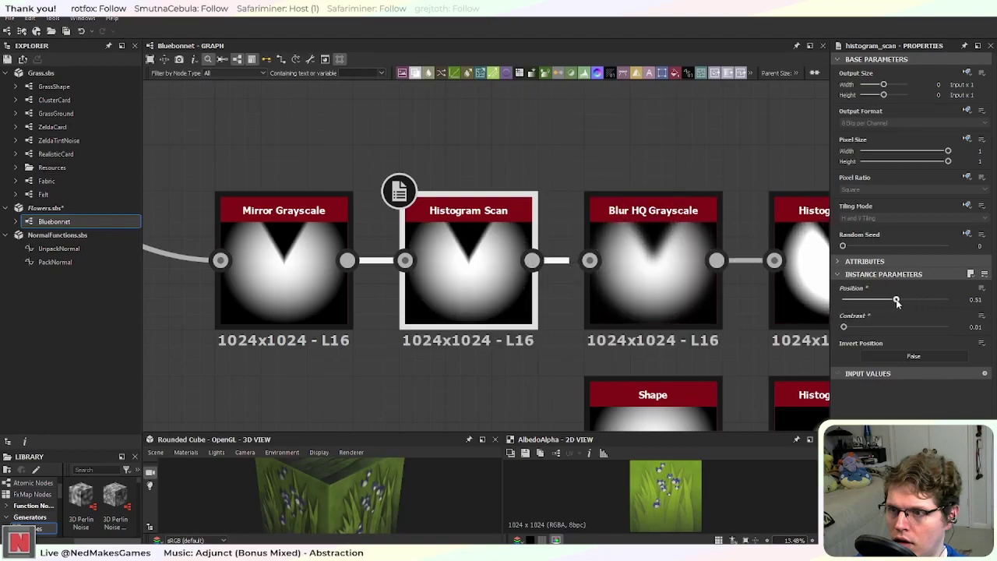
Step: Set the Histogram Scan after the petal row's first Blur HQ Grayscale to contrast 0.07 and position 0.75
middle_drag(709, 317, 493, 315)
middle_drag(643, 319, 387, 327)
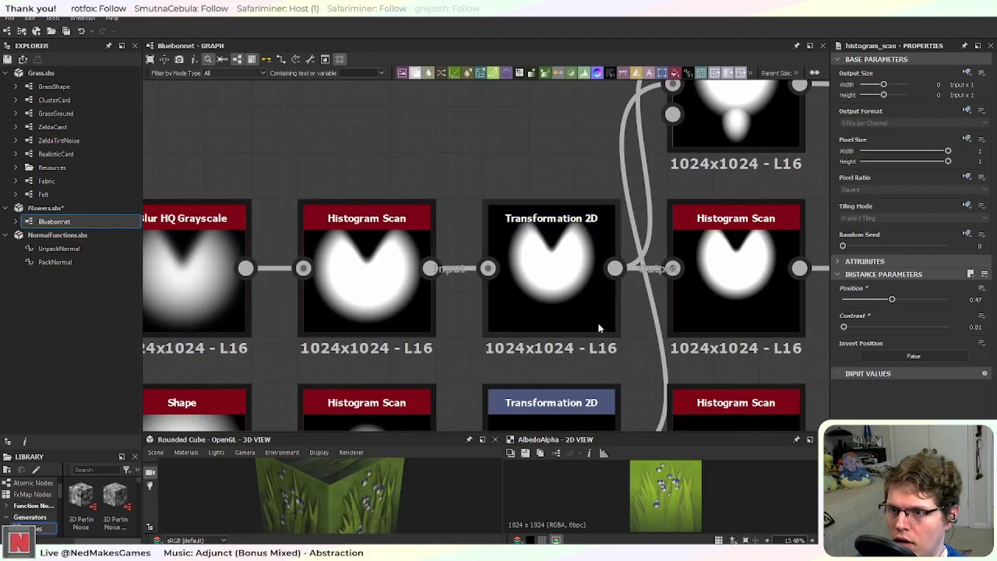
middle_drag(704, 317, 478, 327)
scroll(505, 317, down, 2)
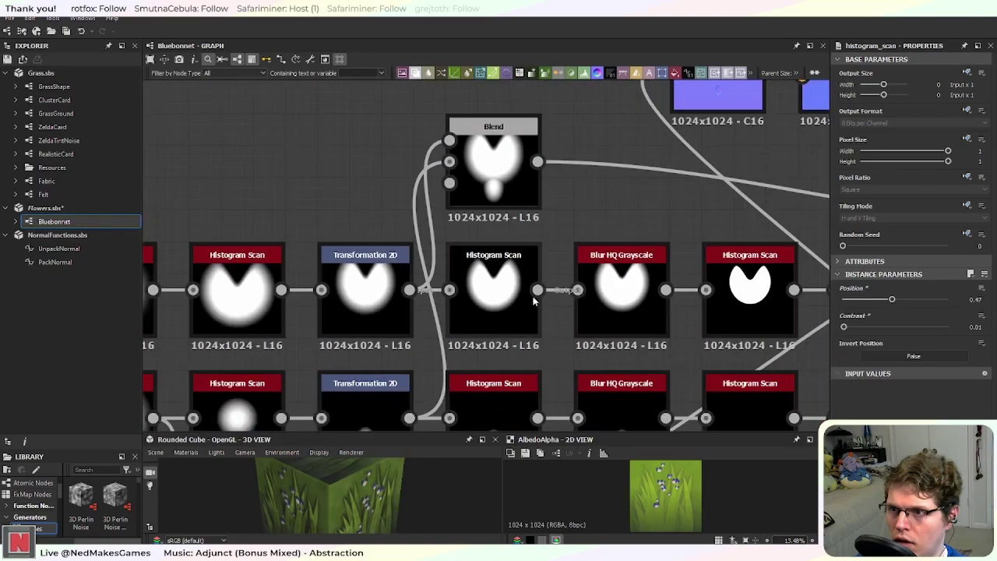
middle_drag(530, 217, 212, 190)
middle_drag(267, 270, 589, 275)
middle_drag(333, 293, 594, 280)
middle_drag(484, 326, 425, 324)
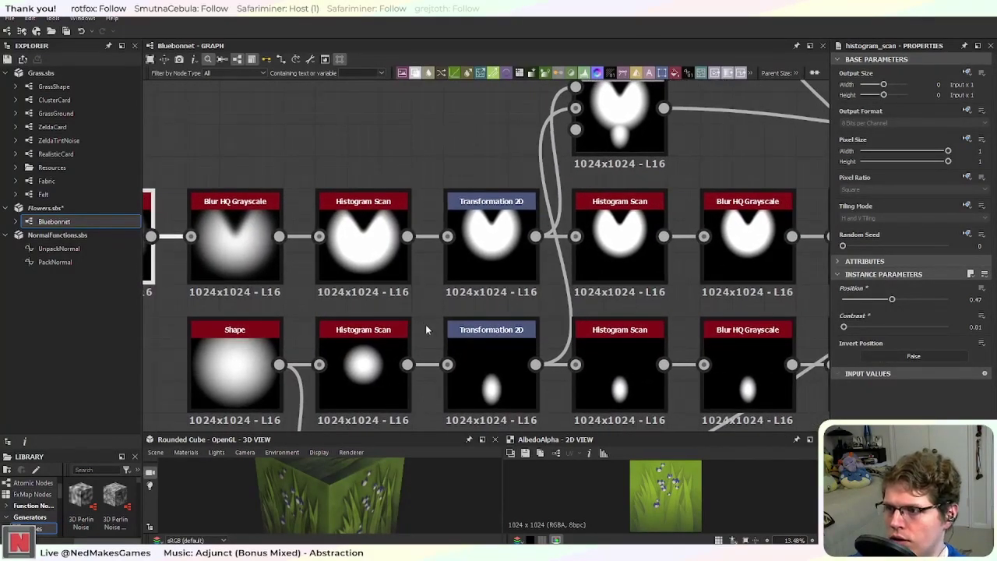
click(321, 196)
drag(886, 327, 853, 328)
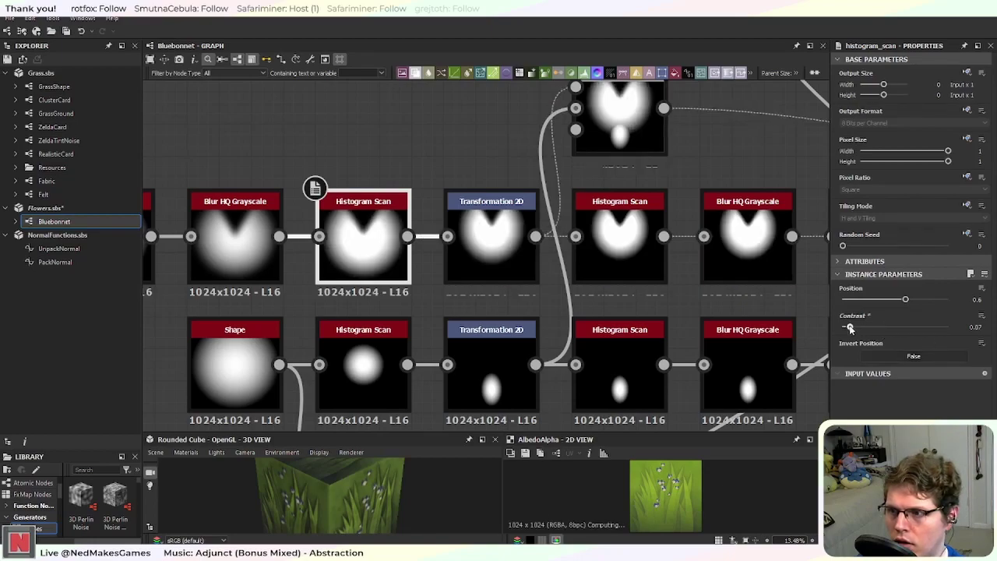
mouse_move(906, 301)
mouse_down()
mouse_move(934, 301)
mouse_move(916, 306)
mouse_up()
Step: Move the petal row's two Histogram Scans and the blur between them above the row, and connect Mirror Grayscale directly to Transformation 2D
scroll(416, 341, down, 2)
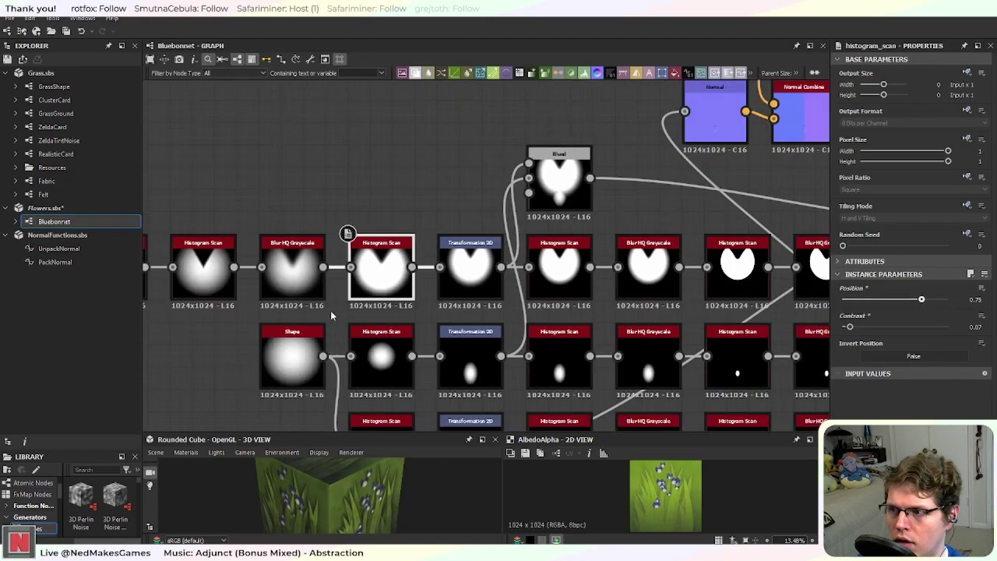
middle_drag(324, 311, 427, 313)
middle_drag(308, 337, 347, 345)
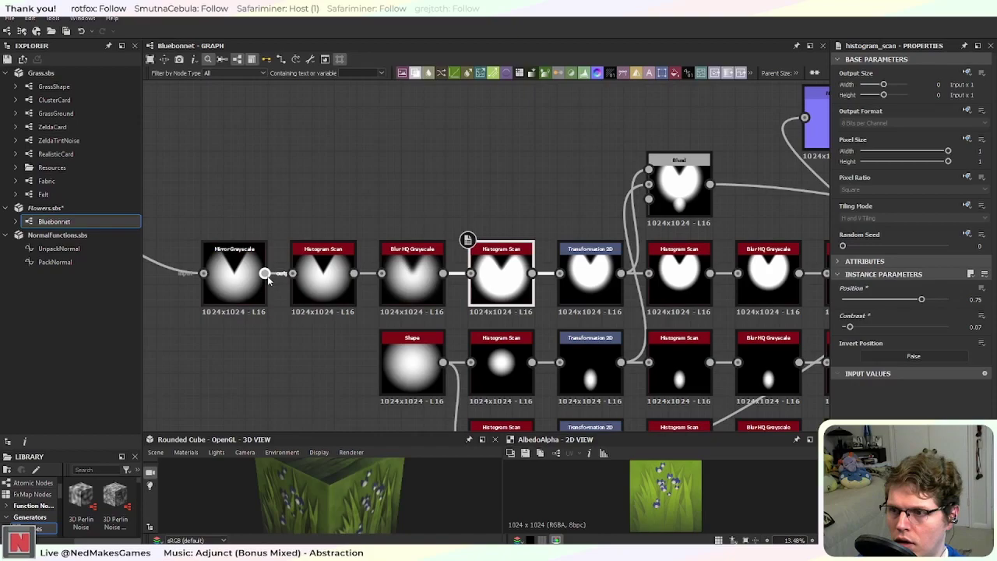
drag(277, 209, 509, 283)
drag(510, 282, 510, 192)
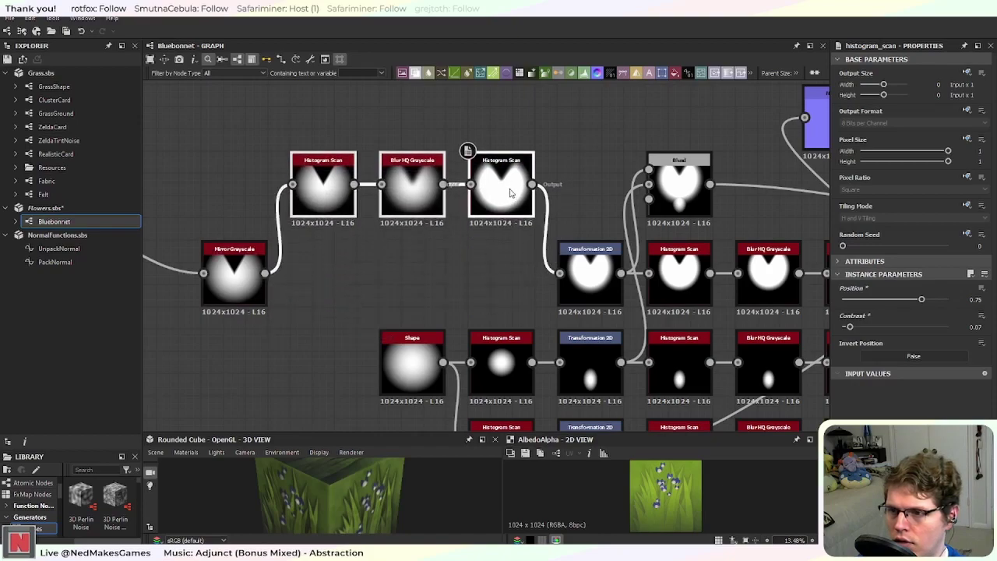
click(596, 284)
Step: Set the Histogram Scan directly after the petal row's Transformation 2D to contrast 0.73 and position 0.79
scroll(577, 327, up, 3)
middle_drag(639, 347, 405, 369)
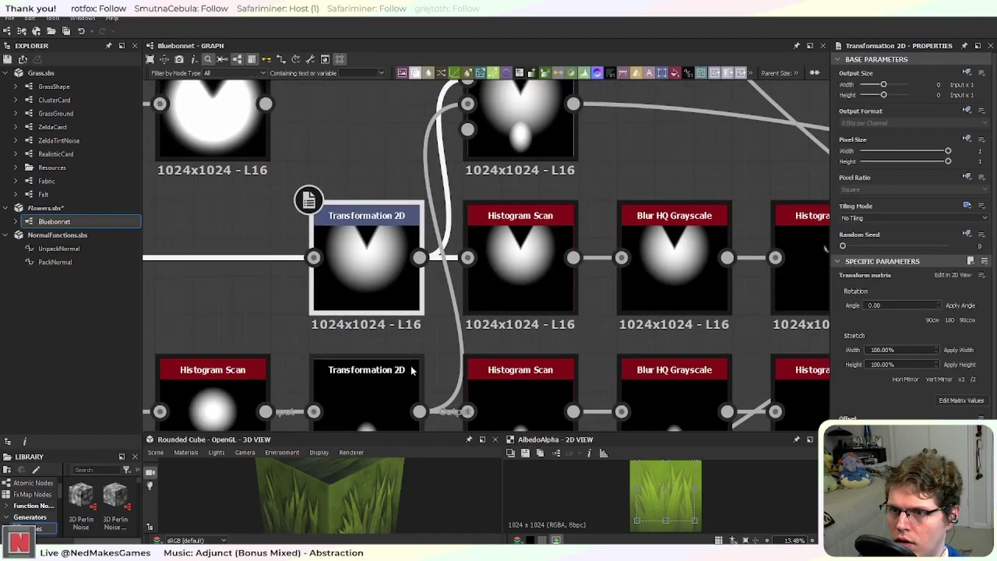
middle_drag(590, 194, 535, 257)
scroll(559, 321, down, 1)
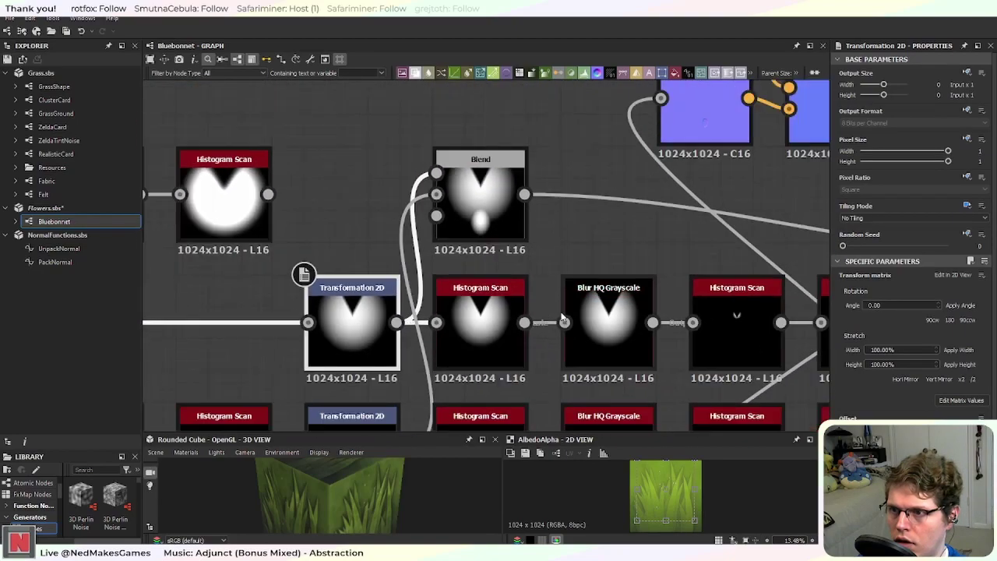
middle_drag(715, 331, 543, 272)
scroll(581, 274, up, 3)
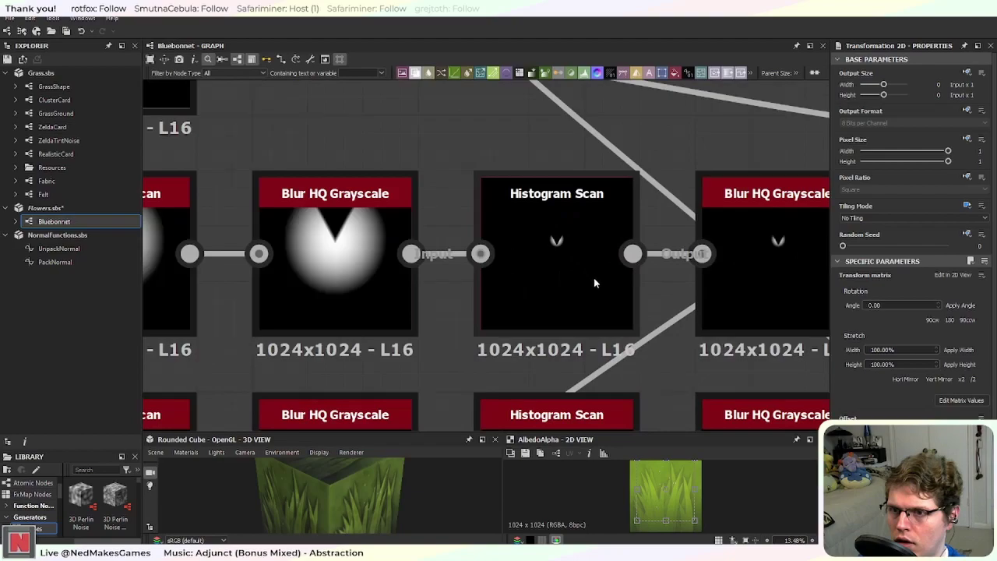
scroll(611, 291, down, 4)
middle_drag(673, 338, 692, 316)
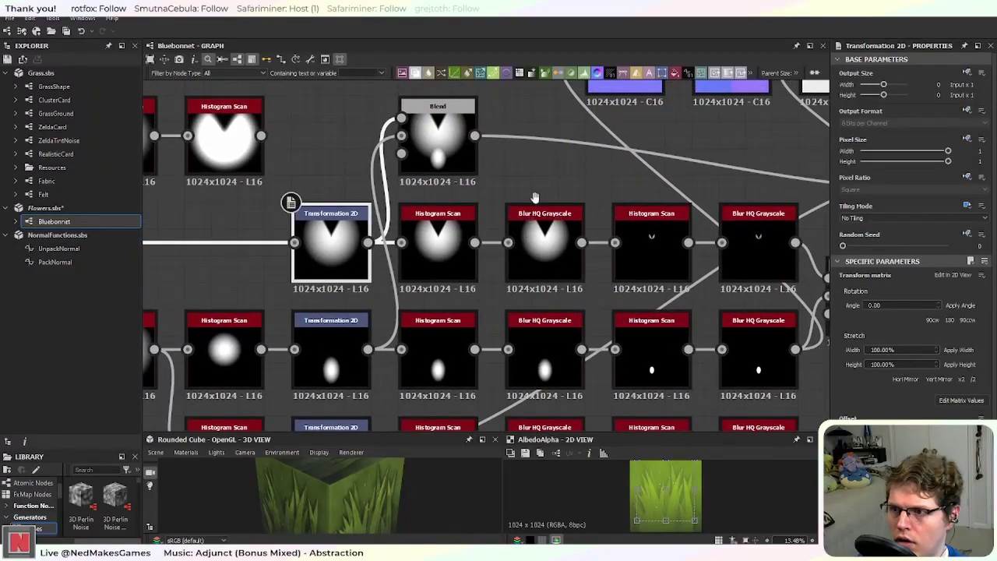
middle_drag(536, 202, 483, 246)
click(383, 309)
drag(843, 330, 924, 309)
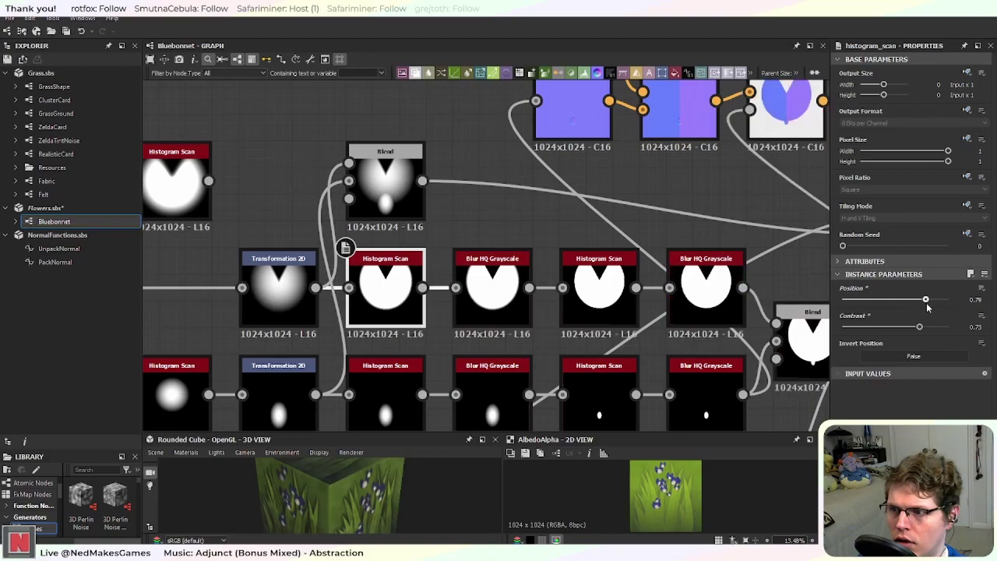
Step: Examine how the updated petal mask feeds the RGBA Merge and normal branch, and compare it with the two lower mask rows
middle_drag(745, 333, 464, 262)
middle_drag(733, 315, 566, 311)
scroll(606, 236, up, 2)
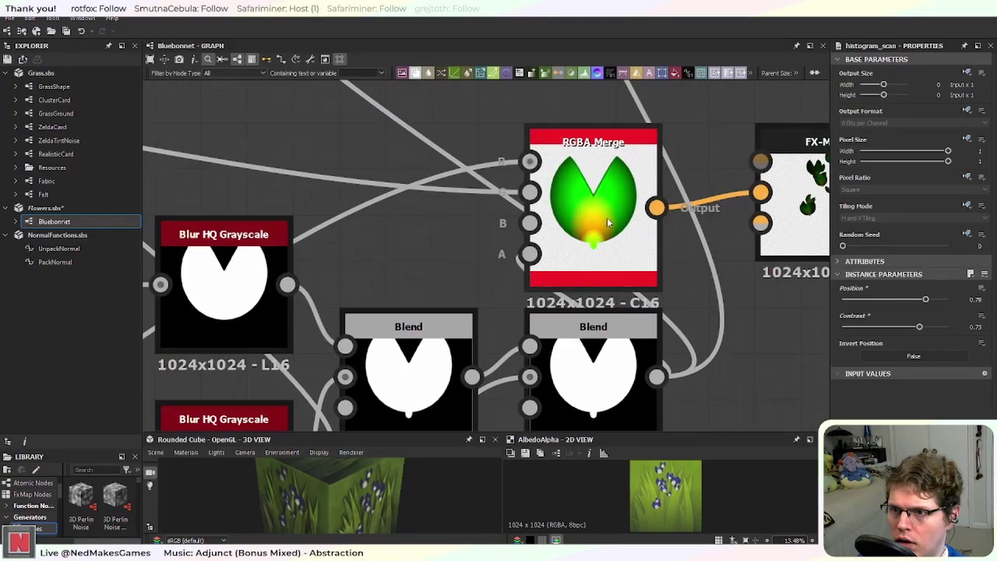
scroll(606, 217, down, 5)
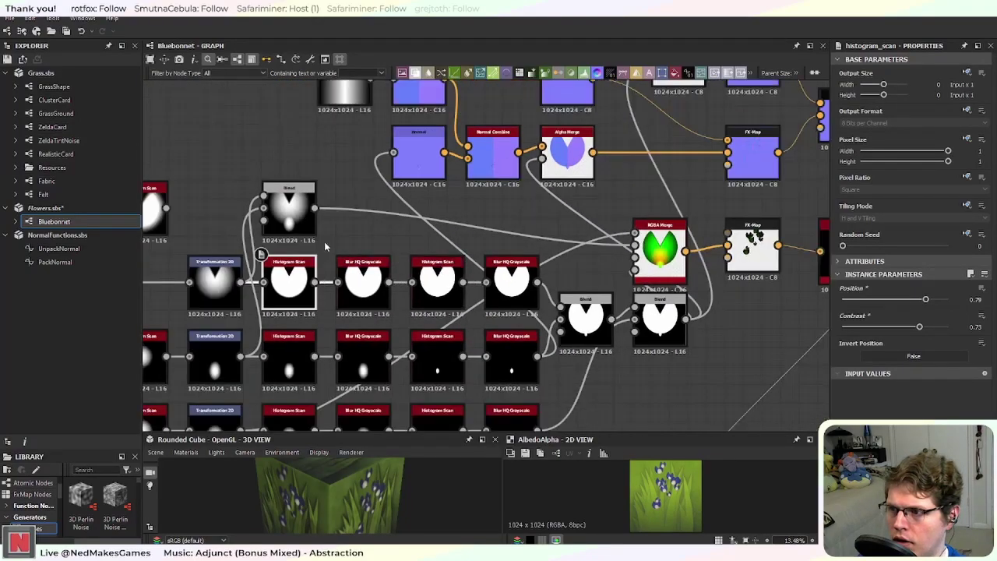
scroll(499, 268, up, 3)
middle_drag(691, 197, 717, 288)
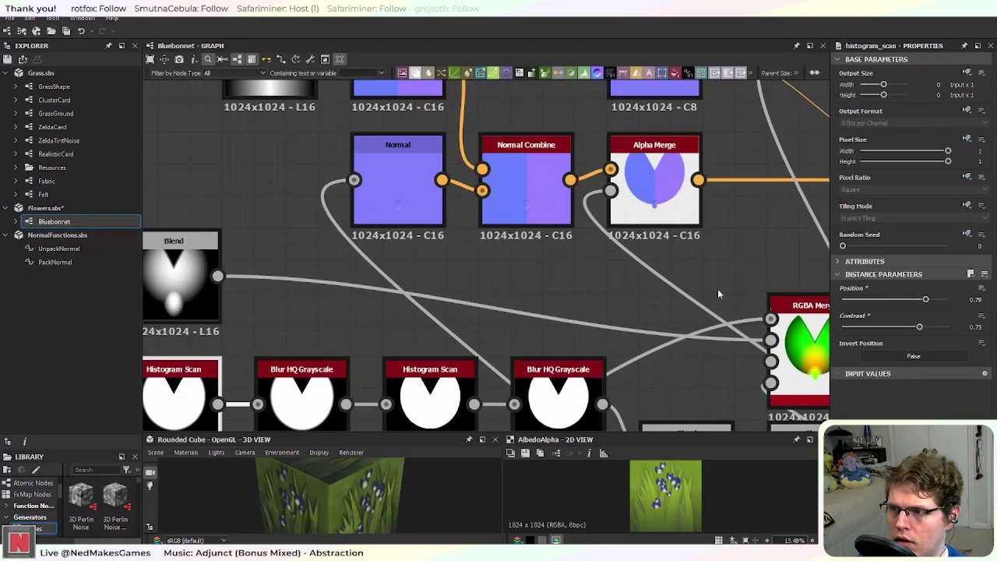
scroll(717, 294, down, 2)
middle_drag(528, 267, 482, 293)
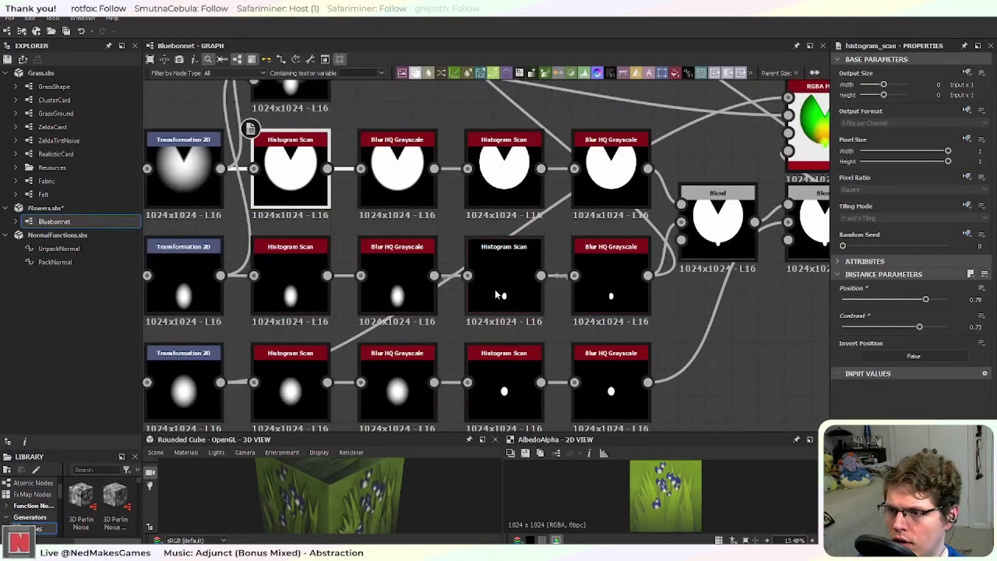
mouse_move(363, 330)
middle_down()
mouse_move(487, 285)
mouse_move(378, 341)
middle_up()
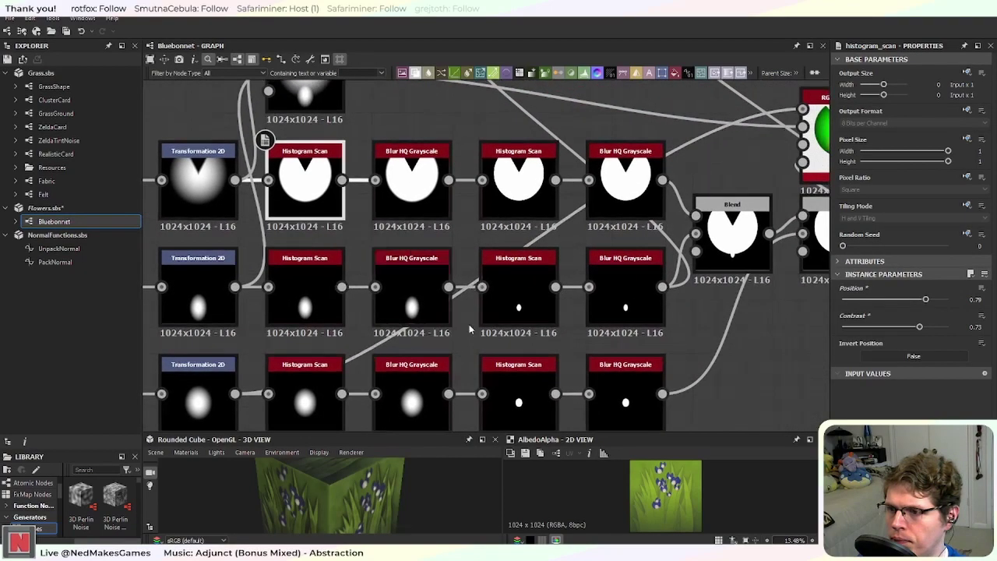
Step: Set the last Histogram Scan's position to 0.88 in the first small-ellipse row and 0.82 in the row below it
click(514, 312)
drag(847, 302, 947, 307)
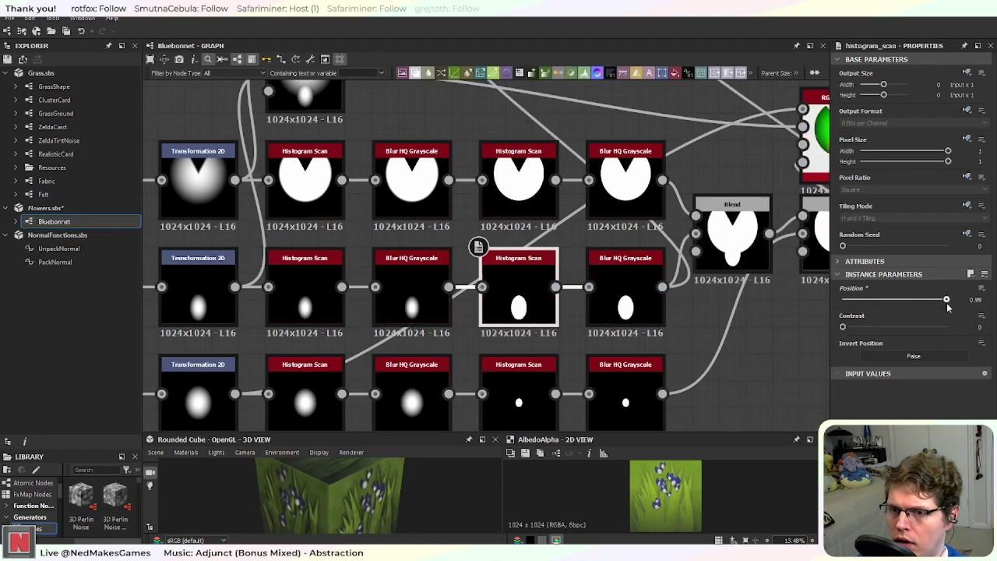
click(517, 389)
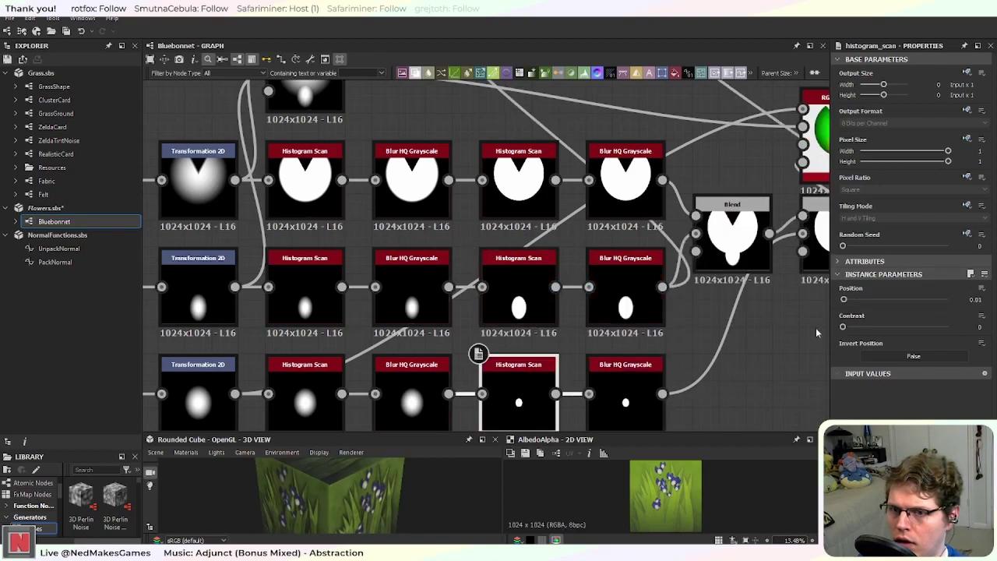
drag(843, 301, 931, 307)
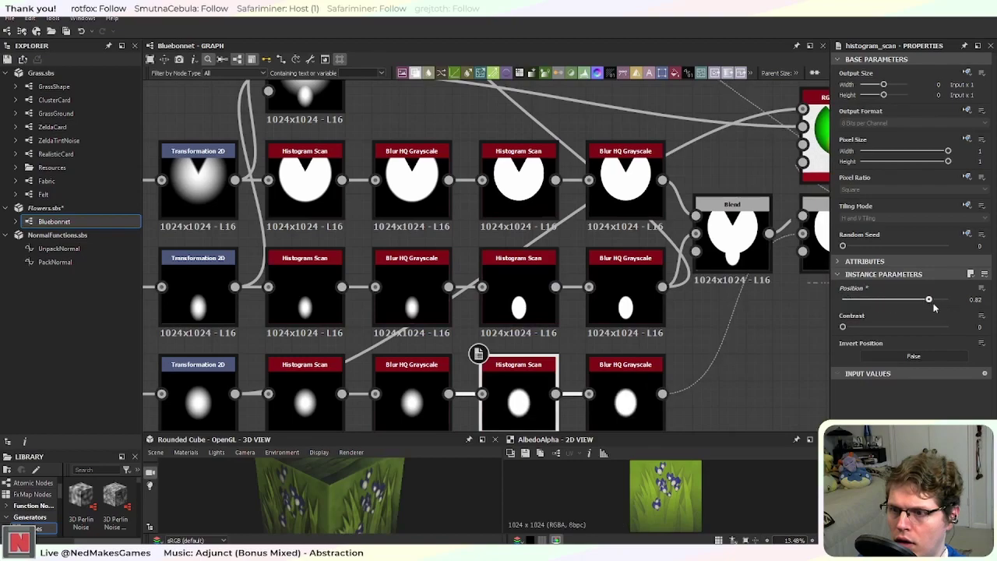
Step: Examine the RGBA Merge flower shape and trace its inputs back to the three mask rows
middle_drag(695, 313, 494, 347)
middle_drag(730, 298, 554, 325)
scroll(507, 291, up, 1)
scroll(506, 292, up, 2)
click(446, 186)
middle_drag(445, 186, 547, 272)
scroll(547, 272, down, 1)
scroll(467, 253, down, 1)
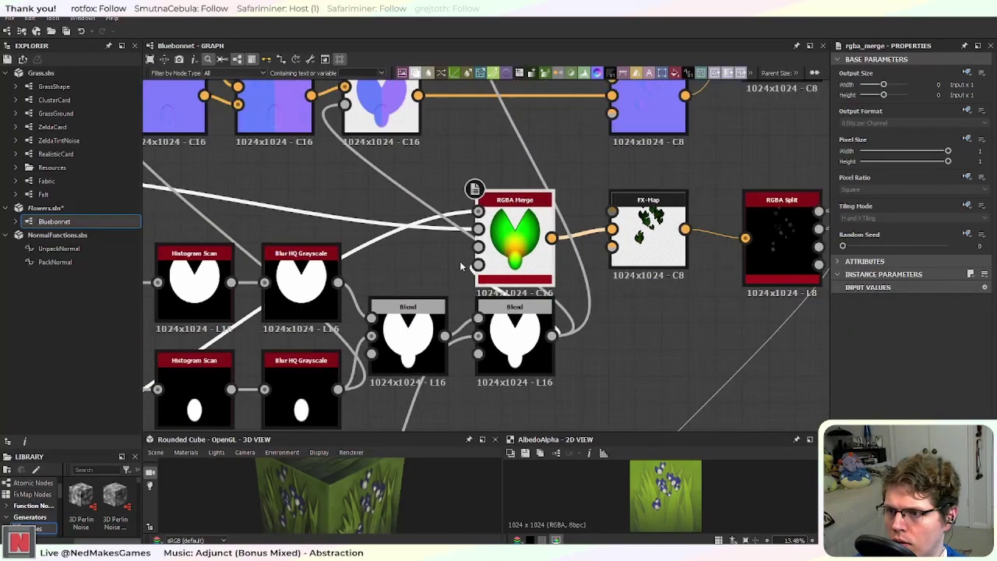
middle_drag(386, 251, 670, 159)
scroll(439, 333, down, 1)
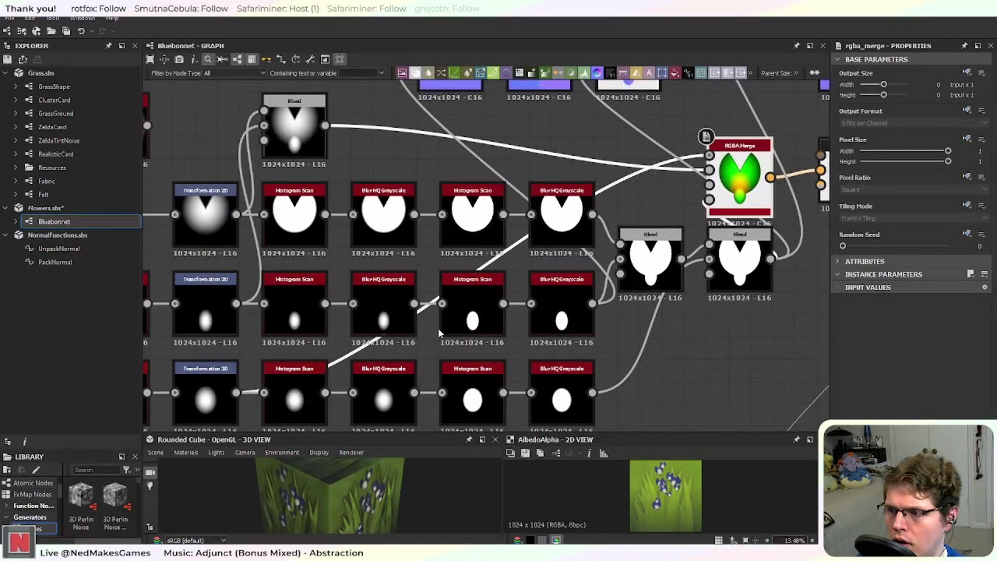
middle_drag(374, 373, 348, 384)
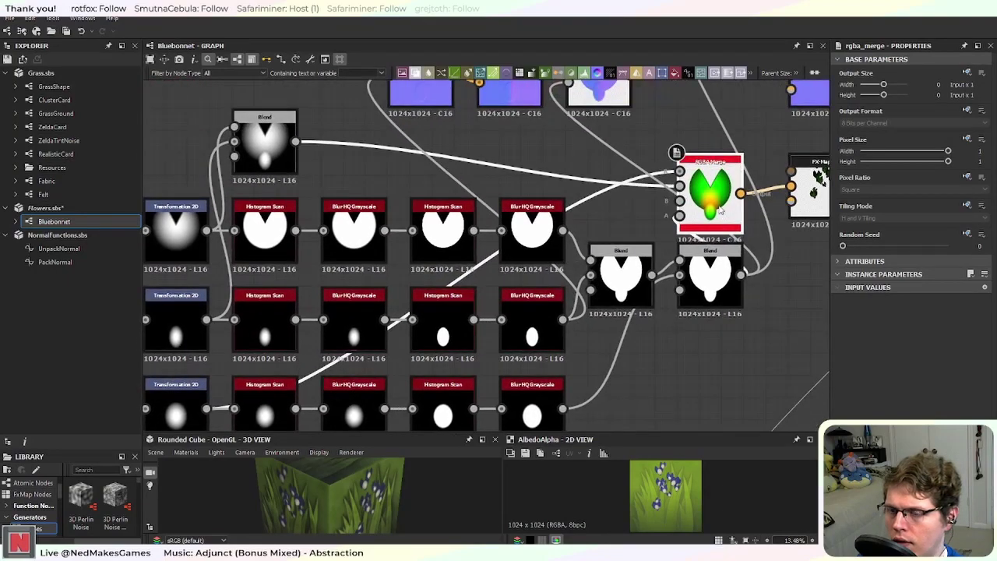
Step: Follow the flower masks from the RGBA Merge through the FX-Map and colour blends to the albedoAlpha output
middle_drag(714, 204, 448, 271)
middle_drag(535, 232, 430, 302)
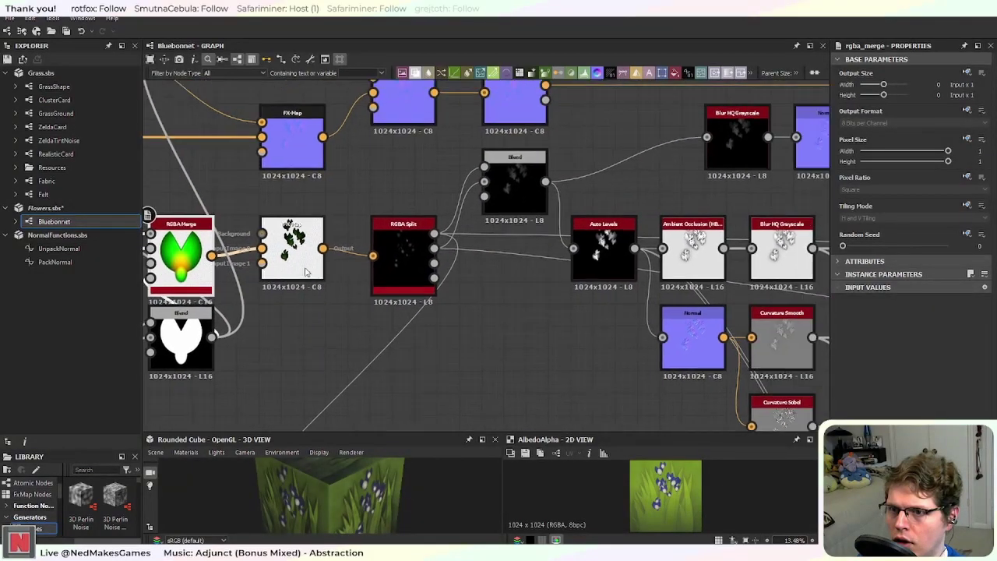
scroll(709, 303, up, 2)
middle_drag(708, 304, 405, 226)
scroll(767, 343, down, 5)
middle_drag(767, 343, 545, 281)
scroll(545, 280, up, 2)
scroll(514, 310, up, 2)
scroll(514, 310, up, 2)
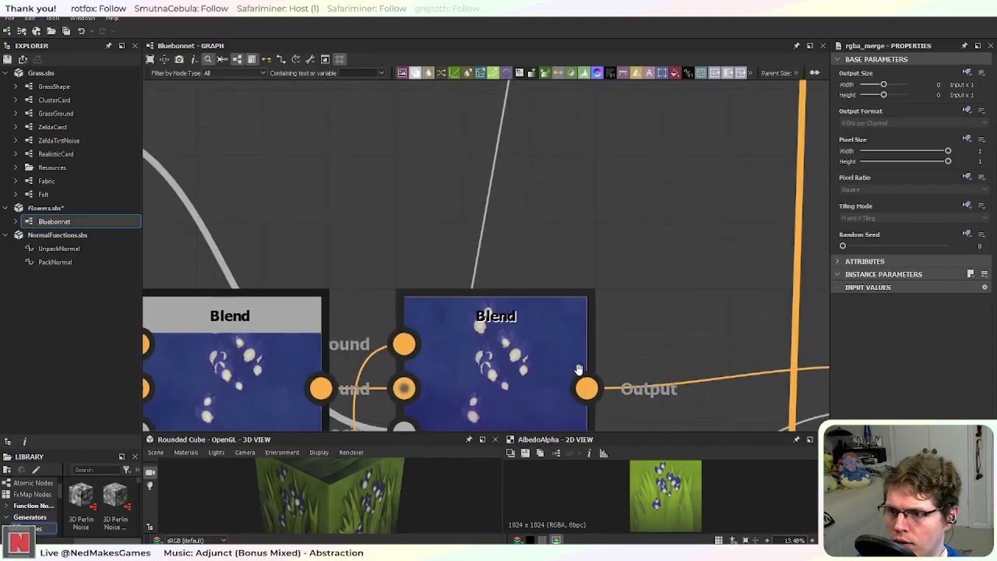
middle_drag(499, 316, 445, 301)
middle_drag(614, 265, 304, 330)
middle_drag(641, 166, 438, 283)
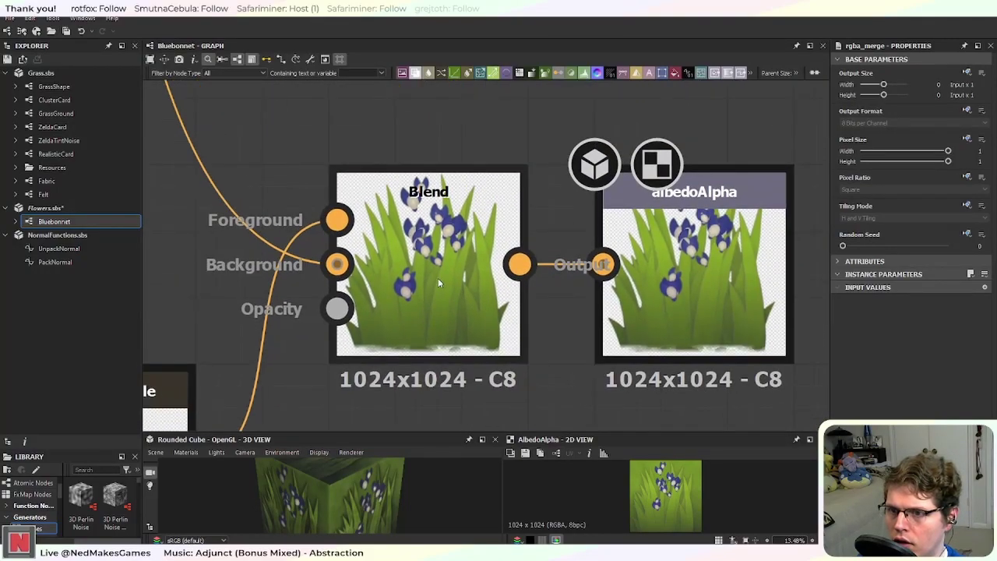
Step: Examine the cream-coloured Blend chain and the uniform colours feeding it
scroll(435, 278, down, 3)
middle_drag(429, 334, 407, 267)
scroll(436, 312, down, 2)
scroll(526, 370, up, 5)
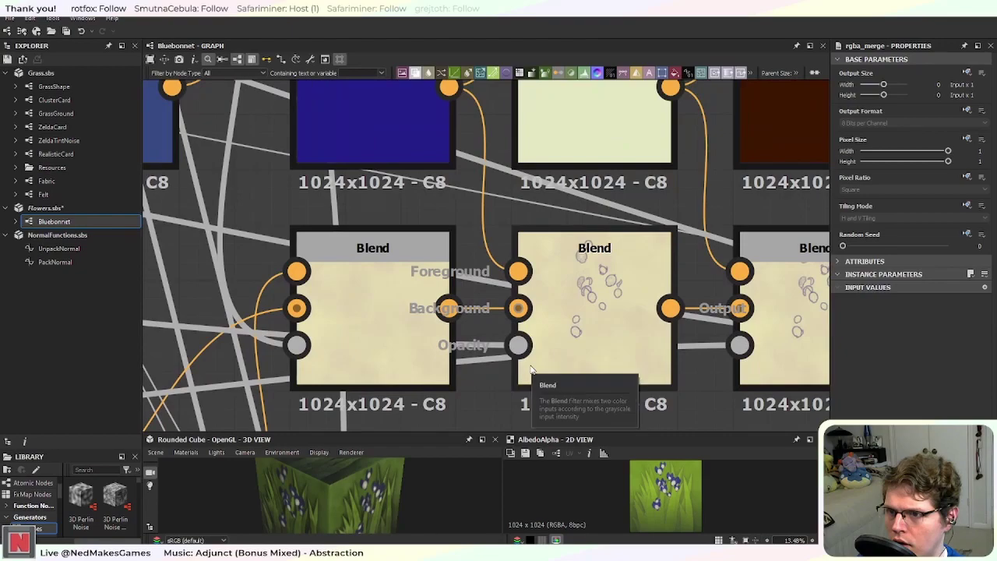
scroll(531, 369, down, 2)
scroll(530, 369, down, 1)
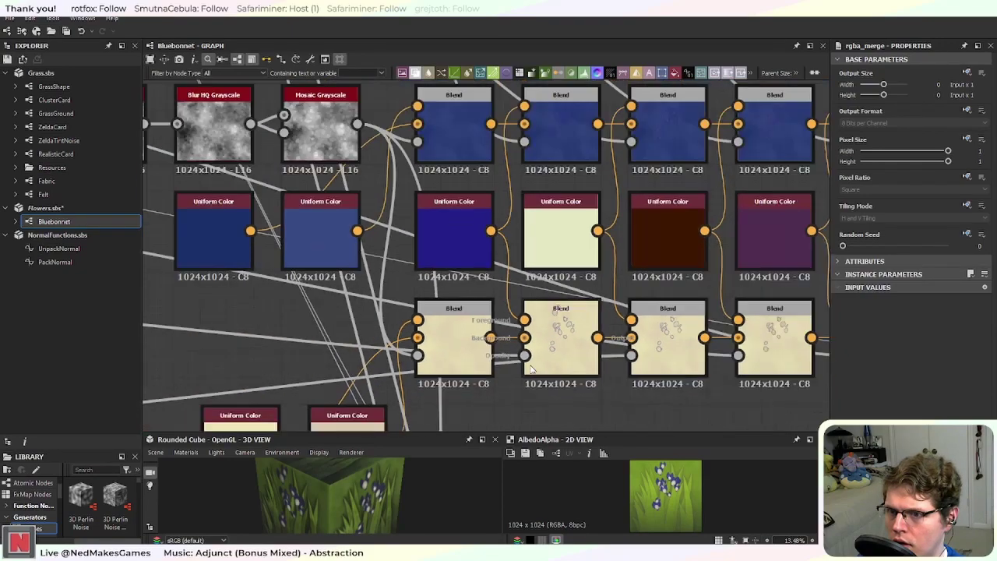
middle_drag(584, 348, 563, 351)
Step: Return to the mask rows and inspect the last Histogram Scan of the first small-ellipse row
scroll(314, 304, down, 5)
middle_drag(317, 246, 531, 317)
middle_drag(351, 300, 571, 386)
scroll(527, 334, up, 3)
mouse_move(625, 345)
middle_down()
mouse_move(591, 366)
mouse_move(562, 289)
mouse_move(556, 301)
mouse_move(638, 323)
mouse_move(479, 329)
mouse_move(360, 314)
mouse_move(612, 318)
middle_up()
middle_drag(374, 343, 571, 344)
scroll(570, 344, up, 1)
click(358, 315)
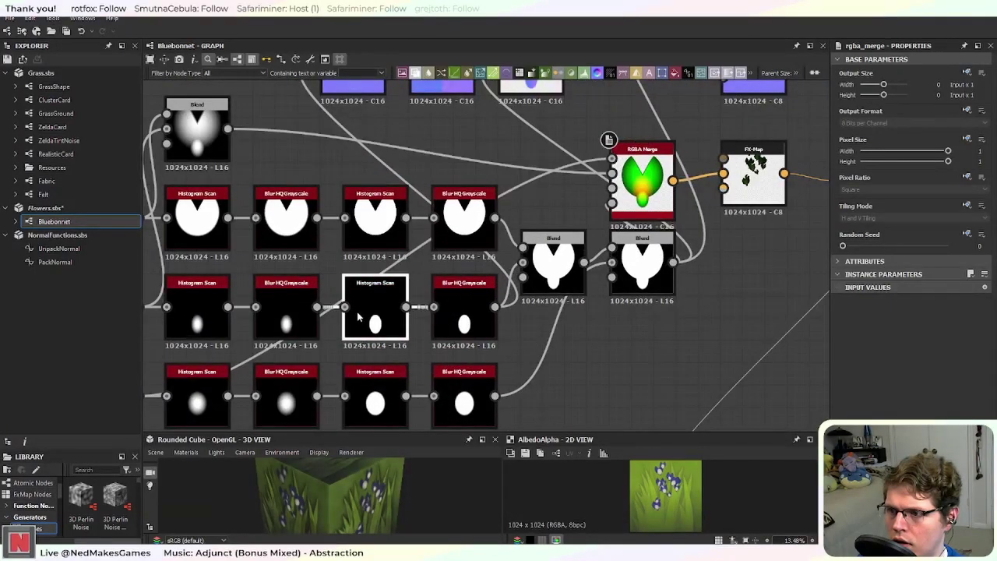
middle_drag(359, 315, 529, 345)
mouse_move(591, 320)
middle_down()
mouse_move(500, 352)
mouse_move(583, 322)
middle_up()
scroll(455, 323, down, 2)
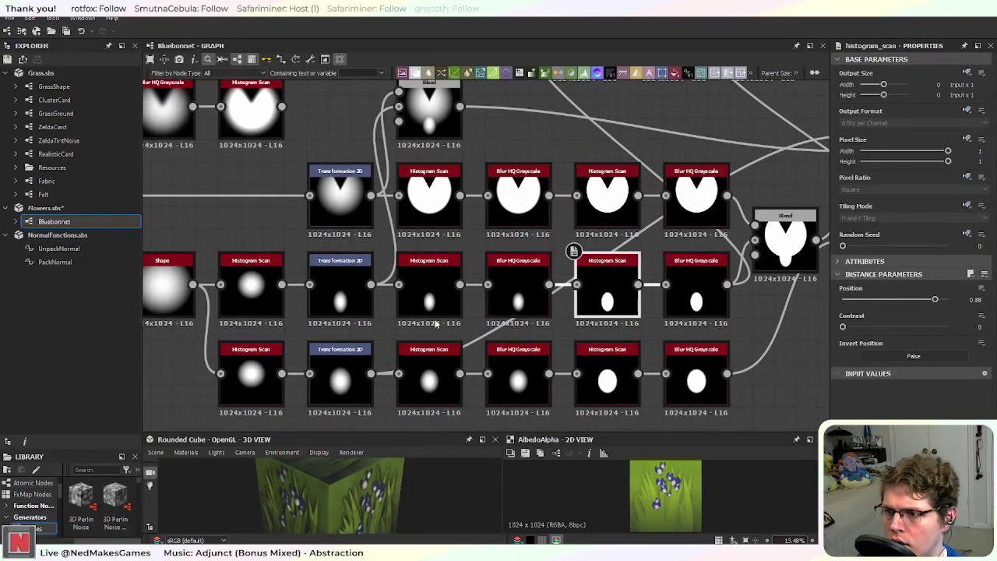
Step: Compare the flower shapes in the Channels Shuffle result with those in the final grass-and-flower Blend
scroll(363, 310, up, 3)
middle_drag(617, 280, 356, 331)
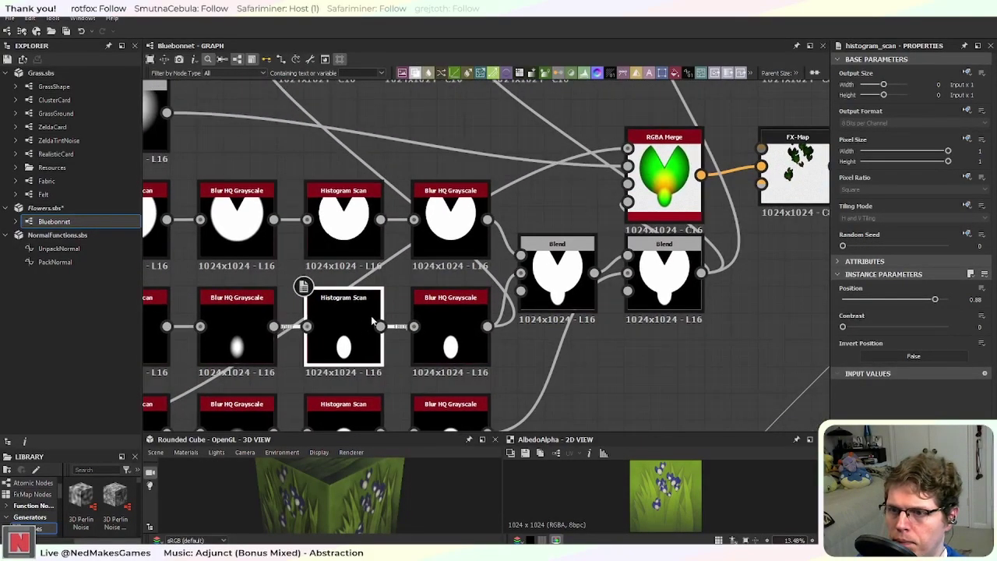
scroll(371, 321, down, 3)
middle_drag(695, 364, 633, 264)
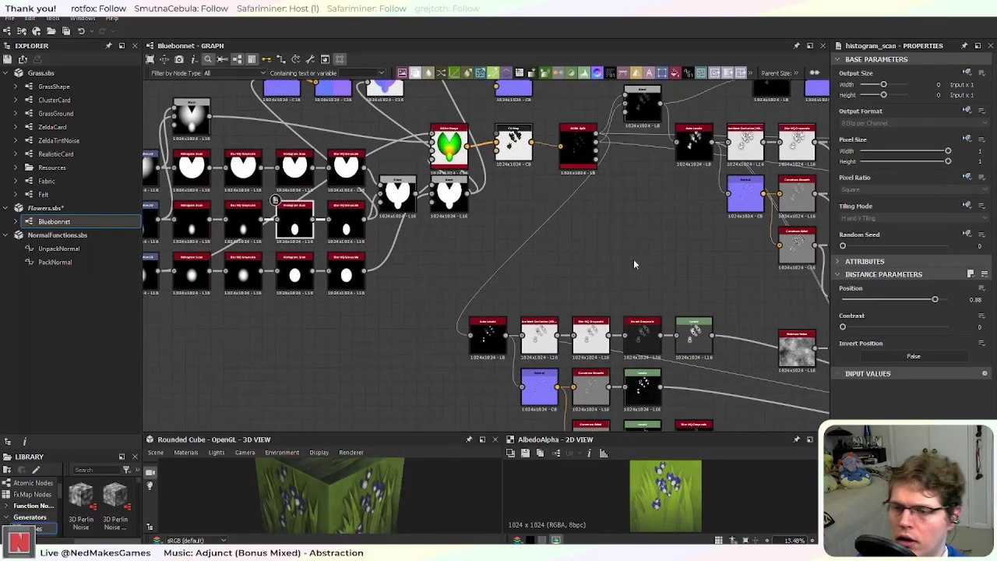
scroll(665, 258, down, 2)
middle_drag(679, 256, 109, 154)
middle_drag(798, 243, 658, 224)
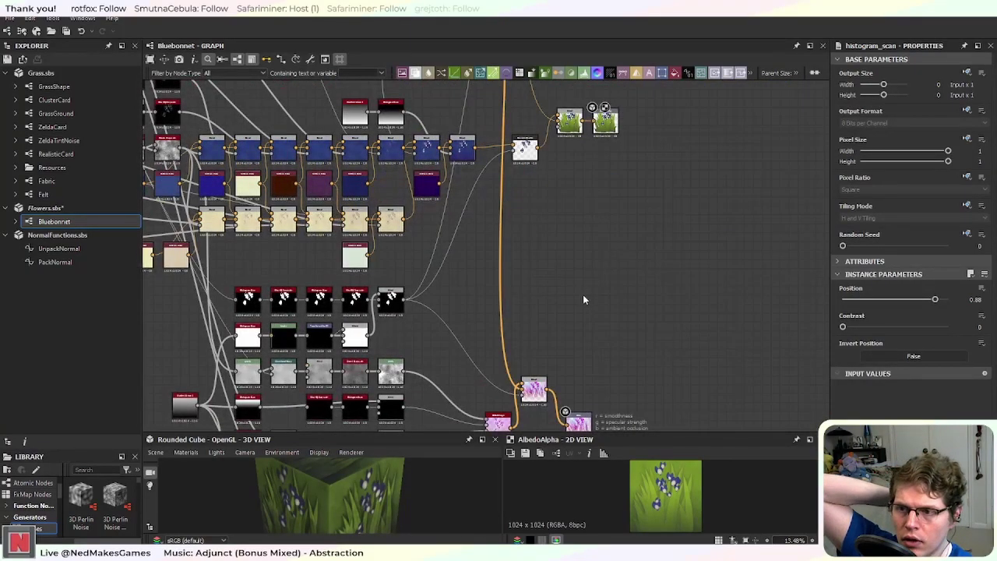
scroll(598, 215, up, 5)
middle_drag(490, 212, 615, 375)
scroll(627, 260, up, 3)
middle_drag(650, 218, 589, 341)
scroll(603, 255, up, 2)
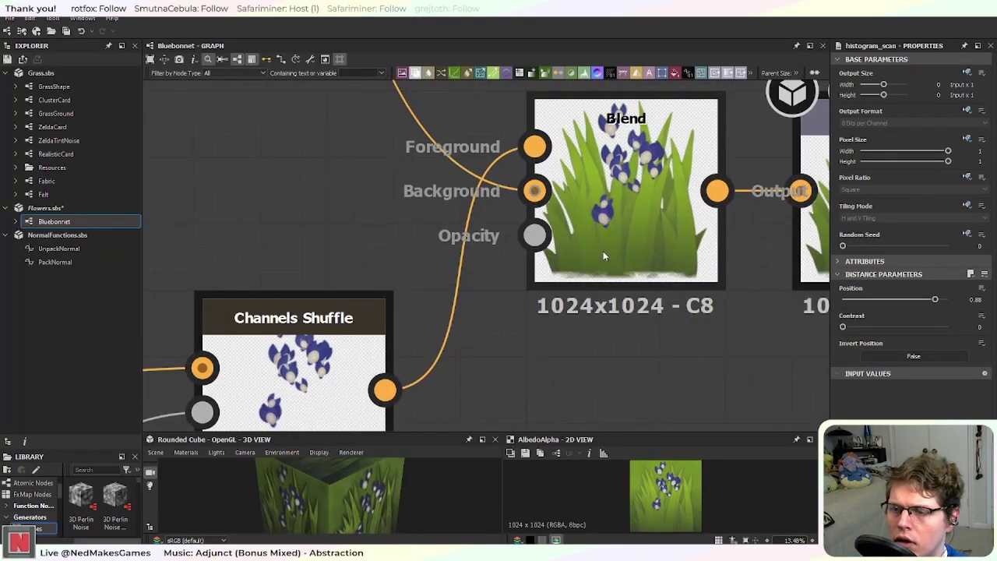
middle_drag(603, 255, 606, 302)
scroll(472, 282, down, 3)
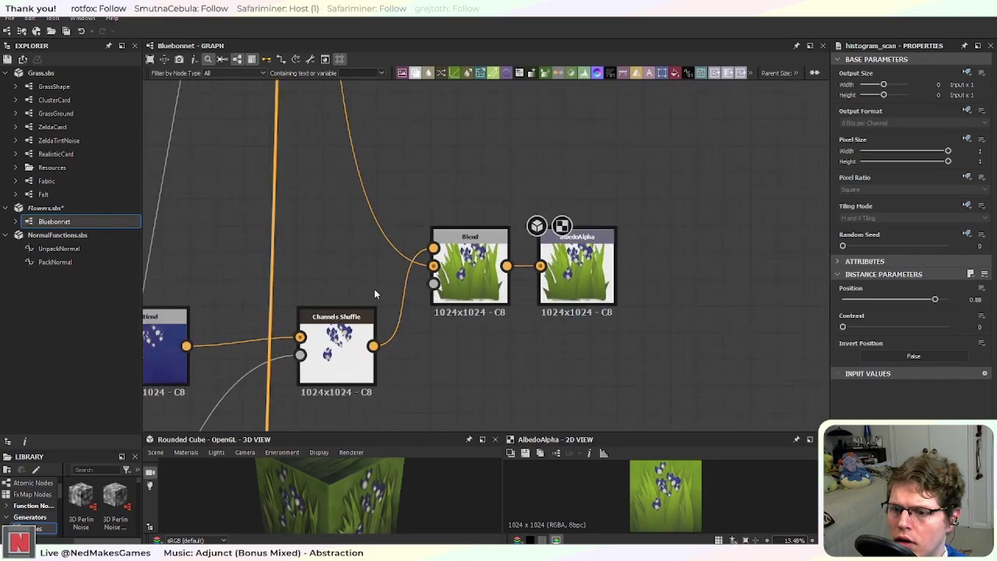
scroll(387, 290, up, 3)
middle_drag(243, 298, 205, 256)
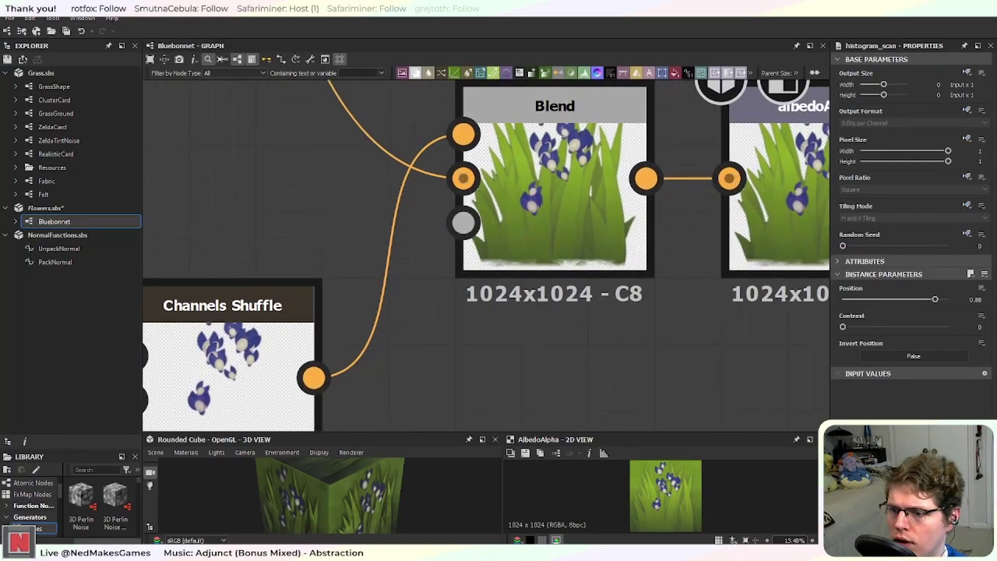
Step: Switch to the browser's bluebonnet image results and open the Texas Bluebonnet Seeds photo as a reference
key(alt+Tab)
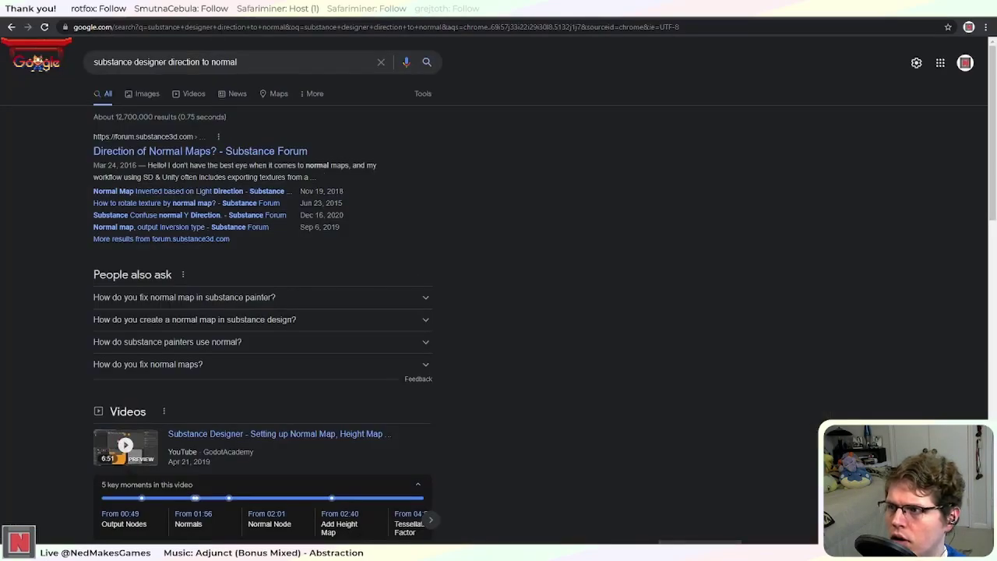
key(ctrl+Tab)
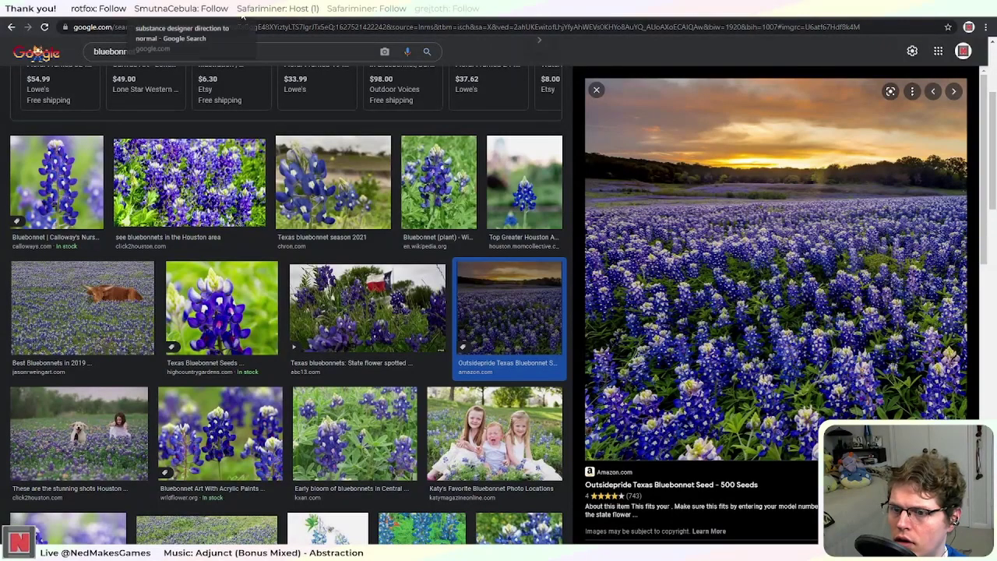
click(240, 319)
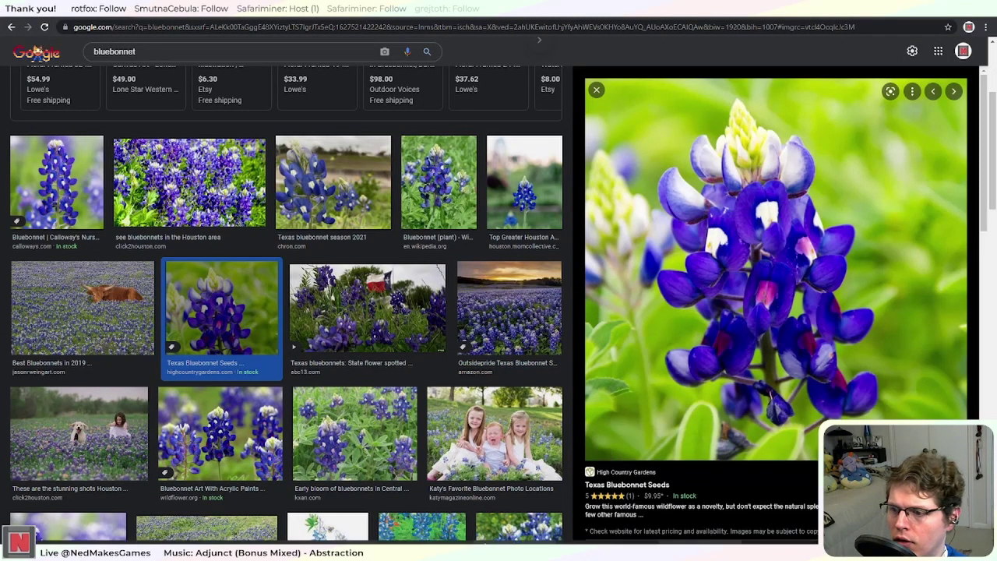
Step: Switch back to the Substance Designer graph and review the mask rows leading into the RGBA Merge
click(584, 551)
scroll(538, 369, down, 5)
middle_drag(283, 358, 631, 264)
scroll(335, 291, down, 2)
middle_drag(413, 285, 590, 340)
scroll(380, 276, down, 2)
scroll(380, 277, down, 1)
middle_drag(326, 269, 601, 367)
middle_drag(389, 249, 547, 231)
scroll(552, 303, up, 2)
scroll(638, 341, up, 2)
scroll(649, 314, down, 2)
scroll(682, 233, down, 2)
scroll(701, 183, up, 1)
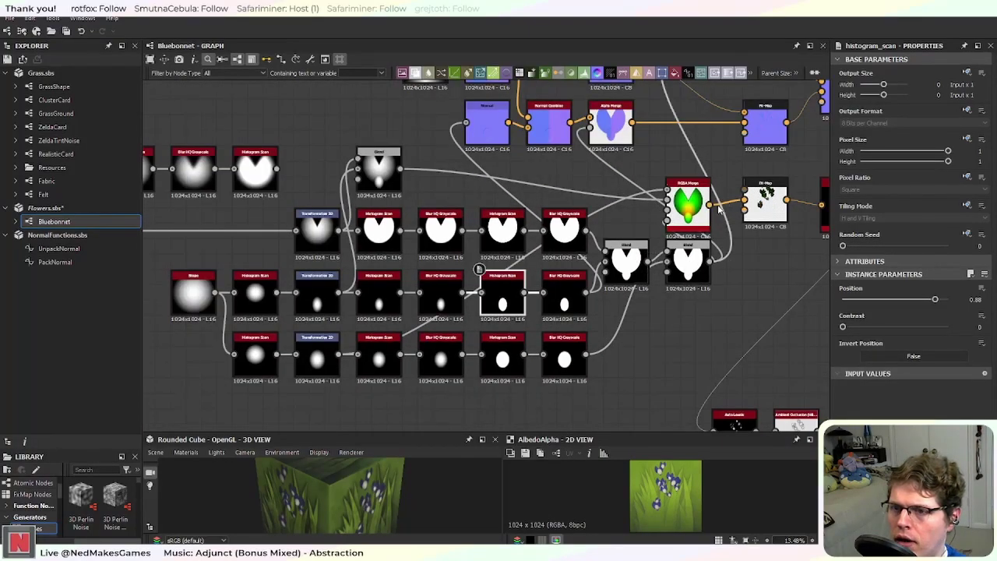
Step: Examine the Blend connections between the mask rows, the Normal node and the RGBA Merge inputs
scroll(714, 207, up, 3)
middle_drag(454, 173, 739, 250)
scroll(398, 271, down, 1)
scroll(398, 272, down, 2)
middle_drag(667, 289, 579, 275)
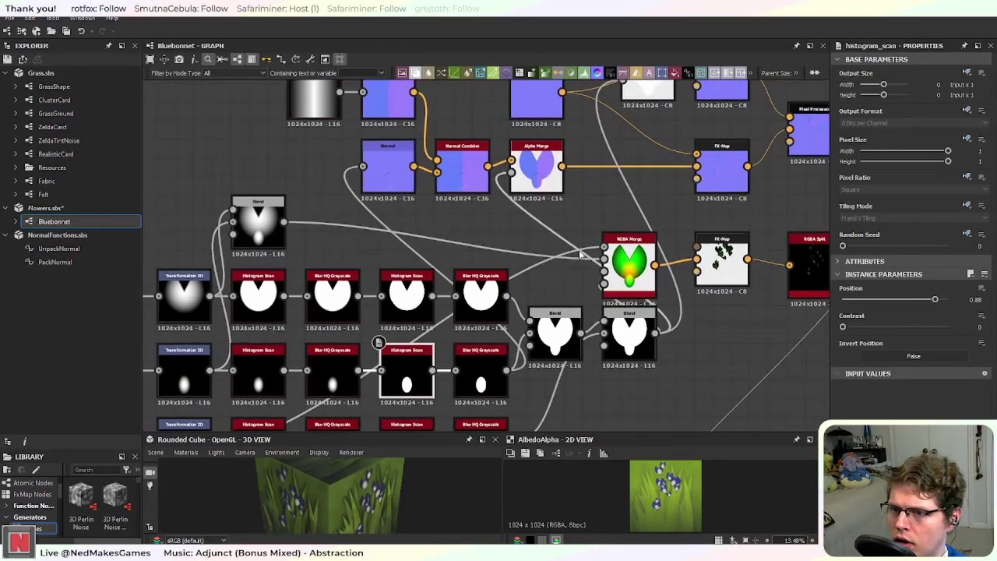
scroll(579, 275, up, 1)
middle_drag(513, 357, 644, 278)
scroll(645, 278, up, 1)
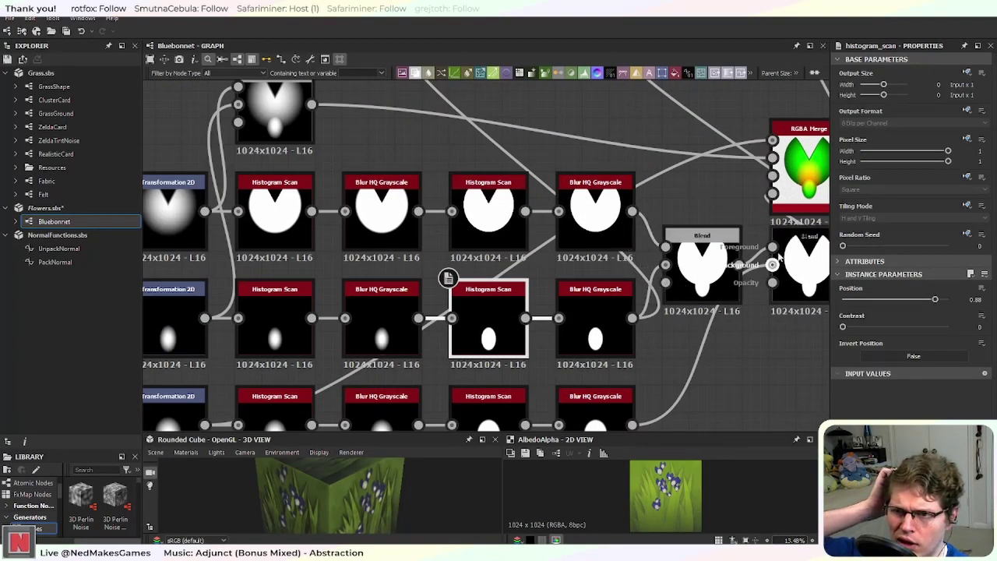
Step: Add a Blend node and place it beneath the first post-transform Histogram Scan of the lowest mask row
scroll(732, 359, down, 1)
middle_drag(733, 358, 722, 276)
key(space)
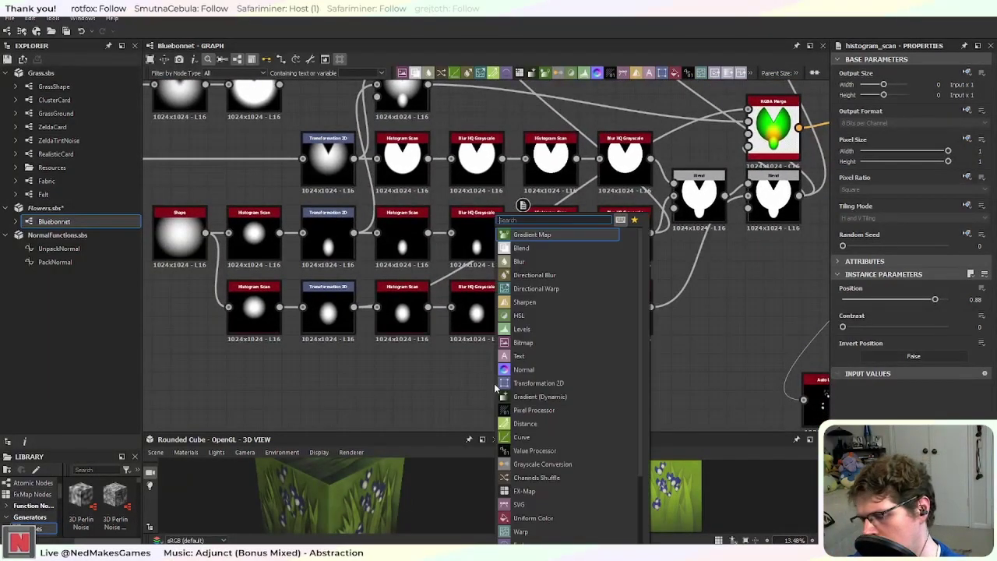
text(sub)
key(BackSpace)
key(BackSpace)
key(BackSpace)
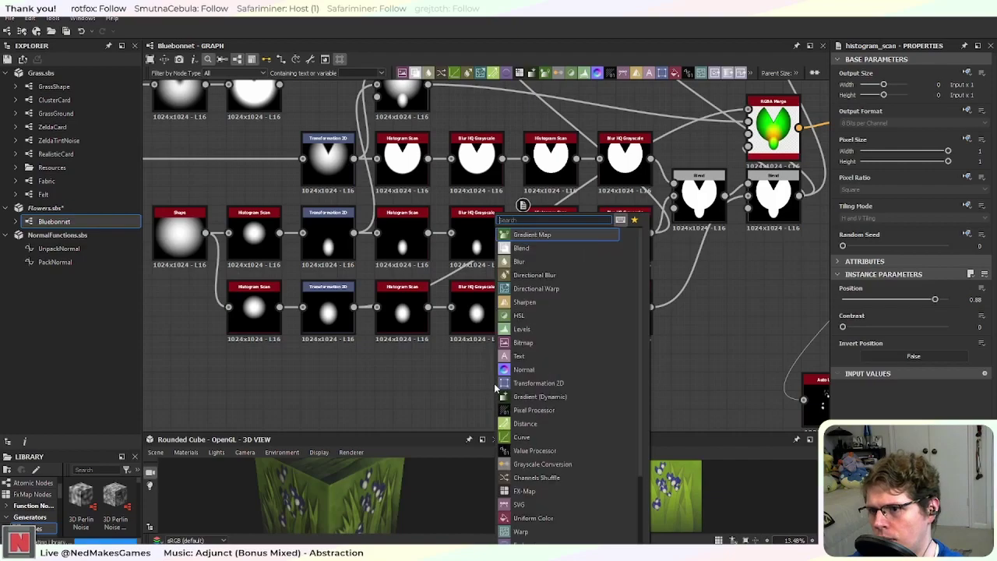
text(blend)
key(Return)
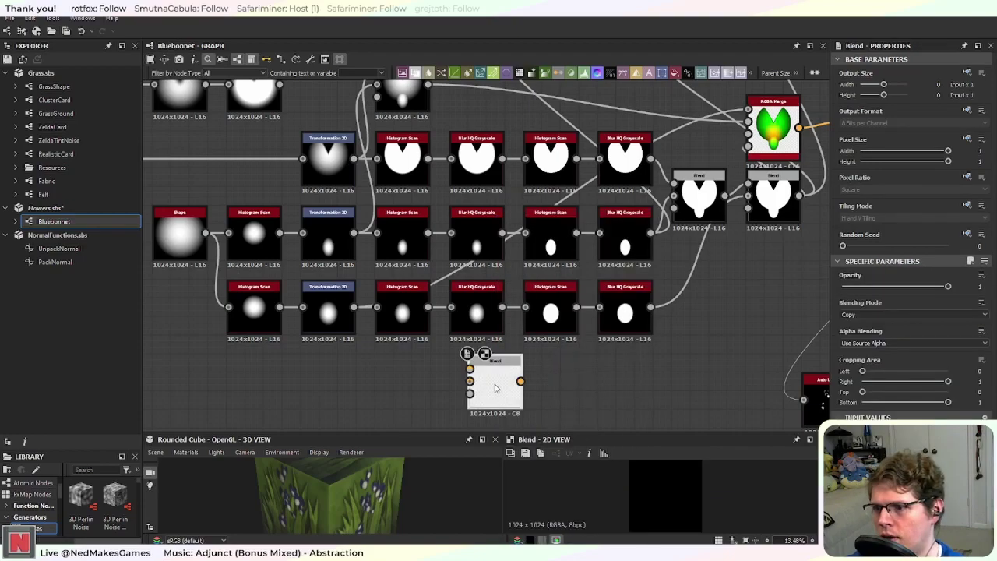
drag(496, 387, 402, 386)
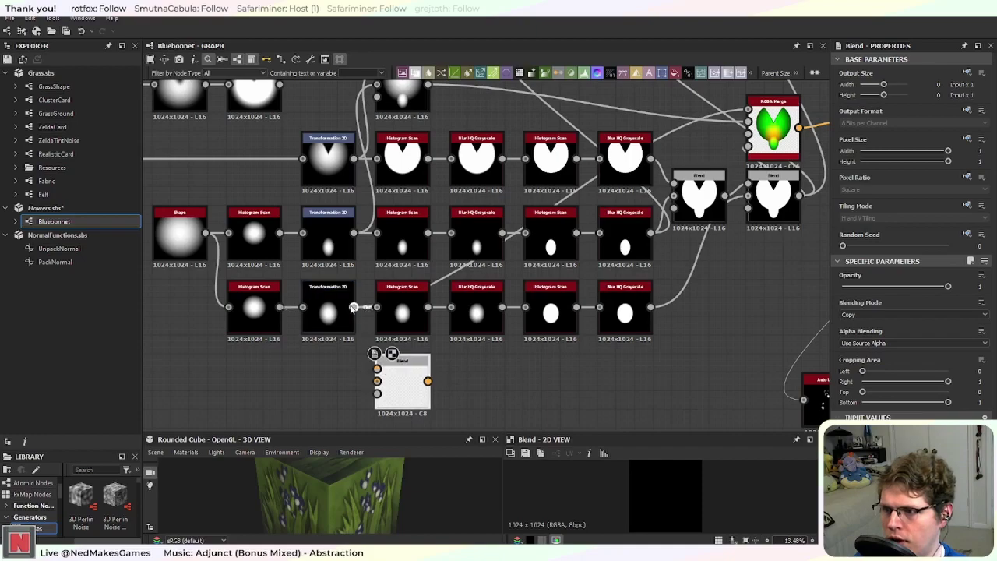
Step: Trace how the three mask rows feed the Blend nodes and the RGBA Merge
middle_drag(527, 358, 420, 395)
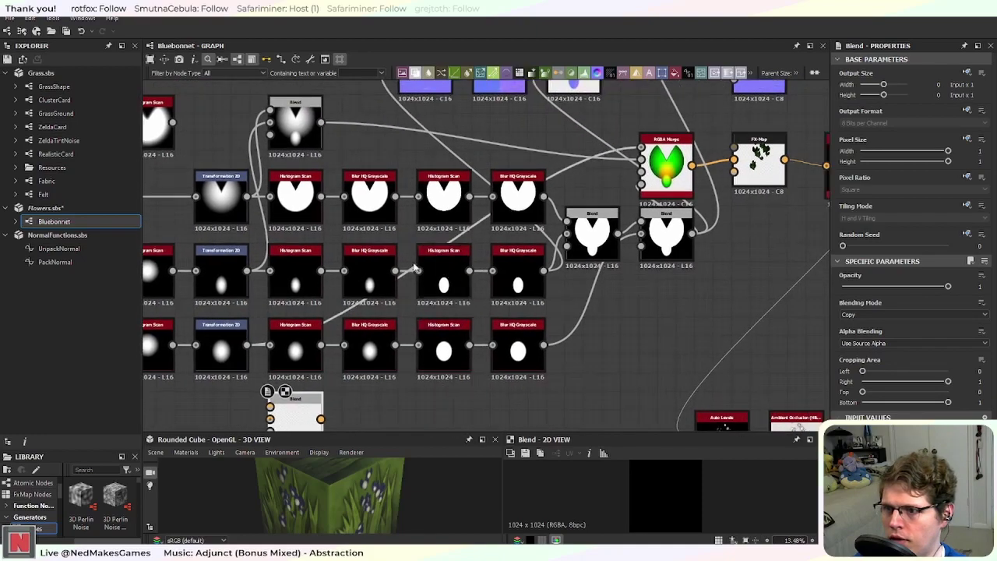
scroll(617, 232, up, 5)
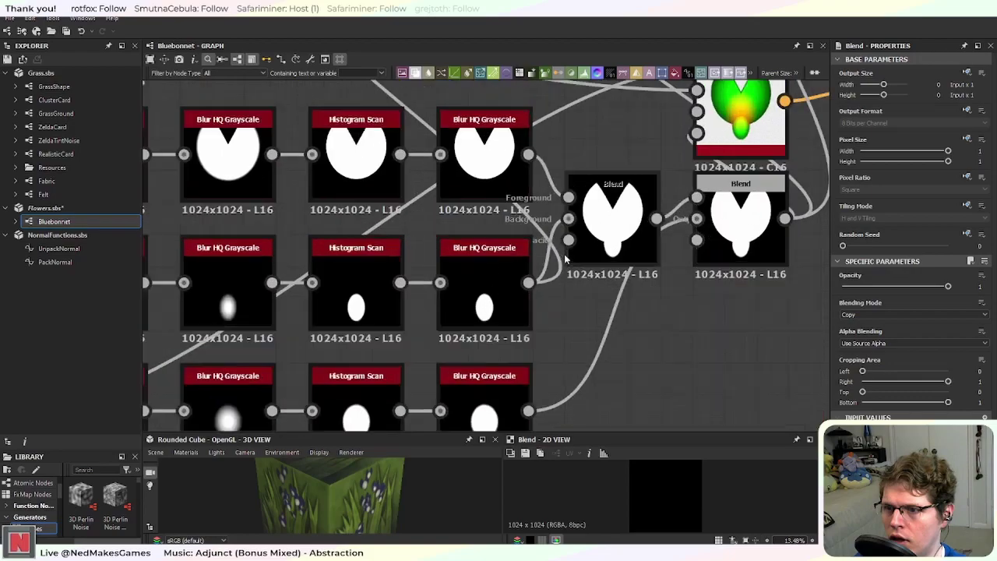
scroll(588, 209, down, 3)
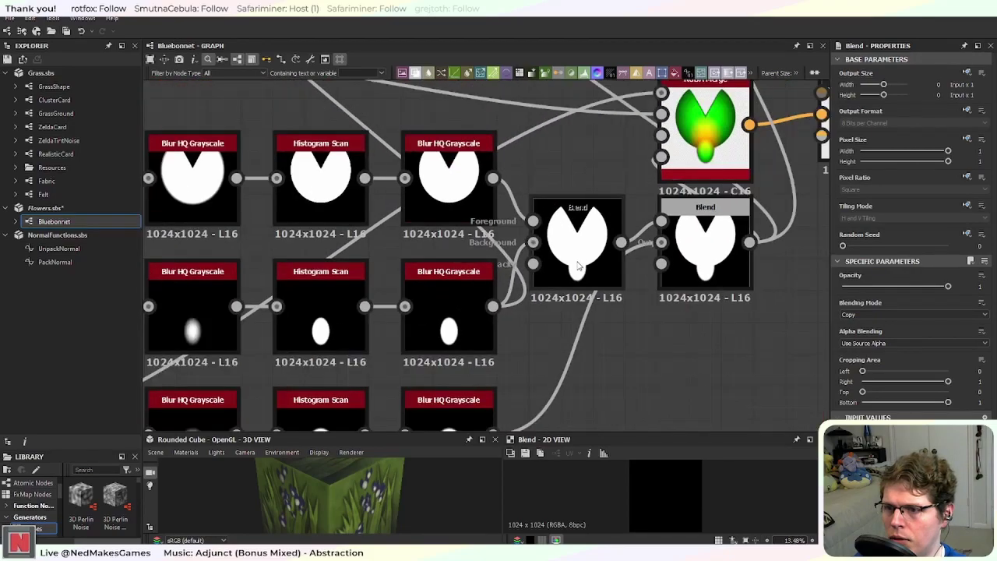
scroll(707, 266, down, 2)
scroll(707, 266, down, 2)
middle_drag(707, 268, 554, 326)
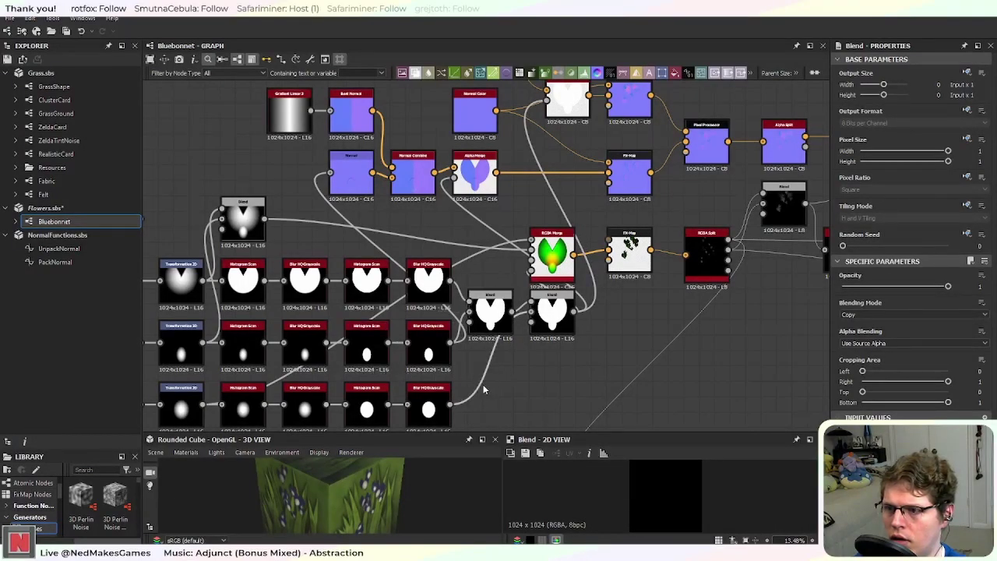
middle_drag(317, 390, 505, 295)
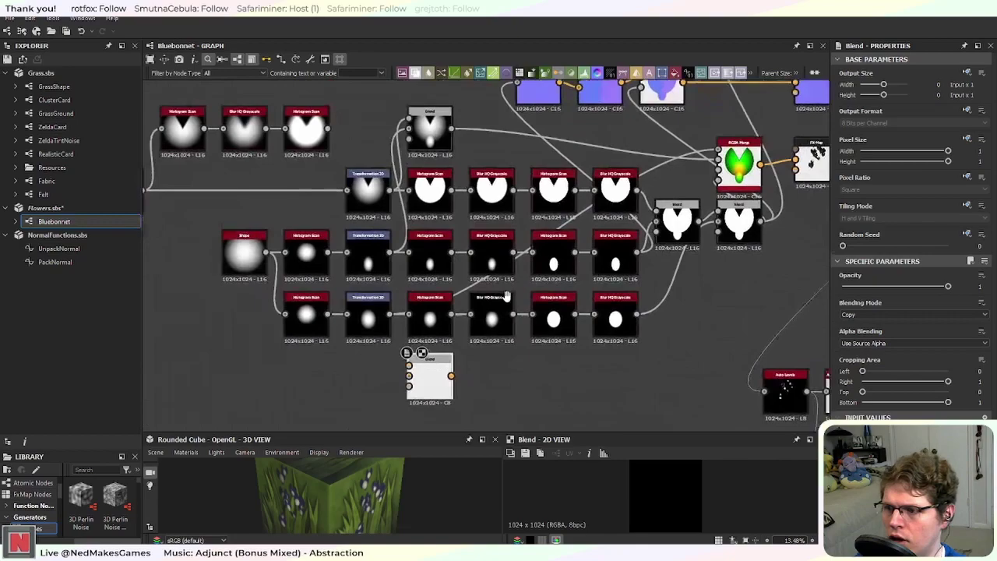
scroll(404, 335, up, 3)
scroll(397, 356, down, 2)
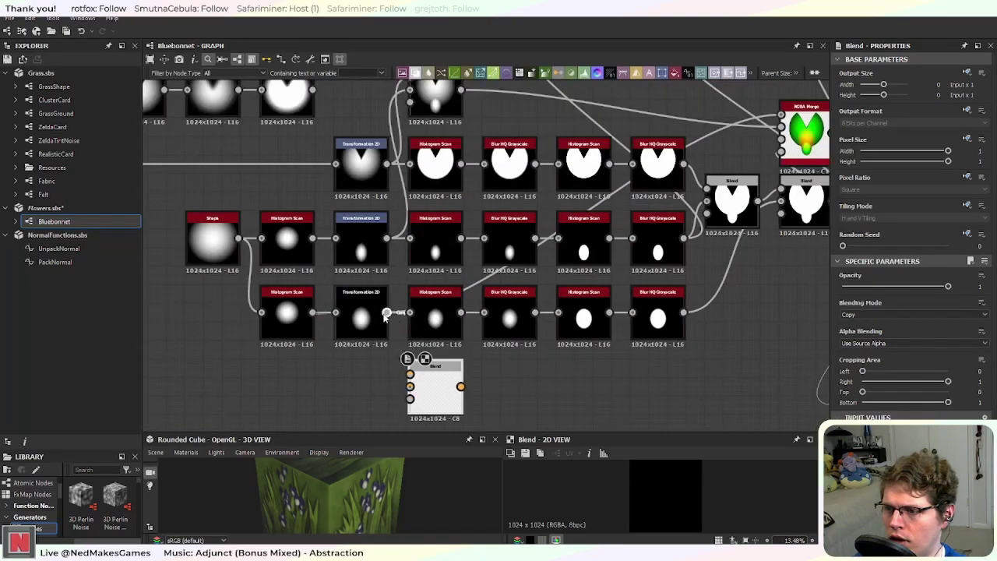
Step: Check the blending mode of the first combined-mask Blend and trace its inputs back to the Transformation 2D nodes
middle_drag(692, 279, 566, 306)
click(622, 234)
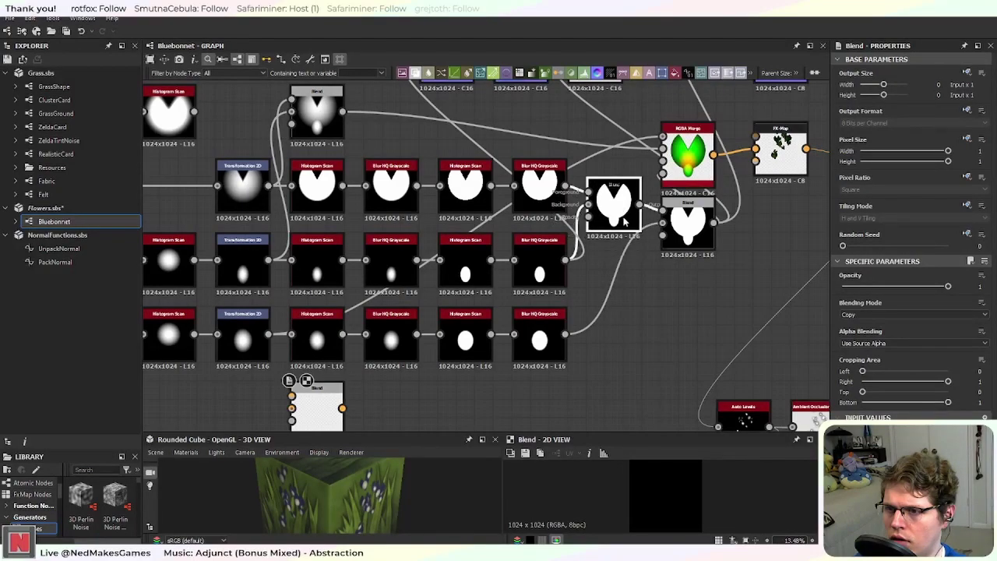
mouse_move(623, 233)
mouse_down()
mouse_move(622, 216)
mouse_move(621, 227)
mouse_up()
click(622, 231)
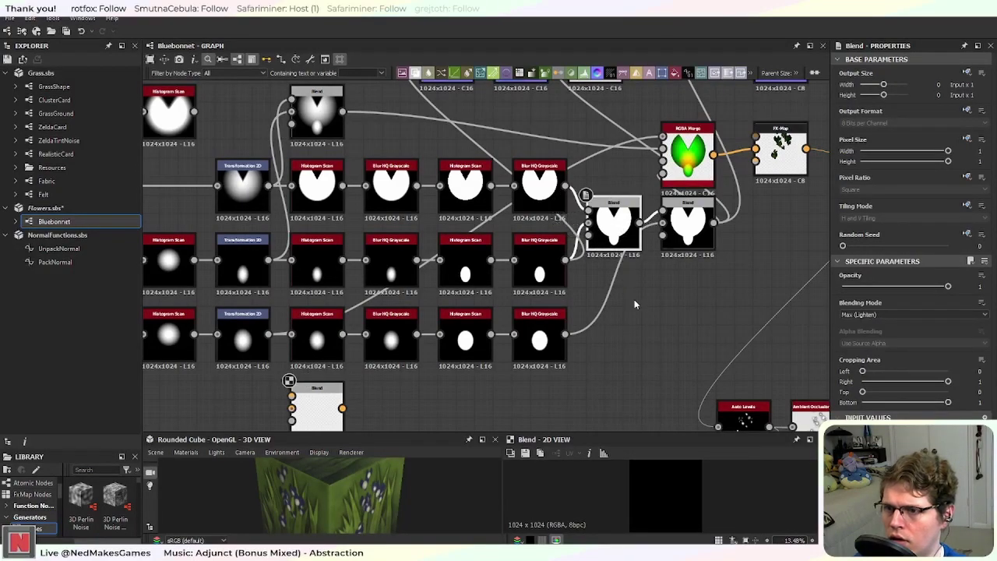
scroll(634, 299, up, 1)
middle_drag(601, 289, 659, 352)
scroll(660, 354, down, 1)
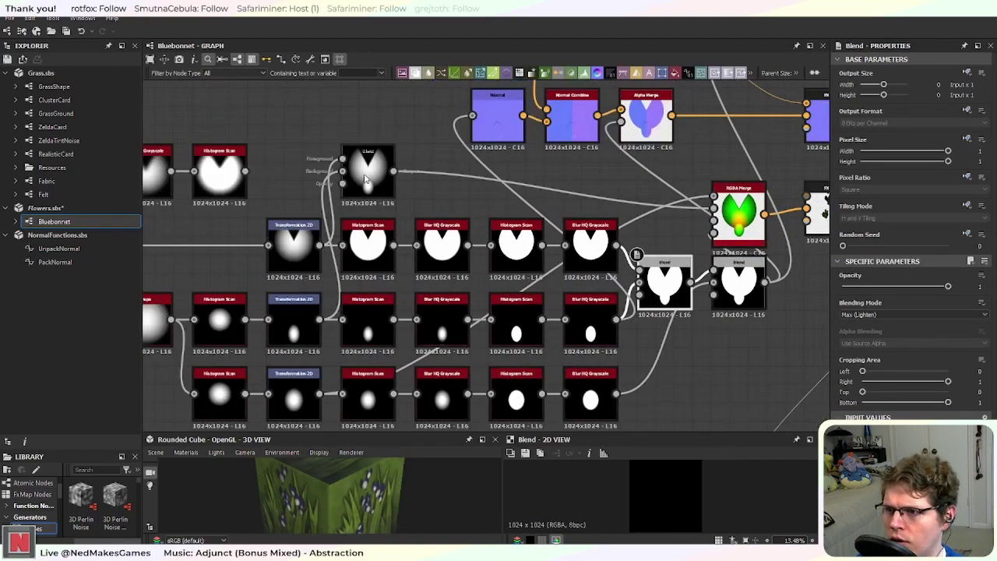
middle_drag(358, 394, 376, 326)
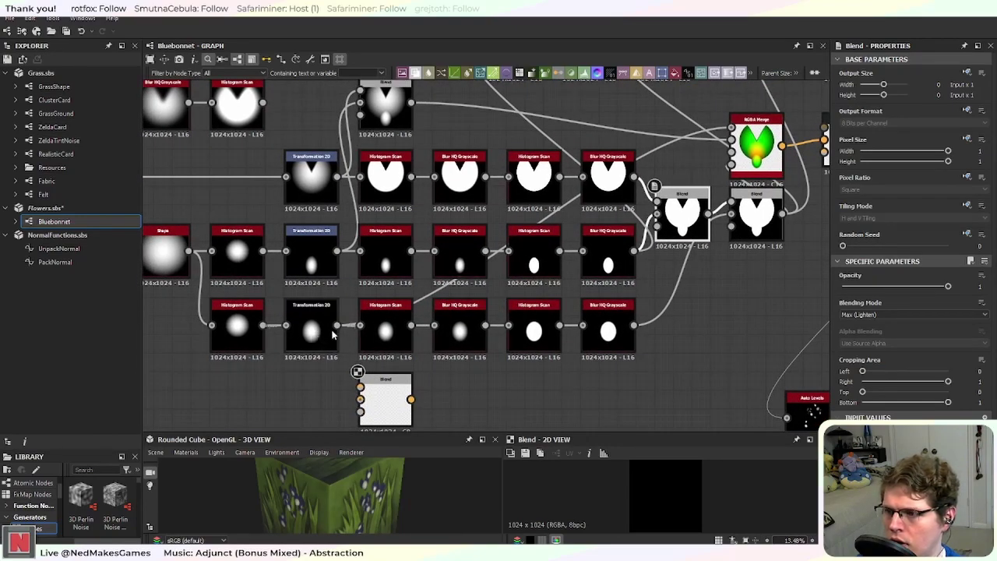
Step: Connect the lowest Transformation 2D as the new Blend's background and the one above as foreground, with blending mode Subtract
click(312, 267)
click(313, 331)
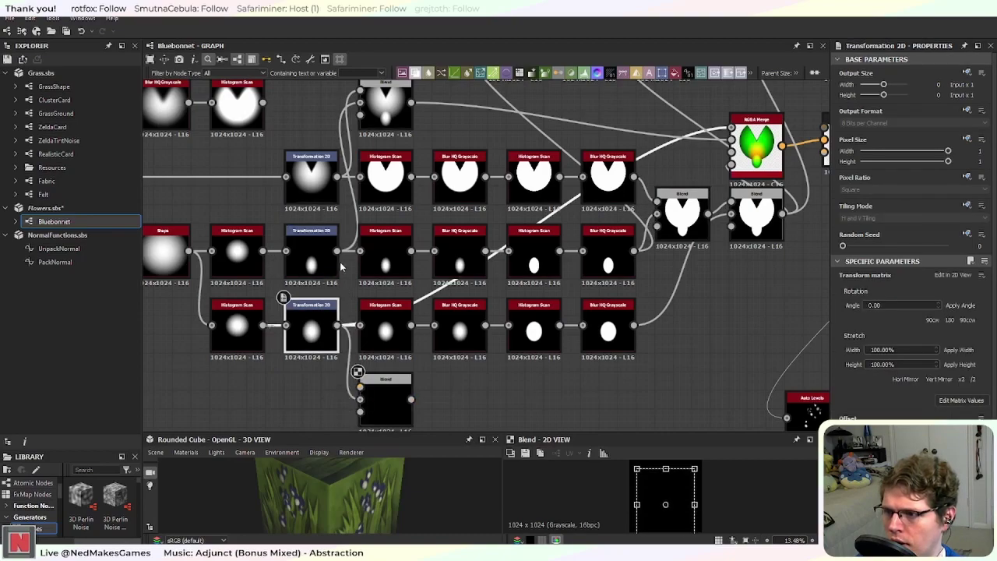
drag(357, 387, 360, 387)
click(377, 398)
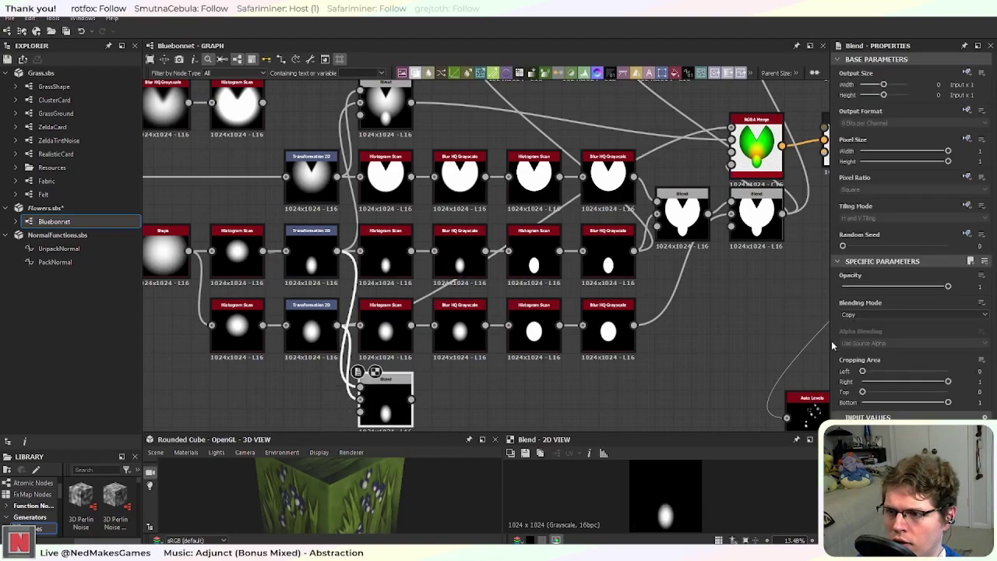
click(934, 315)
click(911, 343)
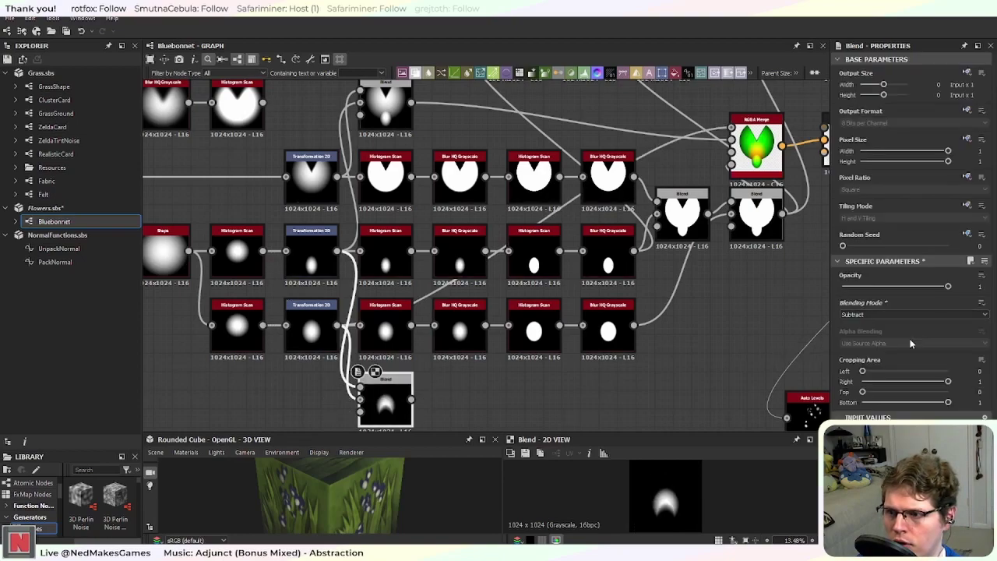
Step: Feed the Subtract Blend's output into the lowest row's Histogram Scan and the first input of the RGBA Merge
scroll(480, 387, down, 2)
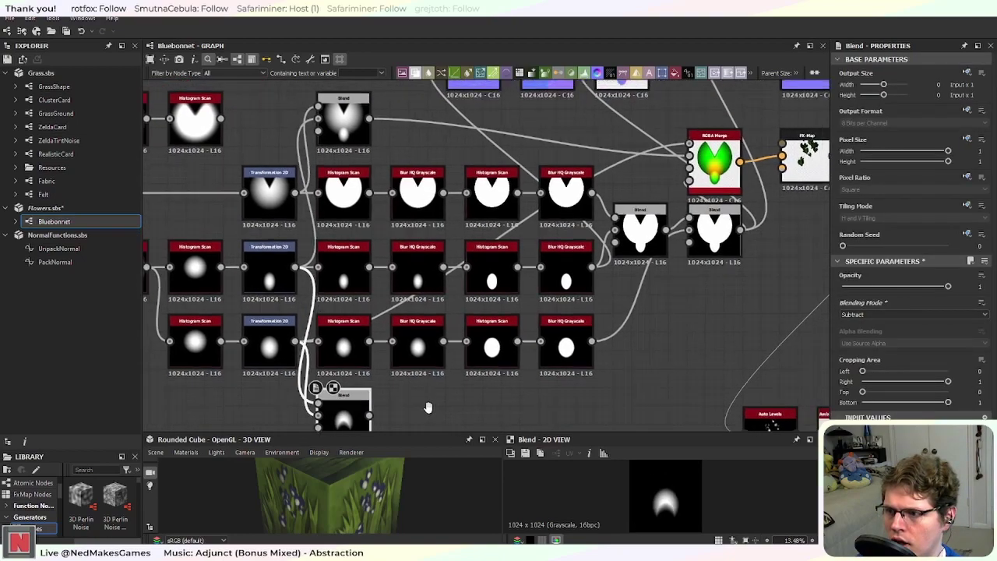
scroll(350, 386, up, 1)
middle_drag(436, 409, 399, 380)
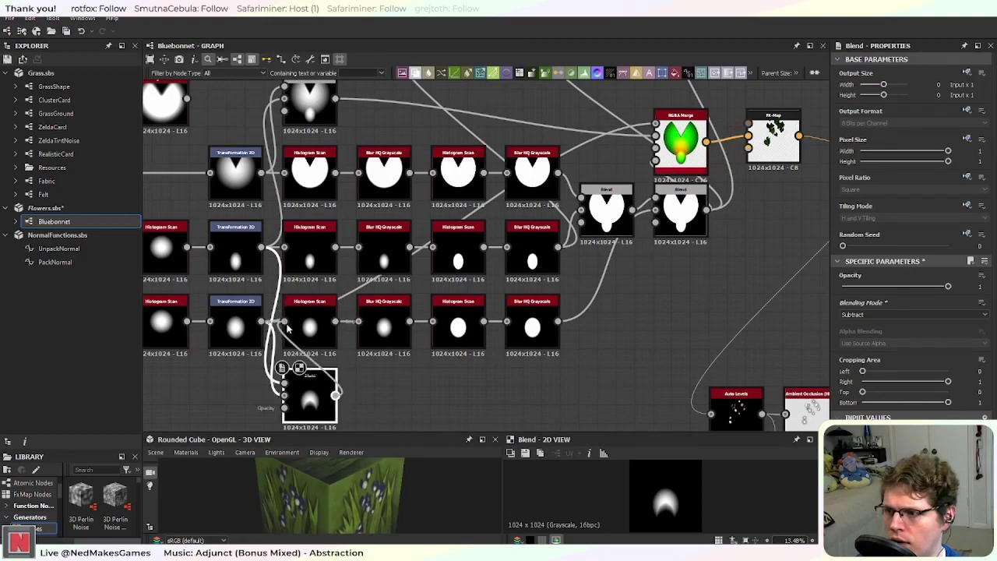
drag(285, 322, 336, 395)
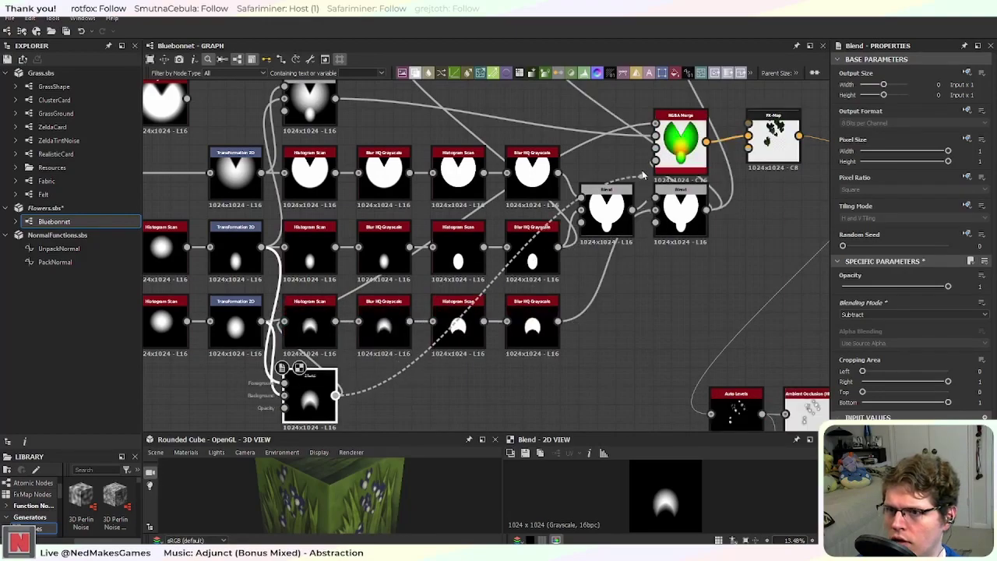
Step: Inspect the updated flowers in the final grass-and-flower Blend and the albedoAlpha output
middle_drag(713, 209, 555, 309)
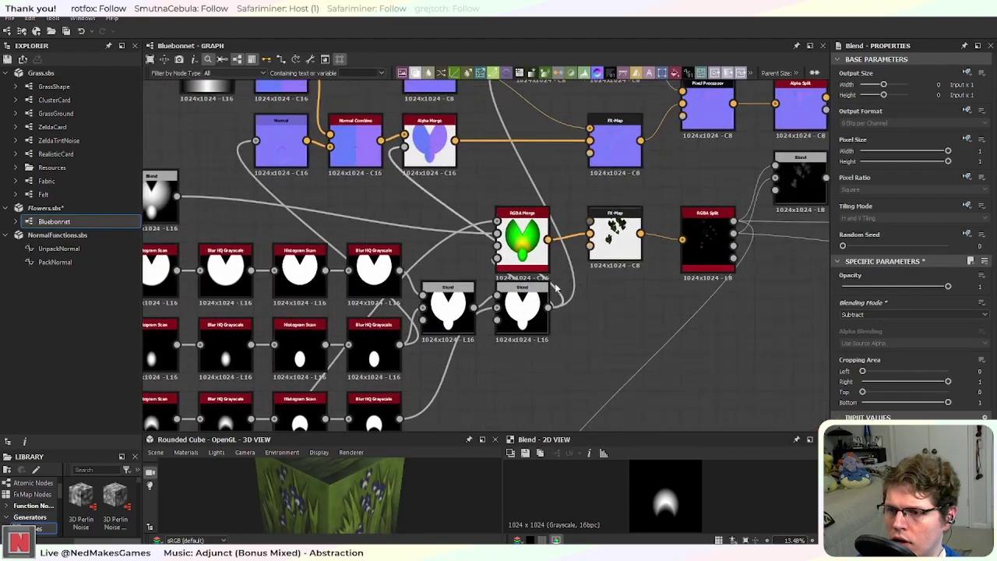
scroll(555, 310, up, 3)
scroll(670, 327, down, 8)
scroll(619, 263, up, 3)
middle_drag(619, 262, 349, 107)
scroll(544, 218, up, 3)
middle_drag(743, 361, 468, 158)
scroll(637, 266, down, 3)
middle_drag(638, 265, 627, 250)
middle_drag(607, 155, 411, 406)
middle_drag(404, 220, 513, 344)
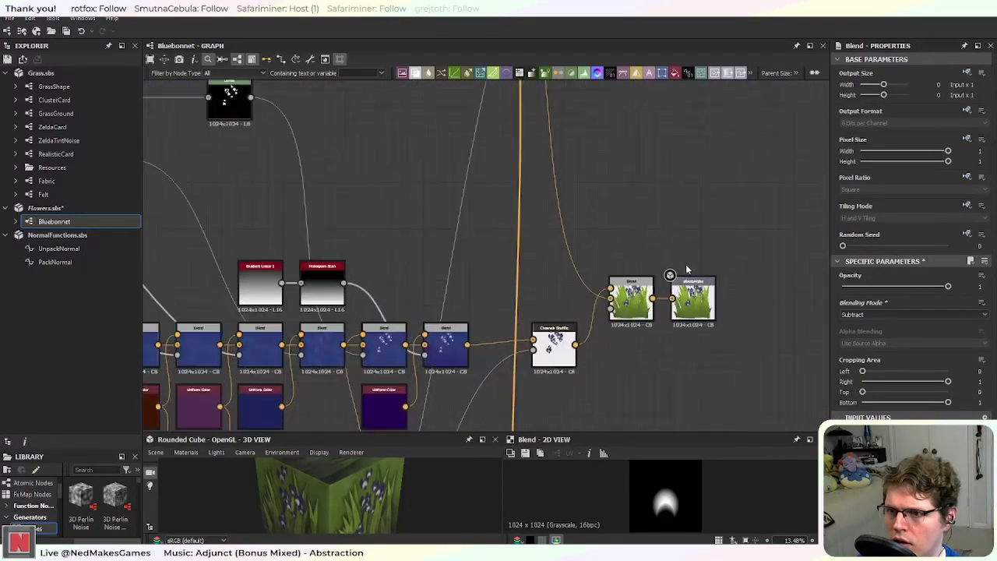
scroll(631, 335, up, 5)
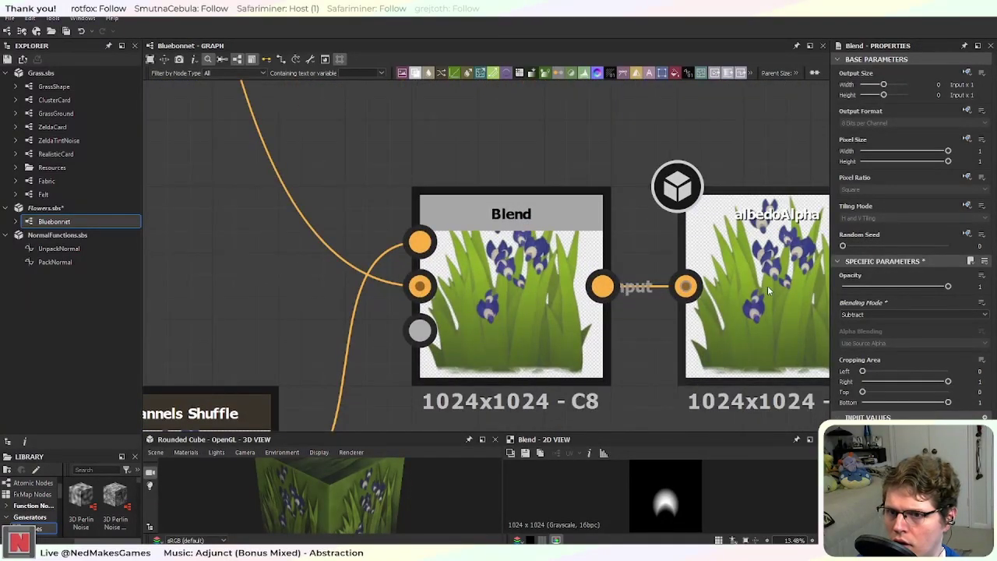
middle_drag(765, 286, 542, 232)
Step: Review the updated RGBA Merge, its FX-Map and RGBA Split, and the Auto Levels and curvature nodes that follow
middle_drag(257, 366, 510, 360)
middle_drag(234, 436, 463, 337)
middle_drag(240, 366, 560, 245)
scroll(385, 307, down, 6)
middle_drag(321, 315, 479, 335)
middle_drag(312, 343, 479, 333)
scroll(485, 277, up, 4)
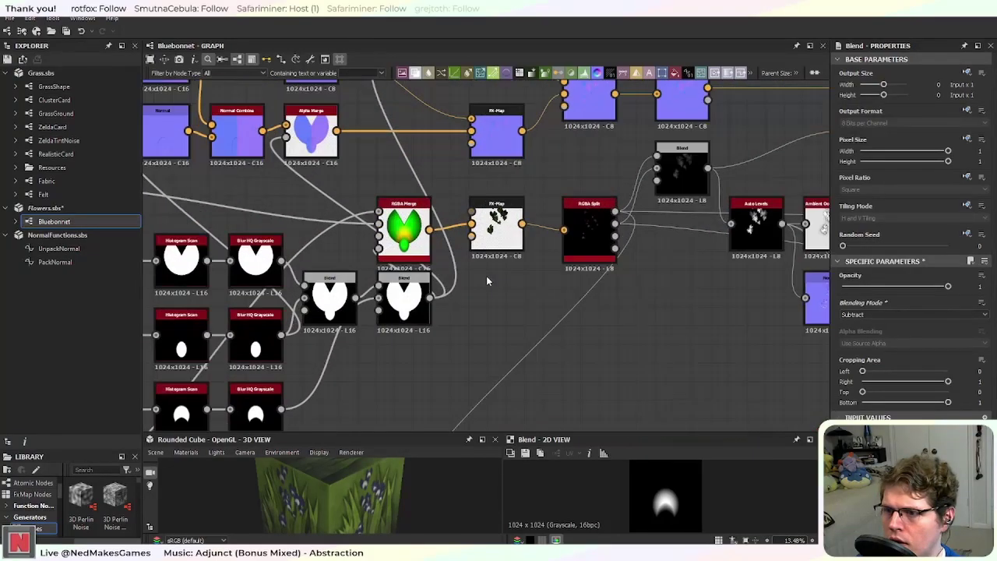
scroll(500, 292, down, 2)
middle_drag(603, 327, 501, 362)
scroll(500, 363, up, 1)
middle_drag(338, 333, 273, 284)
middle_drag(645, 296, 551, 287)
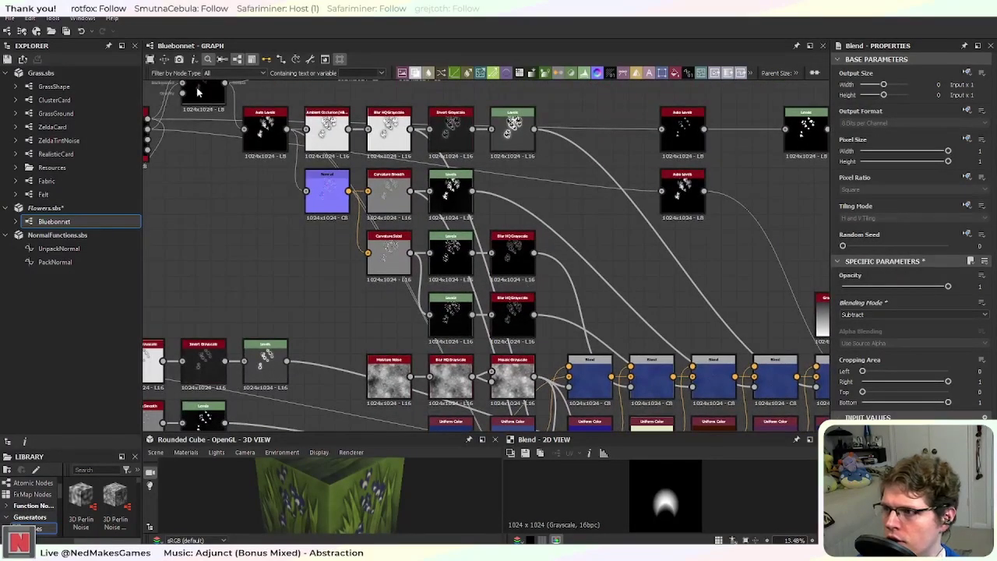
right_click(60, 208)
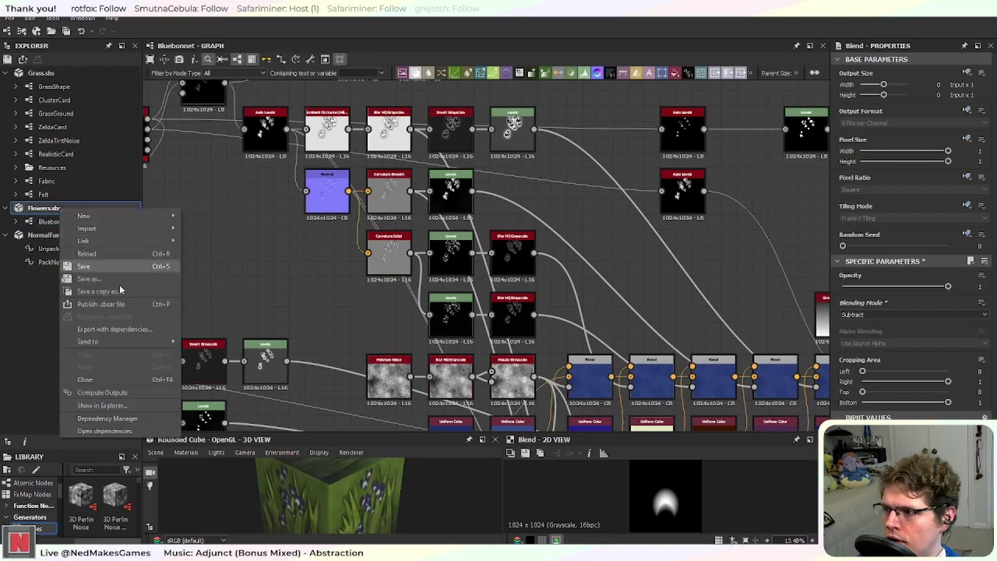
click(139, 406)
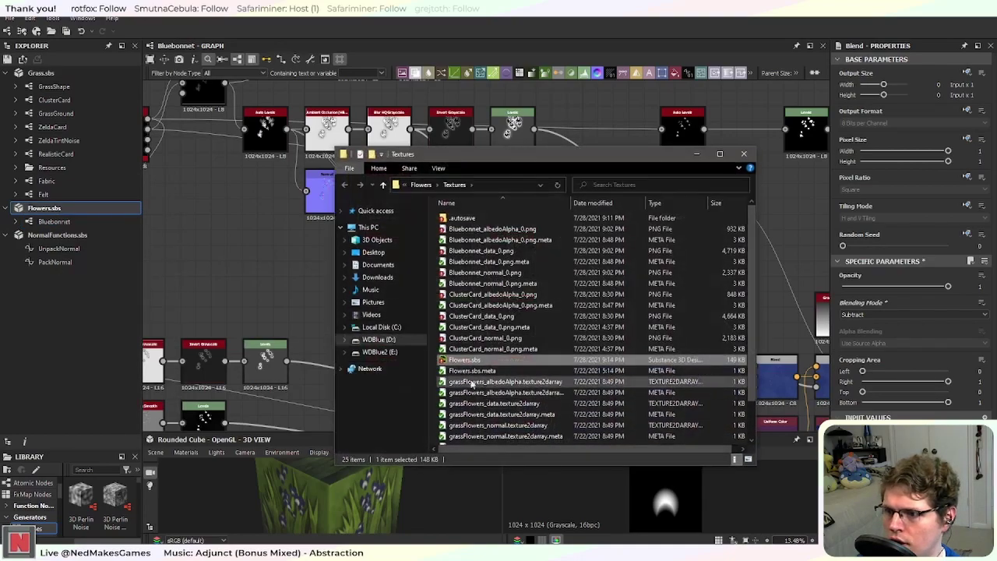
click(743, 153)
right_click(63, 207)
Step: Export the Bluebonnet graph's albedoAlpha, normal and data outputs as PNG bitmaps to the Flowers Textures folder
right_click(53, 223)
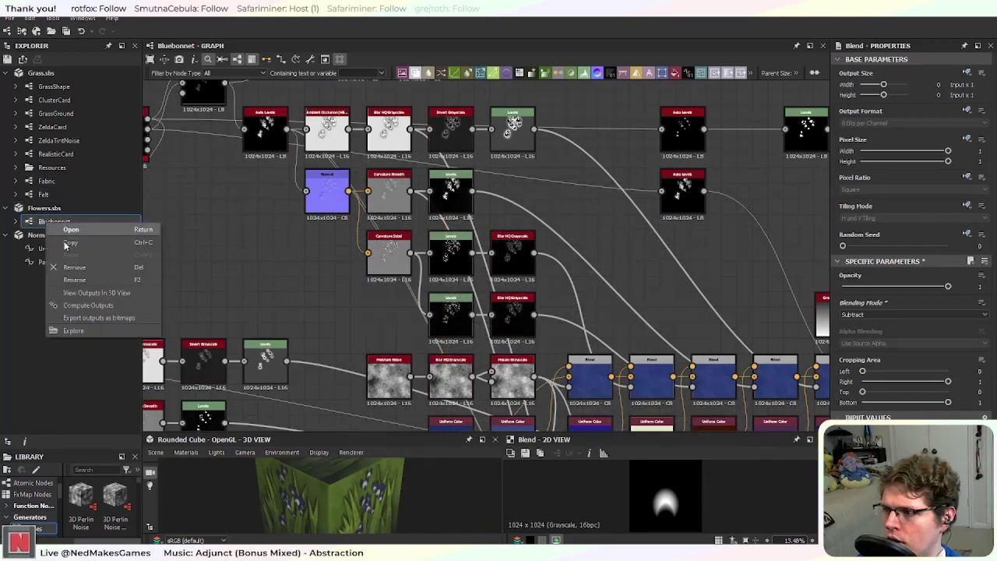
click(121, 319)
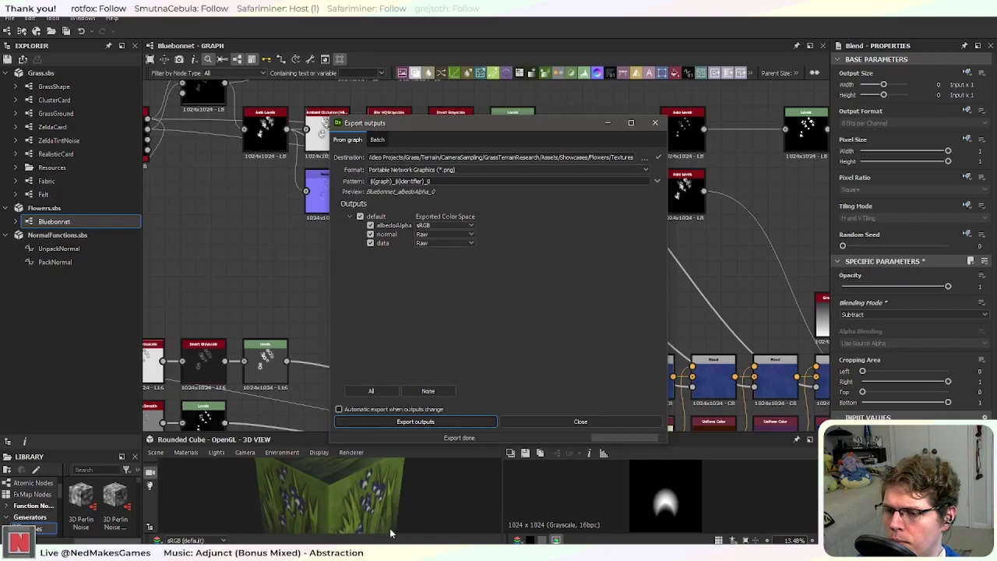
Step: Switch to the Unity editor, start Play mode and display the running scene in the Scene view
key(alt+Tab)
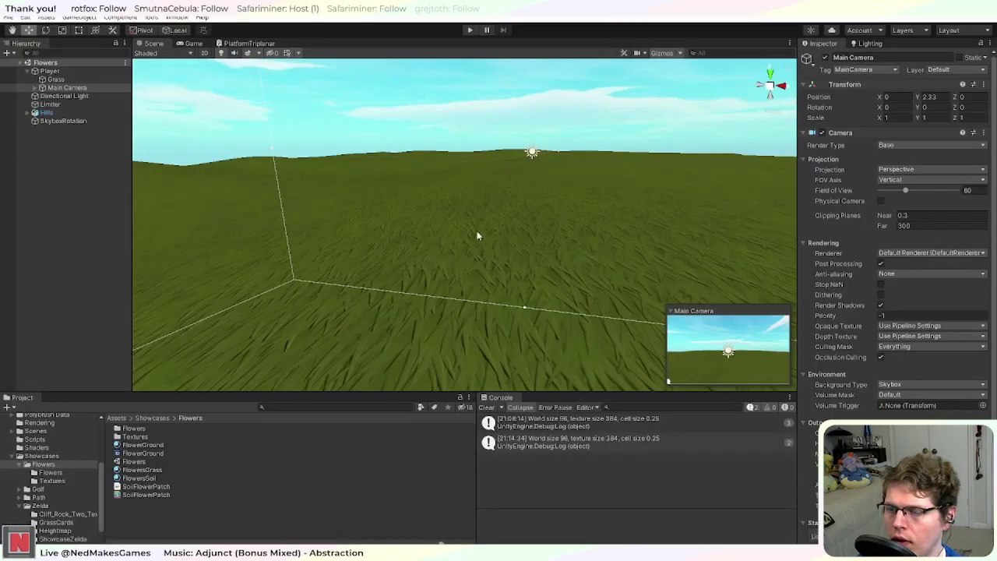
click(470, 30)
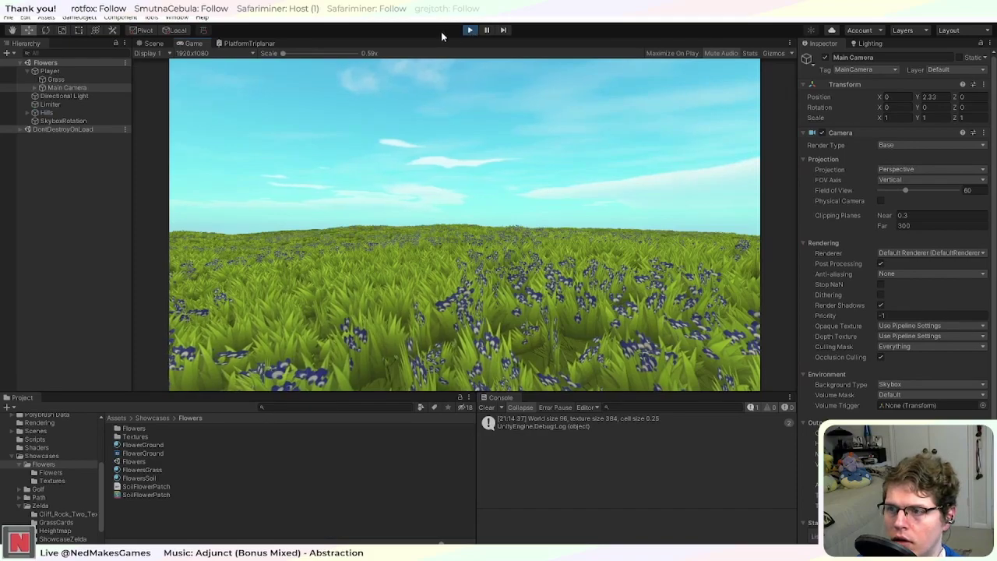
click(159, 44)
Step: Examine the bluebonnet flowers in the running scene close up and from farther away
scroll(526, 235, up, 10)
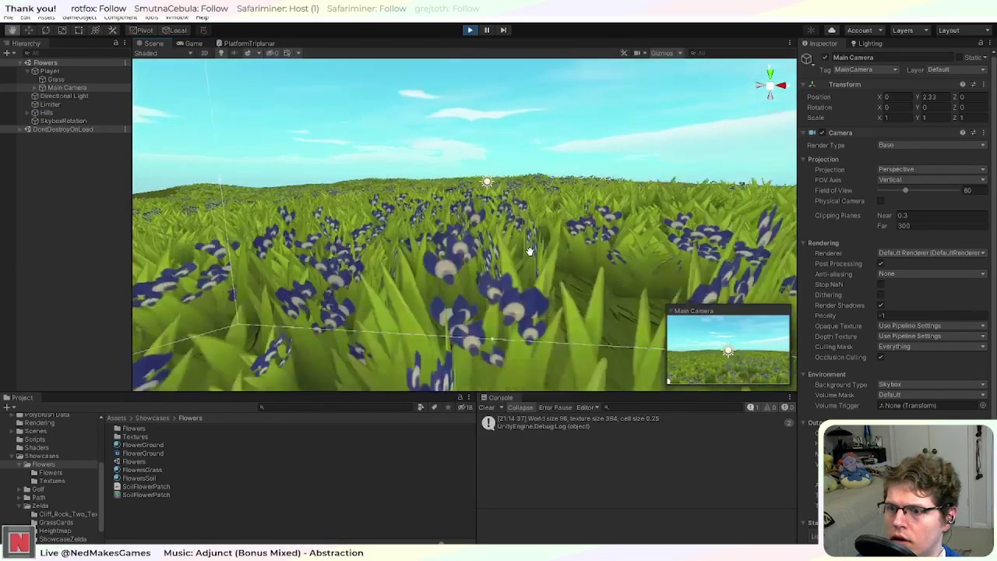
scroll(526, 234, down, 5)
scroll(628, 237, up, 2)
scroll(623, 232, down, 2)
scroll(615, 231, up, 3)
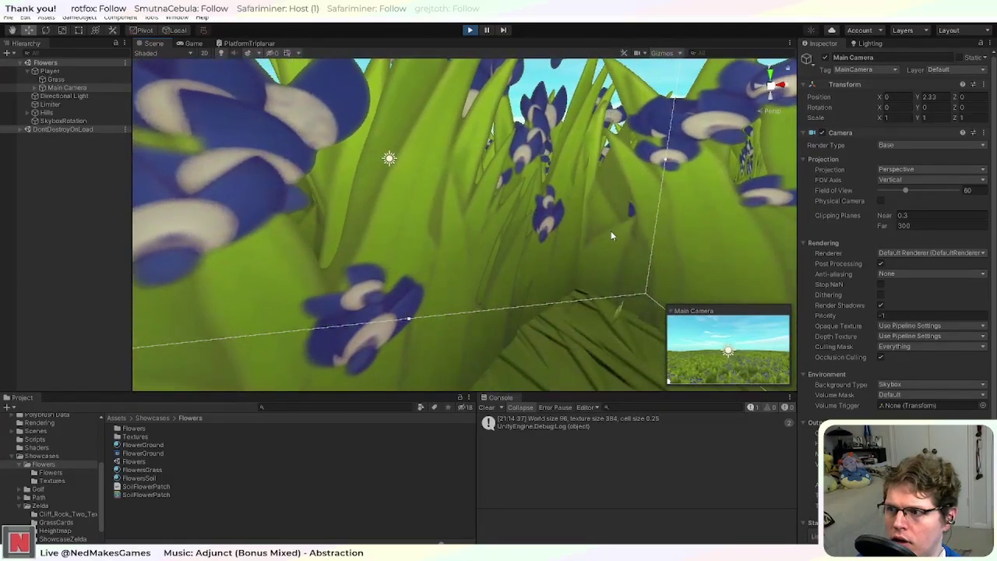
scroll(608, 231, down, 5)
right_drag(606, 218, 569, 215)
middle_drag(569, 215, 730, 227)
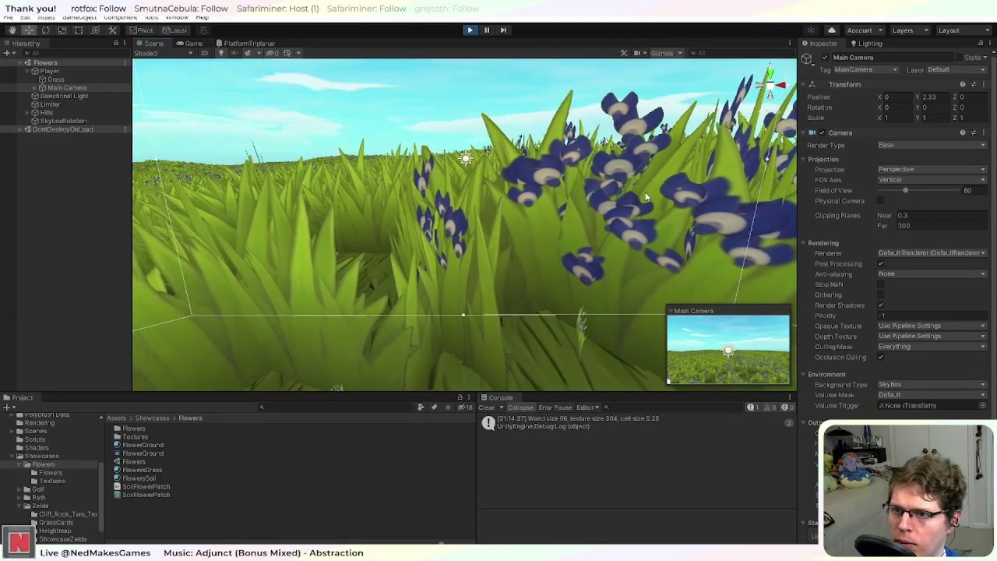
scroll(645, 187, down, 5)
scroll(639, 183, down, 3)
middle_drag(628, 230, 612, 211)
scroll(609, 217, down, 6)
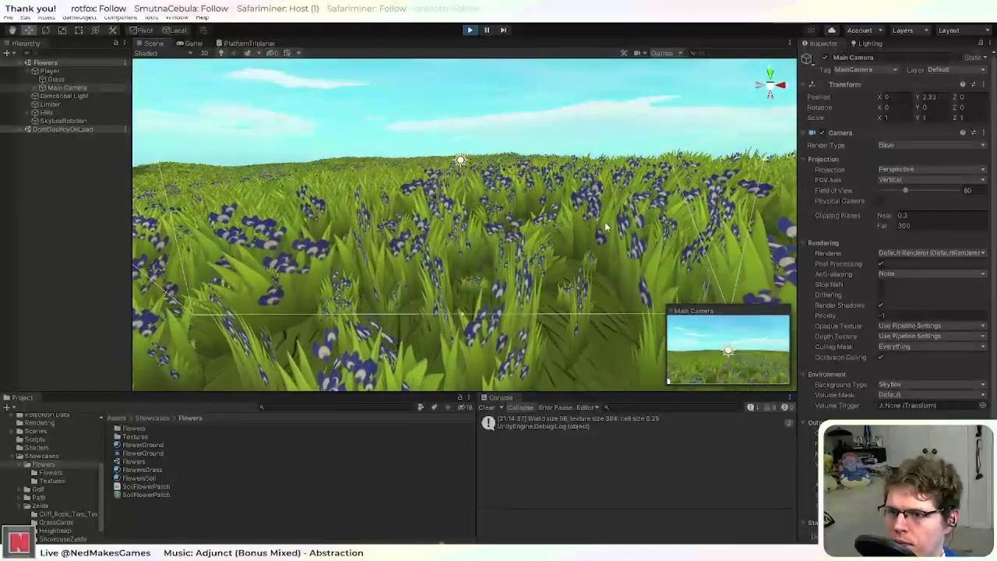
Step: Inspect the bluebonnet petals and clusters in the running Scene view from several distances and a turned viewing angle
scroll(604, 222, down, 3)
scroll(598, 221, up, 7)
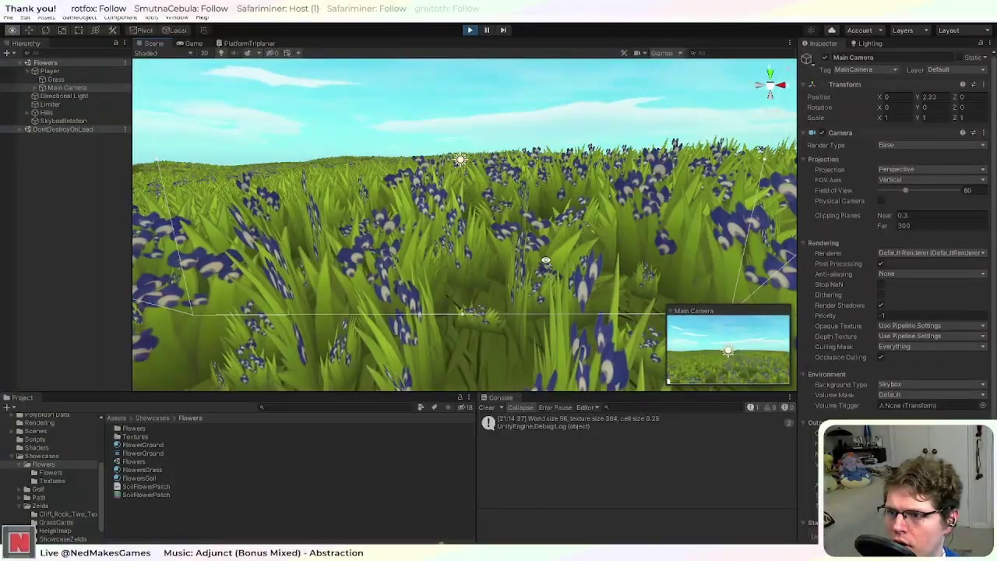
right_drag(547, 261, 506, 256)
scroll(505, 251, up, 6)
scroll(514, 257, down, 5)
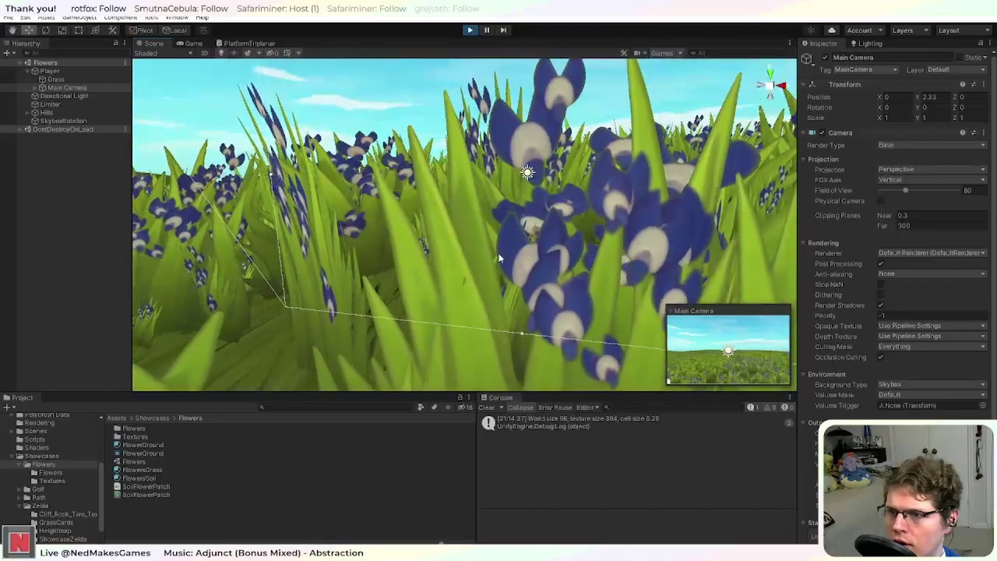
scroll(549, 284, up, 5)
scroll(539, 265, down, 5)
scroll(518, 248, up, 5)
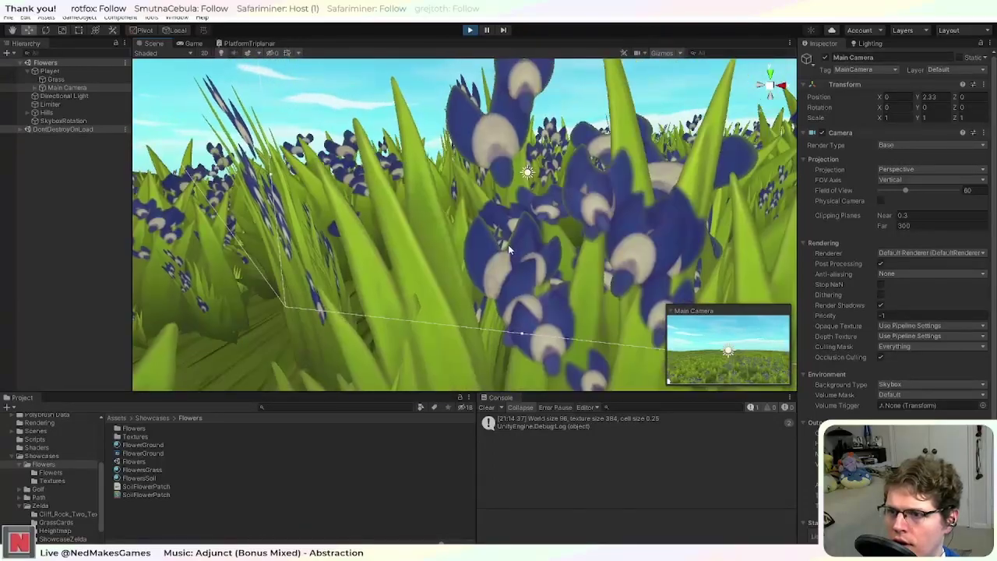
scroll(601, 179, down, 5)
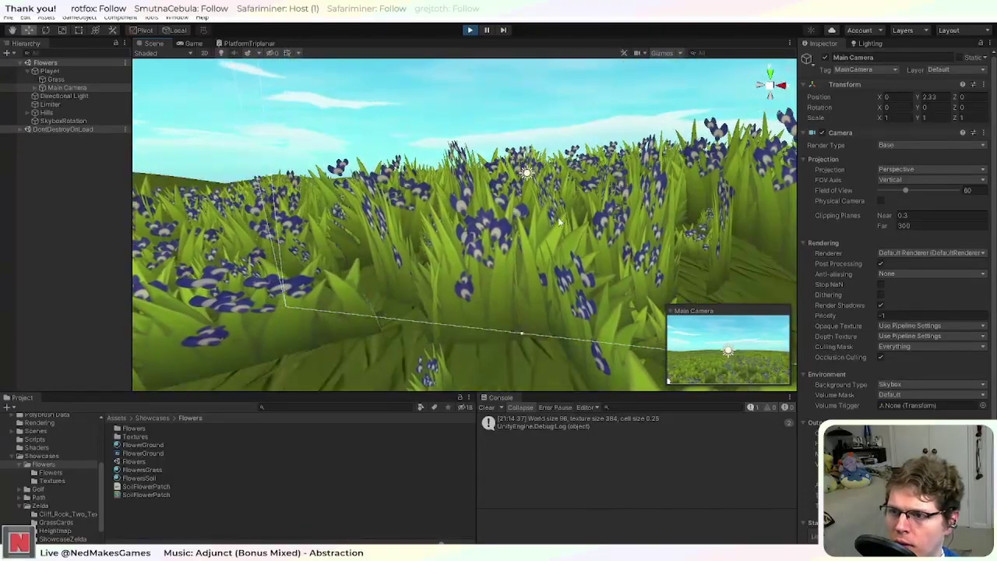
scroll(516, 233, down, 3)
middle_drag(343, 250, 336, 296)
scroll(345, 282, up, 5)
scroll(345, 283, down, 5)
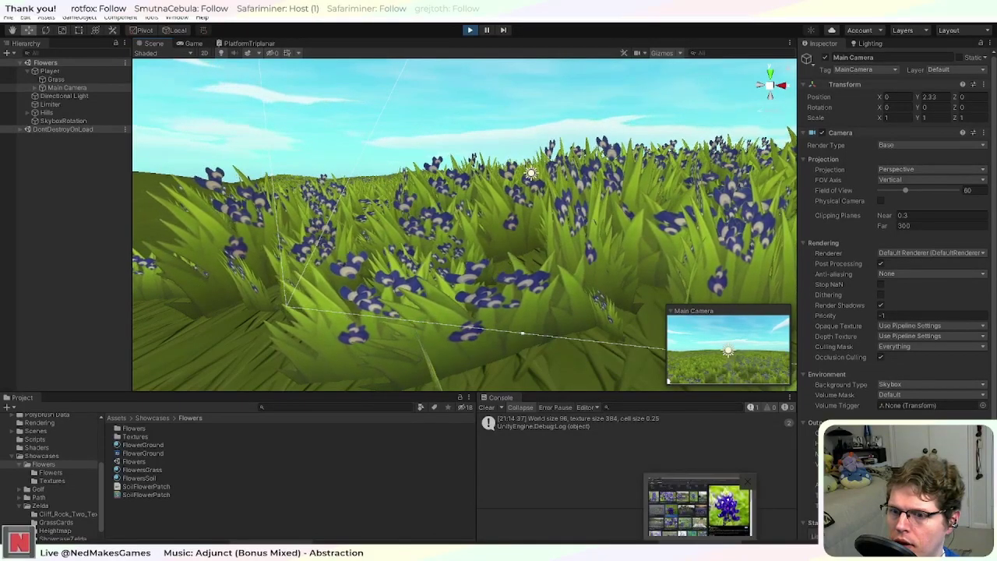
Step: Switch to the browser's bluebonnet image results and study the Outsidepride field, Wikipedia plant and Houston single-flower photos
click(700, 550)
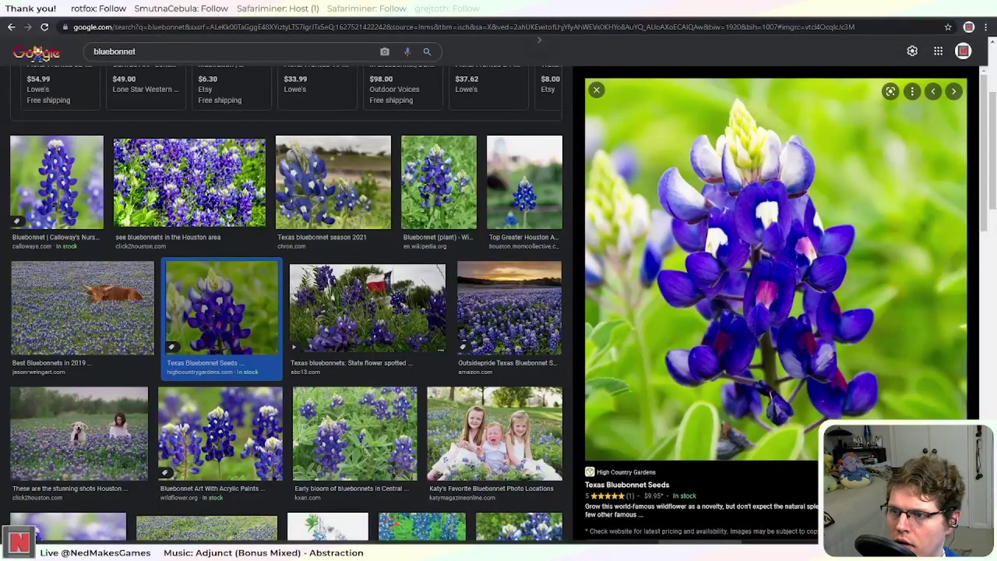
click(536, 369)
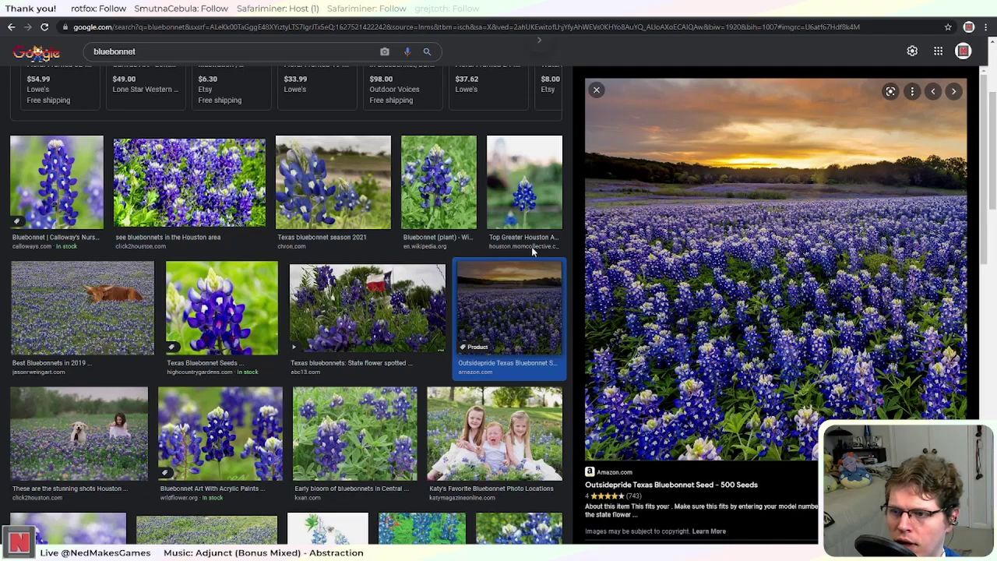
click(426, 187)
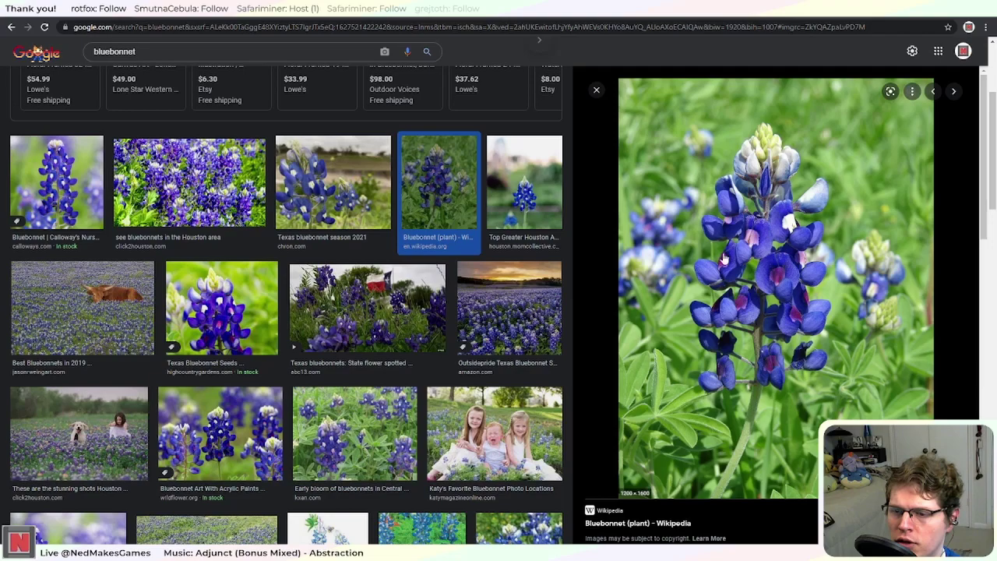
click(524, 178)
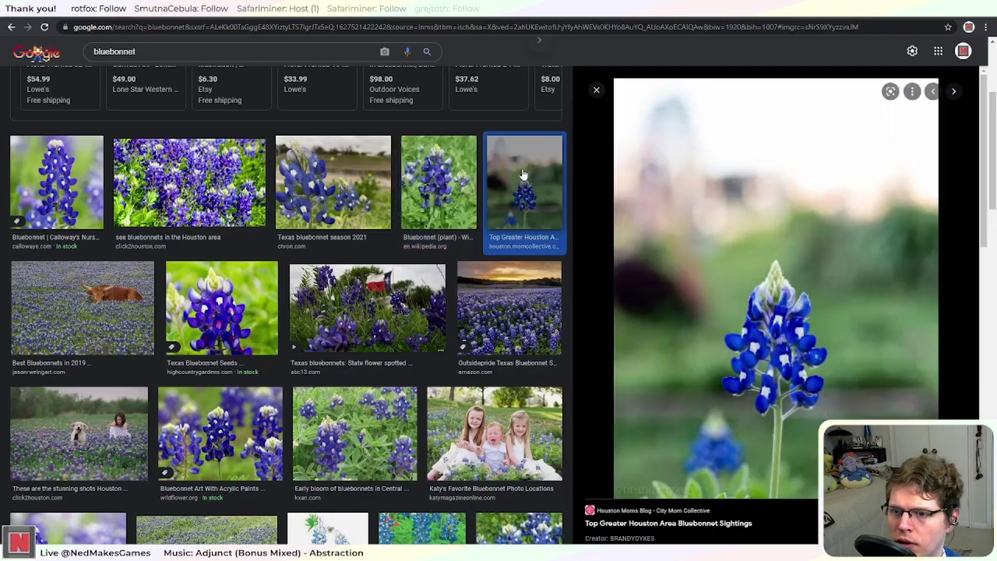
click(504, 352)
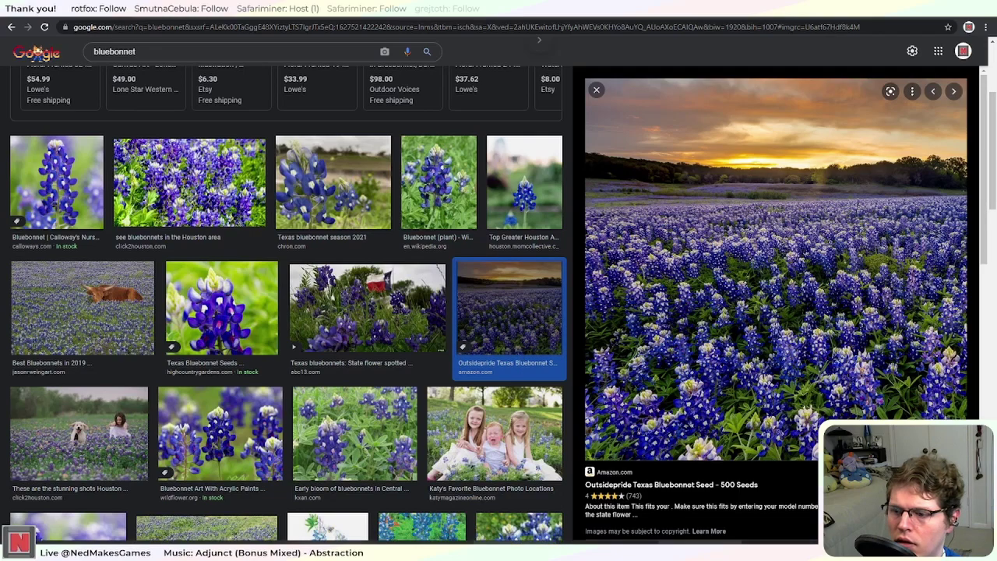
Step: Switch to Substance Designer, close the export outputs dialog and review the petal mask and normal nodes feeding the RGBA Merge
key(alt+Tab)
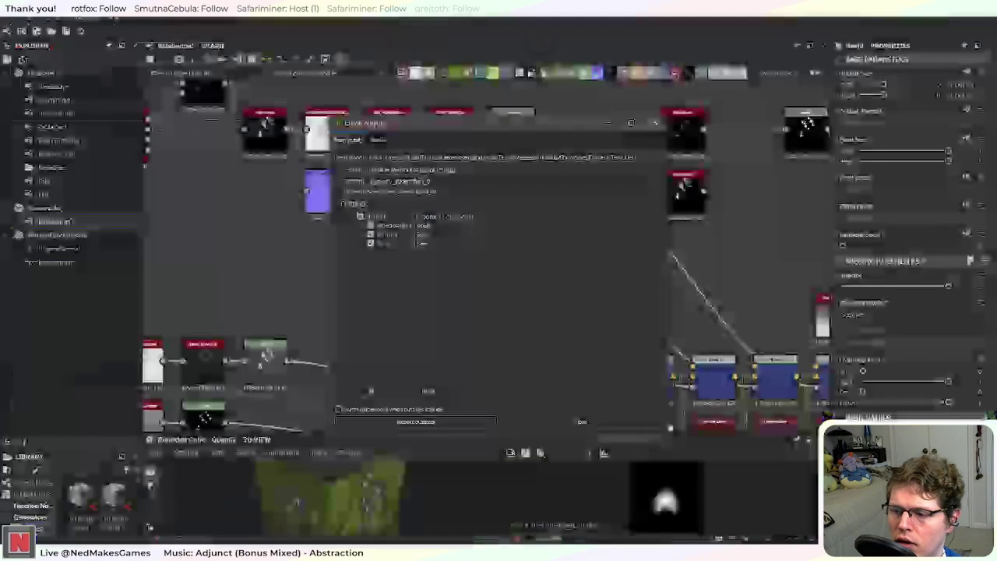
click(656, 122)
scroll(457, 211, down, 4)
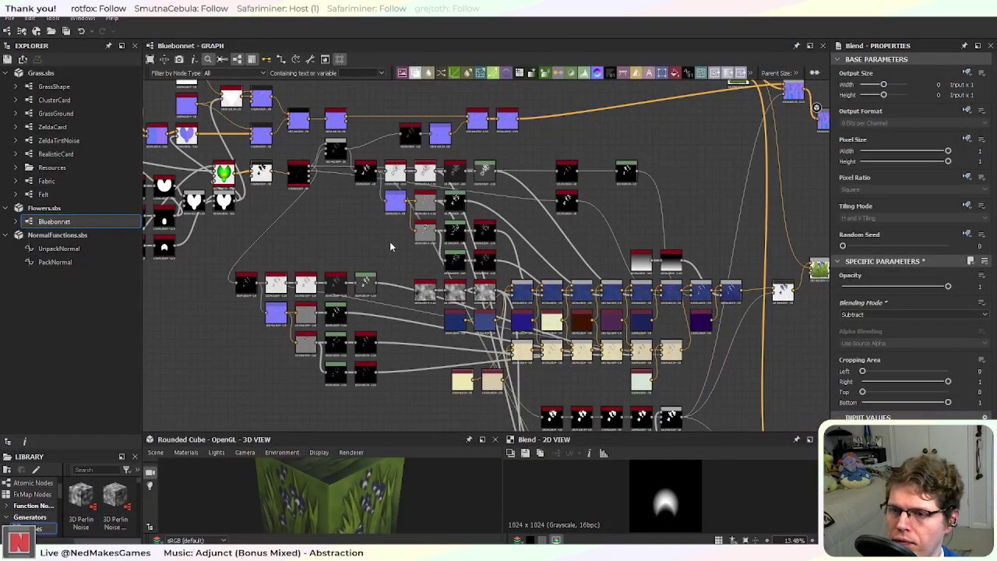
middle_drag(225, 237, 464, 358)
scroll(437, 299, down, 1)
scroll(361, 302, up, 4)
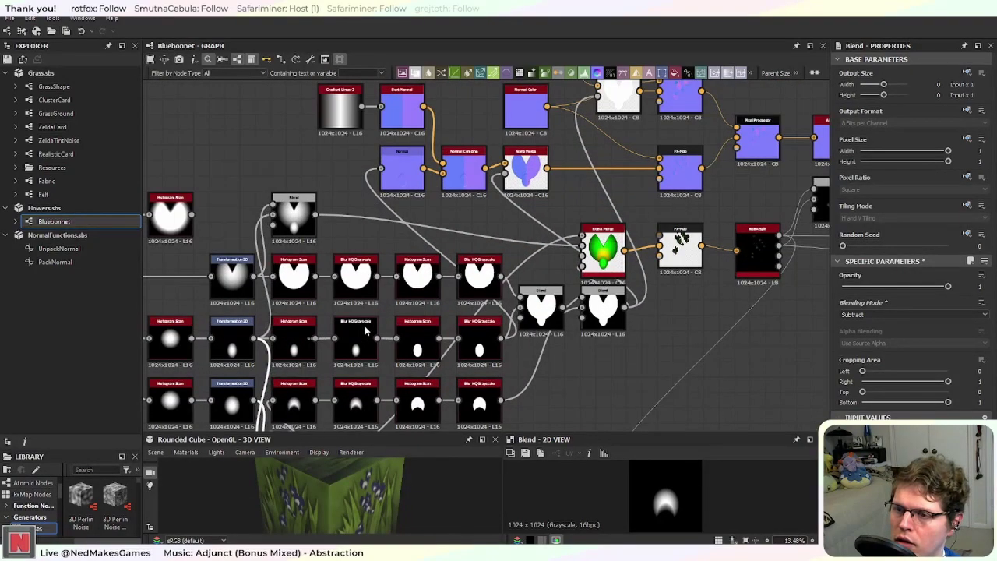
scroll(365, 331, down, 2)
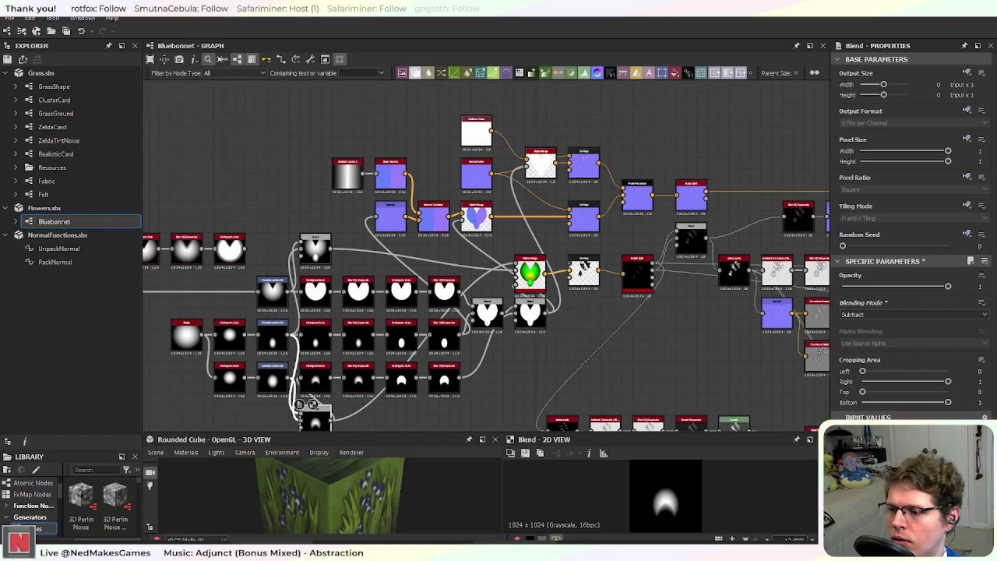
scroll(350, 485, down, 1)
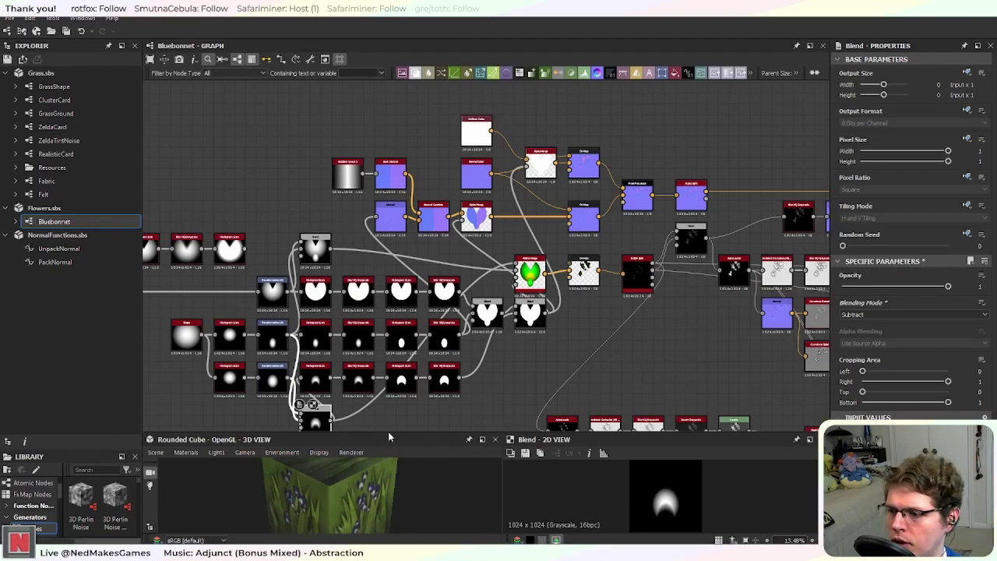
Step: Switch to the Unity scene and the browser to compare the rendered flowers with the bluebonnet field photo
key(alt+Tab)
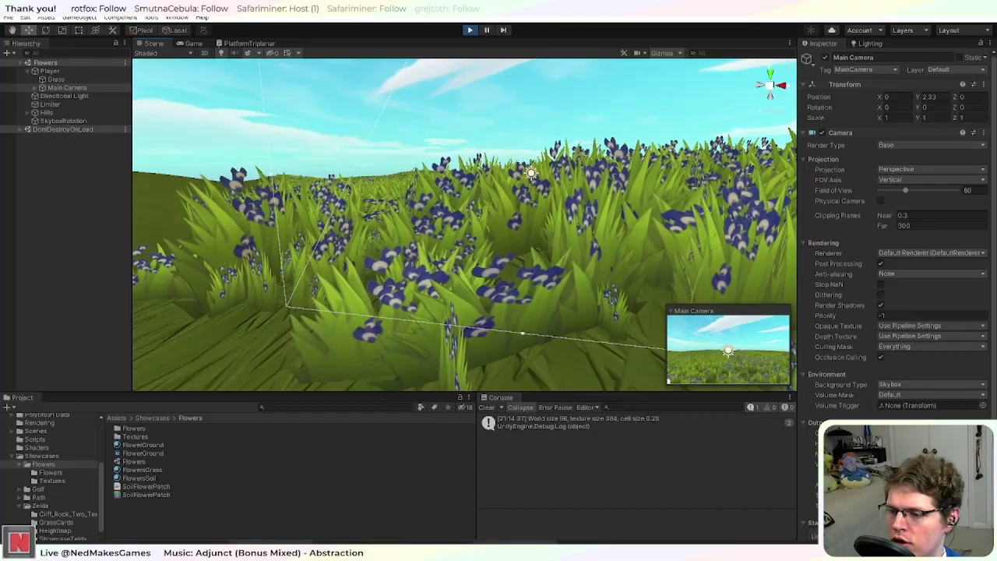
mouse_move(354, 552)
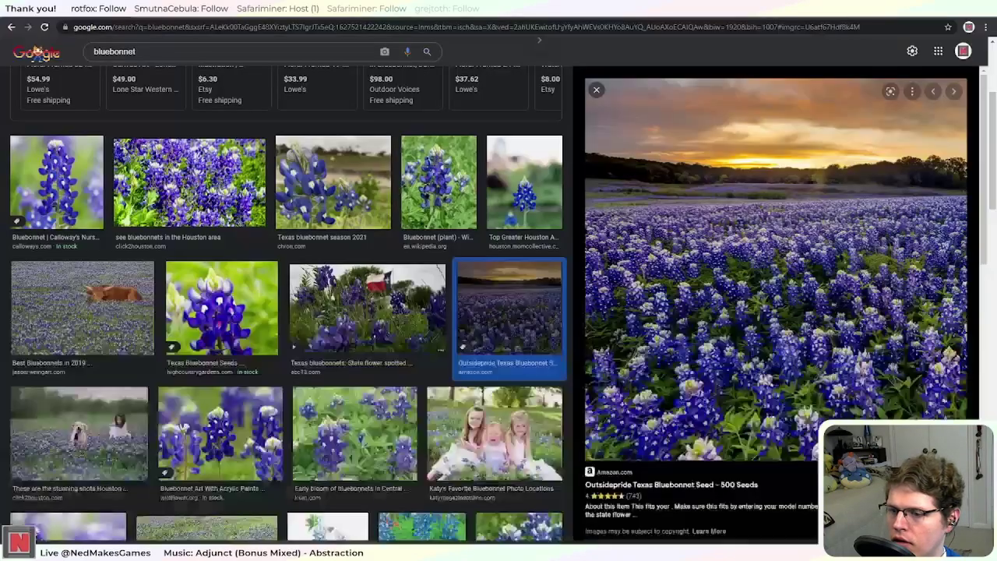
click(507, 506)
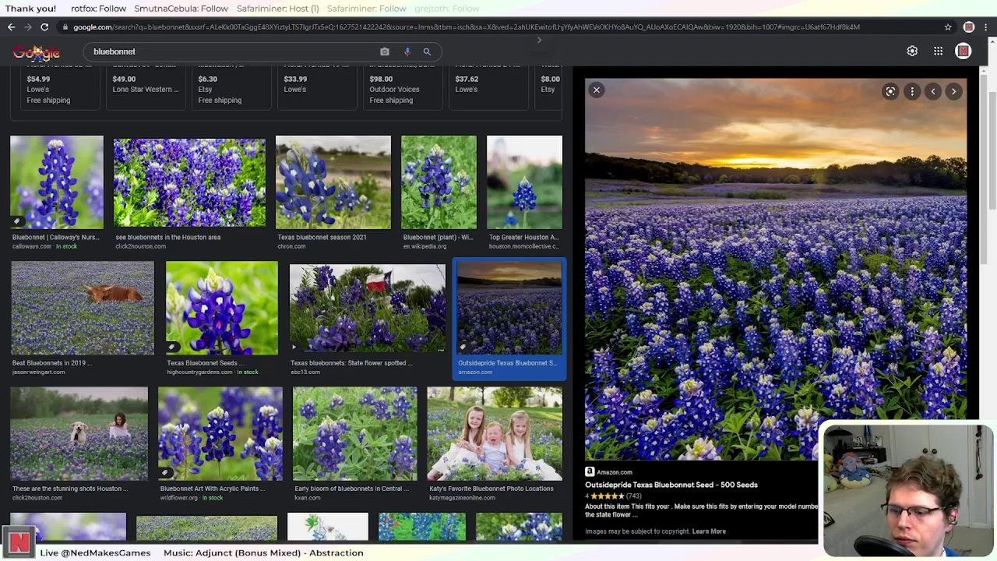
Step: Return to Unity, examine the flower patches from other angles, and check them against the field reference photo in the browser
key(alt+Tab)
key(alt+Tab)
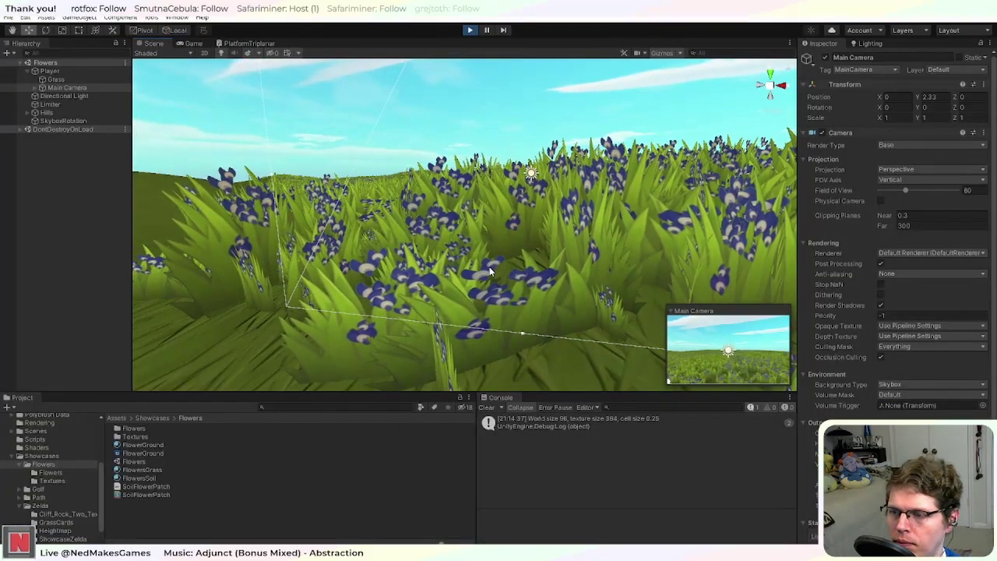
right_drag(535, 262, 492, 268)
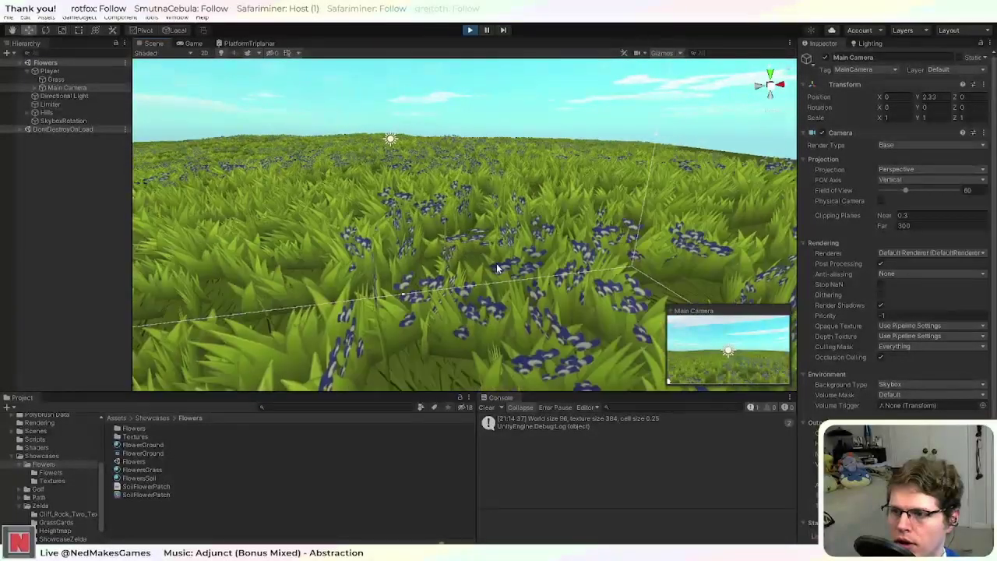
mouse_move(542, 286)
right_down()
mouse_move(531, 288)
mouse_move(529, 310)
mouse_move(547, 294)
right_up()
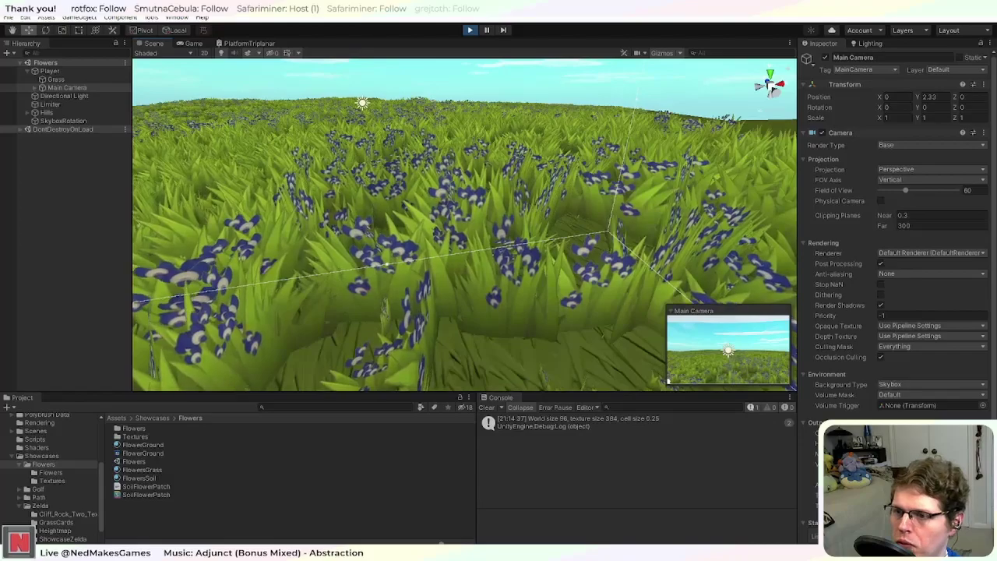
key(alt+Tab)
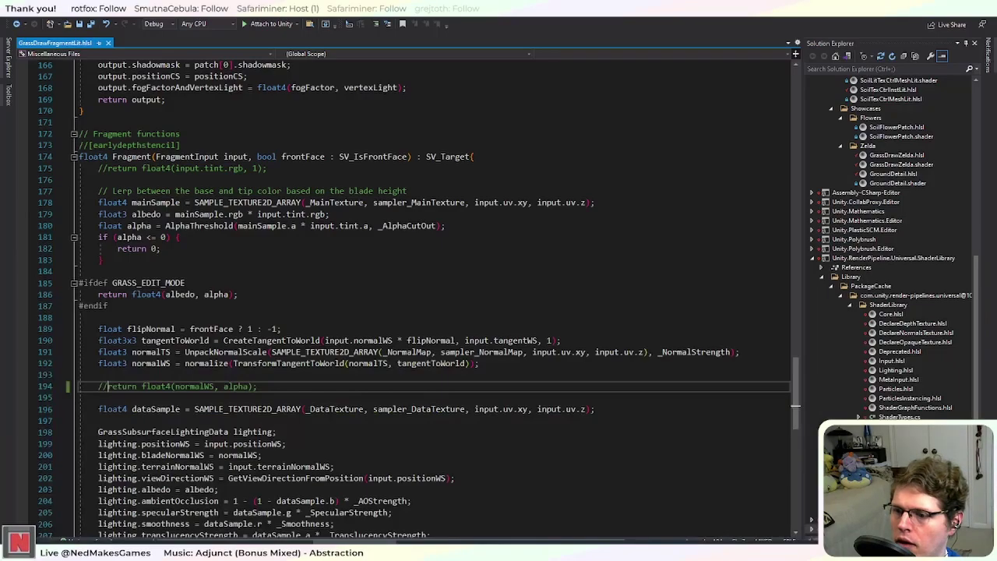
key(alt+Tab)
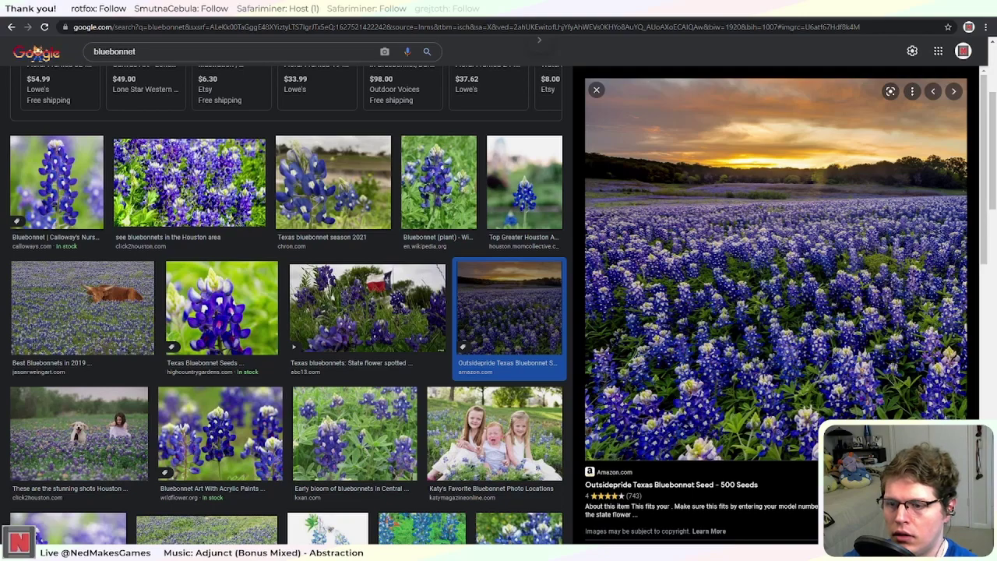
Step: Switch to Substance Designer and duplicate the Bluebonnet graph within the Flowers.sbs package by copying and pasting it
key(alt+Tab)
scroll(390, 337, down, 2)
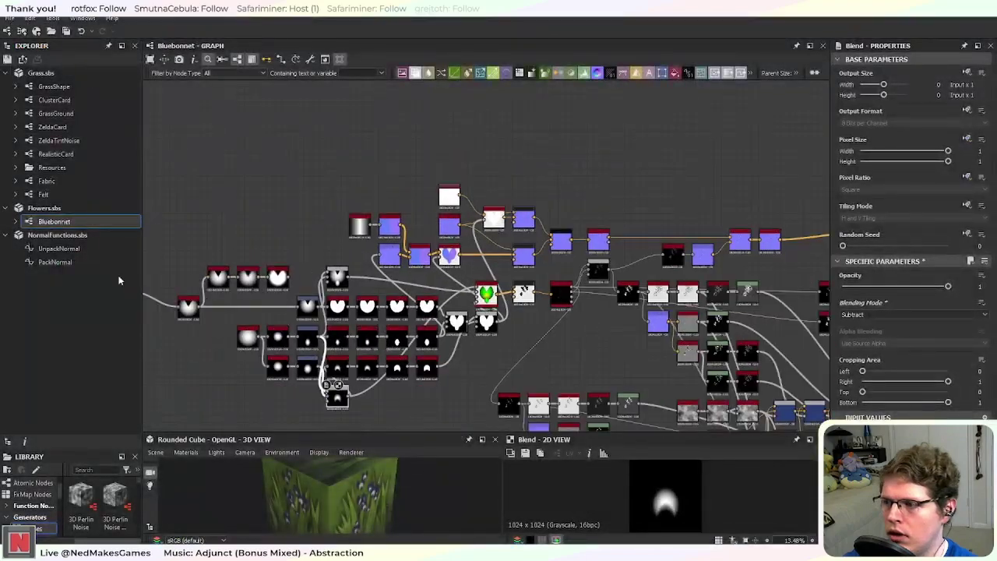
click(73, 223)
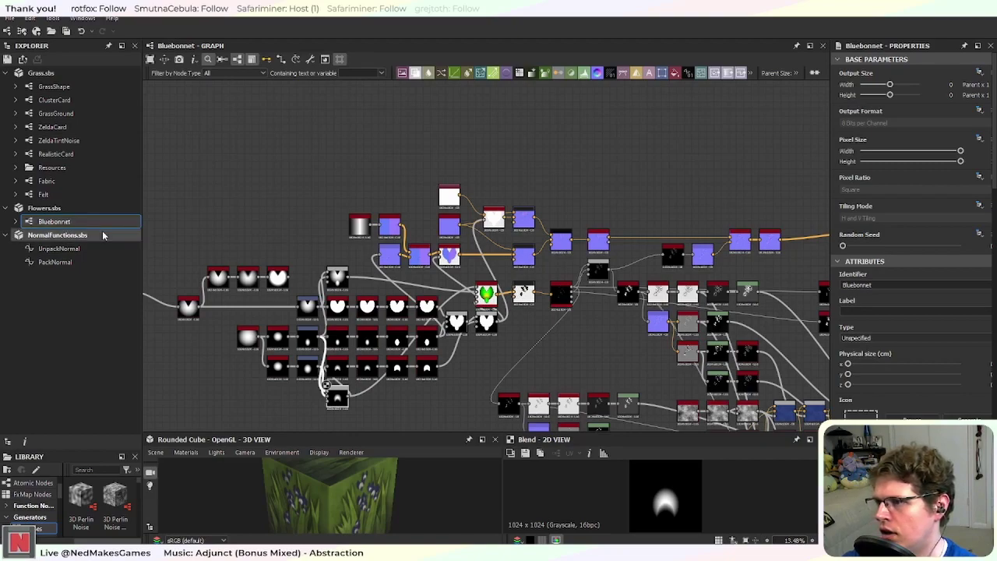
right_click(65, 223)
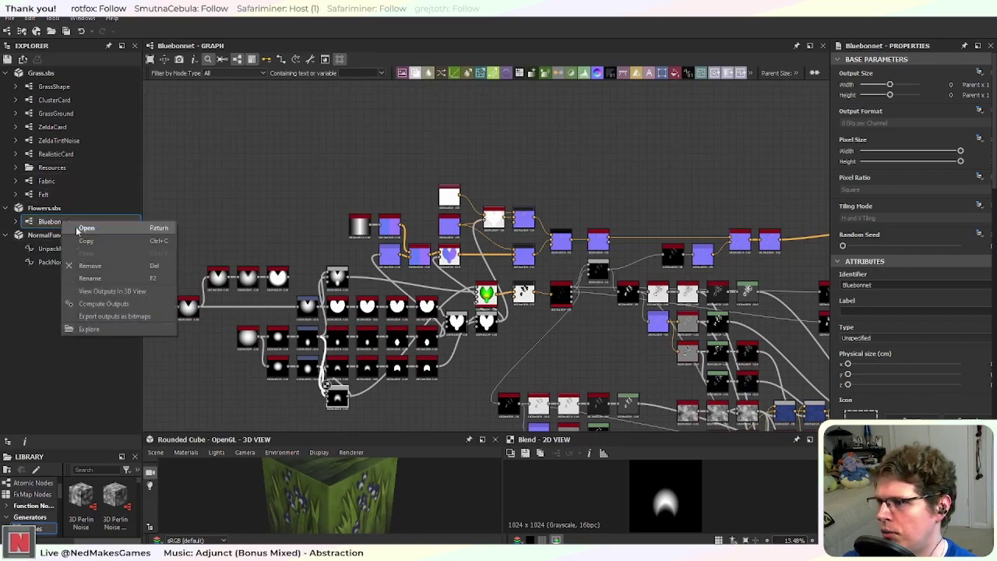
click(86, 240)
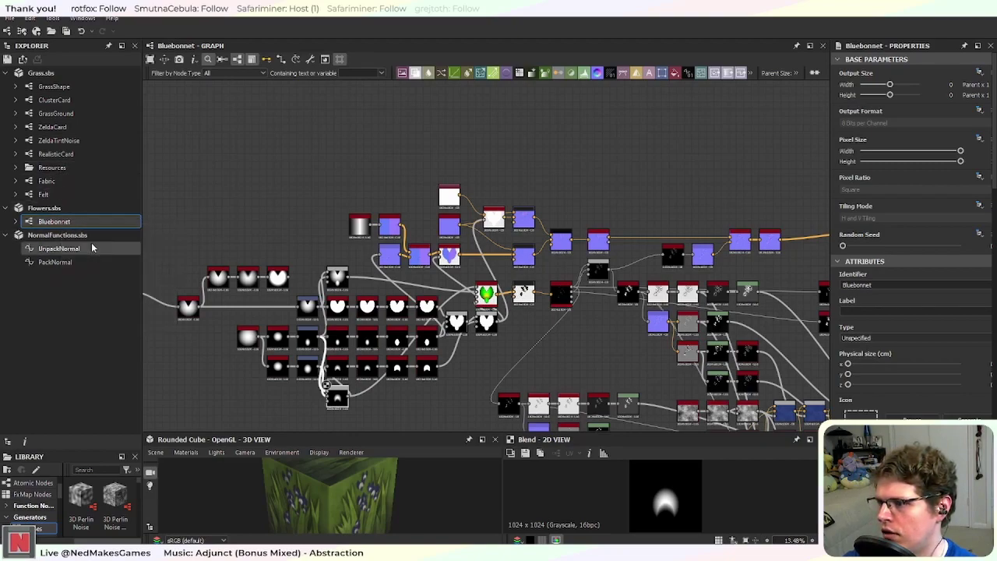
right_click(57, 212)
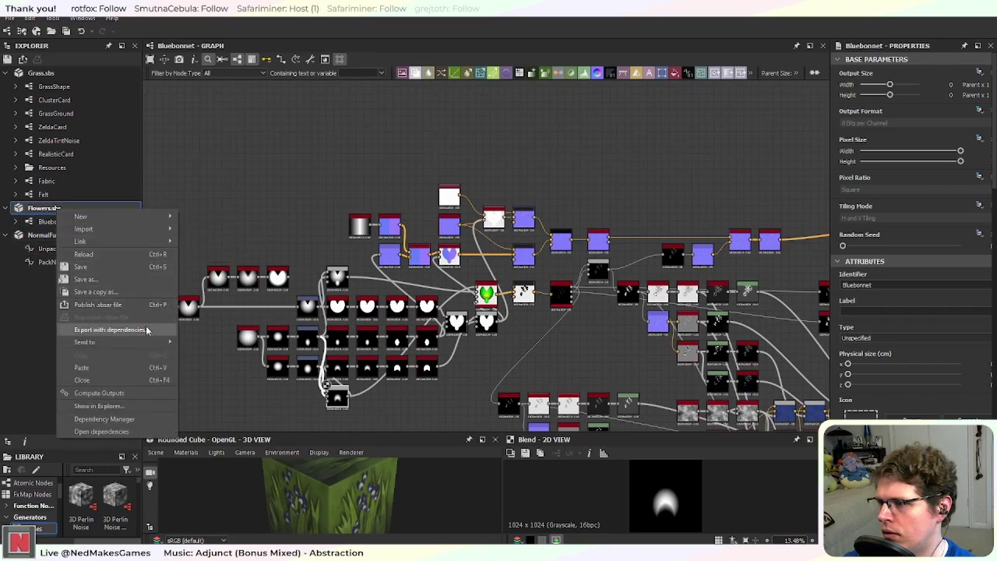
click(148, 367)
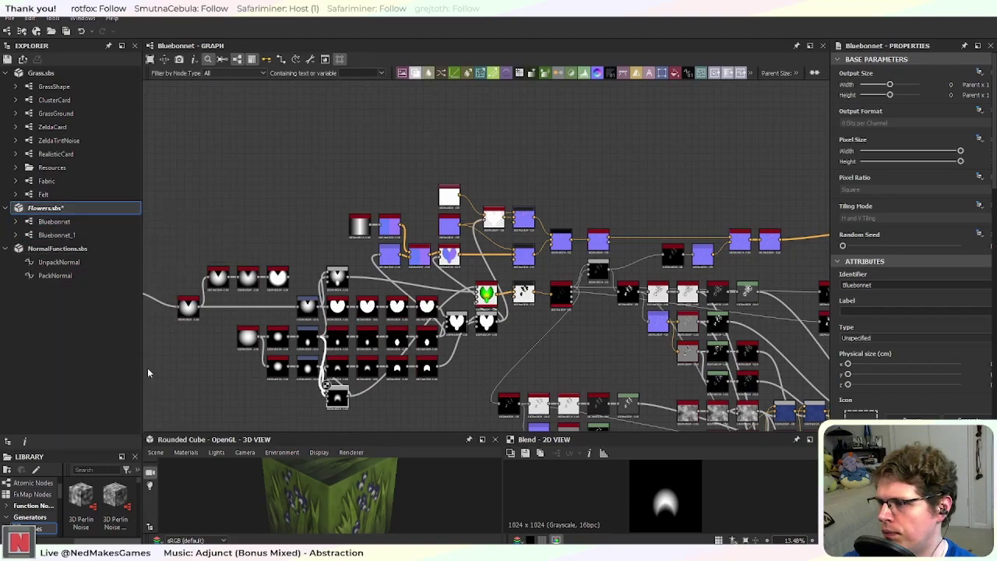
Step: Open the duplicated Bluebonnet graph and rename it BluebonnetHead
click(72, 240)
double_click(63, 236)
right_click(63, 237)
click(84, 238)
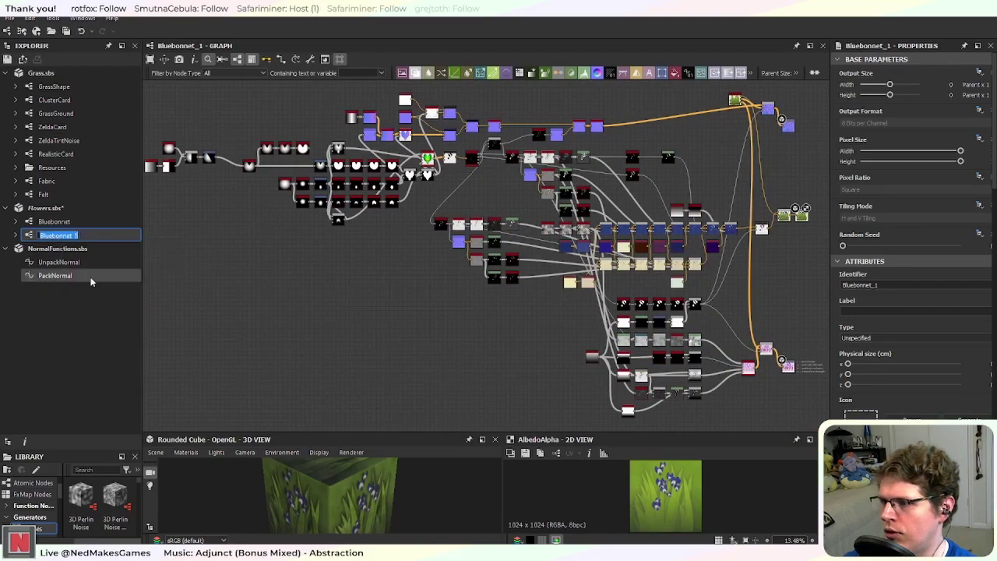
right_click(71, 239)
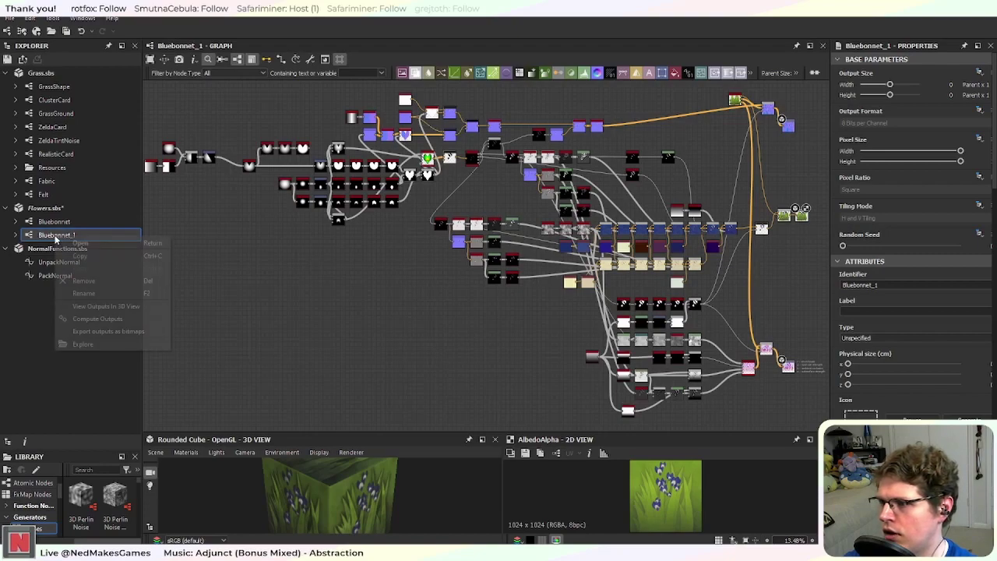
click(90, 293)
key(End)
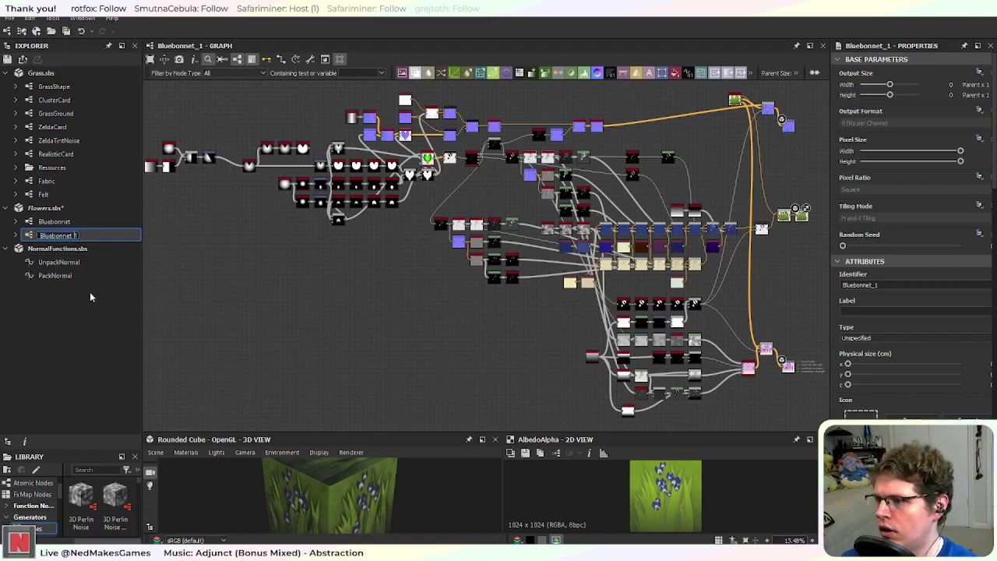
key(BackSpace)
key(BackSpace)
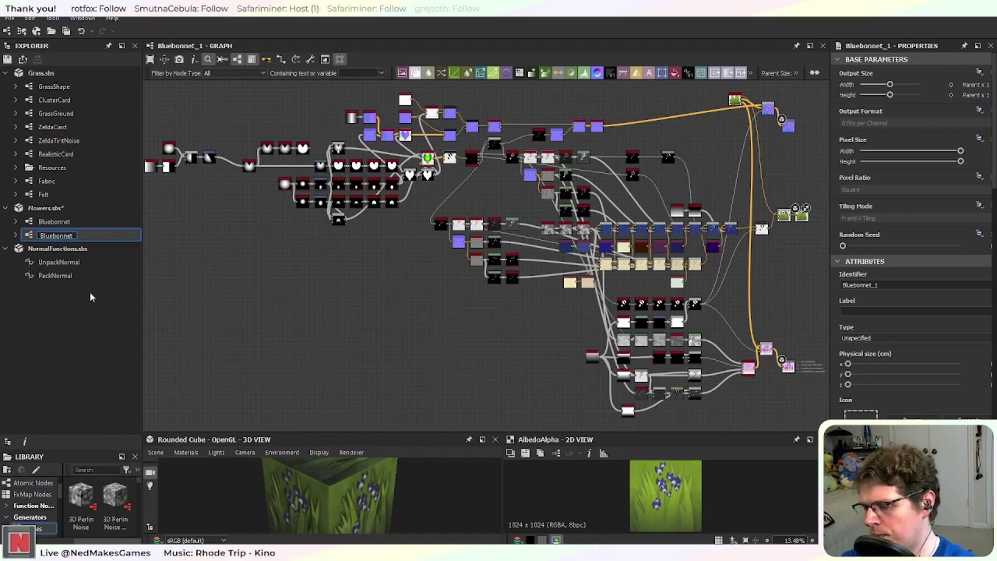
text(Hea)
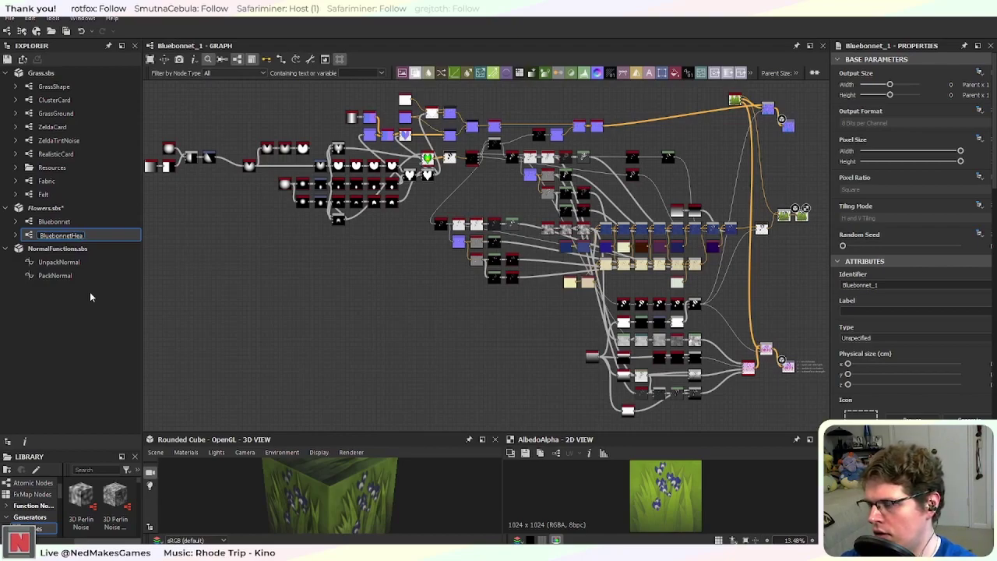
text(d)
key(Return)
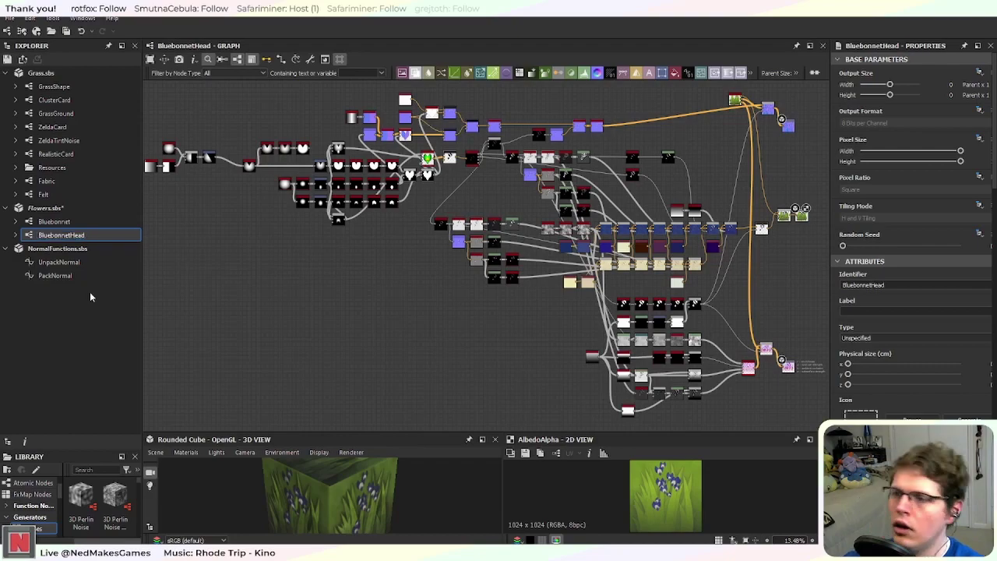
Step: Switch to the browser, study the close-up Texas Bluebonnet Seeds photo, and reopen the sunset bluebonnet field photo
scroll(372, 238, up, 5)
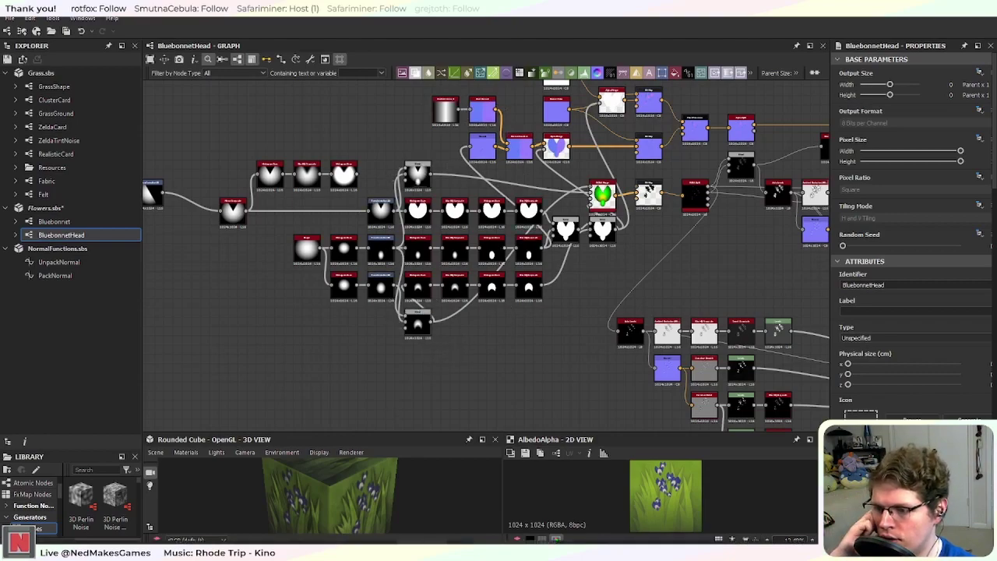
key(alt+Tab)
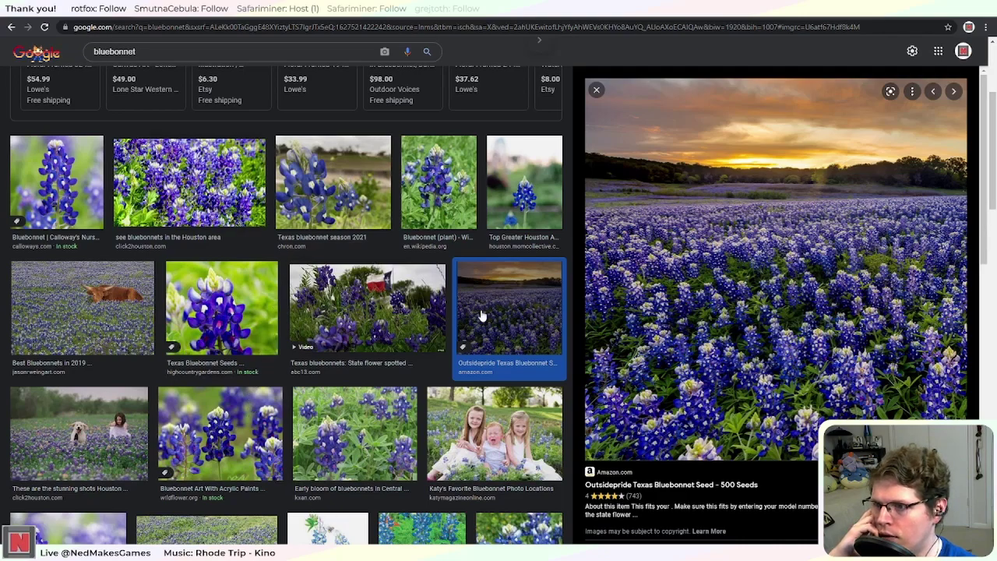
click(224, 310)
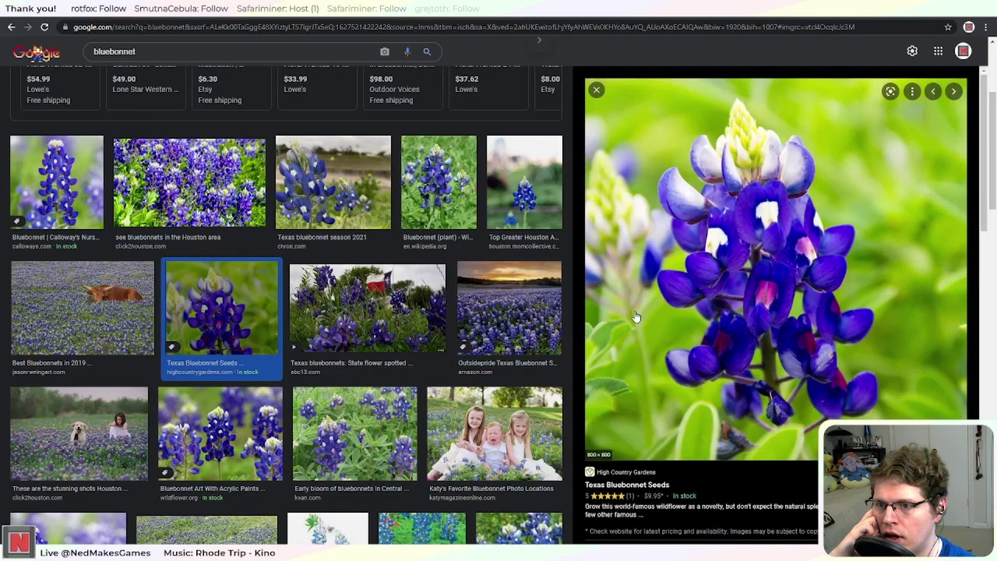
click(503, 333)
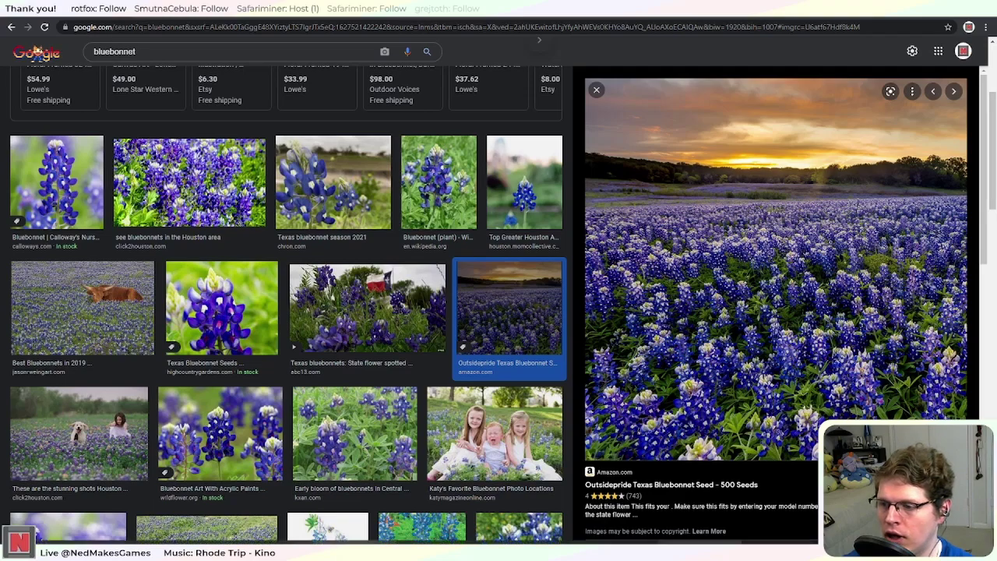
Step: Switch to Unity, stop play mode in the Flowers scene, and return to Substance Designer
key(alt+Tab)
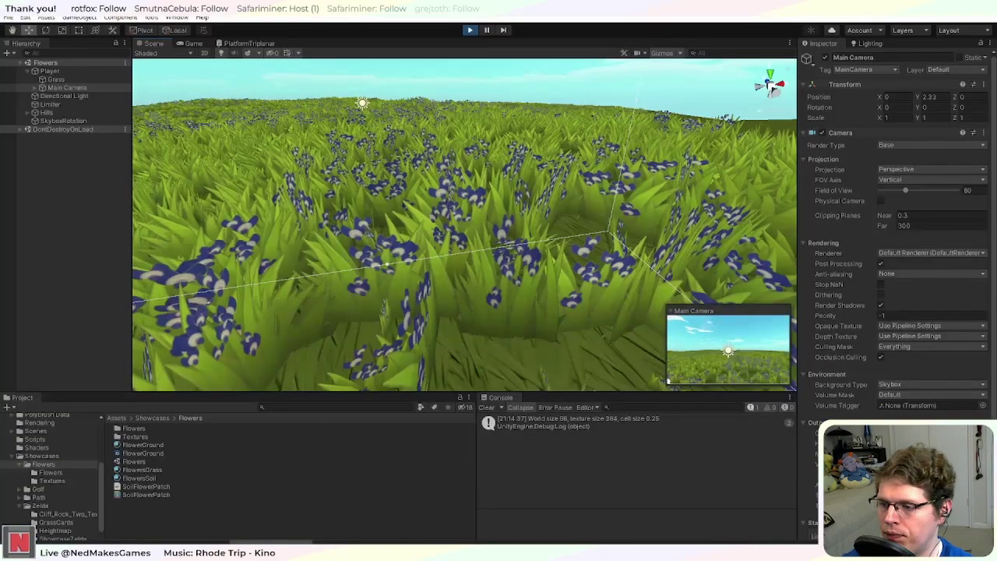
click(471, 30)
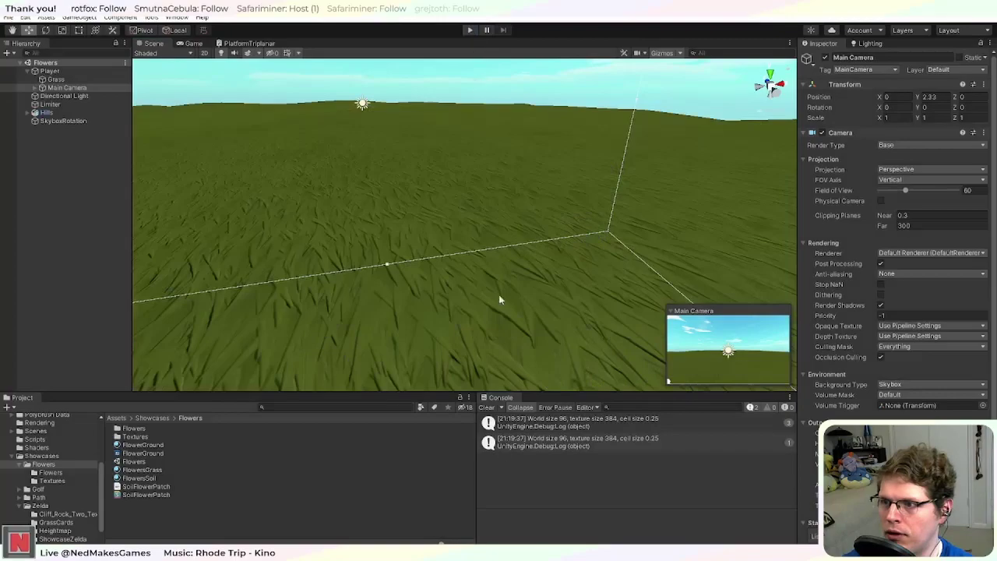
key(alt+Tab)
Step: Open the ClusterCard graph in Grass.sbs and examine how its Channels Shuffle, FX-Map and Grayscale Conversion nodes build the grass cluster
click(76, 102)
double_click(76, 102)
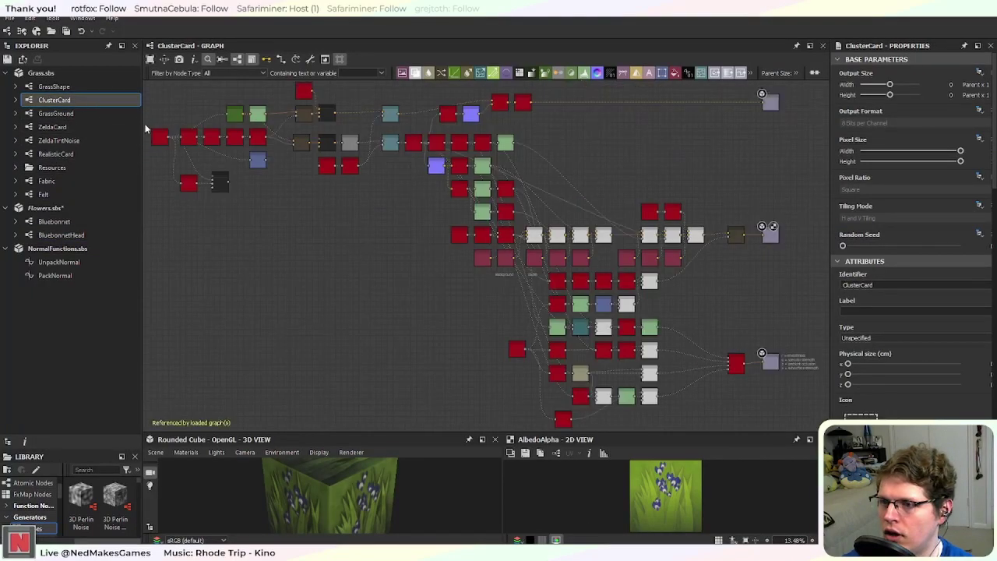
scroll(566, 254, up, 8)
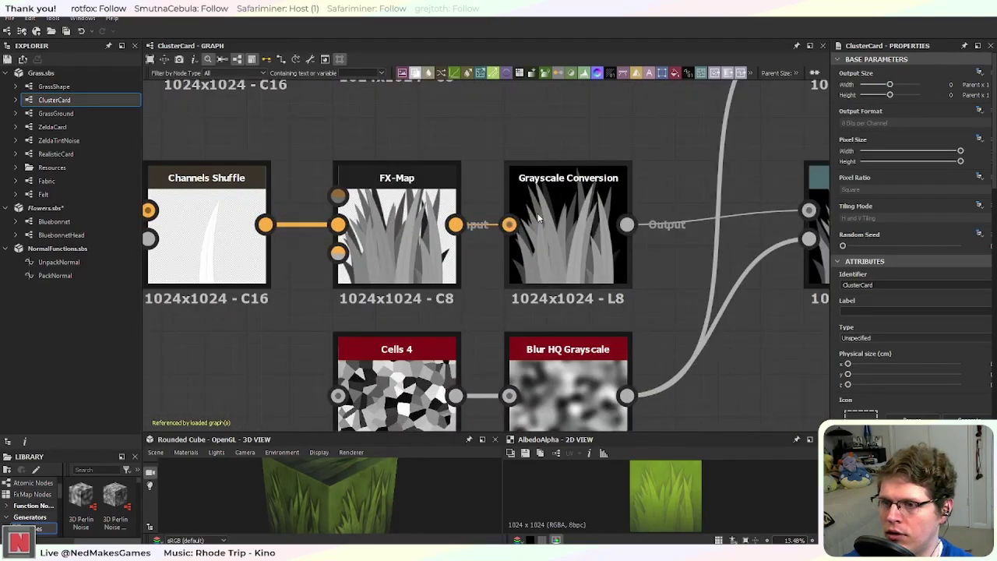
Step: Reopen the BluebonnetHead graph and delete the whole group of grayscale petal shape nodes at the start of the graph
double_click(92, 234)
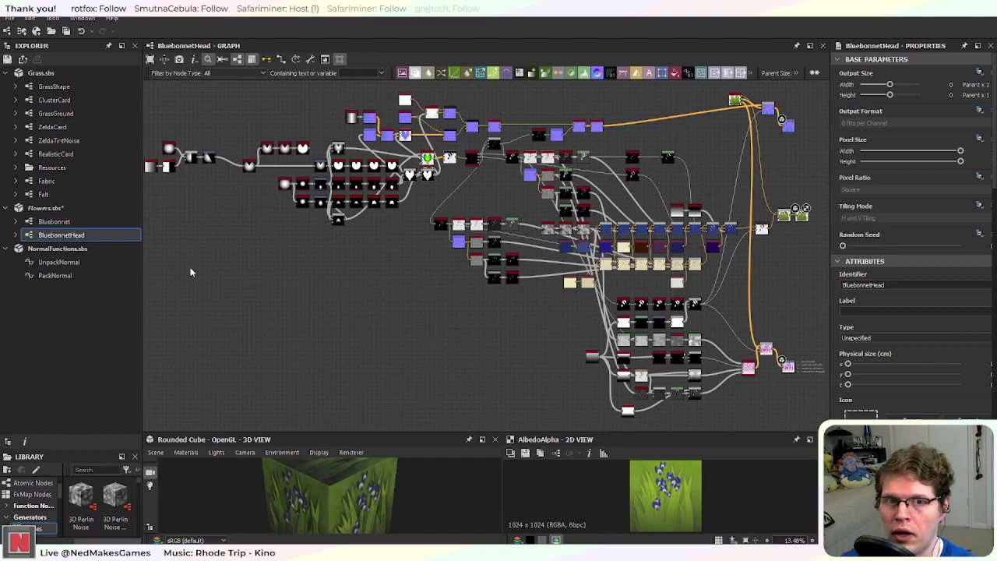
scroll(345, 299, up, 3)
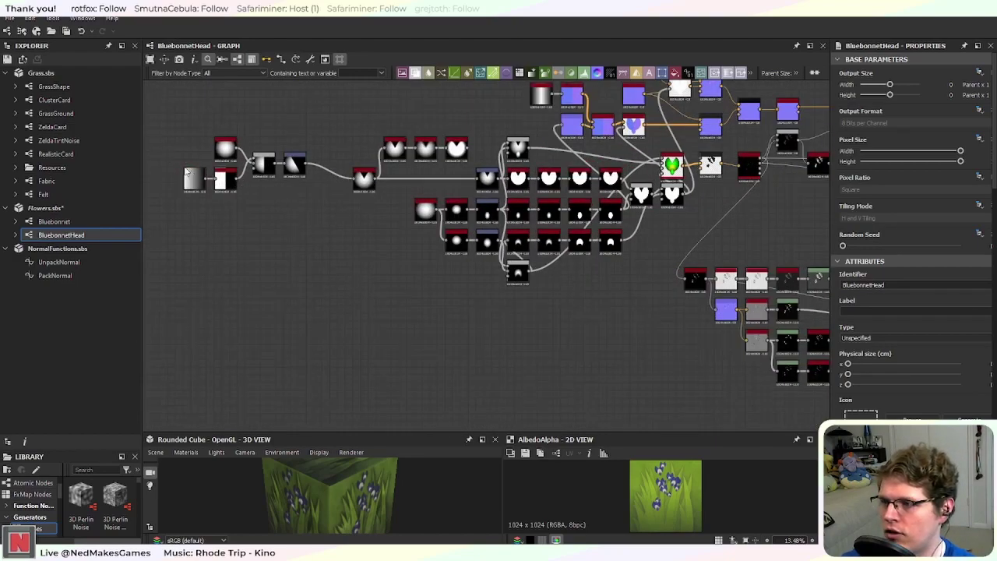
drag(161, 153, 661, 309)
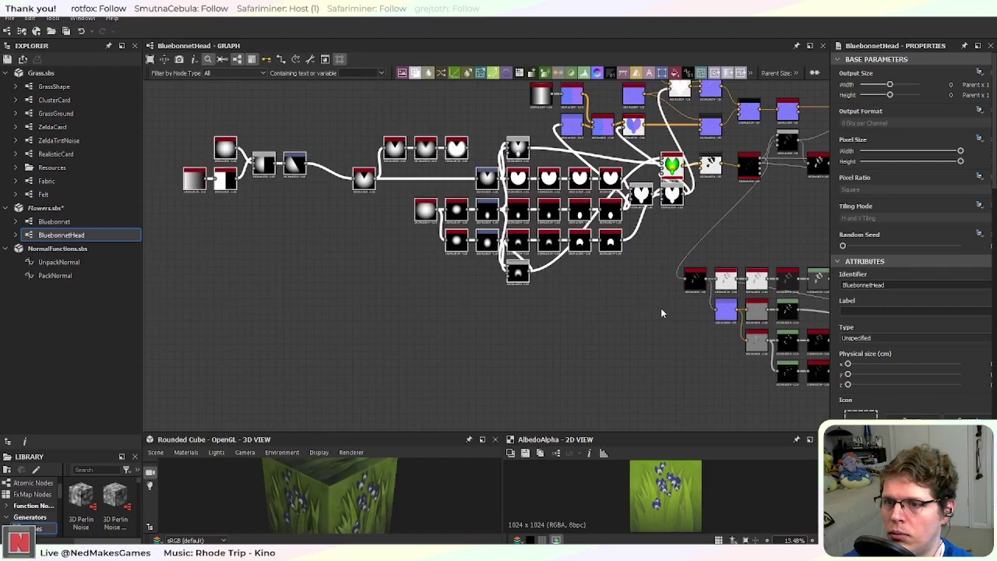
key(Delete)
Step: Delete the leftover gradient, normal and alpha merge nodes that feed the FX-Map nodes in the BluebonnetHead graph
middle_drag(540, 207, 475, 306)
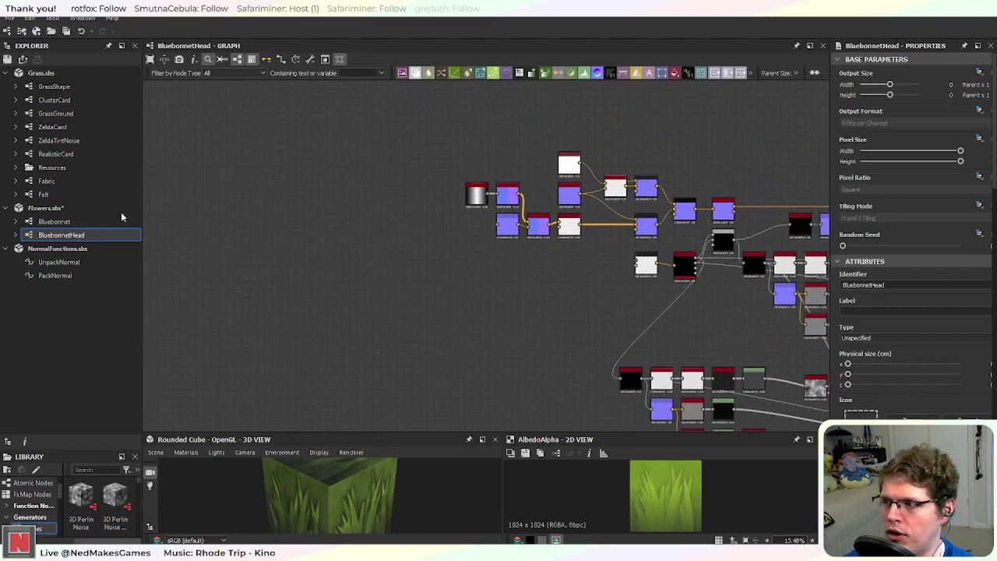
scroll(468, 150, up, 2)
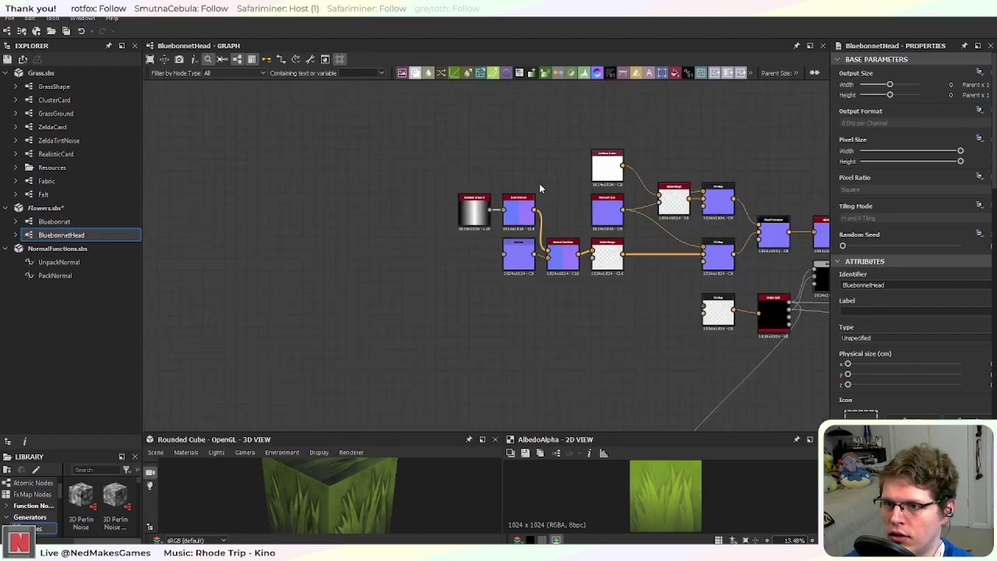
middle_drag(494, 201, 423, 161)
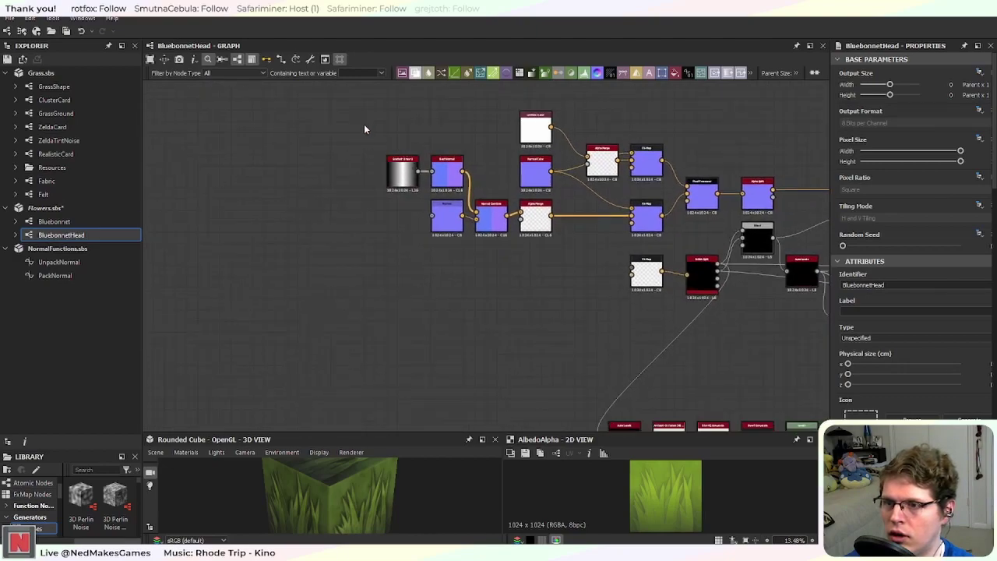
drag(341, 116, 597, 274)
key(Delete)
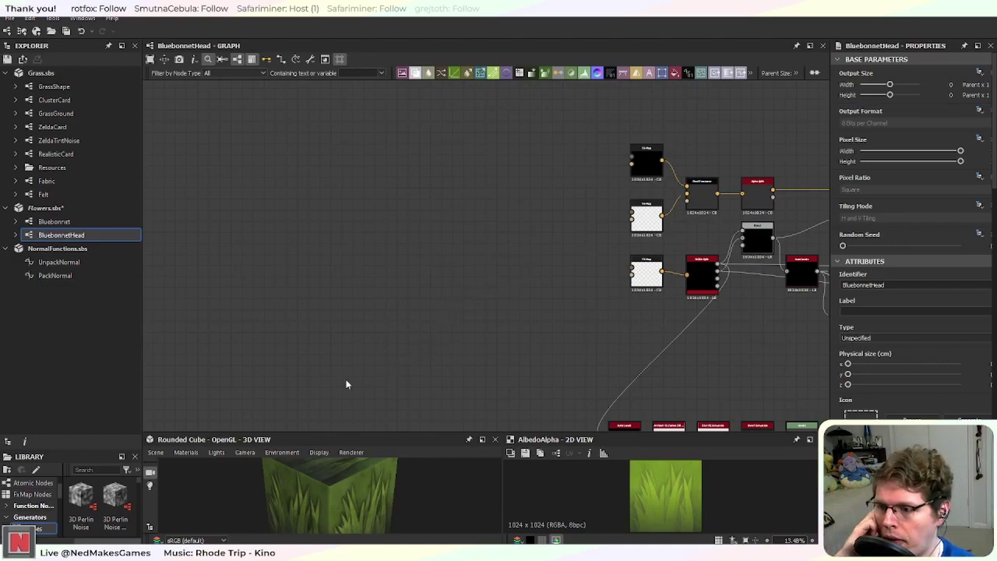
middle_drag(270, 330, 350, 298)
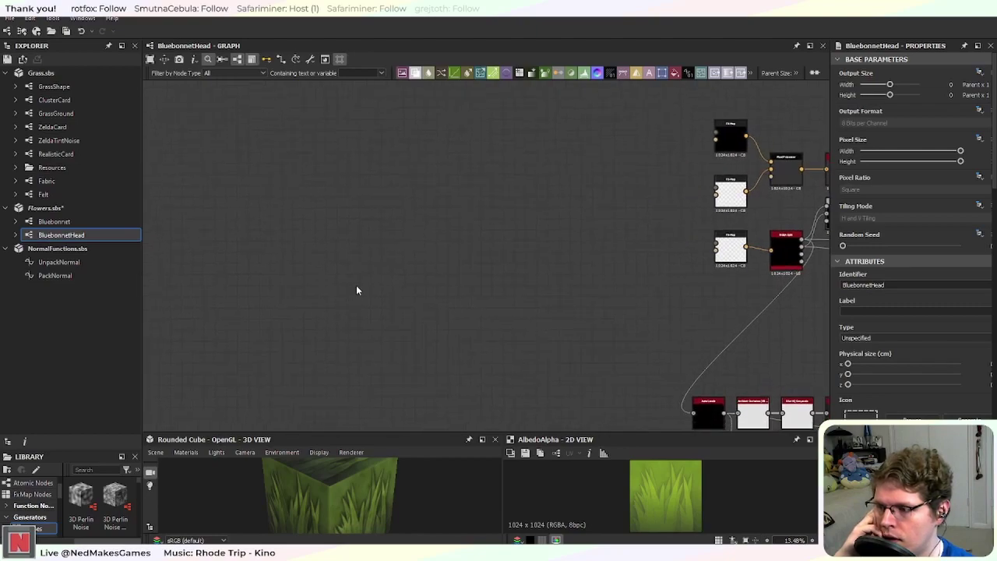
middle_drag(512, 282, 430, 278)
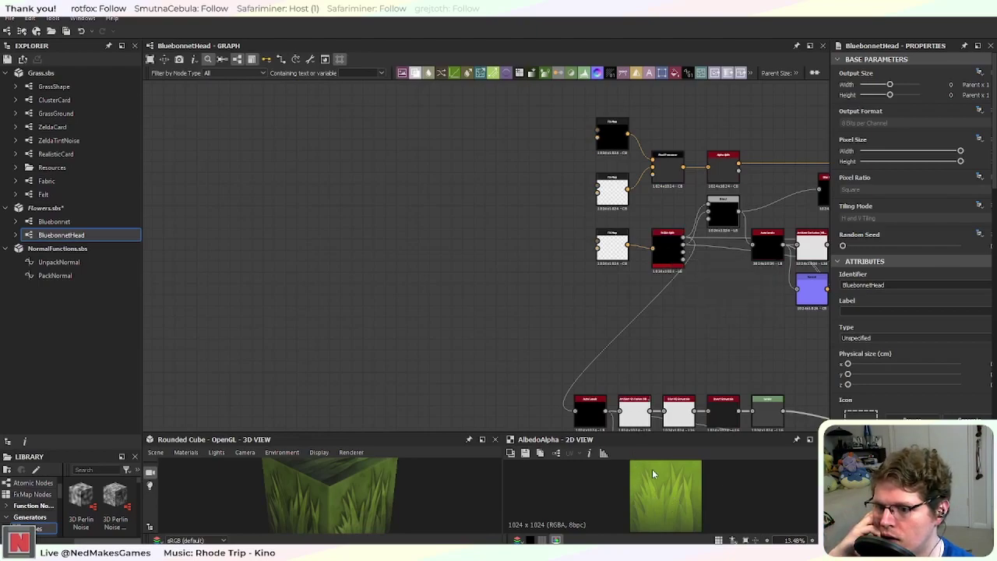
right_click(313, 315)
click(267, 312)
middle_drag(237, 311, 363, 309)
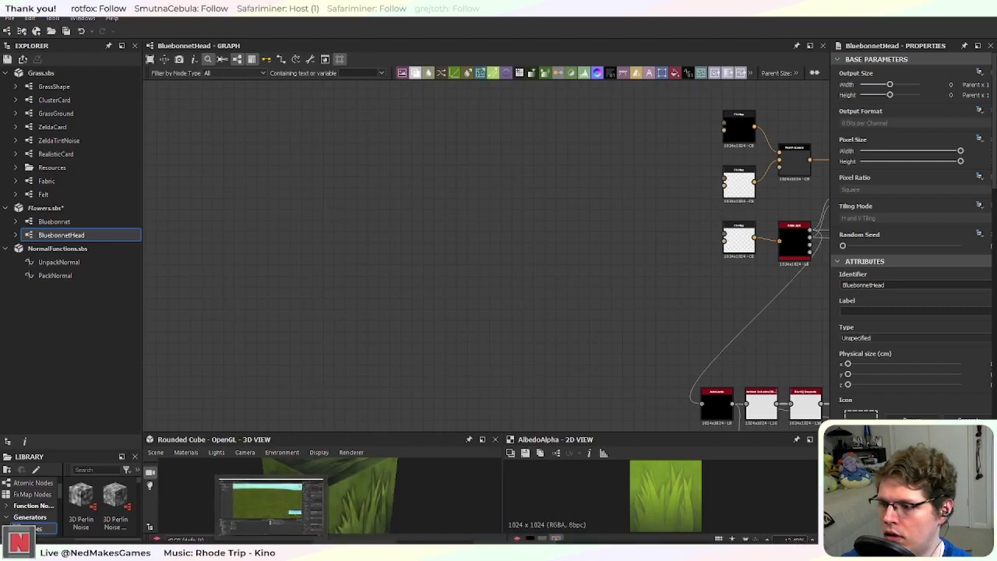
key(space)
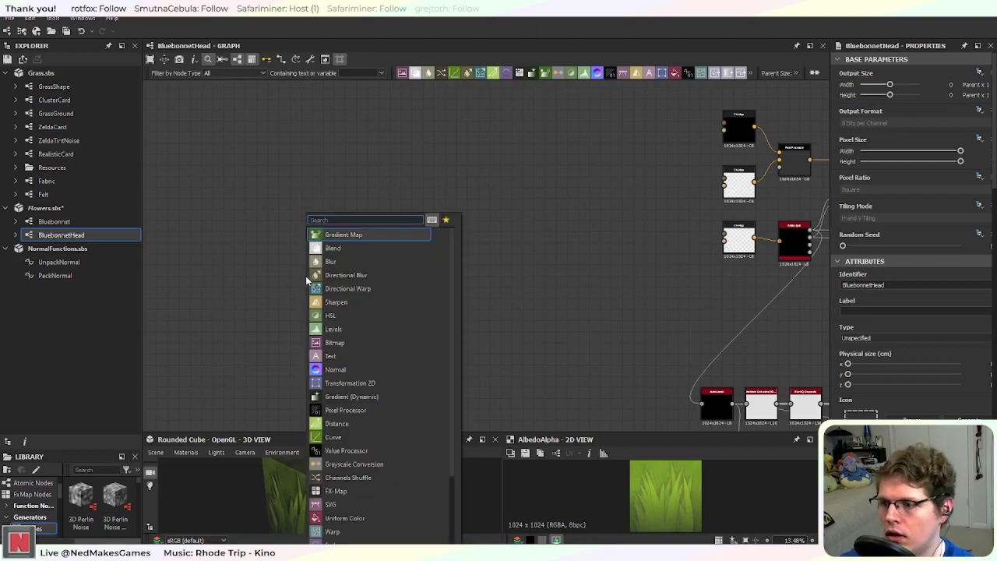
click(541, 271)
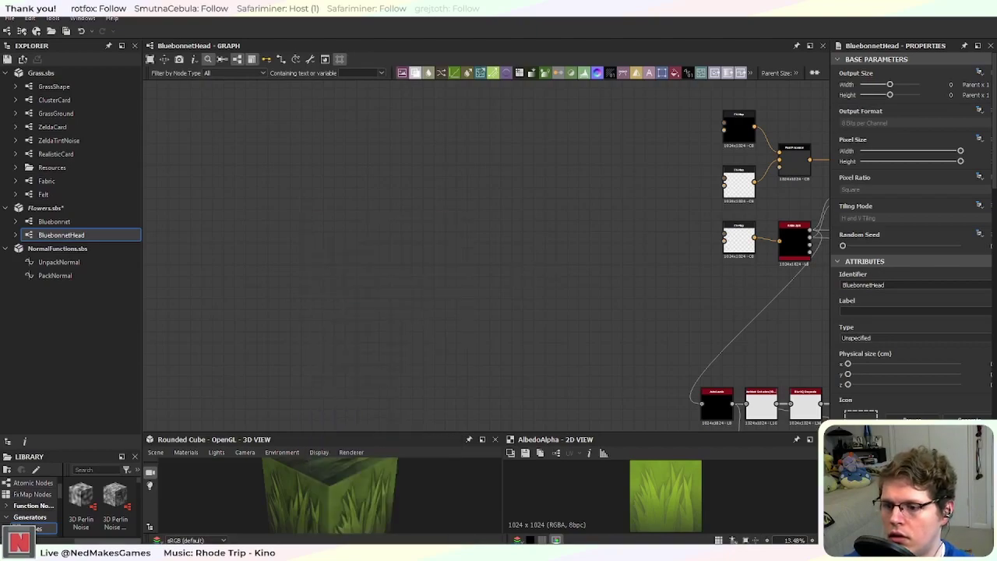
Step: Check the bluebonnet field photo in the browser and add a Shape node in the empty area of the BluebonnetHead graph
key(alt+Tab)
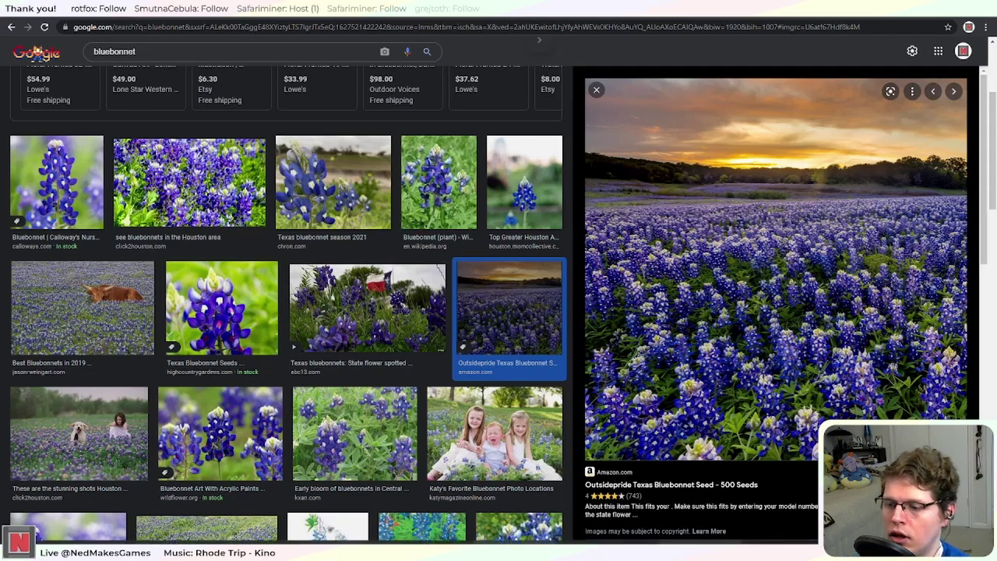
key(alt+Tab)
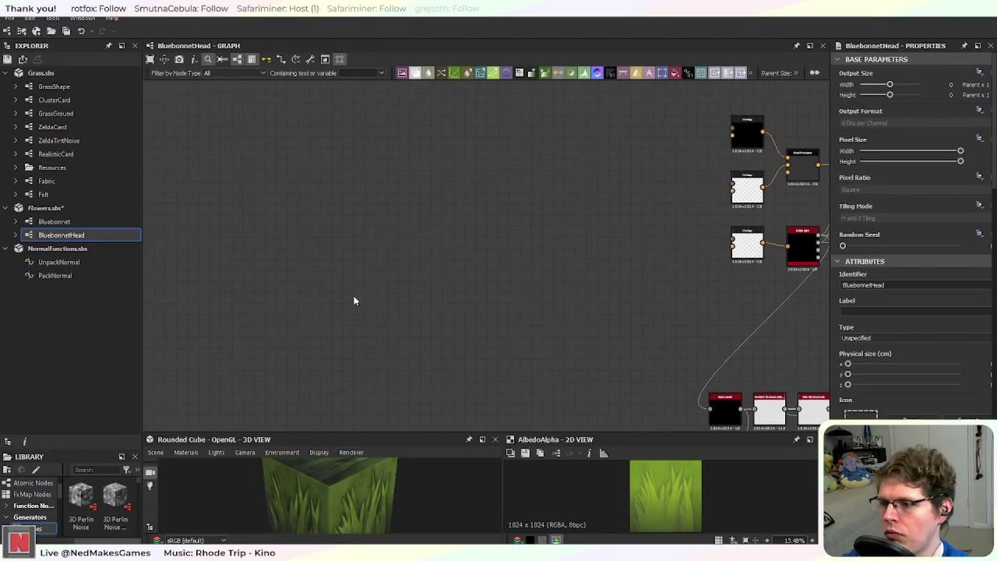
key(space)
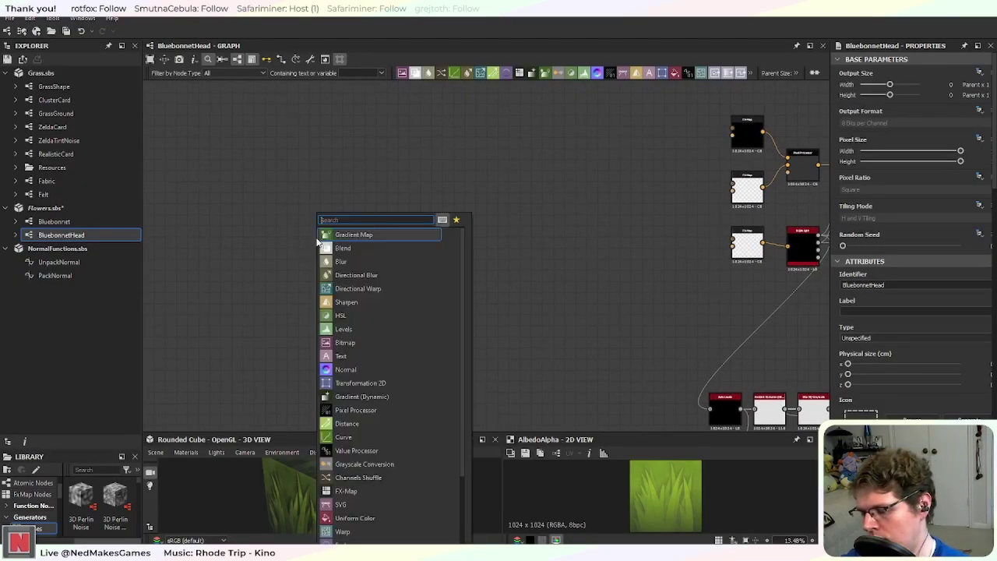
text(shap)
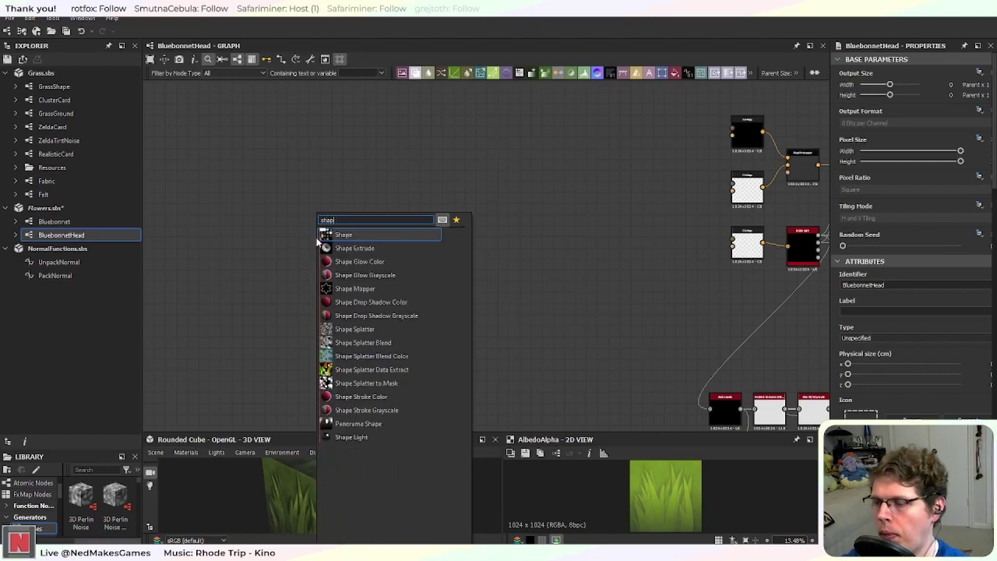
click(362, 234)
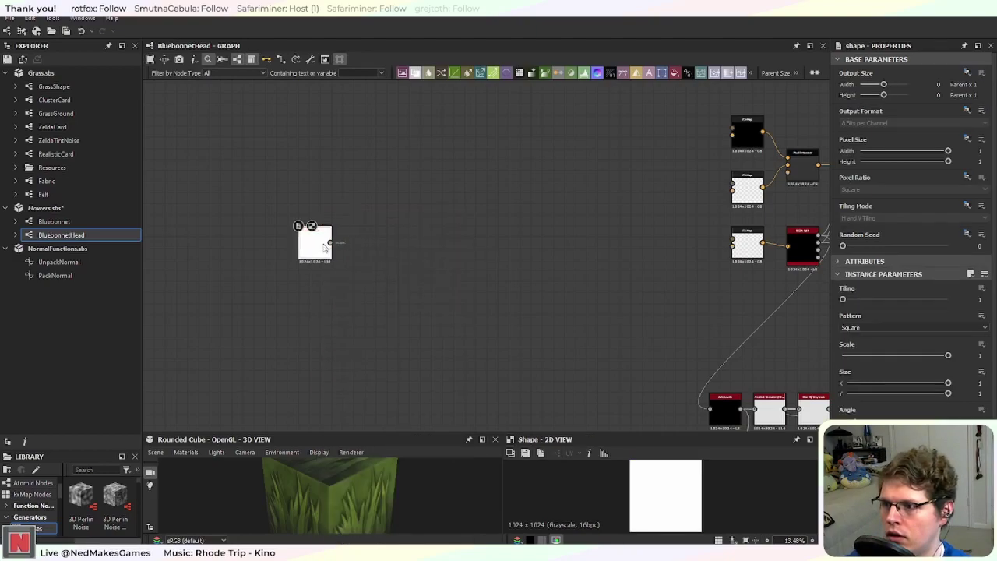
Step: Try the Paraboloid pattern on the new Shape node and settle on the Hemisphere pattern
scroll(295, 245, up, 5)
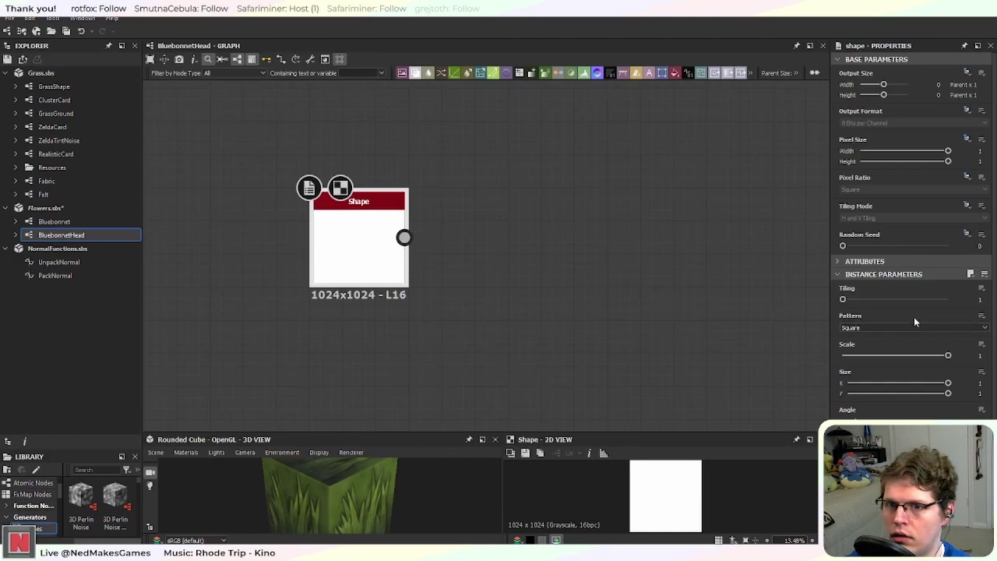
click(860, 328)
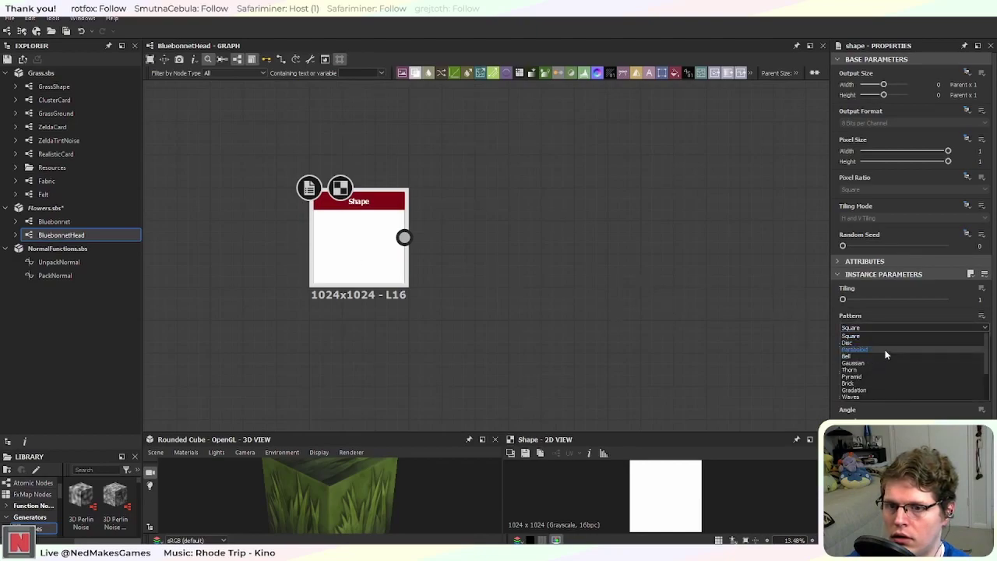
click(886, 351)
click(875, 326)
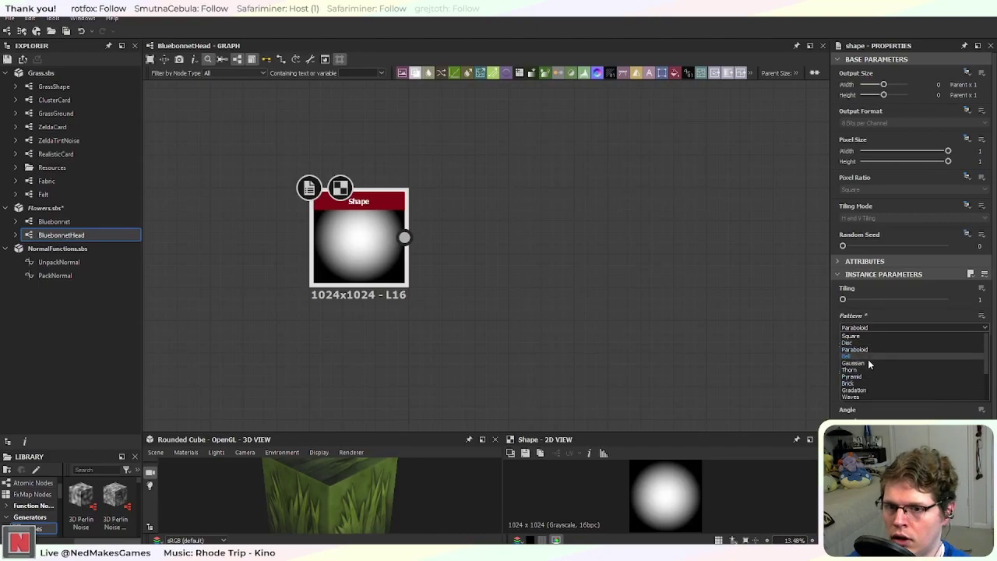
scroll(876, 366, down, 2)
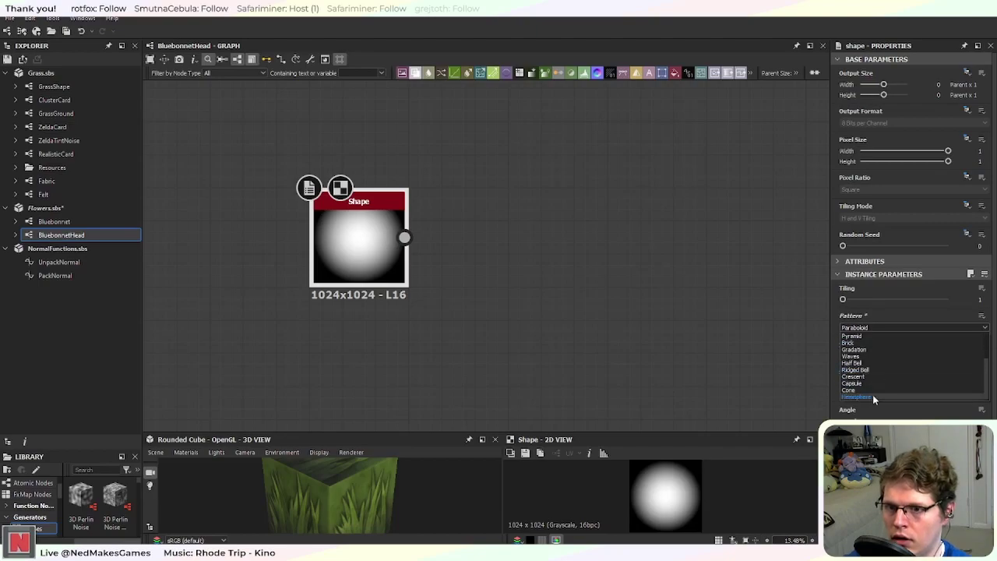
click(873, 397)
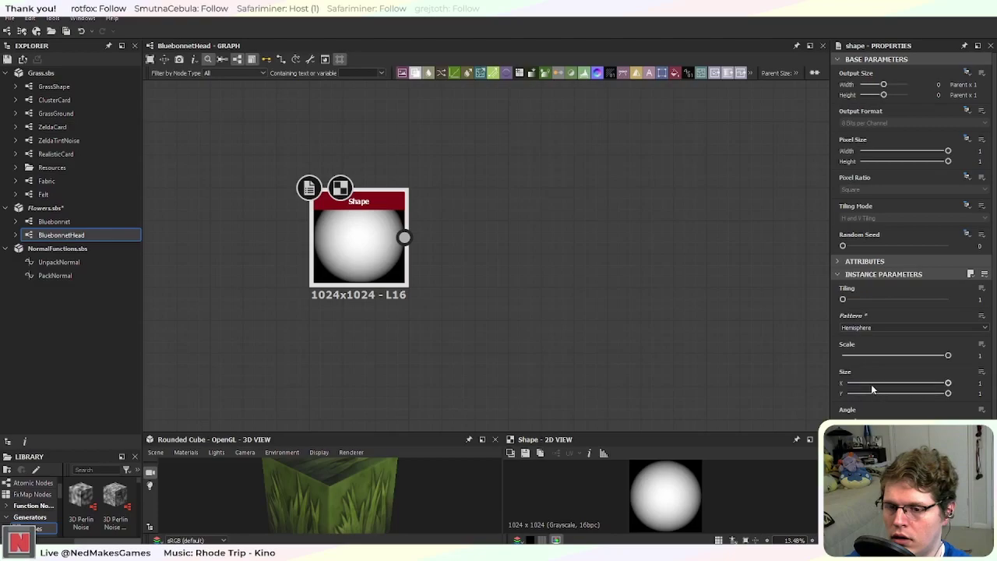
Step: Compare the hemisphere shape with the bluebonnet field photo in the browser and return to Substance Designer
click(393, 261)
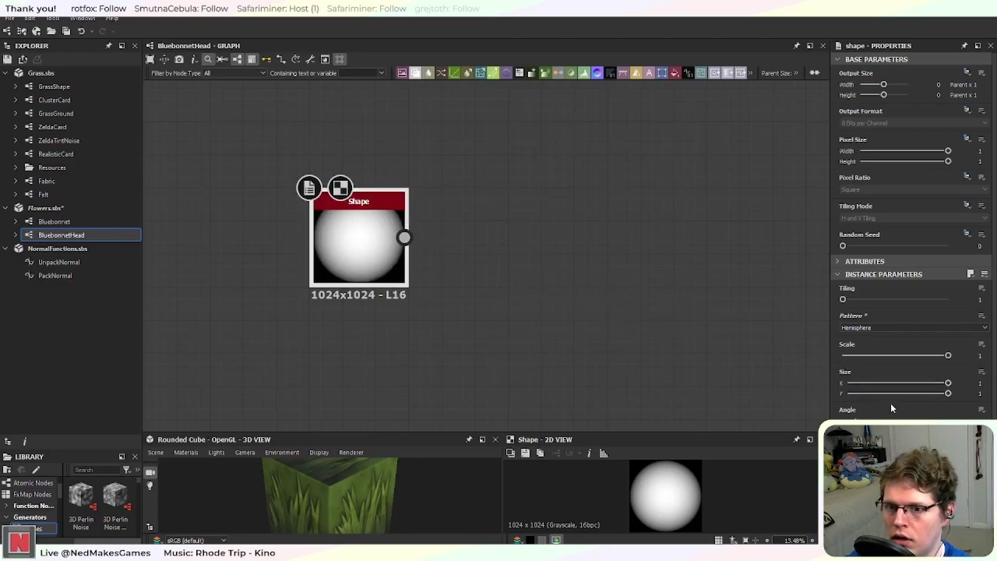
middle_drag(479, 300, 471, 336)
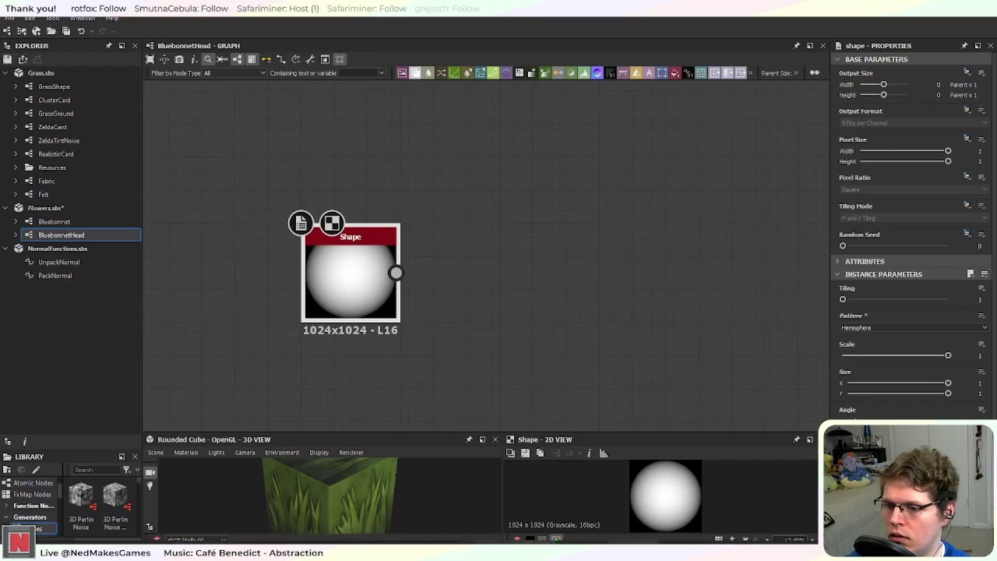
key(alt+Tab)
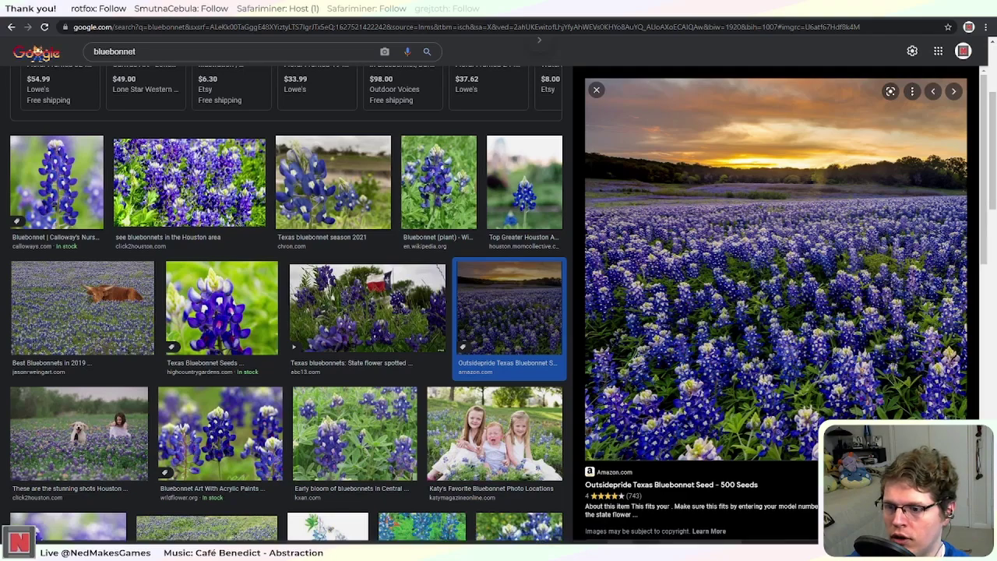
key(alt+Tab)
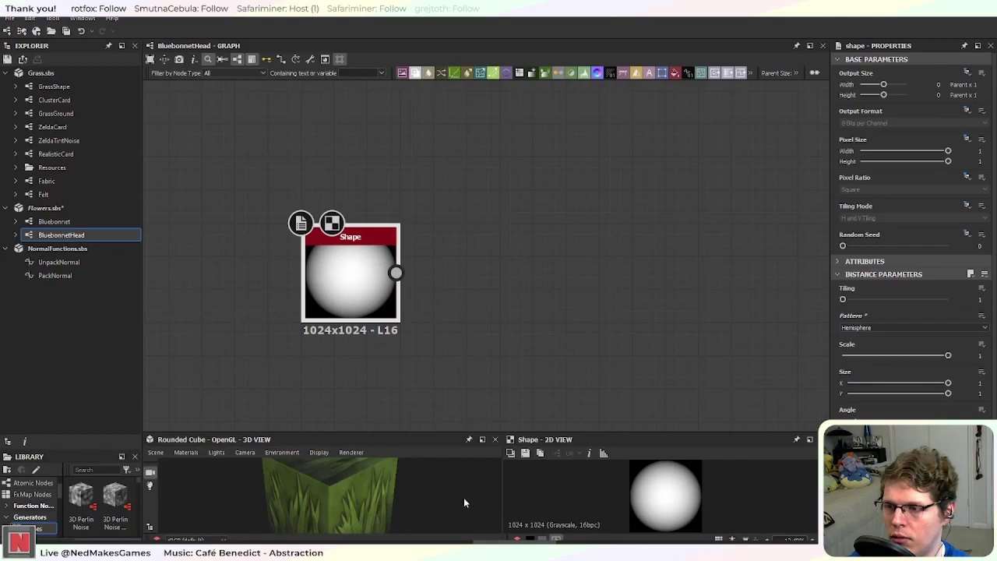
Step: Add a Transformation 2D node fed by the Shape node and place it close beside it
mouse_move(323, 302)
mouse_down()
mouse_move(291, 301)
mouse_move(323, 299)
mouse_up()
key(space)
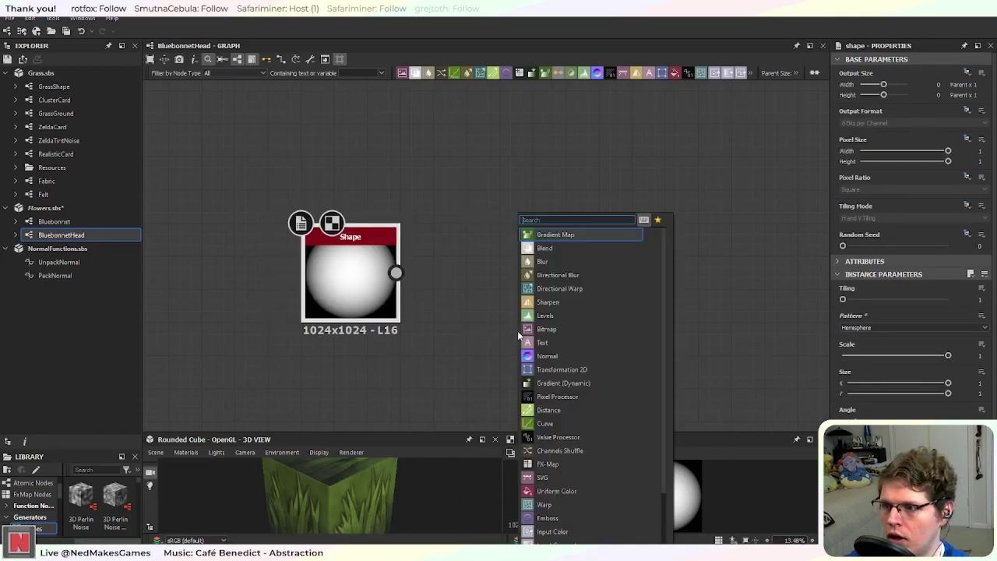
text(tra)
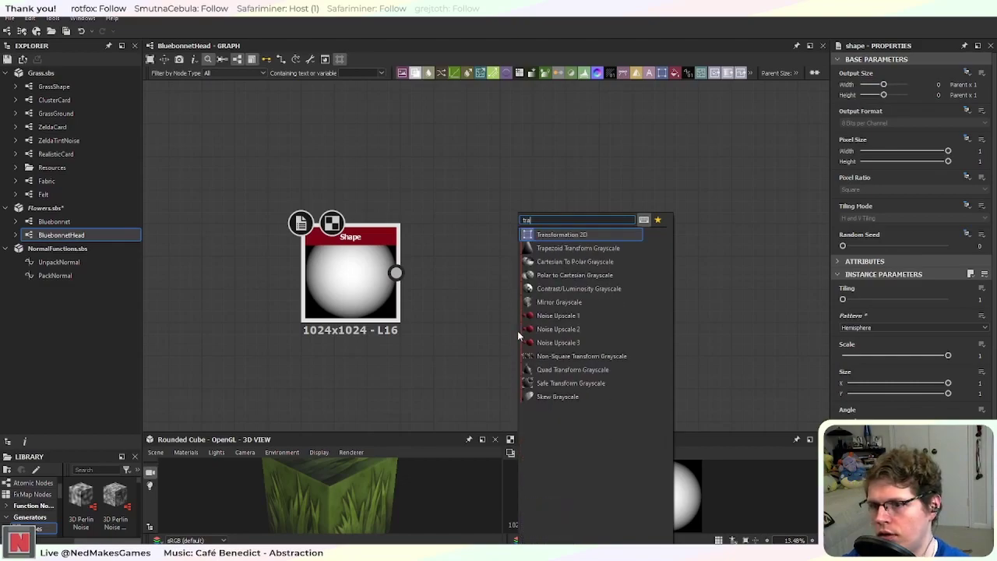
click(561, 235)
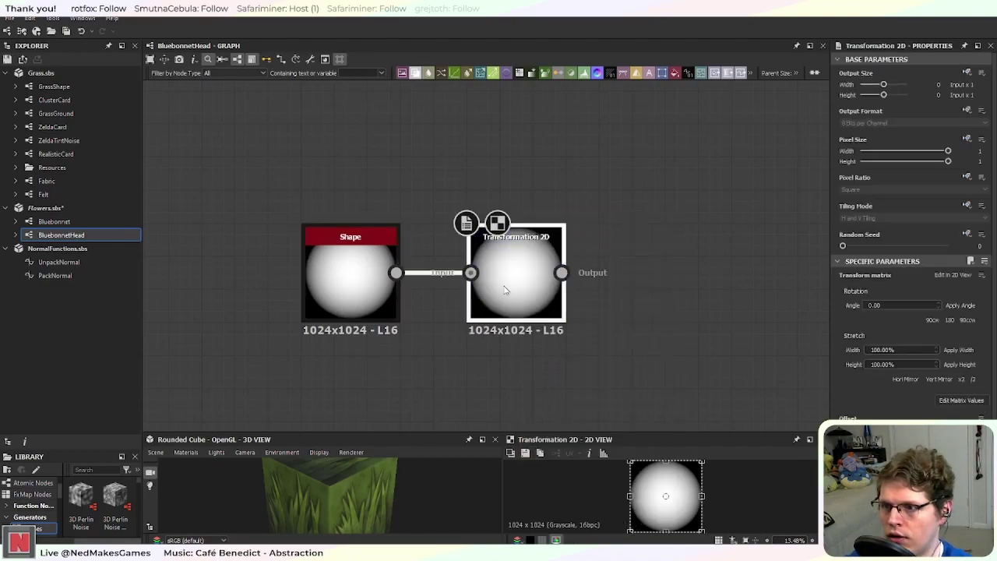
drag(520, 282, 488, 286)
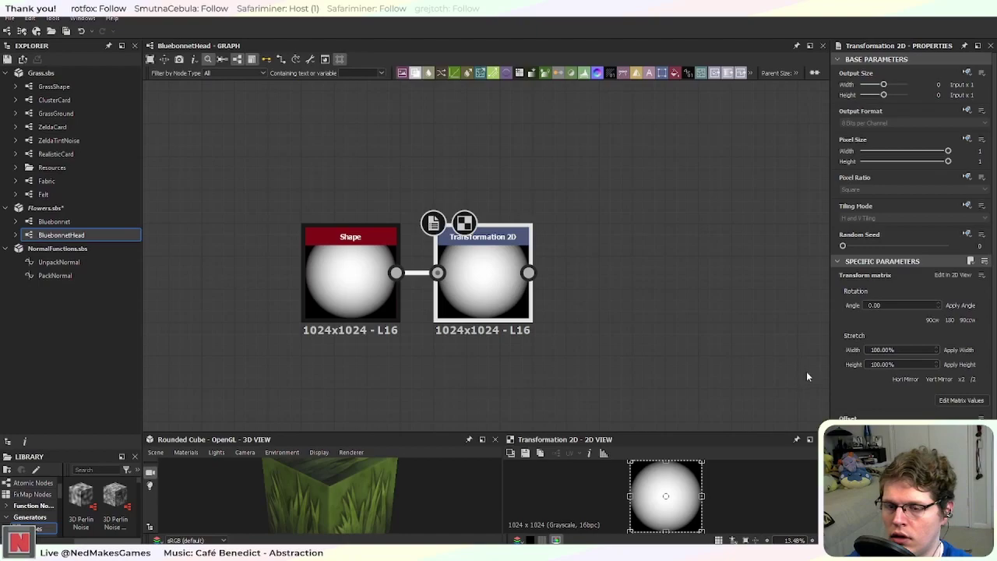
Step: Halve the hemisphere's size in the Transformation 2D node and set its tiling mode to an absolute No Tiling
click(971, 379)
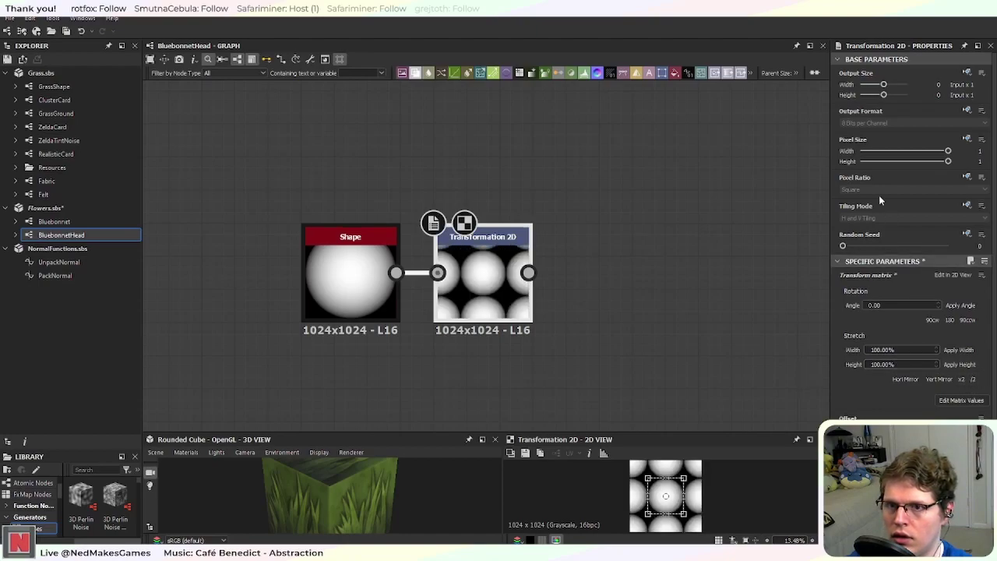
click(966, 205)
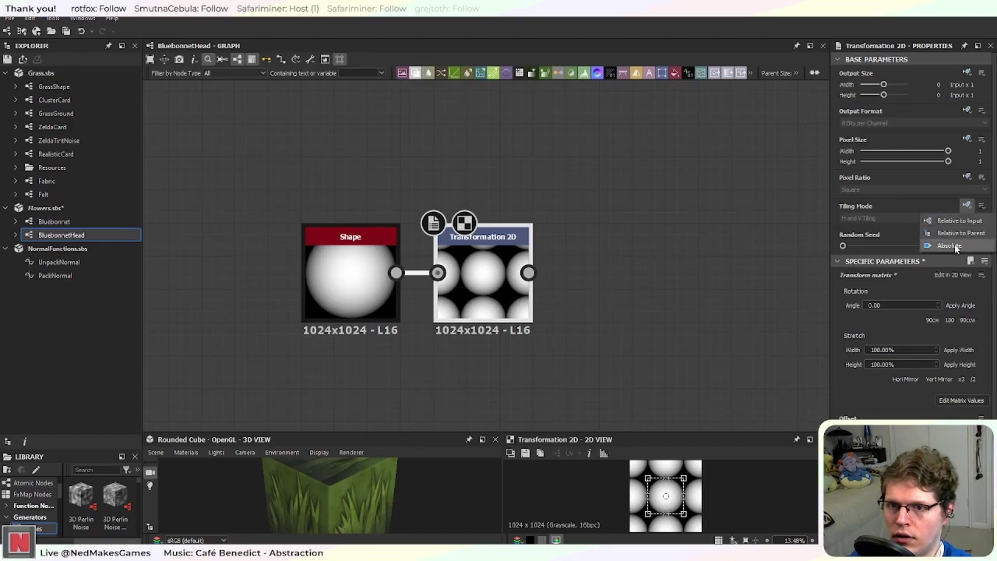
click(950, 245)
click(904, 219)
click(903, 226)
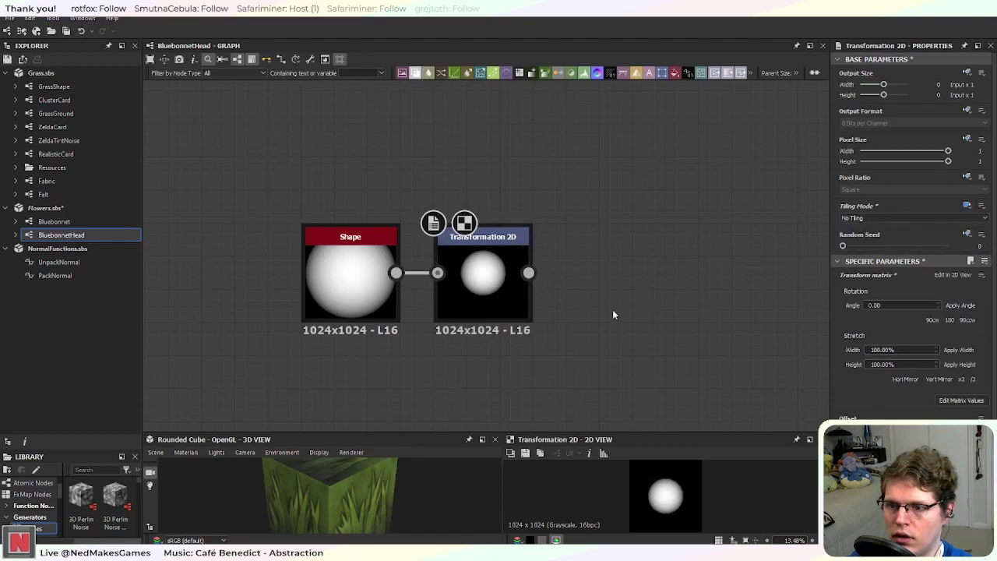
Step: Move the shrunken hemisphere to the image's upper edge and stretch it to full image height as a narrow vertical ellipse
click(486, 273)
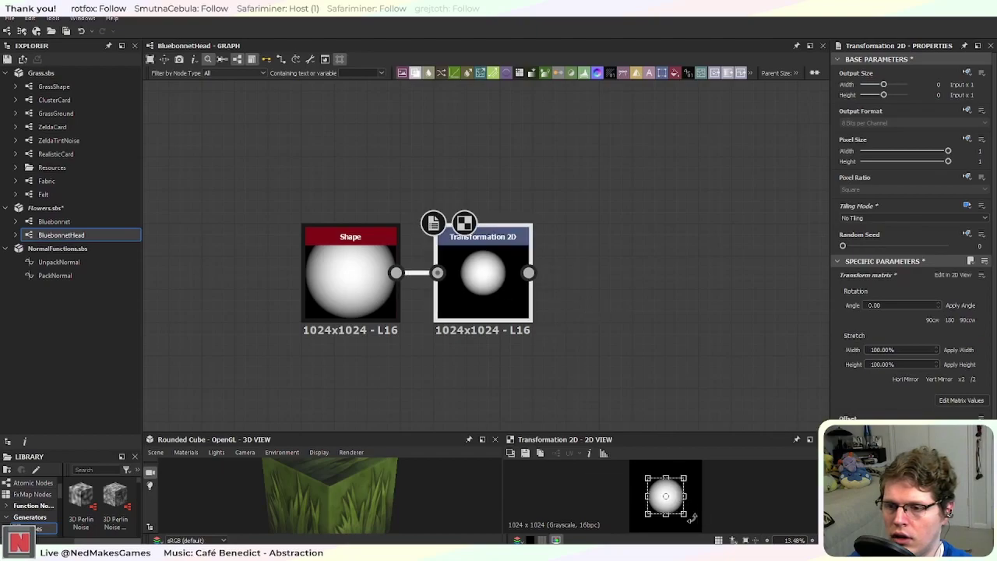
drag(679, 513, 681, 495)
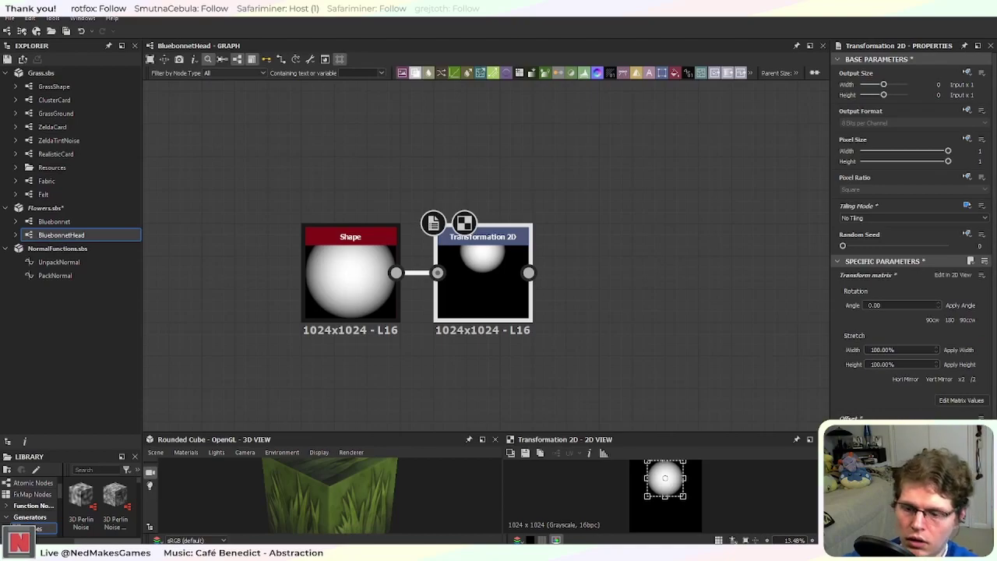
key(Return)
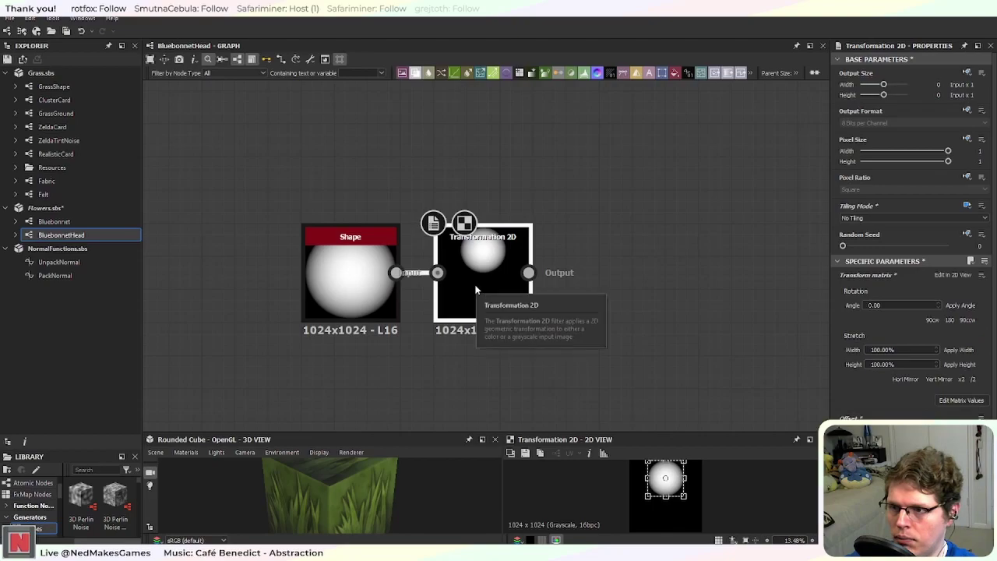
middle_drag(618, 278, 559, 274)
scroll(594, 389, up, 1)
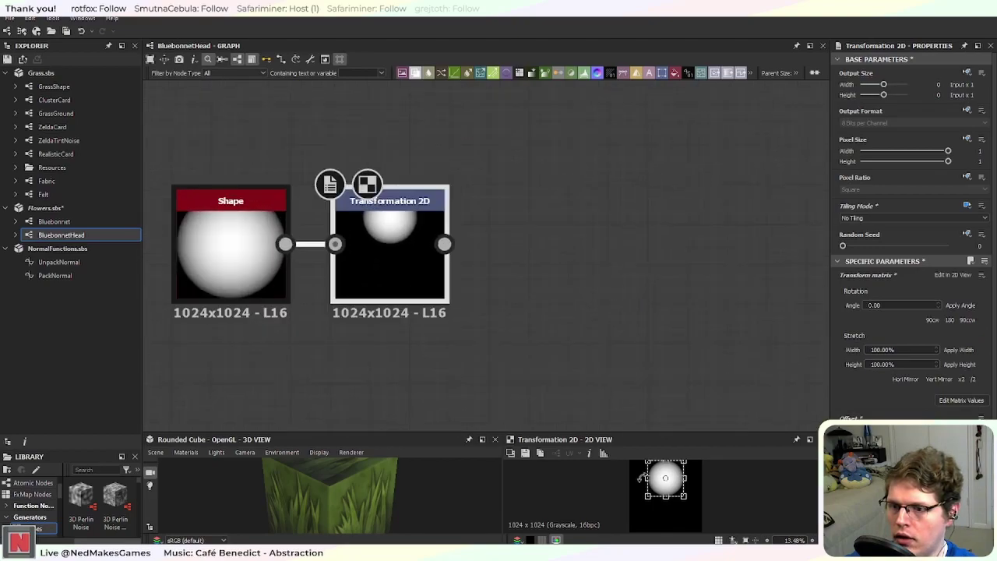
drag(664, 497, 665, 534)
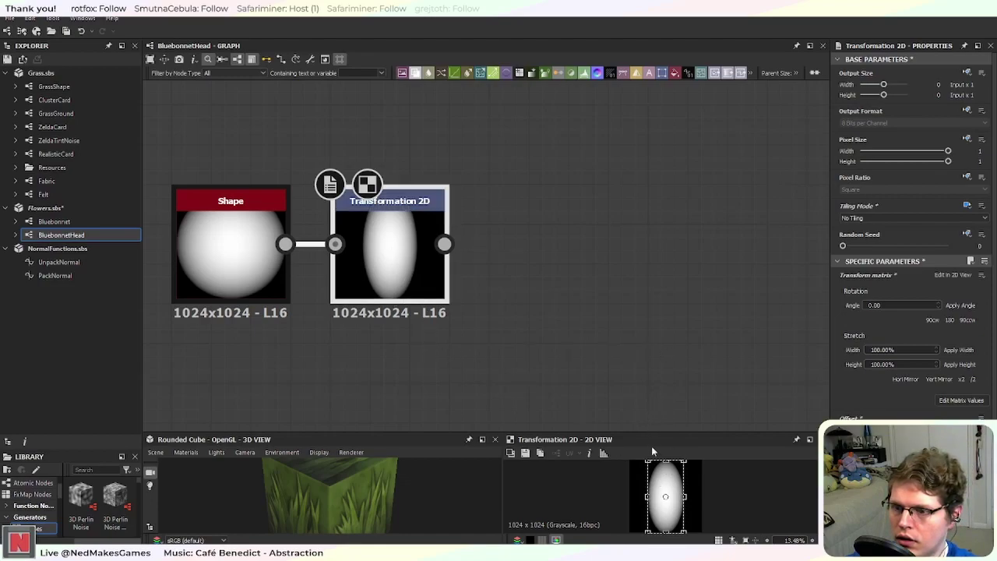
drag(665, 534, 665, 534)
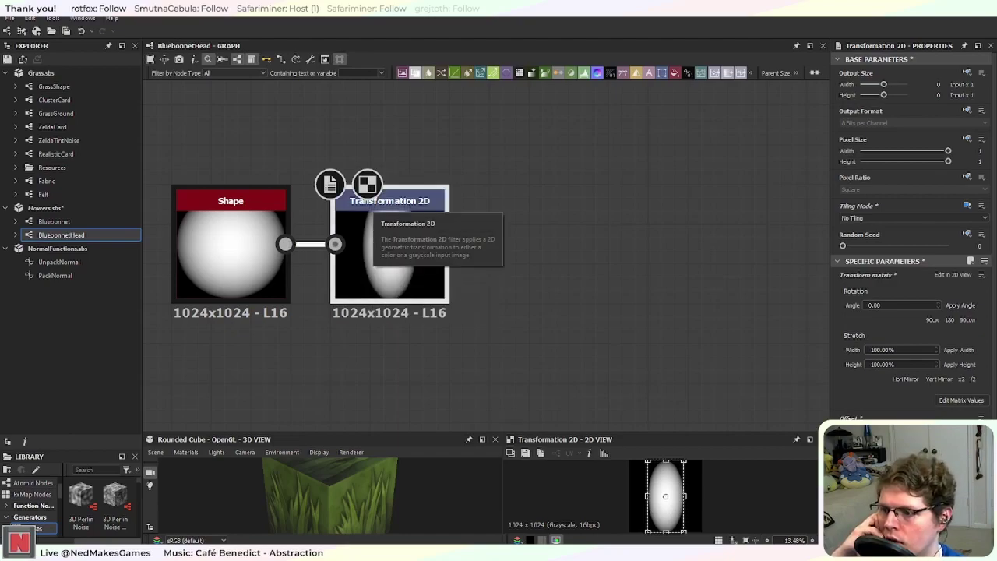
Step: Compare the stretched ellipse with the bluebonnet field photo in the browser and return to Substance Designer
key(alt+Tab)
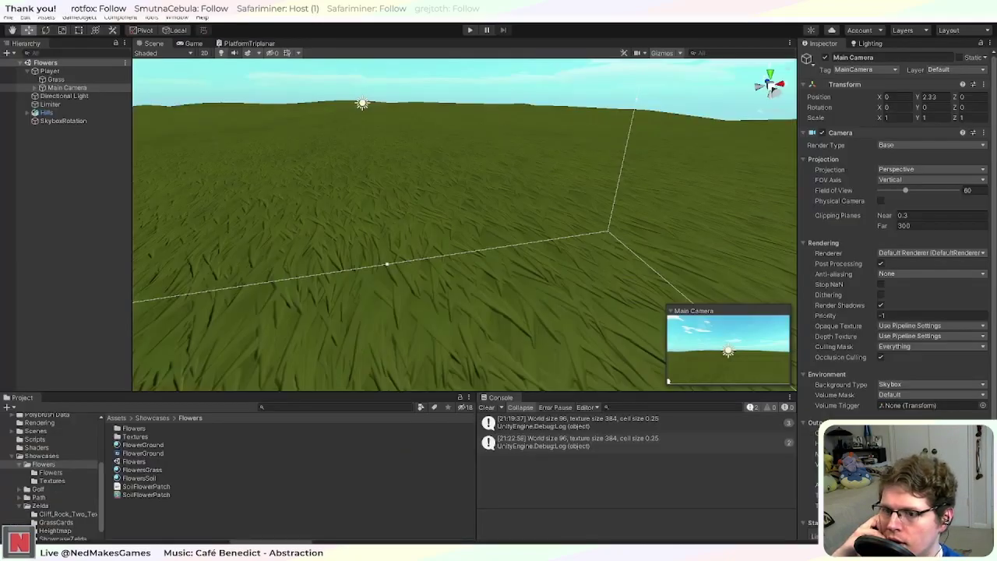
key(alt+Tab)
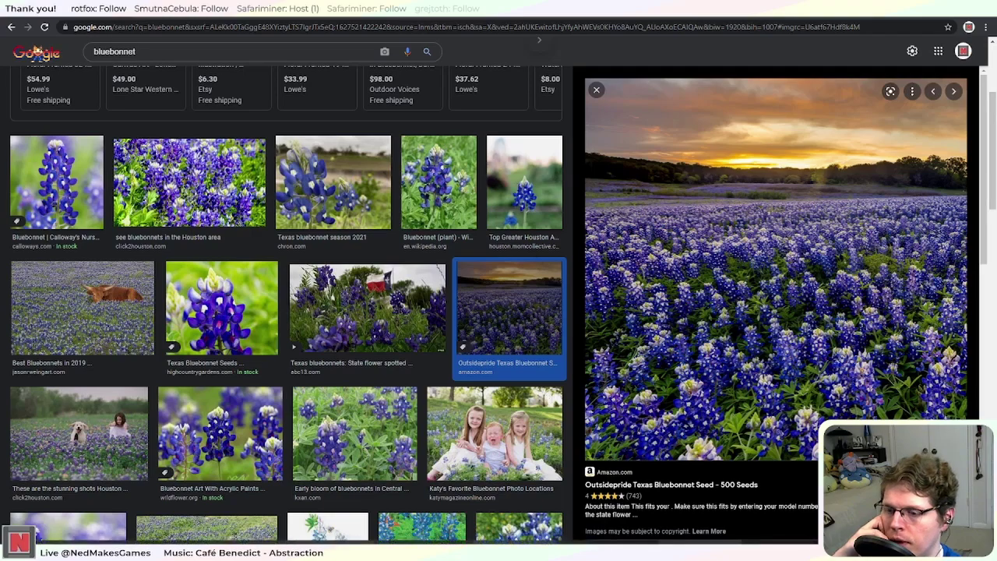
key(alt+Tab)
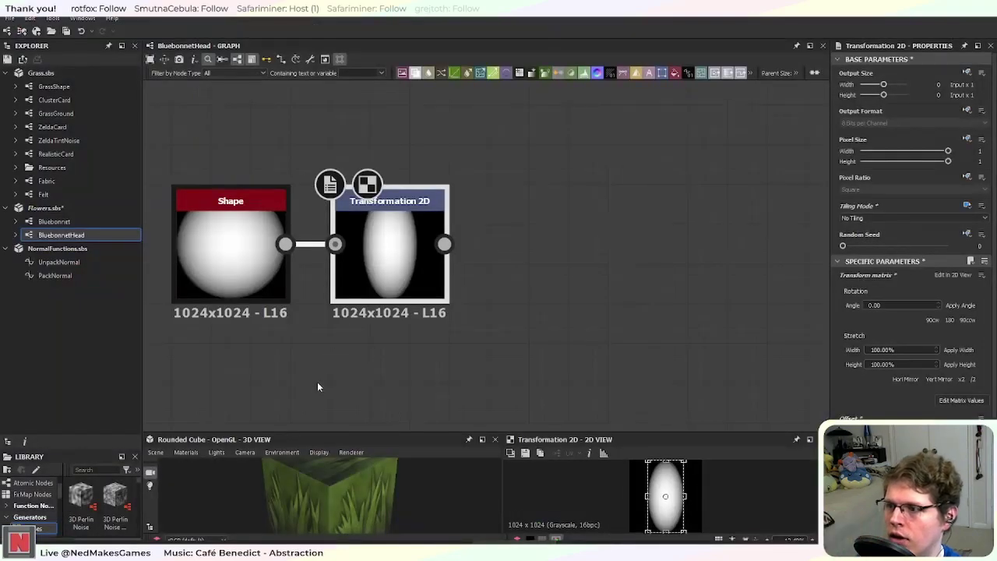
Step: Add a Polygon 2 node in the empty area above the Shape node
scroll(360, 188, down, 1)
middle_drag(334, 102, 370, 198)
click(370, 199)
key(space)
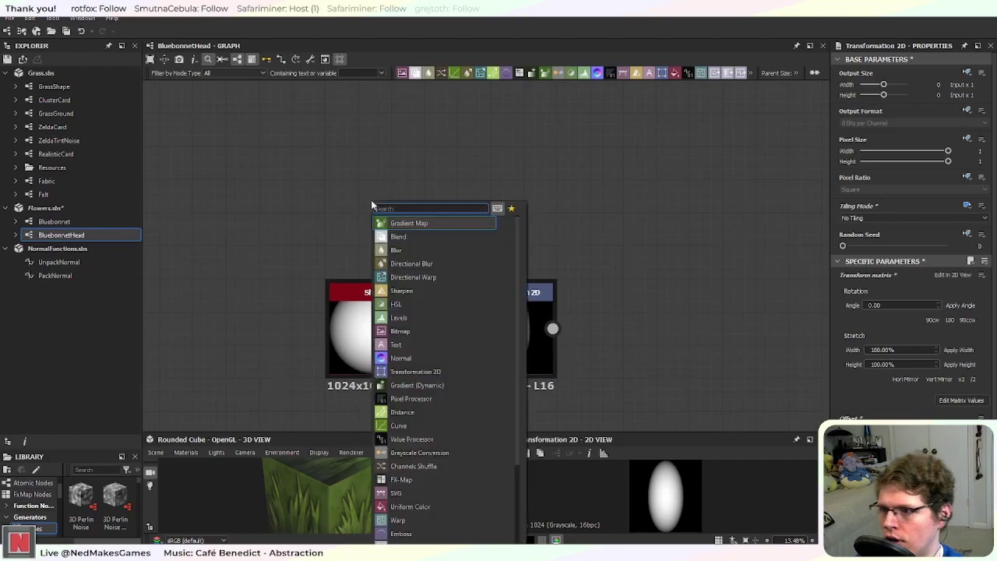
text(pol)
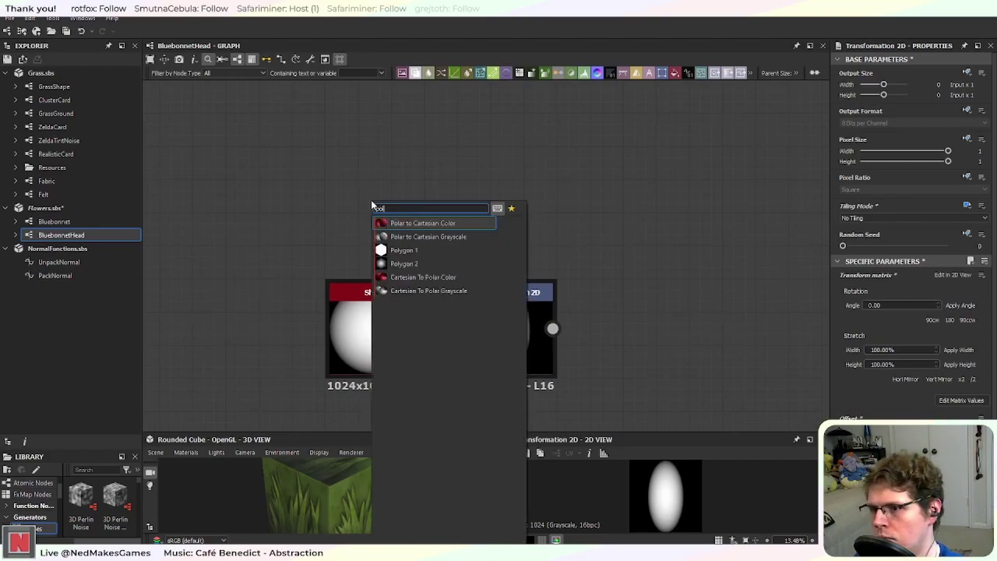
key(Down)
key(Down)
key(Down)
key(Return)
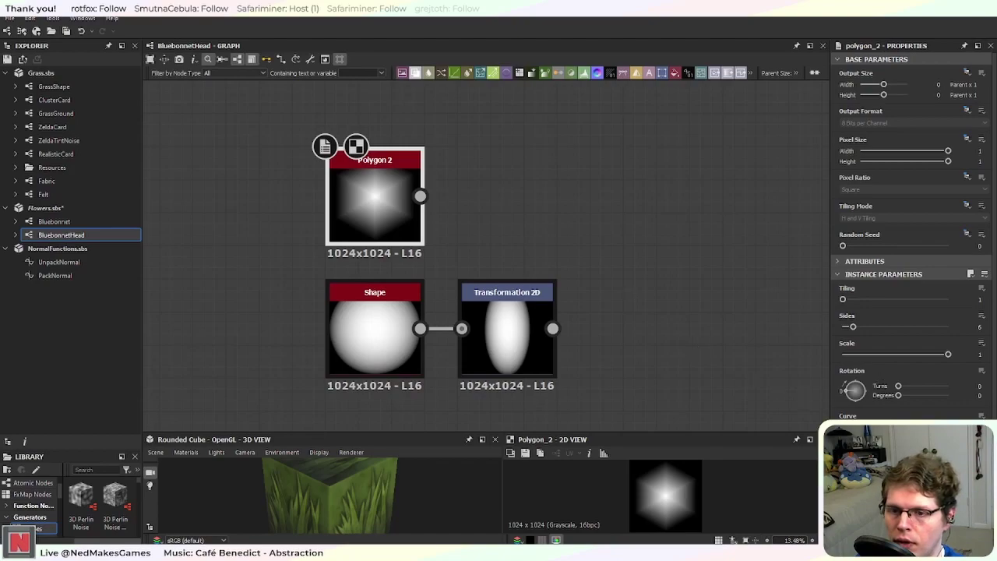
Step: Give the Polygon 2 node 3 sides and rotate it 210 degrees so the triangle points upward
drag(853, 326, 842, 327)
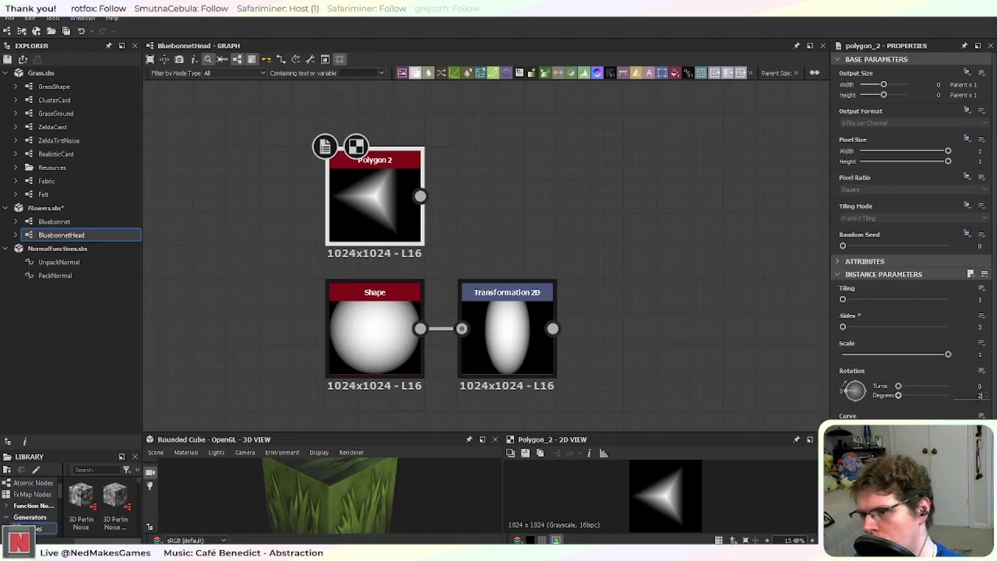
text(210)
key(Return)
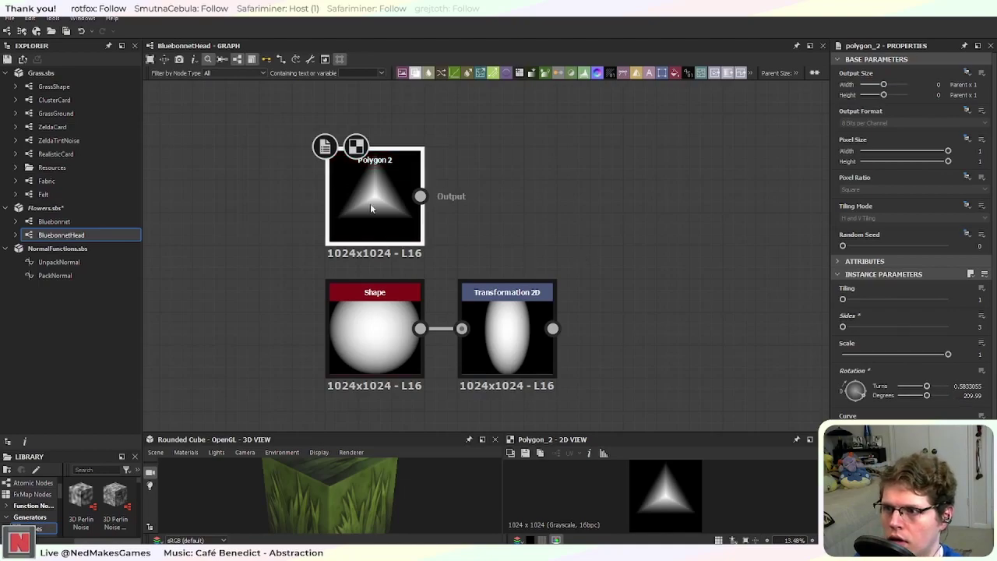
Step: Feed Polygon 2 into the Transformation 2D node in place of the Shape and stretch the triangle down to the image's lower edge
drag(419, 196, 484, 336)
click(485, 335)
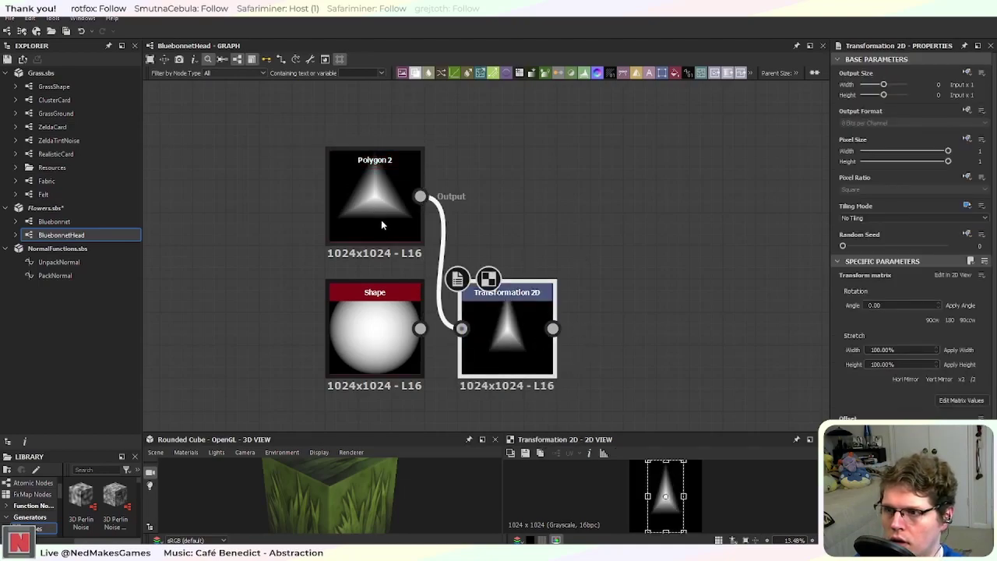
middle_drag(618, 381, 613, 317)
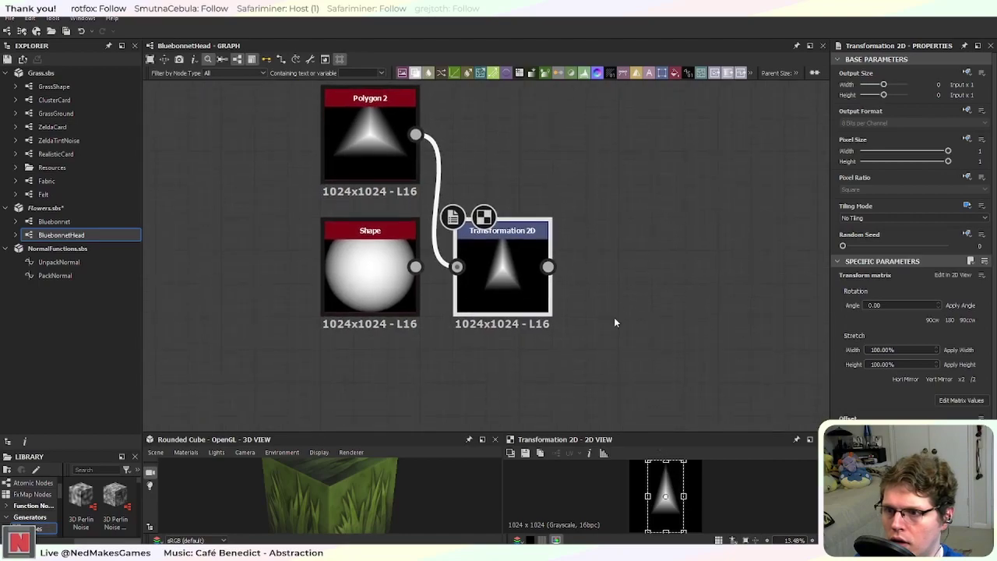
drag(665, 530, 665, 556)
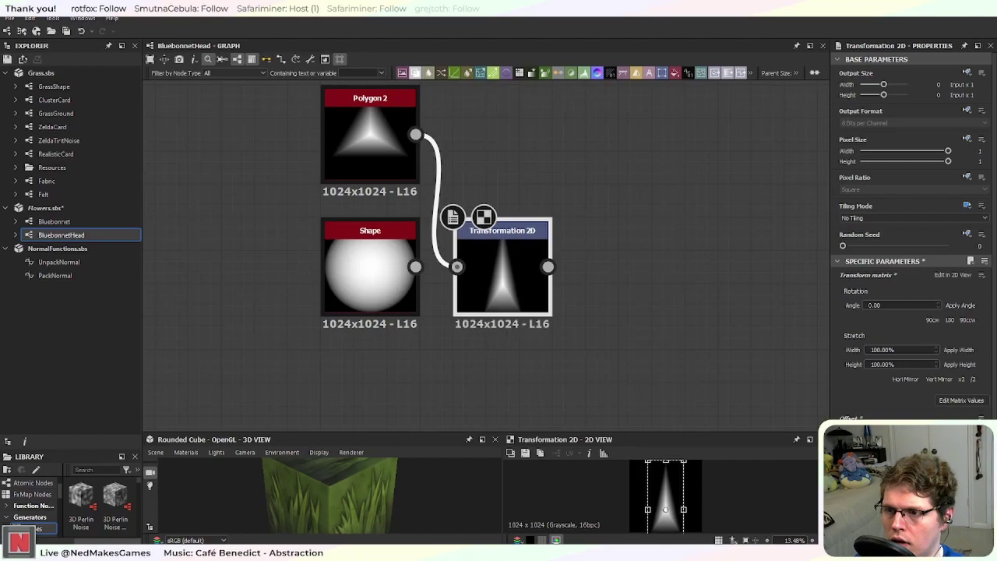
Step: Increase the Polygon 2 curve to round its sides, and shorten the transformed shape slightly so its base fits inside the image
click(370, 132)
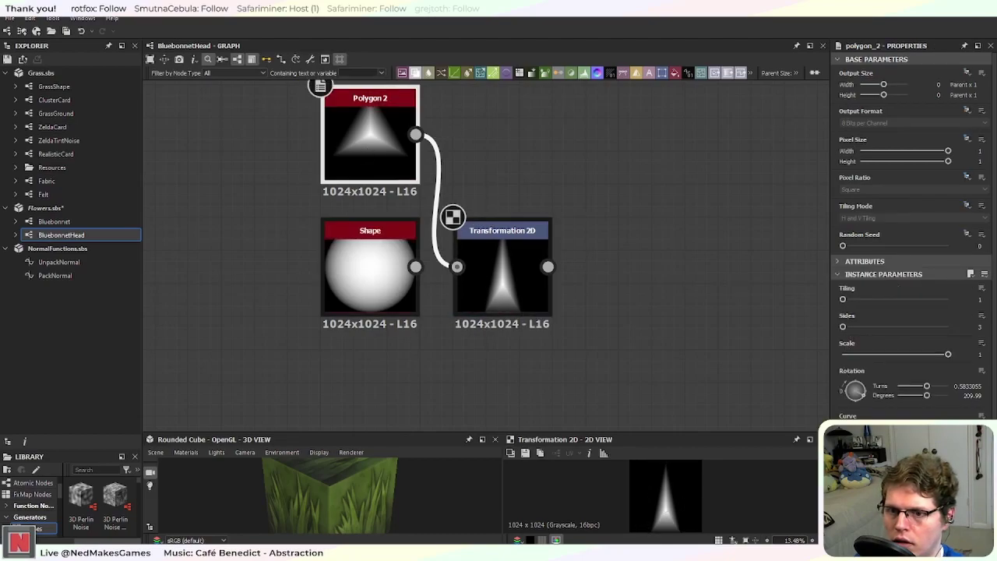
drag(896, 427, 913, 427)
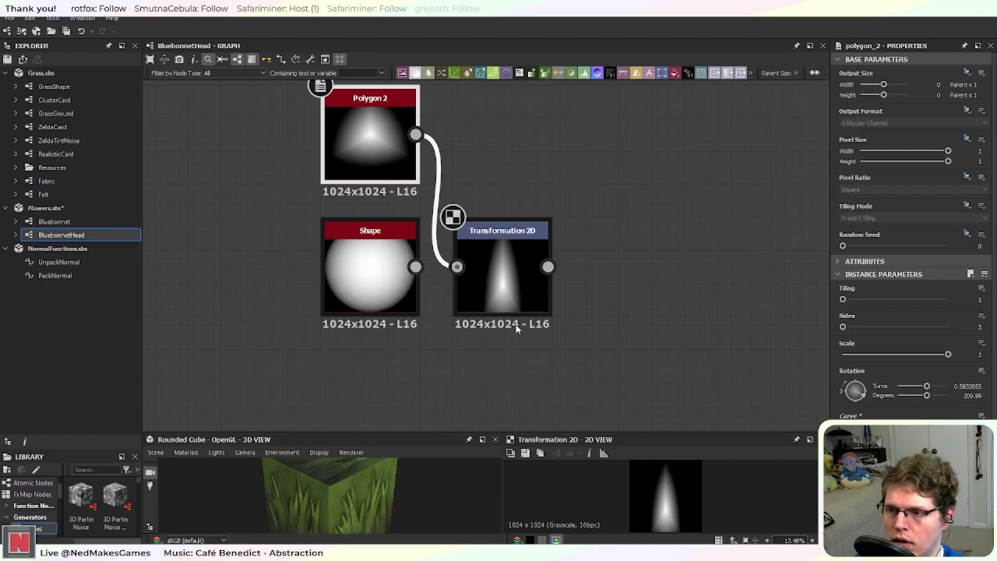
click(497, 297)
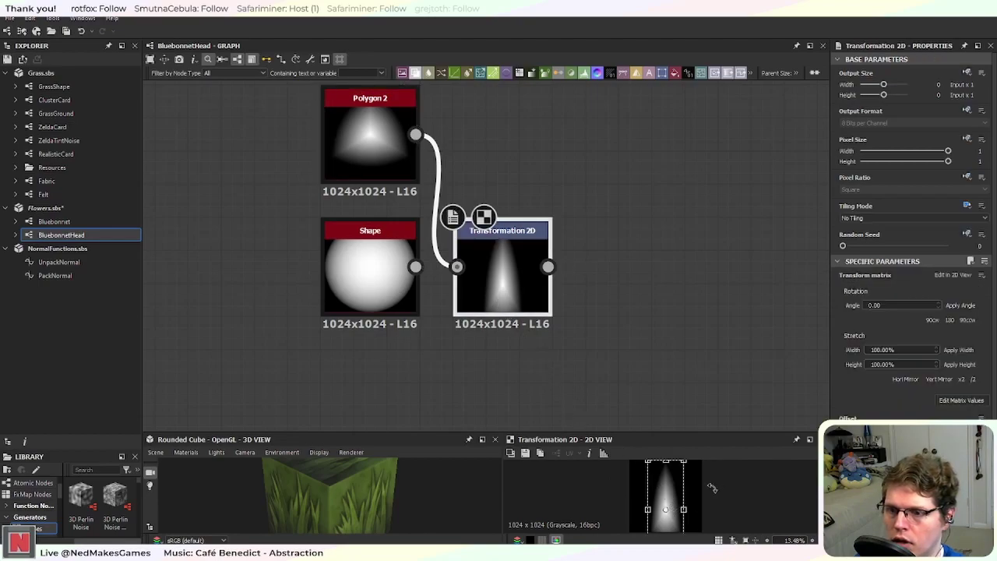
drag(681, 433, 683, 385)
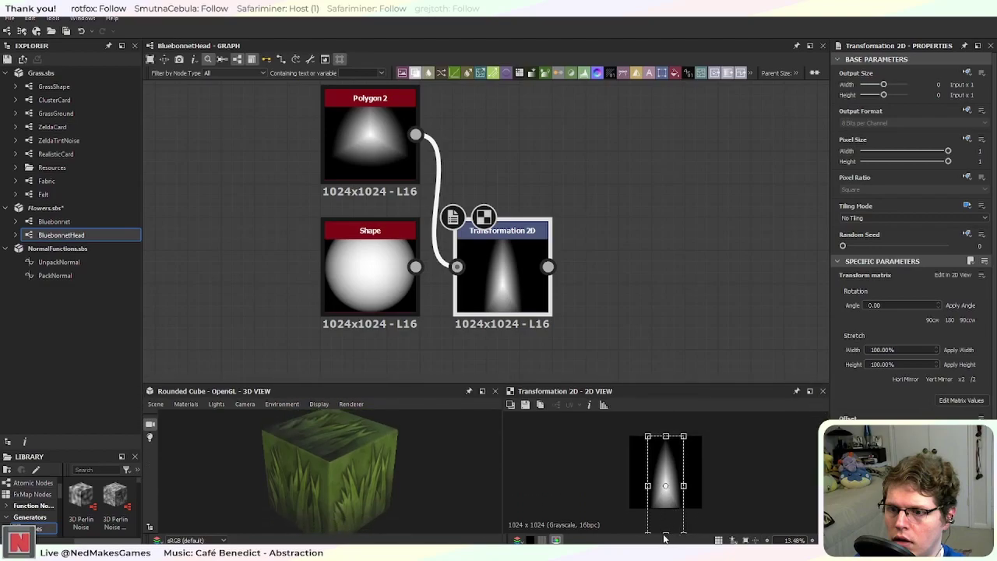
drag(664, 532, 666, 521)
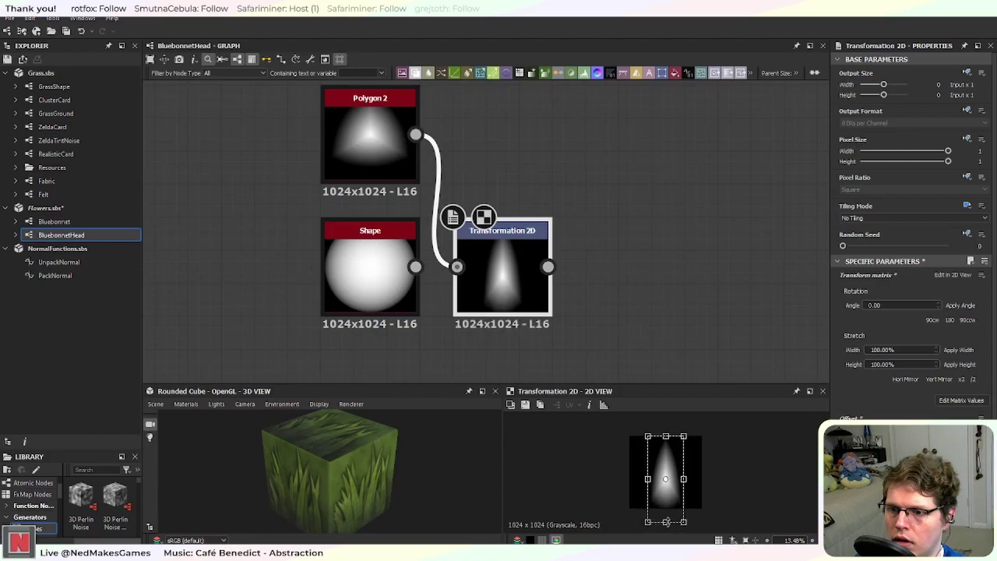
drag(547, 266, 593, 244)
click(592, 244)
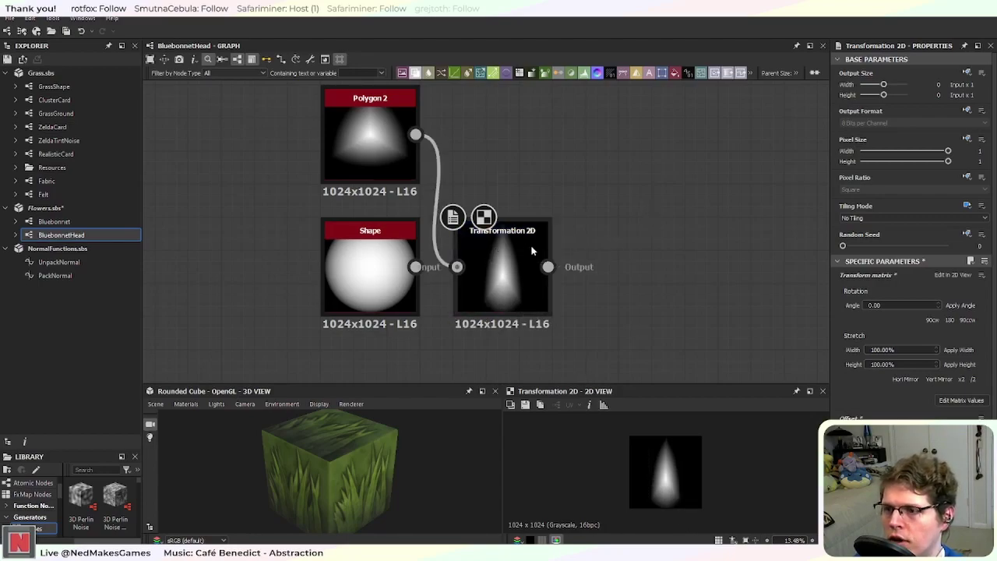
click(496, 244)
click(507, 278)
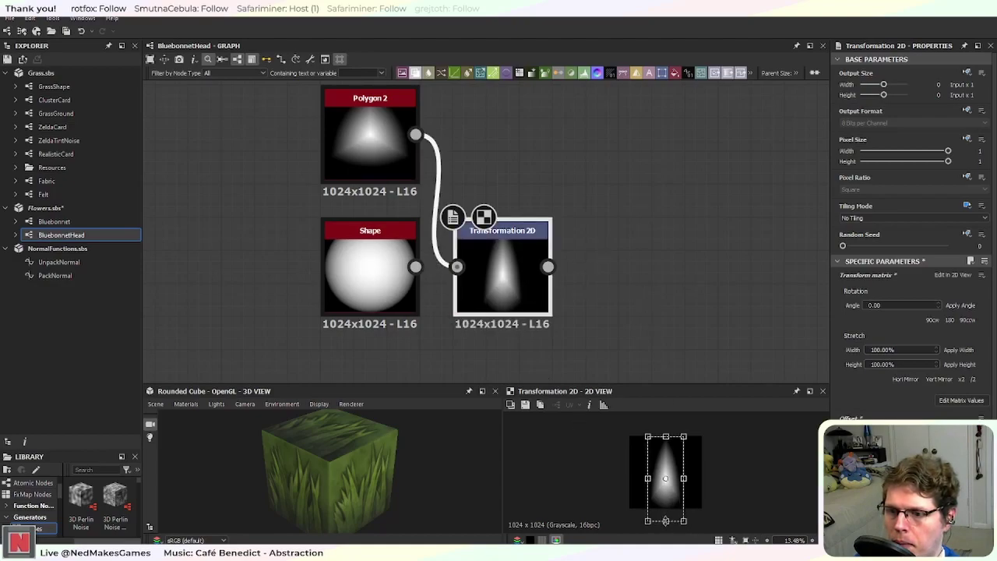
Step: Compare the tapered petal shape with the bluebonnet field photo in the browser and return to Substance Designer
click(637, 298)
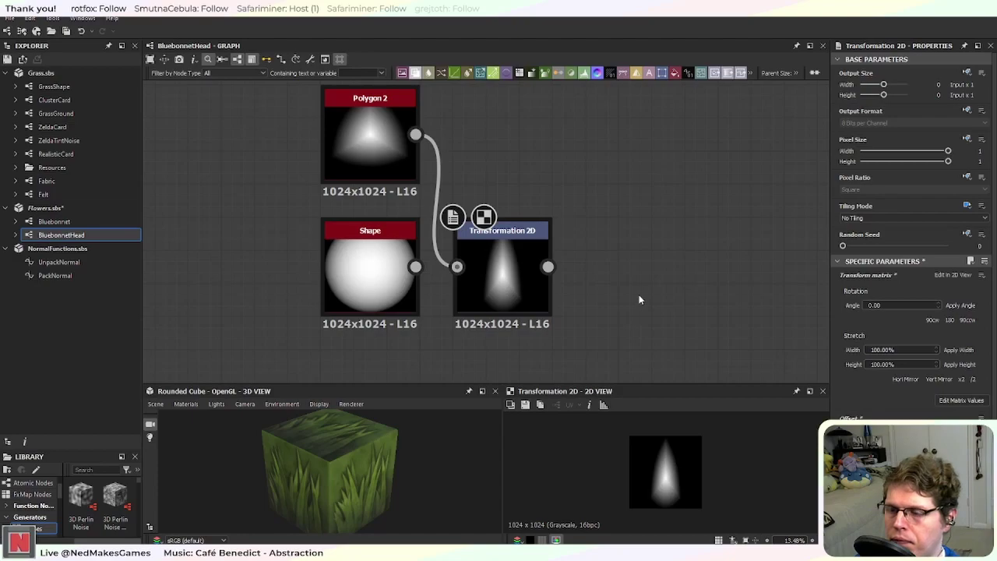
scroll(568, 288, down, 5)
scroll(534, 289, up, 2)
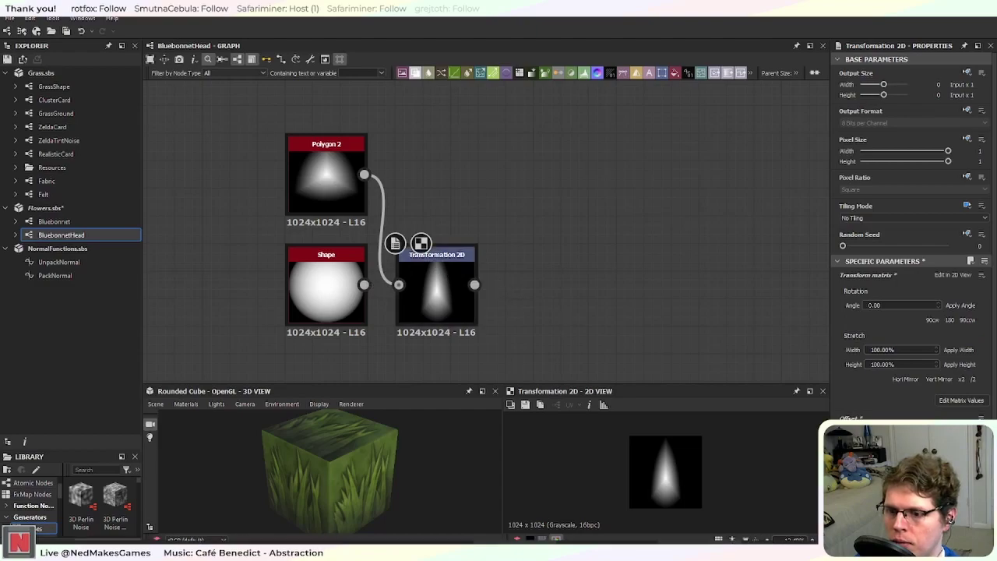
key(alt+Tab)
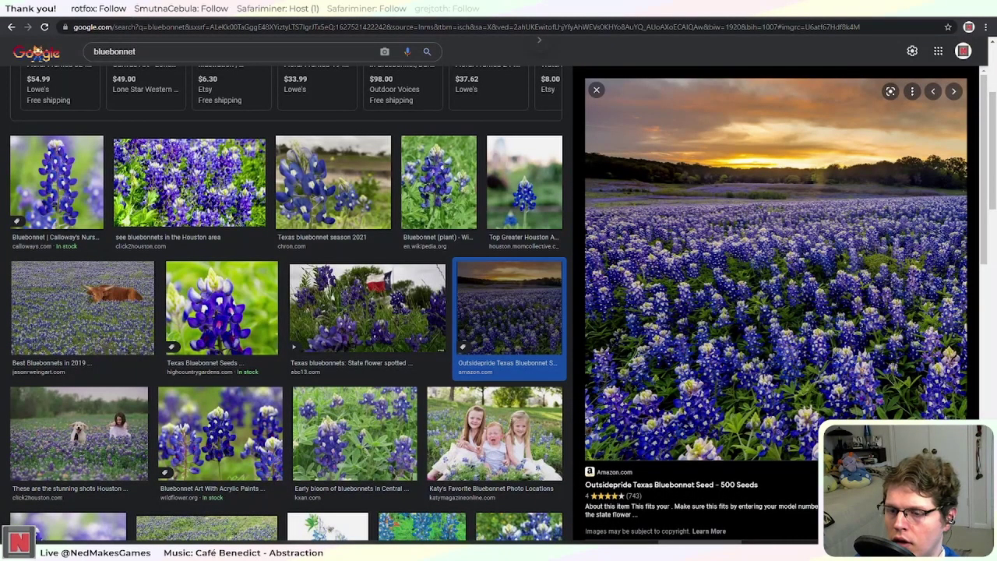
key(alt+Tab)
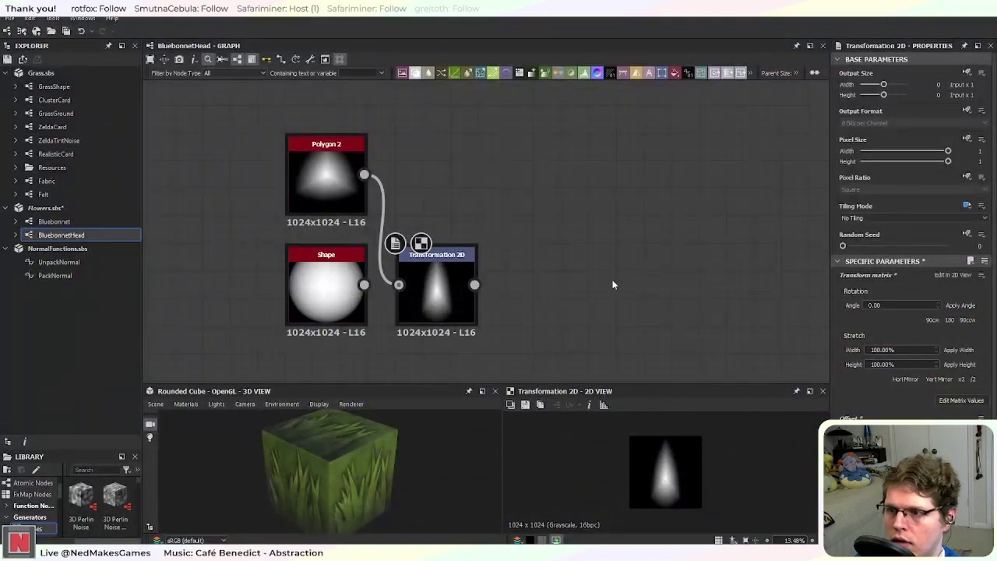
Step: Check the bluebonnet field photo in the browser once more and return to the BluebonnetHead graph in Substance Designer
middle_drag(577, 278, 487, 277)
scroll(498, 275, down, 2)
scroll(533, 276, down, 2)
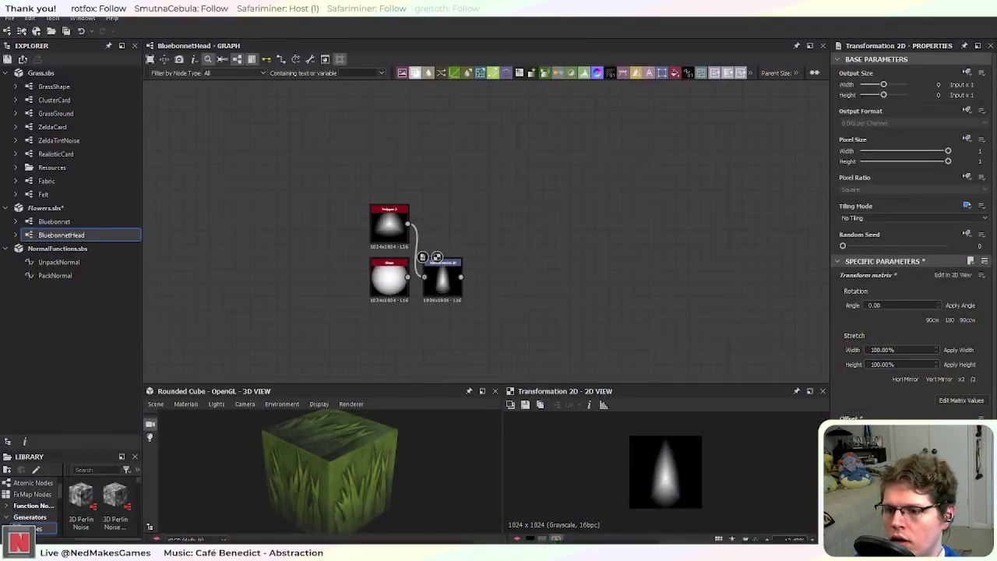
key(alt+Tab)
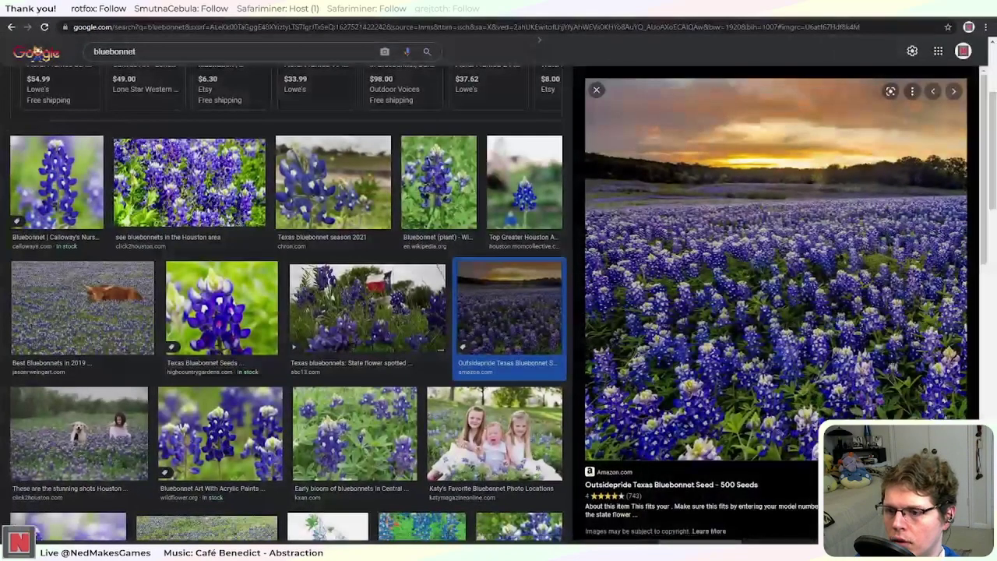
key(alt+Tab)
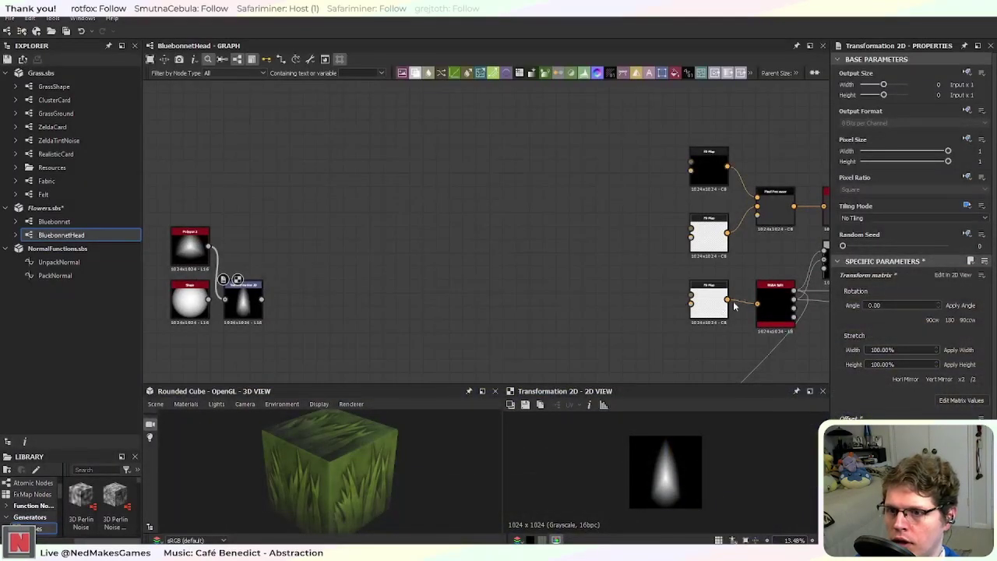
Step: Add an RGBA Merge node beside the lowest FX-Map and connect the Transformation 2D output to its R input
key(space)
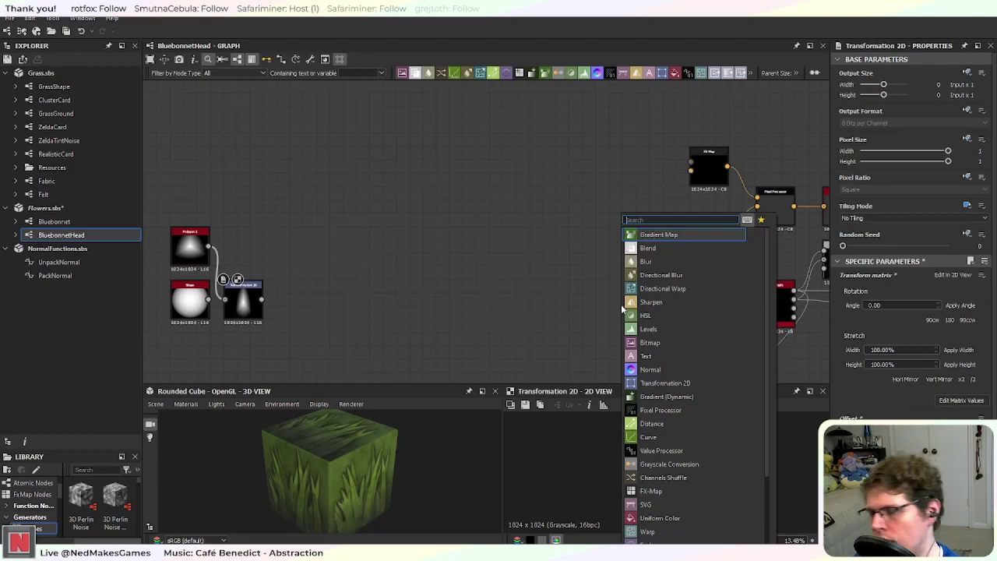
text(bl)
key(BackSpace)
key(BackSpace)
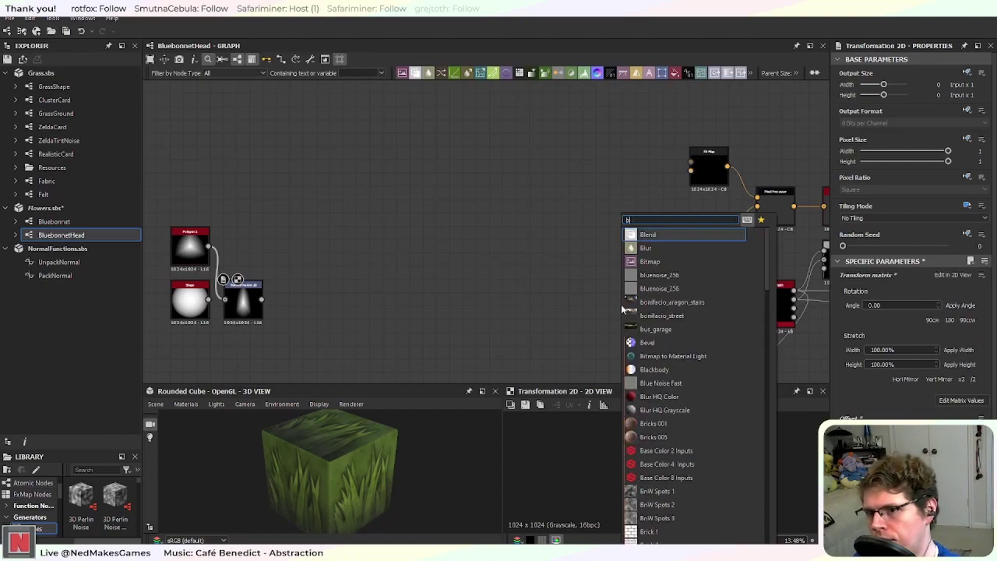
text(rgb)
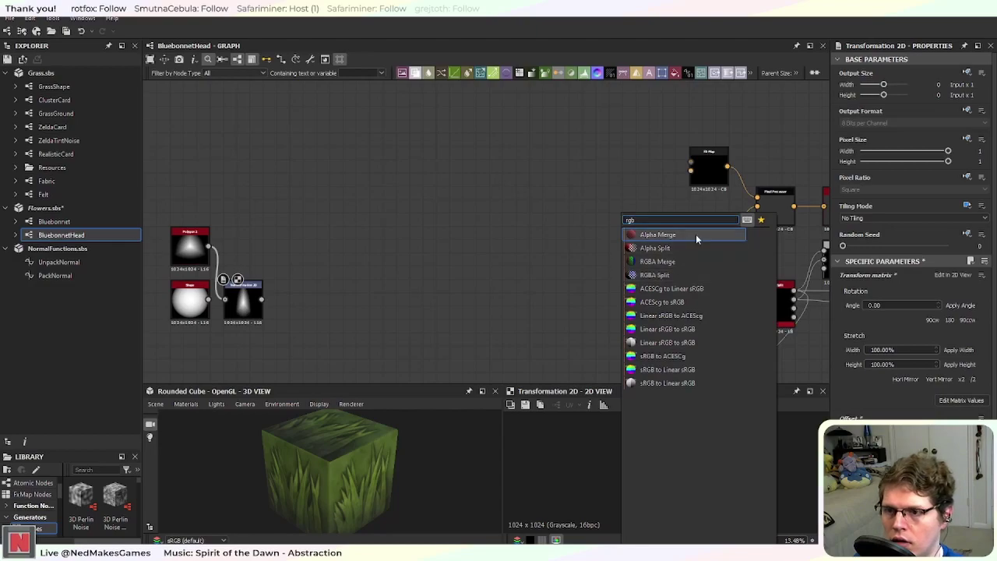
click(696, 264)
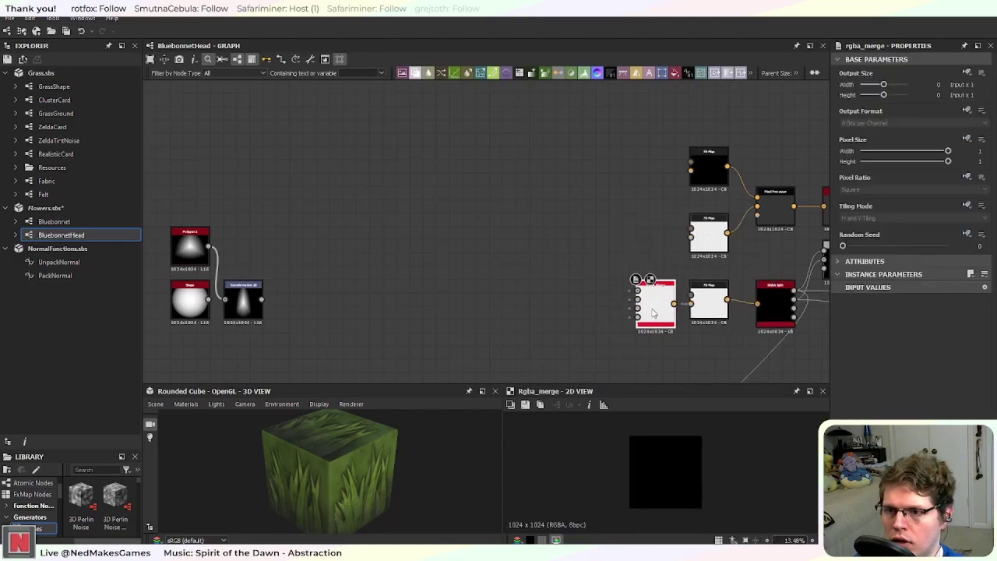
drag(262, 301, 638, 289)
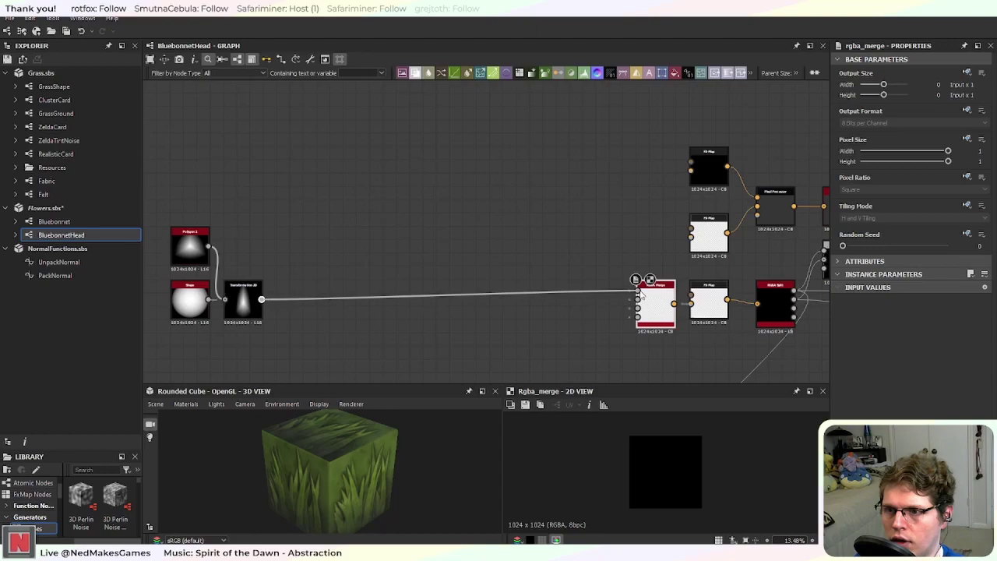
scroll(614, 312, up, 4)
scroll(705, 296, down, 1)
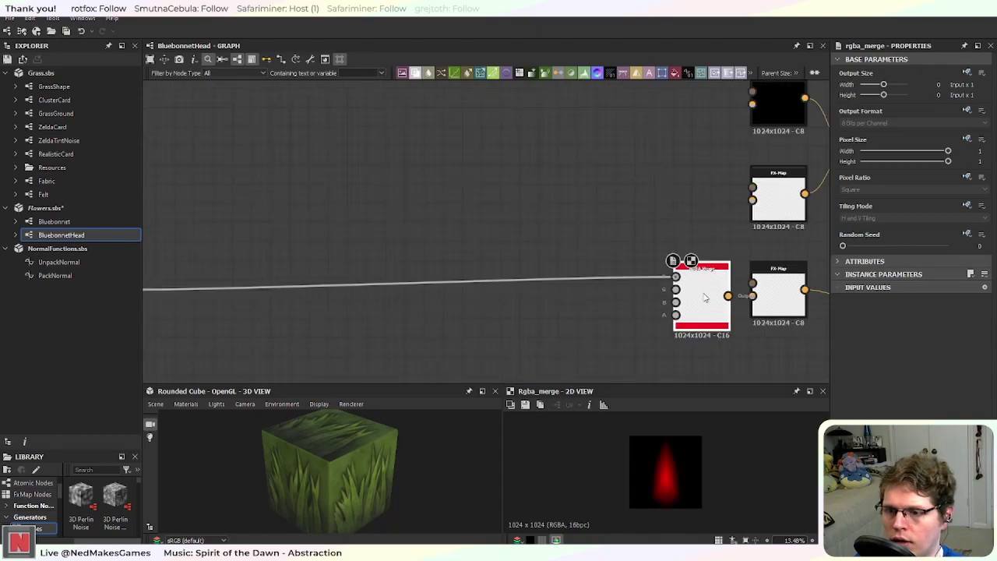
scroll(521, 292, down, 1)
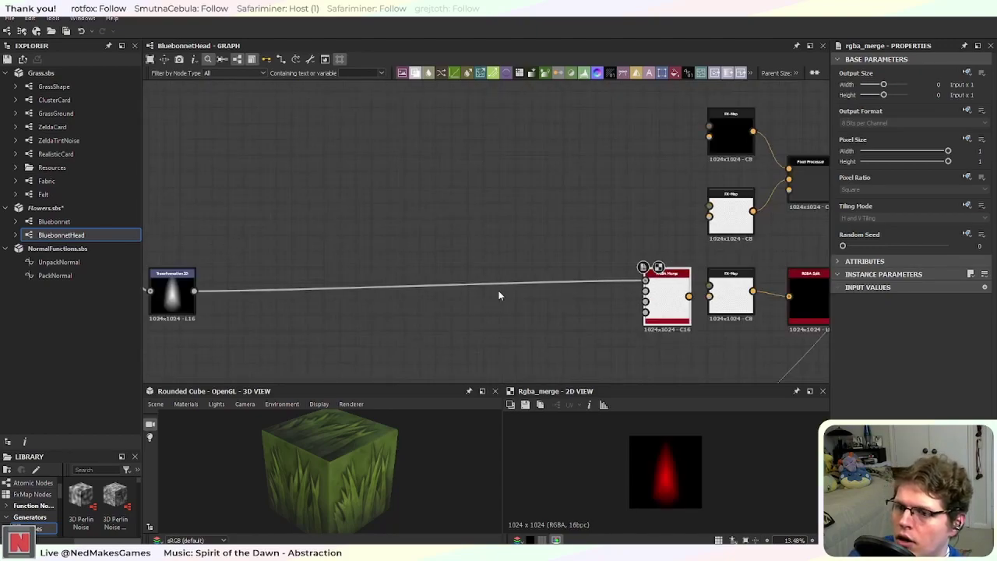
Step: Study the bluebonnet reference photos in the browser and return to Substance Designer to review the petal's Polygon 2 and Transformation 2D nodes
middle_drag(310, 313, 531, 311)
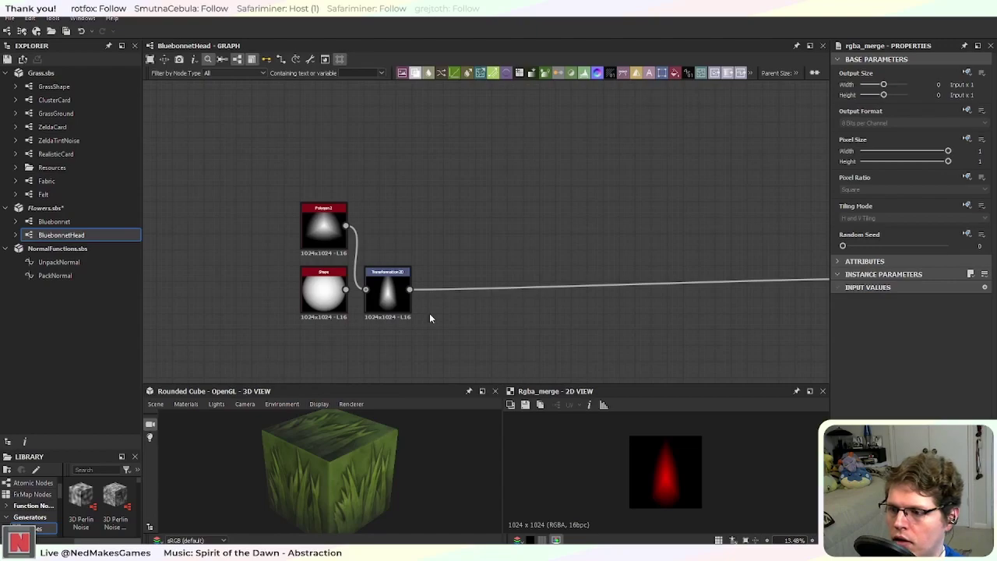
scroll(429, 313, down, 3)
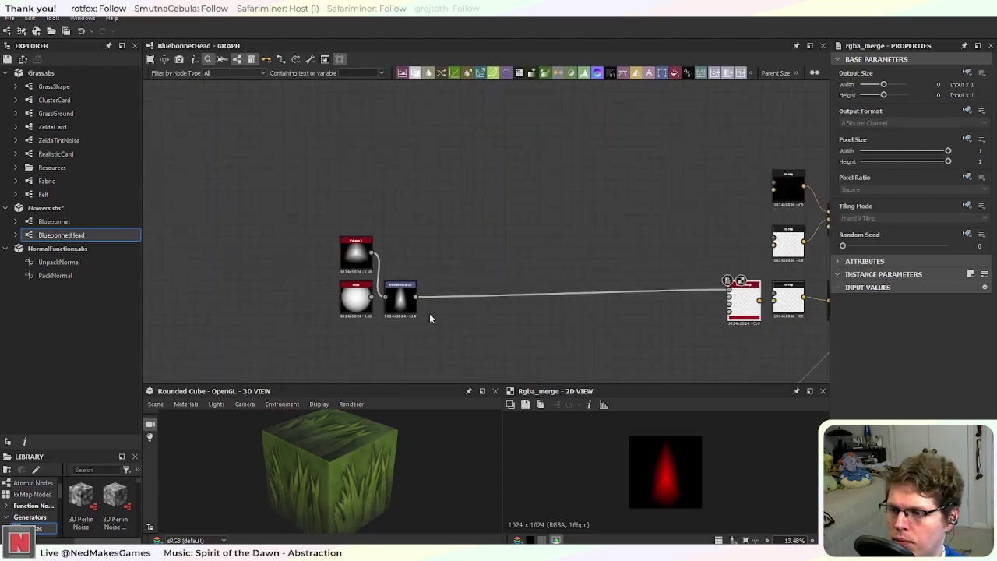
scroll(429, 313, up, 1)
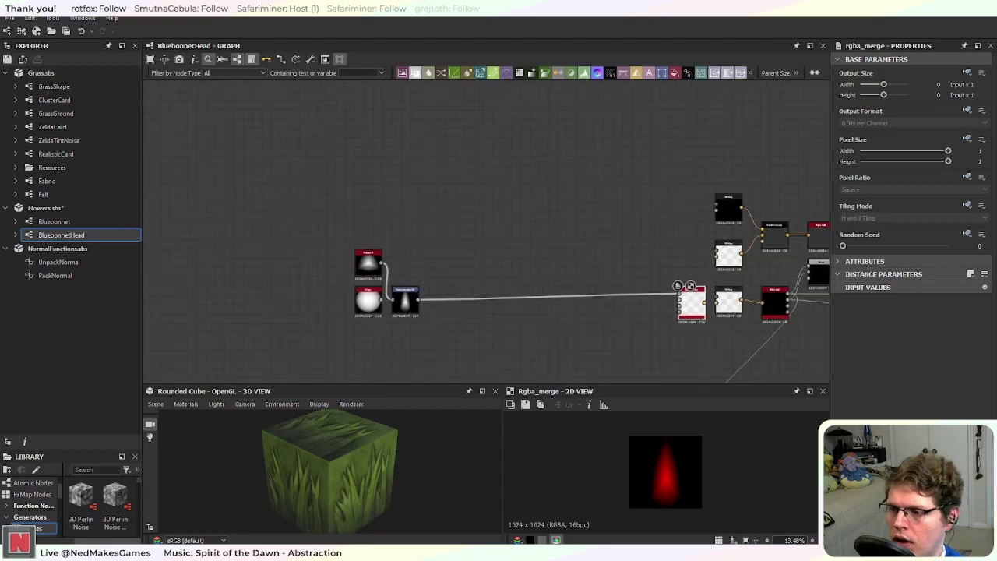
key(alt+Tab)
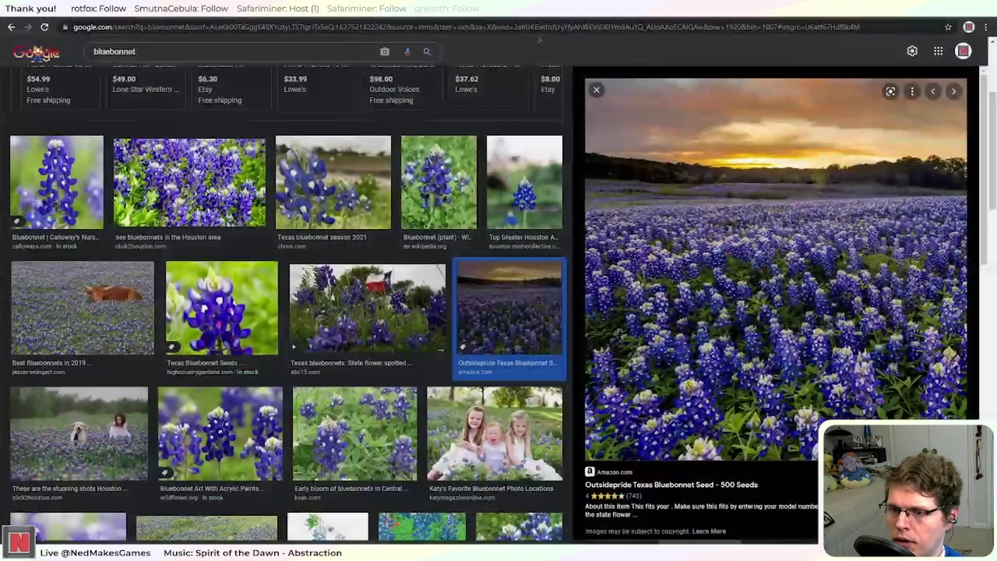
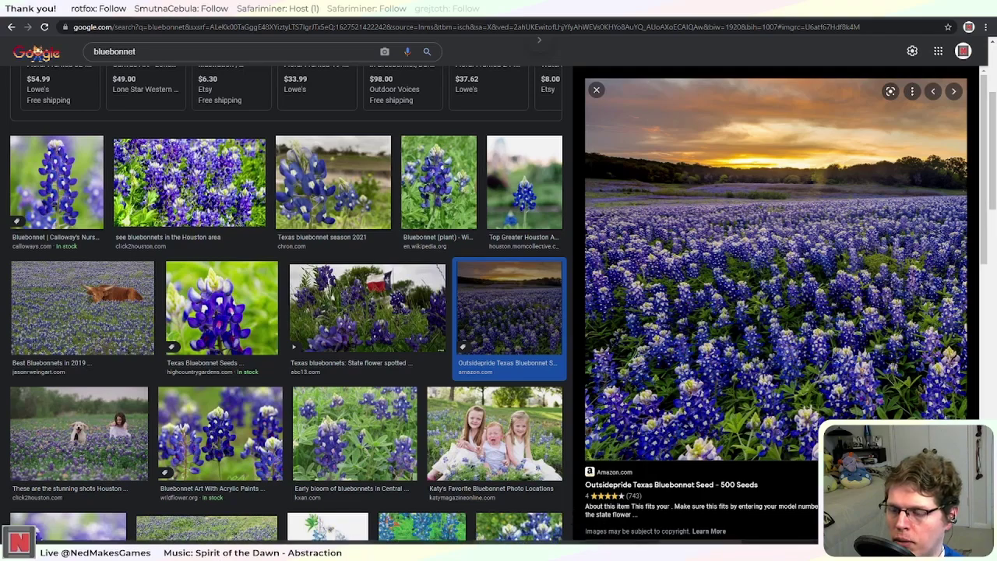
key(alt+Tab)
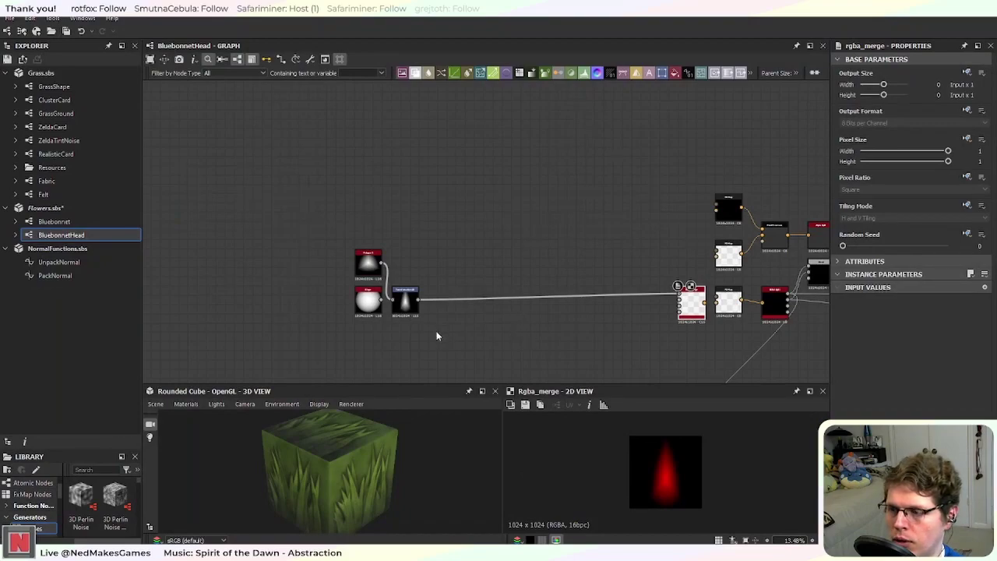
scroll(436, 333, up, 2)
middle_drag(432, 333, 405, 333)
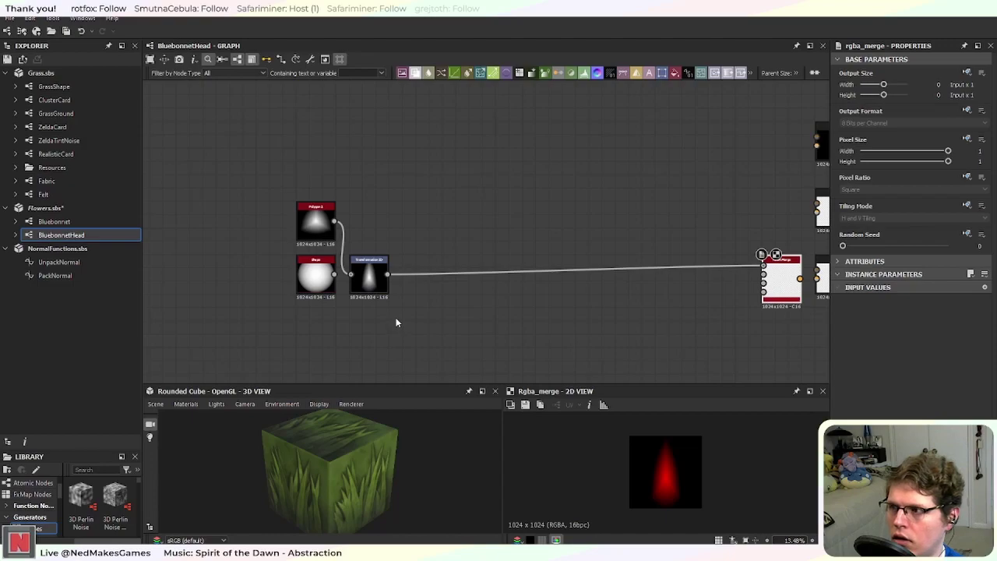
scroll(358, 269, up, 3)
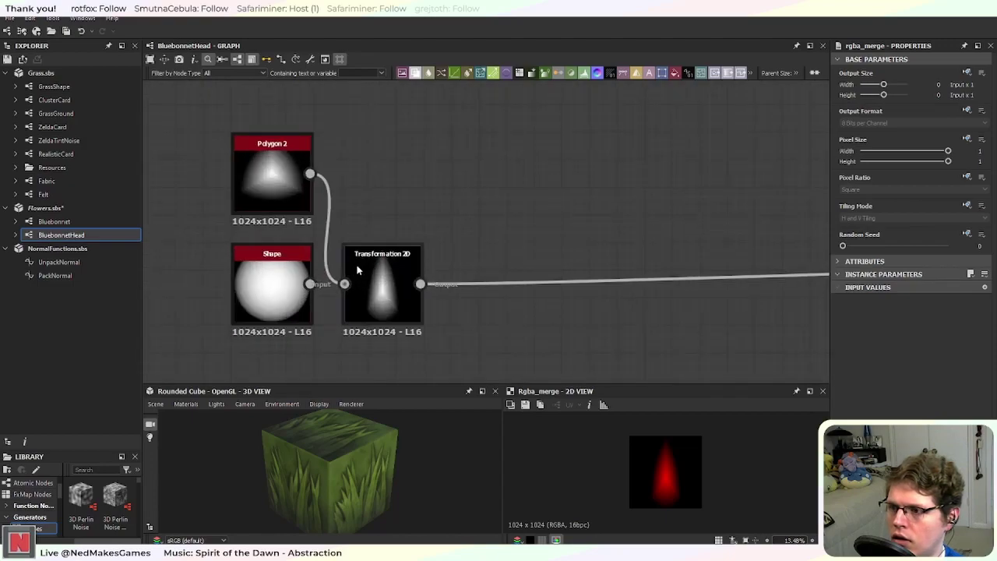
scroll(409, 256, down, 1)
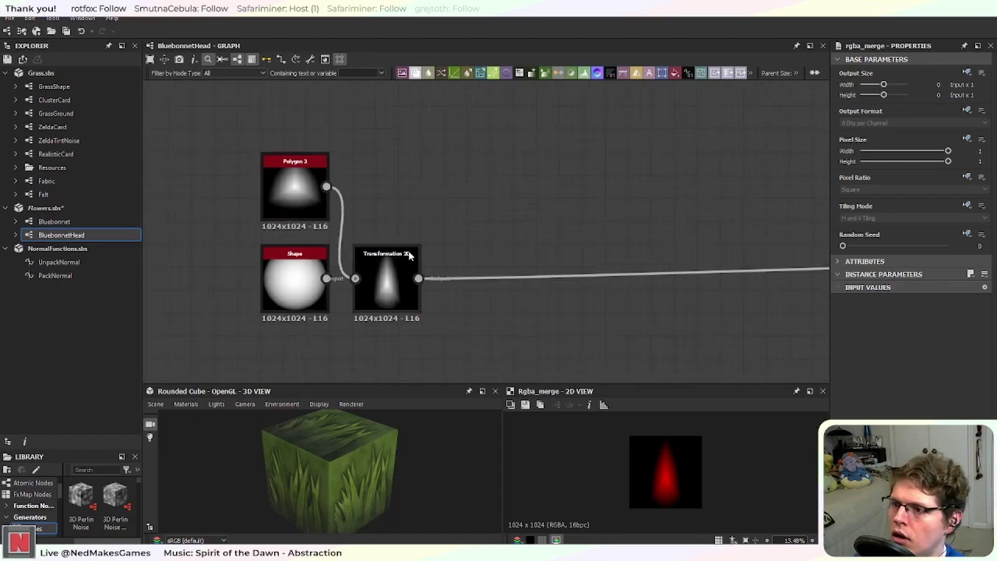
scroll(523, 235, down, 2)
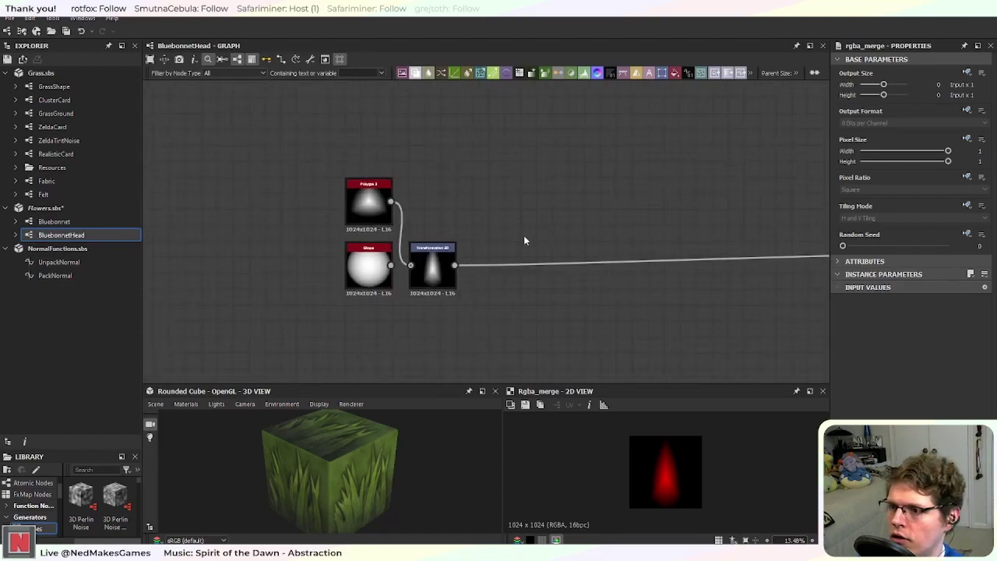
middle_drag(550, 290, 497, 281)
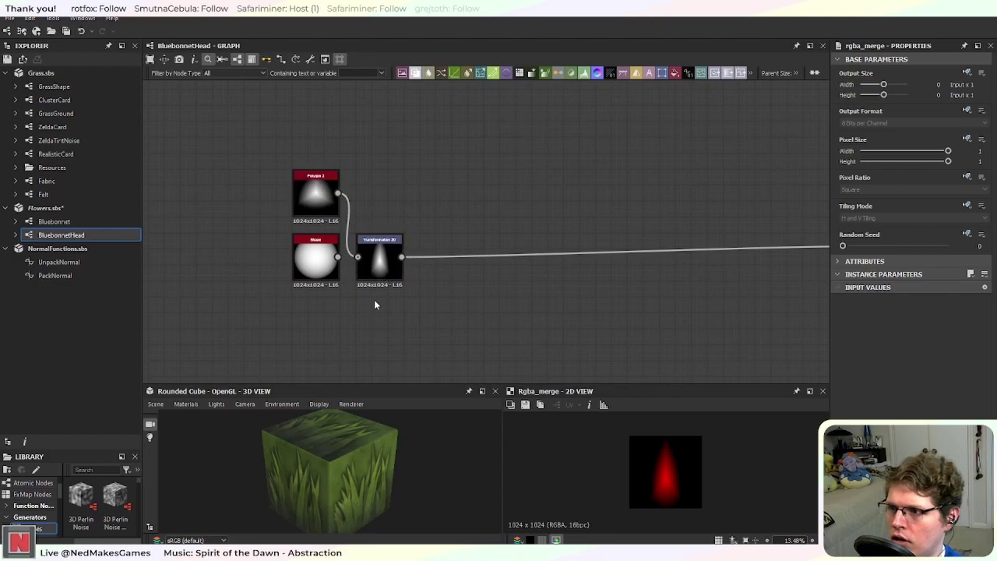
click(392, 268)
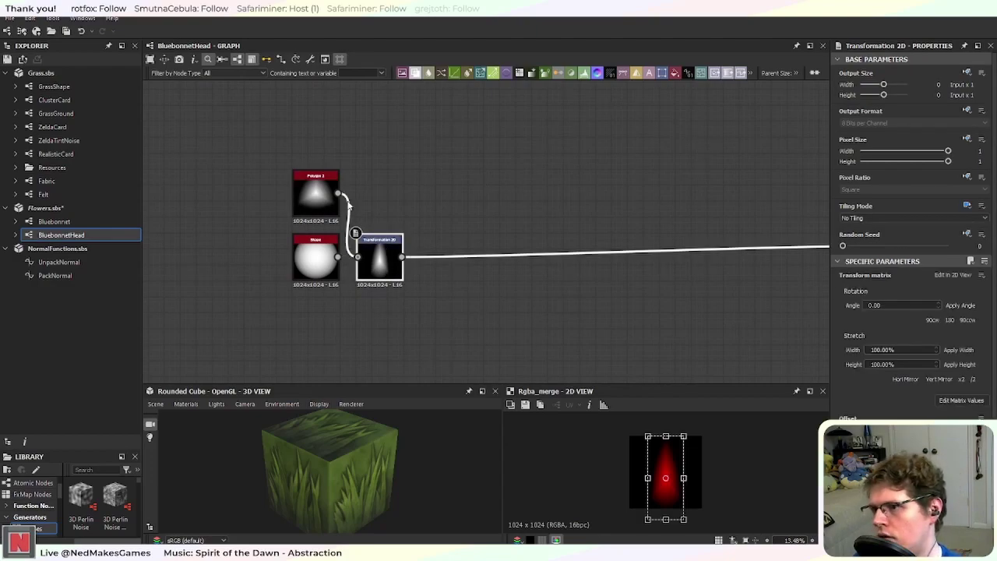
click(325, 201)
key(ctrl+d)
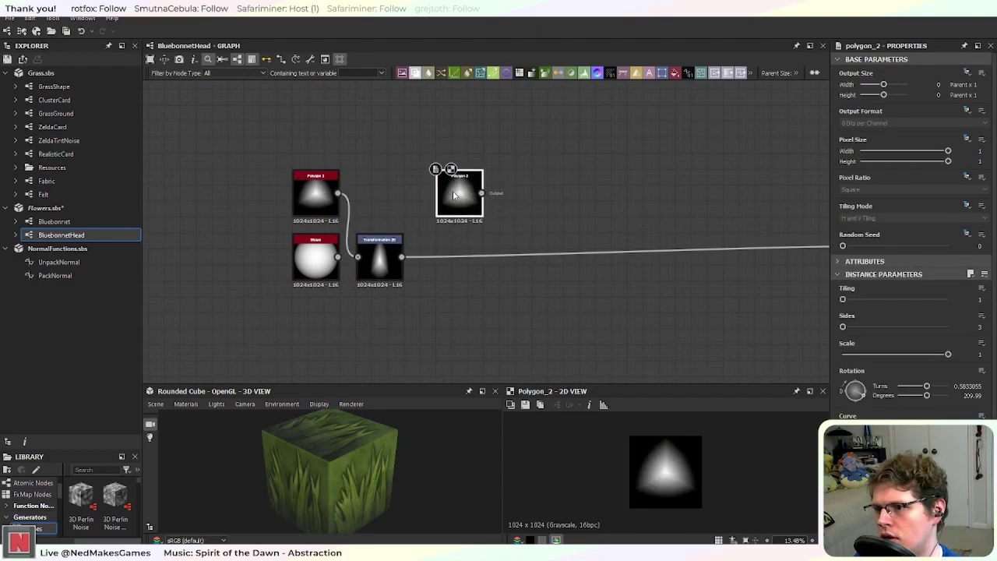
click(426, 188)
key(Delete)
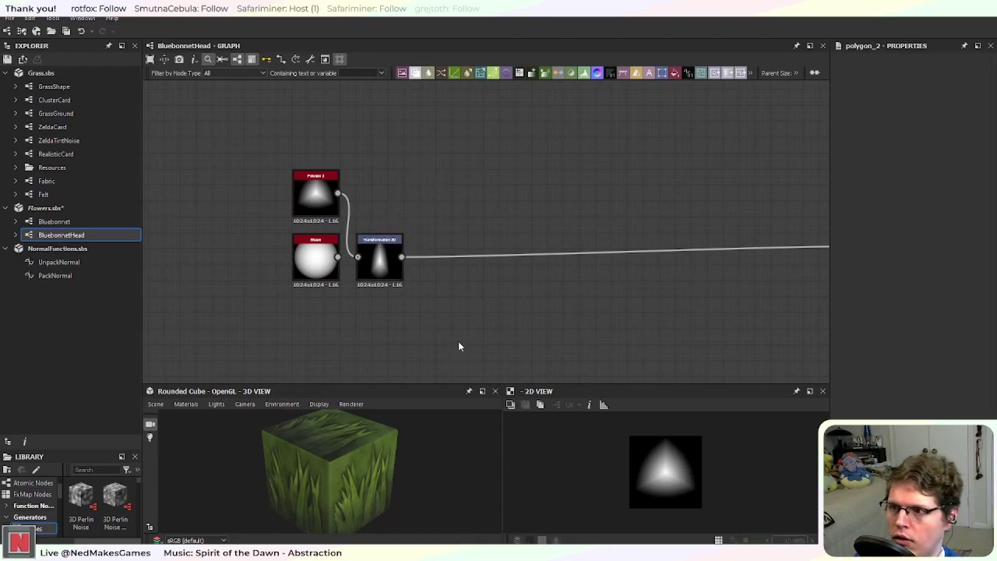
middle_drag(457, 342, 481, 292)
key(space)
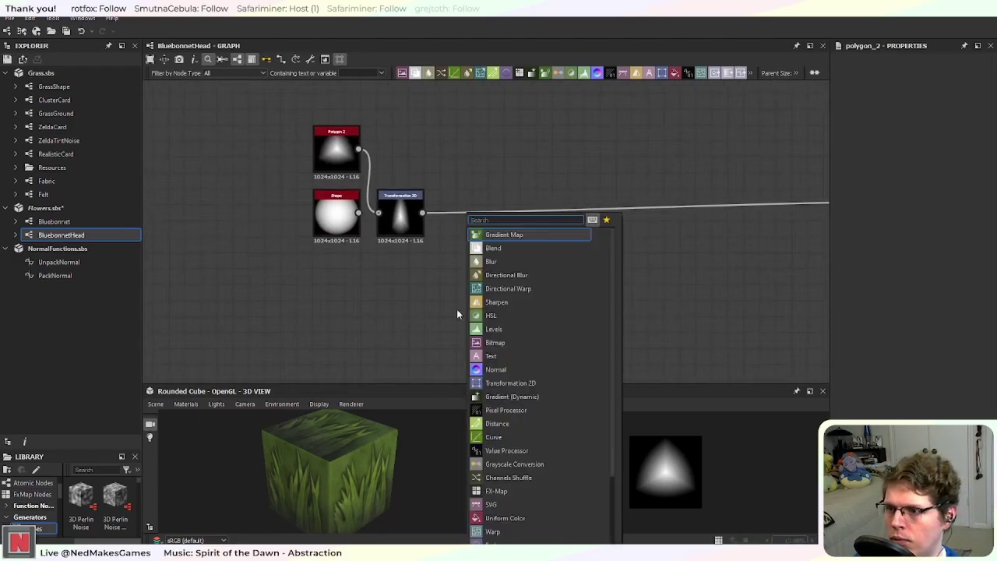
key(Escape)
Step: Align the Transformation 2D node directly beside Polygon 2 and delete the unused Shape node
drag(400, 217, 400, 150)
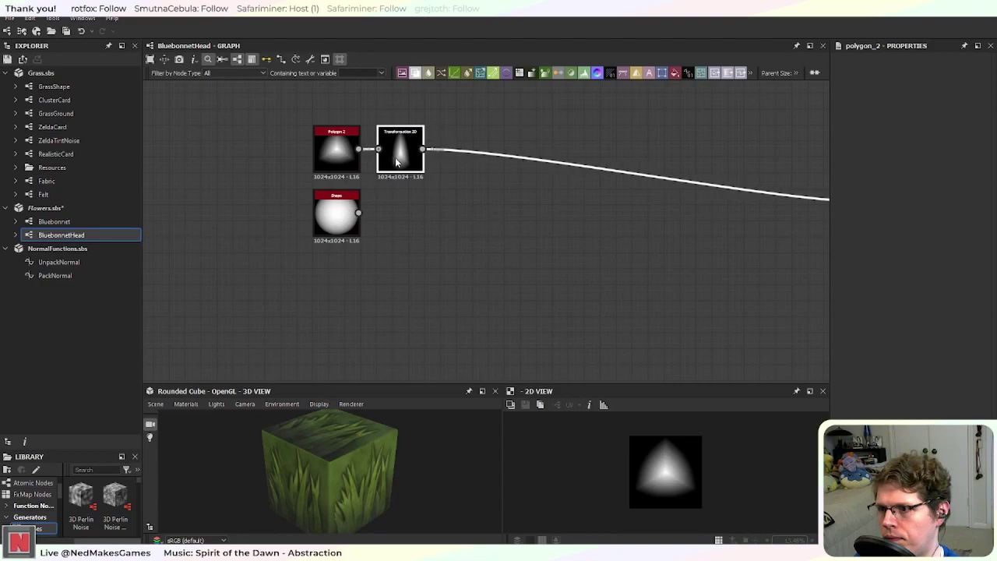
click(342, 219)
key(Delete)
middle_drag(394, 221, 412, 279)
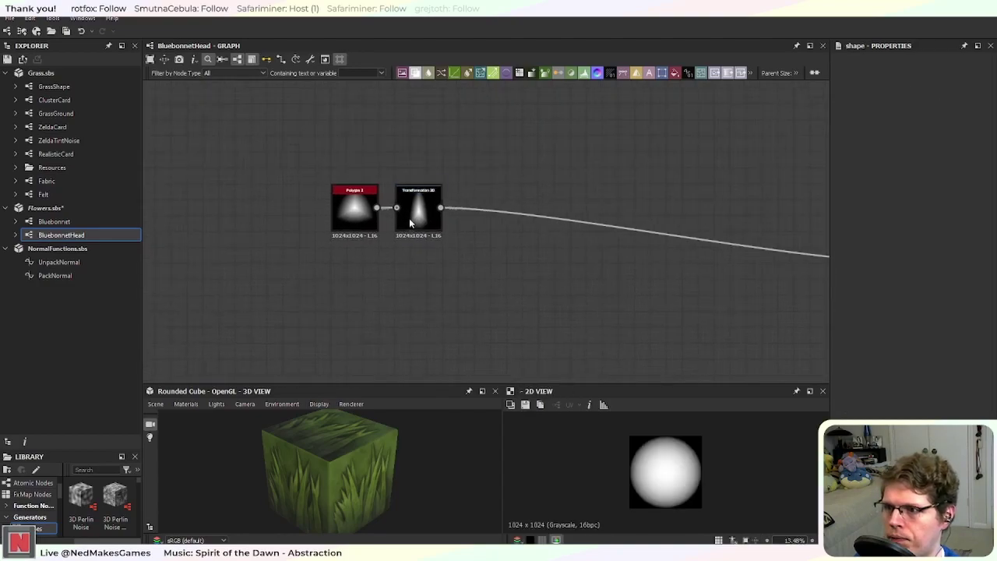
Step: Duplicate the Transformation 2D node below the original and shorten the copy's shape so it occupies only the upper part of the image
click(406, 222)
key(ctrl+d)
drag(491, 239, 427, 285)
scroll(446, 306, up, 3)
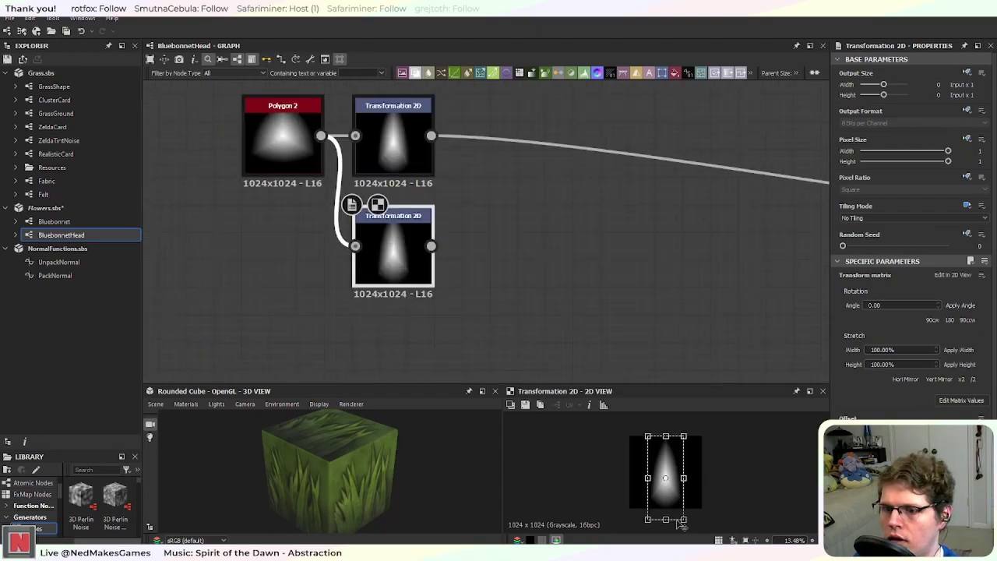
drag(666, 519, 672, 468)
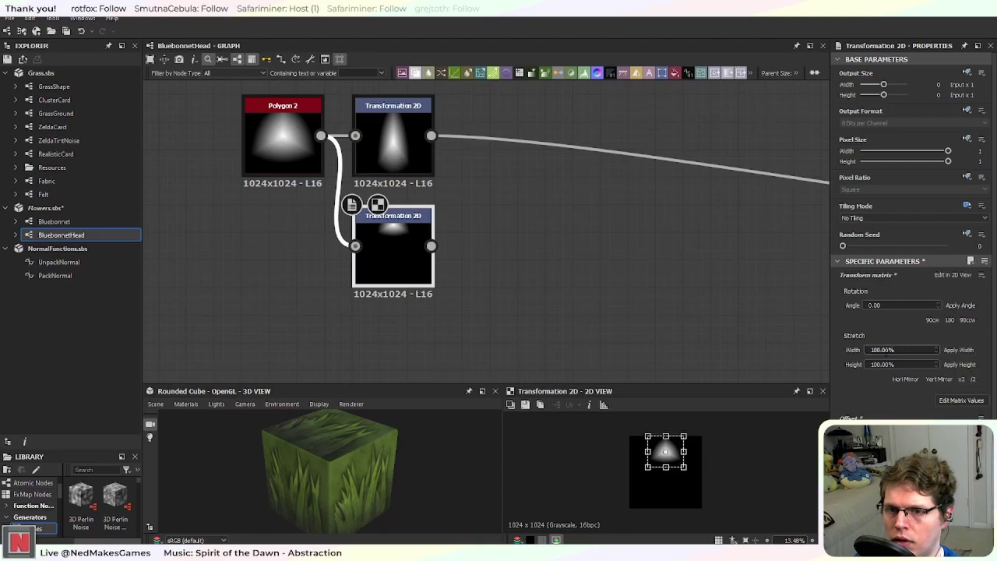
Step: Narrow the duplicated petal shape by applying a 50% width stretch twice
drag(913, 350, 807, 350)
text(50)
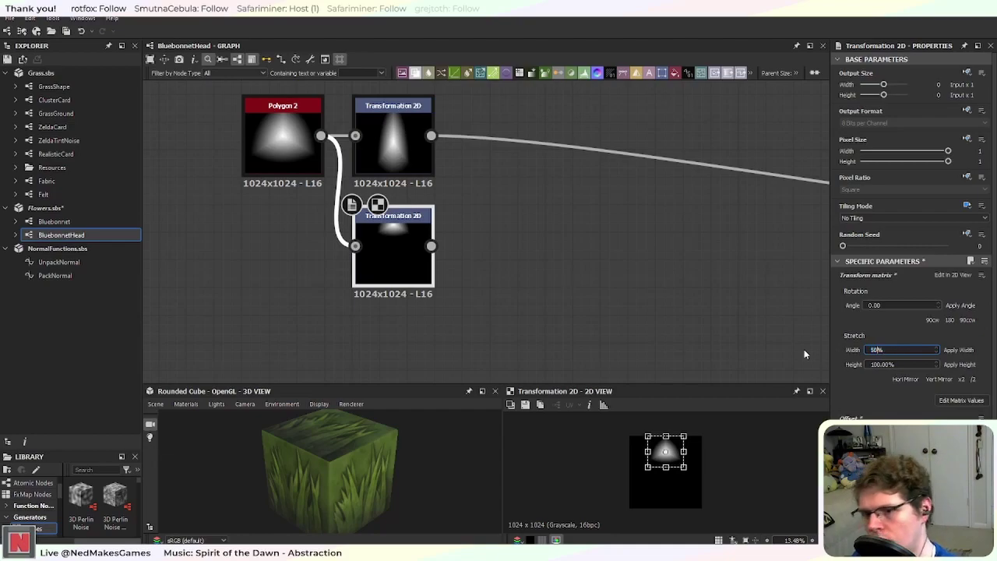
key(Return)
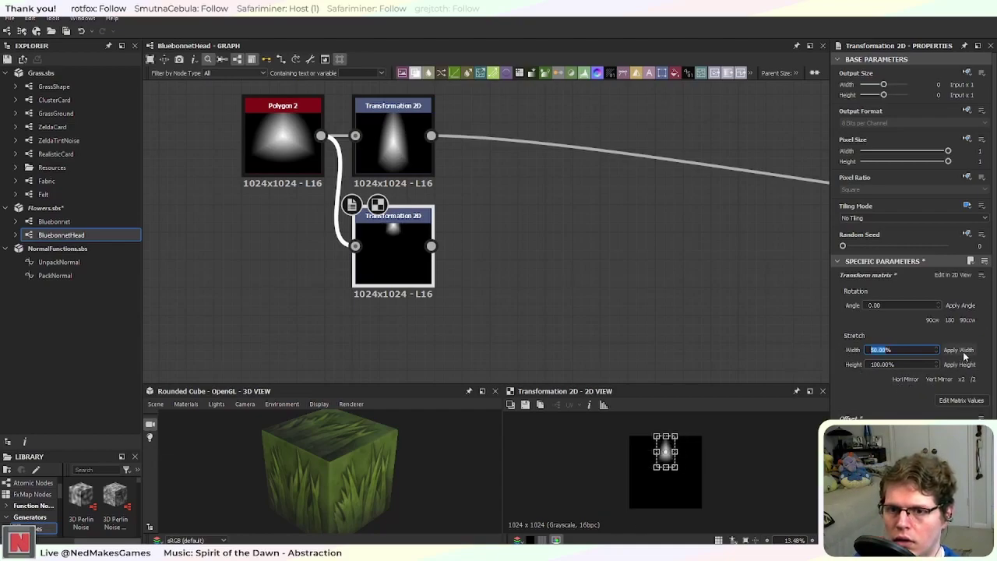
click(958, 349)
click(700, 275)
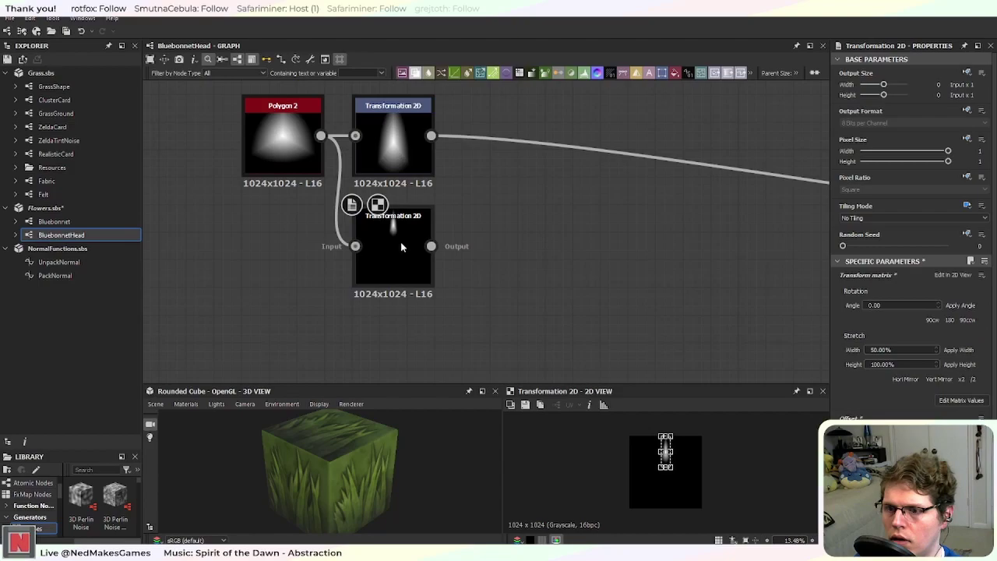
Step: Connect the narrowed Transformation 2D to the RGBA Merge node's G input and preview the merged result
scroll(395, 237, up, 4)
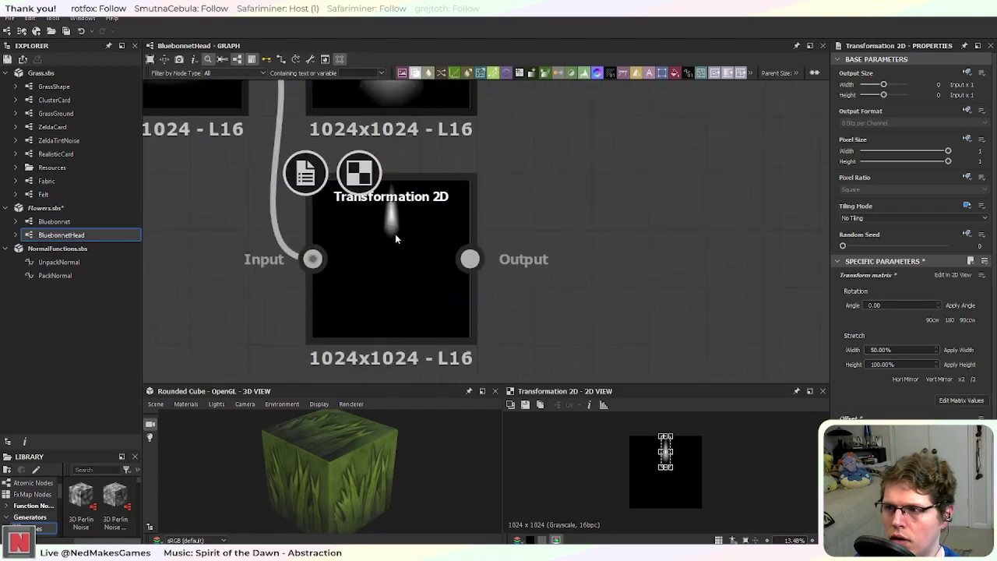
scroll(395, 233, down, 6)
middle_drag(539, 270, 479, 262)
scroll(483, 260, up, 1)
scroll(341, 245, down, 1)
drag(213, 233, 590, 232)
scroll(621, 251, up, 3)
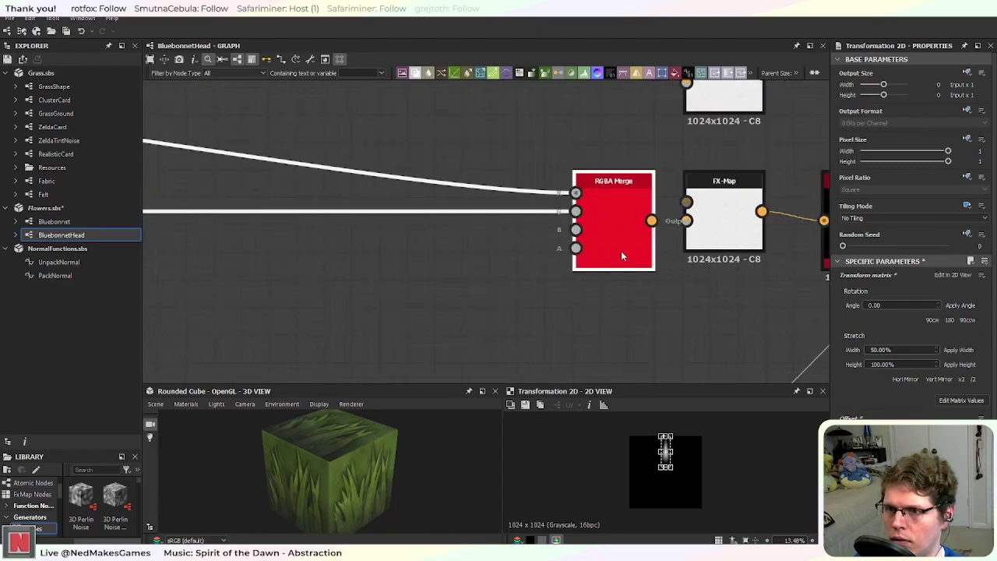
click(620, 254)
scroll(619, 222, up, 3)
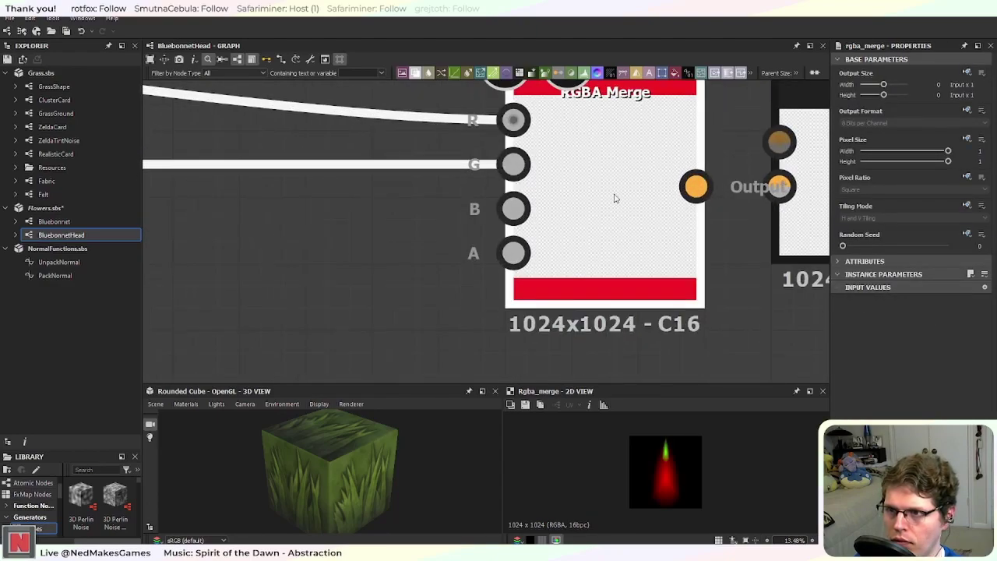
Step: Connect the RGBA Merge node's output to the image input of the neighbouring FX-Map node
scroll(550, 218, down, 3)
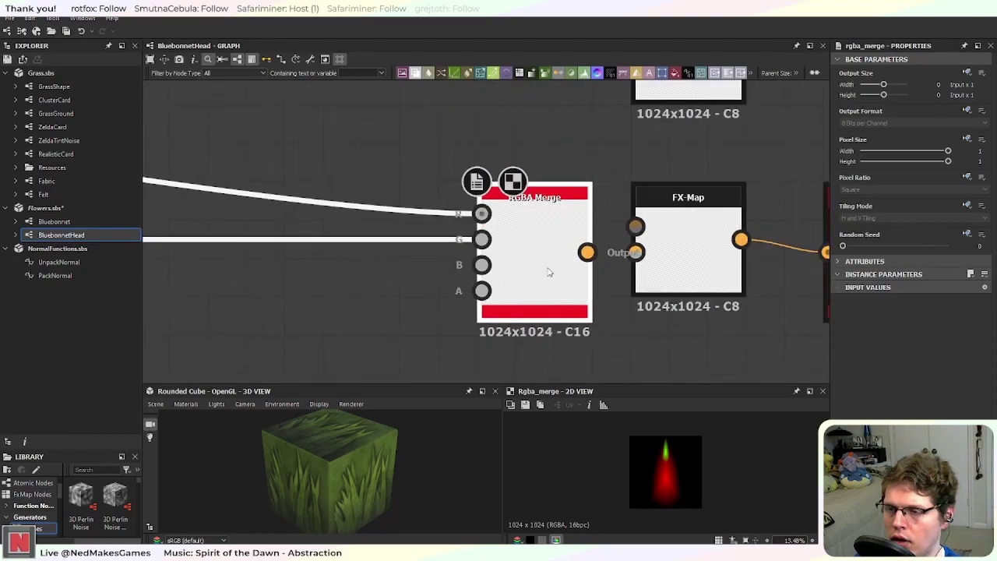
scroll(545, 269, down, 3)
scroll(526, 234, down, 4)
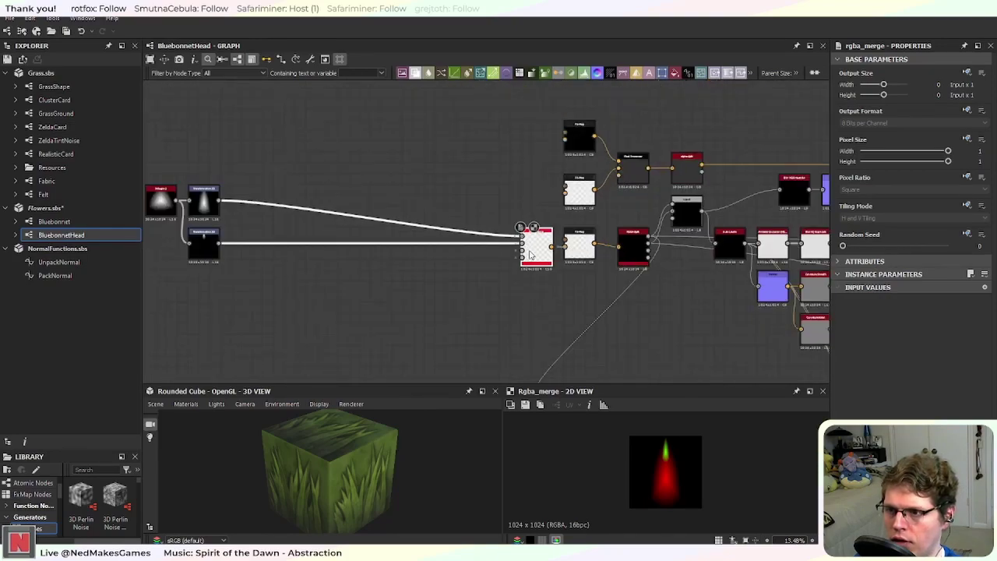
scroll(530, 252, up, 3)
scroll(579, 253, up, 2)
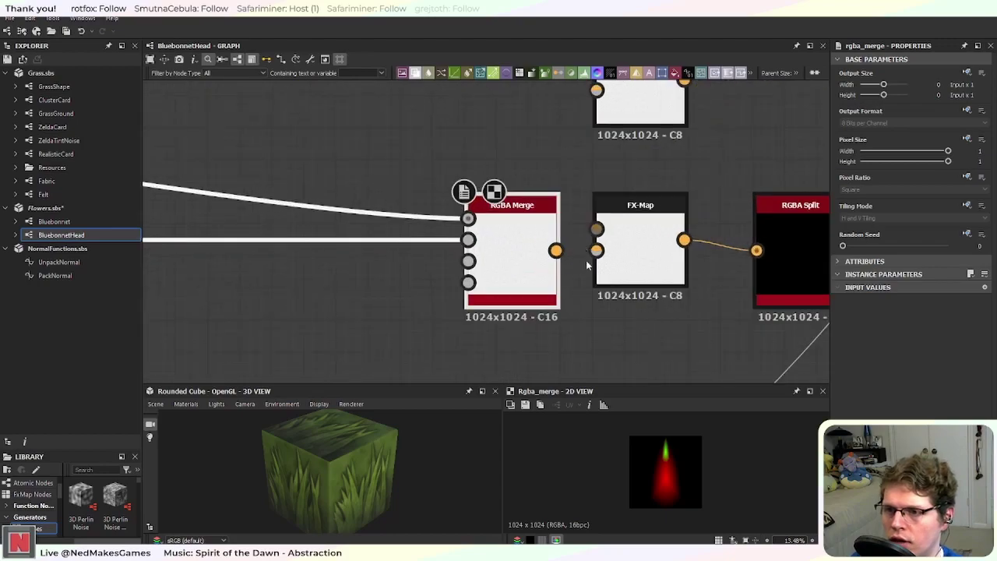
drag(555, 250, 595, 239)
scroll(412, 328, down, 2)
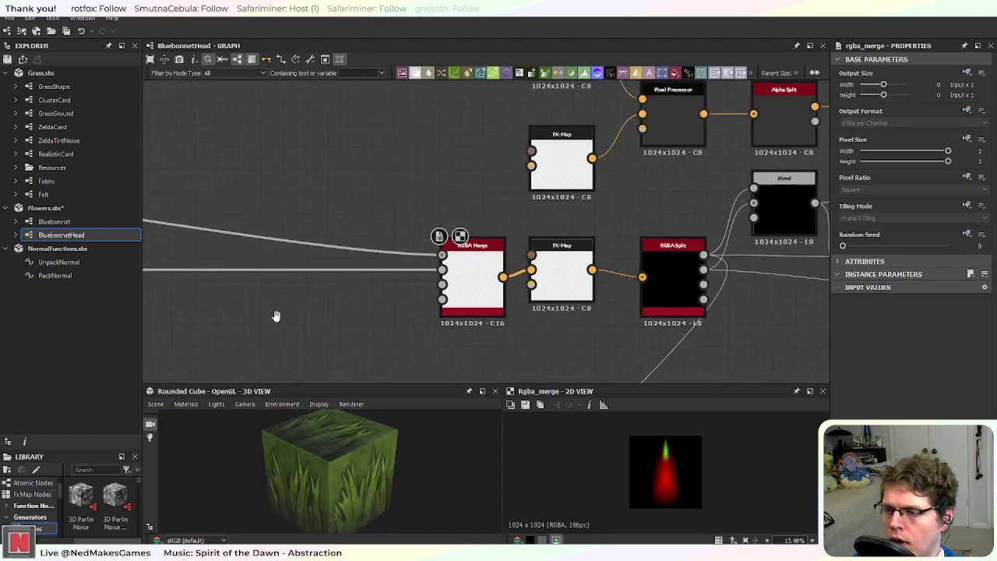
Step: Add a Blend node with the upper Transformation 2D as its foreground and the lower Transformation 2D as its background
middle_drag(187, 322, 469, 263)
scroll(466, 265, down, 3)
middle_drag(330, 307, 363, 295)
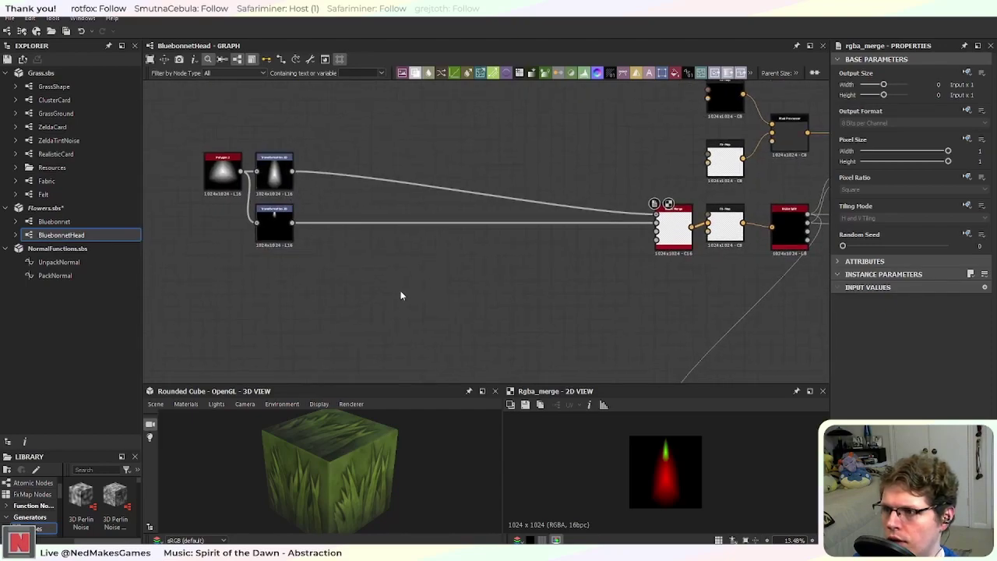
key(space)
text(blend)
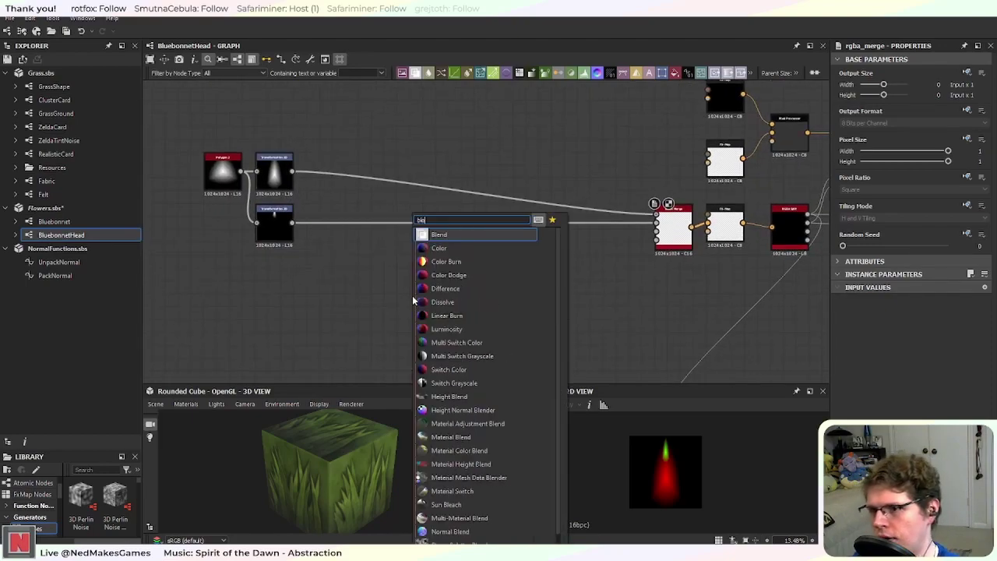
key(Return)
drag(413, 300, 477, 301)
drag(291, 170, 464, 300)
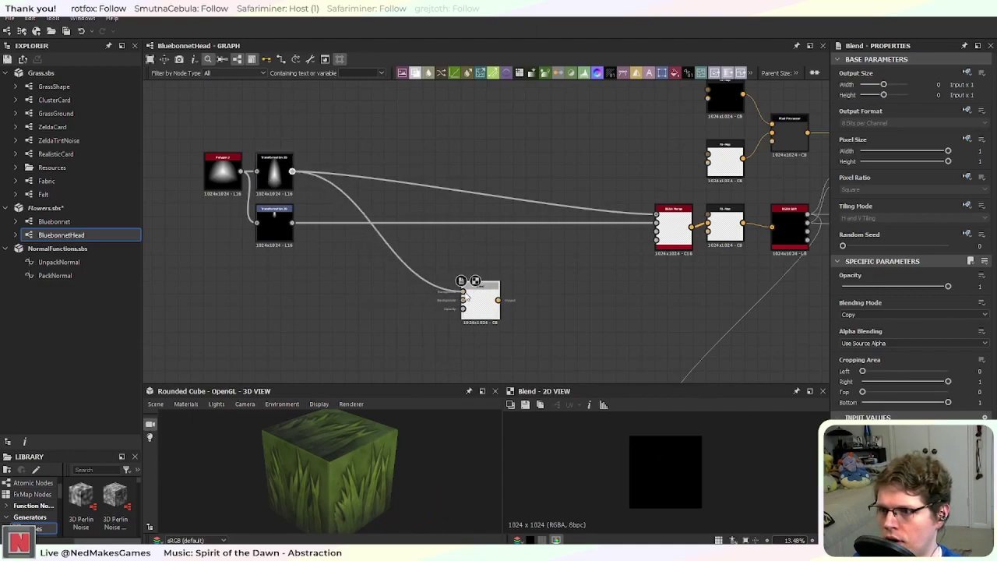
drag(291, 222, 463, 293)
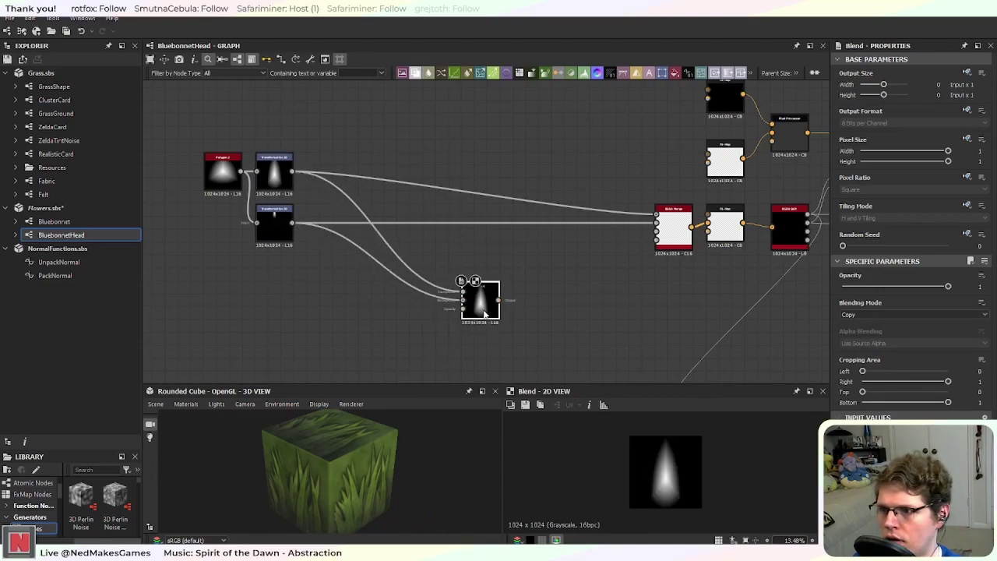
Step: Set the Blend node's blending mode to Max (Lighten)
scroll(471, 311, up, 4)
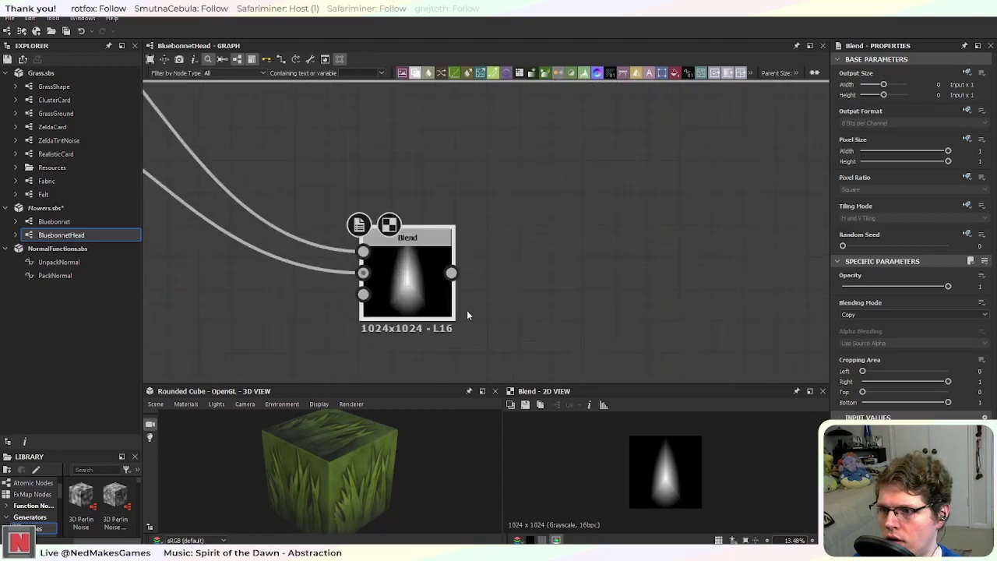
click(885, 315)
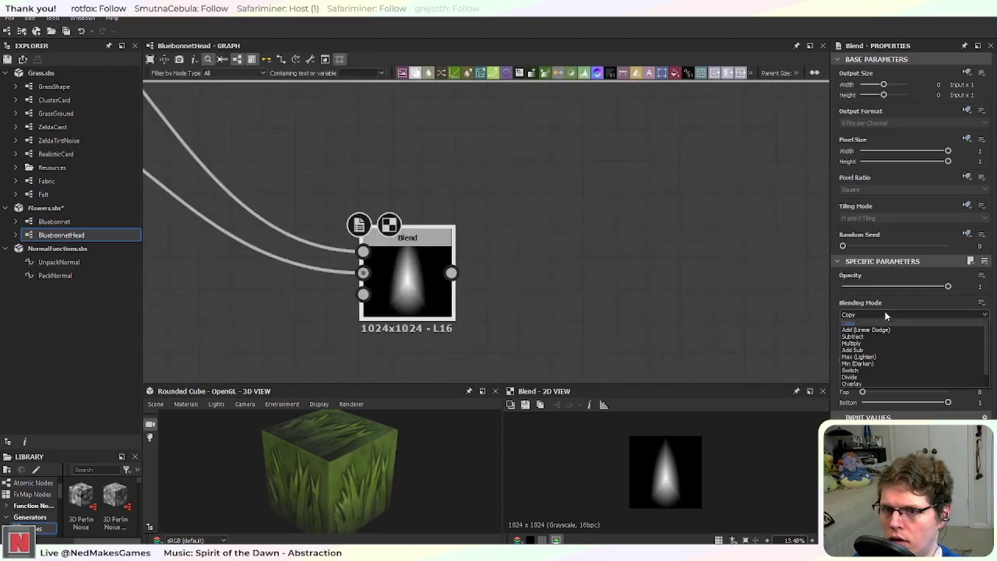
click(895, 357)
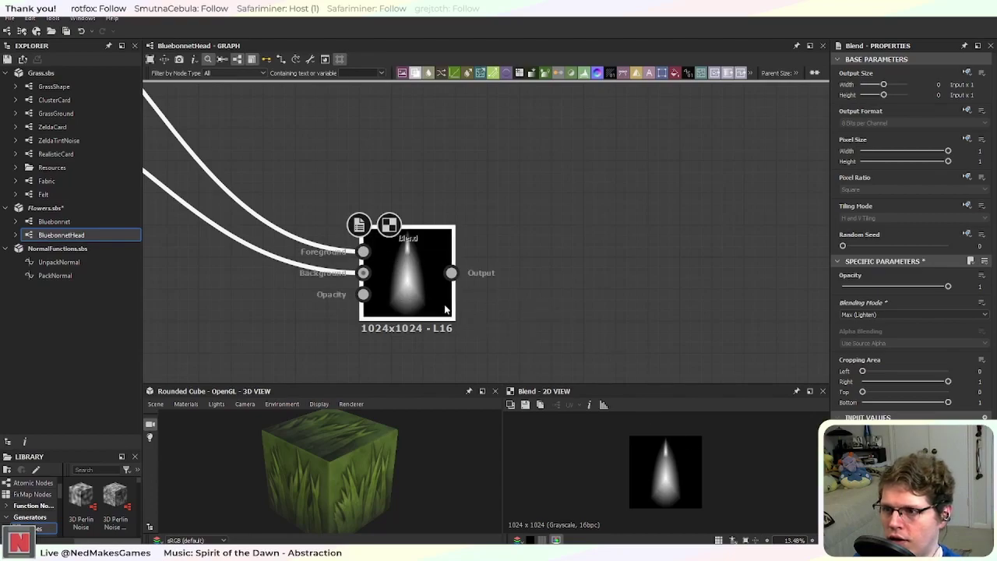
Step: Add a Histogram Scan node fed by the Blend output and place it close beside the Blend node
key(space)
text(his)
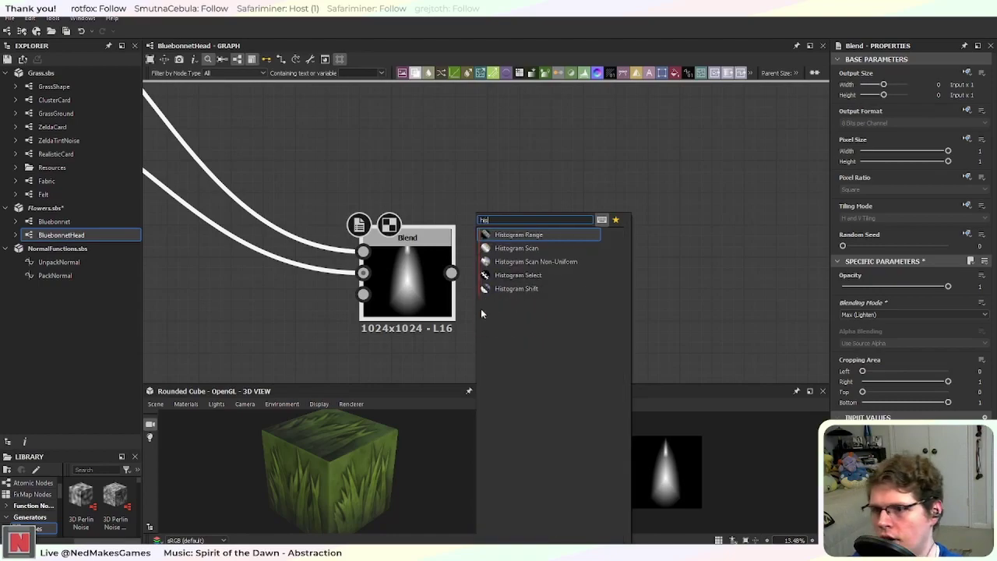
key(Down)
key(Return)
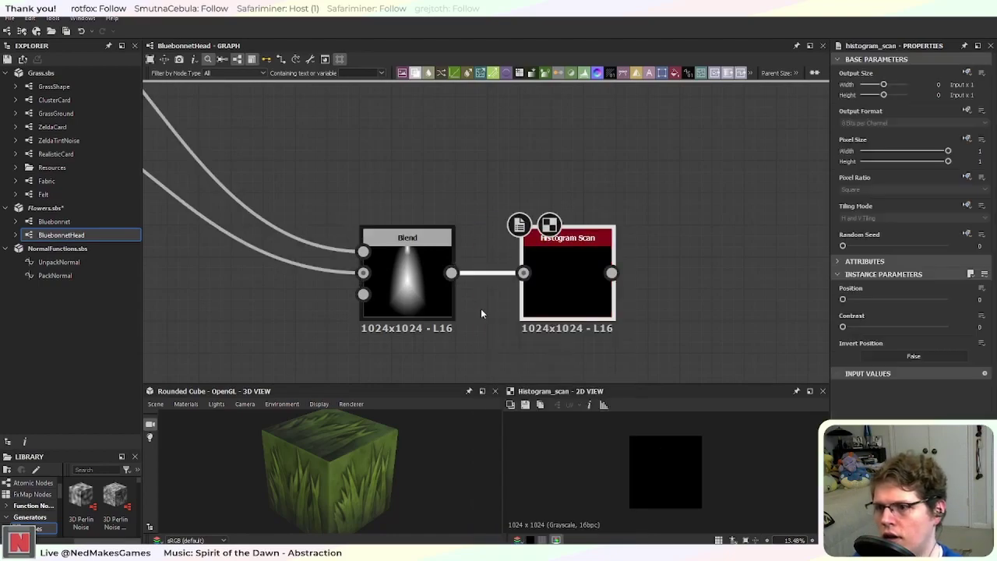
drag(540, 293, 516, 287)
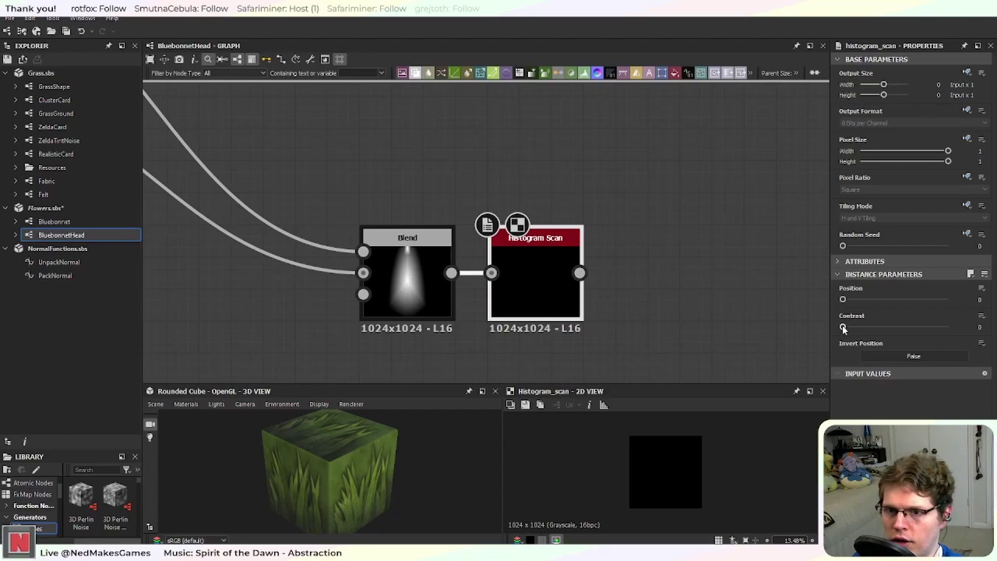
Step: Set the Histogram Scan's position to 0.87 and its contrast to 0.58
drag(842, 300, 902, 300)
drag(843, 327, 940, 326)
drag(901, 300, 942, 300)
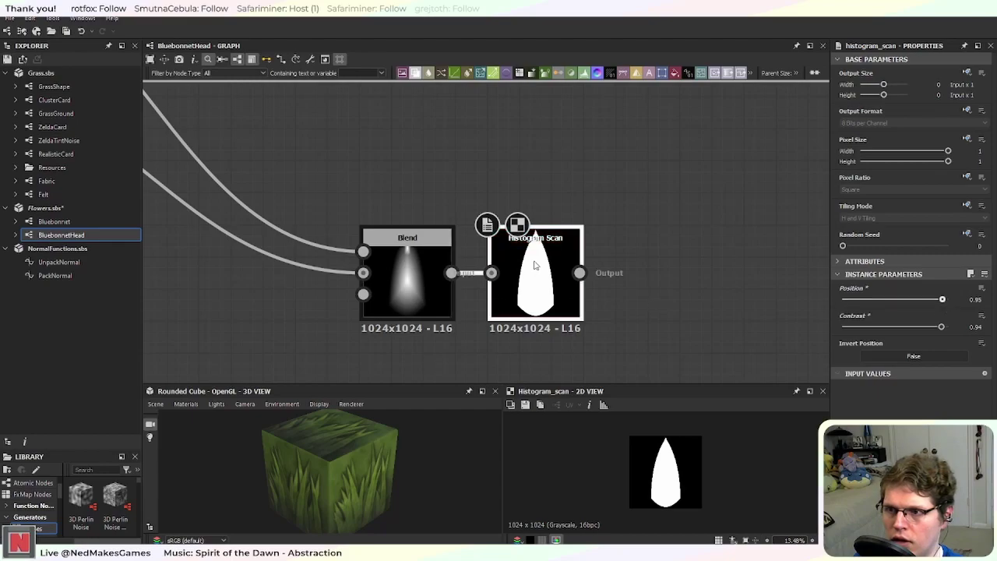
mouse_move(942, 300)
mouse_down()
mouse_move(925, 300)
mouse_move(933, 328)
mouse_move(904, 329)
mouse_move(932, 300)
mouse_up()
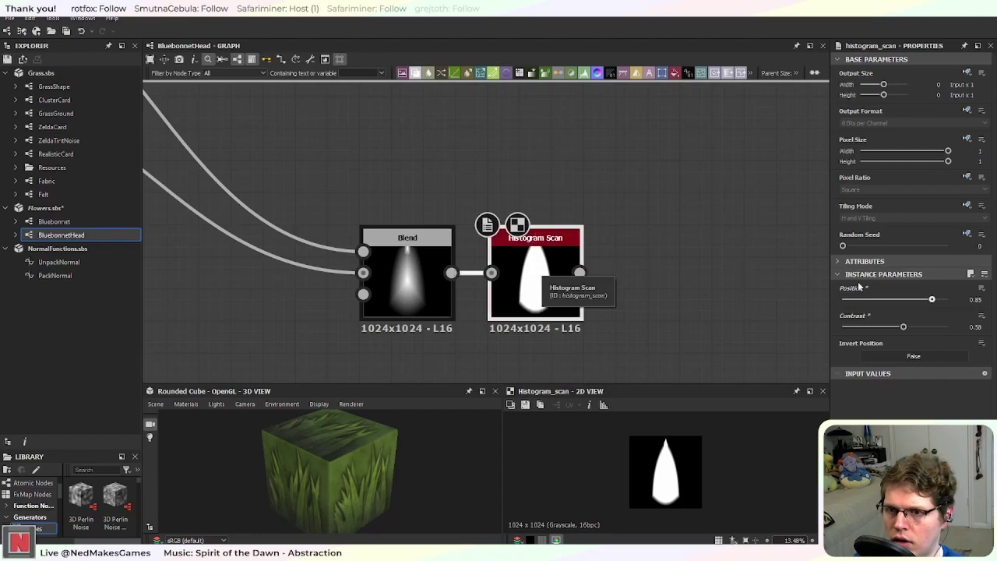
drag(931, 301, 935, 304)
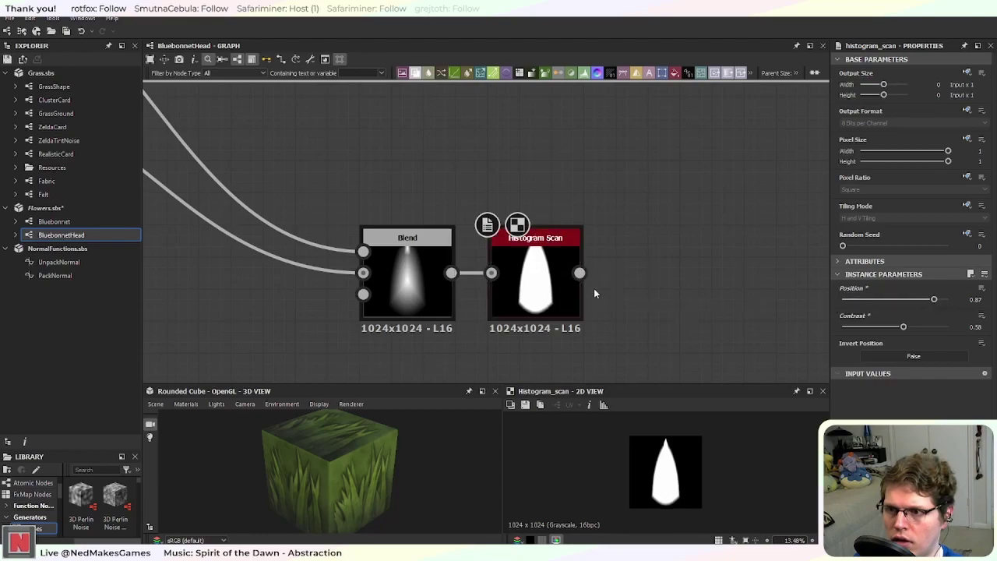
Step: Add a Blur HQ Grayscale node directly after the Histogram Scan and set its quality to 1
middle_drag(610, 293, 498, 296)
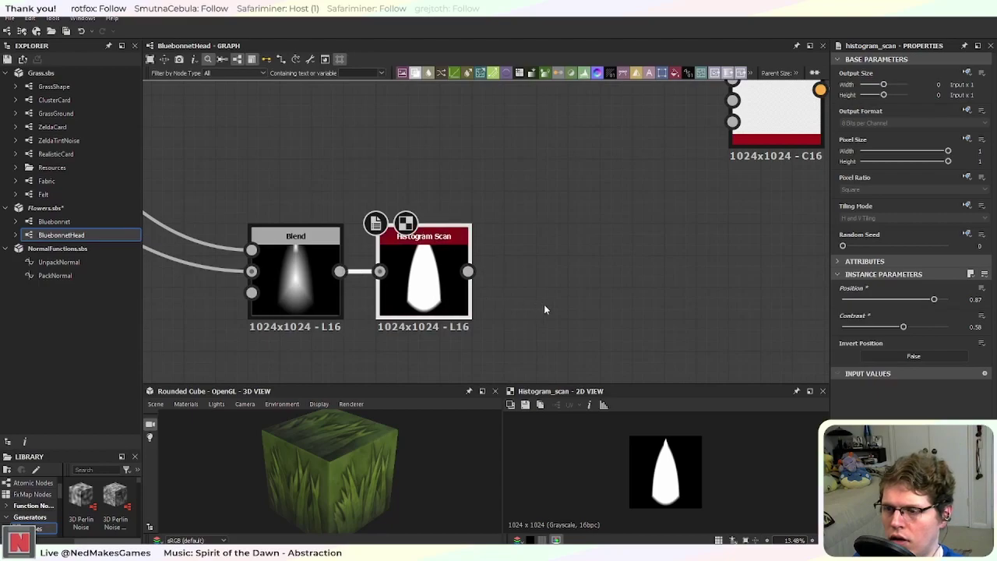
key(space)
text(blur)
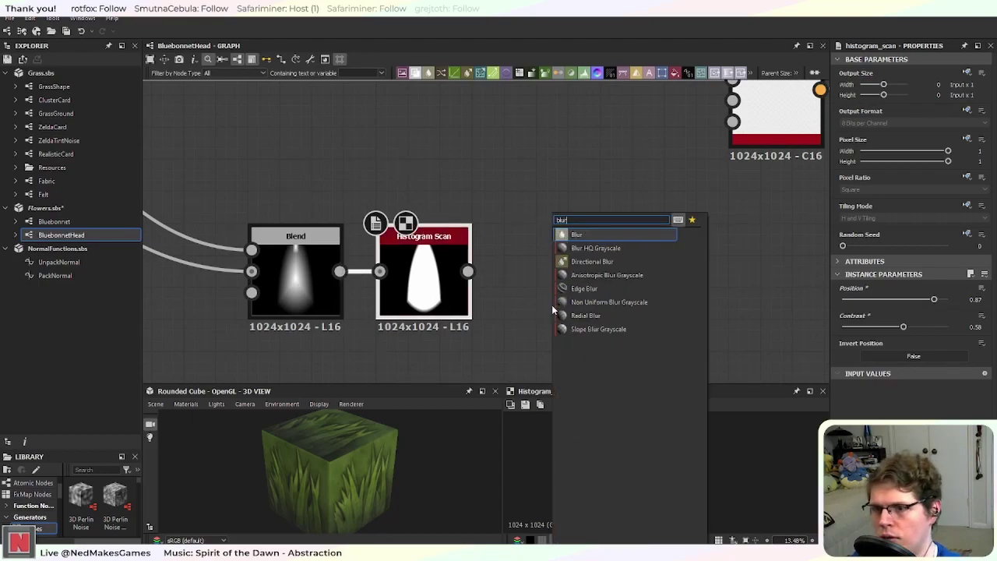
click(587, 247)
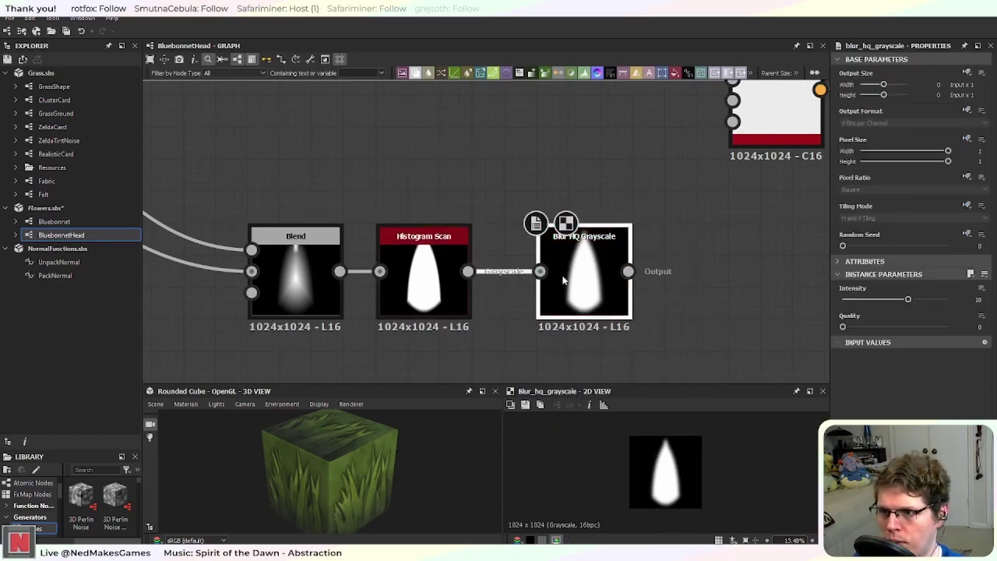
drag(605, 271, 573, 270)
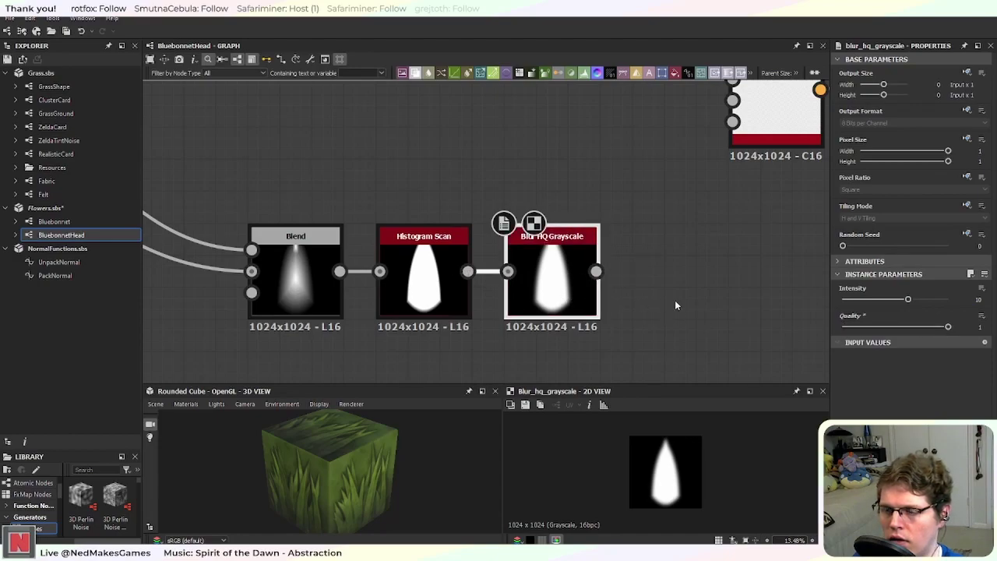
Step: Add a second Histogram Scan aligned beside the Blur HQ Grayscale node and feed it the blurred output
key(space)
text(his)
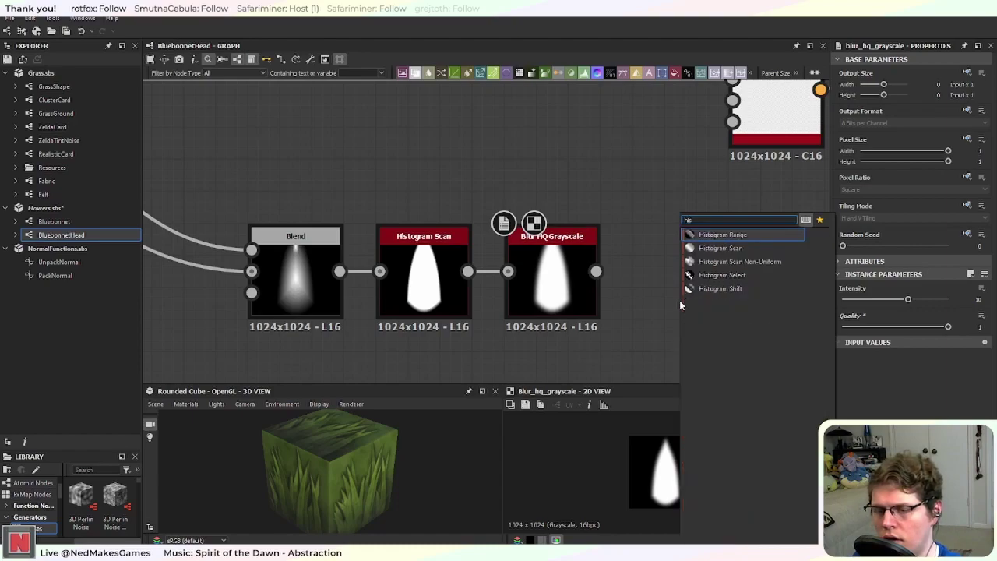
key(Down)
key(Return)
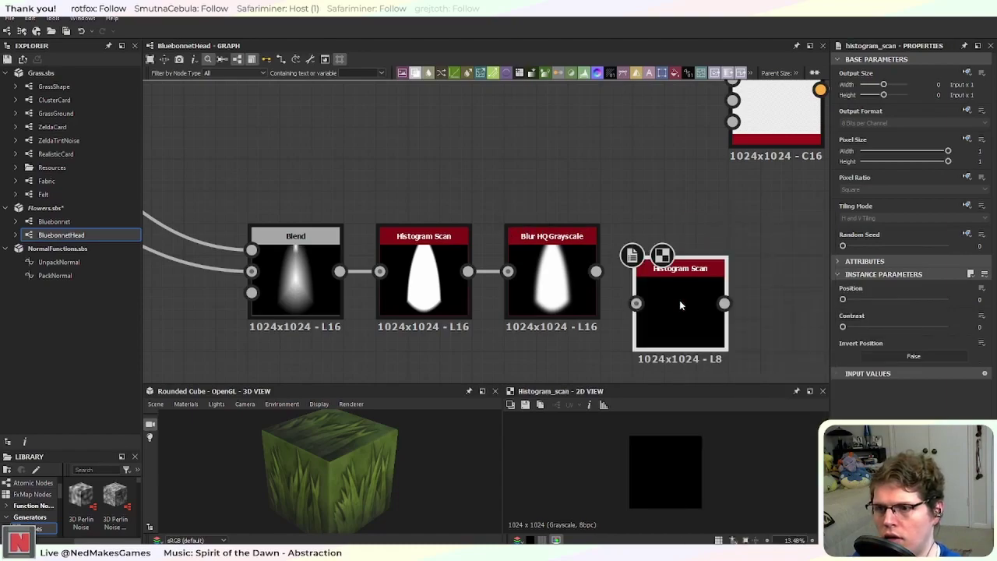
drag(679, 300, 679, 262)
drag(595, 271, 665, 275)
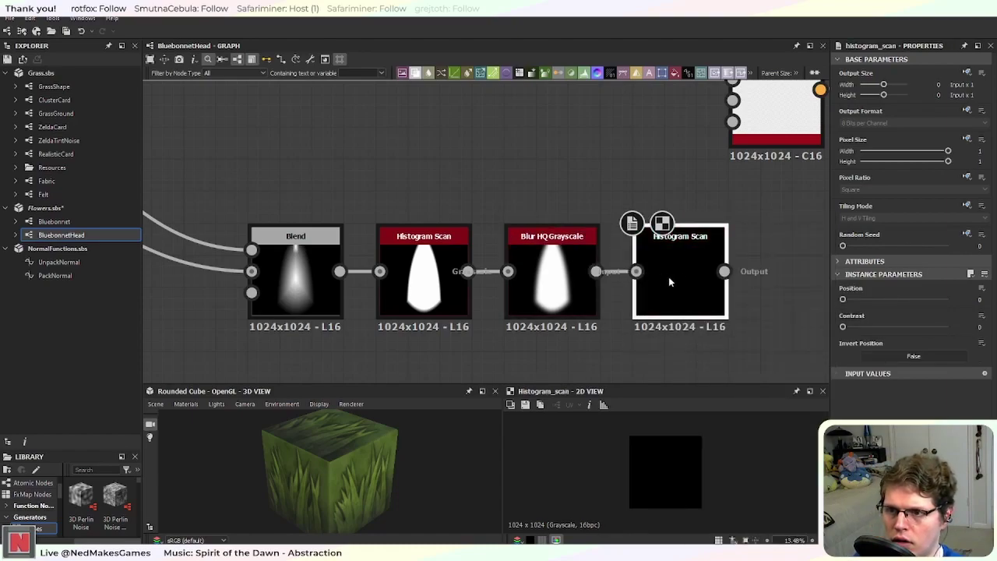
Step: Set the second Histogram Scan's position to 0.21 and contrast to 0.46
scroll(669, 281, up, 2)
drag(843, 300, 891, 327)
drag(857, 300, 863, 299)
Step: Connect the second Histogram Scan to the RGBA Merge node's A input and inspect the merged petal
scroll(629, 282, down, 2)
middle_drag(629, 282, 585, 330)
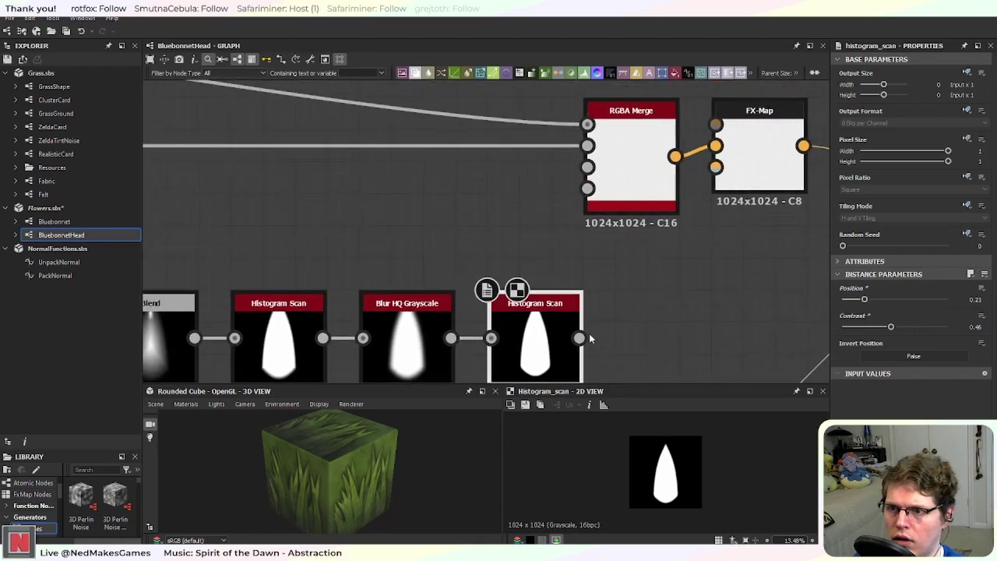
drag(578, 337, 587, 189)
click(635, 184)
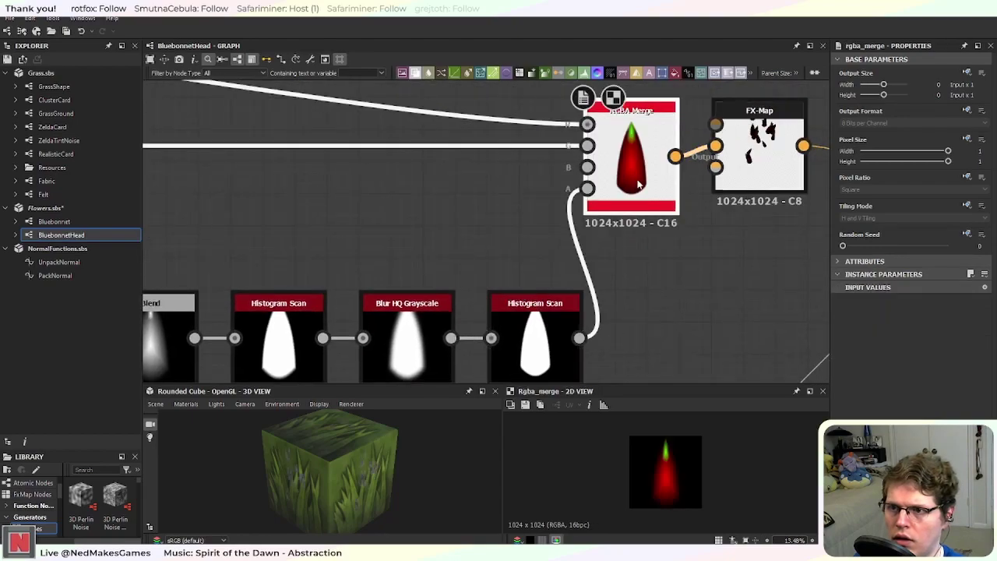
scroll(635, 183, up, 3)
scroll(565, 337, down, 3)
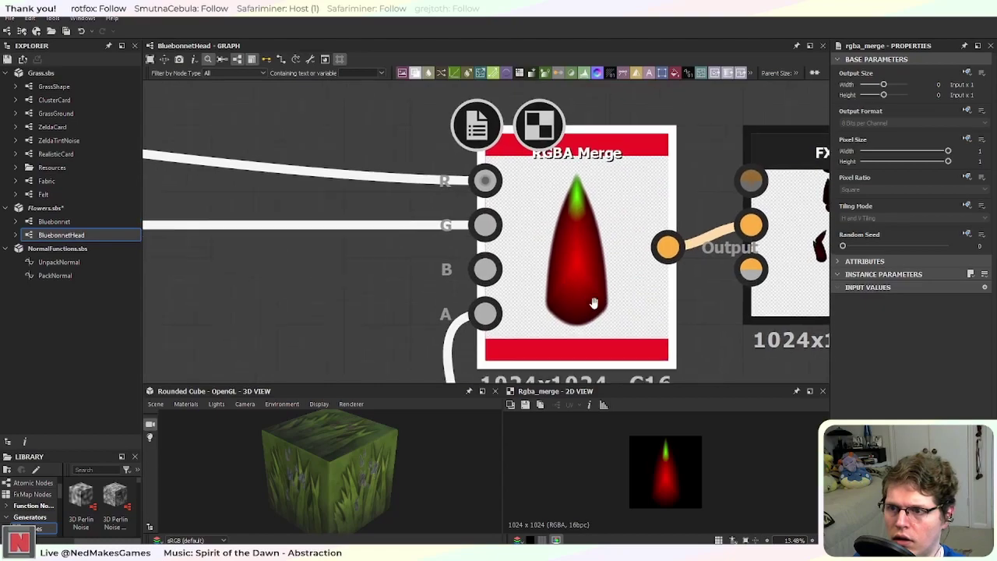
middle_drag(658, 228, 666, 195)
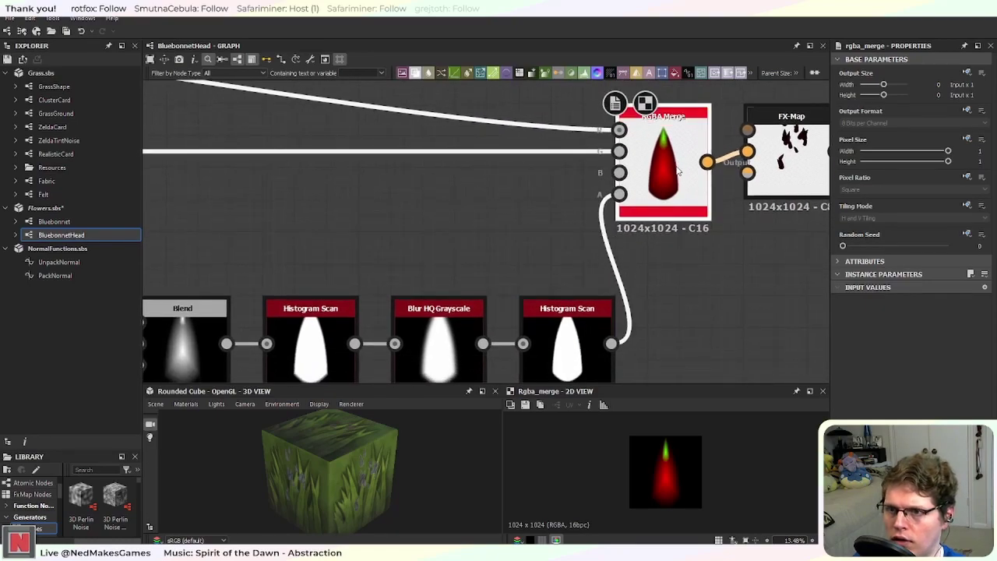
Step: Lower the first Histogram Scan's position to 0.67 to slim the petal's alpha mask
click(306, 347)
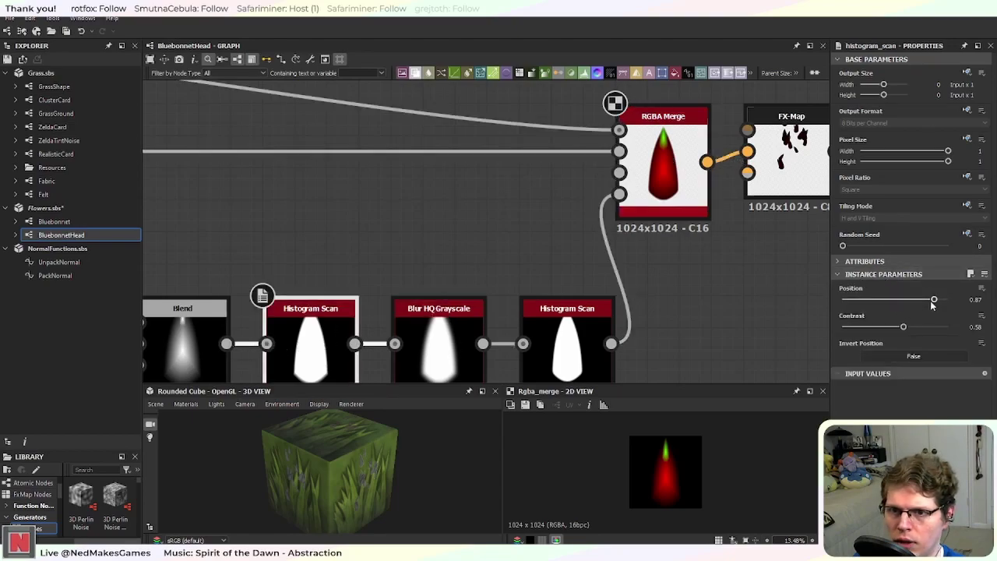
drag(934, 302, 914, 308)
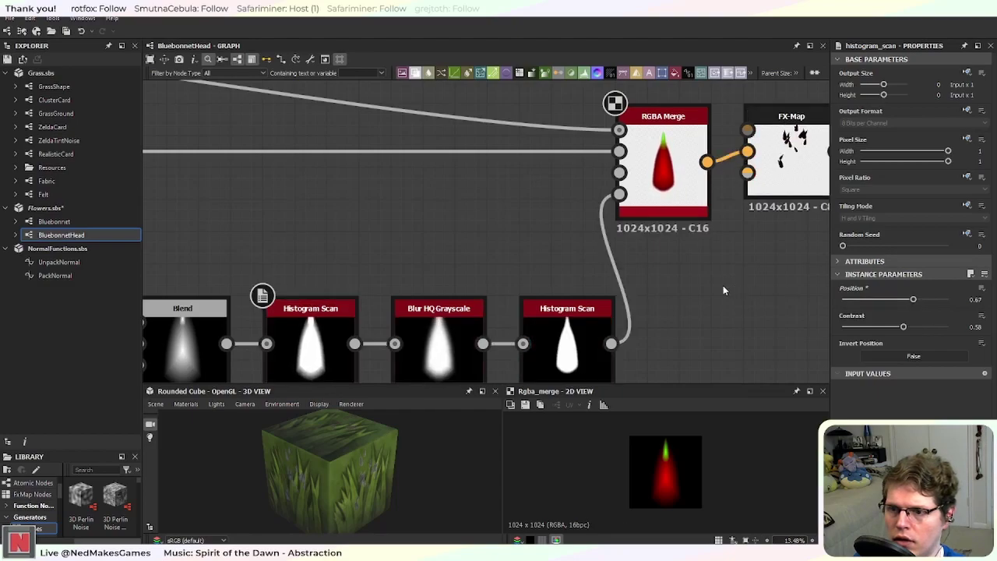
scroll(713, 286, down, 2)
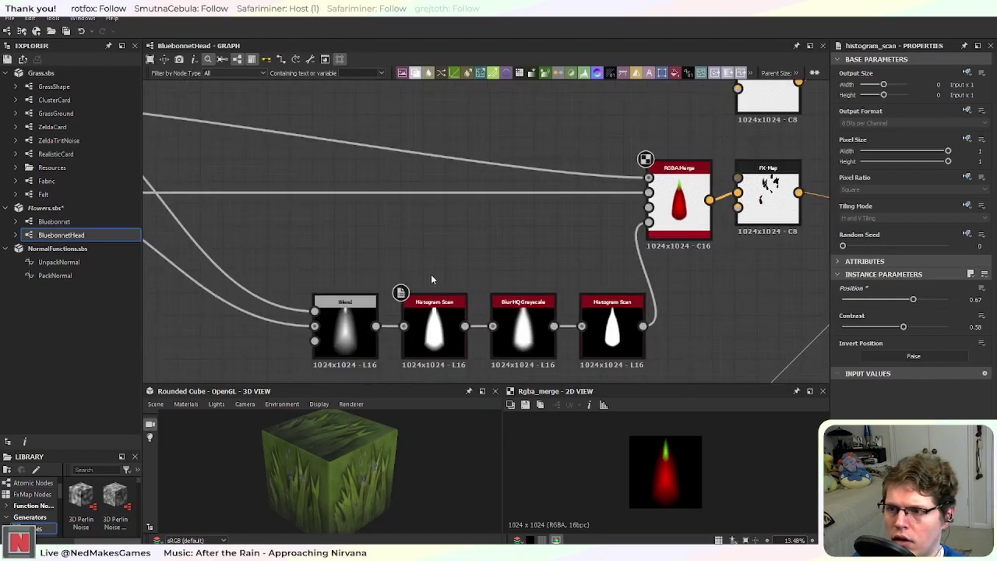
Step: Check the bluebonnet reference photos in the browser and return to Substance Designer
key(alt+Tab)
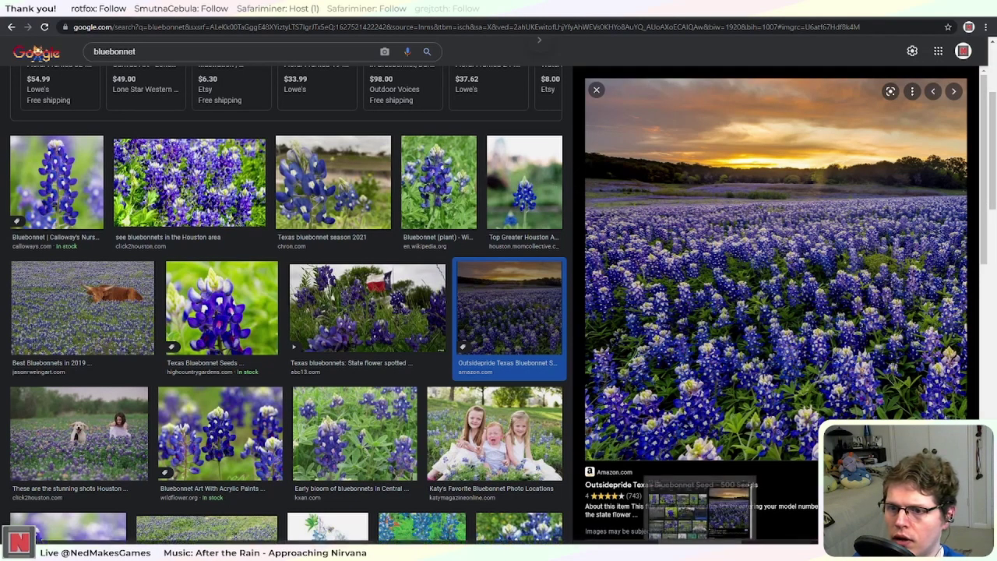
click(699, 550)
Step: Widen the petal tip shape by applying a 200% width stretch to the lower Transformation 2D node
middle_drag(362, 249, 577, 281)
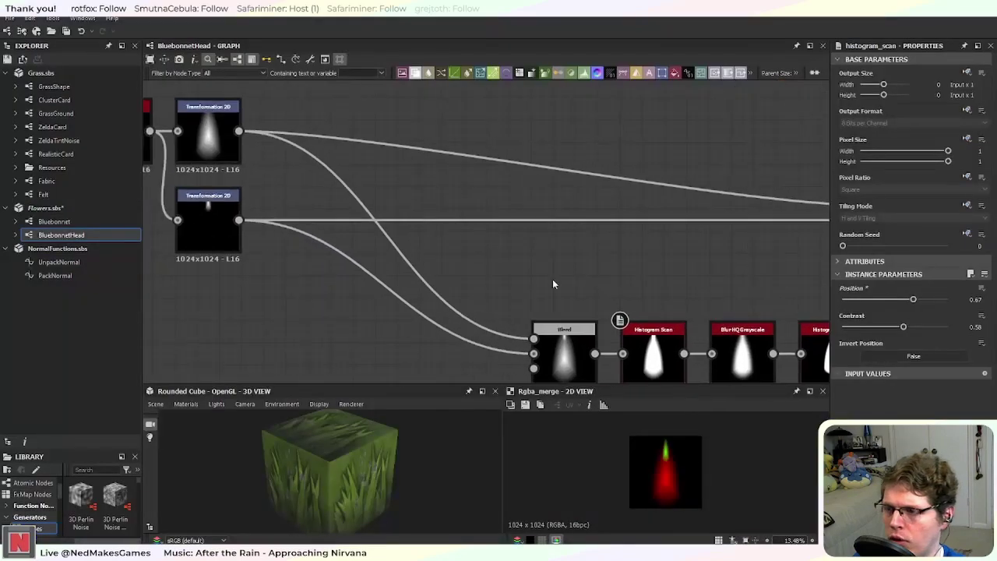
click(221, 226)
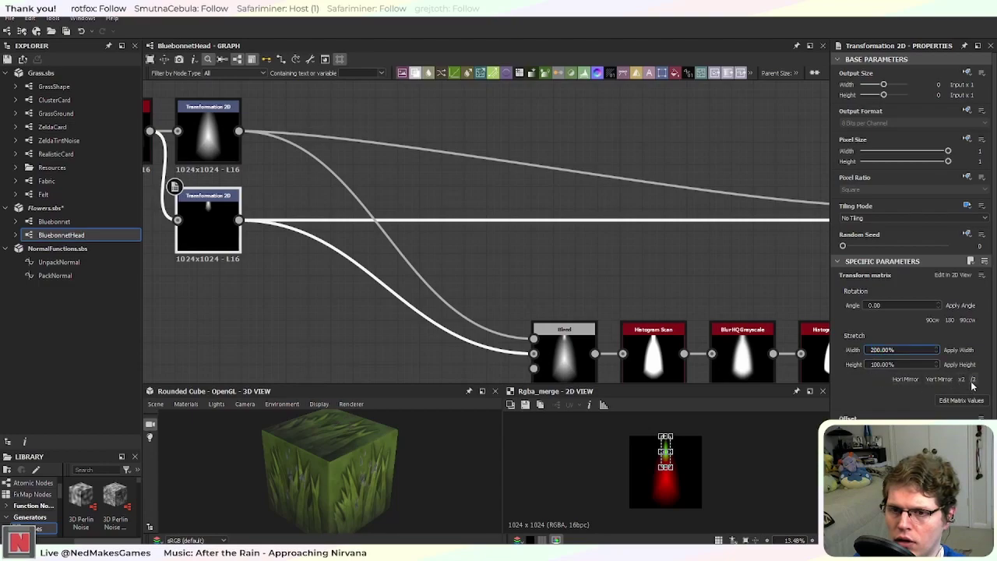
click(964, 352)
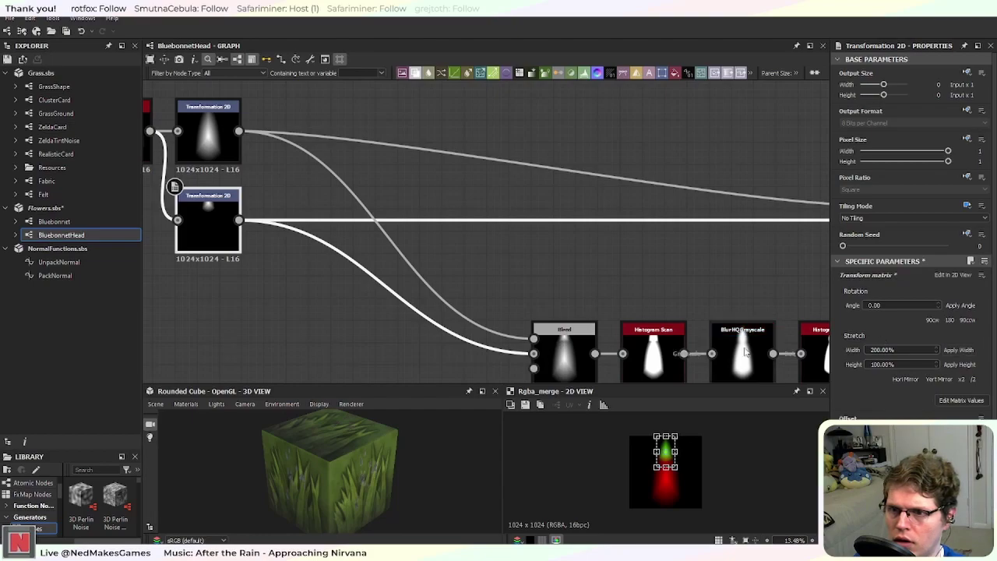
Step: Shift the petal tip shape of the lower Transformation 2D node slightly downward so it overlaps the petal body more
middle_drag(771, 336, 599, 294)
scroll(667, 308, up, 3)
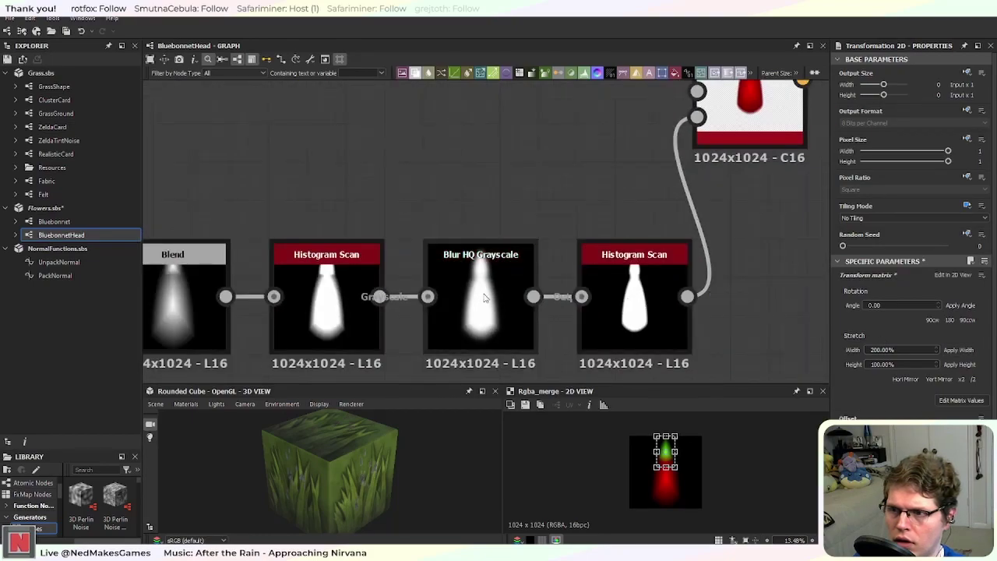
scroll(505, 251, down, 2)
scroll(504, 250, down, 1)
middle_drag(504, 250, 676, 250)
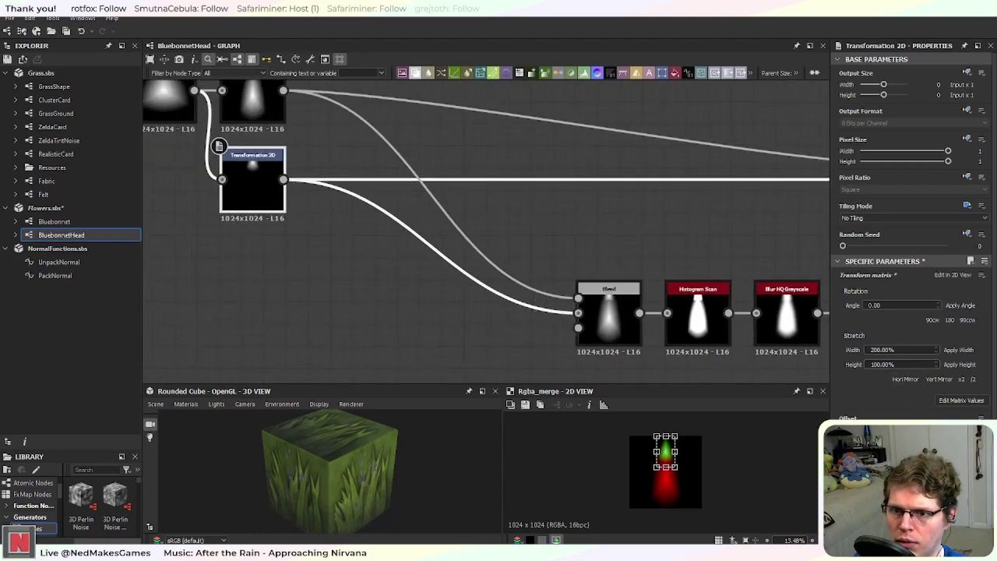
drag(665, 450, 665, 459)
middle_drag(734, 376, 606, 357)
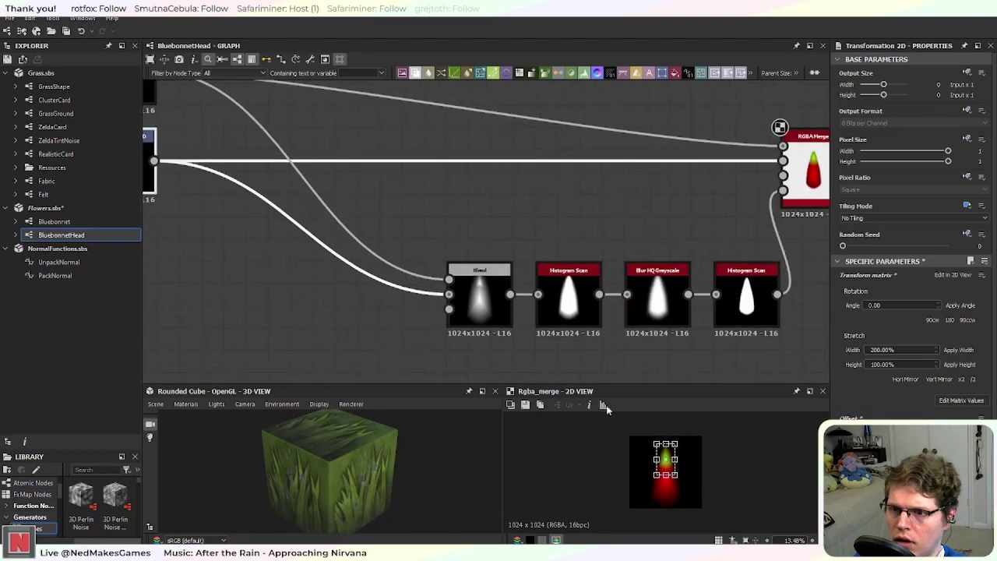
Step: Examine the merged petal in the RGBA Merge node against the two Transformation 2D shapes and the alpha mask chain
scroll(728, 366, up, 3)
middle_drag(738, 256, 456, 389)
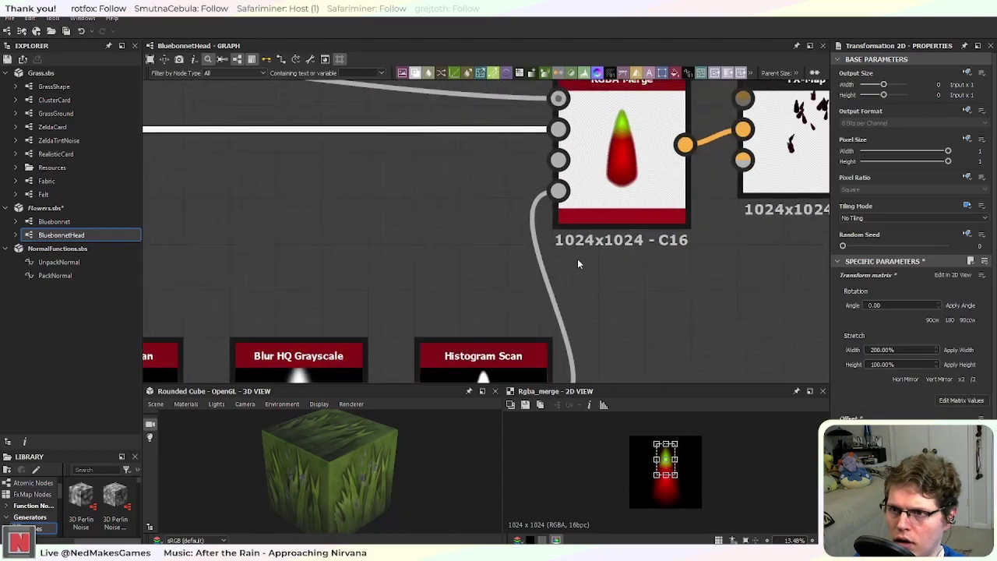
scroll(576, 258, down, 1)
scroll(576, 268, down, 2)
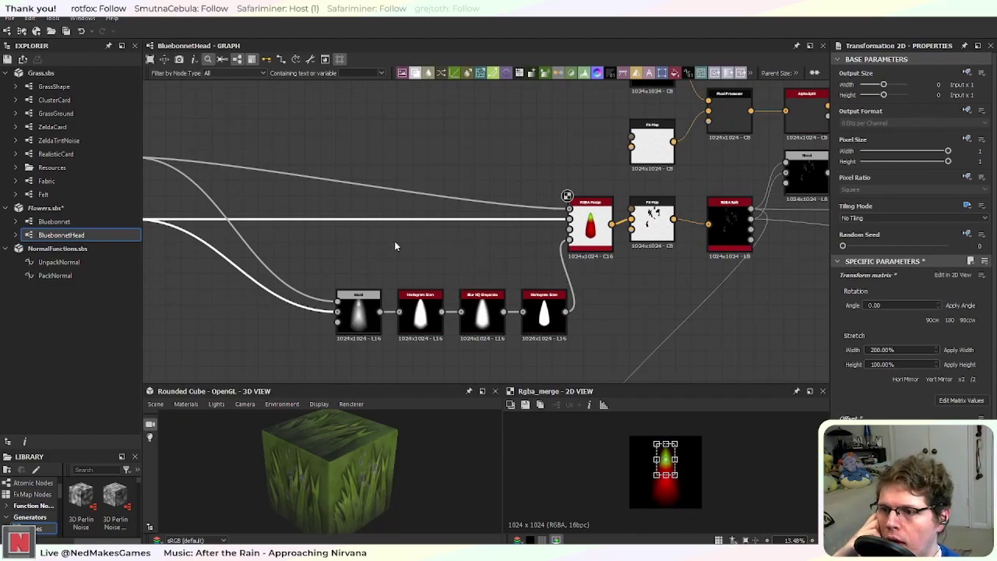
middle_drag(394, 246, 439, 260)
scroll(584, 341, up, 3)
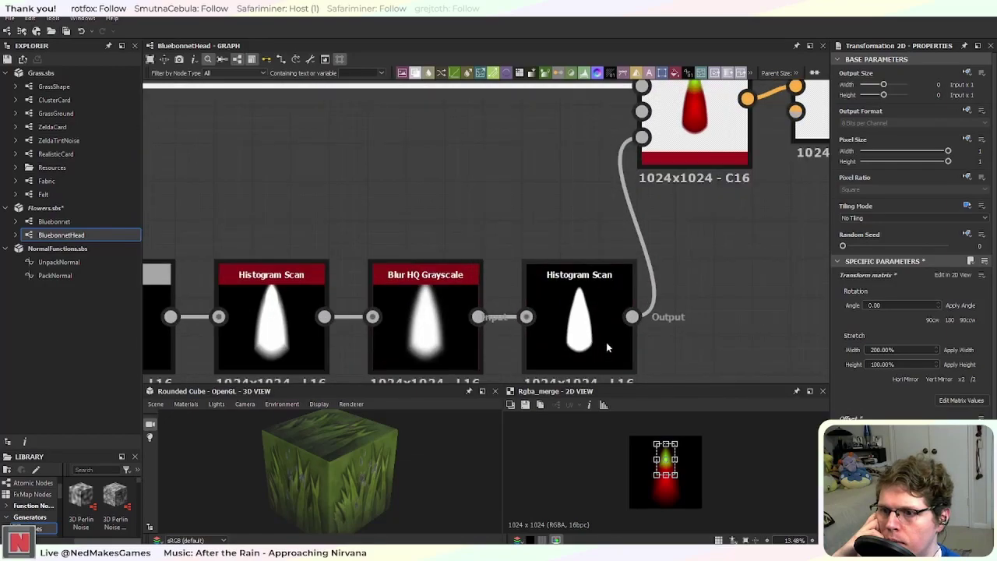
middle_drag(521, 205, 546, 261)
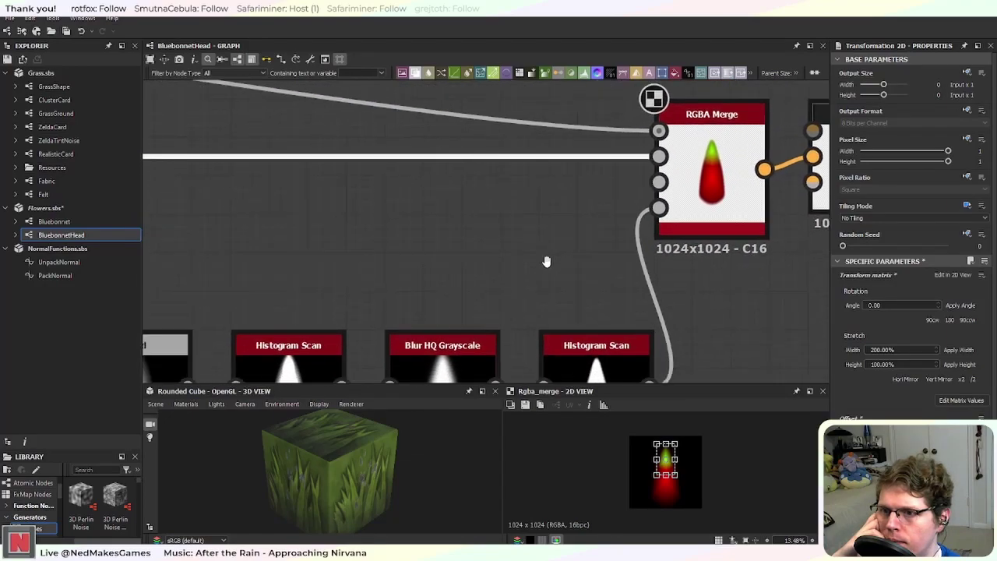
scroll(546, 261, down, 2)
middle_drag(387, 260, 597, 267)
scroll(571, 267, down, 2)
scroll(440, 273, up, 3)
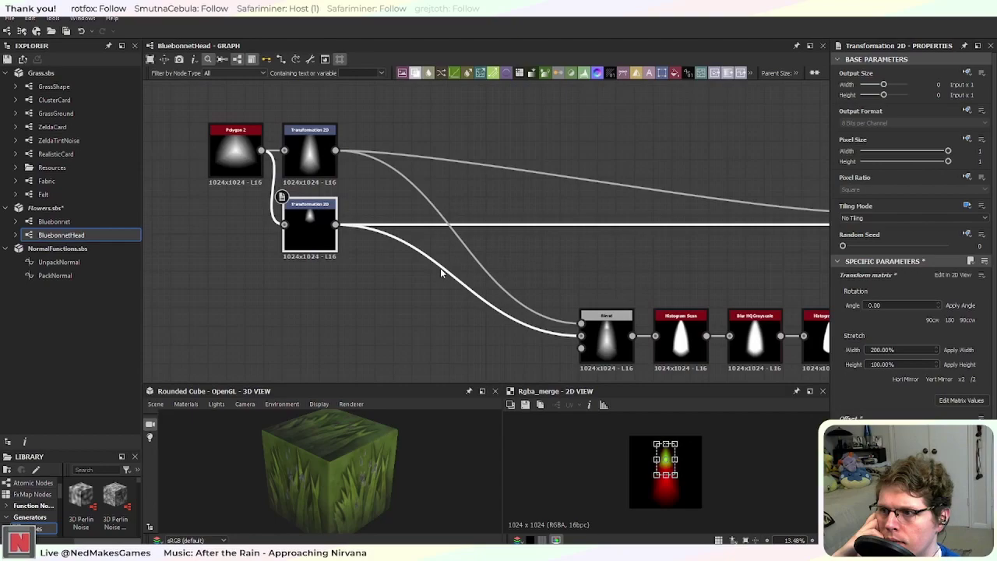
middle_drag(441, 272, 207, 265)
middle_drag(395, 243, 310, 231)
scroll(588, 261, up, 3)
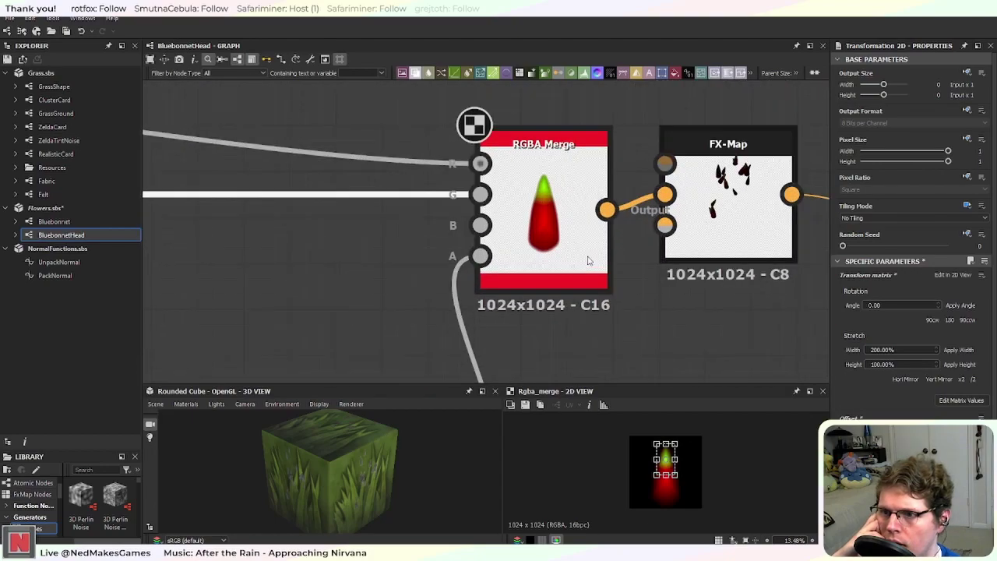
scroll(588, 260, down, 2)
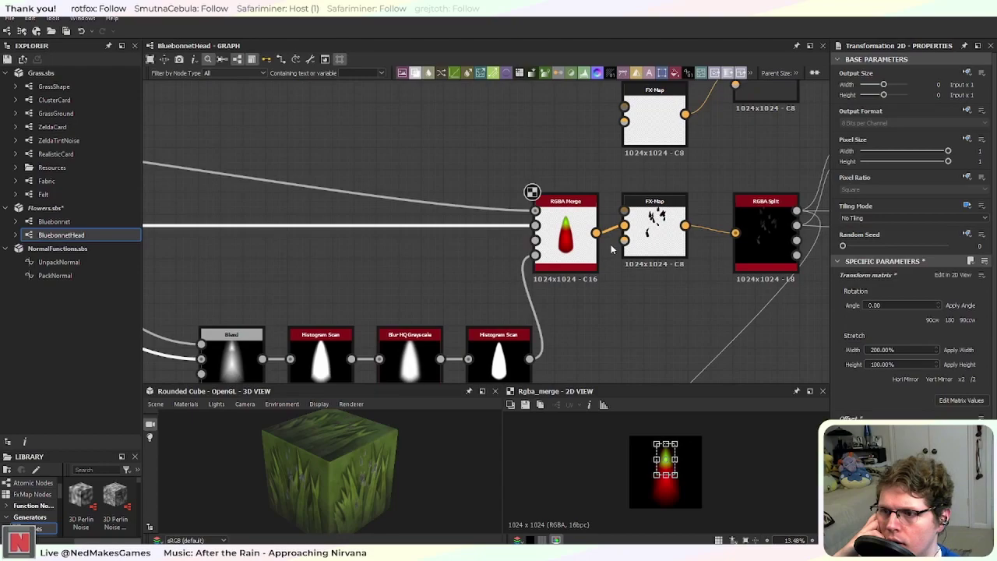
middle_drag(381, 302, 590, 318)
middle_drag(796, 277, 663, 173)
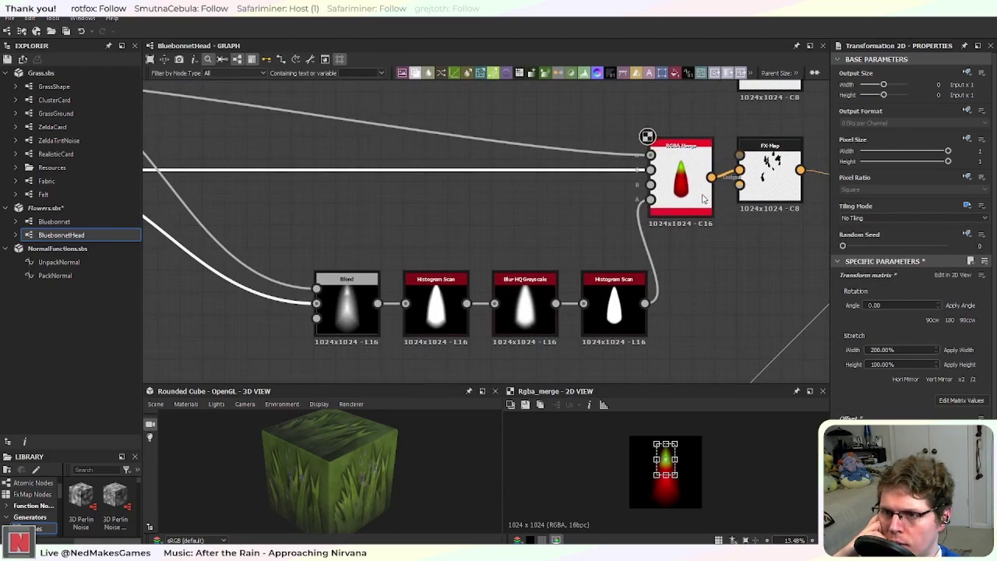
middle_drag(333, 235, 656, 300)
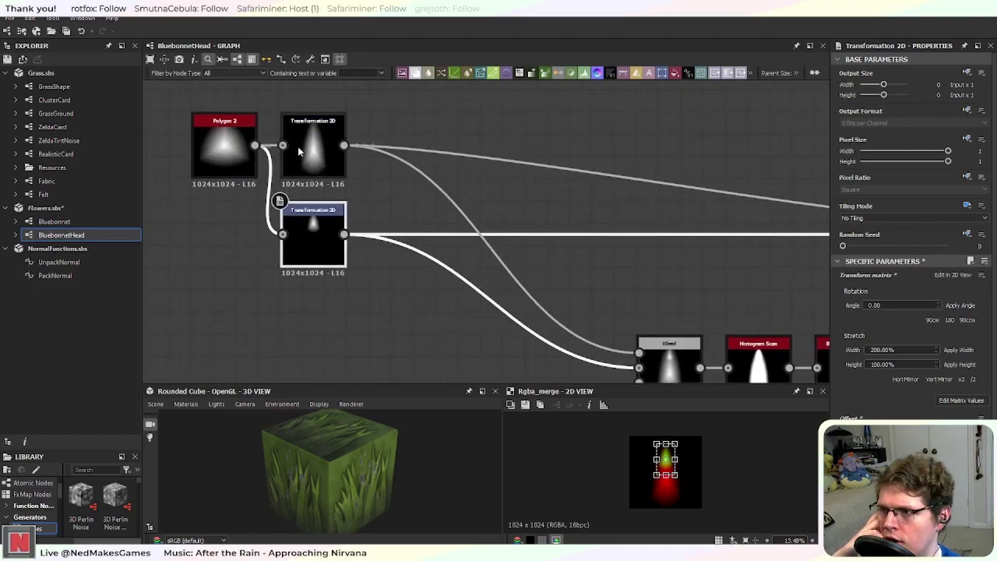
click(314, 159)
click(306, 246)
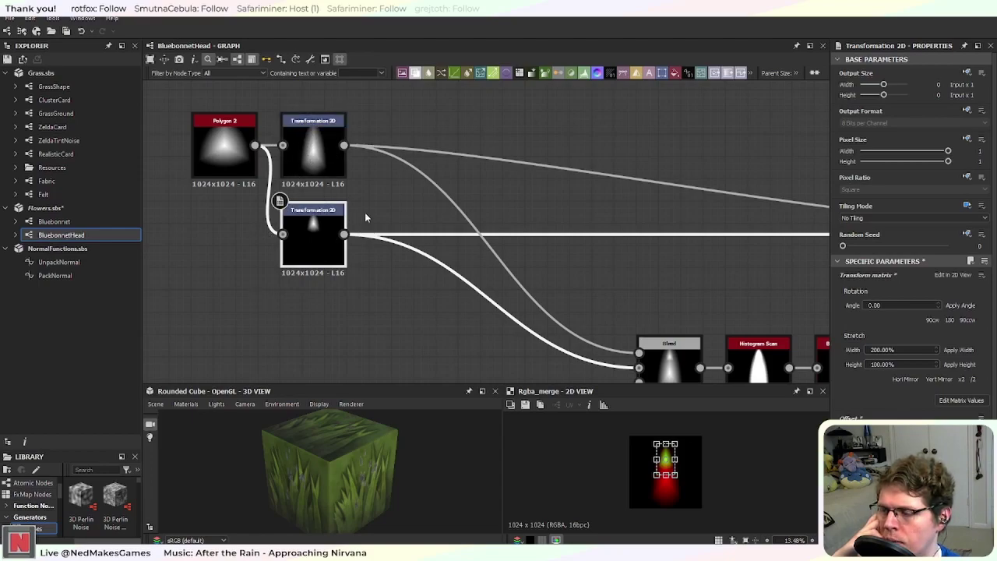
middle_drag(630, 187, 436, 244)
middle_drag(658, 290, 695, 283)
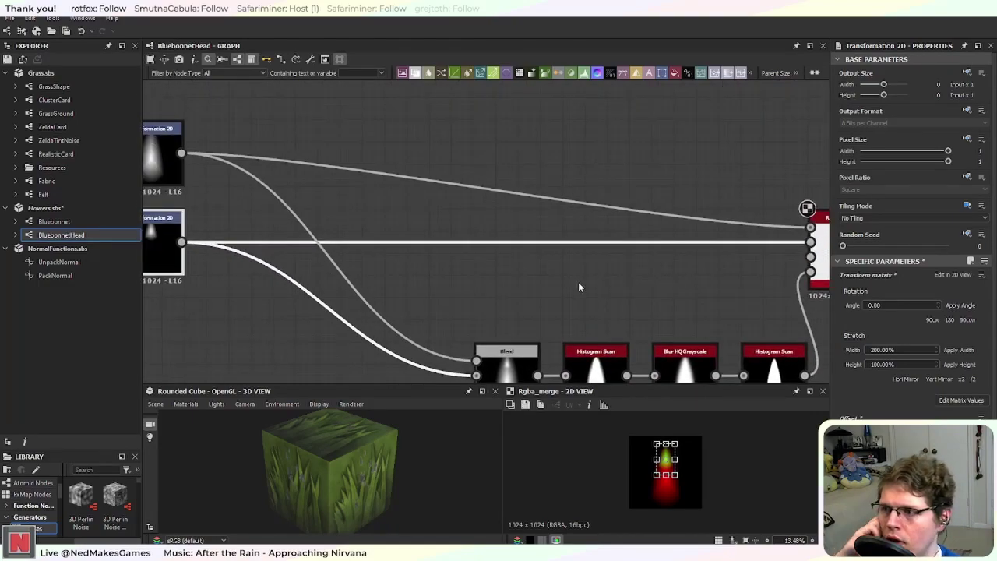
Step: Raise the first Histogram Scan's position to 0.88 to widen the petal's alpha mask
scroll(579, 286, down, 1)
middle_drag(674, 341, 588, 291)
click(508, 308)
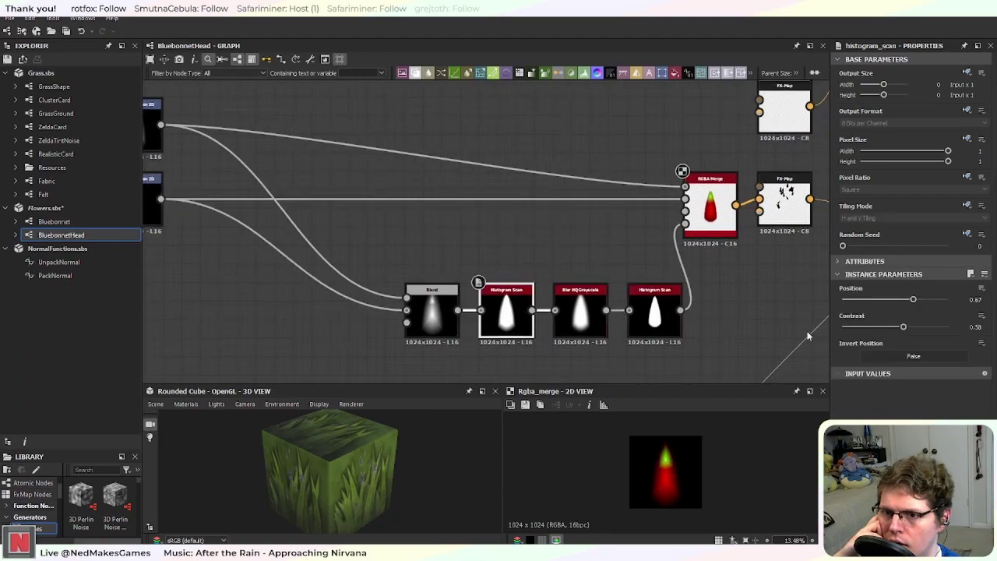
drag(914, 301, 936, 302)
middle_drag(387, 236, 596, 265)
scroll(490, 256, down, 2)
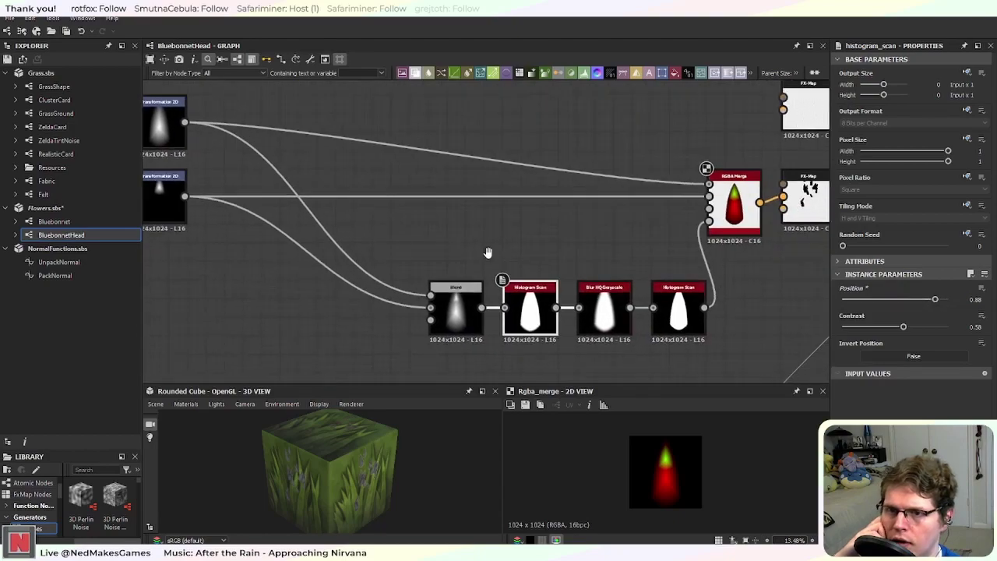
Step: Inspect the scattered petals in the downstream Blend and Channels Shuffle nodes
scroll(482, 272, down, 3)
middle_drag(711, 335, 522, 205)
scroll(537, 208, up, 5)
scroll(547, 212, up, 1)
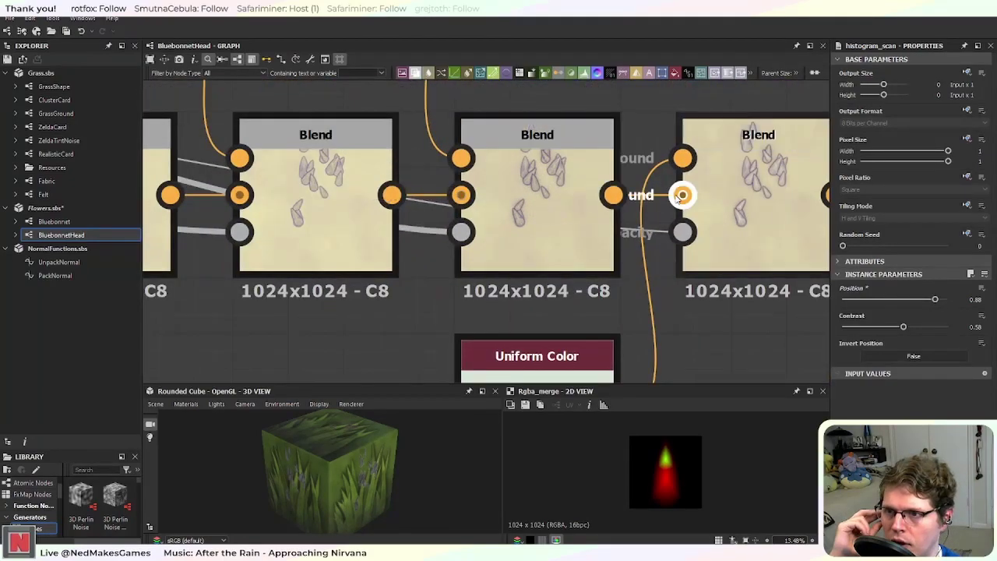
scroll(683, 194, down, 4)
middle_drag(772, 185, 374, 313)
scroll(504, 277, down, 3)
scroll(504, 276, up, 5)
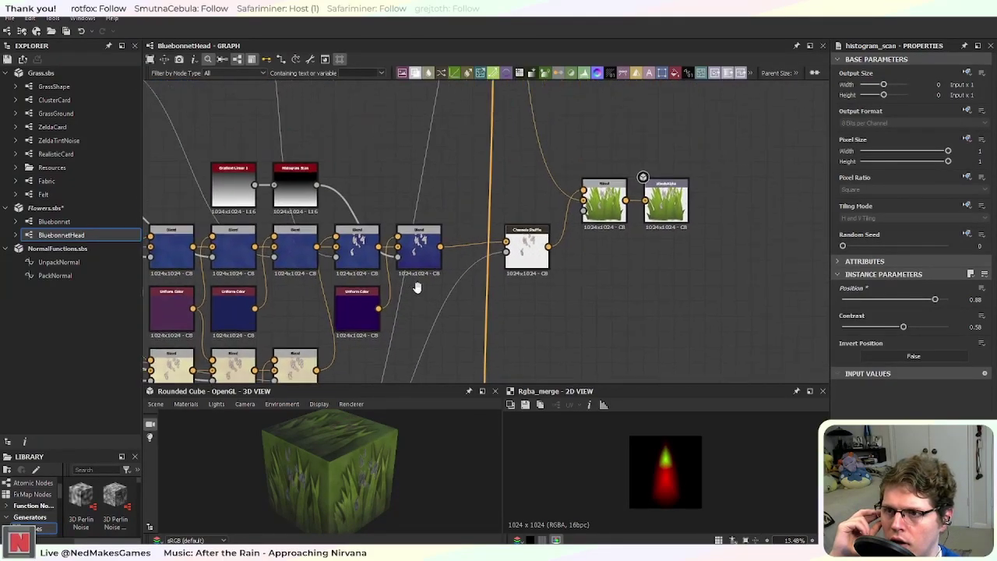
middle_drag(516, 254, 156, 312)
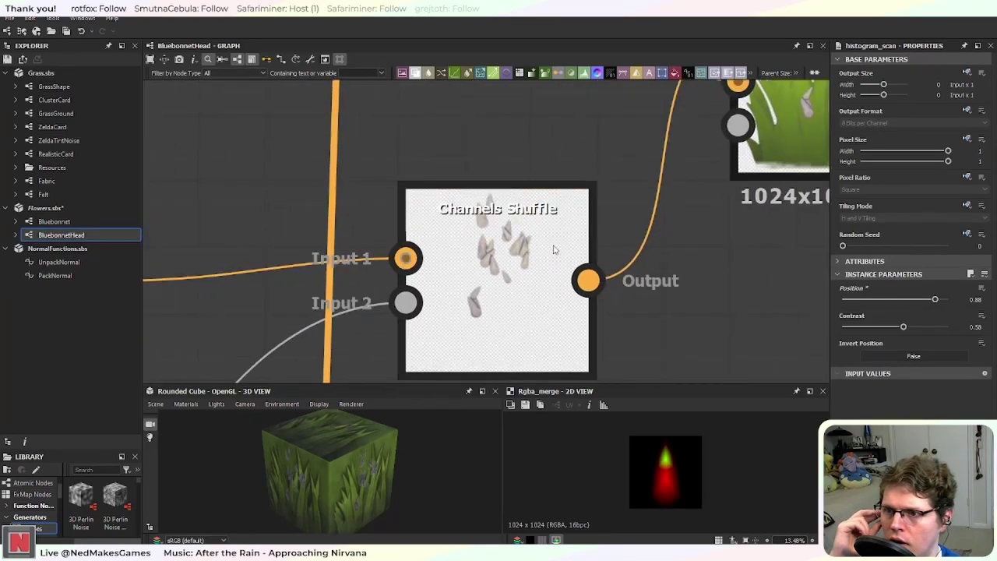
scroll(569, 252, down, 3)
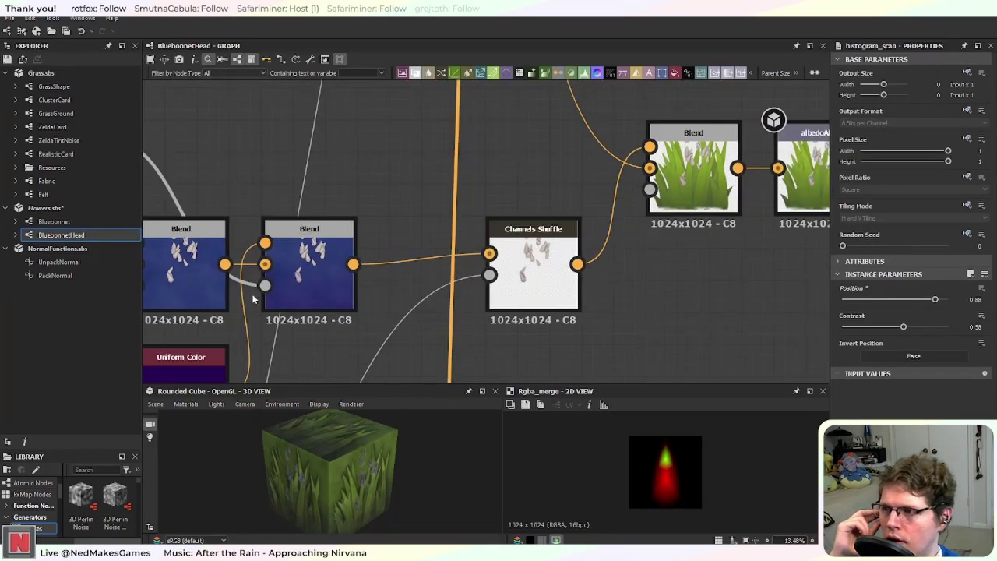
Step: Trace how the RGBA Split channels feed the Auto Levels, curvature and colour Blend nodes
scroll(253, 298, down, 8)
middle_drag(347, 281, 538, 309)
scroll(515, 273, up, 2)
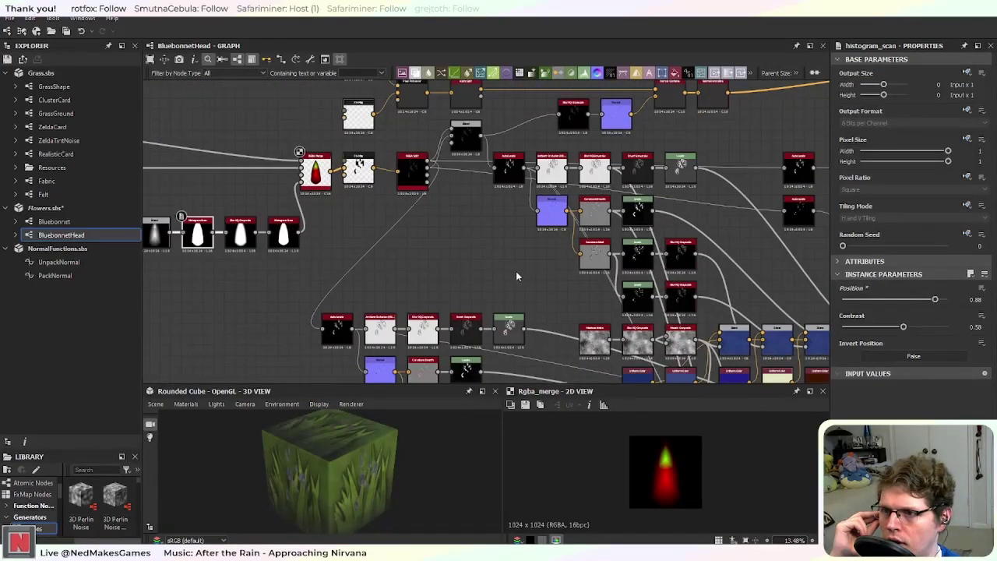
middle_drag(530, 267, 495, 312)
scroll(470, 287, up, 4)
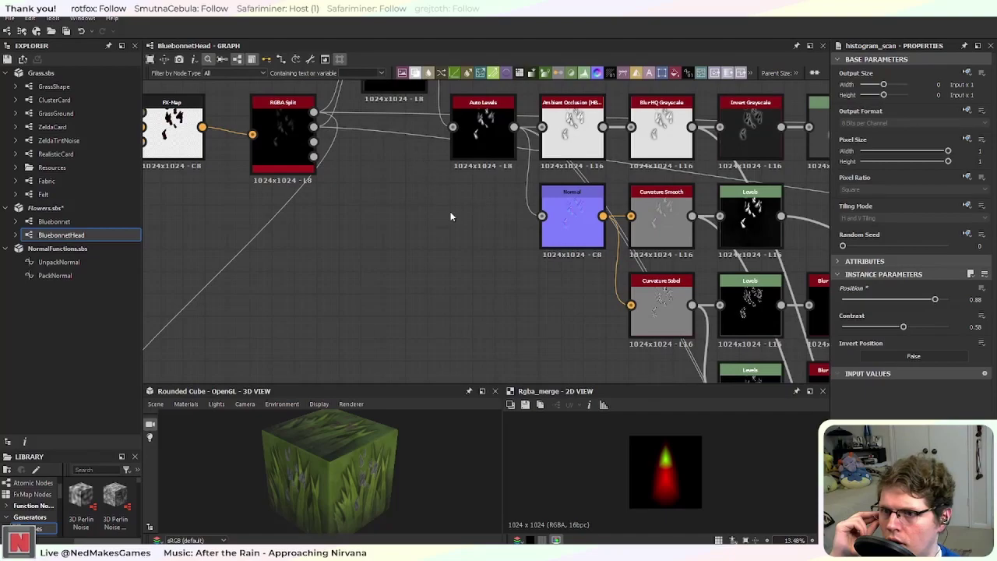
middle_drag(447, 205, 276, 247)
scroll(276, 248, down, 3)
scroll(519, 252, down, 1)
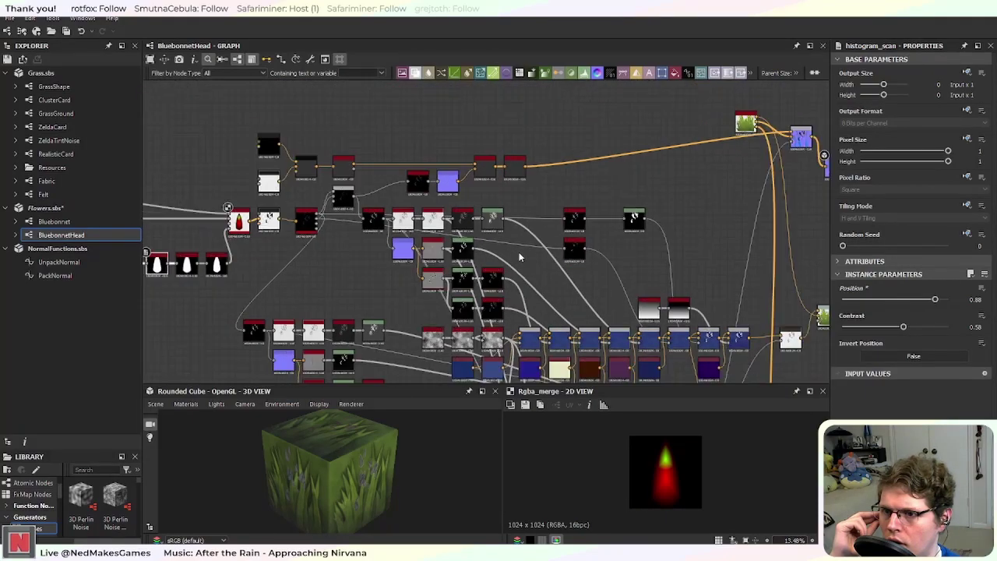
scroll(500, 226, up, 3)
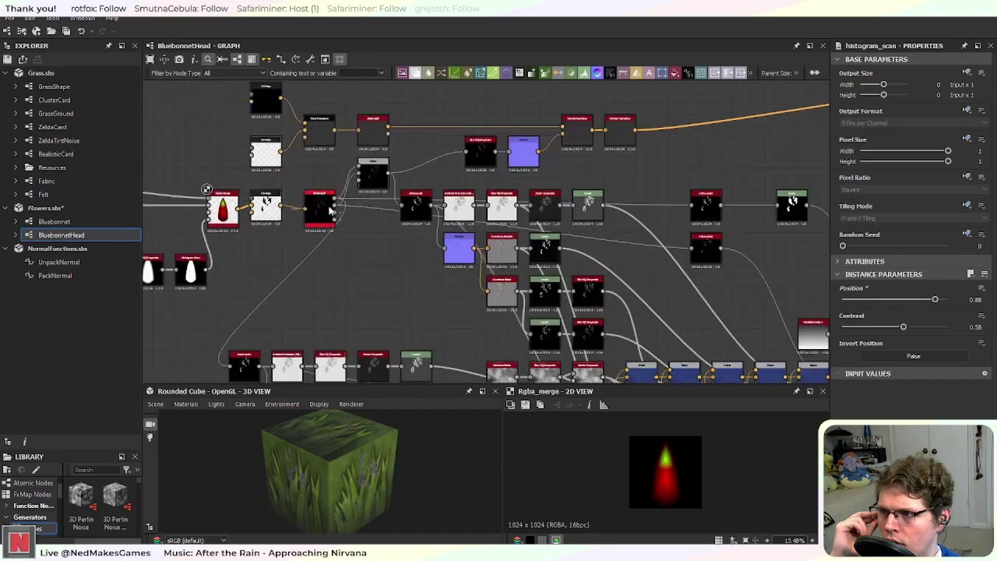
middle_drag(674, 371, 658, 330)
middle_drag(348, 208, 351, 260)
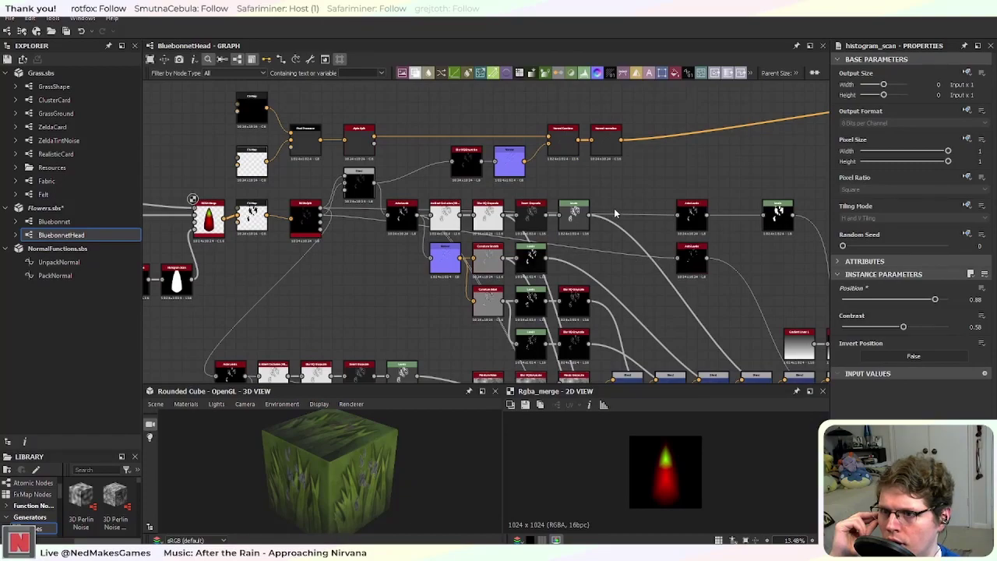
Step: Swap the RGBA Merge inputs, connecting the lower Transformation 2D to R and the upper one to G
middle_drag(327, 289, 657, 272)
scroll(634, 273, up, 2)
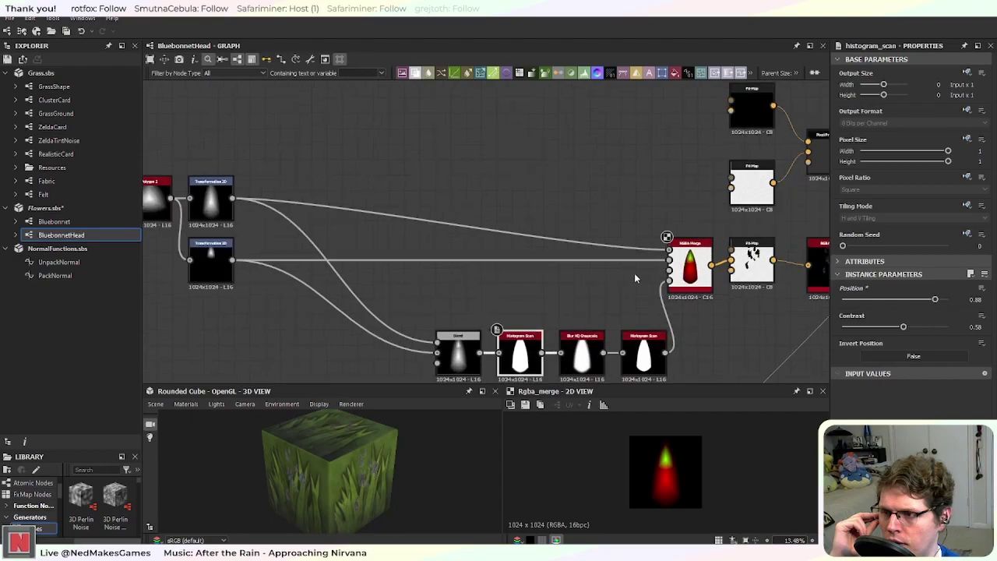
drag(688, 253, 660, 248)
click(425, 279)
drag(232, 260, 668, 251)
drag(232, 198, 668, 260)
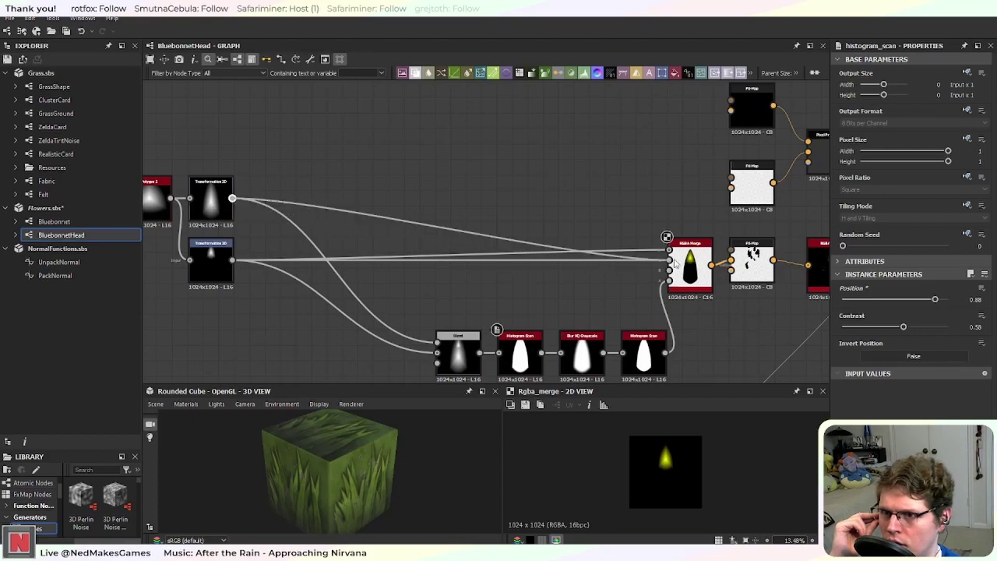
Step: Inspect the petal colours in the final Blend and albedoAlpha output and return to the petal shape nodes
middle_drag(764, 335, 477, 230)
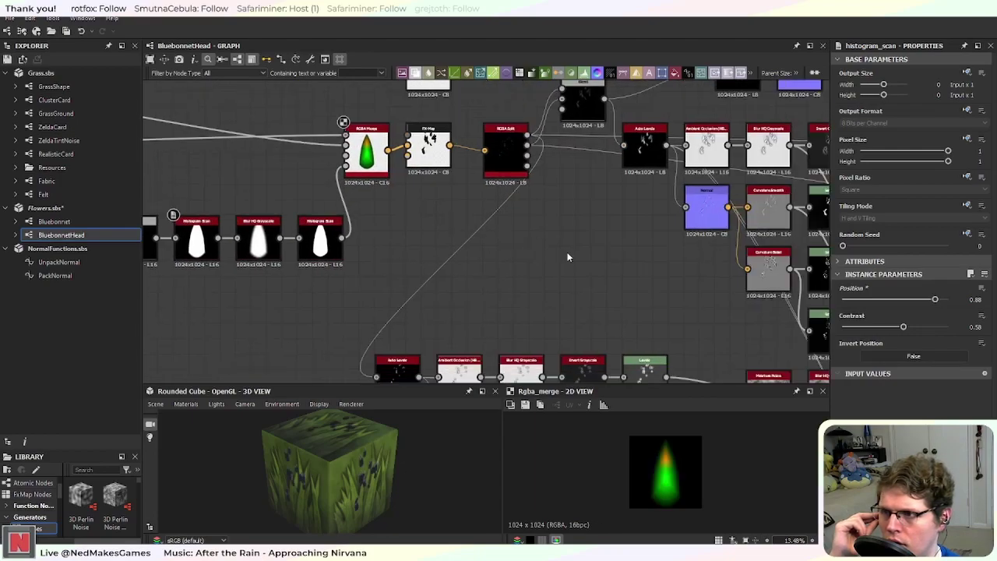
scroll(573, 258, down, 3)
middle_drag(640, 284, 389, 192)
middle_drag(728, 269, 377, 269)
scroll(580, 234, up, 8)
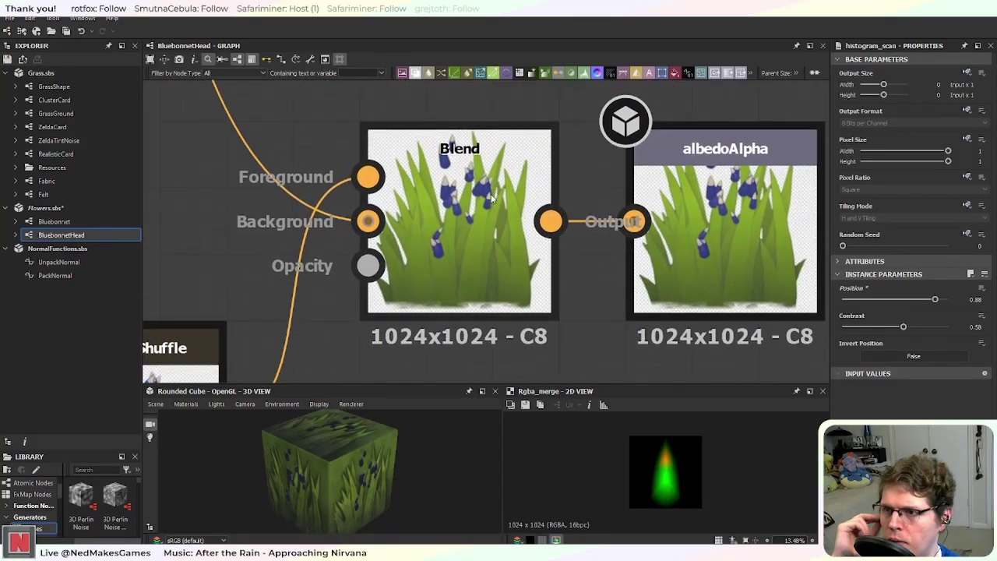
scroll(472, 205, down, 5)
middle_drag(318, 249, 461, 233)
middle_drag(293, 265, 521, 269)
scroll(228, 237, down, 5)
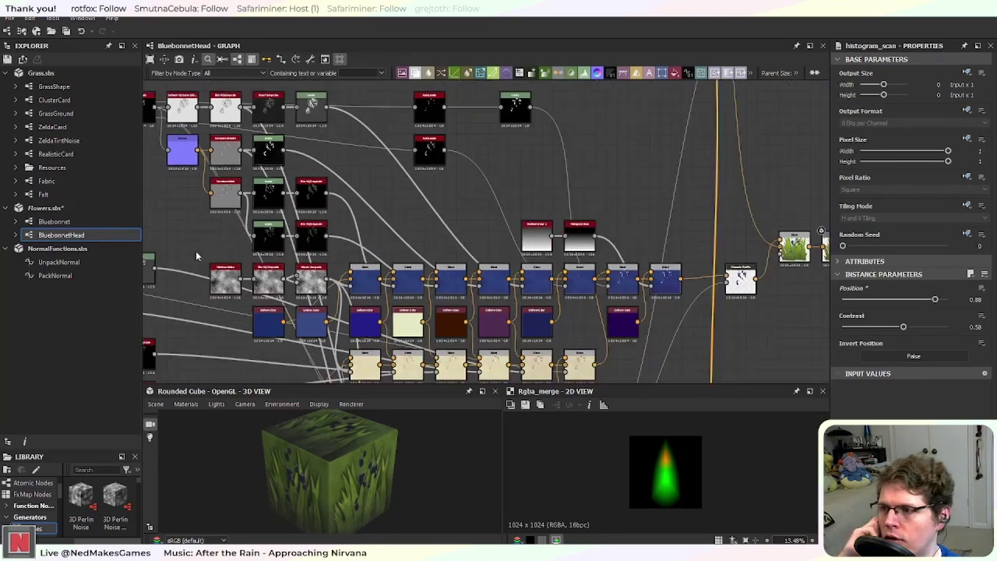
middle_drag(195, 251, 480, 279)
middle_drag(263, 236, 511, 290)
middle_drag(405, 209, 485, 290)
scroll(484, 290, up, 2)
drag(606, 360, 452, 333)
click(549, 249)
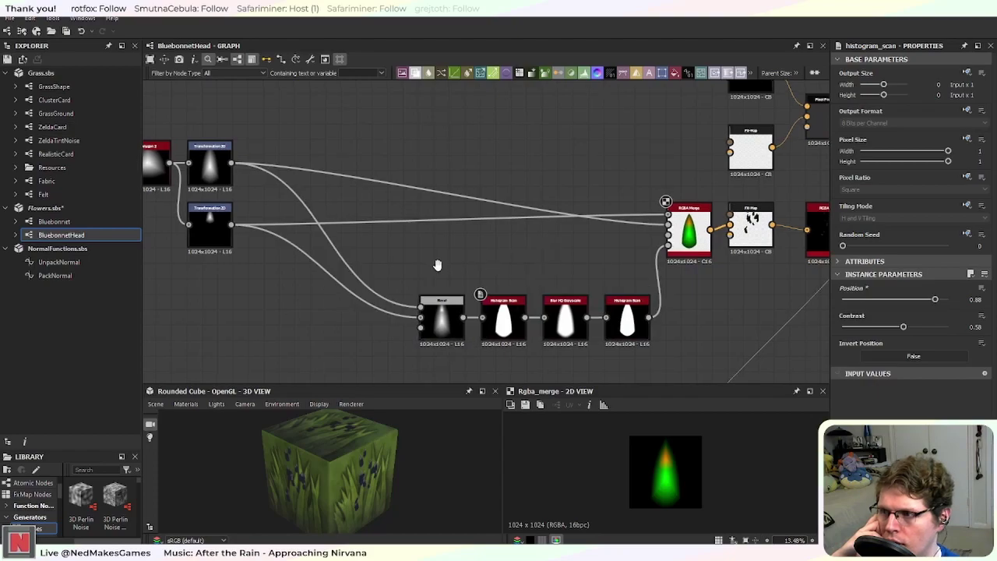
middle_drag(435, 265, 493, 289)
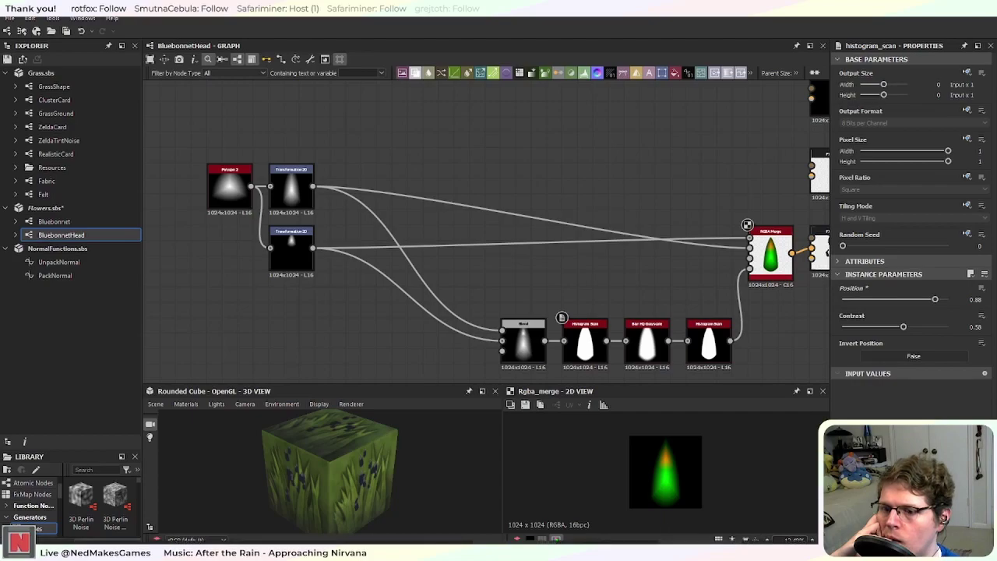
Step: Check the bluebonnet field photo in the browser's image results and switch back to Substance Designer
key(alt+Tab)
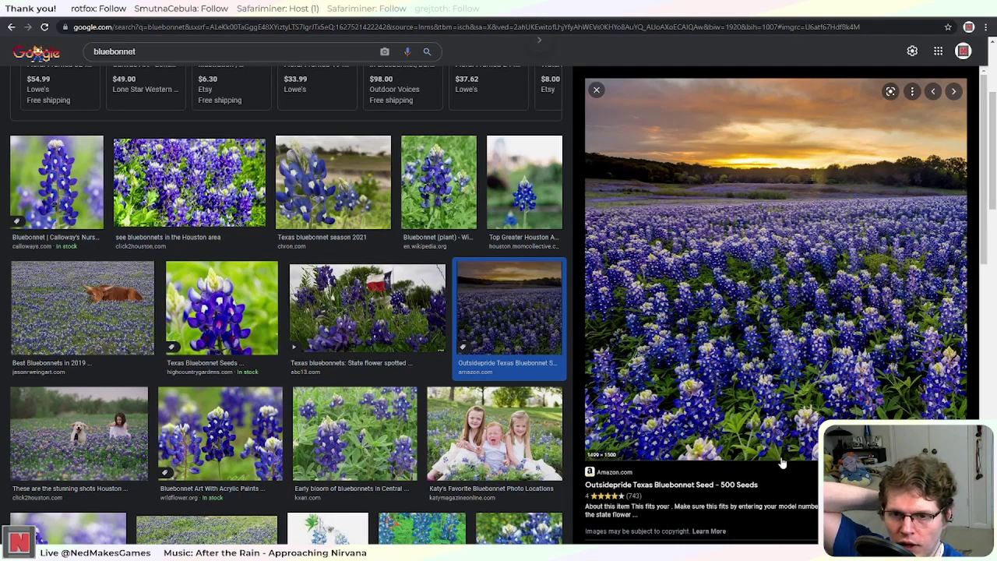
mouse_move(700, 550)
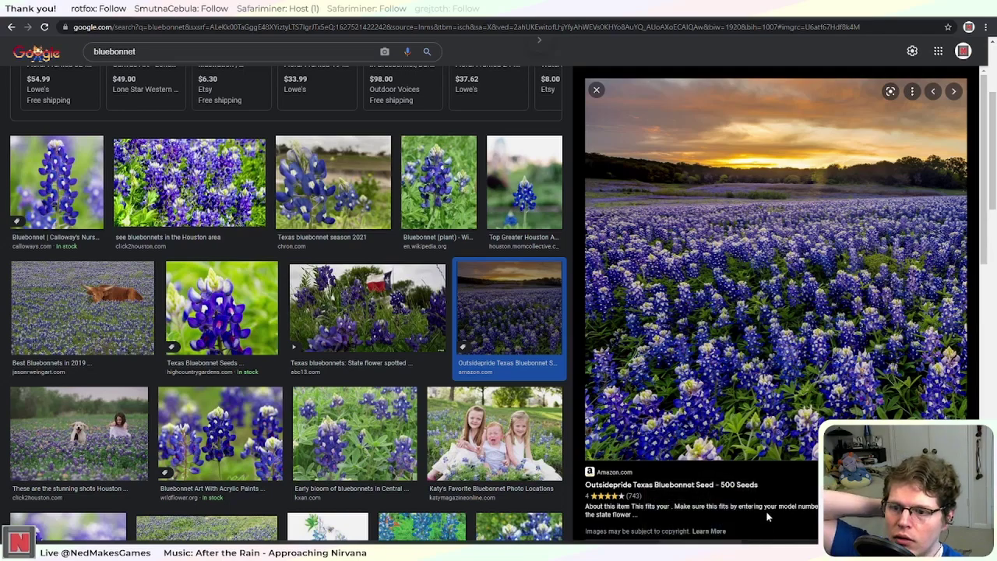
key(alt+Tab)
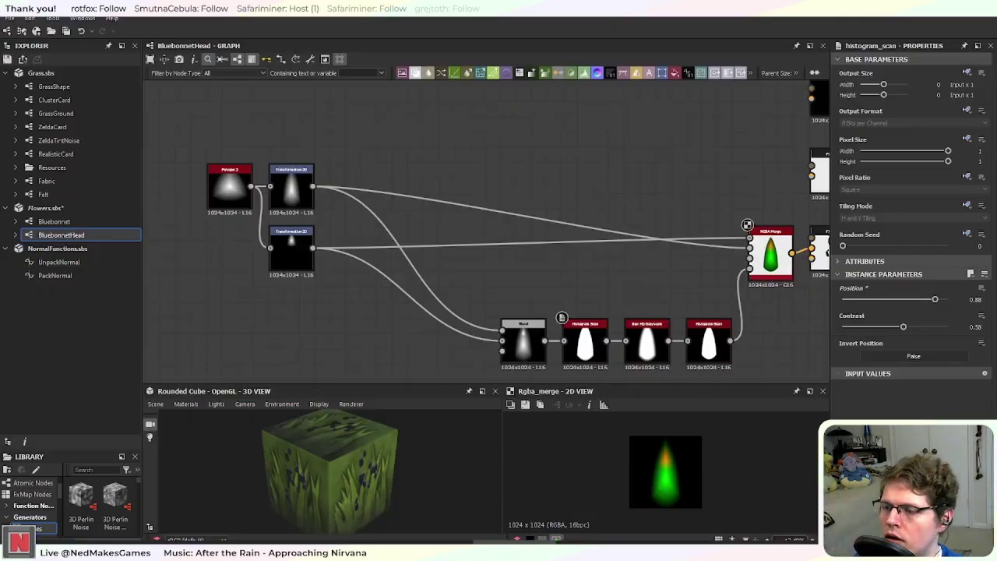
Step: Add a Tile Sampler node in the empty graph space above the petal shape nodes
key(space)
text(tiles)
key(BackSpace)
key(BackSpace)
key(BackSpace)
key(BackSpace)
key(BackSpace)
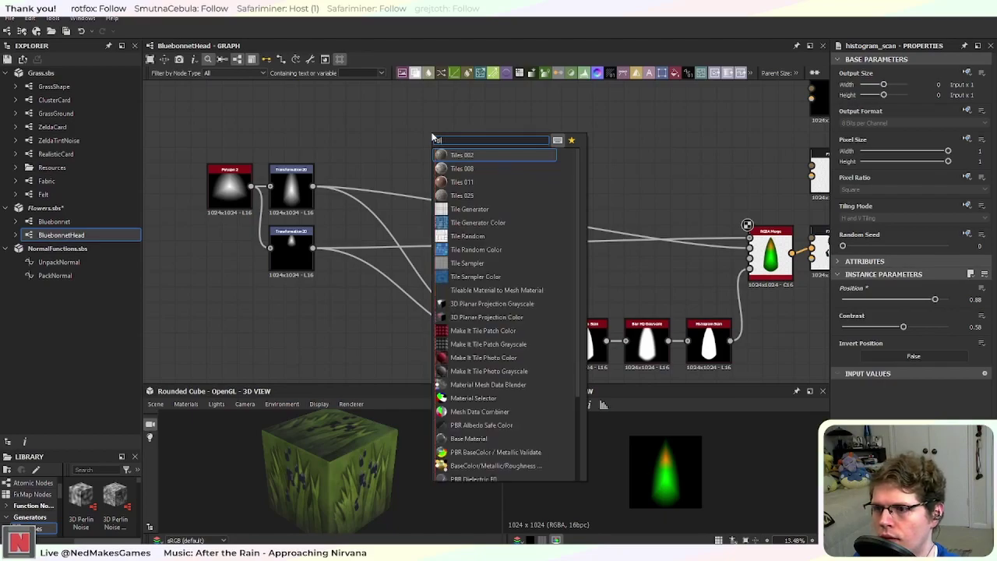
text(sam)
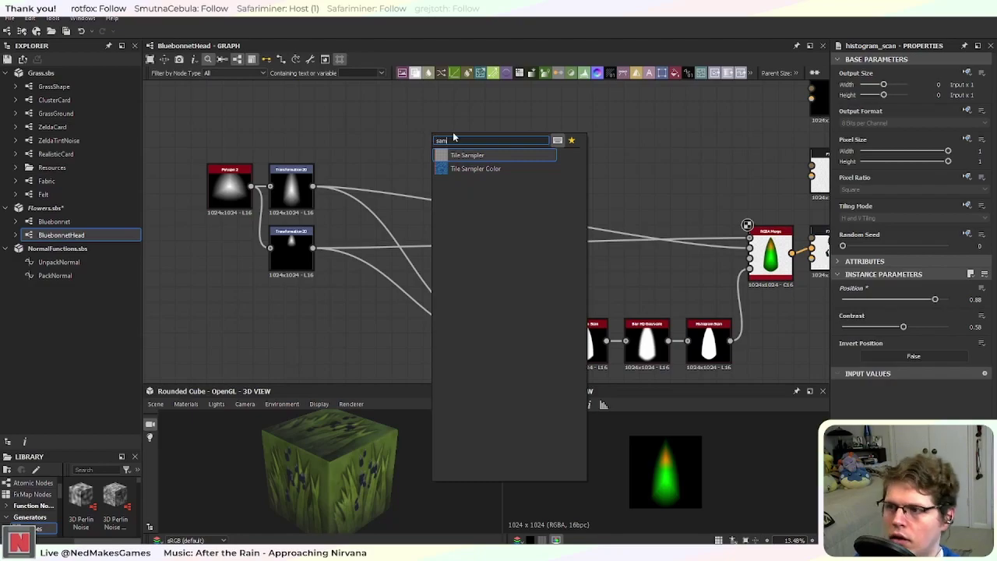
click(489, 156)
scroll(489, 158, up, 2)
middle_drag(489, 188, 552, 266)
drag(462, 235, 484, 193)
middle_drag(578, 212, 586, 244)
Step: Set the Tile Sampler's Pattern to Pattern Input
click(894, 399)
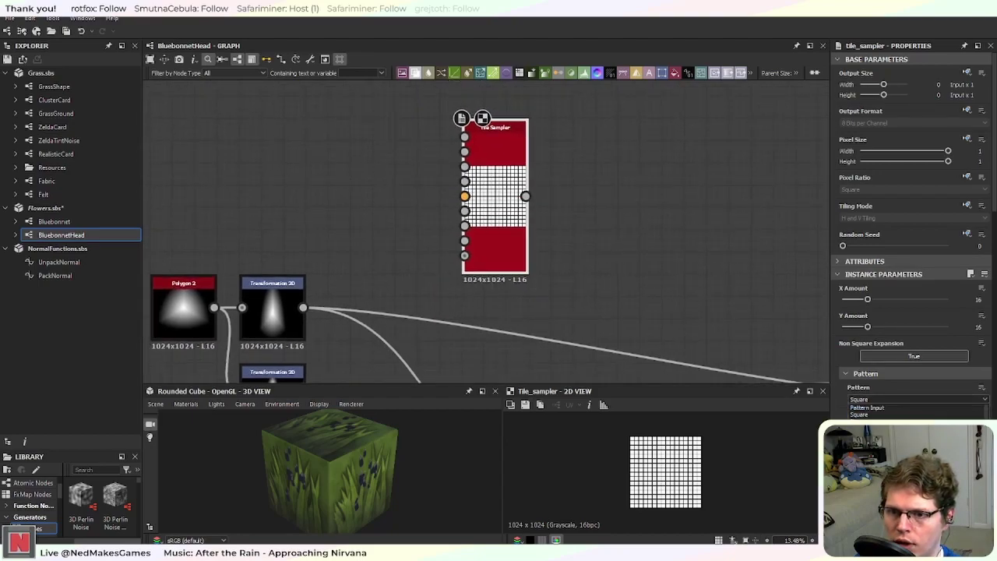
click(640, 292)
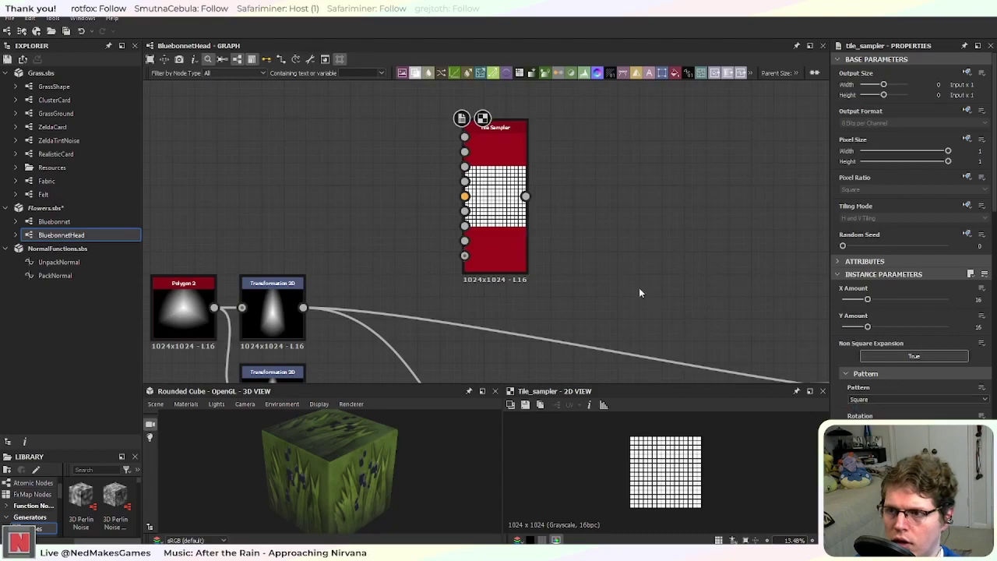
click(911, 399)
click(867, 407)
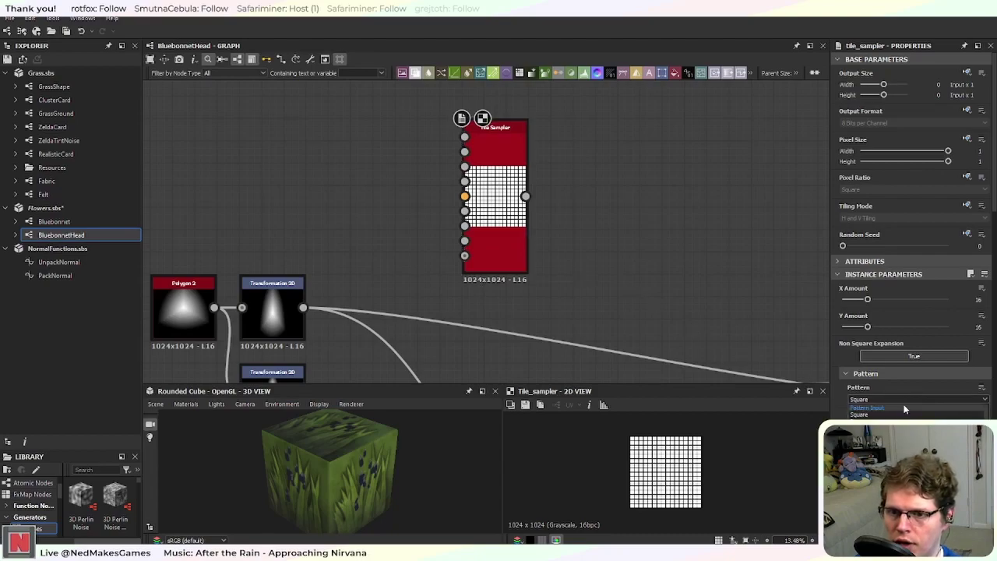
scroll(374, 238, up, 1)
middle_drag(373, 238, 435, 222)
scroll(430, 220, down, 1)
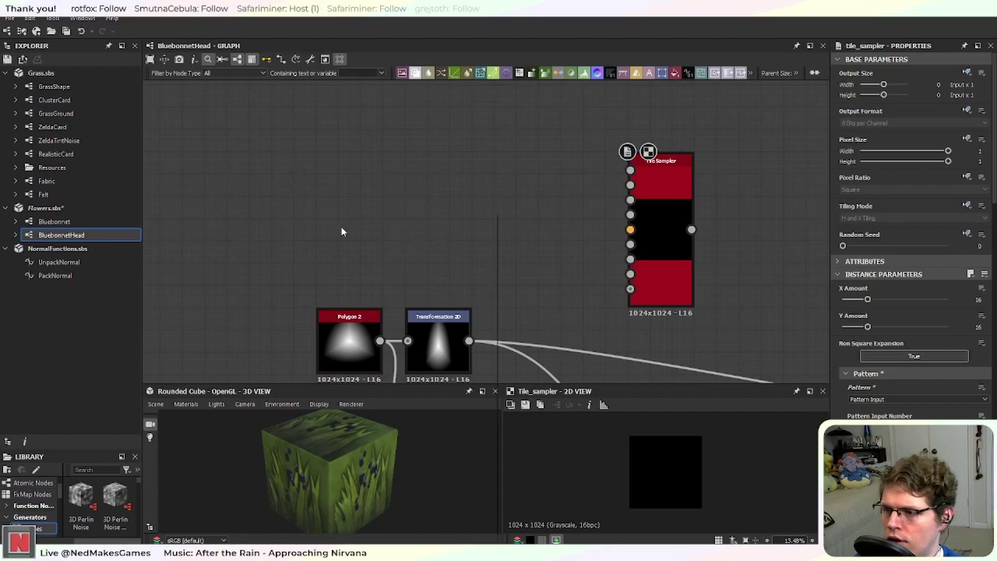
Step: Add a Shape node above the Polygon 2 node and set its Pattern to Bell
key(space)
text(sba)
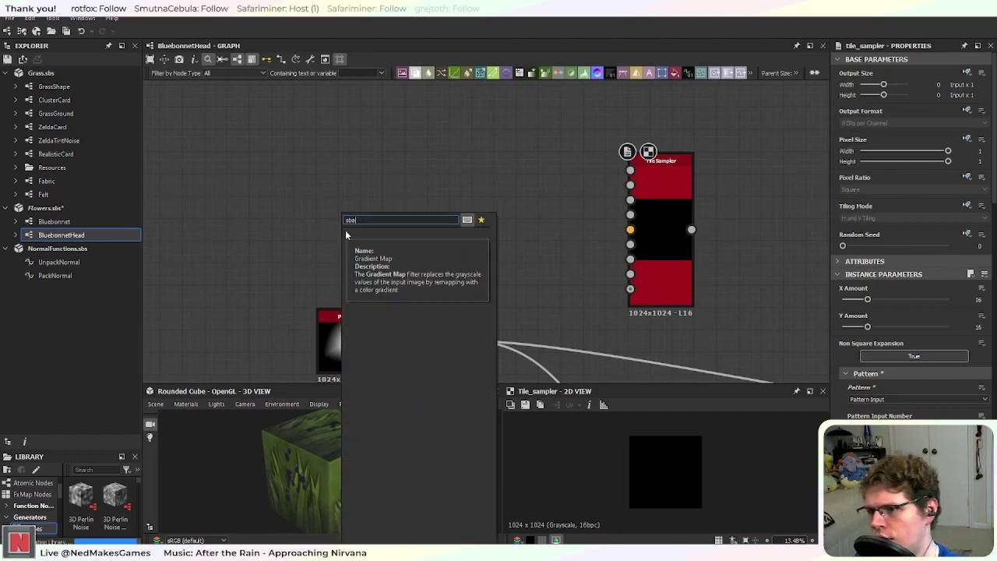
text(pe)
key(Return)
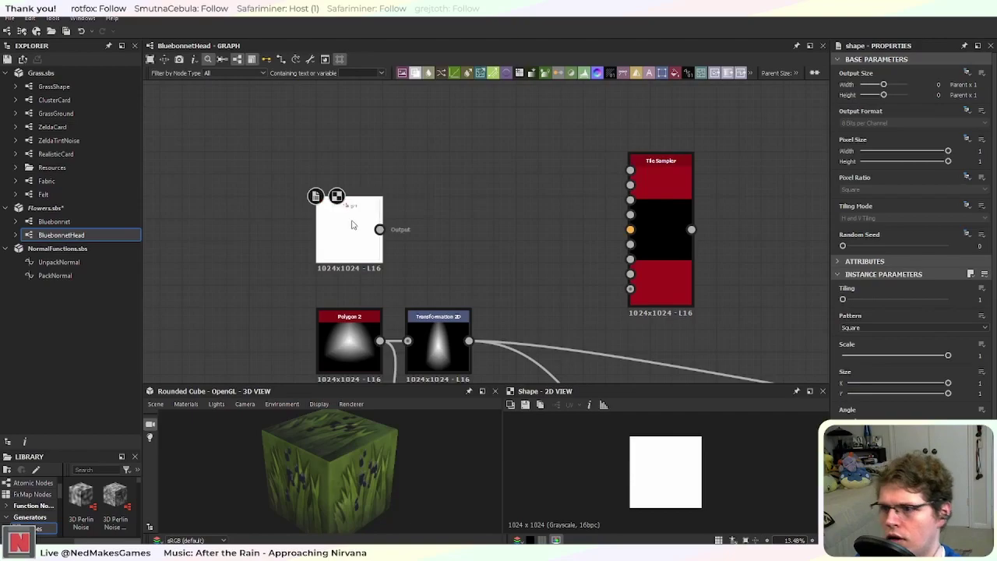
click(913, 327)
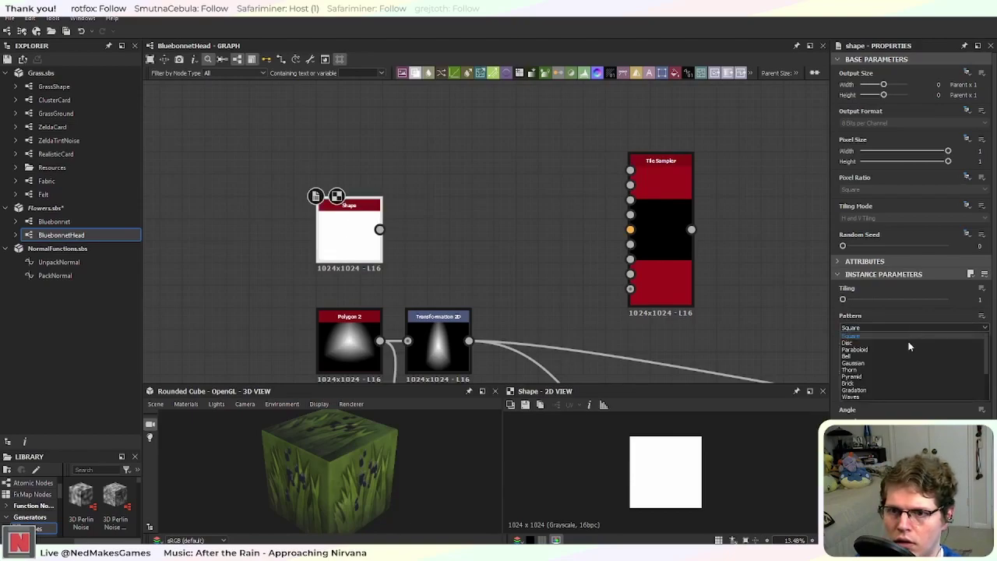
scroll(903, 372, down, 2)
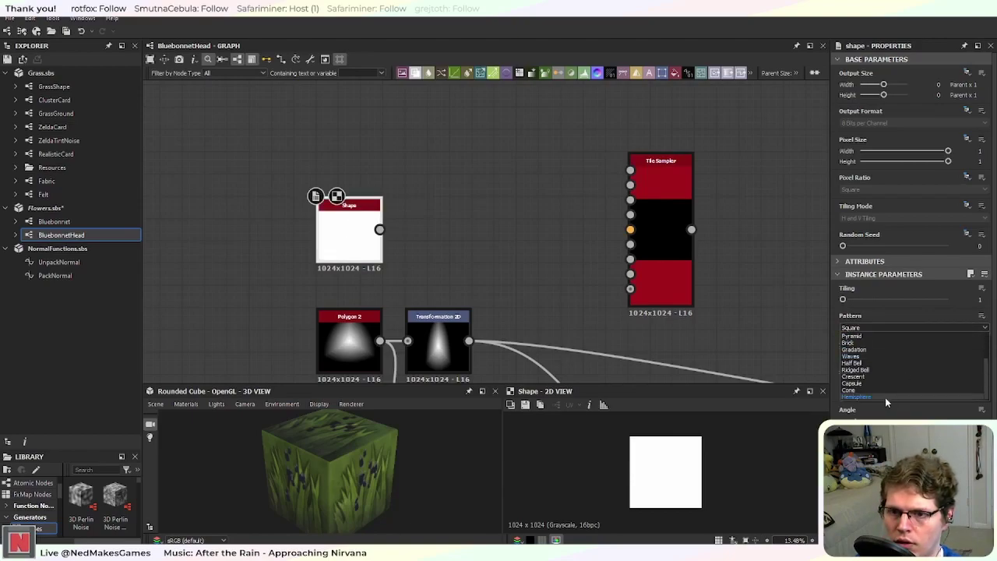
scroll(882, 366, up, 1)
click(881, 352)
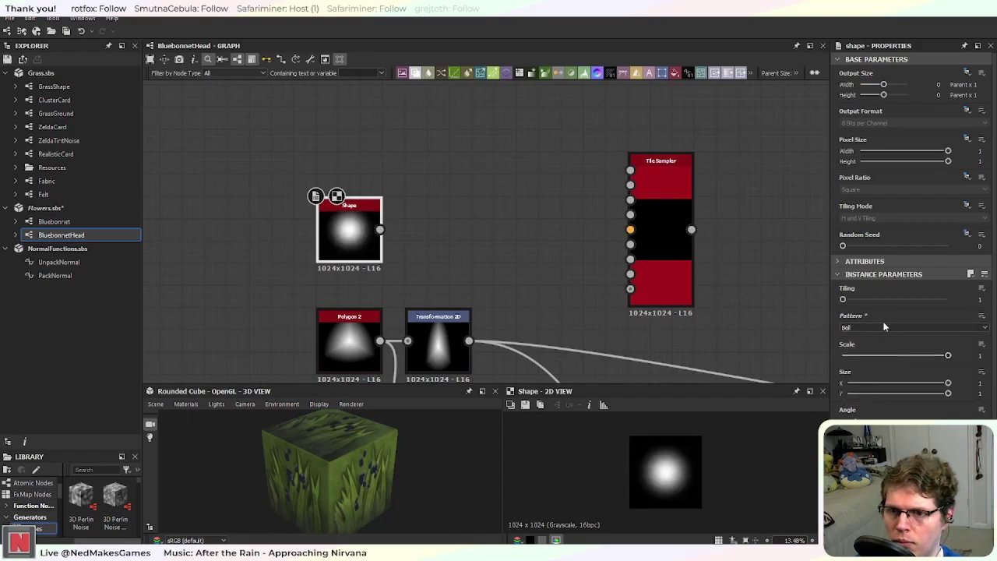
Step: Connect the Shape output to the Tile Sampler's first input and move the two nodes closer together
drag(379, 229, 630, 170)
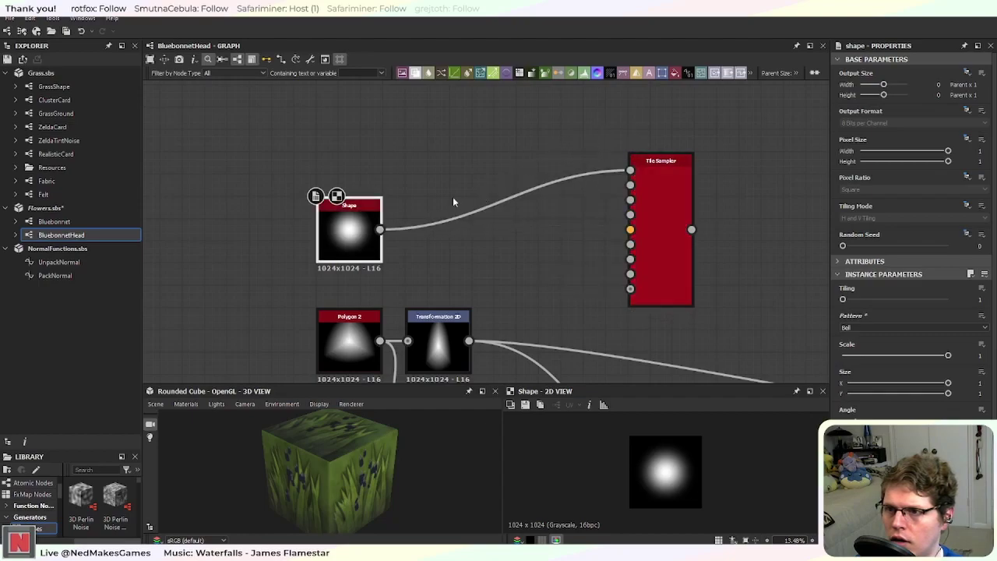
drag(664, 229, 581, 203)
drag(348, 234, 458, 166)
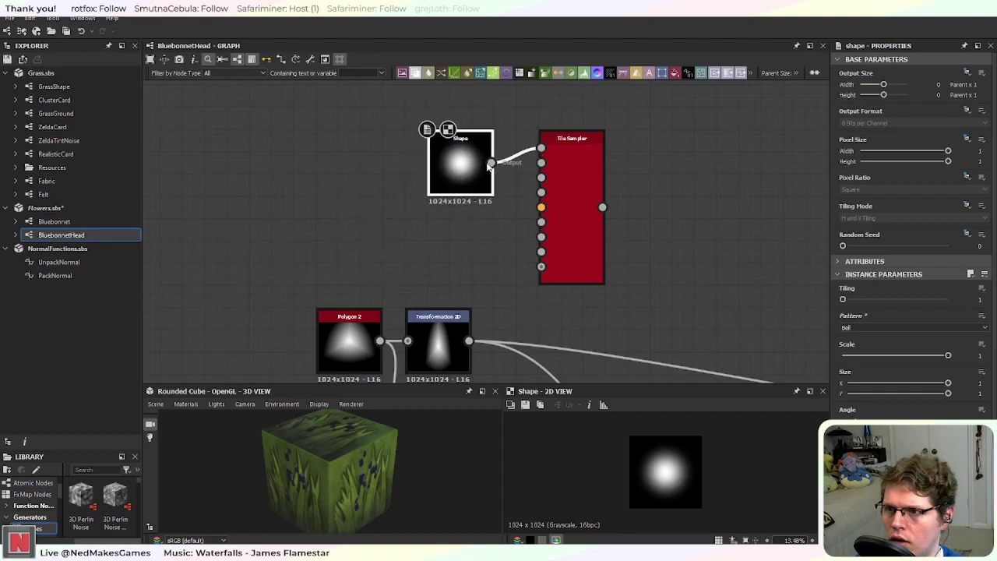
Step: Set the Tile Sampler's X Amount and Y Amount to 4
click(559, 159)
scroll(612, 189, up, 3)
scroll(559, 218, up, 2)
scroll(566, 284, down, 1)
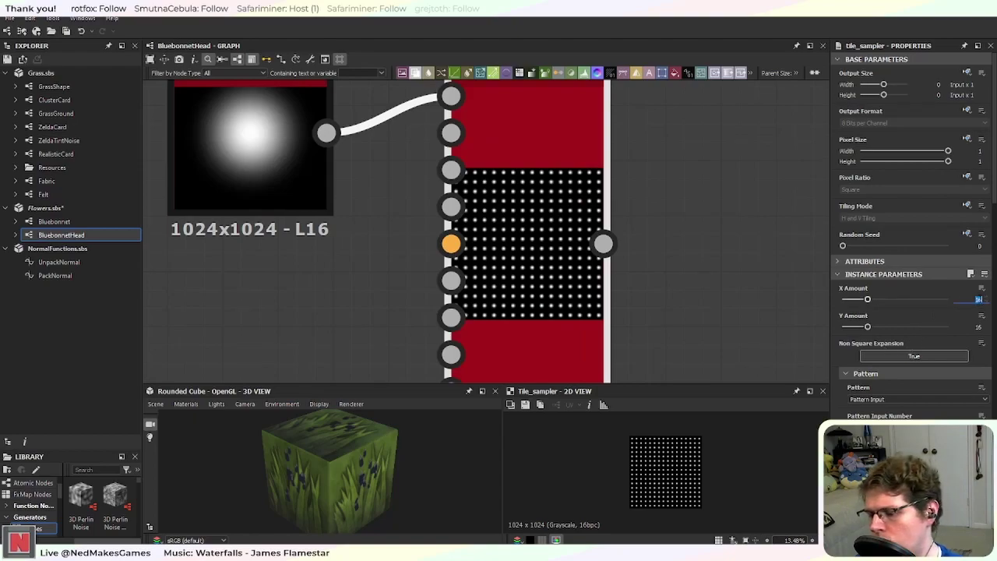
key(Return)
click(979, 317)
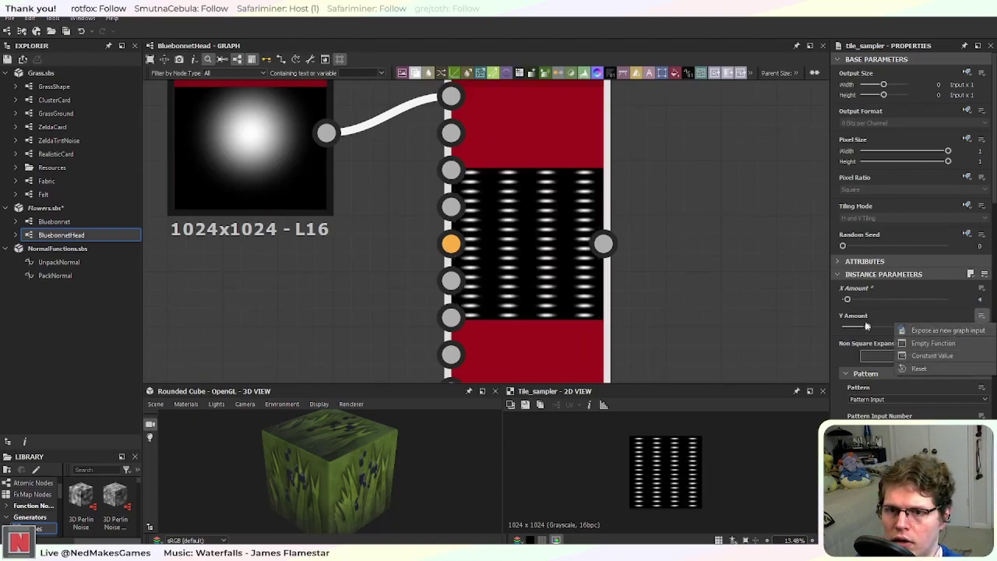
click(889, 314)
drag(982, 327, 835, 309)
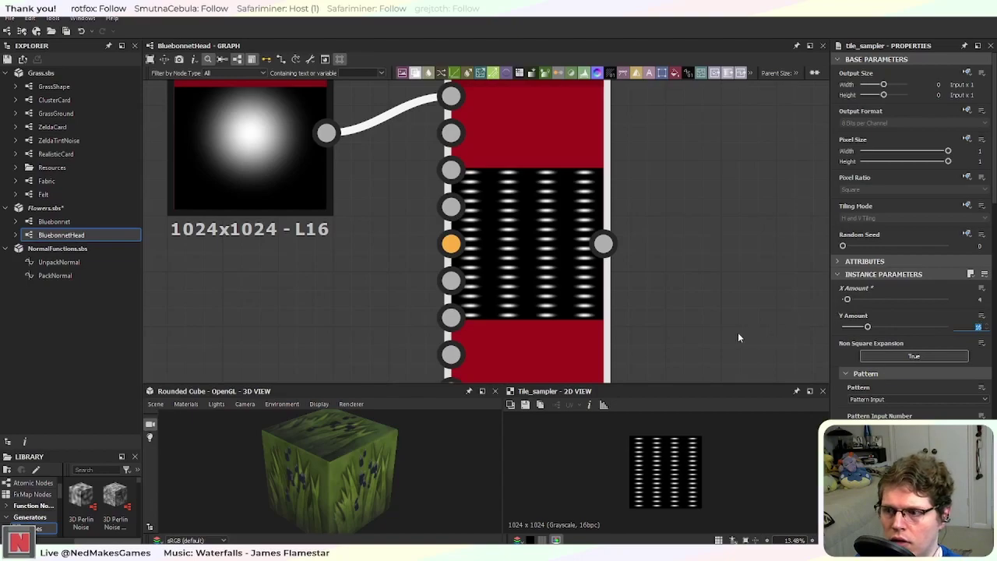
key(Return)
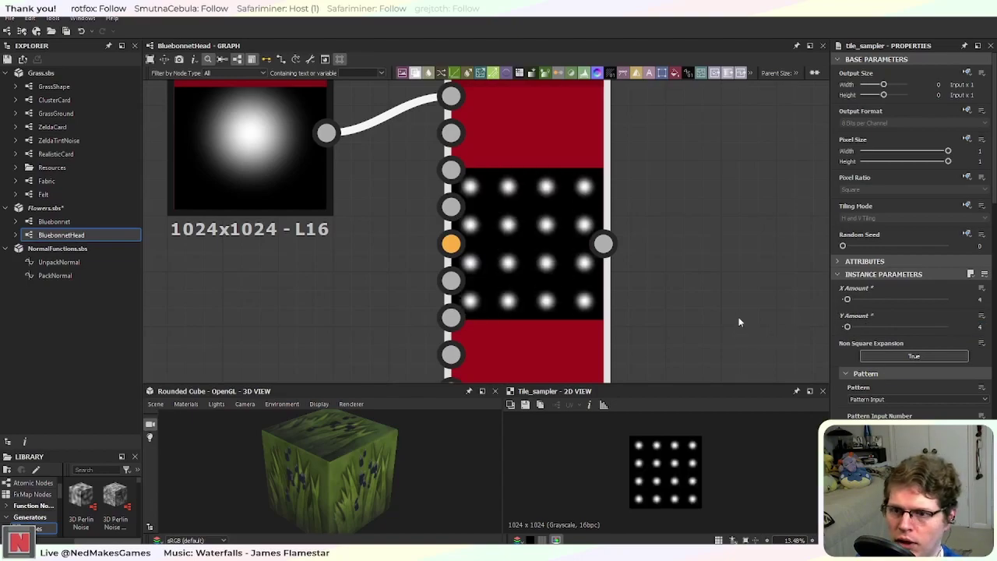
Step: Review the petal, tip and alpha mask nodes feeding the RGBA Merge and return to the Tile Sampler
scroll(725, 313, down, 5)
middle_drag(686, 293, 559, 193)
scroll(551, 218, down, 2)
scroll(622, 276, down, 1)
middle_drag(622, 277, 546, 170)
scroll(609, 325, up, 2)
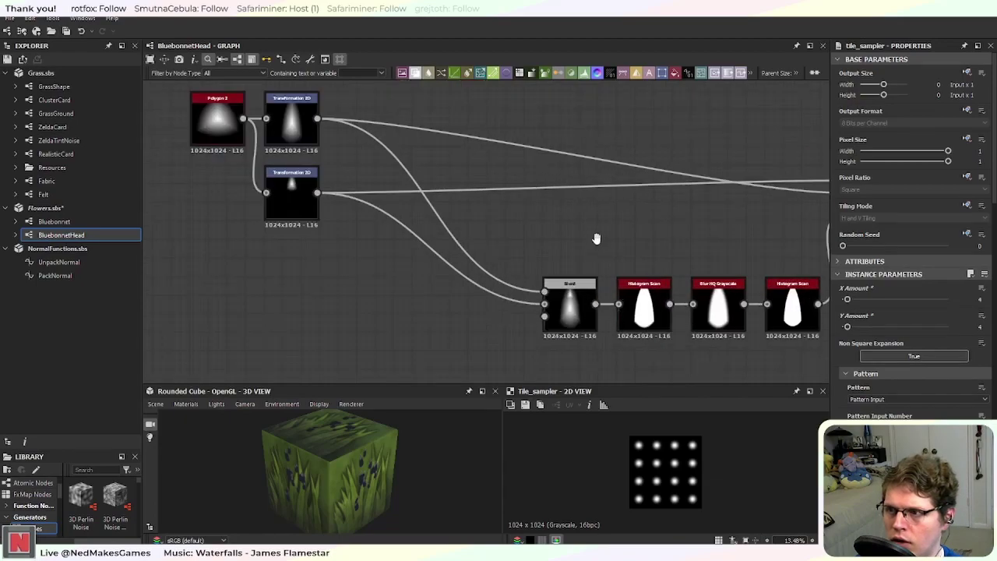
middle_drag(595, 238, 547, 274)
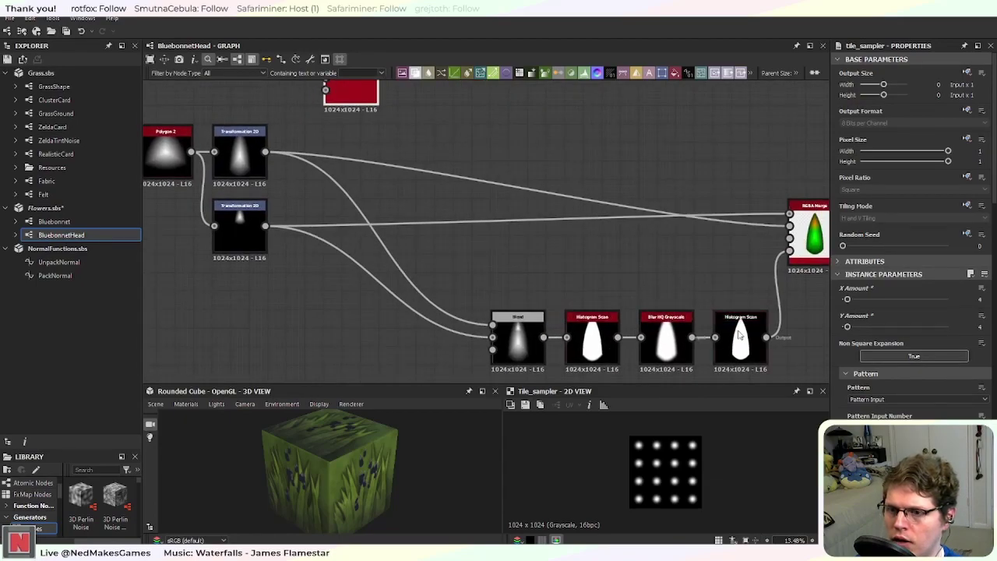
middle_drag(665, 260, 786, 341)
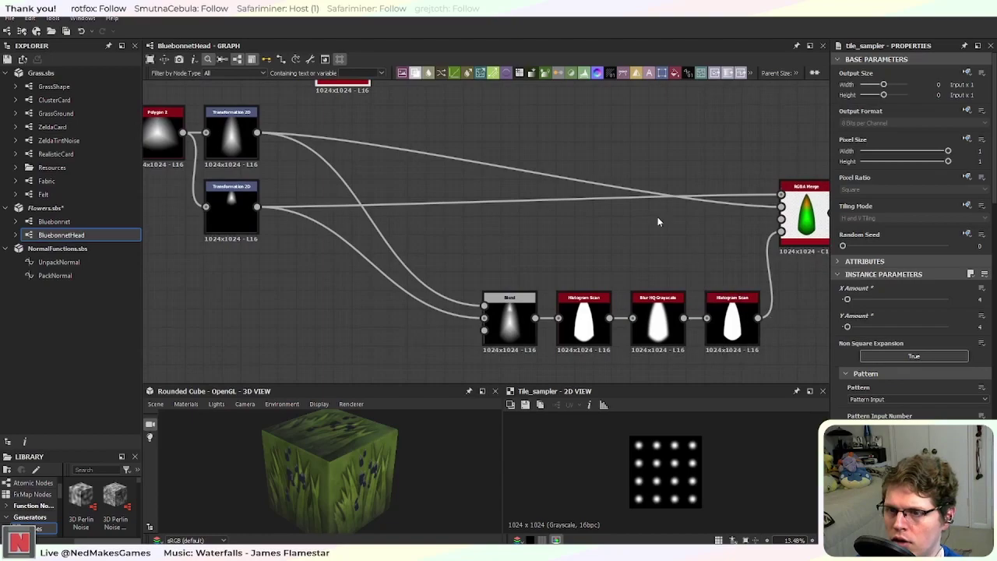
middle_drag(570, 169, 601, 364)
scroll(454, 264, up, 3)
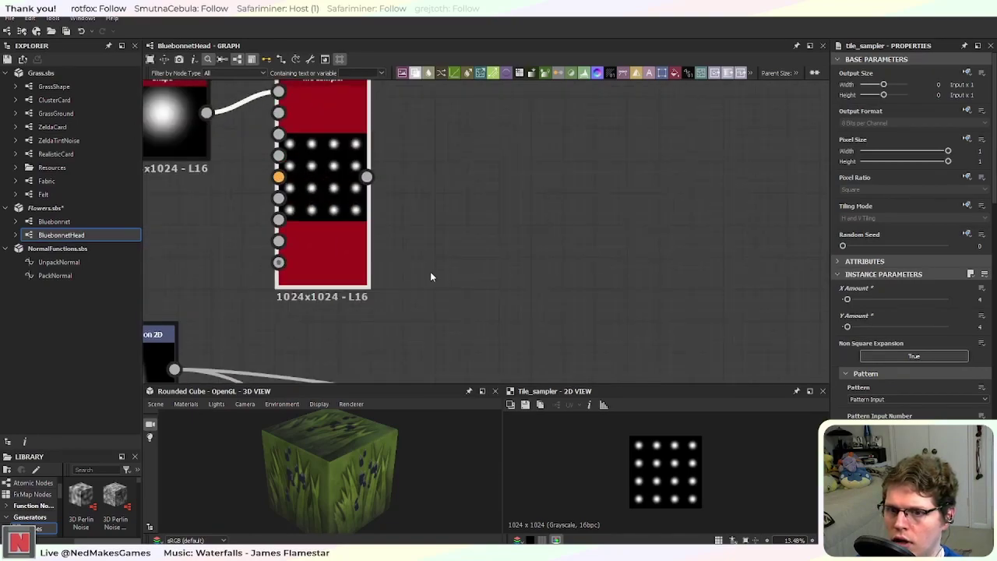
middle_drag(426, 270, 555, 303)
scroll(488, 300, up, 1)
Step: Set the Tile Sampler's Scale Random to 0.21 and Position Random to 0.05
scroll(911, 234, down, 2)
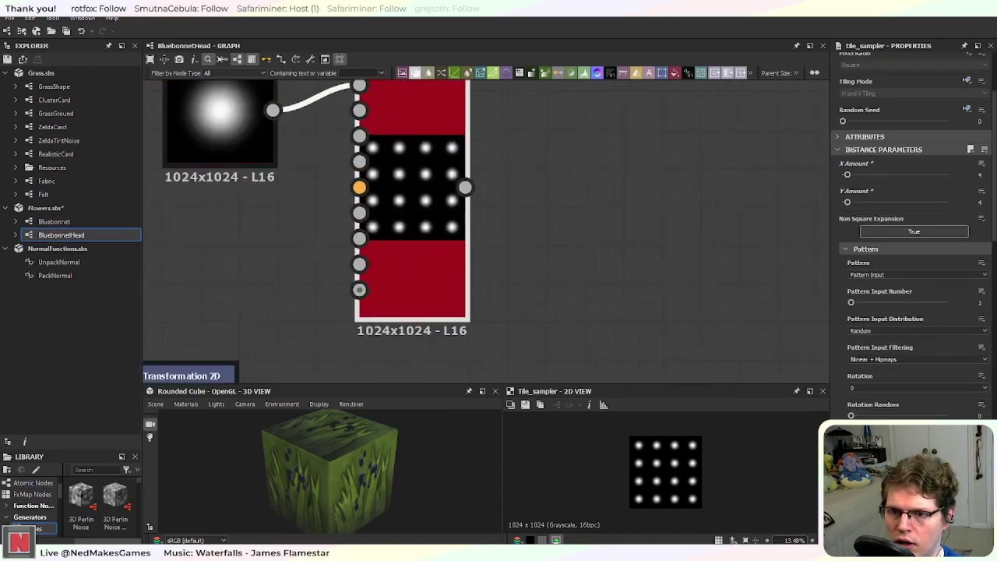
scroll(840, 413, down, 2)
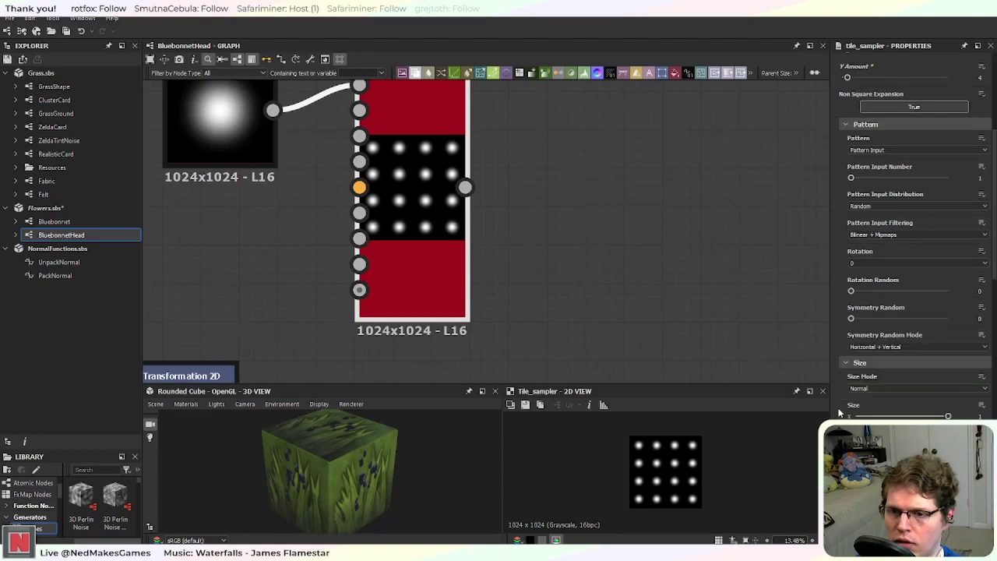
scroll(849, 414, down, 1)
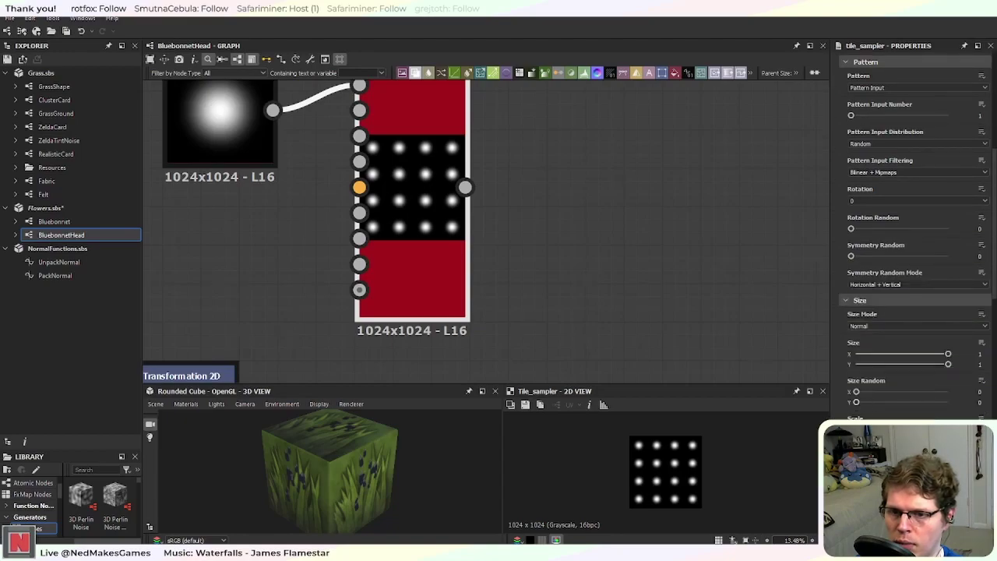
drag(851, 457, 897, 458)
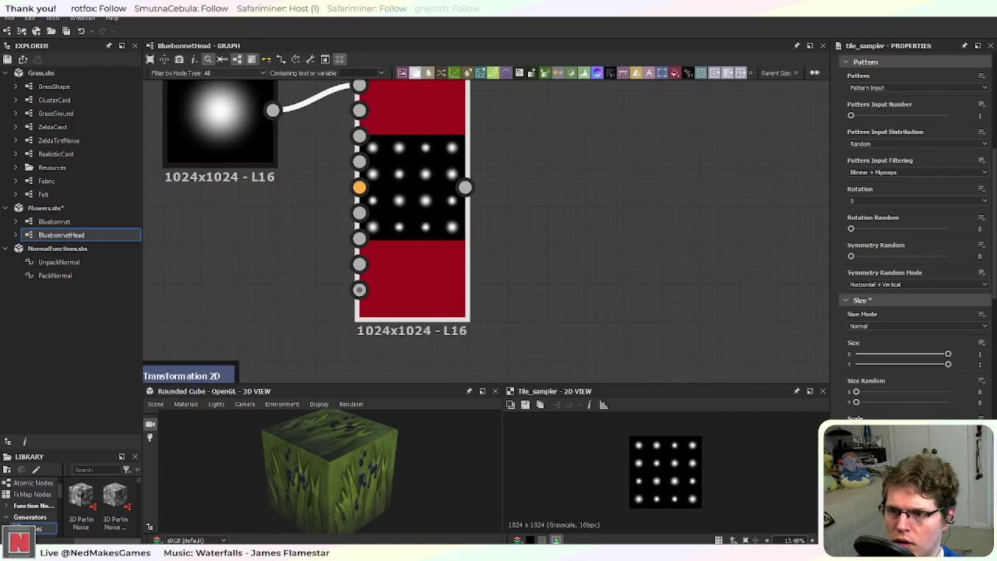
scroll(916, 234, down, 5)
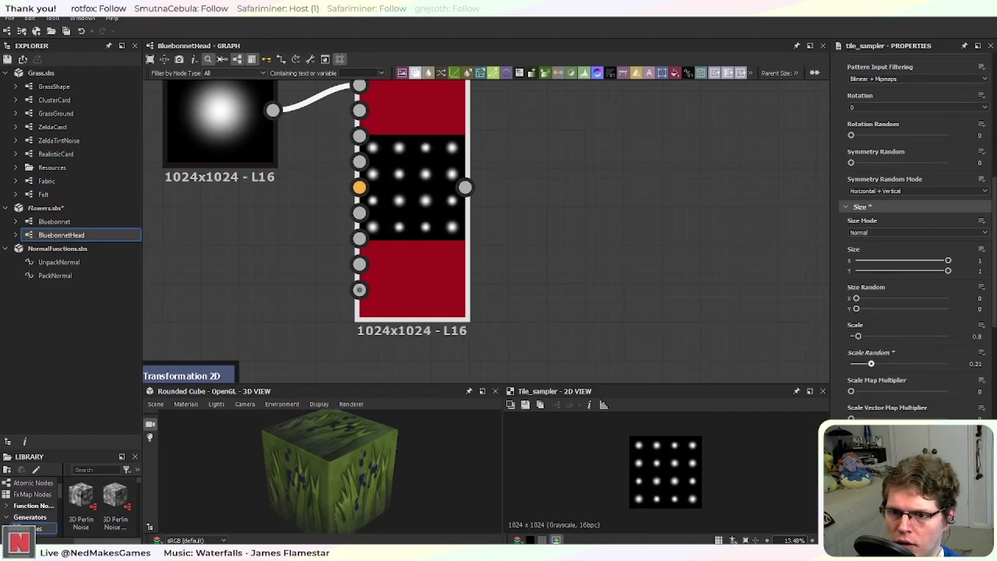
scroll(916, 234, down, 4)
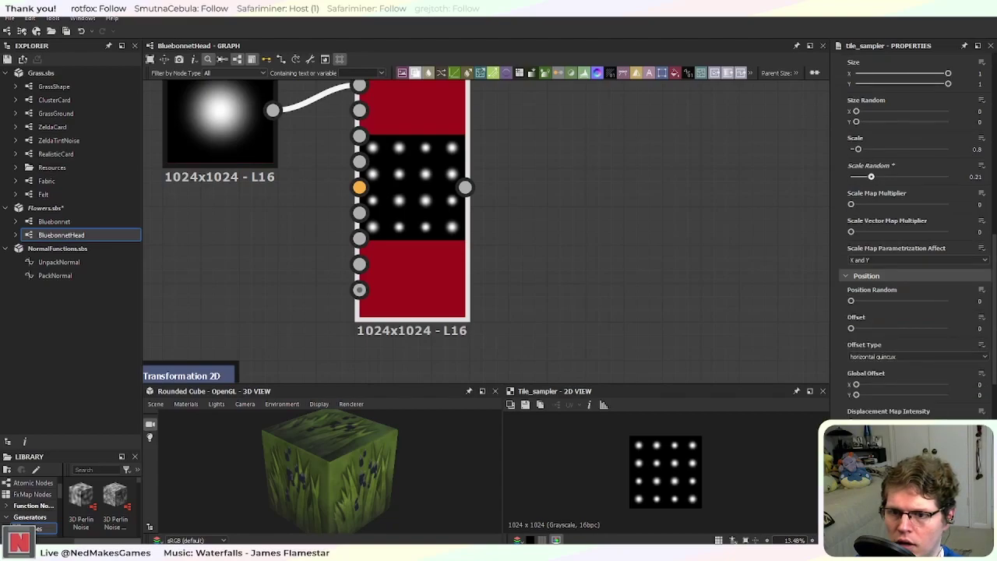
drag(851, 301, 851, 301)
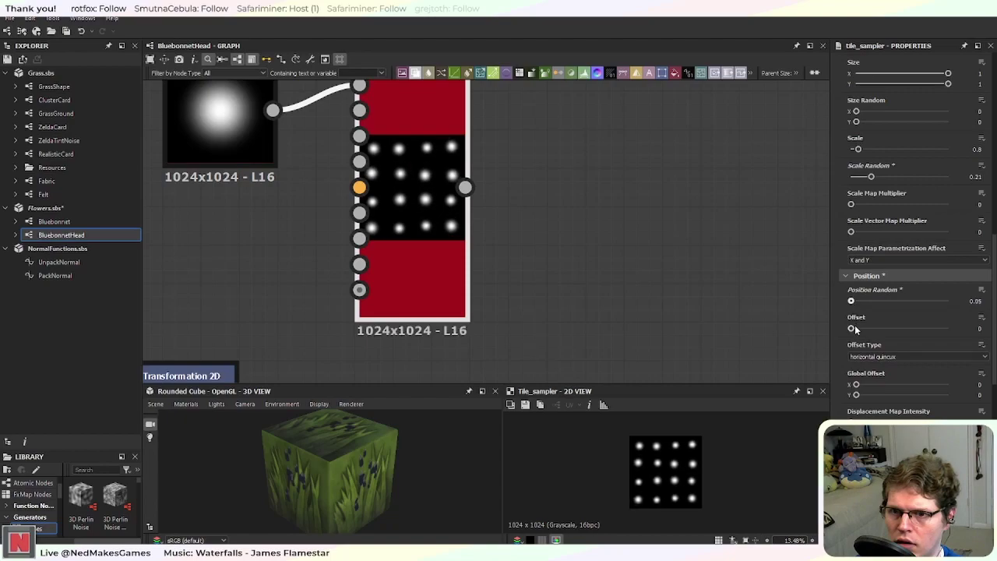
Step: Look through the Tile Sampler's rotation, mask and color parameters and its place in the graph
scroll(834, 394, down, 7)
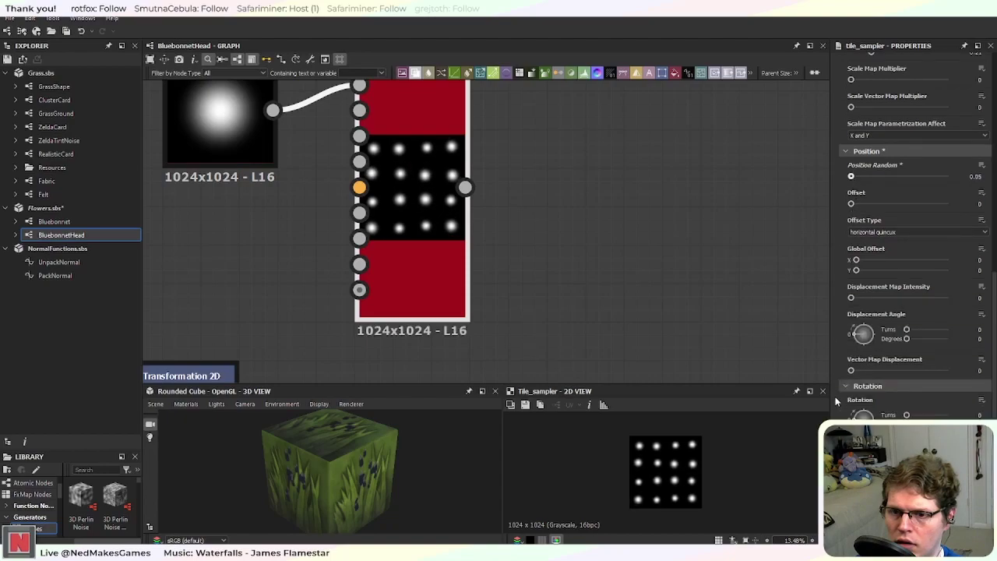
scroll(835, 400, down, 10)
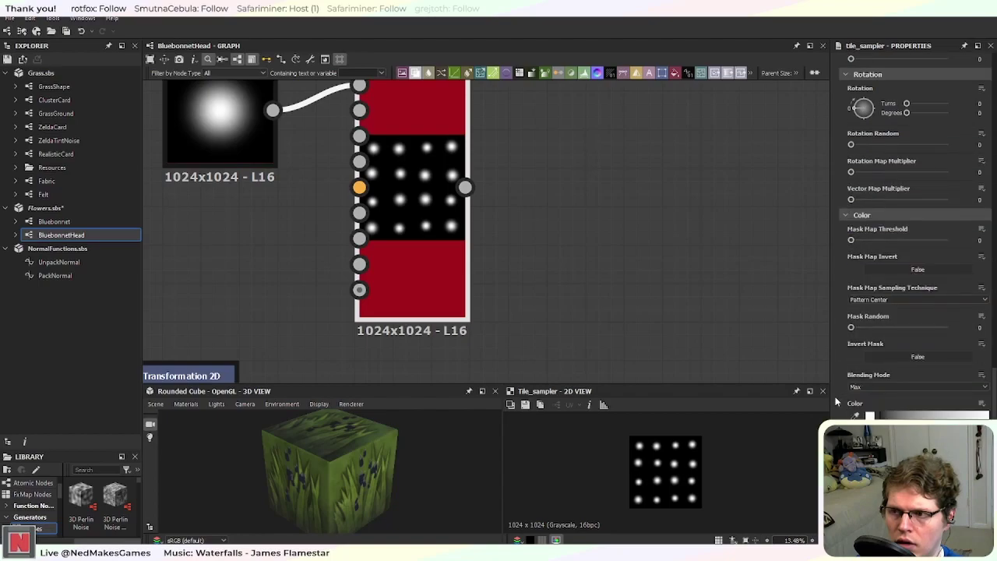
scroll(856, 342, up, 4)
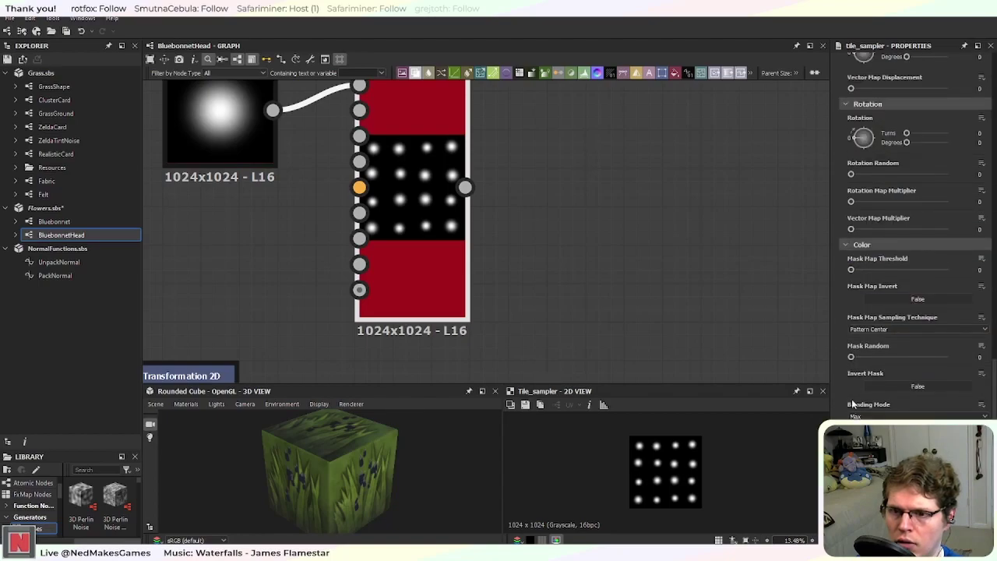
scroll(863, 271, down, 4)
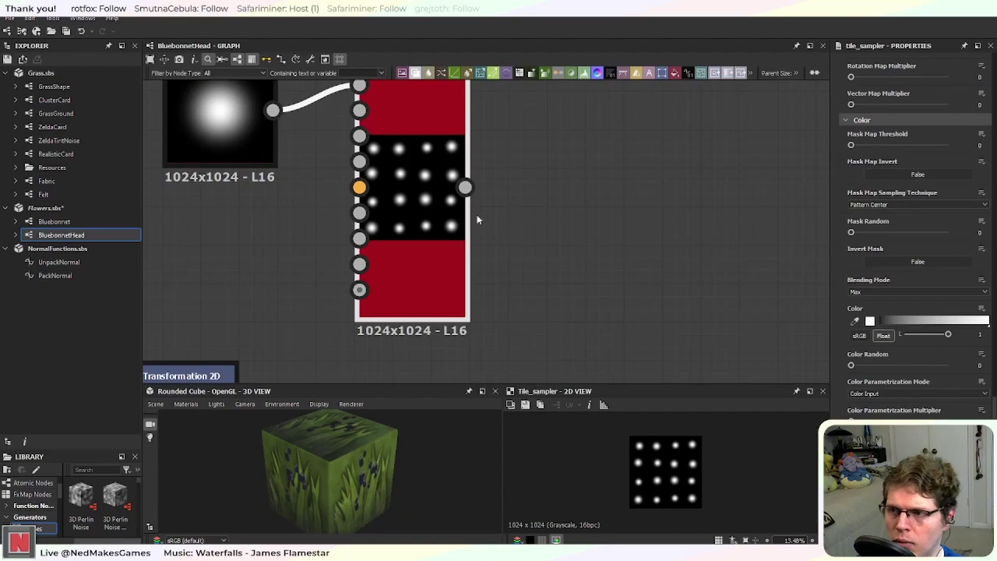
scroll(580, 352, down, 3)
middle_drag(579, 356, 529, 213)
mouse_move(594, 350)
middle_down()
mouse_move(534, 229)
mouse_move(478, 197)
mouse_move(501, 262)
middle_up()
scroll(506, 265, up, 2)
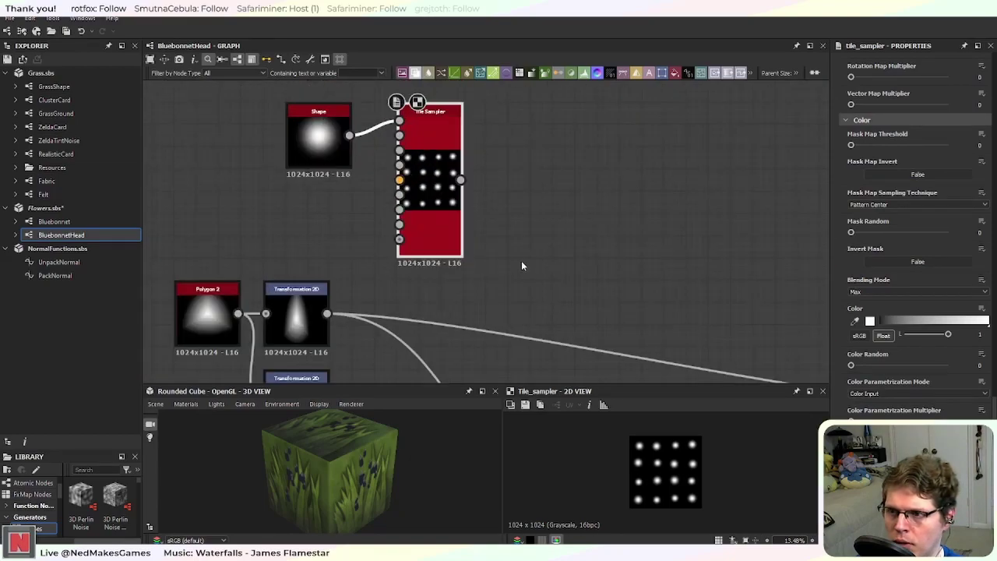
Step: Add a Transformation 2D node fed by the Tile Sampler's output
scroll(549, 226, down, 1)
middle_drag(568, 350, 556, 270)
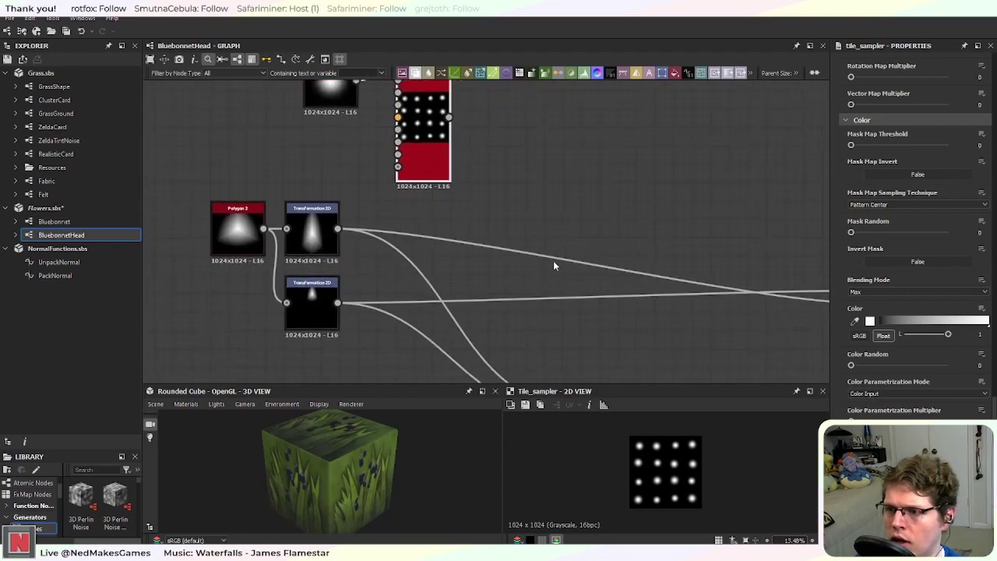
key(space)
text(tra)
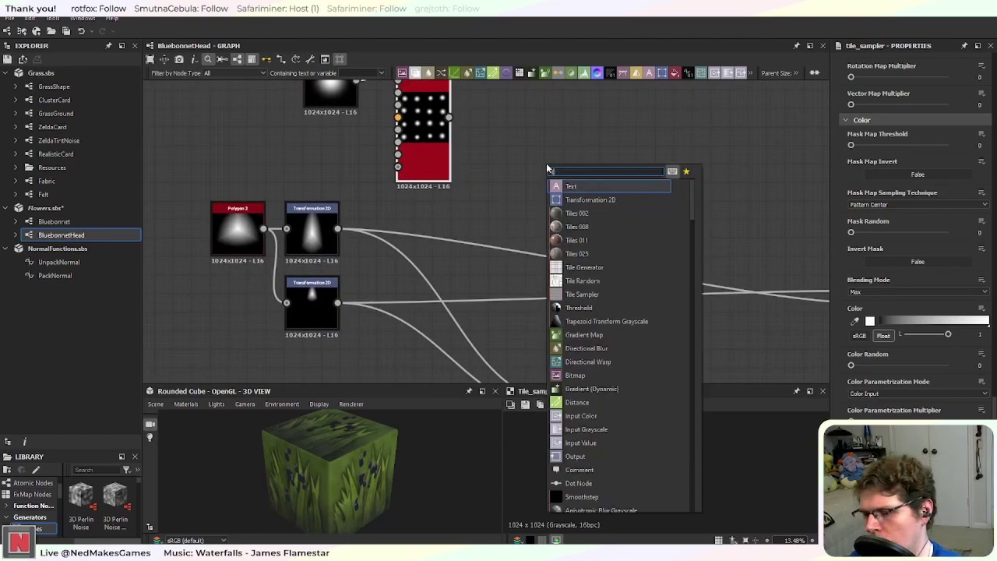
key(Return)
scroll(547, 167, up, 1)
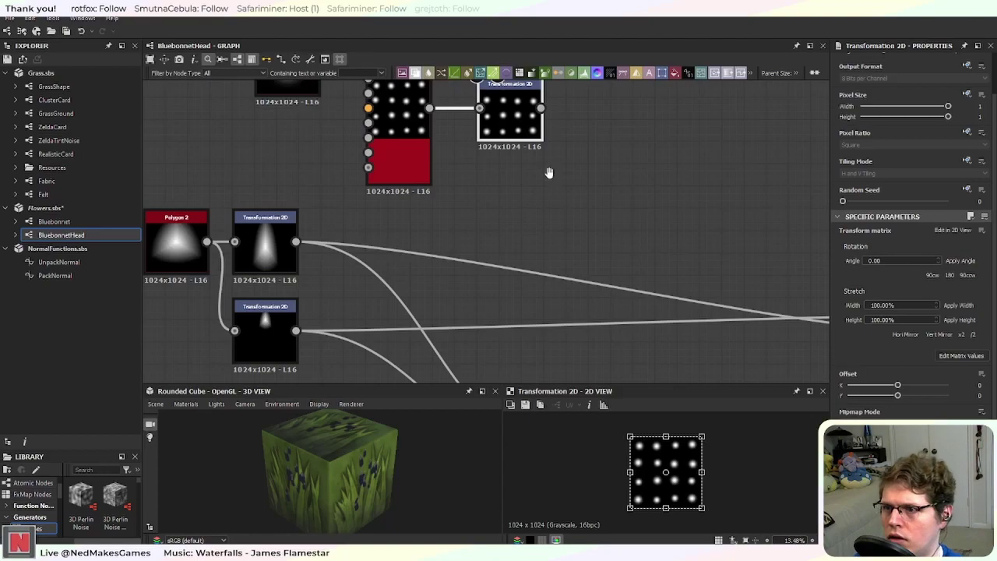
middle_drag(550, 171, 544, 262)
scroll(491, 189, up, 2)
scroll(514, 210, down, 3)
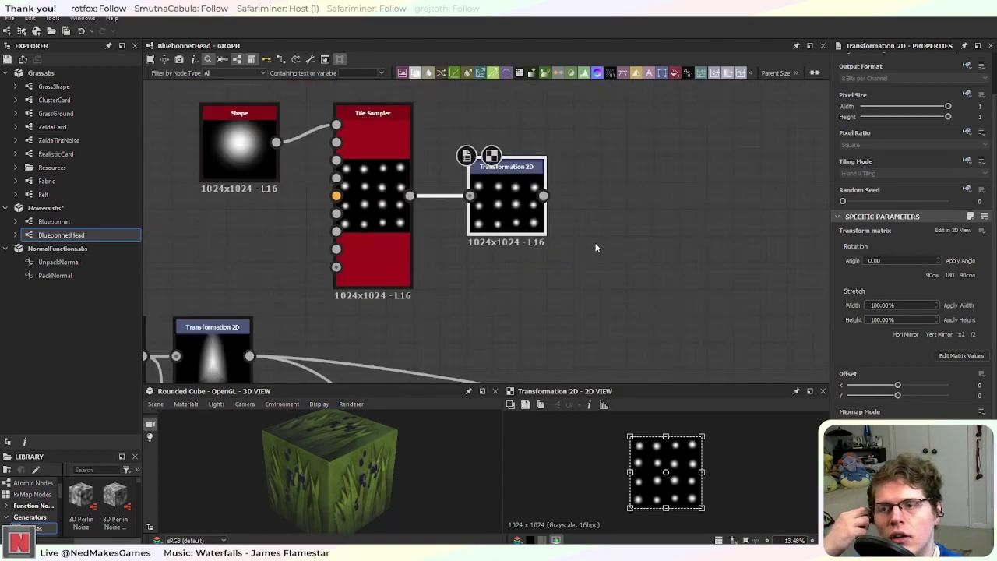
Step: Try scaling down and offsetting the tiled spots with the Transformation 2D node, and delete the node
drag(630, 436, 692, 452)
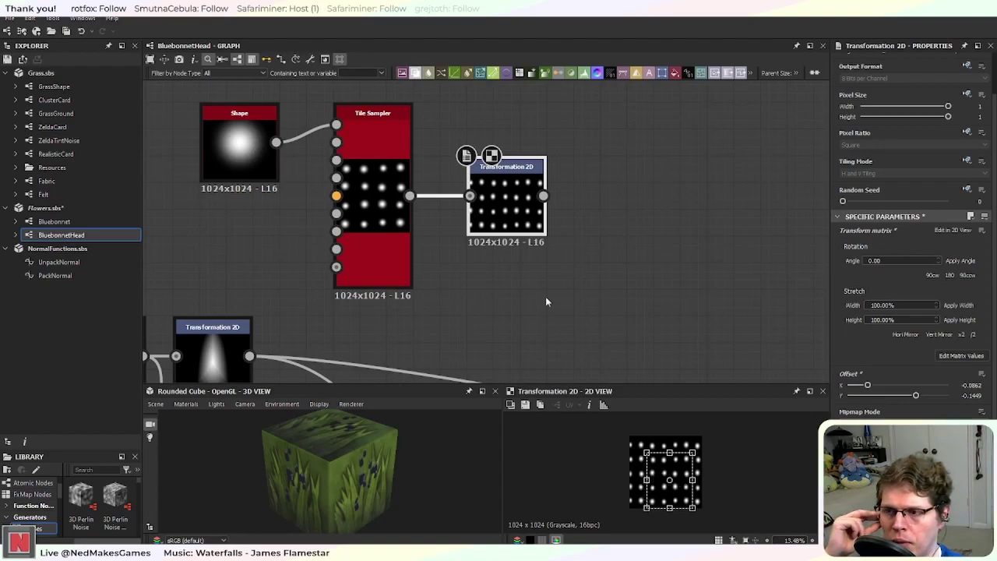
middle_drag(483, 317, 520, 268)
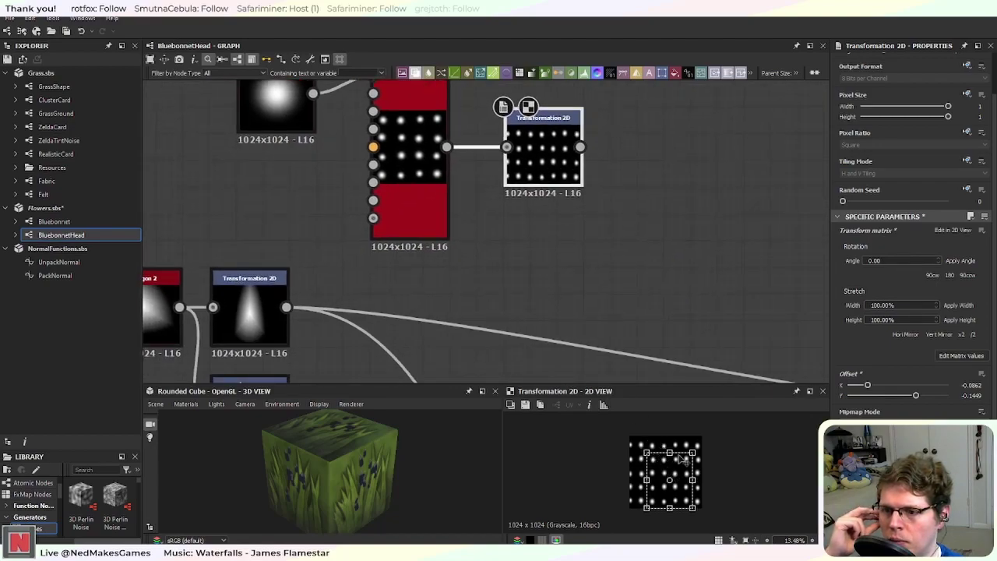
middle_drag(649, 304, 613, 362)
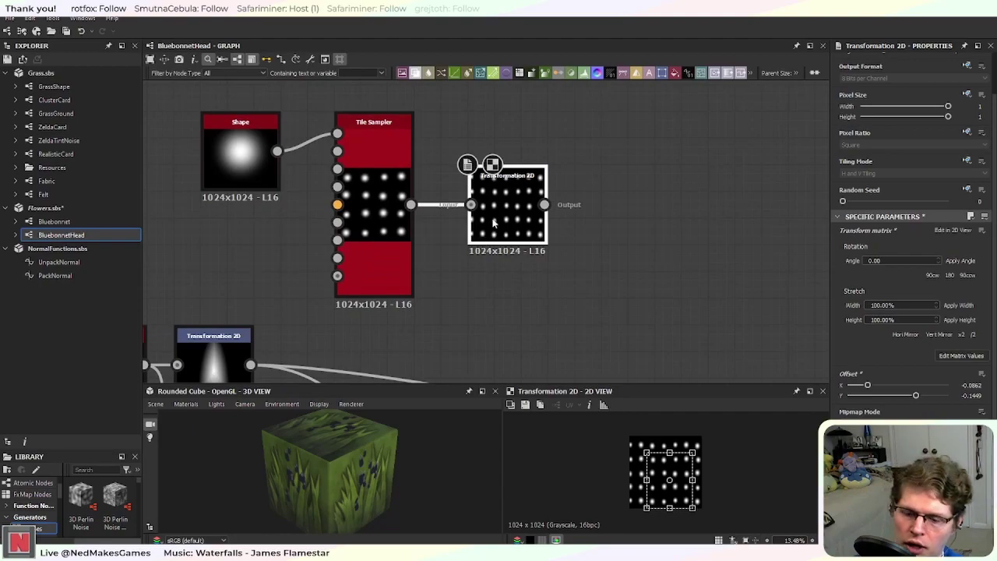
key(Delete)
Step: Add a Skew Grayscale node and connect the Tile Sampler's output to its grayscale input
middle_drag(501, 236, 528, 271)
key(space)
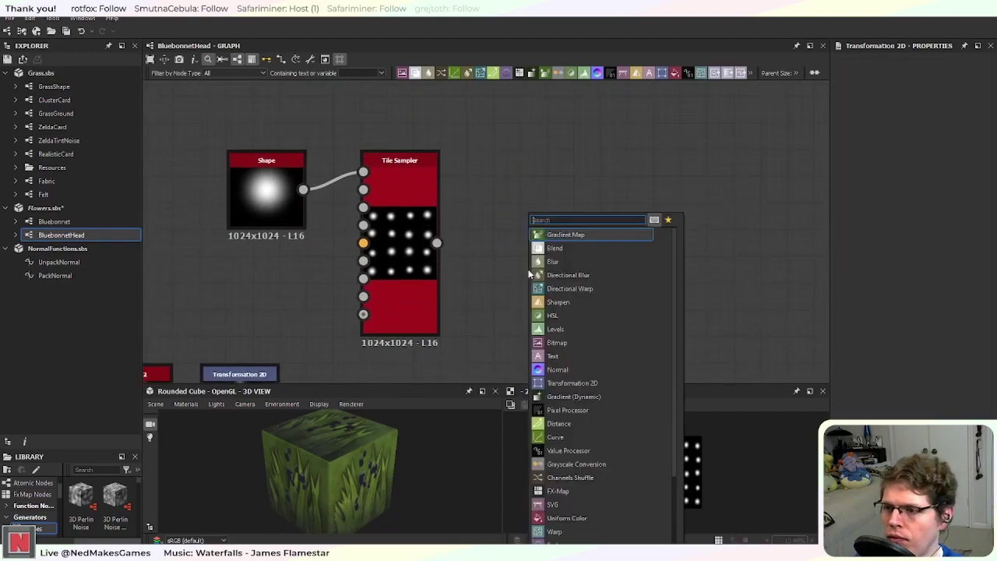
text(skew)
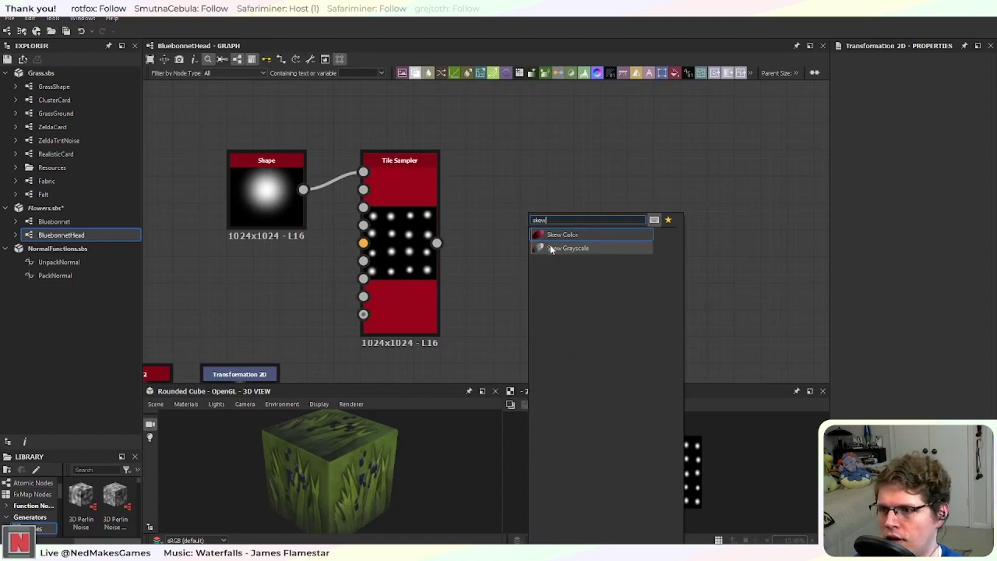
click(550, 249)
scroll(366, 246, down, 5)
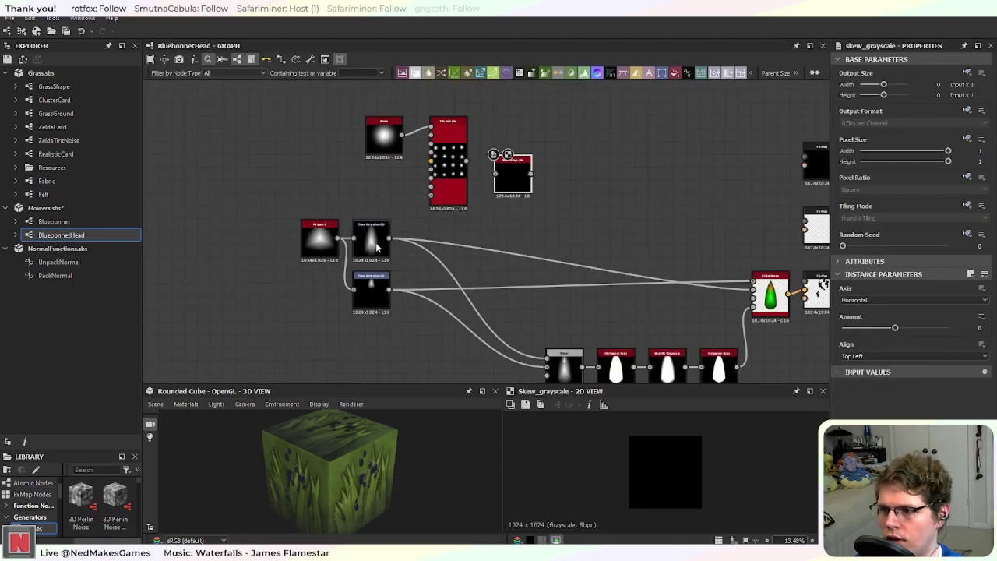
scroll(537, 187, up, 3)
scroll(537, 187, down, 1)
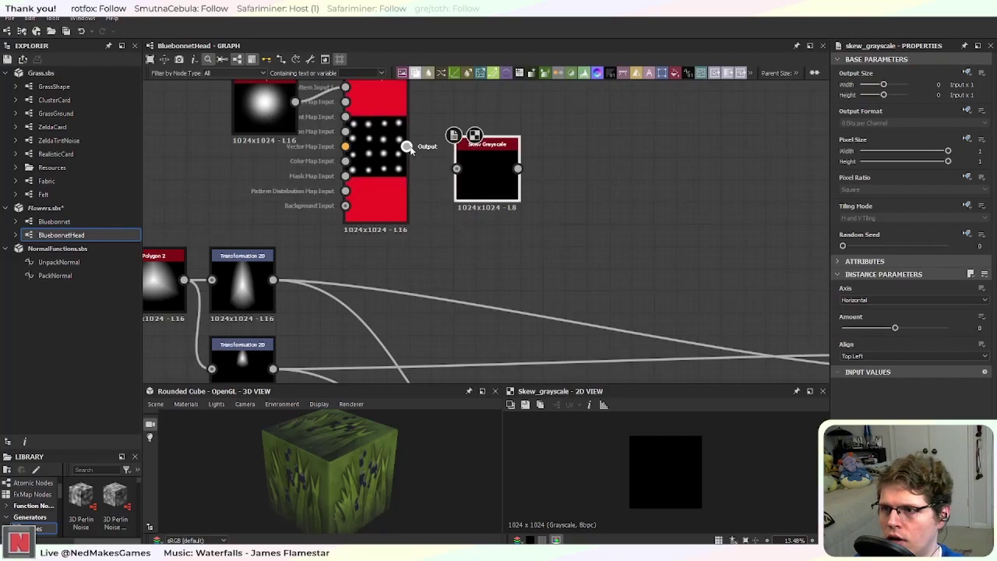
drag(407, 146, 456, 168)
Step: Try a horizontal skew Amount of 0.4 on the tiled spots and delete the Skew Grayscale node
drag(897, 337, 919, 332)
click(596, 243)
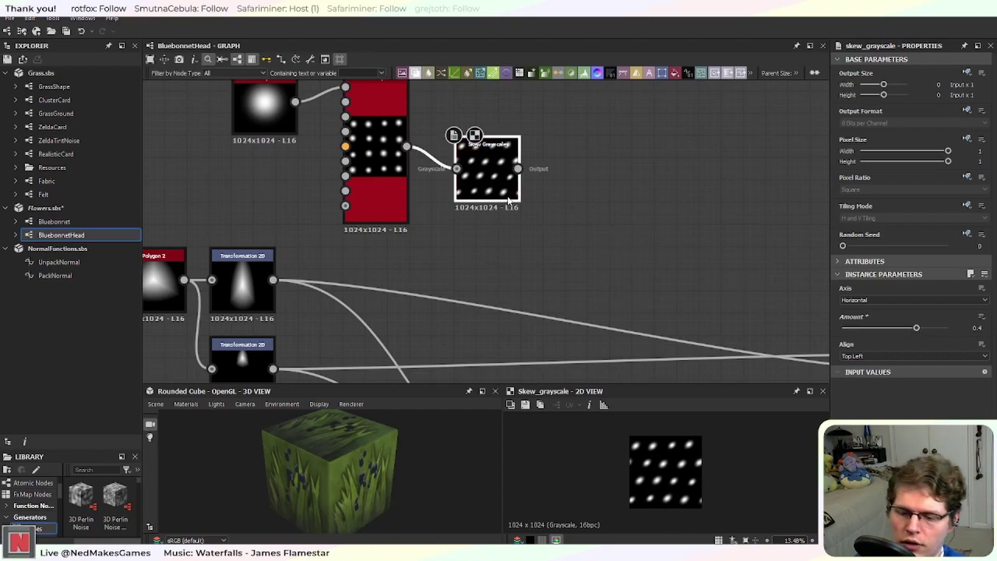
key(Delete)
Step: Try placing a Warp node beside the Tile Sampler and delete it again
key(space)
text(defo)
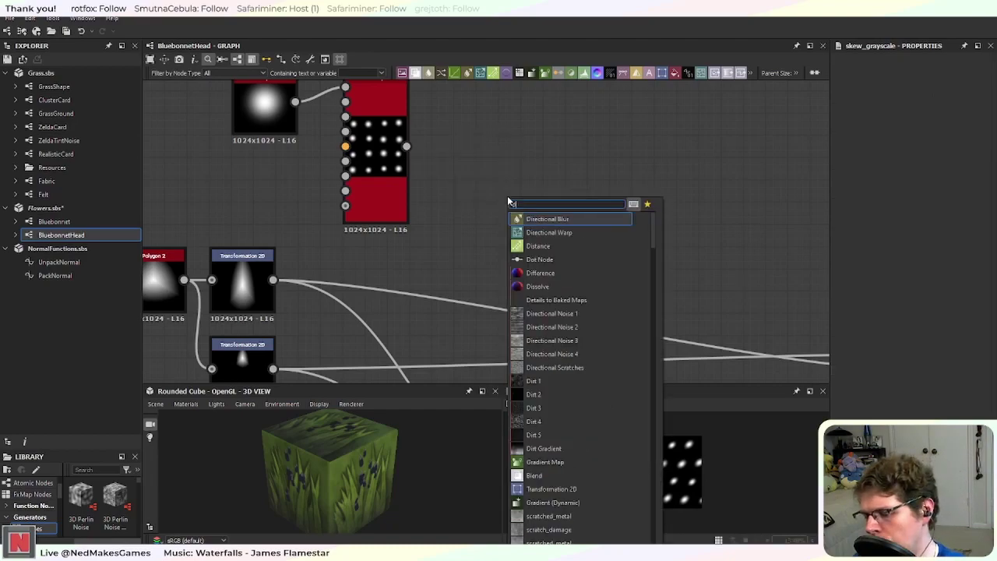
key(BackSpace)
key(BackSpace)
key(BackSpace)
key(BackSpace)
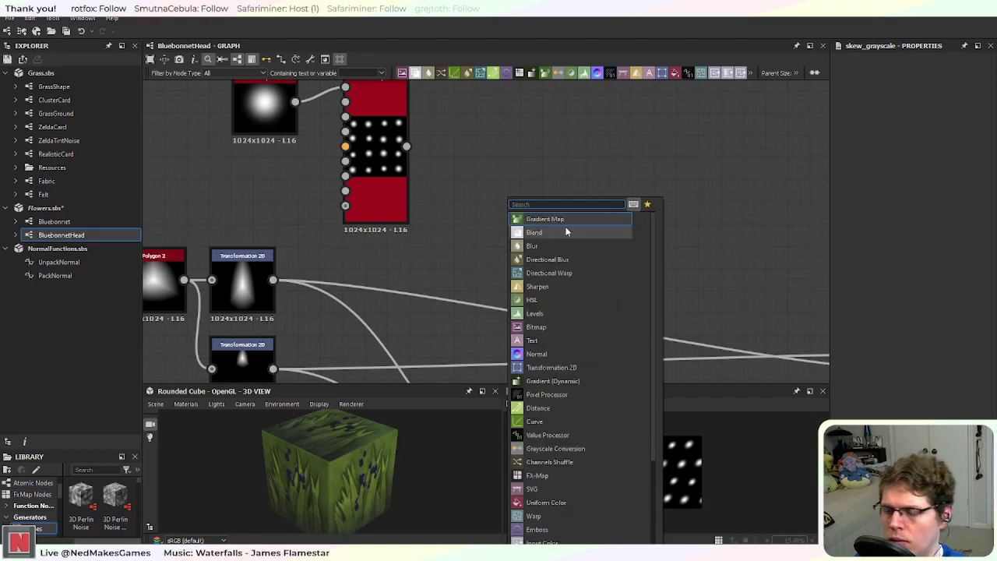
text(wa)
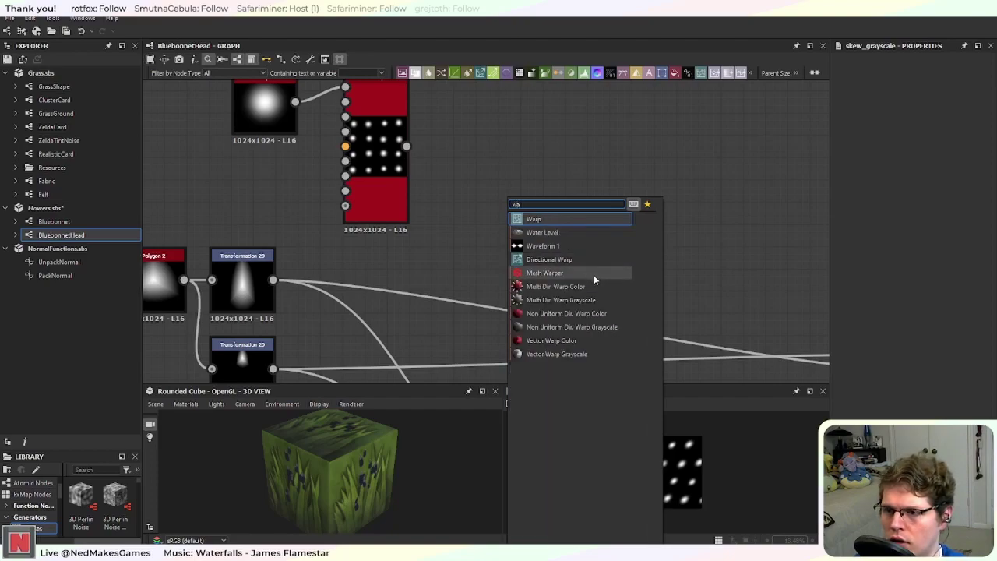
click(545, 221)
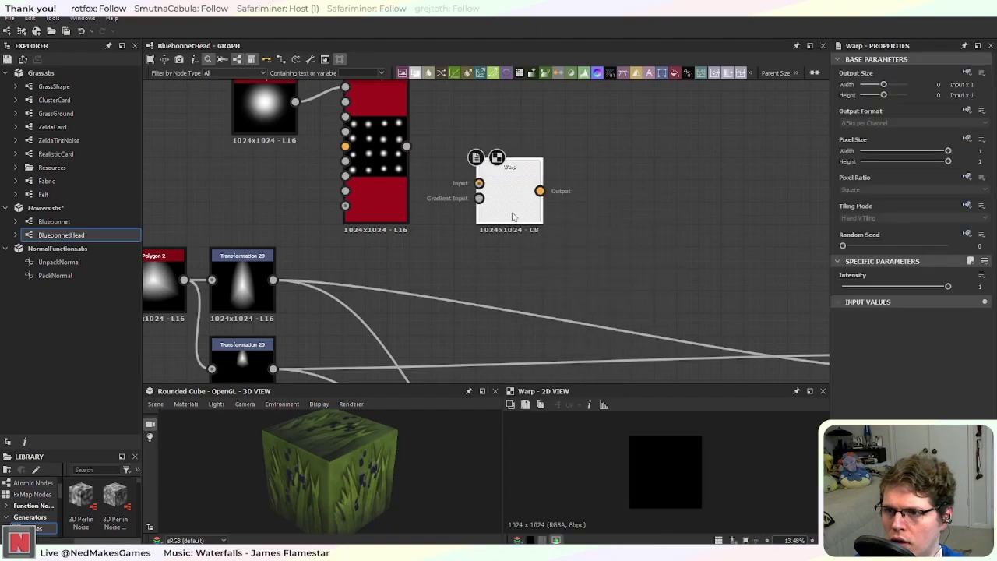
key(Delete)
Step: Try a Directional Warp node beside the Tile Sampler, inspect its inputs and parameters, and delete it
key(space)
text(wa)
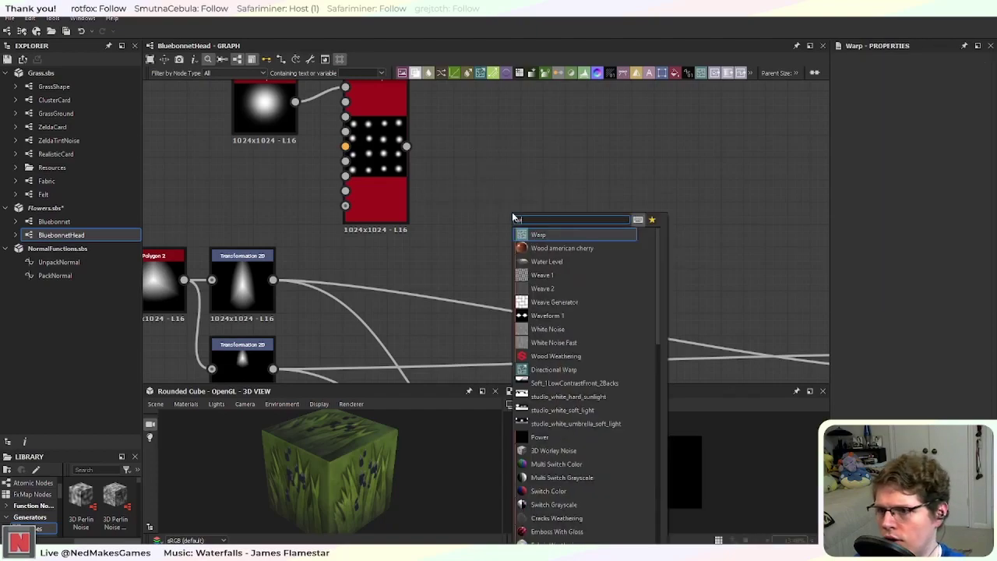
click(576, 275)
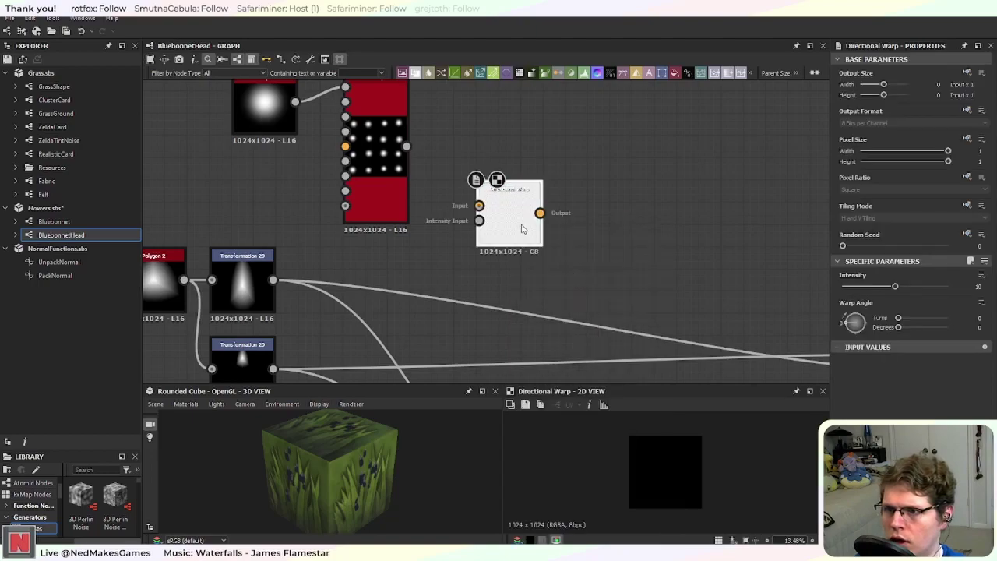
scroll(512, 220, up, 3)
drag(512, 220, 498, 130)
middle_drag(441, 215, 418, 320)
scroll(418, 320, up, 1)
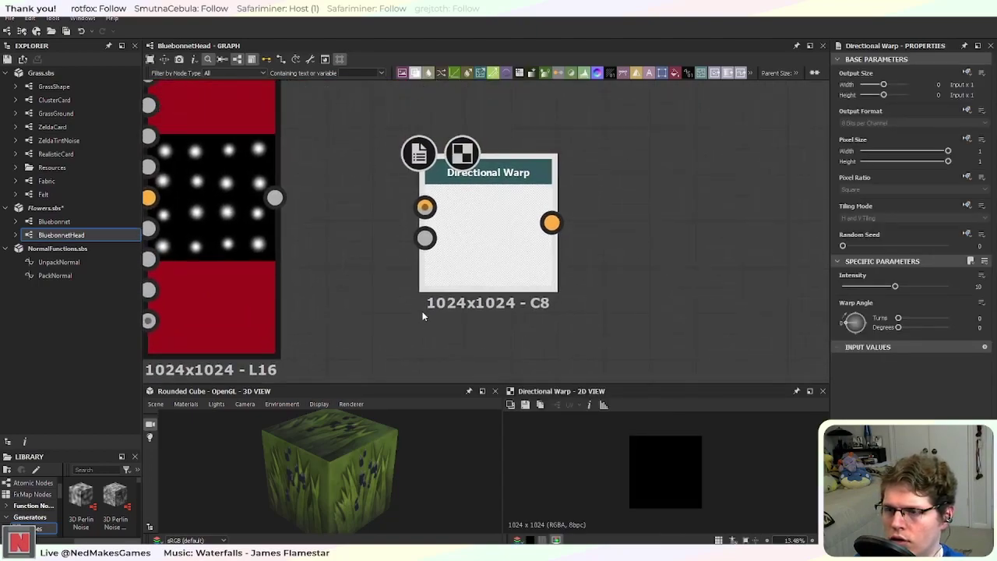
scroll(430, 299, down, 2)
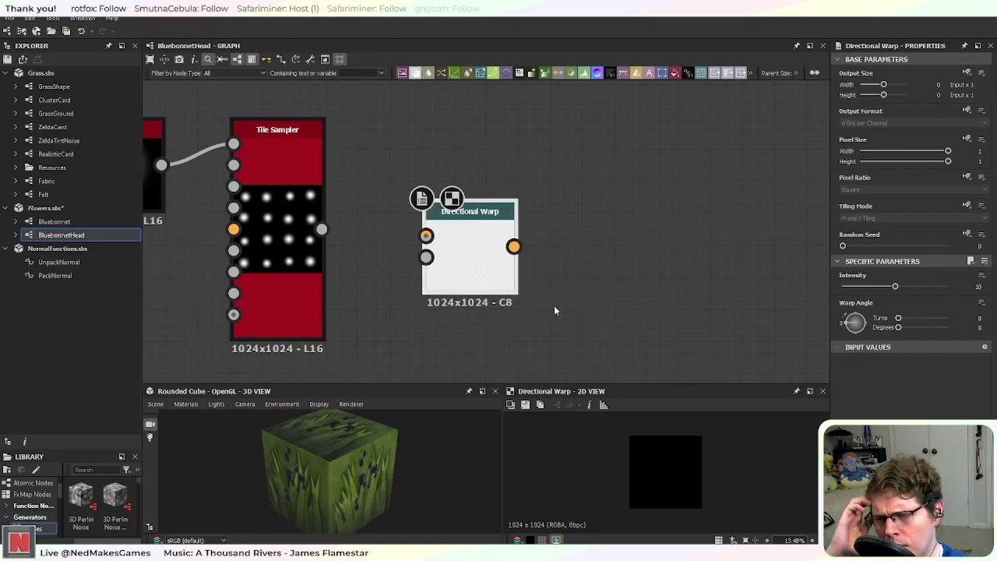
scroll(506, 312, down, 3)
middle_drag(574, 350, 567, 274)
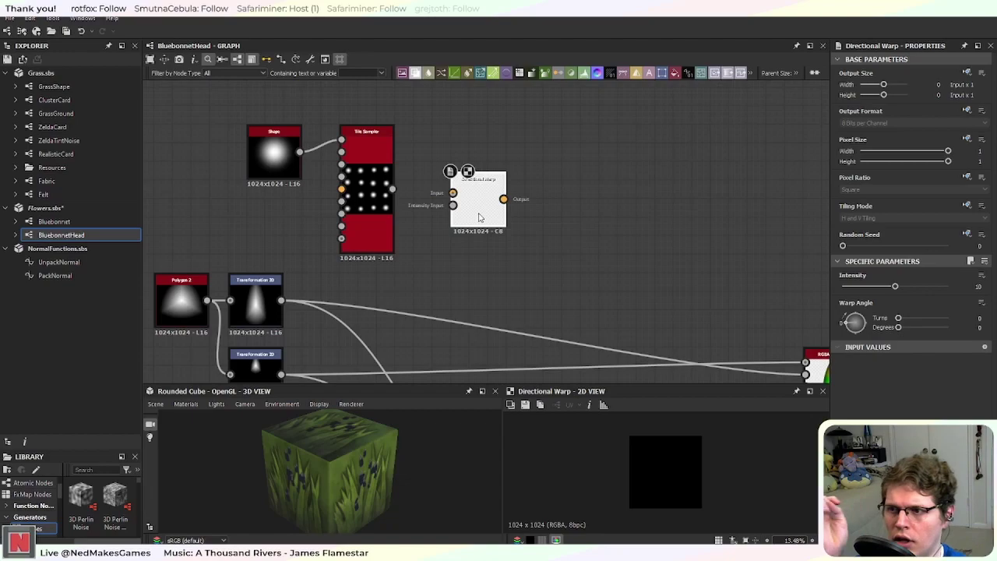
key(Delete)
Step: Add a Multi Dir. Warp Grayscale node beside the Tile Sampler and check its Mode options
key(space)
text(wa)
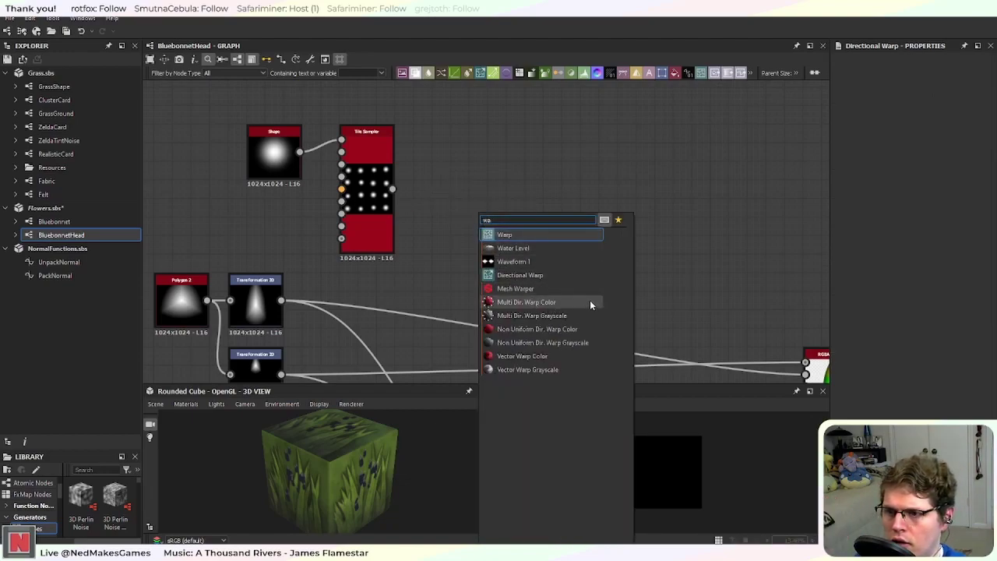
click(532, 316)
scroll(474, 229, up, 3)
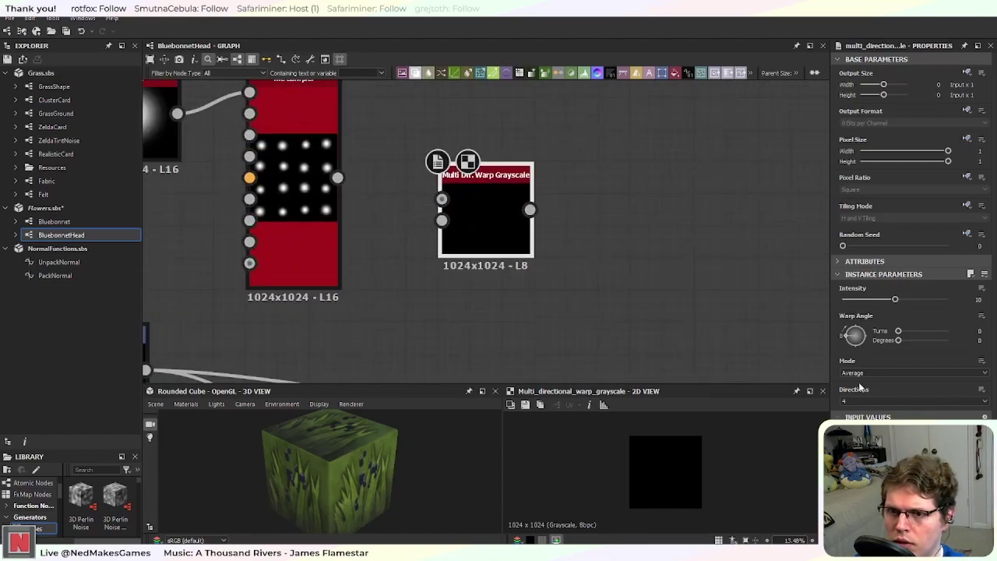
click(886, 372)
click(886, 372)
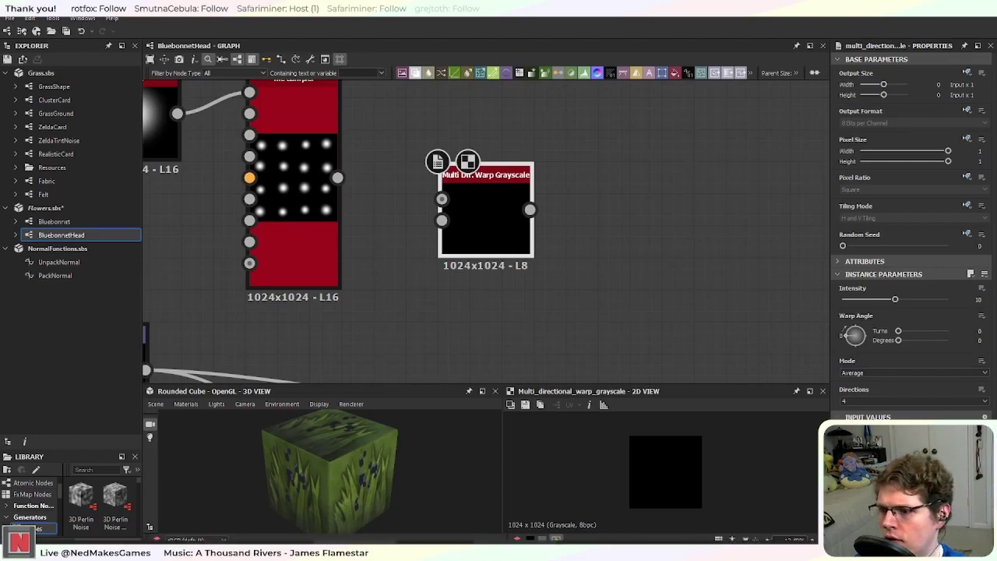
Step: Switch to the browser, search for "substance designer multi directional warp" in a new tab and open the Multi Directional Warp documentation page
mouse_move(700, 550)
click(700, 510)
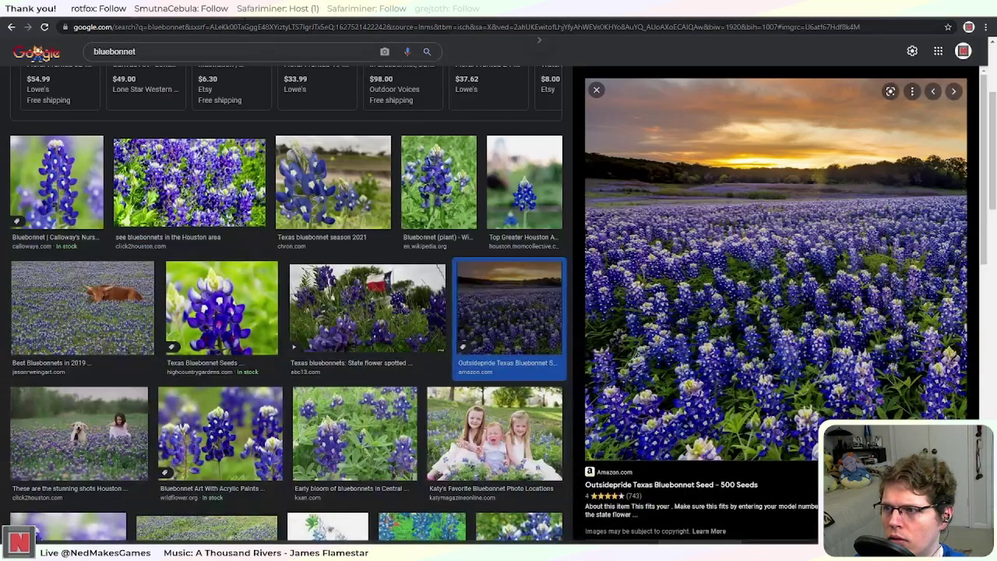
key(ctrl+t)
text(s)
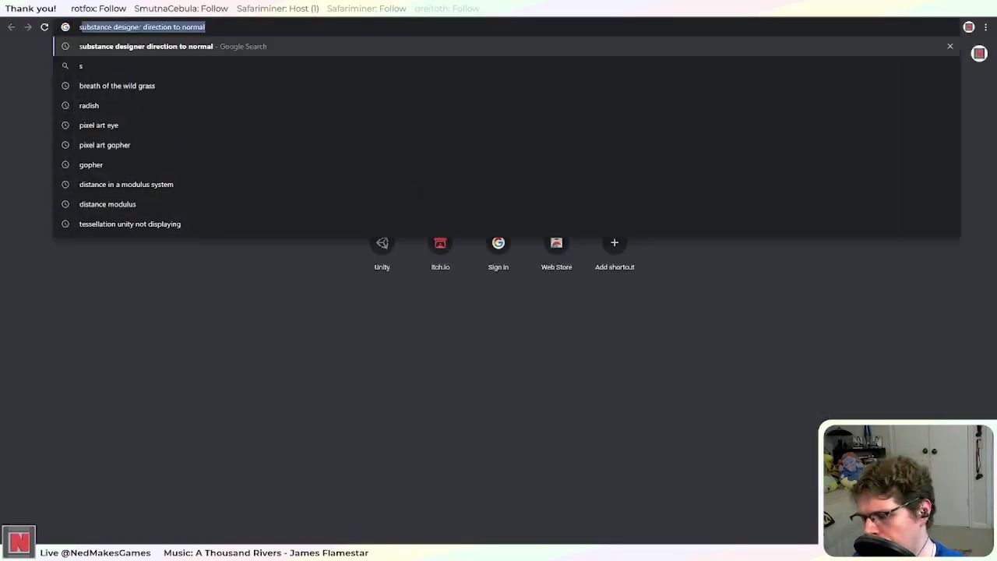
text(ubstance designer m)
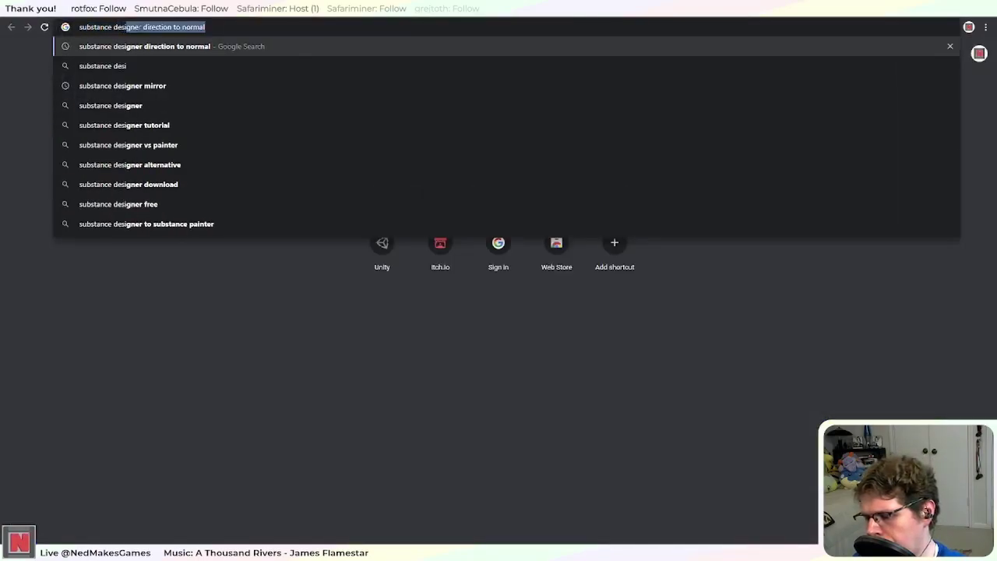
text(ulti dir)
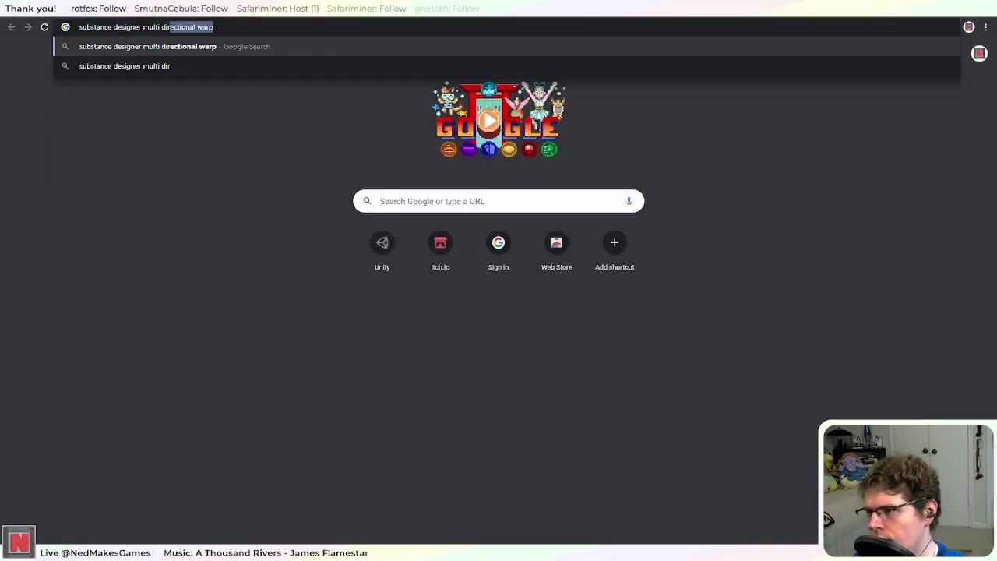
key(Return)
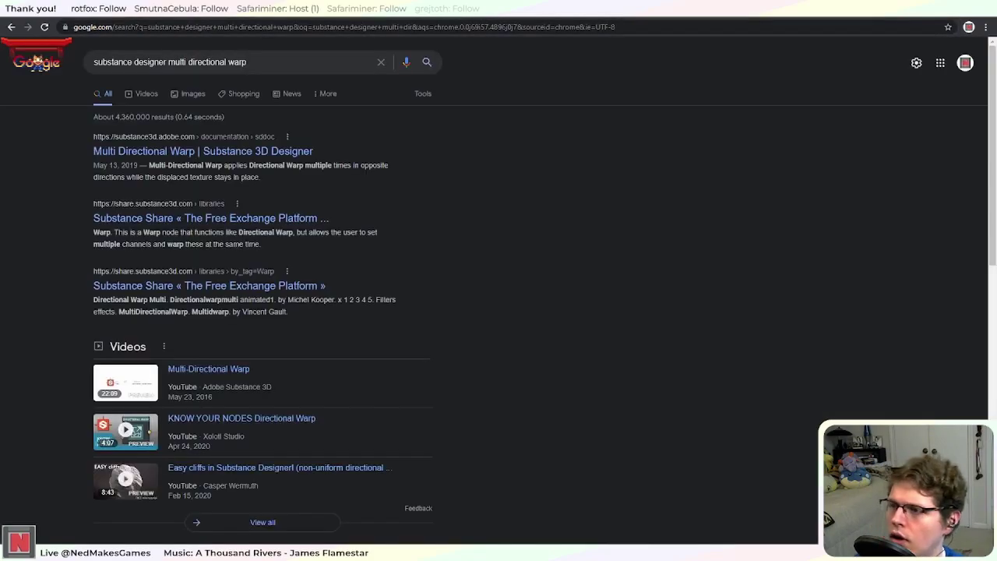
click(288, 153)
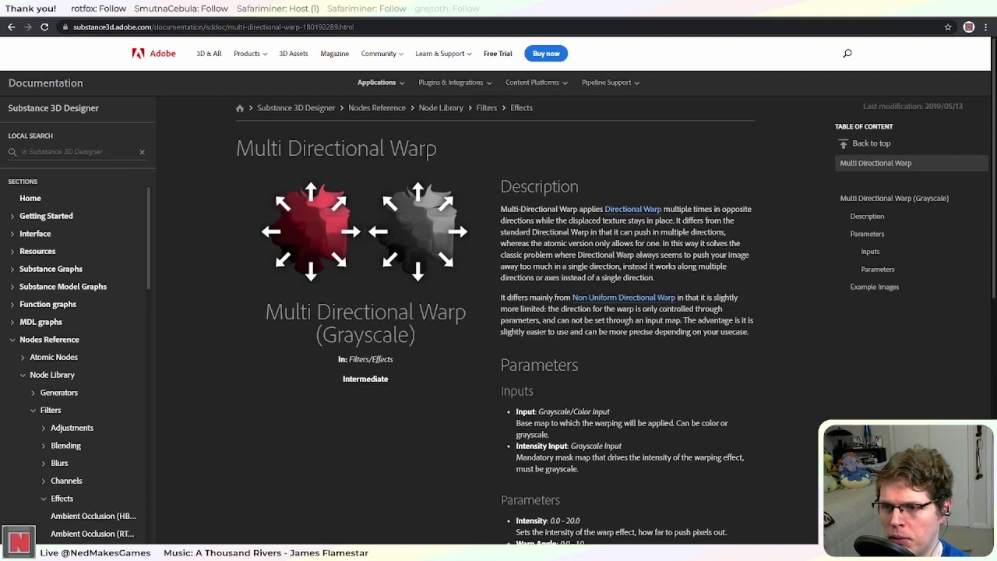
Step: Read the Multi Directional Warp documentation on its inputs, Warp Angle and other parameters, down to the example images
scroll(623, 312, down, 2)
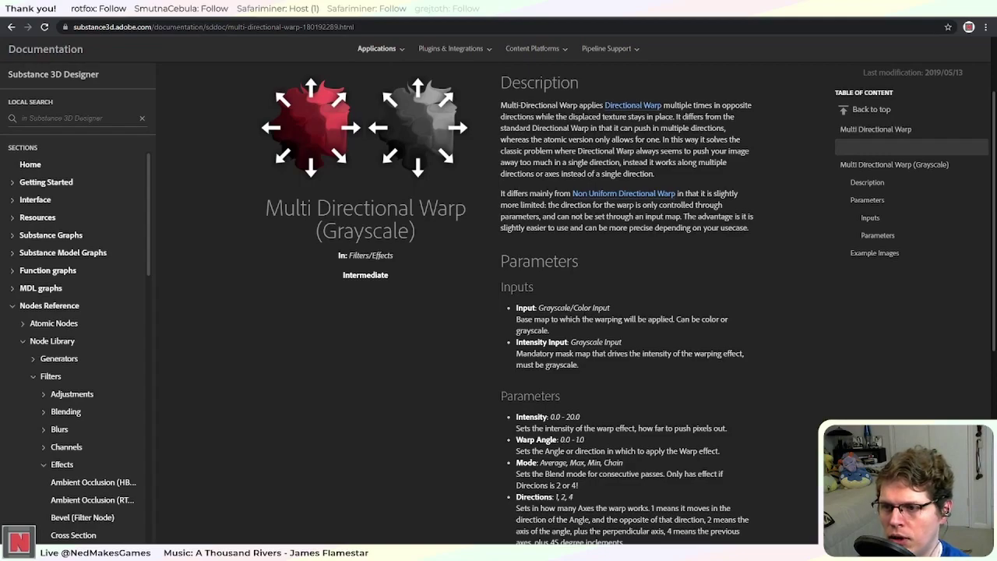
drag(516, 307, 594, 376)
click(558, 330)
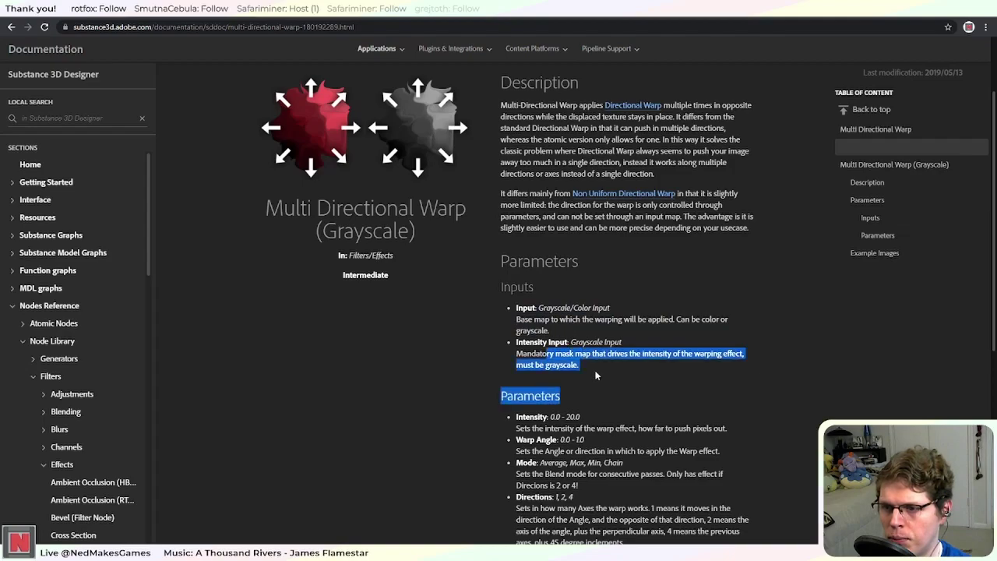
scroll(593, 365, down, 2)
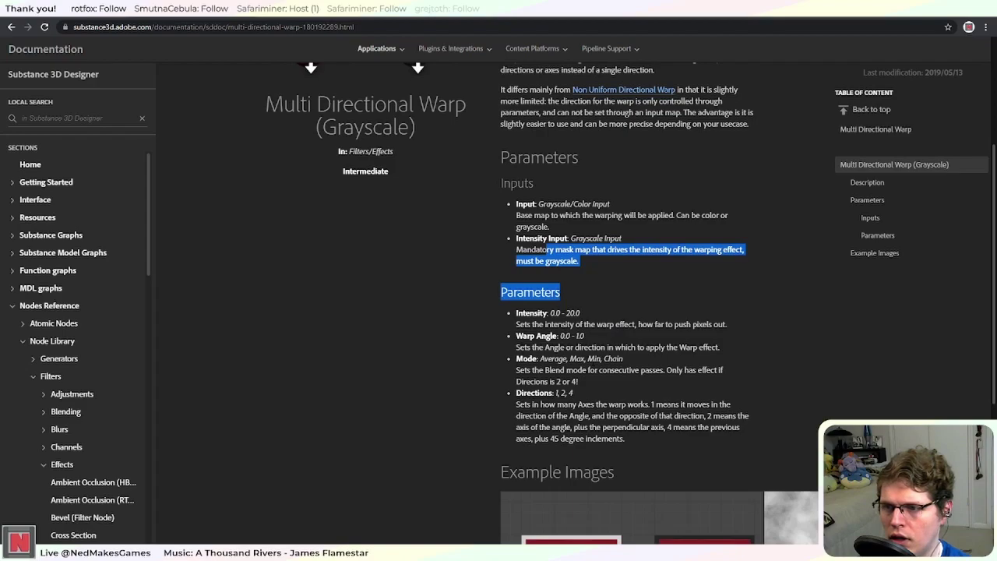
drag(527, 347, 697, 347)
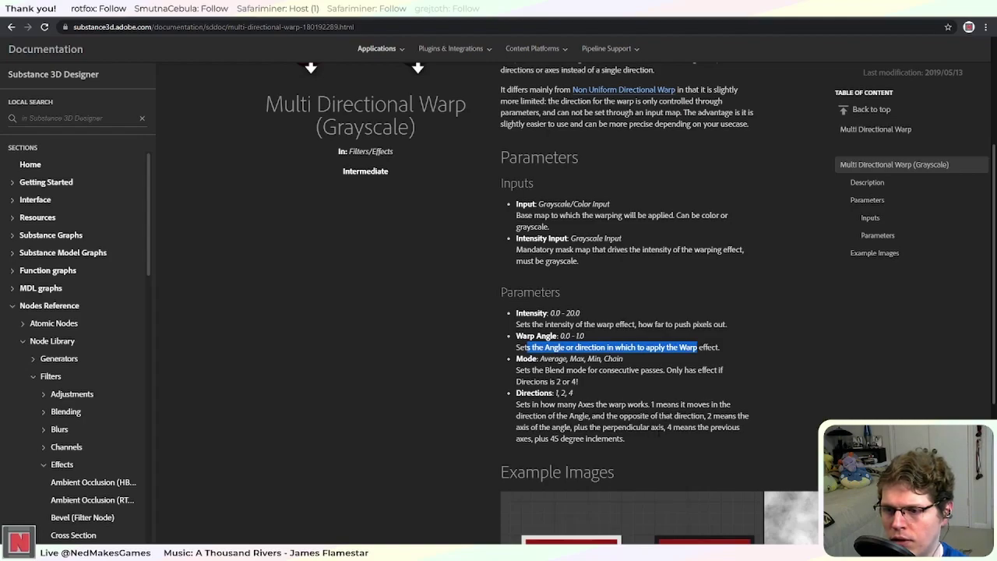
scroll(662, 432, down, 3)
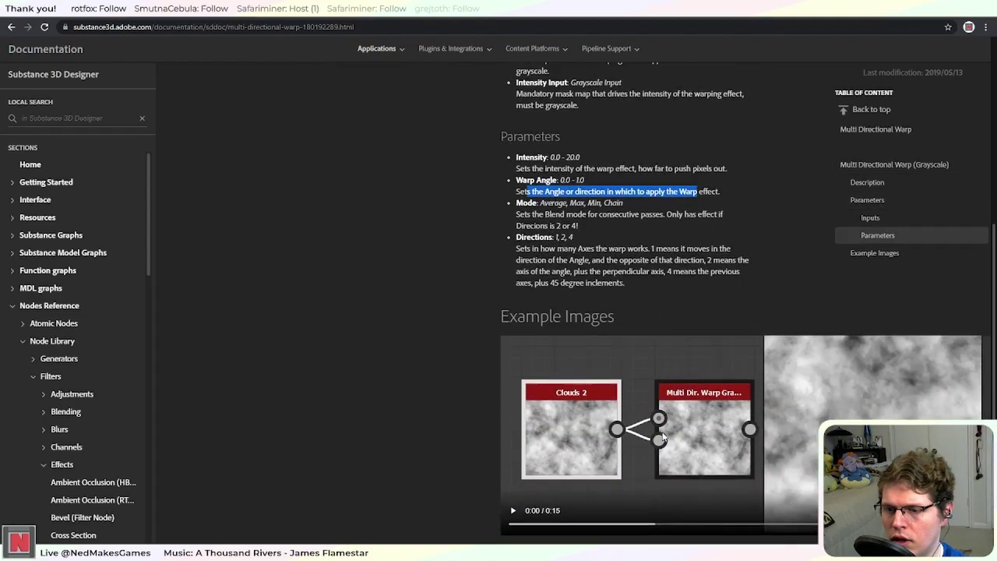
Step: Play the example video in the Multi Directional Warp documentation and return to the page's description
scroll(456, 333, down, 2)
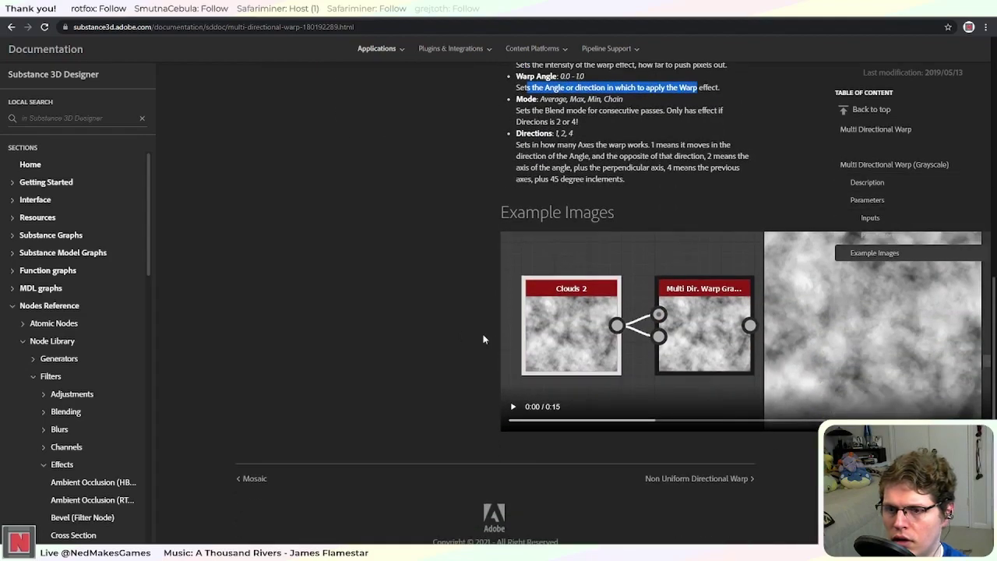
drag(627, 425, 792, 430)
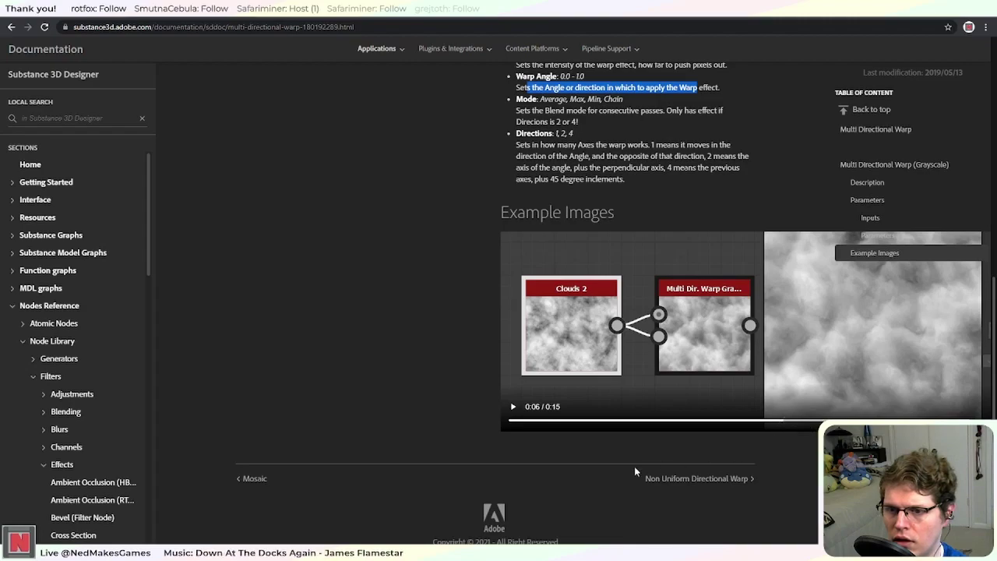
click(512, 406)
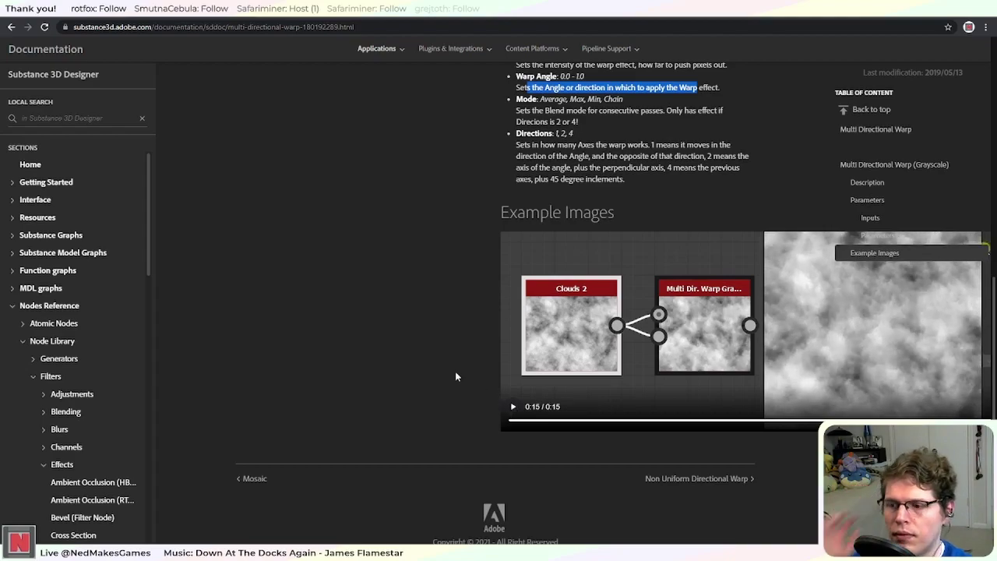
scroll(414, 360, down, 1)
scroll(413, 360, up, 10)
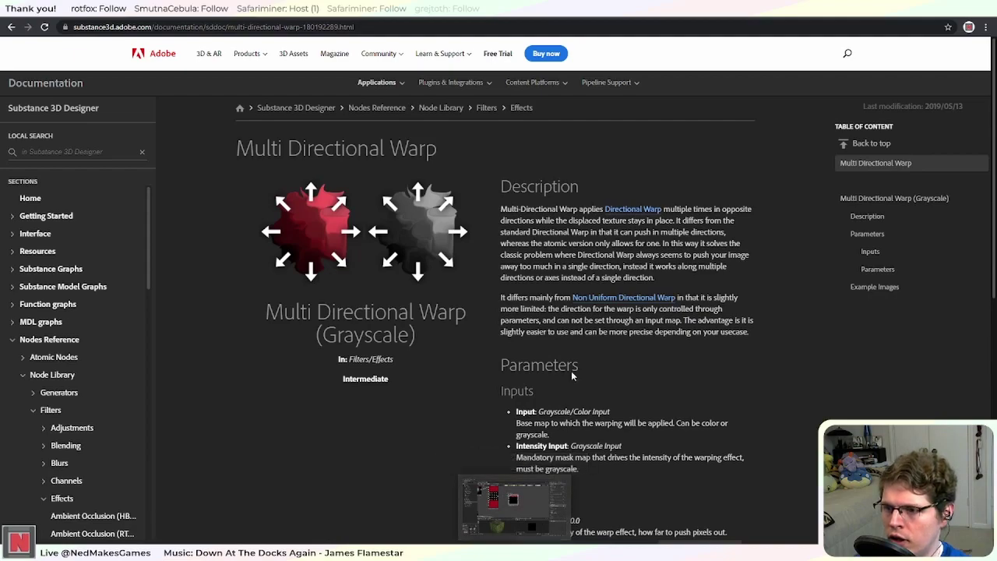
Step: Open the linked Non Uniform Directional Warp page, glance at its linked Slope Blur page and go back
click(620, 299)
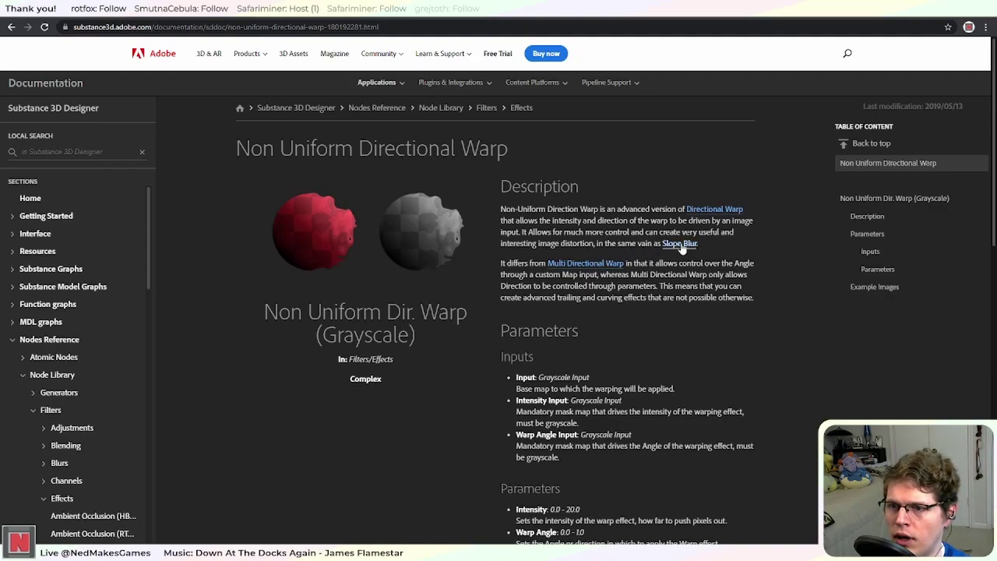
click(680, 244)
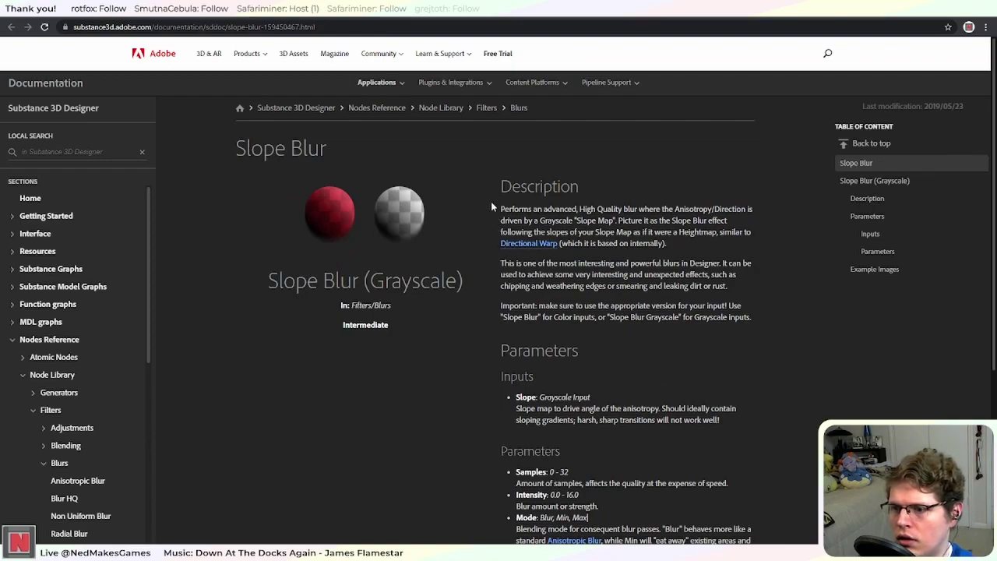
key(alt+Left)
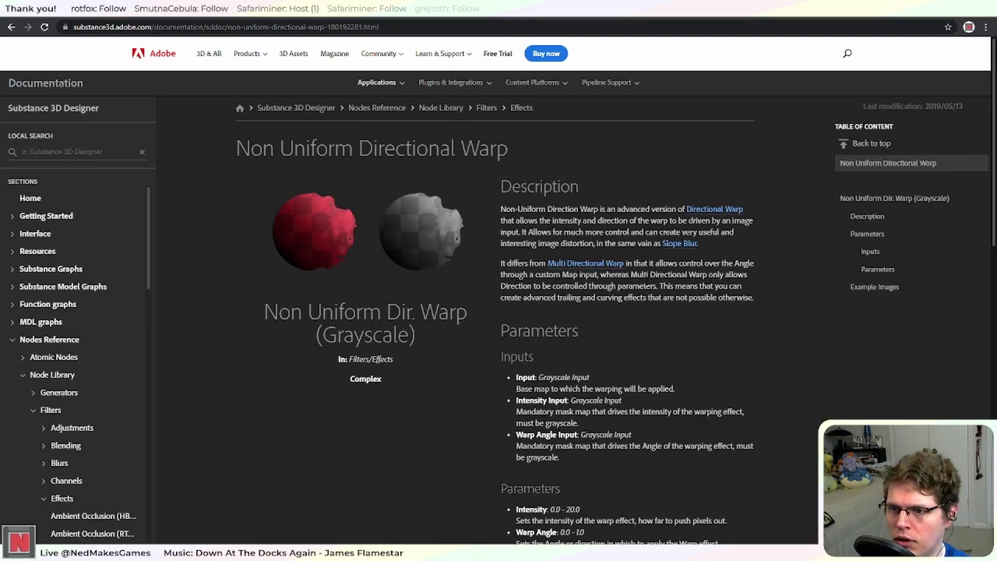
Step: Read the Non Uniform Directional Warp description, inputs and trail parameters, and play its first example video
drag(562, 286, 707, 286)
scroll(707, 286, down, 1)
click(636, 346)
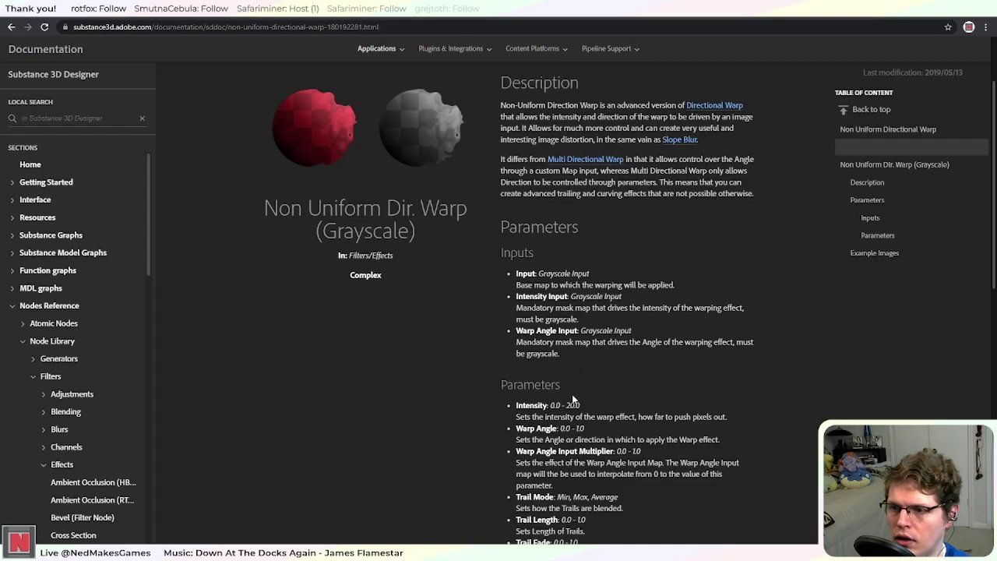
scroll(572, 400, down, 6)
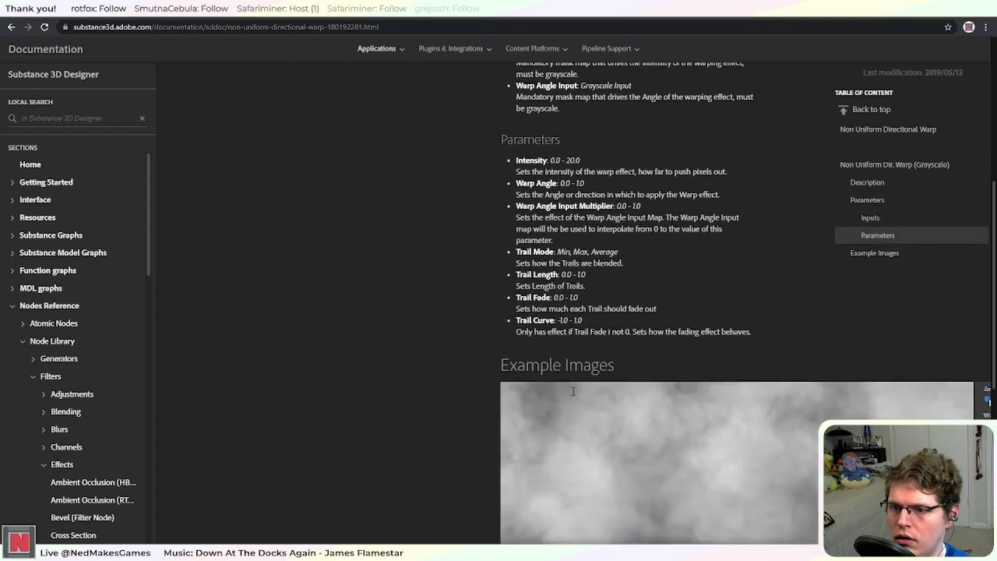
scroll(572, 391, down, 1)
scroll(571, 391, up, 1)
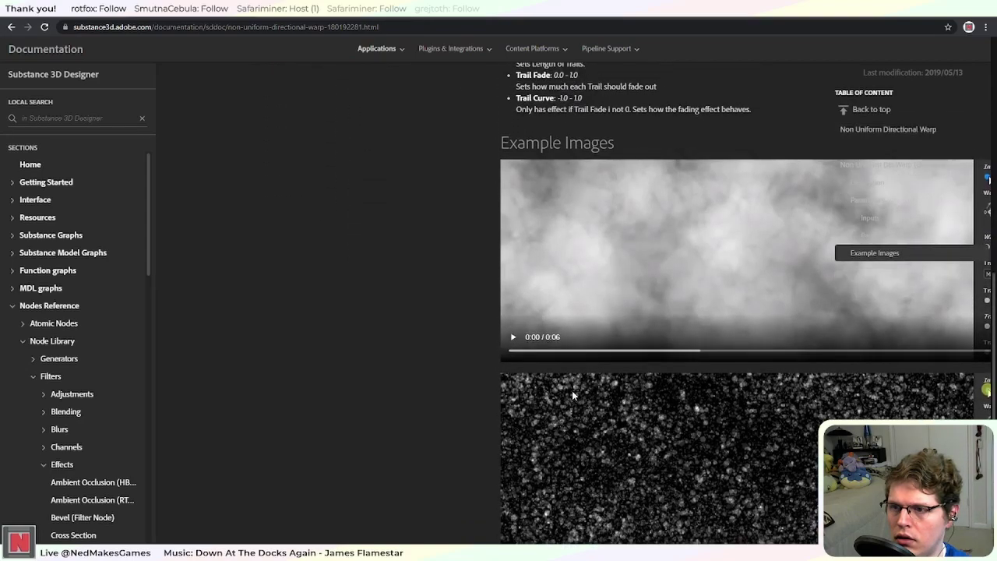
click(514, 337)
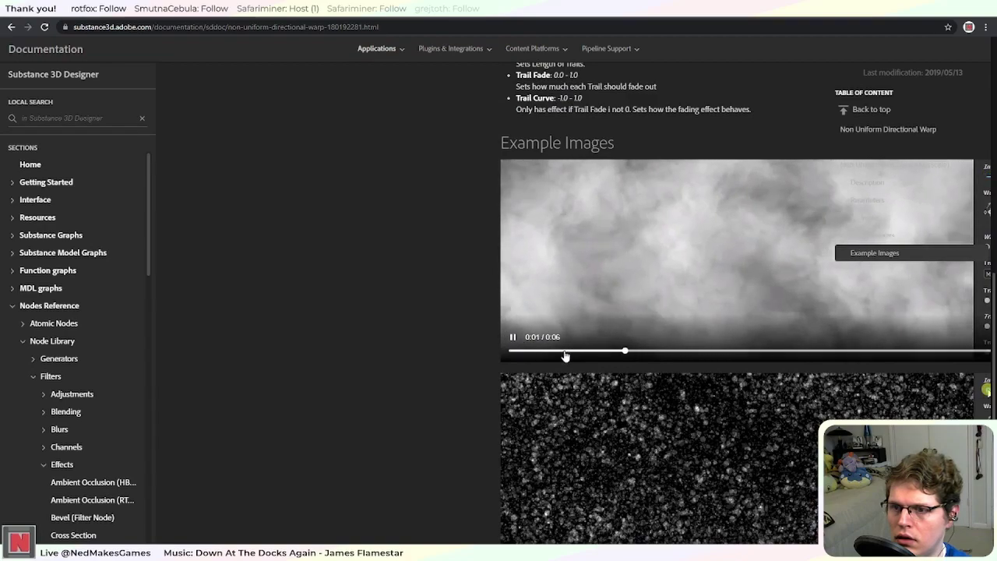
scroll(436, 338, up, 1)
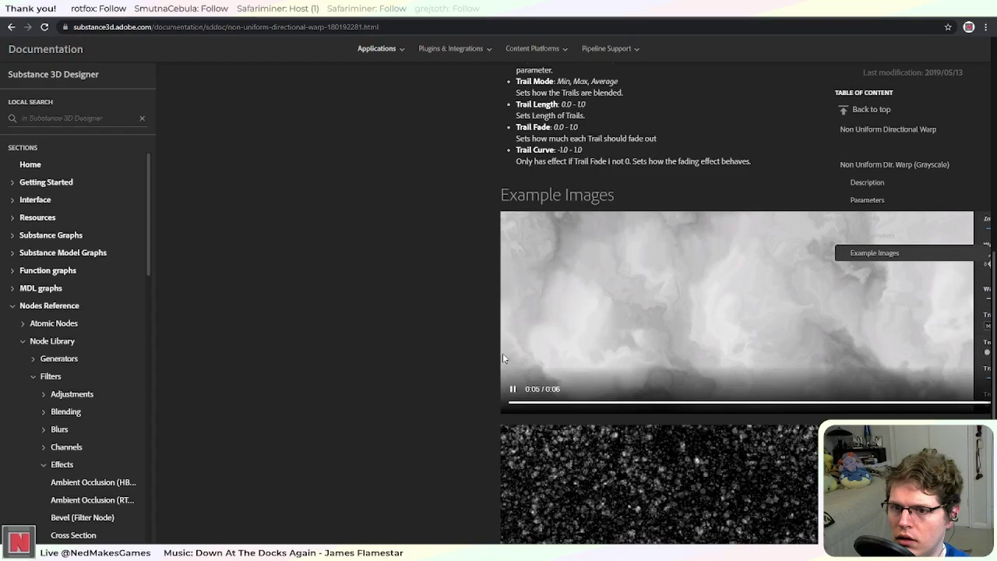
scroll(503, 354, down, 4)
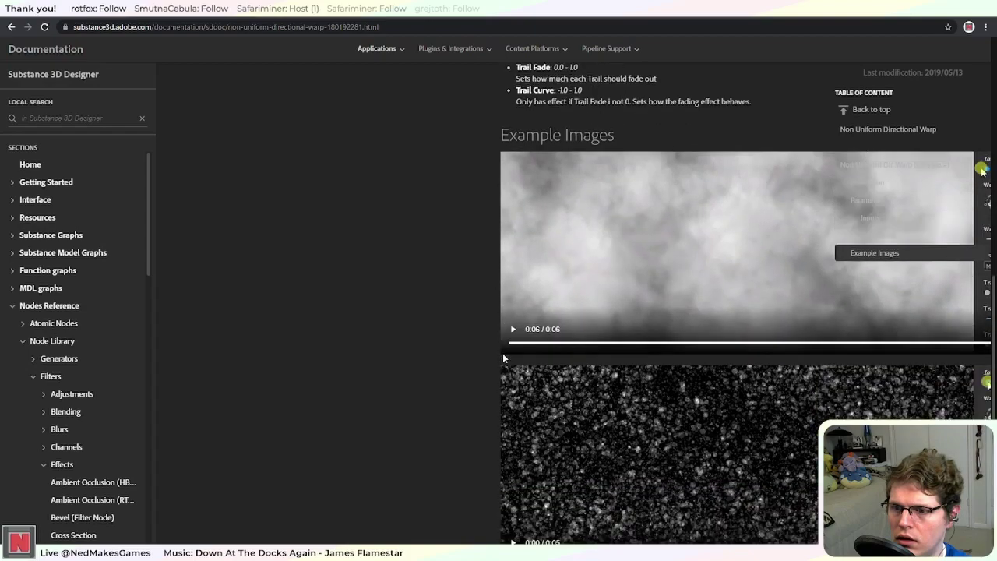
scroll(503, 358, up, 10)
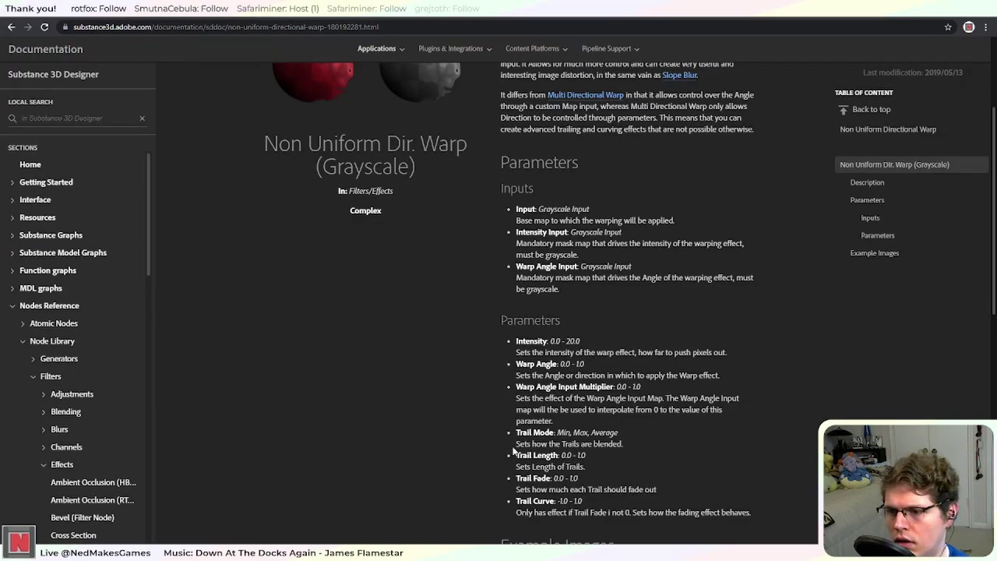
scroll(513, 450, down, 3)
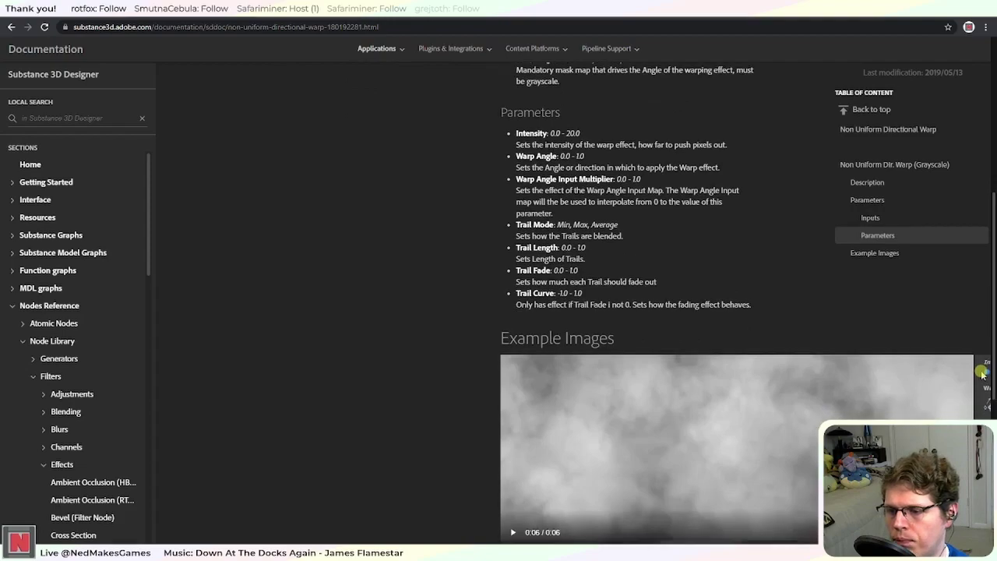
Step: Switch back to Substance Designer and review the Shape, Tile Sampler and Multi Dir. Warp Grayscale nodes in the BluebonnetHead graph
key(alt+Tab)
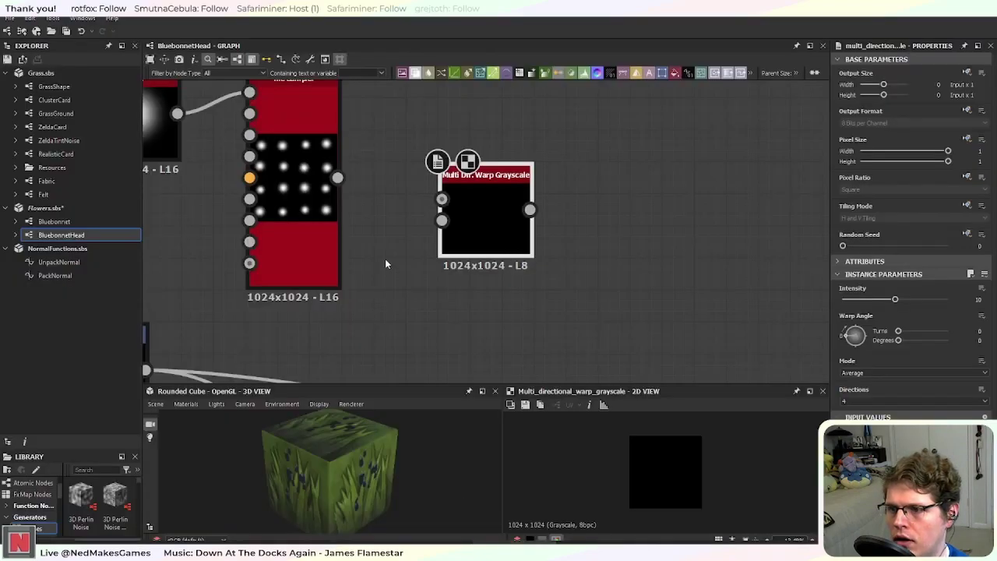
scroll(385, 259, down, 4)
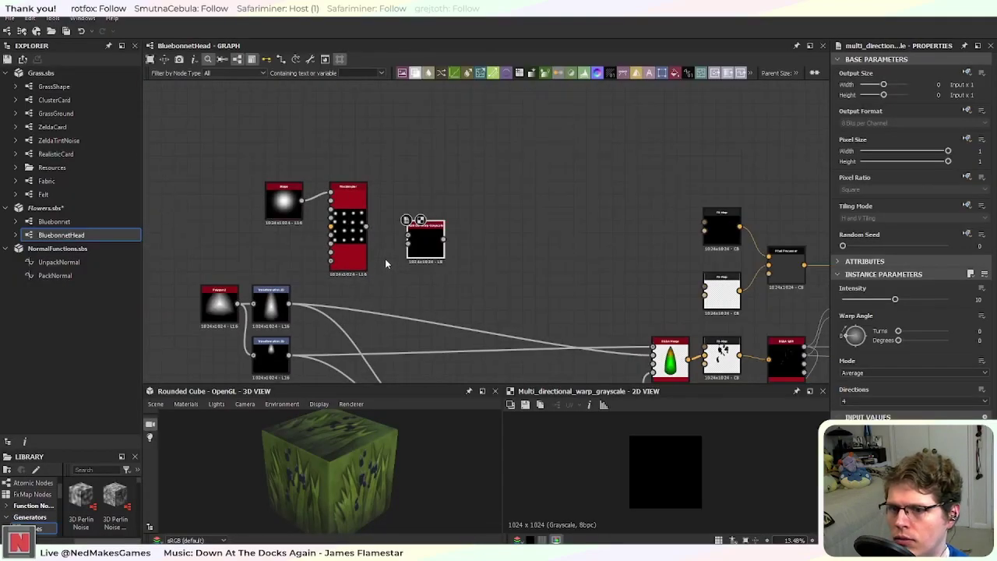
scroll(384, 263, up, 4)
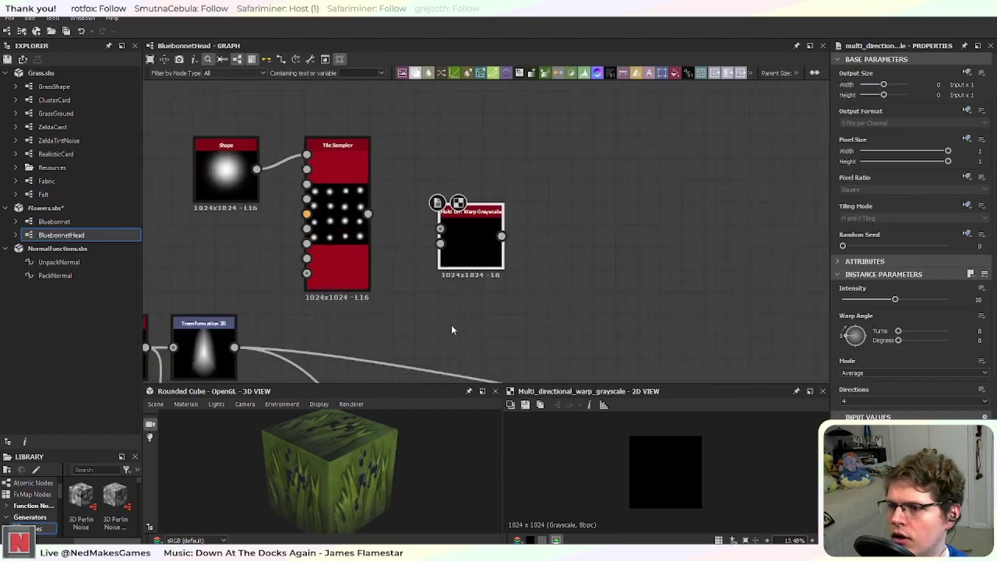
Step: Add a Trapezoid Transform Grayscale node to the BluebonnetHead graph
key(space)
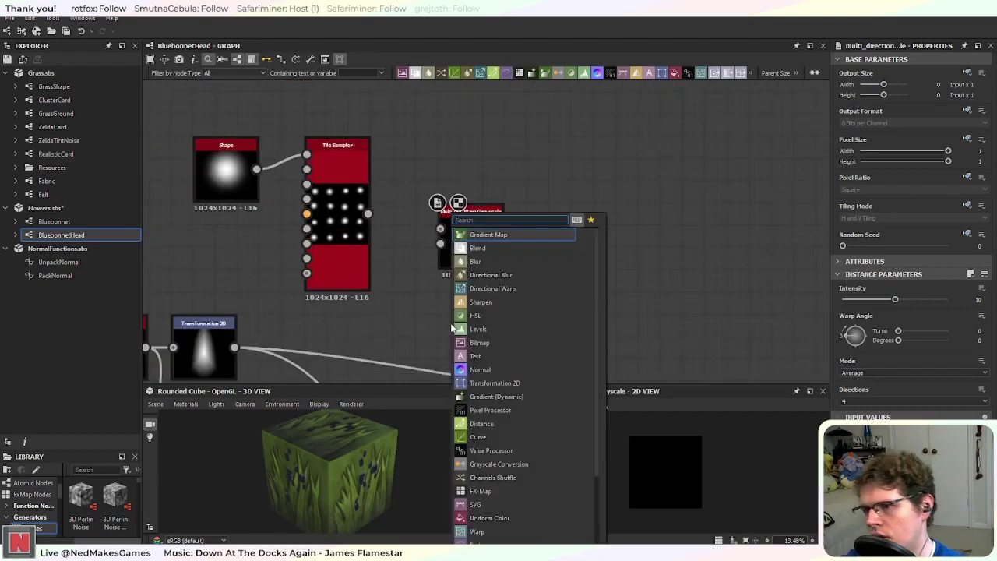
text(ske)
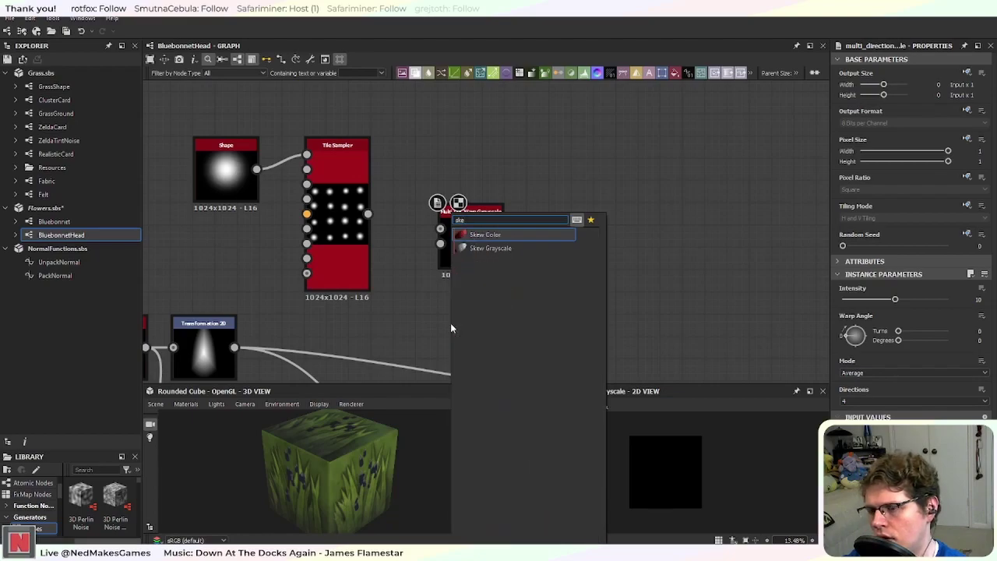
key(BackSpace)
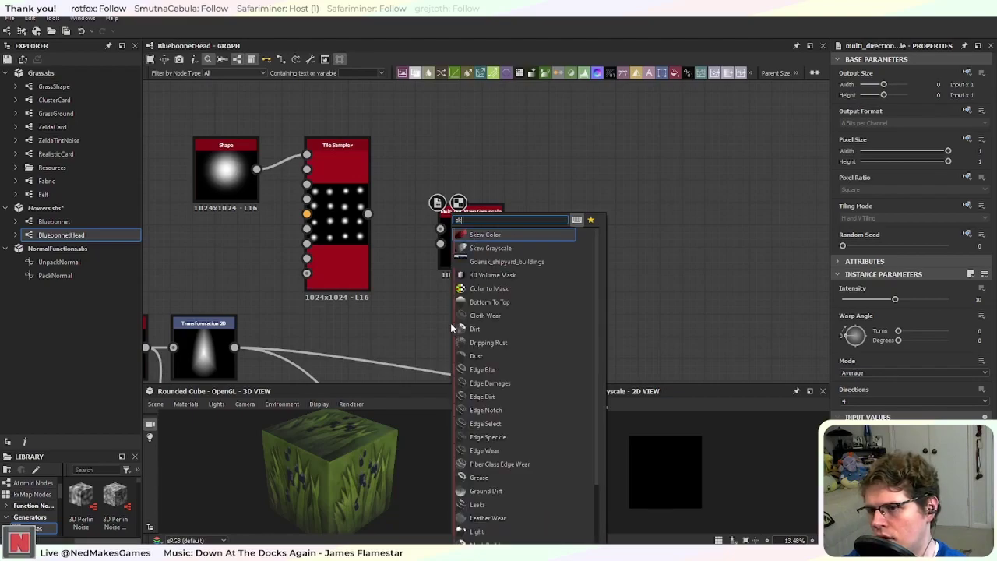
key(BackSpace)
key(BackSpace)
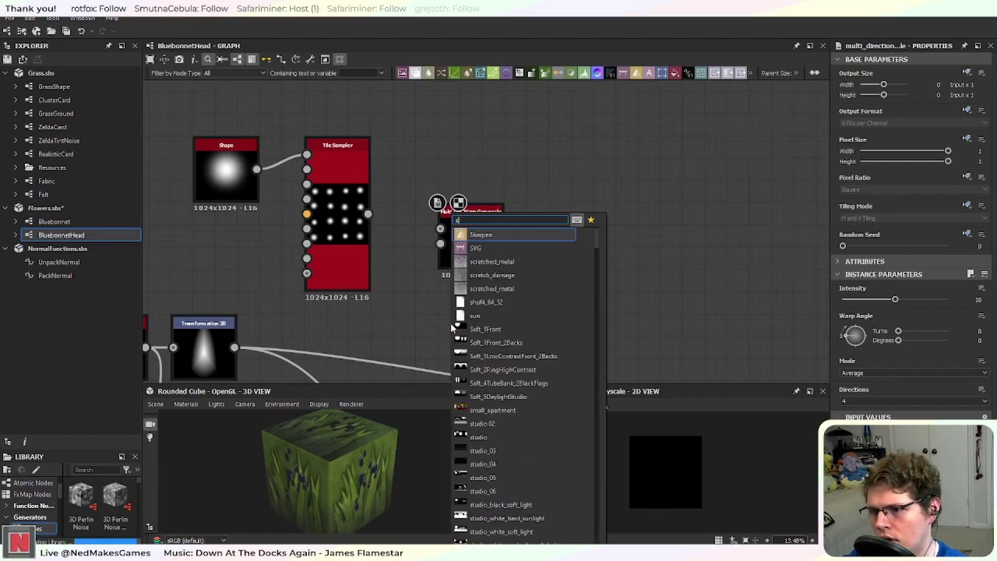
text(tran)
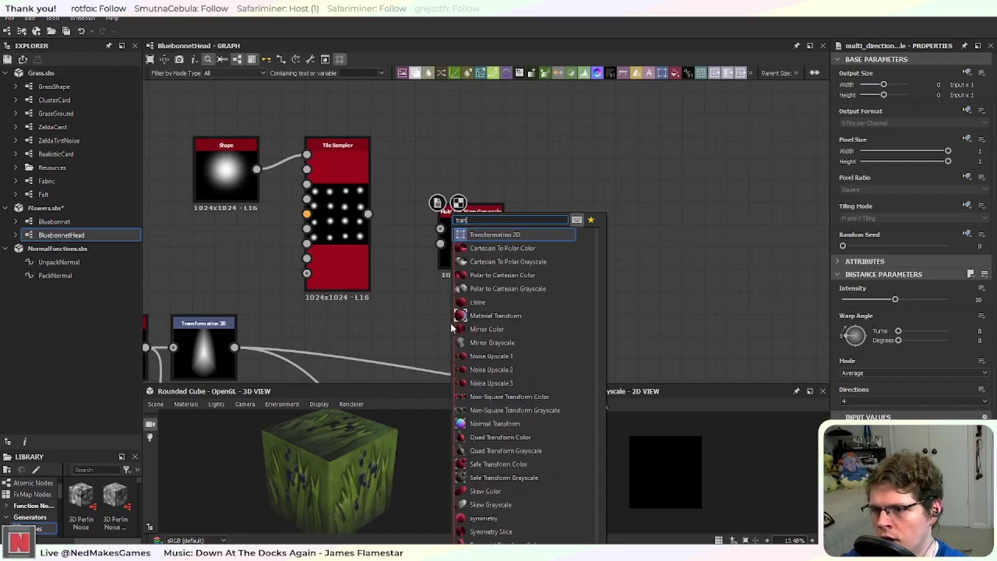
key(BackSpace)
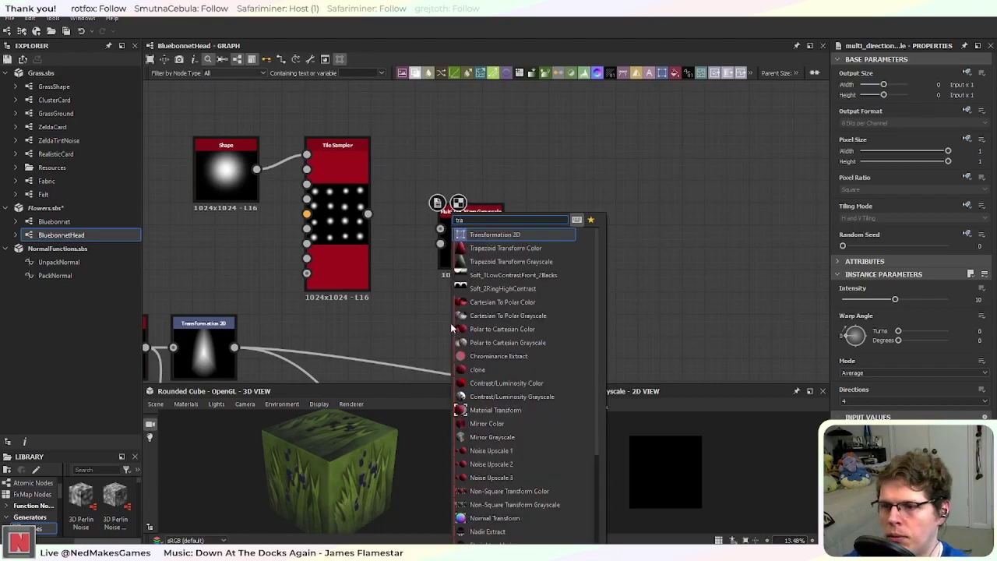
click(536, 265)
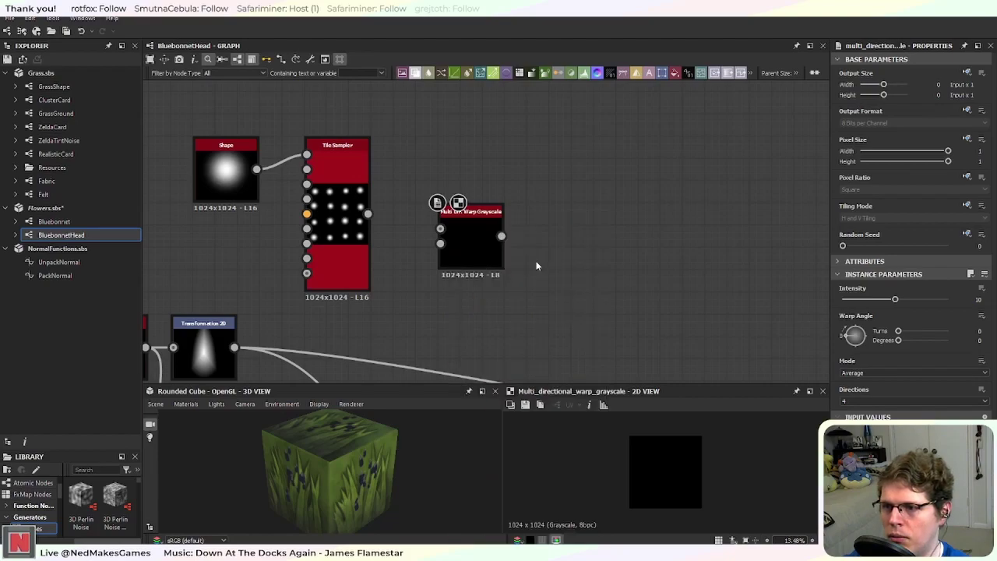
Step: Move the Multi Dir. Warp Grayscale node aside, place the Trapezoid Transform beside the Tile Sampler, and feed it the sampler's output
drag(470, 269, 613, 247)
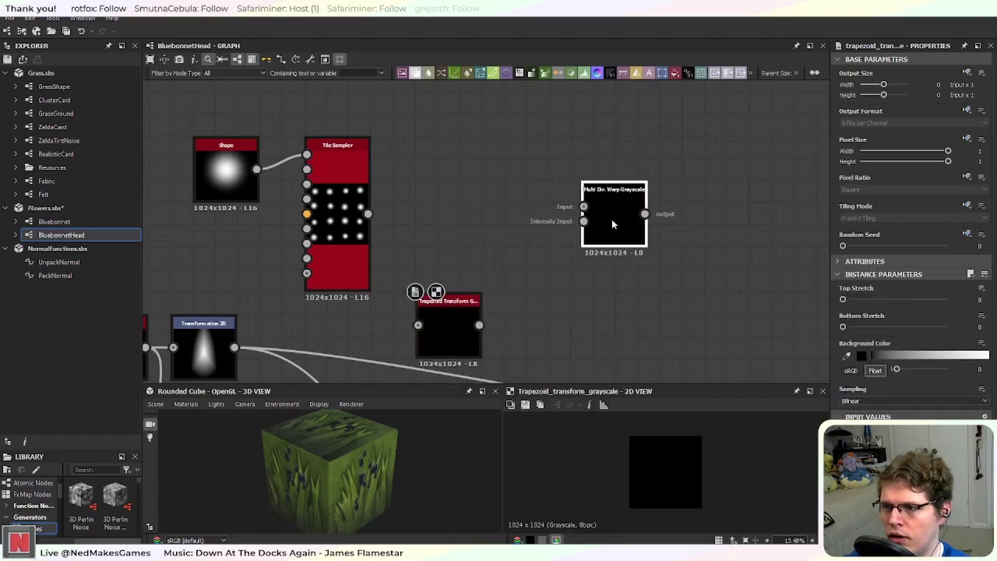
drag(454, 322, 447, 218)
drag(369, 214, 415, 218)
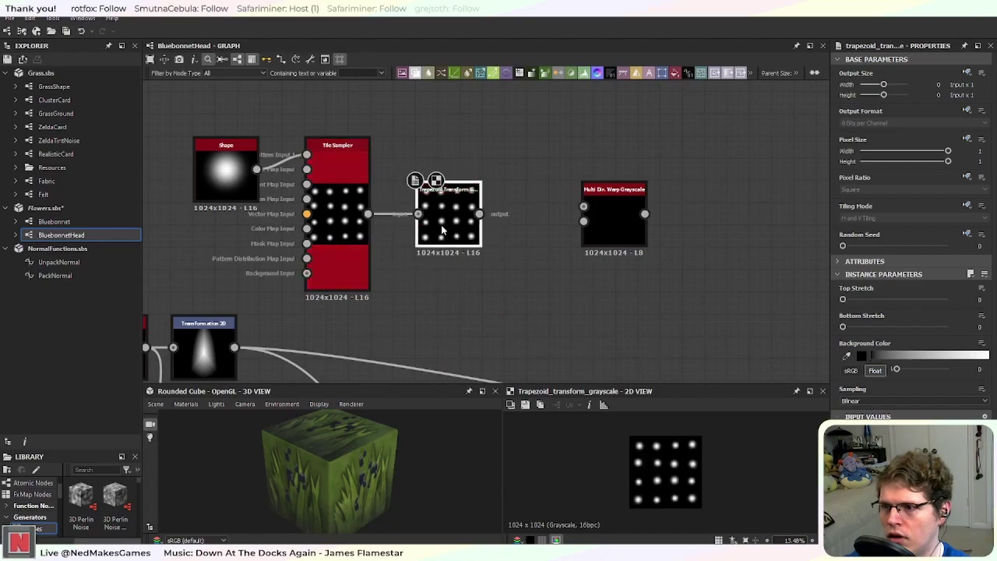
Step: Set the Trapezoid Transform's Top Stretch to 0.85
scroll(455, 228, up, 3)
drag(841, 299, 854, 301)
drag(886, 301, 933, 315)
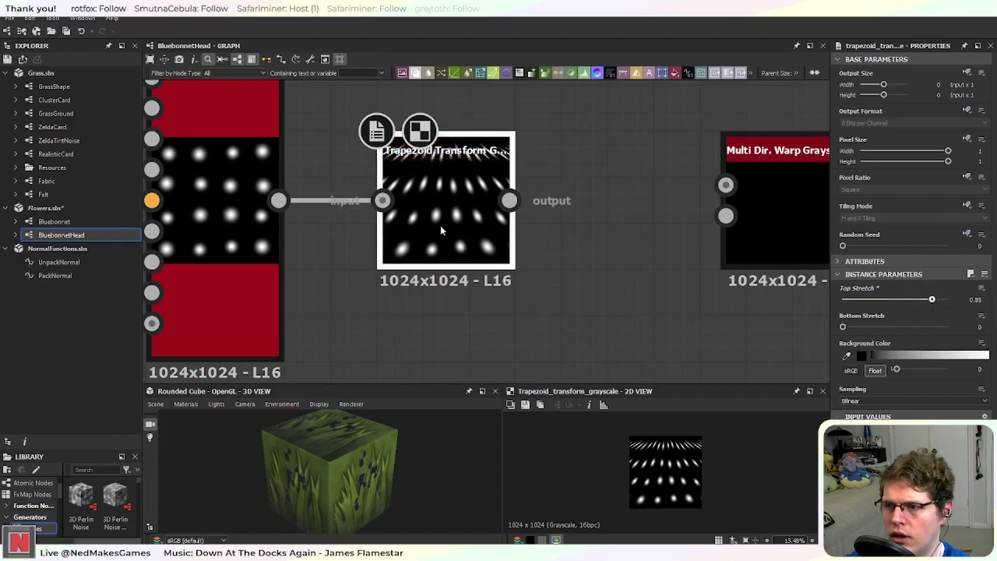
Step: Override the Trapezoid Transform's inherited Tiling Mode and set it to No Tiling
scroll(728, 279, down, 3)
scroll(728, 279, up, 1)
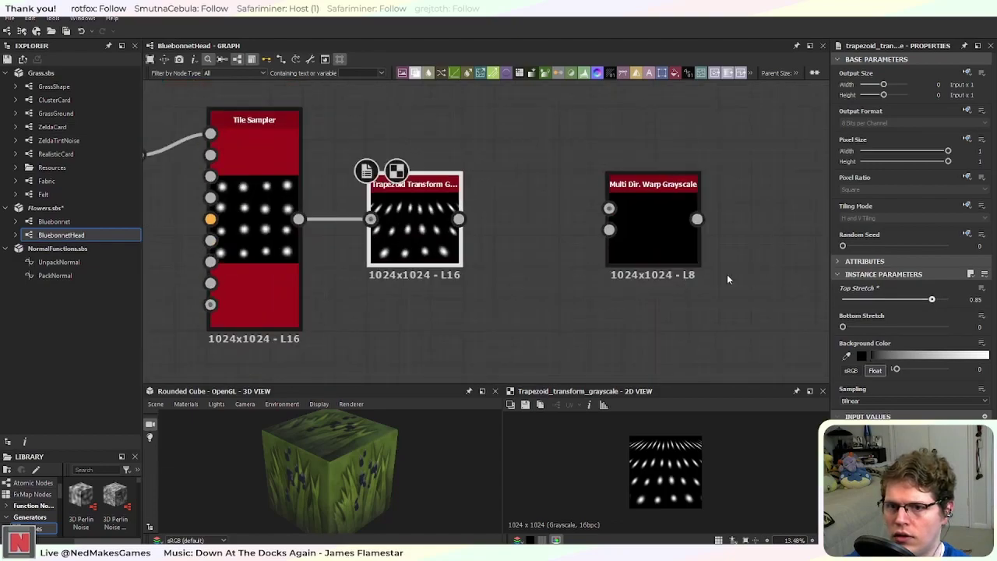
click(966, 205)
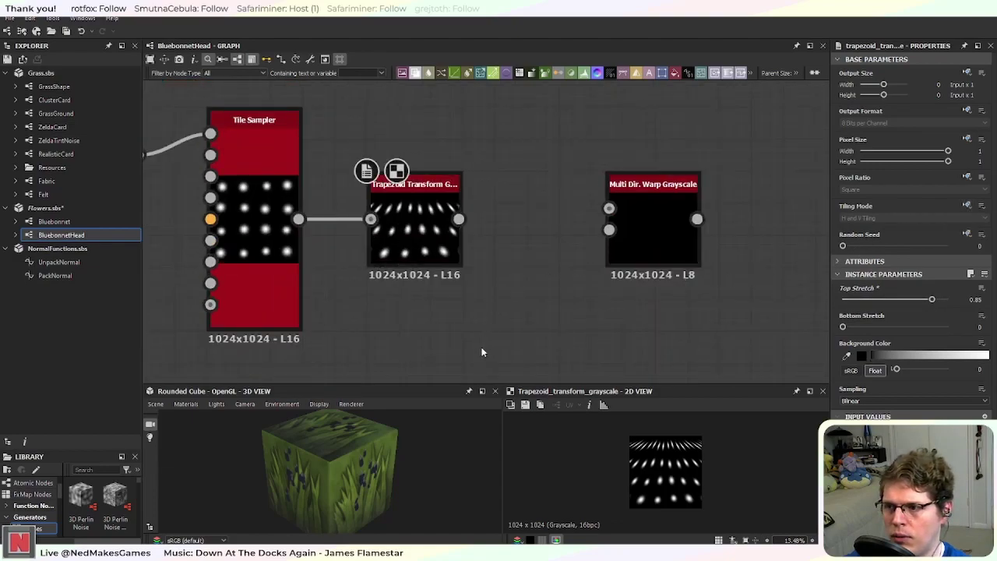
middle_drag(482, 338, 518, 221)
scroll(518, 221, down, 4)
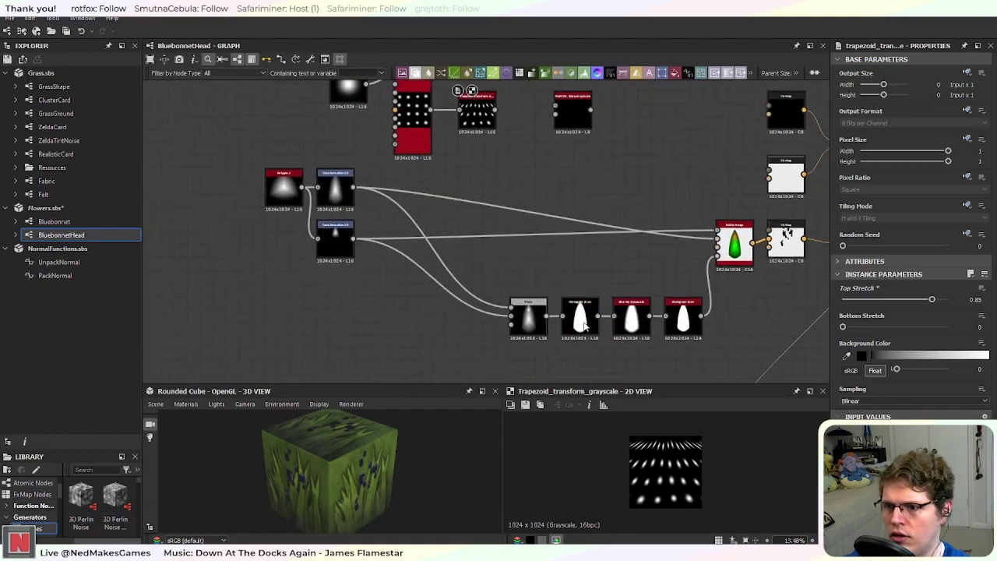
scroll(576, 315, up, 2)
middle_drag(400, 156, 467, 226)
click(458, 218)
scroll(701, 233, up, 3)
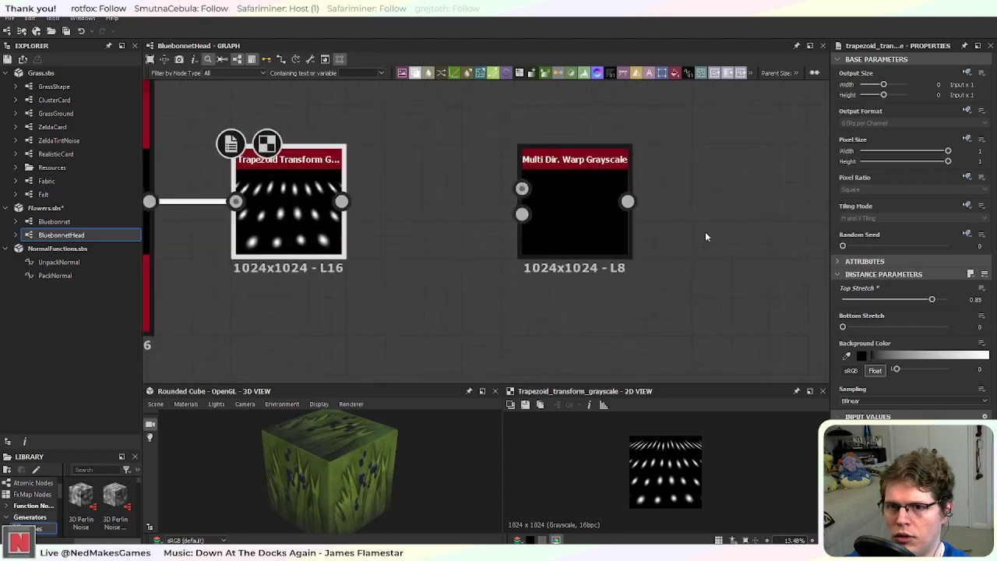
click(966, 204)
click(965, 246)
click(876, 218)
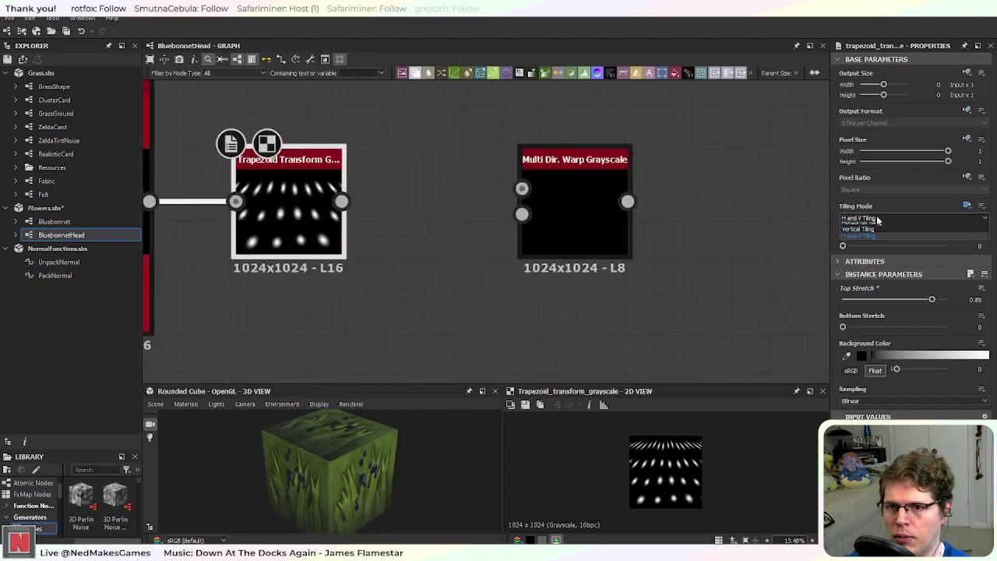
click(879, 226)
Step: Delete the unconnected Multi Dir. Warp Grayscale node
middle_drag(350, 312, 524, 257)
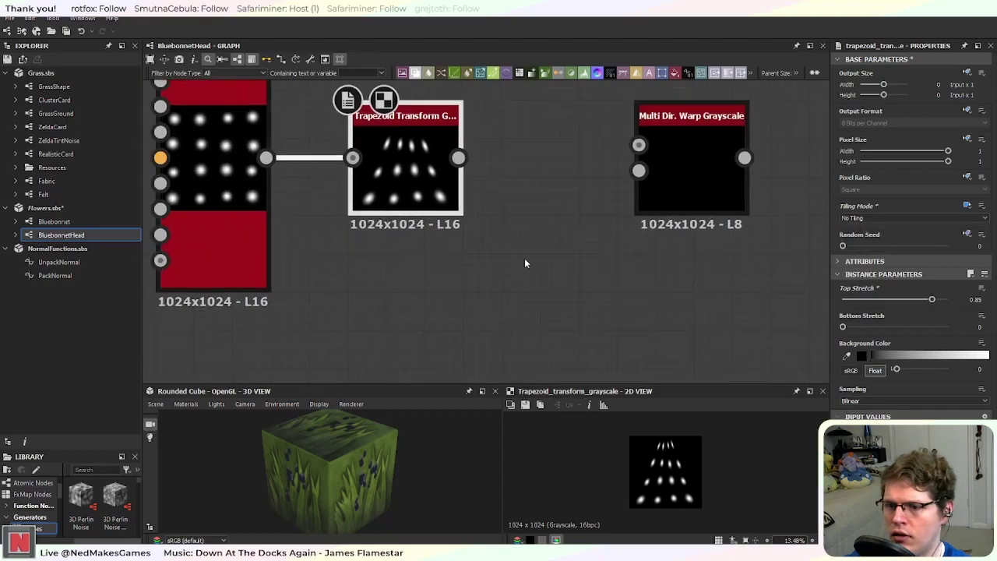
scroll(524, 258, down, 3)
scroll(524, 264, down, 2)
middle_drag(506, 341, 519, 252)
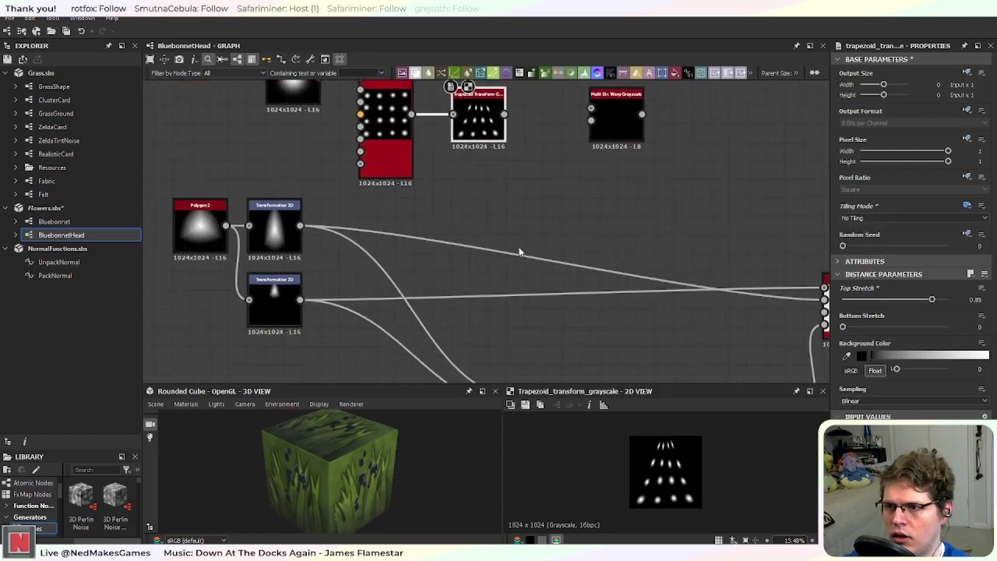
click(613, 138)
key(Delete)
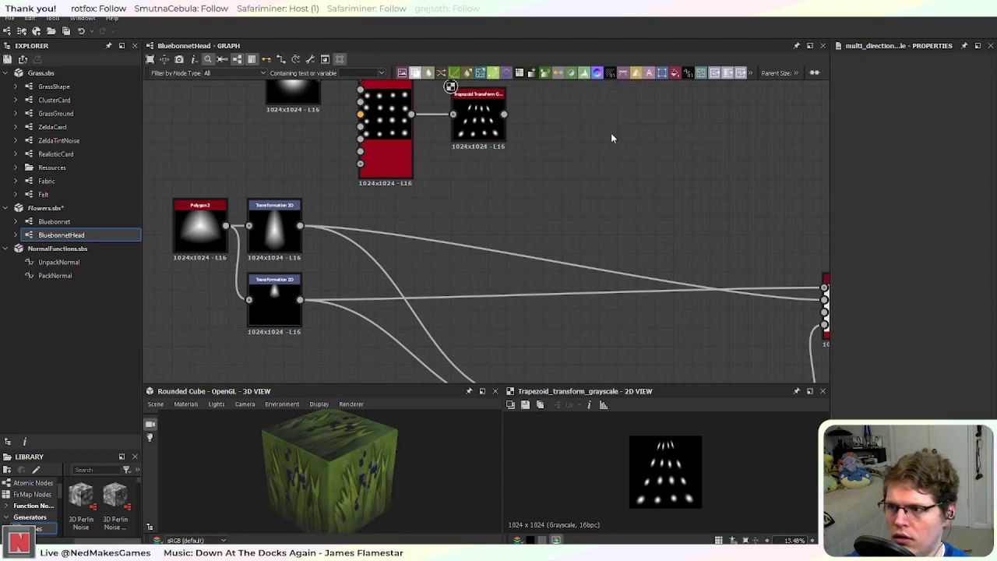
Step: Add a Transformation 2D node fed by the Trapezoid Transform's output
scroll(610, 132, down, 2)
scroll(540, 190, up, 2)
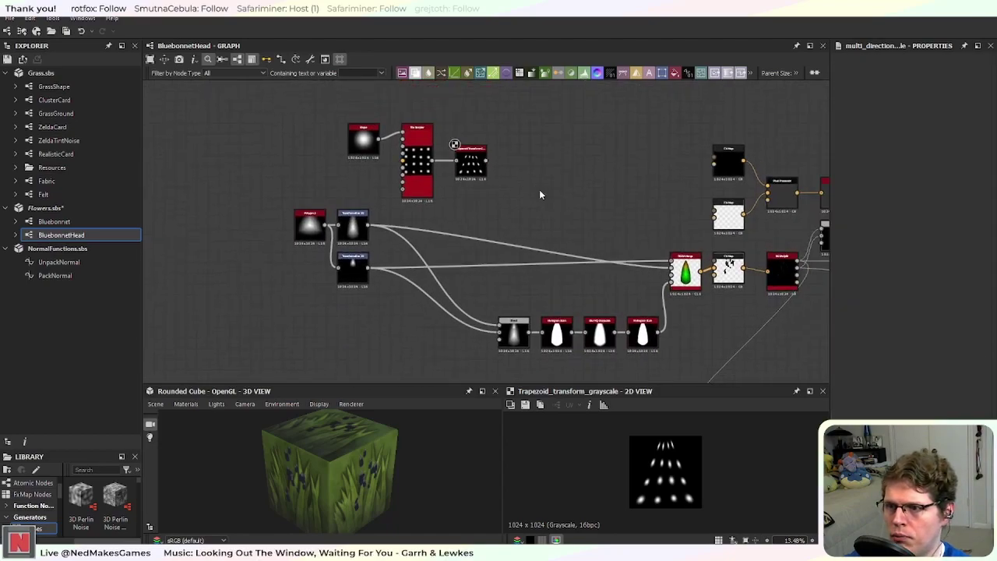
scroll(529, 182, up, 1)
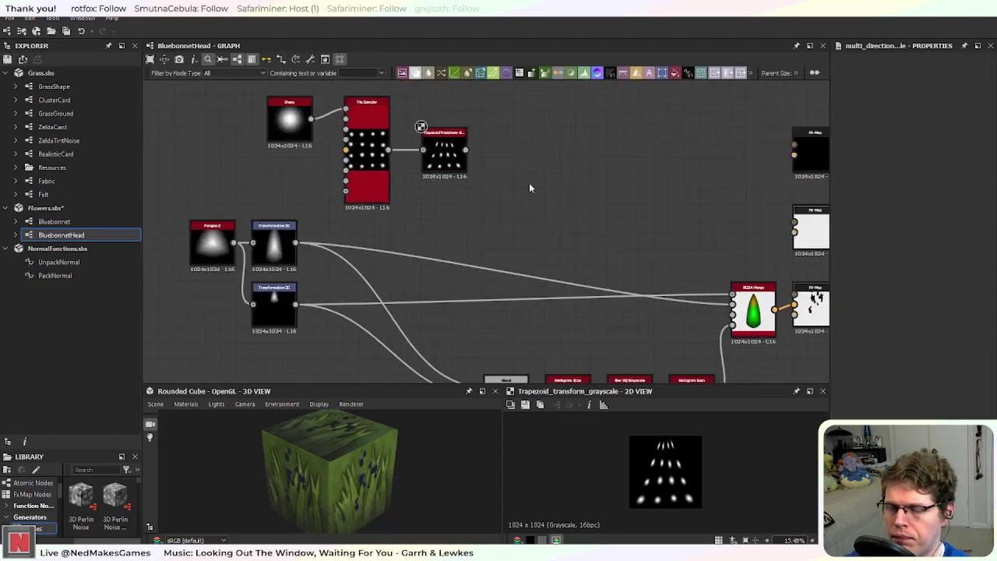
click(444, 154)
middle_drag(523, 266, 473, 199)
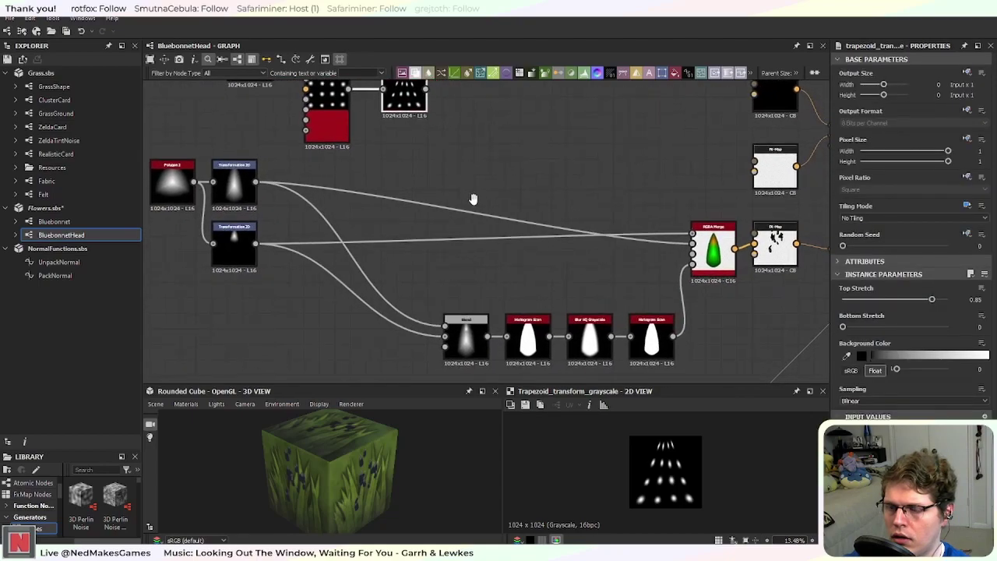
key(space)
text(trans)
key(Return)
Step: Add a Blend node and place it just before the RGBA Merge node
middle_drag(575, 152, 510, 162)
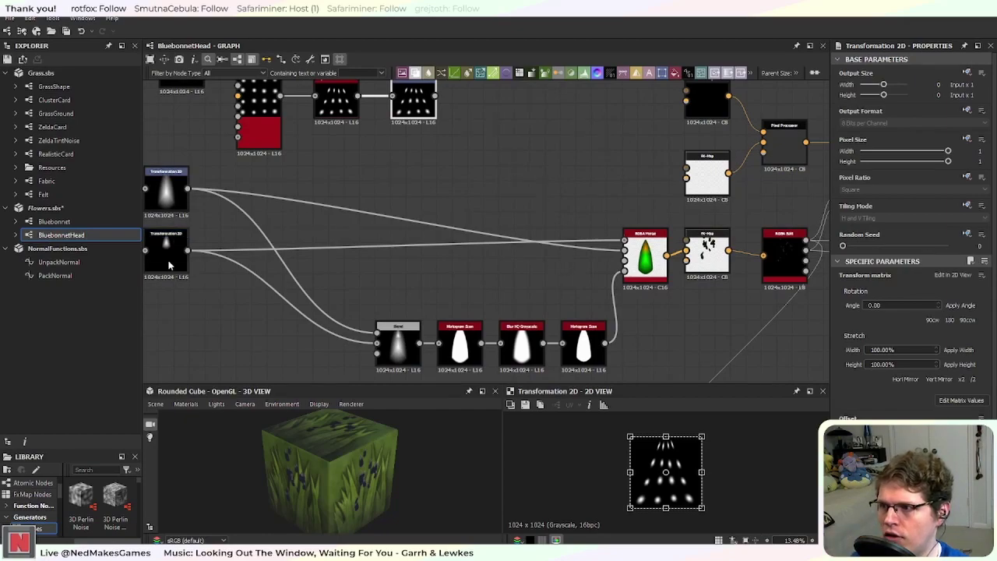
click(575, 243)
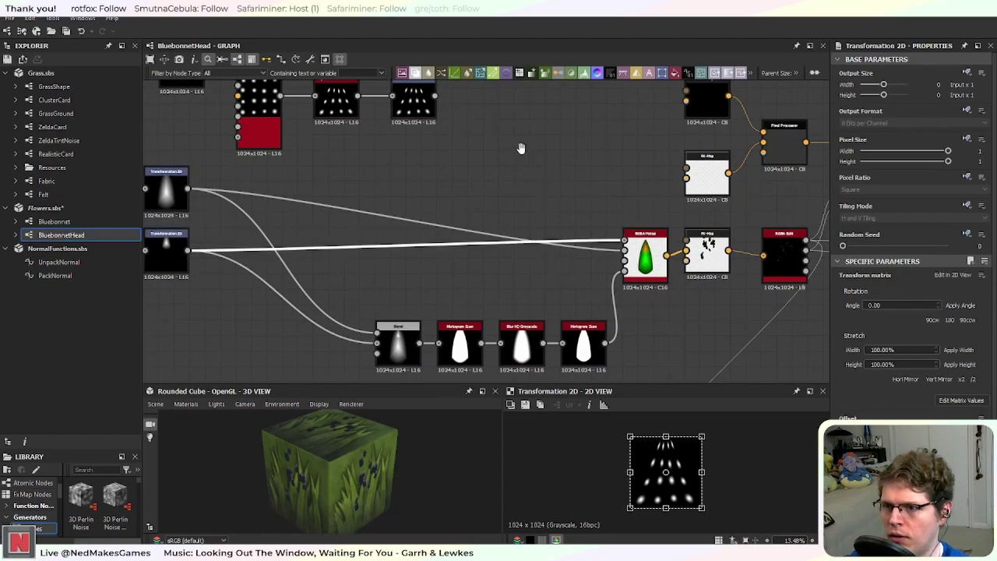
click(511, 181)
key(space)
text(blend)
key(Return)
drag(516, 191, 563, 267)
Step: Blend the dot pattern's Transformation 2D over the small petal-tip Transformation 2D and route the result into RGBA Merge's R input
drag(200, 271, 542, 256)
drag(446, 117, 636, 264)
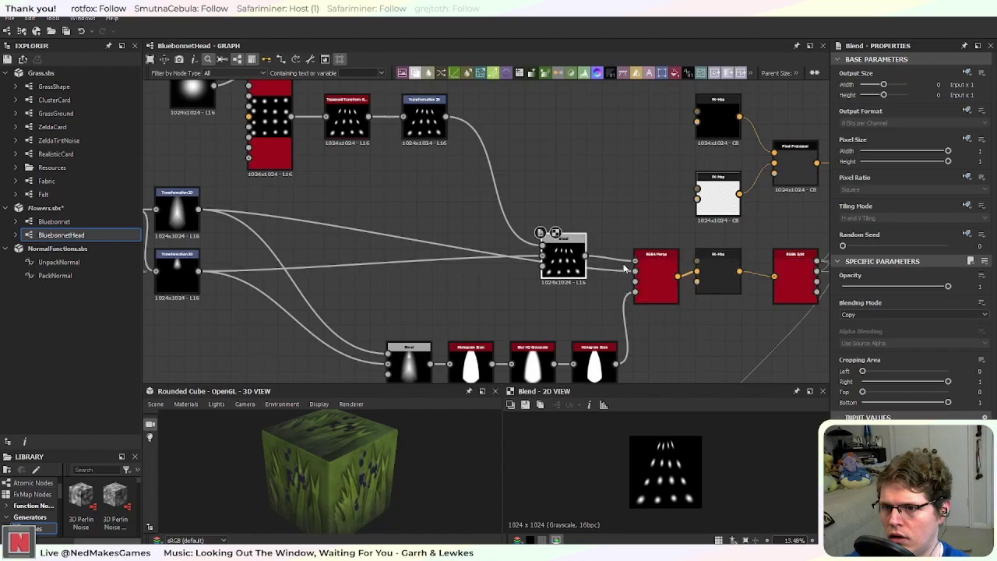
drag(569, 254, 569, 205)
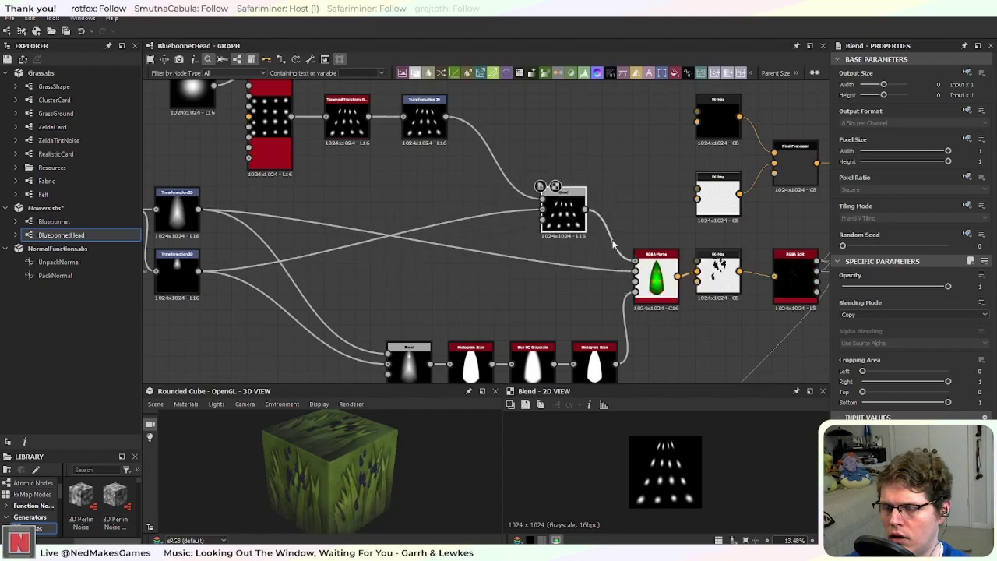
Step: Set the Blend node's blending mode to Max (Lighten) and shift the node slightly closer to RGBA Merge
scroll(567, 210, up, 3)
click(903, 314)
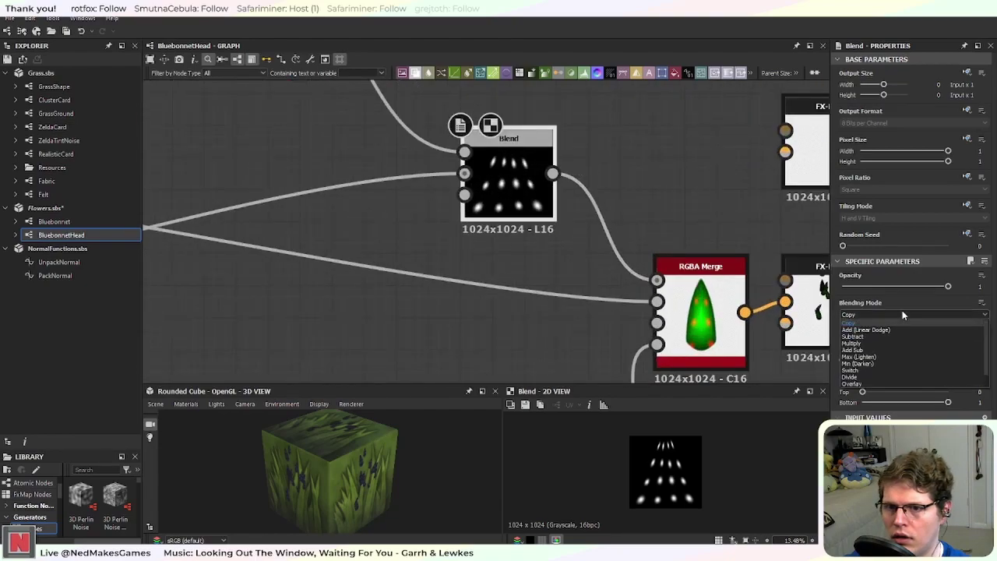
click(909, 357)
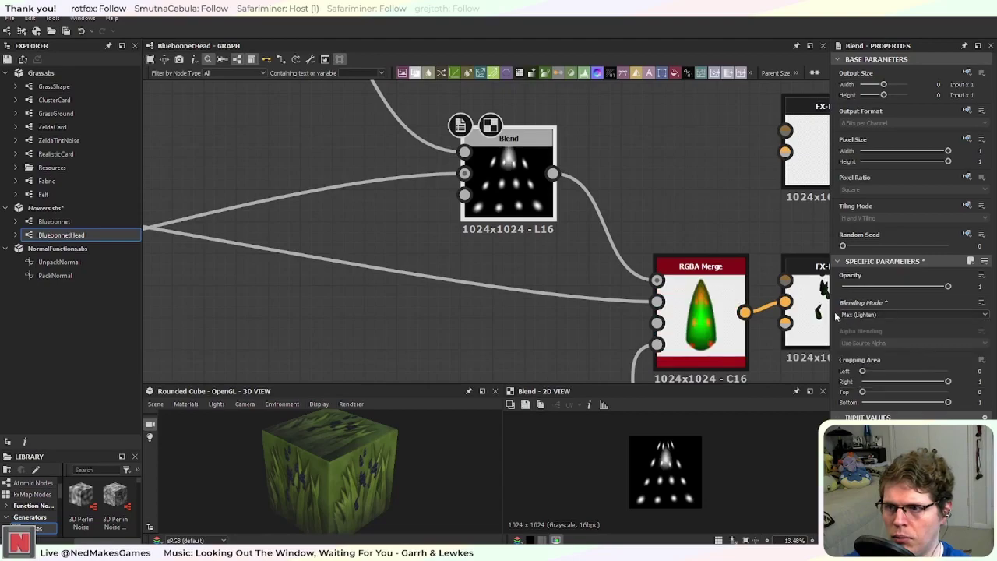
middle_drag(726, 345, 691, 340)
scroll(582, 293, down, 3)
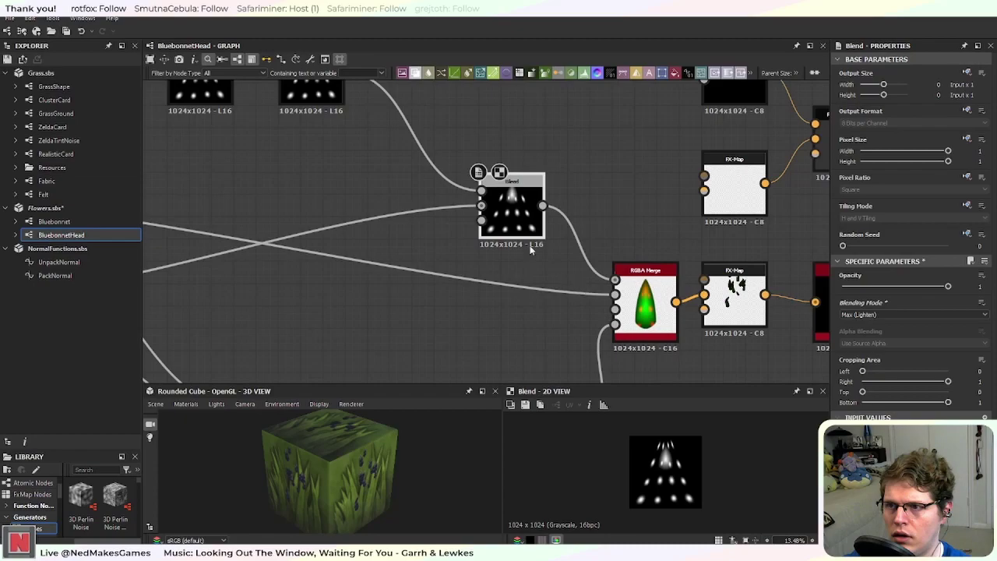
drag(495, 224, 524, 224)
Step: Shift the dot pattern downward in its Transformation 2D node and scale it to half size, using the Blend result as preview
middle_drag(435, 237, 472, 272)
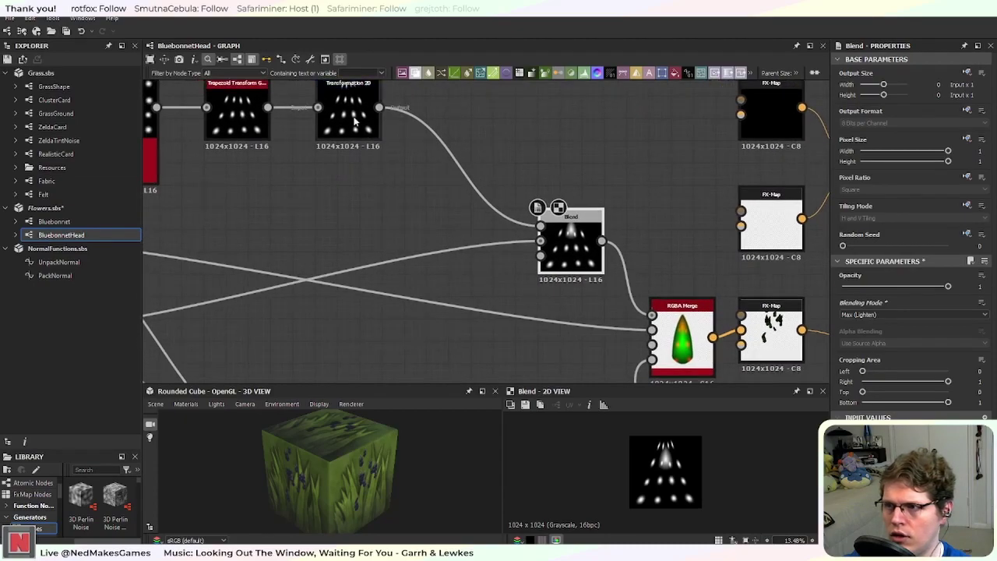
click(537, 207)
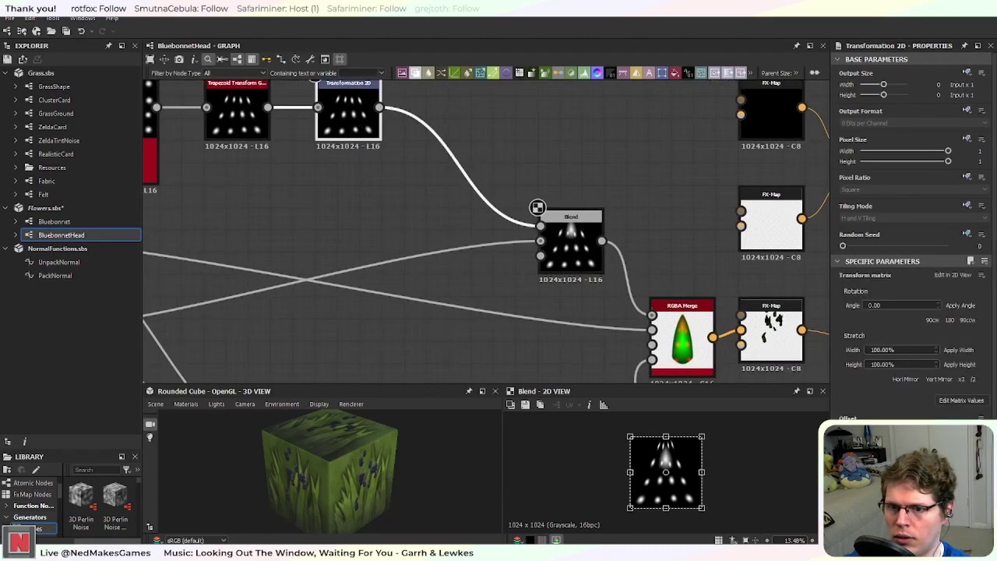
drag(665, 472, 666, 492)
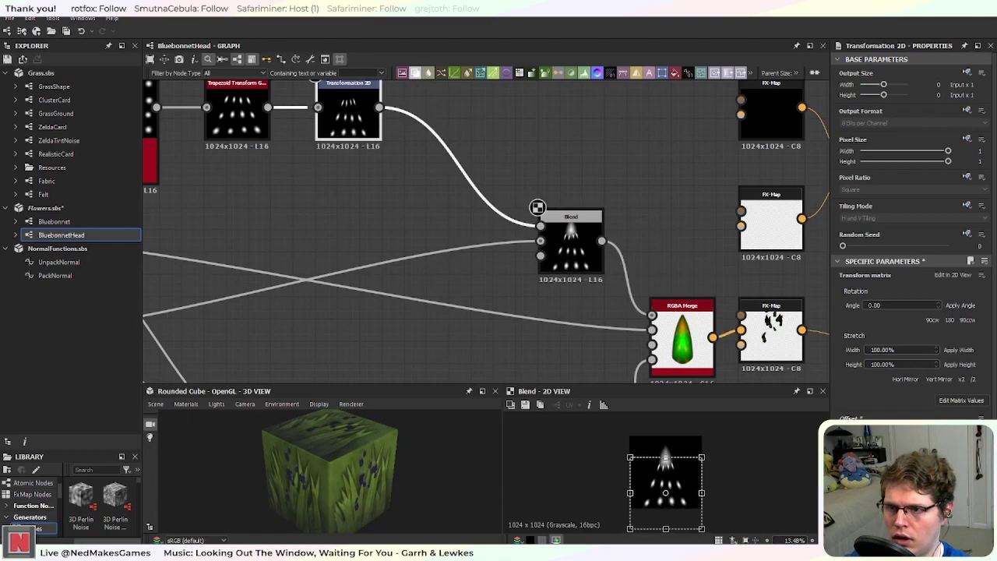
click(973, 379)
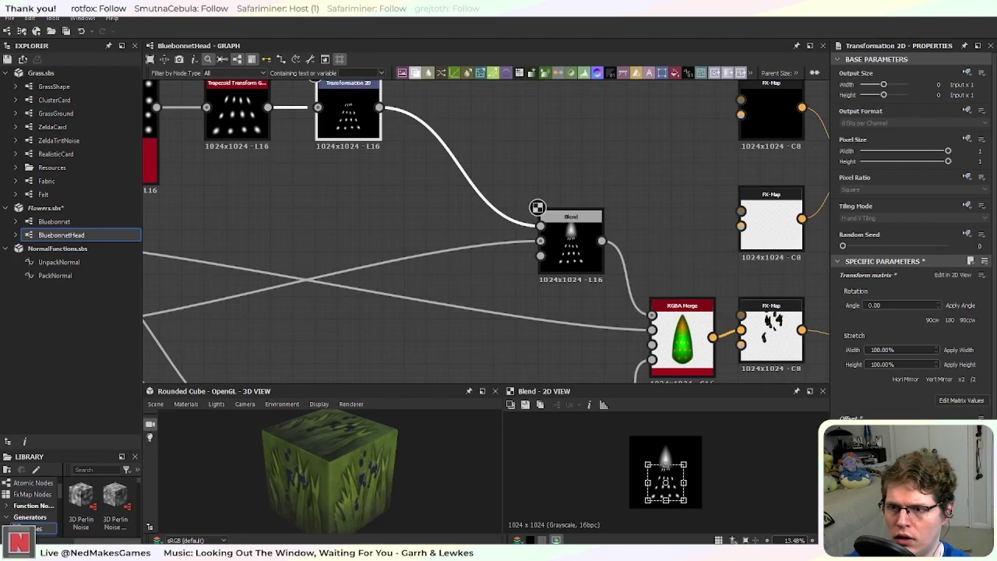
Step: Set the Trapezoid Transform's Bottom Stretch to 0.05
click(237, 113)
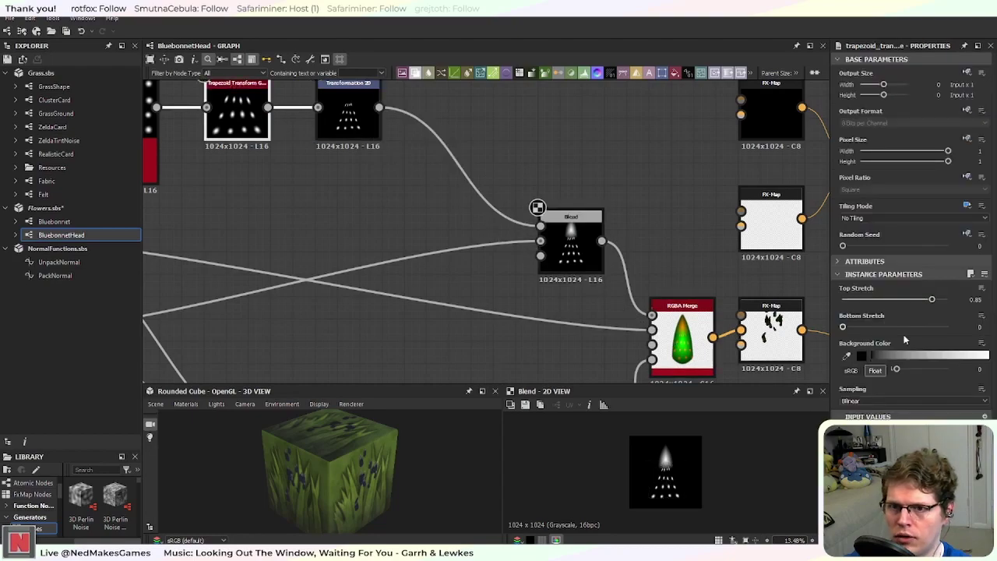
click(846, 327)
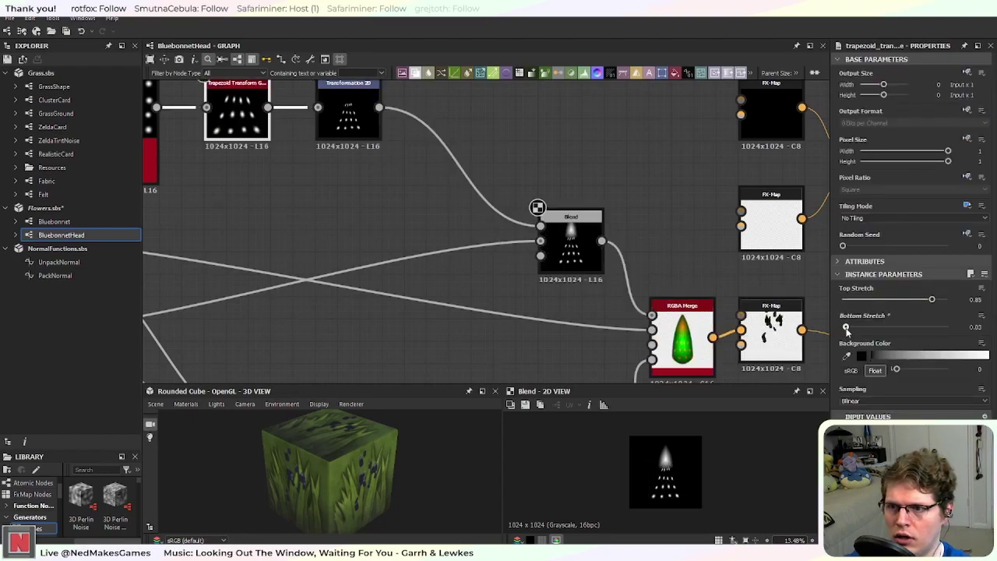
mouse_move(847, 331)
mouse_down()
mouse_move(900, 343)
mouse_move(839, 342)
mouse_up()
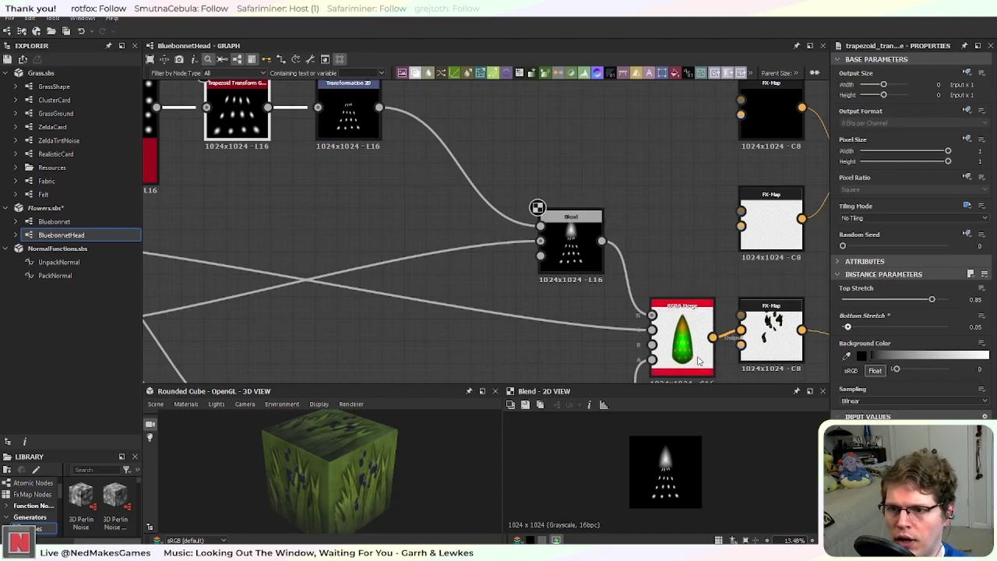
Step: Make room before the dot pattern's Transformation 2D and insert a Multi Directional Warp Grayscale node after the Trapezoid Transform
middle_drag(341, 196, 397, 245)
drag(399, 174, 477, 174)
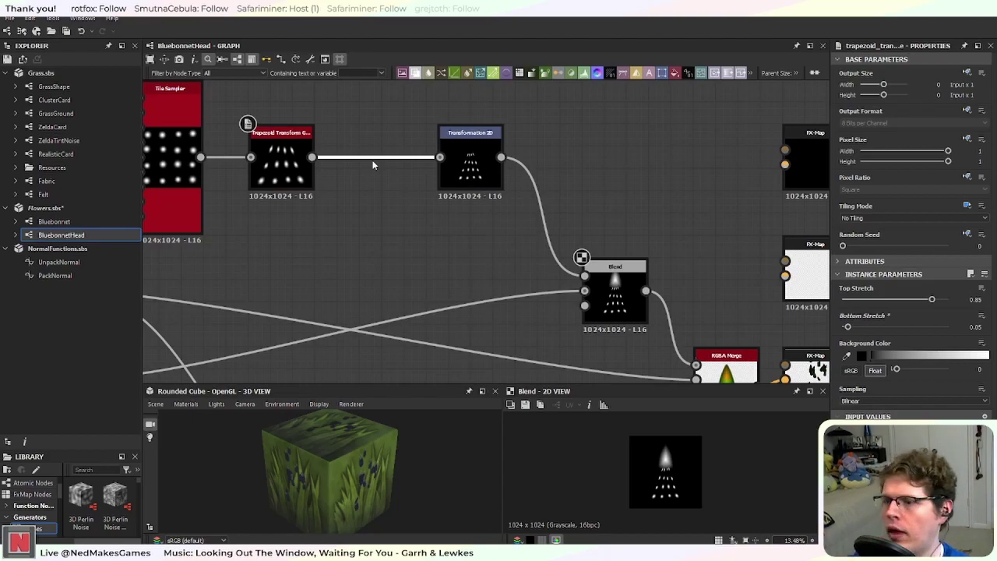
key(space)
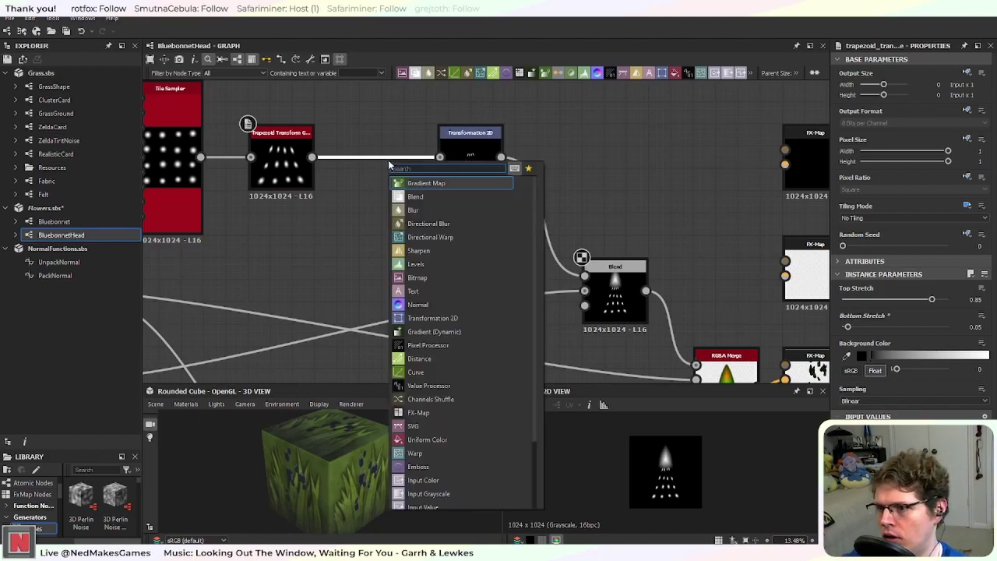
text(wa)
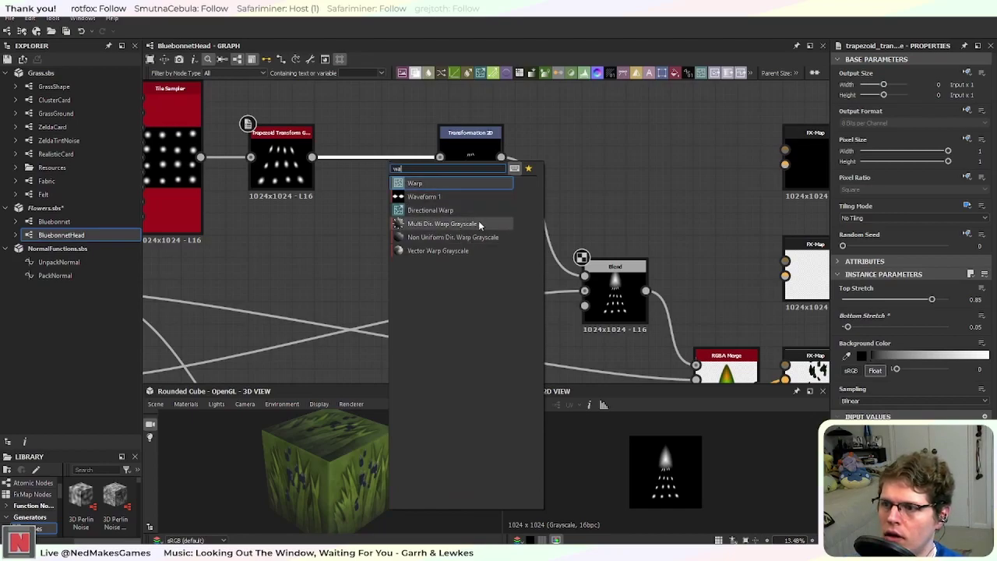
key(Escape)
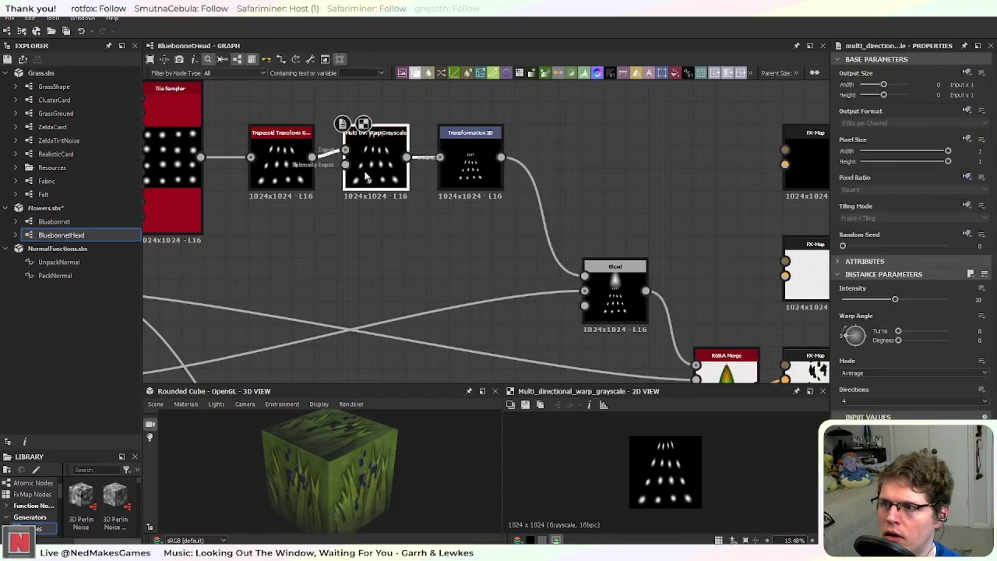
scroll(366, 178, up, 2)
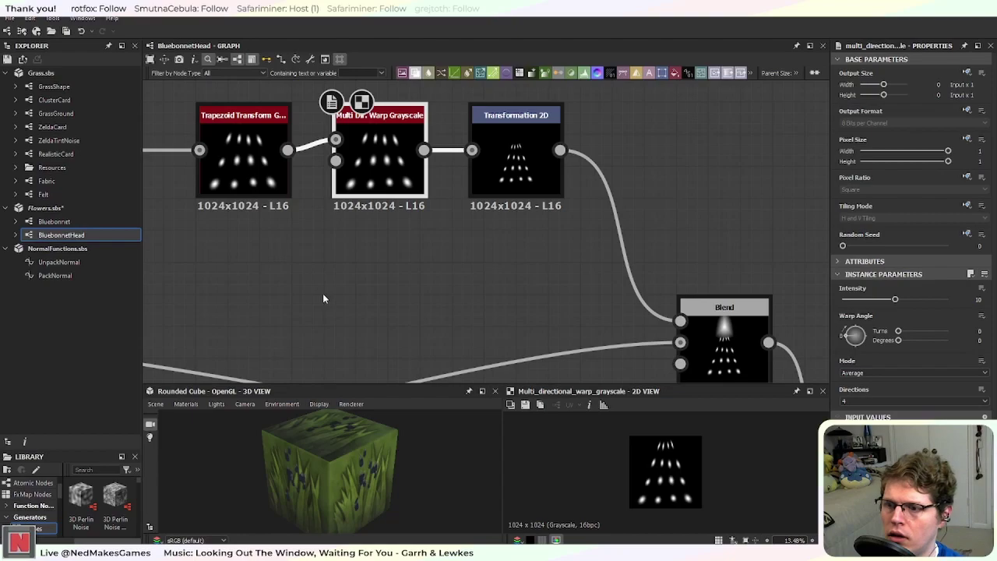
scroll(323, 298, down, 1)
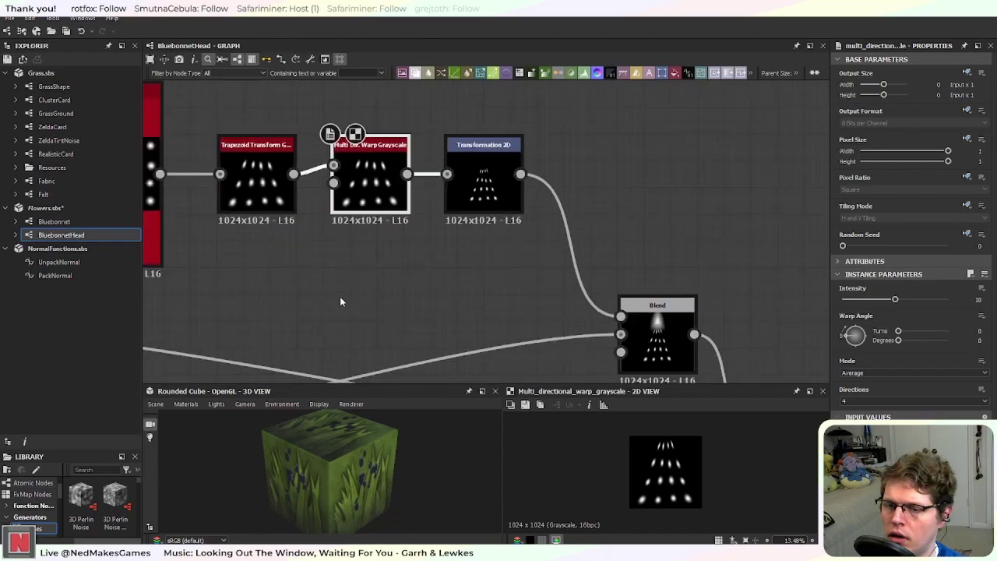
middle_drag(317, 289, 400, 291)
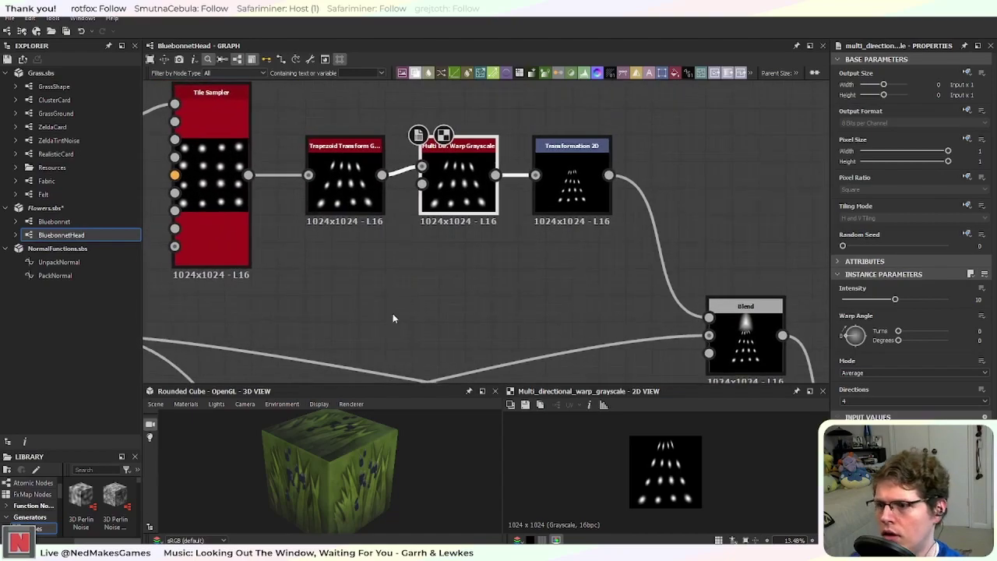
Step: Add a Shape node with the Gaussian pattern and connect it to the Multi Directional Warp's intensity input
key(space)
text(sha)
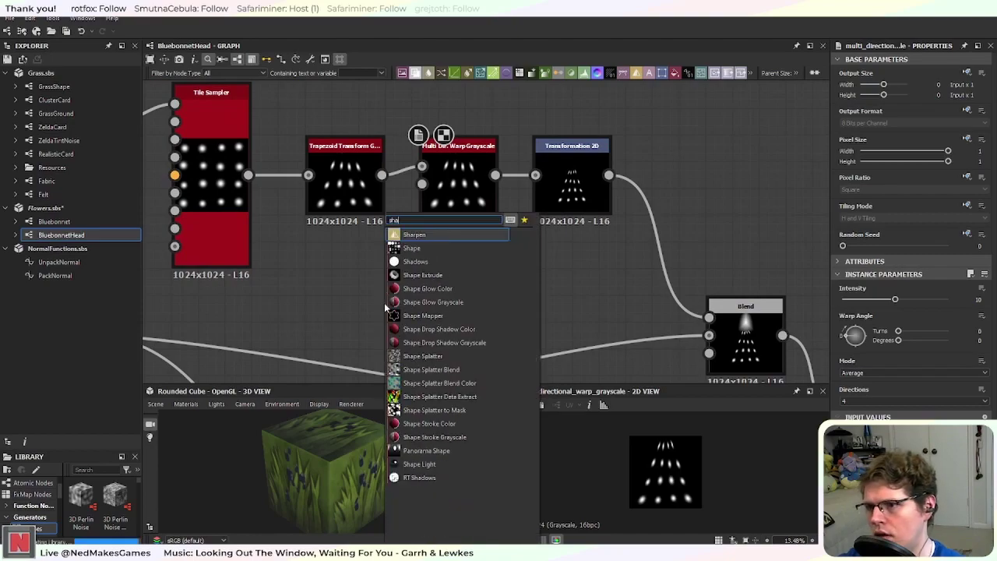
click(440, 249)
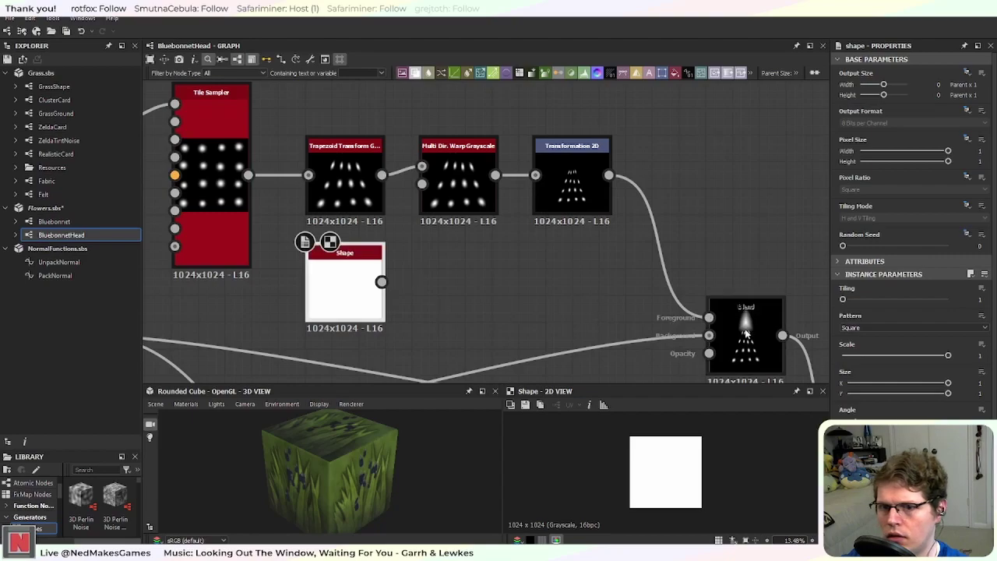
click(915, 328)
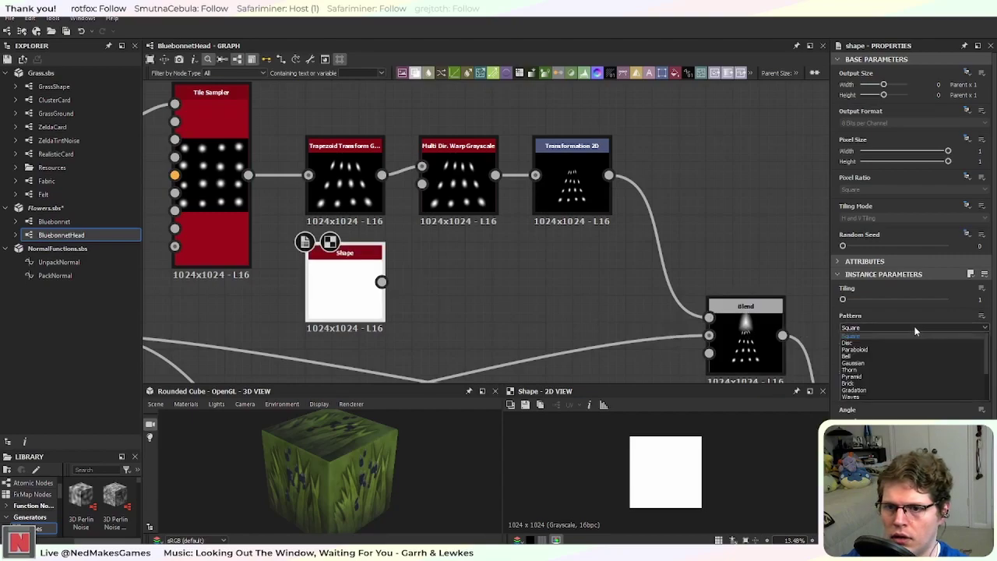
click(902, 364)
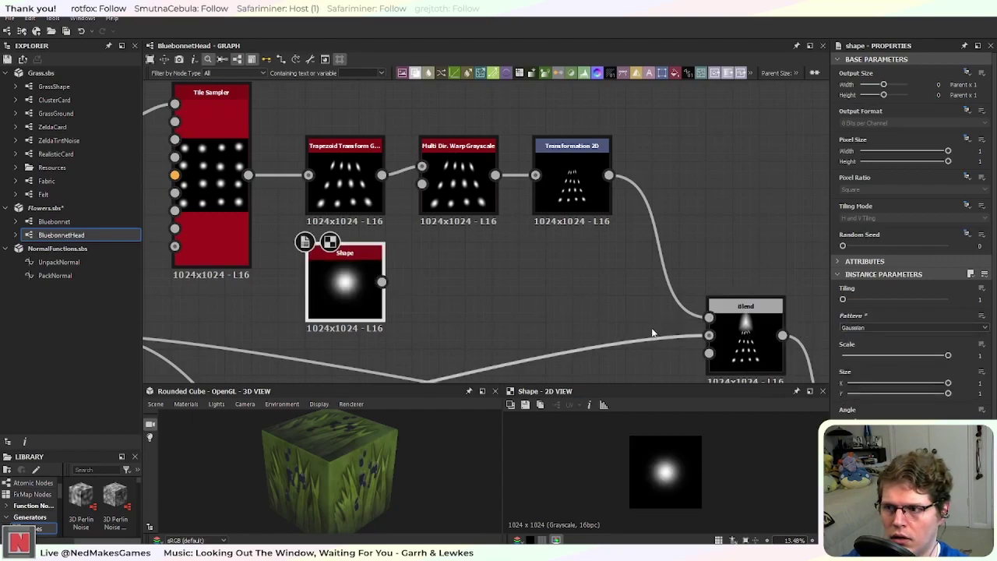
drag(381, 281, 421, 184)
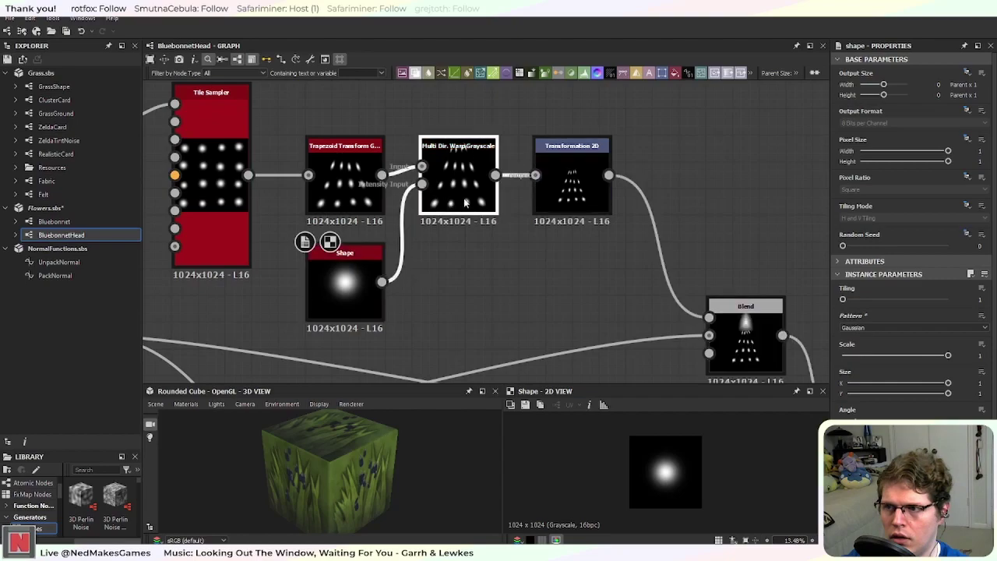
Step: Set the Multi Directional Warp's Intensity to 20 and change the connected Shape's pattern to Disc
click(459, 187)
drag(895, 299, 954, 300)
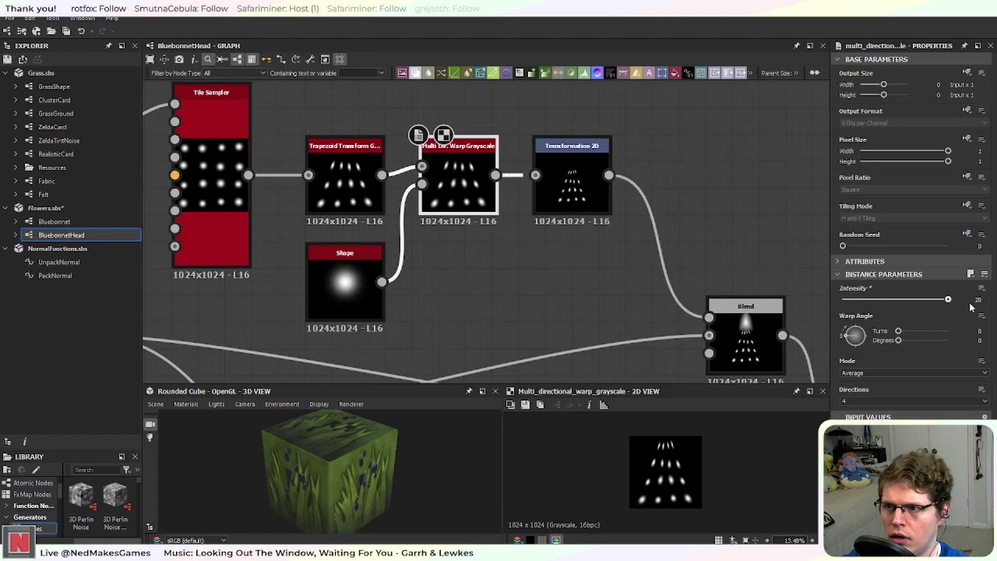
click(340, 295)
click(890, 327)
click(885, 342)
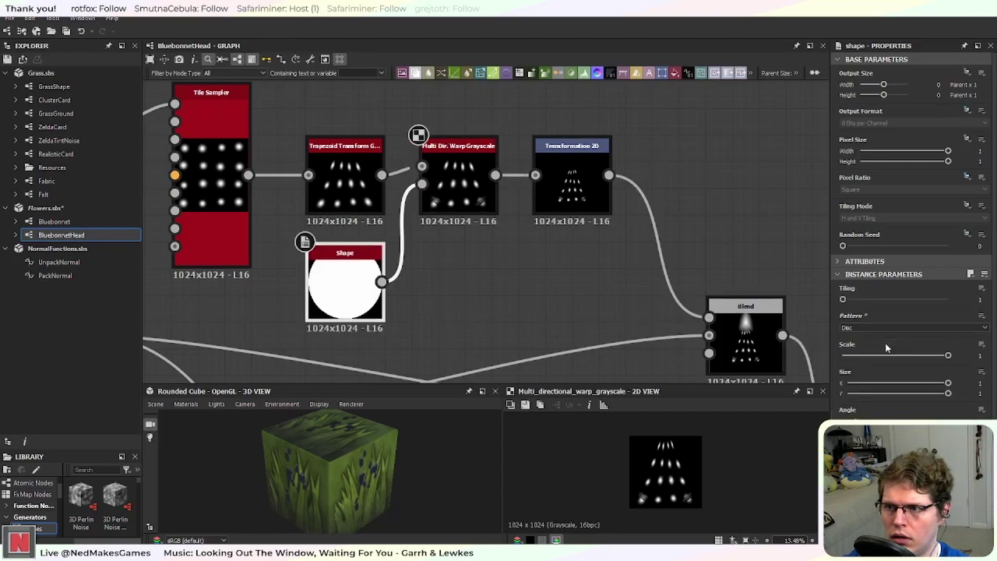
click(466, 190)
scroll(459, 195, up, 2)
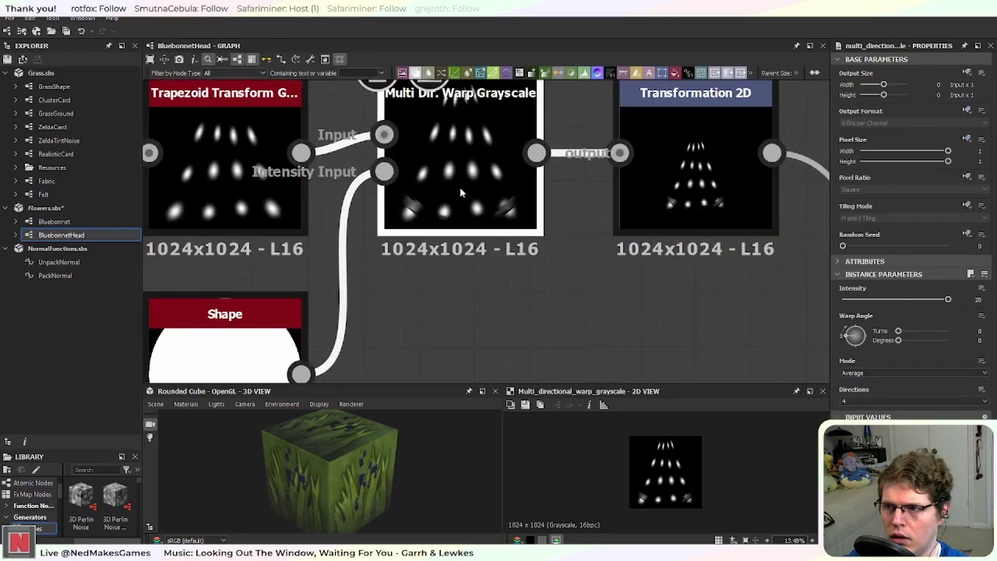
scroll(459, 192, down, 1)
scroll(459, 192, up, 1)
scroll(459, 193, down, 1)
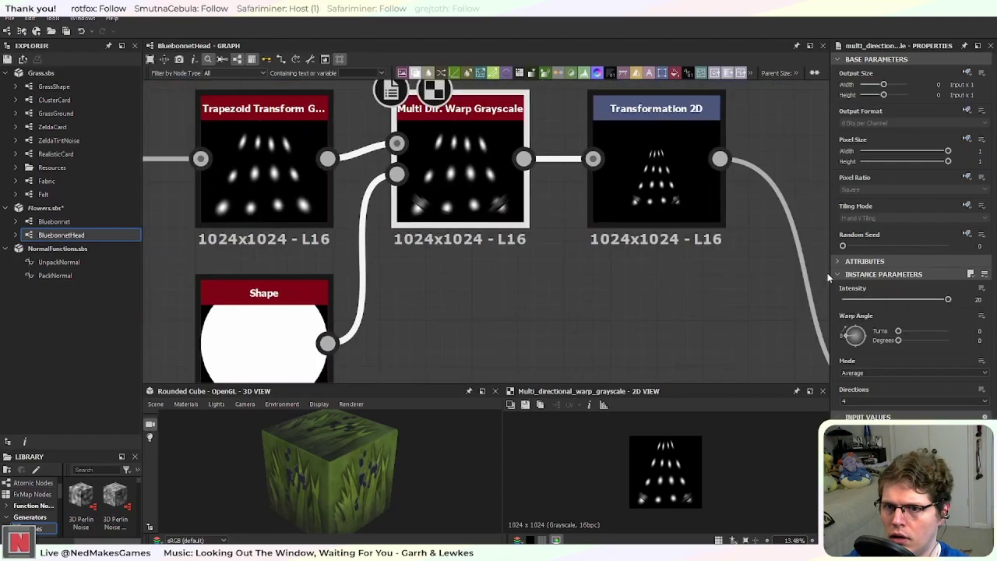
mouse_move(948, 300)
mouse_down()
mouse_move(841, 300)
mouse_move(948, 300)
mouse_up()
scroll(571, 274, down, 1)
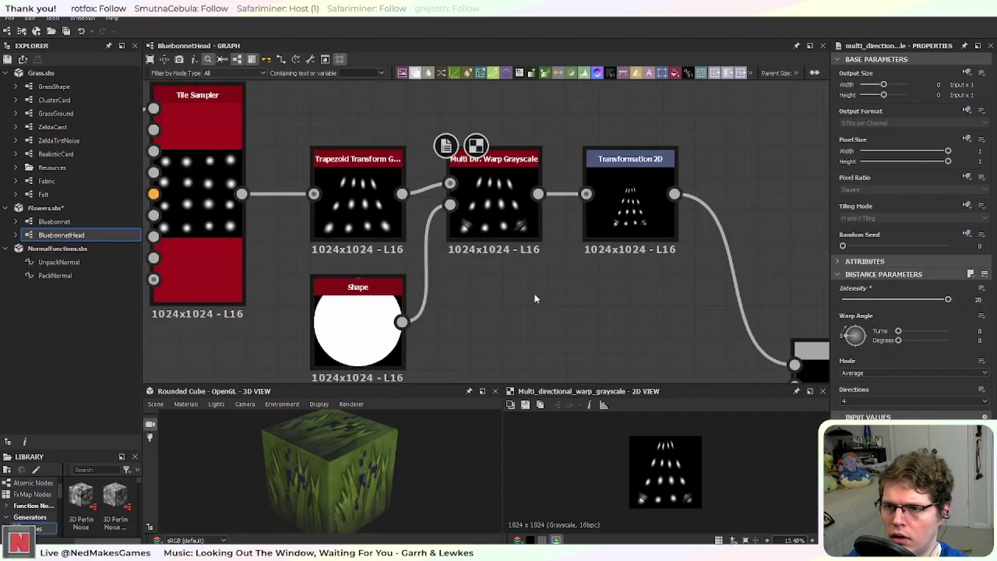
Step: Replace the Multi Directional Warp with a Directional Warp fed by the Trapezoid Transform and Shape, outputting to the Transformation 2D
key(Delete)
key(space)
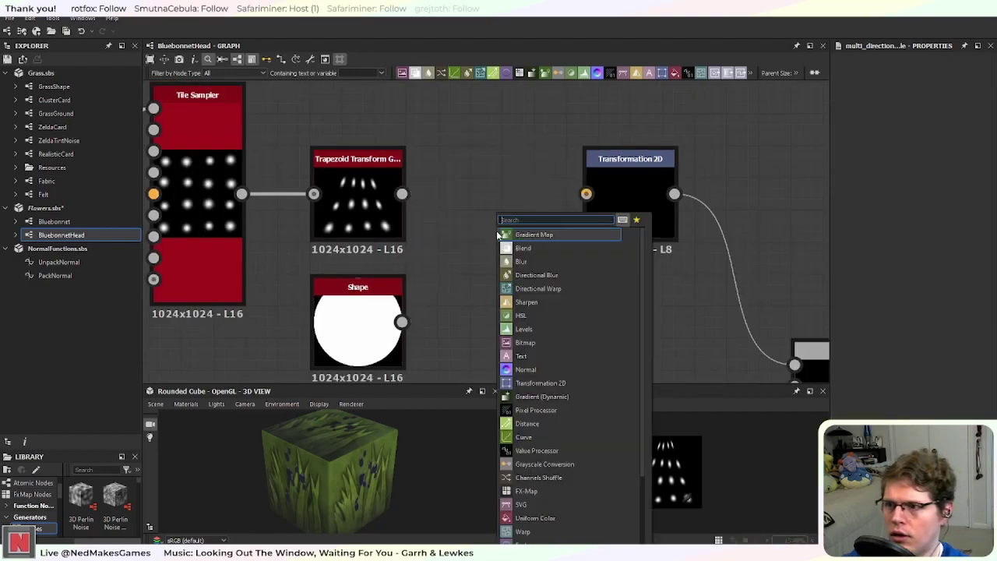
text(dire)
key(Down)
key(Return)
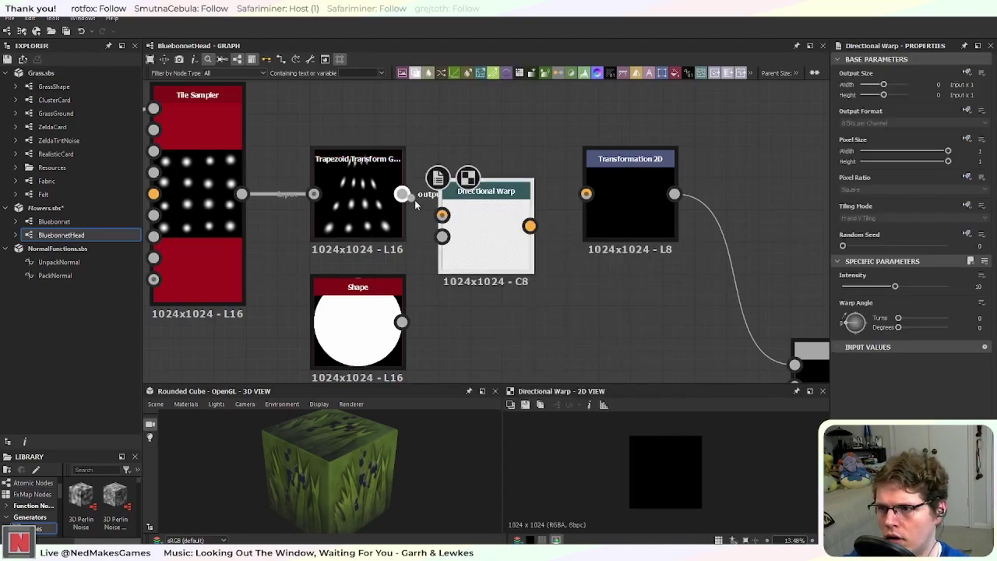
drag(401, 194, 441, 215)
drag(401, 322, 442, 236)
drag(510, 254, 585, 194)
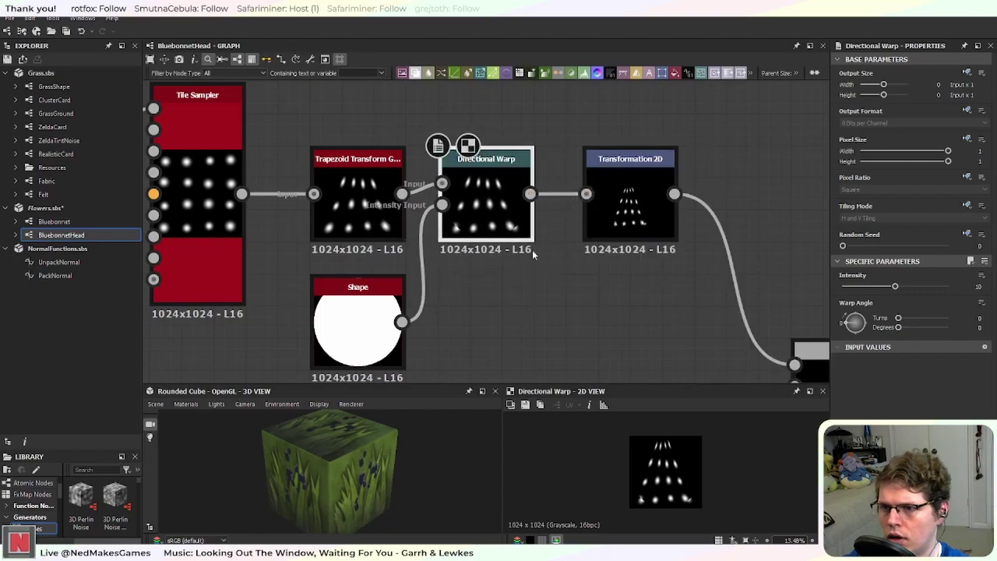
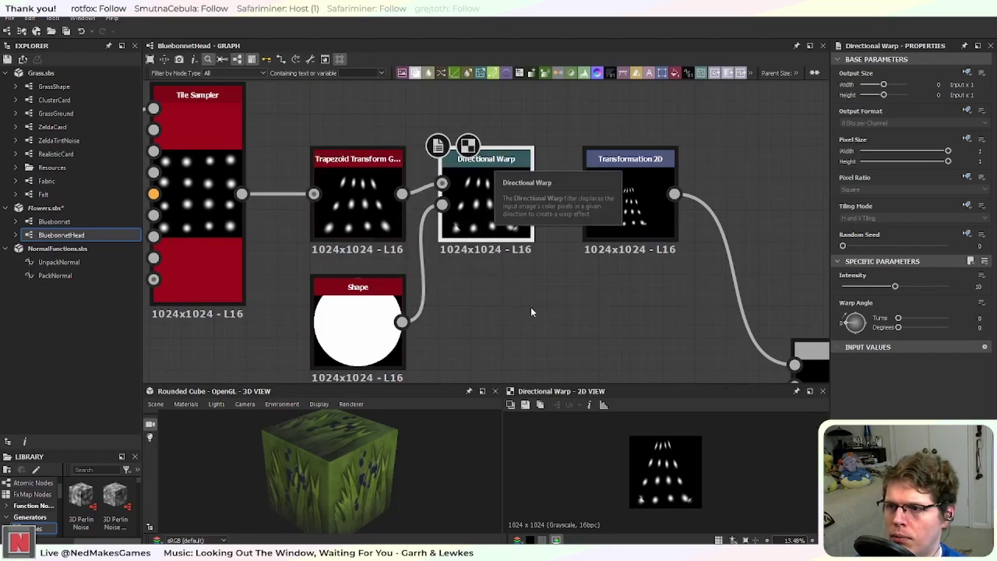
Step: Insert a Mirror Grayscale node between the Directional Warp and Transformation 2D and place it below them
drag(616, 214, 681, 214)
key(space)
text(mir)
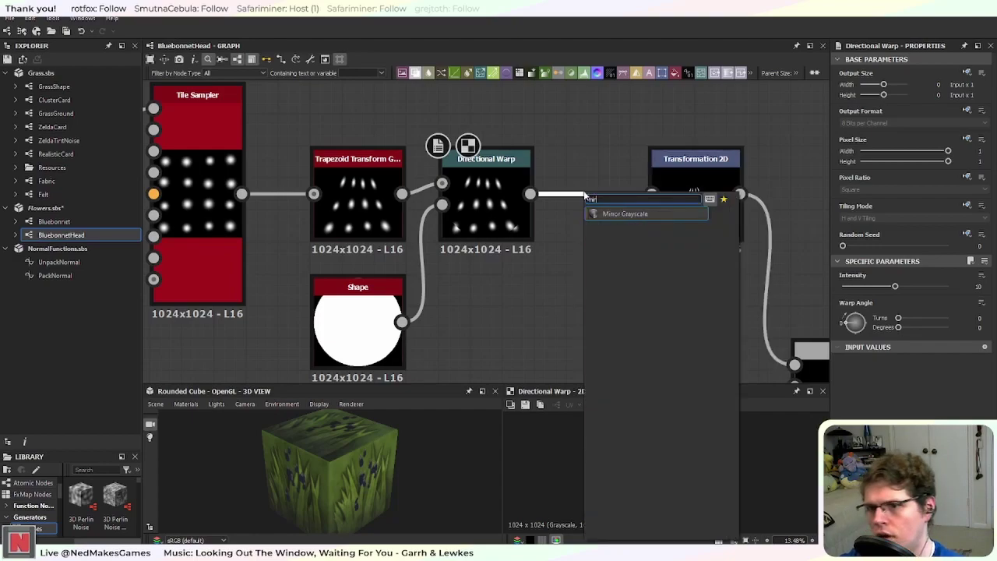
click(645, 214)
scroll(588, 205, up, 3)
drag(587, 205, 606, 382)
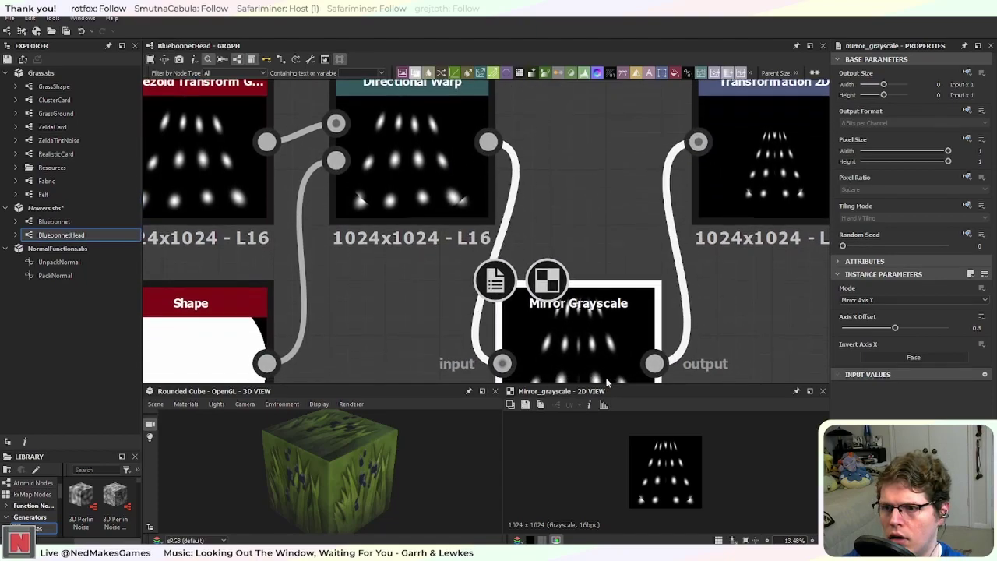
scroll(617, 331, down, 2)
scroll(592, 278, down, 2)
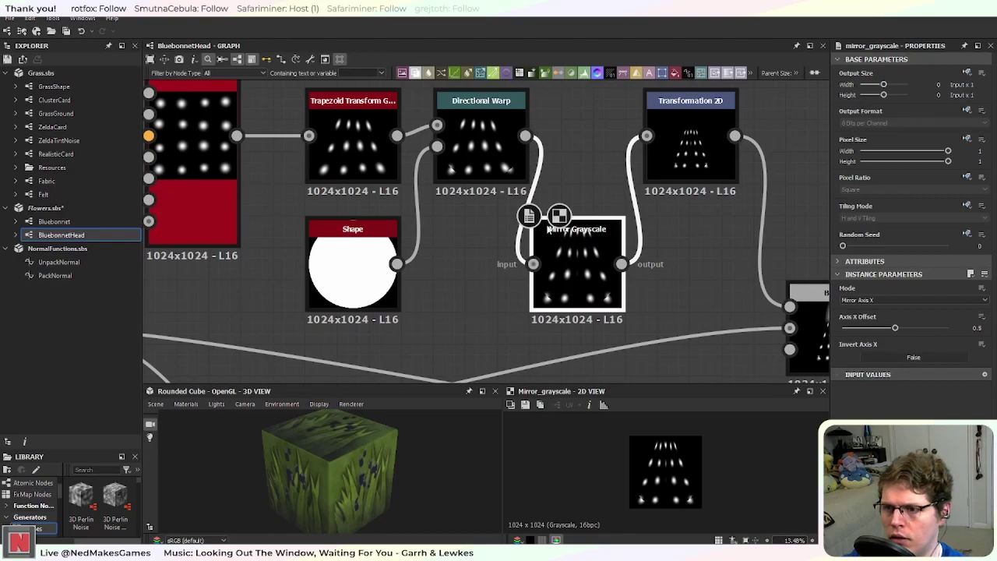
Step: Change the pattern of the Shape driving the Directional Warp to Paraboloid and check the dots in RGBA Merge
click(377, 270)
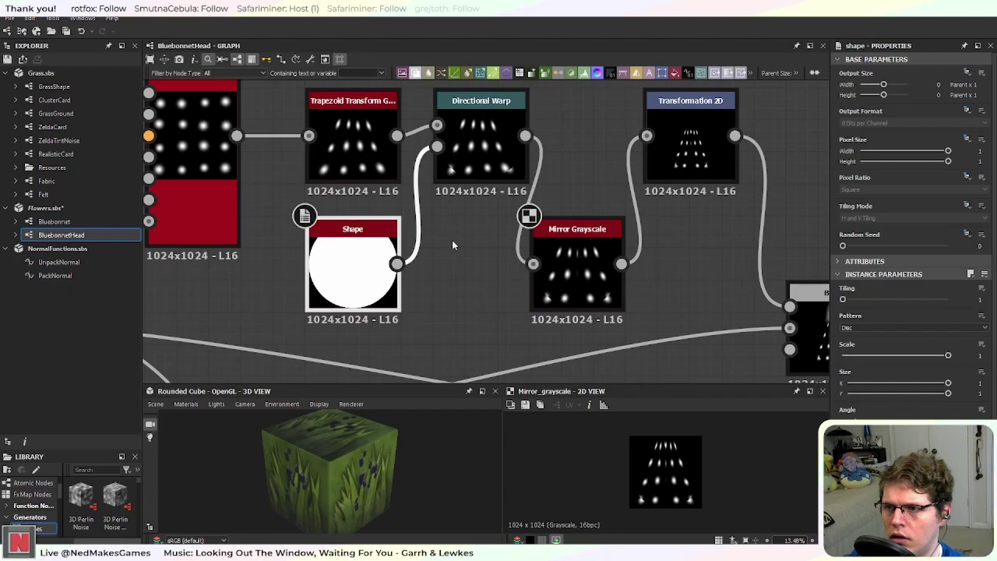
click(480, 153)
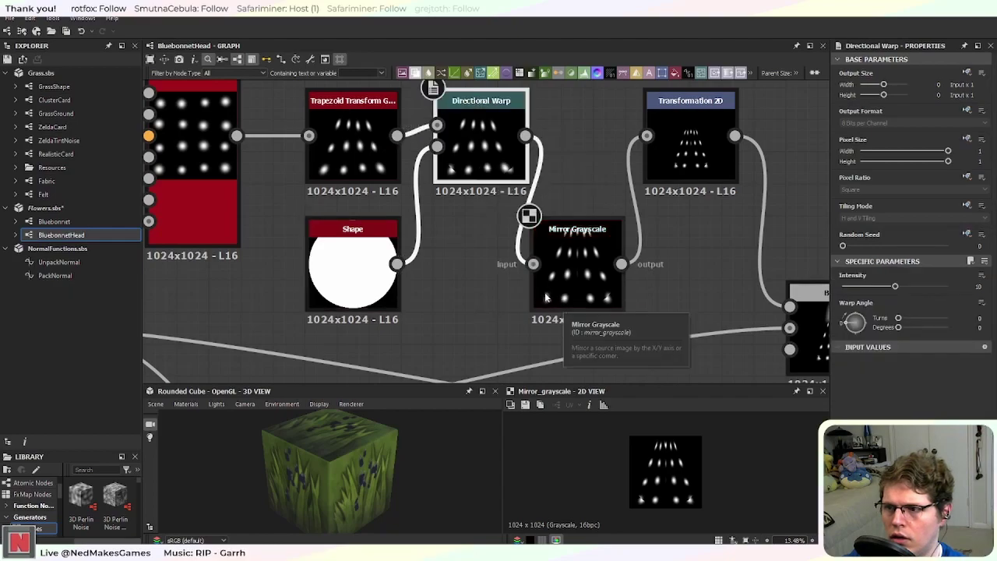
click(352, 268)
click(880, 330)
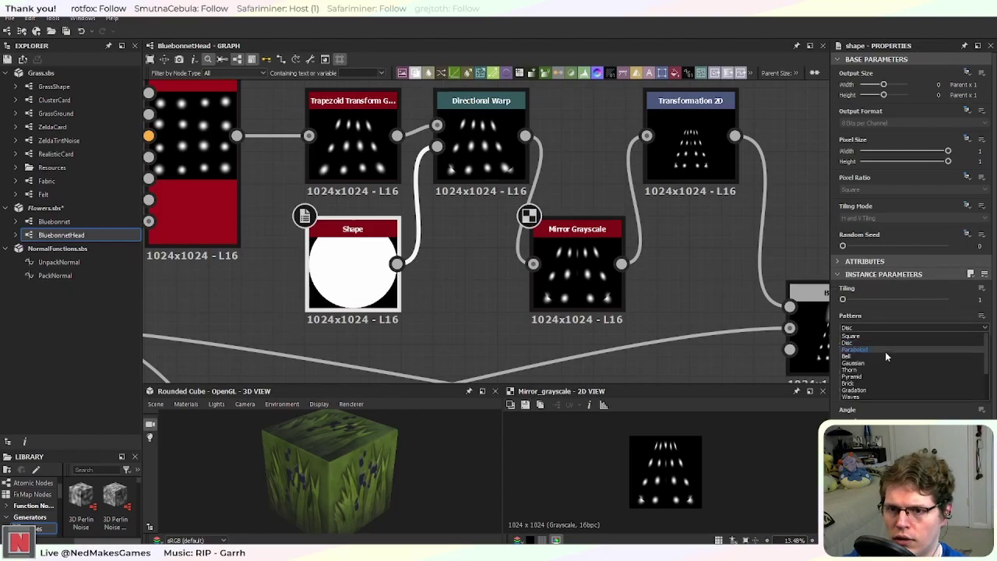
click(894, 349)
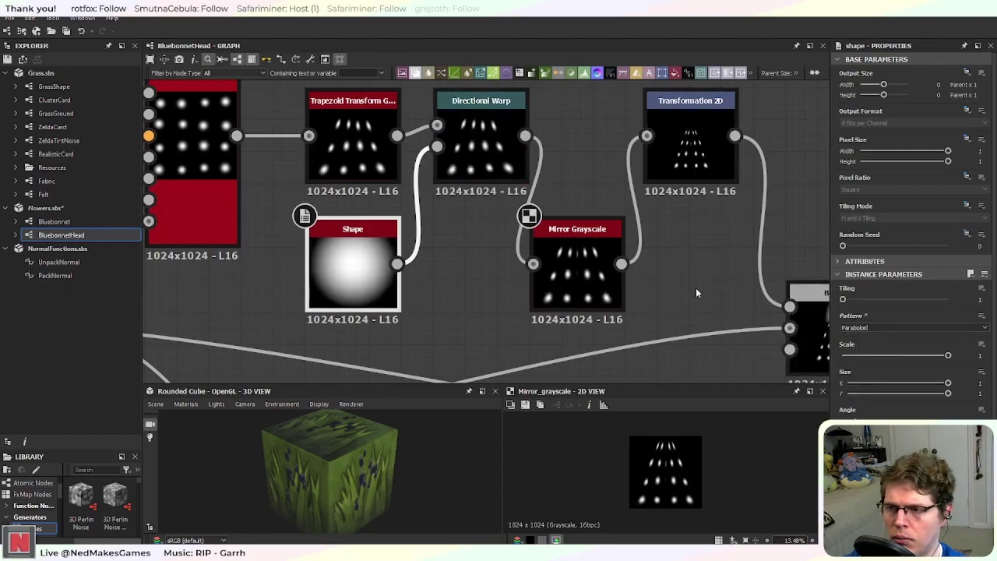
scroll(511, 226, up, 2)
scroll(451, 260, down, 2)
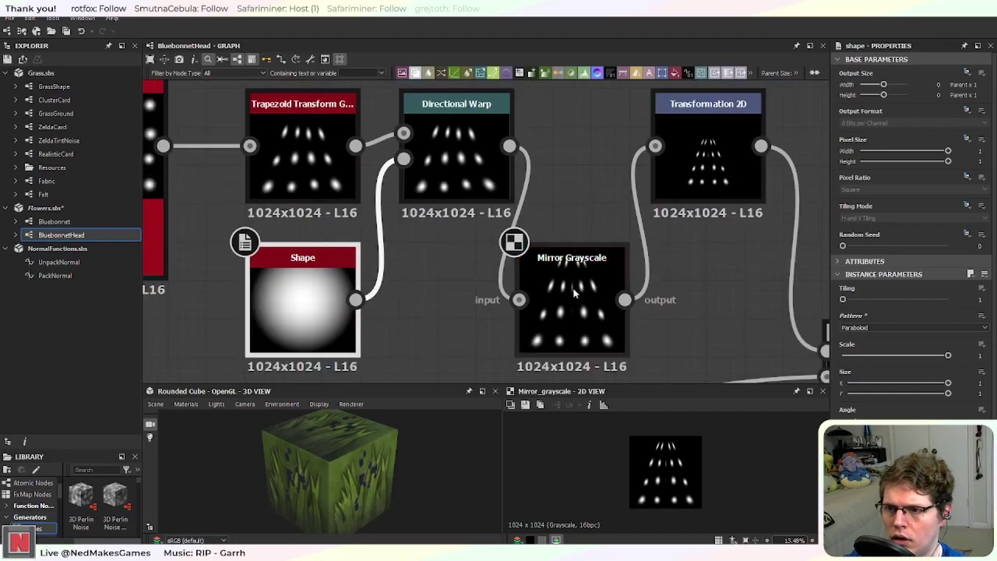
middle_drag(684, 313, 522, 174)
scroll(524, 176, down, 2)
middle_drag(679, 307, 525, 202)
scroll(526, 203, down, 1)
scroll(665, 224, up, 6)
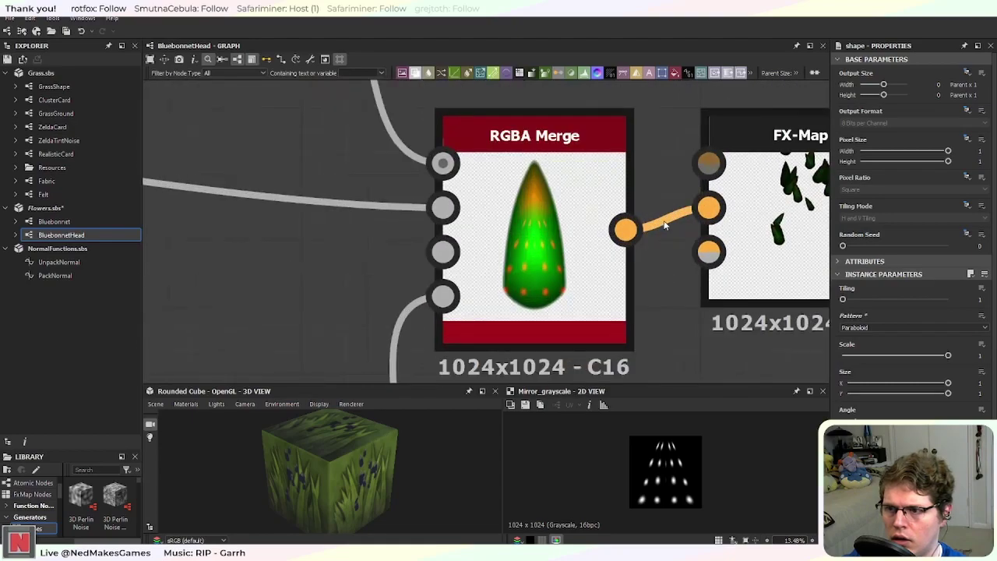
Step: Set the Trapezoid Transform's Top Stretch to 0.62 and check the dot spread in RGBA Merge
scroll(483, 213, down, 4)
middle_drag(357, 198, 653, 336)
scroll(512, 283, down, 4)
middle_drag(465, 269, 540, 309)
scroll(507, 273, up, 2)
click(384, 165)
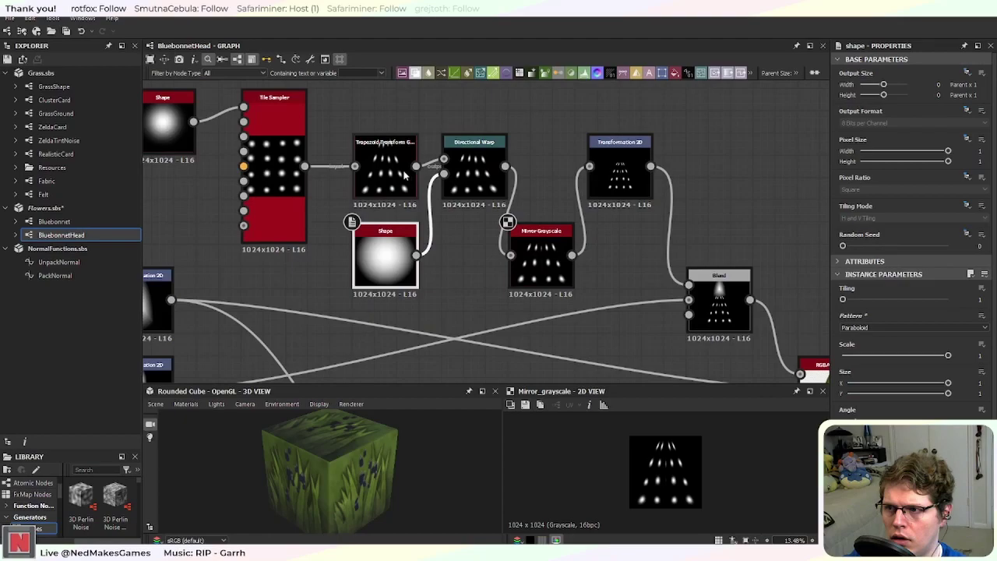
drag(931, 300, 907, 302)
middle_drag(613, 291, 421, 155)
scroll(623, 247, up, 5)
scroll(622, 259, down, 2)
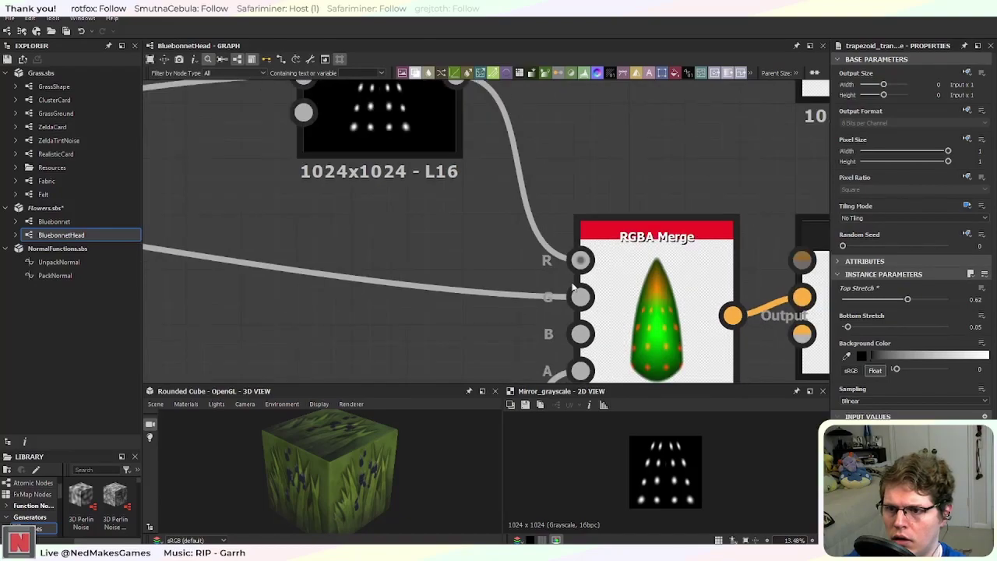
Step: Halve the dot pattern's size in its Transformation 2D and check the petal in RGBA Merge
scroll(465, 278, down, 2)
middle_drag(444, 270, 605, 356)
scroll(501, 292, down, 2)
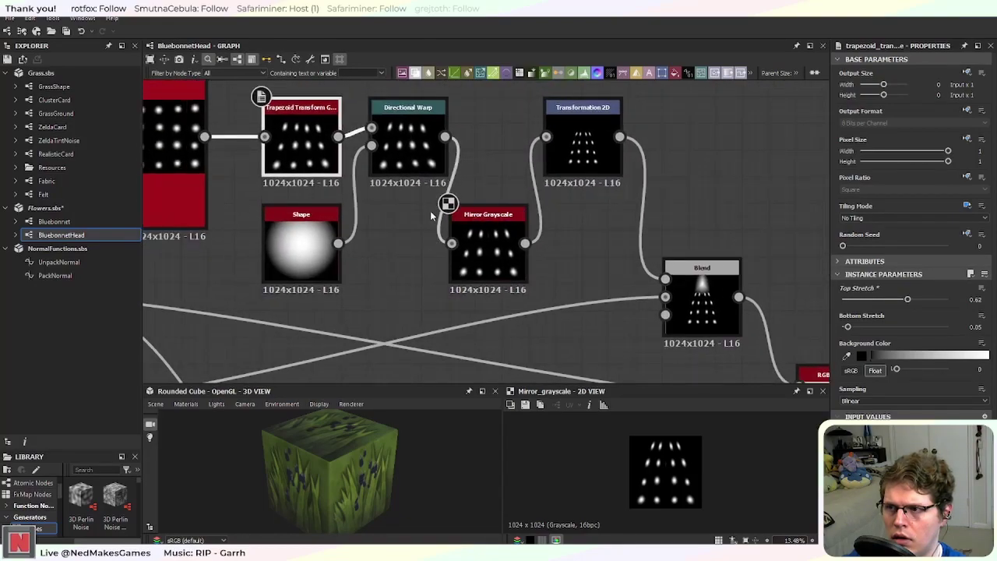
click(582, 148)
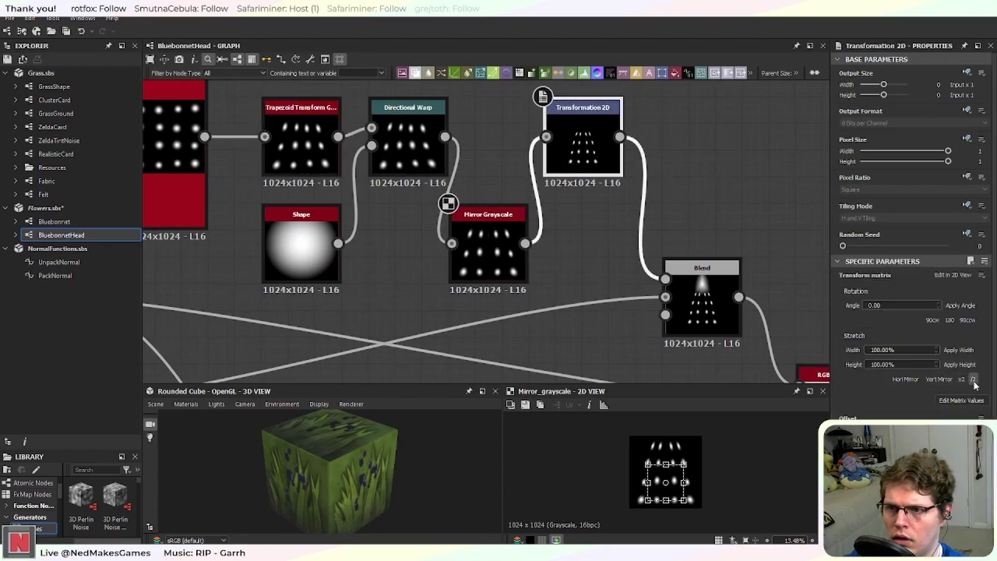
click(973, 380)
middle_drag(733, 352, 510, 160)
scroll(627, 222, up, 3)
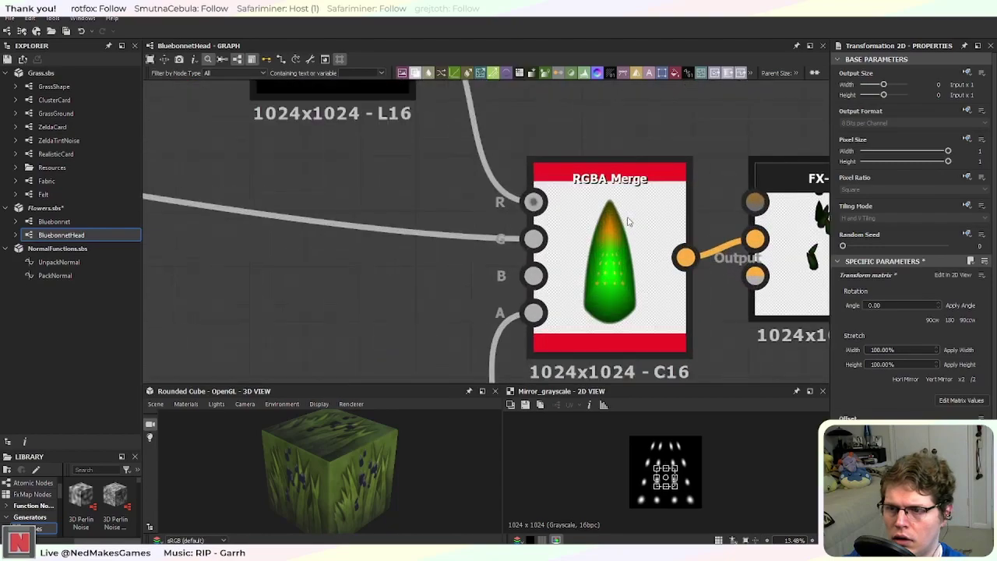
Step: Double the dot pattern's size in its Transformation 2D and check the dots on the petal in RGBA Merge
scroll(600, 226, down, 3)
middle_drag(399, 189, 605, 304)
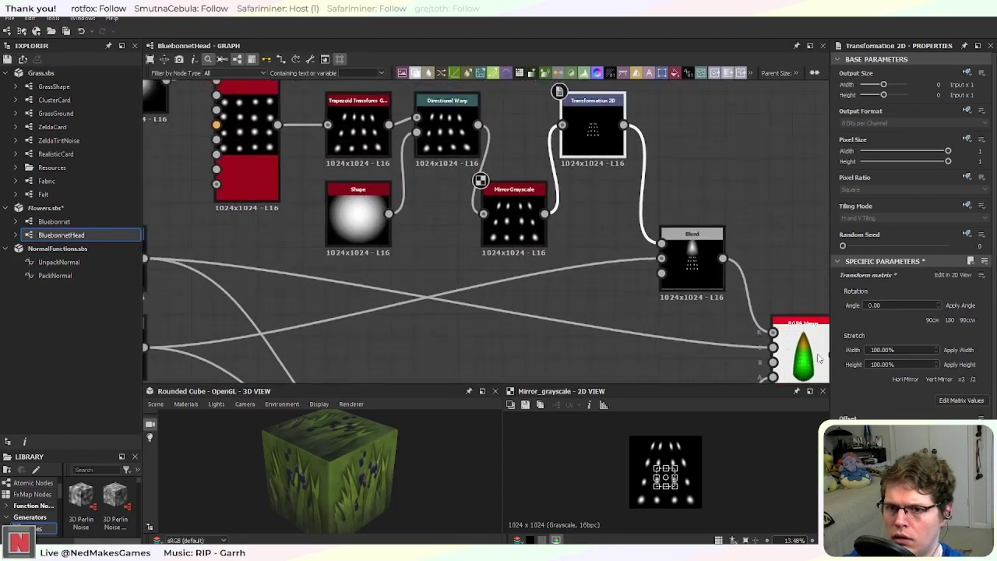
click(962, 380)
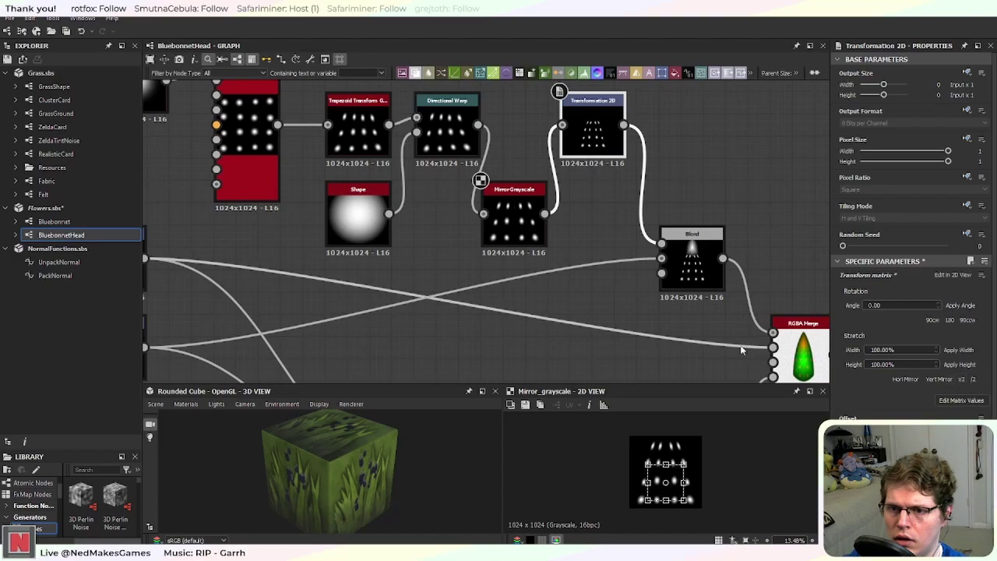
middle_drag(810, 337, 606, 249)
scroll(606, 249, up, 4)
Step: Apply a 90% width and height stretch to the dot pattern's Transformation 2D, and apply the 90% width once more
click(876, 350)
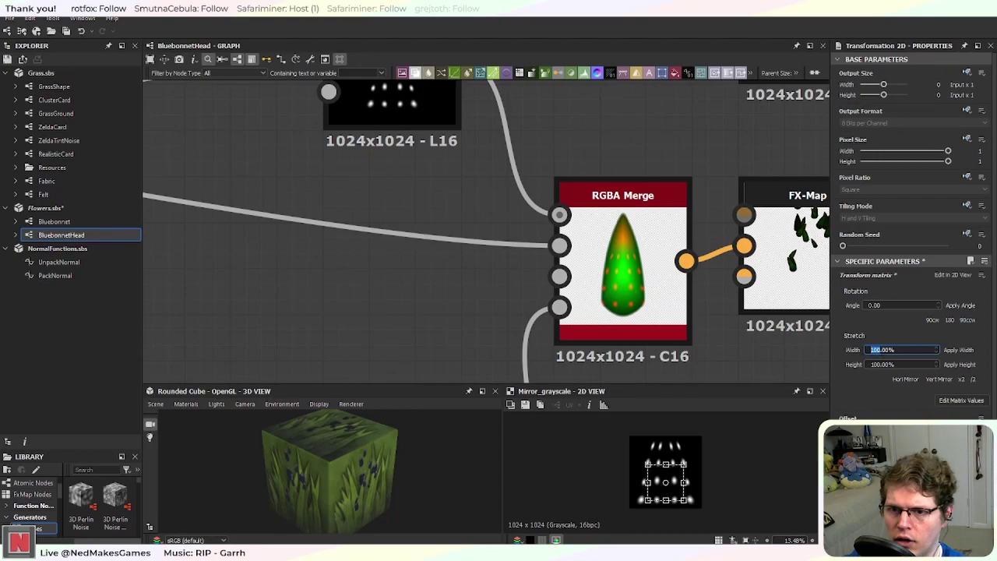
text(90)
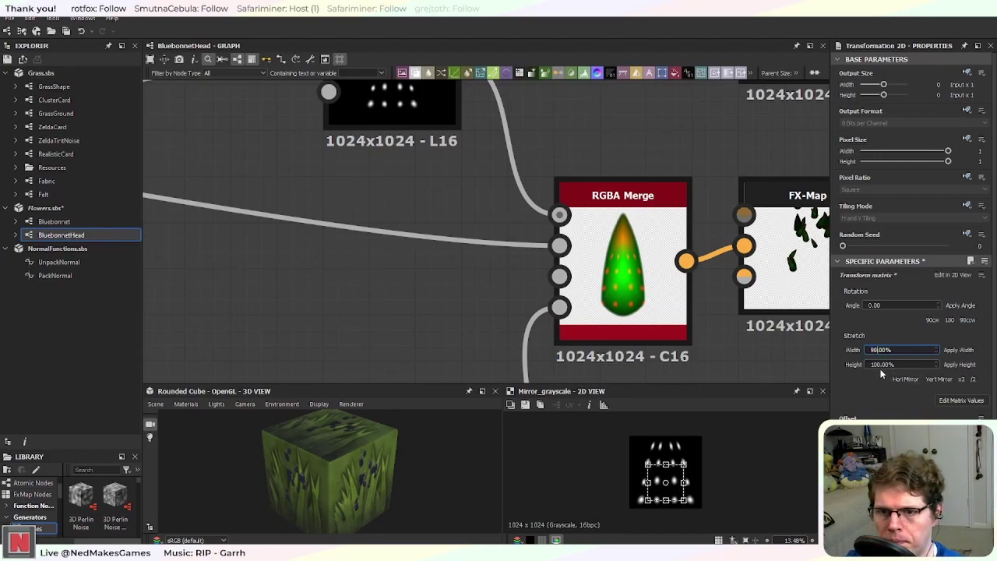
click(883, 364)
click(961, 363)
click(964, 352)
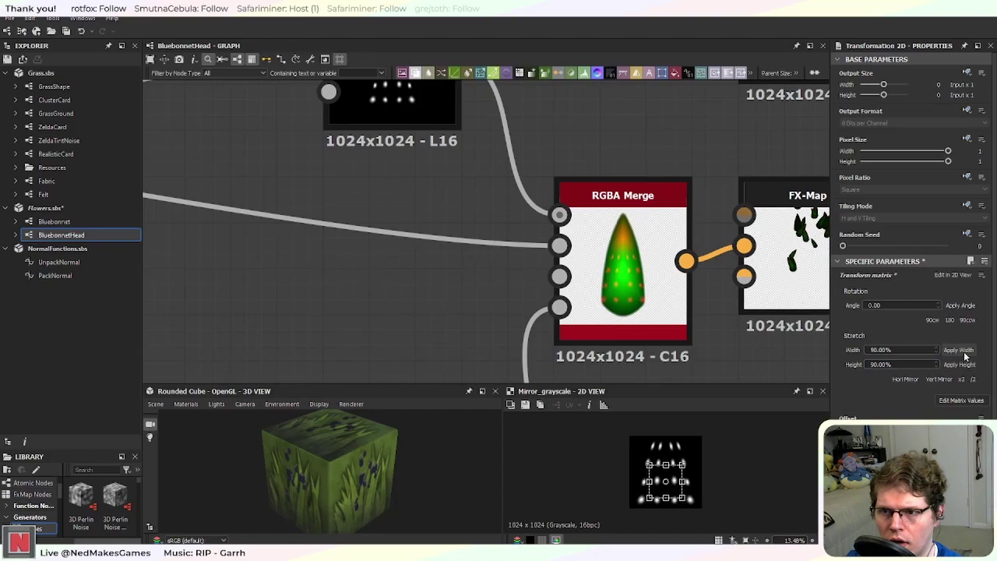
click(964, 351)
scroll(349, 229, down, 3)
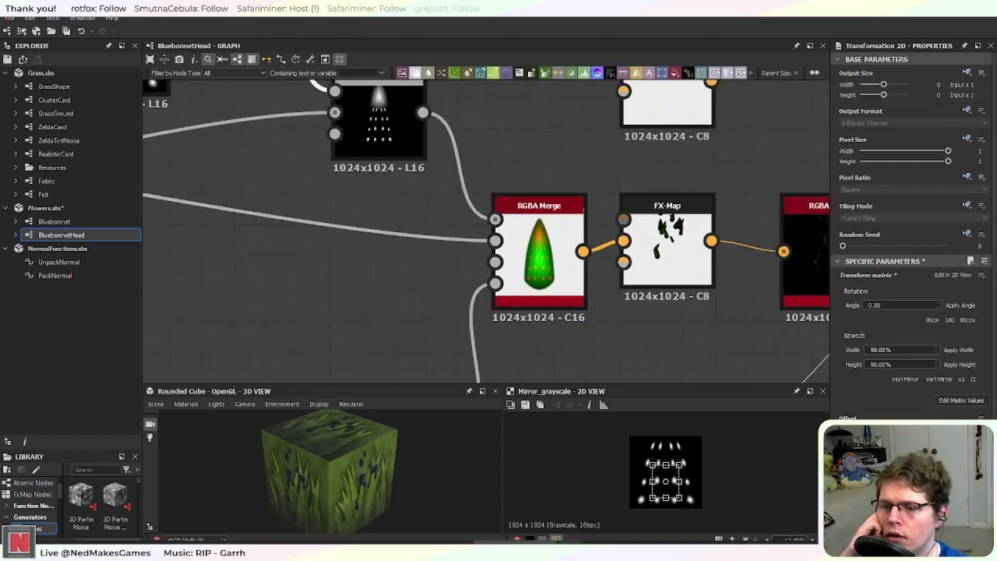
Step: Switch to the browser to look at the bluebonnet reference photos, and return to the BluebonnetHead graph in Substance Designer
click(699, 549)
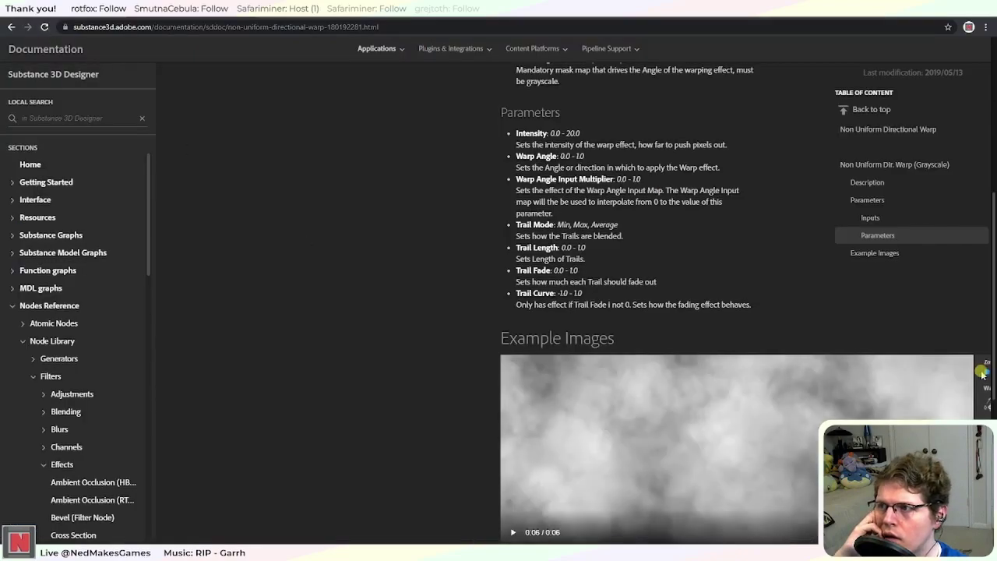
key(ctrl+Tab)
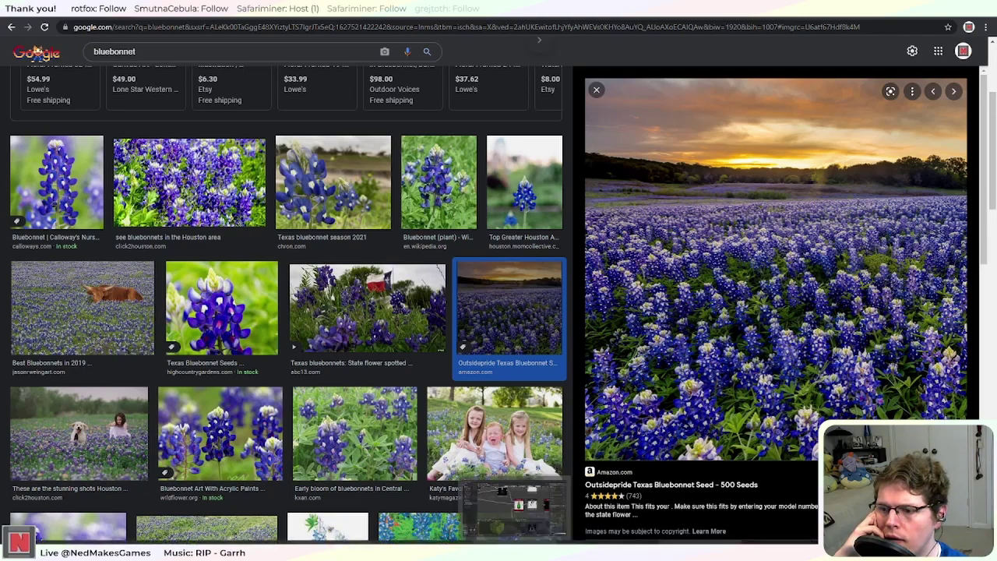
click(518, 540)
scroll(385, 313, down, 4)
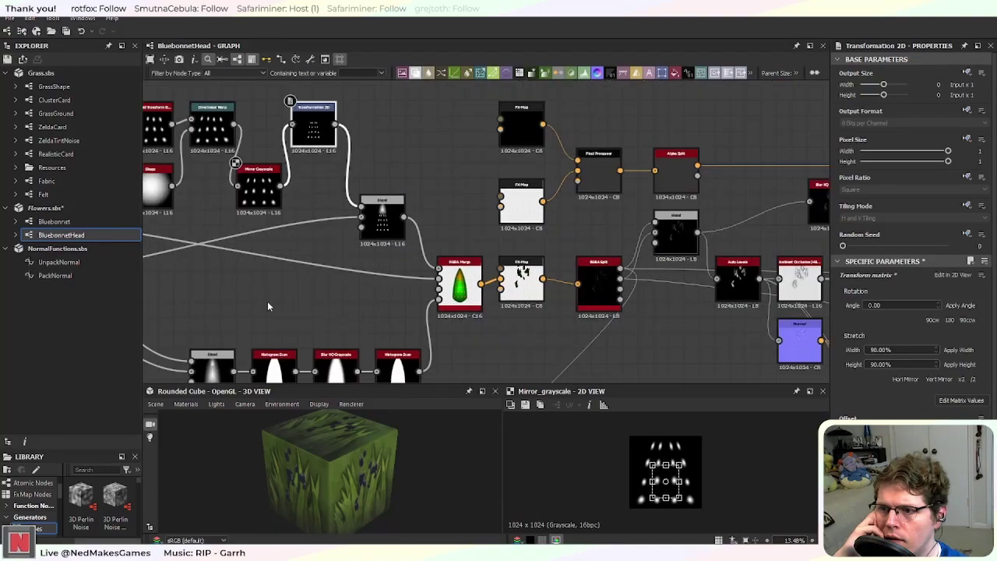
Step: Increase the Curve of the Polygon 2 node to make the petal rounder and check it in RGBA Merge
middle_drag(229, 303, 584, 305)
click(328, 223)
click(262, 216)
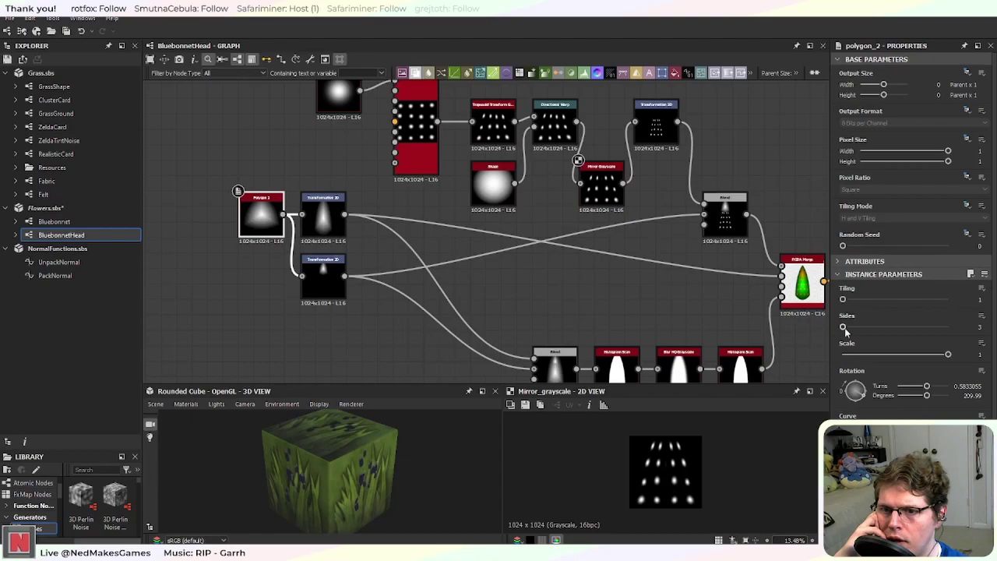
drag(896, 427, 915, 427)
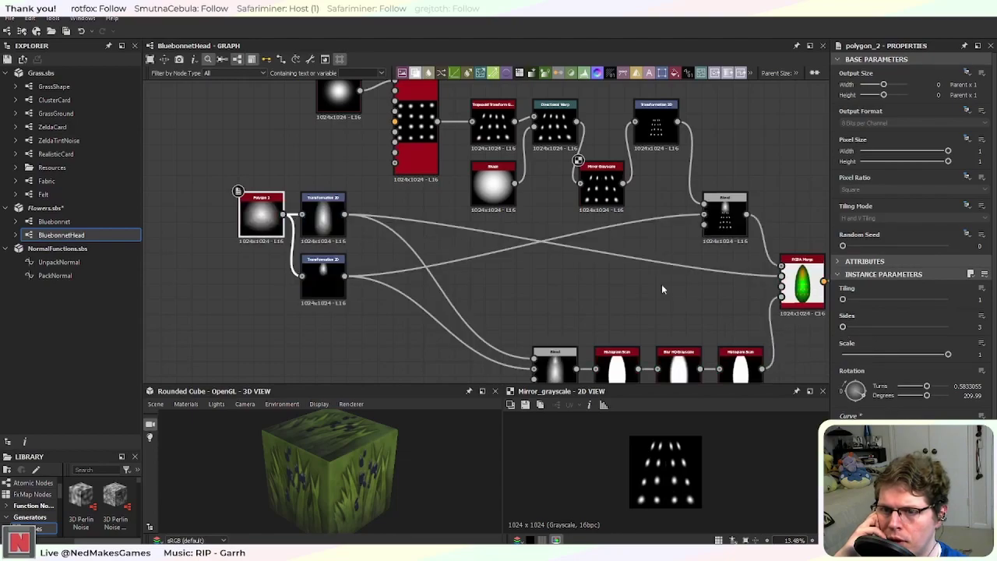
middle_drag(605, 272, 422, 236)
scroll(639, 244, up, 4)
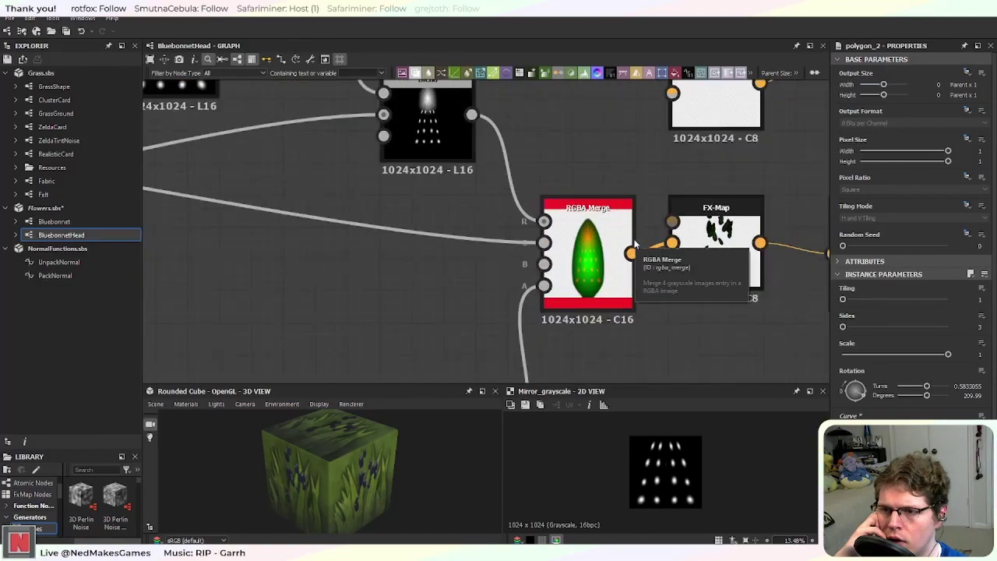
scroll(506, 304, down, 3)
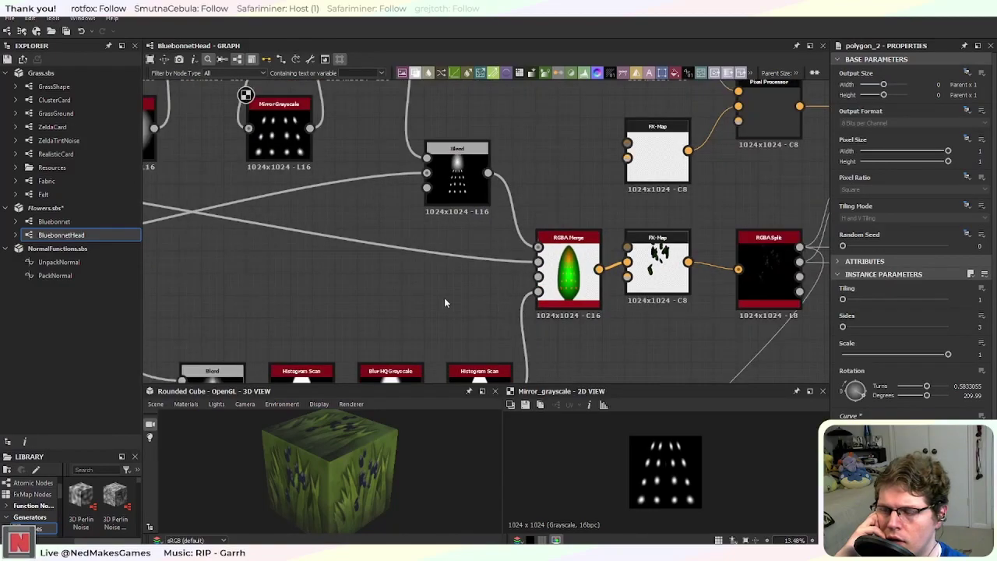
Step: Stretch the petal body's Transformation 2D, fed by Polygon 2, to 80% width and height and check RGBA Merge
middle_drag(457, 290, 551, 238)
middle_drag(458, 245, 558, 248)
click(274, 138)
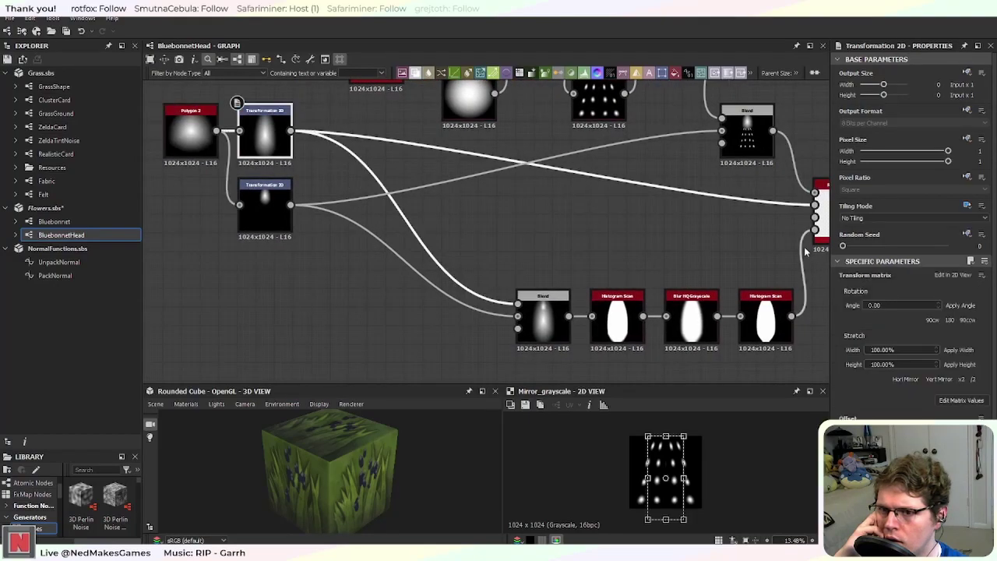
middle_drag(720, 238, 695, 292)
click(883, 350)
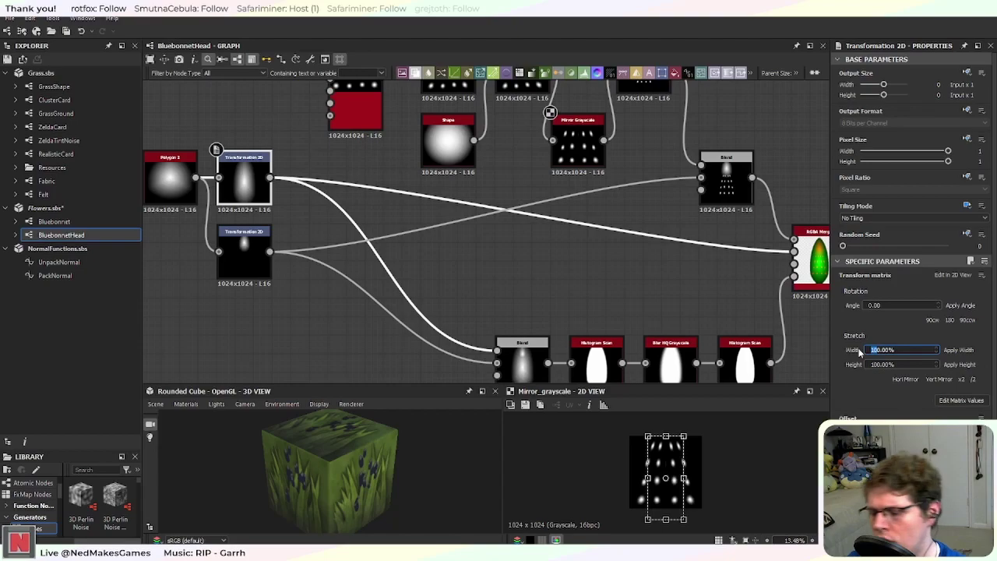
text(800)
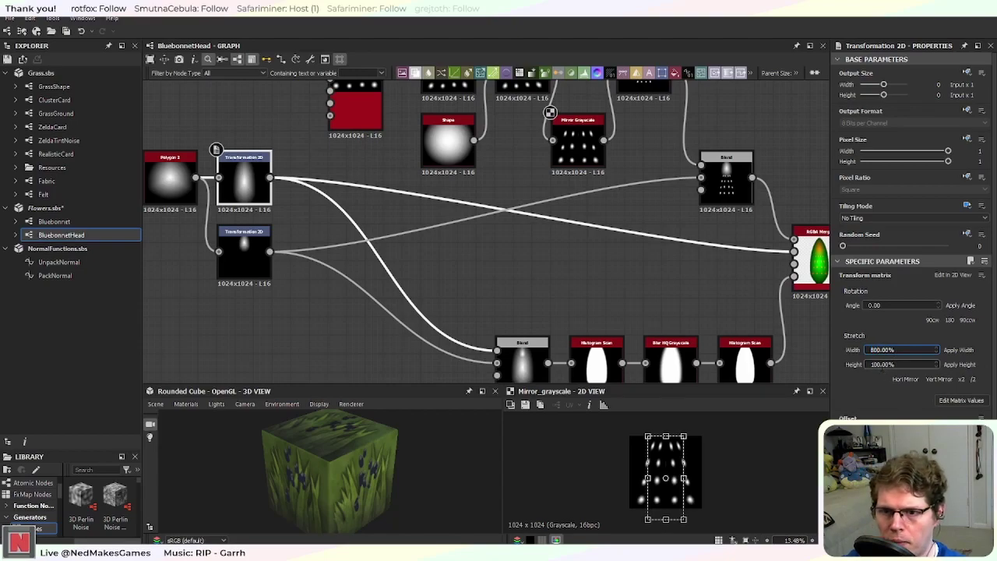
text(80)
key(shift+Tab)
text(80)
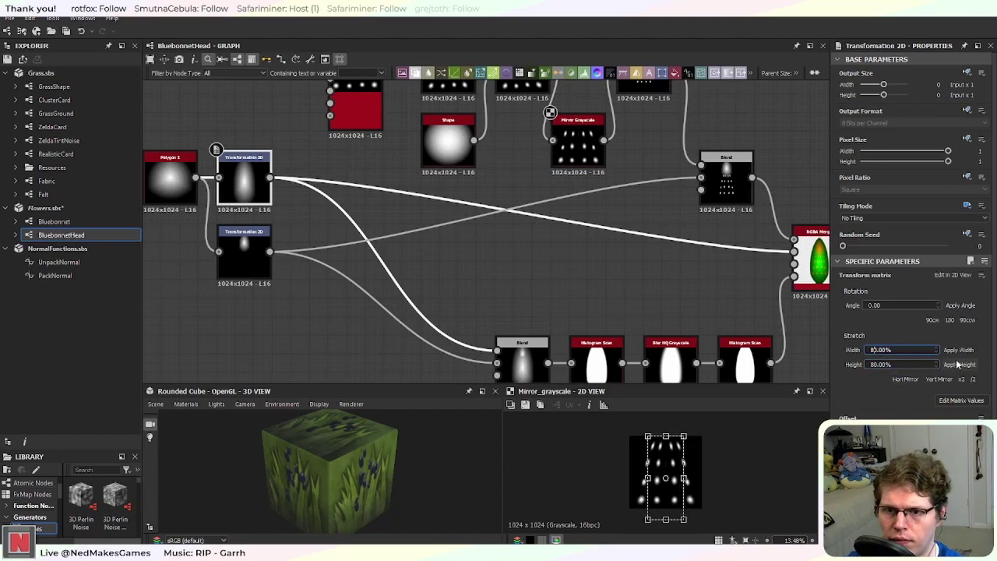
click(958, 349)
click(959, 365)
middle_drag(674, 289, 456, 289)
scroll(651, 278, up, 5)
scroll(648, 278, up, 3)
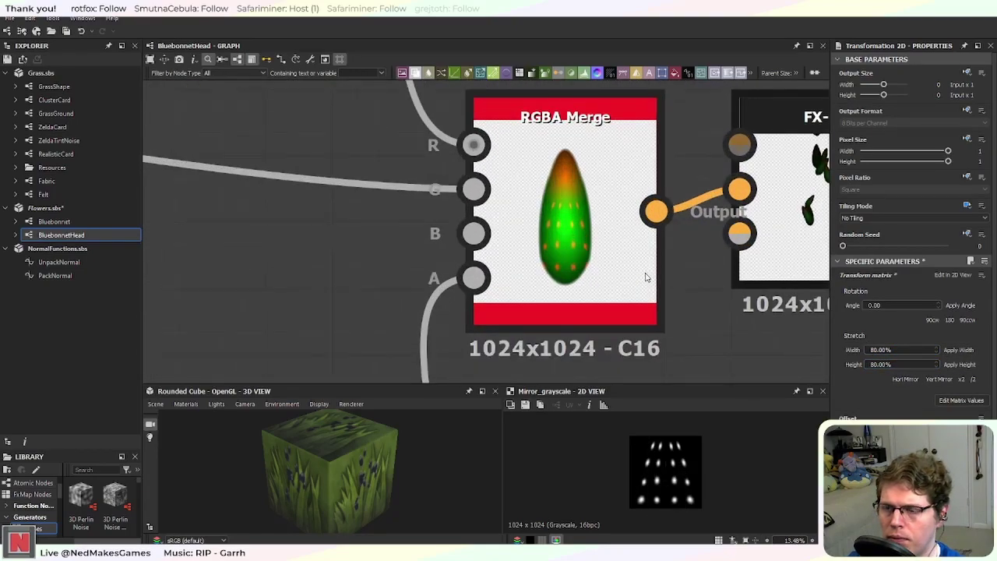
scroll(450, 277, down, 5)
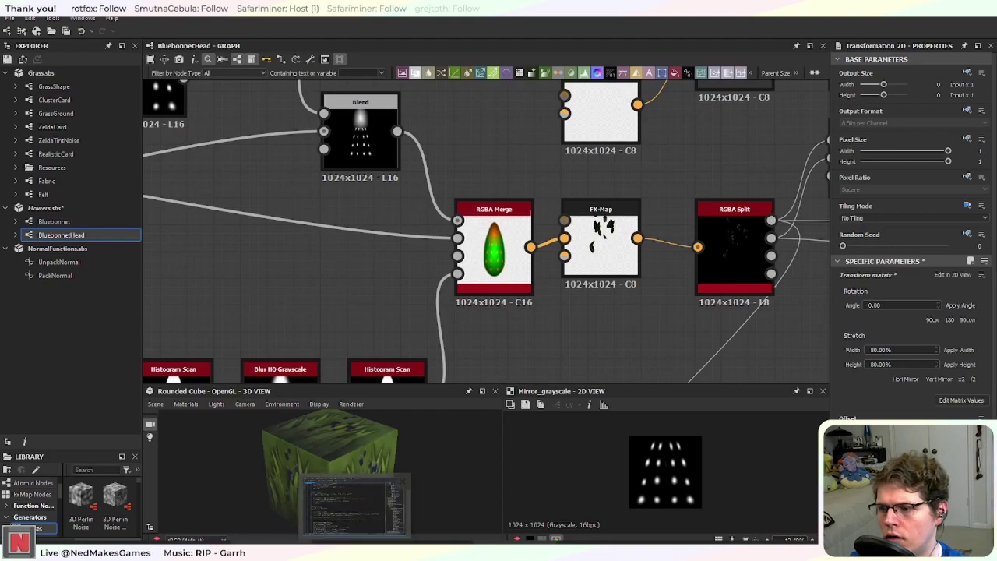
Step: Compare the bluebonnet reference photos with the dotted petal in RGBA Merge, and inspect the Tile Sampler that makes the dots
click(683, 549)
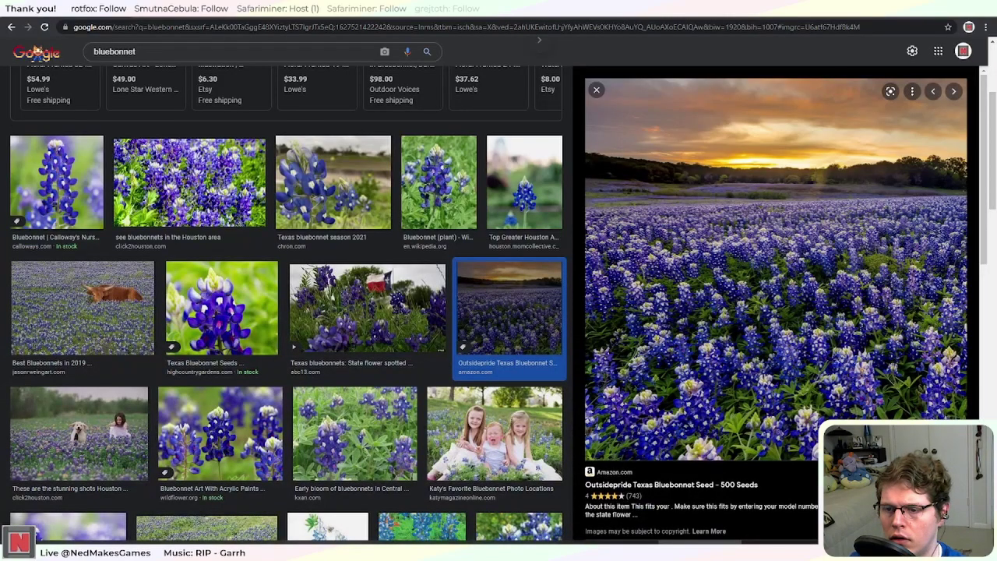
key(alt+Tab)
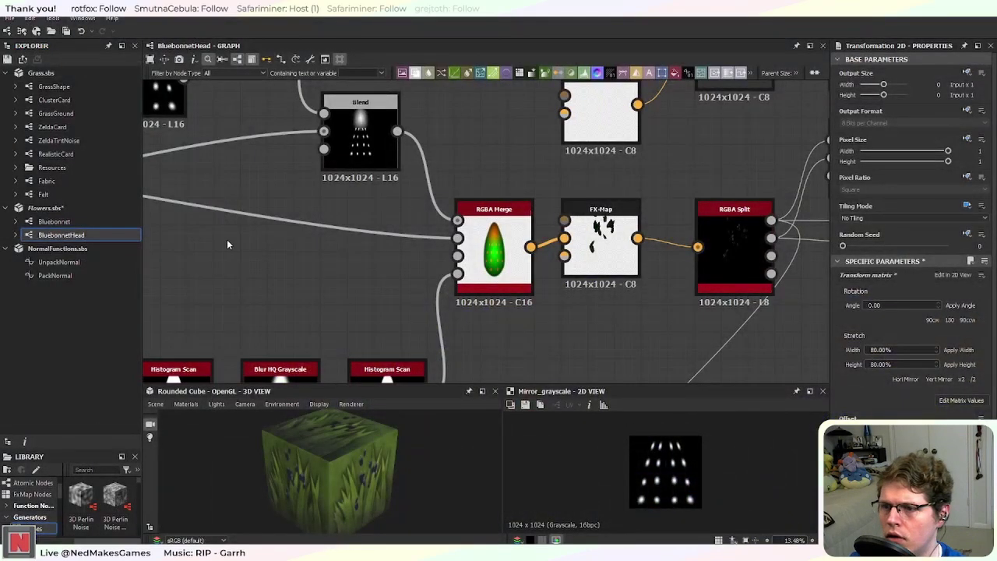
middle_drag(227, 239, 457, 306)
scroll(351, 240, down, 2)
middle_drag(338, 257, 513, 365)
click(399, 217)
click(298, 231)
middle_drag(802, 374, 605, 238)
scroll(595, 287, up, 4)
scroll(580, 298, up, 1)
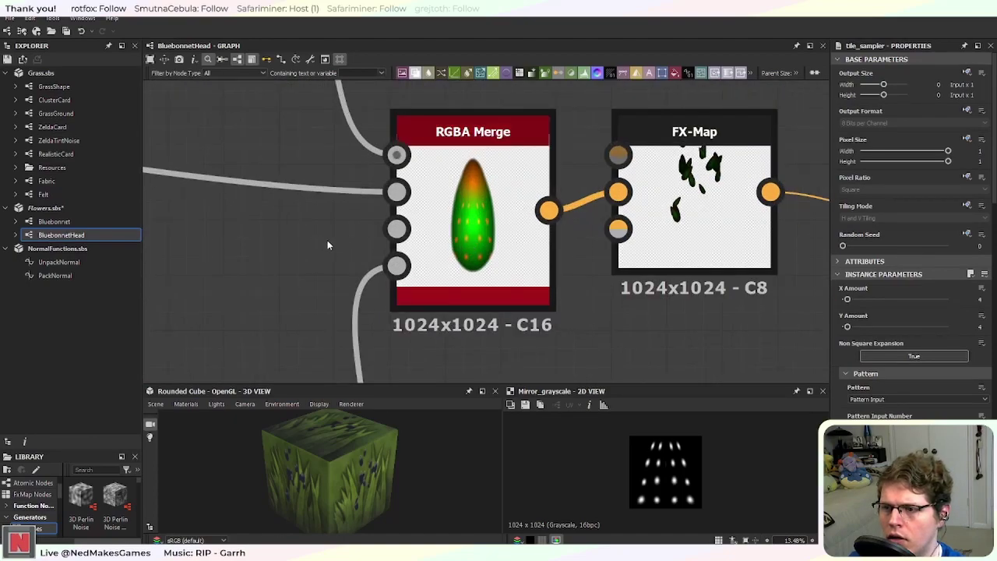
Step: Follow the graph downstream and examine the petals in the color Blend nodes and the final albedoAlpha output
scroll(436, 258, down, 5)
middle_drag(669, 300, 366, 207)
middle_drag(628, 291, 344, 234)
scroll(631, 281, down, 2)
scroll(631, 285, down, 1)
middle_drag(678, 342, 354, 214)
middle_drag(517, 255, 340, 182)
scroll(591, 224, up, 4)
middle_drag(510, 322, 598, 182)
scroll(405, 226, up, 5)
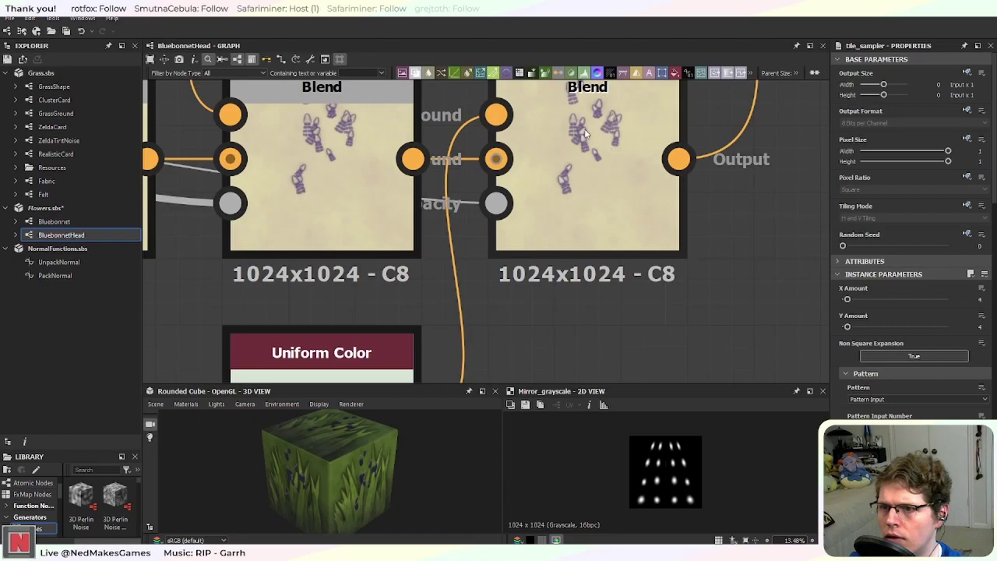
middle_drag(588, 135, 380, 348)
middle_drag(571, 107, 374, 316)
middle_drag(480, 196, 290, 392)
scroll(433, 325, down, 3)
middle_drag(564, 303, 272, 309)
middle_drag(677, 170, 433, 240)
scroll(434, 243, up, 2)
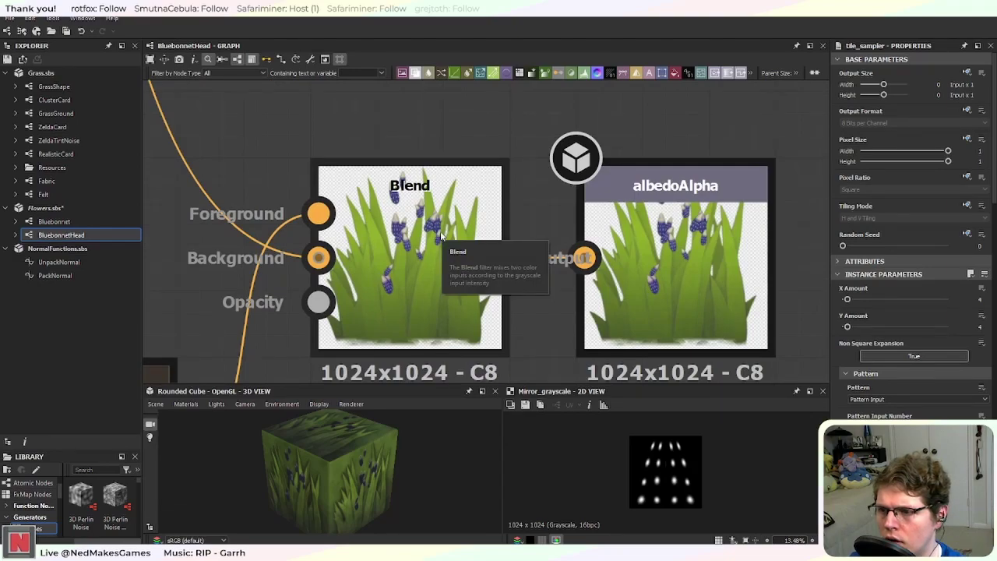
Step: Return to the petal nodes and examine RGBA Merge, its Histogram Scan alpha mask chain and the following FX-Map and RGBA Split
scroll(427, 290, down, 6)
middle_drag(298, 359, 506, 313)
middle_drag(188, 308, 595, 345)
middle_drag(160, 287, 460, 343)
middle_drag(187, 295, 507, 337)
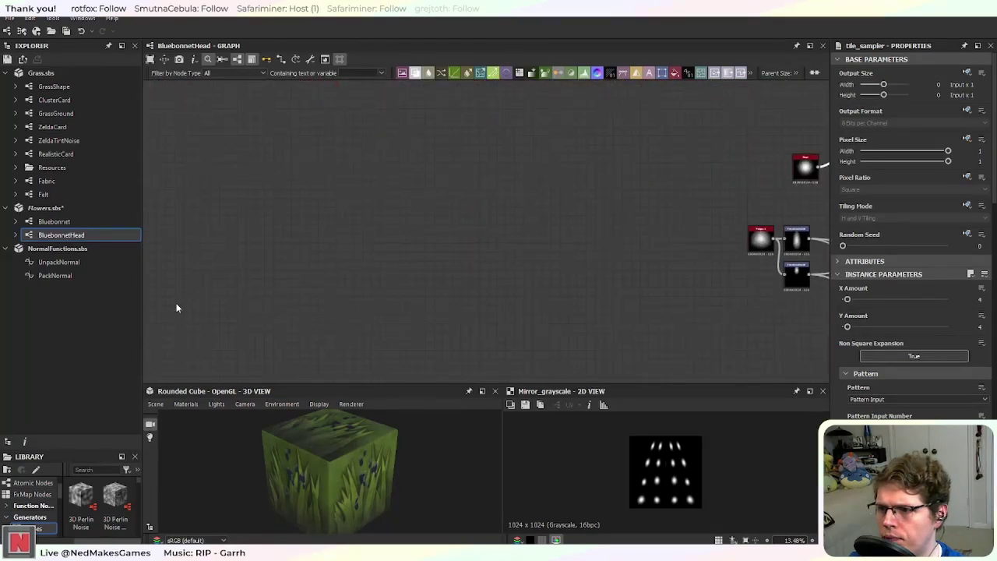
middle_drag(639, 276, 198, 248)
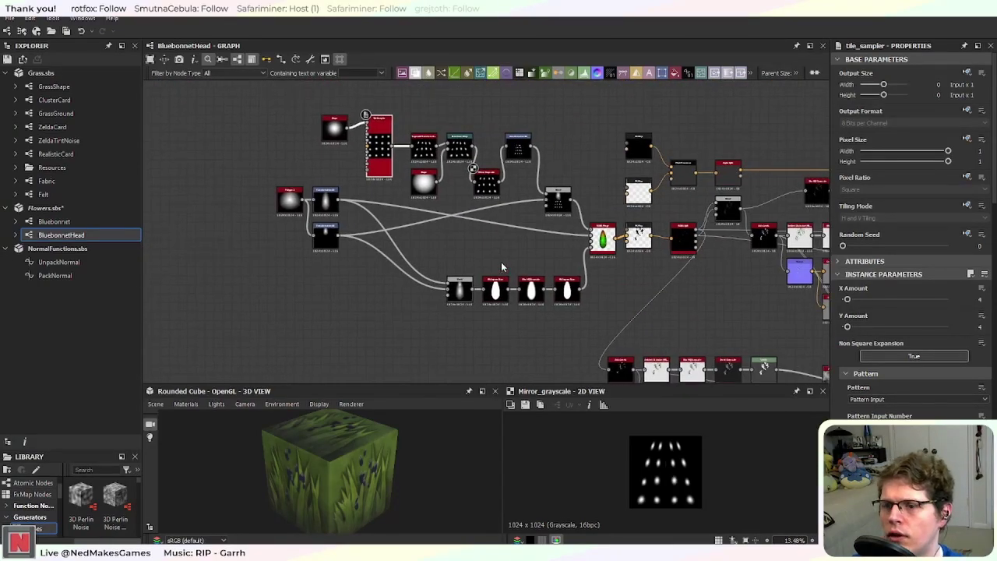
scroll(600, 242, up, 6)
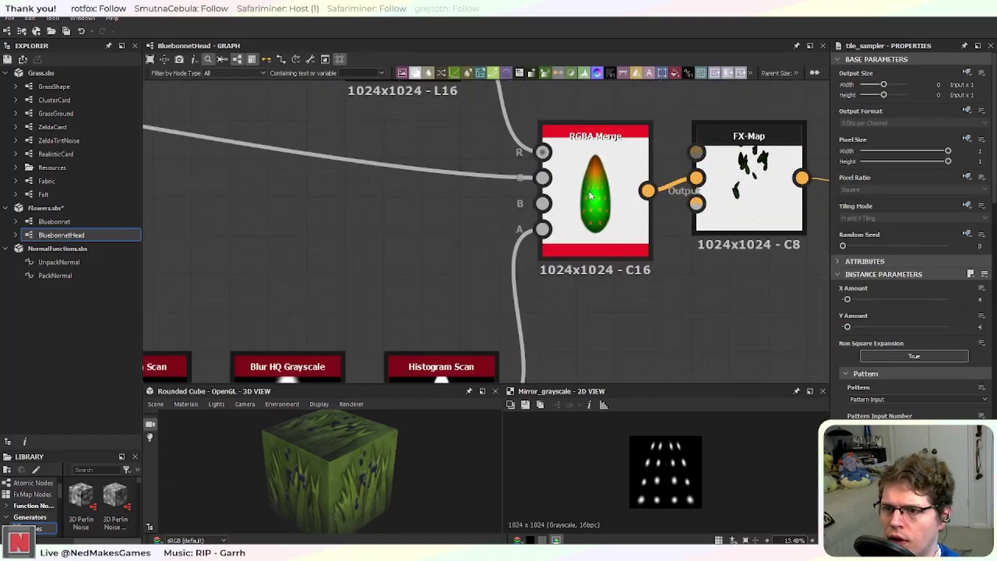
middle_drag(296, 286, 481, 207)
scroll(479, 203, down, 3)
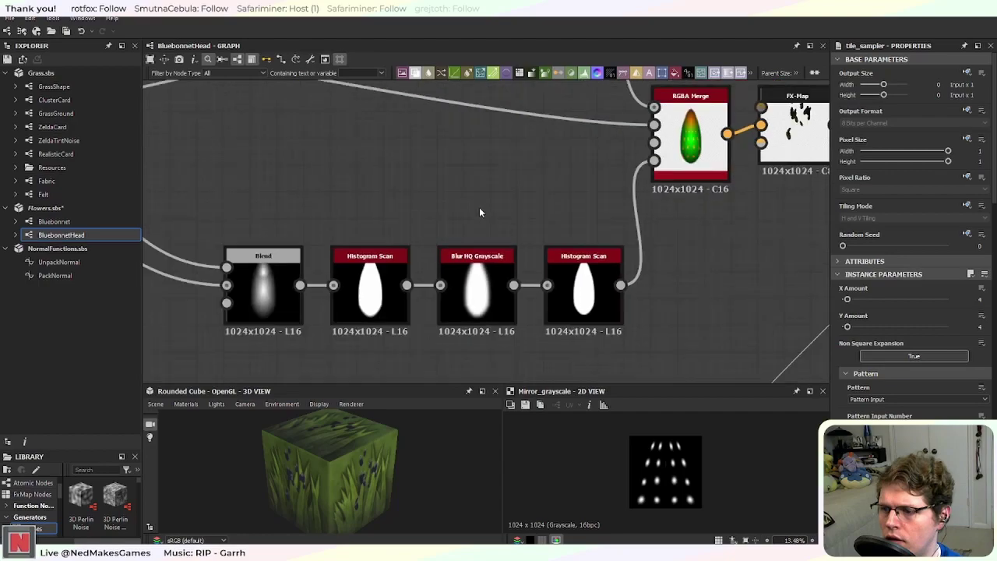
middle_drag(520, 237, 488, 297)
mouse_move(396, 195)
middle_down()
mouse_move(562, 348)
mouse_move(345, 291)
middle_up()
mouse_move(824, 315)
middle_down()
mouse_move(637, 259)
mouse_move(572, 259)
middle_up()
scroll(569, 337, up, 2)
scroll(606, 267, down, 2)
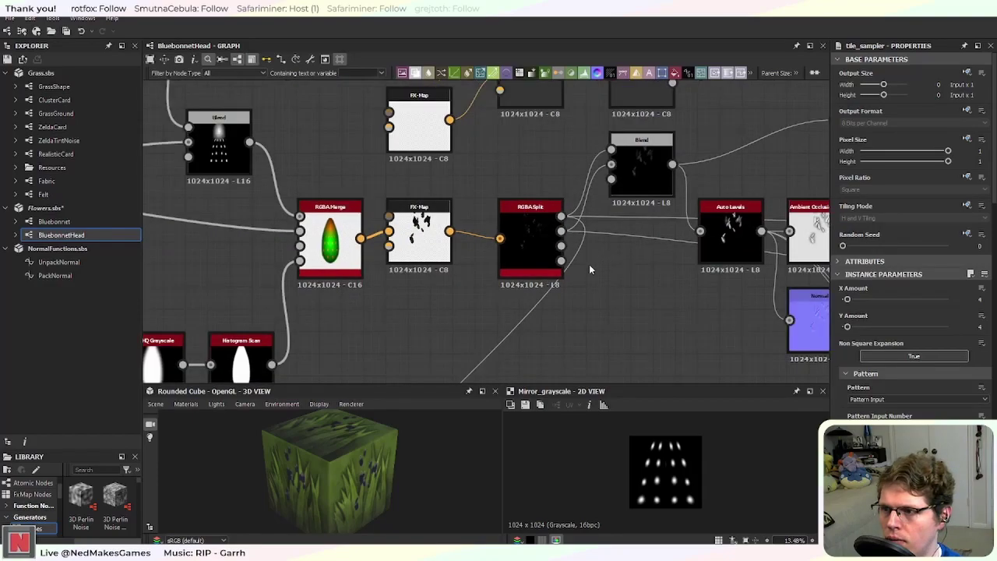
Step: Open the Iterations function of the Iterate node inside the FX-Map fed by RGBA Merge
middle_drag(381, 341, 430, 374)
click(491, 281)
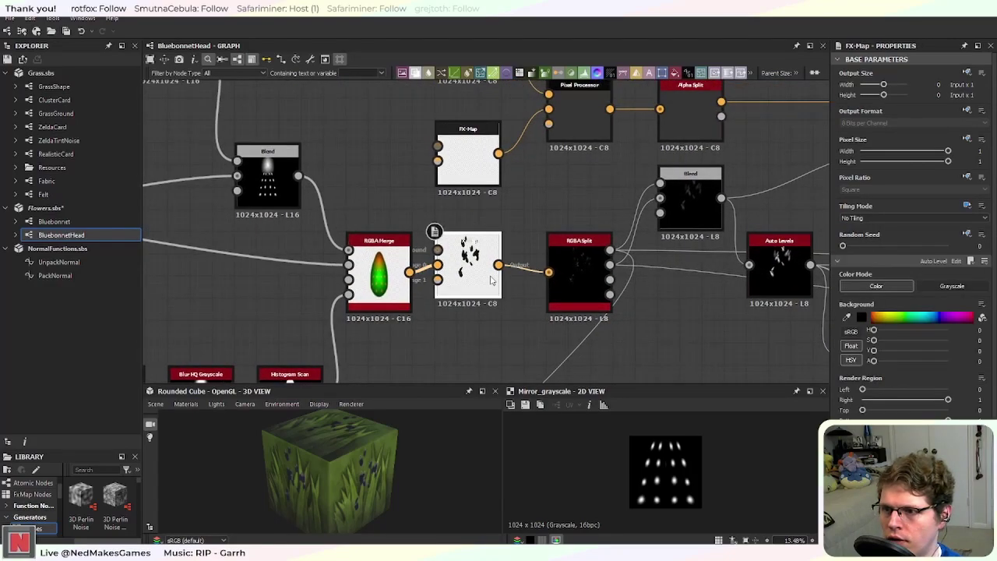
scroll(519, 303, down, 2)
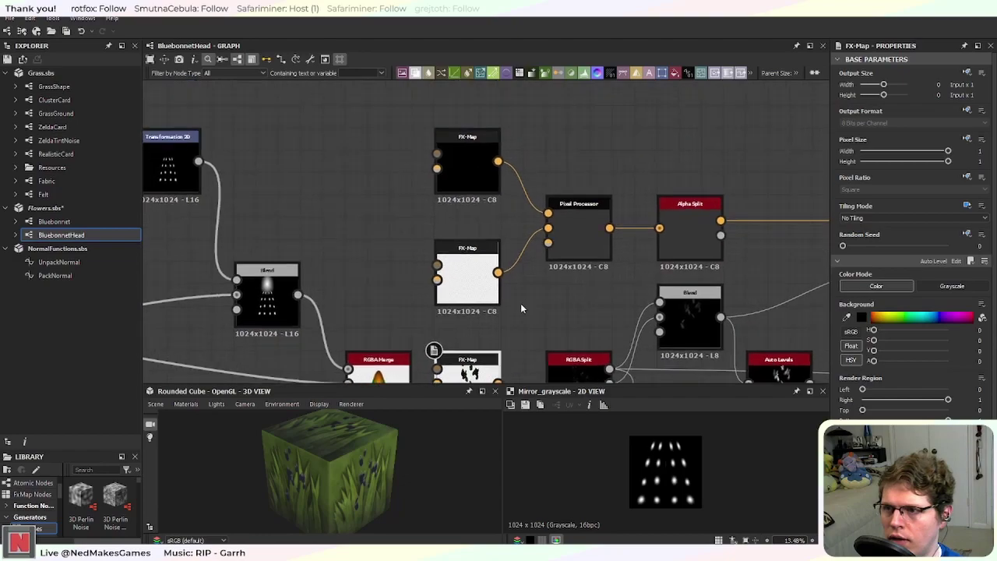
scroll(517, 307, down, 1)
middle_drag(562, 291, 435, 179)
scroll(455, 248, down, 1)
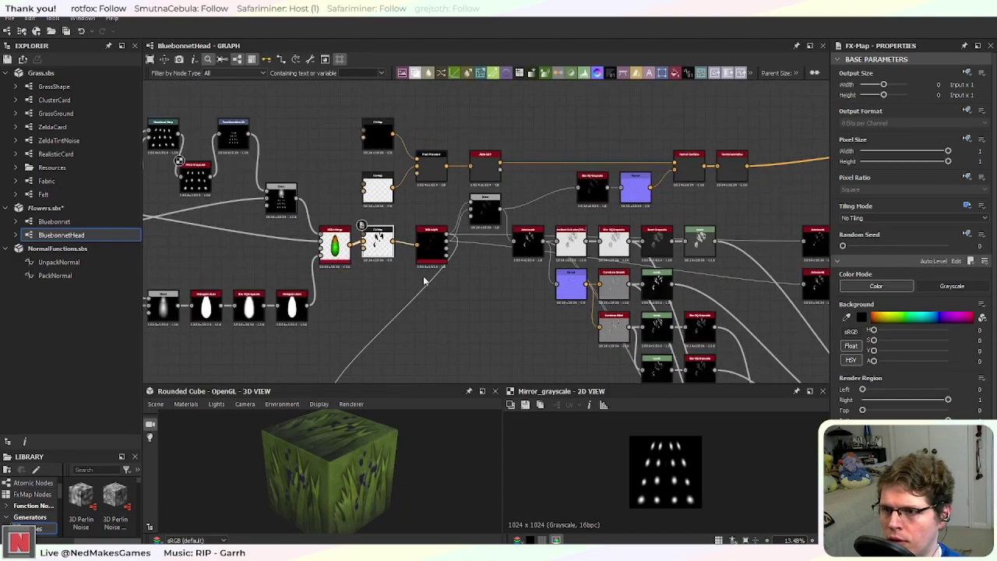
middle_drag(359, 345, 456, 373)
scroll(467, 276, up, 2)
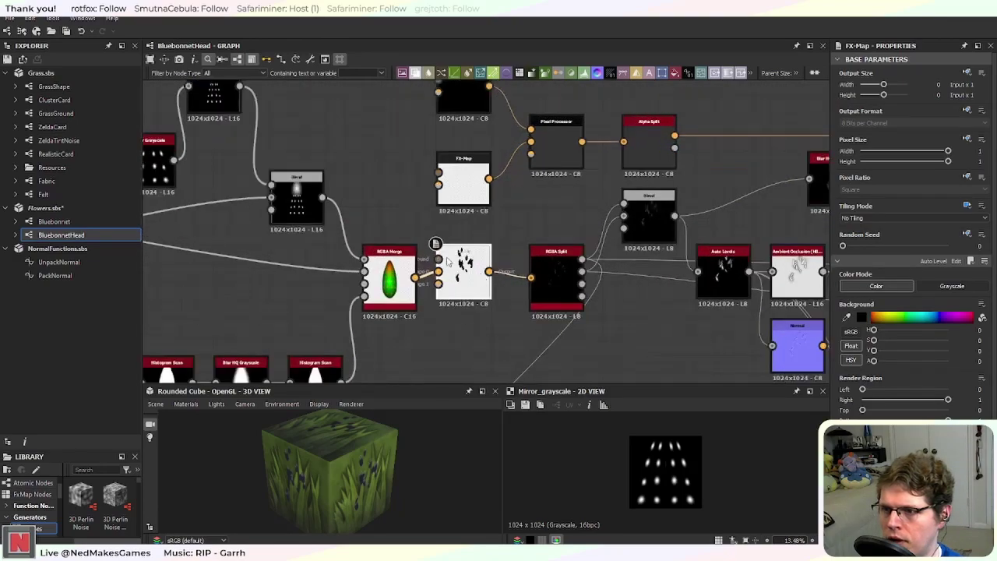
click(955, 261)
click(535, 273)
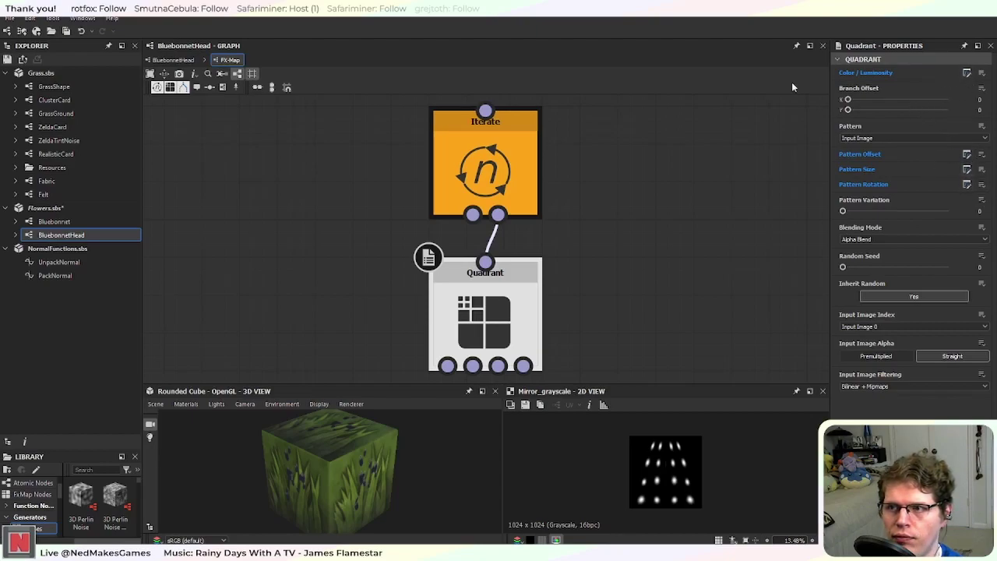
click(514, 170)
click(966, 73)
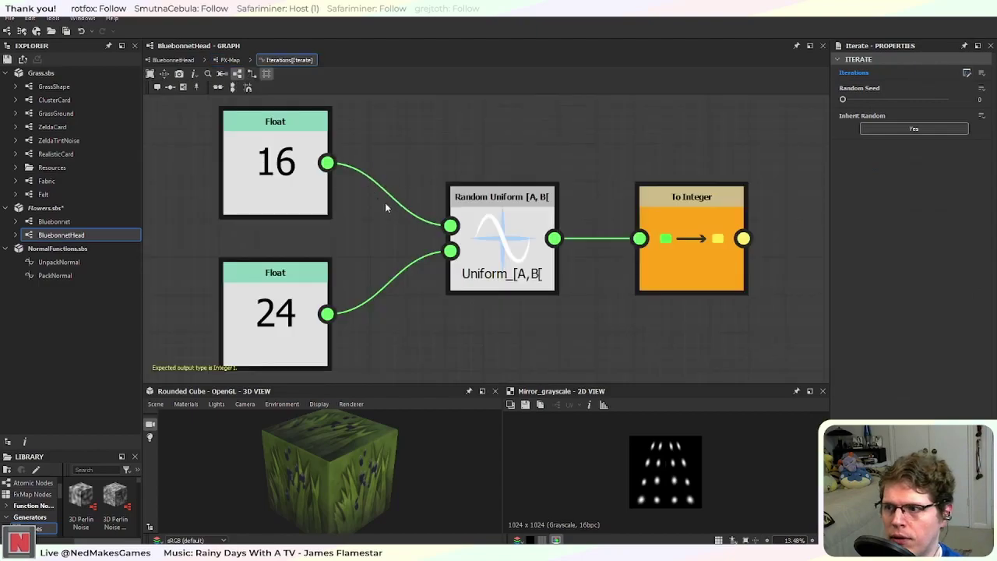
Step: Set the two Float nodes feeding Random Uniform in the Iterations function to 1 and 3
click(258, 194)
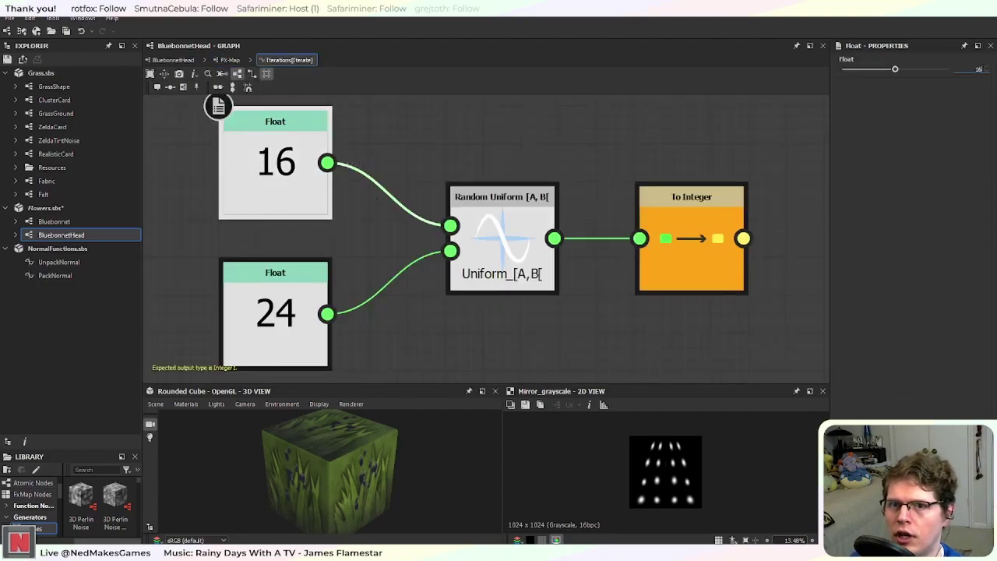
click(307, 335)
click(978, 68)
key(Return)
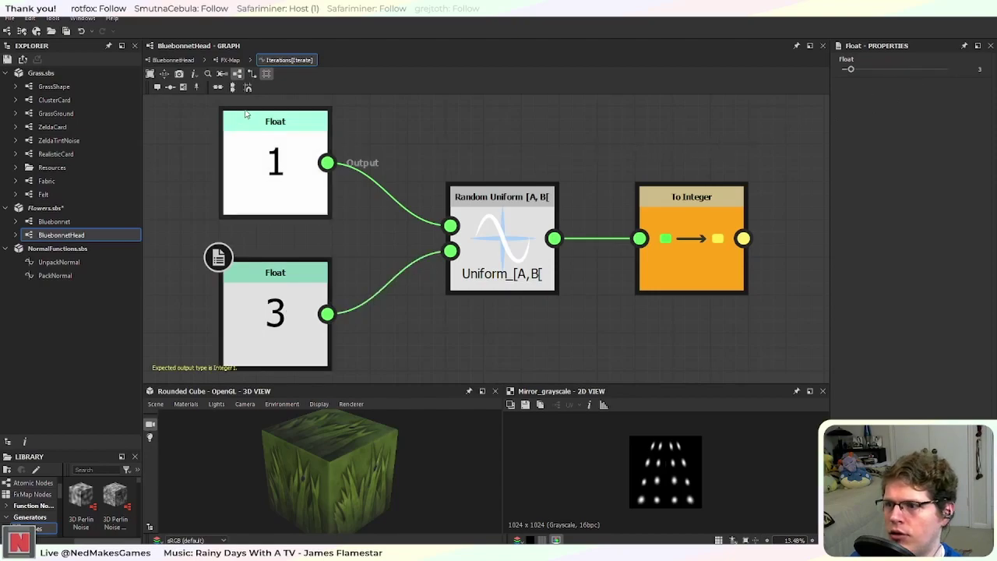
Step: Open the Pattern Offset function of the FX-Map's Quadrant node and examine the sine and cosine network that offsets the pattern
click(229, 61)
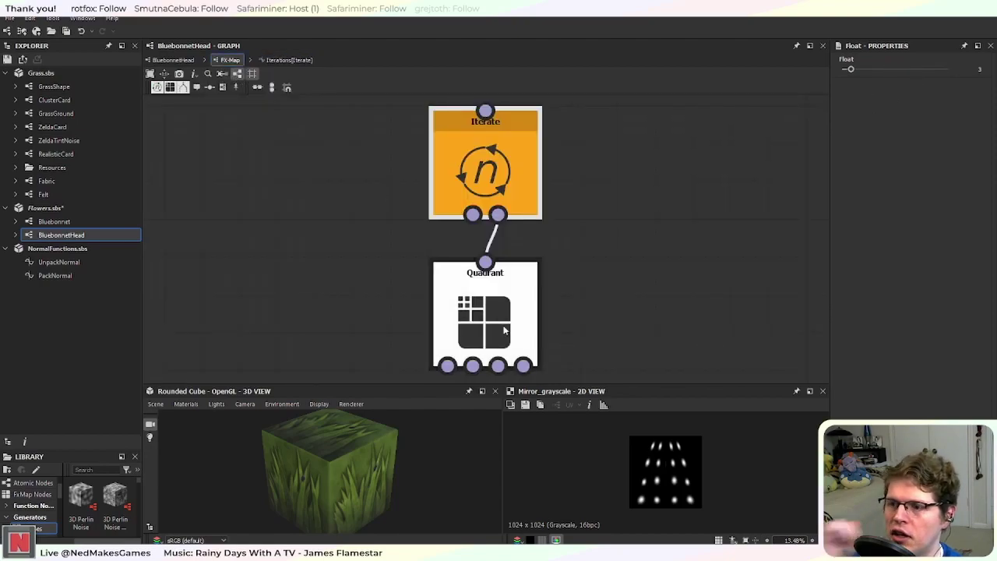
click(522, 312)
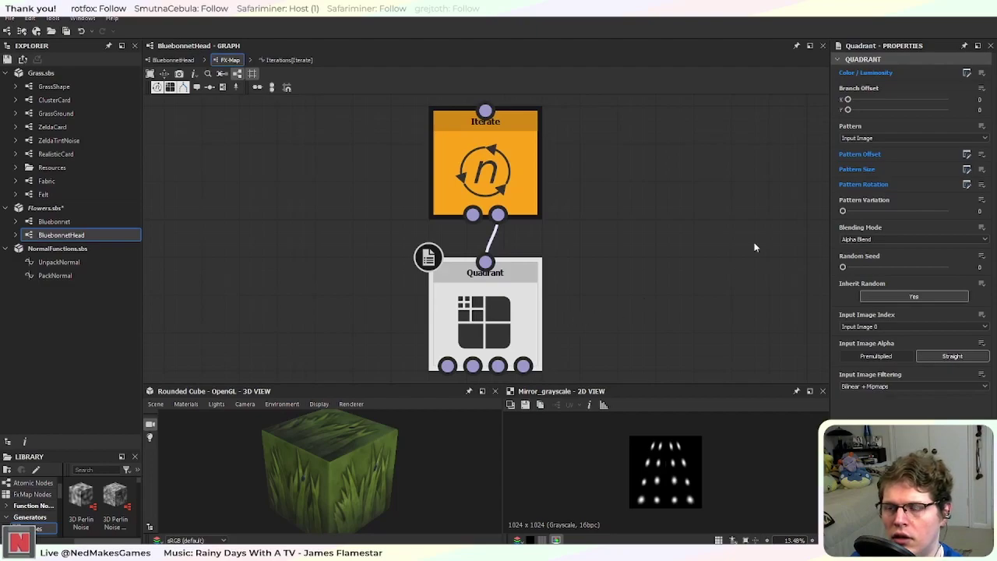
click(966, 154)
middle_drag(457, 241, 525, 279)
scroll(523, 278, up, 4)
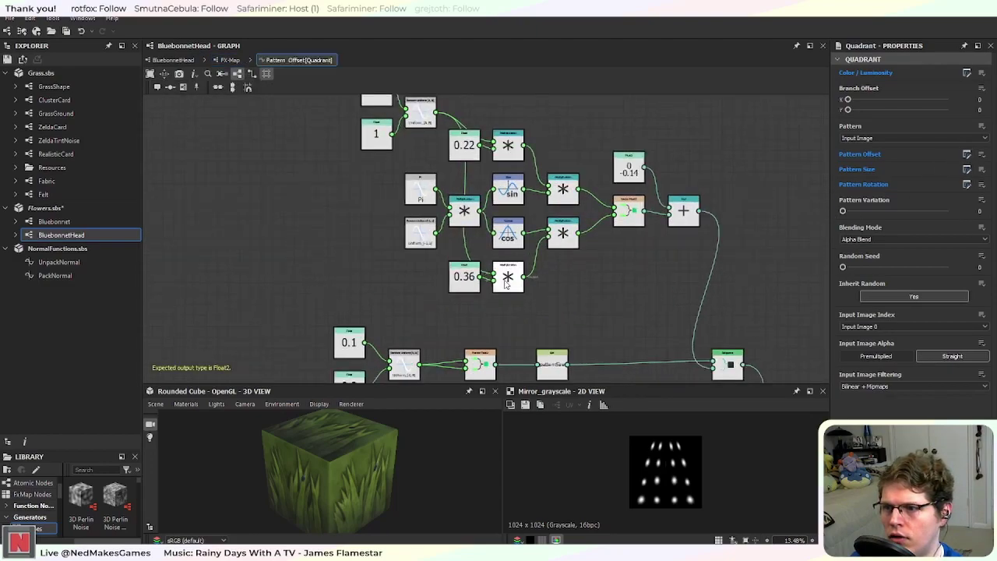
middle_drag(346, 227, 350, 347)
scroll(364, 313, down, 1)
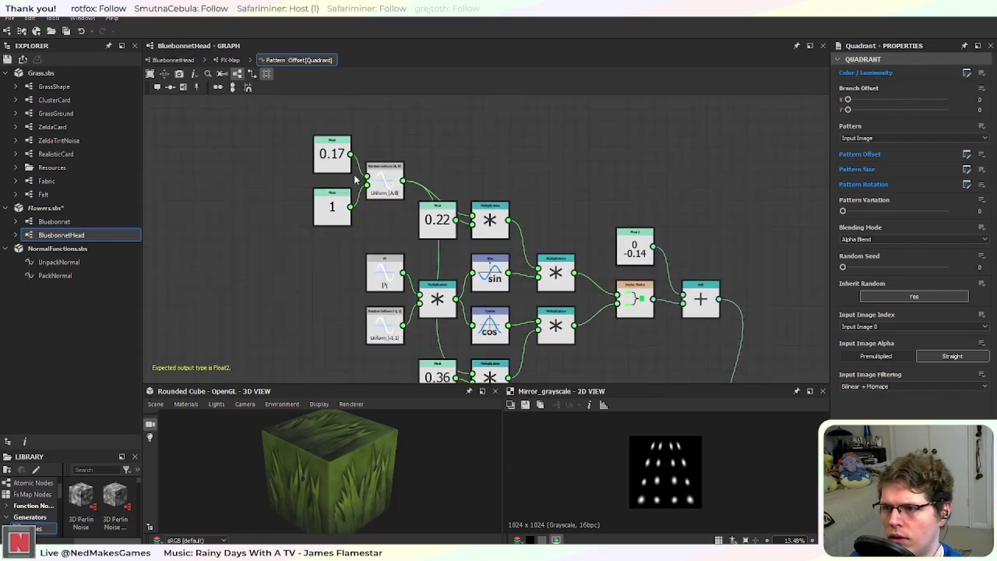
scroll(420, 265, down, 2)
scroll(448, 302, down, 2)
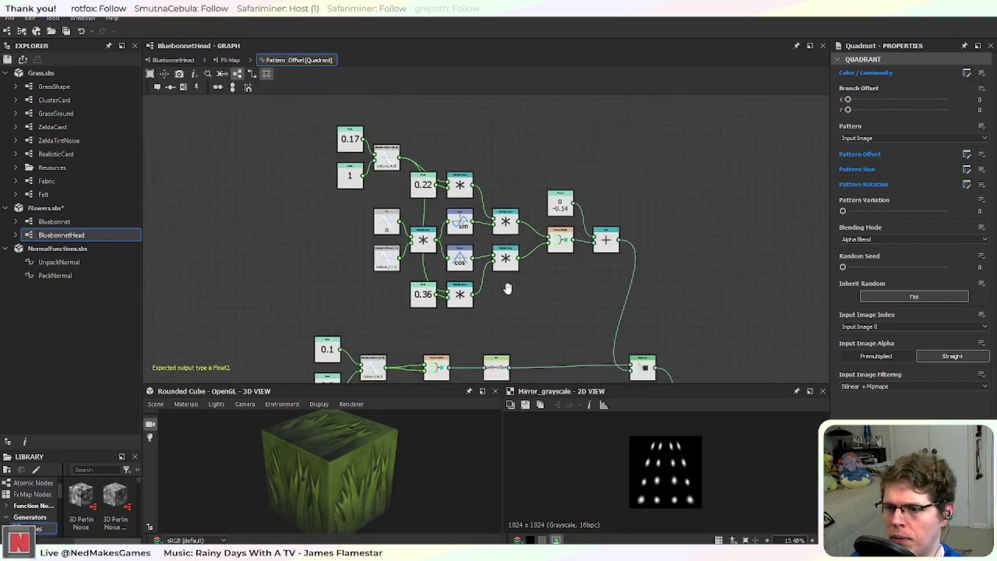
scroll(467, 262, up, 4)
middle_drag(451, 227, 492, 292)
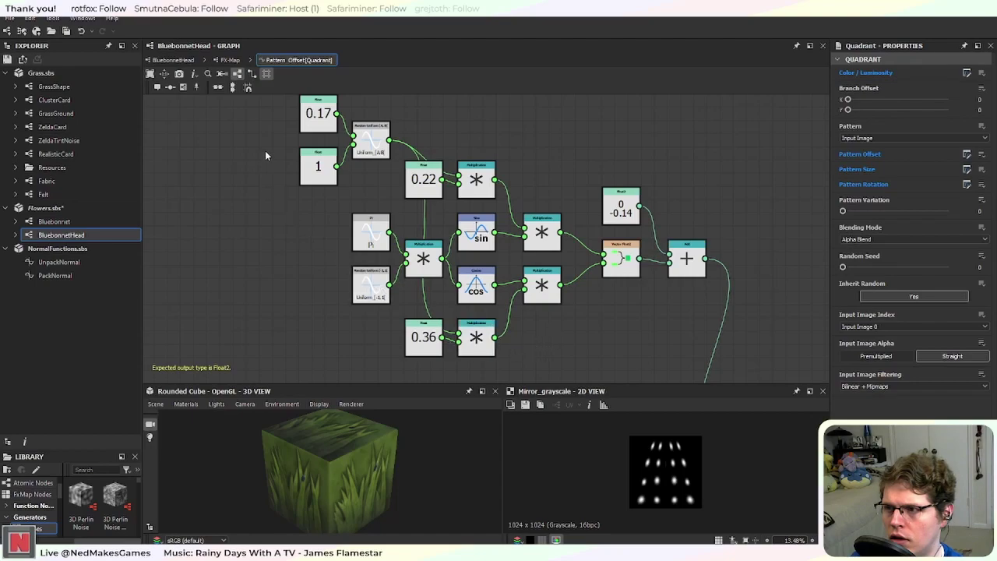
scroll(305, 245, down, 3)
scroll(298, 231, up, 2)
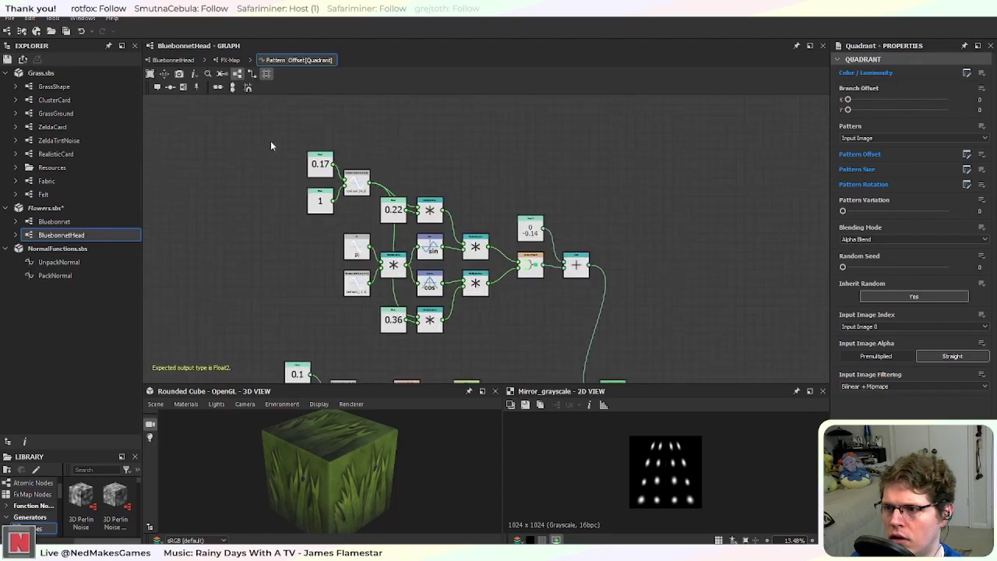
Step: Delete the whole sine and cosine offset network, including its final Add node, keeping the patternSize chain below
drag(271, 156, 551, 339)
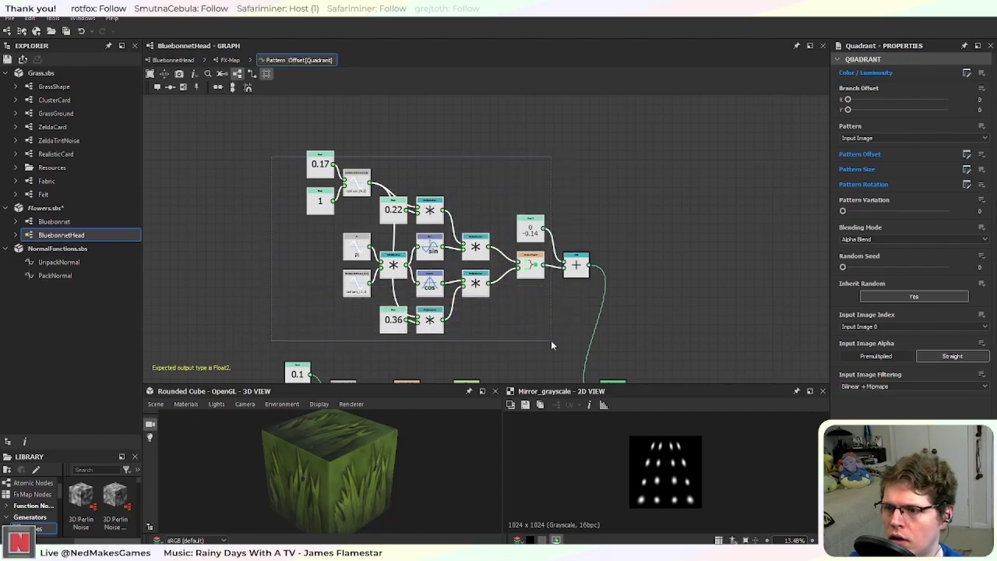
key(Delete)
click(572, 269)
key(Delete)
Step: Add a RandomRadius node in the empty space above the patternSize chain
middle_drag(404, 270, 387, 228)
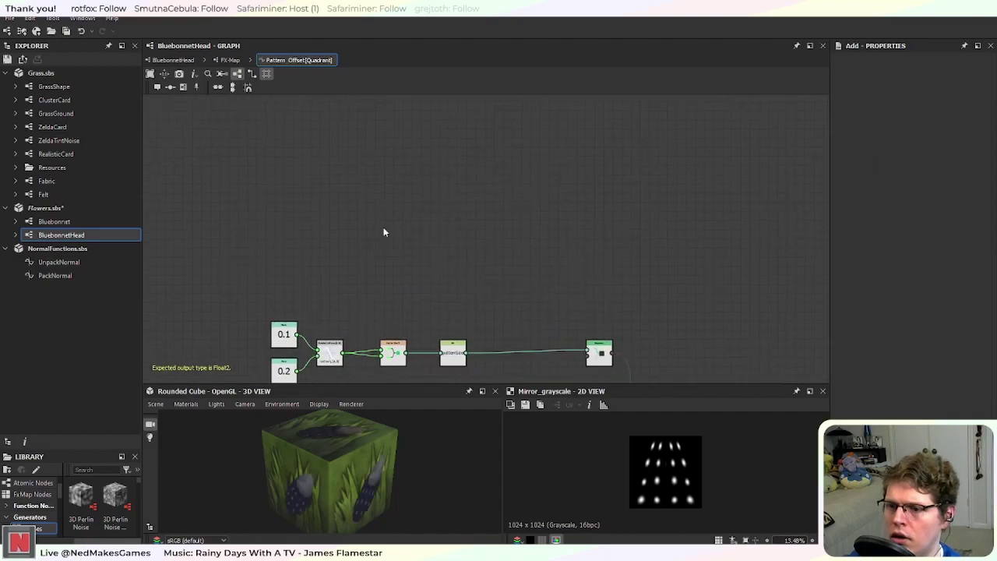
key(space)
text(rang)
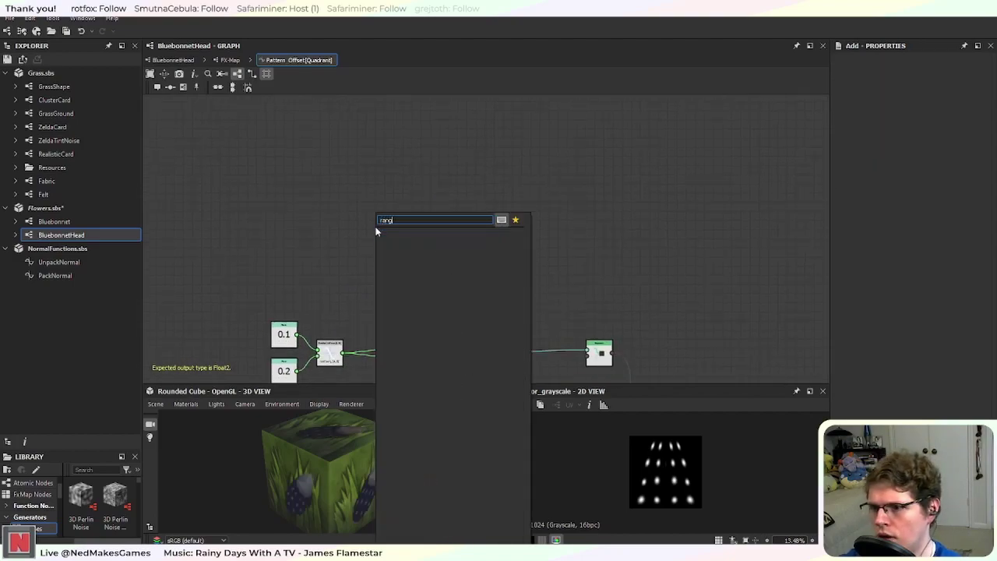
key(BackSpace)
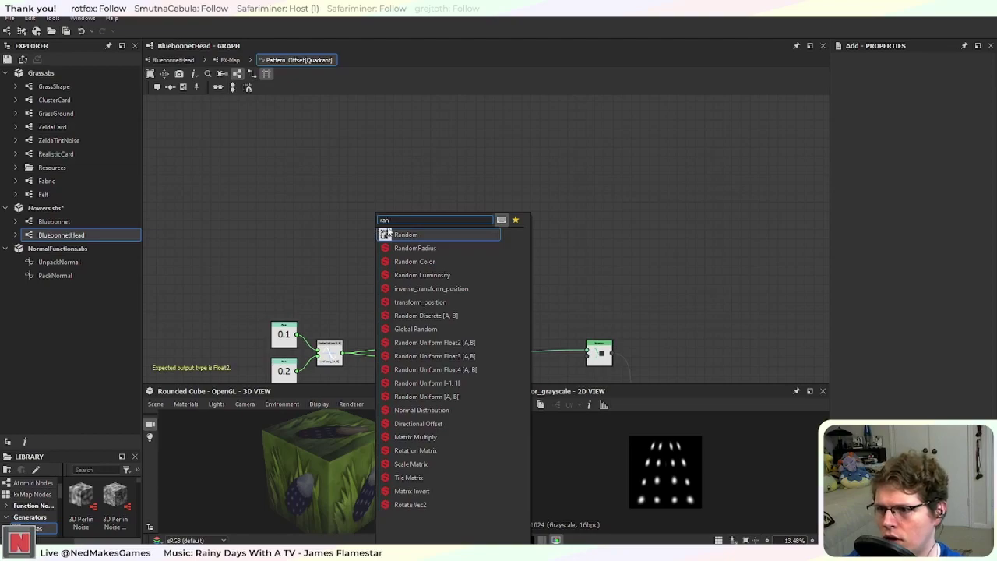
click(448, 249)
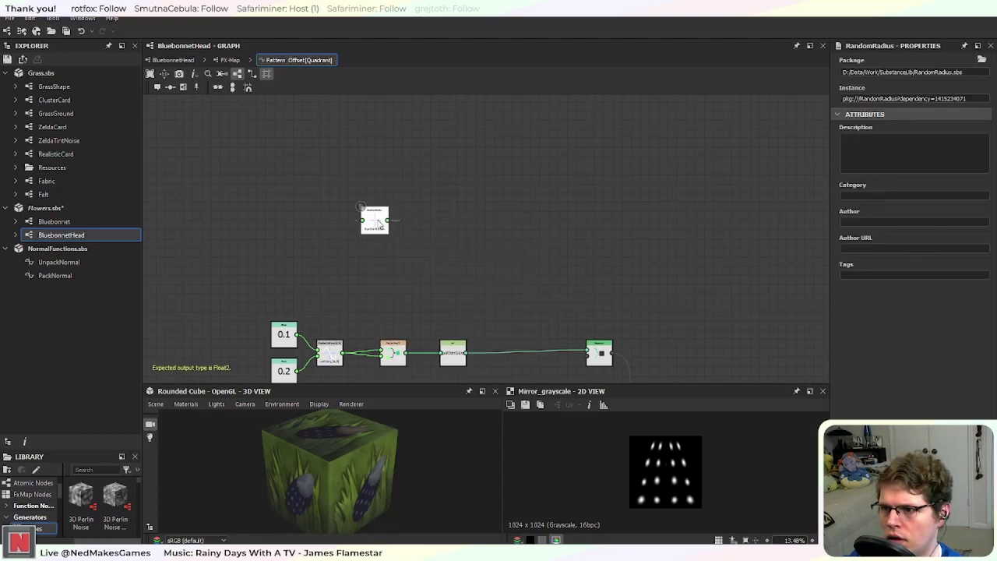
scroll(335, 202, up, 5)
drag(332, 193, 321, 181)
Step: Add a Float node beside RandomRadius and connect it to the RandomRadius input
click(237, 213)
middle_drag(228, 215, 355, 283)
key(space)
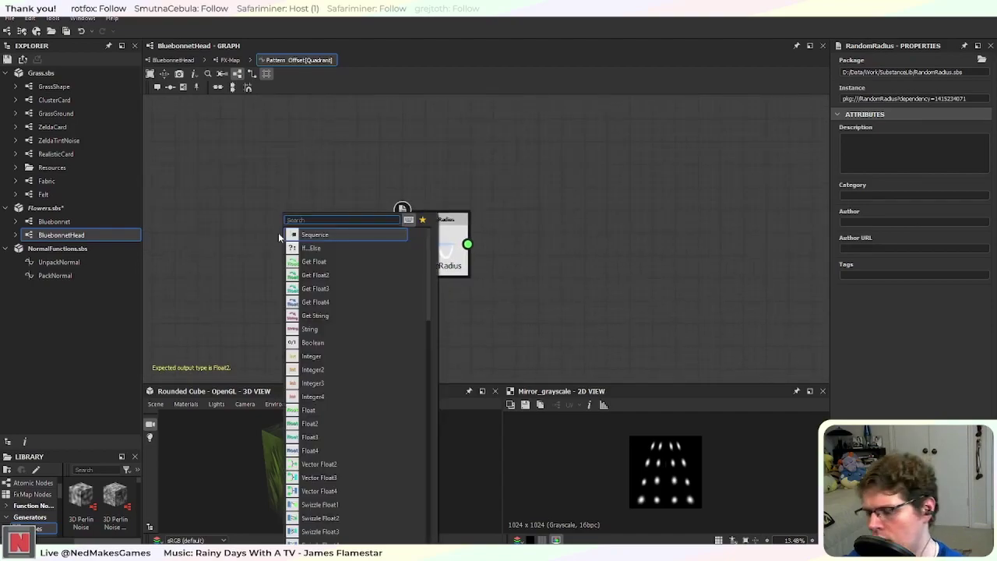
text(floa)
click(321, 235)
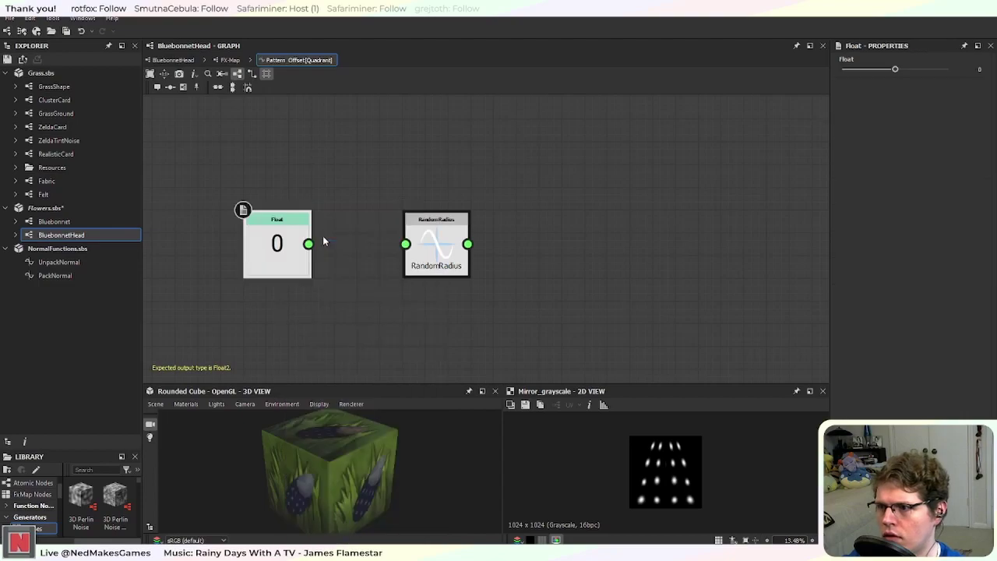
drag(309, 244, 404, 243)
drag(254, 243, 322, 244)
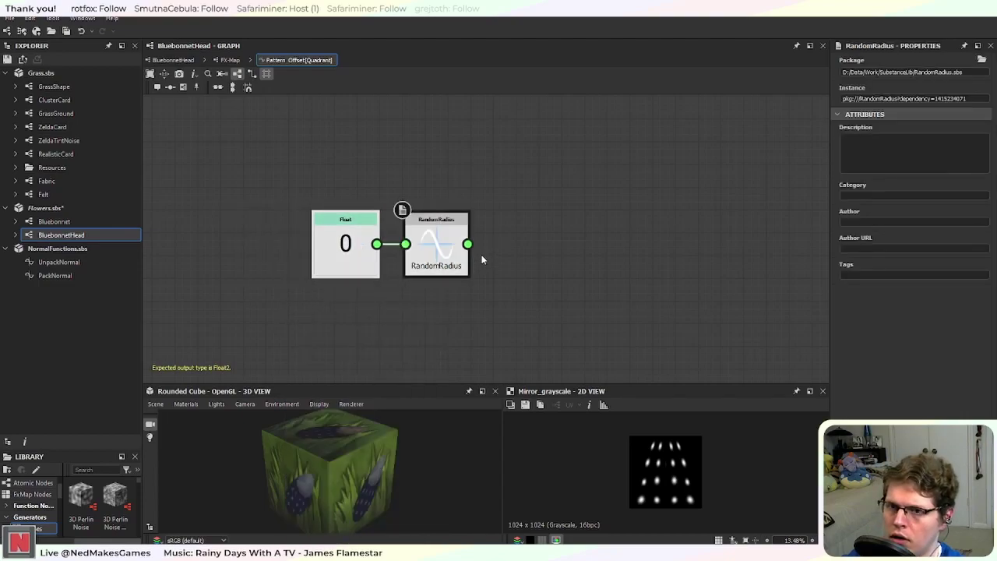
Step: Set the new Float node to 0.2 and duplicate it together with its RandomRadius node
click(345, 247)
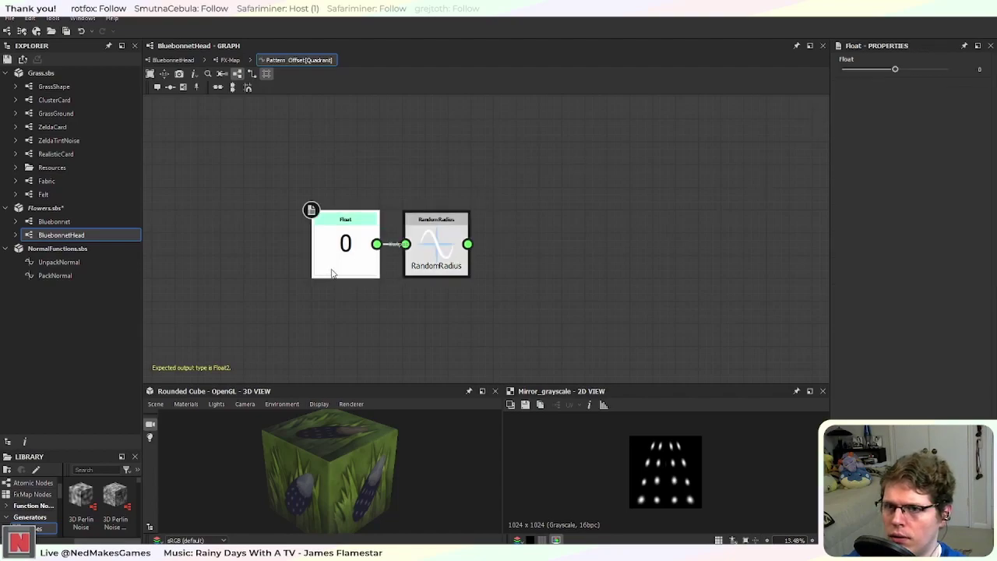
click(979, 68)
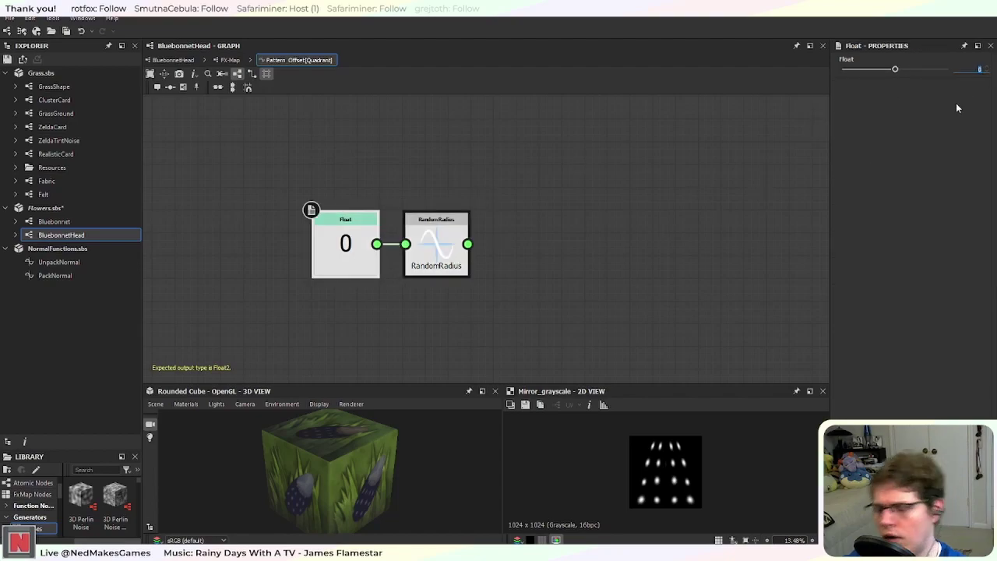
text(.4)
key(Return)
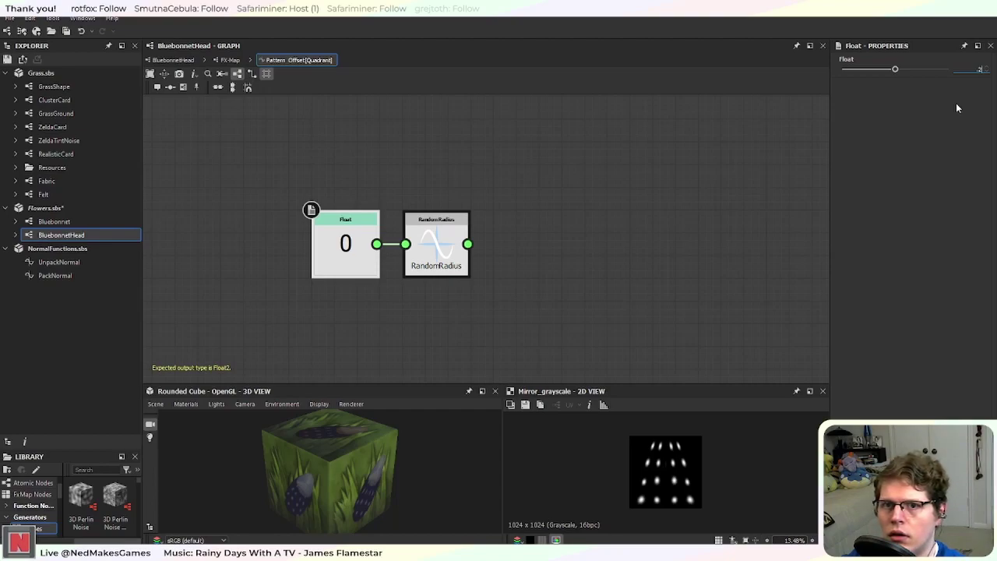
click(447, 242)
drag(300, 198, 451, 332)
key(ctrl+d)
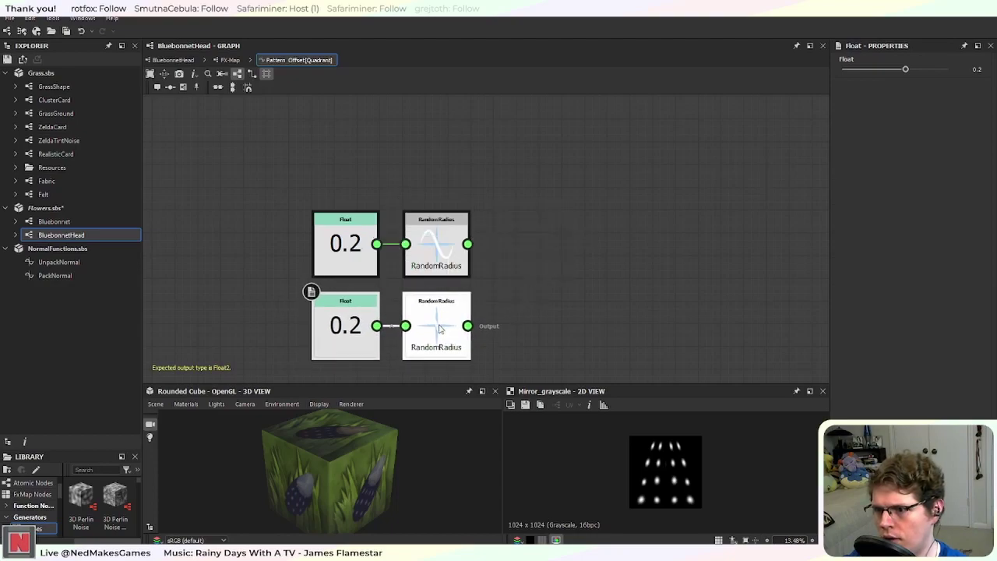
middle_drag(556, 293, 477, 272)
key(space)
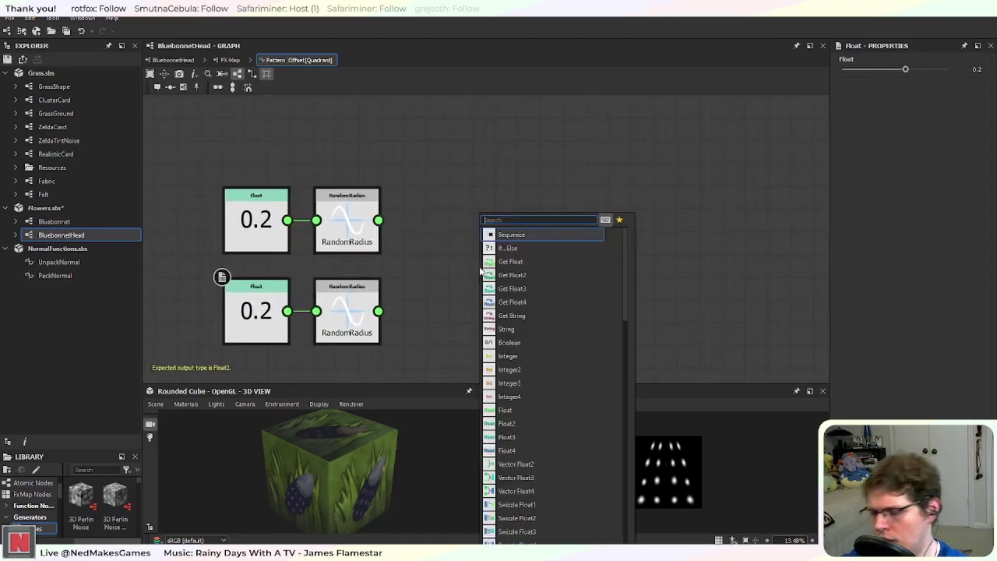
text(floa)
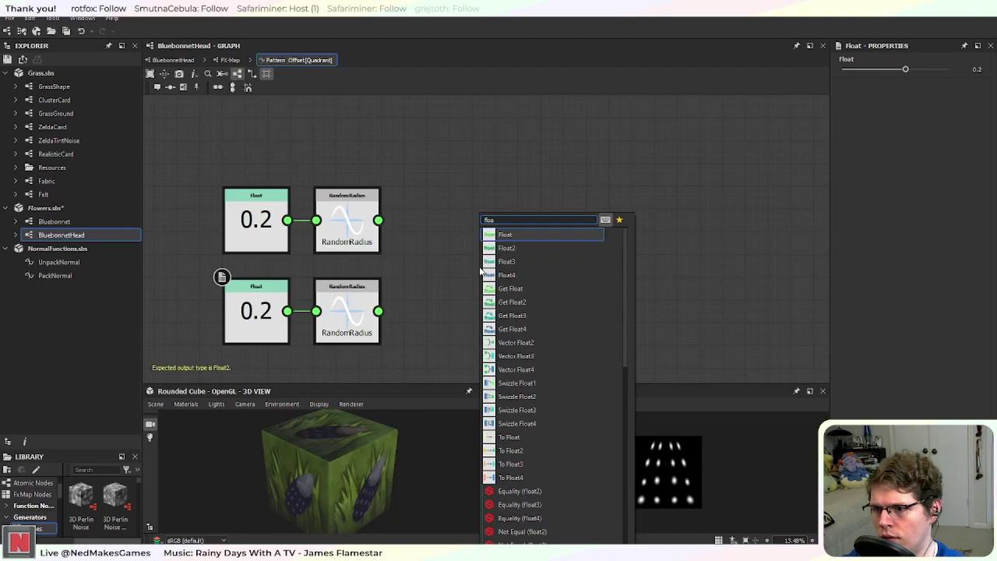
key(Down)
key(Down)
key(Down)
key(Down)
key(Down)
key(Down)
key(Down)
key(Down)
key(Down)
key(Down)
key(Down)
key(Down)
key(Return)
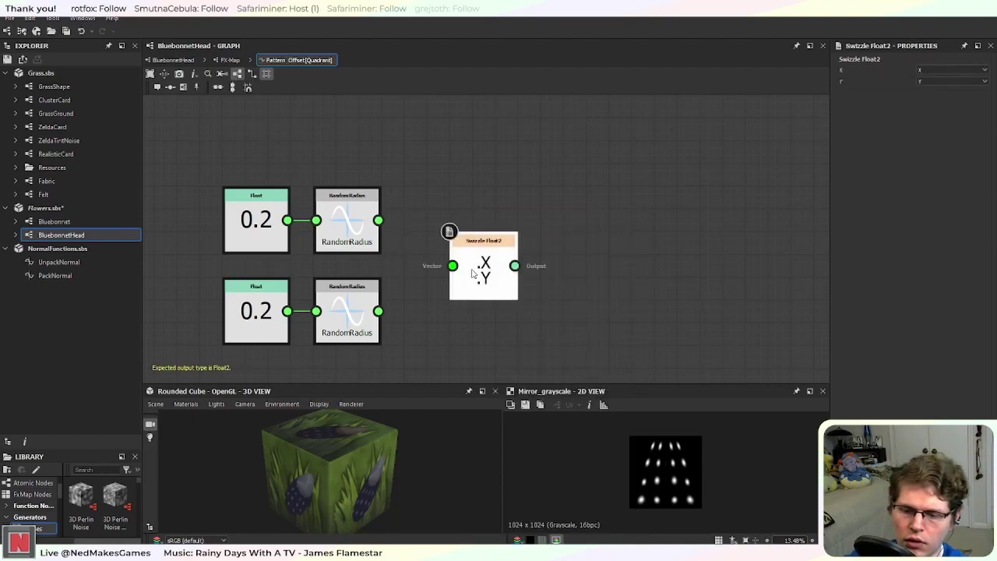
key(Delete)
Step: Add a Vector Float2 node and connect the outputs of both RandomRadius nodes to its two inputs
key(space)
text(floa)
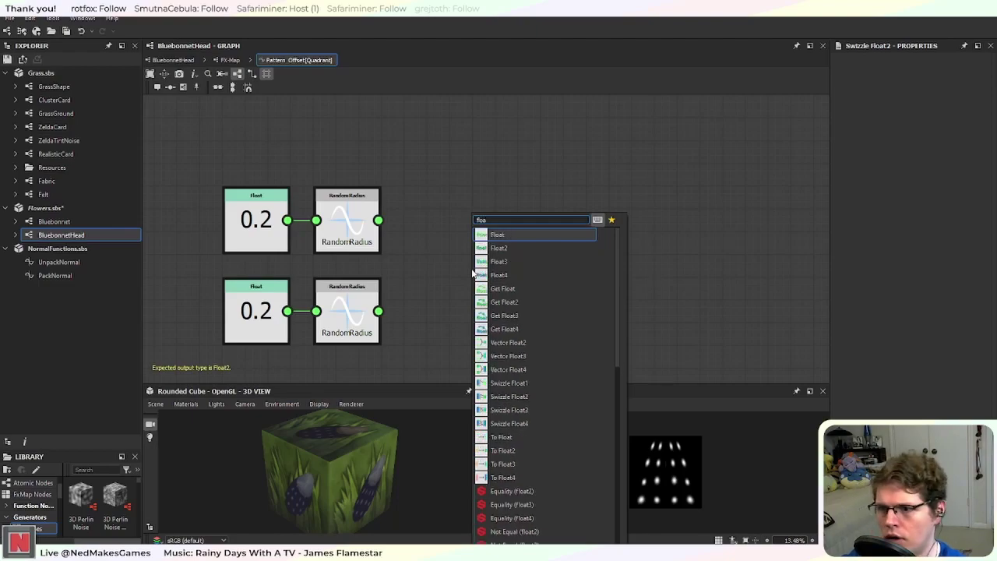
click(527, 343)
drag(379, 221, 430, 257)
drag(378, 311, 436, 272)
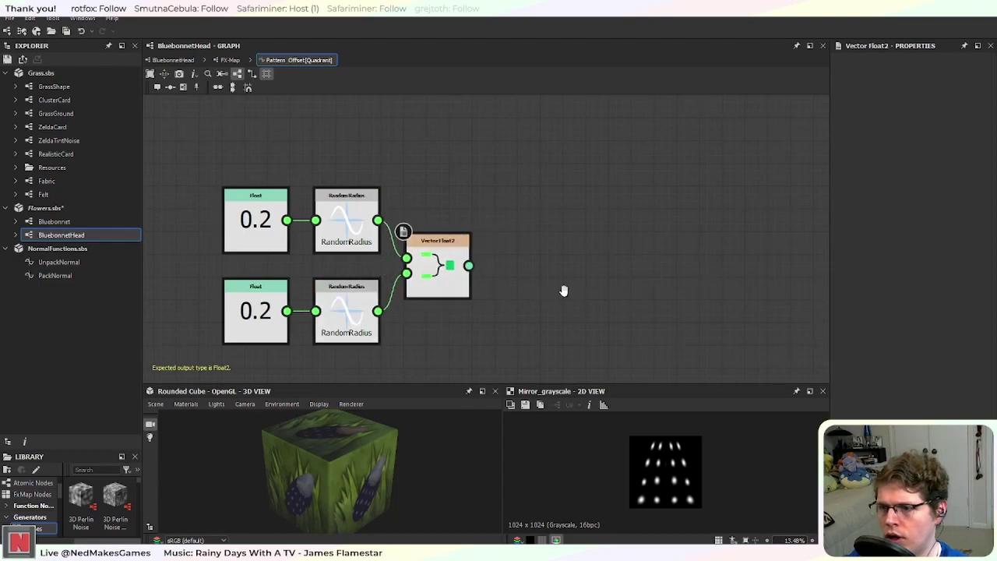
Step: Place an Add node after Vector Float2 and connect the vector output to its first input
middle_drag(572, 290, 489, 272)
key(space)
text(add)
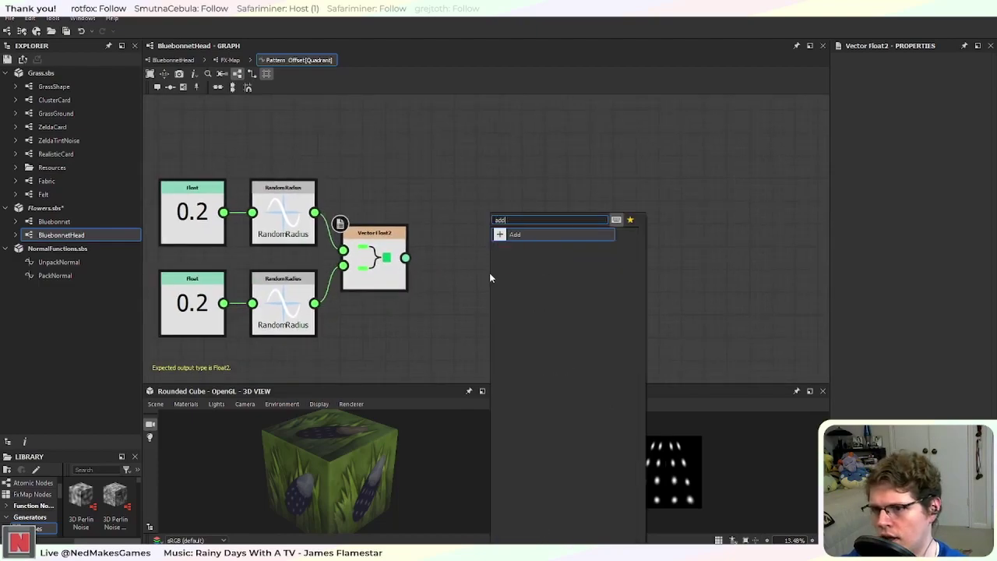
key(Return)
drag(484, 284, 435, 251)
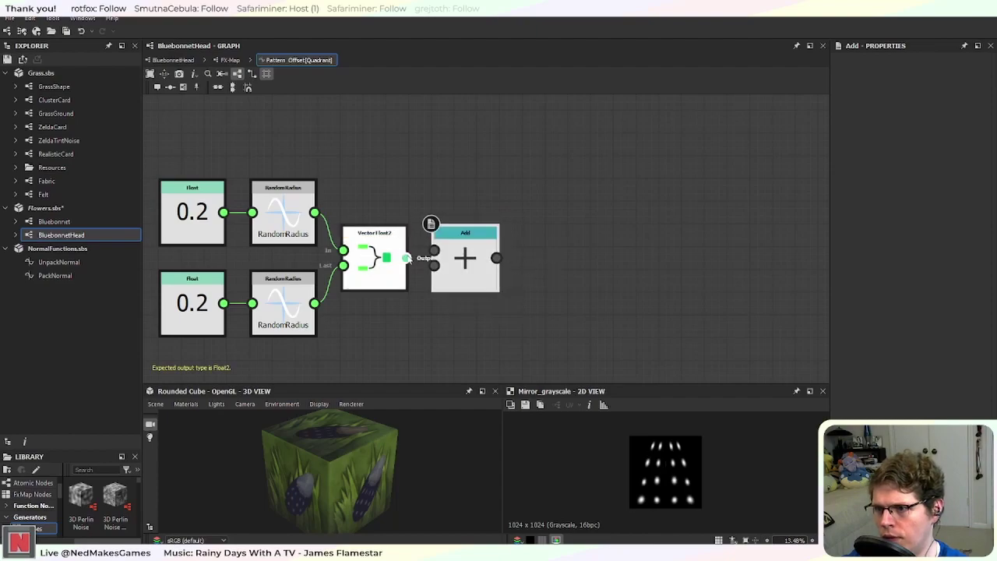
Step: Add a Float2 node with the values 0.5 and 0.5 and connect it to the Add node's second input
middle_drag(421, 338, 457, 287)
key(space)
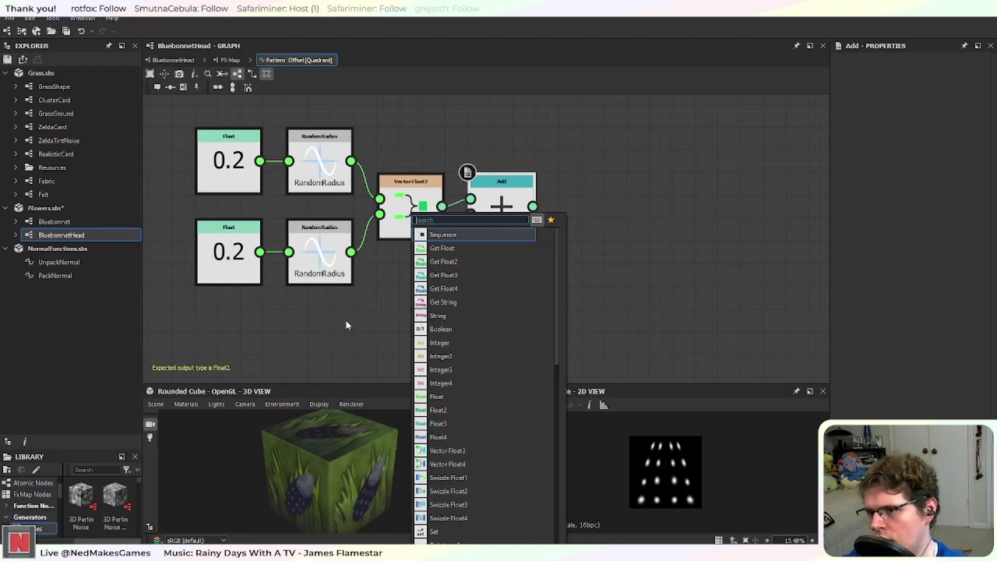
text(float)
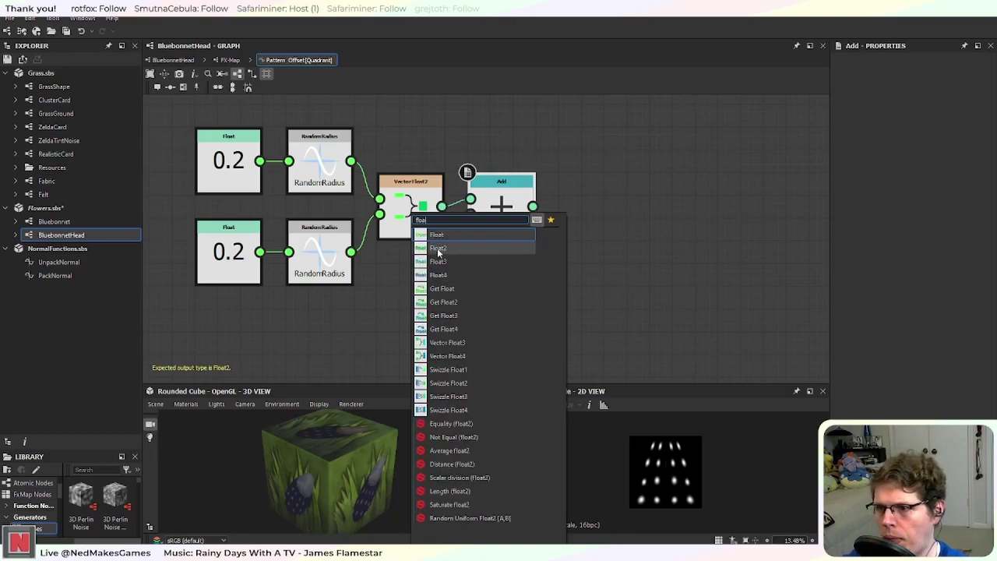
click(437, 248)
drag(452, 279, 470, 213)
double_click(978, 69)
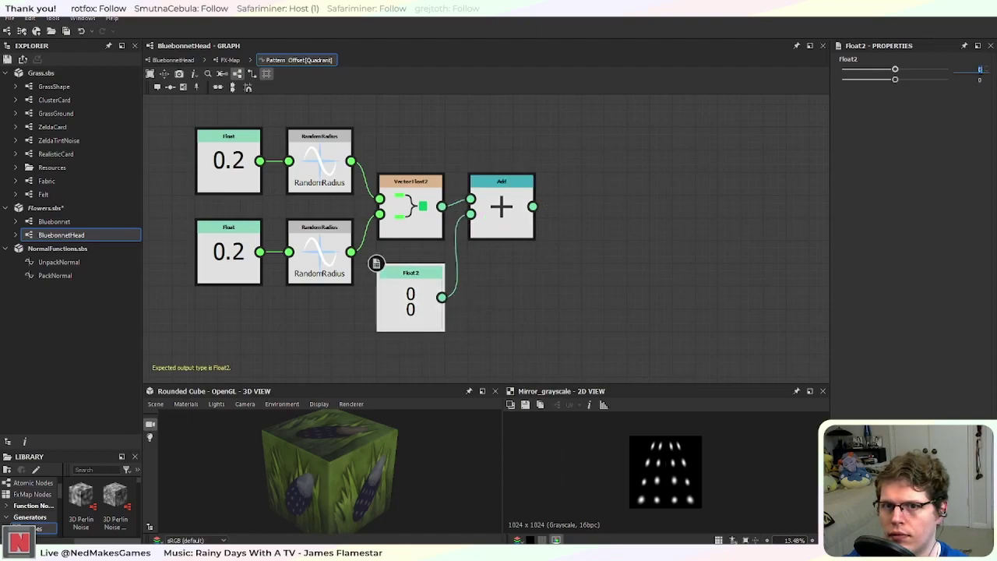
key(Tab)
text(.5)
key(Return)
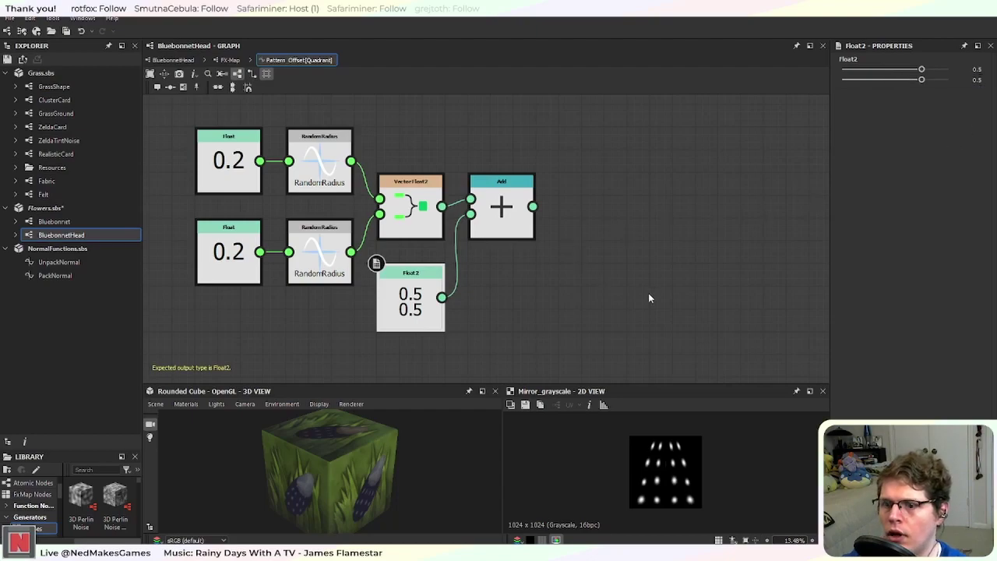
Step: Arrange the new RandomRadius offset nodes just above the patternSize chain and tidy the nodes of that chain
middle_drag(648, 293, 539, 237)
scroll(579, 272, down, 3)
middle_drag(578, 271, 501, 196)
drag(241, 113, 434, 204)
drag(416, 155, 449, 189)
click(284, 239)
drag(279, 311, 333, 289)
drag(407, 287, 402, 287)
click(546, 201)
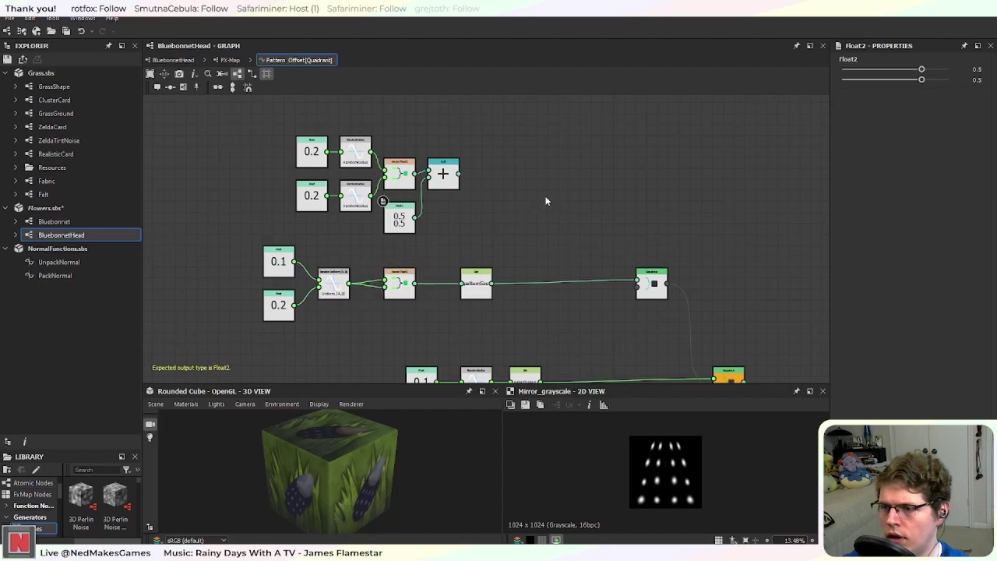
Step: Connect the Add node's output to the second input of the Sequence node that follows the patternSize Set node
middle_drag(546, 201, 451, 213)
scroll(428, 212, up, 1)
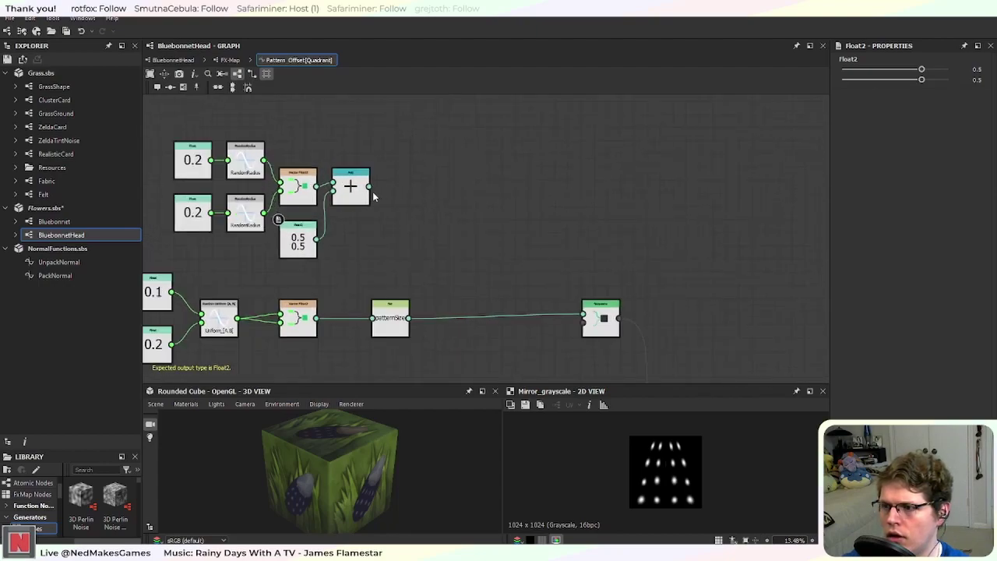
drag(368, 188, 510, 257)
key(Escape)
scroll(595, 237, up, 3)
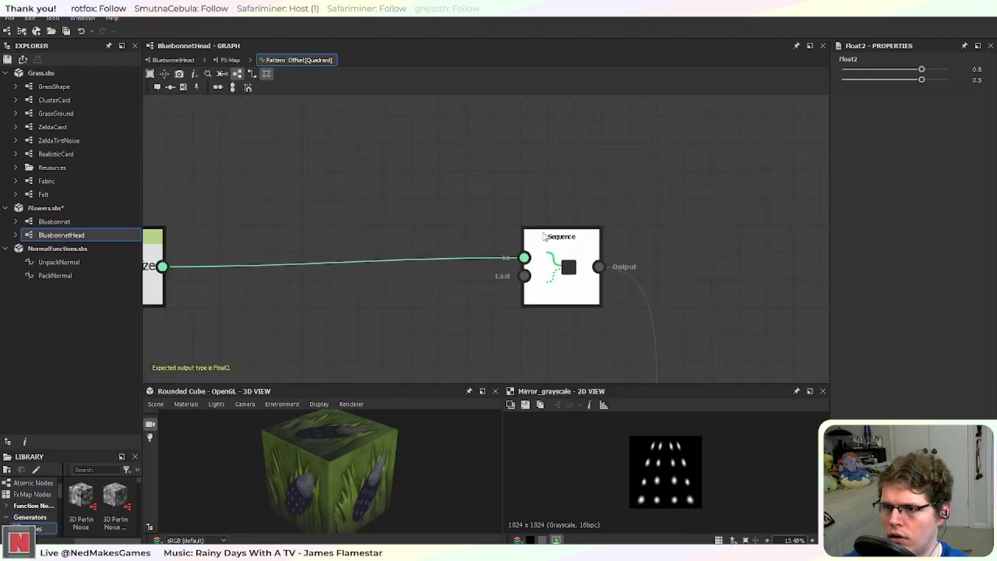
scroll(524, 292, down, 5)
drag(342, 179, 490, 278)
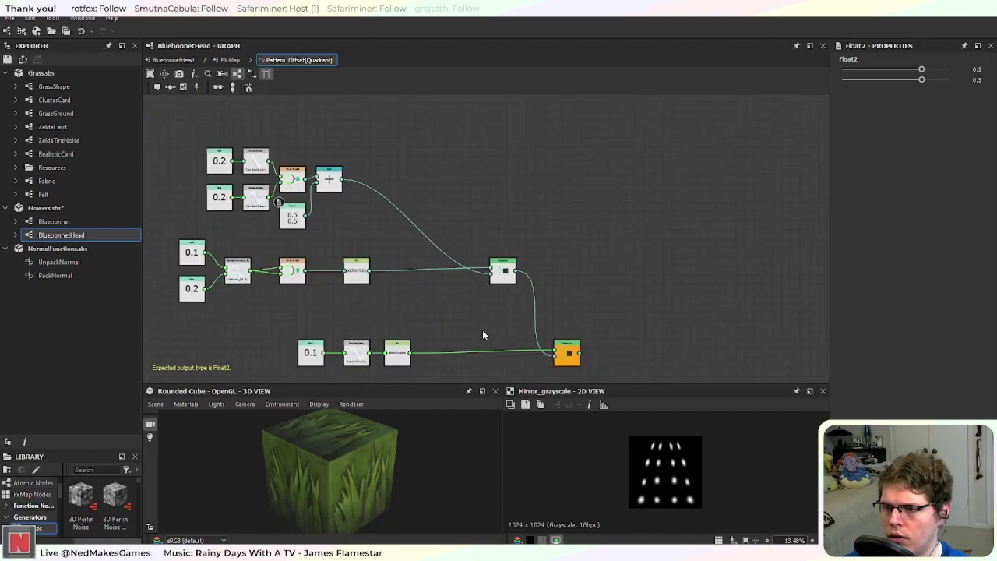
Step: Select the group of RandomRadius offset nodes and shift it sideways toward the Sequence node
middle_drag(461, 329, 546, 341)
scroll(444, 237, up, 1)
drag(220, 127, 440, 190)
Step: Set the first Float feeding the patternSize chain's Random Uniform node to 0.4
middle_drag(498, 272, 537, 187)
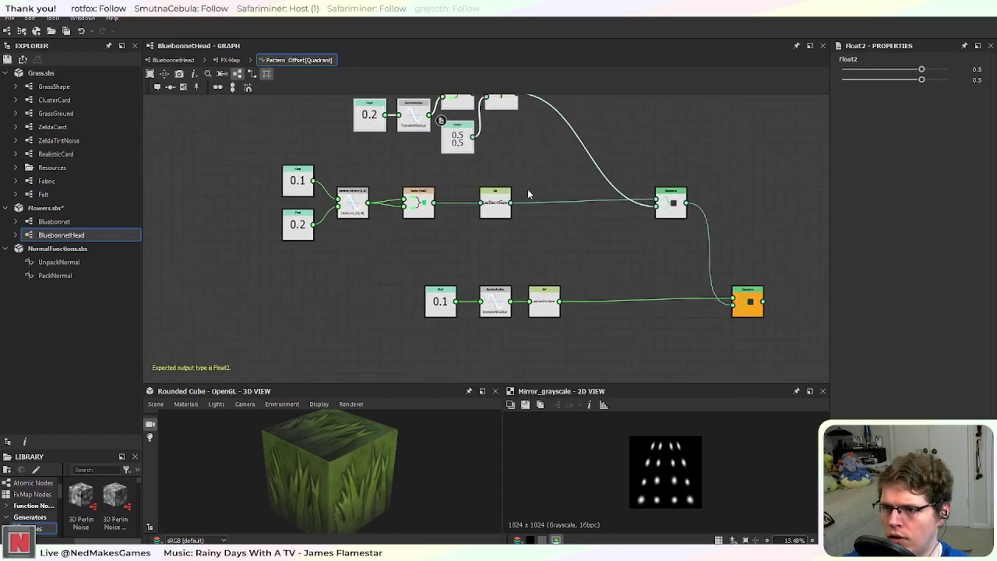
scroll(499, 204, up, 2)
middle_drag(357, 248, 450, 282)
scroll(362, 230, up, 2)
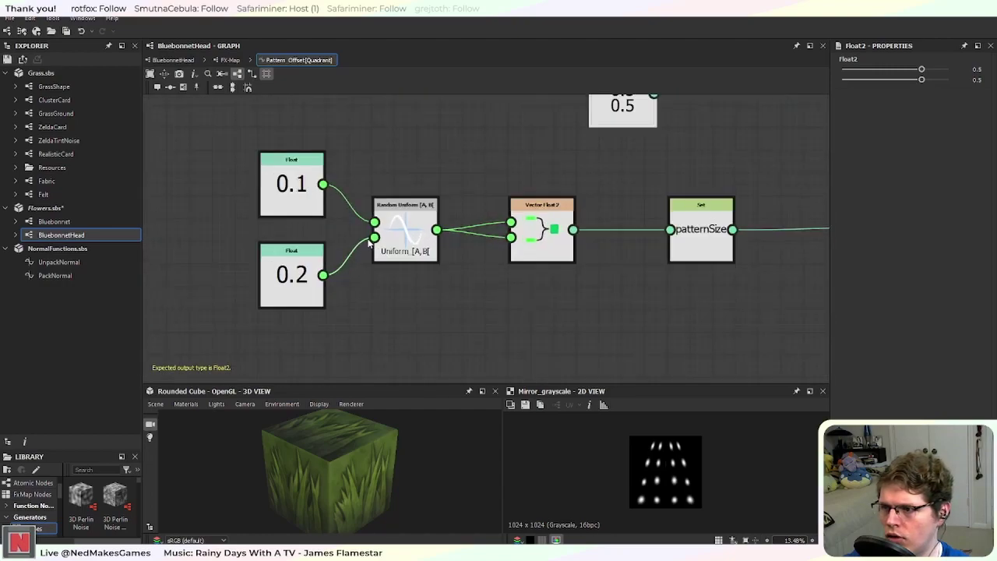
click(300, 196)
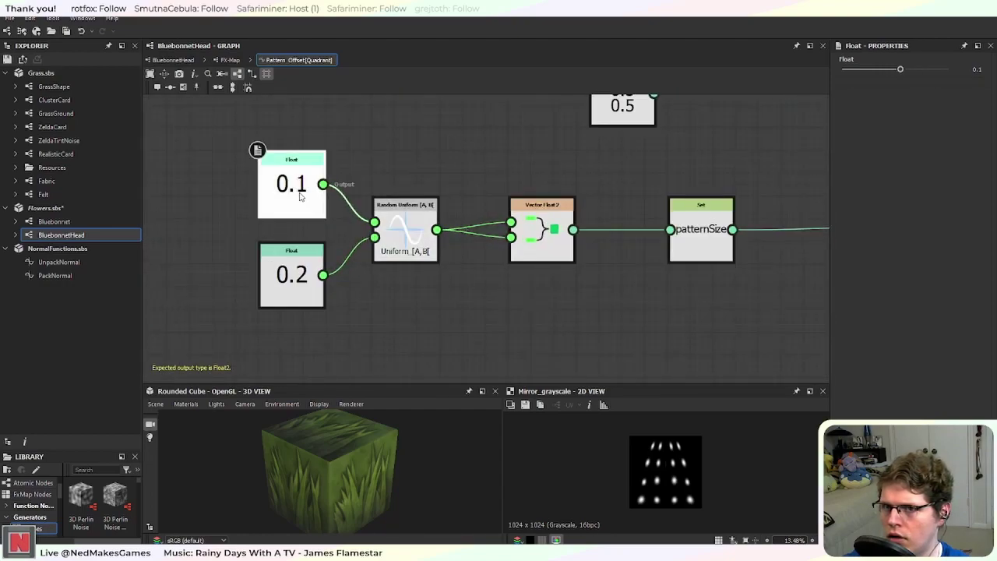
click(294, 269)
click(295, 200)
click(293, 272)
click(300, 196)
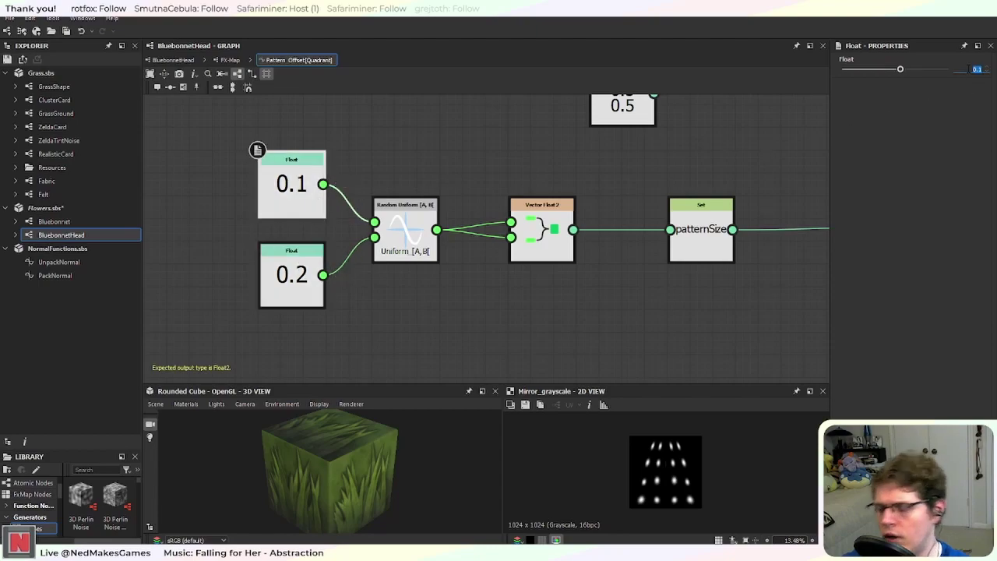
text(0.5)
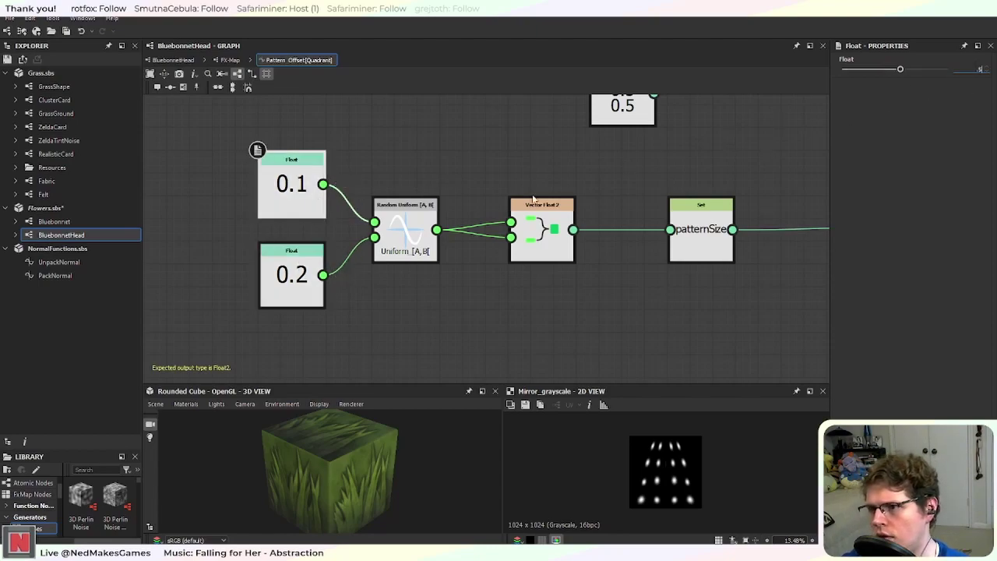
click(273, 289)
click(301, 212)
click(987, 72)
click(986, 72)
text(0.4)
key(Return)
Step: Set the second Float feeding the patternSize chain's Random Uniform node to 0.5
click(274, 289)
text(0.5)
key(Return)
Step: Set the Float feeding the patternRotation chain's RandomRadius node to 0.05
scroll(649, 249, down, 3)
middle_drag(690, 294, 489, 264)
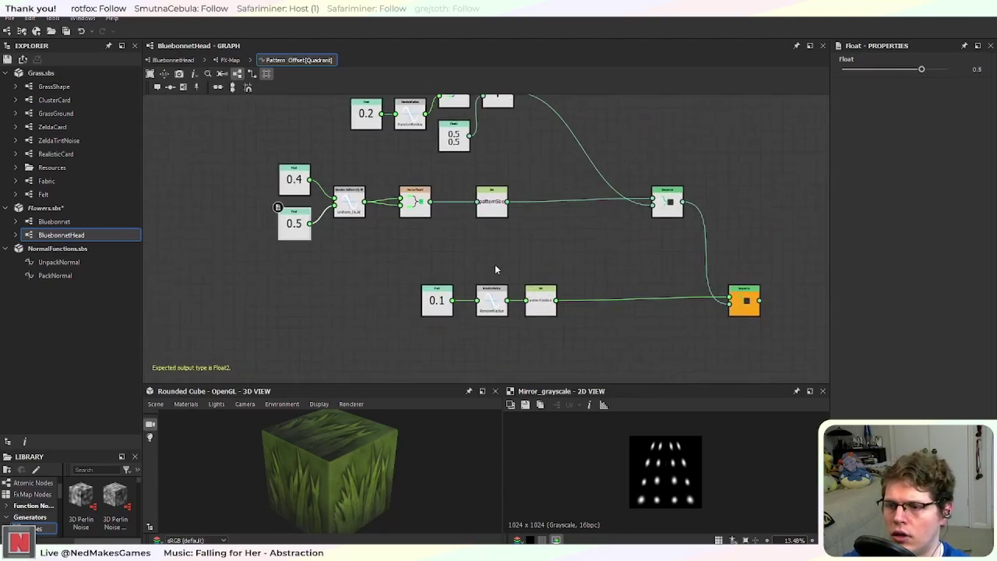
scroll(498, 269, up, 2)
middle_drag(603, 280, 519, 264)
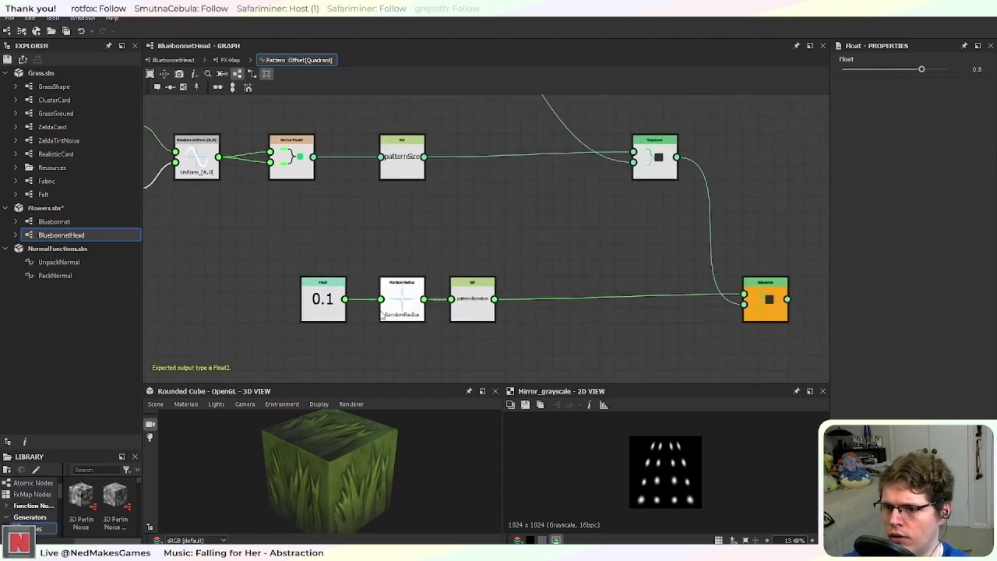
click(327, 308)
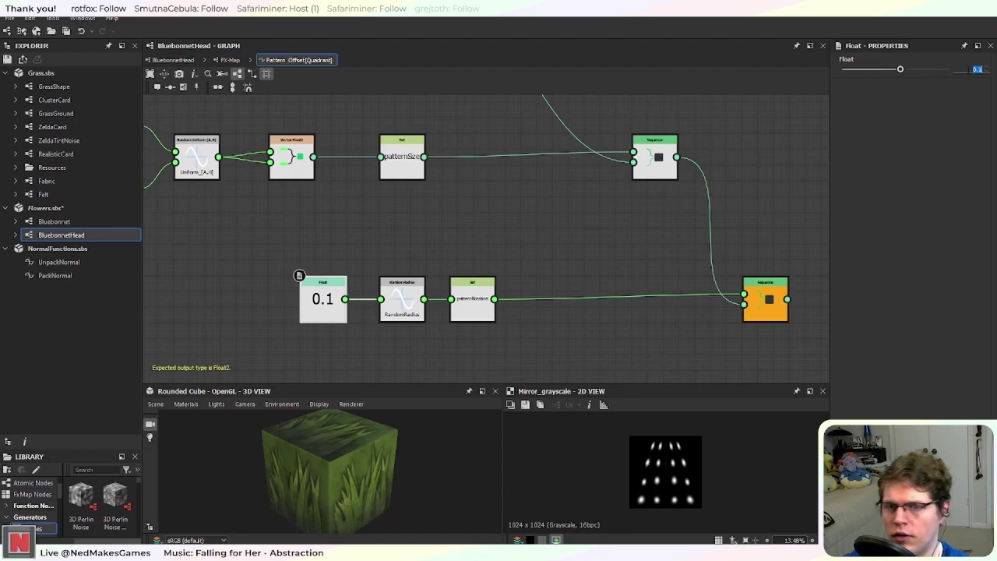
text(0.5)
key(Return)
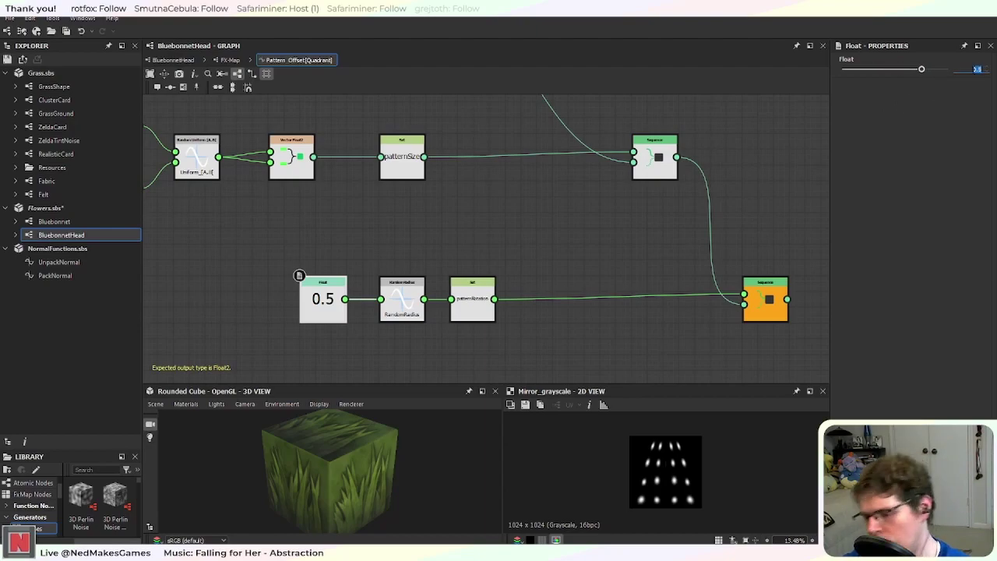
text(.05)
key(Return)
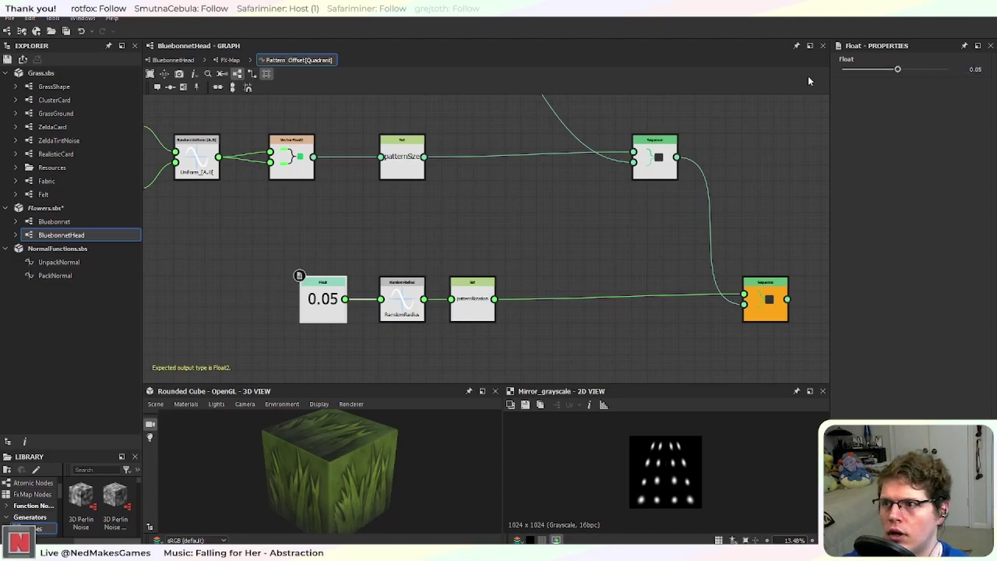
Step: Return to the BluebonnetHead graph and preview the outputs of the FX-Map and the RGBA Split node
click(179, 61)
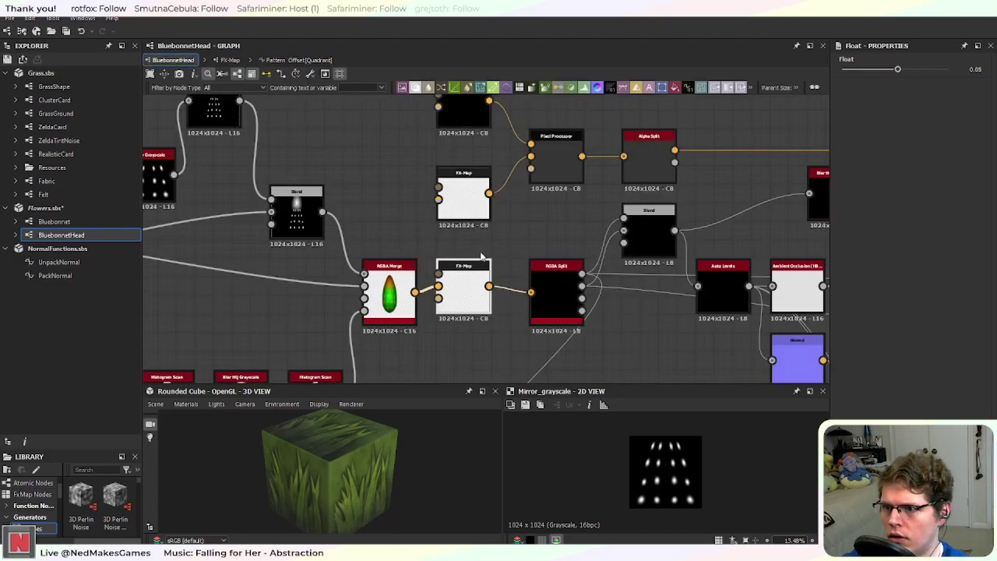
scroll(477, 258, down, 2)
middle_drag(542, 261, 397, 225)
scroll(394, 235, up, 4)
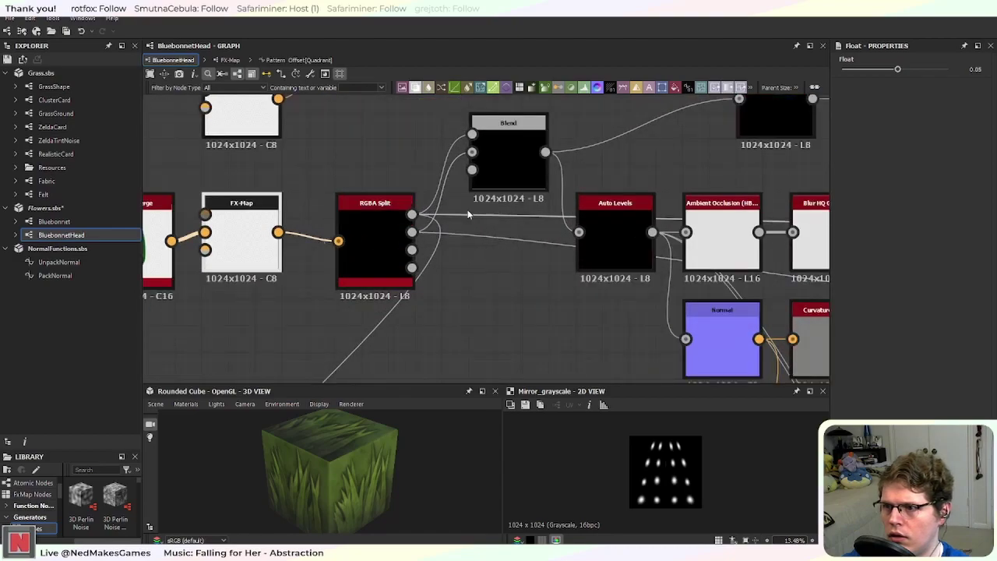
double_click(230, 255)
scroll(244, 257, up, 4)
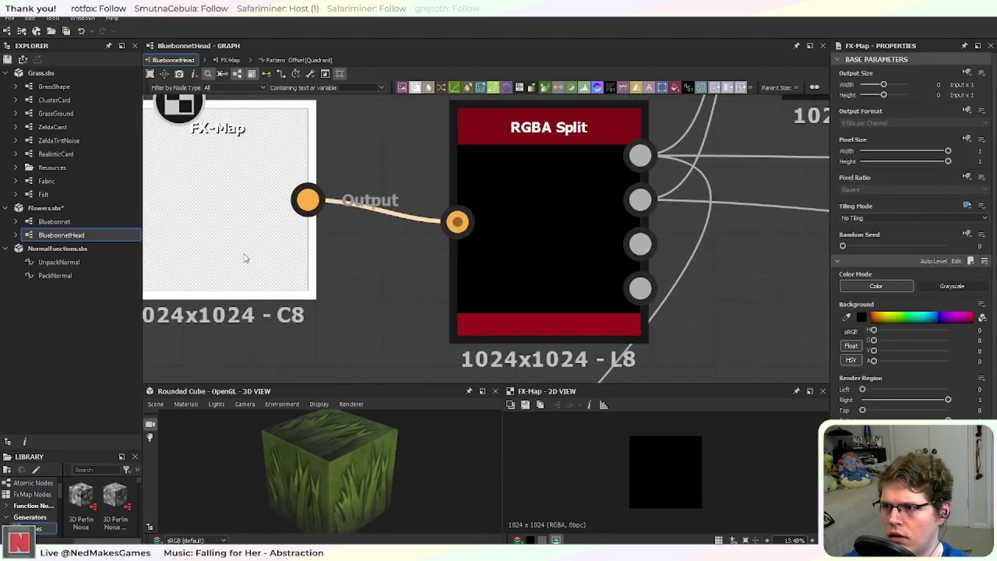
middle_drag(245, 258, 372, 264)
scroll(372, 265, down, 2)
double_click(581, 234)
Step: Open the FX-Map Quadrant's Color / Luminosity function and set the Float divisor below $number to 3
click(351, 248)
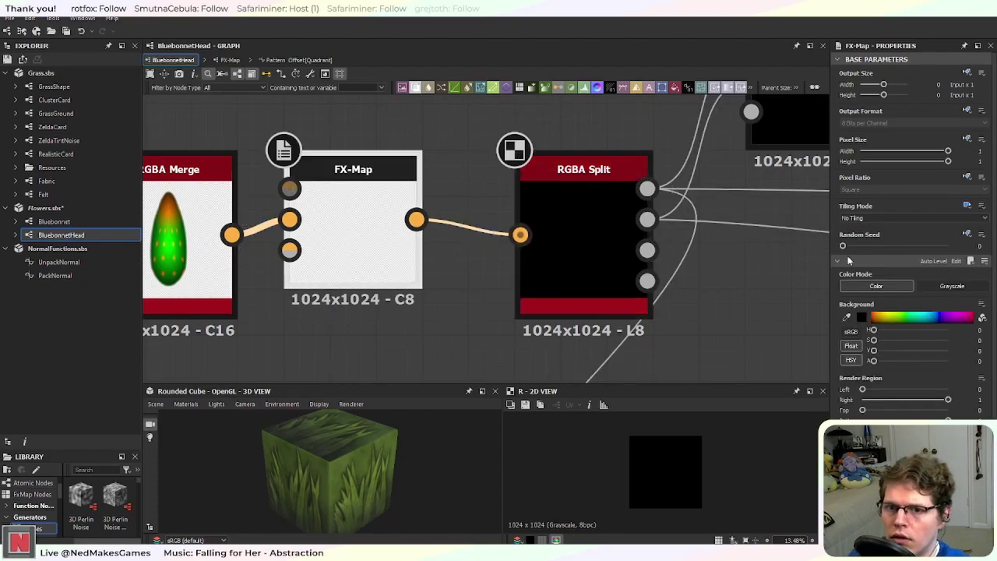
click(955, 261)
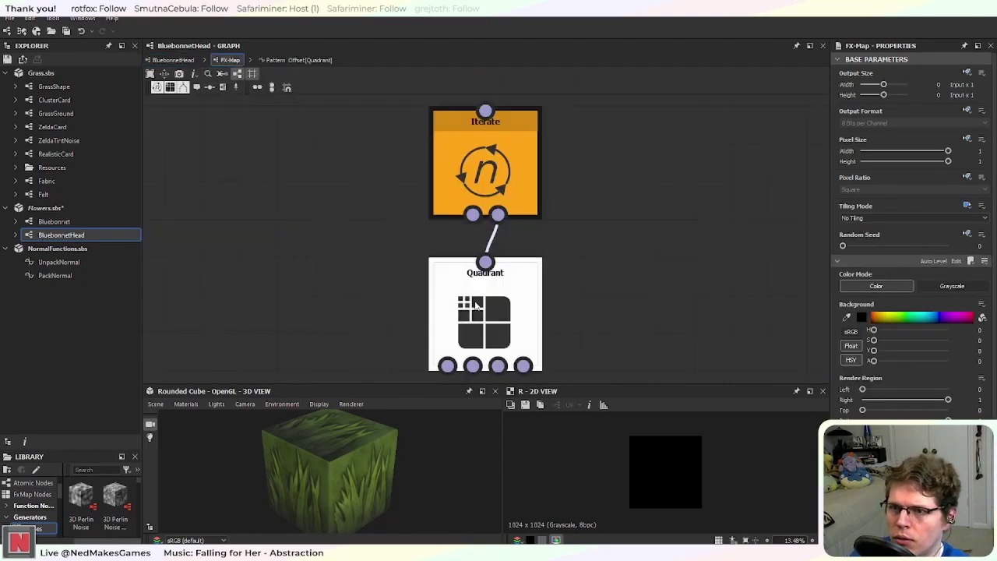
click(476, 306)
click(966, 73)
scroll(438, 282, down, 2)
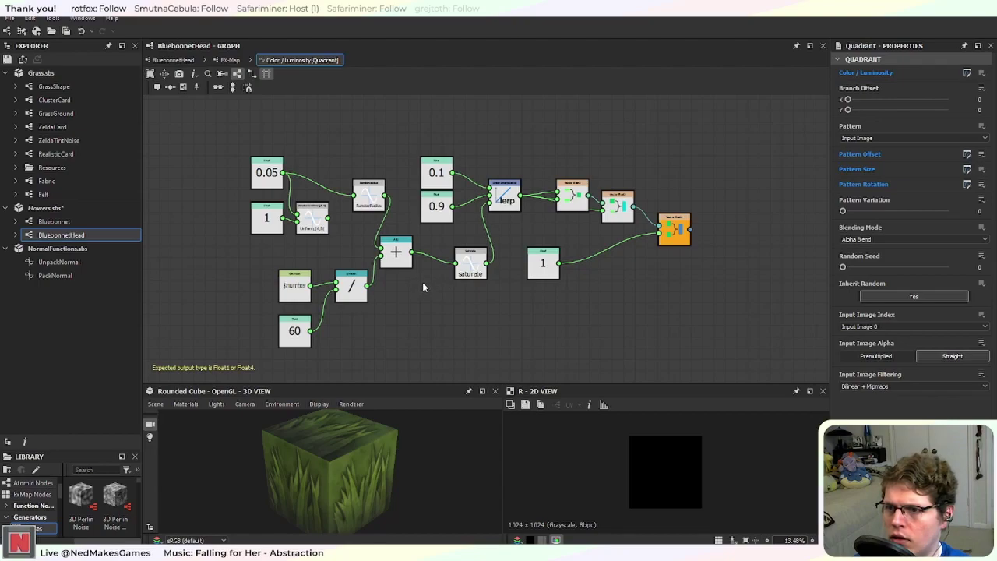
click(279, 316)
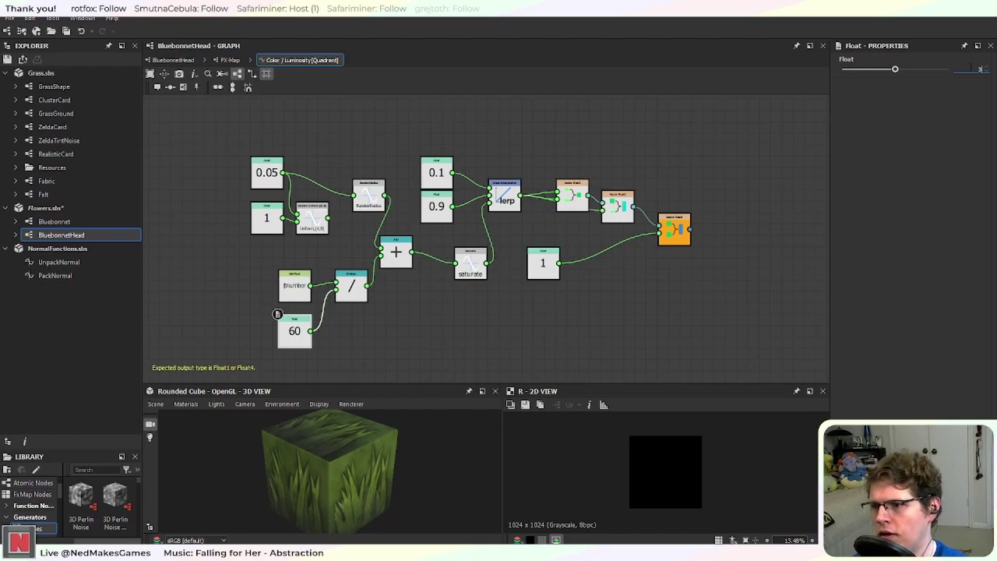
text(3)
key(Return)
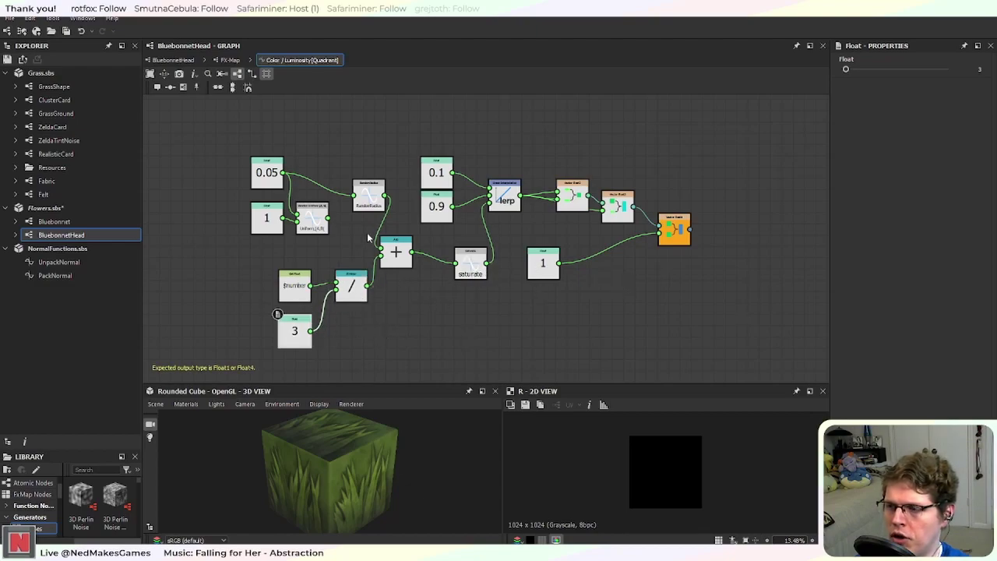
Step: Return to the BluebonnetHead graph to check the FX-Map, and reopen its Quadrant's Pattern Offset function
click(173, 60)
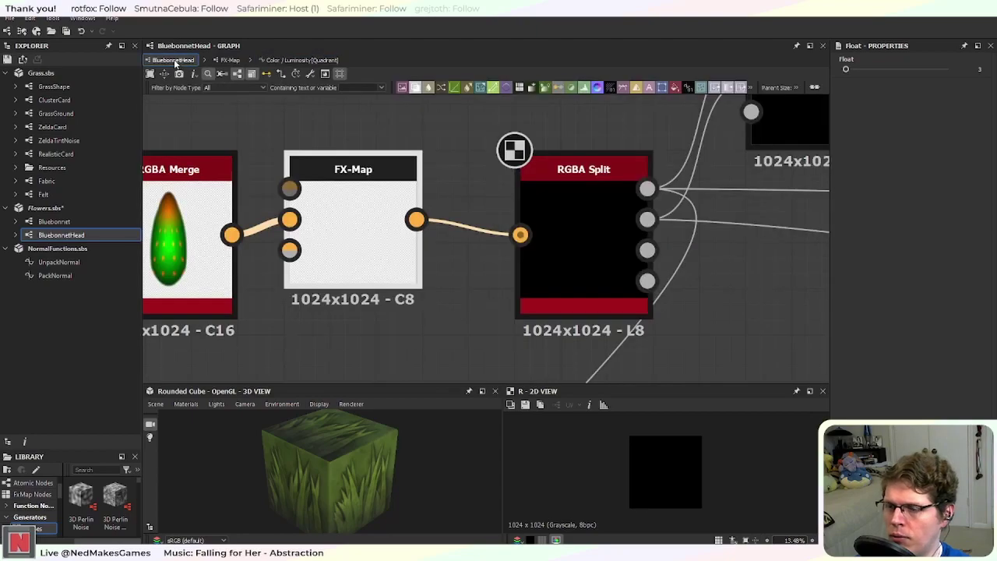
click(619, 275)
click(350, 259)
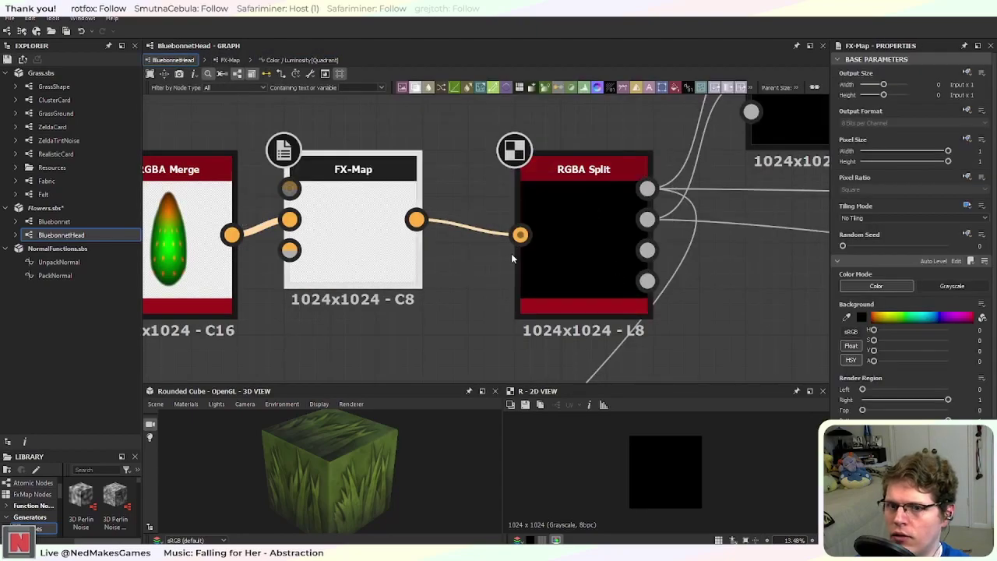
scroll(360, 326, down, 3)
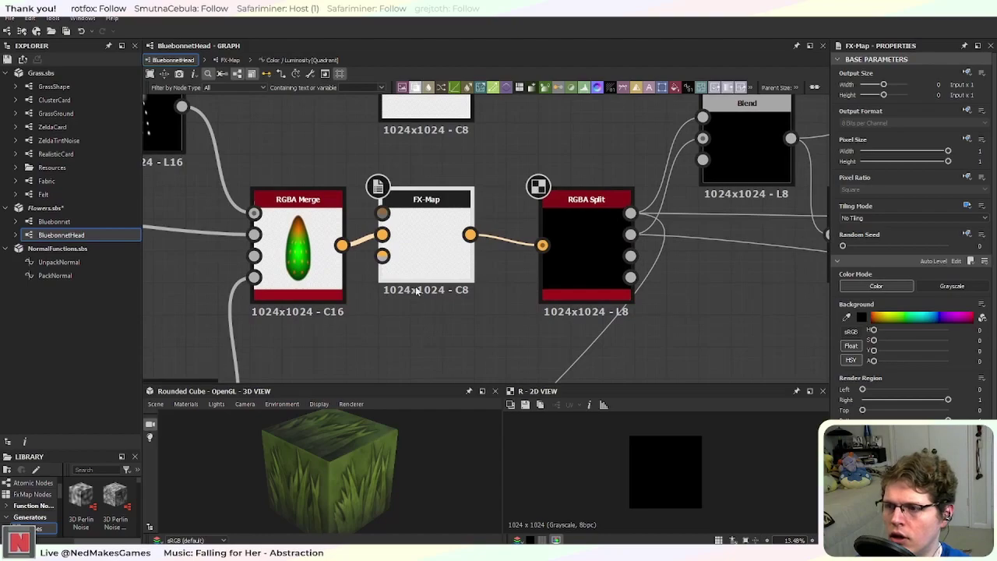
double_click(428, 268)
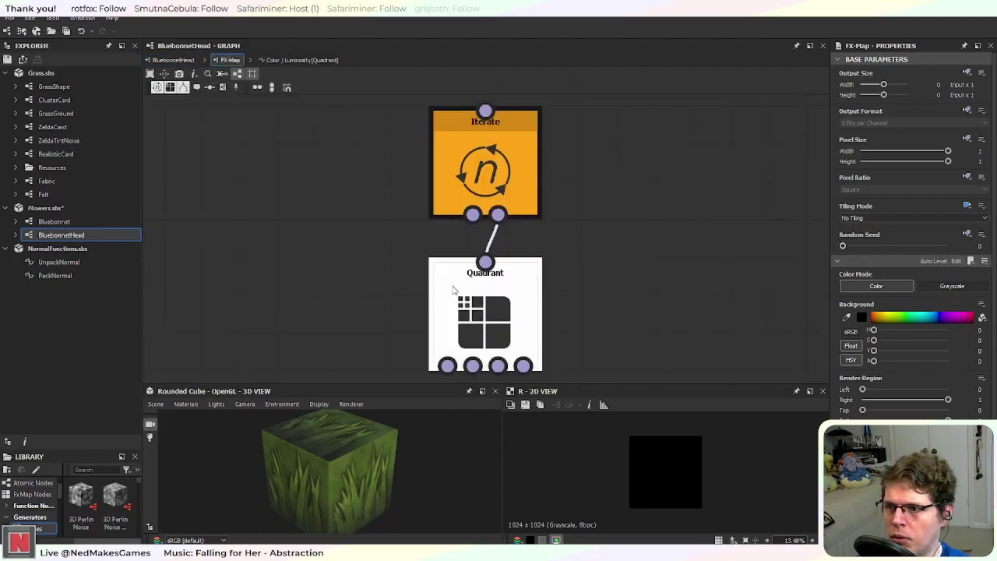
click(435, 288)
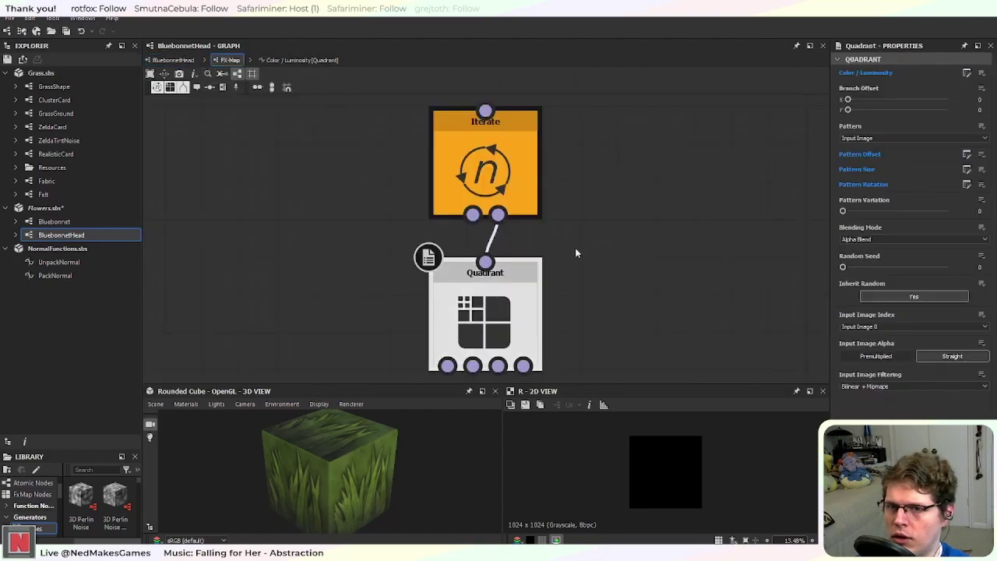
click(966, 154)
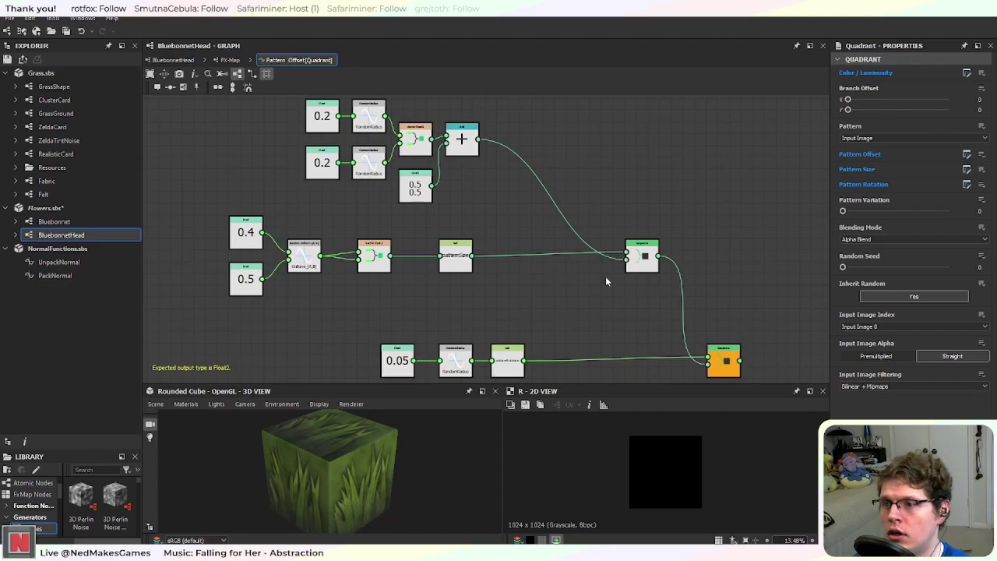
Step: Examine the offset, patternSize and patternRotation chains and their connections to the Sequence nodes for the cause of the black output
scroll(529, 241, up, 1)
middle_drag(495, 196, 593, 269)
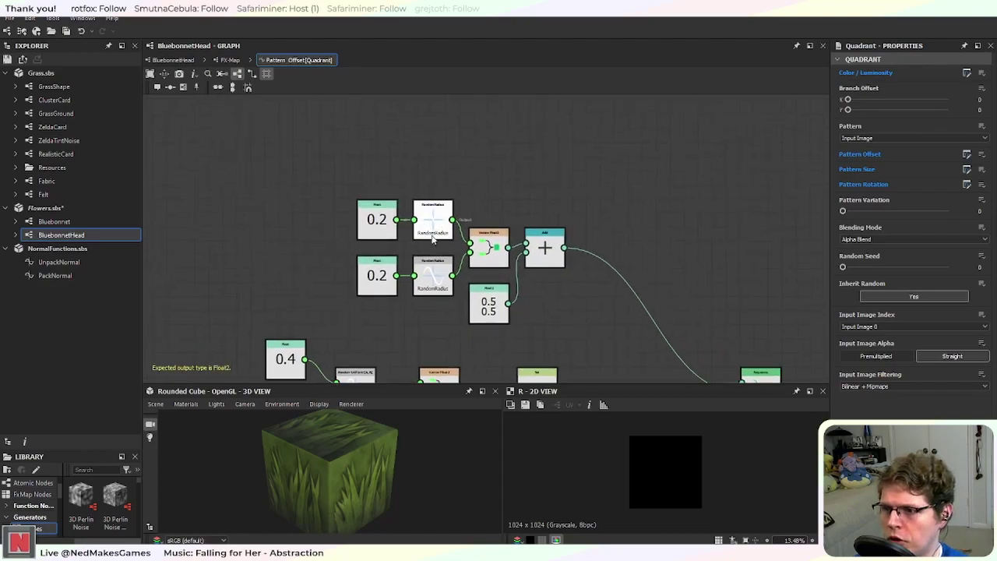
scroll(436, 232, up, 2)
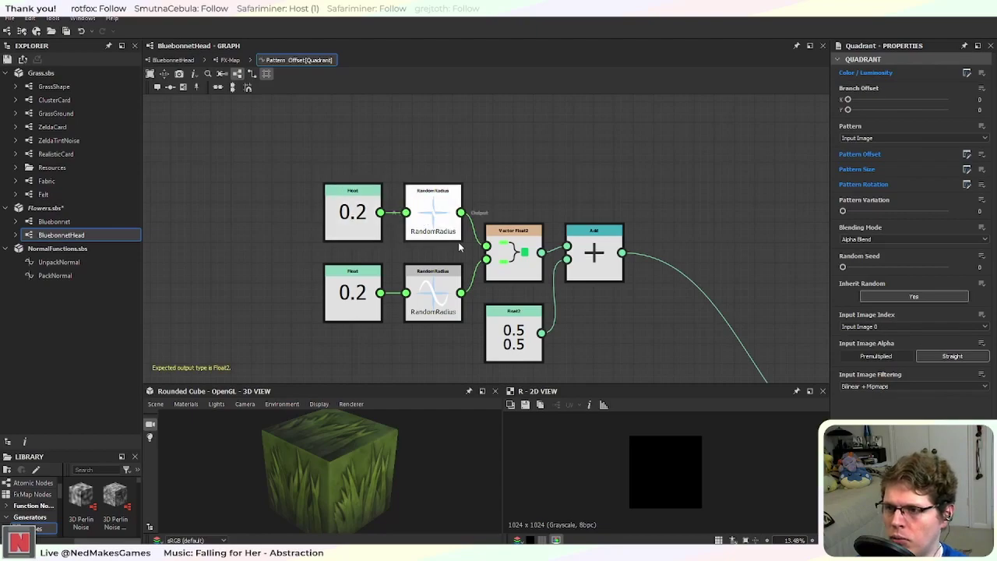
scroll(556, 325, down, 3)
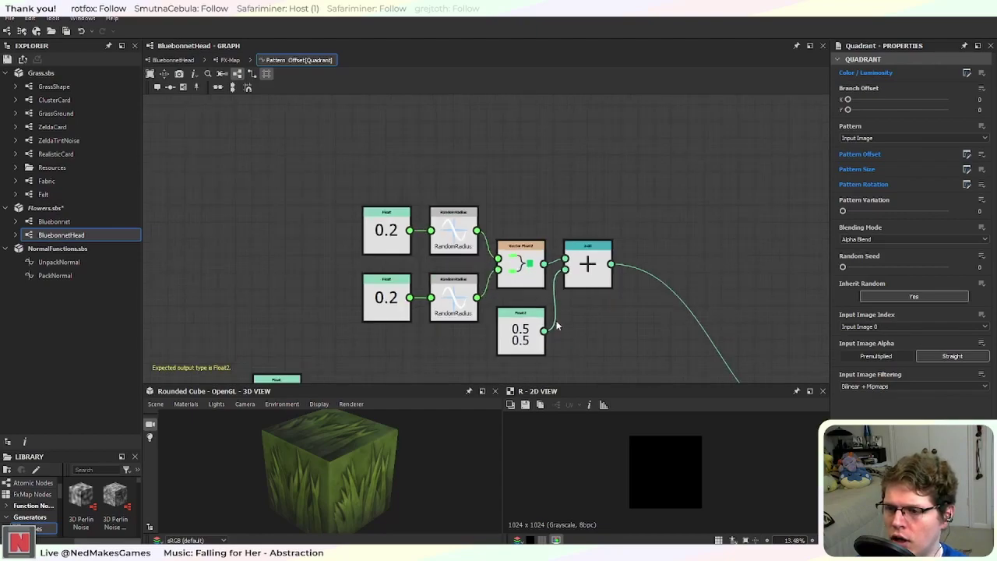
middle_drag(616, 329, 533, 283)
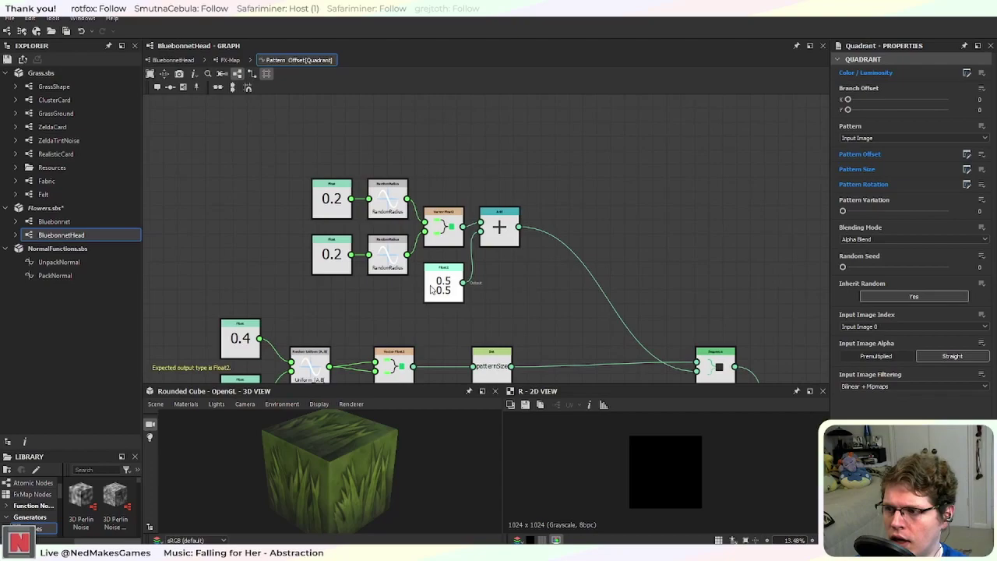
click(491, 222)
middle_drag(584, 329, 511, 245)
middle_drag(410, 202, 457, 227)
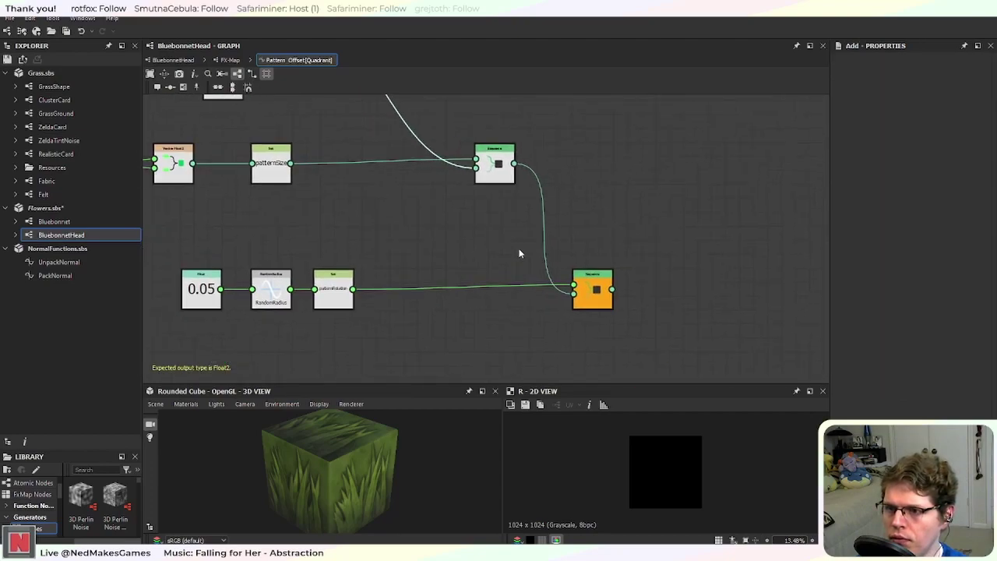
scroll(551, 273, up, 2)
middle_drag(350, 252, 669, 263)
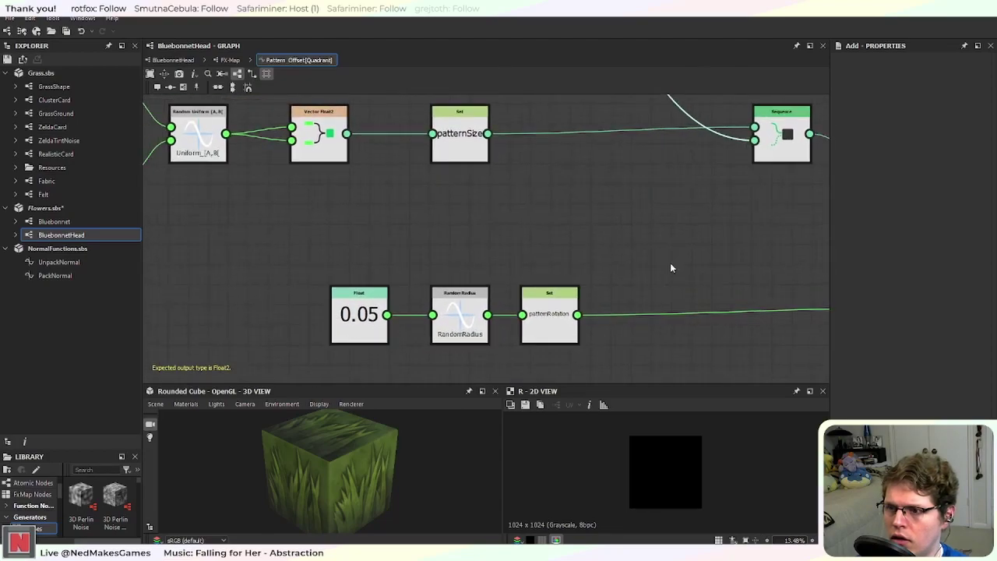
scroll(674, 265, down, 2)
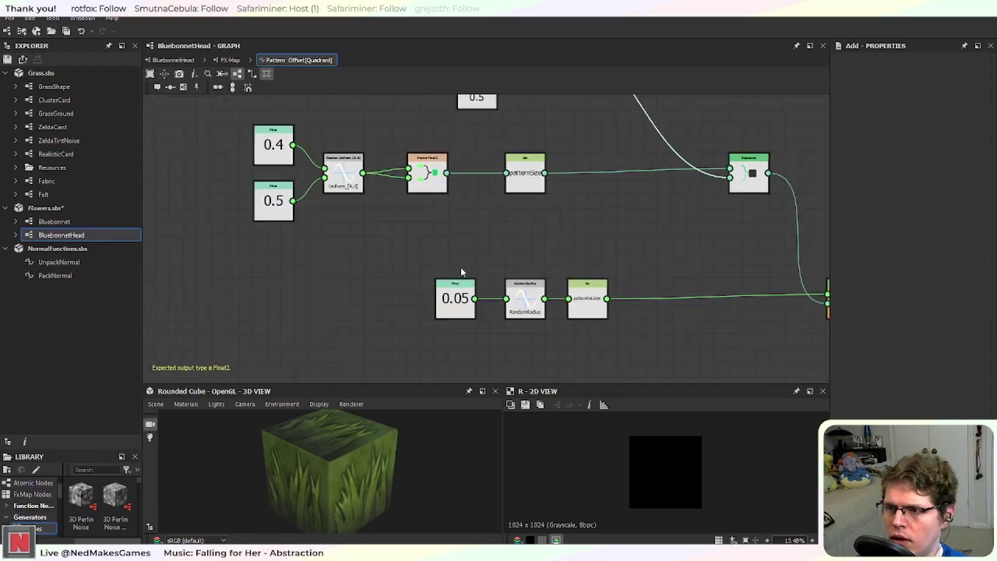
middle_drag(411, 251, 352, 320)
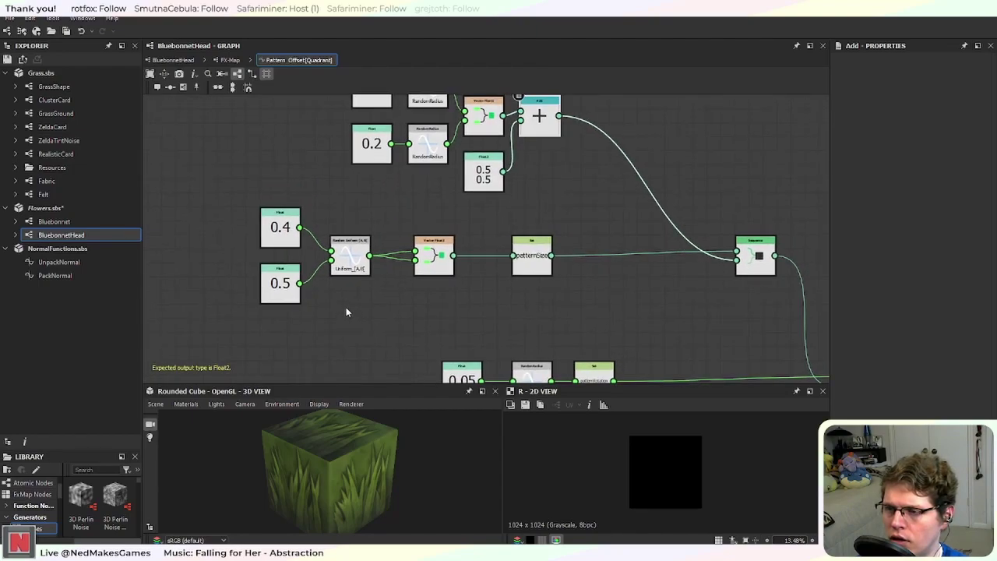
Step: Try feeding the 0.5, 0.5 Float2 node directly into the upper Sequence's last input in place of the Add node
scroll(571, 349, up, 1)
middle_drag(572, 349, 522, 285)
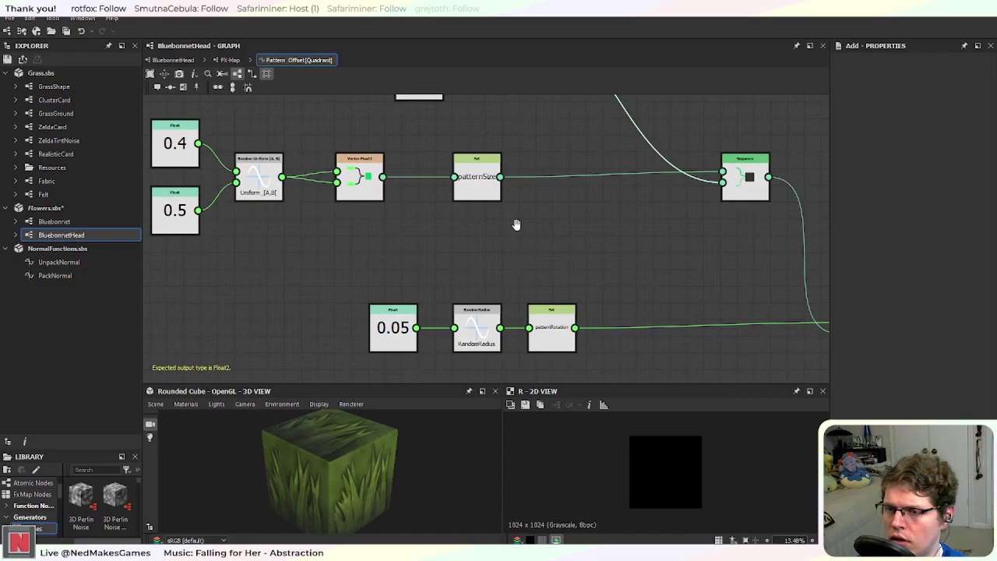
middle_drag(516, 223, 458, 371)
middle_drag(526, 257, 522, 304)
middle_drag(434, 309, 403, 215)
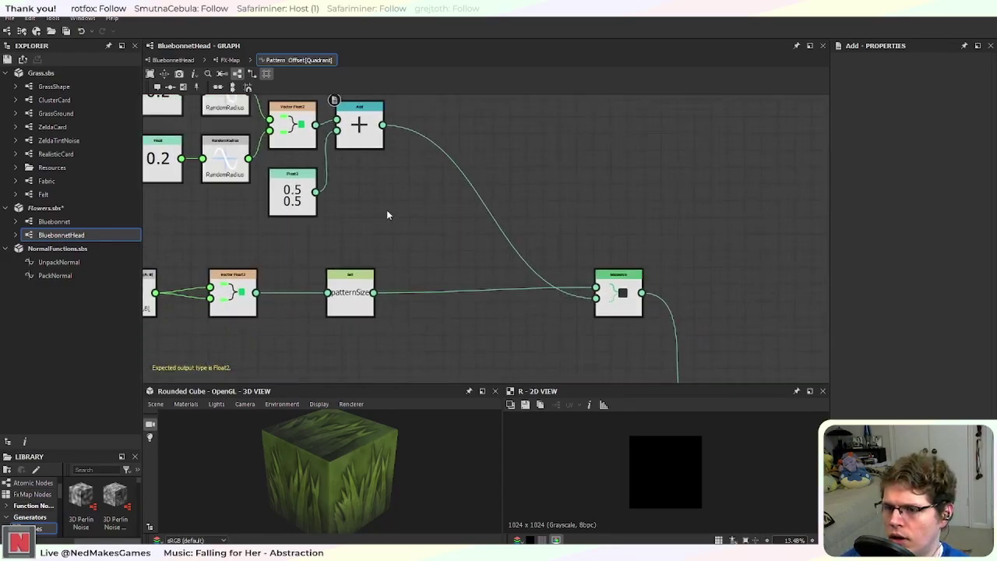
drag(315, 191, 596, 298)
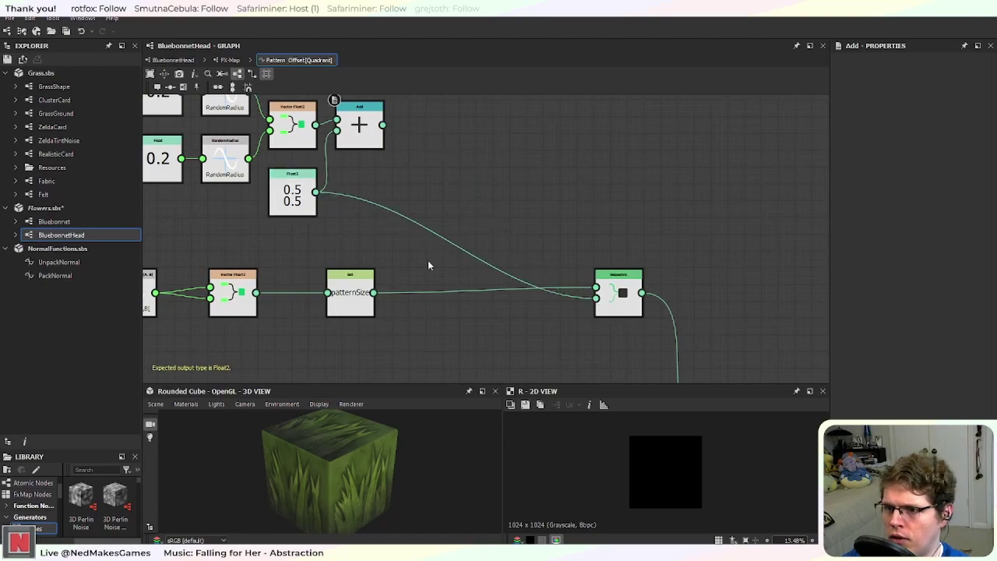
Step: Return to the BluebonnetHead graph and preview the FX-Map's output beside the RGBA Split
click(173, 60)
click(581, 262)
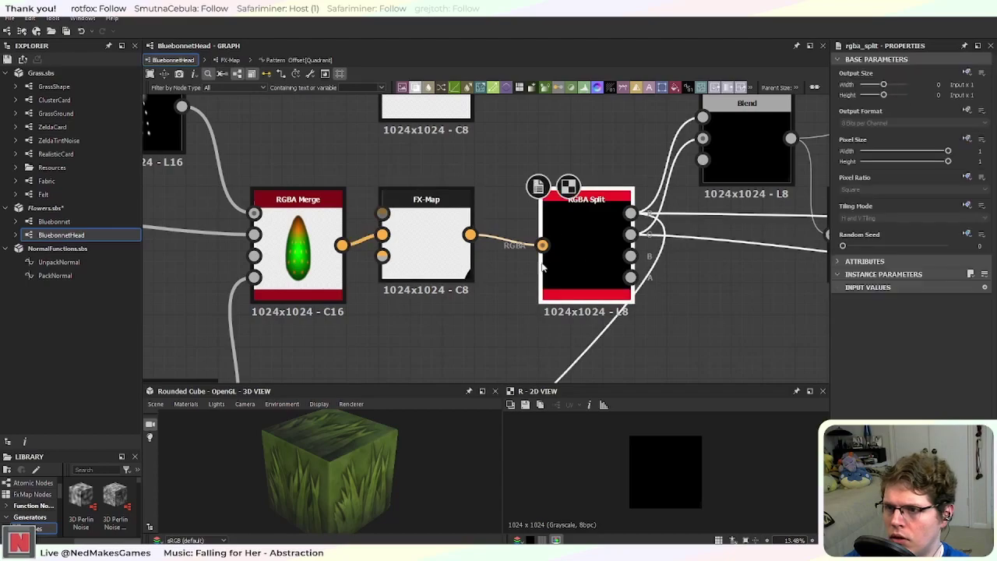
scroll(452, 265, up, 2)
click(405, 238)
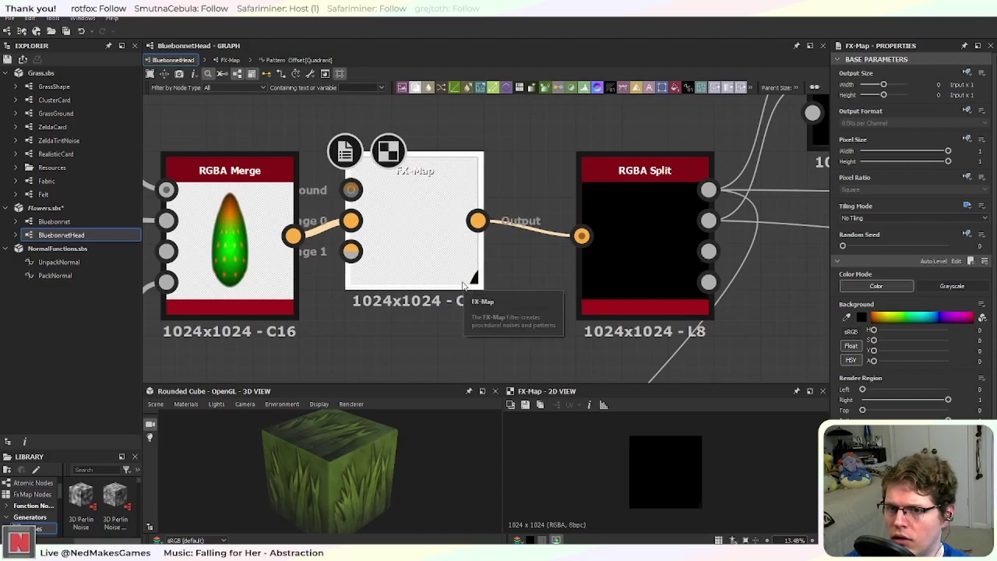
Step: Open the FX-Map Quadrant's Color / Luminosity function and examine its node chain
click(957, 264)
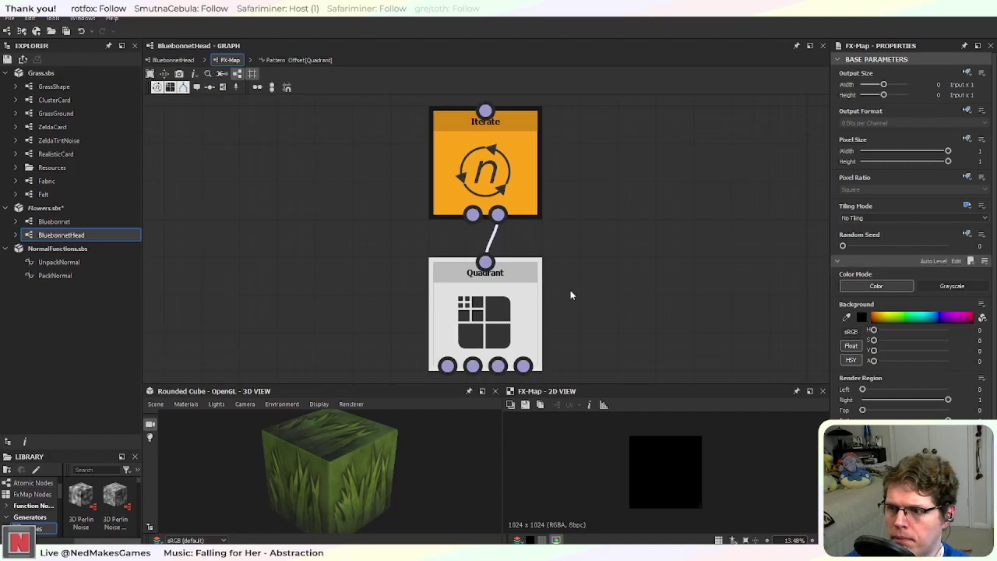
click(503, 317)
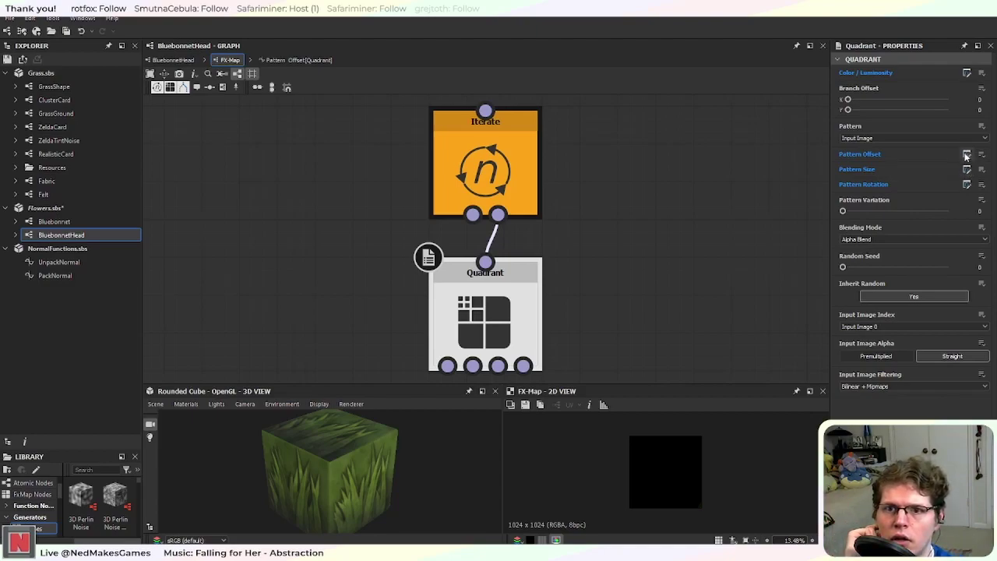
click(966, 73)
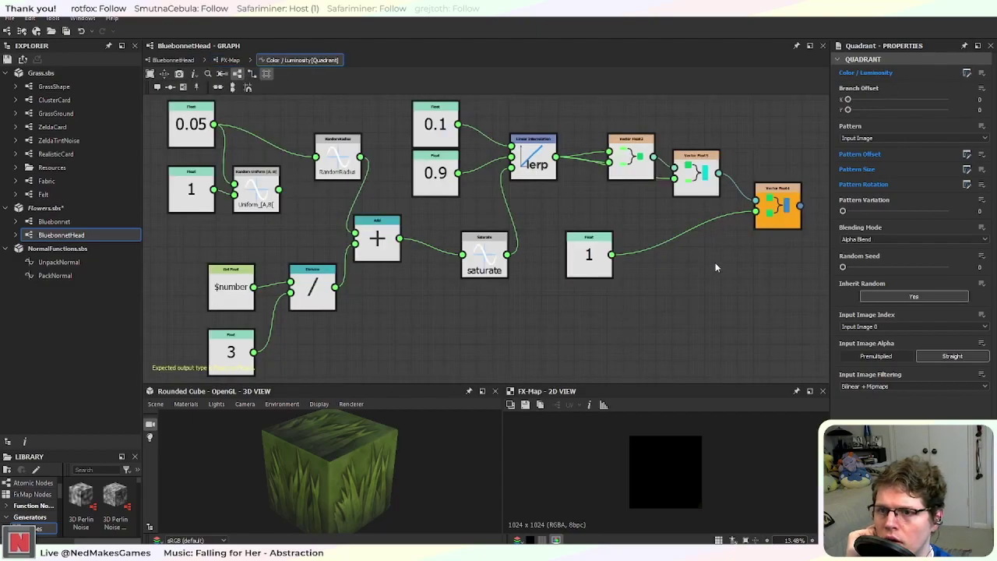
scroll(716, 266, down, 1)
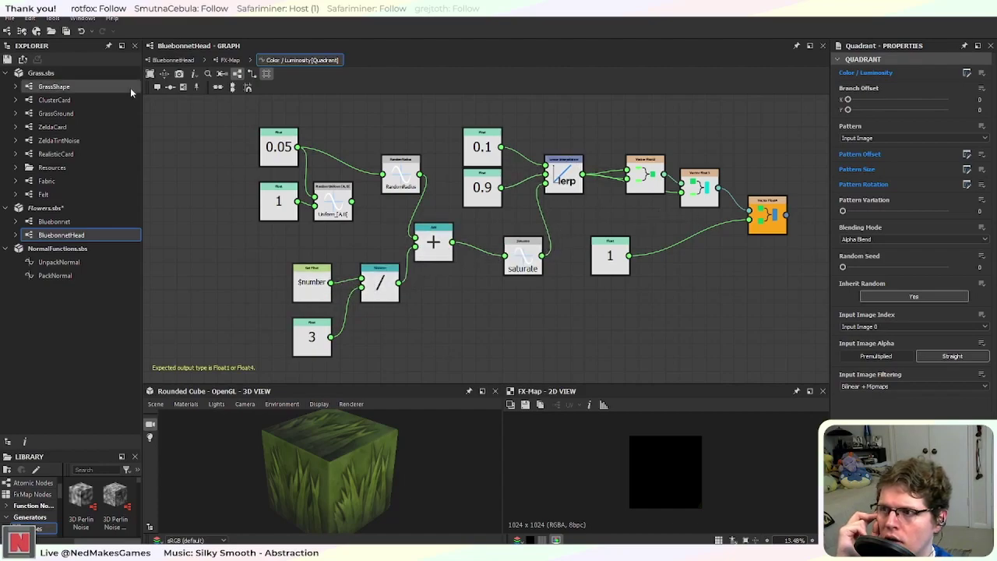
Step: Inspect the Iterate node's Iterations function and compare it with the FX-Map in the BluebonnetHead graph
click(228, 59)
click(436, 172)
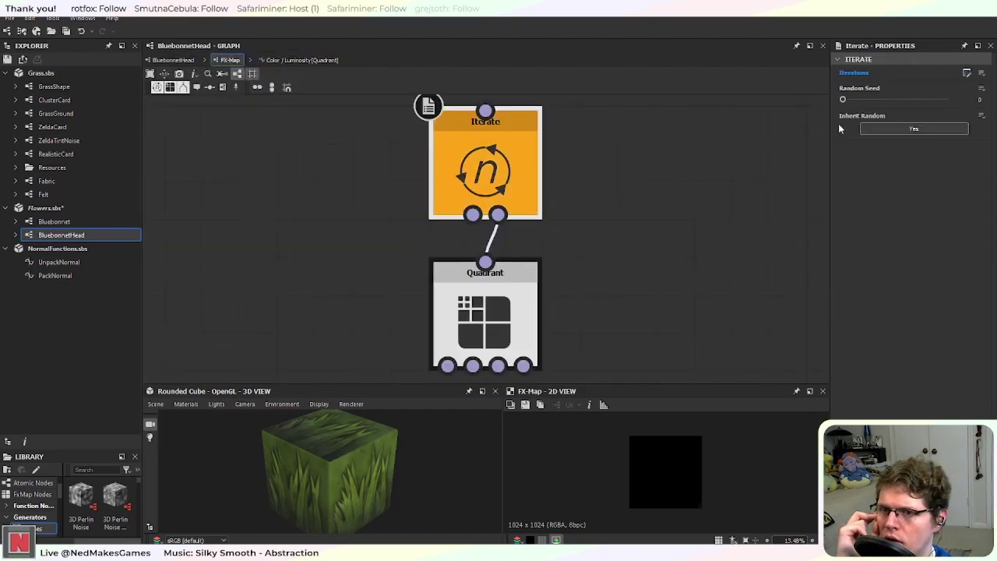
click(966, 72)
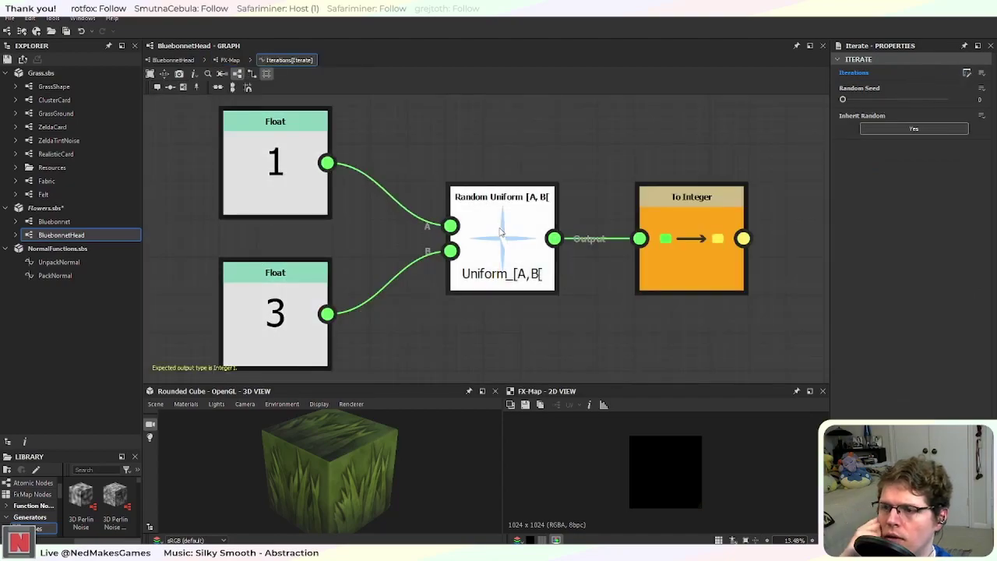
click(187, 60)
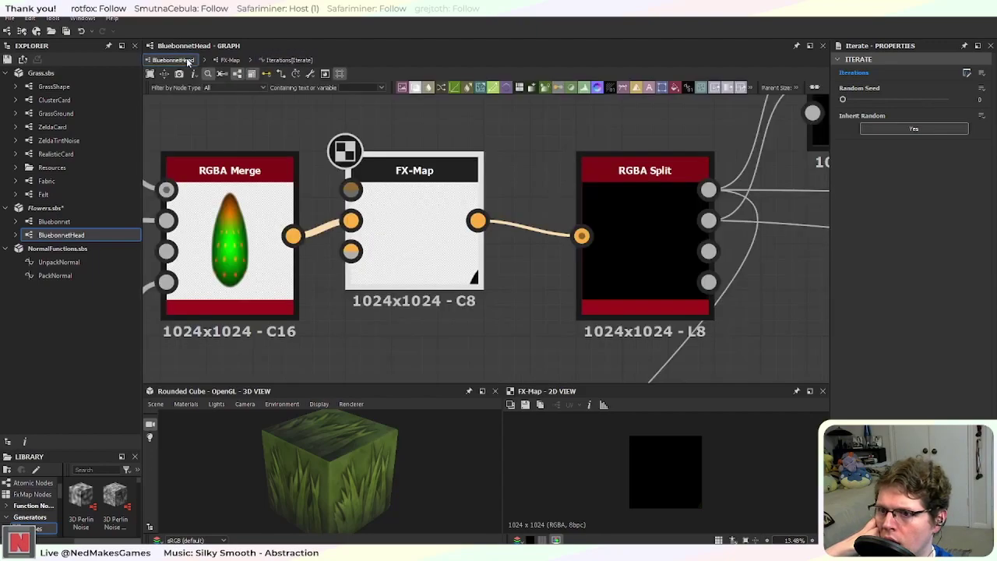
scroll(444, 249, down, 2)
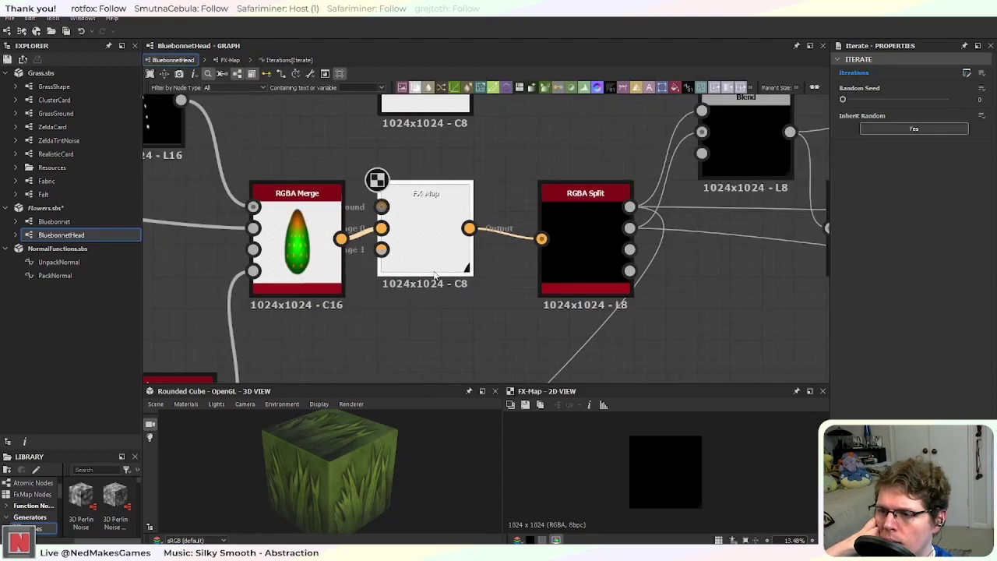
click(967, 73)
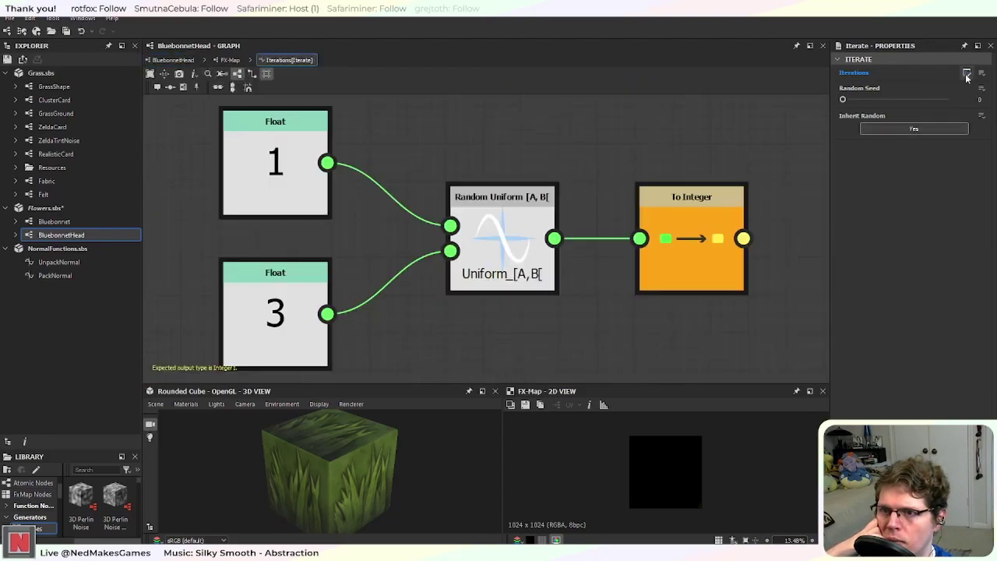
Step: Reopen the Quadrant's Pattern Offset function and examine the offset, patternSize and patternRotation chains
click(230, 60)
click(484, 311)
click(966, 153)
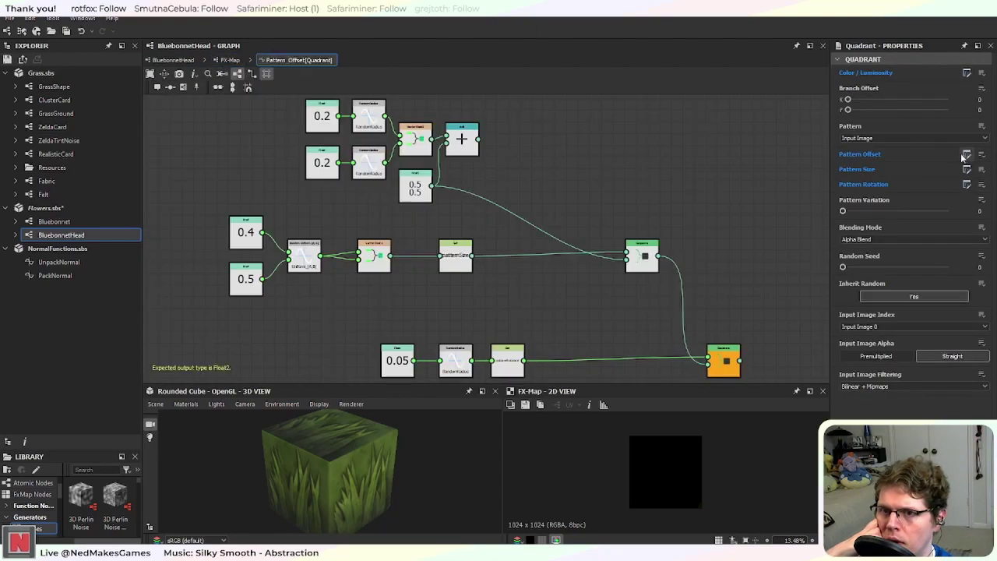
scroll(574, 267, down, 2)
middle_drag(623, 300, 581, 303)
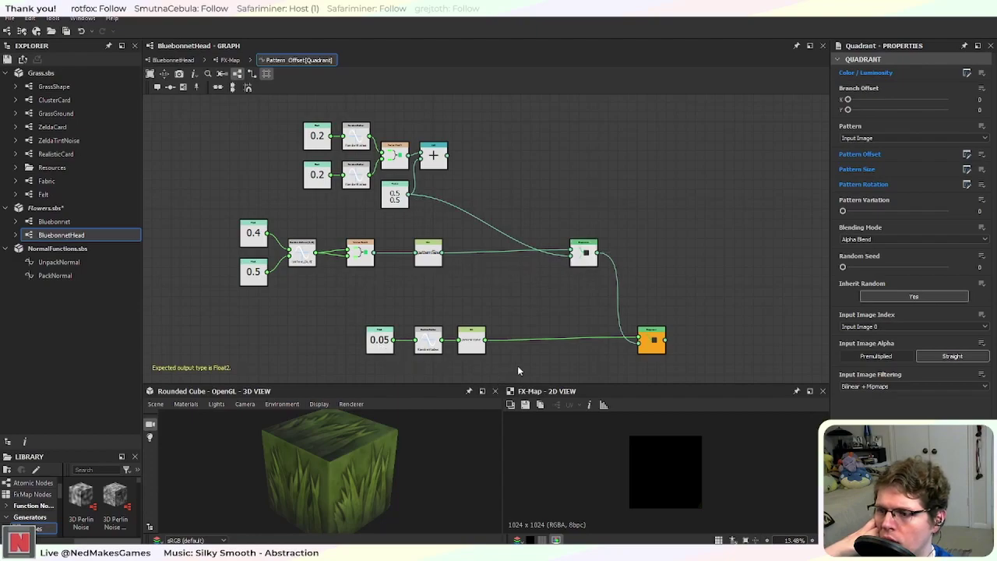
scroll(432, 359, up, 2)
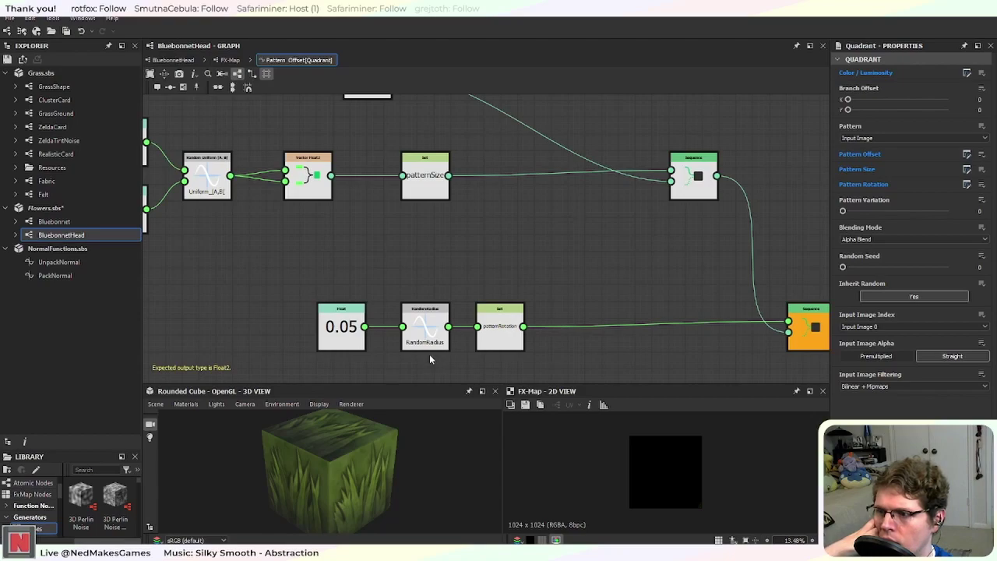
scroll(429, 357, down, 3)
middle_drag(367, 313, 389, 320)
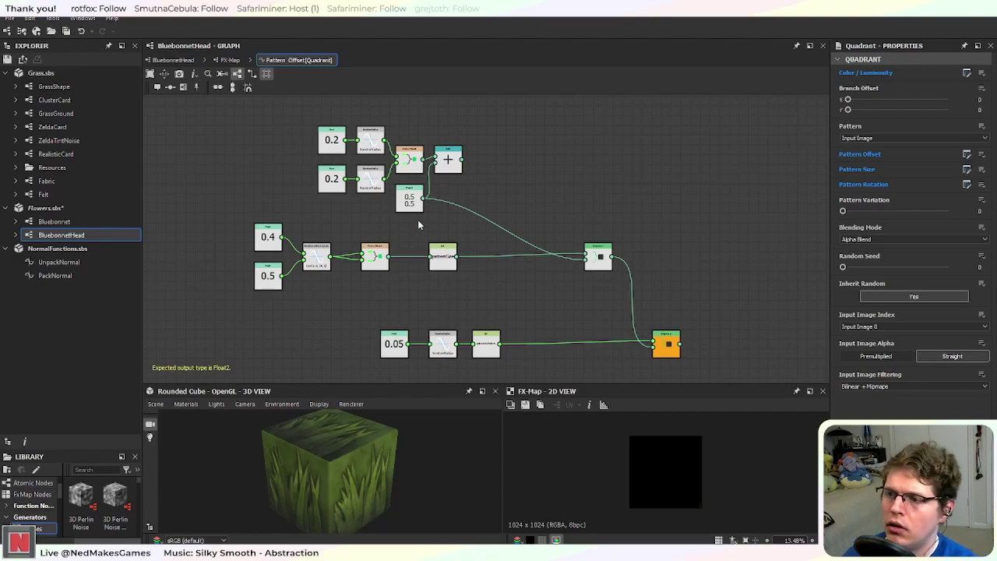
Step: Reconnect the Add node's output to the upper Sequence's last input in place of the Float2 node
scroll(421, 225, up, 3)
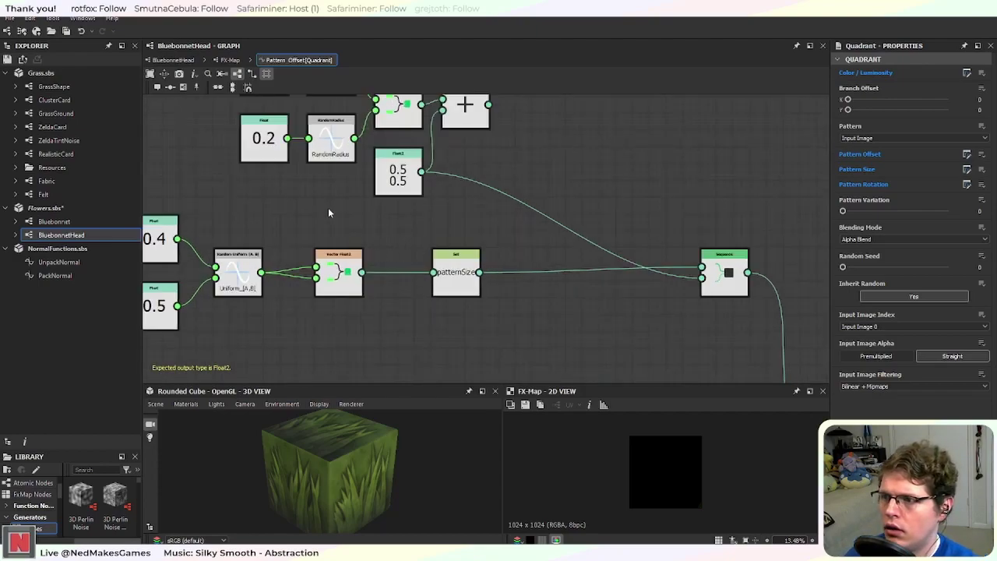
middle_drag(331, 213, 453, 305)
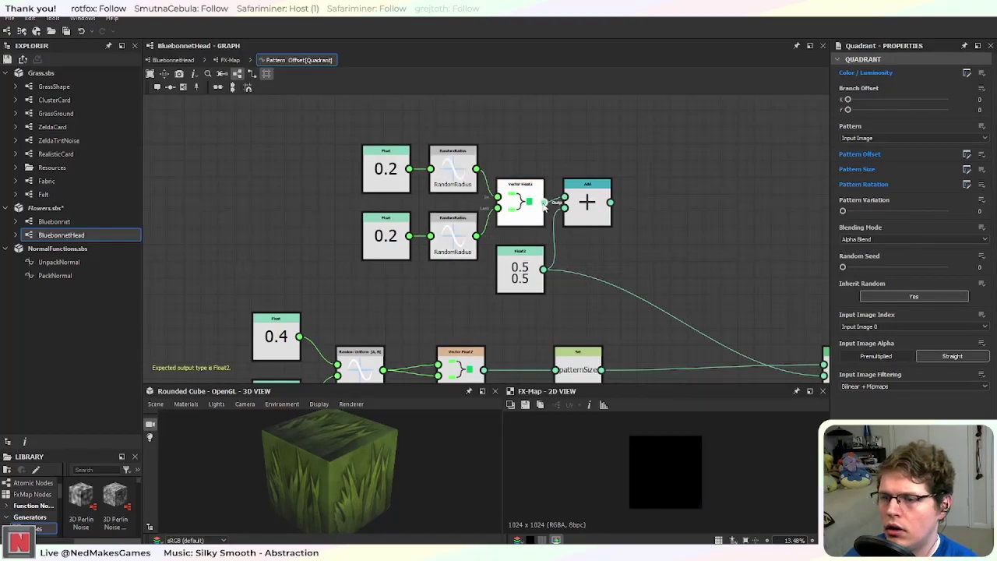
middle_drag(693, 266, 501, 200)
drag(420, 139, 631, 310)
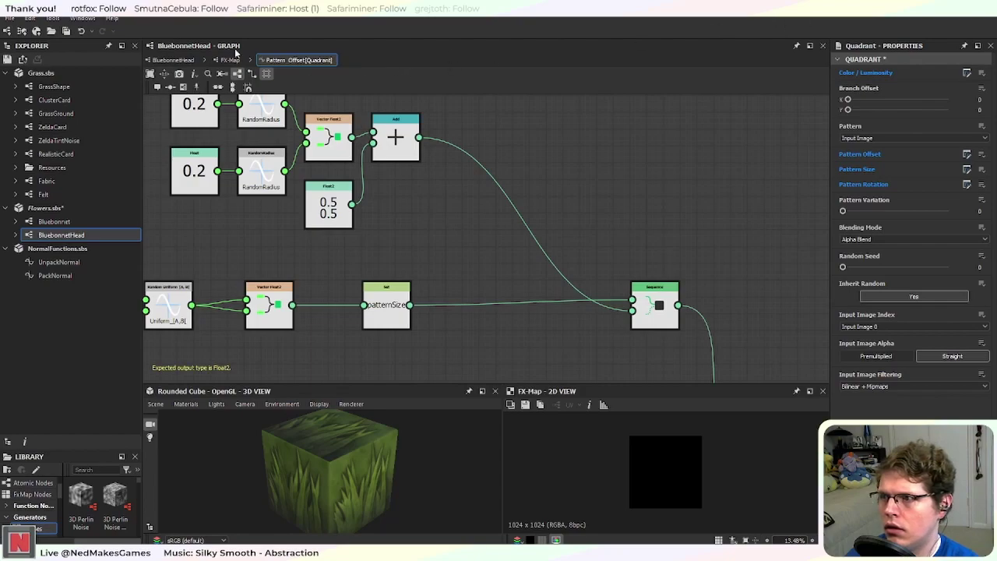
Step: Return to the BluebonnetHead graph and examine the nodes downstream of the FX-Map, previewing the Ambient Occlusion output
click(173, 60)
click(430, 253)
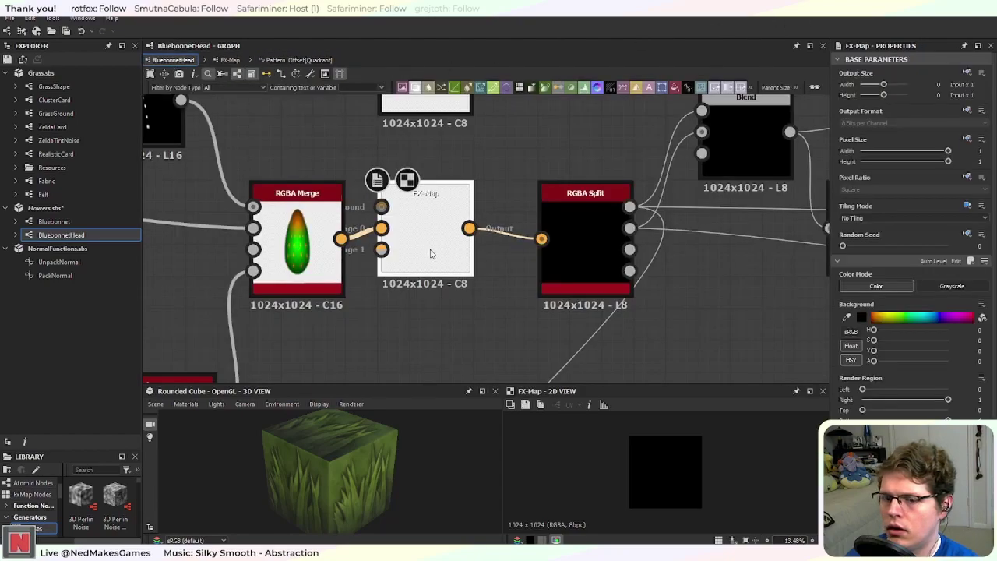
scroll(911, 234, down, 1)
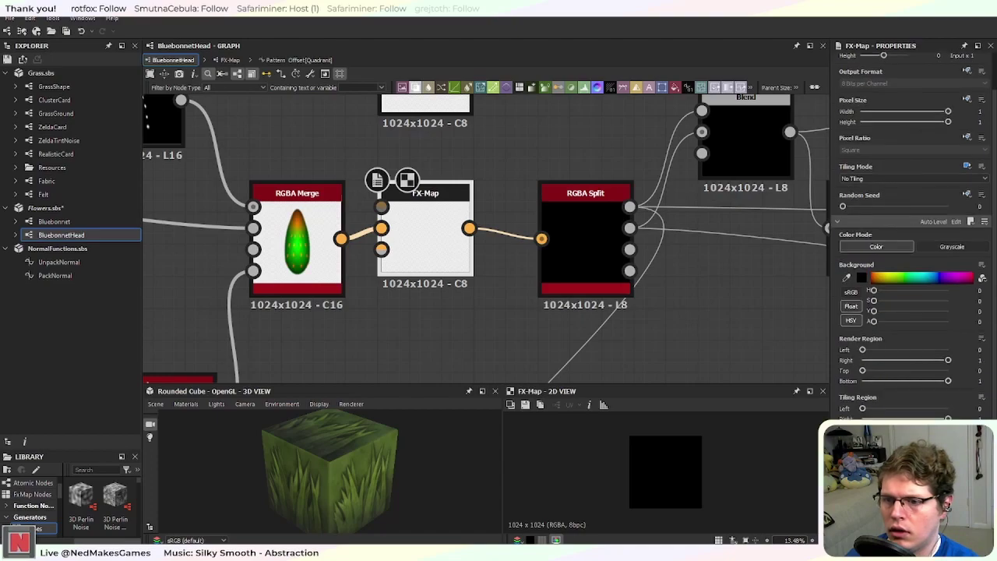
scroll(536, 318, down, 3)
middle_drag(682, 350, 425, 277)
click(521, 199)
middle_drag(658, 290, 298, 116)
scroll(619, 243, down, 4)
middle_drag(640, 250, 457, 194)
scroll(606, 236, up, 4)
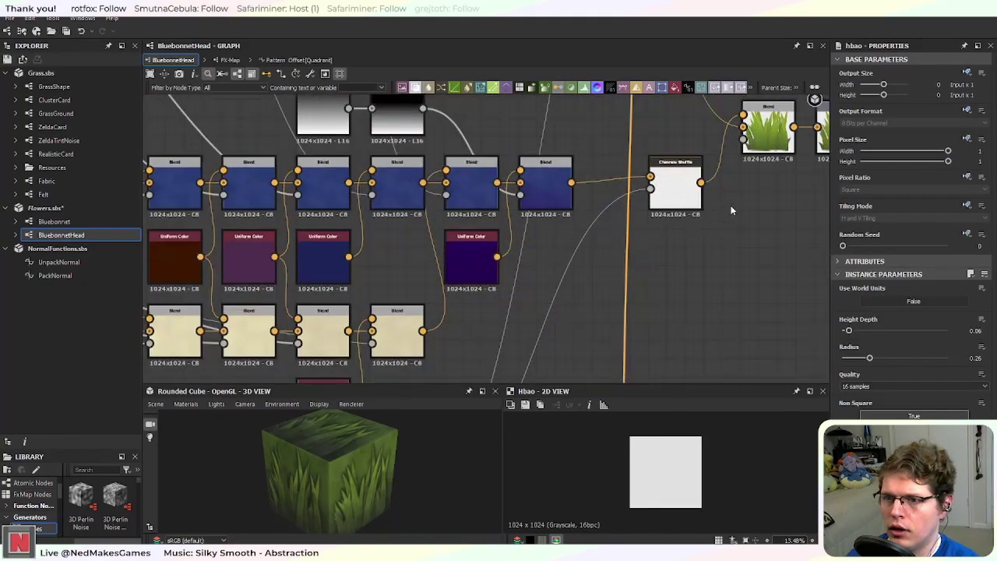
middle_drag(699, 199, 597, 250)
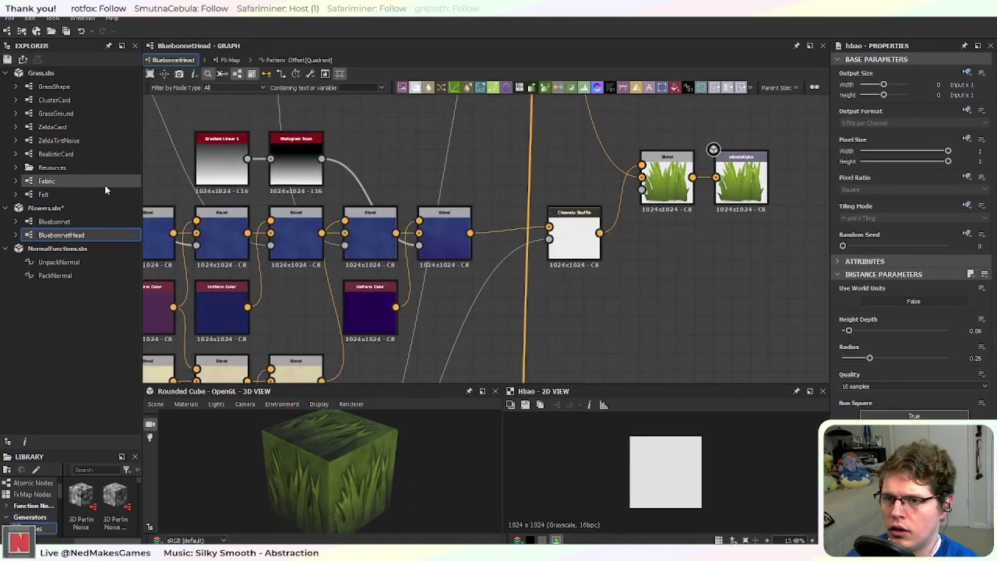
middle_drag(146, 197, 490, 261)
middle_drag(272, 235, 567, 303)
middle_drag(338, 216, 610, 342)
middle_drag(355, 256, 590, 334)
Step: Open the FX-Map that follows the RGBA Merge and bring up its Quadrant's Pattern Offset function
click(424, 285)
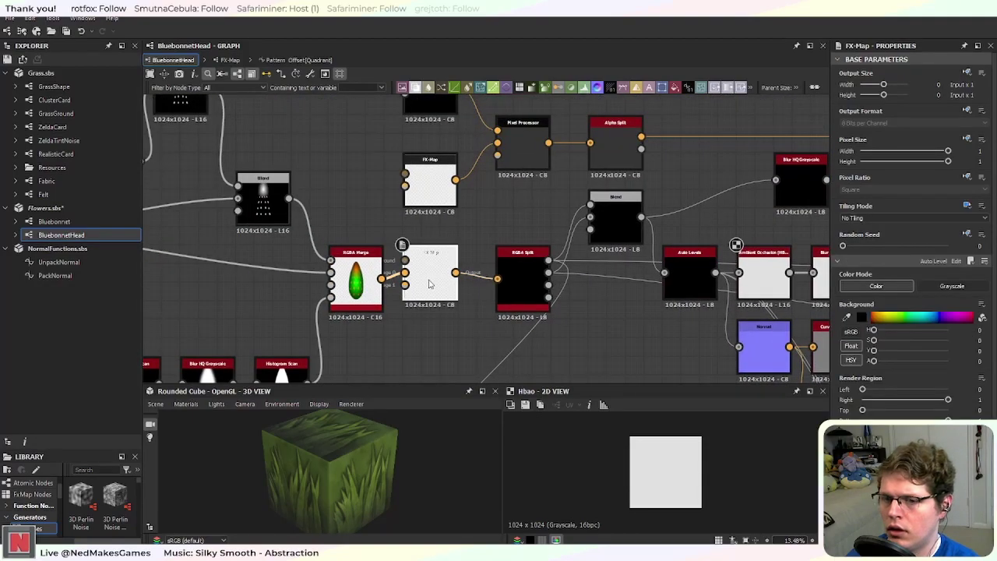
click(956, 262)
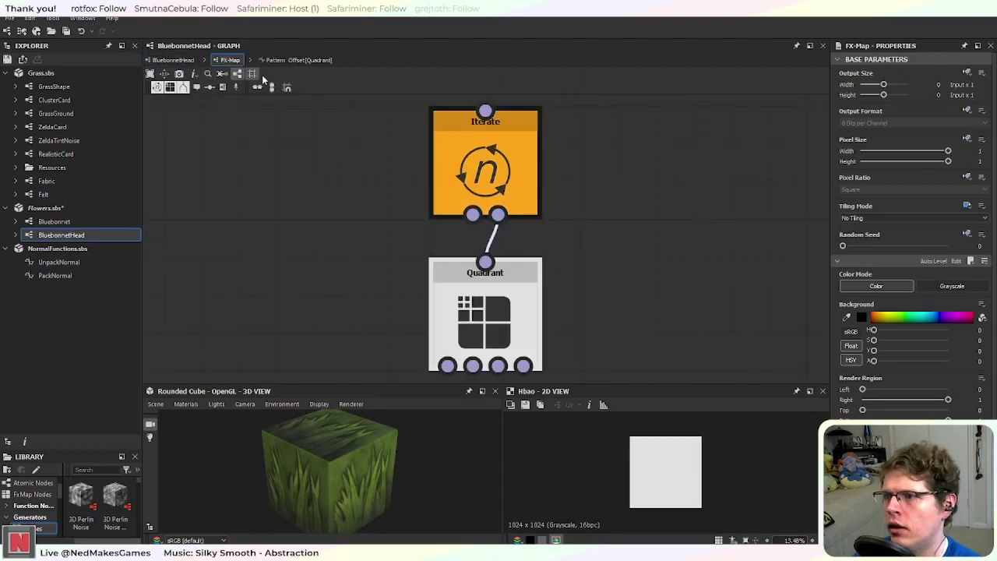
click(510, 302)
click(489, 187)
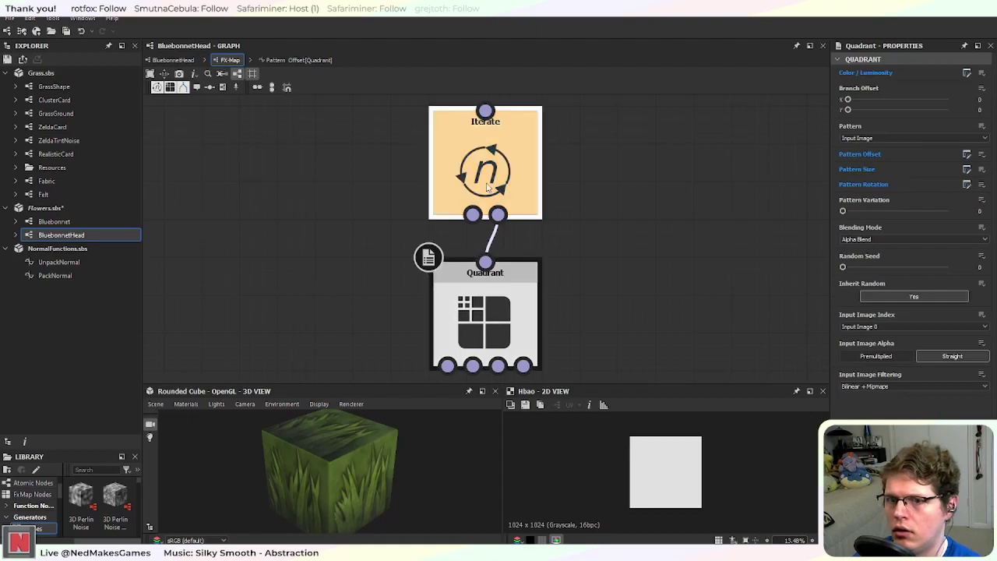
click(506, 294)
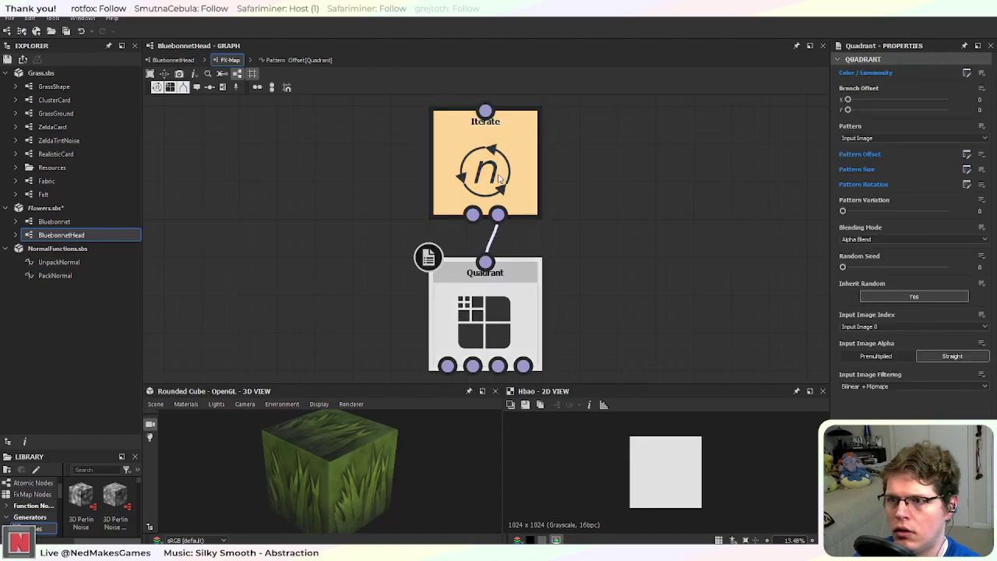
click(967, 155)
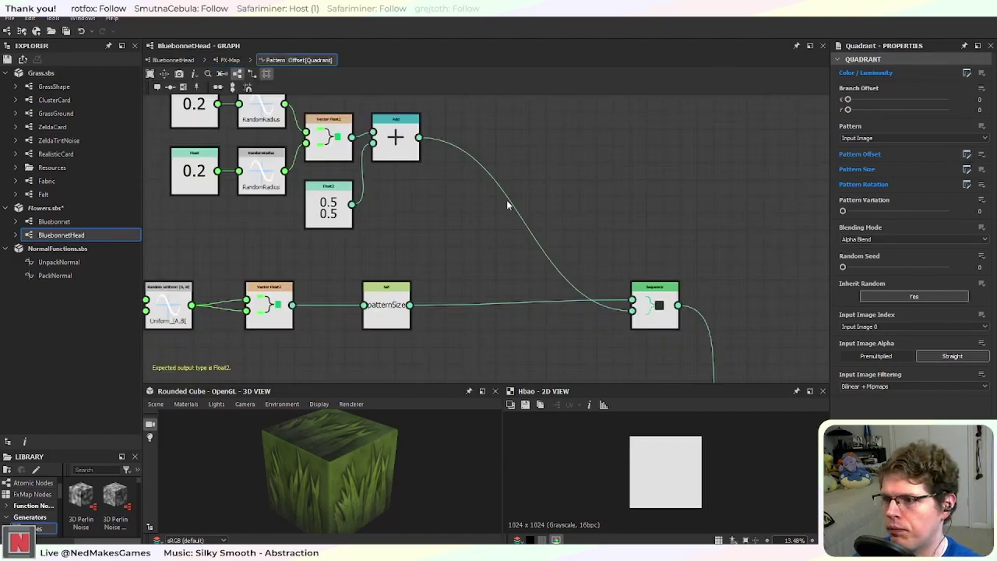
Step: Set both Float inputs of the patternSize chain's Random Uniform node to 1
scroll(508, 233, down, 1)
middle_drag(452, 249, 474, 173)
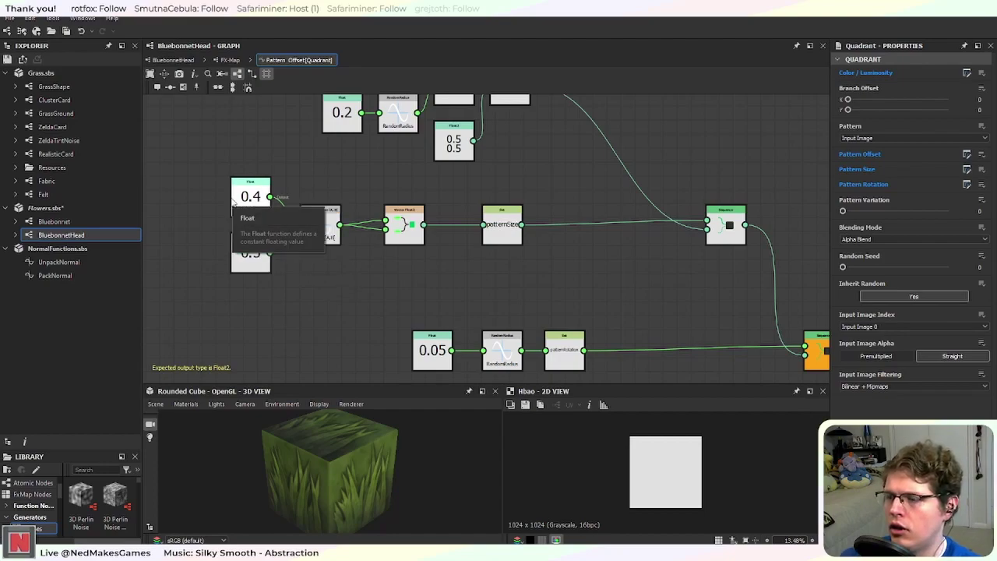
click(234, 201)
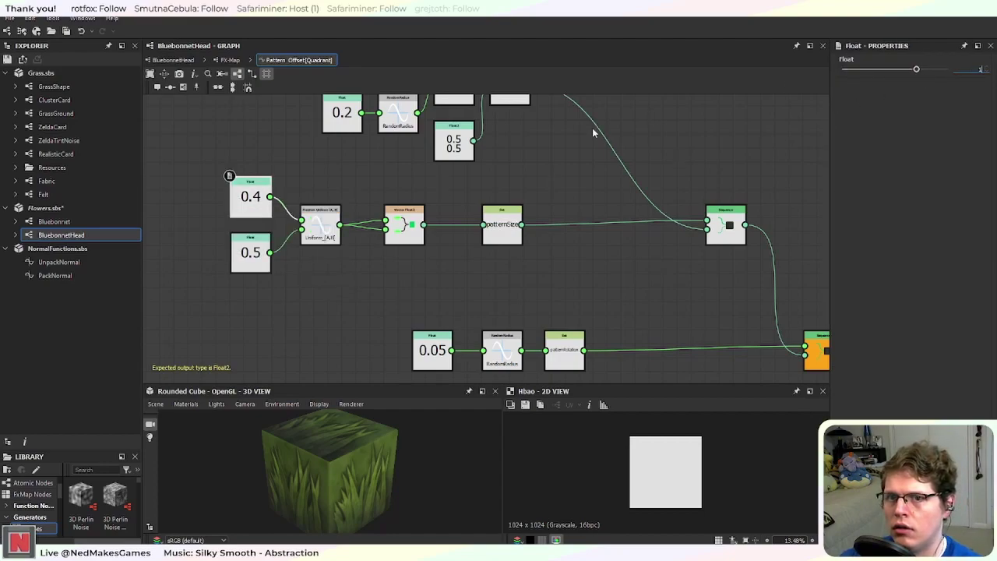
click(254, 258)
double_click(976, 70)
text(1)
click(653, 145)
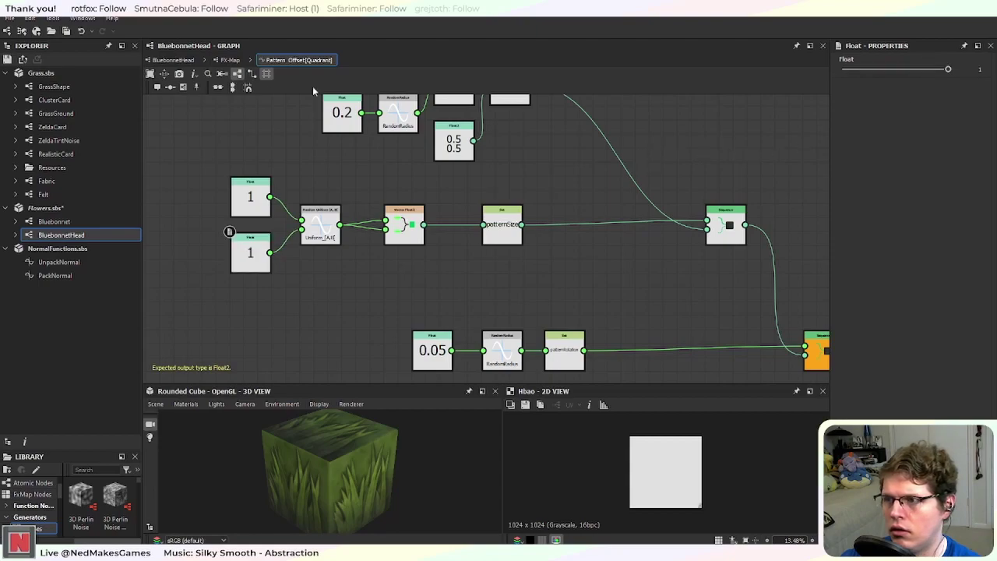
Step: Check the FX-Map in the BluebonnetHead graph, and return to the Pattern Offset function to review its offset chain
click(191, 60)
scroll(460, 269, up, 3)
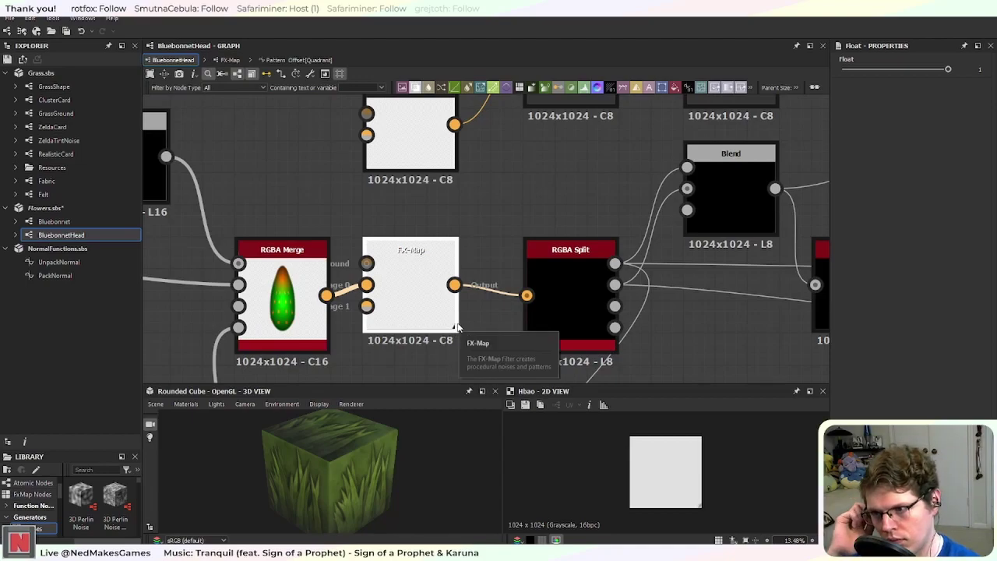
click(296, 59)
middle_drag(609, 175, 566, 260)
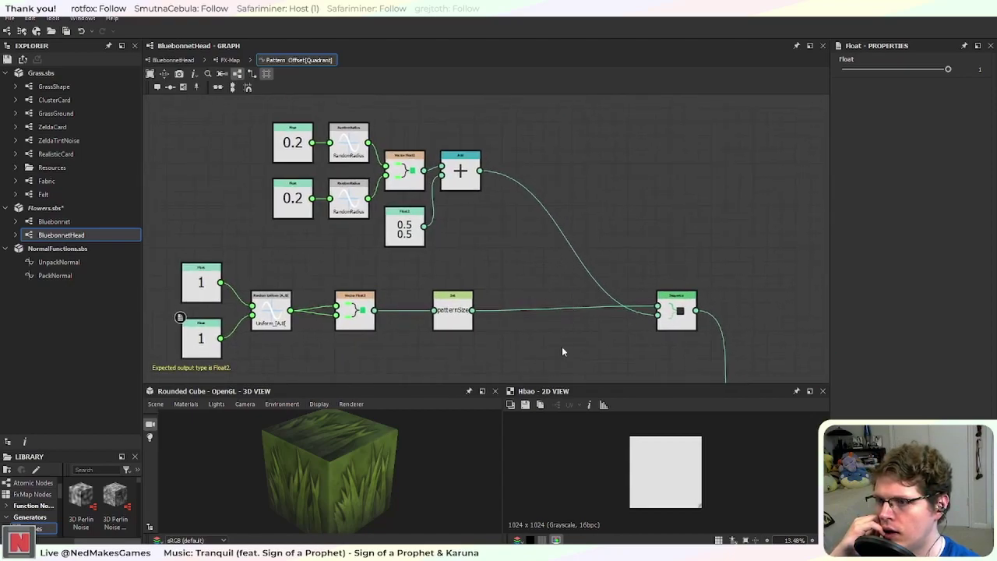
Step: Connect the 0.5, 0.5 Float2 constant directly to the Sequence that follows patternSize, and return to the BluebonnetHead graph
drag(425, 225, 627, 327)
drag(659, 319, 658, 317)
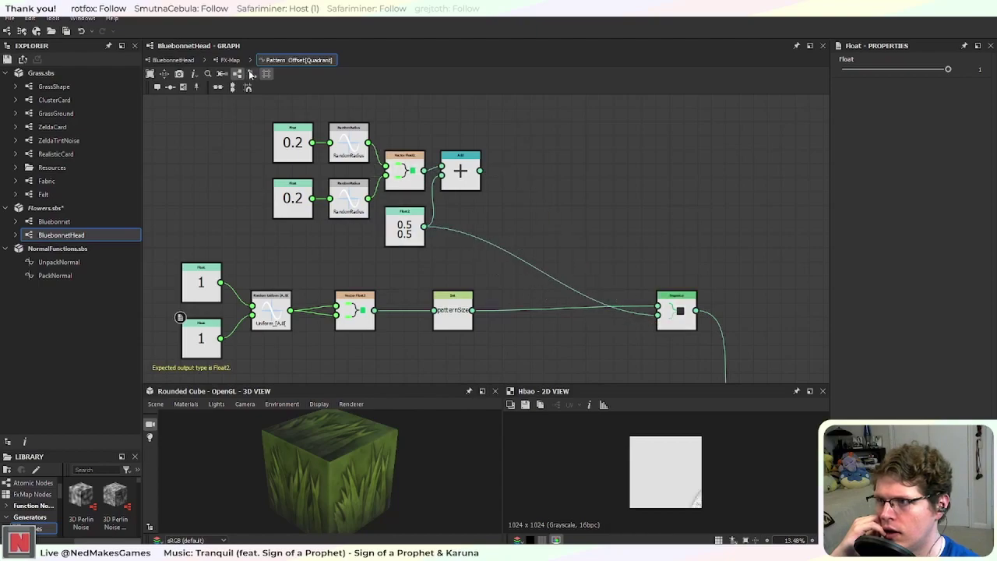
click(175, 60)
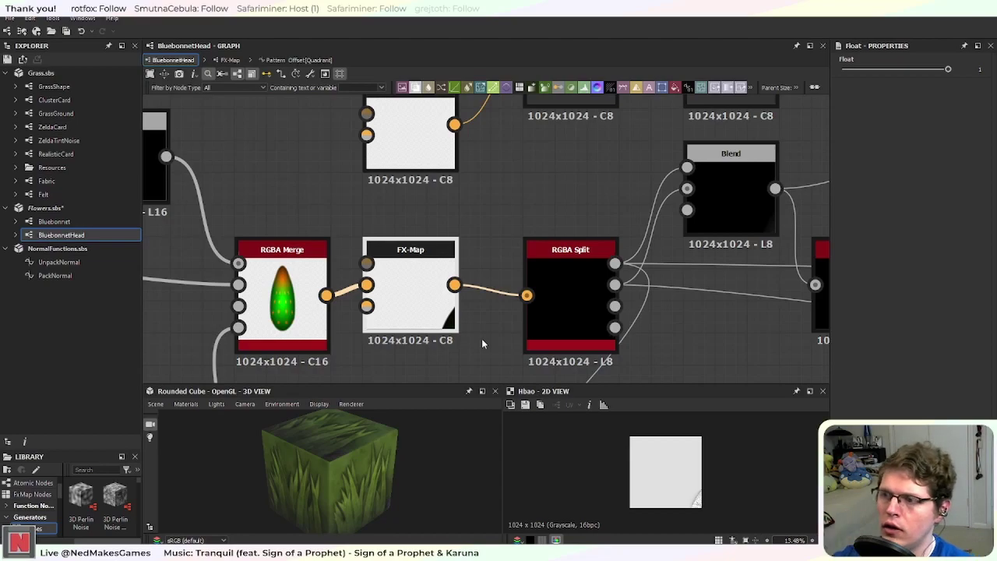
Step: Set the Tiling Mode of the FX-Map after the RGBA Merge to H and V Tiling and check its result
click(394, 284)
click(875, 218)
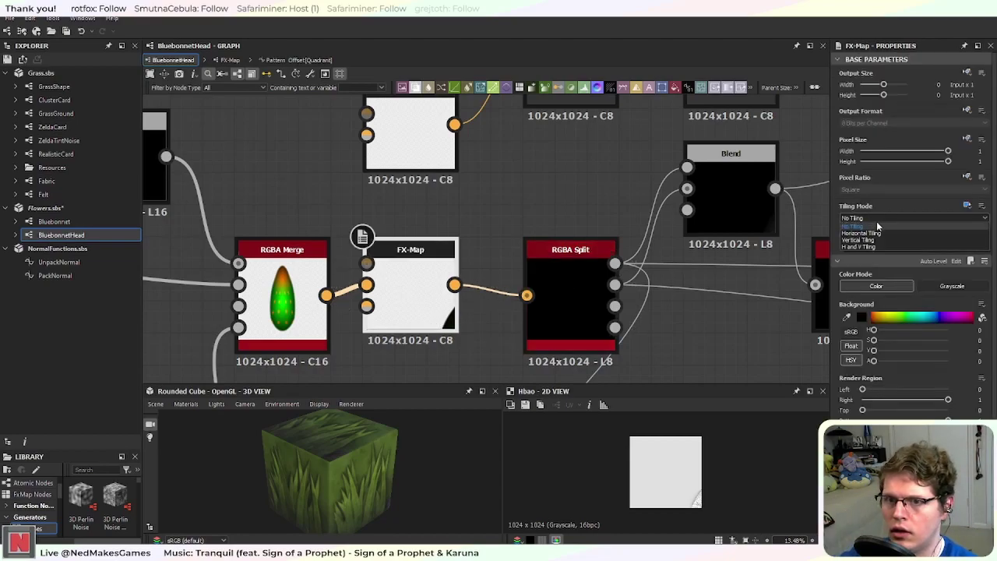
click(881, 245)
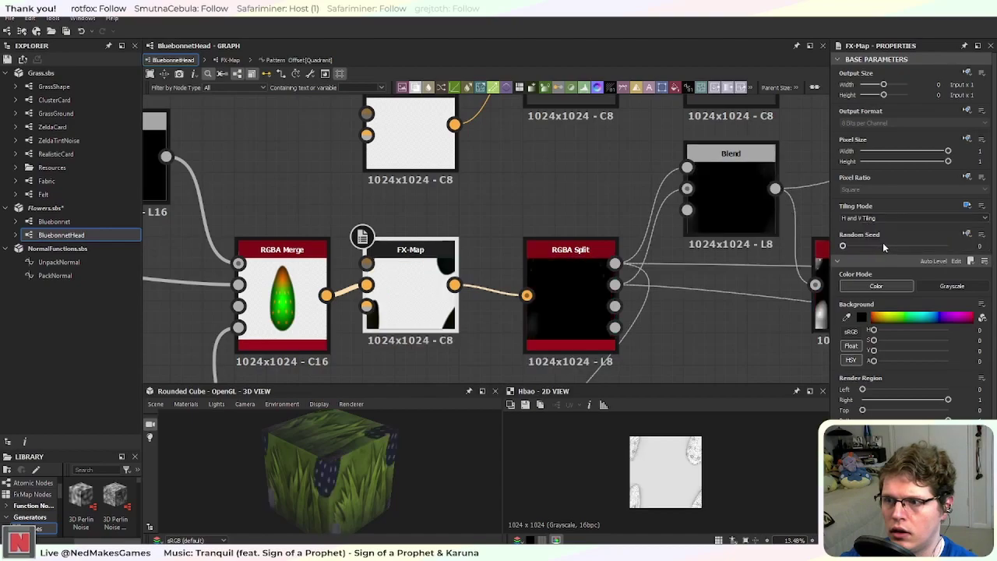
scroll(354, 333, down, 5)
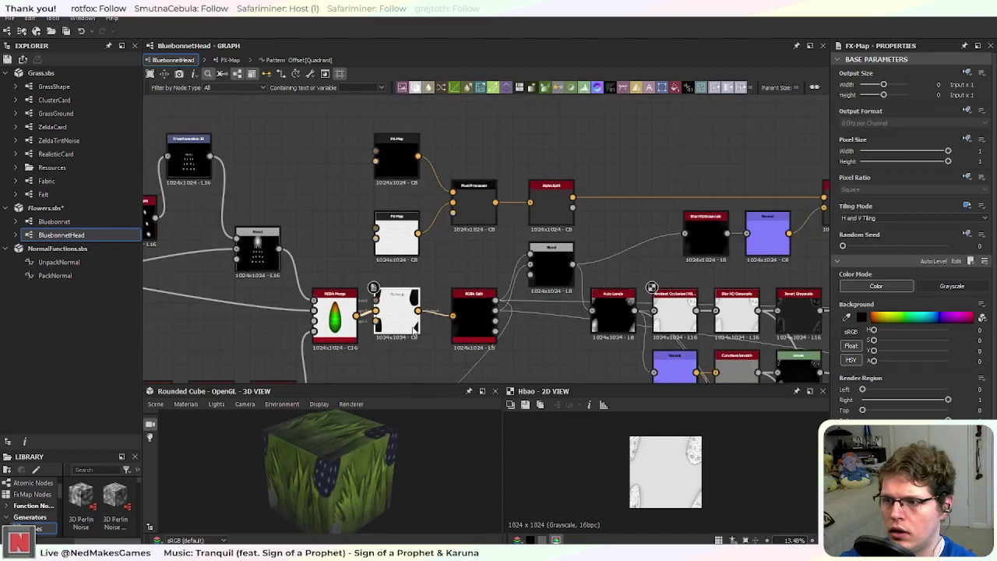
middle_drag(330, 376, 440, 227)
scroll(438, 223, up, 4)
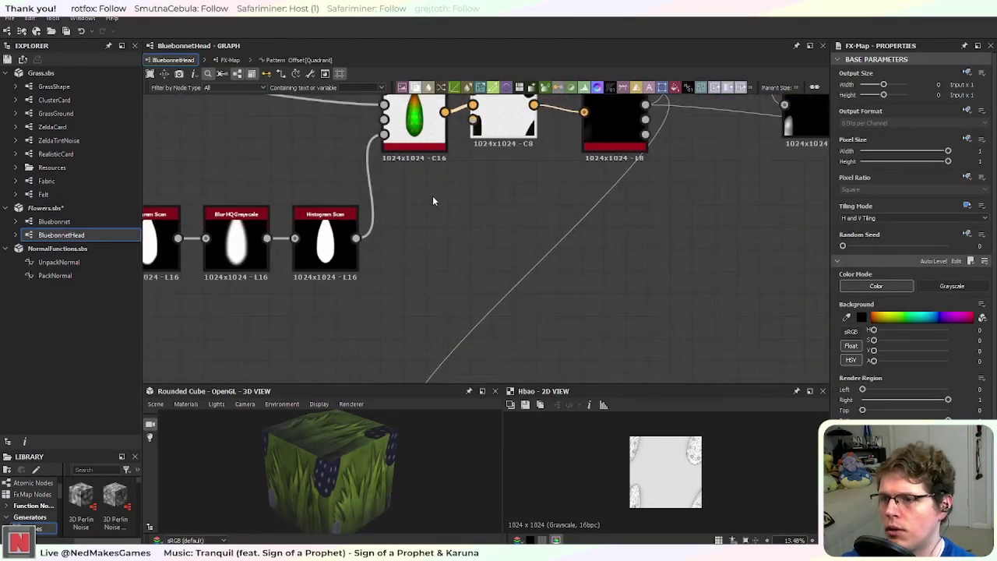
middle_drag(529, 180, 494, 289)
scroll(478, 233, up, 5)
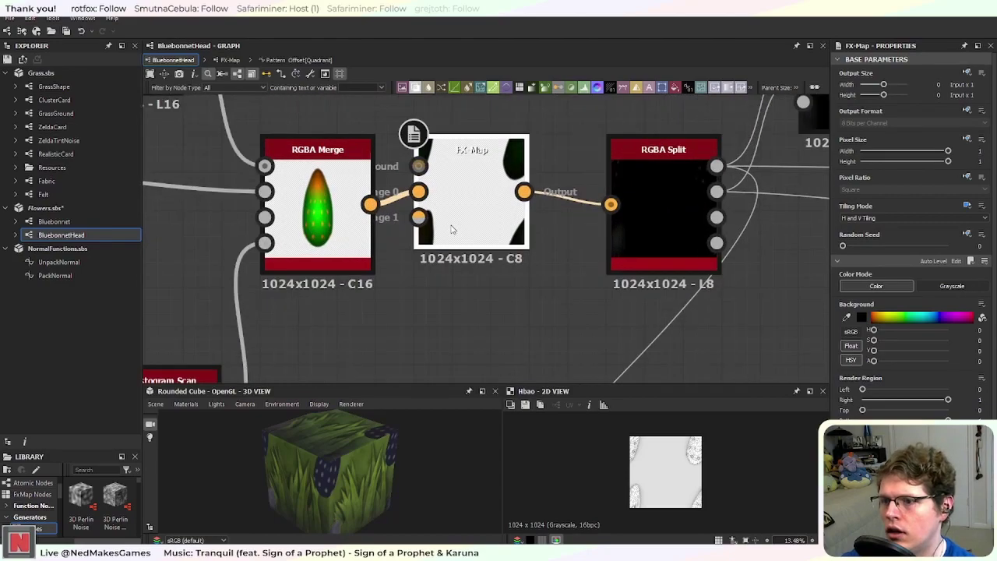
middle_drag(506, 251, 515, 318)
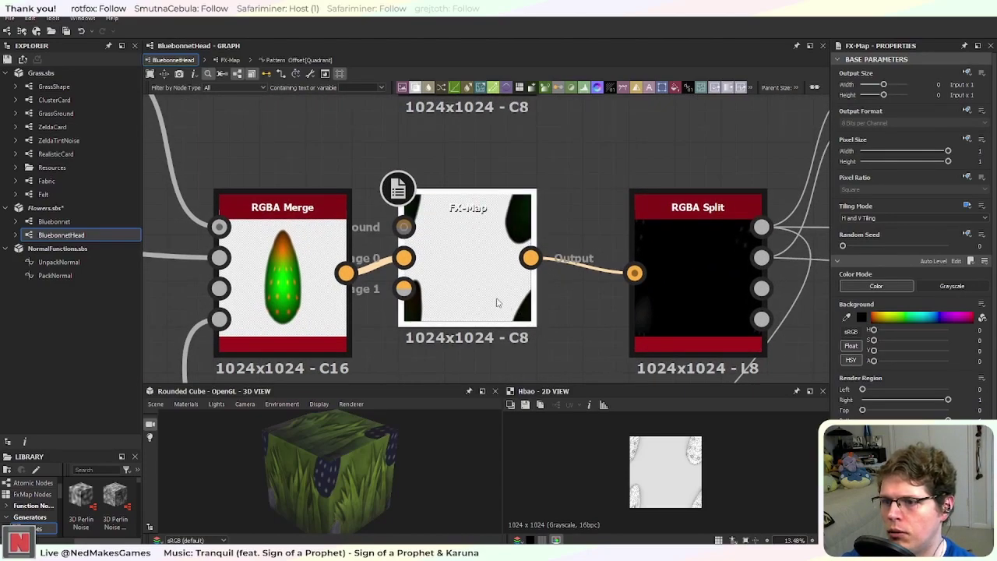
Step: In the Pattern Offset function, connect the RandomRadius pair's Vector Float2 directly to the Sequence, and return to the BluebonnetHead graph
click(297, 60)
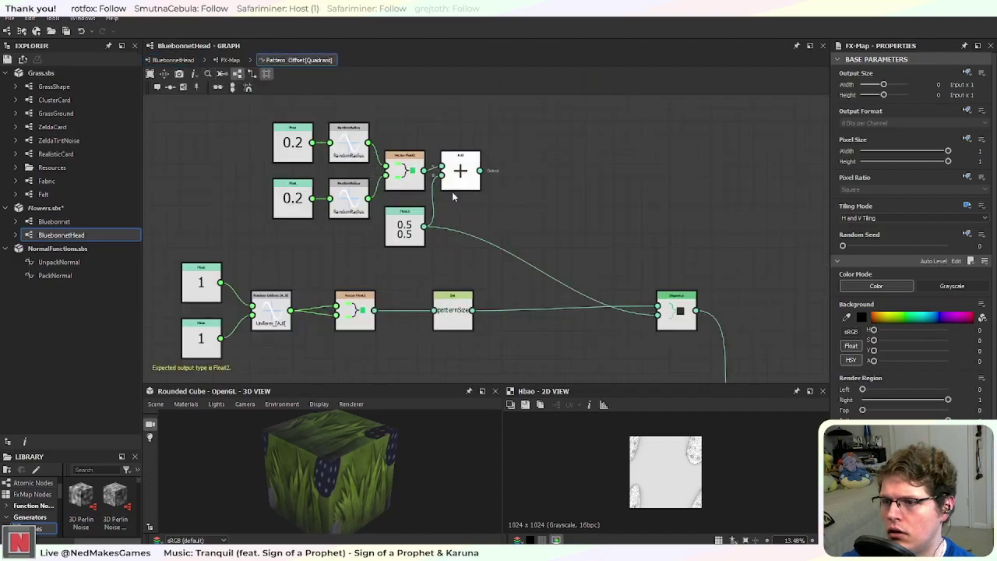
drag(478, 170, 658, 316)
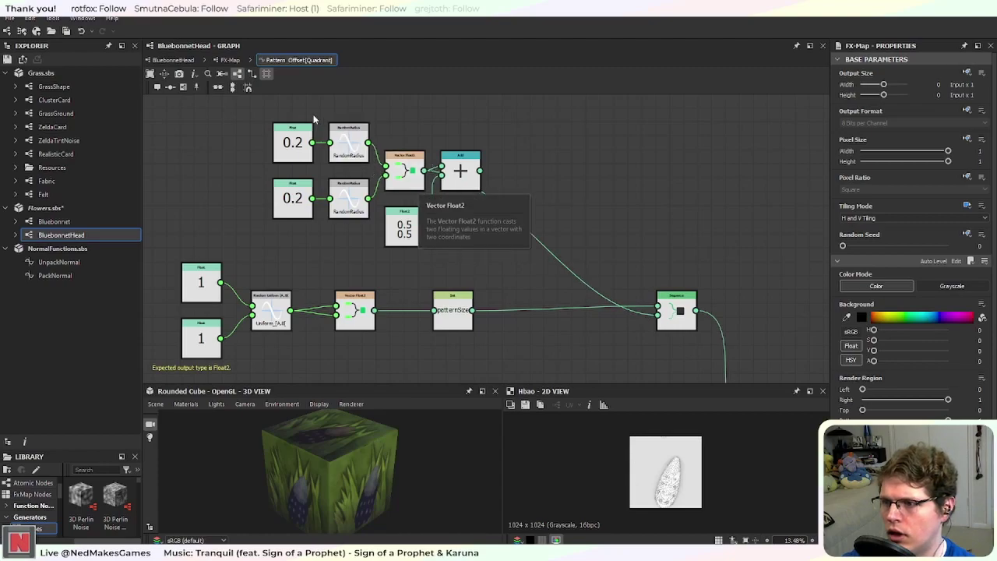
click(179, 61)
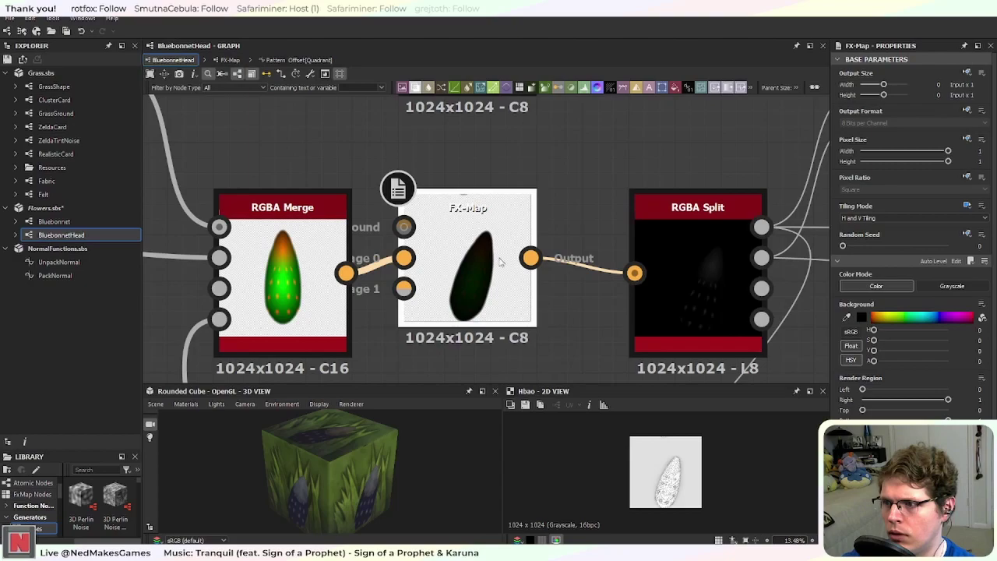
Step: Examine the petal through the FX-Map, RGBA Split, Levels and color Blend nodes up to the albedoAlpha output
scroll(503, 278, down, 1)
middle_drag(595, 276, 494, 213)
scroll(427, 232, up, 3)
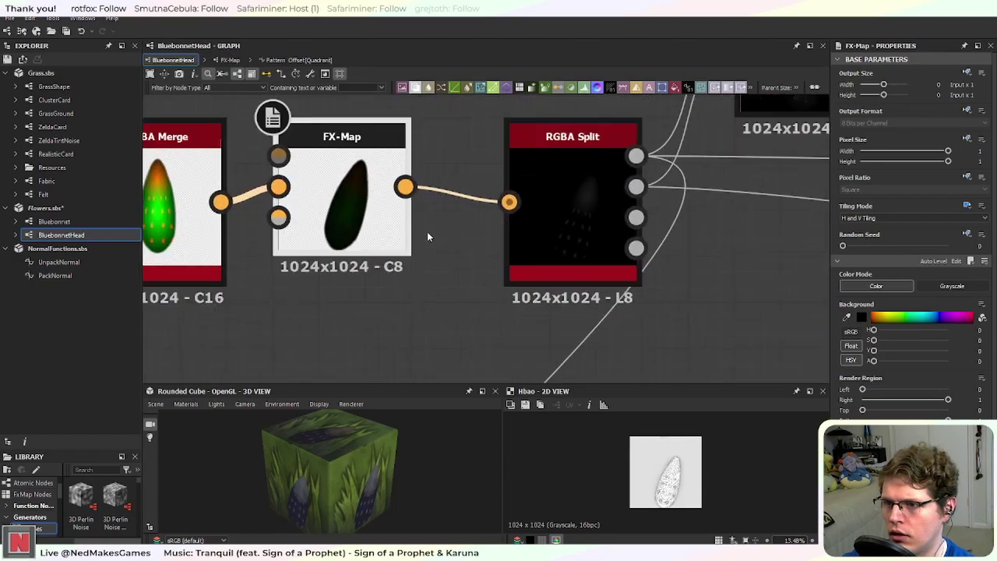
middle_drag(322, 204, 496, 173)
scroll(473, 278, down, 4)
scroll(506, 183, down, 4)
scroll(550, 259, up, 7)
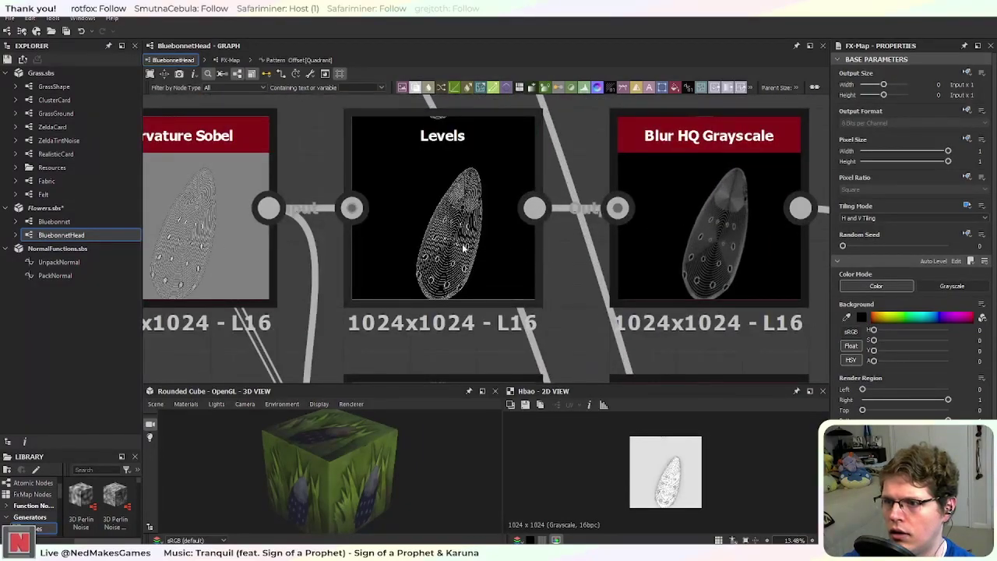
scroll(452, 232, down, 6)
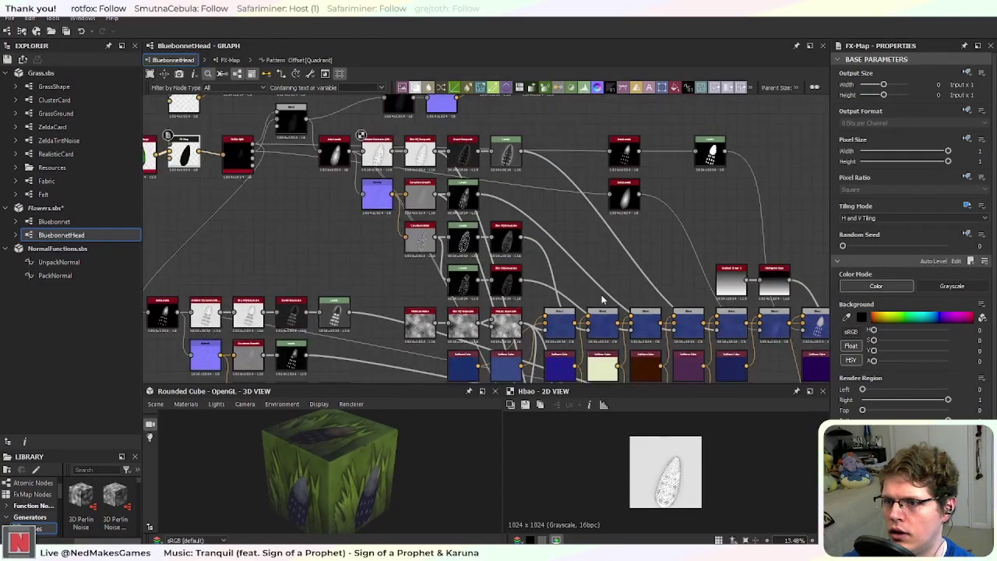
scroll(654, 202, up, 6)
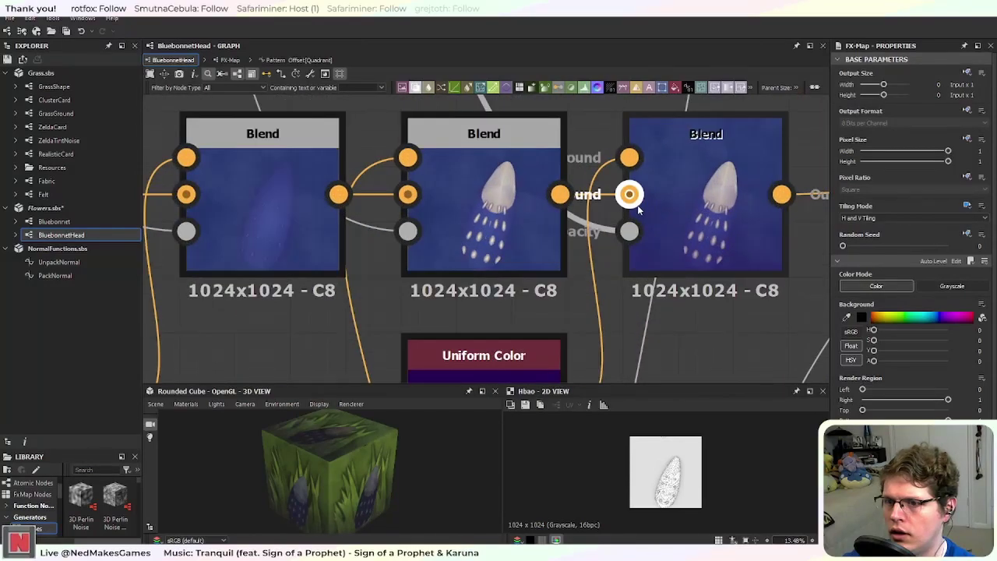
middle_drag(750, 247, 413, 278)
scroll(561, 266, down, 4)
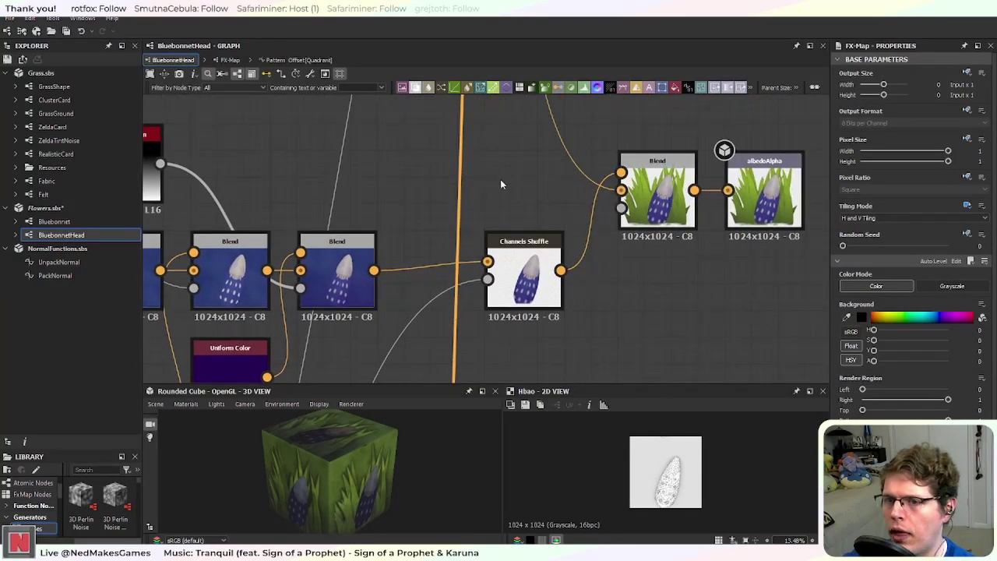
scroll(401, 220, down, 6)
scroll(401, 220, up, 5)
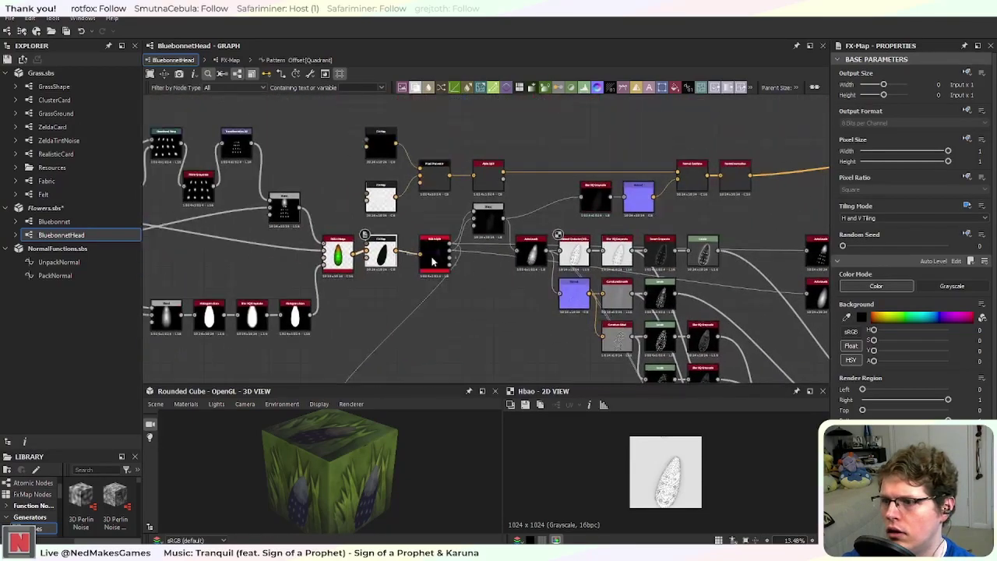
middle_drag(330, 288, 454, 299)
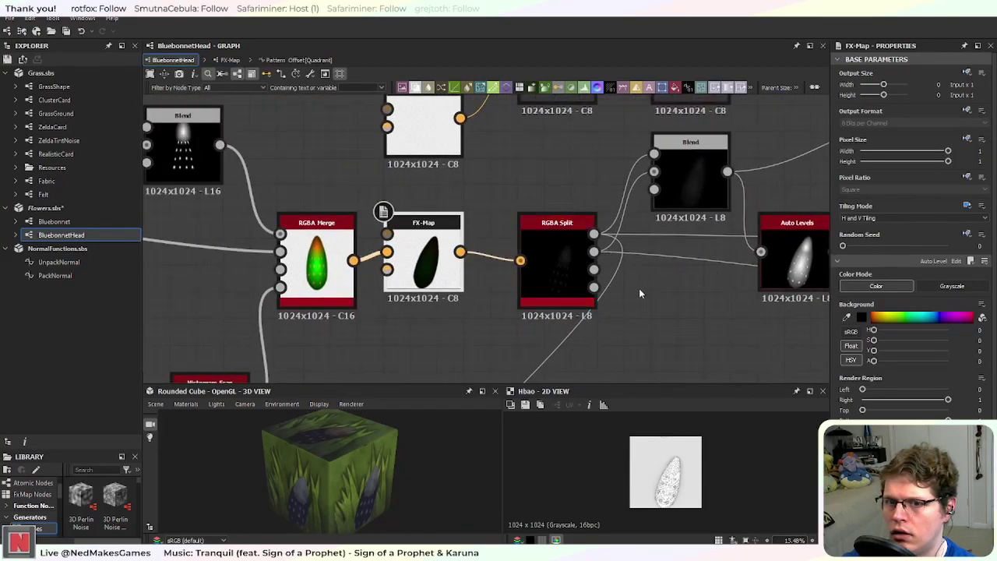
Step: Open the FX-Map that follows the RGBA Merge and bring up its Quadrant's Pattern Offset function
click(438, 139)
click(424, 257)
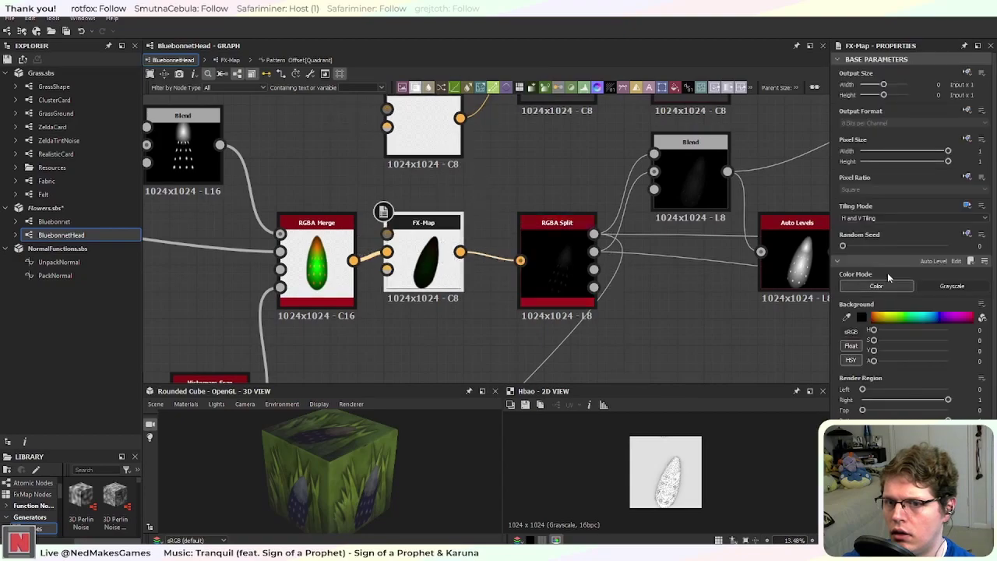
click(953, 262)
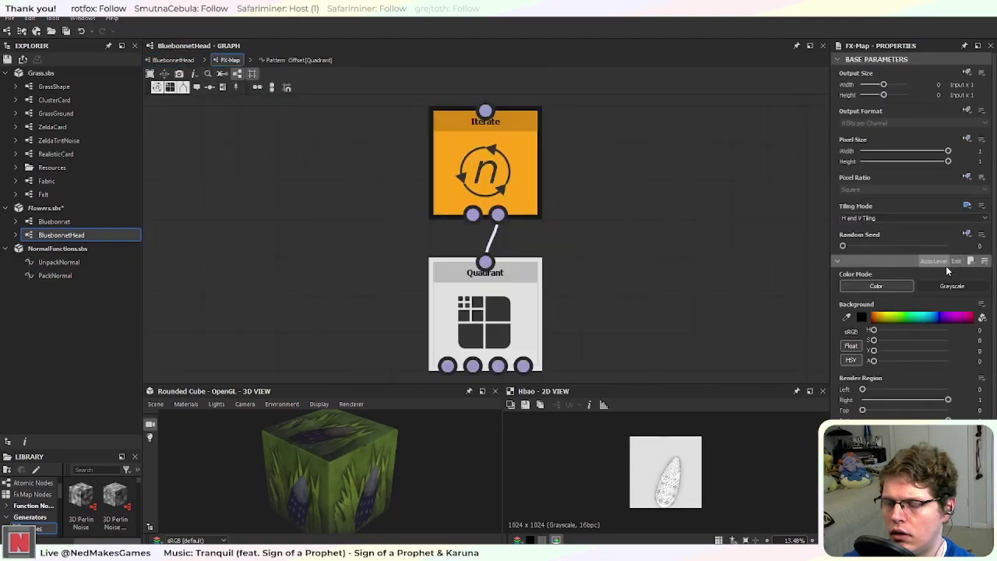
click(495, 305)
click(967, 155)
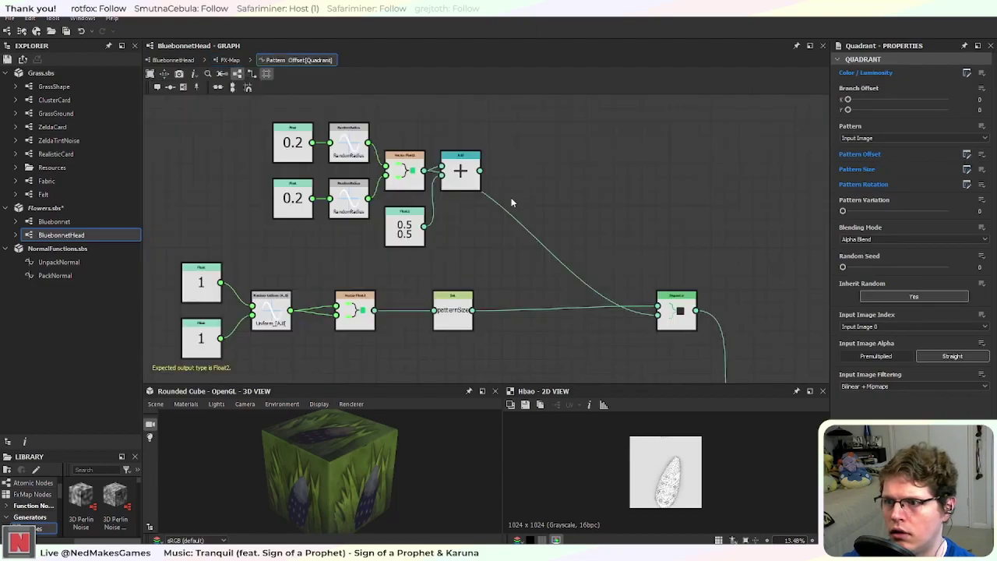
Step: Delete the bypassed Add node and the 0.5, 0.5 Float2 constant from the Pattern Offset function
click(425, 226)
key(Delete)
click(405, 226)
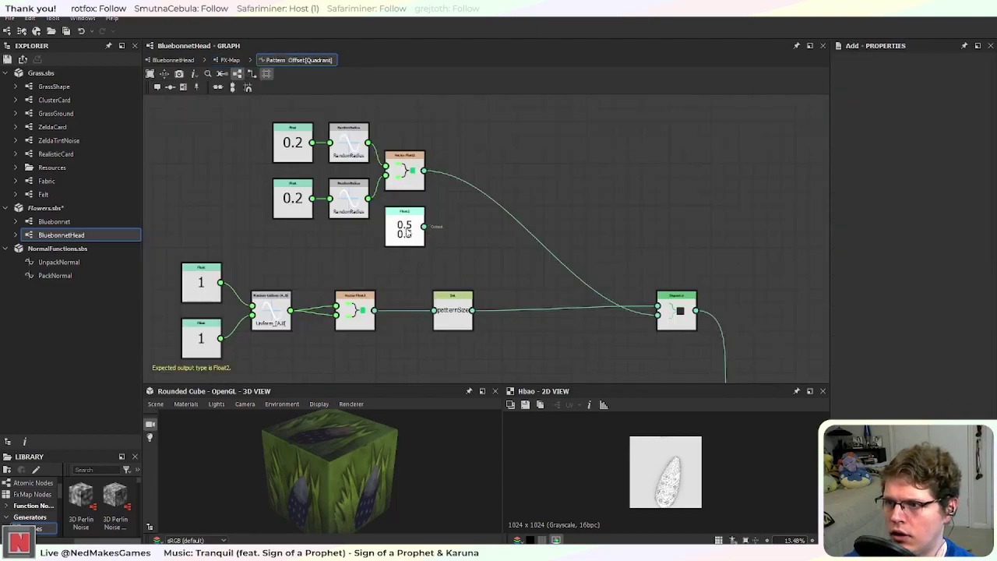
key(Delete)
Step: Move the two RandomRadius chains with their Vector Float2 closer to the Sequence and set the lower chain's Float to 0.05
drag(242, 118, 404, 207)
drag(396, 176, 445, 190)
click(340, 221)
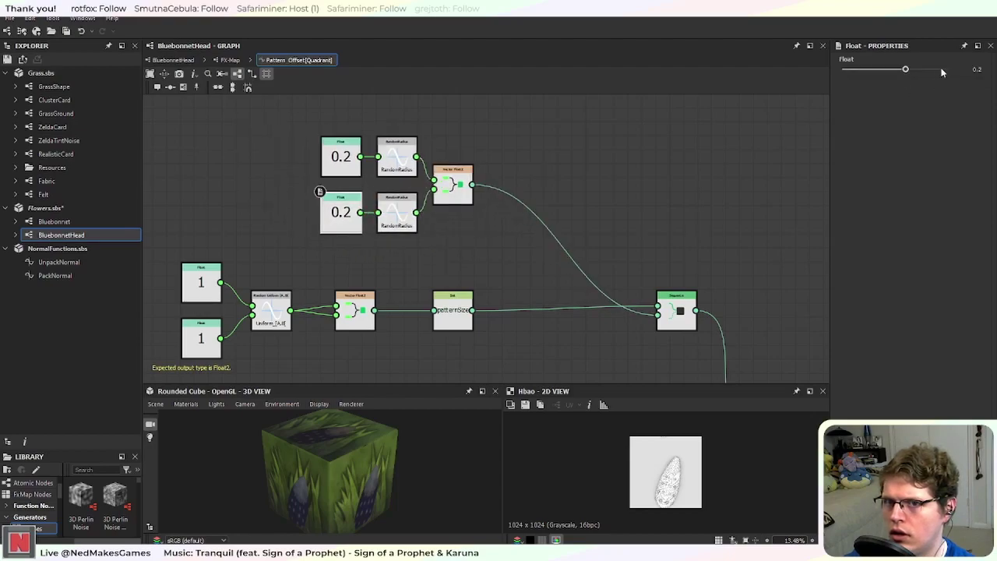
mouse_move(907, 70)
mouse_down()
mouse_move(943, 70)
mouse_move(879, 72)
mouse_move(897, 76)
mouse_up()
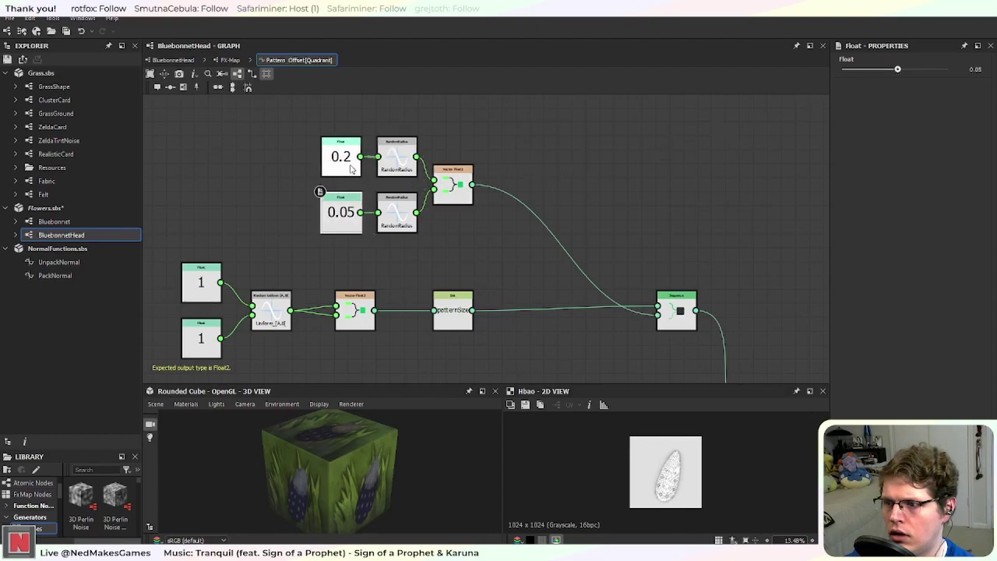
Step: Set both Float inputs of the patternSize chain's Random Uniform node to 0.5
middle_drag(433, 249, 551, 205)
click(322, 249)
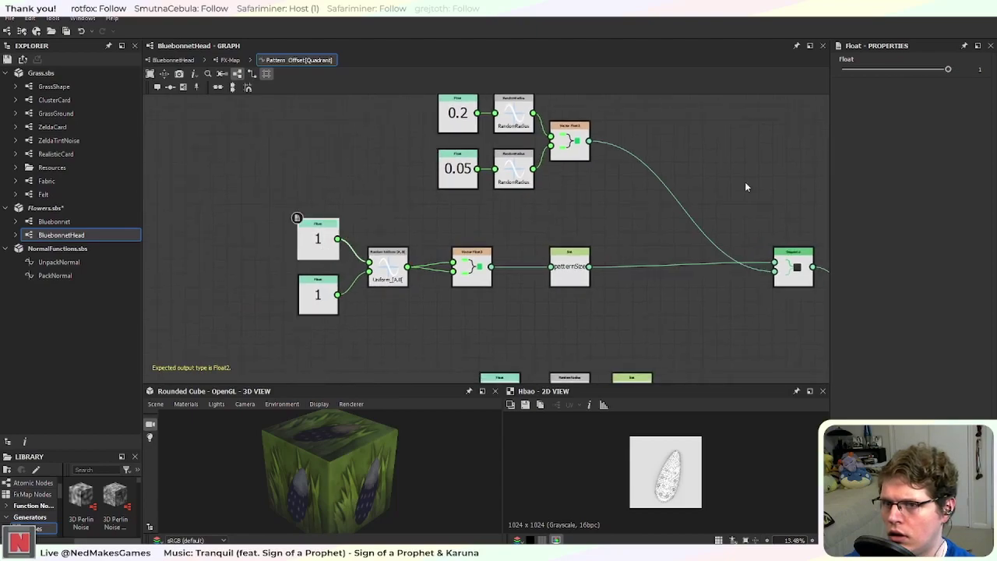
click(979, 69)
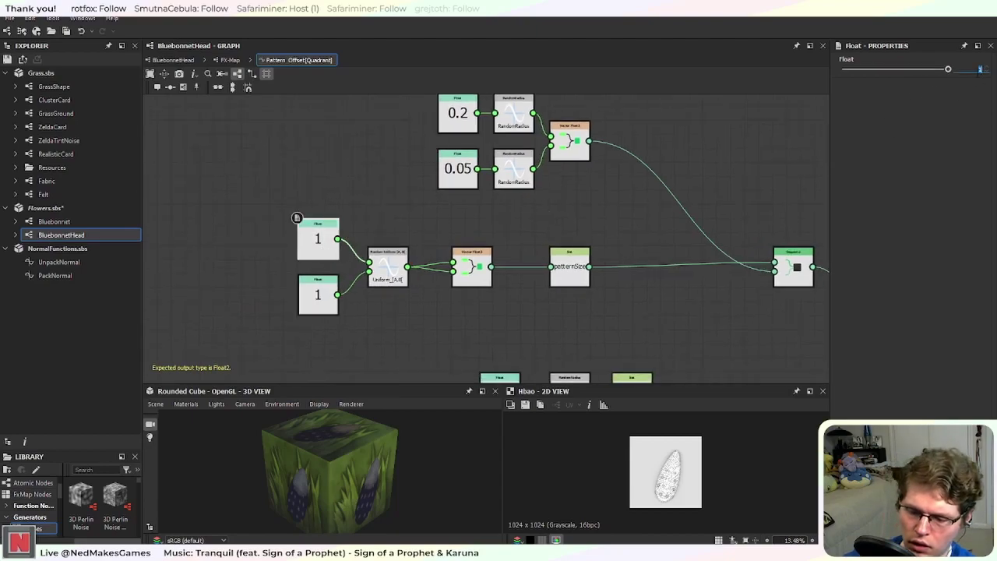
text(0.5)
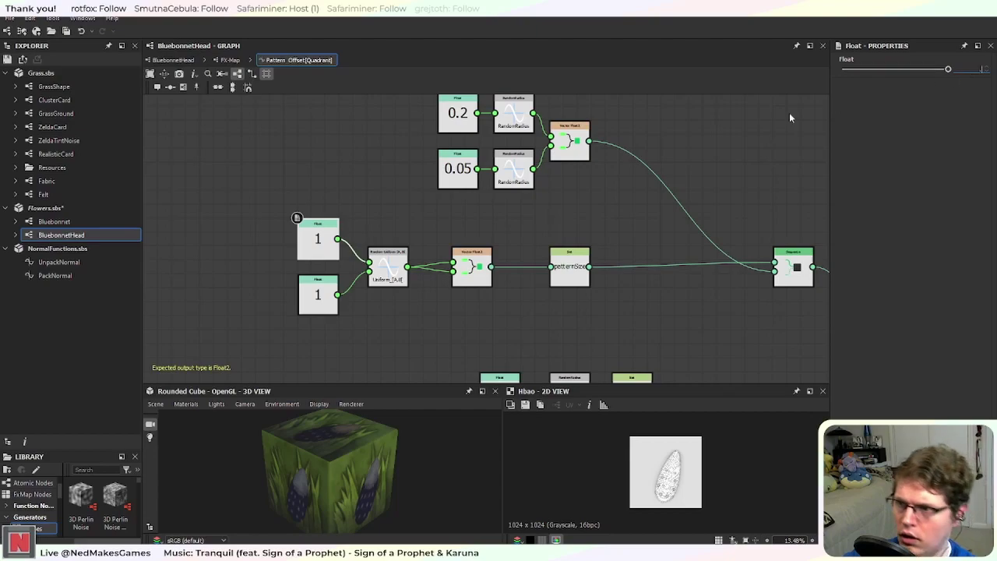
click(324, 304)
click(979, 68)
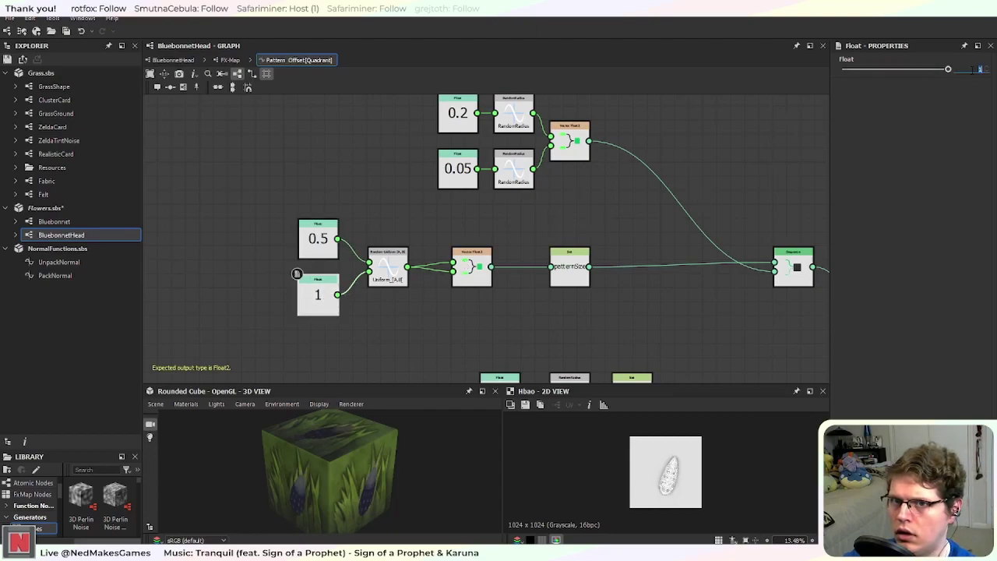
text(0.5)
key(Return)
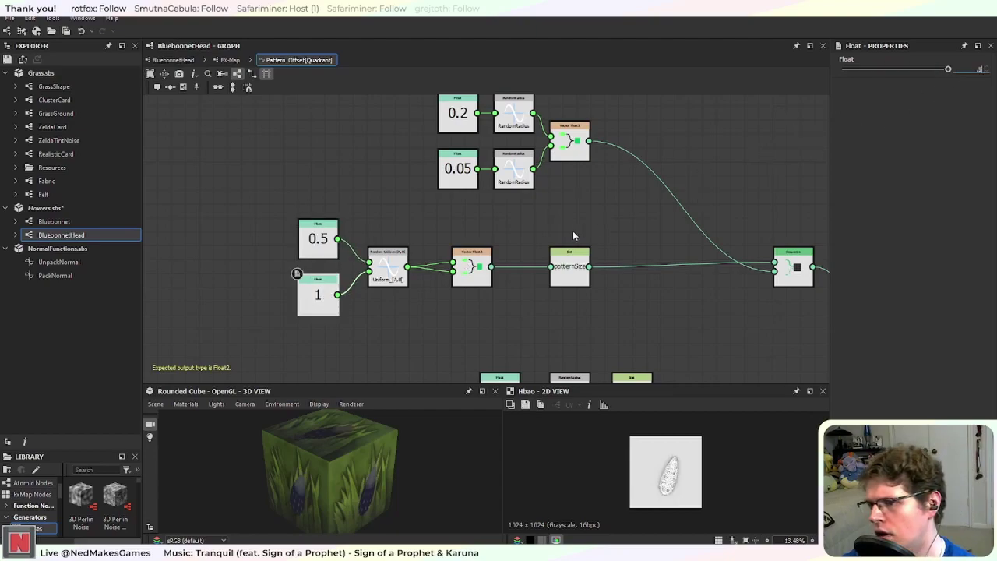
Step: Set the first Float input of the patternSize chain's Random Uniform node to 0.4
click(319, 247)
click(977, 70)
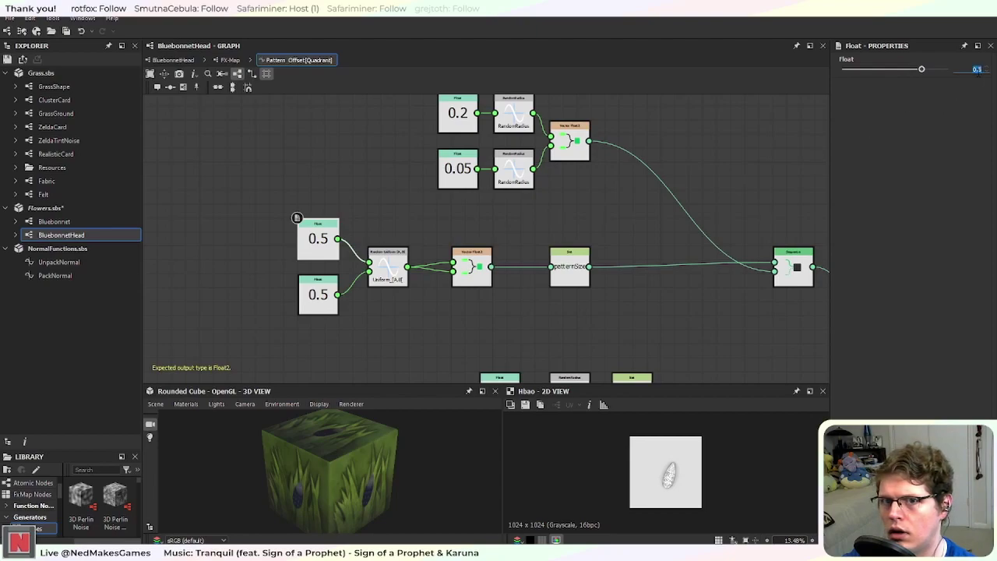
text(0.4)
key(Return)
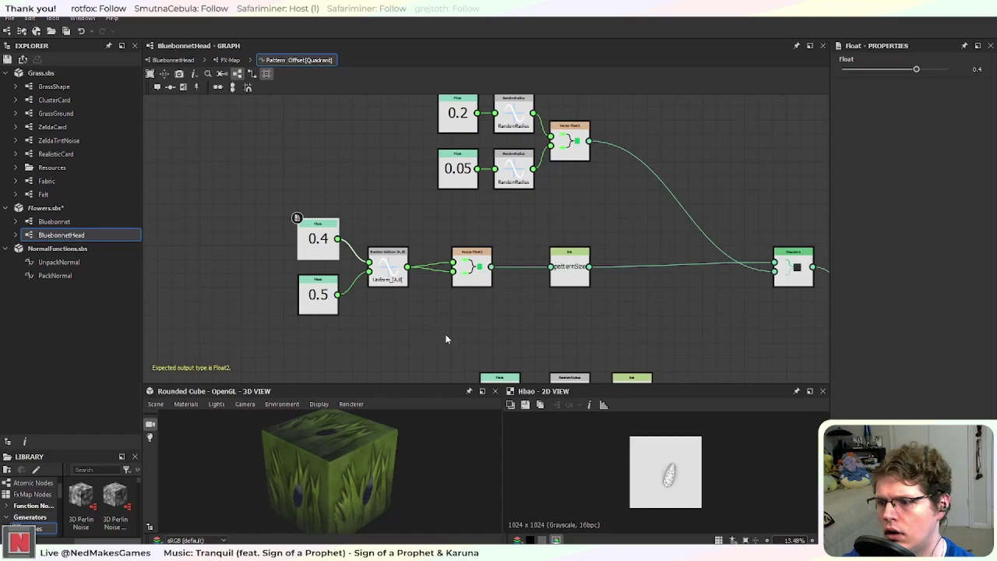
Step: Set the patternSize chain's Random Uniform range to 0.6 for the first Float and 0.8 for the second
click(318, 300)
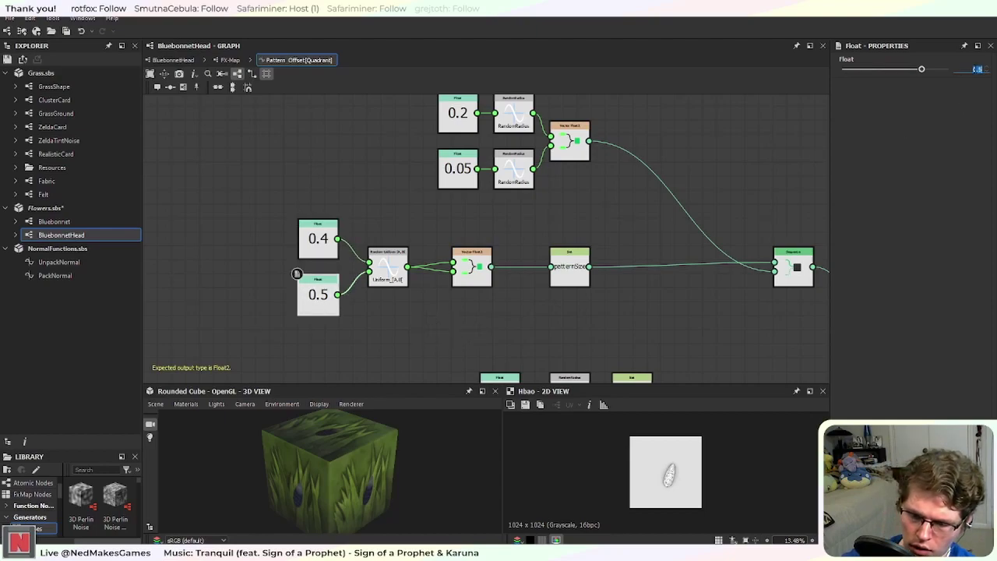
click(968, 72)
text(.8)
click(328, 241)
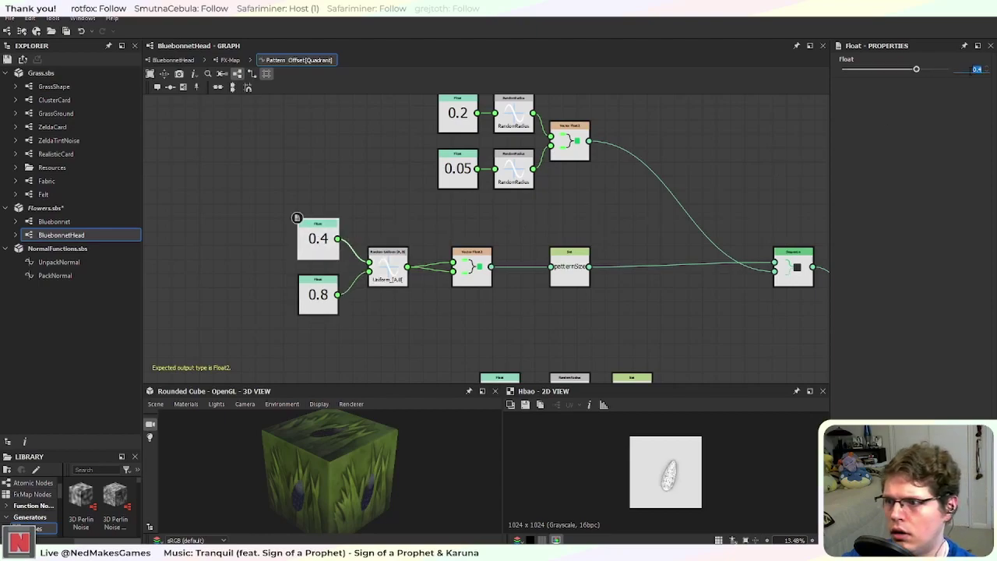
key(Return)
Step: Set the Float feeding the pattern rotation chain's RandomRadius node to 0.01
middle_drag(580, 342, 522, 255)
click(412, 302)
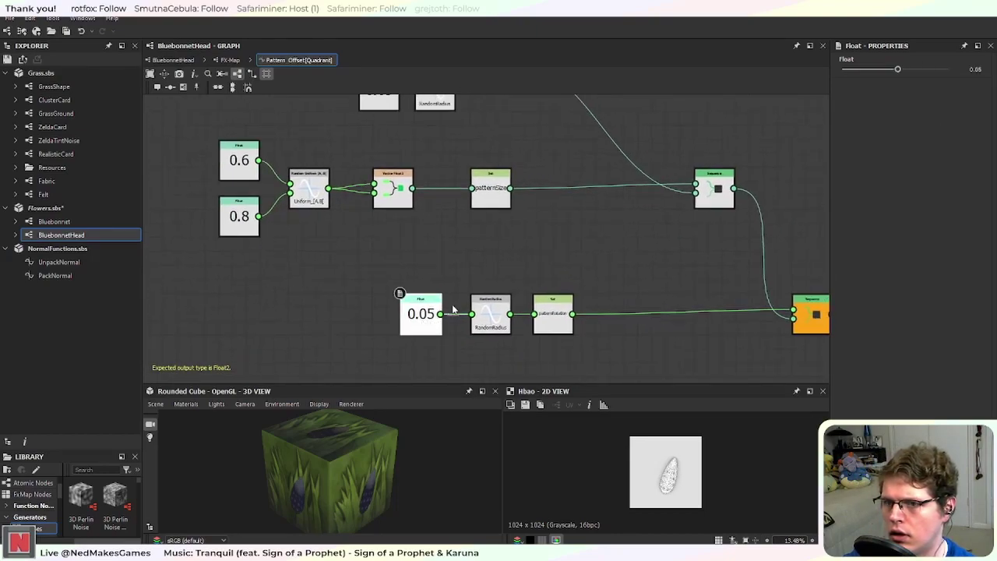
text(1)
click(599, 193)
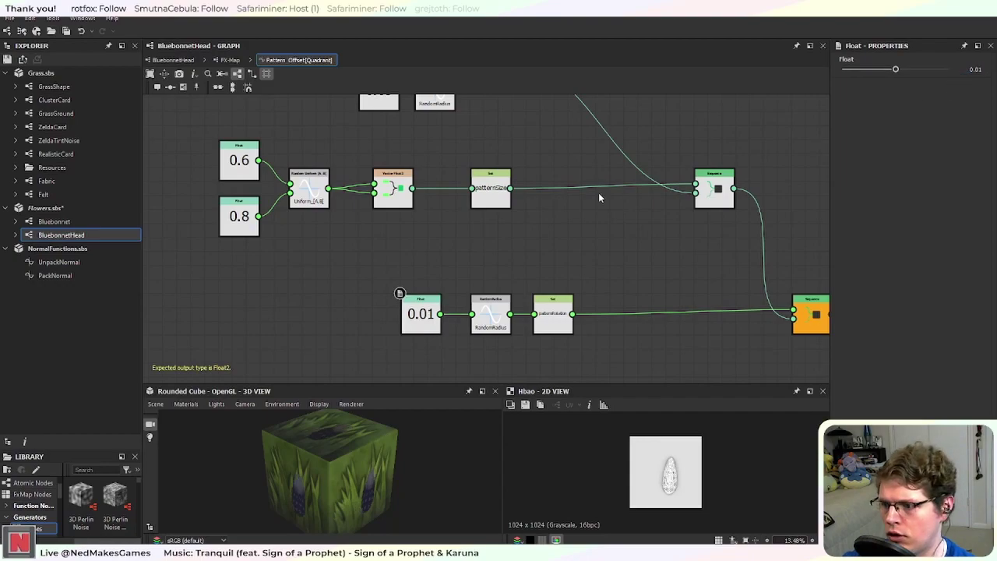
Step: Return to the main BluebonnetHead graph and examine the petal colour blends, the Channels Shuffle result and the final albedoAlpha blend
click(186, 61)
scroll(372, 211, down, 5)
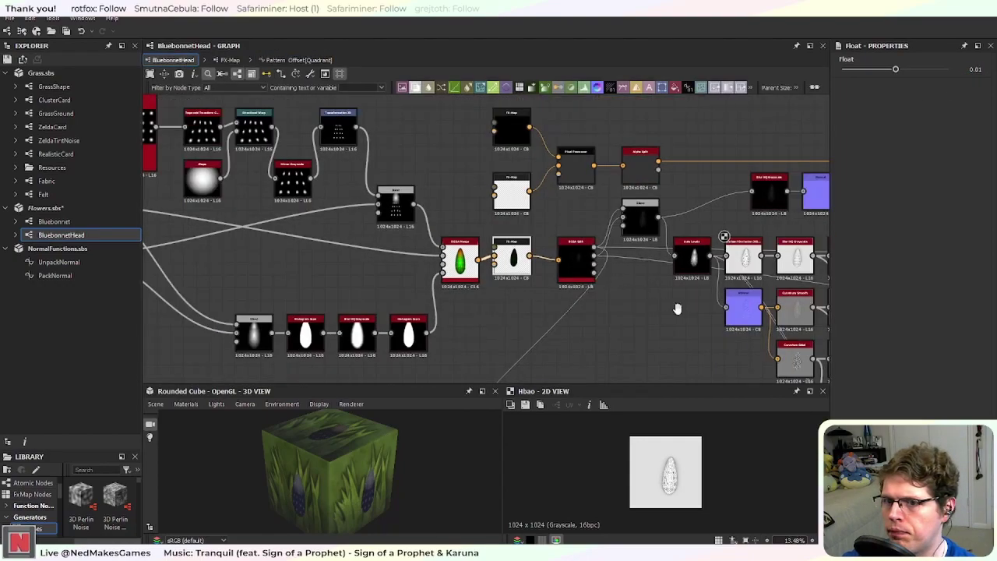
middle_drag(437, 186, 331, 121)
middle_drag(501, 191, 289, 150)
middle_drag(547, 296, 588, 256)
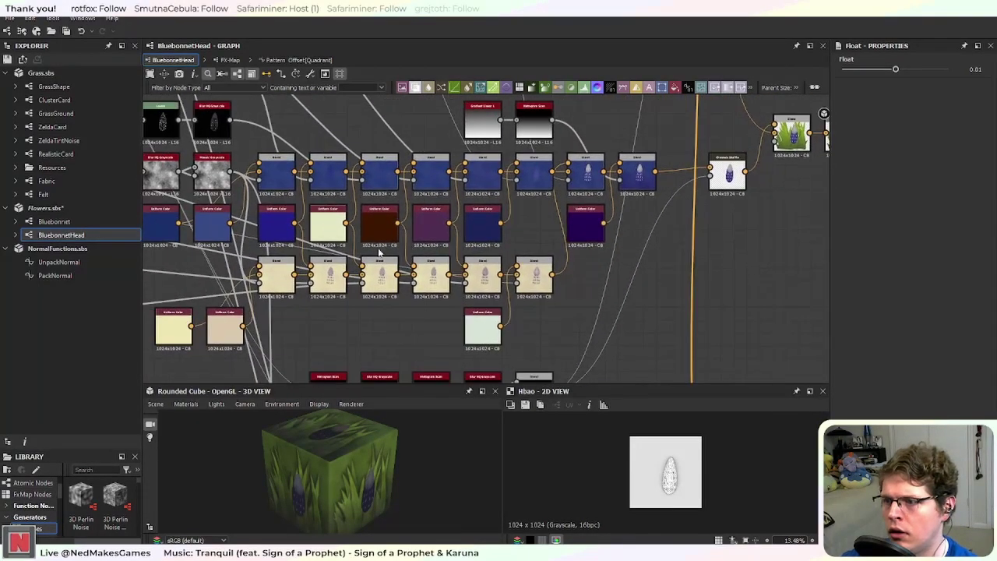
scroll(413, 251, up, 3)
middle_drag(425, 352, 402, 393)
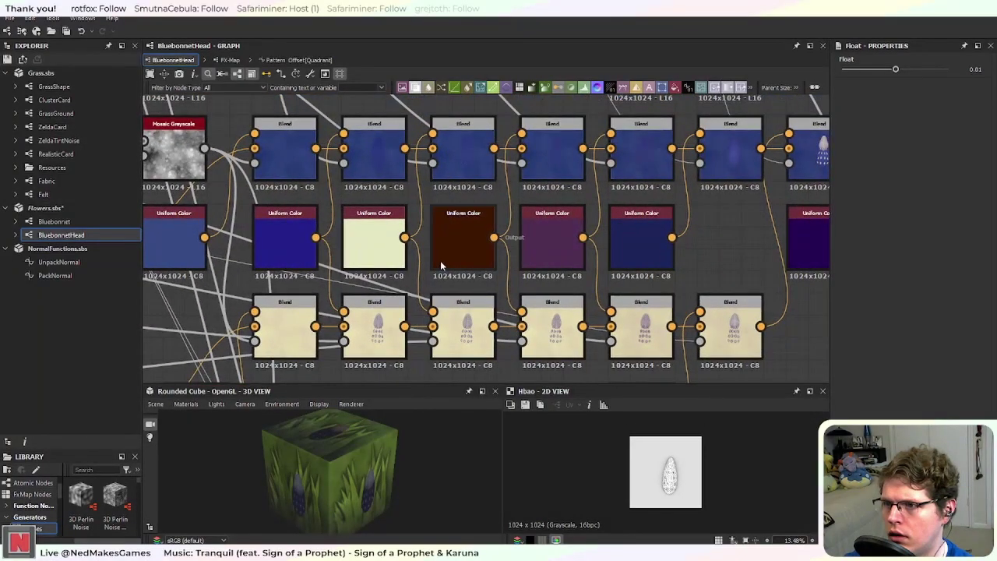
middle_drag(538, 290, 310, 232)
middle_drag(515, 214, 325, 325)
middle_drag(482, 221, 345, 264)
scroll(578, 201, up, 5)
scroll(634, 193, up, 1)
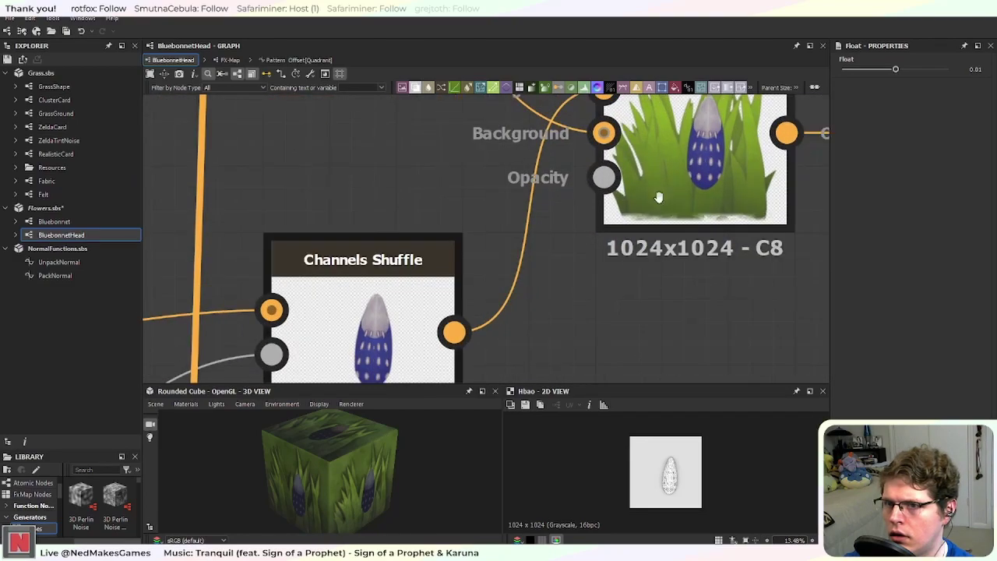
middle_drag(661, 195, 570, 235)
scroll(570, 235, down, 6)
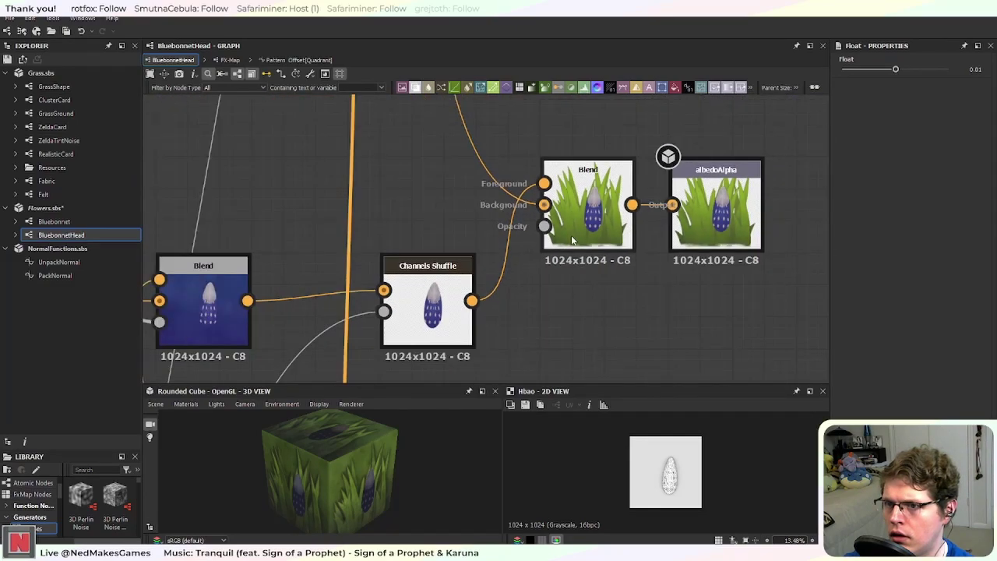
Step: Trace the graph back through the mask and colour chains and inspect the albedoAlpha output up close
middle_drag(320, 340, 653, 251)
middle_drag(331, 231, 583, 277)
middle_drag(316, 264, 581, 269)
middle_drag(327, 257, 572, 292)
scroll(338, 257, down, 3)
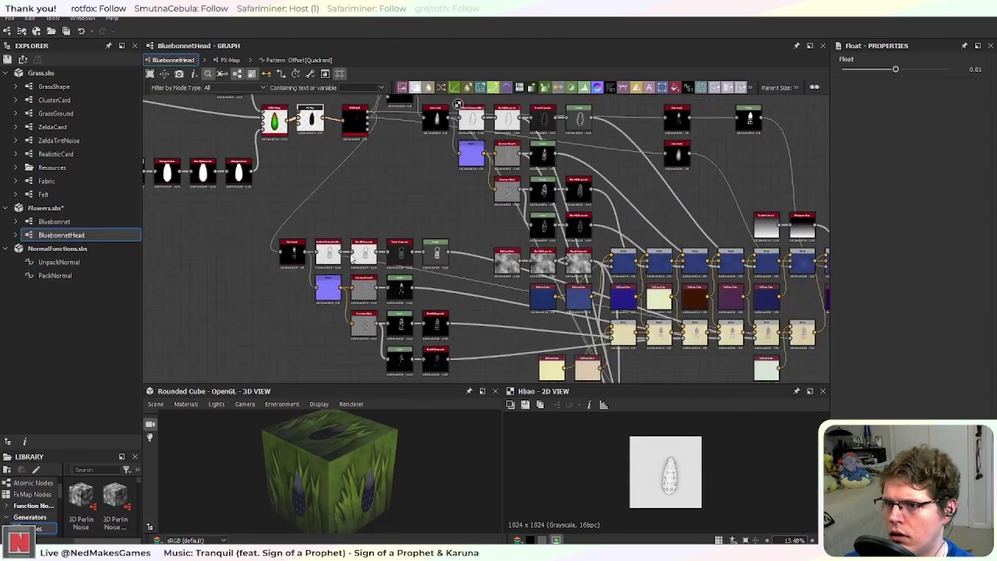
middle_drag(331, 196, 539, 292)
scroll(430, 197, up, 4)
middle_drag(636, 277, 542, 272)
mouse_move(815, 207)
middle_down()
mouse_move(511, 195)
mouse_move(378, 127)
middle_up()
middle_drag(450, 233, 383, 216)
middle_drag(744, 257, 398, 189)
middle_drag(789, 189, 460, 160)
scroll(490, 210, up, 6)
middle_drag(378, 172, 417, 334)
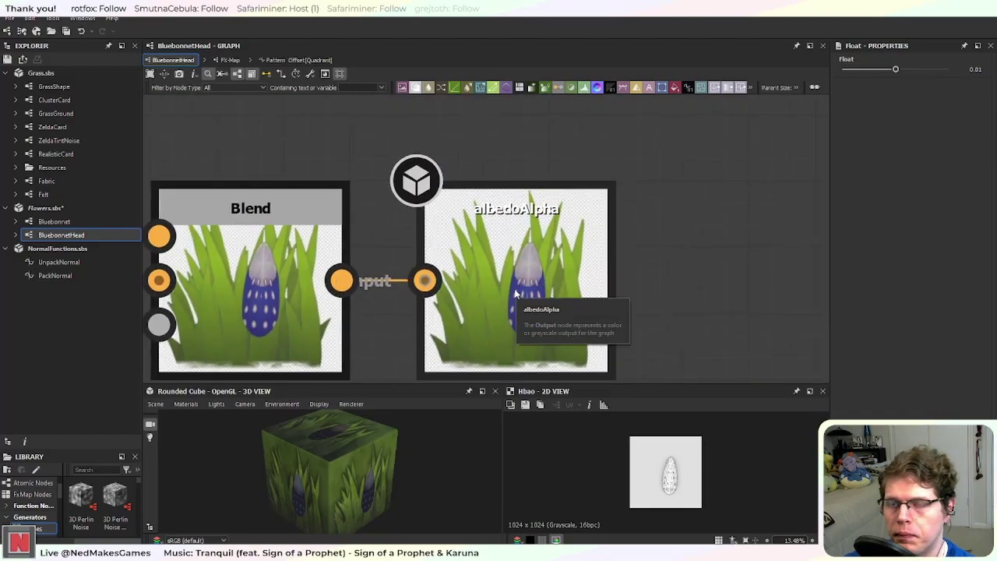
Step: Review the shape and dot-pattern nodes at the start of the graph that feed the FX-Map
scroll(515, 293, down, 8)
middle_drag(232, 126, 563, 155)
scroll(409, 289, down, 3)
middle_drag(263, 307, 584, 234)
middle_drag(323, 245, 464, 279)
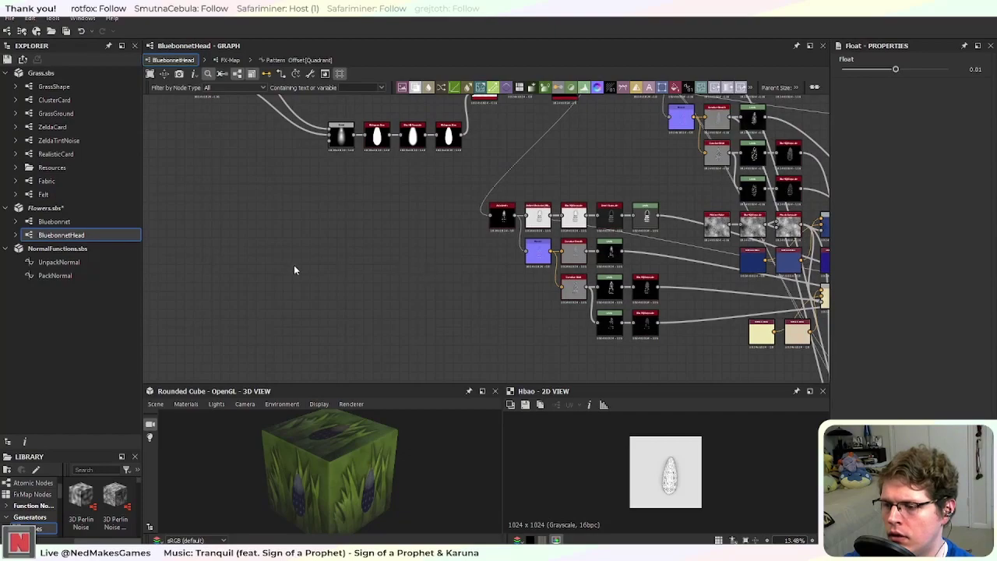
middle_drag(343, 272, 539, 288)
middle_drag(306, 246, 551, 335)
middle_drag(316, 219, 427, 325)
middle_drag(616, 211, 224, 171)
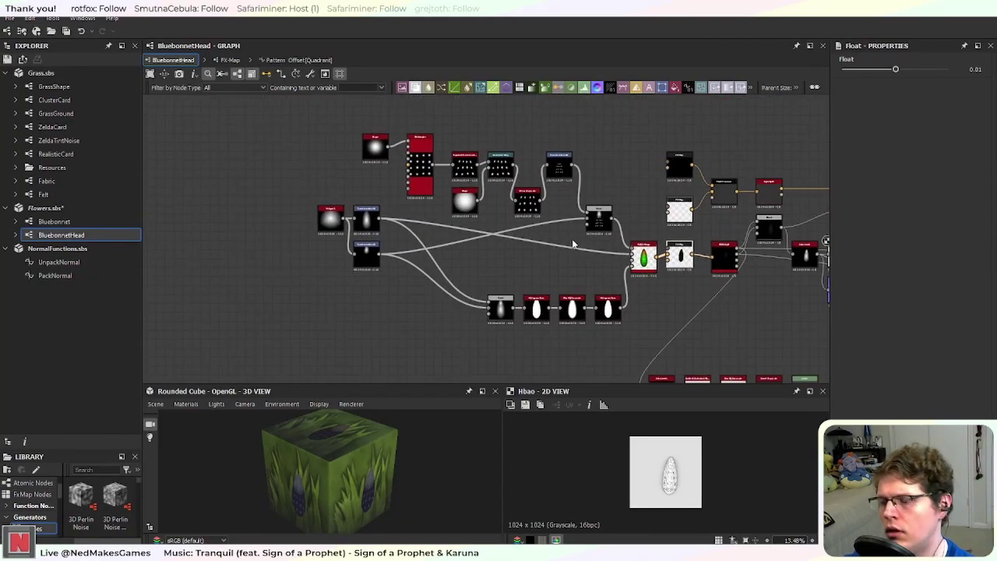
Step: Export the BluebonnetHead albedoAlpha, normal and data outputs as PNG files into the Flowers/Textures folder
right_click(84, 234)
click(173, 331)
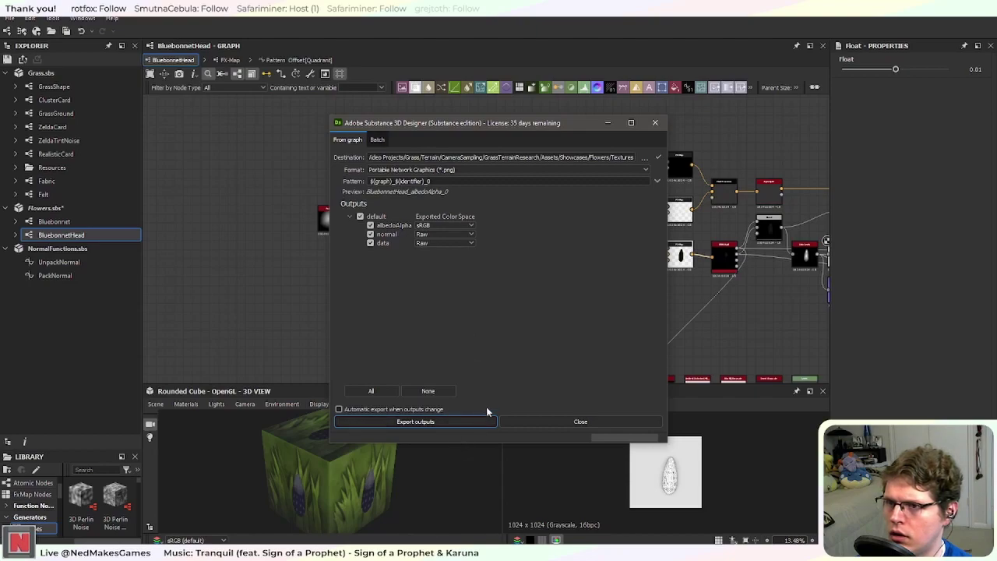
click(451, 421)
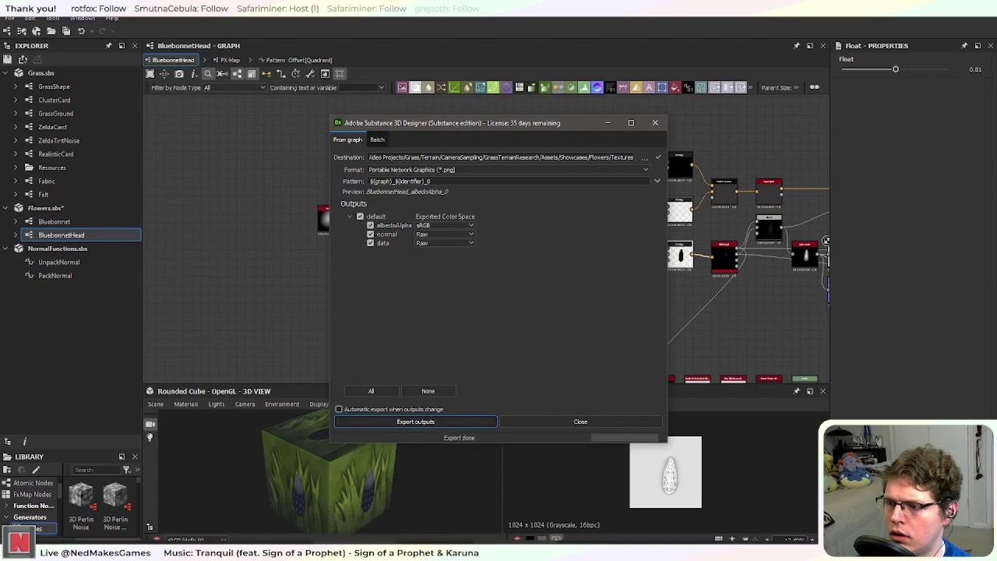
Step: Switch to Unity and enable Alpha Is Transparency and mip map coverage preservation on the BluebonnetHead_albedoAlpha_0 texture in Flowers/Textures
key(alt+Tab)
click(53, 481)
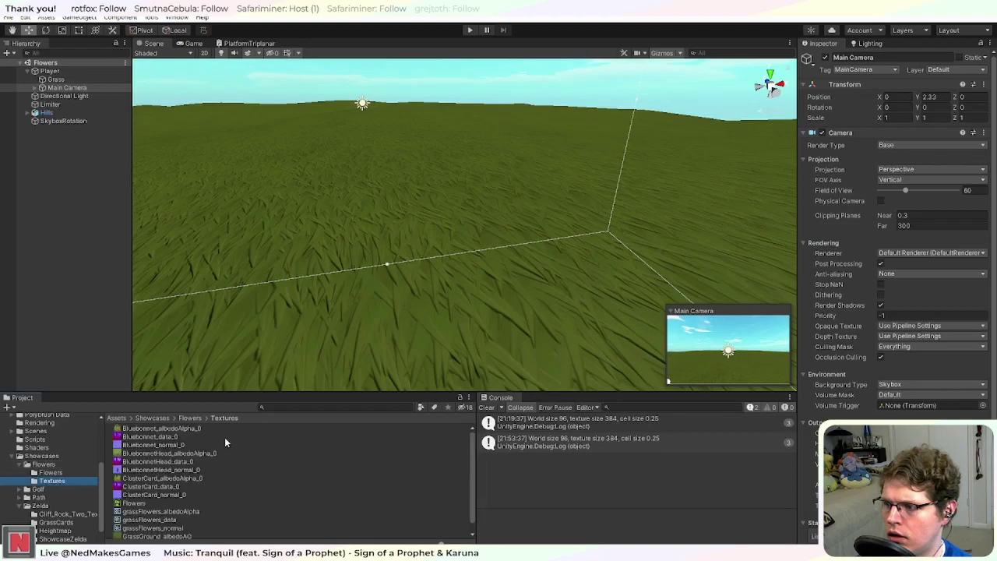
click(207, 453)
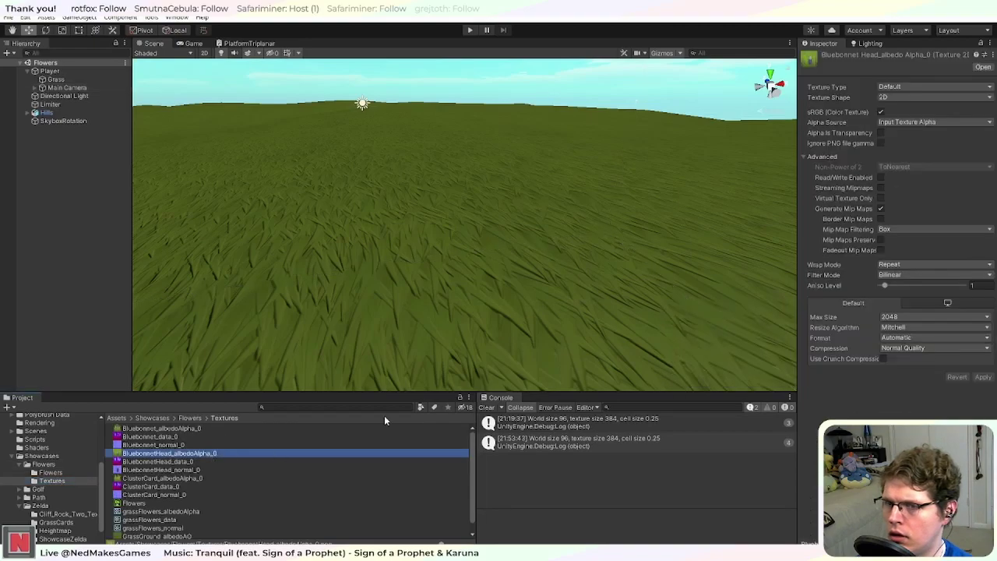
click(881, 133)
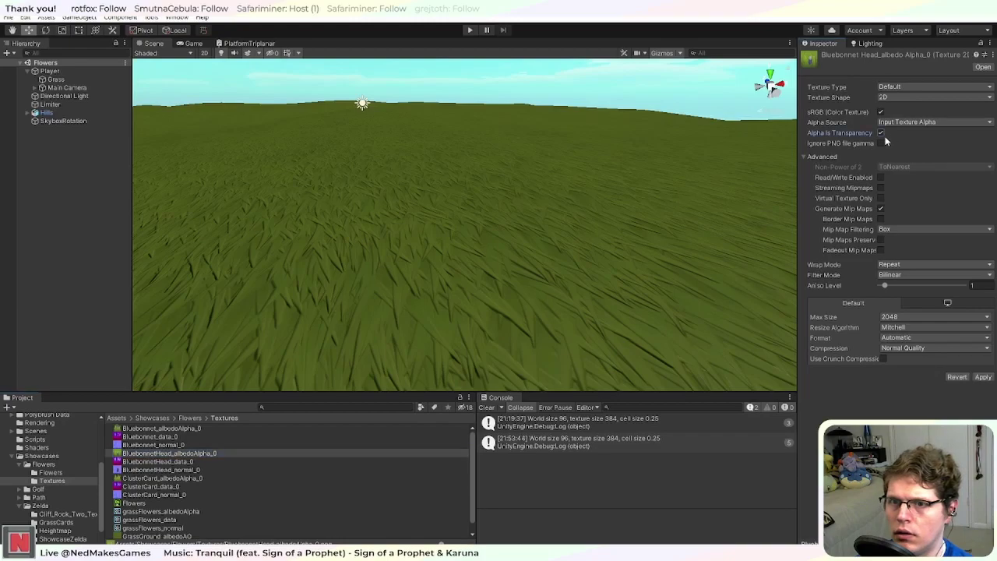
click(881, 240)
click(982, 387)
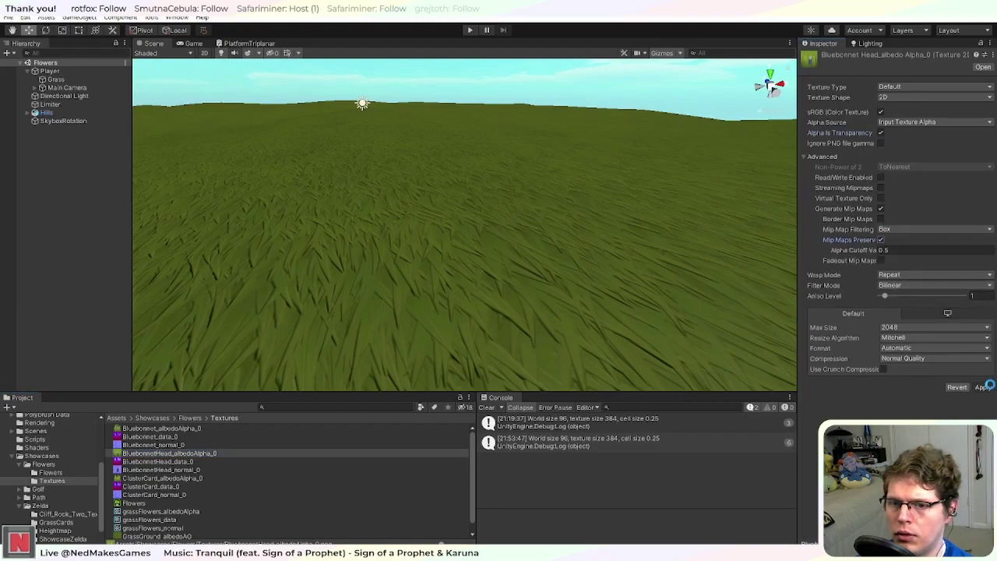
Step: Disable sRGB for the BluebonnetHead_data_0 texture and apply the import settings
click(170, 462)
click(880, 112)
click(983, 377)
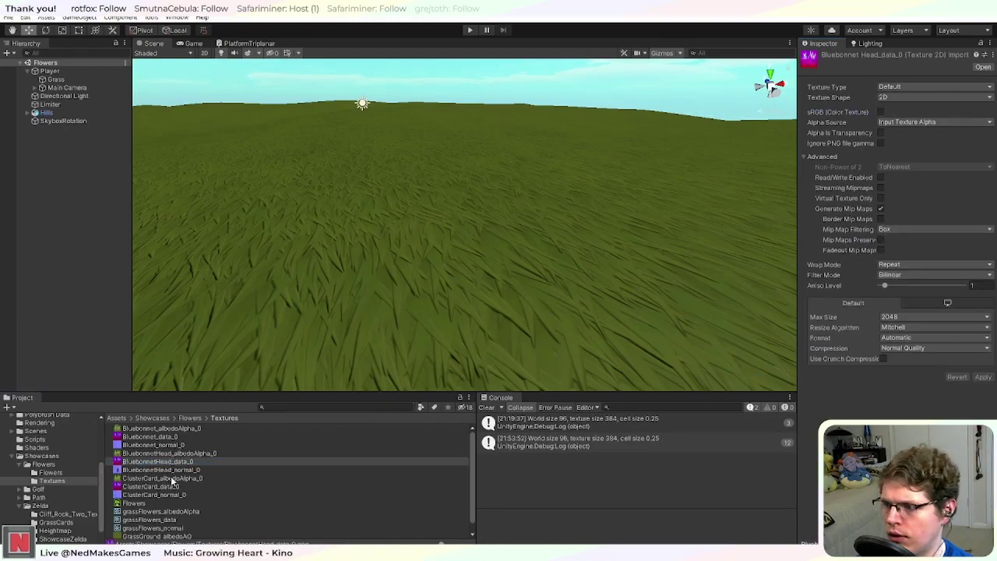
Step: Set the texture type of BluebonnetHead_normal_0 to Normal map and apply the change
click(167, 470)
click(903, 87)
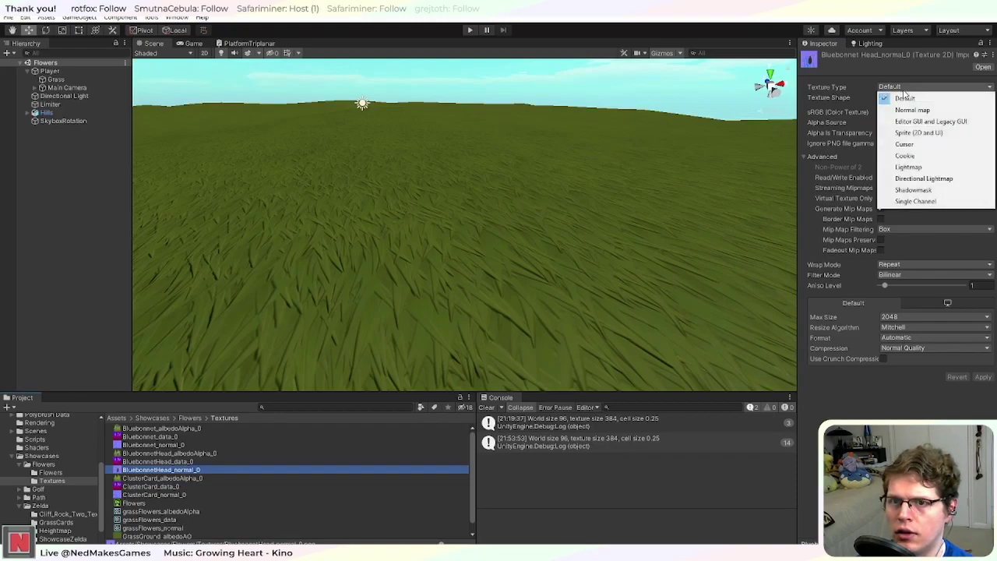
click(895, 109)
click(979, 357)
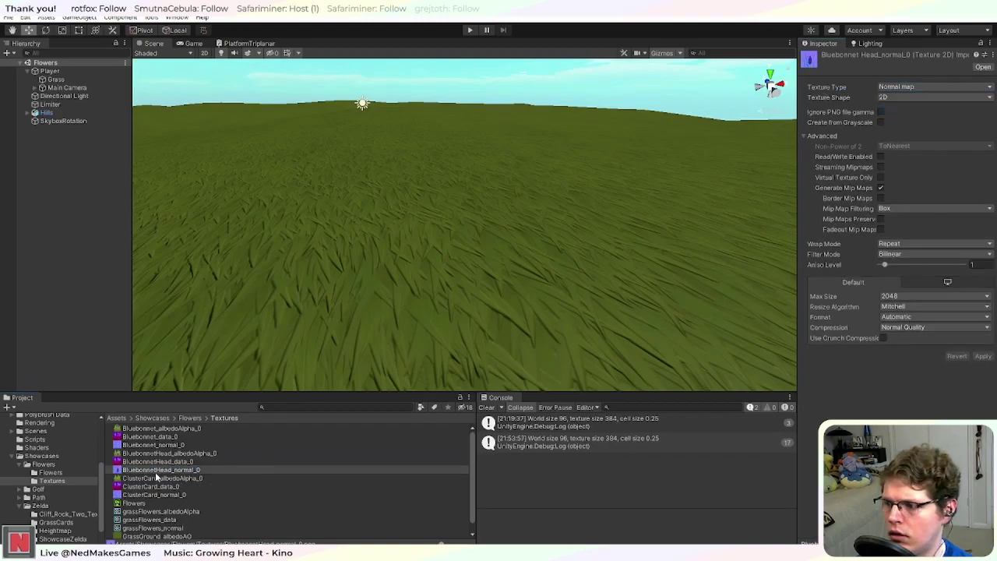
Step: Replace texture 1 of the grassFlowers_albedoAlpha array with BluebonnetHead_albedoAlpha_0 and apply it
scroll(155, 514, down, 1)
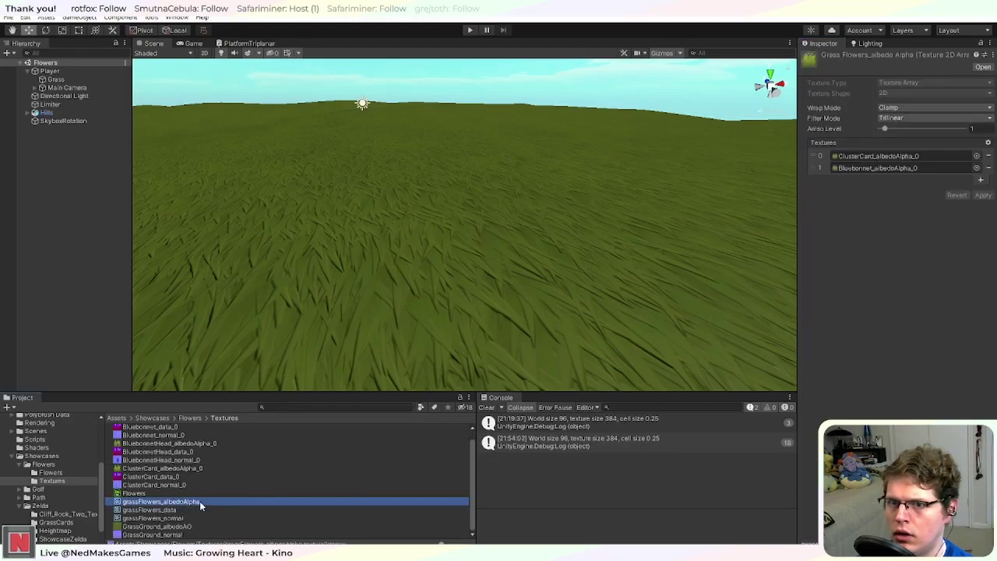
scroll(199, 501, up, 1)
drag(196, 453, 887, 169)
click(991, 197)
Step: Replace texture 1 of the grassFlowers_data array with BluebonnetHead_data_0
scroll(184, 520, down, 1)
click(191, 510)
drag(189, 453, 895, 169)
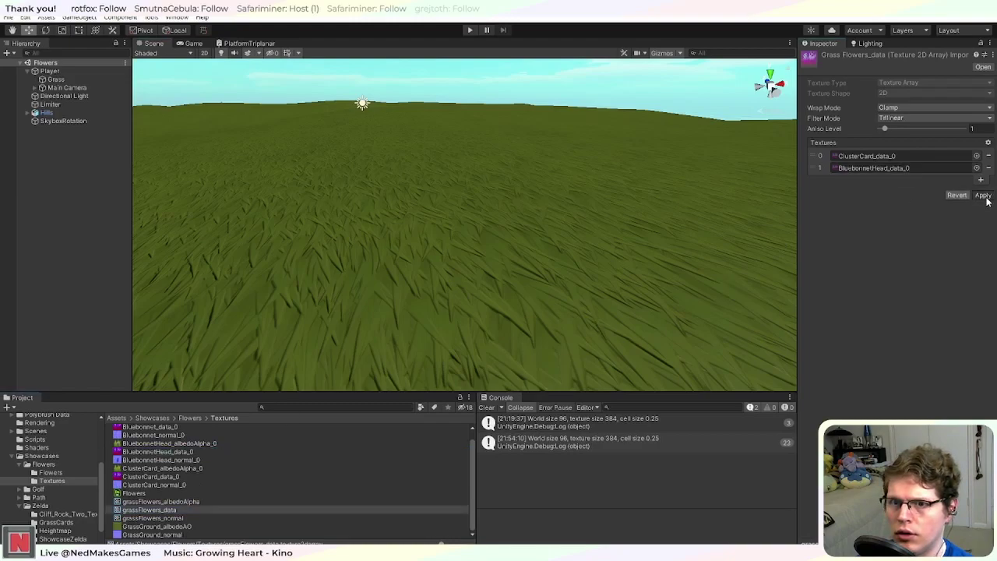
Step: Assign BluebonnetHead_normal_0 as texture 1 of the grassFlowers_normal array
click(186, 517)
drag(187, 485, 919, 170)
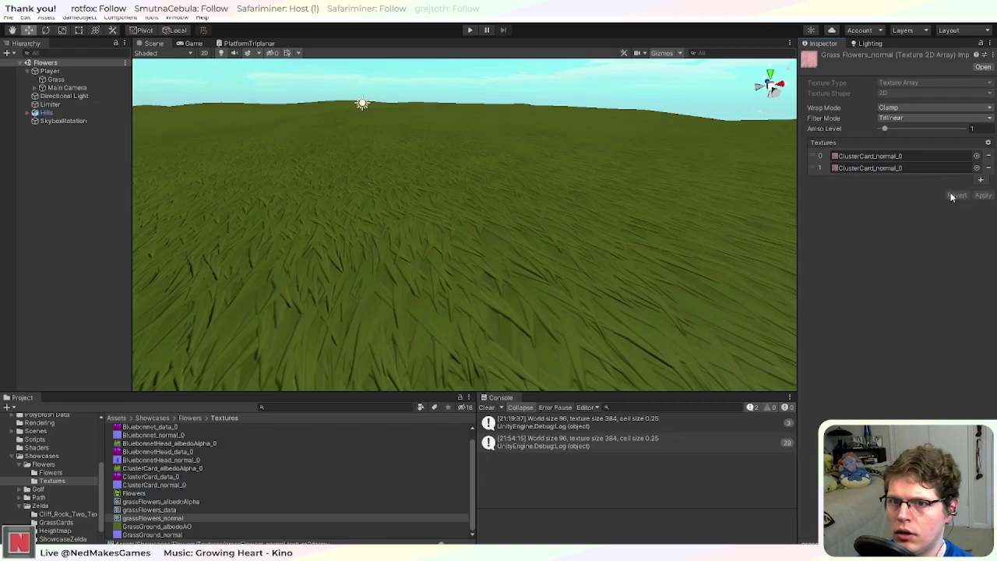
drag(168, 460, 892, 169)
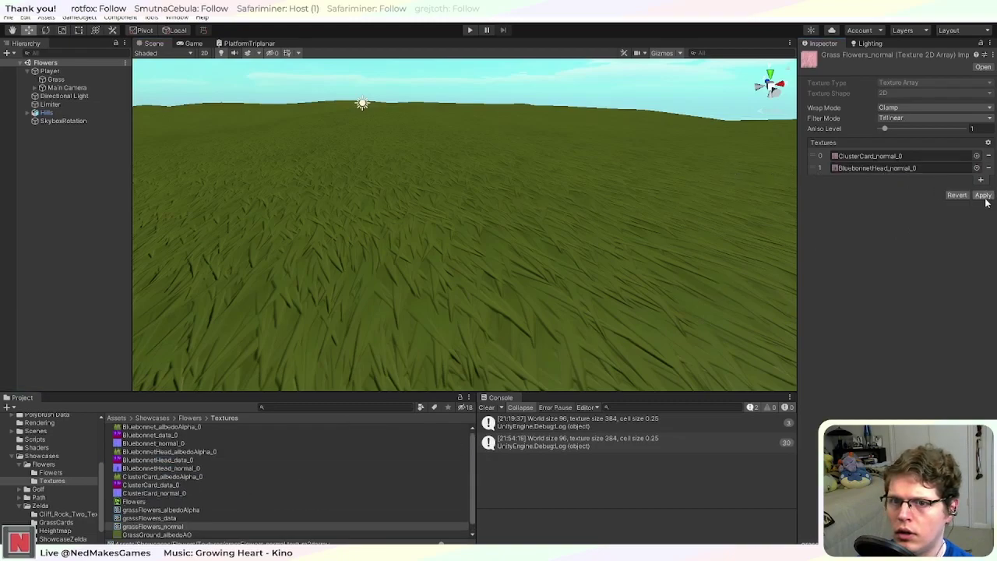
Step: Run the Flowers scene and examine the bluebonnets across the grass field in the Scene view from several distances
click(473, 32)
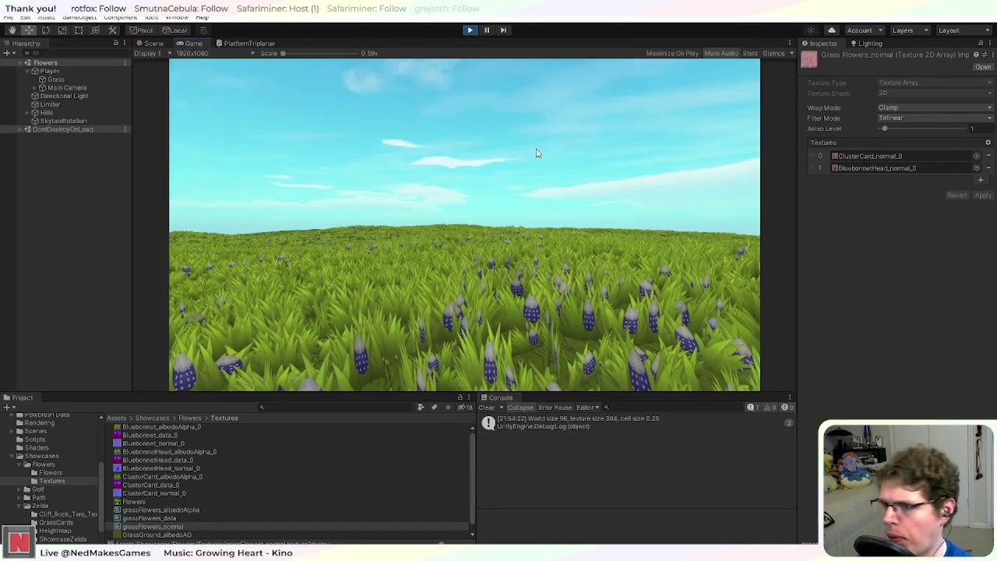
click(162, 44)
scroll(603, 302, down, 3)
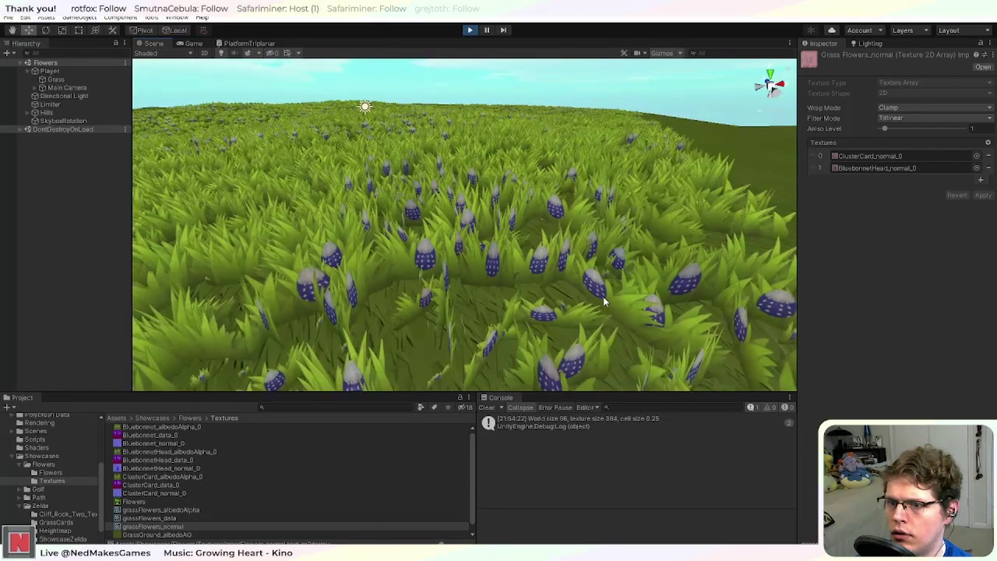
scroll(605, 301, down, 2)
scroll(604, 301, up, 4)
right_drag(605, 301, 519, 255)
scroll(519, 255, down, 5)
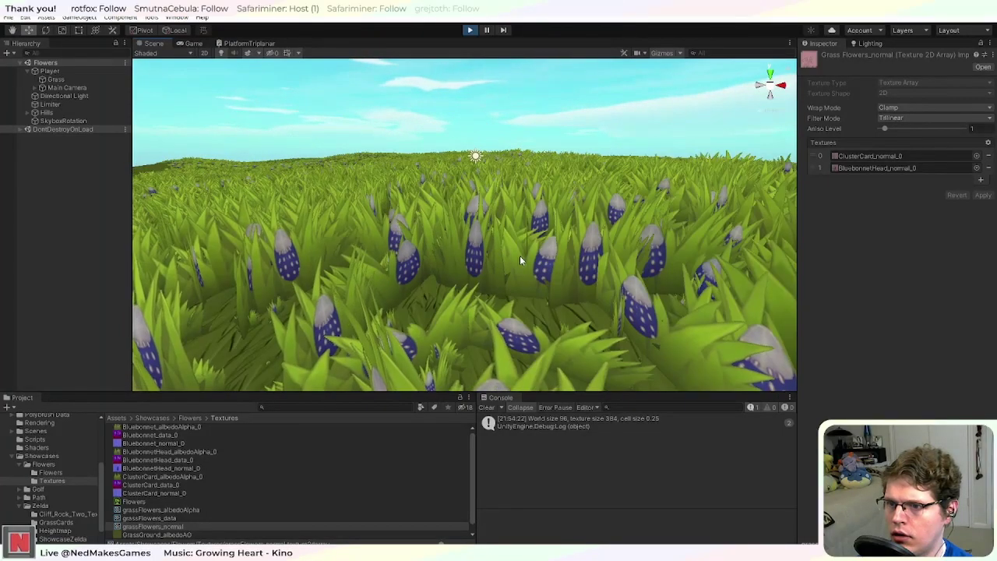
scroll(499, 265, down, 3)
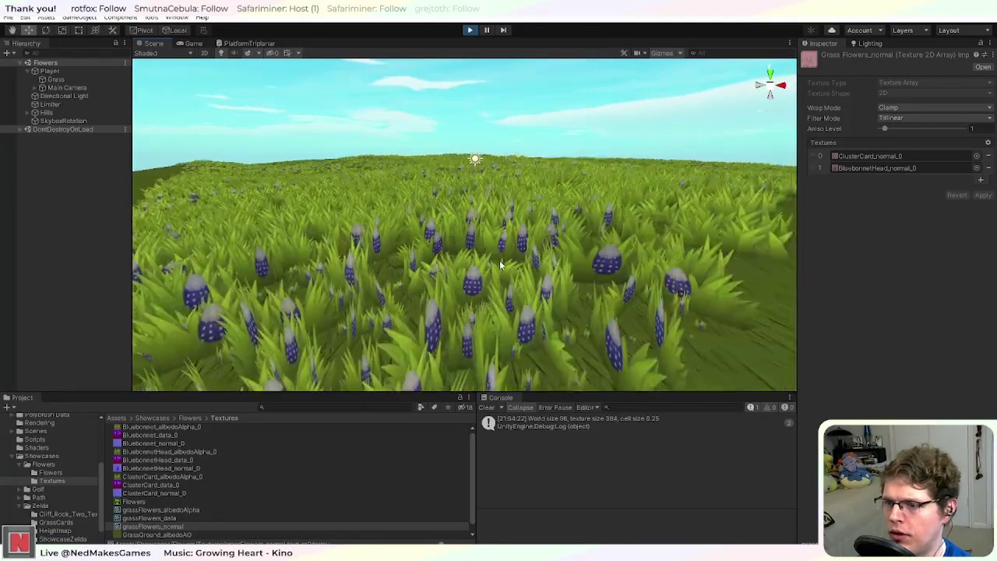
mouse_move(499, 263)
middle_down()
mouse_move(414, 244)
mouse_move(438, 262)
mouse_move(483, 257)
middle_up()
scroll(512, 232, down, 3)
scroll(576, 251, up, 3)
scroll(545, 281, up, 5)
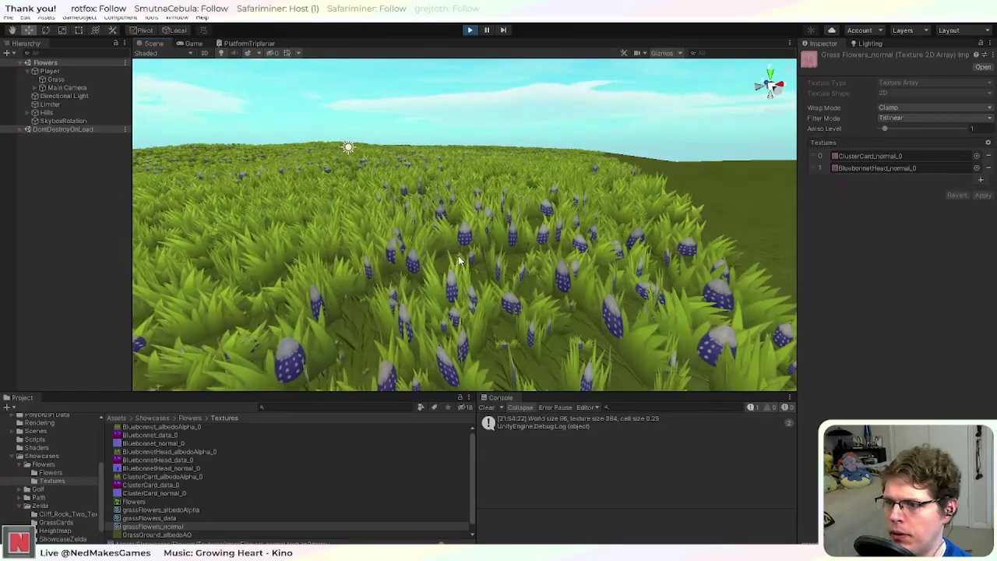
Step: Inspect individual bluebonnet heads among the grass up close, checking their white tips and dotted petals
scroll(614, 299, down, 3)
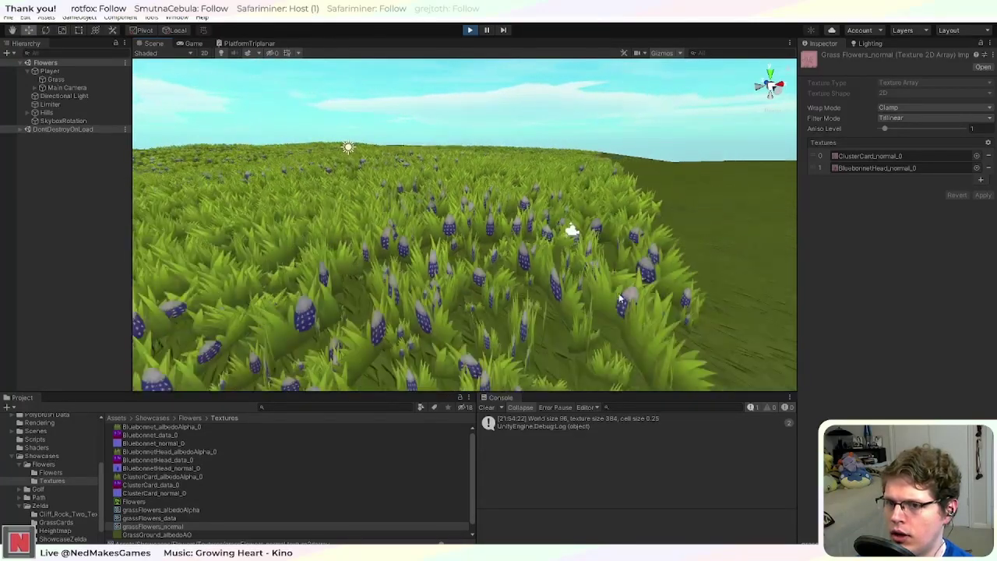
scroll(623, 288, up, 3)
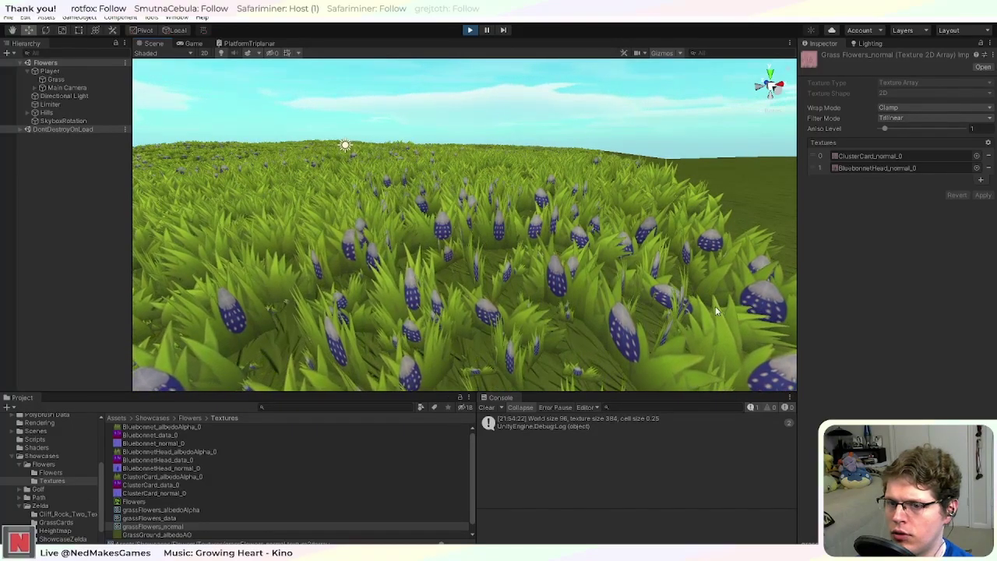
scroll(715, 307, up, 3)
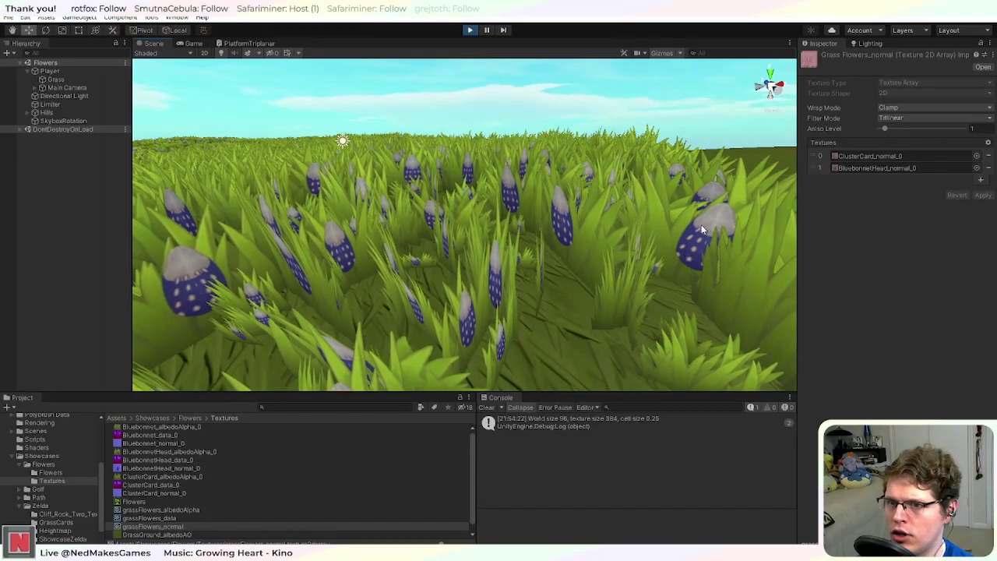
scroll(625, 237, down, 4)
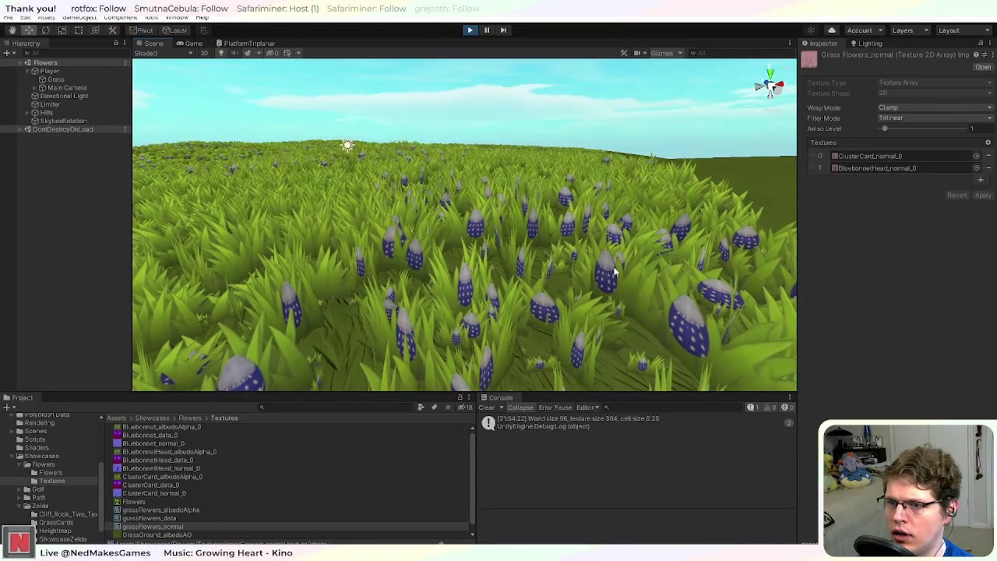
scroll(608, 273, up, 2)
scroll(609, 273, up, 5)
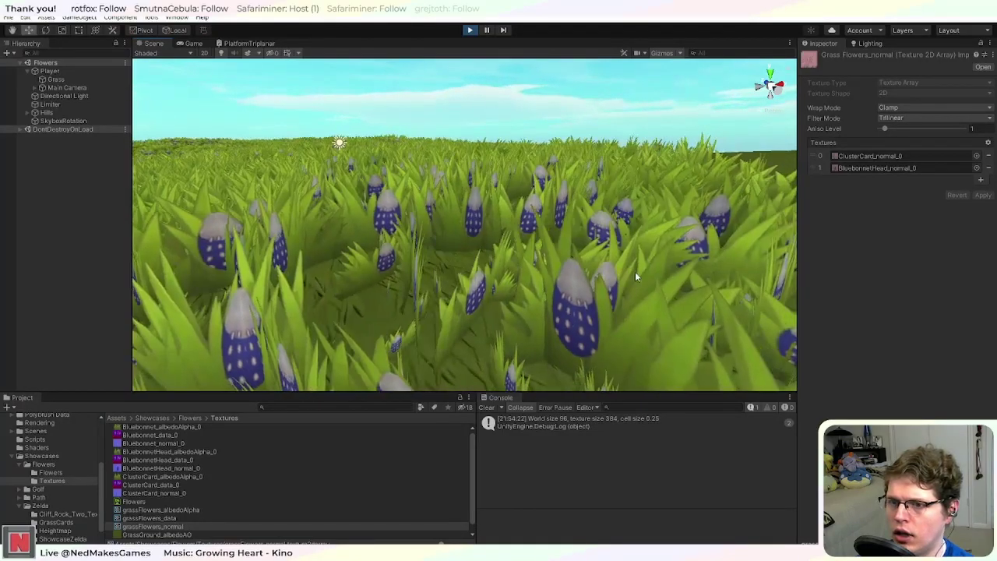
scroll(664, 294, down, 3)
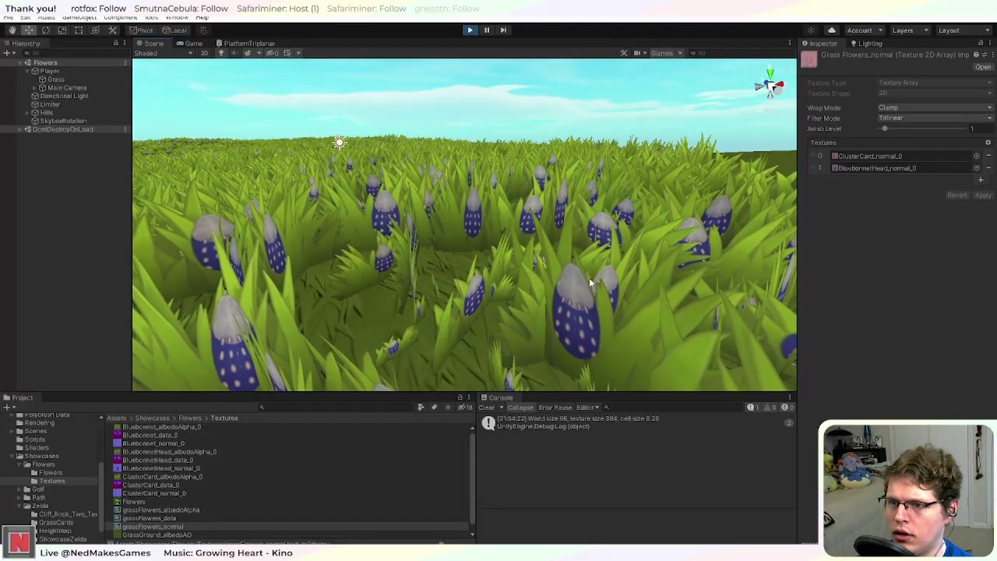
middle_drag(570, 279, 701, 249)
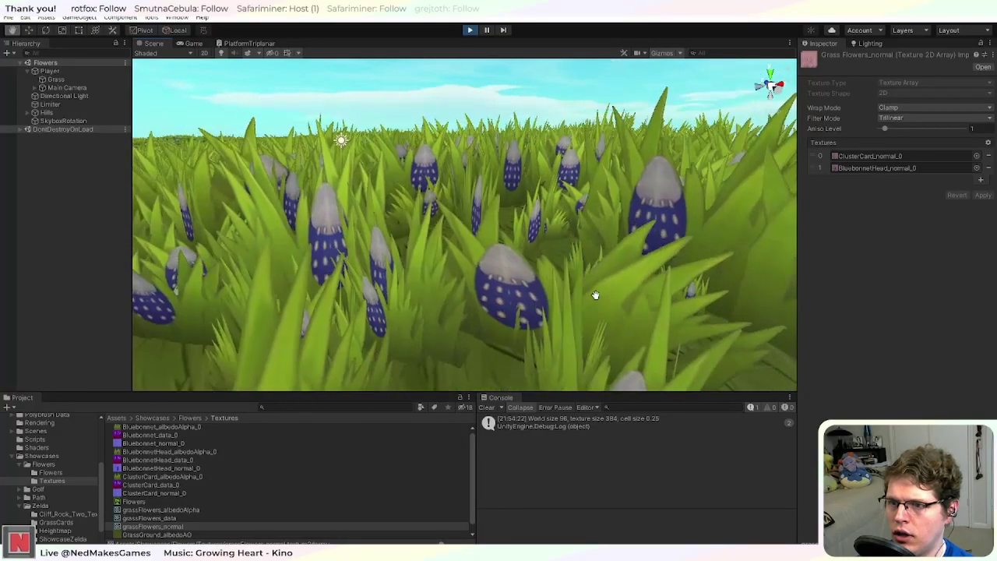
scroll(701, 249, down, 3)
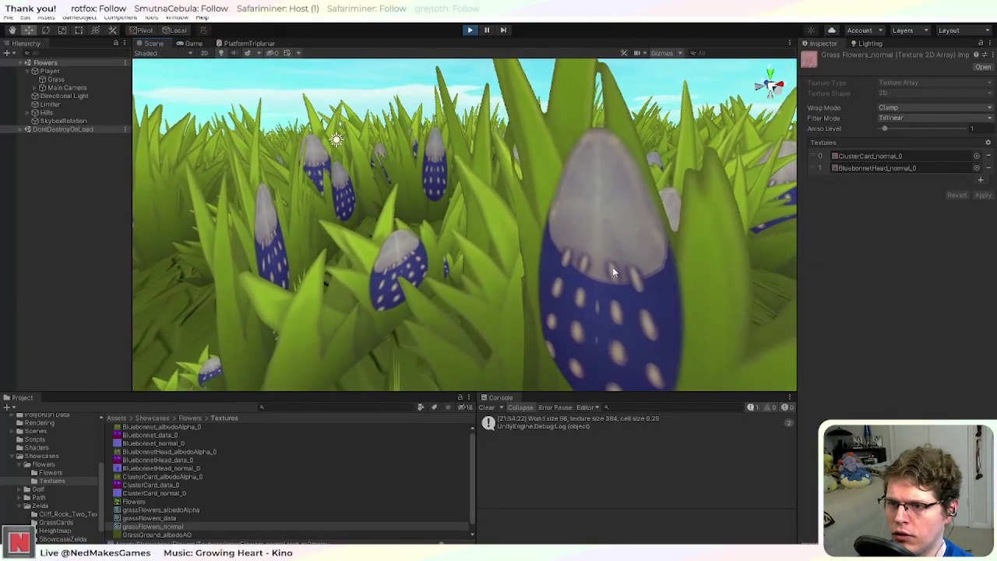
Step: View the bluebonnets across the grass field once more and switch to the BluebonnetHead graph in Substance Designer
scroll(608, 215, down, 5)
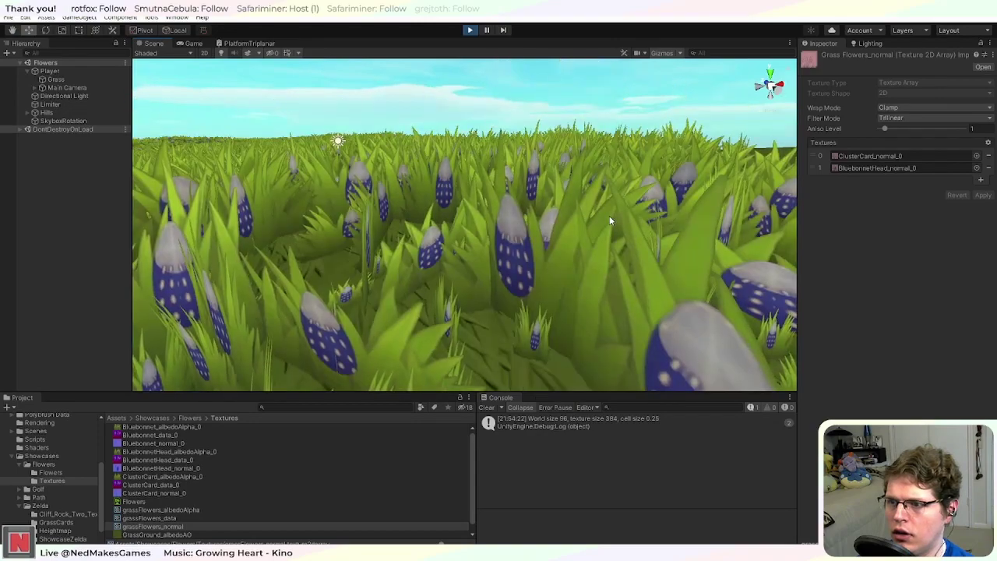
scroll(541, 236, up, 5)
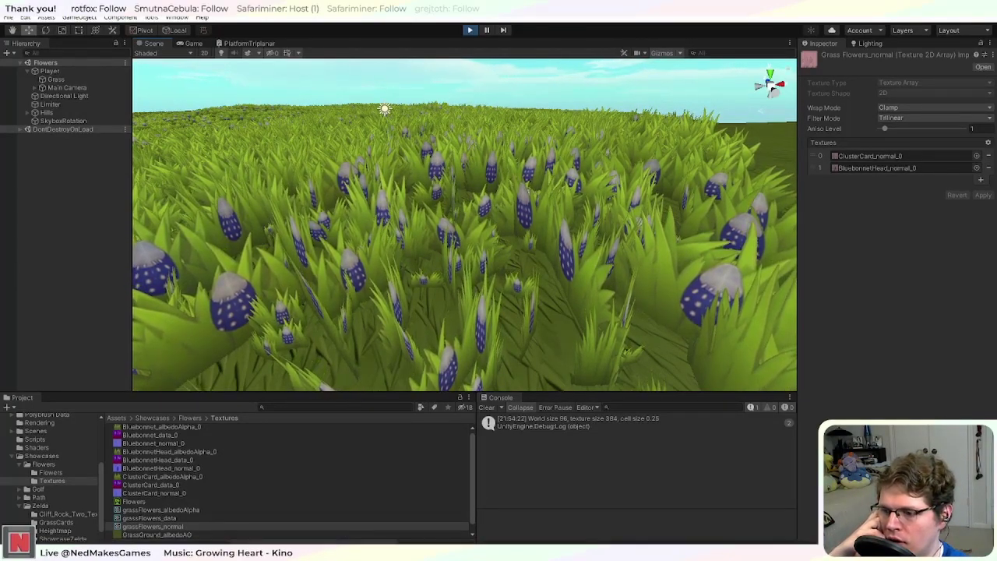
key(alt+Tab)
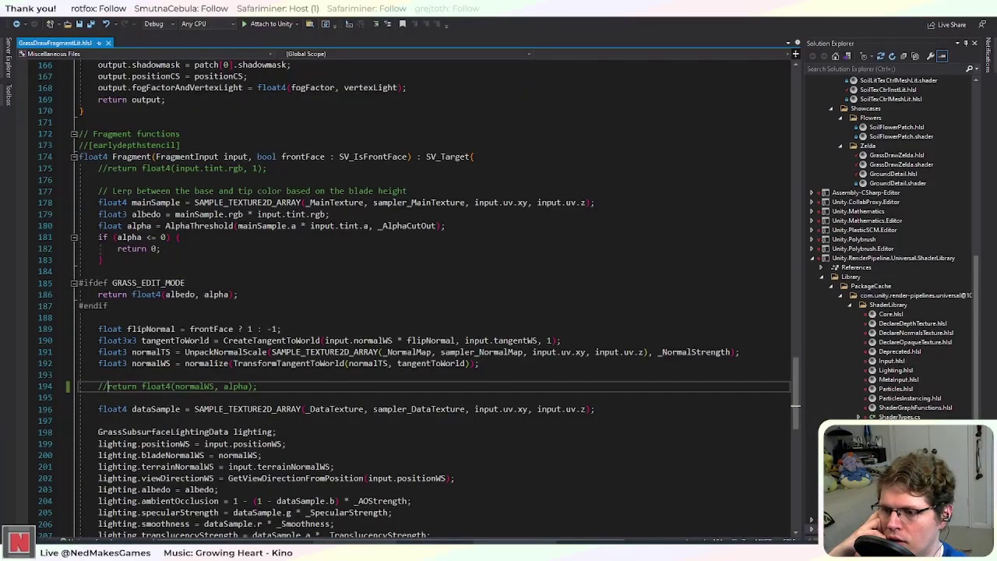
key(alt+Tab)
click(654, 123)
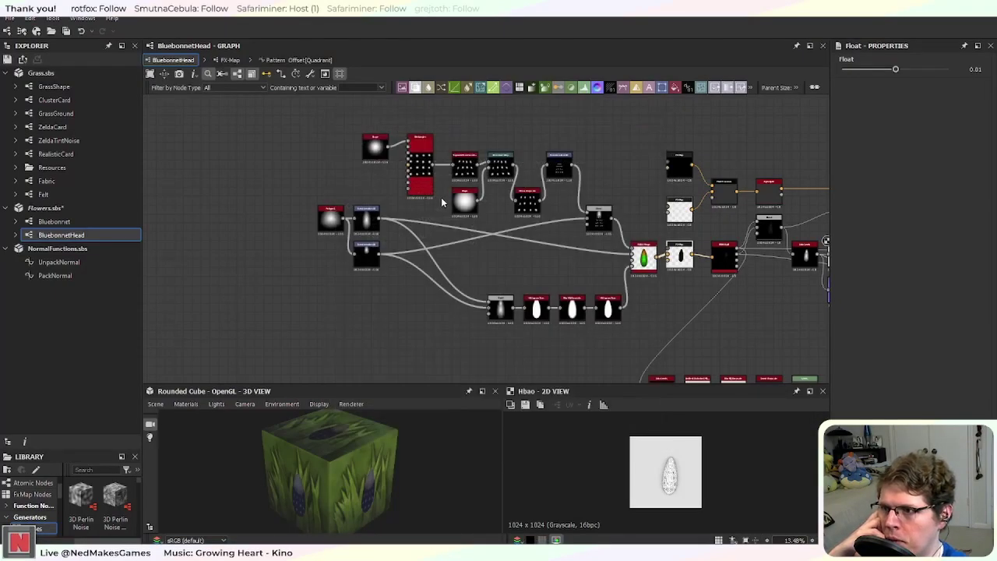
Step: Move the dot-pattern node chain, from Shape and the tile node through its Blend, up and away from the base shape nodes
scroll(256, 138, up, 3)
drag(234, 129, 589, 257)
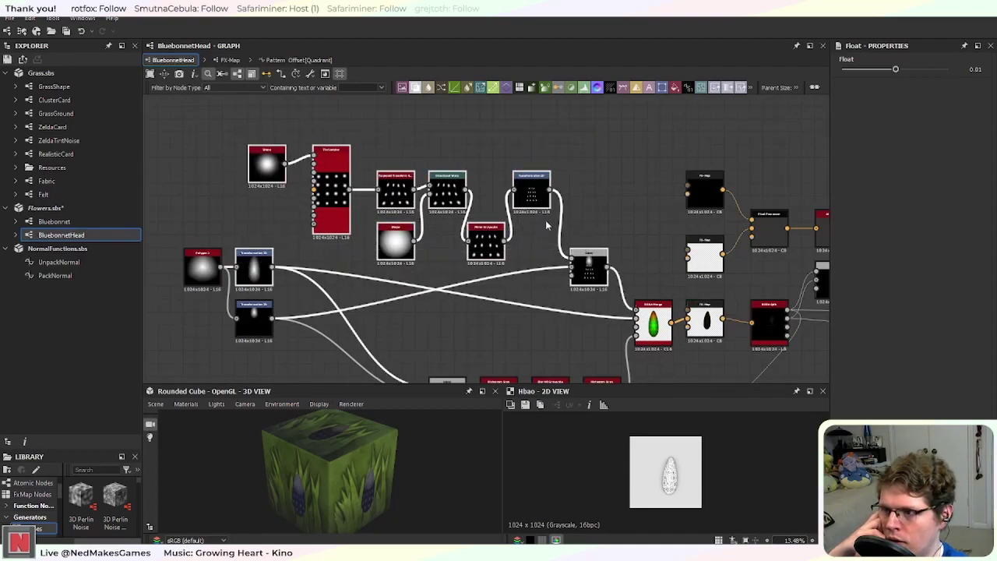
click(574, 239)
drag(274, 152, 325, 93)
click(410, 247)
Step: Connect the lower Transformation 2D directly to the R input of RGBA Merge, bypassing the dot-pattern chain
middle_drag(409, 247, 335, 190)
scroll(336, 187, up, 2)
scroll(369, 302, down, 1)
middle_drag(369, 302, 406, 251)
drag(265, 265, 660, 250)
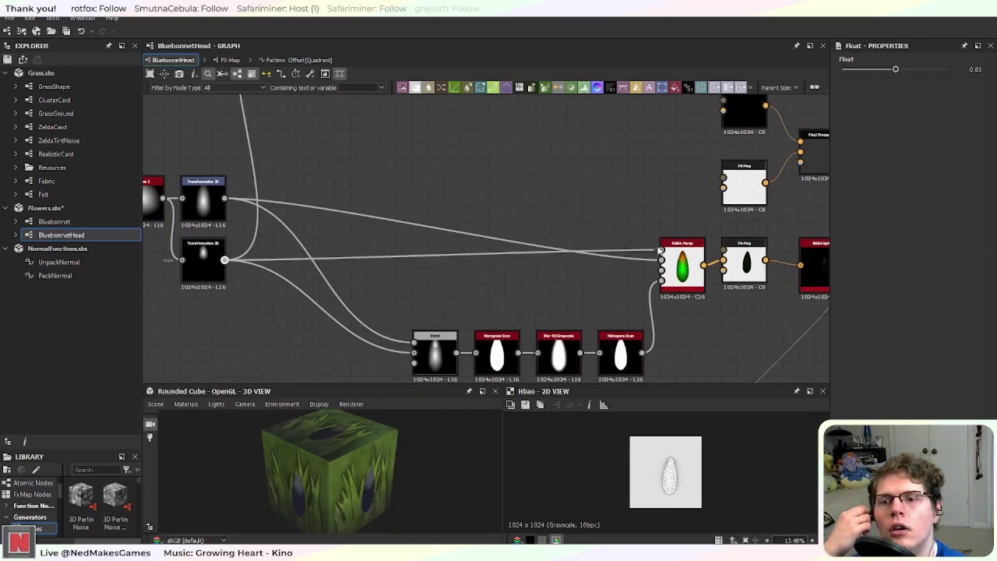
Step: Examine the downstream colour chain of Blend and Uniform Color nodes up to Channels Shuffle, then return to the base shape nodes
scroll(639, 230, down, 3)
middle_drag(777, 300, 545, 165)
middle_drag(640, 272, 401, 169)
middle_drag(637, 222, 490, 314)
scroll(717, 262, up, 3)
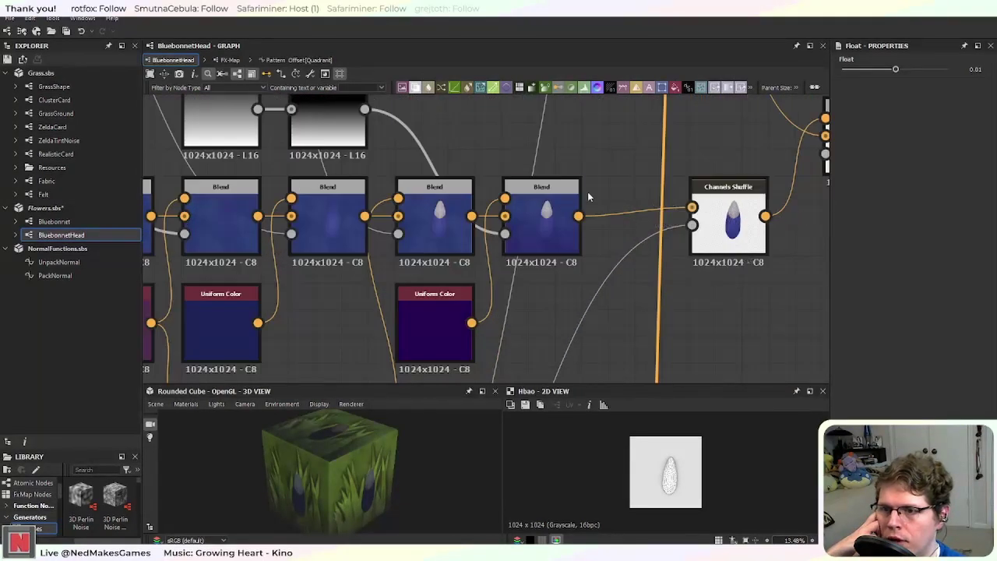
middle_drag(330, 224, 623, 280)
middle_drag(363, 230, 623, 292)
middle_drag(271, 231, 598, 255)
middle_drag(275, 209, 491, 230)
scroll(390, 217, down, 4)
middle_drag(303, 242, 498, 288)
middle_drag(397, 274, 502, 320)
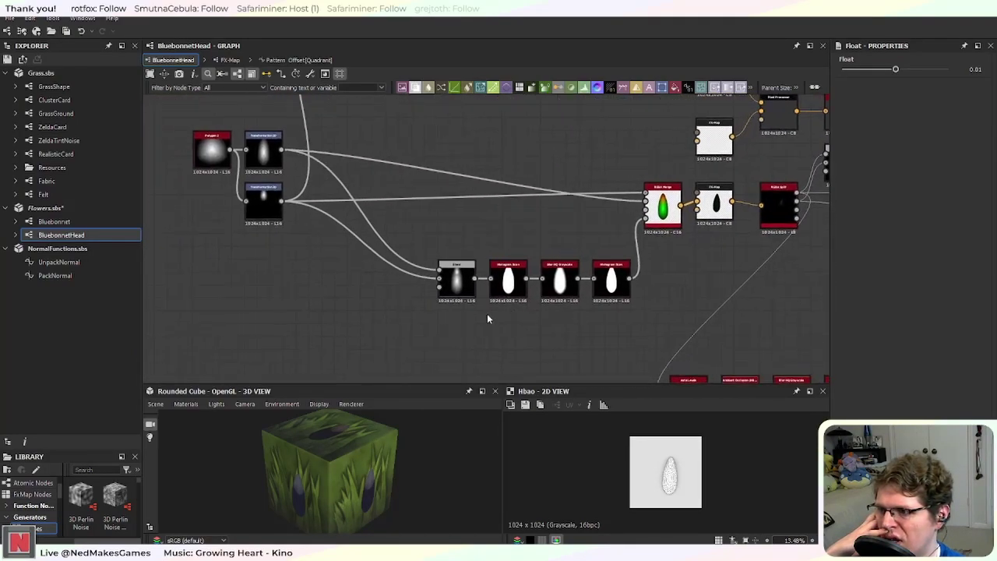
Step: Shift Polygon 2 and both Transformation 2D nodes farther from RGBA Merge to make room after them
click(267, 209)
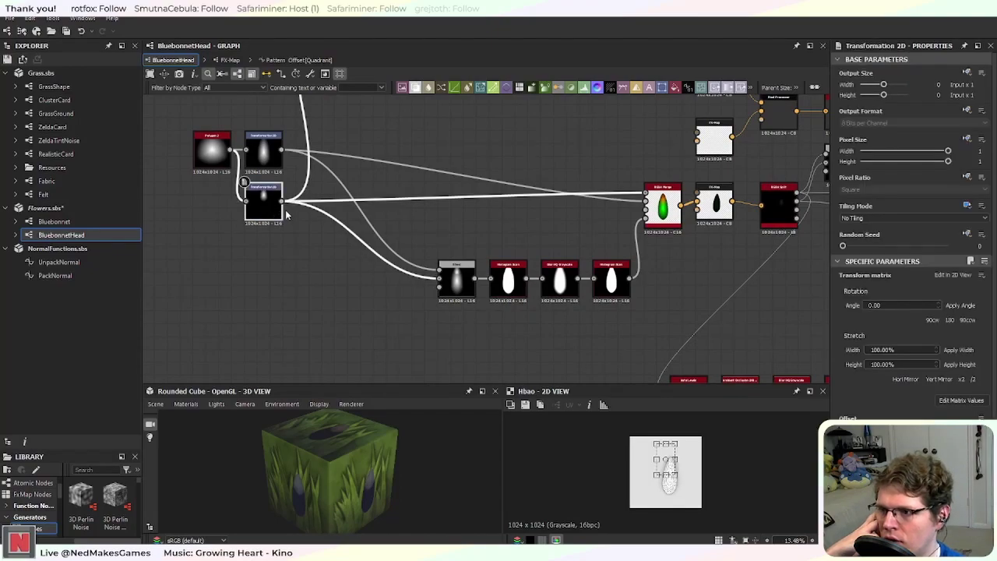
scroll(271, 203, up, 4)
middle_drag(267, 255, 255, 314)
scroll(356, 325, down, 4)
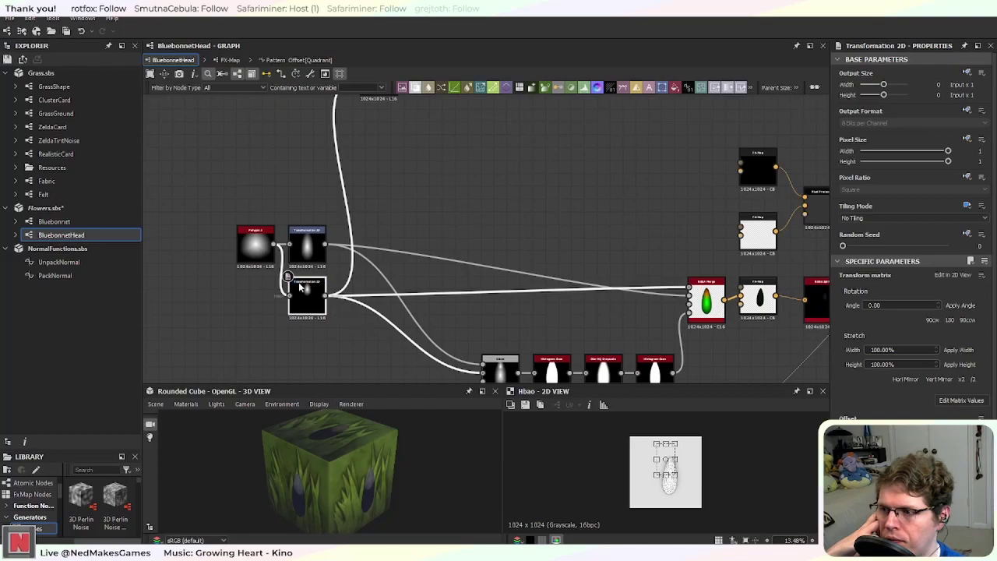
drag(298, 306, 247, 306)
click(271, 190)
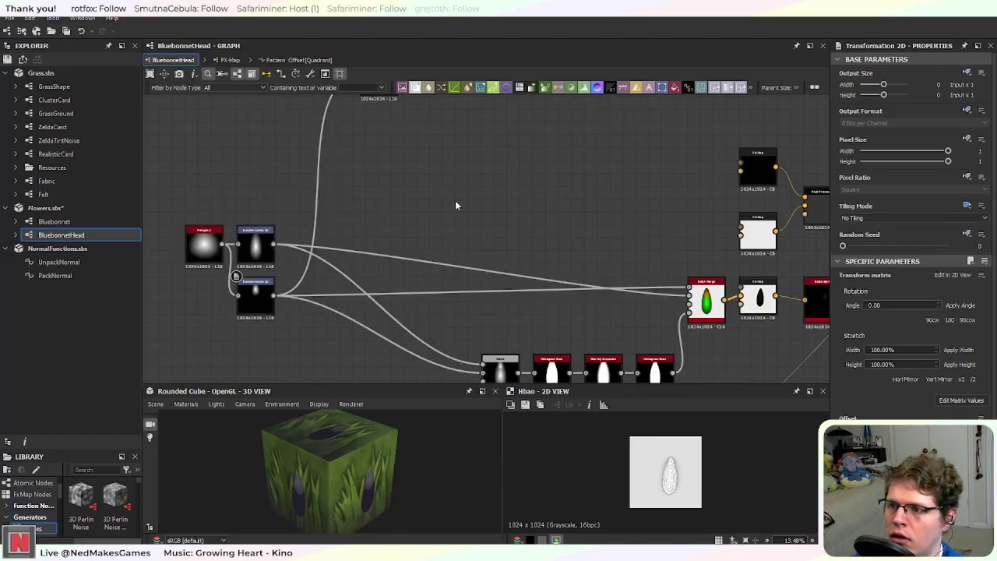
middle_drag(668, 242, 587, 234)
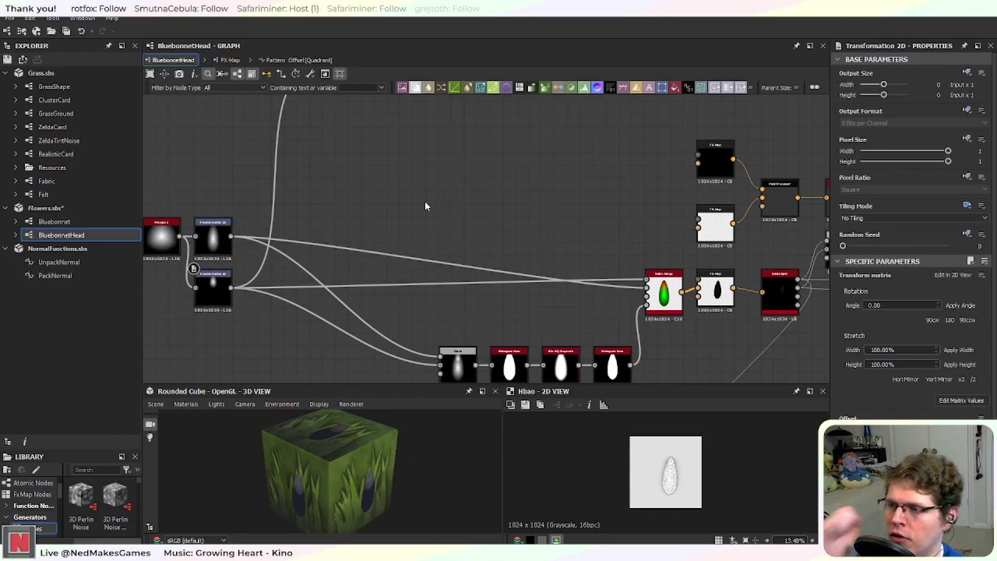
Step: Add a Histogram Scan node beside the lower Transformation 2D and feed it from that node's output
scroll(435, 195, up, 3)
scroll(452, 214, down, 3)
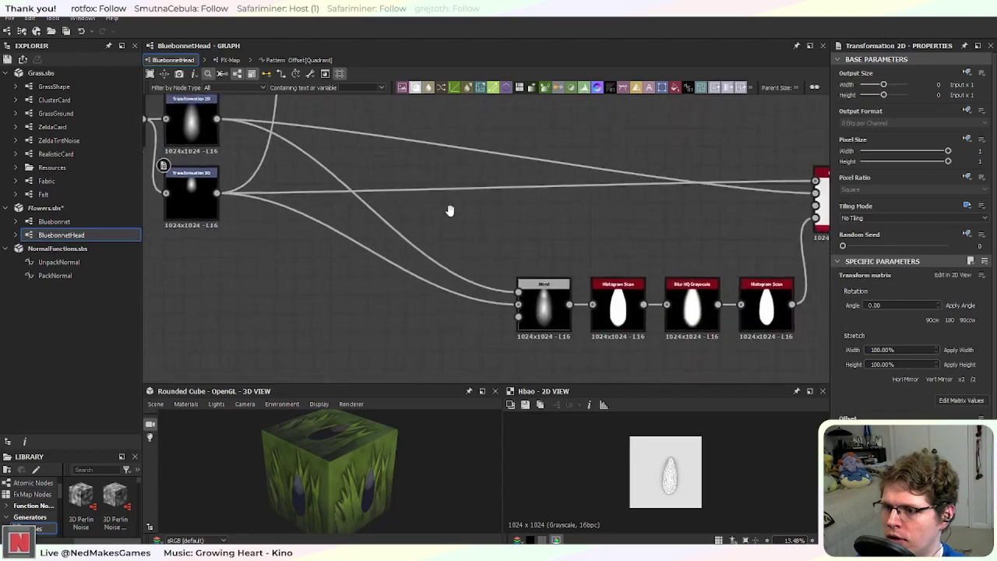
scroll(496, 260, up, 3)
key(space)
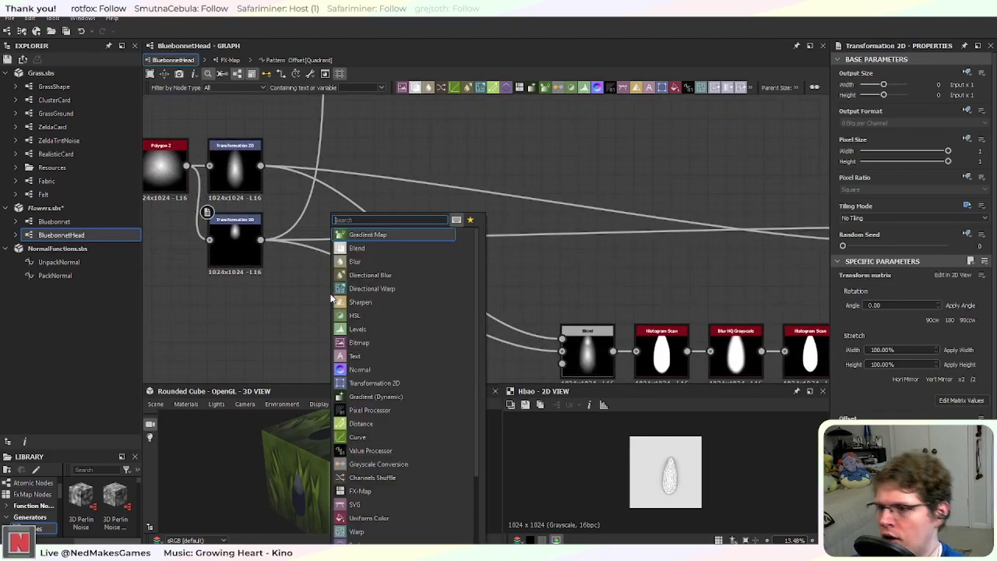
text(hist)
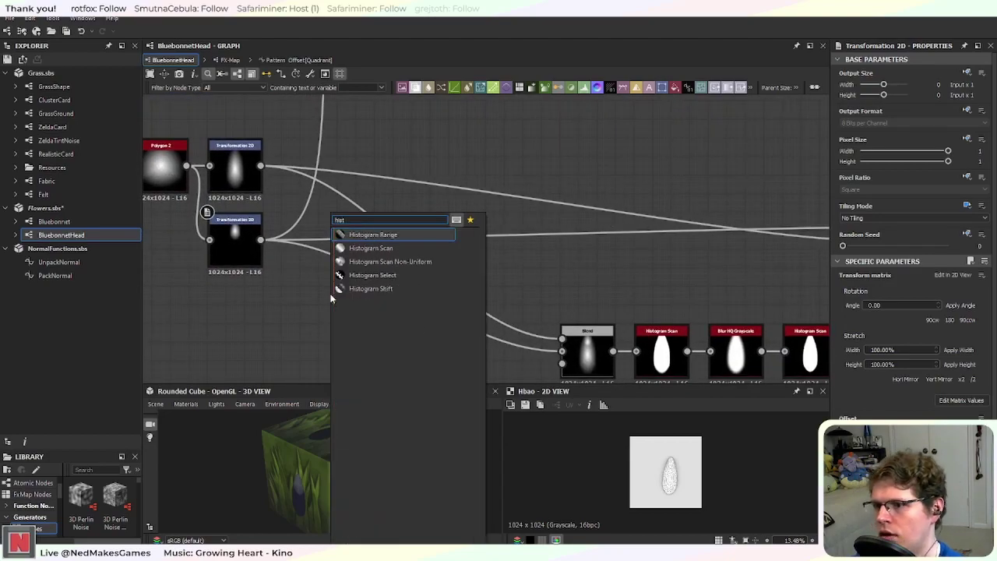
key(Down)
key(Return)
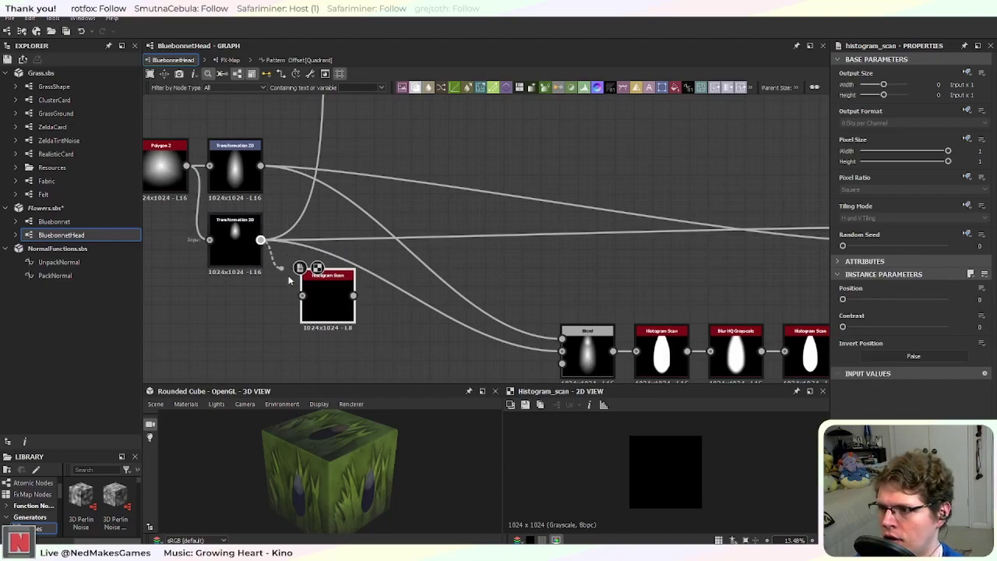
drag(327, 295, 309, 240)
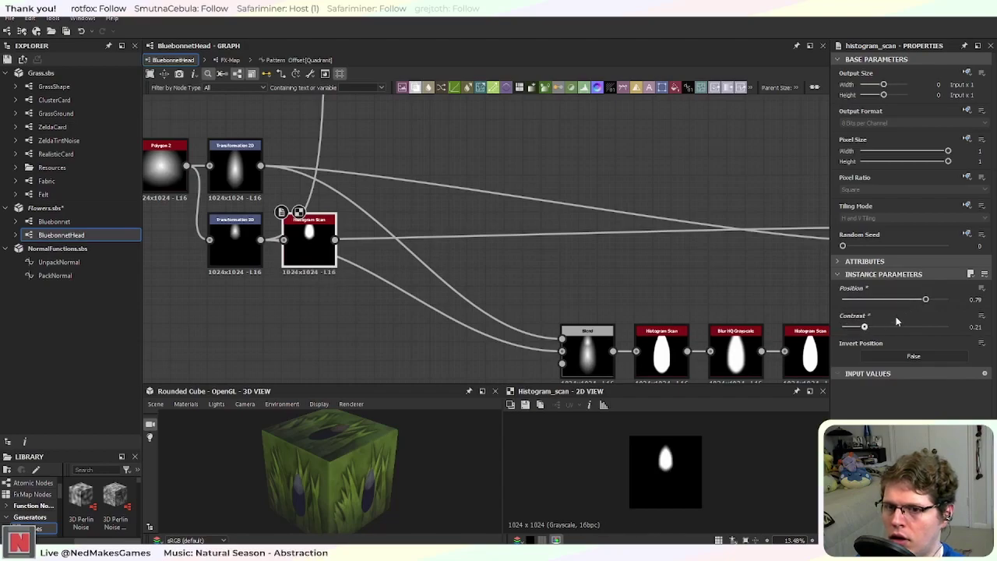
Step: Set the new Histogram Scan's Position to 0.7 and Contrast to 0.23
scroll(296, 239, up, 5)
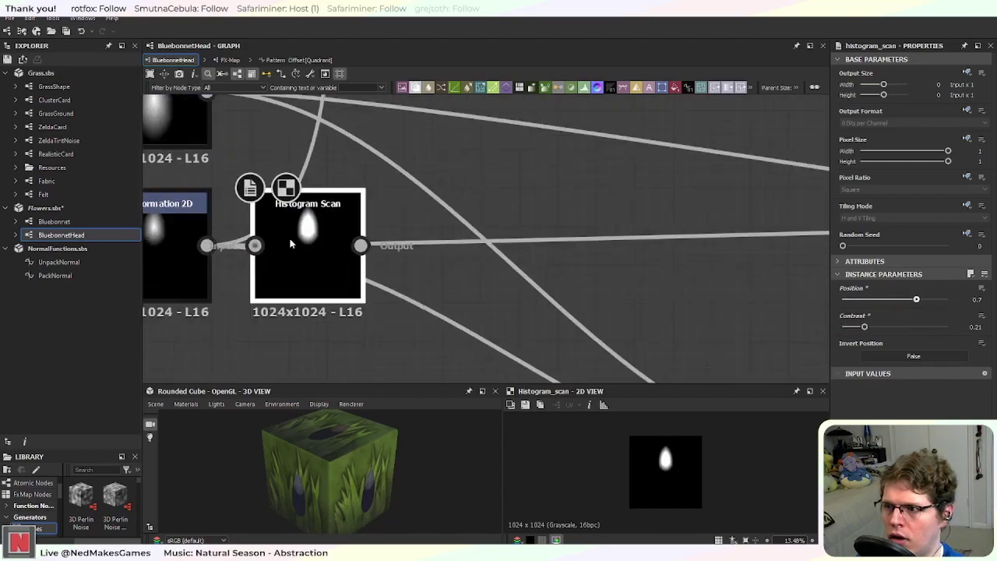
scroll(312, 262, down, 1)
middle_drag(324, 263, 538, 252)
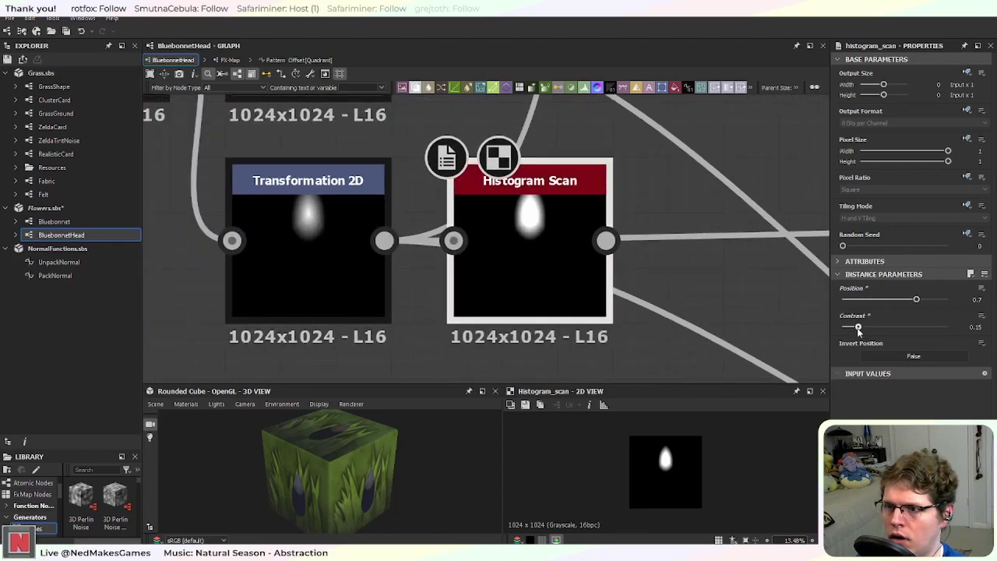
scroll(654, 265, down, 4)
middle_drag(655, 265, 392, 222)
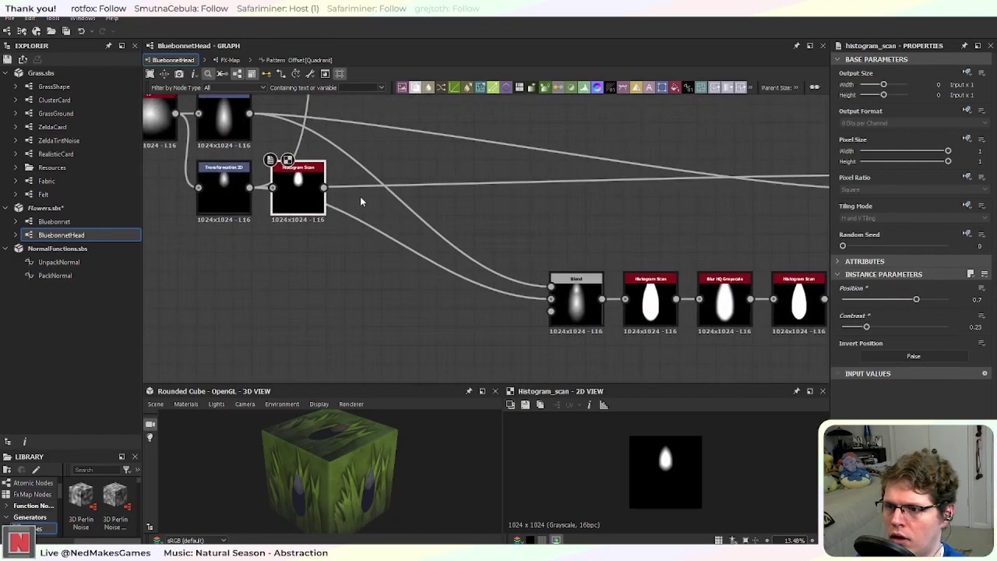
Step: Connect the Histogram Scan's output to the second input of the Blend and the R input of RGBA Merge
drag(531, 298, 550, 299)
middle_drag(516, 225, 373, 243)
scroll(373, 243, down, 1)
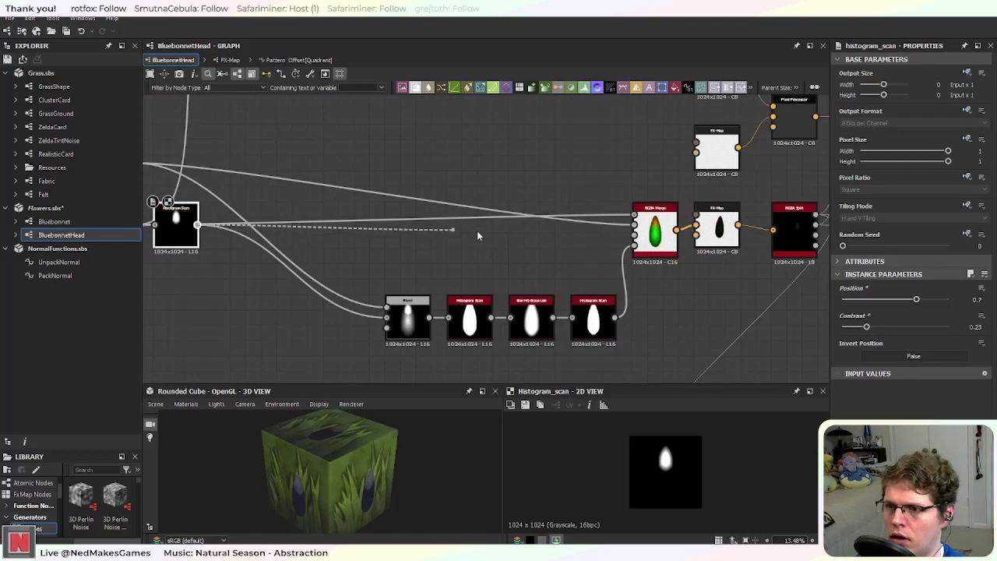
drag(624, 222, 634, 215)
scroll(671, 242, up, 4)
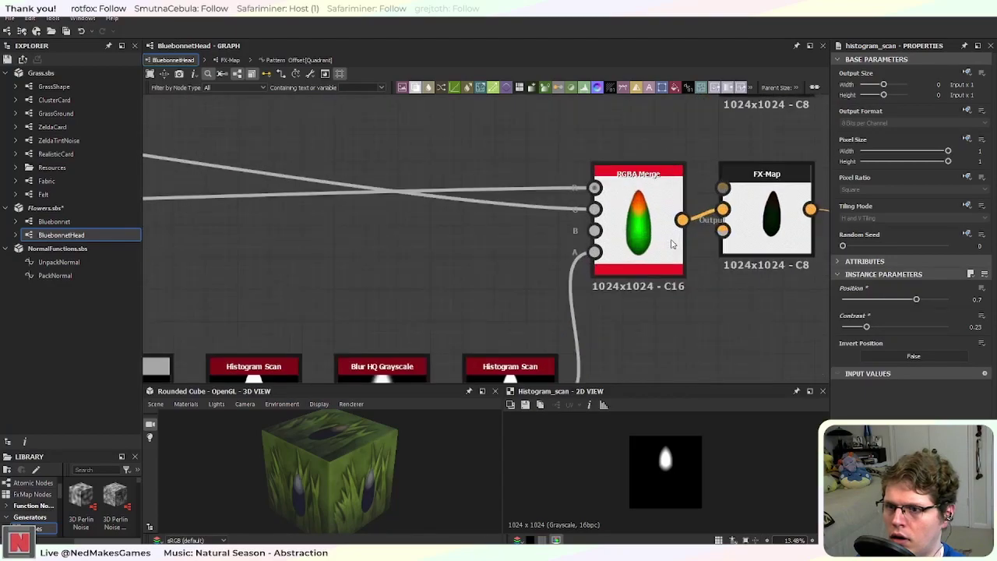
scroll(449, 249, down, 2)
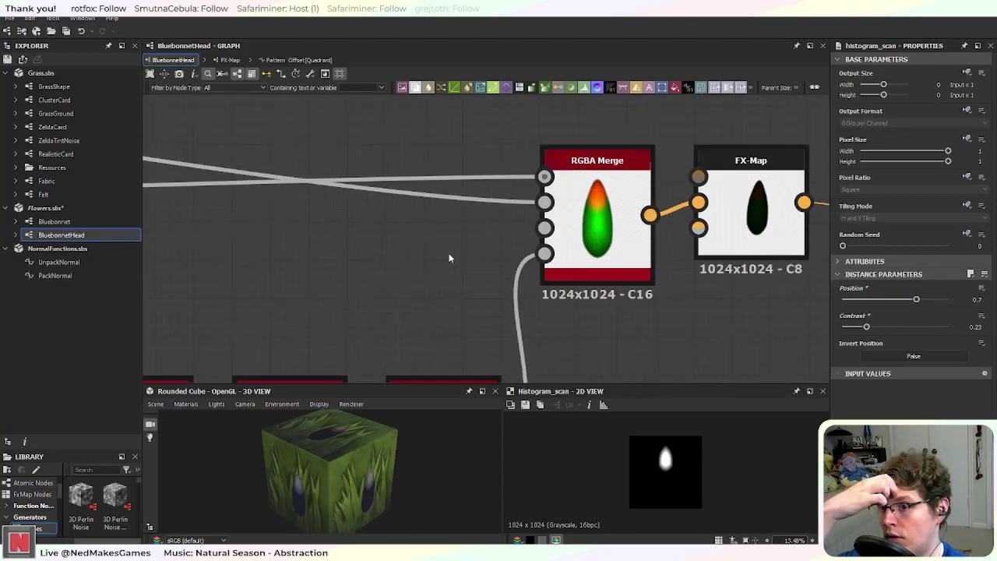
Step: Tighten the lower Histogram Scan's mask by setting Position to 0.42 and Contrast to 0.56, checking the result in RGBA Merge
middle_drag(351, 259, 643, 290)
middle_drag(421, 267, 639, 274)
middle_drag(359, 268, 537, 275)
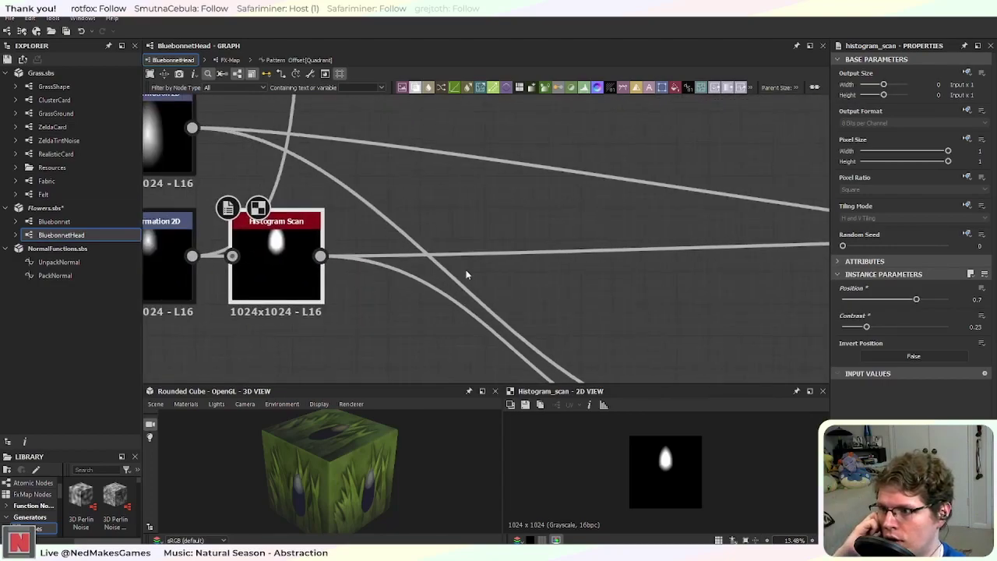
drag(916, 302, 882, 327)
middle_drag(671, 320, 340, 258)
scroll(522, 278, down, 2)
middle_drag(658, 270, 381, 263)
scroll(579, 200, up, 4)
mouse_move(285, 305)
middle_down()
mouse_move(315, 299)
mouse_move(347, 274)
mouse_move(374, 283)
mouse_move(426, 274)
mouse_move(693, 285)
middle_up()
middle_drag(340, 262, 499, 269)
drag(883, 328, 887, 301)
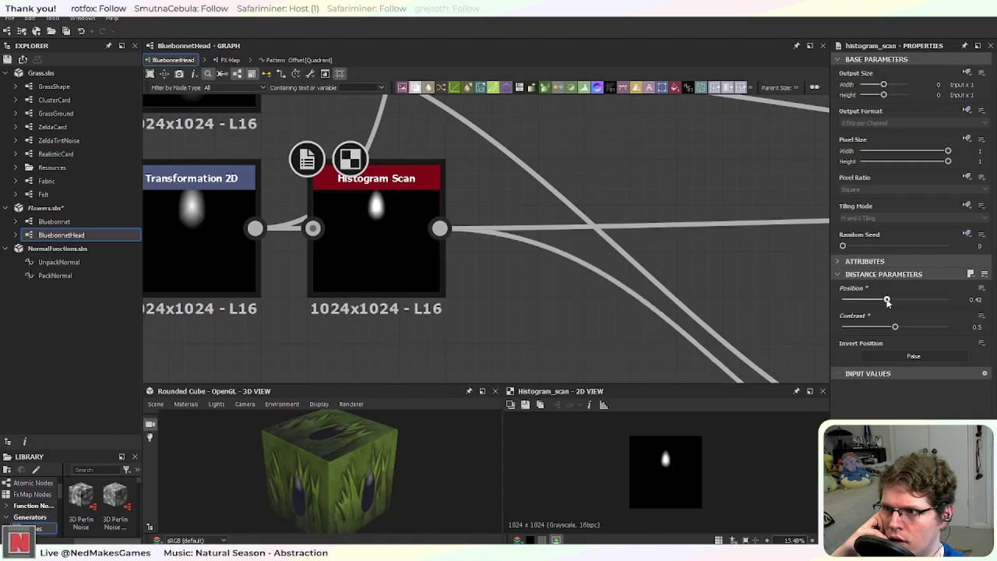
scroll(722, 286, down, 3)
middle_drag(789, 268, 316, 230)
mouse_move(714, 259)
middle_down()
mouse_move(208, 269)
mouse_move(456, 259)
middle_up()
scroll(443, 231, up, 4)
scroll(432, 271, down, 2)
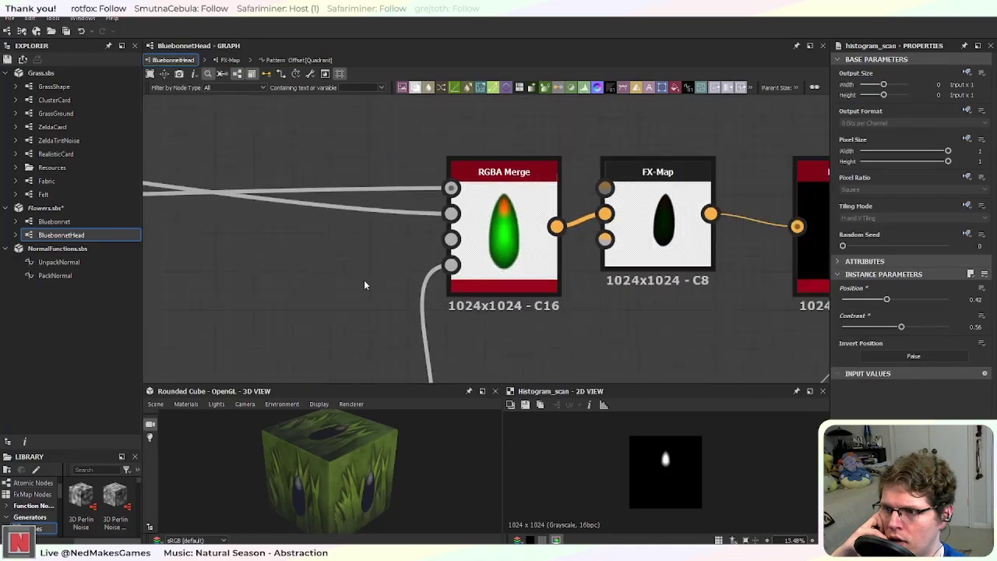
Step: Duplicate the Histogram Scan and place the copy after the upper Transformation 2D, fed by that node's output
middle_drag(243, 331, 581, 239)
scroll(348, 238, down, 3)
middle_drag(163, 204, 429, 257)
mouse_move(267, 179)
middle_down()
mouse_move(413, 211)
mouse_move(503, 248)
middle_up()
click(448, 298)
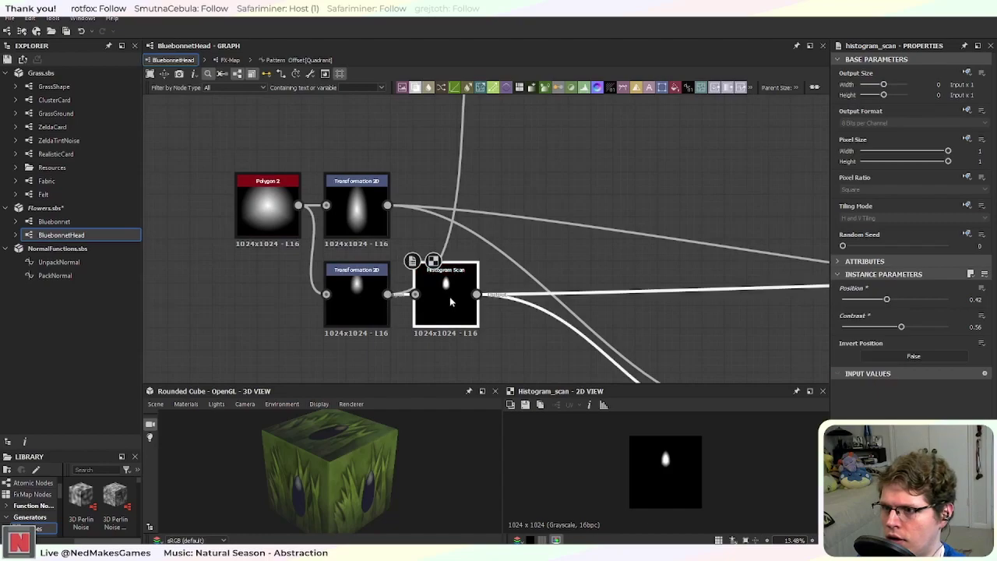
key(ctrl+d)
drag(478, 247, 416, 205)
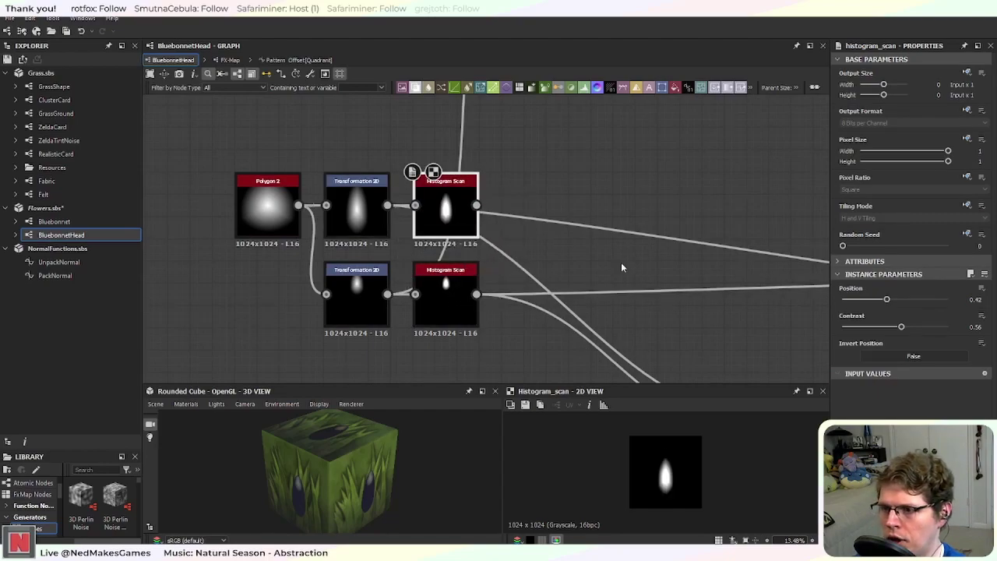
Step: Rewire the Blend so the upper Histogram Scan feeds its first input and the lower one its second input
middle_drag(588, 255, 396, 183)
middle_drag(505, 210, 556, 244)
middle_drag(426, 218, 404, 190)
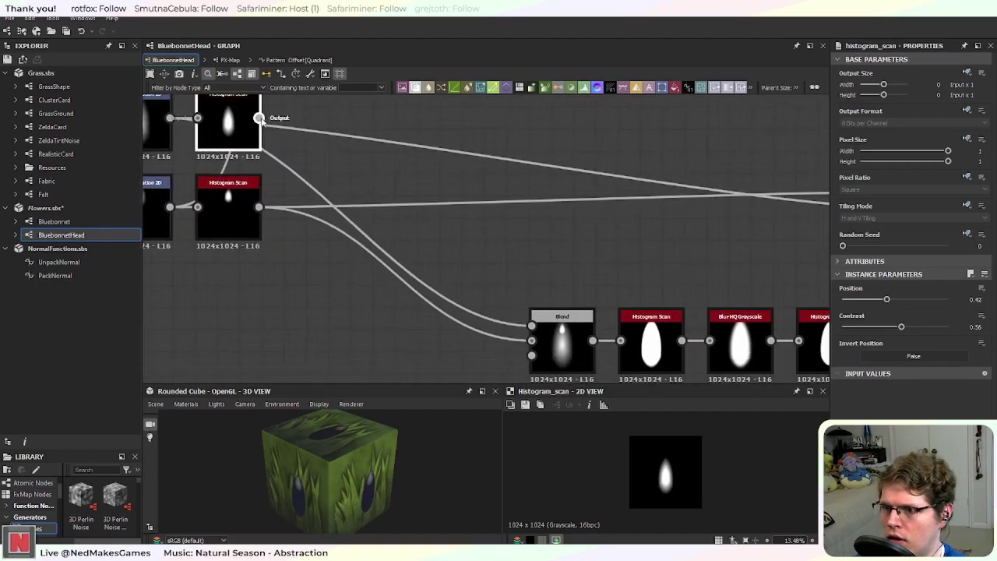
drag(533, 348, 532, 344)
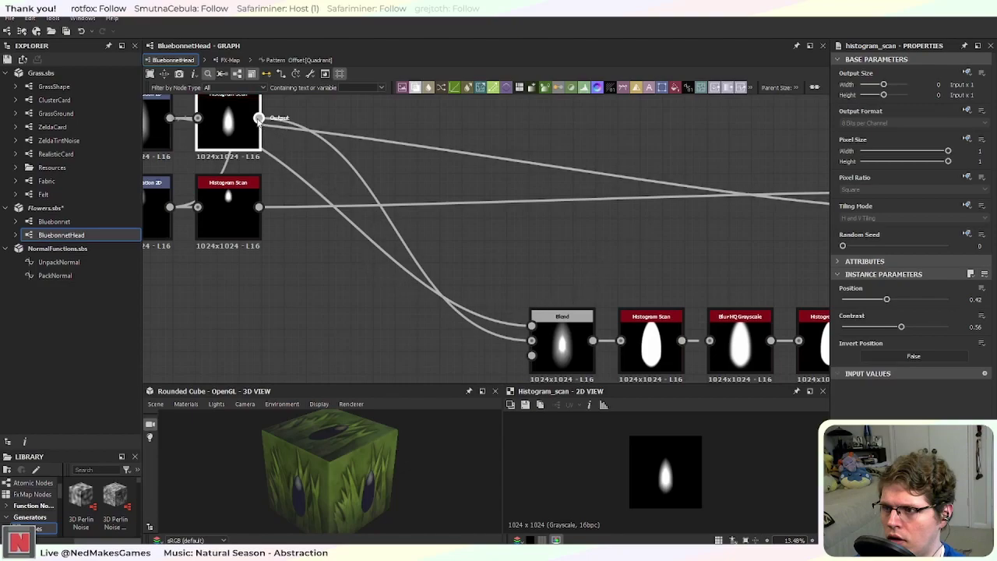
drag(381, 235, 531, 325)
drag(260, 208, 532, 340)
scroll(387, 265, down, 2)
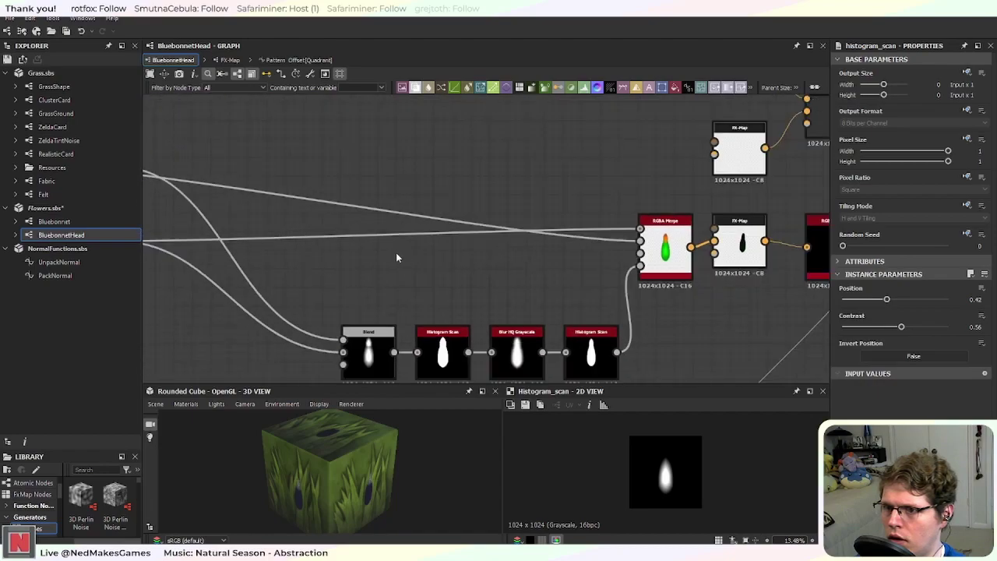
Step: Connect the upper Histogram Scan's output to the G input of RGBA Merge
middle_drag(396, 256, 440, 245)
drag(165, 170, 688, 242)
scroll(717, 284, up, 3)
middle_drag(743, 289, 670, 282)
Step: Set the Histogram Scan directly after the Blend to Position 1 and Contrast 0.83
scroll(646, 274, down, 2)
middle_drag(454, 312, 593, 243)
scroll(475, 292, down, 1)
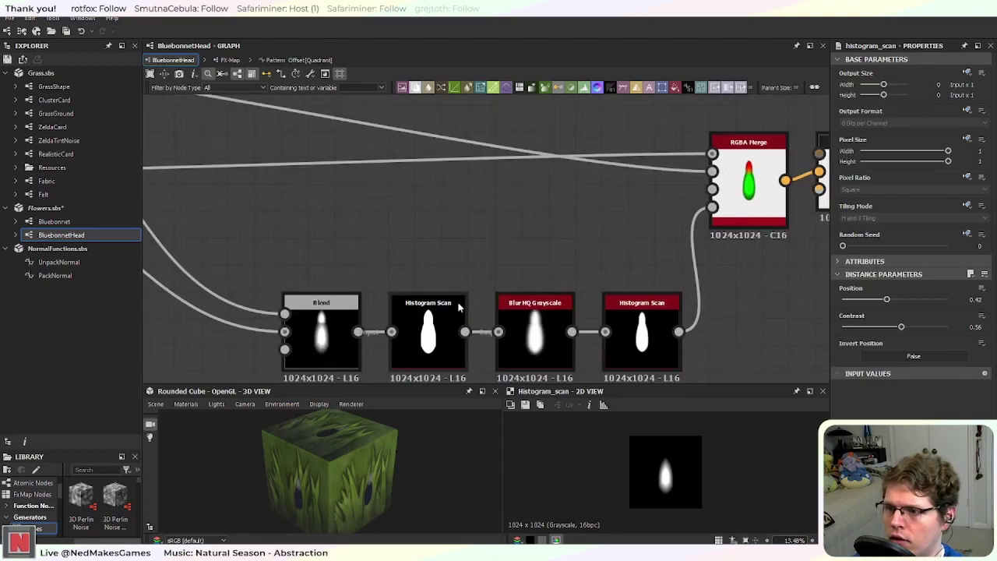
click(325, 346)
click(428, 348)
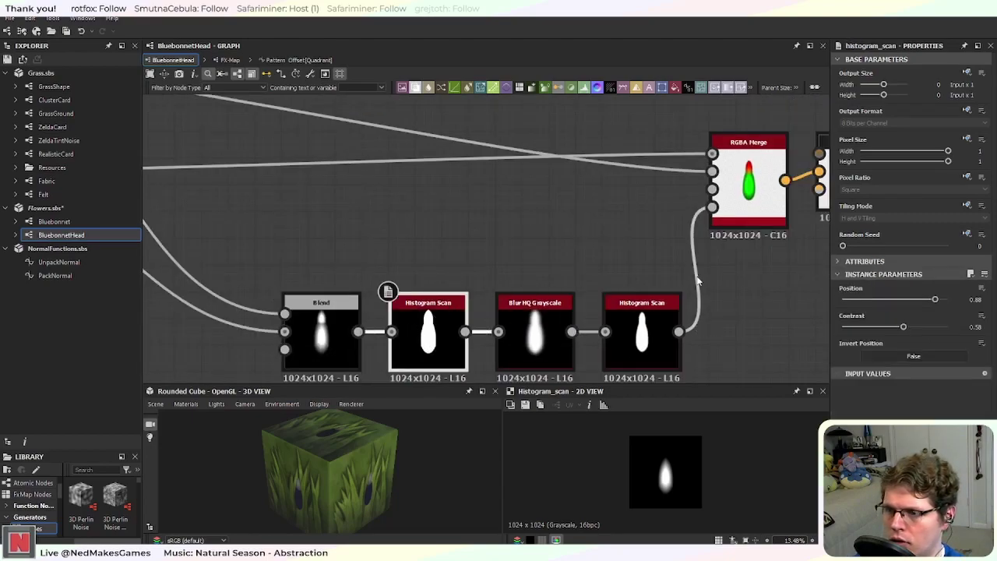
drag(935, 300, 954, 299)
drag(903, 327, 929, 327)
scroll(626, 285, up, 3)
middle_drag(671, 193, 413, 322)
Step: Set the Position of the last Histogram Scan before RGBA Merge to 0.21
scroll(407, 265, down, 4)
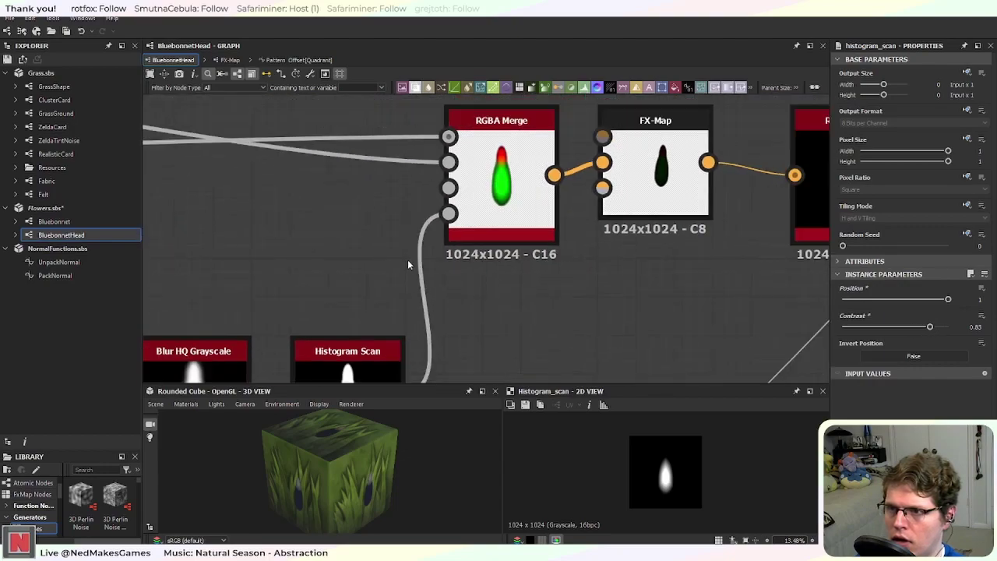
middle_drag(363, 265, 559, 244)
click(637, 331)
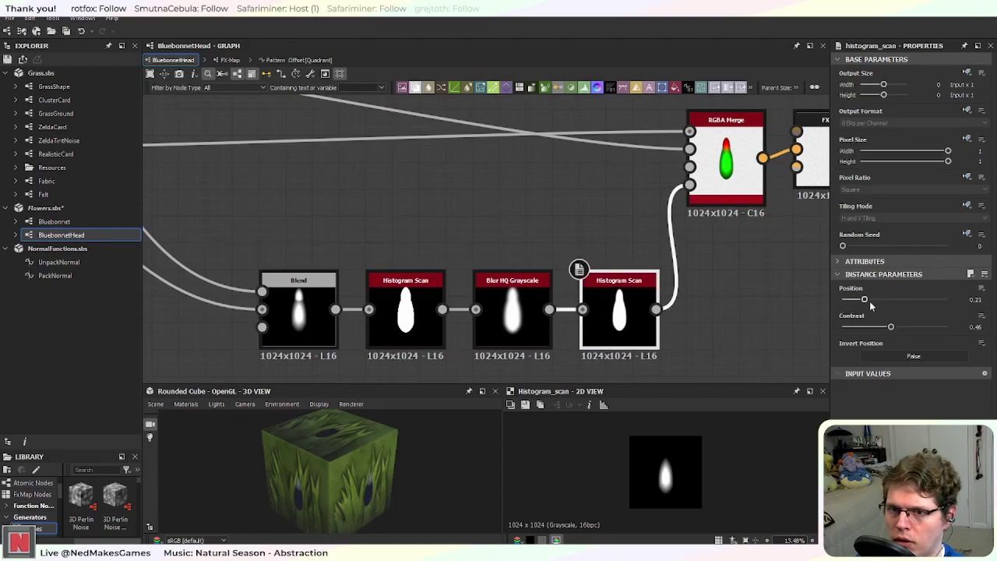
mouse_move(867, 298)
mouse_down()
mouse_move(893, 303)
mouse_move(863, 311)
mouse_up()
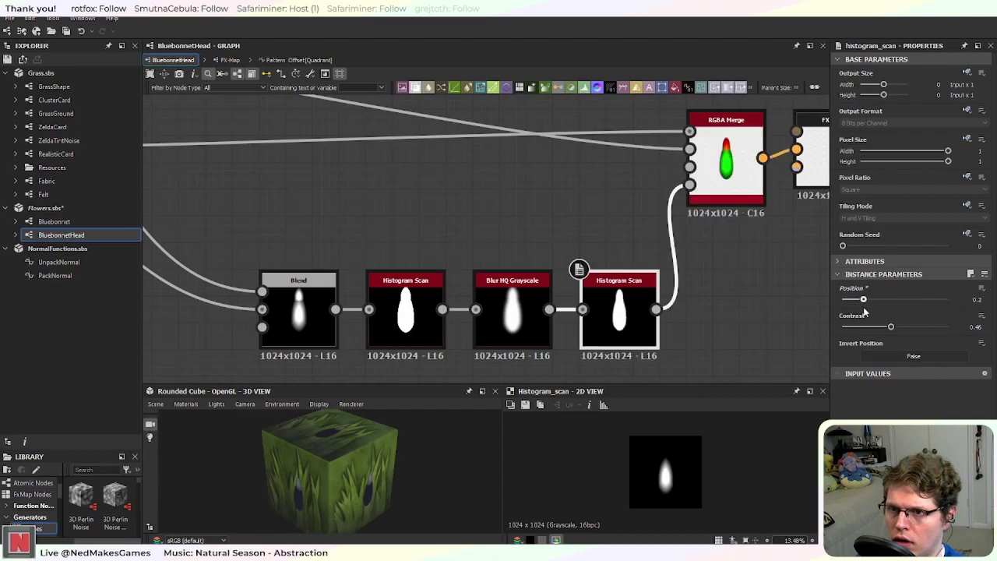
Step: Export BluebonnetHead's albedoAlpha, normal and data outputs as PNG files to the Unity project's Flowers/Textures folder
scroll(745, 296, down, 3)
middle_drag(719, 293, 665, 296)
right_click(76, 235)
click(147, 336)
click(449, 423)
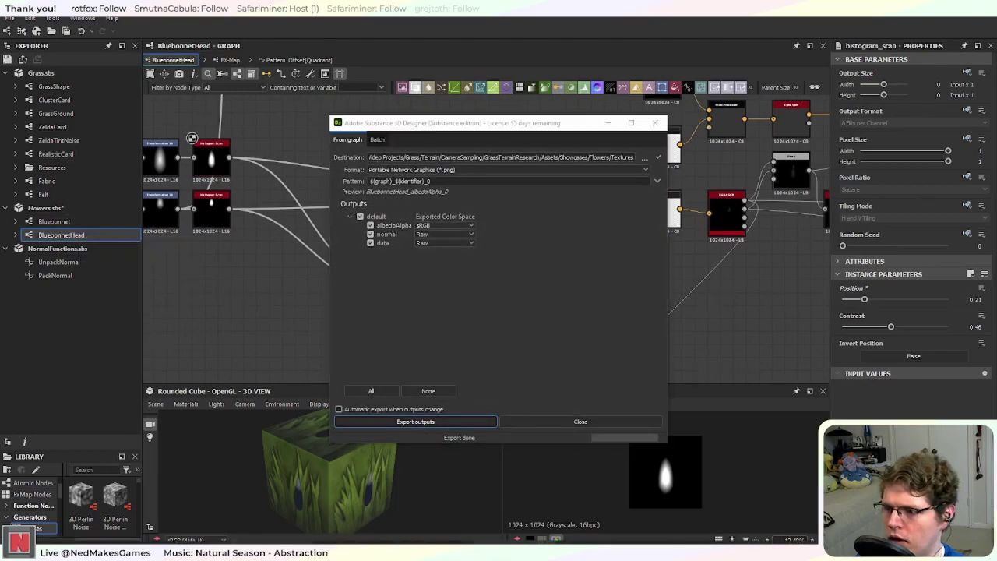
Step: Switch to Unity and compare the flowers in the grass field with the bluebonnet reference photo in the browser
key(alt+Tab)
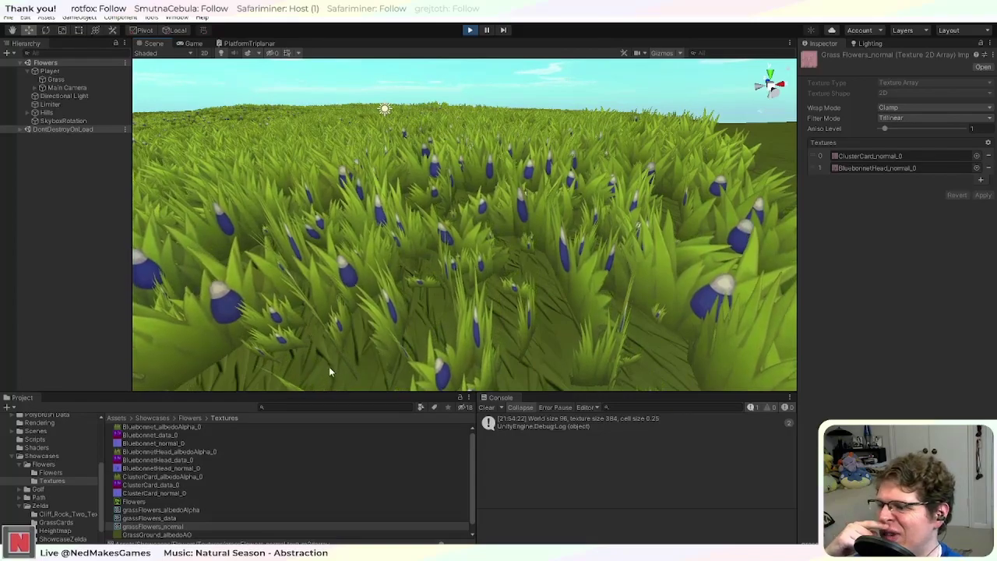
key(alt+Tab)
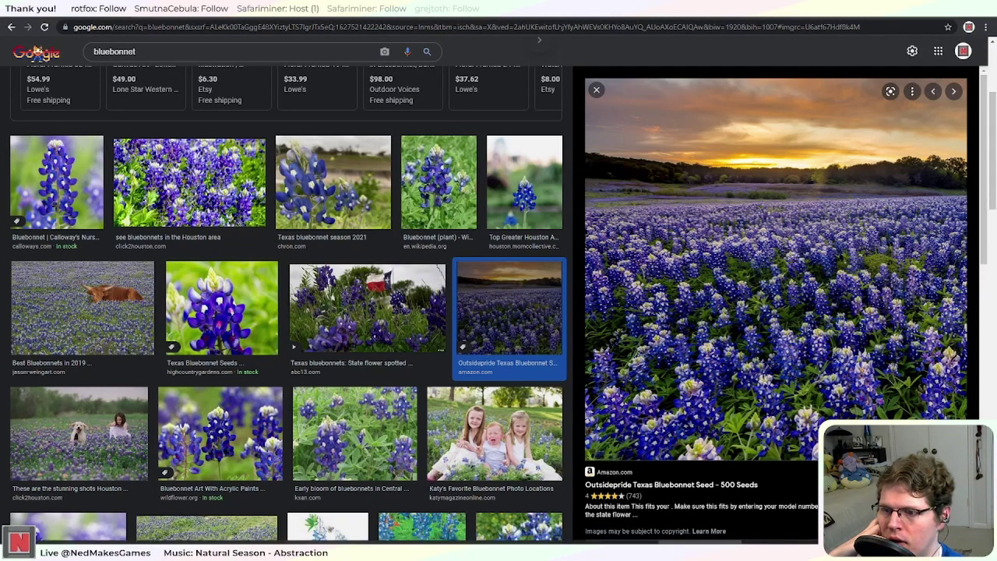
key(alt+Tab)
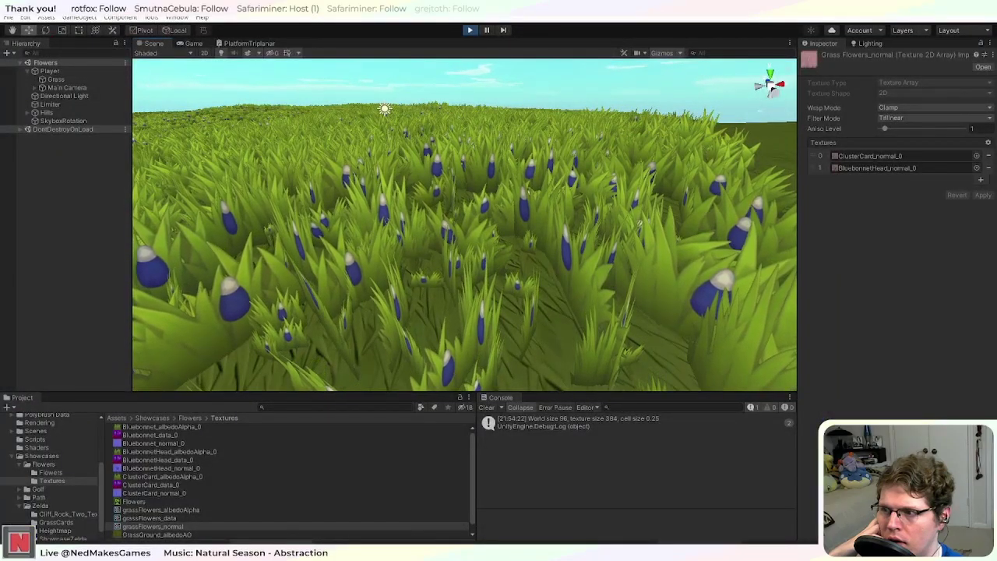
key(alt+Tab)
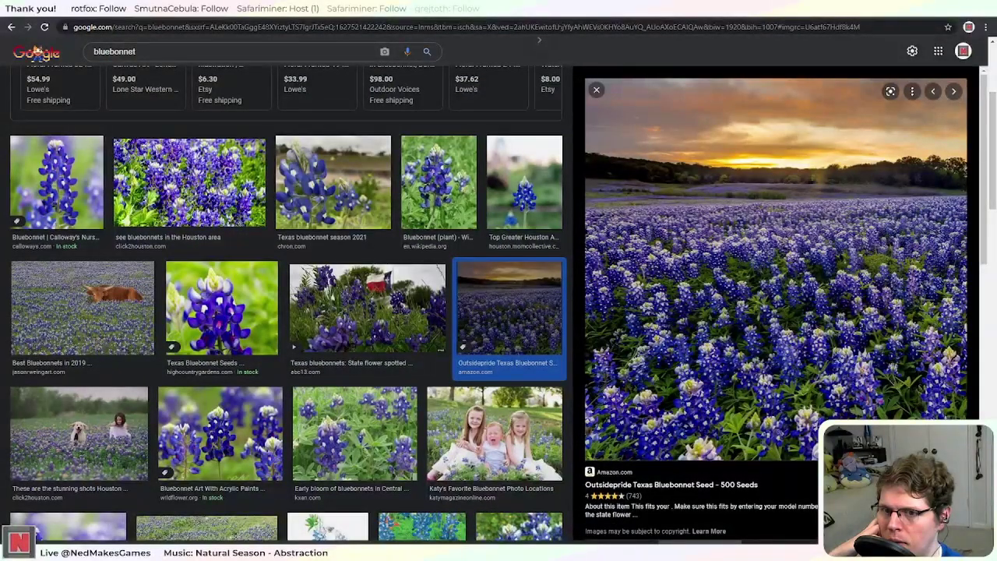
key(alt+Tab)
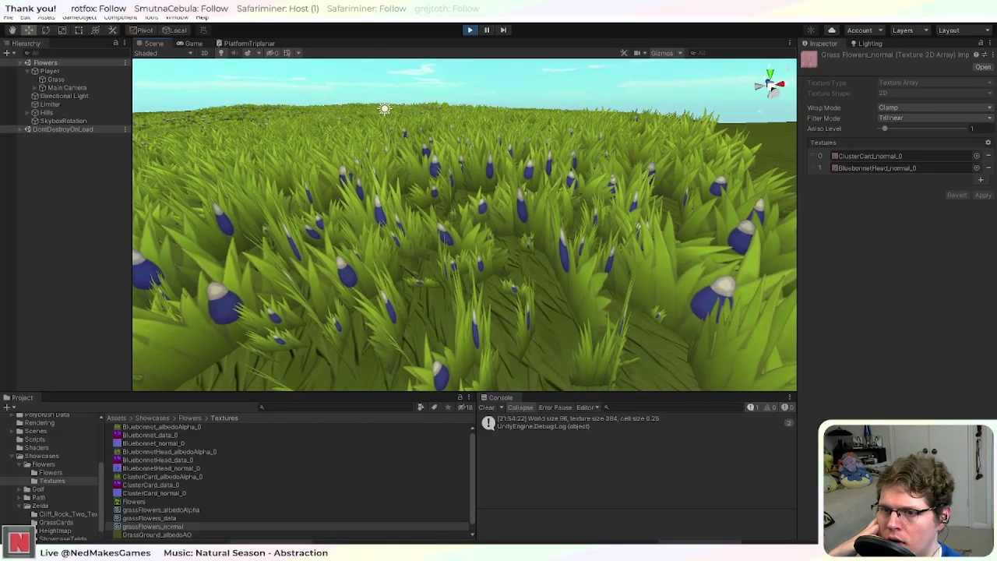
key(alt+Tab)
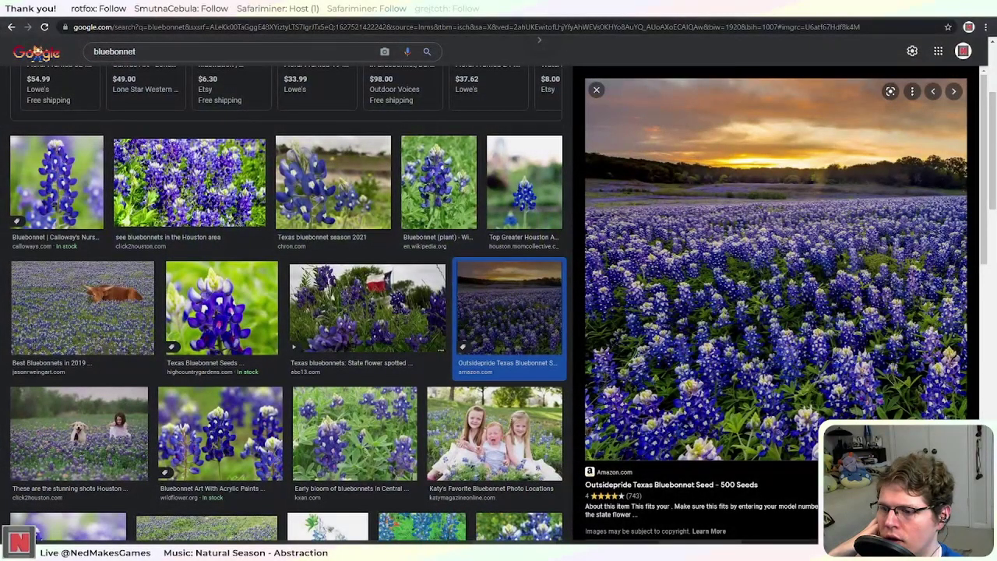
Step: Return to Substance Designer, dismiss the export dialog and set the lower Histogram Scan after Transformation 2D to Position 0.32
key(alt+Tab)
click(656, 126)
middle_drag(254, 268, 289, 277)
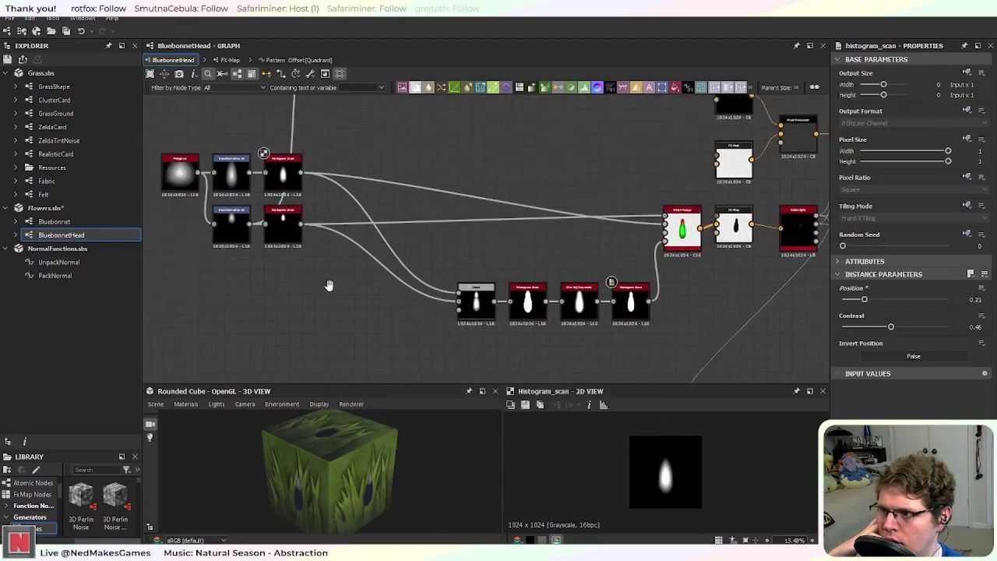
scroll(288, 278, up, 3)
click(414, 226)
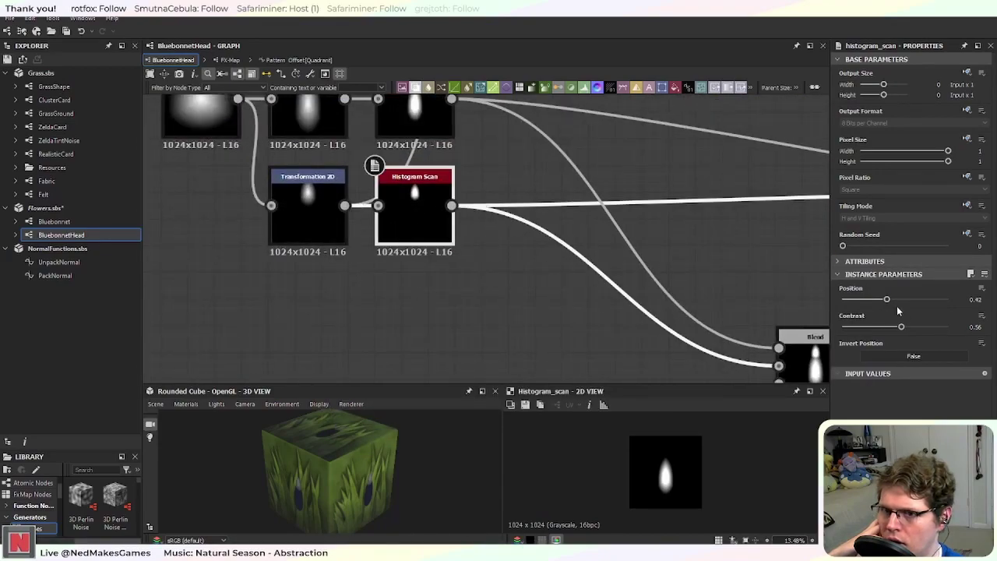
drag(887, 302, 876, 302)
Step: Export the BluebonnetHead outputs again with the reduced tip mask, keeping the PNG format and Flowers/Textures destination
middle_drag(733, 233, 228, 218)
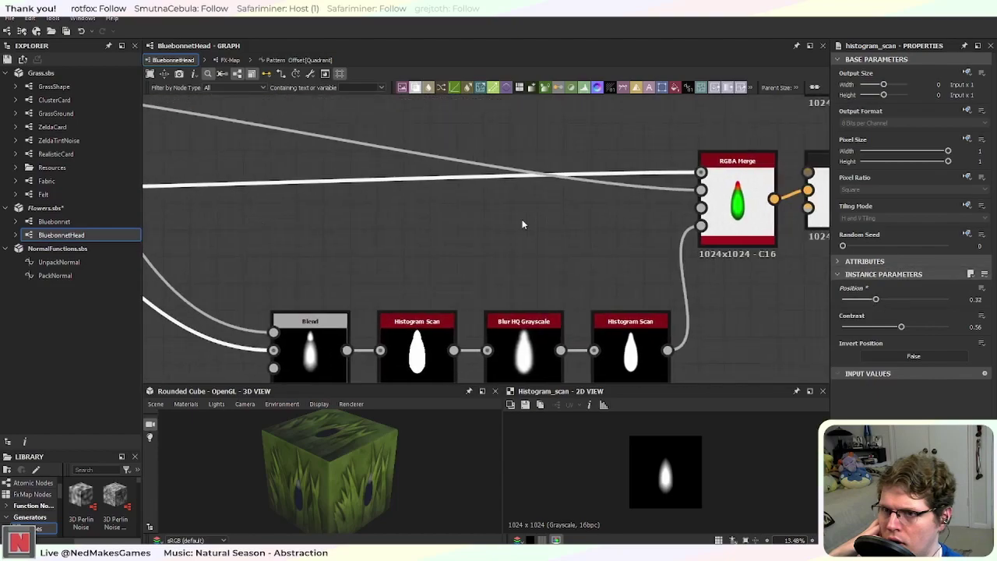
middle_drag(280, 251, 318, 271)
right_click(95, 239)
click(131, 335)
click(439, 421)
Step: Switch to Unity and examine the updated bluebonnets in the grass field from above, close up and at a distance
key(alt+Tab)
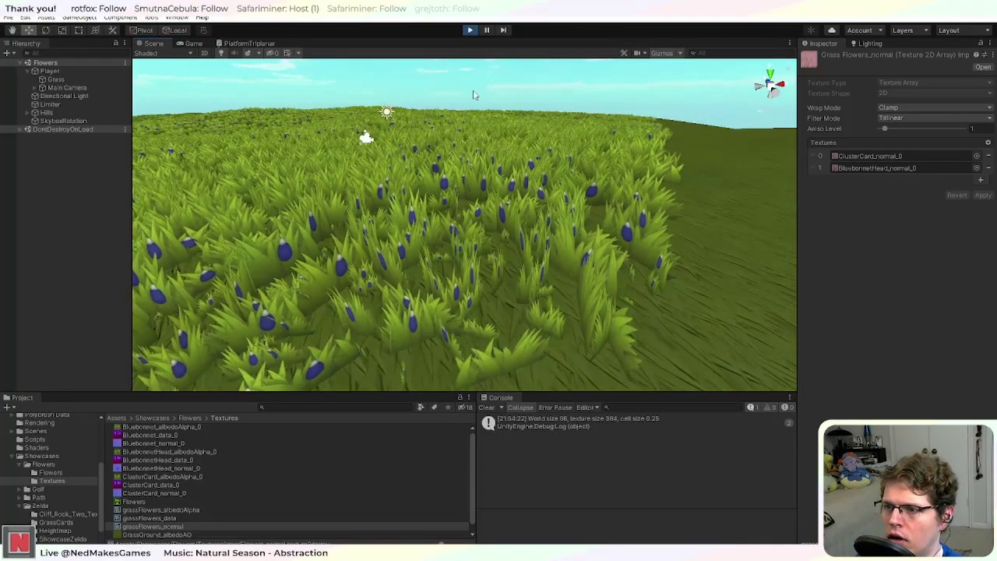
right_drag(481, 117, 426, 212)
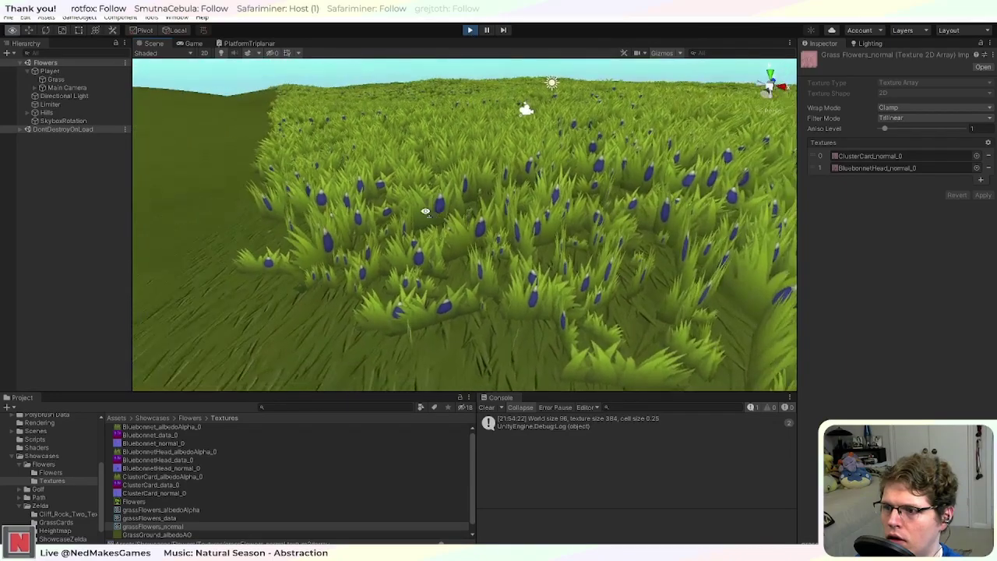
right_drag(521, 207, 583, 211)
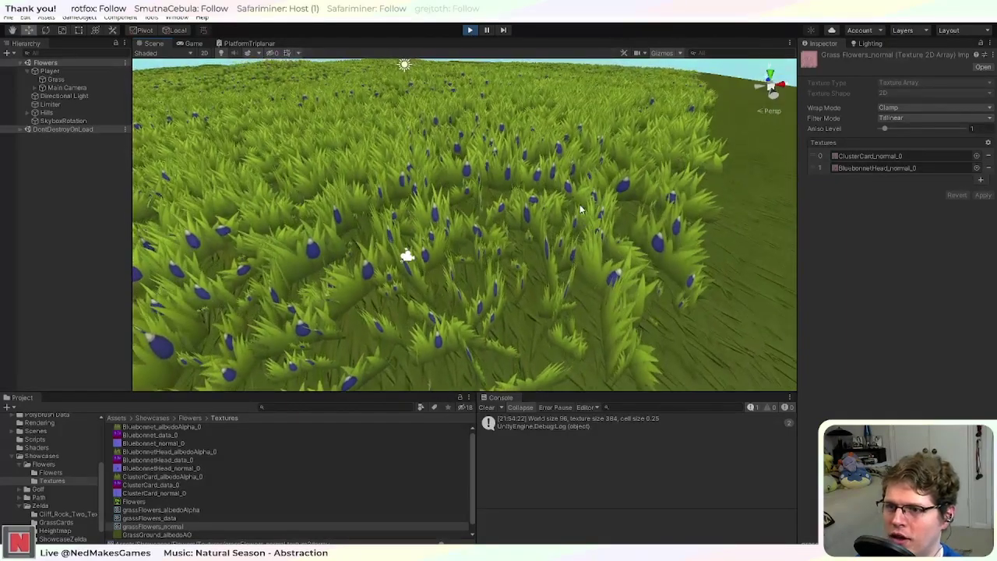
scroll(587, 205, up, 5)
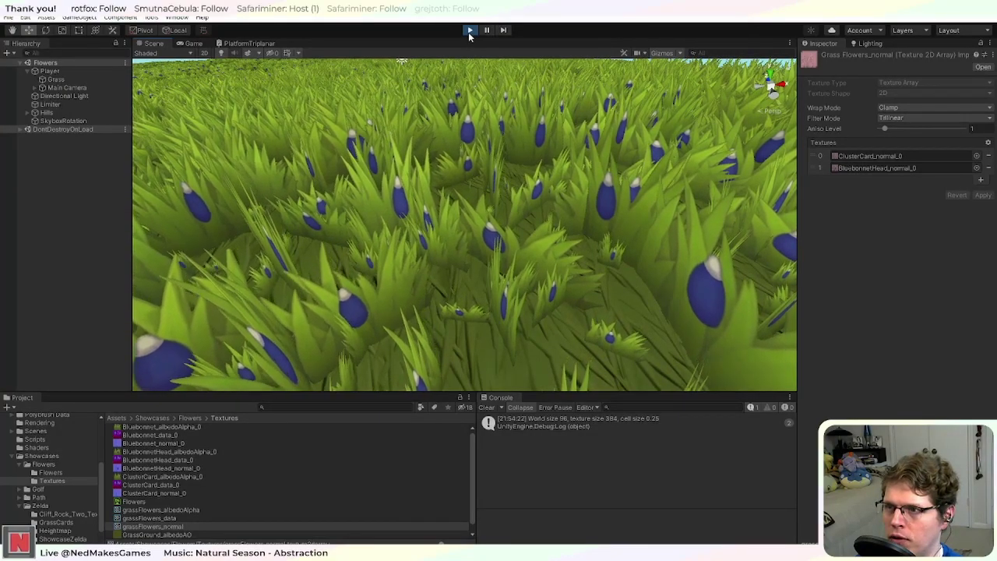
scroll(538, 122, down, 3)
middle_drag(538, 122, 531, 156)
scroll(554, 187, up, 3)
scroll(555, 191, up, 3)
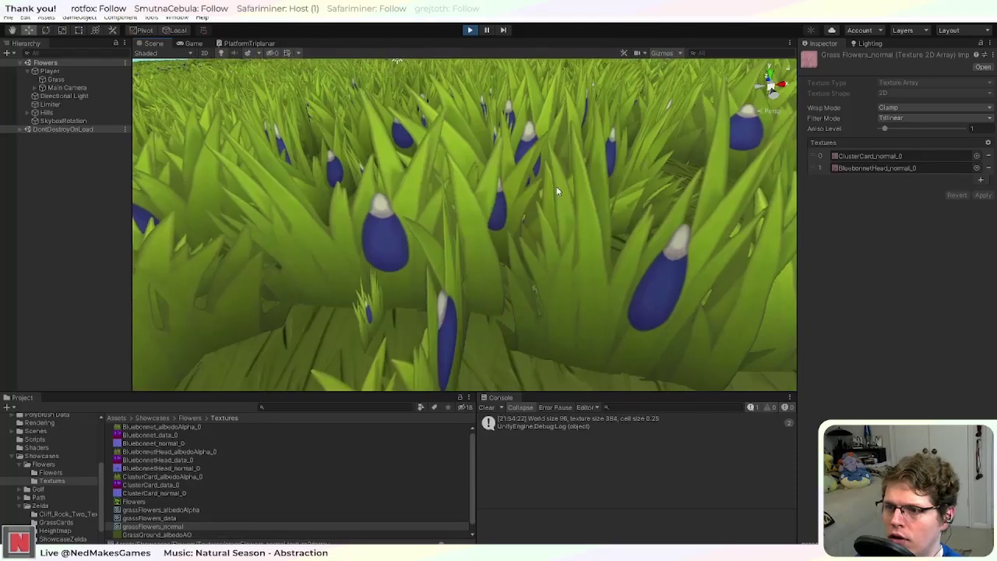
alt+drag(532, 246, 498, 212)
scroll(392, 259, up, 3)
middle_drag(391, 260, 408, 252)
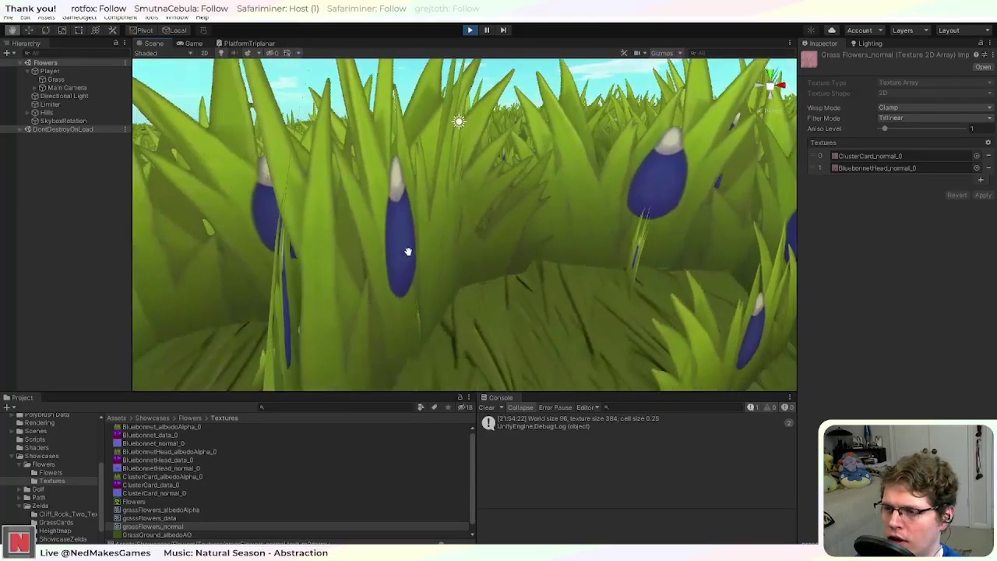
scroll(408, 251, down, 6)
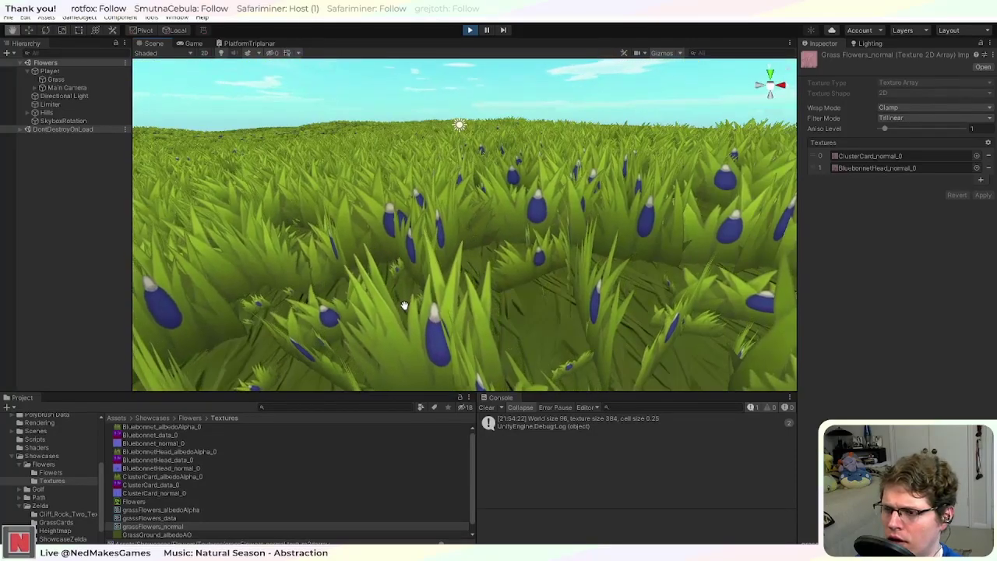
scroll(414, 289, up, 5)
scroll(420, 288, down, 4)
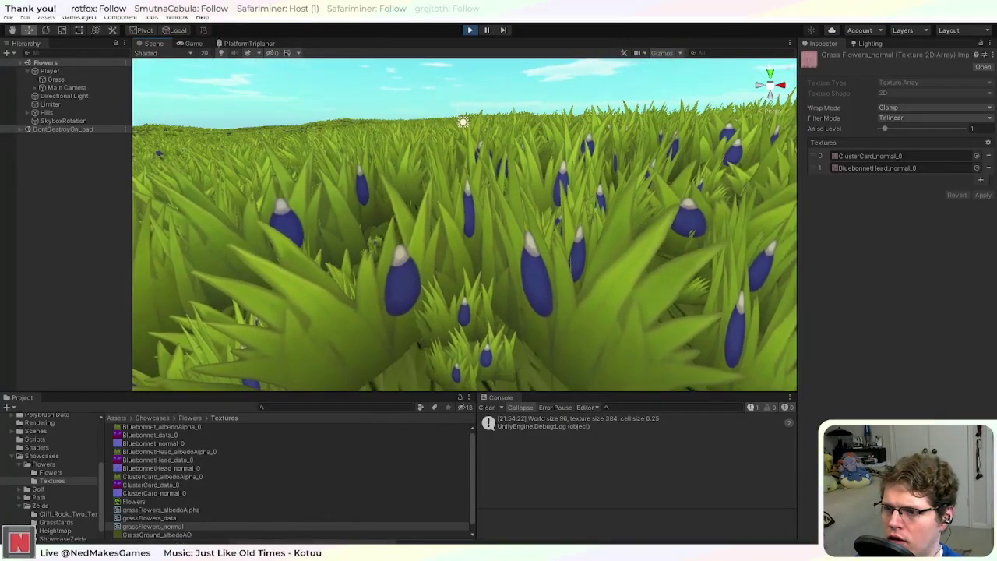
scroll(639, 242, down, 8)
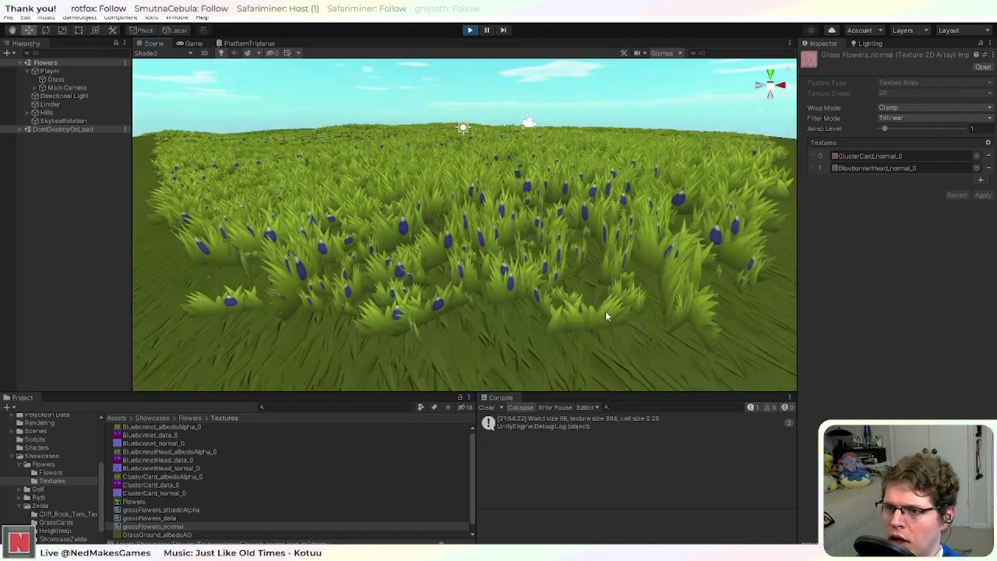
Step: Exit play mode in Unity
scroll(609, 321, up, 3)
middle_drag(611, 327, 621, 293)
scroll(622, 292, up, 4)
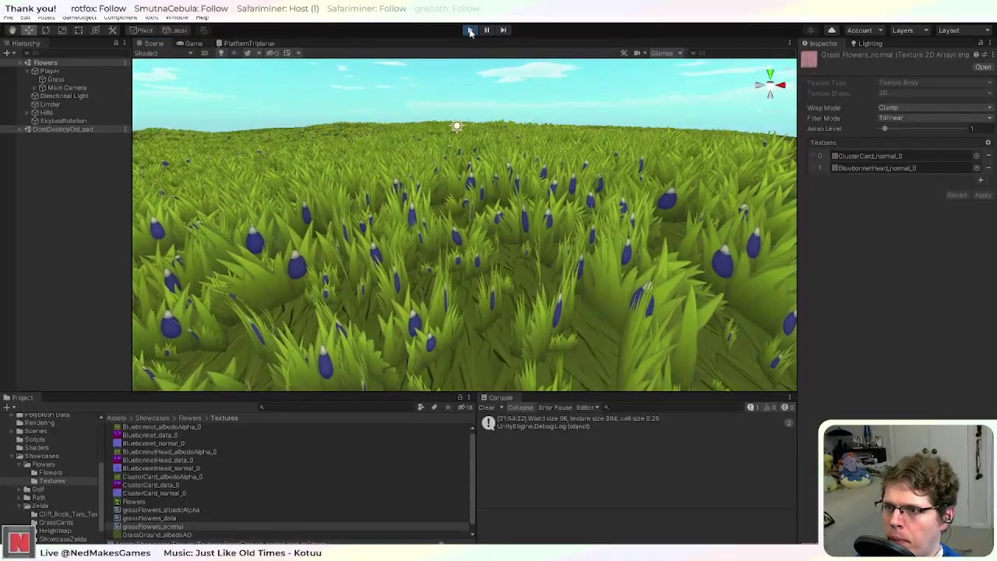
click(470, 31)
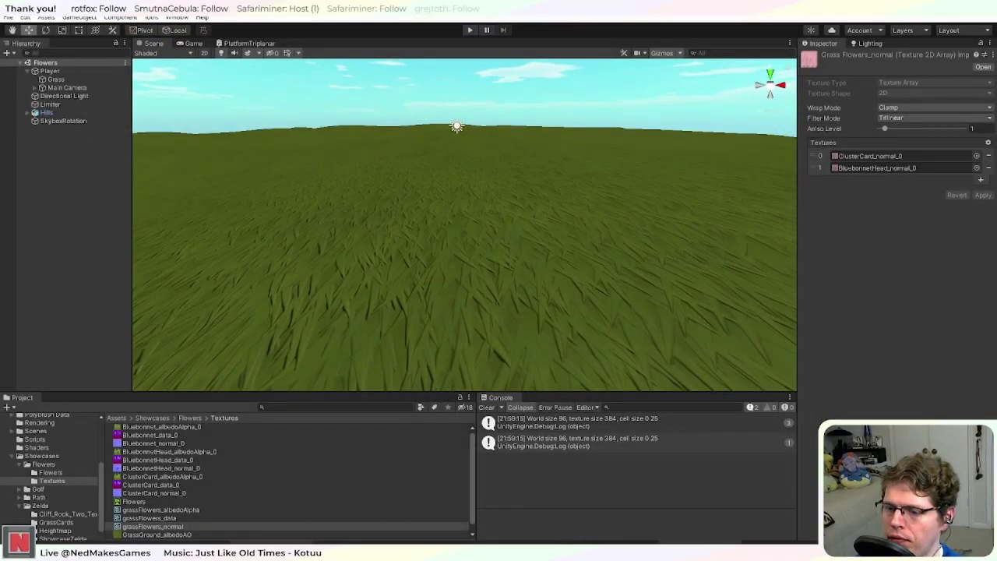
Step: Return to Substance Designer, close the export dialog and examine the Channels Shuffle and FX-Map nodes in the ClusterCard graph
click(512, 550)
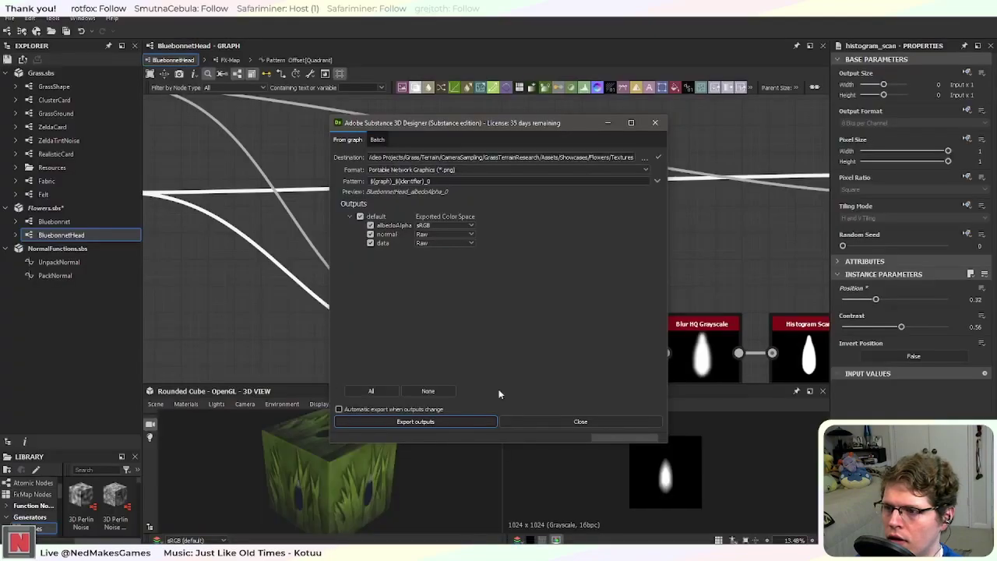
click(654, 122)
scroll(477, 240, down, 2)
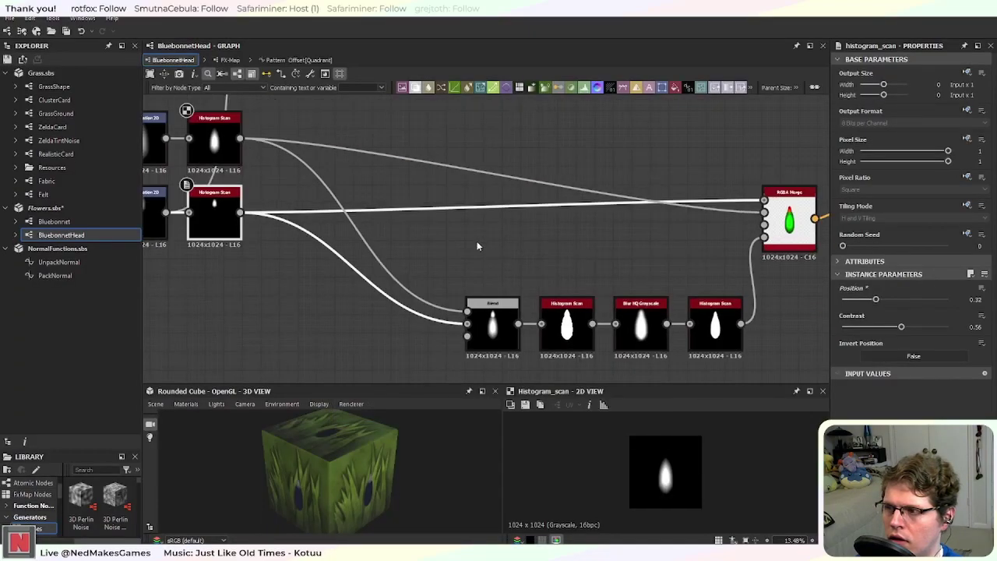
click(52, 100)
double_click(53, 100)
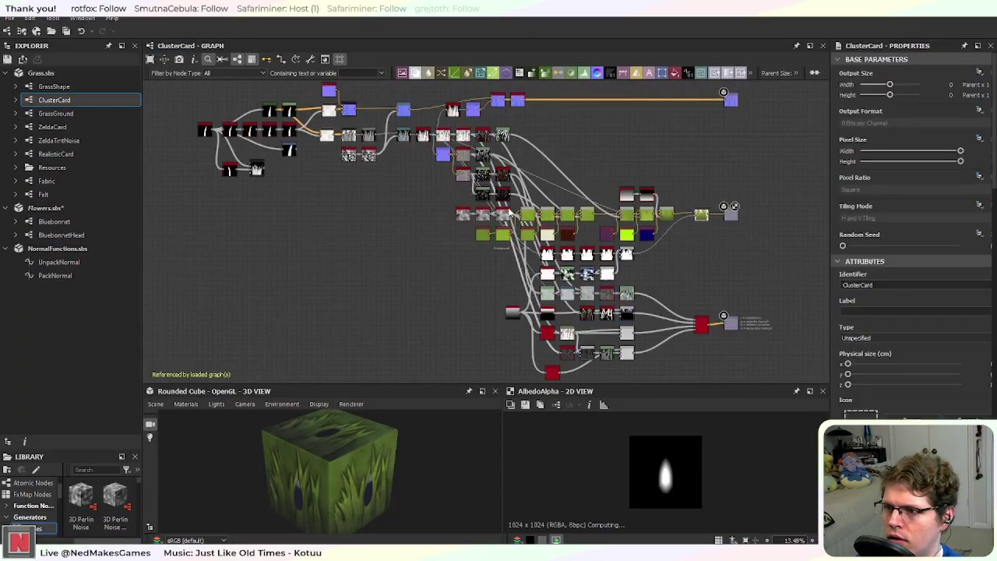
middle_drag(381, 198, 392, 228)
scroll(396, 229, up, 8)
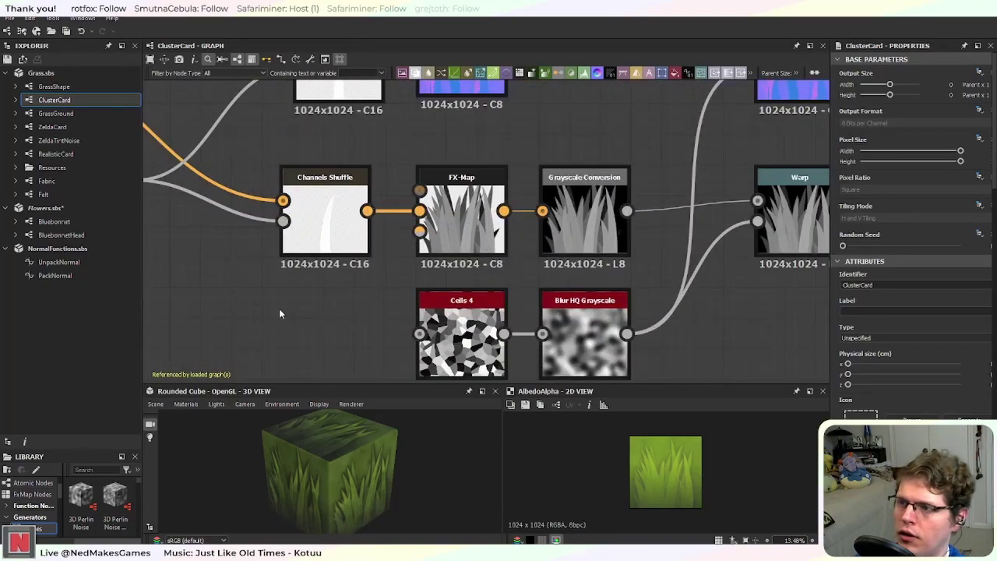
middle_drag(284, 316, 333, 318)
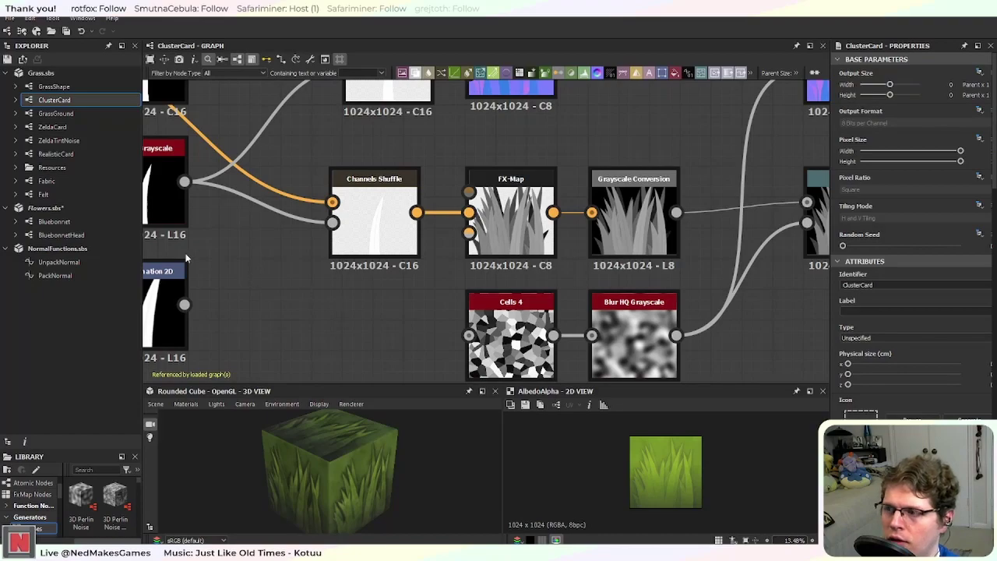
Step: Reopen the BluebonnetHead graph and examine the mask chain from the Histogram Scans through the Blend to RGBA Merge
click(62, 235)
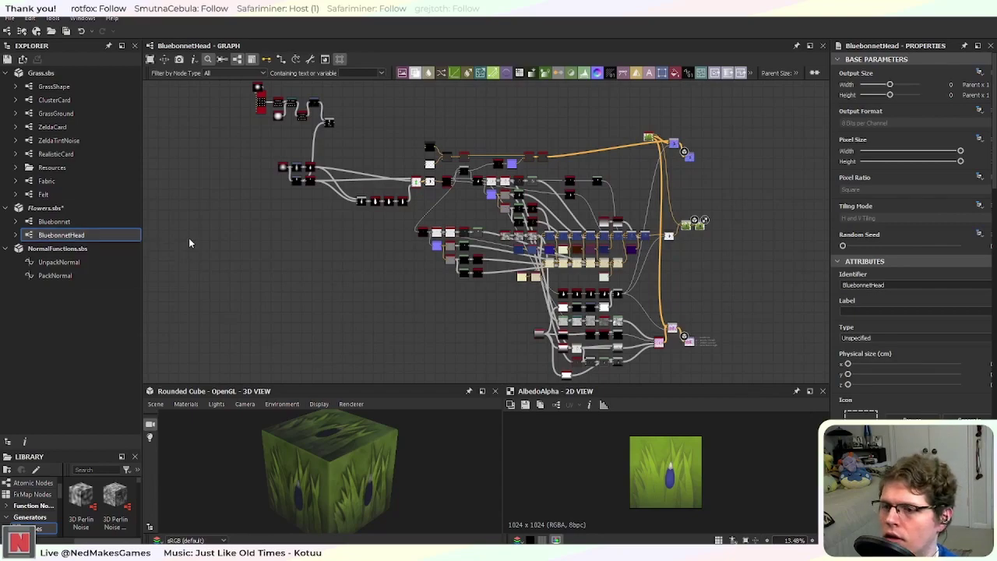
scroll(377, 259, up, 8)
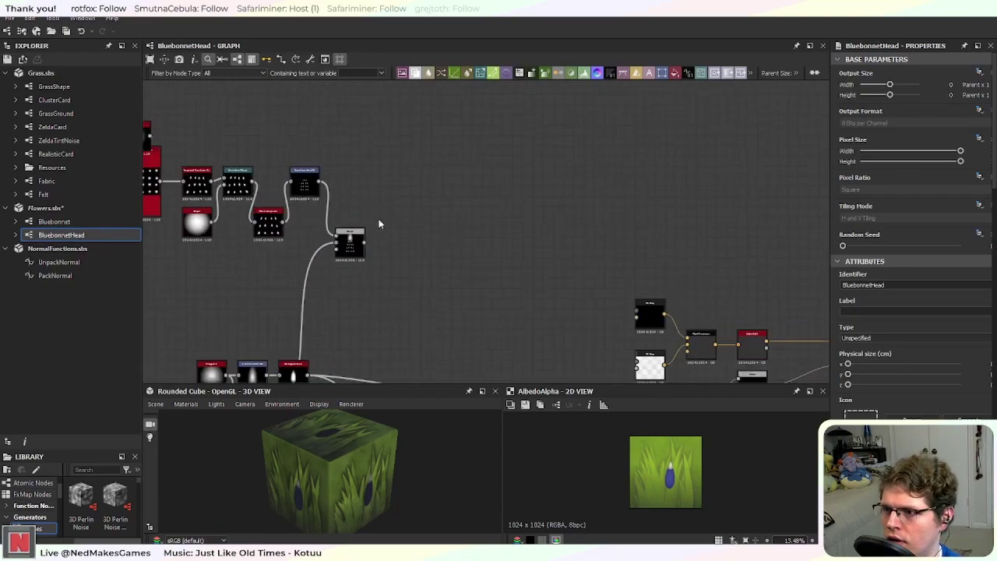
middle_drag(363, 301, 404, 213)
middle_drag(511, 288, 364, 155)
scroll(436, 215, up, 4)
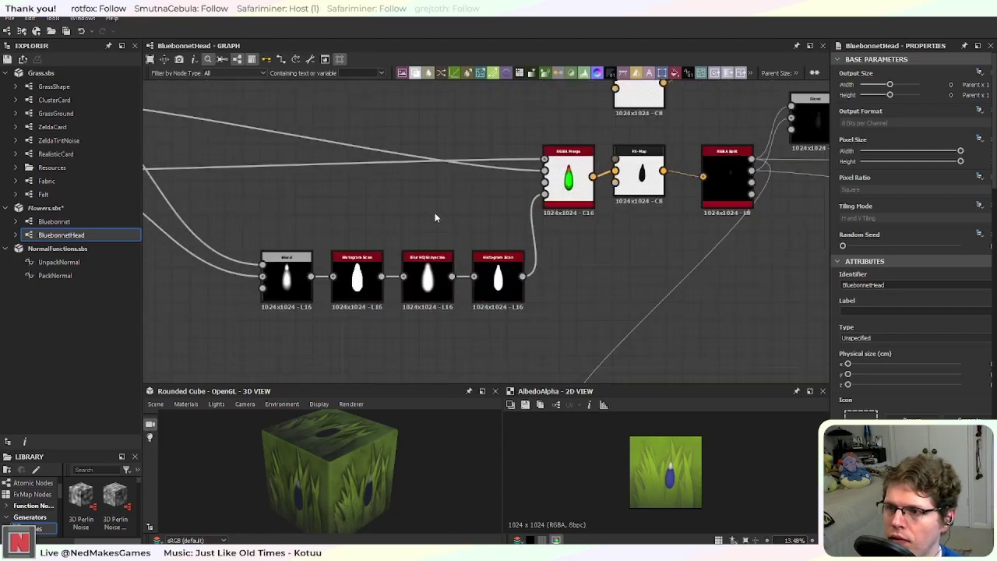
middle_drag(330, 207, 602, 229)
middle_drag(634, 189, 482, 213)
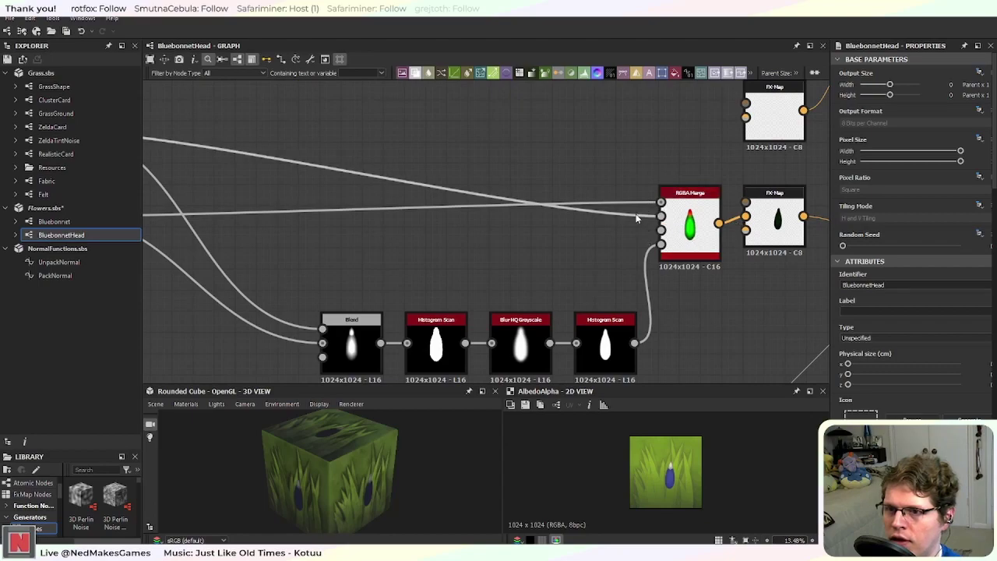
middle_drag(319, 276, 530, 201)
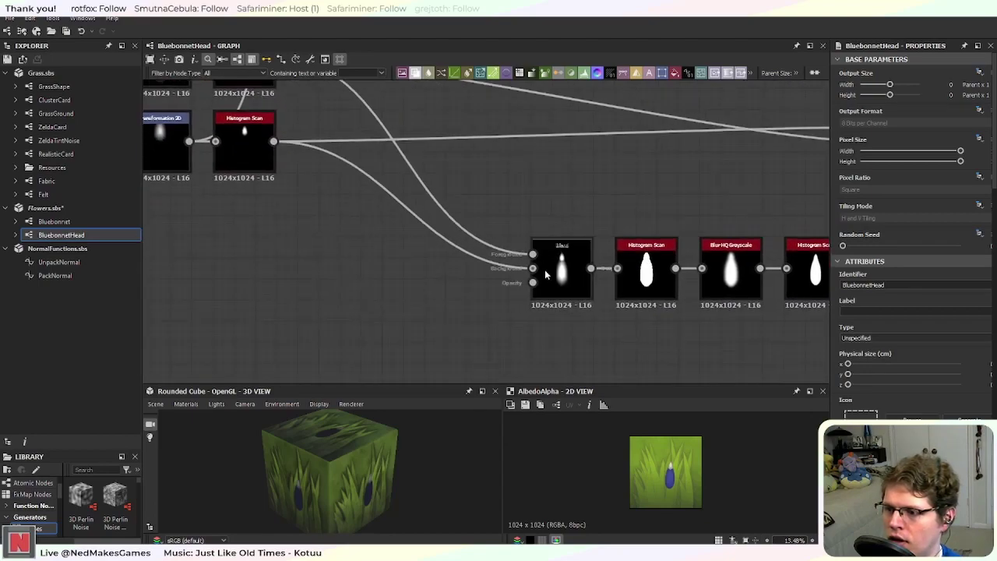
scroll(539, 302, up, 6)
scroll(711, 276, down, 1)
scroll(711, 279, down, 1)
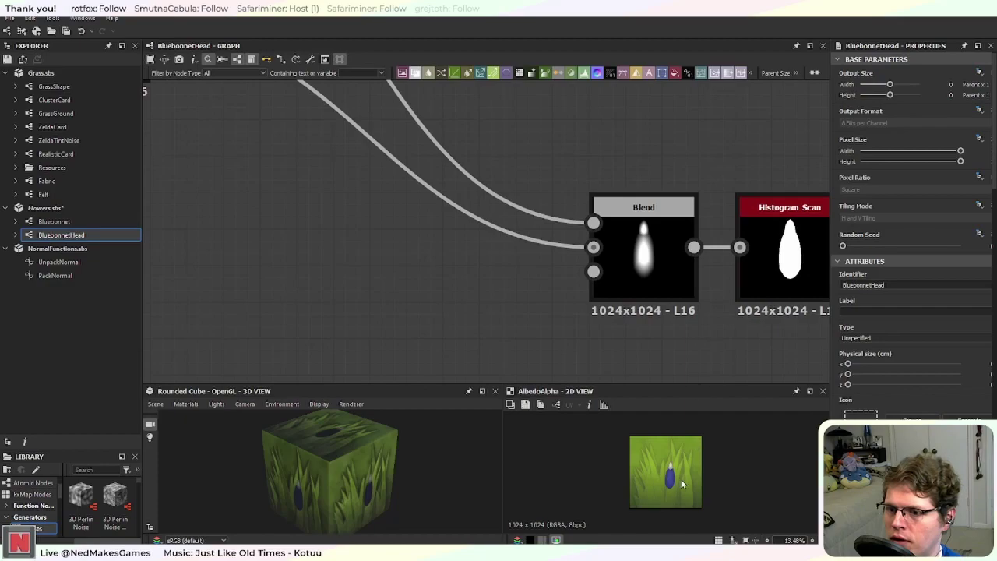
Step: Add a Gradient Linear 3 node in the empty graph area below the existing mask chain
middle_drag(450, 223, 458, 281)
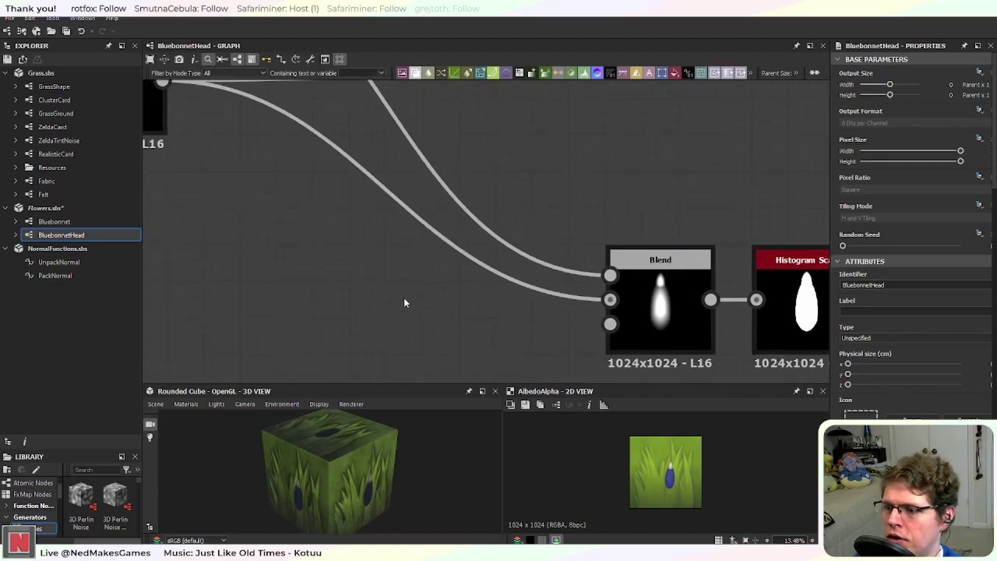
key(space)
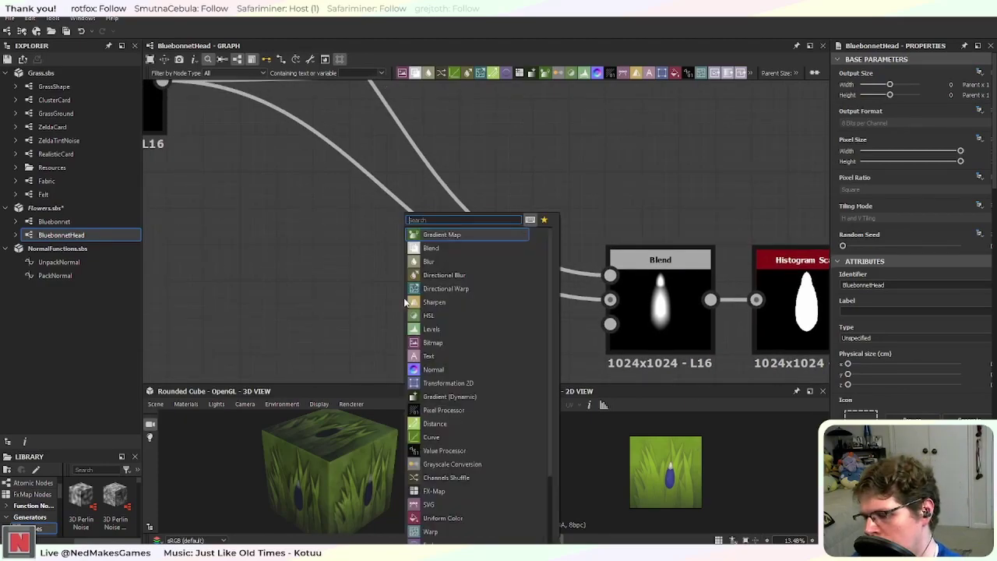
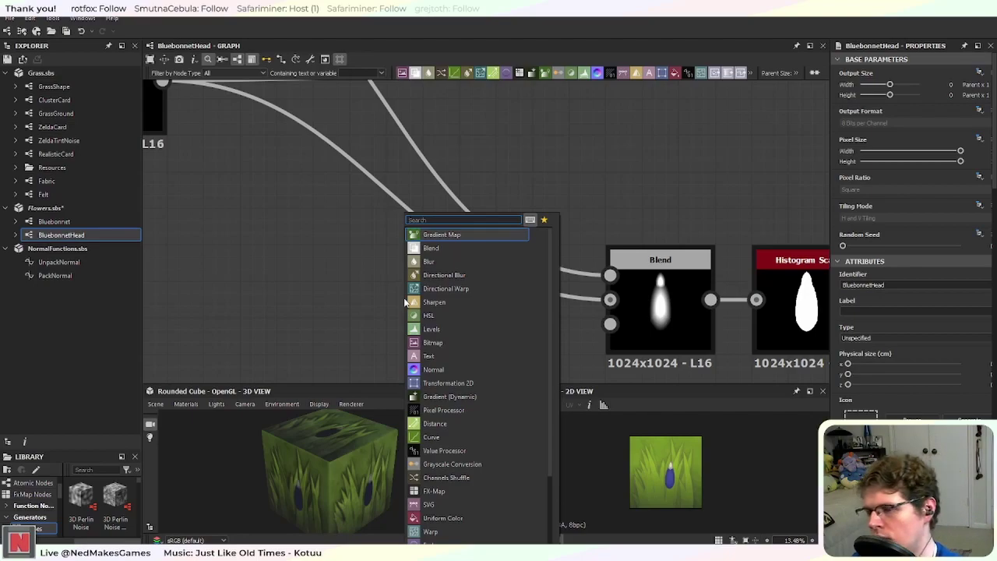
text(gra)
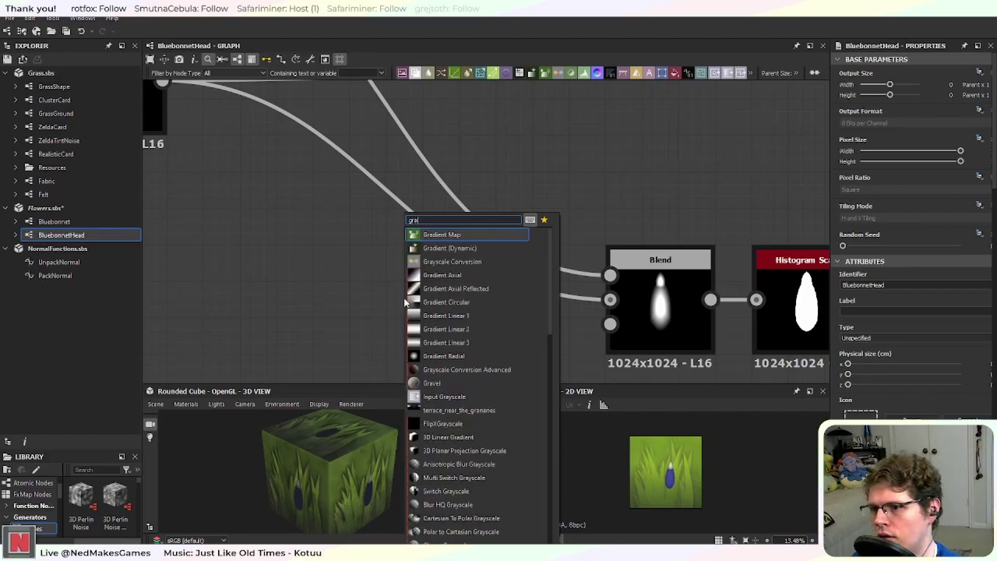
click(487, 342)
middle_drag(369, 343, 503, 277)
scroll(503, 278, down, 2)
drag(507, 269, 255, 319)
middle_drag(274, 307, 461, 251)
drag(474, 243, 312, 249)
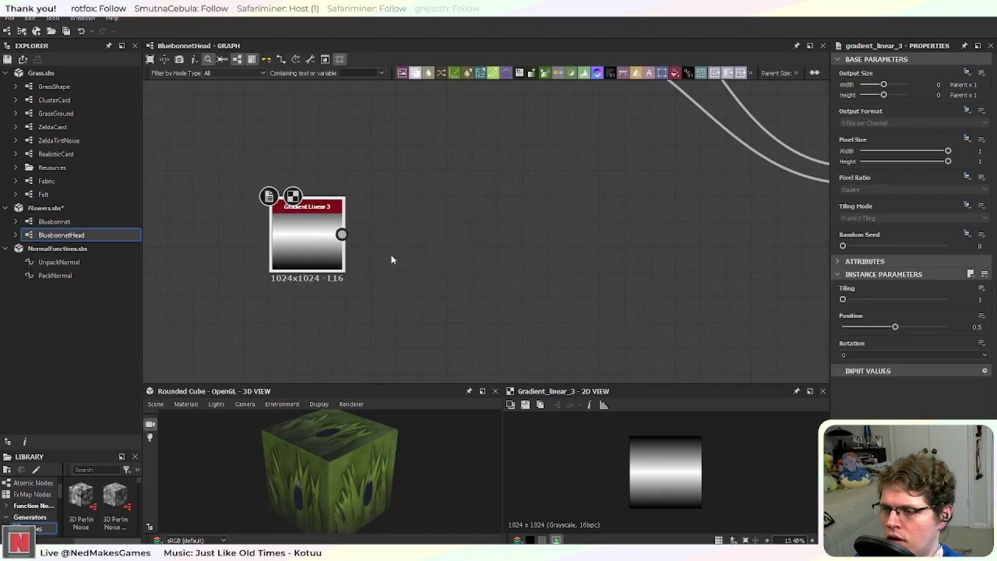
Step: Connect a Histogram Scan node to the Gradient Linear 3 output, with Position 0.1 and Contrast 0.72
key(space)
text(his)
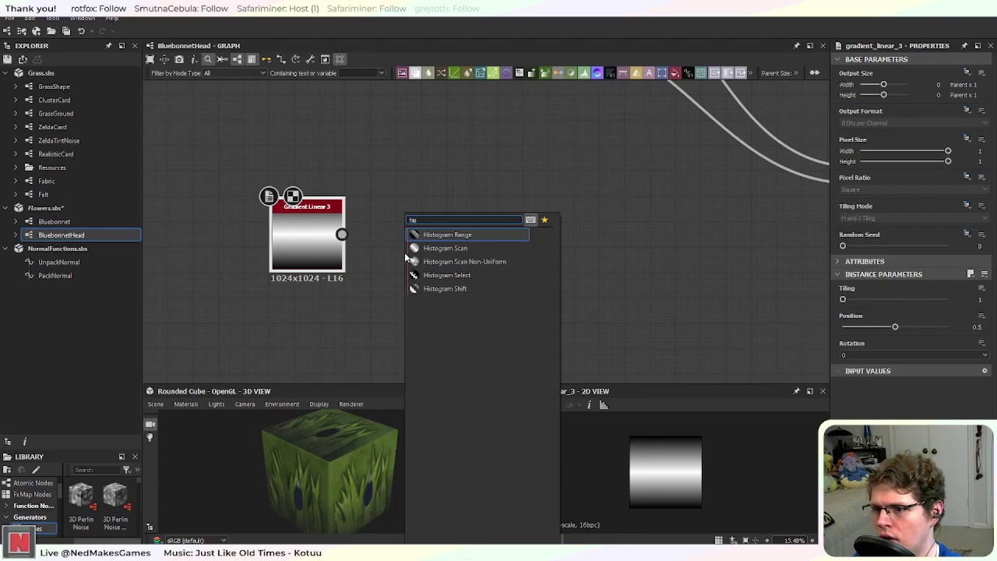
click(407, 249)
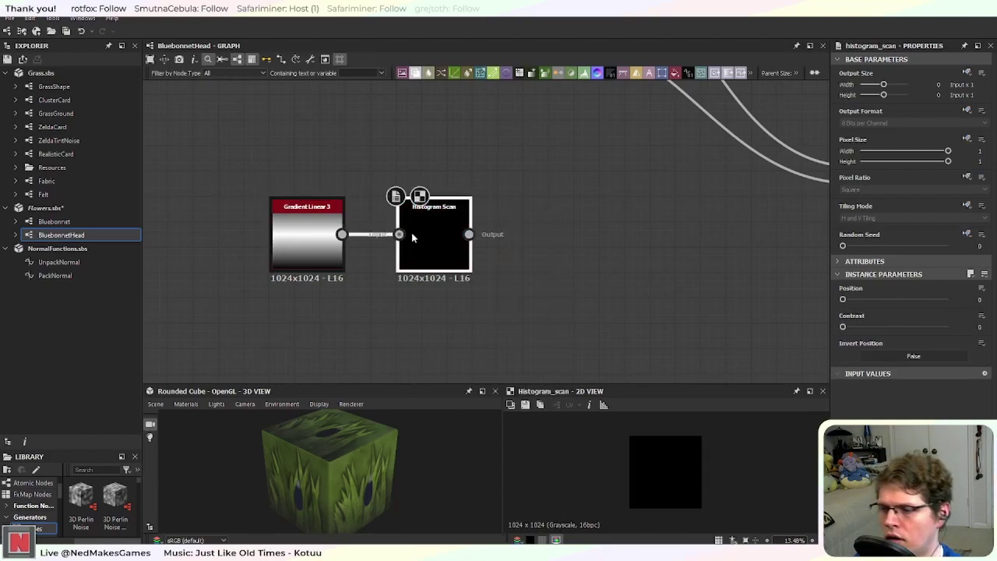
drag(430, 239, 401, 241)
drag(842, 299, 917, 325)
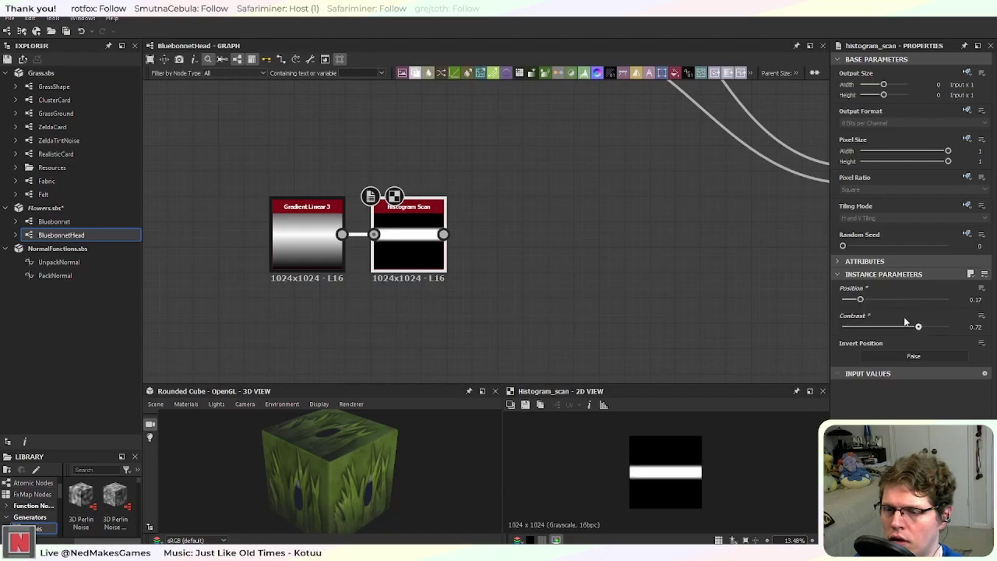
drag(861, 300, 852, 302)
scroll(778, 257, down, 3)
scroll(545, 249, up, 4)
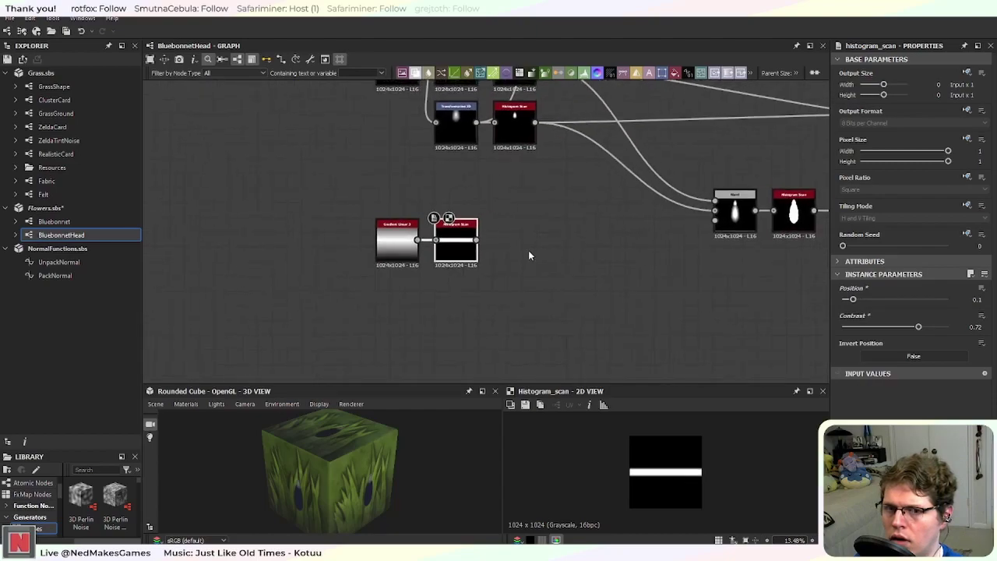
scroll(488, 249, up, 3)
middle_drag(459, 257, 606, 261)
scroll(593, 255, down, 5)
middle_drag(652, 211, 517, 254)
scroll(520, 336, down, 5)
scroll(520, 335, up, 1)
scroll(516, 254, up, 1)
scroll(516, 257, up, 4)
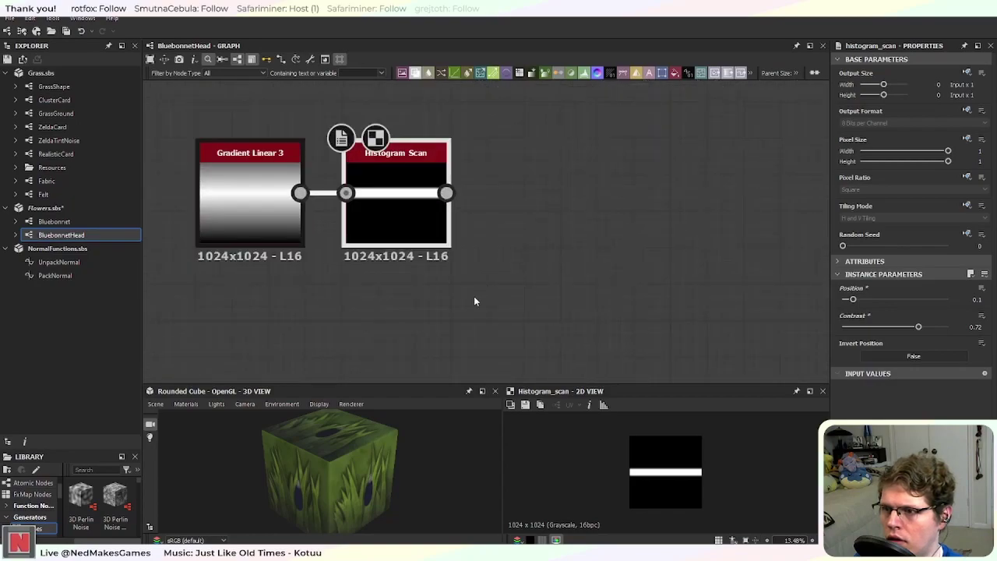
key(space)
text(polyg)
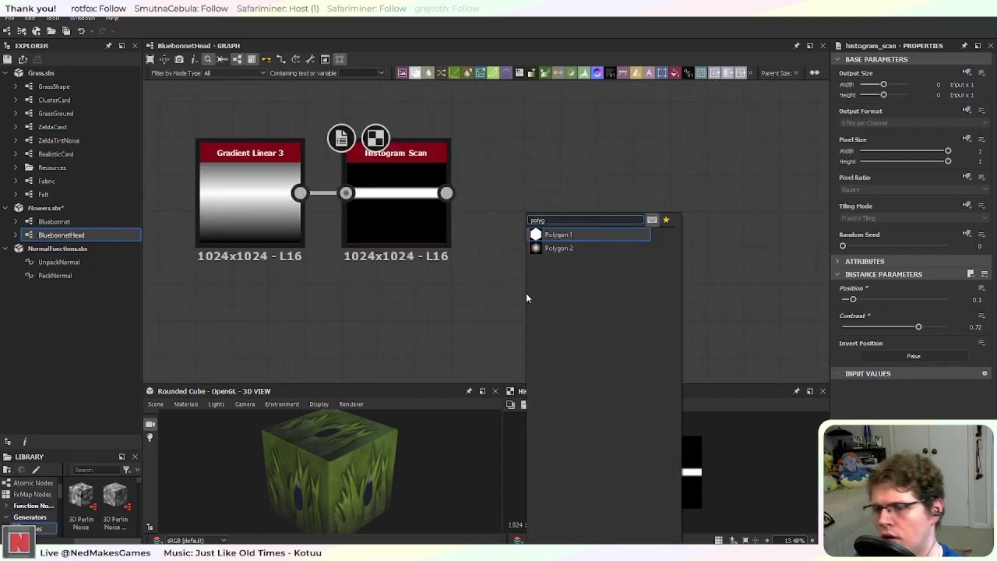
click(557, 235)
drag(541, 310, 391, 363)
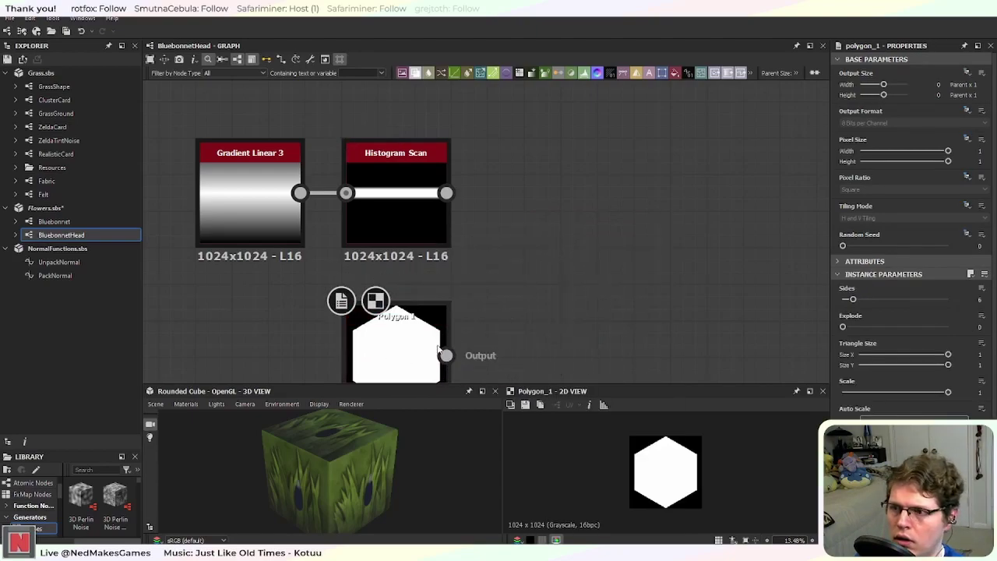
click(412, 346)
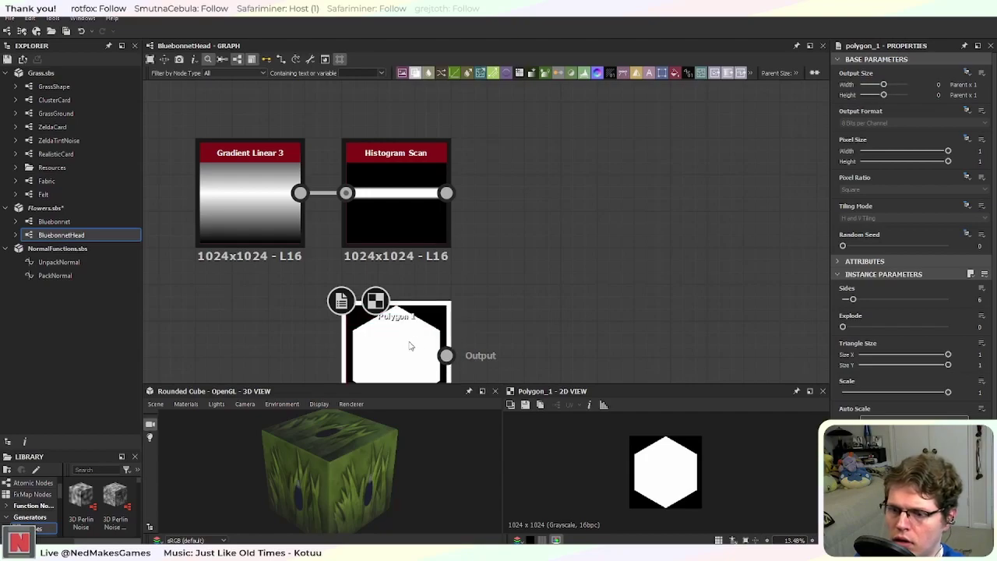
key(Delete)
Step: Add a Polygon 2 node below the new Histogram Scan, with 3 sides and a rotation of 30 degrees
key(space)
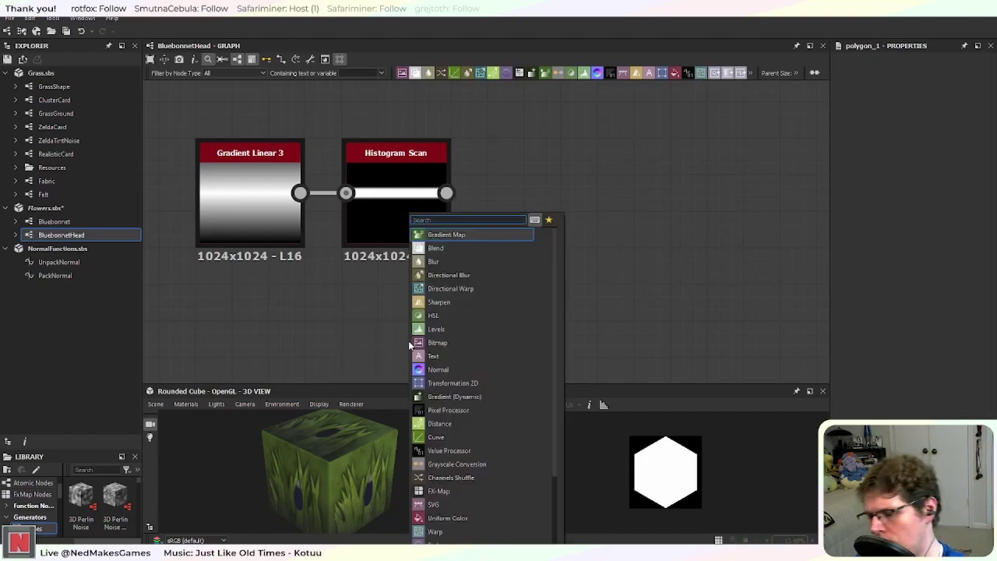
text(pol)
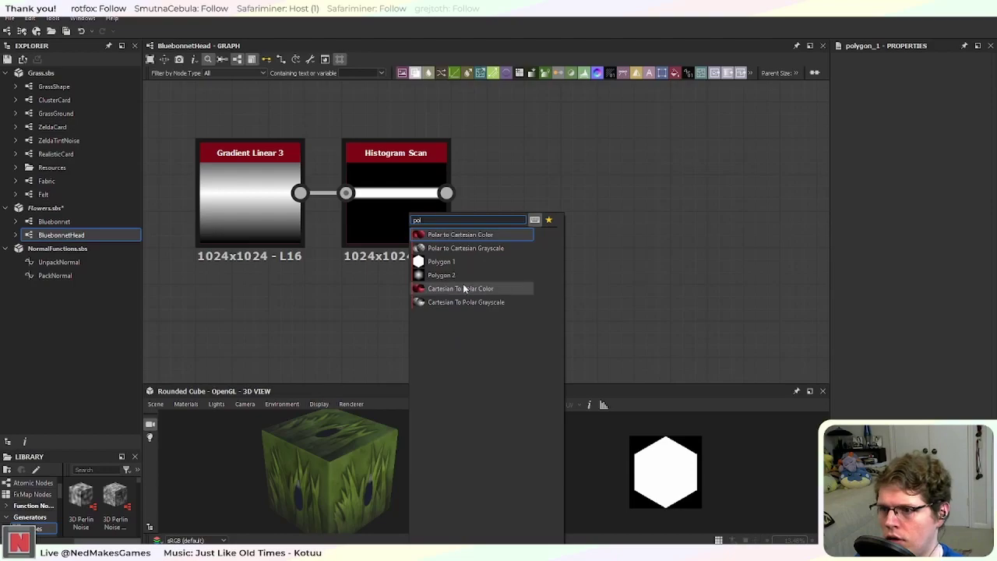
click(441, 275)
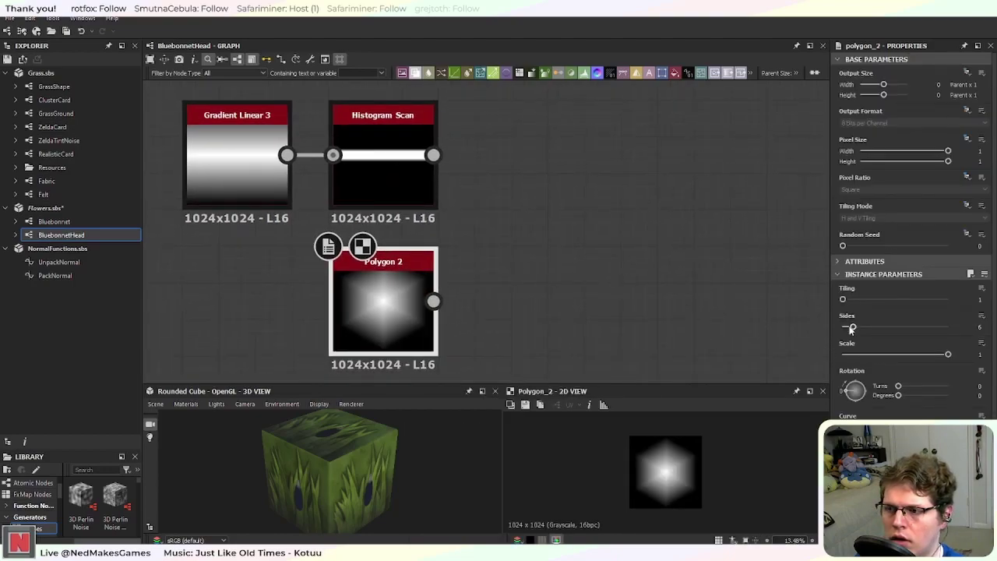
drag(852, 328, 770, 327)
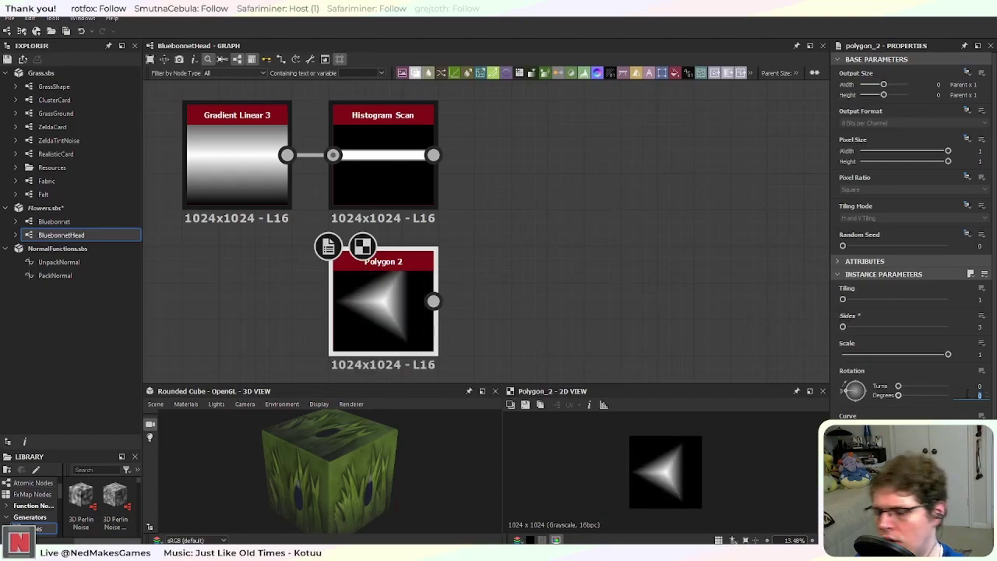
key(Return)
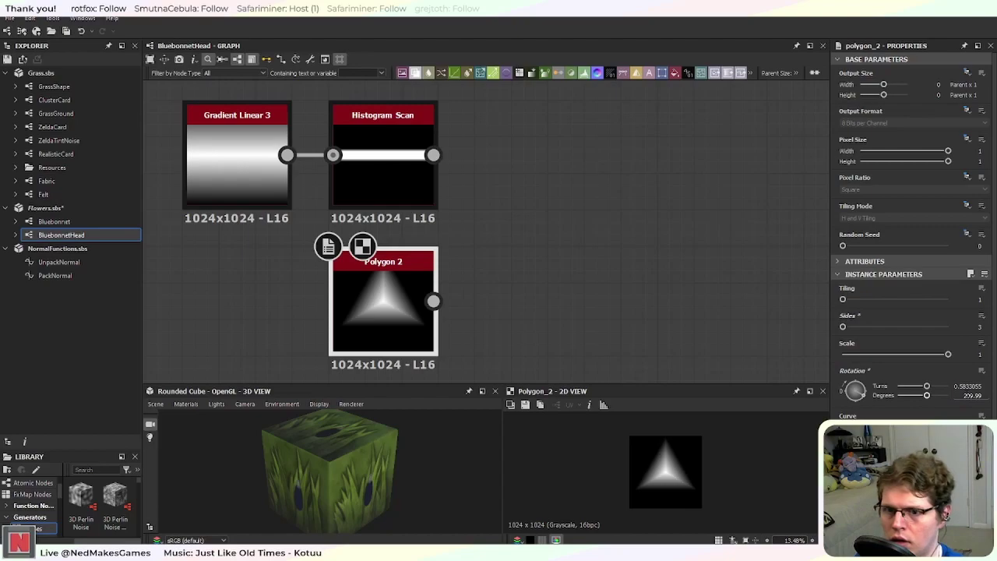
drag(927, 397, 902, 396)
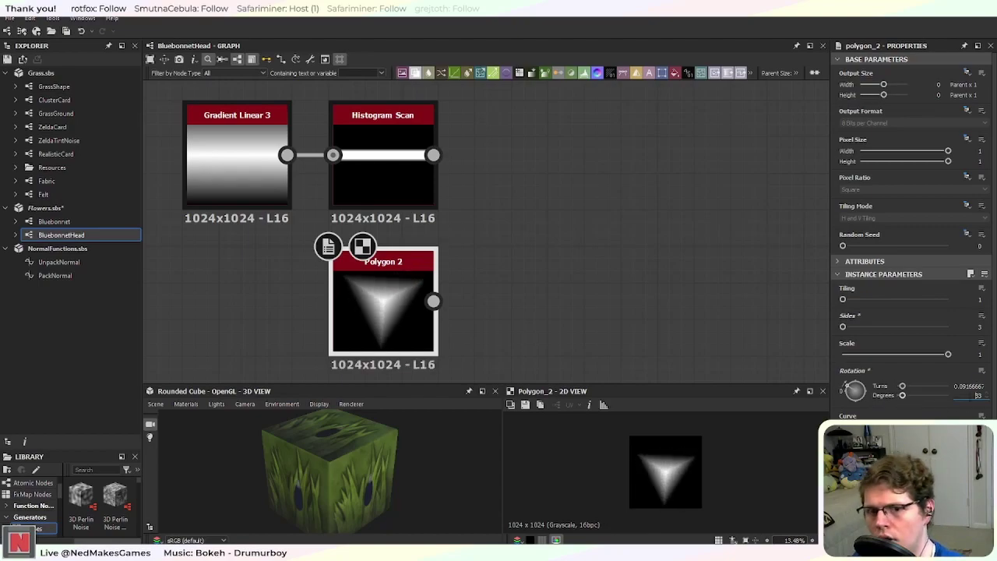
text(0)
key(Return)
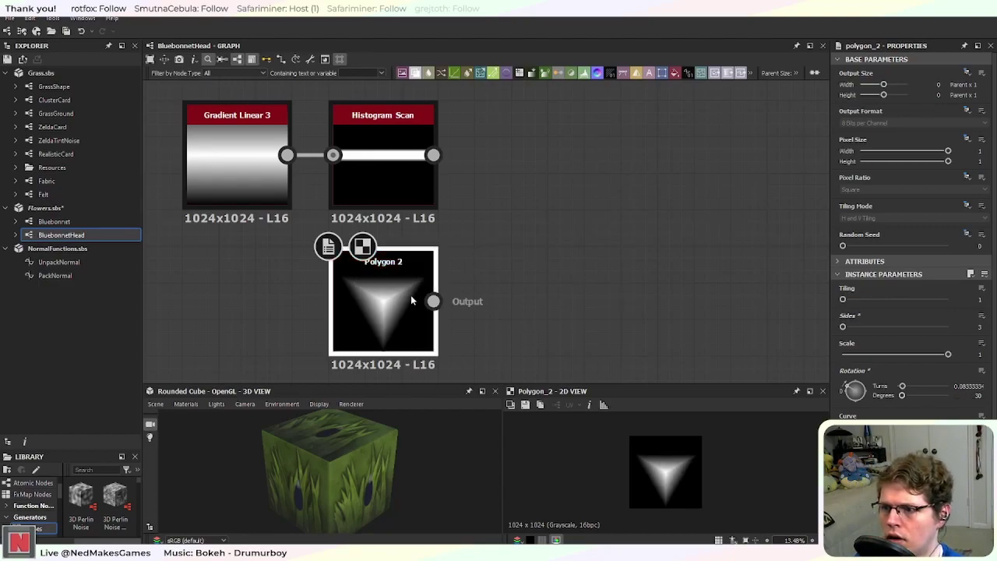
Step: Add a Blend node set to Multiply, with the Histogram Scan as foreground and Polygon 2 as background
middle_drag(470, 250, 456, 274)
key(space)
text(mu)
key(BackSpace)
key(BackSpace)
text(ble)
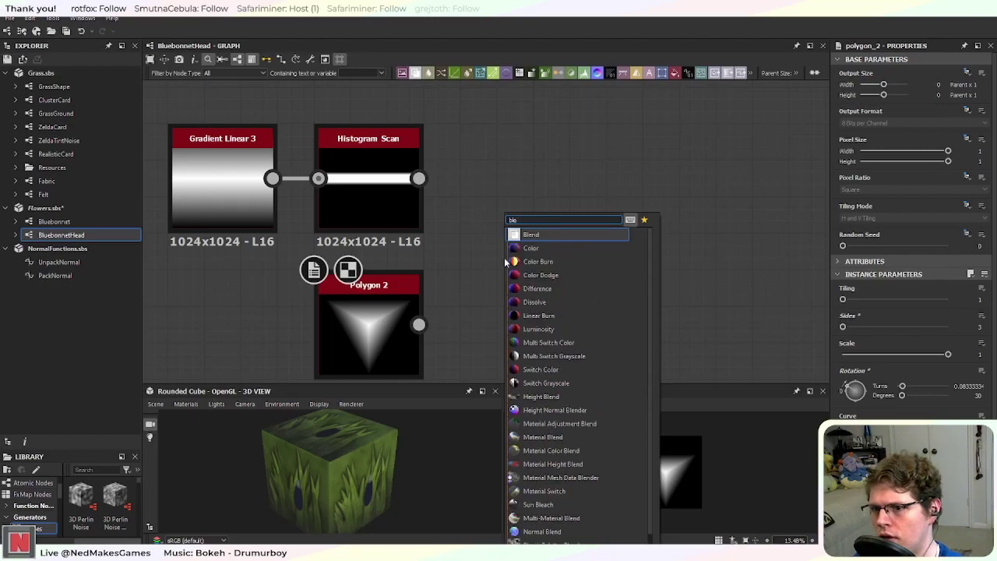
key(Return)
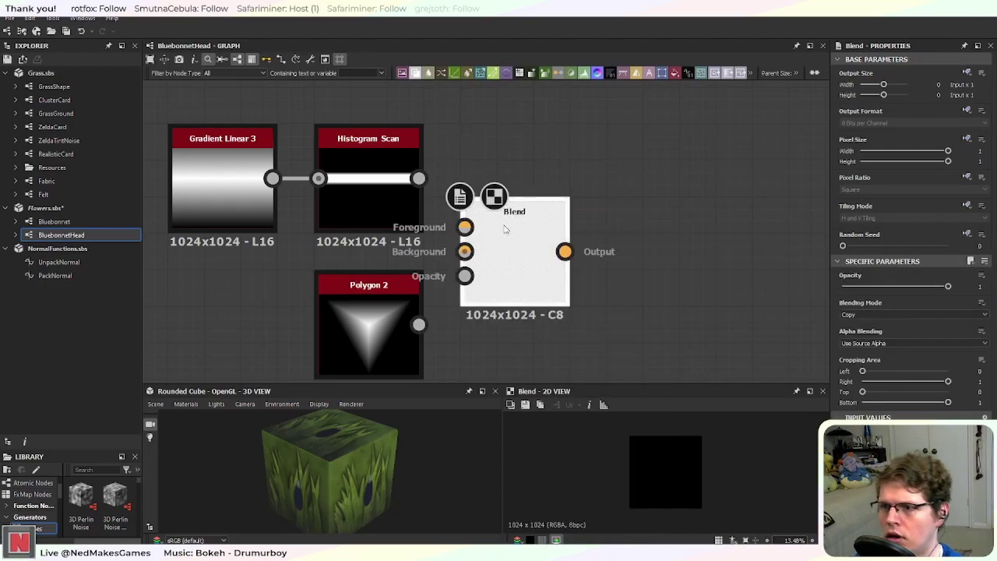
drag(419, 179, 451, 225)
drag(419, 324, 464, 251)
click(891, 314)
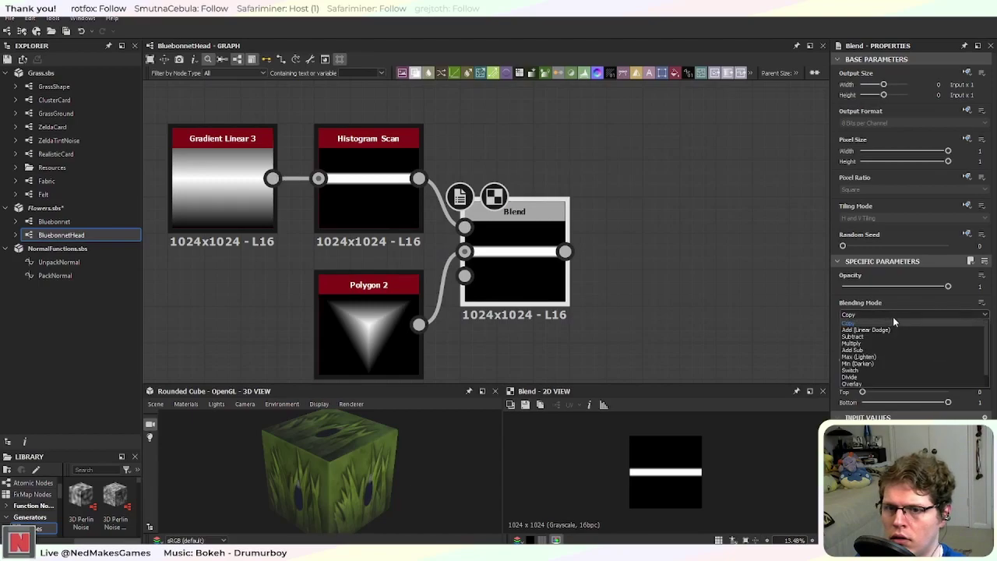
click(892, 343)
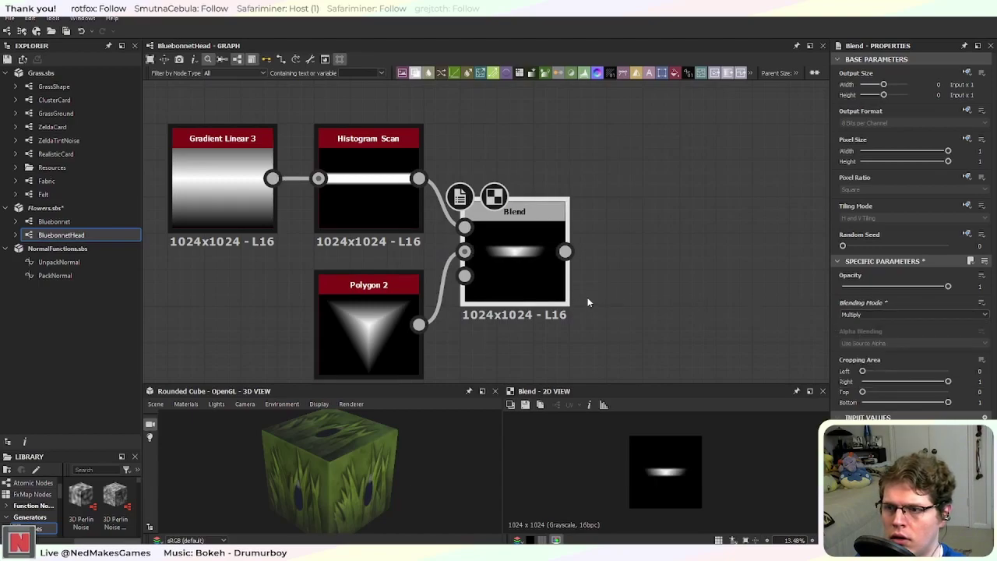
Step: Increase the Polygon 2 node's Curve and adjust its gradient falloff to make the triangle fuller and brighter
scroll(651, 204, down, 1)
click(421, 304)
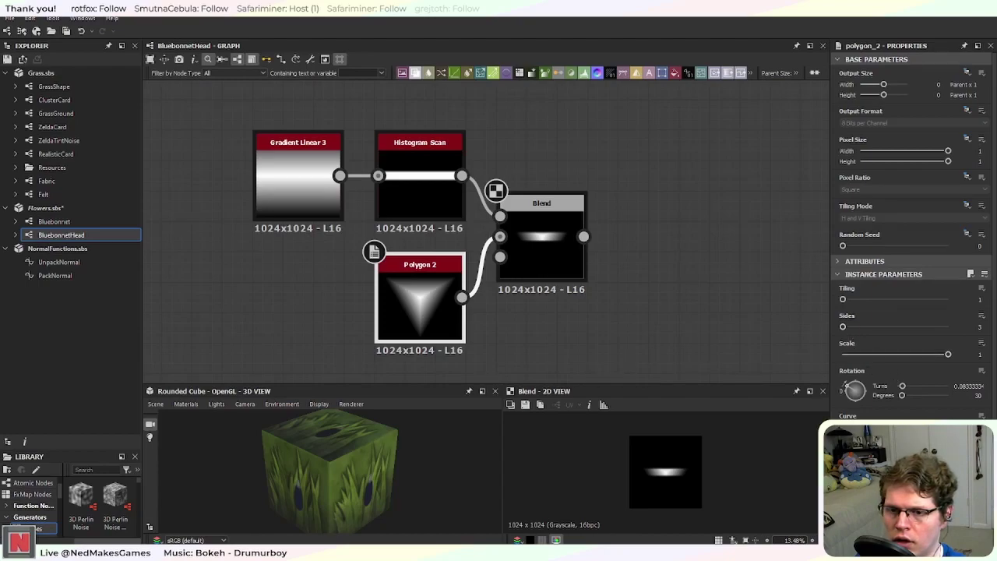
drag(842, 427, 869, 427)
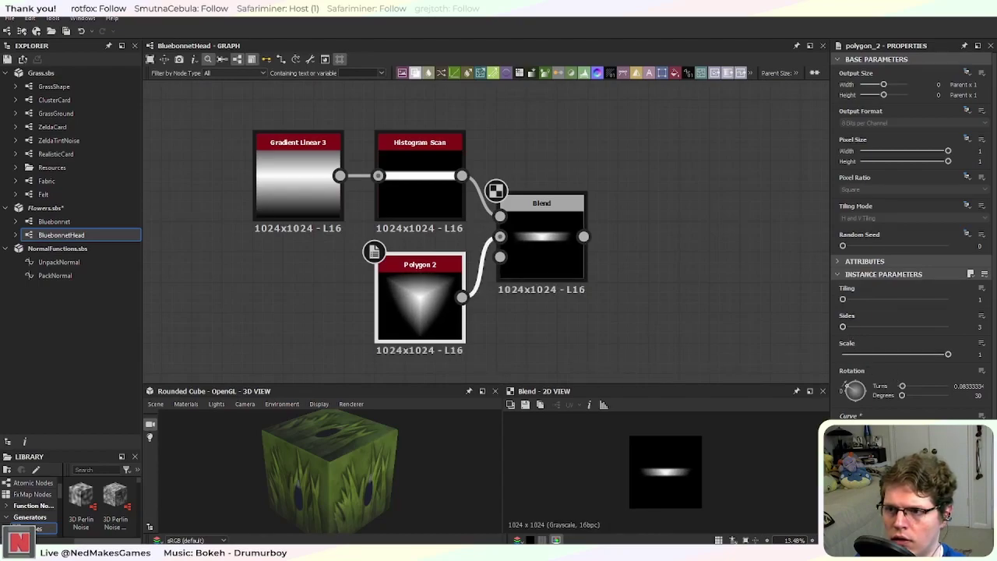
drag(948, 454, 903, 454)
Step: Add a Tile Sampler node after the new Blend node and connect the Blend output to Pattern Input 1
scroll(551, 254, down, 5)
scroll(580, 260, up, 2)
middle_drag(701, 298, 572, 280)
scroll(579, 266, up, 1)
middle_drag(436, 214, 527, 340)
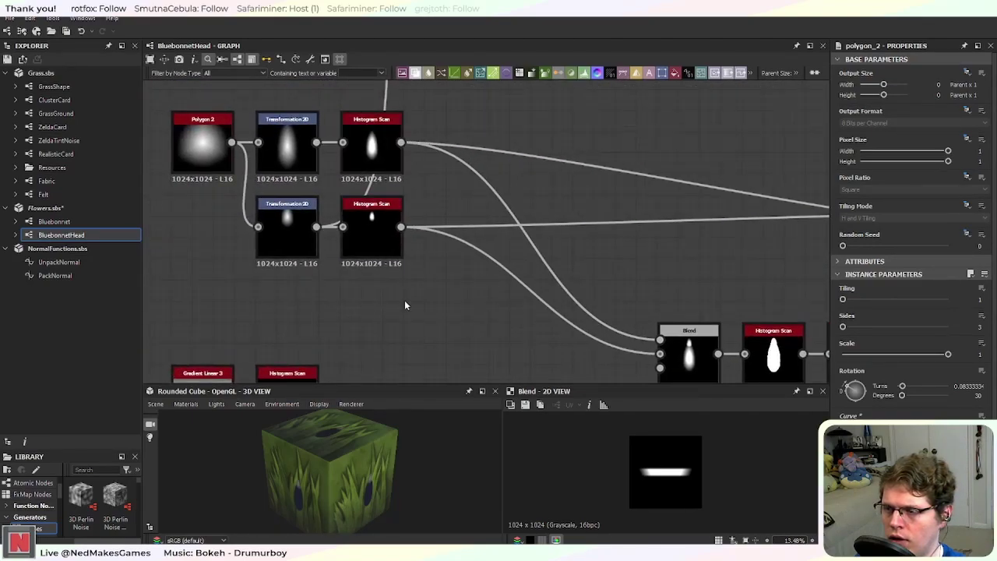
middle_drag(429, 383, 464, 175)
scroll(465, 176, up, 1)
click(409, 239)
middle_drag(408, 239, 432, 281)
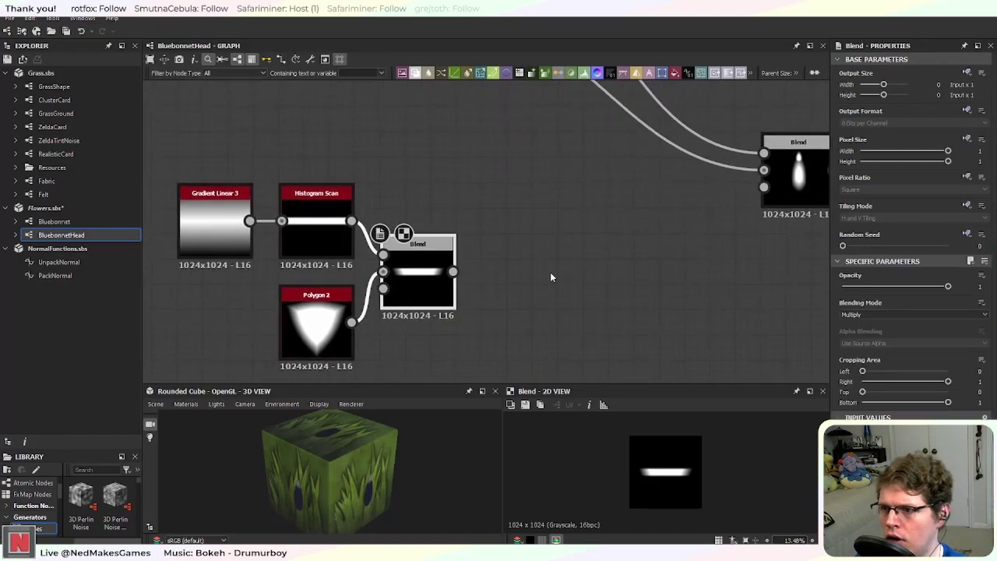
key(space)
text(tile)
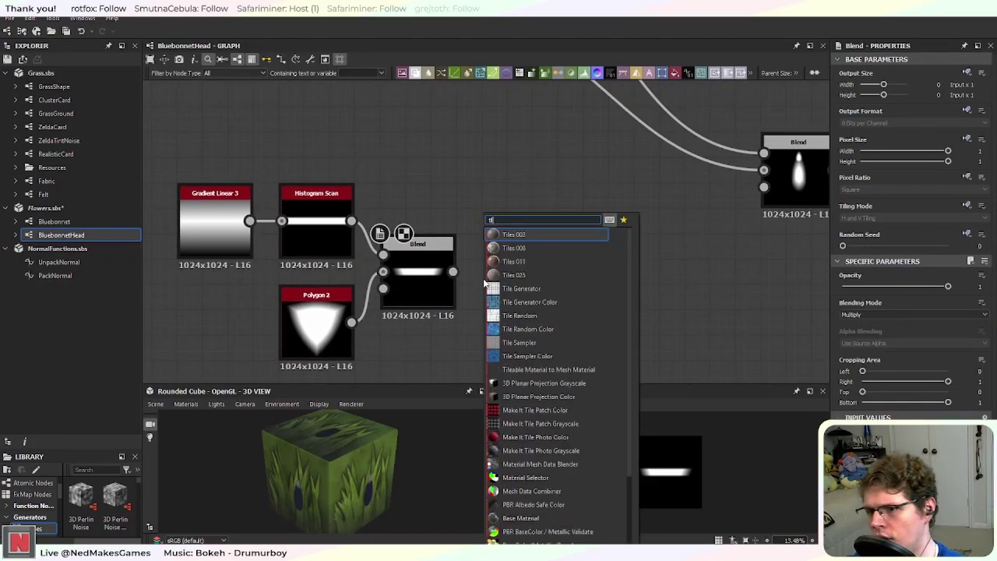
click(559, 342)
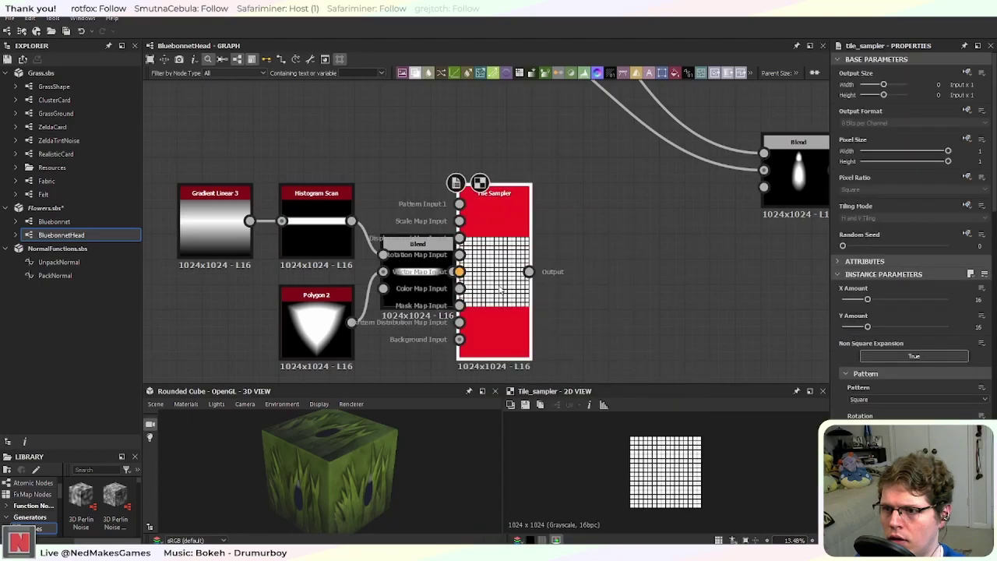
drag(541, 345, 542, 358)
drag(453, 272, 548, 276)
middle_drag(657, 306, 633, 250)
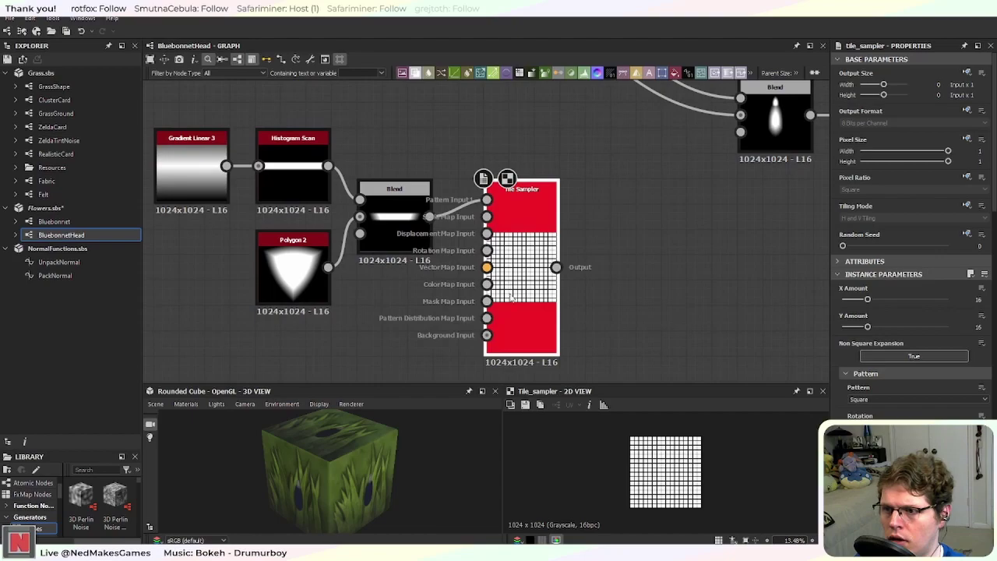
Step: Set the Tile Sampler to X Amount 1 and Y Amount 4, using Pattern Input as its pattern
scroll(683, 323, up, 2)
drag(867, 299, 805, 294)
click(875, 399)
click(898, 407)
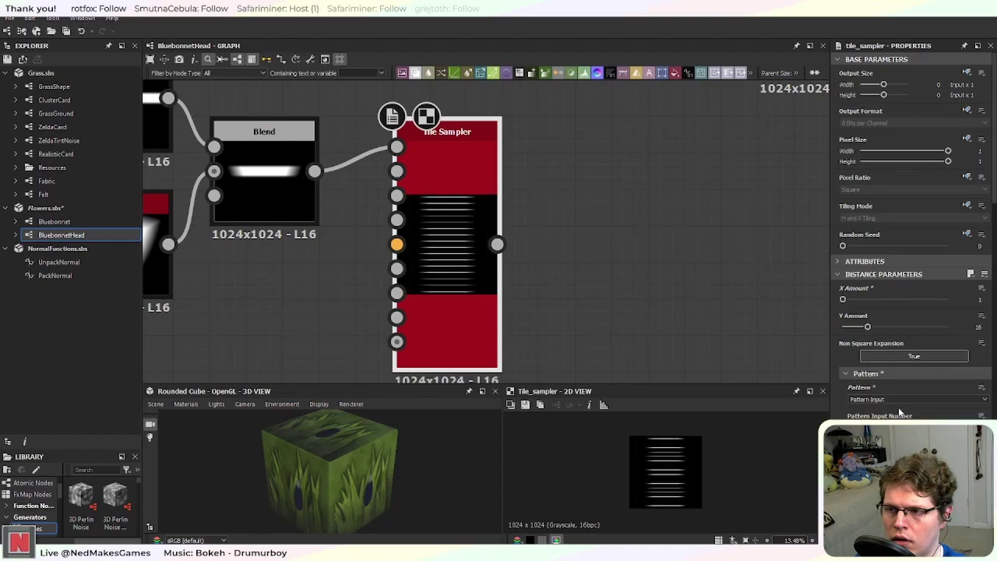
drag(867, 326, 840, 332)
text(4)
key(Return)
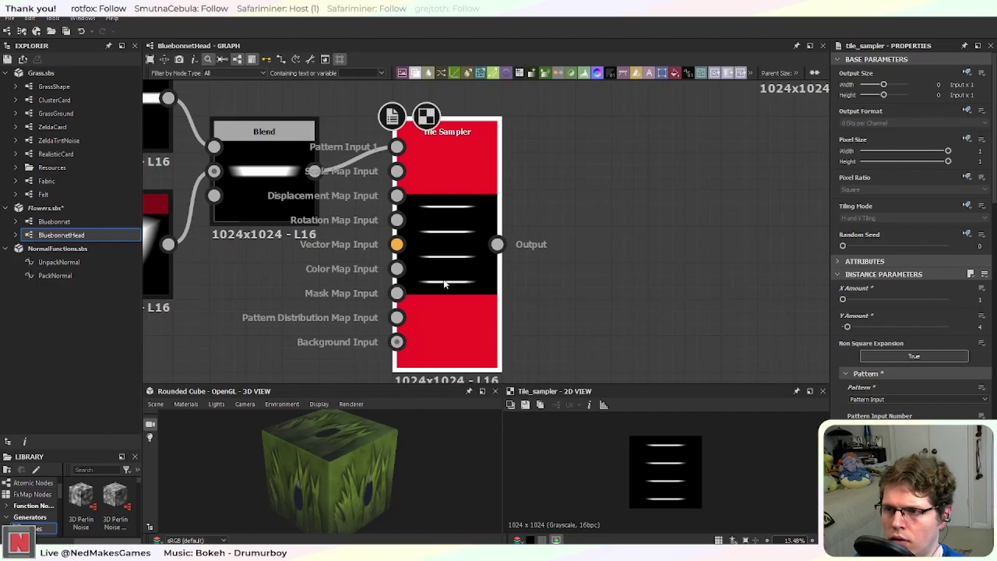
Step: Raise the Tile Sampler's Y Amount to 41
scroll(250, 189, down, 3)
middle_drag(249, 188, 426, 293)
scroll(426, 294, up, 1)
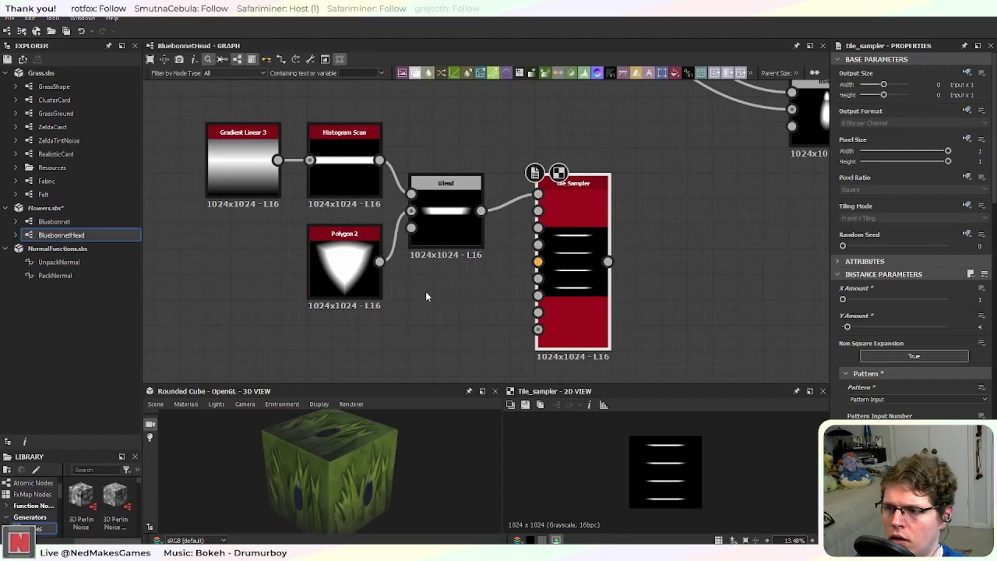
drag(848, 328, 909, 329)
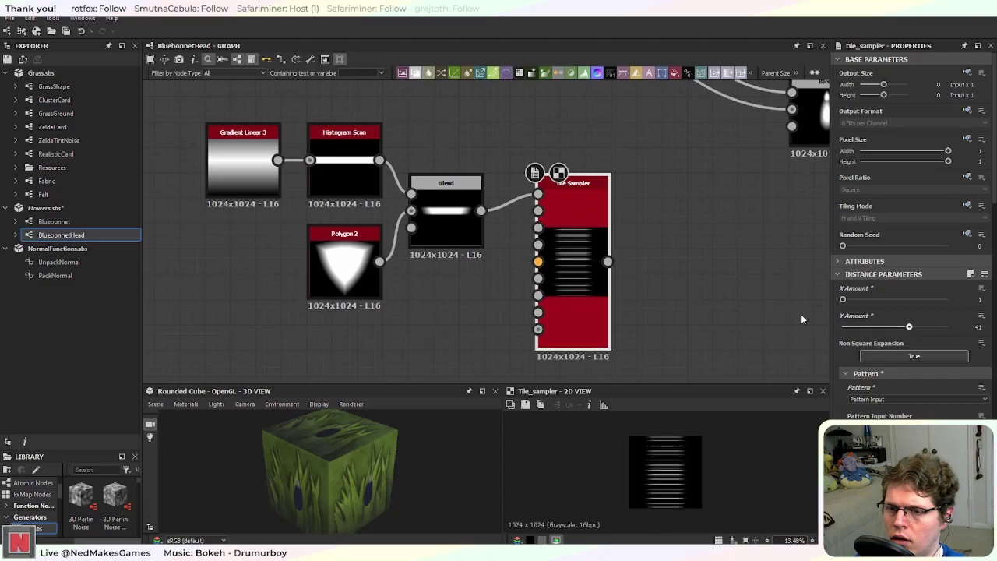
Step: Undo the last Y Amount change and move the Gradient Linear 3, Histogram Scan, Polygon 2 and Blend nodes farther from the Tile Sampler
key(ctrl+z)
click(464, 244)
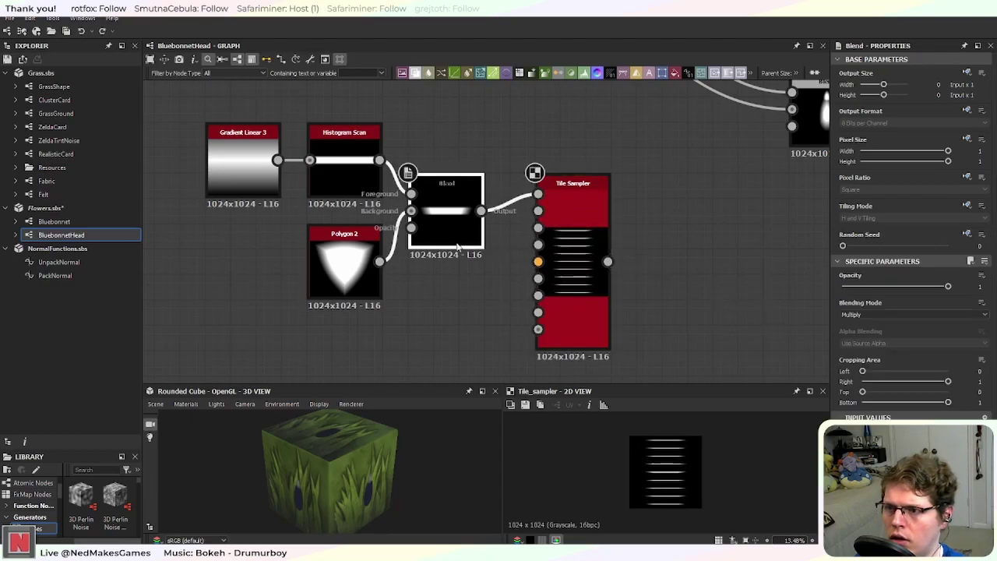
middle_drag(343, 277, 446, 314)
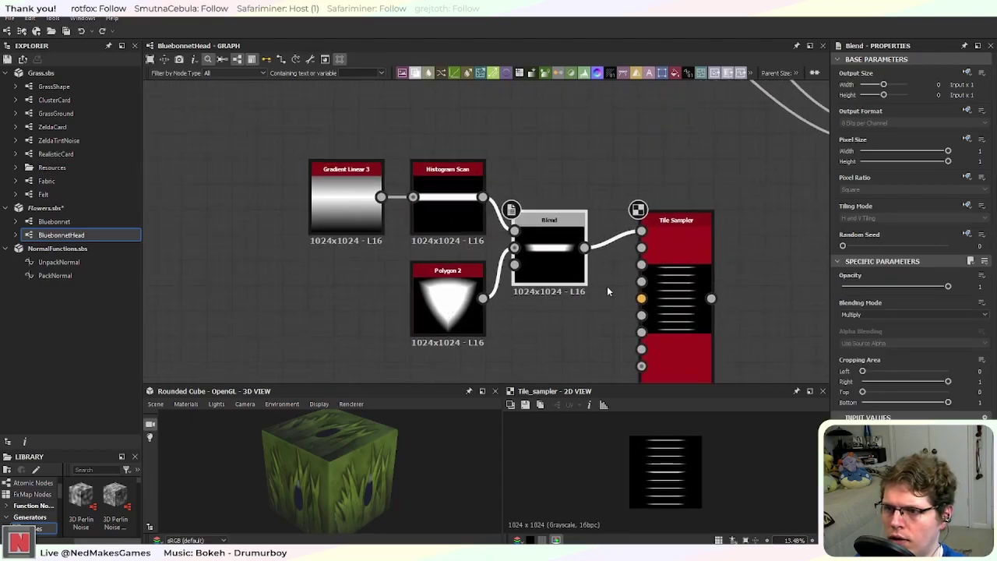
drag(284, 151, 397, 282)
click(398, 269)
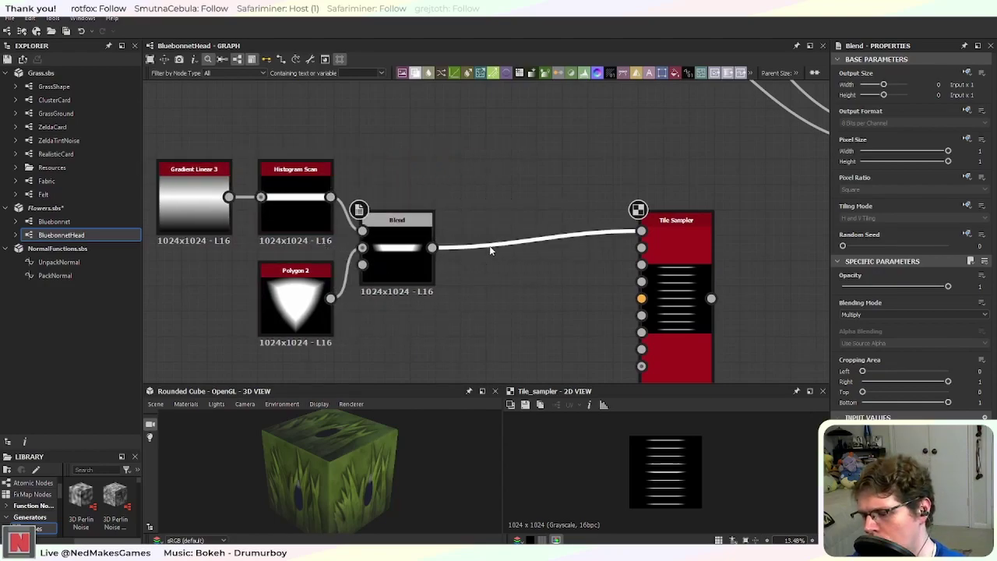
Step: Insert a Transformation 2D node into the link between the Blend node and the Tile Sampler
key(space)
text(transf)
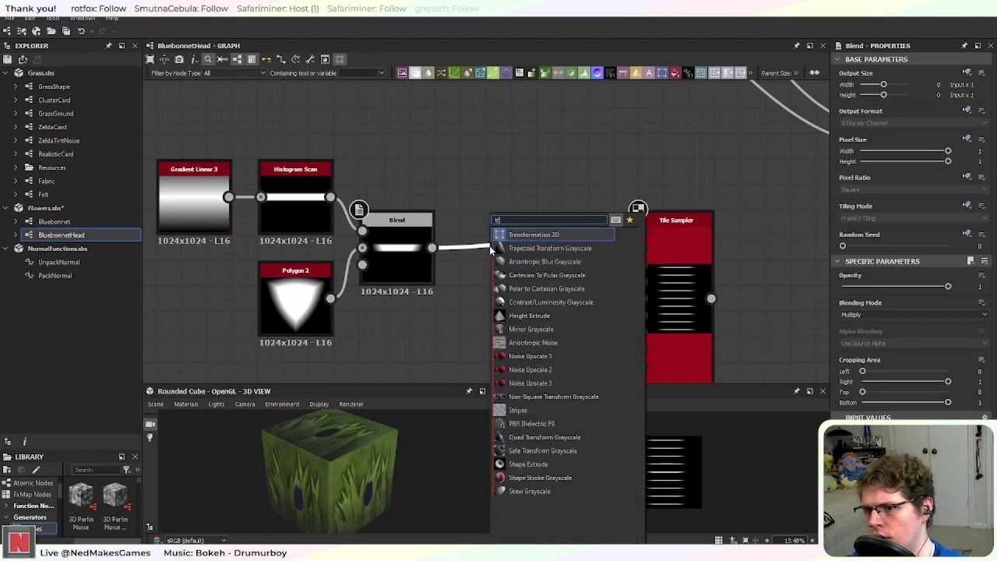
key(Return)
drag(506, 248, 468, 222)
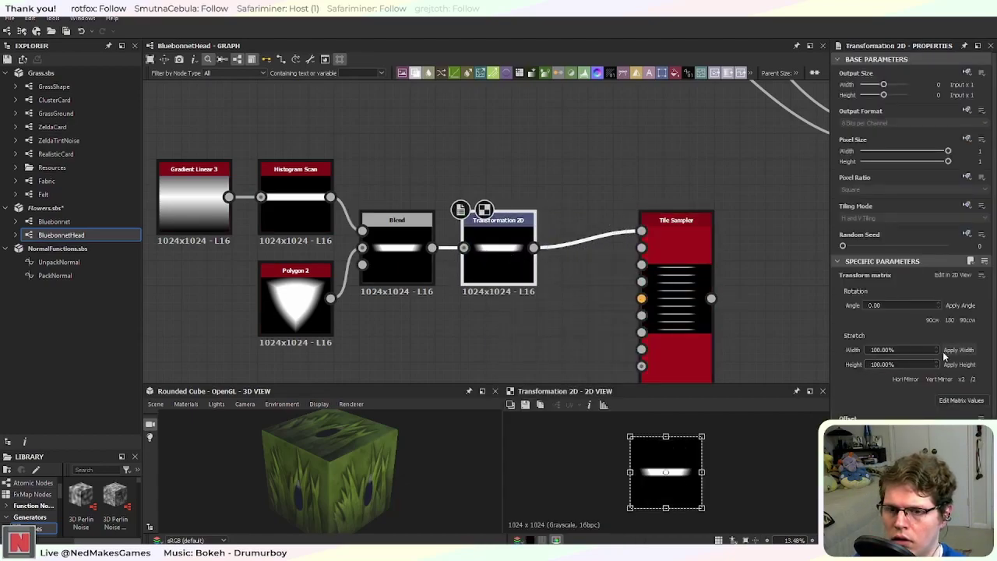
Step: Apply a 400% height stretch followed by a 75% height stretch to the Transformation 2D node
click(871, 364)
text(4)
click(960, 364)
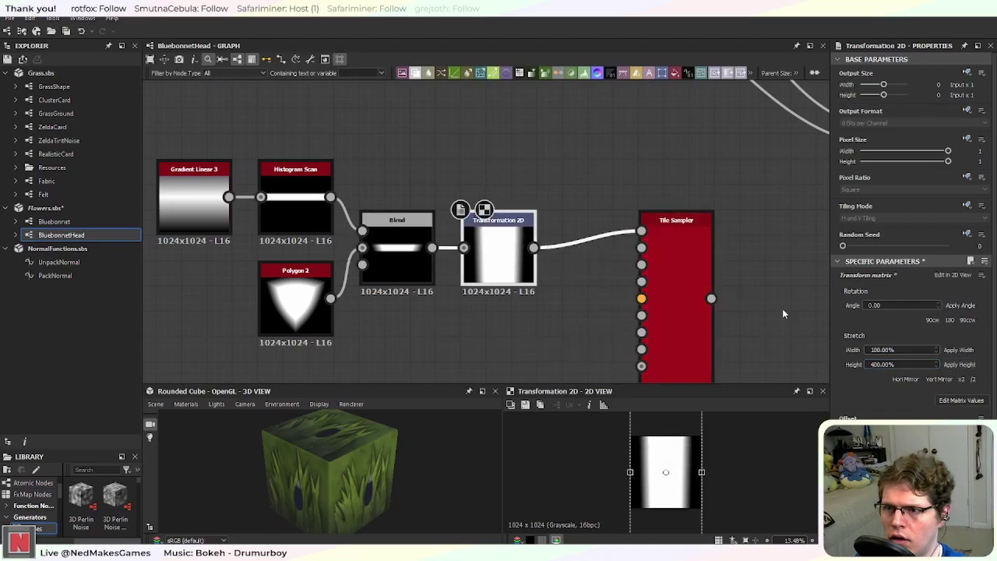
click(877, 365)
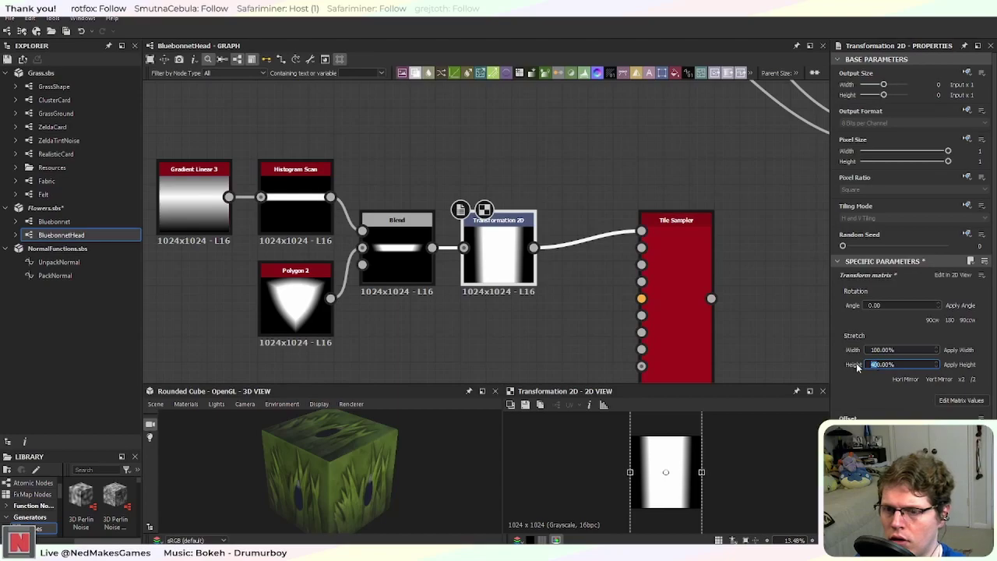
text(75)
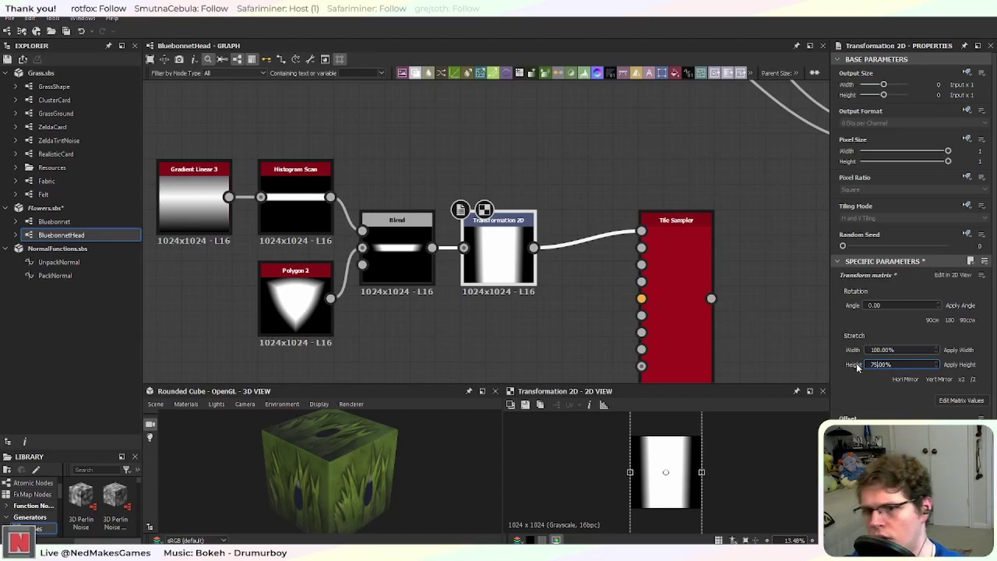
click(969, 371)
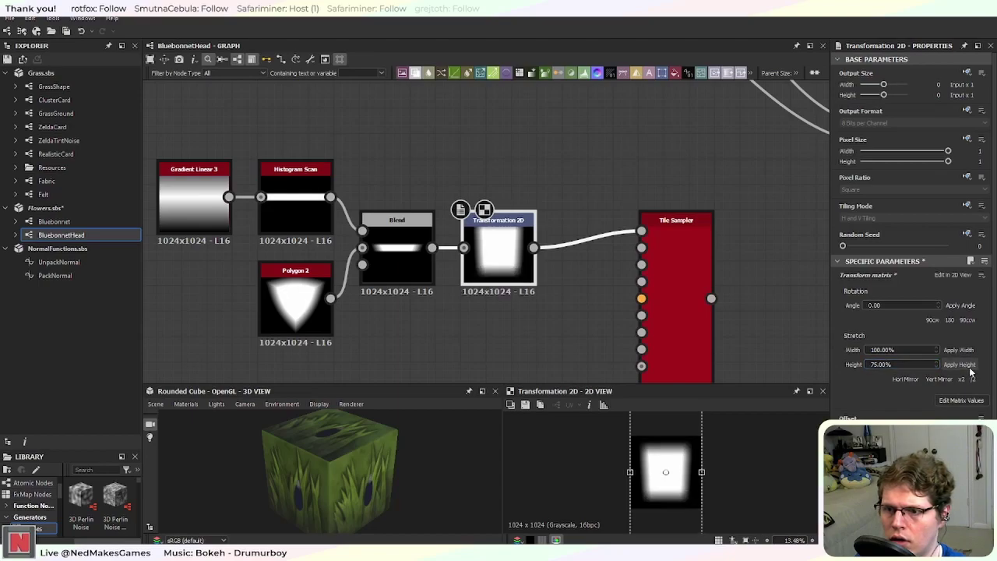
Step: Move the Tile Sampler closer to the Transformation 2D node and examine its tiled stripe pattern up close
click(687, 282)
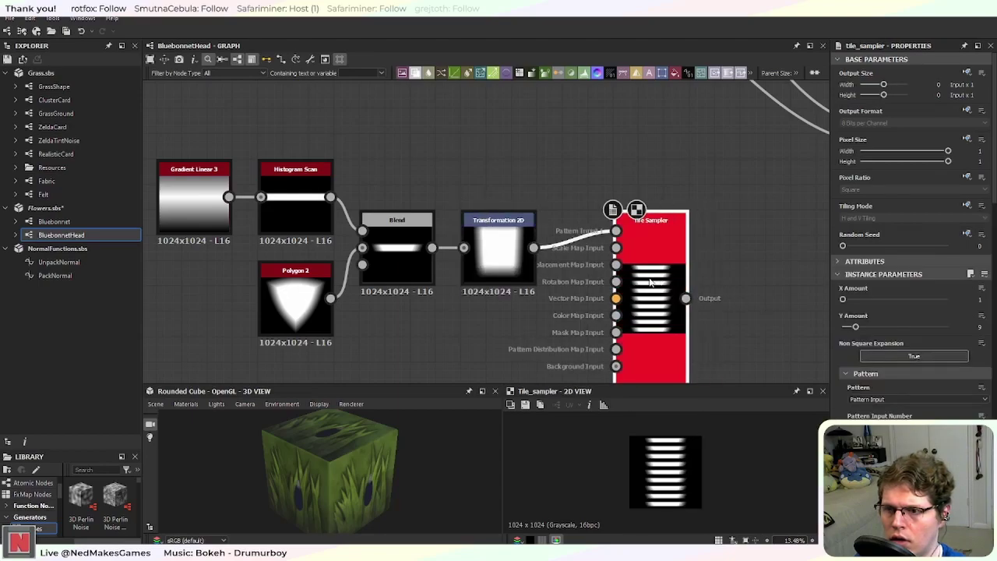
scroll(634, 233, down, 2)
scroll(613, 272, up, 3)
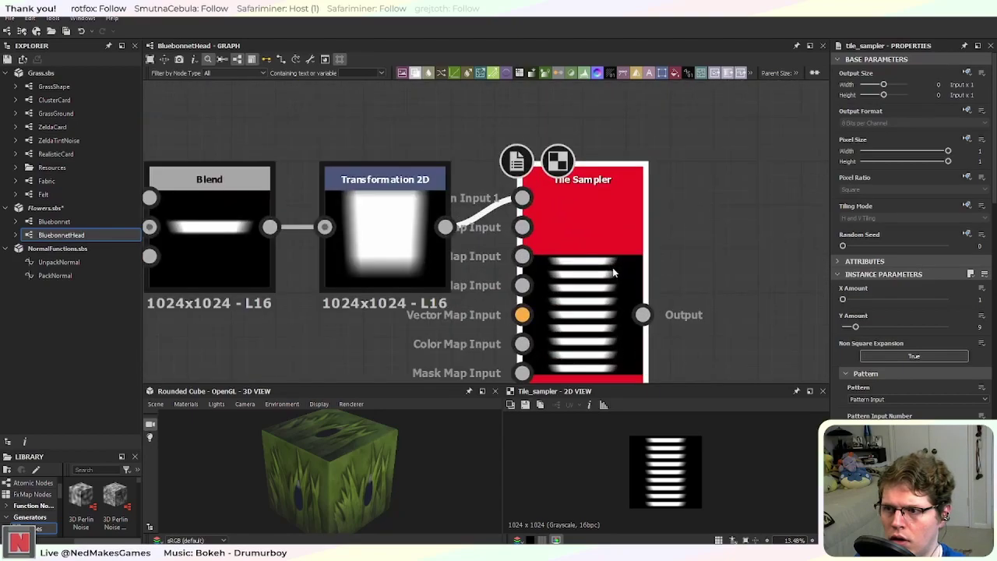
middle_drag(633, 297, 622, 244)
scroll(604, 283, up, 2)
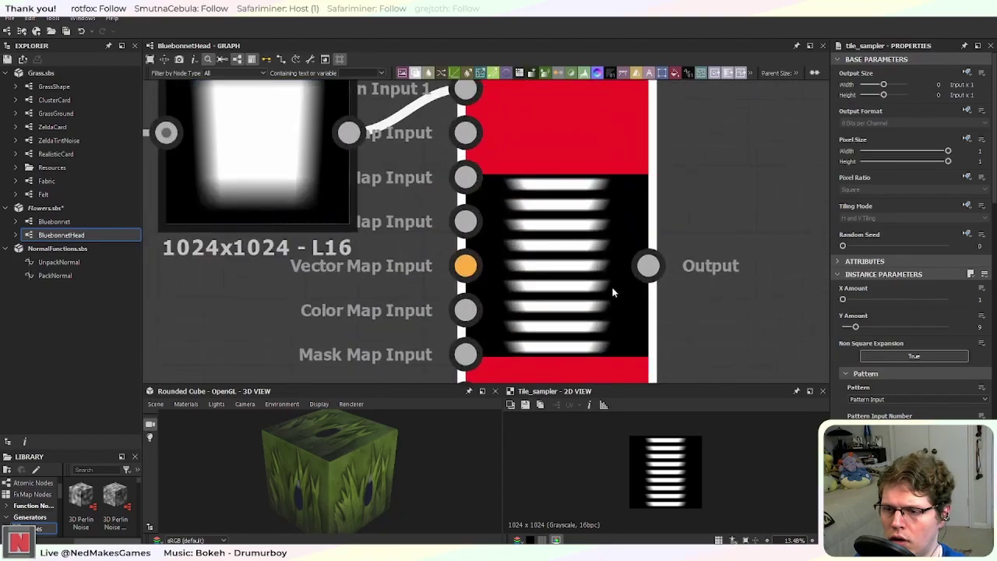
scroll(592, 266, down, 3)
scroll(553, 273, up, 3)
scroll(554, 274, down, 5)
middle_drag(677, 208, 509, 190)
scroll(532, 241, down, 1)
scroll(492, 278, up, 3)
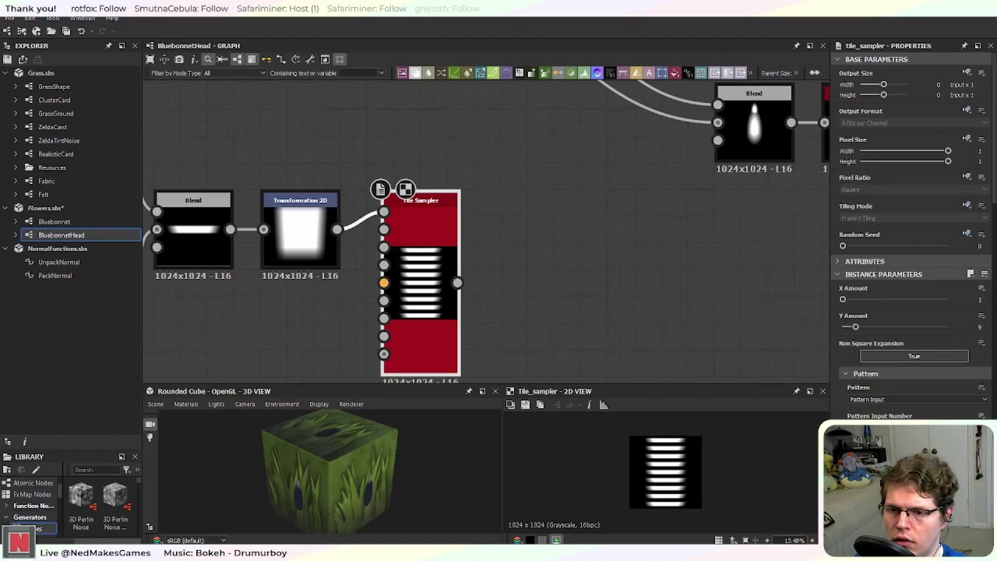
Step: Review the Tile Sampler's pattern and size parameters
scroll(838, 413, down, 2)
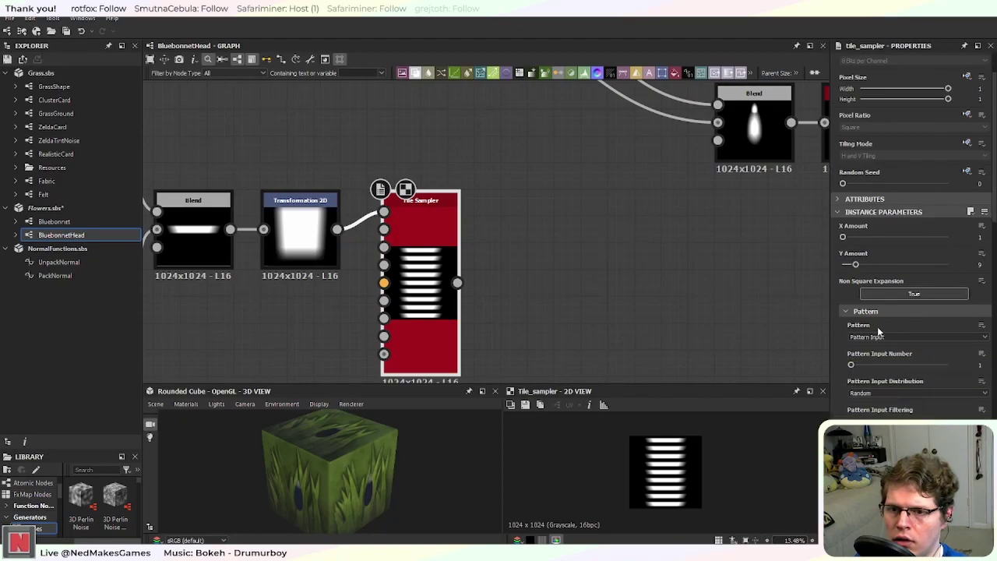
scroll(834, 392, down, 6)
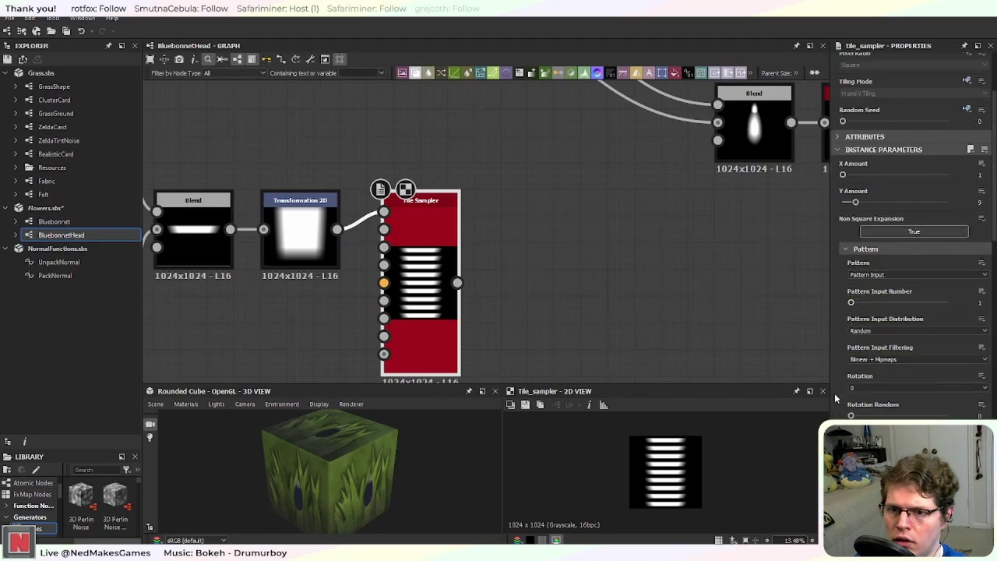
scroll(834, 393, down, 1)
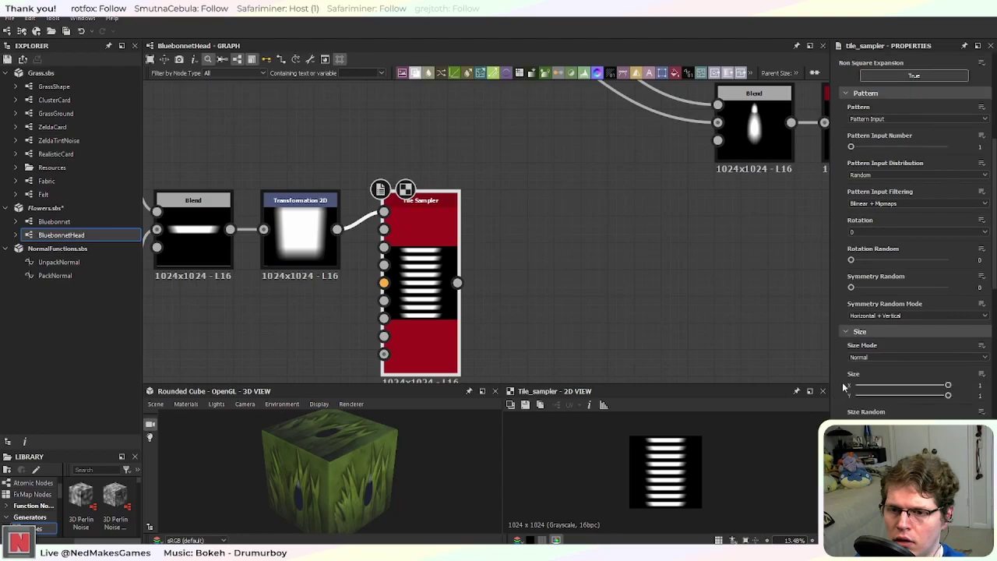
Step: Try Keep Ratio and other size modes on the Tile Sampler, and restore the Normal mode
click(887, 356)
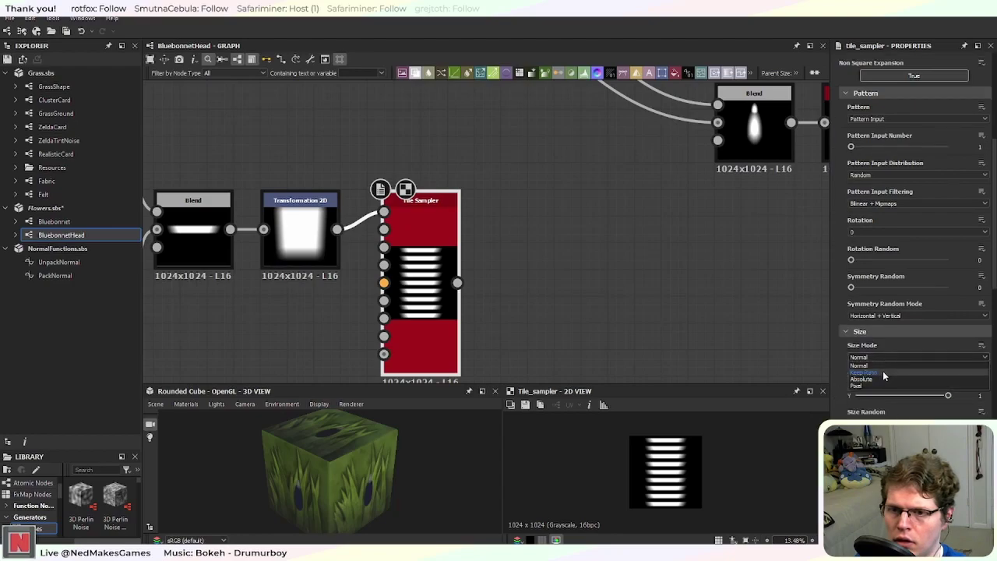
click(883, 371)
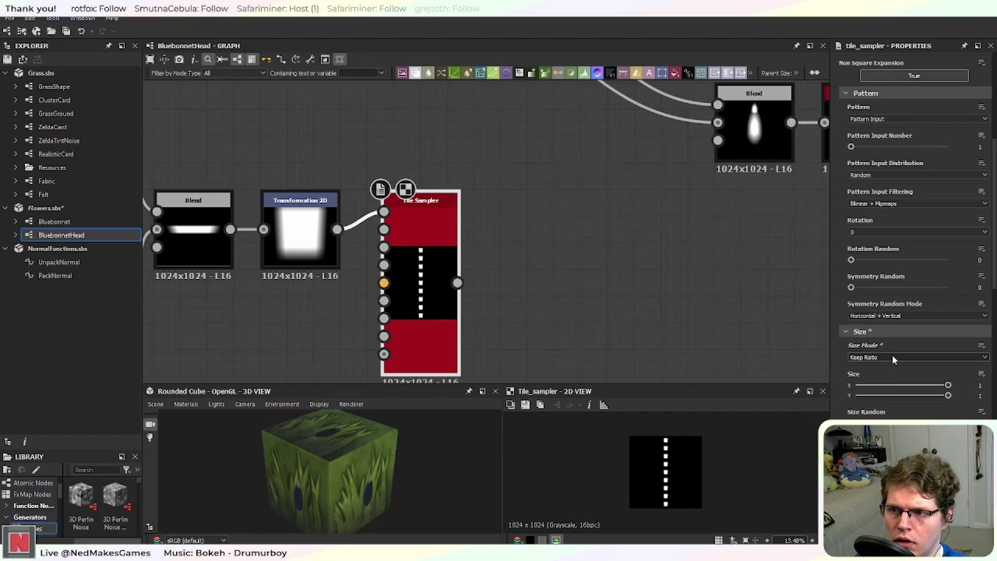
click(889, 357)
click(881, 374)
click(886, 358)
click(881, 378)
click(885, 355)
click(880, 384)
click(890, 372)
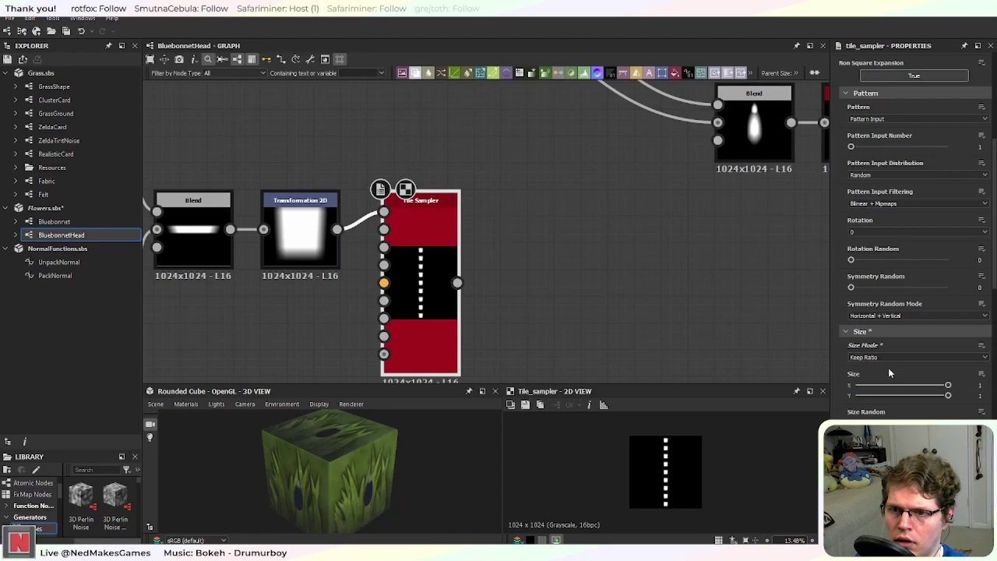
click(891, 356)
click(888, 365)
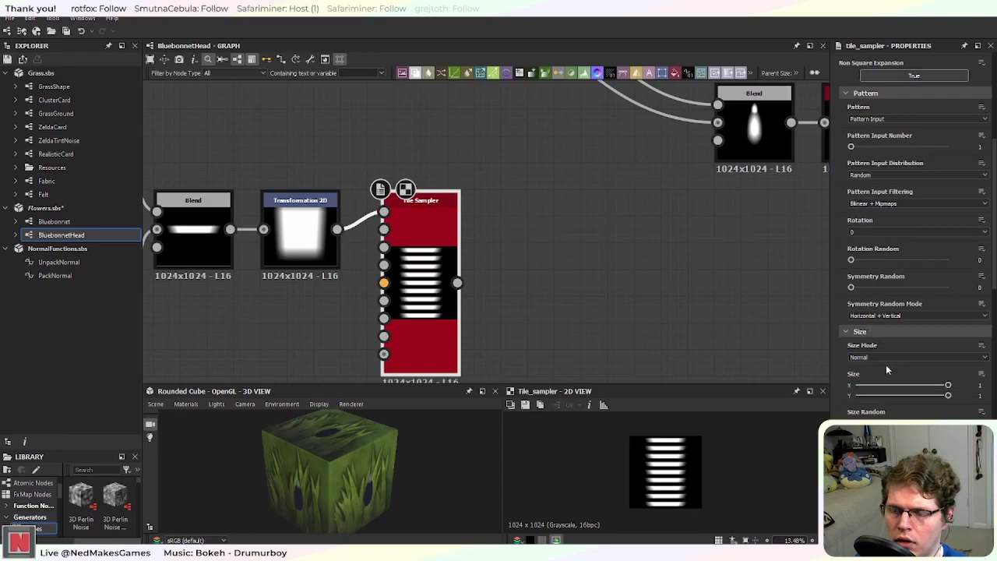
Step: Set the Tile Sampler's Size Random X to 0.17 and its Scale Random to 0.23
drag(948, 396, 974, 395)
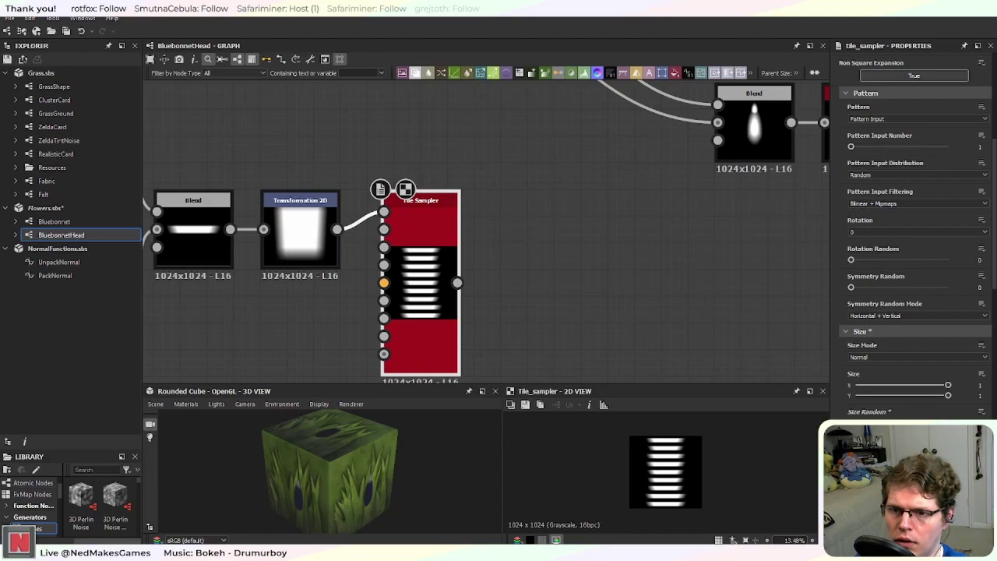
scroll(914, 234, down, 1)
mouse_move(860, 430)
mouse_down()
mouse_move(870, 430)
mouse_move(859, 430)
mouse_up()
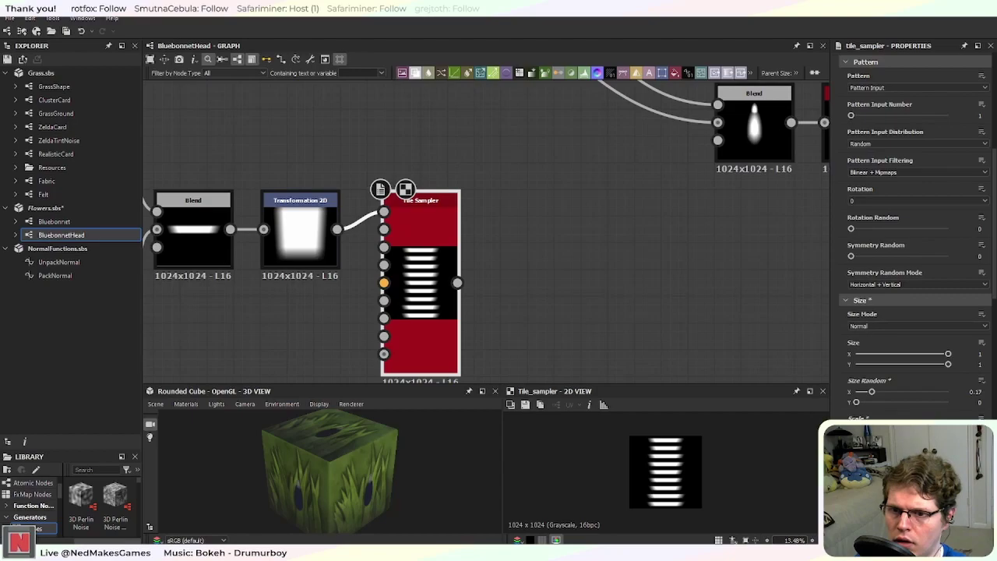
drag(851, 458, 862, 430)
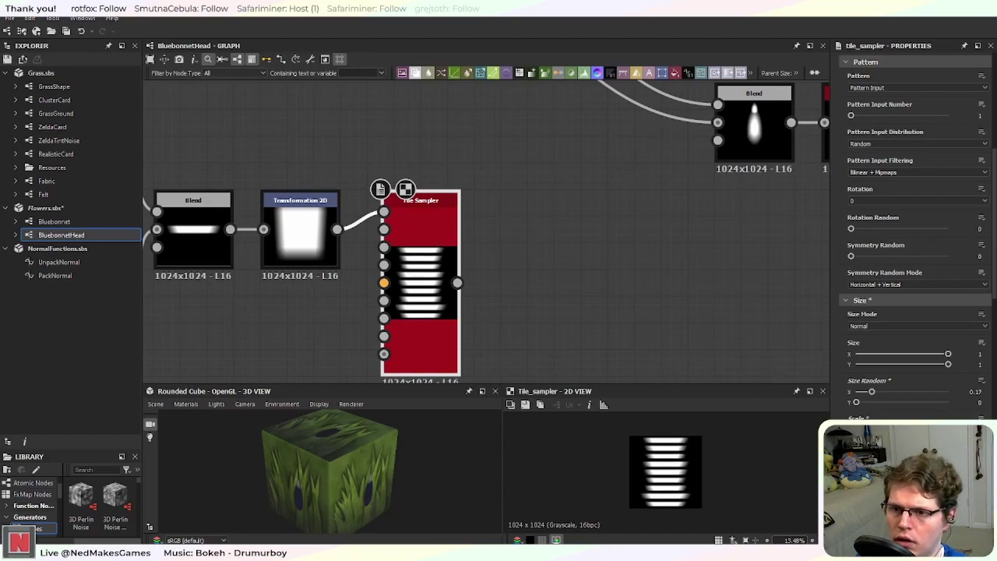
scroll(911, 233, down, 1)
drag(863, 426, 803, 468)
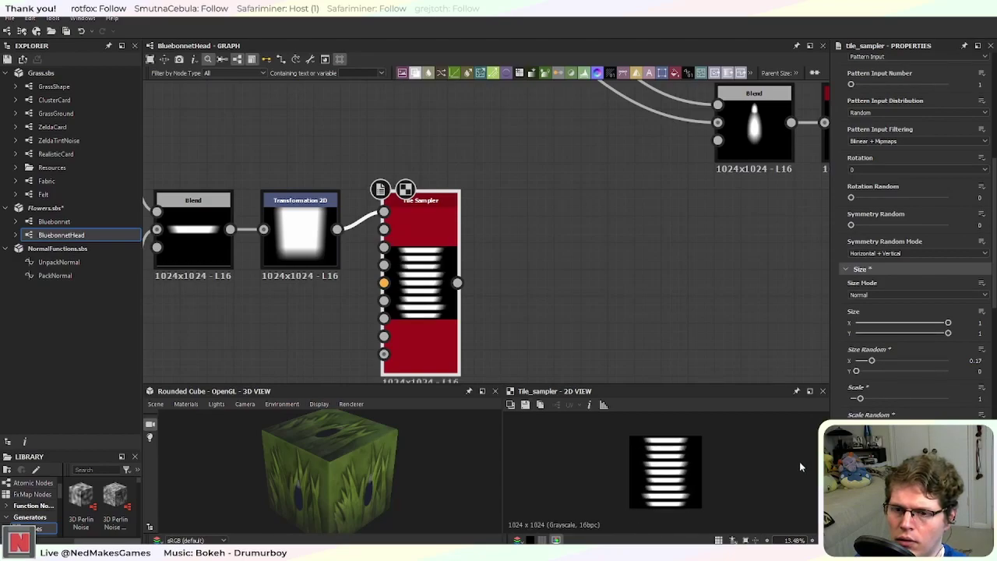
Step: Move the Tile Sampler node farther away from the Transformation 2D node in the graph
scroll(612, 335, down, 2)
middle_drag(641, 234, 582, 287)
scroll(589, 343, down, 3)
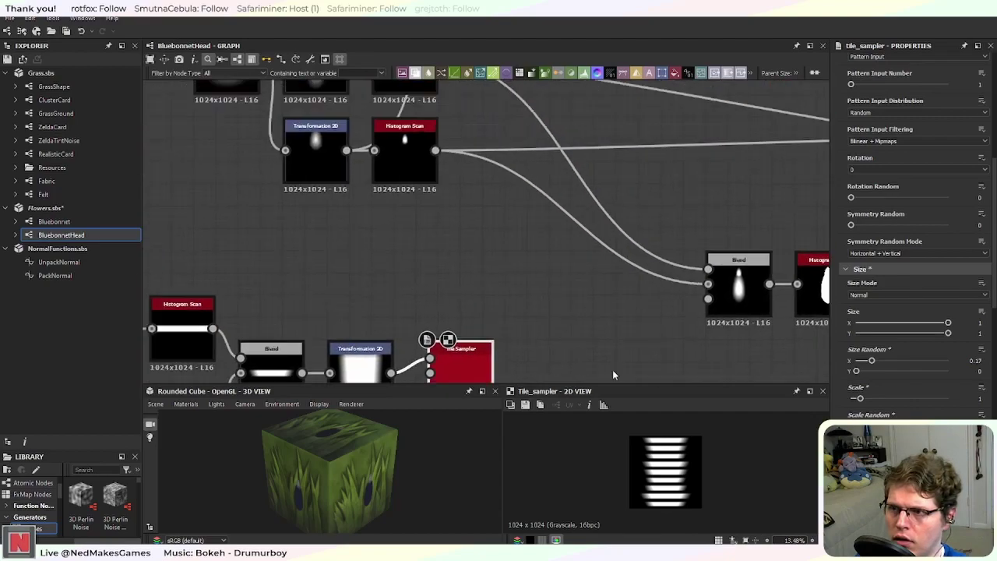
scroll(588, 345, down, 1)
middle_drag(585, 347, 543, 282)
scroll(543, 282, up, 3)
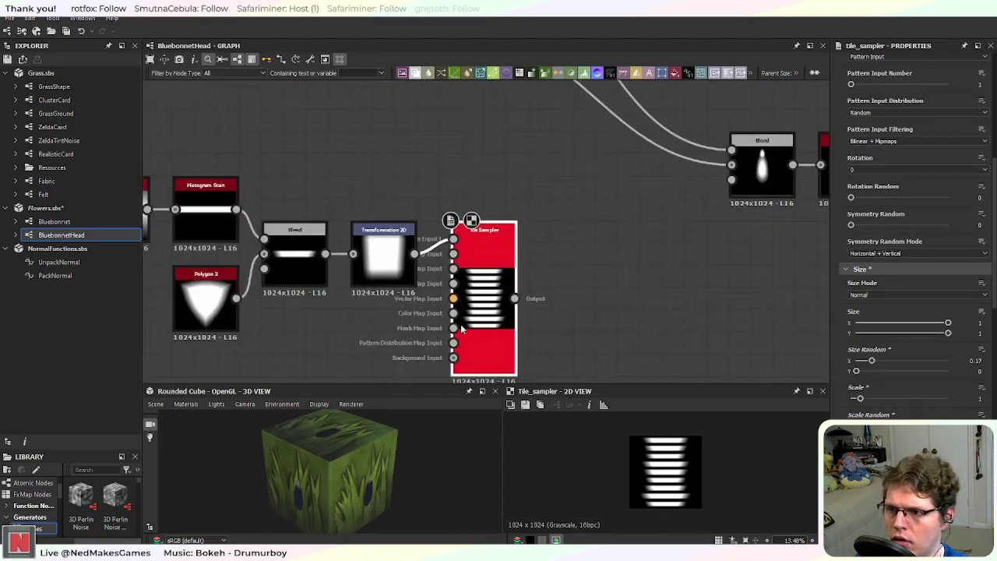
drag(482, 327, 536, 327)
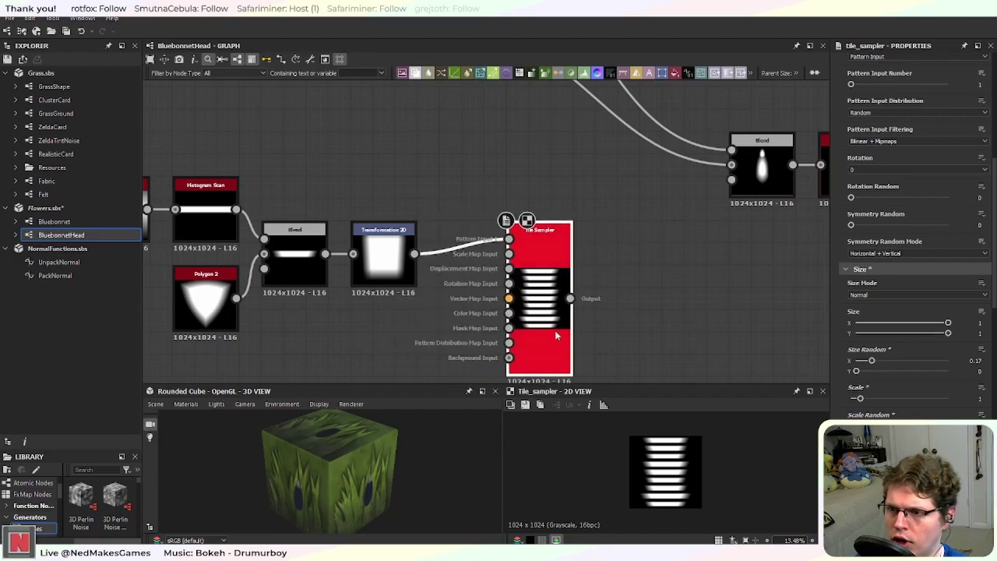
Step: Examine the neighbouring Blend and Histogram Scan nodes and the Tile Sampler's map inputs and parameters
middle_drag(650, 247, 543, 314)
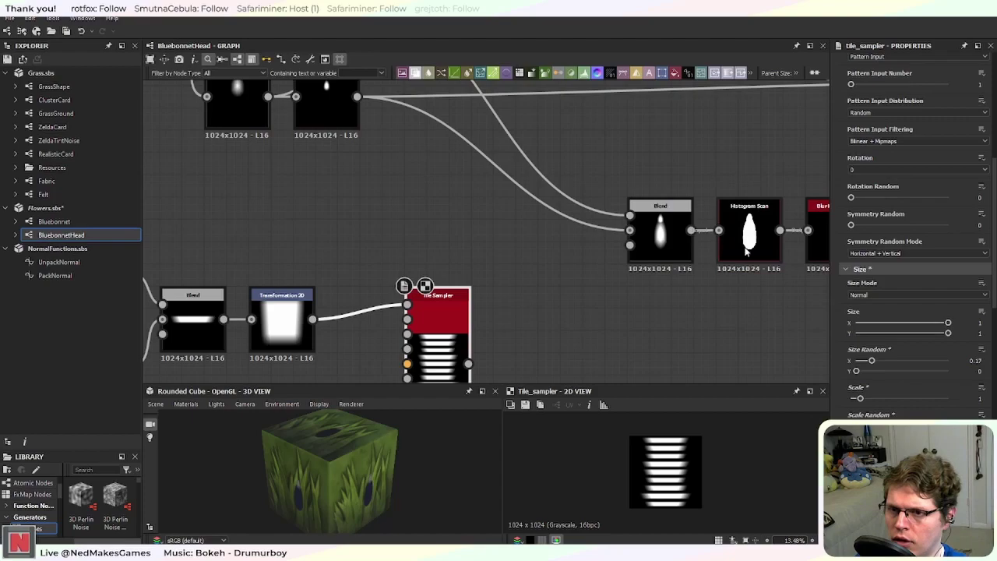
scroll(522, 330, down, 3)
scroll(522, 329, up, 2)
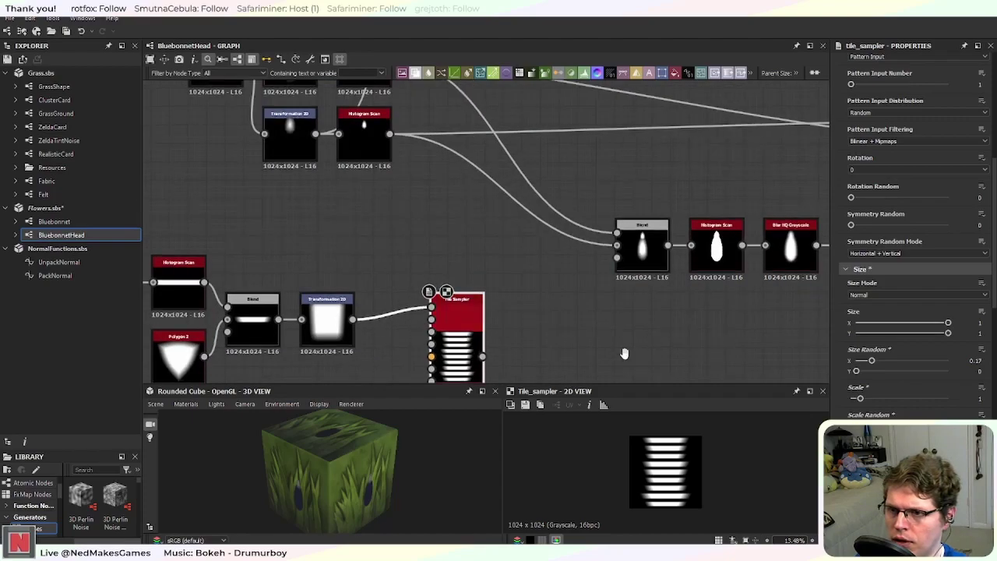
middle_drag(522, 330, 501, 274)
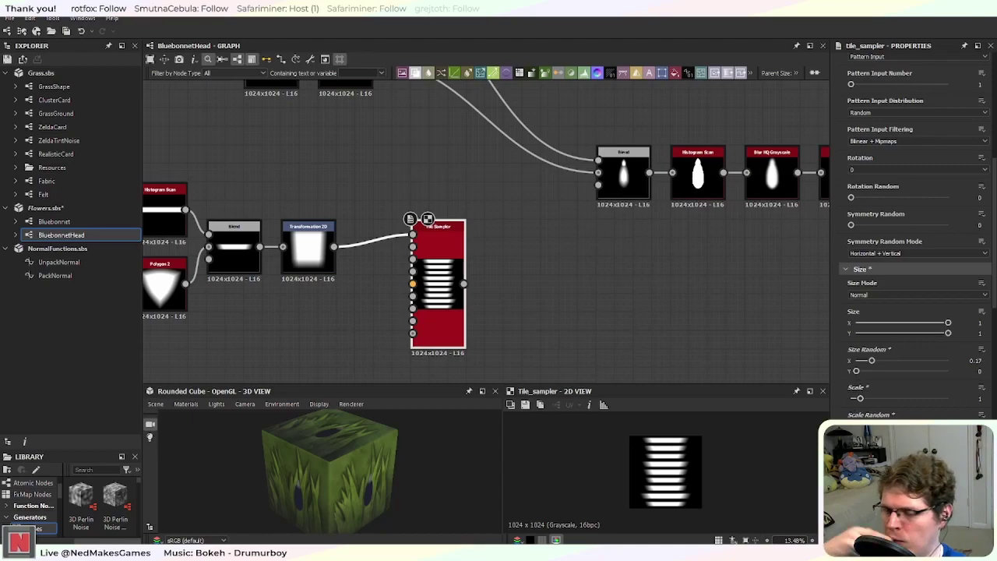
scroll(916, 234, down, 3)
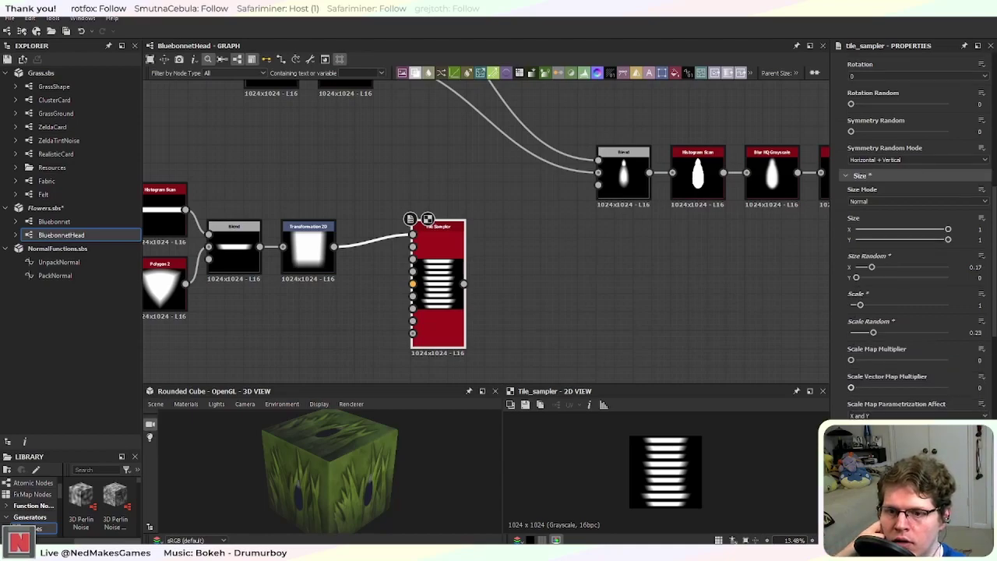
scroll(424, 288, up, 2)
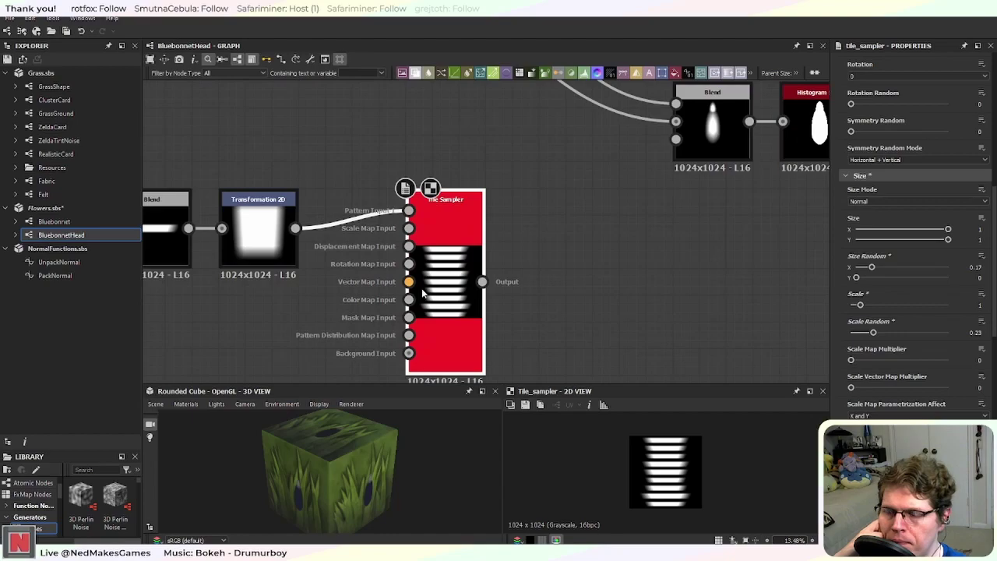
scroll(423, 291, down, 2)
scroll(902, 335, up, 10)
scroll(902, 330, up, 2)
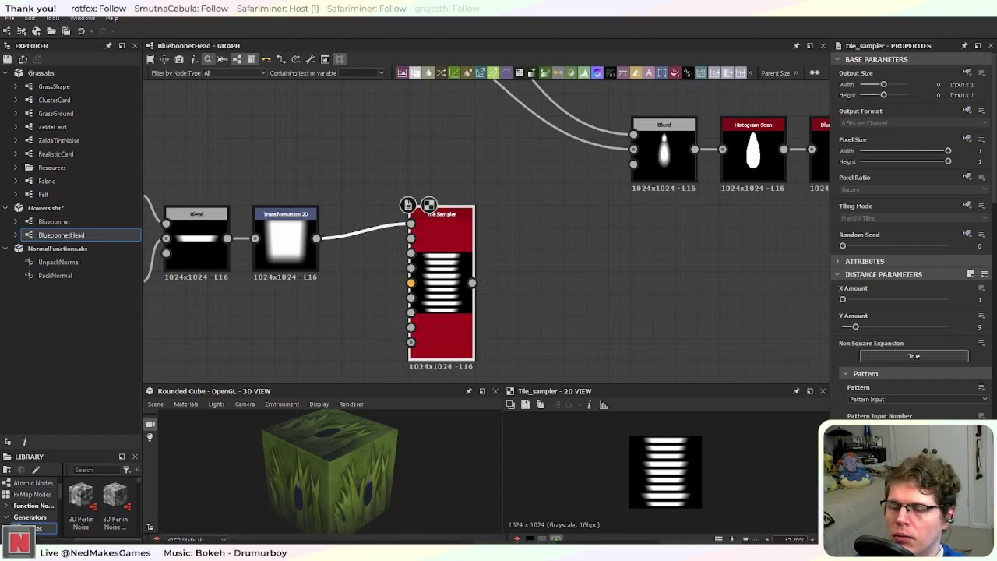
Step: Switch to the web browser, search for "substance designer tile sampler", and open the official Tile Sampler documentation page
key(alt+Tab)
key(ctrl+Tab)
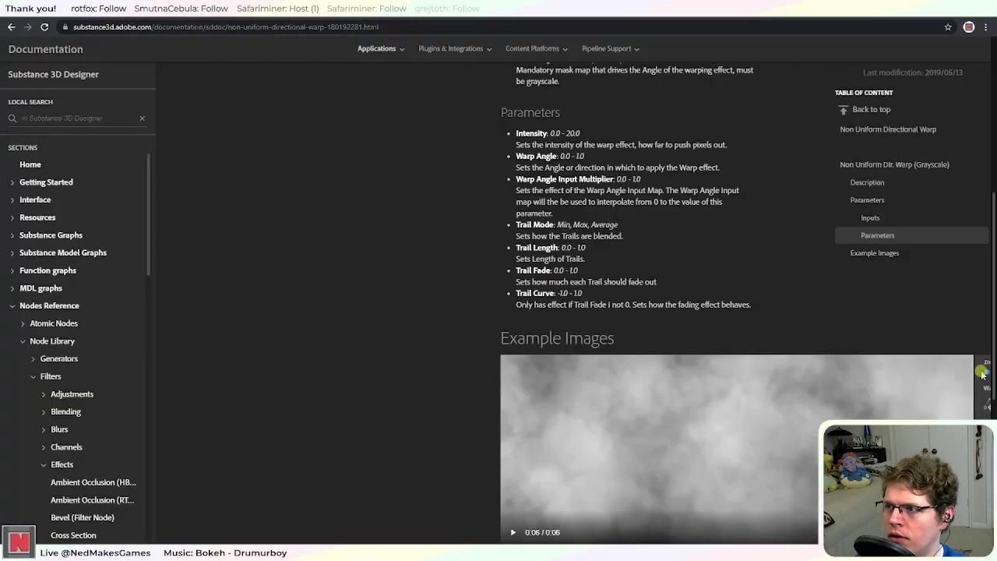
click(189, 27)
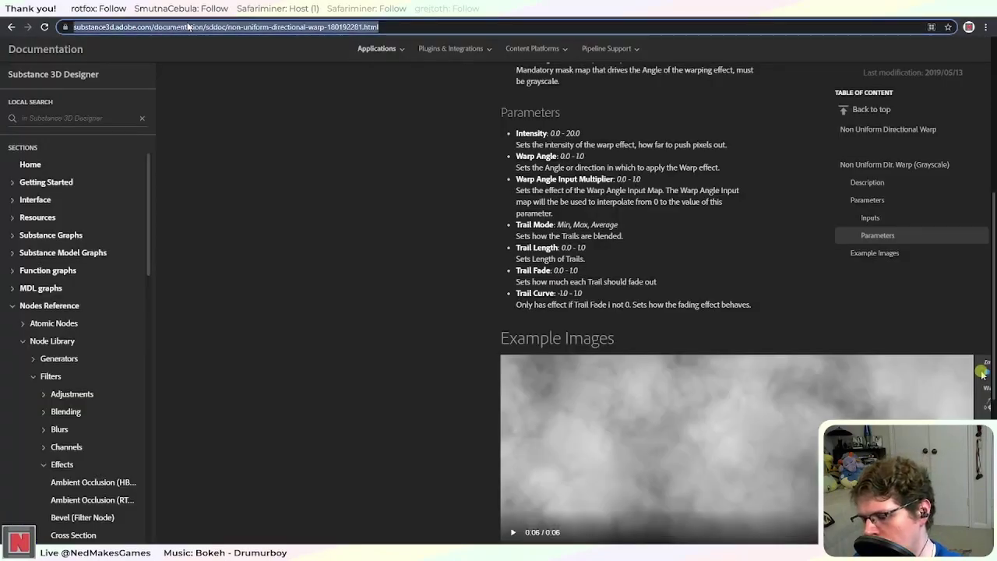
text(substance d)
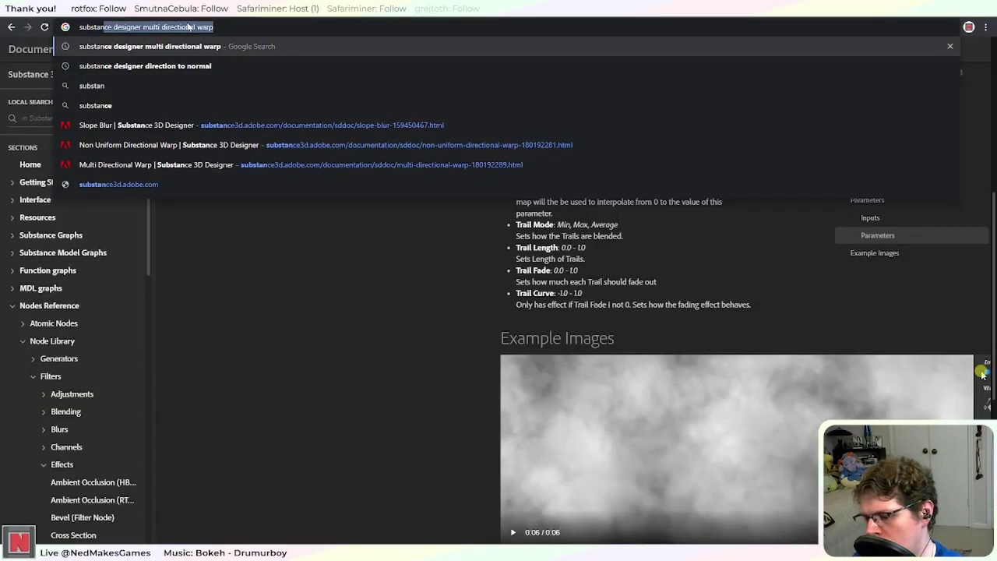
text(esigner )
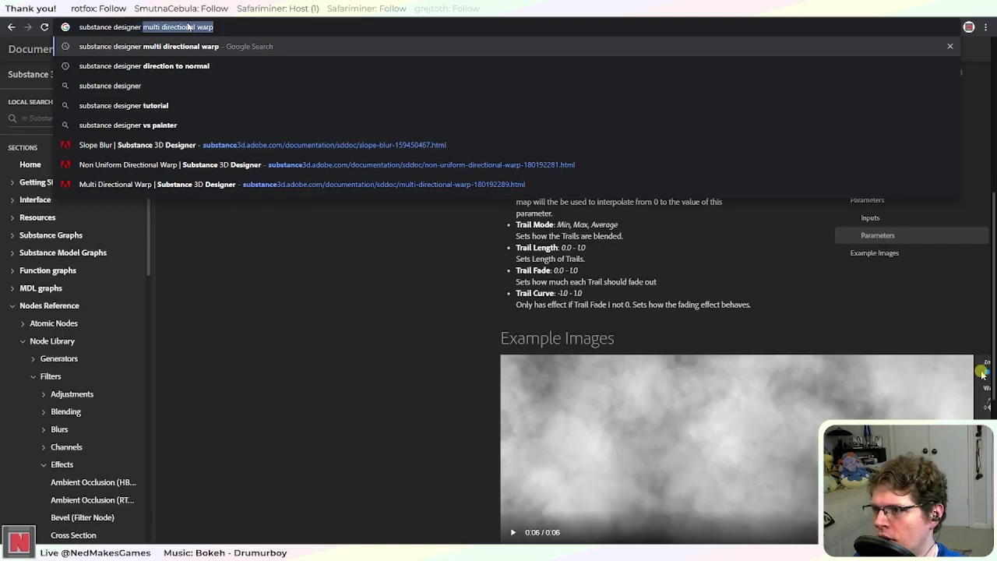
text(tile sampler)
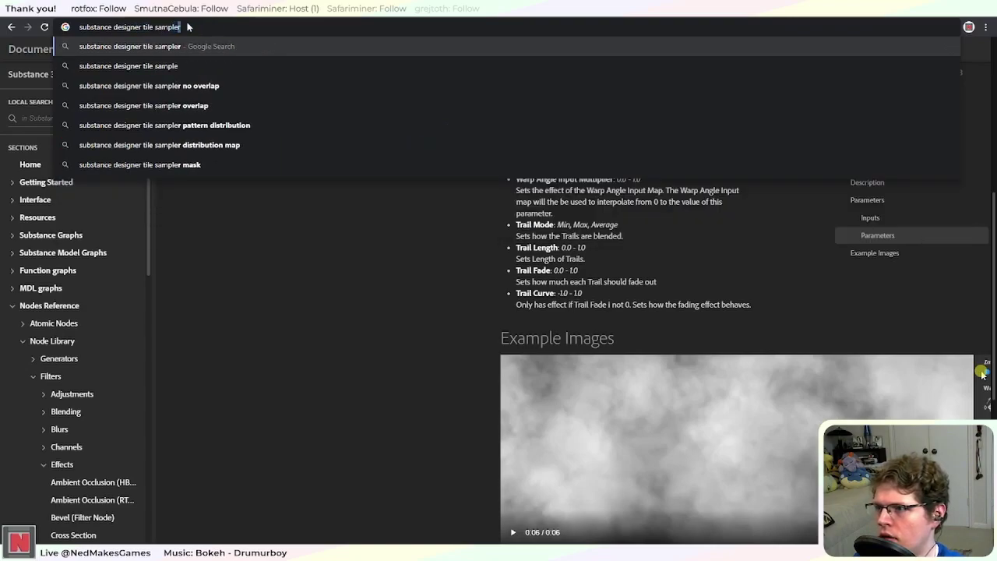
key(Return)
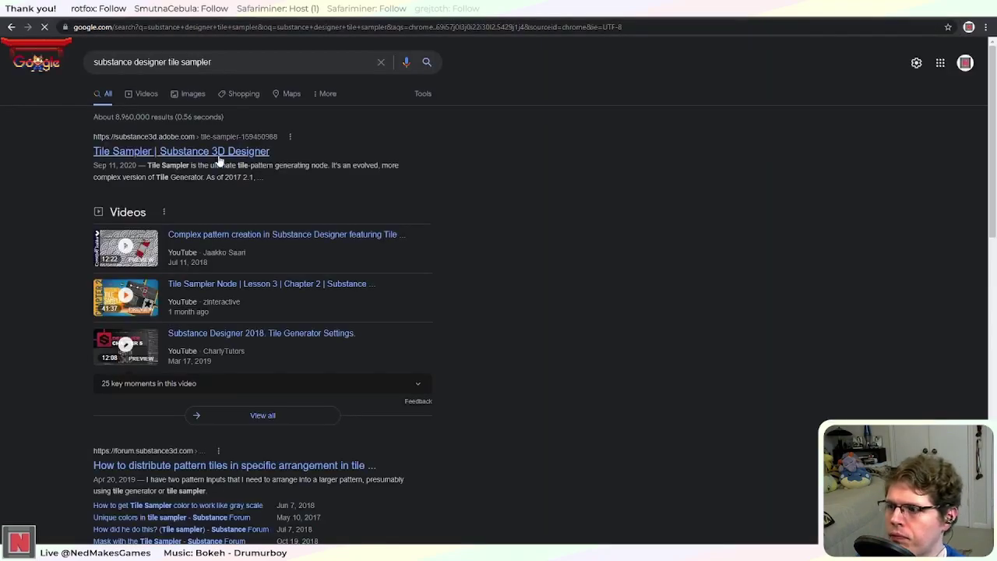
click(220, 153)
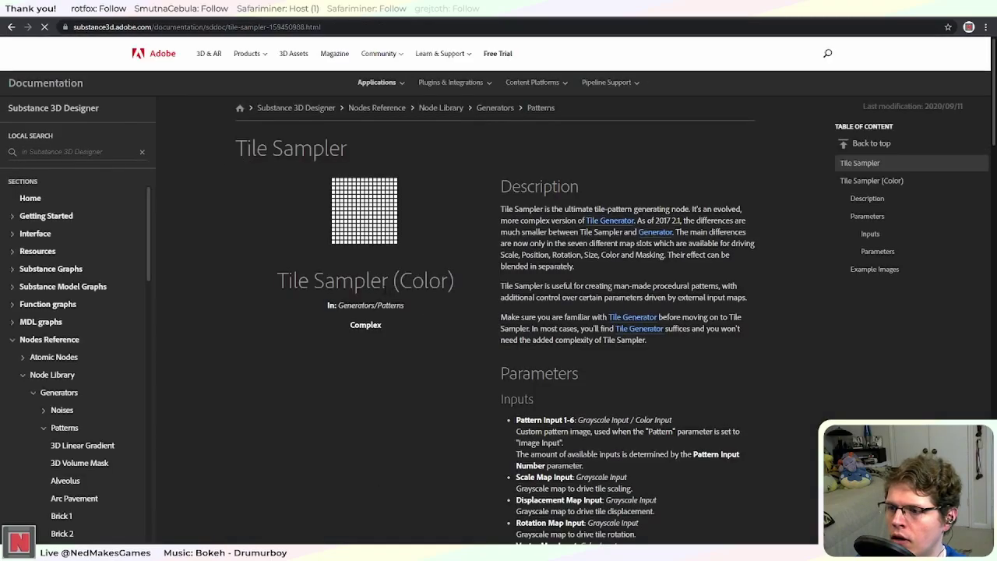
Step: Read the Tile Sampler documentation's parameter descriptions, especially Size Mode and the Scale Vector Map Multiplier, through to the example images
scroll(438, 389, down, 10)
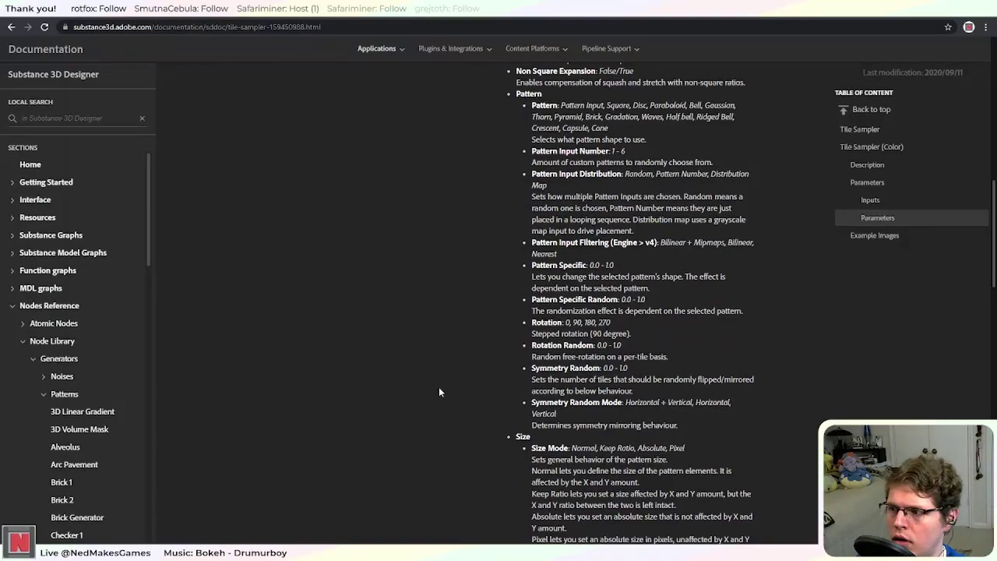
scroll(442, 387, down, 4)
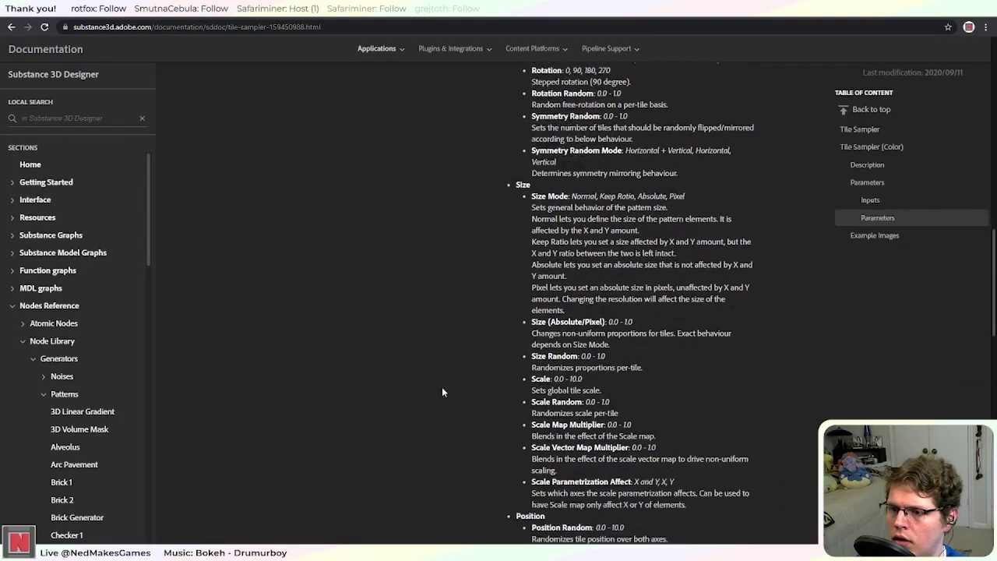
scroll(442, 389, up, 12)
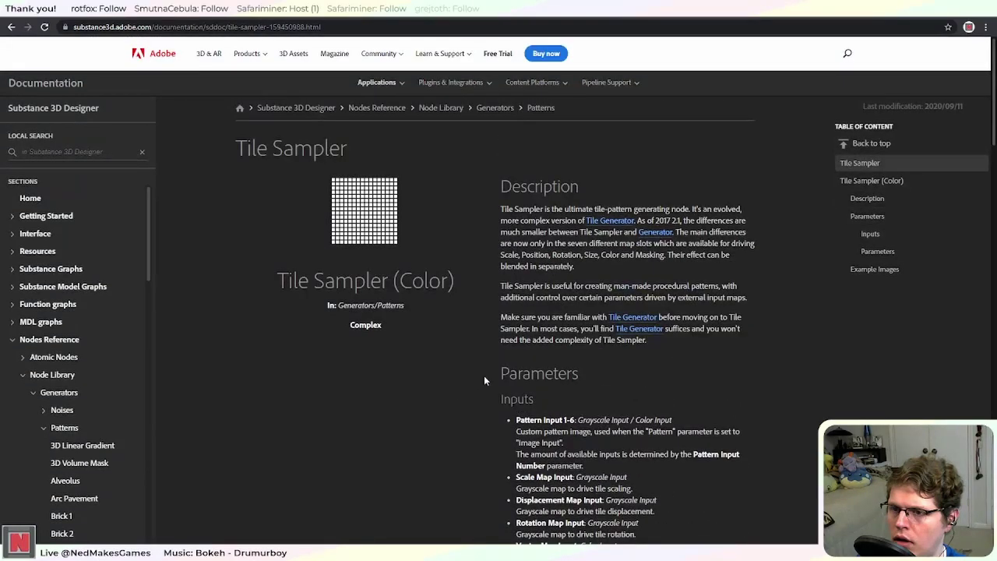
scroll(503, 345, down, 10)
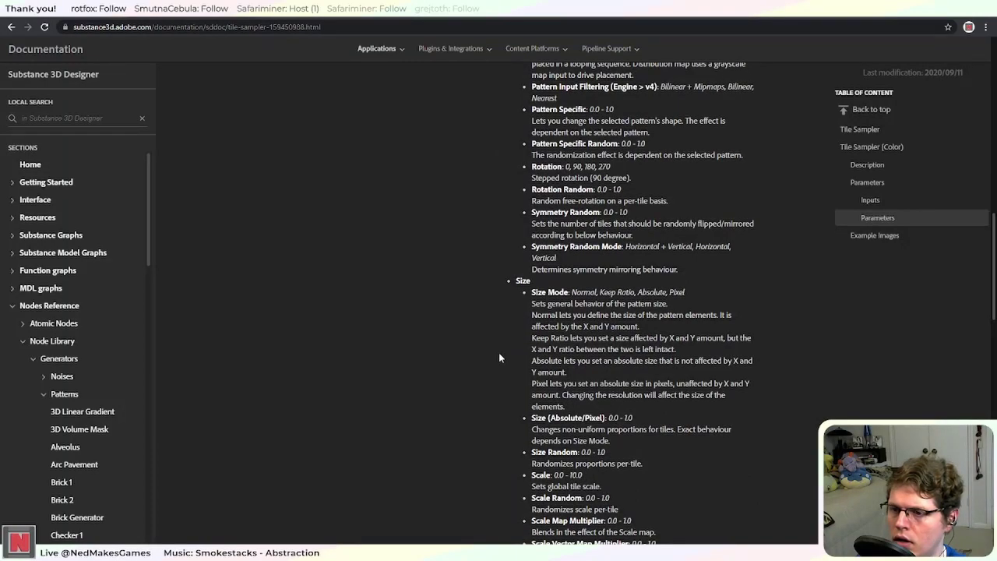
scroll(499, 353, down, 2)
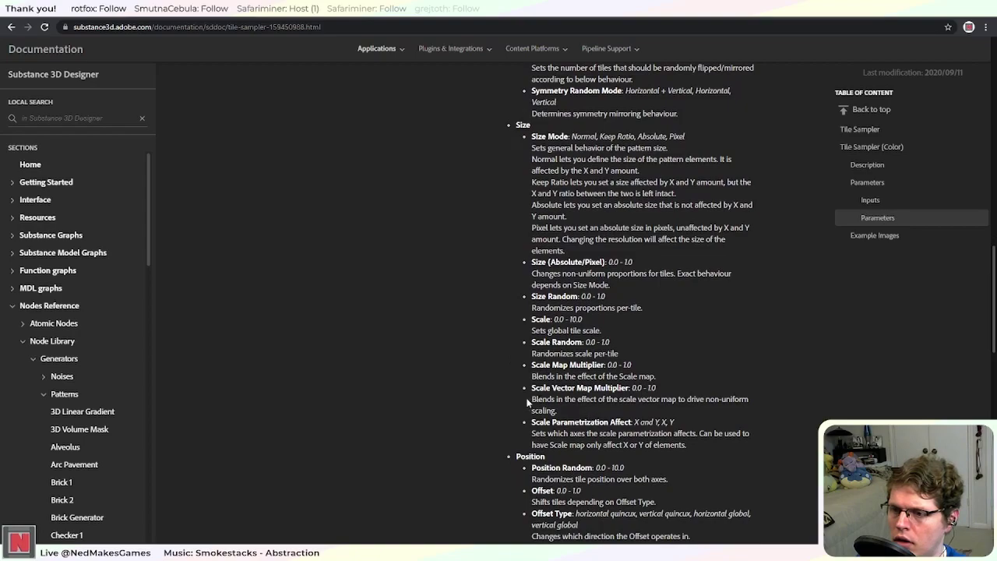
drag(556, 401, 704, 400)
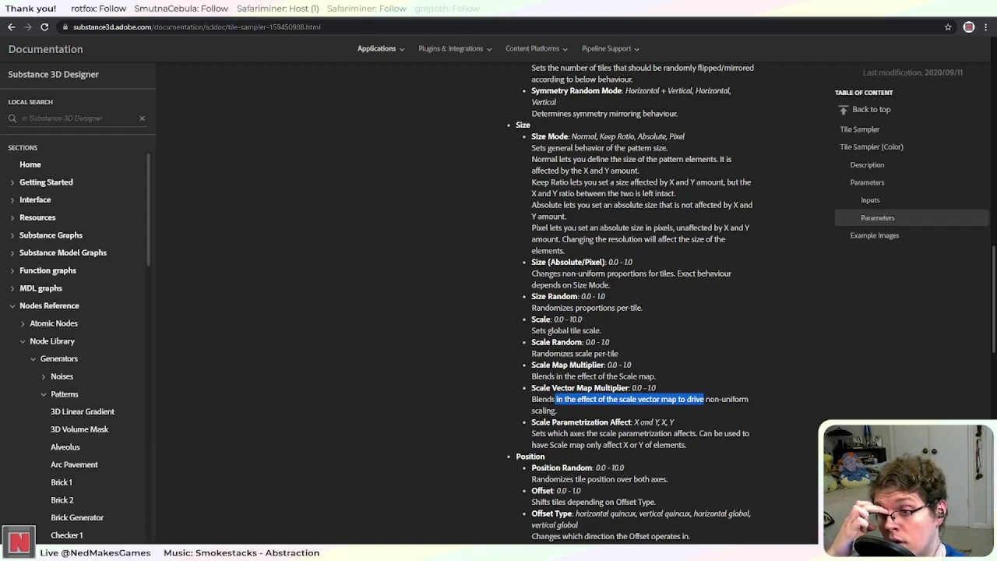
scroll(633, 304, down, 9)
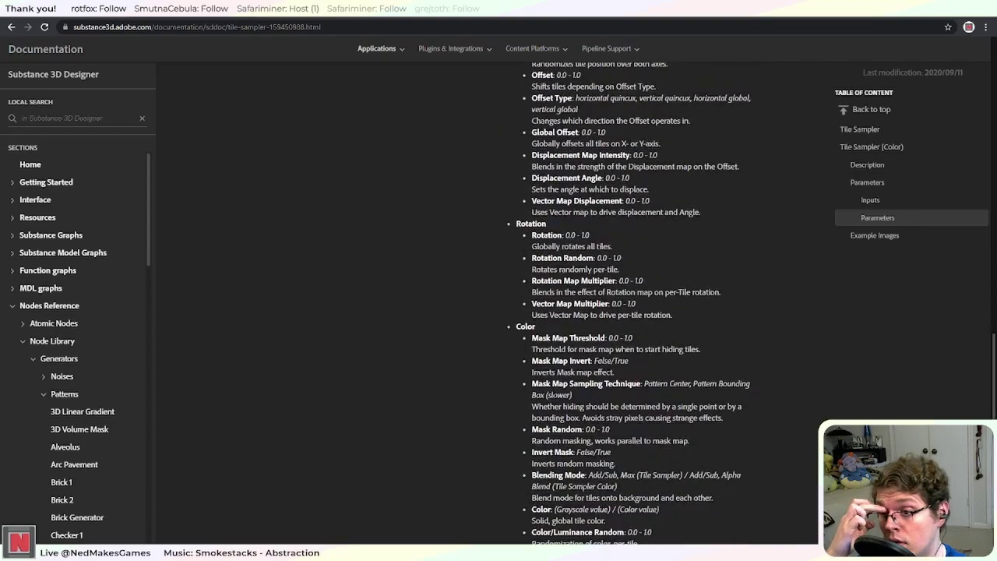
scroll(555, 398, down, 4)
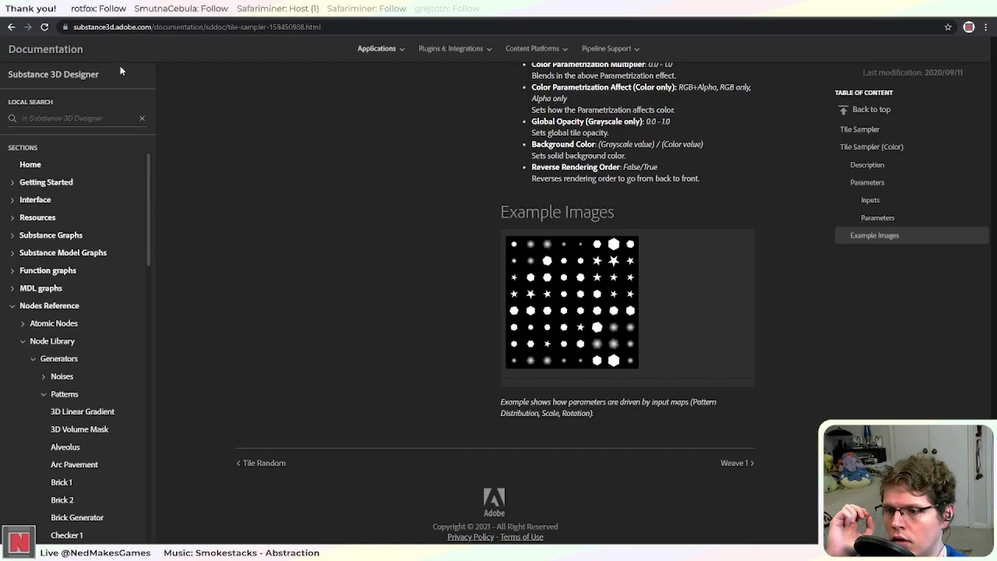
Step: Return to the search results and search for "substance designer tile sampler scale map"
click(11, 27)
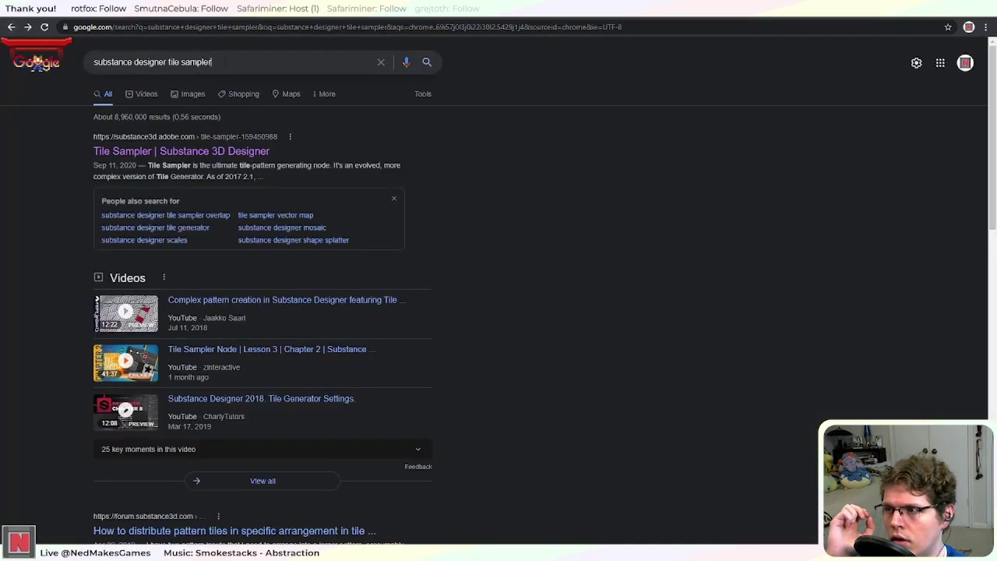
click(211, 61)
text(scale map)
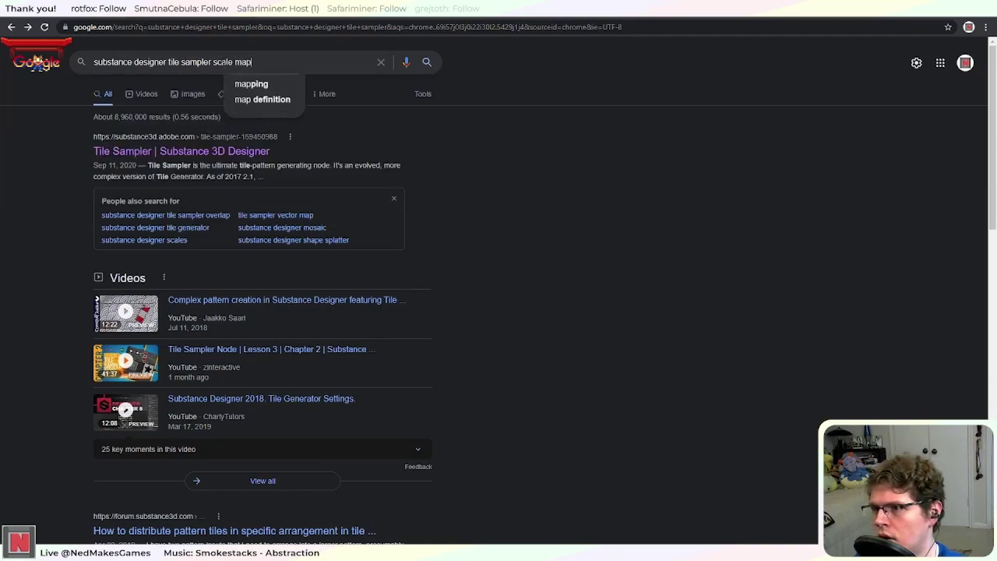
key(Return)
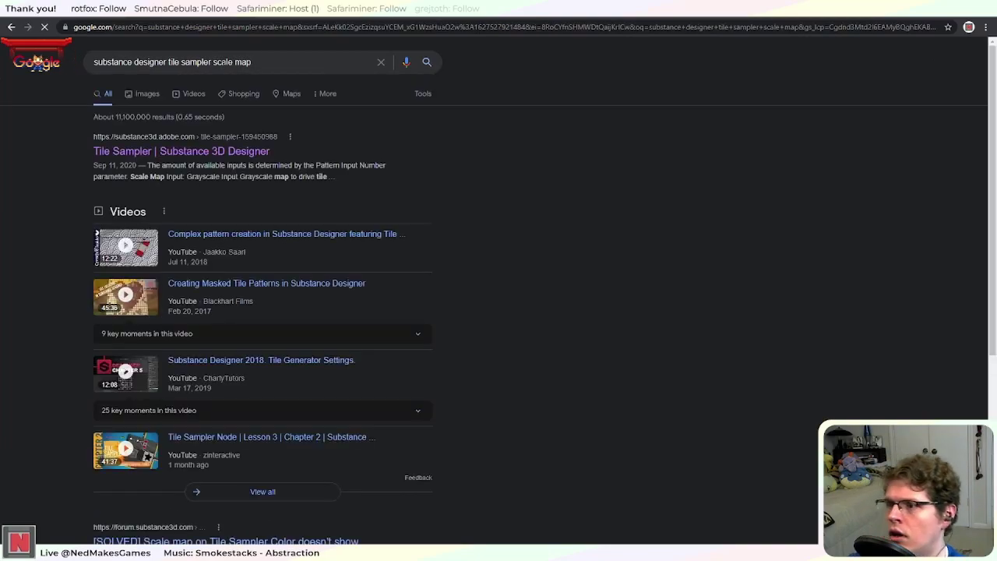
Step: Open the Substance forum topic on distributing pattern tiles in a specific arrangement and examine its Tile Sampler and Tile Generator example graphs
scroll(362, 243, down, 1)
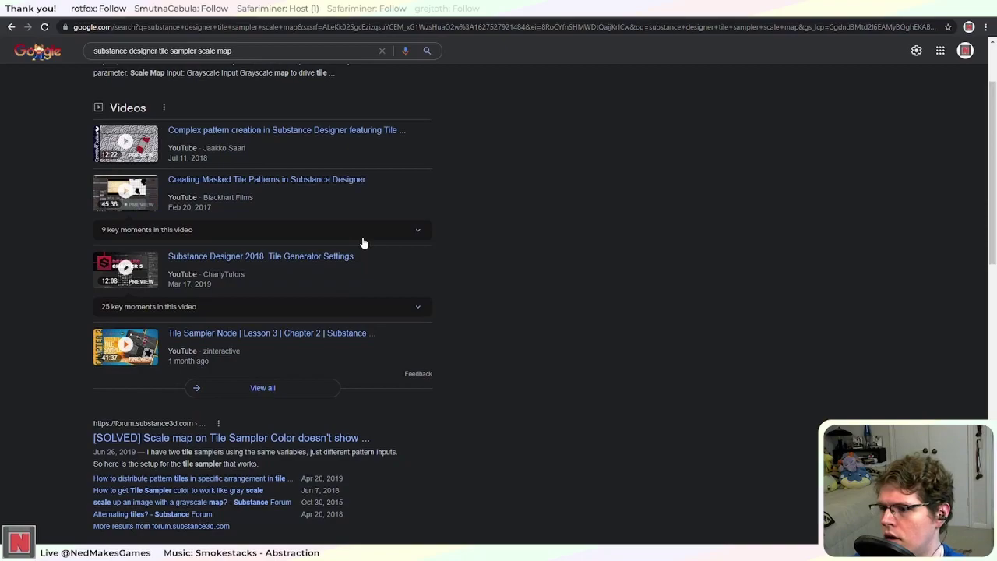
scroll(363, 243, down, 2)
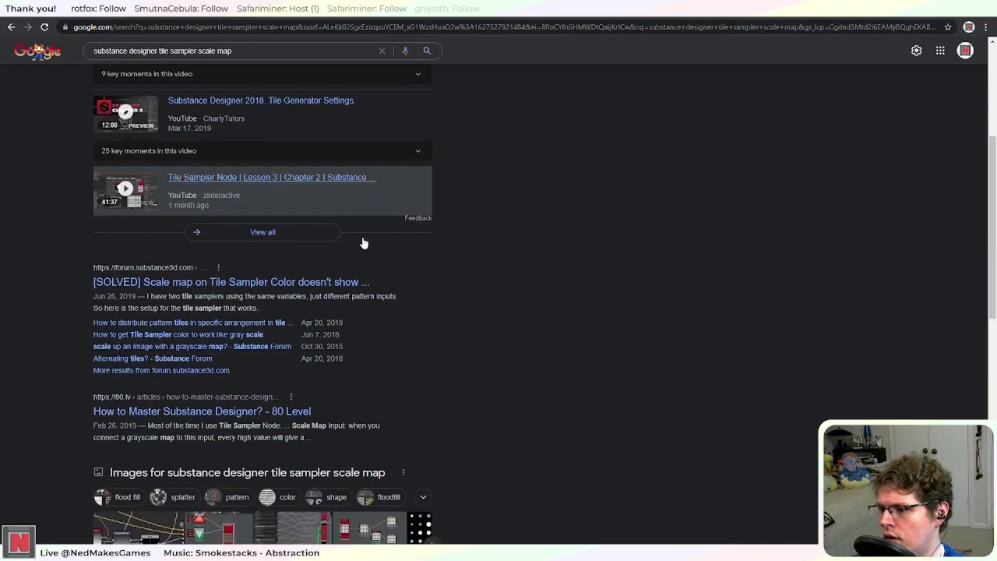
click(261, 330)
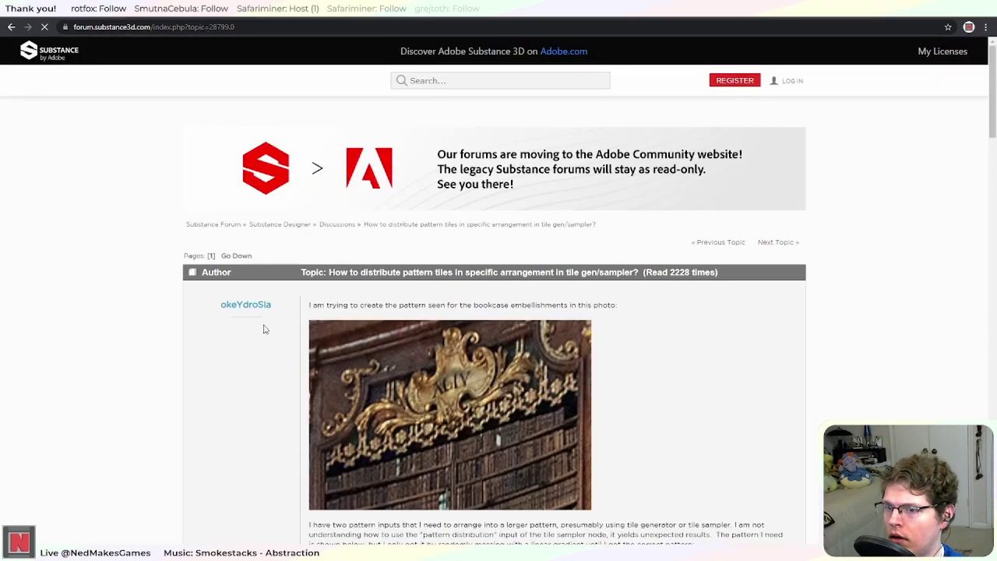
scroll(264, 327, down, 4)
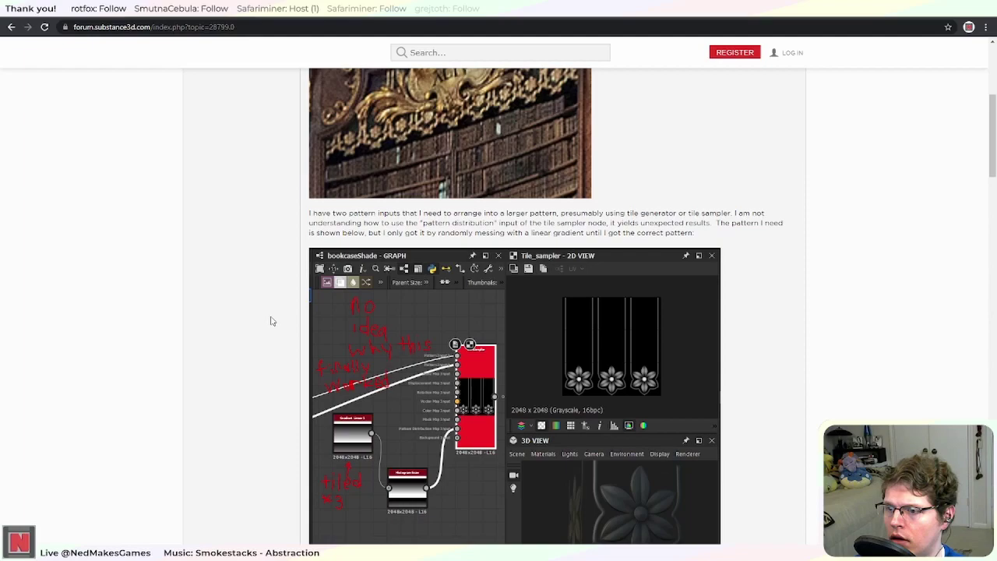
scroll(271, 321, down, 2)
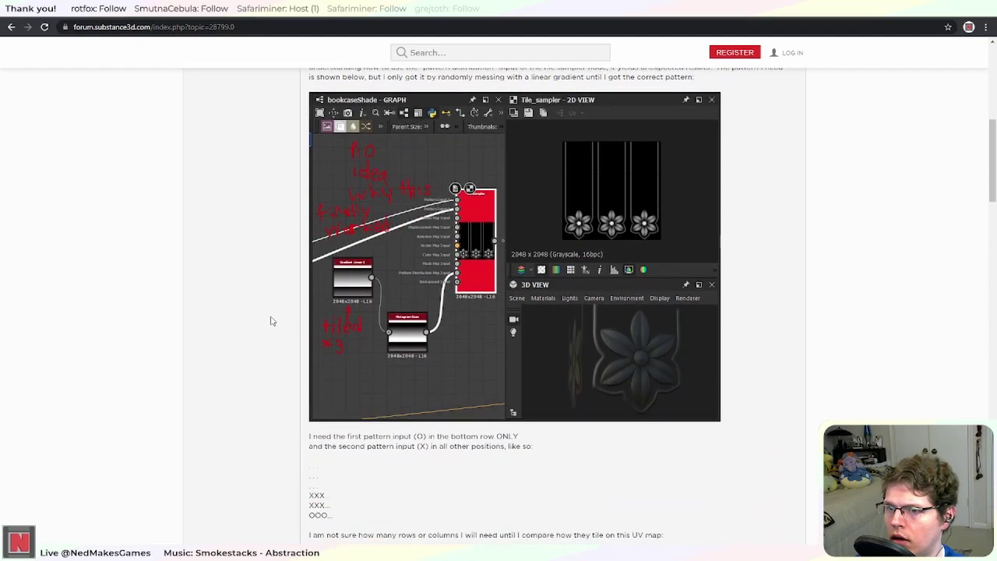
scroll(271, 321, down, 9)
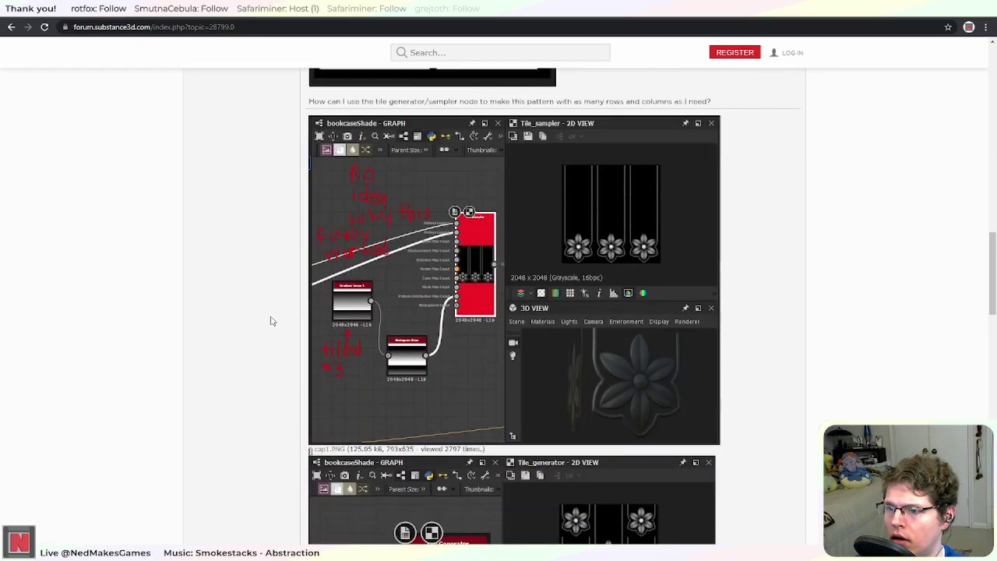
scroll(271, 321, down, 3)
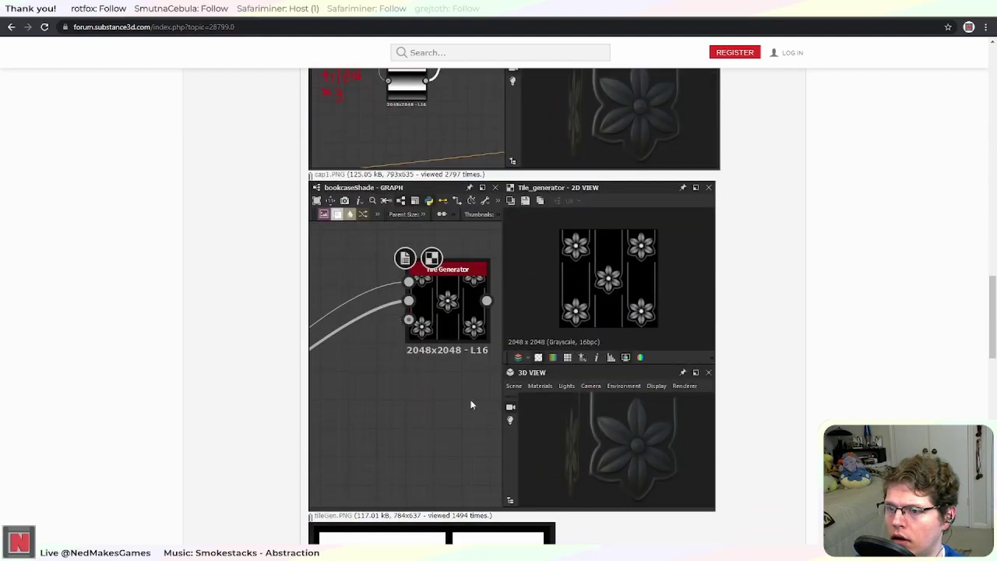
Step: Switch back to Substance Designer and add a Gradient Linear 3 node below the Transformation 2D node that feeds the Tile Sampler
key(alt+Tab)
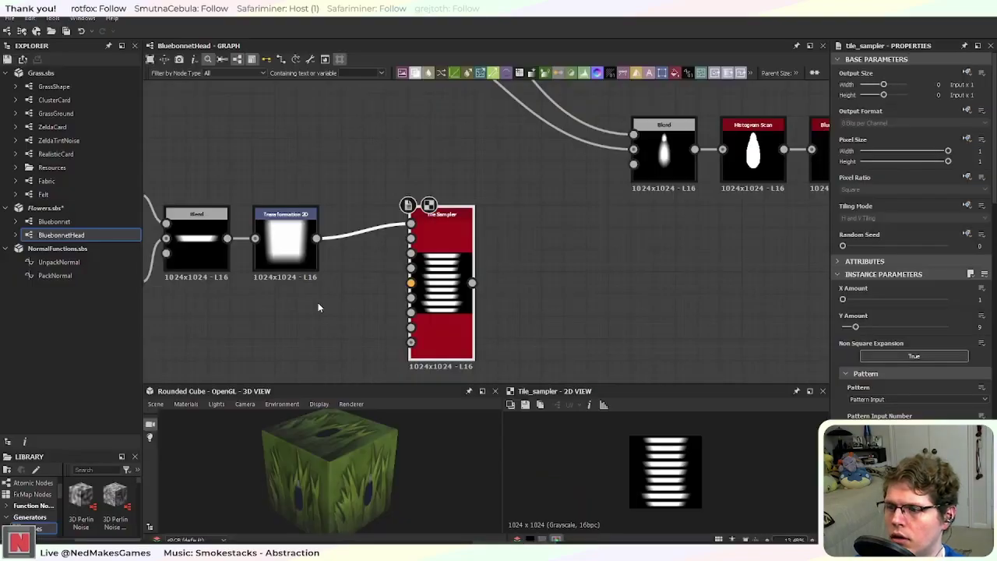
scroll(318, 307, up, 2)
scroll(350, 324, down, 6)
middle_drag(506, 278, 500, 251)
scroll(495, 249, down, 1)
middle_drag(395, 353, 425, 234)
scroll(426, 237, up, 2)
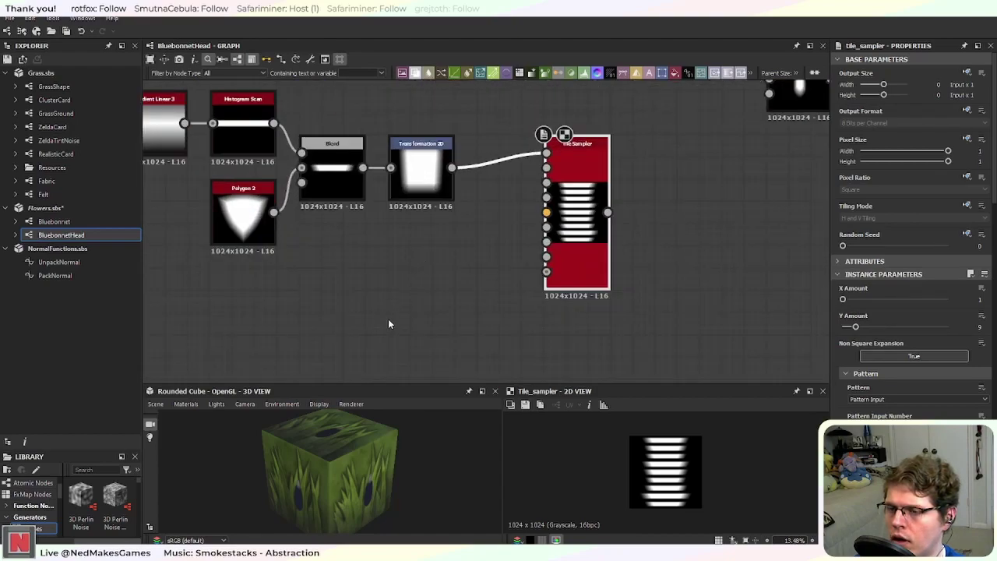
mouse_move(630, 201)
middle_down()
mouse_move(559, 242)
mouse_move(615, 198)
middle_up()
click(401, 279)
key(space)
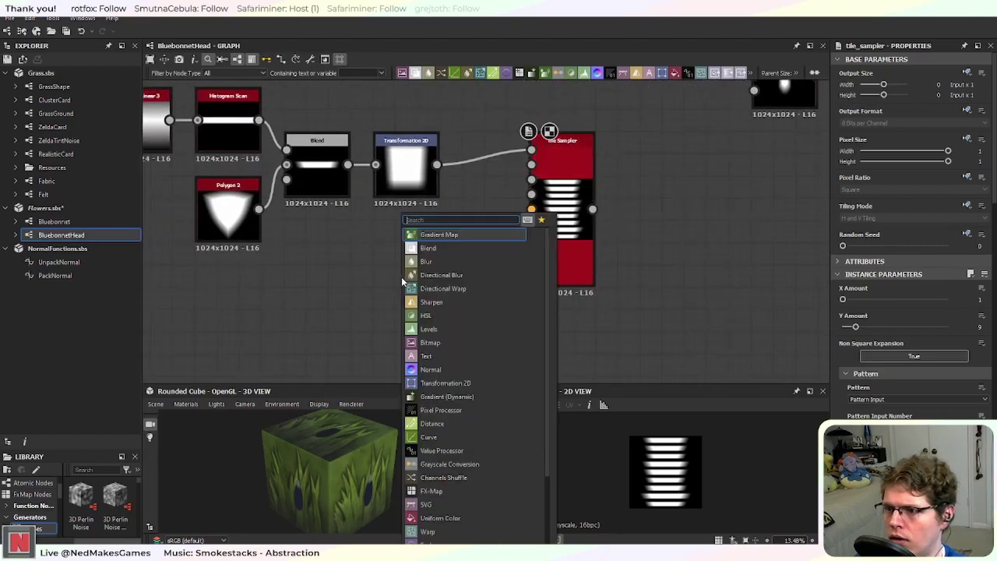
text(gra)
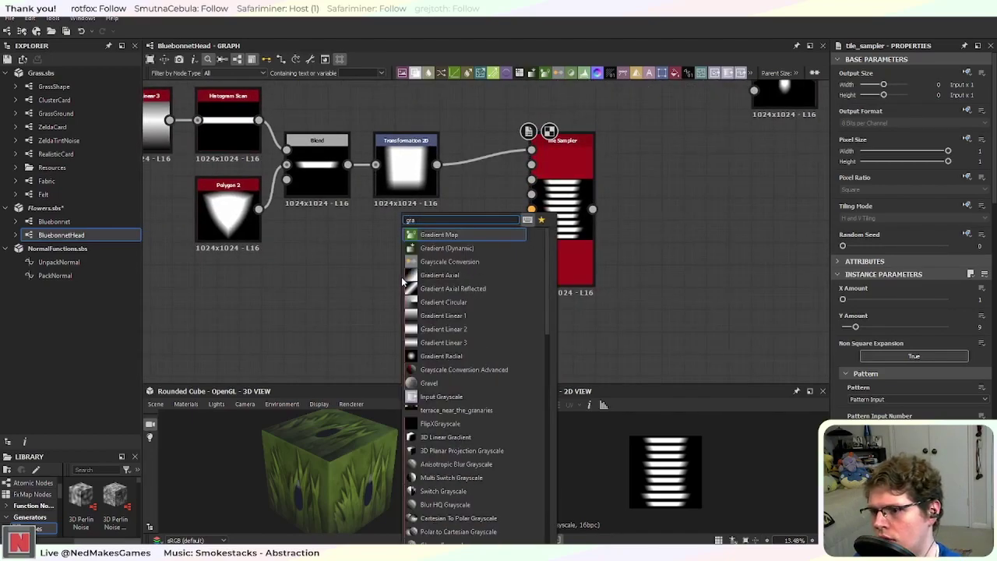
text(dien)
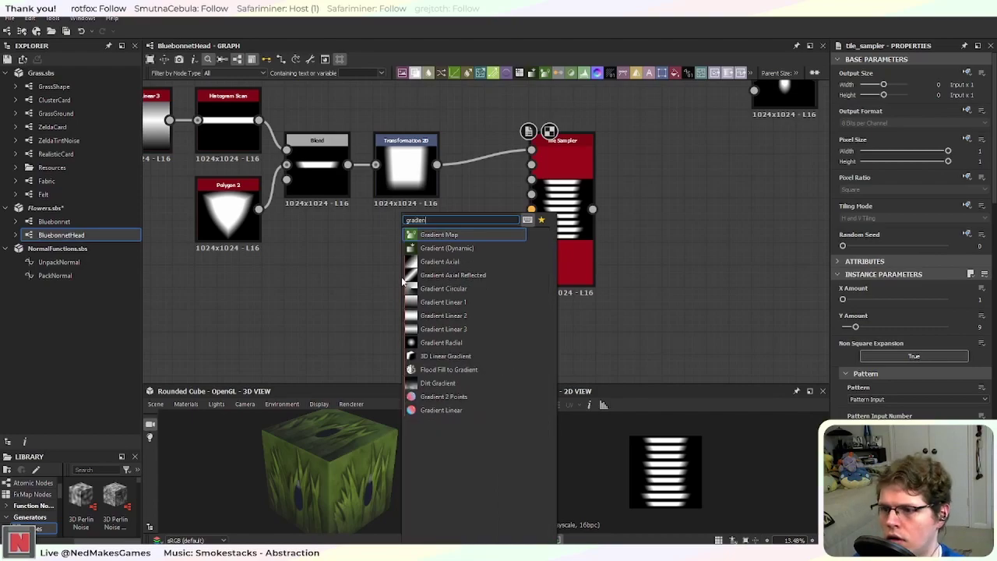
click(443, 328)
scroll(412, 281, up, 2)
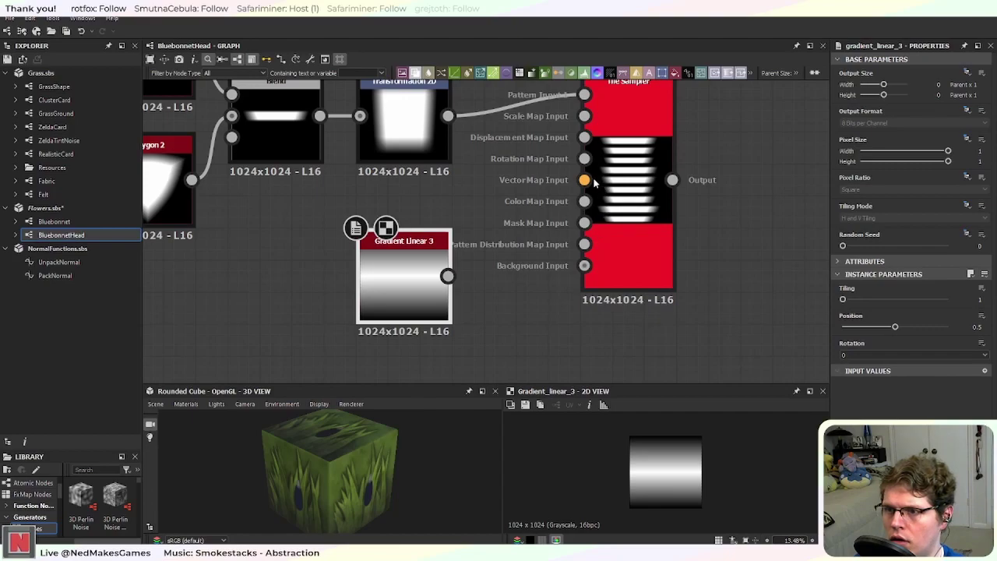
Step: Connect the Gradient Linear 3 to the Tile Sampler's Scale Map Input and raise the Scale Map Multiplier to its maximum
drag(448, 276, 585, 116)
click(641, 188)
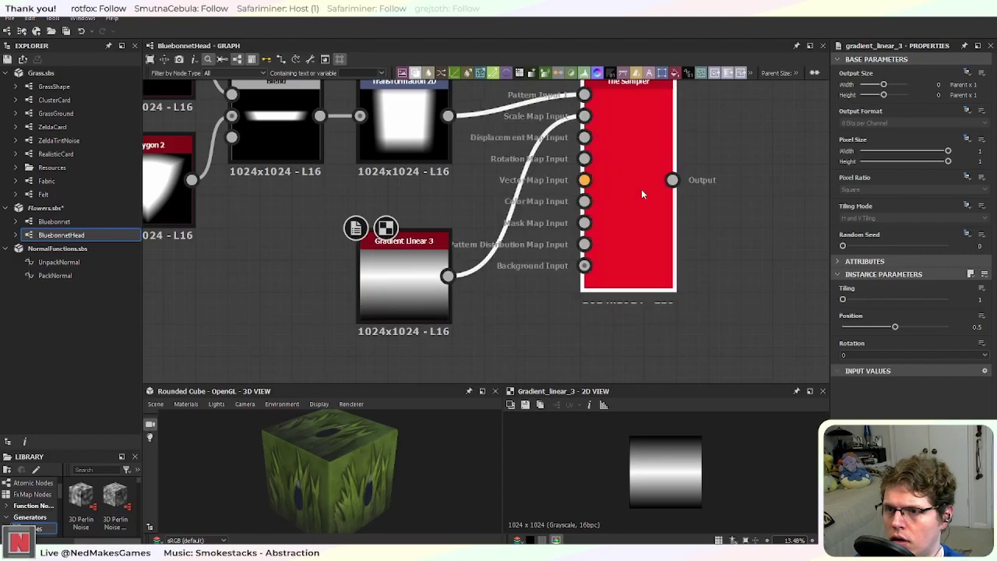
middle_drag(691, 235, 638, 265)
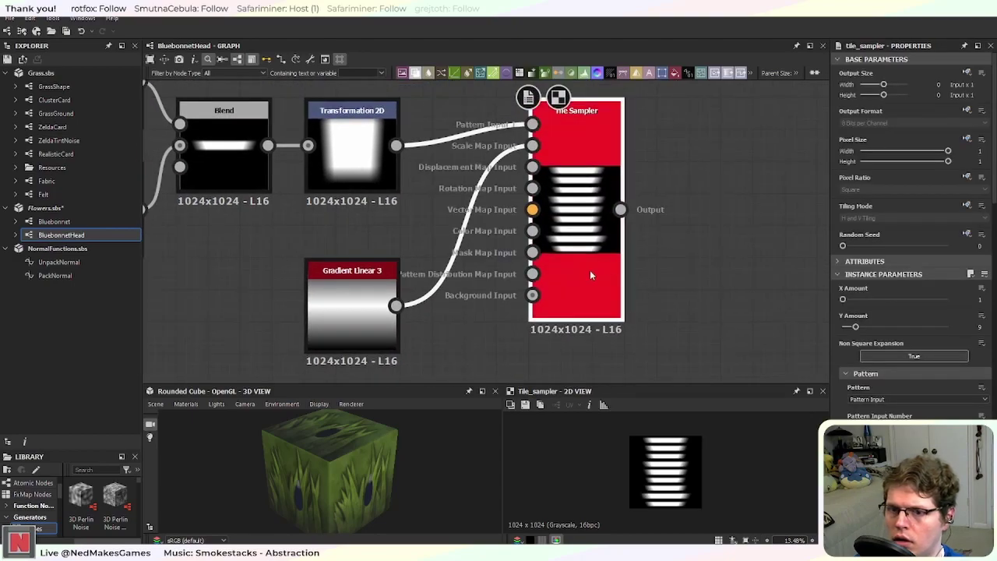
scroll(880, 452, down, 2)
scroll(911, 234, down, 2)
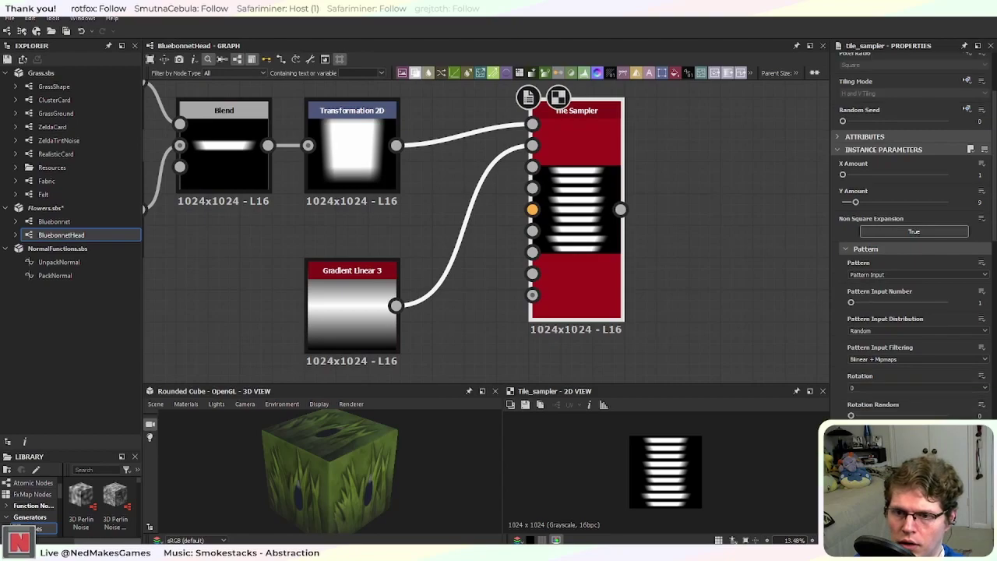
scroll(844, 417, down, 8)
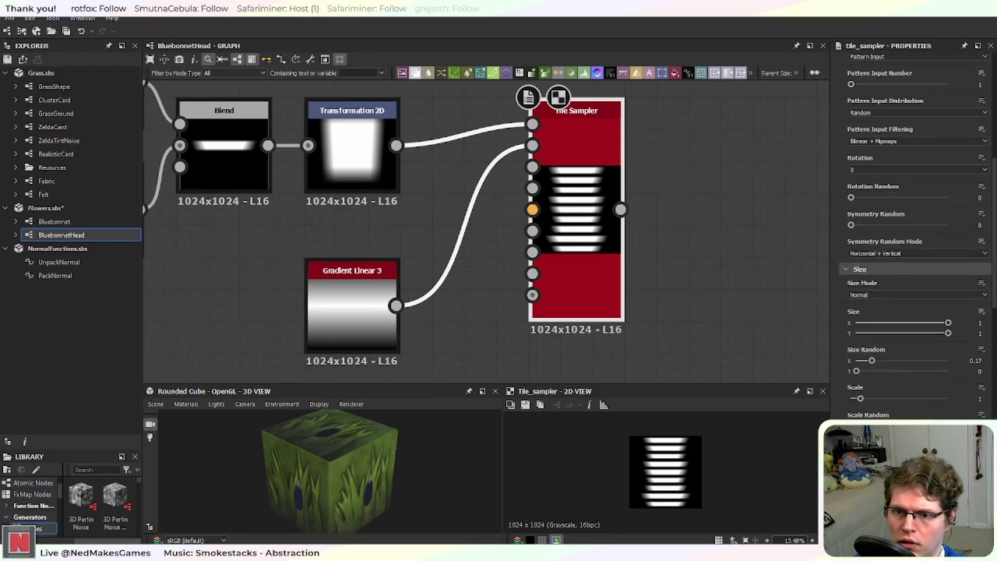
drag(851, 422, 919, 422)
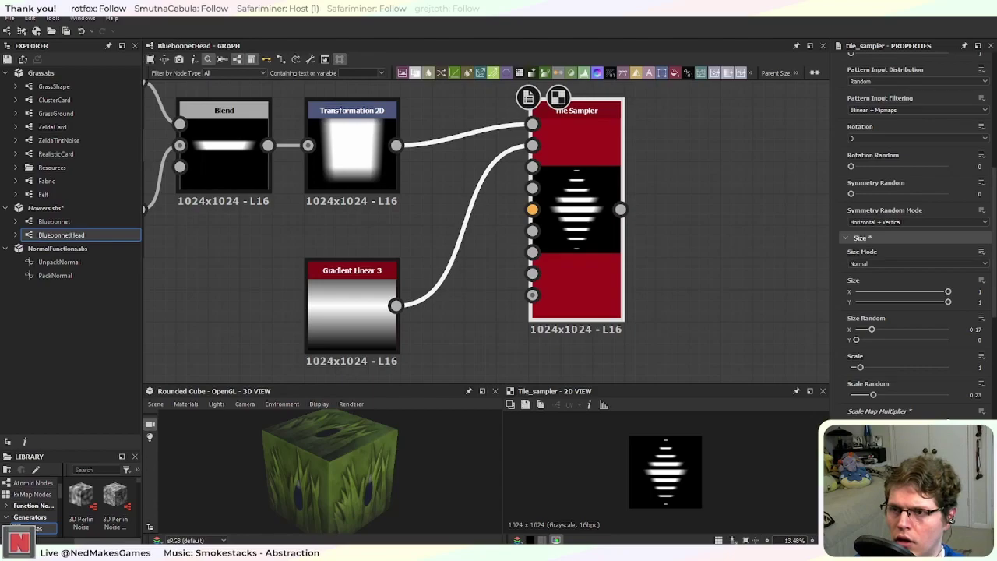
mouse_move(930, 422)
mouse_down()
mouse_move(880, 422)
mouse_move(948, 421)
mouse_up()
Step: Replace the Tile Sampler's scale map with the output of the Histogram Scan holding the larger petal-head shape
scroll(735, 259, down, 2)
middle_drag(733, 261, 623, 325)
scroll(623, 326, down, 1)
middle_drag(597, 271, 563, 329)
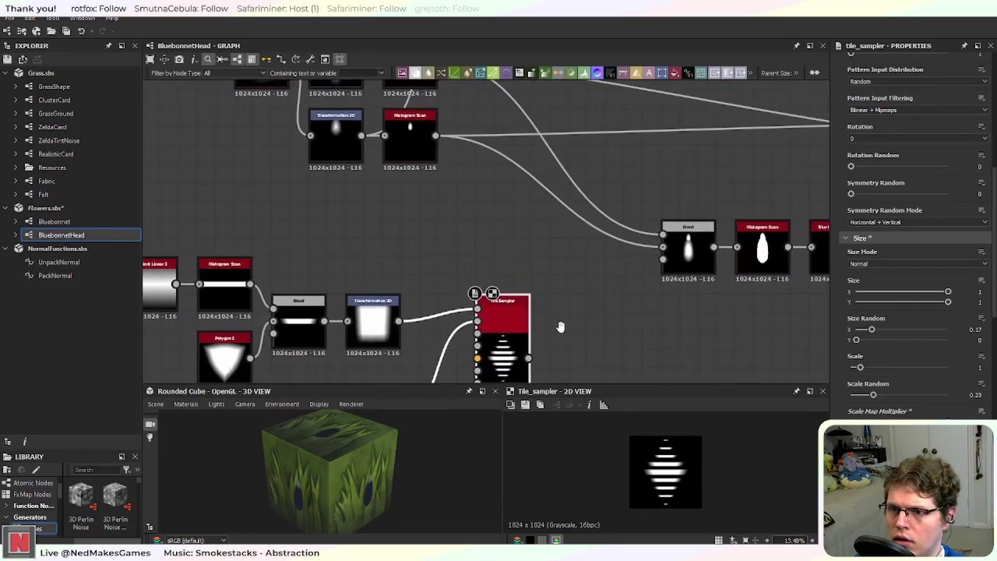
scroll(564, 310, down, 1)
scroll(589, 278, down, 1)
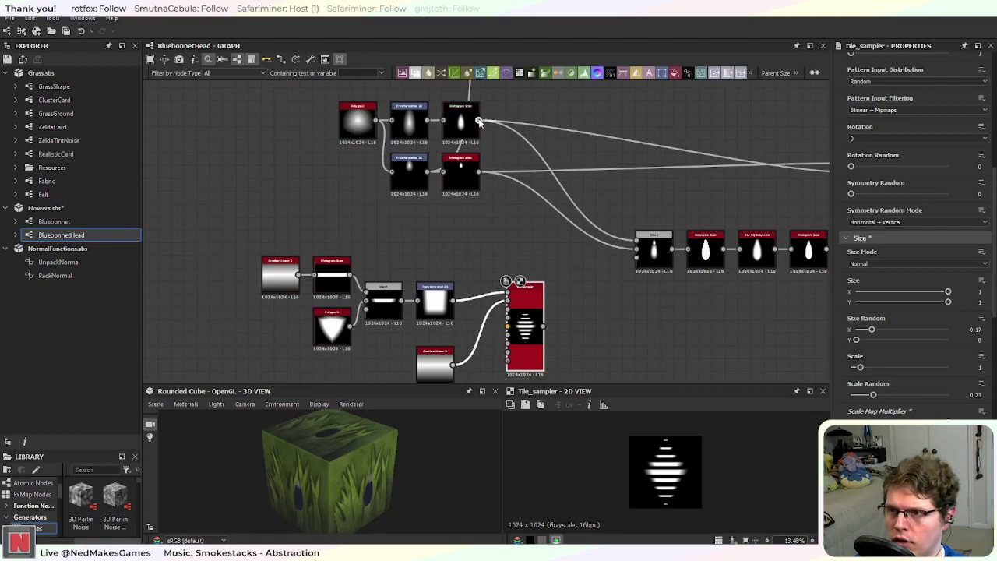
middle_drag(507, 344, 509, 301)
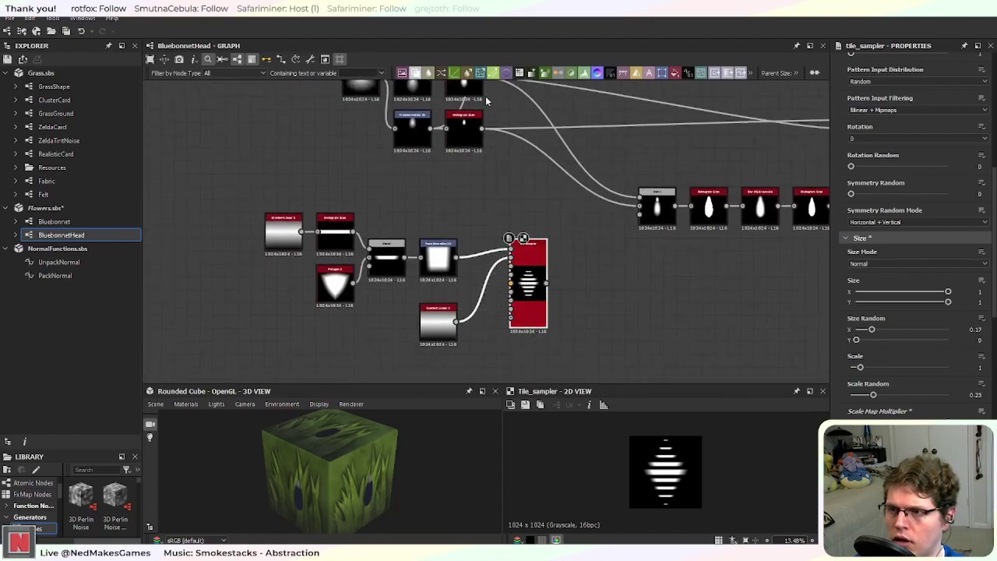
middle_drag(510, 145, 500, 171)
drag(471, 102, 500, 285)
scroll(520, 319, up, 6)
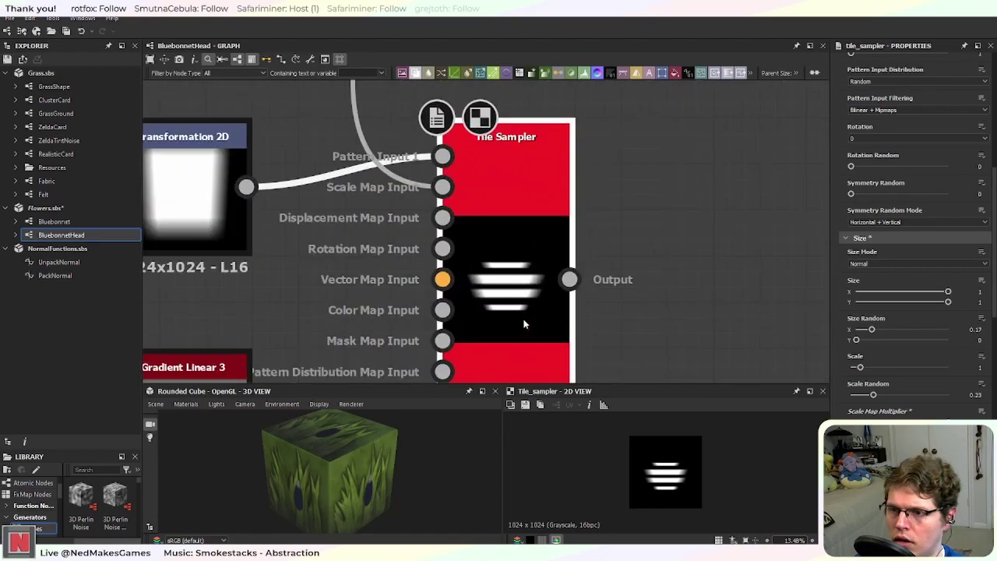
Step: Add a Directional Warp node to the graph near the Tile Sampler
scroll(524, 323, down, 8)
scroll(590, 286, up, 1)
middle_drag(579, 283, 533, 331)
scroll(497, 294, up, 1)
scroll(496, 274, down, 1)
click(496, 274)
key(space)
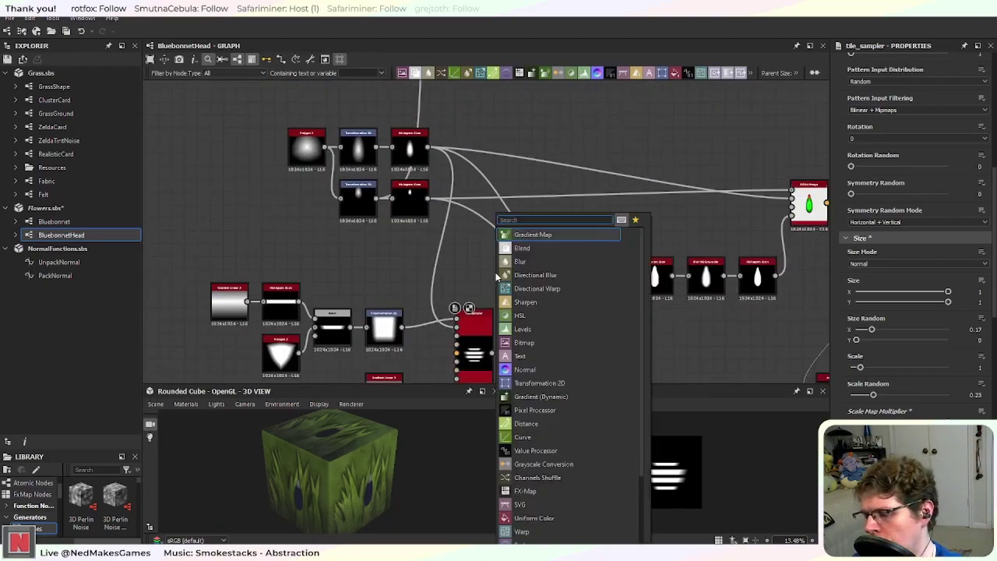
text(ble)
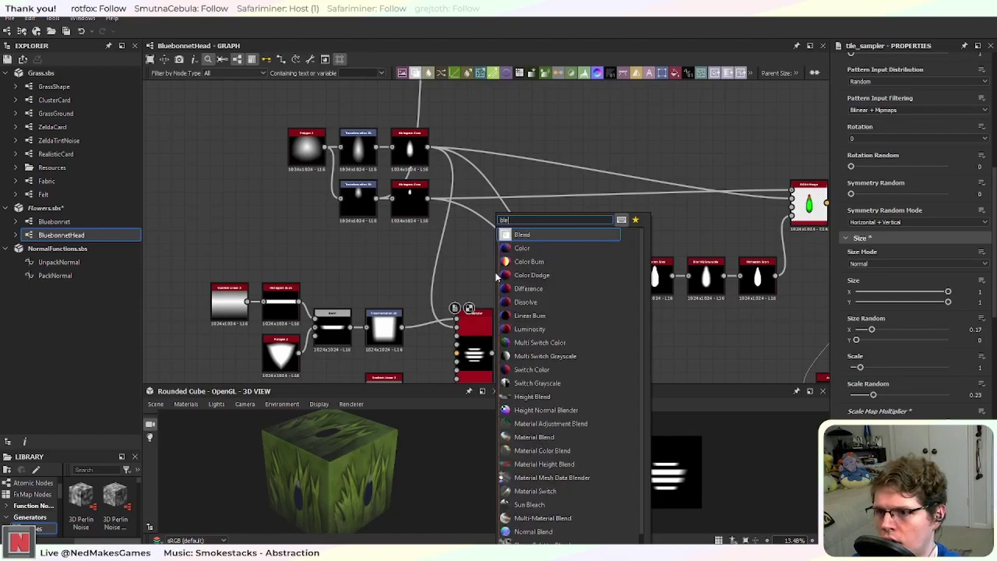
key(BackSpace)
key(BackSpace)
key(BackSpace)
text(di)
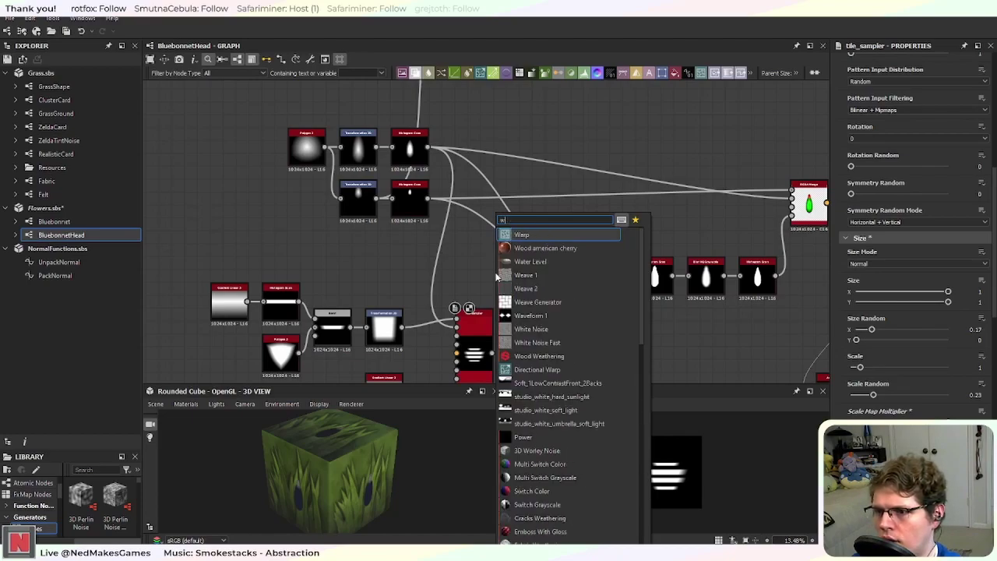
text(r)
key(Down)
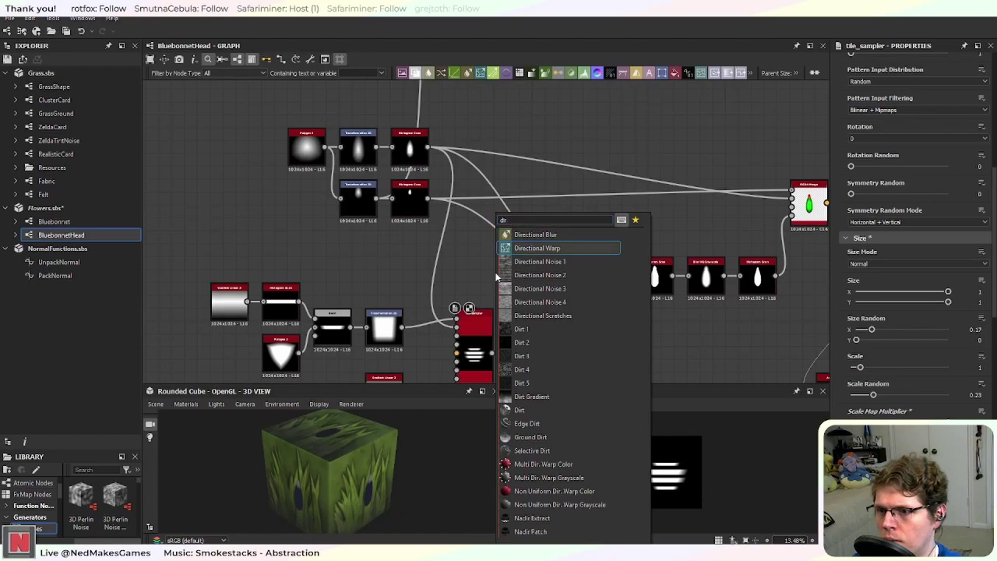
key(Return)
Step: Place the Directional Warp beside the Tile Sampler and connect the Tile Sampler's output to its main input
scroll(496, 277, up, 2)
middle_drag(577, 323, 535, 247)
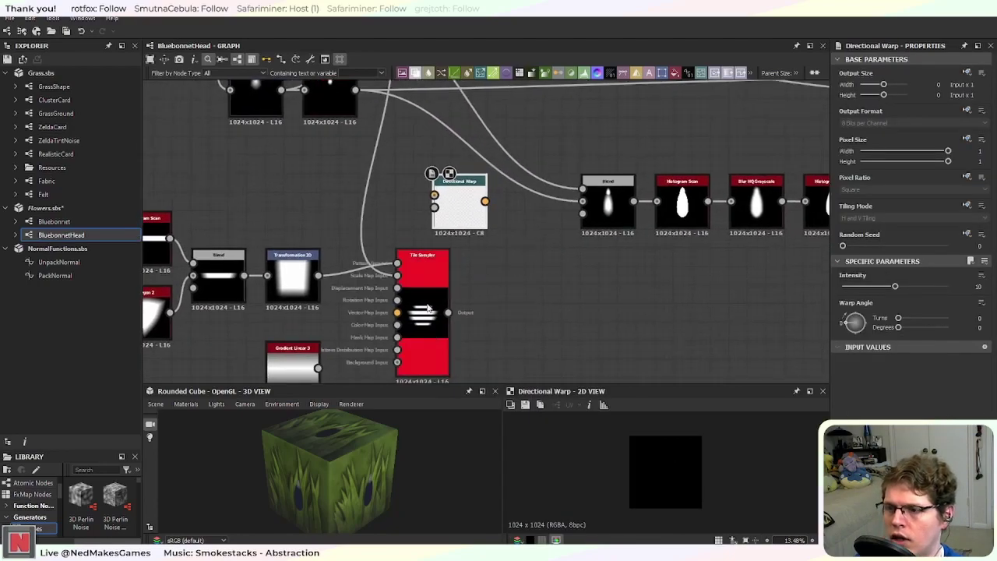
drag(464, 212, 519, 249)
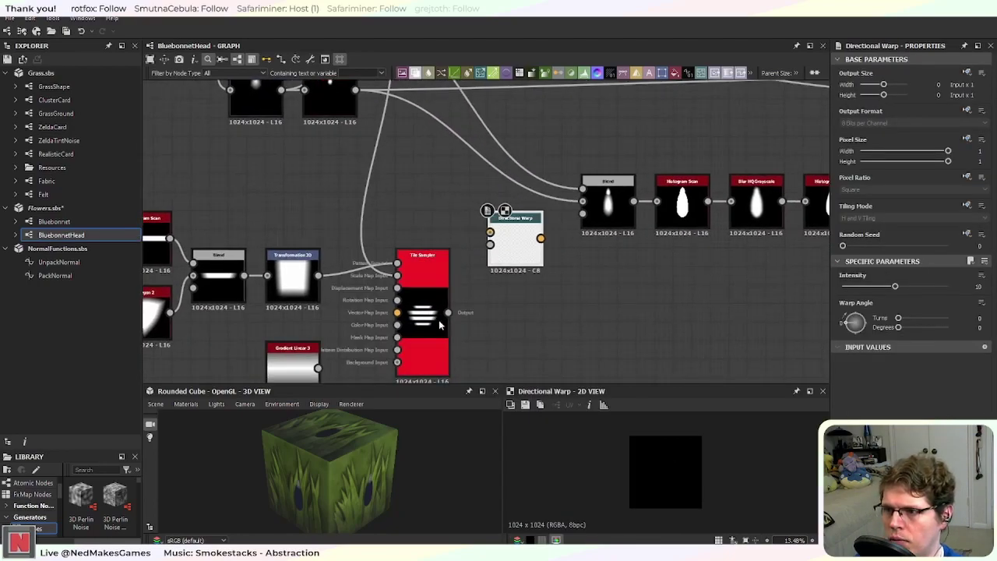
drag(449, 311, 523, 265)
scroll(517, 311, up, 1)
middle_drag(572, 322, 594, 247)
Step: Add a second Gradient Linear 3 node below the Directional Warp and set its Rotation to 90
click(560, 300)
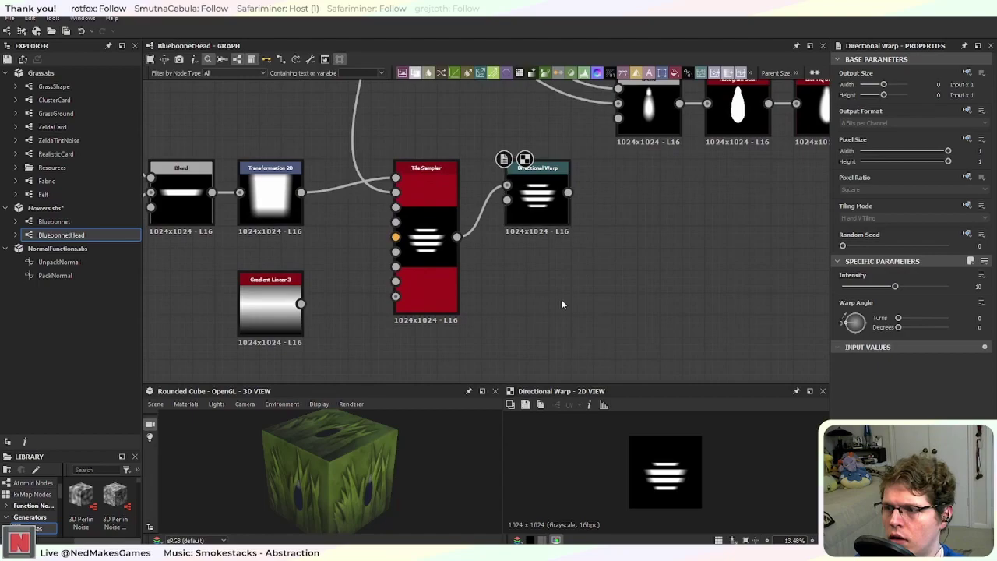
key(space)
text(gra)
key(Down)
key(Down)
key(Down)
key(Down)
key(Down)
key(Down)
key(Down)
key(Down)
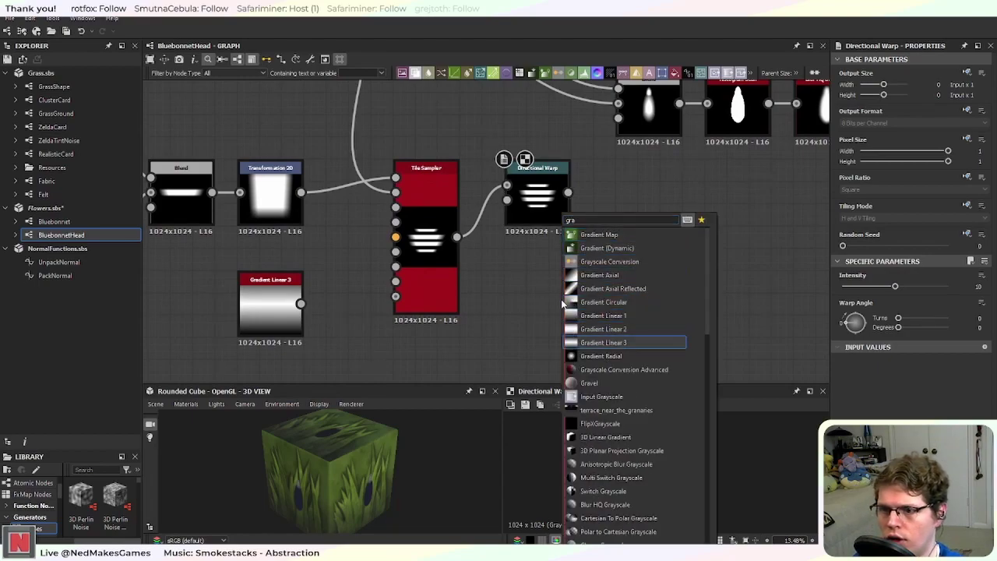
key(Return)
click(893, 355)
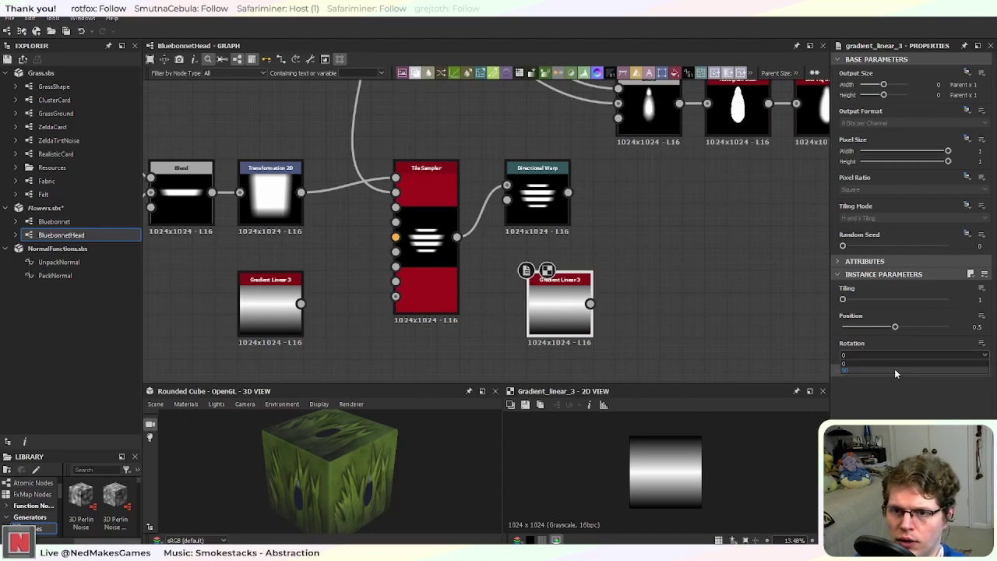
click(894, 368)
Step: Arrange the Directional Warp and the rotated gradient after the Tile Sampler, and connect the gradient to the warp's Intensity Input
drag(547, 205, 657, 250)
drag(559, 311, 514, 179)
click(661, 248)
drag(661, 248, 617, 249)
drag(507, 193, 508, 324)
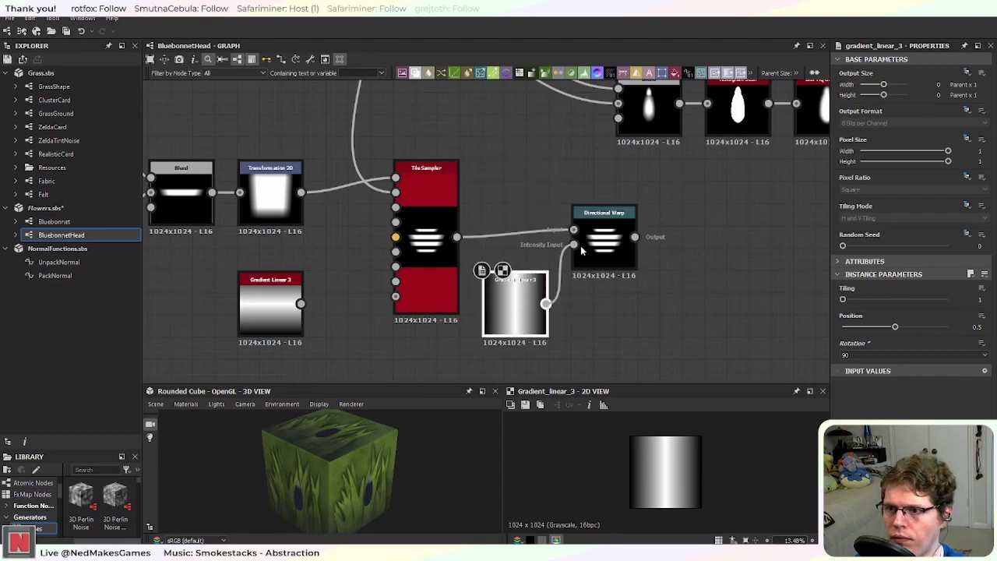
Step: Set the Directional Warp's Intensity to 12.55 and its Warp Angle to 270 degrees
click(608, 250)
scroll(610, 251, up, 2)
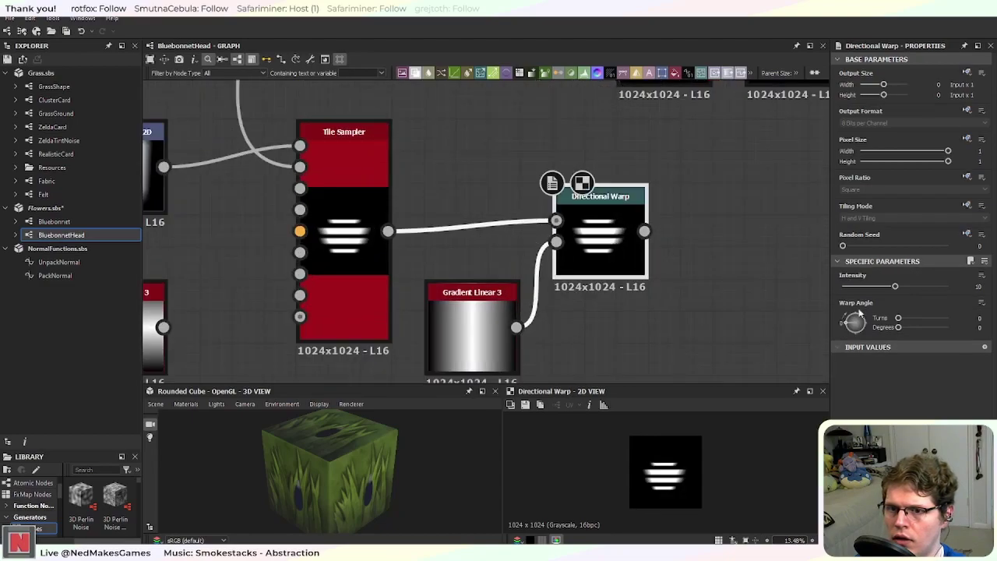
mouse_move(896, 288)
mouse_down()
mouse_move(942, 290)
mouse_move(908, 291)
mouse_up()
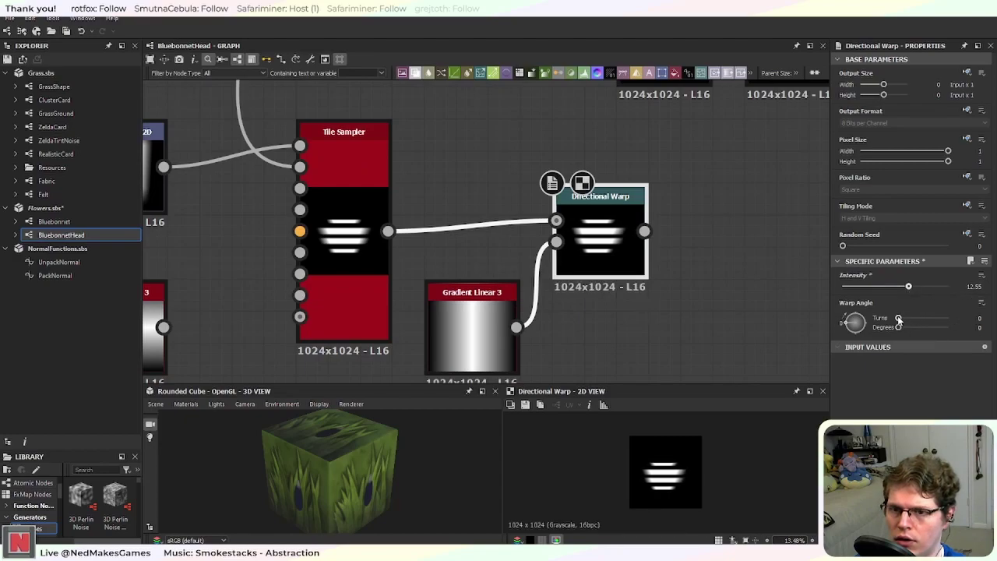
drag(899, 327, 931, 333)
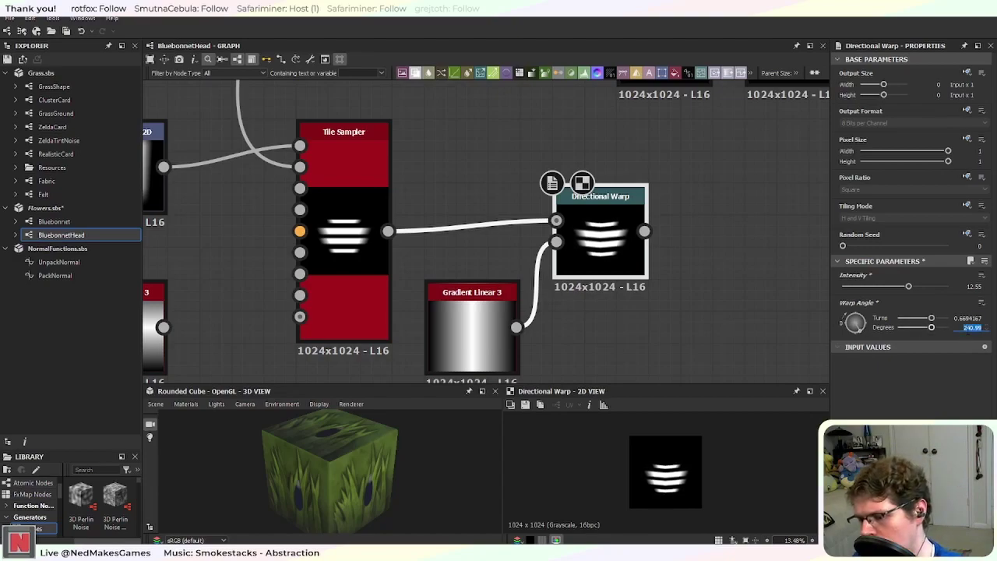
key(Return)
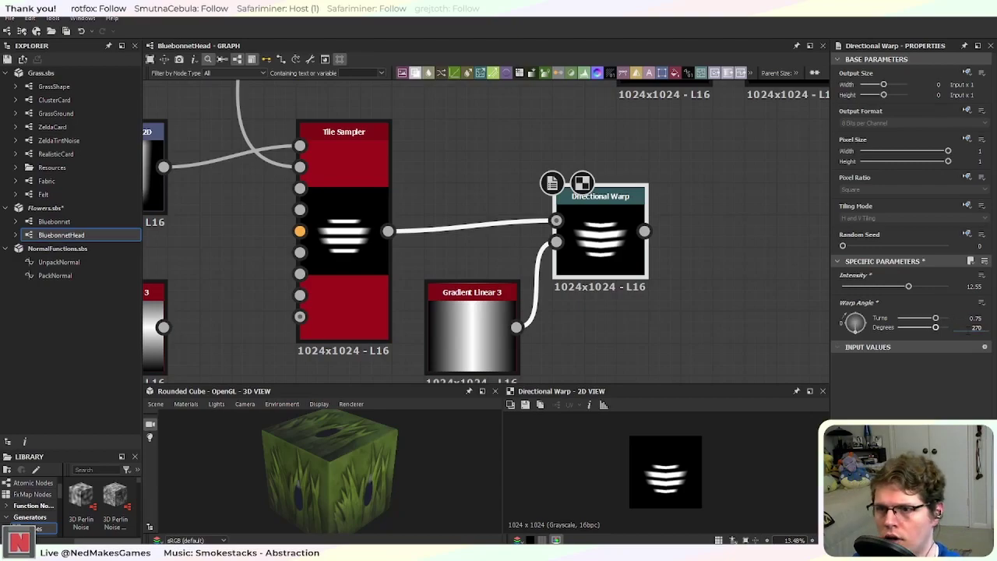
Step: Add a Blend node after the Directional Warp and connect the warp's output to its Foreground input
scroll(616, 215, up, 3)
scroll(569, 259, down, 4)
scroll(570, 259, down, 4)
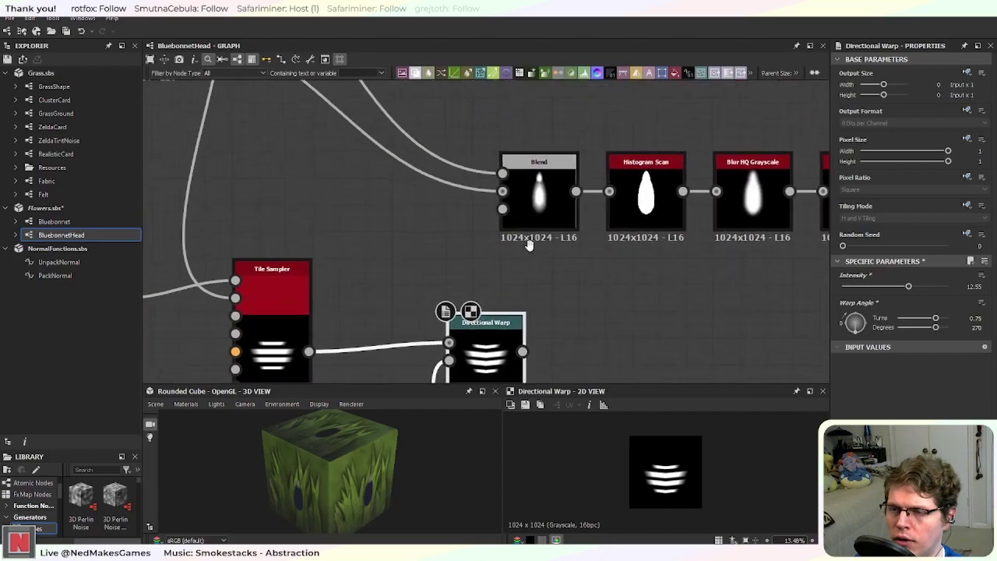
scroll(510, 272, up, 2)
scroll(510, 271, up, 4)
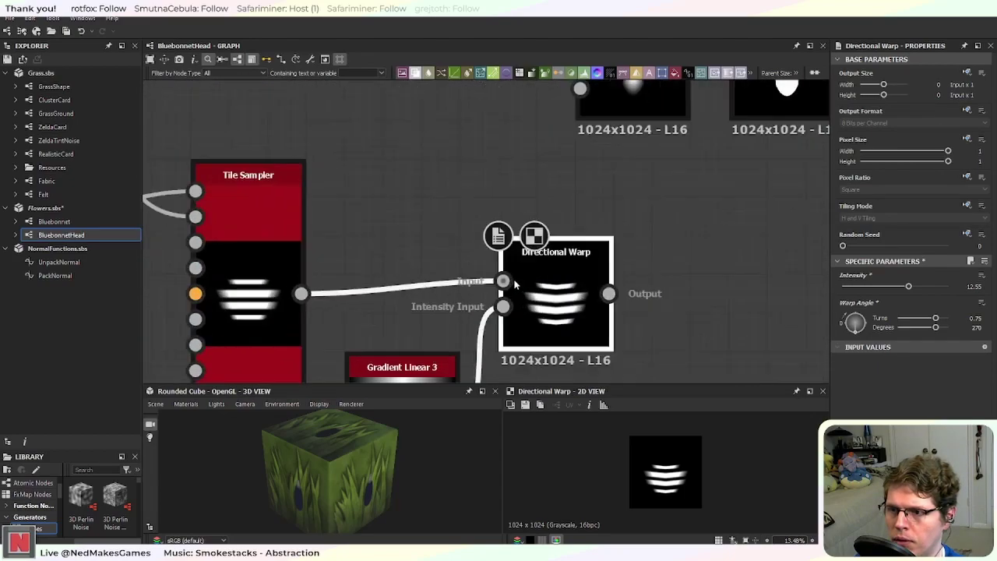
scroll(517, 264, down, 3)
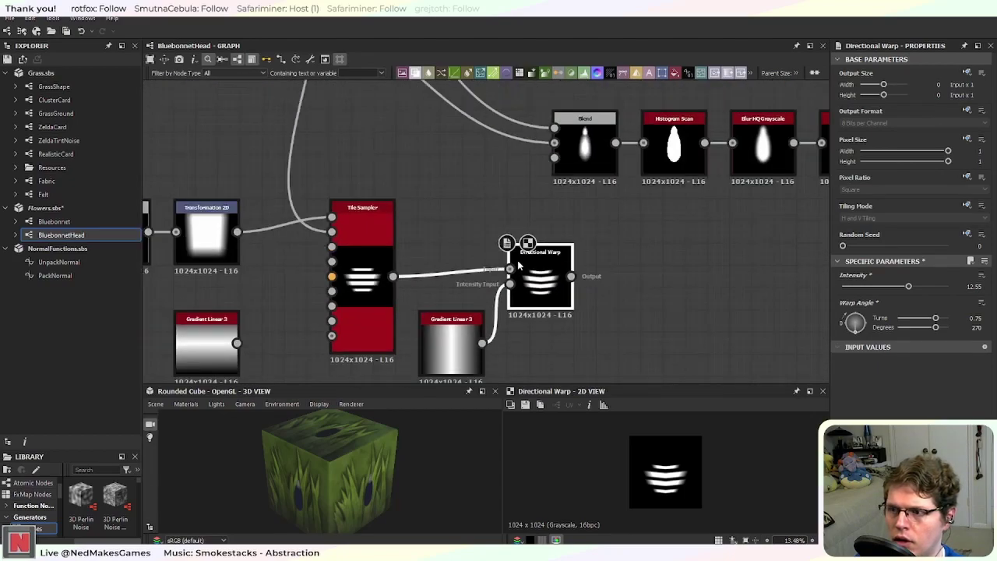
scroll(518, 264, down, 5)
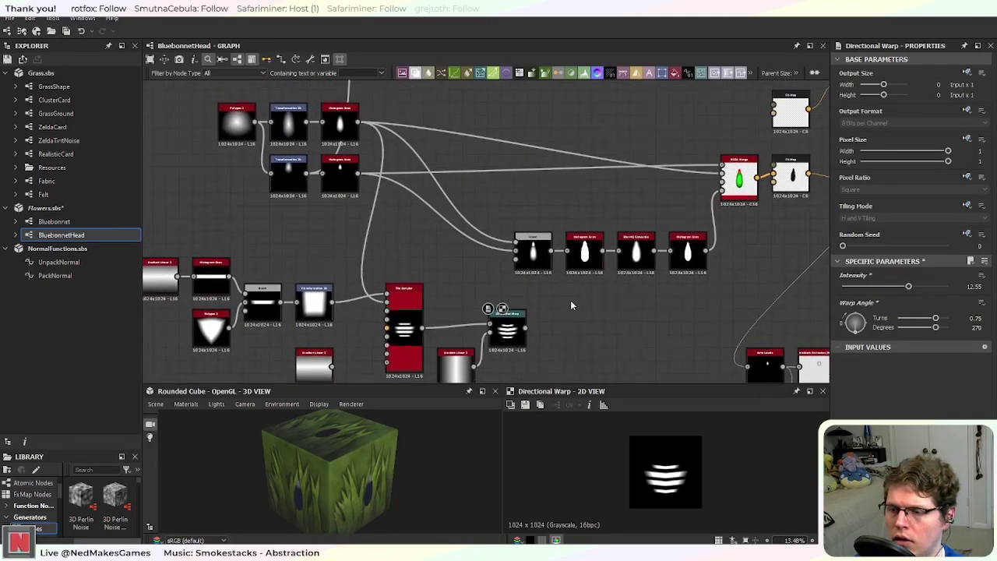
key(space)
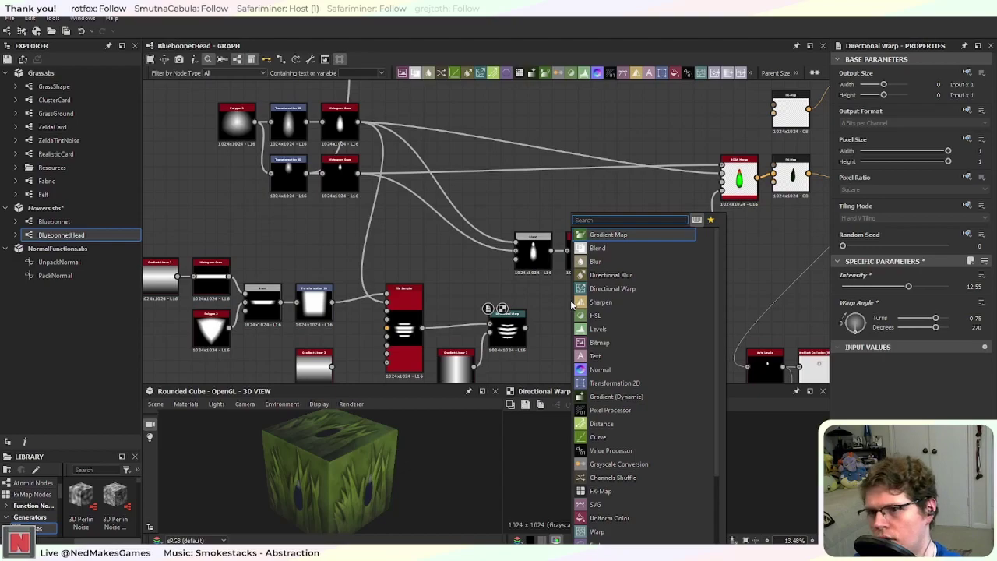
text(blend)
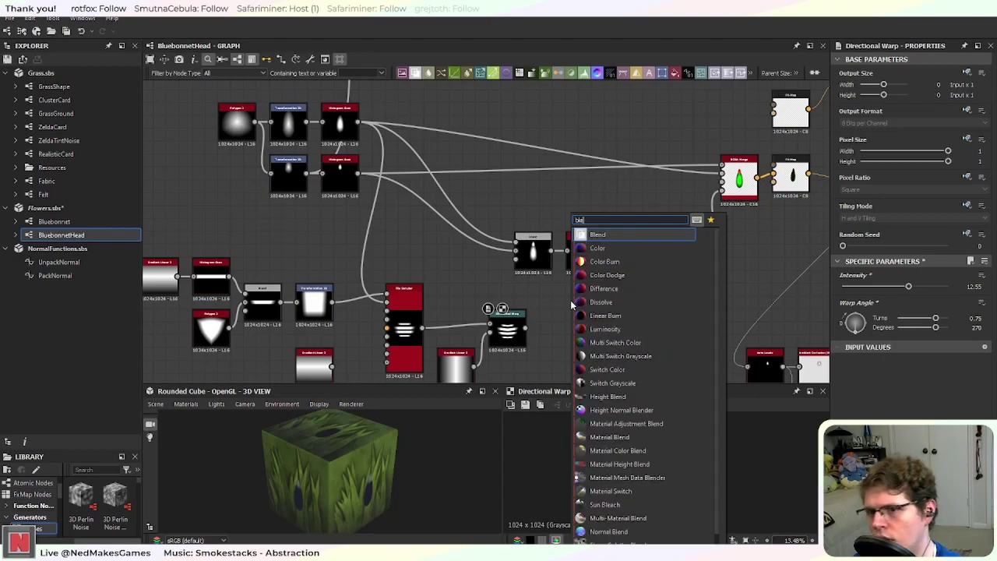
key(Return)
scroll(543, 312, up, 4)
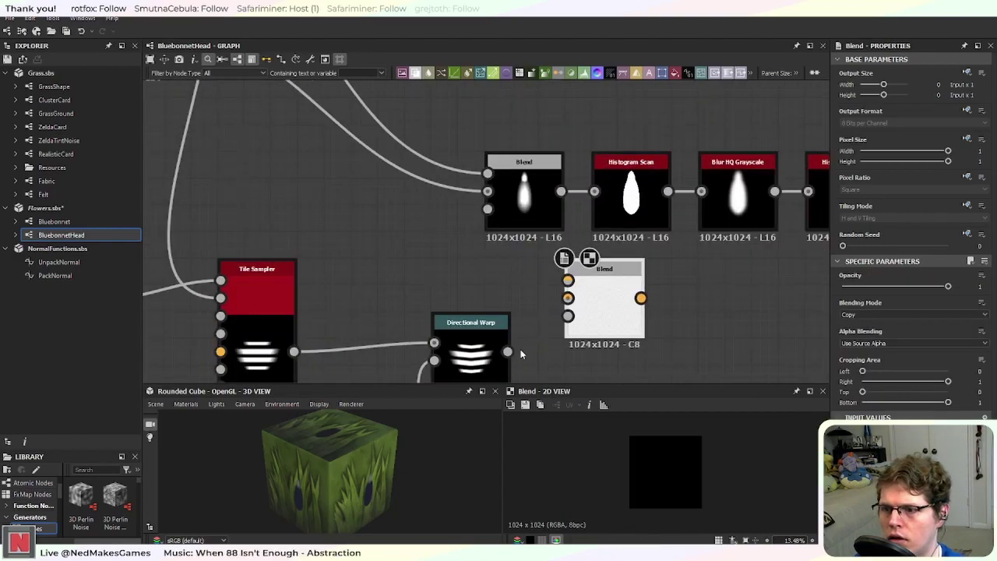
drag(507, 351, 567, 298)
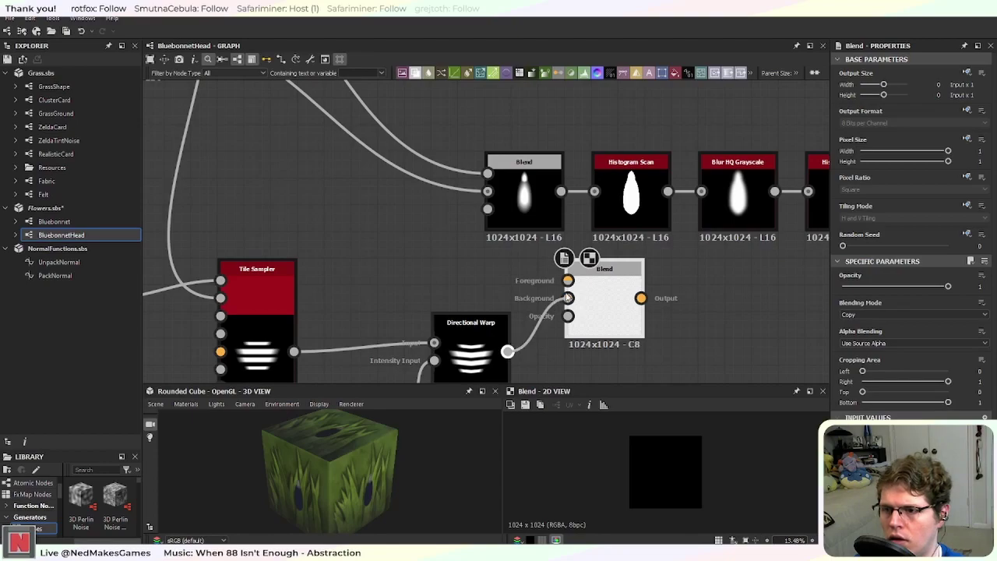
Step: Connect the upper Histogram Scan's output to the new Blend's Background and set its Blending Mode to Max (Lighten)
scroll(509, 261, down, 4)
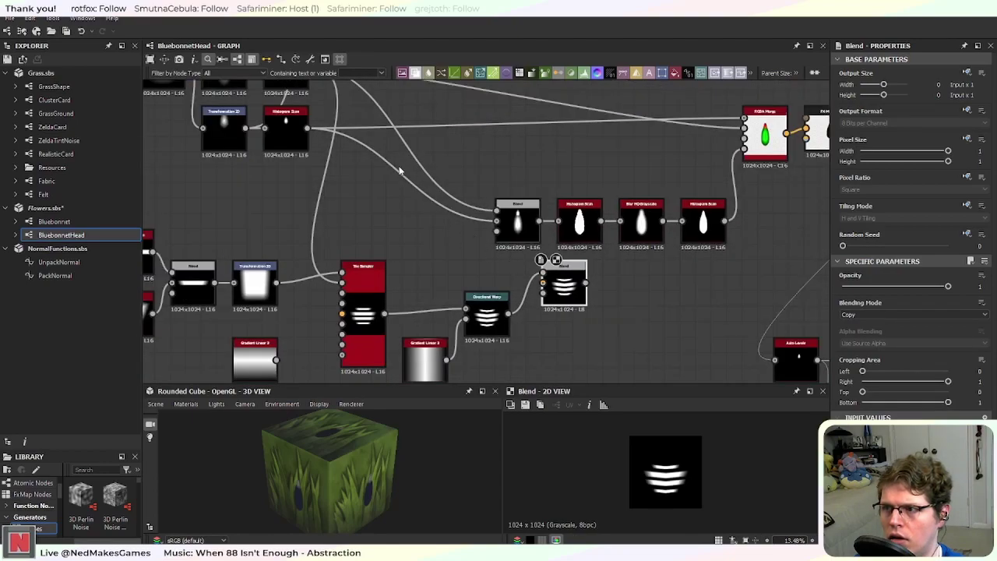
drag(310, 112, 567, 331)
scroll(573, 334, up, 3)
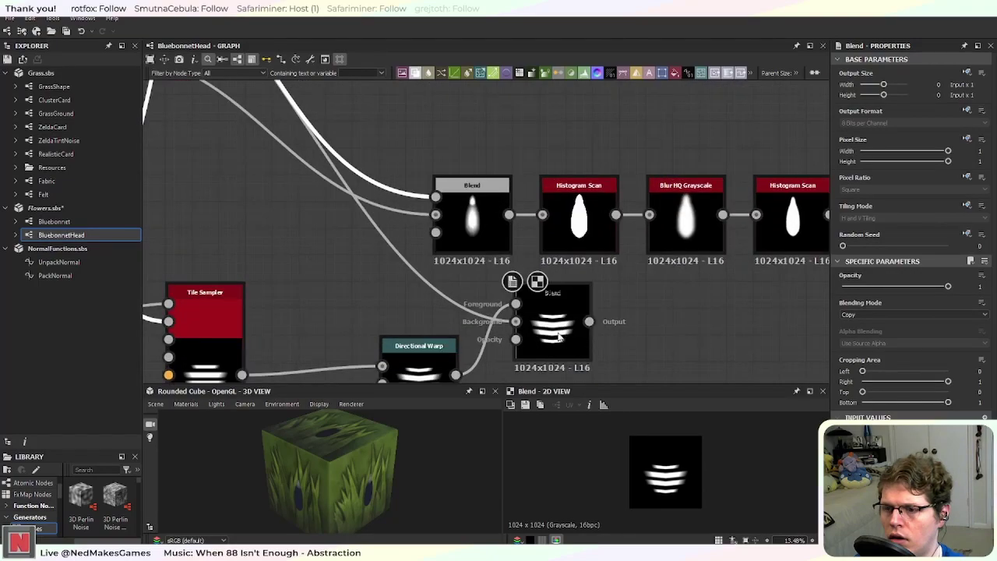
click(858, 316)
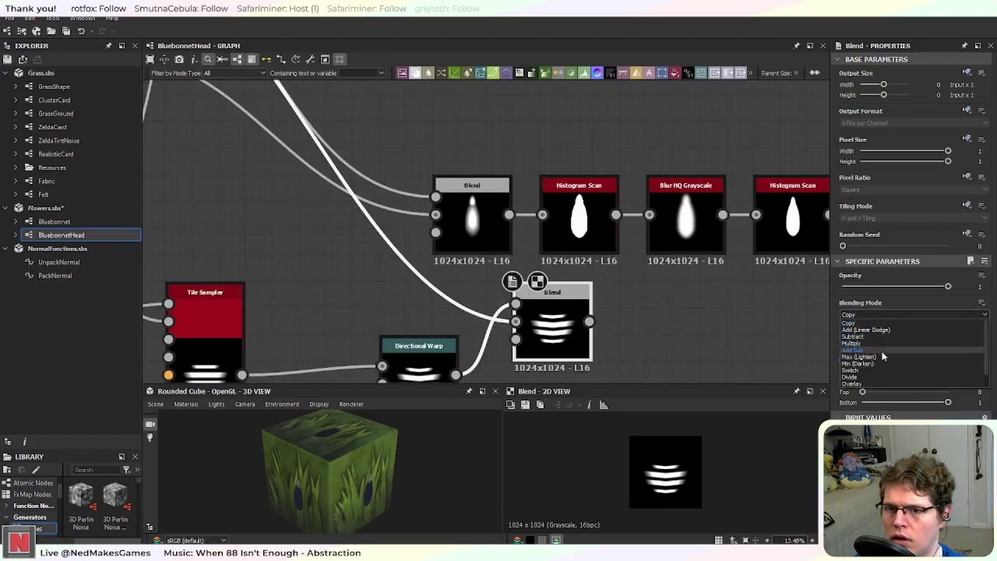
click(900, 358)
scroll(637, 312, up, 2)
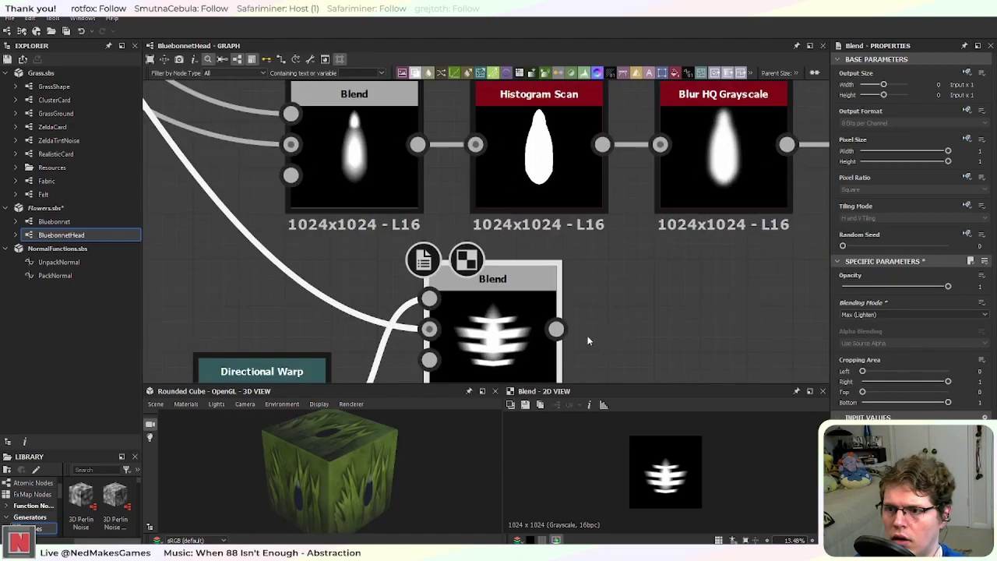
scroll(590, 308, down, 3)
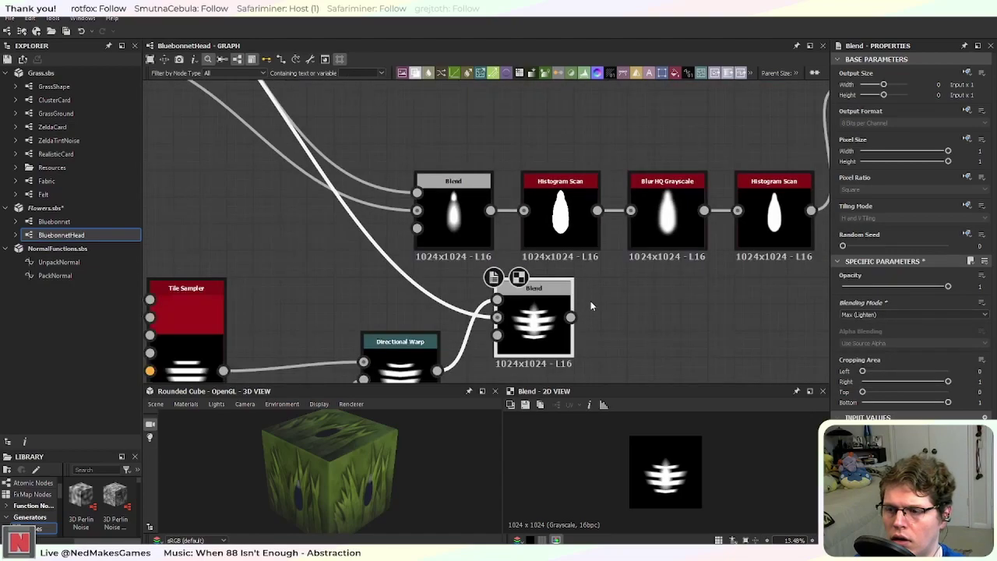
Step: Move the new Blend ahead of the existing Blend and connect its output to the existing Blend's Foreground input
scroll(590, 301, down, 3)
scroll(590, 301, up, 4)
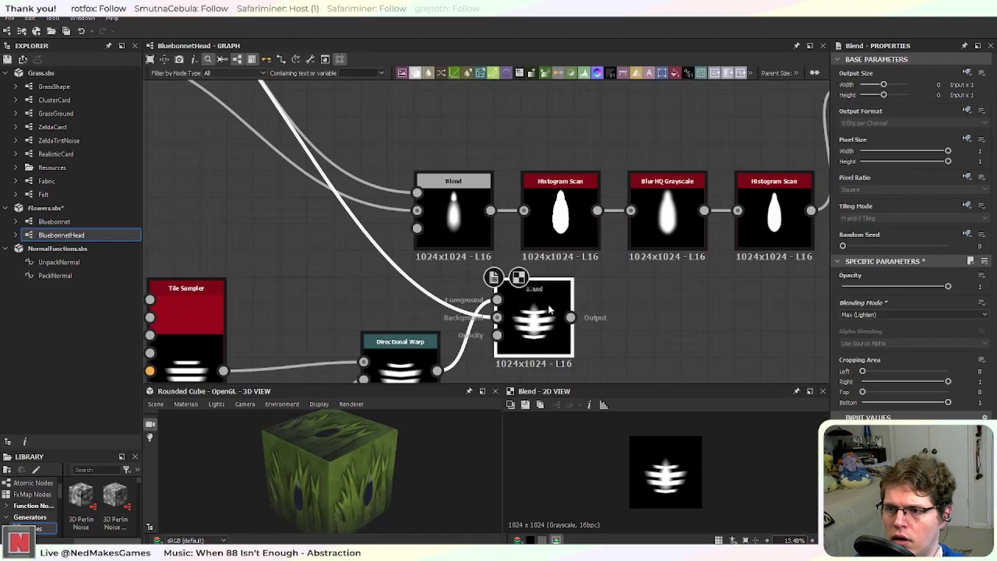
drag(511, 314, 243, 207)
scroll(247, 207, up, 1)
middle_drag(340, 273, 510, 338)
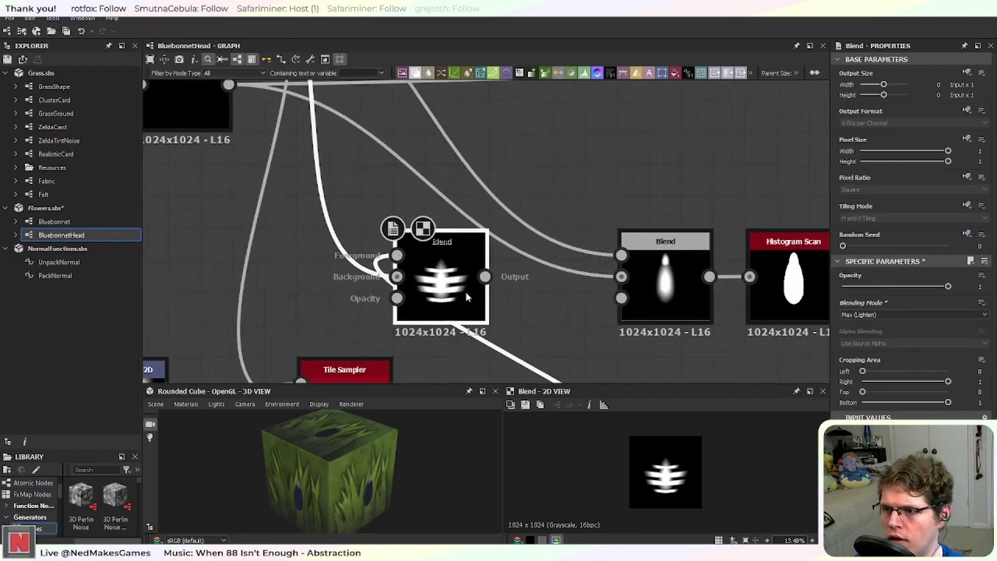
click(651, 294)
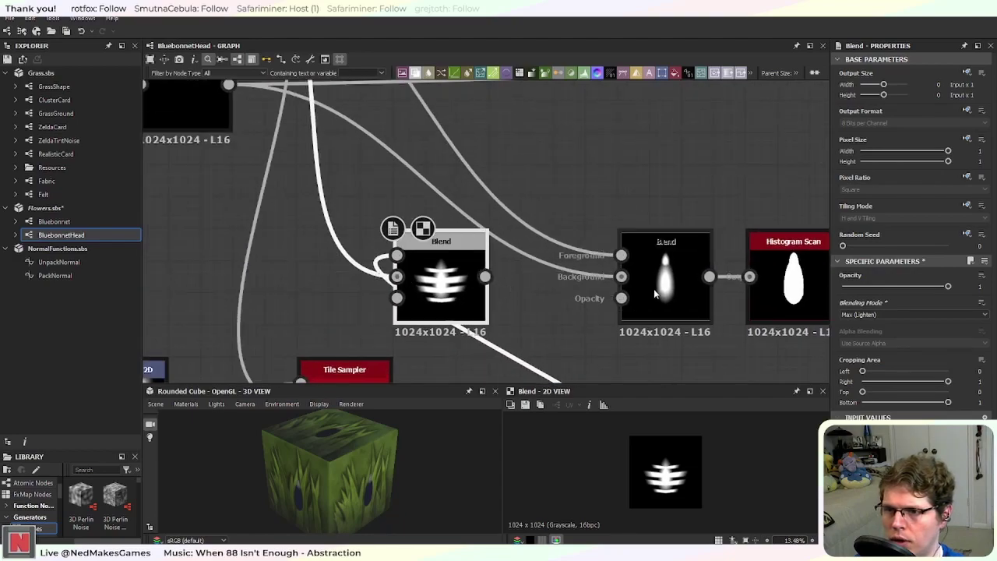
scroll(635, 278, down, 2)
middle_drag(528, 229, 534, 281)
drag(623, 322, 632, 330)
middle_drag(701, 274, 541, 271)
scroll(637, 288, down, 1)
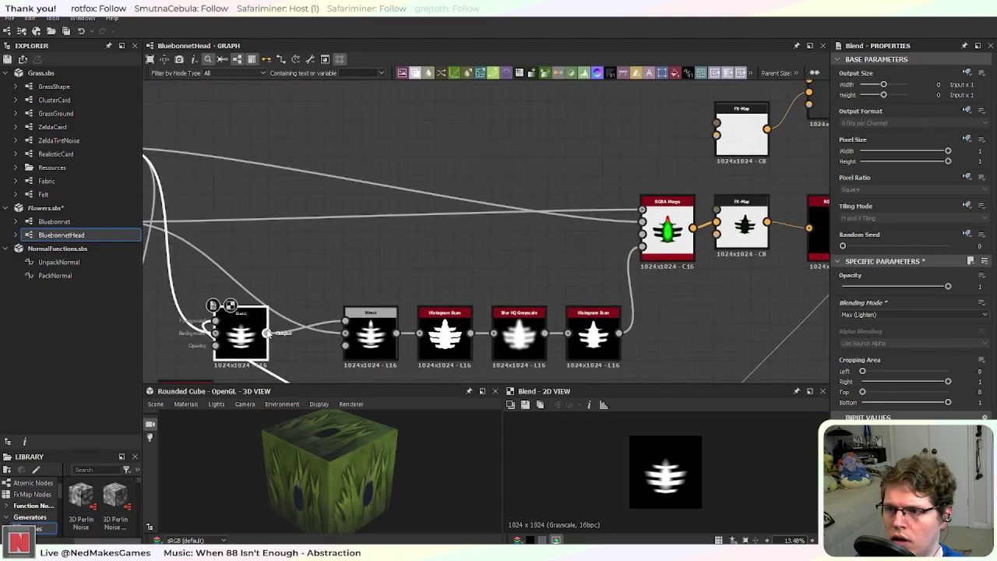
Step: Rearrange the Blend nodes so the new one sits above and before the existing Blend chain
drag(253, 339, 513, 343)
scroll(460, 240, down, 4)
drag(491, 310, 401, 358)
click(377, 255)
middle_drag(507, 217, 459, 252)
middle_drag(229, 208, 419, 190)
drag(368, 156, 408, 227)
Step: Connect the new Blend's output to the second input of the RGBA Merge, replacing the Histogram Scan link
click(621, 162)
middle_drag(622, 162, 479, 199)
scroll(480, 199, up, 3)
middle_drag(571, 298, 482, 283)
scroll(481, 283, up, 1)
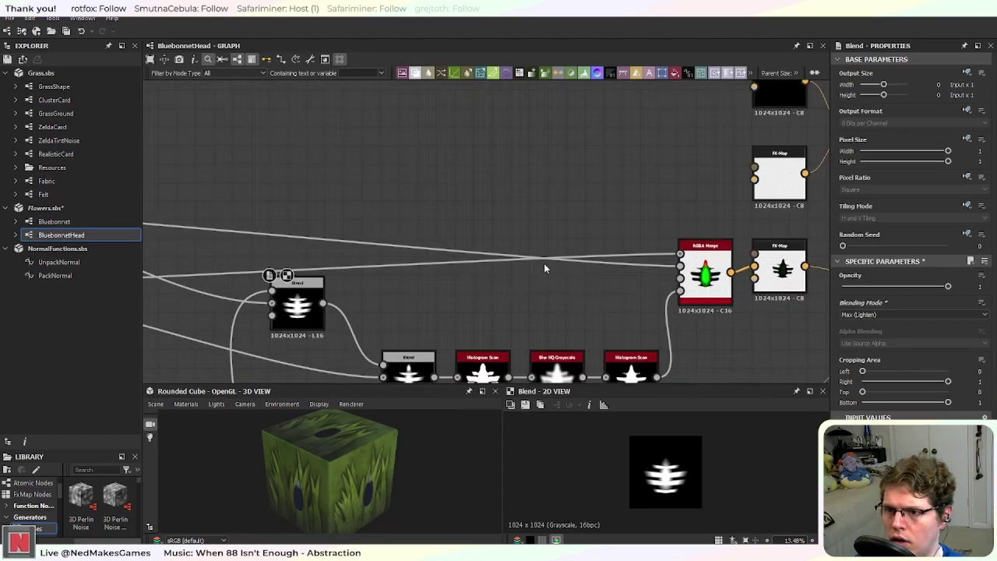
drag(323, 303, 679, 267)
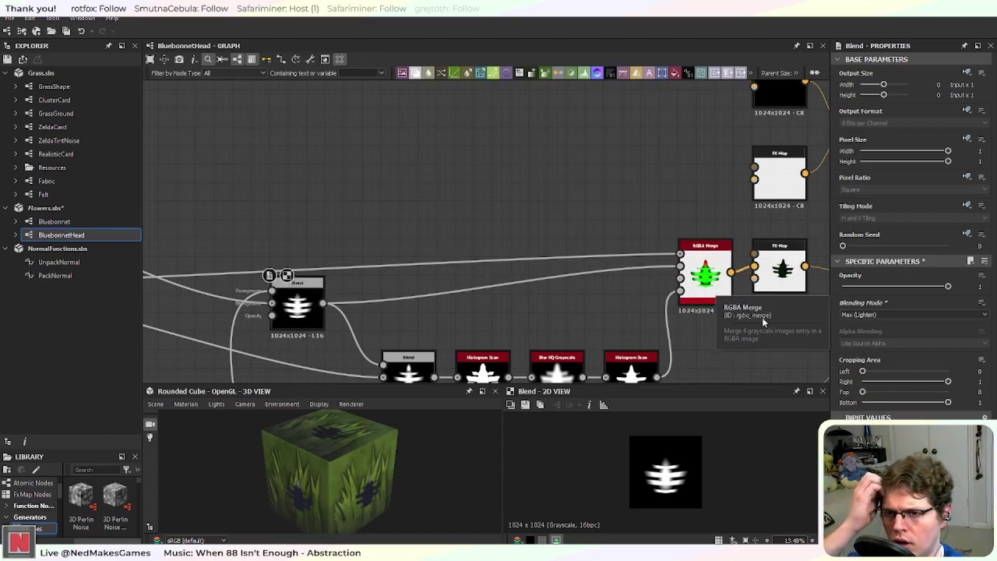
Step: Examine the petal shapes in the final Blend and albedoAlpha output previews
scroll(772, 333, down, 2)
middle_drag(724, 320, 352, 159)
mouse_move(639, 271)
middle_down()
mouse_move(430, 191)
mouse_move(407, 133)
middle_up()
mouse_move(695, 185)
middle_down()
mouse_move(397, 291)
mouse_move(583, 235)
middle_up()
scroll(582, 235, up, 9)
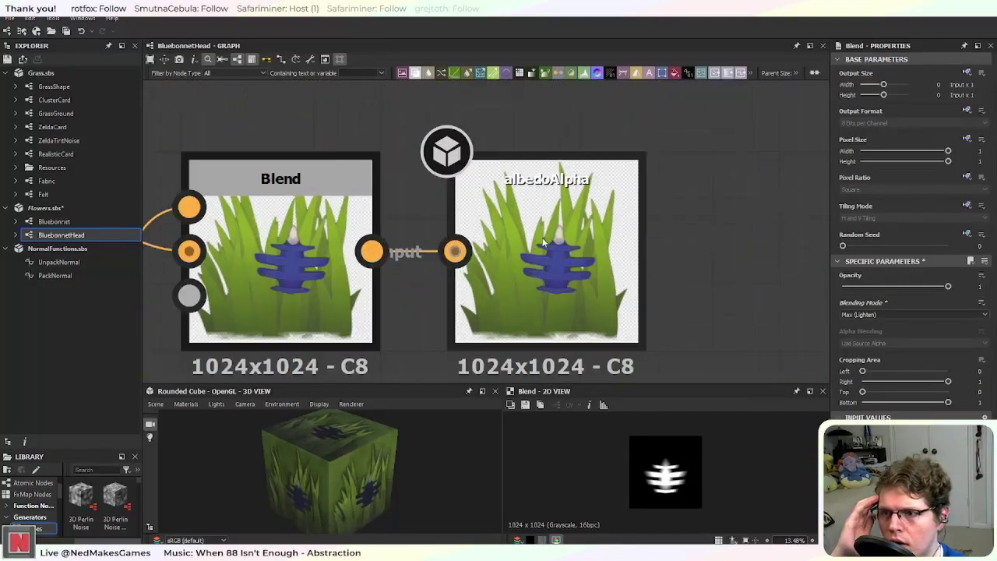
scroll(597, 240, down, 4)
scroll(416, 265, up, 3)
scroll(416, 263, up, 1)
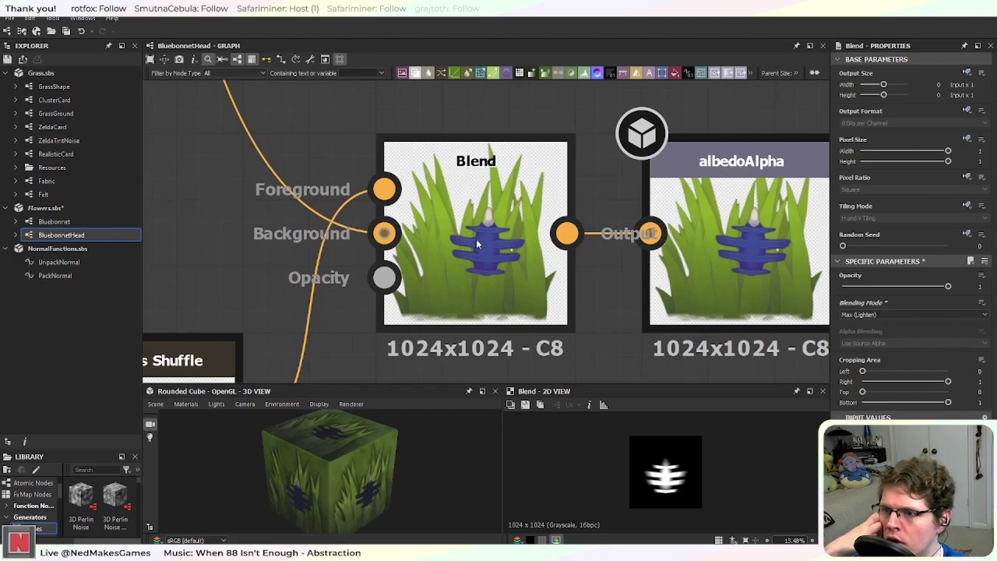
scroll(476, 238, down, 4)
Step: Move the Directional Warp and its rotated Gradient Linear 3 away from the Tile Sampler to make room between them
scroll(367, 268, down, 1)
middle_drag(367, 268, 651, 277)
middle_drag(369, 296, 657, 302)
middle_drag(371, 274, 662, 248)
middle_drag(369, 266, 655, 214)
scroll(413, 279, down, 2)
scroll(412, 279, down, 2)
middle_drag(313, 218, 600, 269)
scroll(386, 263, up, 5)
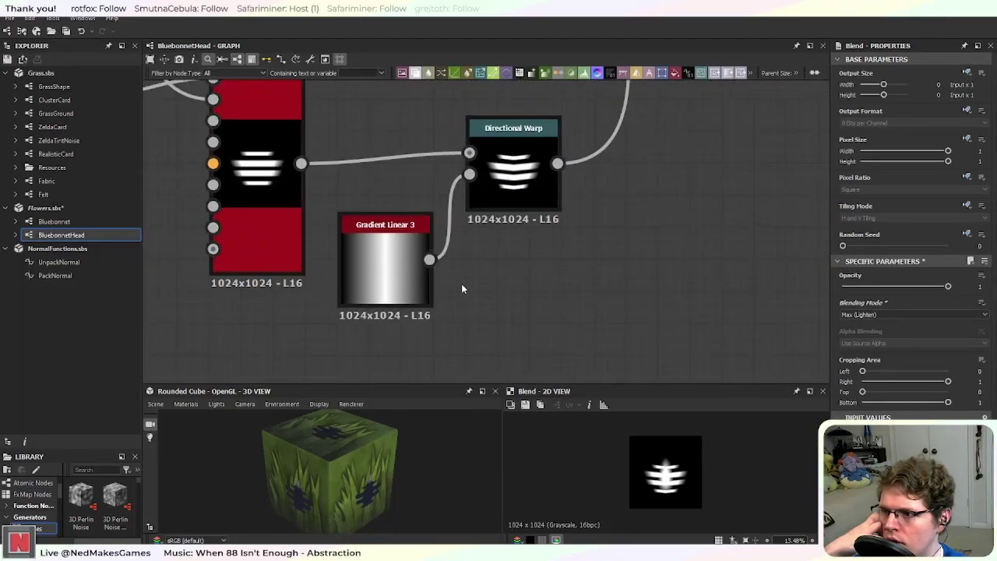
middle_drag(432, 283, 461, 340)
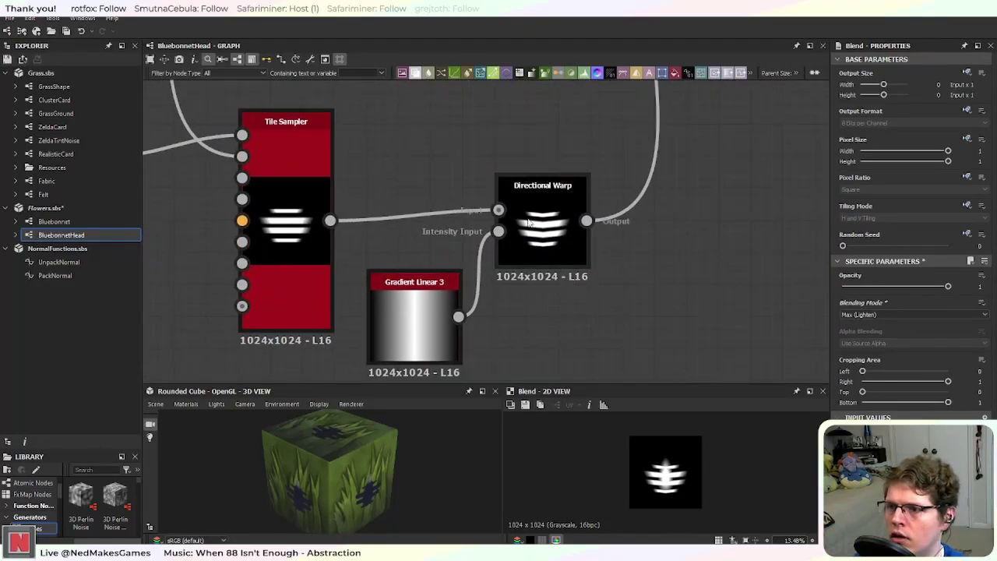
drag(528, 222, 655, 237)
drag(413, 311, 510, 327)
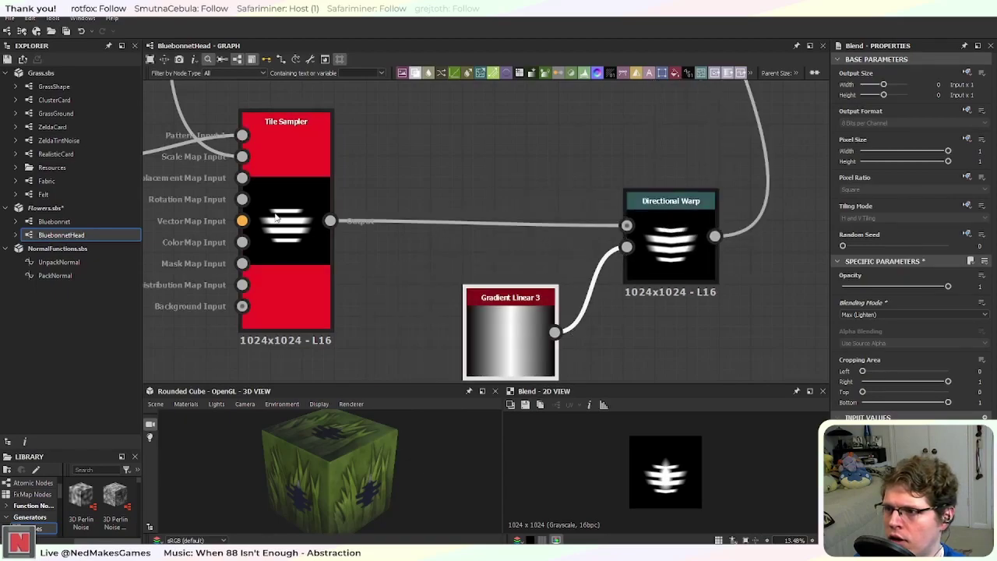
Step: Move the unconnected Gradient Linear 3 node to just above the Tile Sampler
middle_drag(446, 174, 557, 215)
scroll(556, 215, down, 5)
middle_drag(537, 172, 519, 205)
drag(386, 317, 475, 206)
scroll(525, 231, up, 4)
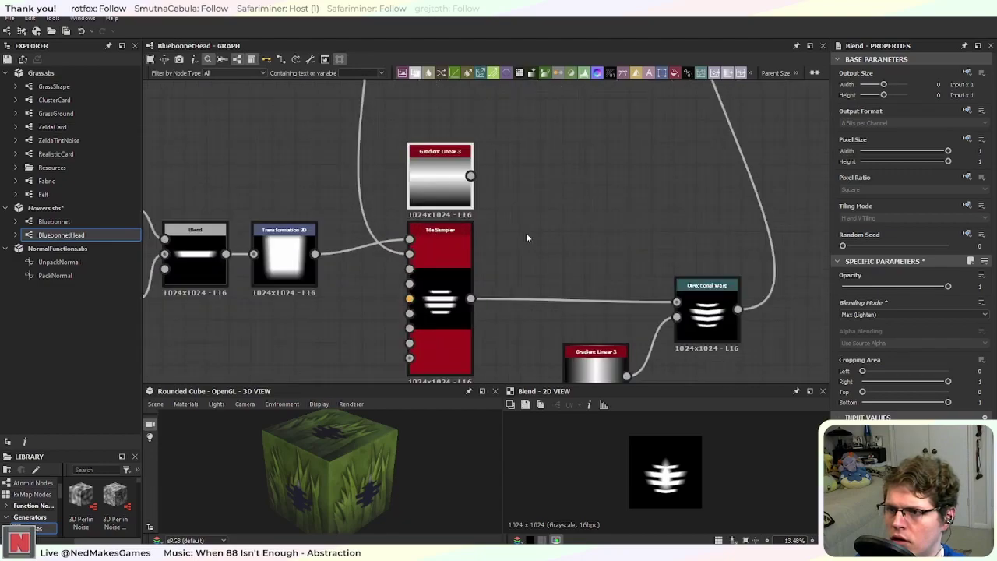
key(space)
click(546, 164)
Step: Shift the Directional Warp and its connected gradient farther along, widening the gap after the Tile Sampler
middle_drag(545, 159, 481, 77)
scroll(473, 251, down, 3)
scroll(453, 275, up, 3)
click(545, 314)
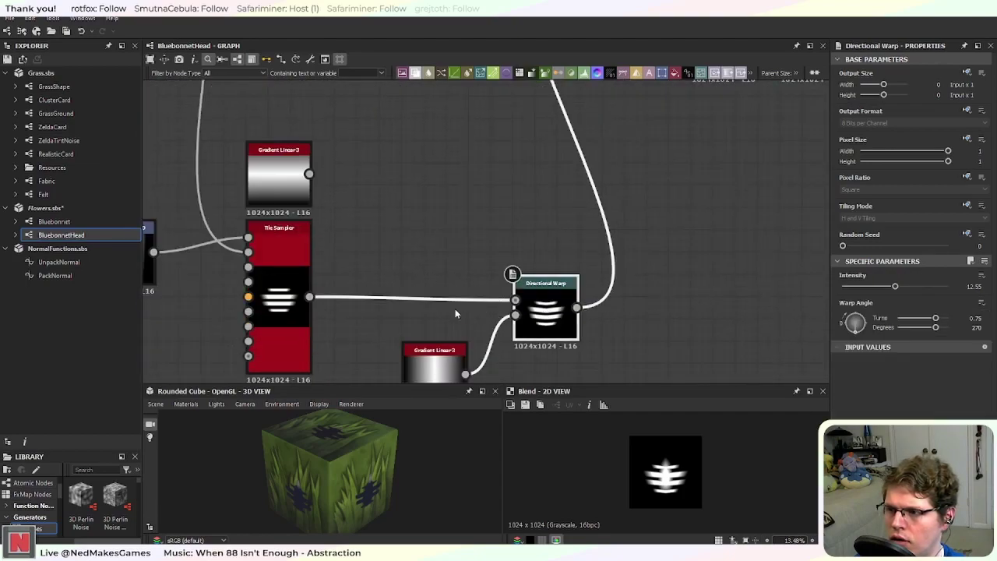
middle_drag(386, 276, 468, 261)
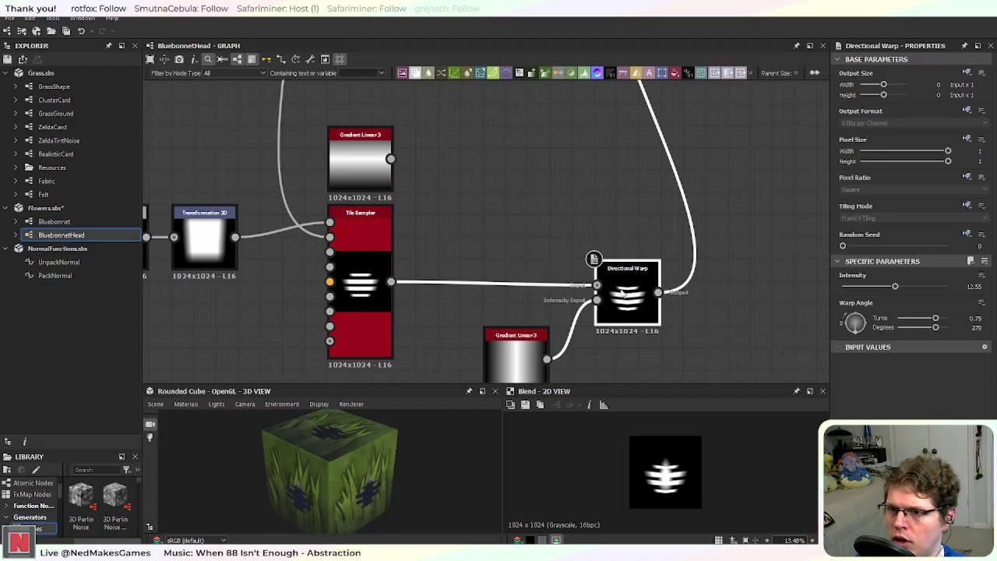
drag(630, 307, 741, 308)
click(514, 198)
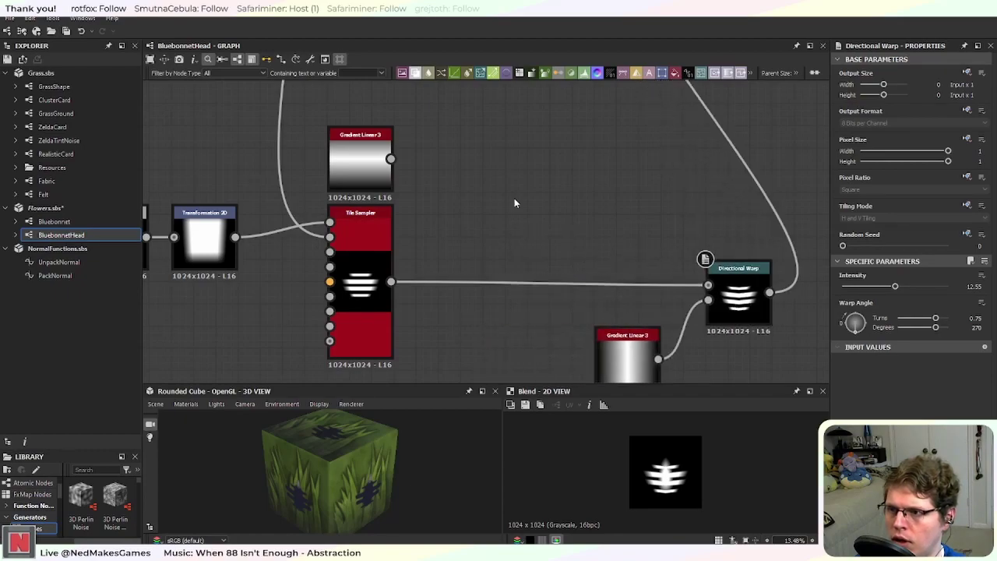
Step: Add a Transformation 2D node, feed it the Tile Sampler's output, and place it between the Tile Sampler and the Directional Warp
key(space)
text(tran)
click(495, 239)
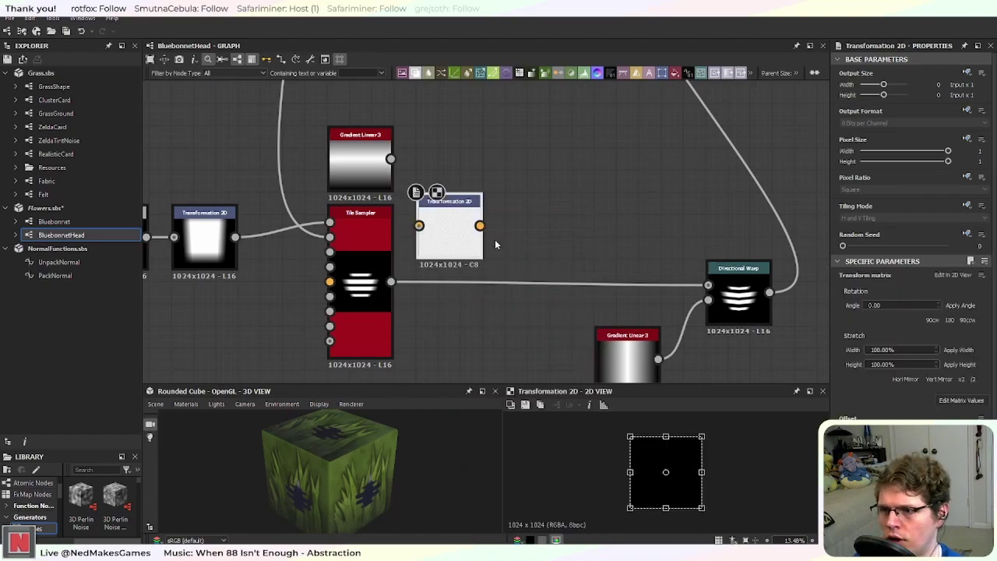
drag(390, 281, 419, 226)
drag(458, 240, 459, 307)
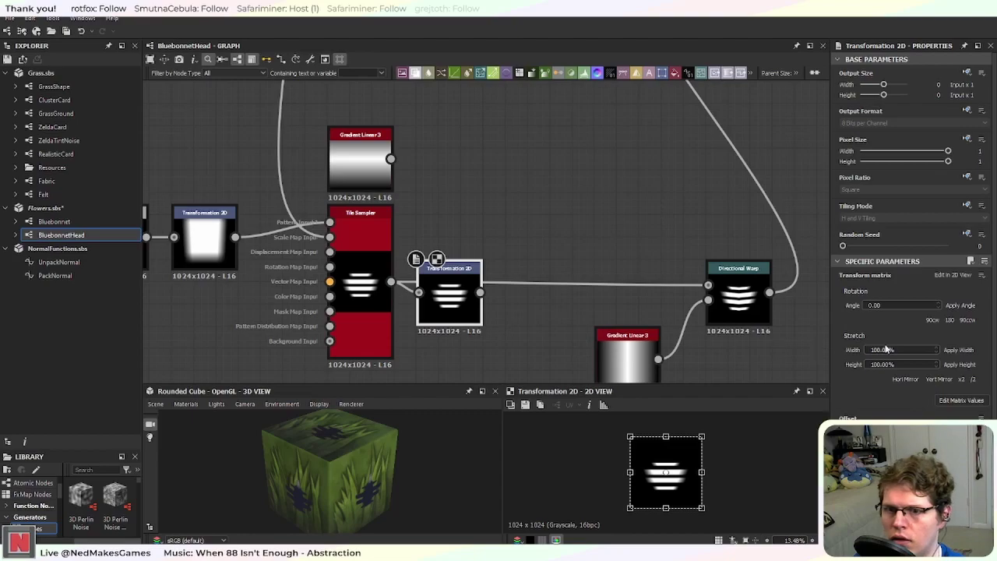
Step: Set the stretch width of the Transformation 2D after the Tile Sampler to 50% and apply it
click(879, 350)
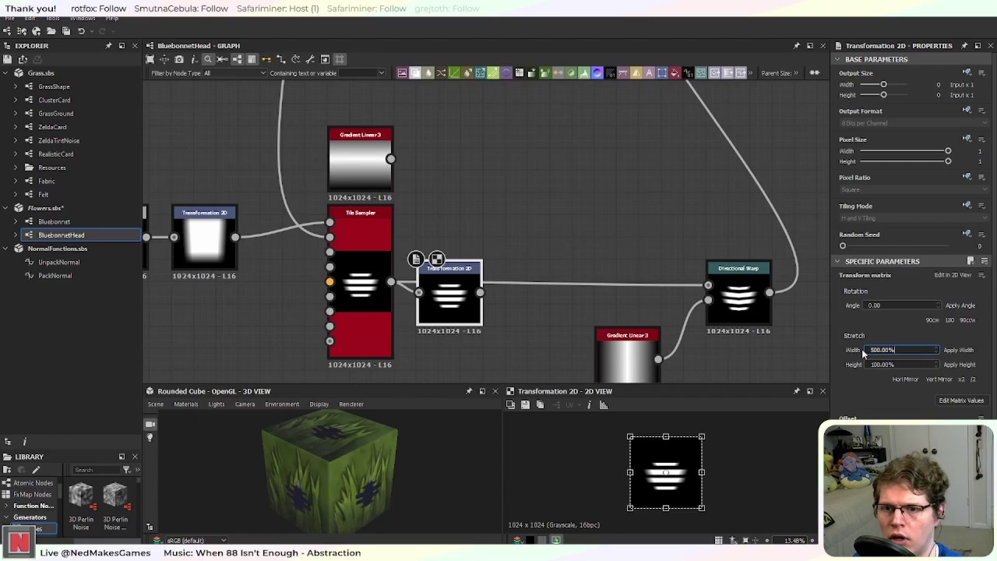
key(Delete)
middle_drag(523, 238, 639, 250)
scroll(639, 251, down, 2)
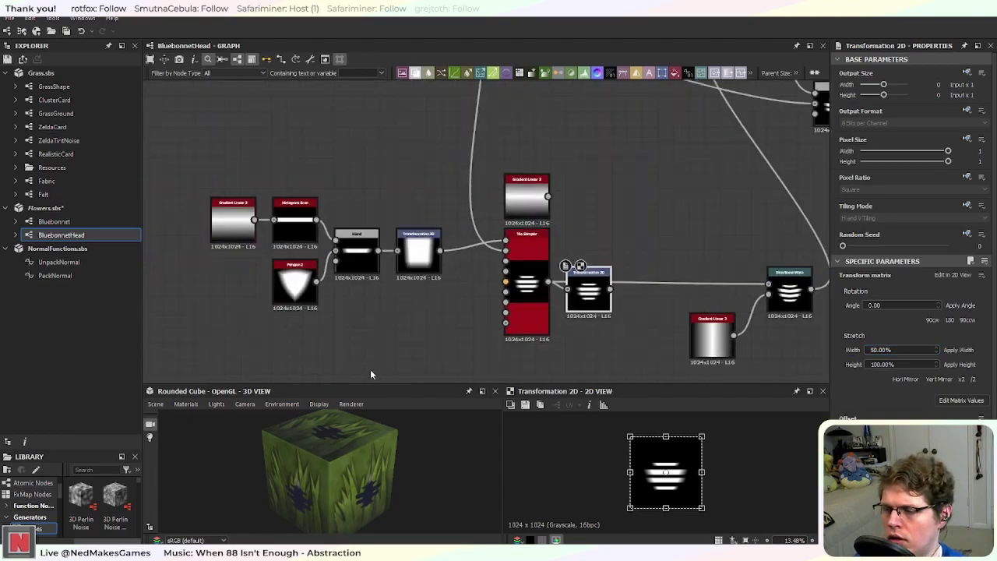
scroll(538, 300, up, 3)
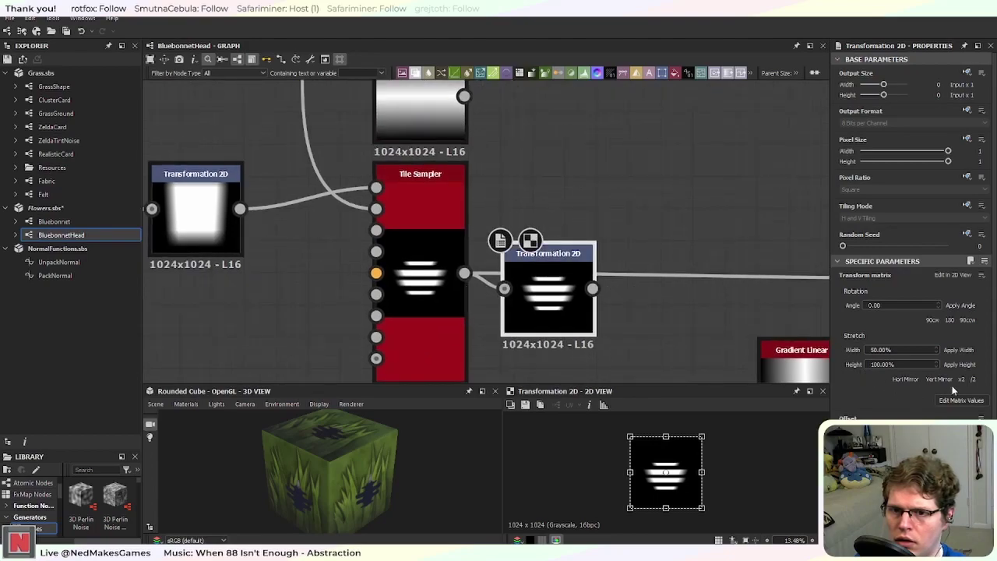
click(962, 351)
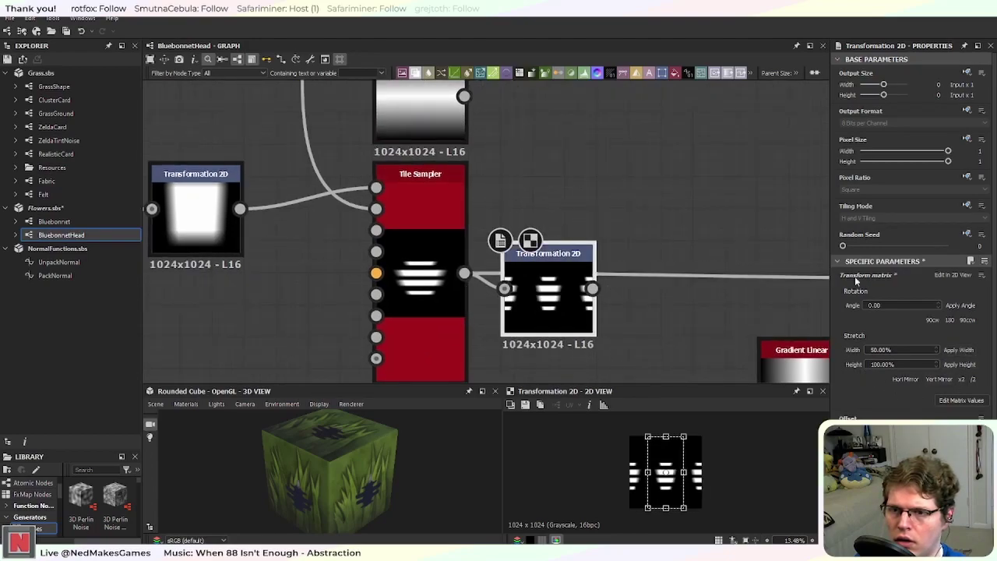
Step: Override the Transformation 2D's inherited tiling mode and set it to No Tiling
click(966, 206)
click(948, 221)
click(966, 206)
click(949, 245)
click(903, 220)
click(901, 224)
Step: Connect the Transformation 2D's output to the Directional Warp's input and set the Tile Sampler's Y Amount to 33
middle_drag(652, 220, 493, 229)
scroll(496, 229, down, 3)
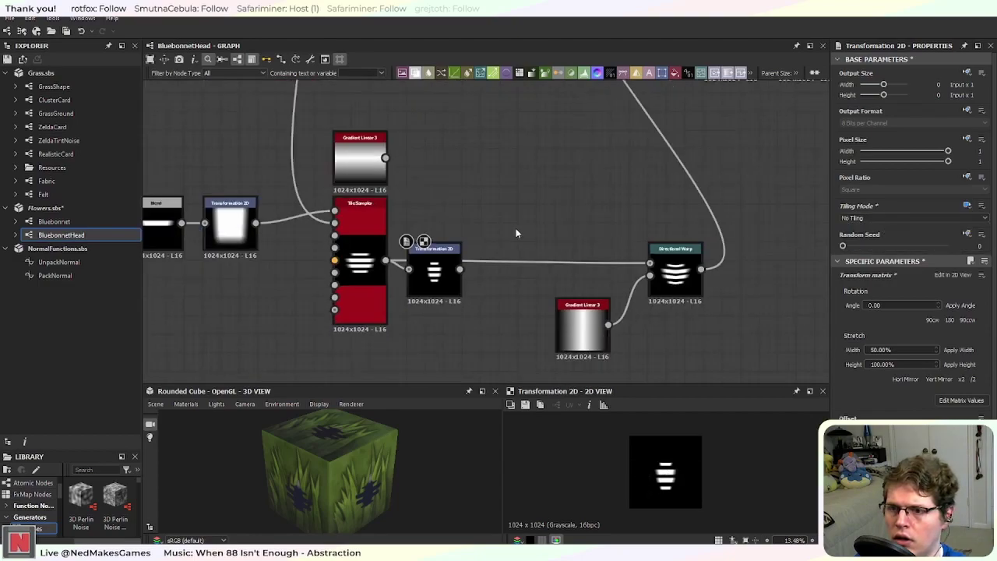
middle_drag(513, 190, 438, 263)
middle_drag(396, 325, 537, 225)
scroll(356, 326, up, 1)
click(353, 325)
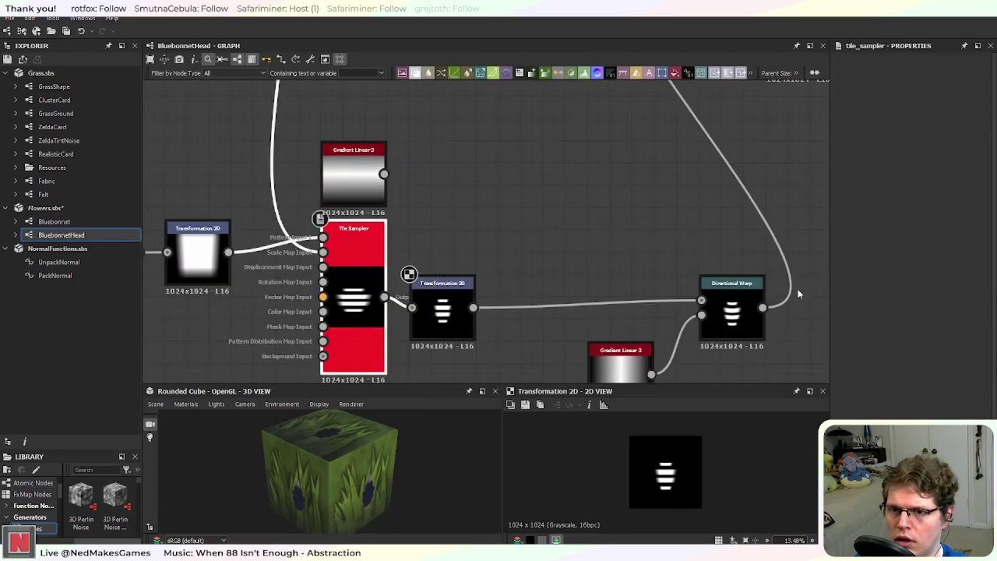
drag(857, 328, 896, 327)
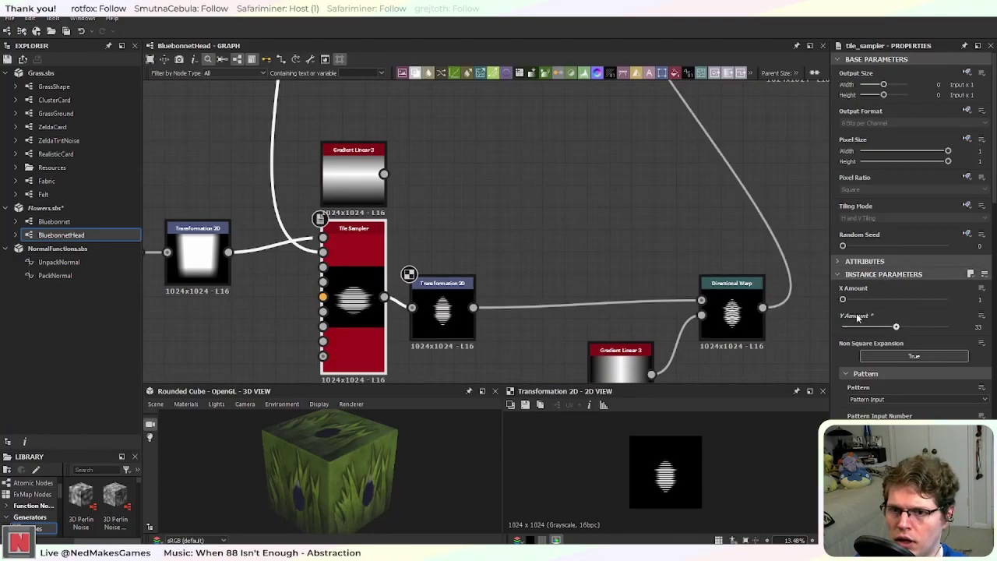
Step: Examine how the denser petal rows look in the Blend nodes that combine them with the head shape
scroll(651, 214, down, 1)
middle_drag(498, 208, 467, 309)
scroll(558, 245, up, 4)
scroll(585, 263, down, 5)
middle_drag(638, 211, 460, 369)
scroll(465, 283, up, 2)
scroll(464, 288, up, 2)
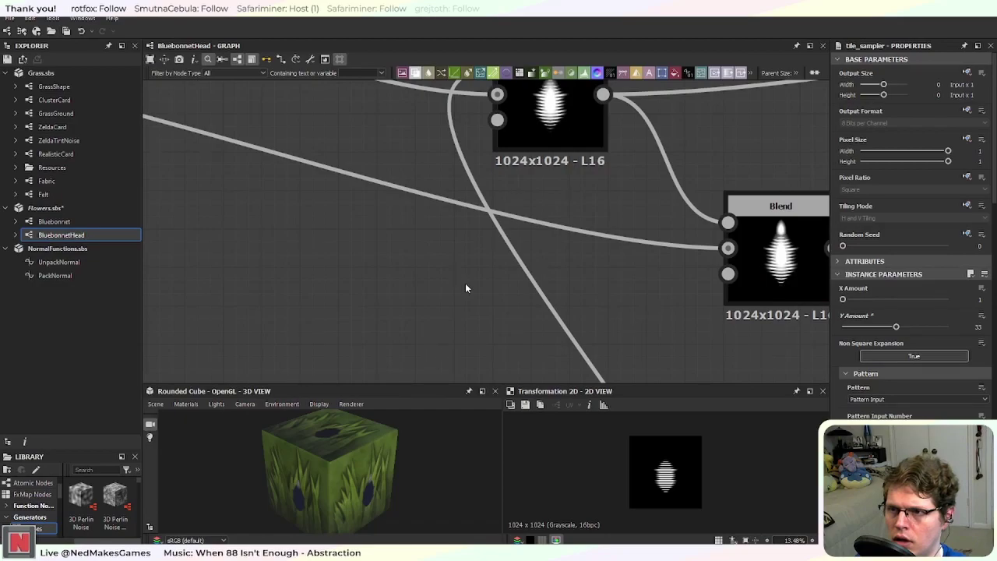
middle_drag(418, 323, 543, 203)
scroll(543, 203, down, 3)
middle_drag(492, 265, 503, 230)
Step: Add a Blend node with Gradient Linear 3 as foreground and the Transformation 2D as background, feeding the Directional Warp
click(525, 243)
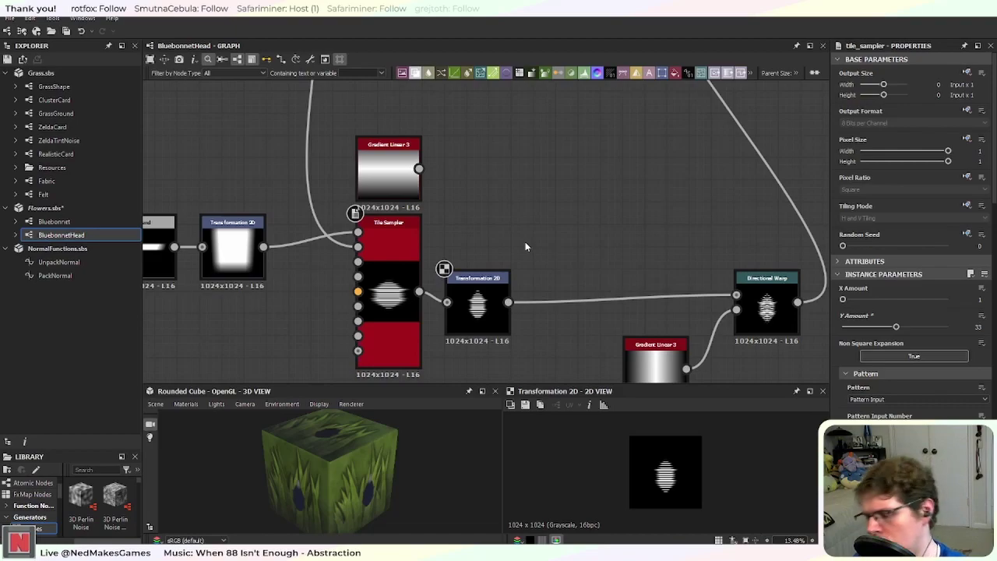
key(space)
text(blend)
key(Return)
drag(526, 246, 594, 246)
drag(508, 302, 558, 235)
drag(590, 245, 590, 288)
drag(419, 168, 557, 267)
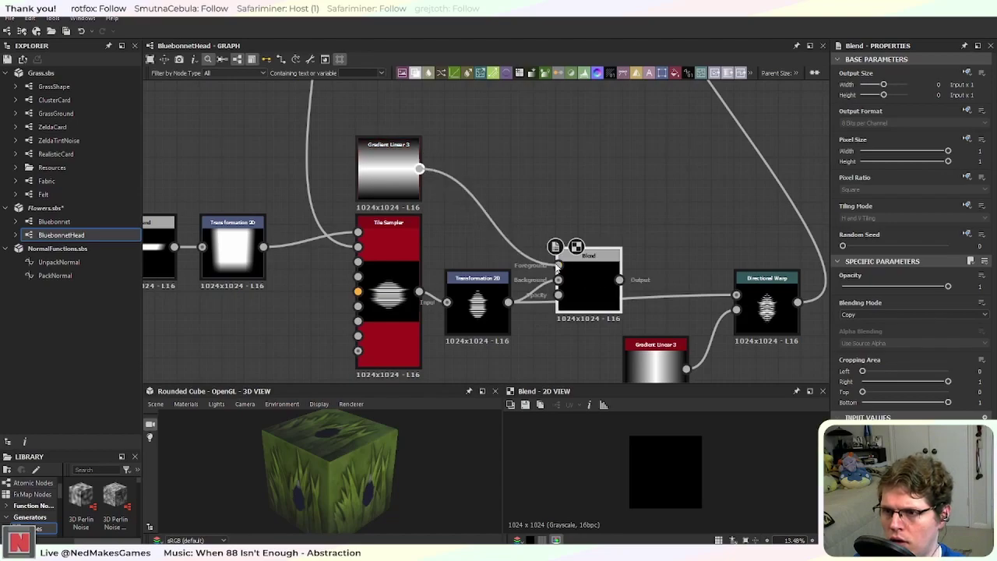
drag(619, 280, 736, 294)
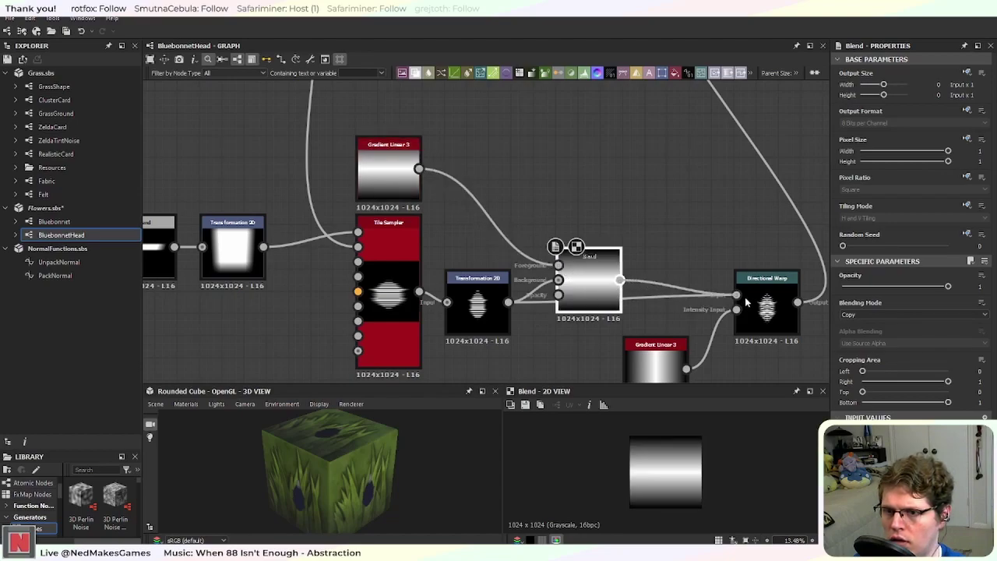
Step: Set the new Blend node's blending mode to Multiply
click(877, 315)
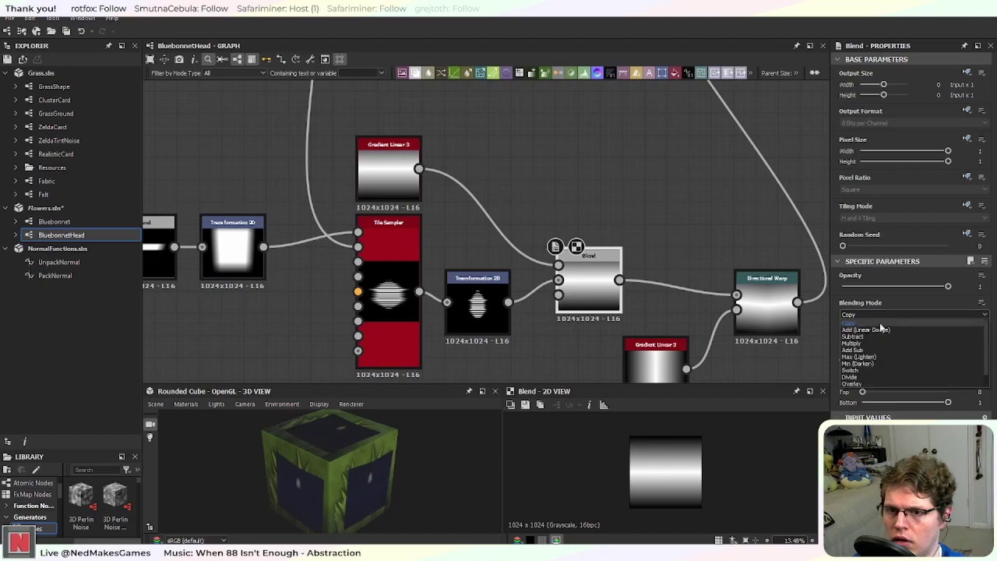
click(880, 342)
scroll(670, 321, up, 2)
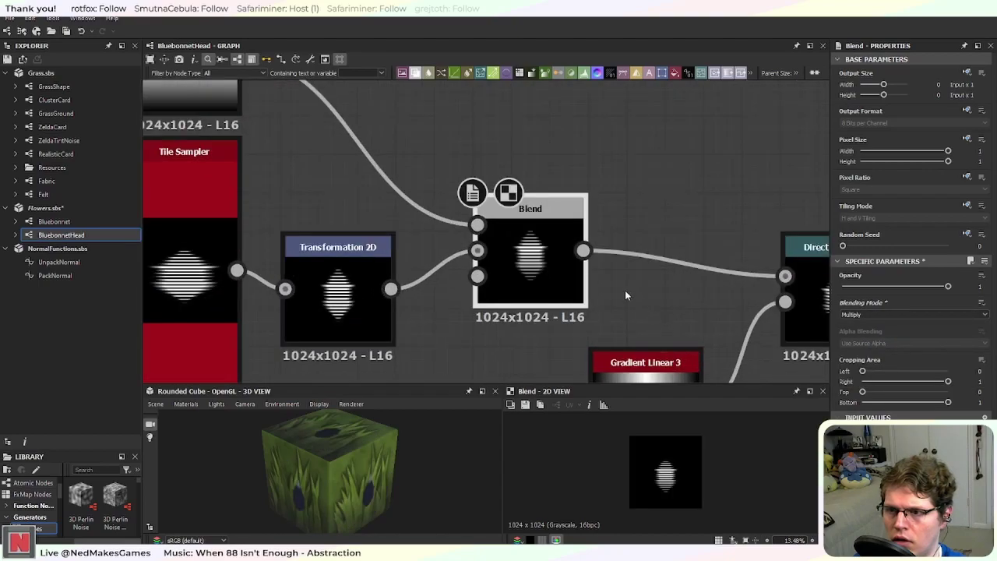
scroll(510, 257, down, 3)
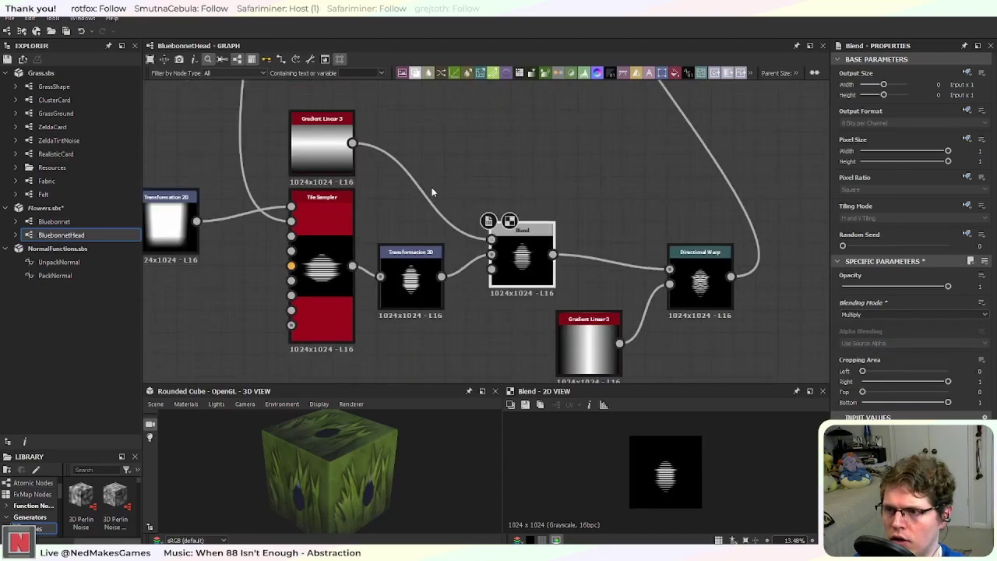
scroll(497, 238, up, 1)
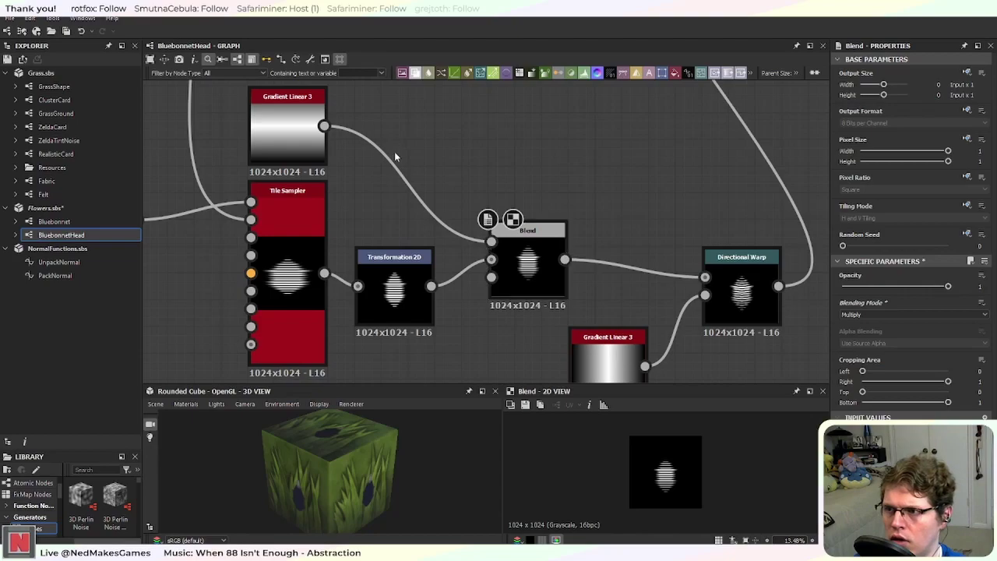
Step: Insert a Histogram Scan between the upper Gradient Linear 3 and the Multiply Blend's foreground input
key(space)
text(his)
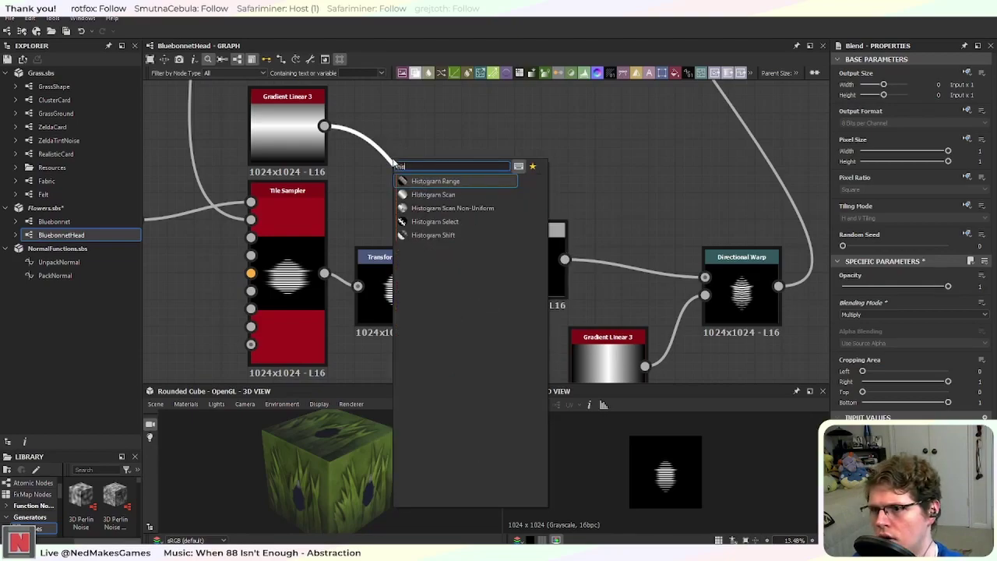
key(Down)
key(Return)
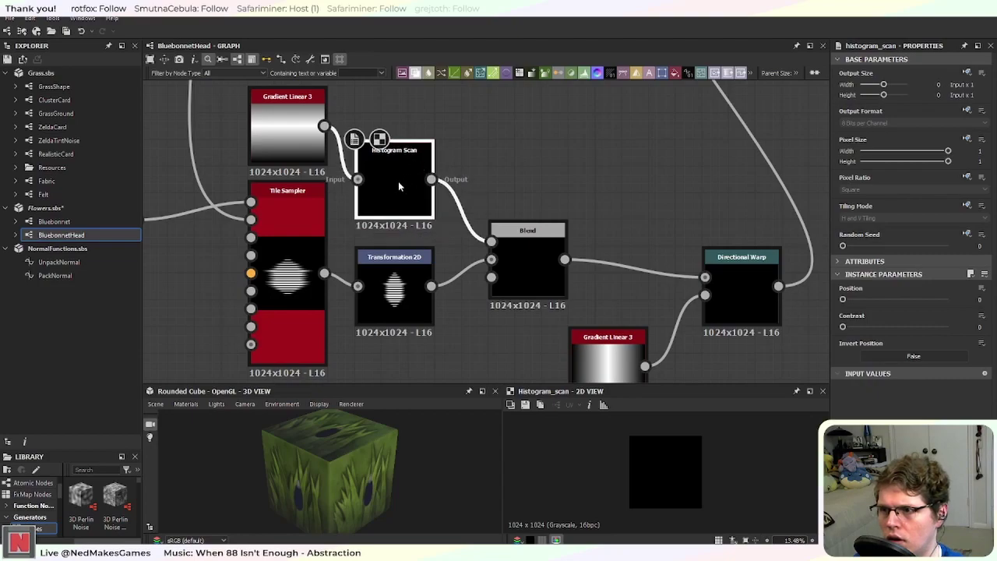
Step: Set the Histogram Scan's Position to 0.43 and Contrast to 0.55
drag(852, 300, 903, 329)
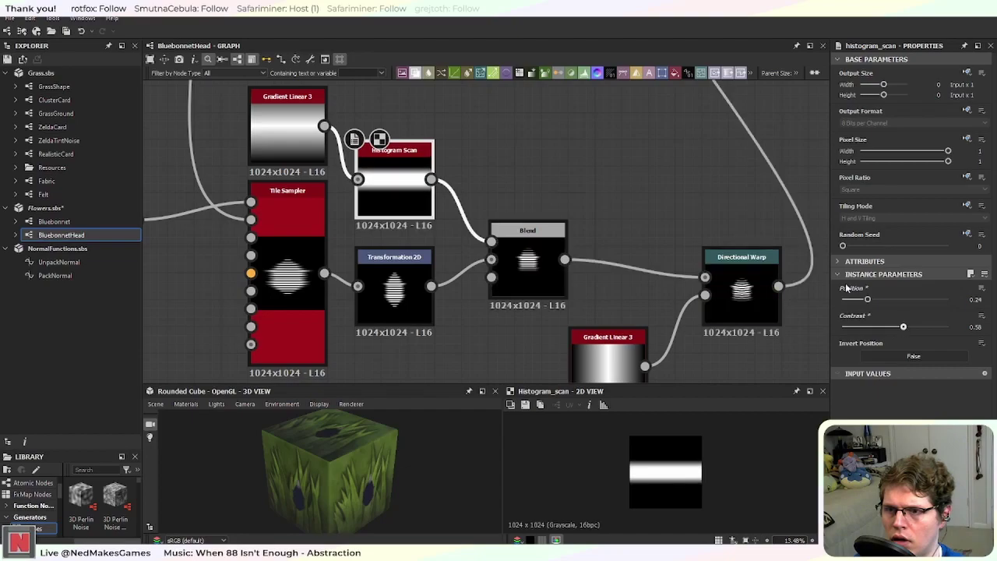
scroll(523, 307, down, 5)
scroll(452, 265, up, 6)
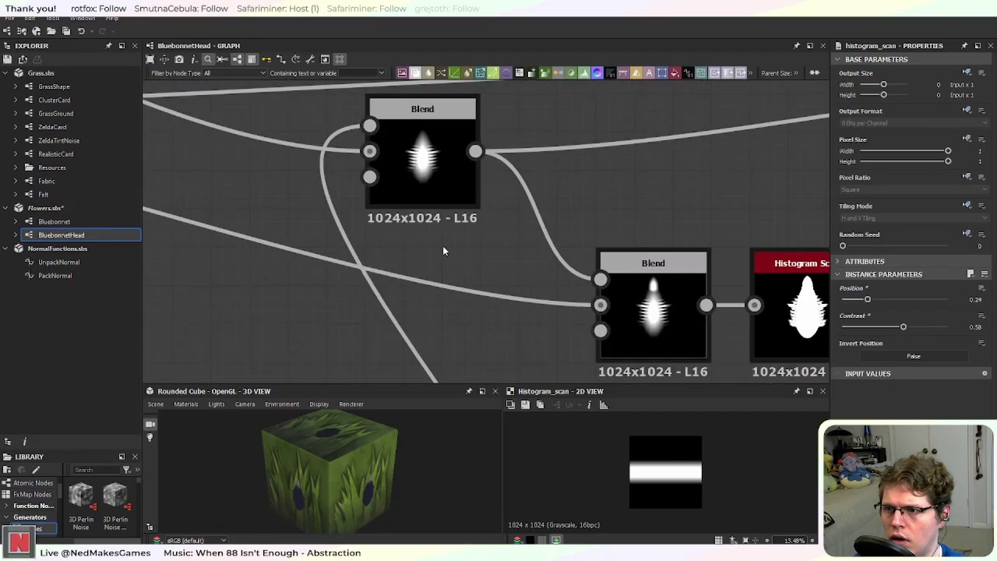
scroll(631, 349, up, 2)
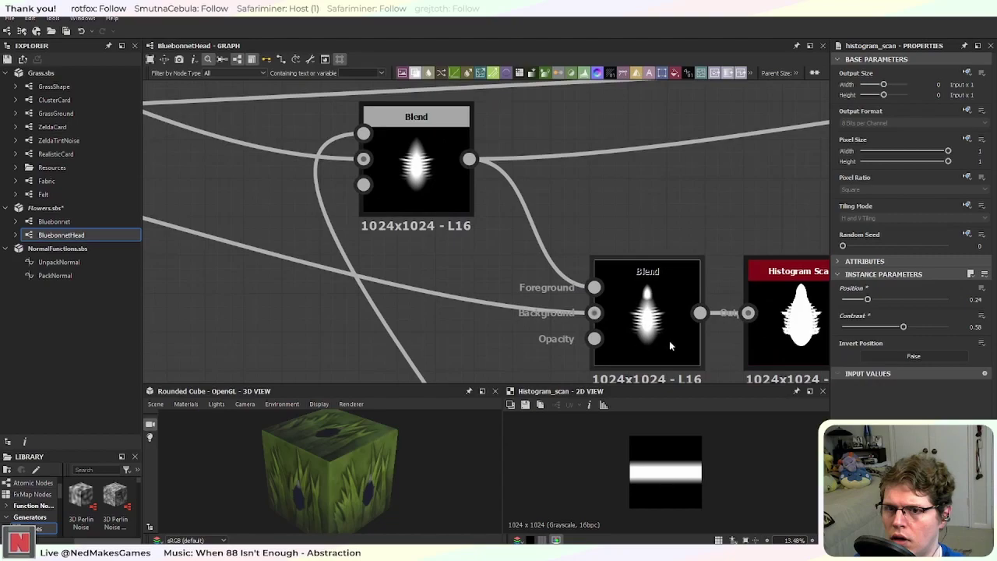
mouse_move(904, 328)
mouse_down()
mouse_move(873, 328)
mouse_move(881, 301)
mouse_move(893, 303)
mouse_move(900, 329)
mouse_up()
scroll(652, 293, down, 4)
middle_drag(652, 293, 421, 281)
middle_drag(676, 268, 601, 285)
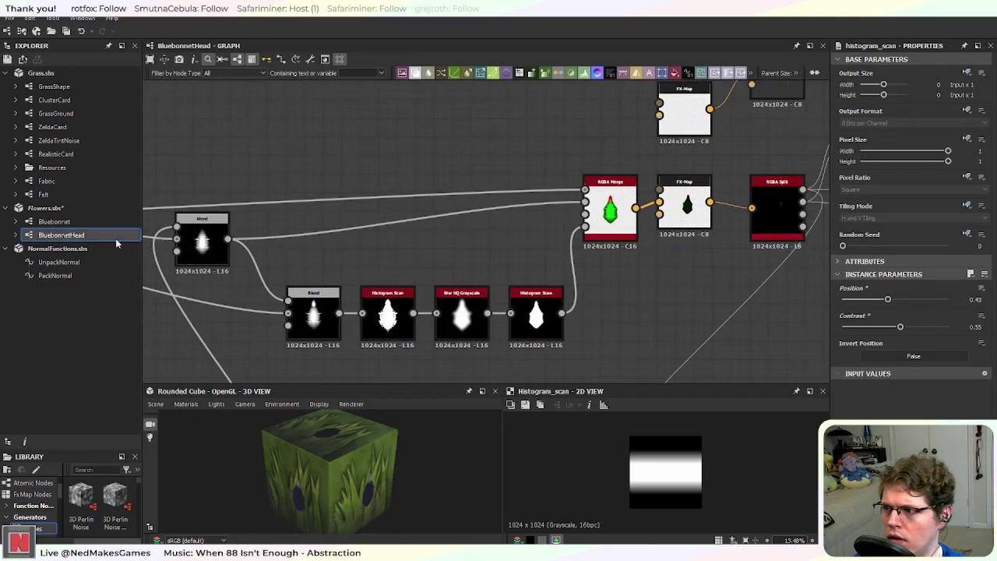
Step: Save the changes to the Flowers.sbs package
right_click(76, 238)
click(219, 180)
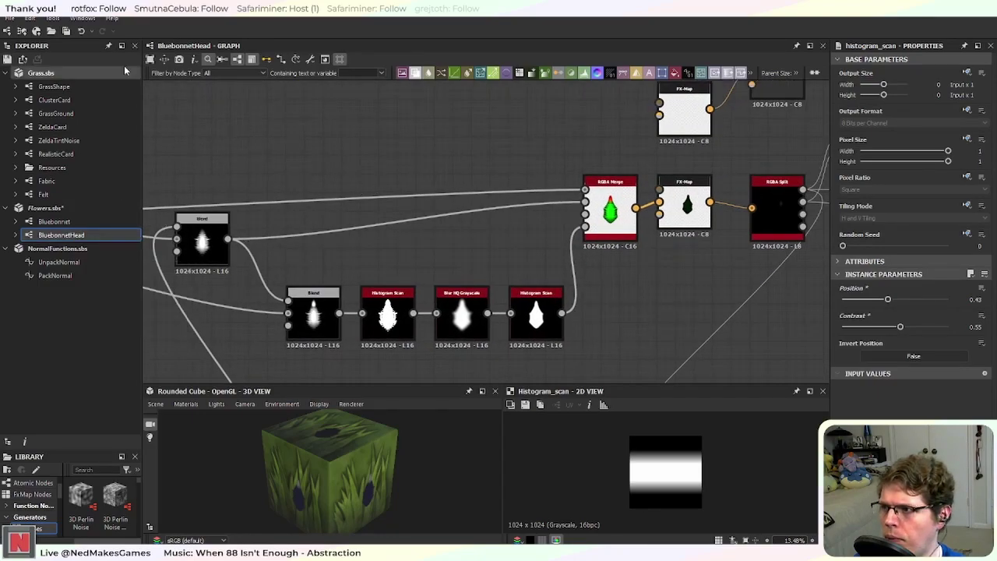
click(66, 31)
Step: Examine the bluebonnet head over the grass in the albedoAlpha output and return to the petal row nodes
scroll(436, 250, down, 5)
scroll(519, 263, up, 10)
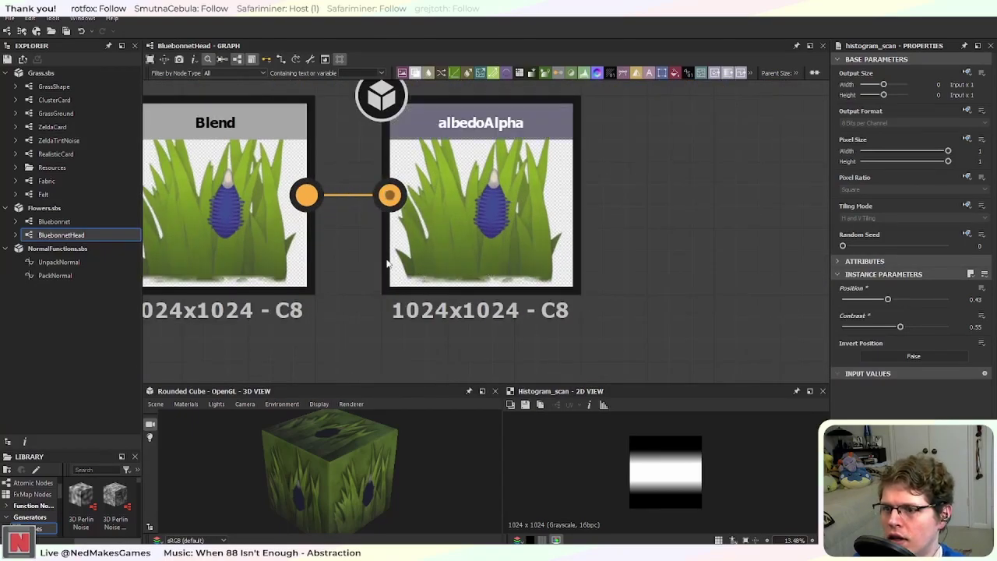
scroll(496, 218, down, 5)
middle_drag(274, 289, 782, 178)
mouse_move(178, 288)
middle_down()
mouse_move(496, 215)
mouse_move(772, 183)
middle_up()
scroll(211, 296, down, 6)
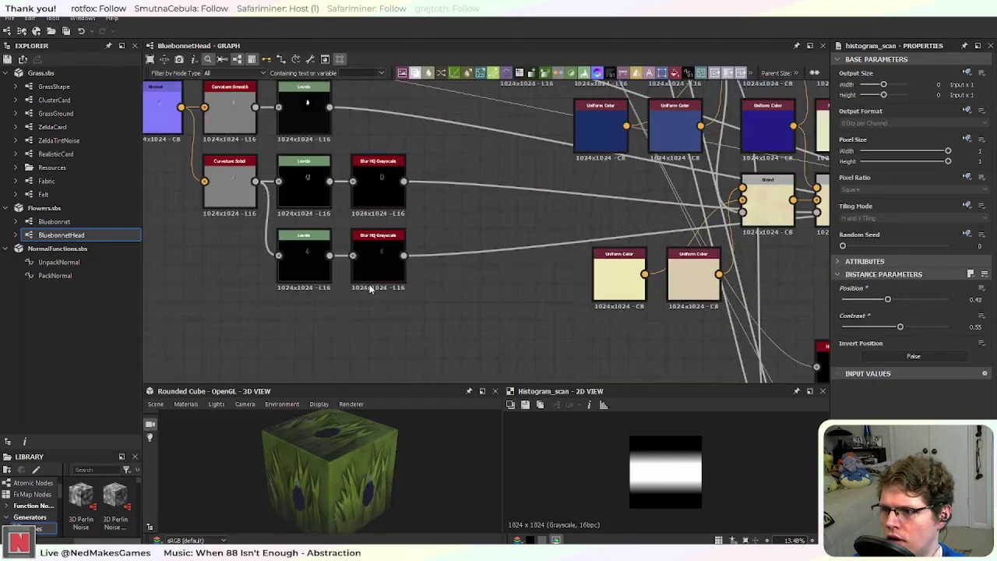
middle_drag(218, 249, 356, 322)
scroll(441, 277, up, 6)
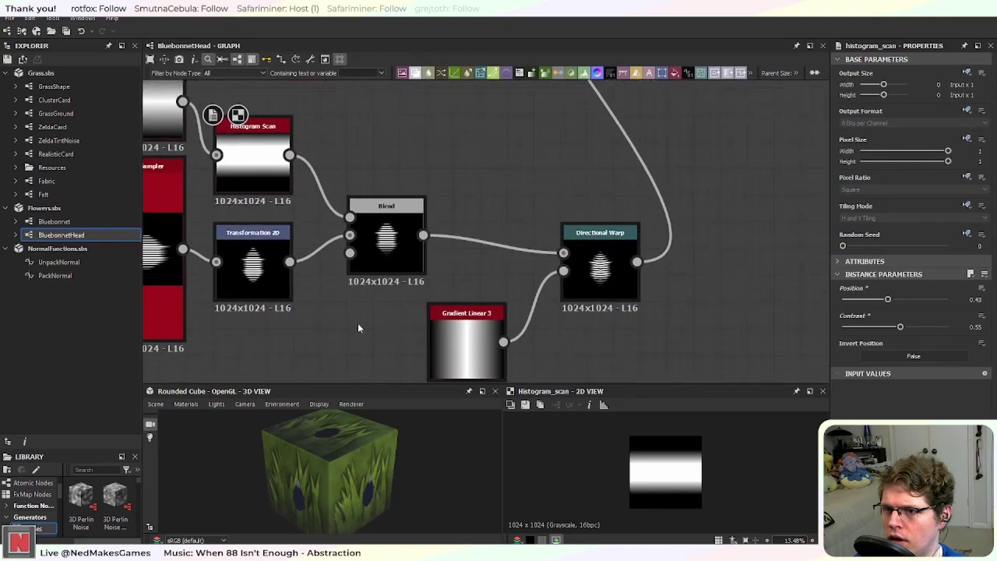
scroll(473, 323, up, 3)
Step: Set the Directional Warp's intensity to 50 and check the warped rows in the head Blend
click(688, 268)
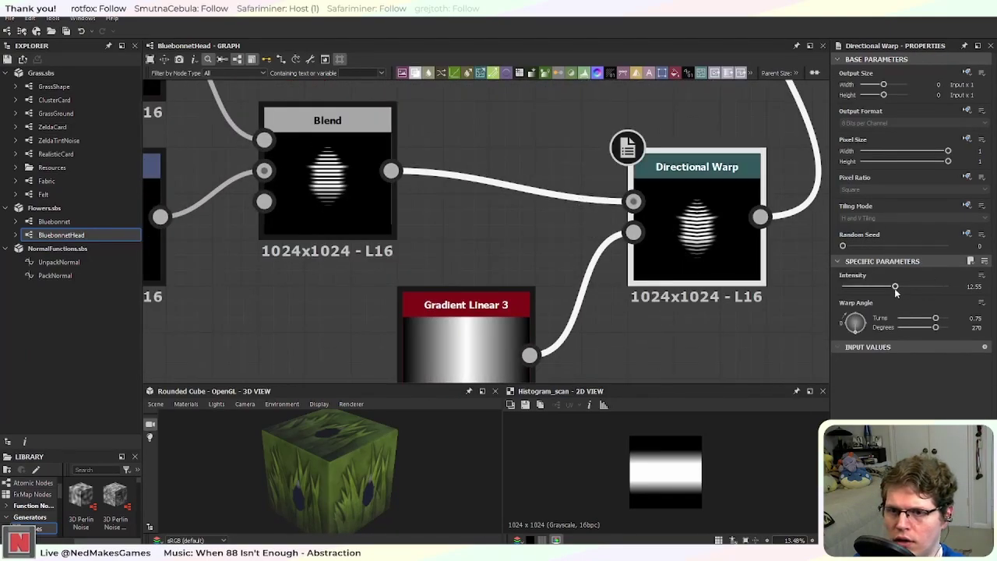
drag(895, 288, 950, 292)
scroll(707, 229, down, 5)
middle_drag(724, 235, 615, 286)
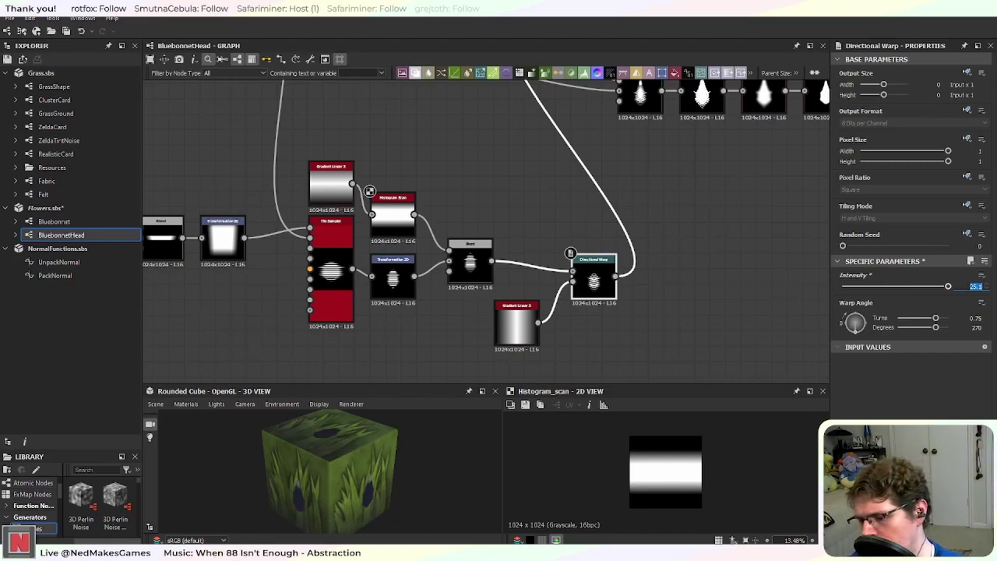
key(Return)
scroll(701, 230, up, 2)
middle_drag(484, 145, 498, 262)
scroll(499, 266, up, 3)
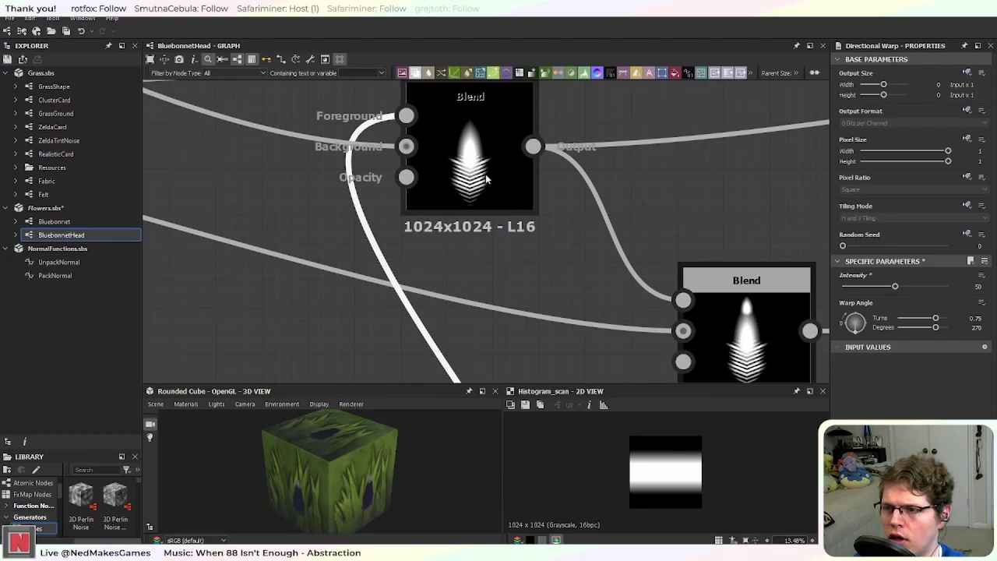
Step: Move the rotated Gradient Linear 3 below the Multiply Blend and insert a Histogram Scan between it and the Directional Warp
scroll(486, 180, down, 3)
middle_drag(499, 263, 485, 96)
scroll(511, 272, up, 1)
middle_drag(508, 360, 511, 236)
scroll(446, 266, up, 1)
drag(412, 284, 315, 284)
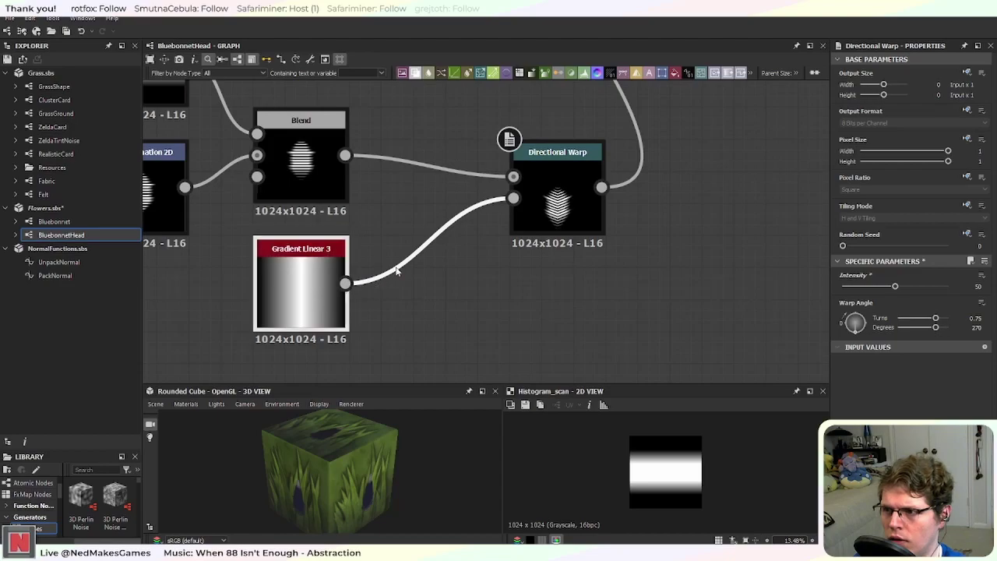
key(space)
text(his)
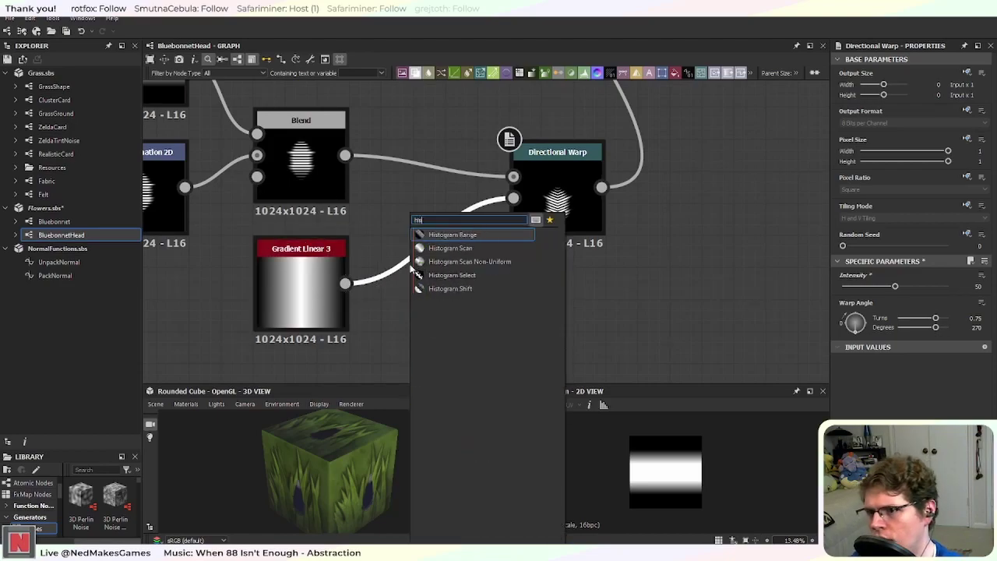
click(424, 247)
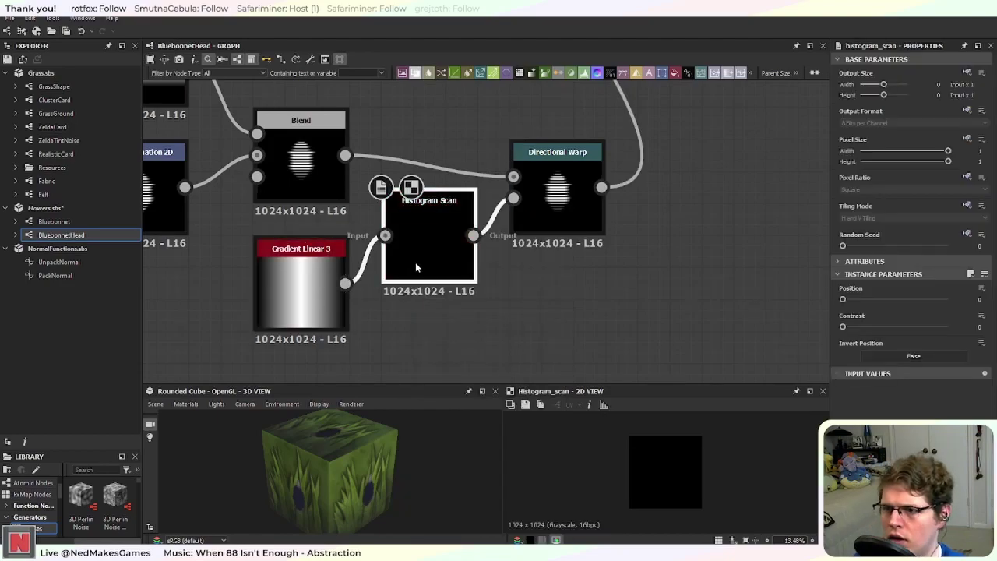
Step: Line up the new Histogram Scan with the rotated gradient and set its Position to 0.14
drag(417, 295, 418, 326)
drag(843, 299, 835, 328)
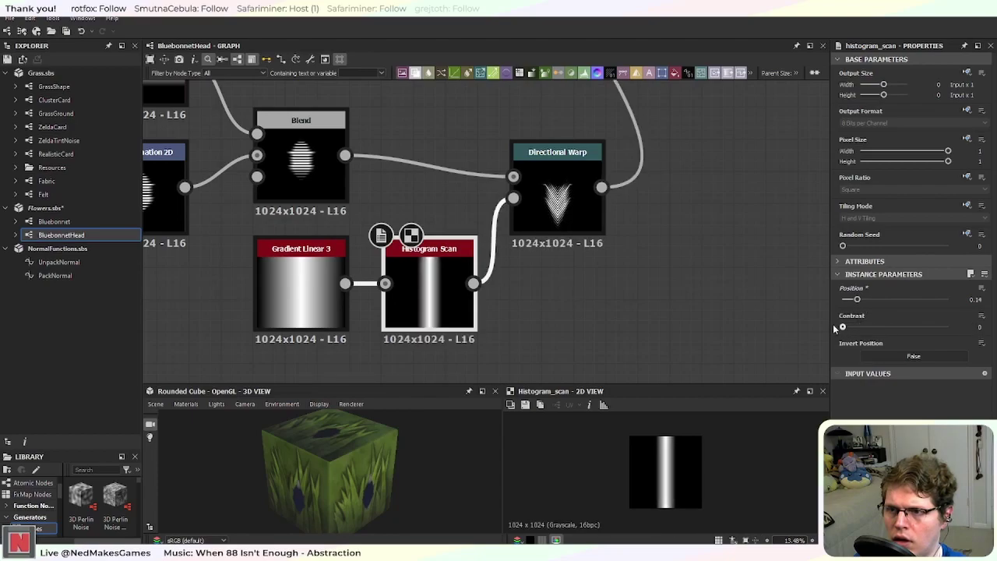
Step: Lower the Directional Warp's intensity to 15.69
click(557, 198)
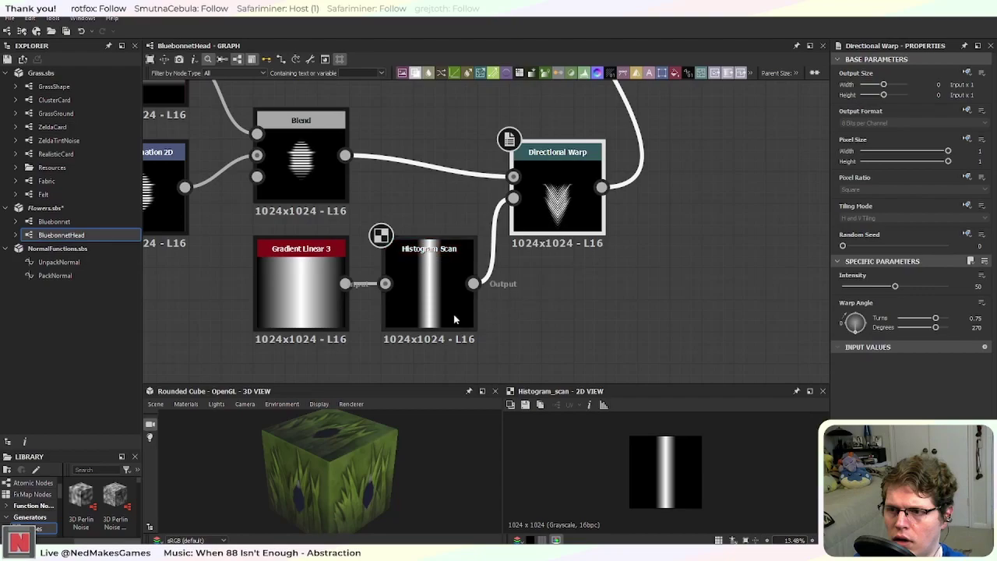
drag(896, 287, 859, 290)
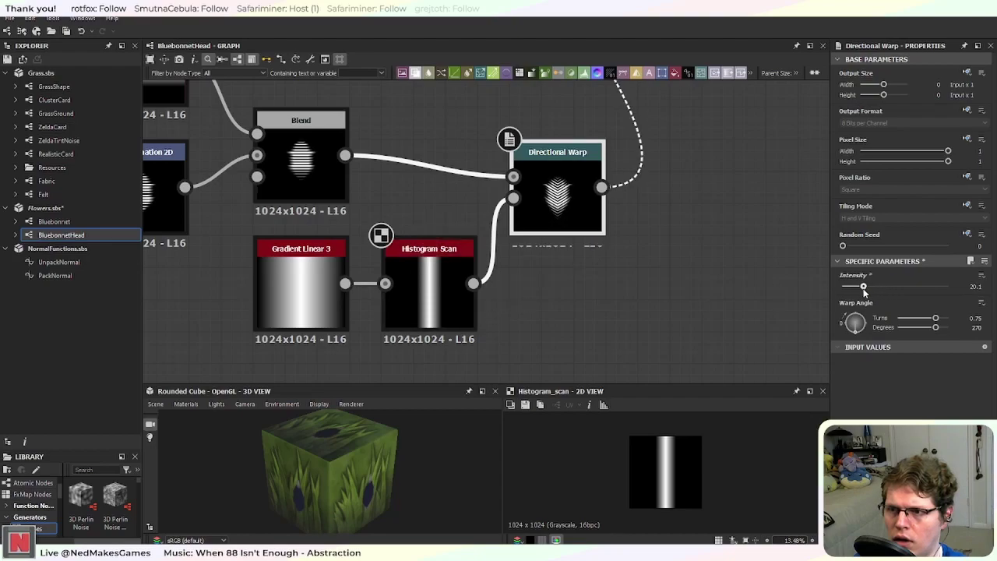
scroll(579, 176, up, 4)
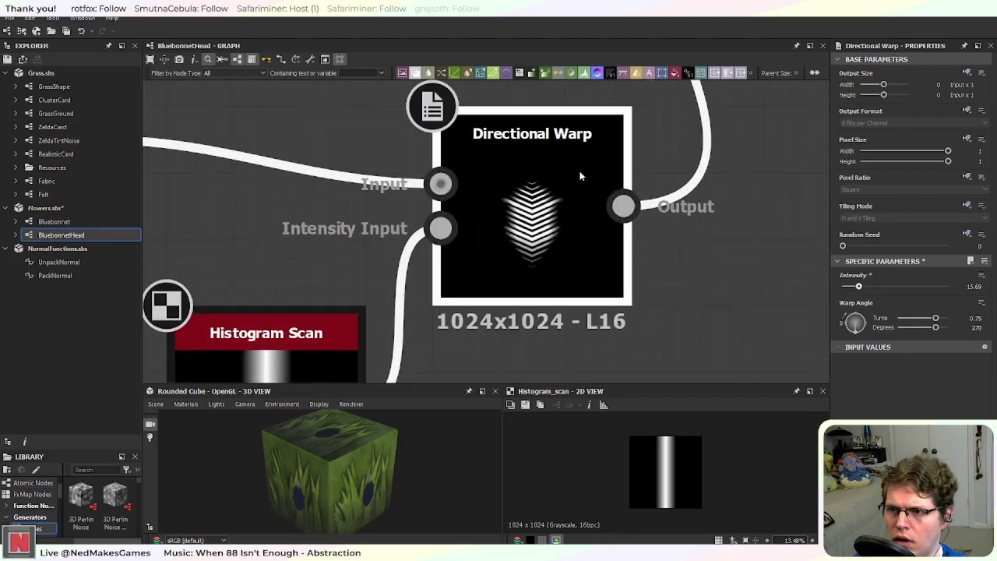
Step: Examine the Directional Warp result and the Gradient Linear 3 and Histogram Scan nodes that drive its intensity
middle_drag(546, 227, 582, 177)
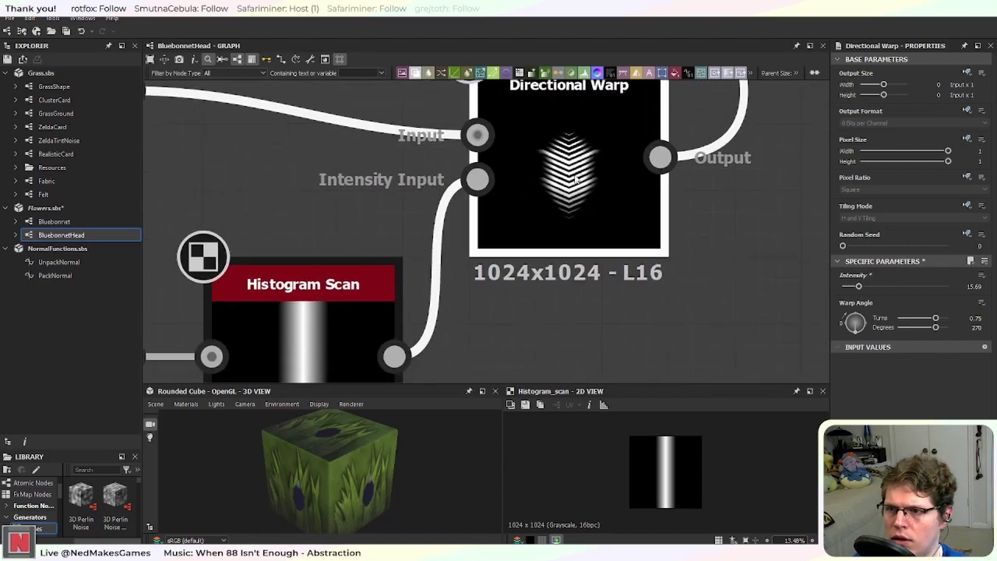
scroll(460, 269, down, 2)
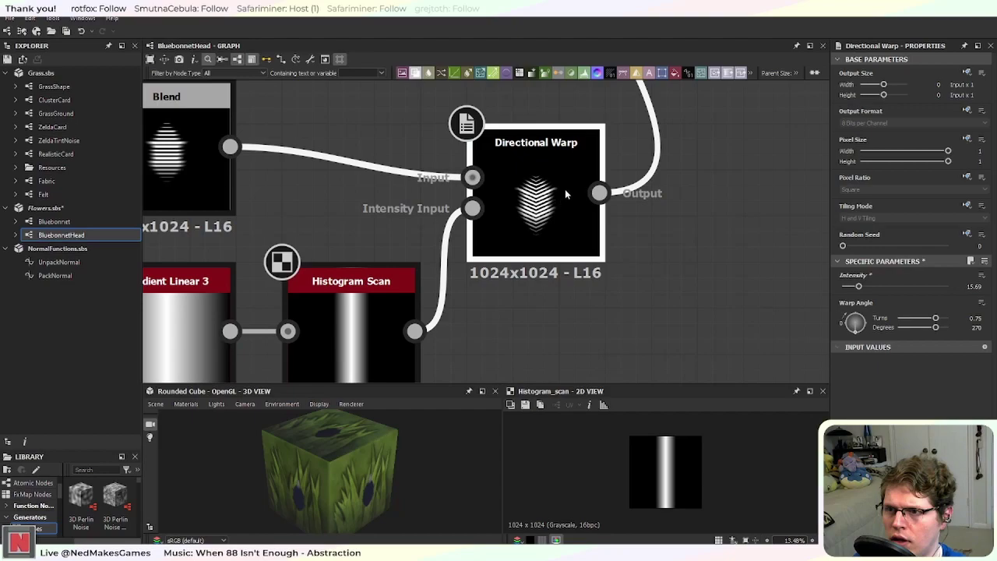
middle_drag(366, 340, 416, 252)
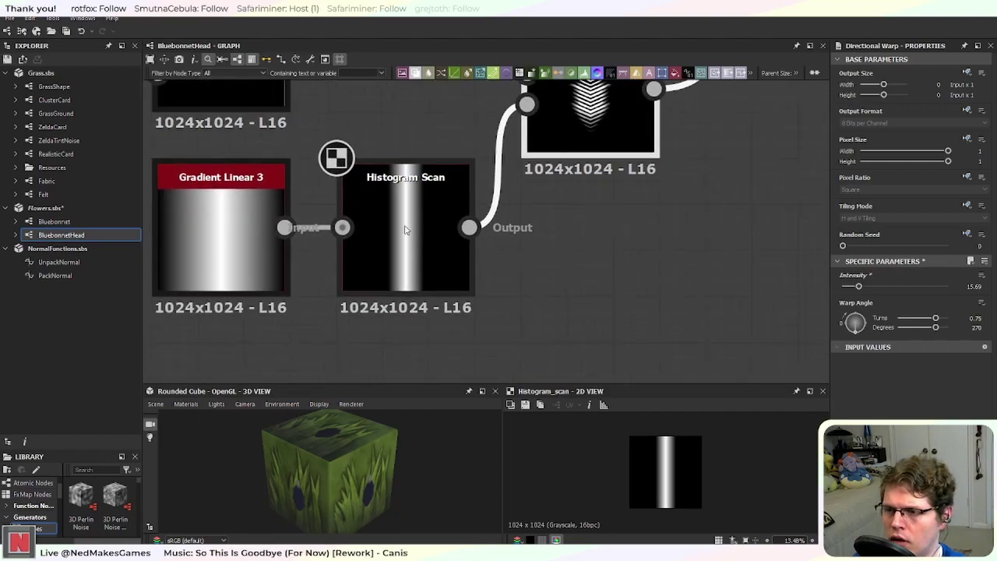
middle_drag(567, 152, 530, 240)
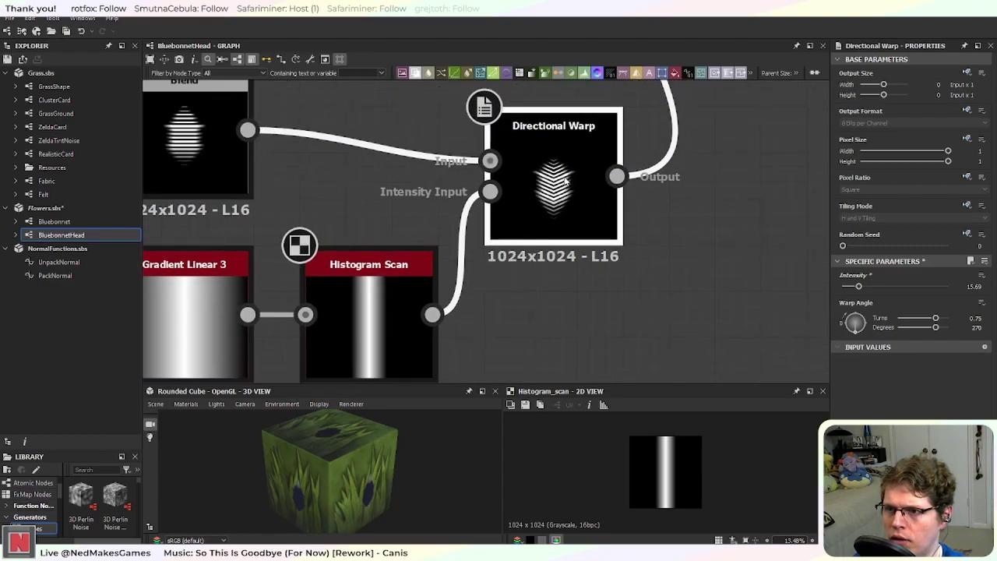
middle_drag(469, 361, 498, 271)
click(252, 259)
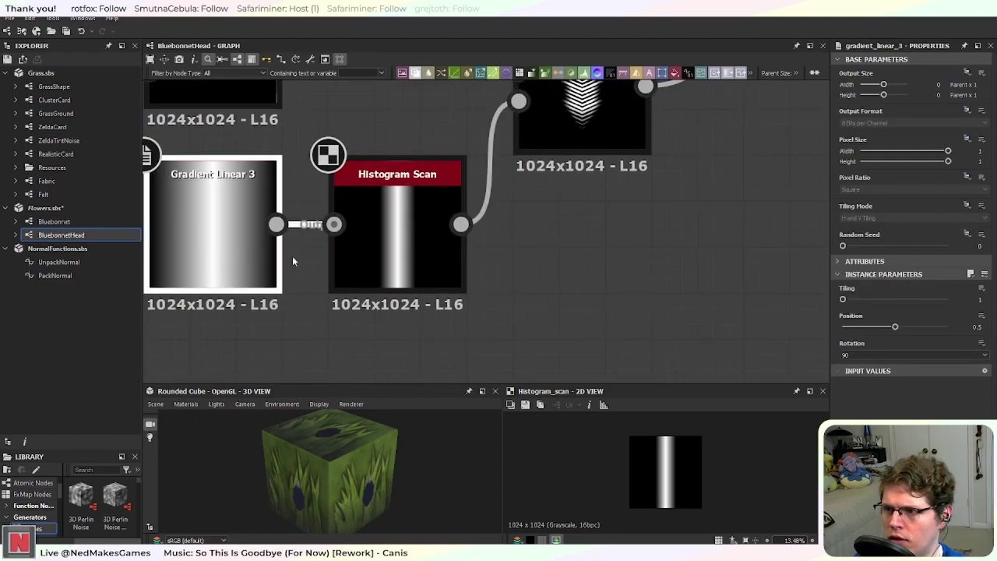
middle_drag(299, 285, 489, 293)
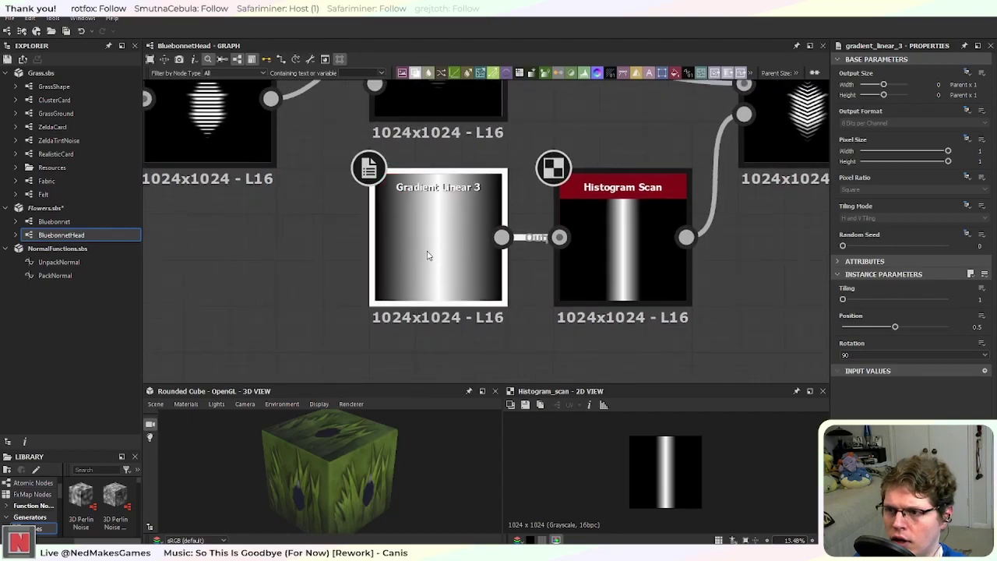
scroll(292, 308, down, 3)
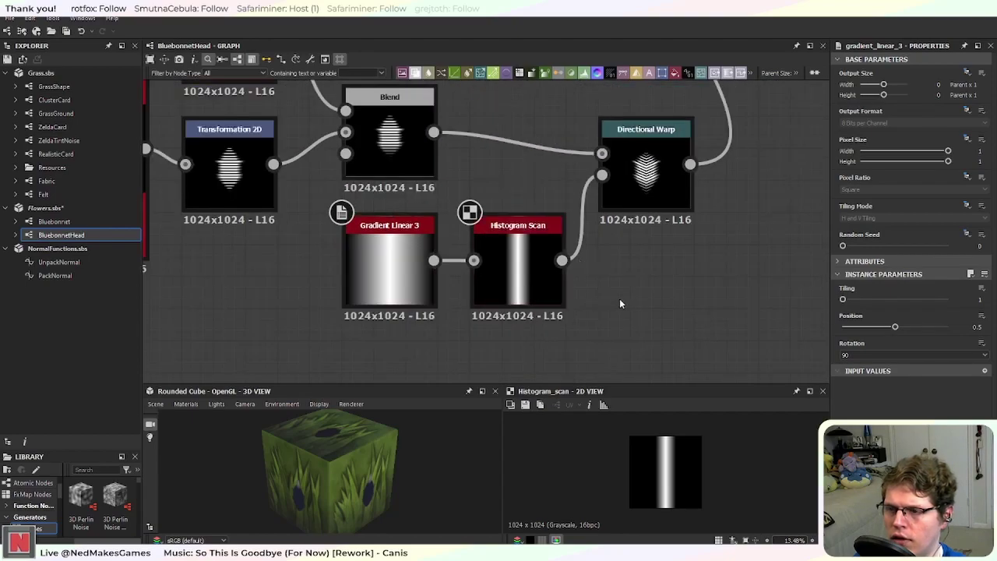
Step: Add a Shape node and place it directly below the Histogram Scan
key(space)
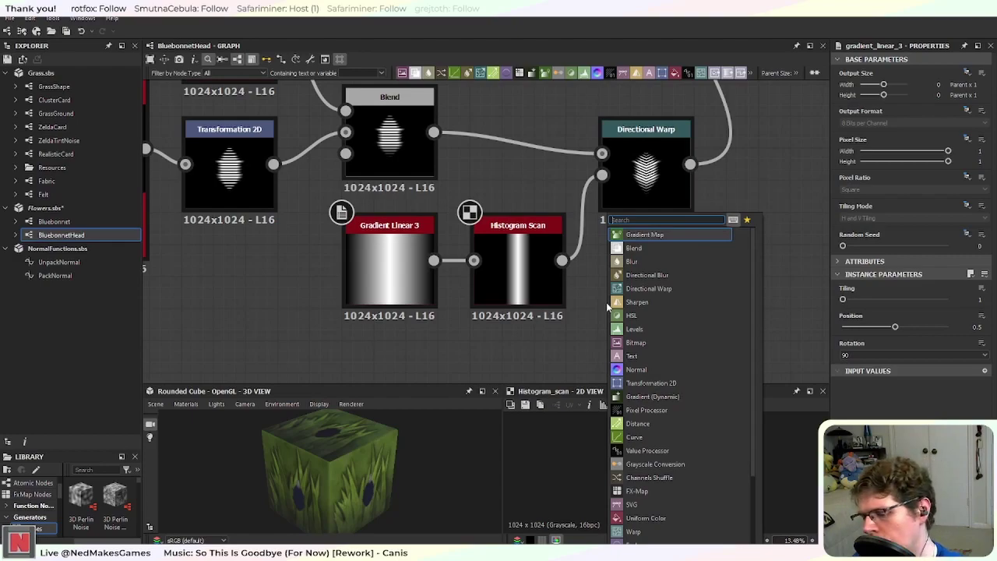
text(b)
key(BackSpace)
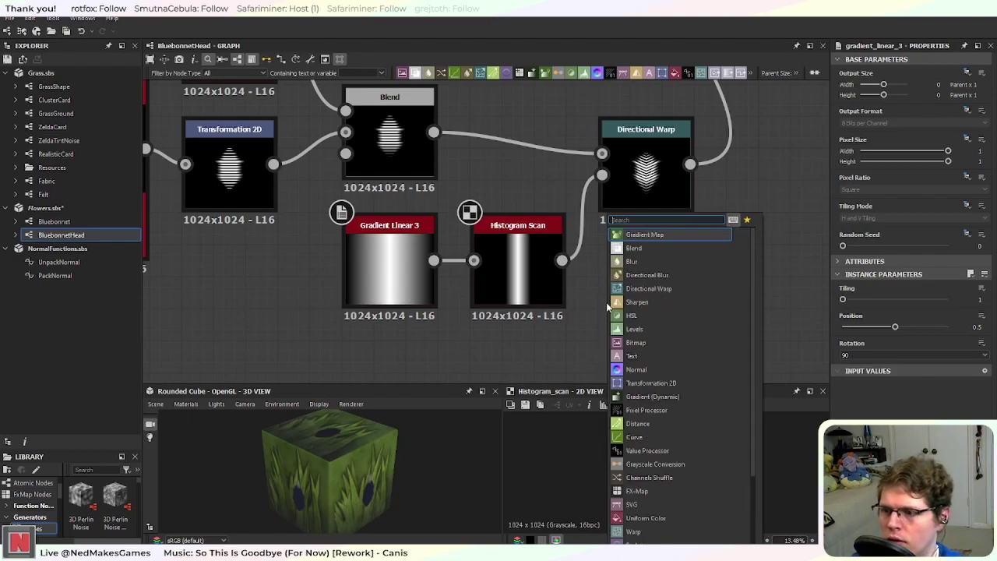
text(gra)
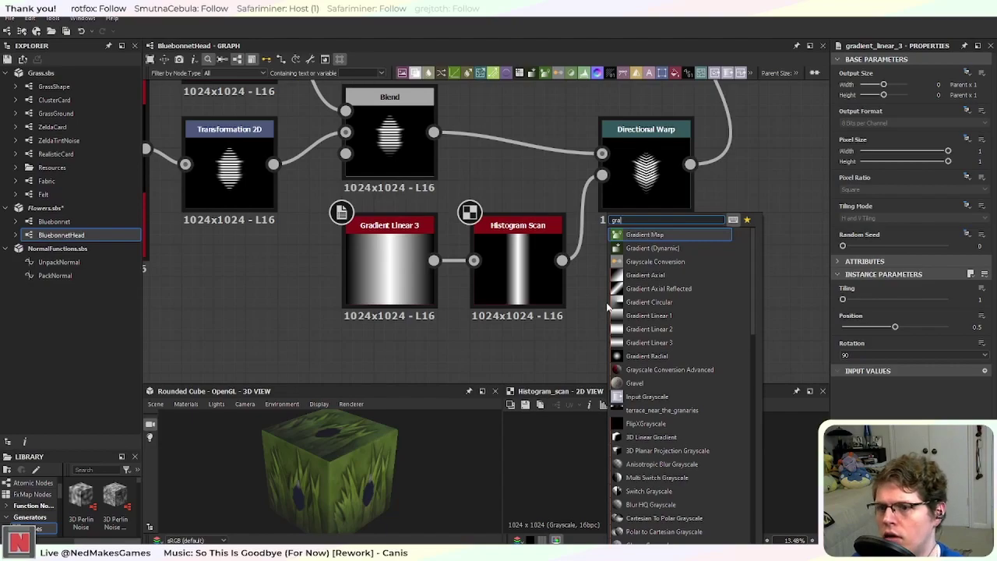
key(BackSpace)
key(BackSpace)
key(BackSpace)
text(shap)
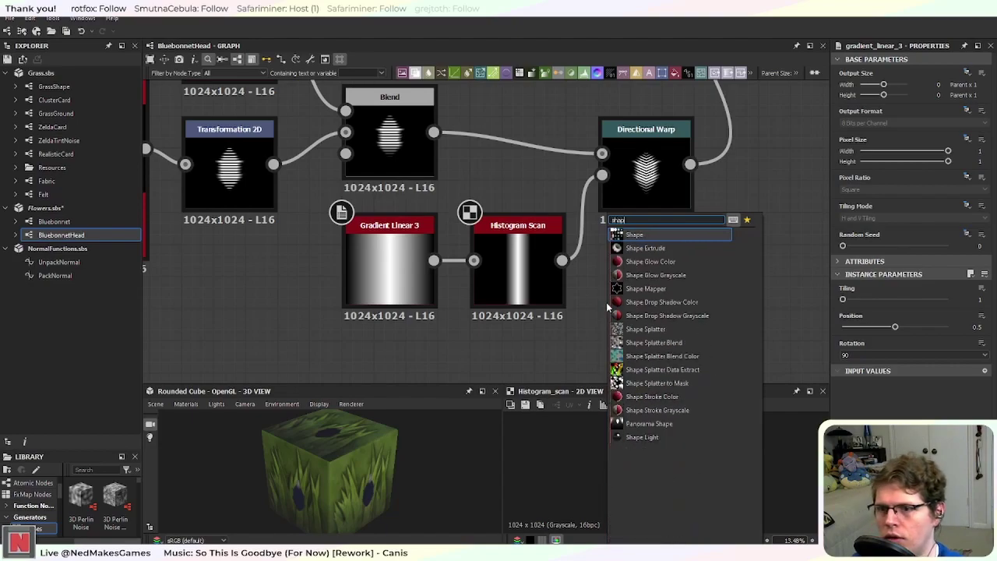
key(Return)
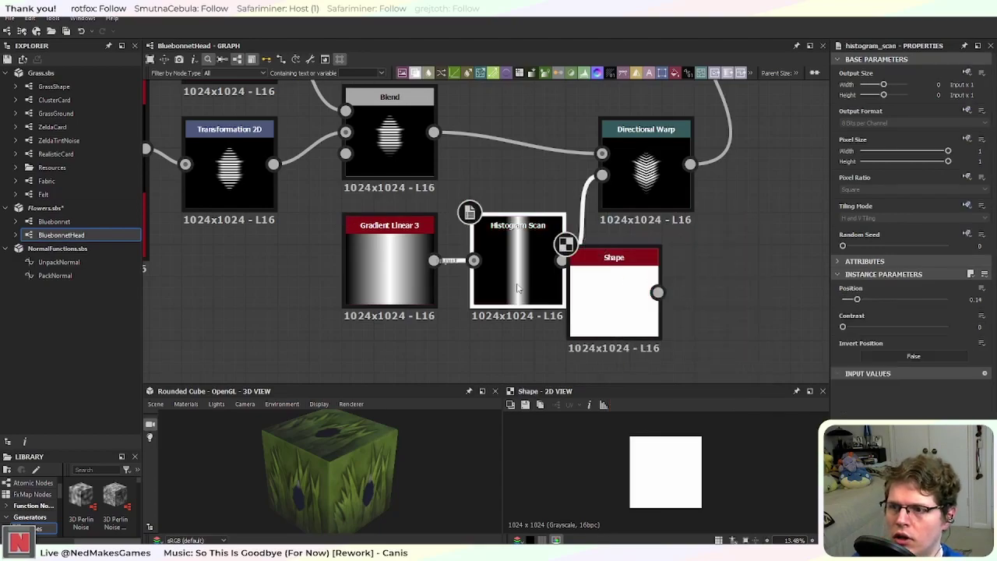
drag(615, 305, 525, 376)
middle_drag(627, 313, 602, 236)
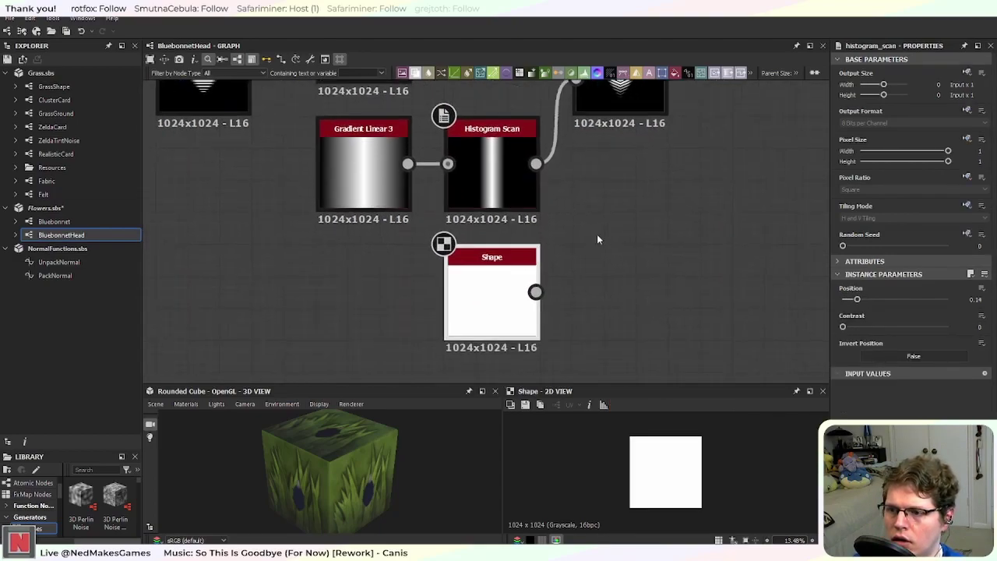
Step: Set the Shape's pattern to Paraboloid, its Size Y to 10 and its Scale to 0.49
click(481, 306)
click(867, 328)
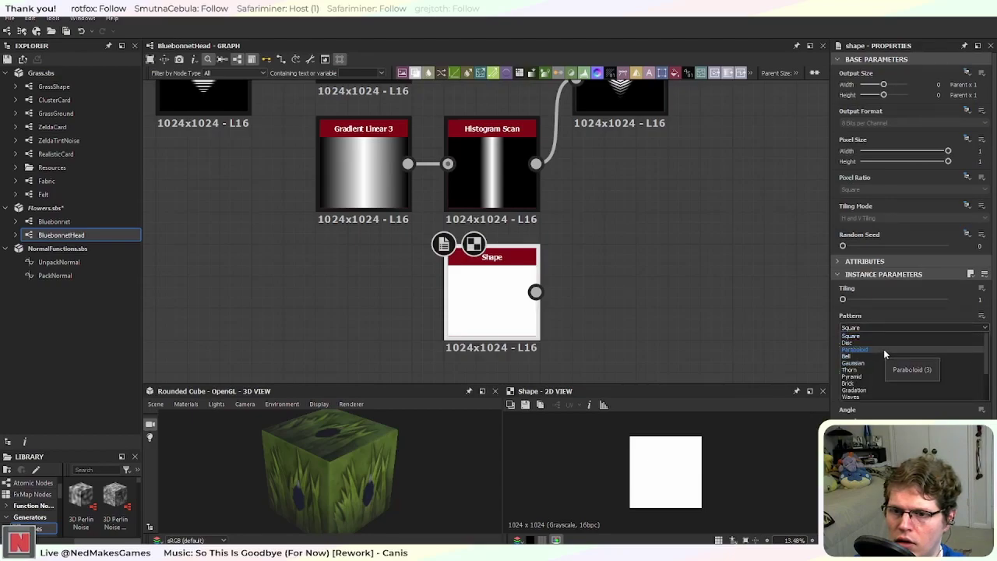
click(883, 350)
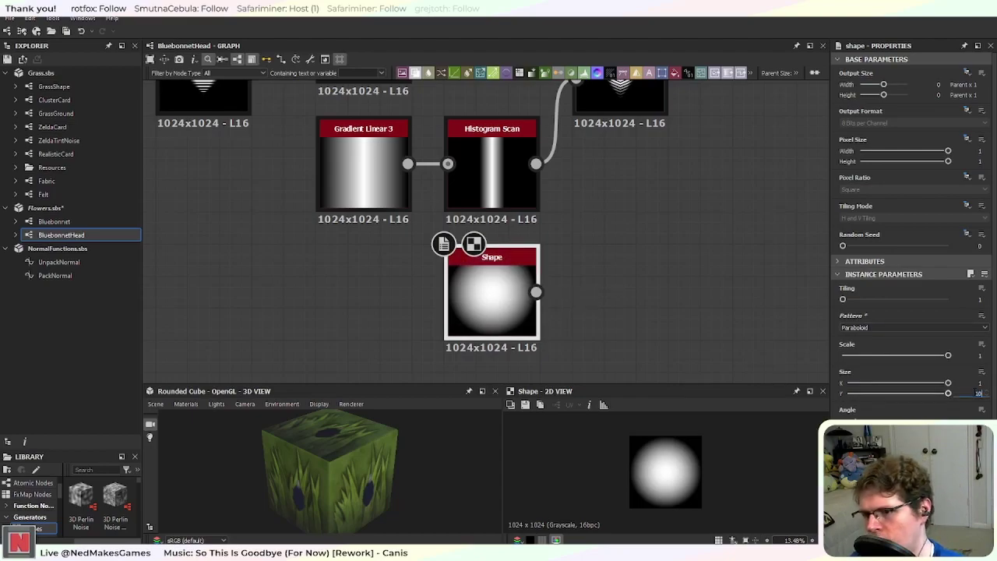
text(10)
key(Return)
scroll(503, 298, up, 3)
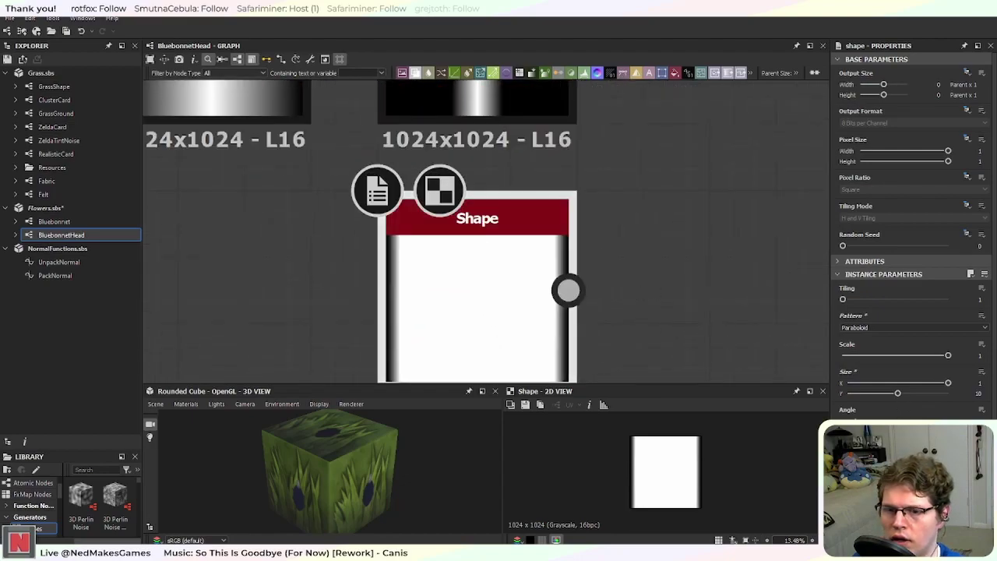
scroll(913, 235, down, 1)
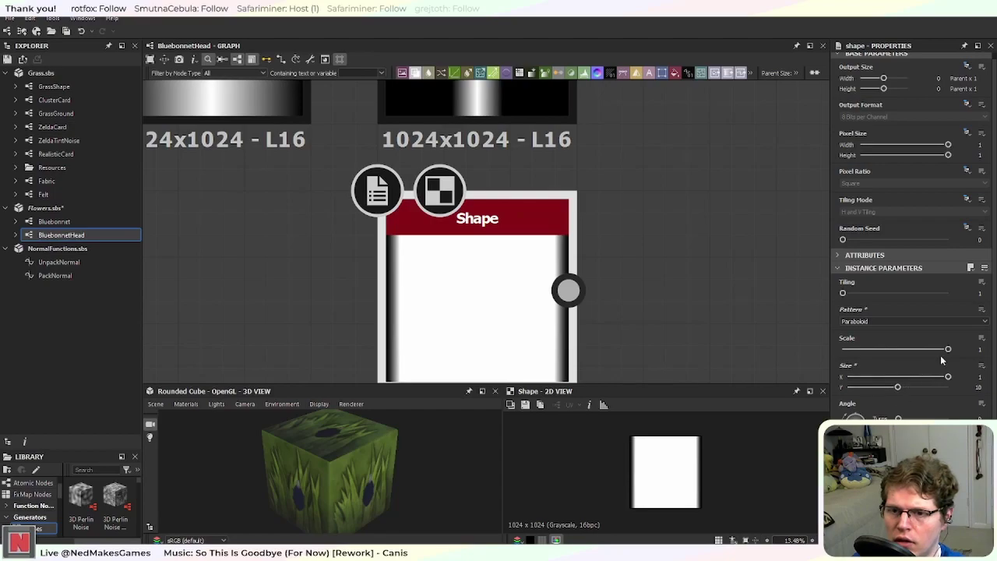
drag(947, 350, 894, 353)
scroll(621, 289, down, 5)
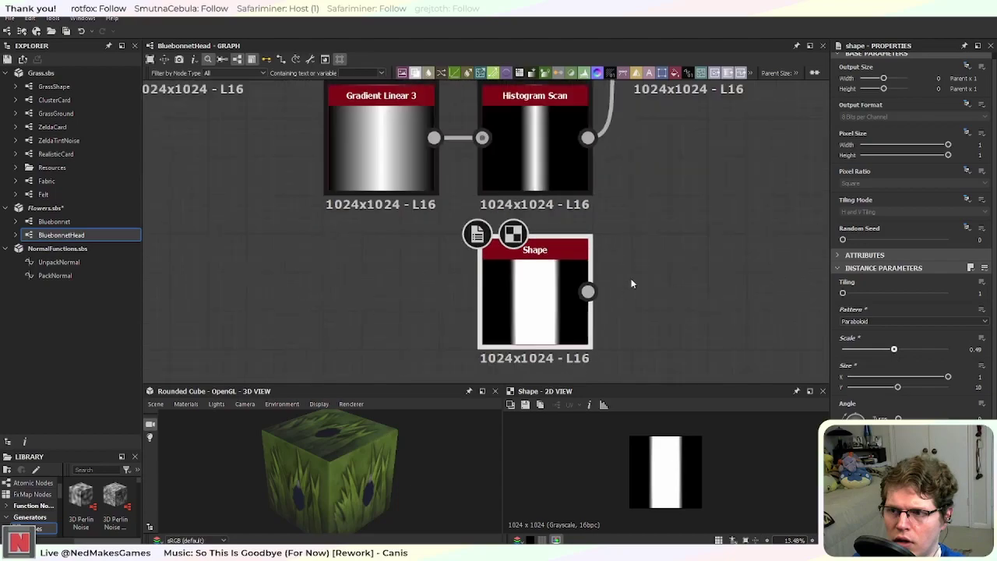
Step: Connect the Shape to the Directional Warp's intensity input in place of the Histogram Scan and check the warped rows
drag(510, 322, 514, 208)
click(545, 206)
scroll(537, 265, up, 3)
scroll(538, 282, down, 1)
middle_drag(545, 315, 556, 242)
scroll(556, 243, down, 1)
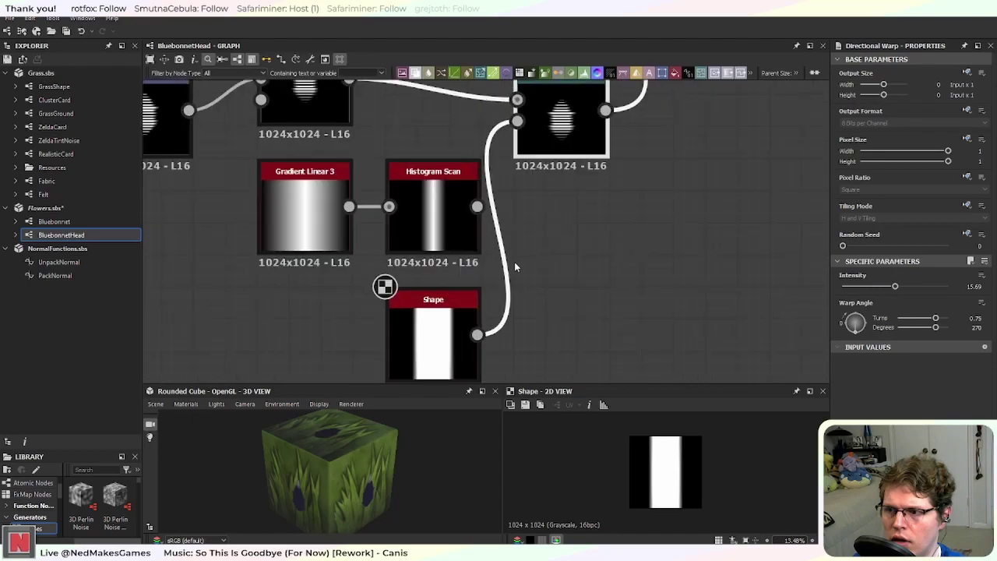
Step: Reduce the Shape's Scale to 0.29 and check how the warped rows respond
click(455, 335)
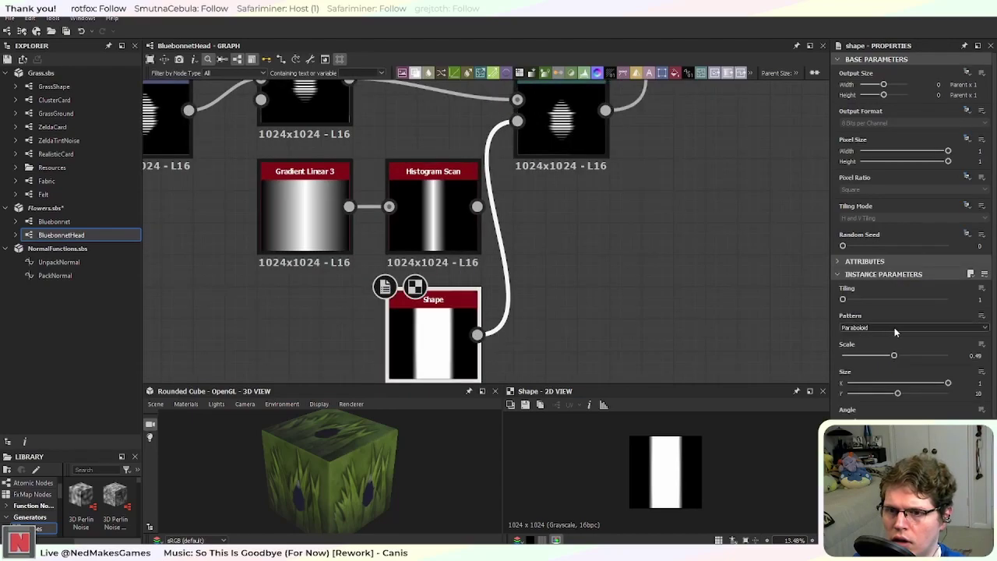
drag(894, 355, 873, 356)
middle_drag(507, 180, 509, 342)
scroll(608, 278, up, 4)
middle_drag(527, 343, 550, 222)
scroll(612, 323, down, 2)
middle_drag(609, 335, 613, 240)
scroll(612, 244, down, 2)
middle_drag(613, 315, 614, 261)
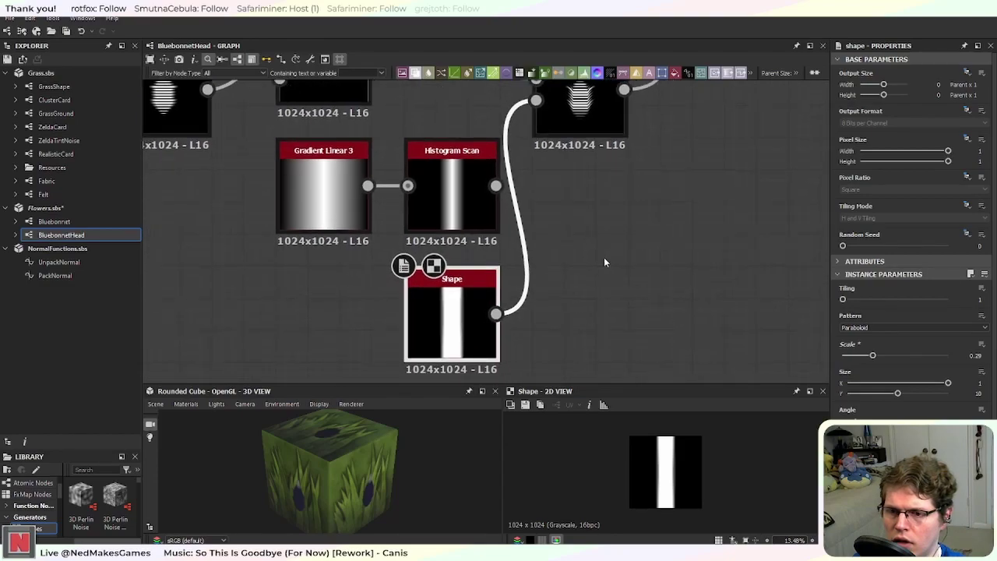
Step: Switch the Shape's pattern to Bell and inspect the Directional Warp result
click(885, 324)
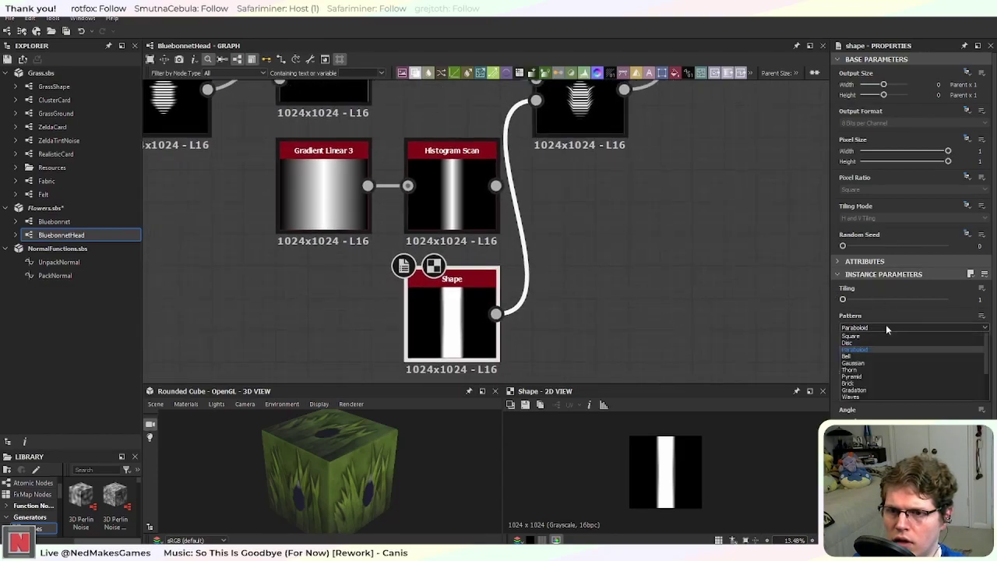
click(856, 355)
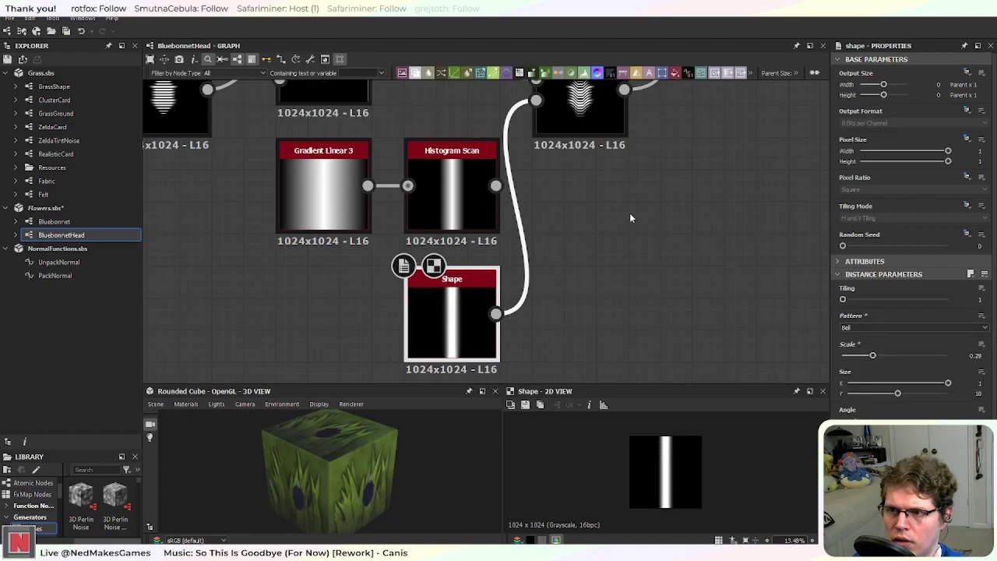
middle_drag(602, 156, 539, 278)
scroll(548, 257, up, 3)
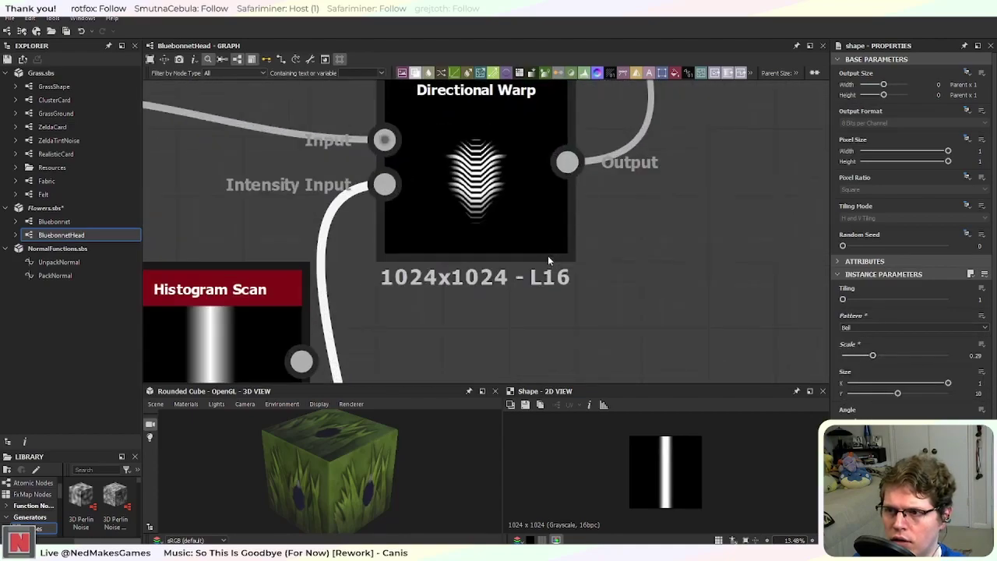
middle_drag(512, 307, 602, 222)
scroll(609, 230, down, 1)
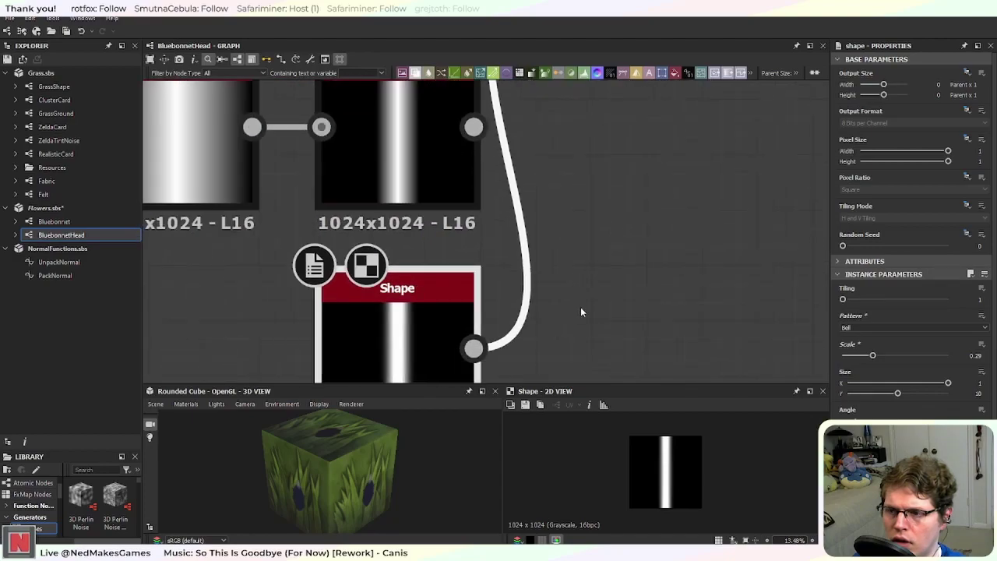
Step: Set the Shape's Size X to 2 and compare the curved rows in the Directional Warp
mouse_move(844, 300)
mouse_down()
mouse_move(858, 302)
mouse_move(840, 303)
mouse_up()
scroll(611, 207, down, 4)
middle_drag(601, 183, 567, 243)
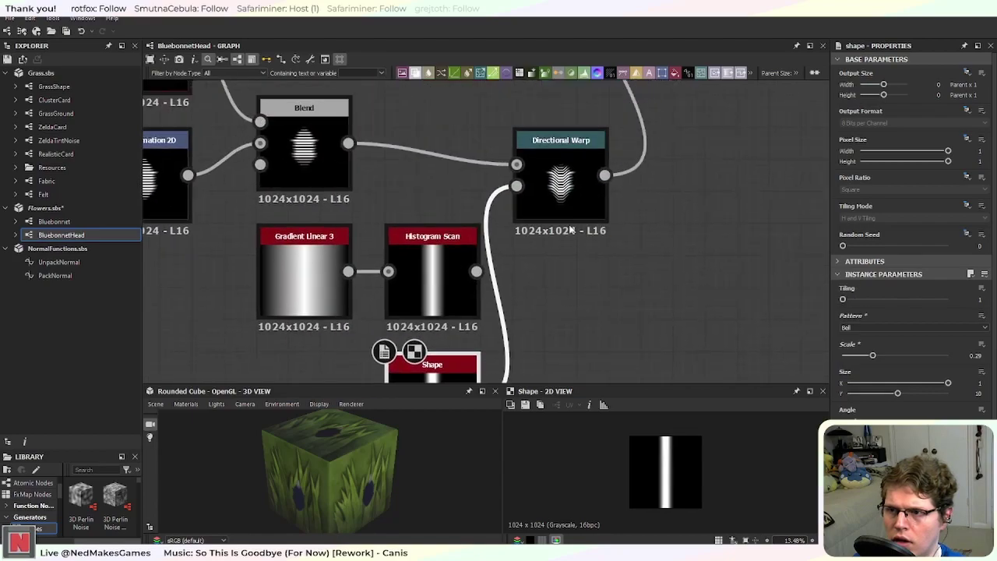
scroll(567, 234, up, 4)
scroll(577, 196, down, 2)
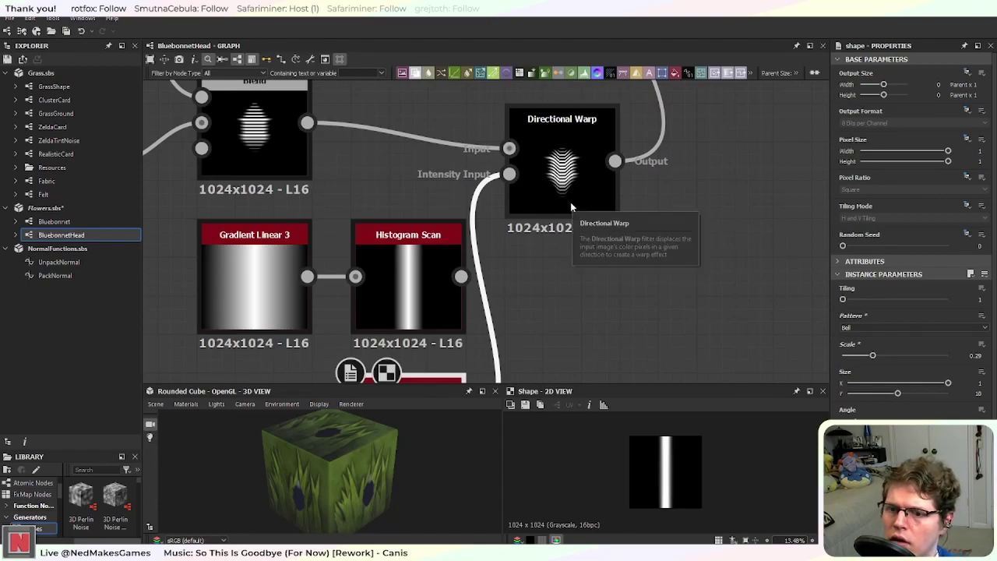
middle_drag(570, 201, 582, 78)
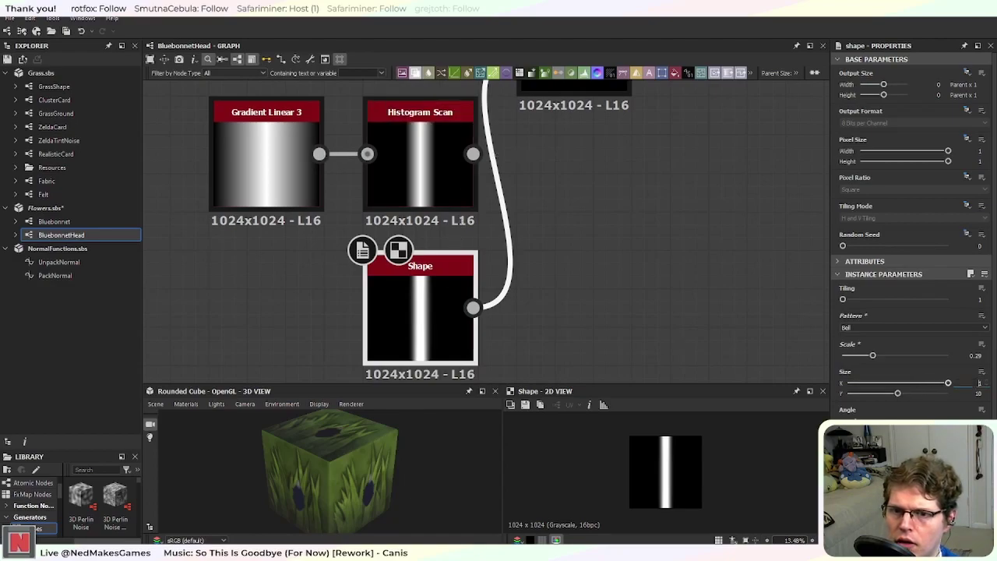
key(Return)
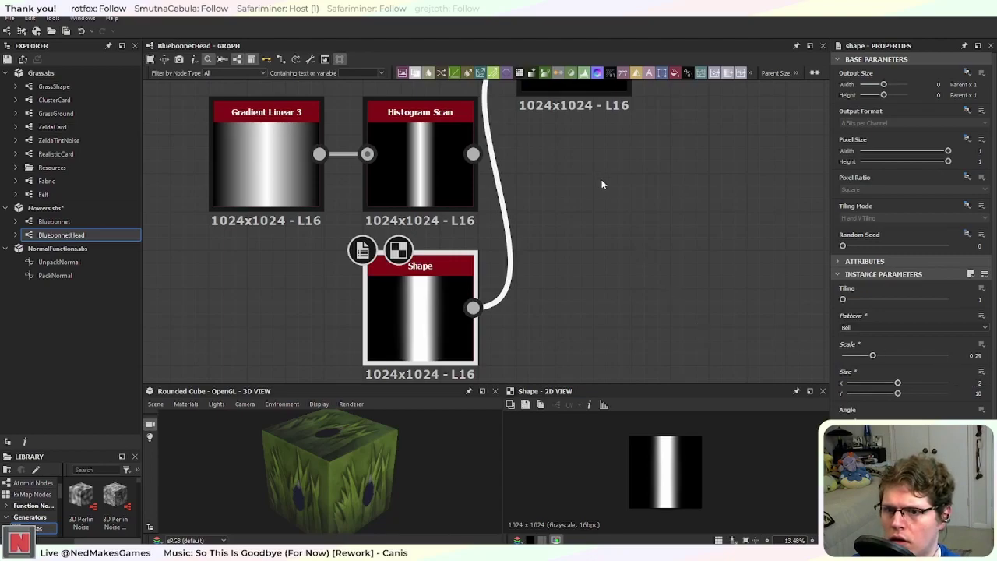
middle_drag(624, 166, 560, 205)
scroll(543, 224, up, 3)
scroll(543, 224, down, 3)
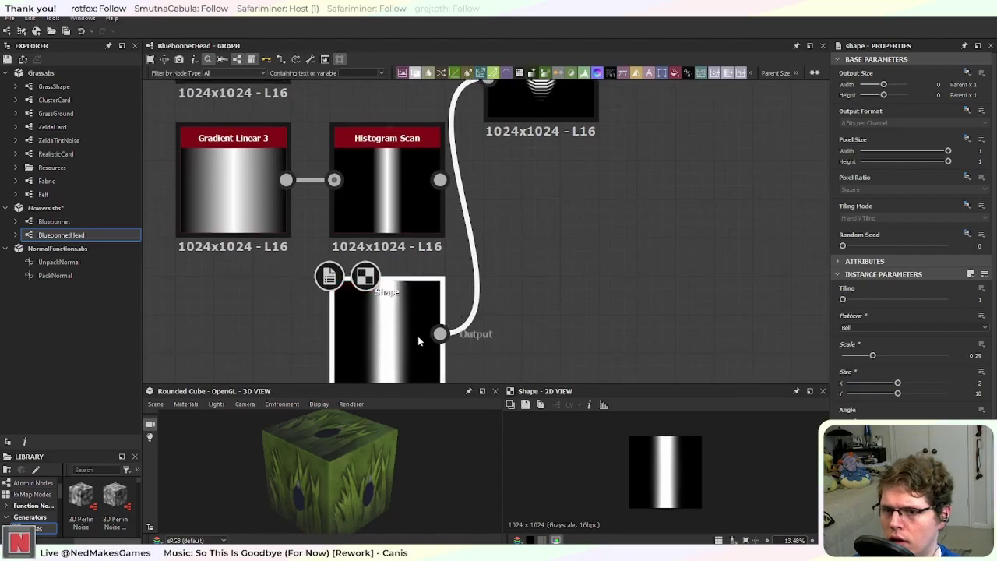
Step: Try Scale values of 0.19 and 0.22 on the Shape while watching the Directional Warp
drag(873, 357, 862, 356)
middle_drag(631, 180, 585, 300)
scroll(522, 235, up, 2)
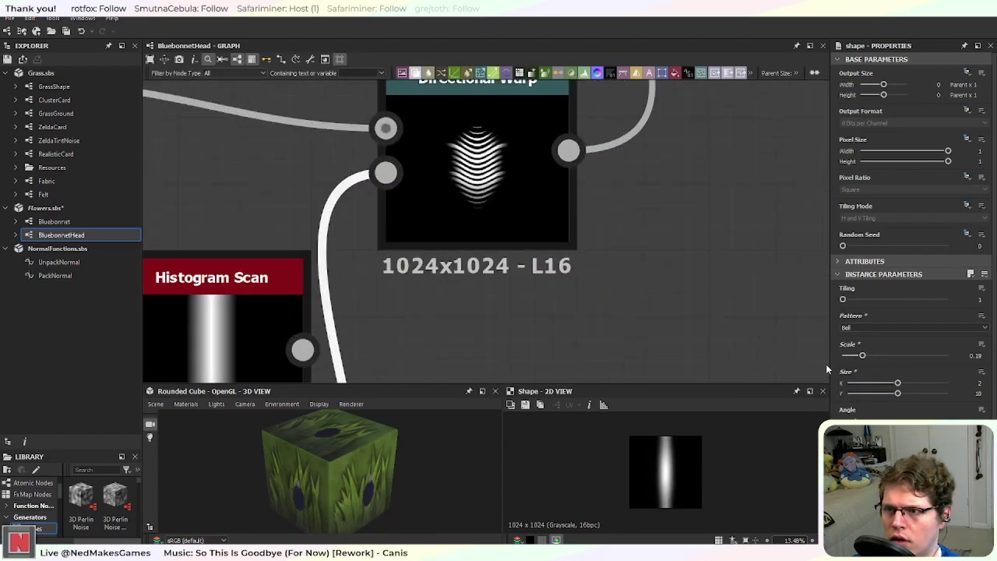
drag(860, 355, 865, 356)
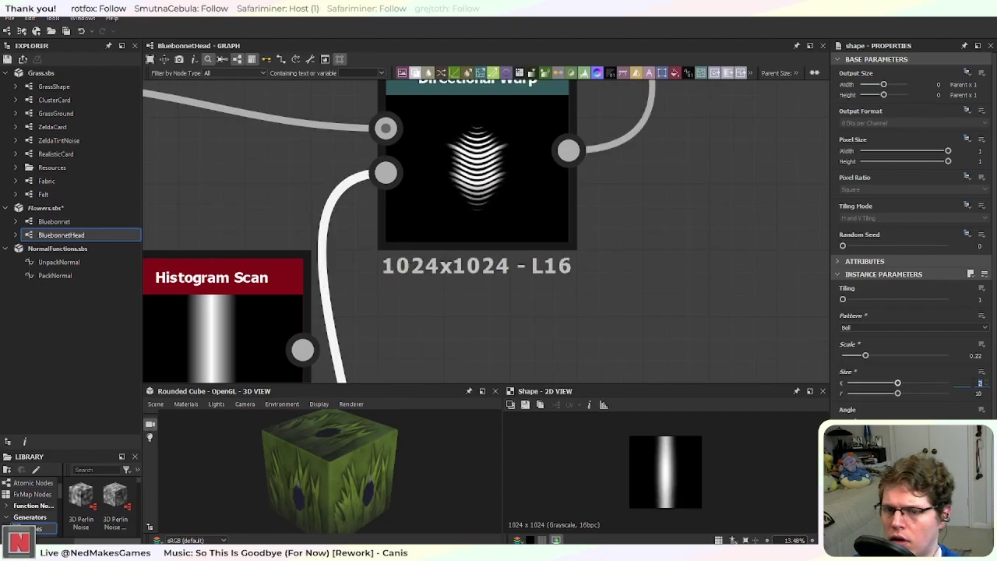
Step: Set the Shape's Size X to 3 and its Scale to 0.19, and check the warped petal rows
key(Return)
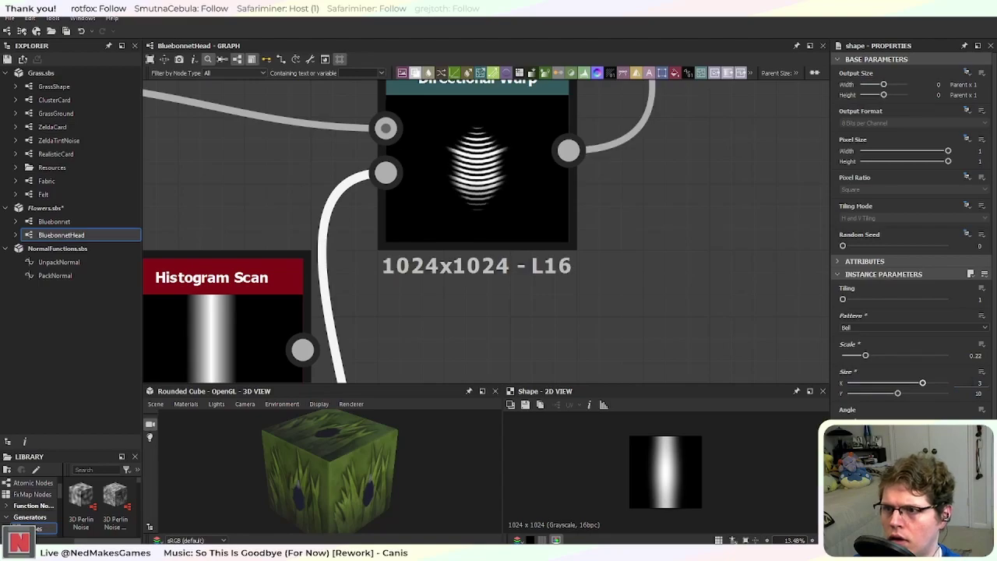
drag(868, 358, 863, 361)
middle_drag(540, 309, 689, 117)
scroll(564, 232, down, 2)
middle_drag(597, 318, 636, 313)
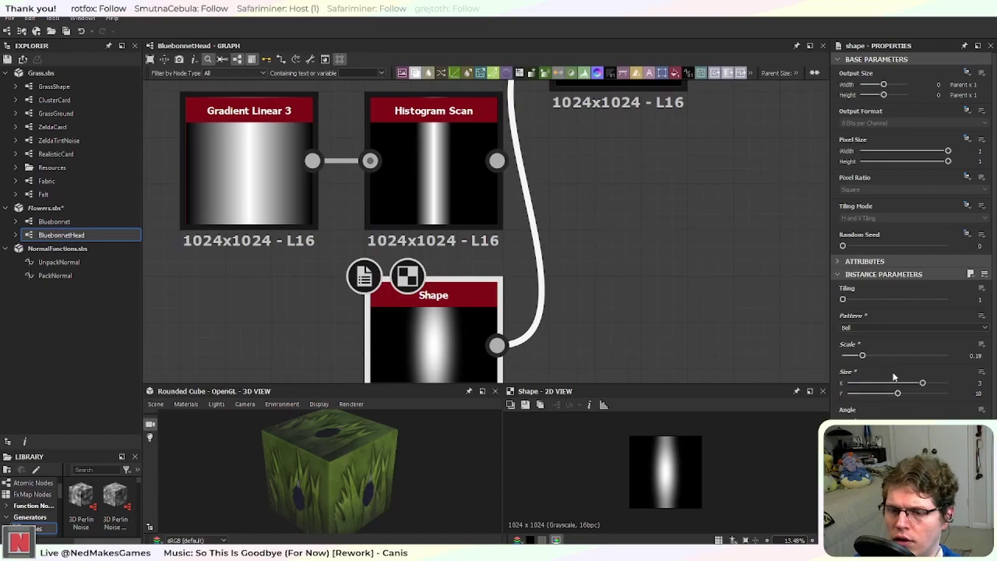
middle_drag(670, 195, 645, 316)
scroll(545, 171, up, 3)
scroll(471, 260, down, 4)
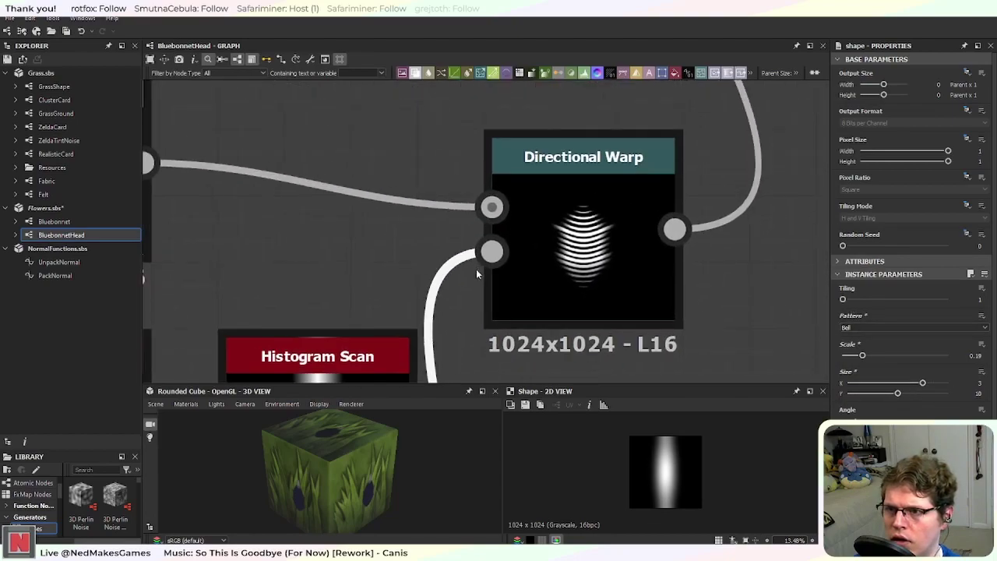
Step: Examine the Blend, Histogram Scan and RGBA Merge results downstream of the warped petal rows
middle_drag(471, 210, 465, 295)
scroll(585, 177, up, 5)
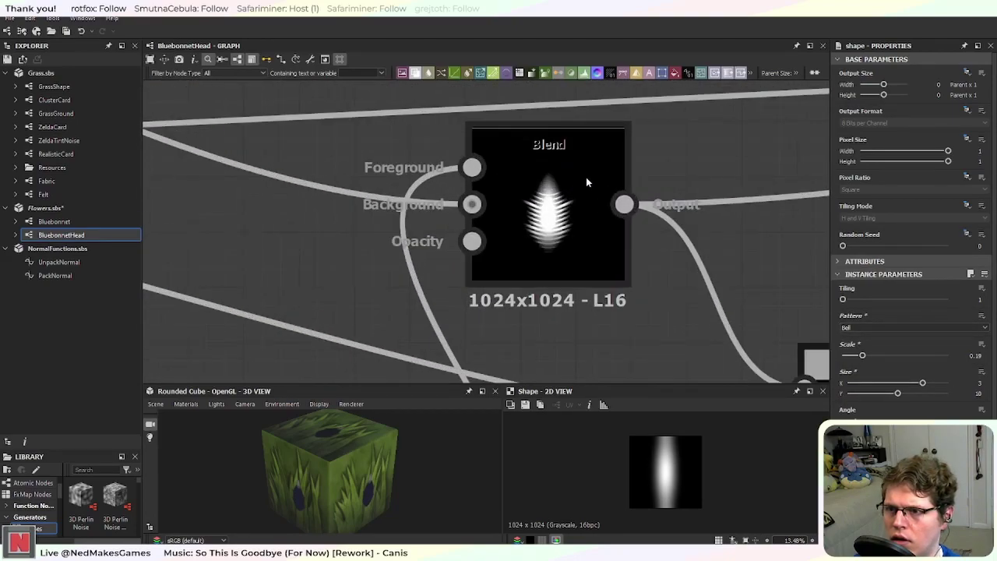
middle_drag(639, 293, 454, 176)
middle_drag(580, 269, 323, 168)
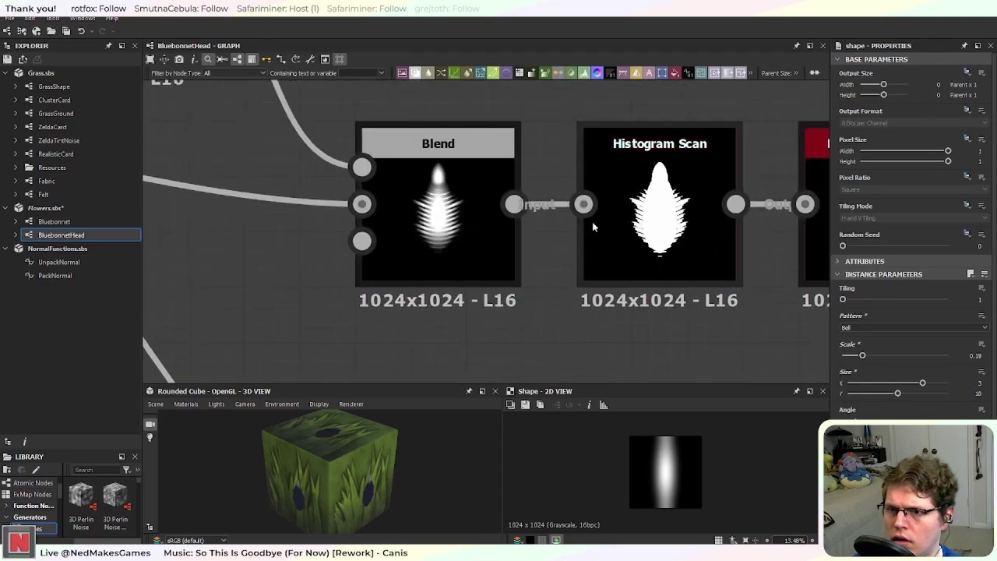
scroll(668, 212, up, 2)
scroll(663, 213, down, 5)
middle_drag(703, 203, 323, 269)
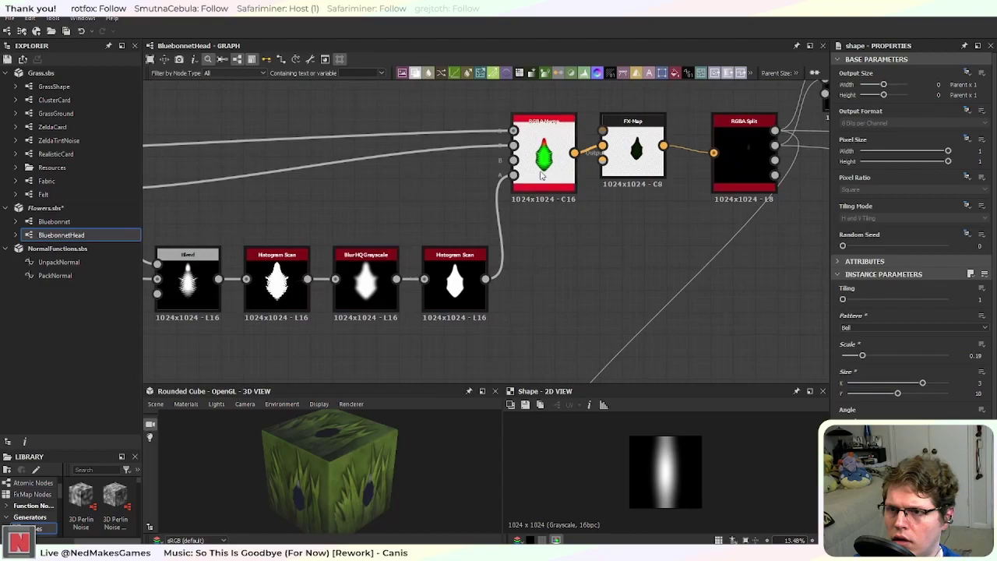
scroll(521, 189, up, 5)
middle_drag(532, 165, 435, 258)
scroll(434, 258, down, 4)
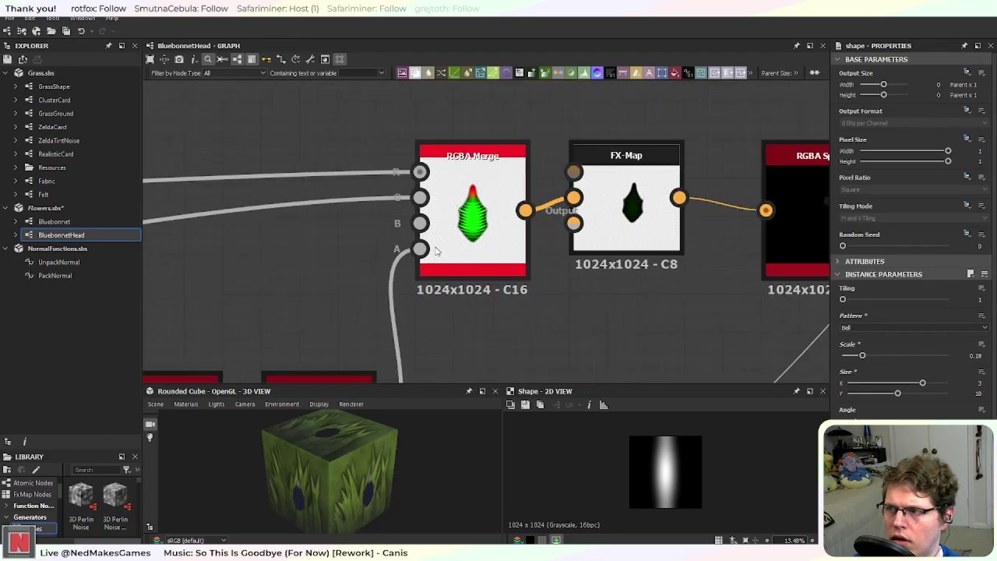
Step: Follow the graph from the RGBA Merge through the Channels Shuffle and examine the flower head in the albedoAlpha output
right_click(77, 232)
click(270, 270)
middle_drag(683, 331, 158, 215)
middle_drag(600, 238, 150, 238)
middle_drag(651, 230, 265, 223)
middle_drag(662, 214, 256, 245)
middle_drag(503, 253, 439, 70)
middle_drag(443, 229, 413, 114)
middle_drag(530, 313, 283, 225)
middle_drag(556, 264, 257, 193)
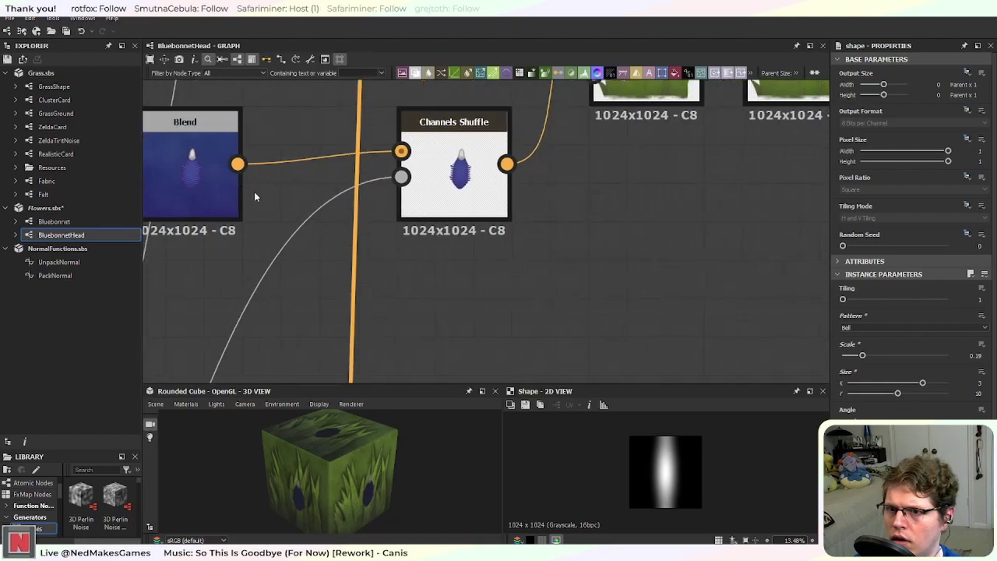
scroll(423, 170, up, 3)
middle_drag(543, 184, 233, 309)
scroll(518, 208, down, 3)
middle_drag(518, 208, 341, 288)
scroll(489, 243, up, 3)
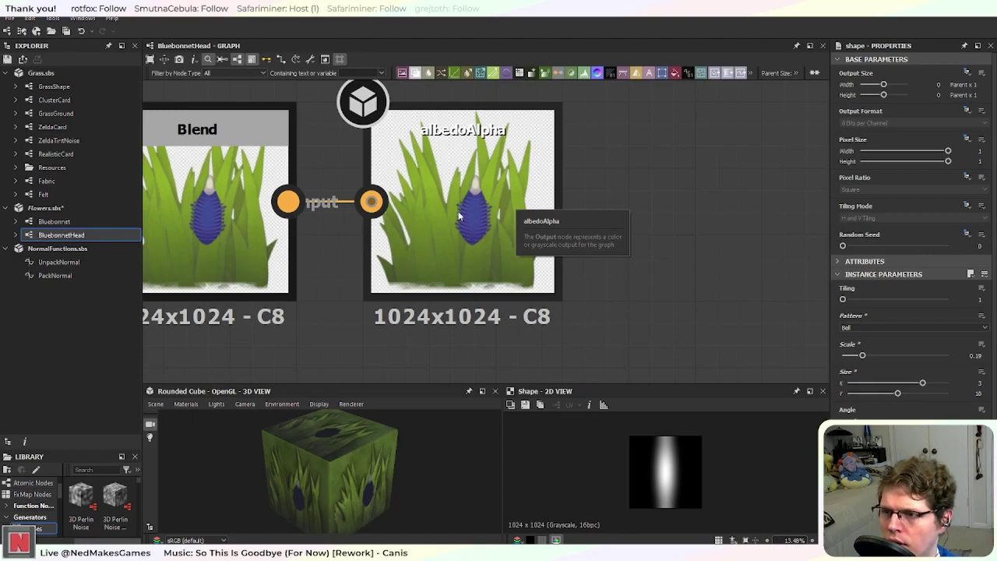
scroll(439, 202, down, 2)
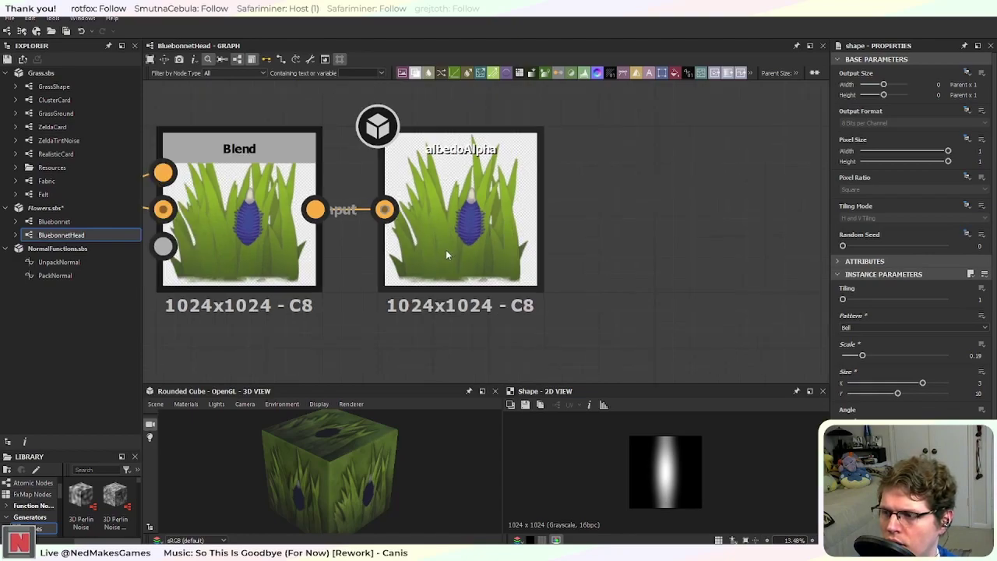
scroll(459, 230, down, 5)
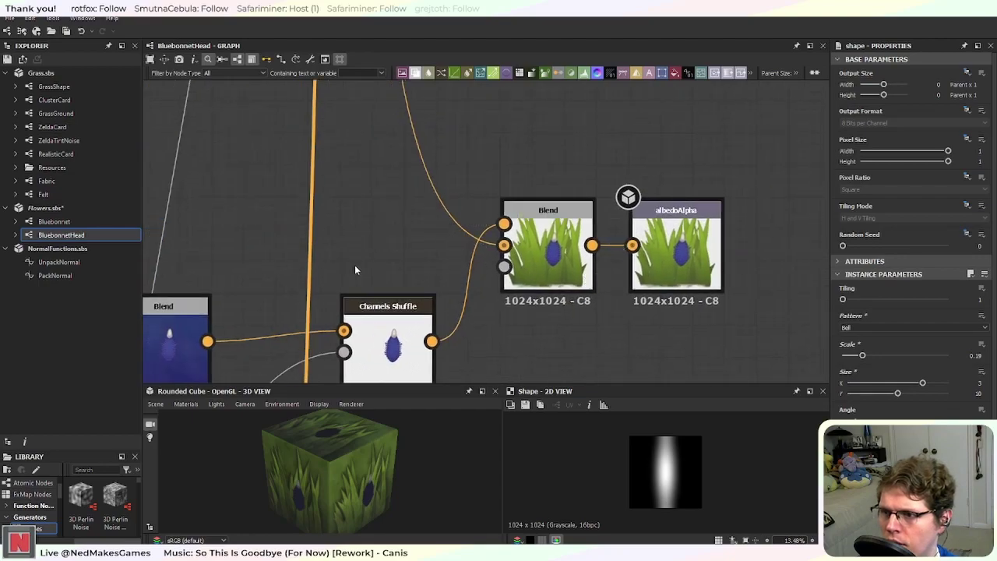
Step: Try a Position of 0.3 on the Histogram Scan that masks the petal rows before the Directional Warp
middle_drag(316, 265, 817, 187)
mouse_move(252, 256)
middle_down()
mouse_move(456, 256)
mouse_move(710, 228)
middle_up()
mouse_move(306, 226)
middle_down()
mouse_move(436, 251)
mouse_move(425, 274)
mouse_move(559, 329)
mouse_move(459, 310)
middle_up()
scroll(456, 198, up, 8)
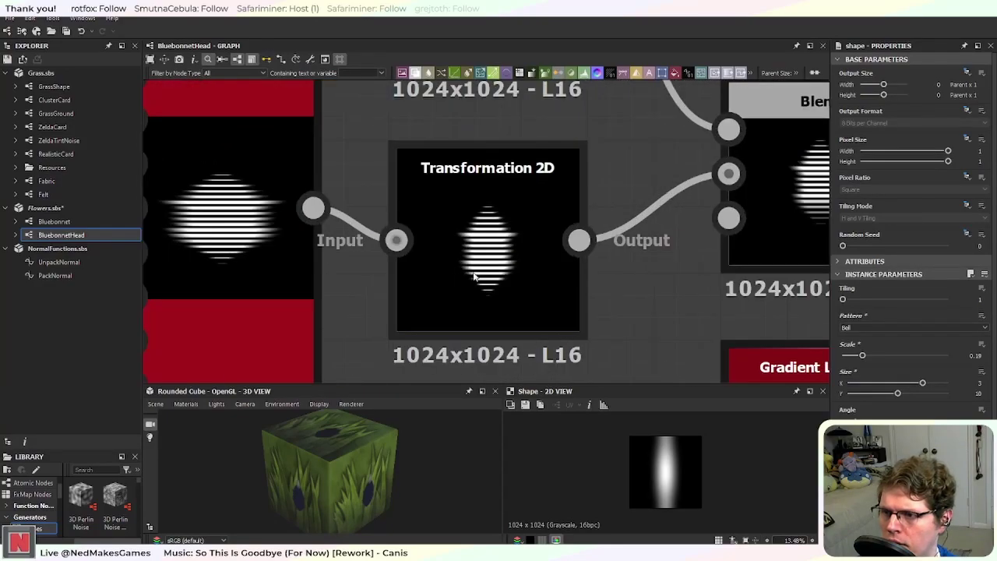
scroll(550, 233, down, 3)
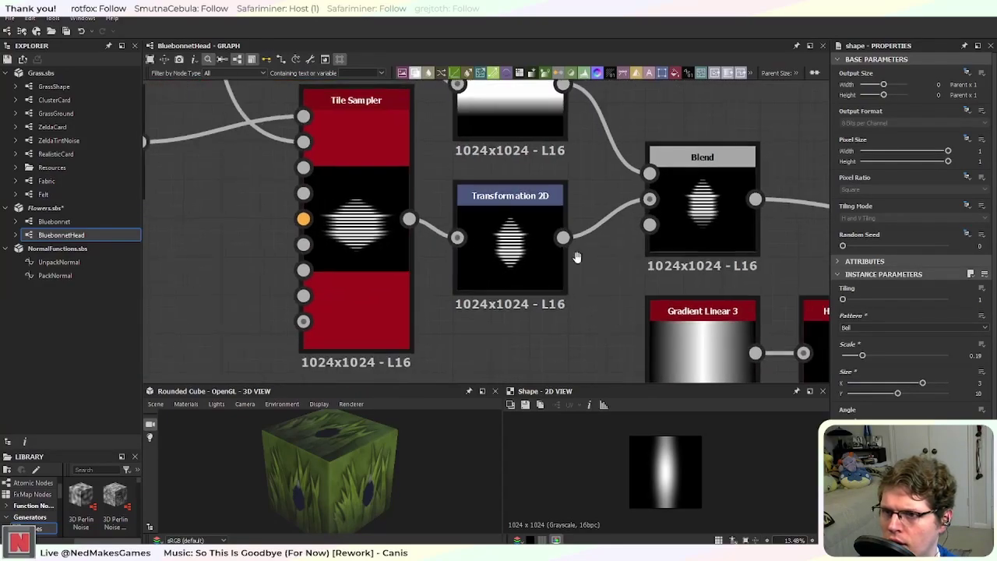
middle_drag(646, 226, 518, 252)
scroll(517, 251, down, 2)
click(412, 164)
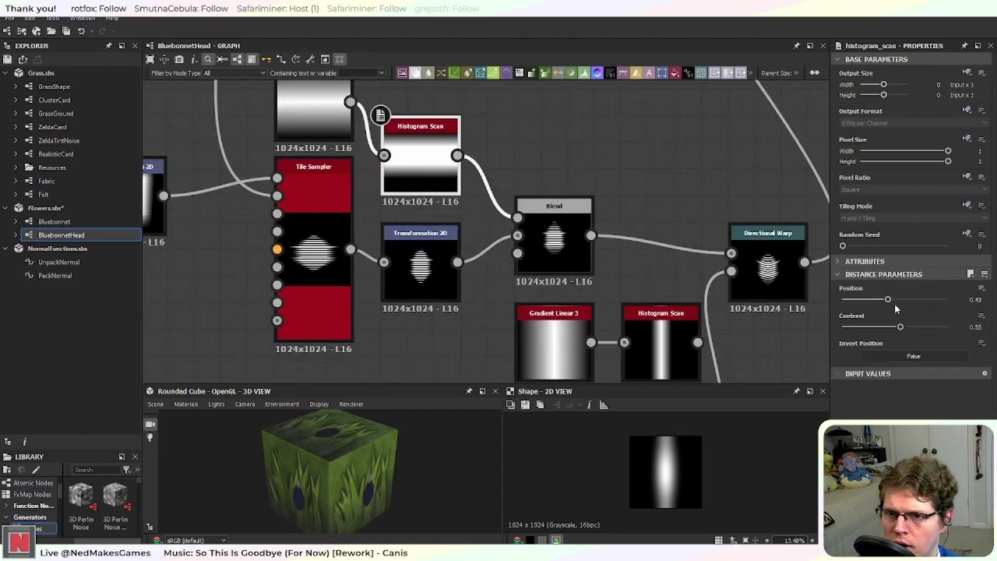
drag(888, 301, 874, 301)
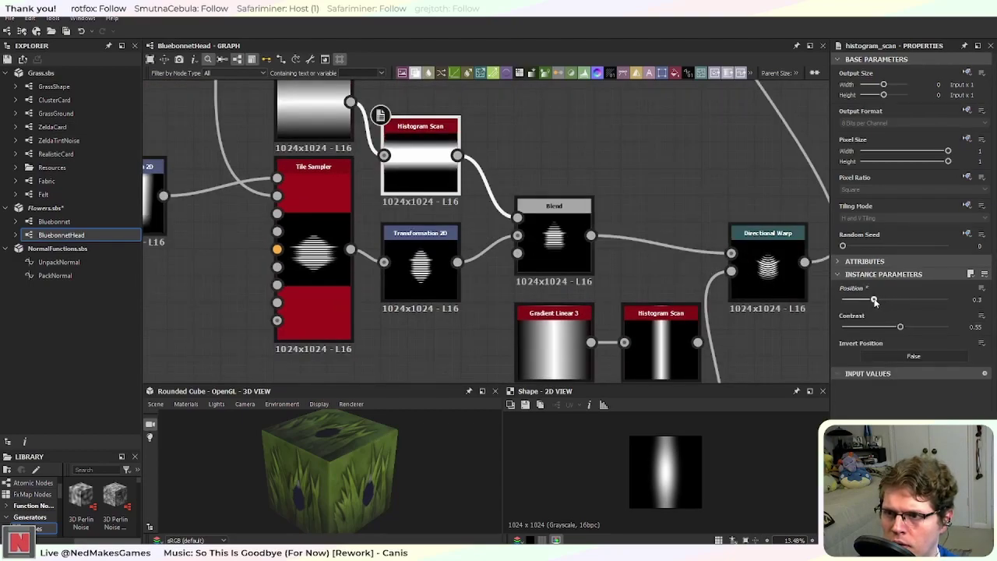
Step: Try a Position of 0.45 on the row-masking Histogram Scan and compare the Blend and Directional Warp results
click(547, 246)
click(421, 163)
drag(875, 300, 890, 302)
scroll(661, 226, down, 4)
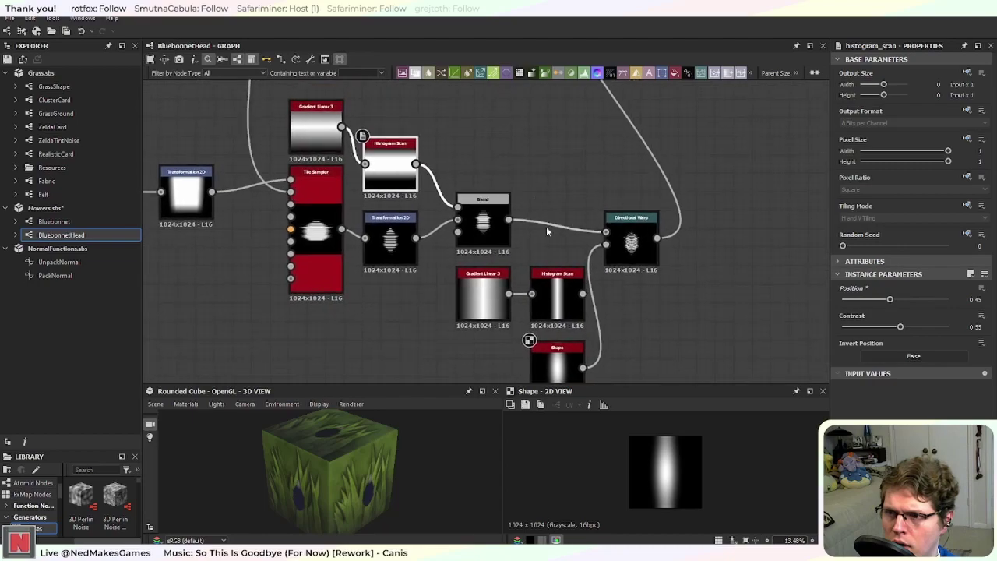
scroll(527, 229, up, 4)
scroll(526, 229, down, 5)
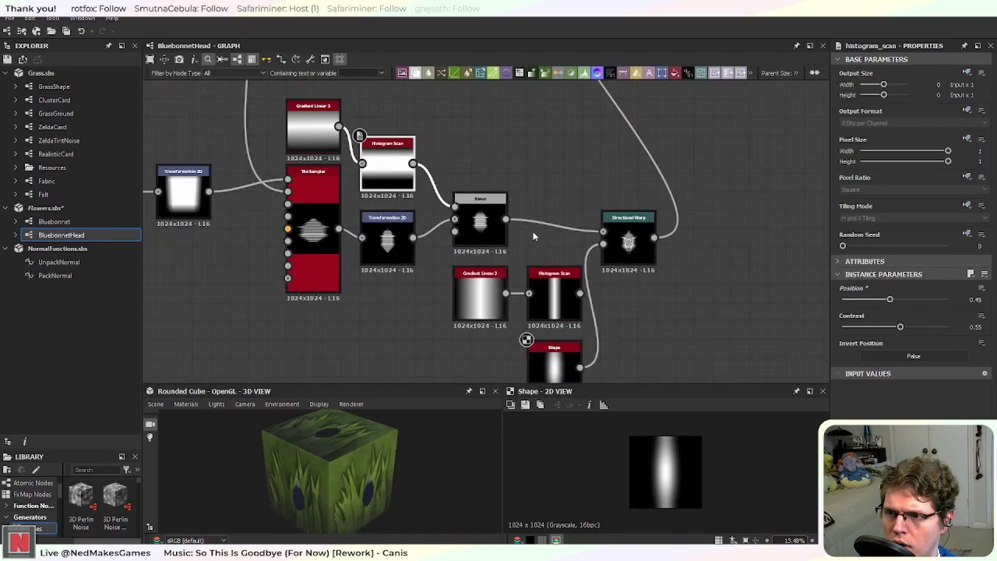
scroll(505, 221, up, 6)
scroll(510, 223, down, 3)
Step: Give the Polygon 2 petal shape a softer gradient and check the tiled rows it produces
middle_drag(431, 275, 709, 285)
middle_drag(342, 261, 572, 290)
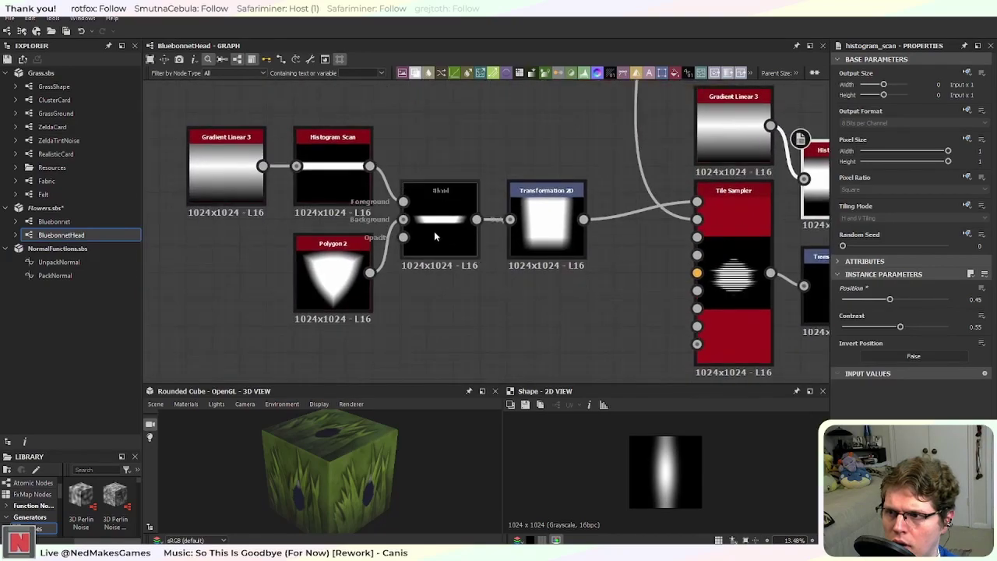
click(350, 265)
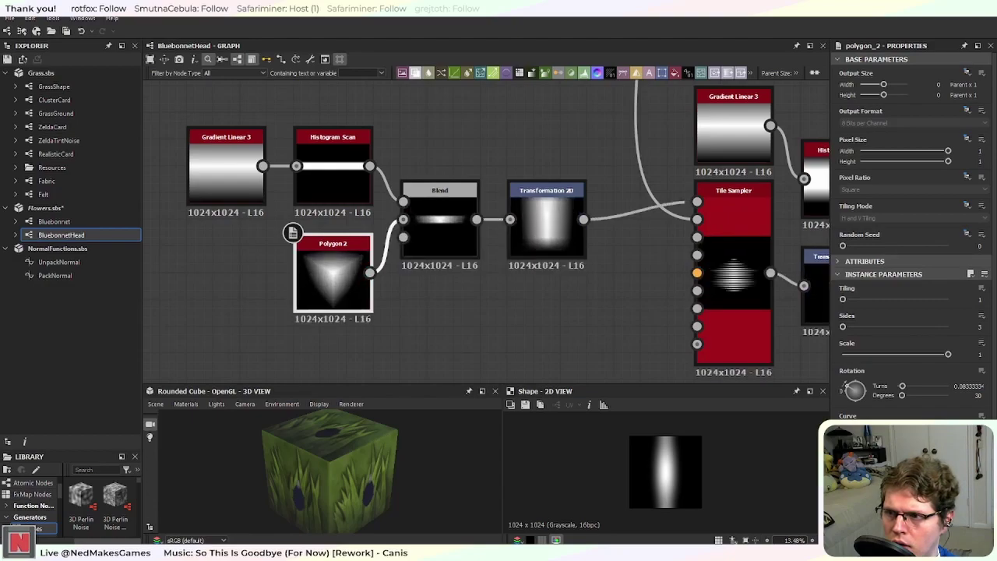
middle_drag(560, 236, 353, 243)
middle_drag(753, 244, 536, 233)
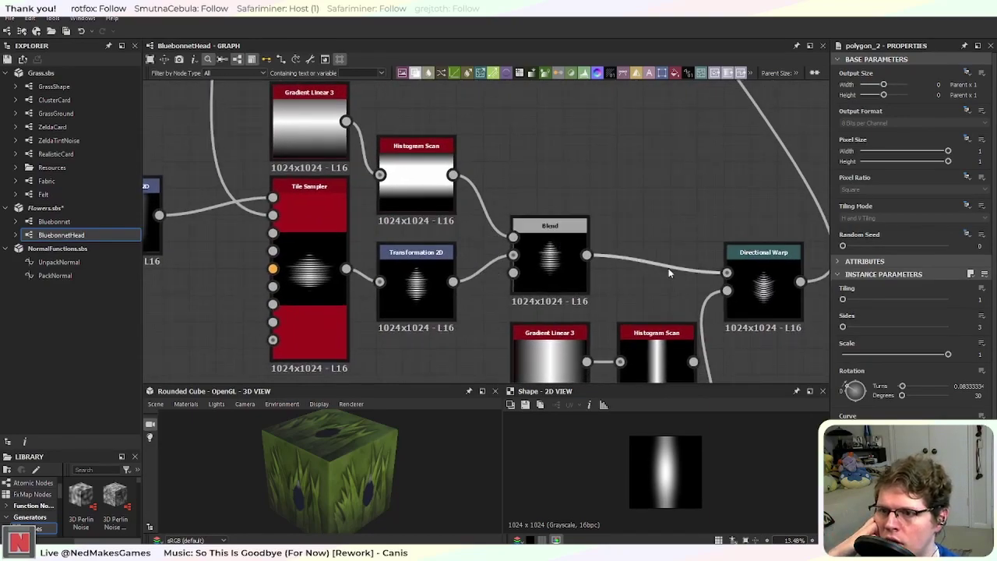
Step: Set the row-masking Histogram Scan's Contrast to 0 and its Position to 0.34
click(445, 193)
drag(899, 330, 834, 343)
drag(890, 302, 879, 304)
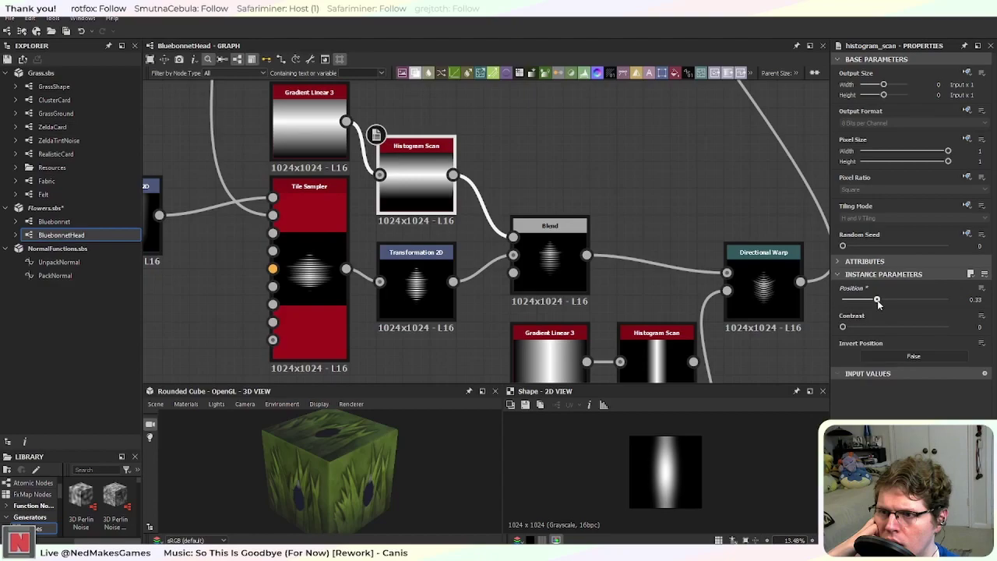
Step: Examine how the softened row mask affects the downstream Blends, Histogram Scan and RGBA Merge
scroll(662, 191, down, 3)
middle_drag(643, 173, 501, 368)
scroll(540, 257, up, 8)
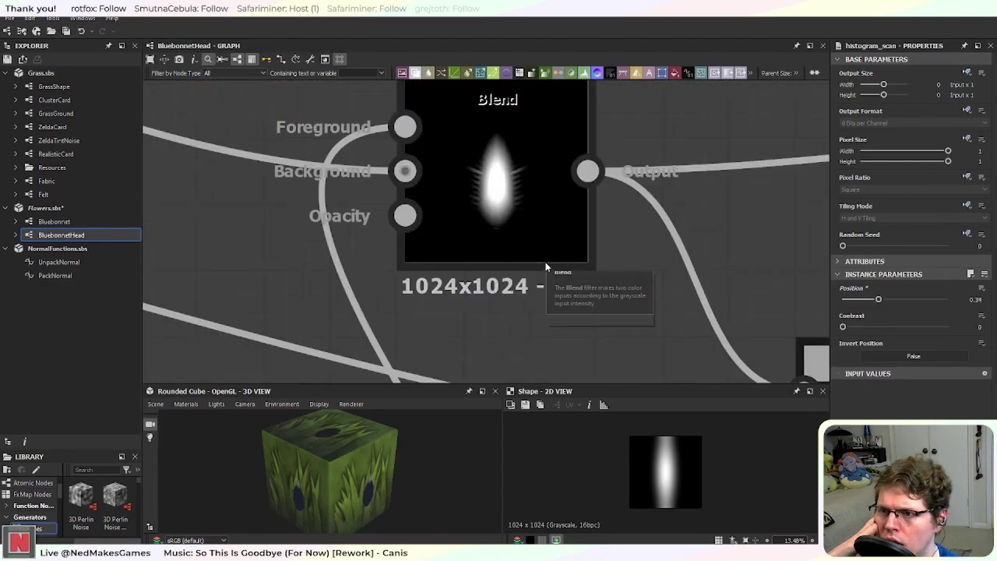
scroll(547, 267, down, 5)
middle_drag(661, 314, 503, 178)
scroll(530, 207, up, 5)
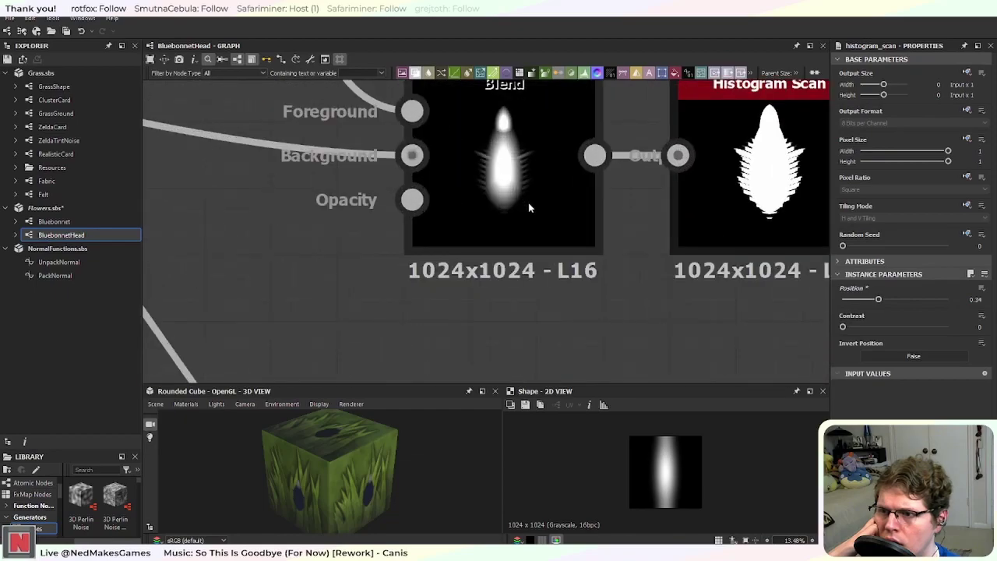
scroll(528, 204, down, 5)
middle_drag(710, 209, 436, 288)
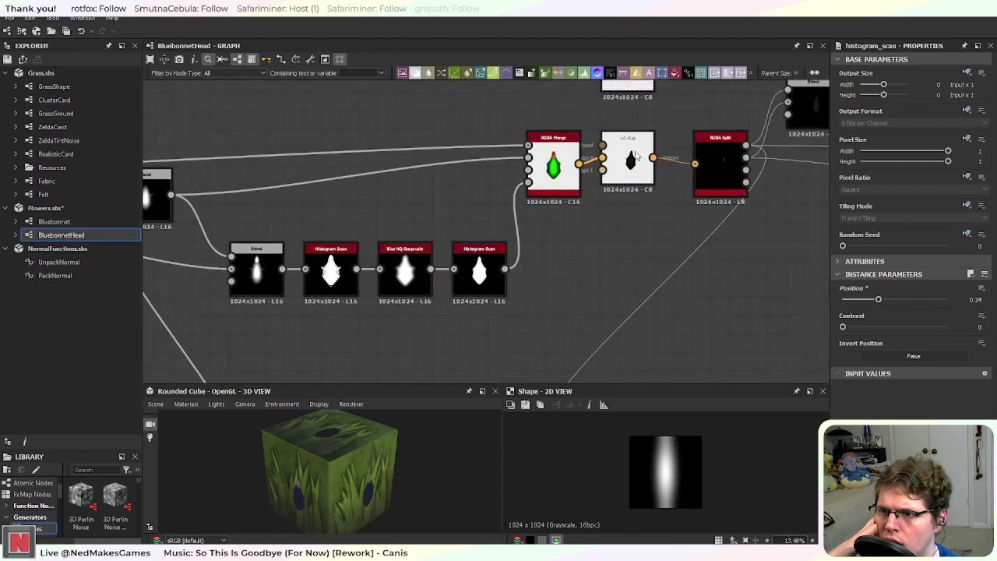
scroll(554, 267, up, 6)
scroll(555, 267, down, 6)
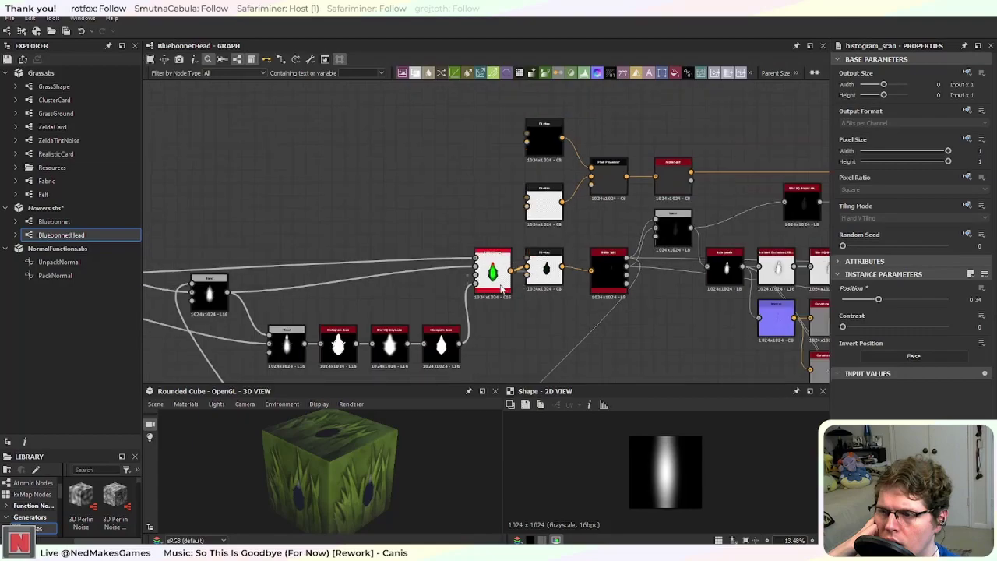
Step: Set the petal row Tile Sampler's Y Amount to 18
middle_drag(370, 327, 541, 214)
scroll(403, 264, up, 4)
click(420, 263)
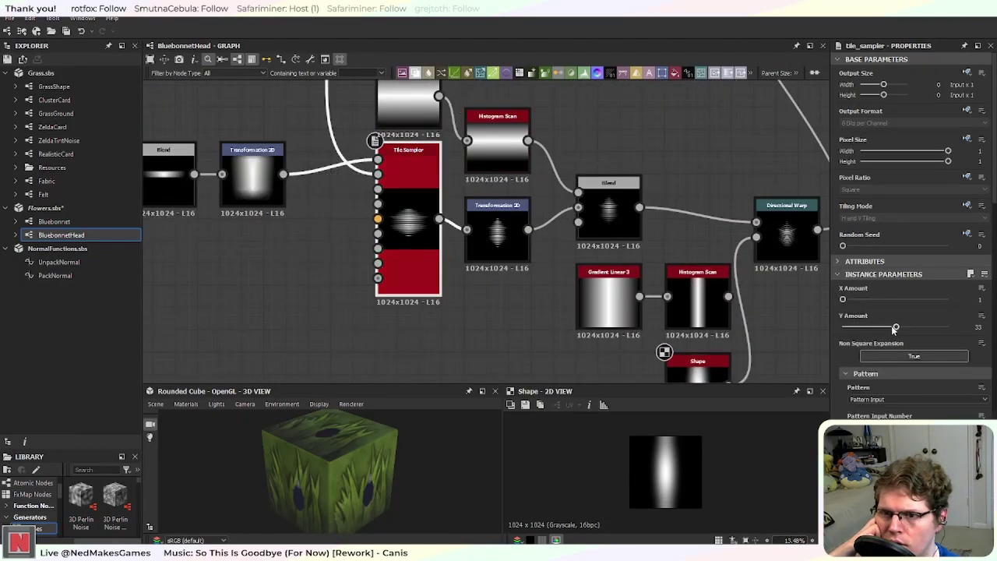
drag(896, 329, 870, 329)
Step: Examine the more widely spaced rows in the Blend, Blur HQ Grayscale, Histogram Scan and RGBA Merge nodes
scroll(679, 219, down, 2)
middle_drag(653, 132, 540, 327)
scroll(573, 190, up, 5)
scroll(654, 223, up, 3)
scroll(656, 227, down, 3)
middle_drag(703, 293, 415, 256)
scroll(415, 256, down, 1)
middle_drag(687, 334, 386, 304)
scroll(651, 236, up, 1)
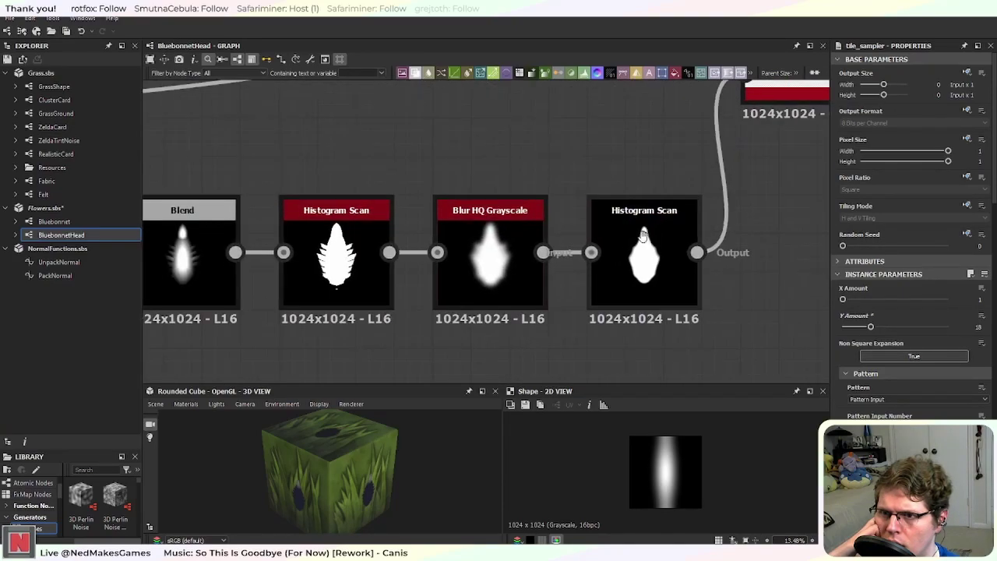
middle_drag(650, 236, 420, 326)
scroll(556, 262, down, 3)
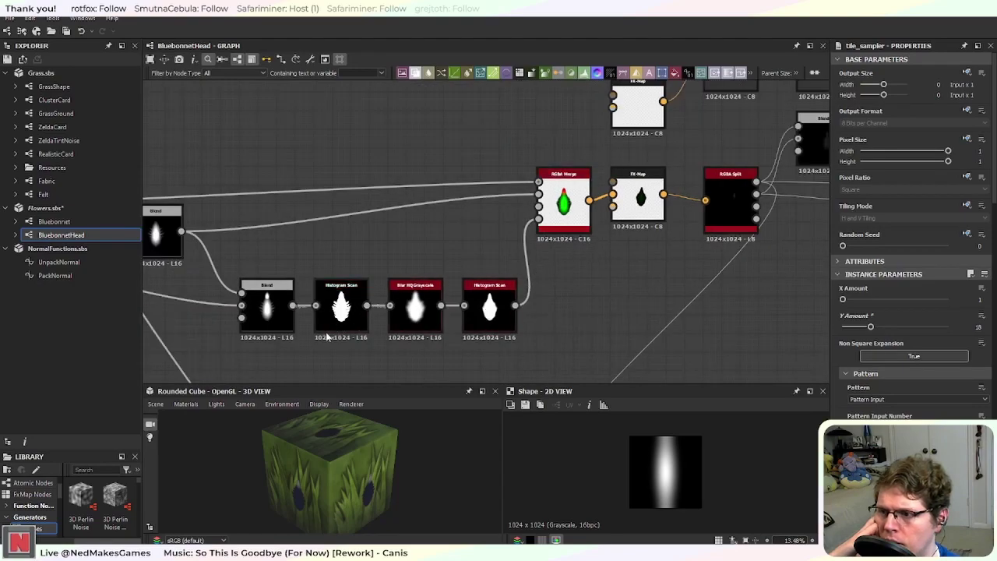
Step: Apply an 80% height stretch to the Transformation 2D feeding the Tile Sampler
middle_drag(466, 348, 634, 231)
mouse_move(462, 319)
middle_down()
mouse_move(620, 219)
mouse_move(598, 224)
middle_up()
scroll(361, 213, up, 4)
middle_drag(346, 225, 494, 276)
scroll(493, 275, down, 1)
click(271, 200)
middle_drag(285, 258, 470, 294)
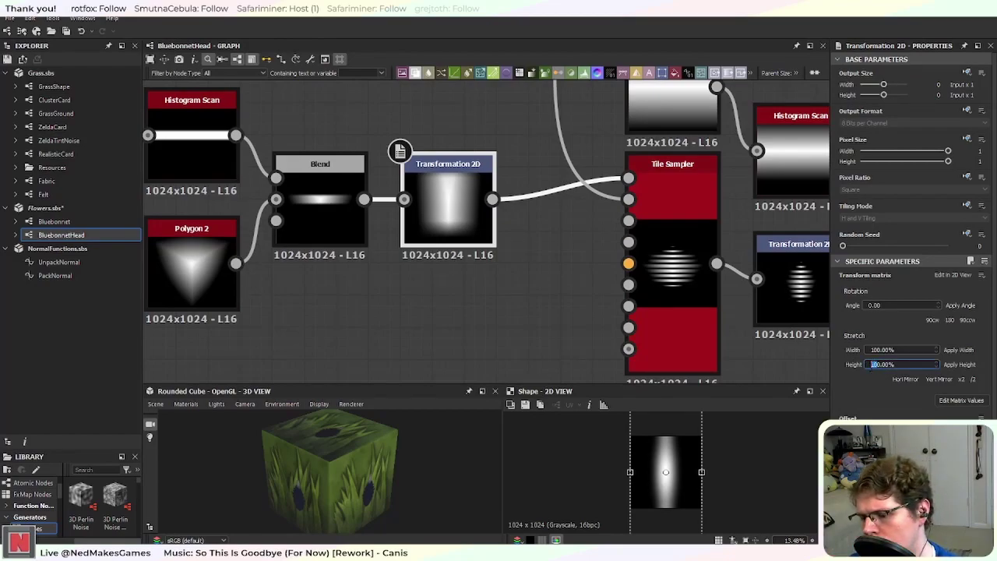
text(8)
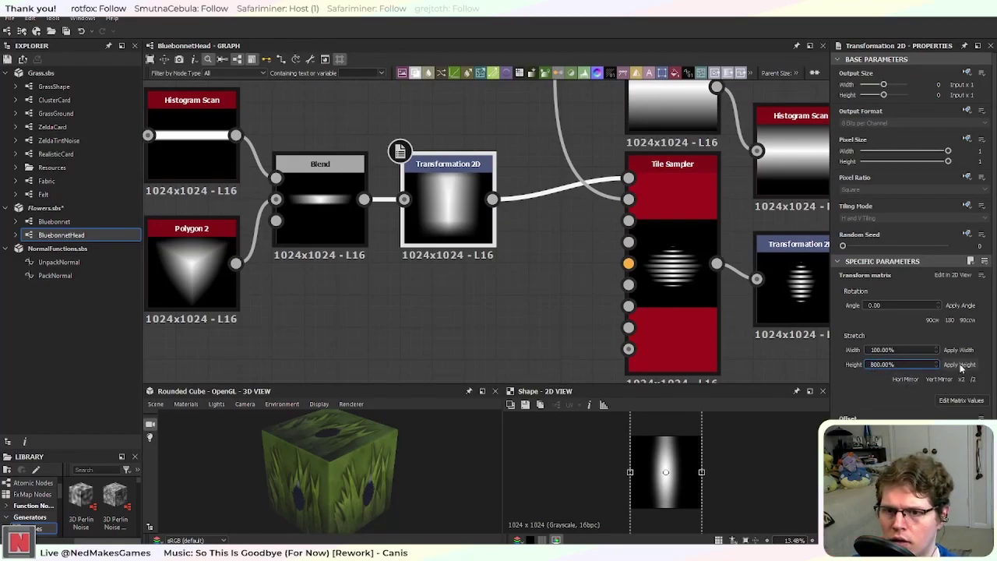
click(959, 365)
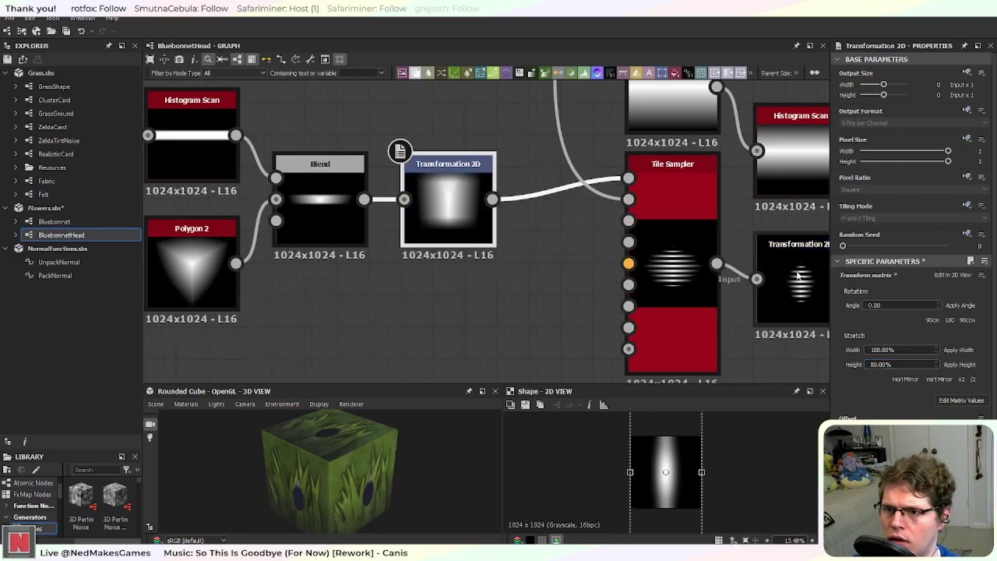
Step: Examine the effect of the shortened petal pattern on the Blend chain and the RGBA Merge
middle_drag(634, 226, 429, 285)
scroll(413, 261, down, 2)
middle_drag(619, 200, 383, 313)
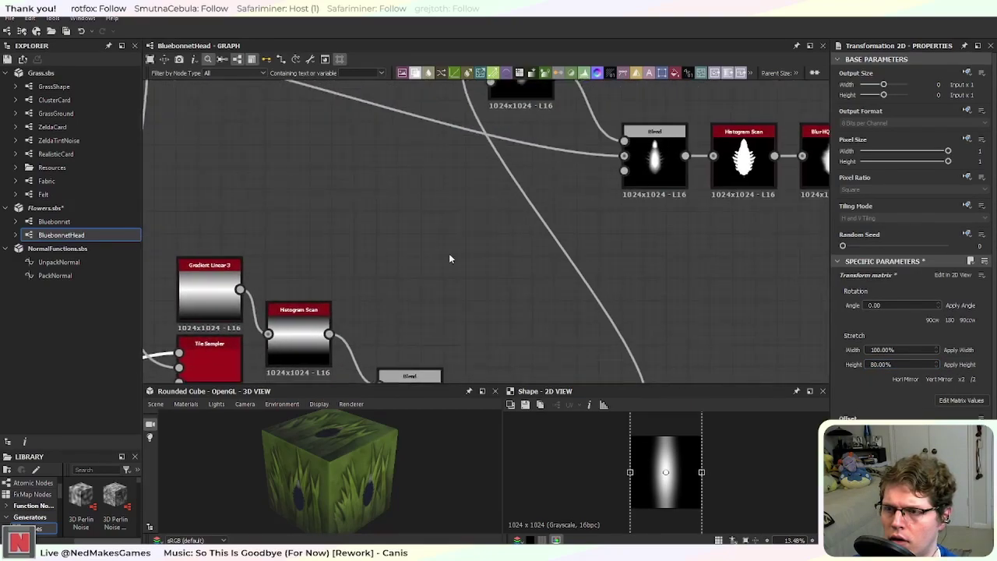
middle_drag(490, 192, 455, 344)
scroll(477, 238, up, 5)
middle_drag(620, 306, 356, 156)
middle_drag(610, 279, 342, 267)
scroll(657, 249, down, 3)
middle_drag(657, 249, 374, 301)
middle_drag(554, 230, 405, 334)
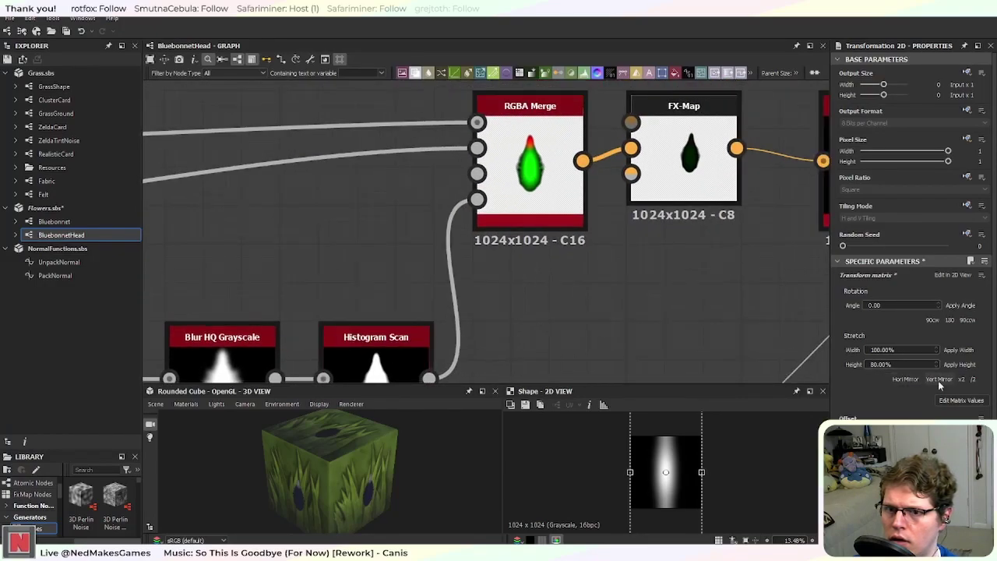
Step: Apply the 80% height stretch to the petal pattern again and check the resulting outline and RGBA Merge
click(961, 367)
middle_drag(373, 314, 545, 204)
middle_drag(406, 288, 561, 311)
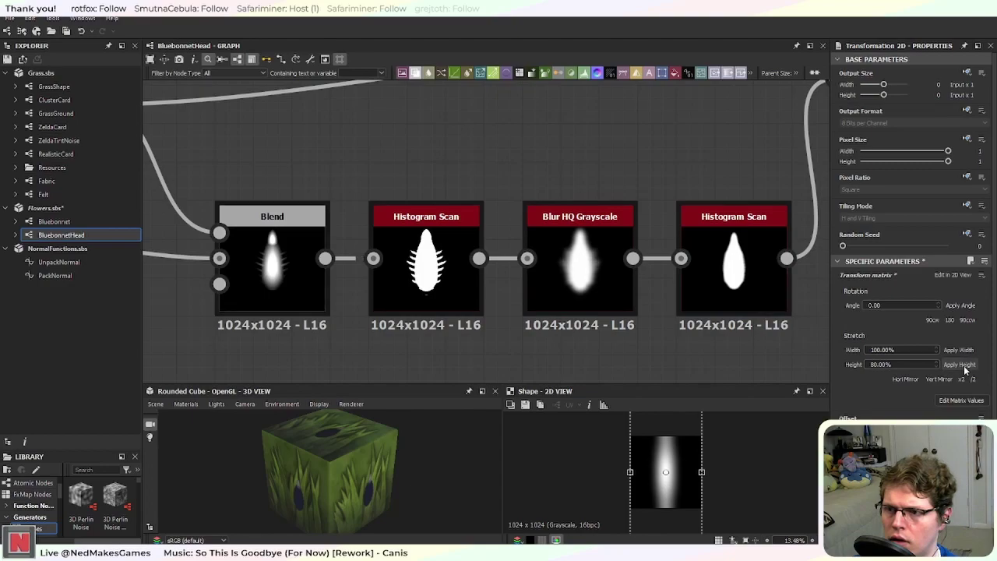
scroll(672, 223, down, 3)
middle_drag(672, 223, 505, 293)
scroll(662, 211, up, 6)
middle_drag(735, 272, 707, 159)
scroll(355, 304, down, 3)
middle_drag(356, 304, 482, 176)
scroll(431, 209, up, 1)
Step: Weaken the Blur HQ Grayscale before the last Histogram Scan and check the flower outline in the RGBA Merge
click(431, 210)
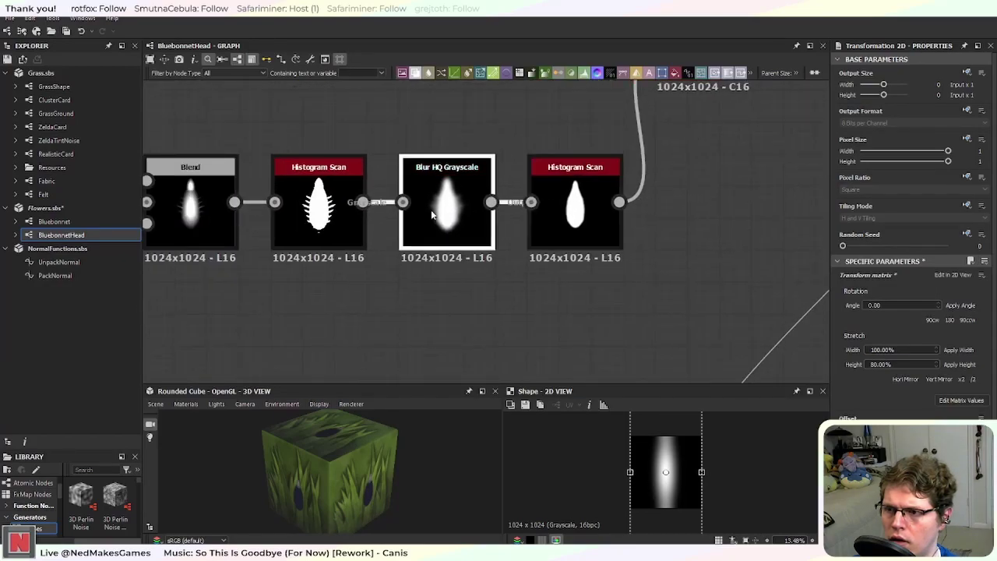
drag(908, 301, 880, 301)
click(606, 245)
middle_drag(675, 174, 541, 298)
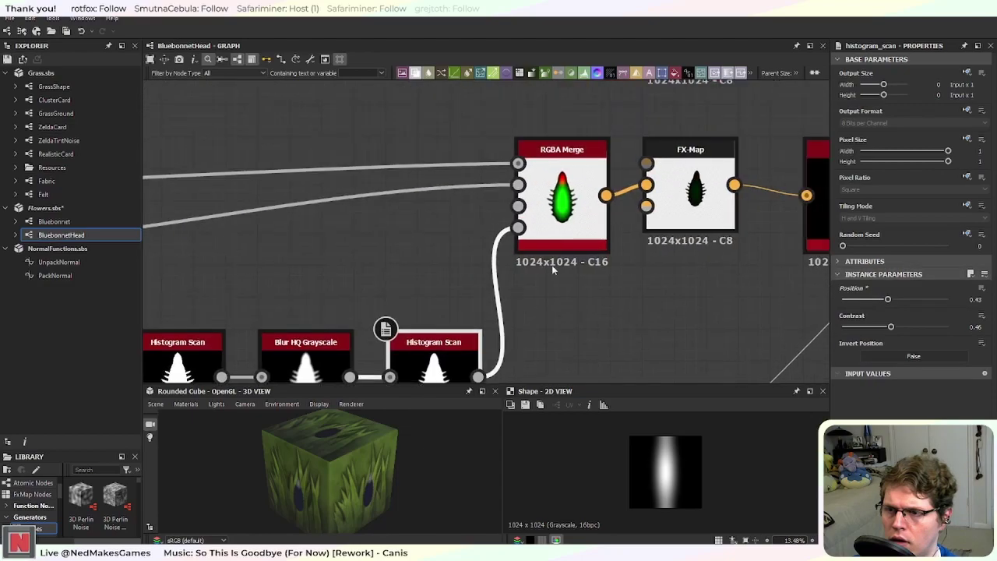
scroll(563, 232, up, 3)
scroll(589, 247, down, 4)
Step: Follow the graph to the albedoAlpha output and examine the reshaped flower head against the grass
middle_drag(723, 303, 389, 226)
middle_drag(711, 283, 296, 234)
middle_drag(783, 257, 363, 127)
middle_drag(685, 256, 267, 221)
middle_drag(809, 230, 545, 224)
scroll(546, 224, up, 1)
scroll(545, 225, up, 3)
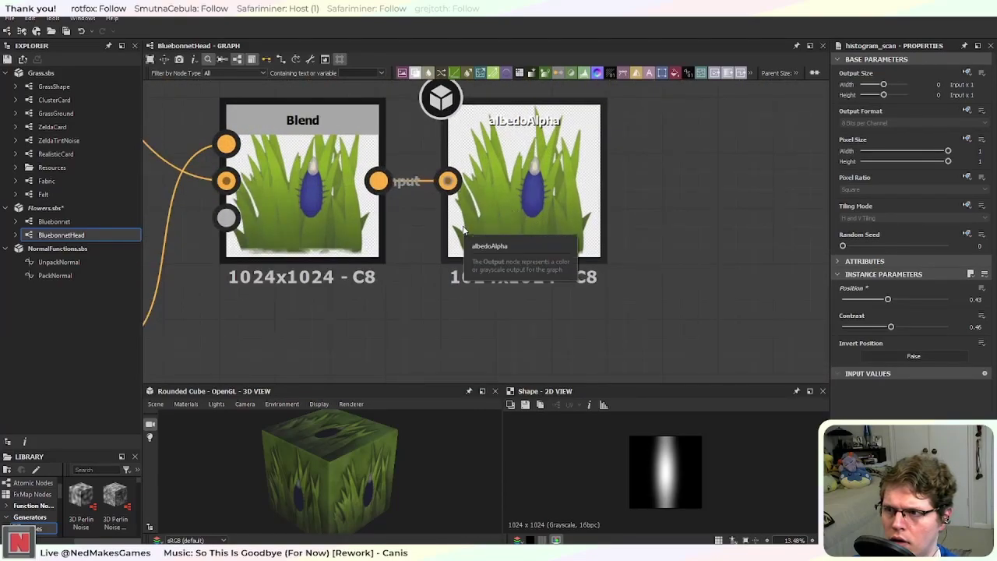
scroll(373, 291, down, 3)
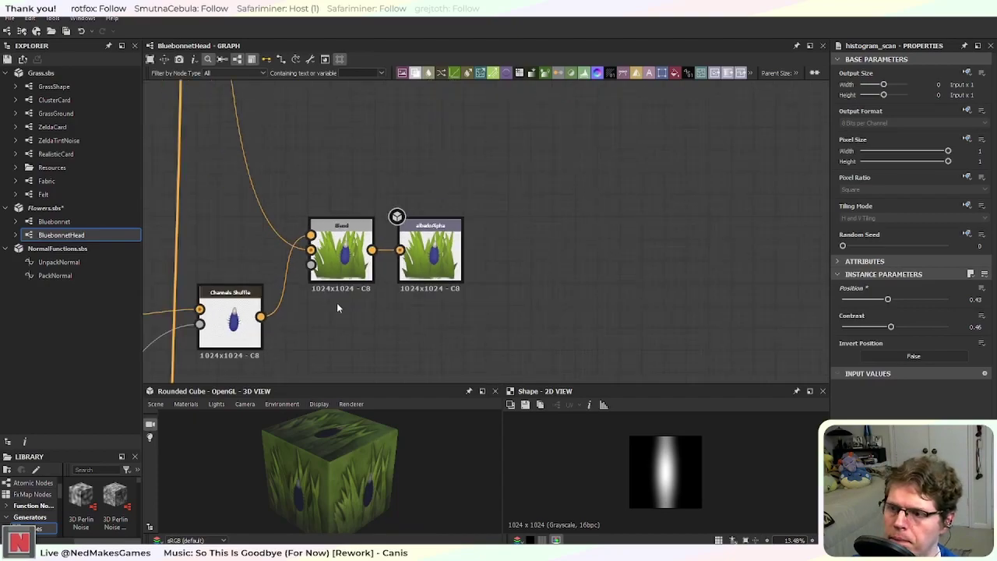
Step: Return to the Transformation 2D between the petal Blend and the Tile Sampler and apply a 200% height stretch
middle_drag(274, 327, 615, 267)
middle_drag(397, 271, 739, 203)
middle_drag(327, 295, 654, 227)
middle_drag(467, 239, 763, 181)
middle_drag(429, 265, 732, 201)
middle_drag(366, 303, 648, 245)
middle_drag(503, 179, 591, 323)
mouse_move(521, 213)
middle_down()
mouse_move(538, 285)
mouse_move(712, 409)
middle_up()
mouse_move(229, 282)
middle_down()
mouse_move(505, 233)
mouse_move(442, 232)
middle_up()
scroll(218, 292, up, 2)
middle_drag(246, 202, 442, 324)
middle_drag(281, 325, 490, 345)
click(483, 244)
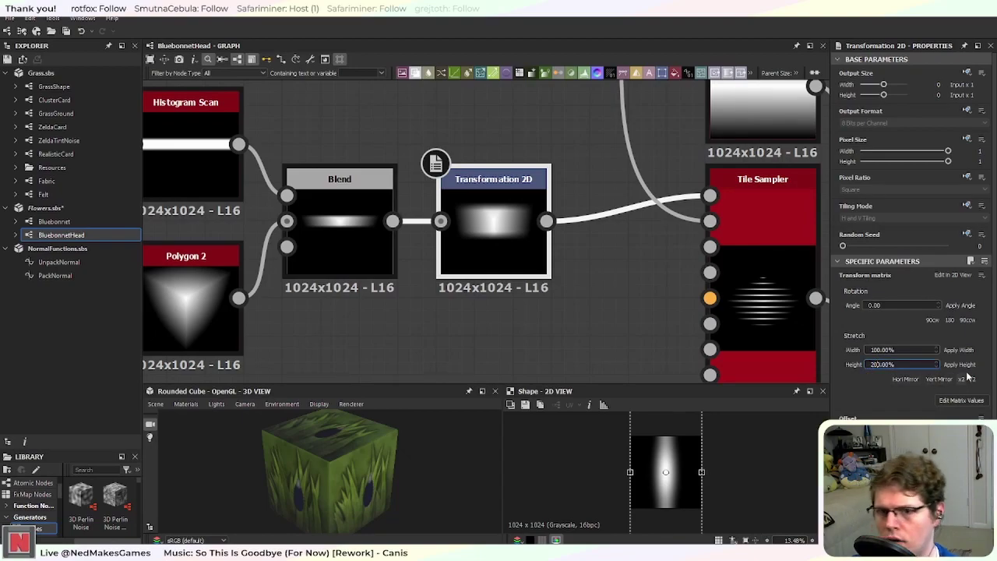
Step: Follow the stretched petal rows through the Tile Sampler and RGBA Merge to the albedoAlpha output and examine the flower head
scroll(606, 263, down, 3)
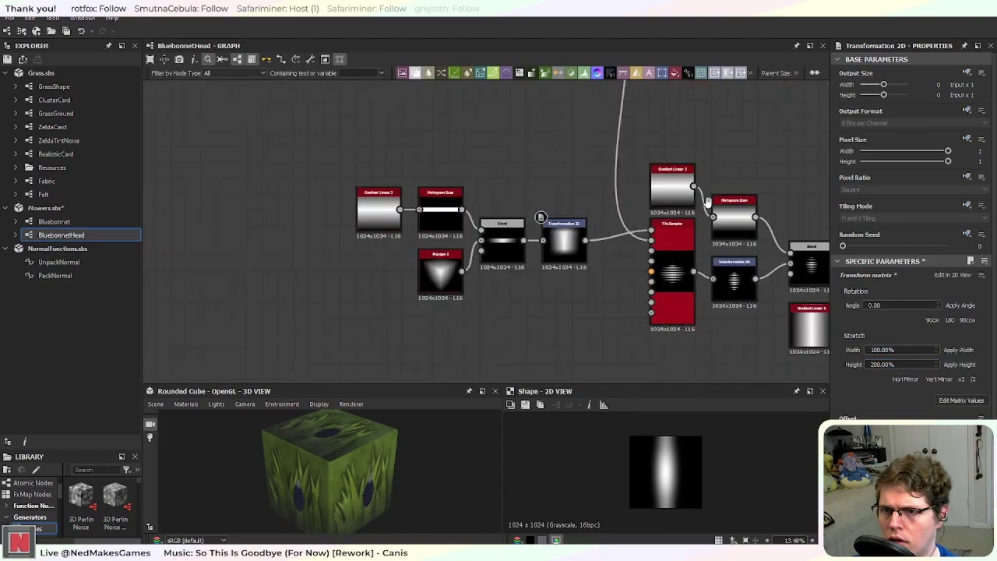
scroll(585, 256, up, 3)
middle_drag(585, 256, 320, 267)
scroll(544, 245, up, 3)
middle_drag(655, 272, 478, 343)
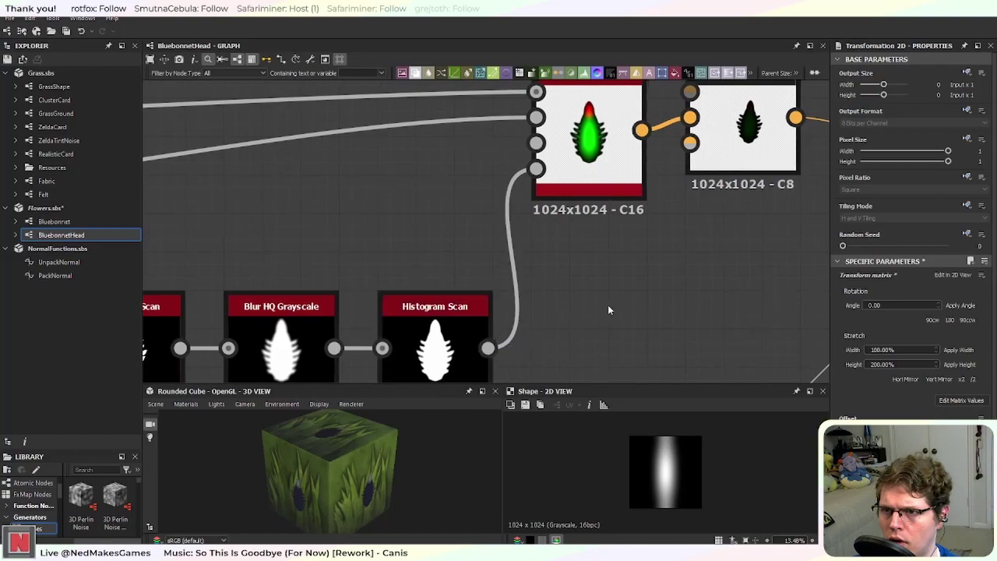
scroll(685, 310, down, 3)
scroll(730, 301, down, 2)
middle_drag(730, 300, 256, 267)
middle_drag(584, 229, 483, 285)
scroll(498, 286, up, 5)
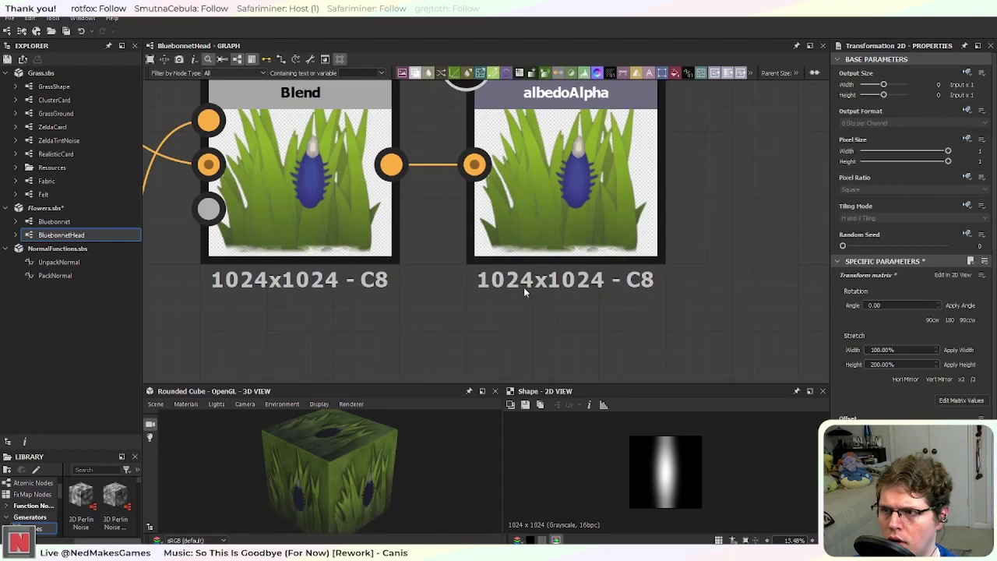
scroll(524, 291, down, 2)
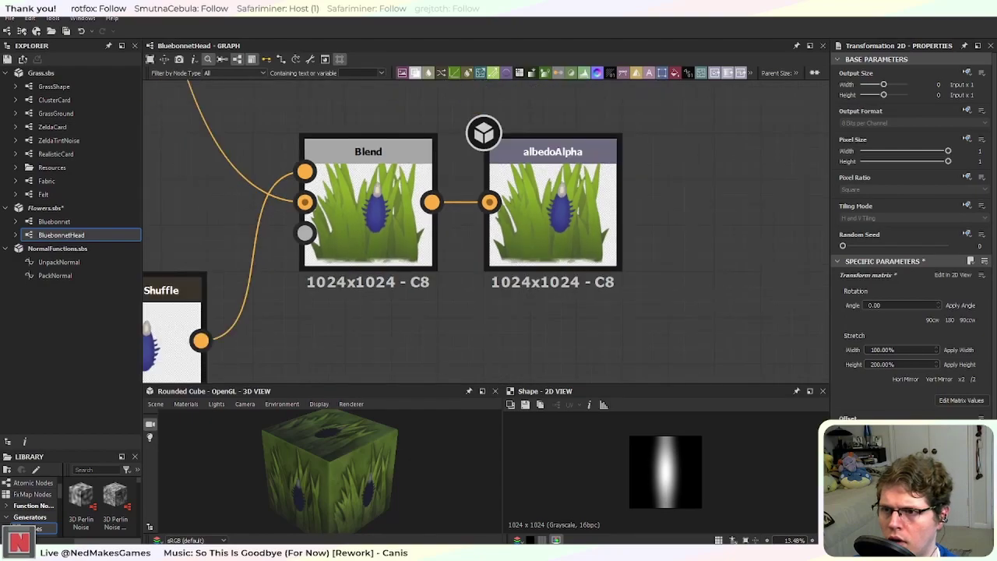
Step: Switch to the browser, compare the flower head with the bluebonnet reference photos, and return to Substance Designer
key(alt+Tab)
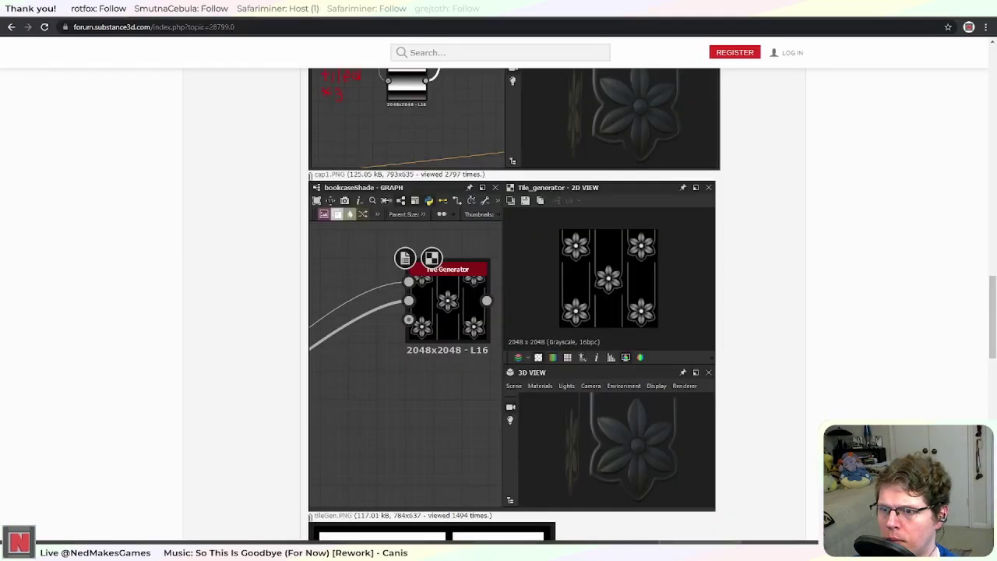
key(alt+Tab)
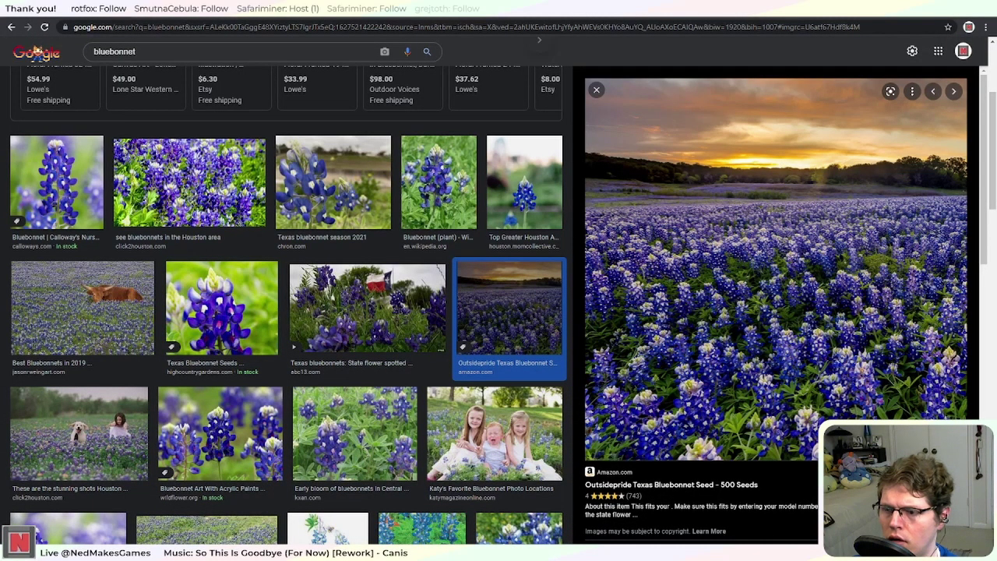
key(alt+Tab)
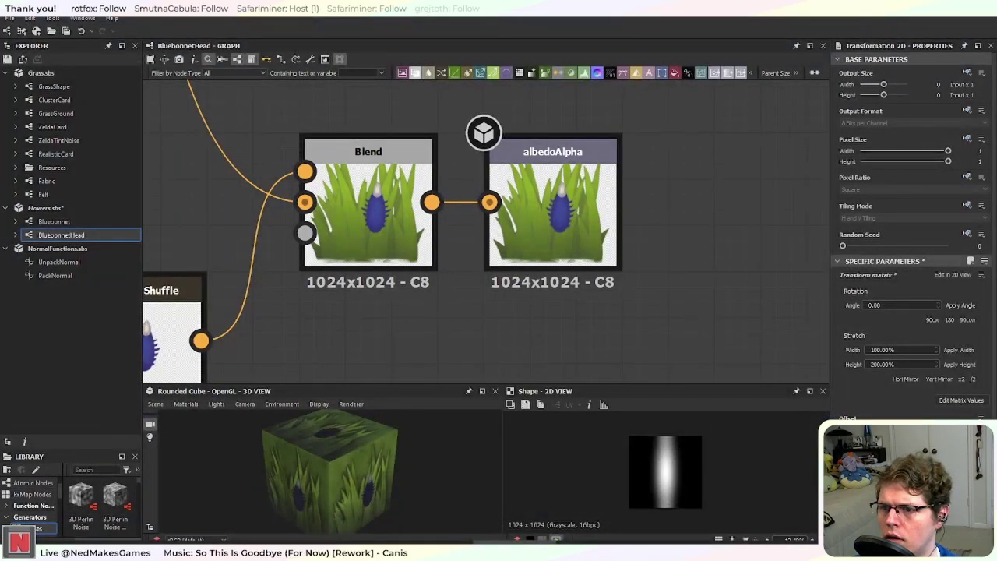
Step: Export the BluebonnetHead albedoAlpha, normal and data outputs as PNG bitmaps to the Flowers Textures folder
right_click(64, 235)
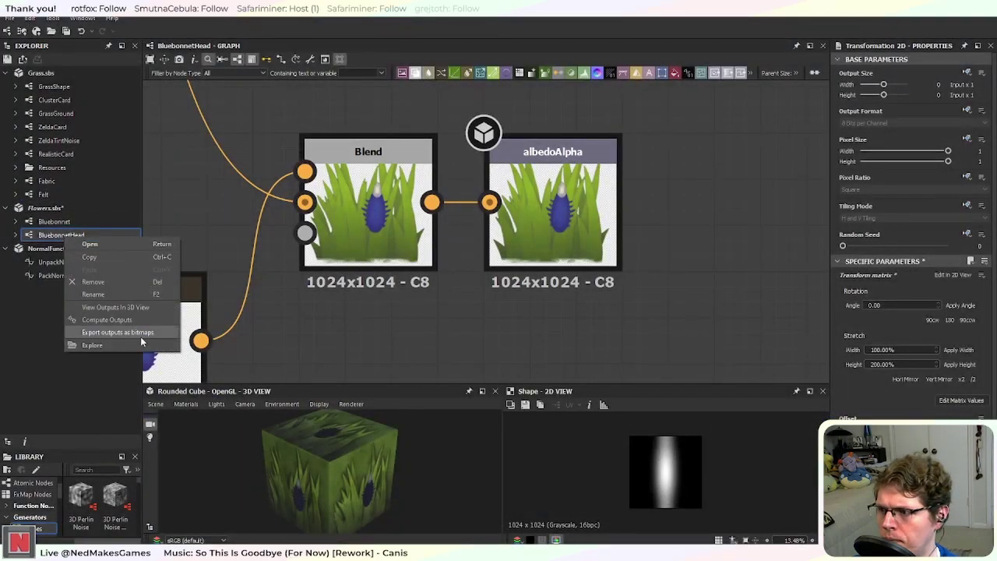
click(140, 336)
click(438, 422)
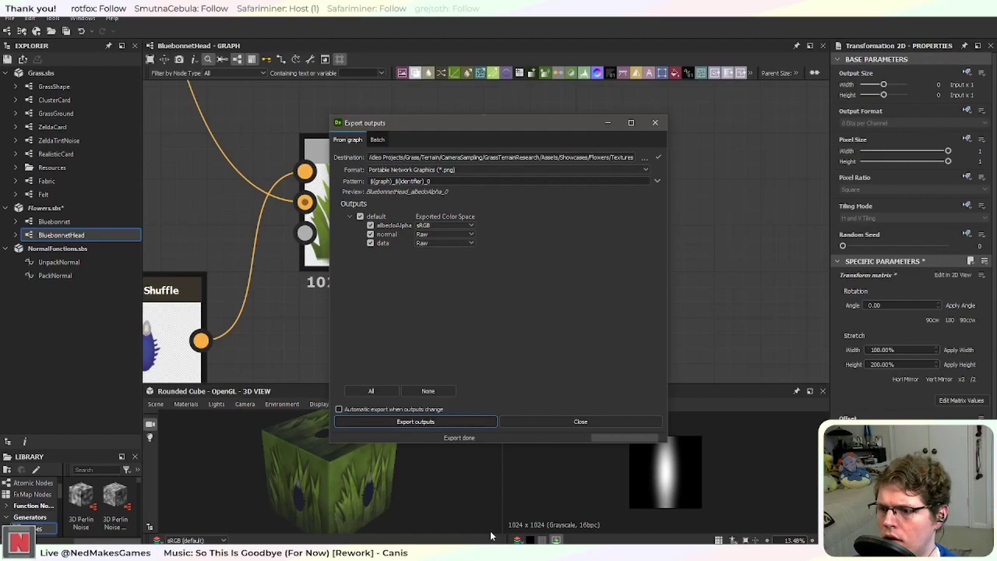
Step: Switch to Unity, run the Flowers scene to inspect the re-exported bluebonnets in the grass, and stop it
key(alt+Tab)
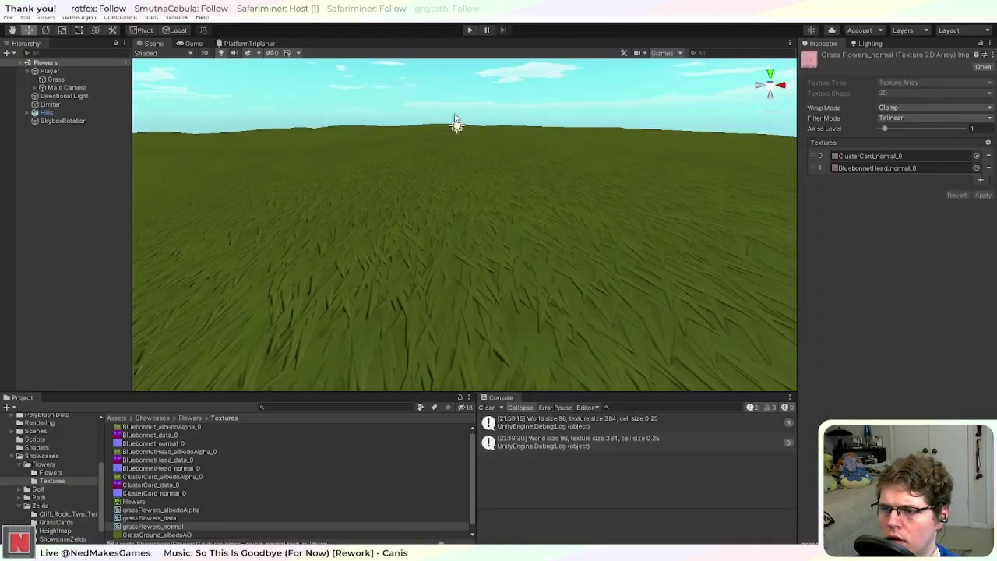
click(470, 30)
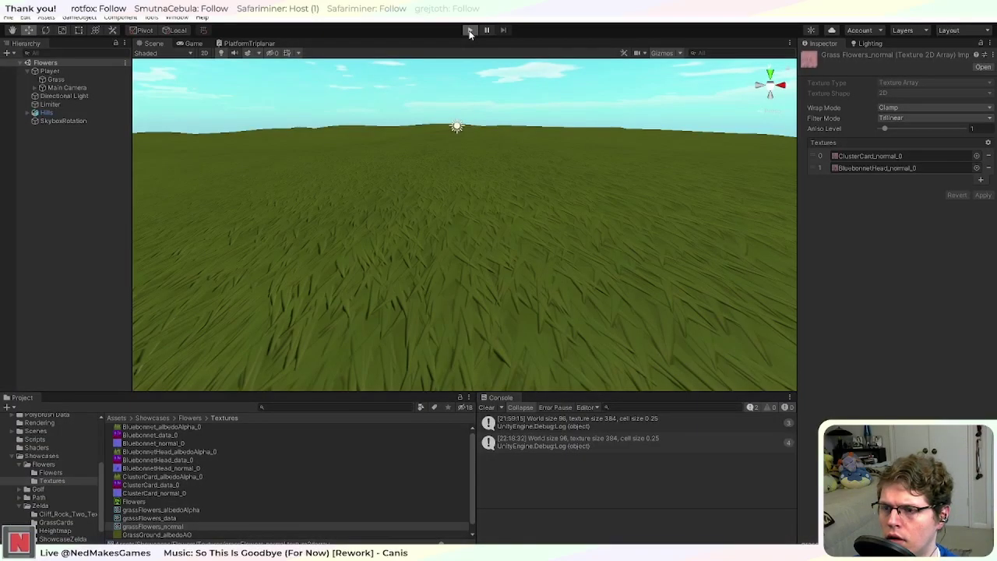
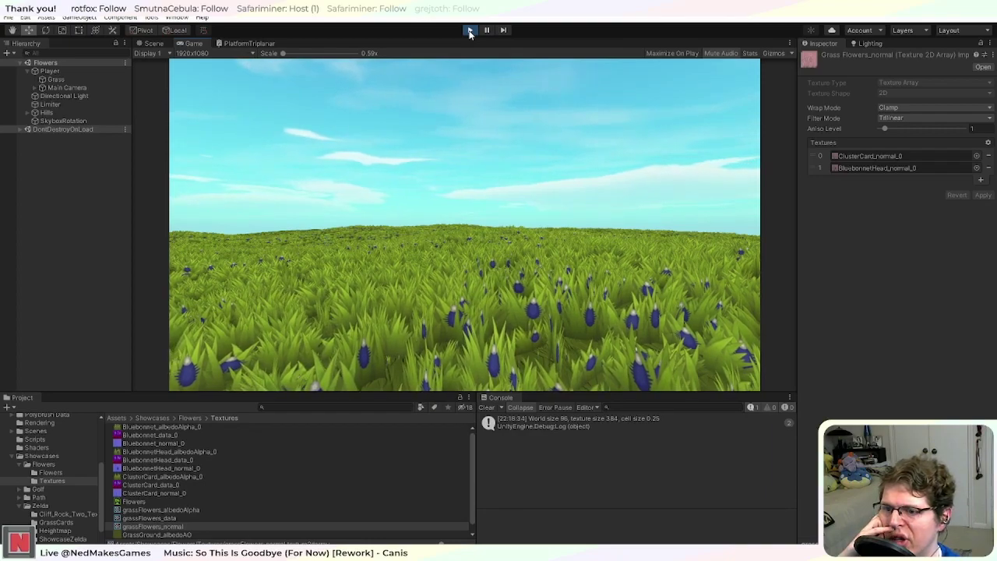
click(469, 31)
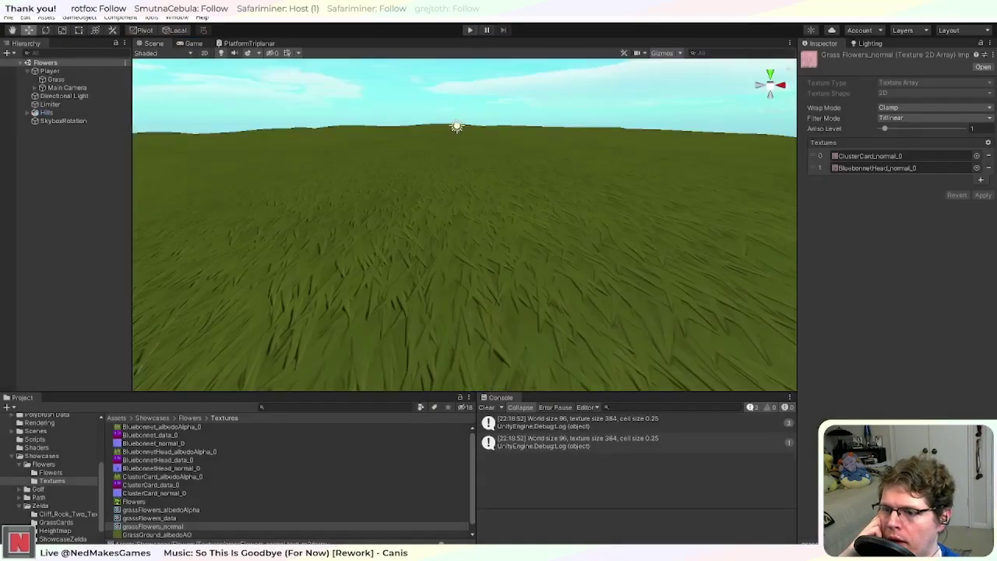
Step: Return to Substance Designer, close the export dialog, and examine the nodes that build the petal shape before the Tile Sampler
key(alt+Tab)
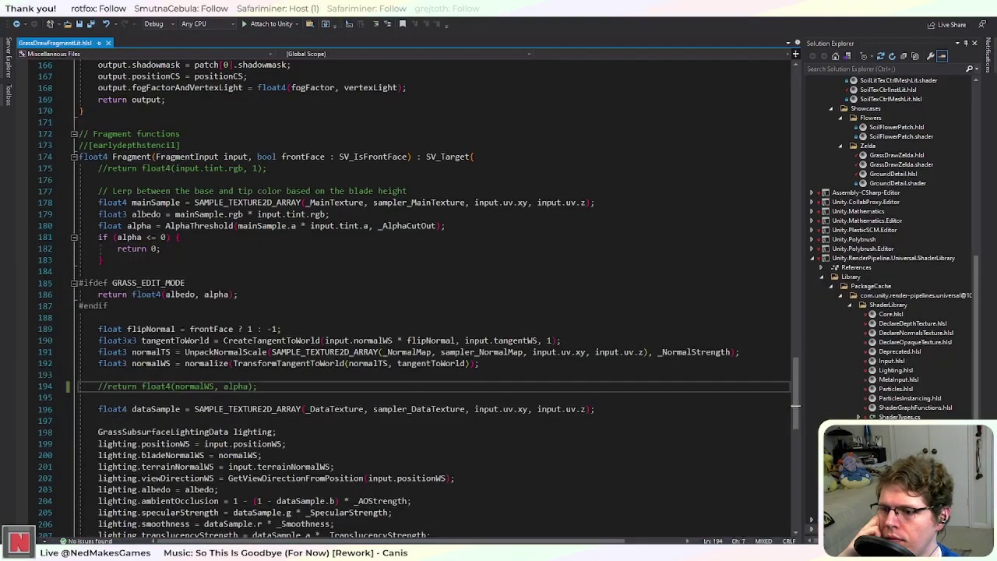
key(alt+Tab)
click(654, 122)
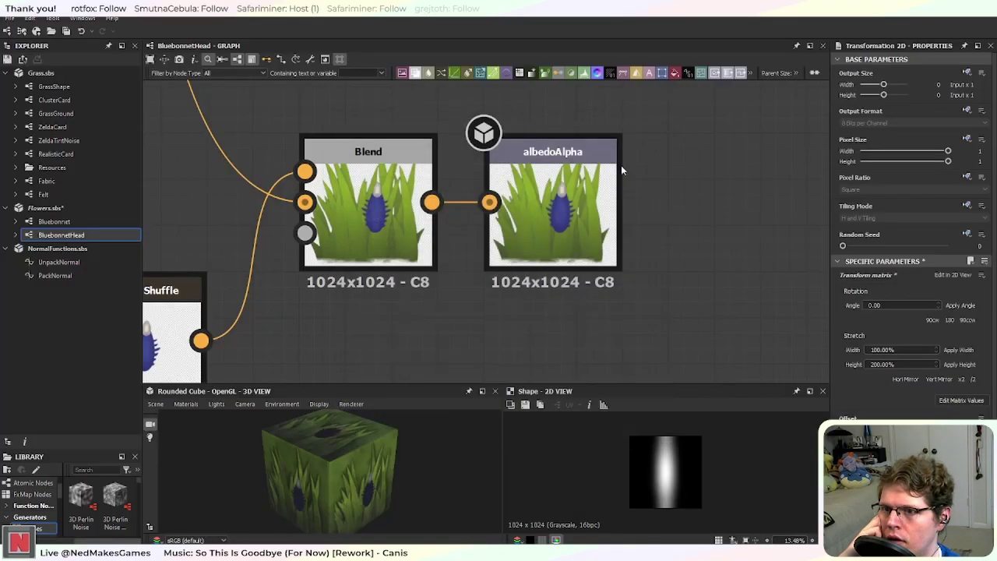
scroll(440, 226, down, 5)
scroll(640, 243, up, 3)
middle_drag(640, 243, 802, 187)
scroll(358, 278, down, 4)
middle_drag(354, 283, 661, 264)
middle_drag(376, 327, 652, 326)
middle_drag(283, 294, 269, 362)
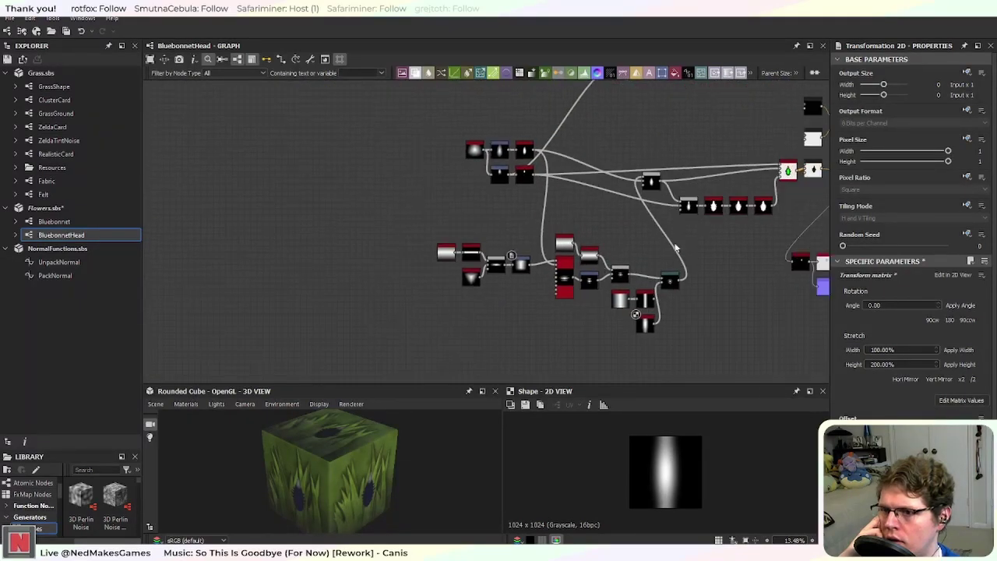
scroll(665, 249, up, 8)
middle_drag(284, 303, 518, 253)
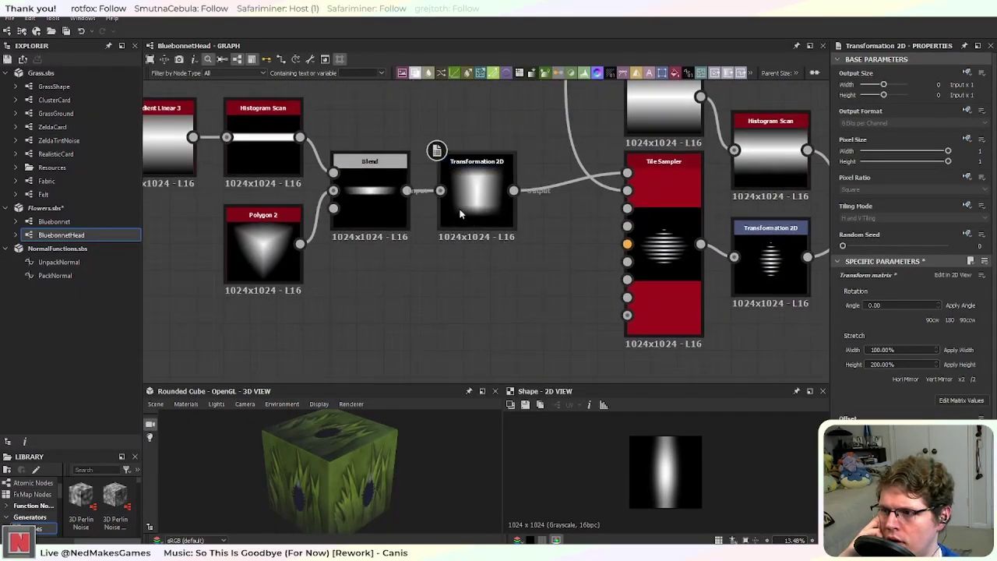
middle_drag(682, 266, 555, 282)
middle_drag(382, 255, 506, 288)
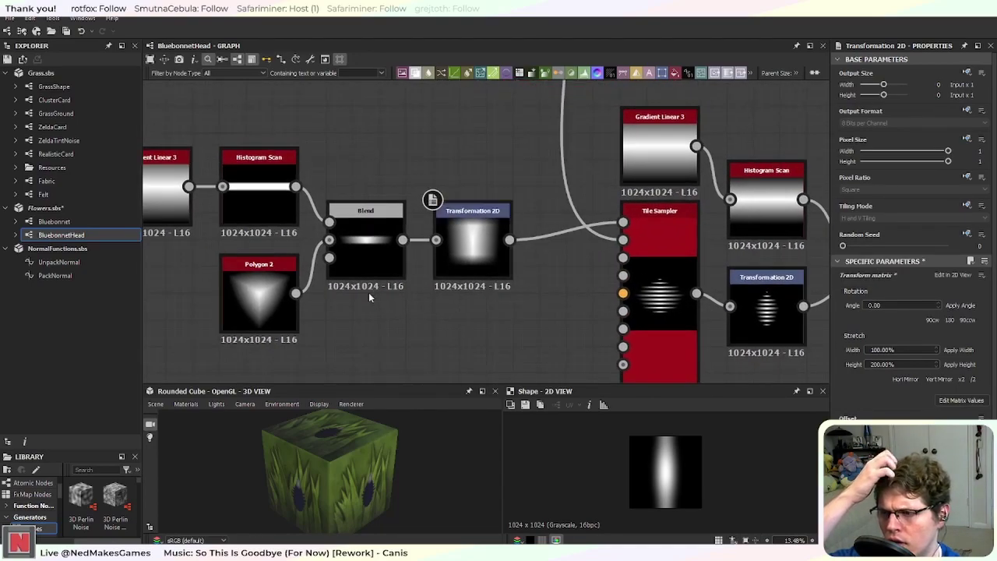
middle_drag(369, 294, 474, 293)
click(365, 197)
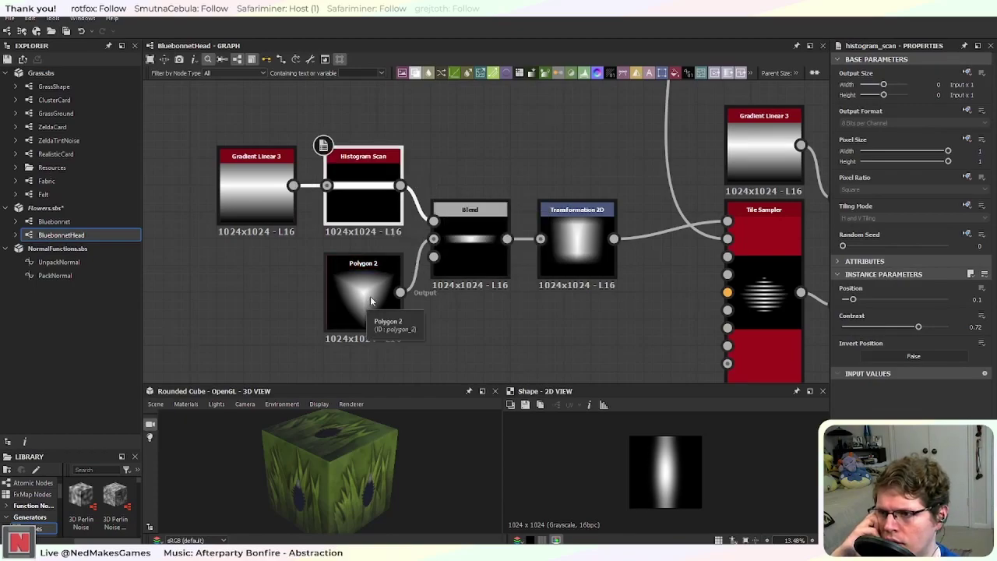
Step: Lower the opacity of the petal shape's Multiply Blend to 0.47 and check the Tile Sampler rows
click(465, 261)
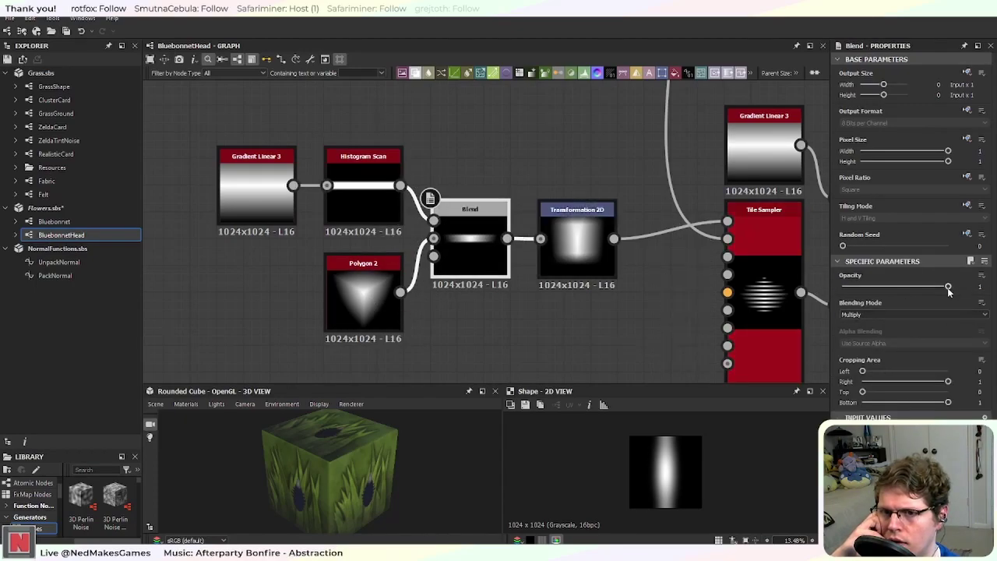
drag(946, 290, 893, 289)
middle_drag(685, 297, 476, 279)
scroll(626, 280, up, 4)
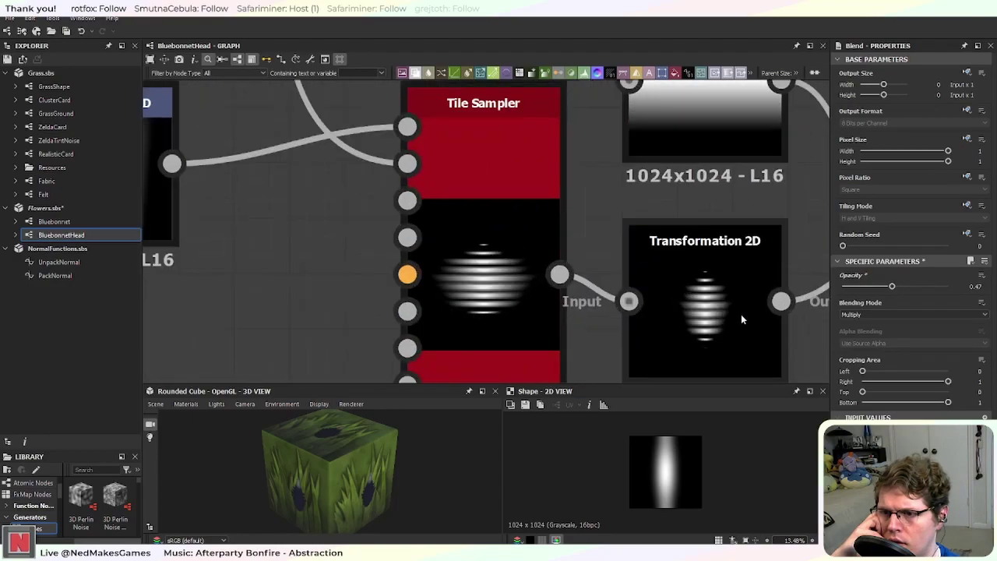
scroll(741, 318, down, 5)
middle_drag(732, 300, 644, 216)
Step: Set the opacity of the petal shape's Multiply Blend to 0.08 and check the flower outline in the RGBA Merge
drag(893, 288, 851, 287)
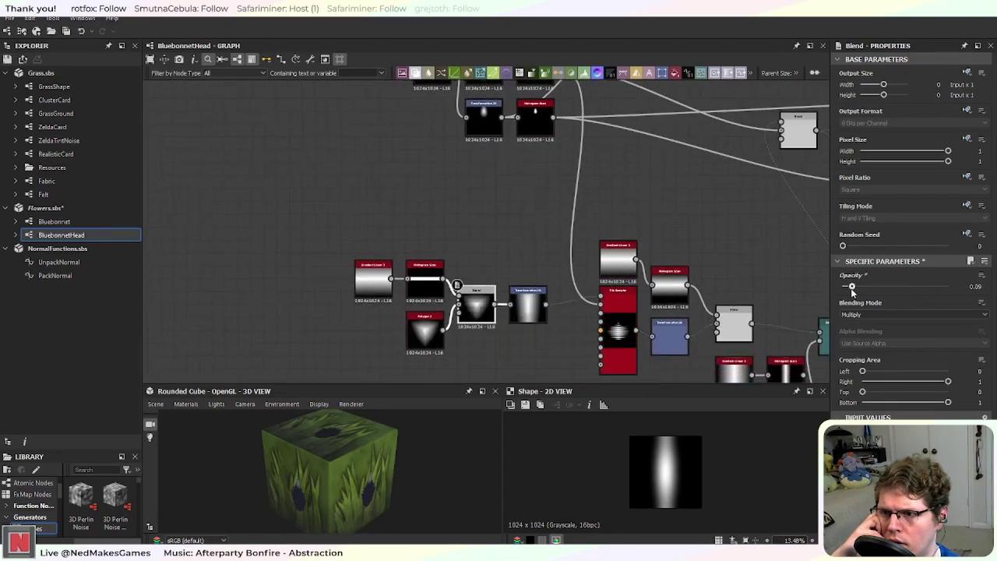
middle_drag(657, 235, 623, 249)
scroll(616, 189, up, 5)
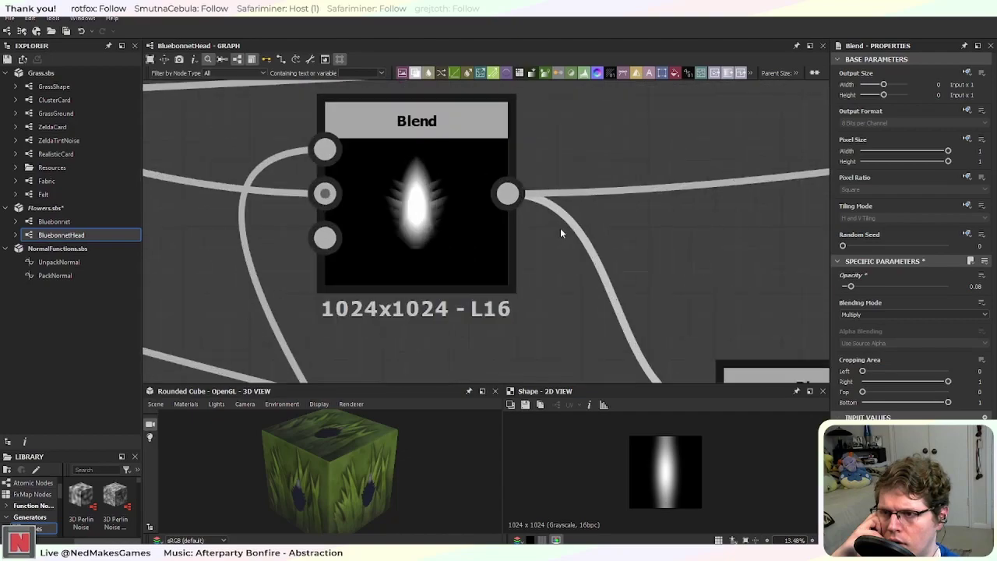
scroll(557, 229, down, 6)
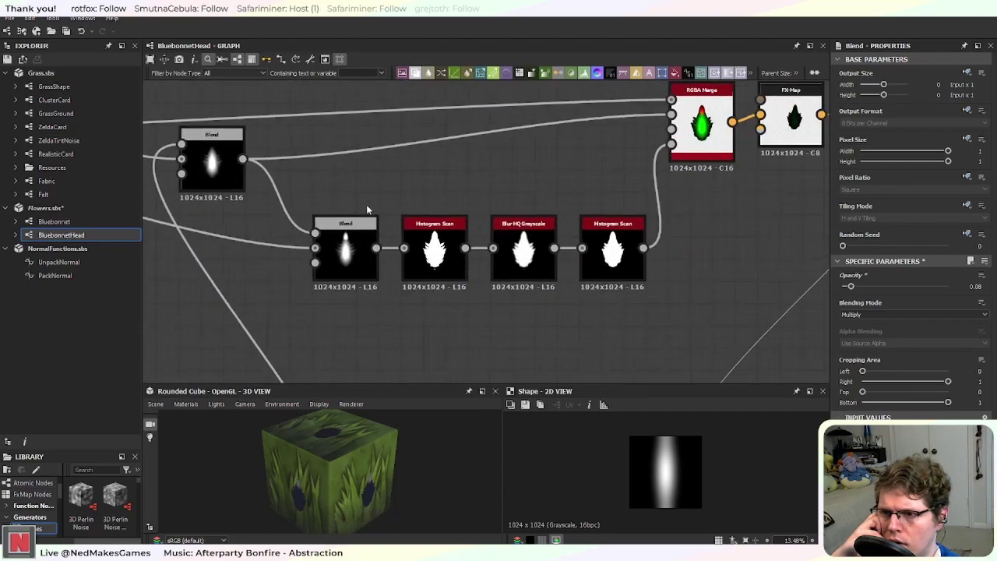
scroll(413, 218, up, 5)
middle_drag(686, 320, 400, 309)
middle_drag(602, 238, 305, 397)
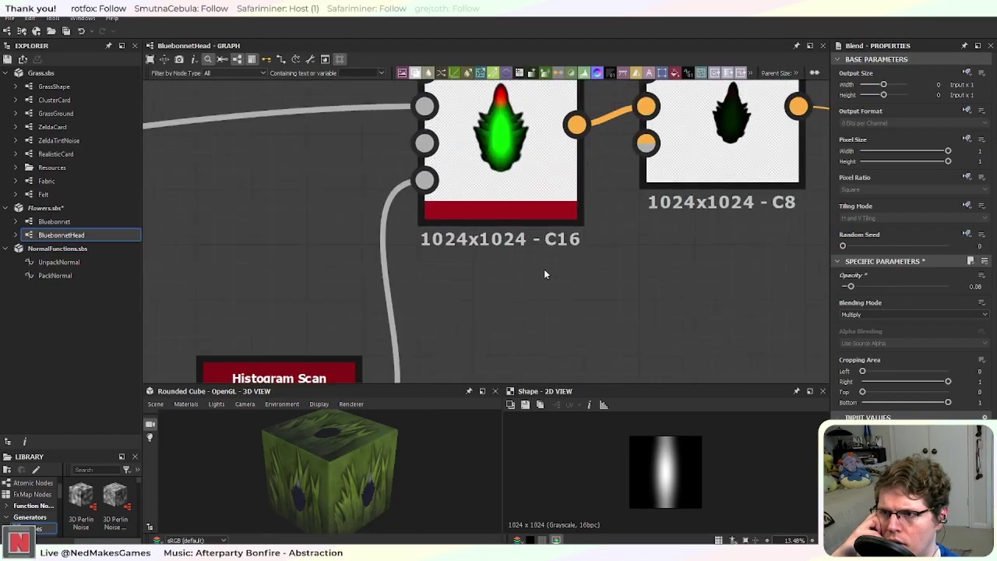
Step: Follow the graph past the normal output to albedoAlpha and examine the flower head with the softened petals
scroll(622, 234, down, 5)
middle_drag(668, 272, 241, 284)
middle_drag(809, 259, 311, 277)
middle_drag(595, 272, 219, 291)
middle_drag(698, 247, 291, 378)
scroll(563, 282, down, 2)
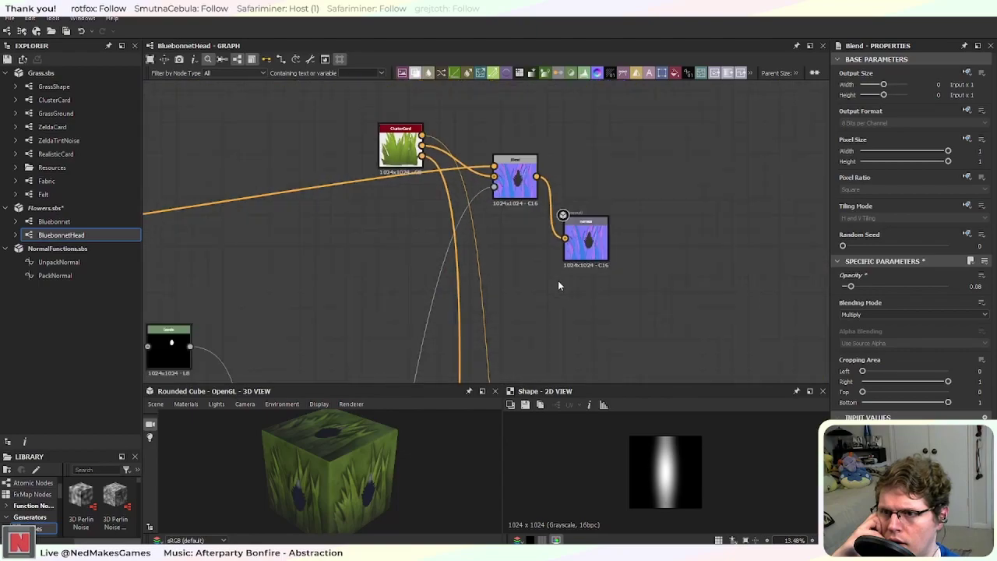
middle_drag(505, 362, 406, 135)
middle_drag(379, 310, 412, 183)
scroll(562, 250, up, 7)
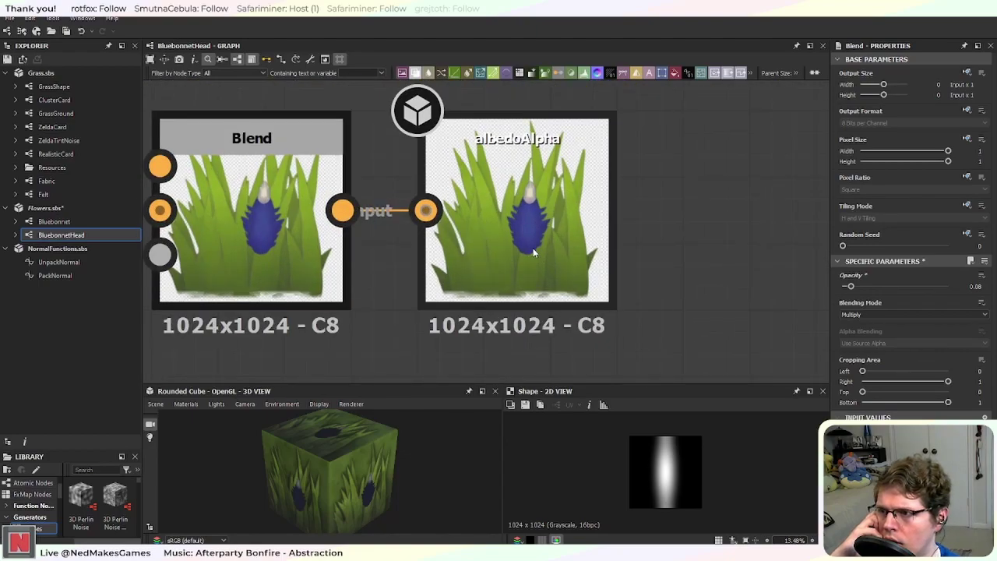
Step: Export the BluebonnetHead outputs with the softened petals as PNG bitmaps, overwriting the previous textures
right_click(69, 239)
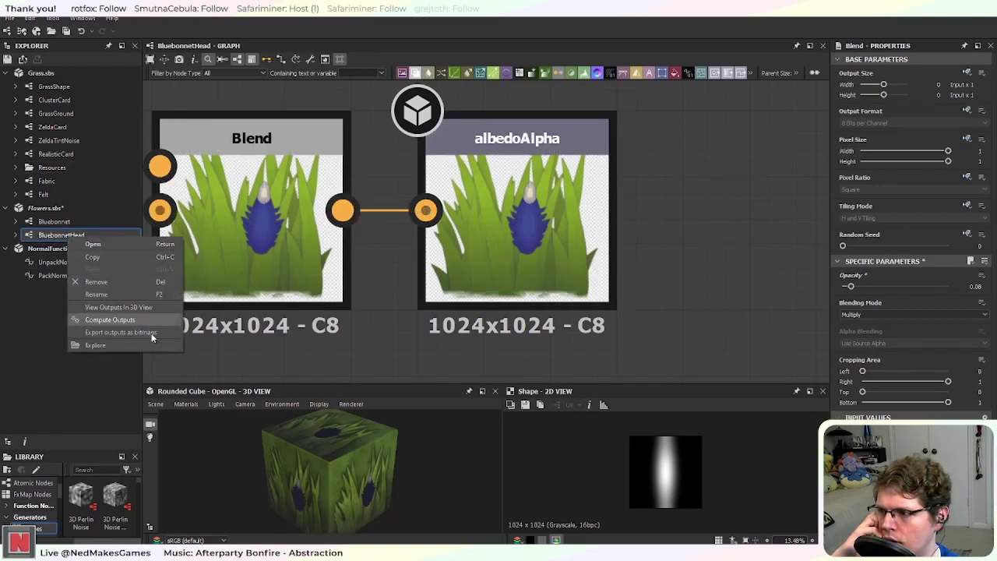
key(Escape)
right_click(78, 238)
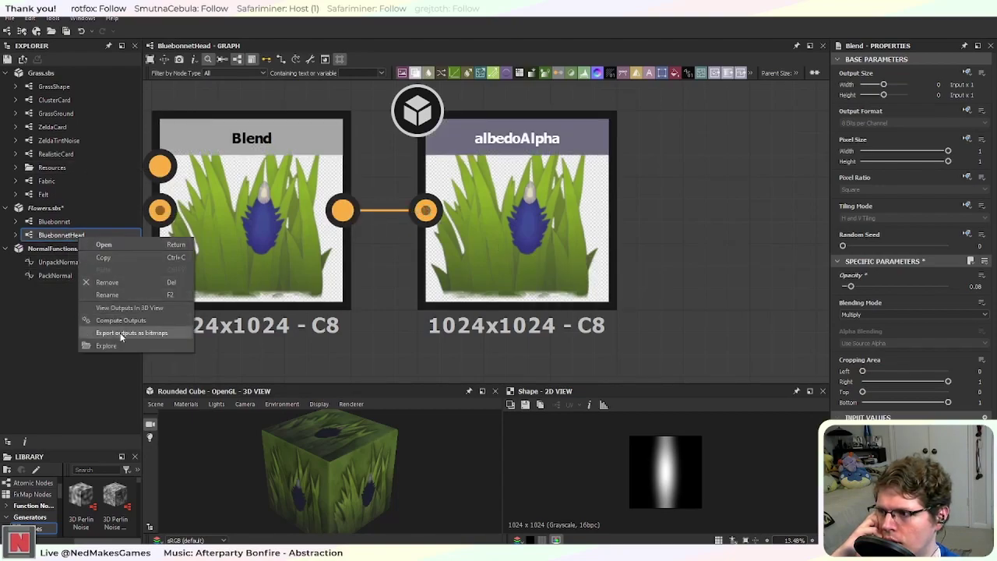
click(129, 330)
click(457, 422)
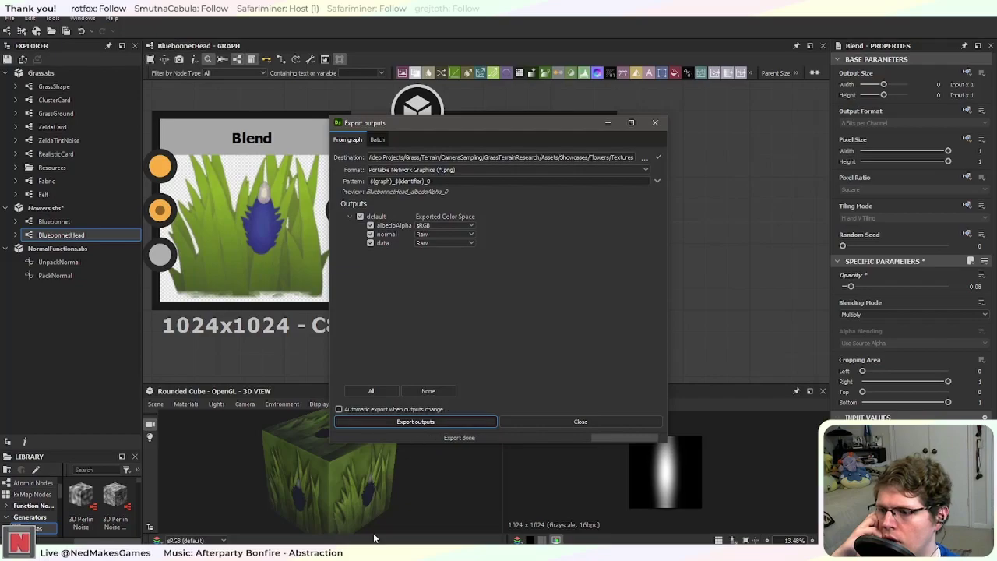
Step: Run the Flowers scene in Unity to inspect the softened petals, stop it, and return to Substance Designer
key(alt+Tab)
click(474, 31)
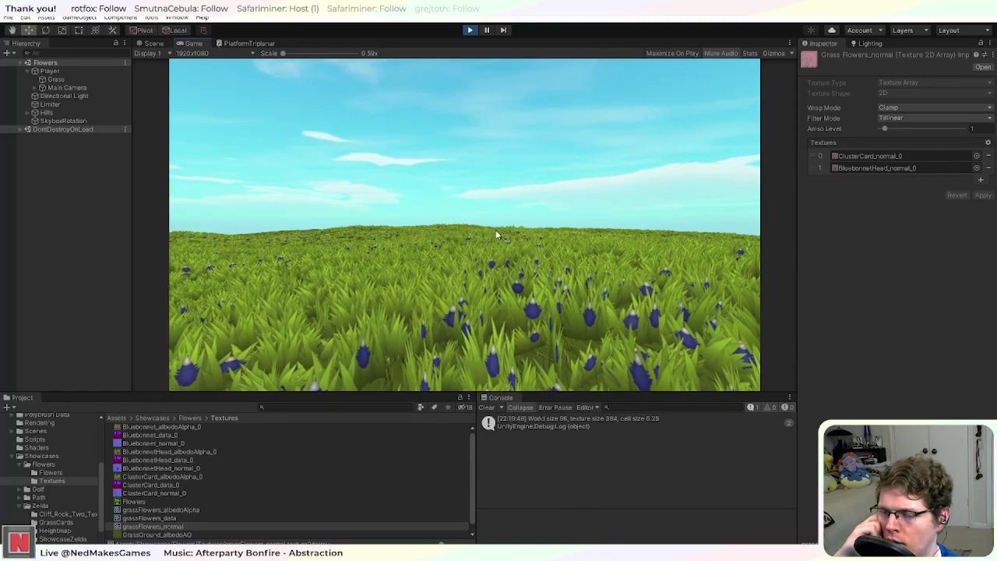
key(ctrl+p)
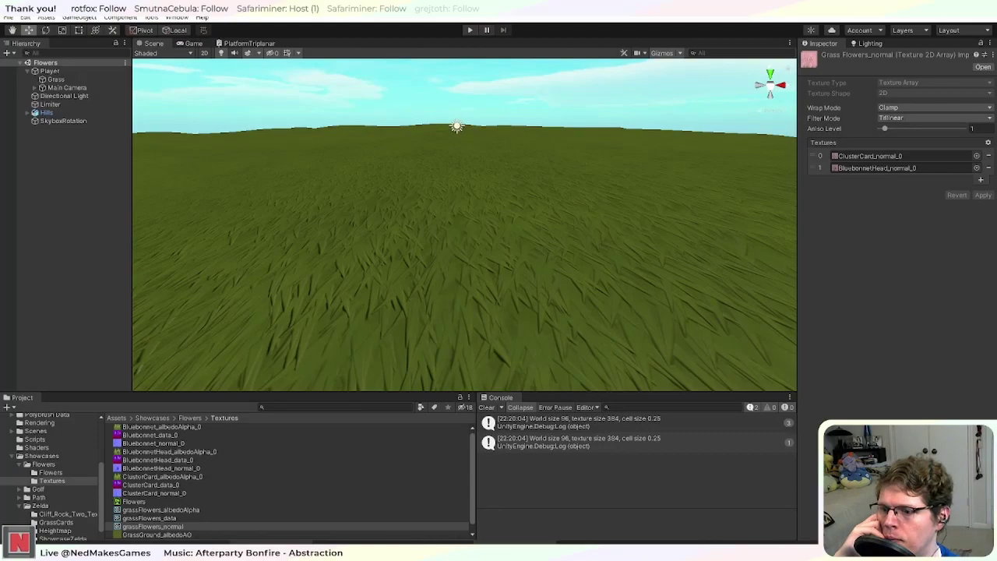
key(alt+Tab)
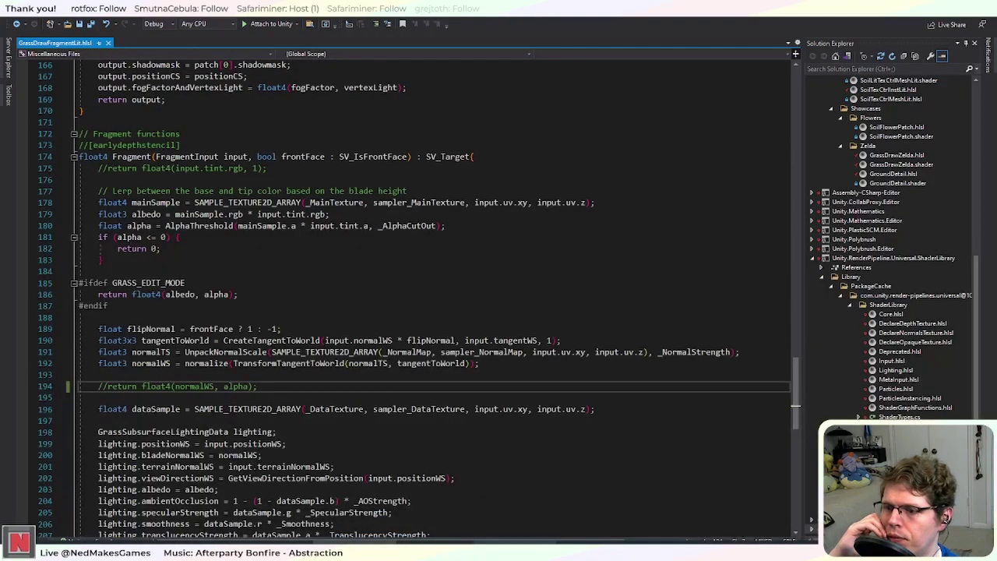
key(alt+Tab)
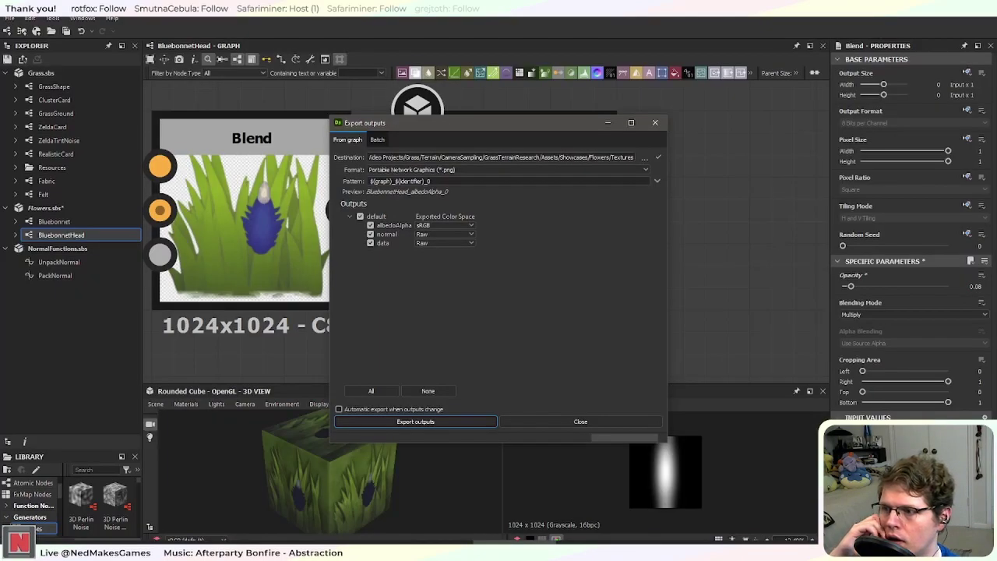
Step: Close the export dialog and examine the flower head in the Channels Shuffle that feeds the albedoAlpha Blend
click(654, 125)
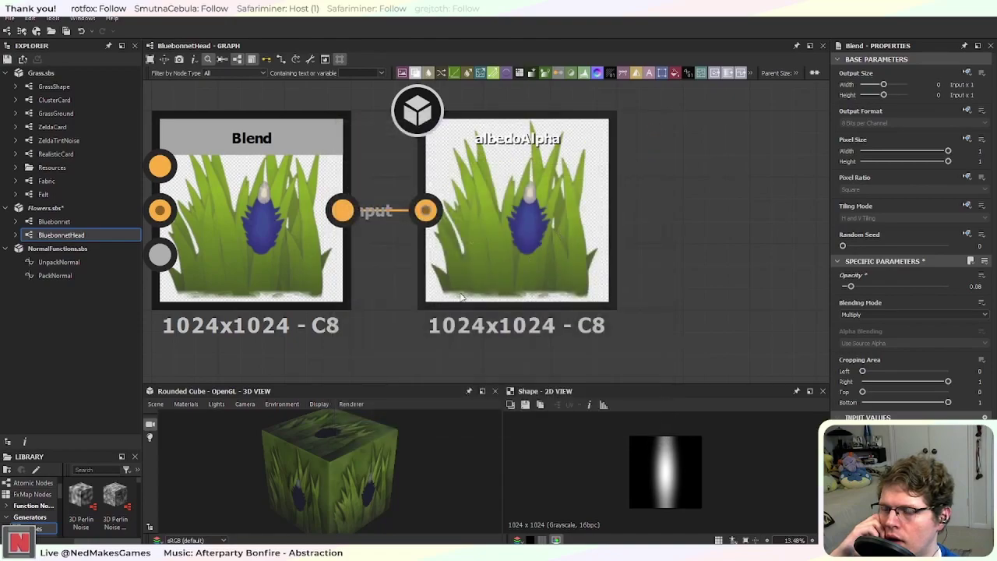
scroll(459, 297, down, 10)
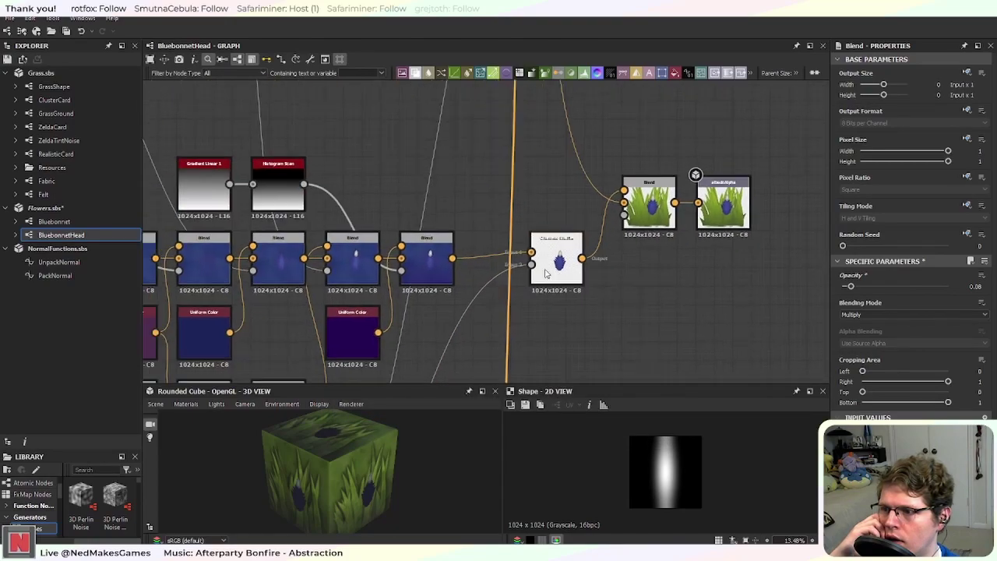
middle_drag(279, 292, 798, 288)
middle_drag(334, 251, 536, 279)
scroll(643, 296, up, 10)
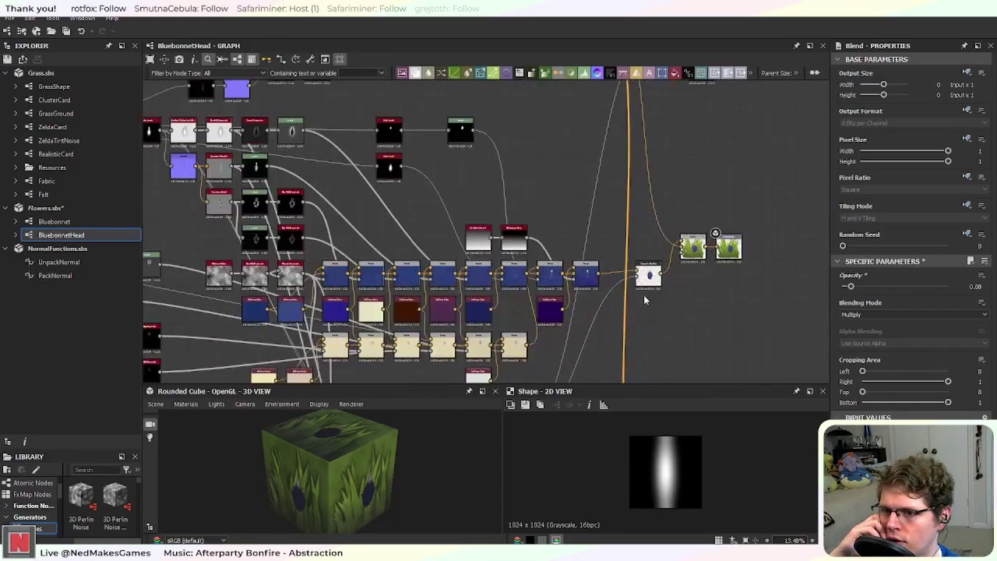
scroll(683, 288, up, 5)
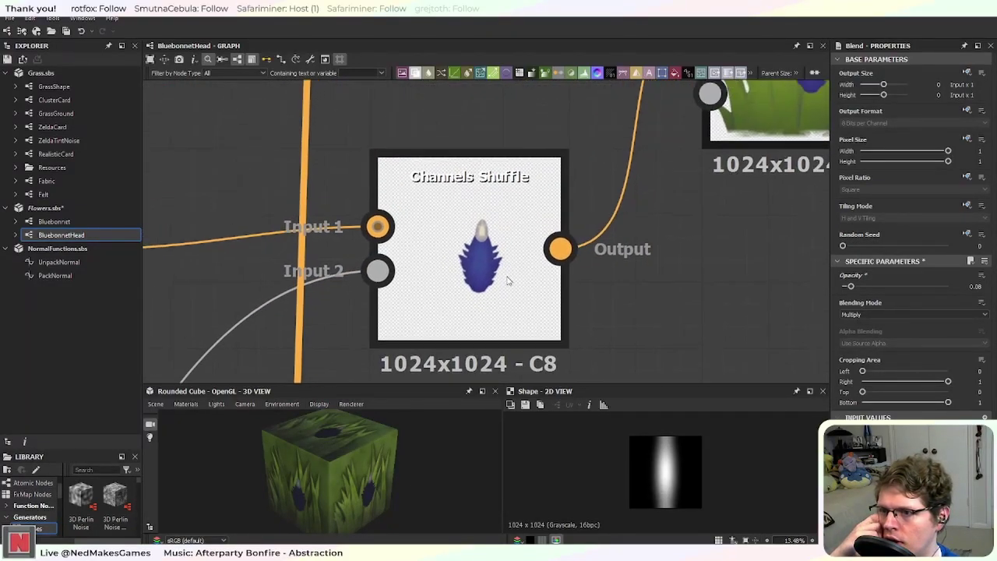
middle_drag(524, 249, 377, 315)
middle_drag(613, 212, 514, 274)
Step: Trace the graph back to the grayscale Blend that combines the petal rows with the flower shape and inspect it
middle_drag(346, 330, 661, 176)
middle_drag(306, 319, 539, 258)
scroll(418, 285, down, 5)
middle_drag(314, 289, 705, 304)
middle_drag(250, 284, 757, 362)
middle_drag(334, 270, 579, 267)
scroll(477, 269, down, 6)
middle_drag(265, 243, 757, 316)
scroll(619, 290, up, 5)
middle_drag(692, 240, 438, 341)
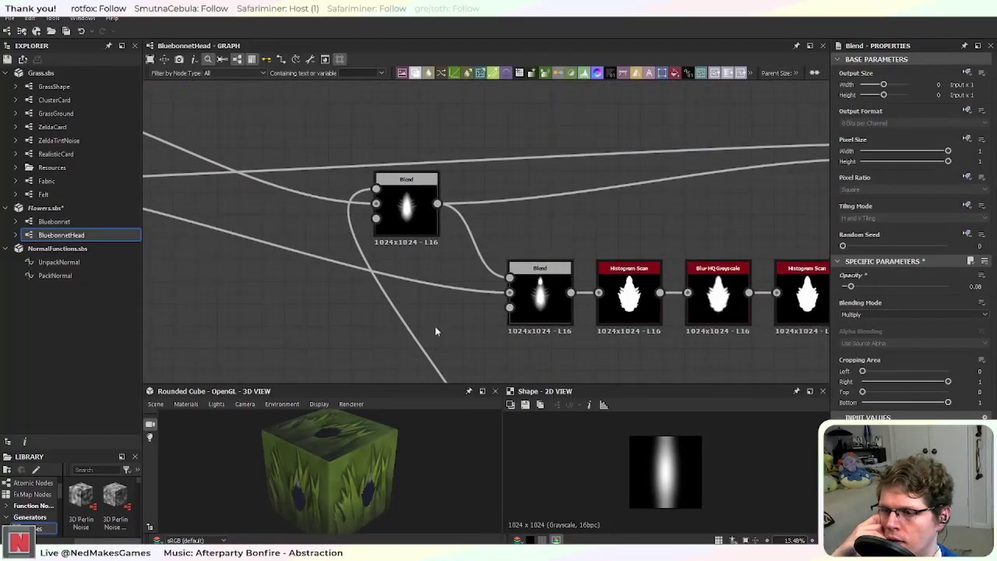
scroll(398, 210, up, 6)
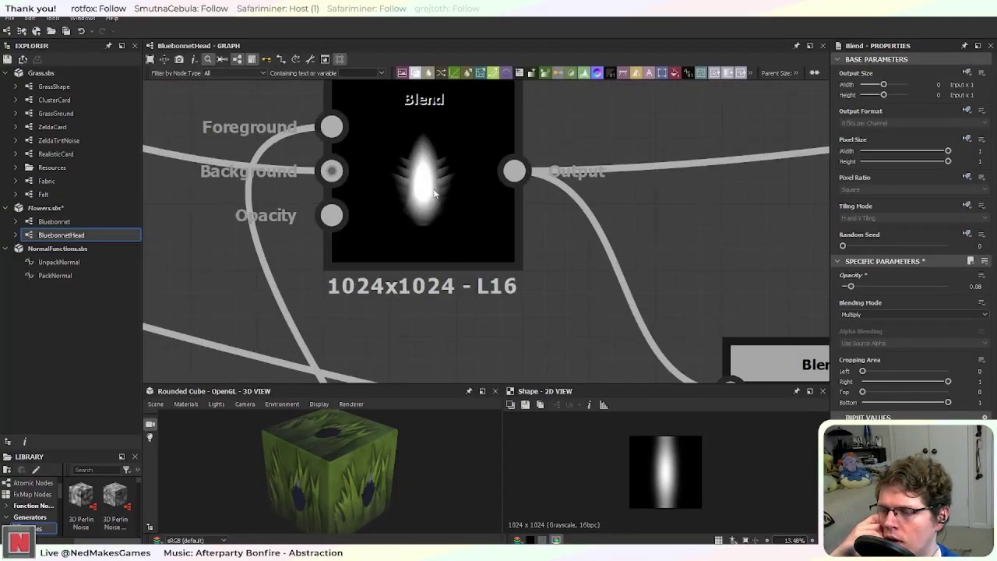
Step: Insert a Levels node on the petal rows' Directional Warp output and place it beside the Directional Warp
scroll(430, 178, down, 2)
scroll(498, 211, down, 3)
middle_drag(490, 356, 563, 178)
middle_drag(341, 351, 471, 163)
middle_drag(627, 227, 566, 226)
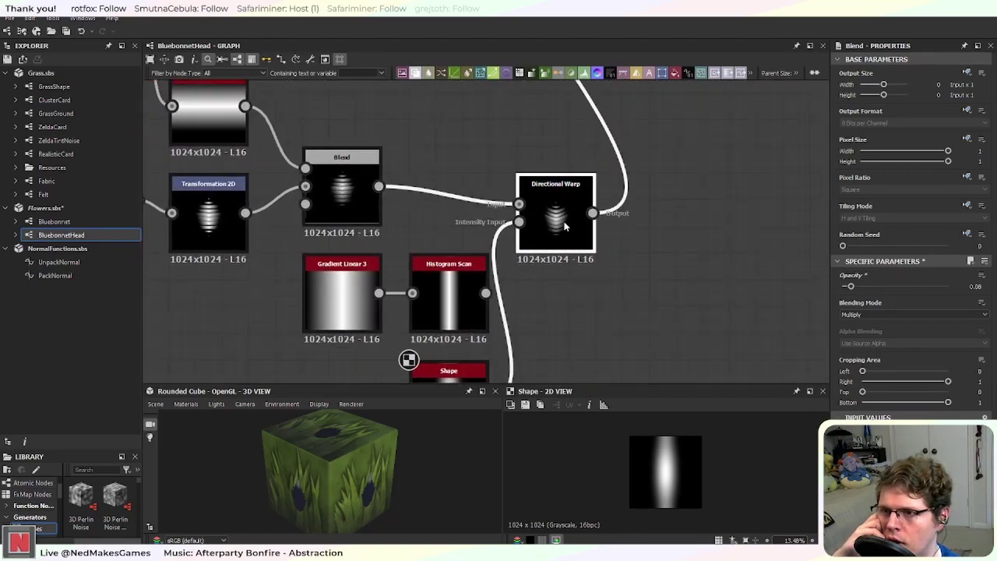
click(564, 226)
middle_drag(436, 166, 443, 281)
click(632, 263)
drag(627, 270, 627, 271)
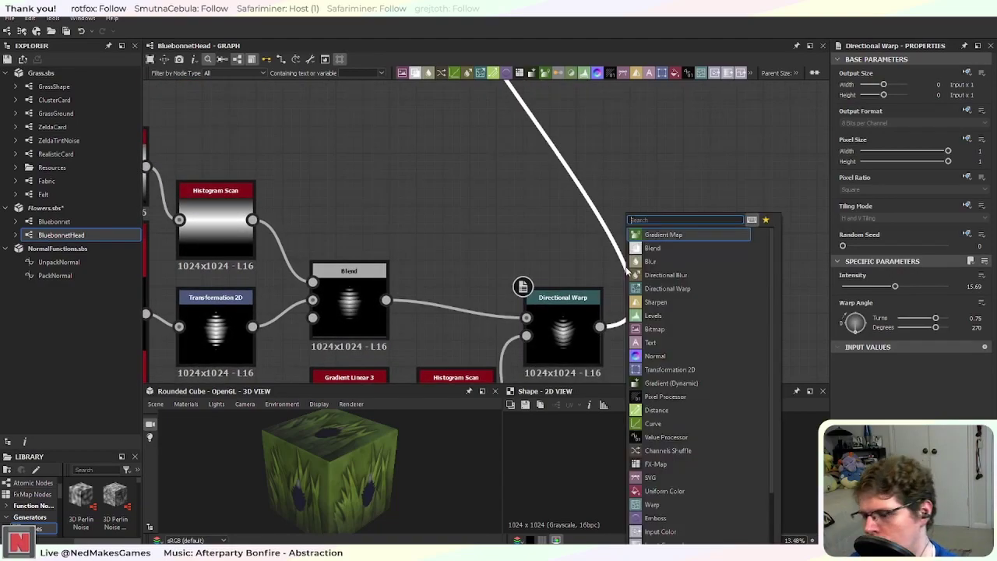
text(levels)
key(Return)
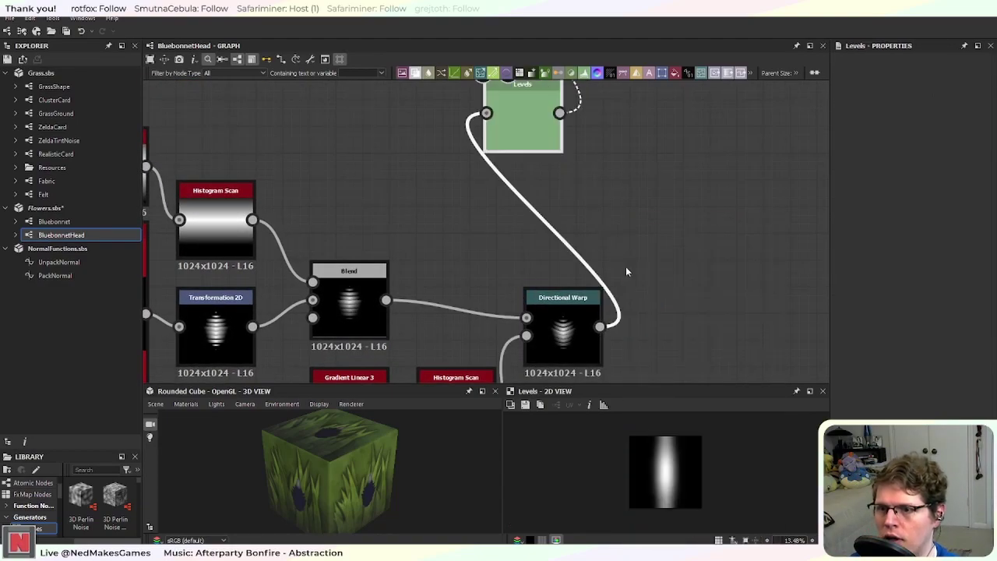
middle_drag(626, 271, 563, 298)
drag(460, 156, 606, 371)
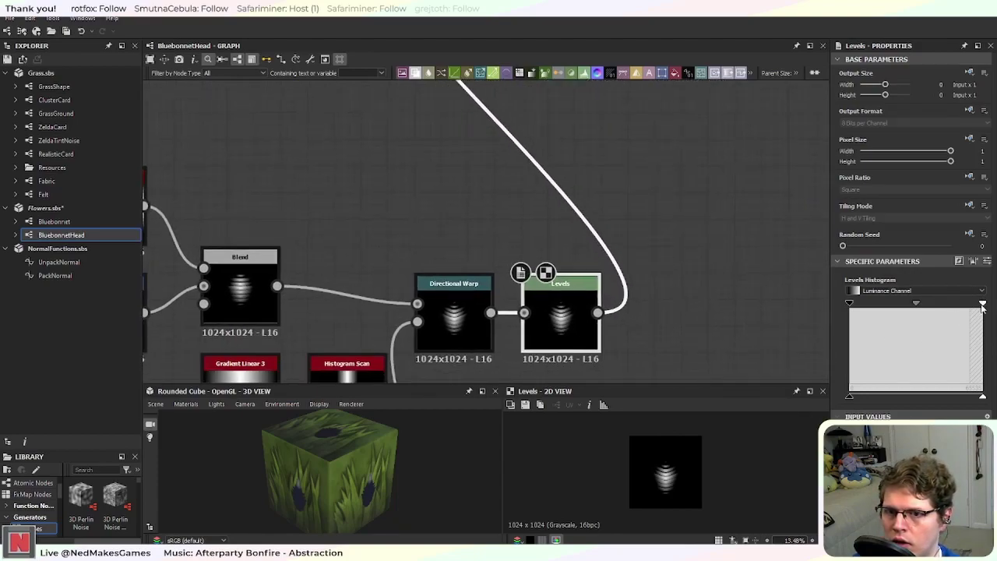
Step: Try brightening the petal rows by lowering the Levels node's white input point to about the middle of the histogram
drag(968, 309, 949, 311)
middle_drag(448, 162, 456, 260)
scroll(455, 260, up, 4)
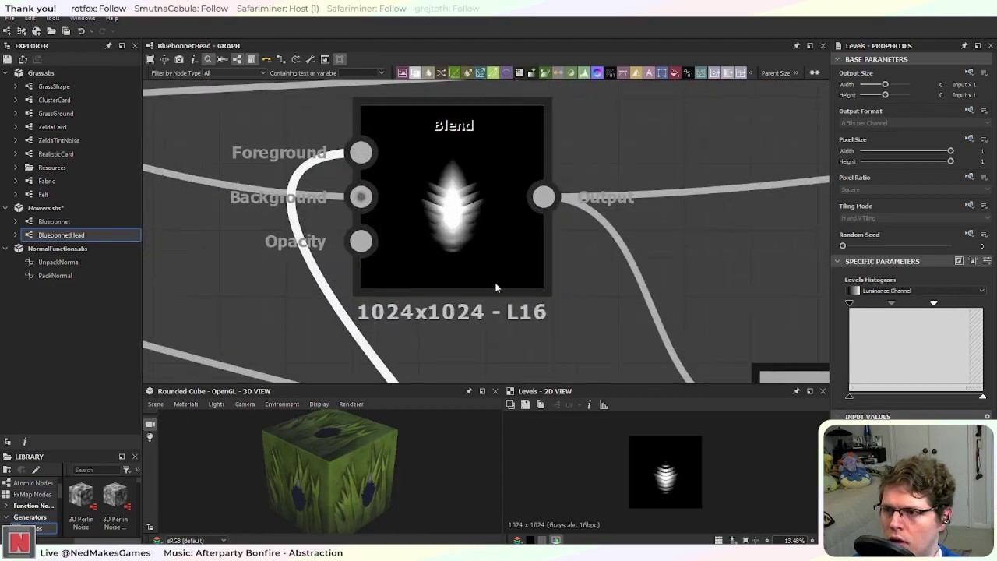
drag(934, 304, 914, 309)
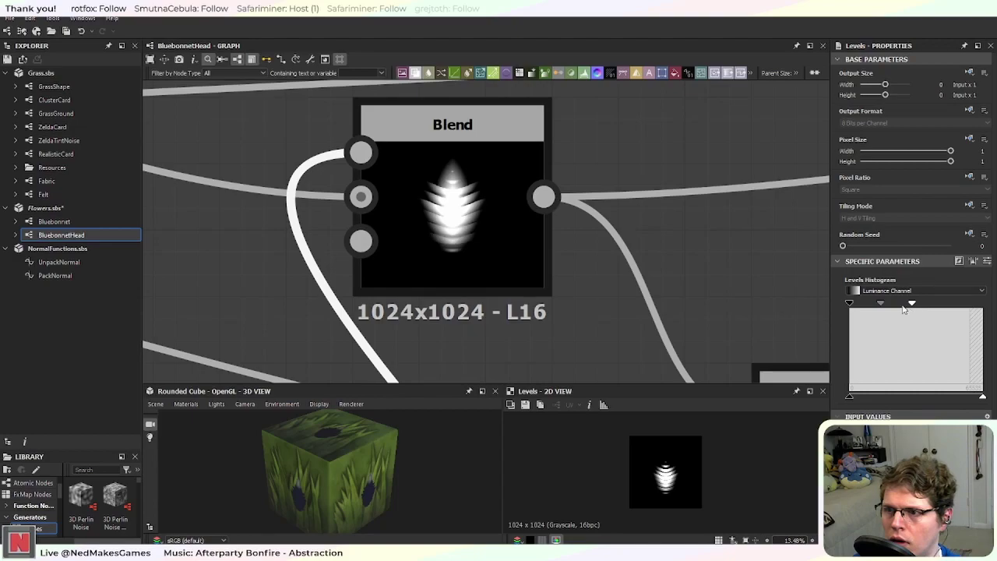
Step: Try the Add Sub blending mode at opacity 1 on the Blend that combines the petal rows with the flower shape
click(493, 246)
click(891, 314)
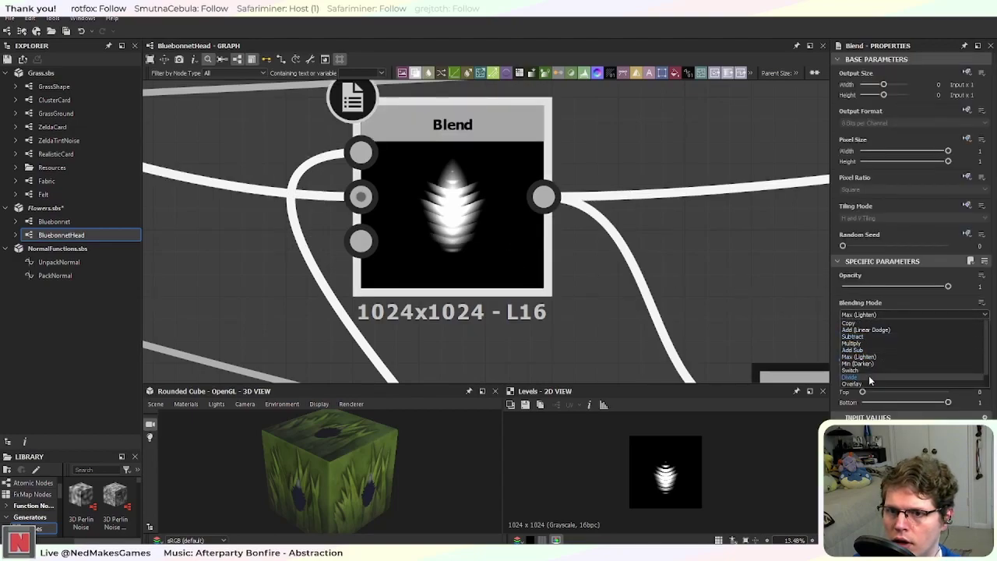
click(880, 350)
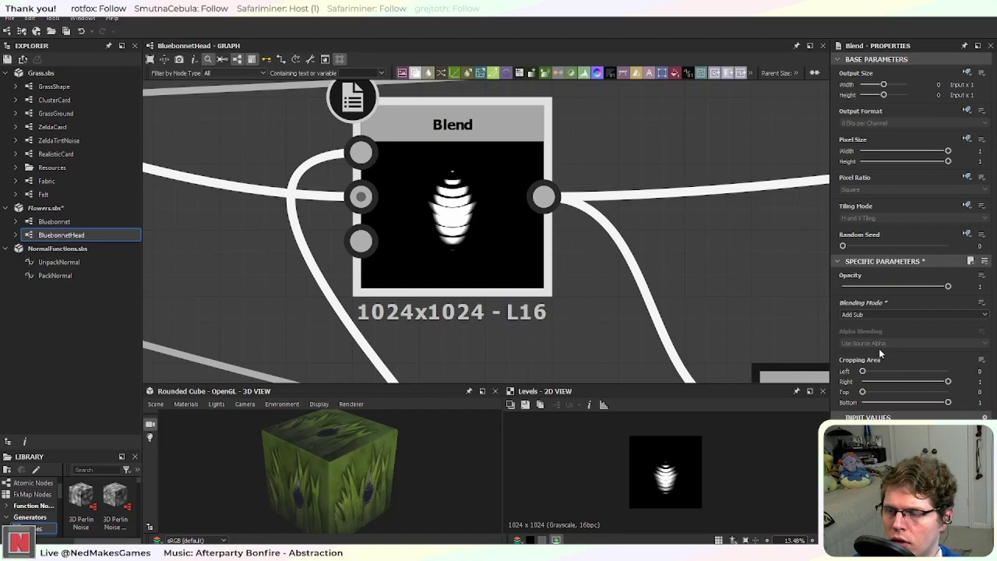
drag(947, 287, 980, 282)
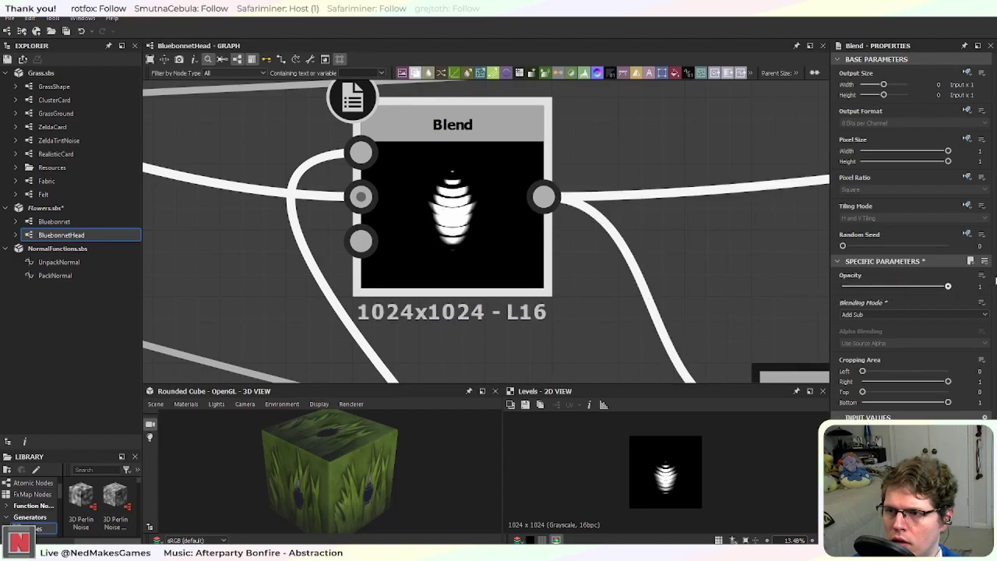
Step: Return the white input point of the petal rows' Levels node to the end of the histogram
scroll(633, 313, down, 6)
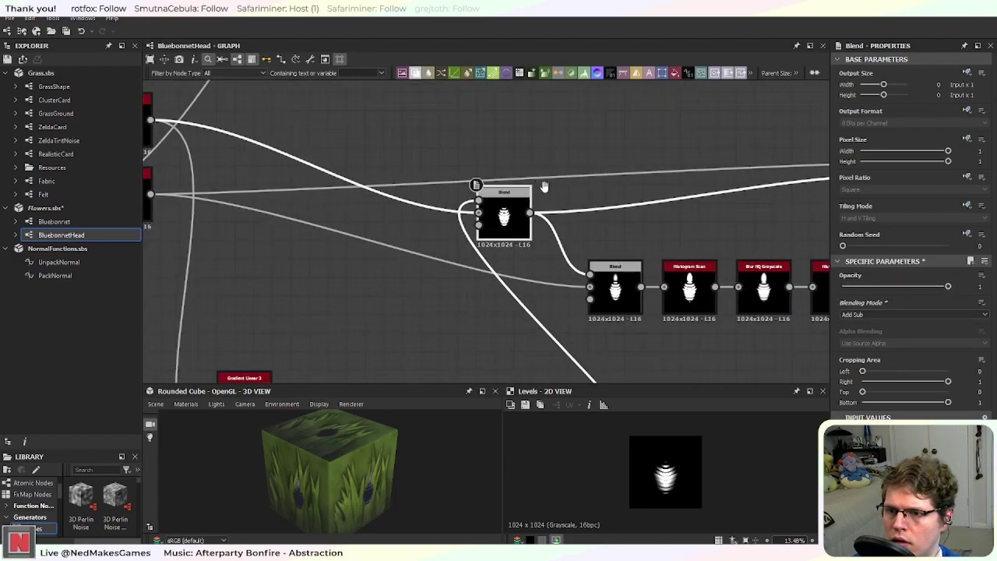
scroll(541, 282, up, 5)
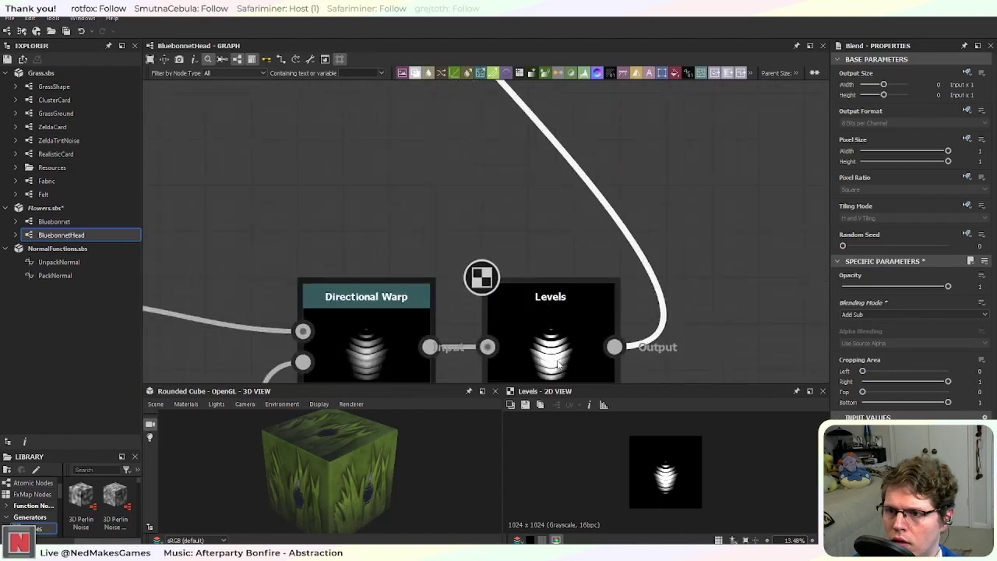
click(574, 364)
middle_drag(712, 321, 697, 283)
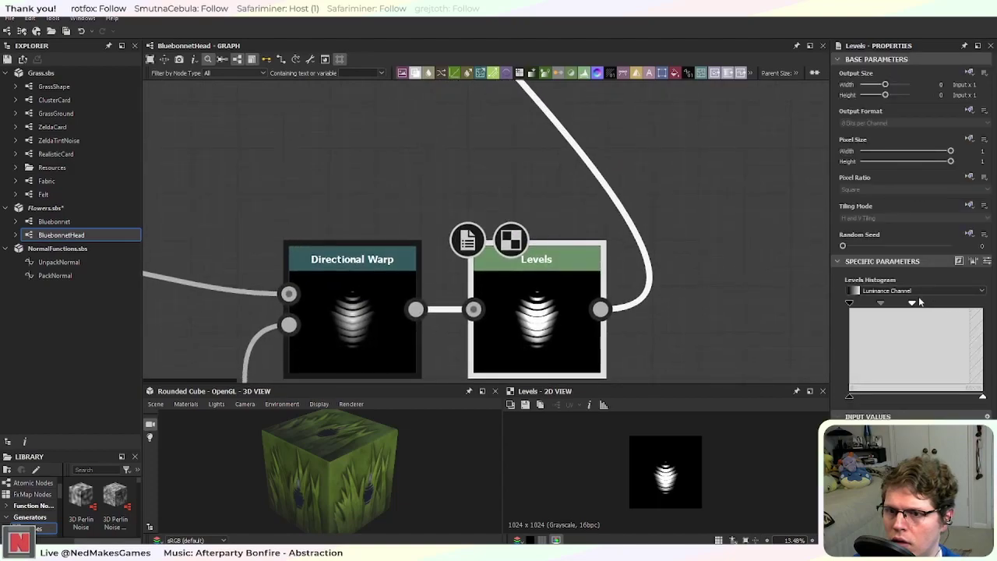
drag(912, 305, 982, 304)
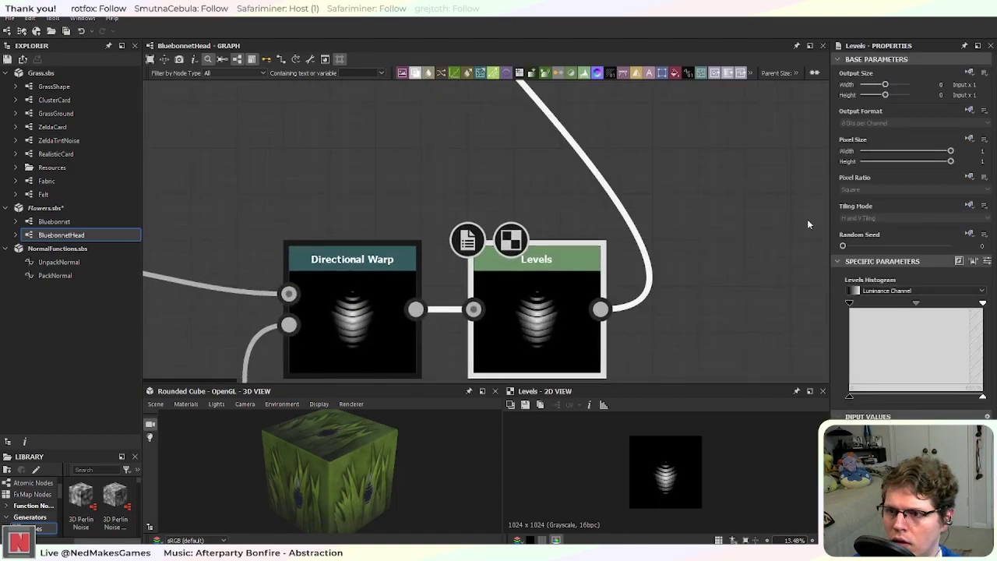
Step: Try the Multiply and Overlay blending modes on the petal row Blend, keeping the opacity at 1
middle_drag(538, 140, 549, 343)
scroll(556, 369, down, 3)
scroll(467, 234, up, 4)
click(493, 242)
drag(949, 290, 994, 293)
click(947, 314)
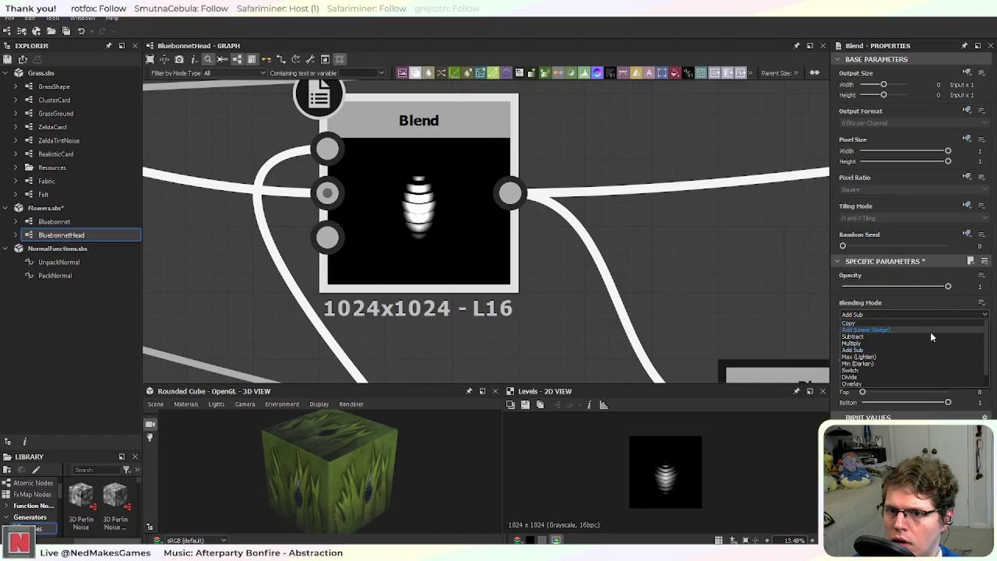
click(927, 340)
click(891, 315)
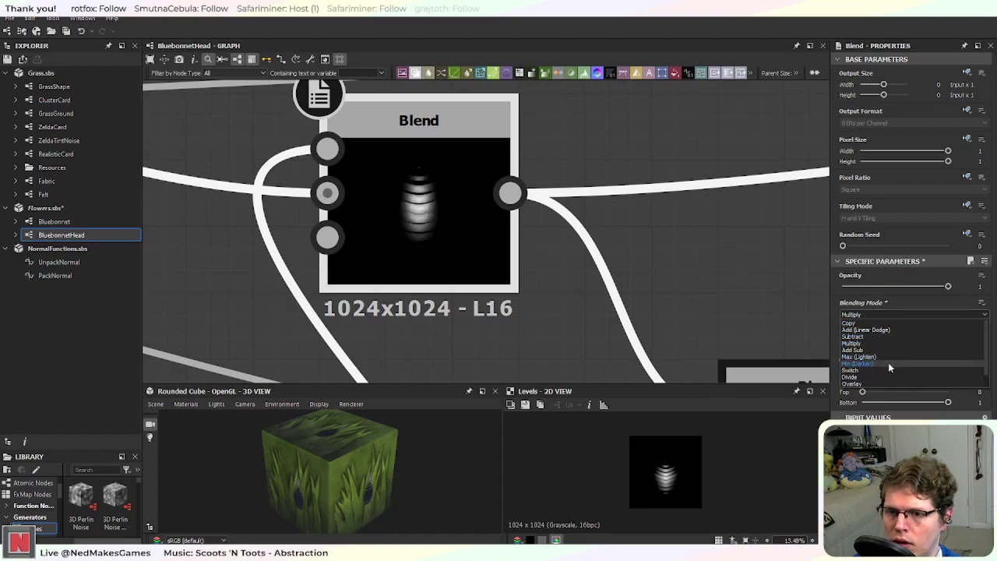
click(878, 381)
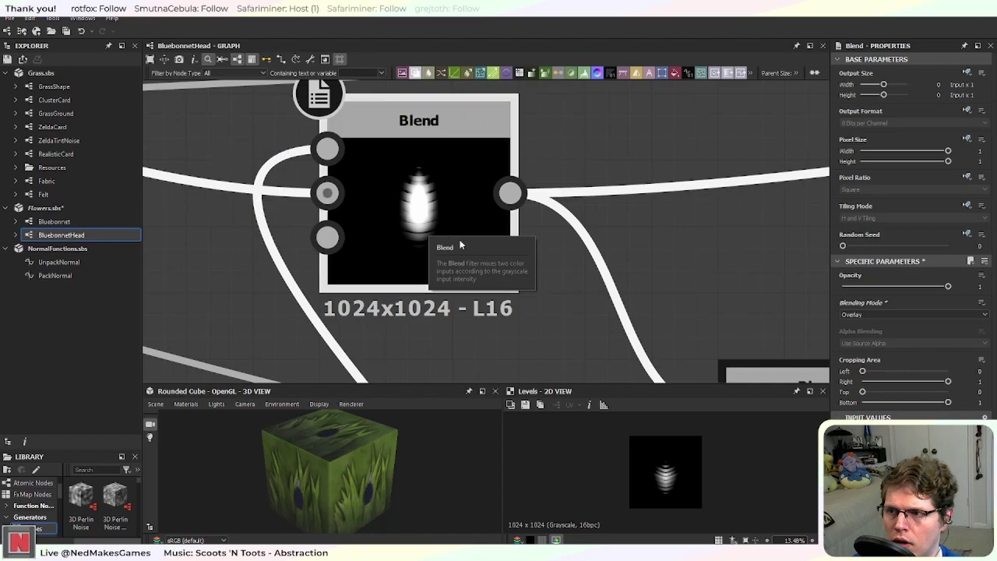
Step: Follow the graph through the outline nodes to albedoAlpha and examine the flower head with the Overlay petals
scroll(459, 243, down, 3)
middle_drag(623, 283, 373, 284)
scroll(710, 197, up, 3)
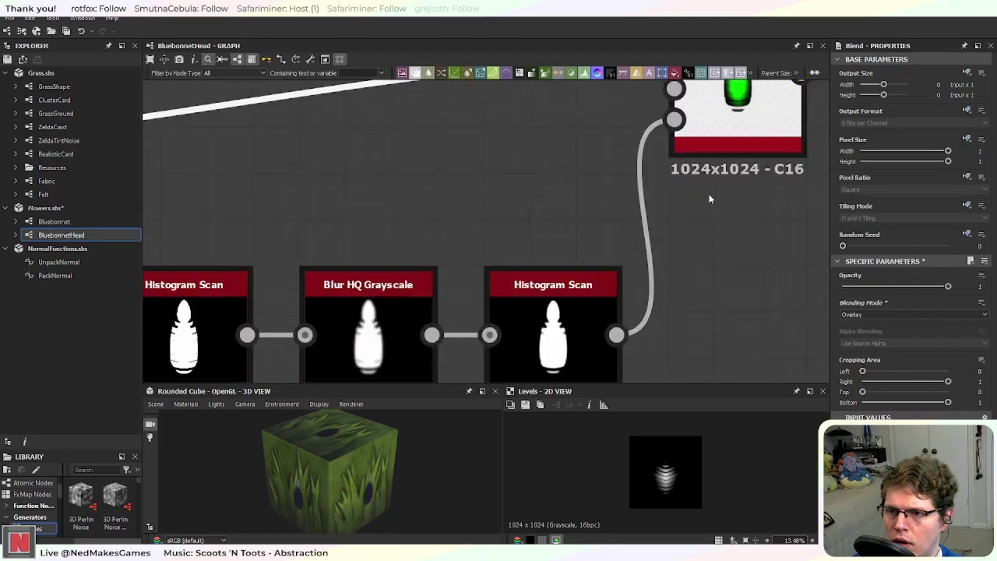
middle_drag(710, 197, 475, 354)
middle_drag(779, 296, 222, 290)
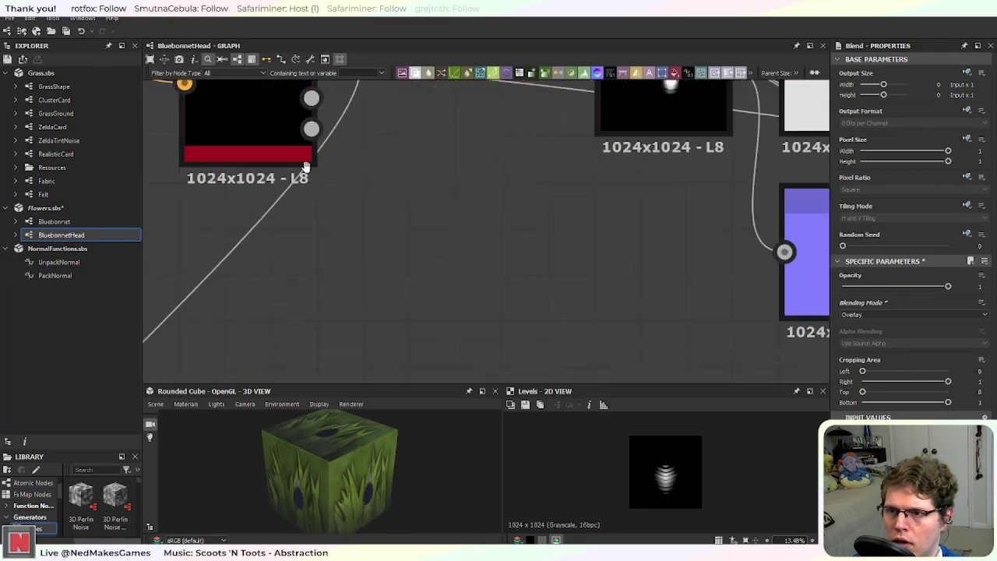
scroll(636, 259, down, 3)
middle_drag(637, 264, 241, 245)
scroll(472, 269, up, 3)
scroll(471, 268, down, 5)
scroll(314, 261, up, 8)
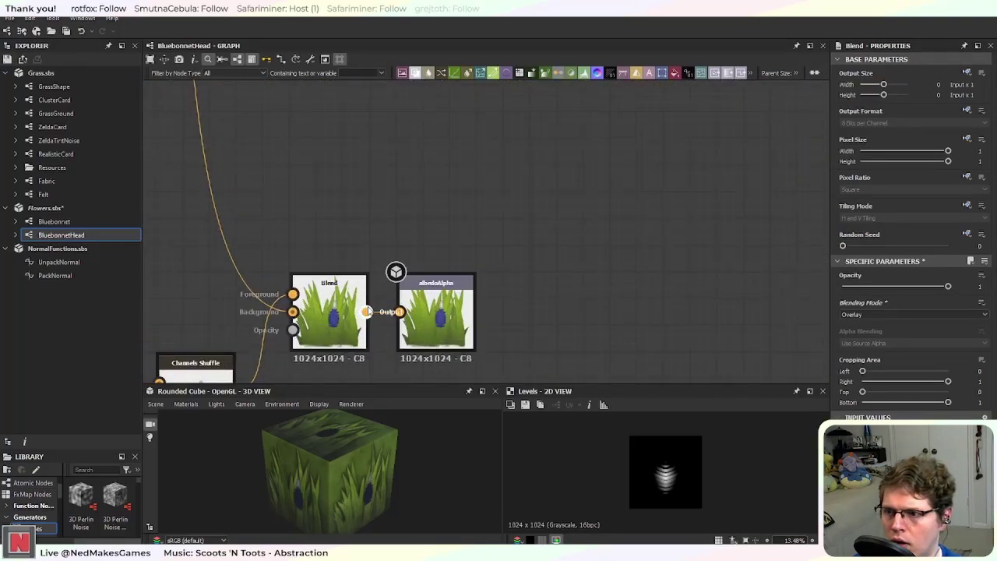
scroll(461, 331, down, 5)
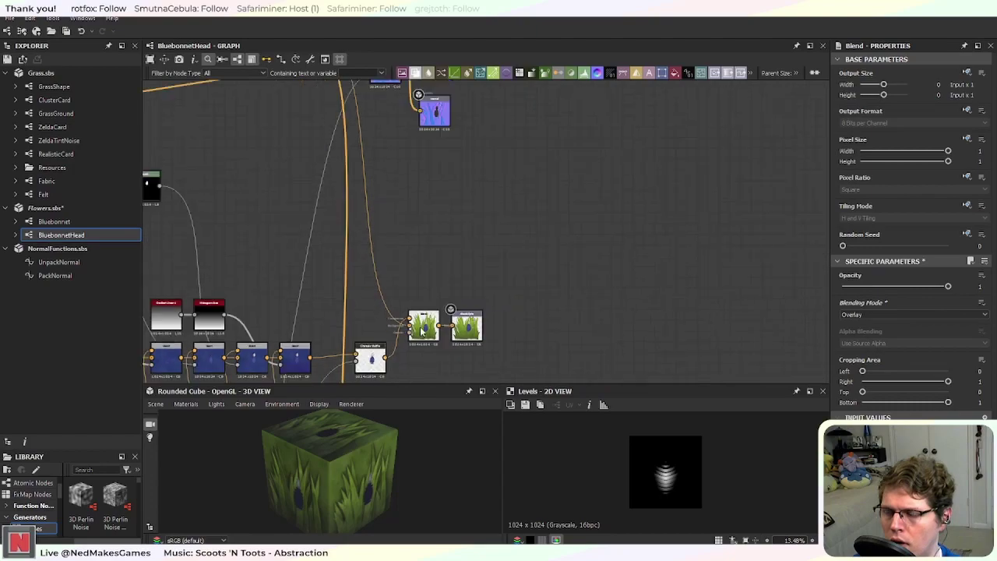
Step: Set the petal row Blend's blending mode back to Max (Lighten) and check the flower head in albedoAlpha
middle_drag(573, 278, 231, 271)
scroll(334, 227, up, 4)
scroll(343, 169, down, 3)
scroll(573, 220, up, 4)
scroll(573, 219, up, 4)
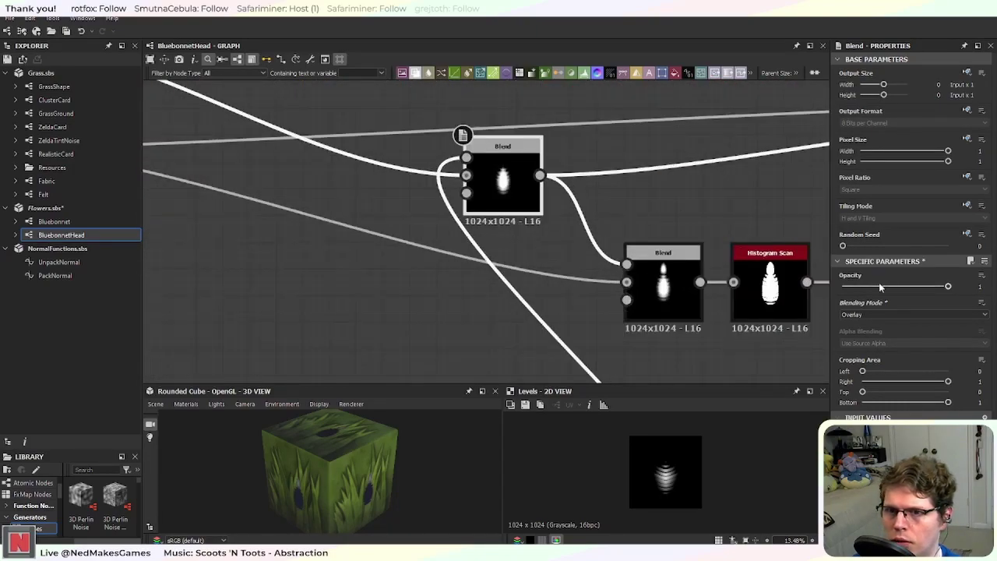
click(919, 313)
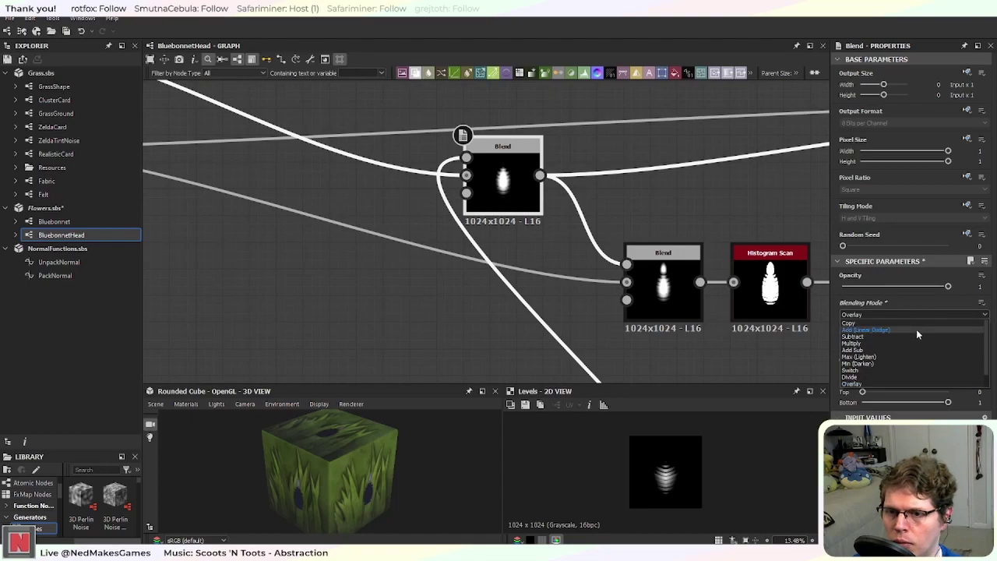
click(900, 356)
scroll(746, 285, down, 4)
middle_drag(747, 285, 328, 240)
middle_drag(819, 241, 174, 209)
middle_drag(283, 255, 506, 241)
scroll(545, 274, up, 4)
scroll(547, 274, up, 5)
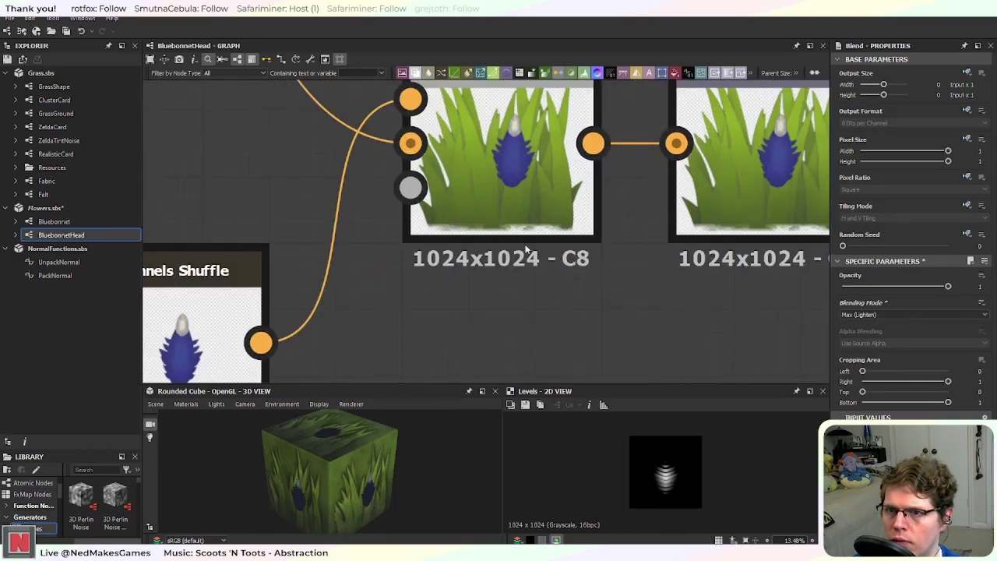
Step: Trace the graph back through the curvature nodes and the petal rows' Directional Warp to examine the Max (Lighten) Blend
scroll(432, 249, down, 5)
middle_drag(290, 255, 635, 264)
middle_drag(319, 267, 692, 264)
middle_drag(216, 270, 567, 264)
middle_drag(167, 256, 476, 257)
middle_drag(314, 218, 663, 180)
middle_drag(548, 306, 409, 149)
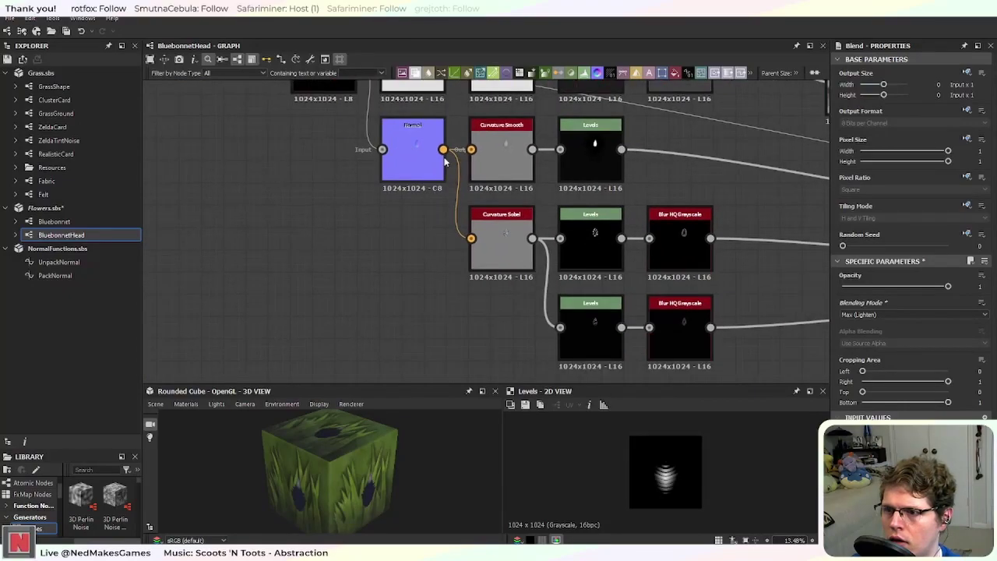
middle_drag(655, 199, 443, 217)
middle_drag(547, 284, 341, 218)
scroll(445, 253, down, 4)
middle_drag(379, 244, 612, 321)
middle_drag(357, 234, 669, 288)
scroll(447, 252, up, 4)
middle_drag(560, 336, 479, 246)
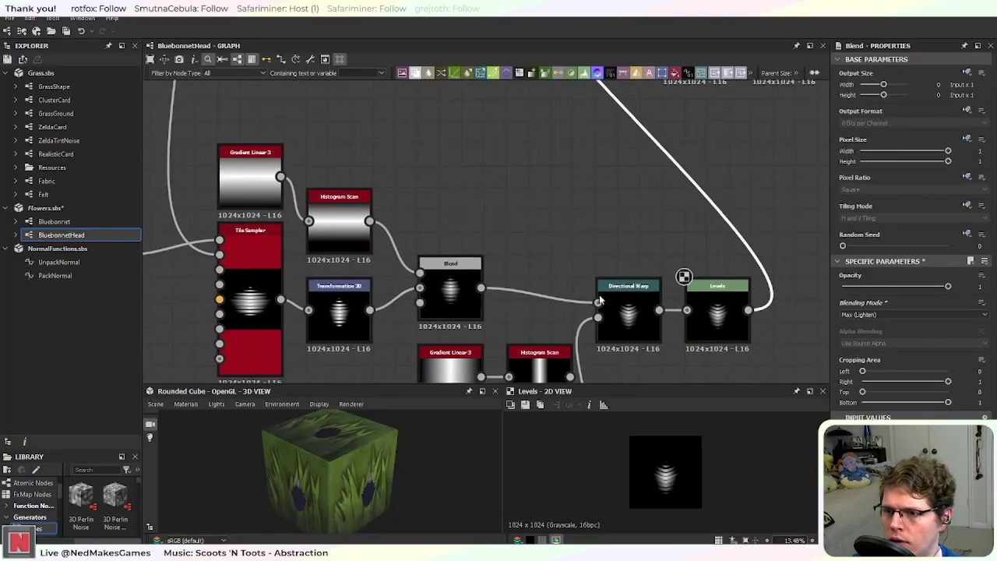
scroll(661, 284, down, 3)
middle_drag(608, 183, 426, 276)
scroll(471, 201, up, 7)
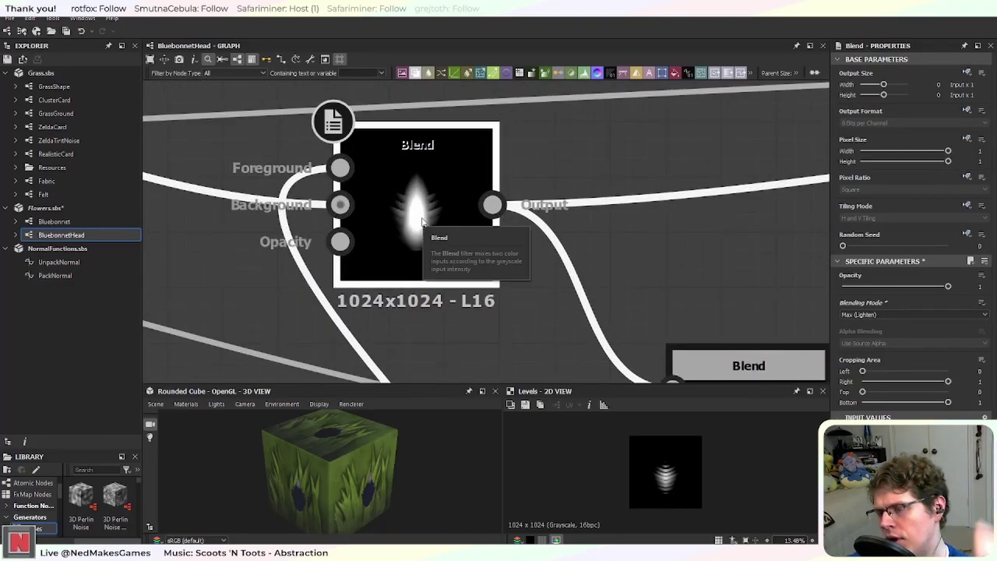
Step: Examine the flower's Normal node and the Curvature Sobel's Levels and Blur HQ Grayscale nodes for petal detail
scroll(425, 224, down, 2)
scroll(606, 282, down, 3)
middle_drag(659, 280, 338, 223)
scroll(661, 254, down, 3)
middle_drag(709, 261, 302, 256)
middle_drag(578, 269, 429, 311)
scroll(377, 286, up, 8)
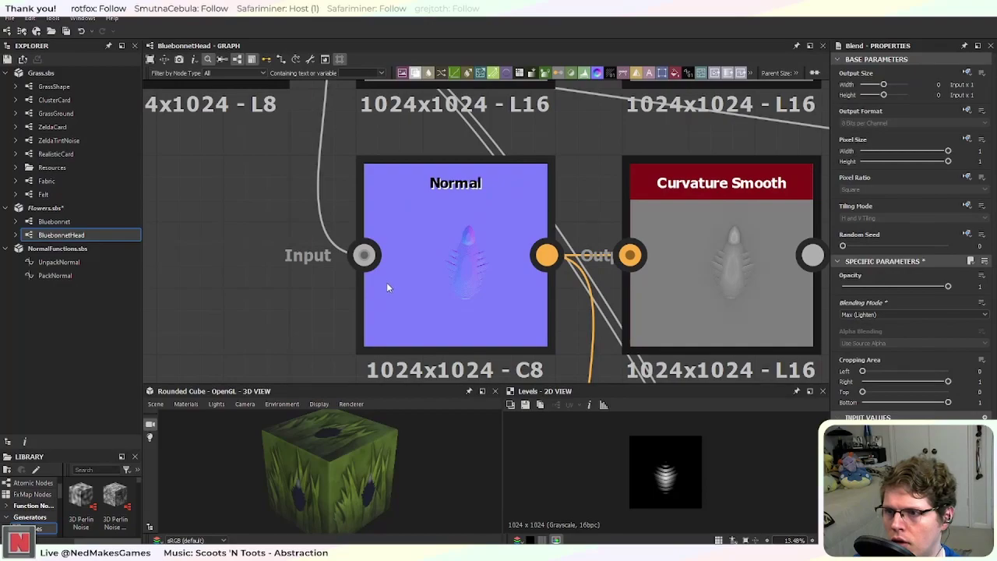
scroll(398, 280, down, 6)
middle_drag(644, 319, 399, 108)
middle_drag(682, 292, 613, 281)
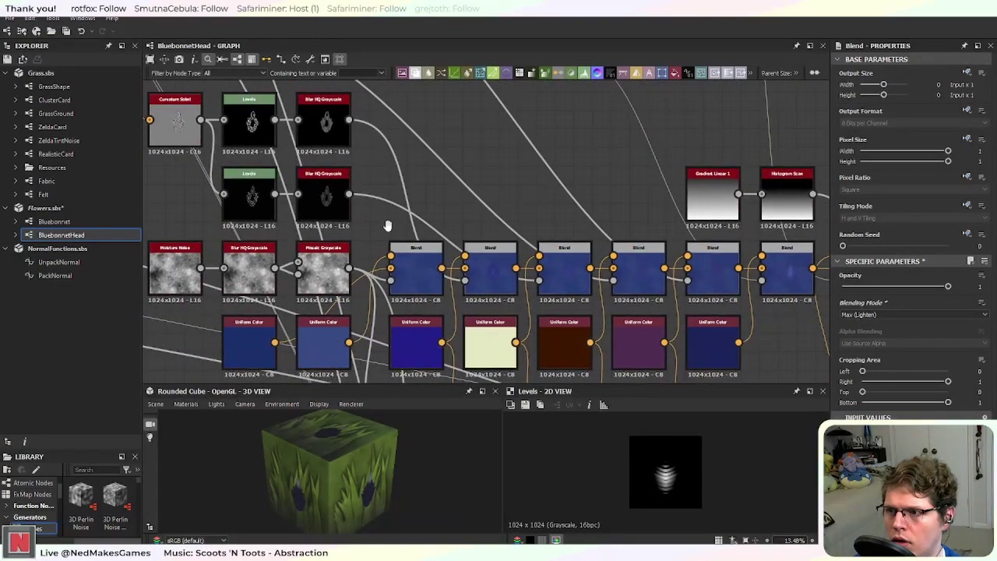
middle_drag(310, 147, 503, 246)
scroll(503, 247, up, 6)
scroll(411, 243, up, 1)
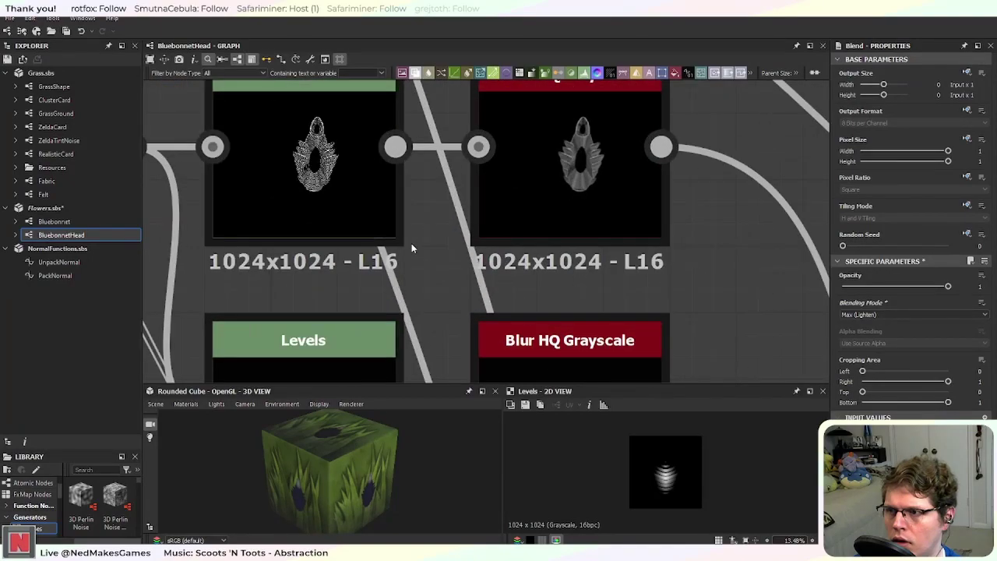
Step: Examine the Levels and Blur HQ Grayscale pairs of the curvature branch down to the Moisture Noise row
middle_drag(563, 213, 580, 316)
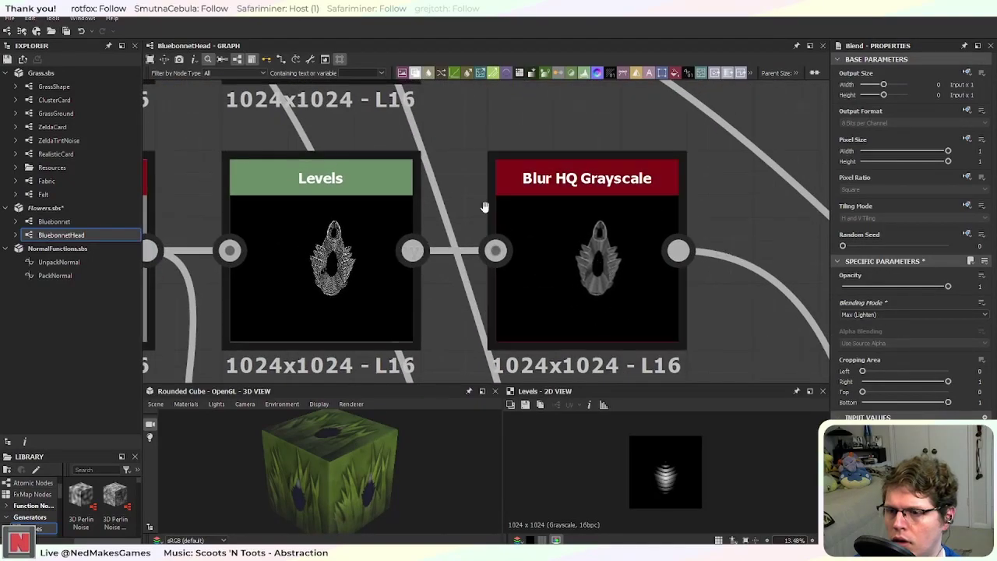
middle_drag(484, 205, 680, 382)
scroll(531, 234, down, 2)
middle_drag(421, 205, 574, 301)
scroll(500, 259, up, 2)
middle_drag(553, 350, 472, 111)
middle_drag(496, 275, 514, 173)
scroll(513, 173, down, 3)
middle_drag(516, 302, 383, 187)
scroll(471, 319, down, 1)
middle_drag(471, 319, 503, 197)
middle_drag(652, 312, 491, 334)
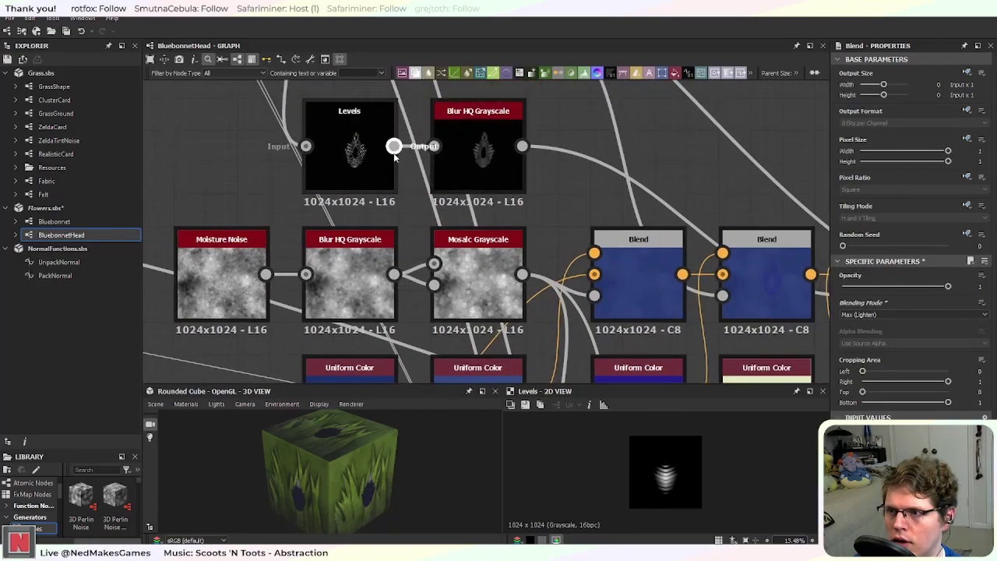
middle_drag(394, 148, 483, 226)
Step: Follow the blue colour Blend chain through Channels Shuffle to the final grass-and-flower output
middle_drag(700, 359, 424, 216)
middle_drag(526, 276, 477, 251)
scroll(513, 208, up, 3)
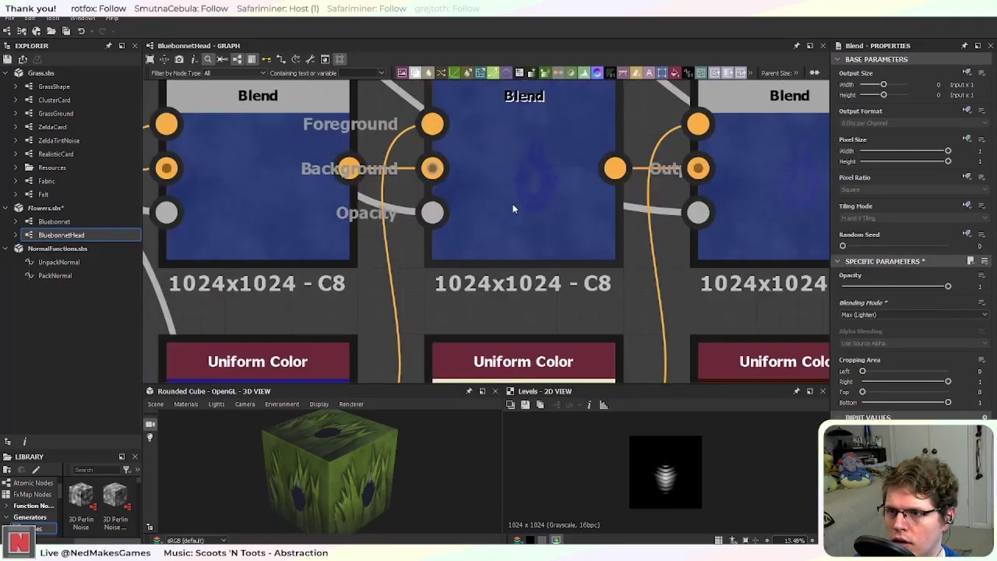
middle_drag(630, 268, 319, 292)
middle_drag(547, 279, 285, 296)
middle_drag(592, 280, 357, 283)
scroll(429, 289, down, 6)
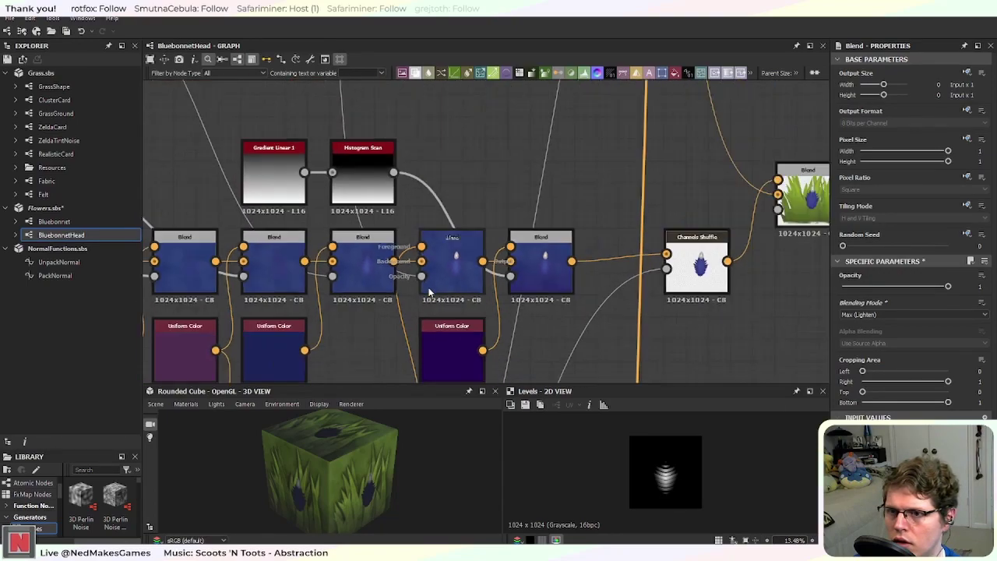
scroll(271, 236, down, 1)
middle_drag(581, 231, 414, 250)
scroll(655, 260, up, 7)
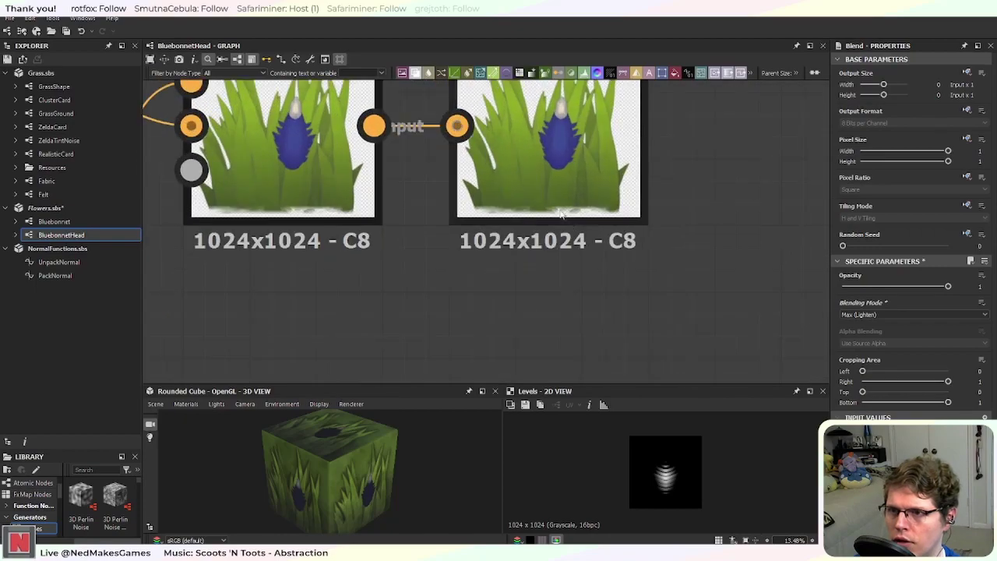
Step: Trace the graph back from the colour Blends to the Curvature Sobel node with its Levels and blur
scroll(297, 275, down, 6)
middle_drag(267, 280, 537, 299)
middle_drag(270, 282, 540, 272)
middle_drag(275, 254, 560, 288)
middle_drag(269, 260, 500, 294)
scroll(467, 265, up, 6)
scroll(423, 185, down, 1)
middle_drag(384, 139, 541, 259)
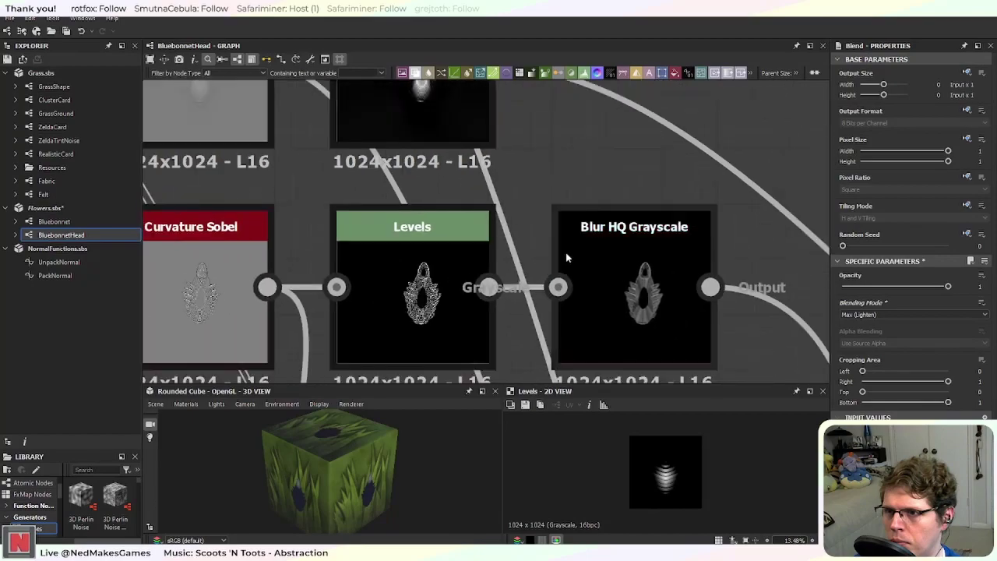
middle_drag(318, 282, 562, 258)
Step: Examine the petal detail in the flower's Normal, Curvature Smooth and adjoining Levels nodes
middle_drag(362, 189, 578, 311)
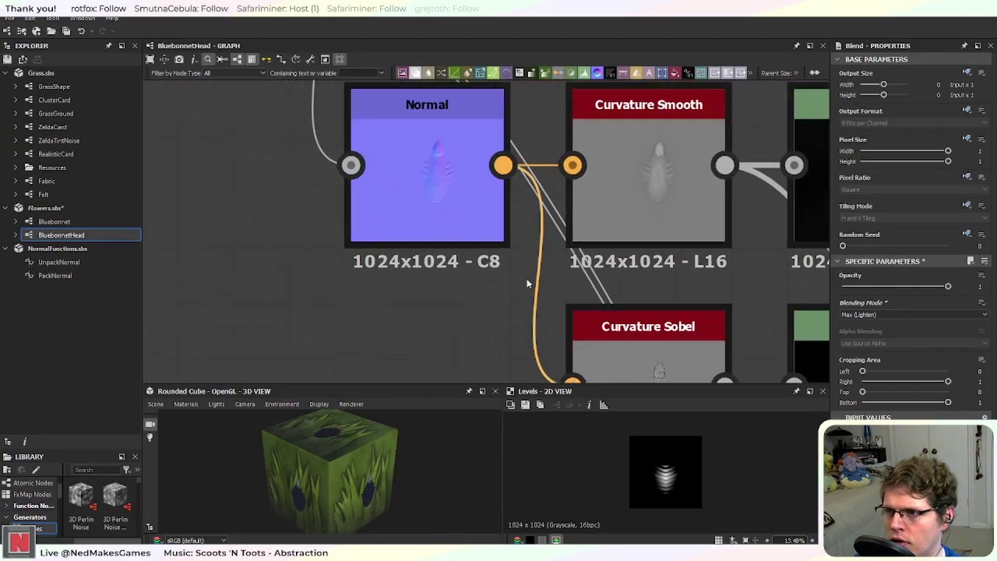
middle_drag(452, 190, 493, 263)
scroll(494, 263, up, 1)
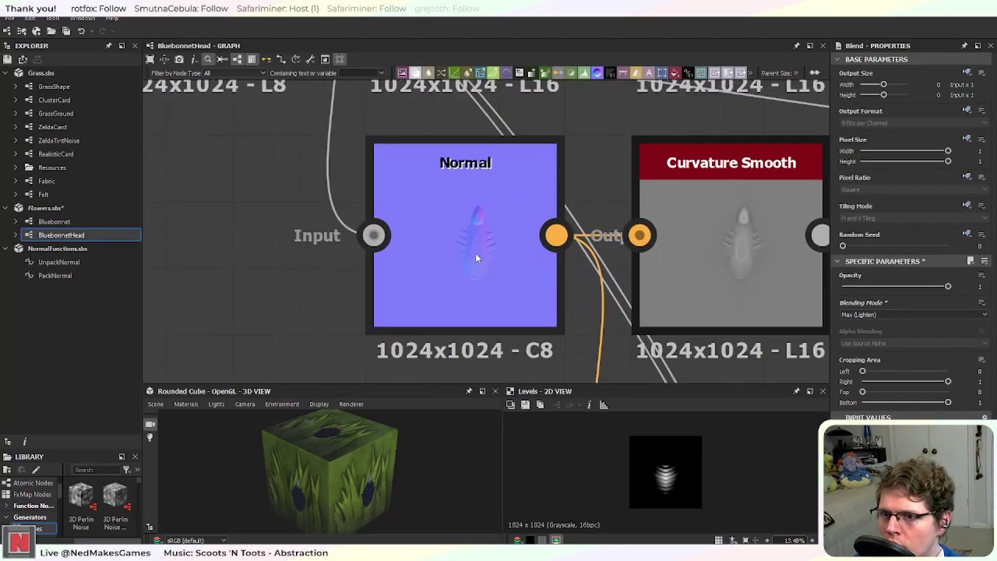
scroll(519, 266, down, 4)
middle_drag(620, 276, 407, 219)
scroll(407, 219, up, 4)
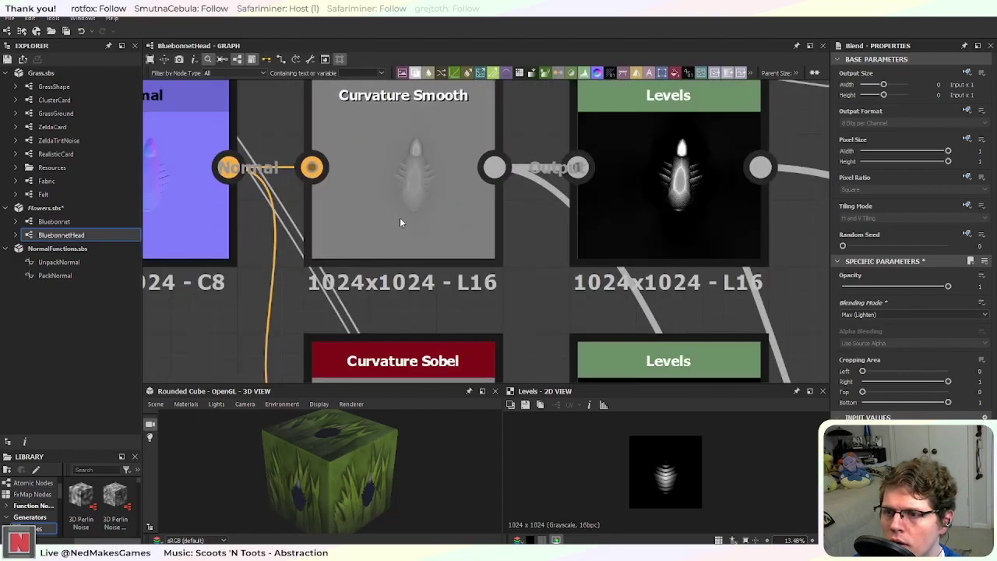
Step: Inspect the settings of the Curvature Smooth branch's Levels node and of the Curvature Sobel node
click(639, 174)
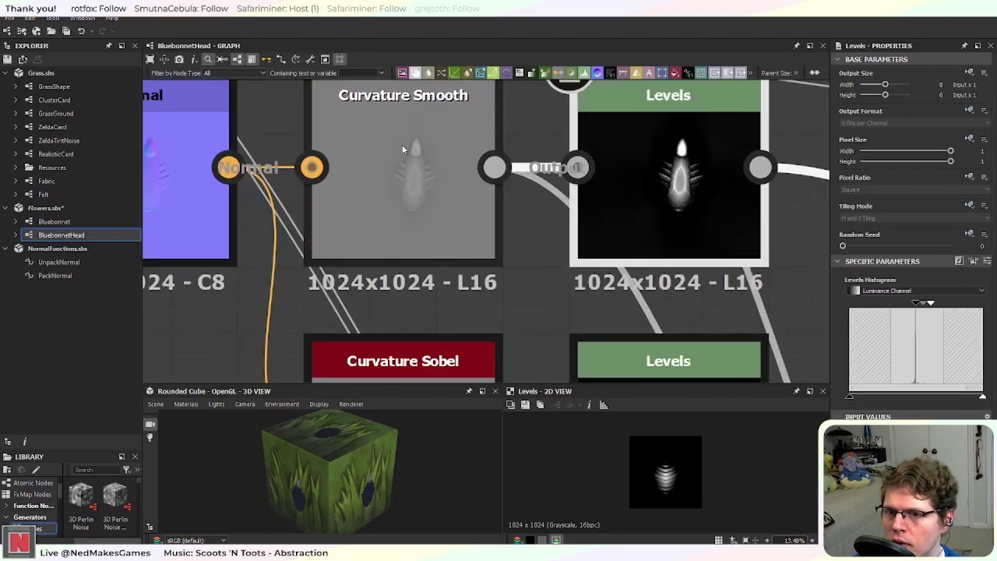
scroll(480, 202, down, 2)
click(422, 205)
middle_drag(490, 295, 511, 189)
click(463, 263)
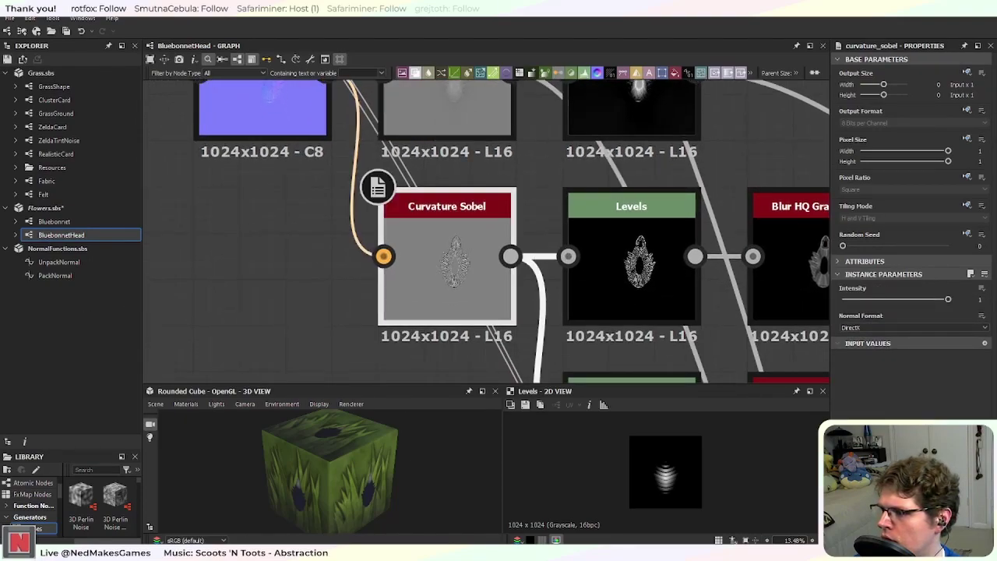
Step: Compare the Curvature Sobel output with its two Levels and Blur HQ Grayscale branches
scroll(422, 305, down, 3)
middle_drag(507, 328, 431, 173)
middle_drag(474, 297, 374, 306)
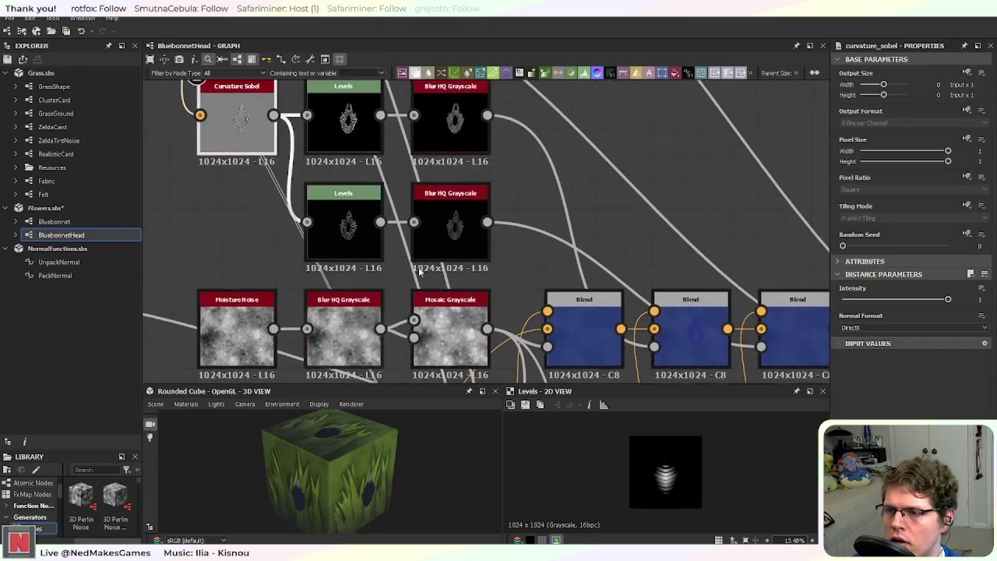
scroll(444, 213, up, 4)
middle_drag(205, 233, 391, 252)
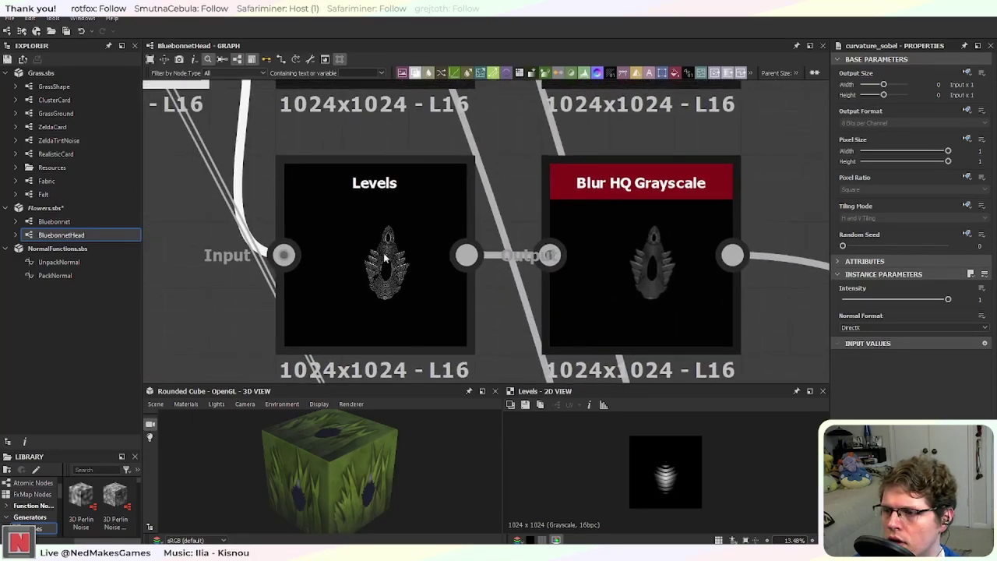
middle_drag(329, 210, 460, 395)
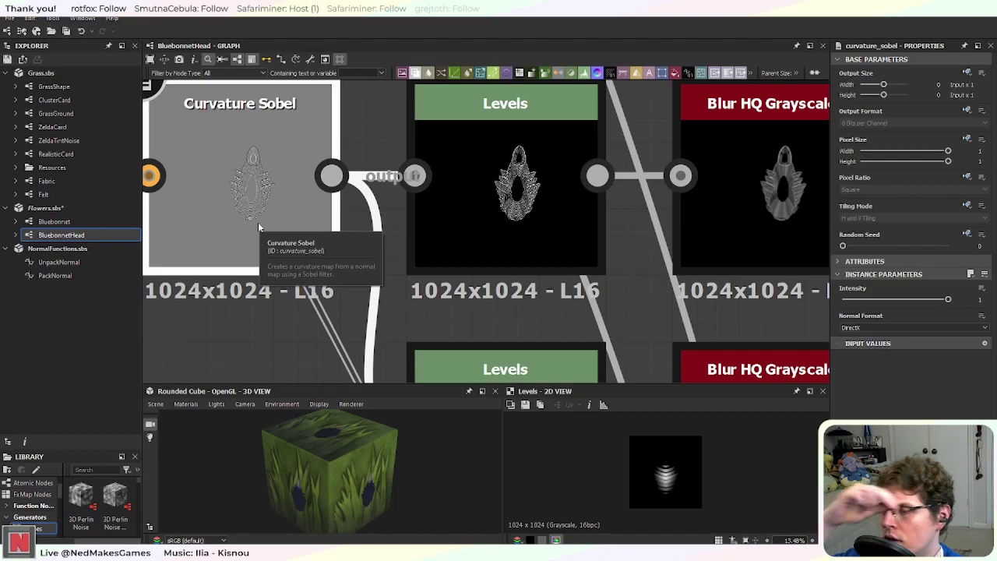
scroll(259, 226, down, 1)
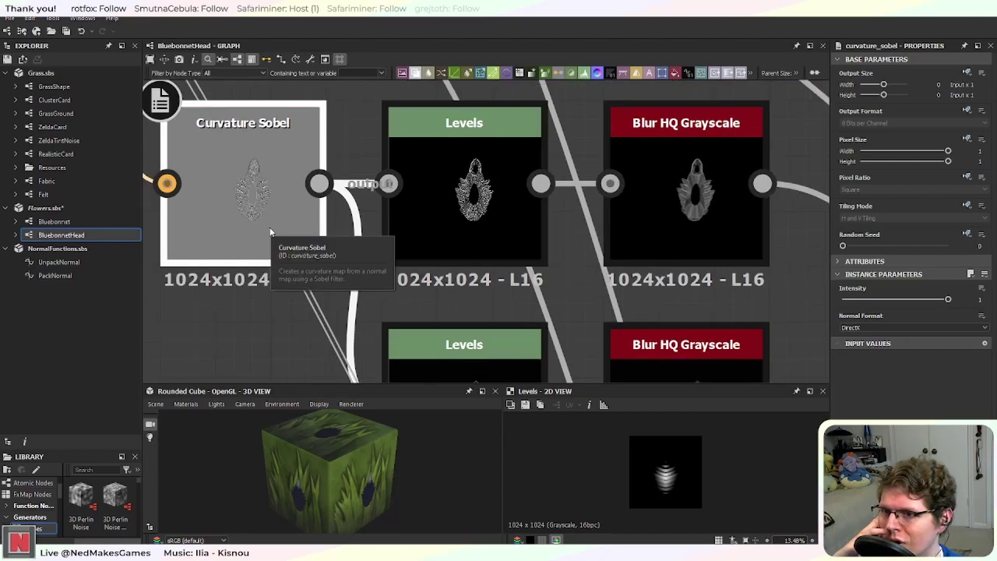
Step: Examine the Normal node alongside the Auto Levels and Ambient Occlusion nodes upstream of the curvature maps
middle_drag(235, 199, 422, 354)
scroll(421, 354, down, 1)
middle_drag(258, 168, 442, 304)
scroll(441, 303, down, 1)
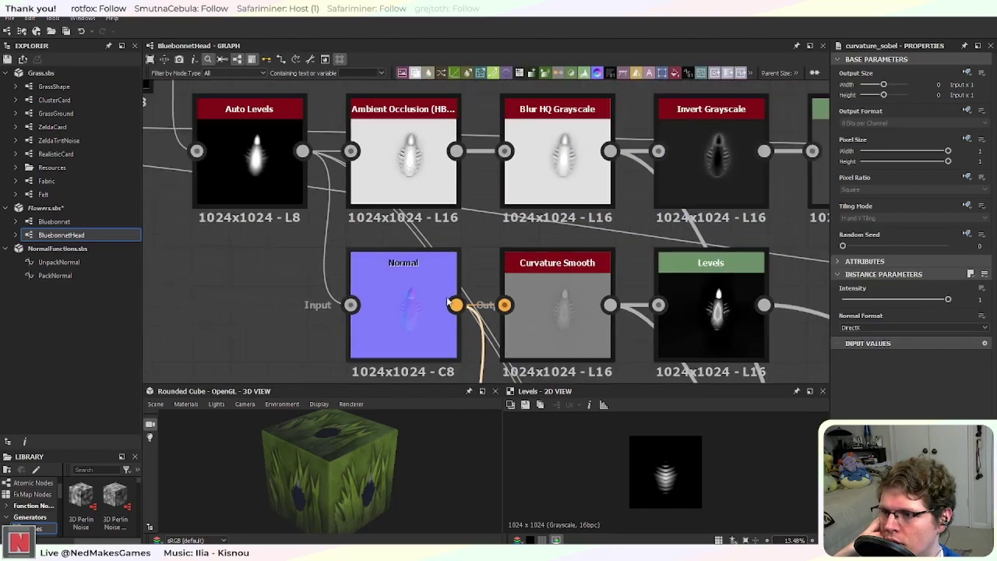
scroll(288, 328, down, 1)
middle_drag(210, 311, 303, 217)
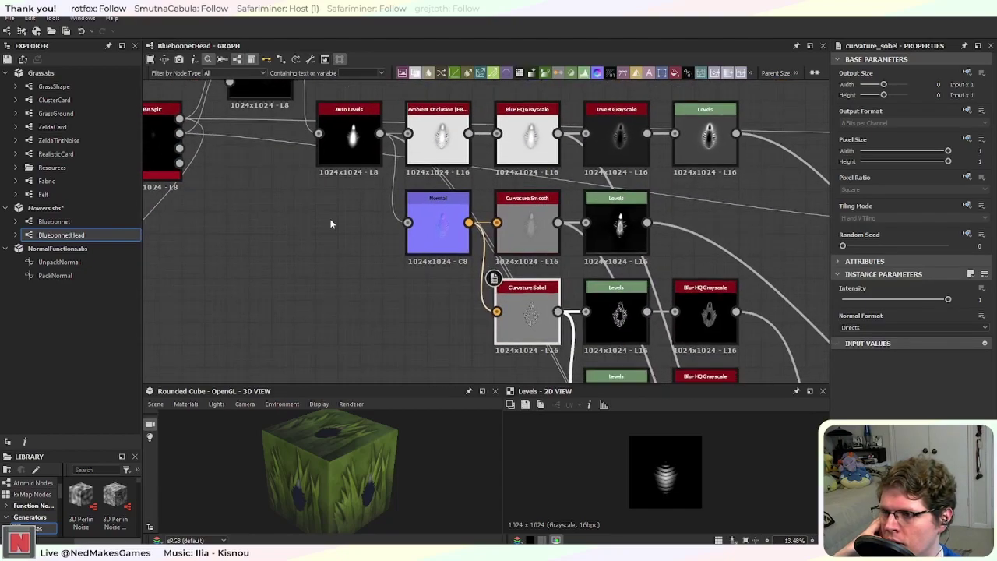
scroll(489, 223, up, 4)
middle_drag(403, 327, 376, 214)
Step: Inspect the Auto Levels node and trace its input through the Blend to RGBA Split and FX-Map
middle_drag(272, 216, 478, 351)
middle_drag(323, 241, 313, 164)
middle_drag(517, 319, 454, 351)
click(464, 210)
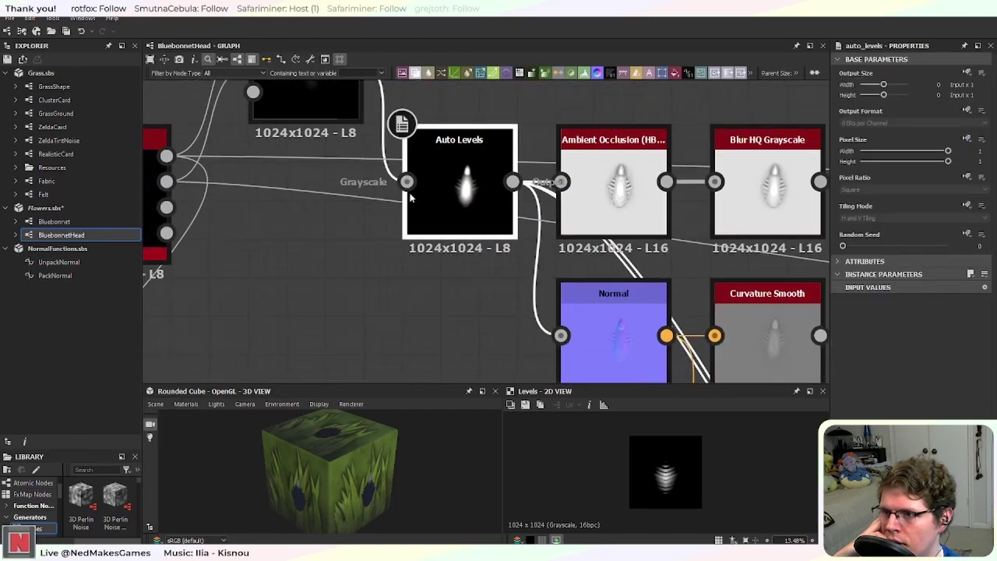
middle_drag(464, 210, 451, 283)
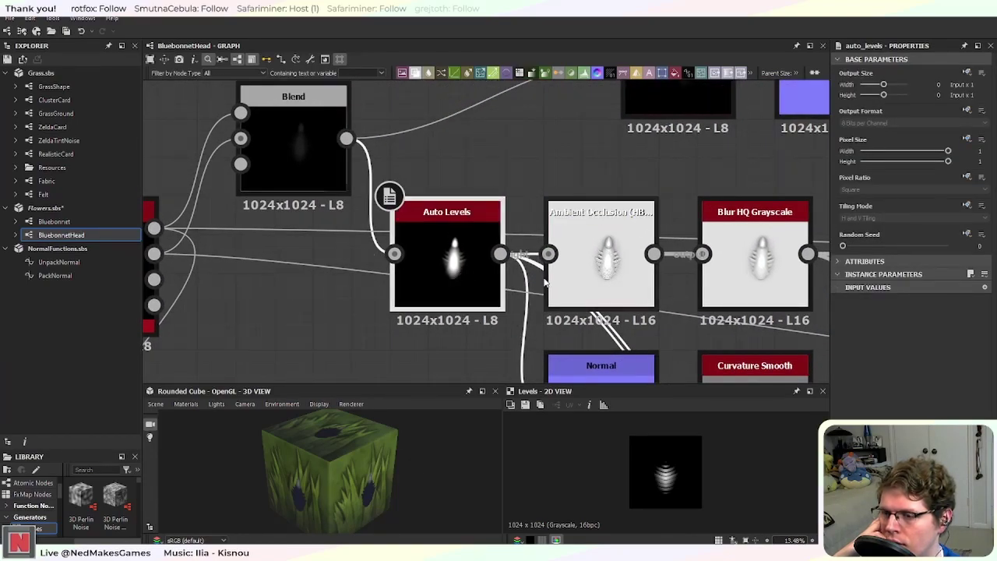
middle_drag(275, 299, 518, 331)
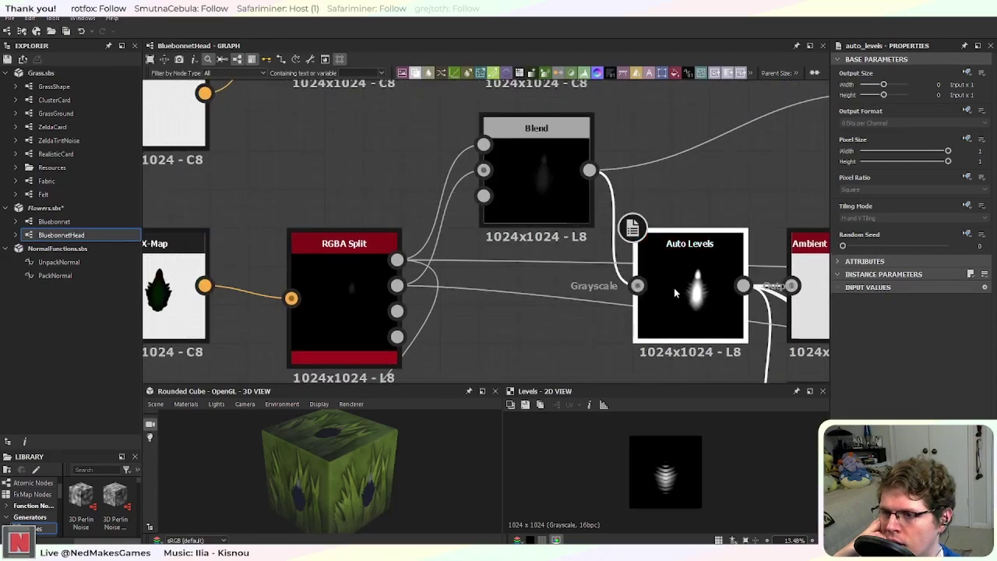
middle_drag(250, 313, 364, 269)
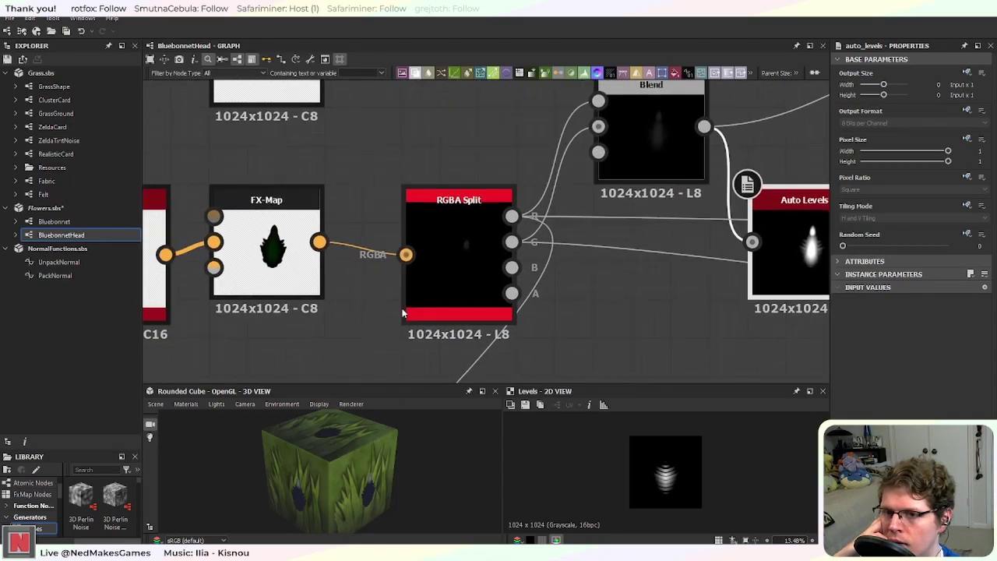
Step: Trace the RGBA Merge inputs back through the outline nodes to the flower's base Transformation 2D and Histogram Scan nodes
scroll(775, 270, down, 1)
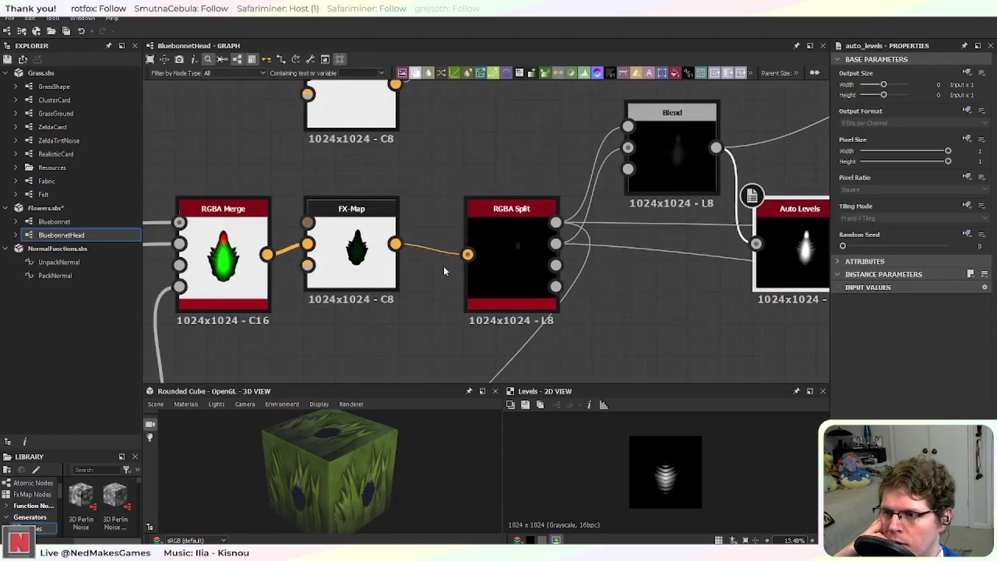
scroll(433, 270, down, 4)
middle_drag(320, 325, 518, 317)
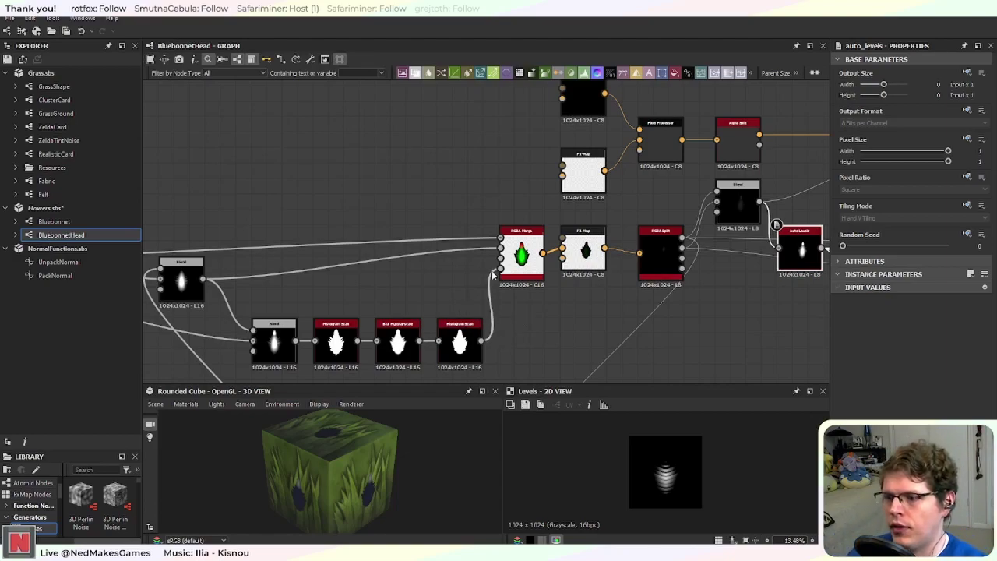
middle_drag(355, 296, 570, 148)
scroll(471, 111, up, 1)
middle_drag(464, 115, 555, 361)
middle_drag(499, 187, 472, 289)
scroll(529, 205, down, 2)
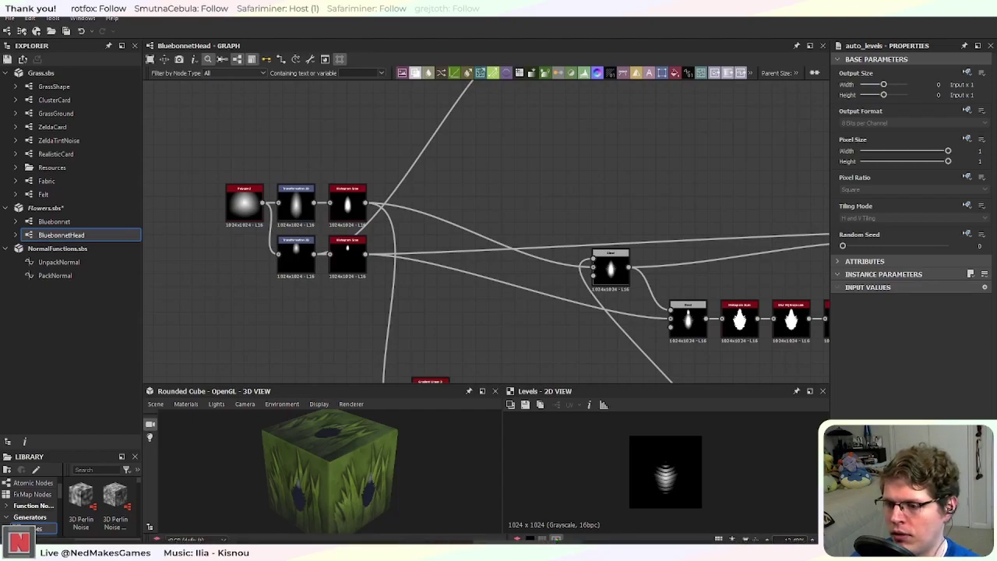
Step: Check the bluebonnet reference photos in the browser, and return to Substance 3D Designer
mouse_move(514, 551)
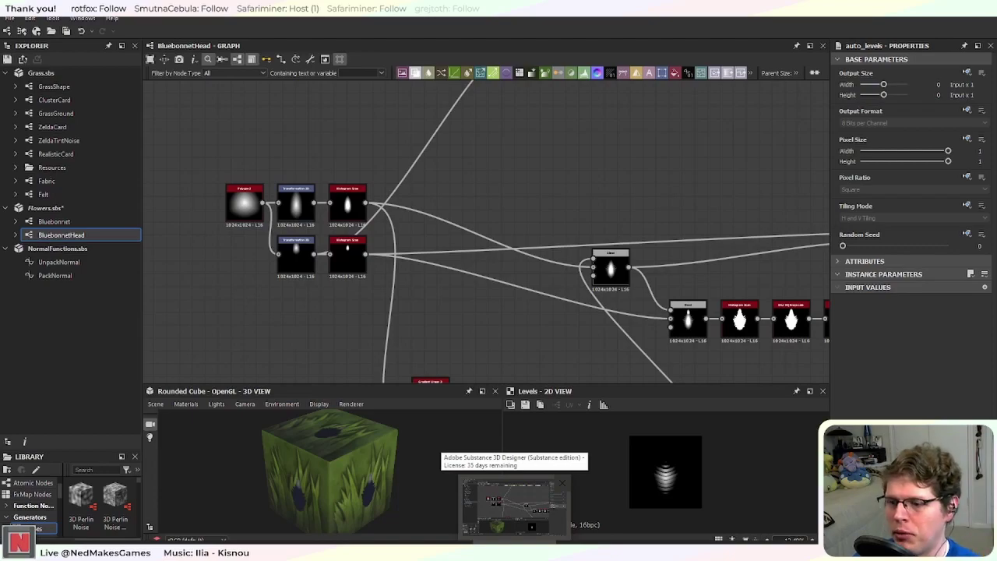
mouse_move(698, 551)
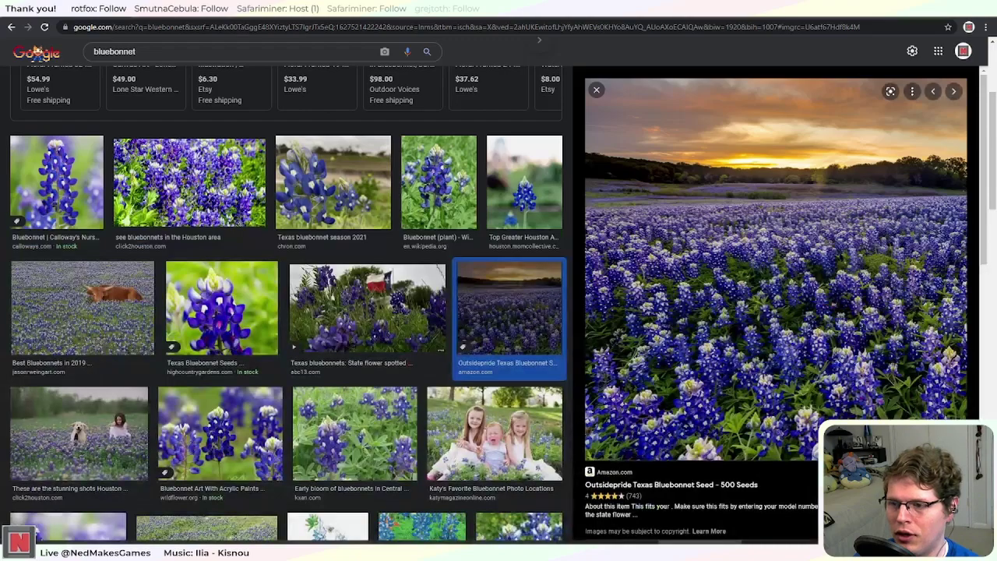
key(alt+Tab)
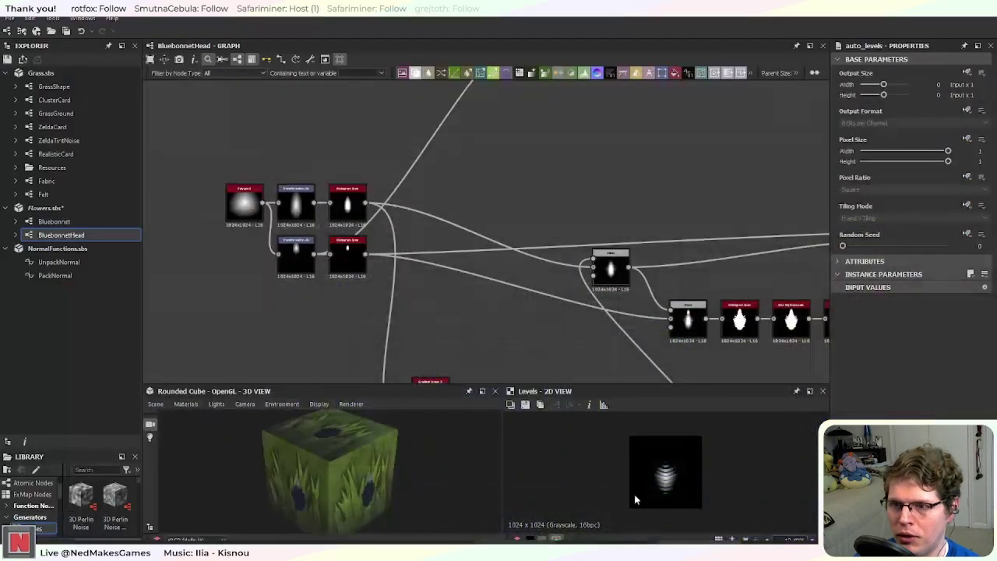
Step: Connect the output of the Blend containing the tiled petal spots to RGBA Merge's R input and check the merged flower
middle_drag(554, 225, 564, 243)
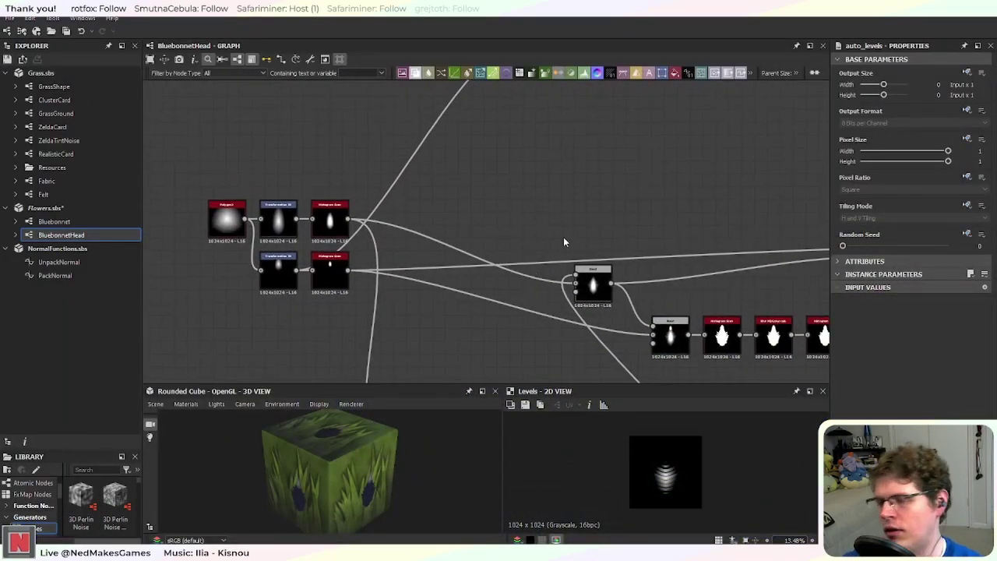
middle_drag(518, 179, 440, 227)
middle_drag(495, 269, 473, 253)
middle_drag(460, 166, 466, 206)
drag(451, 133, 743, 341)
middle_drag(790, 351, 625, 226)
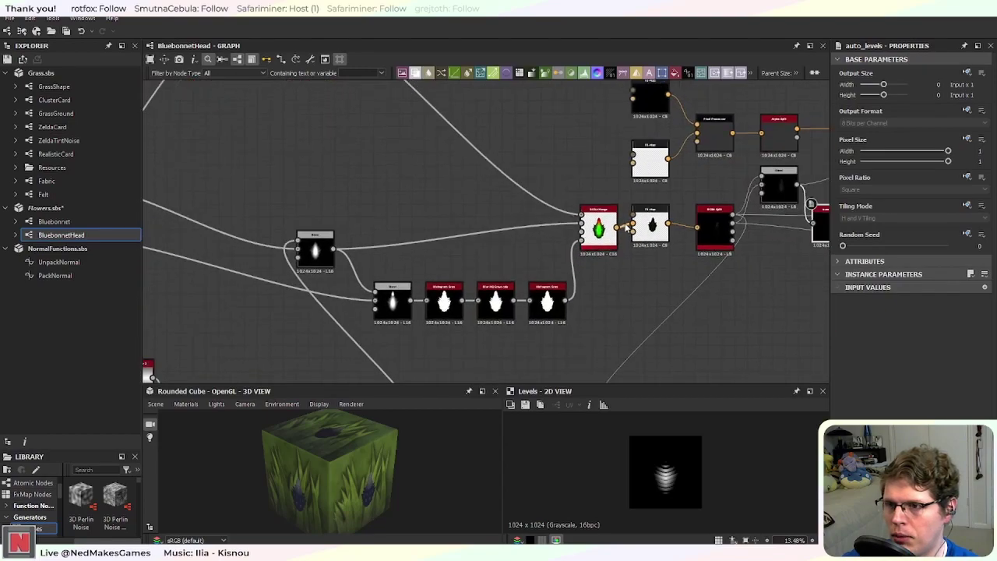
scroll(625, 226, up, 6)
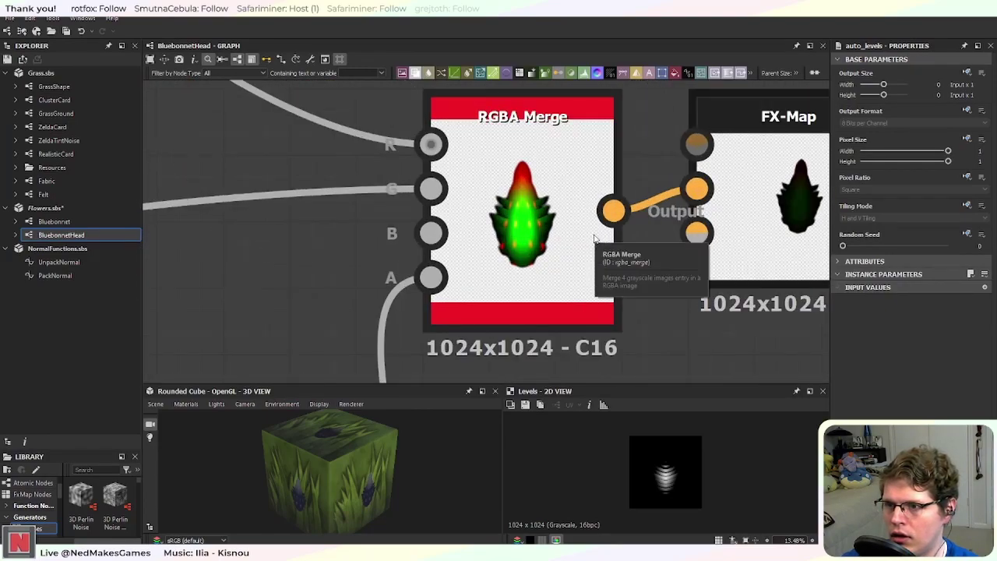
Step: Tidy the petal-spot chain by spacing out its Shape, Tile Sampler, Trapezoid Transform, Directional Warp, Mirror Grayscale and Transformation 2D nodes
scroll(594, 239, down, 3)
middle_drag(268, 207, 552, 281)
scroll(553, 280, down, 4)
middle_drag(389, 226, 585, 361)
click(429, 116)
middle_drag(325, 113, 490, 328)
drag(259, 162, 208, 201)
mouse_move(282, 218)
mouse_down()
mouse_move(274, 219)
mouse_move(298, 219)
mouse_up()
drag(357, 238, 349, 237)
drag(369, 293, 361, 292)
drag(424, 242, 416, 242)
drag(480, 298, 486, 298)
drag(530, 241, 543, 241)
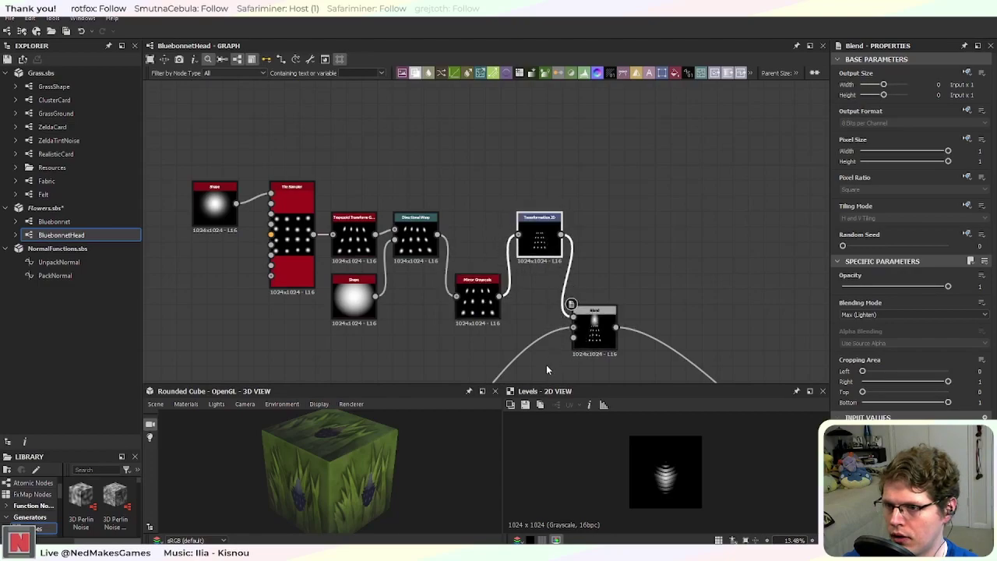
Step: Select the whole petal-spot chain from the Shape node to its Blend and examine the Blend's preview
middle_drag(548, 370, 541, 343)
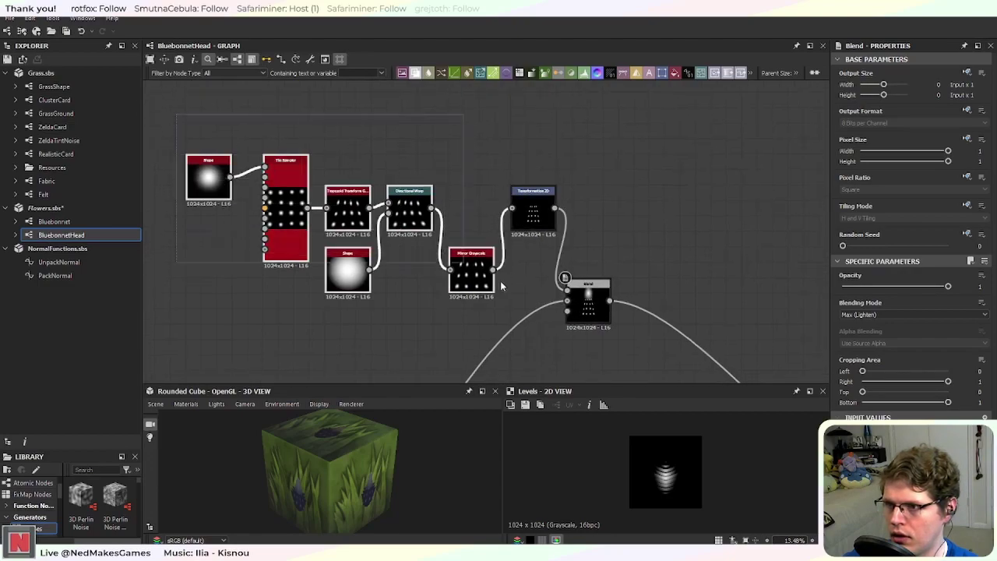
middle_drag(626, 359, 588, 248)
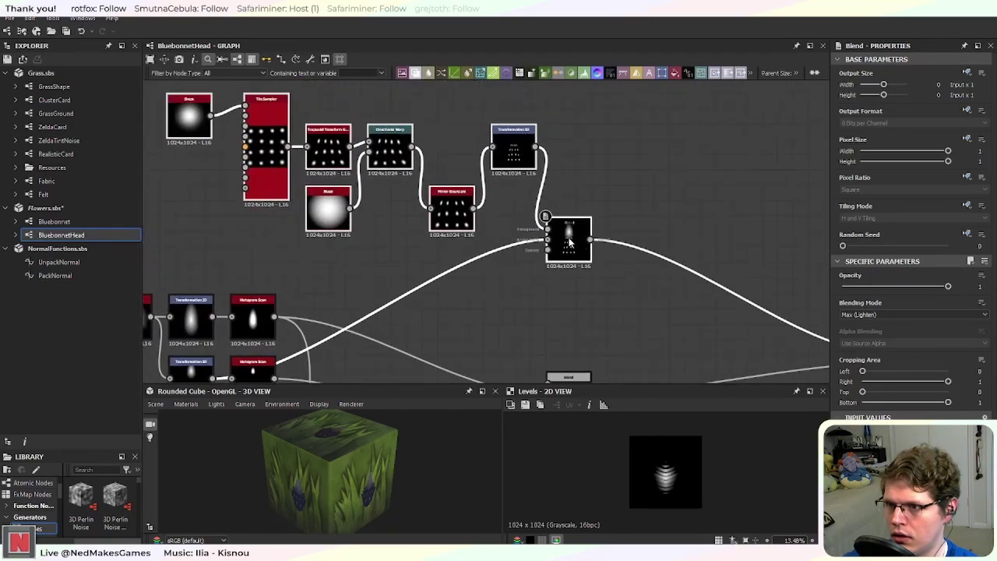
scroll(592, 250, up, 5)
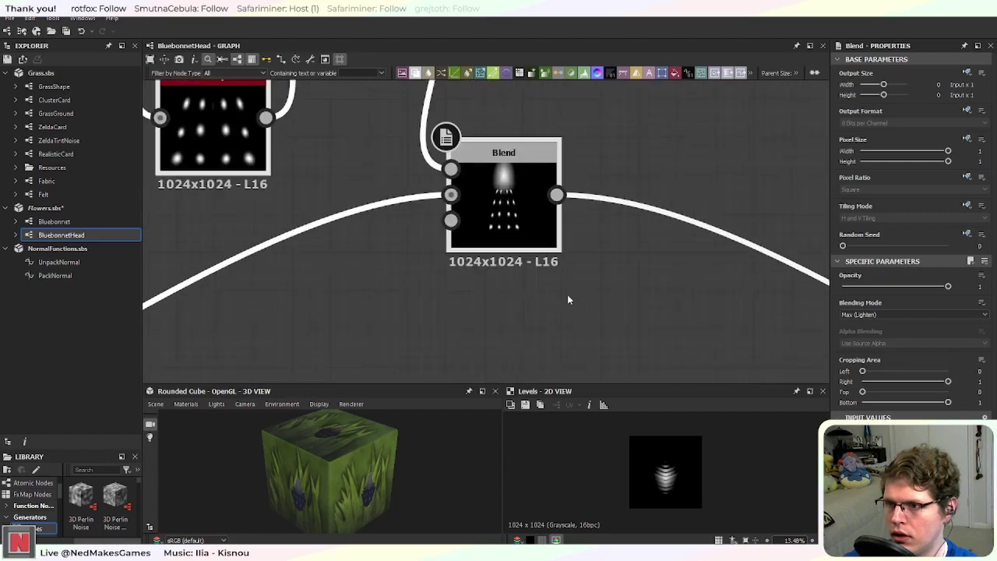
scroll(561, 300, down, 3)
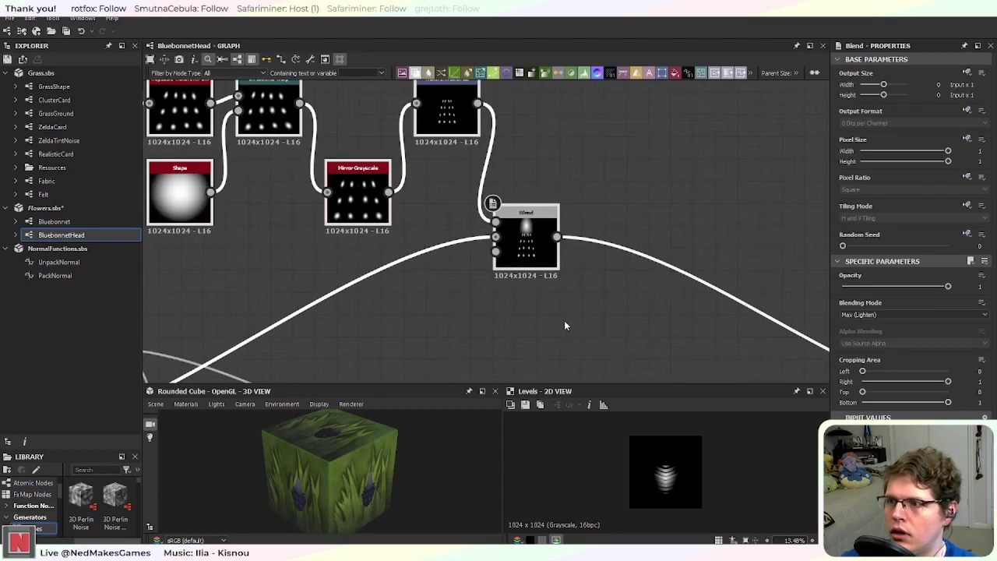
Step: Raise the Directional Warp's Intensity to 20 and check the petal spots in the RGBA Merge preview
scroll(565, 323, down, 2)
scroll(366, 285, up, 4)
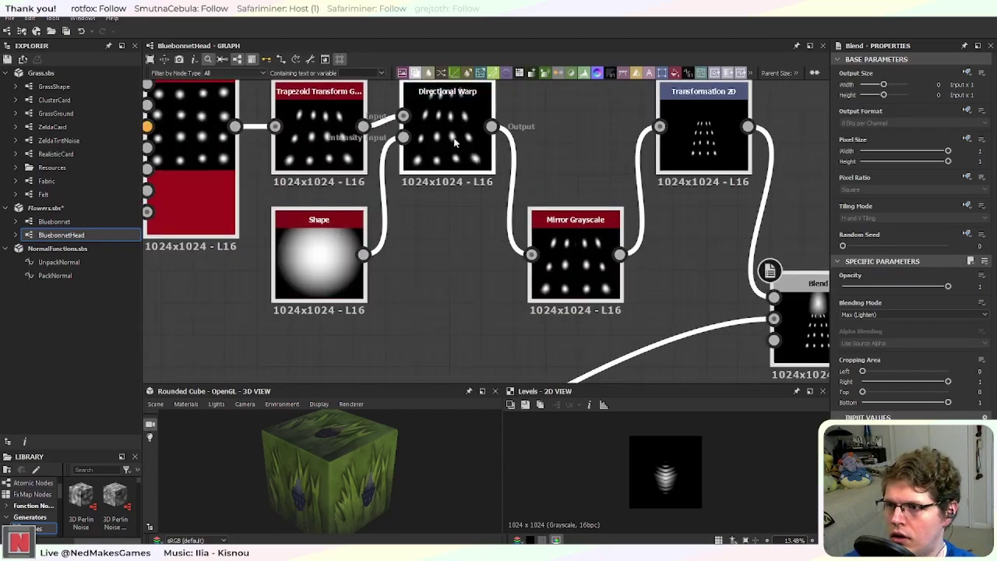
click(455, 142)
drag(895, 287, 923, 287)
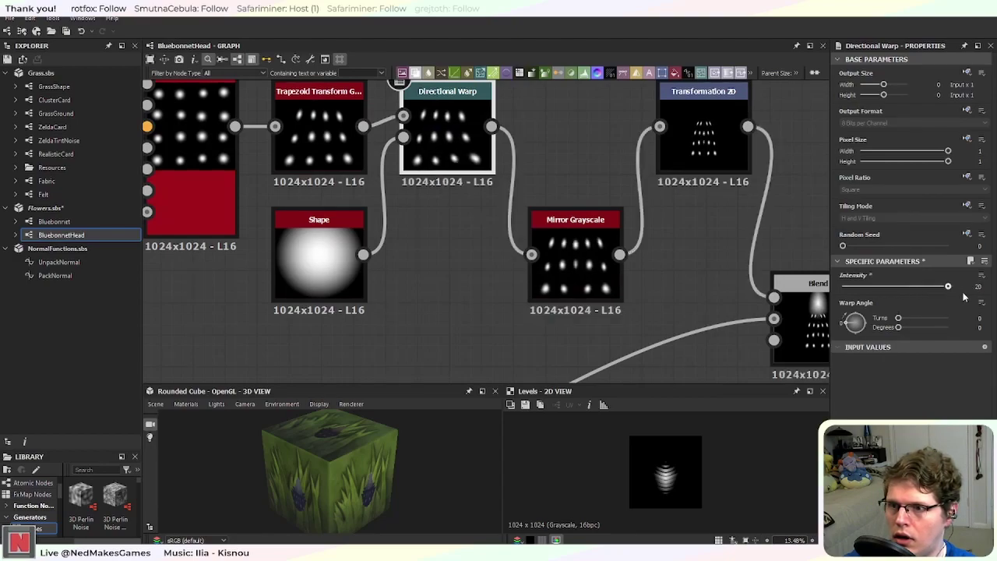
click(945, 288)
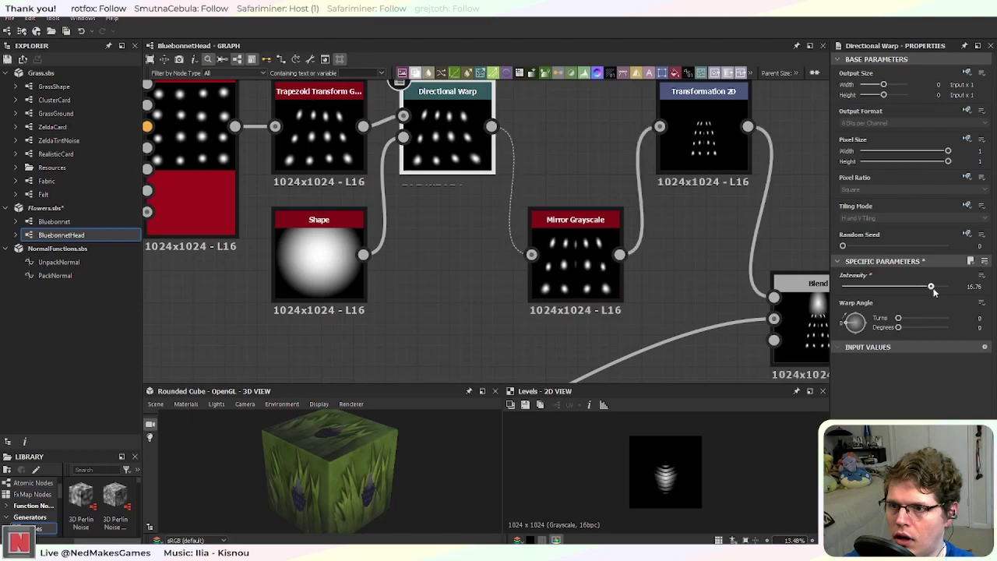
middle_drag(675, 338, 448, 221)
scroll(449, 222, up, 2)
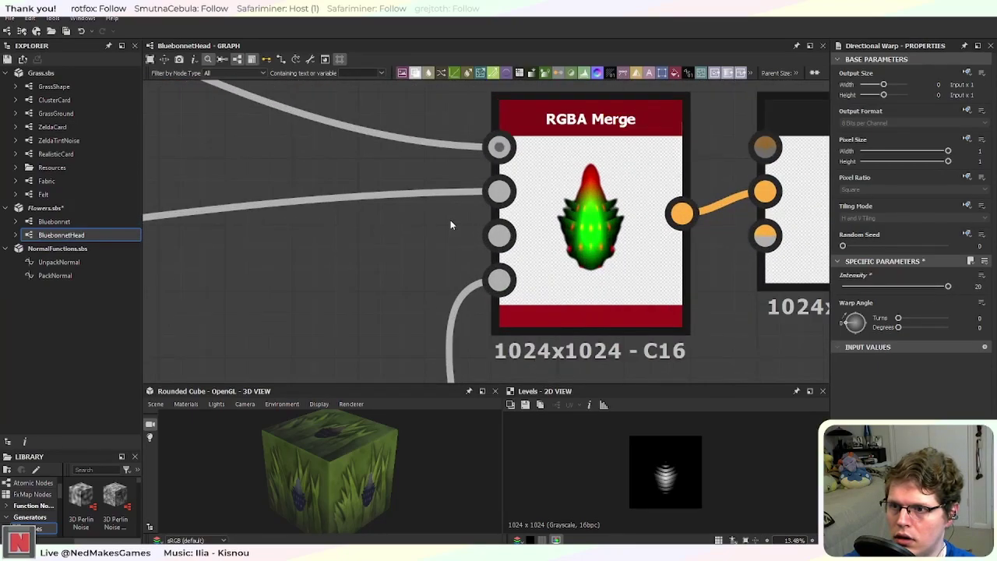
scroll(451, 219, down, 2)
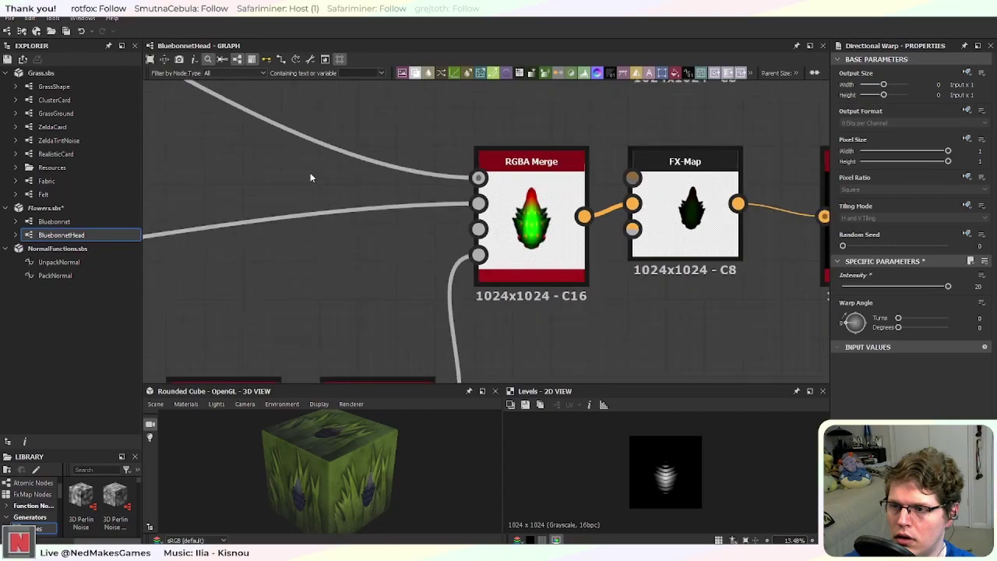
Step: Halve the petal-spot pattern with the Transformation 2D node's /2 scaling and check it in the RGBA Merge preview
middle_drag(224, 178, 567, 297)
middle_drag(234, 140, 685, 374)
middle_drag(202, 197, 438, 270)
scroll(438, 269, down, 3)
middle_drag(362, 240, 436, 290)
click(497, 175)
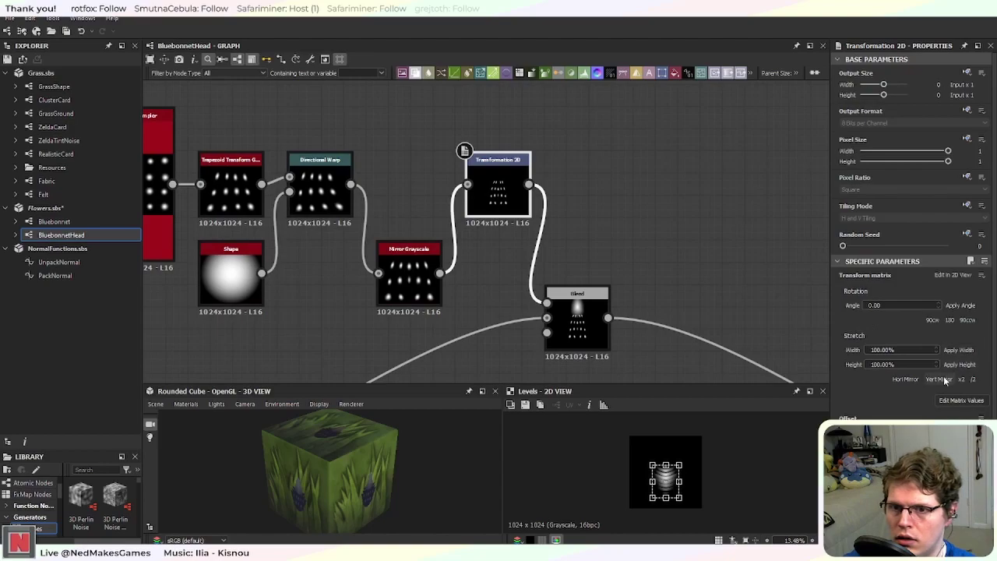
click(973, 381)
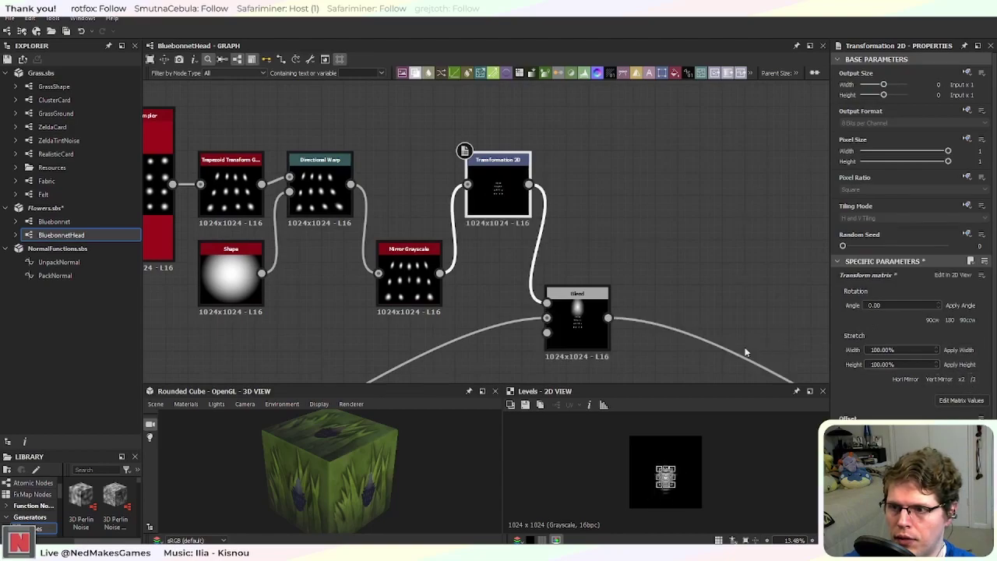
middle_drag(750, 347, 456, 95)
middle_drag(802, 273, 542, 216)
scroll(594, 218, up, 5)
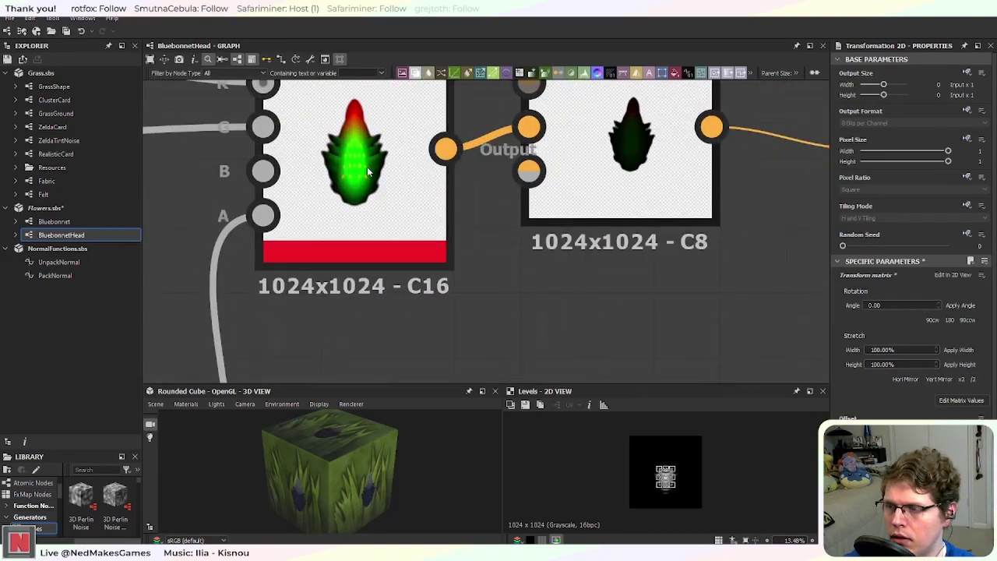
middle_drag(182, 204, 334, 262)
Step: Stretch the Transformation 2D by 150% in width and height, and apply a further 90% width stretch
click(875, 350)
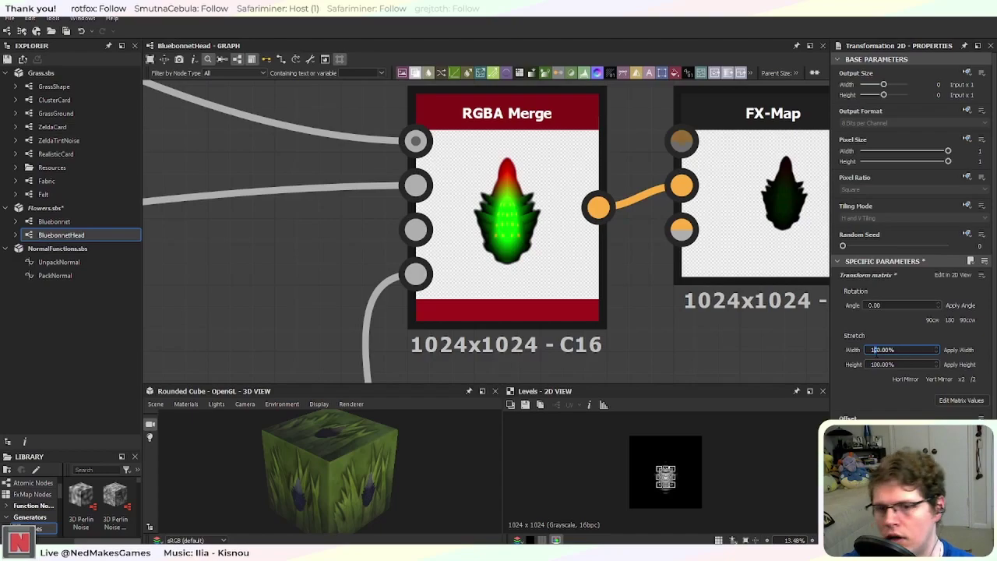
click(957, 364)
click(960, 351)
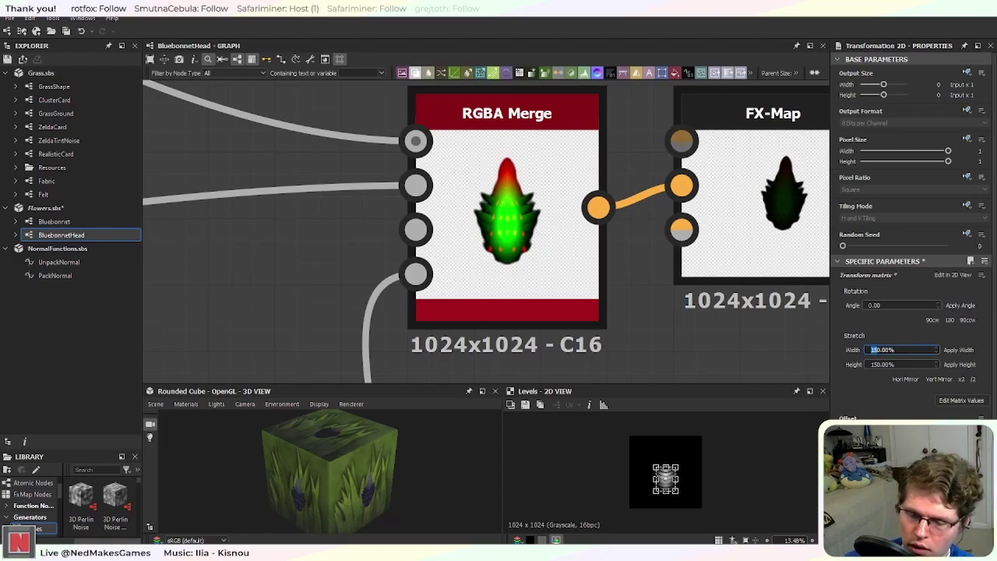
key(BackSpace)
click(948, 349)
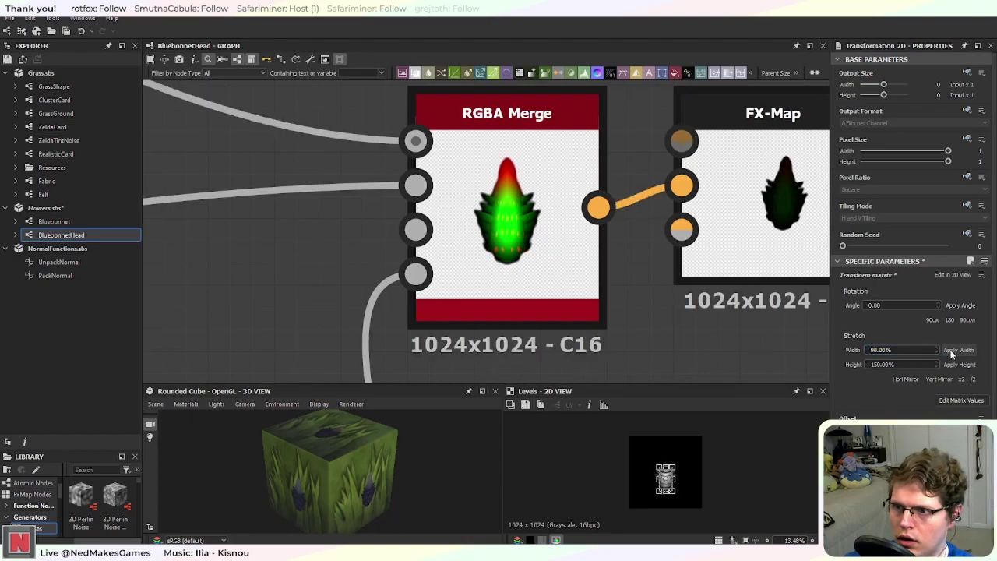
scroll(280, 260, down, 3)
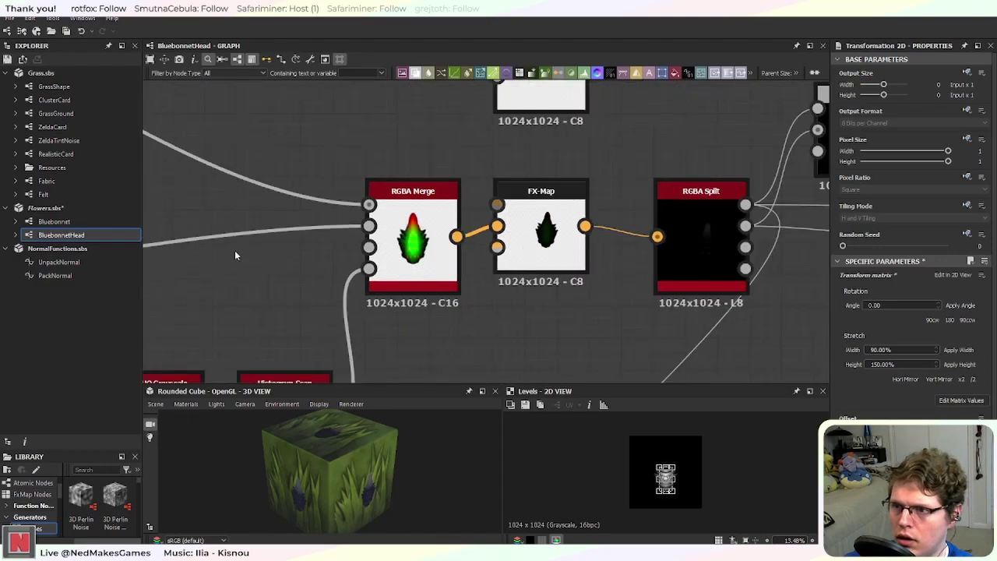
Step: Increase the Directional Warp's Intensity to 40 and inspect the petal spots in the RGBA Merge preview
middle_drag(258, 258, 571, 314)
middle_drag(168, 206, 699, 358)
middle_drag(235, 164, 421, 262)
scroll(424, 258, down, 1)
middle_drag(339, 205, 469, 300)
click(522, 215)
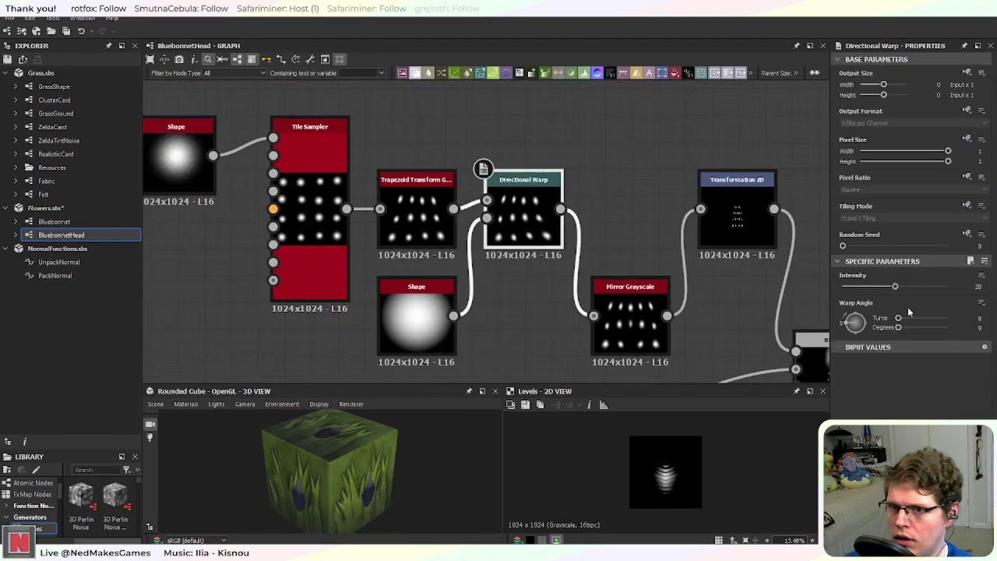
drag(895, 287, 948, 293)
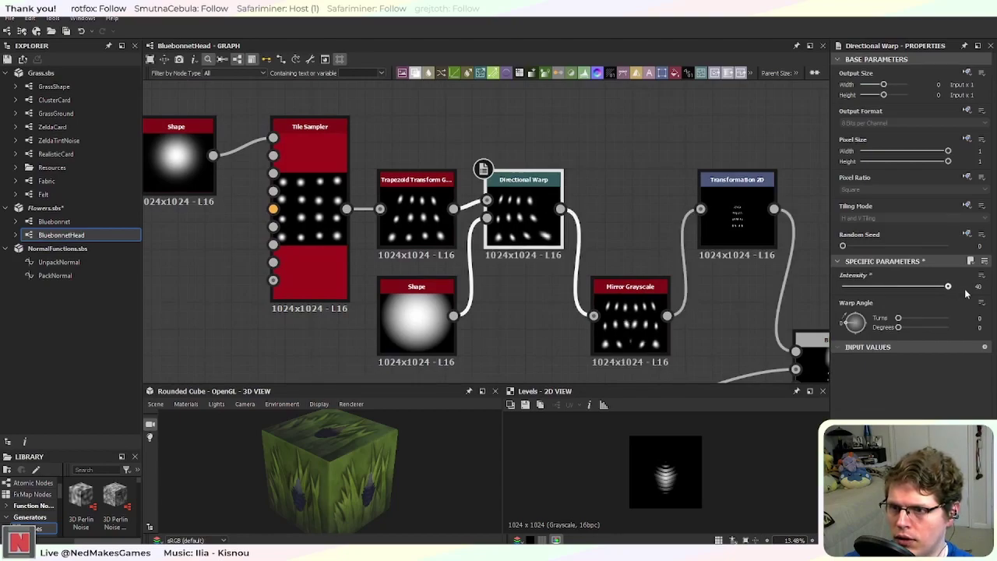
mouse_move(637, 347)
middle_down()
mouse_move(576, 273)
mouse_move(327, 195)
middle_up()
middle_drag(639, 109, 380, 151)
middle_drag(639, 237, 311, 226)
scroll(545, 222, up, 4)
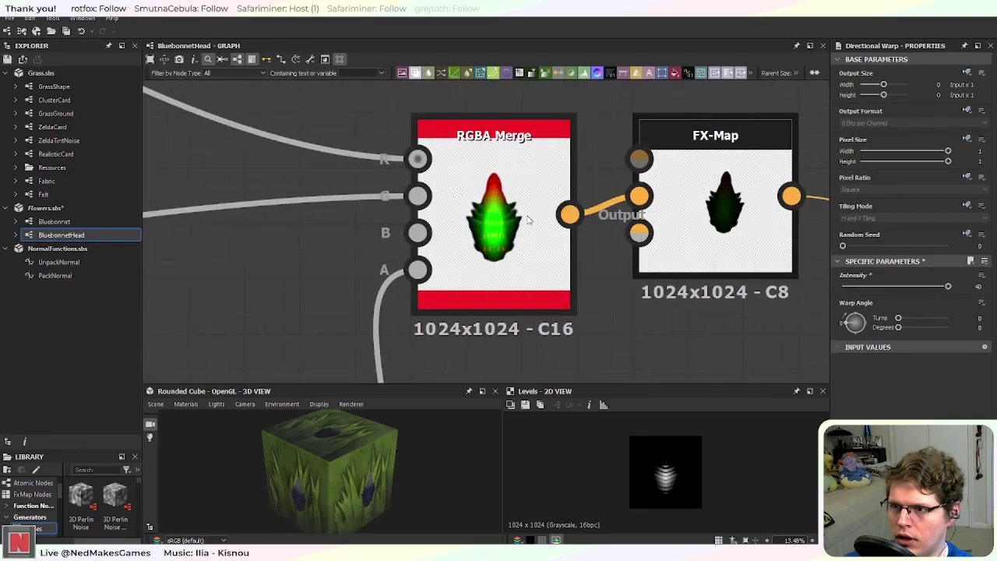
scroll(528, 220, up, 1)
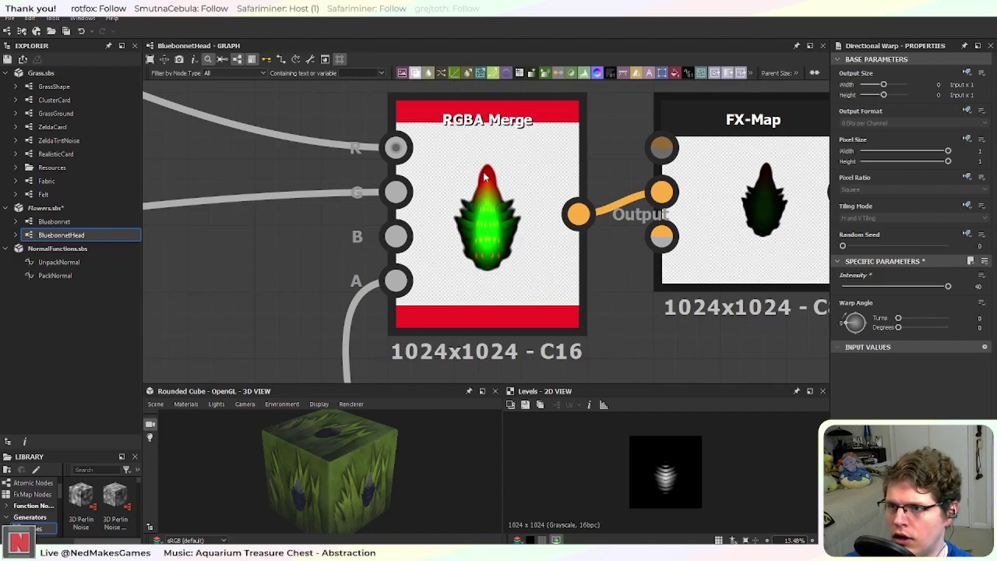
Step: Examine how the petals read on the flower in the final Blend and albedoAlpha output
scroll(557, 196, down, 5)
middle_drag(729, 218, 260, 186)
middle_drag(577, 209, 325, 145)
middle_drag(649, 256, 393, 150)
scroll(559, 200, down, 5)
middle_drag(650, 212, 365, 118)
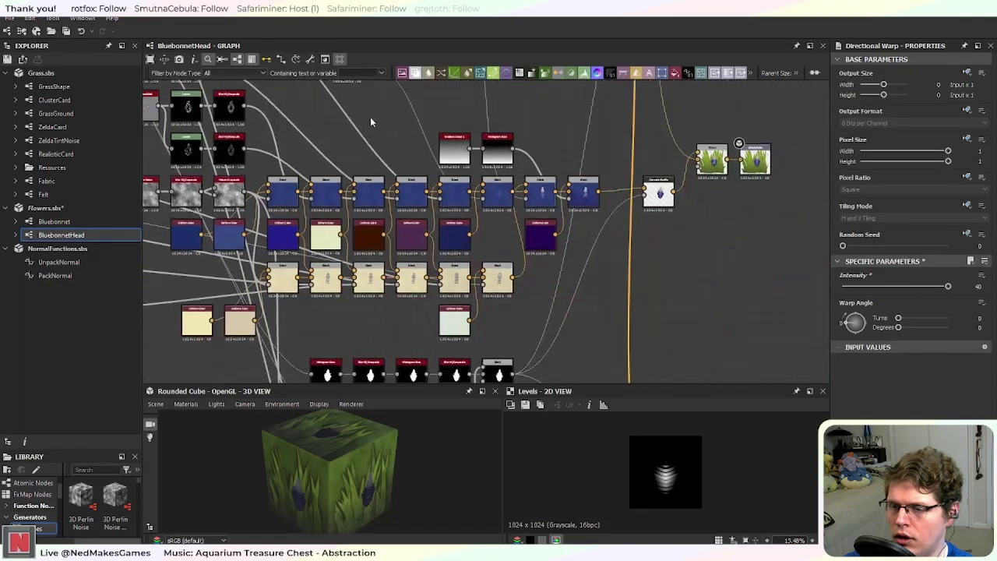
scroll(438, 253, up, 7)
middle_drag(579, 253, 545, 304)
mouse_move(608, 78)
middle_down()
mouse_move(675, 173)
mouse_move(257, 284)
middle_up()
scroll(549, 275, up, 3)
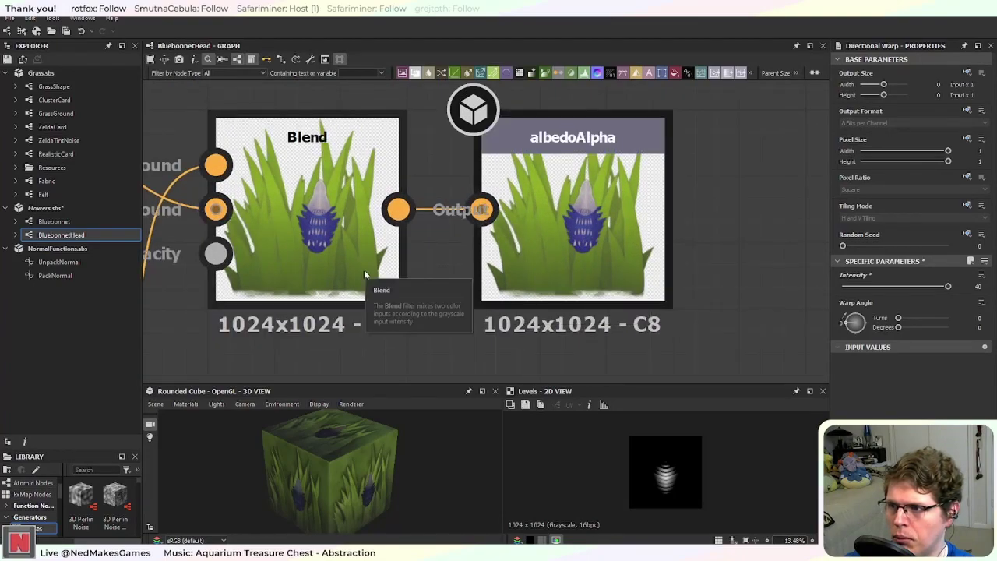
Step: Set the petal-spot Tile Sampler's Scale Random to 0.62 and its Position Random to 0.11
middle_drag(207, 285, 606, 264)
scroll(362, 251, down, 6)
middle_drag(338, 252, 699, 246)
middle_drag(239, 242, 662, 310)
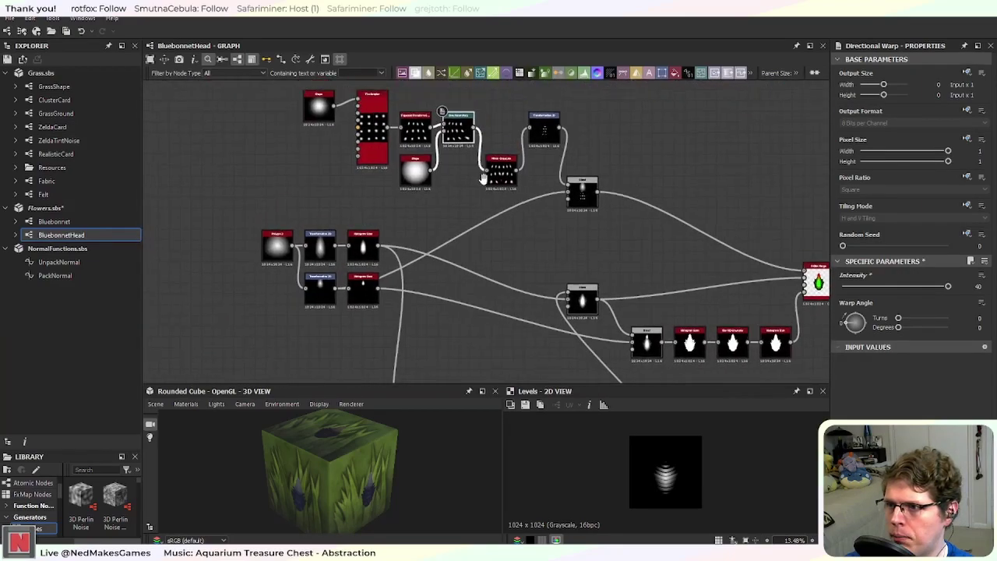
scroll(568, 292, up, 4)
scroll(568, 292, up, 1)
middle_drag(533, 315, 551, 201)
click(280, 259)
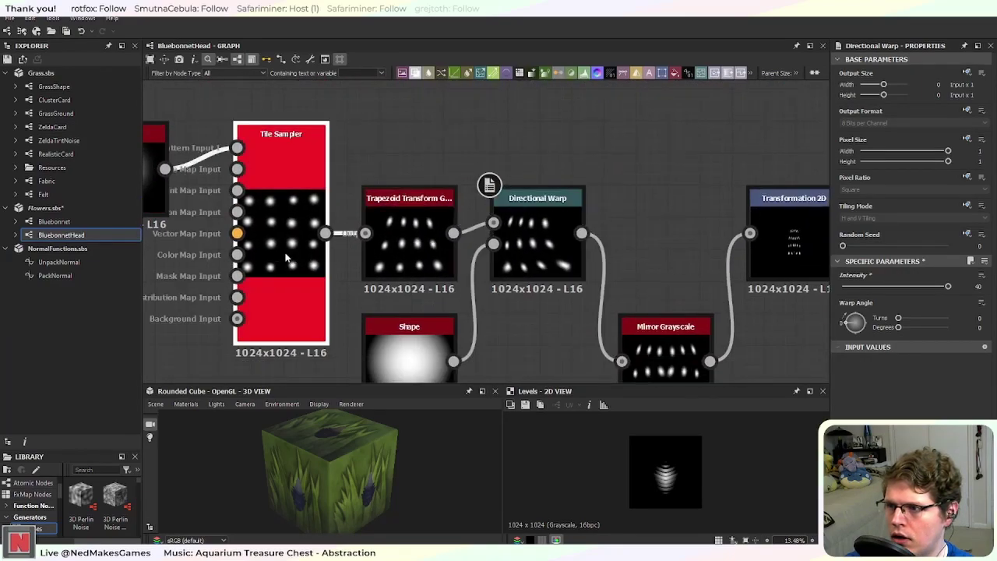
scroll(834, 409, down, 10)
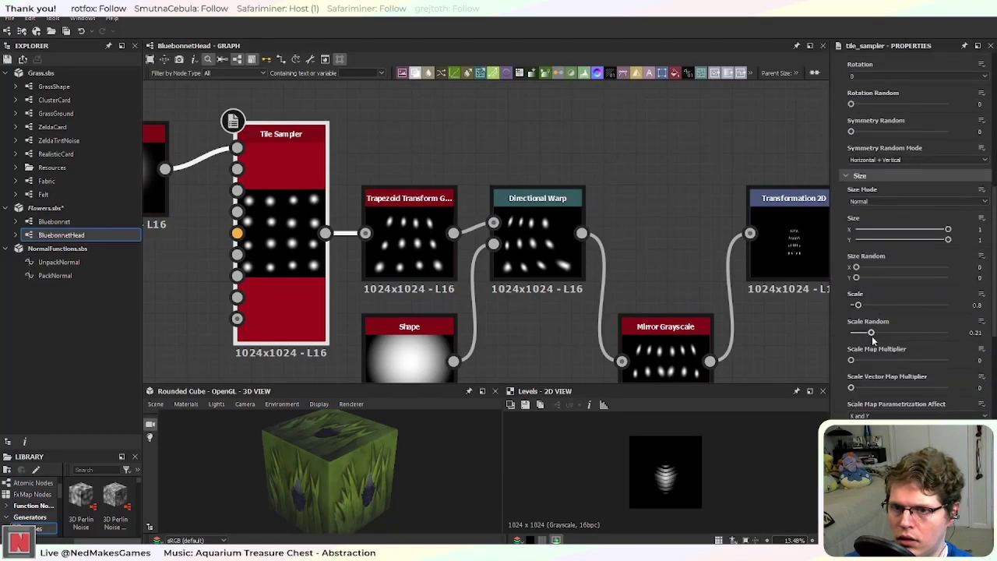
drag(872, 333, 914, 333)
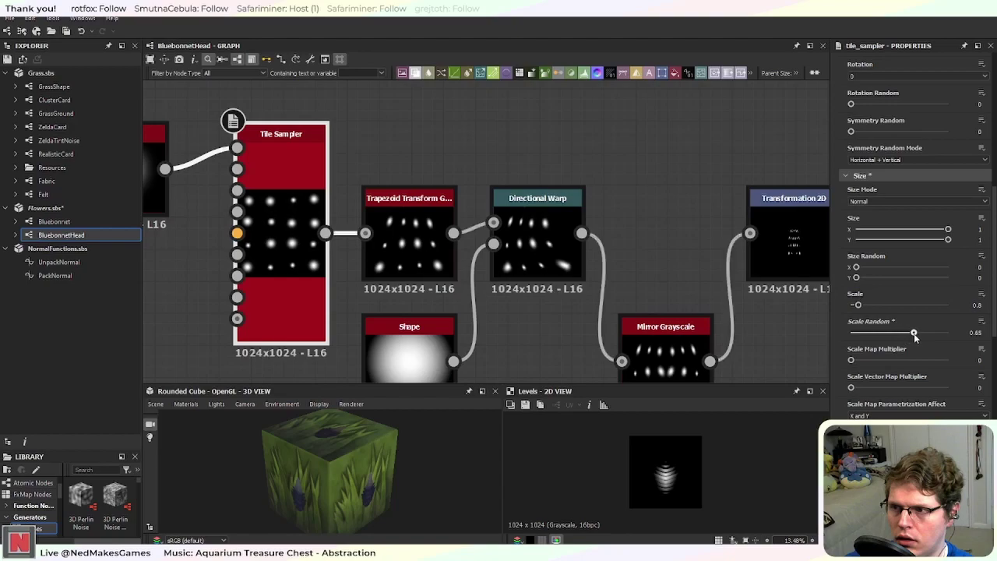
middle_drag(700, 336, 666, 257)
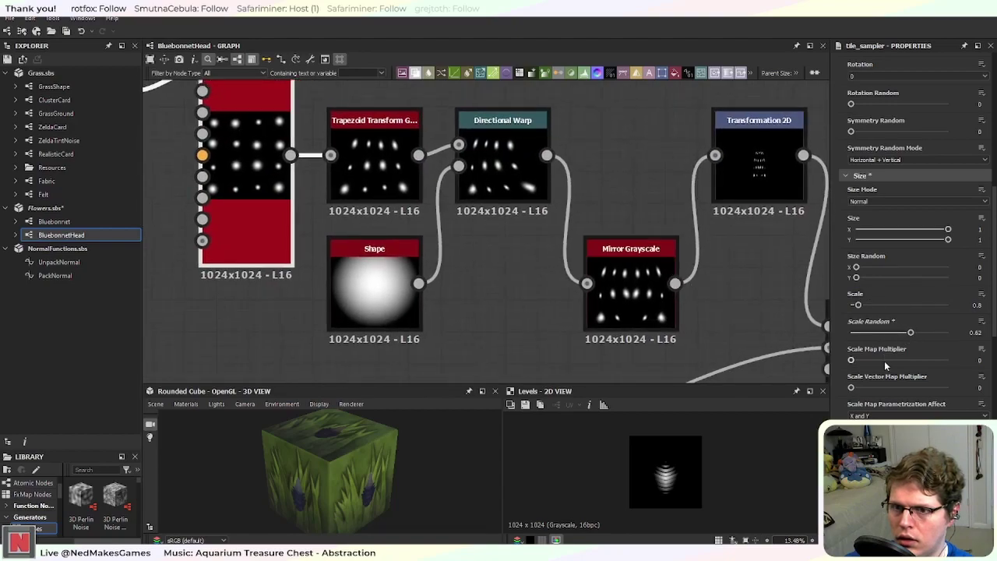
scroll(914, 234, down, 4)
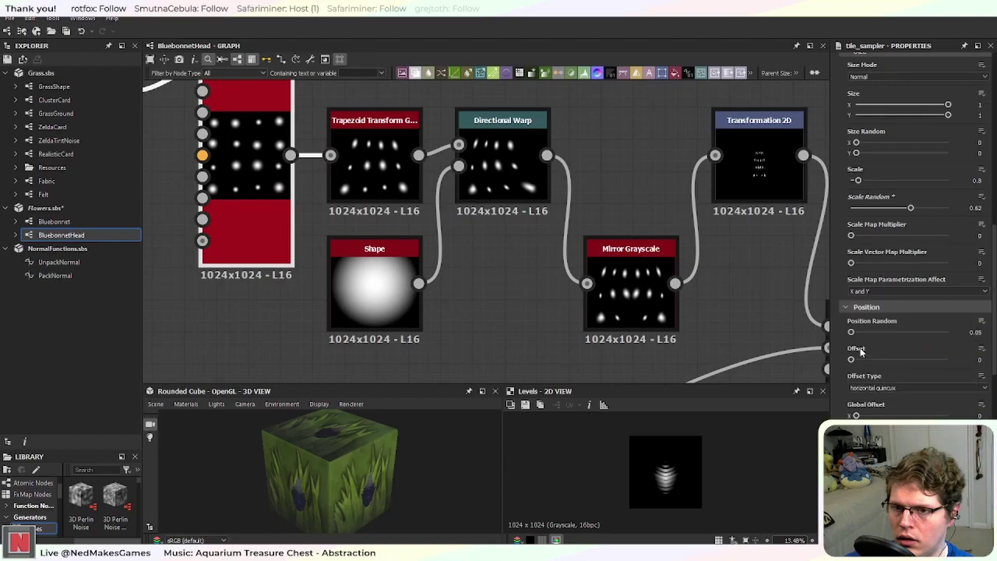
drag(851, 333, 852, 333)
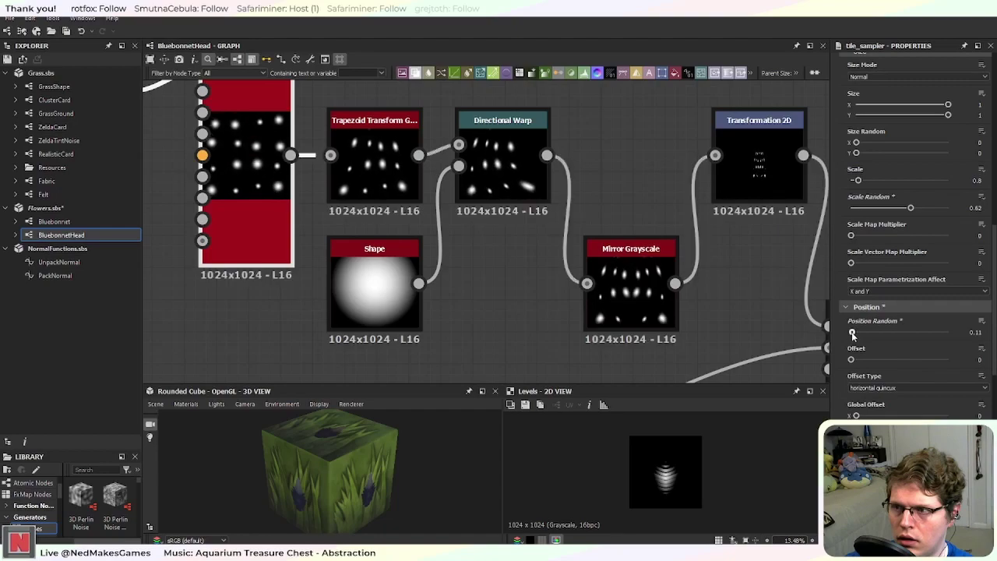
Step: Examine the randomized petal spots along the graph and on the flower in the albedoAlpha output
scroll(737, 311, down, 5)
middle_drag(775, 365, 540, 268)
scroll(541, 268, up, 8)
middle_drag(665, 299, 551, 302)
scroll(597, 301, down, 7)
middle_drag(689, 321, 348, 283)
middle_drag(740, 296, 342, 233)
middle_drag(793, 344, 547, 310)
middle_drag(800, 381, 510, 249)
scroll(516, 236, up, 6)
middle_drag(542, 332, 514, 297)
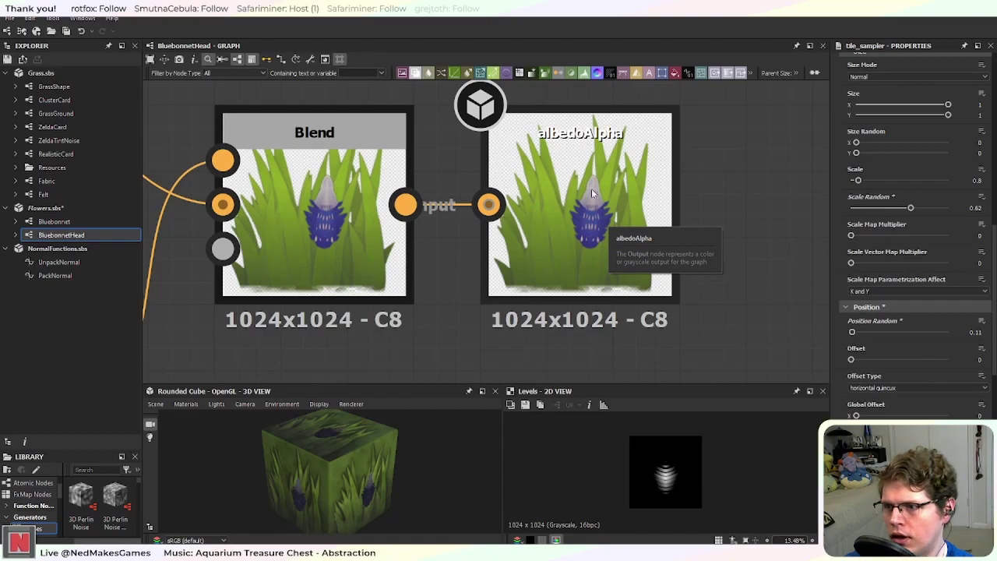
Step: Connect the pale yellow Uniform Color to the Foreground of the cream-row Blend directly below it, replacing the blue color
scroll(434, 271, down, 4)
middle_drag(325, 312, 498, 240)
middle_drag(286, 312, 481, 231)
middle_drag(292, 335, 519, 287)
middle_drag(342, 323, 503, 241)
middle_drag(398, 337, 553, 266)
middle_drag(351, 267, 566, 309)
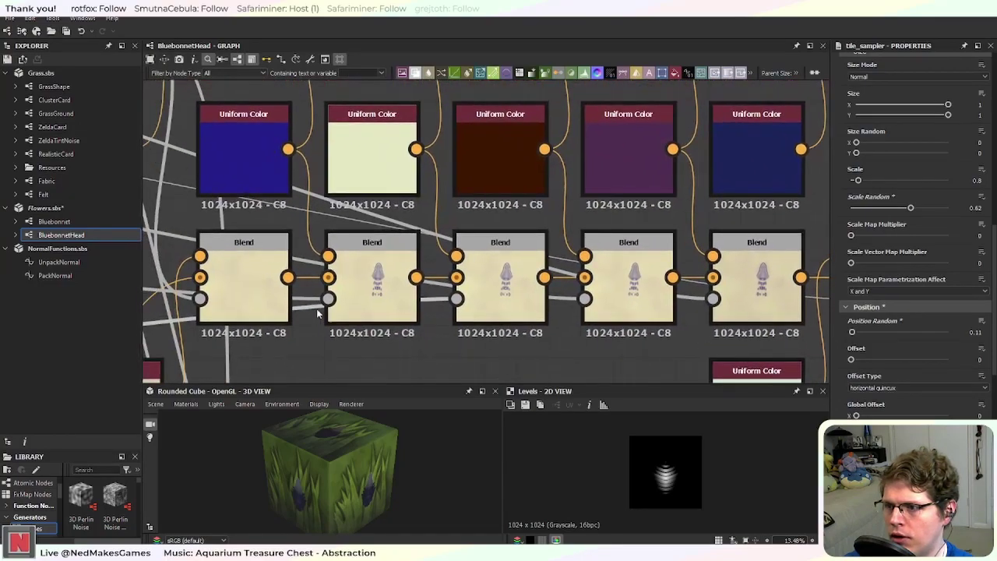
middle_drag(338, 248, 471, 286)
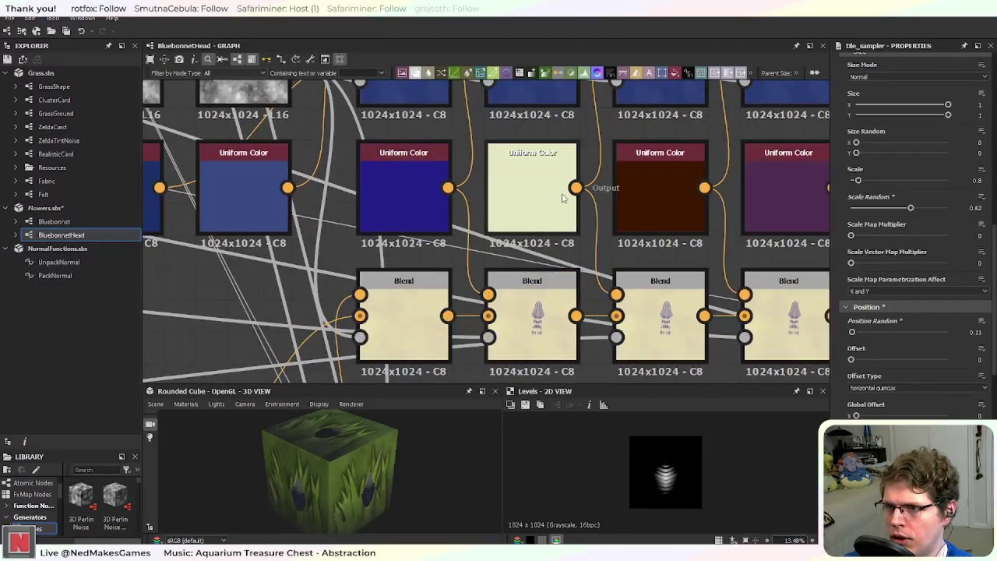
drag(576, 188, 490, 295)
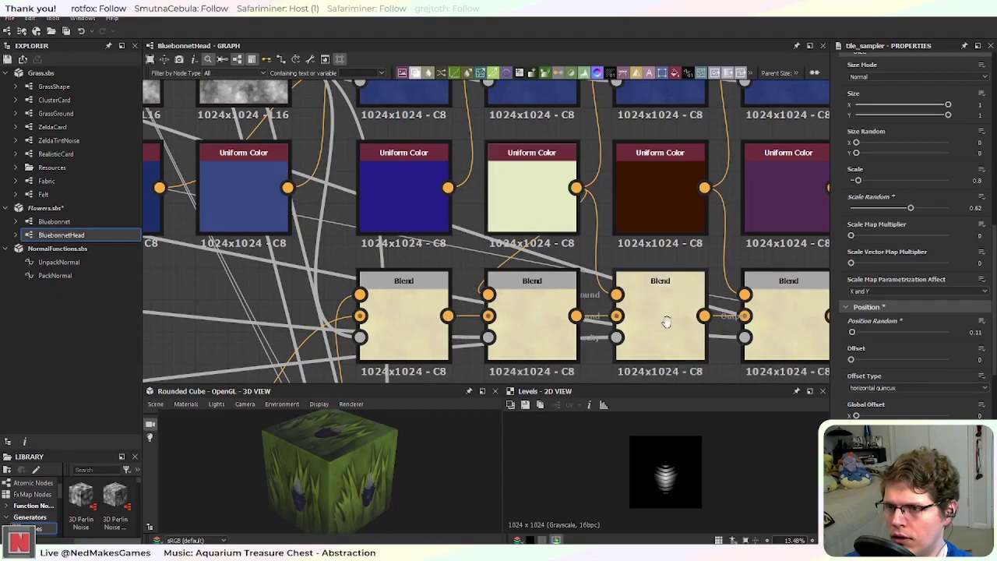
Step: Examine the recolored cream Blends and the flower's tip in the albedoAlpha output
middle_drag(678, 327, 447, 312)
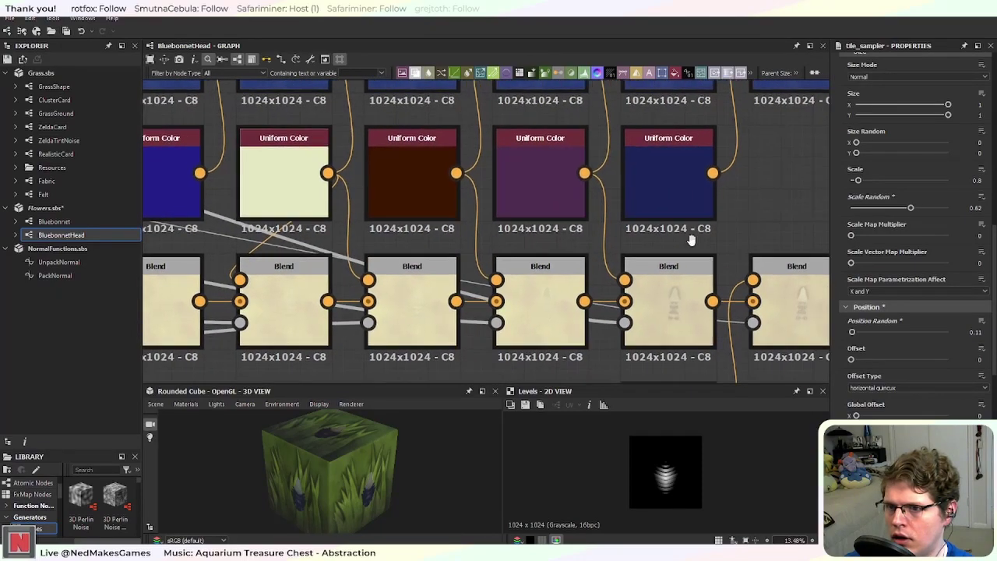
scroll(569, 215, up, 2)
scroll(537, 233, up, 3)
middle_drag(695, 234, 367, 300)
middle_drag(782, 153, 526, 266)
scroll(527, 267, down, 4)
middle_drag(601, 239, 264, 330)
middle_drag(369, 322, 305, 360)
scroll(305, 360, down, 1)
scroll(516, 225, up, 4)
scroll(511, 209, up, 2)
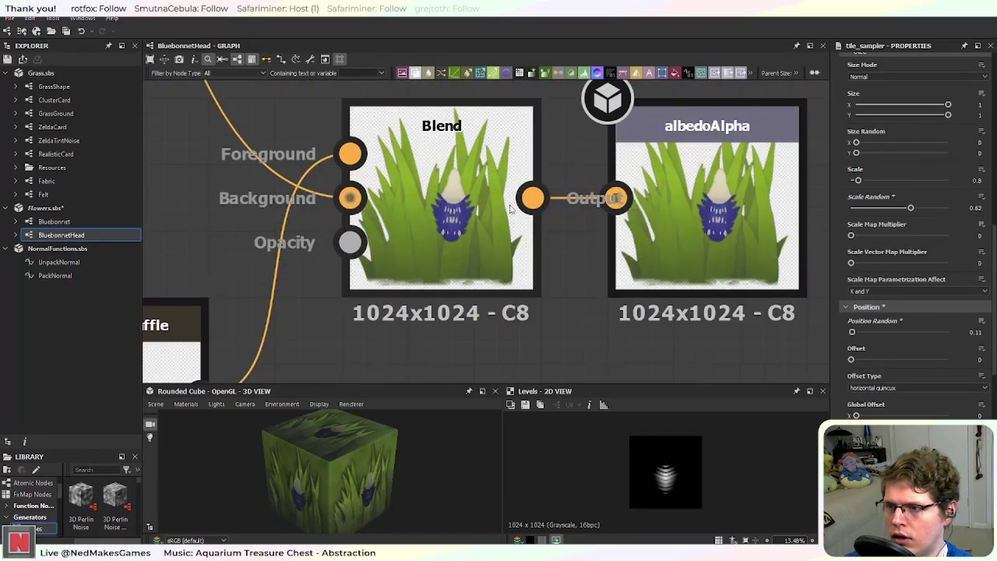
Step: Connect the dark brown Uniform Color to the Foreground of the cream-row Blend beneath the dark blue color
middle_drag(209, 316, 488, 199)
middle_drag(372, 245, 556, 160)
middle_drag(314, 312, 573, 207)
scroll(331, 330, down, 5)
scroll(429, 239, up, 1)
middle_drag(289, 302, 601, 255)
scroll(428, 239, up, 2)
drag(368, 158, 570, 292)
Step: Examine the flower's colors in the final Blend, and inspect the previews of the last Blends in the cream row
middle_drag(809, 148, 564, 264)
scroll(733, 233, down, 5)
middle_drag(703, 236, 319, 328)
middle_drag(621, 233, 537, 252)
scroll(436, 274, up, 8)
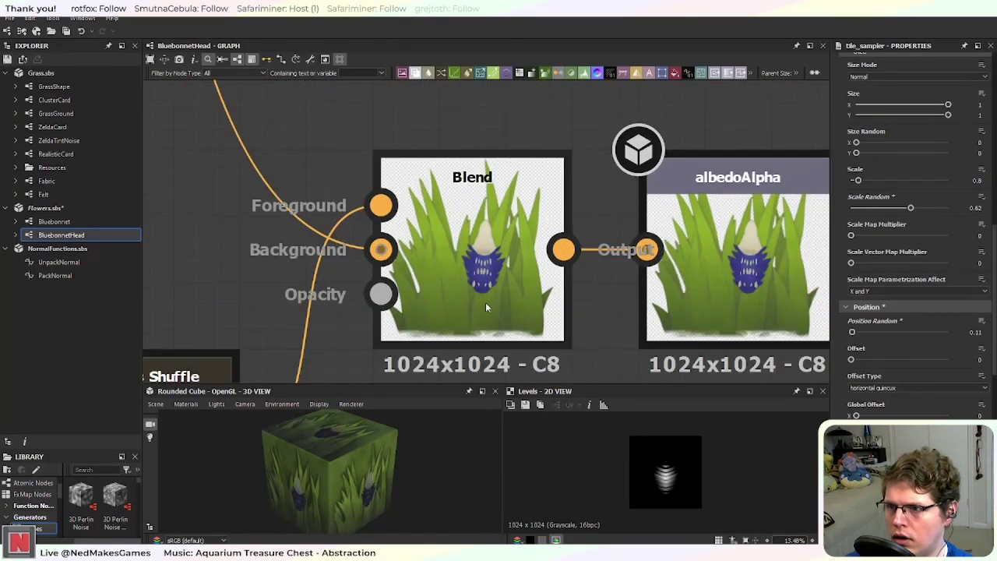
scroll(483, 306, down, 6)
middle_drag(364, 310, 640, 168)
middle_drag(445, 278, 656, 188)
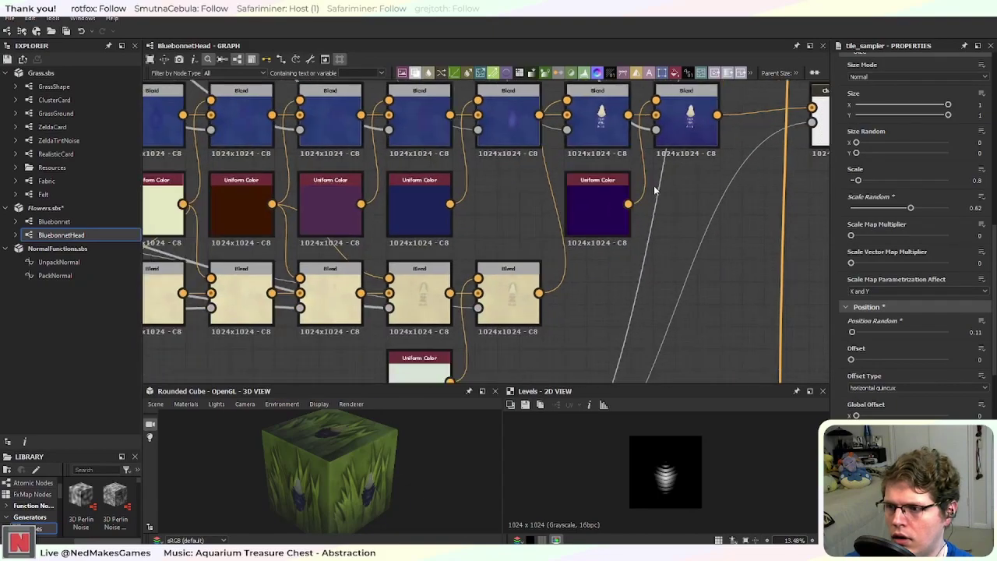
scroll(465, 274, up, 6)
middle_drag(446, 349, 539, 243)
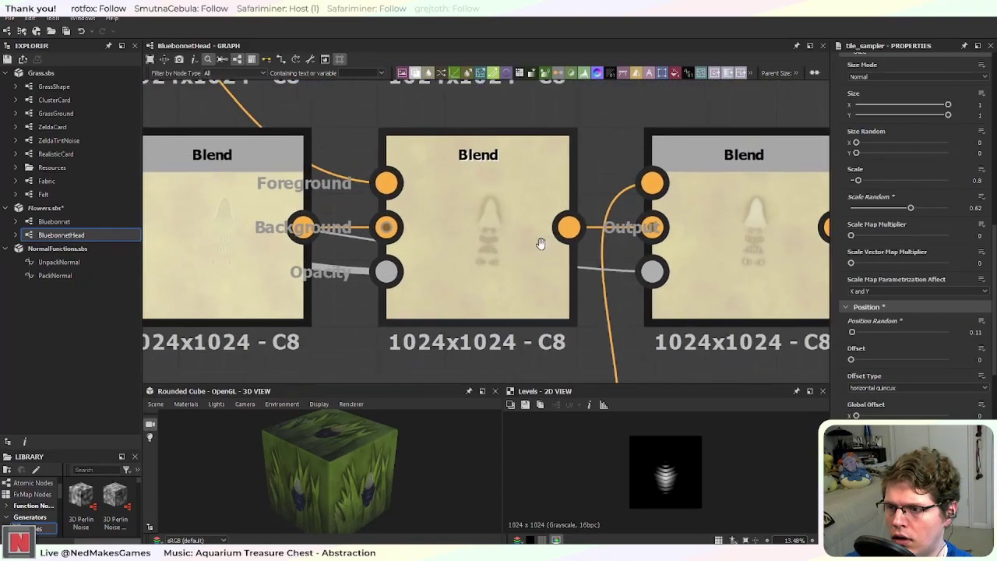
scroll(407, 248, down, 2)
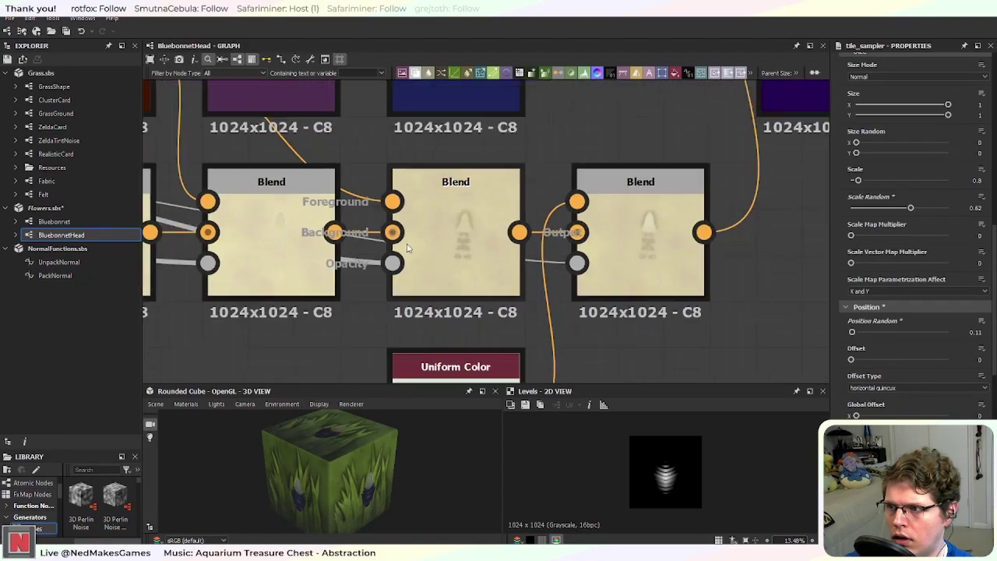
Step: Compare the flower's spots and cream tip in the final Blend and the albedoAlpha output
scroll(407, 248, down, 2)
middle_drag(564, 189, 390, 269)
middle_drag(658, 165, 390, 271)
middle_drag(672, 175, 410, 303)
scroll(530, 179, up, 4)
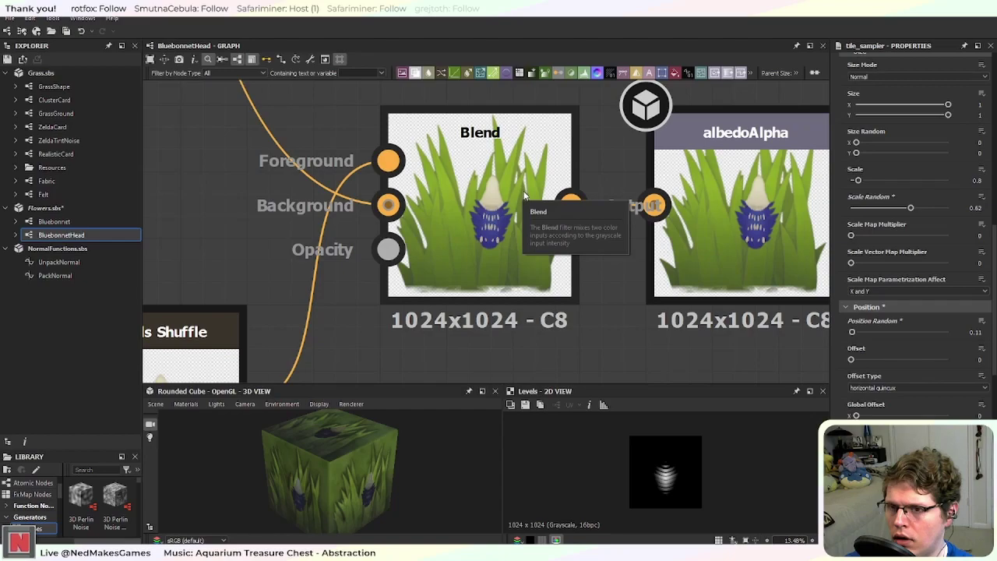
scroll(523, 190, down, 5)
middle_drag(368, 273, 517, 250)
middle_drag(267, 294, 399, 273)
mouse_move(375, 263)
middle_down()
mouse_move(661, 285)
mouse_move(270, 376)
middle_up()
middle_drag(718, 234, 301, 250)
middle_drag(780, 233, 499, 224)
scroll(498, 224, up, 5)
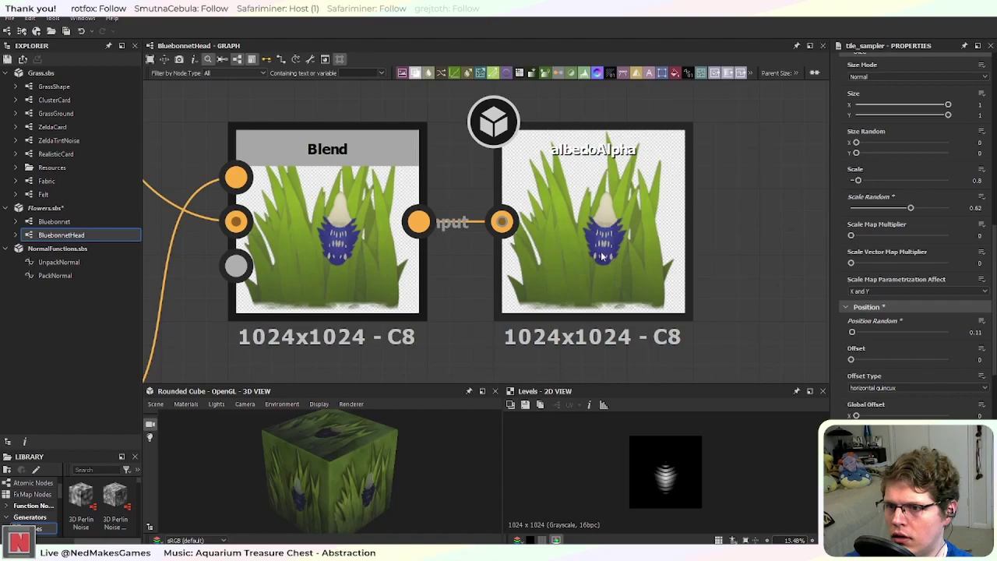
Step: Inspect the Directional Warp's parameters and the neighbouring node previews in the petal spot chain
scroll(601, 256, down, 5)
middle_drag(374, 273, 669, 245)
middle_drag(350, 250, 662, 261)
middle_drag(416, 264, 638, 303)
middle_drag(233, 222, 700, 288)
middle_drag(240, 200, 504, 266)
middle_drag(268, 192, 512, 202)
middle_drag(305, 259, 553, 290)
scroll(345, 241, down, 4)
middle_drag(336, 238, 532, 354)
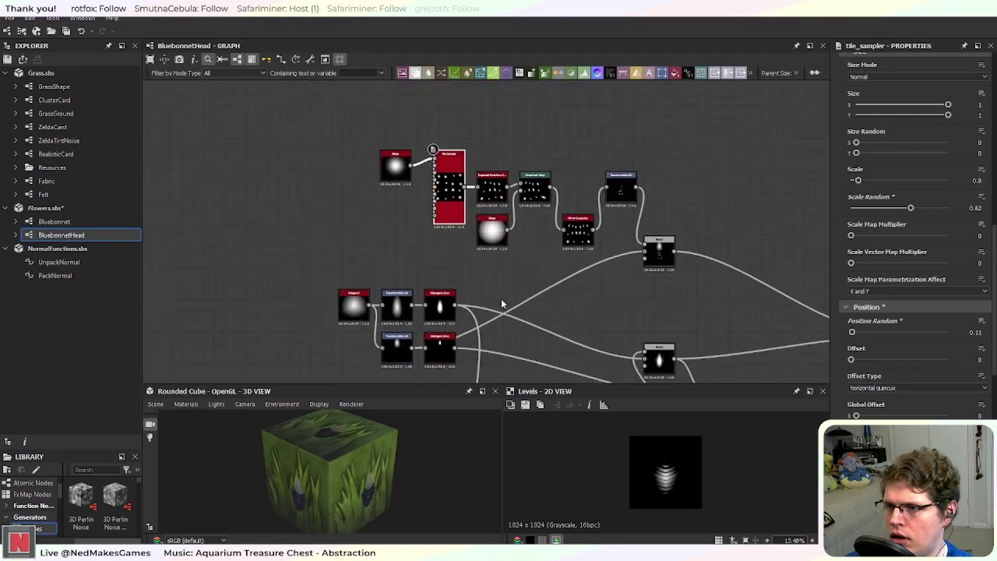
scroll(507, 195, up, 4)
middle_drag(582, 285, 510, 299)
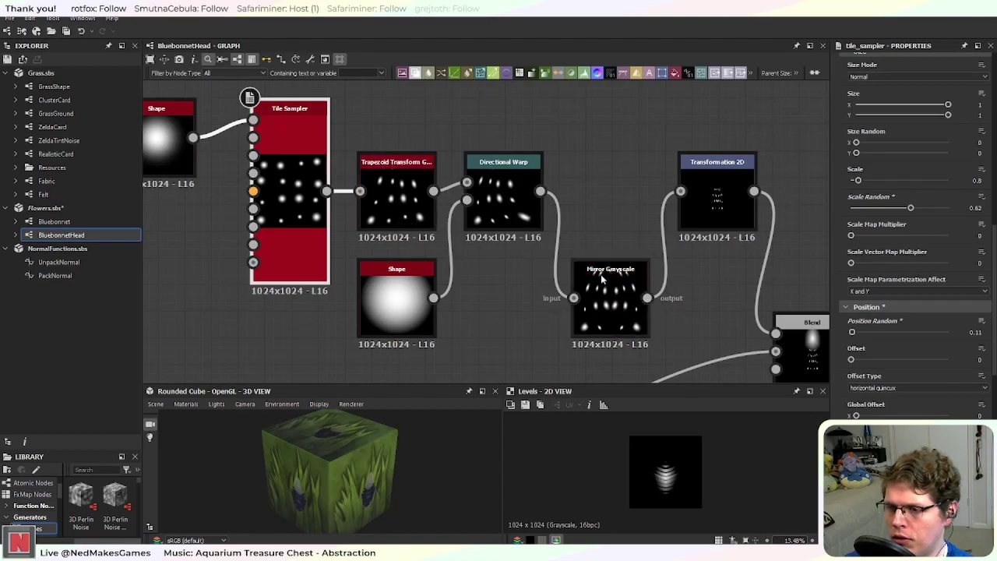
click(530, 209)
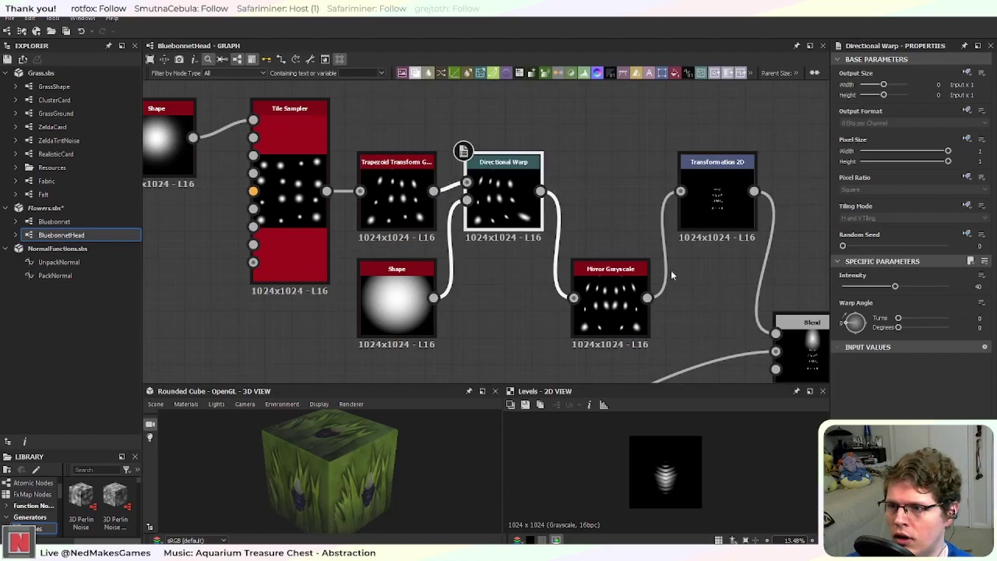
scroll(538, 219, up, 3)
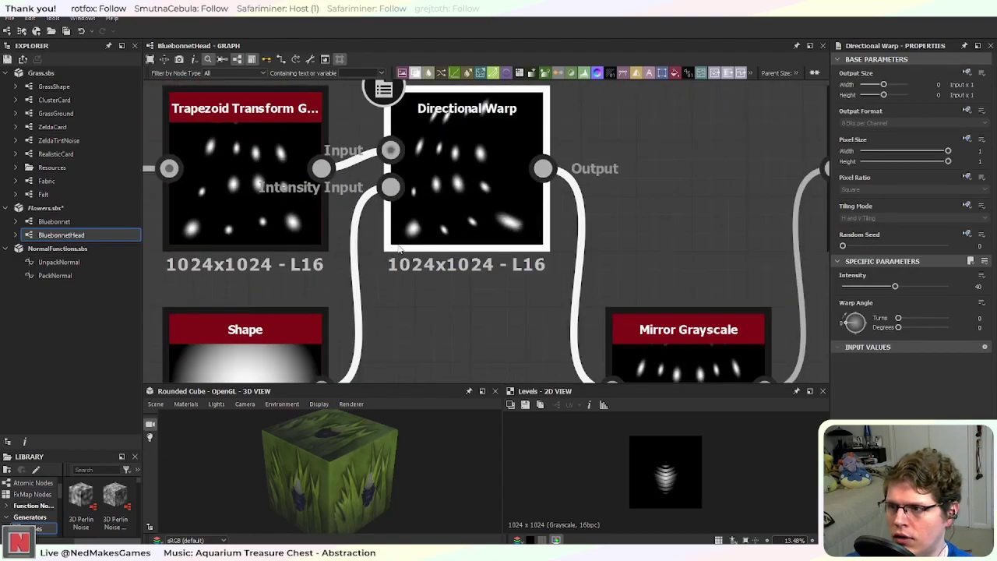
scroll(423, 218, down, 1)
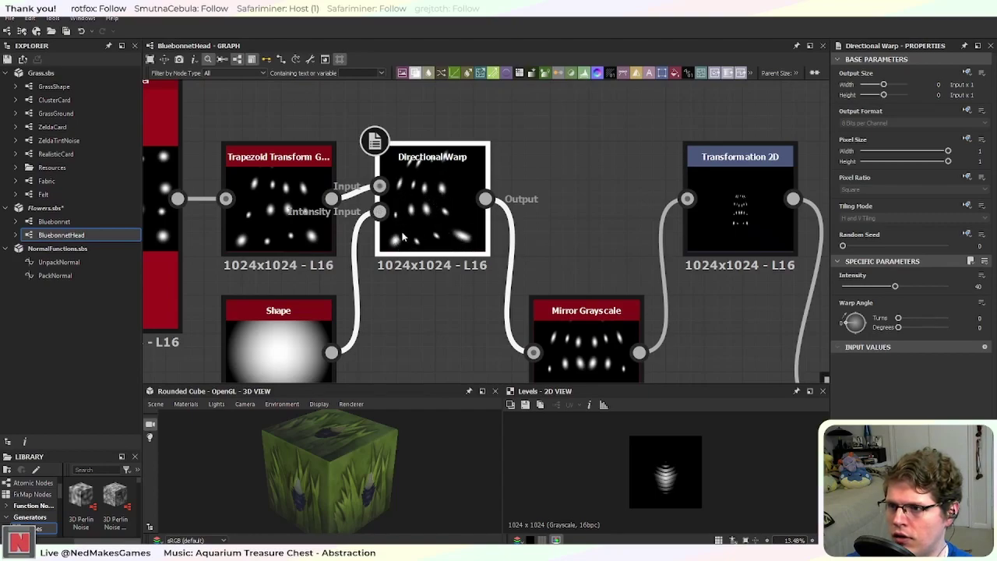
middle_drag(273, 285, 438, 289)
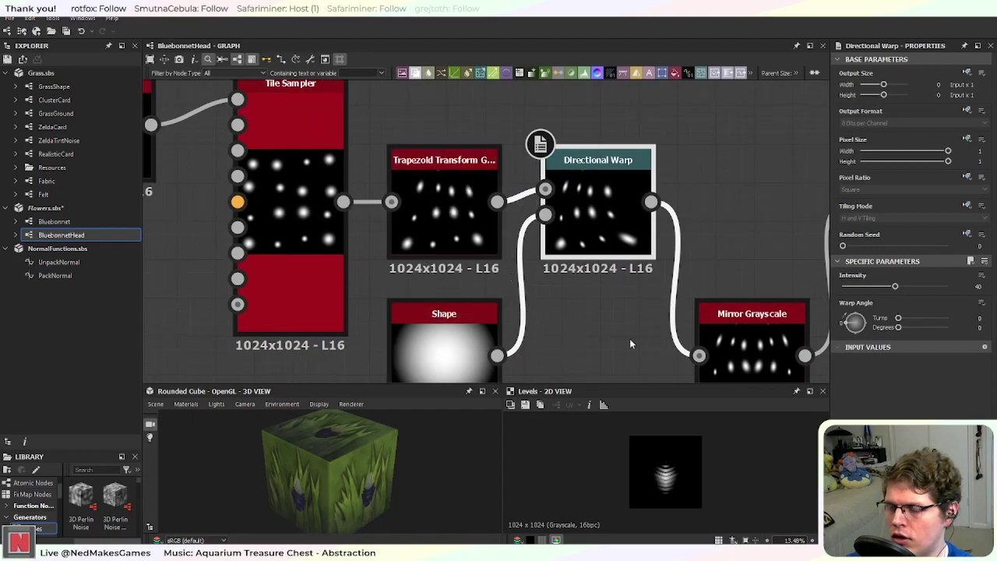
scroll(632, 343, down, 5)
middle_drag(631, 338, 527, 211)
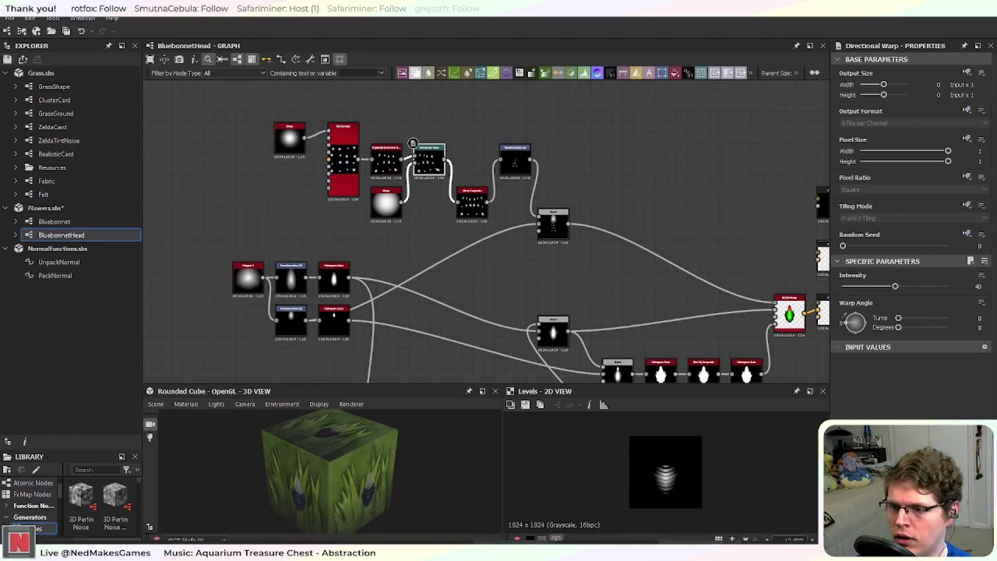
Step: Check the bluebonnet reference photos in the browser, and examine how the spot and tip masks are combined in the graph
key(alt+Tab)
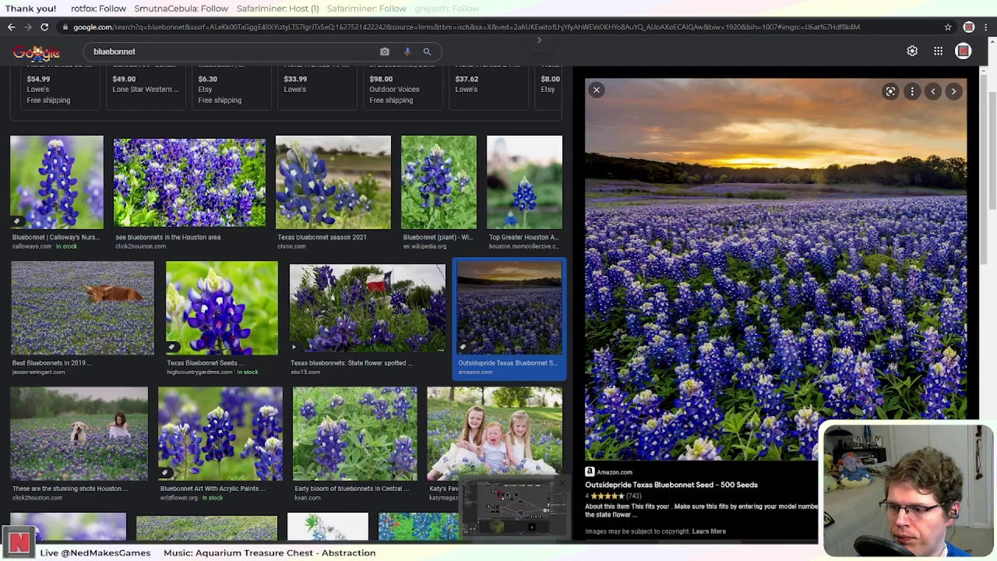
click(502, 507)
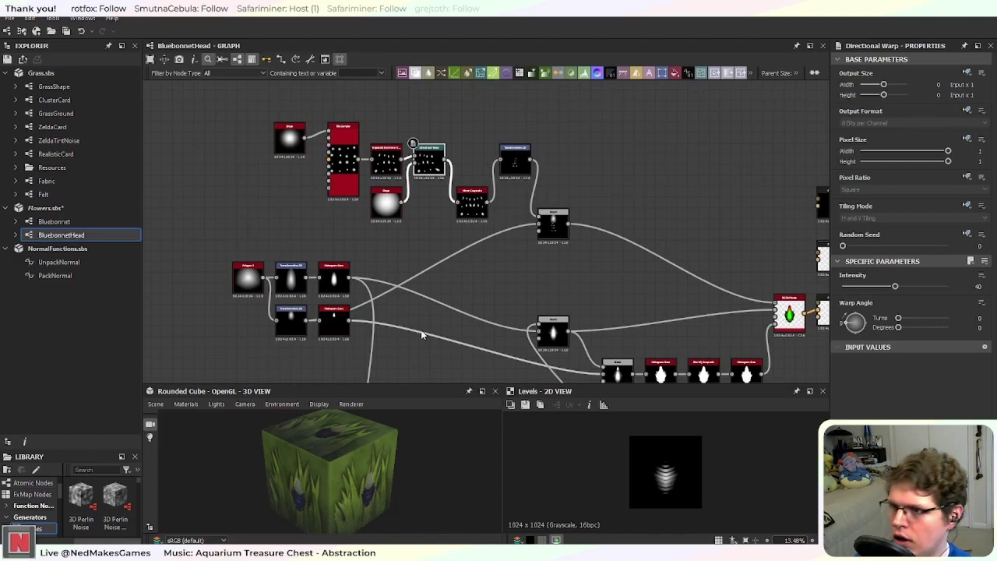
scroll(467, 248, down, 2)
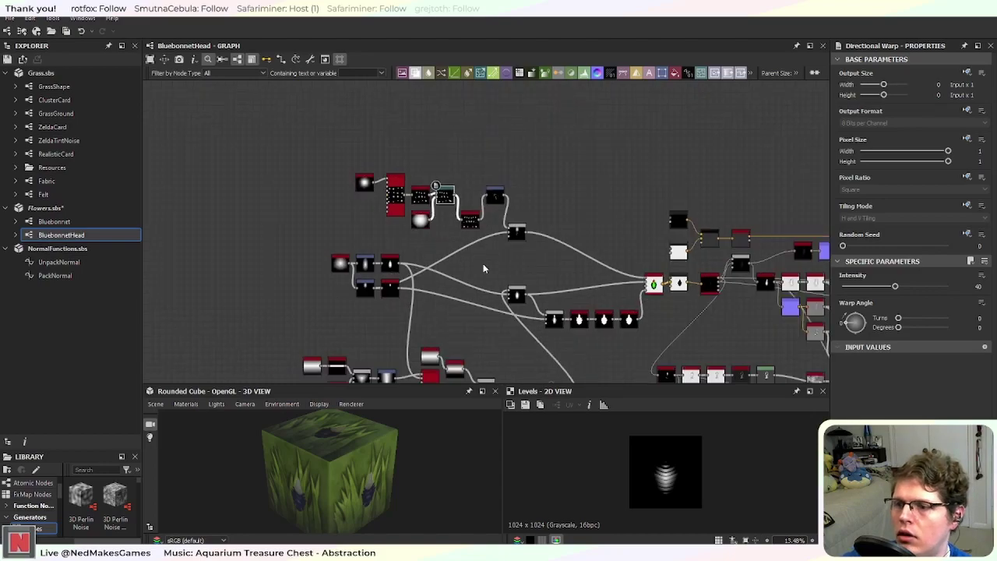
middle_drag(617, 230, 543, 190)
scroll(385, 245, up, 3)
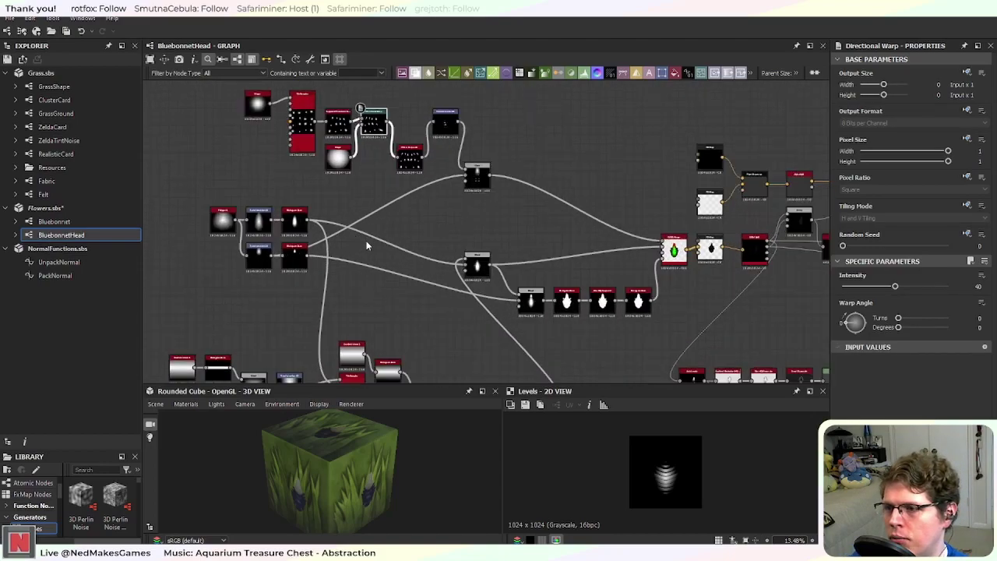
scroll(426, 328, up, 1)
middle_drag(425, 327, 414, 280)
scroll(480, 196, down, 2)
scroll(537, 195, up, 1)
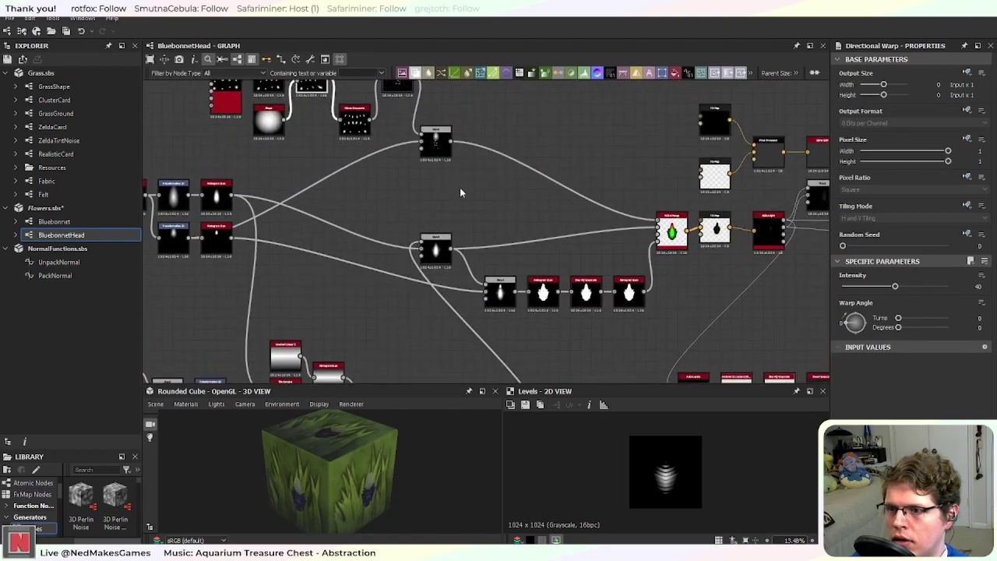
middle_drag(435, 220, 566, 293)
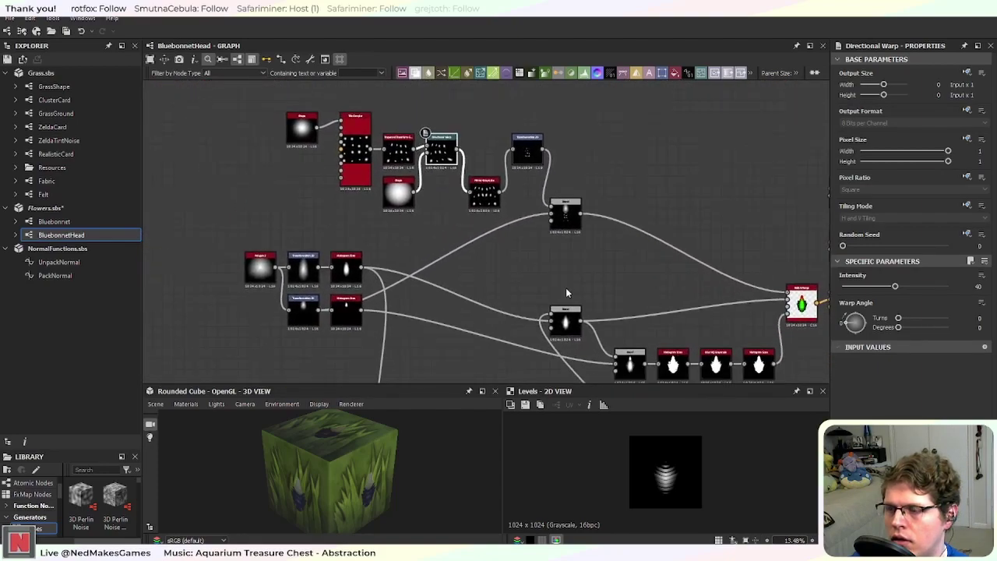
Step: Review the spot Tile Sampler's parameters and inputs, and move its pattern Shape node farther away from it
scroll(417, 215, up, 4)
middle_drag(320, 265, 451, 343)
click(440, 190)
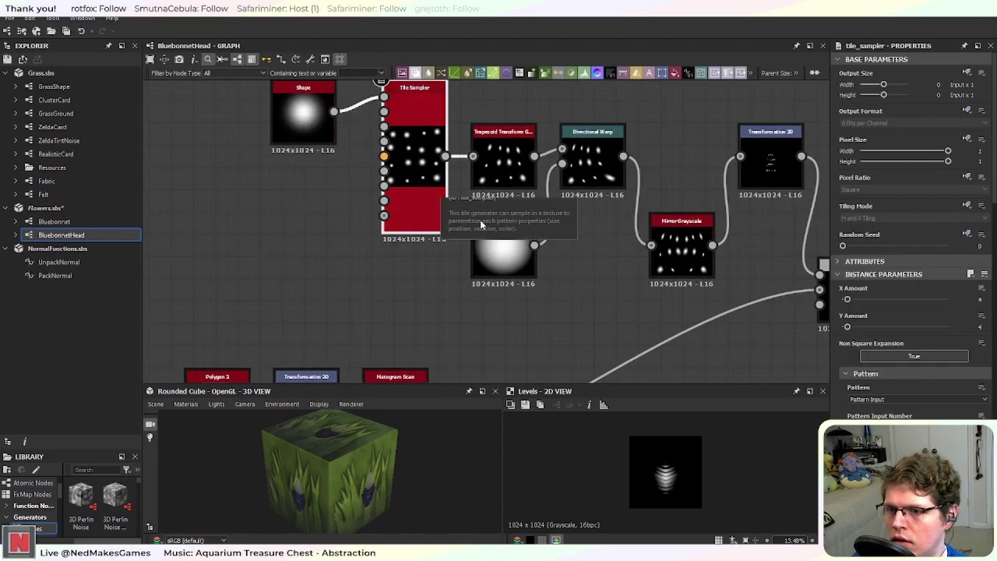
scroll(841, 405, down, 3)
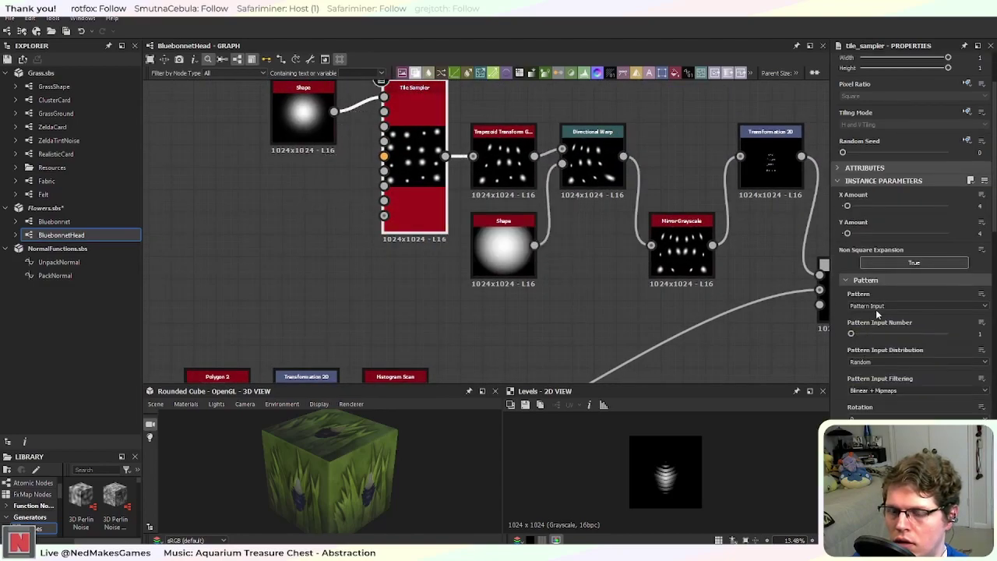
scroll(845, 400, down, 2)
scroll(845, 400, down, 5)
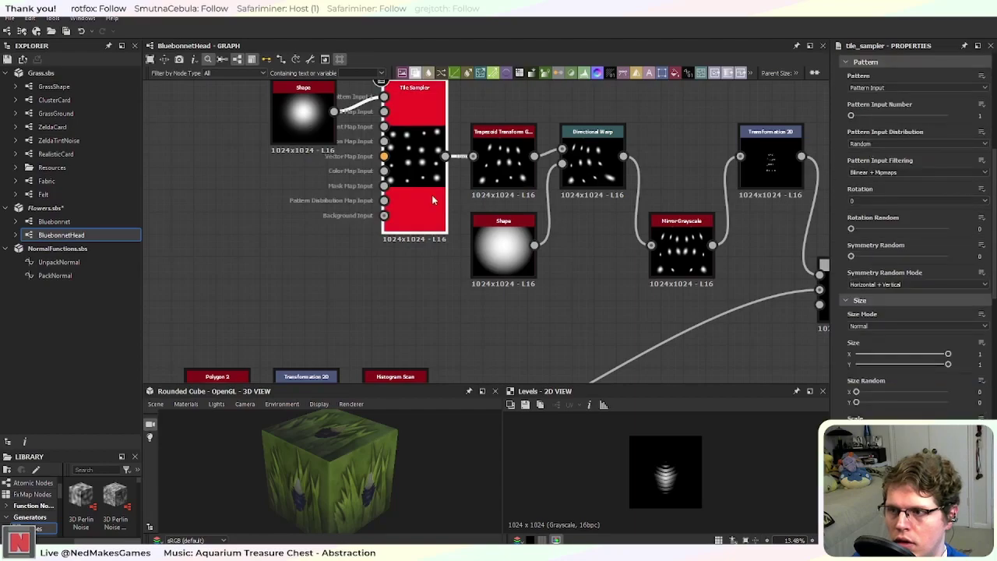
scroll(422, 192, up, 2)
middle_drag(395, 231, 468, 314)
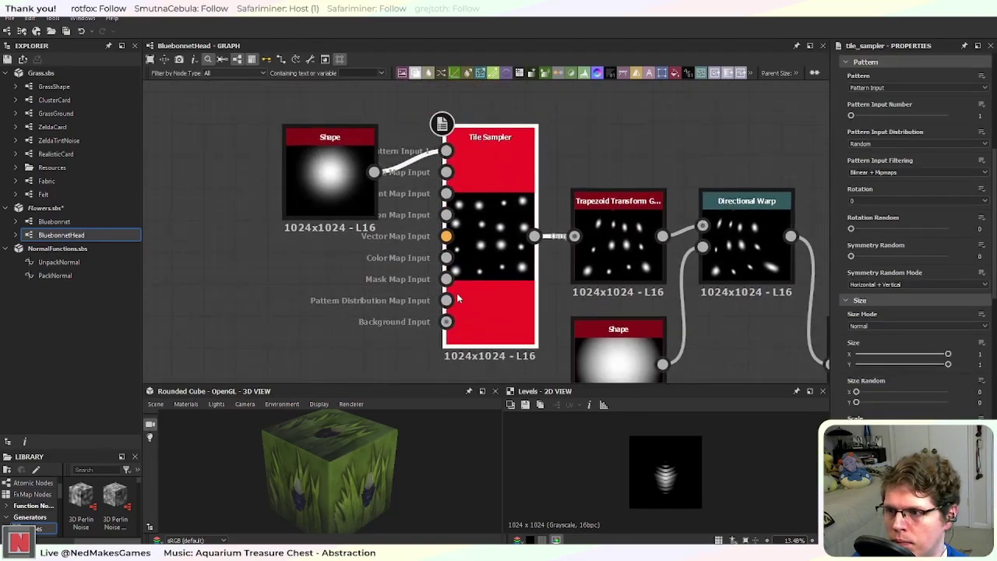
drag(342, 201, 225, 185)
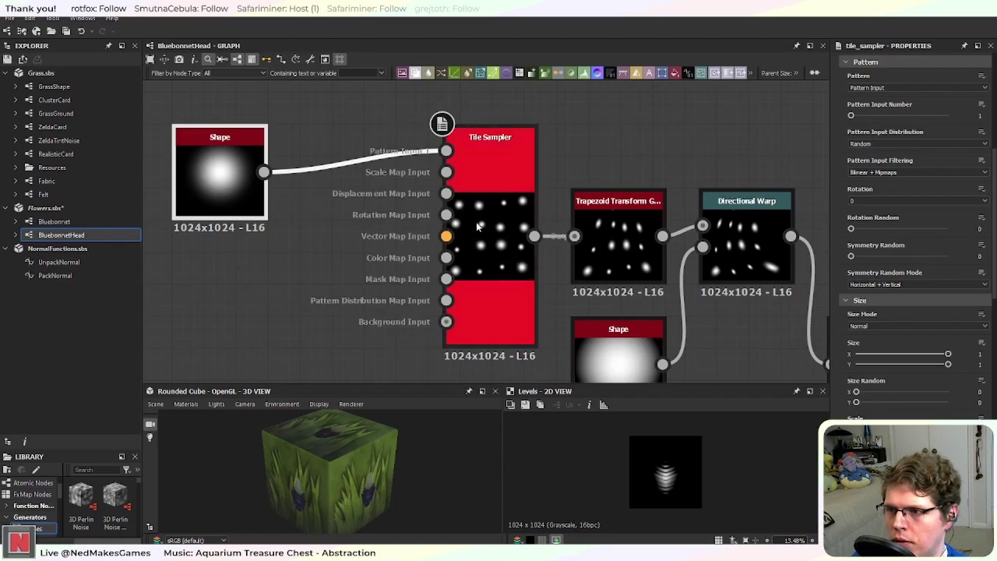
Step: Try feeding the pattern Shape into the Tile Sampler's Displacement Map Input, and remove the extra connection
drag(264, 171, 446, 193)
click(452, 198)
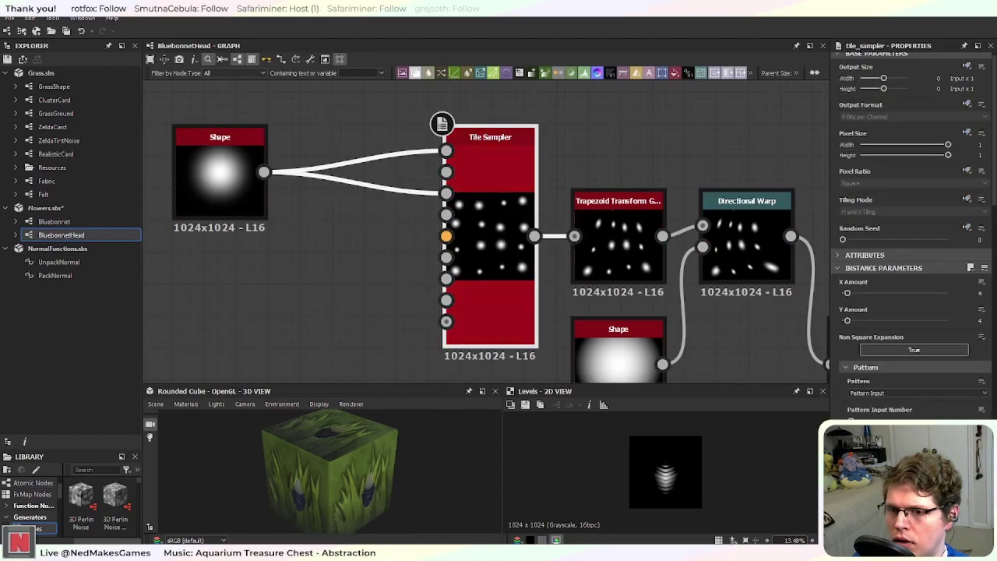
scroll(911, 234, down, 10)
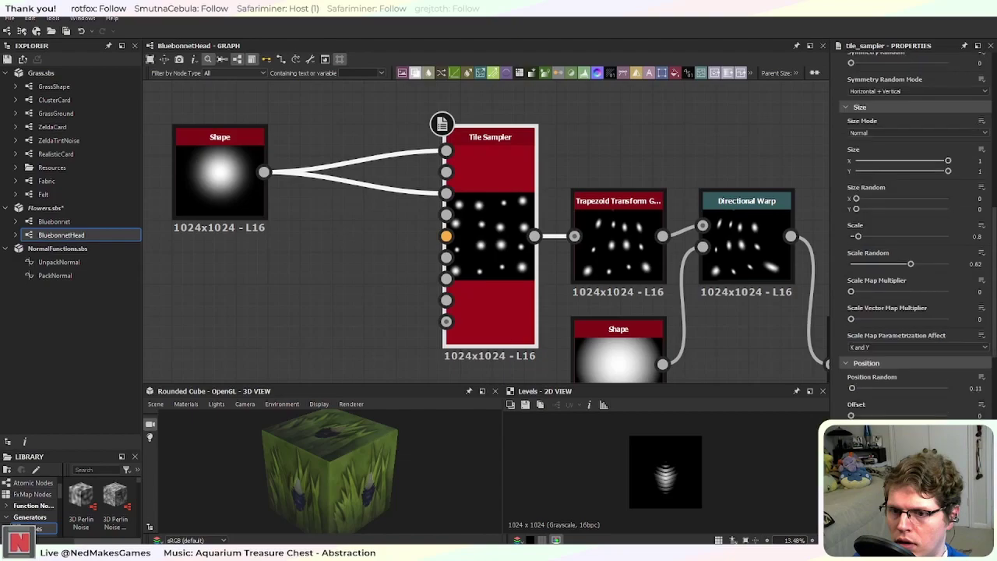
scroll(911, 233, down, 2)
mouse_move(851, 447)
mouse_down()
mouse_move(882, 447)
mouse_move(852, 447)
mouse_up()
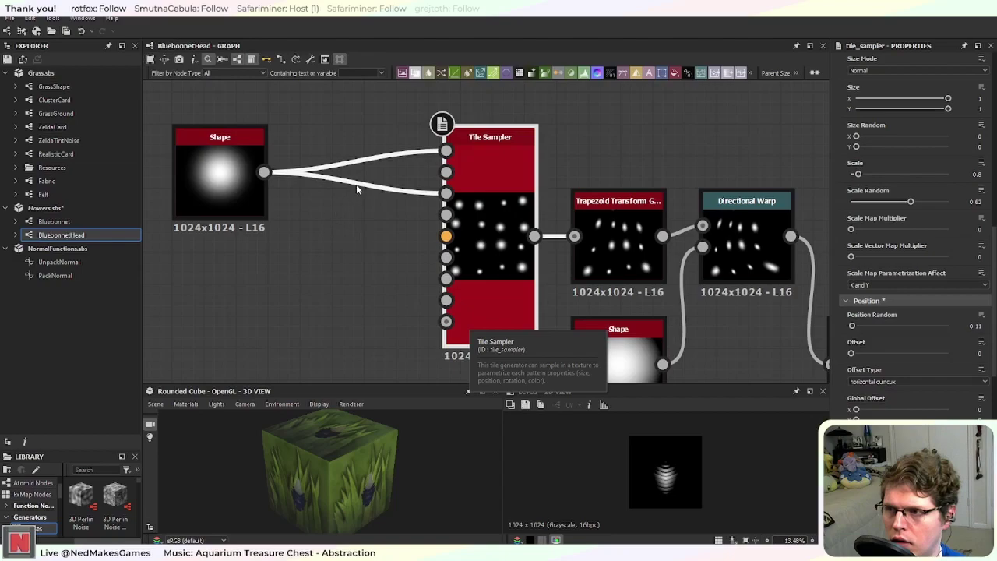
key(Delete)
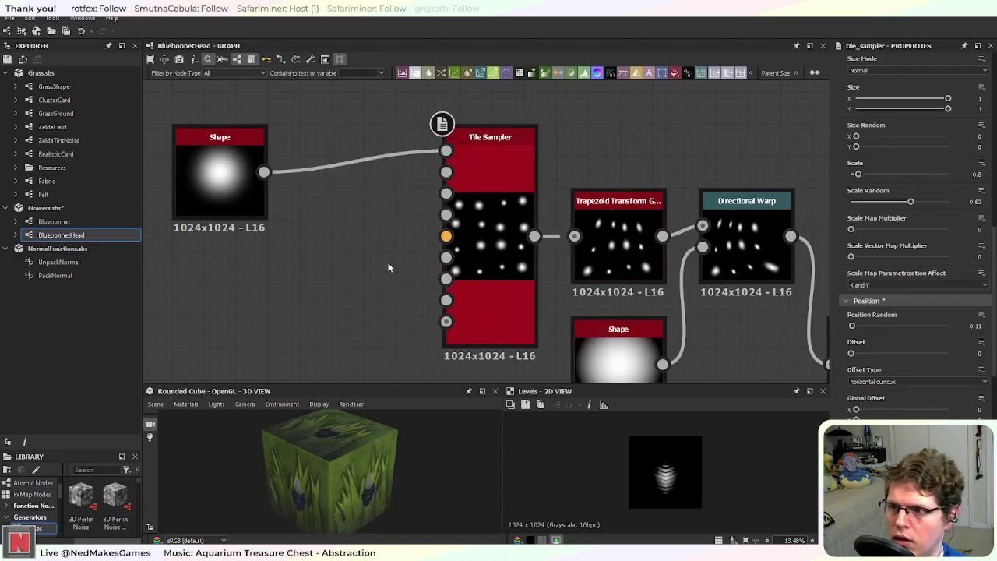
Step: Try connecting the pattern Shape to the Tile Sampler's Vector Map Input, and delete that link
middle_drag(337, 245, 350, 253)
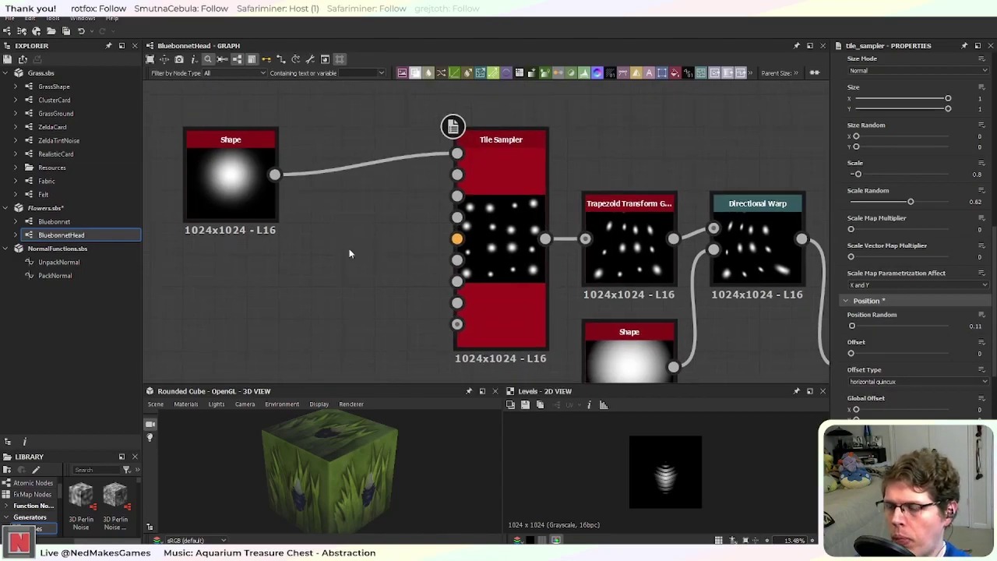
drag(274, 174, 457, 239)
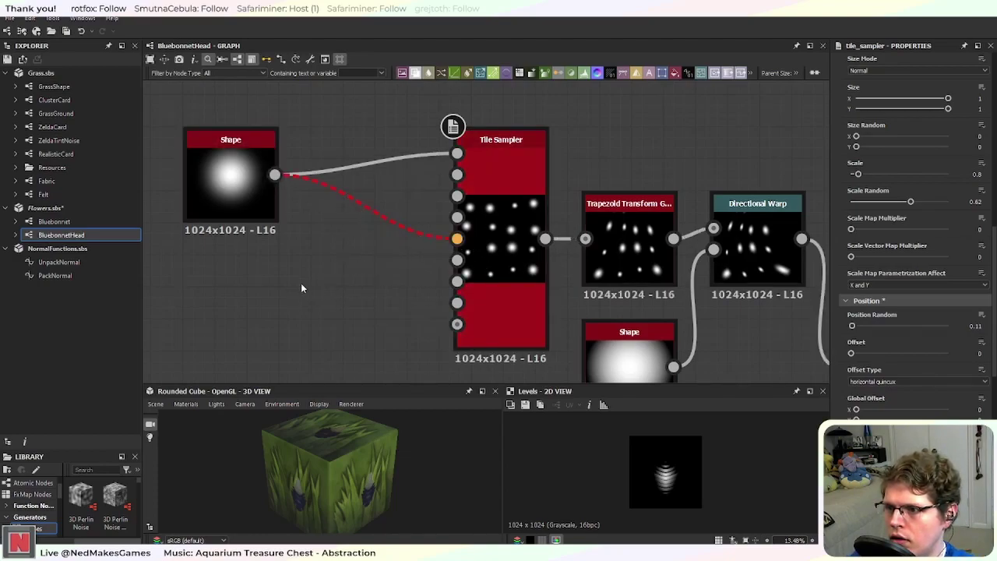
key(Delete)
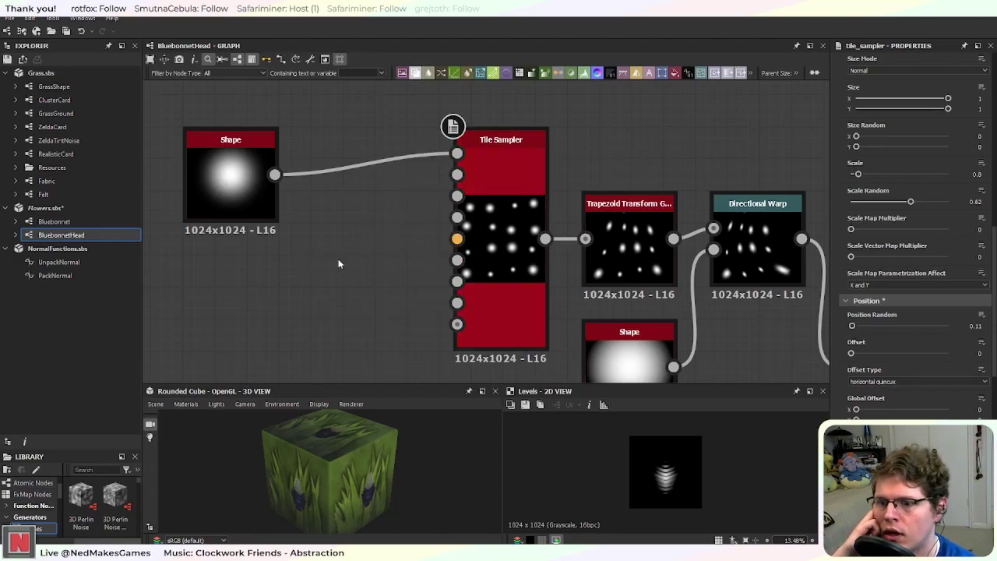
Step: Examine the spot chain from the Tile Sampler through Mirror Grayscale to the Blend, along with the tip masks below
middle_drag(398, 308, 340, 205)
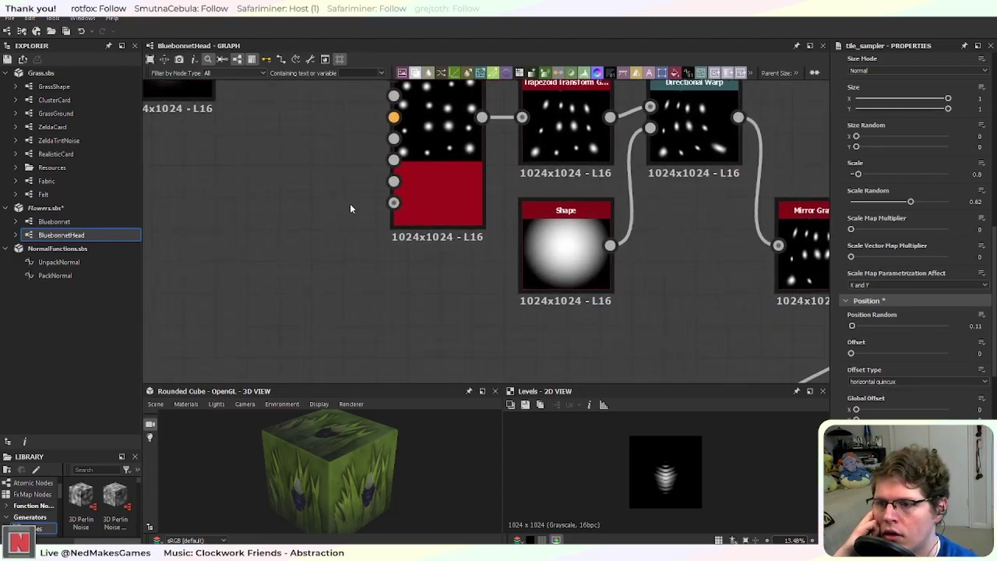
scroll(350, 205, down, 2)
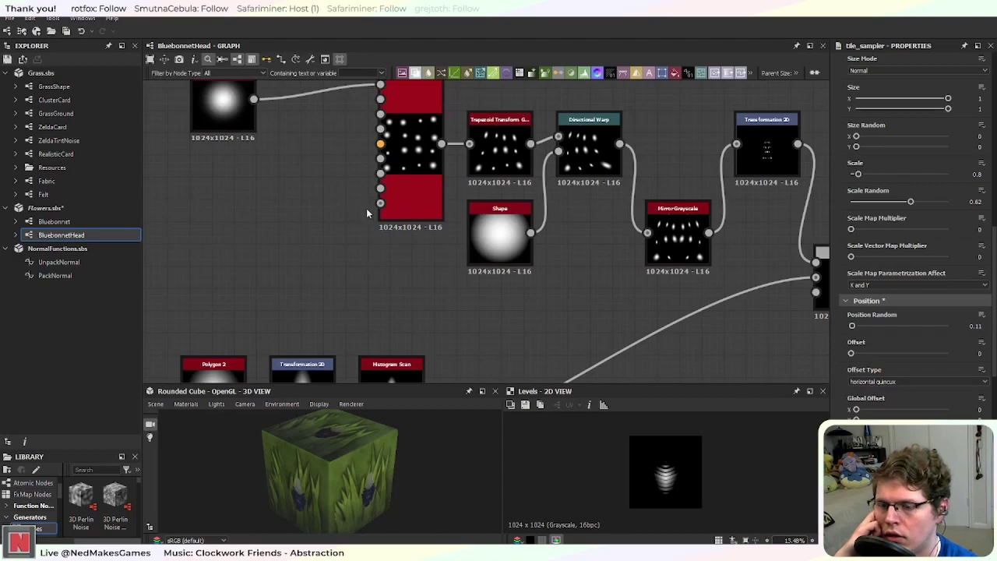
scroll(366, 208, down, 2)
middle_drag(494, 336, 447, 170)
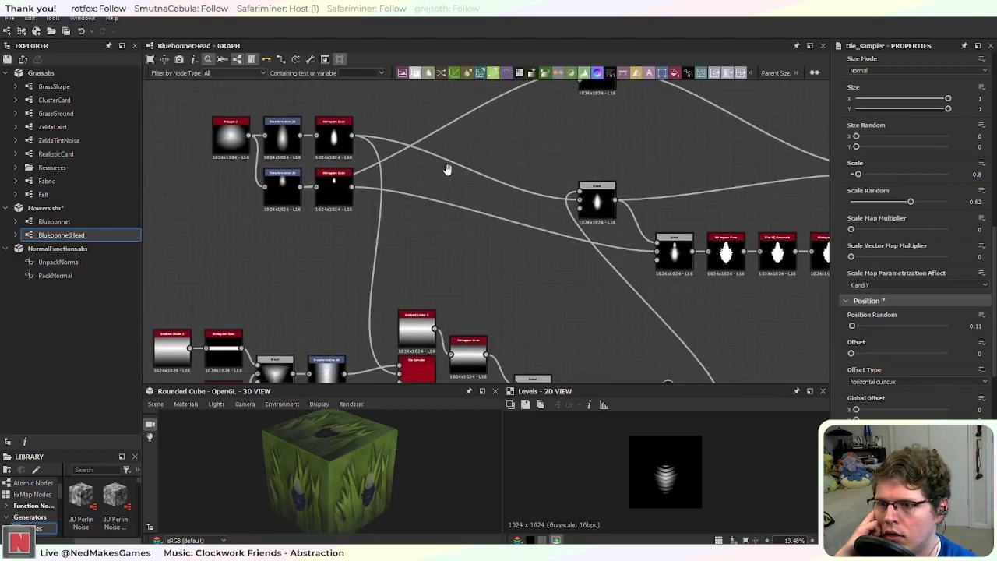
scroll(567, 211, down, 2)
scroll(469, 157, up, 2)
scroll(470, 157, down, 1)
scroll(471, 218, up, 3)
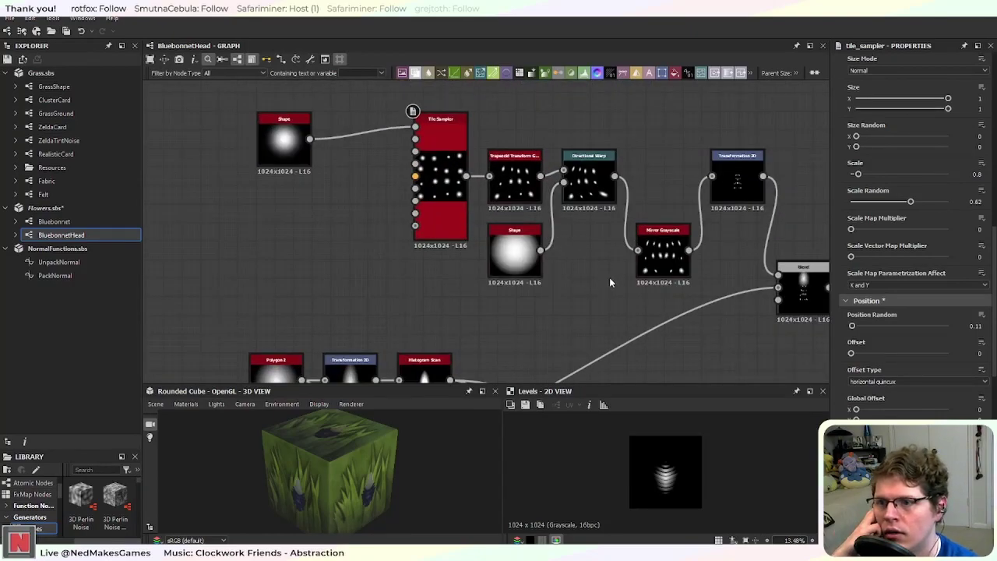
middle_drag(684, 299, 595, 352)
scroll(365, 263, up, 3)
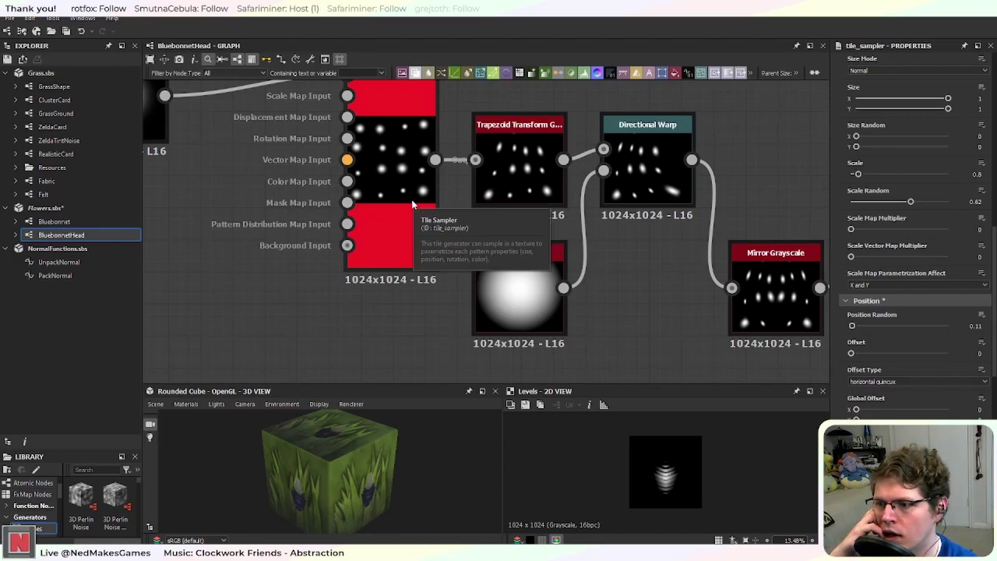
middle_drag(608, 374, 394, 203)
middle_drag(609, 277, 416, 216)
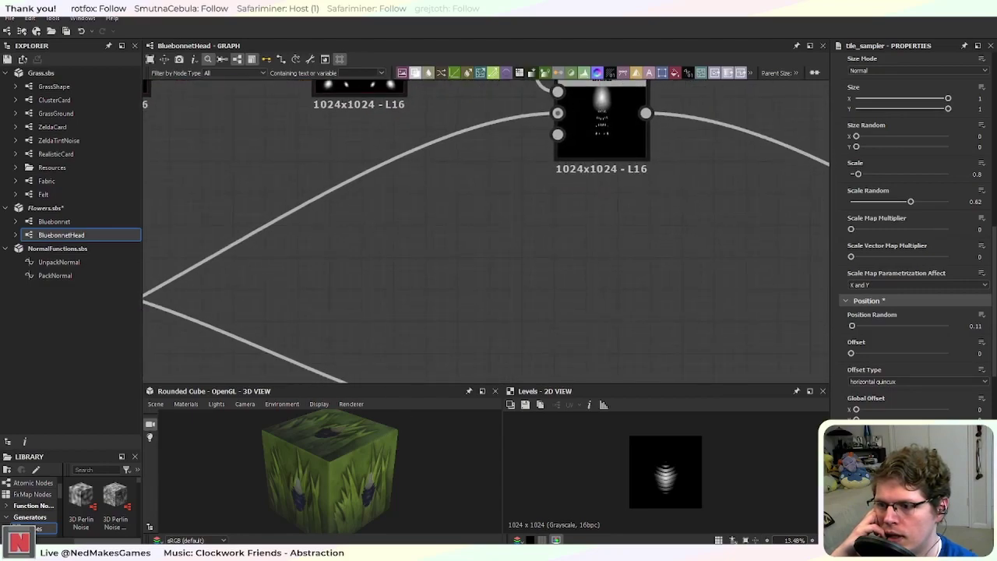
Step: Recheck the bluebonnet reference photos in the browser, and compare them with the spot pattern nodes in the graph
click(698, 550)
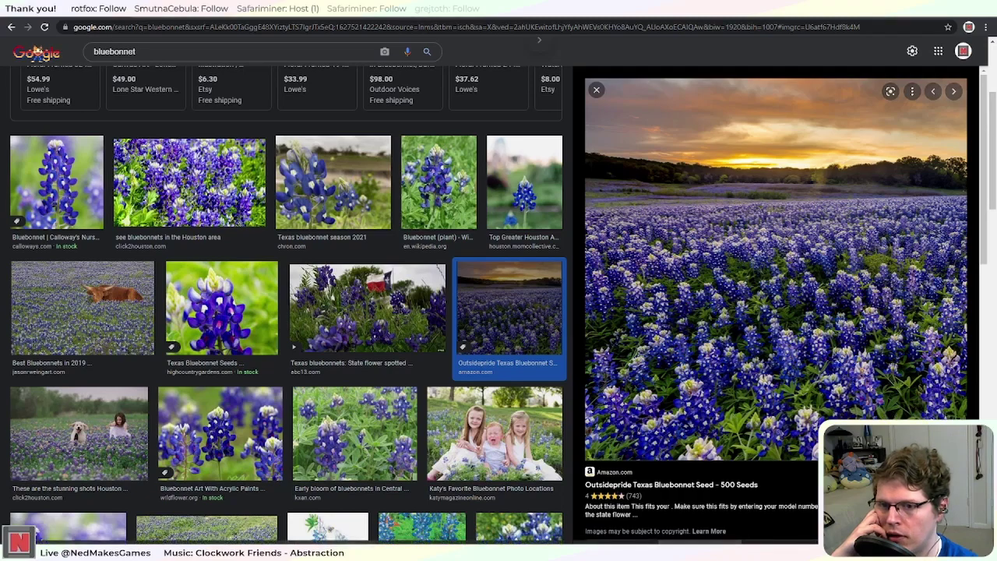
click(700, 550)
scroll(363, 272, down, 5)
middle_drag(236, 259, 490, 348)
middle_drag(373, 296, 346, 257)
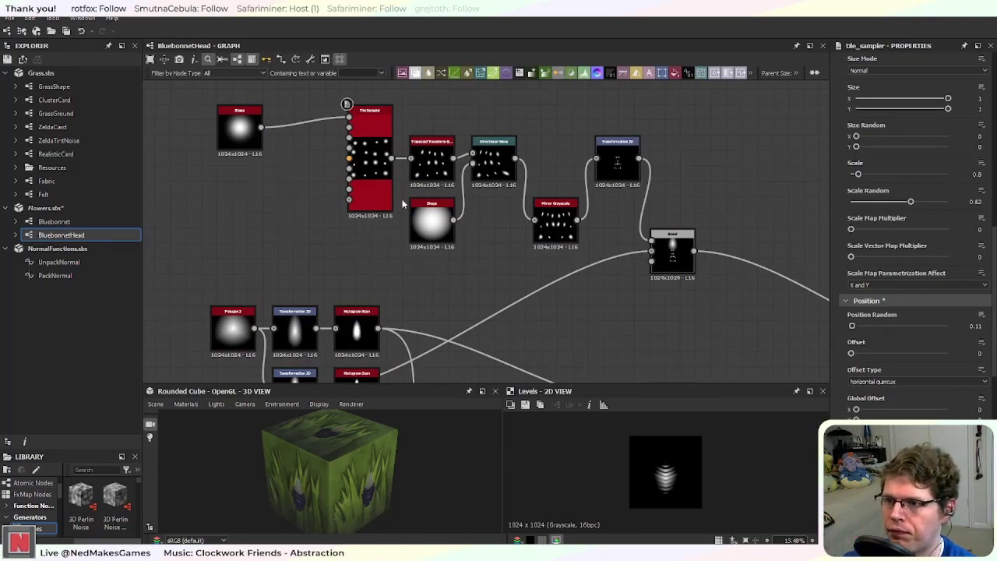
Step: Delete the Trapezoid Transform, Directional Warp with its Shape, and Mirror Grayscale nodes, and connect the Tile Sampler directly to Transformation 2D
middle_drag(650, 292, 466, 203)
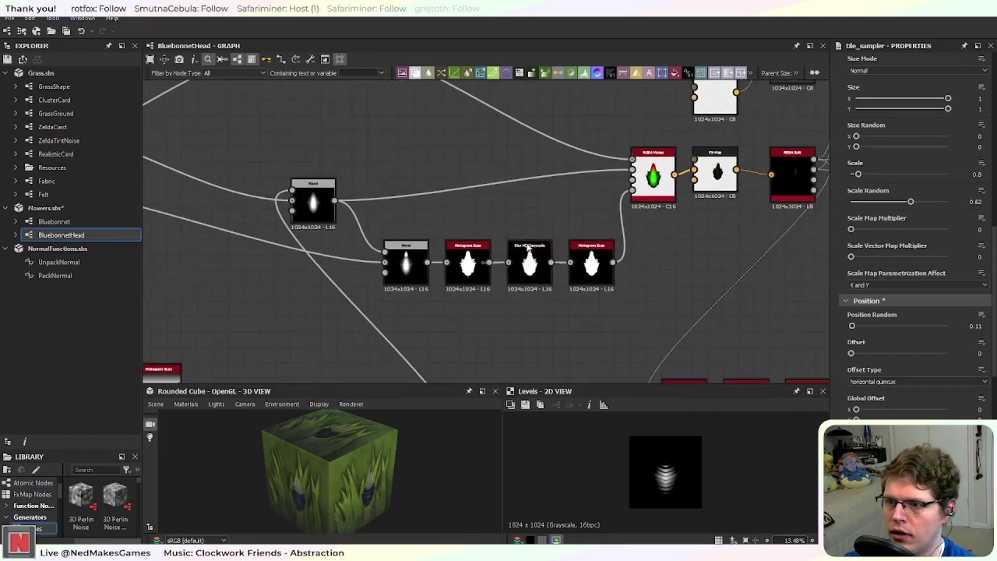
middle_drag(728, 312, 399, 275)
scroll(398, 274, up, 1)
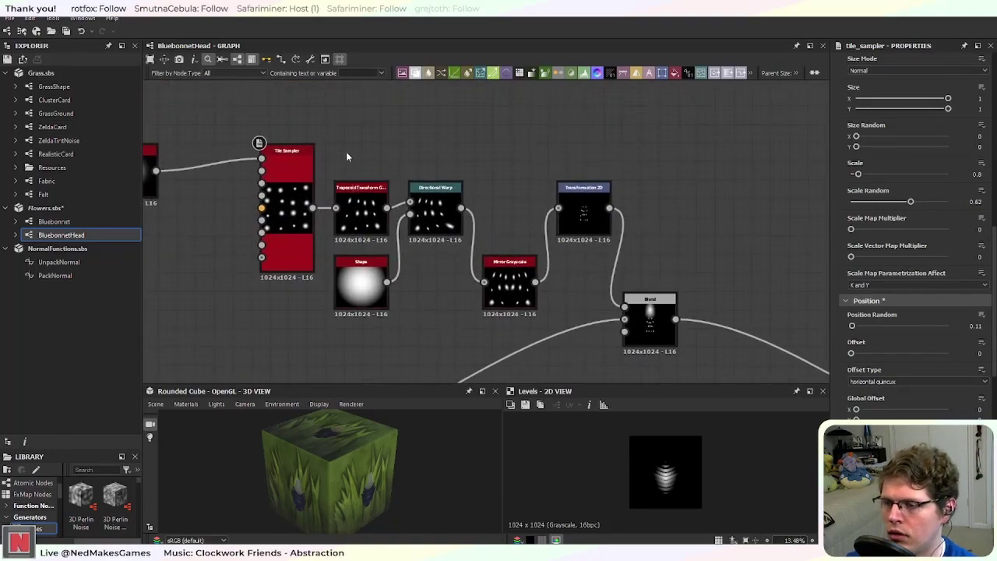
drag(342, 165, 499, 315)
key(Delete)
drag(312, 207, 567, 214)
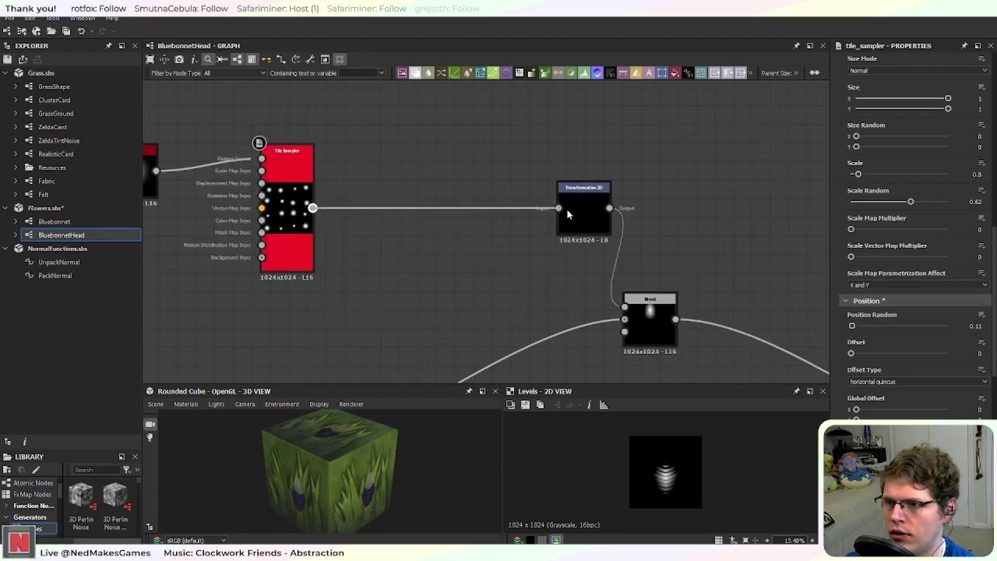
Step: Override the inherited tiling mode of the spots' Transformation 2D node and set it to No Tiling
click(570, 213)
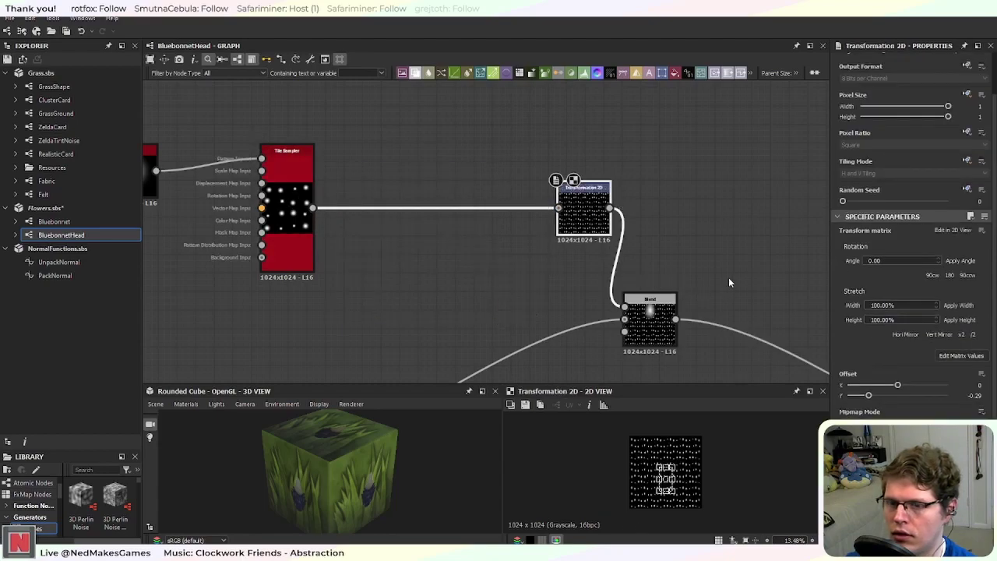
click(966, 160)
click(967, 161)
click(967, 160)
click(948, 201)
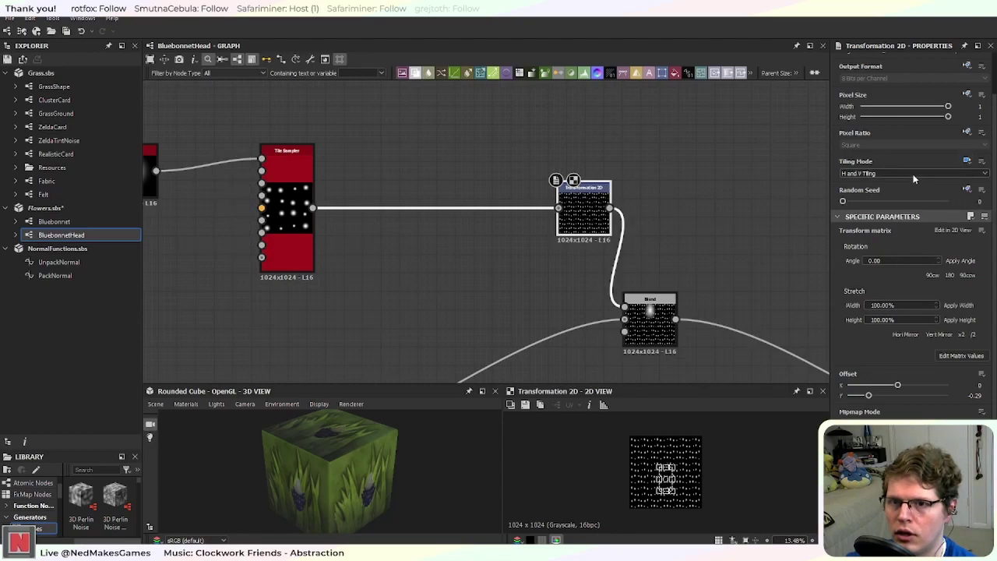
click(911, 173)
click(917, 182)
Step: Examine how the simplified spots look on the flower in the RGBA Merge preview
middle_drag(699, 264, 563, 162)
scroll(669, 215, down, 2)
middle_drag(669, 221, 504, 190)
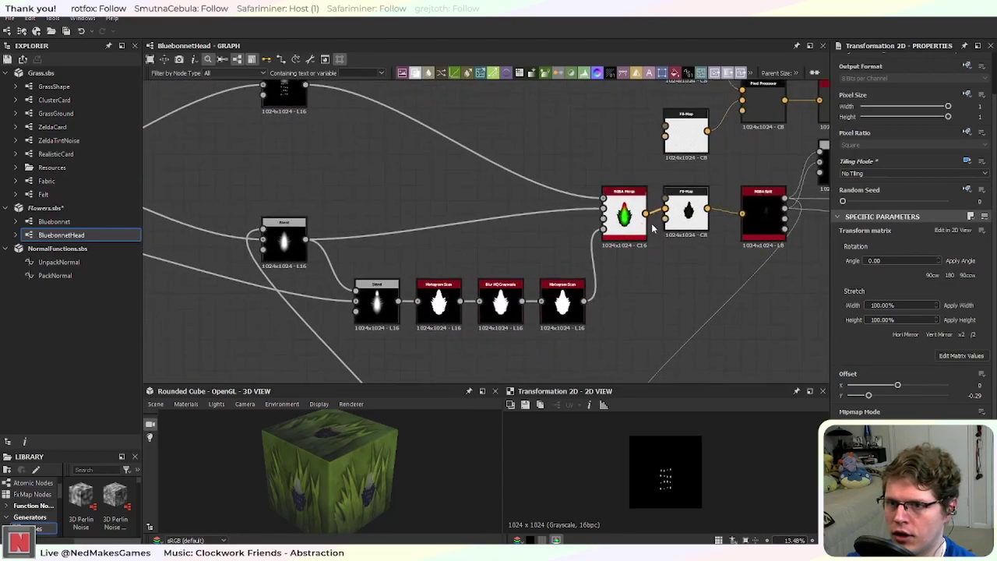
scroll(612, 220, up, 5)
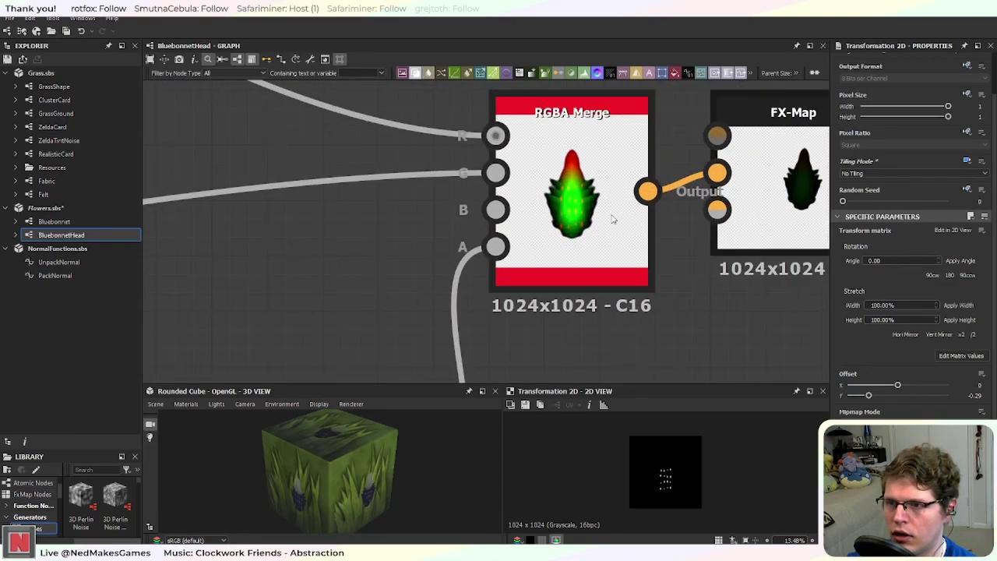
scroll(612, 221, down, 1)
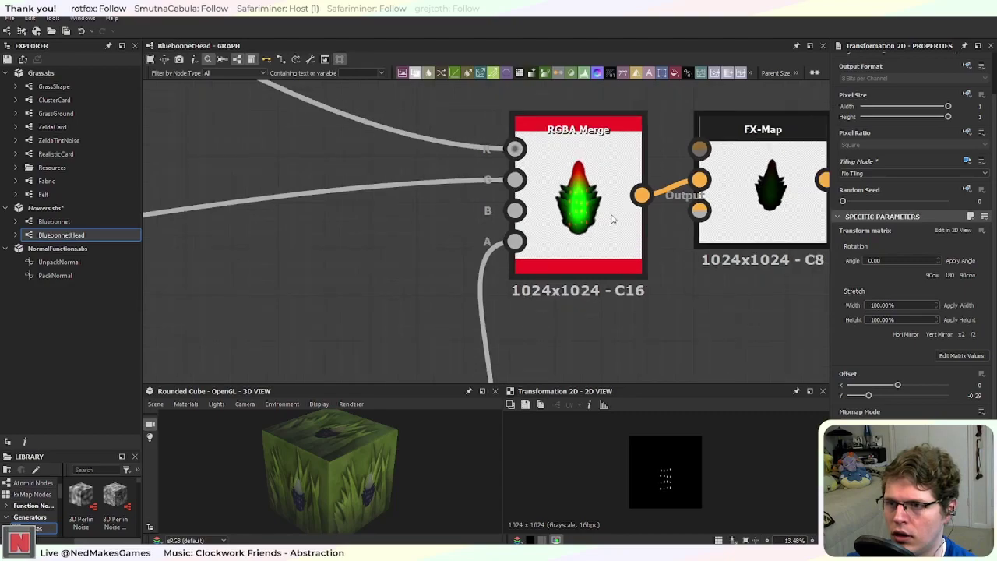
scroll(612, 220, down, 1)
Step: Try a Position Random of 0.32 on the Tile Sampler that scatters the spots
middle_drag(340, 240, 500, 206)
scroll(480, 221, down, 3)
middle_drag(413, 215, 450, 328)
click(441, 211)
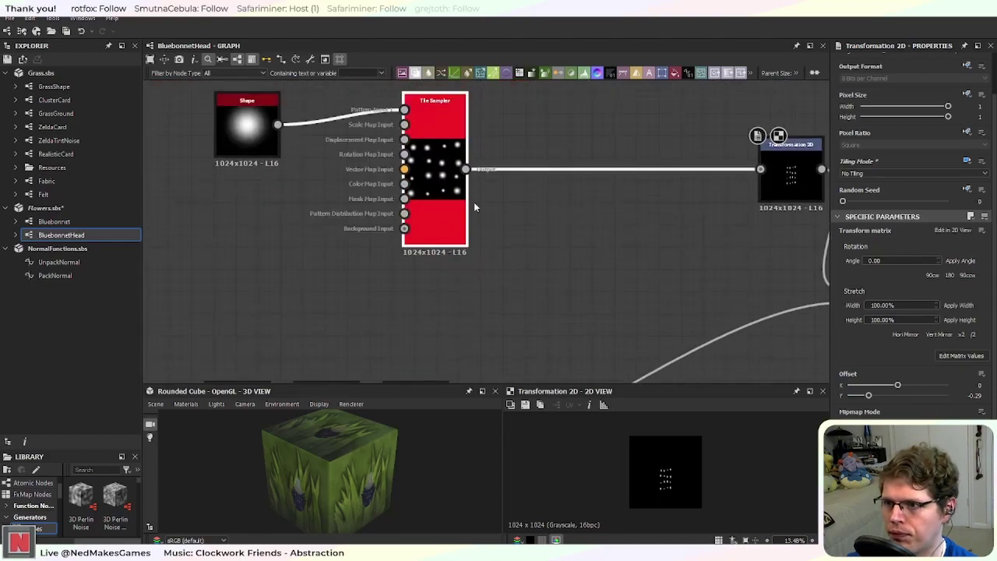
scroll(701, 272, up, 2)
scroll(845, 413, down, 5)
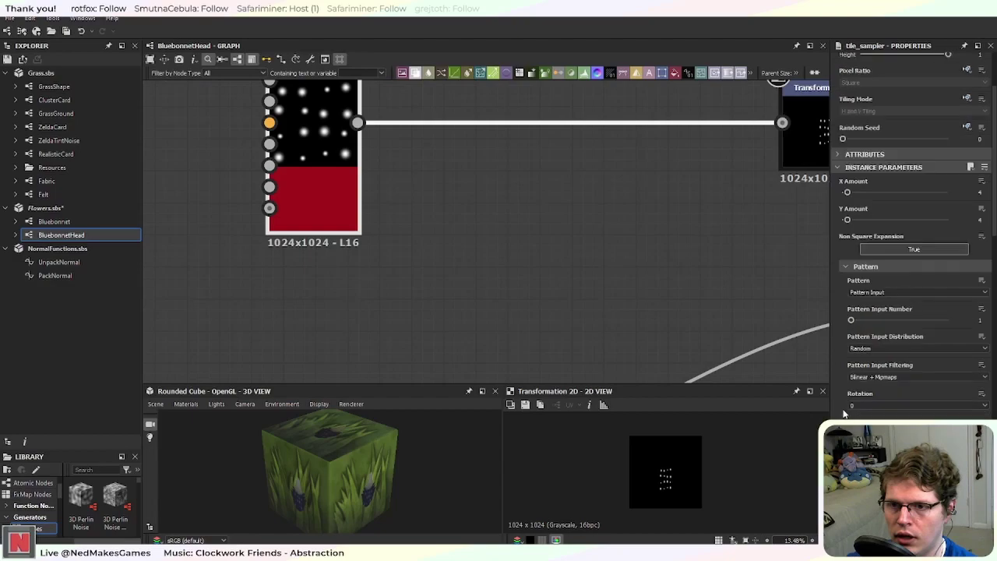
scroll(843, 408, down, 5)
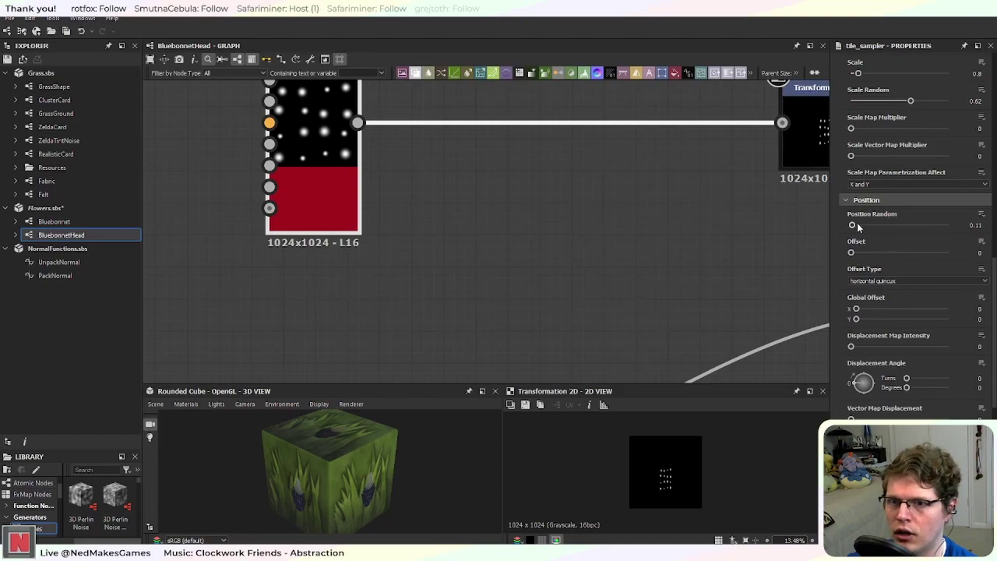
drag(853, 226, 853, 227)
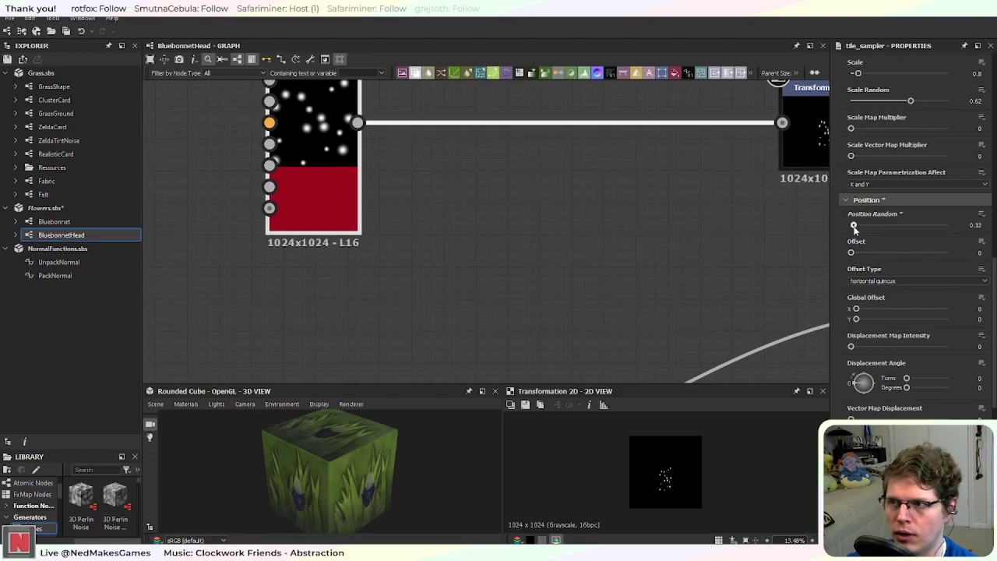
Step: Check the scattered spots on the RGBA Merge node and set the Tile Sampler's Position Random to 0.2
scroll(749, 248, down, 3)
middle_drag(509, 229, 503, 167)
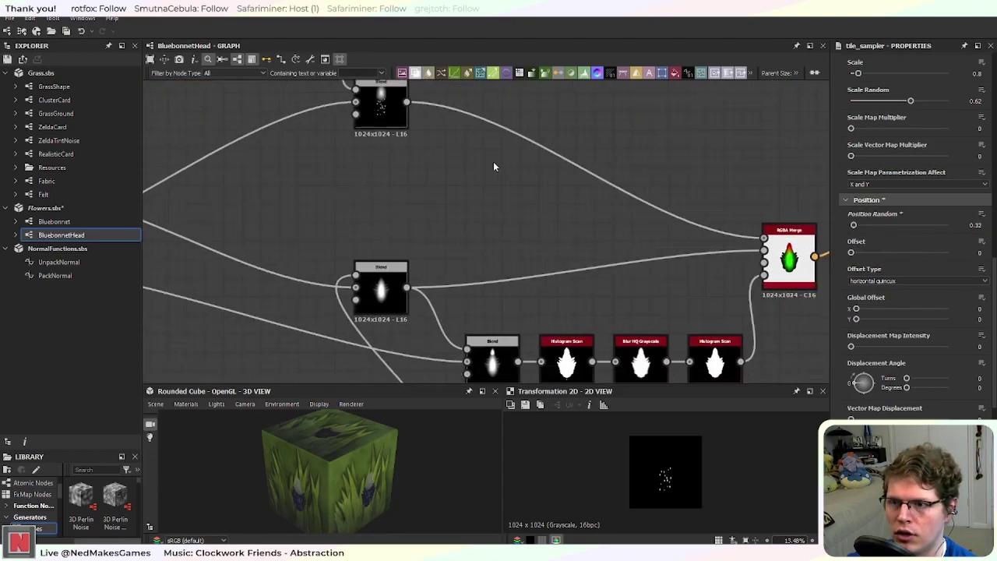
scroll(583, 250, up, 5)
scroll(605, 225, up, 2)
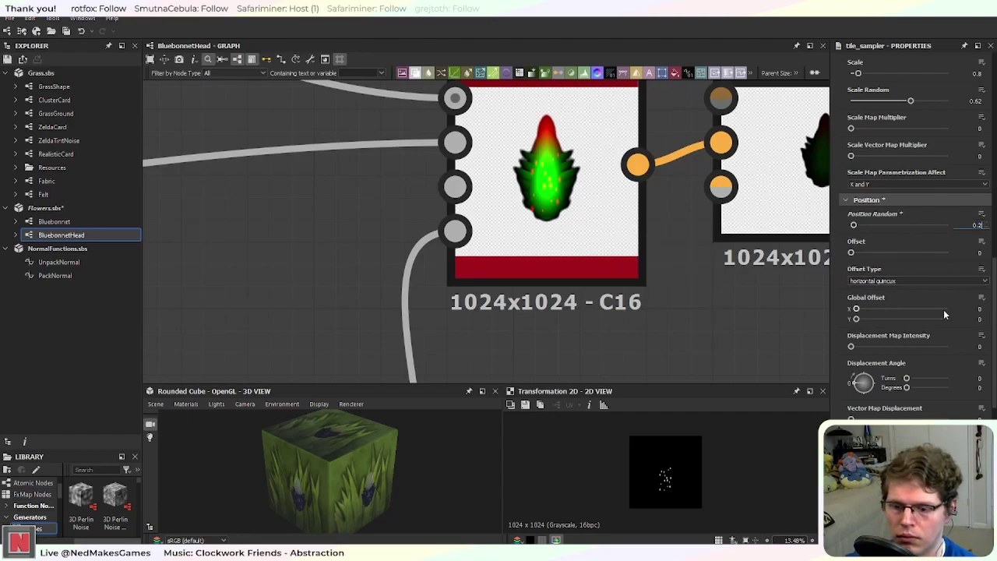
key(Return)
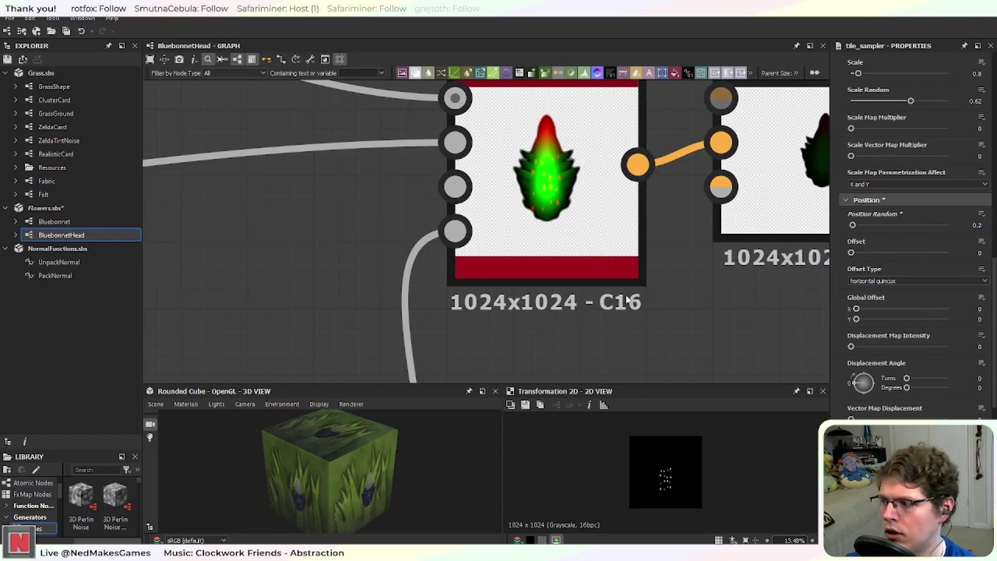
scroll(529, 302, down, 4)
middle_drag(699, 377, 408, 227)
middle_drag(636, 275, 848, 392)
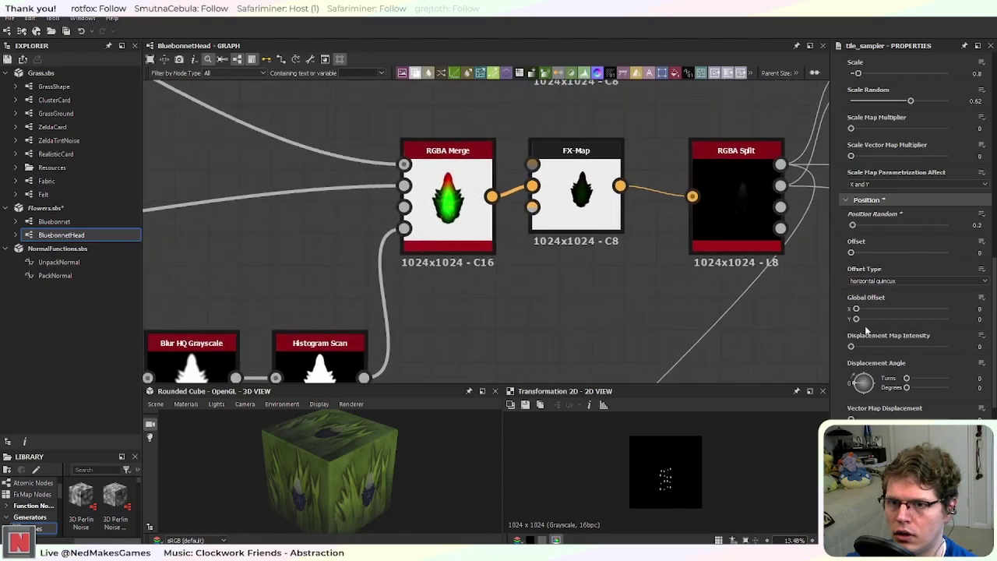
Step: Set the Tile Sampler's Scale to 1.54
scroll(836, 316, up, 3)
scroll(839, 319, up, 1)
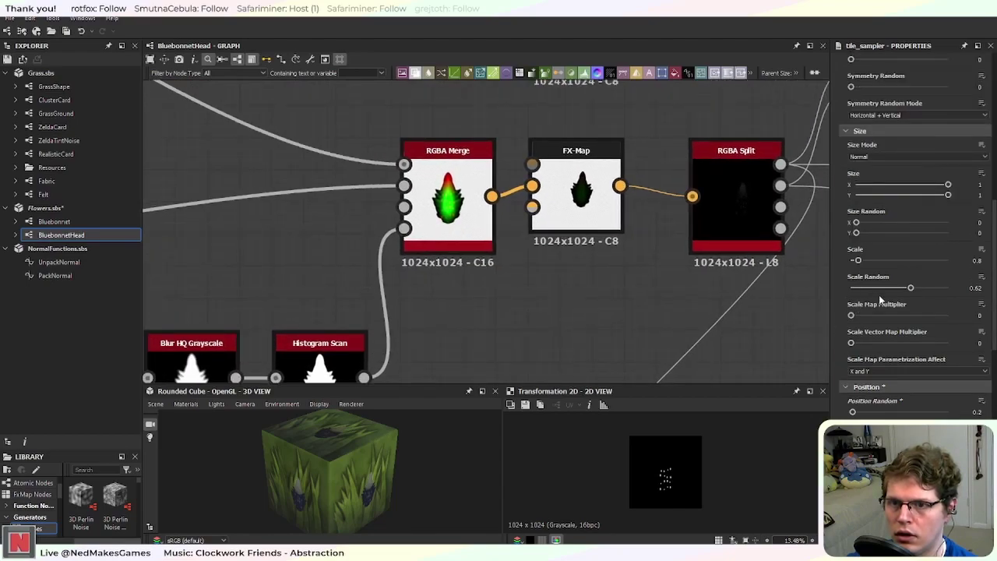
drag(857, 262, 864, 261)
Step: Examine the RGBA Merge preview and trace its red-channel mask back to the Blend and Histogram Scan nodes feeding it
scroll(475, 198, up, 3)
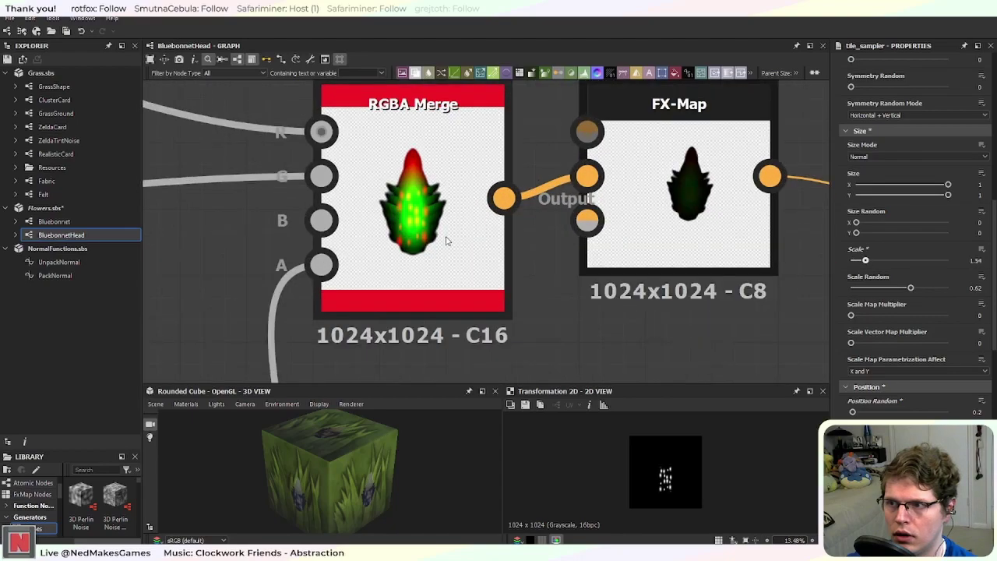
scroll(478, 249, down, 5)
scroll(483, 234, up, 5)
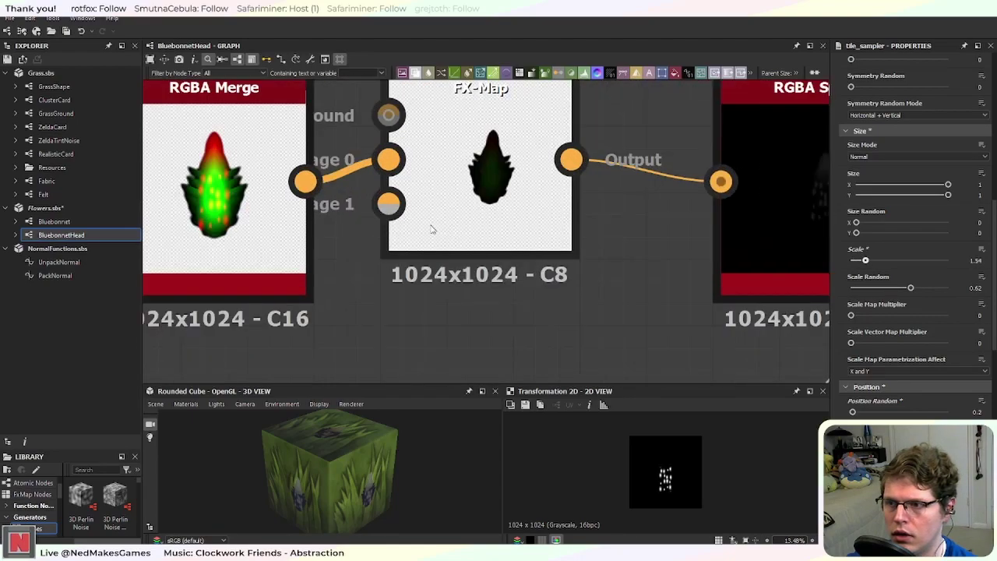
middle_drag(425, 212, 501, 226)
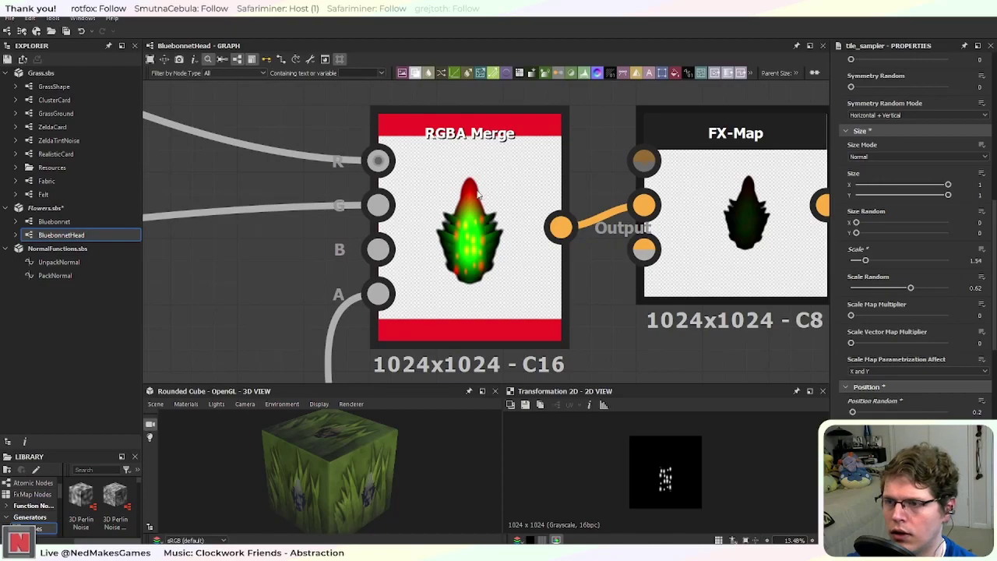
middle_drag(300, 235, 492, 228)
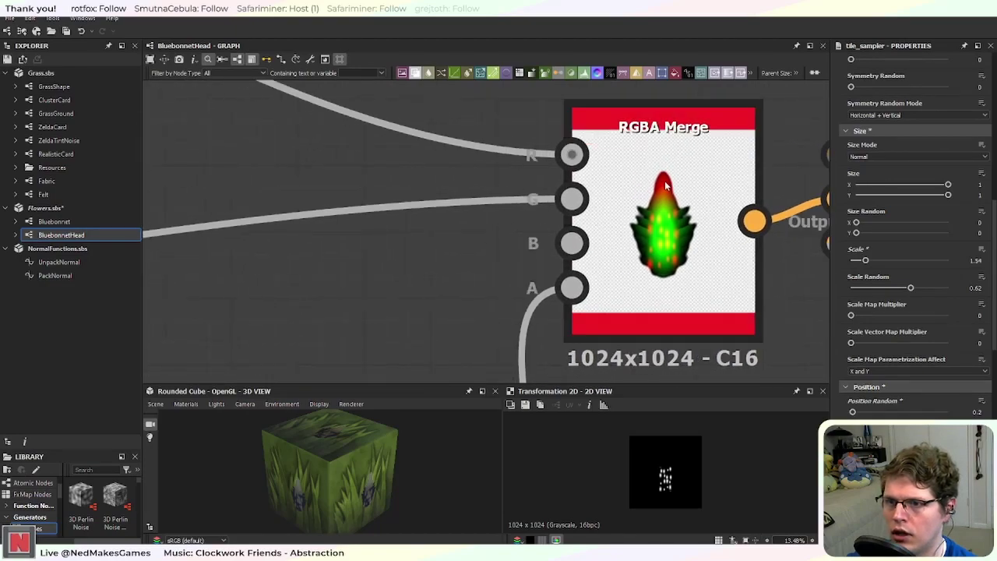
scroll(371, 238, down, 1)
scroll(371, 238, down, 3)
middle_drag(308, 269, 572, 239)
middle_drag(296, 272, 656, 340)
scroll(655, 343, down, 3)
middle_drag(588, 201, 592, 239)
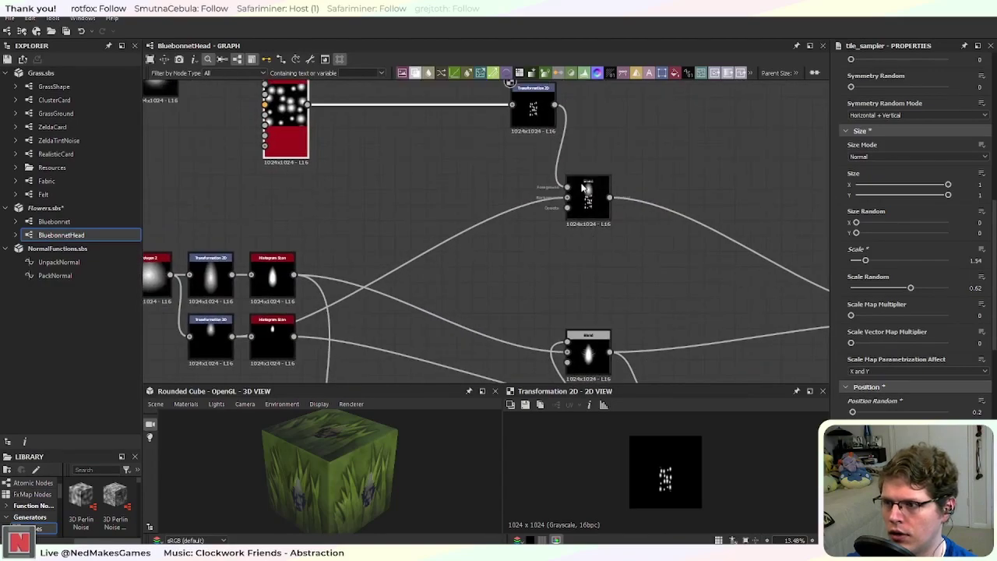
middle_drag(500, 267, 594, 194)
scroll(568, 216, up, 1)
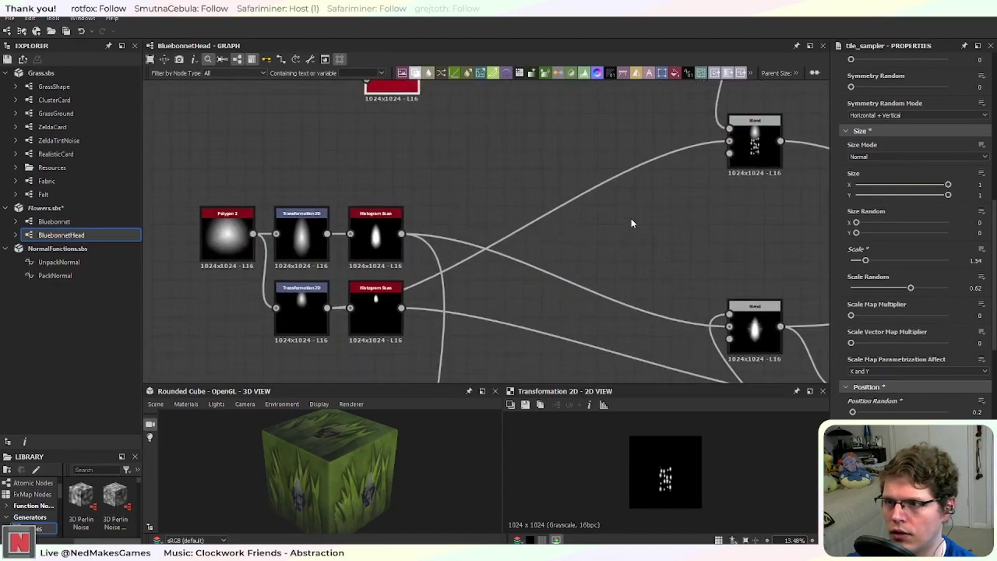
scroll(402, 317, up, 3)
scroll(432, 304, down, 3)
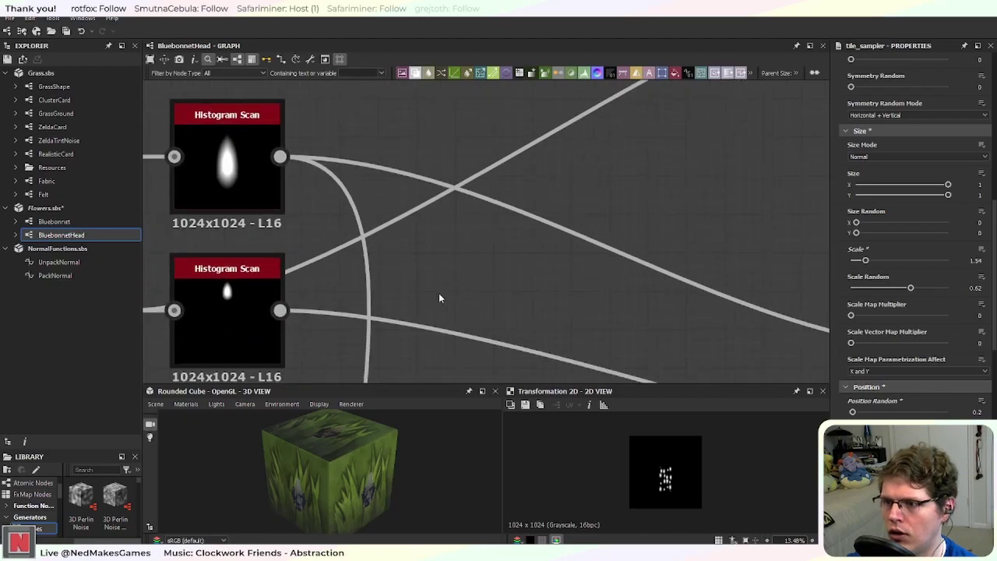
Step: Examine how the spots look on the flower head in the albedoAlpha output
drag(357, 305, 686, 151)
middle_drag(760, 279, 467, 228)
scroll(551, 210, up, 5)
middle_drag(690, 300, 481, 245)
middle_drag(720, 269, 637, 248)
scroll(654, 246, down, 8)
middle_drag(686, 303, 311, 208)
middle_drag(744, 272, 381, 218)
middle_drag(685, 241, 511, 221)
scroll(511, 222, up, 8)
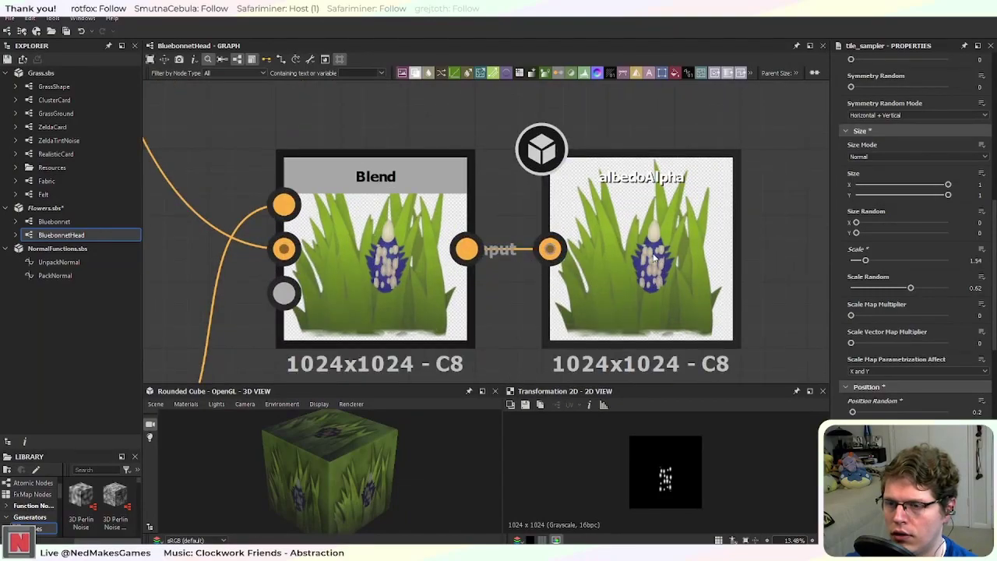
scroll(650, 274, down, 6)
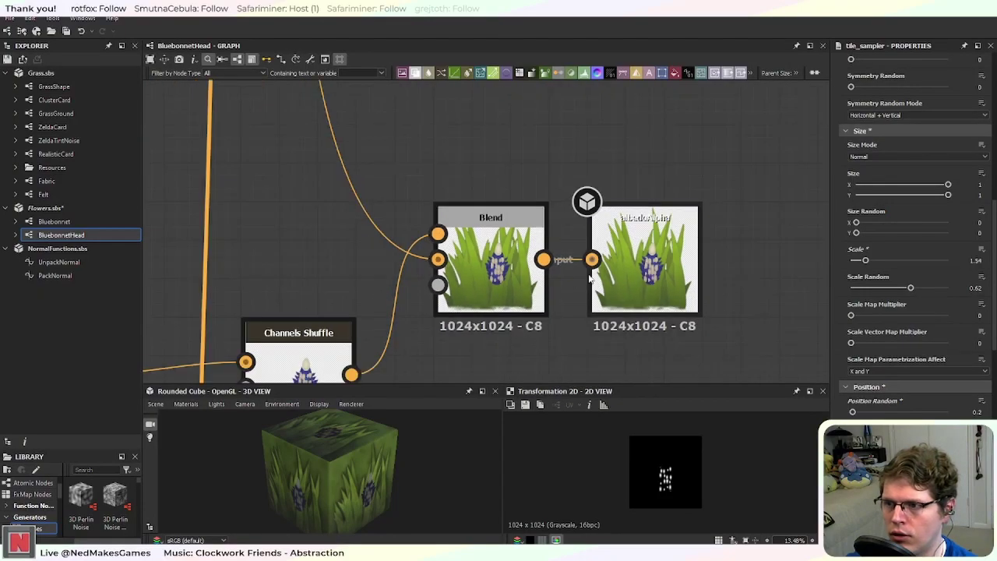
Step: Inspect the spot and tip mask in the Blend node that feeds the RGBA Merge
middle_drag(306, 279, 740, 283)
middle_drag(204, 276, 936, 323)
middle_drag(381, 264, 651, 306)
middle_drag(232, 223, 517, 285)
scroll(267, 235, down, 3)
middle_drag(260, 188, 423, 246)
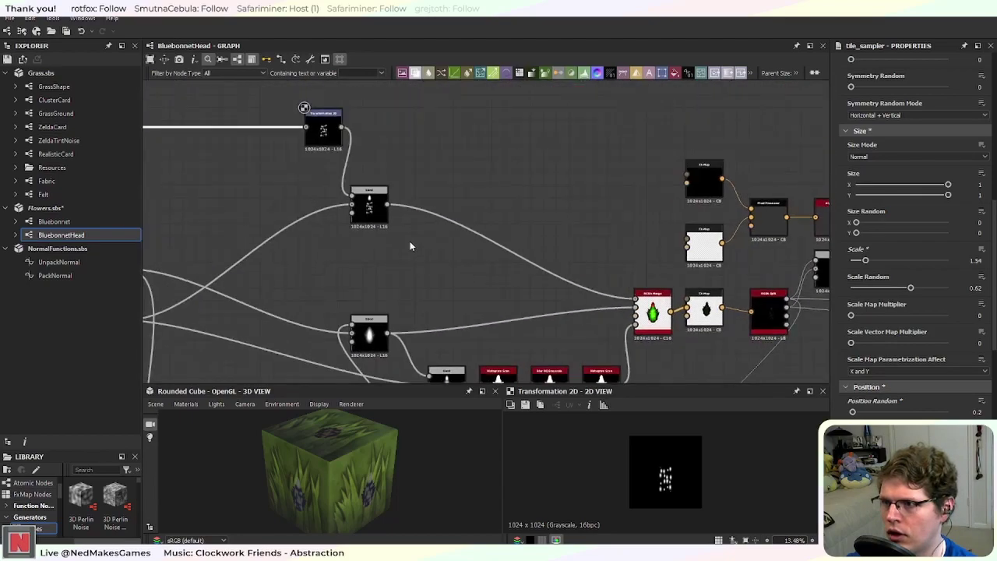
scroll(335, 188, up, 8)
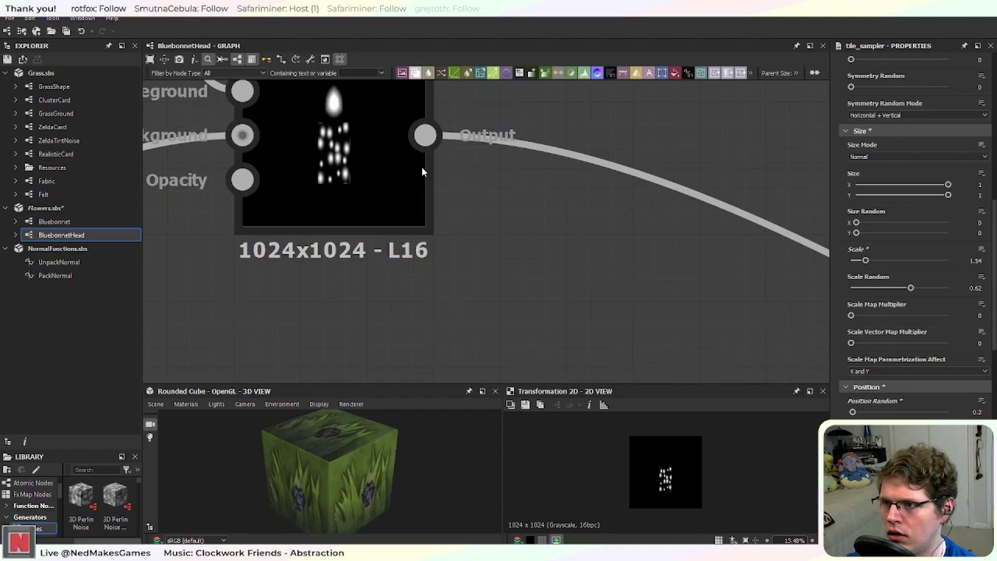
scroll(436, 175, down, 6)
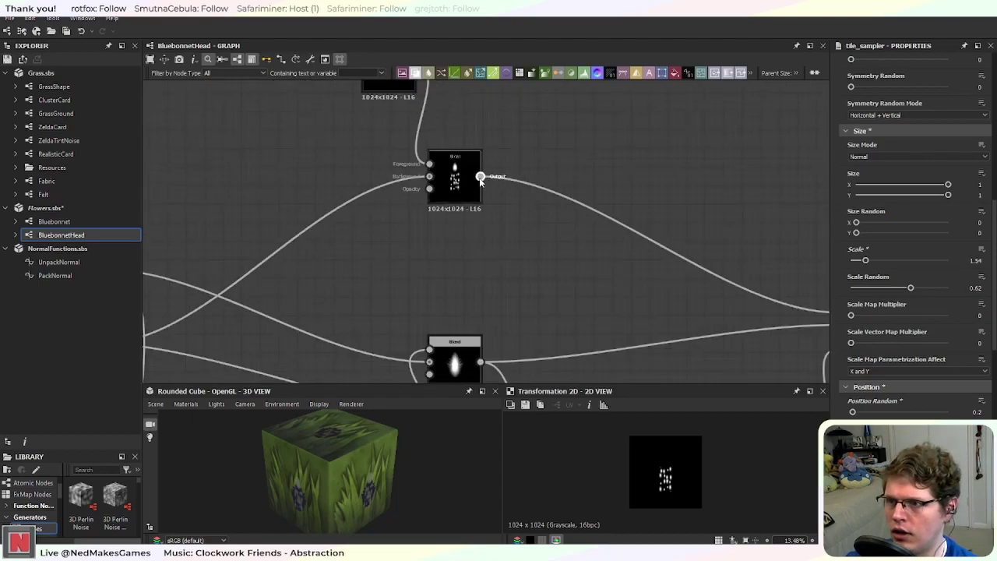
drag(480, 176, 543, 209)
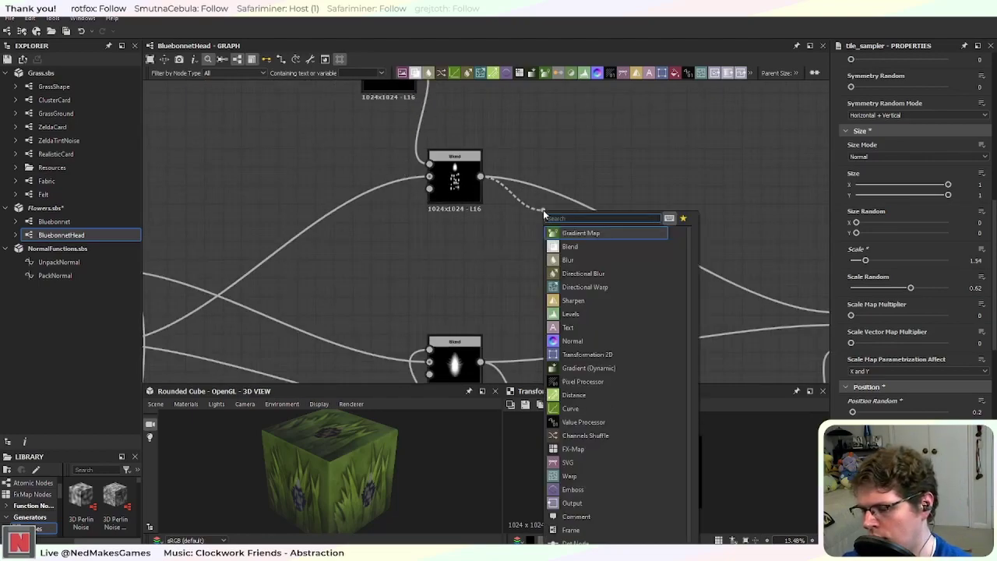
click(611, 189)
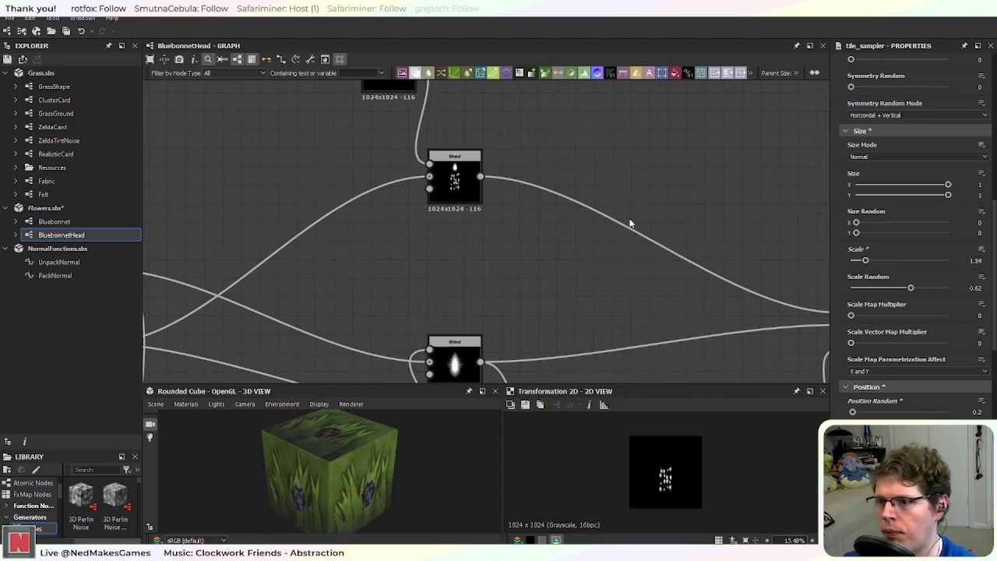
Step: Compare the spot mask with the final flower by viewing the albedoAlpha output again
middle_drag(612, 188, 377, 174)
middle_drag(744, 238, 380, 150)
scroll(667, 225, down, 5)
middle_drag(725, 261, 296, 215)
middle_drag(670, 210, 540, 273)
scroll(511, 281, up, 5)
scroll(550, 305, up, 5)
middle_drag(561, 308, 533, 164)
scroll(533, 263, up, 2)
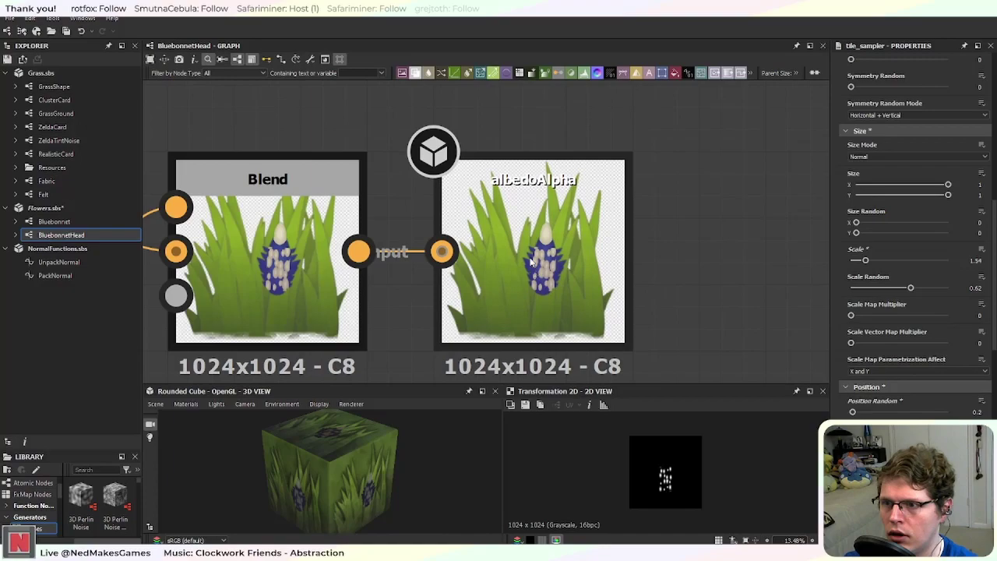
Step: Move the spots' Transformation 2D node next to the Tile Sampler to free space before the Blend node
scroll(546, 201, down, 5)
middle_drag(547, 201, 776, 250)
middle_drag(242, 162, 545, 247)
middle_drag(257, 199, 654, 312)
middle_drag(286, 217, 525, 285)
middle_drag(155, 136, 485, 254)
scroll(320, 177, down, 5)
middle_drag(321, 178, 578, 255)
scroll(577, 256, down, 1)
middle_drag(284, 204, 450, 182)
scroll(451, 184, up, 3)
drag(564, 193, 388, 191)
scroll(390, 188, up, 3)
drag(248, 198, 260, 200)
click(473, 200)
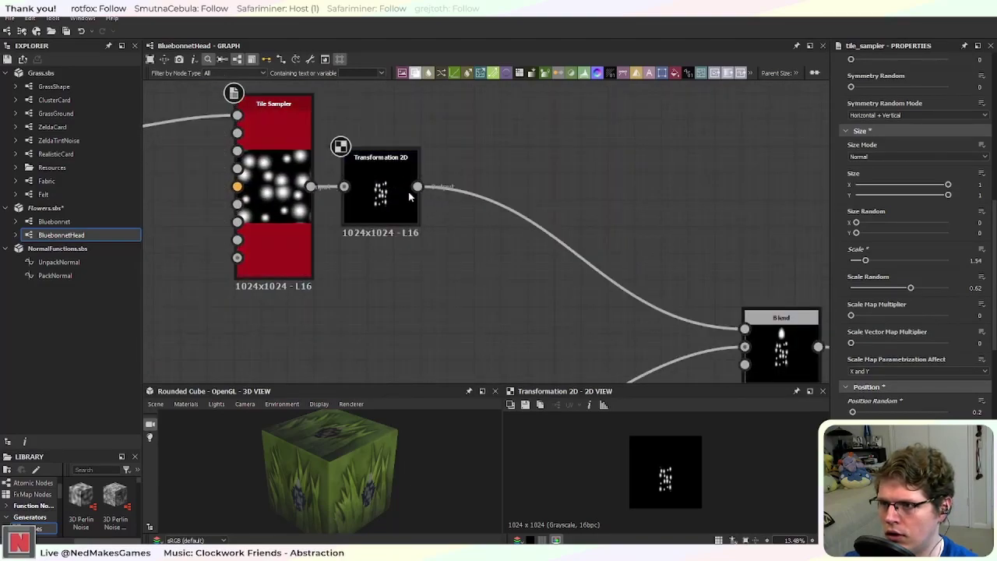
Step: Insert a Histogram Scan node between Transformation 2D and Blend, placing it directly beside Transformation 2D
click(494, 203)
key(space)
text(his)
key(Down)
key(Return)
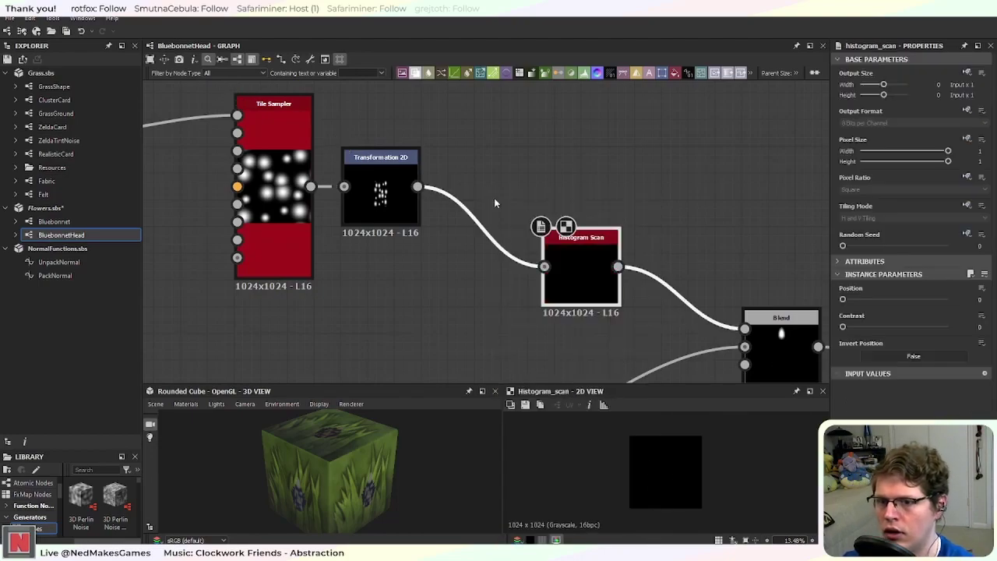
drag(553, 263, 478, 195)
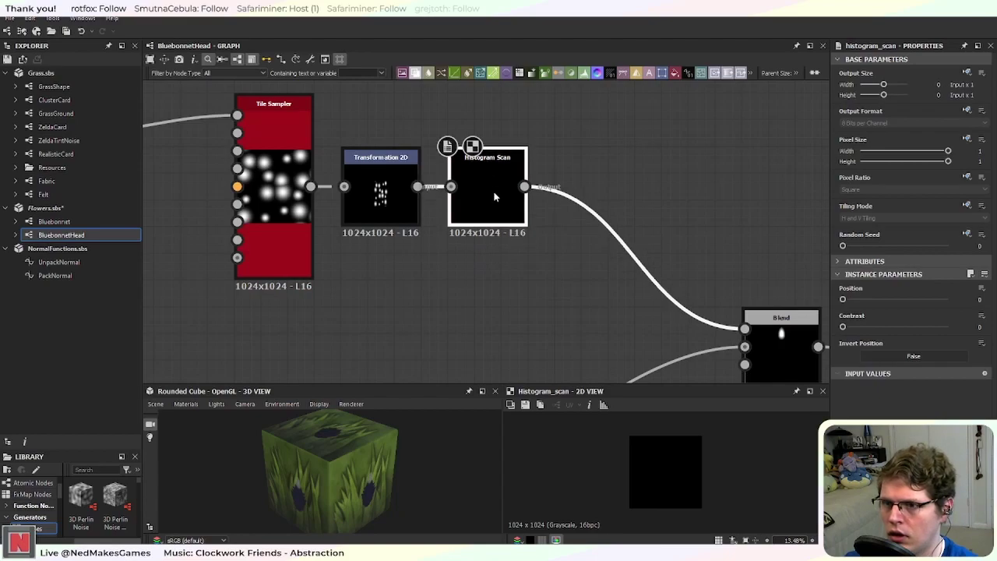
Step: Set the new Histogram Scan's Position to 0.2 and Contrast to 0.46, checking the spots in the albedoAlpha output
drag(843, 299, 907, 303)
drag(843, 328, 862, 304)
middle_drag(695, 292, 390, 179)
scroll(600, 235, down, 4)
middle_drag(675, 272, 232, 204)
scroll(648, 238, up, 2)
middle_drag(641, 212, 276, 162)
middle_drag(600, 331, 589, 238)
scroll(494, 250, up, 8)
drag(868, 300, 894, 327)
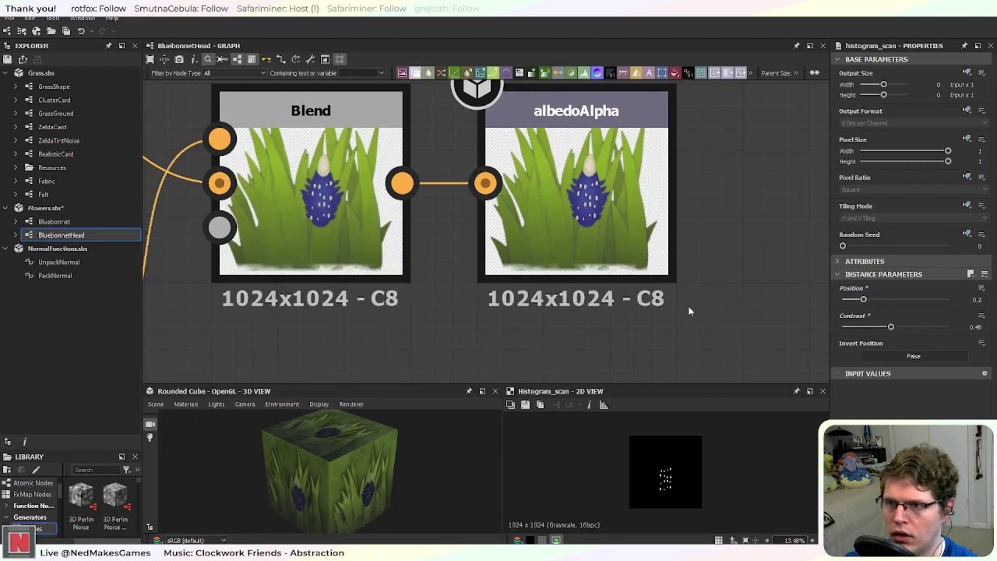
Step: Review the spotted flower in the Channels Shuffle and colour Blend nodes, tracing the spots back to the Tile Sampler
scroll(519, 306, down, 6)
middle_drag(321, 347, 443, 252)
scroll(520, 227, up, 4)
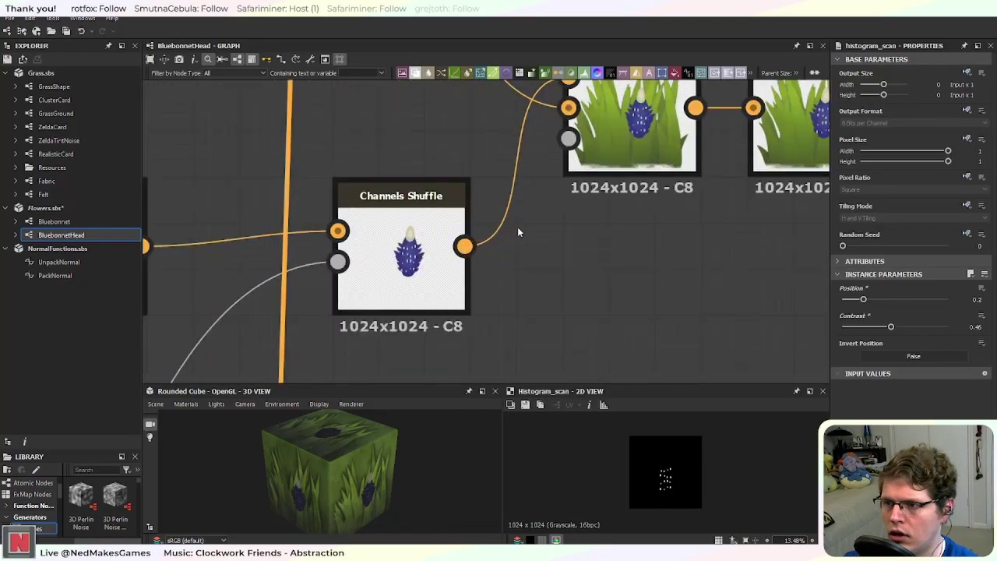
scroll(520, 232, up, 1)
middle_drag(194, 338, 451, 270)
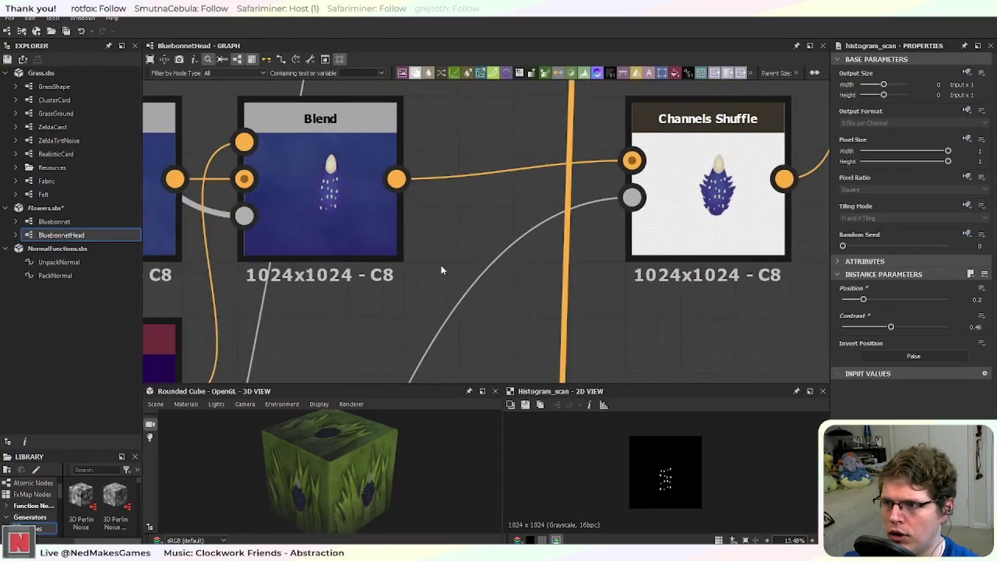
scroll(436, 265, down, 3)
middle_drag(188, 260, 411, 266)
scroll(414, 271, down, 6)
middle_drag(315, 245, 604, 296)
middle_drag(314, 228, 611, 288)
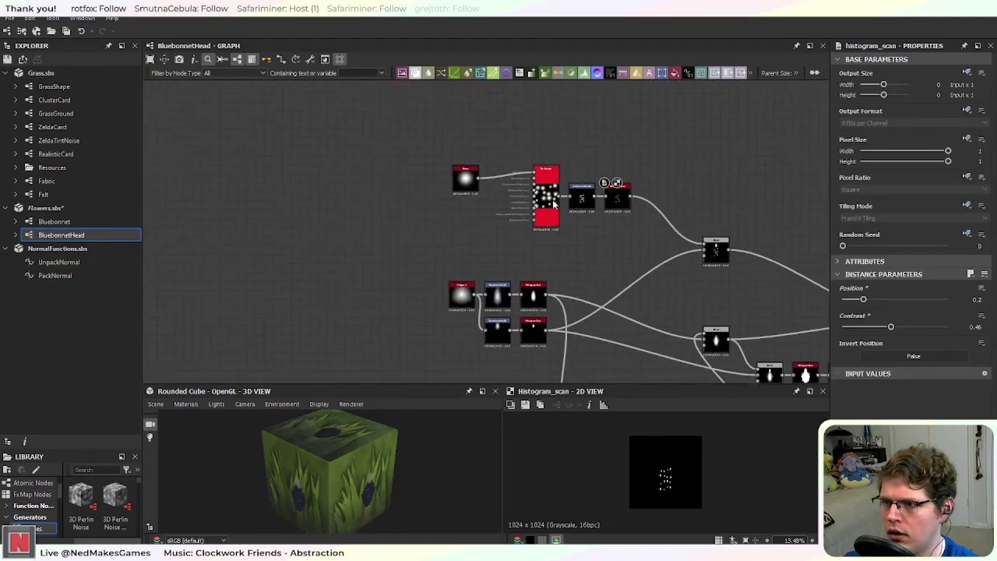
Step: Set the Tile Sampler's Position Random to 0.15
scroll(558, 199, up, 5)
middle_drag(714, 243, 518, 249)
click(502, 241)
click(652, 242)
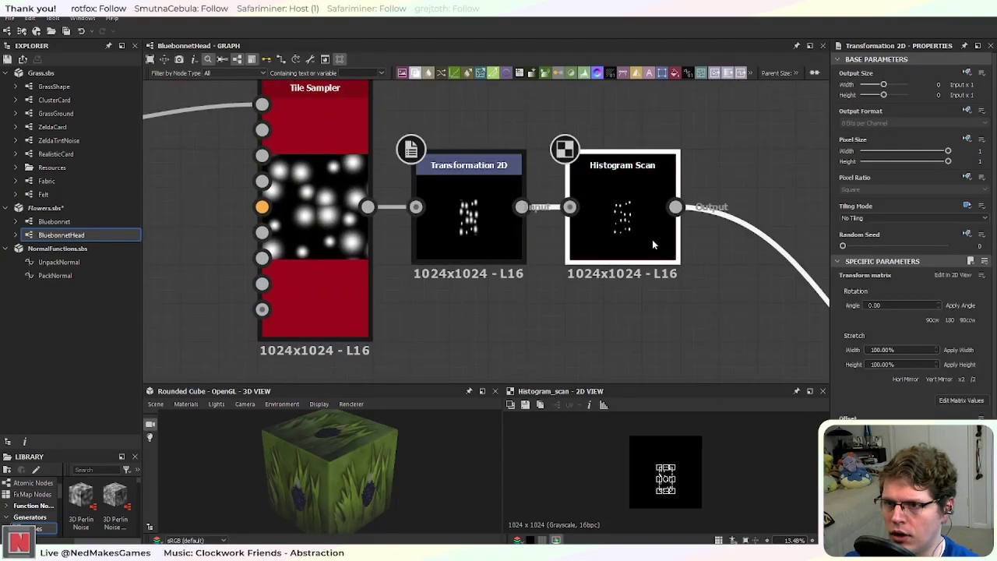
click(330, 239)
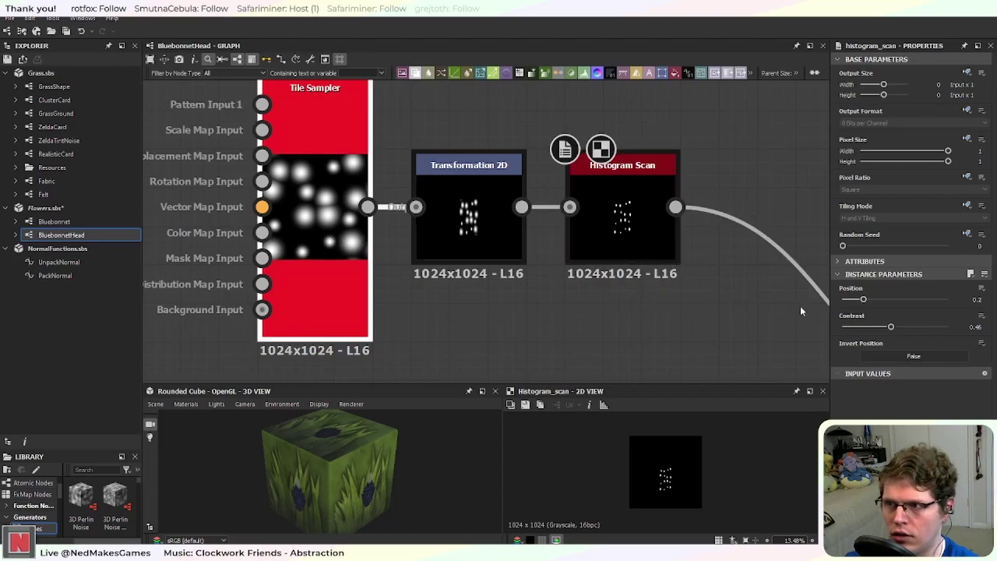
scroll(896, 327, down, 10)
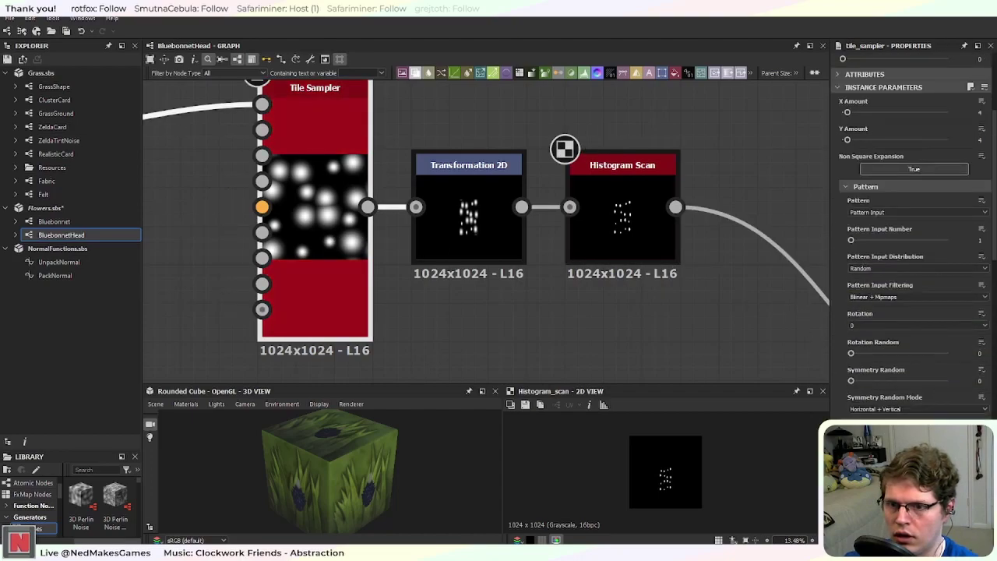
scroll(843, 418, down, 3)
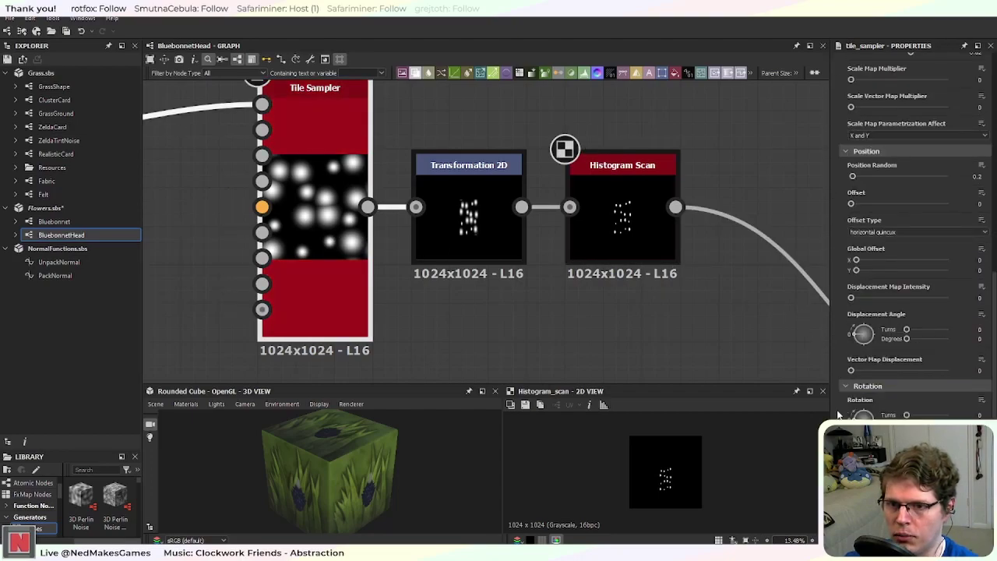
scroll(838, 413, down, 3)
scroll(838, 413, up, 6)
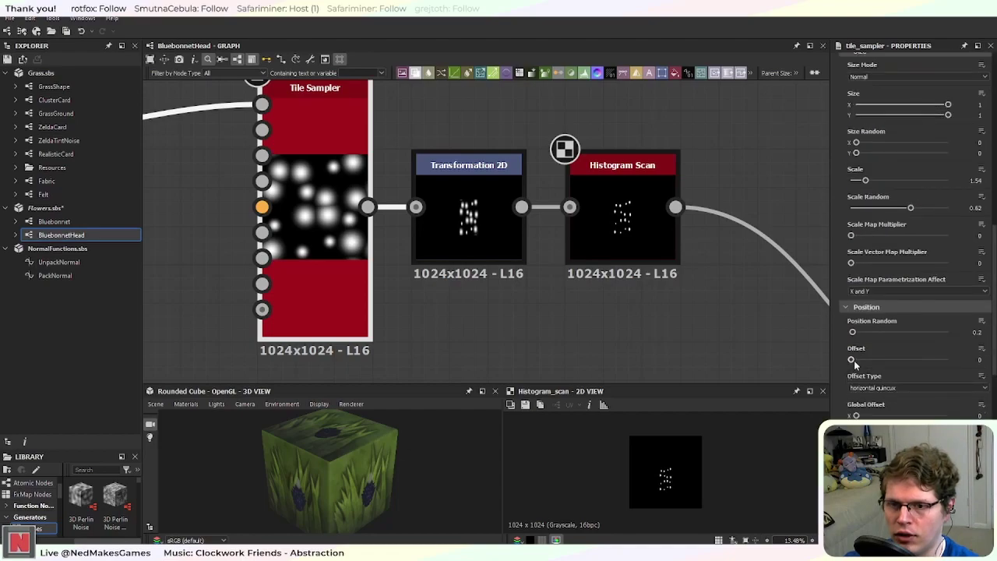
drag(852, 331, 854, 334)
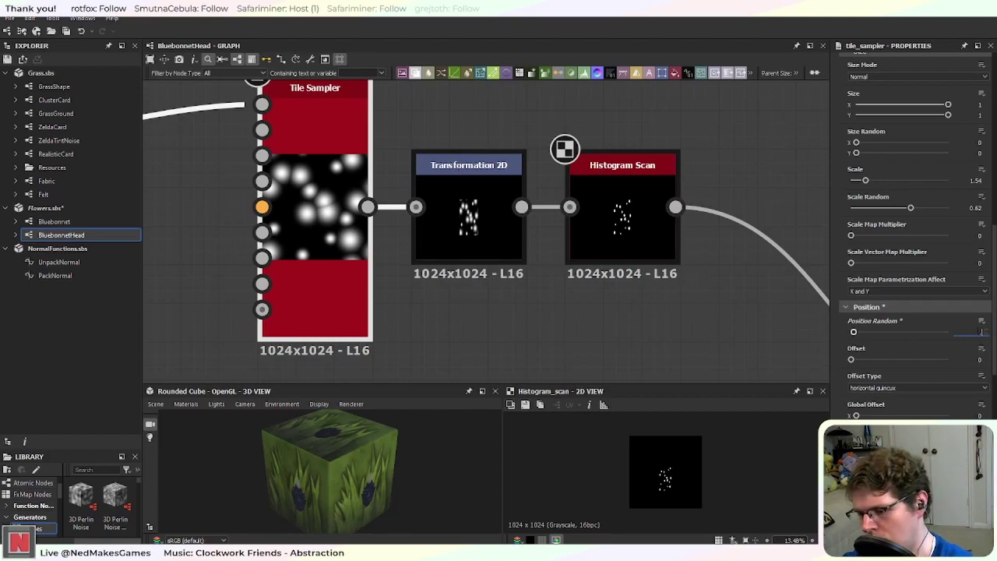
key(Return)
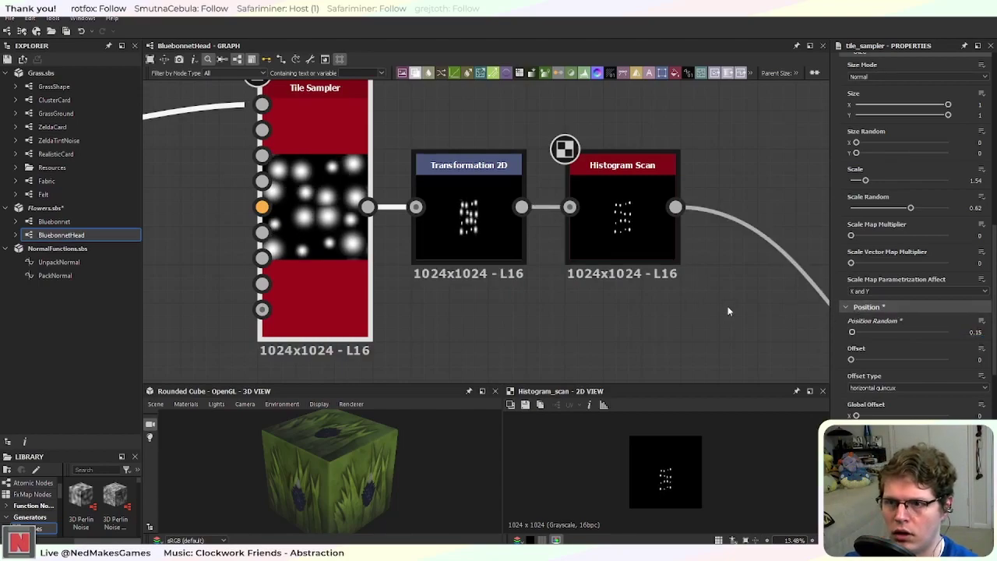
Step: Check the new spot arrangement on the flower in the albedoAlpha output
scroll(697, 311, down, 5)
middle_drag(720, 317, 259, 172)
middle_drag(519, 221, 254, 187)
middle_drag(636, 225, 353, 152)
scroll(509, 241, up, 5)
scroll(701, 222, up, 3)
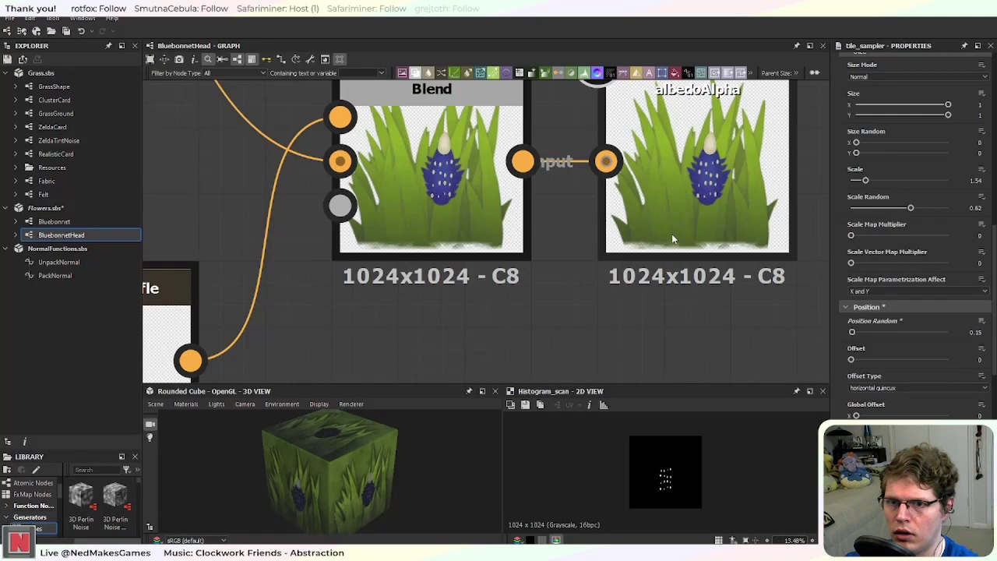
scroll(767, 238, down, 2)
Step: Export the BluebonnetHead graph's albedoAlpha, normal and data outputs as PNG files to the Flowers/Textures folder
right_click(69, 235)
click(136, 332)
click(437, 419)
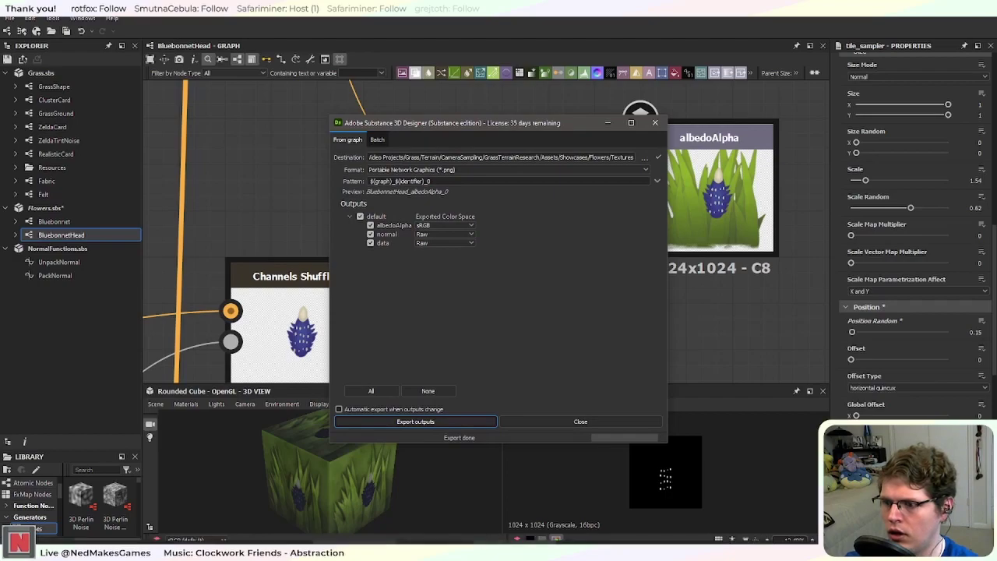
Step: Switch to Unity, run the Flowers scene and inspect the bluebonnets up close in the Scene view
key(alt+Tab)
click(469, 31)
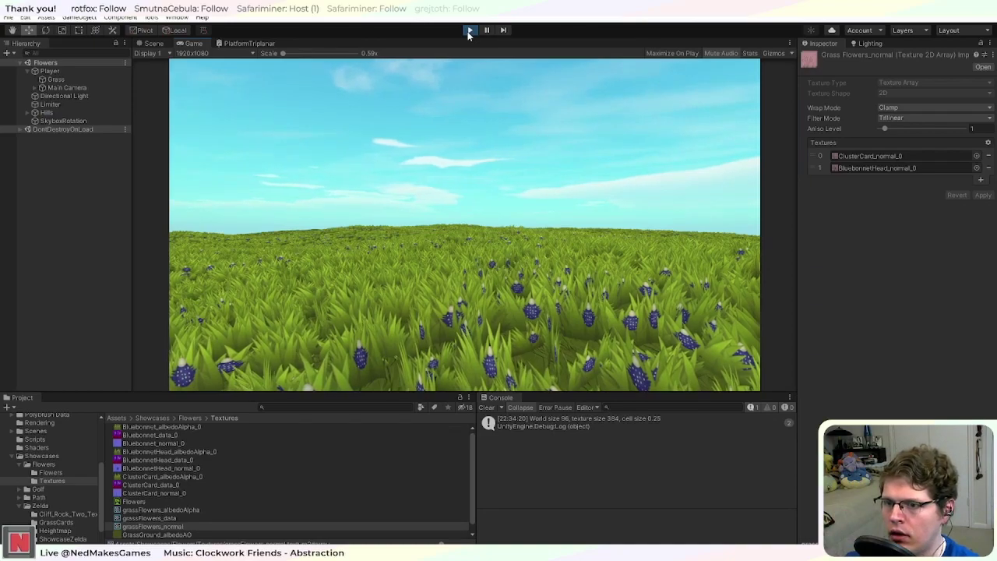
click(153, 44)
scroll(499, 275, up, 3)
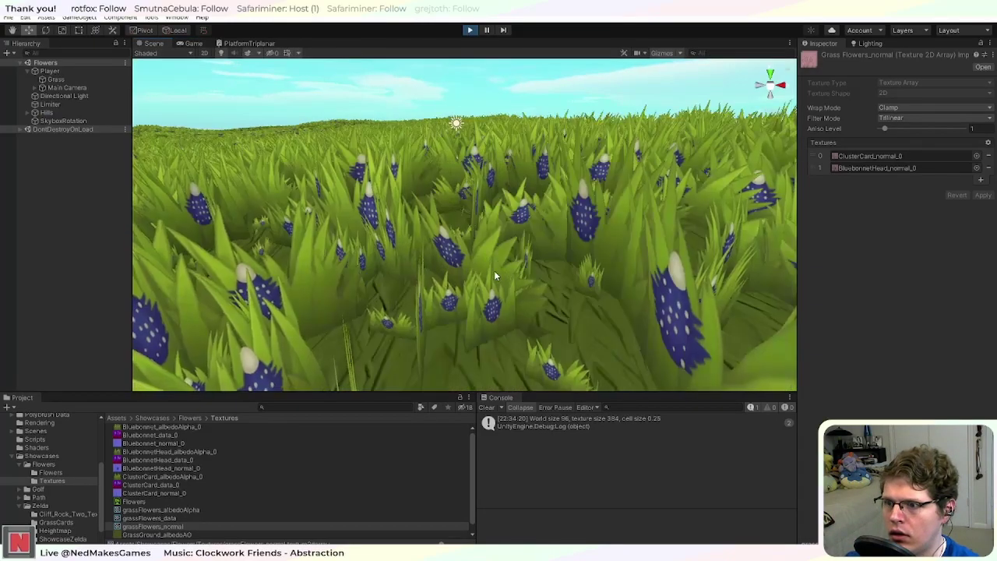
scroll(600, 249, up, 3)
right_drag(602, 249, 622, 271)
scroll(625, 254, down, 4)
scroll(624, 249, up, 2)
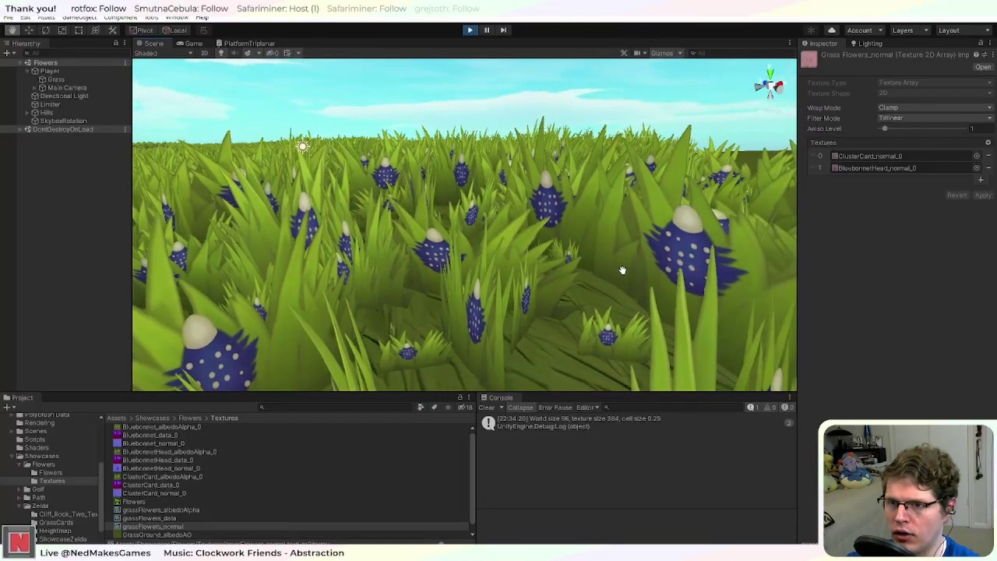
Step: Inspect the bluebonnets in the grass field from close up and from farther away in the Scene view
scroll(619, 269, down, 3)
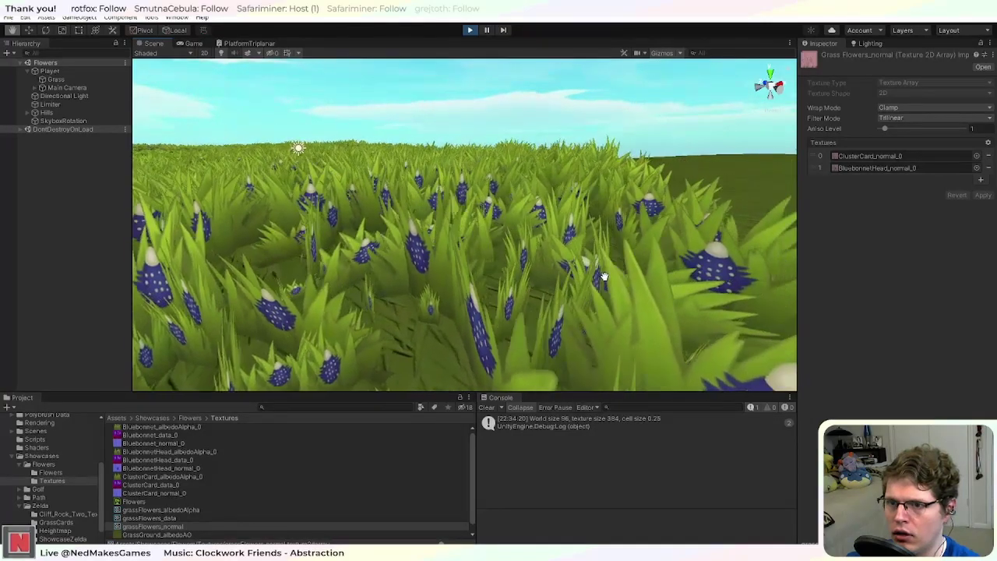
scroll(604, 276, up, 4)
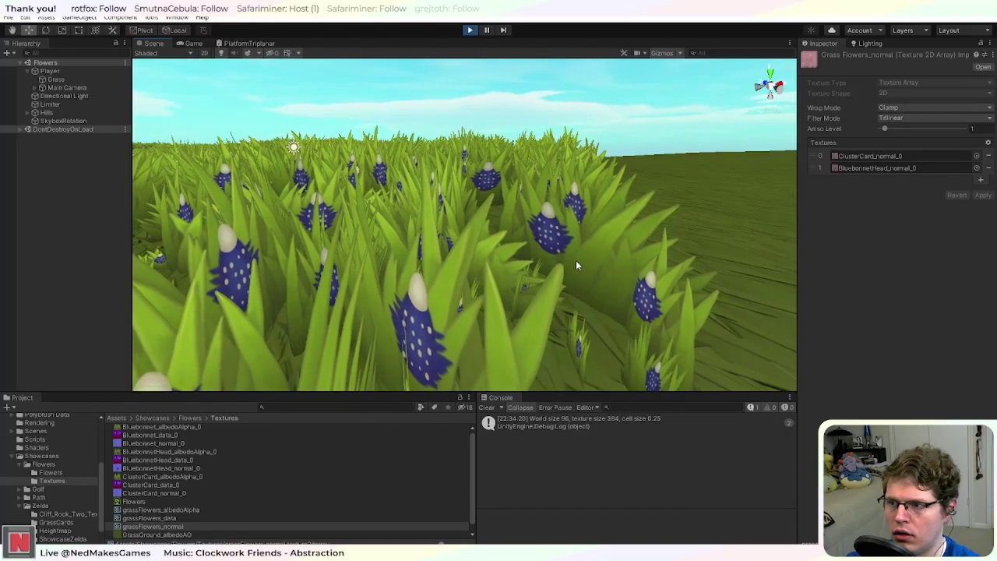
scroll(576, 263, down, 5)
right_drag(573, 251, 379, 221)
middle_drag(424, 191, 597, 291)
right_drag(598, 291, 658, 323)
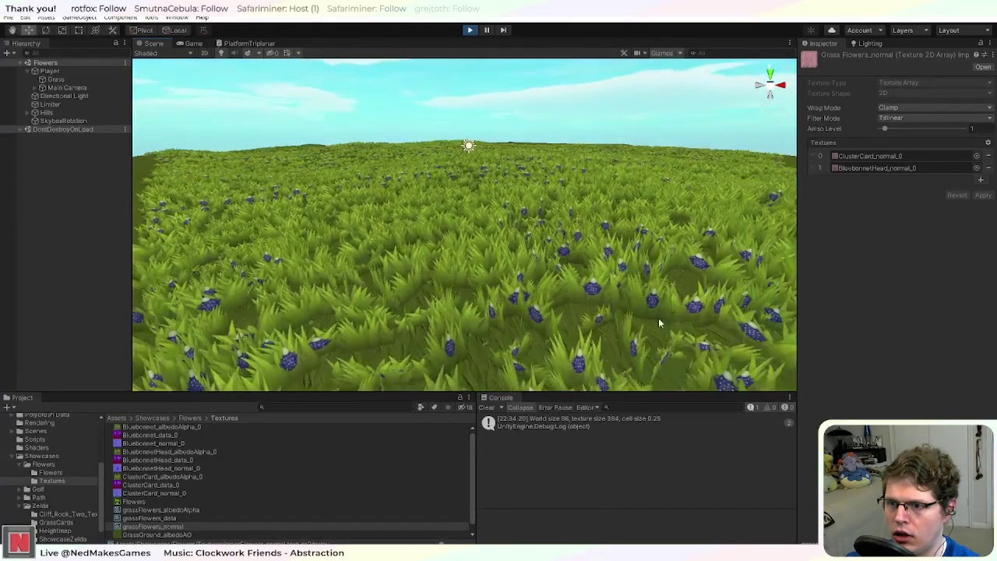
scroll(669, 319, up, 3)
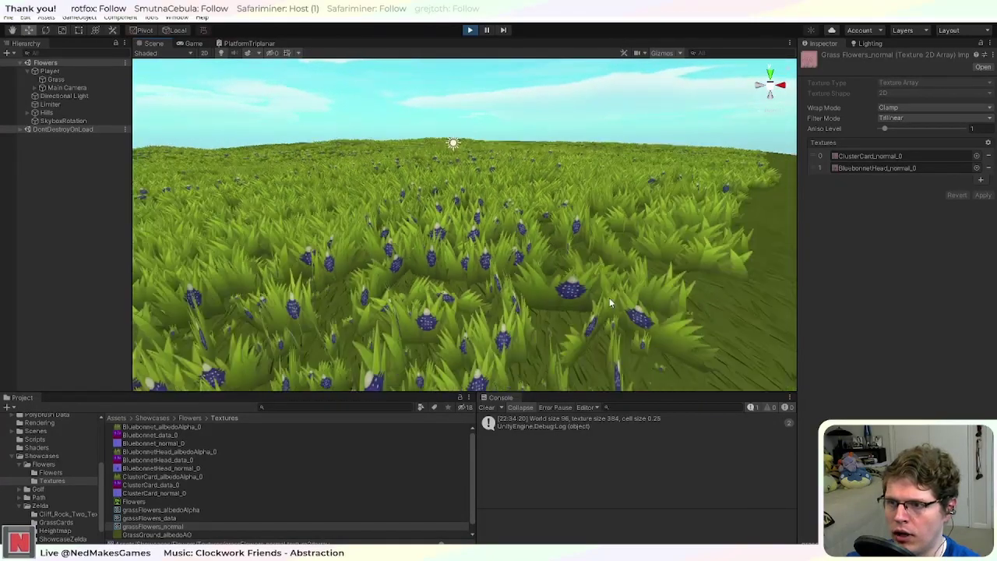
right_drag(366, 331, 413, 492)
Step: Switch to Substance 3D Designer, close the export dialog and set the Tile Sampler's Position Random to 0.25
key(alt+Tab)
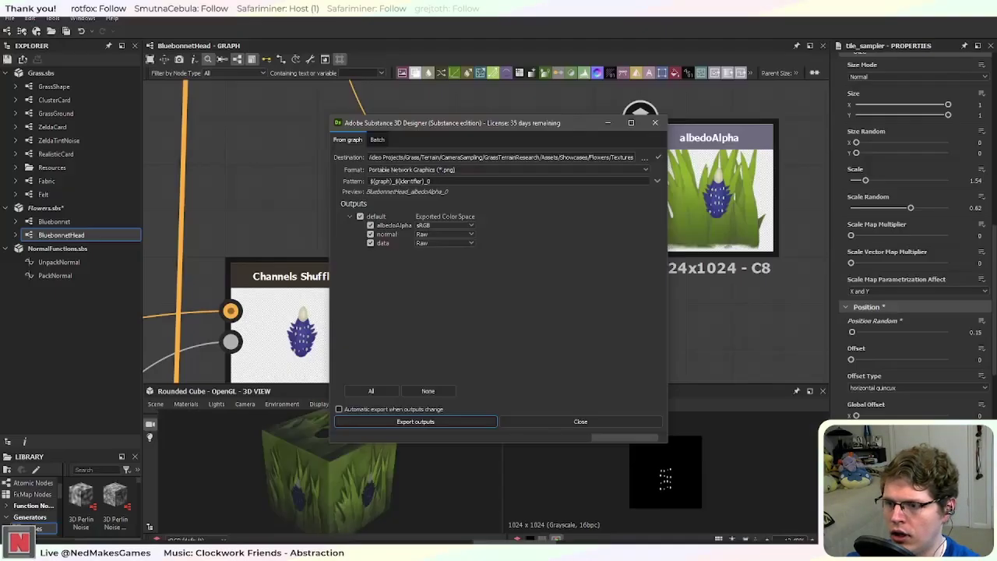
click(655, 128)
scroll(365, 206, down, 3)
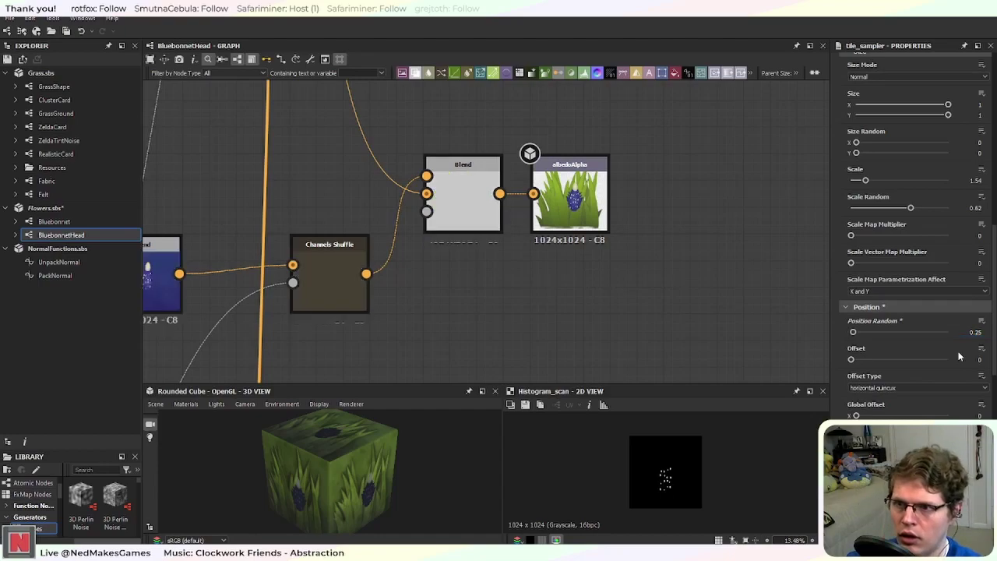
scroll(553, 219, up, 5)
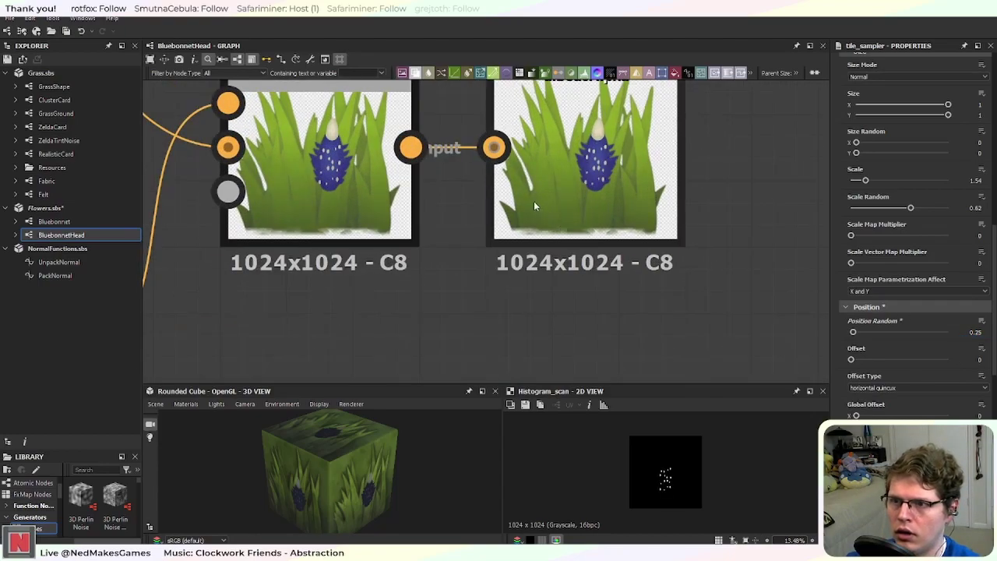
Step: Examine the BluebonnetHead graph around RGBA Merge and the two FX-Map nodes that feed the Pixel Processor
scroll(534, 206, down, 8)
middle_drag(434, 242, 668, 253)
scroll(372, 232, down, 6)
middle_drag(293, 210, 444, 268)
scroll(420, 189, down, 1)
scroll(379, 190, up, 4)
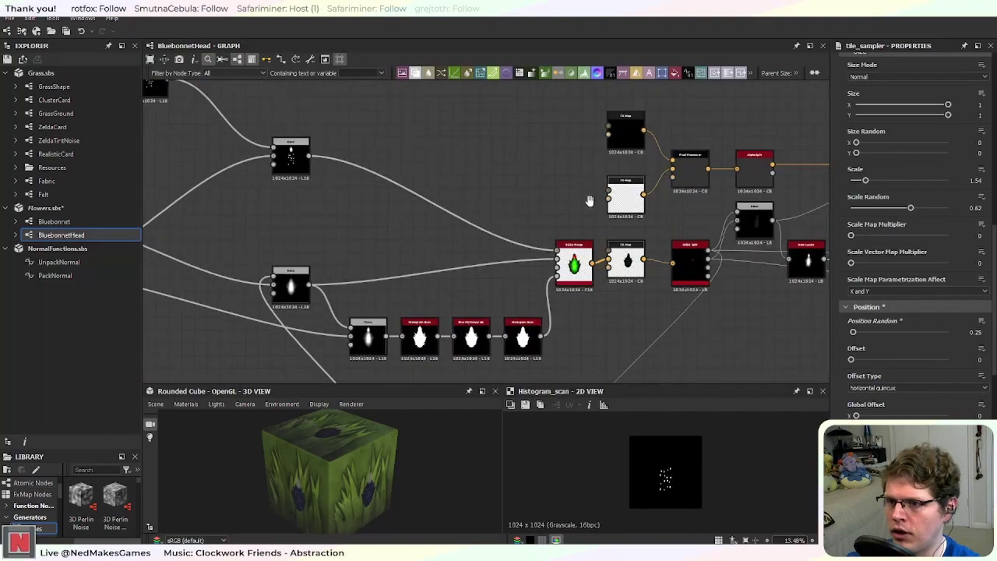
scroll(596, 204, down, 3)
middle_drag(595, 204, 498, 241)
scroll(527, 257, down, 5)
scroll(527, 257, up, 8)
middle_drag(369, 272, 565, 198)
scroll(395, 193, up, 2)
middle_drag(303, 298, 527, 209)
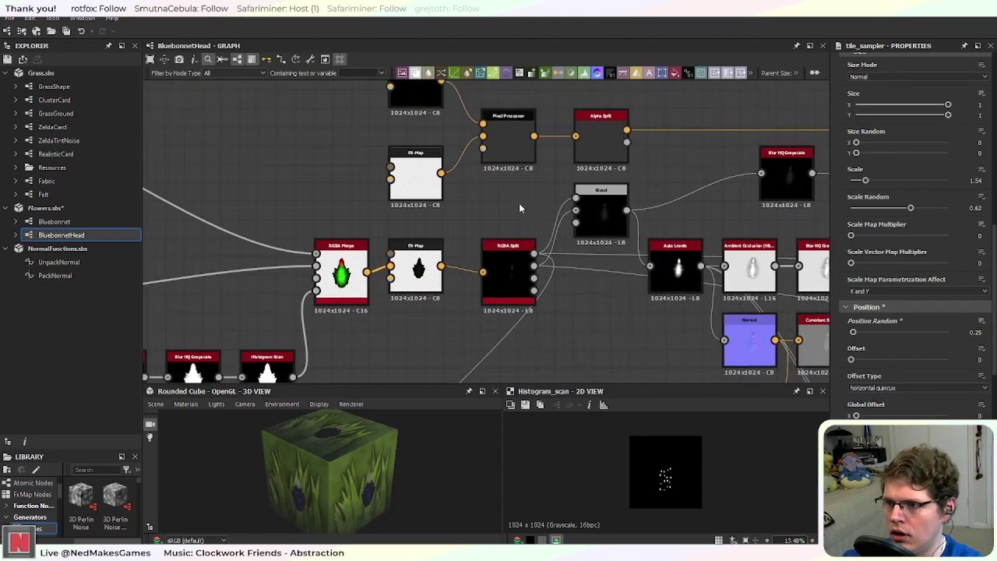
middle_drag(450, 185, 529, 252)
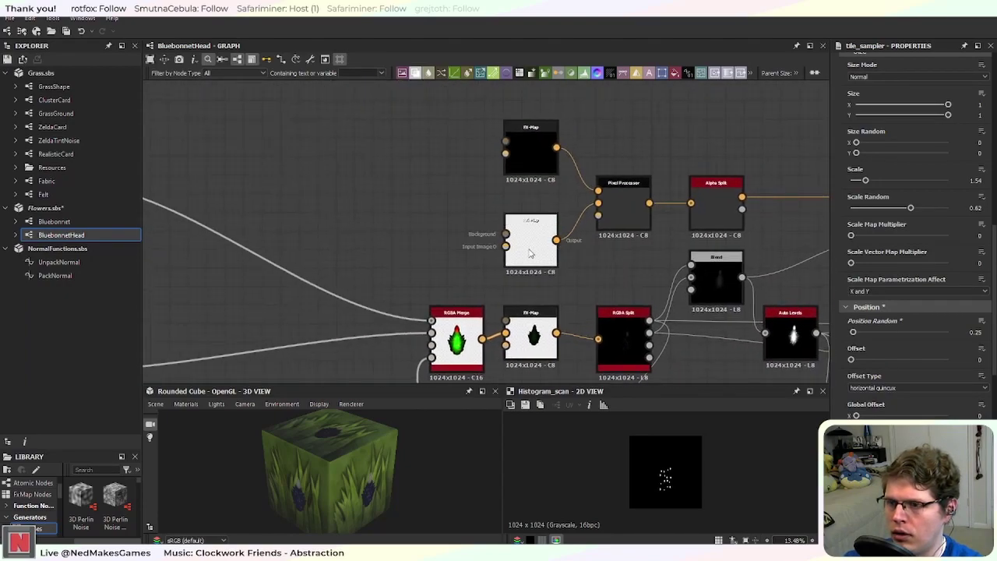
click(535, 151)
click(526, 253)
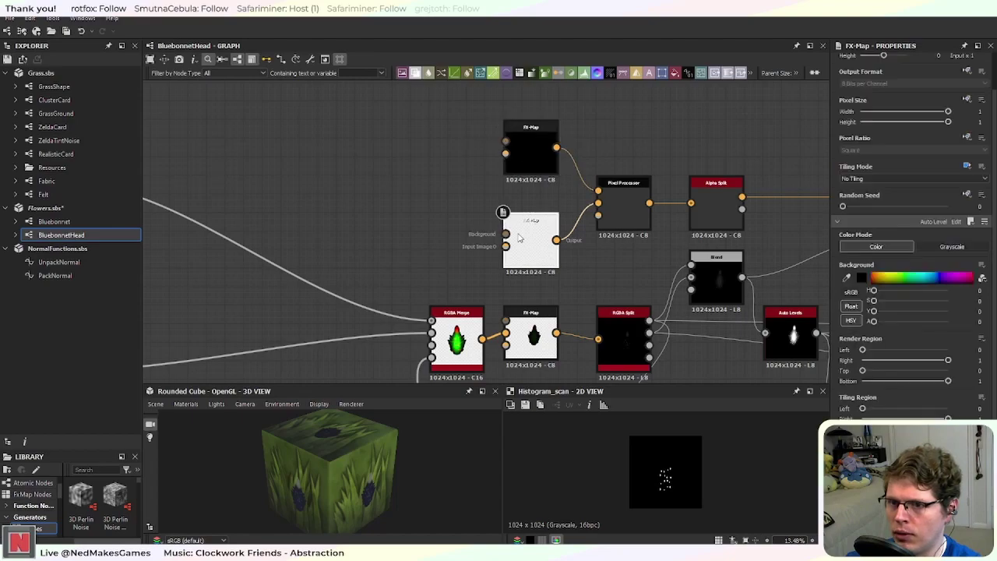
Step: Add a Normal node in the empty area above the RGBA Merge node
middle_drag(316, 232, 462, 198)
scroll(483, 178, down, 3)
scroll(327, 170, down, 3)
scroll(534, 271, up, 3)
middle_drag(548, 258, 362, 168)
scroll(509, 163, up, 3)
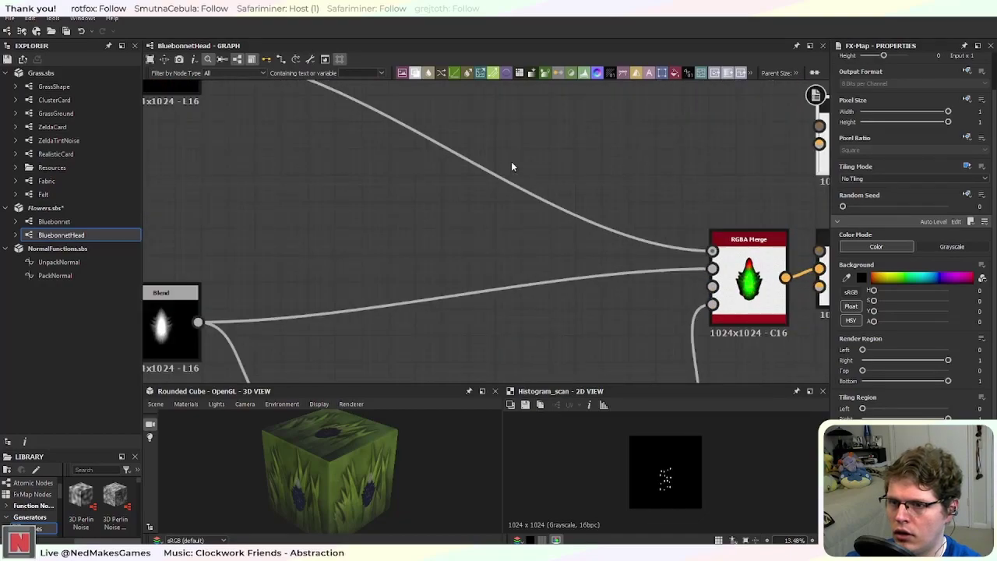
middle_drag(600, 169, 435, 212)
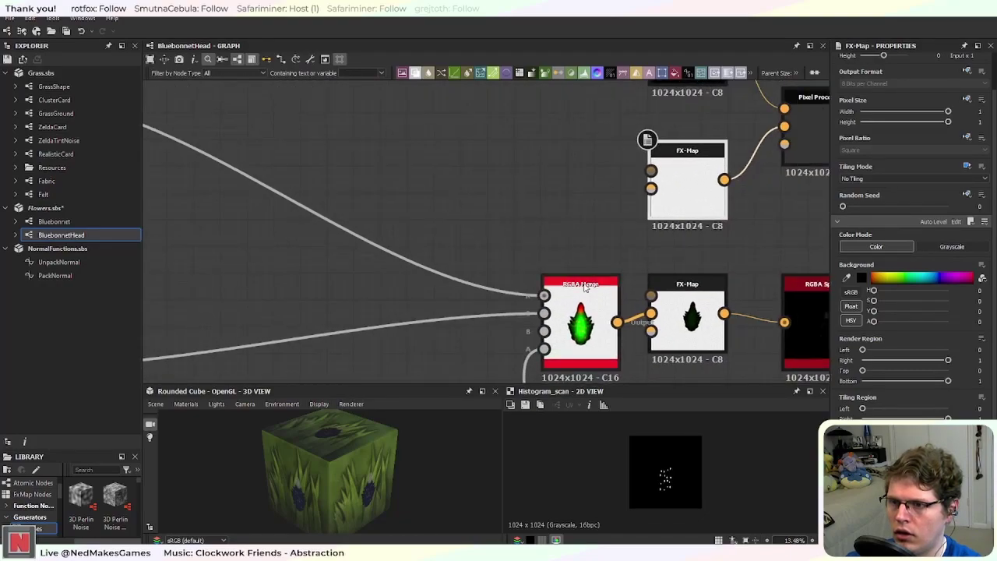
scroll(574, 227, down, 1)
key(space)
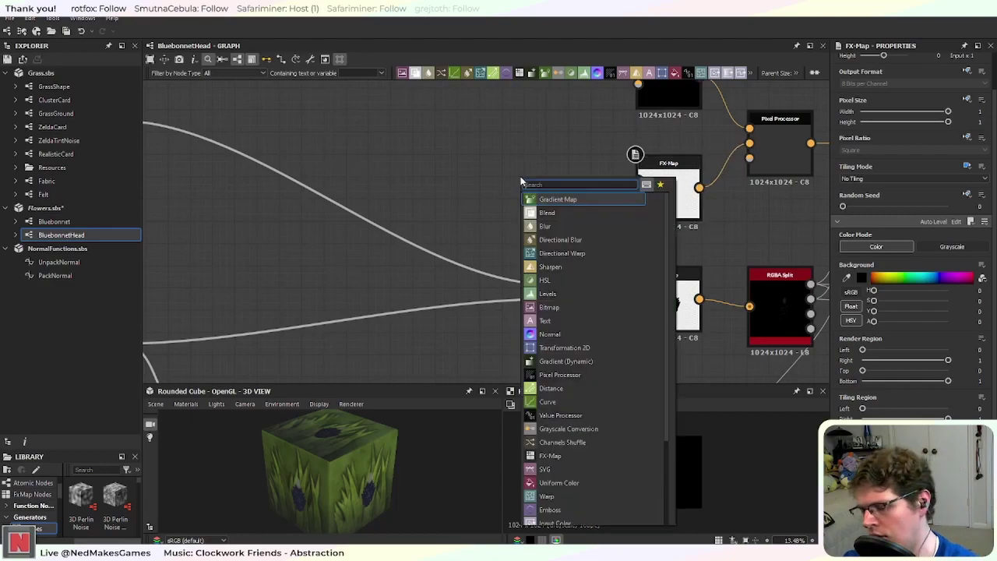
text(norm)
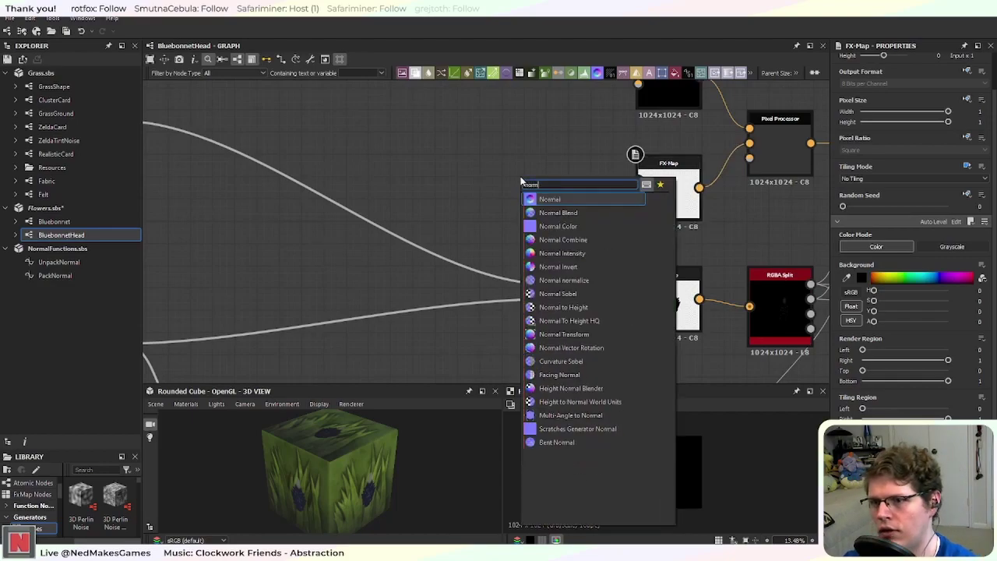
click(577, 199)
Step: Feed RGBA Merge into the Normal node through a Grayscale Conversion node and preview the normal map
drag(610, 305, 482, 167)
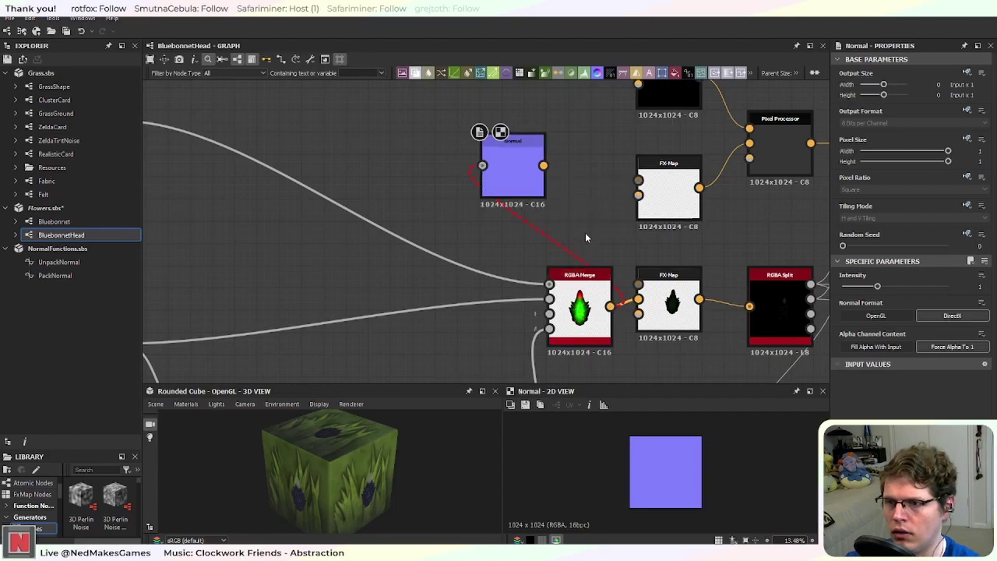
click(515, 195)
mouse_move(545, 353)
middle_down()
mouse_move(512, 159)
mouse_move(562, 255)
mouse_move(577, 321)
mouse_move(552, 366)
middle_up()
click(554, 239)
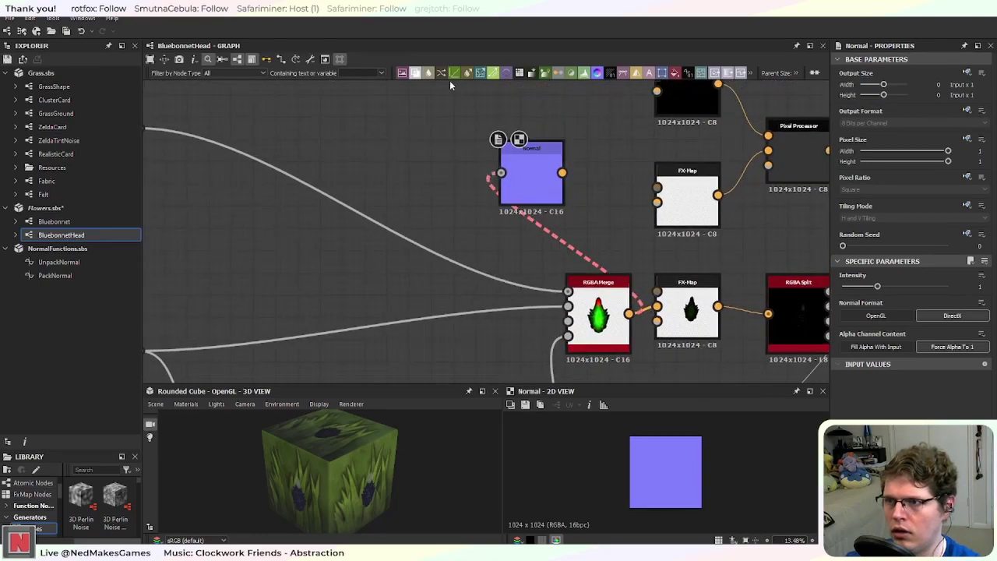
click(558, 76)
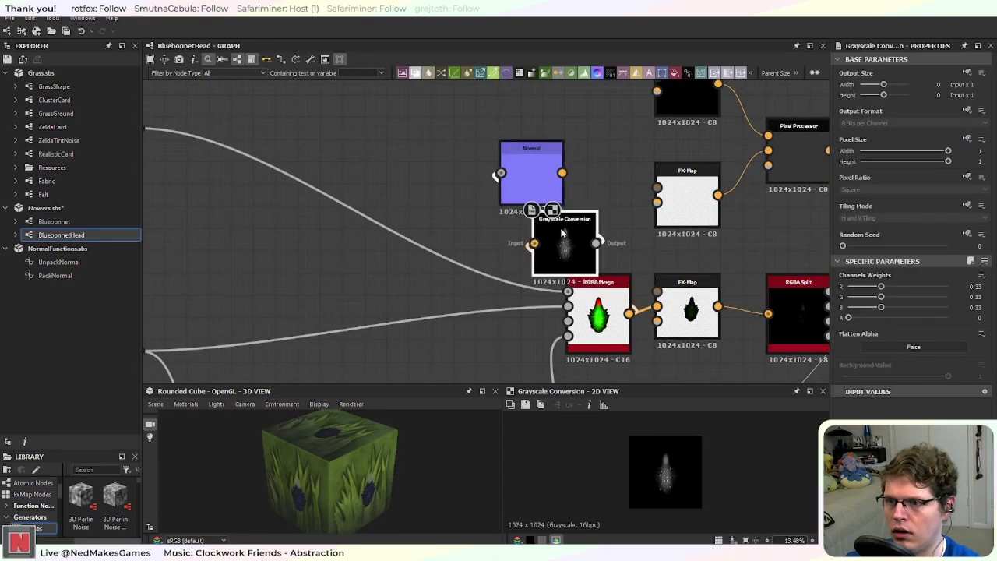
drag(568, 255, 447, 184)
click(523, 168)
scroll(523, 167, up, 5)
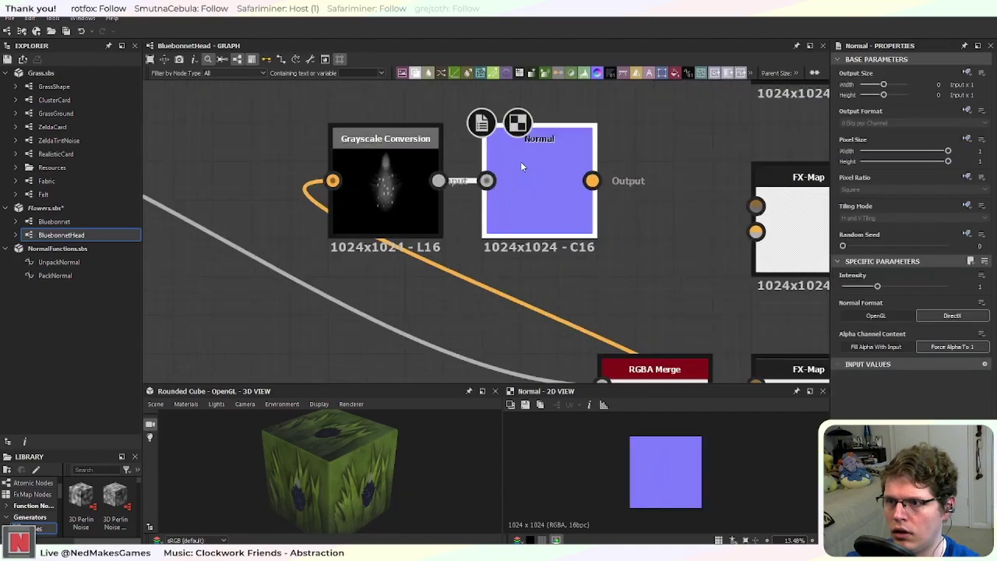
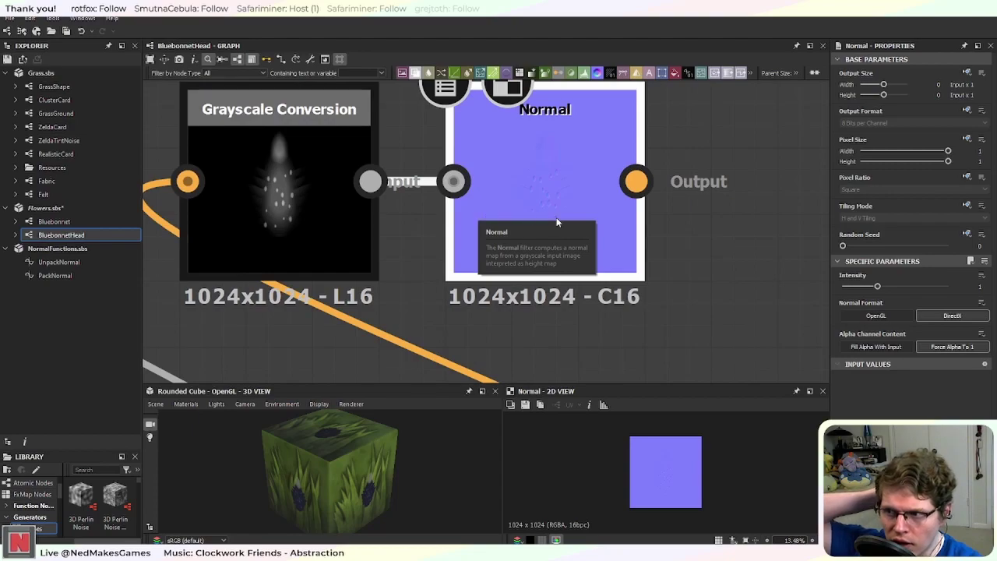
Step: Delete the Grayscale Conversion node in front of the Normal node
scroll(455, 269, down, 1)
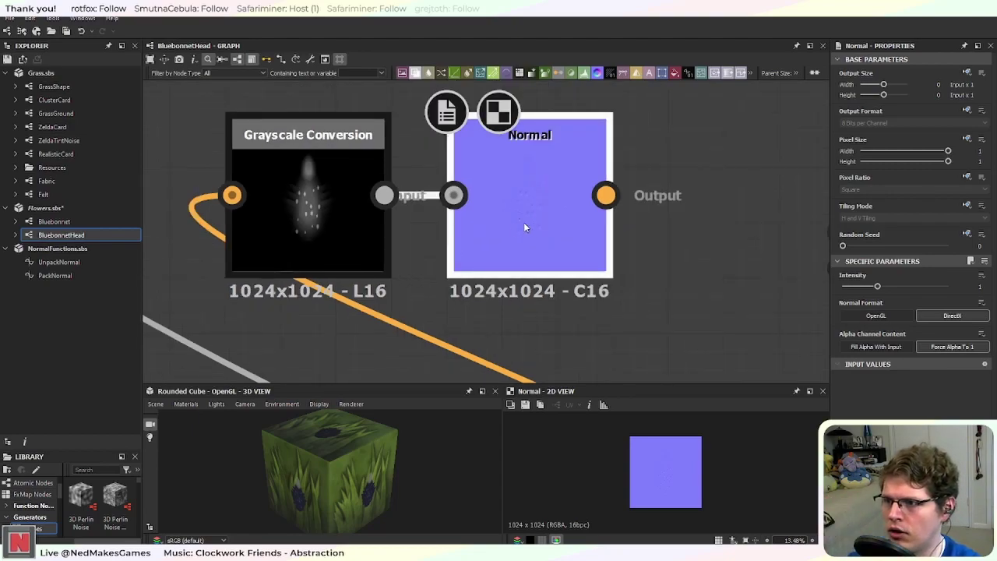
scroll(529, 224, down, 3)
click(400, 241)
key(Delete)
Step: Add a Blend node with the small tip's Histogram Scan as foreground and the petal body's Blend as background
middle_drag(388, 285, 500, 226)
scroll(500, 226, down, 5)
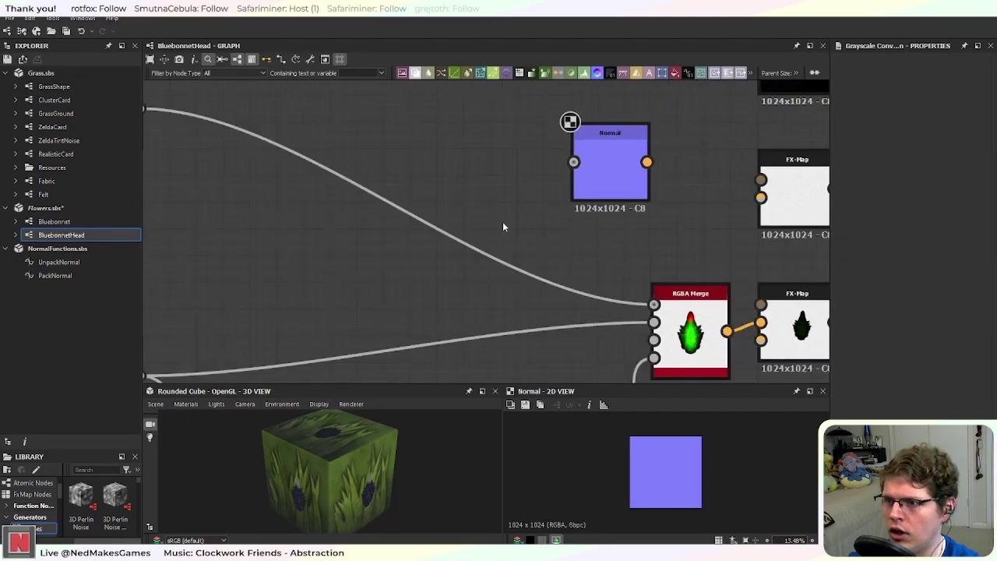
middle_drag(374, 249, 536, 247)
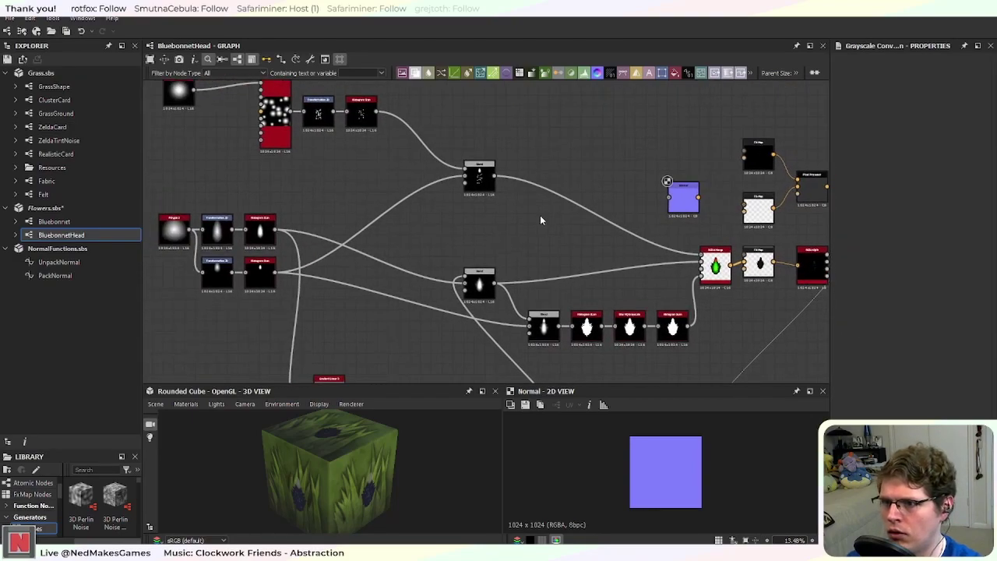
key(space)
text(ble)
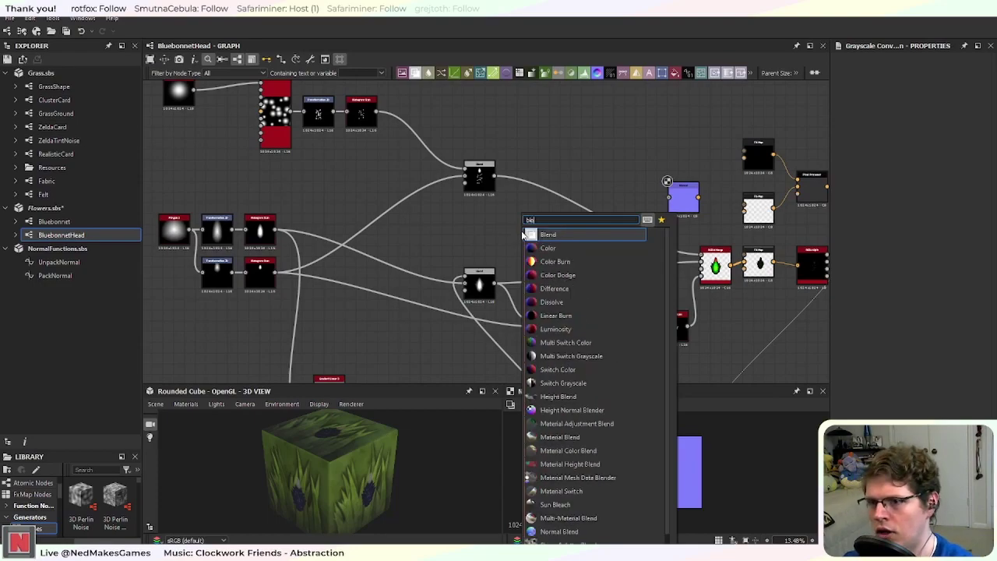
key(Return)
scroll(523, 235, up, 2)
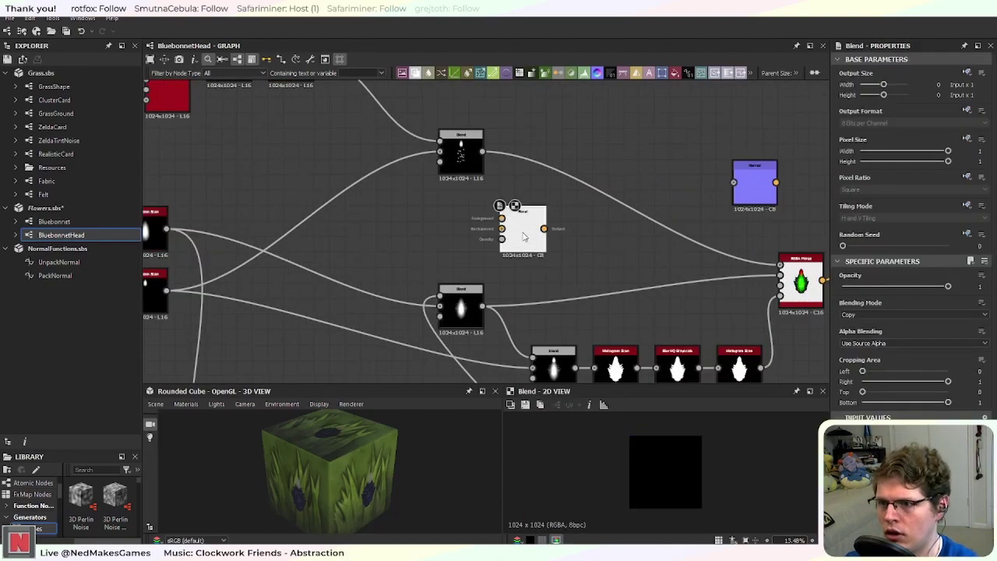
drag(487, 265, 501, 218)
middle_drag(165, 286, 201, 282)
drag(464, 233, 537, 224)
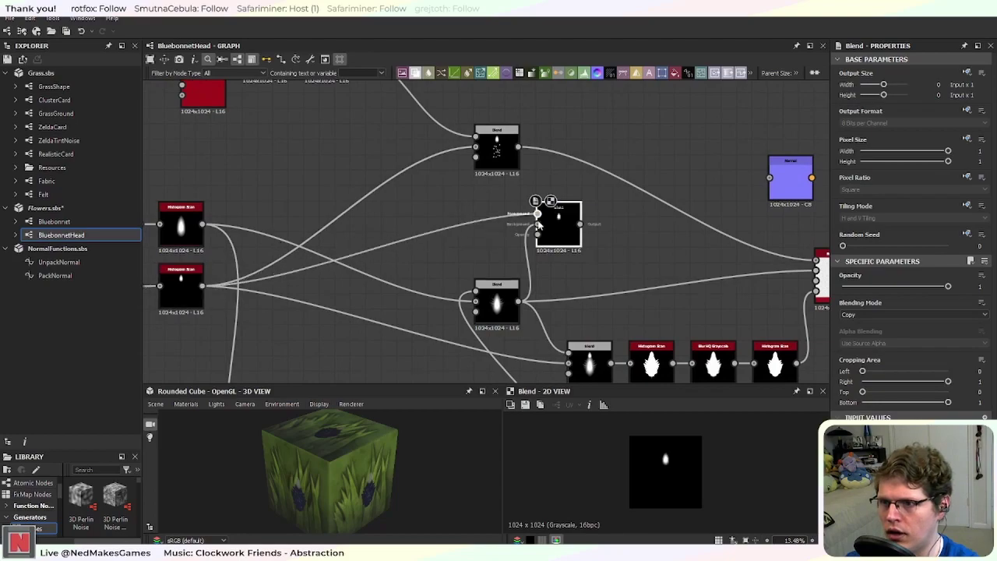
Step: Set the new Blend node's blending mode to Max (Lighten)
key(f)
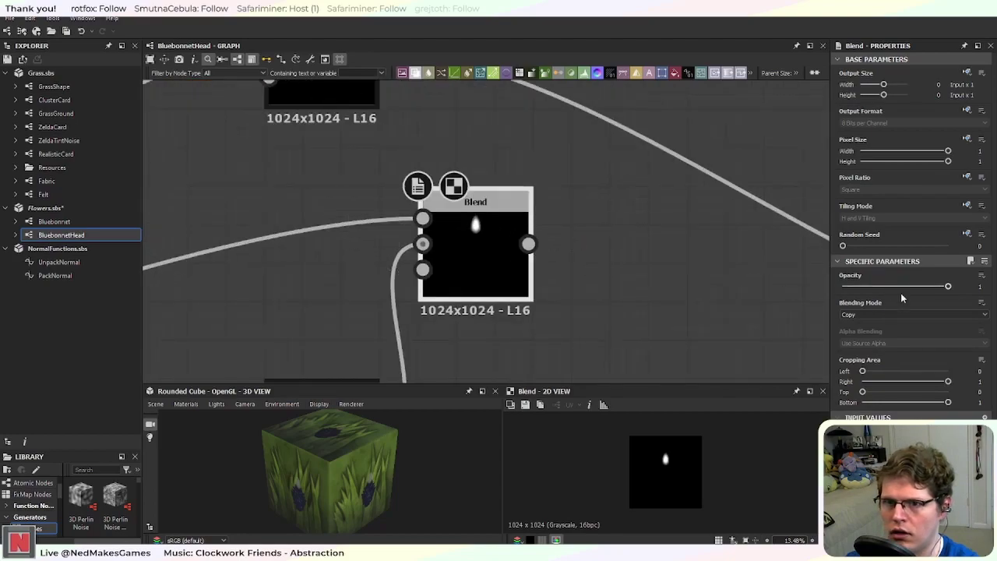
click(897, 314)
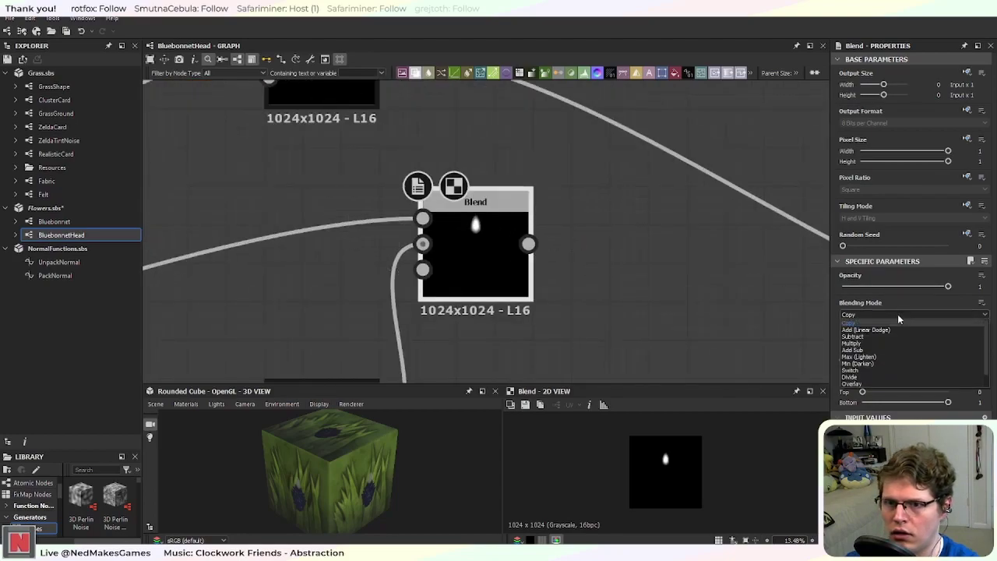
click(898, 356)
Step: Connect the new Blend node's output to the Normal node and preview the normal map
scroll(638, 237, down, 2)
scroll(656, 243, down, 1)
middle_drag(657, 242, 428, 276)
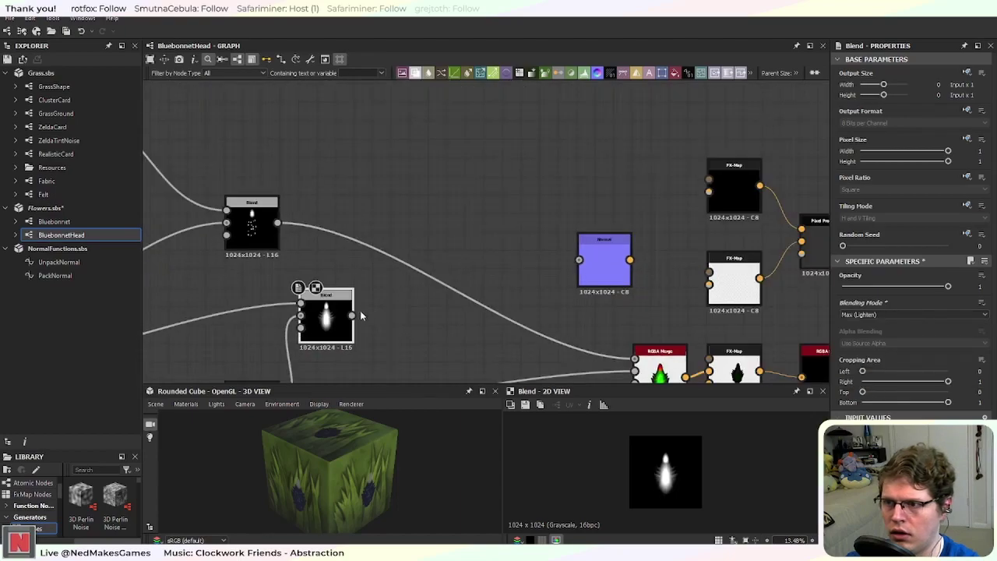
drag(551, 291, 579, 259)
double_click(601, 264)
scroll(600, 267, up, 5)
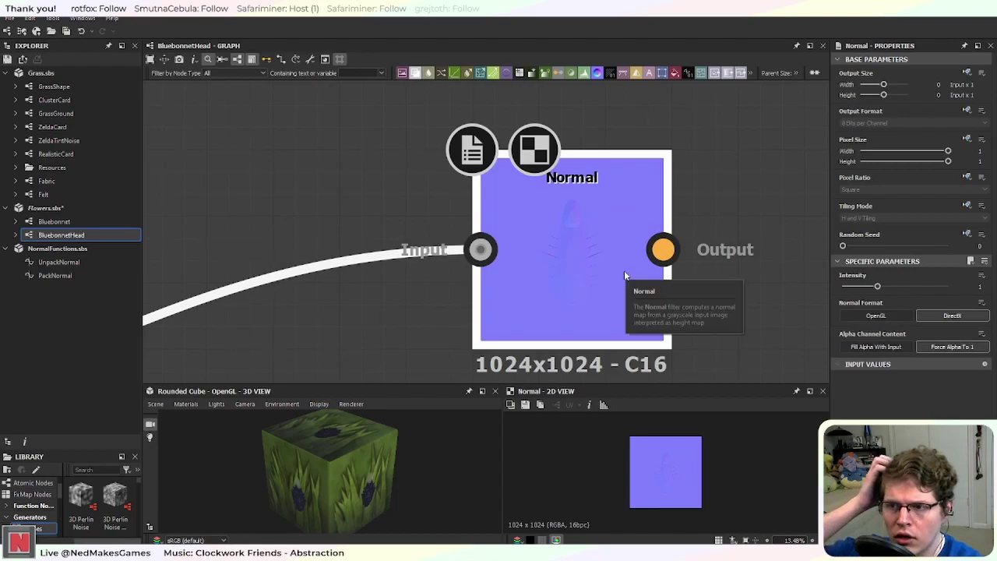
Step: Connect the Normal node to Input Image 0 of the lower FX-Map feeding the Pixel Processor and check the result
middle_drag(707, 300, 475, 245)
scroll(581, 229, down, 2)
scroll(607, 244, down, 1)
drag(363, 258, 569, 296)
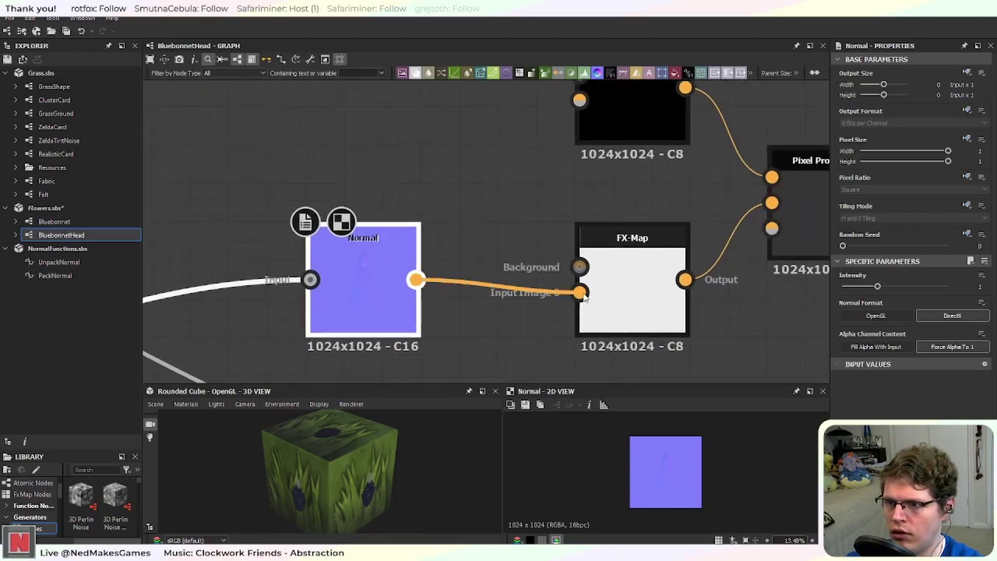
scroll(653, 306, up, 2)
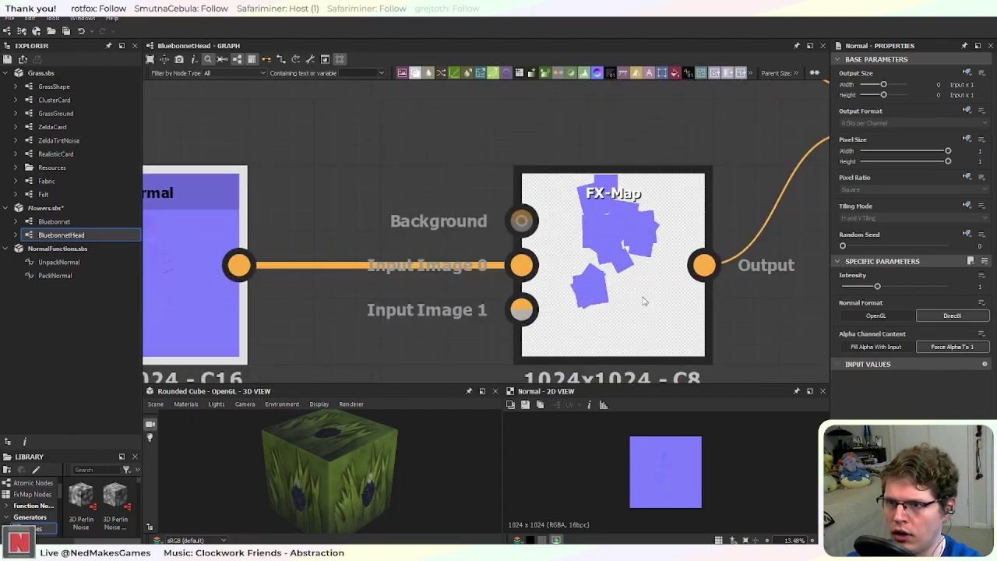
middle_drag(636, 278, 441, 341)
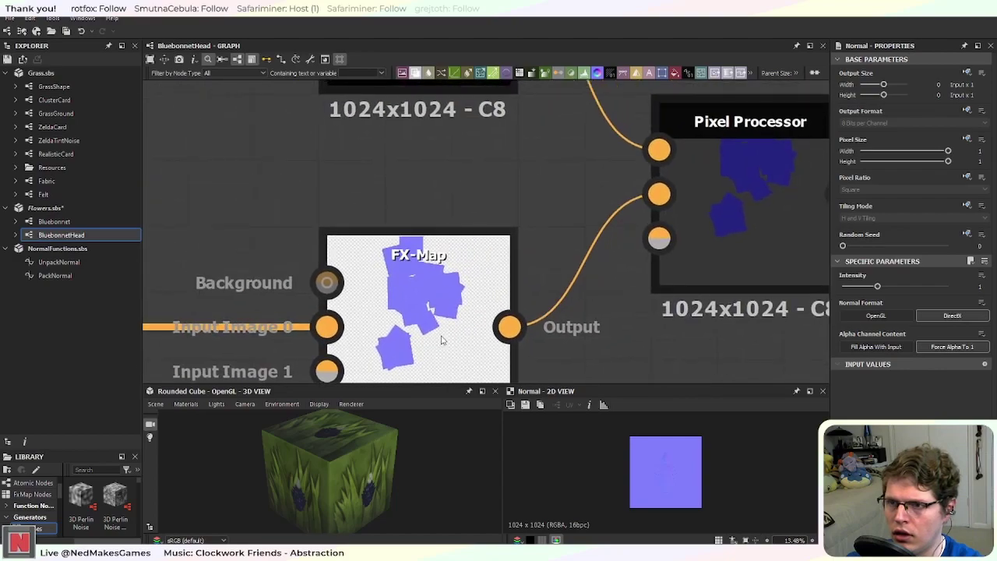
Step: Make room beside the Normal node and add an Alpha Merge node between it and the lower FX-Map
scroll(477, 287, down, 4)
middle_drag(313, 319, 567, 235)
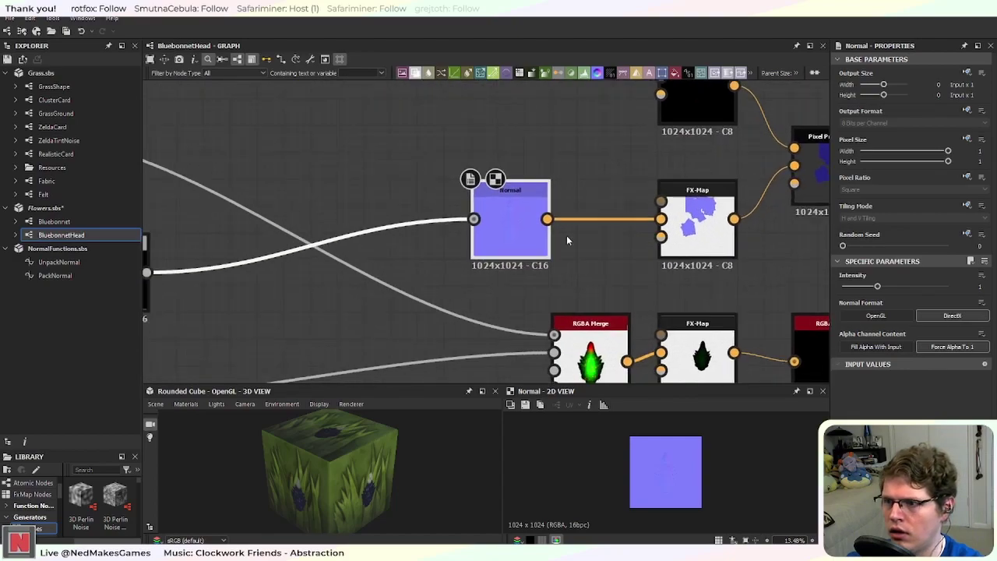
drag(507, 234, 414, 192)
key(space)
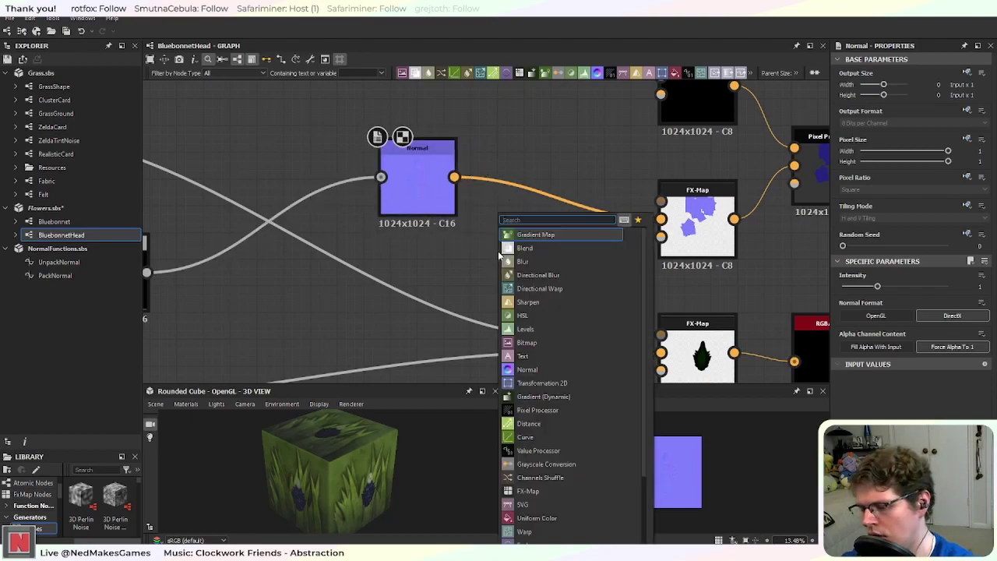
text(a)
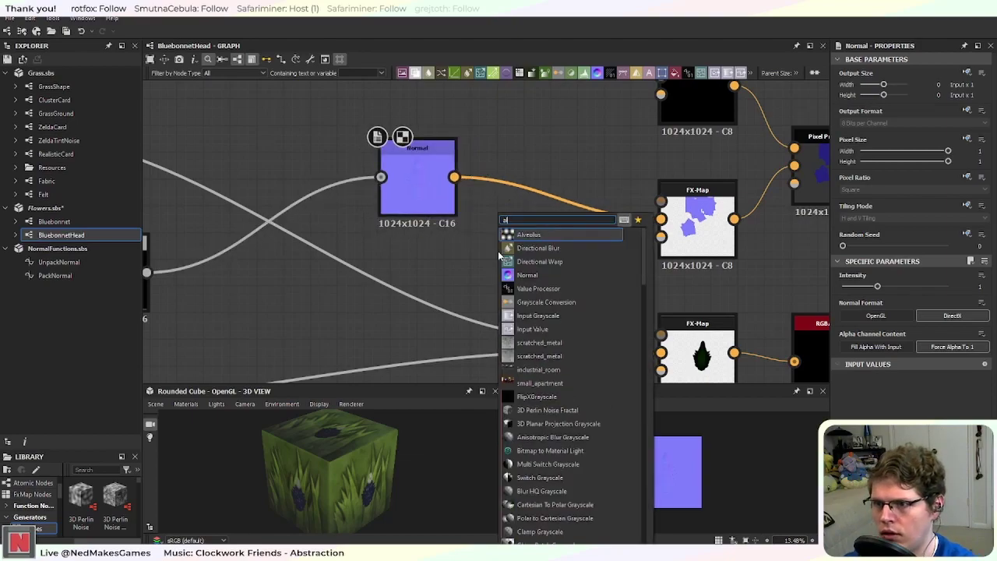
text(lpha)
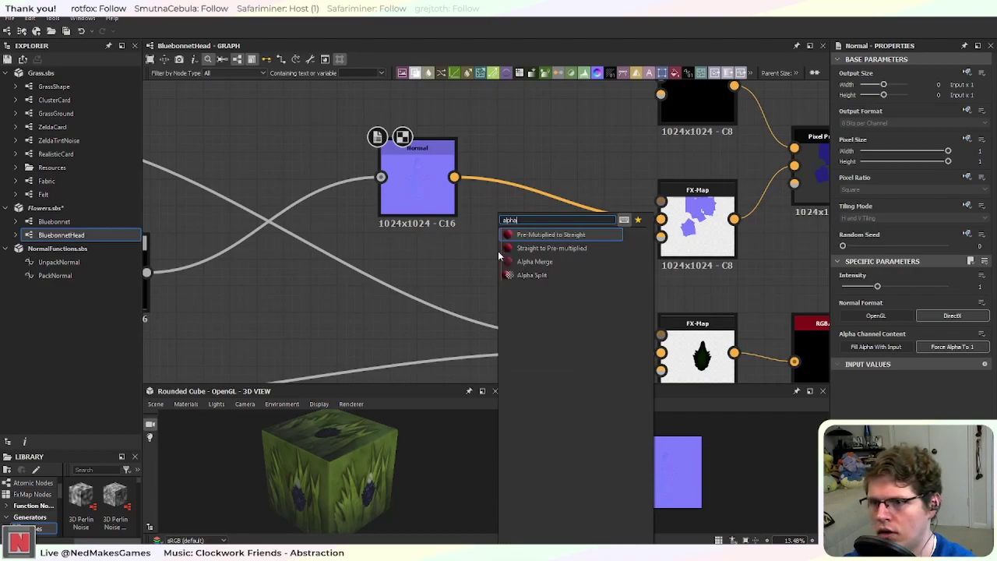
key(Down)
key(Down)
key(Return)
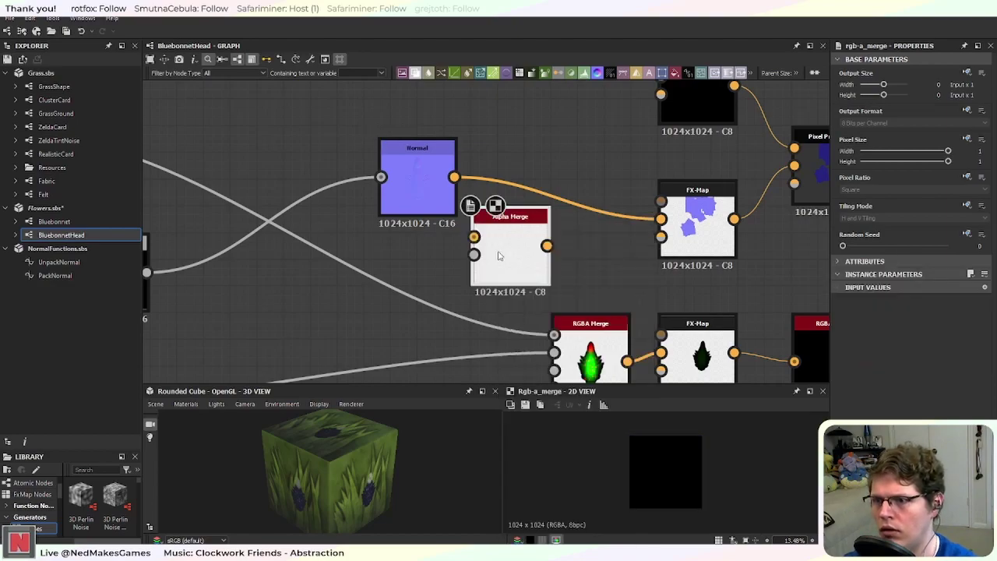
Step: Wire Alpha Merge into the lower FX-Map, with the Normal node feeding its RGB and the last Histogram Scan feeding its alpha
drag(499, 255, 579, 229)
drag(454, 177, 554, 209)
scroll(524, 262, down, 2)
middle_drag(525, 314, 503, 234)
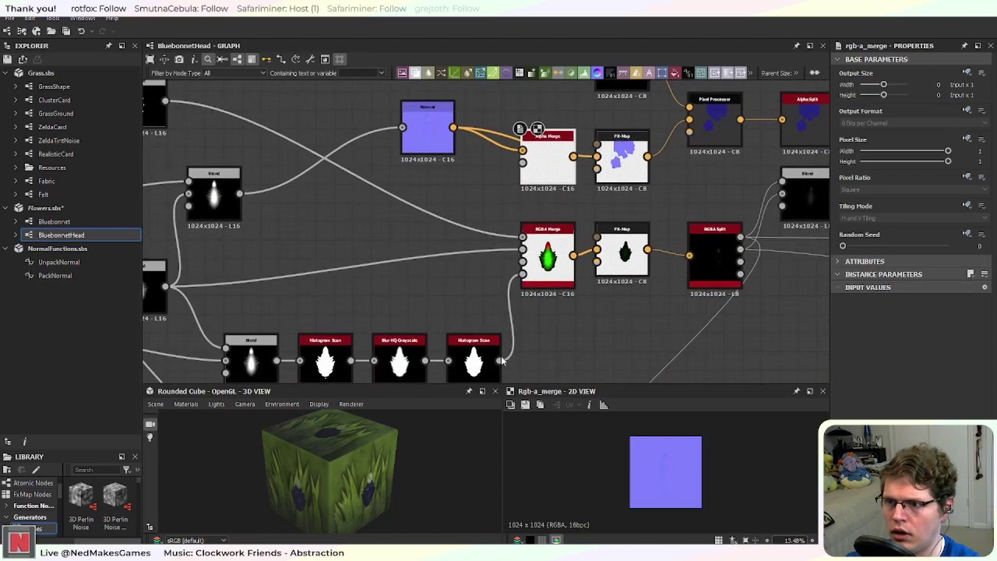
drag(524, 162, 522, 162)
drag(427, 142, 454, 169)
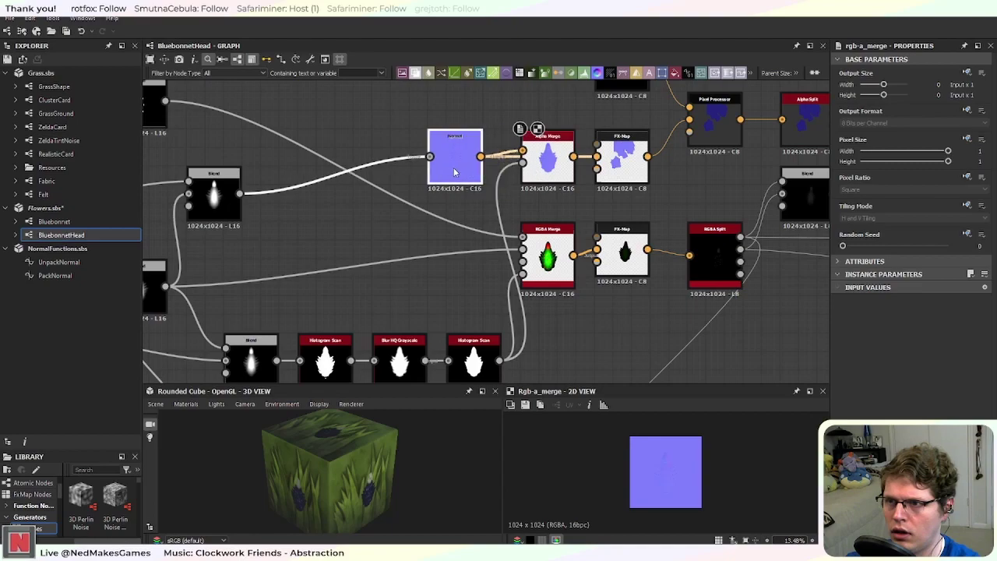
Step: Connect the last Histogram Scan's output to Input Image 0 of the upper FX-Map feeding the Pixel Processor
scroll(579, 161, up, 5)
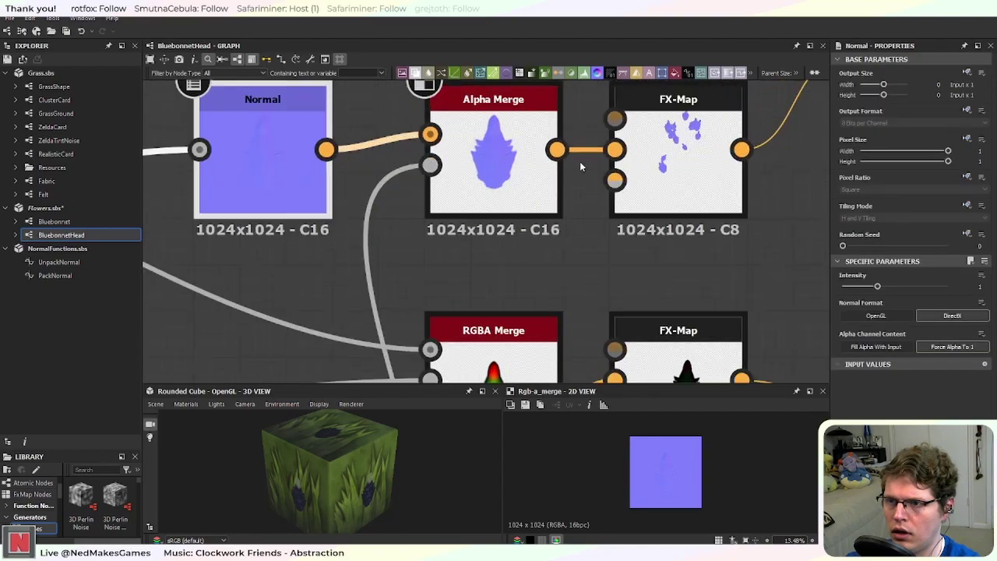
middle_drag(581, 189, 538, 265)
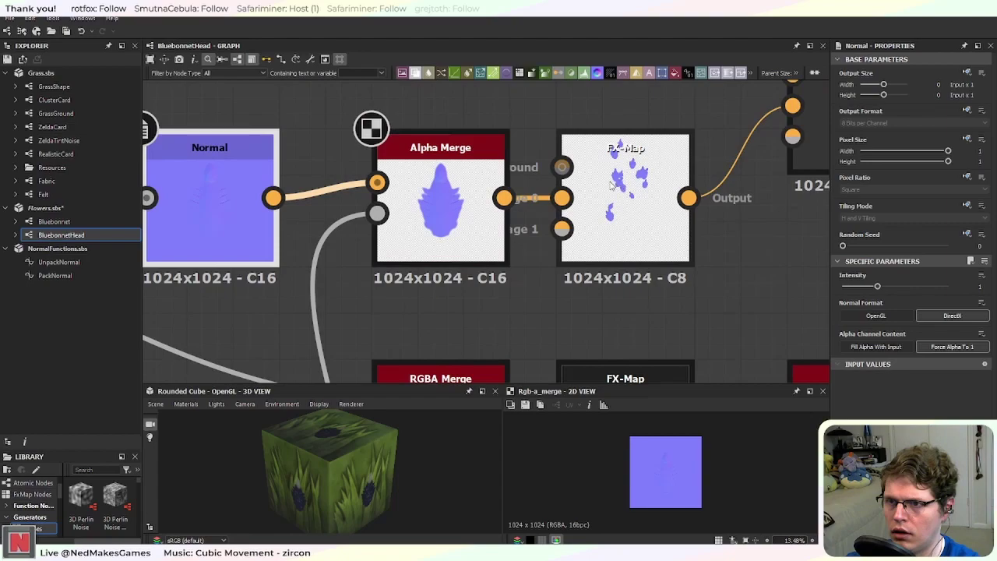
scroll(611, 181, up, 1)
middle_drag(574, 118, 454, 315)
scroll(491, 243, down, 3)
click(509, 195)
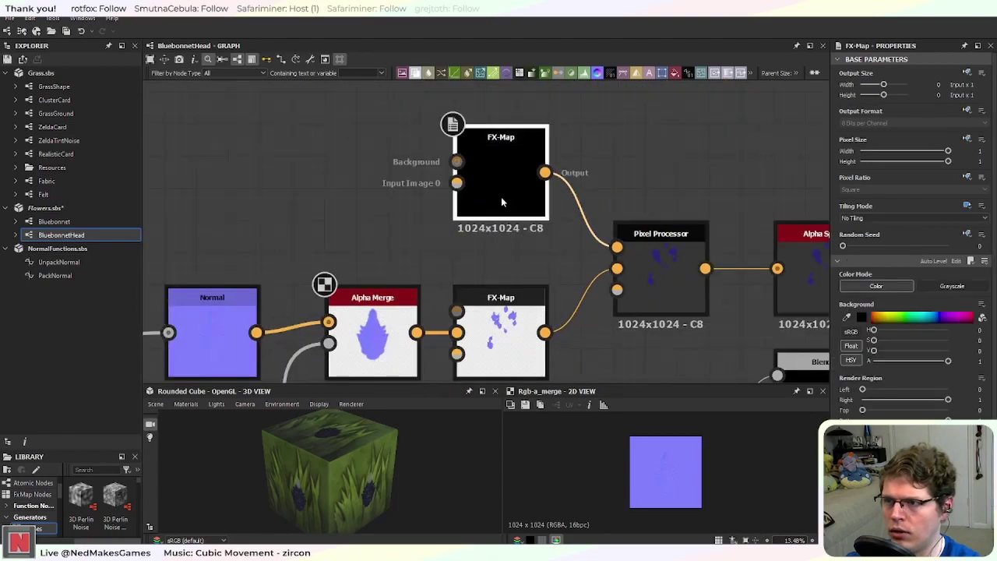
scroll(501, 196, down, 1)
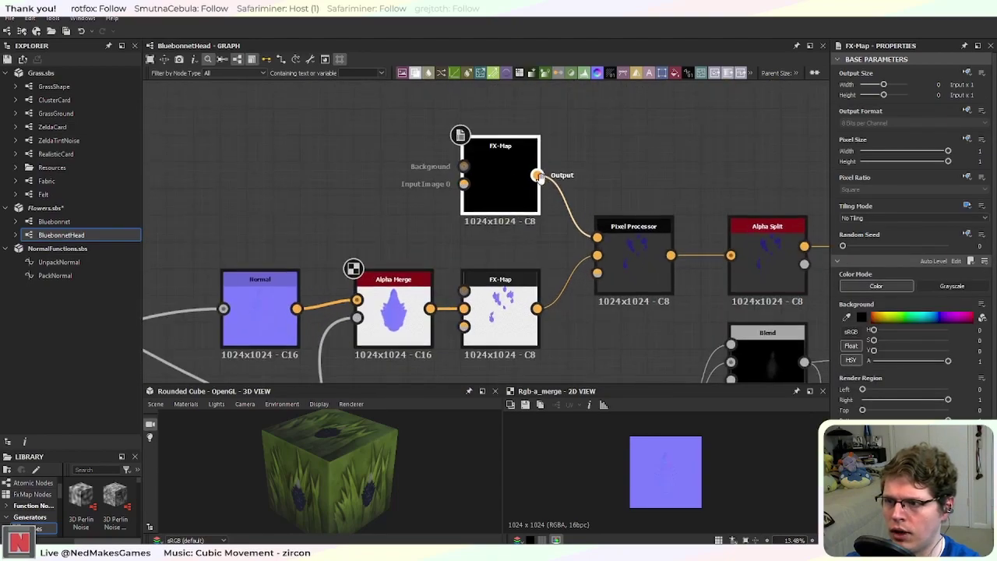
middle_drag(537, 187, 568, 96)
scroll(562, 111, down, 2)
middle_drag(489, 289, 518, 261)
scroll(471, 253, down, 1)
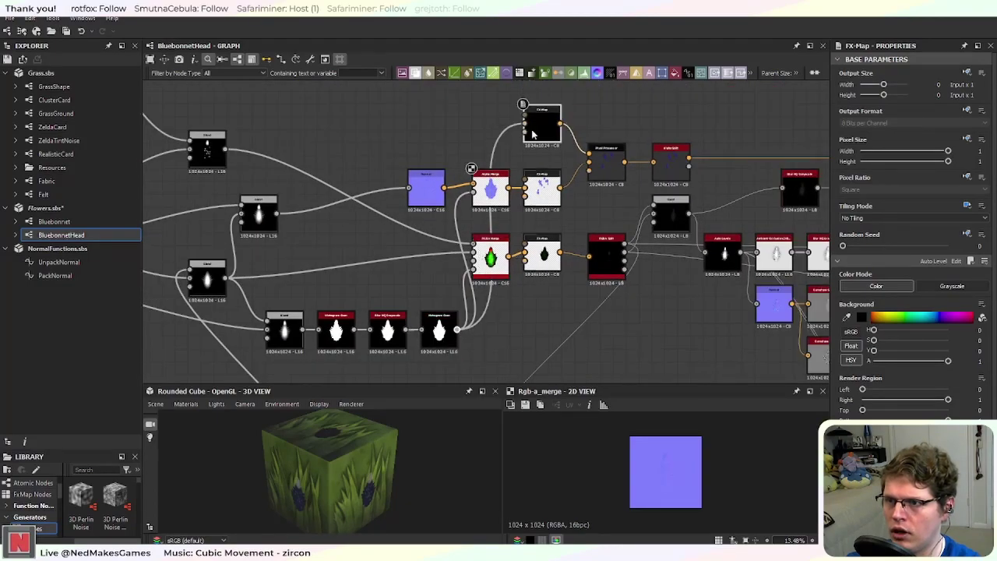
Step: Add a Normal Color node and connect it to the Background inputs of both FX-Maps feeding the Pixel Processor
scroll(489, 117, up, 3)
middle_drag(489, 117, 480, 262)
click(439, 184)
key(space)
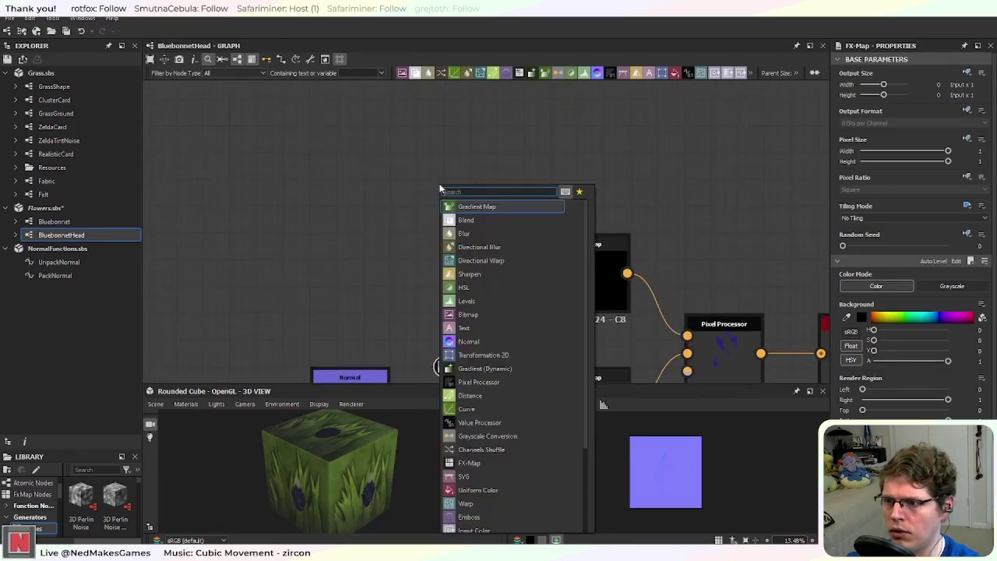
text(normal)
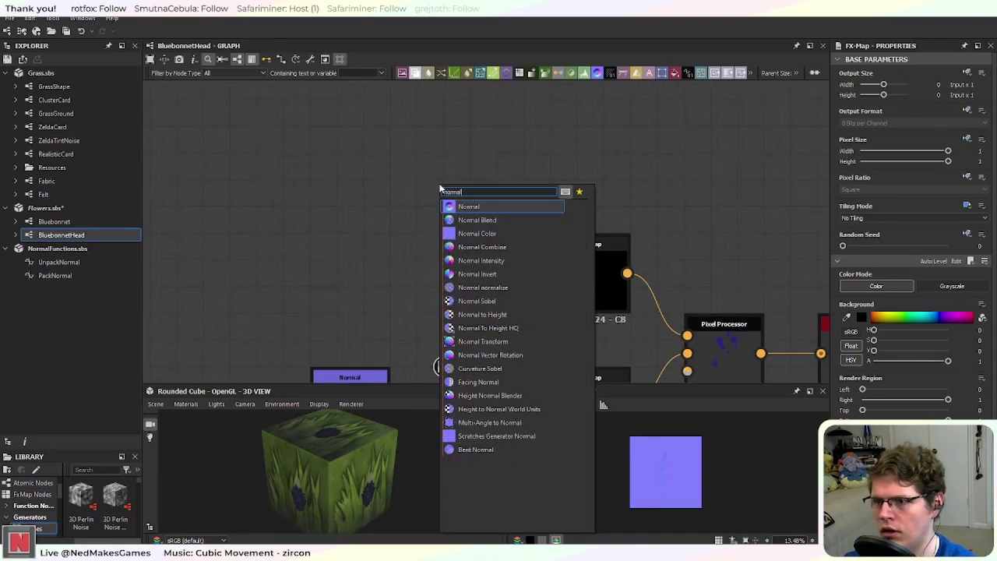
click(478, 232)
drag(426, 201, 553, 255)
middle_drag(540, 284, 485, 184)
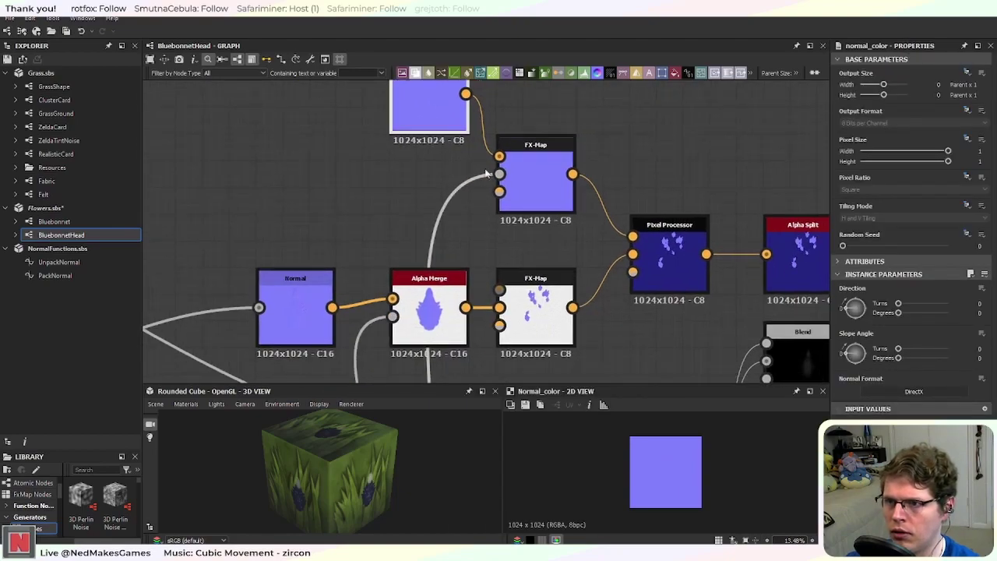
scroll(521, 200, up, 4)
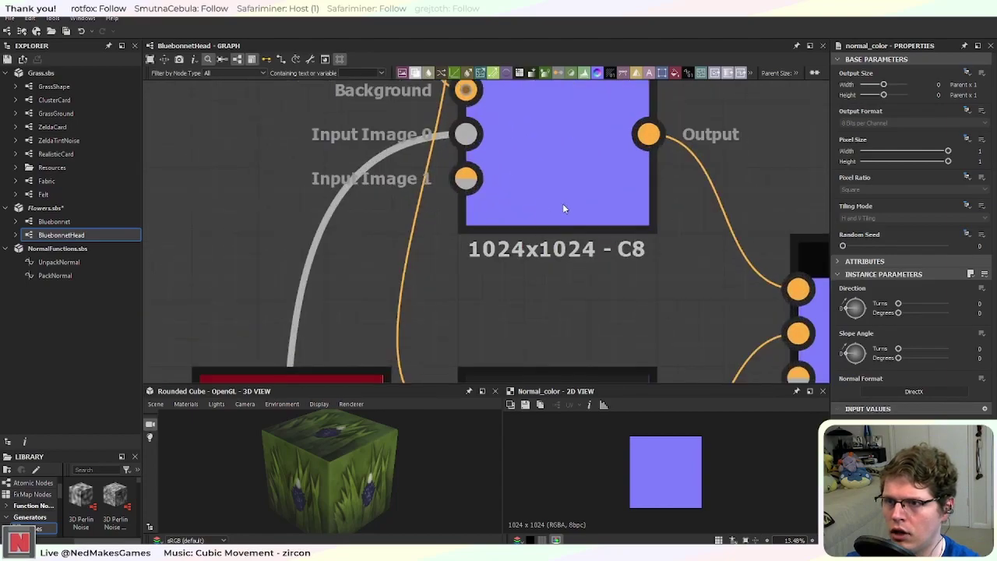
Step: Examine the results of the two FX-Maps feeding the Pixel Processor and the Alpha Merge node's output
click(580, 187)
middle_drag(584, 179, 510, 211)
scroll(517, 342, down, 3)
scroll(508, 231, up, 3)
scroll(501, 282, down, 3)
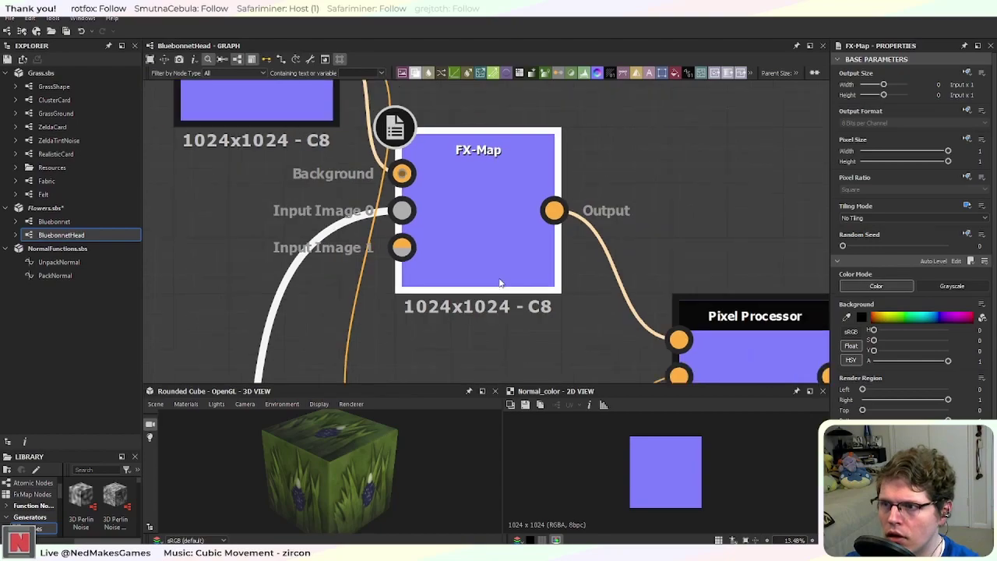
middle_drag(478, 299, 504, 154)
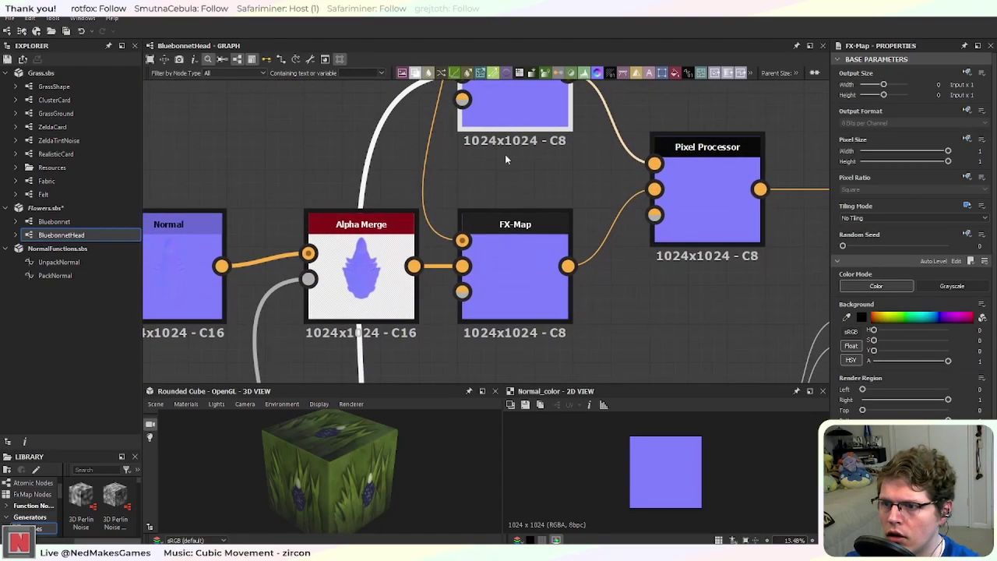
scroll(510, 261, up, 3)
click(530, 281)
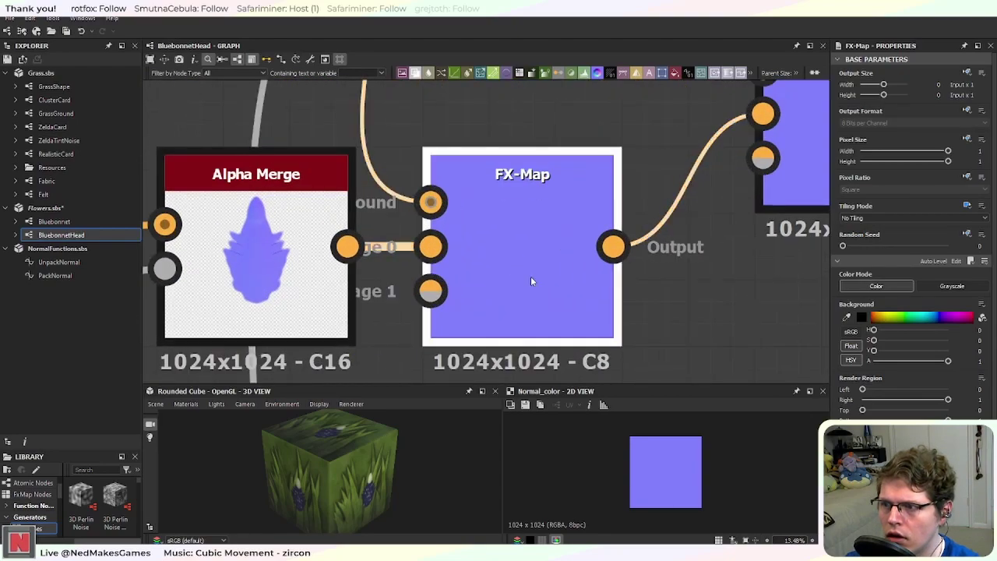
click(479, 251)
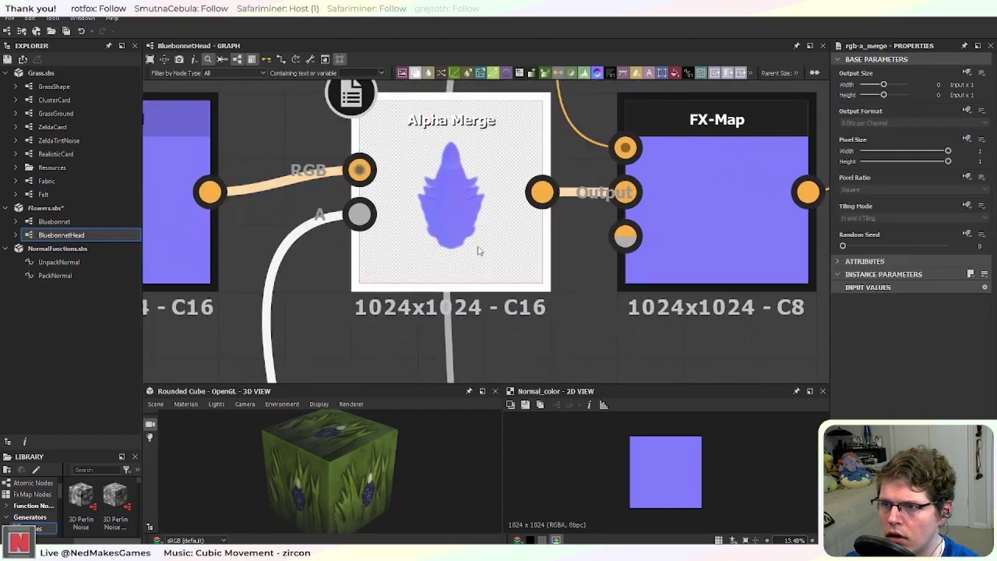
click(697, 244)
middle_drag(729, 245, 577, 275)
scroll(574, 272, down, 5)
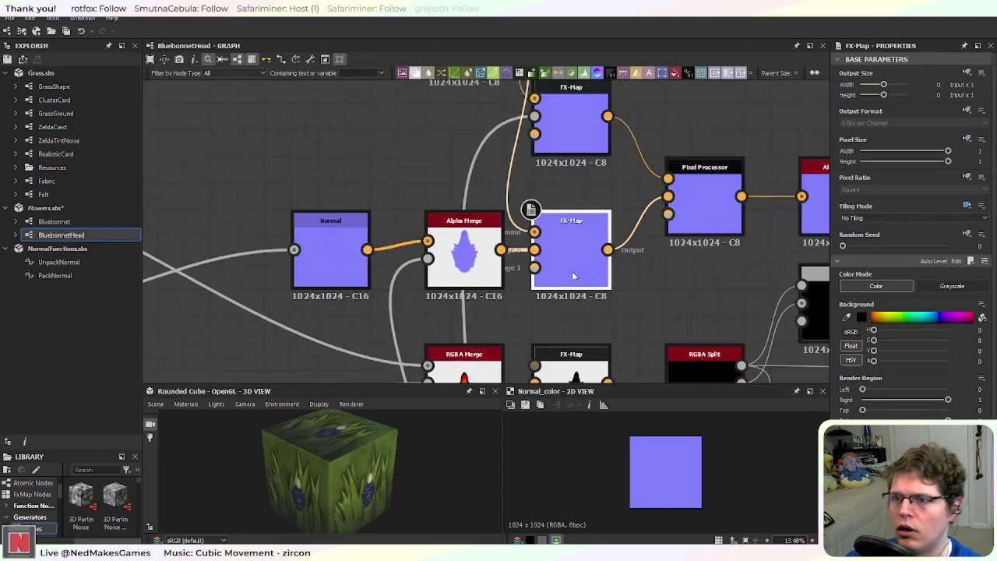
Step: Copy all nodes of the Pattern Offset function from the Quadrant of the FX-Map fed by RGBA Merge
scroll(604, 300, up, 2)
middle_drag(597, 341, 597, 263)
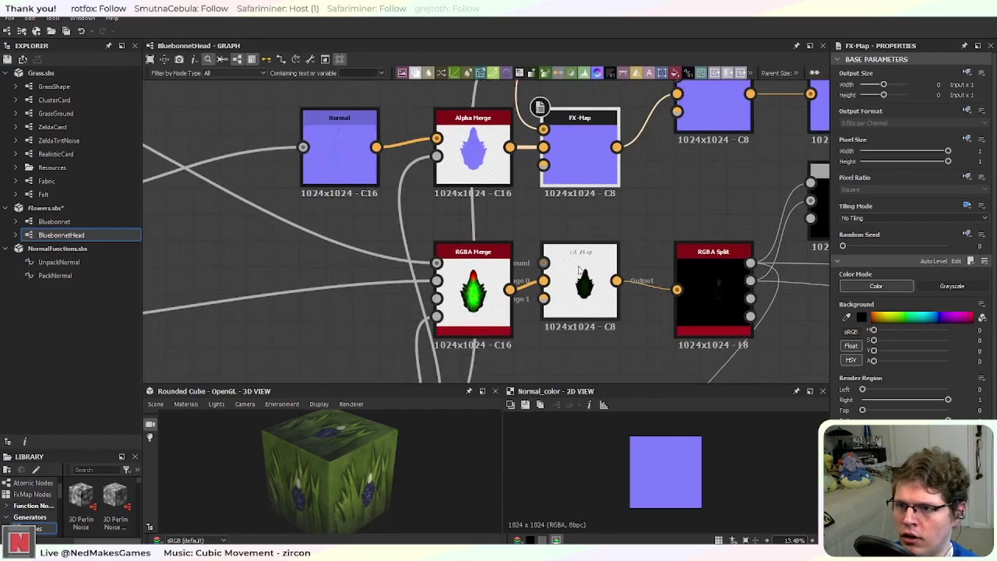
scroll(598, 262, up, 4)
click(646, 218)
middle_drag(654, 212, 620, 220)
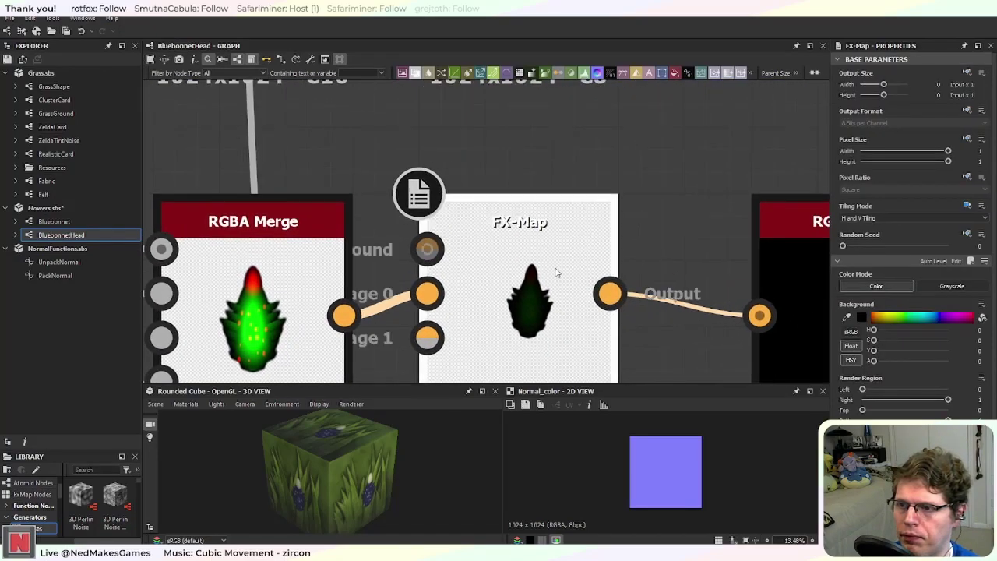
double_click(545, 256)
click(540, 258)
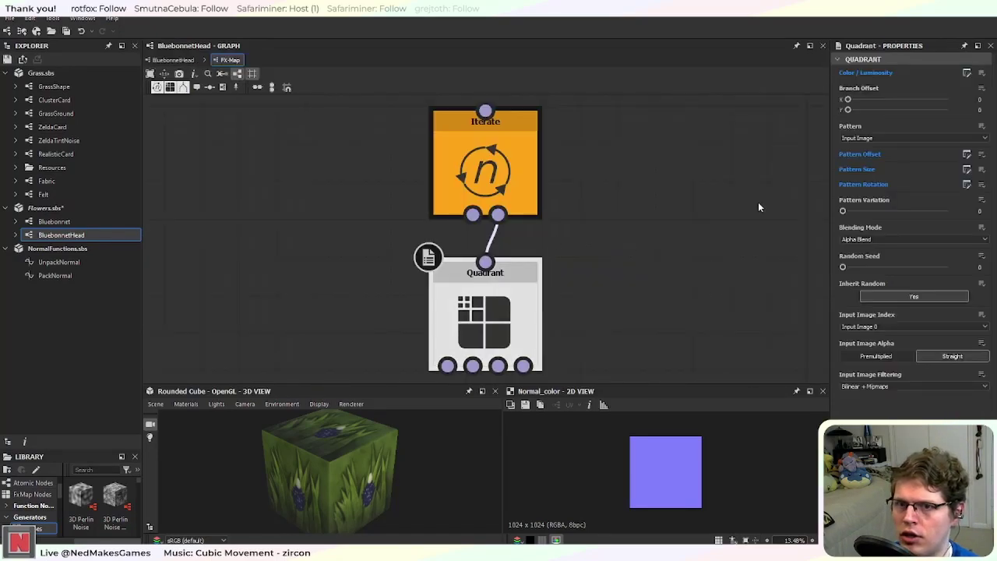
click(966, 155)
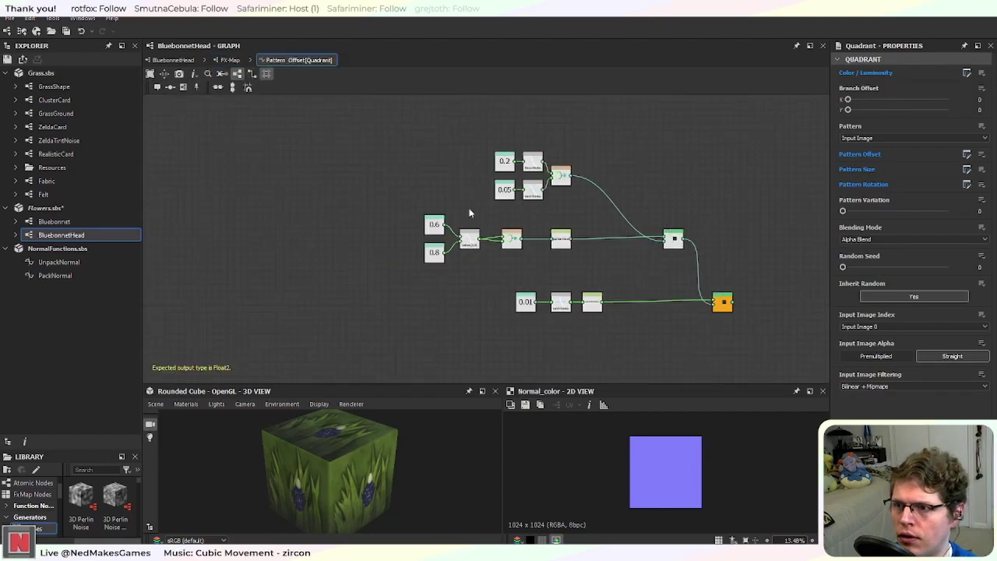
drag(437, 161, 761, 325)
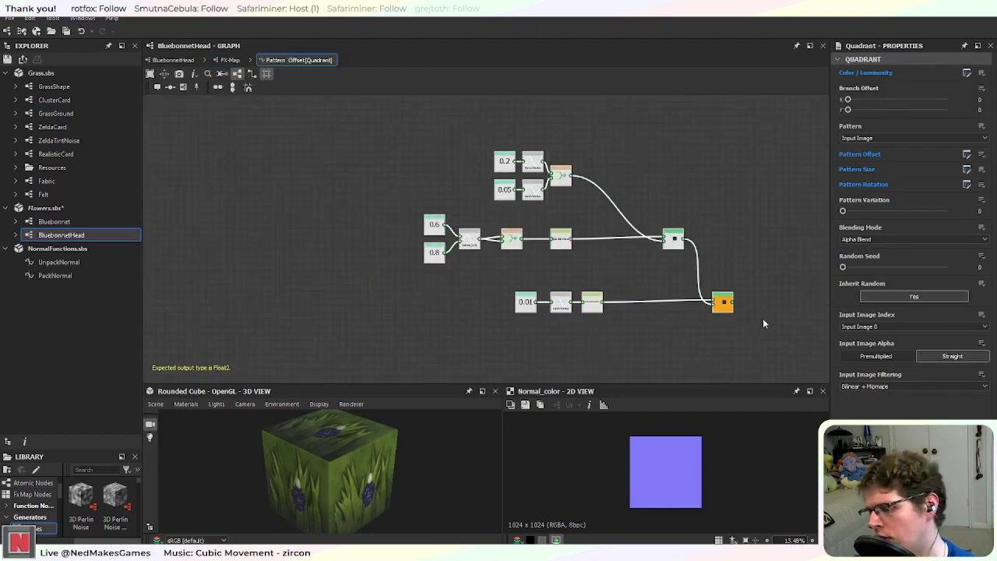
Step: Clear all nodes from the Quadrant's Pattern Offset function in the FX-Map fed by Alpha Merge
click(173, 60)
scroll(533, 164, down, 4)
middle_drag(546, 181, 530, 333)
click(527, 190)
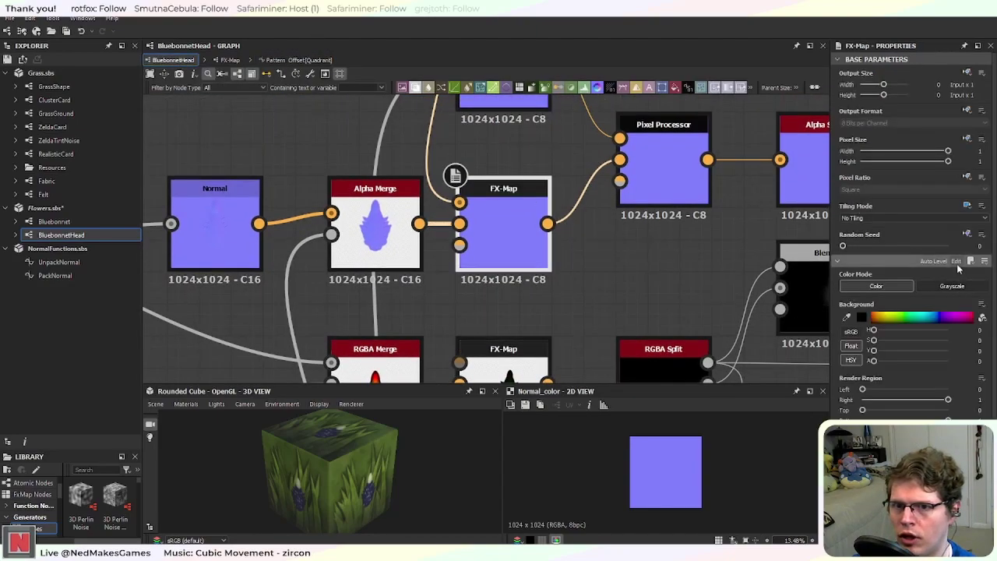
double_click(503, 234)
click(506, 316)
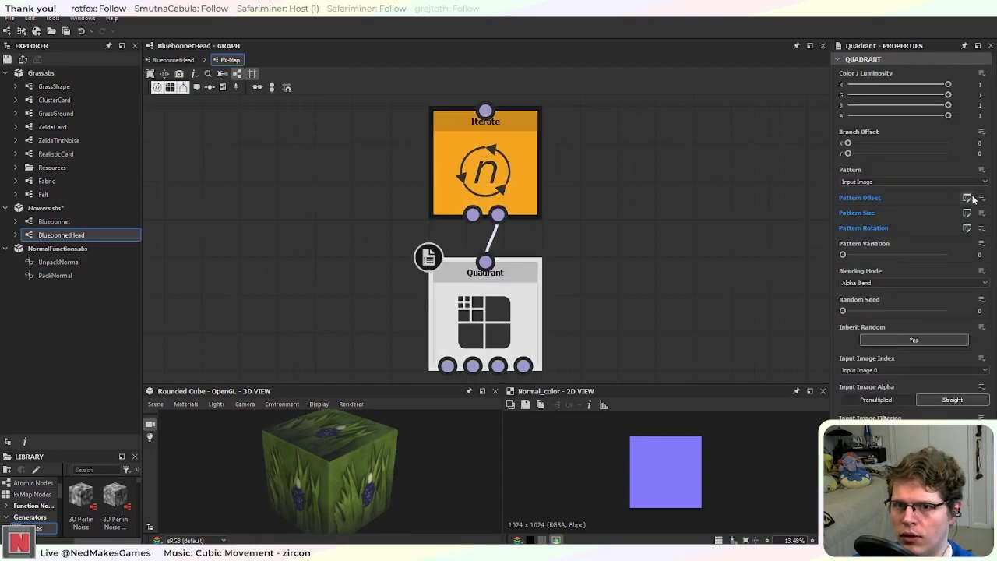
click(967, 198)
drag(409, 156, 662, 320)
key(Delete)
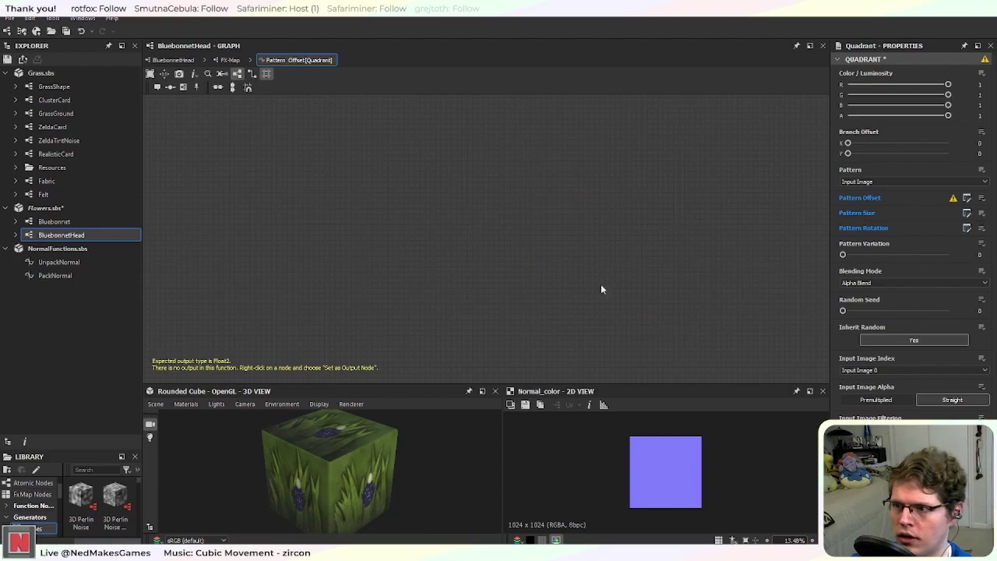
Step: Paste the copied nodes into the emptied Pattern Offset function and set the final Sequence node as its output
key(ctrl+z)
scroll(592, 312, up, 5)
right_click(590, 308)
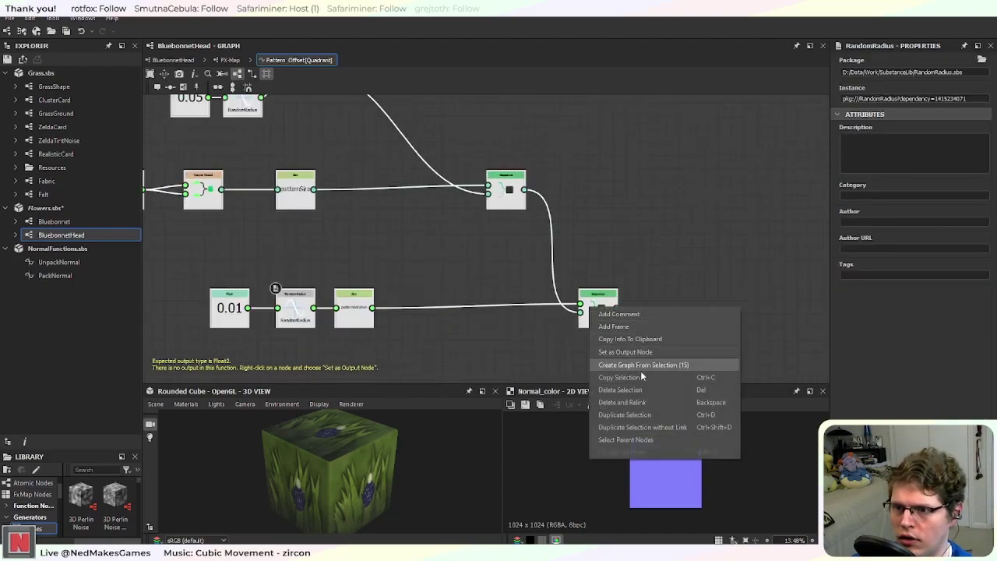
click(657, 352)
scroll(484, 291, down, 3)
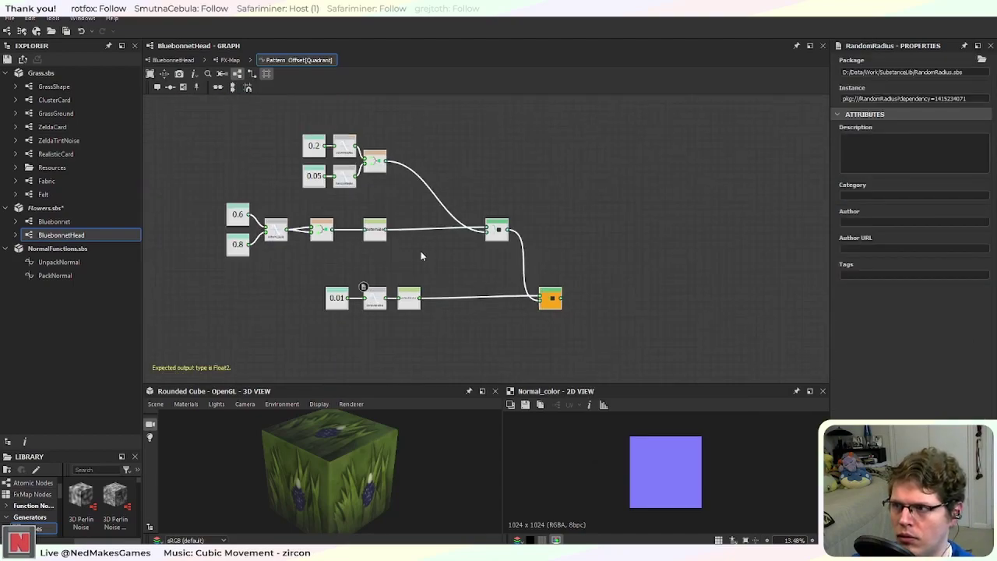
Step: Delete all nodes from the Quadrant's Color / Luminosity function in the upper FX-Map feeding the Pixel Processor
click(173, 60)
middle_drag(505, 100, 539, 268)
click(546, 249)
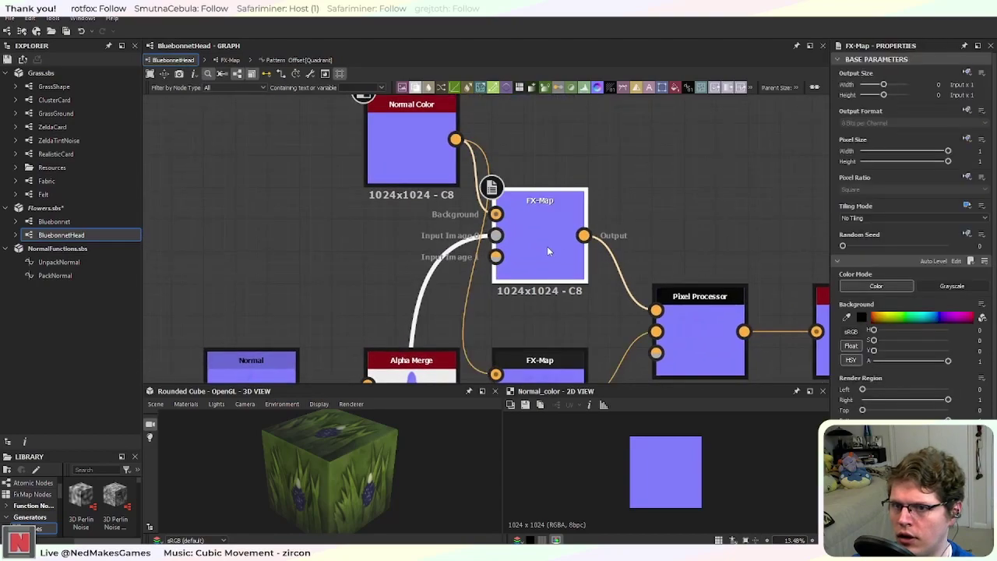
double_click(546, 249)
click(529, 319)
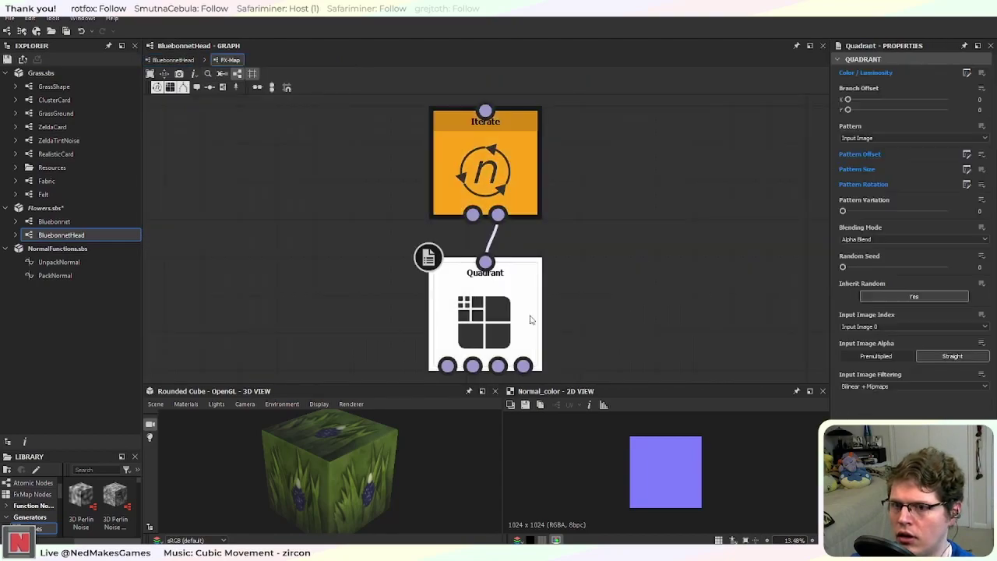
click(966, 73)
scroll(623, 226, down, 3)
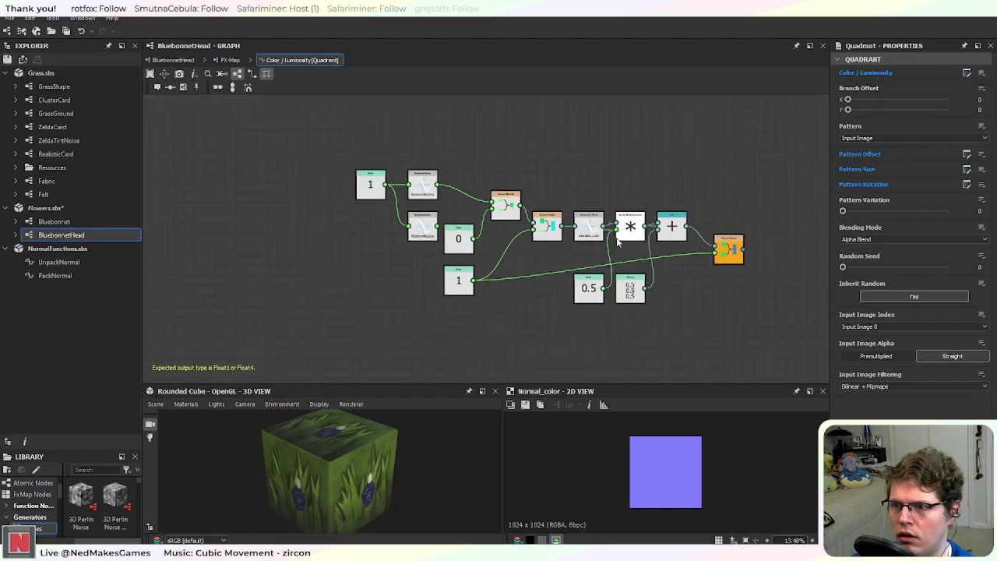
drag(379, 163, 728, 307)
key(Delete)
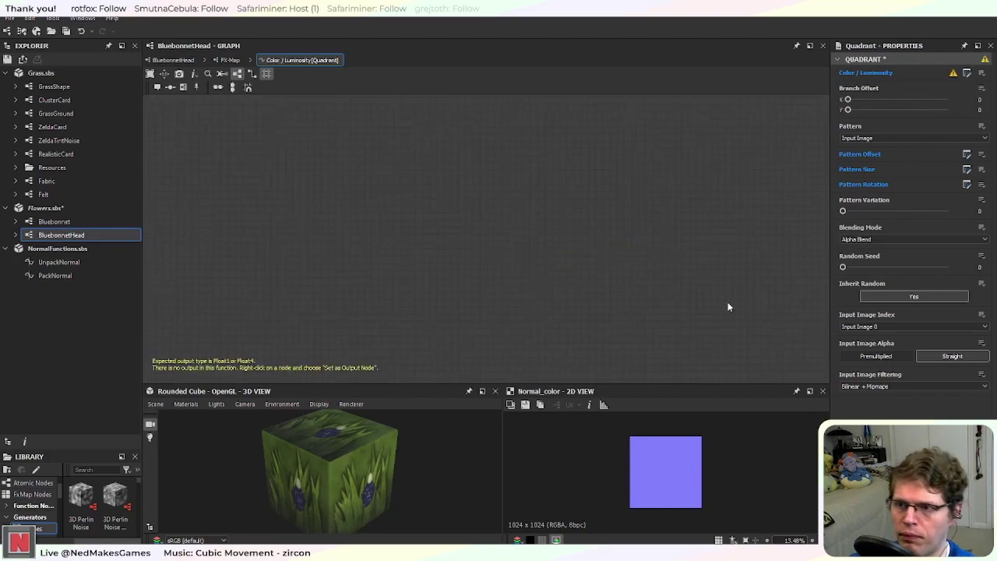
Step: Undo the paste and the deletion in the Quadrant's Color / Luminosity function to restore its original nodes
key(ctrl+z)
scroll(620, 302, up, 4)
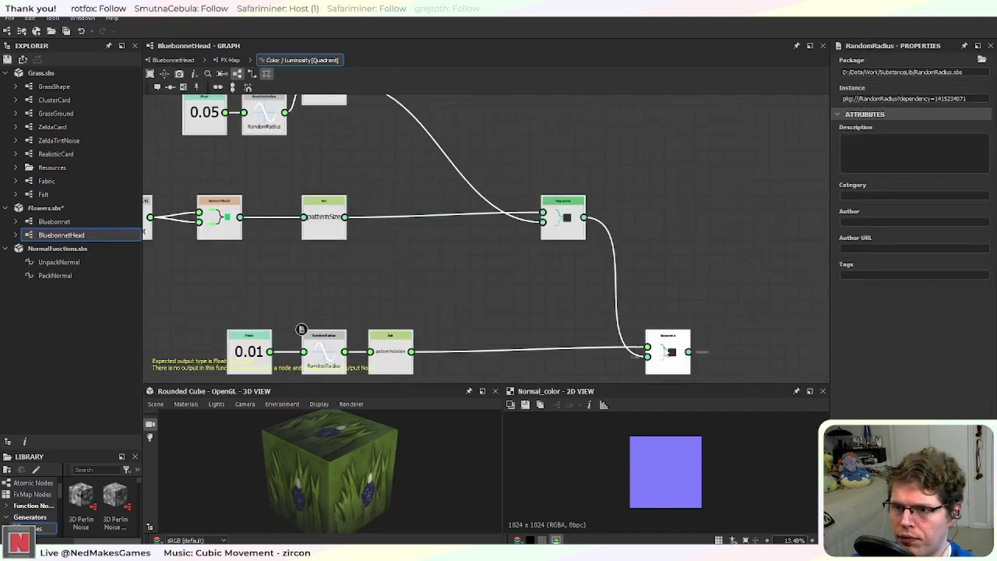
right_click(670, 352)
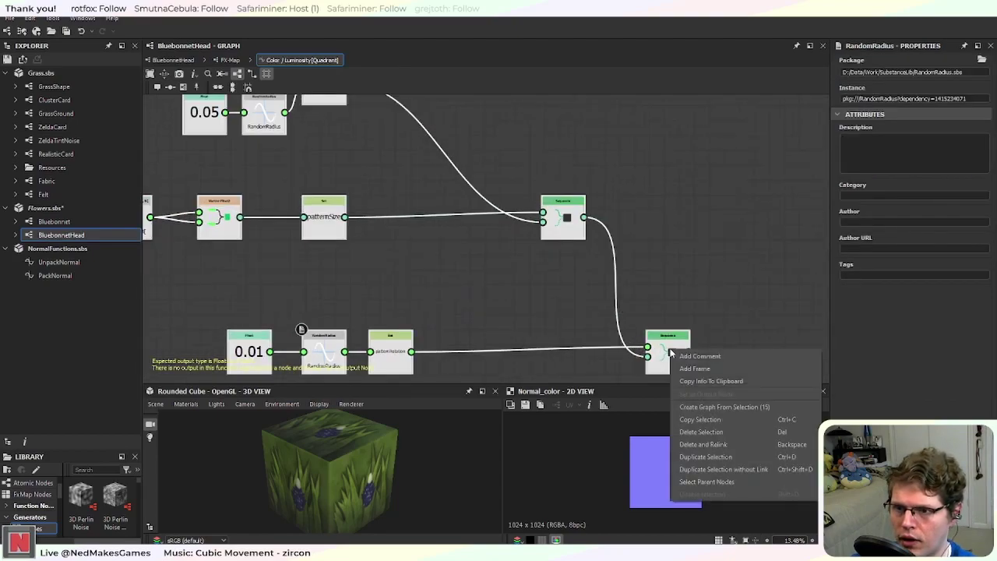
click(746, 406)
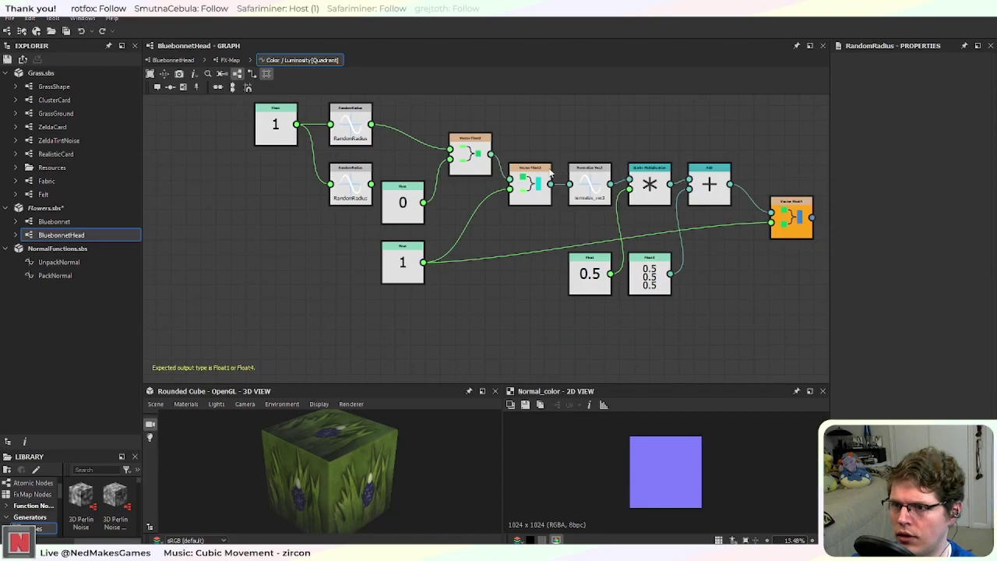
scroll(545, 173, down, 2)
Step: Replace all nodes of the Quadrant's Pattern Offset function with the copied ones and set the final Sequence node as output
click(226, 60)
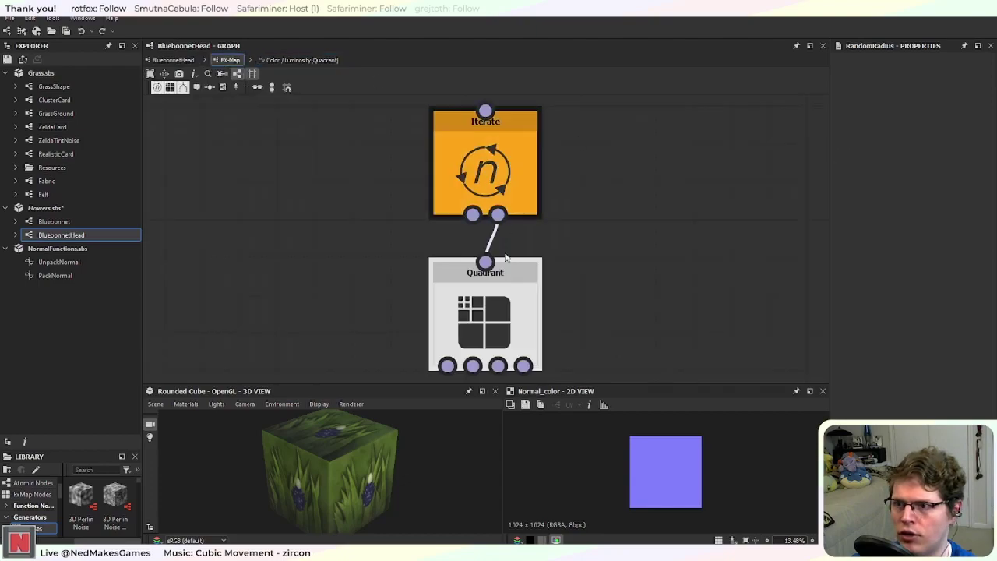
click(966, 153)
scroll(678, 327, down, 2)
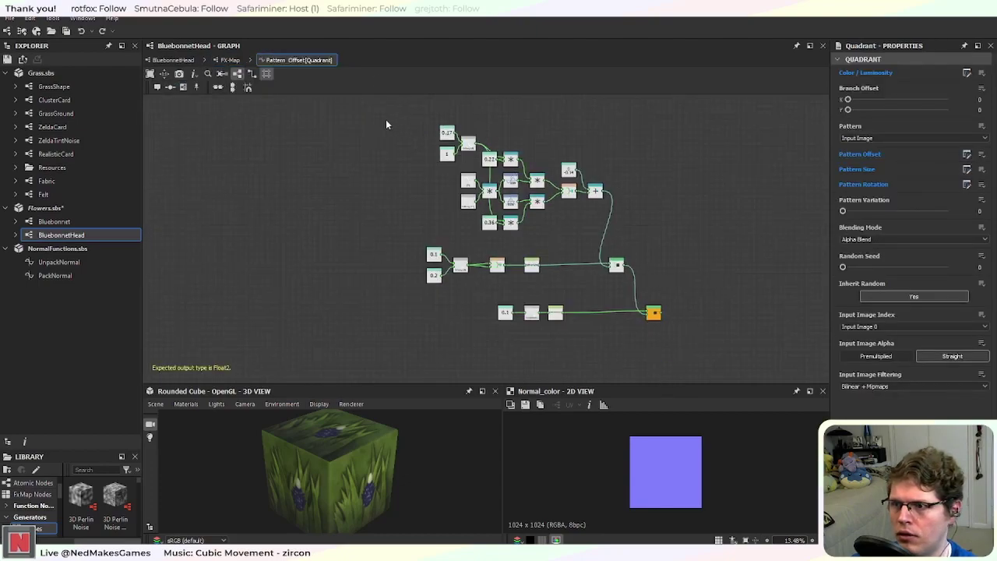
key(ctrl+a)
key(Delete)
key(ctrl+v)
scroll(631, 289, up, 3)
right_click(567, 302)
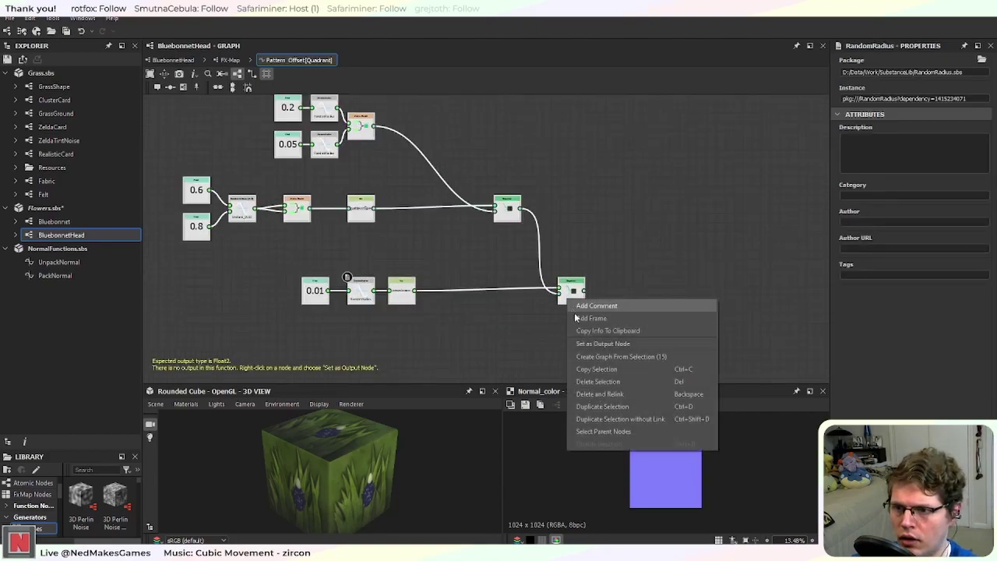
click(646, 343)
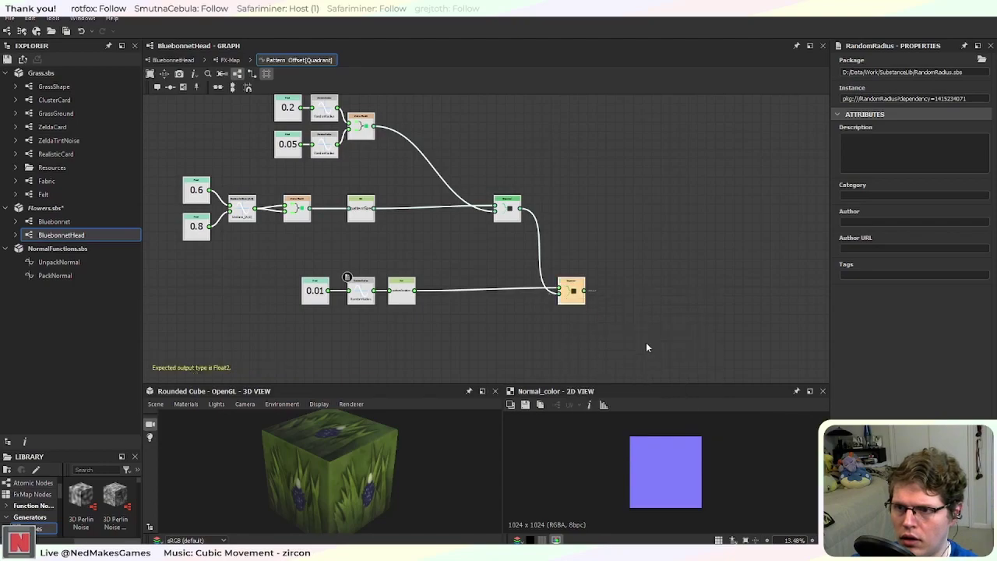
Step: In the Iterate node of the FX-Map fed by Alpha Merge, set the Iterations function's random range to 1 and 3
click(179, 62)
scroll(600, 326, down, 3)
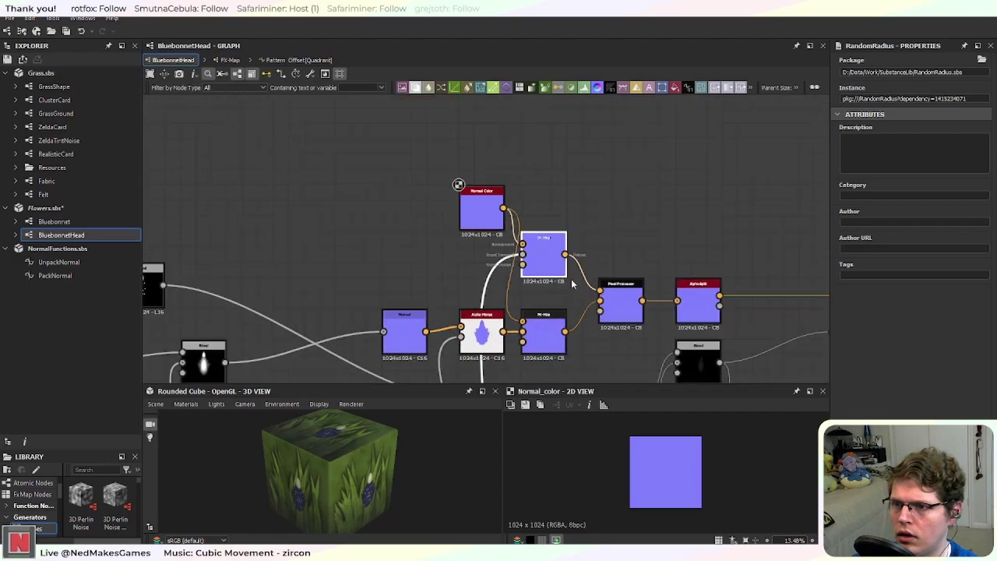
scroll(600, 325, up, 4)
middle_drag(478, 289, 579, 116)
click(471, 205)
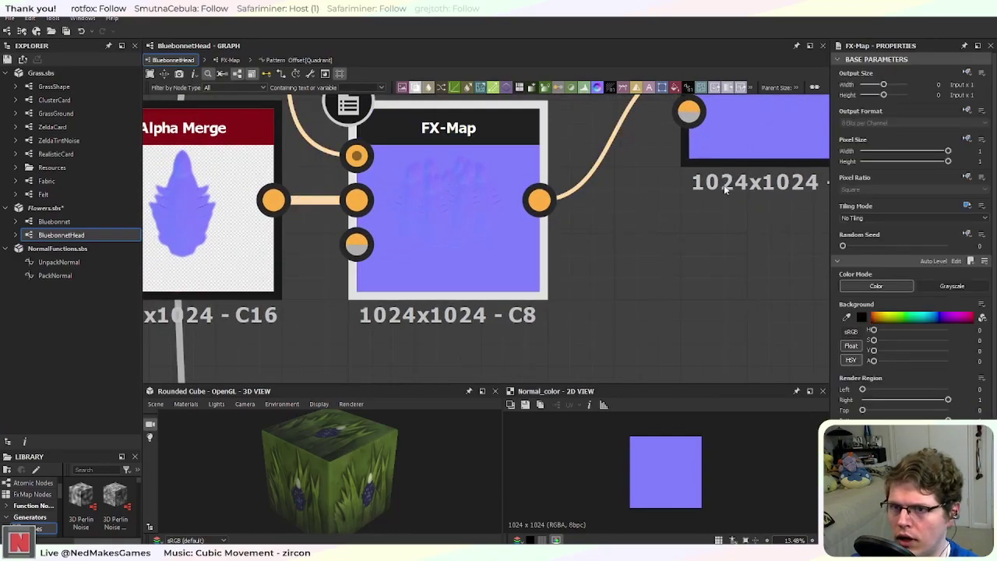
scroll(719, 188, down, 3)
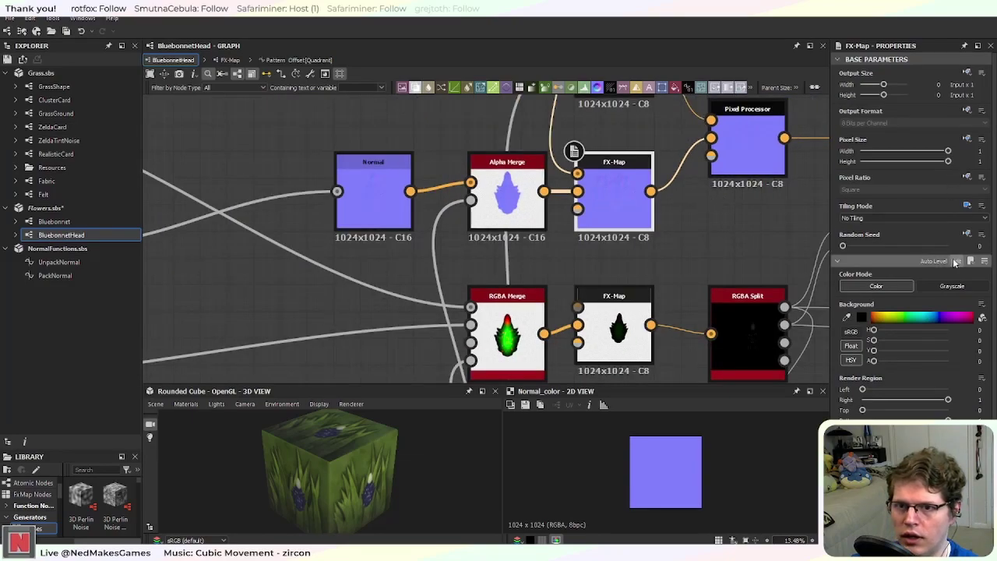
double_click(615, 218)
click(502, 183)
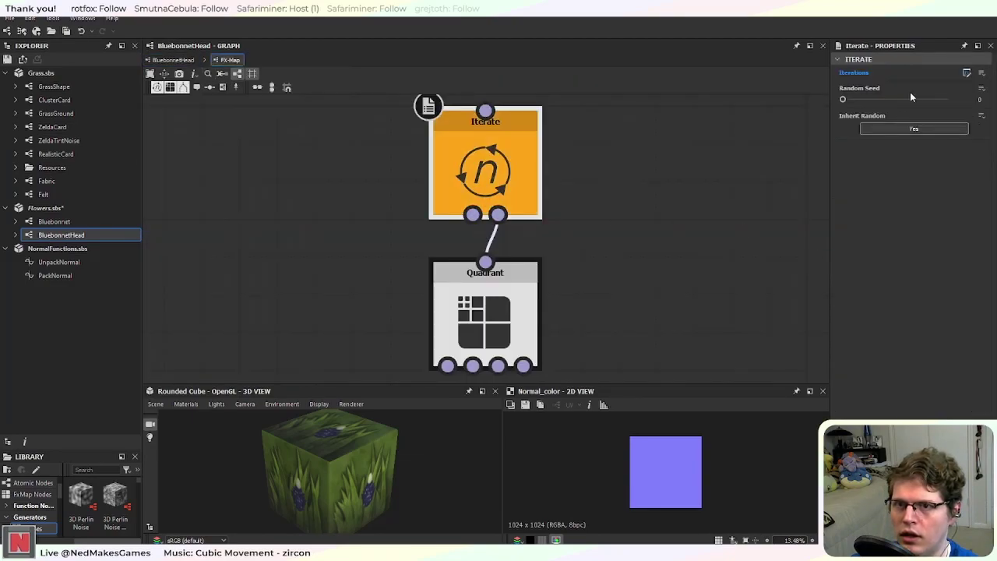
click(966, 73)
click(296, 179)
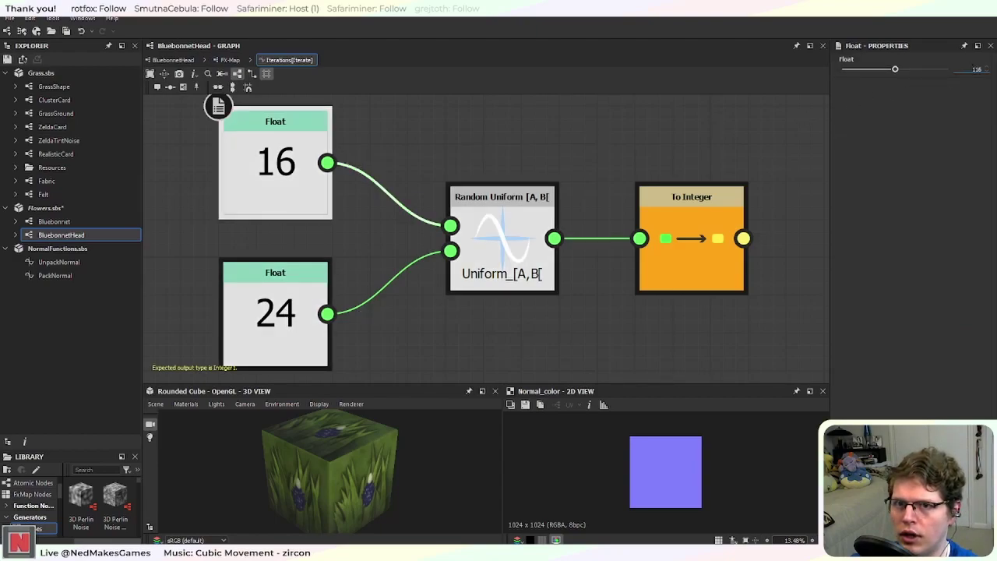
click(280, 335)
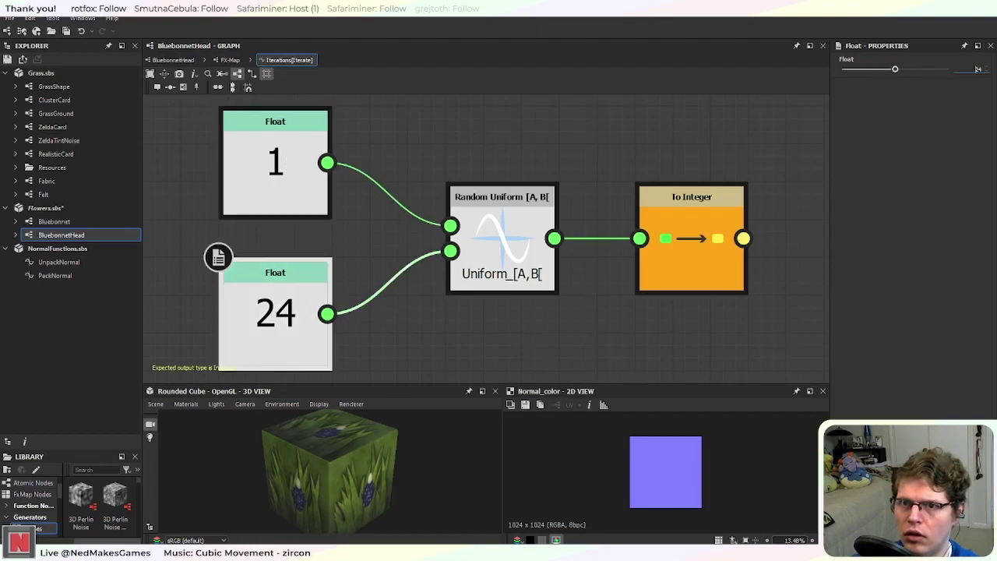
text(3)
key(Return)
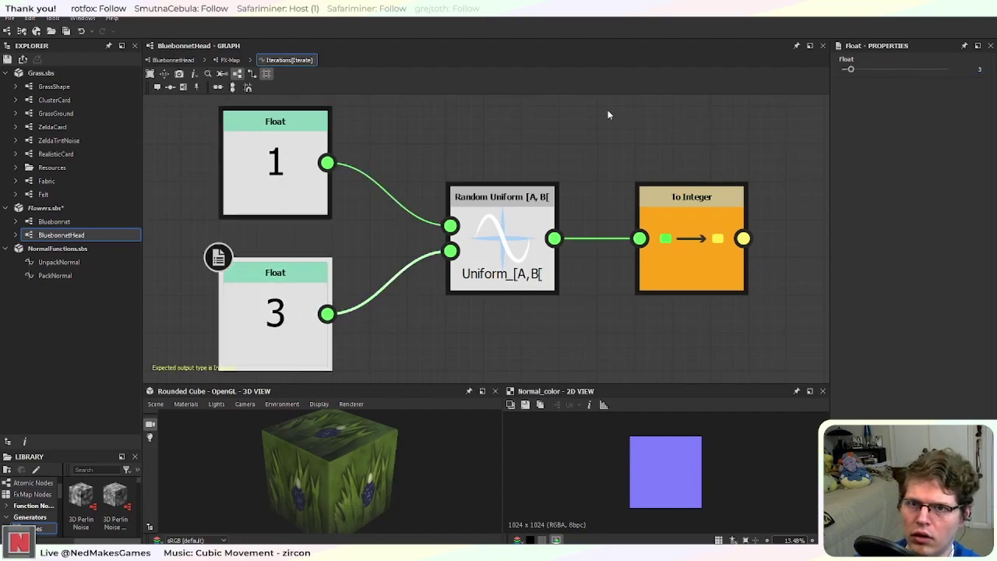
Step: Set the lower Random Uniform bound to 1 in the Iterations function of the upper FX-Map feeding the Pixel Processor
click(173, 60)
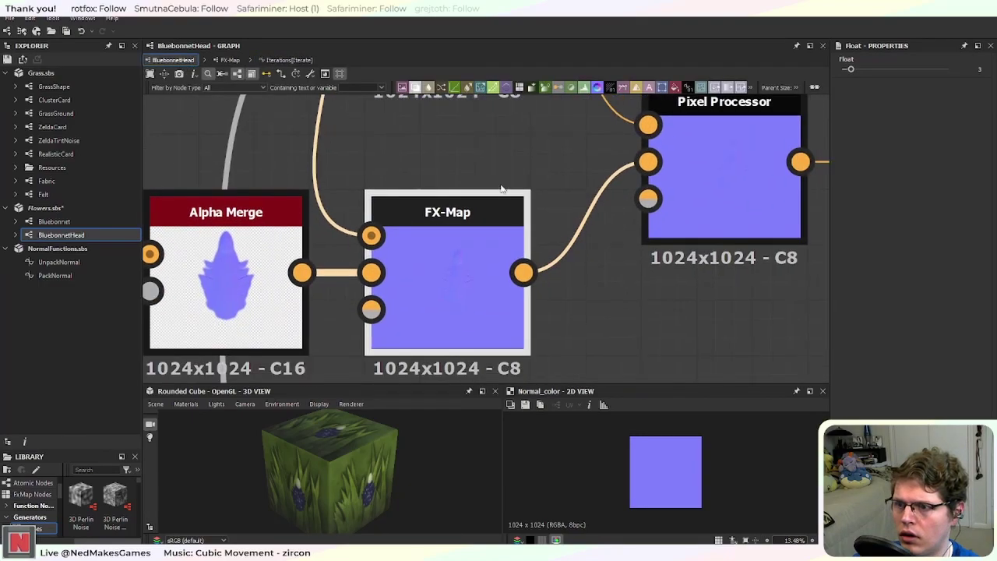
middle_drag(506, 241, 470, 125)
scroll(470, 123, down, 1)
middle_drag(543, 164, 521, 326)
scroll(521, 327, up, 1)
scroll(521, 326, down, 1)
middle_drag(449, 137, 511, 288)
click(499, 285)
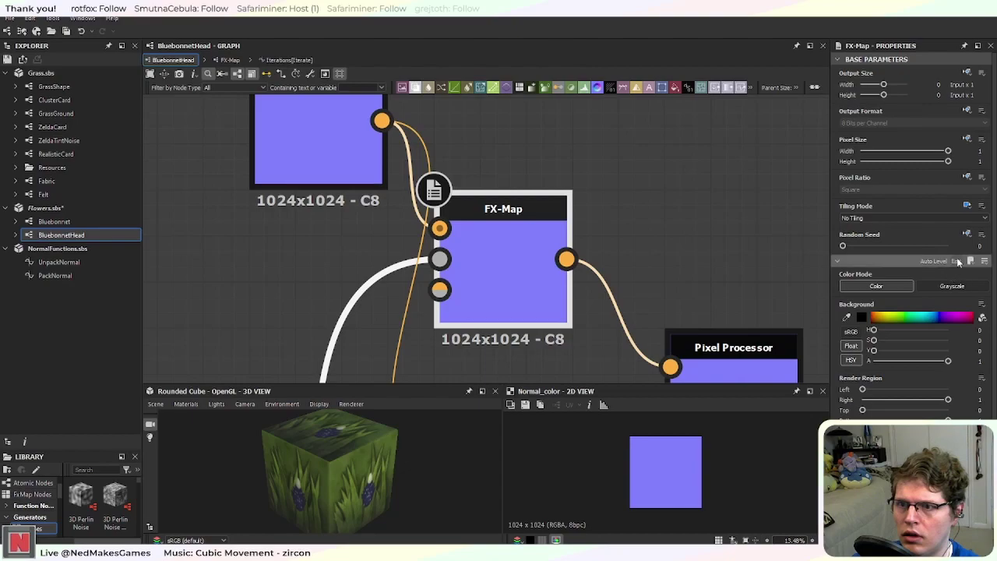
double_click(511, 242)
click(498, 187)
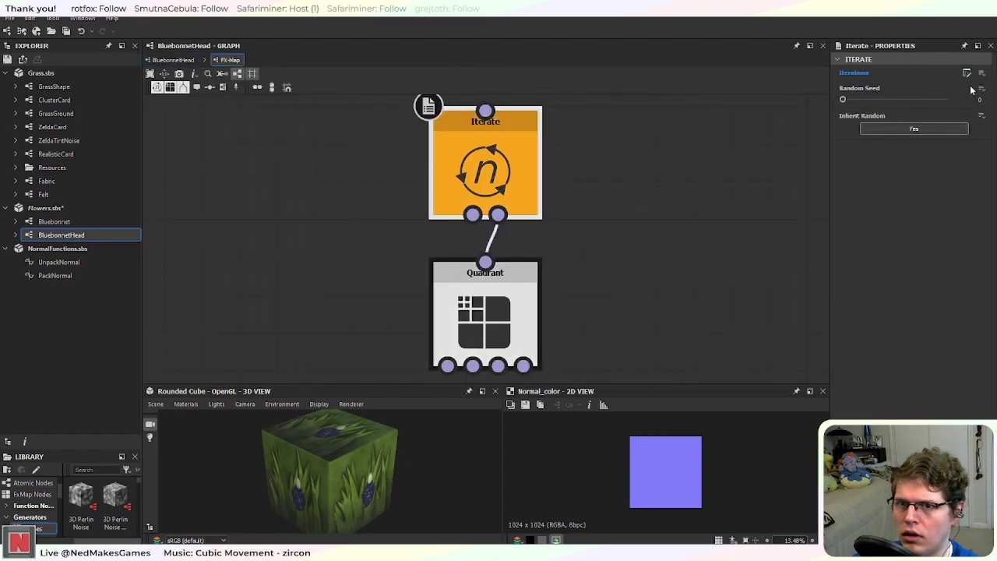
click(967, 72)
click(280, 187)
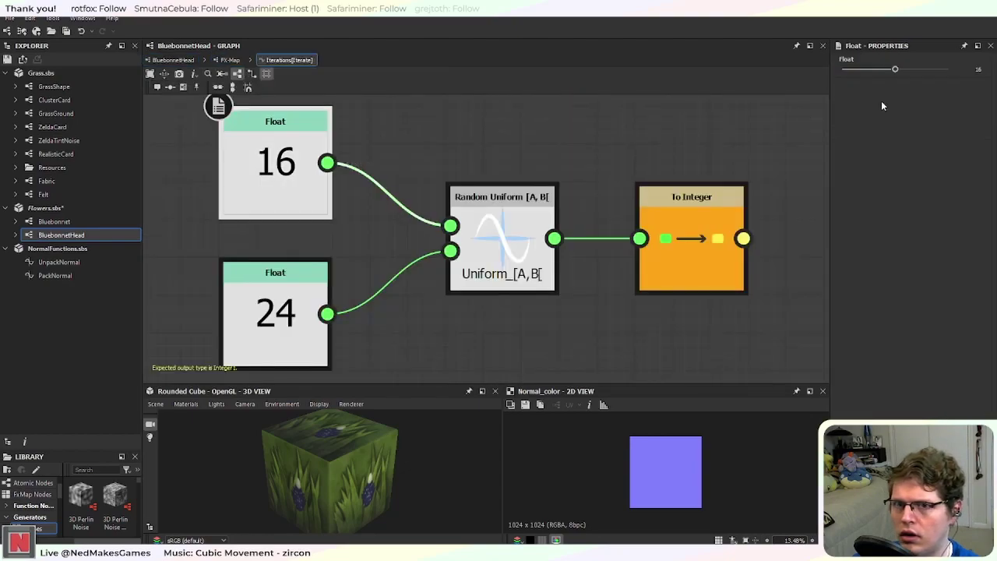
key(Return)
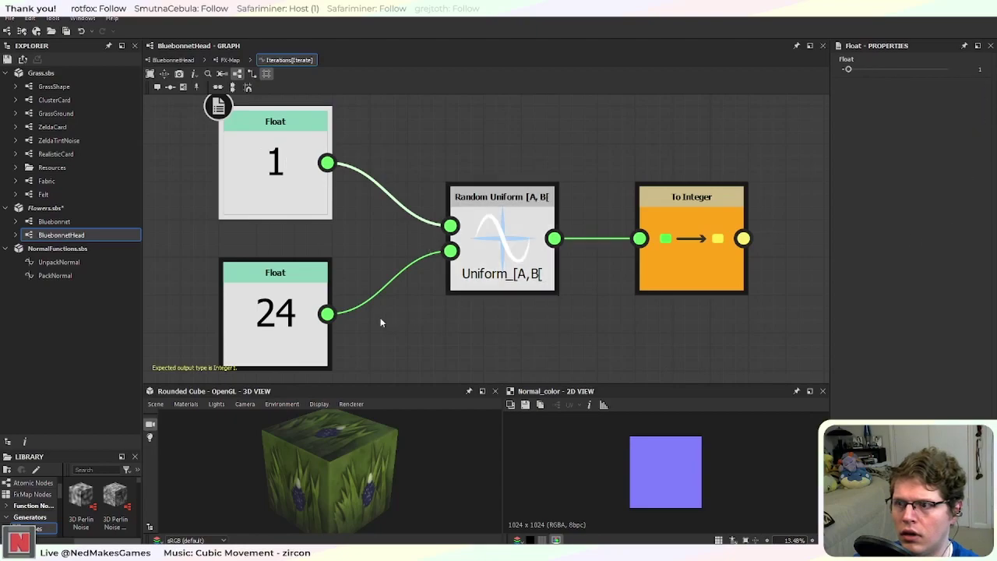
Step: Set the upper Random Uniform bound of the same Iterations function to 3
click(319, 331)
key(BackSpace)
key(Return)
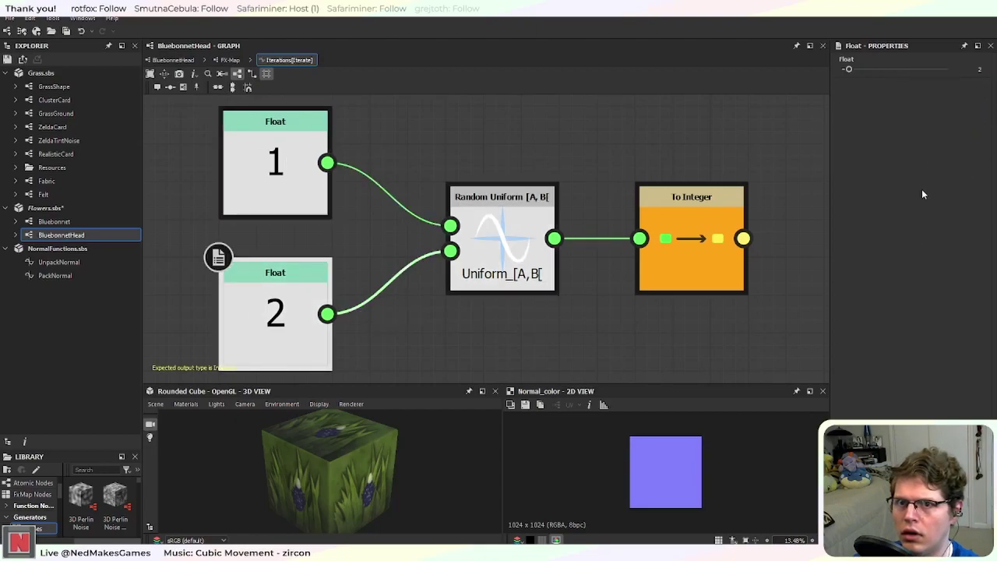
drag(850, 72, 850, 73)
text(3)
key(Return)
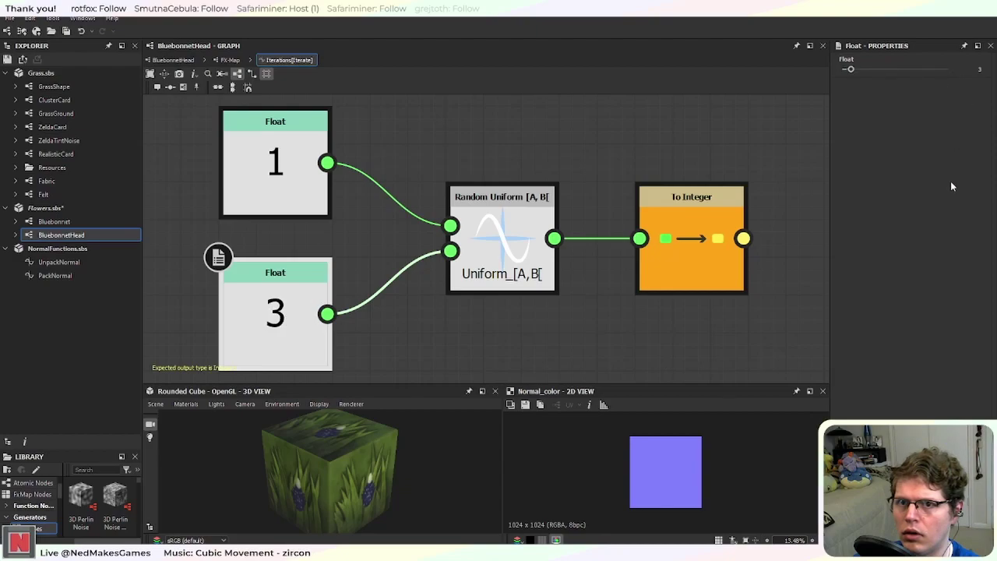
Step: Examine the upper FX-Map's preview and trace its Input Image 0 connection back to the Histogram Scan mask
click(173, 60)
scroll(547, 277, down, 3)
scroll(496, 185, up, 5)
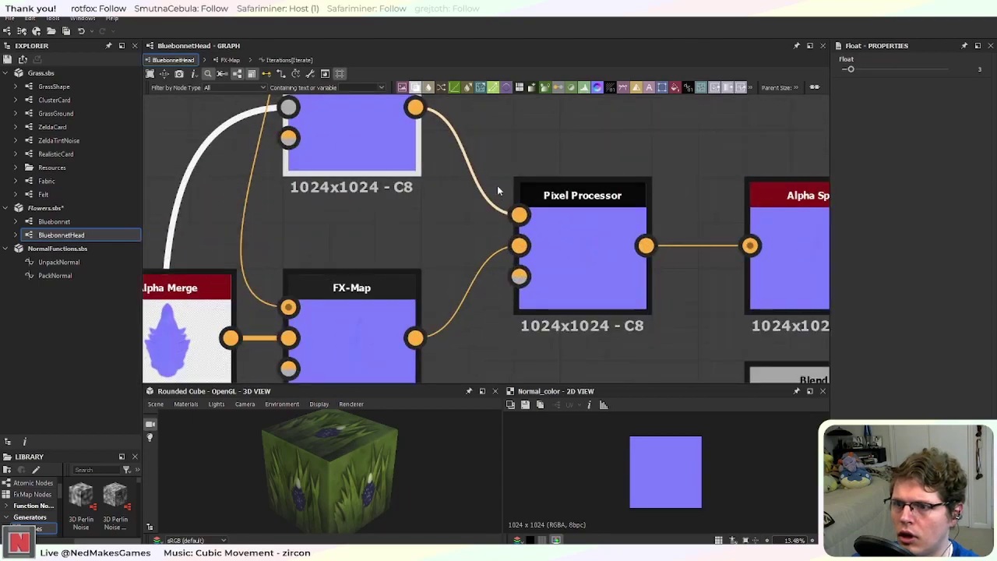
middle_drag(405, 253, 569, 340)
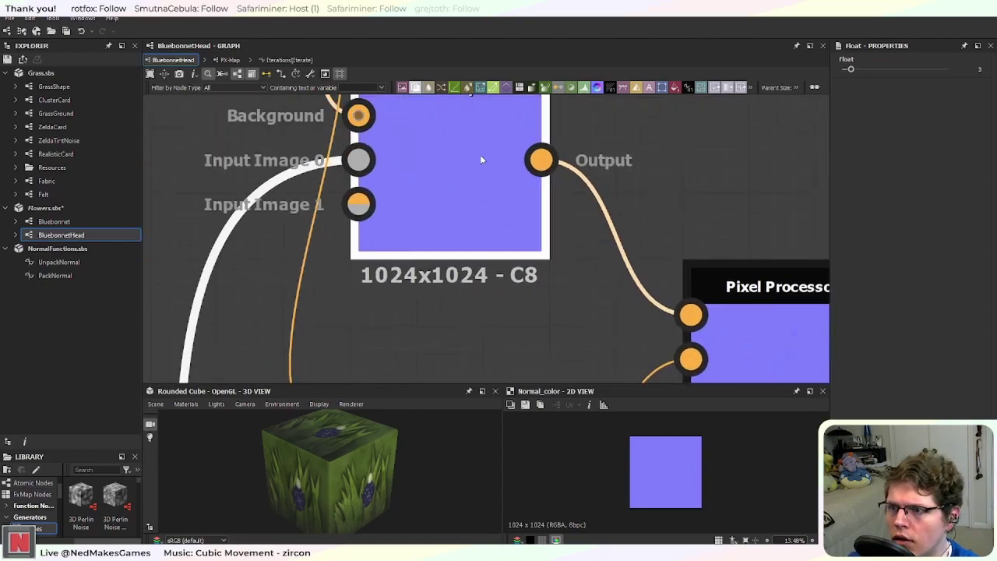
click(480, 157)
middle_drag(480, 189, 521, 278)
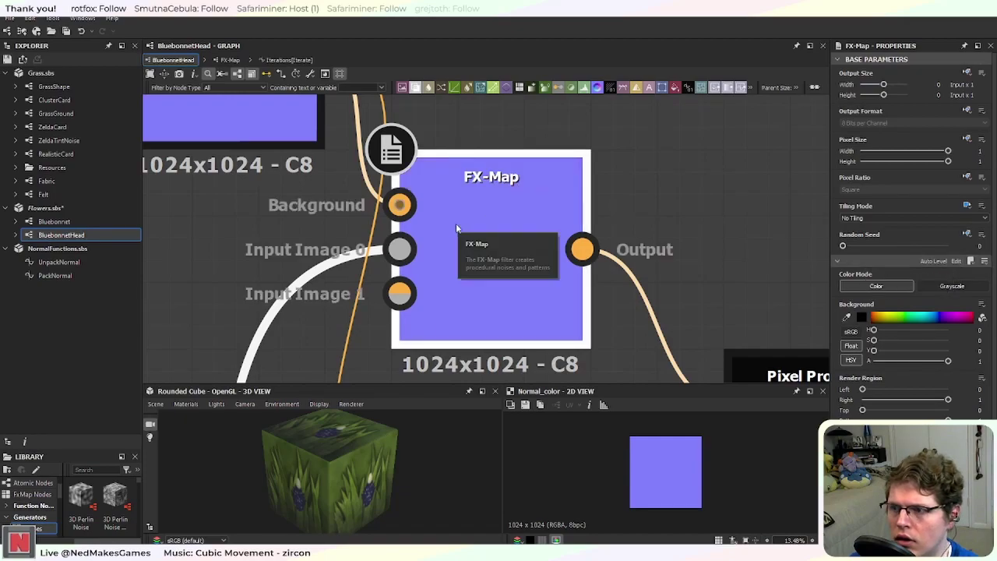
scroll(460, 243, down, 5)
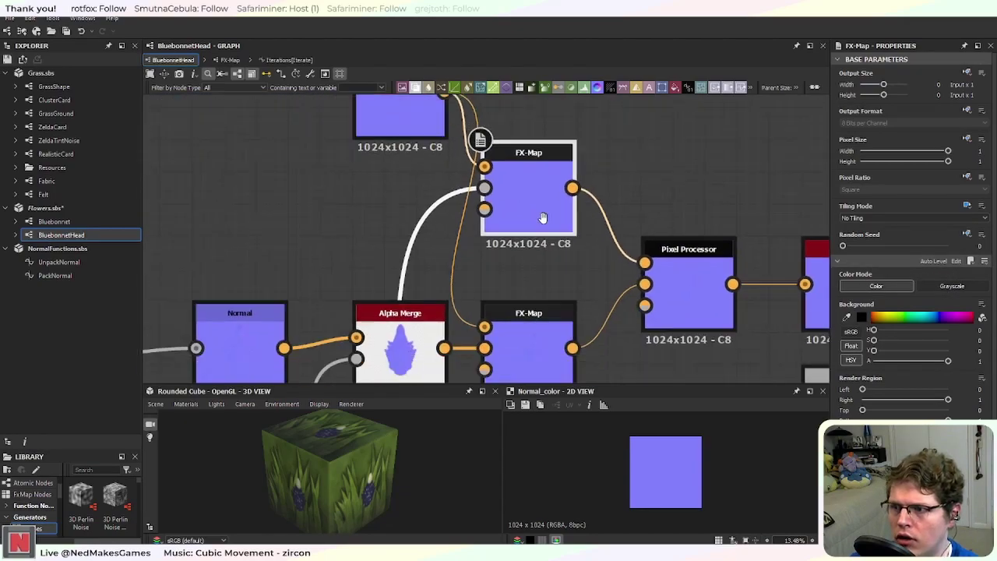
scroll(499, 364, down, 2)
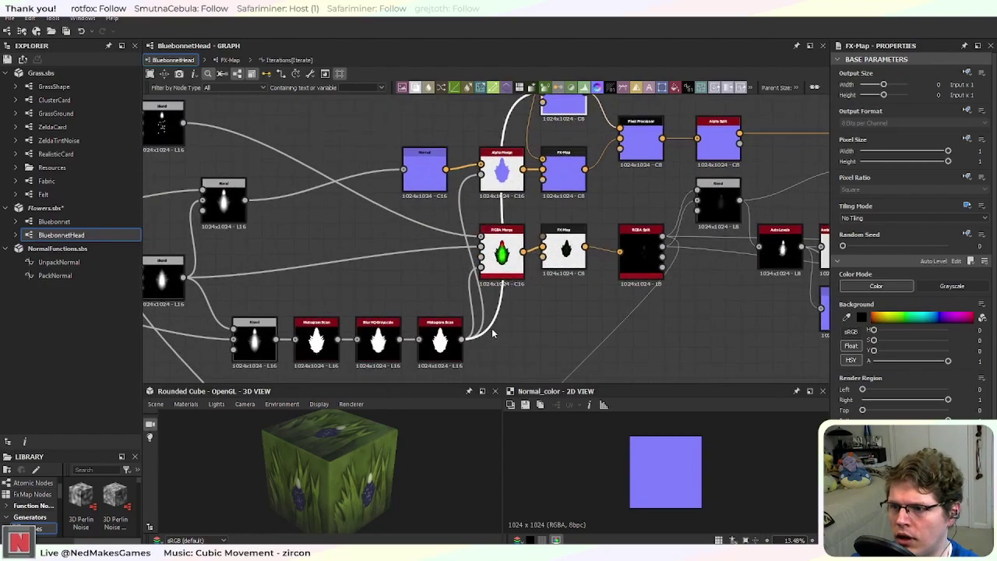
scroll(523, 249, up, 2)
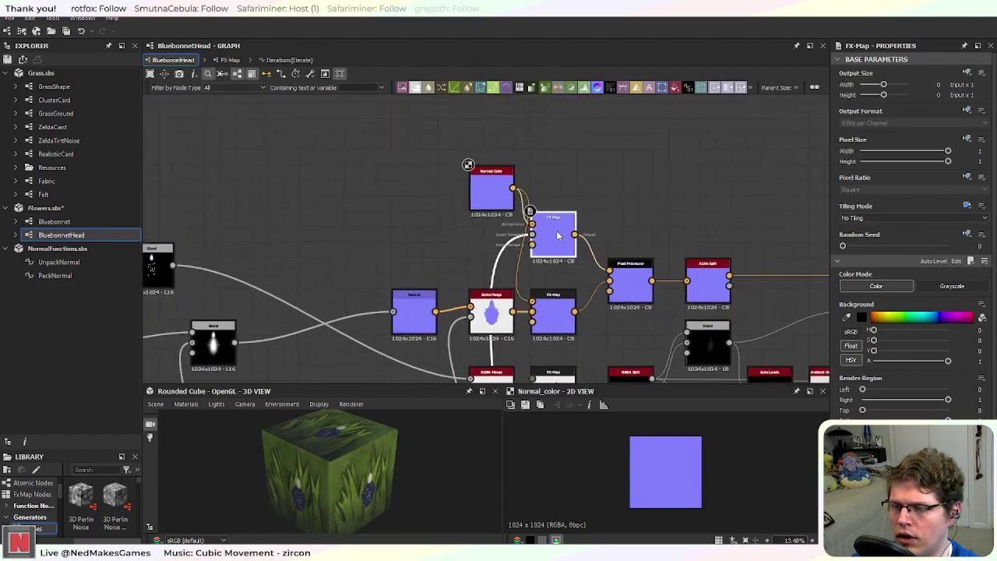
scroll(557, 235, up, 2)
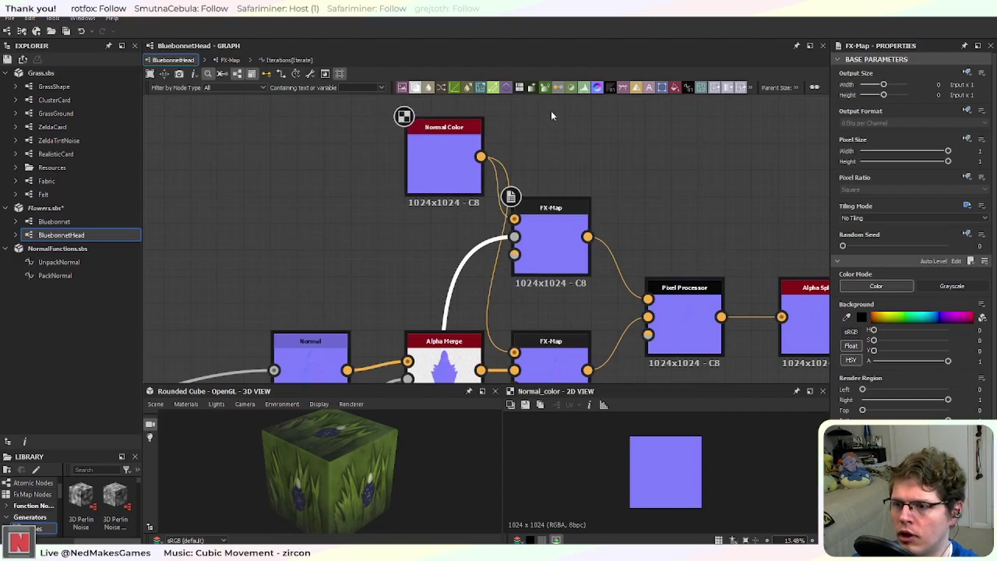
scroll(550, 115, down, 3)
scroll(475, 206, up, 4)
Step: Add a Channels Shuffle node between Normal Color and Alpha Merge, and feed the last Histogram Scan into its Input 1
key(space)
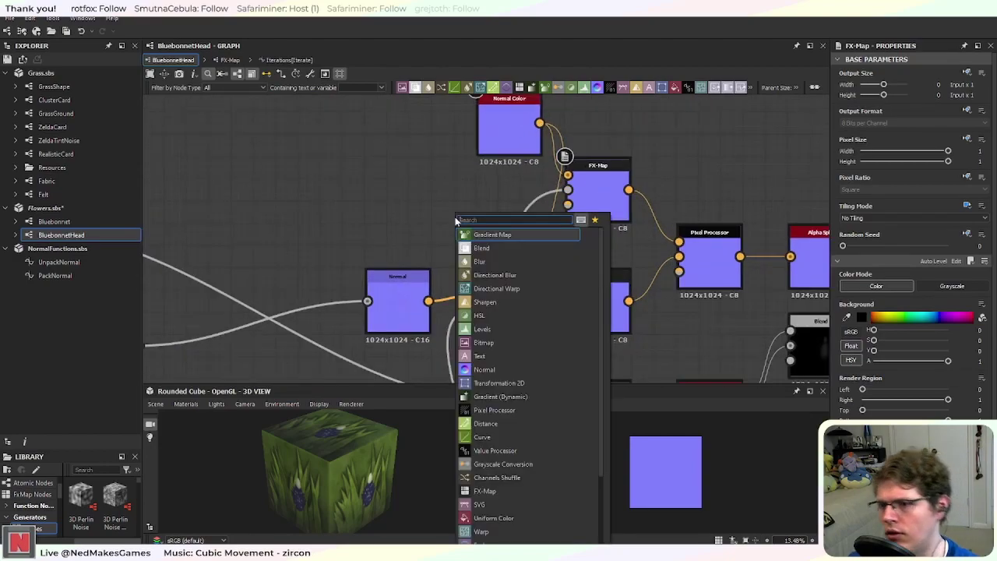
text(chann)
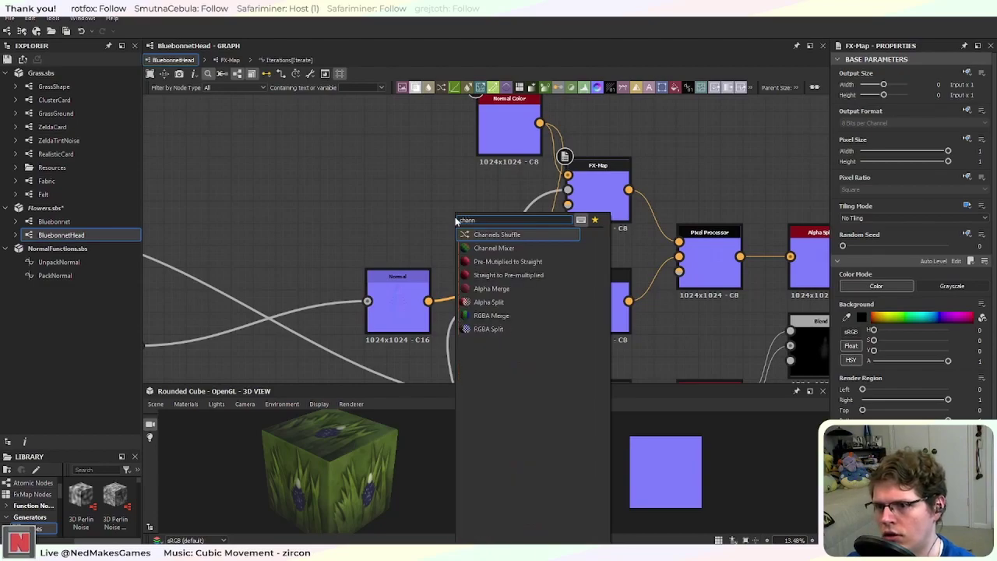
key(Return)
drag(465, 216, 510, 219)
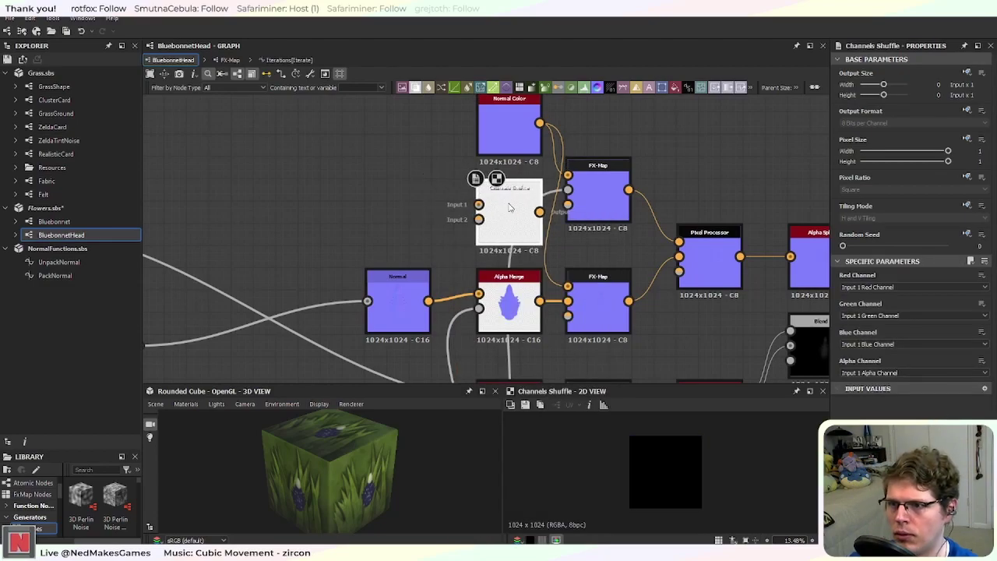
scroll(530, 199, down, 3)
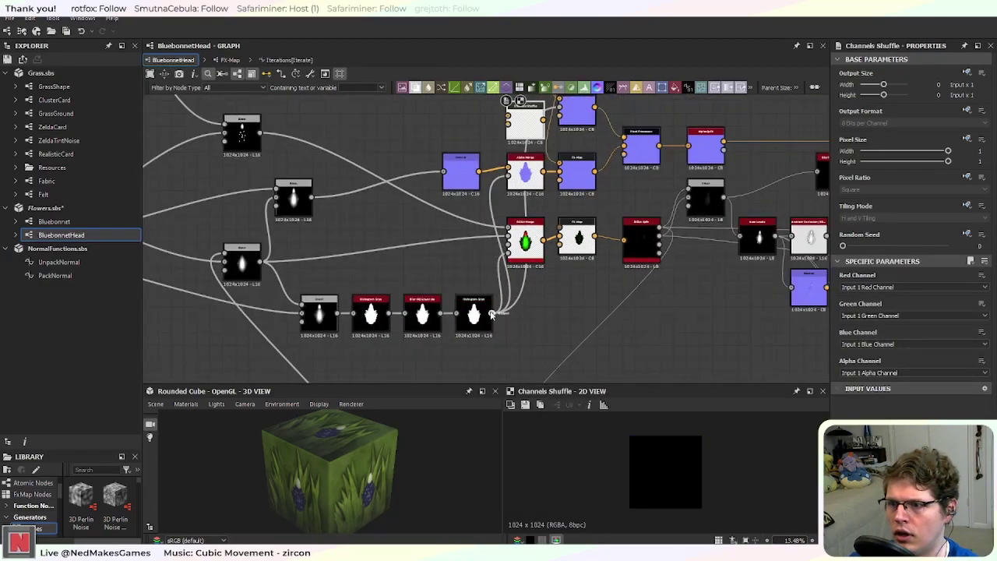
scroll(530, 233, up, 3)
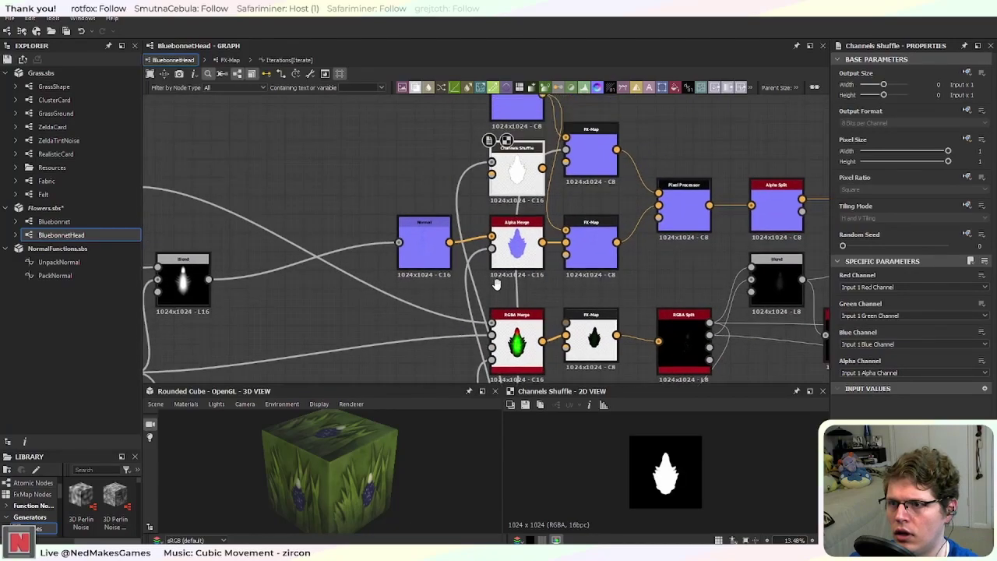
Step: Connect the Channels Shuffle output to Input Image 0 of the upper FX-Map and check the Pixel Processor and Alpha Split previews
scroll(532, 241, up, 3)
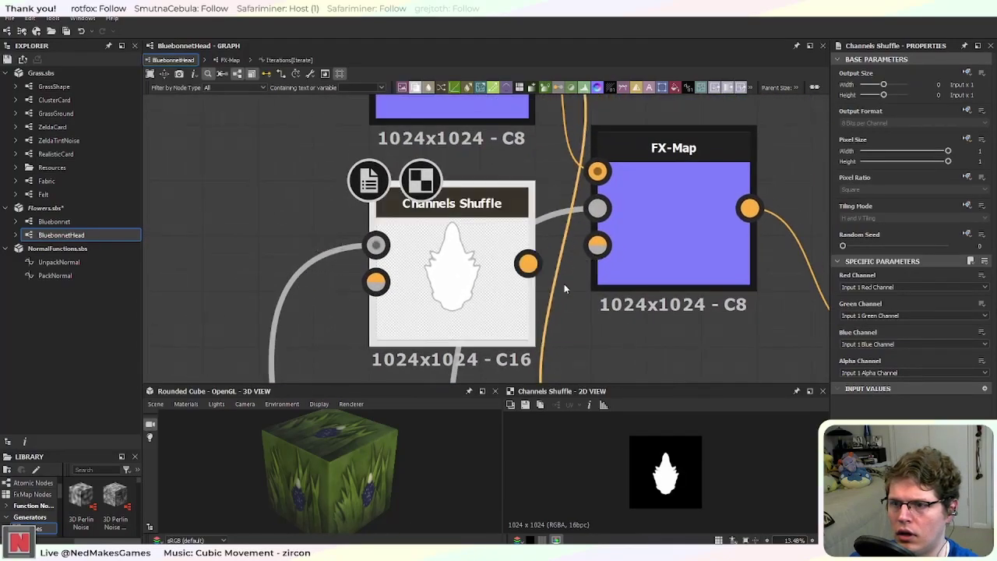
drag(530, 264, 598, 208)
click(681, 252)
middle_drag(714, 288, 436, 183)
scroll(578, 226, down, 3)
middle_drag(788, 271, 605, 187)
scroll(605, 186, up, 4)
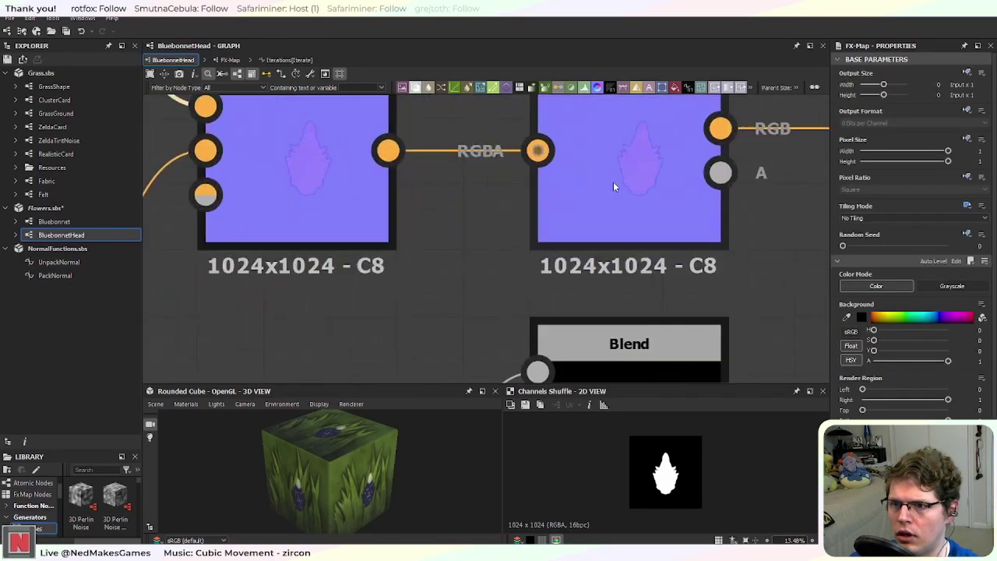
Step: Examine the normal chain from Alpha Split through Normal Combine and Normal normalize to the final Blend and normal output
scroll(613, 187, down, 3)
middle_drag(745, 218, 134, 258)
scroll(589, 243, up, 3)
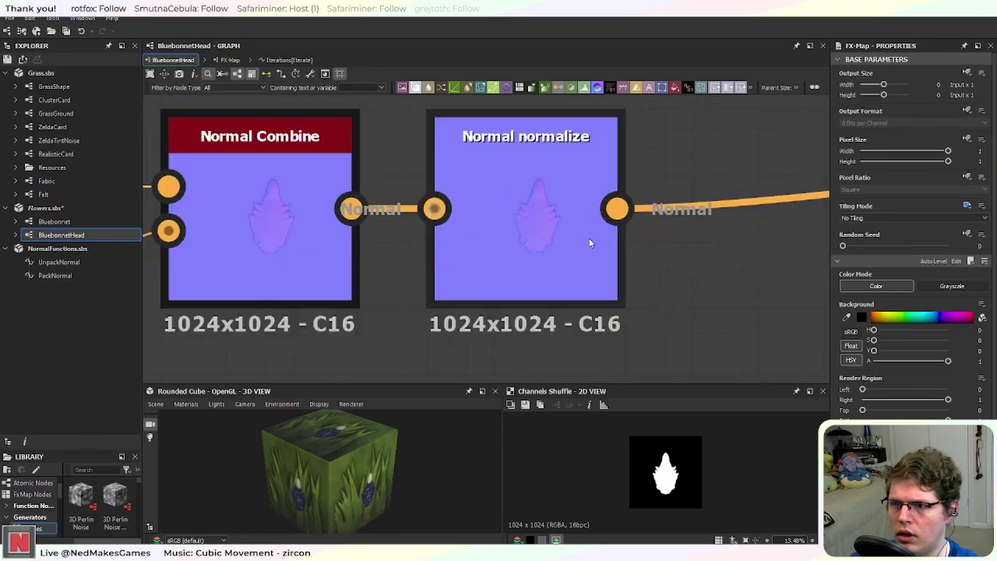
scroll(568, 260, down, 3)
middle_drag(568, 260, 167, 281)
middle_drag(502, 237, 157, 282)
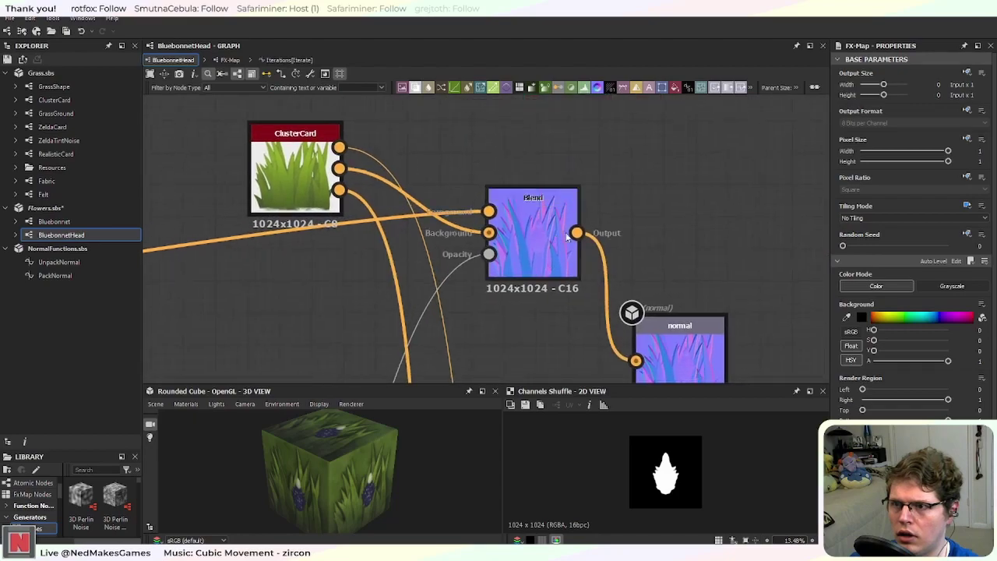
scroll(556, 235, up, 3)
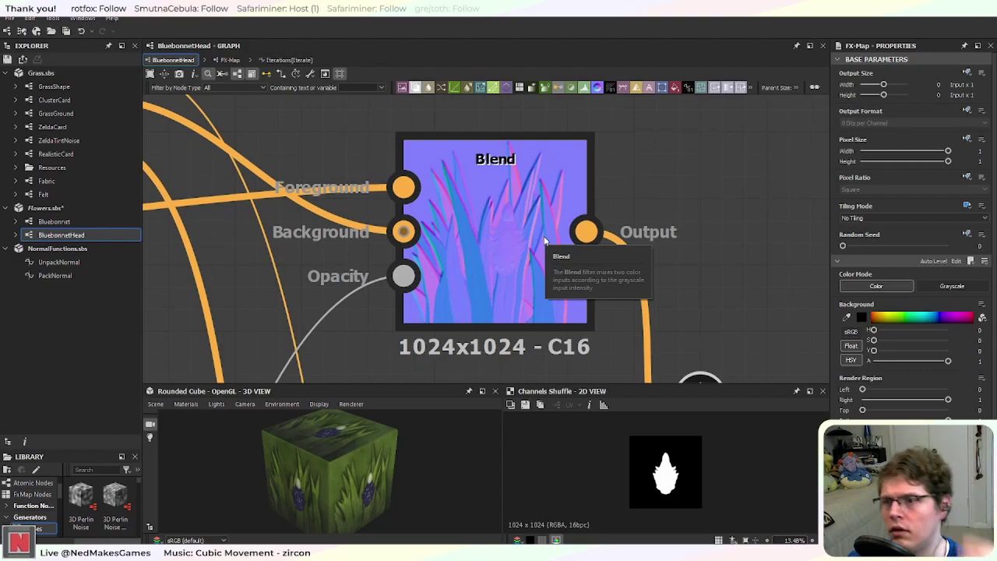
scroll(544, 240, down, 3)
middle_drag(623, 333, 552, 235)
scroll(556, 235, up, 3)
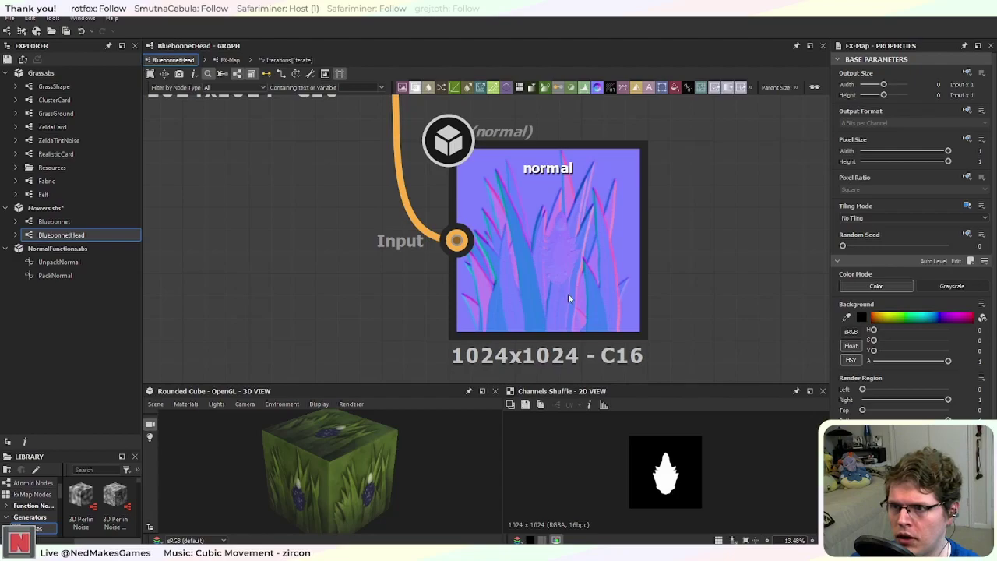
Step: Trace the normal chain back from the normal output through the Pixel Processor to the Channels Shuffle mask preview
scroll(567, 293, down, 5)
scroll(274, 327, up, 1)
middle_drag(271, 331, 656, 294)
middle_drag(389, 254, 653, 294)
drag(204, 251, 649, 265)
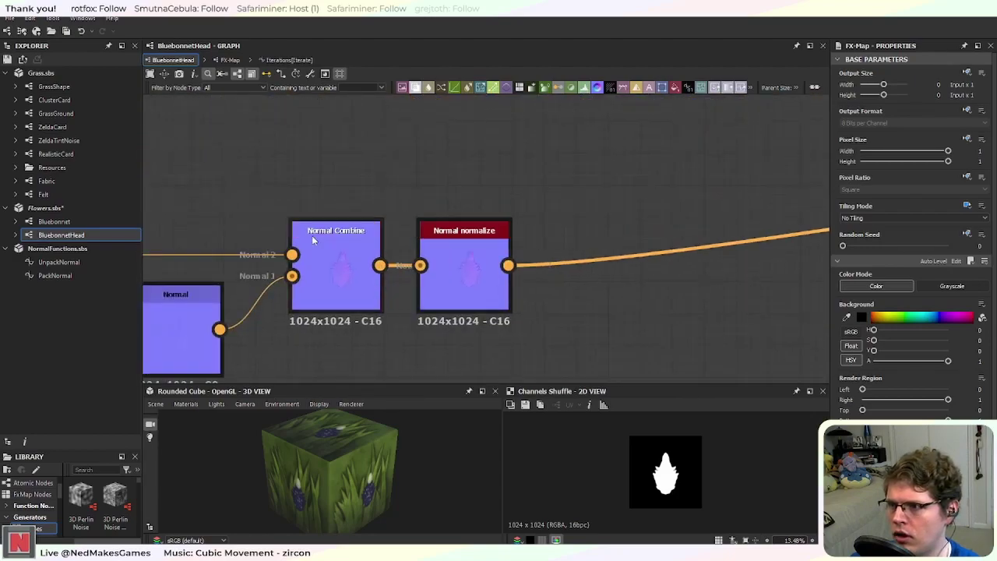
scroll(335, 236, down, 4)
scroll(335, 236, up, 1)
middle_drag(336, 236, 420, 218)
middle_drag(318, 255, 393, 232)
scroll(392, 231, up, 4)
middle_drag(301, 229, 615, 222)
scroll(511, 209, up, 2)
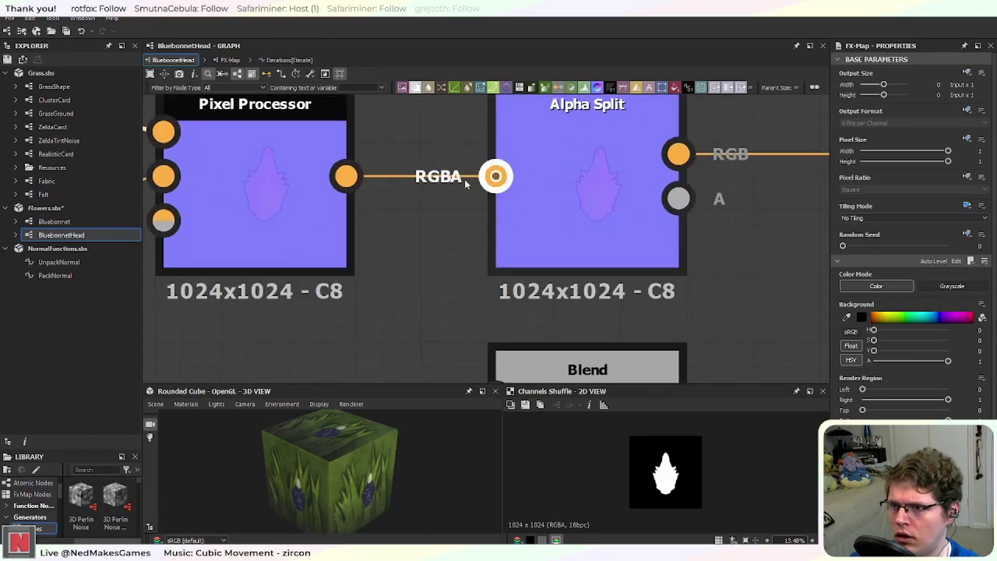
middle_drag(239, 194, 499, 249)
middle_drag(298, 266, 594, 186)
scroll(384, 191, down, 3)
middle_drag(381, 192, 610, 277)
scroll(610, 277, down, 1)
scroll(550, 215, up, 4)
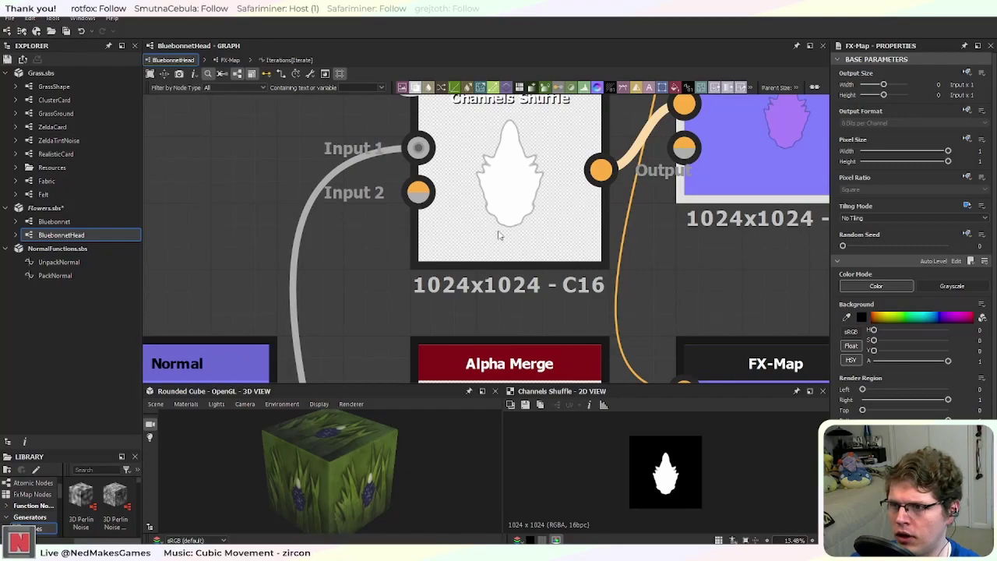
Step: Connect the last Histogram Scan to Input 2 of the Channels Shuffle node and select that node
scroll(505, 232, down, 5)
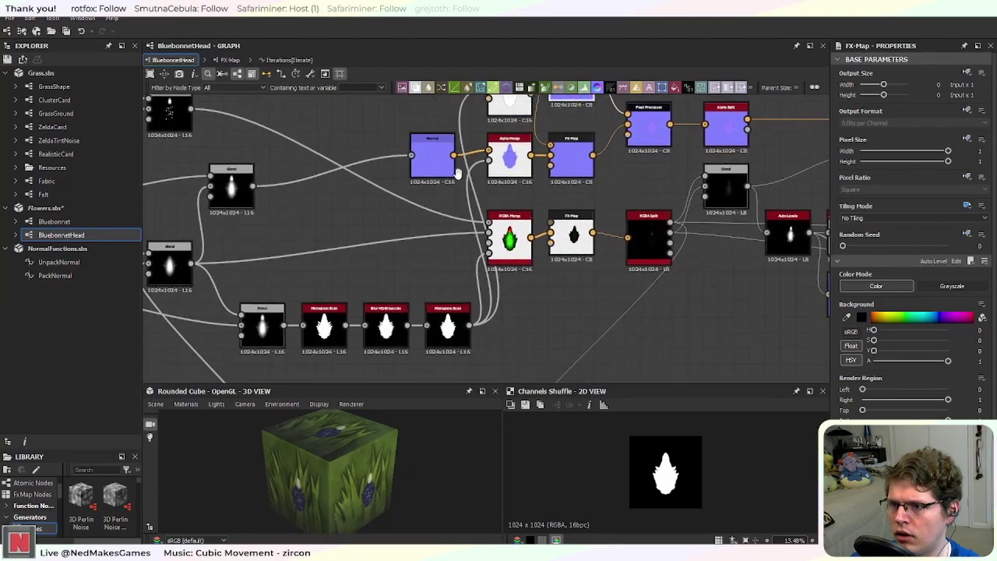
middle_drag(506, 249, 527, 294)
scroll(491, 354, down, 1)
drag(493, 357, 509, 168)
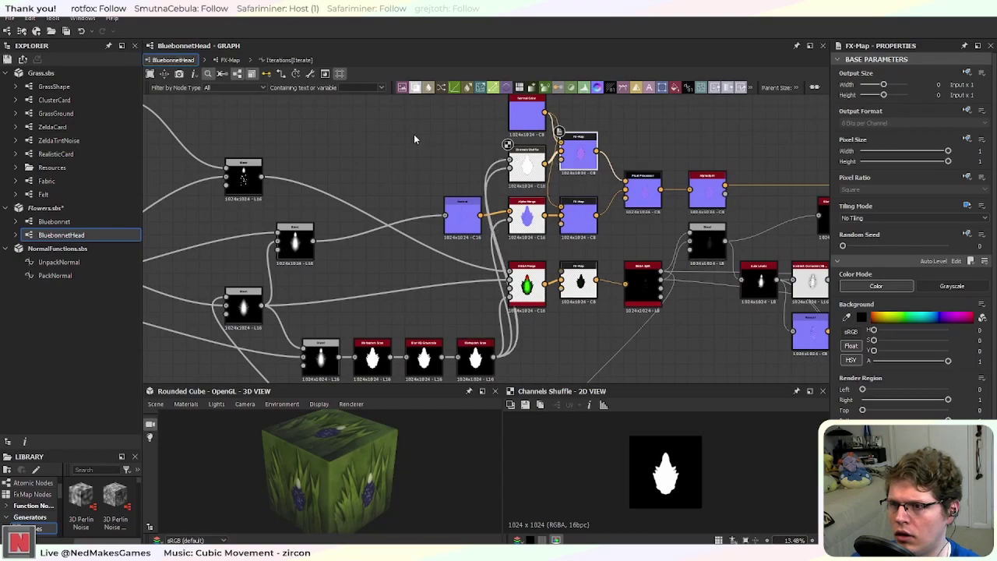
click(531, 168)
scroll(481, 160, up, 3)
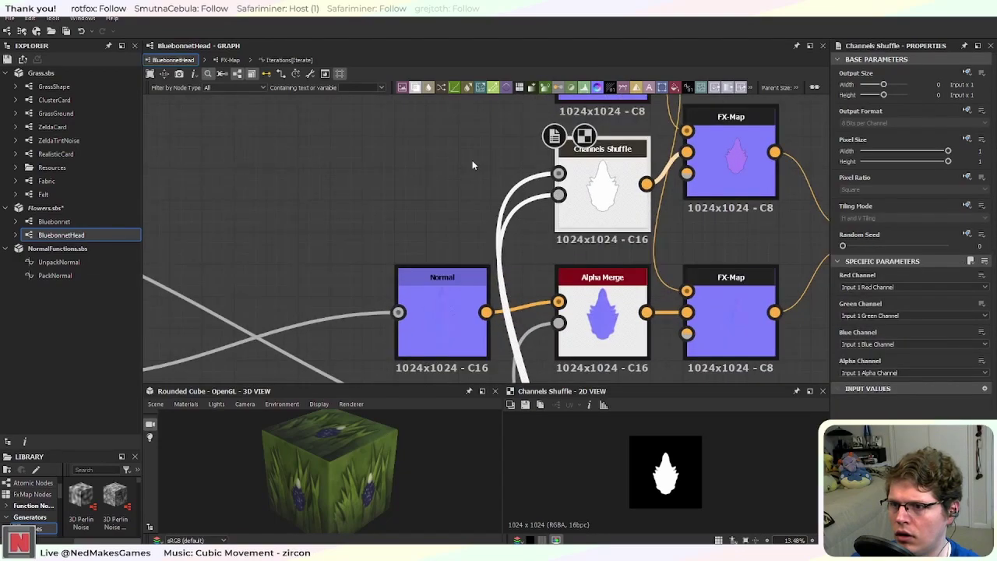
Step: Try feeding the Blend that precedes the first Histogram Scan into Input 1 of the Channels Shuffle
scroll(472, 164, down, 2)
middle_drag(326, 200, 374, 133)
scroll(376, 137, down, 1)
drag(428, 224, 537, 99)
scroll(524, 173, up, 5)
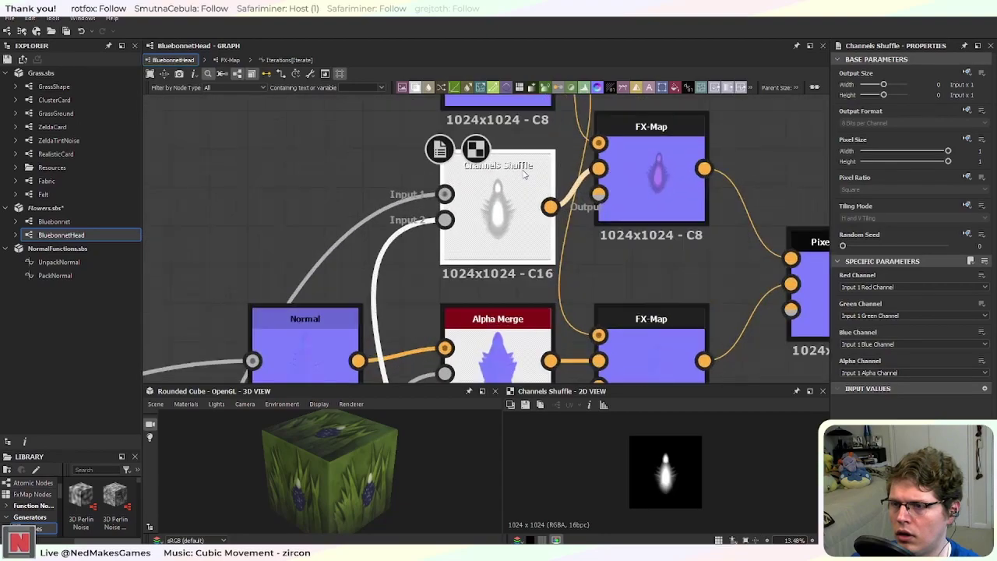
scroll(524, 173, up, 2)
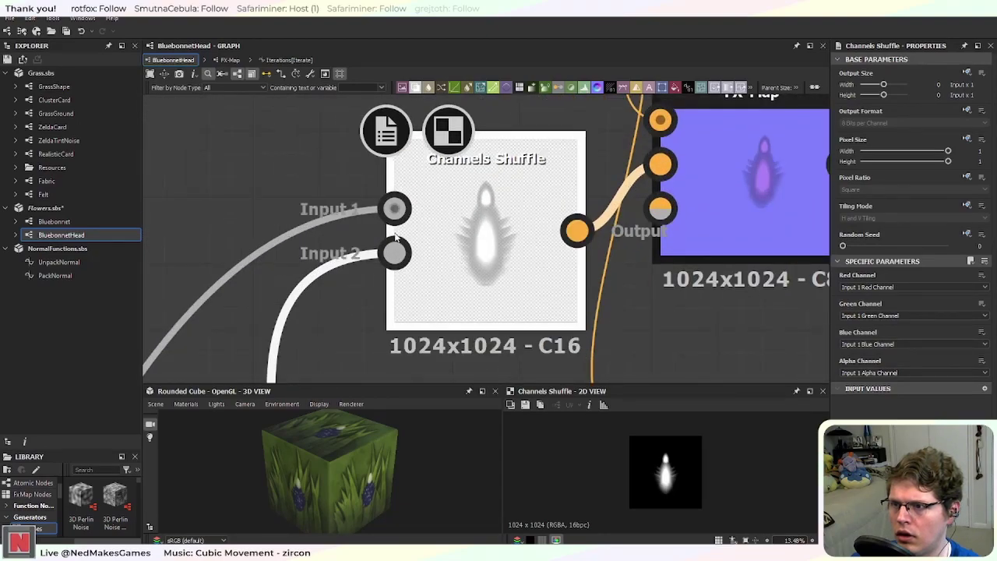
Step: Add a Uniform Color node near Normal Color and connect it to Input 1 of the Channels Shuffle
scroll(389, 214, down, 6)
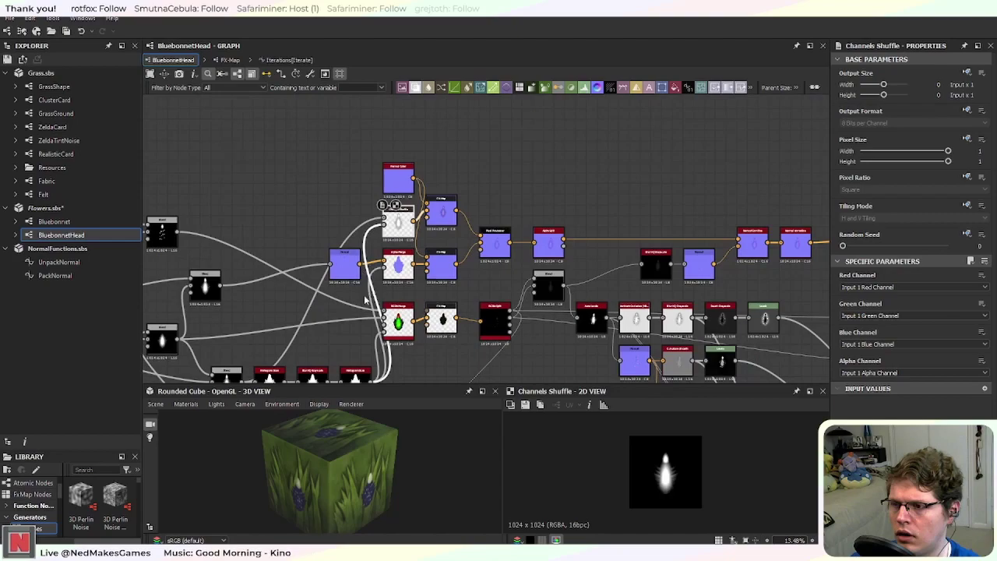
scroll(347, 191, up, 4)
scroll(356, 201, up, 1)
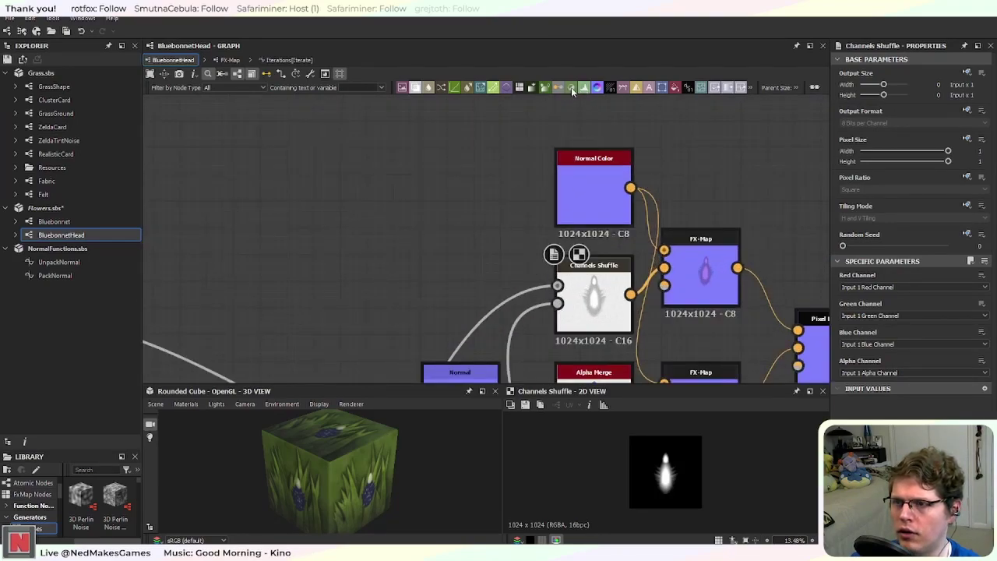
click(664, 89)
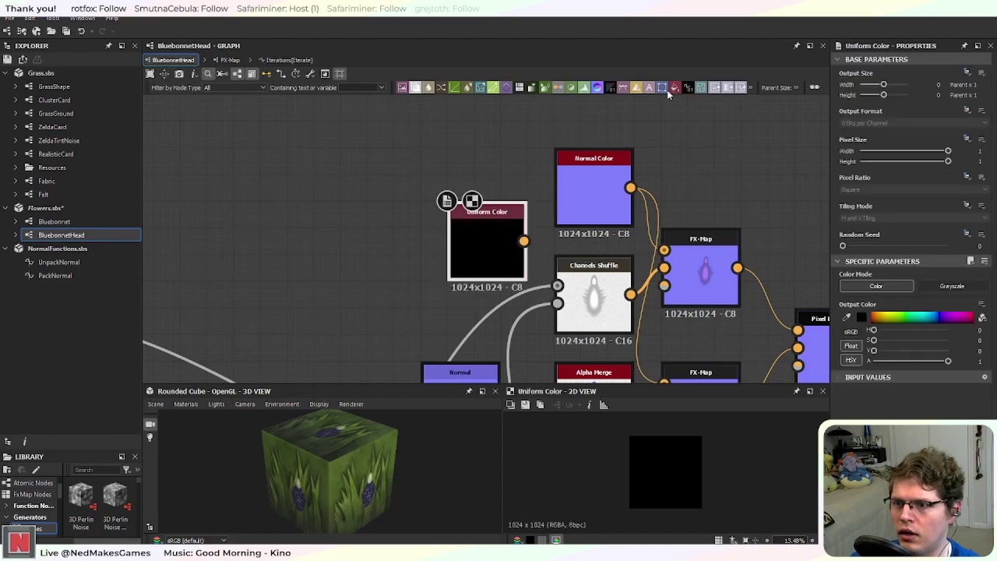
drag(524, 240, 558, 285)
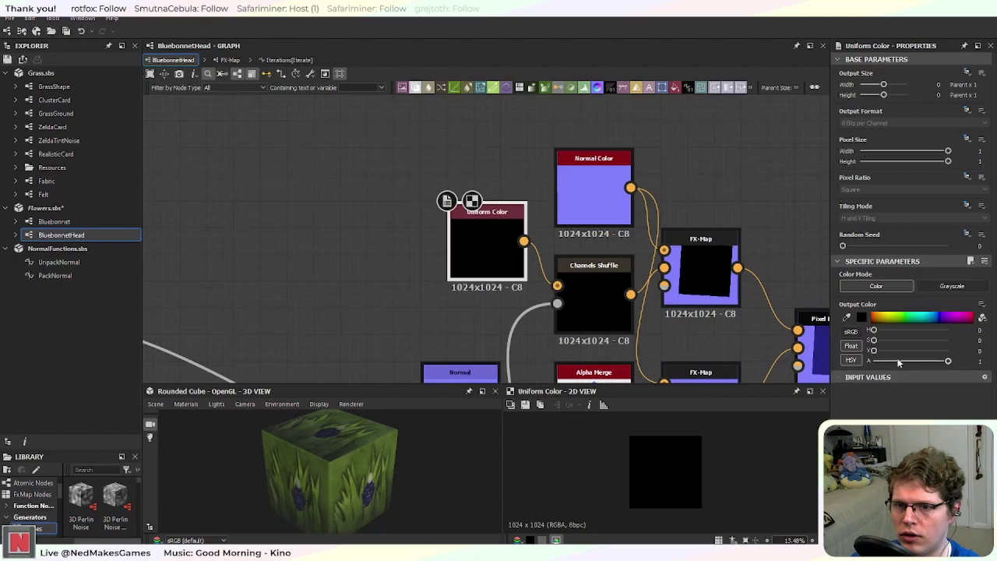
Step: Switch the Uniform Color to Grayscale and set its output color to white with a value of 1
click(939, 288)
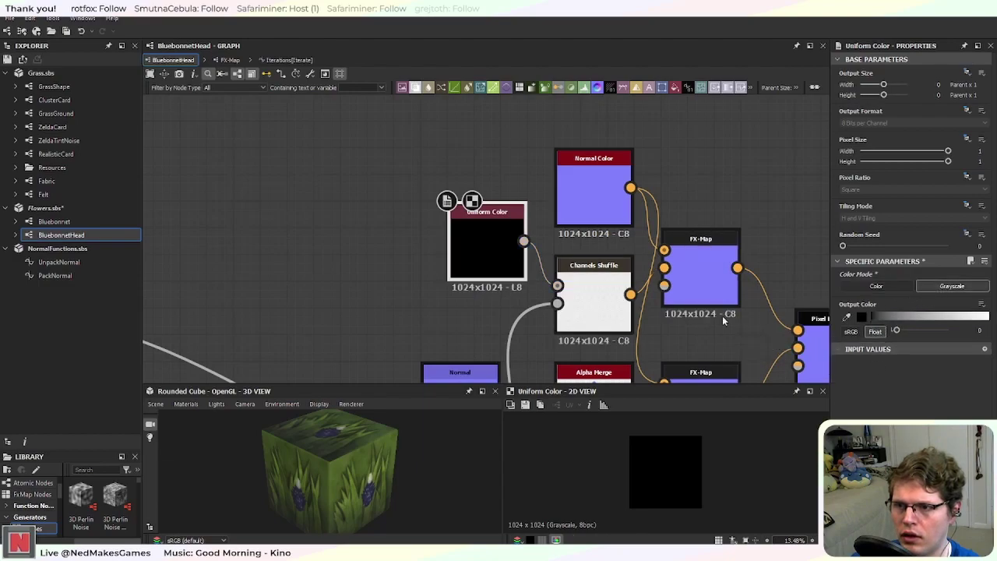
drag(895, 332, 984, 333)
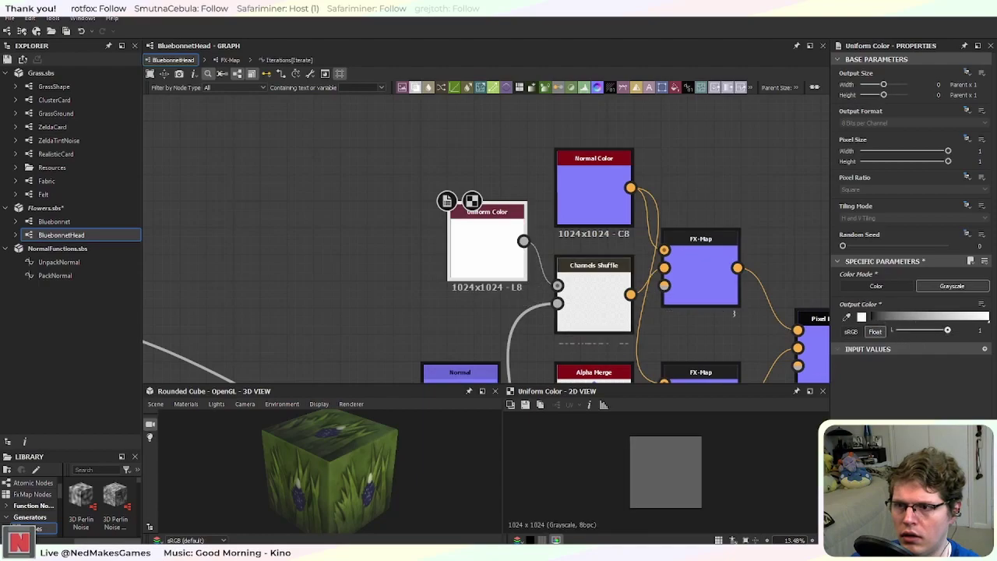
click(787, 230)
middle_drag(738, 252, 638, 191)
scroll(639, 190, up, 1)
scroll(639, 189, up, 1)
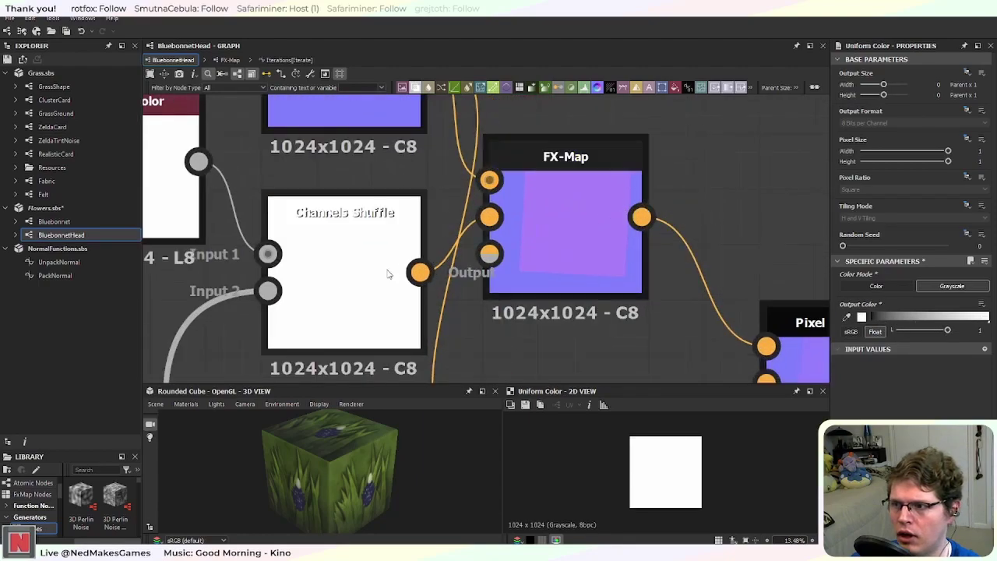
Step: Set the Channels Shuffle node's Alpha Channel to Input 2 Red Channel
scroll(473, 283, down, 4)
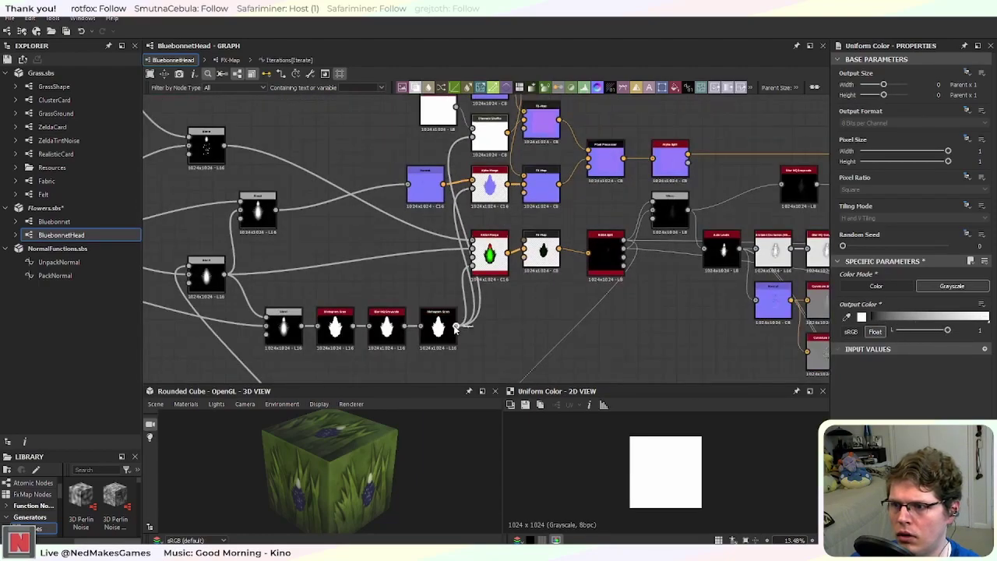
middle_drag(476, 138, 495, 238)
scroll(496, 238, up, 3)
click(506, 240)
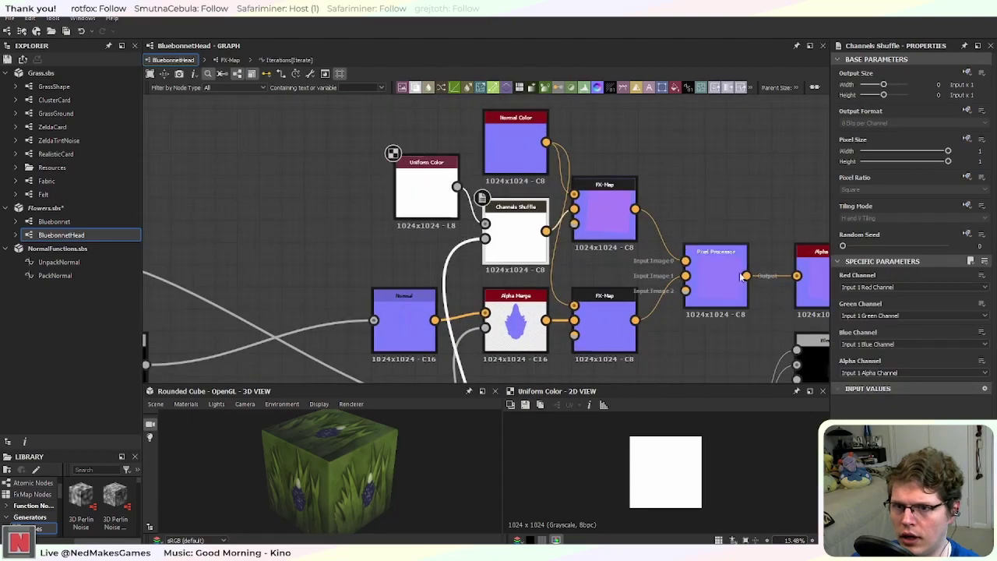
click(903, 371)
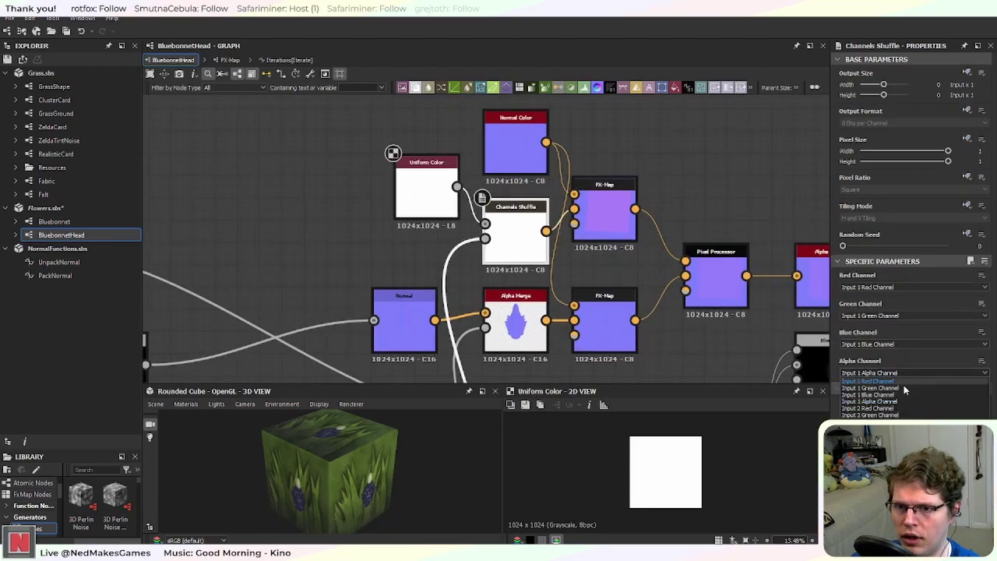
click(869, 407)
Step: Check how the reshuffled mask affects the Pixel Processor, Alpha Split and Normal Combine previews
scroll(683, 194, up, 3)
middle_drag(681, 203, 563, 117)
scroll(634, 156, down, 2)
middle_drag(634, 157, 426, 164)
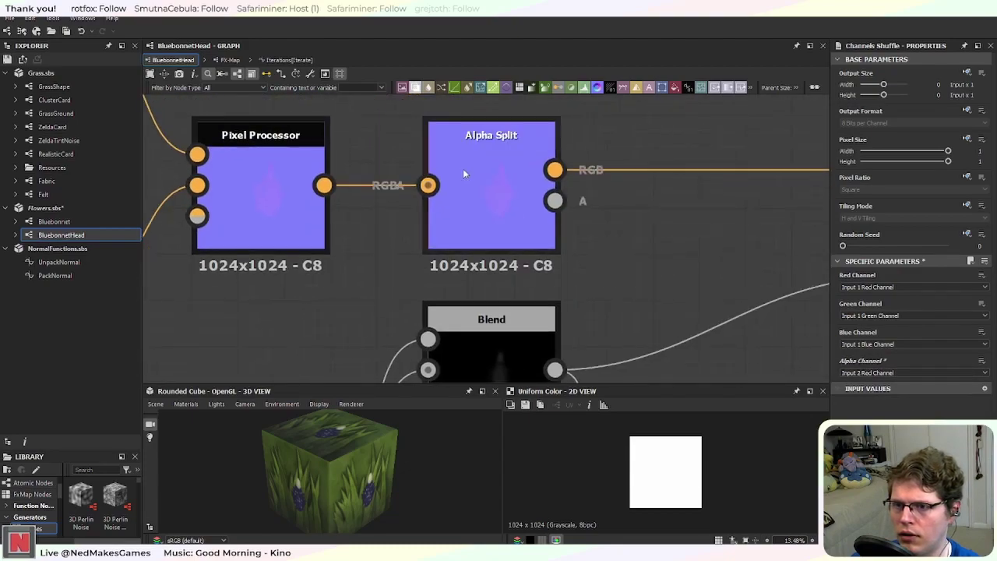
middle_drag(681, 200, 310, 214)
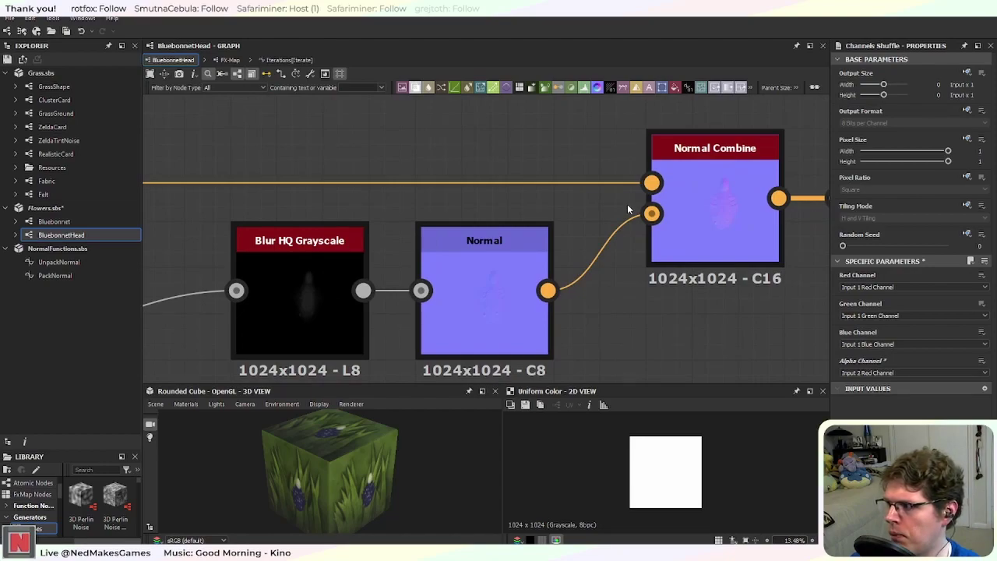
scroll(728, 212, up, 2)
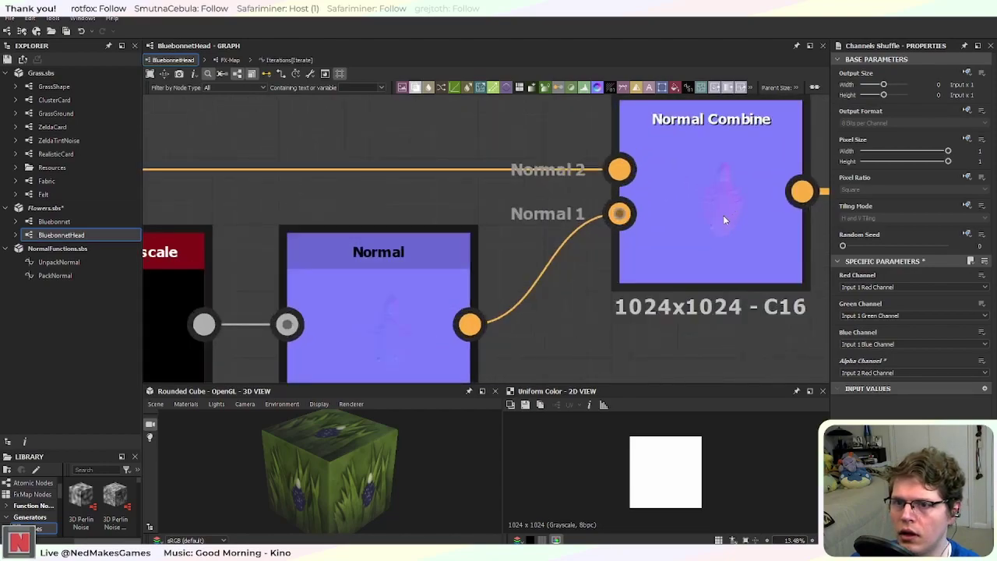
middle_drag(754, 223, 592, 231)
scroll(584, 231, down, 3)
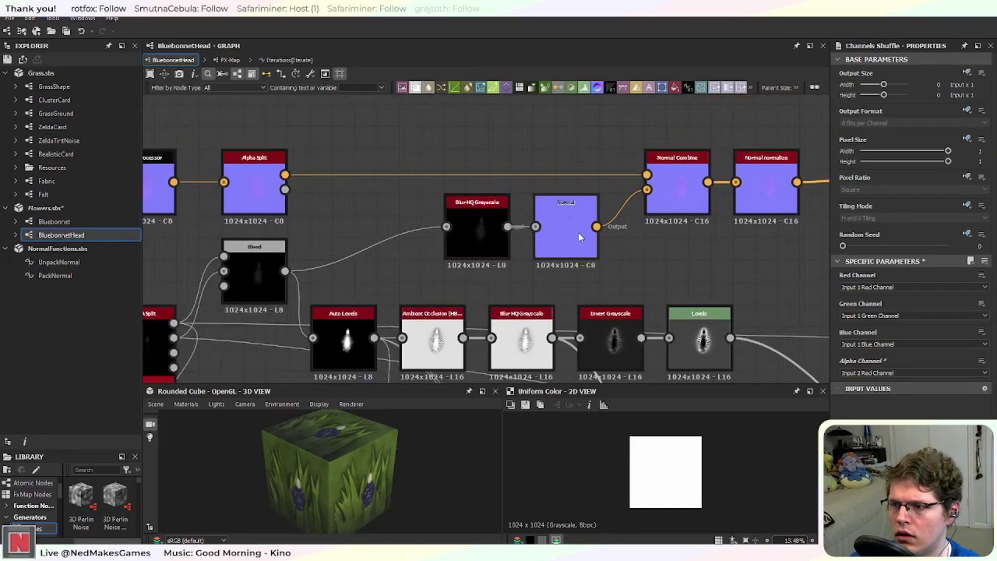
Step: Compare the Normal node's preview with the Auto Levels height and Ambient Occlusion previews
scroll(578, 232, up, 3)
middle_drag(549, 223, 742, 190)
scroll(572, 233, down, 3)
middle_drag(339, 265, 465, 279)
scroll(466, 279, up, 3)
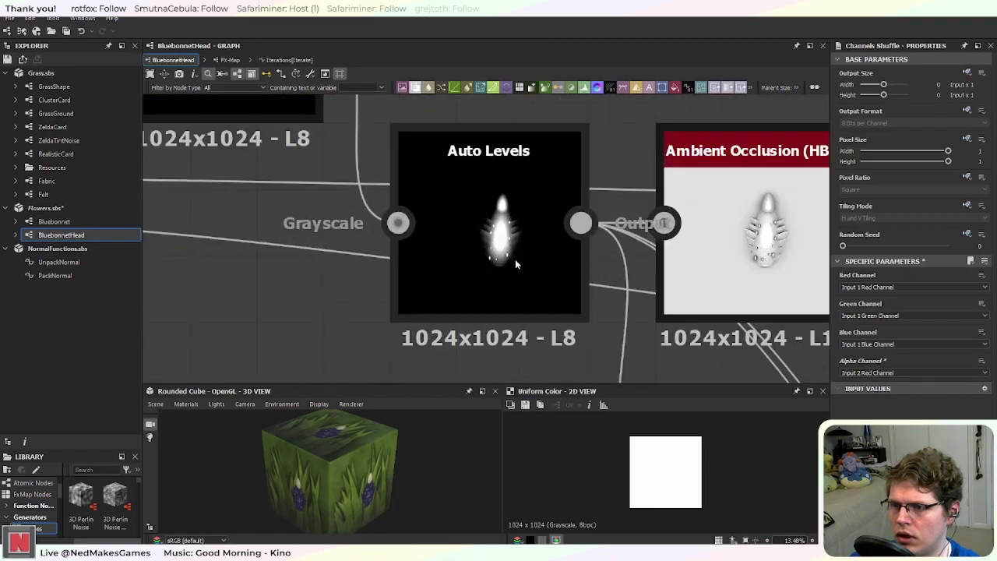
scroll(543, 179, down, 5)
scroll(591, 187, up, 3)
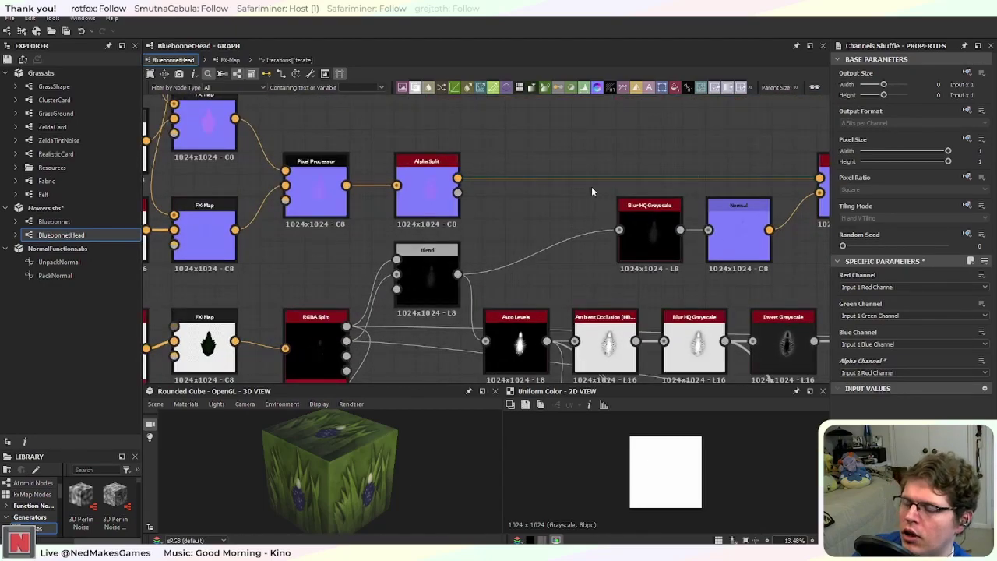
Step: Look over the upper FX-Map inputs and the whole graph, from the source shapes to the color section
middle_drag(349, 251, 593, 273)
middle_drag(491, 244, 595, 287)
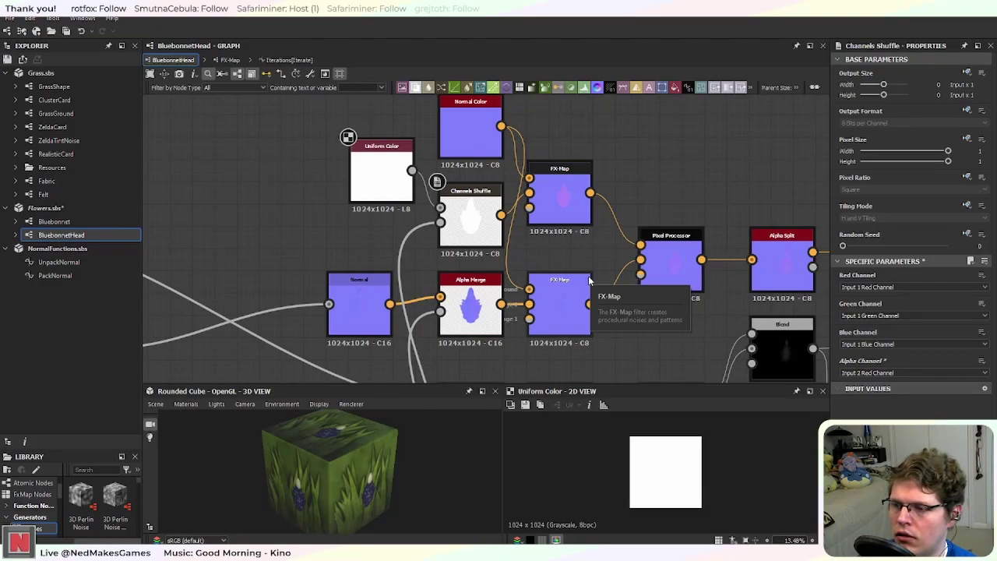
scroll(421, 280, down, 6)
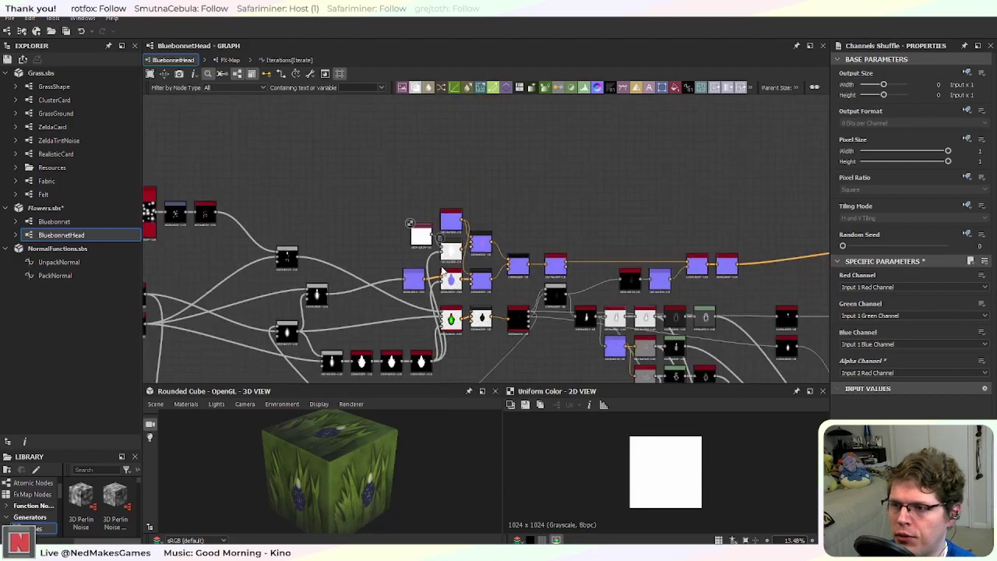
middle_drag(369, 330, 518, 243)
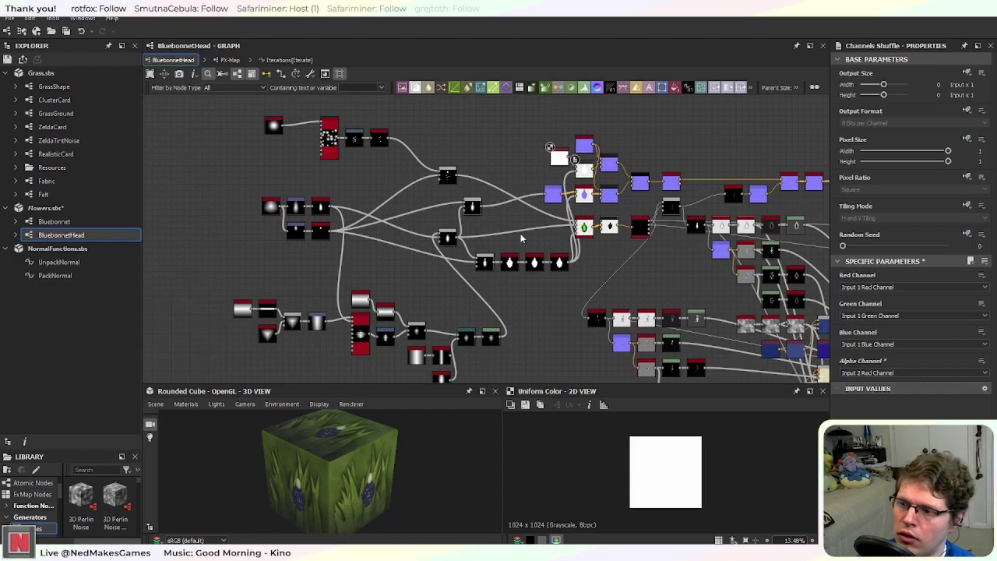
scroll(440, 300, down, 3)
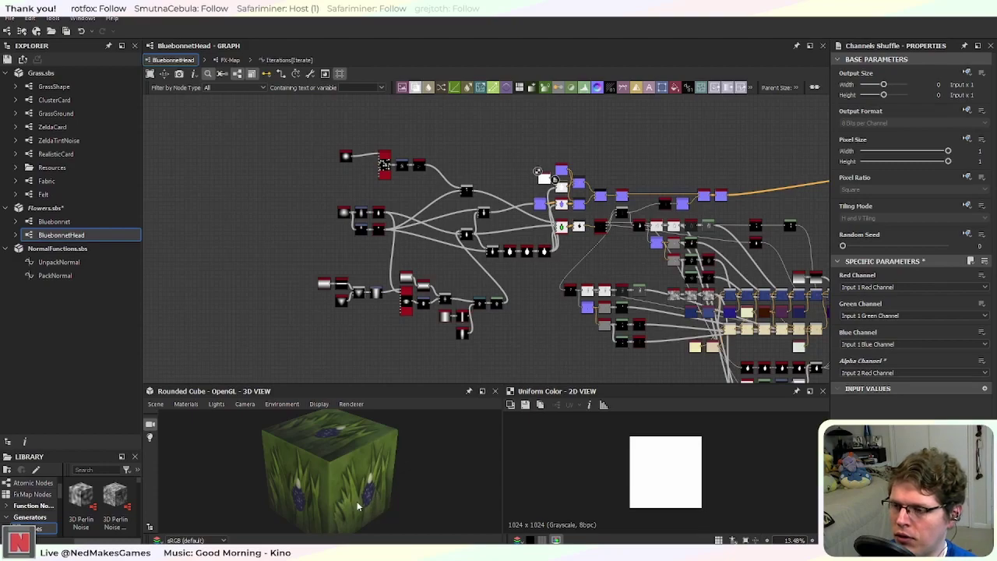
scroll(512, 283, up, 5)
middle_drag(564, 270, 566, 315)
scroll(448, 281, down, 4)
middle_drag(417, 256, 370, 298)
middle_drag(623, 327, 368, 294)
scroll(652, 246, up, 3)
middle_drag(643, 235, 500, 316)
scroll(477, 306, down, 3)
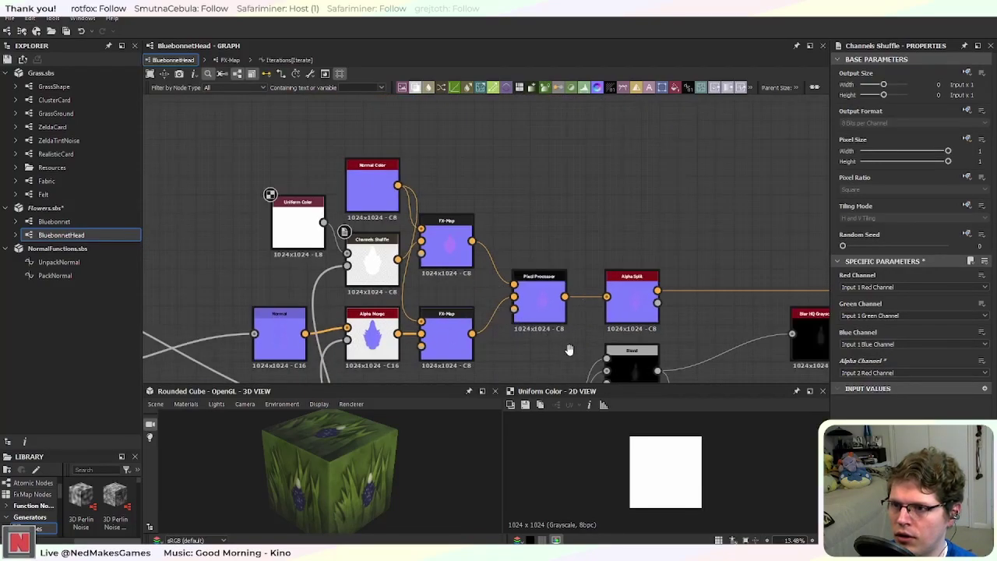
Step: Follow the normal chain from the Pixel Processor to the Blend with ClusterCard and inspect its preview
middle_drag(567, 353, 379, 238)
drag(581, 282, 289, 222)
middle_drag(474, 251, 173, 299)
middle_drag(485, 246, 184, 250)
scroll(500, 290, down, 3)
middle_drag(492, 293, 593, 201)
scroll(577, 195, up, 5)
scroll(508, 274, up, 2)
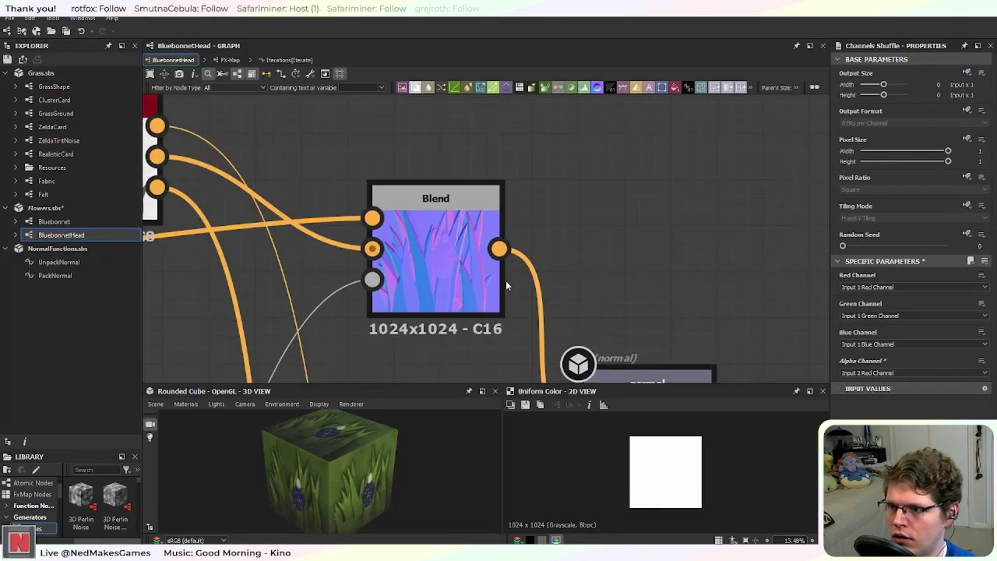
middle_drag(452, 267, 492, 267)
scroll(487, 257, up, 2)
Step: Raise the intensity of the Normal node feeding Normal Combine to 12.84 and check the Normal normalize preview
scroll(266, 263, down, 5)
middle_drag(265, 267, 589, 241)
middle_drag(260, 287, 647, 231)
middle_drag(226, 290, 560, 258)
click(562, 259)
drag(895, 288, 959, 288)
scroll(719, 260, up, 5)
middle_drag(596, 289, 508, 302)
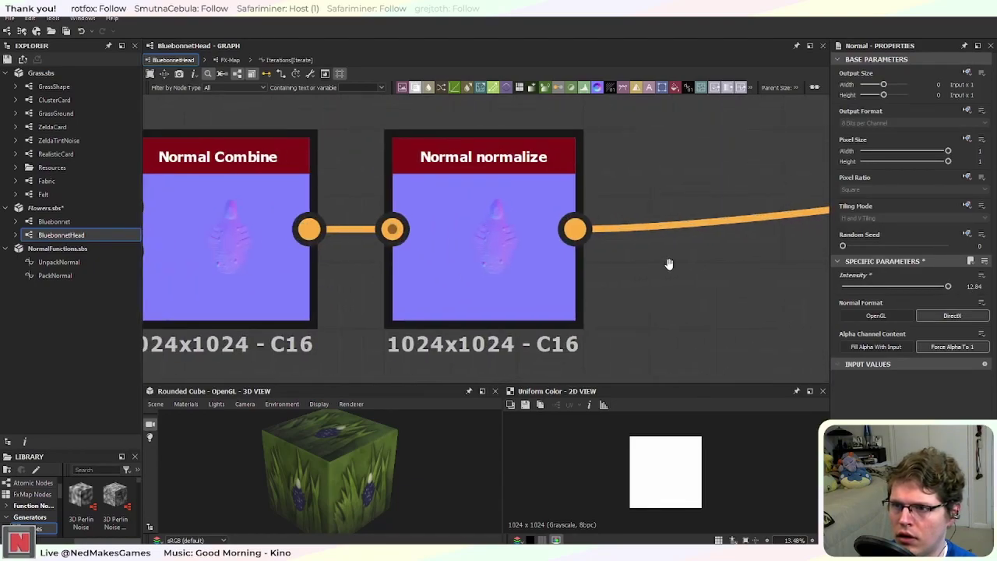
Step: Inspect the flower's relief in the preview of the Blend that merges it with the ClusterCard normals
middle_drag(730, 225, 320, 270)
middle_drag(705, 216, 225, 247)
middle_drag(537, 239, 199, 254)
scroll(625, 287, down, 5)
middle_drag(747, 276, 278, 301)
scroll(450, 248, up, 5)
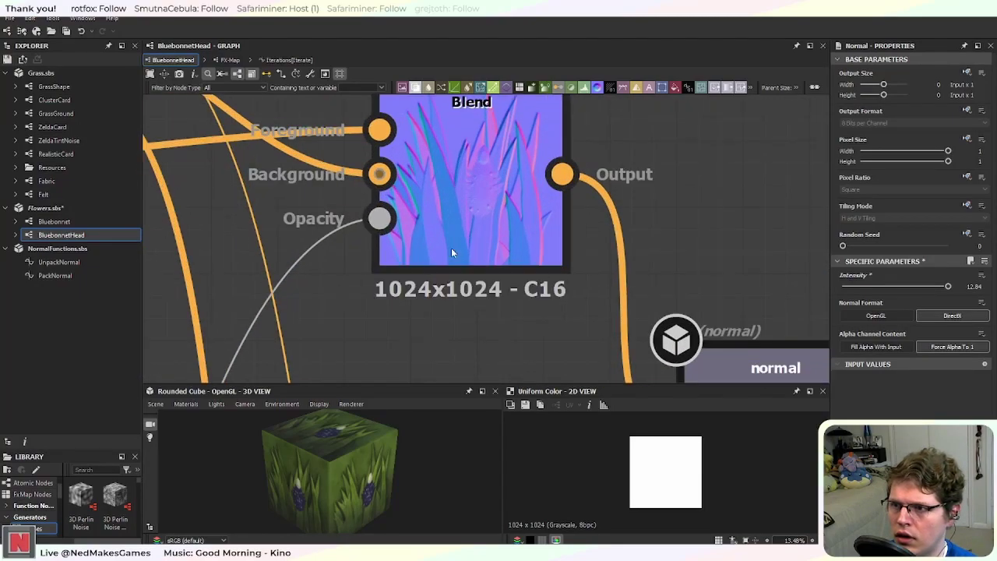
scroll(451, 247, down, 4)
scroll(426, 250, up, 4)
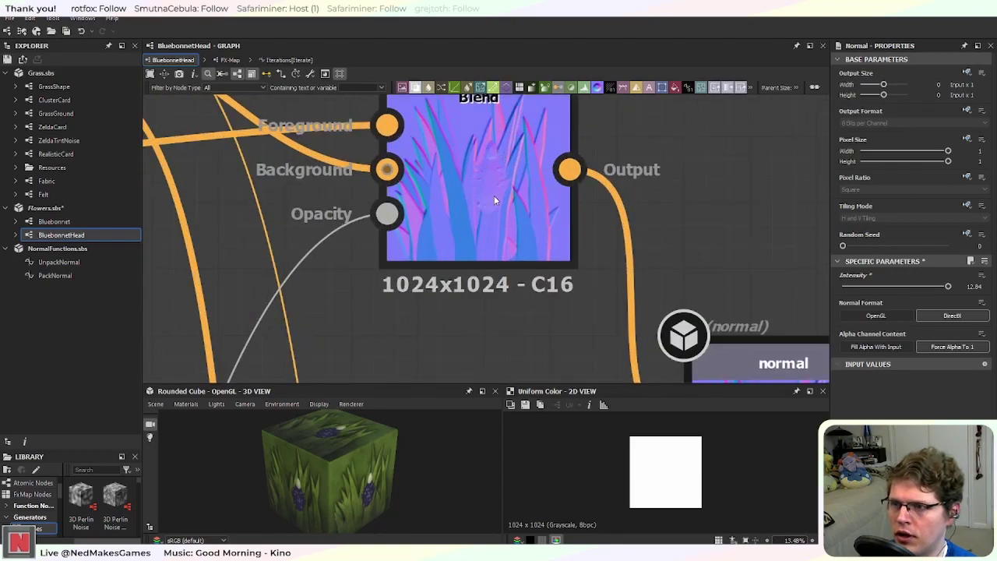
scroll(527, 203, down, 3)
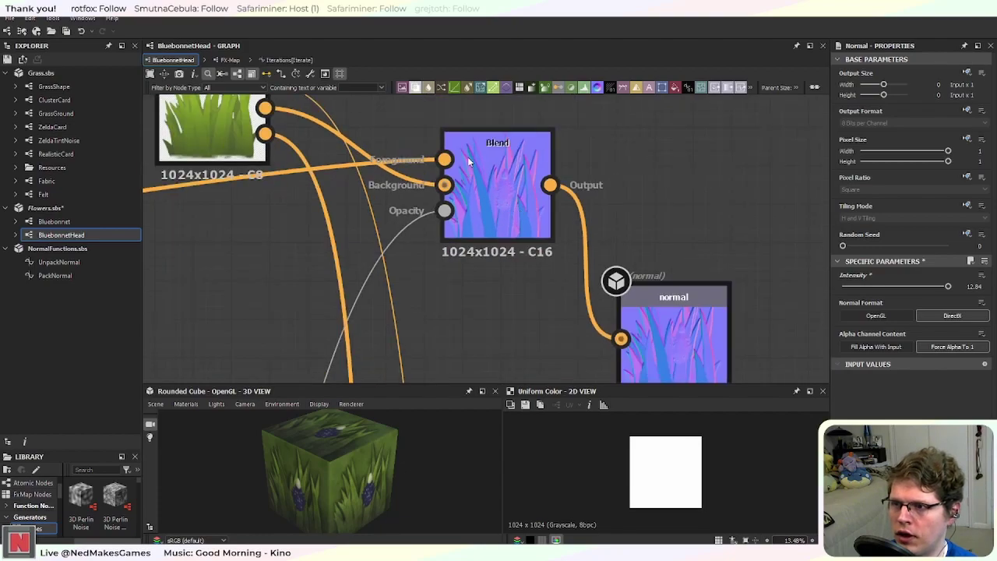
Step: Follow the graph down to the data section and examine the RGBA Merge and the Blend before the data output
middle_drag(308, 232, 545, 184)
middle_drag(363, 256, 590, 193)
scroll(484, 245, down, 4)
mouse_move(333, 297)
middle_down()
mouse_move(525, 184)
mouse_move(520, 193)
middle_up()
mouse_move(391, 340)
middle_down()
mouse_move(369, 185)
mouse_move(412, 121)
middle_up()
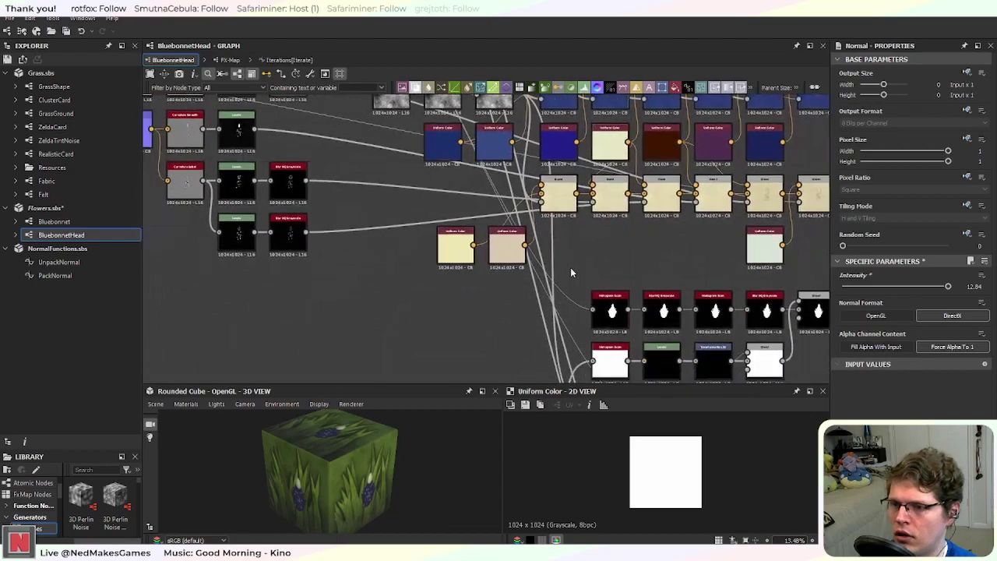
middle_drag(566, 266, 409, 140)
middle_drag(485, 331, 299, 215)
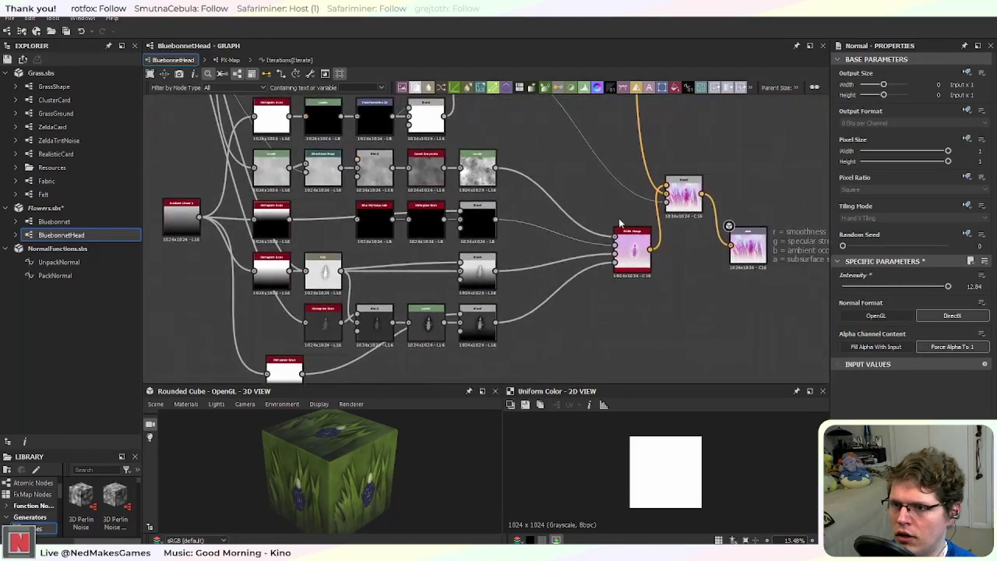
scroll(646, 226, up, 5)
scroll(607, 207, down, 3)
middle_drag(496, 223, 559, 246)
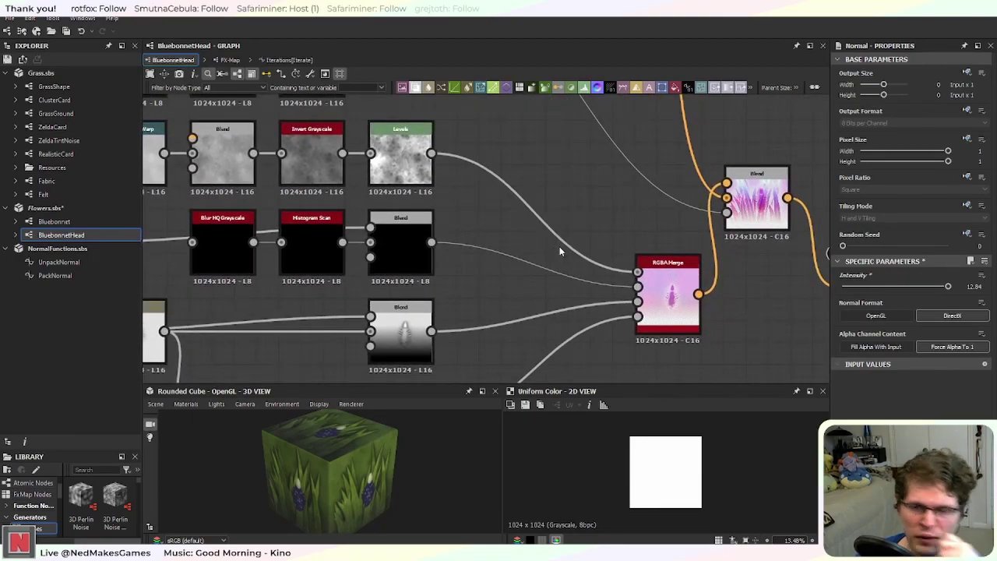
Step: Select the Blend feeding the data output and compare its preview with the maps entering RGBA Merge
click(743, 183)
middle_drag(713, 122, 600, 270)
scroll(600, 270, down, 2)
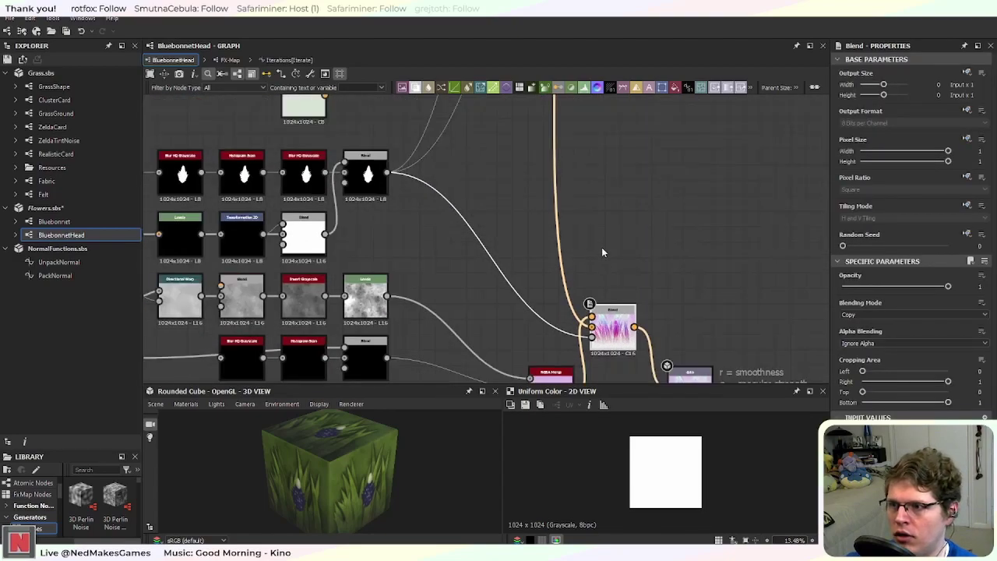
key(f)
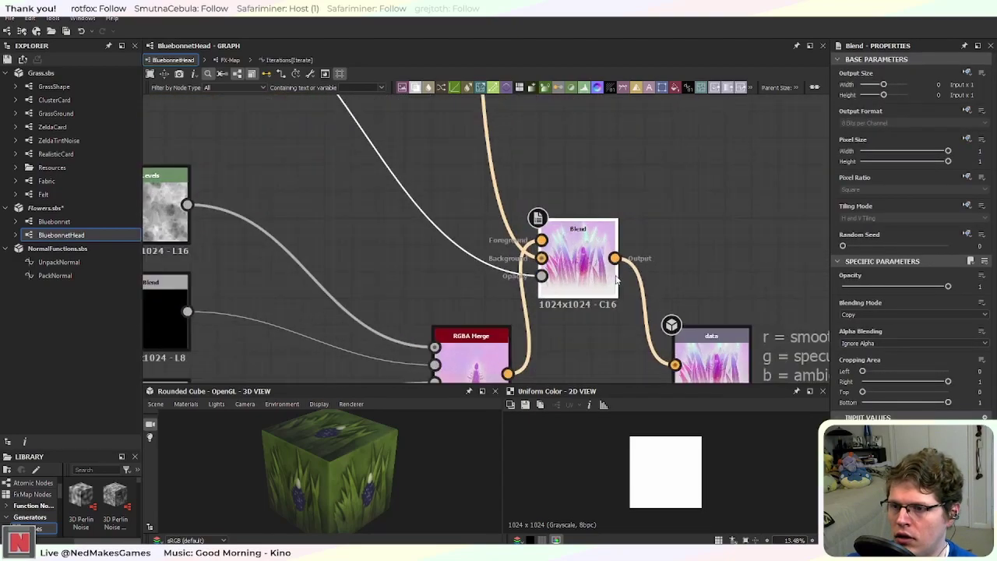
scroll(545, 236, down, 2)
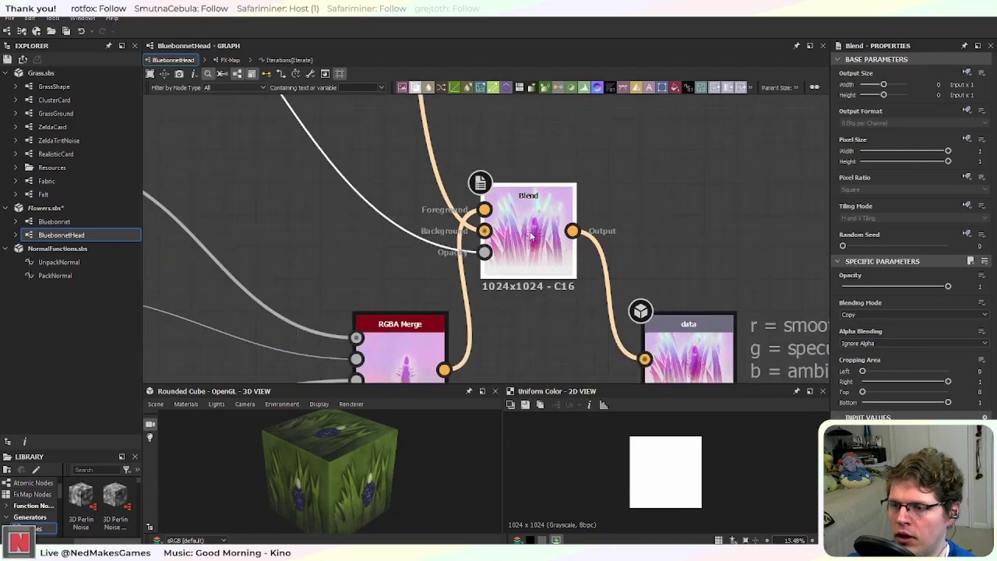
scroll(539, 222, down, 3)
middle_drag(428, 274, 562, 210)
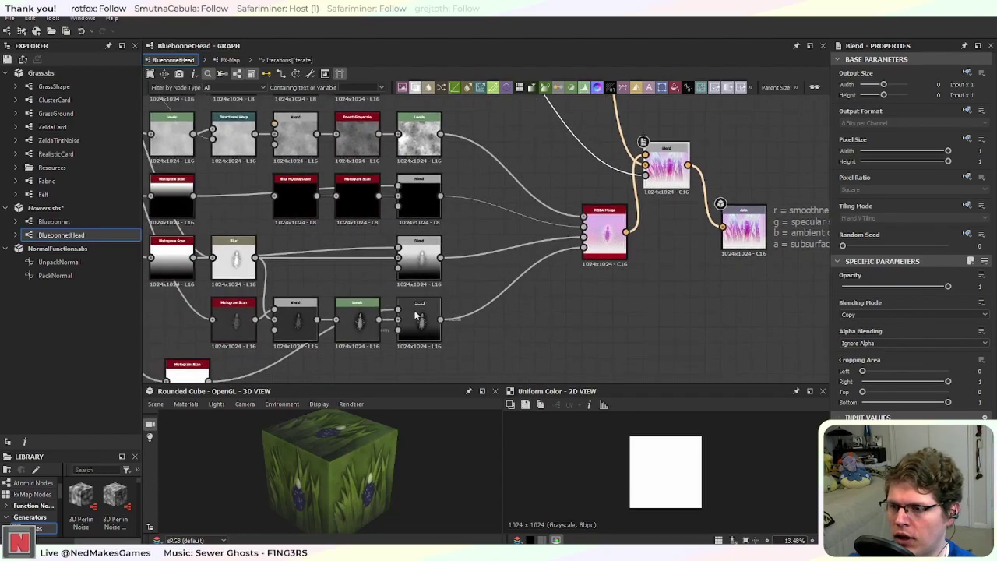
middle_drag(510, 178, 528, 234)
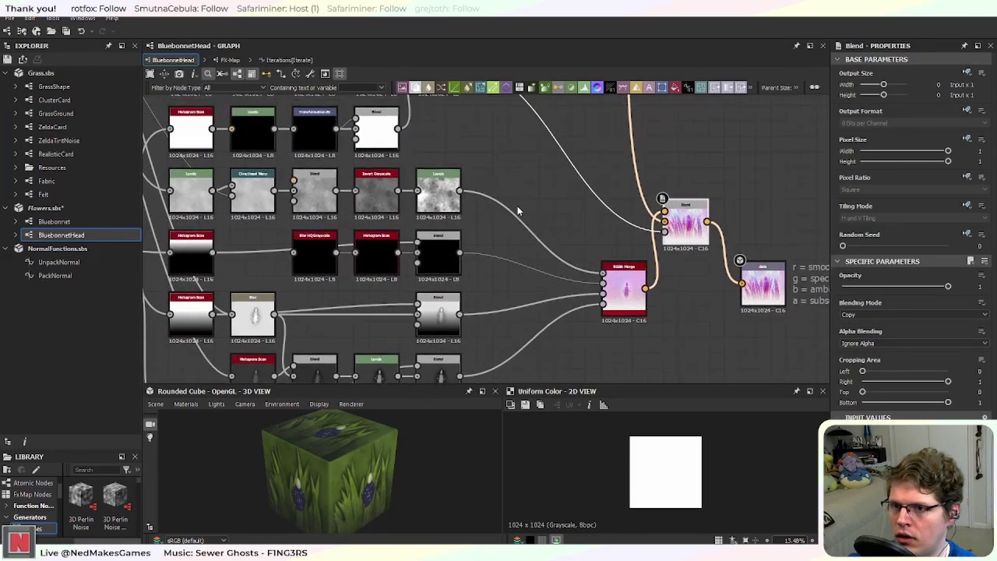
scroll(647, 208, up, 3)
scroll(752, 170, down, 3)
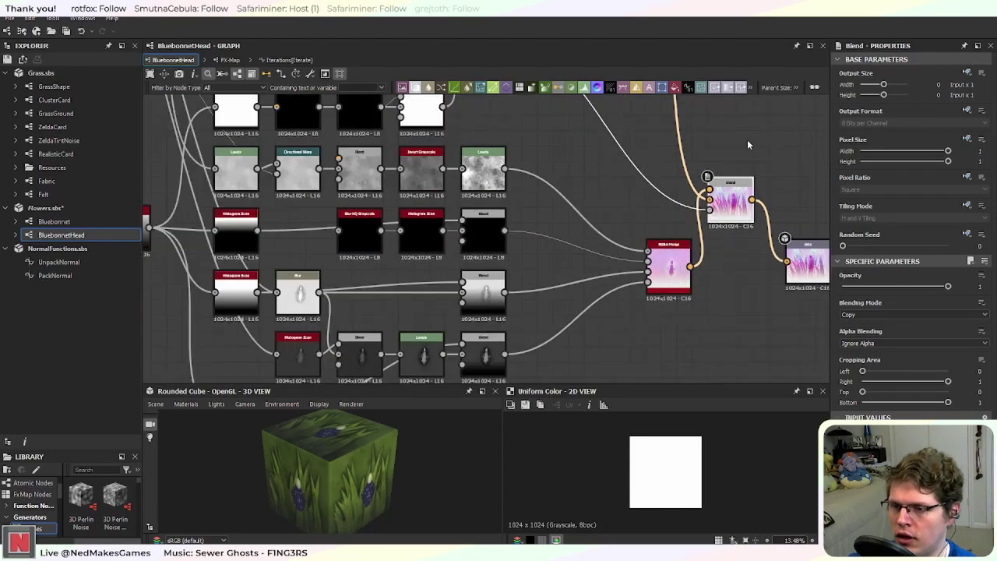
Step: Add an Alpha Split node above the Blend that feeds the data output
scroll(748, 144, down, 3)
scroll(596, 172, down, 1)
middle_drag(643, 151, 597, 134)
scroll(597, 138, up, 4)
middle_drag(554, 191, 588, 305)
middle_drag(586, 173, 610, 271)
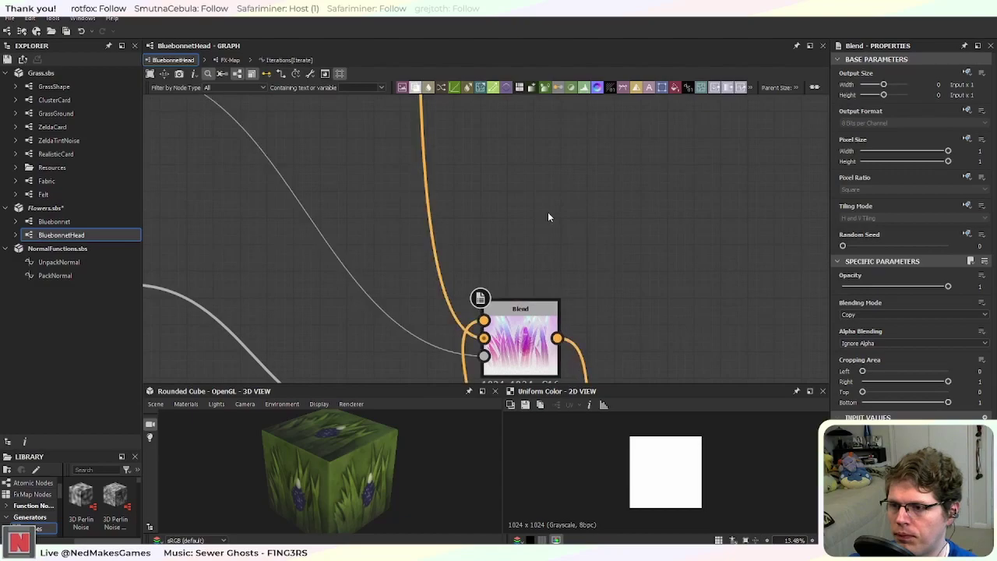
key(space)
text(alp)
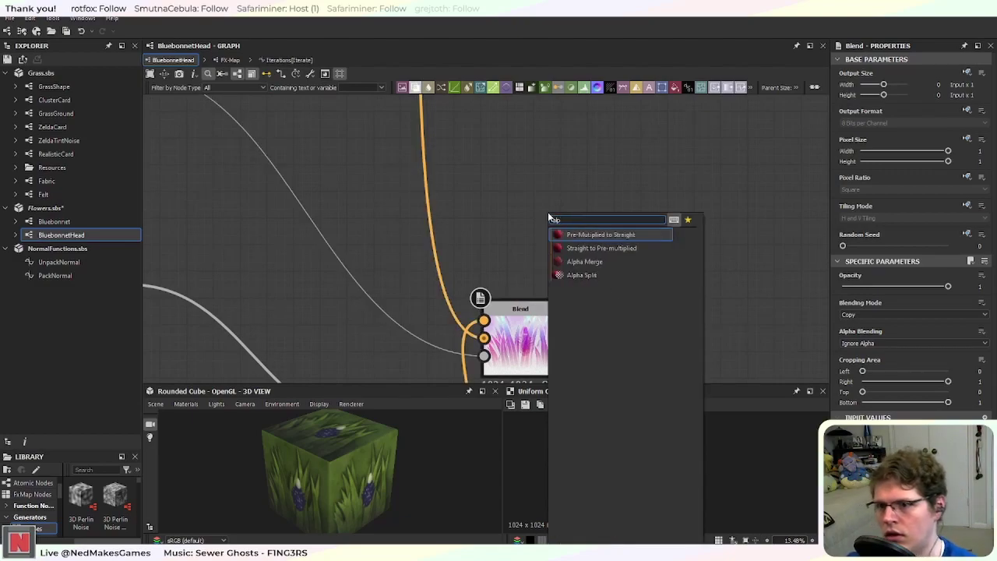
click(590, 276)
Step: Connect the ClusterCard node's data output to the RGBA input of Alpha Split, placed above the data Blend
scroll(576, 188, down, 5)
middle_drag(617, 138, 588, 223)
scroll(588, 225, down, 4)
scroll(557, 114, up, 6)
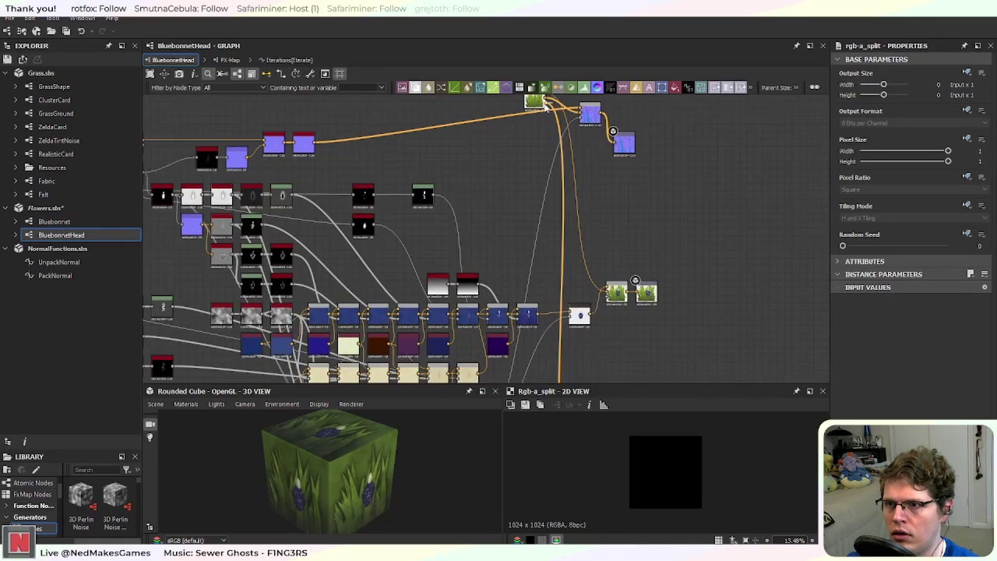
scroll(483, 173, down, 2)
middle_drag(485, 248, 374, 221)
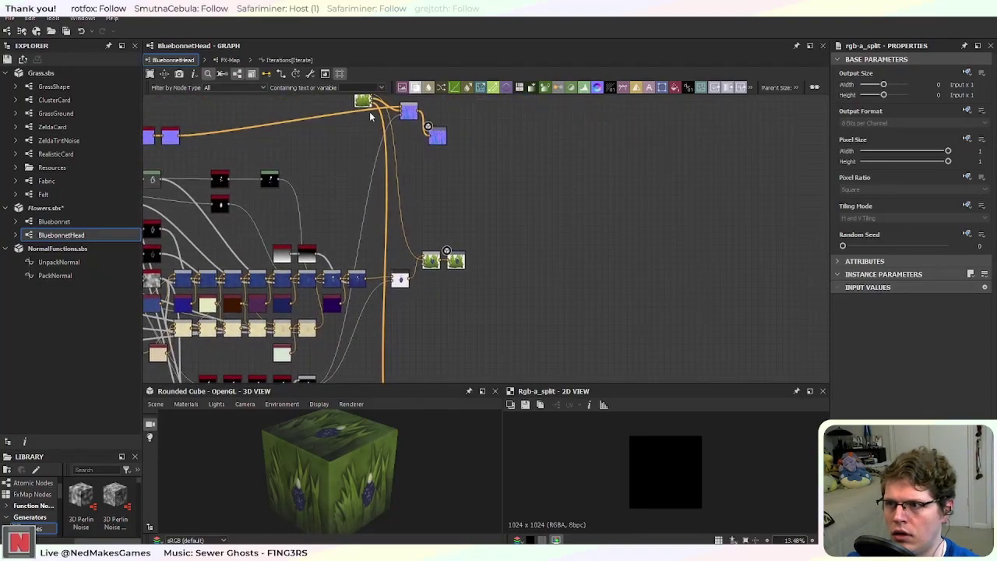
drag(378, 326, 449, 374)
scroll(412, 420, down, 2)
middle_drag(449, 374, 462, 134)
drag(449, 374, 417, 152)
scroll(422, 200, up, 2)
scroll(421, 154, up, 4)
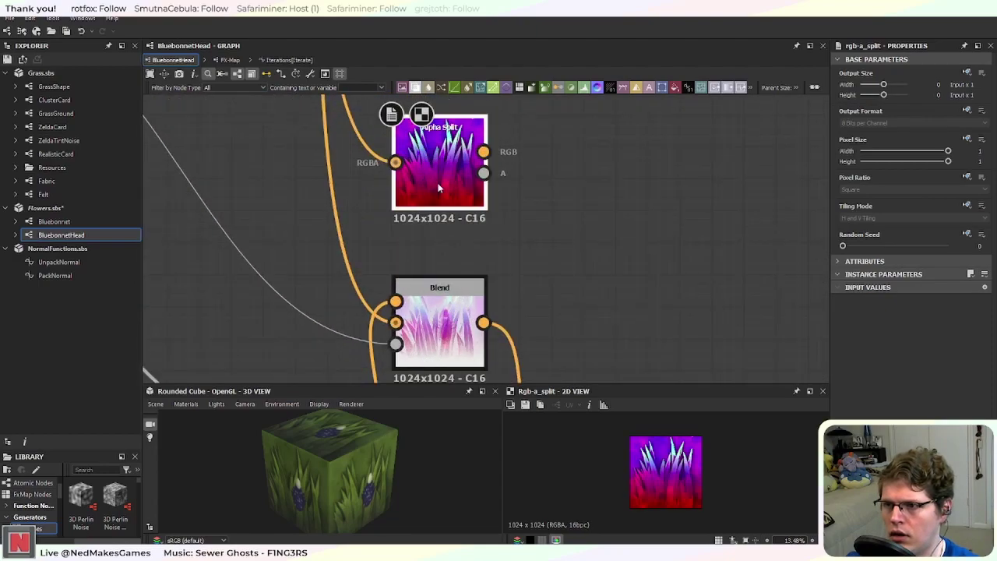
Step: Replace the data Blend's background with the RGB output of Alpha Split
middle_drag(548, 265, 606, 211)
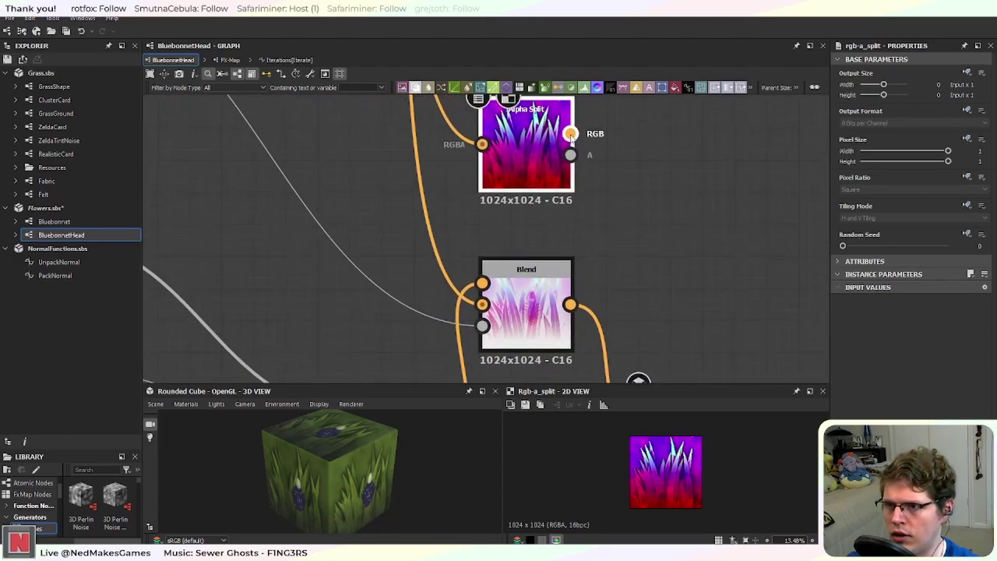
drag(570, 134, 484, 305)
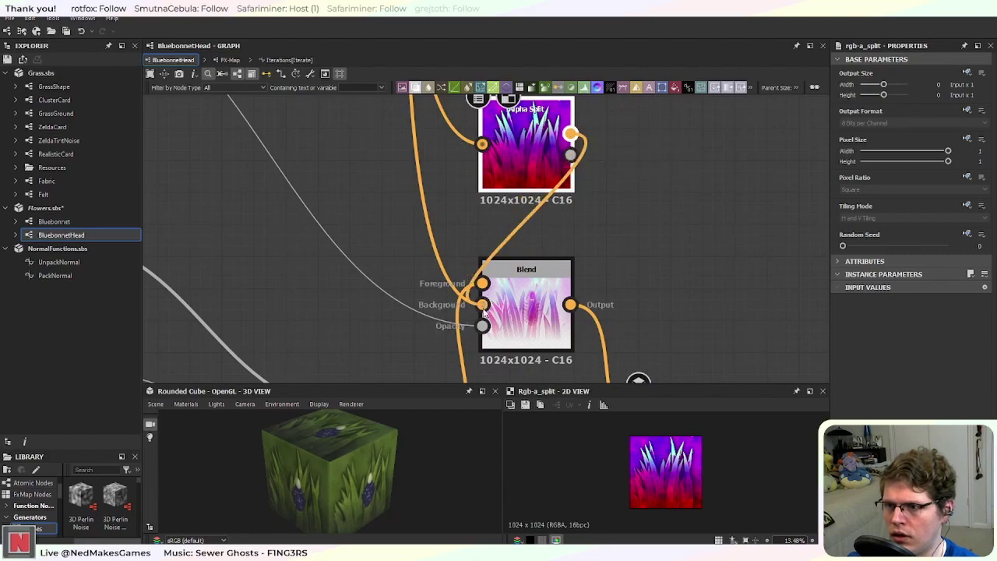
middle_drag(538, 350, 610, 216)
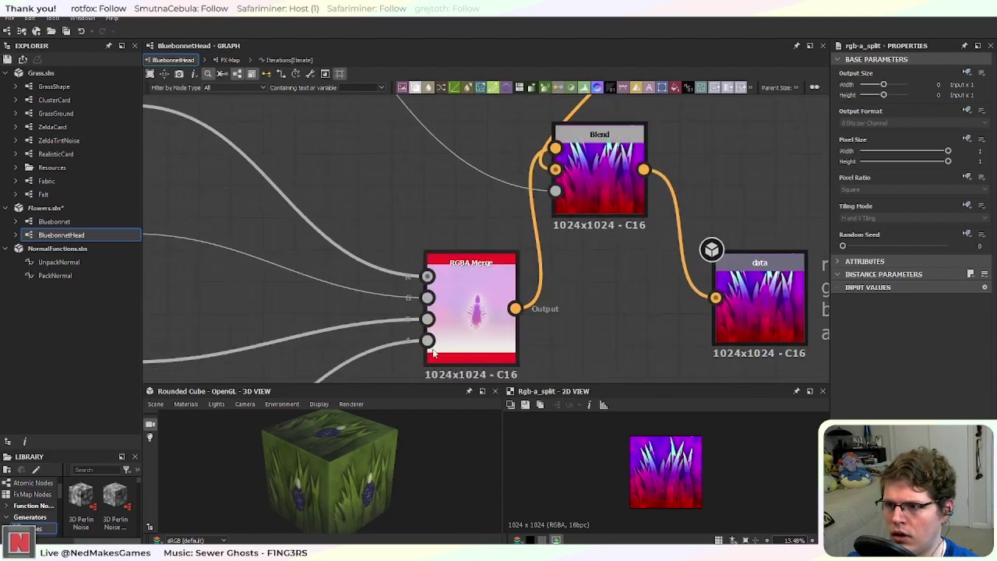
Step: Feed RGBA Merge's alpha input from a new Uniform Color node set to Grayscale with luminance 1
middle_drag(418, 347, 526, 242)
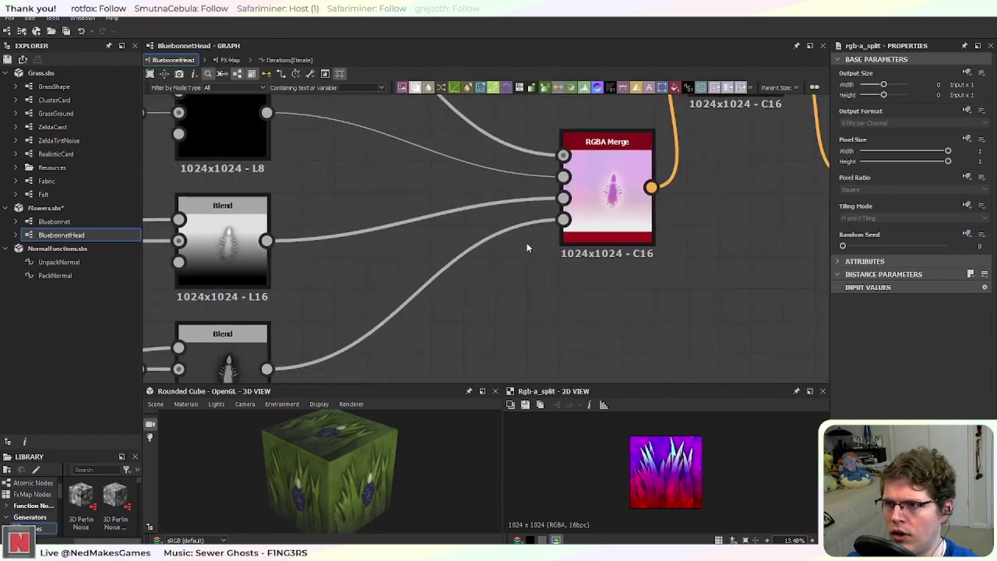
click(675, 87)
drag(497, 267, 491, 301)
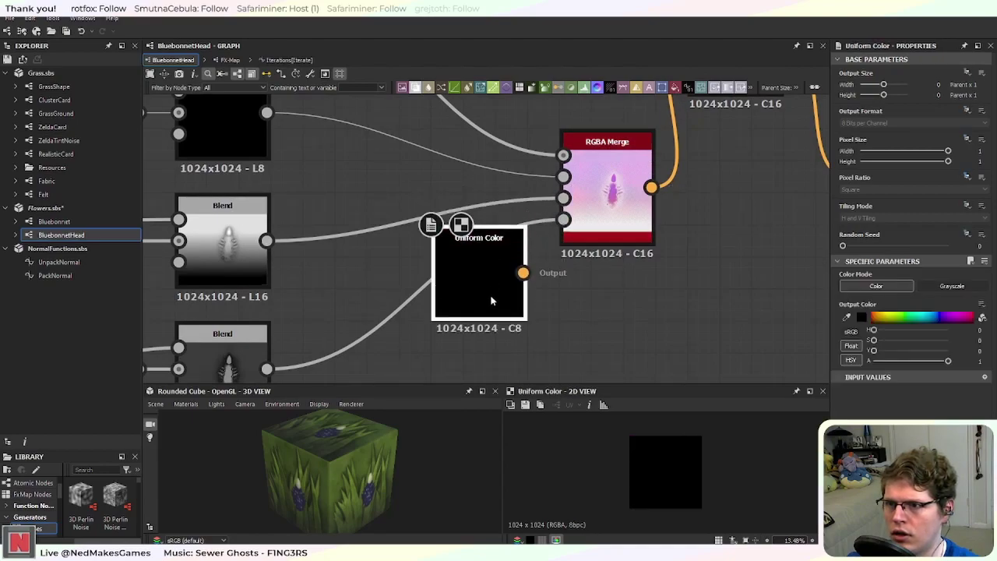
drag(536, 264, 563, 219)
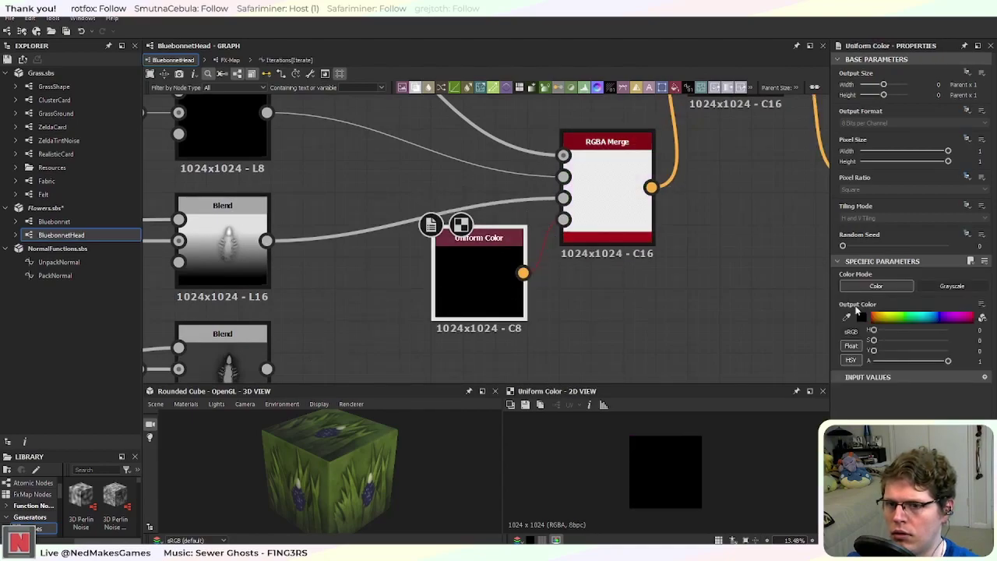
click(952, 286)
drag(893, 330, 955, 330)
Step: Examine how the flower shows in the data Blend's preview with the alpha separated
click(719, 227)
scroll(583, 315, down, 1)
middle_drag(754, 183, 538, 299)
scroll(534, 249, up, 3)
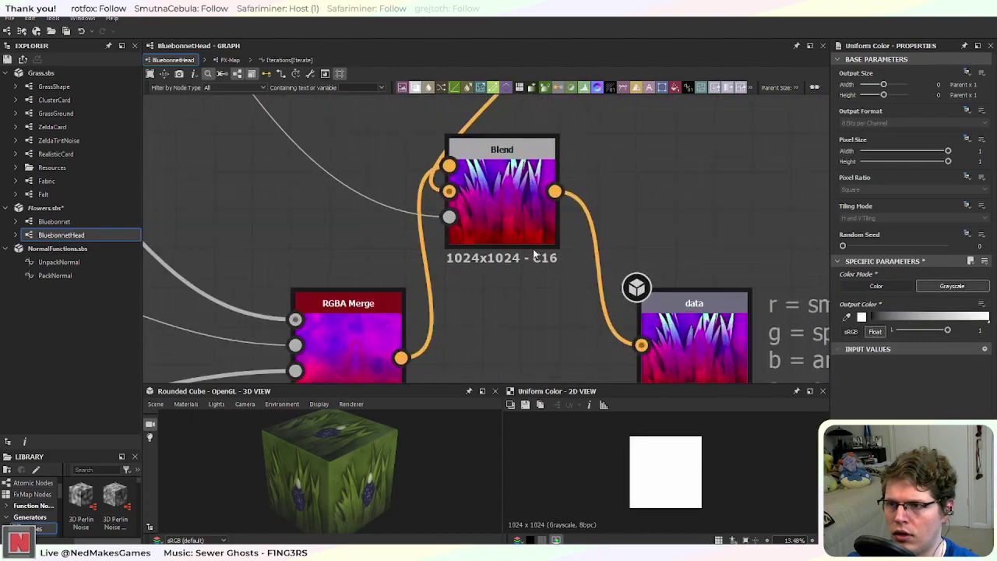
mouse_move(488, 226)
mouse_down()
mouse_move(513, 219)
mouse_move(499, 218)
mouse_up()
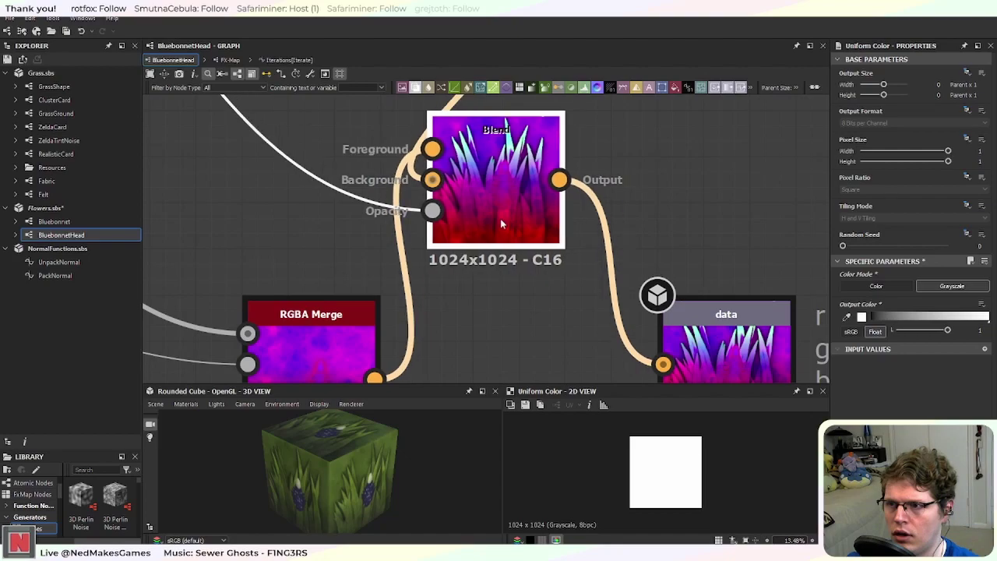
scroll(520, 194, up, 2)
middle_drag(573, 359, 465, 221)
scroll(504, 334, down, 2)
scroll(465, 221, down, 3)
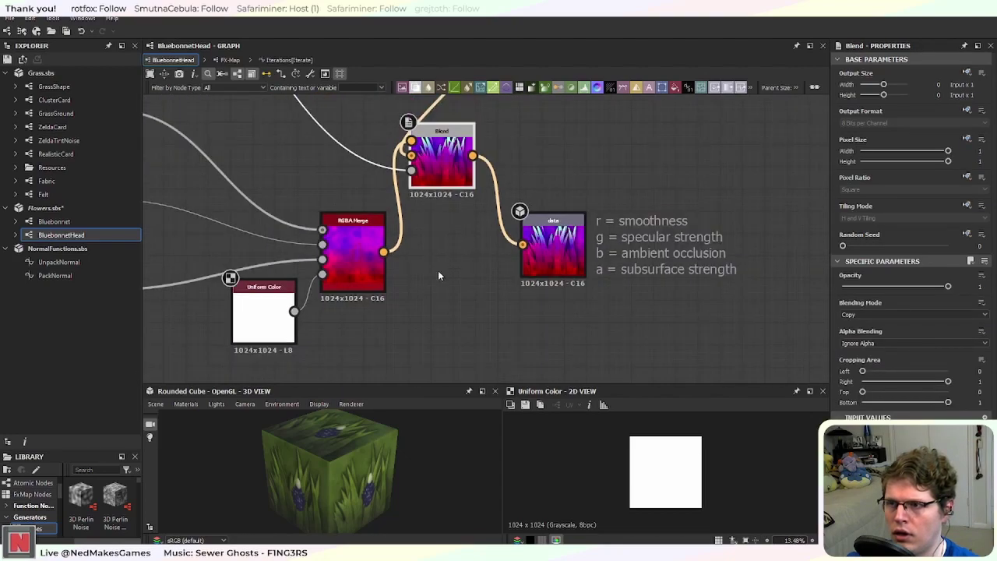
Step: Add a second Blend node below the data Blend for combining the alpha channels
middle_drag(448, 257, 592, 237)
scroll(562, 271, down, 1)
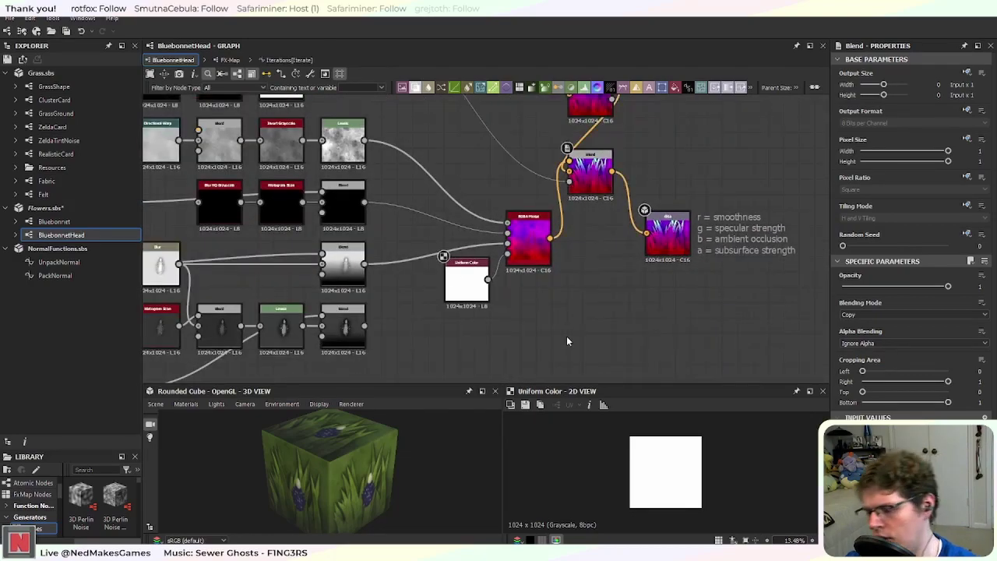
key(space)
text(blend)
key(Return)
drag(566, 340, 596, 306)
middle_drag(642, 163, 606, 205)
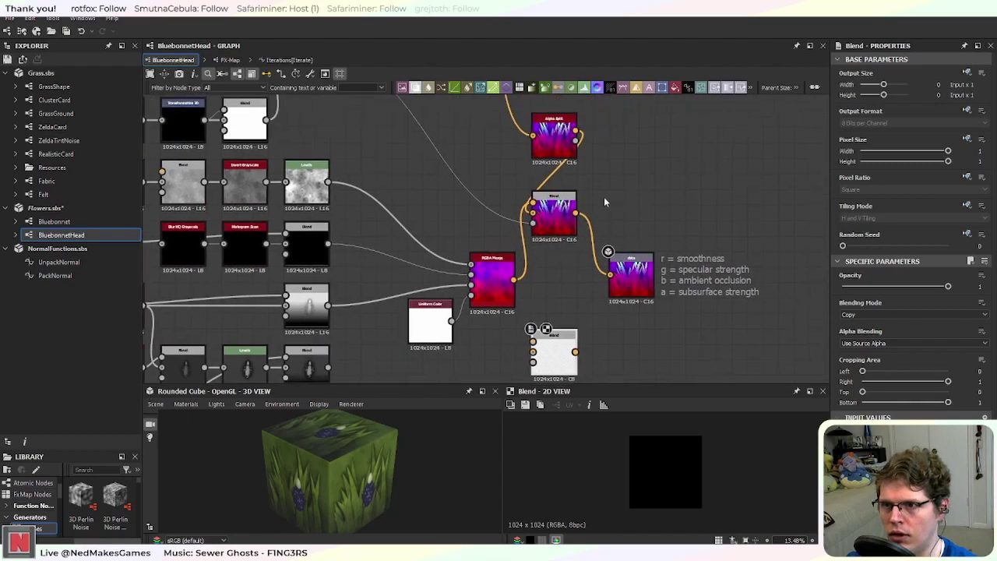
Step: Connect Alpha Split's A output to the new Blend's foreground and background inputs
drag(575, 140, 533, 342)
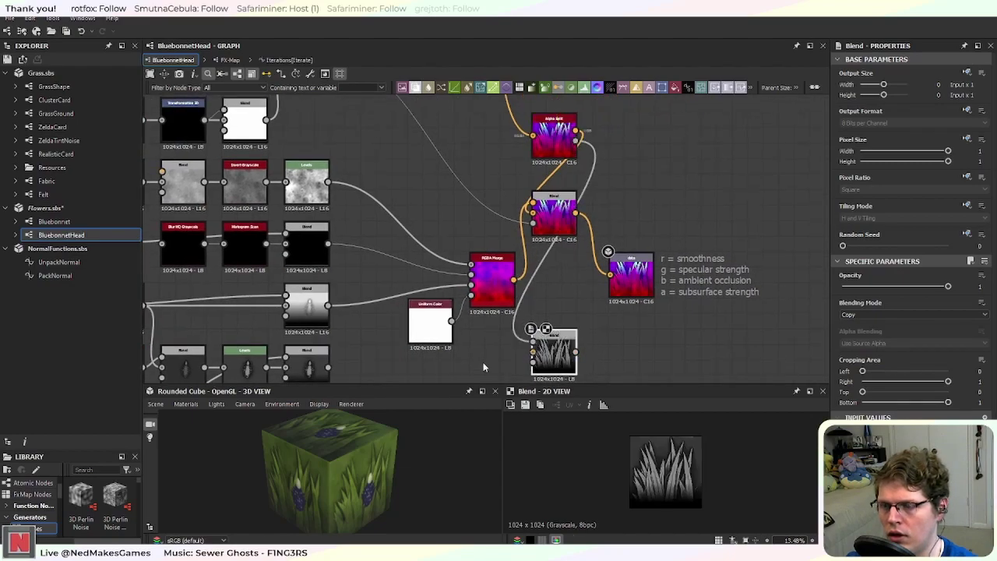
scroll(591, 191, up, 5)
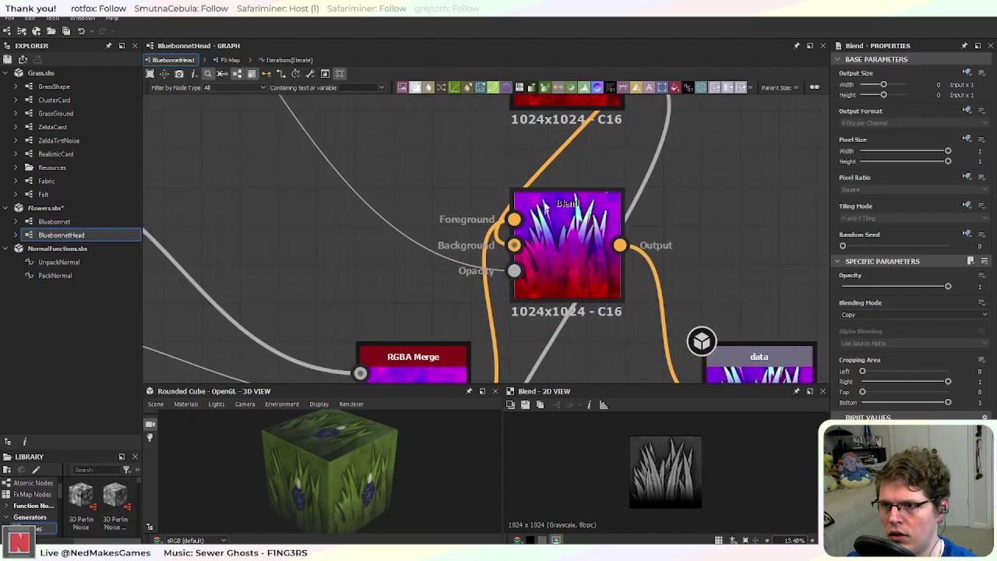
scroll(598, 190, down, 3)
drag(566, 324, 540, 383)
middle_drag(595, 339, 603, 268)
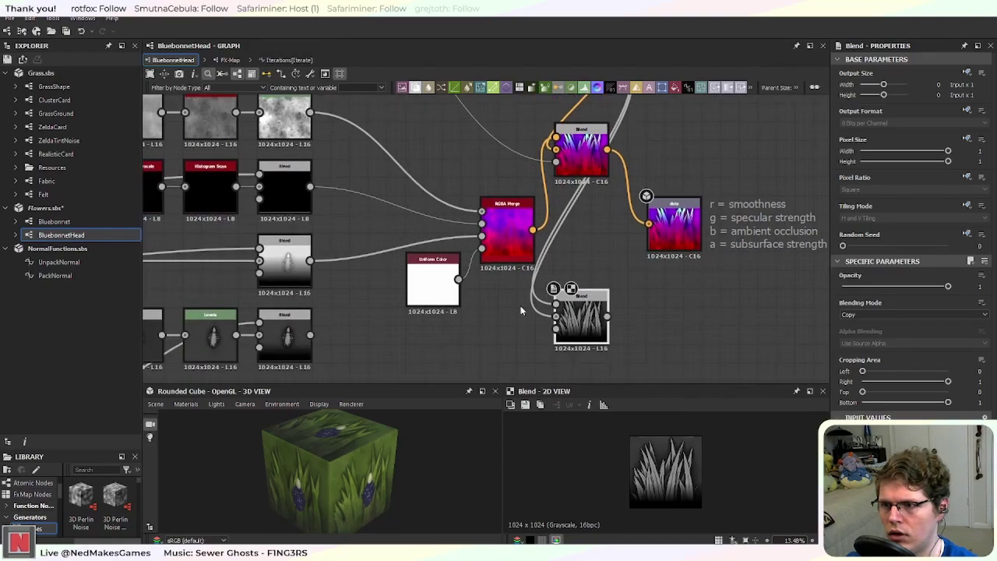
Step: Connect the flower's subsurface Blend to the alpha Blend's foreground and the flower silhouette mask to its opacity
drag(532, 307, 555, 305)
scroll(569, 269, down, 4)
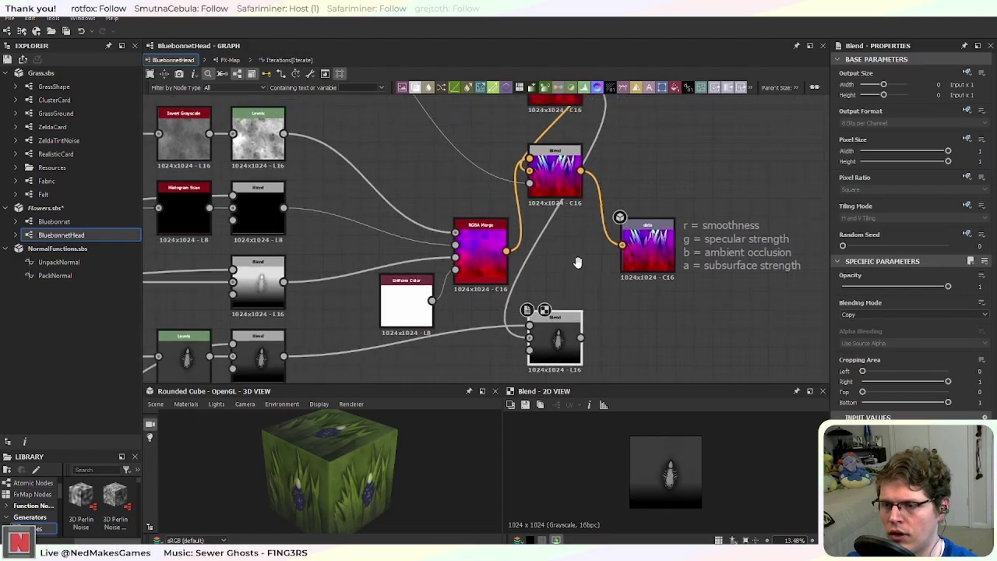
middle_drag(559, 262, 545, 286)
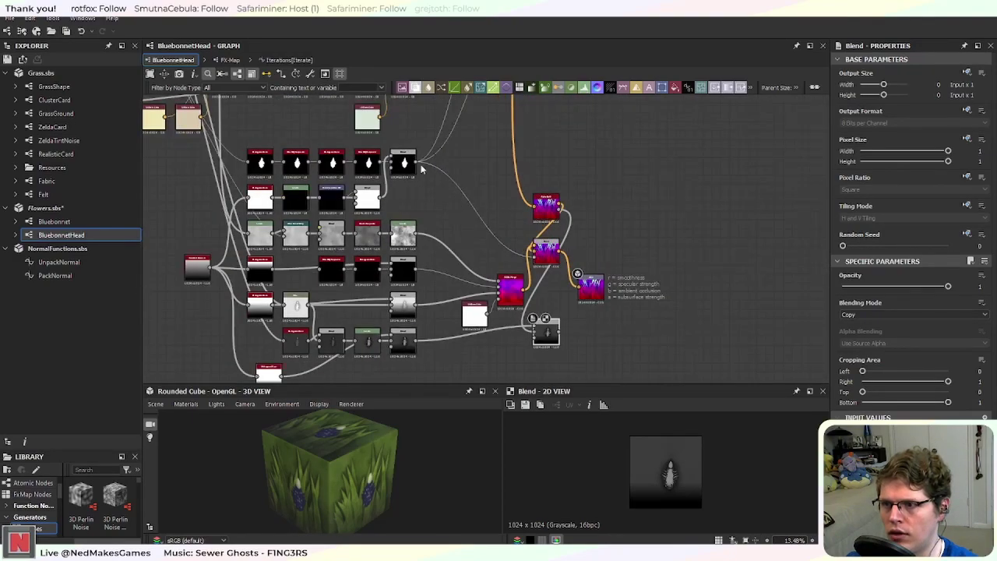
drag(417, 162, 534, 338)
scroll(542, 345, up, 3)
scroll(543, 352, up, 5)
scroll(542, 352, down, 8)
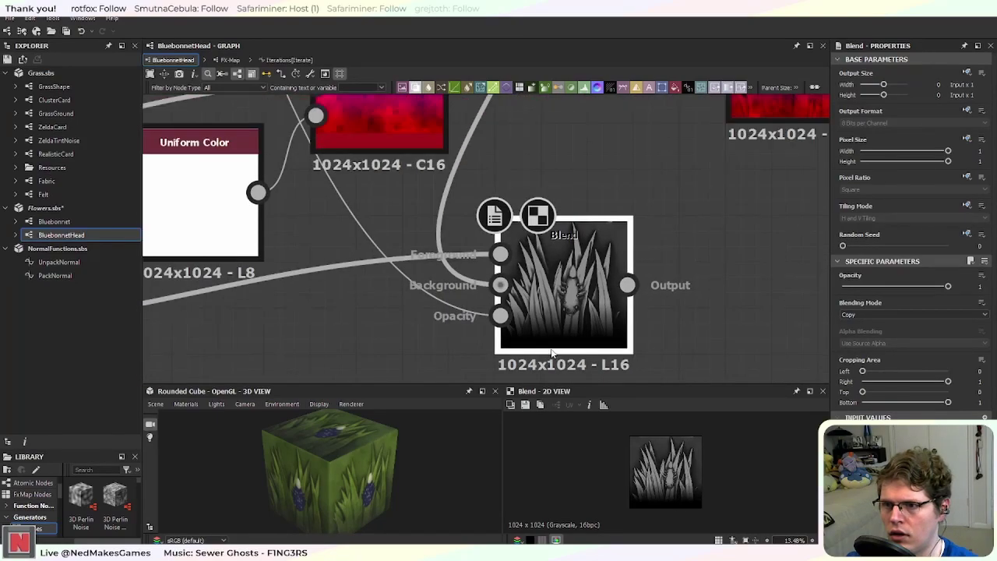
Step: Add an Alpha Merge node combining the RGB Blend with the alpha Blend, and feed it into the data output
click(572, 305)
key(space)
text(al)
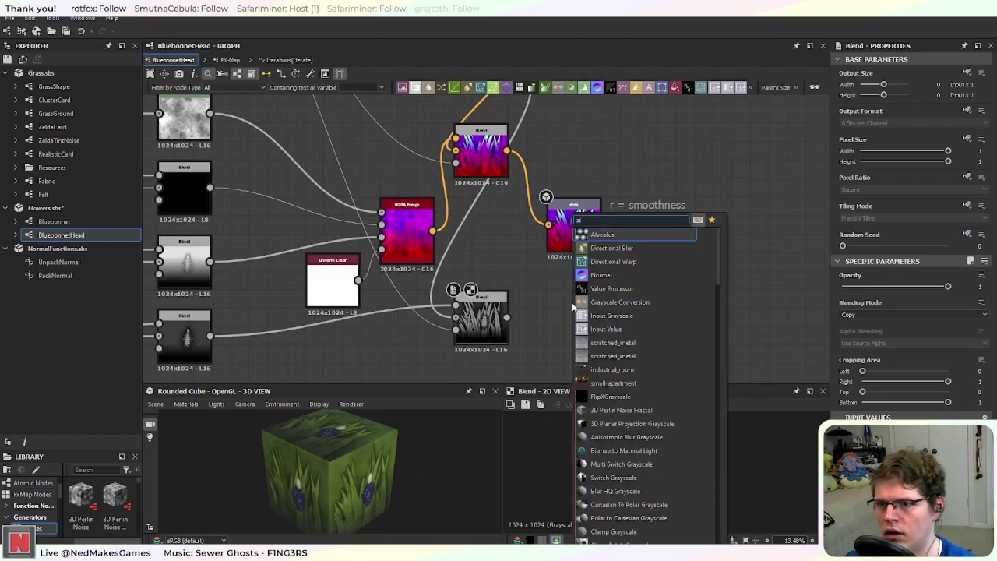
text(pha)
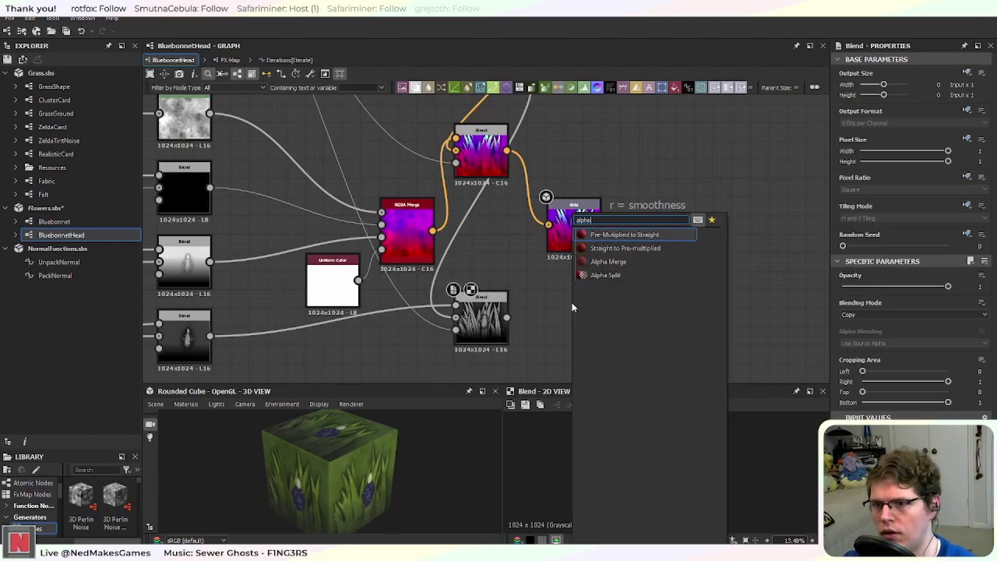
click(610, 262)
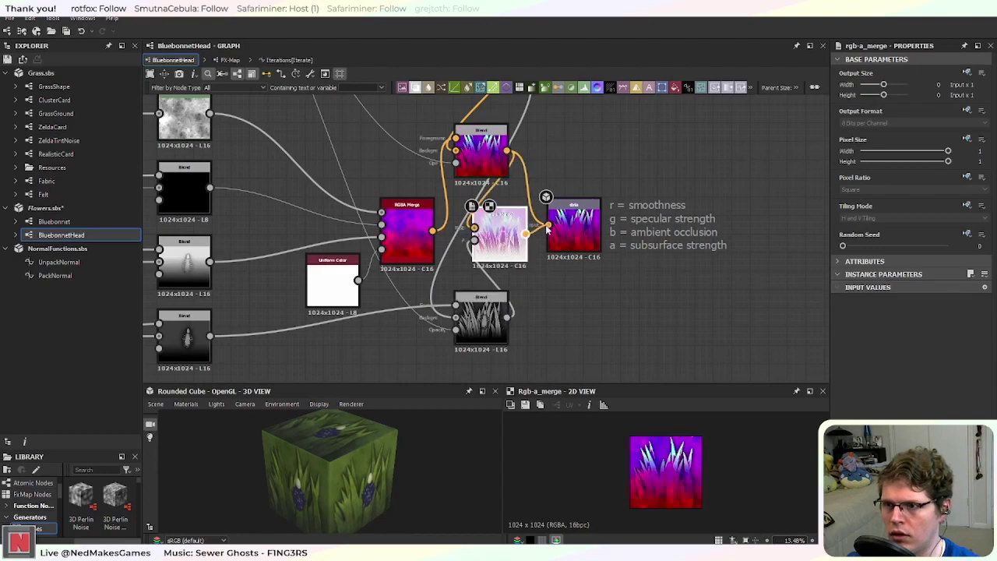
scroll(547, 244, up, 3)
scroll(591, 318, down, 4)
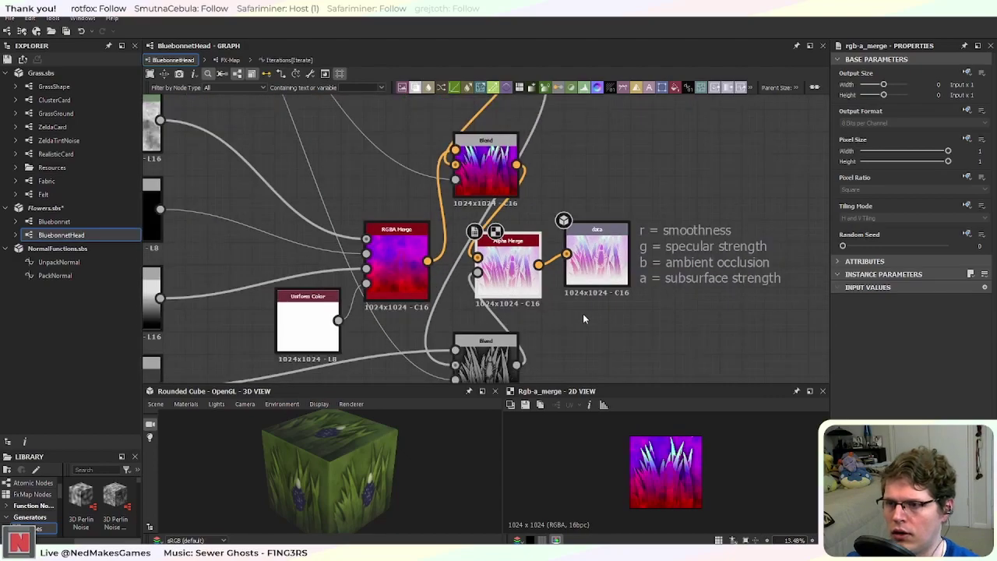
Step: Export BluebonnetHead's albedoAlpha, normal and data outputs as PNG bitmaps, and switch to Unity to stop the running scene
right_click(68, 240)
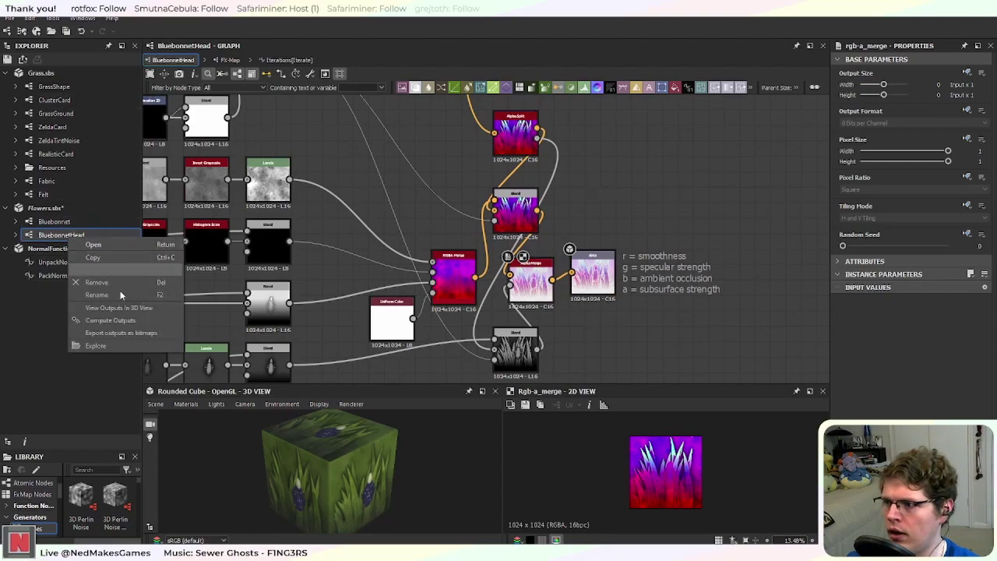
click(147, 333)
click(464, 423)
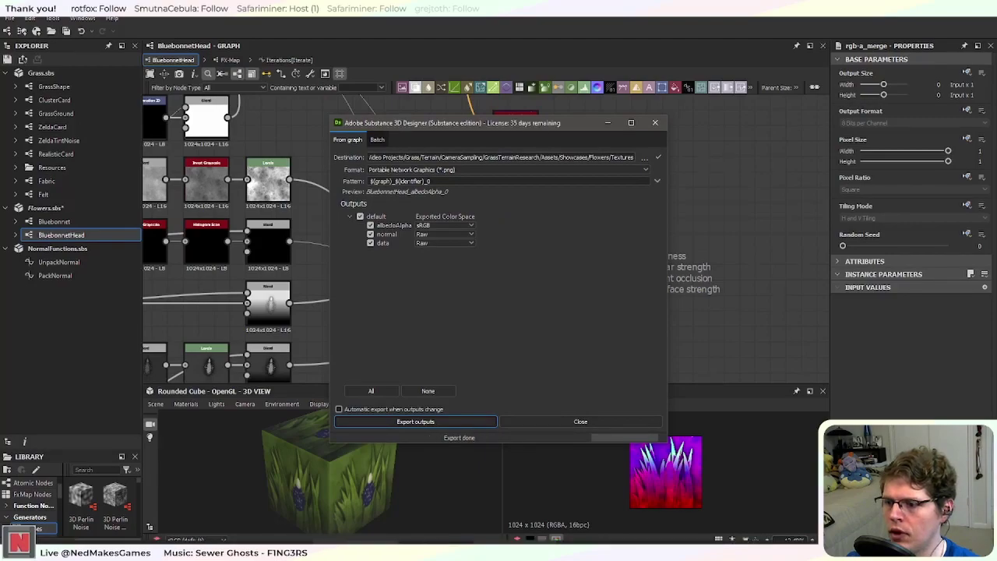
key(alt+Tab)
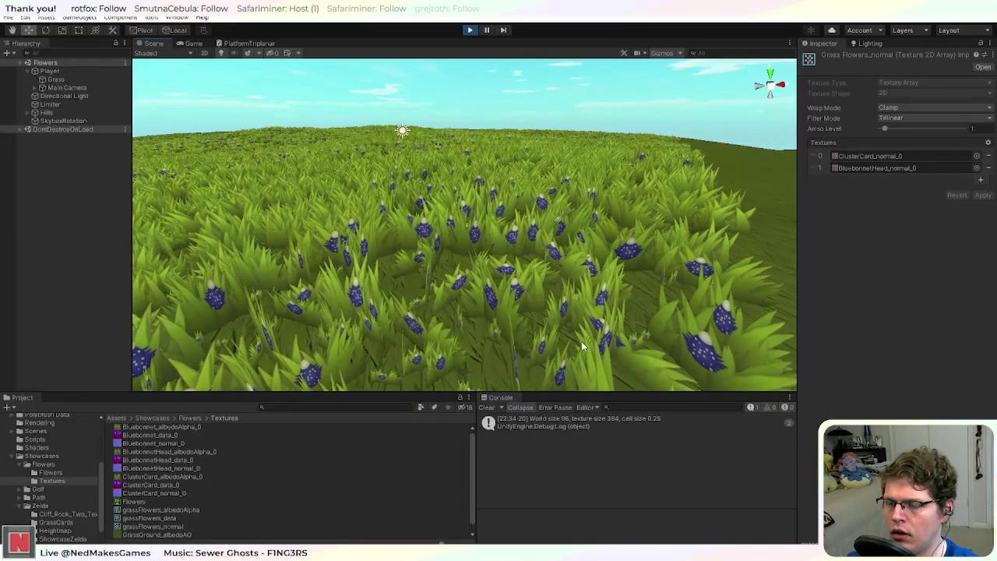
click(468, 30)
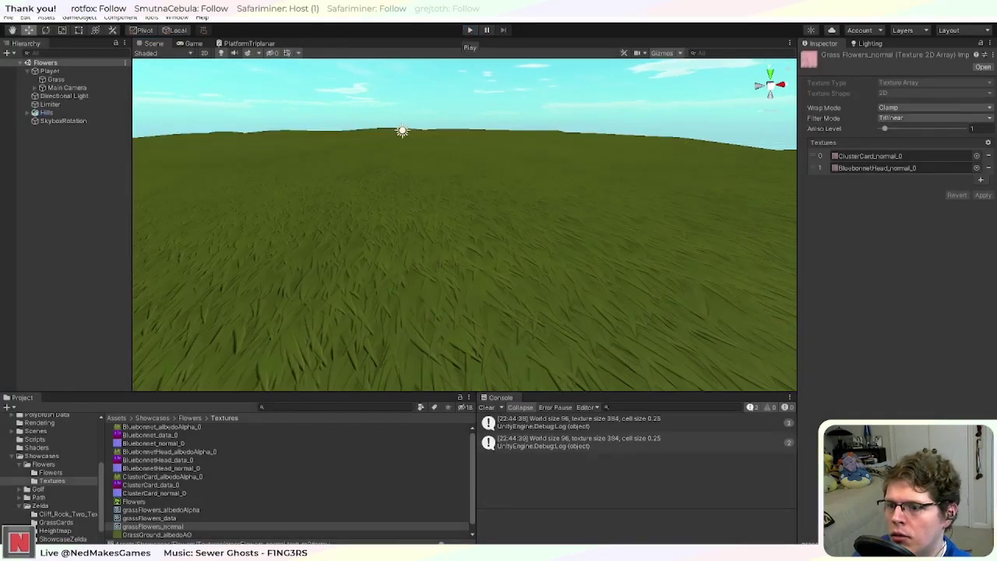
Step: Switch to Visual Studio and try assigning normalWS to lighting.terrainNormalWS in the Fragment function, commenting out input.terrainNormalWS
key(alt+Tab)
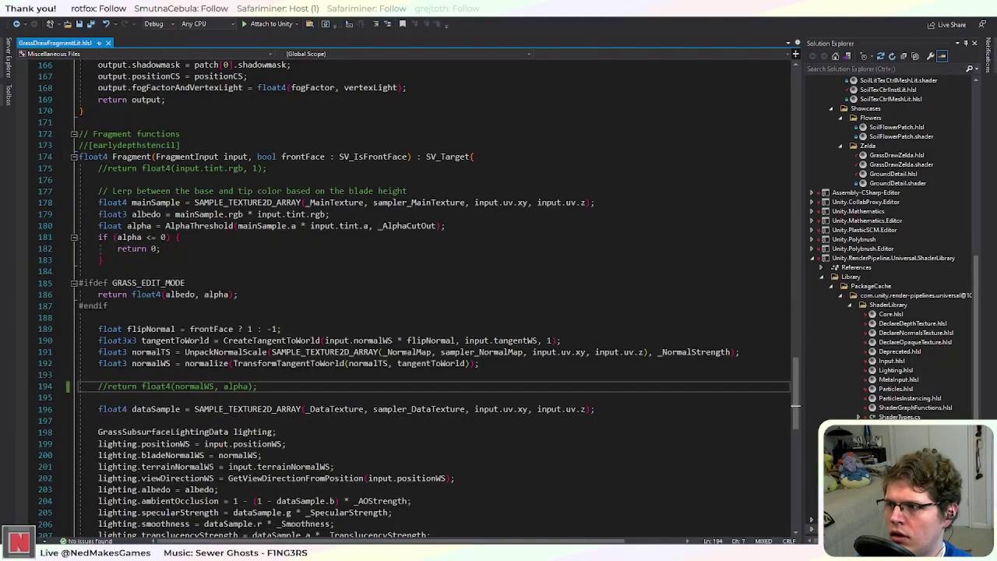
scroll(888, 333, up, 15)
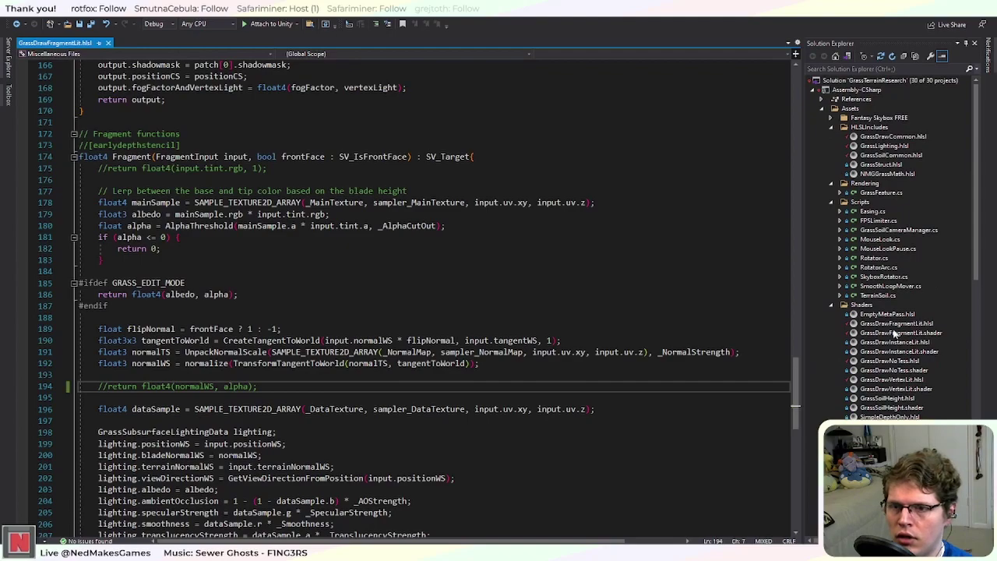
scroll(436, 311, down, 10)
scroll(436, 311, up, 4)
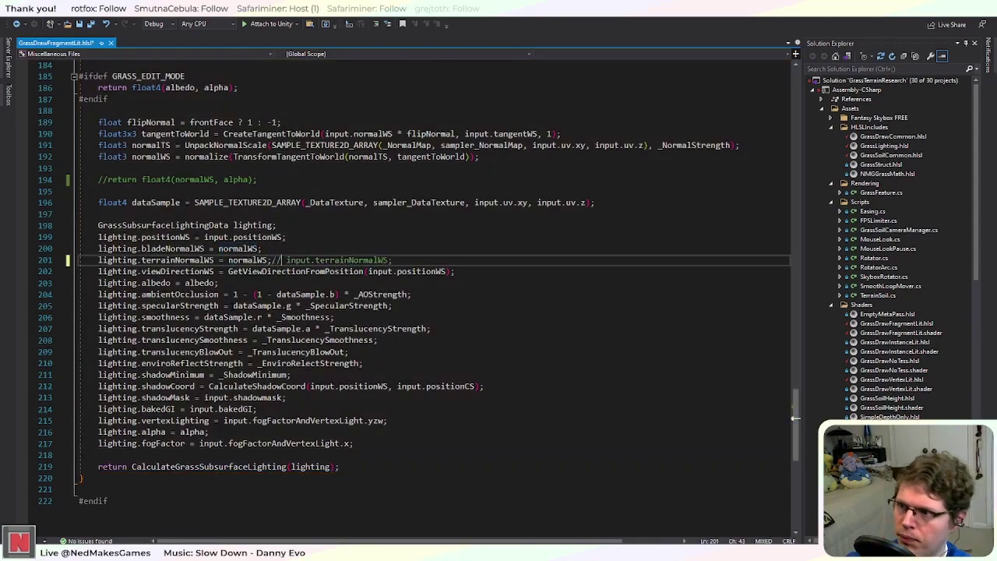
Step: Switch to Unity, run the scene and examine how the grass and flowers are lit in the Scene view
key(alt+Tab)
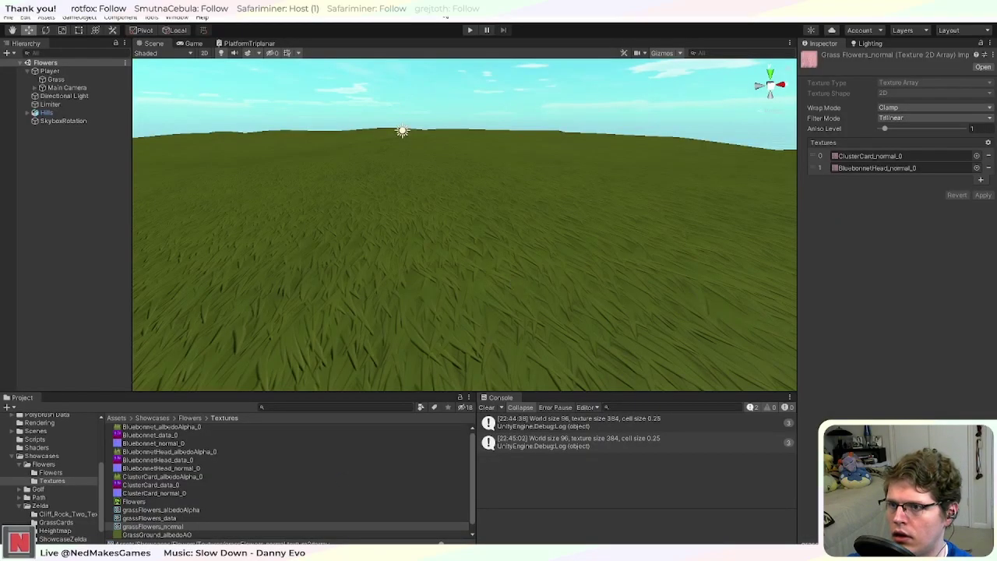
click(471, 29)
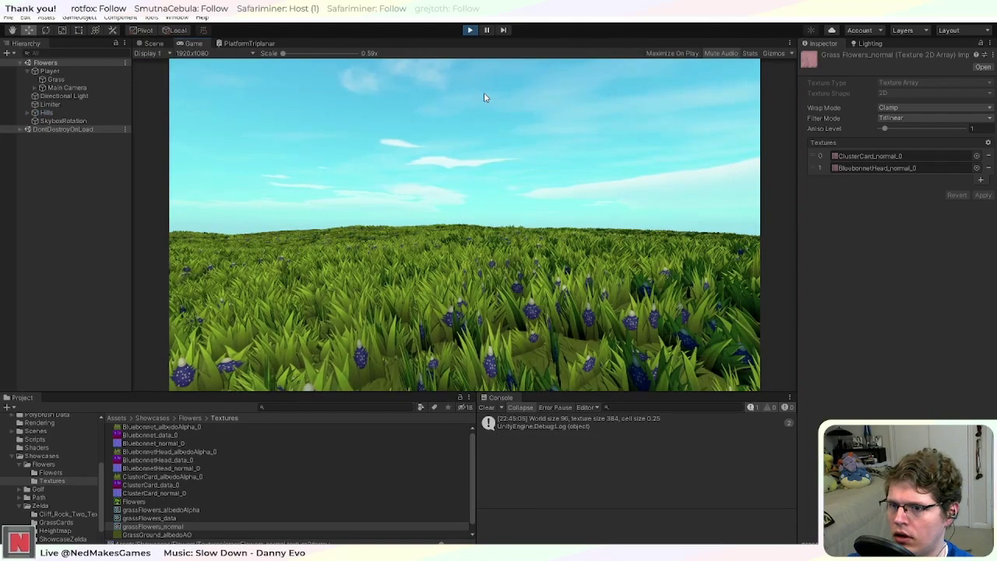
click(159, 44)
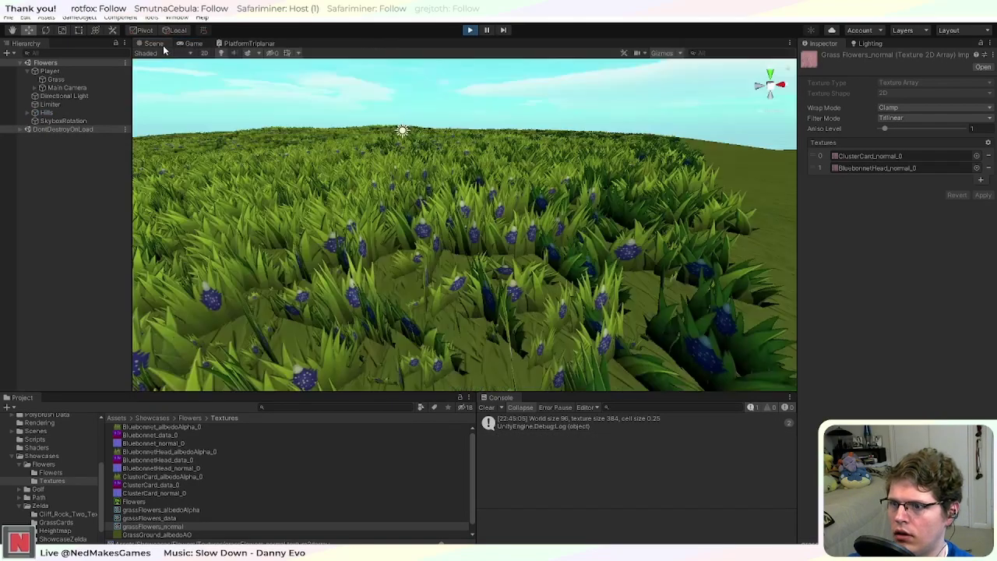
right_drag(418, 200, 510, 263)
middle_drag(466, 249, 491, 256)
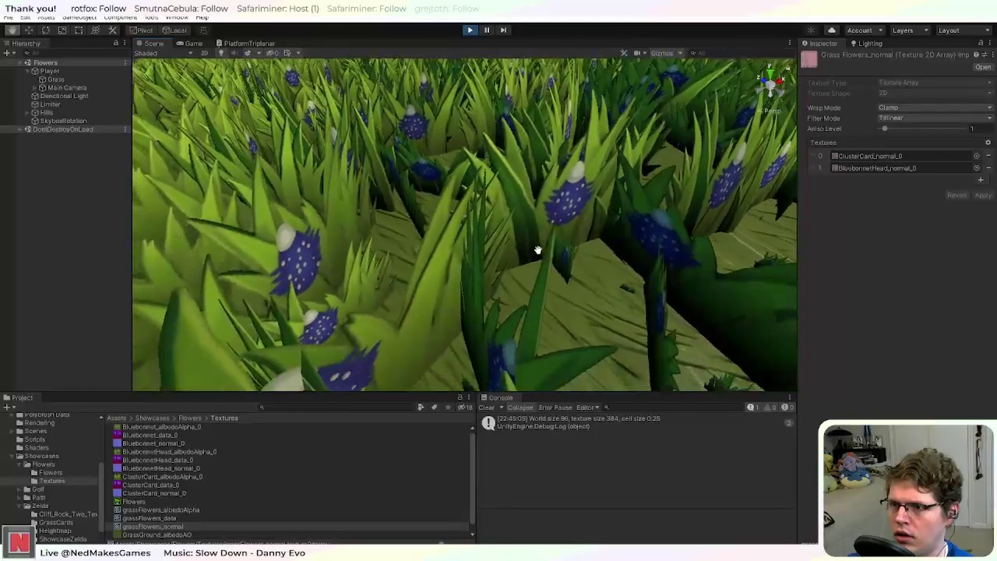
middle_drag(565, 247, 405, 245)
scroll(404, 245, down, 10)
right_drag(403, 245, 418, 220)
scroll(418, 222, up, 4)
scroll(418, 222, up, 8)
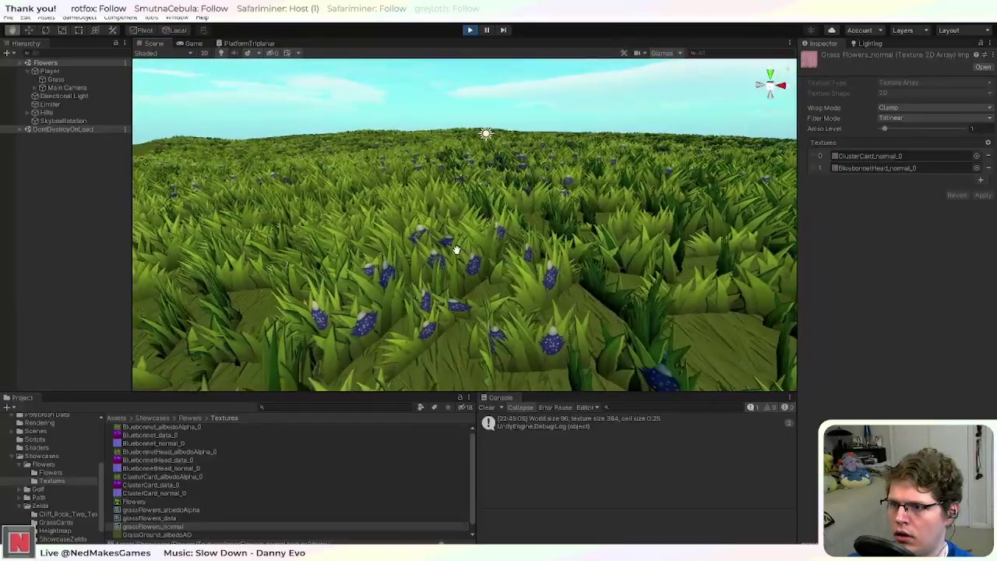
Step: Examine individual bluebonnet heads up close and the surrounding grass for shading with the texture normals
right_drag(549, 290, 500, 306)
middle_drag(500, 307, 461, 290)
scroll(490, 281, up, 3)
scroll(493, 275, down, 4)
scroll(485, 268, up, 4)
scroll(484, 267, up, 6)
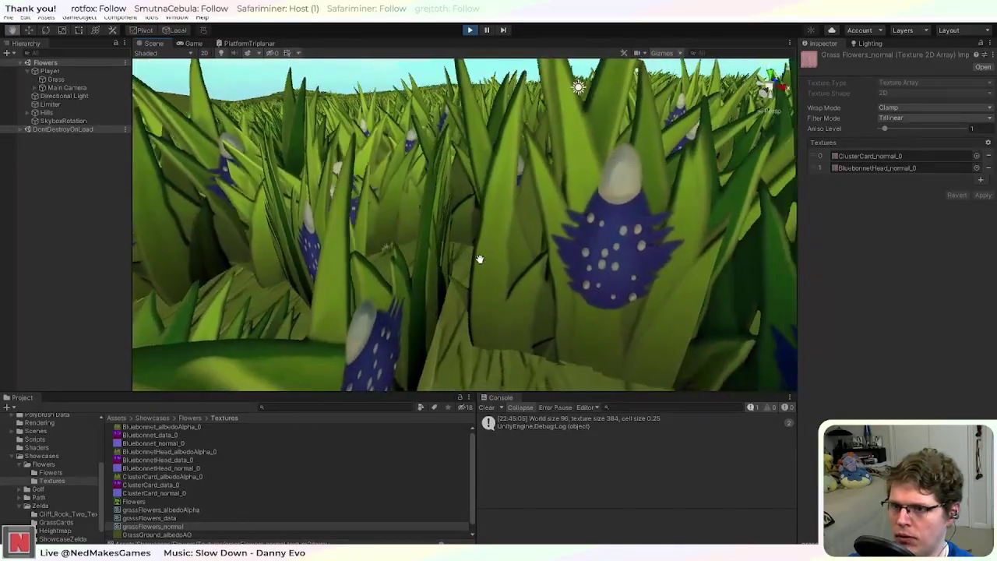
scroll(535, 250, down, 4)
scroll(537, 247, up, 6)
scroll(562, 239, down, 2)
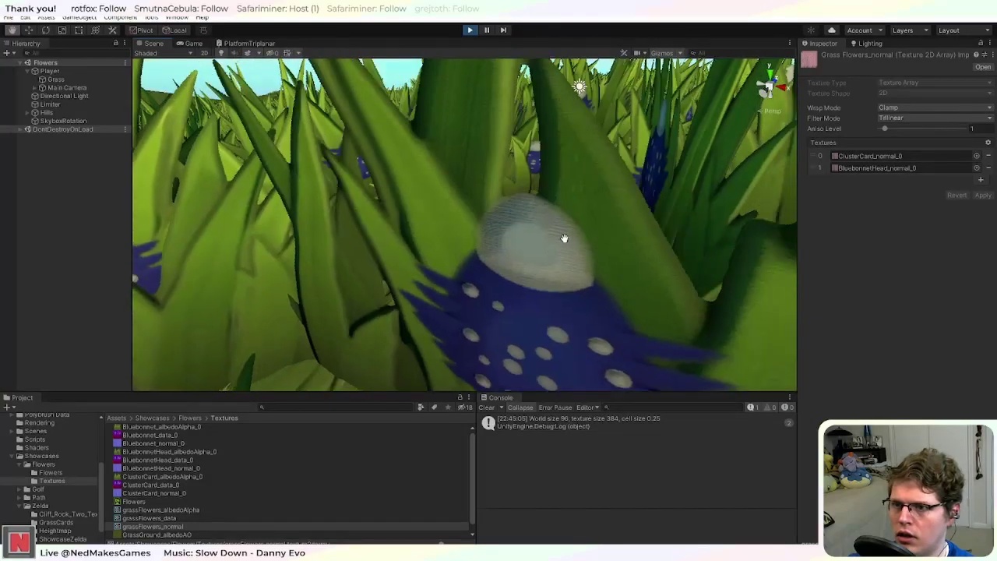
scroll(561, 239, down, 3)
scroll(563, 233, up, 4)
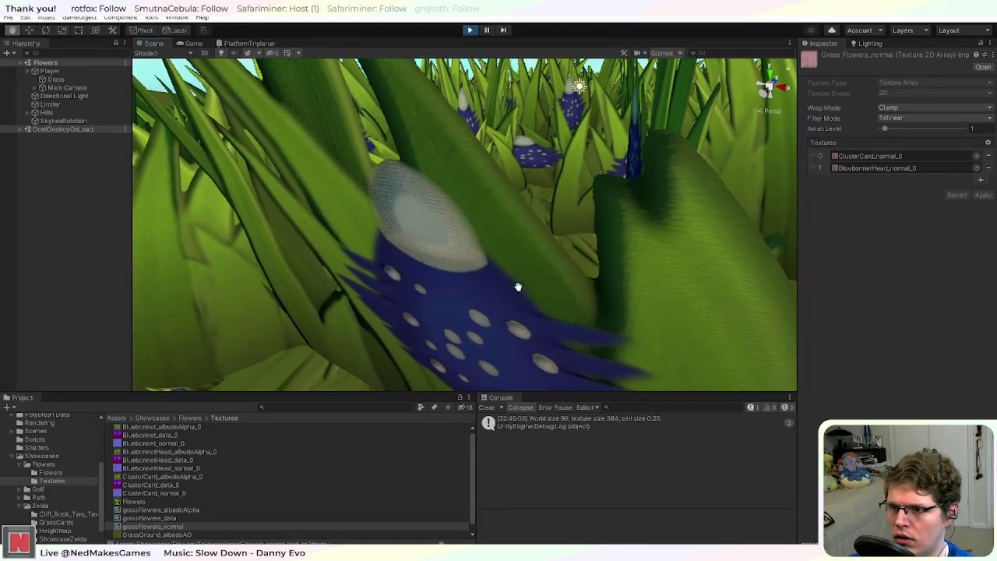
middle_drag(516, 285, 520, 280)
scroll(521, 280, down, 4)
scroll(520, 280, down, 4)
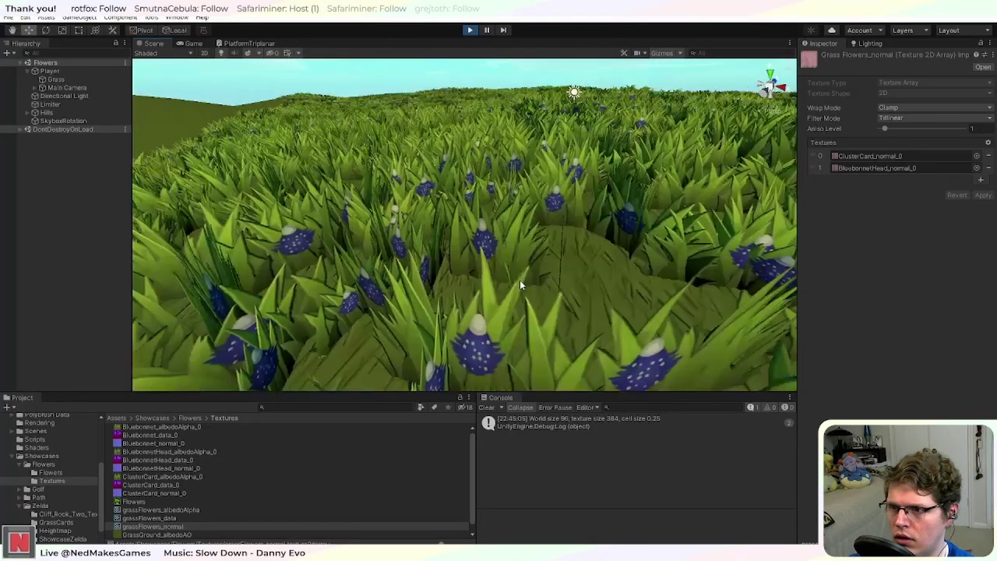
right_drag(421, 310, 436, 352)
scroll(471, 341, up, 3)
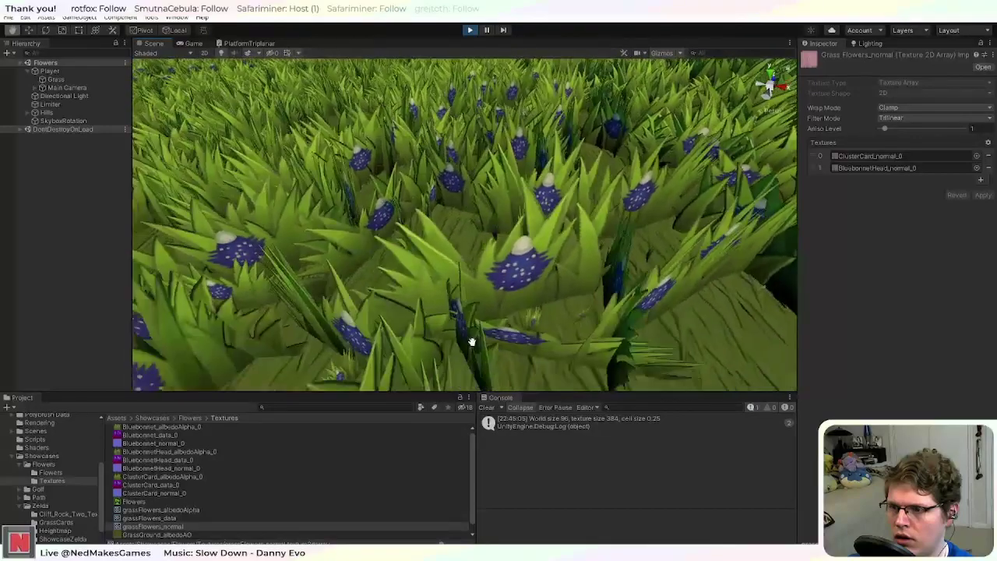
middle_drag(472, 338, 492, 327)
right_drag(524, 308, 467, 296)
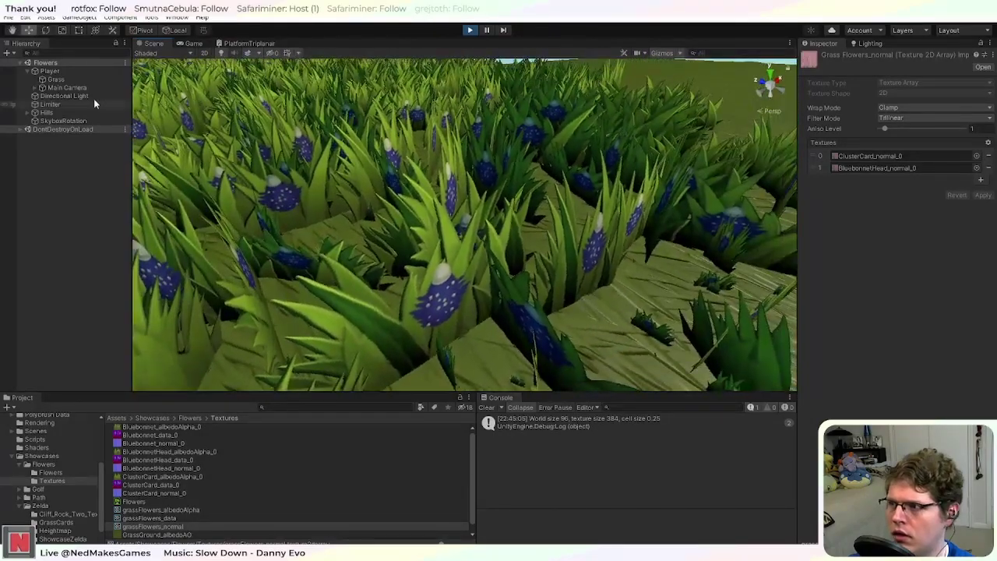
Step: Set the Directional Light's Y rotation to about -69 degrees in the running scene
click(83, 89)
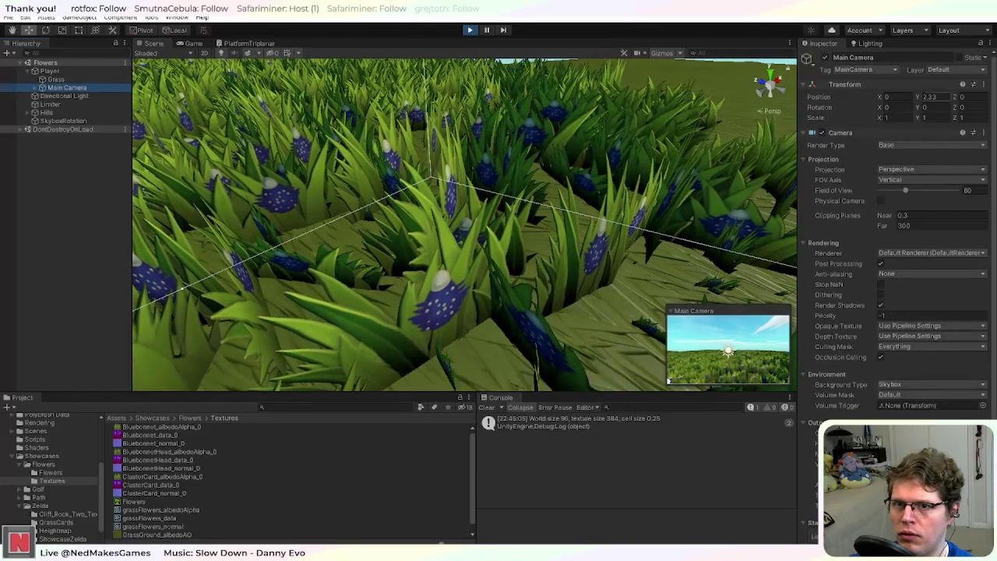
click(78, 96)
drag(921, 113, 253, 109)
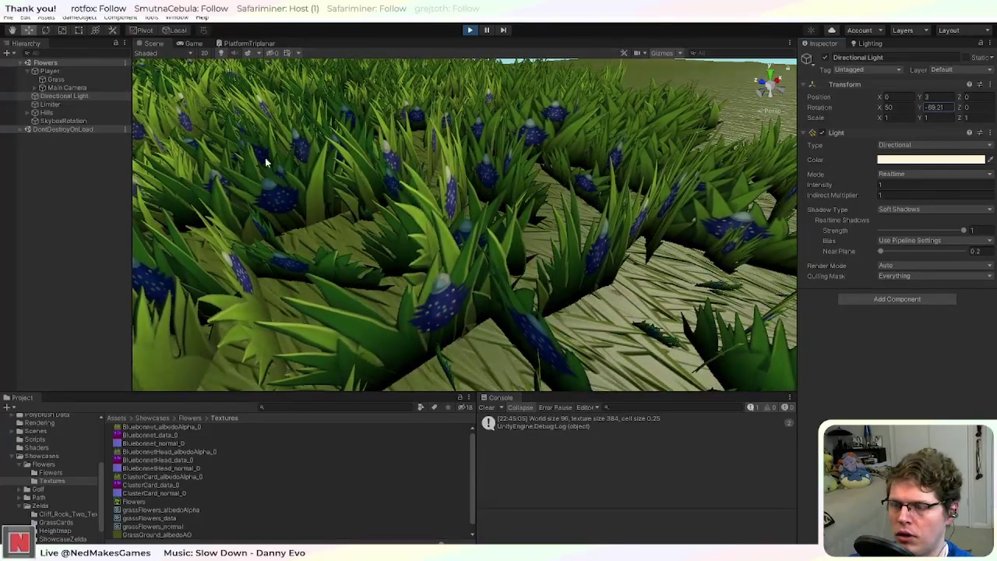
Step: Inspect the flower heads and grass blades up close under the rotated light
scroll(457, 313, up, 5)
scroll(457, 313, down, 5)
right_drag(445, 307, 494, 248)
key(w)
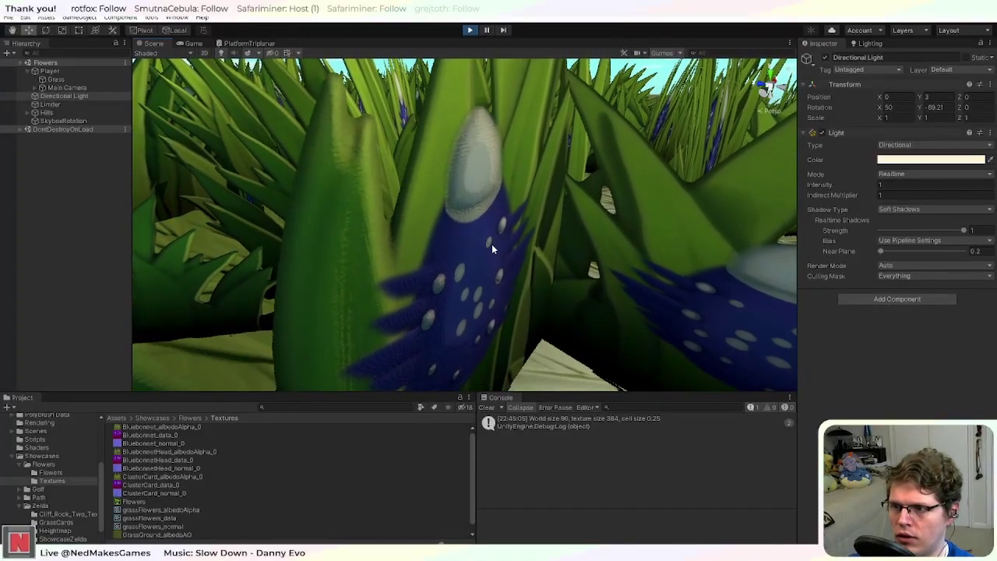
scroll(492, 244, down, 3)
scroll(483, 234, up, 3)
scroll(492, 235, down, 3)
right_drag(619, 209, 421, 224)
middle_drag(421, 224, 414, 232)
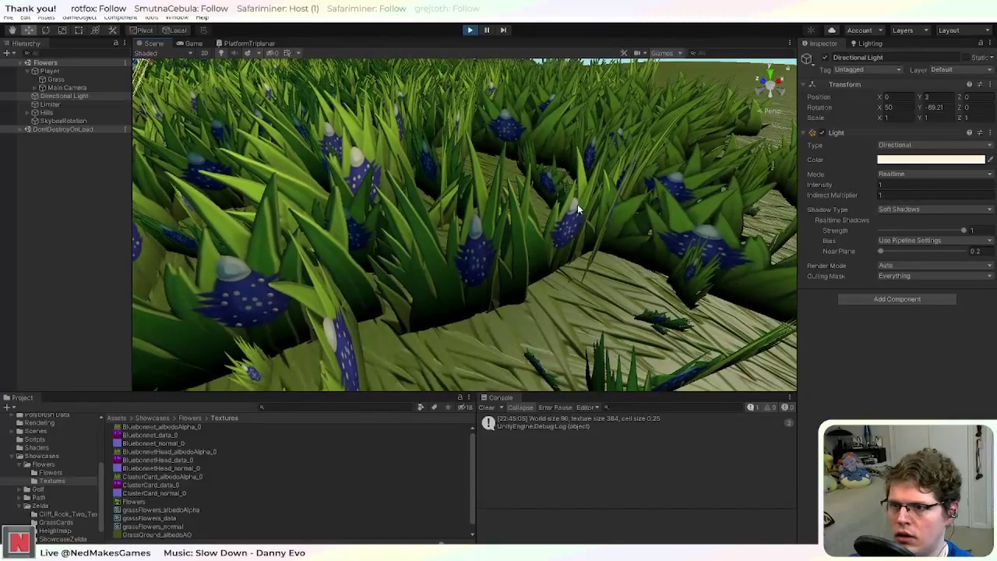
middle_drag(659, 233, 607, 216)
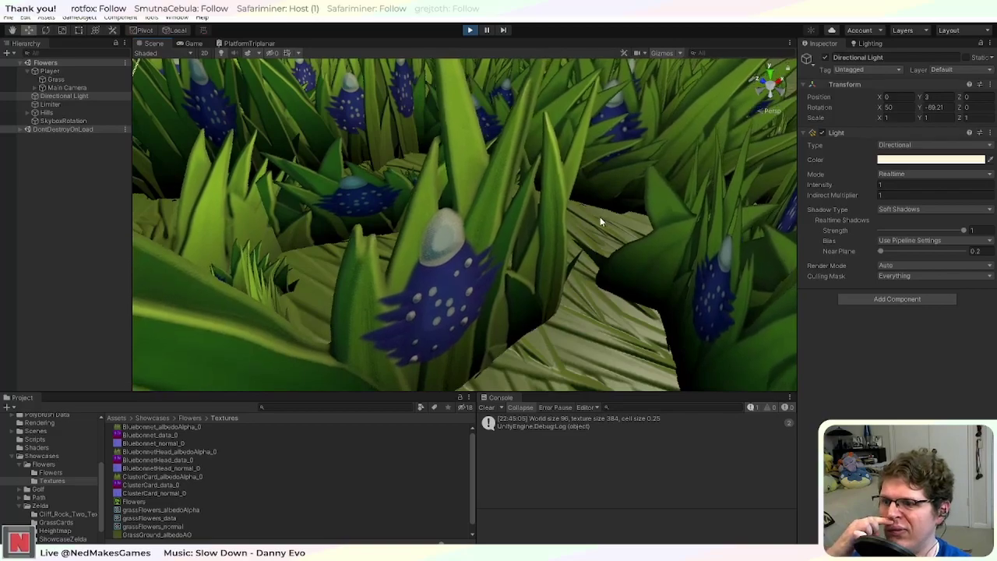
Step: Stop the scene and restore lighting.terrainNormalWS to input.terrainNormalWS in GrassDrawFragmentLit.hlsl
click(469, 30)
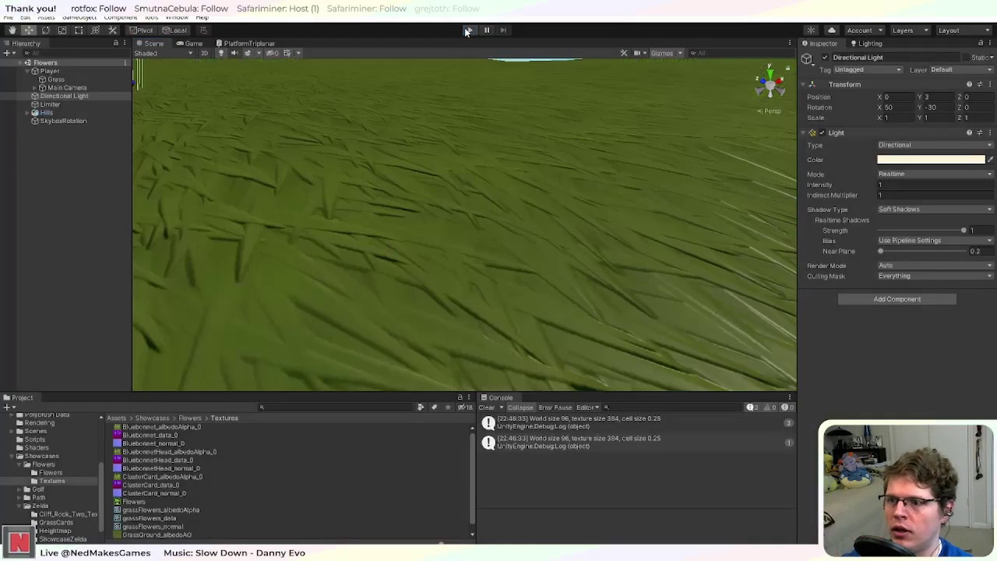
key(alt+Tab)
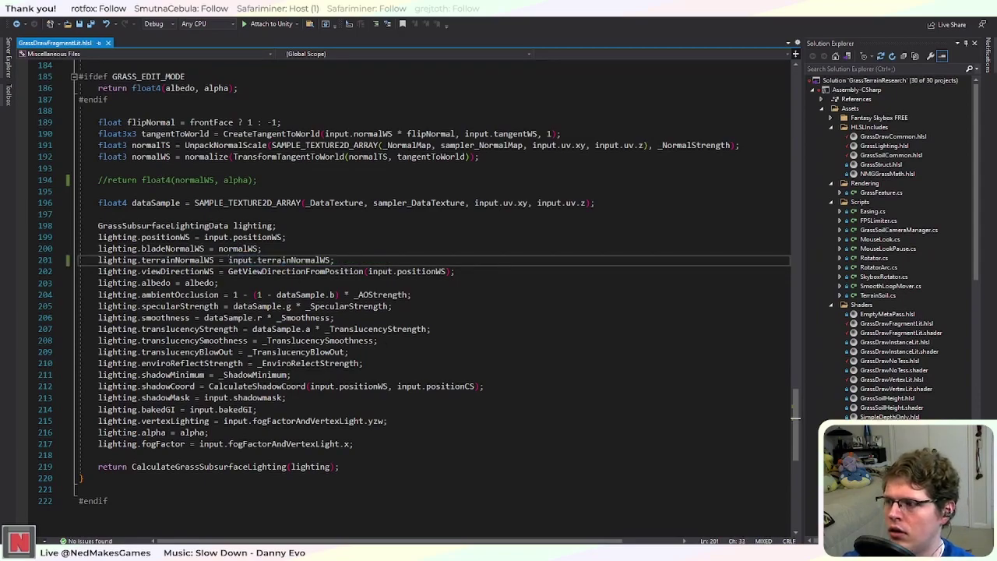
key(alt+Tab)
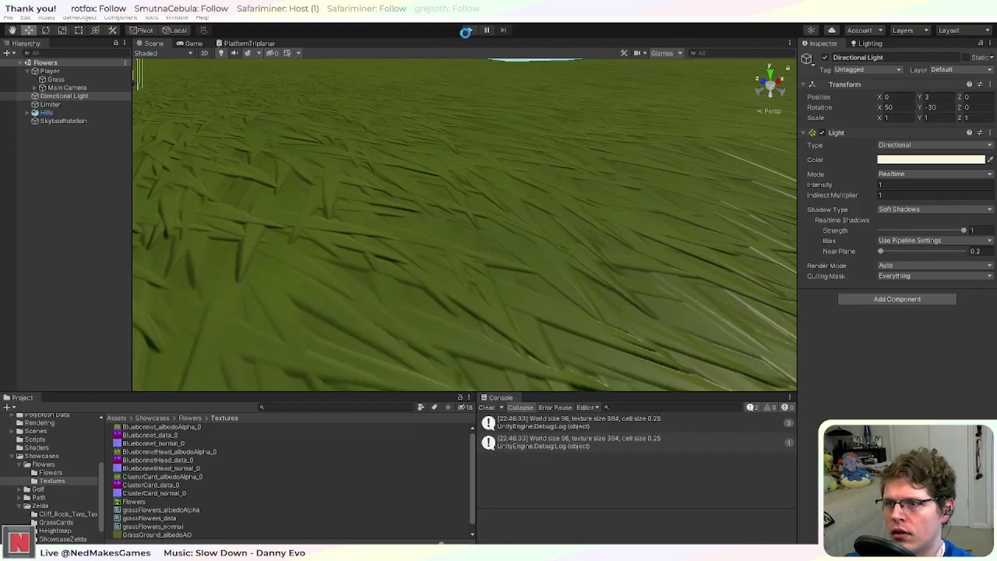
Step: Run the scene again and examine the flowers and grass with the terrain normal lighting from several distances and angles
click(472, 30)
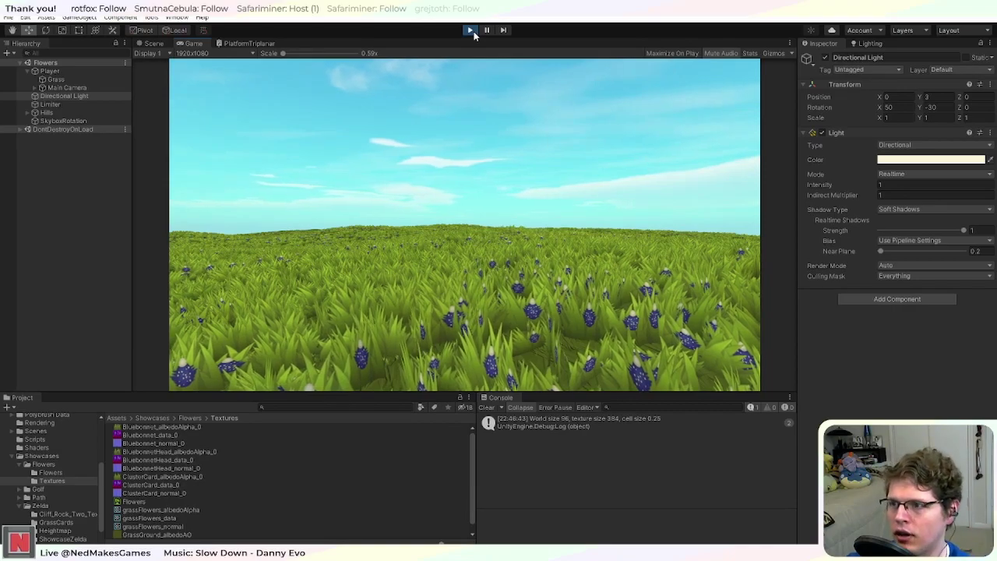
click(145, 44)
scroll(399, 136, down, 10)
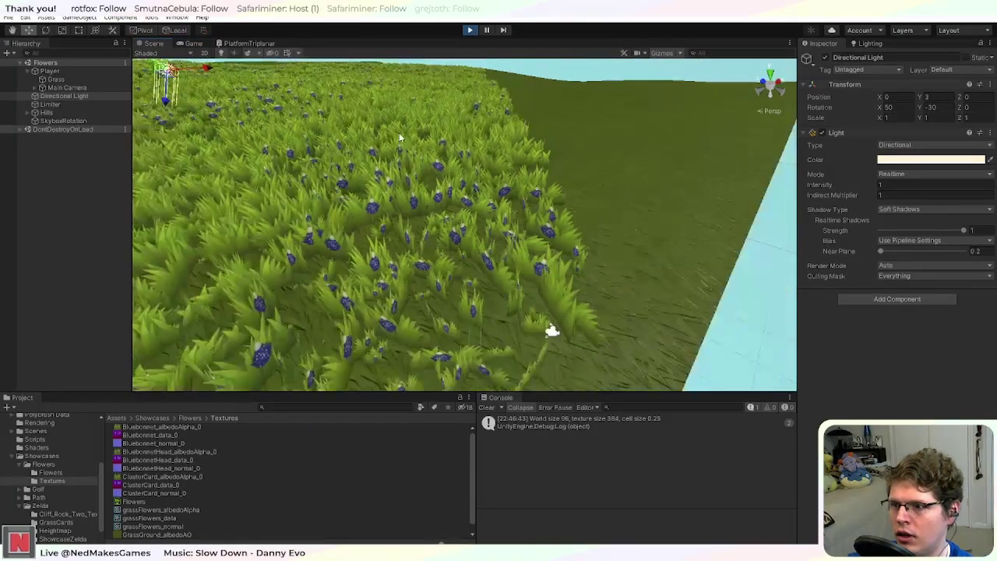
scroll(399, 137, up, 8)
right_drag(399, 137, 341, 113)
middle_drag(341, 113, 412, 109)
scroll(436, 119, down, 4)
scroll(439, 121, up, 2)
right_drag(438, 120, 482, 216)
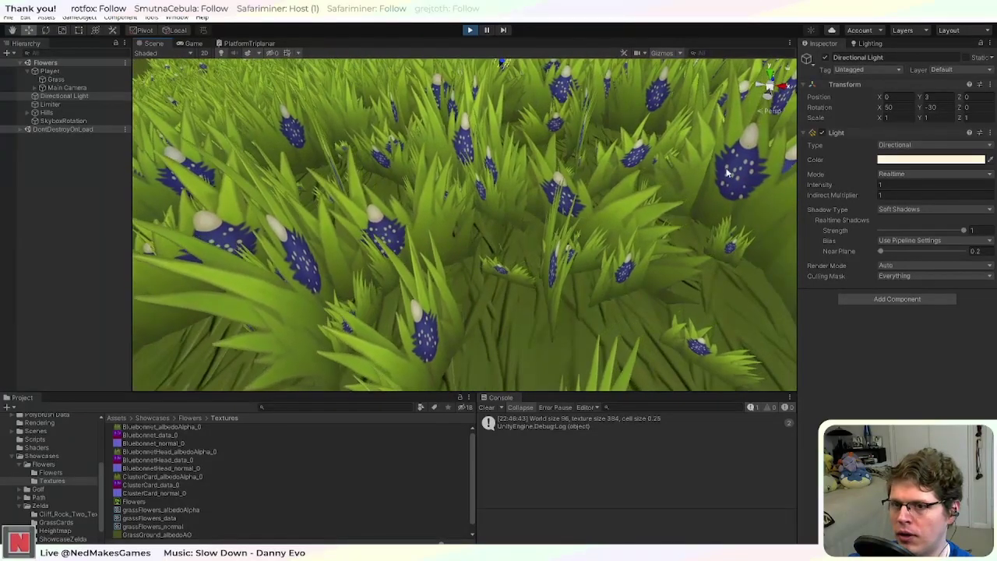
scroll(701, 171, down, 6)
scroll(589, 204, up, 6)
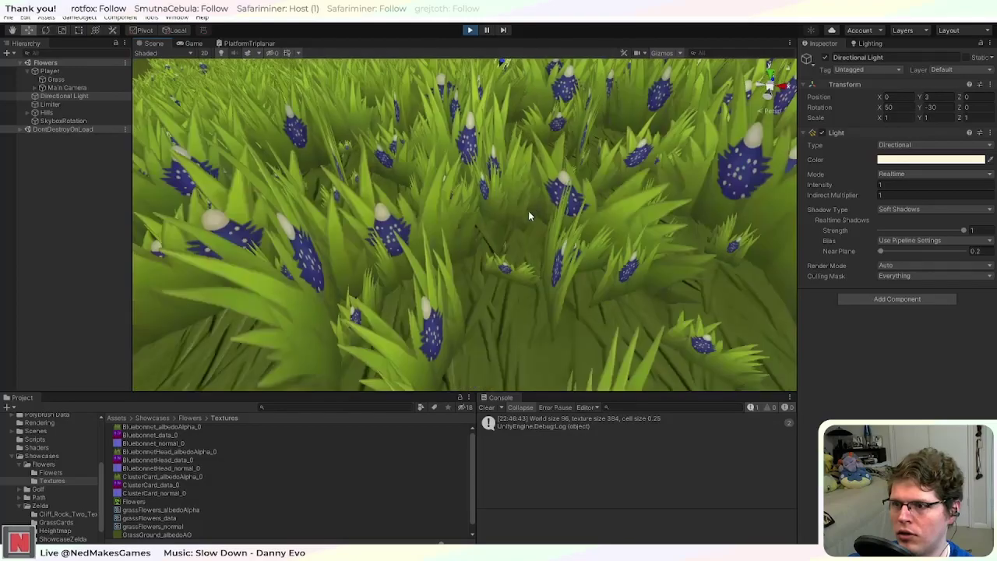
right_drag(528, 212, 575, 166)
scroll(576, 167, down, 3)
middle_drag(576, 167, 548, 158)
scroll(548, 158, up, 5)
scroll(548, 158, down, 4)
scroll(558, 162, up, 4)
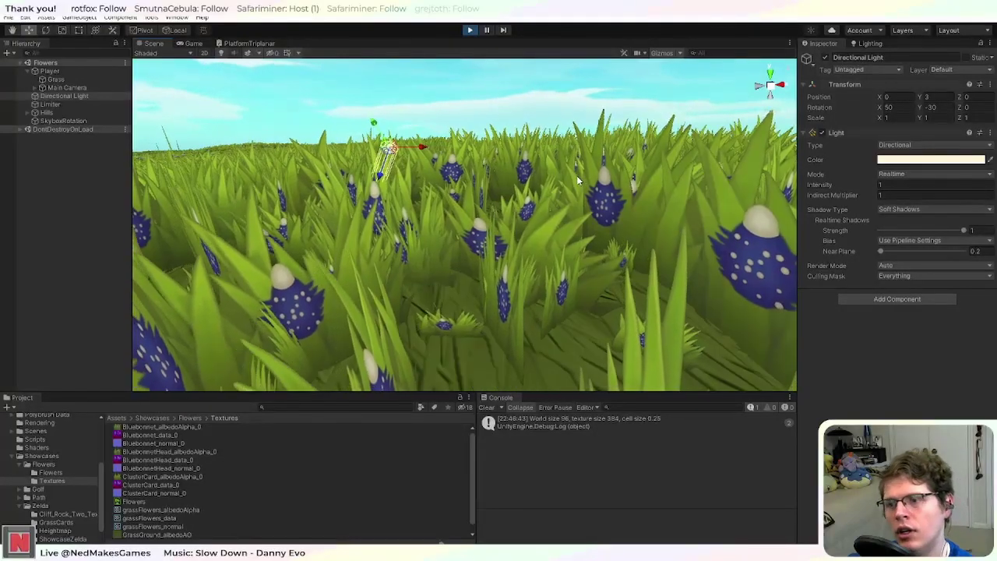
Step: Examine the bluebonnet heads and grass blades in the running scene from low angles and near the field's edge
middle_drag(745, 233, 713, 234)
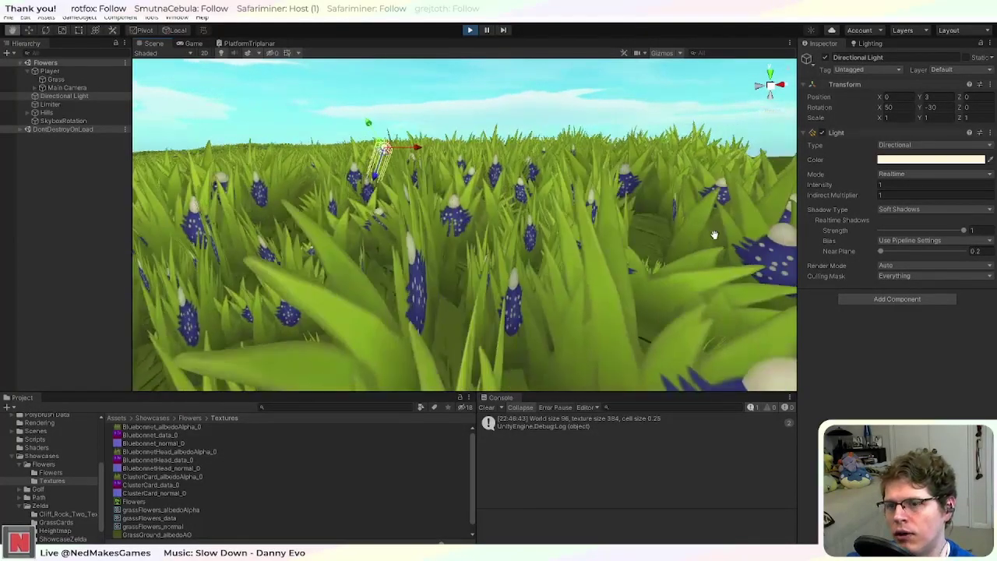
middle_drag(597, 178, 410, 260)
scroll(505, 240, up, 4)
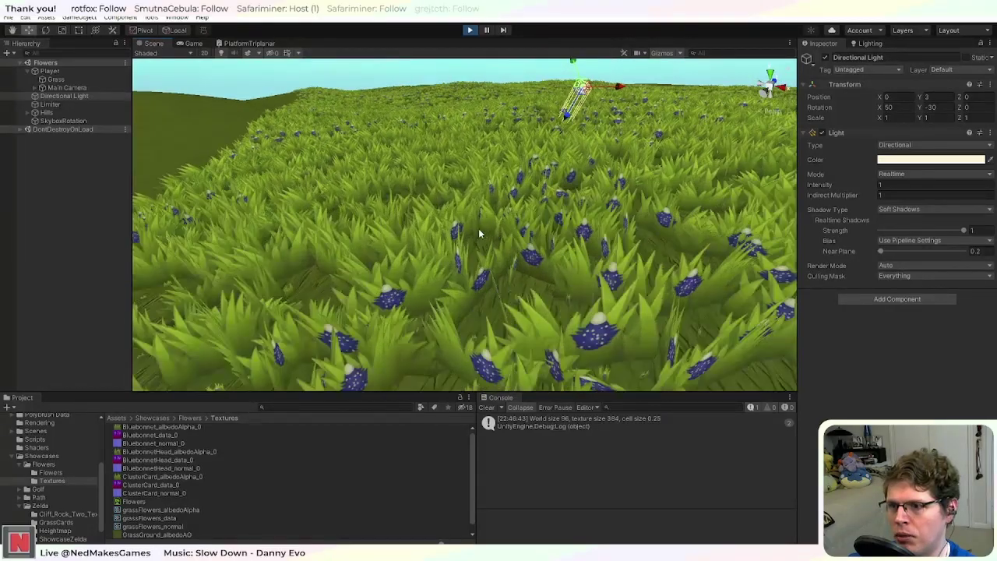
scroll(464, 232, up, 6)
right_drag(460, 228, 602, 233)
scroll(595, 235, down, 10)
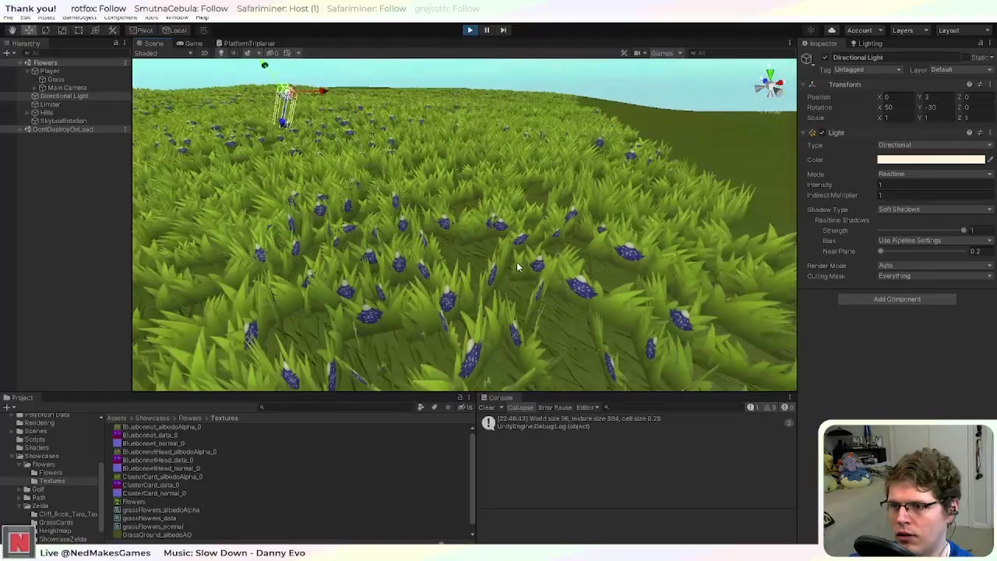
scroll(533, 265, up, 4)
right_drag(535, 266, 452, 338)
middle_drag(452, 338, 476, 253)
right_drag(475, 255, 514, 222)
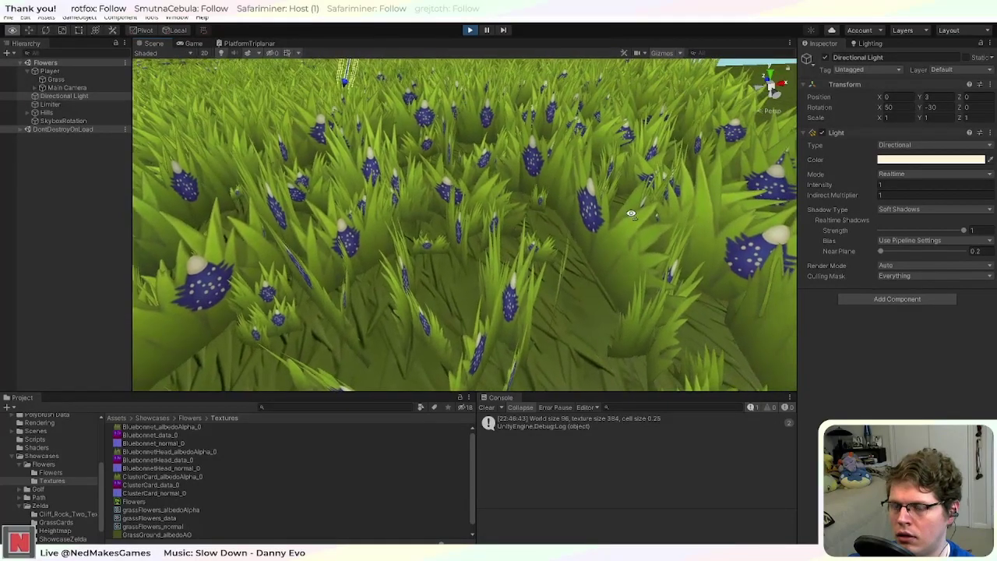
right_drag(628, 212, 660, 195)
middle_drag(660, 195, 629, 201)
scroll(629, 201, up, 10)
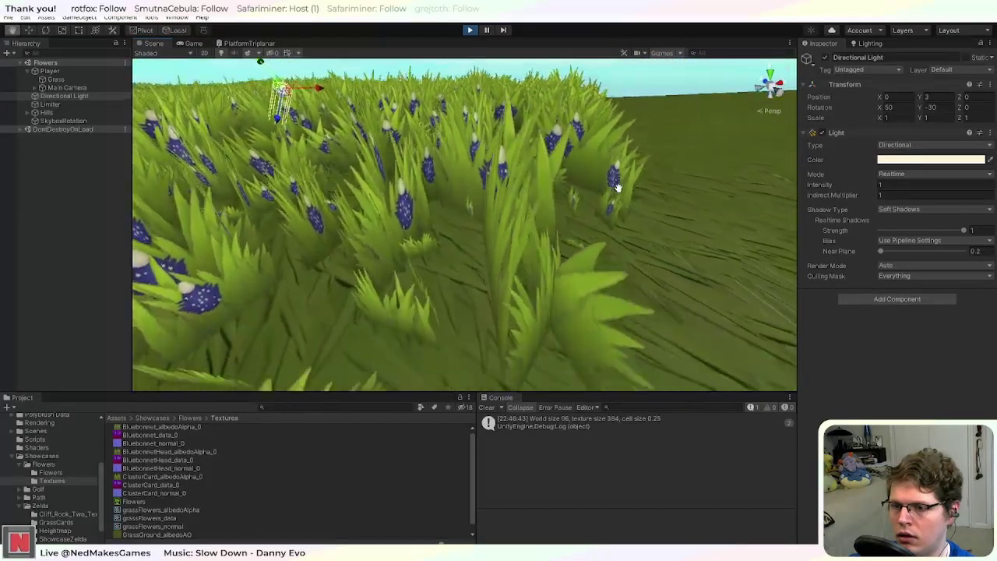
scroll(641, 173, down, 8)
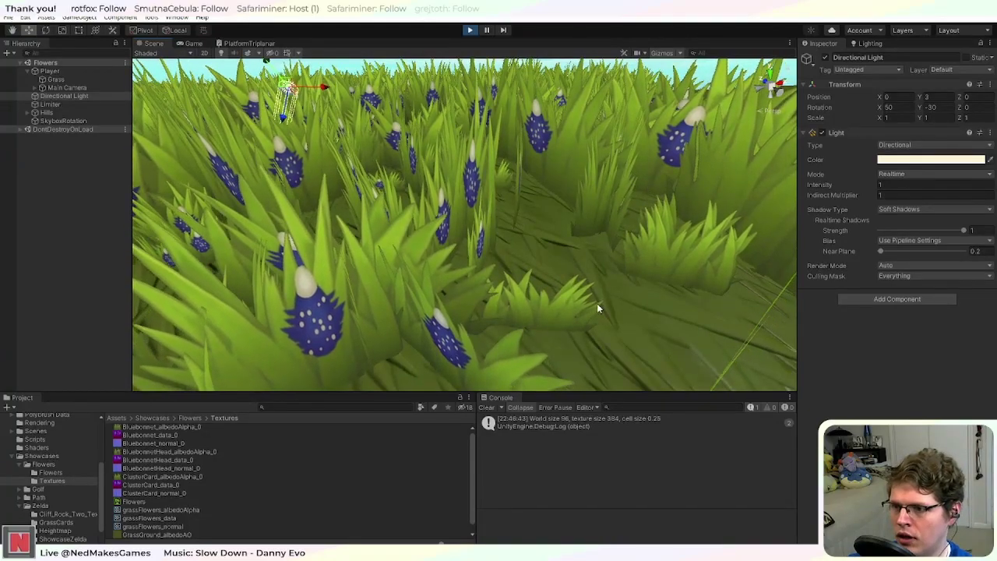
Step: Compare how the flower clusters look from close range and from high above the field
scroll(455, 251, down, 5)
scroll(457, 257, down, 3)
scroll(456, 257, up, 8)
scroll(496, 227, down, 5)
middle_drag(496, 227, 512, 267)
scroll(509, 260, down, 3)
scroll(512, 268, up, 3)
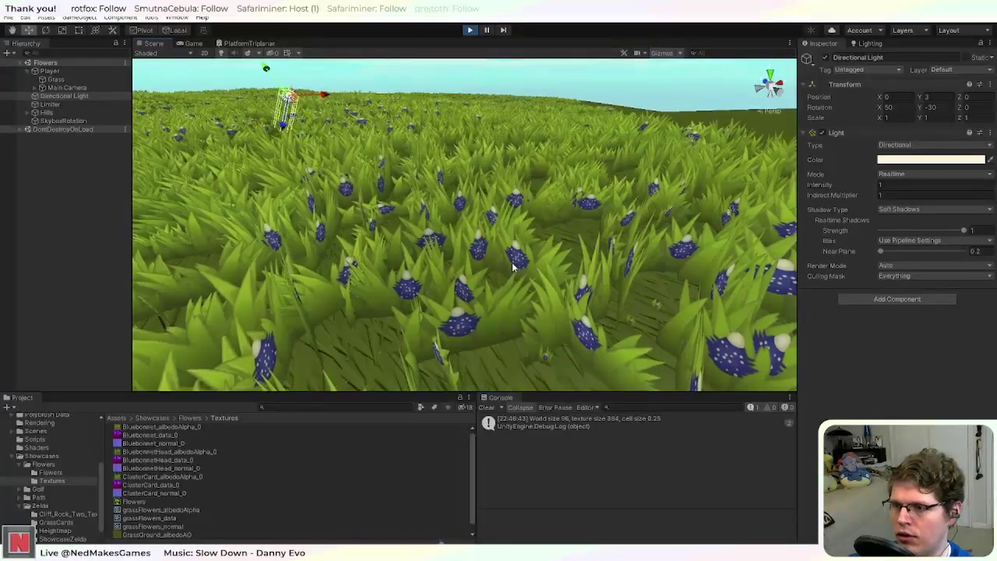
scroll(513, 267, up, 3)
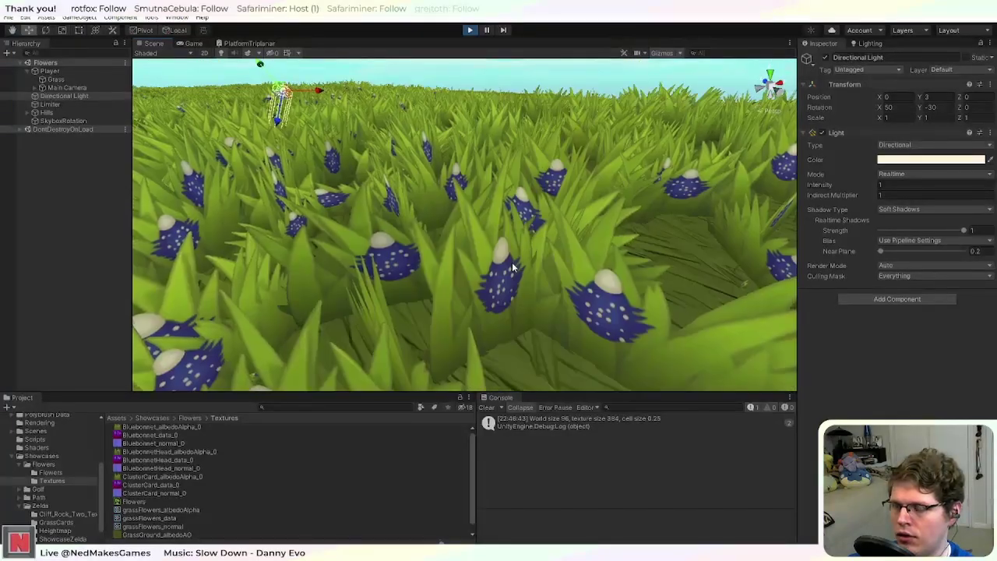
scroll(513, 267, down, 5)
scroll(513, 267, up, 2)
right_drag(513, 267, 528, 295)
scroll(527, 298, down, 10)
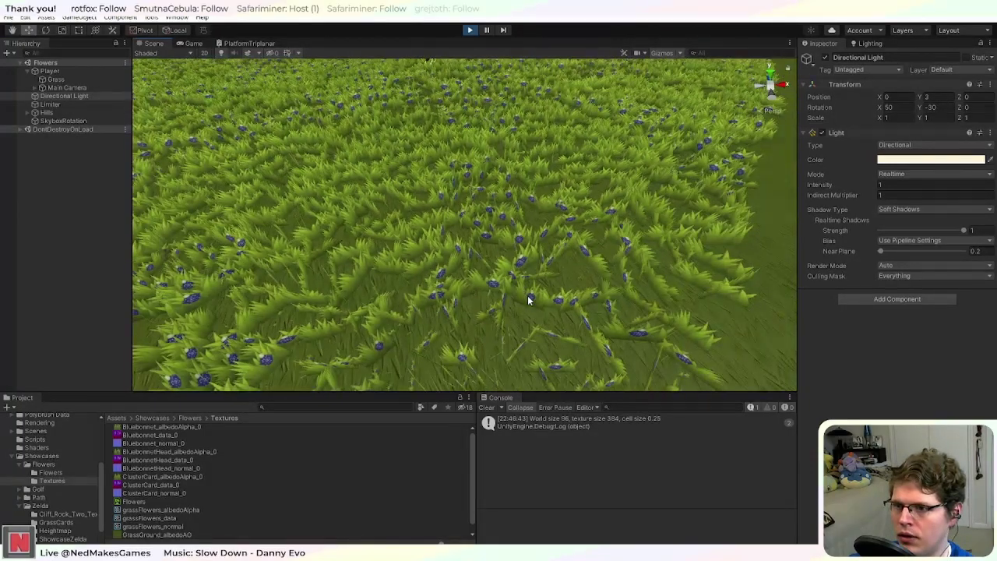
scroll(527, 300, up, 2)
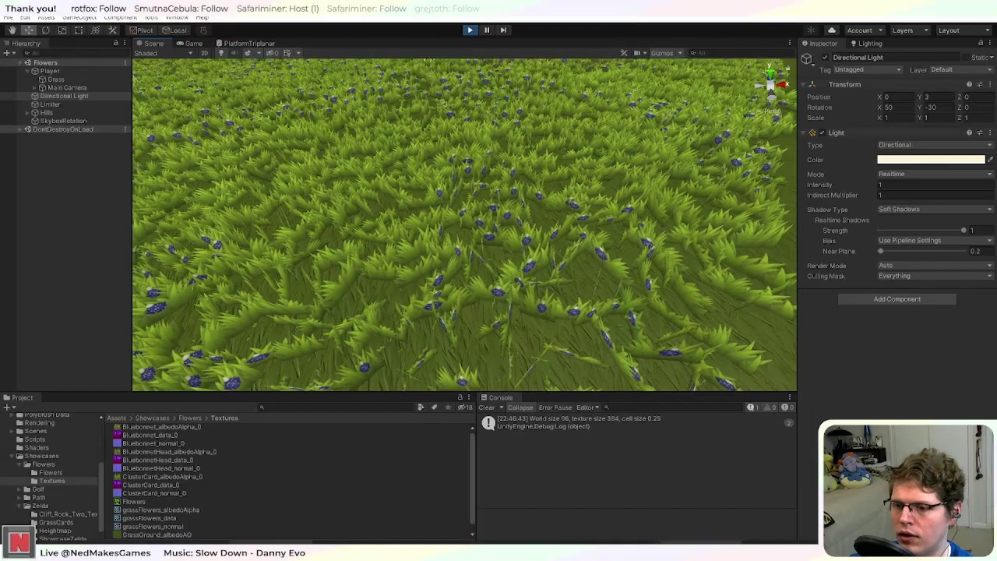
Step: Switch to the browser and view several bluebonnet reference photos, including the High Country Gardens and Wikipedia images
key(alt+Tab)
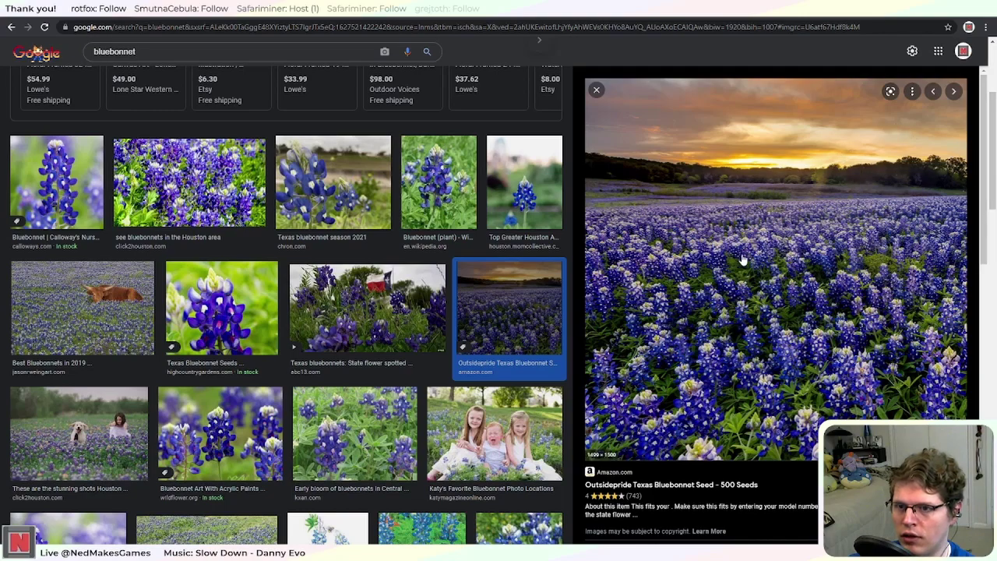
click(335, 432)
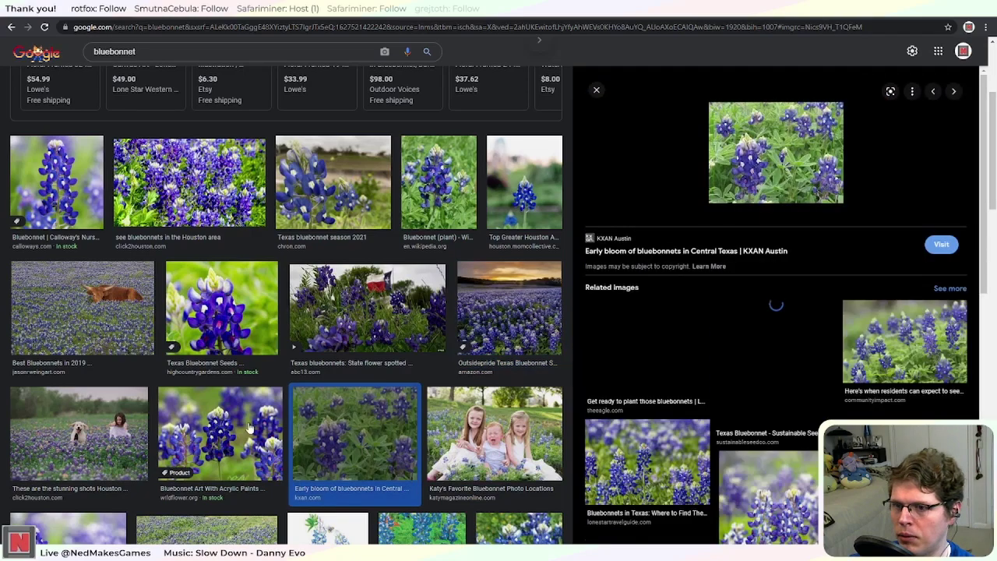
click(240, 427)
click(244, 333)
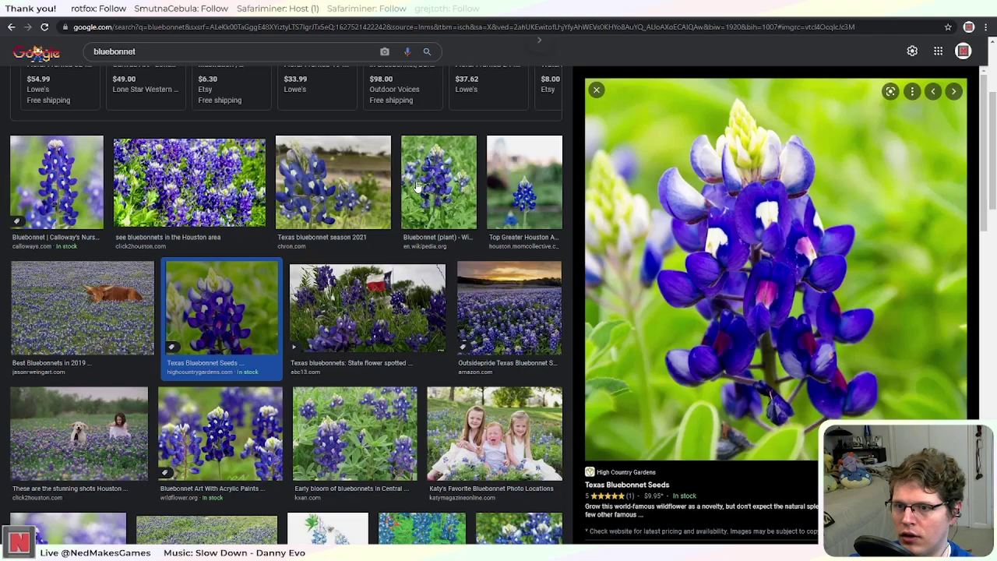
click(457, 198)
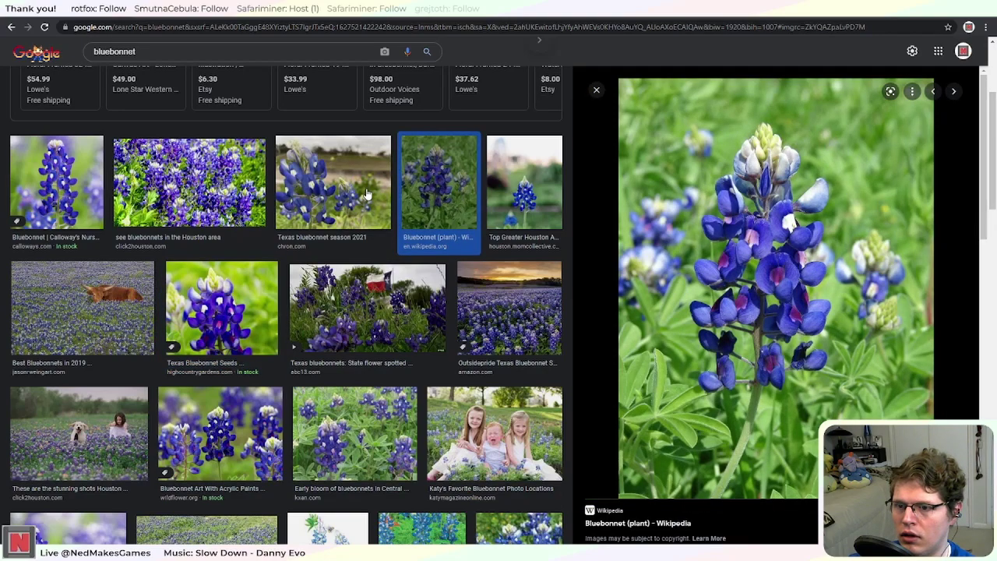
scroll(288, 312, down, 1)
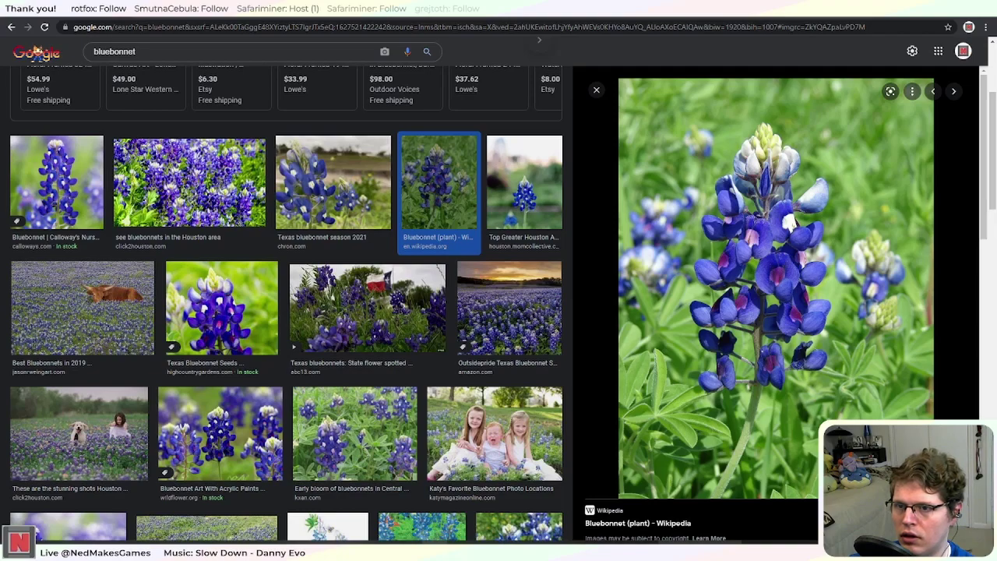
Step: Return to Unity, inspect the flowers in the grass field again from near and far, and stop the running scene
click(514, 550)
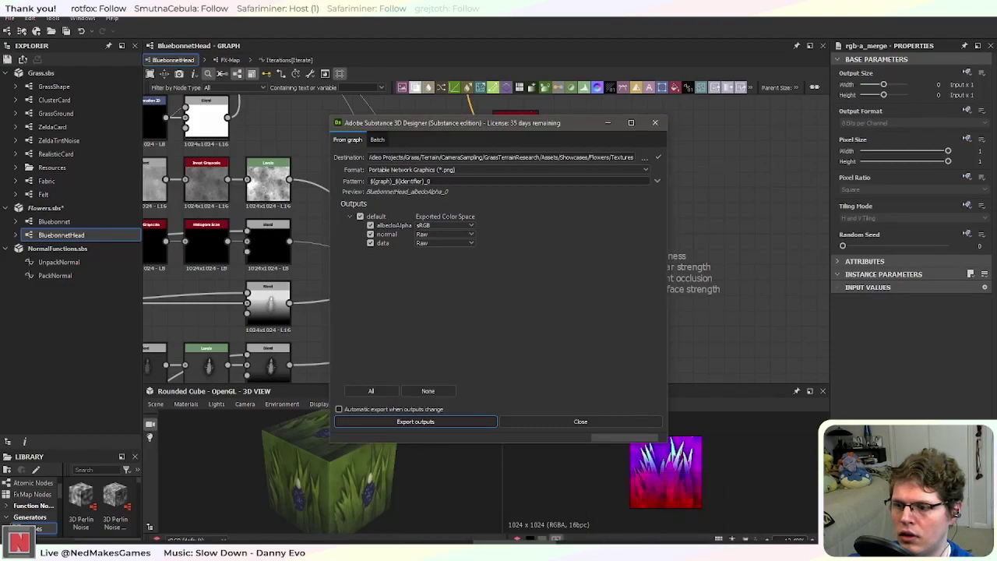
click(272, 551)
right_drag(546, 331, 463, 132)
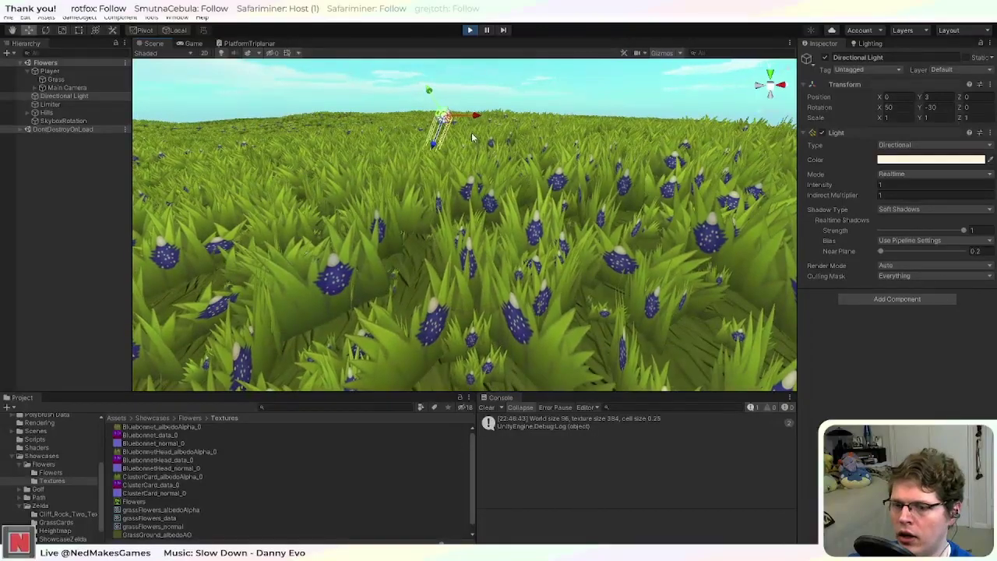
right_drag(475, 193, 463, 302)
middle_drag(463, 297, 451, 274)
mouse_move(451, 274)
right_down()
mouse_move(118, 289)
mouse_move(443, 280)
mouse_move(447, 296)
mouse_move(460, 284)
right_up()
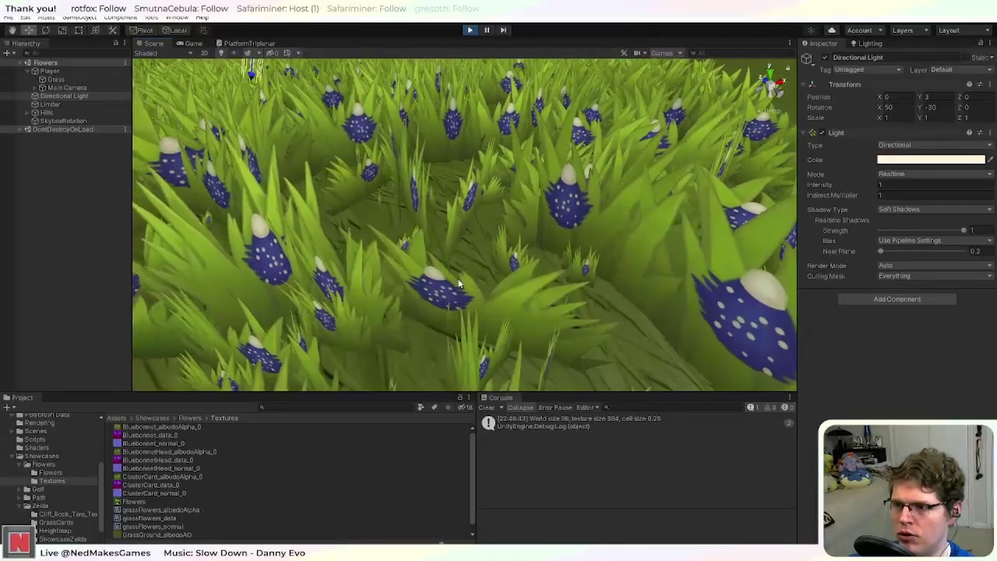
scroll(460, 284, down, 5)
middle_drag(527, 316, 499, 202)
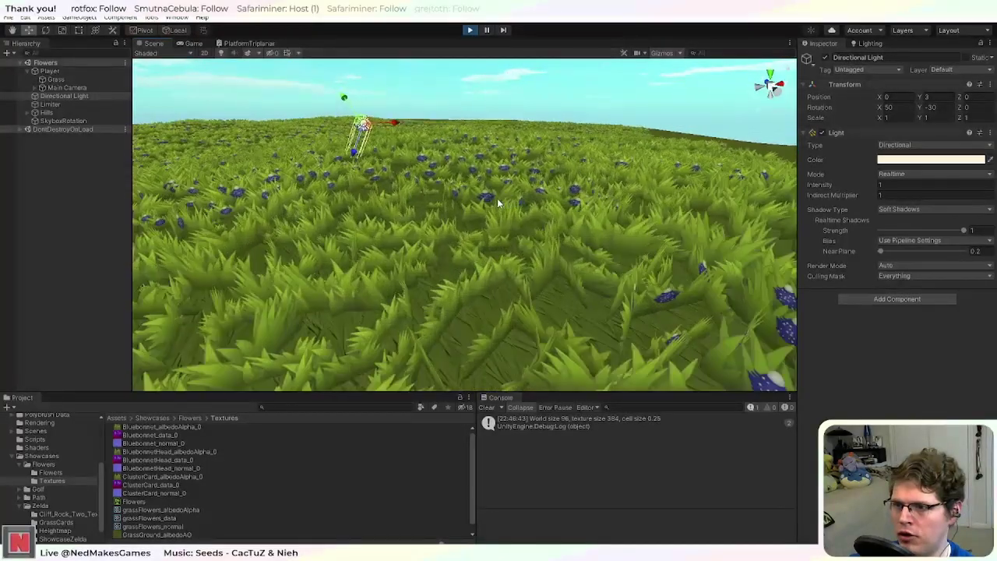
scroll(499, 202, down, 5)
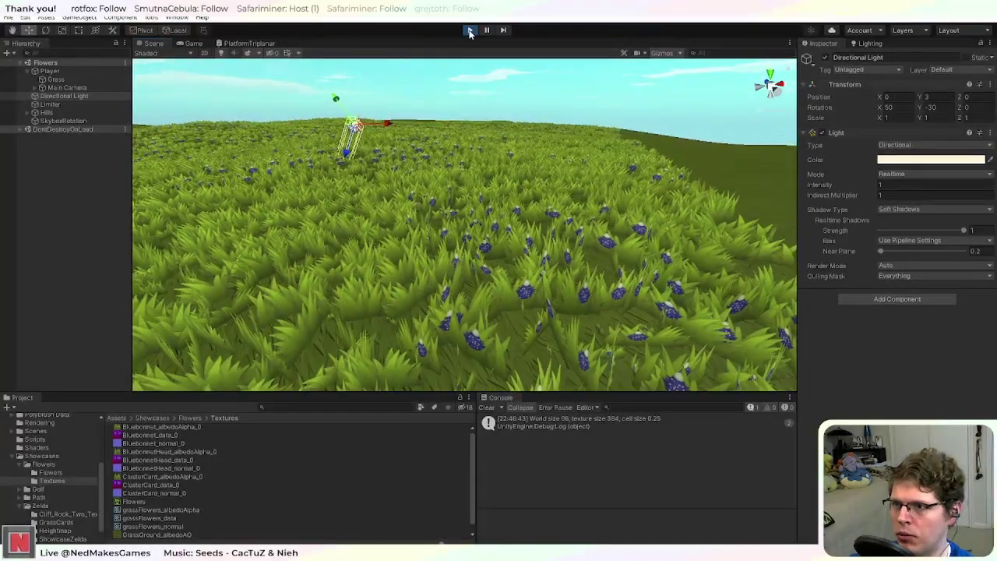
click(469, 31)
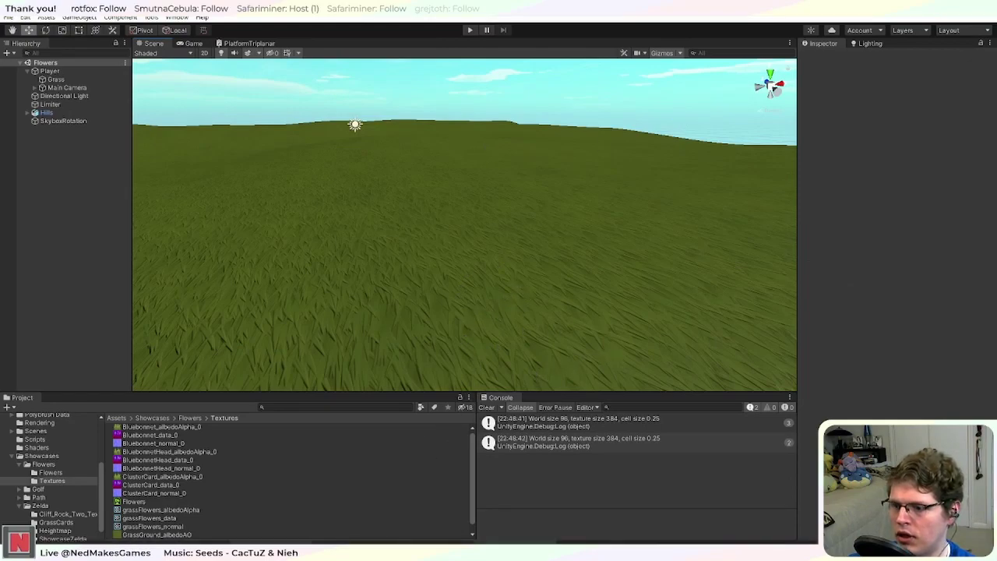
Step: Switch to Substance 3D Designer, close the open export dialog and look over the BluebonnetHead node graph
mouse_move(514, 551)
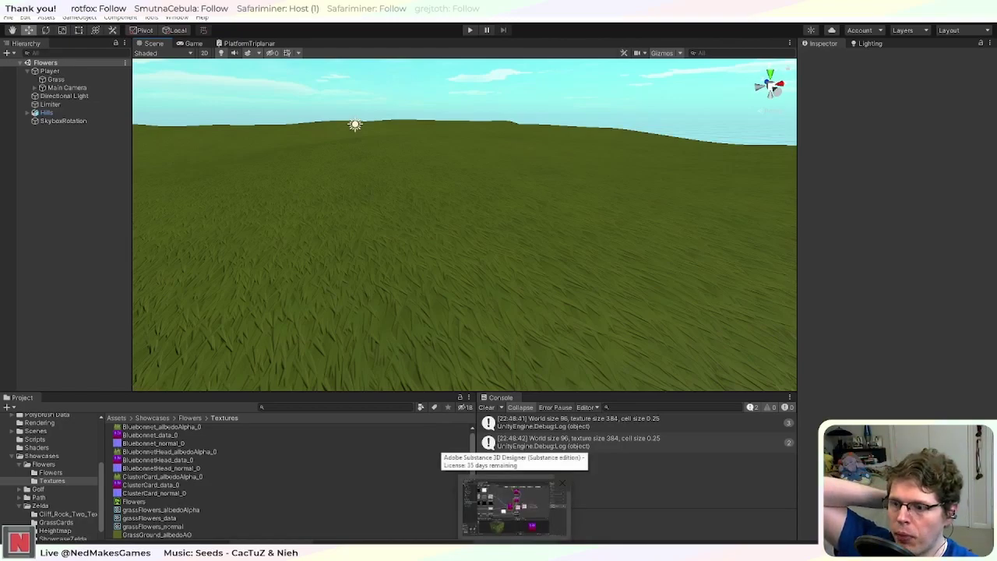
click(514, 507)
click(657, 123)
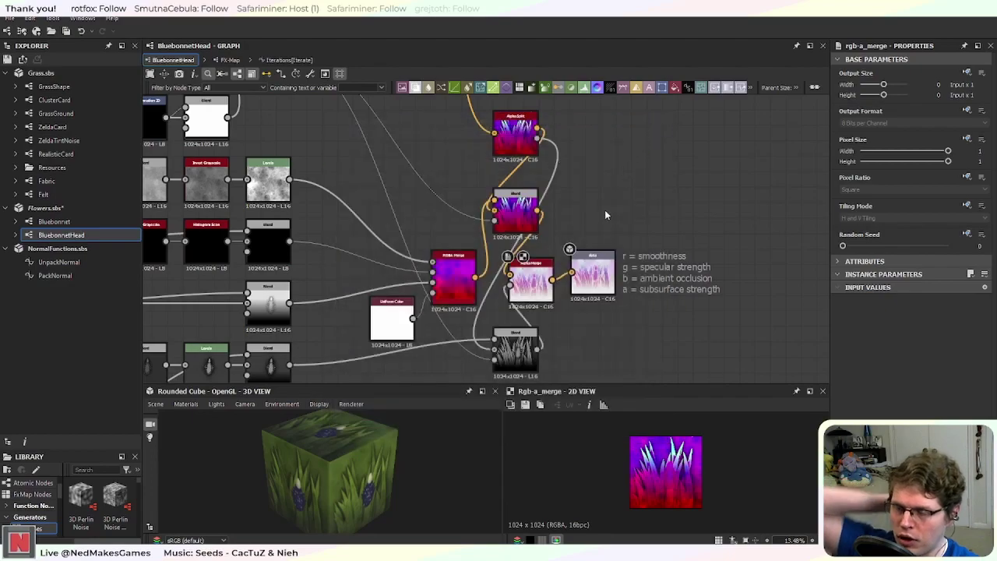
scroll(607, 212, down, 4)
middle_drag(482, 162, 619, 285)
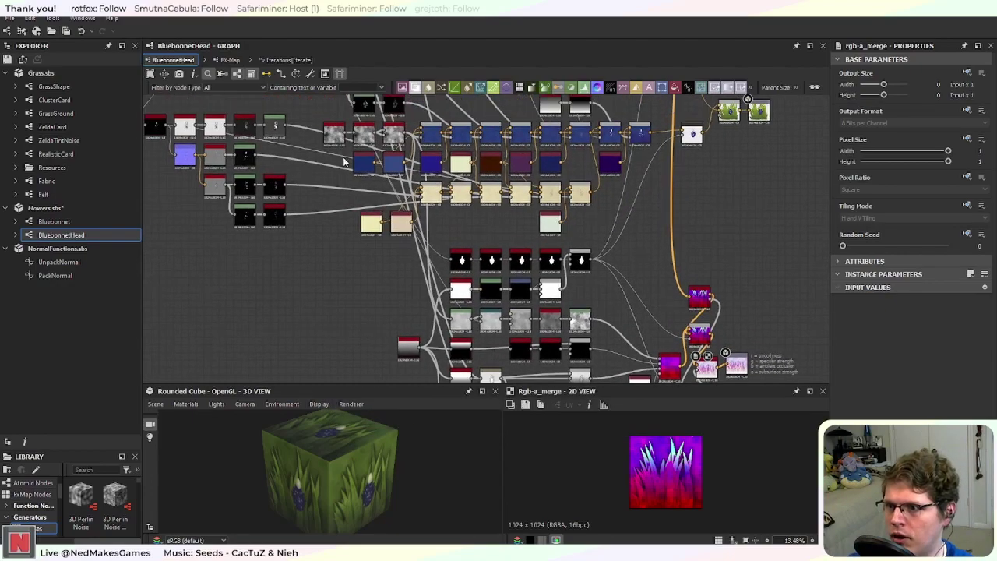
middle_drag(298, 155, 452, 256)
middle_drag(398, 219, 444, 302)
right_click(74, 238)
click(150, 329)
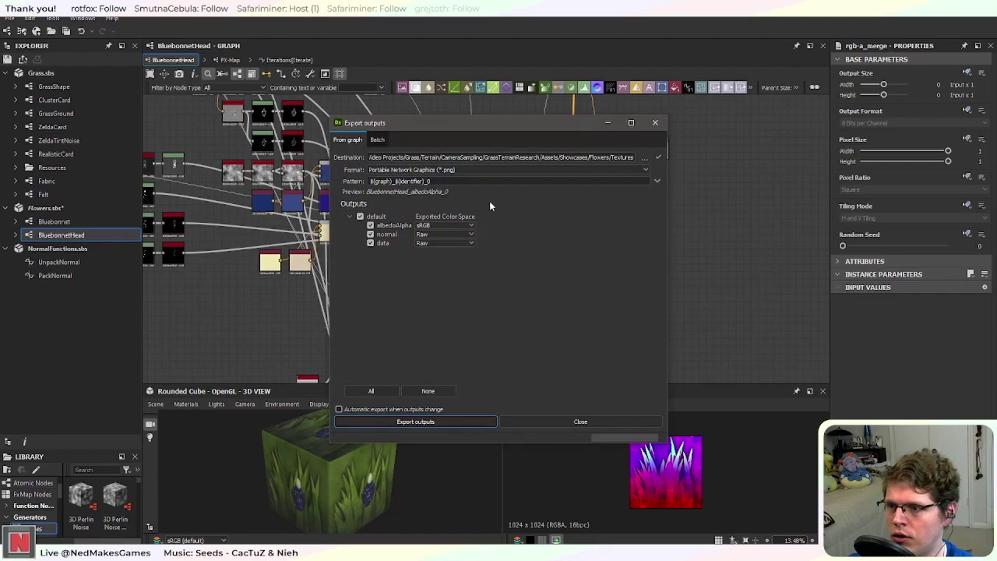
click(654, 122)
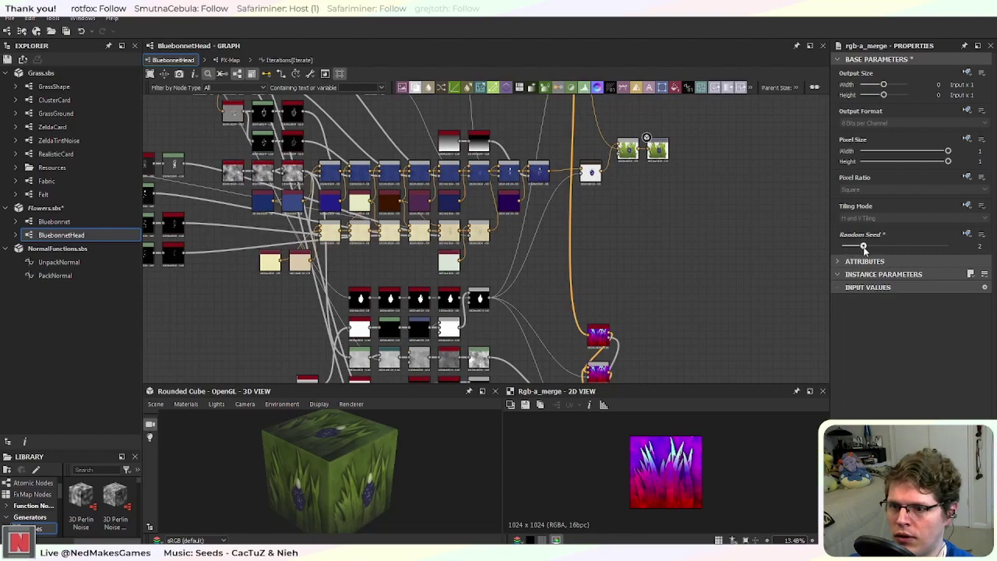
Step: Set the rgb-a_merge node's random seed to 2 and check the albedoAlpha output up close
middle_drag(684, 179, 625, 238)
scroll(599, 213, up, 9)
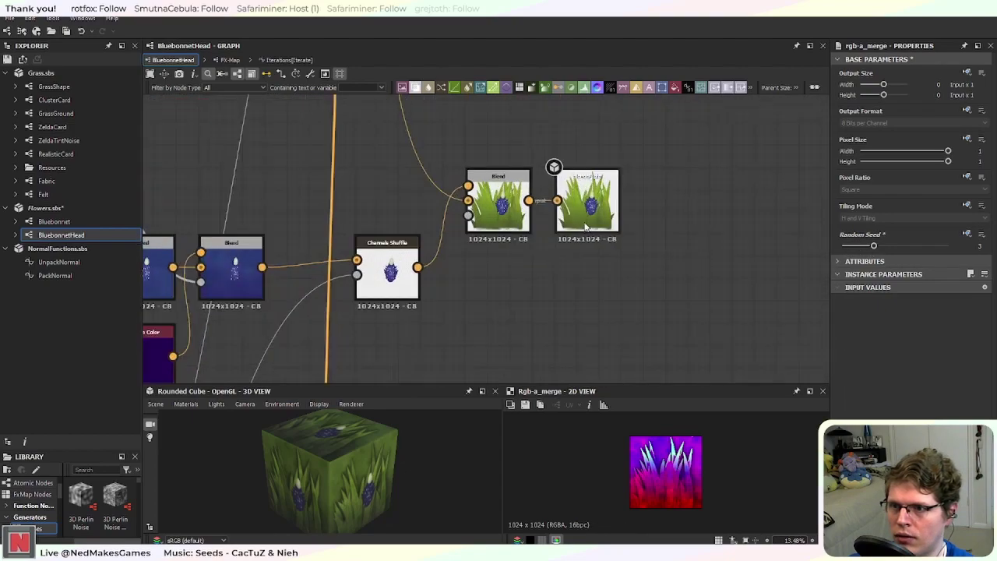
middle_drag(629, 200, 605, 231)
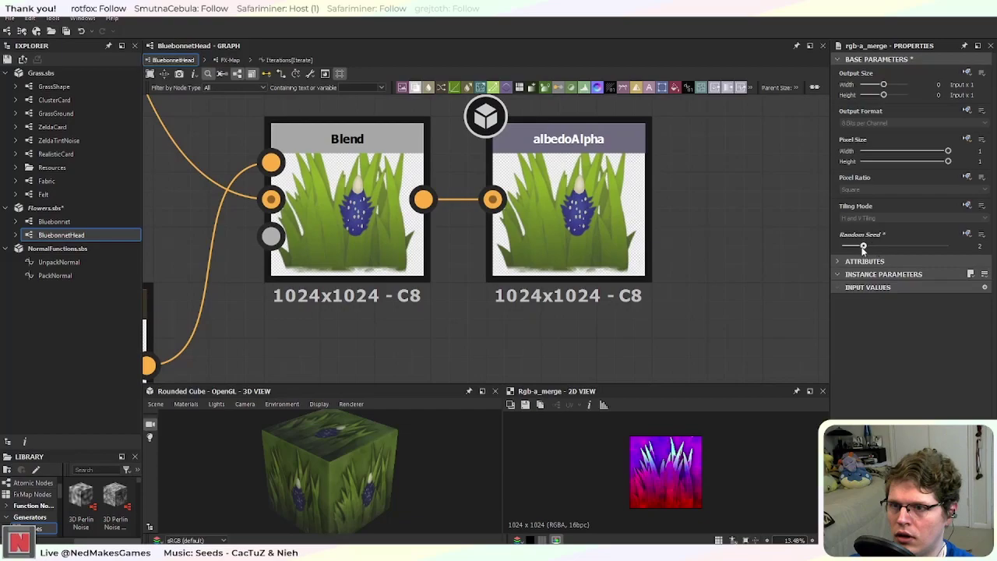
Step: Select the BluebonnetHead graph itself and set its random seed to 7
click(74, 224)
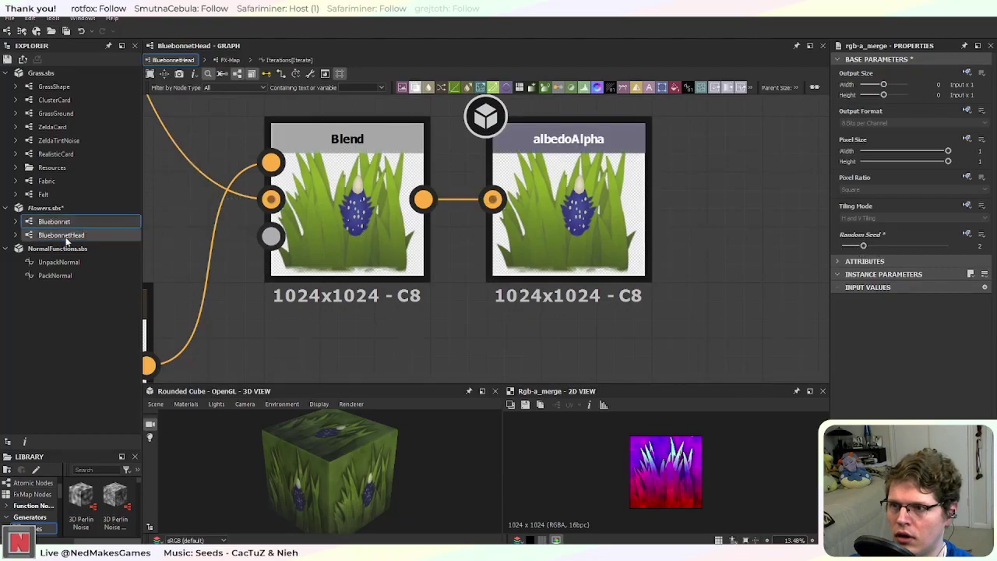
click(65, 236)
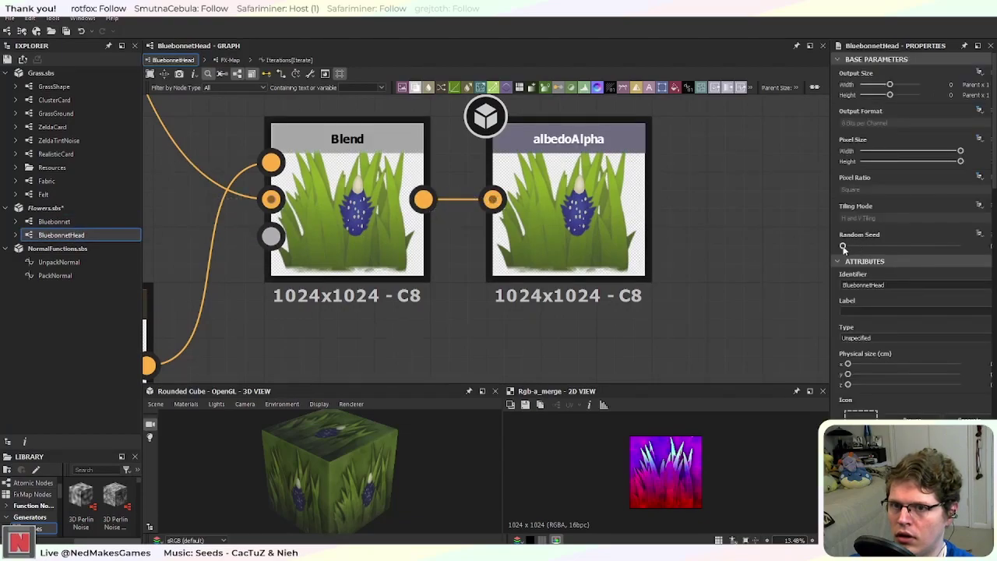
click(76, 224)
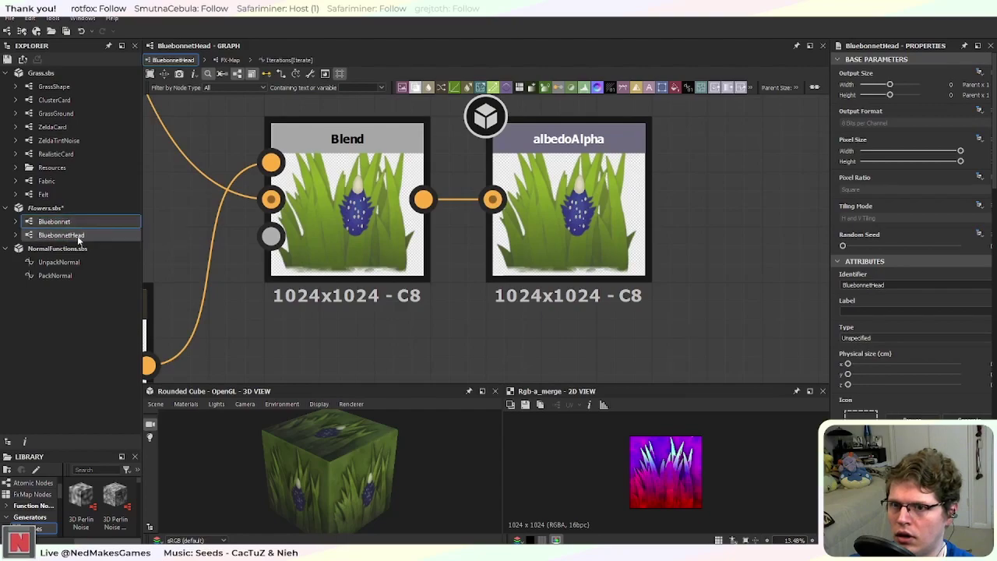
click(77, 236)
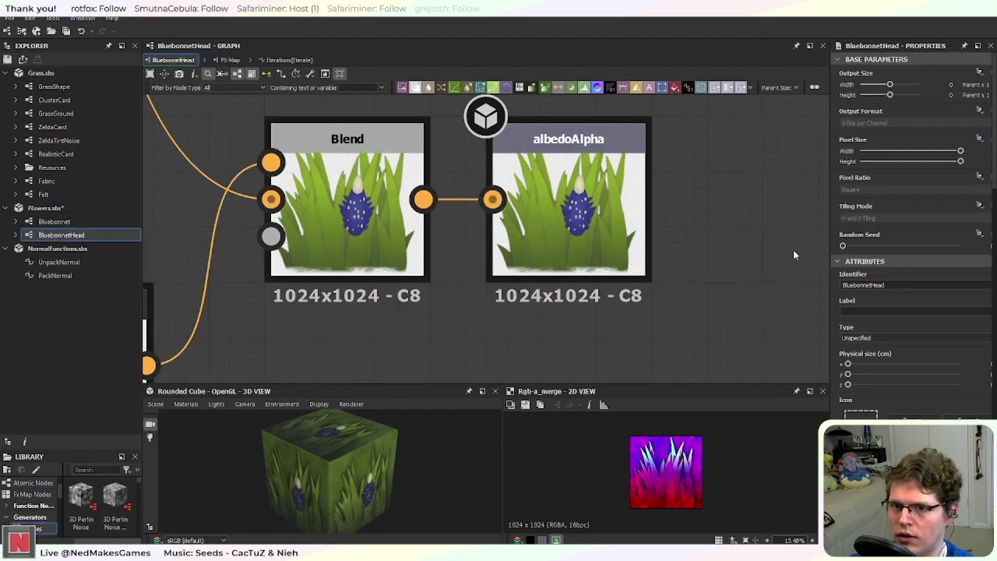
drag(844, 247, 899, 247)
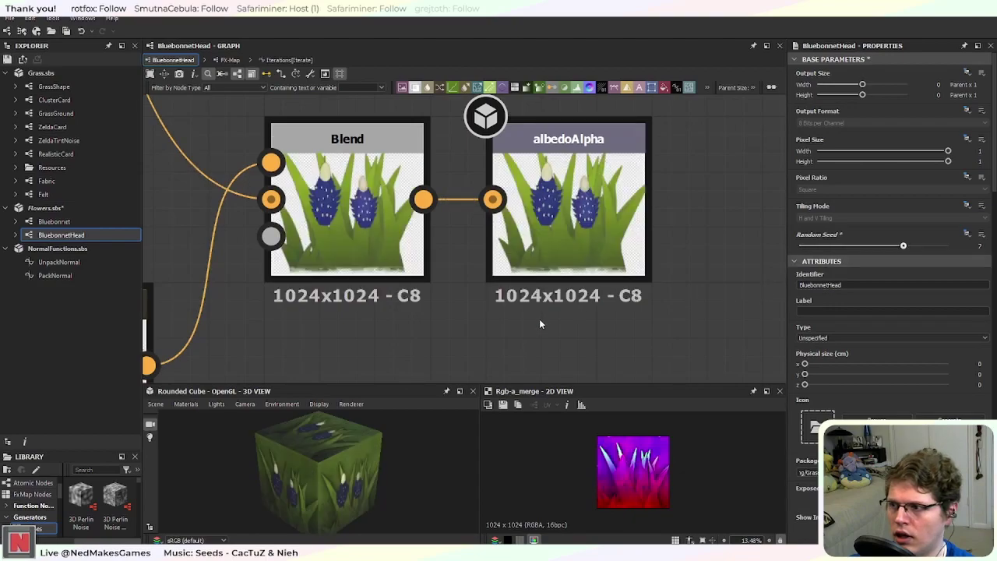
Step: Export BluebonnetHead's albedoAlpha, normal and data outputs as PNG to Flowers/Textures with the pattern $(graph)_$(identifier)_1
right_click(52, 236)
click(114, 336)
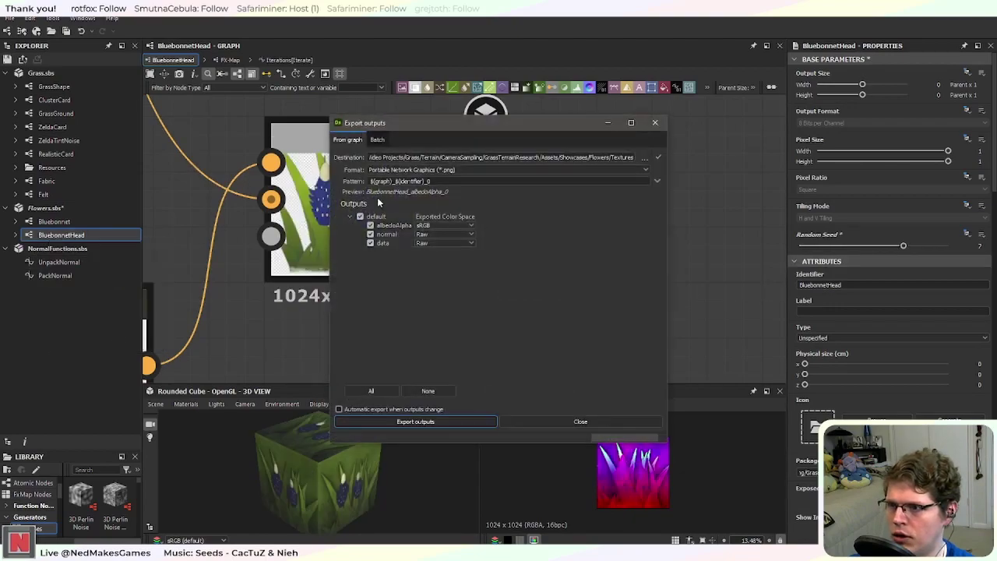
click(424, 421)
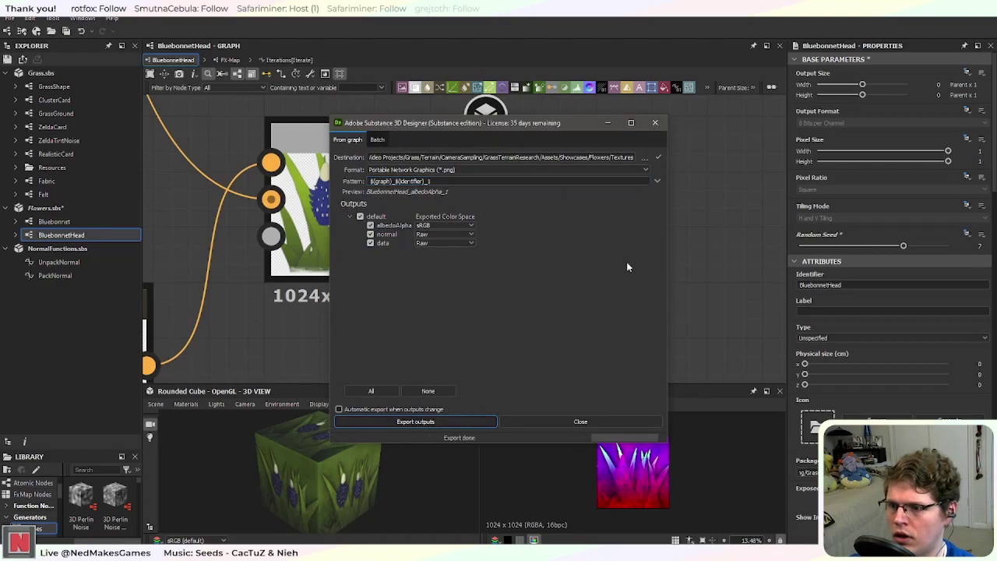
Step: Set the BluebonnetHead graph's random seed to 10 and export its outputs as PNG with the pattern $(graph)_$(identifier)_2
click(654, 122)
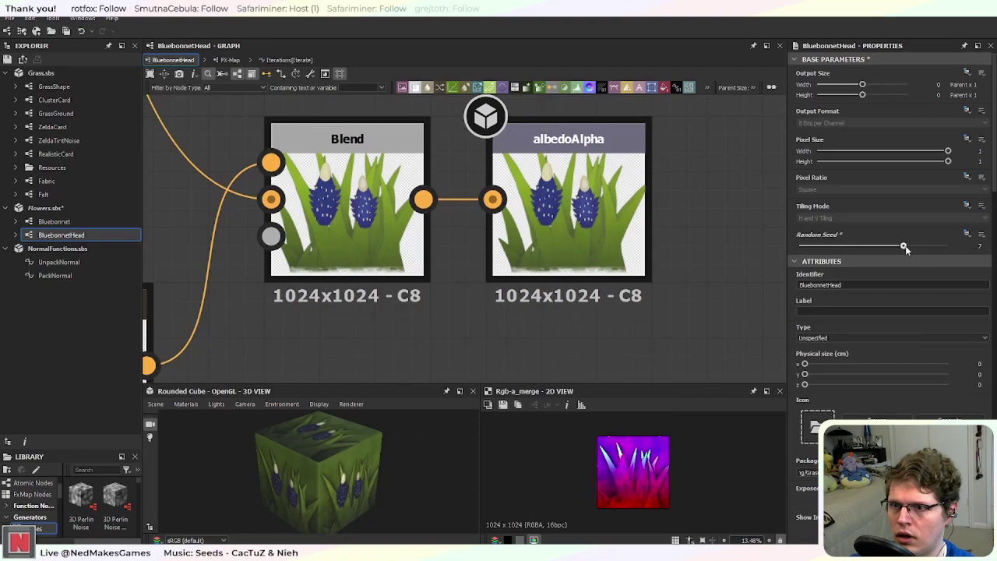
drag(908, 248, 946, 246)
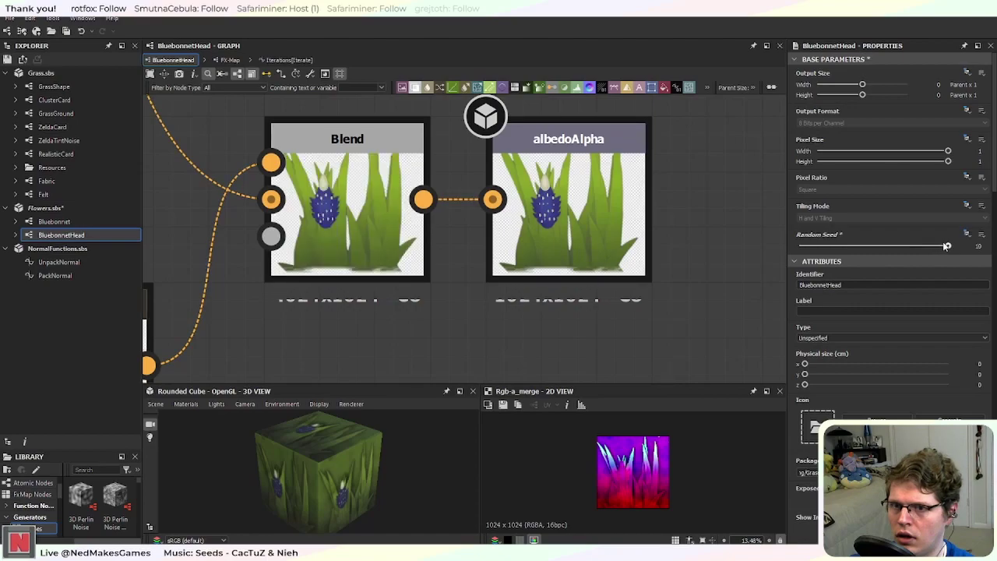
right_click(115, 236)
click(164, 335)
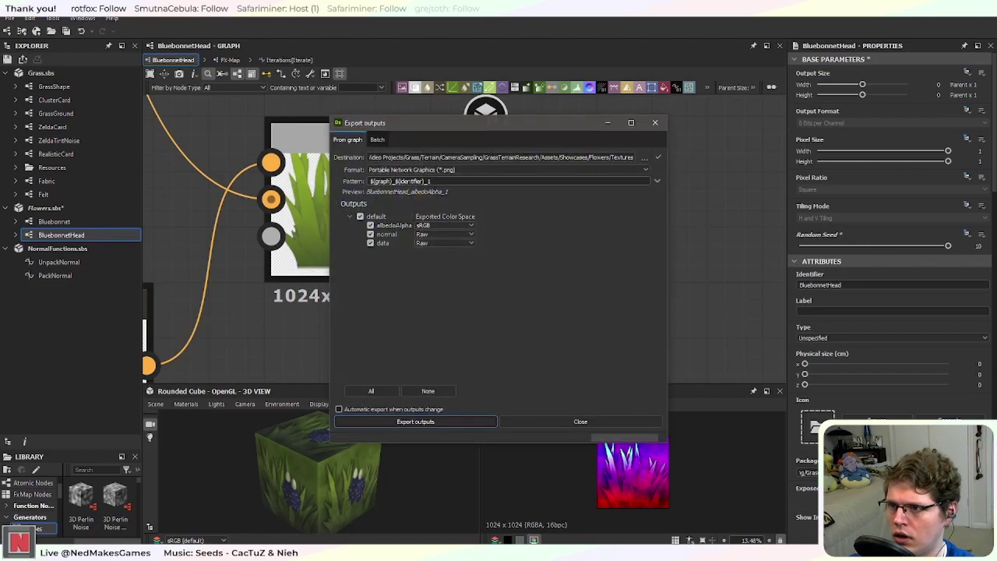
click(444, 422)
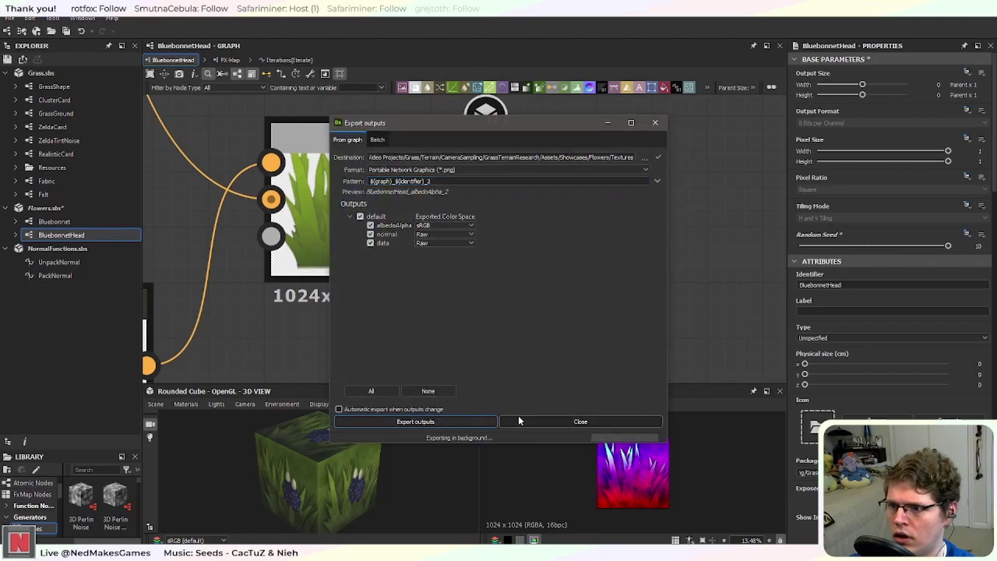
click(654, 123)
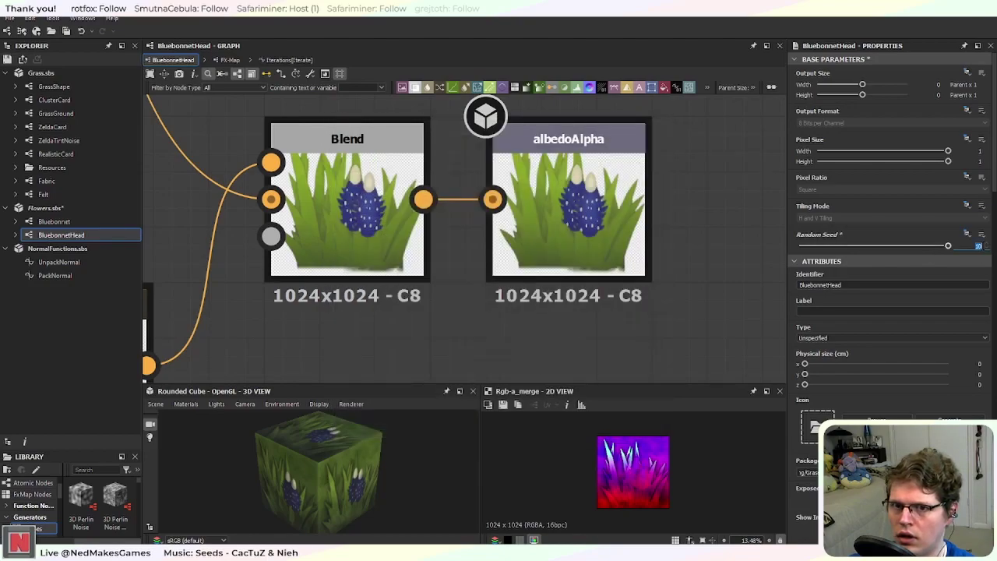
Step: Set the BluebonnetHead graph's random seed to 15 and export its outputs with the pattern $(graph)_$(identifier)_3
text(11)
key(Return)
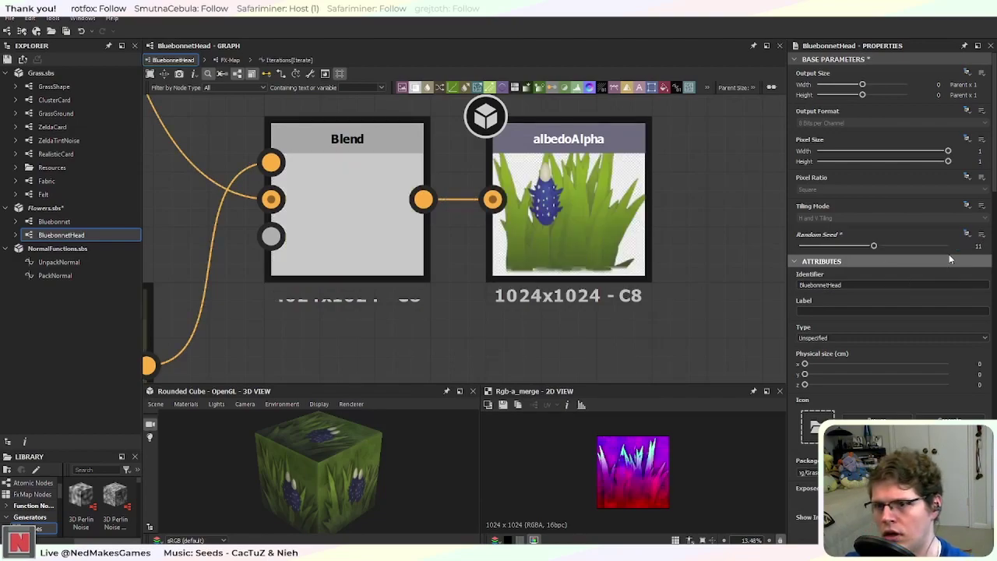
drag(873, 248, 900, 243)
right_click(101, 242)
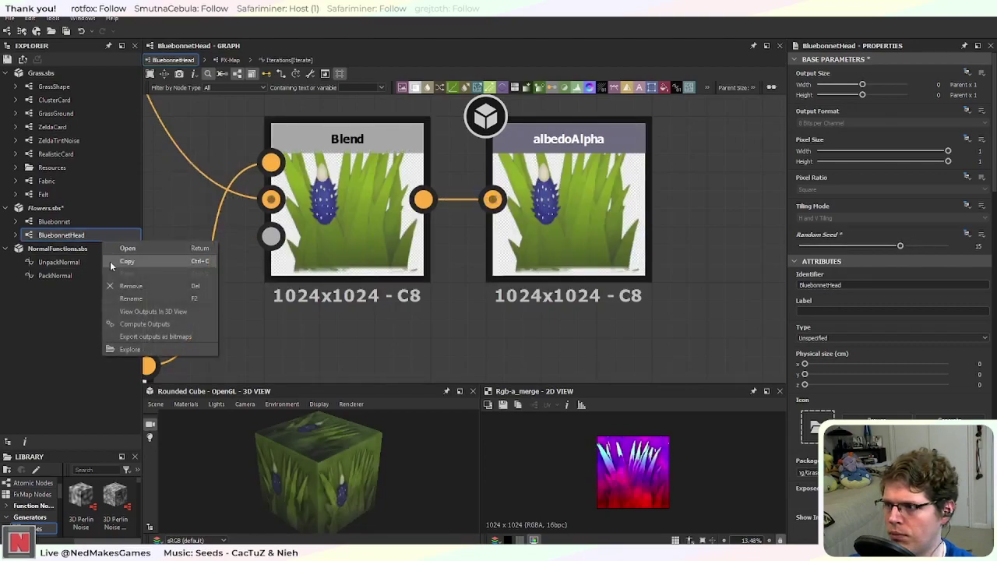
click(137, 338)
text(3)
click(439, 420)
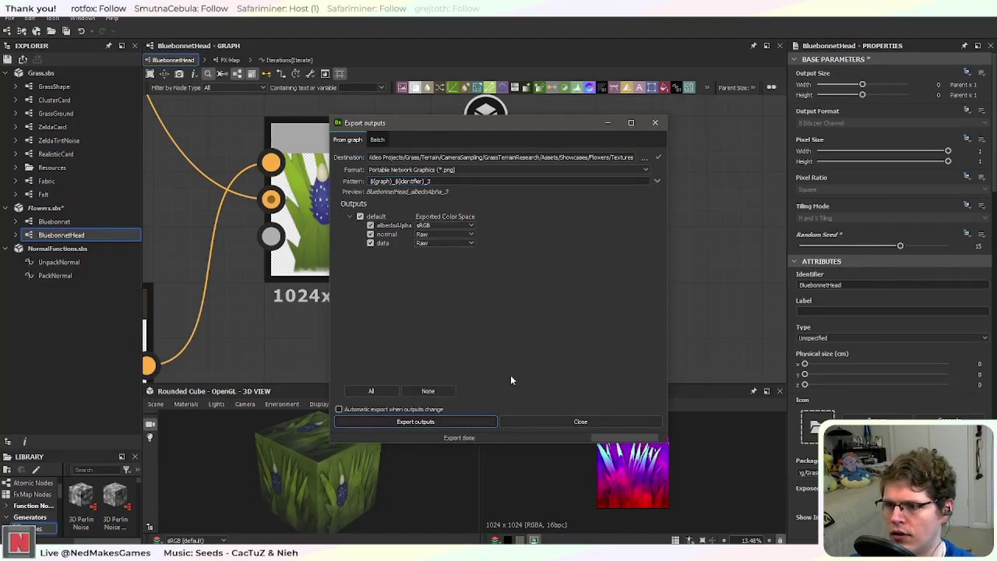
click(653, 122)
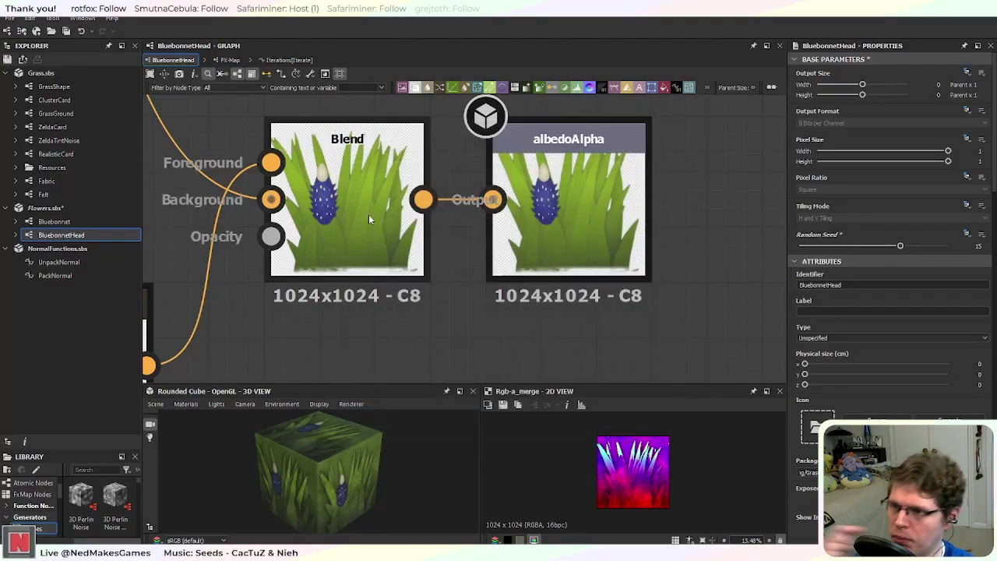
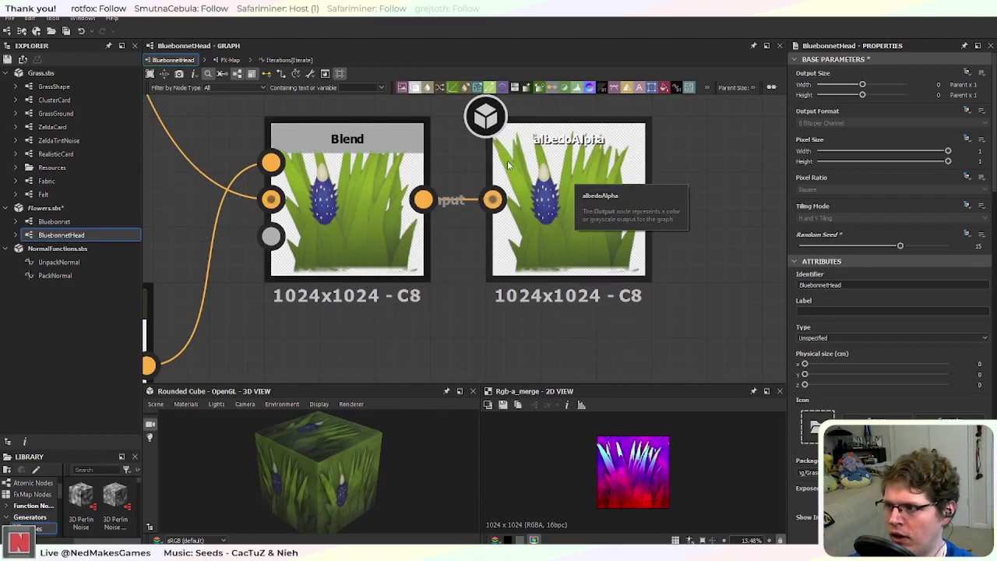
Step: Open the ClusterCard graph, bring its albedoAlpha output into view and set the graph's random seed to 1
scroll(337, 231, down, 5)
scroll(311, 249, up, 3)
middle_drag(347, 248, 454, 316)
scroll(477, 248, up, 1)
scroll(477, 248, down, 5)
scroll(410, 294, down, 4)
click(68, 100)
double_click(67, 100)
scroll(654, 165, up, 2)
middle_drag(682, 163, 482, 173)
scroll(545, 198, up, 2)
middle_drag(618, 217, 483, 159)
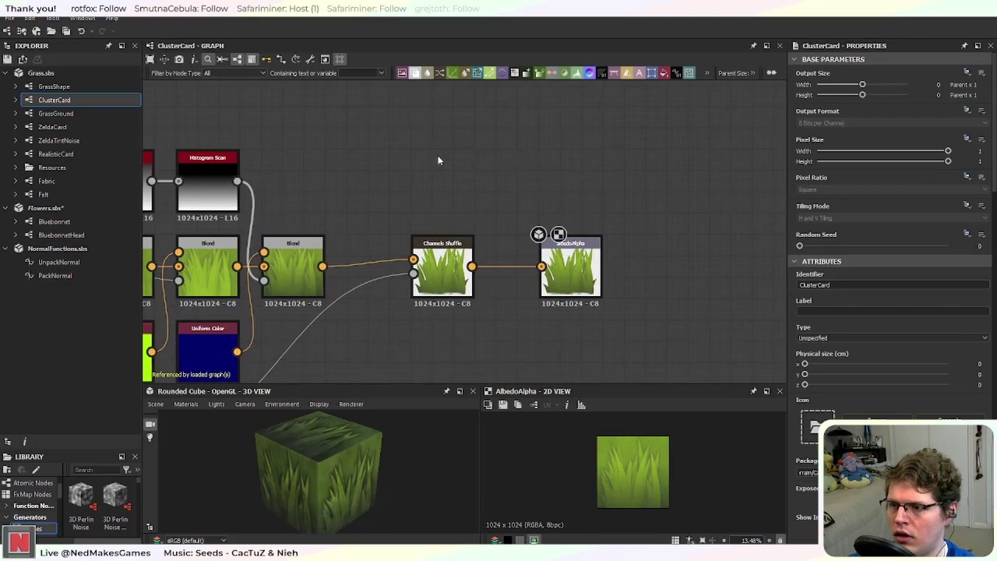
scroll(656, 249, up, 3)
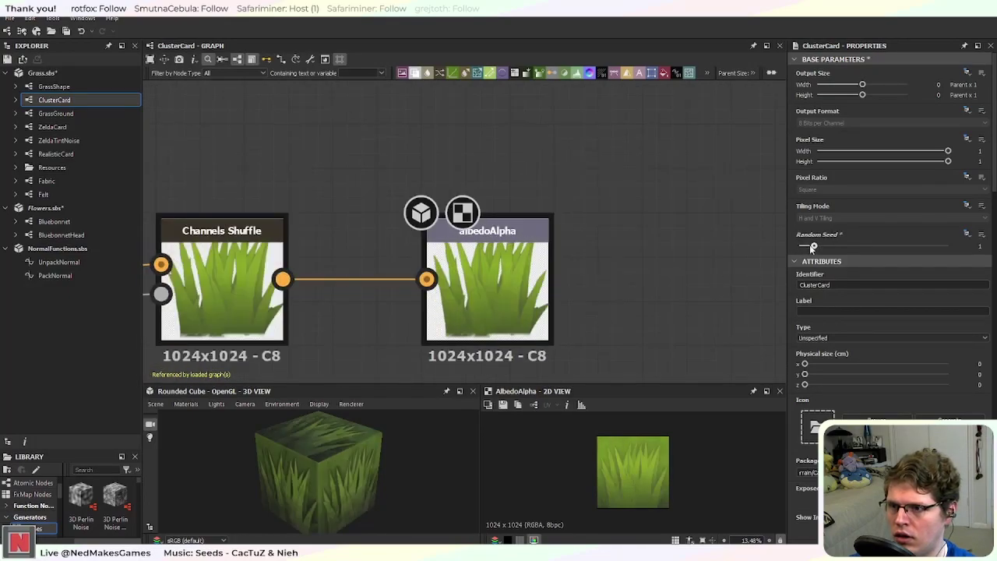
Step: Export ClusterCard's albedoAlpha, normal and data outputs as PNG to Flowers/Textures with the pattern $(graph)_$(identifier)_1
right_click(81, 97)
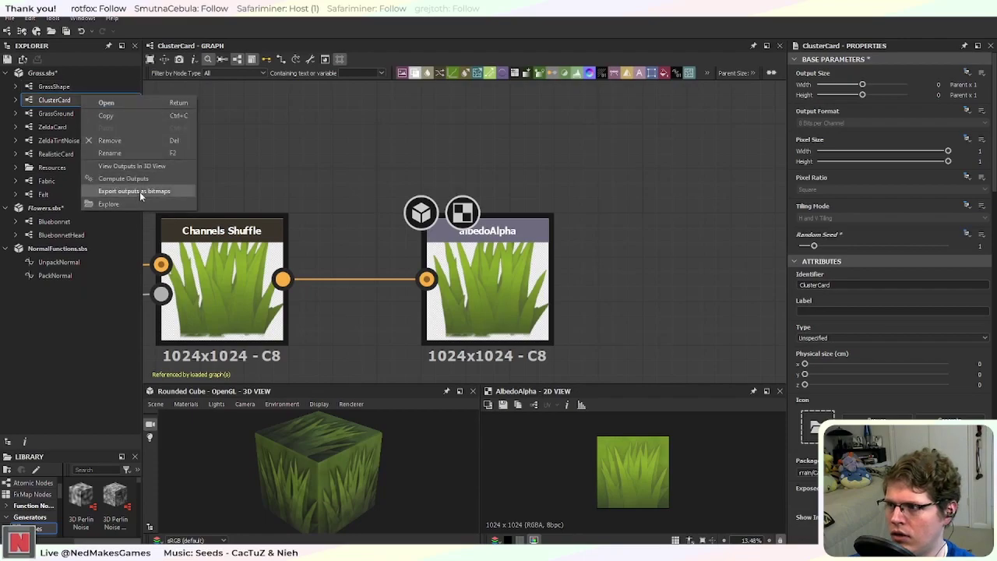
click(139, 191)
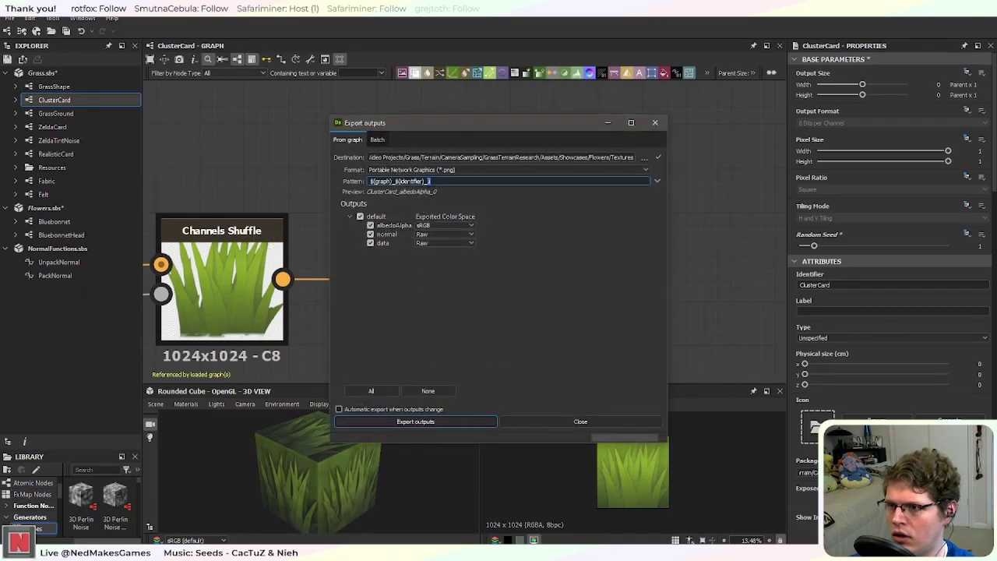
click(449, 420)
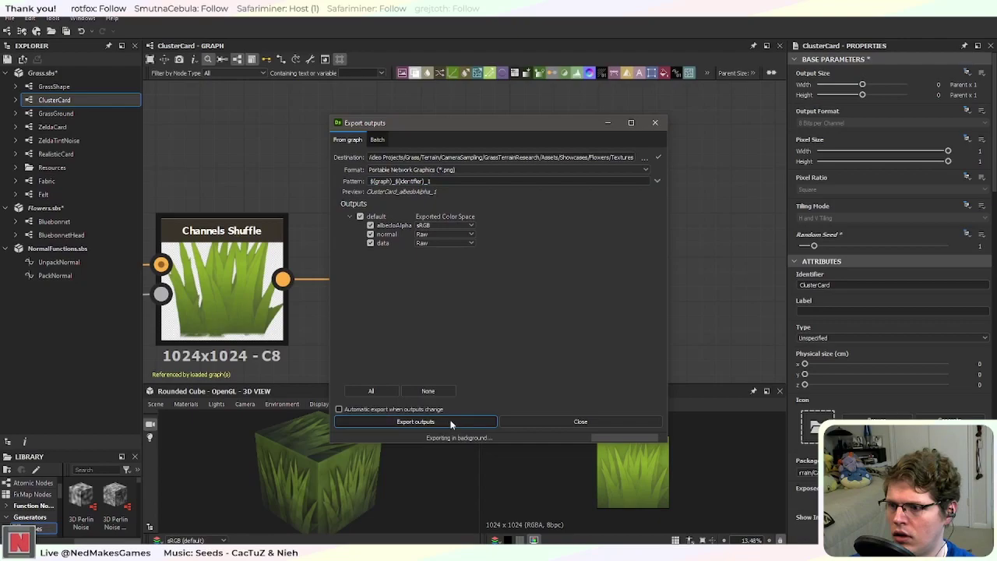
click(654, 123)
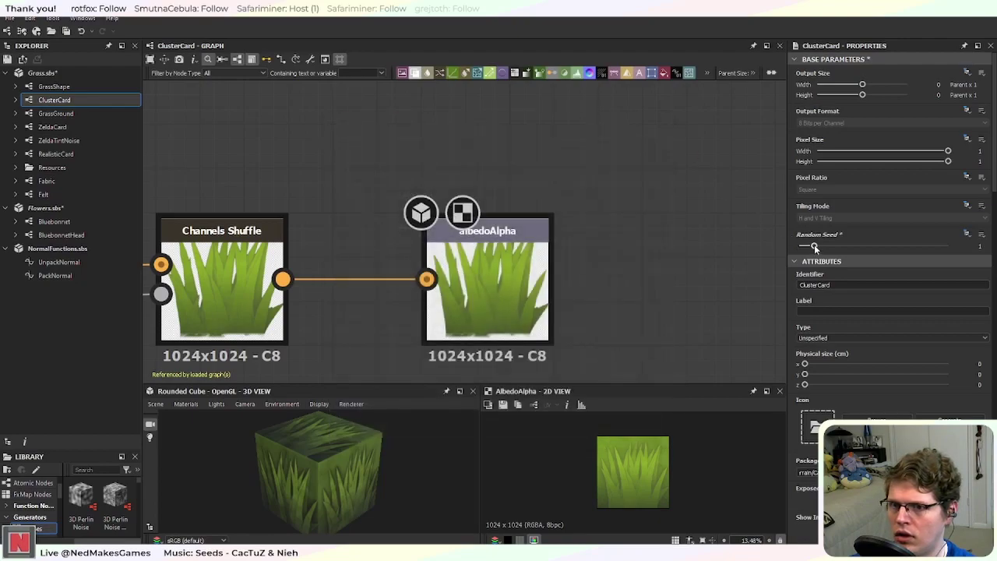
Step: Set the ClusterCard graph's random seed to 2 and export its outputs with the pattern $(graph)_$(identifier)_2
drag(814, 246, 827, 246)
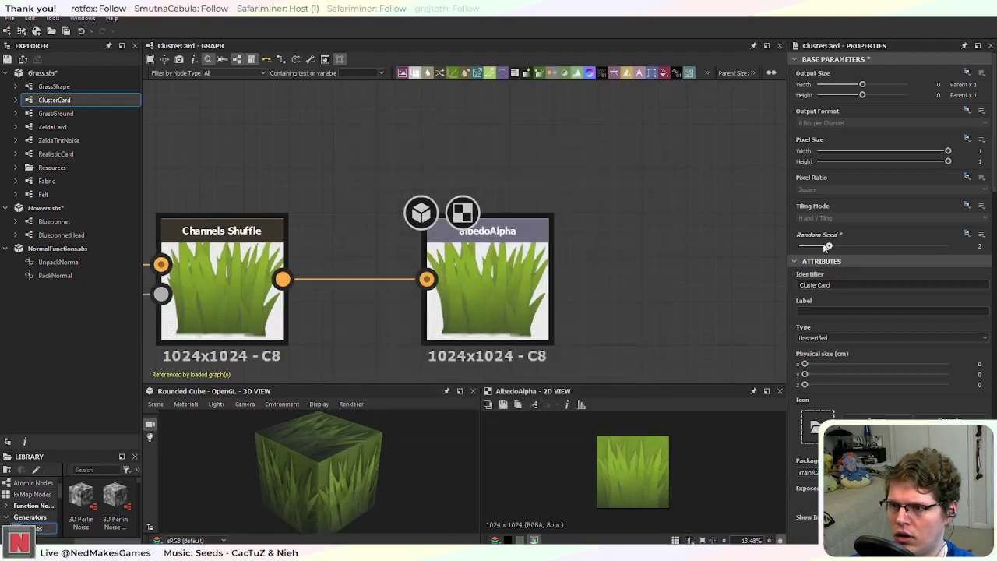
right_click(100, 101)
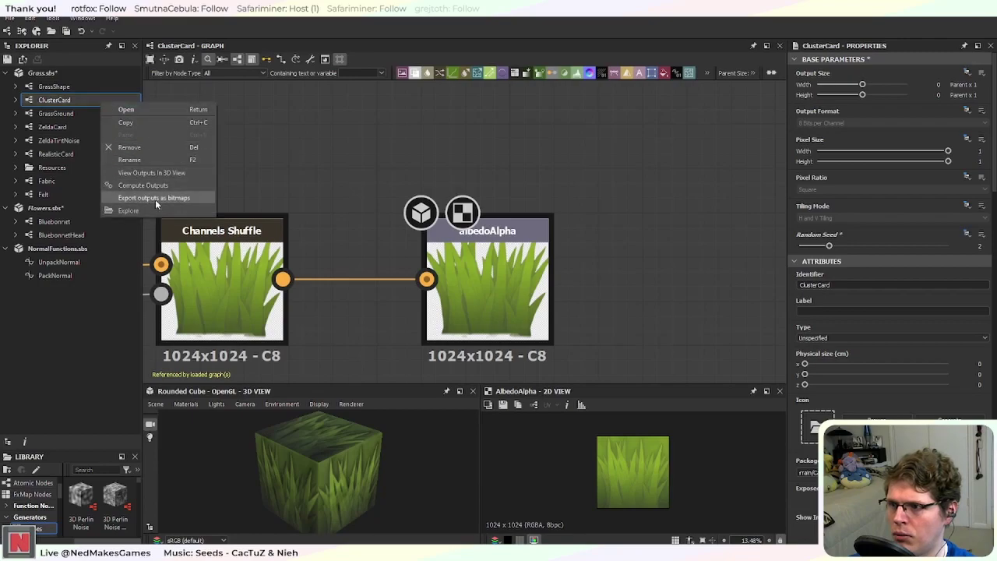
click(155, 199)
click(448, 181)
text(2)
click(454, 419)
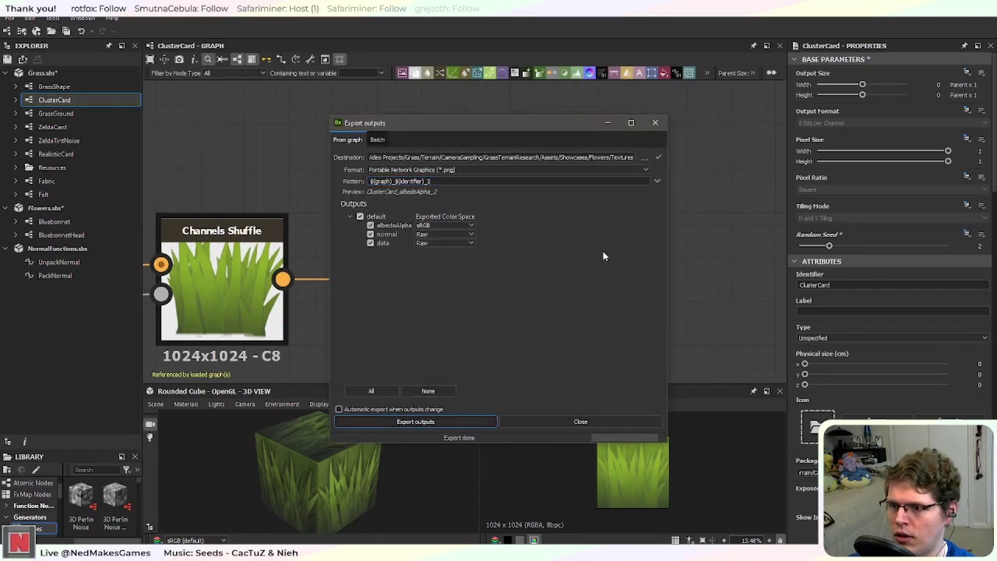
click(655, 122)
Step: Set the ClusterCard graph's random seed to 4 and export its outputs with the pattern $(graph)_$(identifier)_3
drag(830, 247, 843, 247)
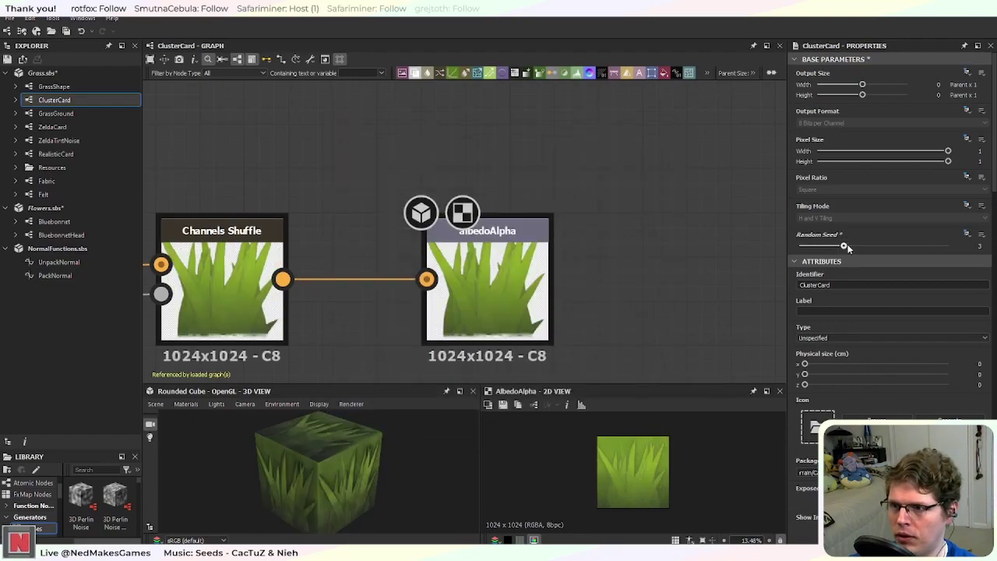
drag(842, 246, 856, 247)
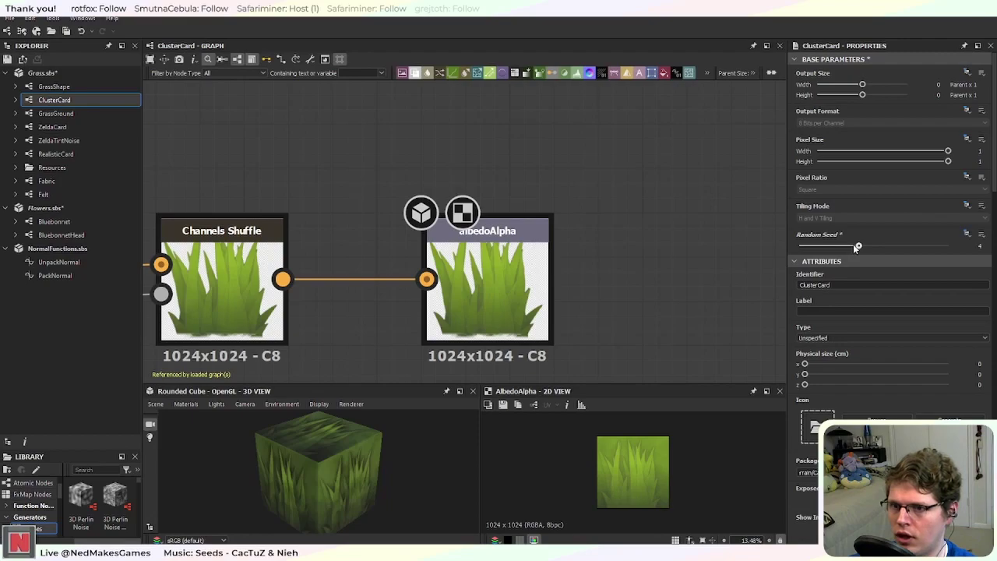
right_click(66, 100)
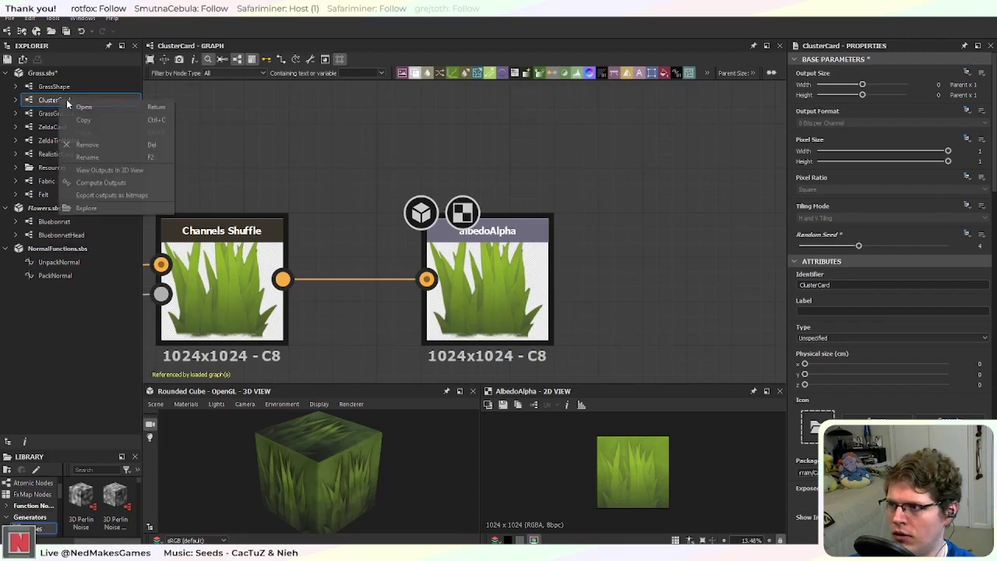
click(113, 196)
click(448, 181)
text(3)
click(461, 422)
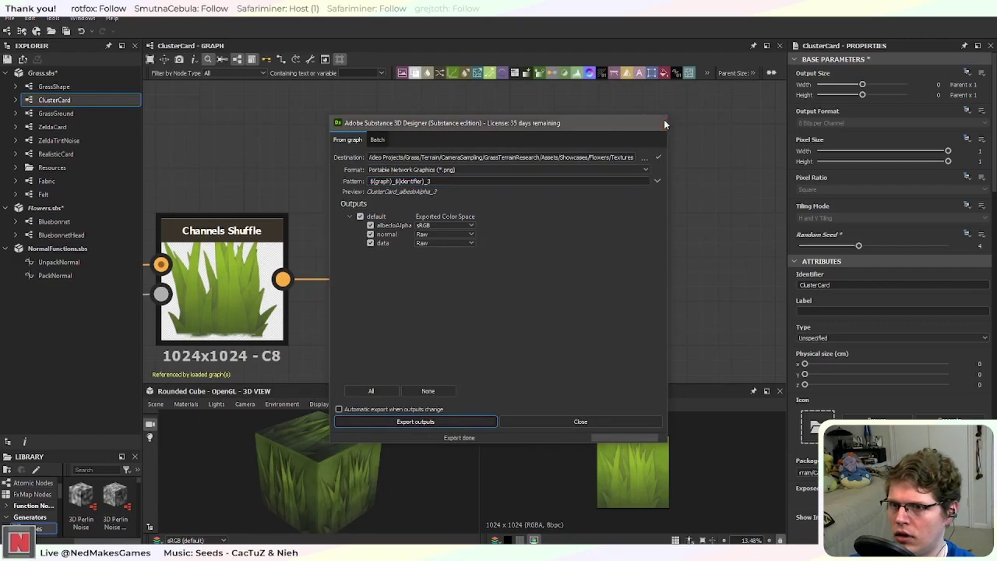
click(663, 123)
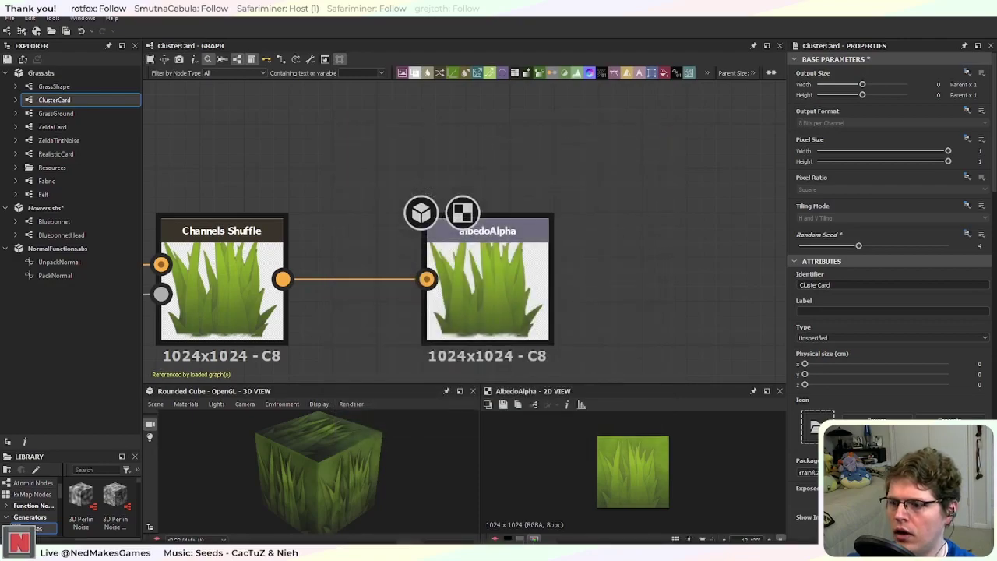
Step: Switch to Unity and select the BluebonnetHead and ClusterCard albedoAlpha textures numbered 0 to 3 together
key(alt+Tab)
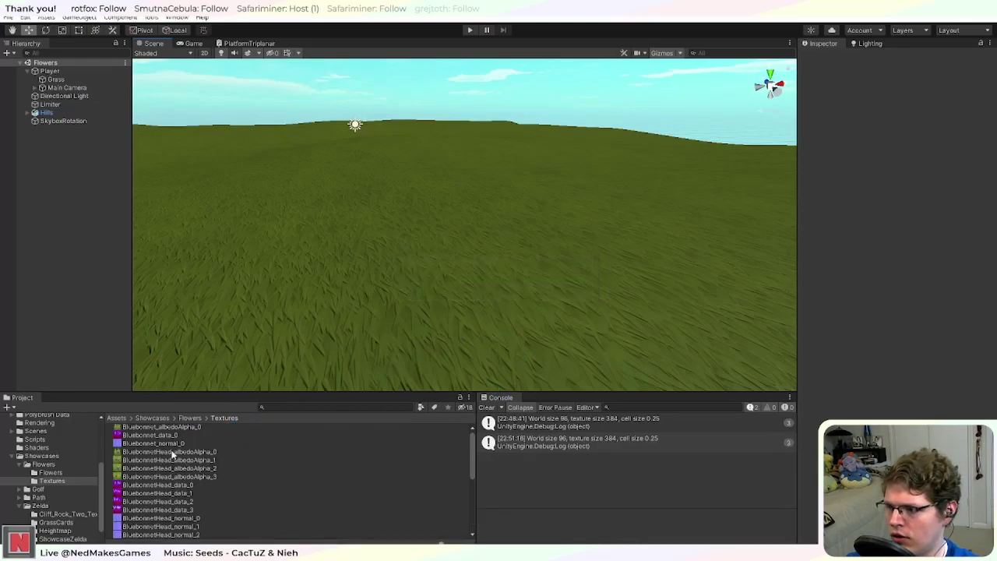
click(201, 453)
ctrl+click(202, 462)
ctrl+click(203, 469)
ctrl+click(203, 478)
scroll(252, 496, down, 4)
click(201, 486)
ctrl+click(201, 495)
ctrl+click(201, 503)
ctrl+click(198, 512)
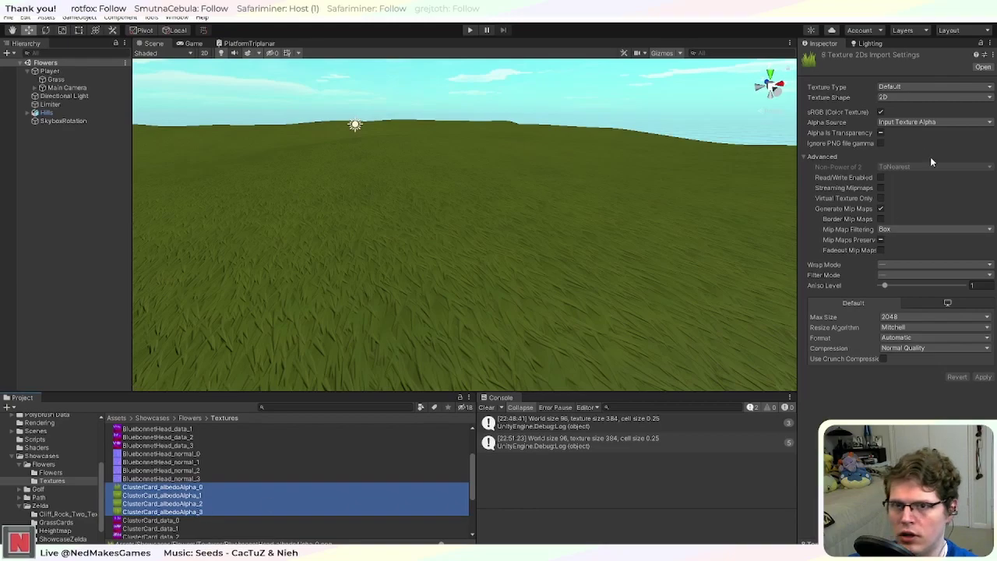
Step: Enable Alpha Is Transparency and Mip Maps Preserve Coverage on the selected albedoAlpha textures, set Clamp wrapping and Trilinear filtering, and apply
click(880, 134)
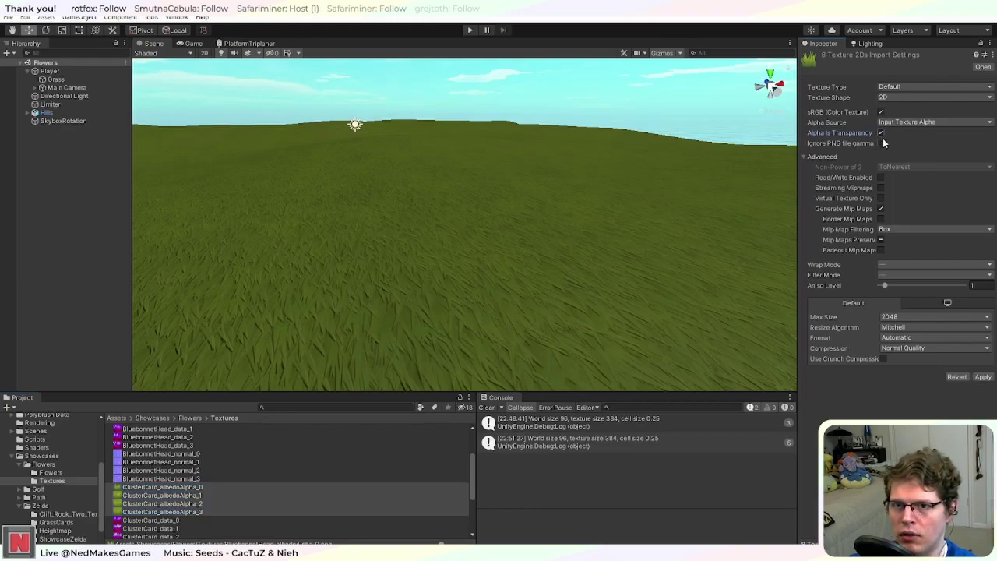
click(881, 239)
click(896, 275)
click(904, 297)
click(895, 275)
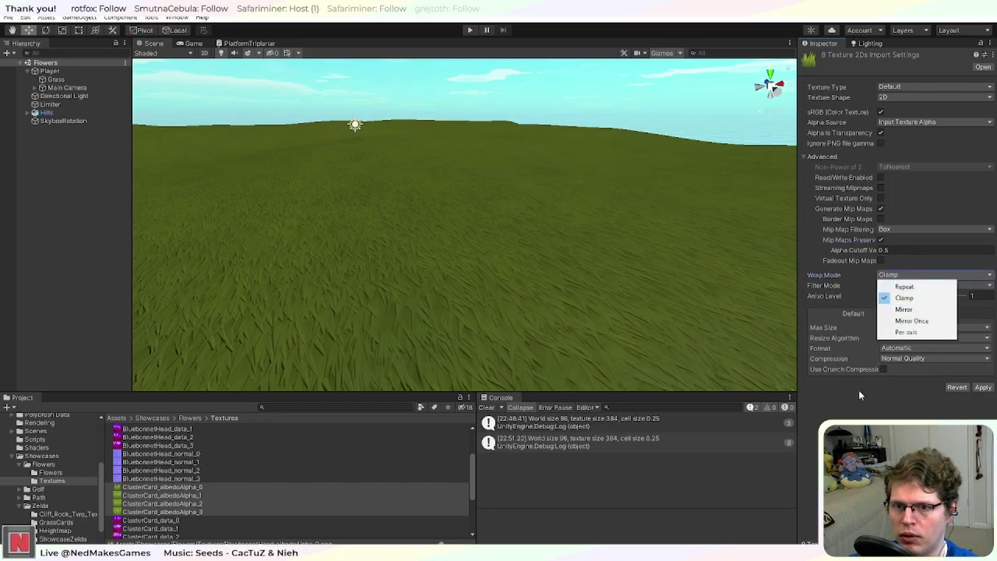
click(895, 285)
click(895, 285)
click(903, 319)
click(983, 388)
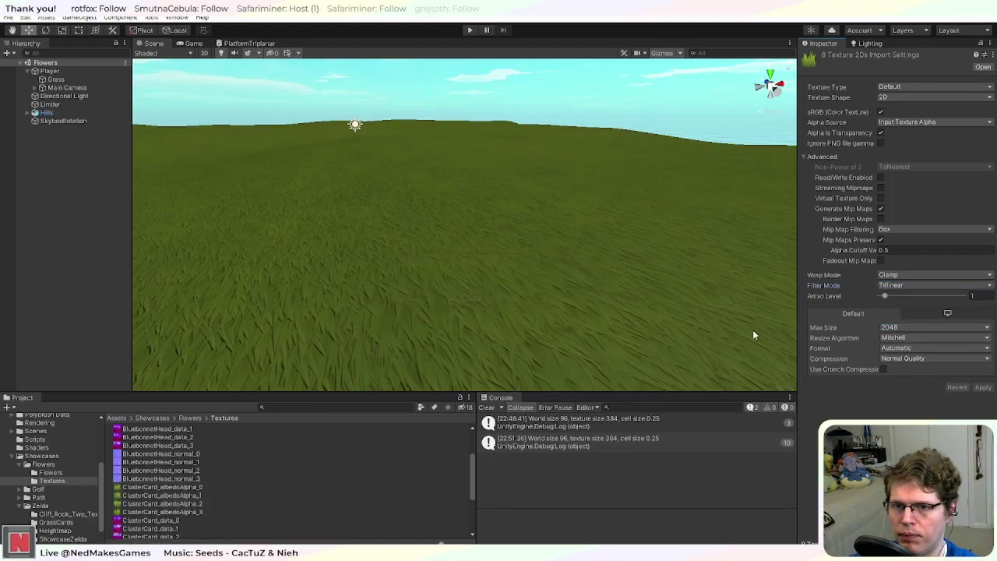
Step: Select the BluebonnetHead and ClusterCard normal textures numbered 0 to 3 together
scroll(208, 465, up, 3)
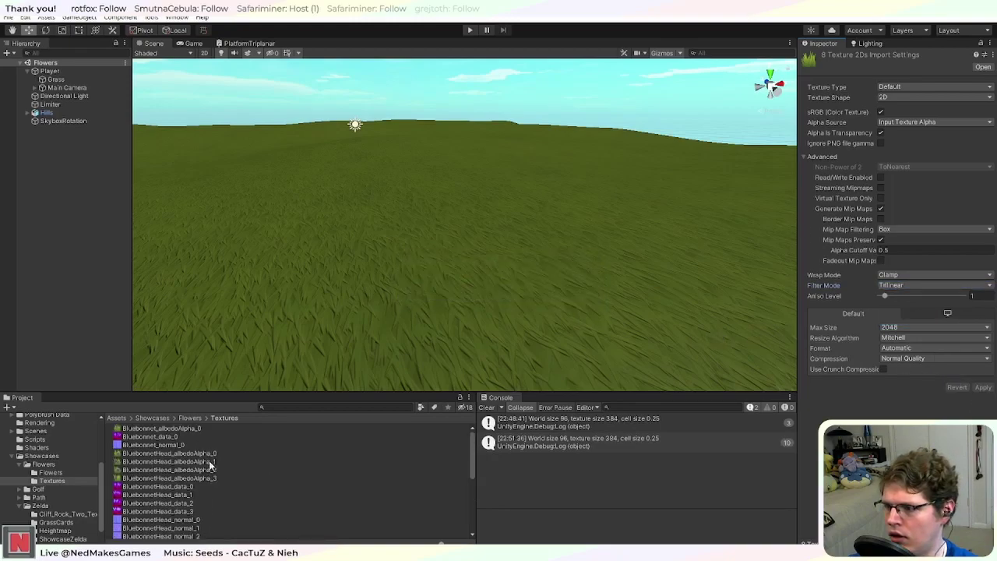
scroll(209, 465, down, 3)
click(198, 458)
shift+click(215, 480)
scroll(215, 480, down, 4)
ctrl+click(179, 459)
ctrl+click(179, 468)
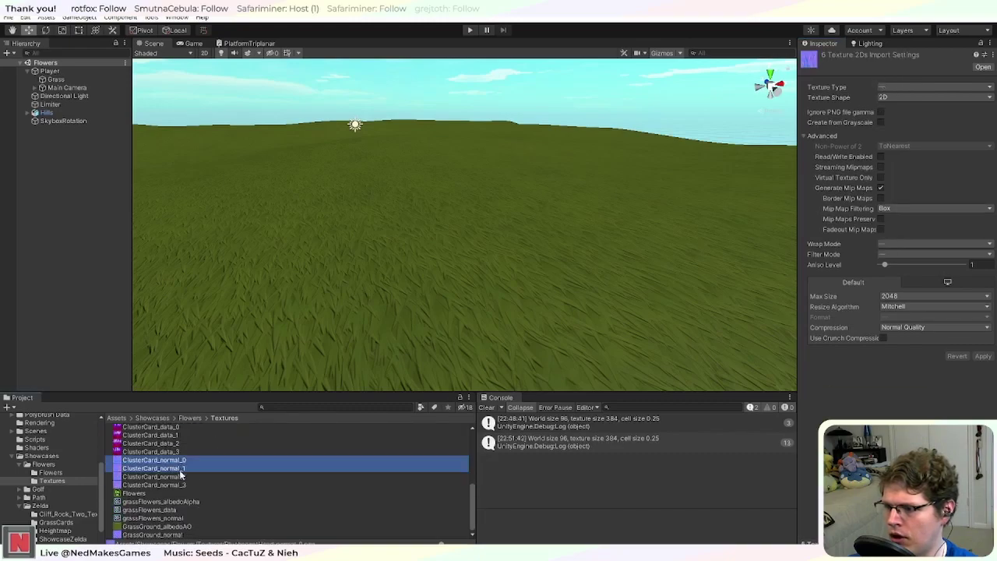
ctrl+click(179, 484)
ctrl+click(179, 476)
Step: Set the selected normal textures' wrap mode to Clamp and filter mode to Trilinear, and apply the import settings
click(895, 88)
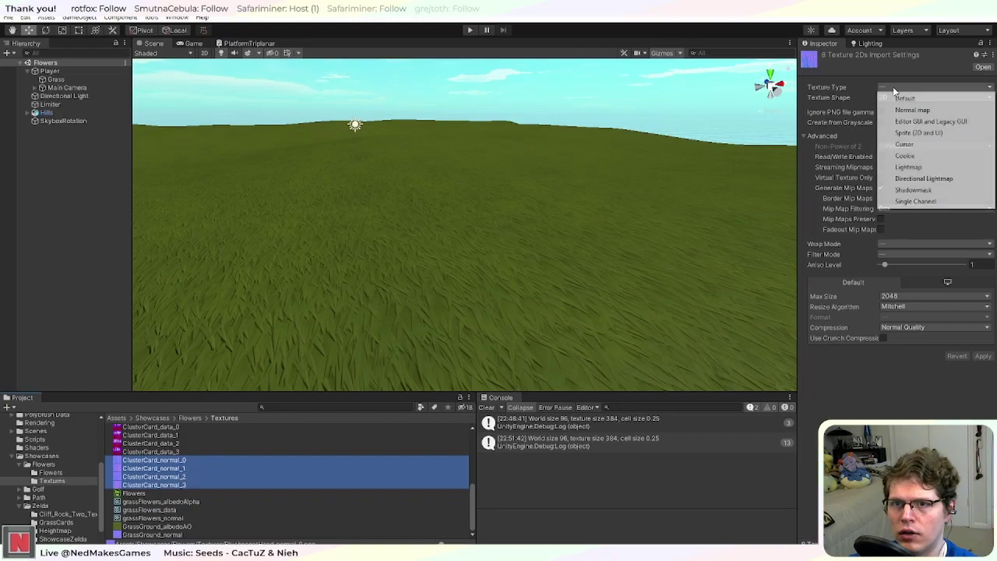
key(Escape)
click(903, 243)
click(899, 263)
click(903, 254)
click(904, 288)
click(982, 355)
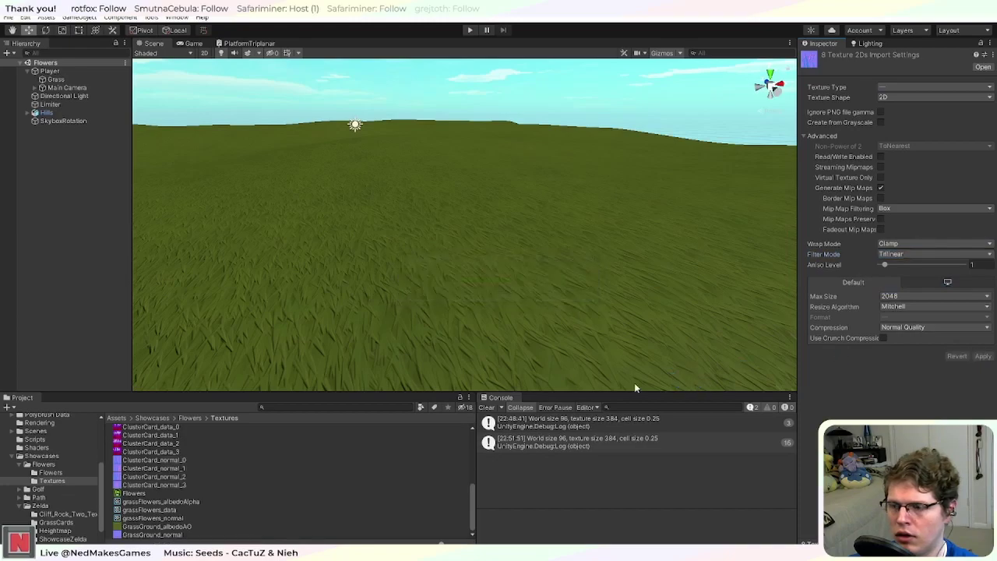
Step: Select the BluebonnetHead and ClusterCard data textures numbered 0 to 3 together
scroll(201, 472, up, 5)
click(167, 487)
shift+click(172, 494)
shift+click(178, 511)
scroll(218, 506, down, 3)
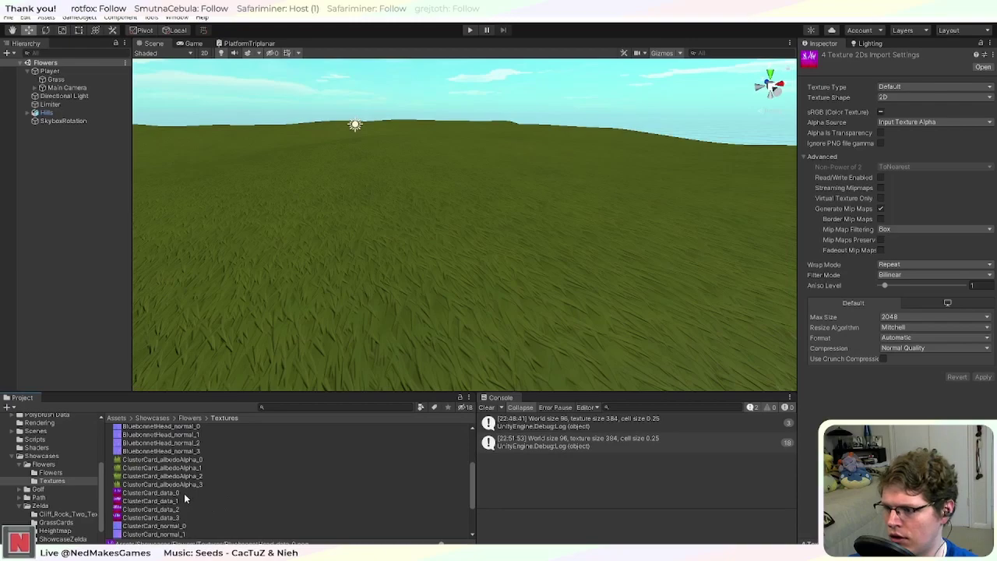
ctrl+click(156, 492)
ctrl+click(155, 500)
ctrl+click(156, 508)
ctrl+click(155, 517)
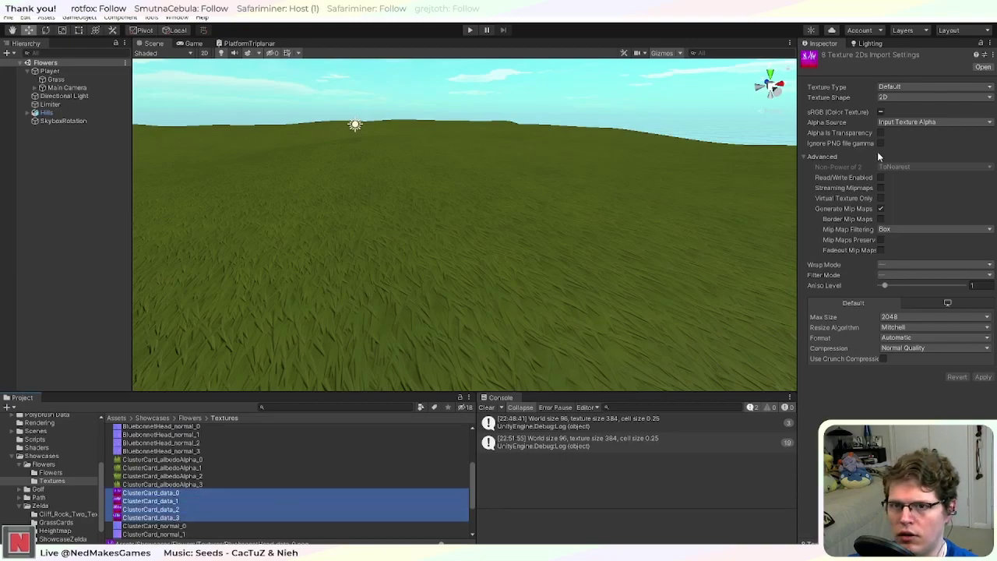
Step: Disable sRGB on the selected data textures, set their wrap mode to Clamp and filter mode to Trilinear, and apply
click(880, 113)
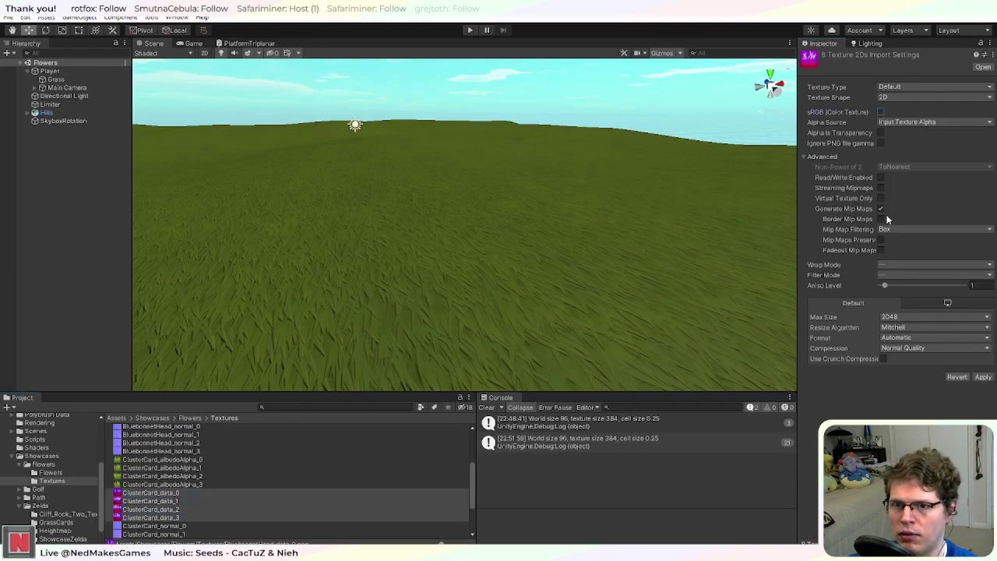
click(900, 265)
click(903, 285)
click(900, 275)
click(907, 309)
click(981, 376)
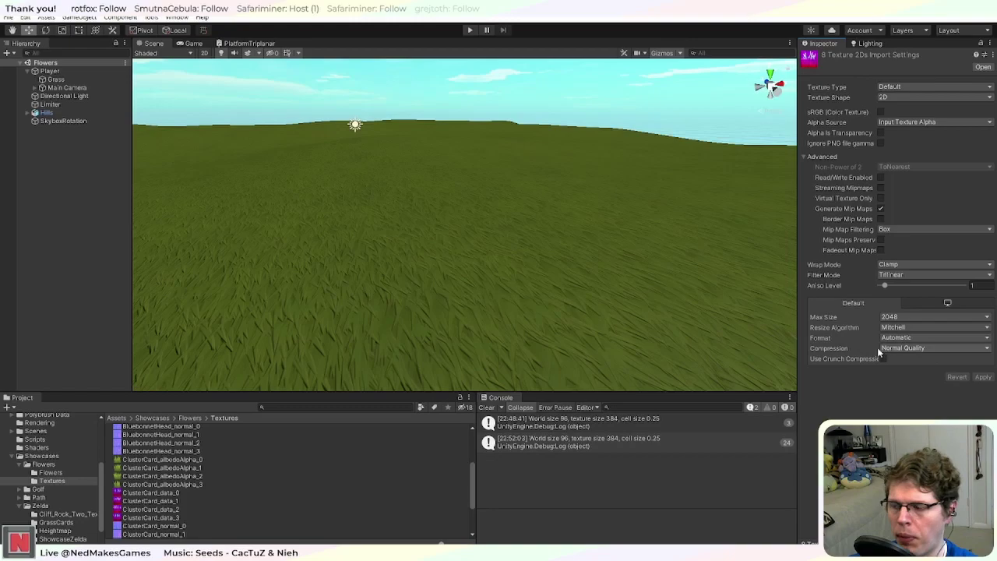
Step: Add seven more elements to the texture list of the grassFlowers_albedoAlpha texture array
scroll(198, 472, down, 4)
click(175, 503)
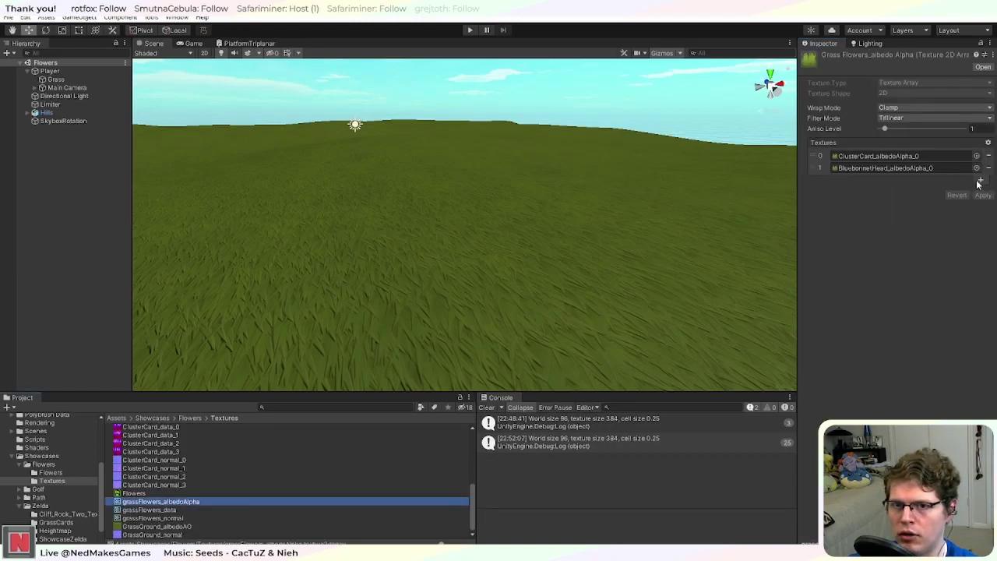
click(979, 181)
click(980, 193)
click(980, 204)
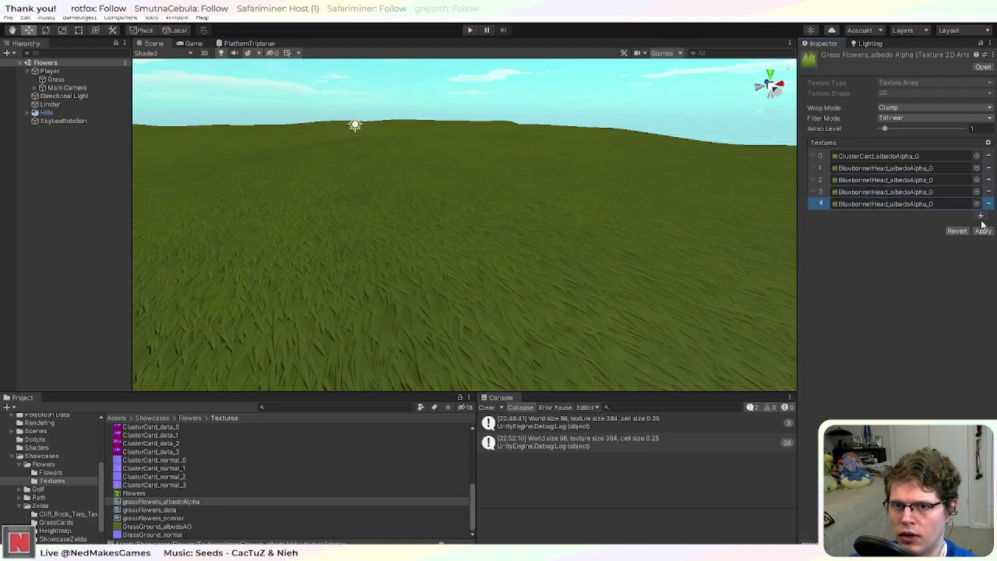
click(981, 216)
click(980, 227)
click(980, 239)
click(980, 251)
Step: Assign ClusterCard_albedoAlpha_1, 2 and 3 to elements 1 to 3 of the albedoAlpha array, and remove the surplus element 8
scroll(167, 511, up, 5)
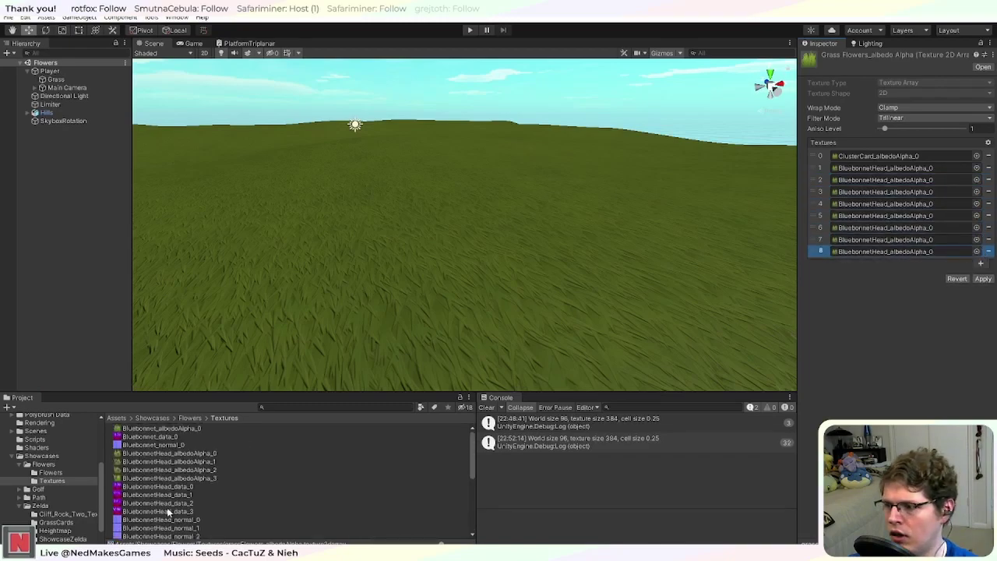
drag(192, 461, 885, 167)
scroll(251, 503, down, 5)
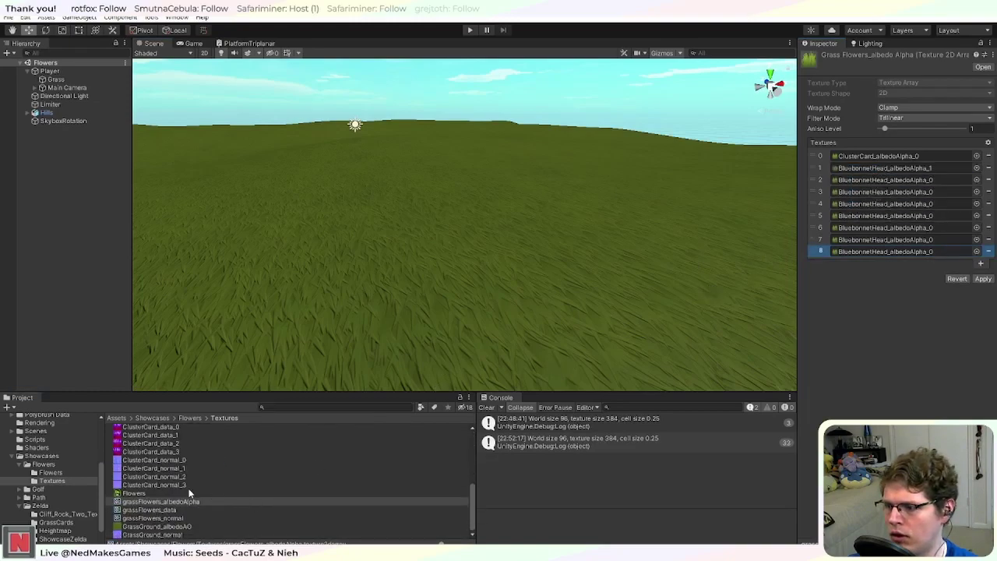
scroll(194, 487, up, 2)
drag(180, 462, 880, 167)
drag(191, 479, 882, 180)
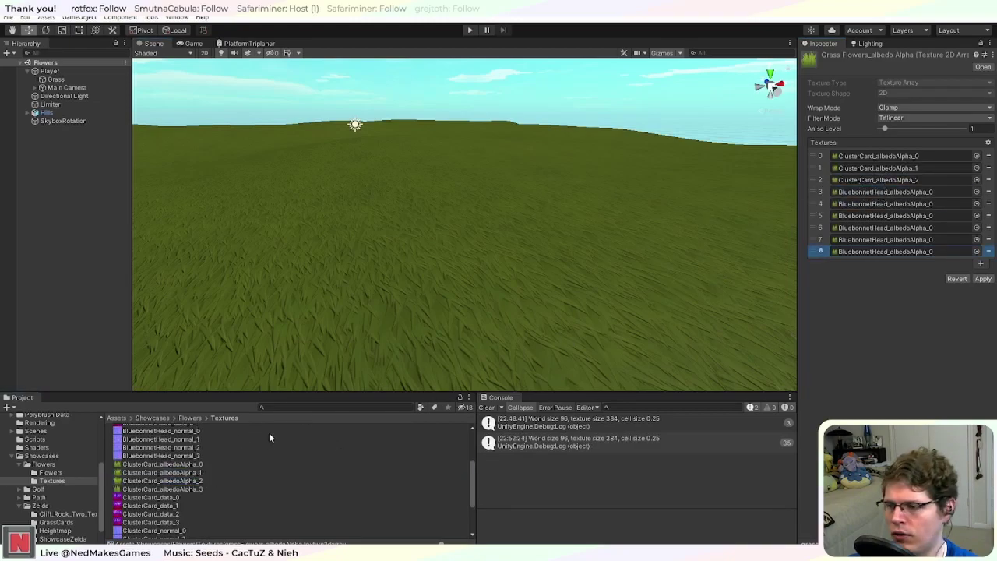
drag(198, 493, 873, 195)
click(988, 252)
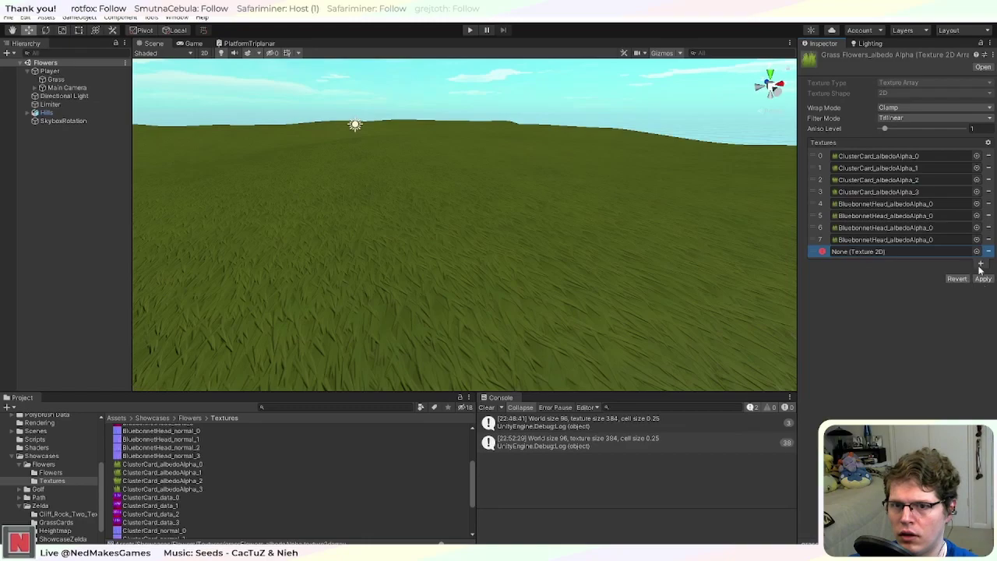
click(988, 251)
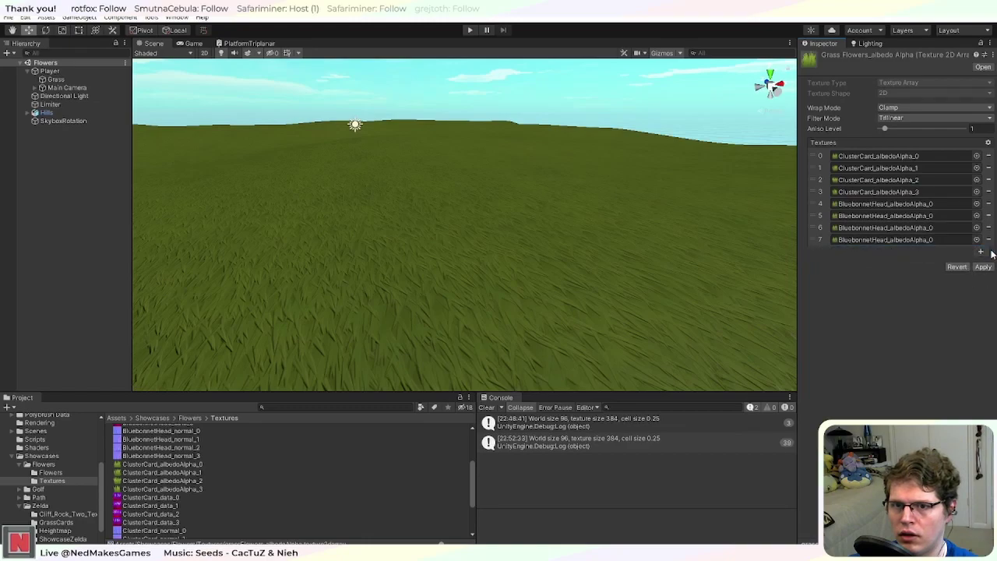
Step: Assign BluebonnetHead_albedoAlpha_0 to 3 to elements 4 to 7 of the albedoAlpha array and apply the import settings
scroll(211, 460, up, 4)
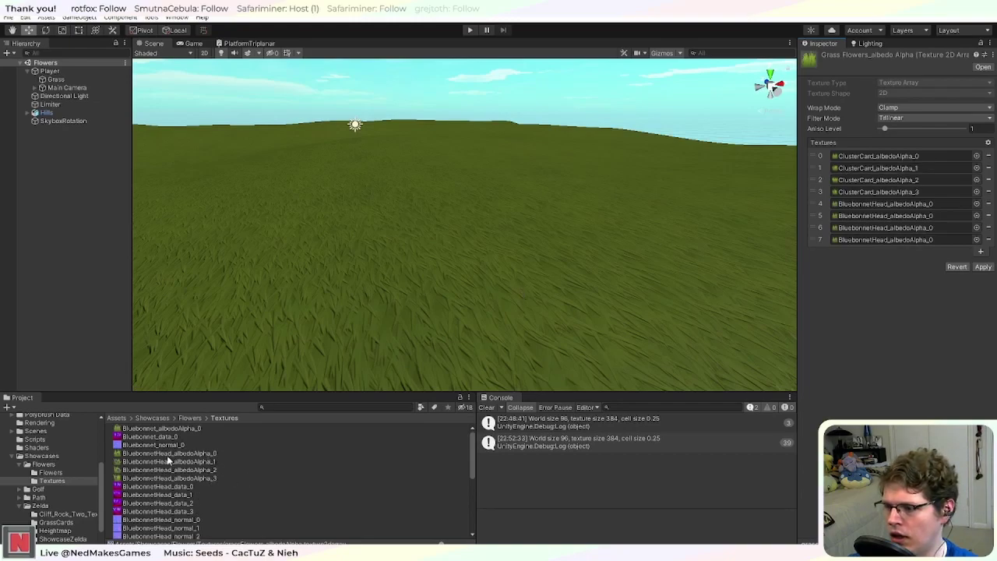
drag(161, 454, 892, 201)
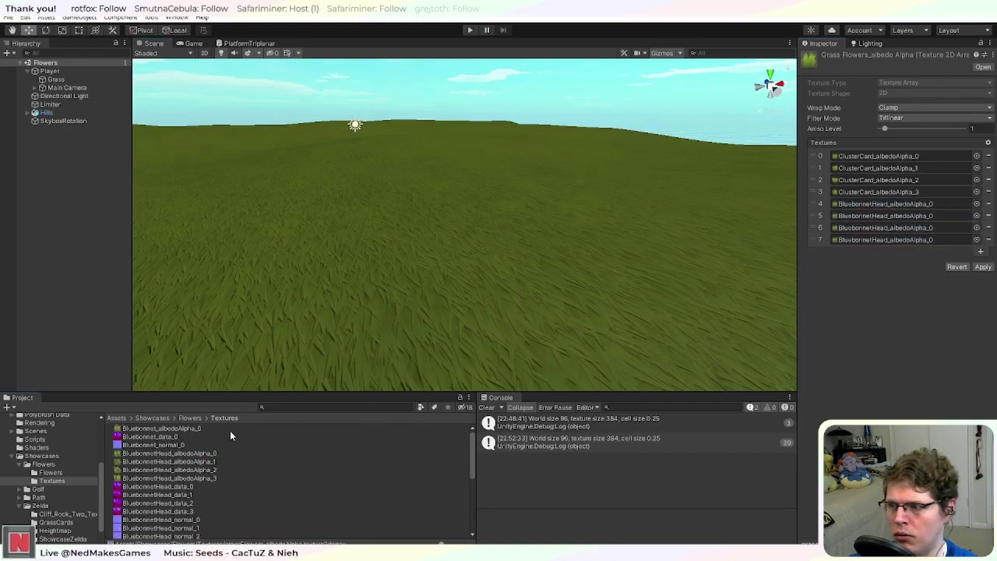
drag(207, 462, 888, 215)
drag(201, 472, 880, 228)
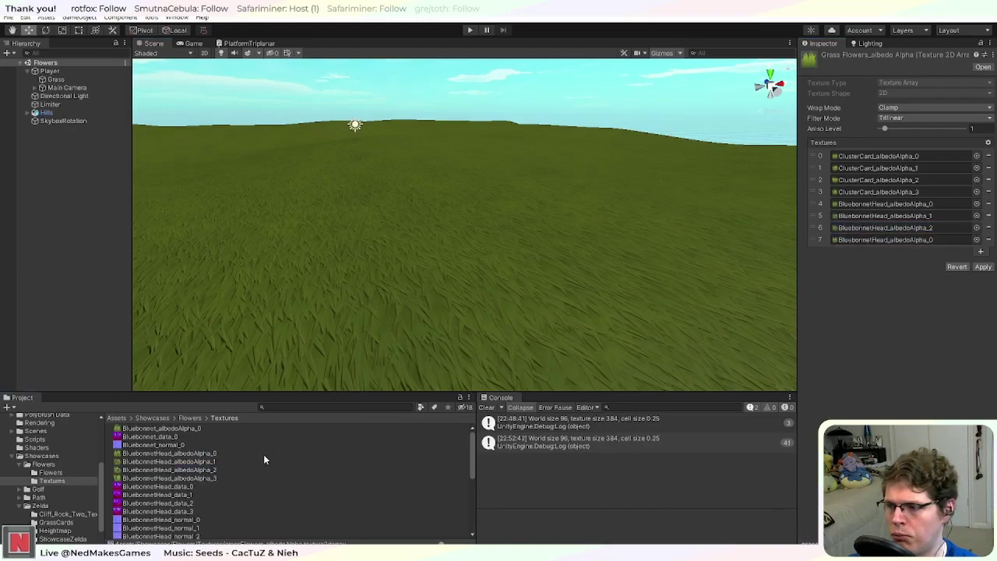
drag(206, 479, 919, 240)
click(981, 267)
Step: Extend the texture list of the grassFlowers_data texture array to eight elements, numbered 0 to 7
scroll(217, 479, down, 6)
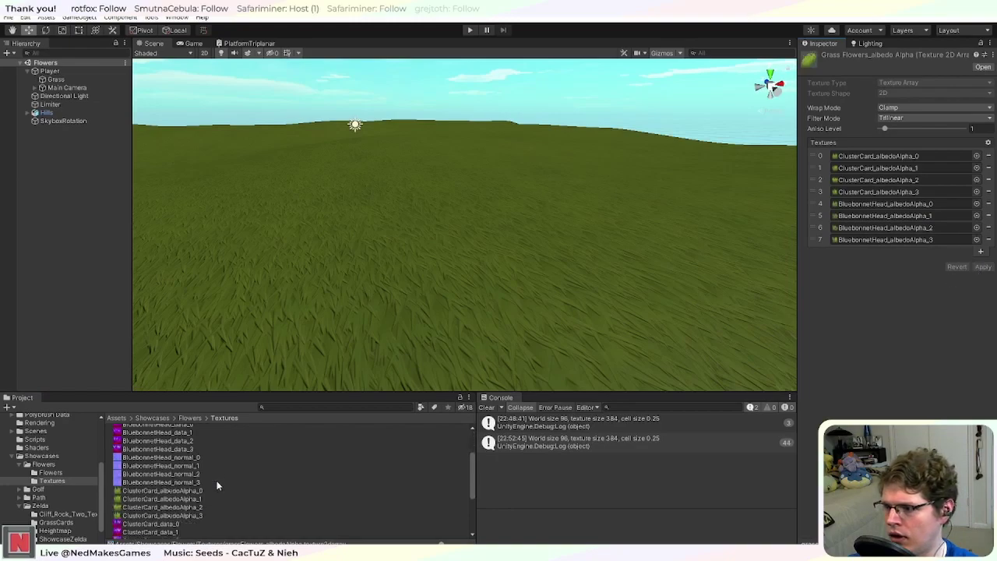
click(180, 510)
scroll(180, 513, up, 6)
click(981, 192)
click(980, 192)
click(980, 204)
click(980, 215)
click(980, 227)
click(980, 239)
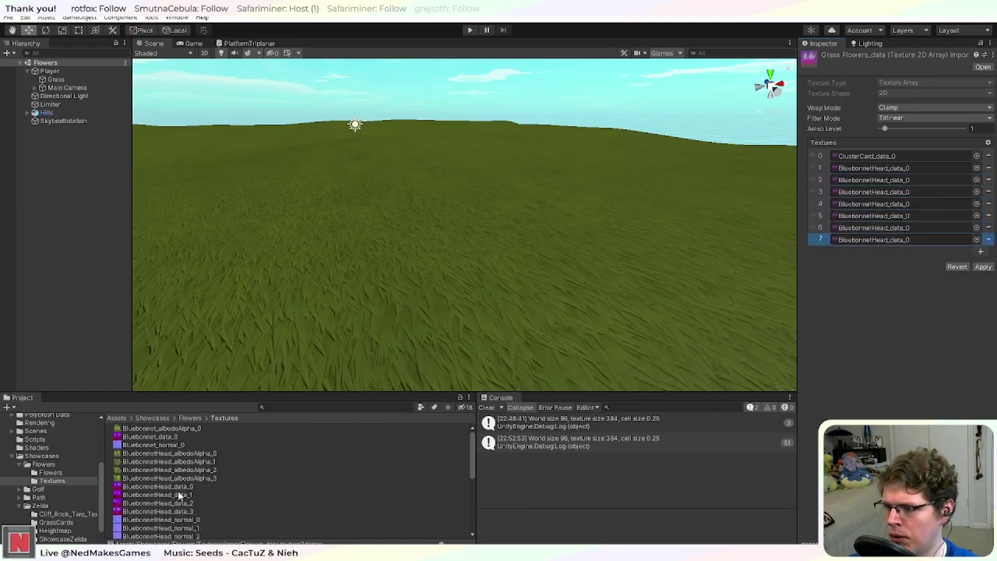
Step: Assign BluebonnetHead_data_0 to 3 to elements 4 to 7 of the grassFlowers_data array
drag(177, 490, 911, 214)
drag(188, 496, 845, 217)
click(204, 502)
drag(204, 500, 852, 229)
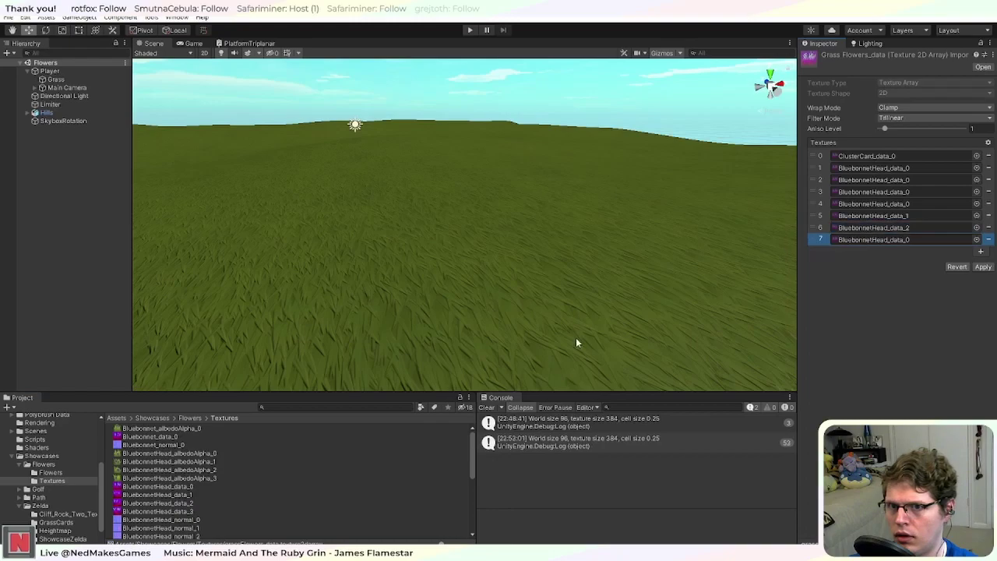
drag(199, 510, 881, 242)
Step: Assign ClusterCard_data_1, 2 and 3 to elements 1 to 3 of the grassFlowers_data array and apply the import settings
scroll(258, 513, down, 5)
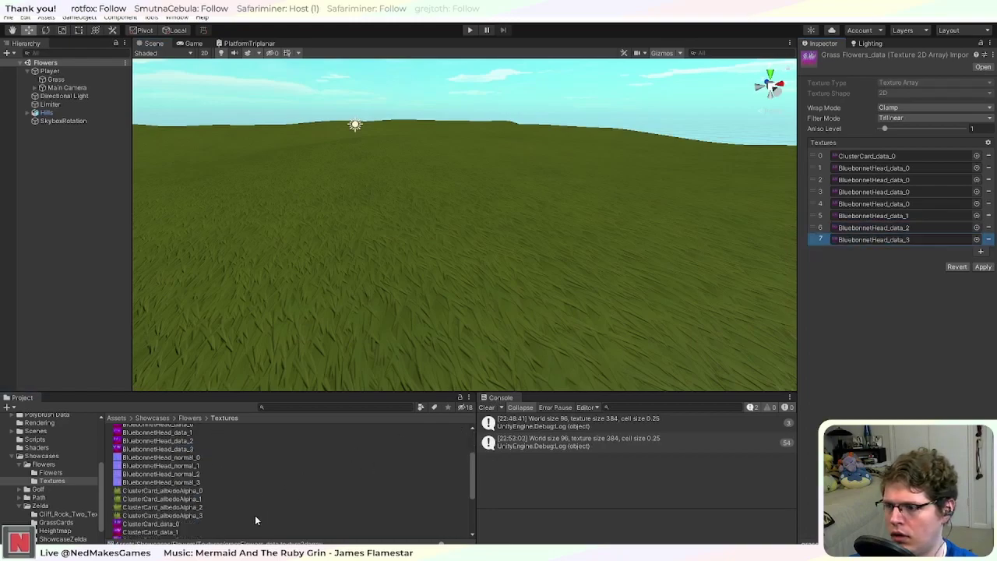
scroll(199, 482, up, 3)
drag(198, 498, 891, 169)
drag(201, 505, 865, 181)
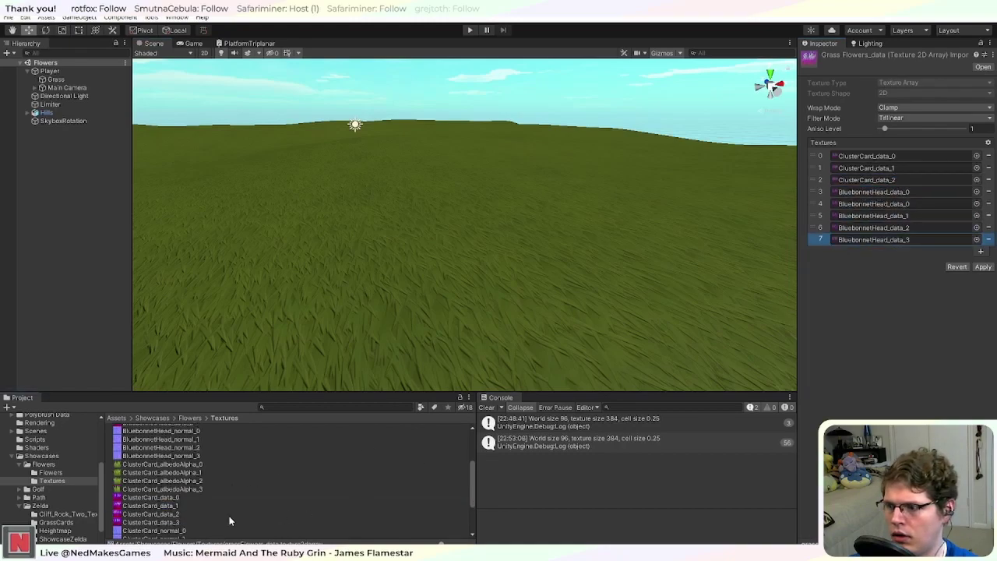
drag(168, 524, 883, 195)
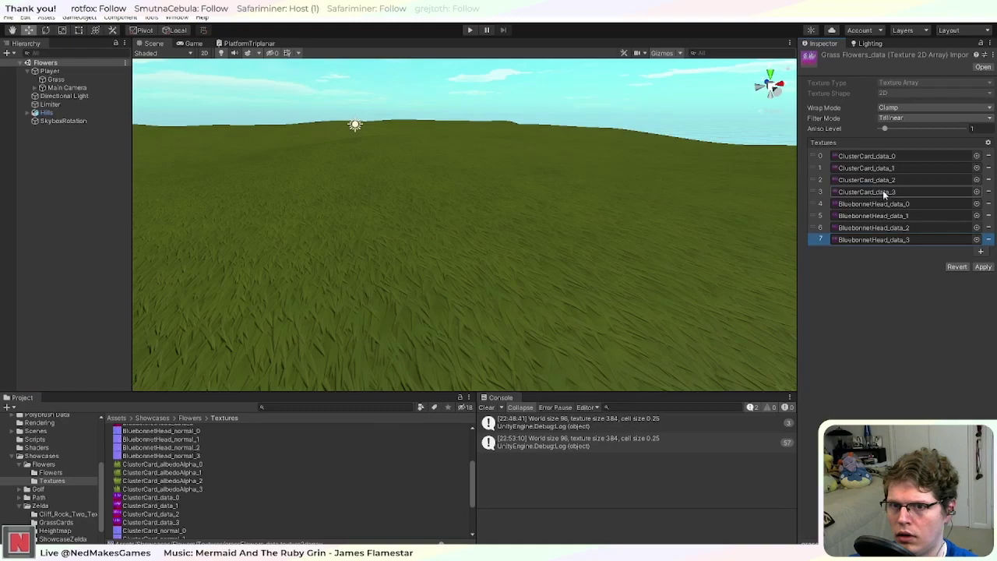
click(982, 266)
Step: Extend the texture list of the grassFlowers_normal texture array to eight elements, numbered 0 to 7
scroll(175, 520, down, 3)
click(175, 518)
click(981, 180)
click(980, 191)
click(980, 203)
click(981, 215)
click(981, 228)
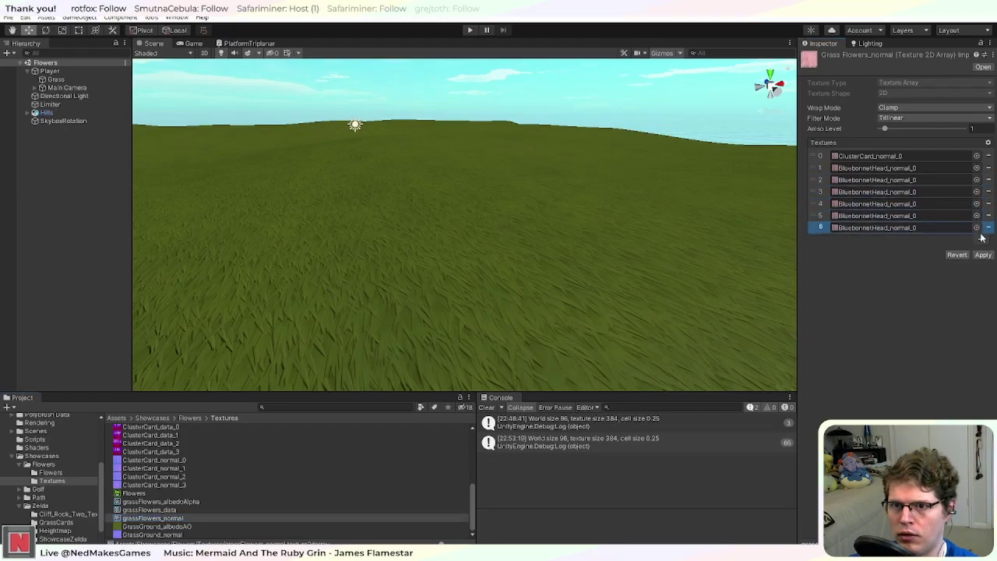
click(981, 239)
Step: Assign ClusterCard_normal_1, 2 and 3 to elements 1 to 3 of the grassFlowers_normal array
scroll(229, 474, up, 6)
scroll(228, 474, up, 1)
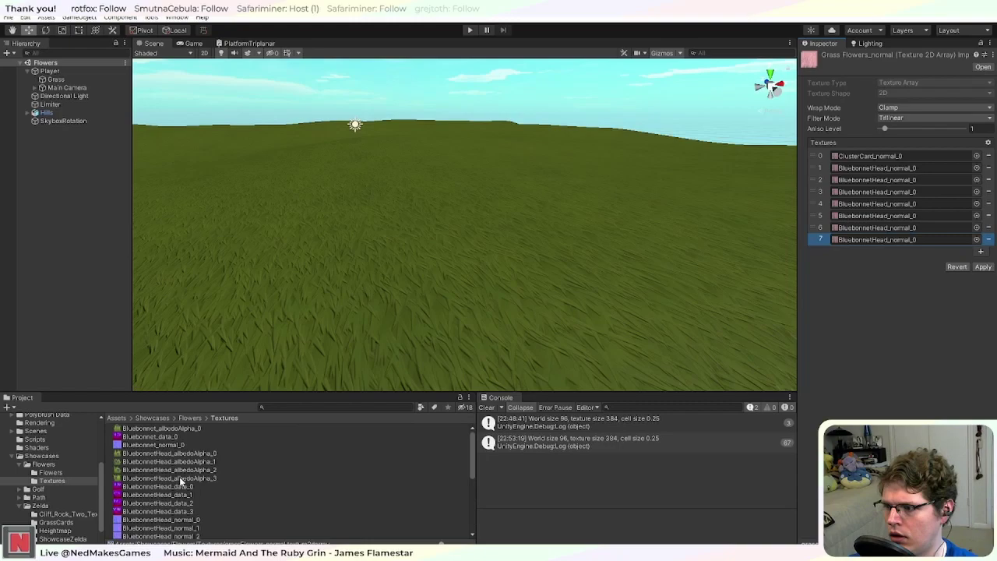
scroll(193, 469, down, 2)
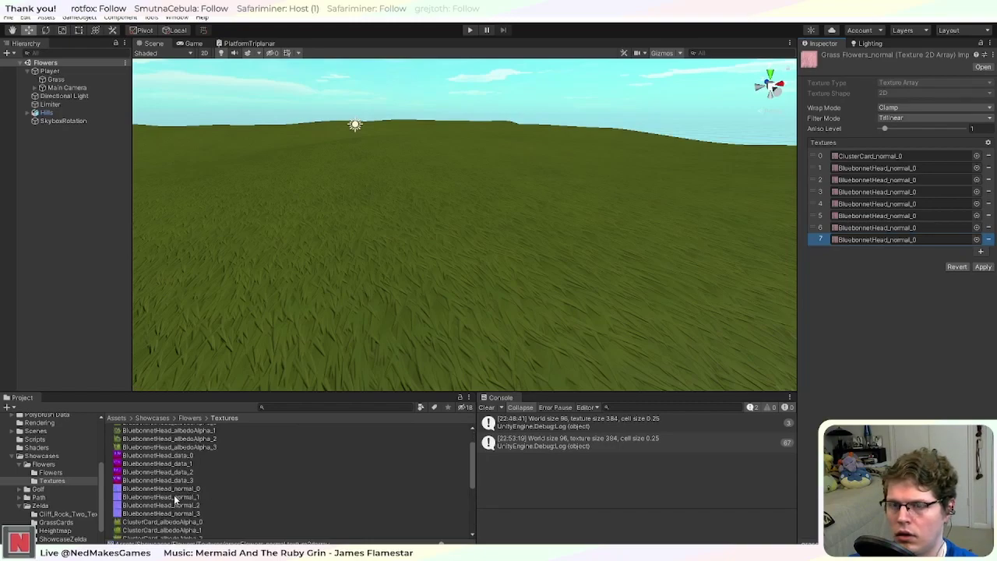
scroll(175, 495, down, 6)
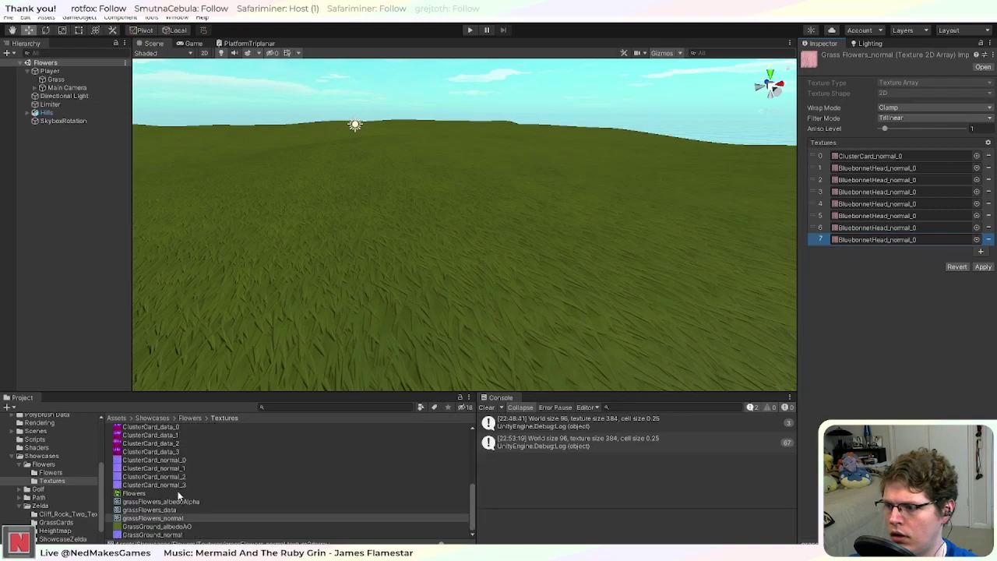
drag(178, 470, 912, 168)
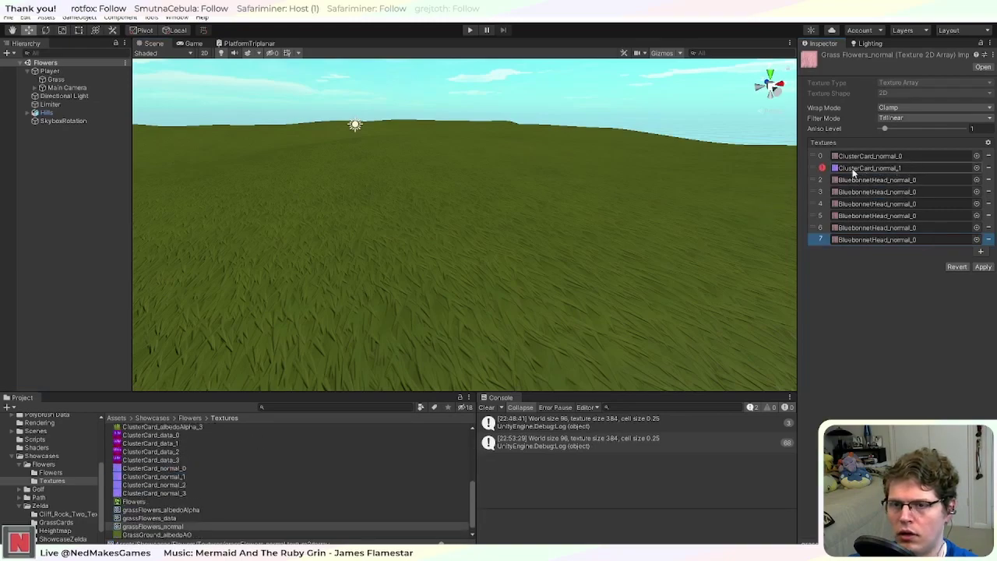
mouse_move(821, 168)
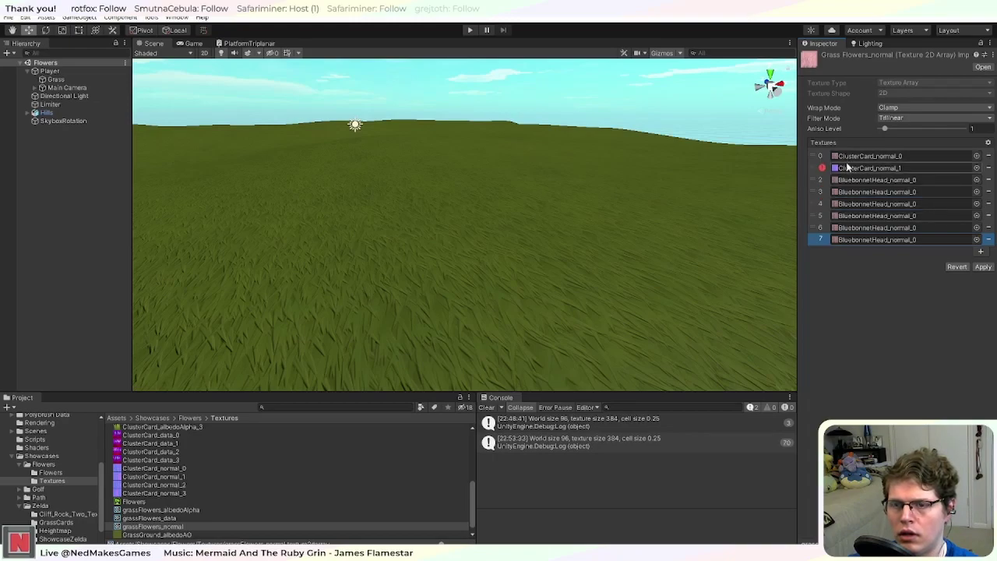
drag(173, 488, 868, 180)
drag(190, 493, 919, 192)
Step: Assign BluebonnetHead_normal_0 to 3 to elements 4 to 7 of the grassFlowers_normal array and apply the import settings
scroll(269, 492, up, 5)
drag(191, 455, 911, 208)
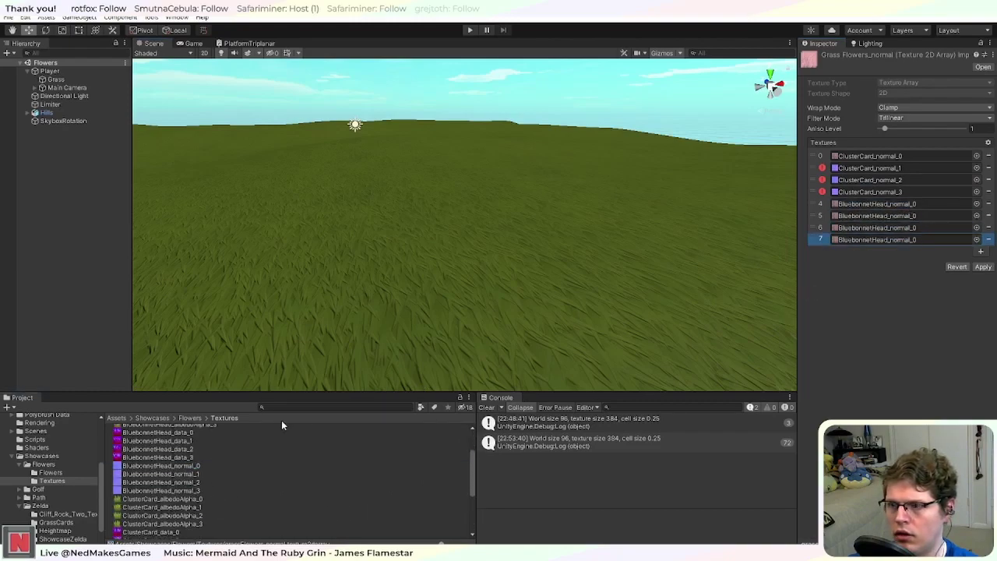
scroll(192, 484, up, 1)
drag(192, 483, 888, 215)
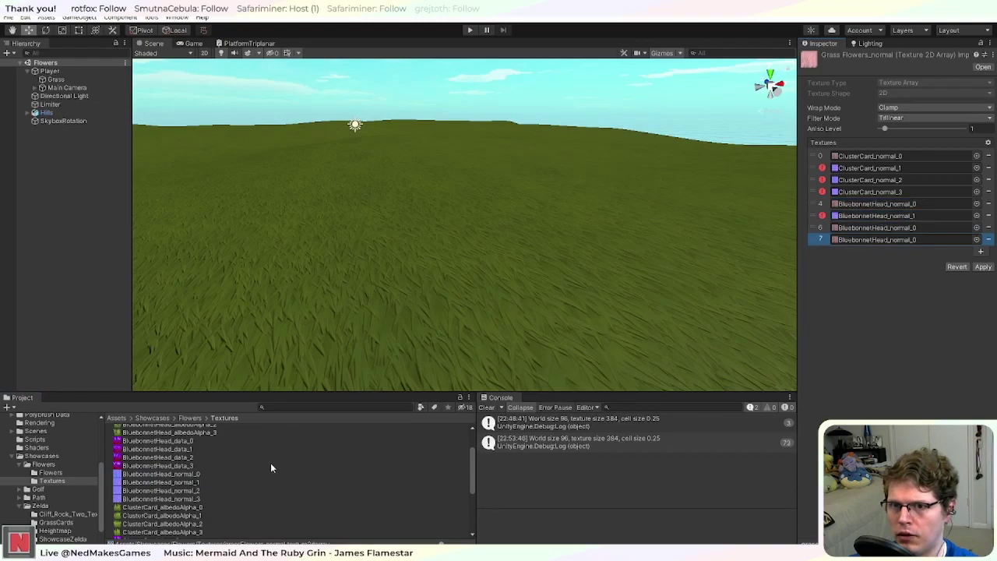
drag(185, 492, 894, 228)
drag(192, 499, 891, 237)
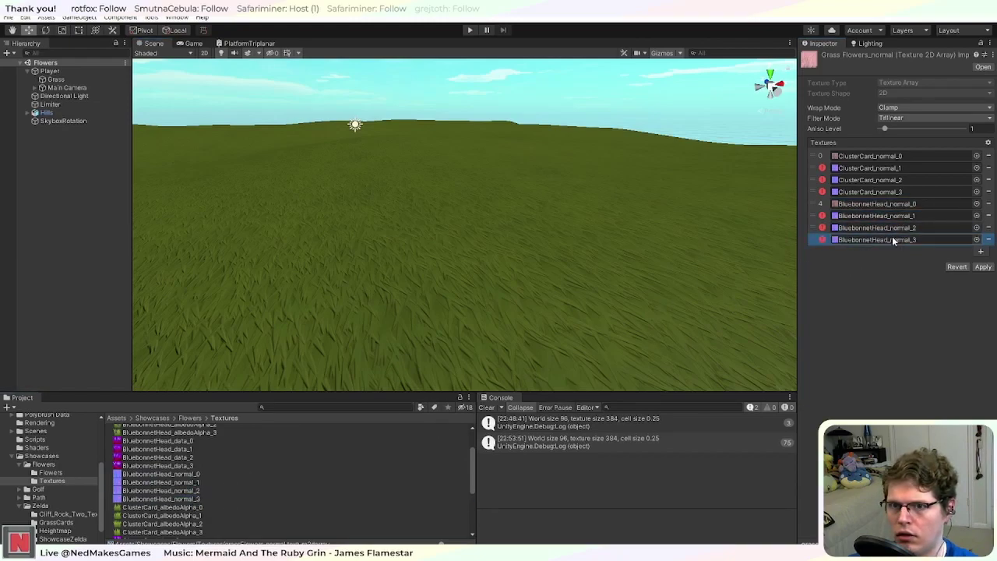
click(982, 267)
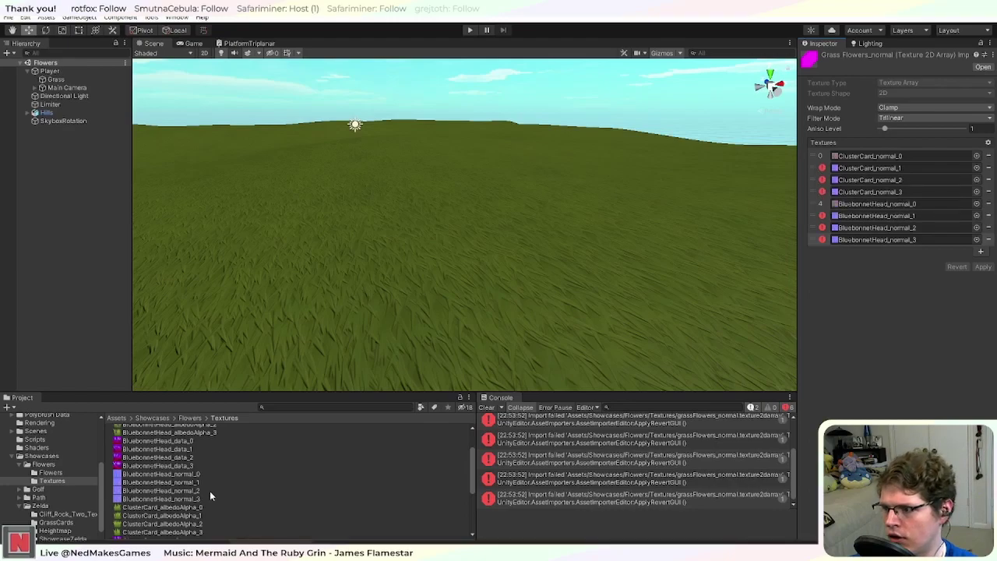
Step: Compare the import settings of the BluebonnetHead_normal_0 and BluebonnetHead_normal_1 textures
click(161, 473)
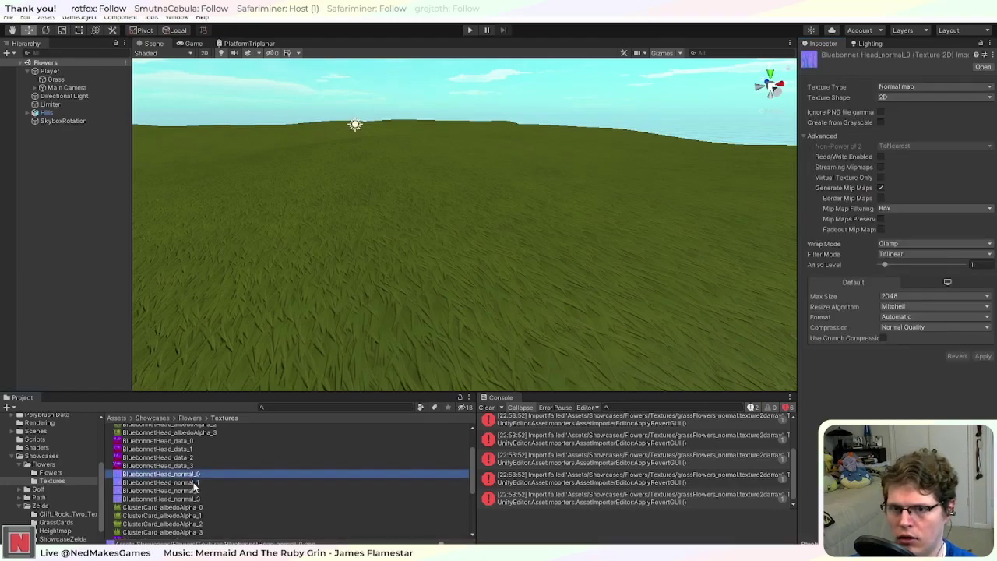
click(195, 482)
click(203, 475)
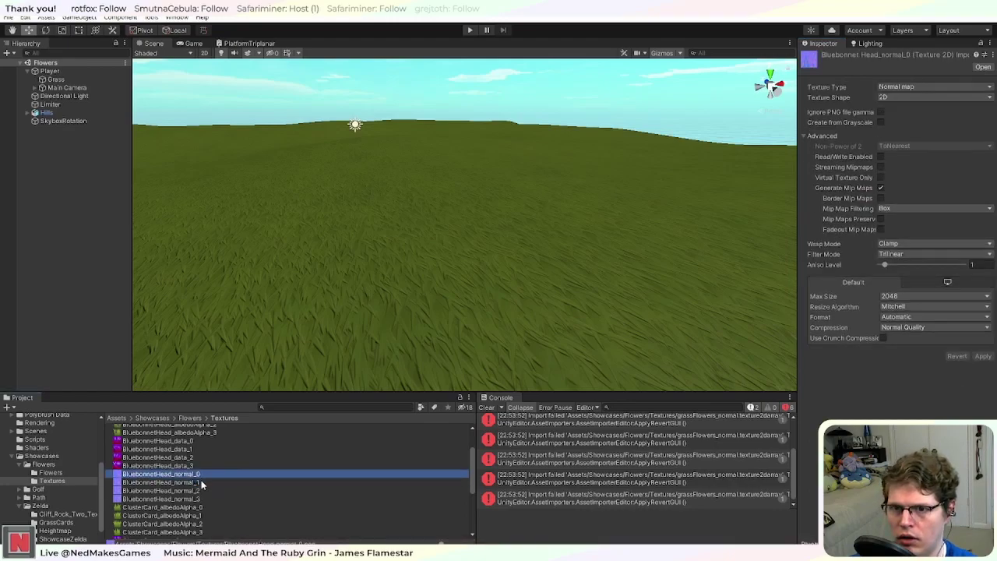
click(201, 482)
click(204, 474)
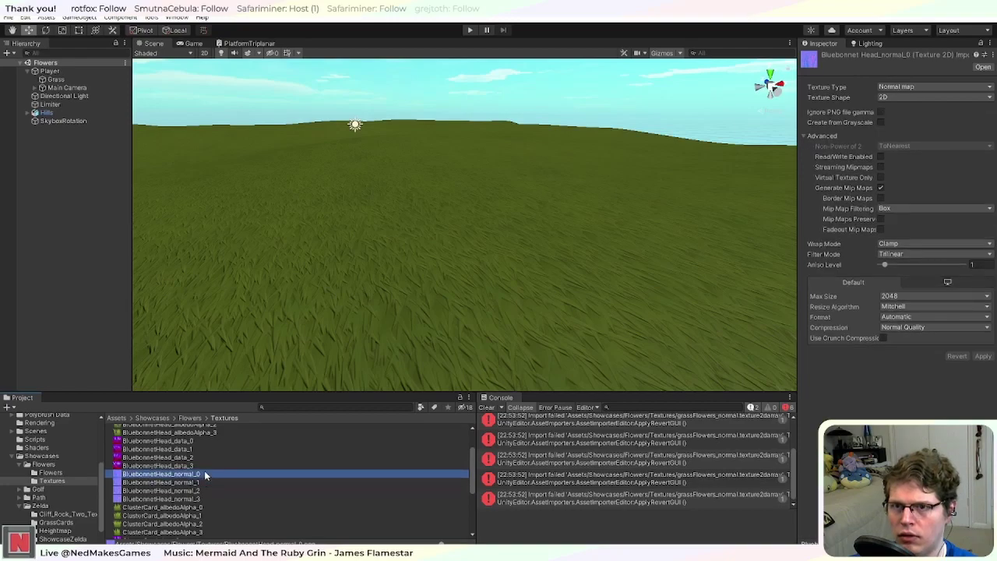
click(203, 481)
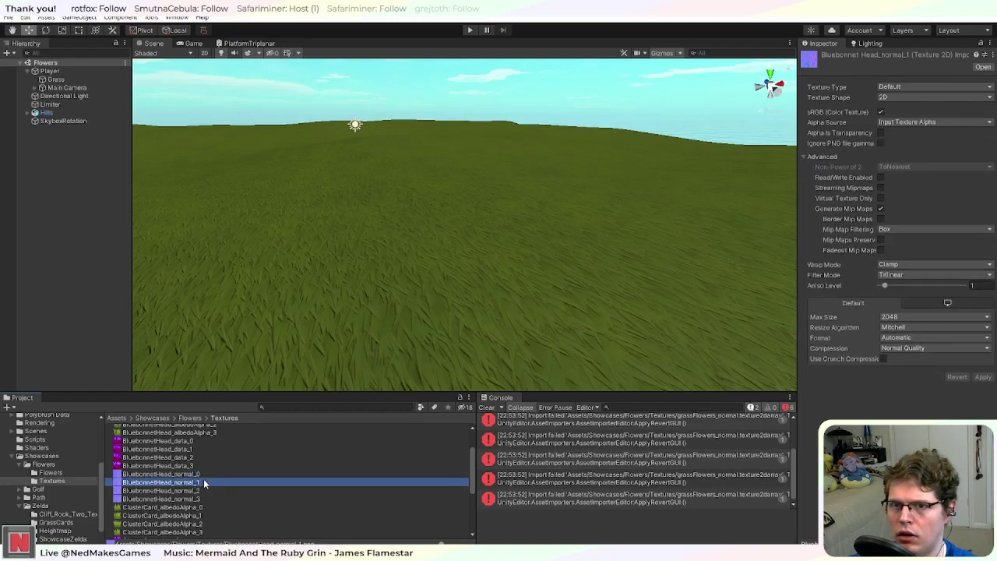
click(204, 474)
click(204, 482)
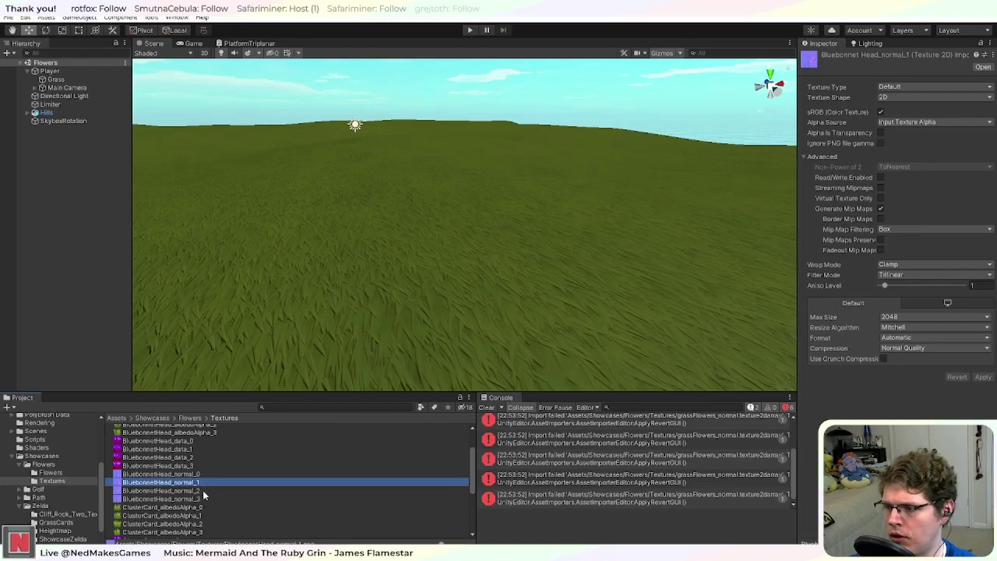
Step: Select the BluebonnetHead and ClusterCard normal textures numbered 0 to 3 together for a shared import change
shift+click(203, 473)
shift+click(207, 499)
scroll(209, 500, down, 3)
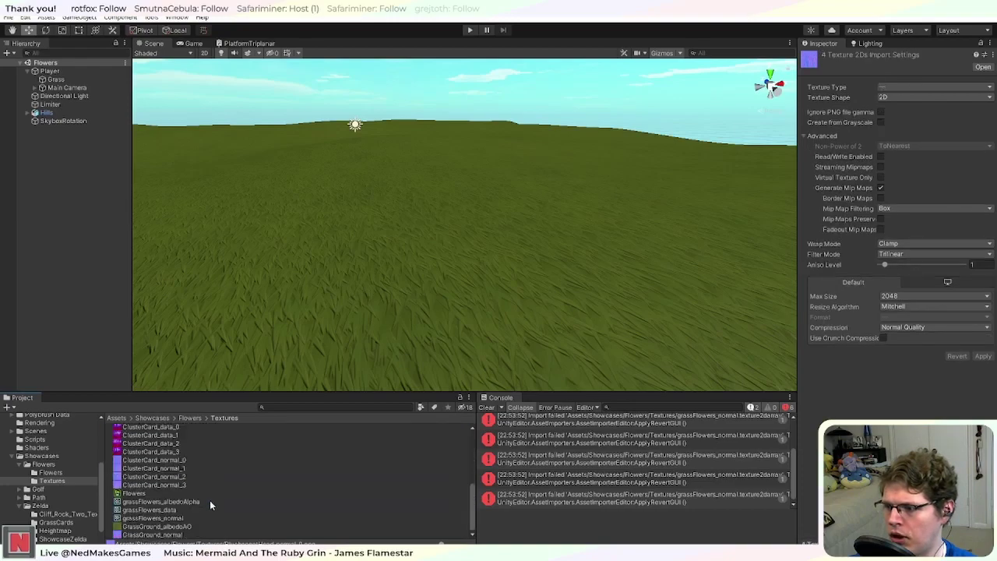
ctrl+click(187, 459)
ctrl+click(186, 468)
ctrl+click(187, 476)
ctrl+click(187, 484)
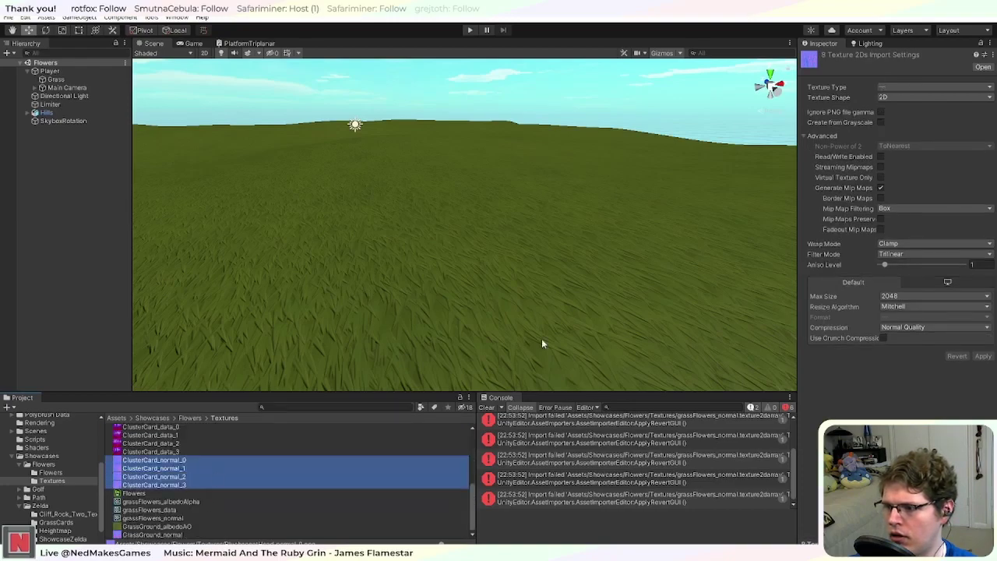
Step: Set the Texture Type of ClusterCard_normal_1, 2 and 3 to Normal map and apply the import settings
click(929, 91)
click(917, 112)
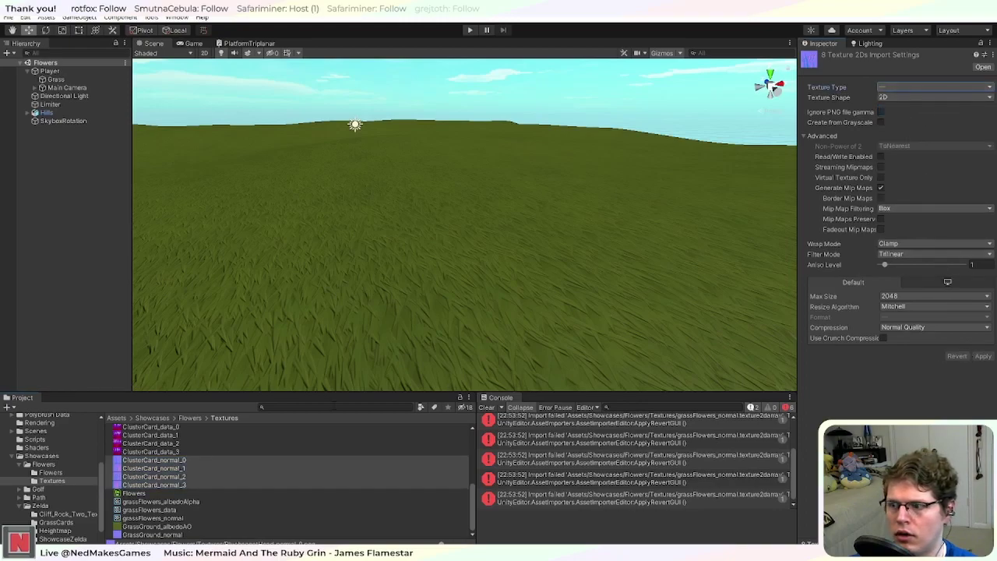
click(179, 483)
ctrl+click(201, 476)
ctrl+click(204, 468)
click(903, 87)
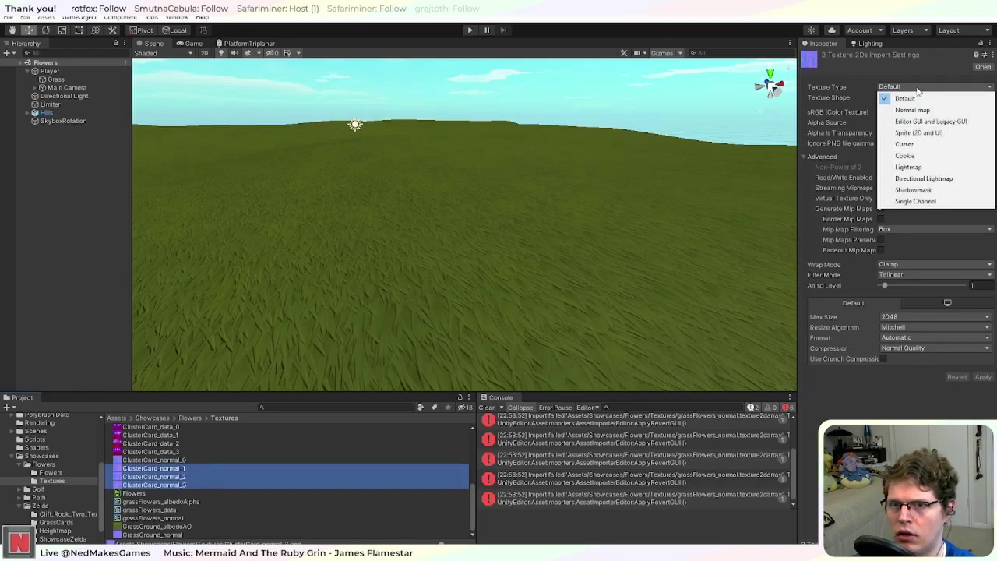
click(902, 111)
click(983, 356)
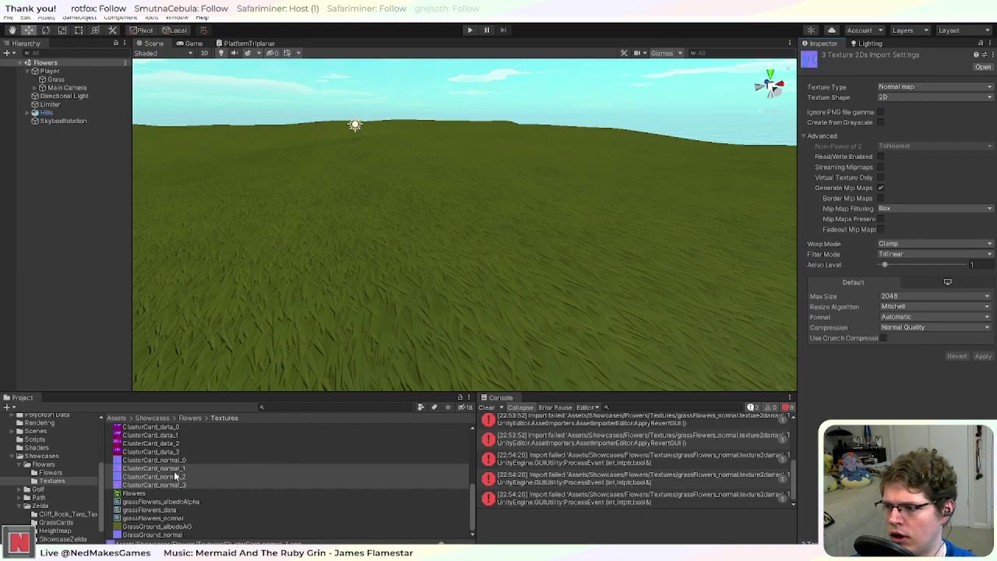
Step: Set the Texture Type of BluebonnetHead_normal_1, 2 and 3 to Normal map and apply the import settings
scroll(195, 521, up, 4)
click(196, 511)
shift+click(196, 502)
shift+click(198, 493)
click(925, 86)
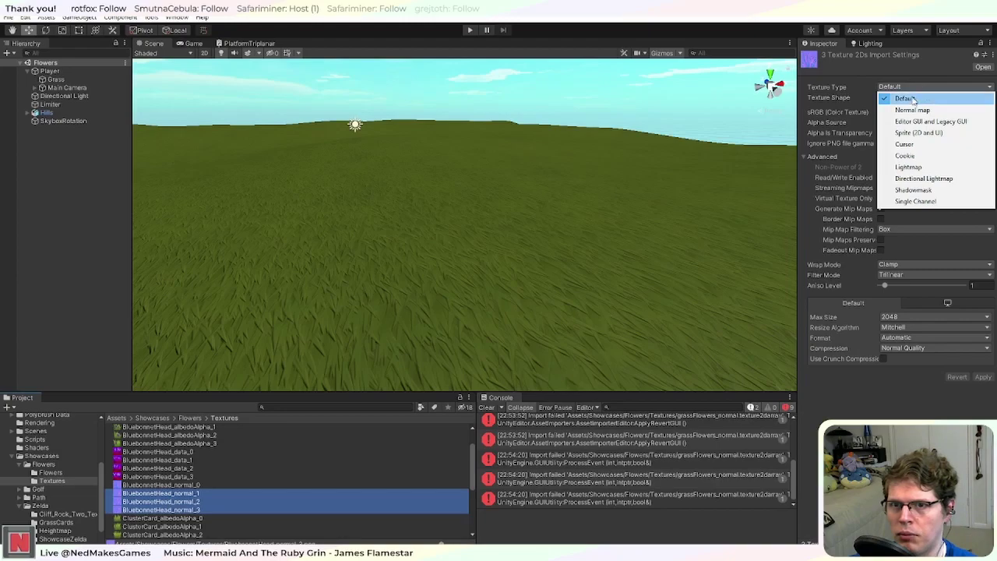
click(927, 108)
click(984, 358)
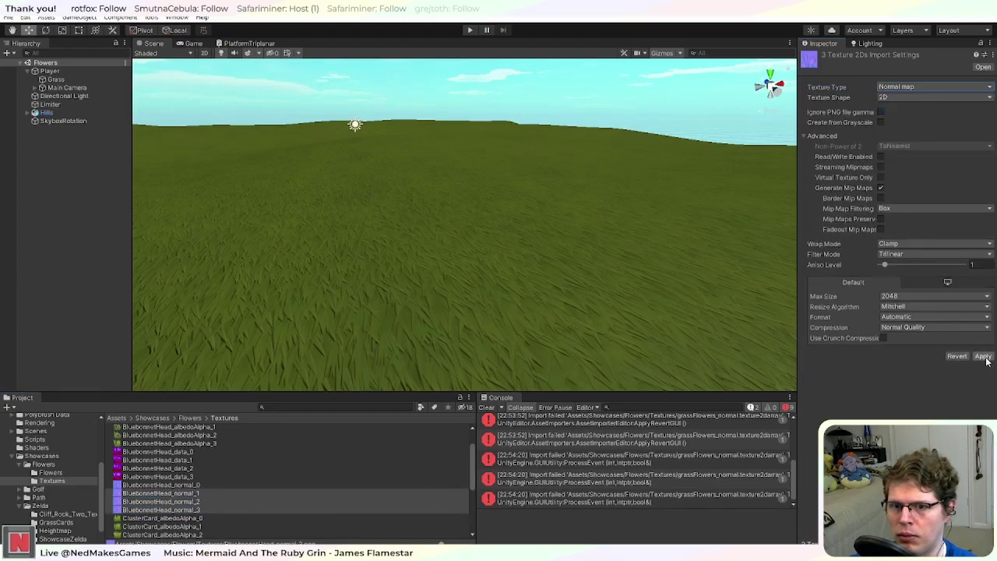
Step: Check the import settings of the BluebonnetHead, GrassGround and grassFlowers_normal assets and clear the console
click(191, 486)
click(205, 492)
scroll(210, 495, down, 3)
click(193, 535)
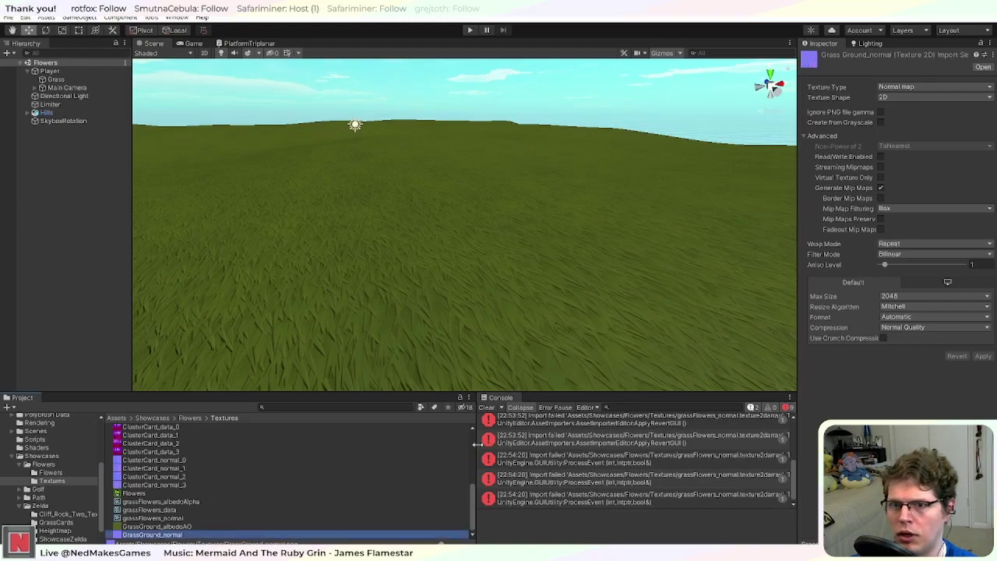
click(182, 518)
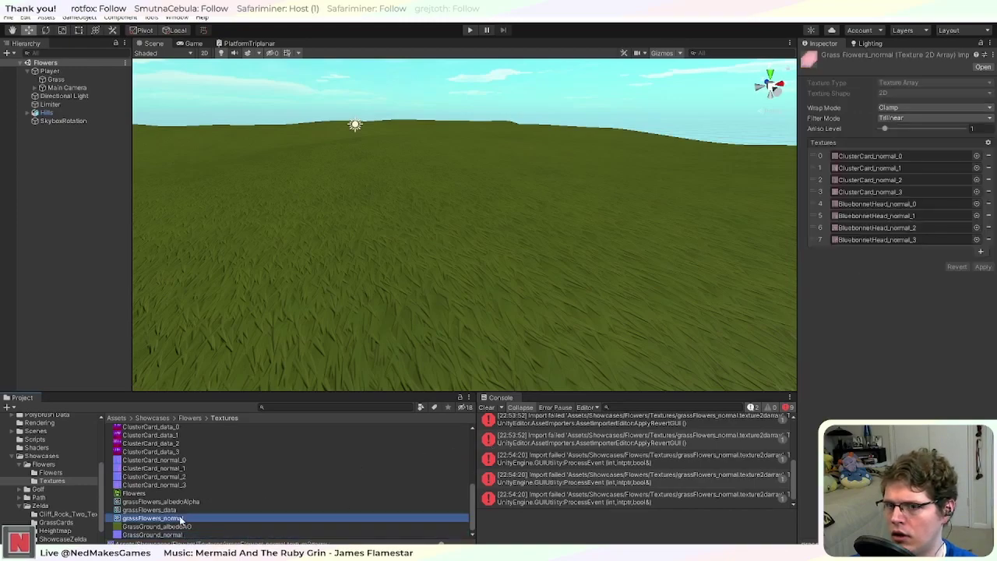
click(486, 407)
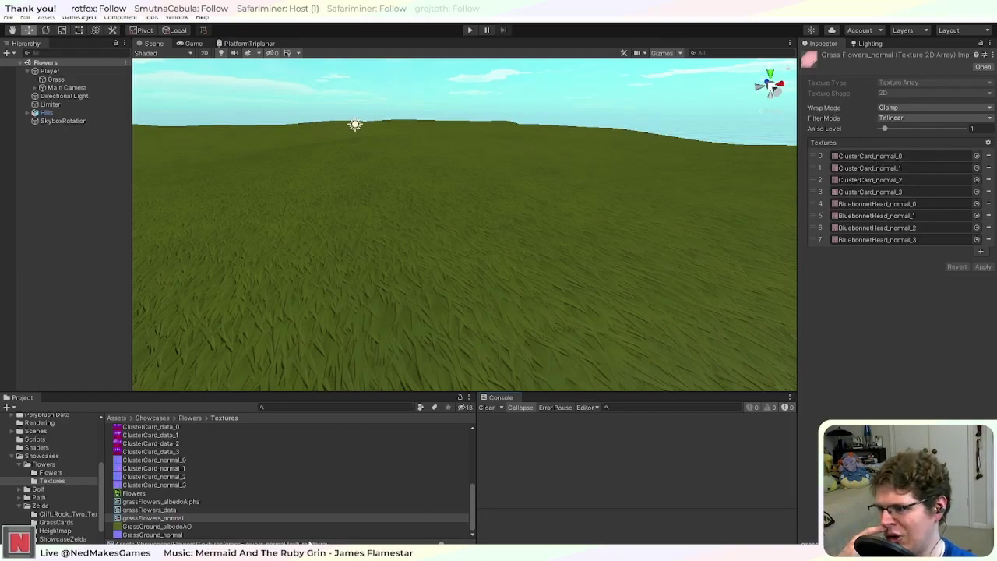
Step: Review the BluebonnetHead and ClusterCard files in the Flowers Textures folder alongside the grassFlowers_normal array elements
scroll(162, 468, up, 2)
scroll(164, 472, down, 2)
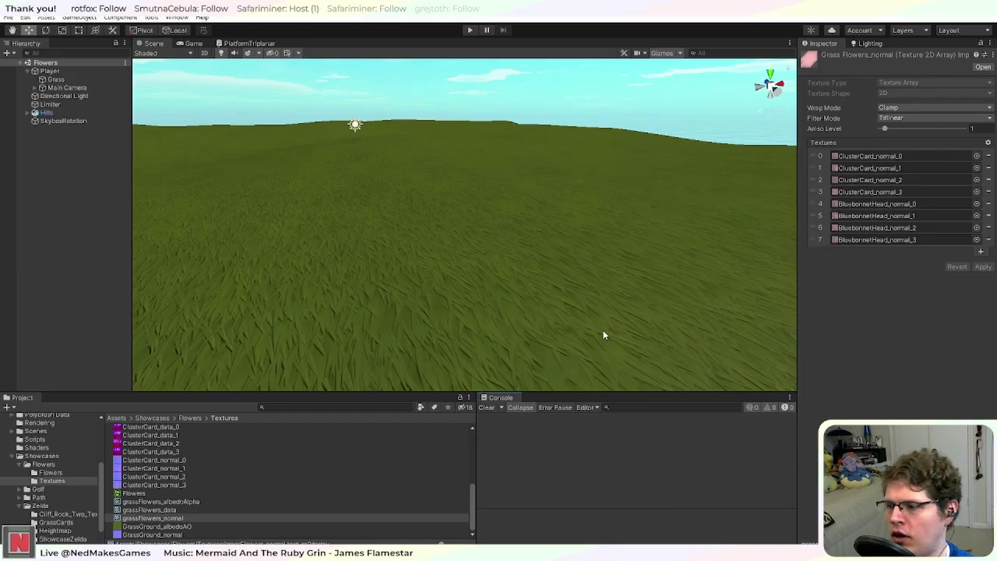
scroll(207, 478, up, 3)
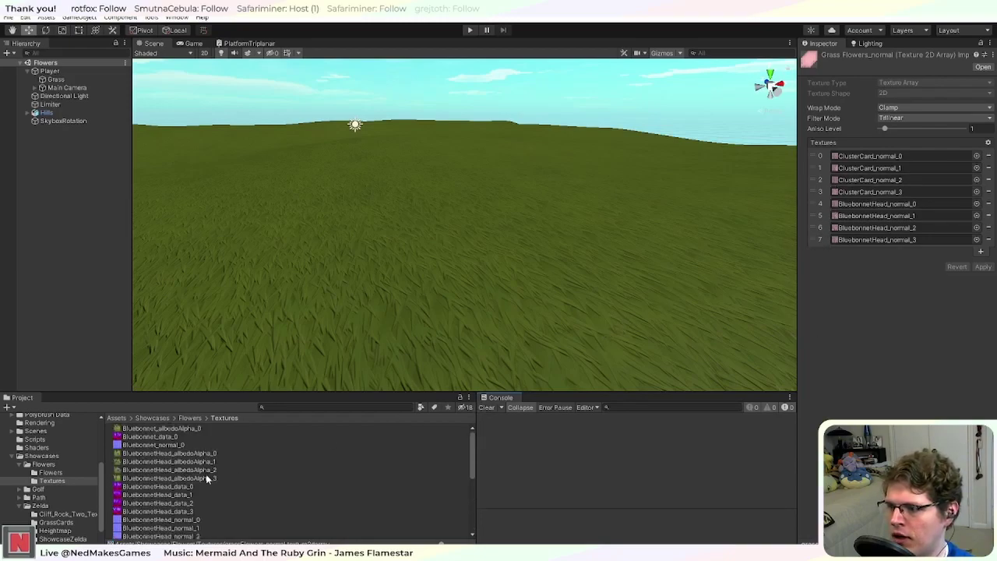
scroll(206, 478, down, 3)
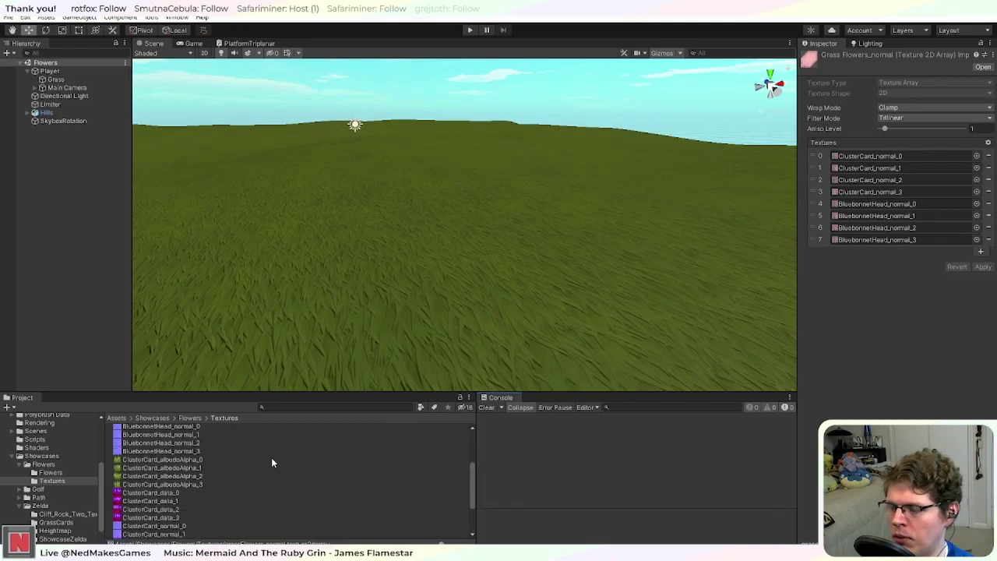
scroll(261, 465, up, 3)
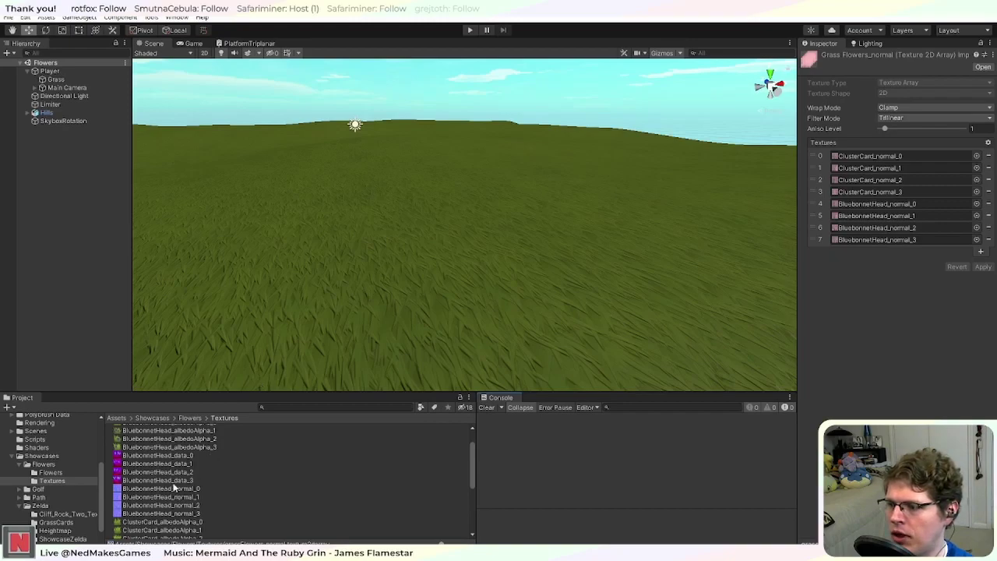
scroll(194, 496, down, 3)
scroll(125, 499, down, 1)
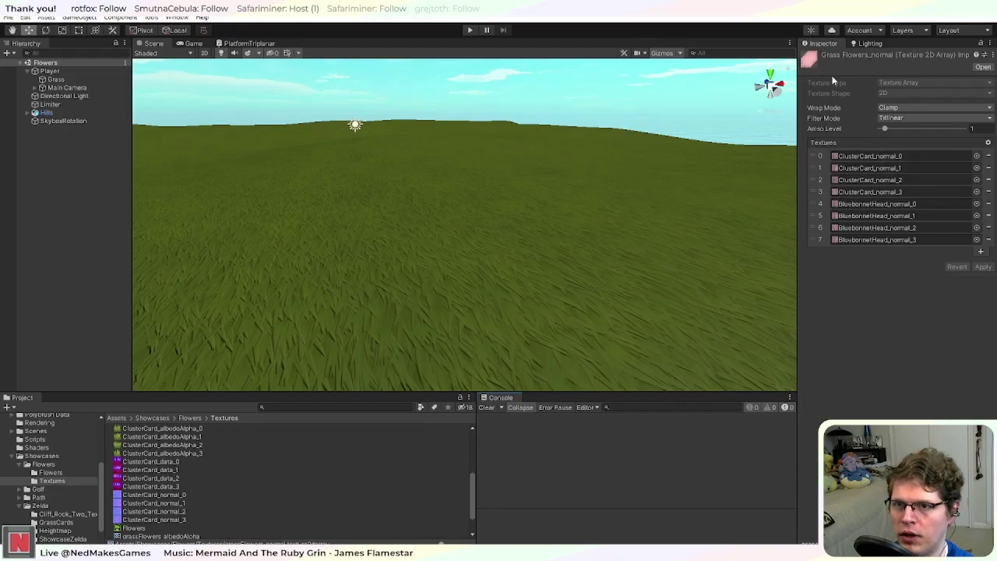
scroll(307, 473, up, 4)
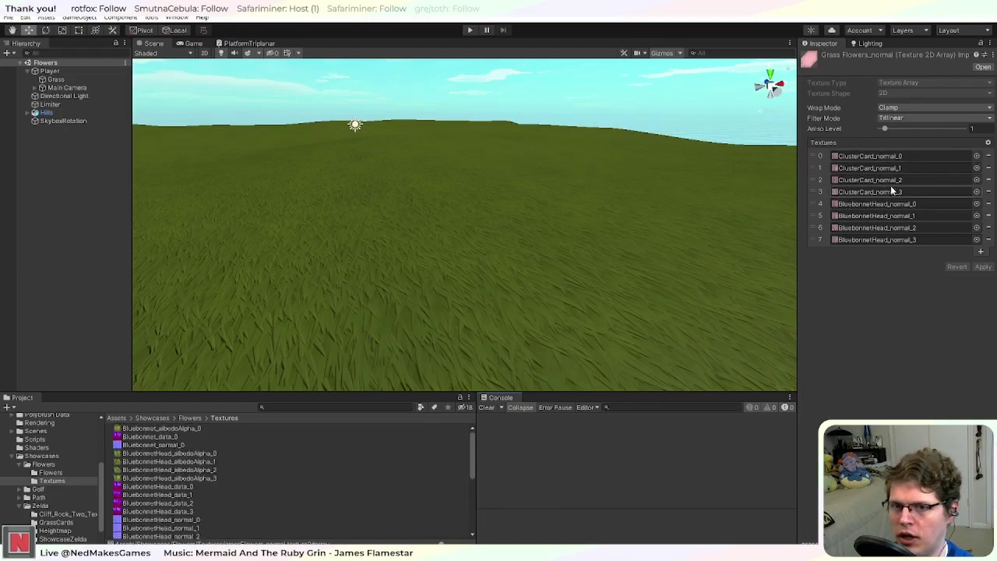
Step: Run the Flowers scene, inspect the rendered grass from several angles in the scene view, and stop it
click(469, 30)
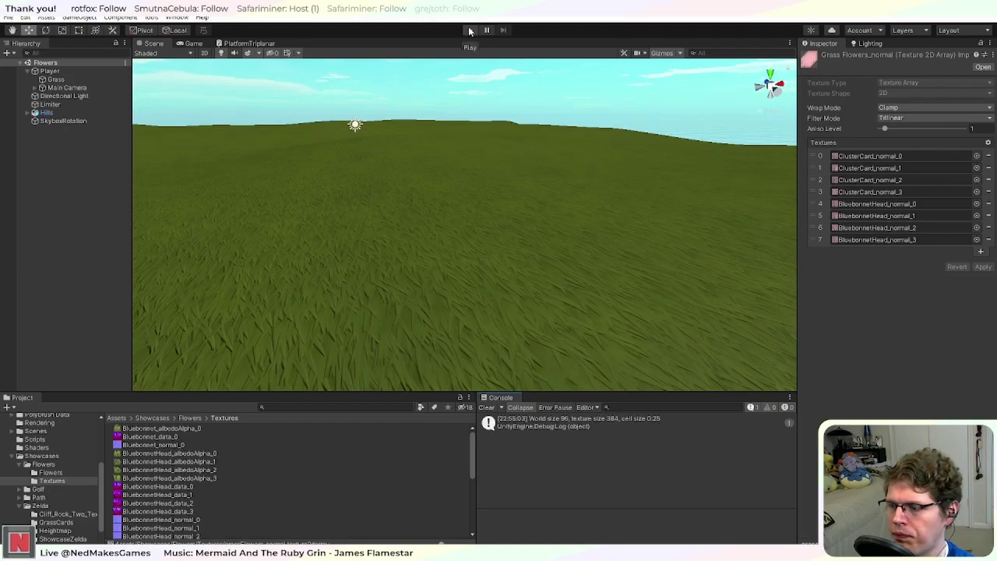
click(469, 31)
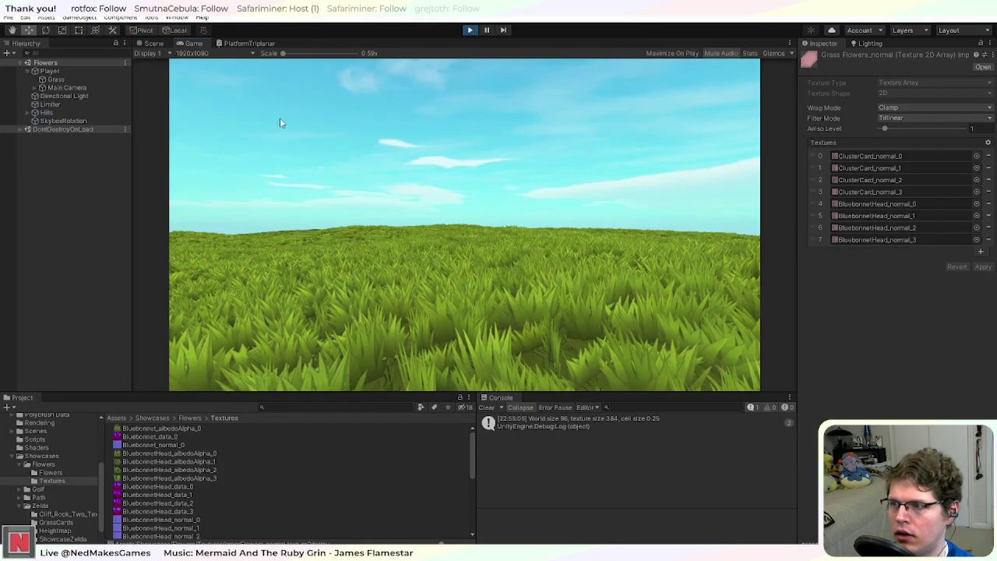
click(153, 45)
right_drag(517, 255, 389, 268)
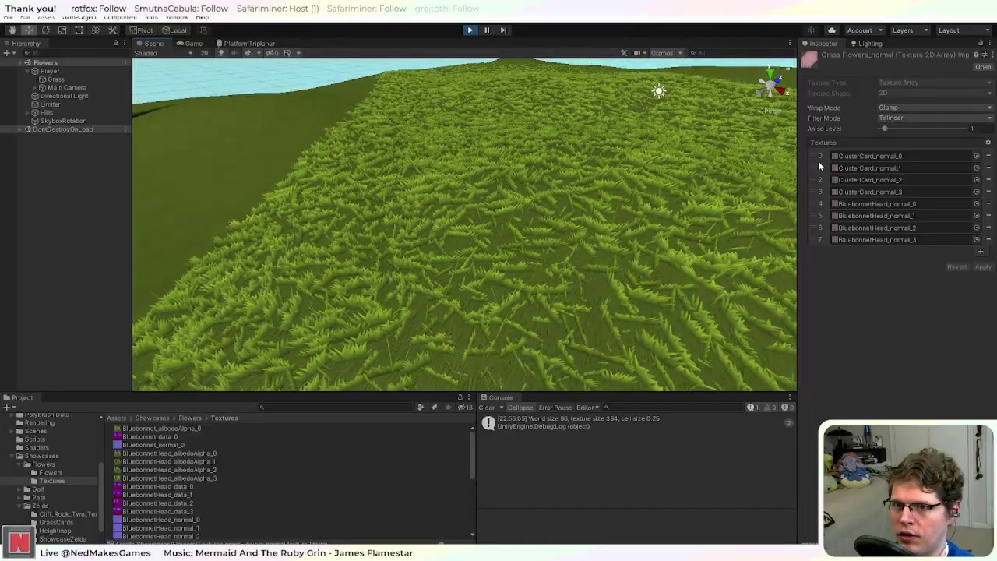
right_drag(790, 181, 165, 313)
key(ctrl+p)
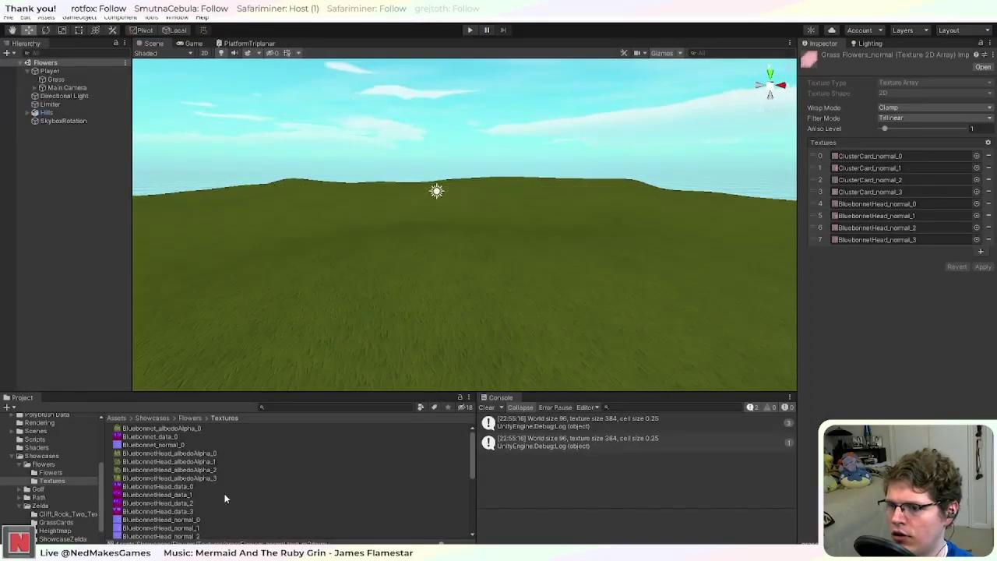
Step: Open the SoilFlowerPatch HLSL file from the Flowers folder in Visual Studio and go to its texture and float declarations
scroll(134, 486, down, 5)
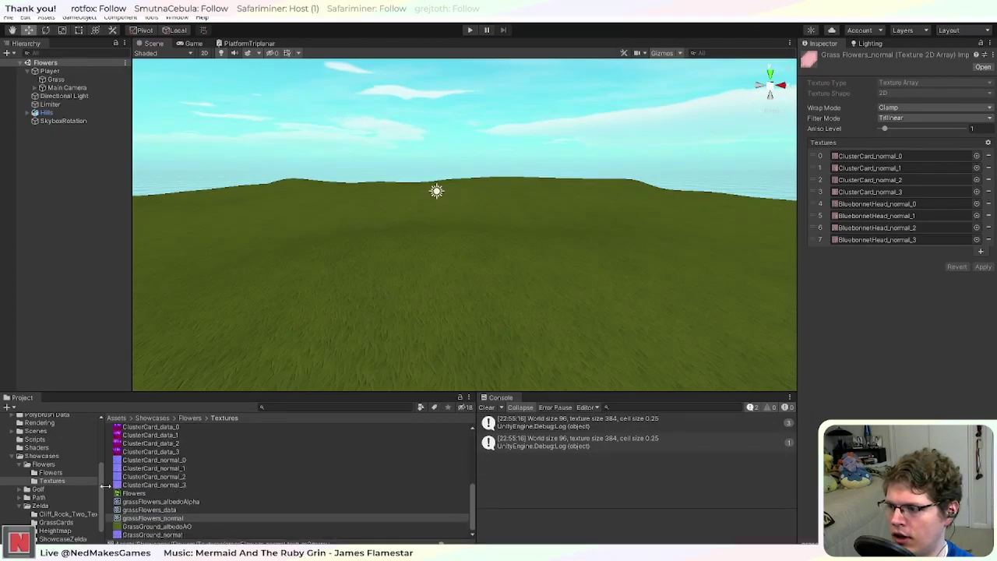
click(57, 464)
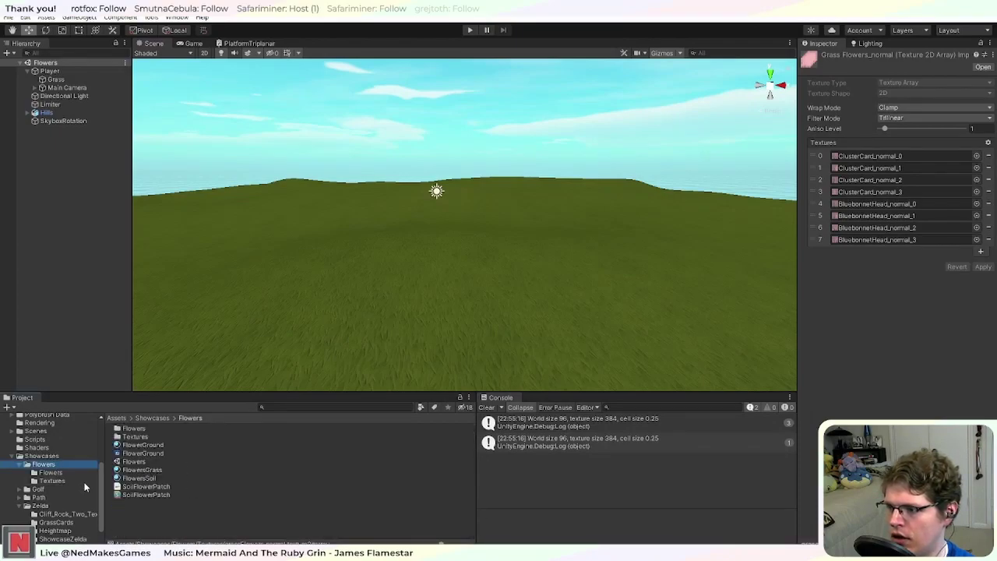
double_click(169, 485)
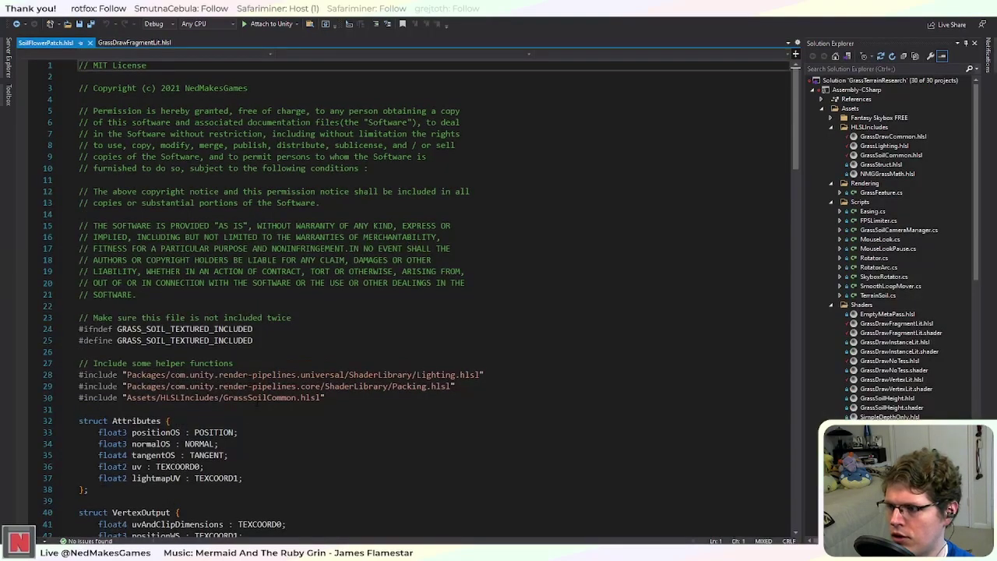
scroll(257, 403, down, 14)
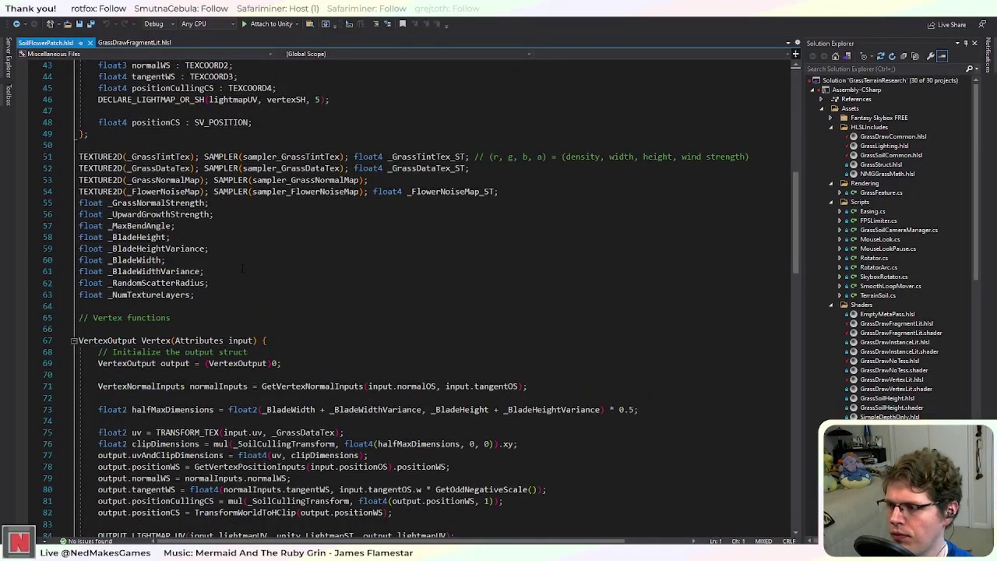
Step: Examine the _NumTextureLayers declaration and the sprout.textureIndex assignment in SoilFlowerPatch.hlsl
click(127, 44)
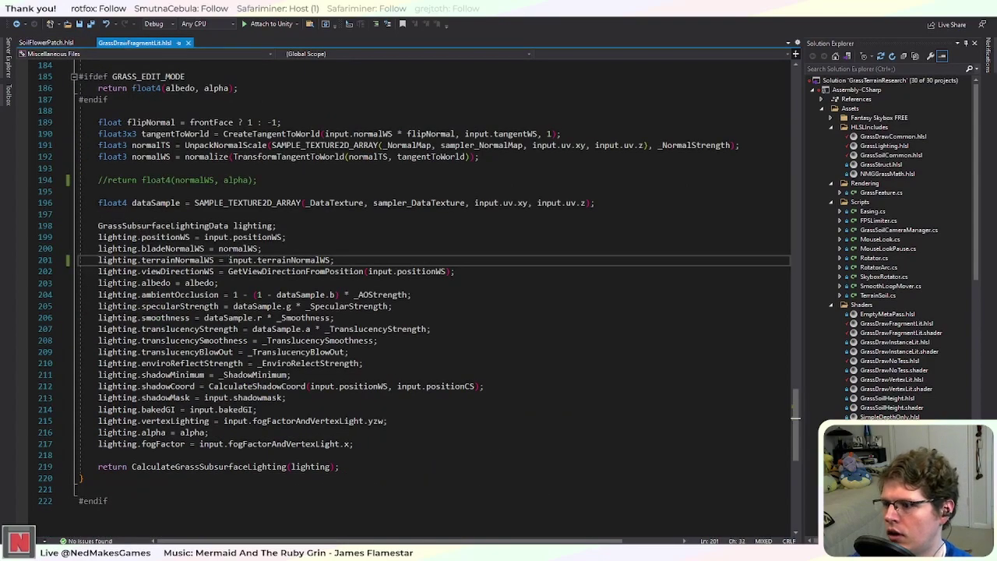
click(52, 43)
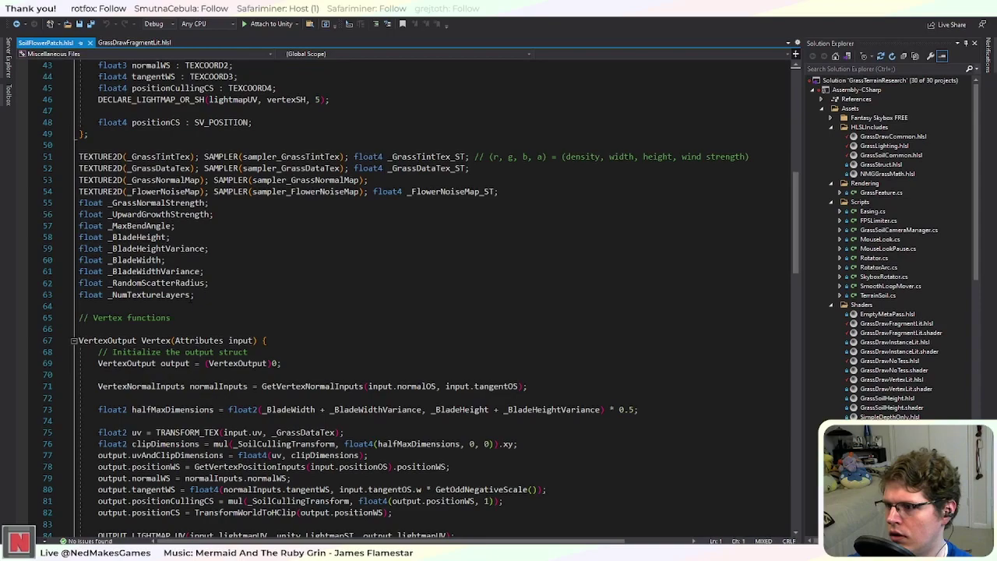
double_click(150, 294)
click(467, 215)
drag(795, 219, 767, 382)
click(233, 375)
click(285, 375)
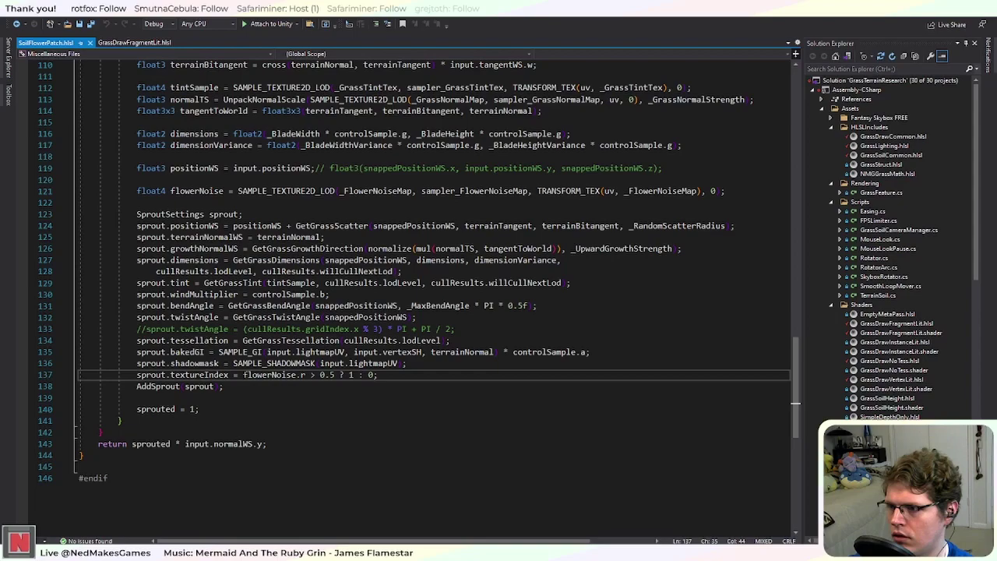
key(Up)
key(End)
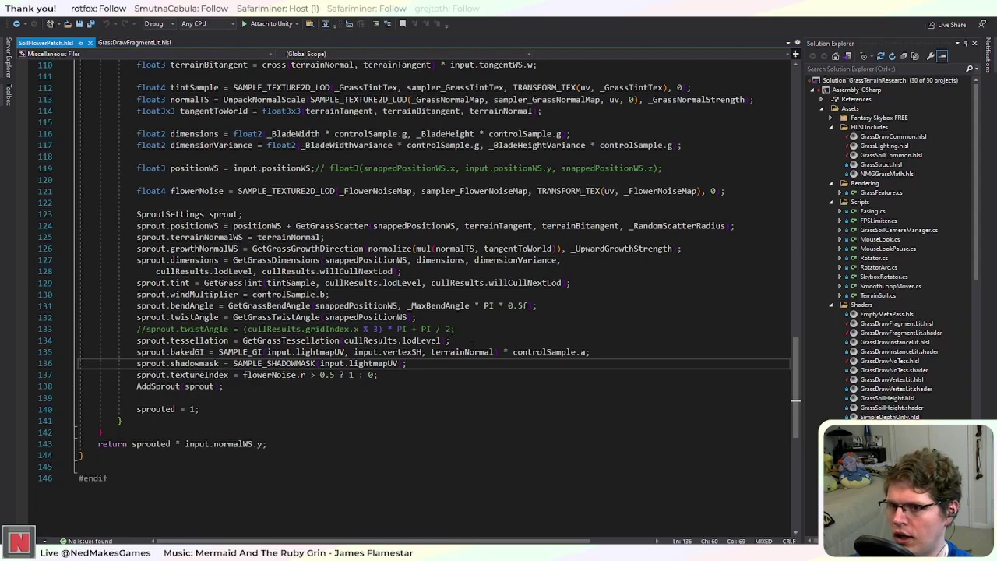
Step: Open GrassSoilCommon.hlsl and examine the GetGrassTextureIndex function and its seed and numTextures parameters
double_click(920, 157)
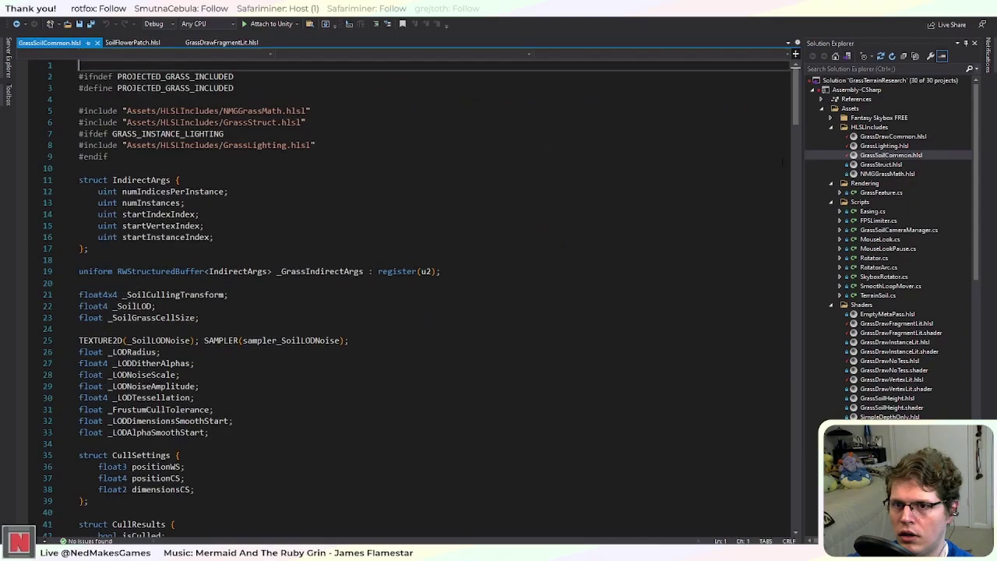
drag(800, 112, 765, 391)
double_click(156, 340)
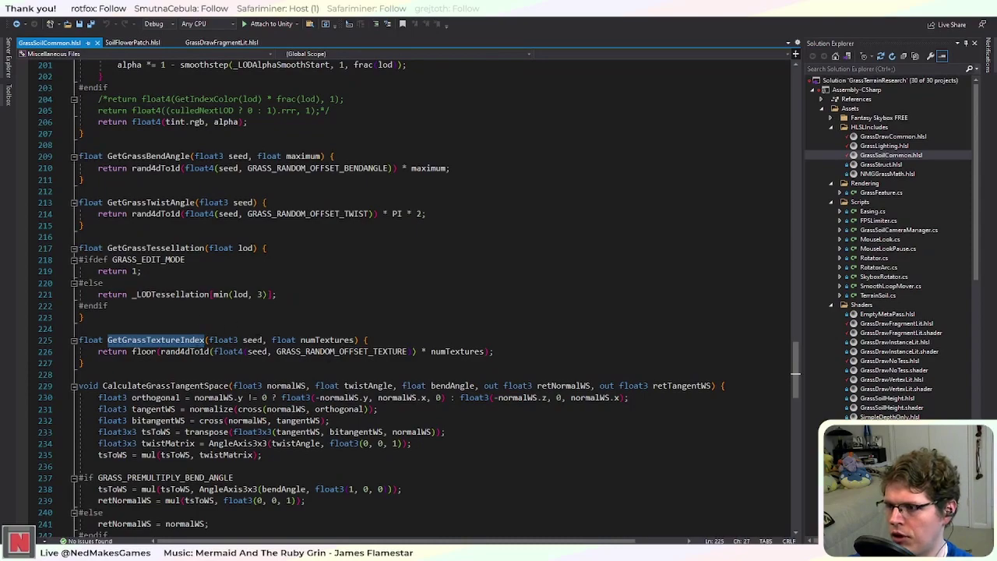
click(261, 340)
double_click(327, 340)
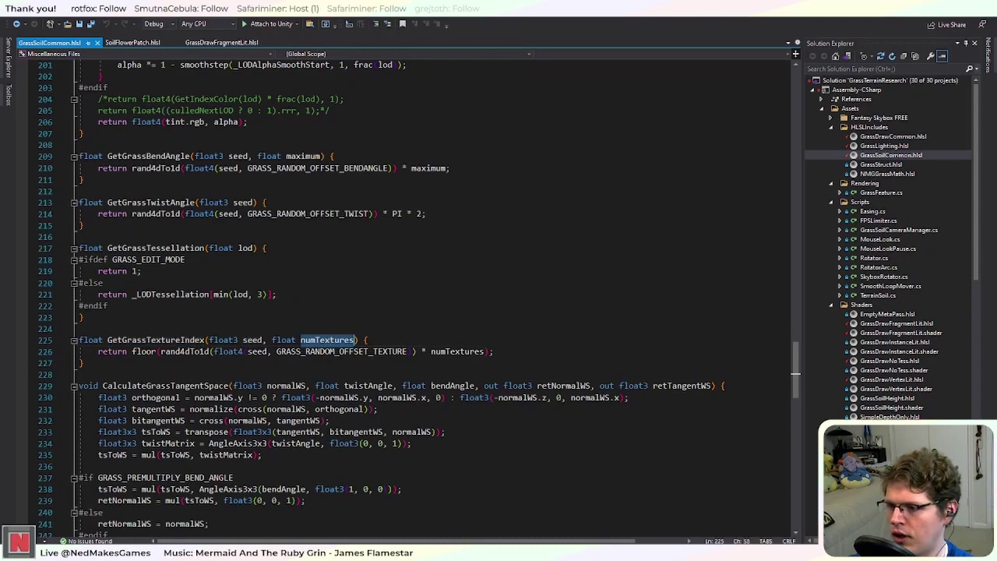
Step: In SoilFlowerPatch.hlsl, insert GetGrassTextureIndex(snappedPositionWS, _NumTextures) + before the flowerNoise.r condition in the sprout.textureIndex assignment
click(132, 43)
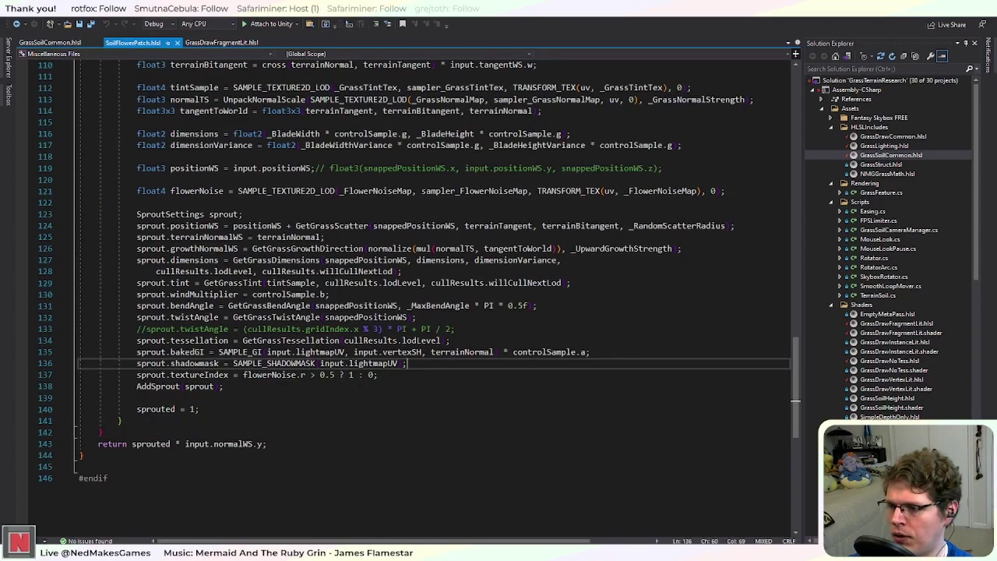
click(306, 375)
text(GetGrassTextureIndex()
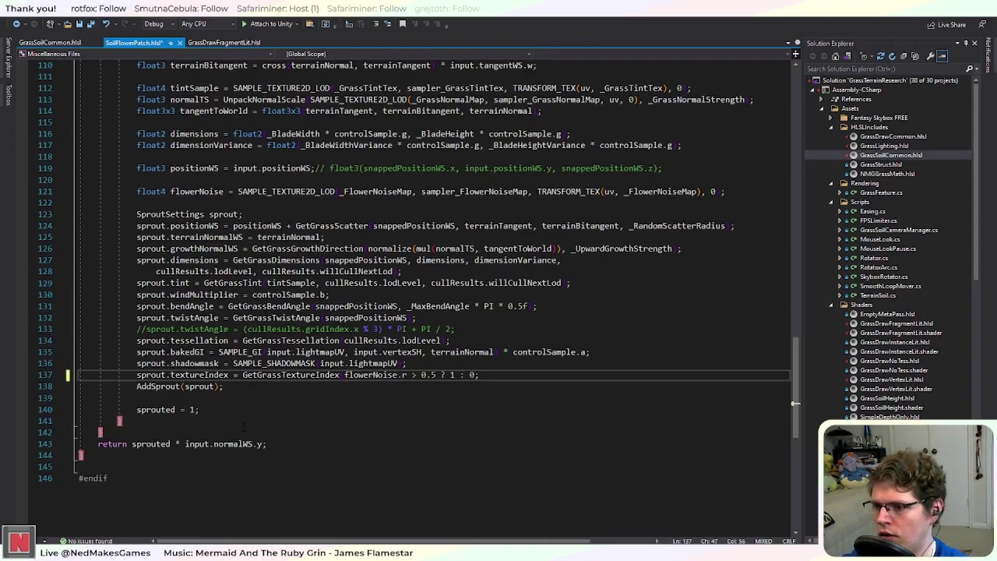
text(s)
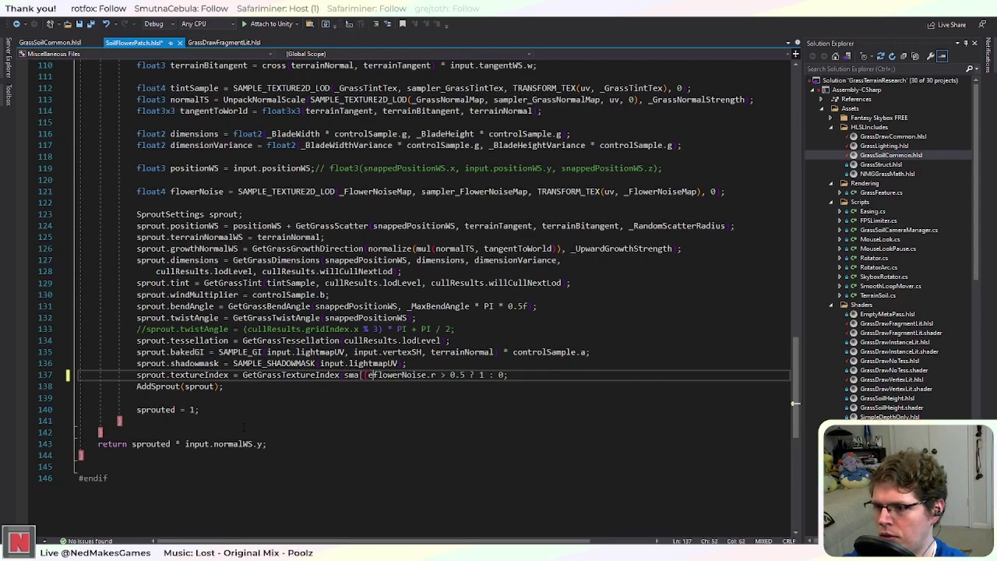
text(nappedPosit)
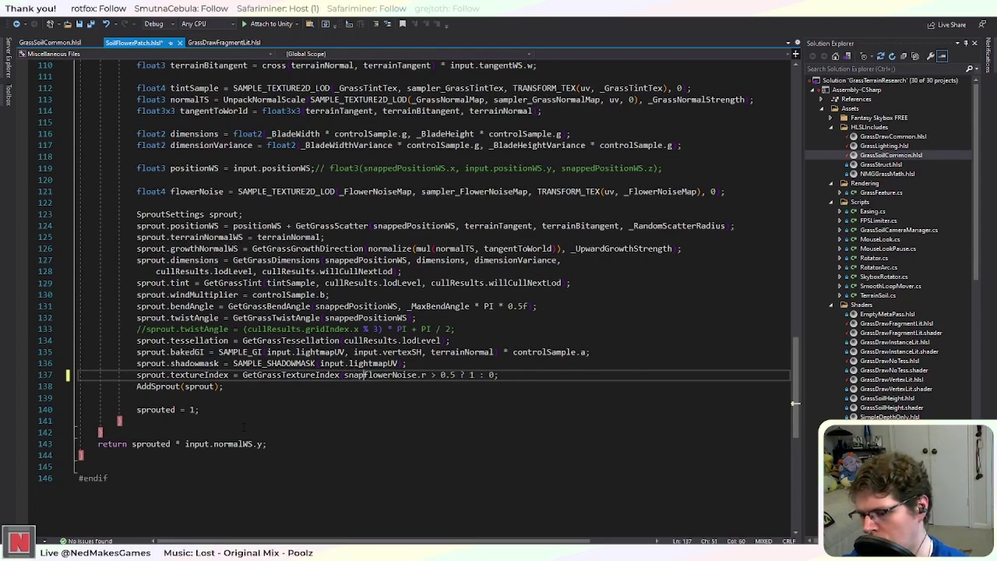
text(ionWS, )
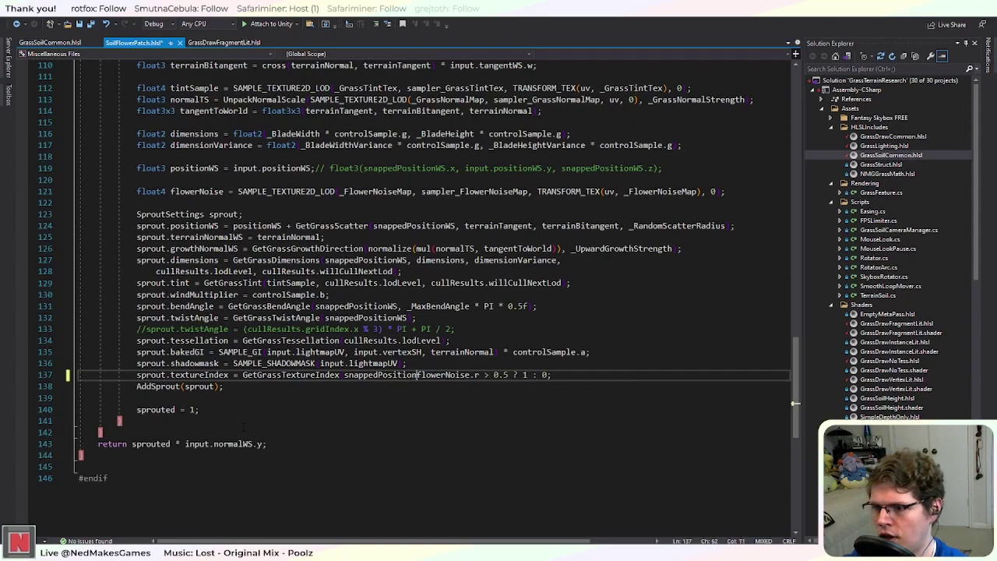
text(_)
text(Num)
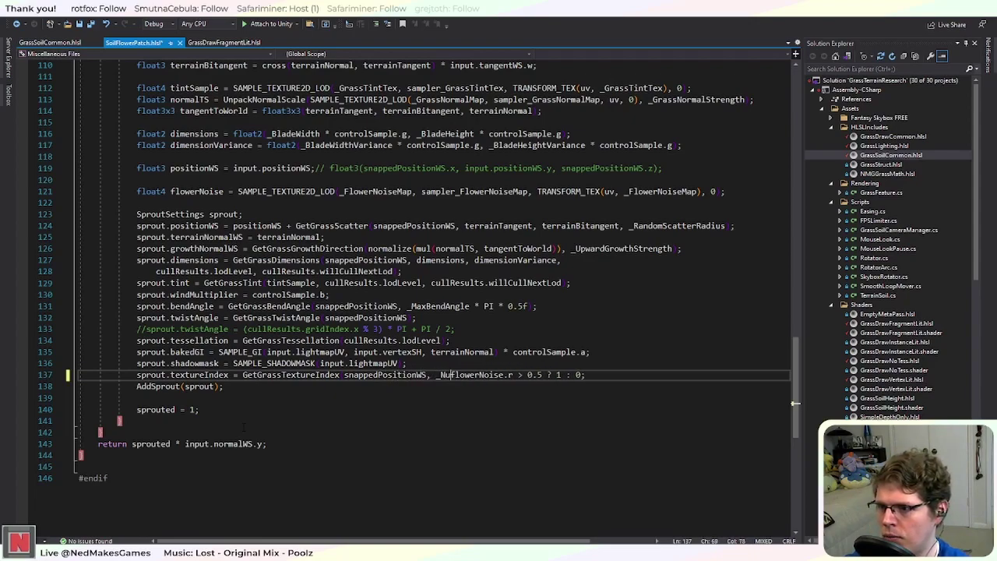
text(Textu)
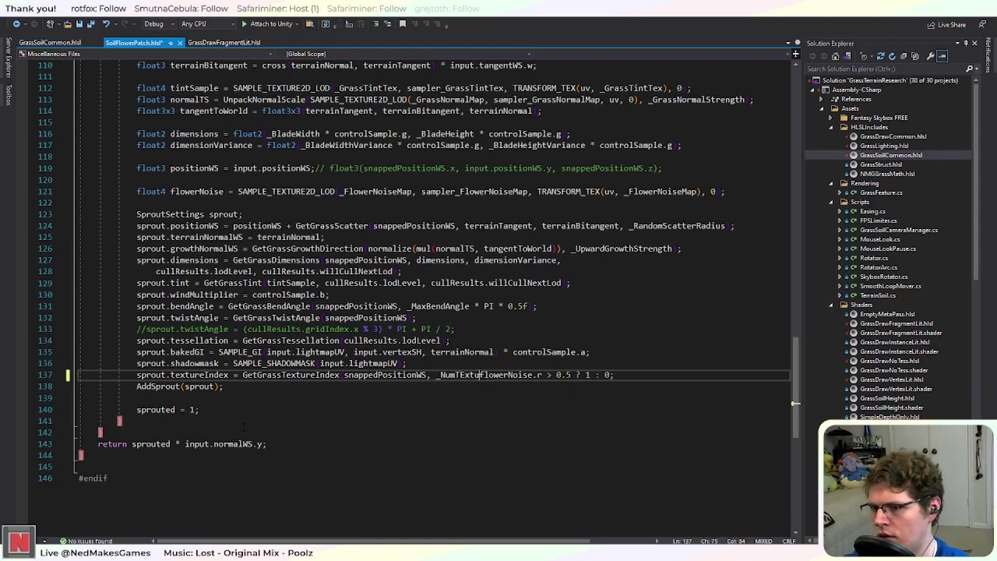
key(BackSpace)
key(BackSpace)
text(extures) + )
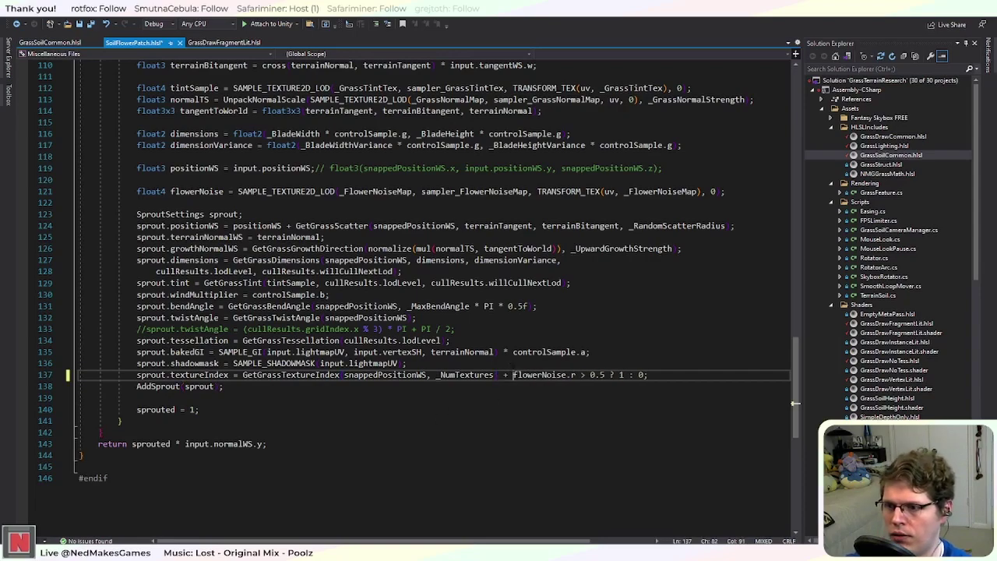
Step: Wrap the flowerNoise.r condition in parentheses and replace its true value with _NumTextures
text(()
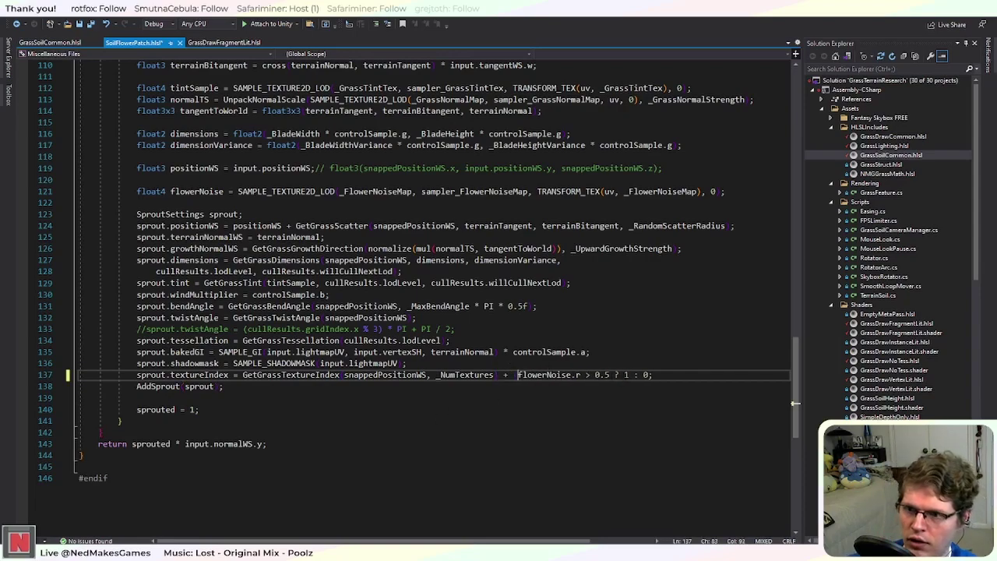
key(End)
key(Left)
text())
drag(629, 375, 624, 375)
double_click(483, 375)
key(ctrl+c)
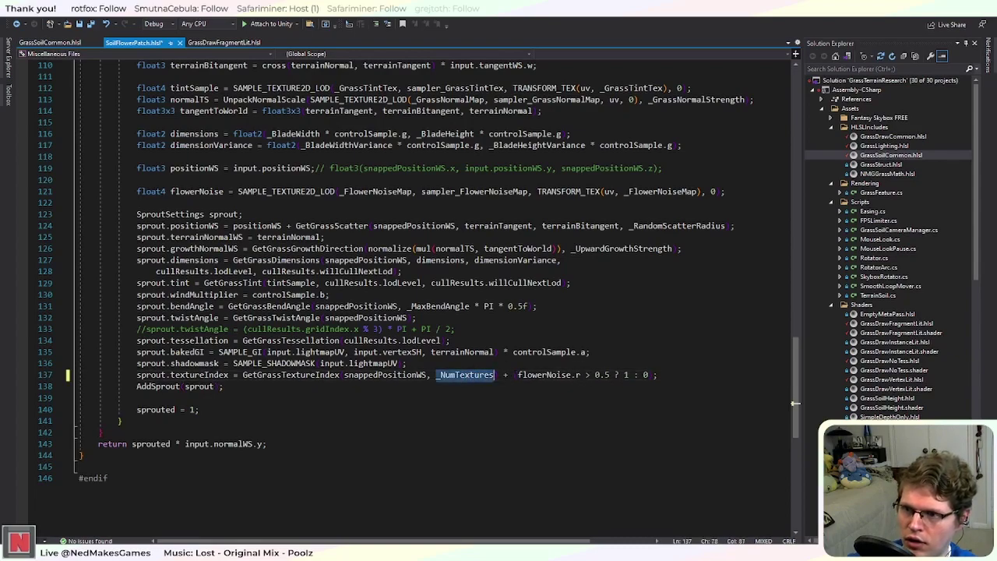
double_click(625, 375)
key(ctrl+v)
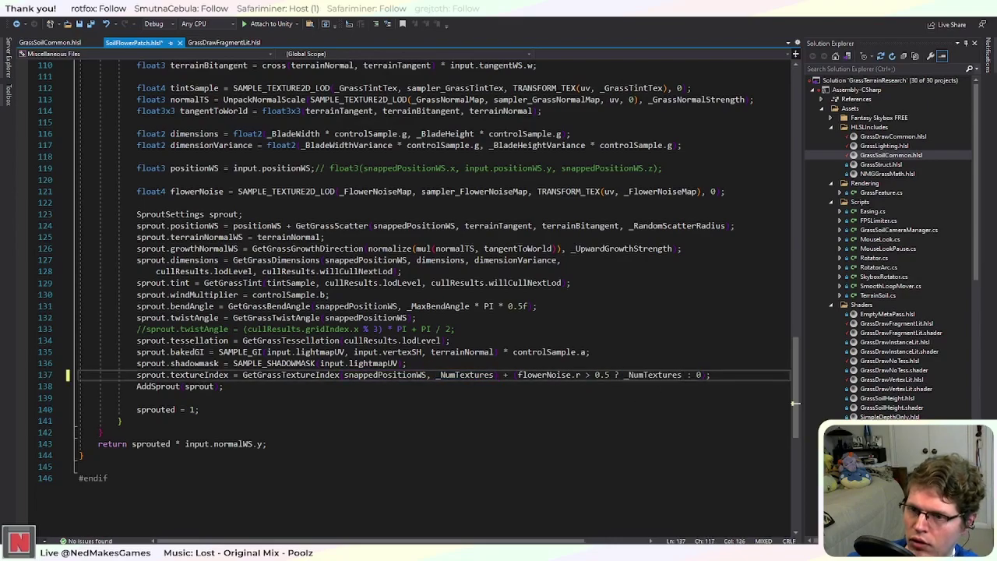
Step: Replace both _NumTextures references in the textureIndex line with the declared _NumTextureLayers name and save the file
drag(793, 399, 759, 233)
double_click(146, 306)
key(ctrl+c)
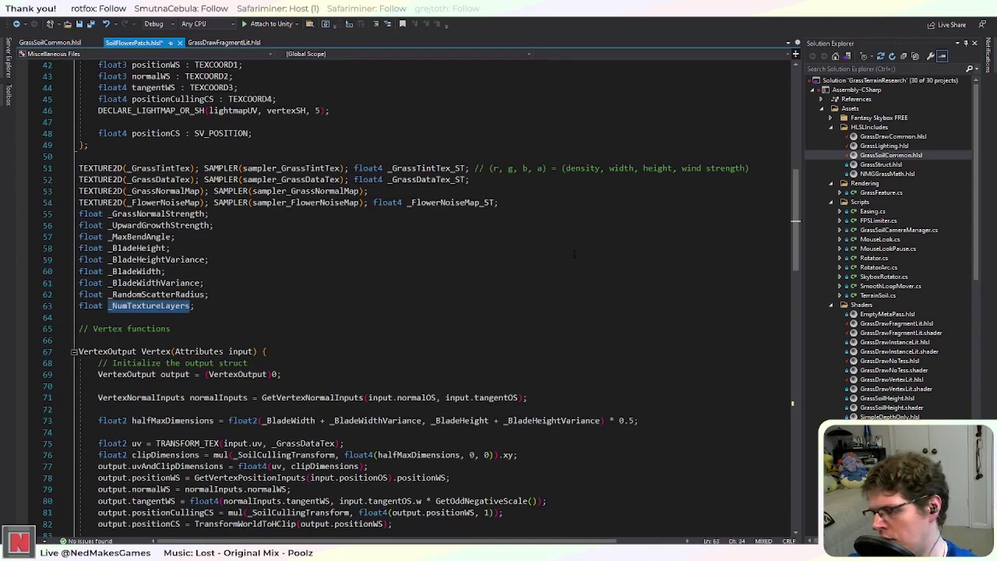
drag(795, 228, 781, 389)
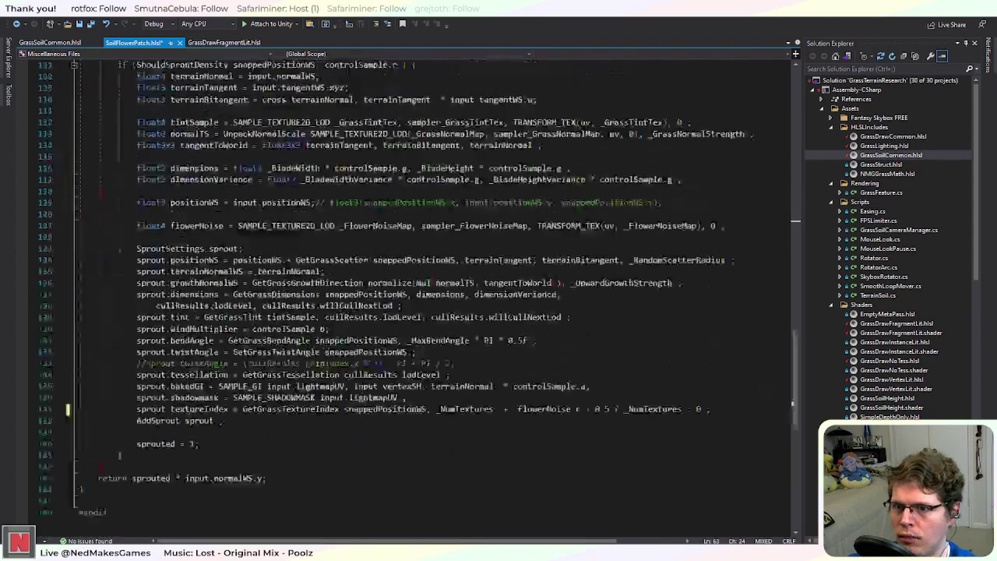
double_click(653, 408)
key(ctrl+v)
double_click(465, 408)
key(ctrl+v)
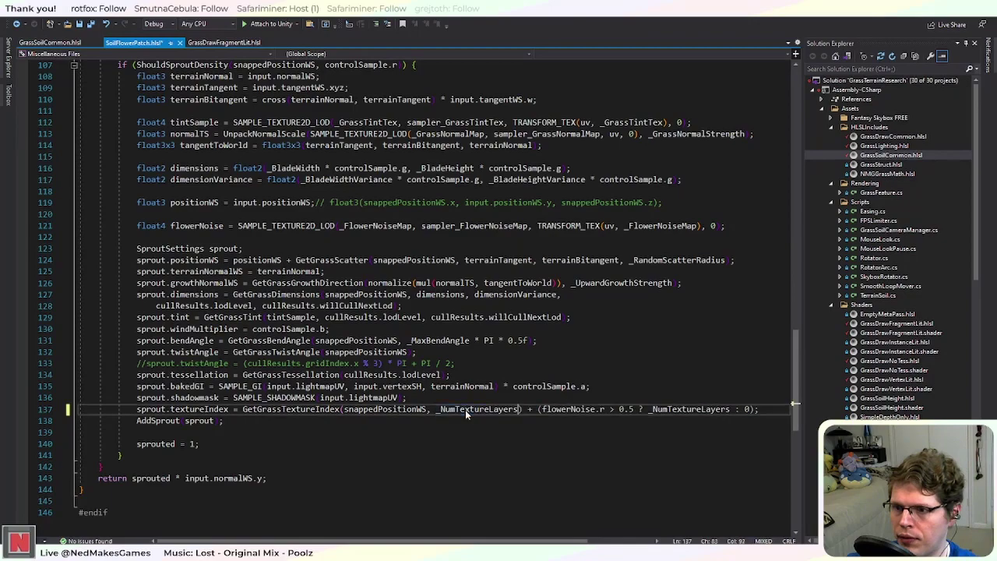
key(ctrl+s)
Step: Switch to Unity, select the FlowersSoil material and edit its number of texture layers
key(alt+Tab)
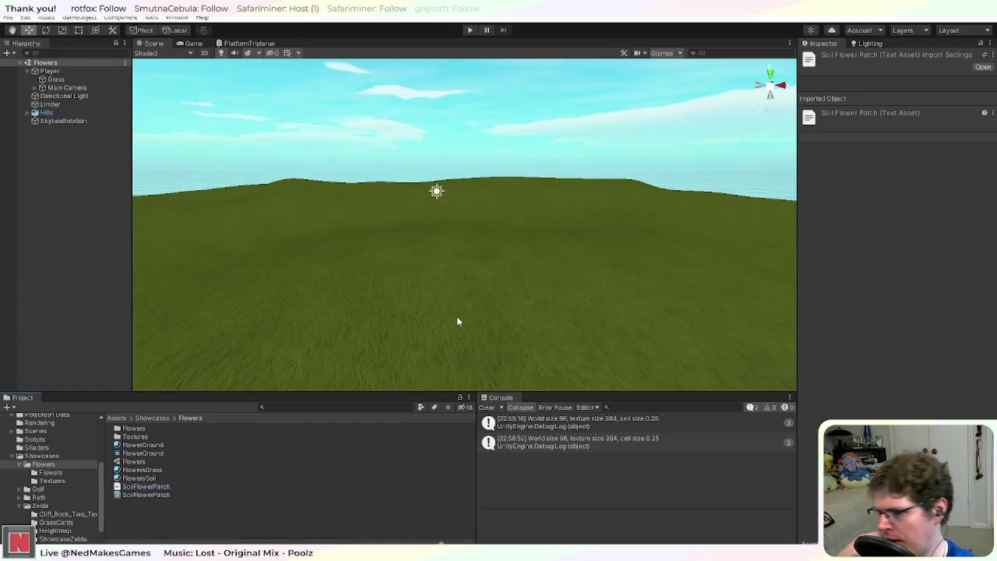
click(159, 477)
click(163, 470)
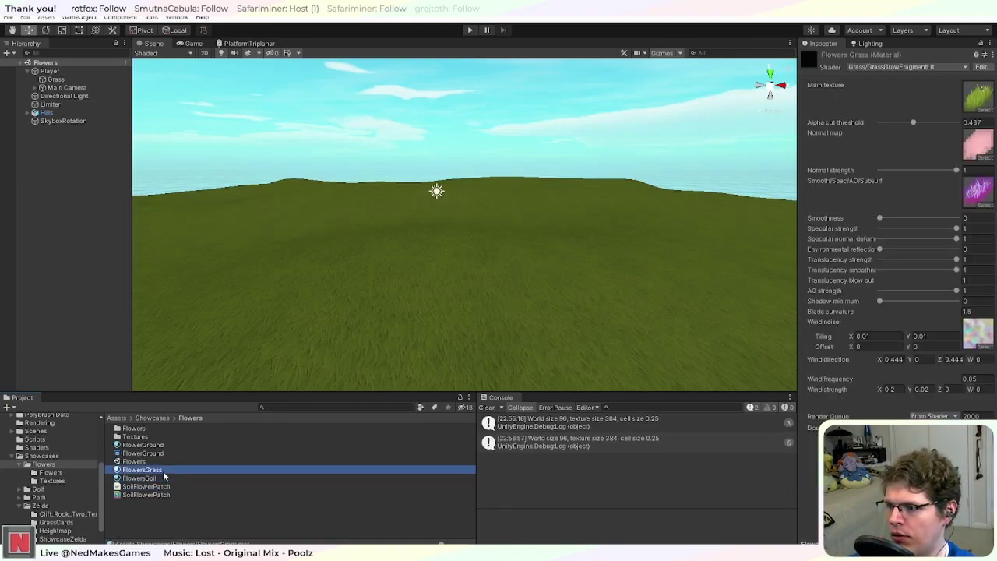
click(160, 477)
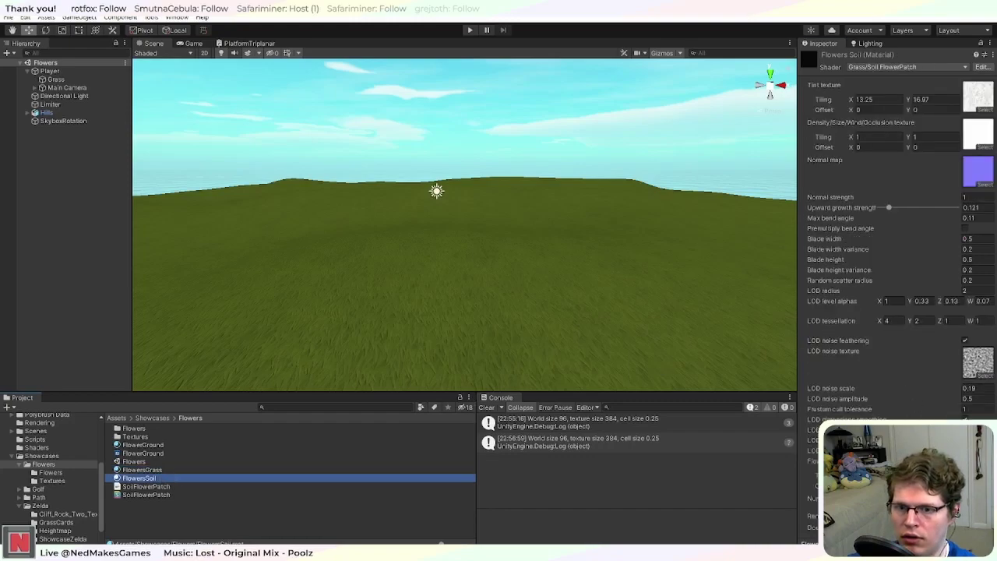
click(972, 498)
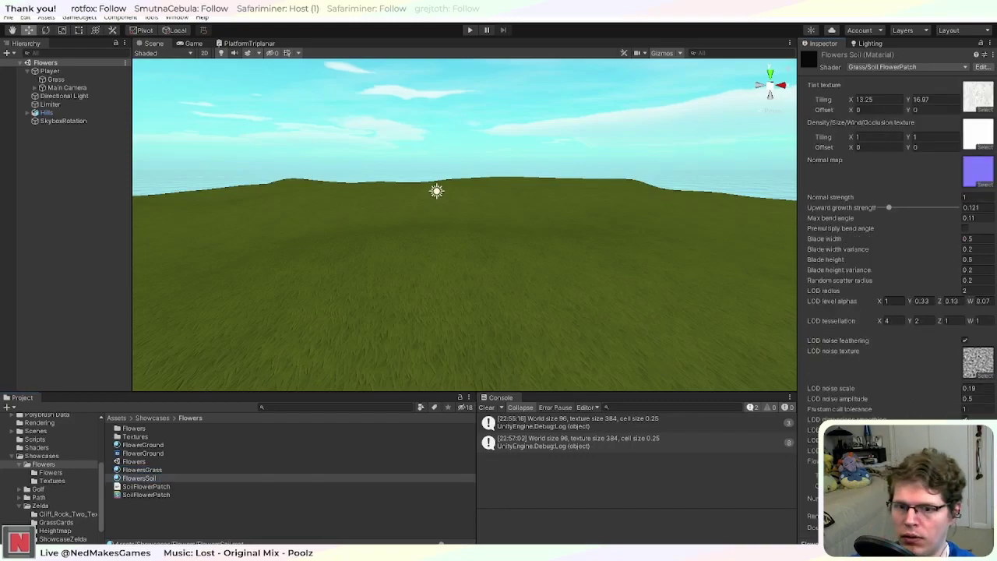
Step: Run the Flowers scene, inspect the grass and bluebonnet variations from several angles in the scene view, and return to the game view
click(467, 32)
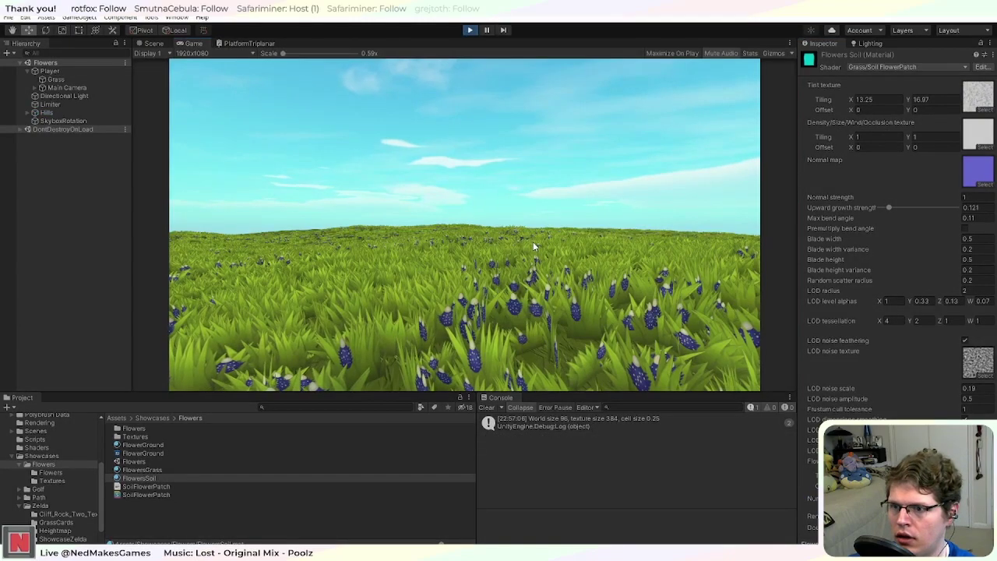
click(153, 43)
middle_drag(478, 268, 609, 272)
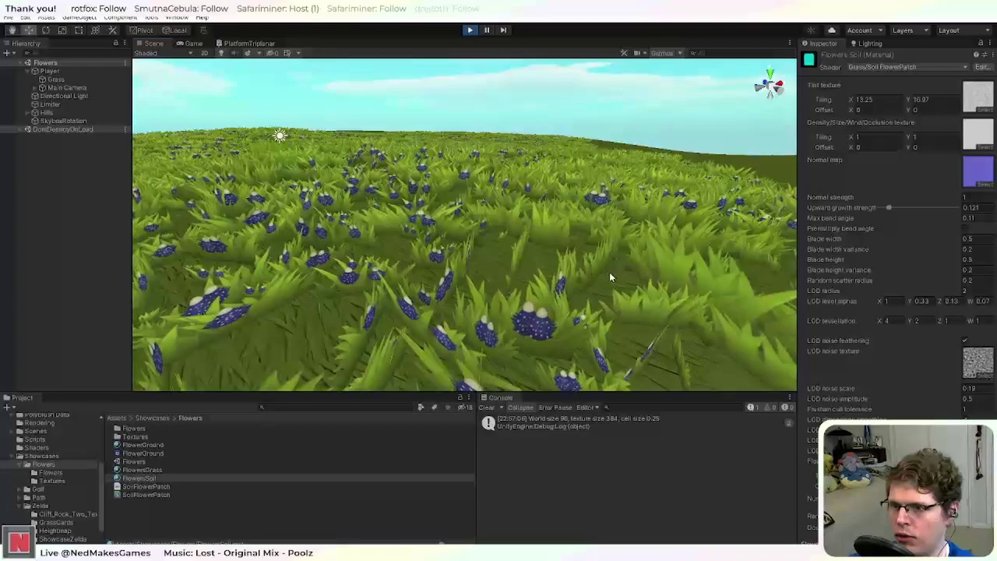
scroll(609, 271, up, 2)
right_drag(609, 272, 515, 260)
middle_drag(515, 260, 266, 272)
right_drag(568, 255, 652, 250)
scroll(650, 249, up, 2)
middle_drag(653, 247, 576, 236)
right_drag(576, 236, 615, 233)
middle_drag(504, 265, 495, 253)
click(193, 43)
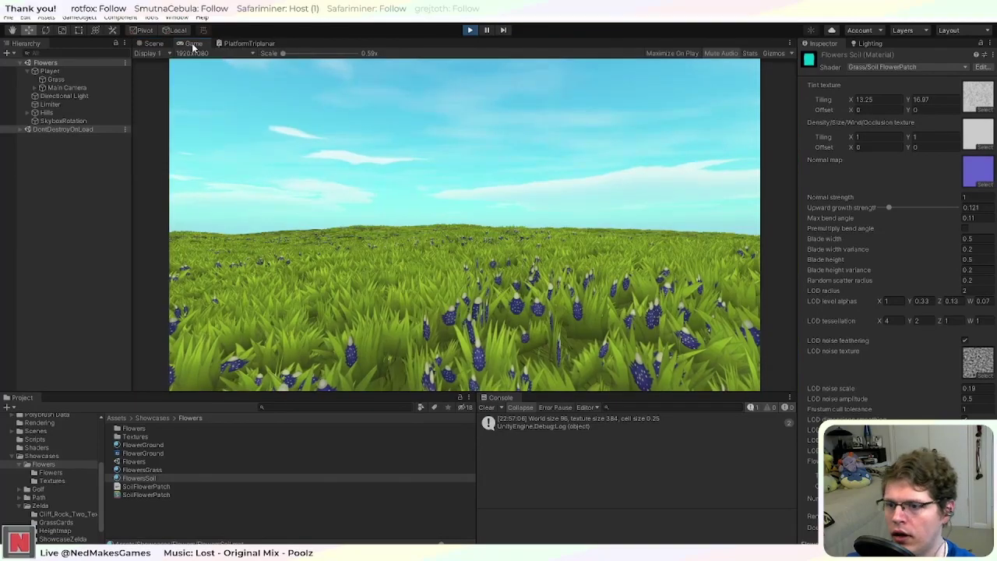